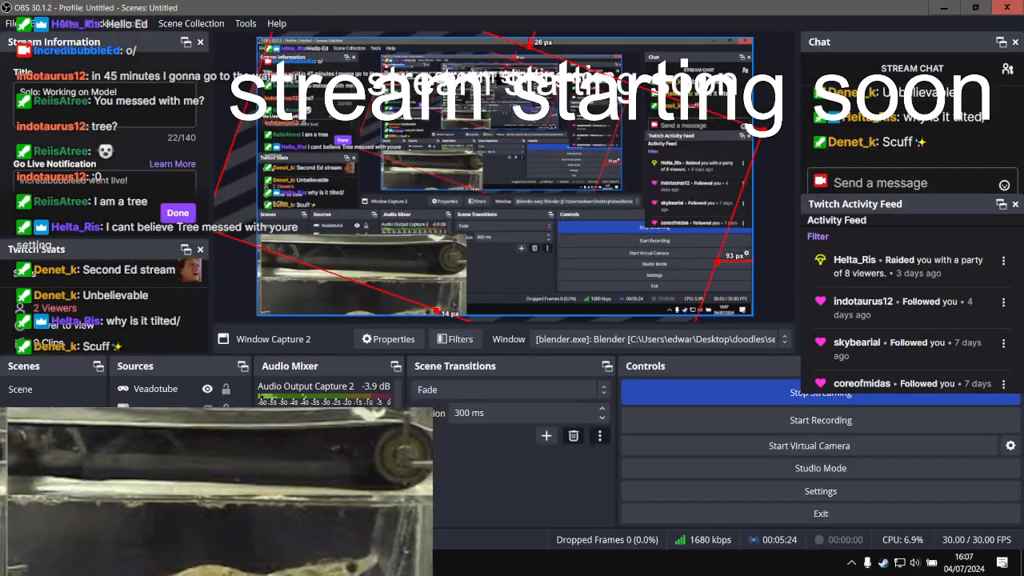
# Clear the browser and OBS windows out of the way and switch to Blender with the self.blend scene.
pyautogui.doubleClick(760, 8)
pyautogui.moveTo(761, 8); pyautogui.dragTo(0, 156)
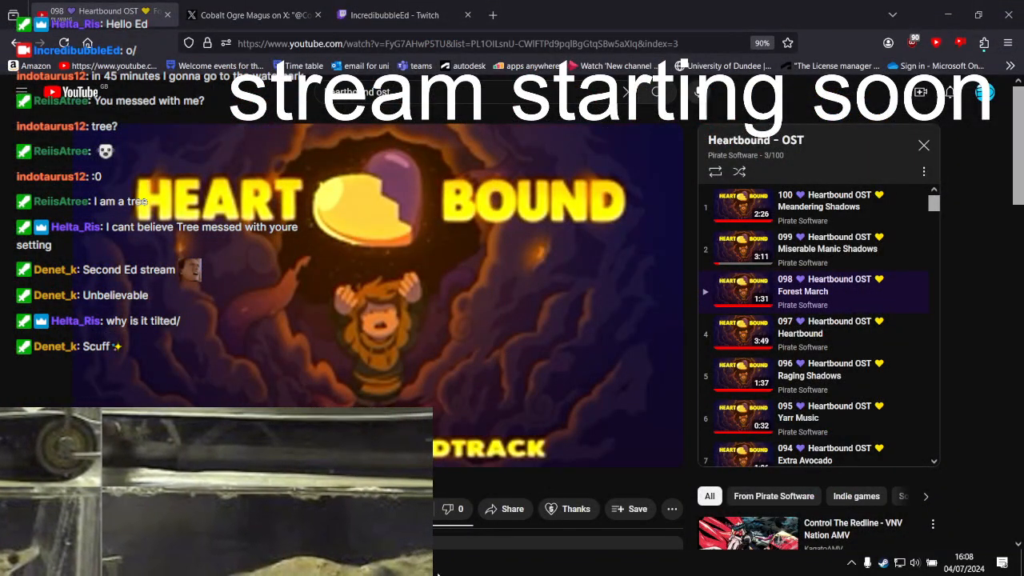
pyautogui.click(948, 14)
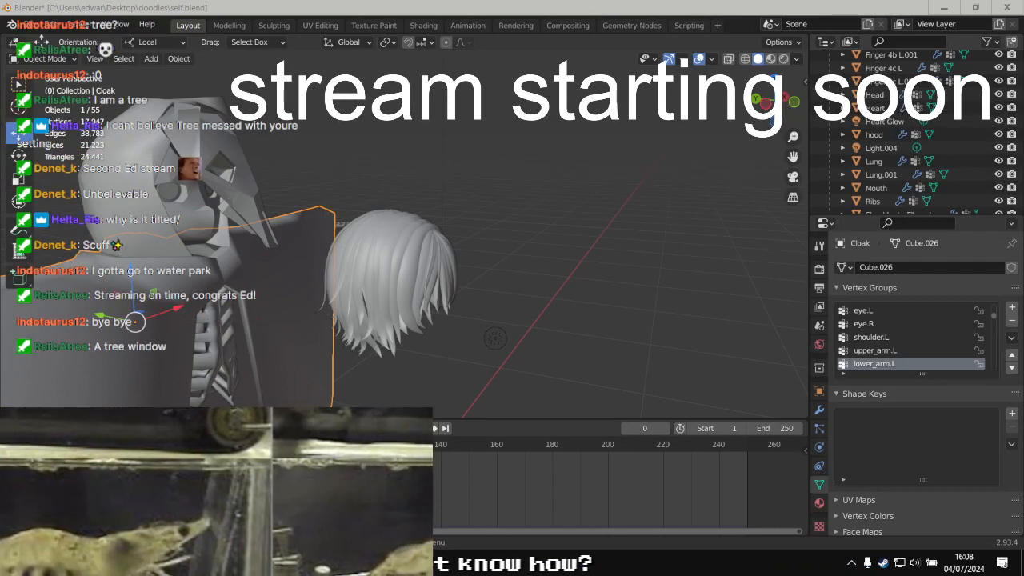
pyautogui.moveTo(398, 54); pyautogui.dragTo(541, 3)
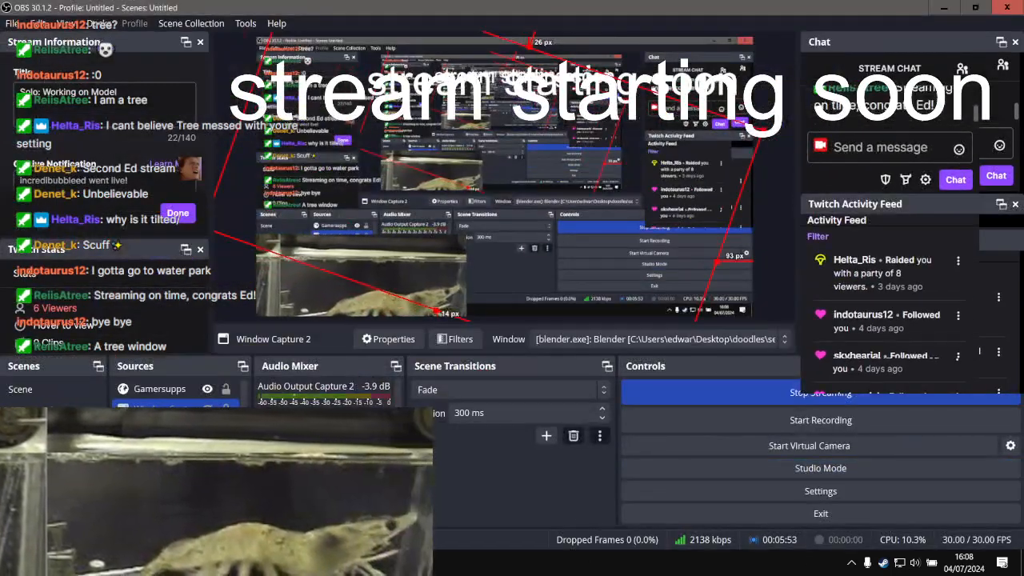
pyautogui.moveTo(763, 11); pyautogui.dragTo(0, 48)
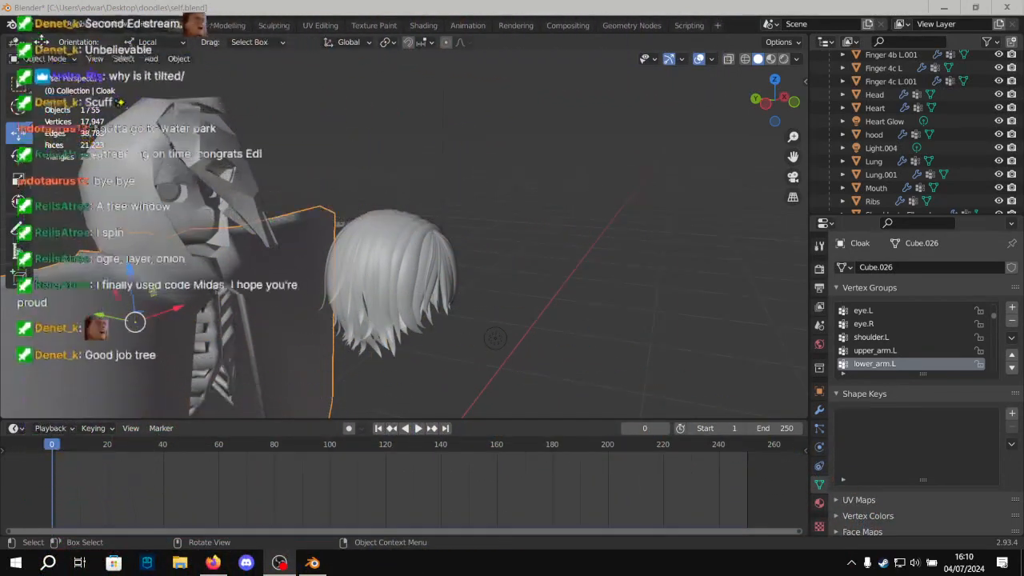
# Show the viewport in rendered shading and select the Hair object beside the character instead of the Cloak.
pyautogui.click(484, 130)
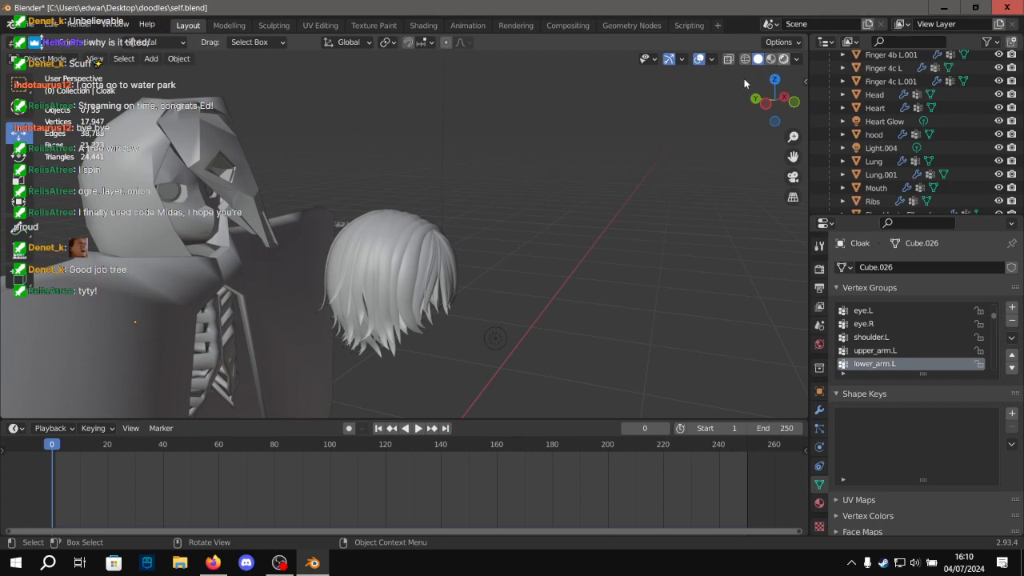
pyautogui.click(783, 59)
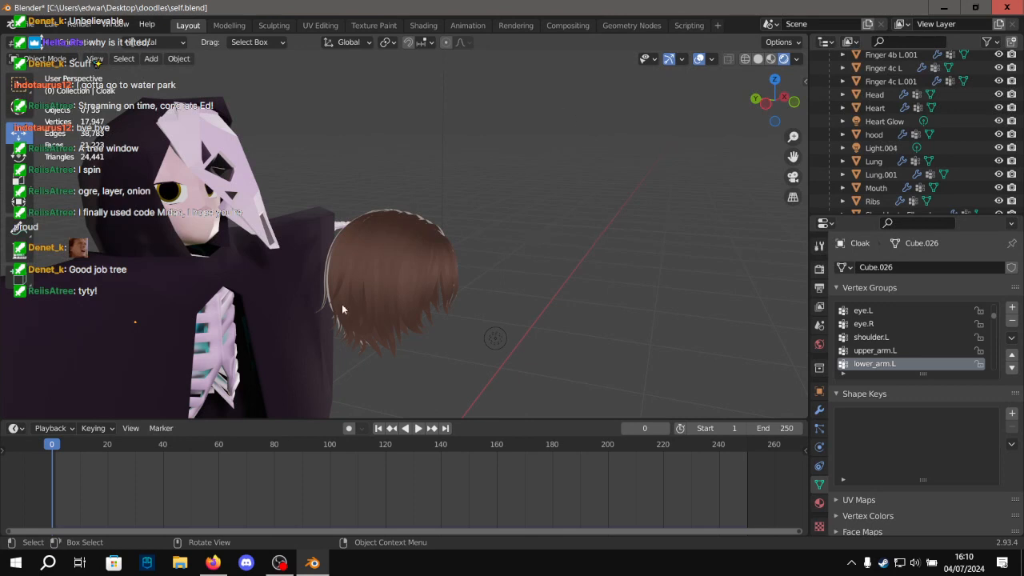
pyautogui.click(396, 263)
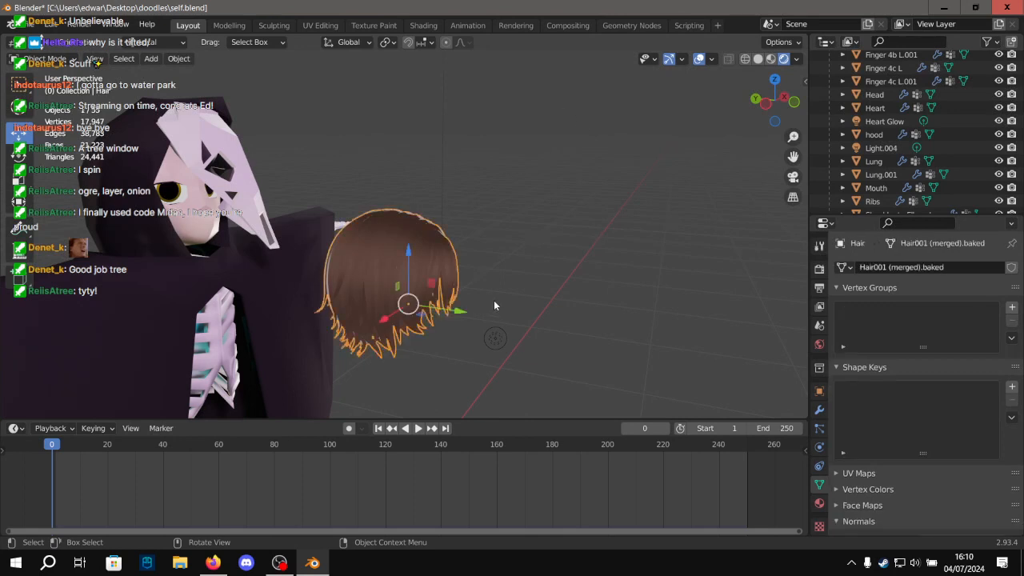
# Examine the hair mesh up close and check its object, modifier and particle settings.
pyautogui.scroll(3, 436, 274)
pyautogui.scroll(2, 428, 240)
pyautogui.scroll(1, 428, 246)
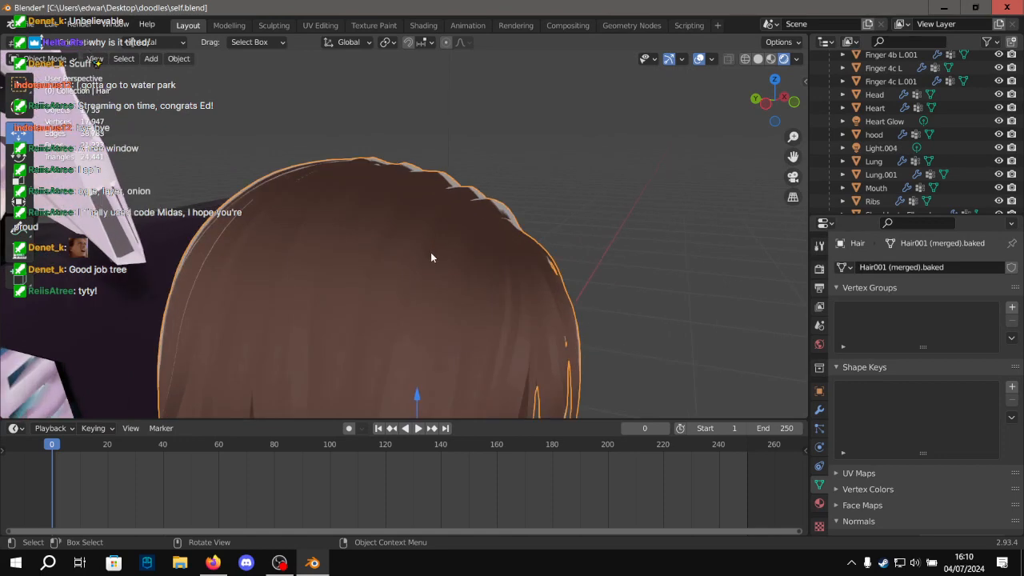
pyautogui.scroll(-5, 432, 263)
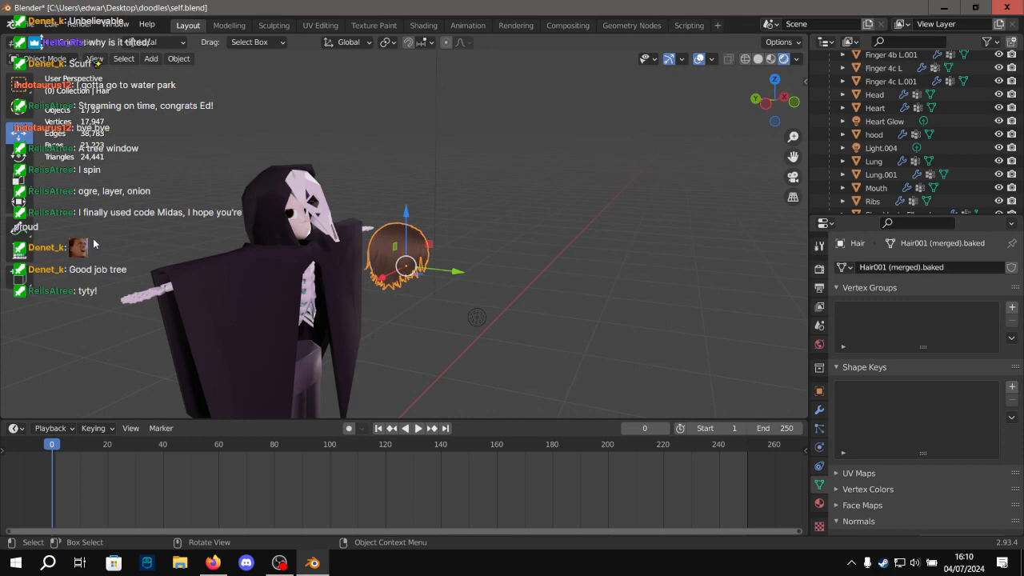
pyautogui.scroll(3, 704, 237)
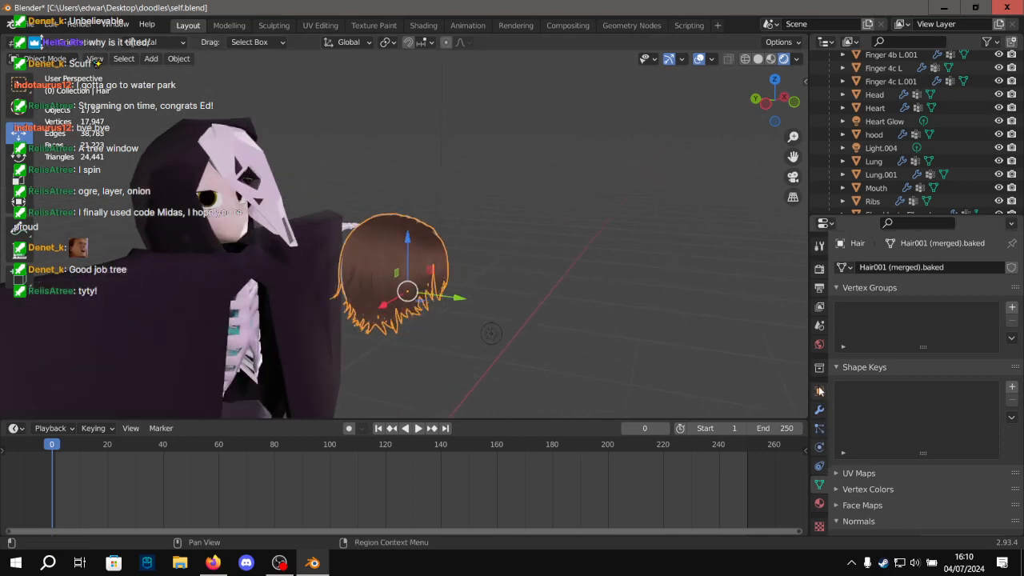
pyautogui.click(819, 391)
pyautogui.click(818, 410)
pyautogui.click(819, 427)
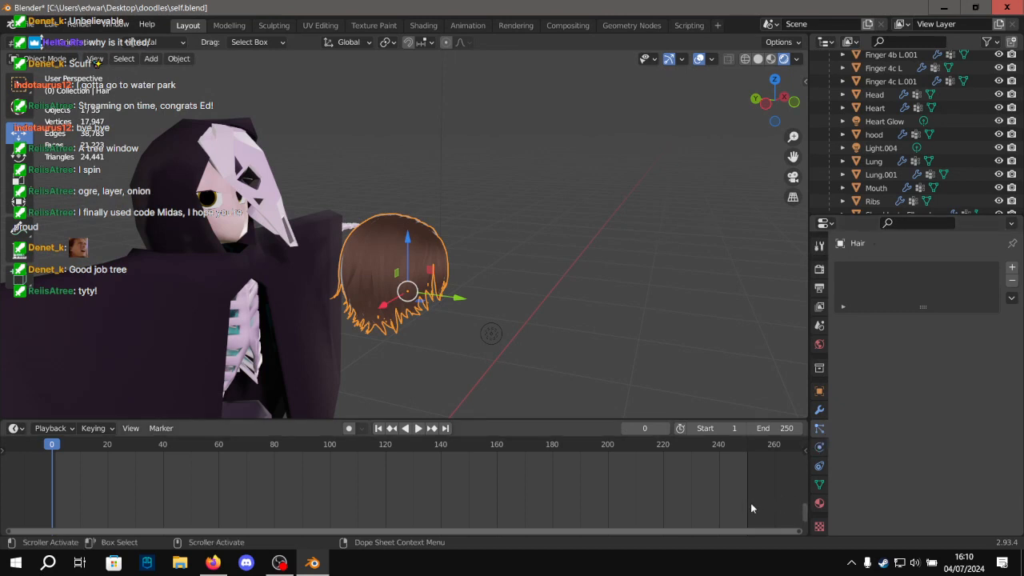
pyautogui.scroll(4, 370, 306)
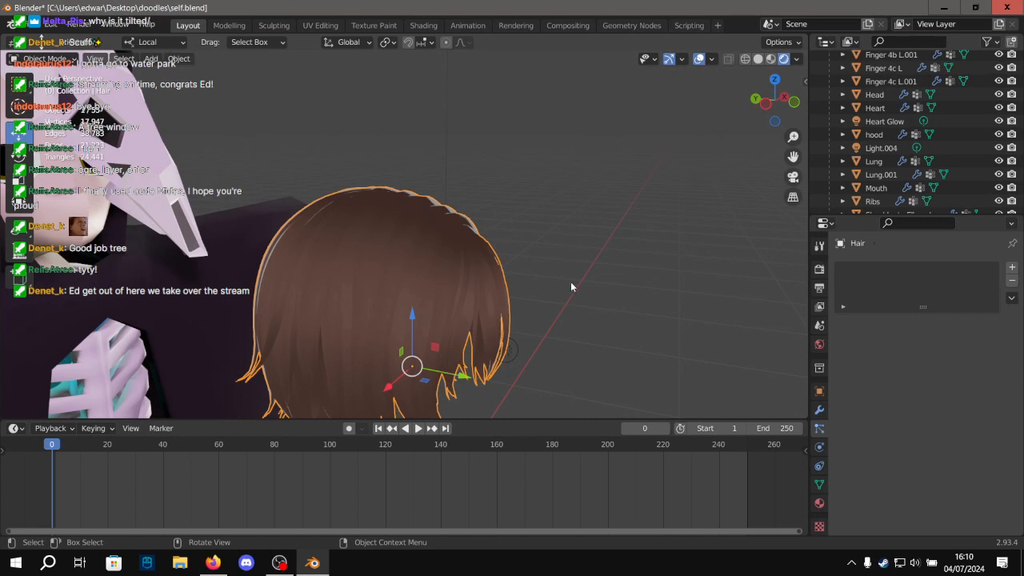
pyautogui.click(605, 259)
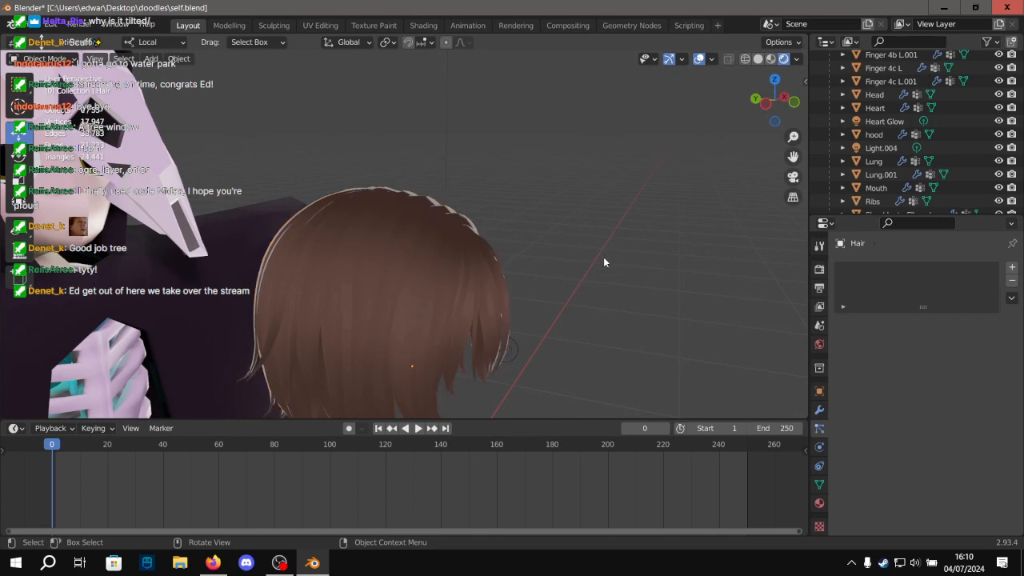
# Add a Remesh modifier to the Hair object.
pyautogui.click(819, 390)
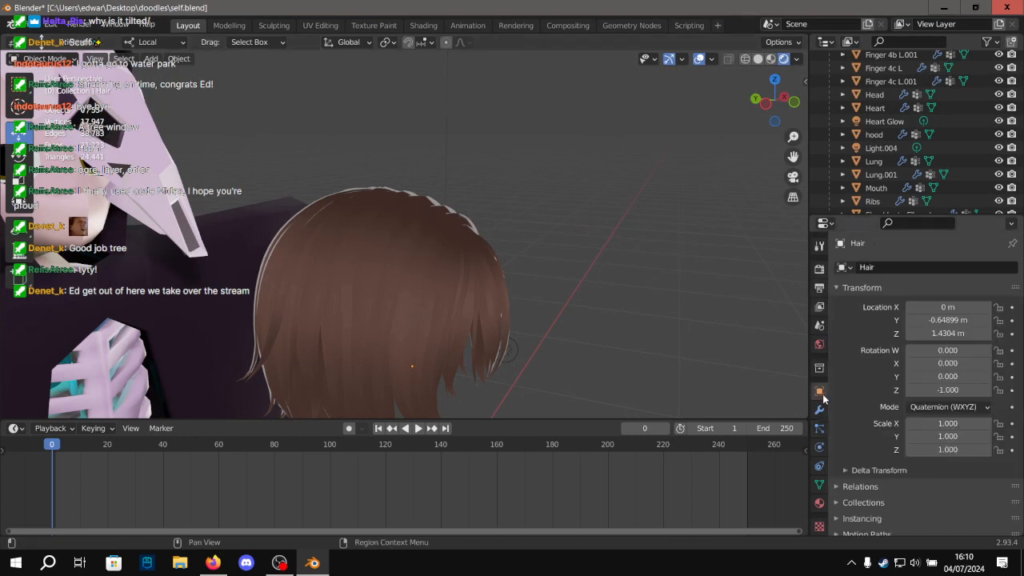
pyautogui.click(822, 411)
pyautogui.click(388, 296)
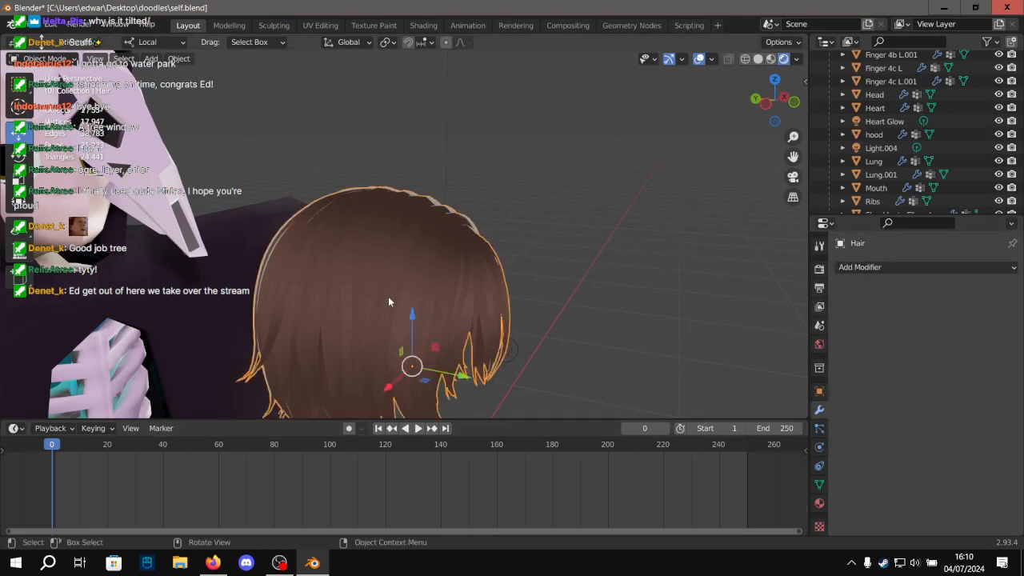
pyautogui.click(915, 267)
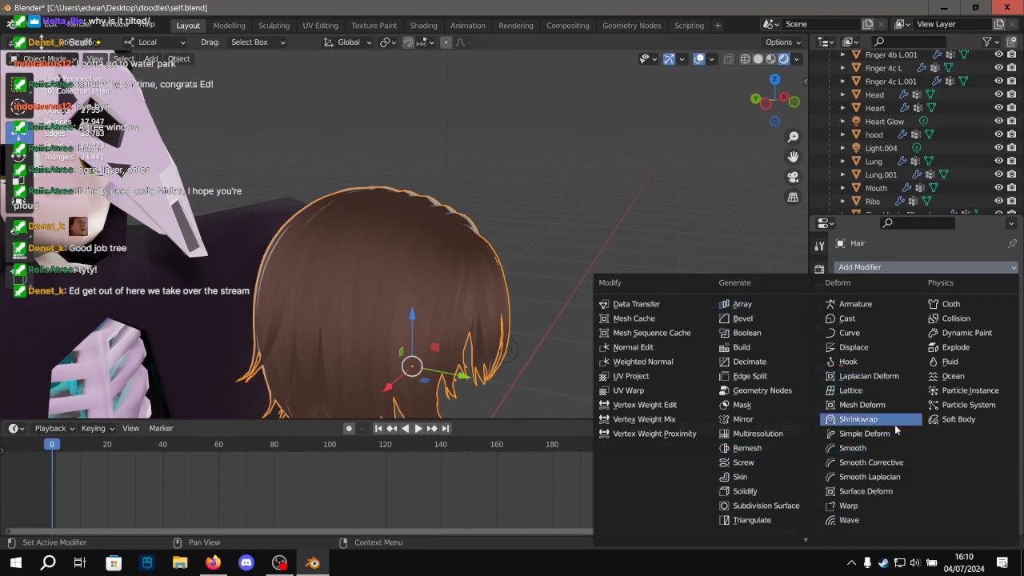
pyautogui.moveTo(812, 545)
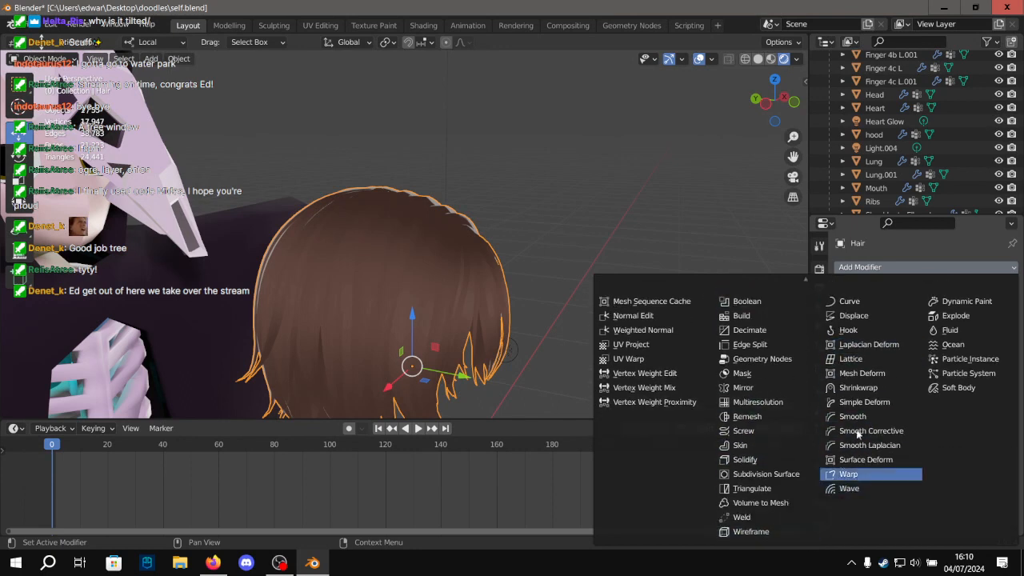
pyautogui.moveTo(842, 285)
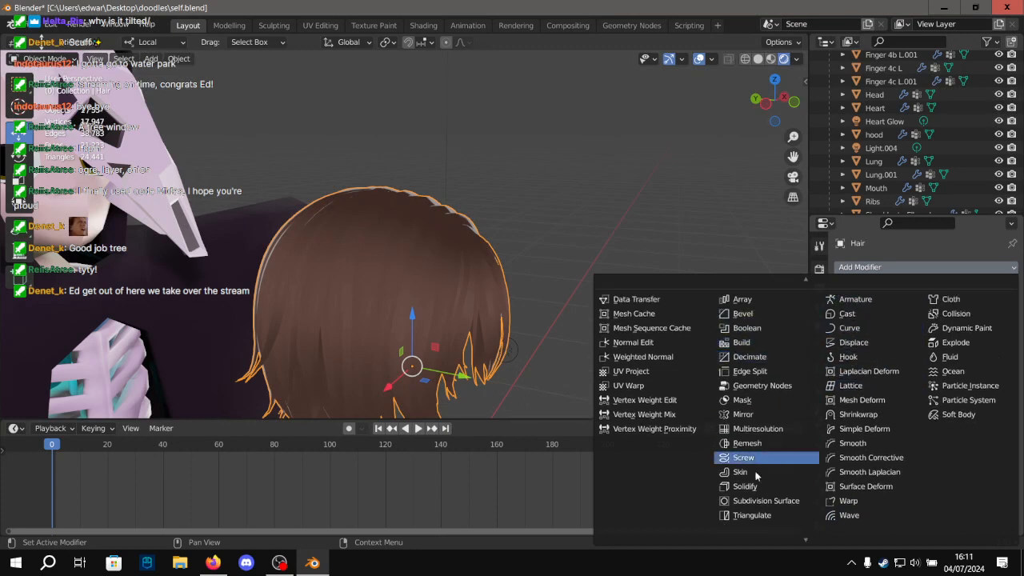
pyautogui.moveTo(747, 540)
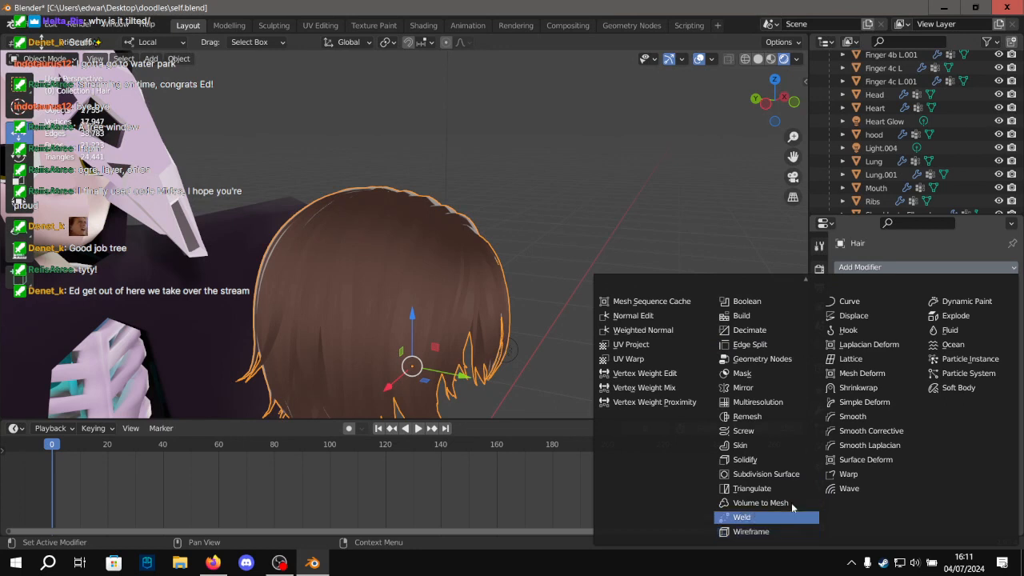
pyautogui.moveTo(808, 280)
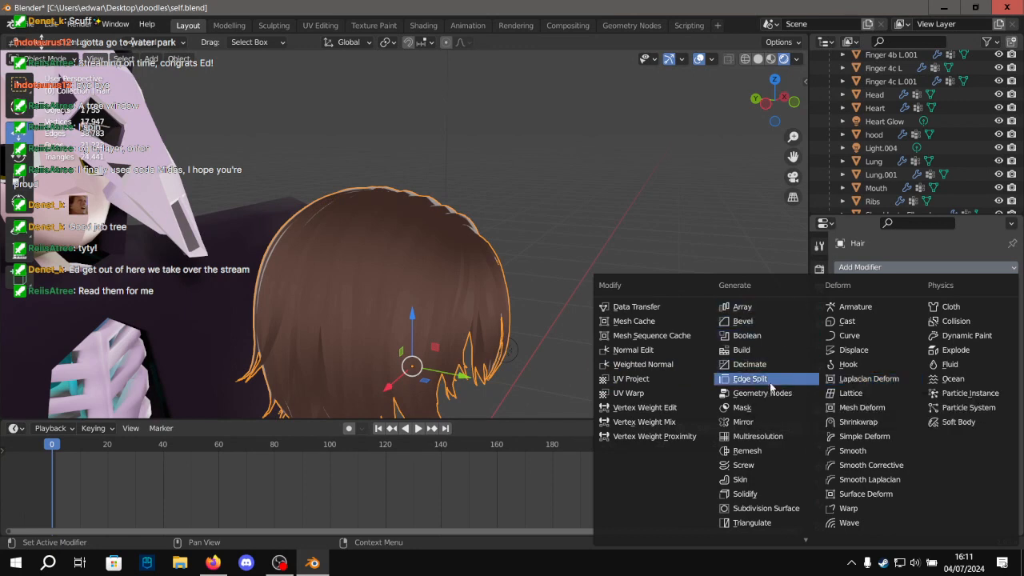
pyautogui.click(779, 448)
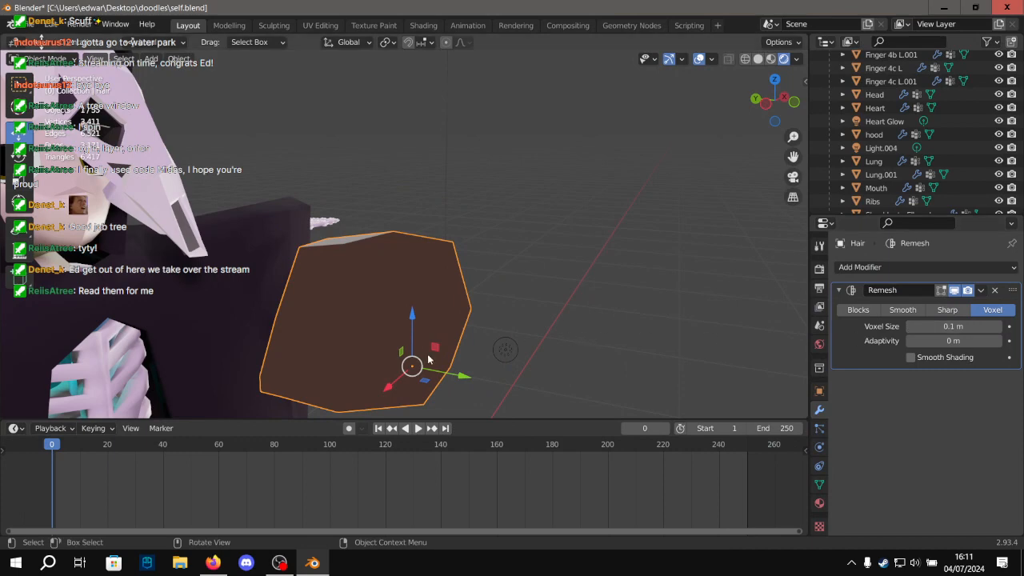
# Inspect the remeshed hair from several sides and set the Remesh modifier's voxel size to 0.01 m.
pyautogui.scroll(2, 429, 344)
pyautogui.scroll(2, 476, 296)
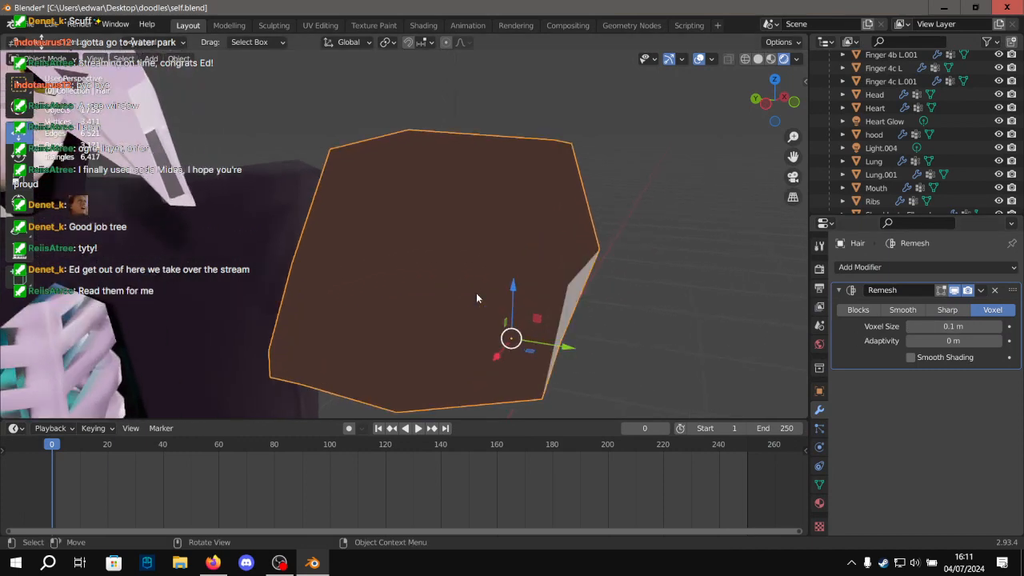
pyautogui.scroll(1, 475, 298)
pyautogui.moveTo(476, 298); pyautogui.dragTo(268, 307, button='middle')
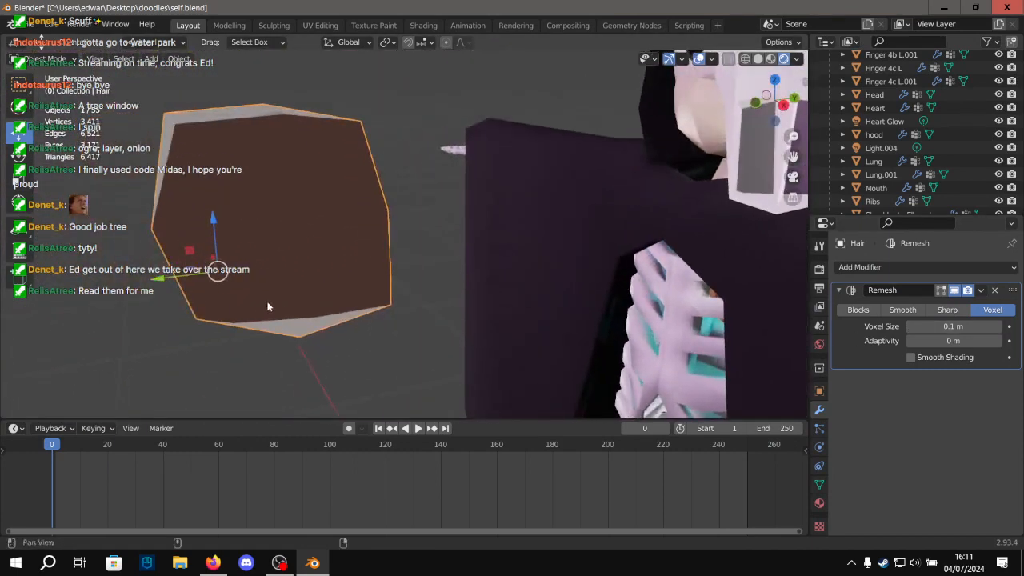
pyautogui.scroll(2, 395, 320)
pyautogui.moveTo(274, 201); pyautogui.dragTo(575, 217, button='middle')
pyautogui.scroll(-4, 509, 171)
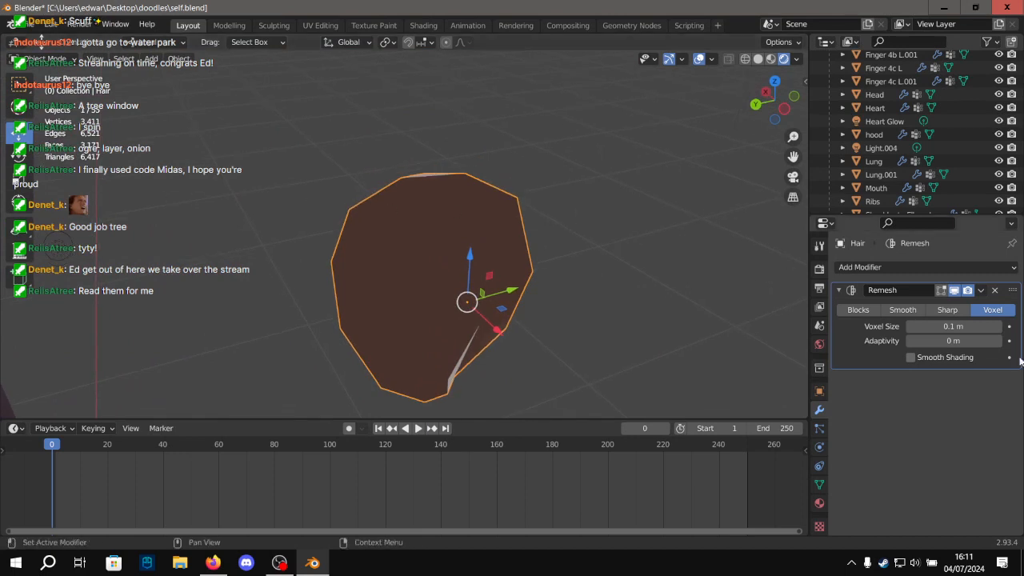
pyautogui.click(963, 326)
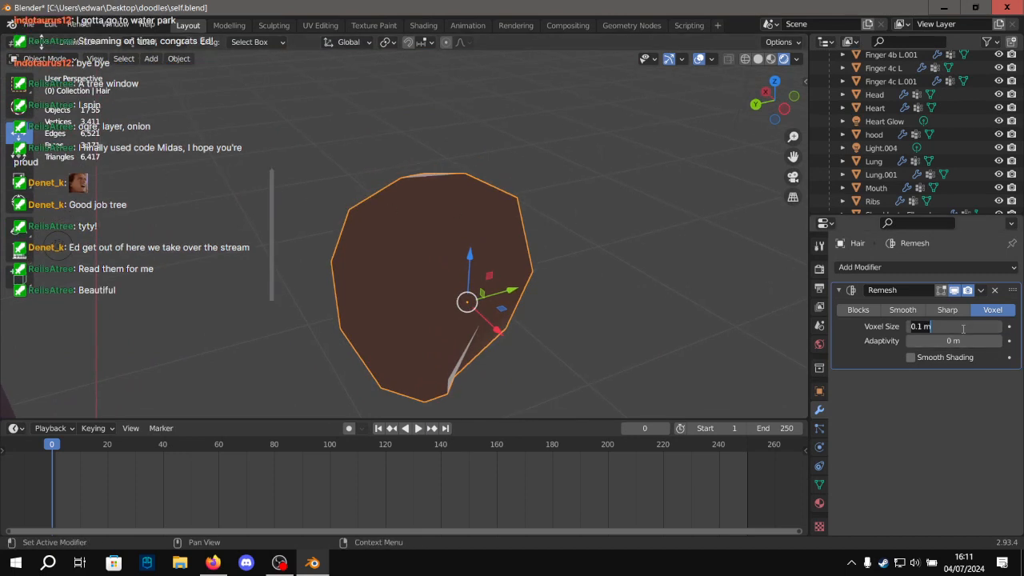
pyautogui.write('0')
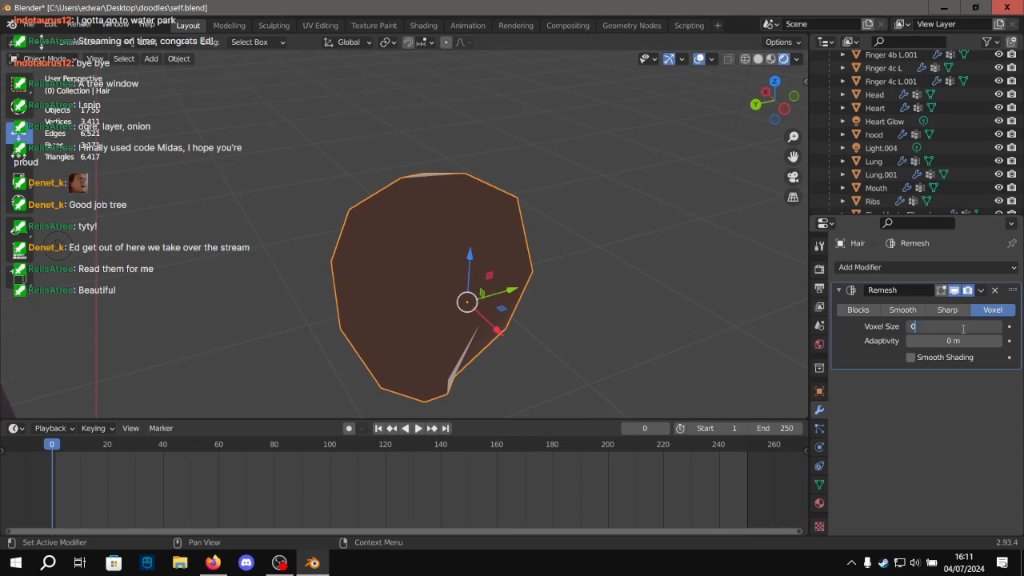
pyautogui.write('.01')
pyautogui.press('Return')
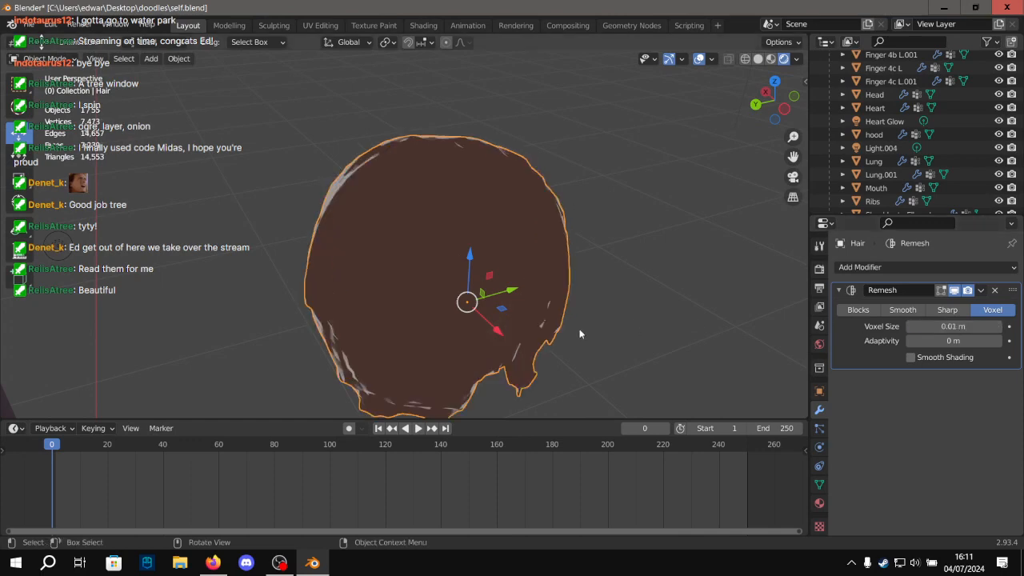
# Switch the viewport to solid shading to show the remeshed hair's surface without materials.
pyautogui.moveTo(560, 297); pyautogui.dragTo(452, 215, button='middle')
pyautogui.click(758, 59)
pyautogui.moveTo(680, 112); pyautogui.dragTo(627, 151, button='middle')
# Reduce the hair's Remesh voxel size to 0.005 m.
pyautogui.click(980, 326)
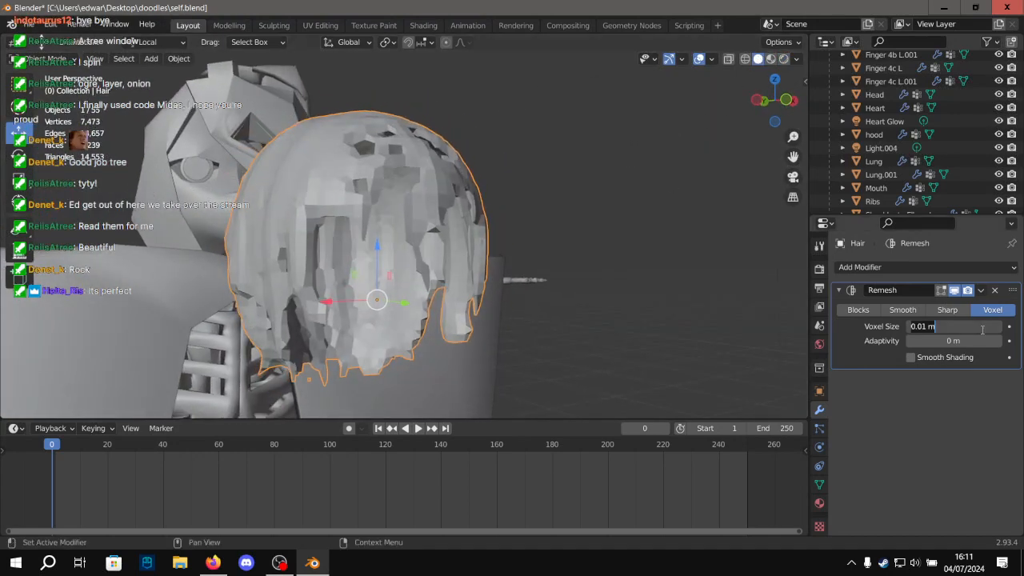
pyautogui.click(927, 325)
pyautogui.press('BackSpace')
pyautogui.write('05')
pyautogui.press('Return')
# Examine the blocky strands and lower the hair's Remesh voxel size to 0.001 m.
pyautogui.scroll(3, 444, 276)
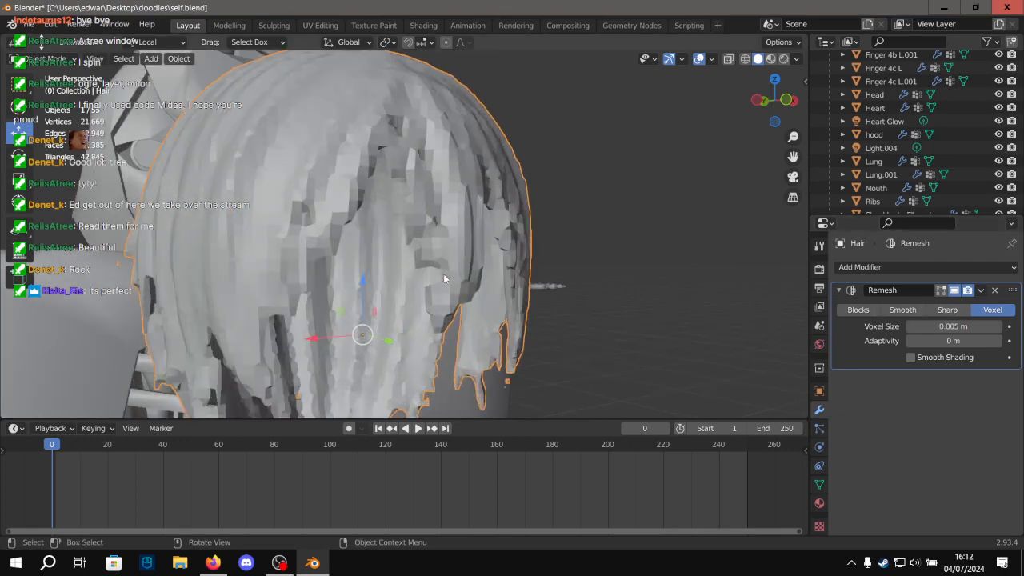
pyautogui.moveTo(469, 277); pyautogui.dragTo(267, 267, button='middle')
pyautogui.click(968, 327)
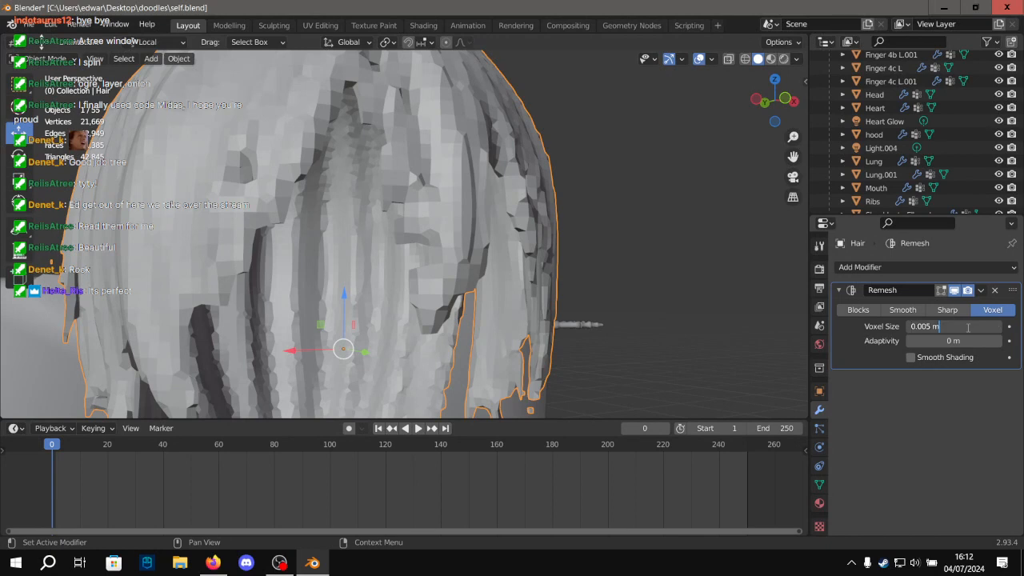
pyautogui.press('BackSpace')
pyautogui.press('Return')
# Examine the finely remeshed hair strands up close and from a distance, and deselect the hair.
pyautogui.scroll(-1, 526, 308)
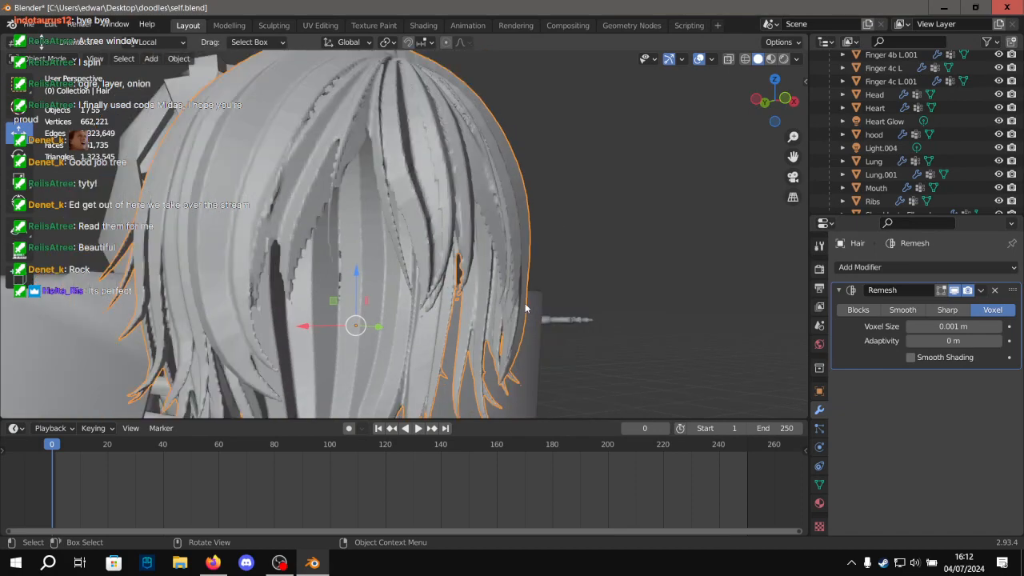
pyautogui.scroll(-1, 521, 304)
pyautogui.scroll(4, 426, 288)
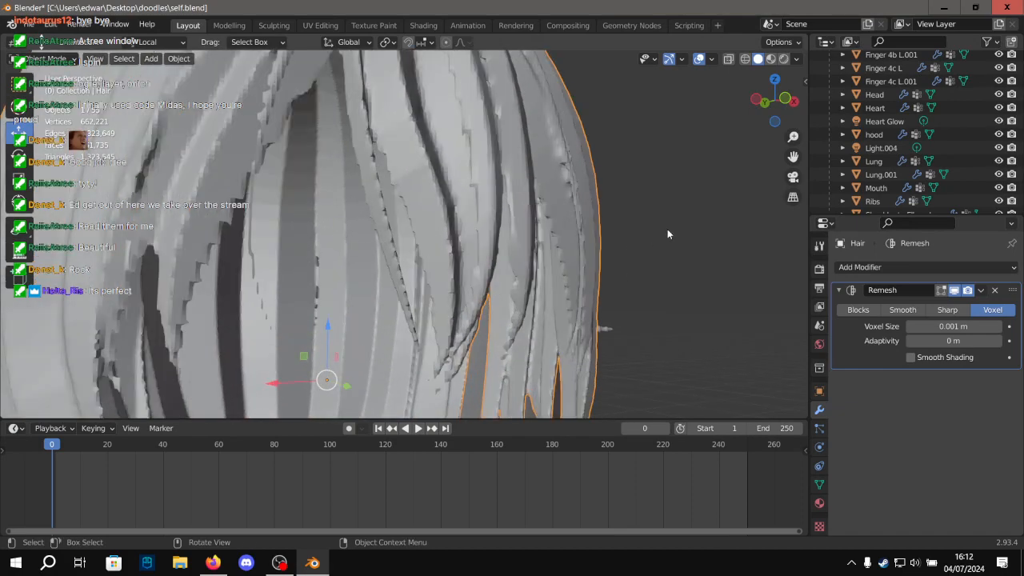
pyautogui.scroll(-3, 667, 228)
pyautogui.moveTo(667, 229); pyautogui.dragTo(410, 183, button='middle')
pyautogui.scroll(5, 317, 225)
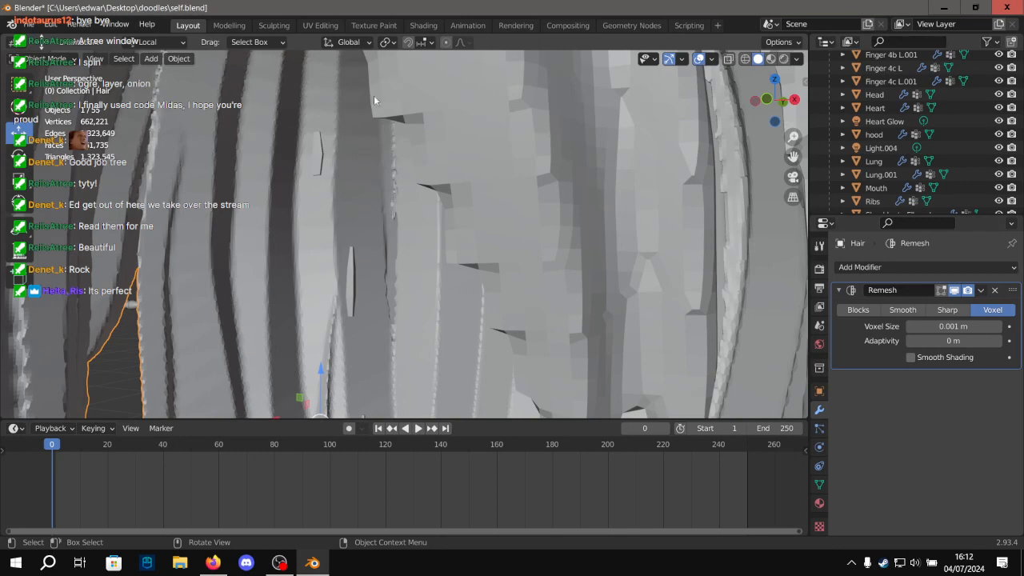
pyautogui.scroll(-10, 448, 164)
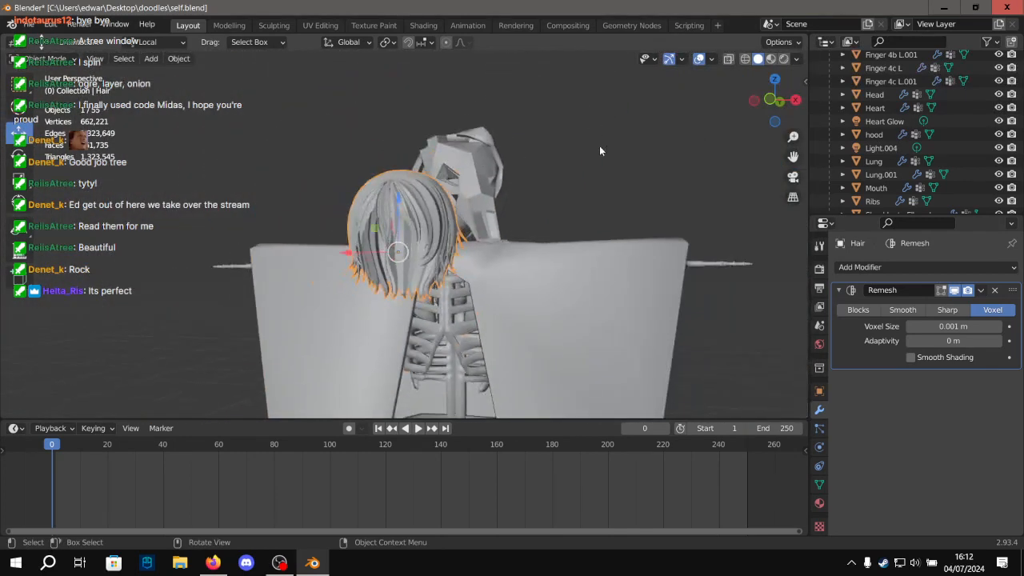
pyautogui.click(600, 150)
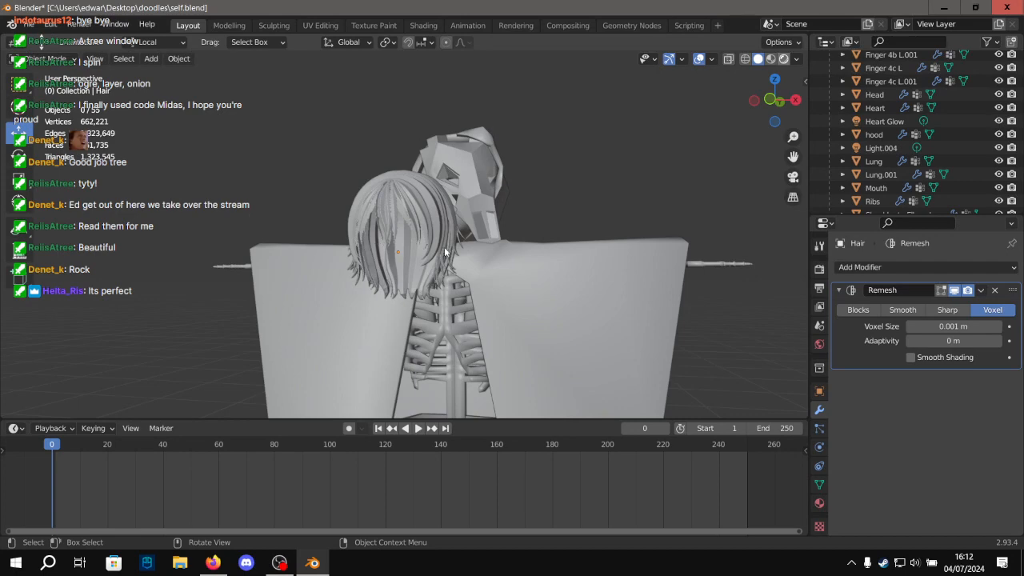
pyautogui.click(213, 562)
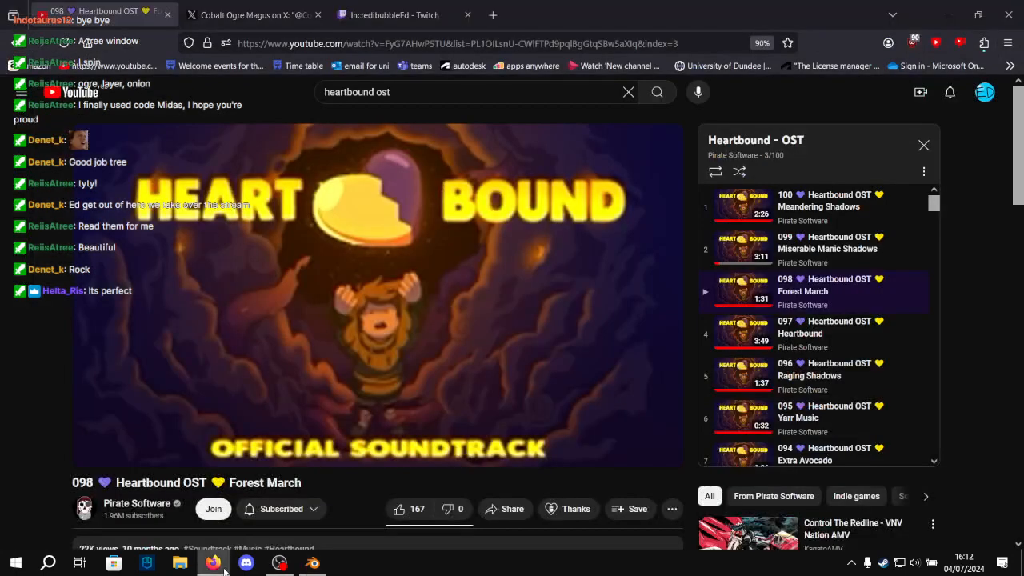
pyautogui.click(312, 562)
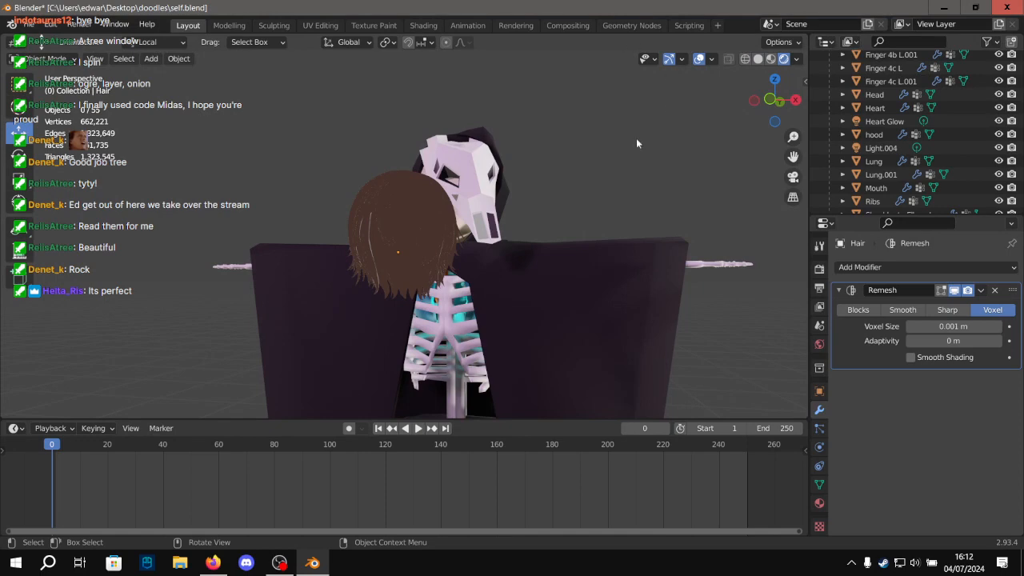
# Select the hair and move it in the YZ plane onto the character's head inside the hood.
pyautogui.moveTo(636, 143); pyautogui.dragTo(704, 174, button='middle')
pyautogui.click(388, 233)
pyautogui.scroll(-2, 480, 241)
pyautogui.moveTo(503, 244); pyautogui.dragTo(534, 254, button='middle')
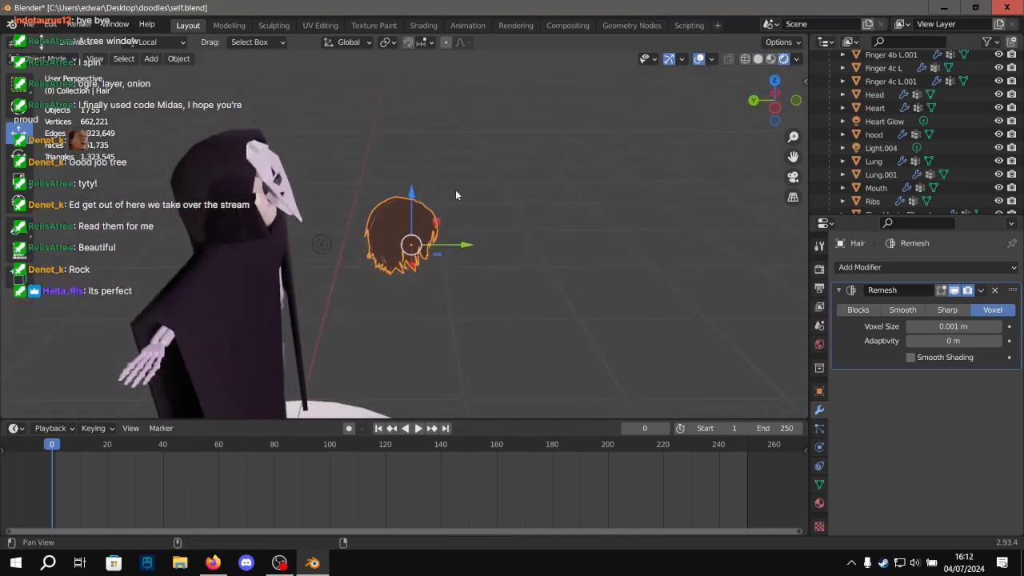
pyautogui.scroll(4, 552, 211)
pyautogui.moveTo(455, 190)
pyautogui.keyDown('shift'); pyautogui.mouseDown(button='middle')
pyautogui.moveTo(571, 220)
pyautogui.moveTo(444, 184)
pyautogui.mouseUp(button='middle'); pyautogui.keyUp('shift')
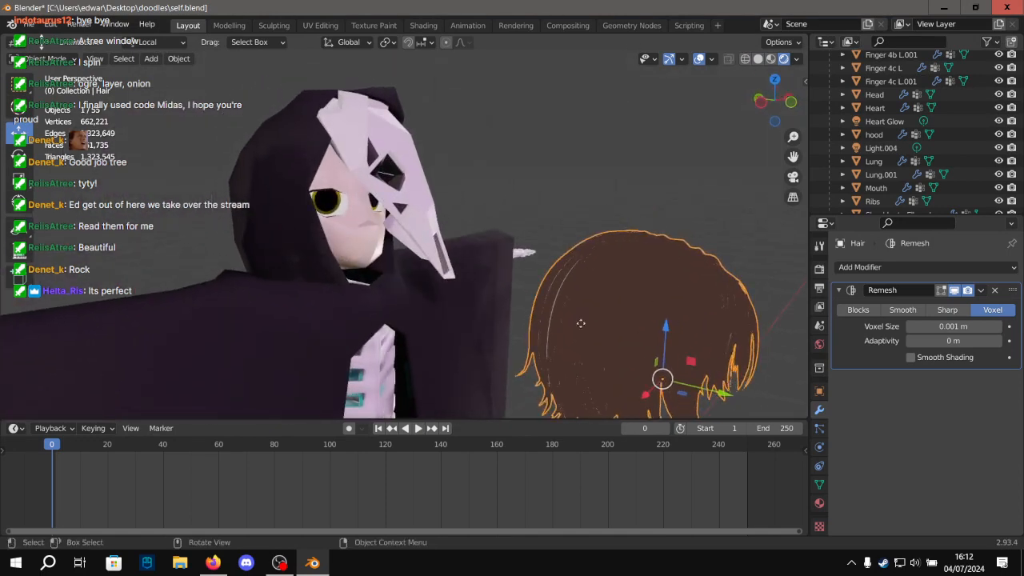
pyautogui.press('g')
pyautogui.hotkey('shift', 'x')
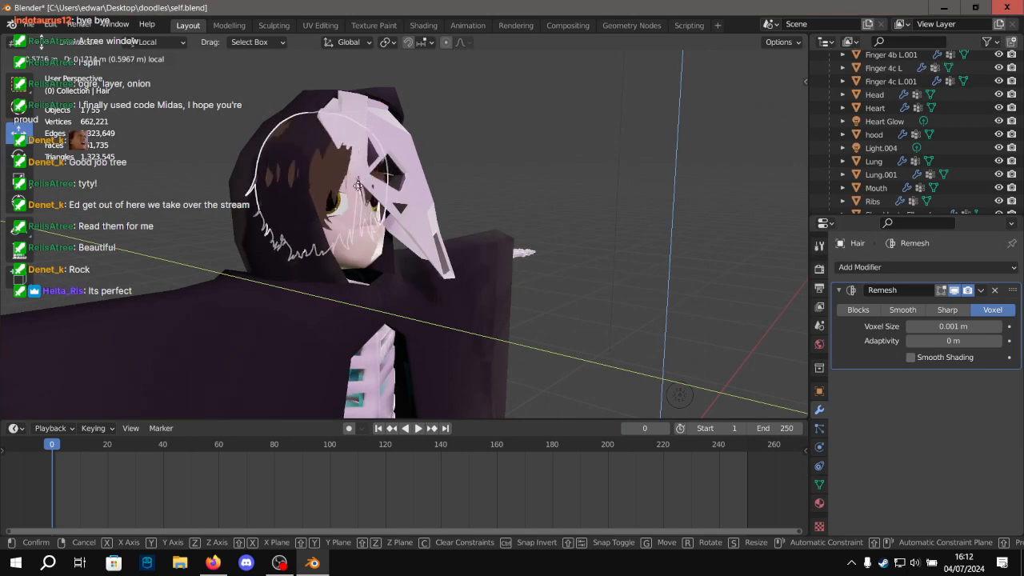
pyautogui.click(356, 187)
# Nudge the hair into a closer fit around the face under the hood, and deselect it.
pyautogui.moveTo(444, 190); pyautogui.dragTo(582, 238, button='middle')
pyautogui.scroll(7, 383, 194)
pyautogui.scroll(-4, 360, 193)
pyautogui.moveTo(405, 211); pyautogui.dragTo(404, 211)
pyautogui.moveTo(405, 211); pyautogui.dragTo(448, 174, button='middle')
pyautogui.moveTo(446, 194); pyautogui.dragTo(447, 197)
pyautogui.moveTo(448, 197); pyautogui.dragTo(472, 176, button='middle')
pyautogui.click(671, 176)
pyautogui.scroll(-1, 670, 177)
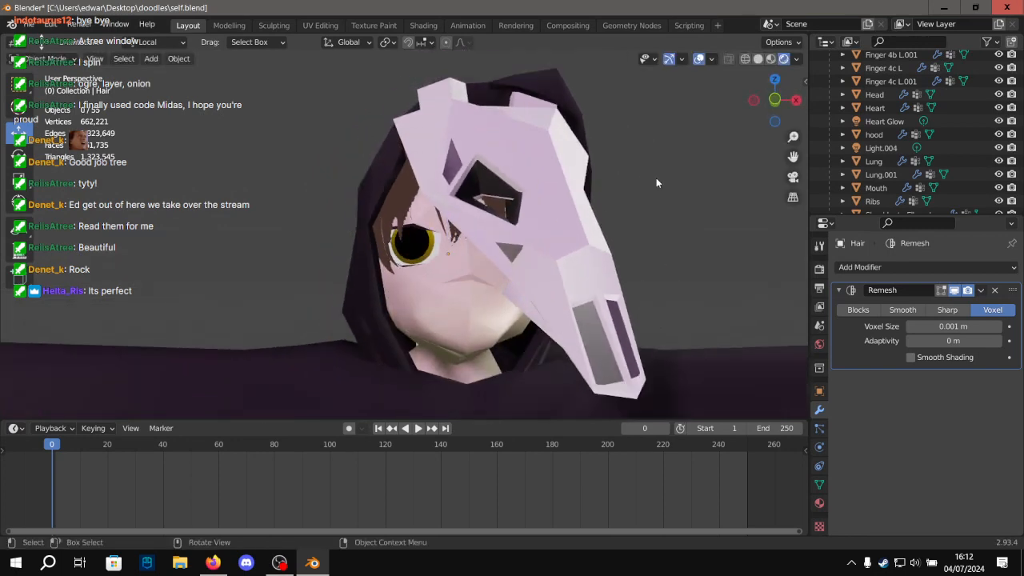
# Hide the Skull object to expose the hair and the full face.
pyautogui.moveTo(555, 225); pyautogui.dragTo(578, 237, button='middle')
pyautogui.click(577, 239)
pyautogui.scroll(-5, 963, 133)
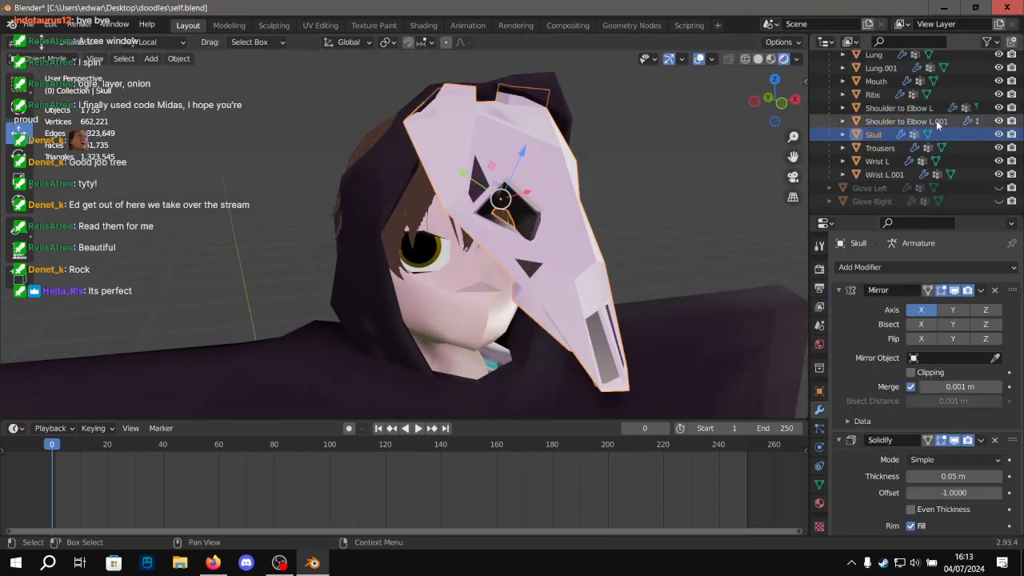
pyautogui.click(998, 134)
pyautogui.moveTo(631, 161); pyautogui.dragTo(584, 170, button='middle')
# Move the hair along the X axis to centre it on the face.
pyautogui.click(496, 172)
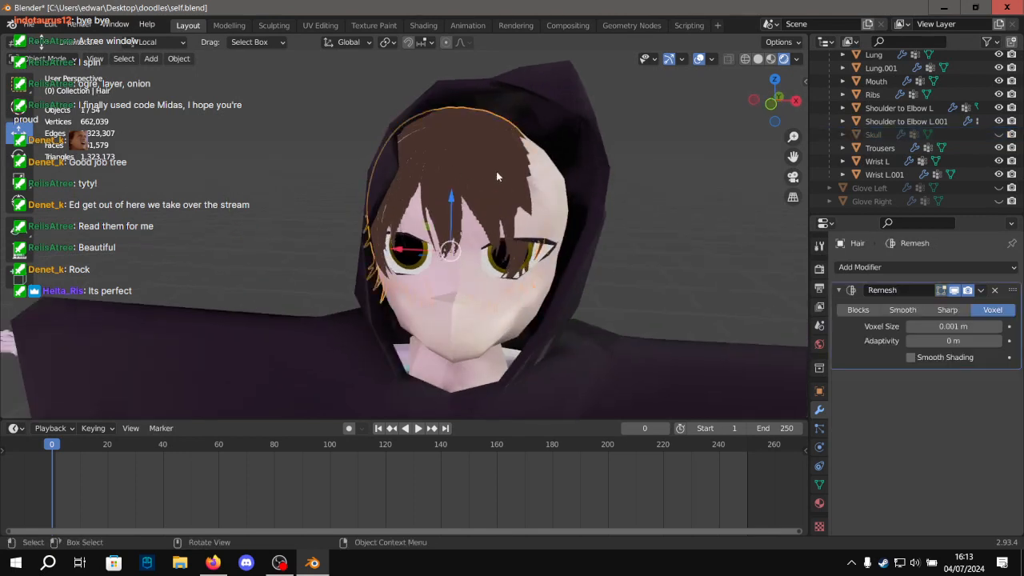
pyautogui.press('g')
pyautogui.press('x')
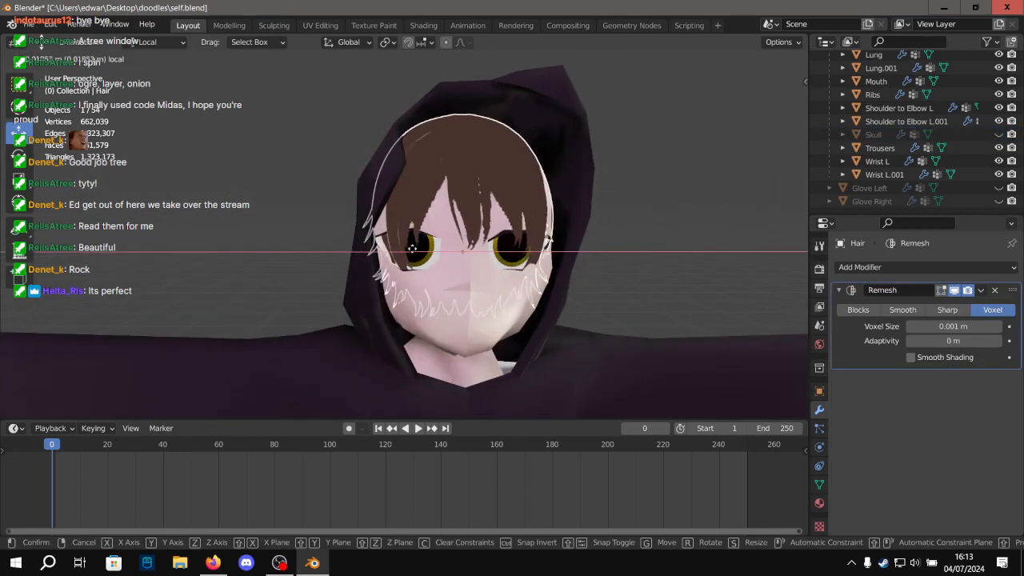
pyautogui.click(415, 250)
# Scale the hair up uniformly by about 1.15 so it covers the head, and deselect it.
pyautogui.press('s')
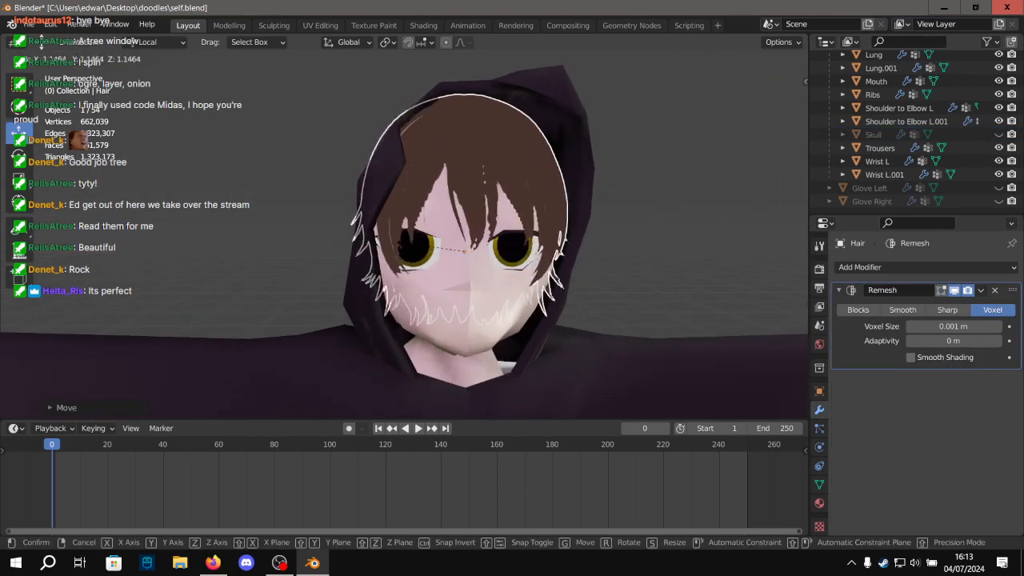
pyautogui.click(368, 280)
pyautogui.click(639, 200)
pyautogui.scroll(-2, 642, 200)
pyautogui.moveTo(641, 204); pyautogui.dragTo(515, 173, button='middle')
pyautogui.scroll(4, 465, 204)
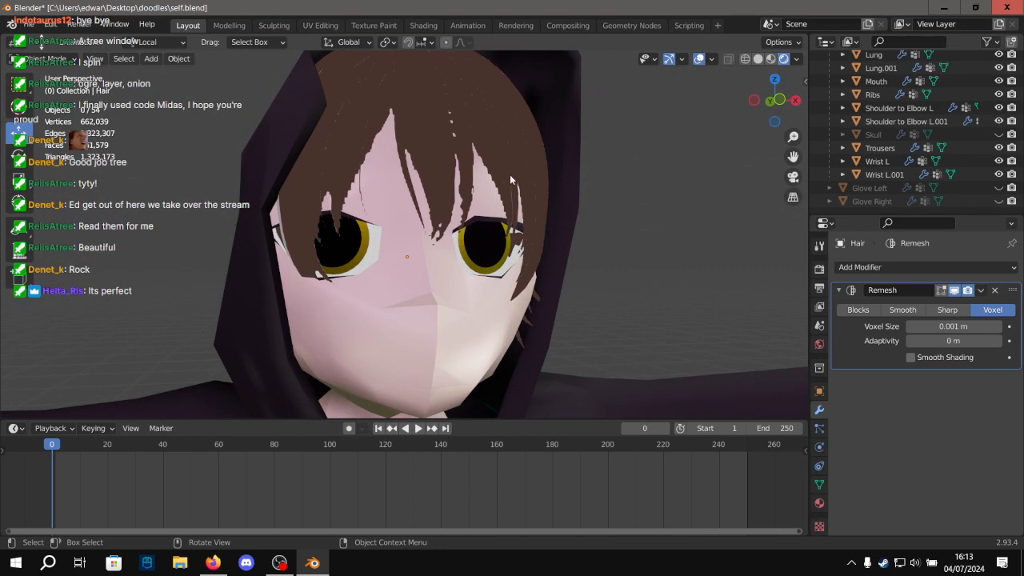
# Show the Skull object again and check how the hair looks beneath it.
pyautogui.click(998, 134)
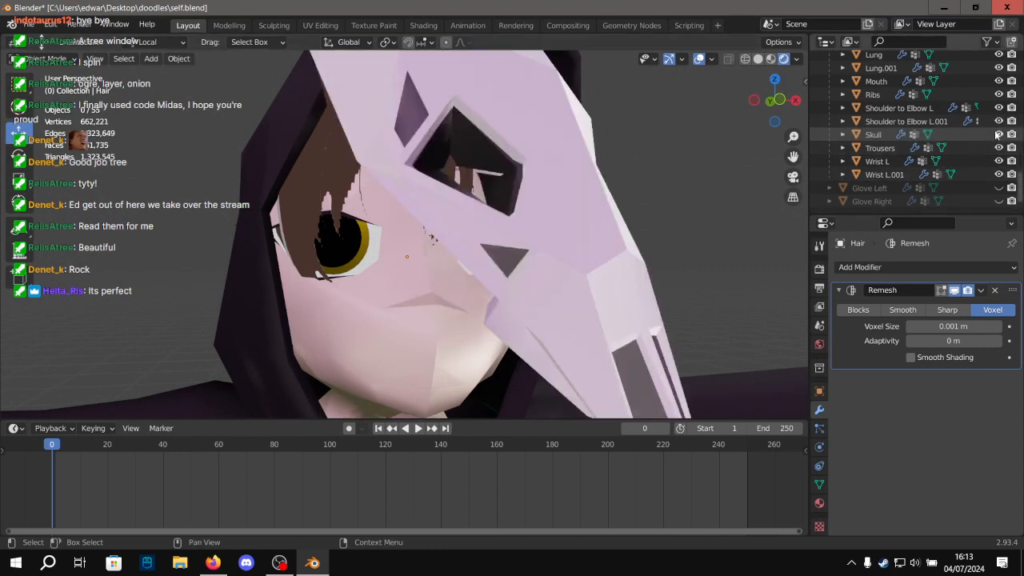
pyautogui.scroll(-8, 603, 152)
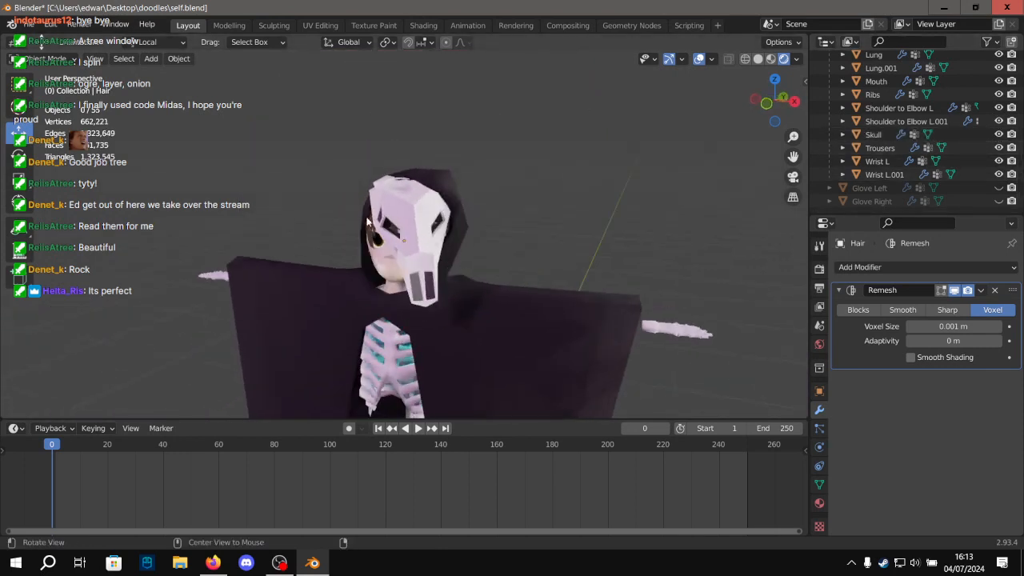
pyautogui.scroll(10, 367, 221)
# Select the hair, raise it slightly along Z and nudge it sideways along X.
pyautogui.click(290, 157)
pyautogui.click(315, 172)
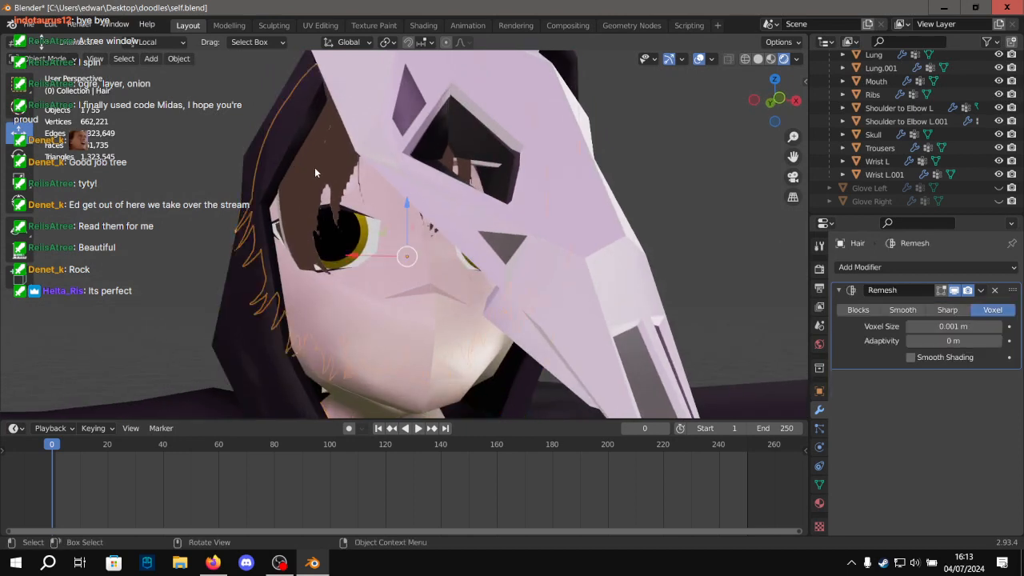
pyautogui.moveTo(404, 205); pyautogui.dragTo(405, 200)
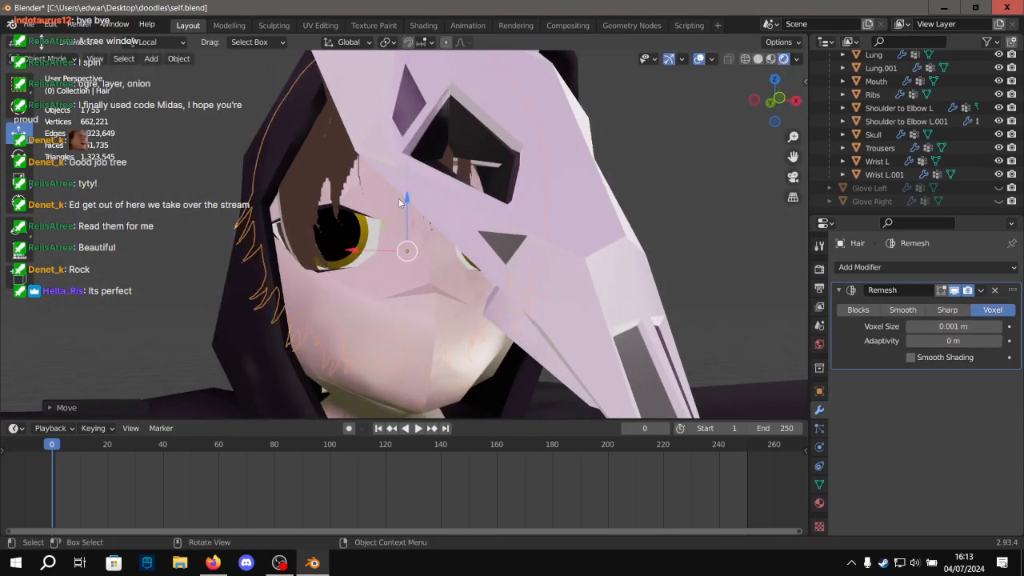
pyautogui.moveTo(358, 249)
pyautogui.mouseDown()
pyautogui.moveTo(338, 248)
pyautogui.moveTo(352, 250)
pyautogui.mouseUp()
# Adjust the hair's width slightly by scaling it along the X axis.
pyautogui.click(20, 178)
pyautogui.scroll(-1, 326, 183)
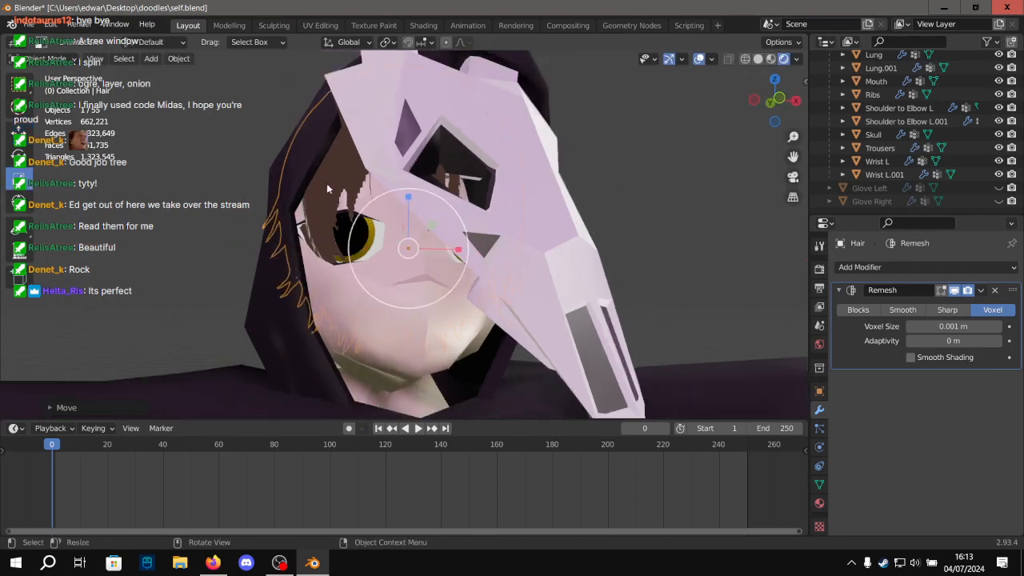
pyautogui.moveTo(421, 243); pyautogui.dragTo(425, 261, button='middle')
pyautogui.scroll(2, 447, 256)
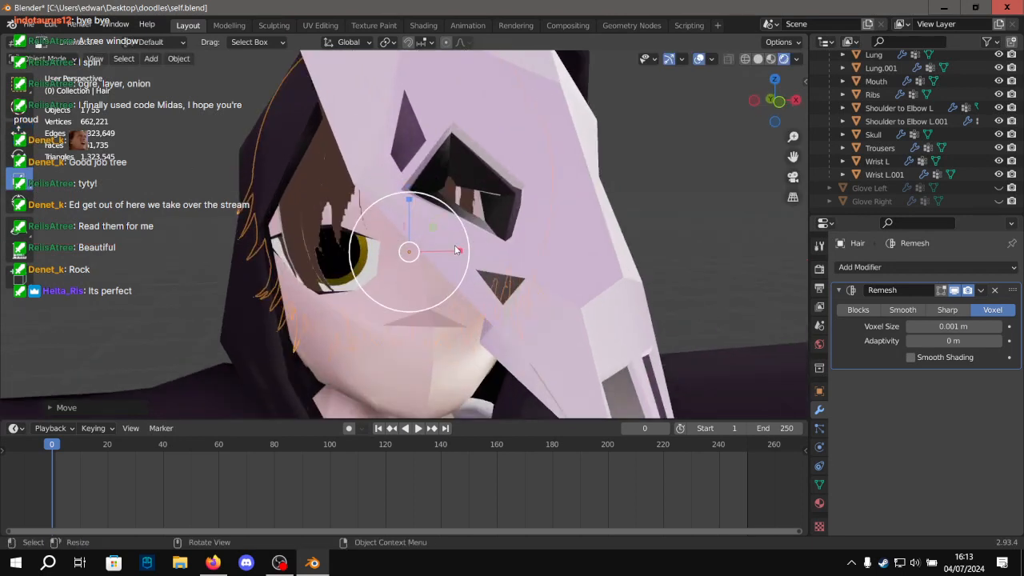
pyautogui.moveTo(459, 248); pyautogui.dragTo(457, 247)
pyautogui.scroll(3, 344, 256)
pyautogui.moveTo(293, 261); pyautogui.dragTo(346, 218, button='middle')
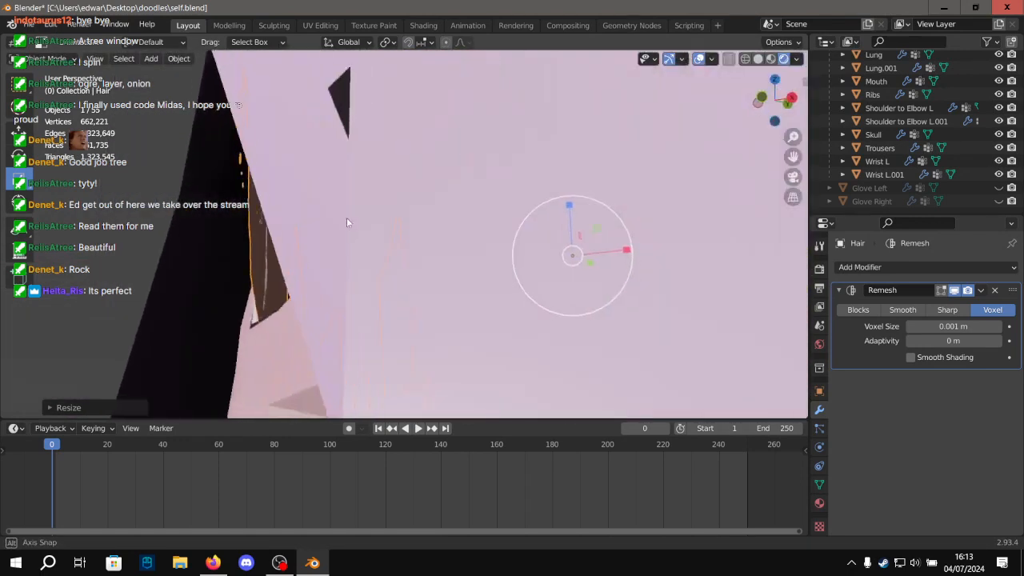
# Hide the hood and the Skull objects to expose the whole head of hair.
pyautogui.scroll(-5, 347, 218)
pyautogui.scroll(3, 955, 124)
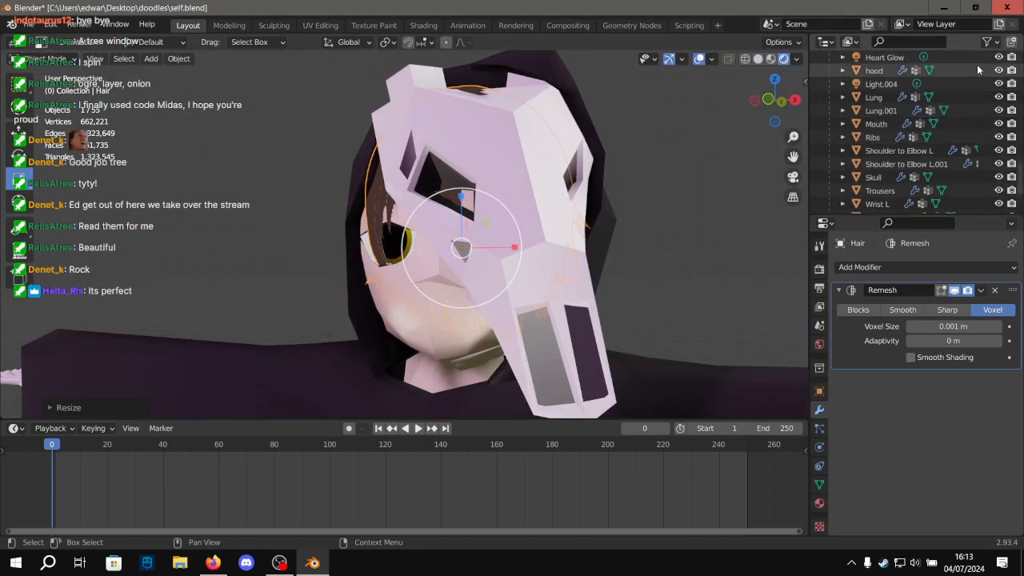
pyautogui.scroll(-2, 989, 126)
pyautogui.scroll(-1, 989, 128)
pyautogui.scroll(1, 979, 100)
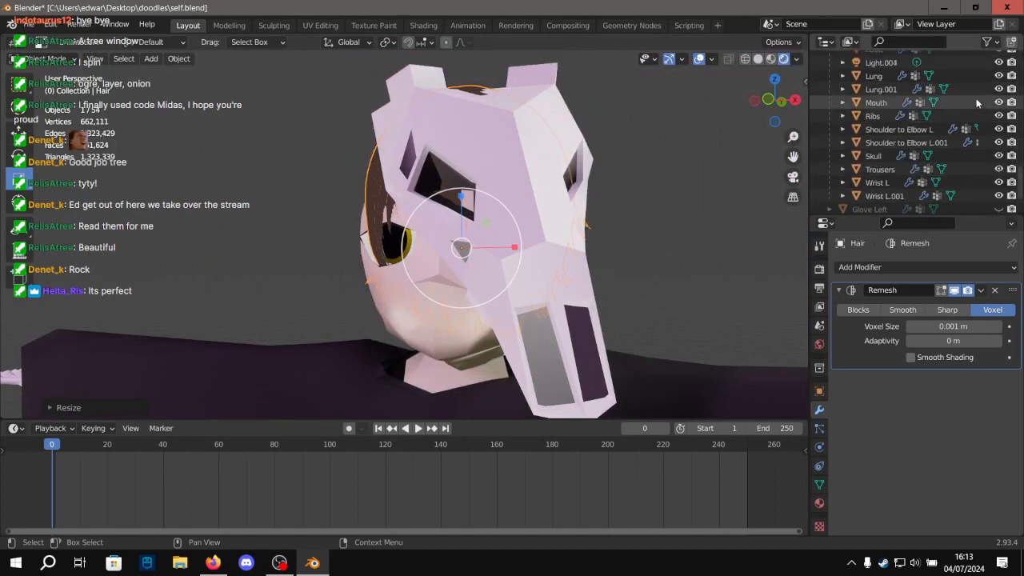
pyautogui.click(998, 155)
pyautogui.moveTo(608, 192); pyautogui.dragTo(599, 220, button='middle')
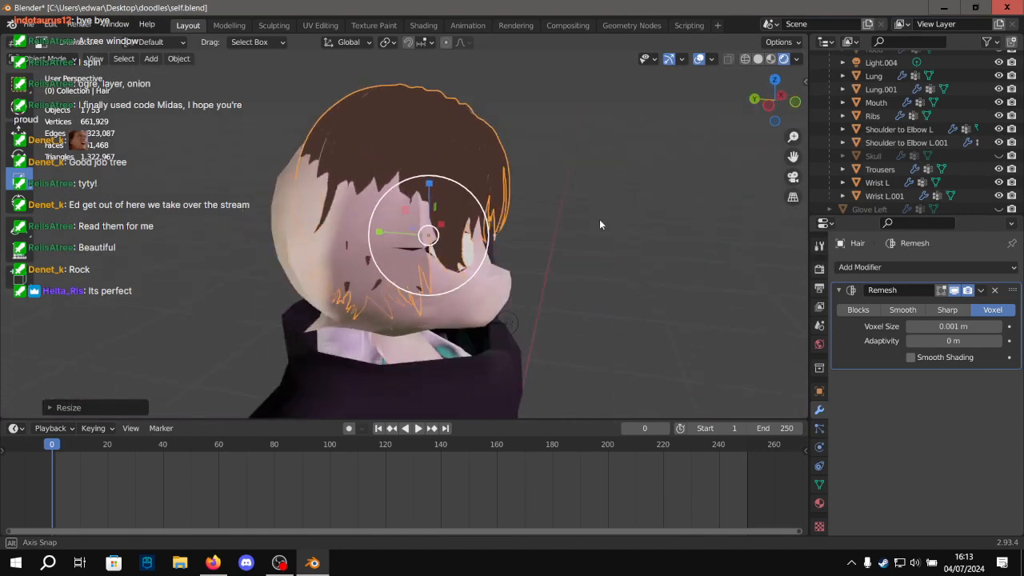
# Move the hair along the Y axis toward the back of the head.
pyautogui.scroll(2, 448, 203)
pyautogui.moveTo(496, 172); pyautogui.dragTo(538, 195, button='middle')
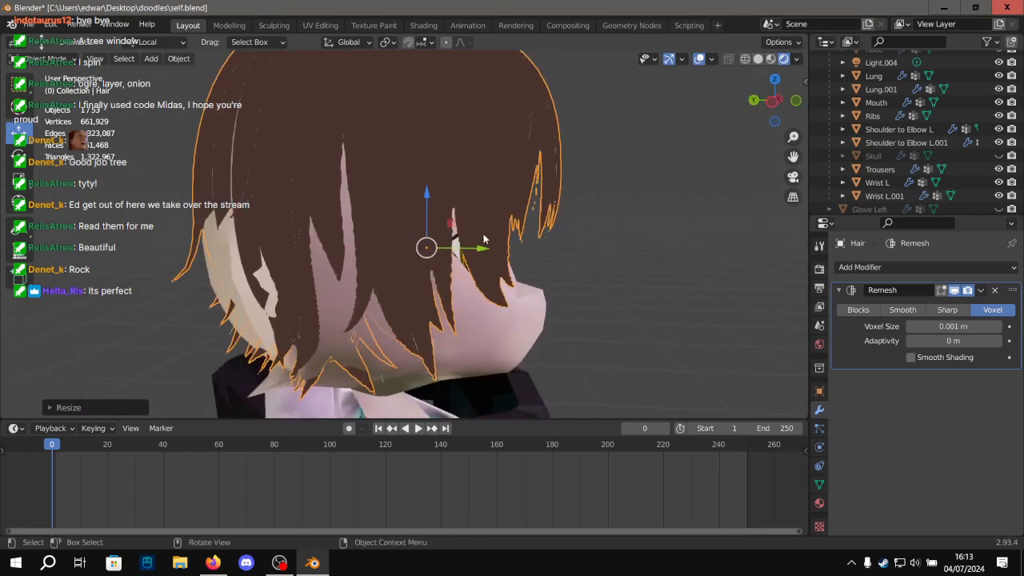
pyautogui.moveTo(483, 245); pyautogui.dragTo(466, 246)
pyautogui.moveTo(466, 245); pyautogui.dragTo(362, 227, button='middle')
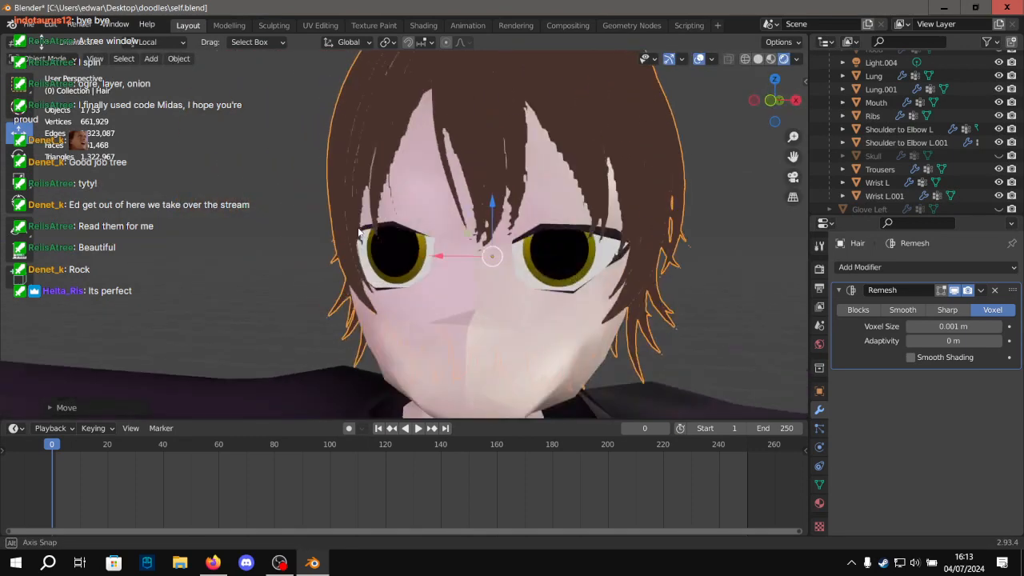
# Shift the hair along the X axis to realign it with the head, and deselect it.
pyautogui.scroll(-5, 361, 226)
pyautogui.moveTo(588, 193); pyautogui.dragTo(388, 250, button='middle')
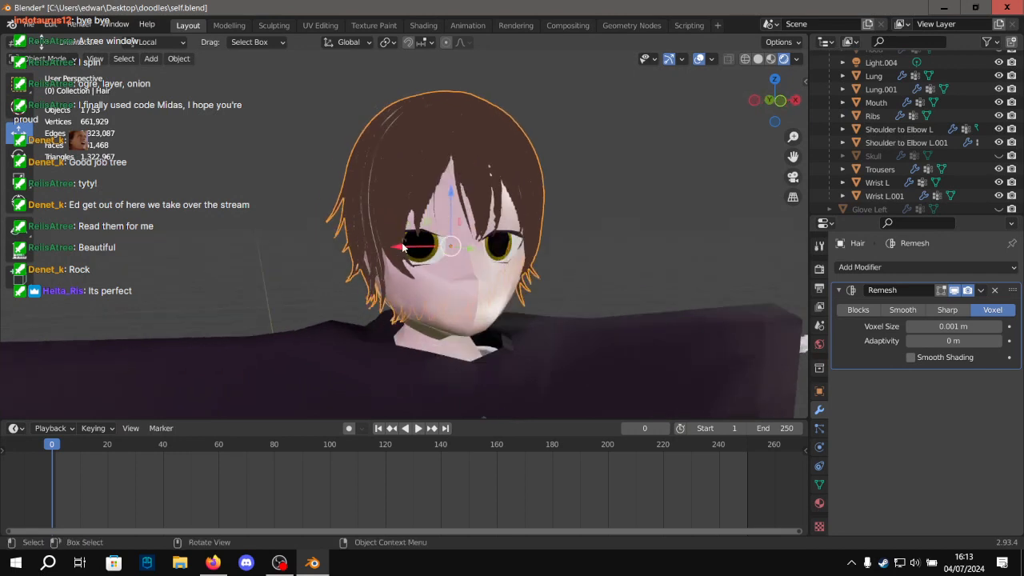
pyautogui.press('g')
pyautogui.press('x')
pyautogui.click(399, 241)
pyautogui.moveTo(613, 165); pyautogui.dragTo(558, 166, button='middle')
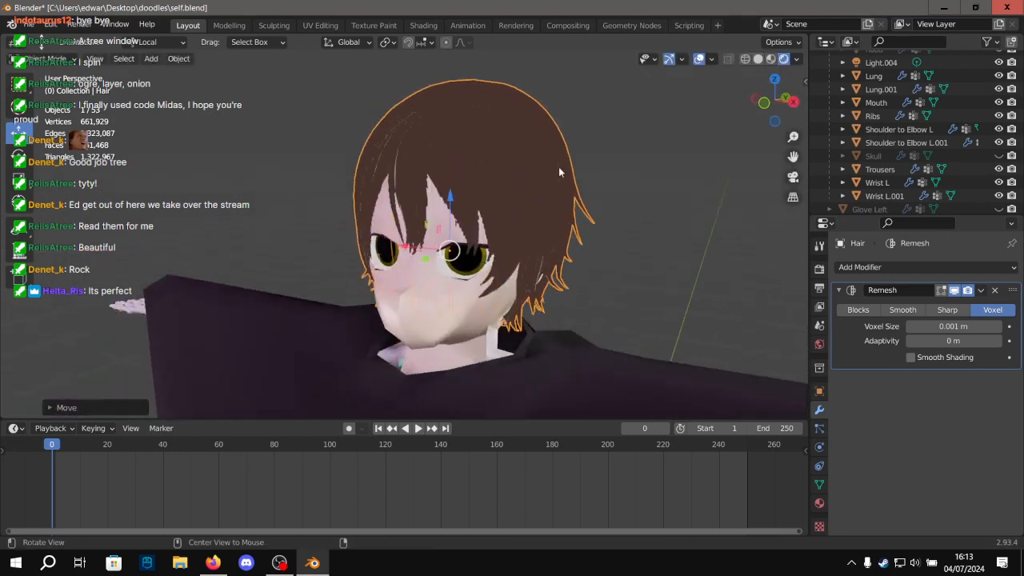
pyautogui.click(651, 151)
# Try the Smooth, Blocks and Sharp modes of the hair's Remesh modifier, and undo back to Voxel.
pyautogui.scroll(2, 559, 155)
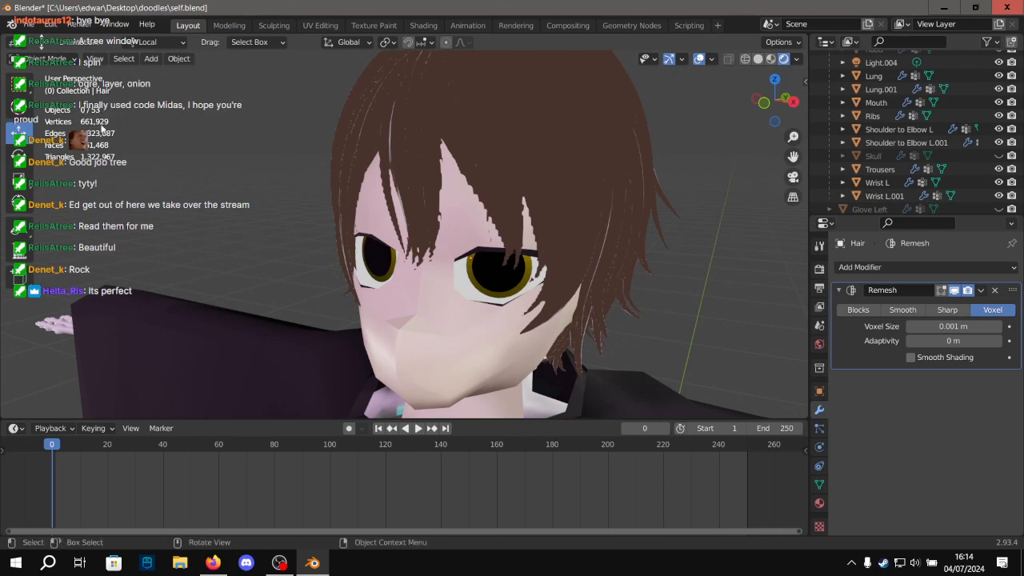
pyautogui.scroll(3, 102, 126)
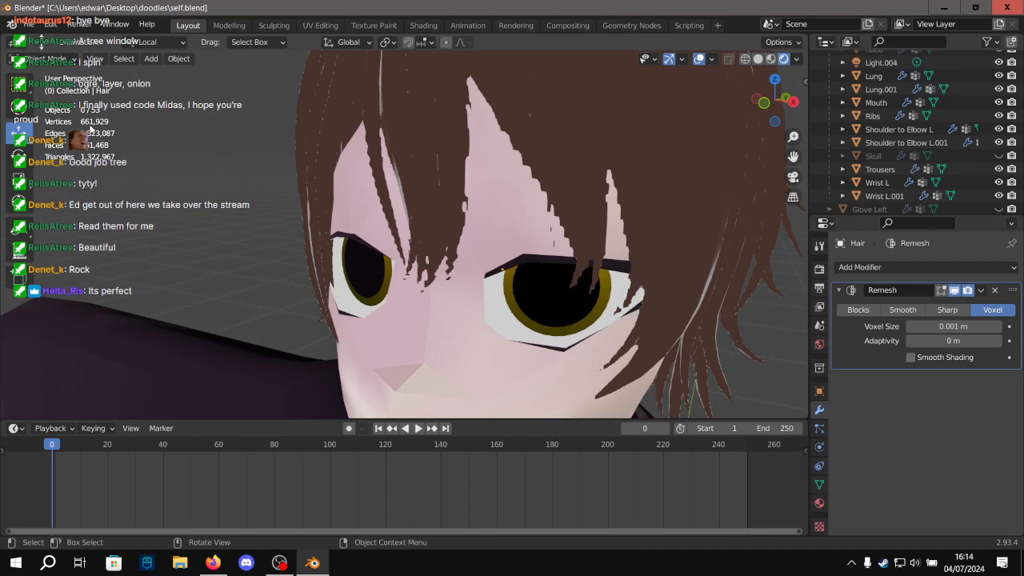
pyautogui.moveTo(237, 130); pyautogui.dragTo(350, 148, button='middle')
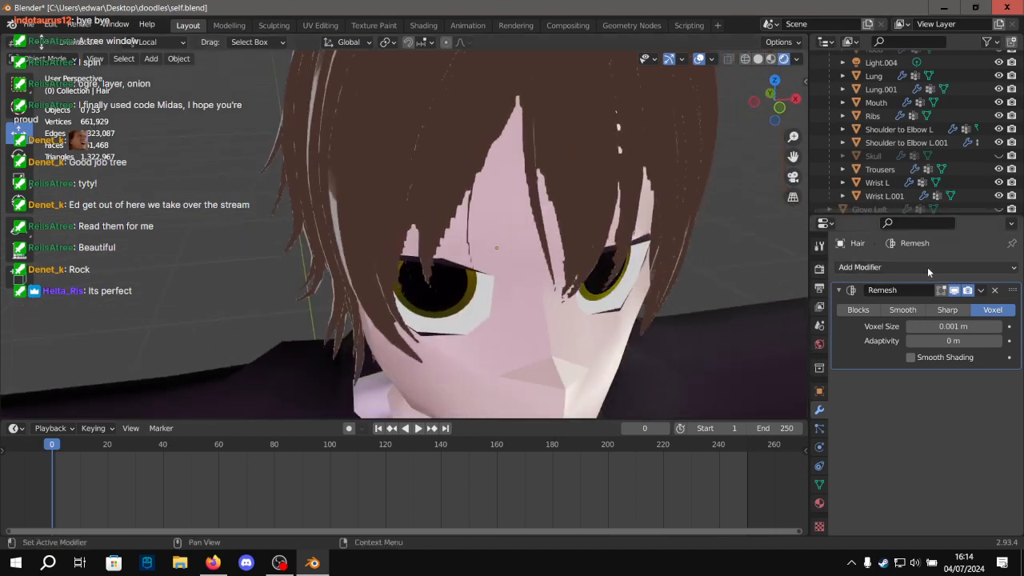
pyautogui.click(903, 310)
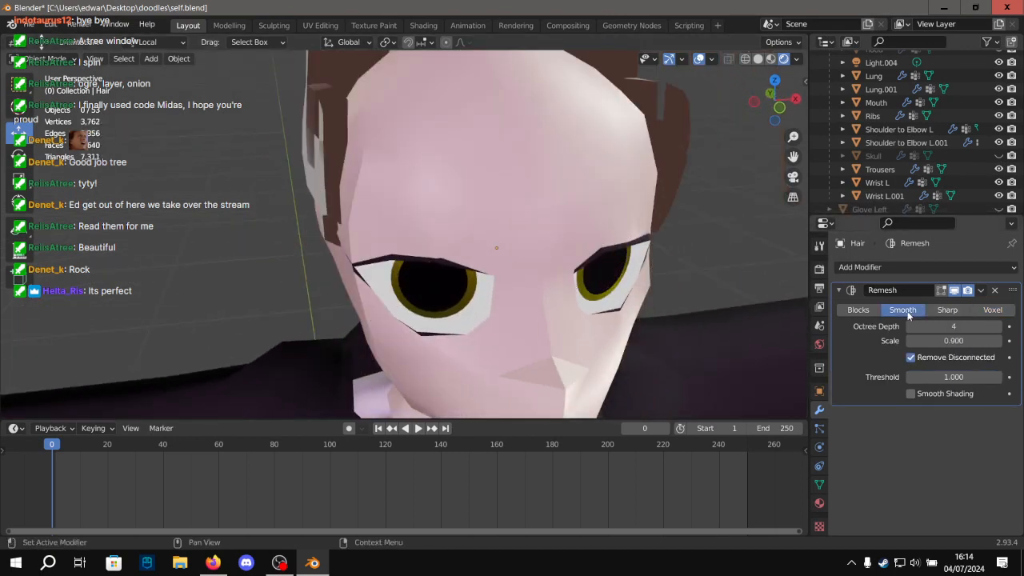
pyautogui.click(859, 311)
pyautogui.click(947, 310)
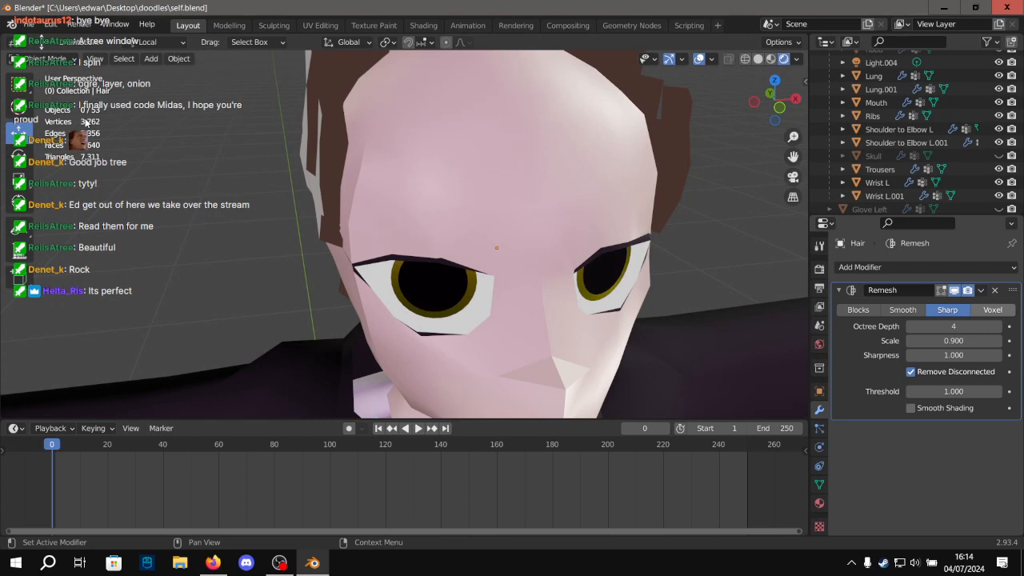
pyautogui.hotkey('ctrl', 'z')
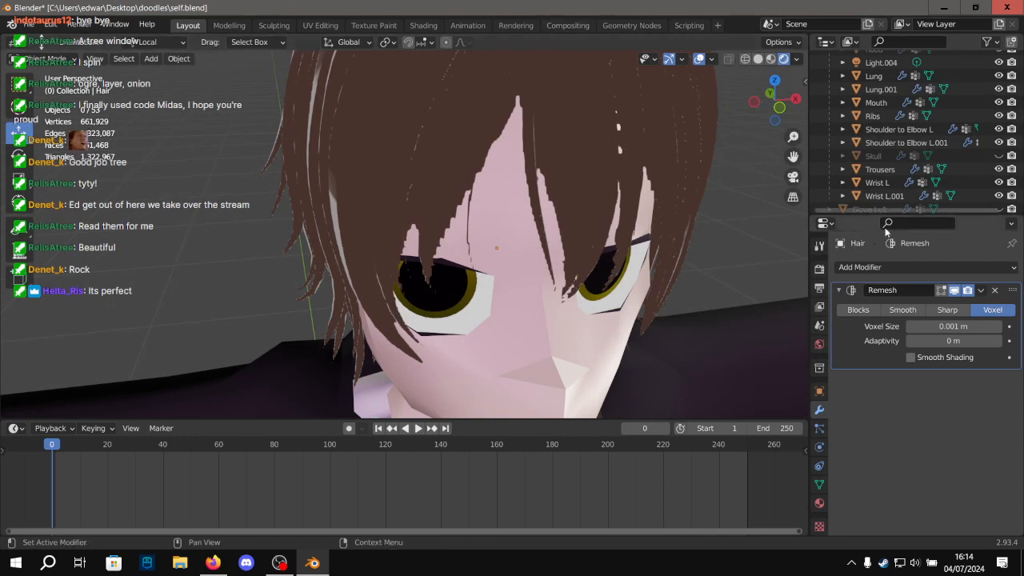
# Delete the hair to compare the scene without it, and undo the deletion.
pyautogui.click(345, 140)
pyautogui.scroll(-10, 345, 140)
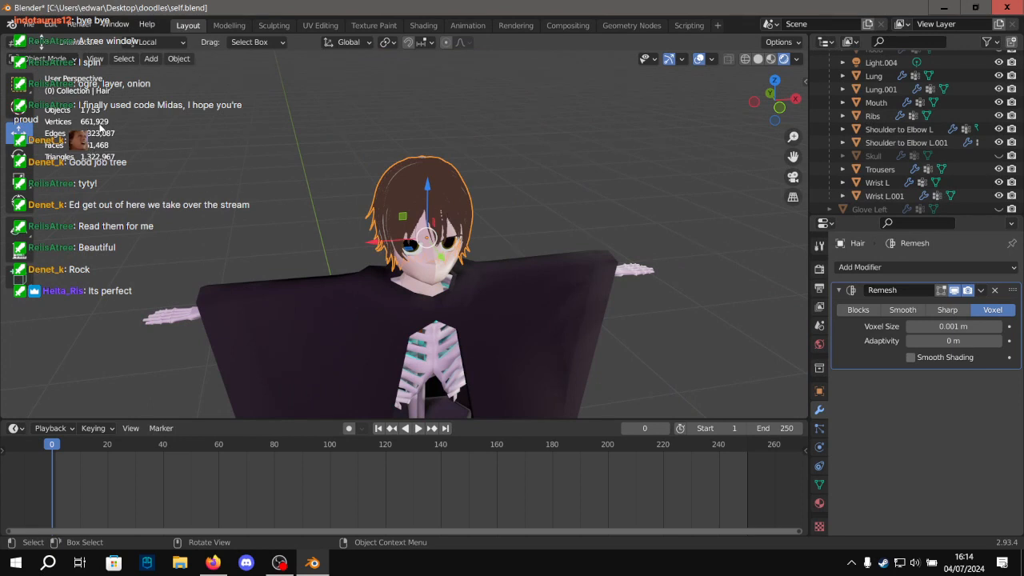
pyautogui.press('Delete')
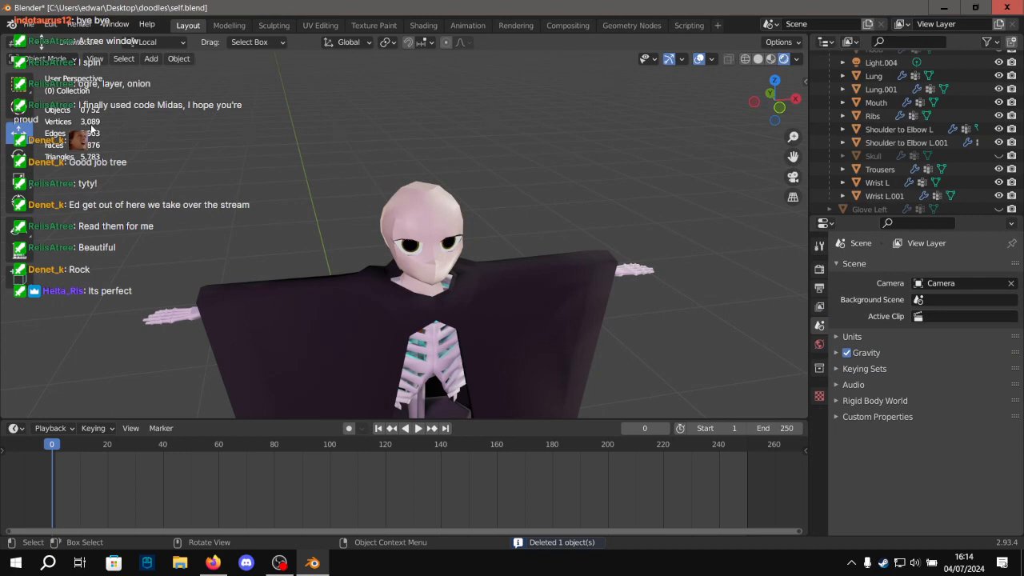
pyautogui.press('ctrl')
pyautogui.hotkey('ctrl', 'z')
pyautogui.scroll(2, 567, 236)
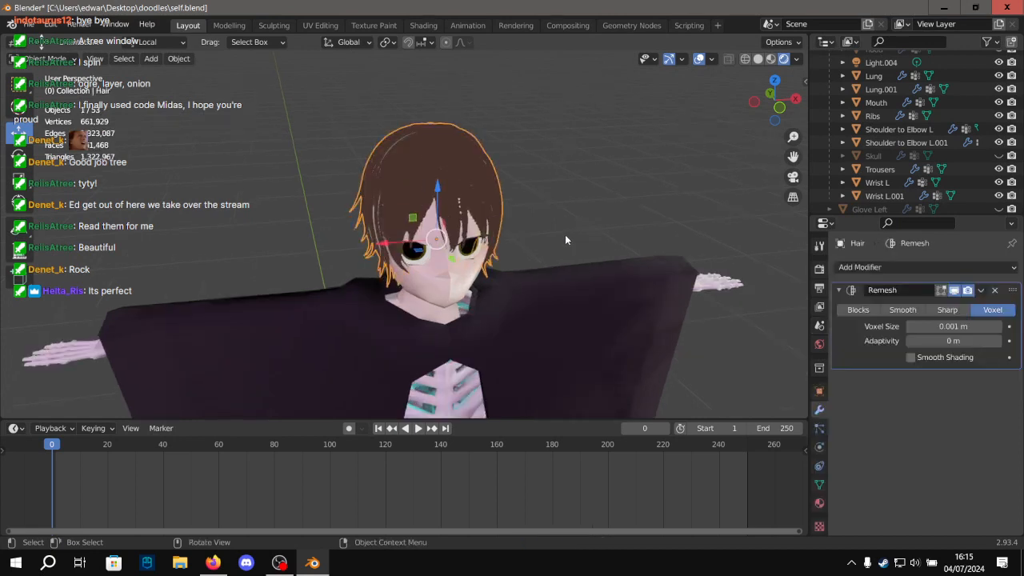
pyautogui.scroll(5, 558, 232)
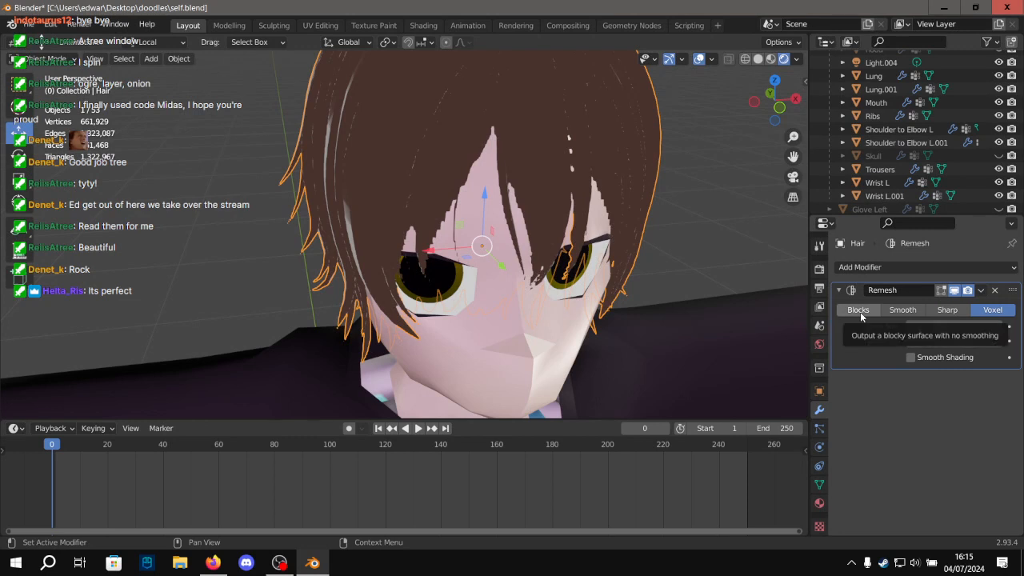
# Switch the hair's Remesh modifier to Sharp mode and set the Octree Depth to 8.
pyautogui.click(944, 310)
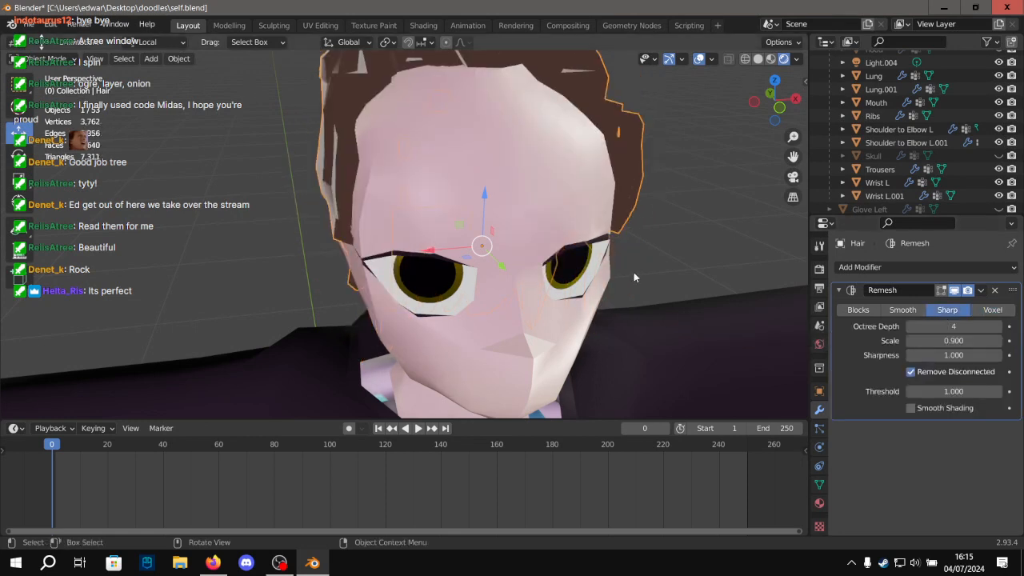
pyautogui.click(956, 344)
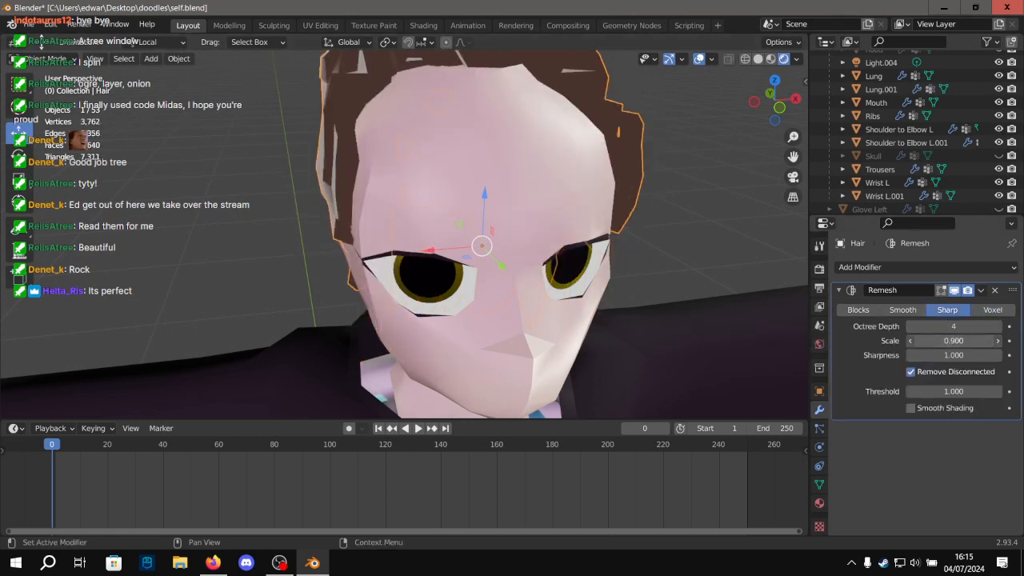
pyautogui.click(949, 327)
pyautogui.write('8')
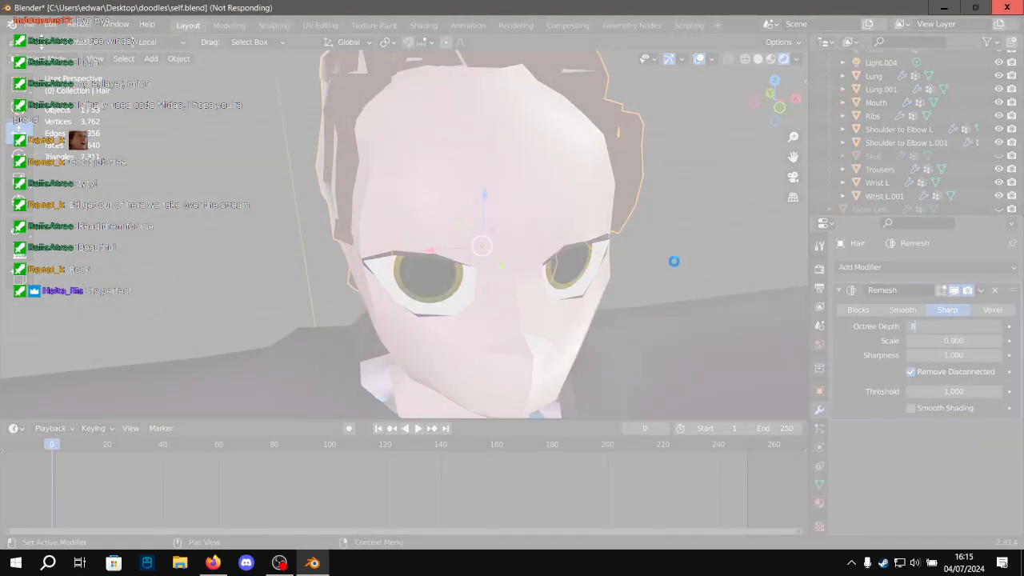
# Search the computer for VRoid Studio and launch it.
pyautogui.press('super')
pyautogui.write('vroid')
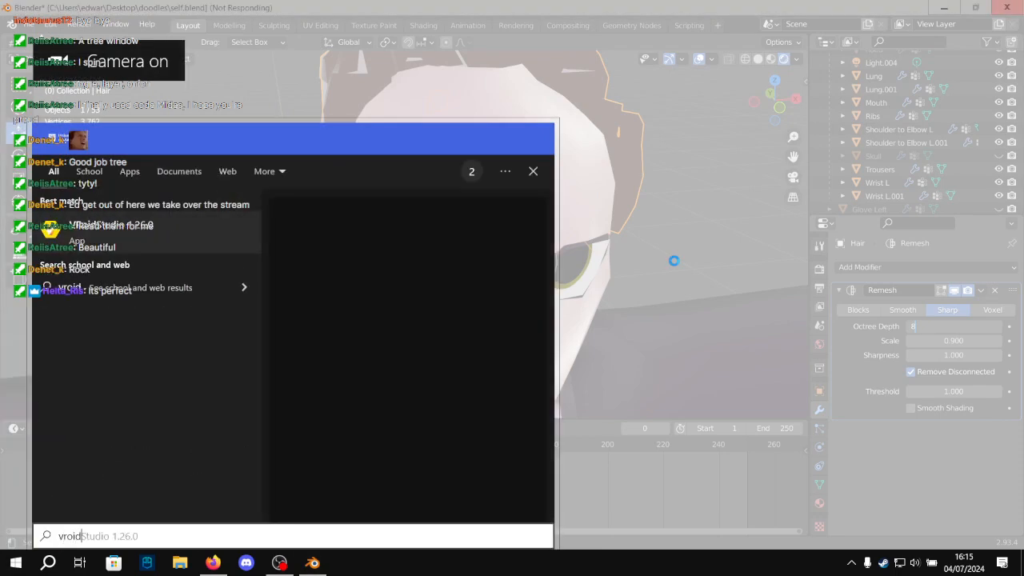
pyautogui.press('Escape')
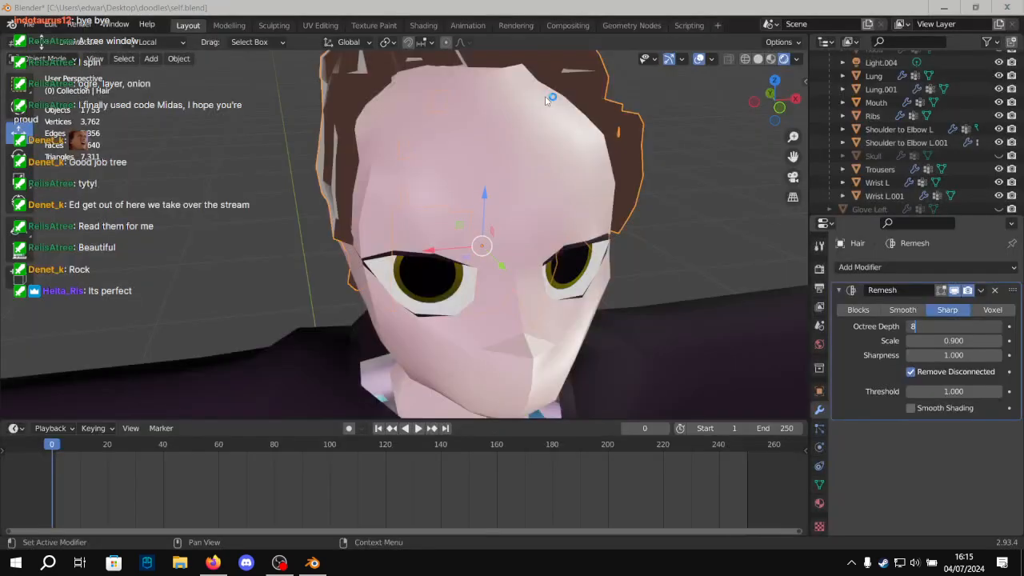
# Check the remeshed hair from several sides and delete the Hair object from the scene.
pyautogui.click(545, 95)
pyautogui.scroll(-2, 636, 154)
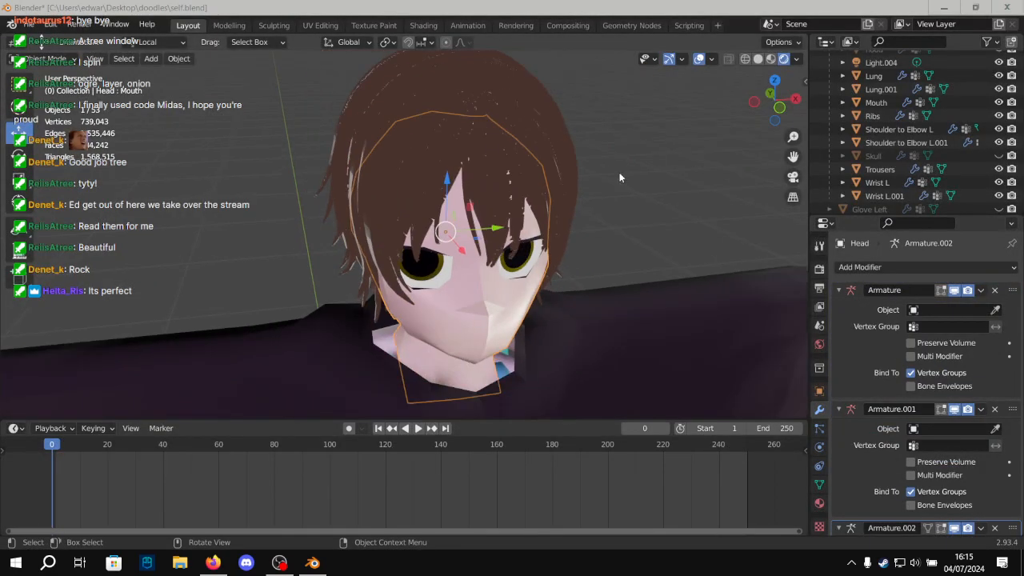
pyautogui.scroll(4, 241, 118)
pyautogui.moveTo(241, 118); pyautogui.dragTo(147, 101, button='middle')
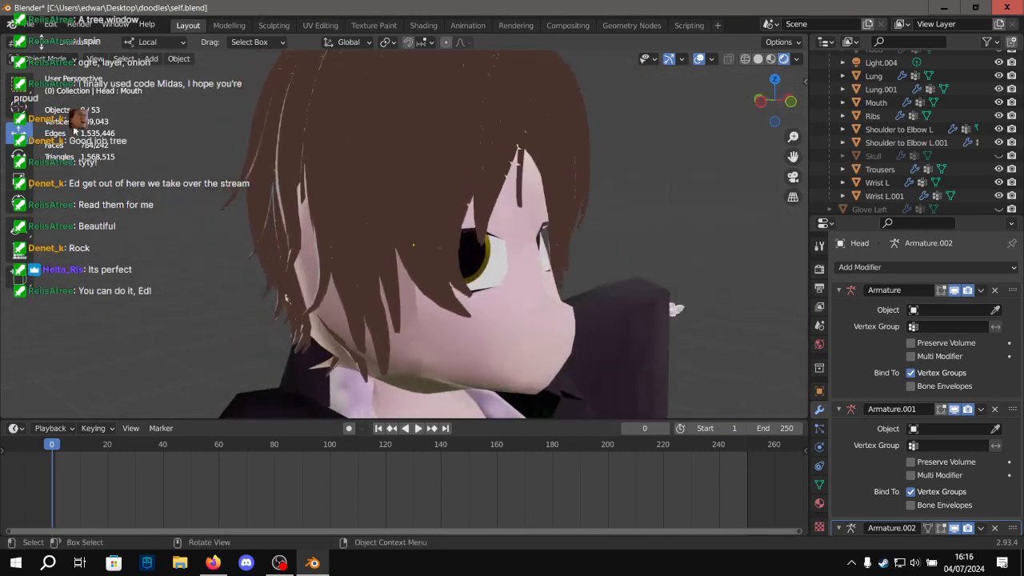
pyautogui.moveTo(259, 152); pyautogui.dragTo(445, 263, button='middle')
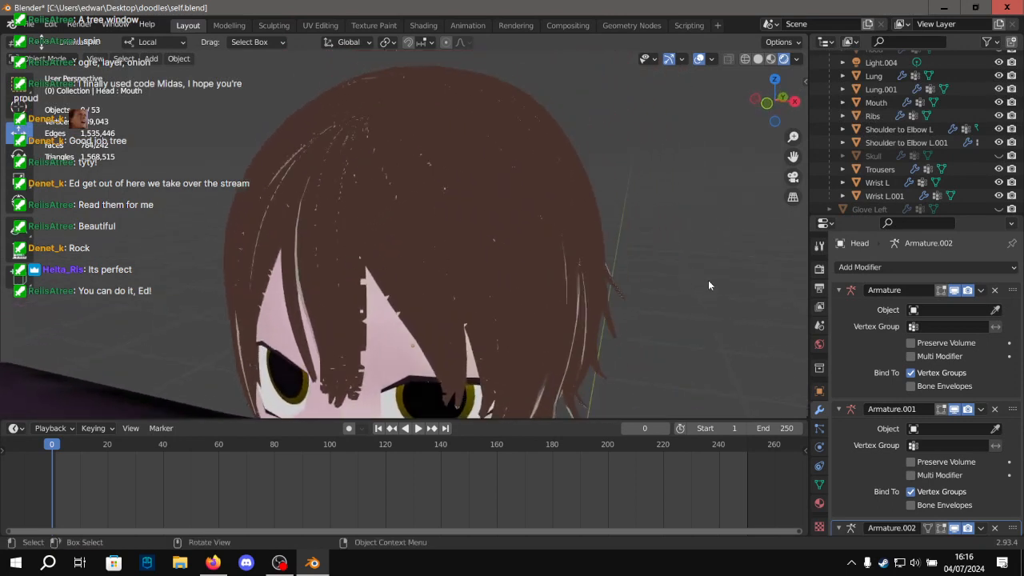
pyautogui.click(479, 214)
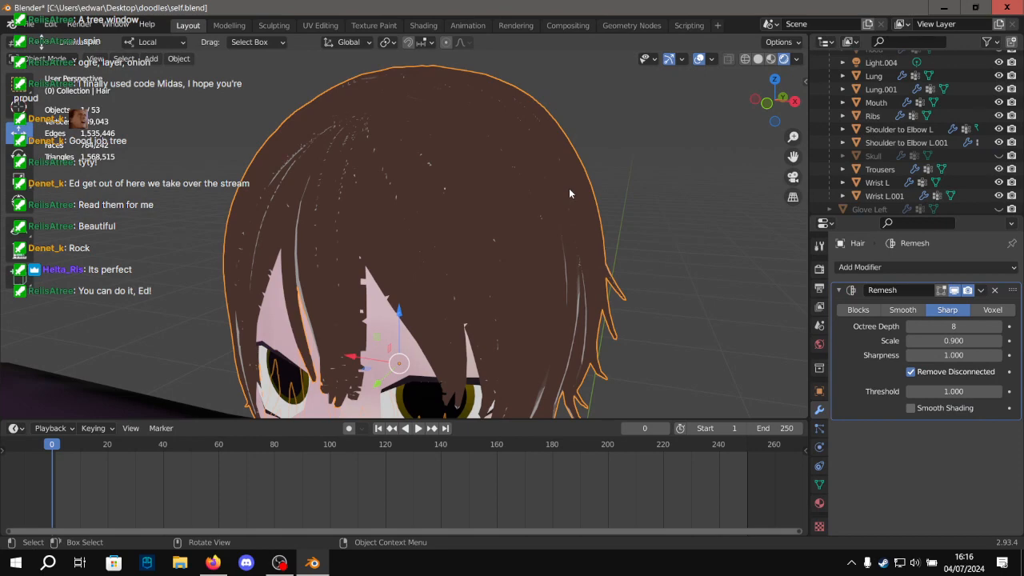
pyautogui.moveTo(568, 188)
pyautogui.mouseDown(button='middle')
pyautogui.moveTo(517, 191)
pyautogui.moveTo(586, 183)
pyautogui.mouseUp(button='middle')
pyautogui.scroll(4, 586, 184)
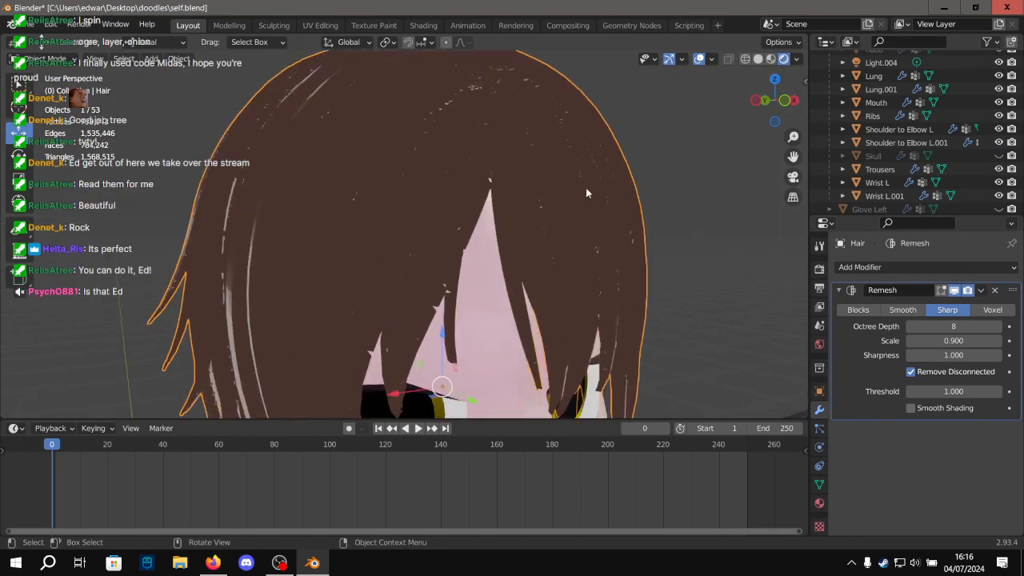
pyautogui.press('Delete')
pyautogui.scroll(-5, 563, 216)
pyautogui.scroll(1, 964, 83)
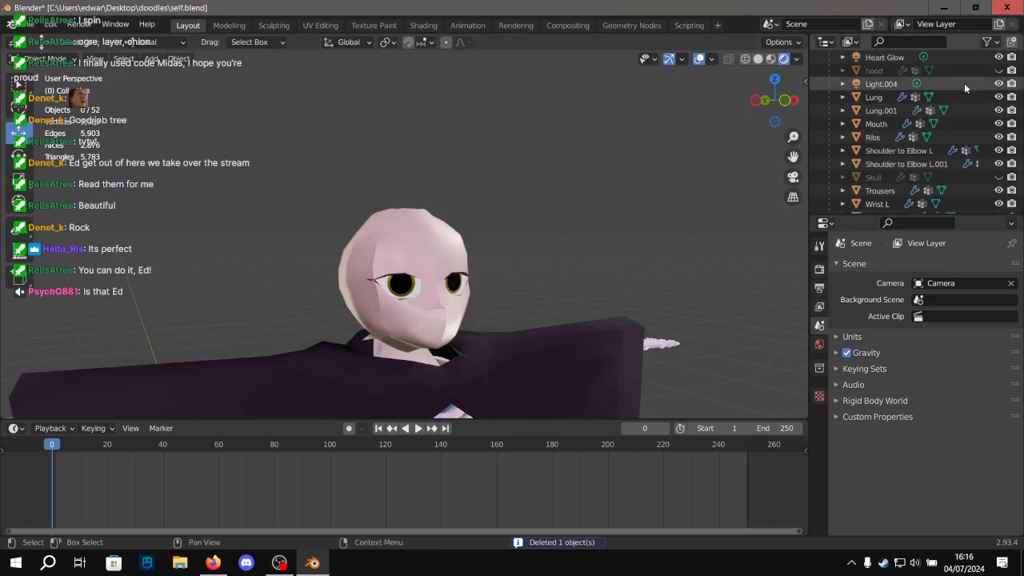
# Unhide the hood and Skull objects, keep Shoulder to Elbow L.001 visible, and view the character's head.
pyautogui.click(998, 163)
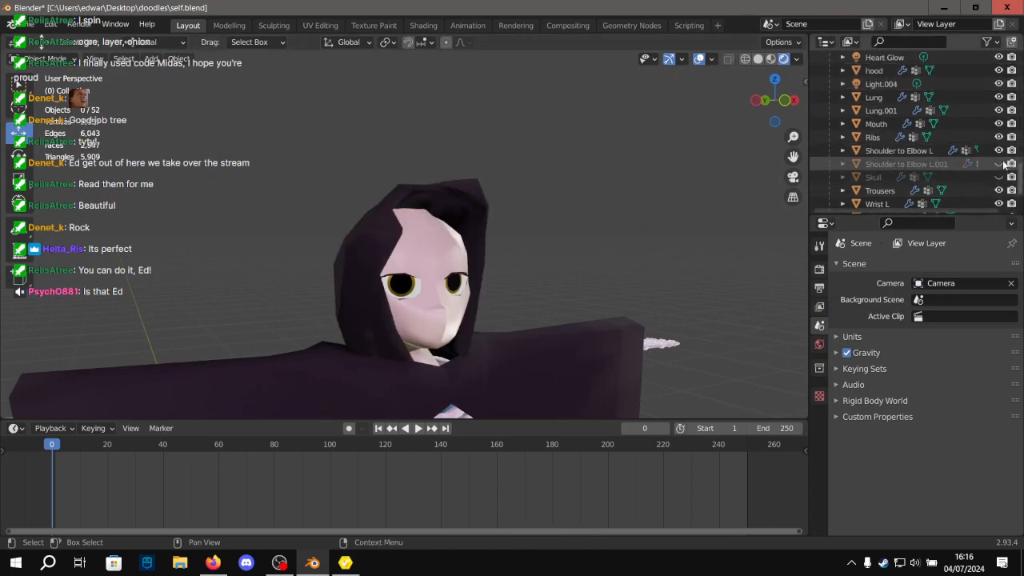
pyautogui.click(998, 164)
pyautogui.click(998, 177)
pyautogui.moveTo(579, 191); pyautogui.dragTo(547, 167, button='middle')
pyautogui.moveTo(409, 242); pyautogui.dragTo(602, 192, button='middle')
pyautogui.scroll(2, 619, 167)
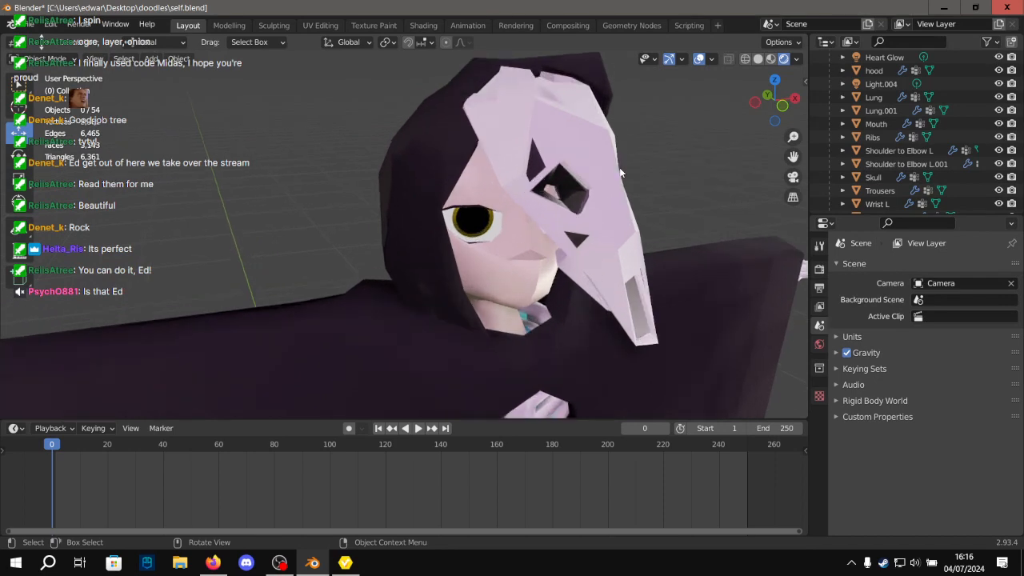
pyautogui.scroll(3, 614, 170)
pyautogui.scroll(-2, 613, 172)
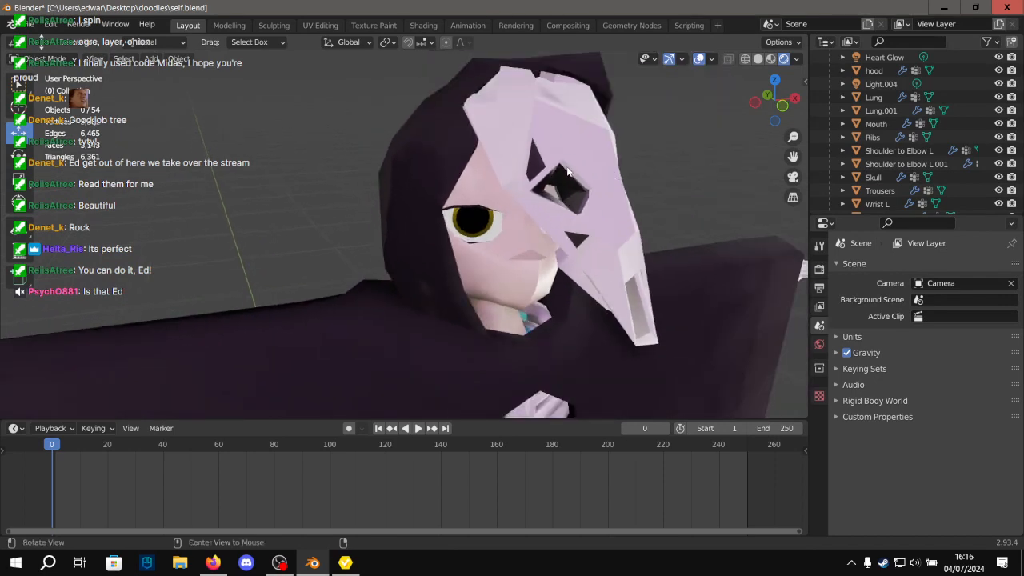
pyautogui.moveTo(613, 171); pyautogui.dragTo(590, 157, button='middle')
# Switch to VRoid Studio and create a new model from the Masc base.
pyautogui.click(351, 569)
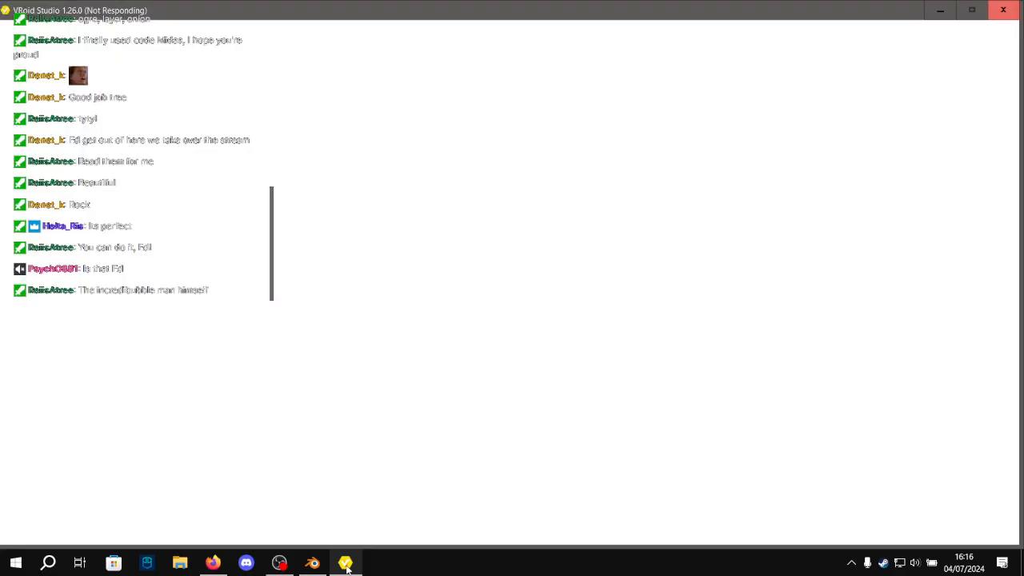
pyautogui.moveTo(388, 16); pyautogui.dragTo(738, 271)
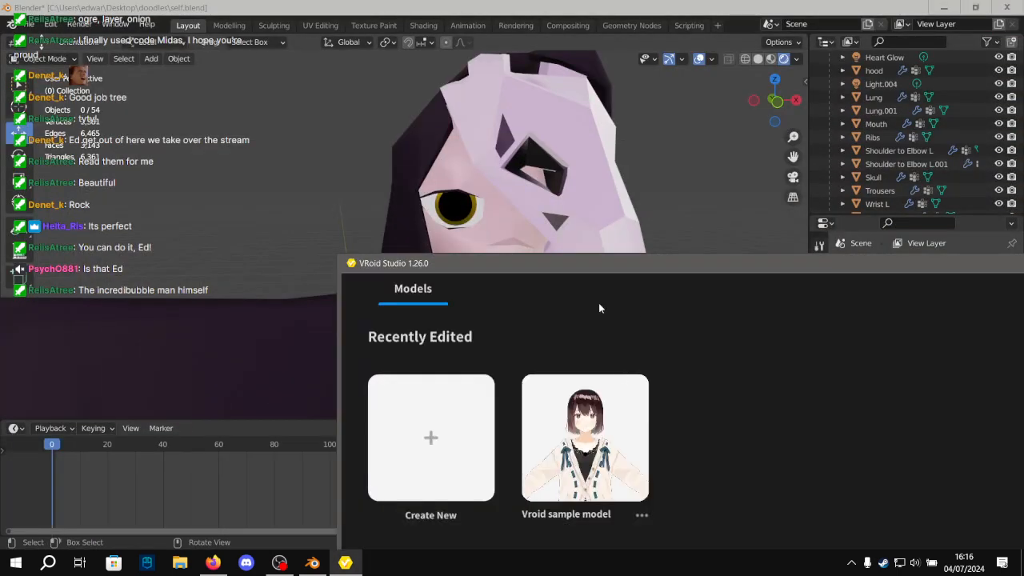
pyautogui.moveTo(511, 262); pyautogui.dragTo(448, 150)
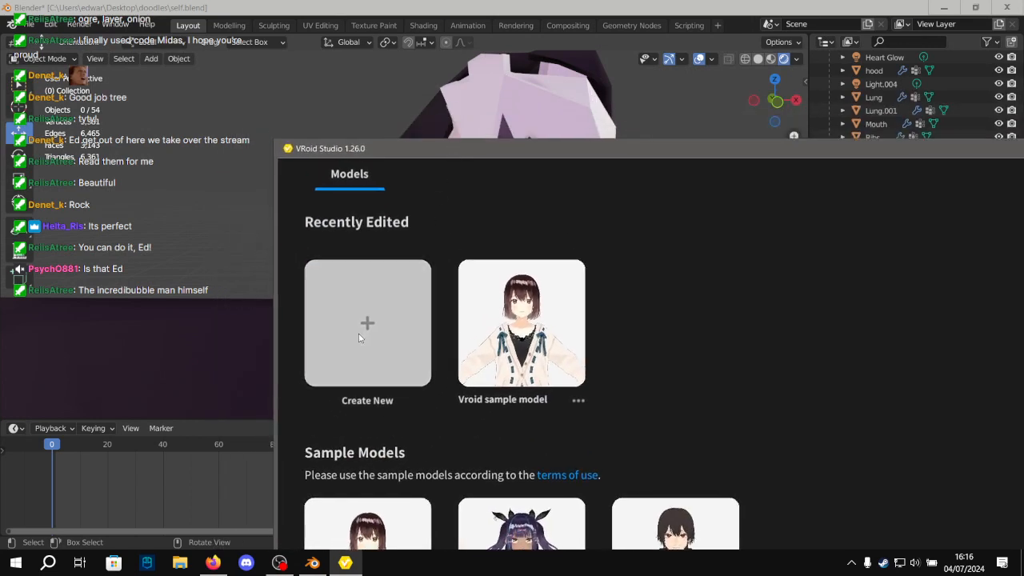
pyautogui.click(367, 322)
pyautogui.click(794, 422)
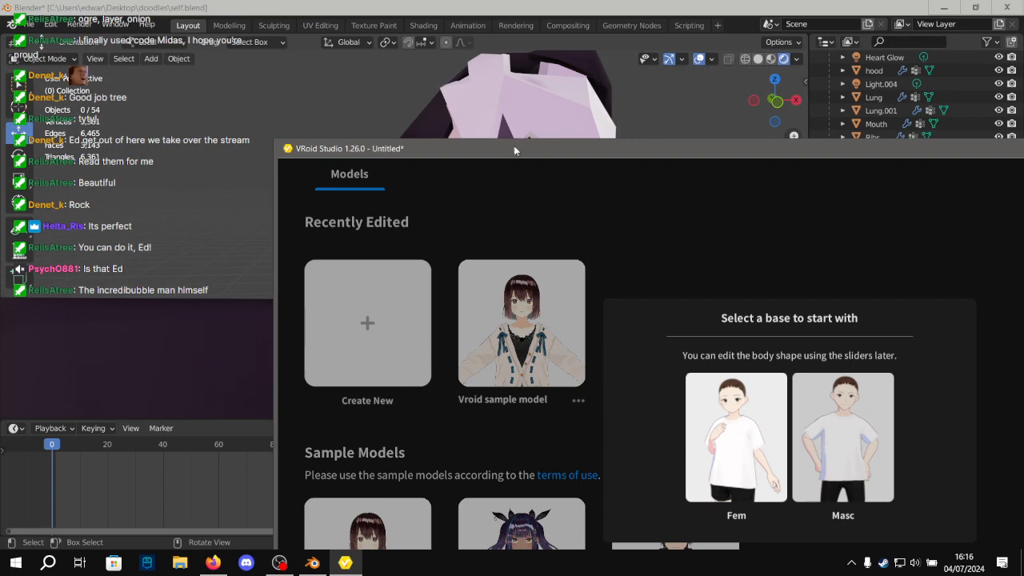
# Shrink and reposition the VRoid Studio window while the model loads, and return to Blender.
pyautogui.moveTo(517, 148); pyautogui.dragTo(365, 62)
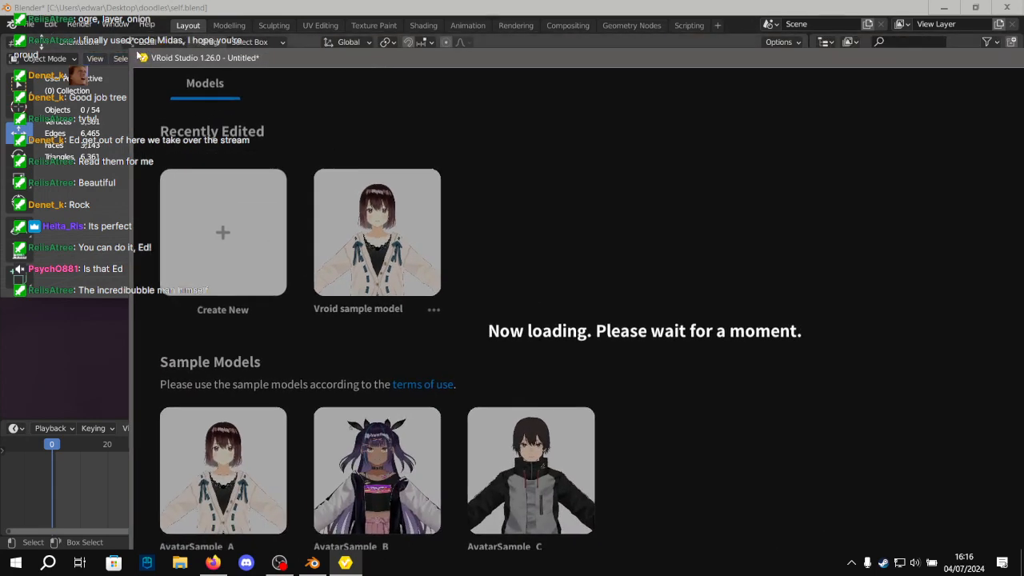
pyautogui.moveTo(129, 51); pyautogui.dragTo(642, 293)
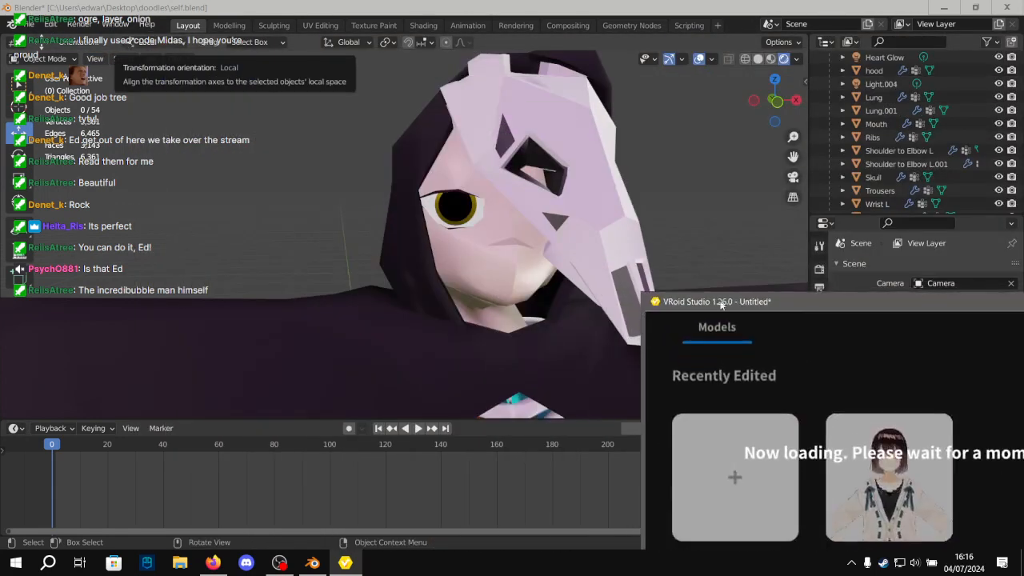
pyautogui.moveTo(883, 305); pyautogui.dragTo(488, 164)
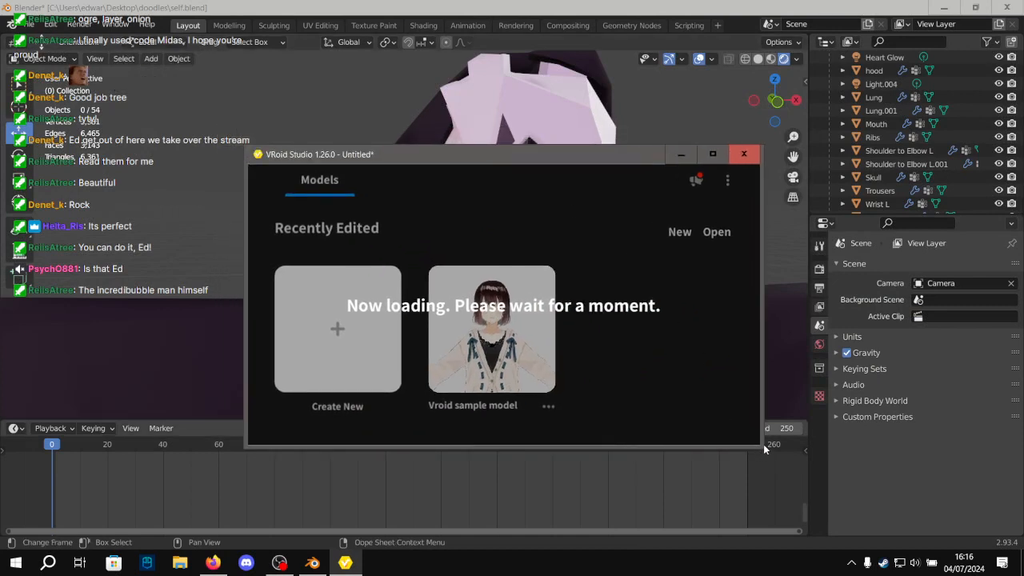
pyautogui.click(519, 85)
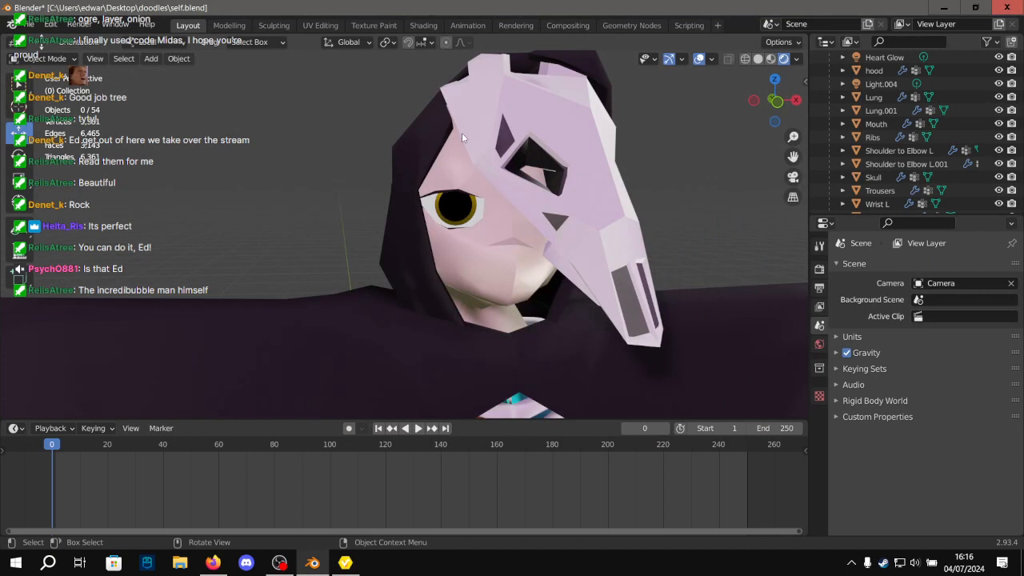
pyautogui.scroll(4, 461, 133)
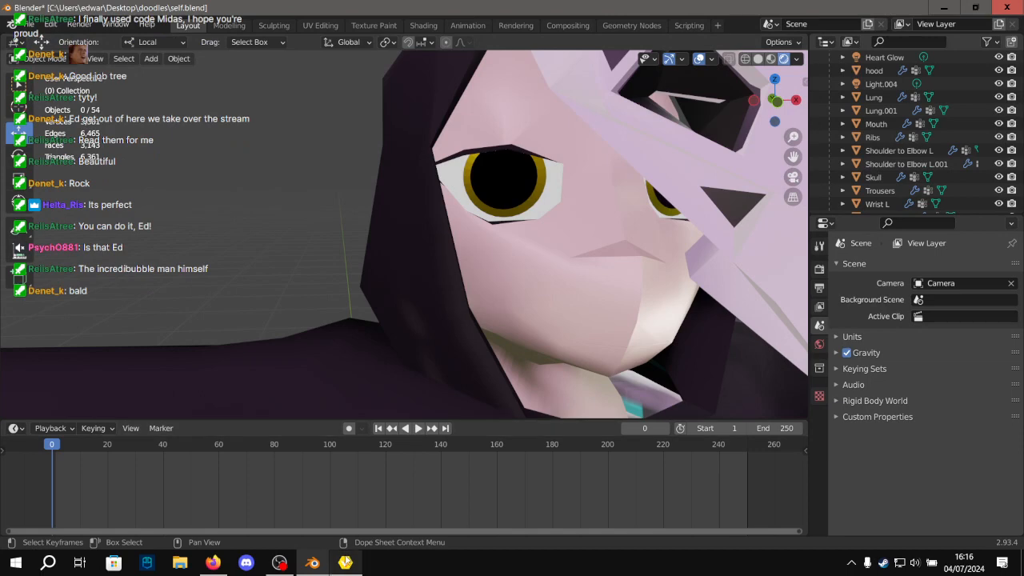
# Bring VRoid Studio back in a larger window and apply the short cropped hairstyle set to the model.
pyautogui.click(344, 562)
pyautogui.moveTo(473, 153); pyautogui.dragTo(326, 40)
pyautogui.moveTo(619, 333); pyautogui.dragTo(944, 496)
pyautogui.click(240, 67)
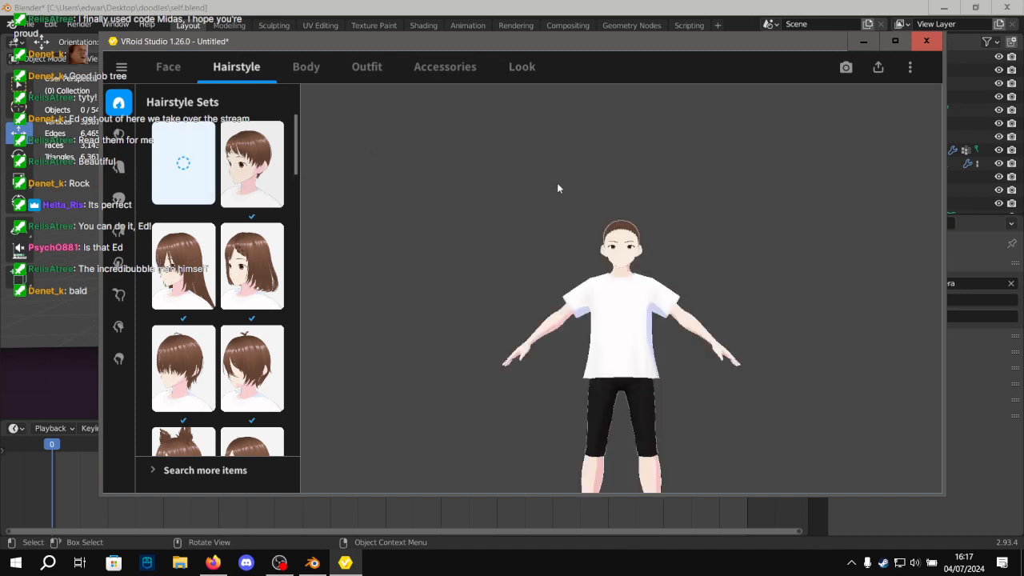
pyautogui.click(233, 157)
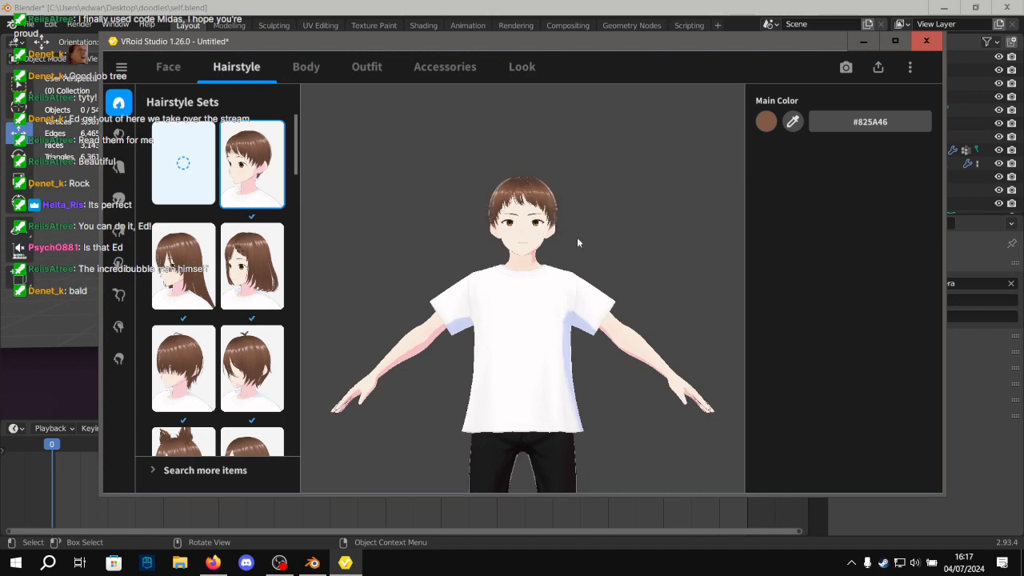
# Switch to Firefox, skip to the next track in the Heartbound OST playlist, and return to VRoid Studio.
pyautogui.click(213, 563)
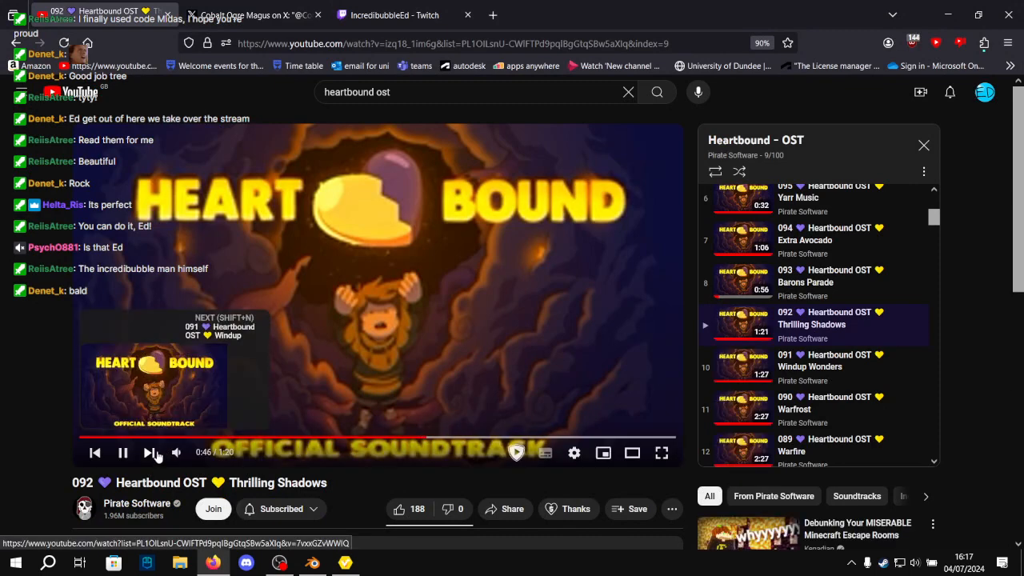
pyautogui.click(150, 454)
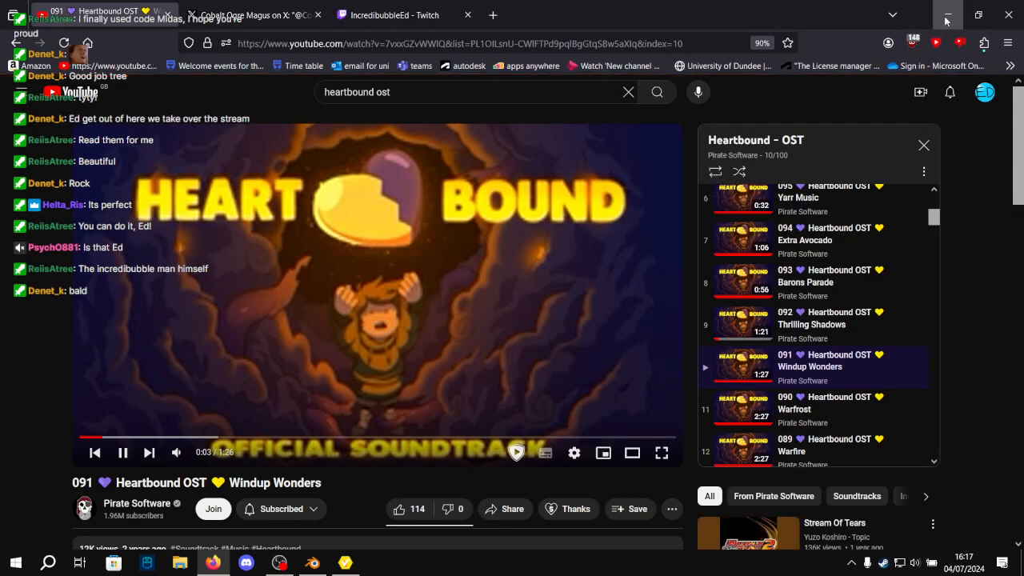
pyautogui.click(946, 15)
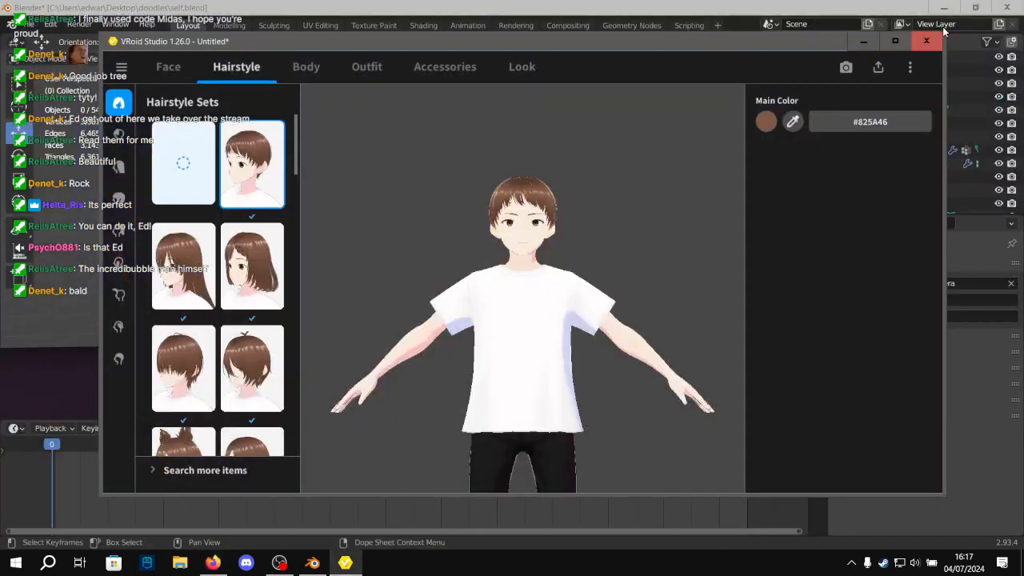
# Apply the hairstyle set with long bangs across the face and a small tuft on top, and inspect it from front and side.
pyautogui.scroll(5, 533, 137)
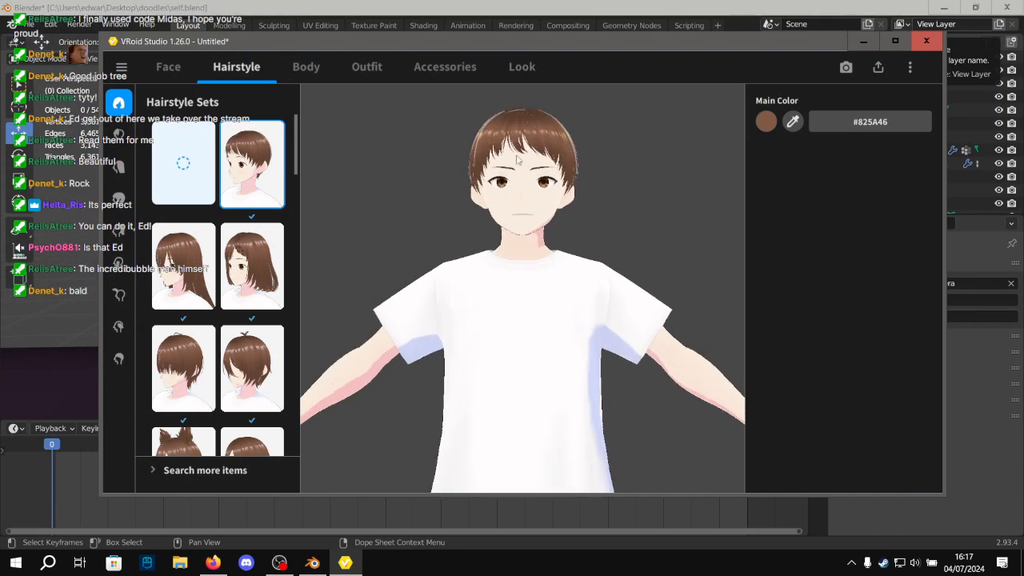
pyautogui.scroll(5, 517, 160)
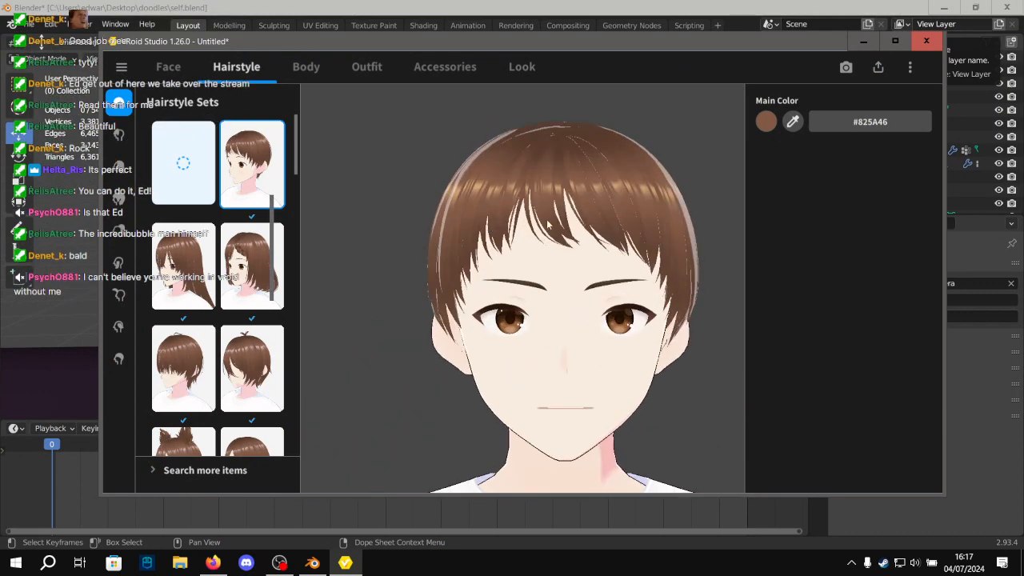
pyautogui.scroll(-5, 549, 227)
pyautogui.moveTo(548, 227)
pyautogui.mouseDown()
pyautogui.moveTo(602, 234)
pyautogui.moveTo(560, 244)
pyautogui.mouseUp()
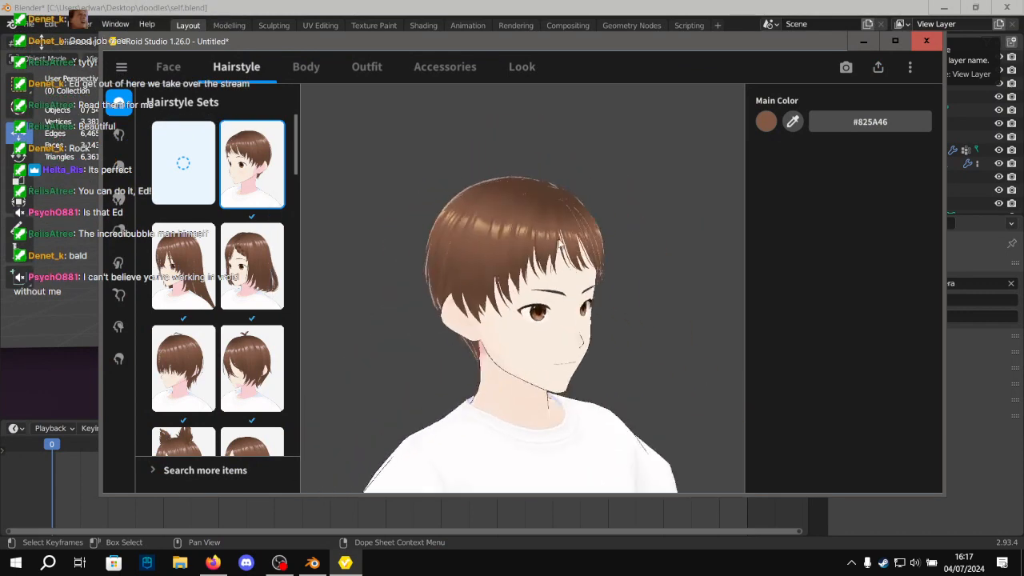
pyautogui.scroll(-5, 225, 222)
pyautogui.scroll(2, 225, 223)
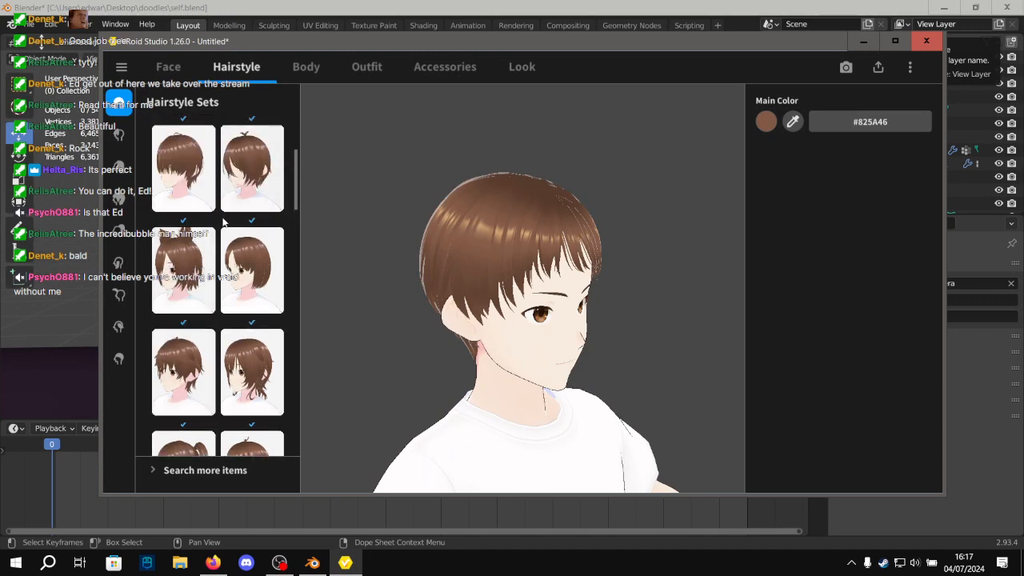
pyautogui.click(238, 192)
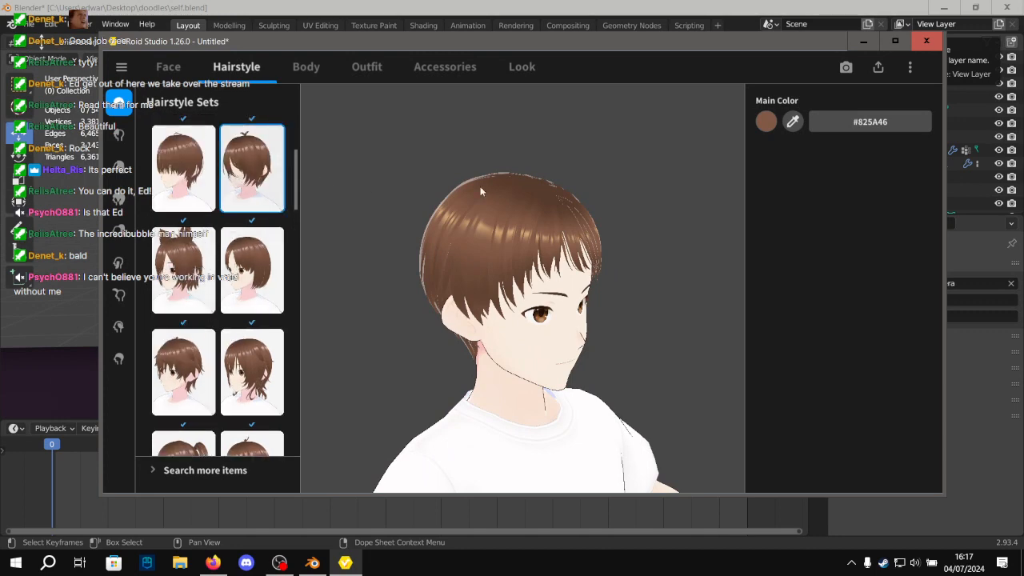
pyautogui.moveTo(500, 203); pyautogui.dragTo(471, 199, button='right')
pyautogui.scroll(5, 517, 269)
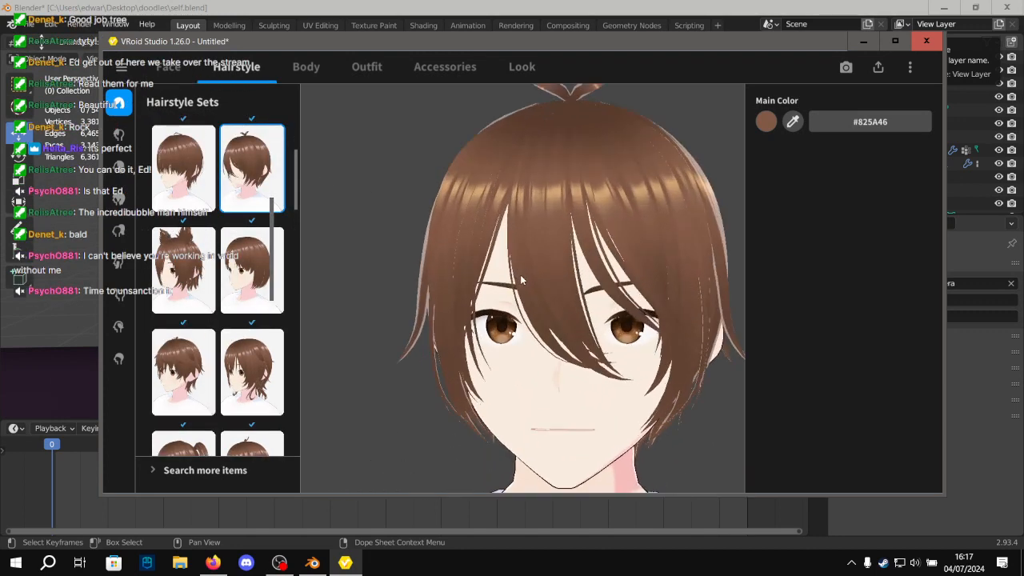
pyautogui.moveTo(519, 275); pyautogui.dragTo(538, 261, button='right')
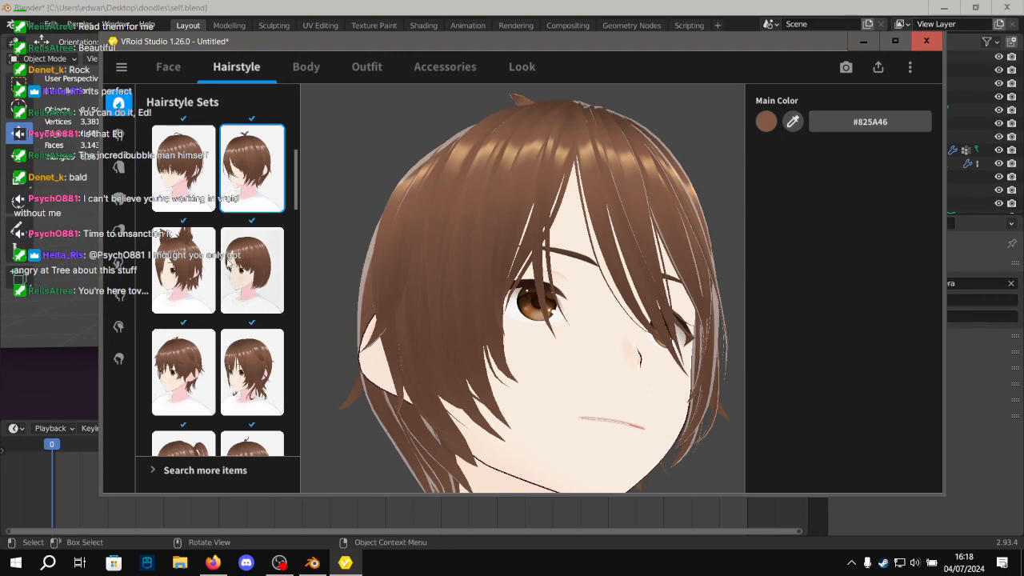
# Apply the short, layered hairstyle set with spiky flicked ends and choppy bangs, and inspect it from several angles.
pyautogui.scroll(-3, 218, 284)
pyautogui.scroll(-2, 246, 278)
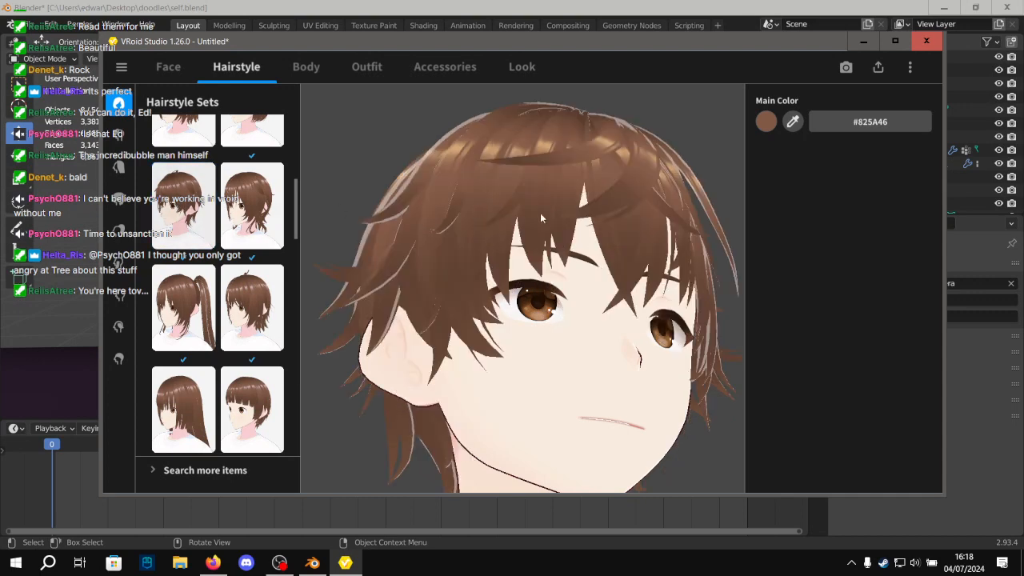
pyautogui.moveTo(545, 213)
pyautogui.mouseDown(button='right')
pyautogui.moveTo(531, 239)
pyautogui.moveTo(529, 207)
pyautogui.moveTo(465, 230)
pyautogui.moveTo(564, 232)
pyautogui.moveTo(549, 230)
pyautogui.mouseUp(button='right')
pyautogui.scroll(-5, 464, 229)
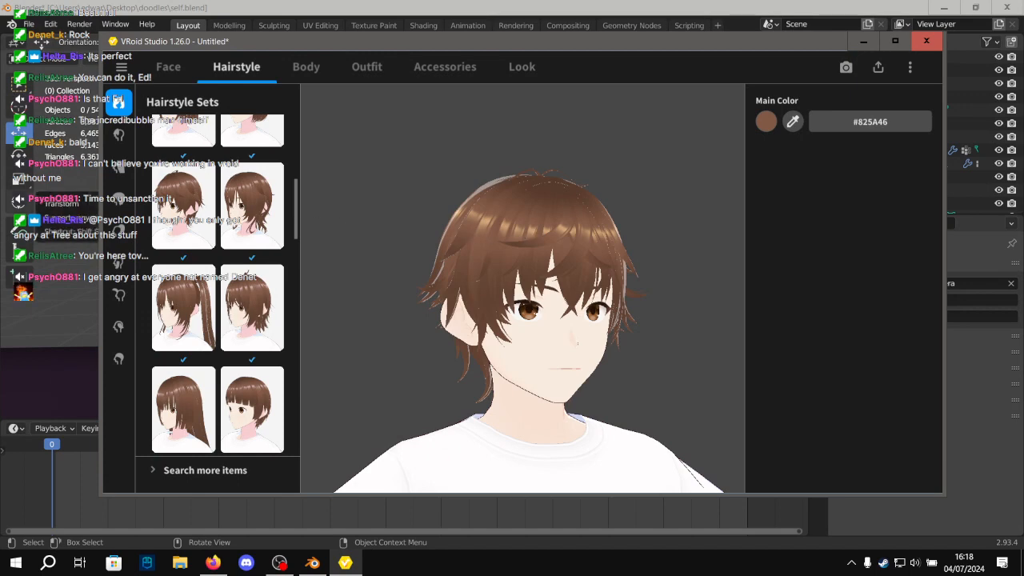
pyautogui.moveTo(526, 170)
pyautogui.mouseDown(button='right')
pyautogui.moveTo(485, 176)
pyautogui.moveTo(522, 167)
pyautogui.mouseUp(button='right')
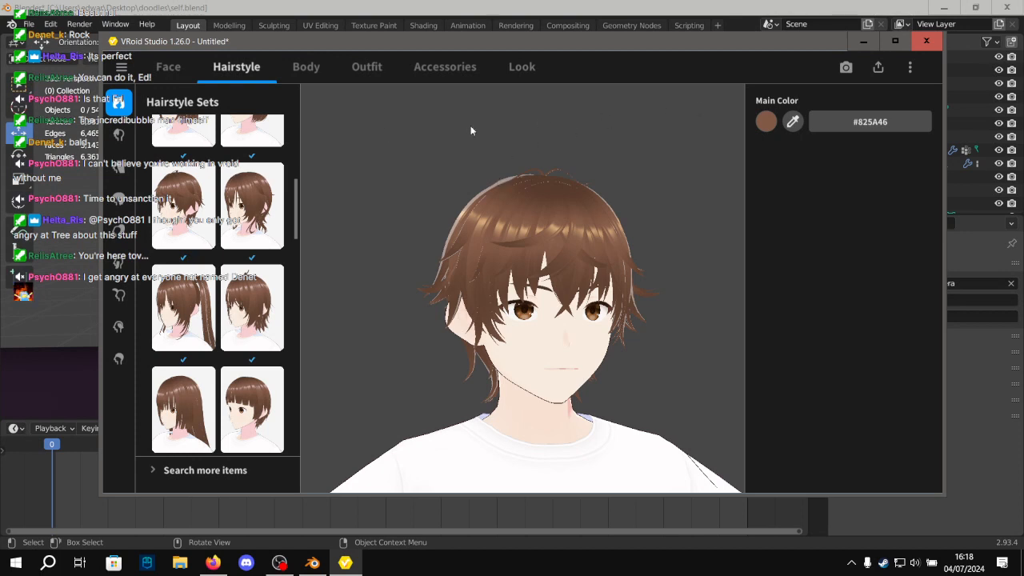
pyautogui.scroll(-3, 495, 121)
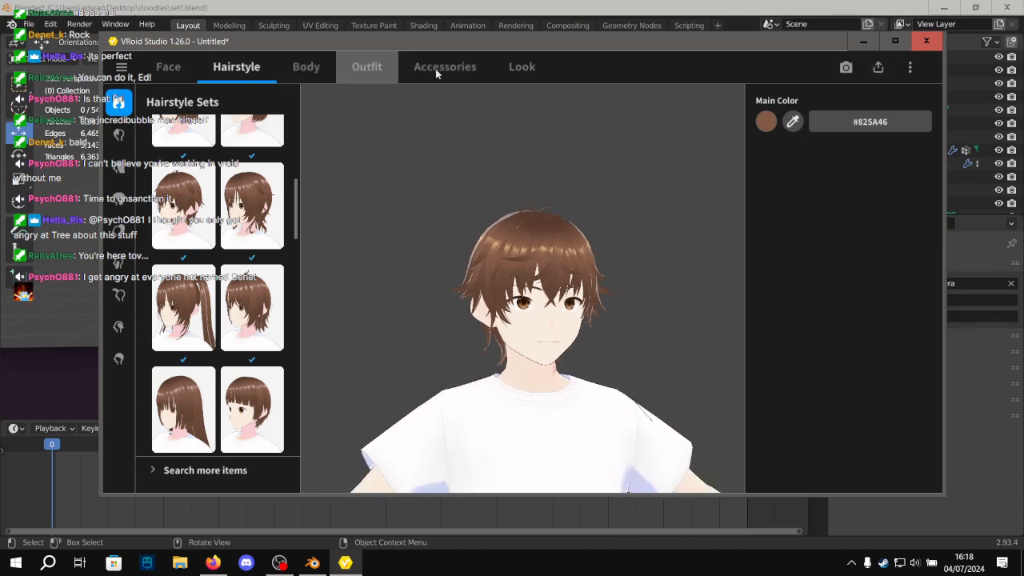
# Open the VRM export for the model and shift the VRoid Studio window slightly while it loads.
pyautogui.click(879, 67)
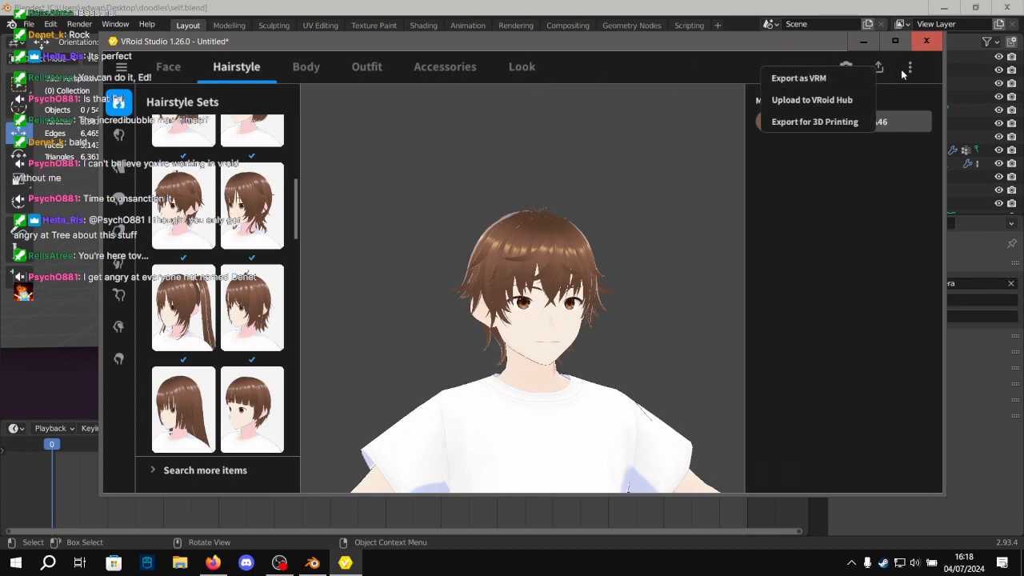
pyautogui.click(836, 78)
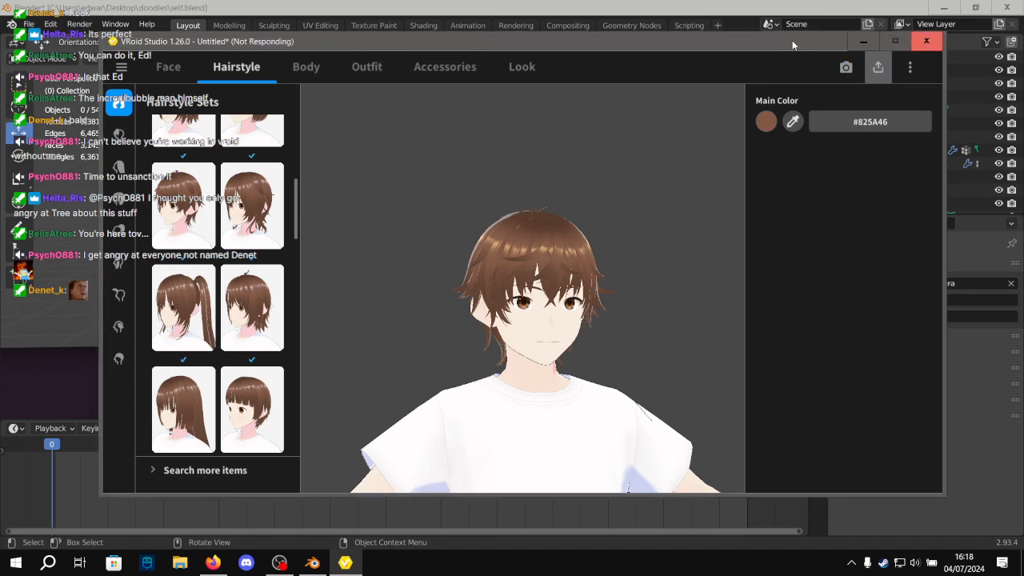
pyautogui.moveTo(793, 45); pyautogui.dragTo(786, 29)
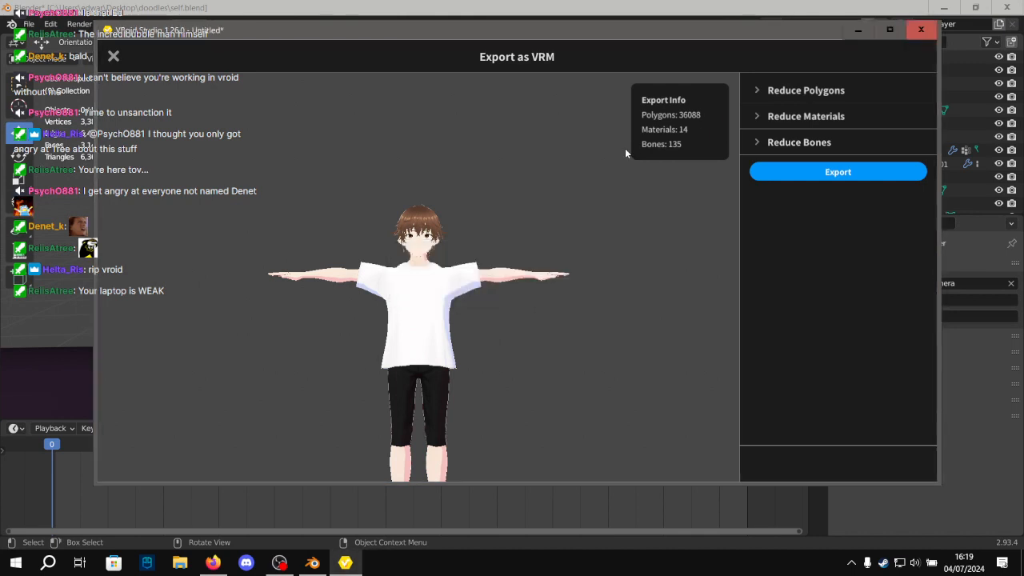
pyautogui.moveTo(695, 28); pyautogui.dragTo(687, 24)
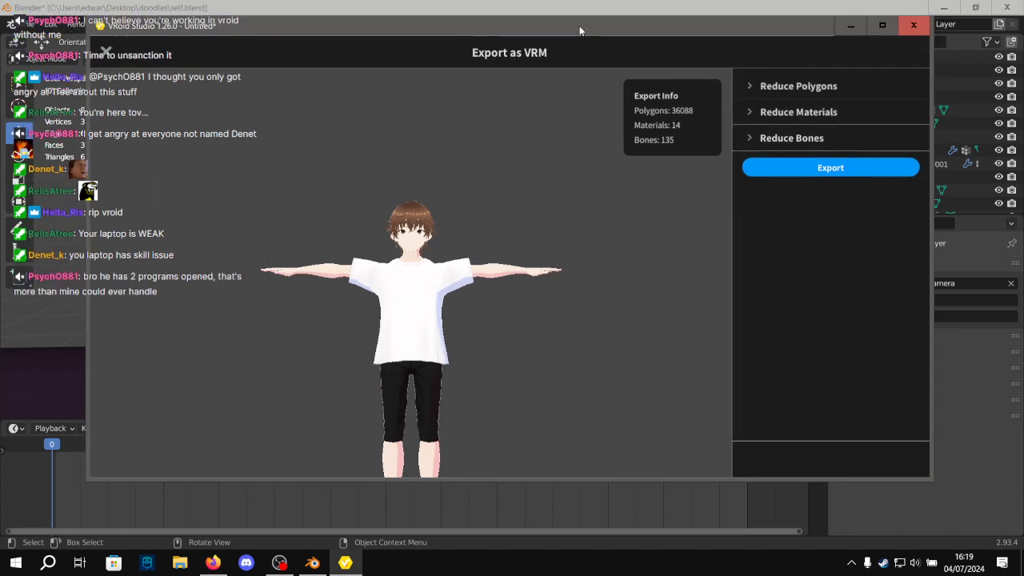
# Open NitroSense, choose the High-Performance power plan, and return to the VRM export in VRoid Studio.
pyautogui.press('XF86Launch1')
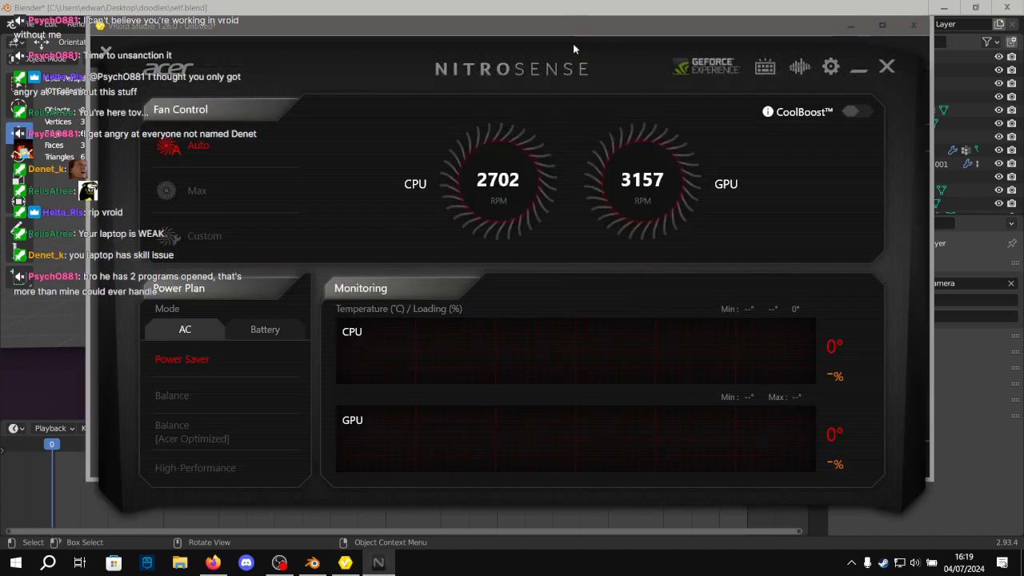
pyautogui.click(240, 464)
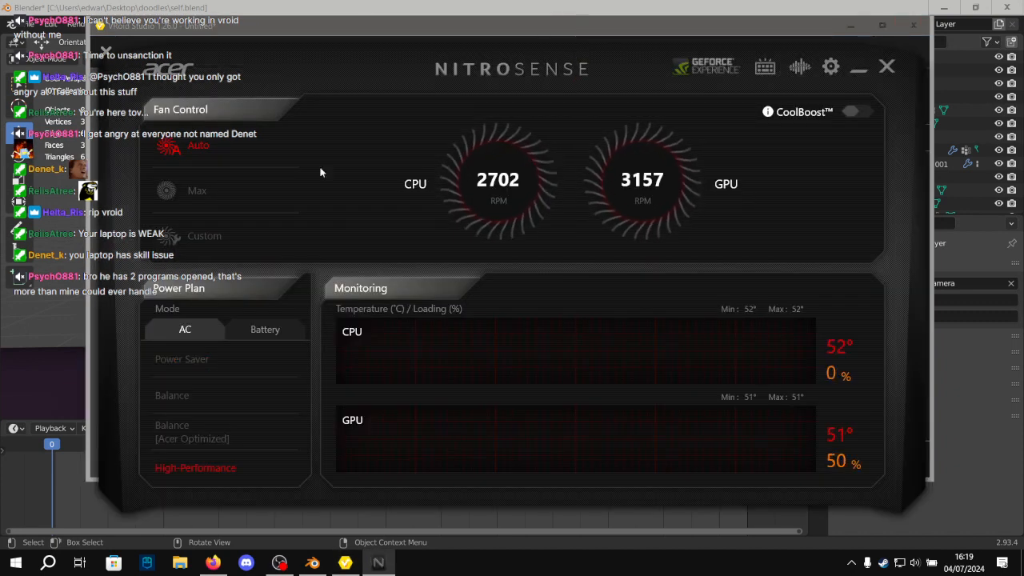
pyautogui.click(387, 7)
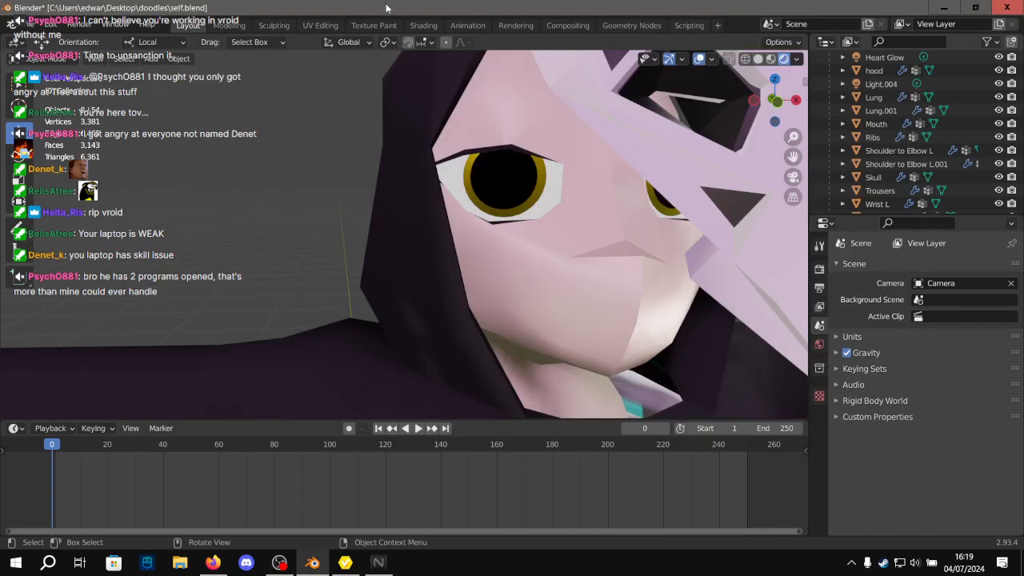
pyautogui.click(345, 562)
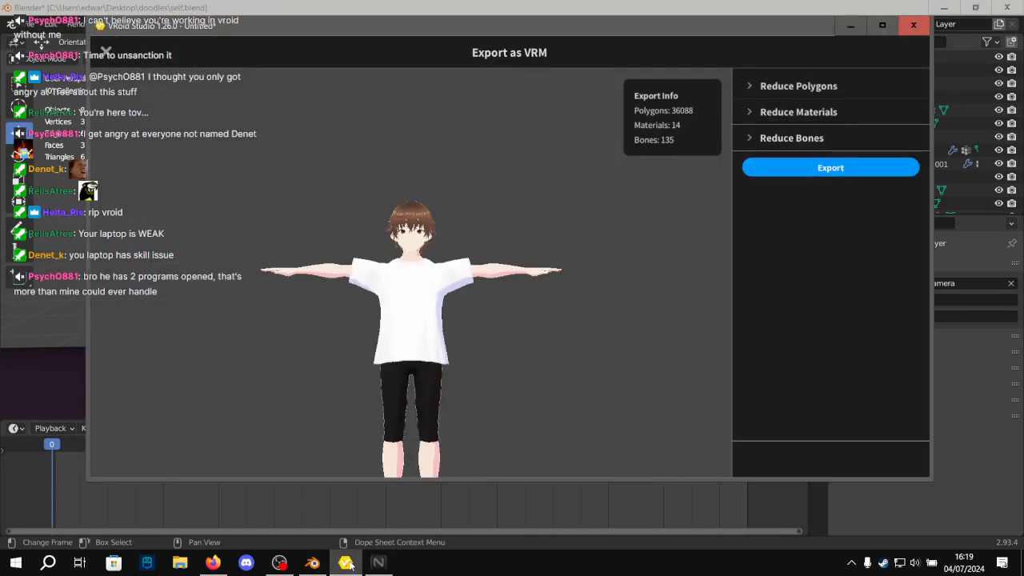
# In the polygon reduction settings, set the Hair reduction to 100 and Hair Smoothness to 63.
pyautogui.click(795, 88)
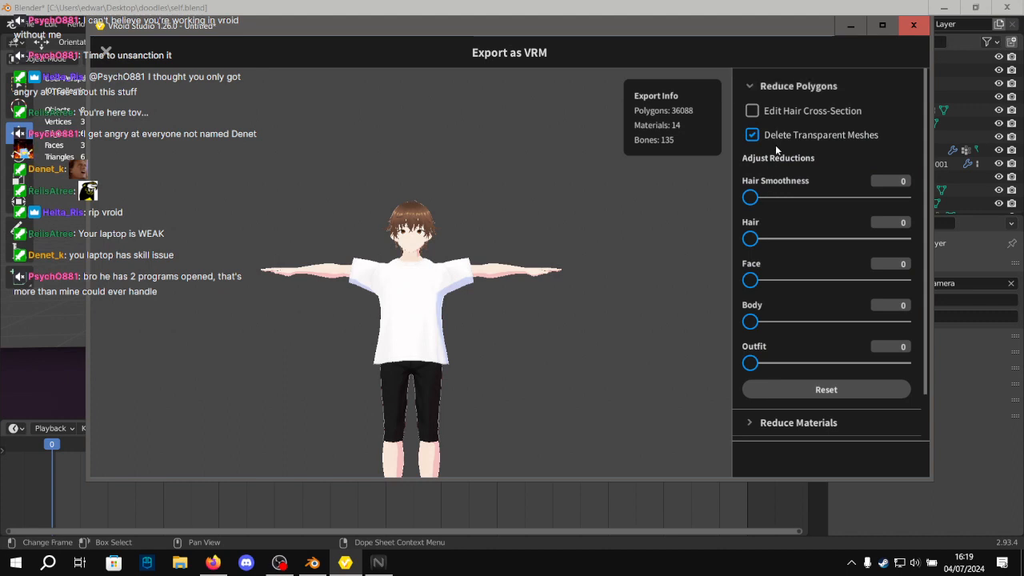
pyautogui.scroll(-3, 899, 228)
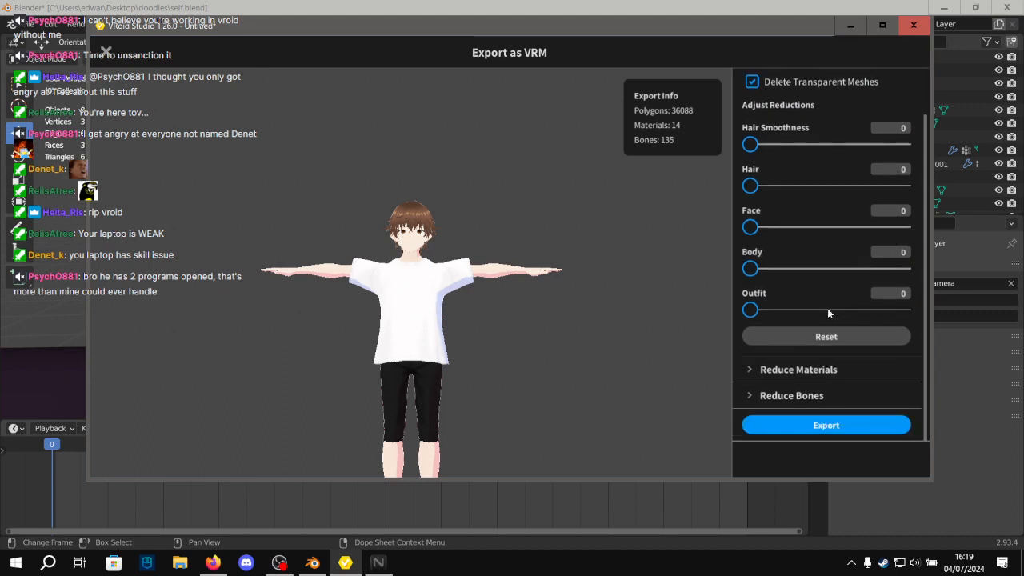
pyautogui.scroll(3, 800, 360)
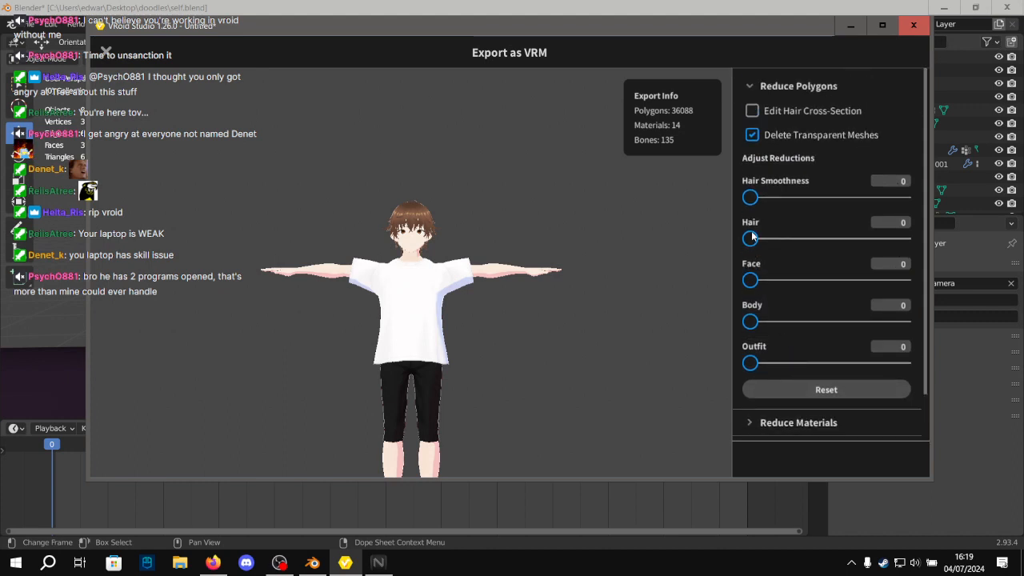
pyautogui.moveTo(777, 240); pyautogui.dragTo(903, 240)
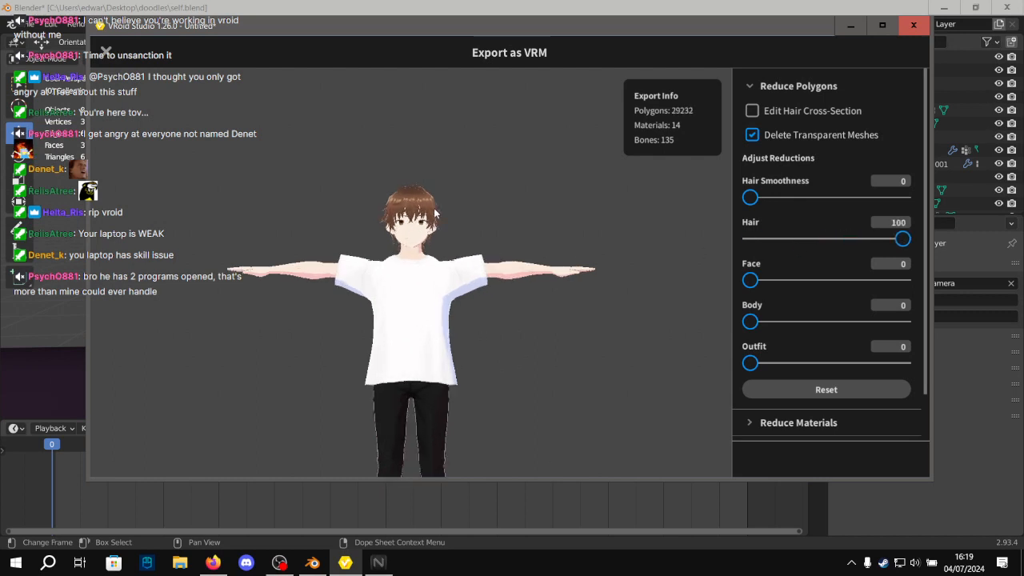
pyautogui.scroll(2, 429, 196)
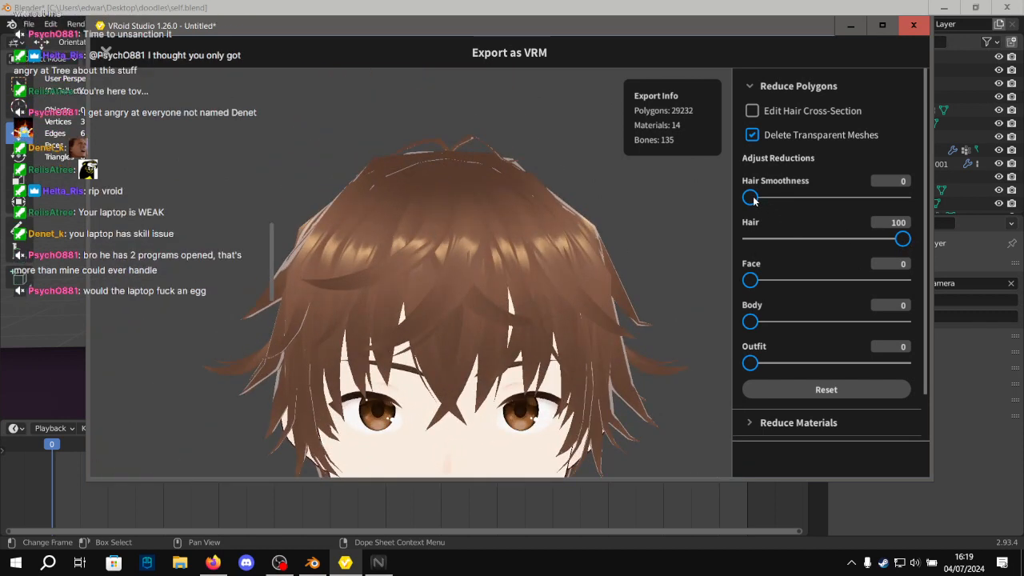
pyautogui.moveTo(835, 194); pyautogui.dragTo(810, 201)
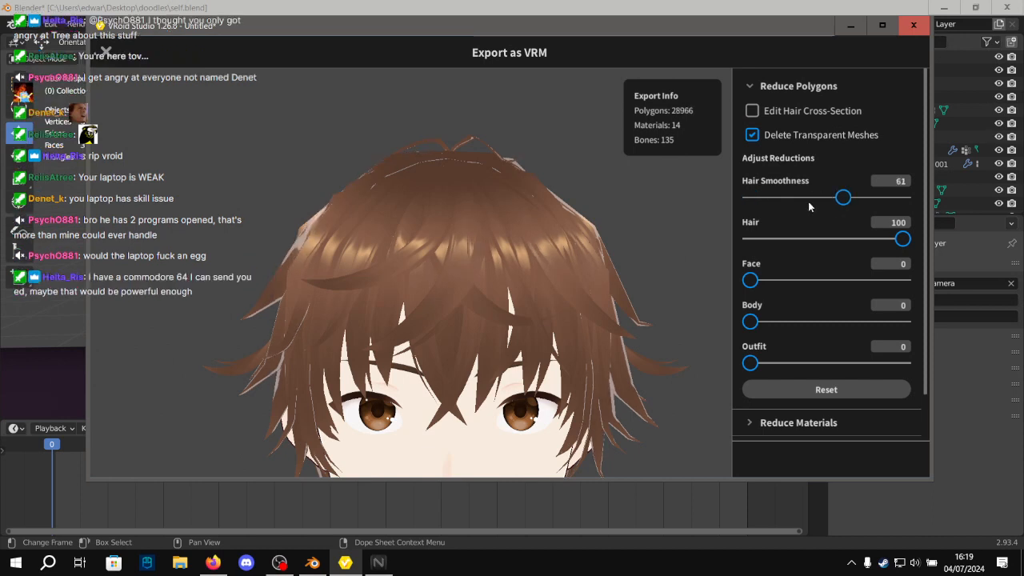
# Switch to Blender, examine the hooded character's low-poly style from near and far, and return to VRoid Studio.
pyautogui.click(628, 5)
pyautogui.scroll(-3, 531, 157)
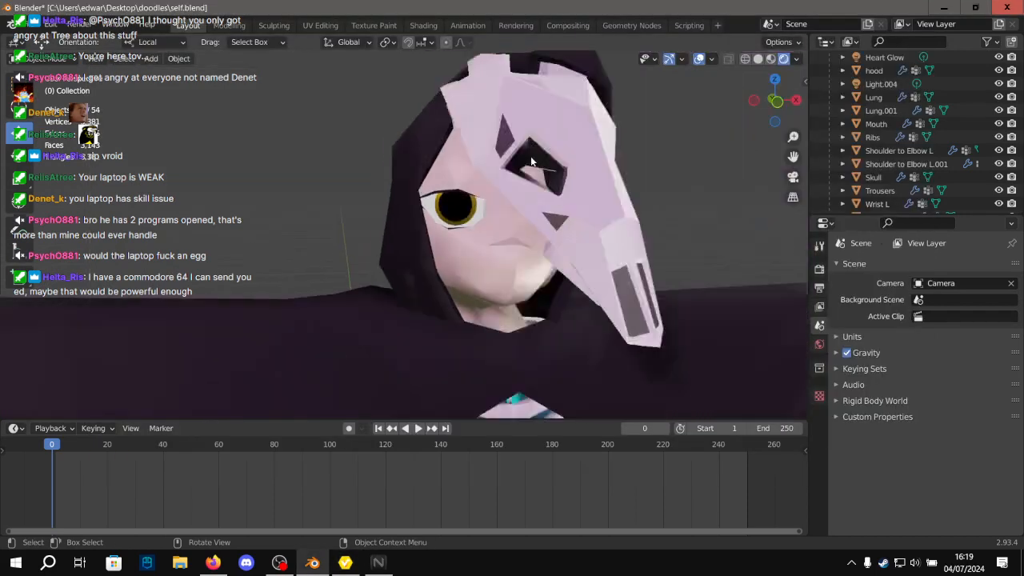
pyautogui.scroll(-4, 531, 159)
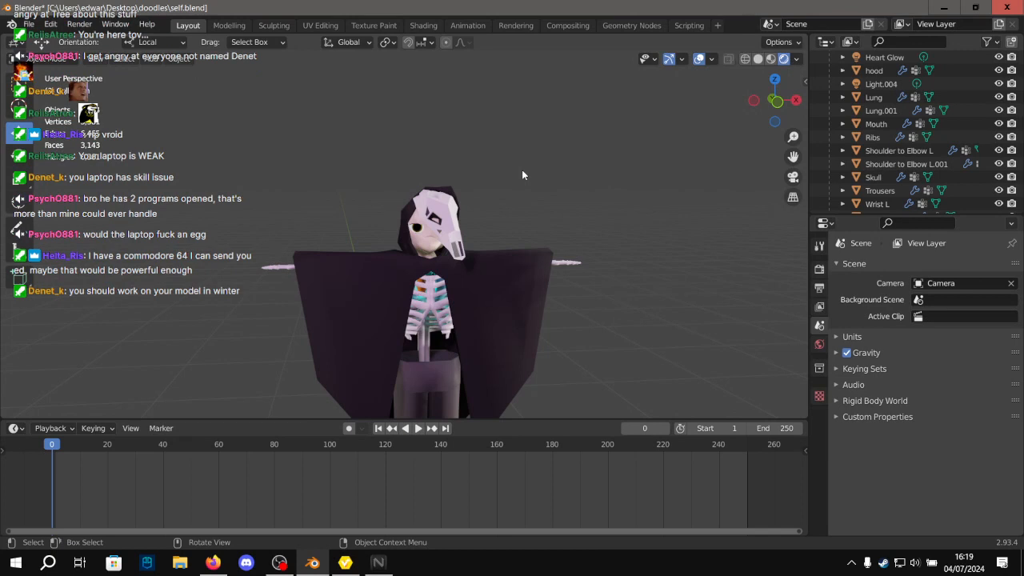
pyautogui.scroll(5, 519, 175)
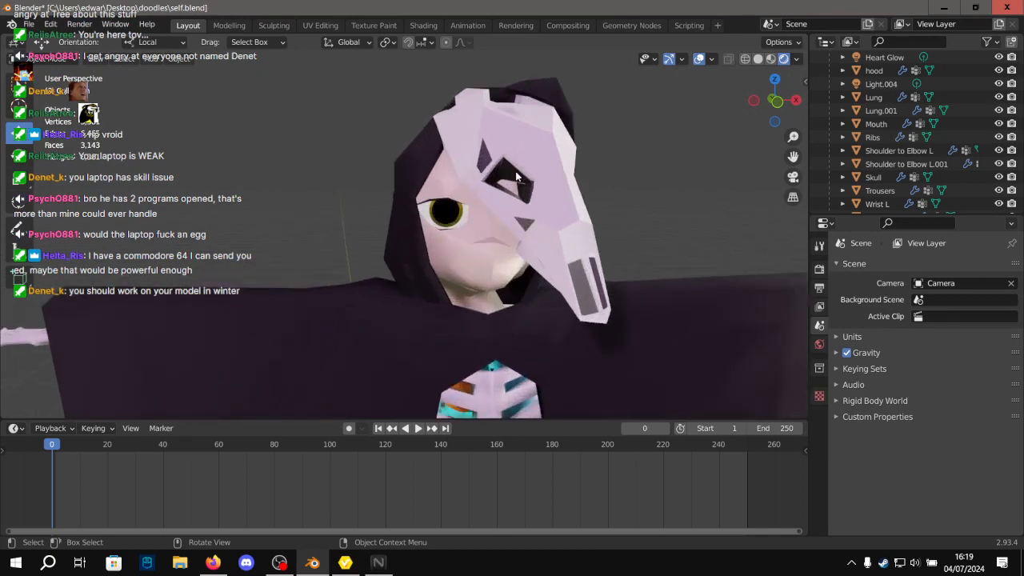
pyautogui.scroll(2, 516, 176)
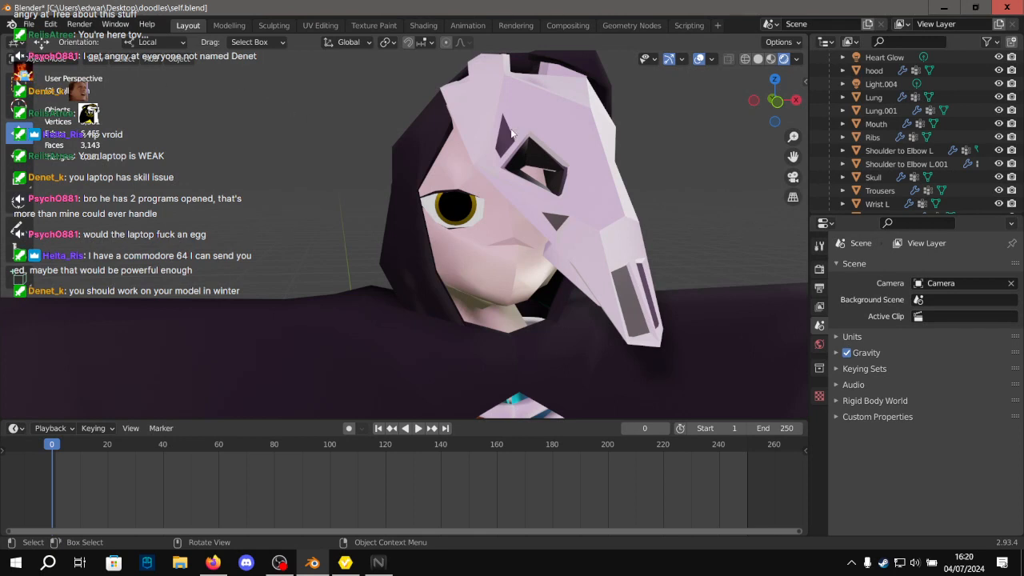
pyautogui.click(344, 562)
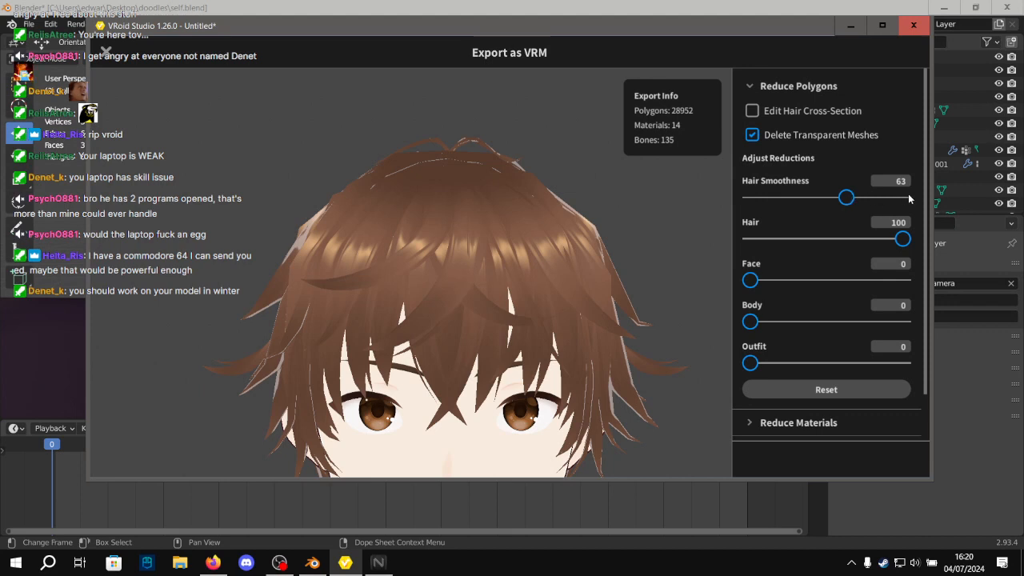
# Try Hair Smoothness reductions of 100, 98, 97 and 96, inspecting the simplified hair up close and from a distance.
pyautogui.moveTo(912, 195); pyautogui.dragTo(964, 194)
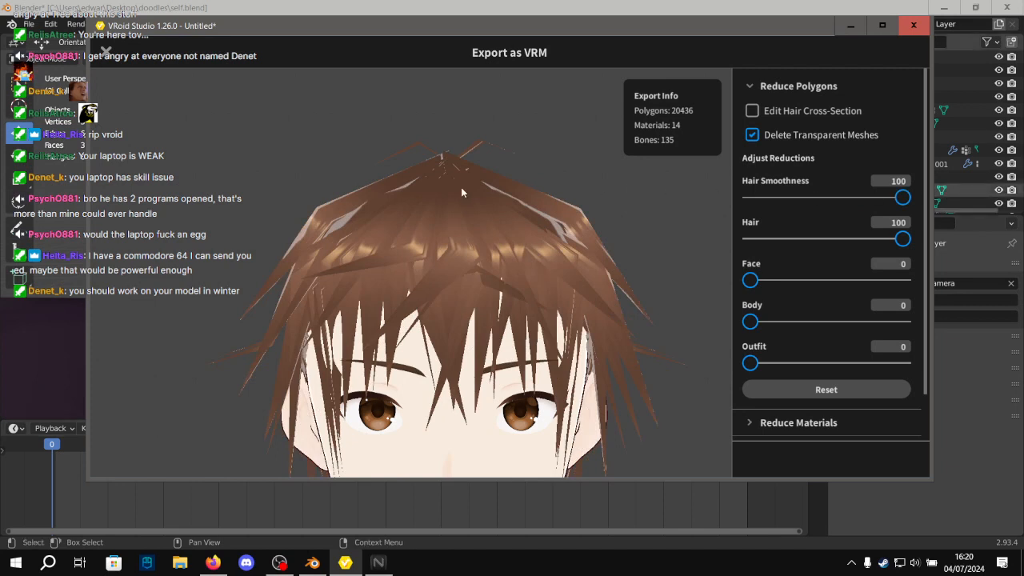
pyautogui.scroll(3, 461, 190)
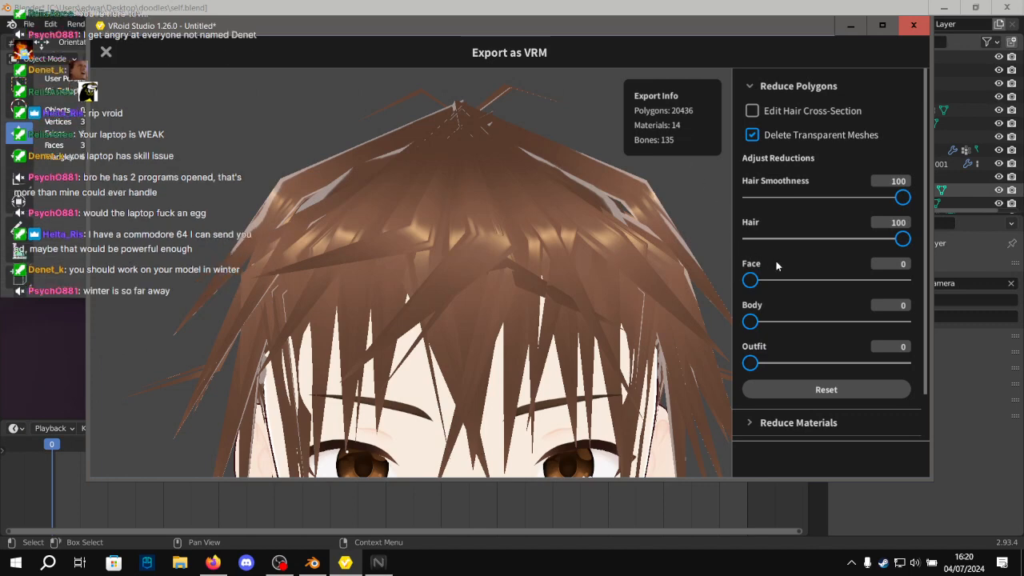
pyautogui.scroll(-2, 775, 265)
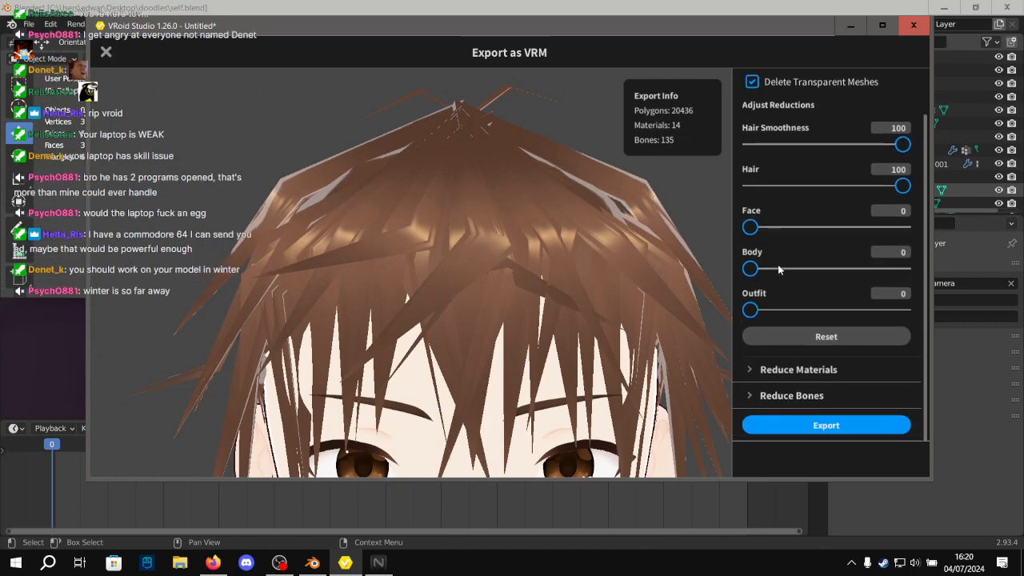
pyautogui.scroll(2, 778, 270)
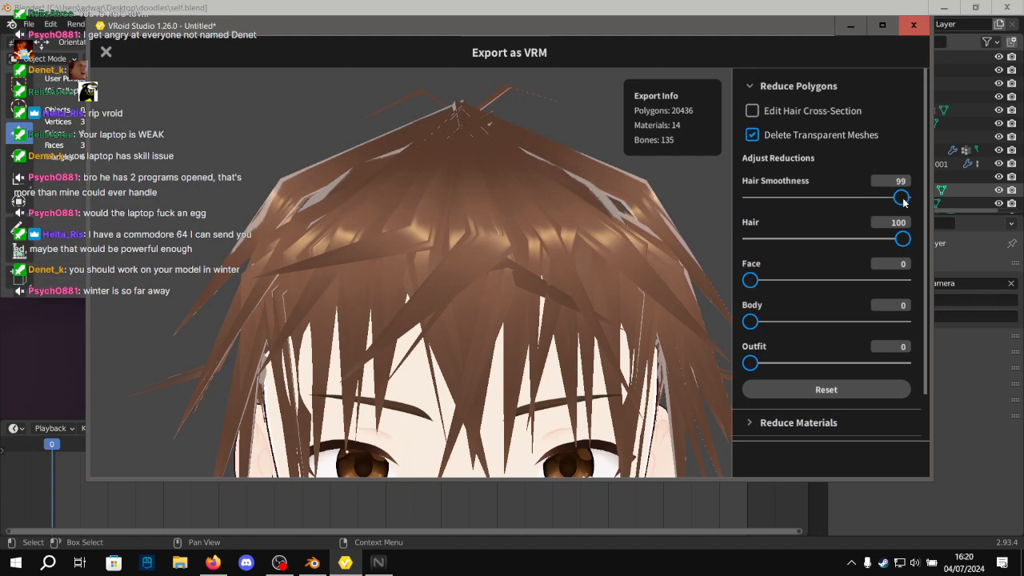
pyautogui.scroll(-3, 512, 211)
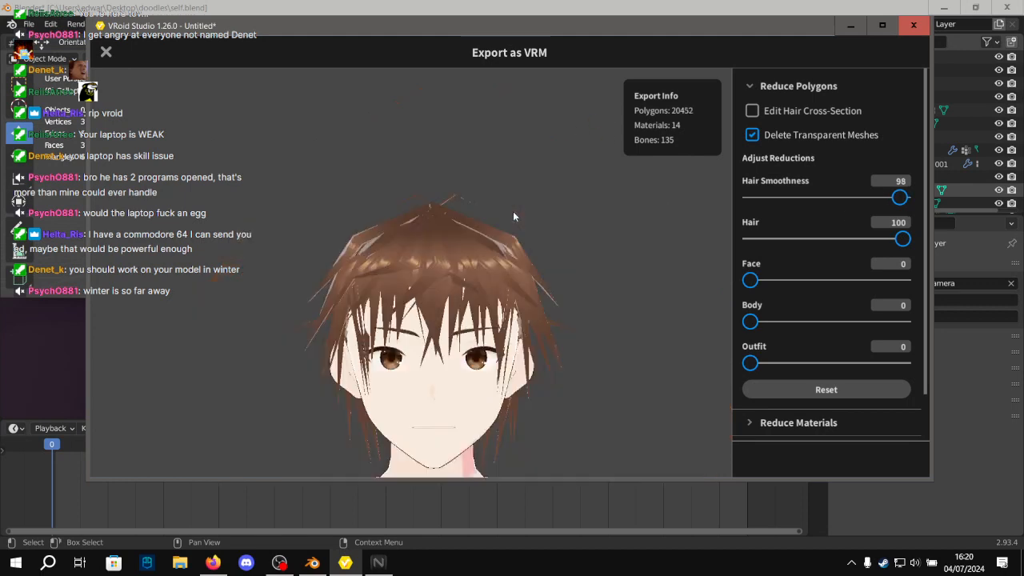
pyautogui.scroll(-5, 429, 363)
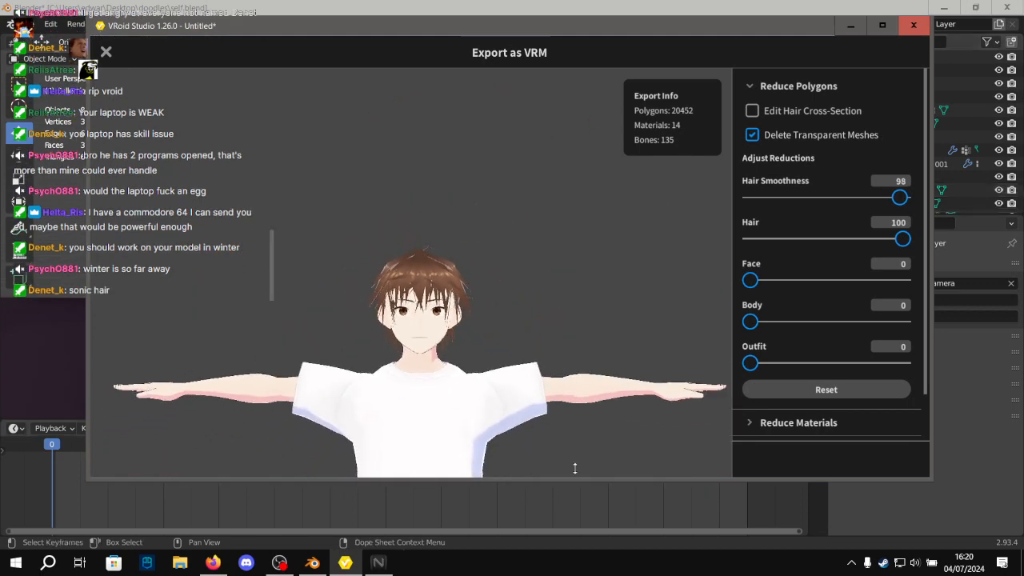
pyautogui.scroll(2, 588, 312)
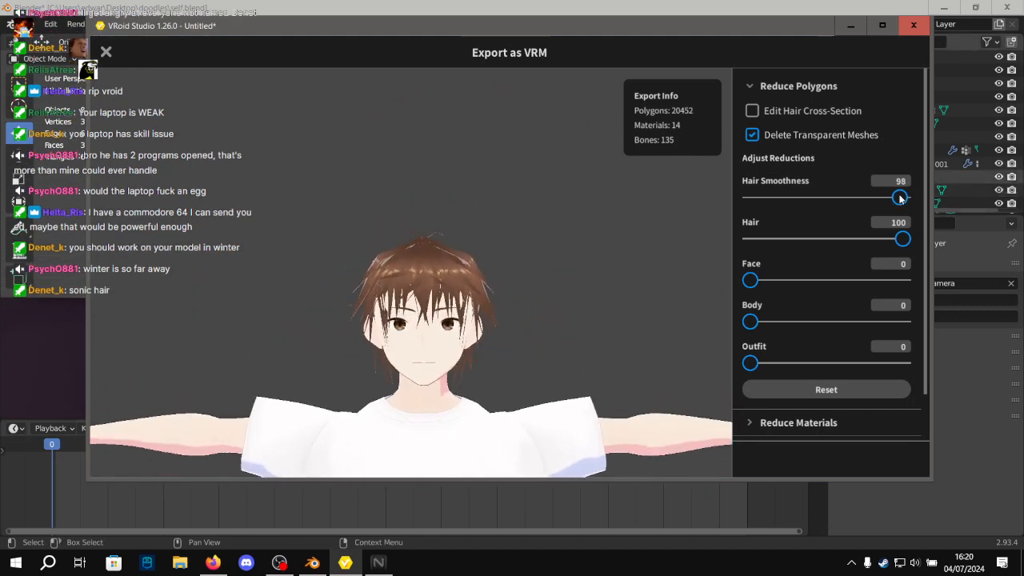
pyautogui.moveTo(883, 198); pyautogui.dragTo(881, 200)
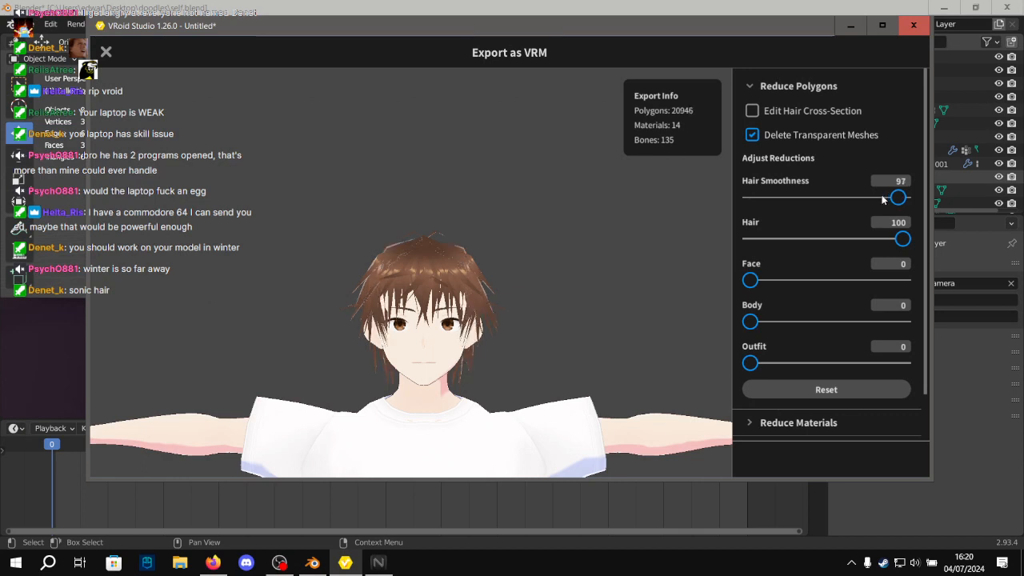
pyautogui.scroll(3, 648, 240)
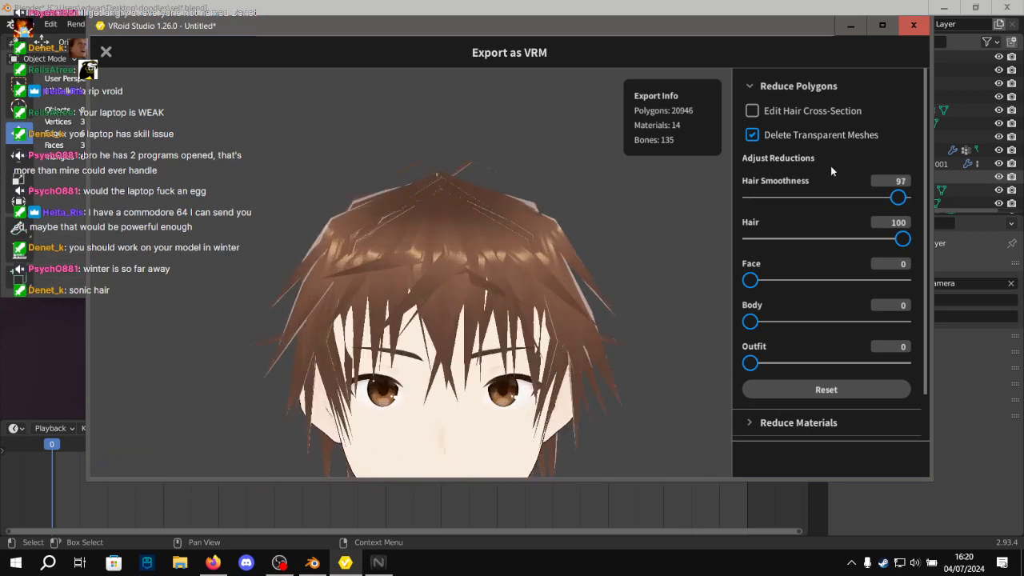
pyautogui.moveTo(896, 203); pyautogui.dragTo(886, 202)
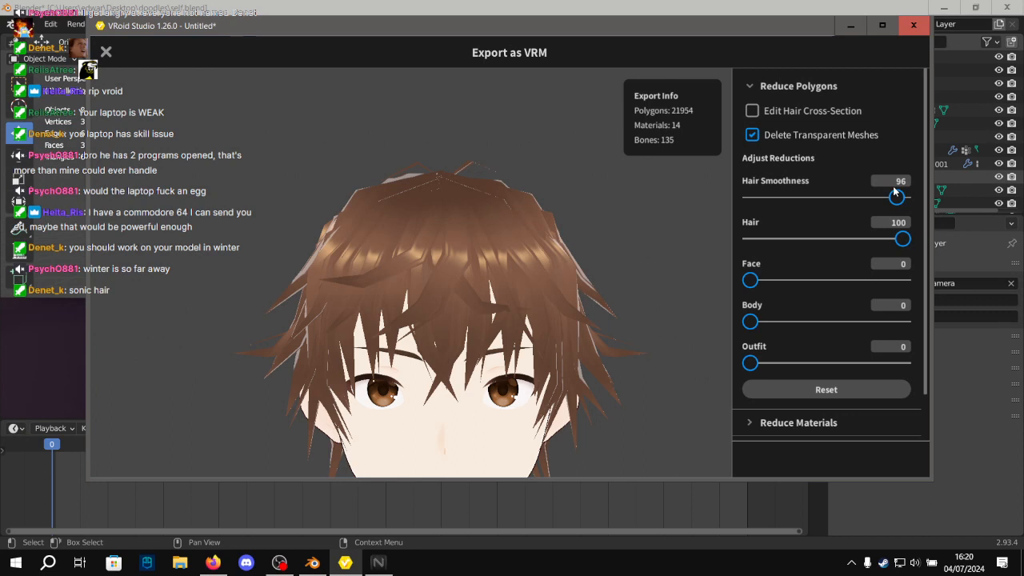
# Set the Hair Smoothness reduction to 80.
pyautogui.click(897, 182)
pyautogui.write('80')
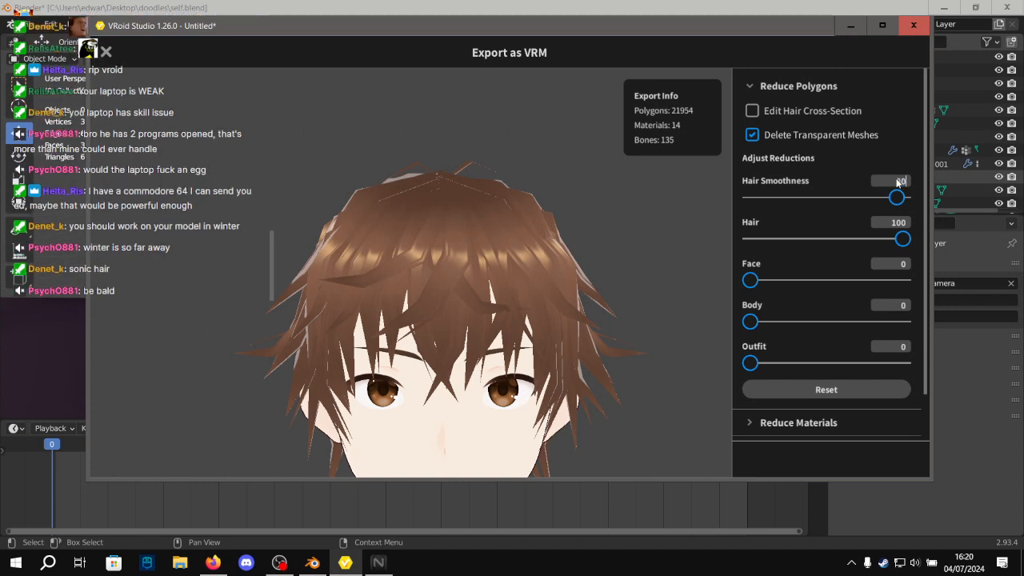
pyautogui.press('Return')
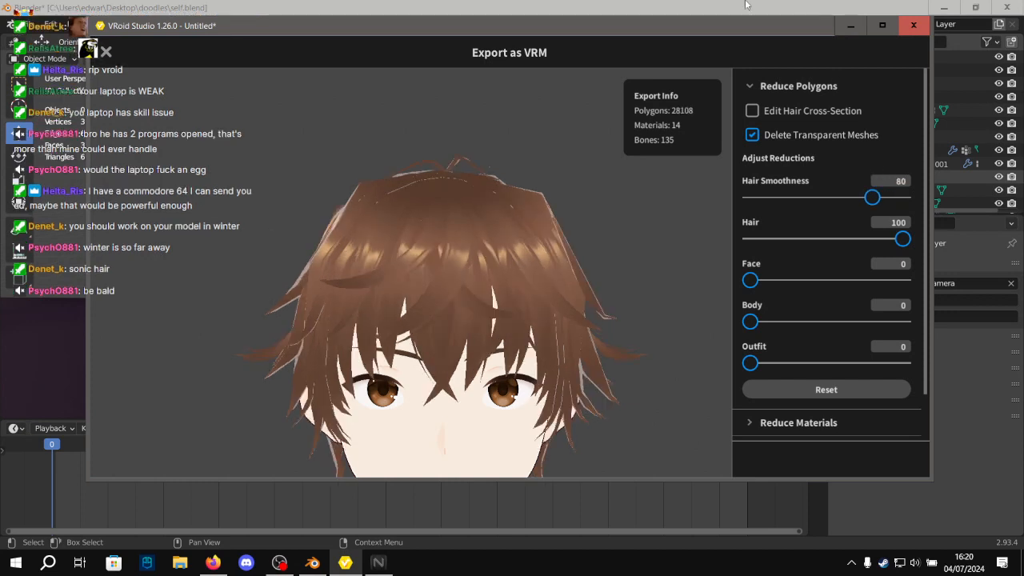
# Compare the simplified hair with the hooded character in Blender, and inspect it in VRoid Studio from the front and side.
pyautogui.click(745, 5)
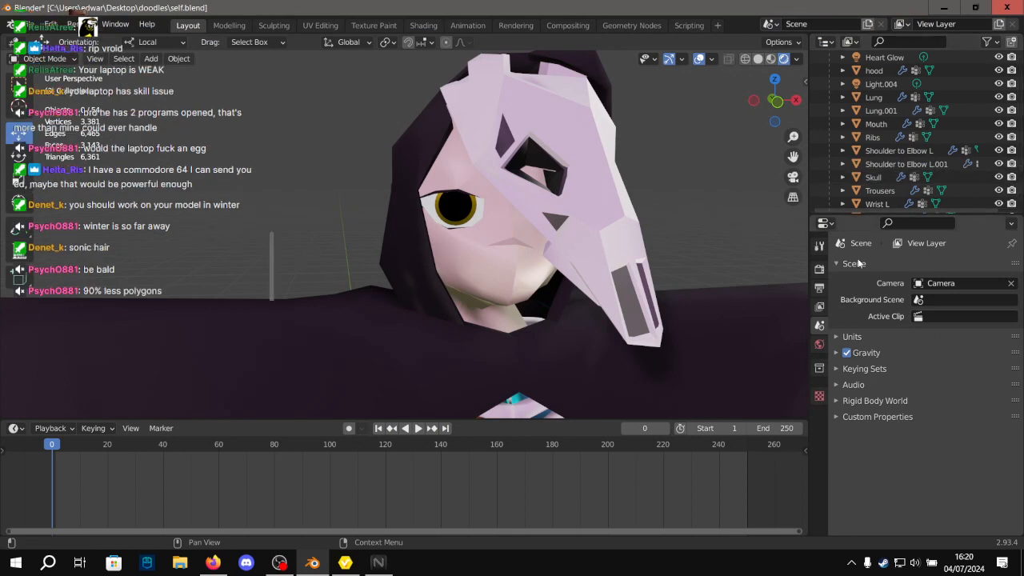
pyautogui.click(345, 562)
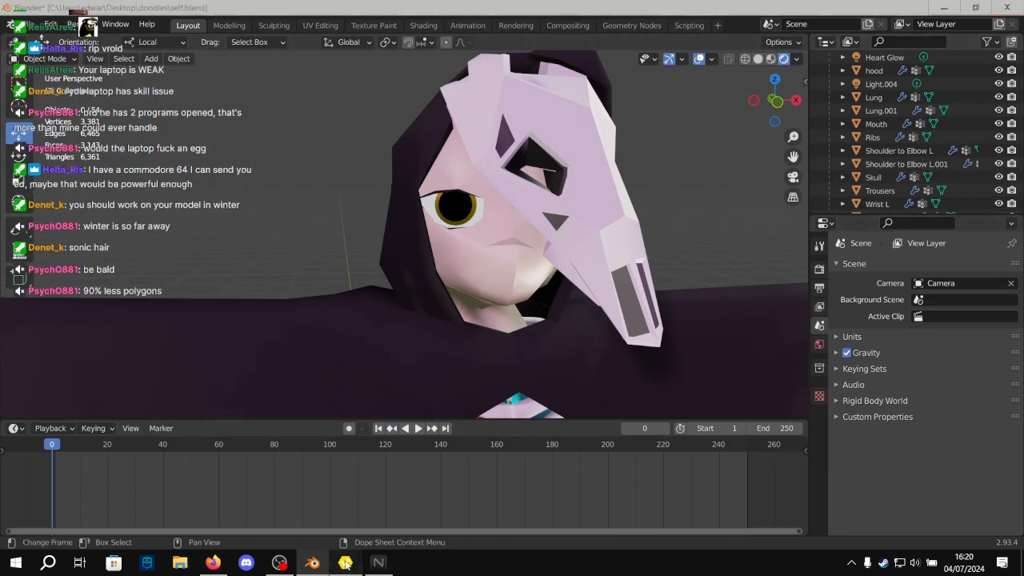
pyautogui.scroll(-2, 422, 204)
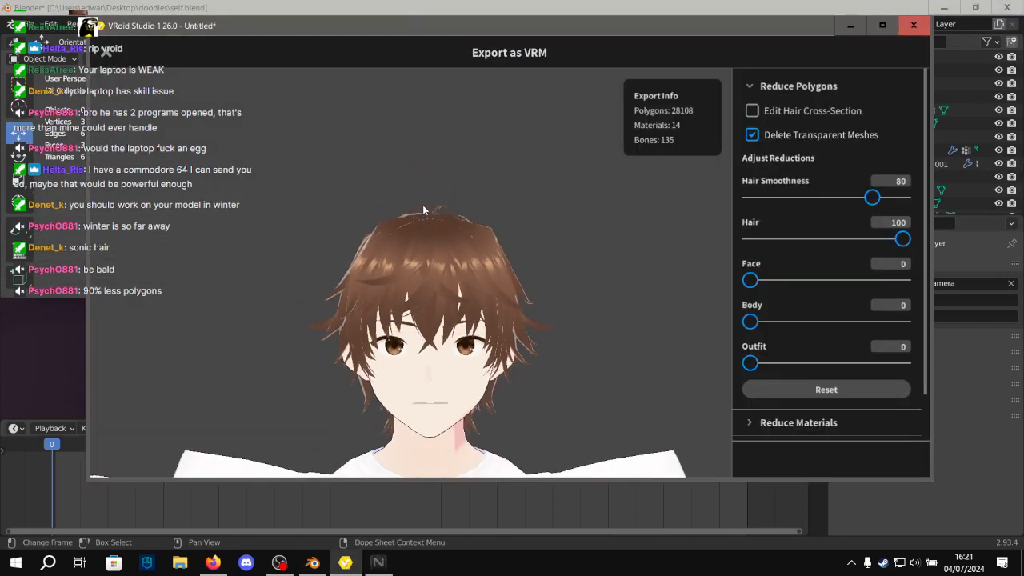
pyautogui.scroll(5, 444, 282)
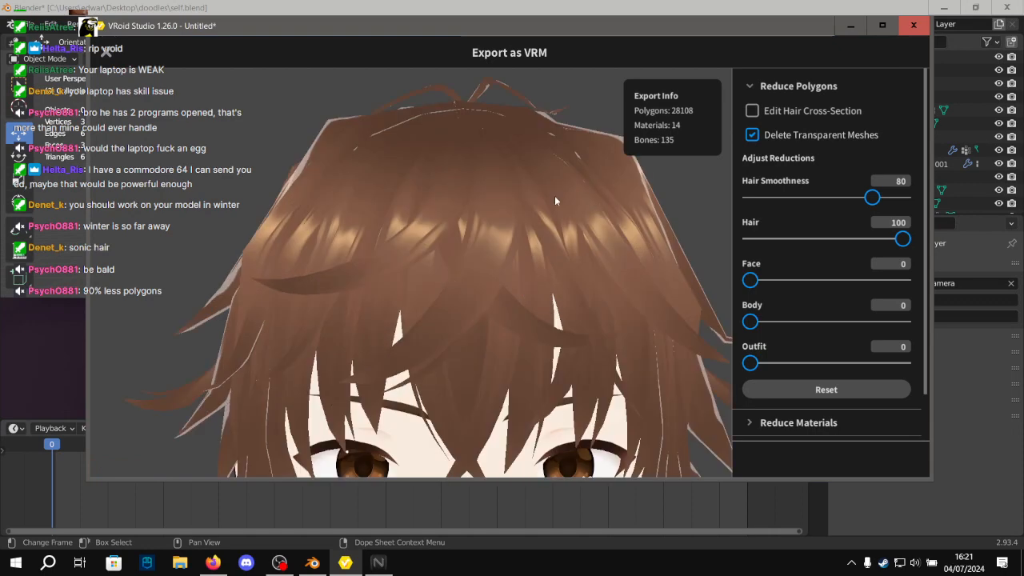
pyautogui.moveTo(556, 201); pyautogui.dragTo(468, 215, button='right')
pyautogui.scroll(-4, 578, 204)
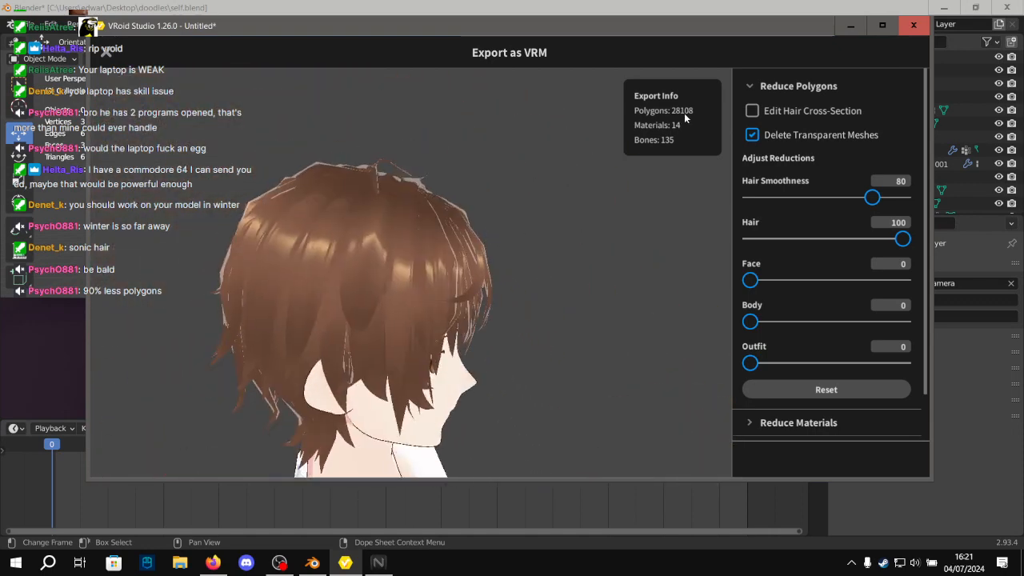
# Review the Reduce Bones and Reduce Materials export options, and return to the polygon reduction settings.
pyautogui.scroll(-2, 769, 400)
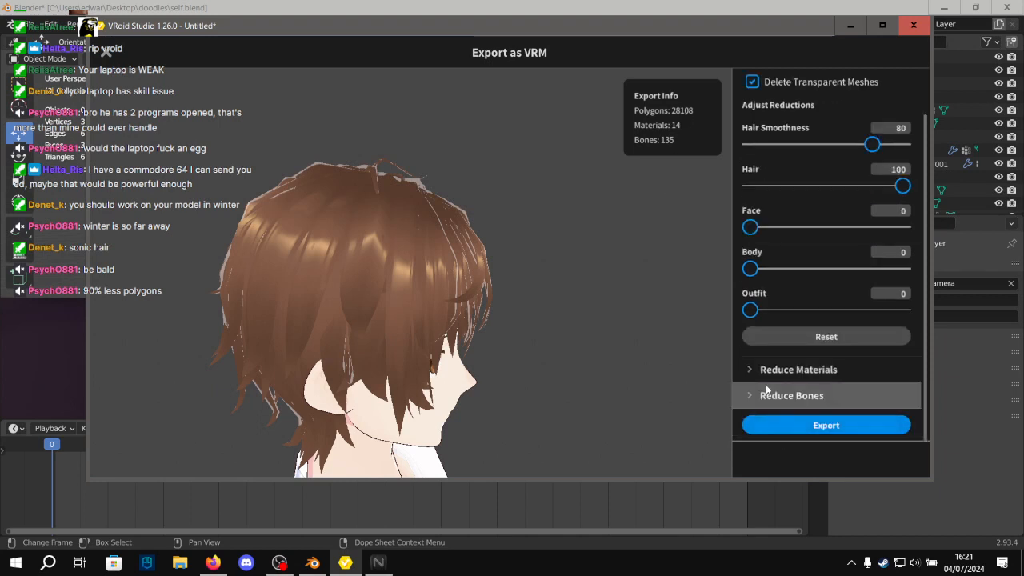
pyautogui.click(766, 395)
pyautogui.scroll(-1, 766, 390)
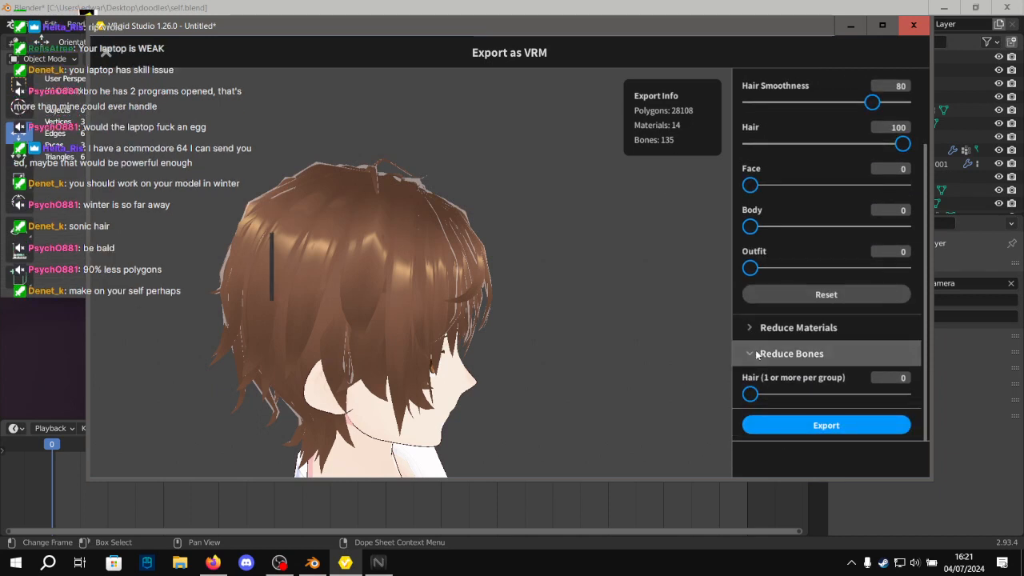
pyautogui.click(757, 355)
pyautogui.click(757, 362)
pyautogui.scroll(-3, 757, 319)
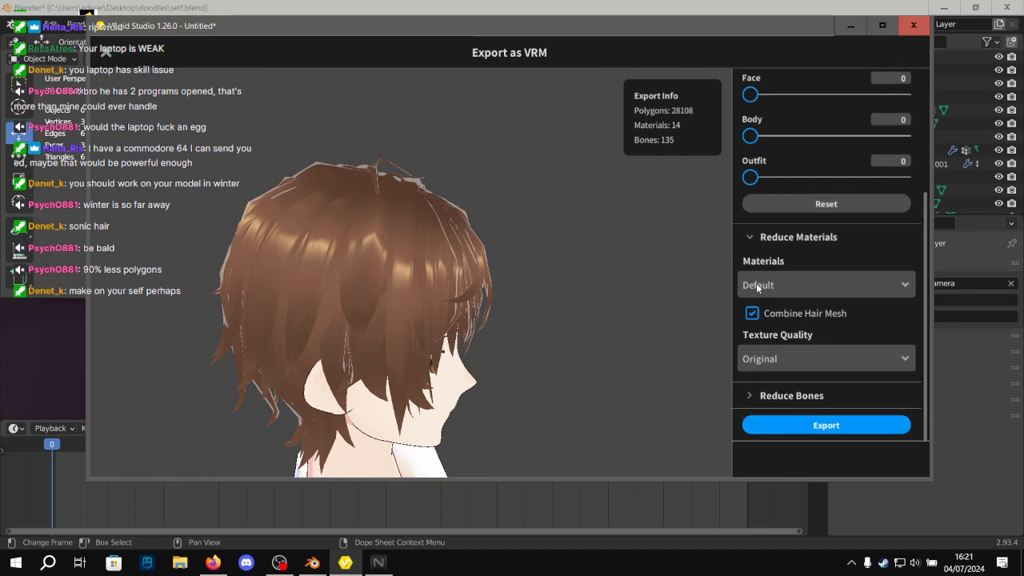
pyautogui.click(759, 237)
pyautogui.scroll(3, 758, 244)
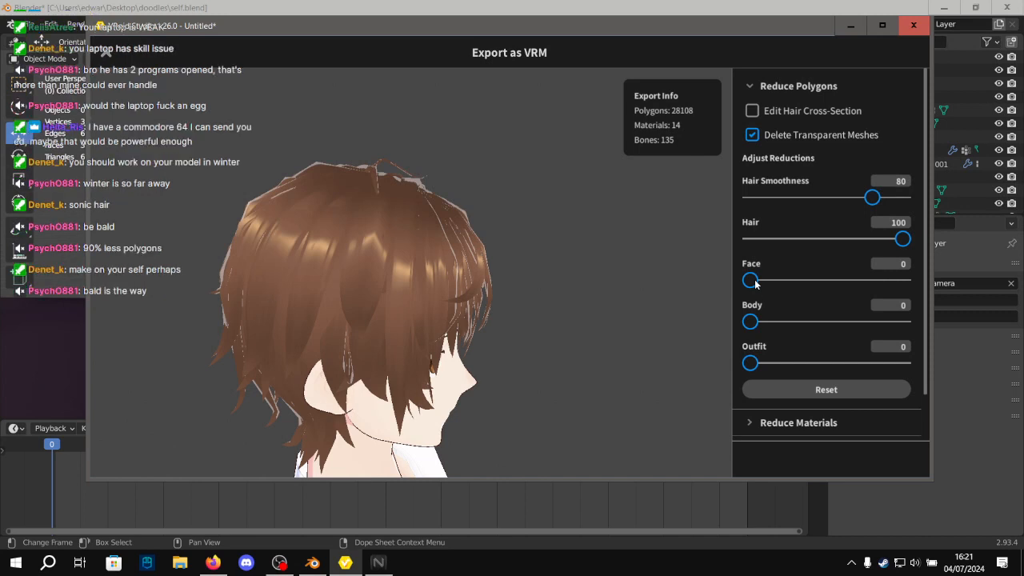
# Set the Face, Body and Outfit polygon reductions to 100.
pyautogui.moveTo(750, 281); pyautogui.dragTo(906, 280)
pyautogui.moveTo(749, 321); pyautogui.dragTo(937, 314)
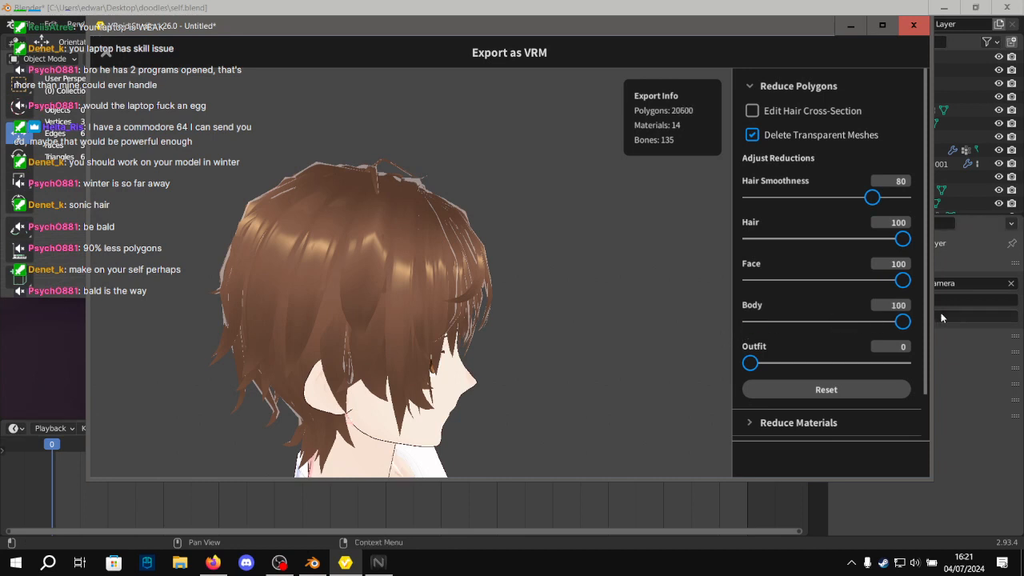
pyautogui.moveTo(751, 363); pyautogui.dragTo(944, 376)
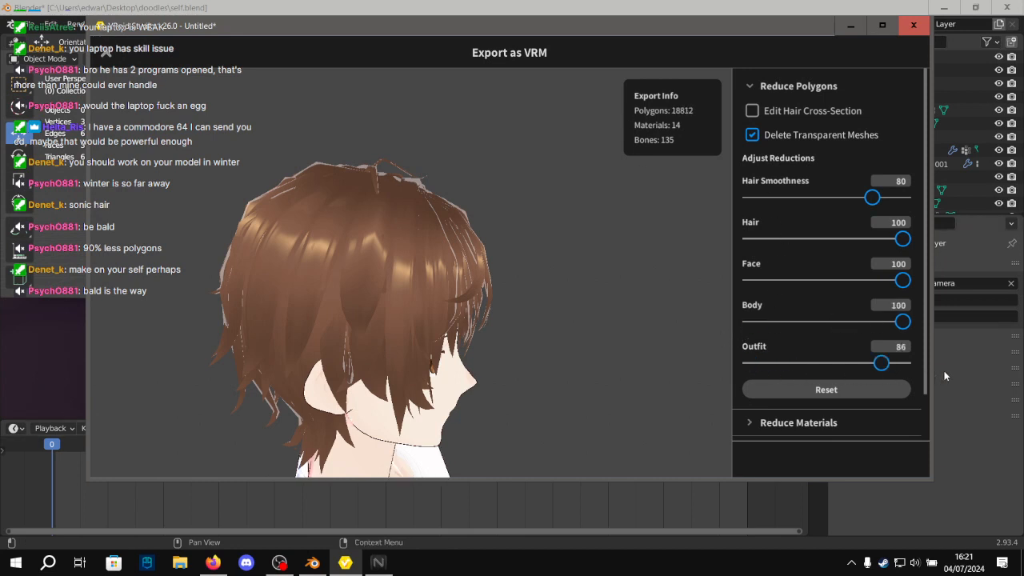
# Inspect the reduced model from several angles and distances, comparing it with the hooded character in Blender.
pyautogui.moveTo(452, 262); pyautogui.dragTo(384, 250, button='right')
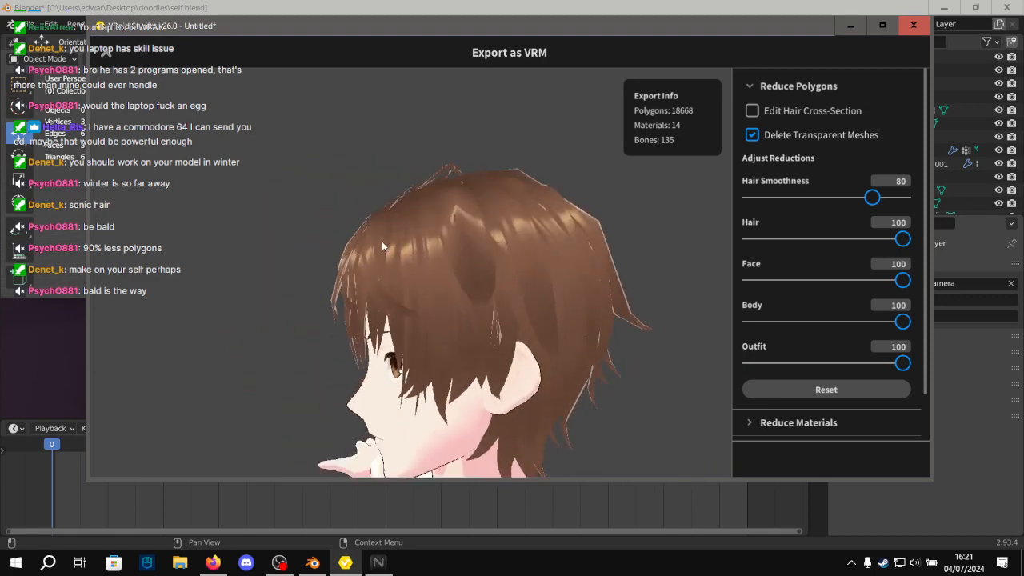
pyautogui.moveTo(383, 247); pyautogui.dragTo(472, 189, button='right')
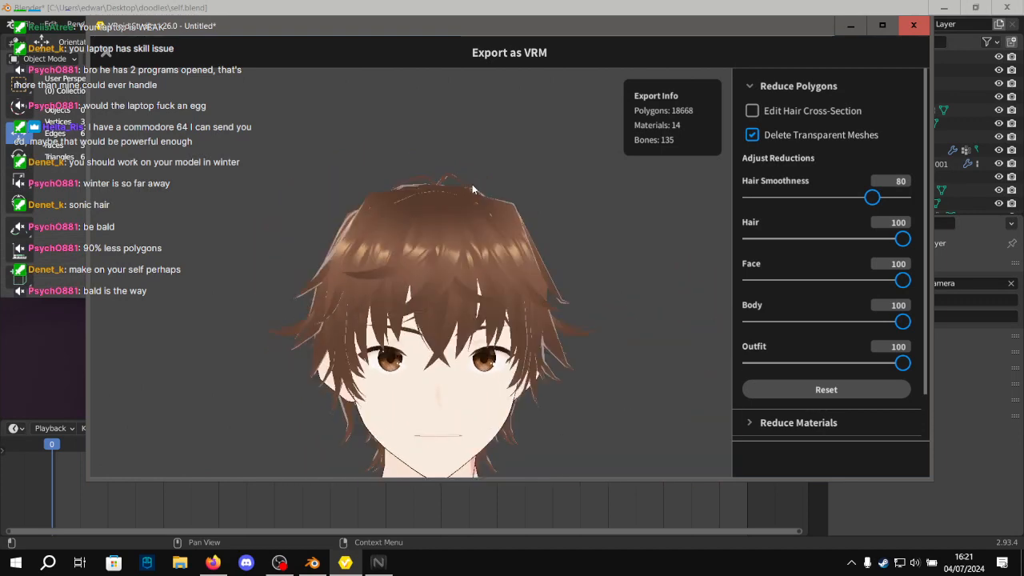
pyautogui.click(532, 6)
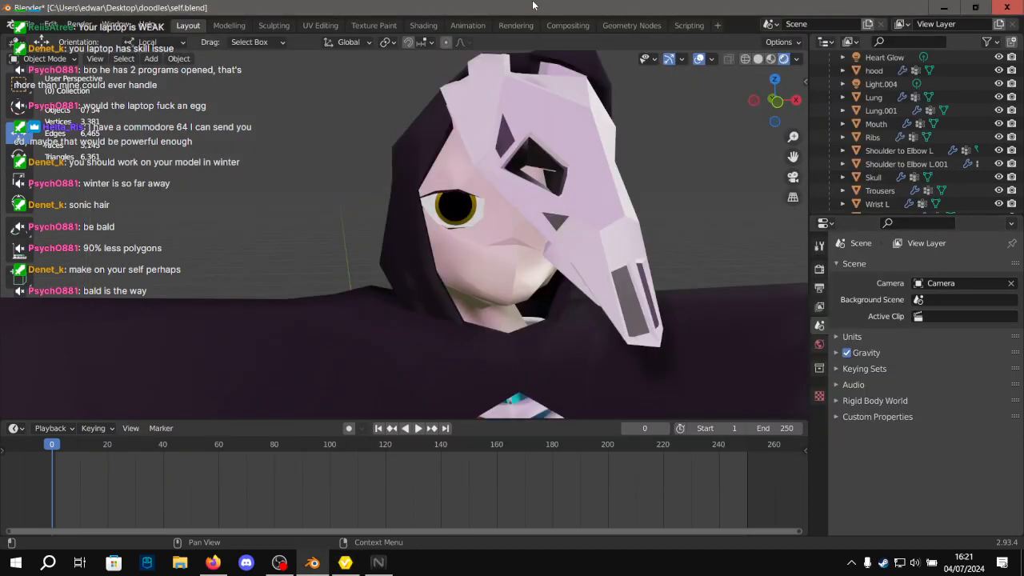
pyautogui.click(346, 564)
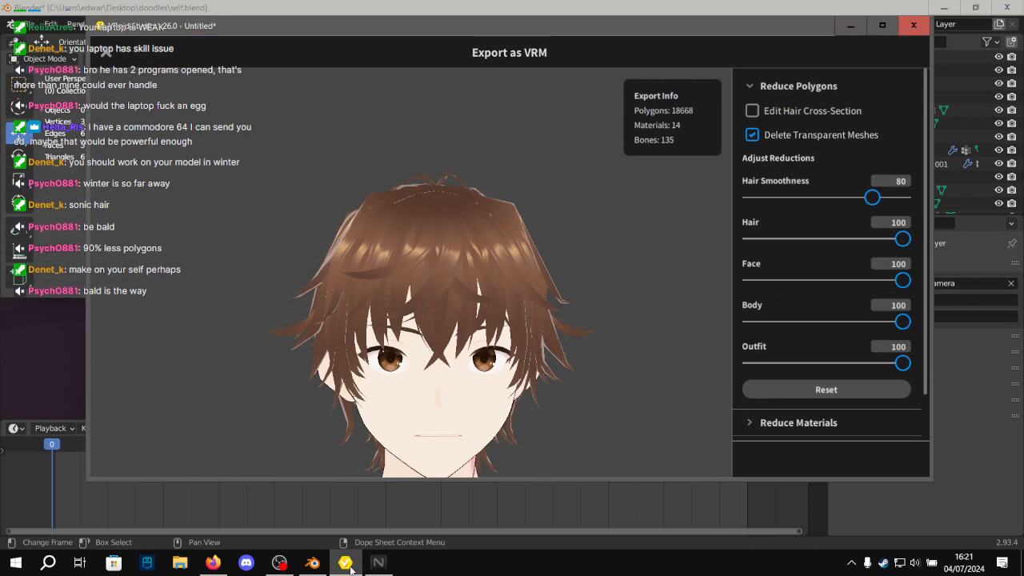
pyautogui.scroll(5, 473, 294)
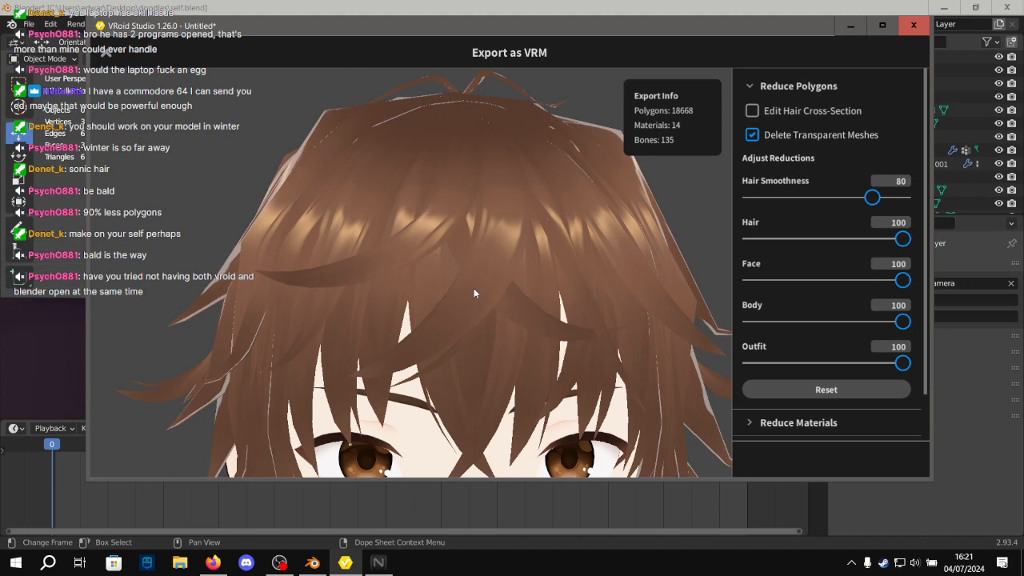
pyautogui.scroll(-5, 474, 294)
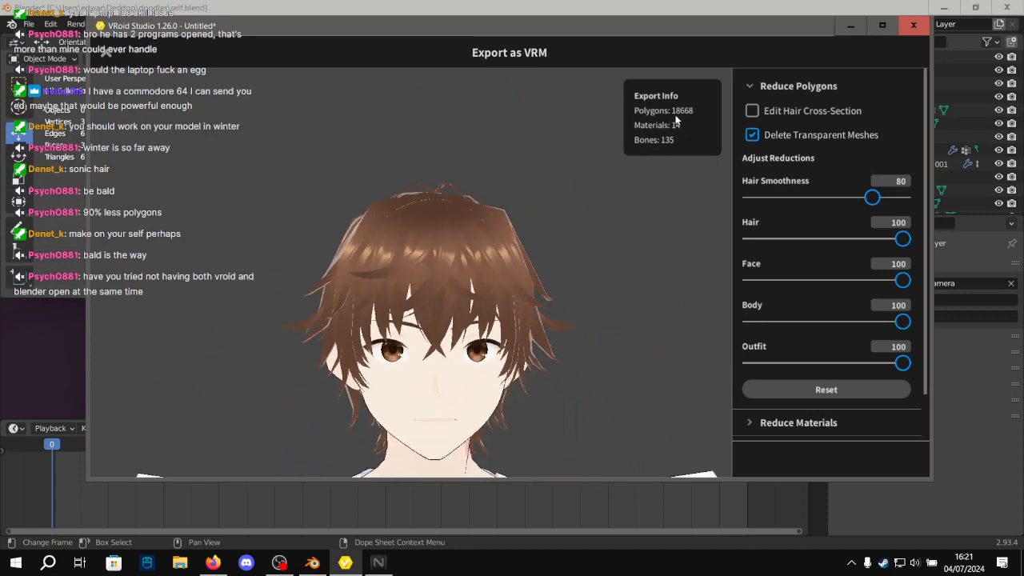
pyautogui.scroll(-6, 531, 216)
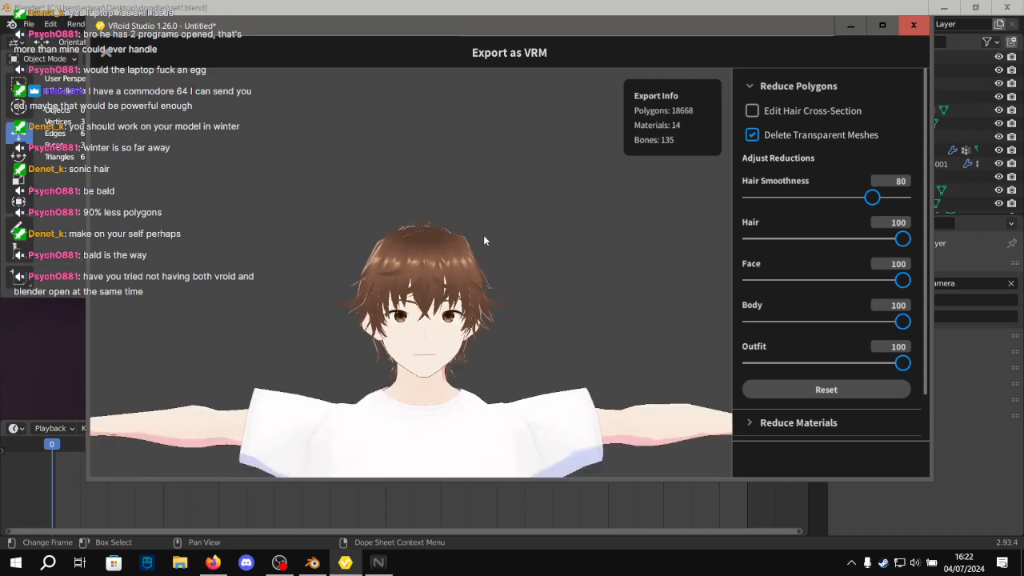
pyautogui.moveTo(435, 236); pyautogui.dragTo(390, 261, button='right')
pyautogui.scroll(-5, 390, 261)
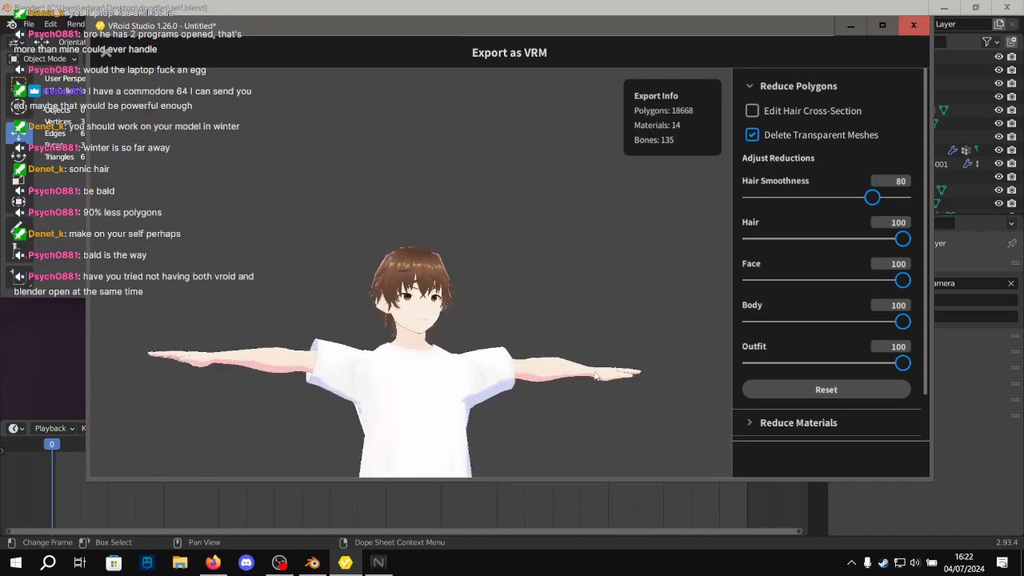
pyautogui.scroll(6, 435, 296)
pyautogui.scroll(4, 436, 296)
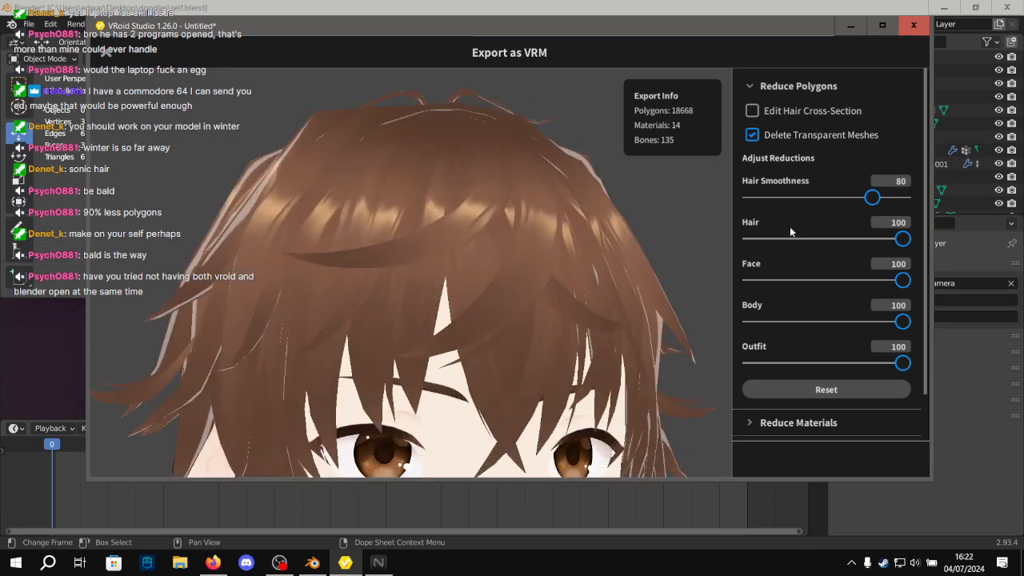
# Alternate the Hair reduction between 0 and 100 to compare the hair shape and polygon count, ending at 100.
pyautogui.click(894, 225)
pyautogui.write('0')
pyautogui.press('Return')
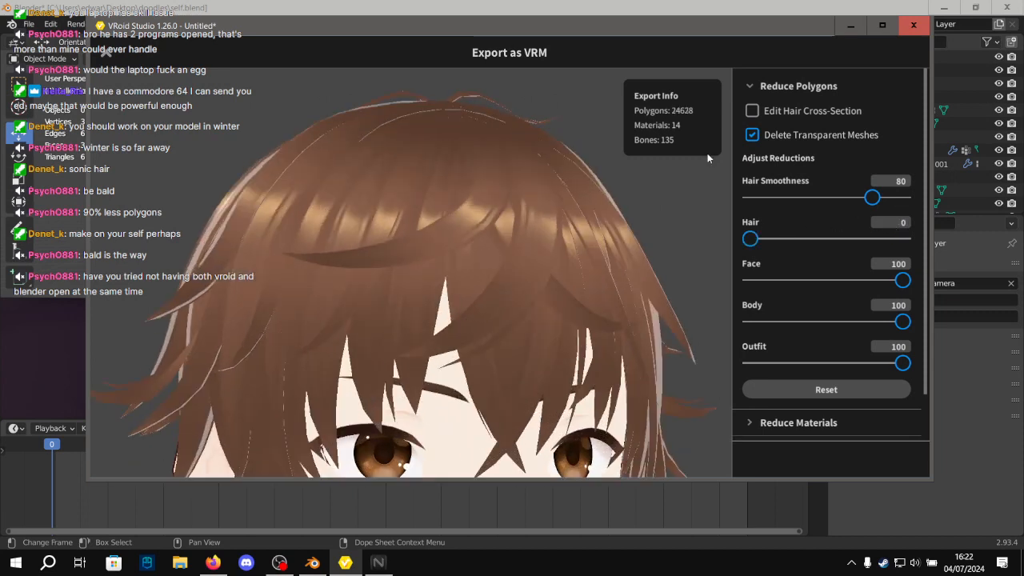
pyautogui.click(903, 224)
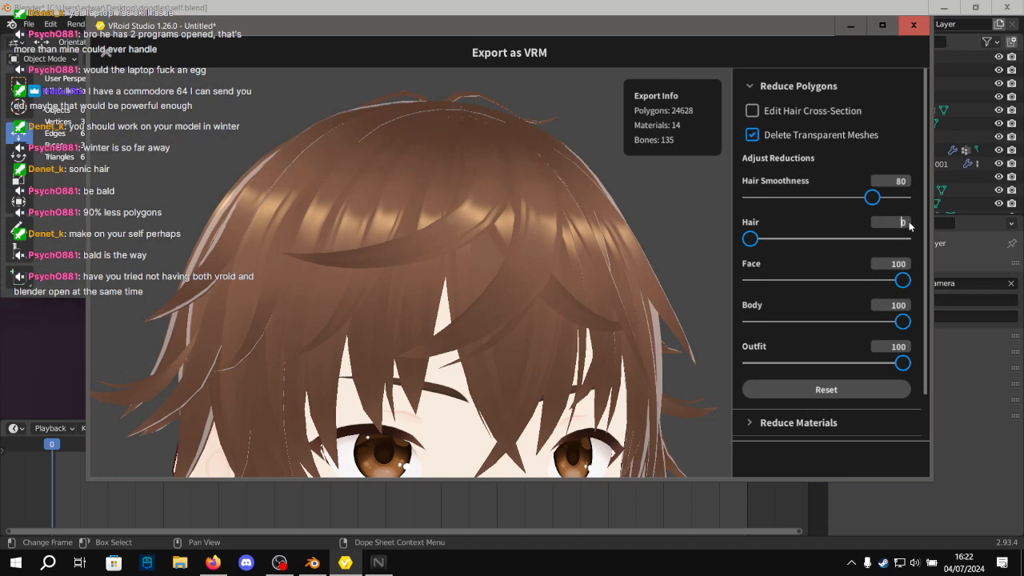
pyautogui.write('100')
pyautogui.press('Return')
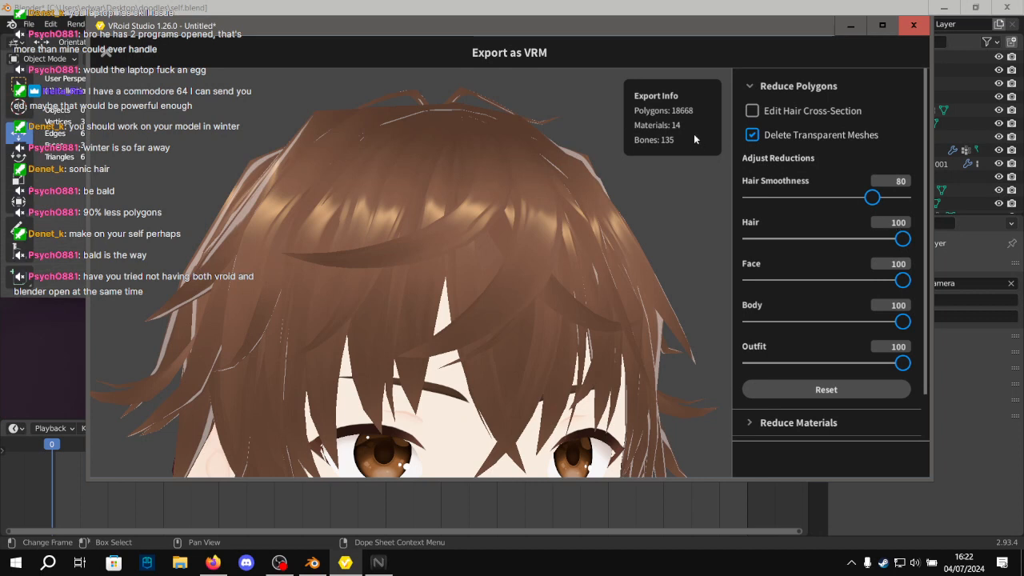
pyautogui.click(896, 227)
pyautogui.write('0')
pyautogui.press('Return')
pyautogui.click(899, 227)
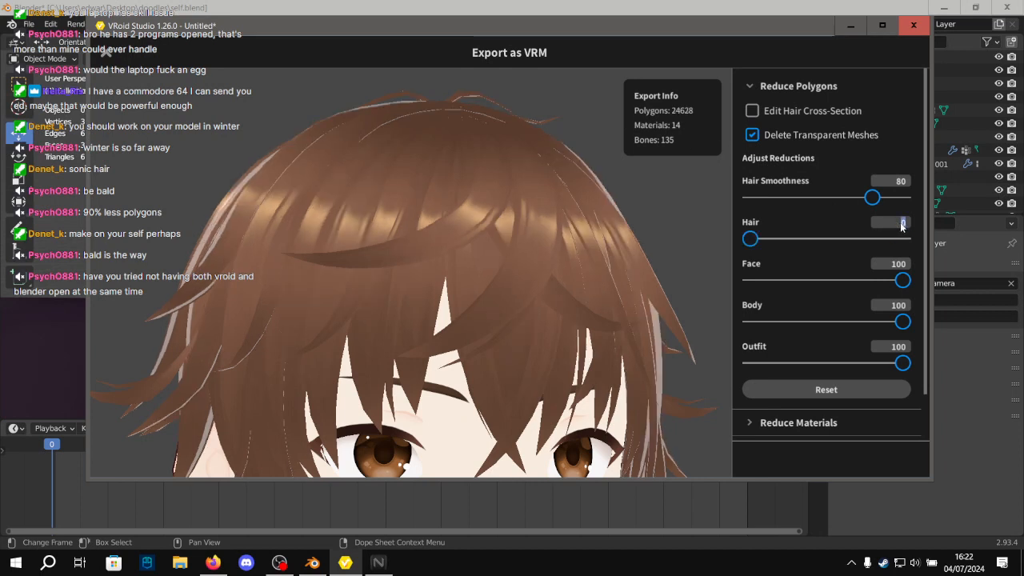
pyautogui.write('10')
pyautogui.press('Return')
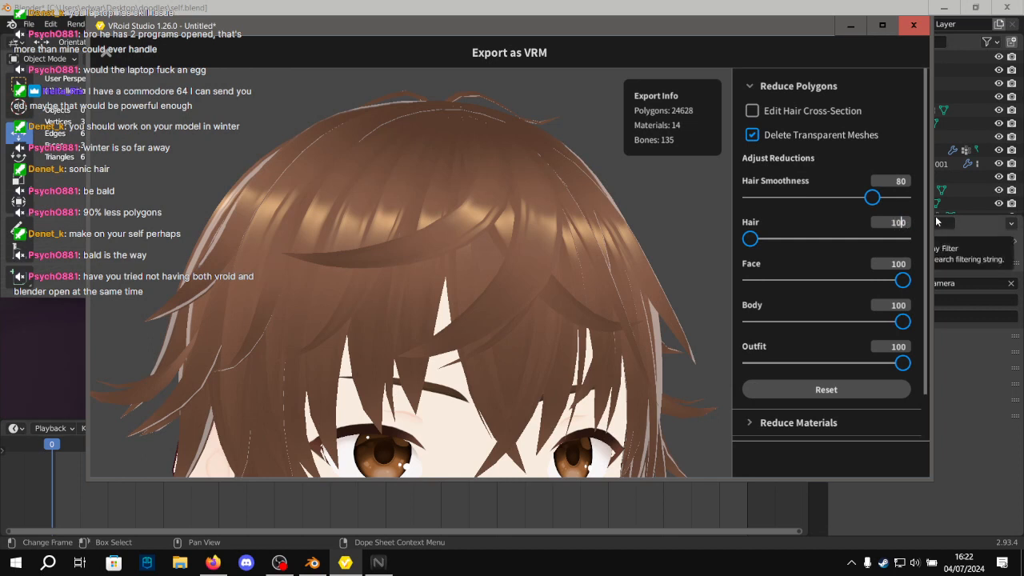
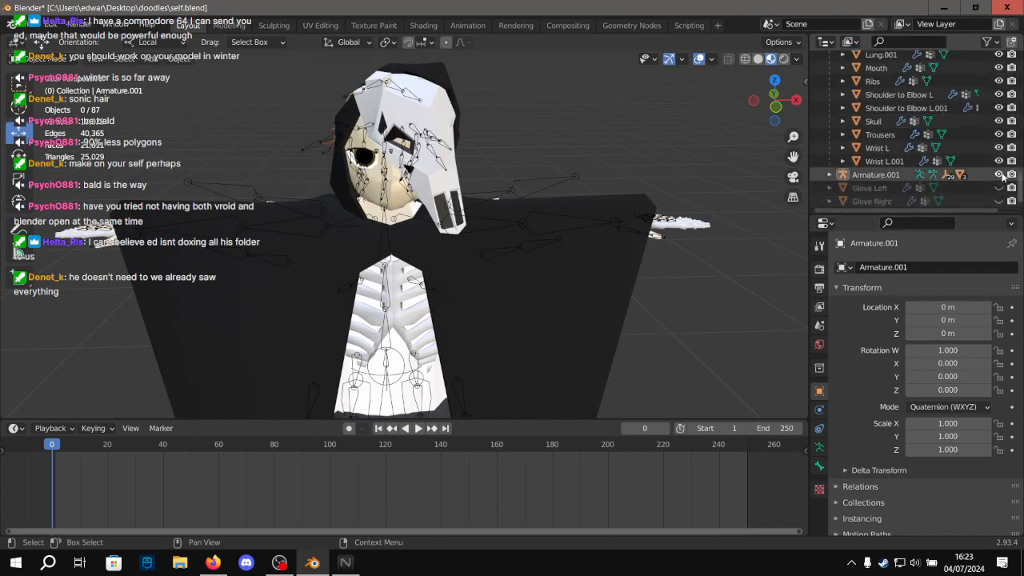
# In Blender, detach the imported Hair object from Armature.001 by clearing its parent.
pyautogui.click(829, 175)
pyautogui.scroll(-4, 836, 174)
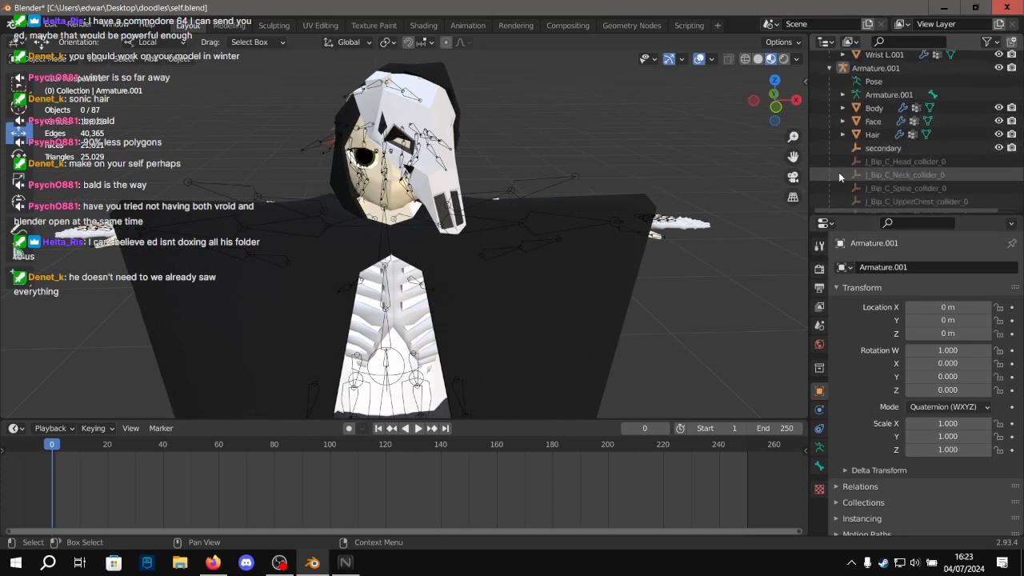
pyautogui.scroll(-2, 892, 107)
pyautogui.scroll(3, 893, 111)
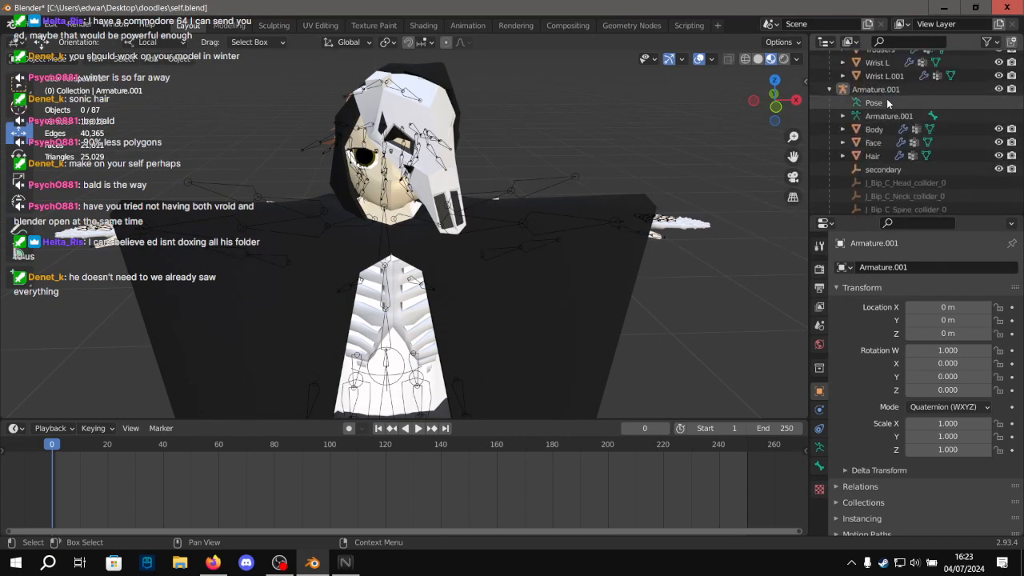
pyautogui.click(885, 92)
pyautogui.click(876, 144)
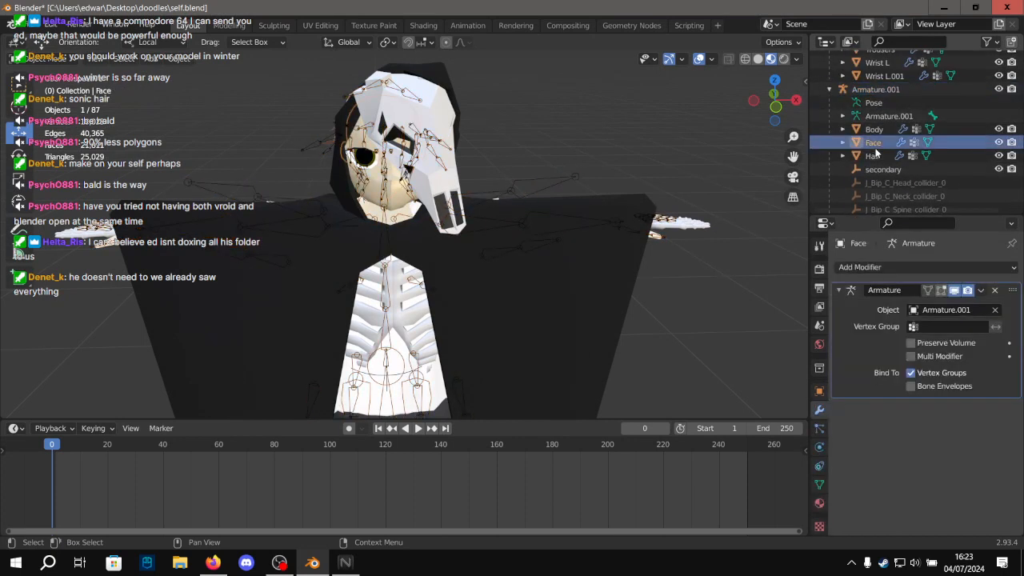
pyautogui.click(874, 155)
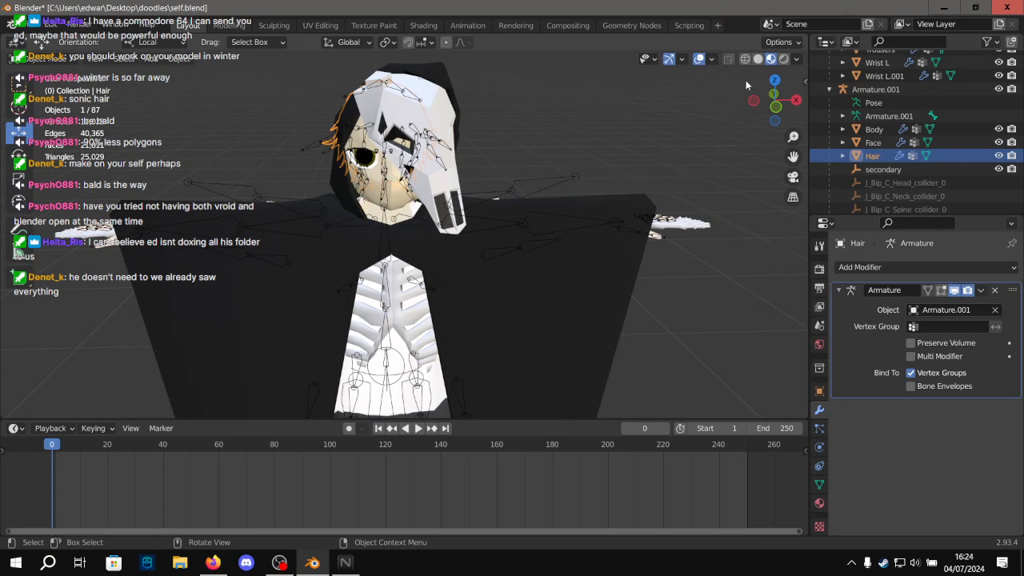
pyautogui.hotkey('alt', 'p')
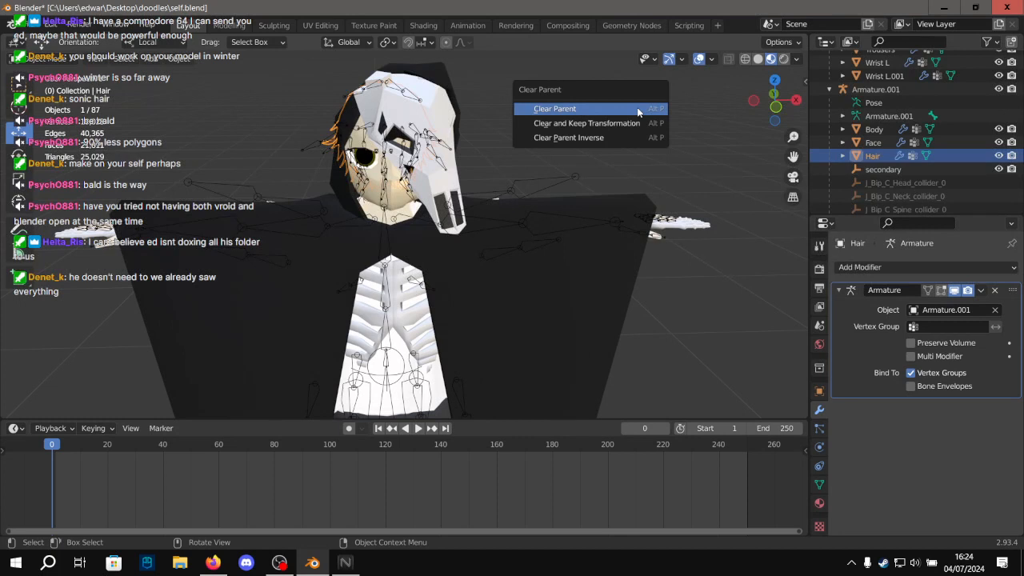
pyautogui.click(638, 111)
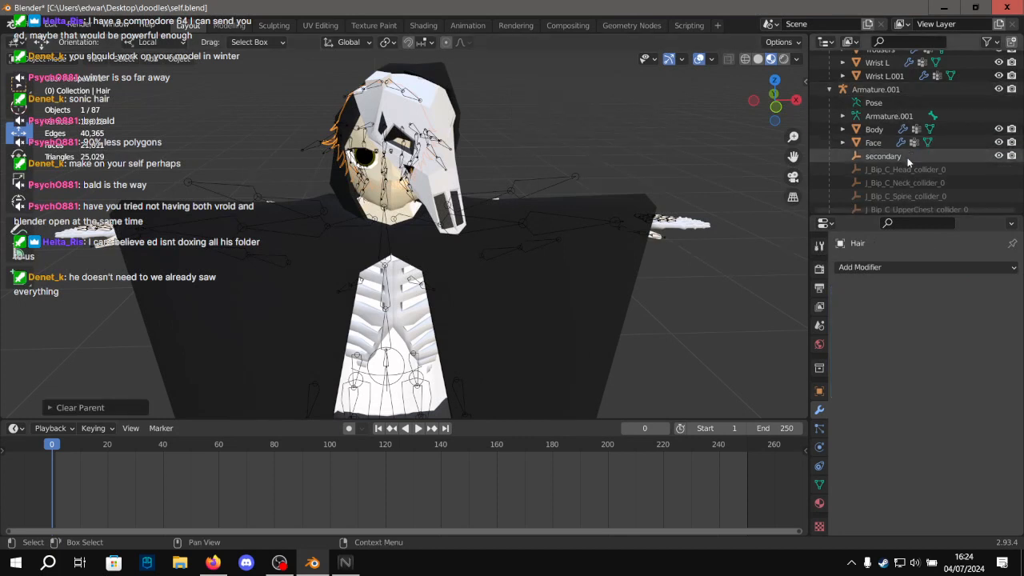
# Delete the imported Body, Face, secondary and collider objects under Armature.001, and select the remaining armature.
pyautogui.click(875, 88)
pyautogui.scroll(-8, 874, 187)
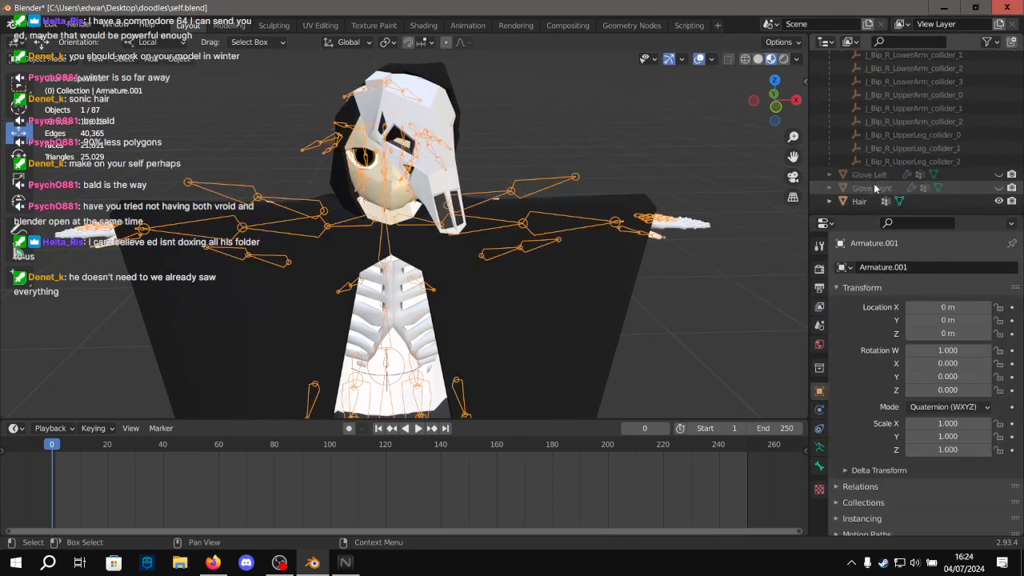
pyautogui.keyDown('shift'); pyautogui.click(872, 162); pyautogui.keyUp('shift')
pyautogui.press('Delete')
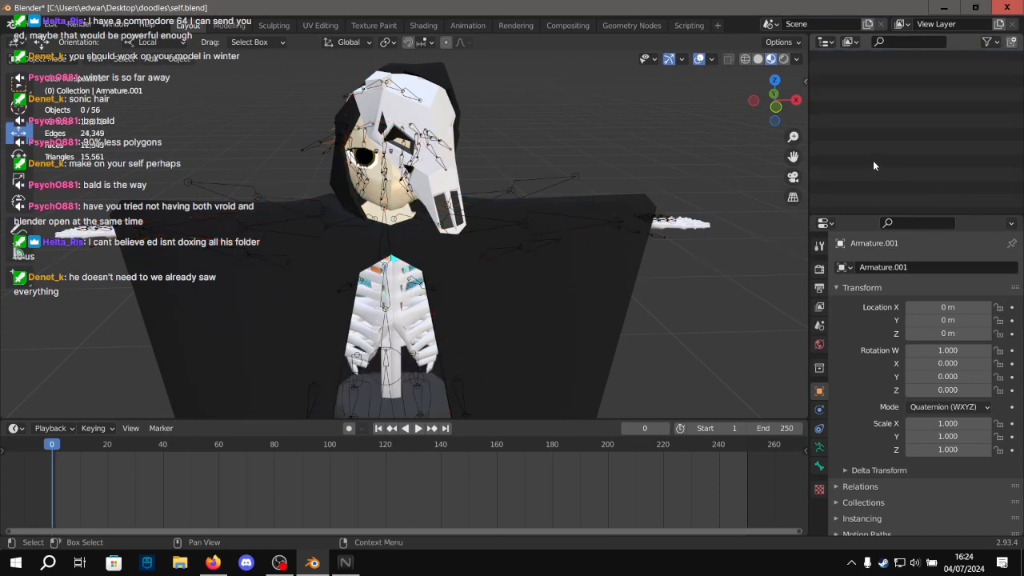
pyautogui.scroll(-5, 876, 156)
pyautogui.click(885, 137)
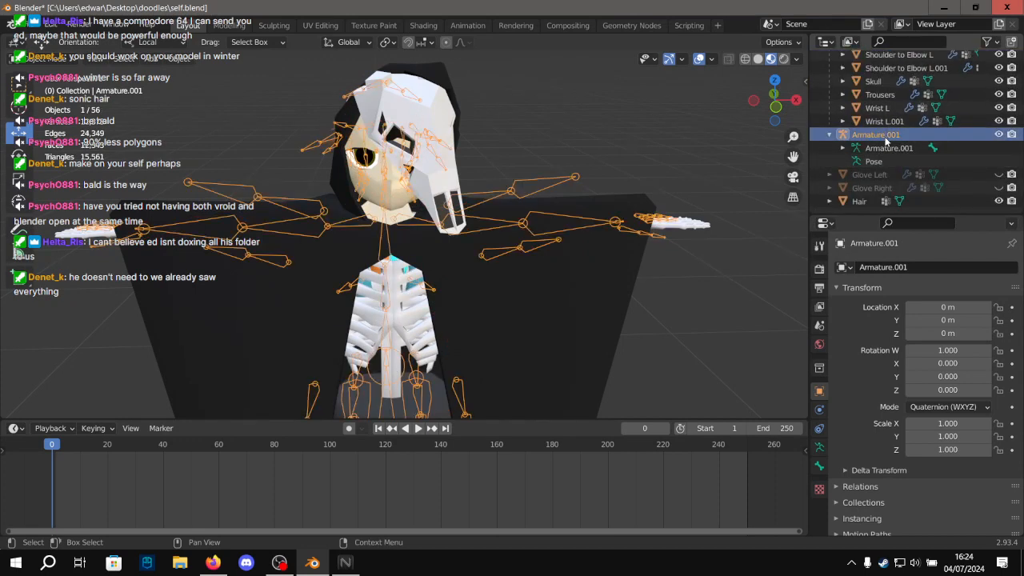
# Delete the leftover Armature.001 object and the imported Colliders collection.
pyautogui.press('Delete')
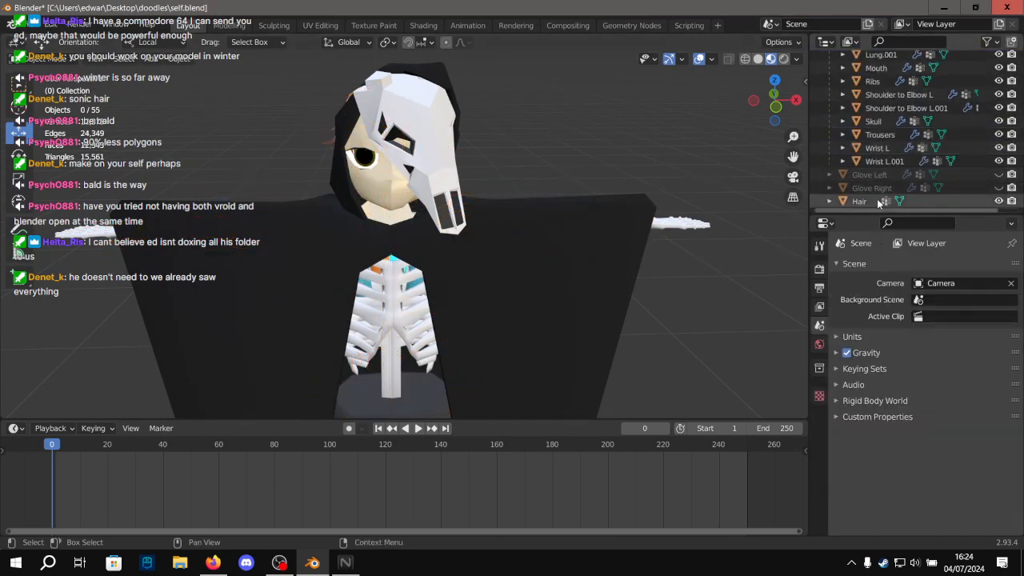
pyautogui.scroll(15, 878, 202)
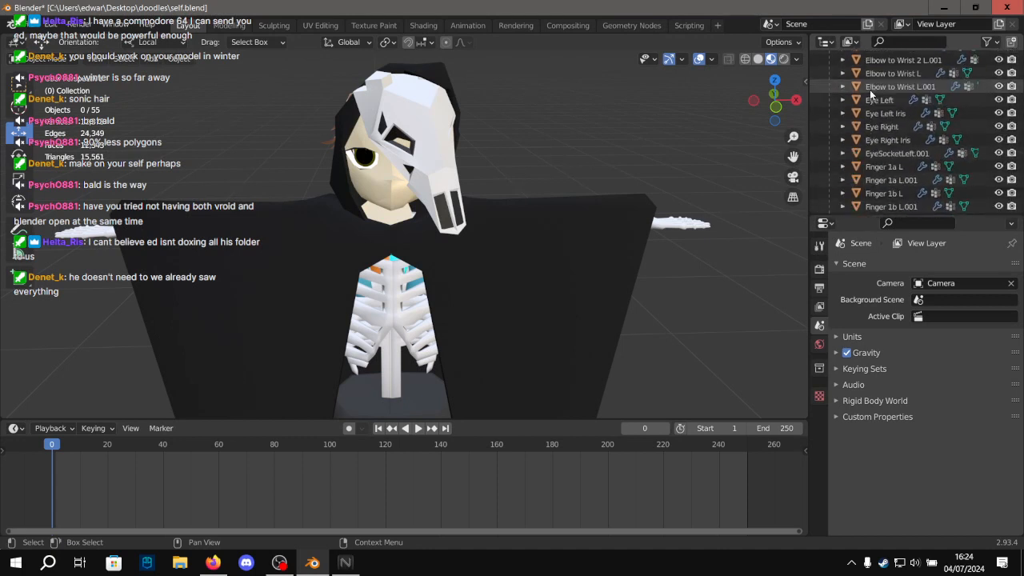
pyautogui.scroll(3, 870, 90)
pyautogui.click(865, 97)
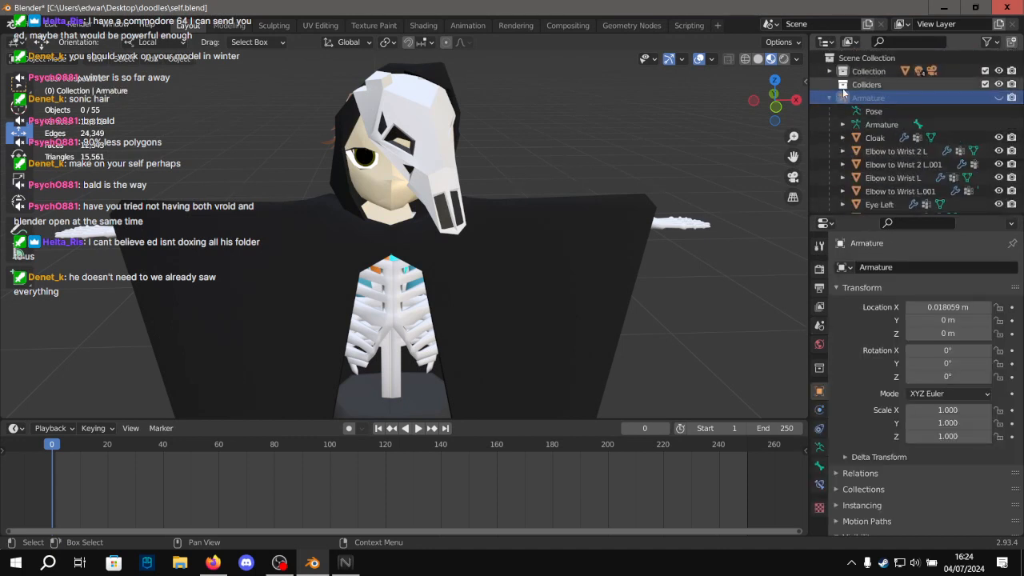
pyautogui.click(865, 86)
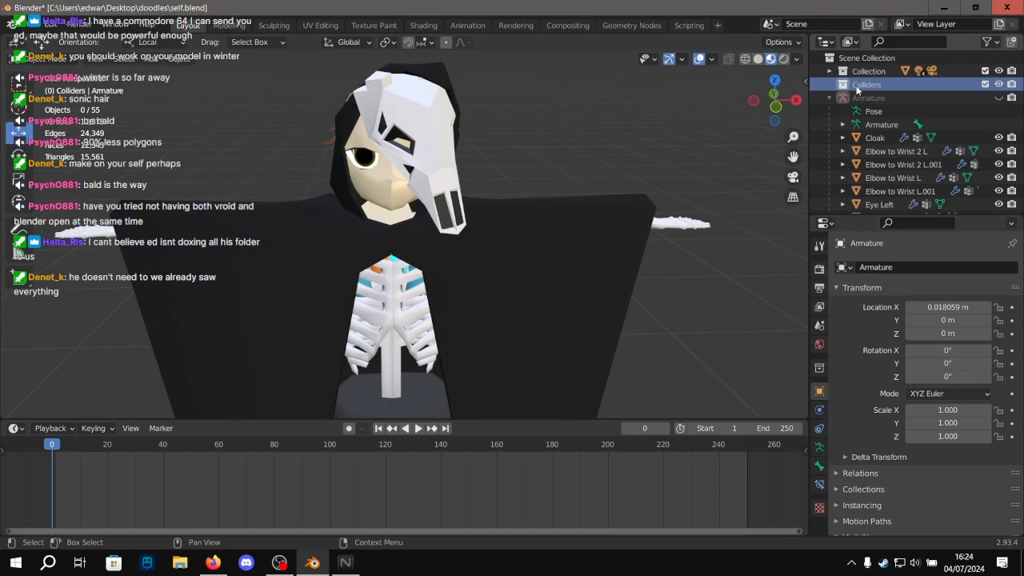
pyautogui.press('Delete')
pyautogui.click(829, 72)
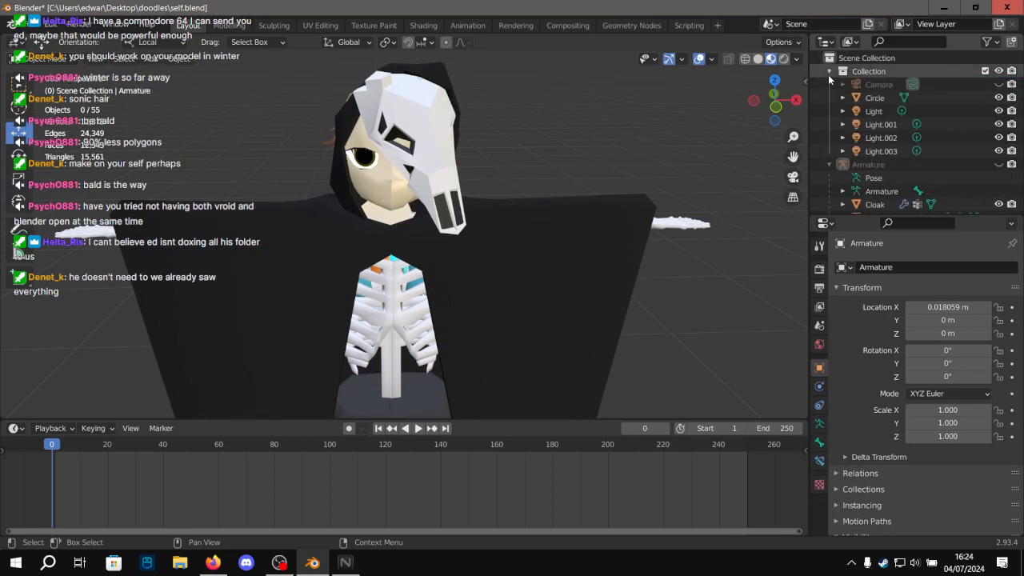
pyautogui.scroll(-10, 836, 98)
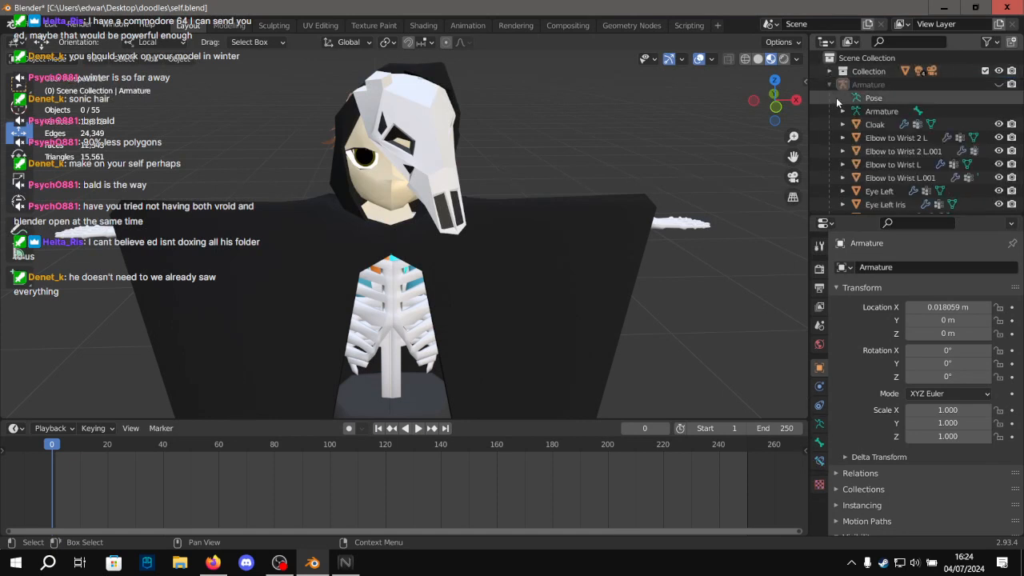
# Select the Hair object, move it clear of the character's head and raise it into open space behind the character.
pyautogui.moveTo(301, 149); pyautogui.dragTo(400, 144, button='middle')
pyautogui.scroll(4, 634, 144)
pyautogui.click(640, 138)
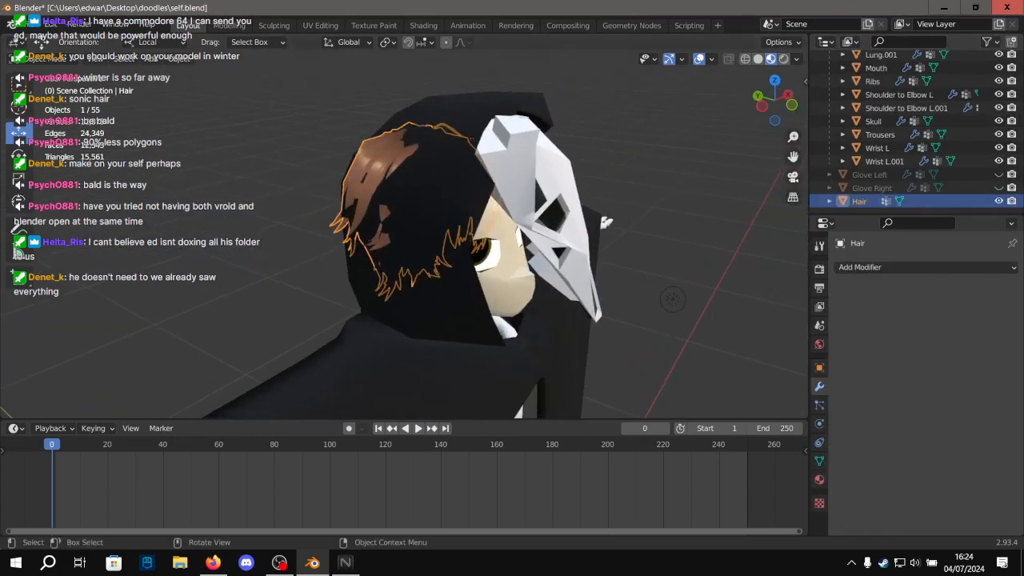
pyautogui.scroll(-6, 448, 207)
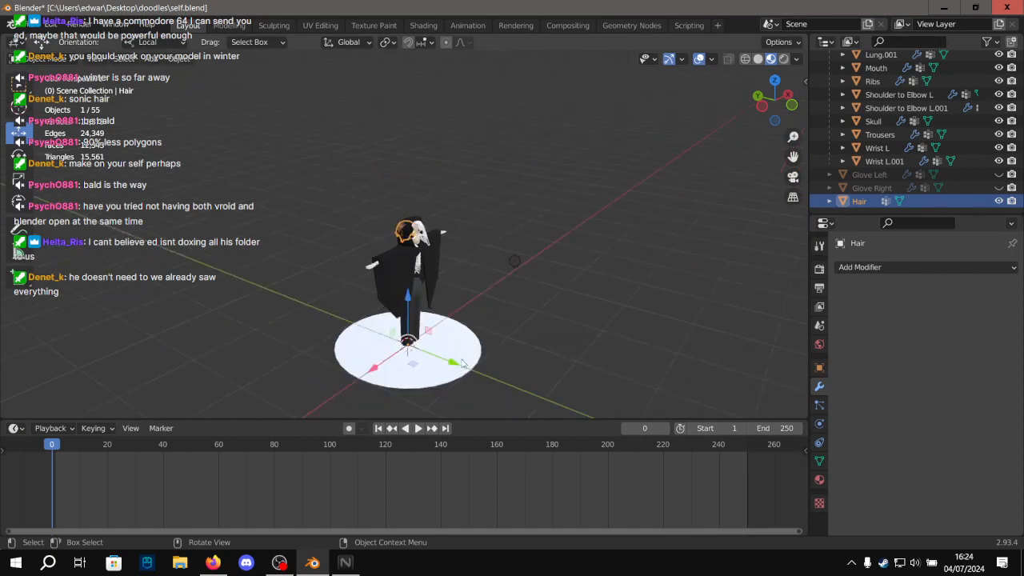
pyautogui.press('g')
pyautogui.click(347, 334)
pyautogui.moveTo(347, 335); pyautogui.dragTo(463, 298, button='middle')
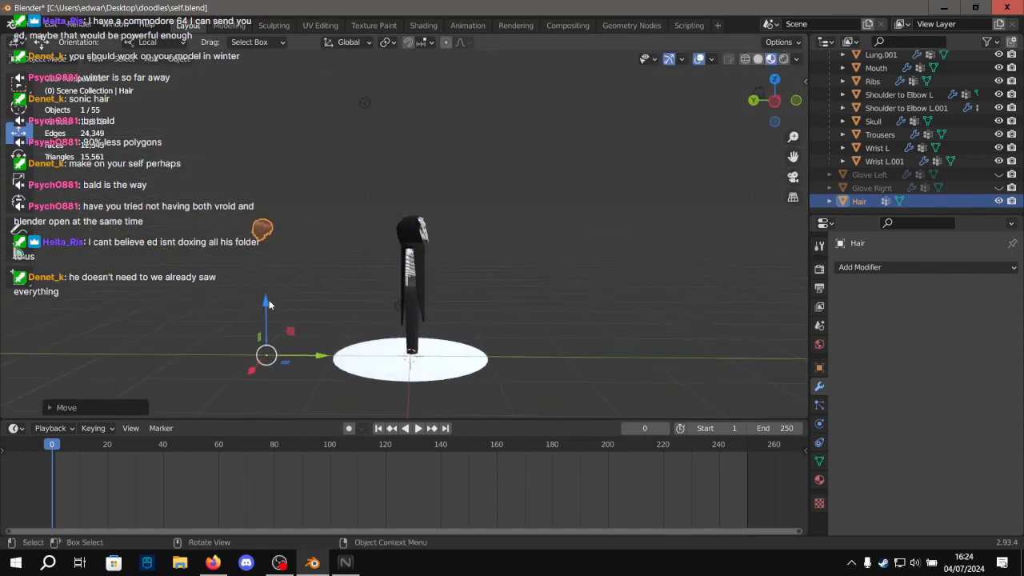
pyautogui.moveTo(267, 300); pyautogui.dragTo(268, 212)
pyautogui.moveTo(312, 268); pyautogui.dragTo(369, 266)
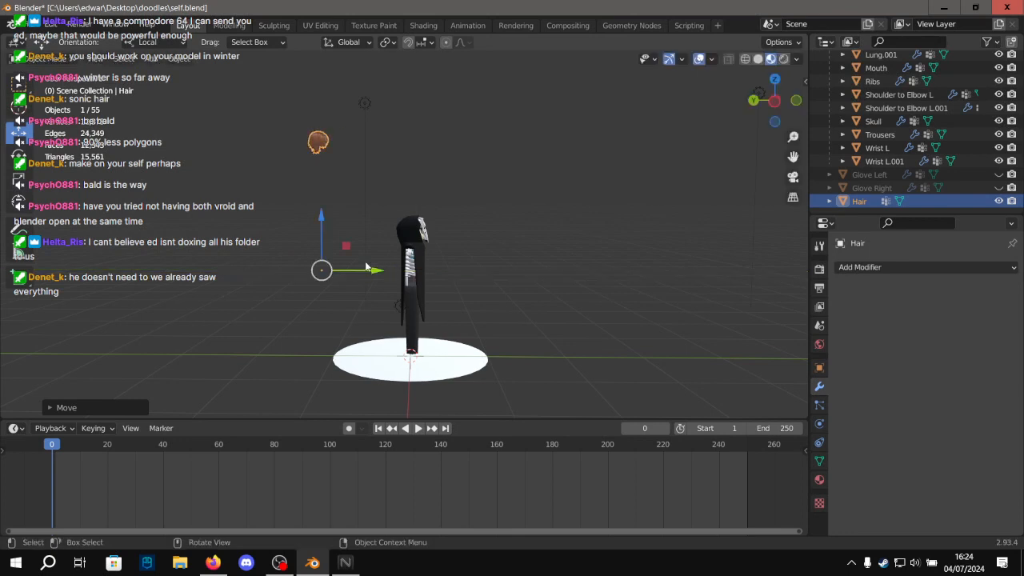
# In the Modeling workspace, lower the hair's mesh onto its object origin, and return to the Layout workspace.
pyautogui.click(229, 25)
pyautogui.moveTo(377, 253); pyautogui.dragTo(608, 239, button='middle')
pyautogui.moveTo(413, 106); pyautogui.dragTo(427, 314)
pyautogui.click(188, 24)
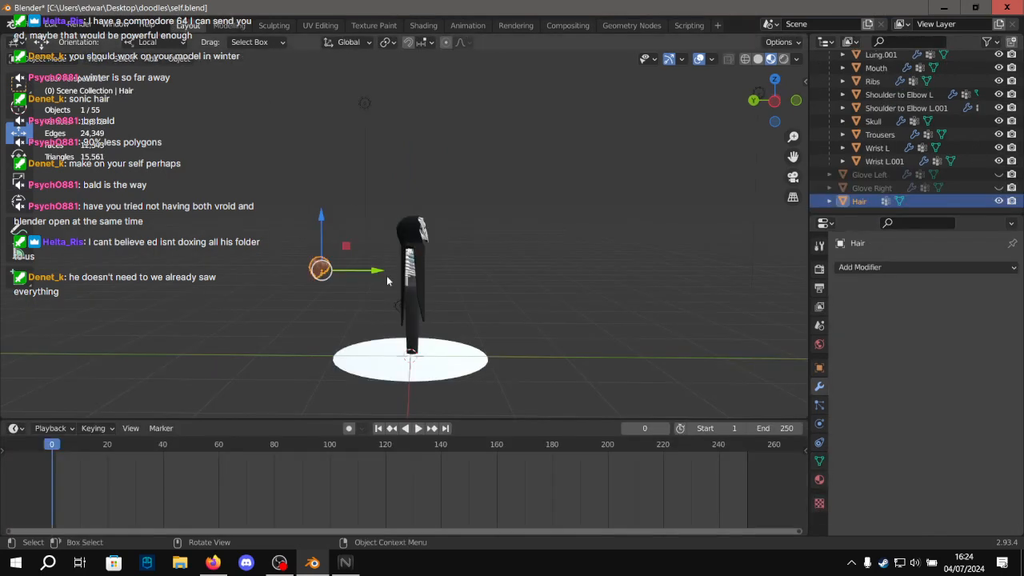
# Frame the detached hair and examine its strands from several distances and angles.
pyautogui.press('KP_Decimal')
pyautogui.scroll(6, 358, 203)
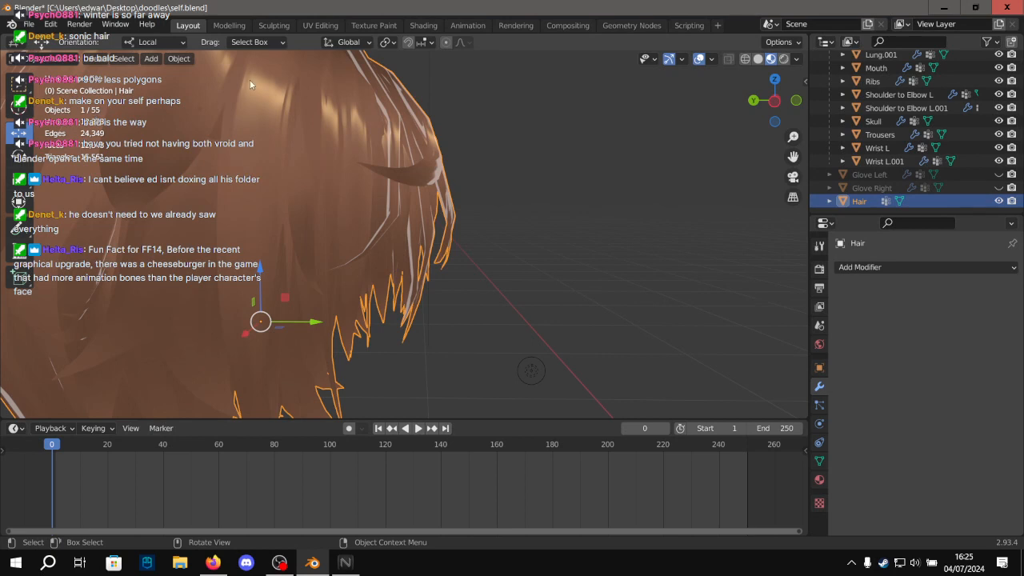
pyautogui.scroll(-4, 419, 72)
pyautogui.scroll(4, 401, 152)
pyautogui.moveTo(402, 162); pyautogui.dragTo(457, 212, button='middle')
pyautogui.scroll(-6, 456, 213)
pyautogui.moveTo(359, 176); pyautogui.dragTo(293, 175, button='middle')
pyautogui.scroll(4, 176, 82)
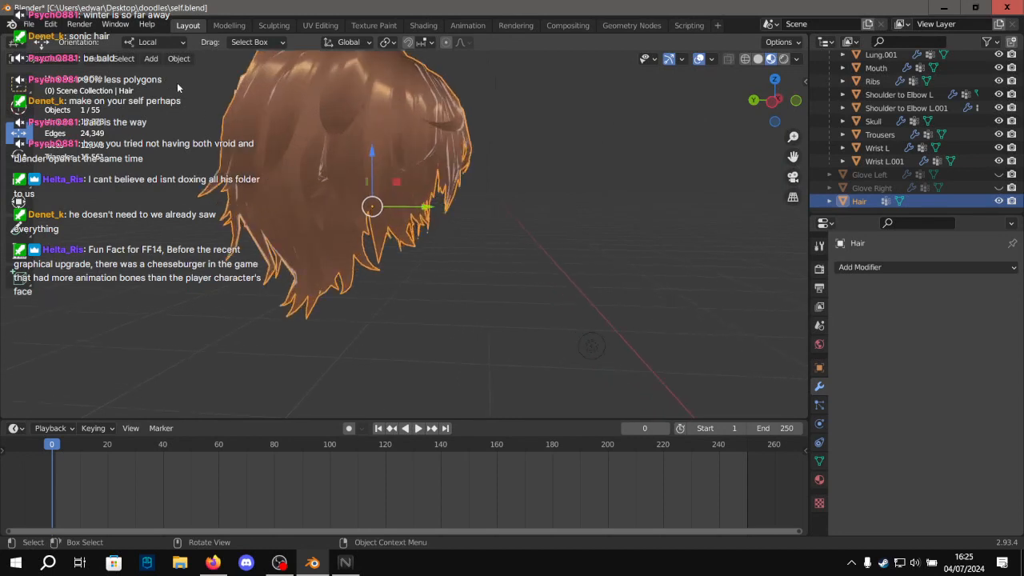
pyautogui.scroll(-3, 183, 70)
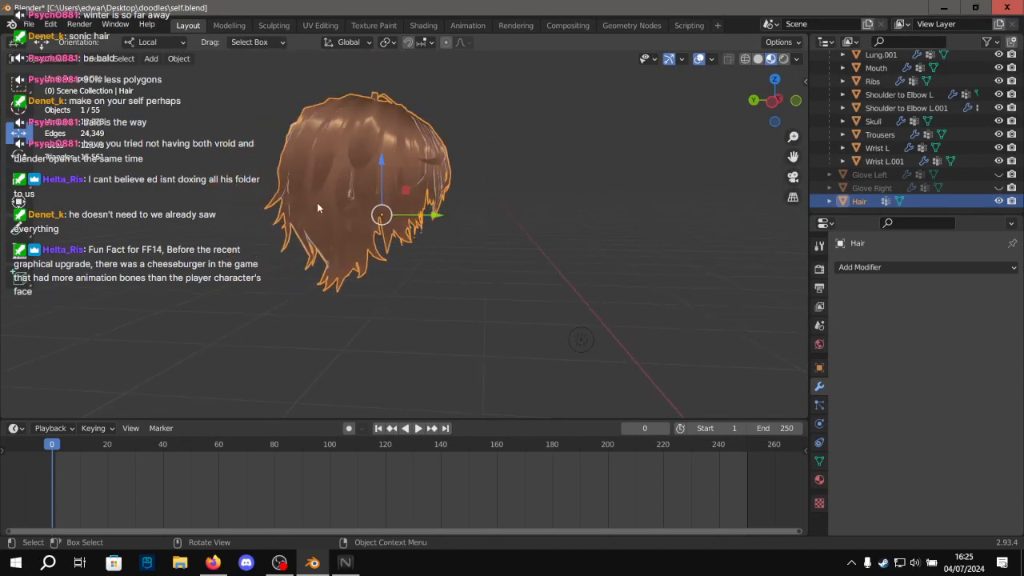
# Move the hair onto the character's head inside the hood.
pyautogui.scroll(-6, 509, 203)
pyautogui.keyDown('shift'); pyautogui.moveTo(510, 202); pyautogui.dragTo(314, 263, button='middle'); pyautogui.keyUp('shift')
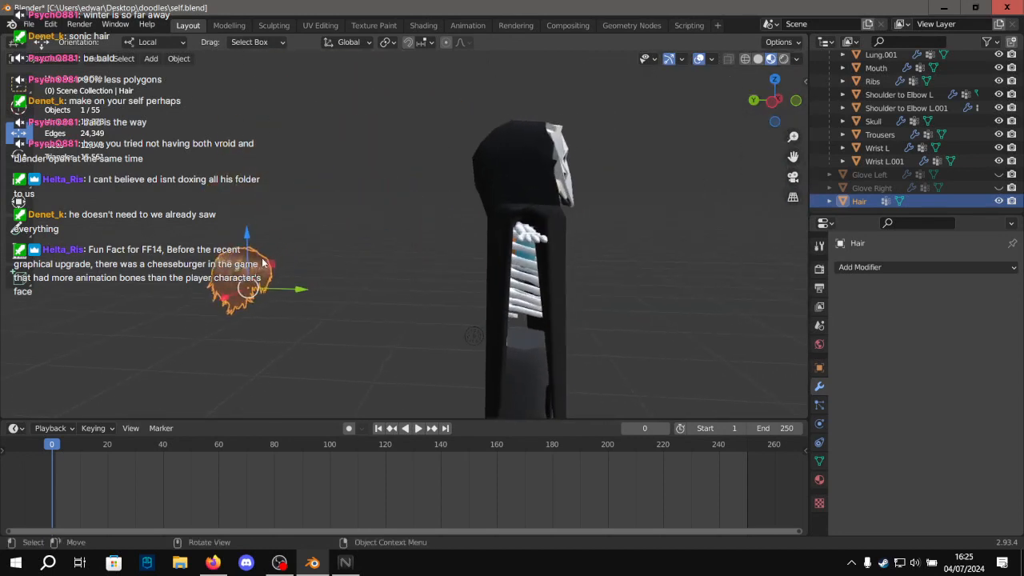
pyautogui.moveTo(269, 255); pyautogui.dragTo(567, 132)
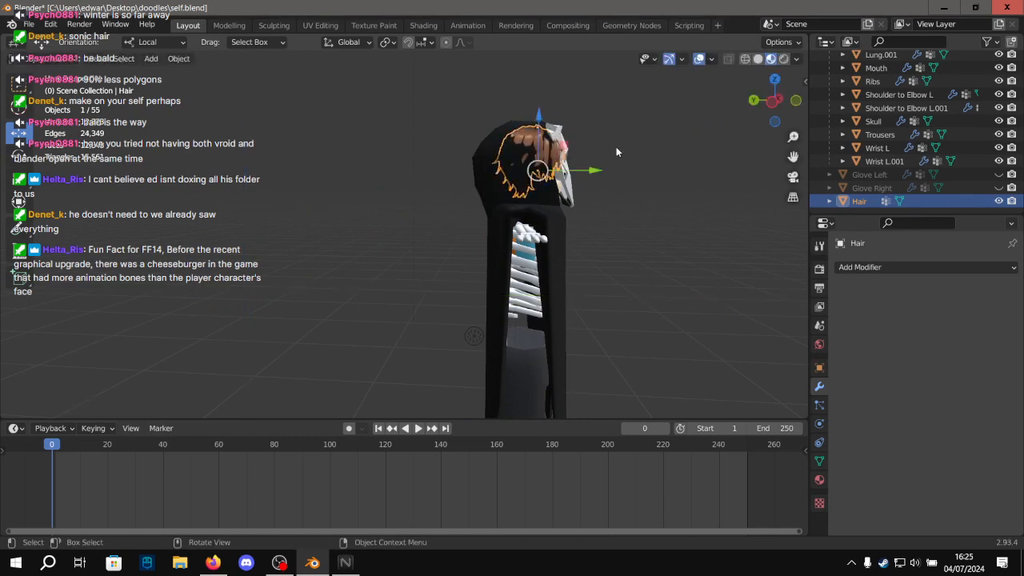
pyautogui.scroll(5, 616, 148)
pyautogui.moveTo(616, 148); pyautogui.dragTo(439, 176, button='middle')
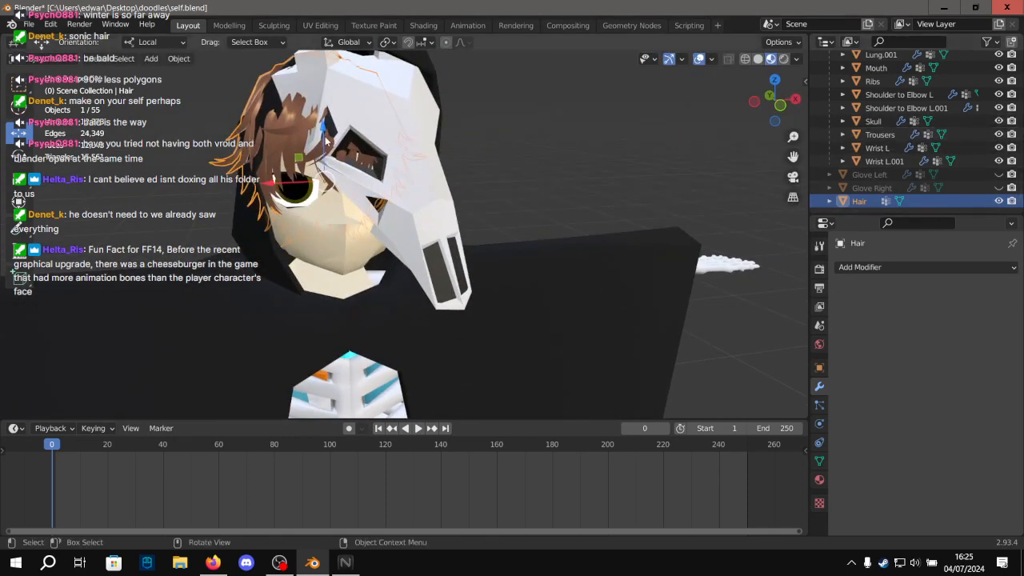
# Shift the hair along the X axis to line it up with the face.
pyautogui.keyDown('shift'); pyautogui.moveTo(308, 145); pyautogui.dragTo(343, 222, button='middle'); pyautogui.keyUp('shift')
pyautogui.scroll(4, 368, 230)
pyautogui.keyDown('shift'); pyautogui.moveTo(352, 232); pyautogui.dragTo(319, 195, button='middle'); pyautogui.keyUp('shift')
pyautogui.scroll(-2, 318, 194)
pyautogui.press('g')
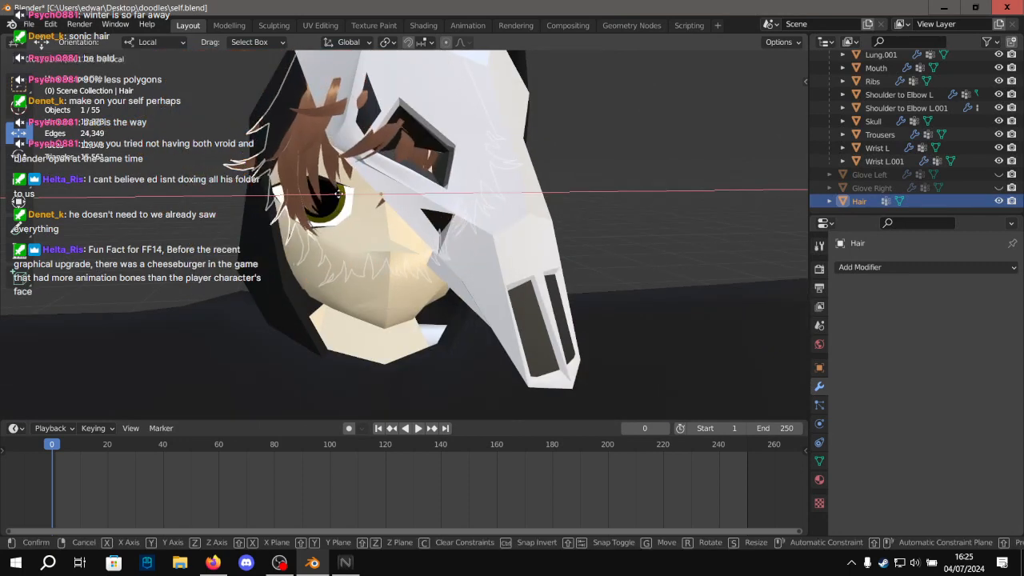
pyautogui.click(332, 201)
# Examine how the hair sits against the hood and skull mask from the side and front.
pyautogui.moveTo(333, 202); pyautogui.dragTo(520, 204, button='middle')
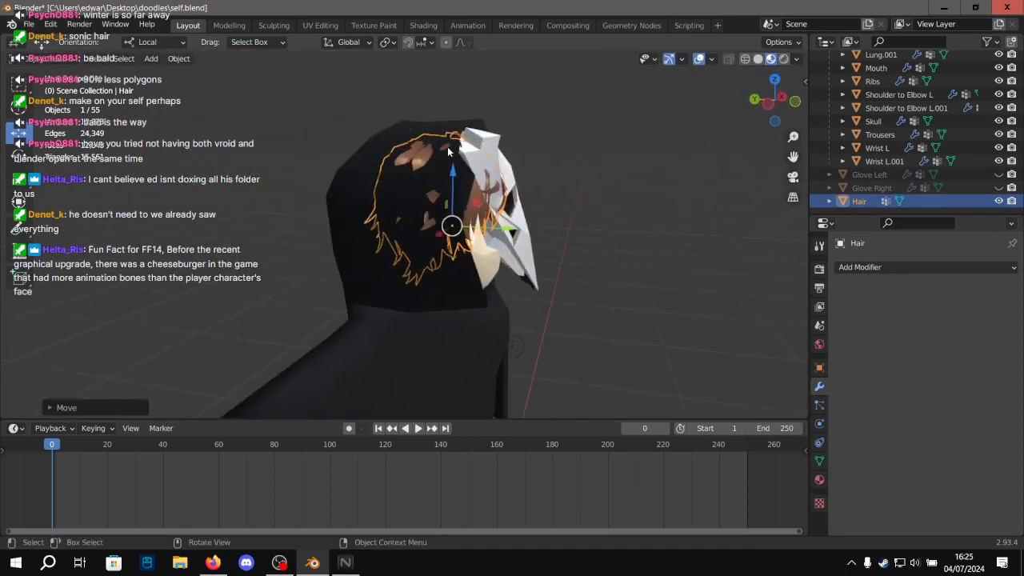
pyautogui.scroll(3, 592, 164)
pyautogui.keyDown('shift'); pyautogui.moveTo(593, 163); pyautogui.dragTo(547, 220, button='middle'); pyautogui.keyUp('shift')
pyautogui.scroll(-3, 534, 233)
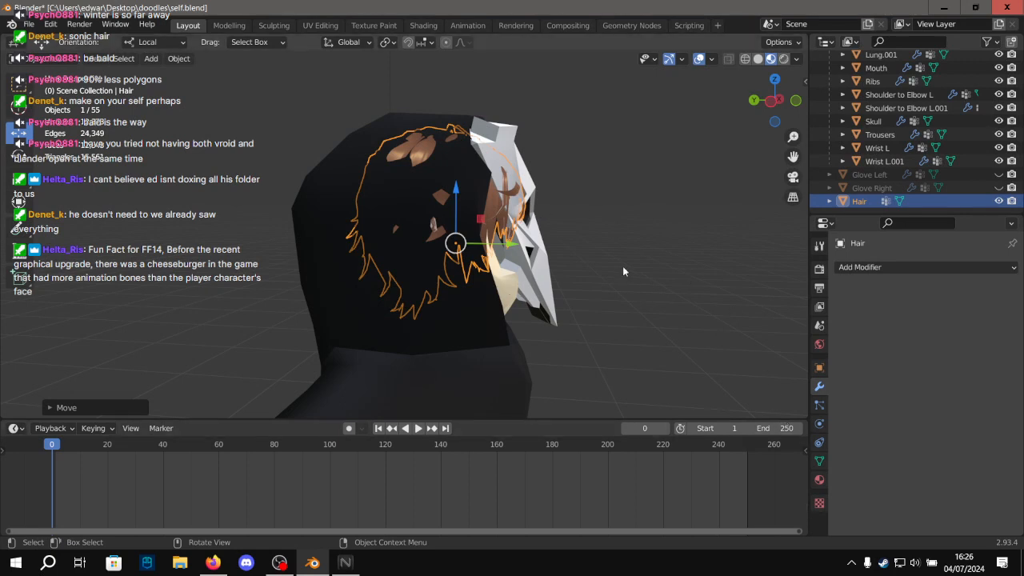
pyautogui.scroll(5, 621, 267)
pyautogui.moveTo(617, 267); pyautogui.dragTo(535, 286, button='middle')
pyautogui.scroll(-3, 524, 287)
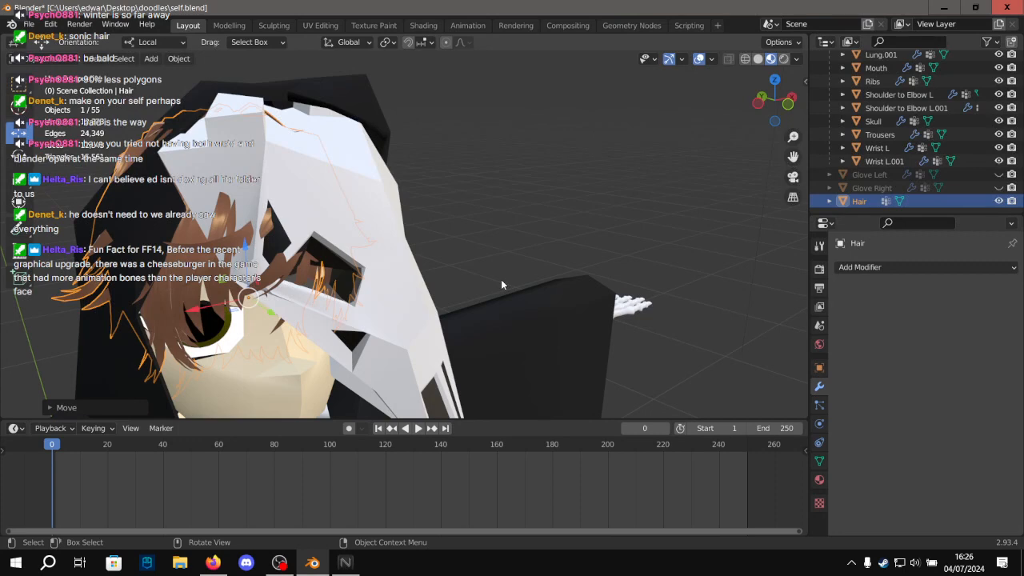
pyautogui.moveTo(498, 276); pyautogui.dragTo(431, 248, button='middle')
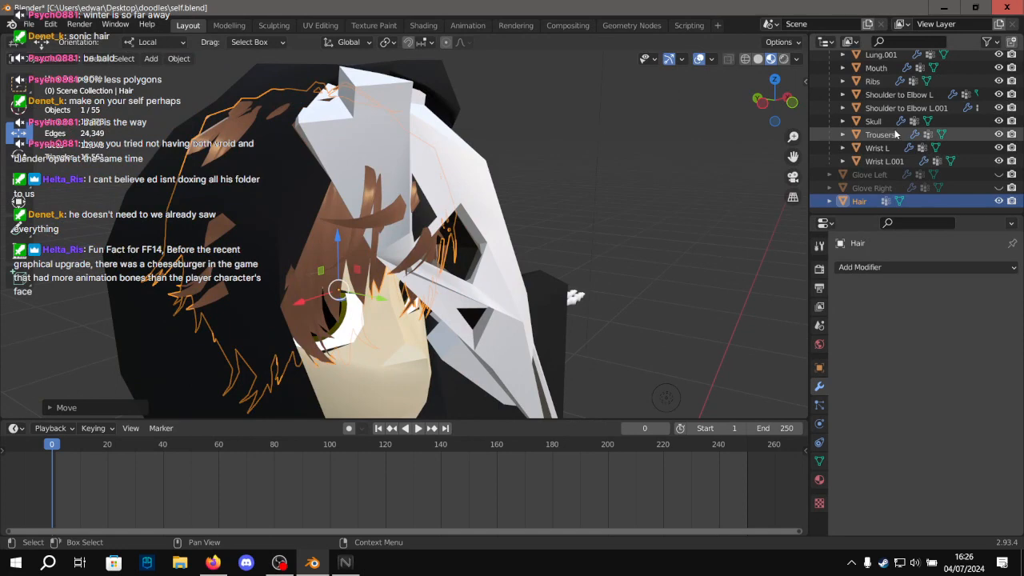
# Hide the Skull object and rescale the hair to fit the head.
pyautogui.click(1000, 120)
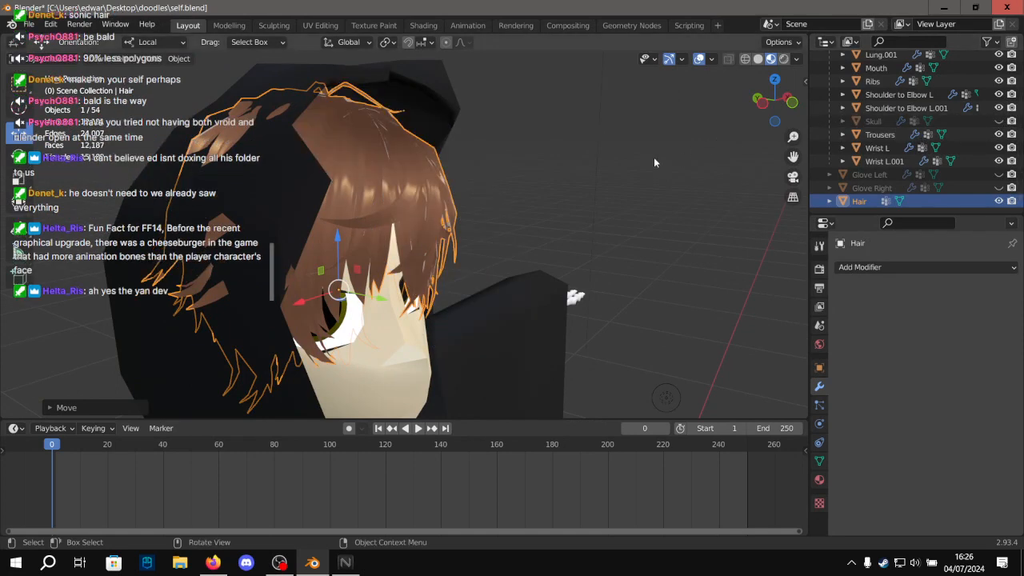
pyautogui.moveTo(653, 156); pyautogui.dragTo(448, 177, button='middle')
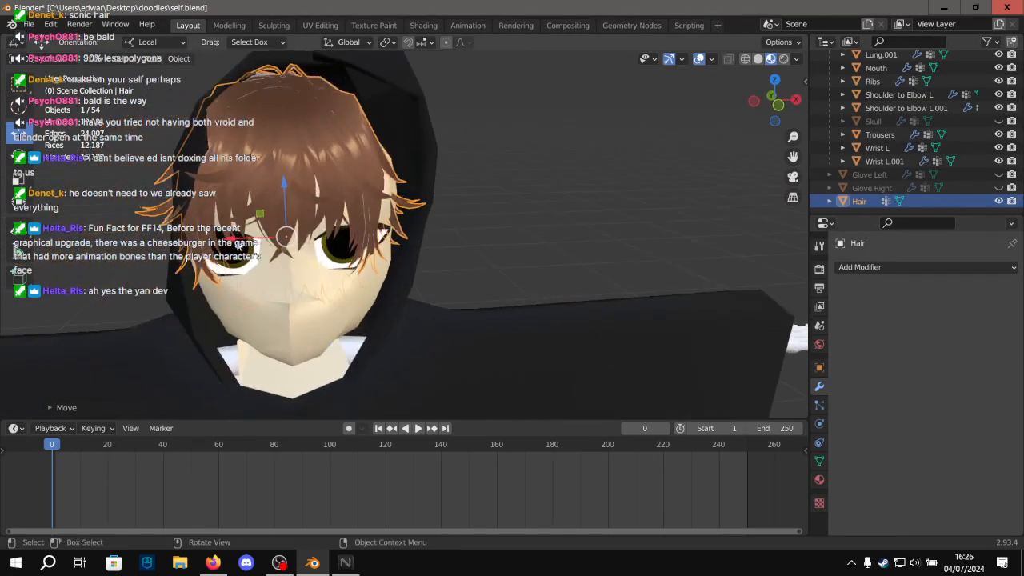
pyautogui.moveTo(384, 239); pyautogui.dragTo(276, 264, button='middle')
pyautogui.scroll(2, 286, 286)
pyautogui.scroll(-2, 320, 260)
pyautogui.press('s')
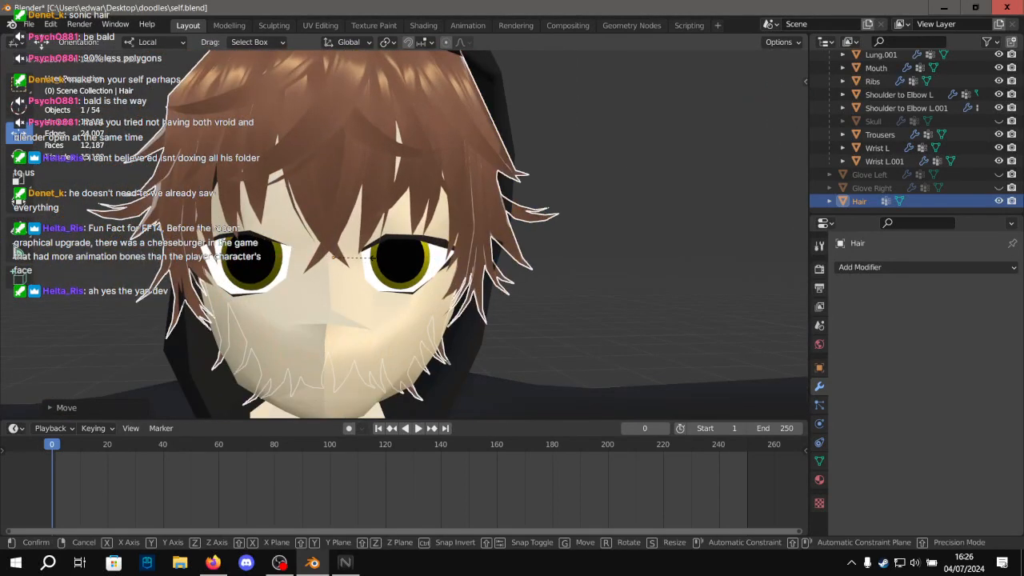
pyautogui.click(376, 258)
# Rotate the hair about the Y axis and nudge it into place over the forehead.
pyautogui.moveTo(376, 257); pyautogui.dragTo(270, 274, button='middle')
pyautogui.press('r')
pyautogui.press('y')
pyautogui.click(567, 255)
pyautogui.moveTo(217, 276); pyautogui.dragTo(218, 280)
pyautogui.moveTo(342, 275); pyautogui.dragTo(406, 225, button='middle')
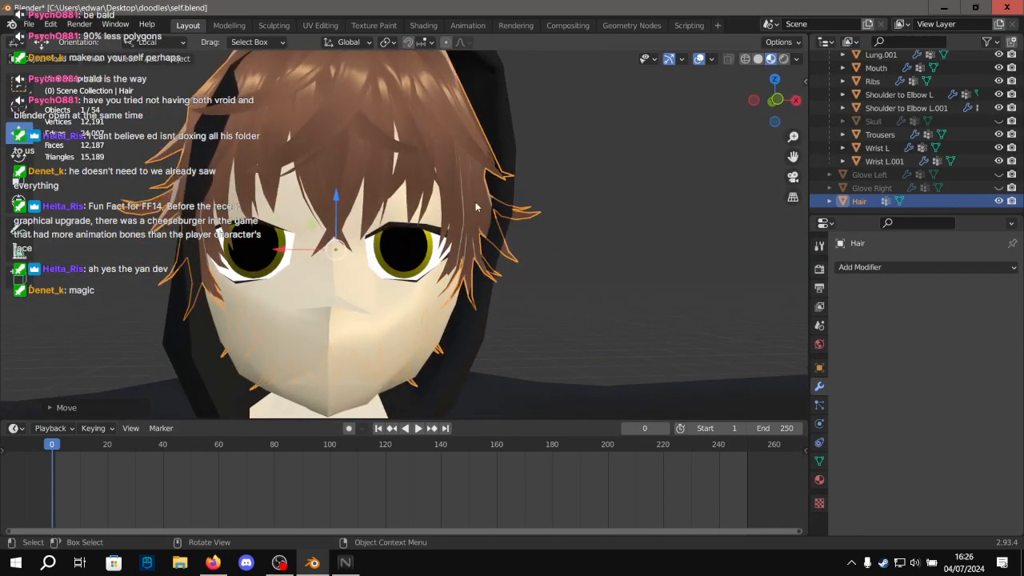
# Deselect the hair and check its fit around the face and where it pokes through the back of the hood.
pyautogui.moveTo(339, 206); pyautogui.dragTo(499, 217, button='middle')
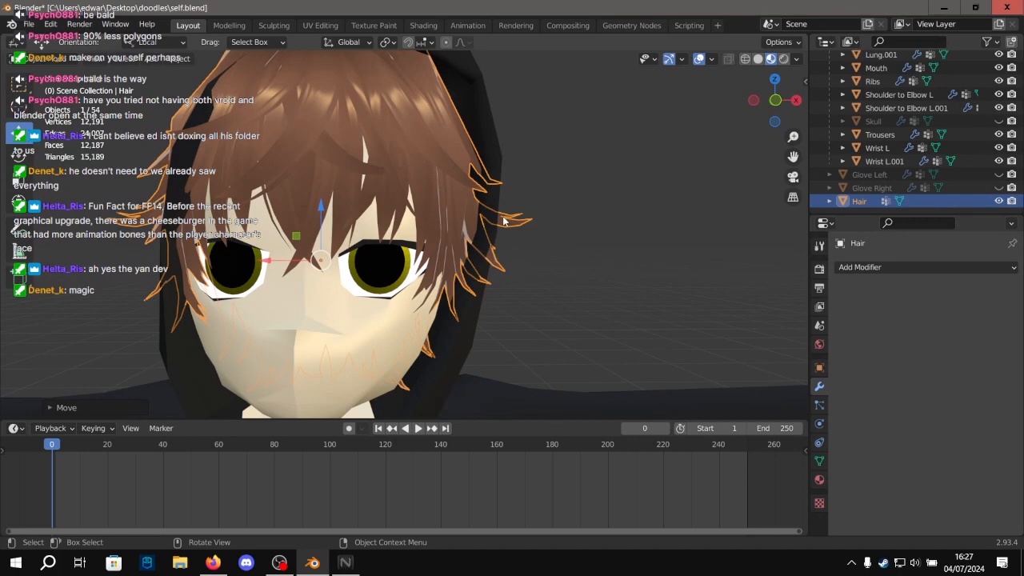
pyautogui.scroll(2, 542, 181)
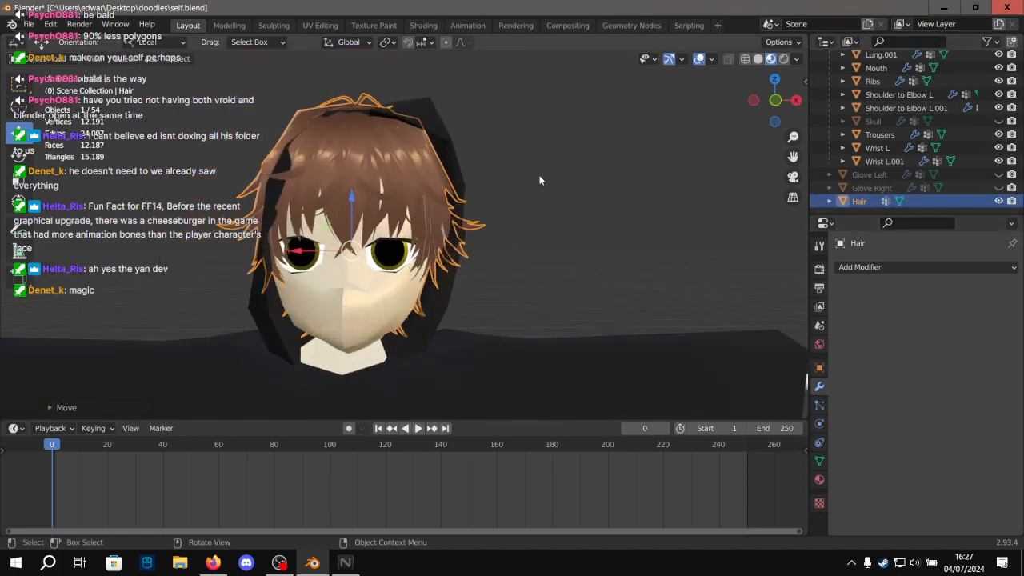
pyautogui.click(541, 181)
pyautogui.scroll(2, 496, 164)
pyautogui.moveTo(450, 149)
pyautogui.mouseDown(button='middle')
pyautogui.moveTo(541, 168)
pyautogui.moveTo(448, 144)
pyautogui.mouseUp(button='middle')
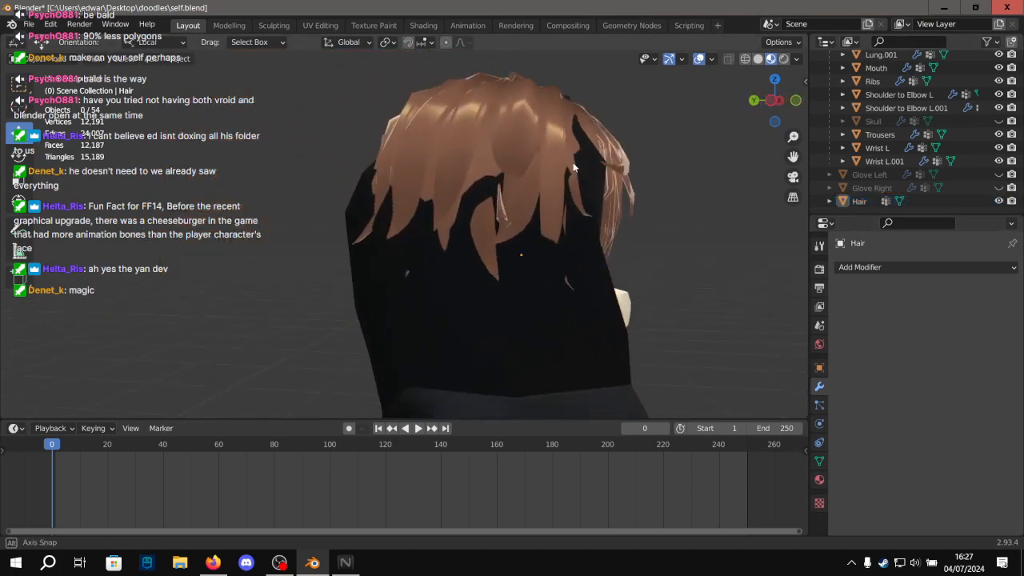
pyautogui.moveTo(290, 74); pyautogui.dragTo(521, 312)
pyautogui.scroll(2, 980, 81)
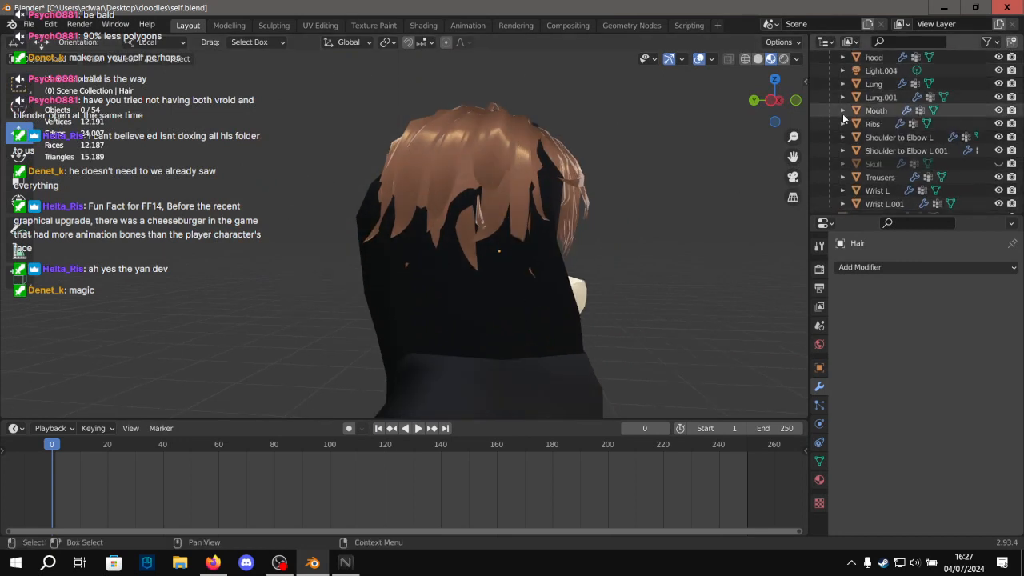
pyautogui.moveTo(647, 154); pyautogui.dragTo(549, 164, button='middle')
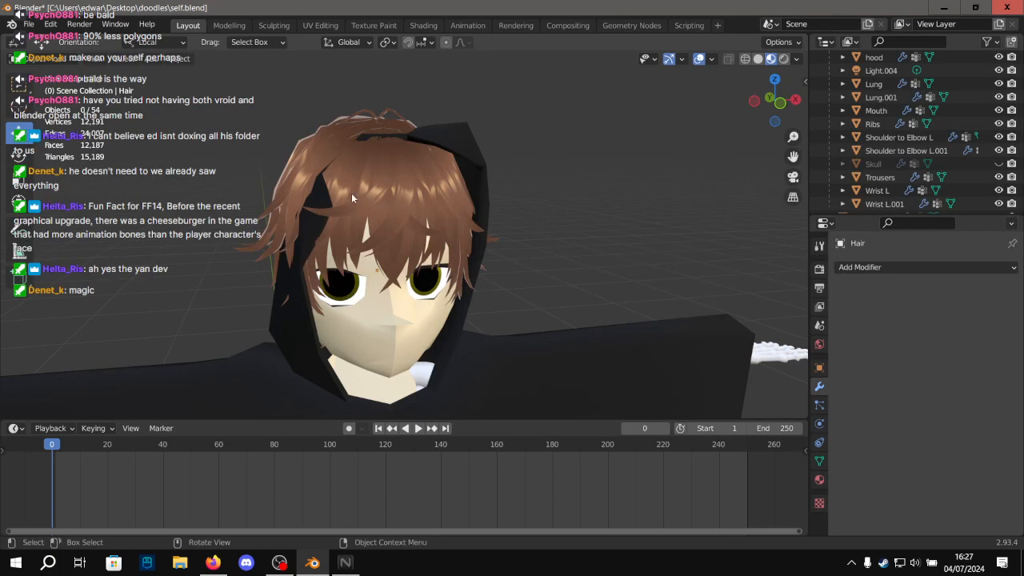
# Select the hair and look through the list of modifiers that can be added to it.
pyautogui.click(403, 172)
pyautogui.scroll(2, 403, 172)
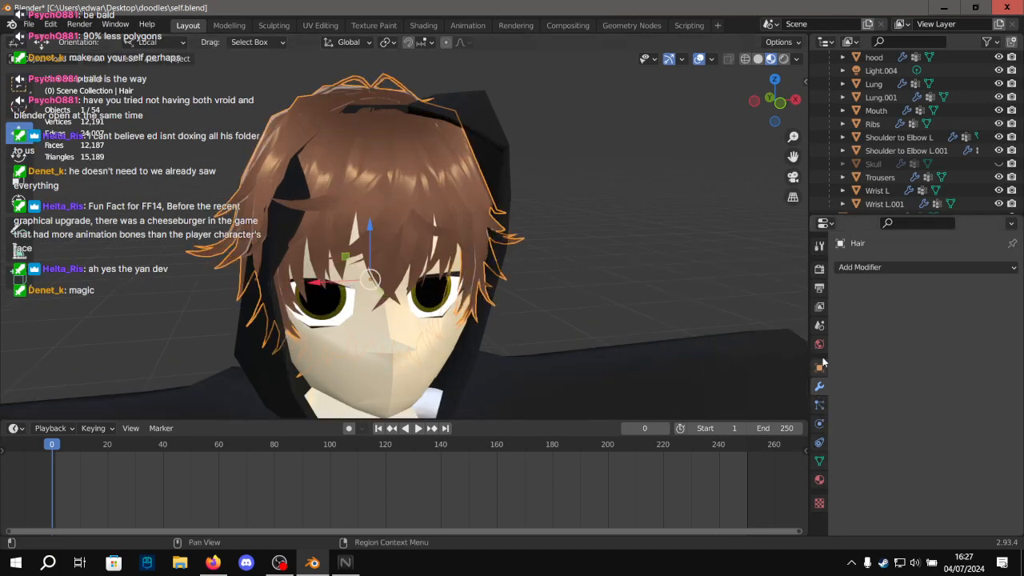
pyautogui.click(856, 271)
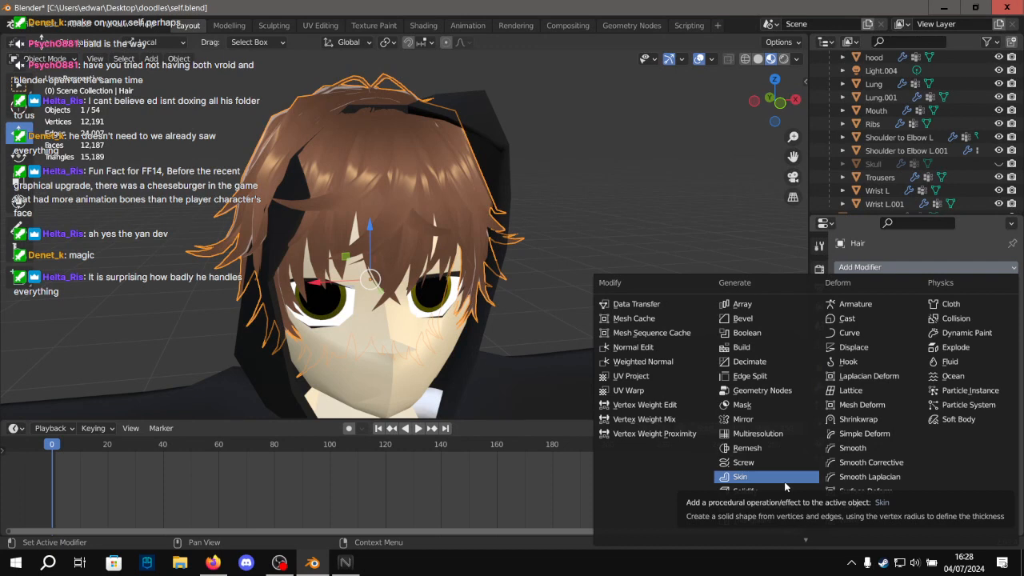
pyautogui.scroll(1, 785, 482)
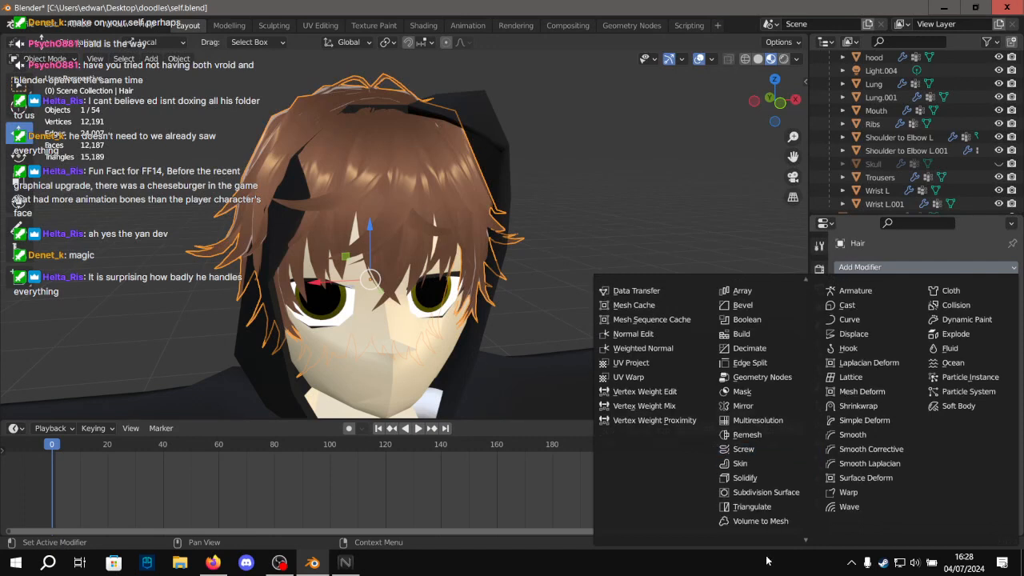
pyautogui.scroll(-2, 784, 484)
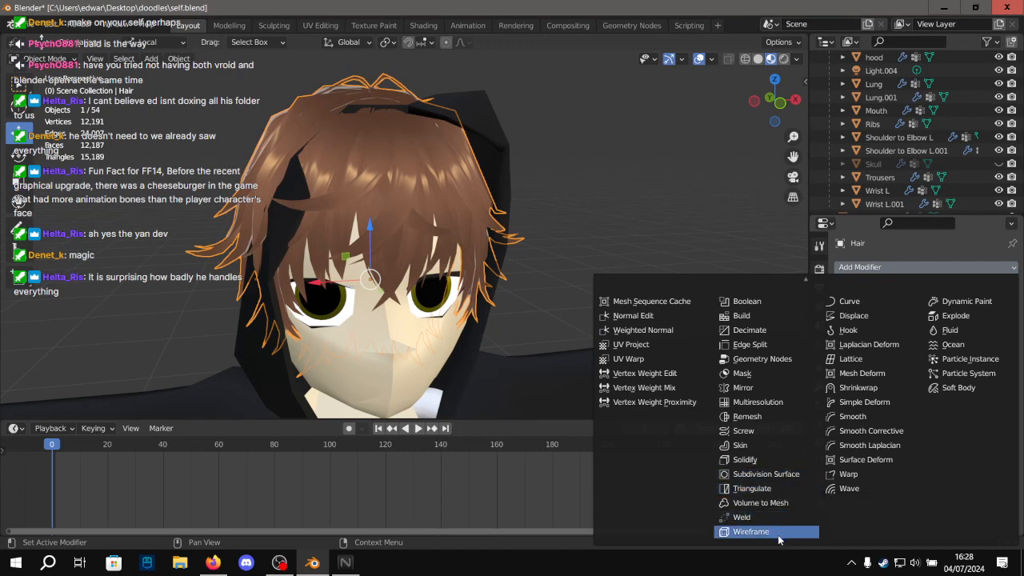
pyautogui.moveTo(810, 287)
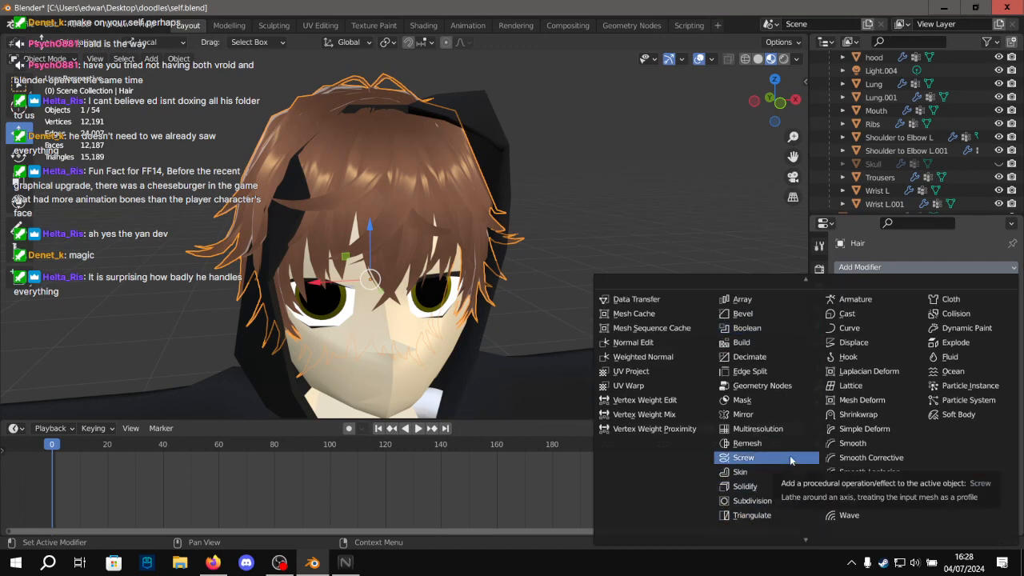
# Switch to Firefox and skim the All3DP article on simplifying meshes, from the modifiers through the clean-up tools and add-ons.
pyautogui.hotkey('alt', 'Tab')
pyautogui.moveTo(727, 5); pyautogui.dragTo(0, 248)
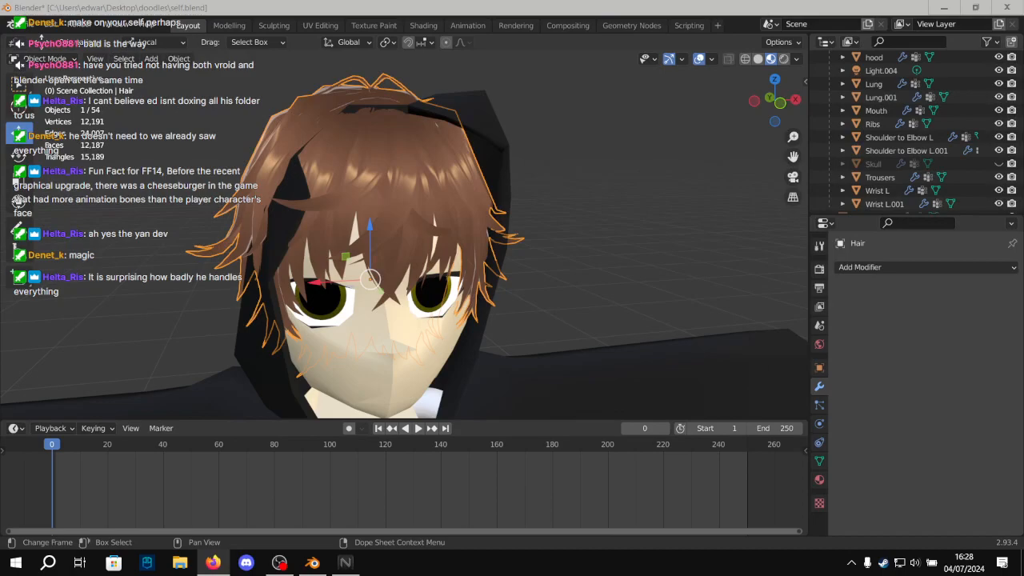
pyautogui.moveTo(0, 228); pyautogui.dragTo(549, 3)
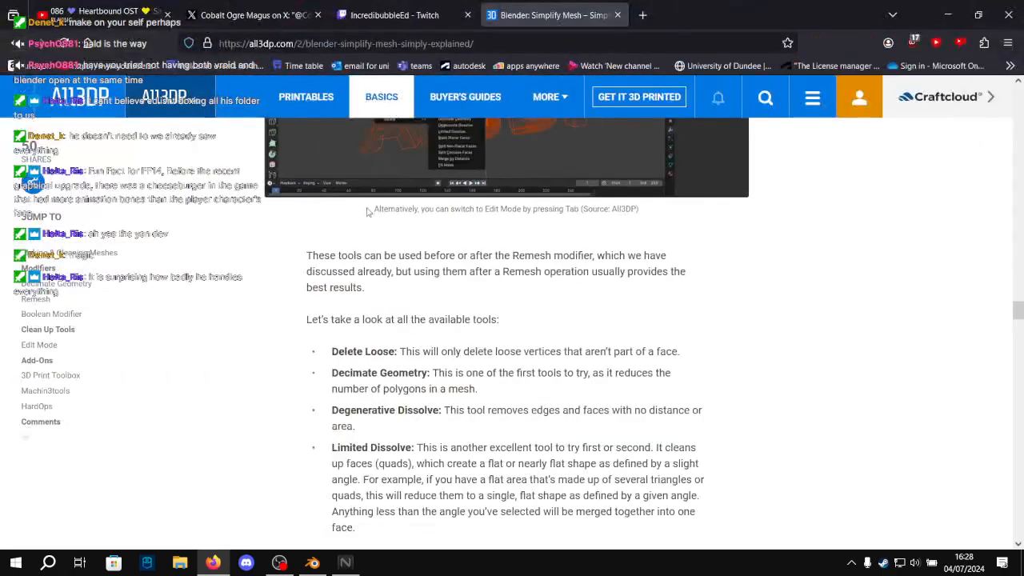
pyautogui.scroll(7, 525, 278)
pyautogui.scroll(12, 524, 278)
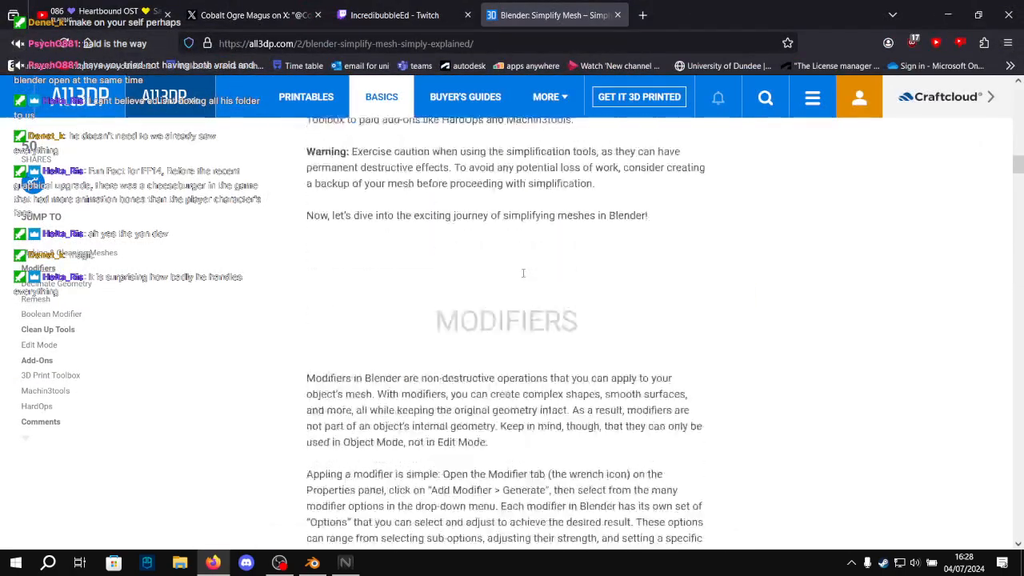
pyautogui.scroll(5, 525, 278)
pyautogui.scroll(-12, 525, 277)
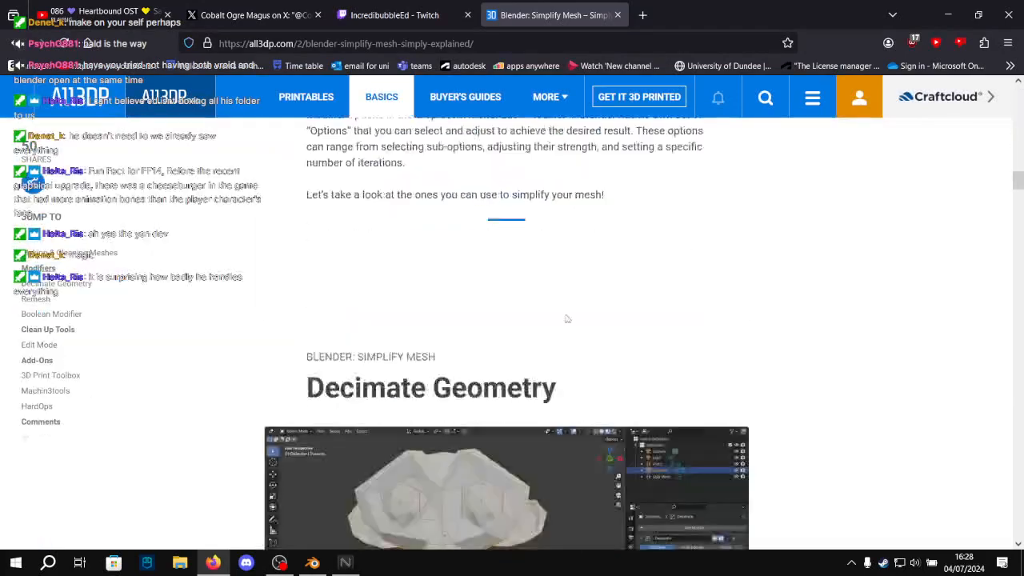
pyautogui.scroll(-15, 573, 279)
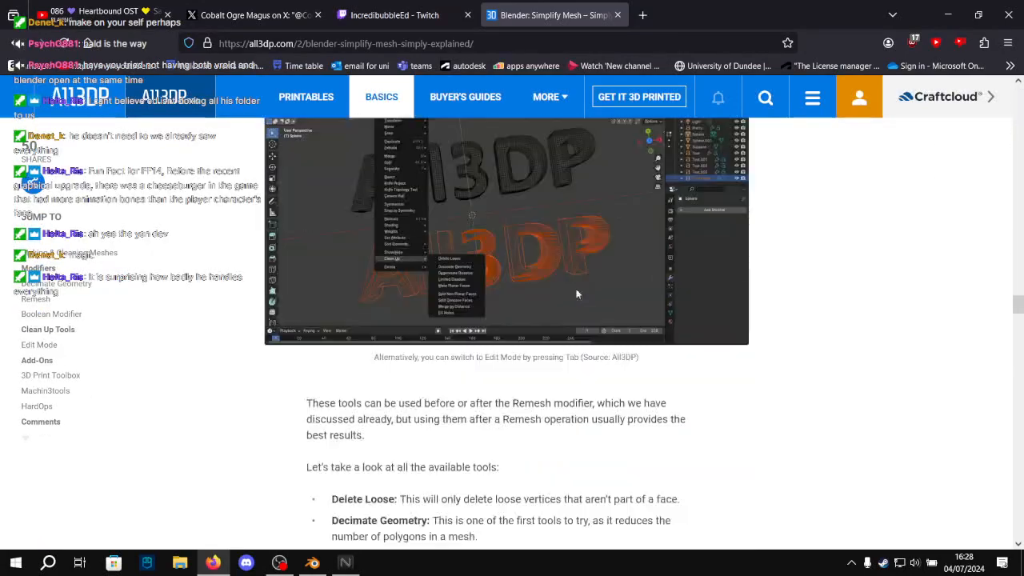
pyautogui.scroll(-18, 576, 288)
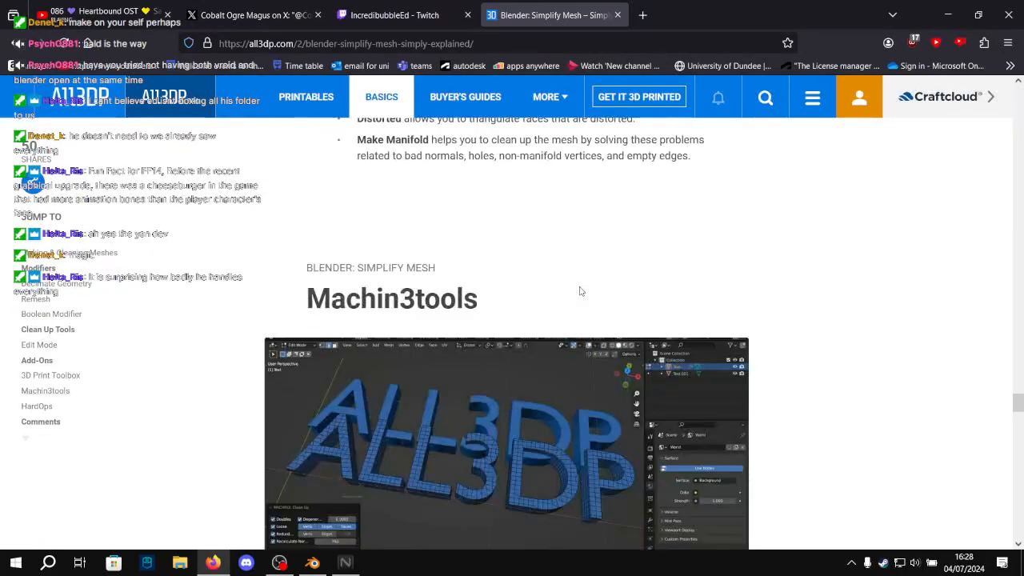
pyautogui.scroll(-18, 584, 304)
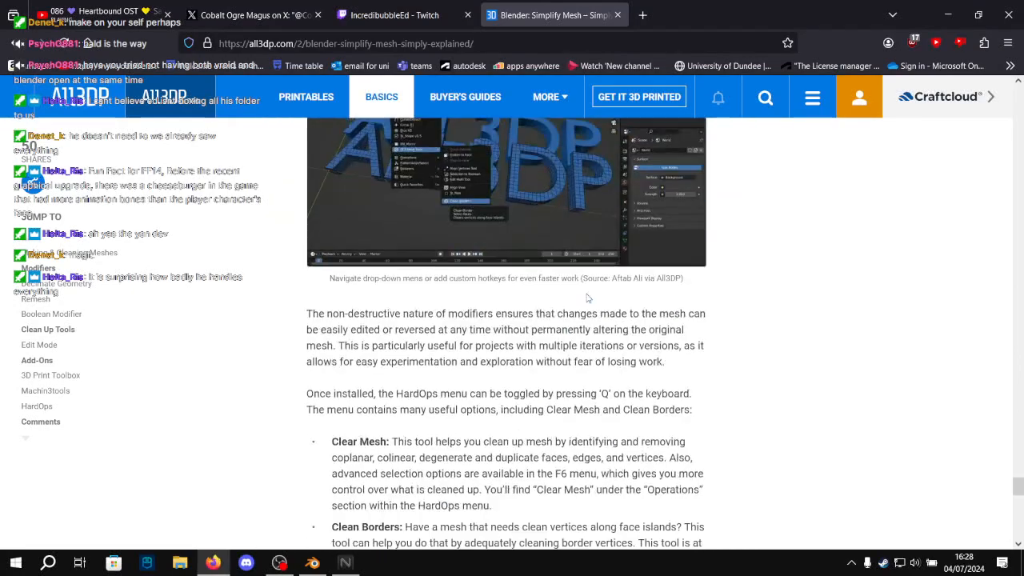
pyautogui.scroll(-6, 593, 321)
pyautogui.scroll(5, 627, 285)
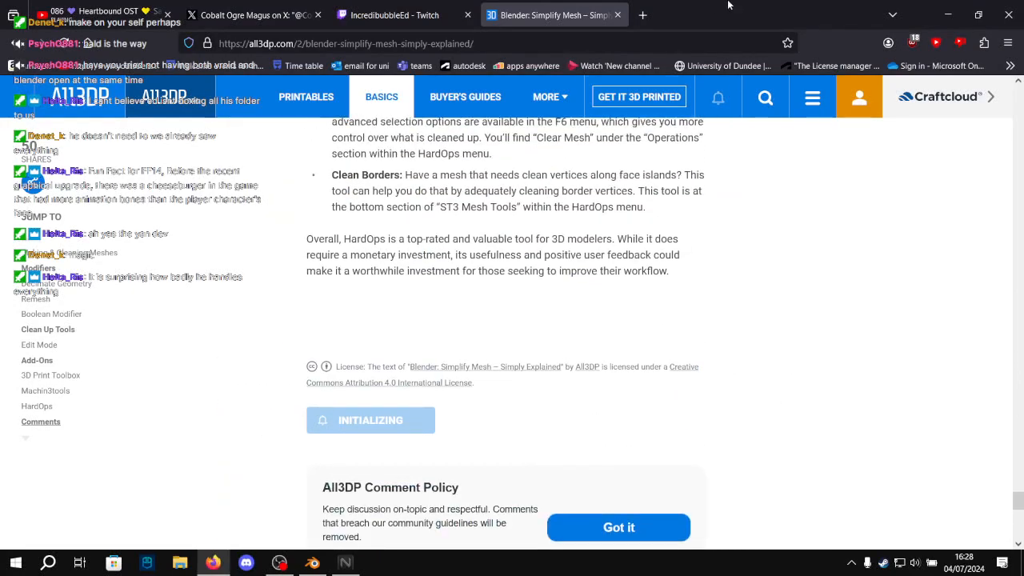
pyautogui.moveTo(728, 6); pyautogui.dragTo(0, 80)
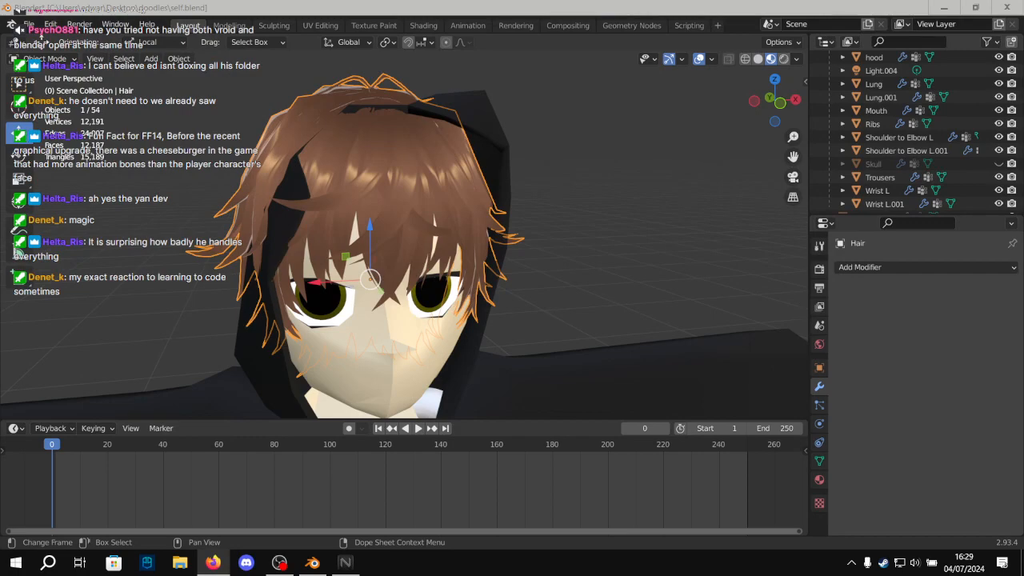
# Read the Blender manual's Decimate Modifier page, covering its purpose and the Collapse ratio option.
pyautogui.hotkey('alt', 'Tab')
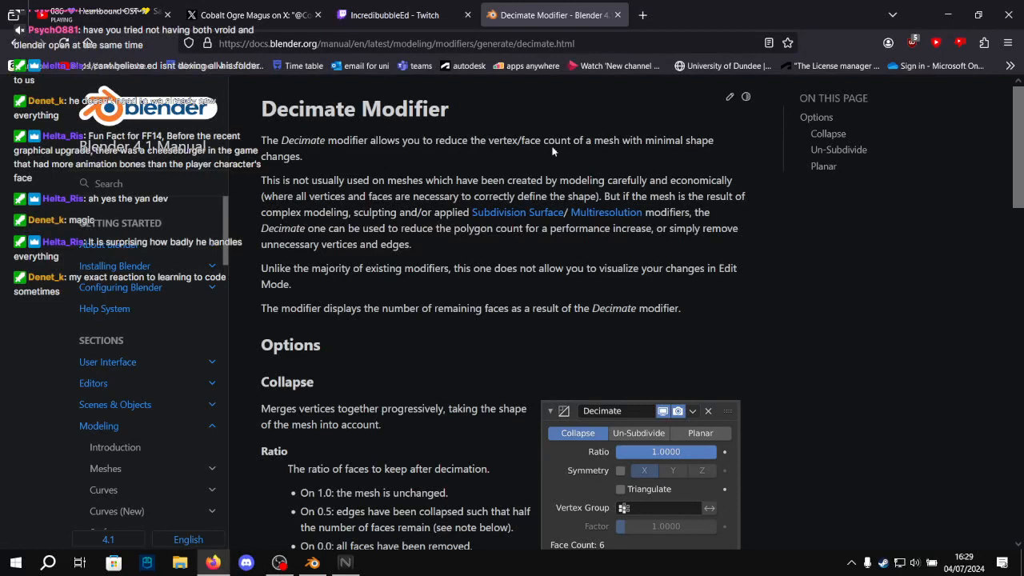
pyautogui.moveTo(261, 140); pyautogui.dragTo(766, 163)
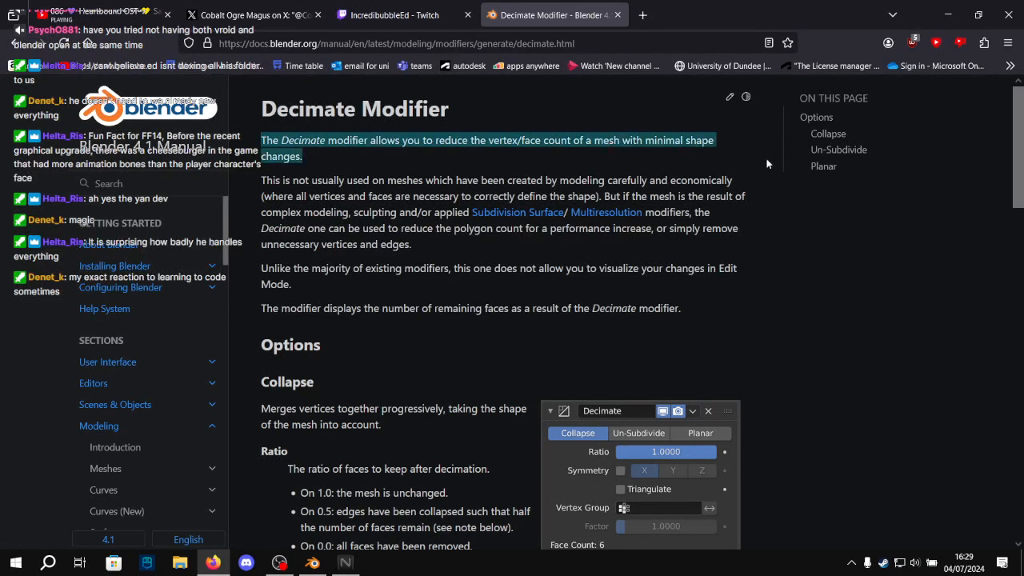
pyautogui.scroll(-3, 766, 163)
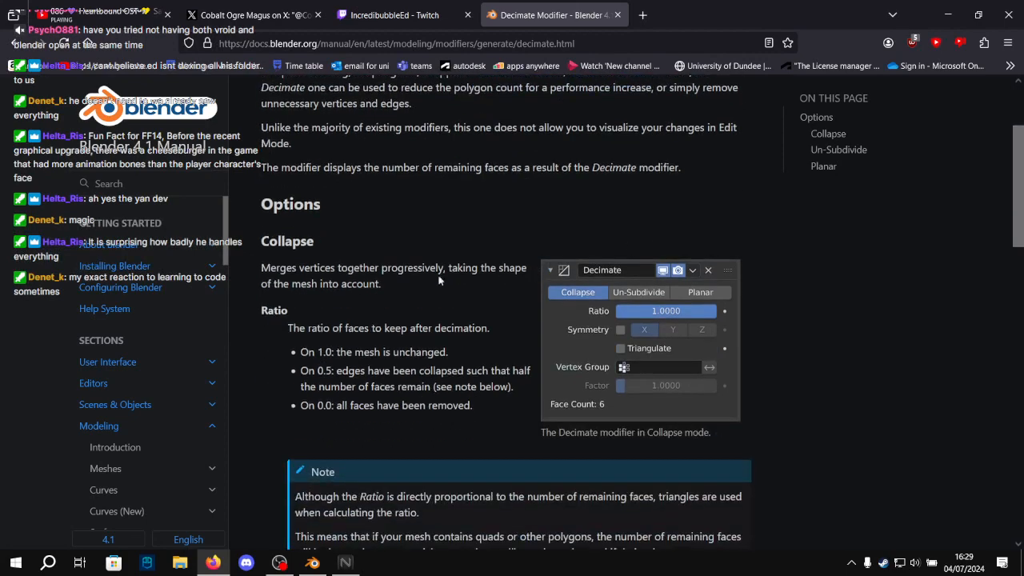
# Switch back to Blender, add a Decimate modifier to the hair and lower its Collapse ratio to 0.3297.
pyautogui.hotkey('alt', 'Tab')
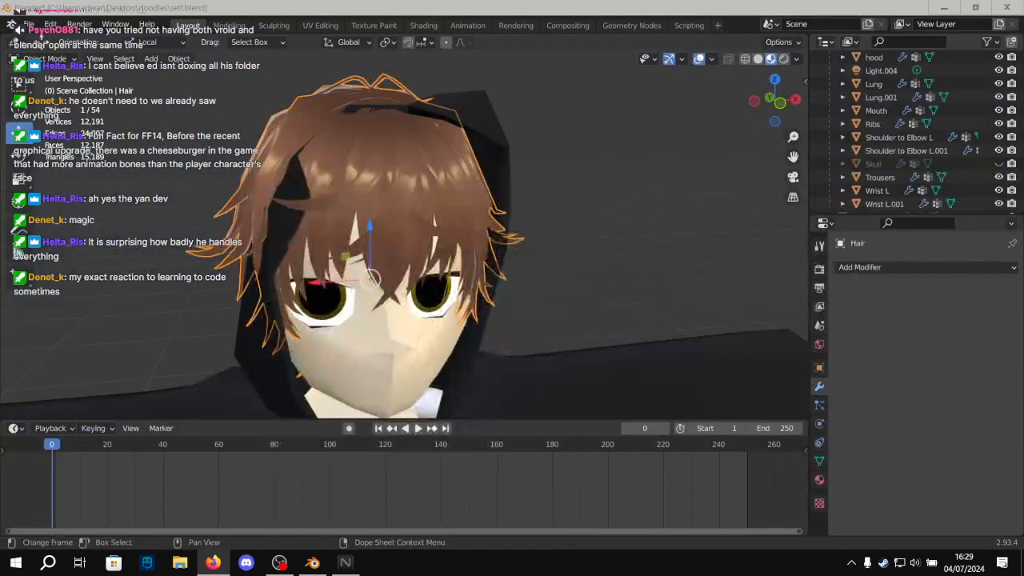
pyautogui.click(894, 267)
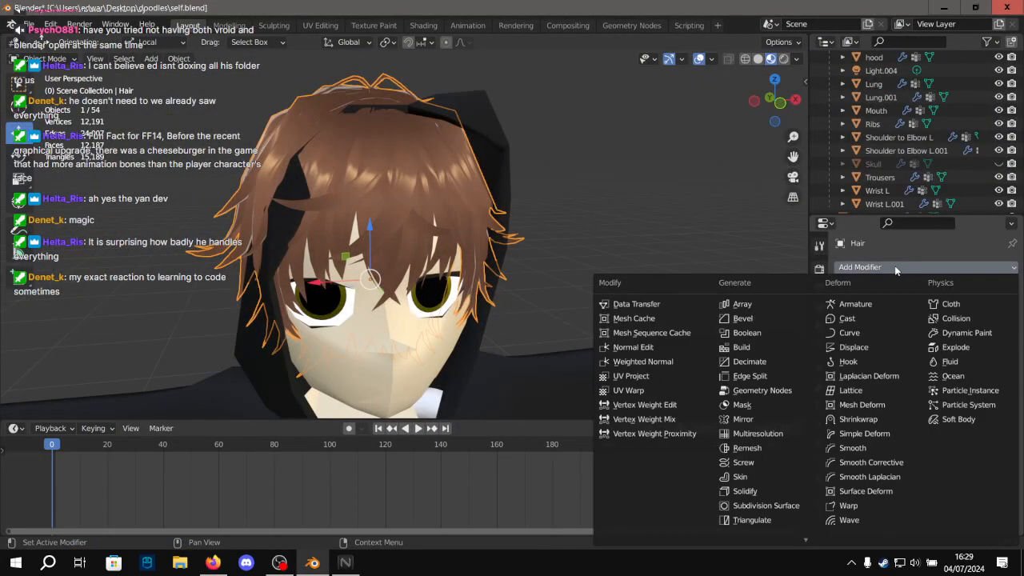
pyautogui.click(768, 365)
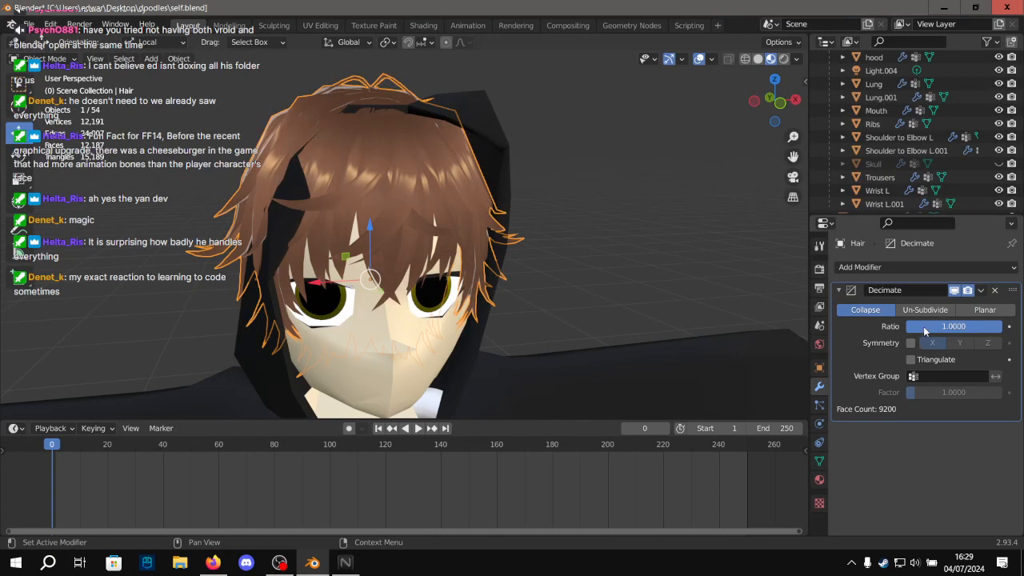
pyautogui.scroll(2, 561, 297)
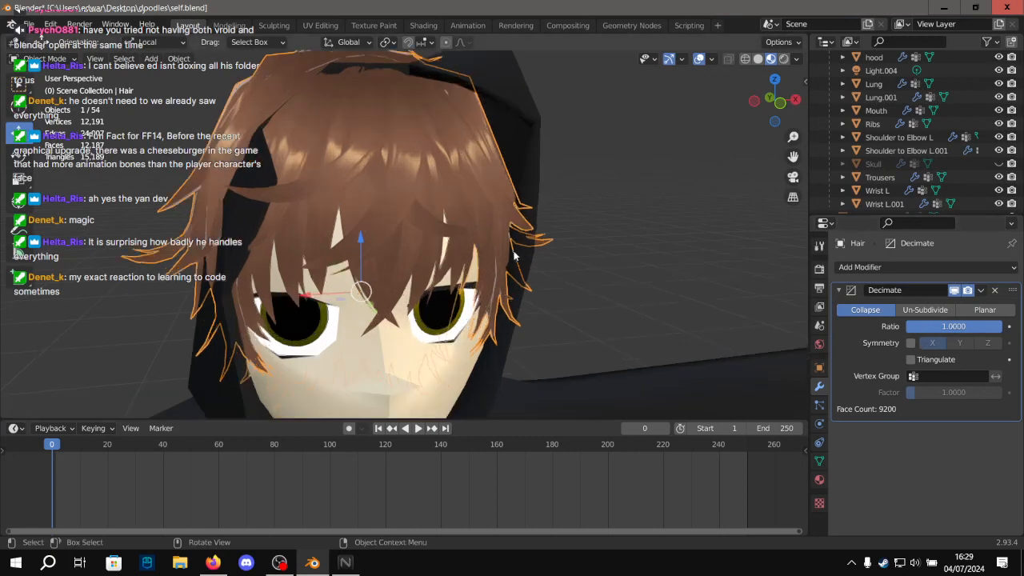
pyautogui.moveTo(966, 328); pyautogui.dragTo(901, 328)
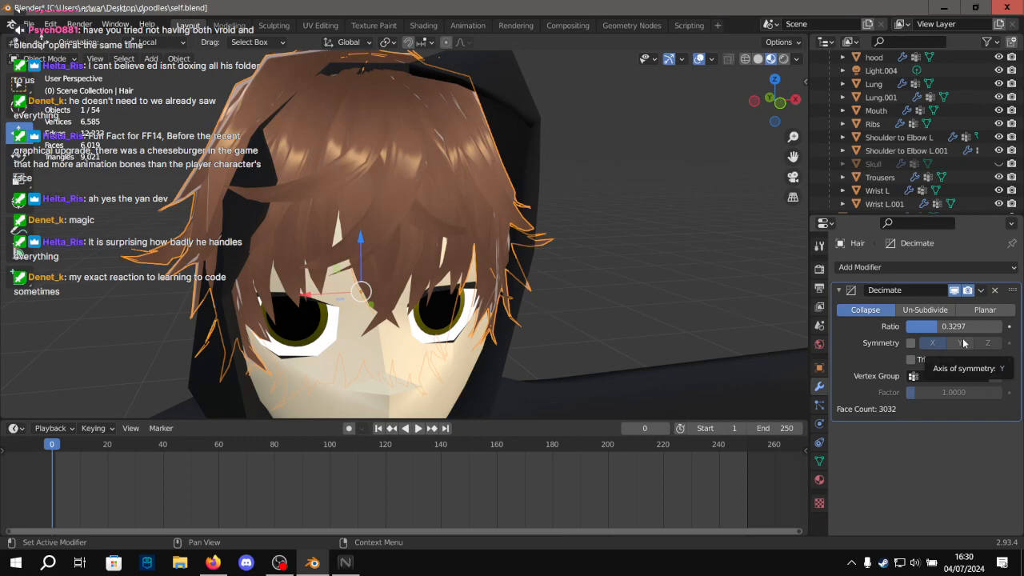
# Try Decimate ratios of 0 and 0.1044 on the hair, then deselect it and inspect the fringe up close.
pyautogui.moveTo(956, 327); pyautogui.dragTo(911, 327)
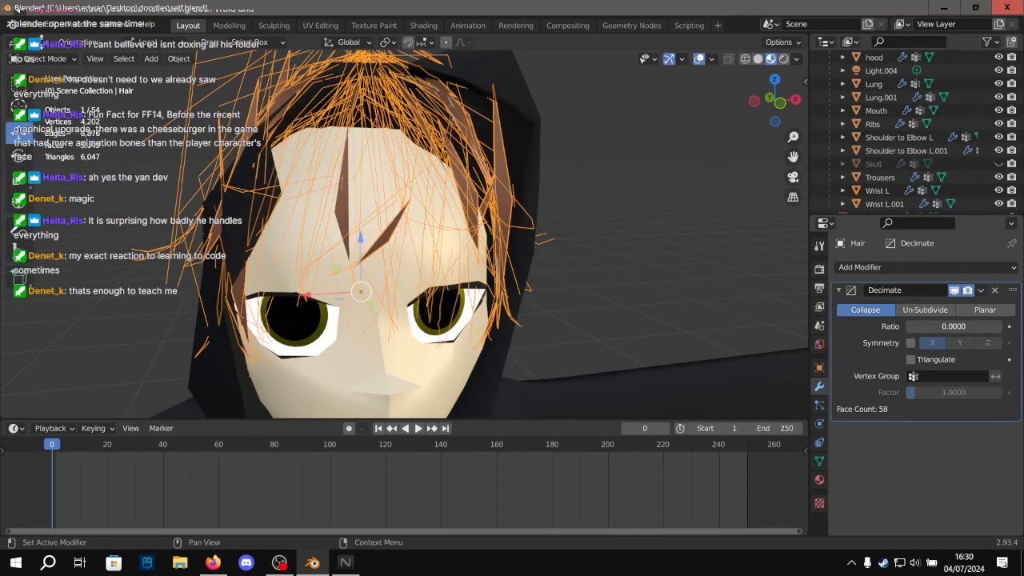
pyautogui.moveTo(912, 327); pyautogui.dragTo(931, 327)
pyautogui.scroll(1, 567, 240)
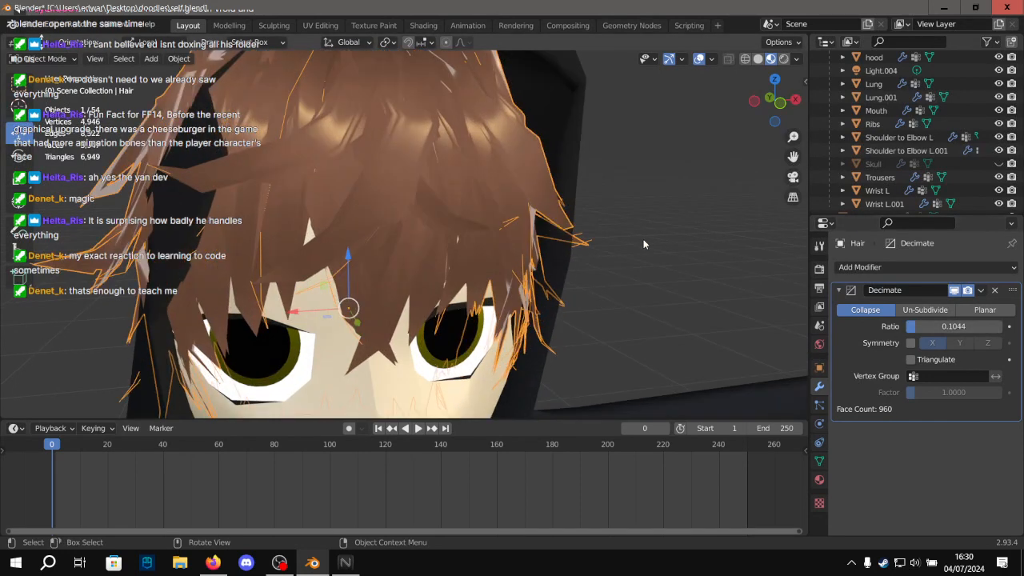
pyautogui.click(643, 244)
pyautogui.moveTo(642, 260); pyautogui.dragTo(660, 246, button='middle')
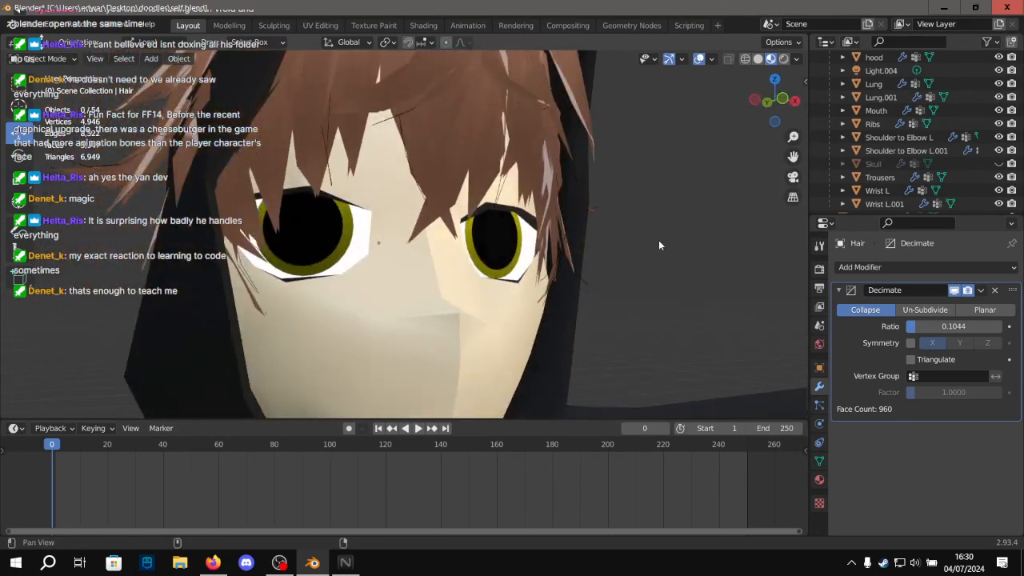
pyautogui.scroll(3, 560, 248)
pyautogui.moveTo(492, 248); pyautogui.dragTo(524, 223, button='middle')
# Try a Decimate ratio of 0.1593 and check the hair's shape from afar and close to the eyes.
pyautogui.moveTo(934, 330); pyautogui.dragTo(940, 329)
pyautogui.scroll(-9, 144, 185)
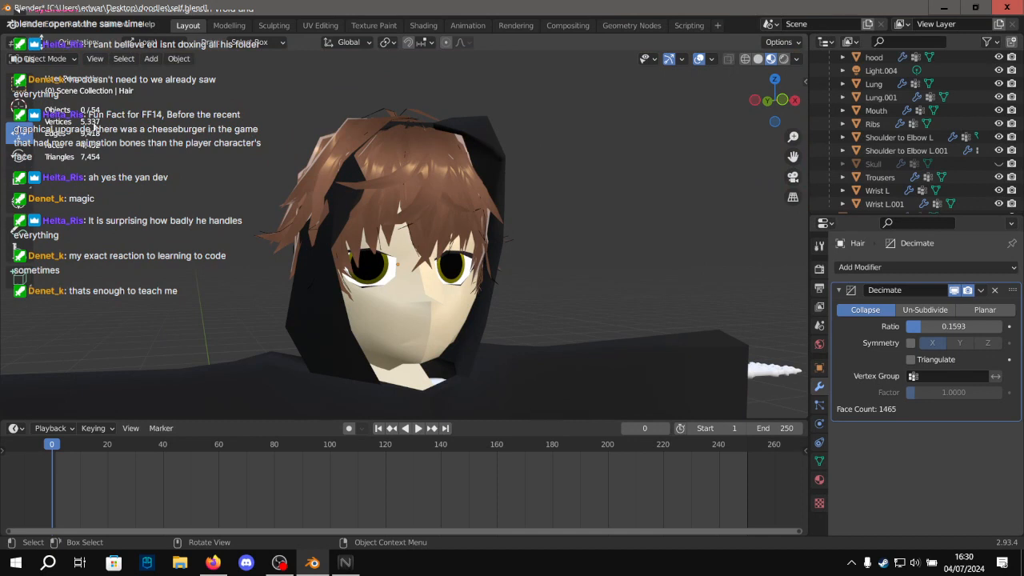
pyautogui.scroll(5, 95, 126)
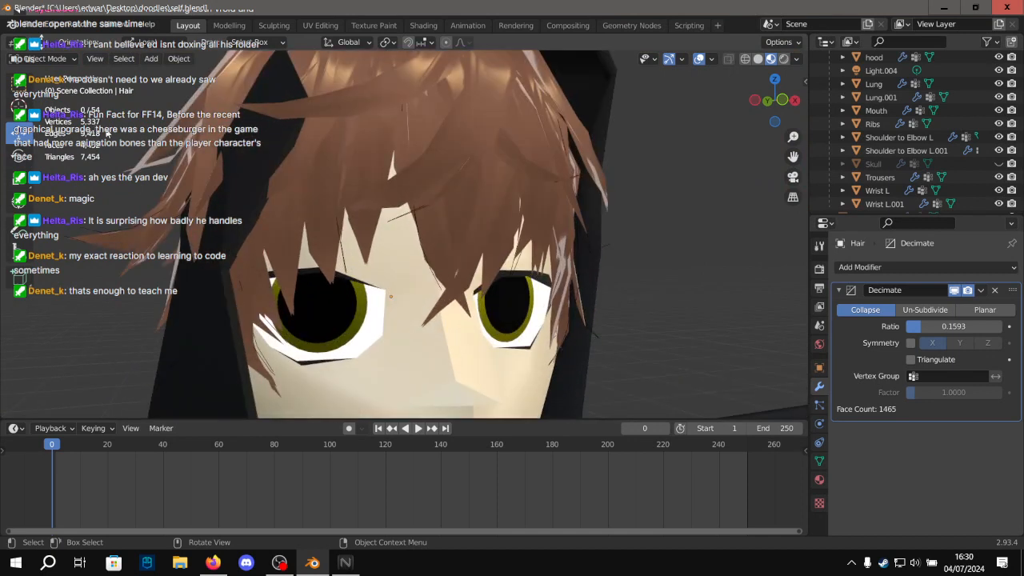
pyautogui.scroll(2, 313, 150)
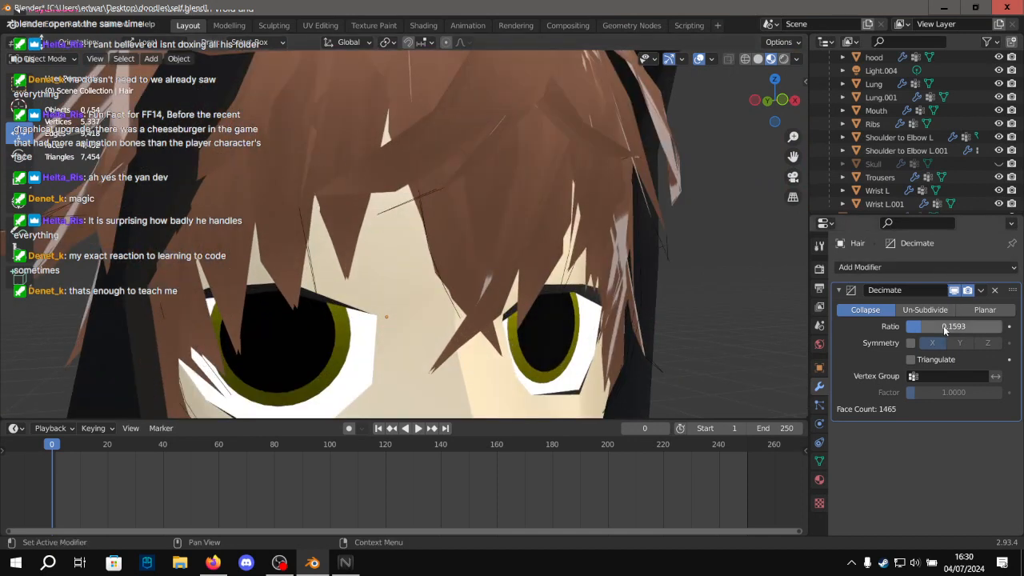
# Compare Decimate ratios of 0.1648 and 0.2418 on the hair, and settle on 0.2033.
pyautogui.moveTo(919, 330); pyautogui.dragTo(922, 330)
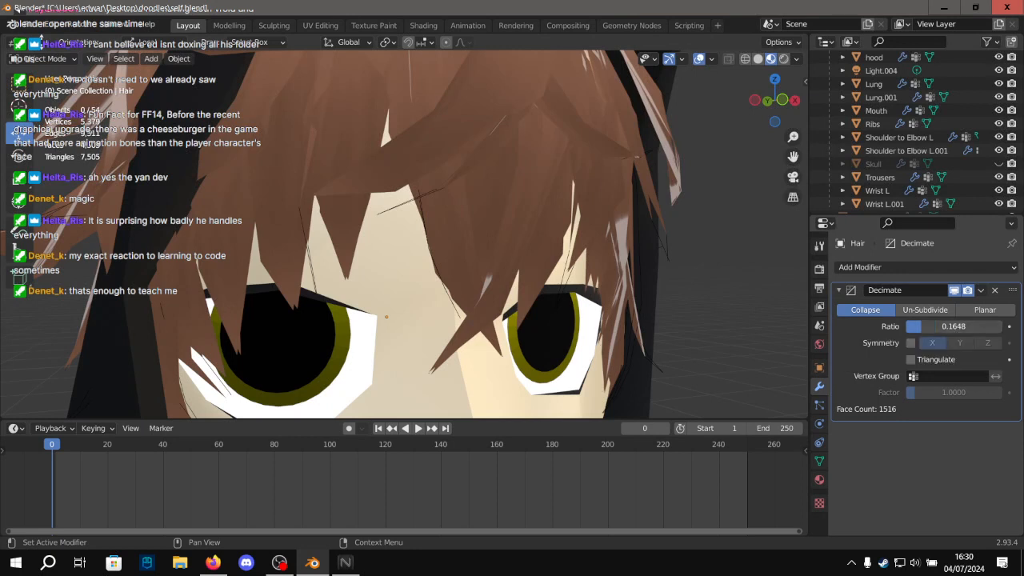
pyautogui.moveTo(921, 326); pyautogui.dragTo(930, 326)
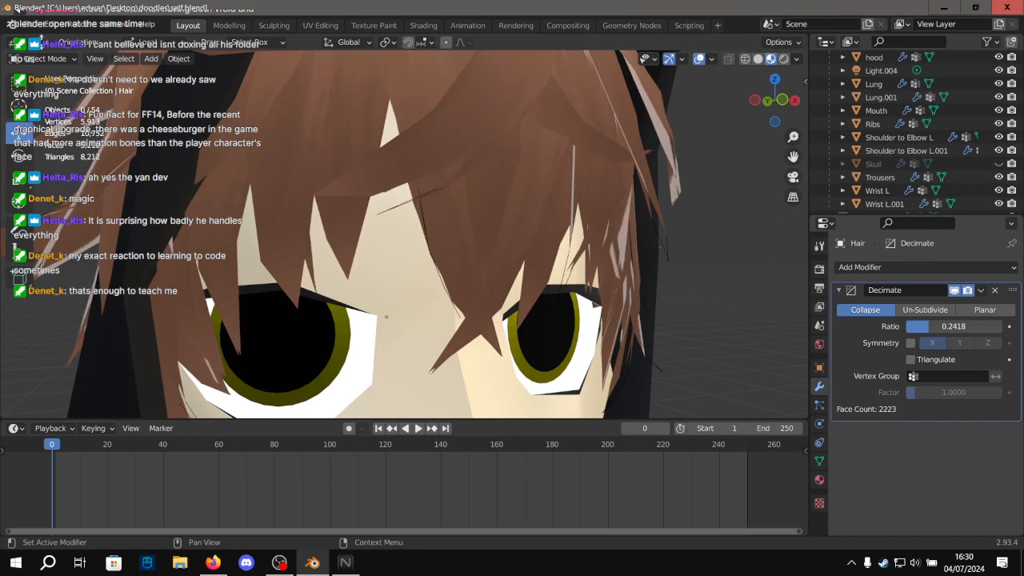
pyautogui.moveTo(931, 326); pyautogui.dragTo(925, 327)
# Examine the decimated hair from a distance and close to the fringe for gaps and stray strands.
pyautogui.scroll(-5, 577, 280)
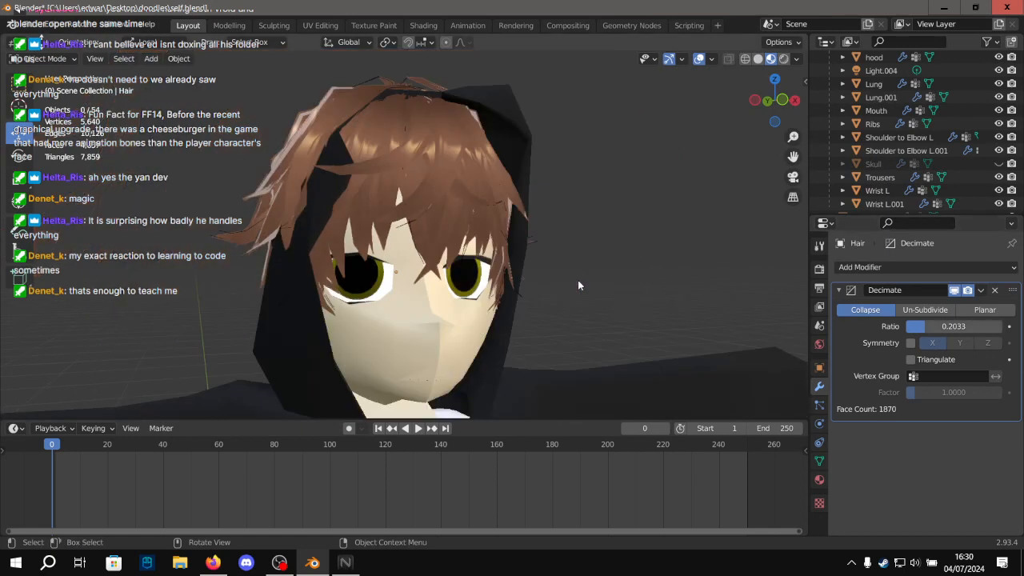
pyautogui.scroll(5, 577, 279)
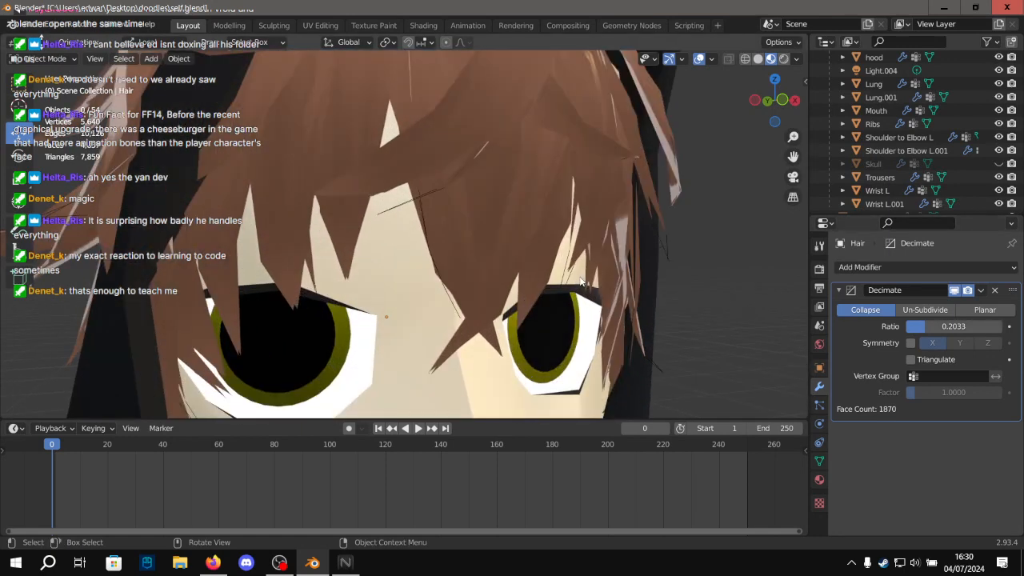
pyautogui.moveTo(581, 280); pyautogui.dragTo(552, 272, button='middle')
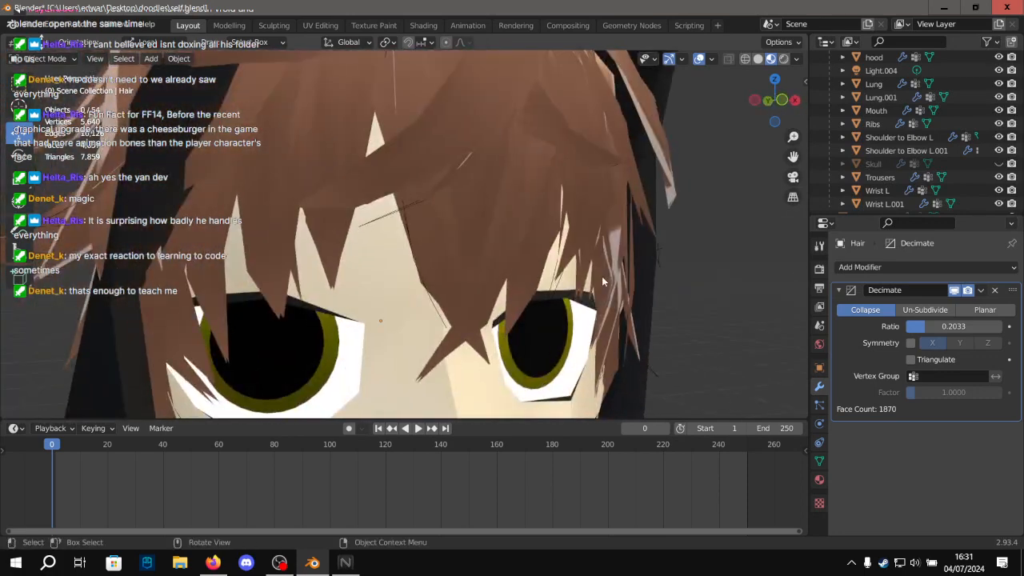
pyautogui.scroll(-4, 550, 269)
pyautogui.scroll(4, 445, 225)
pyautogui.scroll(6, 446, 226)
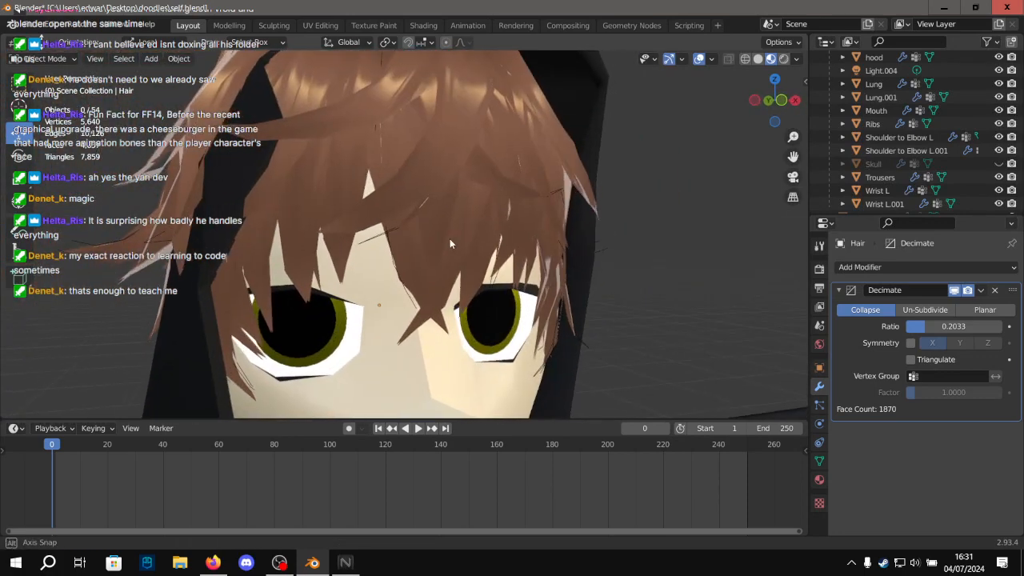
pyautogui.scroll(2, 360, 158)
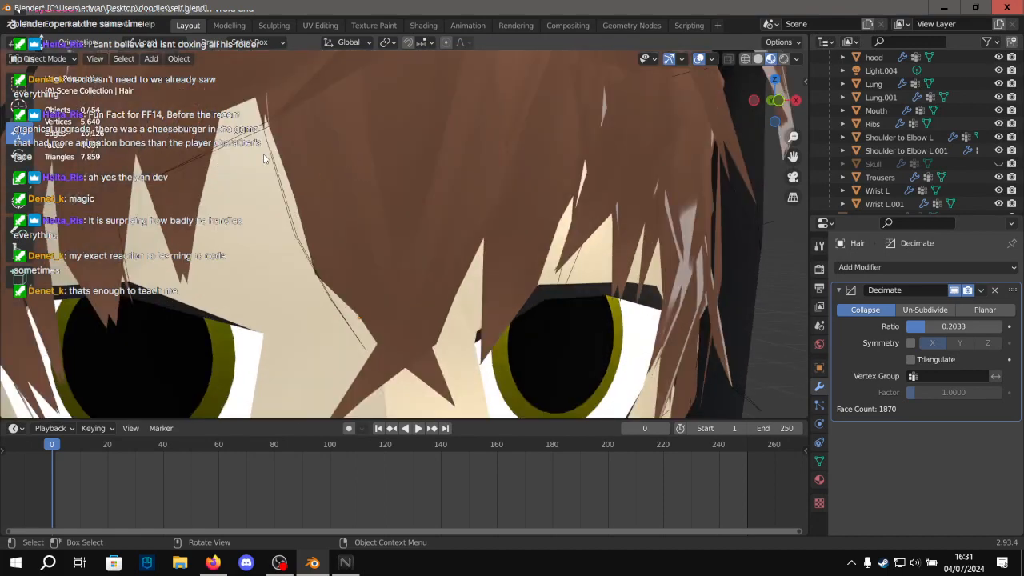
# Try a Decimate ratio of about 0.2967 on the hair and bring it down to 0.2.
pyautogui.scroll(-2, 403, 197)
pyautogui.moveTo(403, 197)
pyautogui.mouseDown(button='middle')
pyautogui.moveTo(352, 188)
pyautogui.moveTo(384, 175)
pyautogui.moveTo(394, 185)
pyautogui.mouseUp(button='middle')
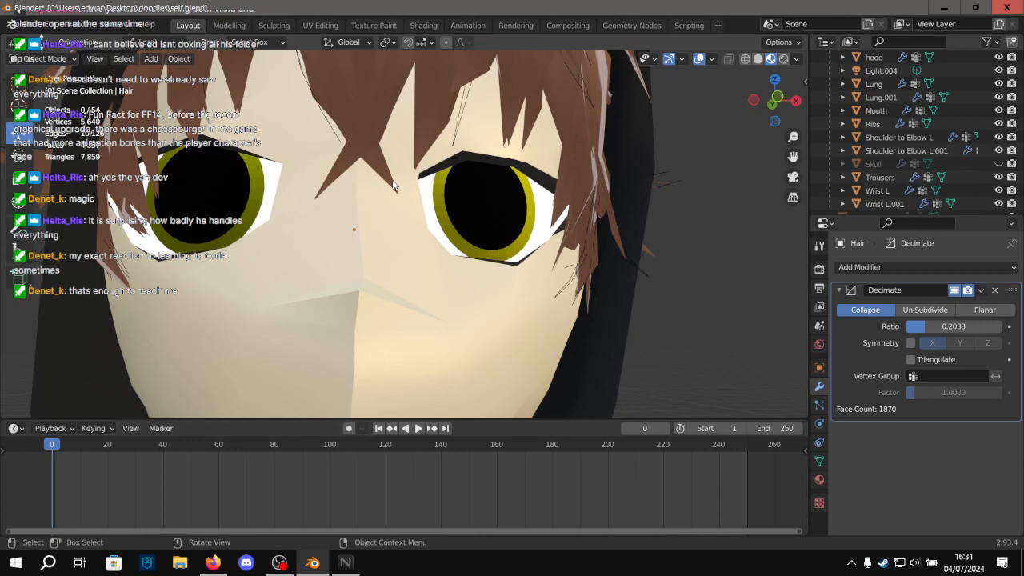
pyautogui.moveTo(353, 211); pyautogui.dragTo(386, 208, button='middle')
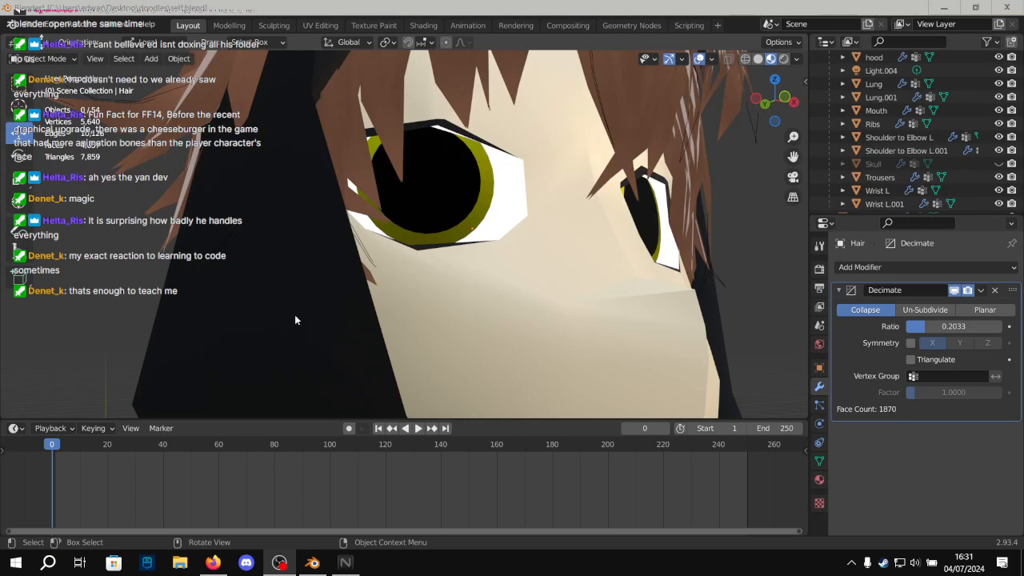
pyautogui.scroll(-5, 610, 201)
pyautogui.click(593, 177)
pyautogui.moveTo(593, 177); pyautogui.dragTo(671, 156, button='middle')
pyautogui.click(671, 157)
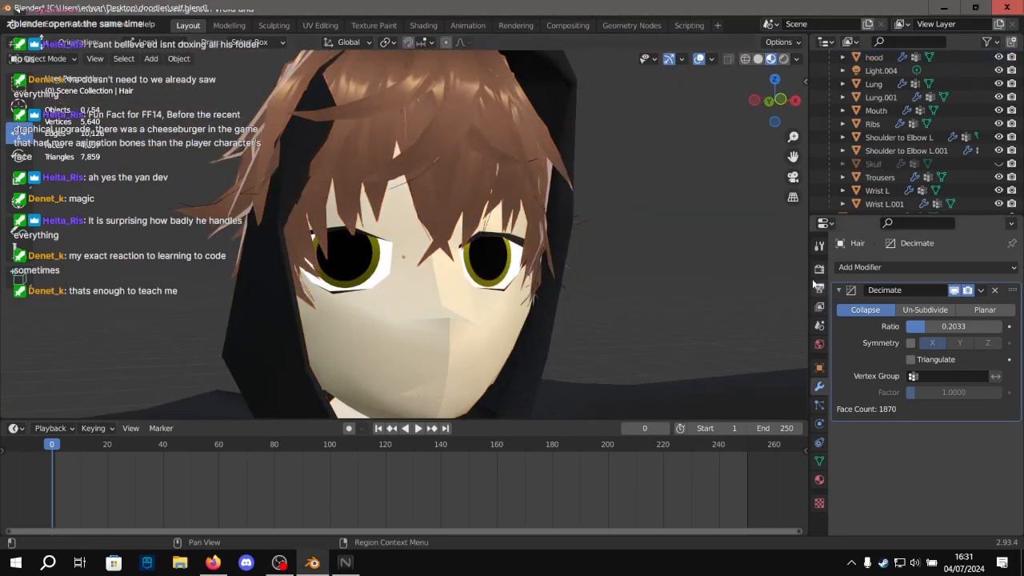
pyautogui.moveTo(941, 333)
pyautogui.mouseDown()
pyautogui.moveTo(1002, 332)
pyautogui.moveTo(921, 332)
pyautogui.moveTo(945, 332)
pyautogui.moveTo(934, 333)
pyautogui.mouseUp()
pyautogui.click(934, 332)
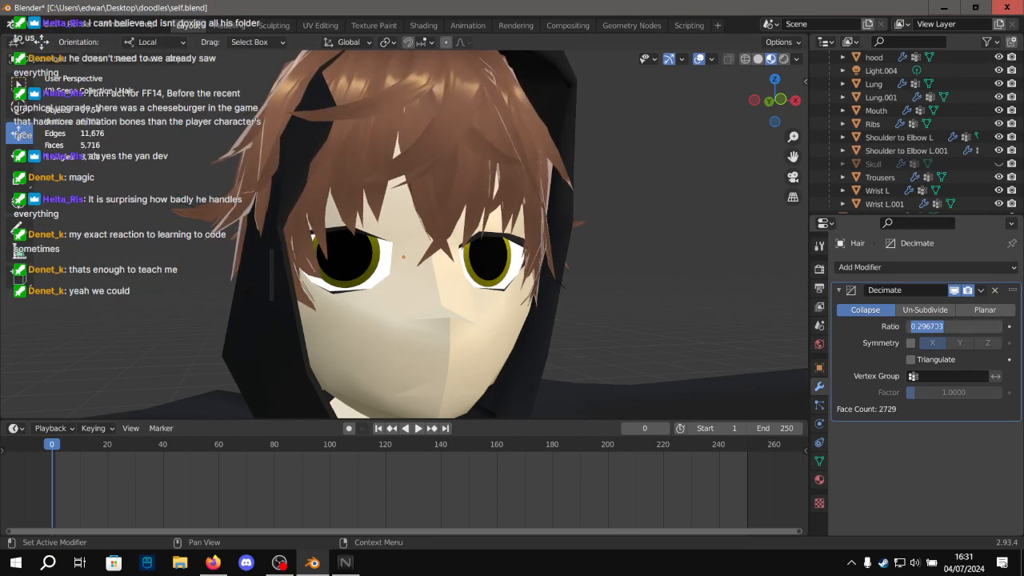
pyautogui.write('0.2')
pyautogui.press('Return')
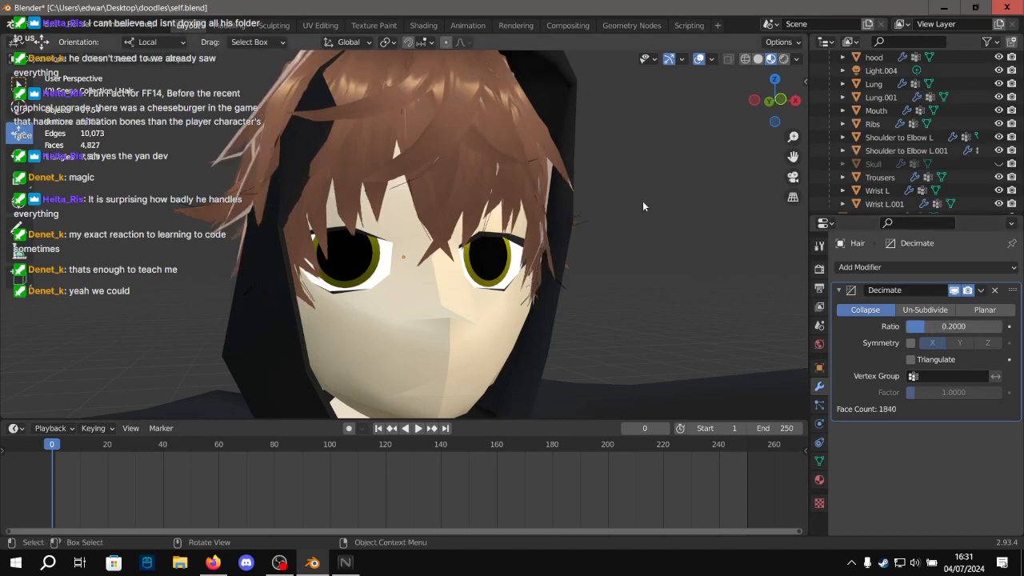
# Examine the decimated hair from above and close to the fringe and eyes for gaps and stray edges.
pyautogui.scroll(3, 643, 201)
pyautogui.moveTo(388, 160); pyautogui.dragTo(354, 222, button='middle')
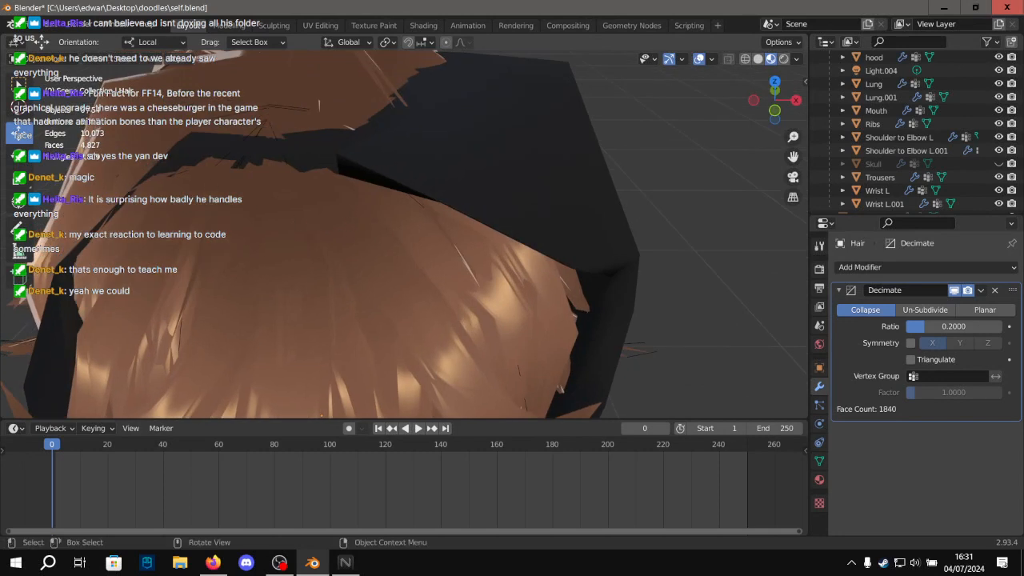
pyautogui.hotkey('alt', 'Tab')
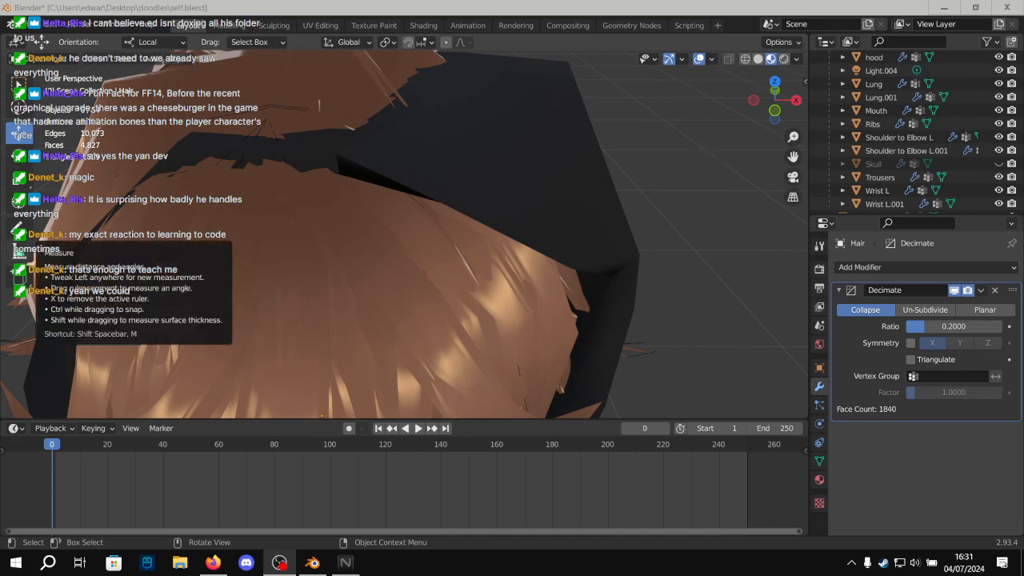
pyautogui.click(656, 146)
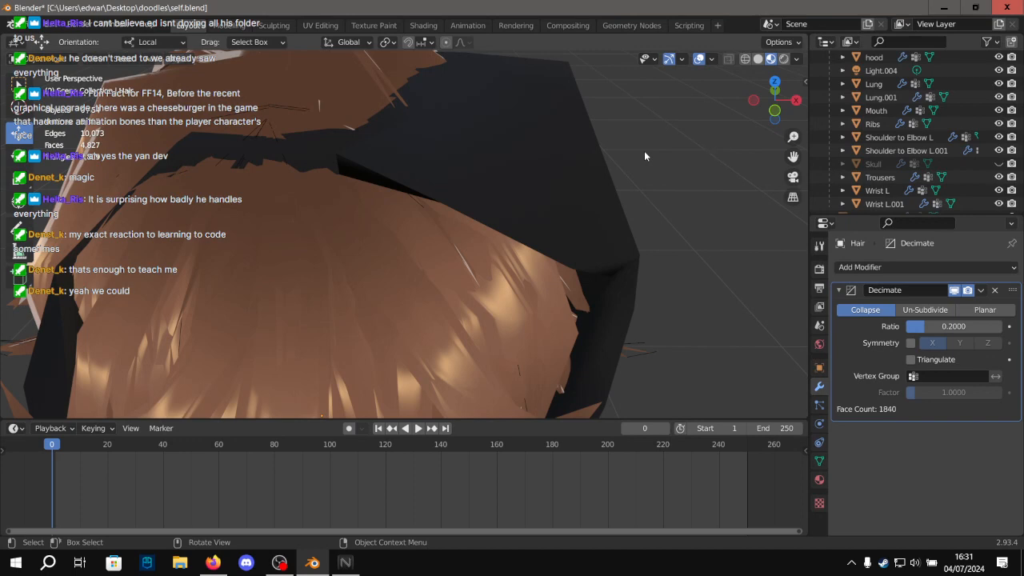
pyautogui.scroll(-5, 608, 144)
pyautogui.moveTo(572, 137); pyautogui.dragTo(431, 170, button='middle')
pyautogui.scroll(5, 416, 144)
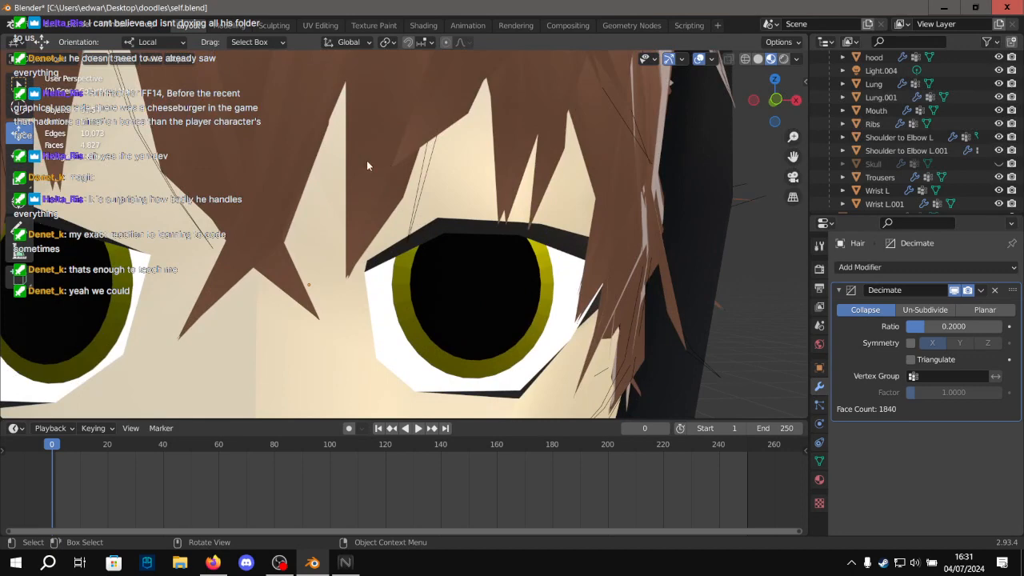
pyautogui.scroll(-1, 366, 164)
pyautogui.scroll(-3, 367, 168)
pyautogui.keyDown('shift'); pyautogui.moveTo(367, 167); pyautogui.dragTo(408, 229, button='middle'); pyautogui.keyUp('shift')
pyautogui.scroll(3, 406, 218)
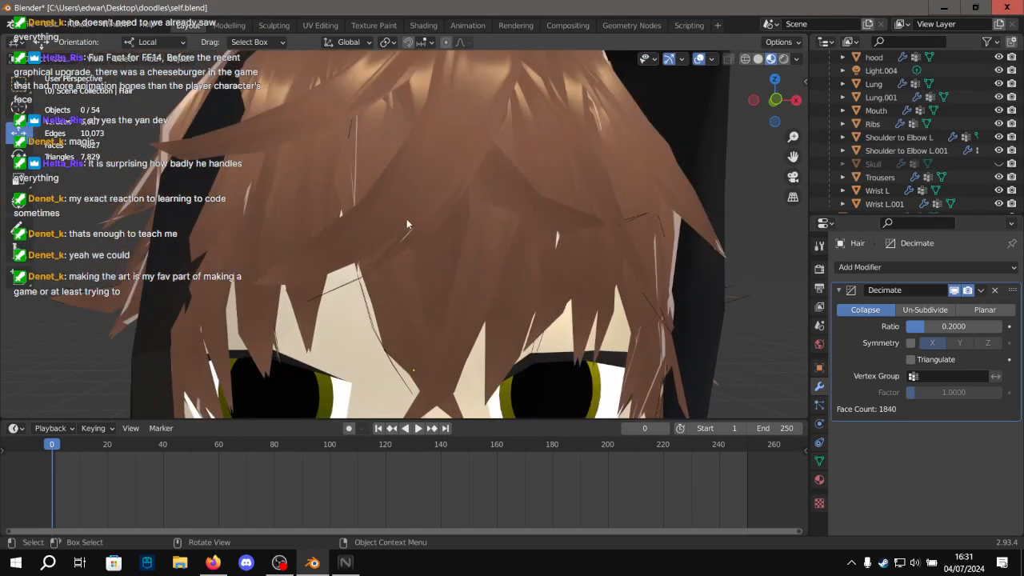
# Select the hair and set its Decimate ratio to 0.25.
pyautogui.click(386, 190)
pyautogui.keyDown('alt'); pyautogui.moveTo(386, 189); pyautogui.dragTo(459, 170); pyautogui.keyUp('alt')
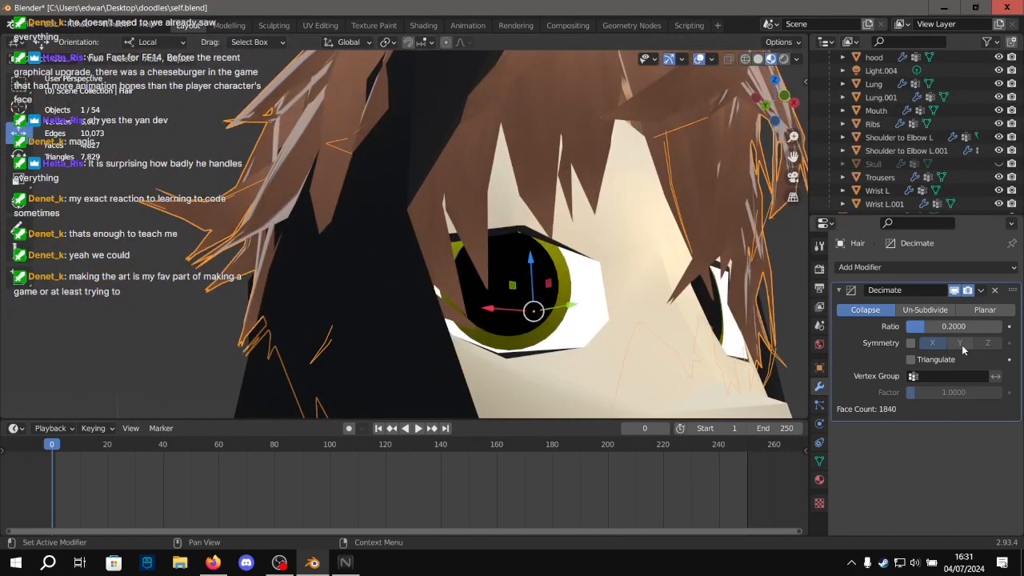
pyautogui.keyDown('alt'); pyautogui.moveTo(664, 308); pyautogui.dragTo(560, 328); pyautogui.keyUp('alt')
pyautogui.moveTo(930, 326)
pyautogui.mouseDown()
pyautogui.moveTo(978, 326)
pyautogui.moveTo(935, 327)
pyautogui.mouseUp()
pyautogui.click(939, 326)
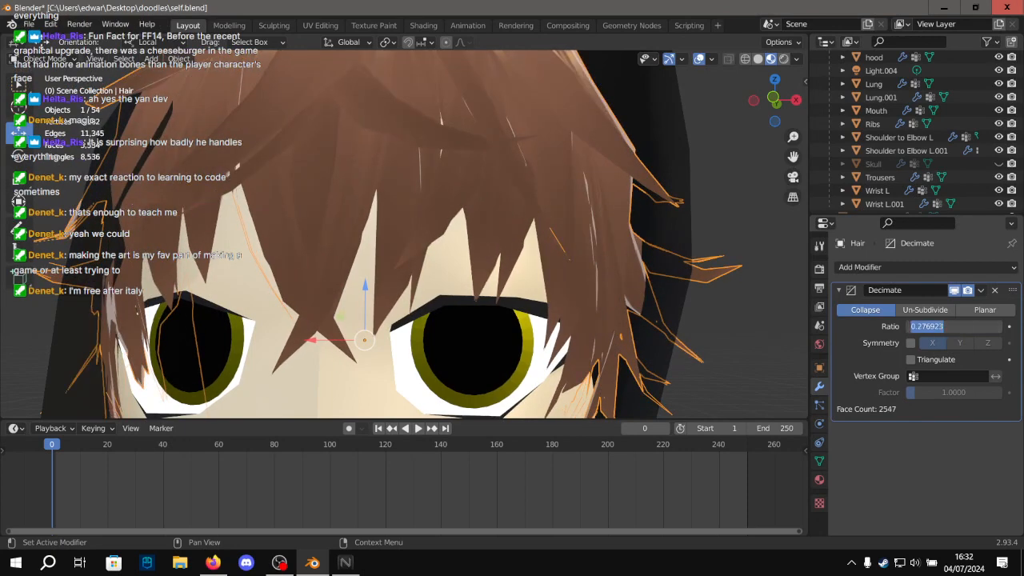
pyautogui.write('0.25')
pyautogui.press('Return')
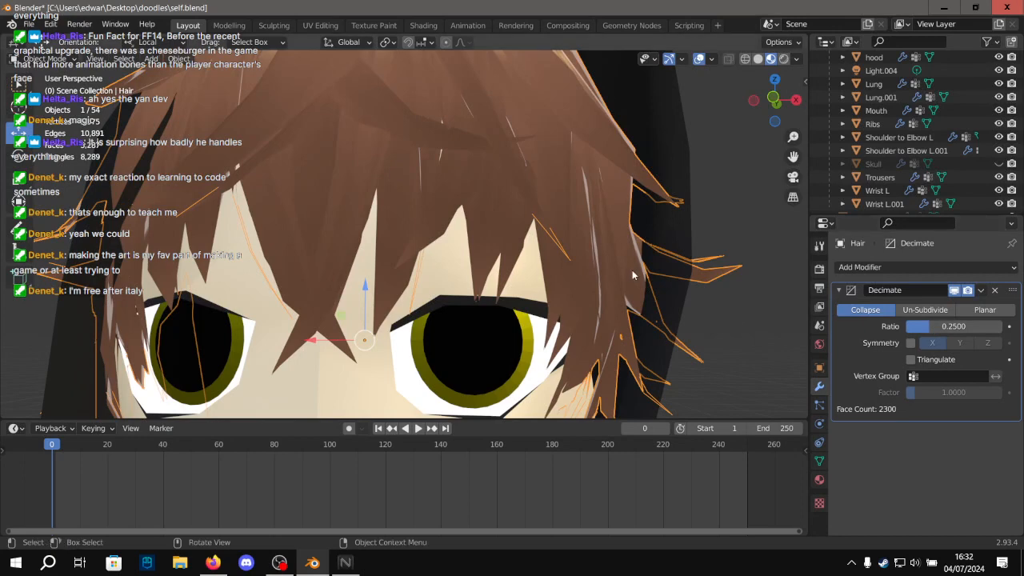
# Nudge the hair slightly forward along the Y axis and check how the fringe sits over the face.
pyautogui.moveTo(706, 215); pyautogui.dragTo(629, 242, button='middle')
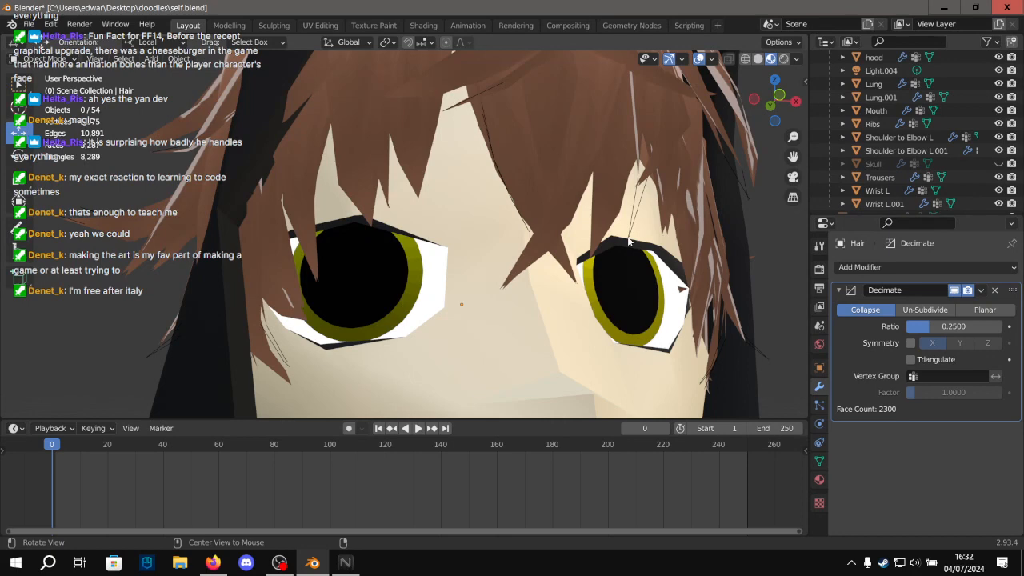
pyautogui.moveTo(539, 250); pyautogui.dragTo(537, 255, button='middle')
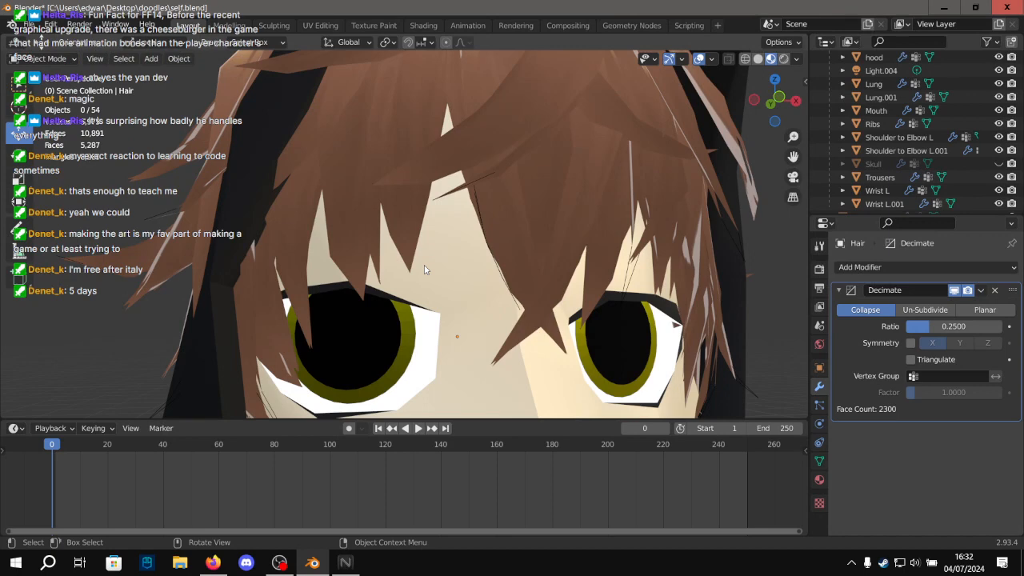
pyautogui.scroll(-12, 485, 148)
pyautogui.keyDown('shift'); pyautogui.moveTo(446, 220); pyautogui.dragTo(575, 158, button='middle'); pyautogui.keyUp('shift')
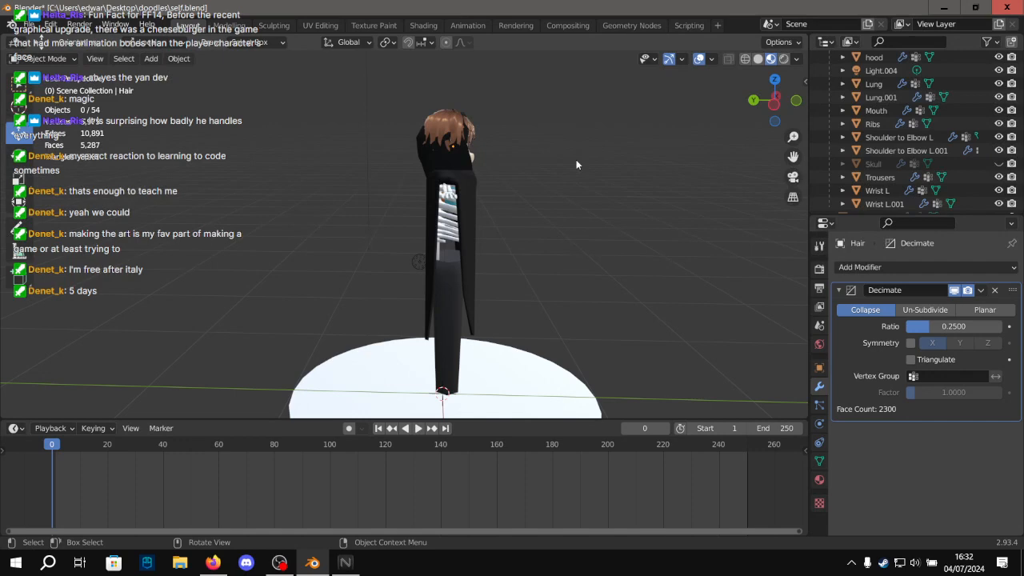
pyautogui.scroll(10, 552, 144)
pyautogui.keyDown('shift'); pyautogui.moveTo(539, 130); pyautogui.dragTo(399, 125, button='middle'); pyautogui.keyUp('shift')
pyautogui.scroll(-3, 399, 125)
pyautogui.click(386, 165)
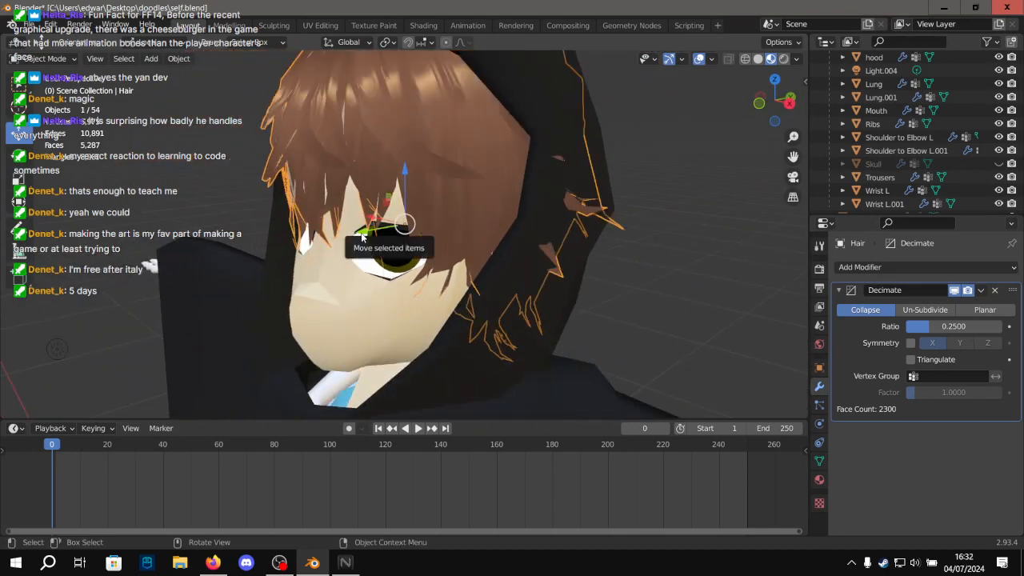
pyautogui.moveTo(362, 236); pyautogui.dragTo(354, 237)
pyautogui.moveTo(354, 237); pyautogui.dragTo(470, 229, button='middle')
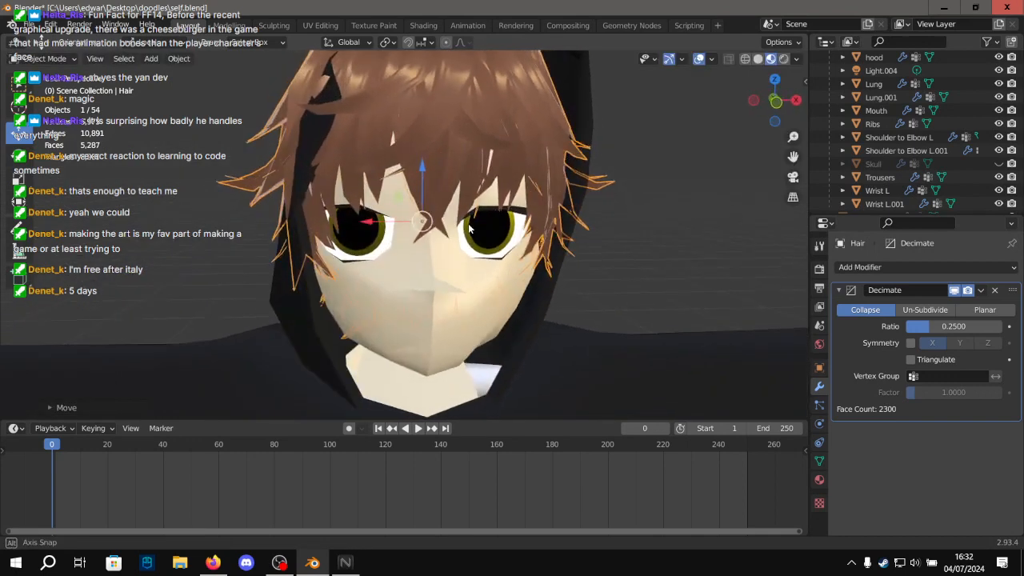
pyautogui.scroll(2, 470, 229)
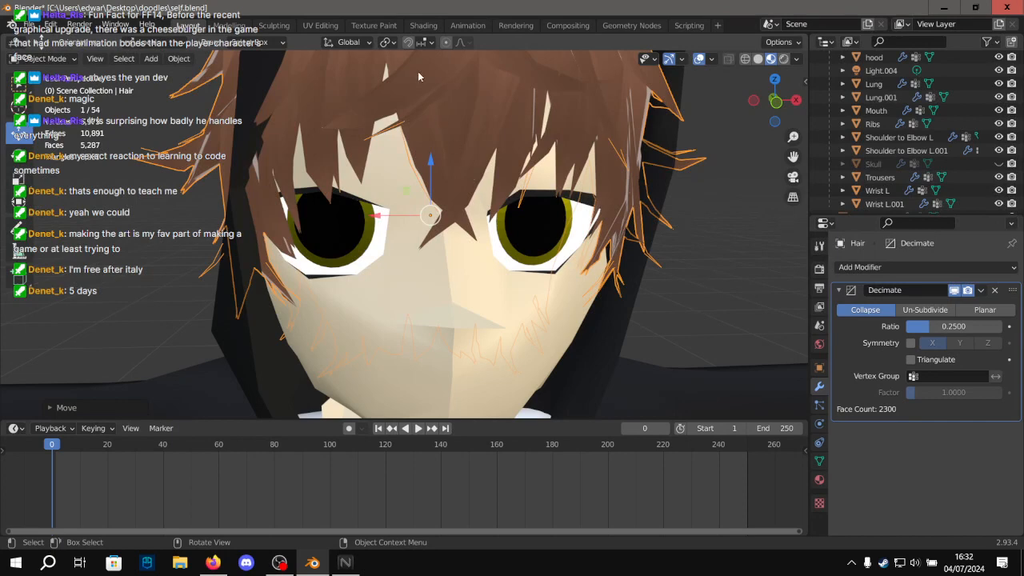
# Deselect the hair and hide the hood object in the viewport.
pyautogui.hotkey('alt', 'a')
pyautogui.moveTo(769, 198); pyautogui.dragTo(483, 218, button='middle')
pyautogui.scroll(-5, 482, 218)
pyautogui.scroll(-2, 957, 108)
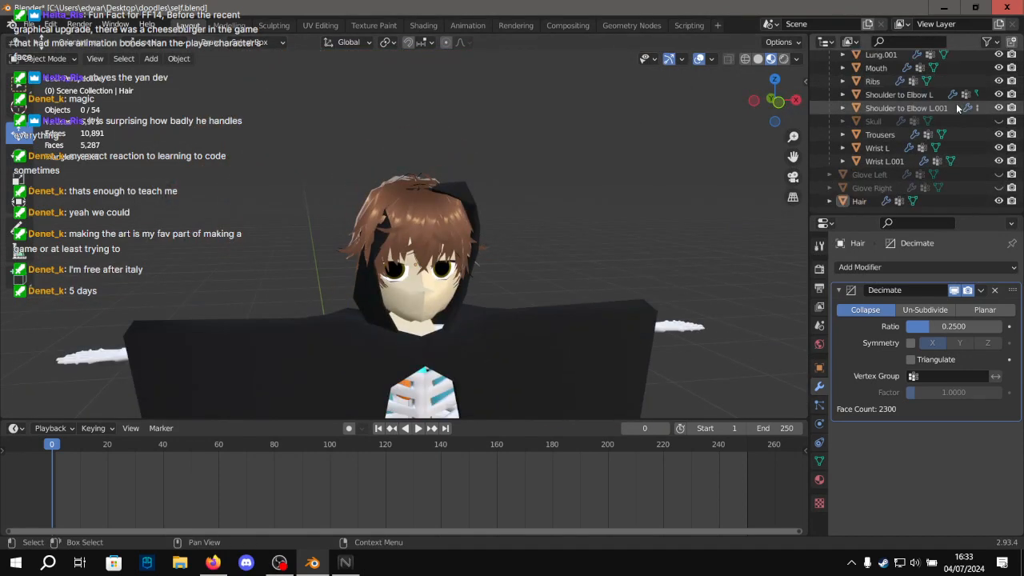
pyautogui.scroll(4, 974, 95)
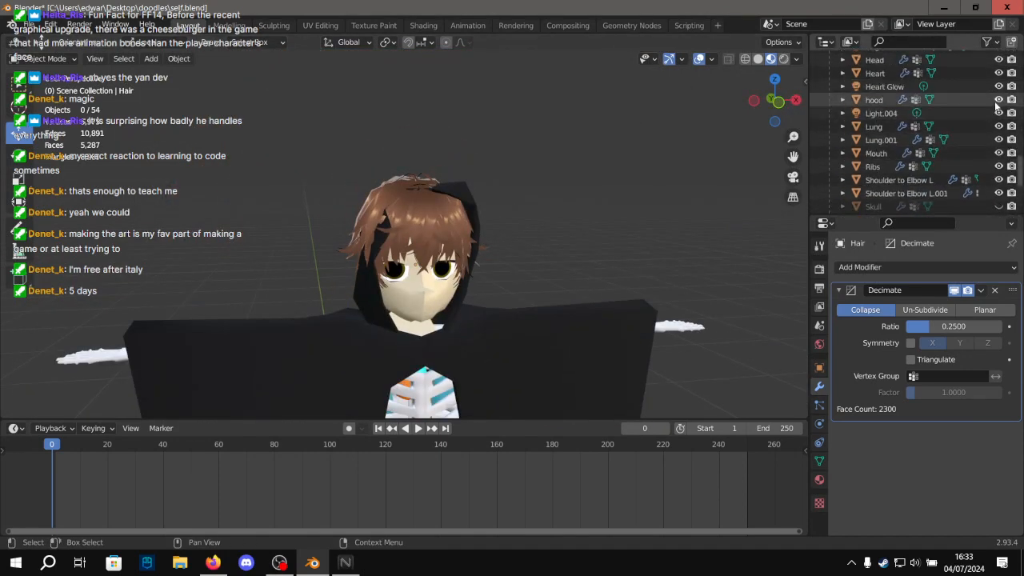
pyautogui.click(998, 100)
pyautogui.scroll(1, 1003, 162)
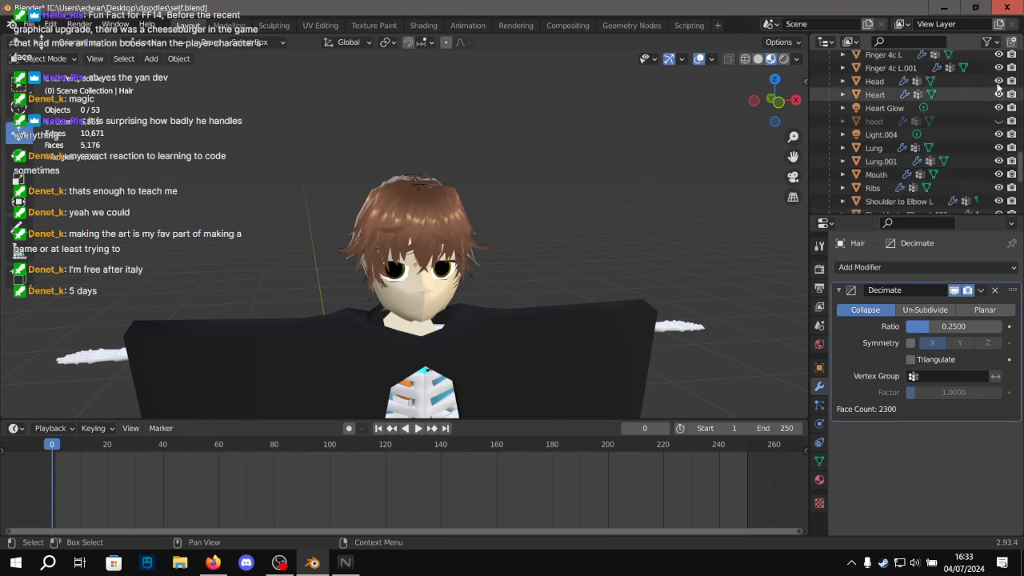
# Temporarily hide the head to inspect the hair on its own, and show the head again.
pyautogui.click(998, 81)
pyautogui.moveTo(528, 183)
pyautogui.mouseDown(button='middle')
pyautogui.moveTo(570, 173)
pyautogui.moveTo(558, 158)
pyautogui.moveTo(512, 187)
pyautogui.mouseUp(button='middle')
pyautogui.scroll(5, 504, 197)
pyautogui.moveTo(493, 246); pyautogui.dragTo(567, 228, button='middle')
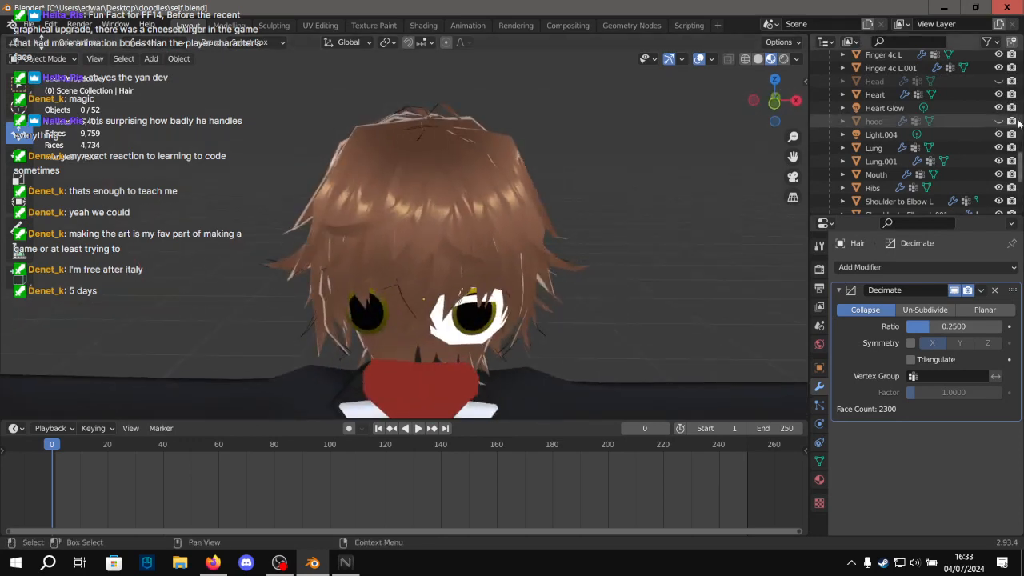
pyautogui.click(998, 81)
pyautogui.scroll(2, 570, 108)
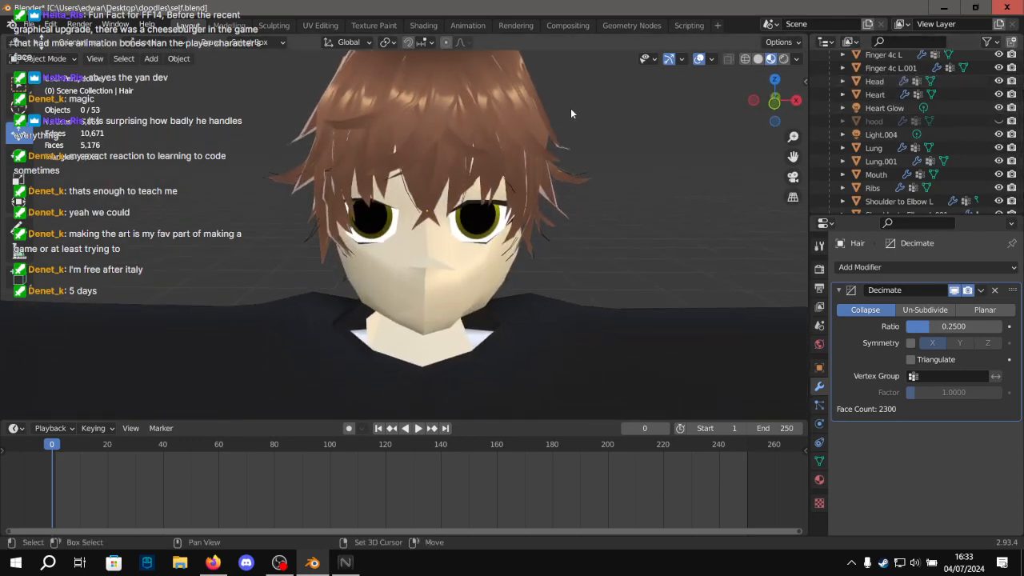
# Select the EyeSocketLeft.001 object, frame it and move it slightly along the Y axis.
pyautogui.scroll(4, 504, 200)
pyautogui.moveTo(504, 200); pyautogui.dragTo(497, 204, button='middle')
pyautogui.scroll(4, 340, 194)
pyautogui.click(662, 250)
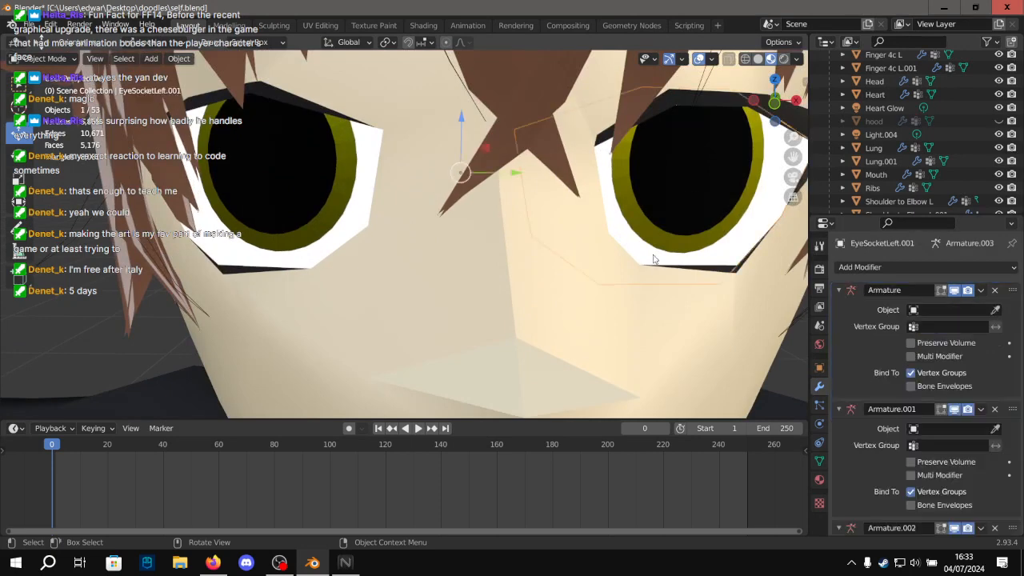
pyautogui.press('KP_Decimal')
pyautogui.press('g')
pyautogui.press('y')
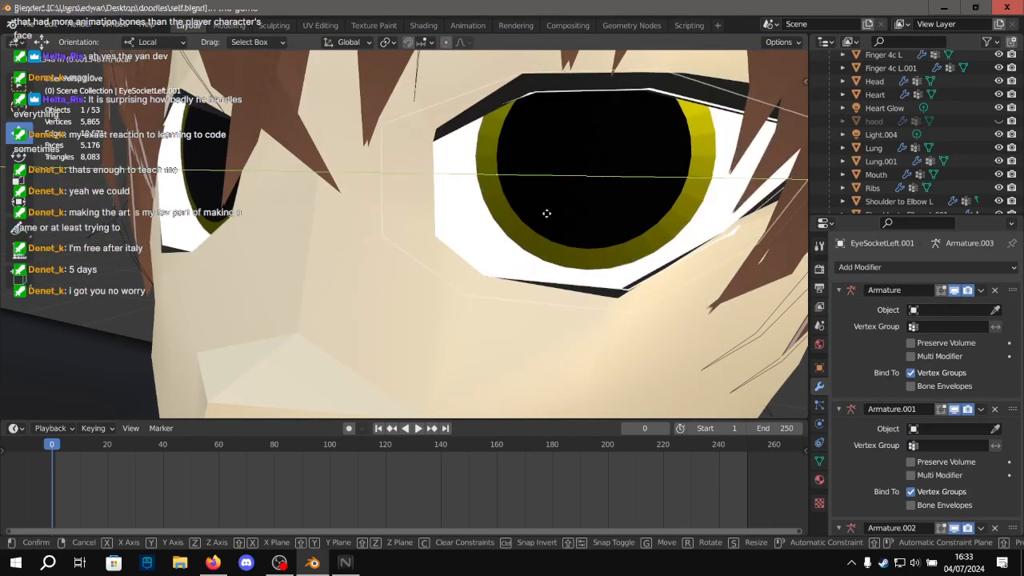
pyautogui.click(513, 214)
# Examine the eye sockets, mouth and head from inside the face to check how the sockets sit.
pyautogui.scroll(-5, 513, 214)
pyautogui.moveTo(477, 276); pyautogui.dragTo(437, 287, button='middle')
pyautogui.scroll(10, 509, 263)
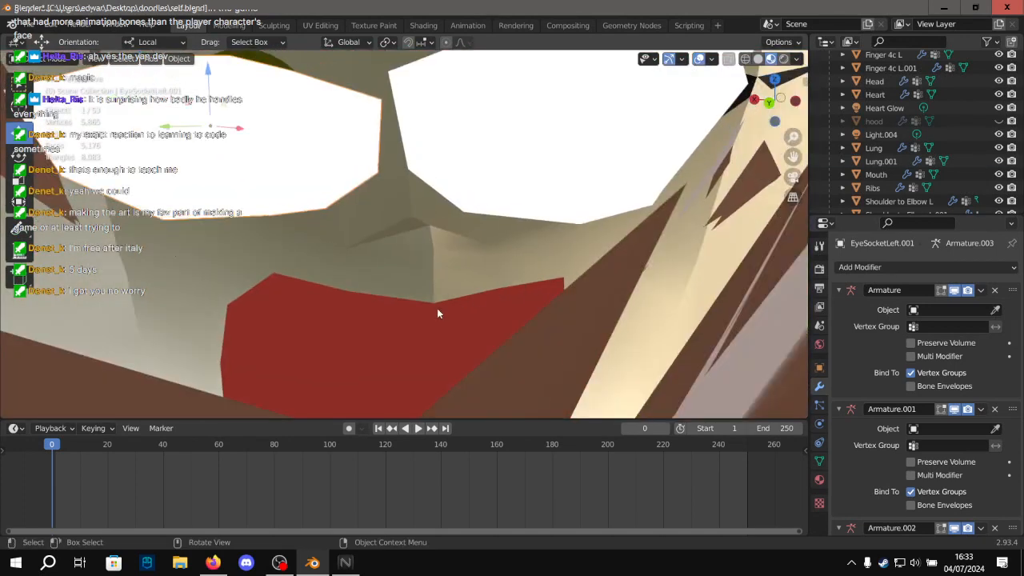
pyautogui.click(436, 309)
pyautogui.click(523, 111)
pyautogui.keyDown('shift'); pyautogui.moveTo(523, 113); pyautogui.dragTo(505, 231, button='middle'); pyautogui.keyUp('shift')
pyautogui.scroll(2, 527, 143)
pyautogui.keyDown('shift'); pyautogui.moveTo(528, 138); pyautogui.dragTo(445, 327, button='middle'); pyautogui.keyUp('shift')
pyautogui.scroll(-2, 352, 250)
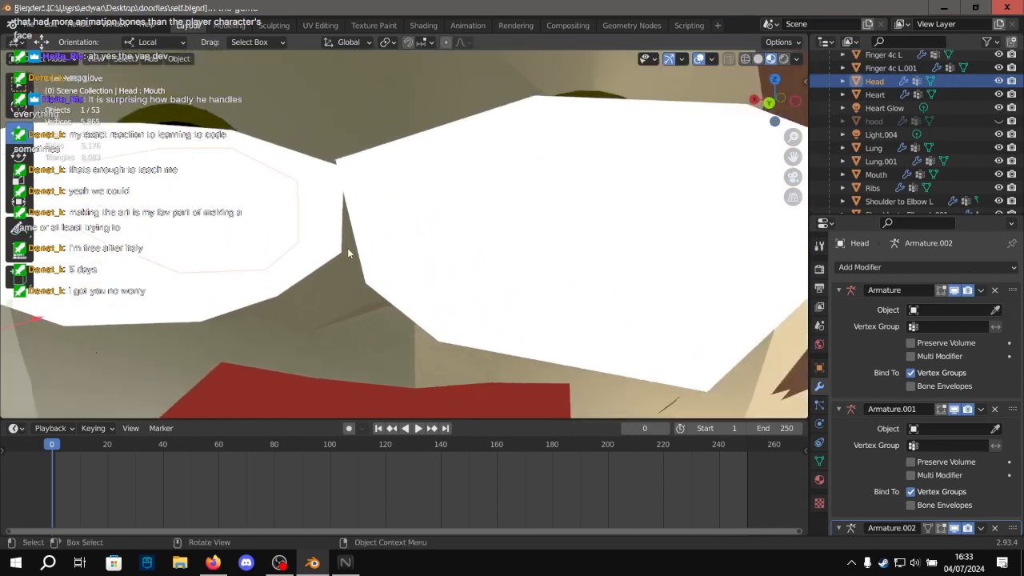
pyautogui.scroll(1, 400, 216)
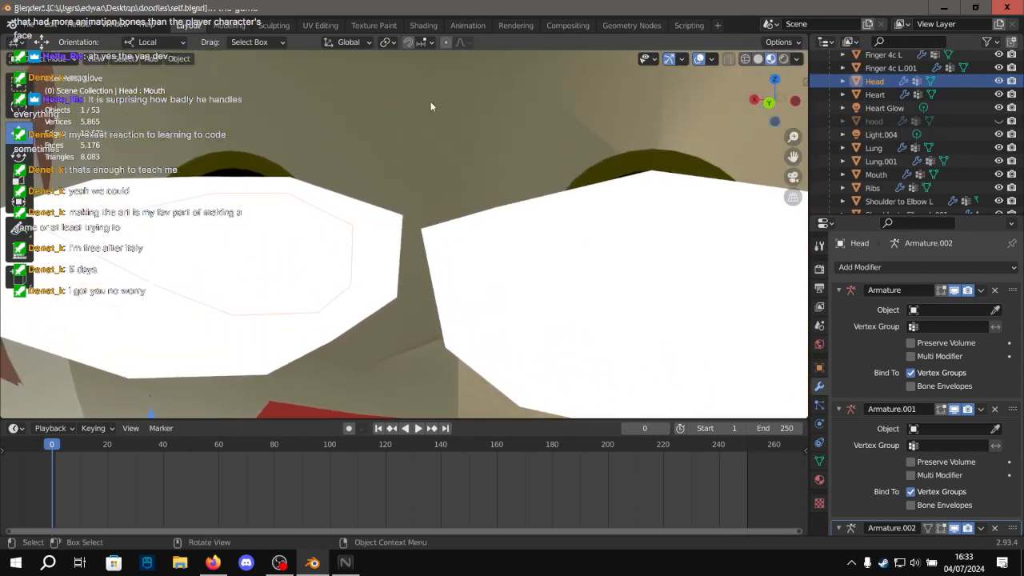
pyautogui.scroll(-2, 428, 128)
pyautogui.moveTo(427, 137); pyautogui.dragTo(676, 214, button='middle')
# Switch to NitroSense, choose the Balance [Acer Optimized] power plan and return to Blender.
pyautogui.click(344, 562)
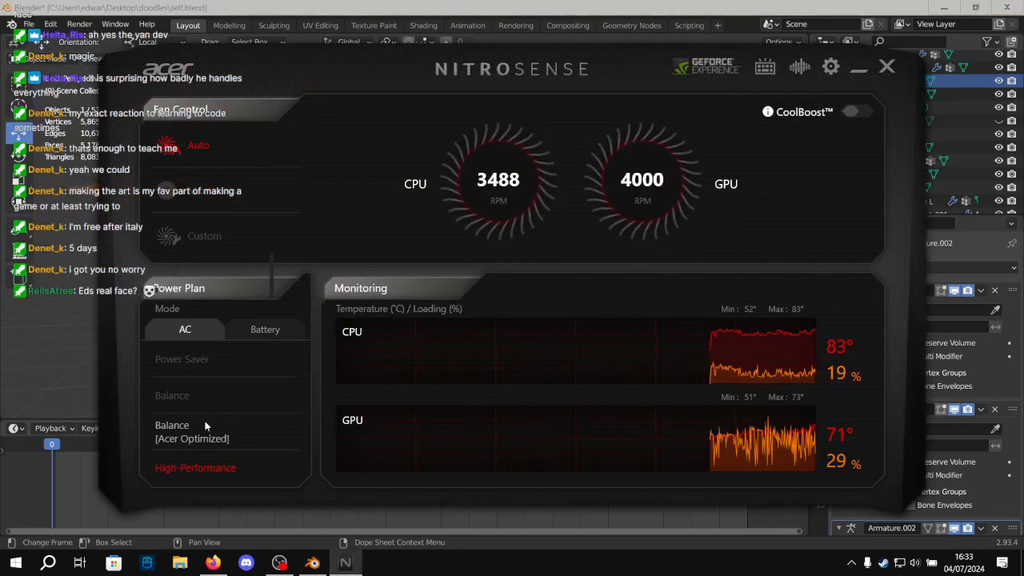
pyautogui.click(205, 428)
pyautogui.click(364, 18)
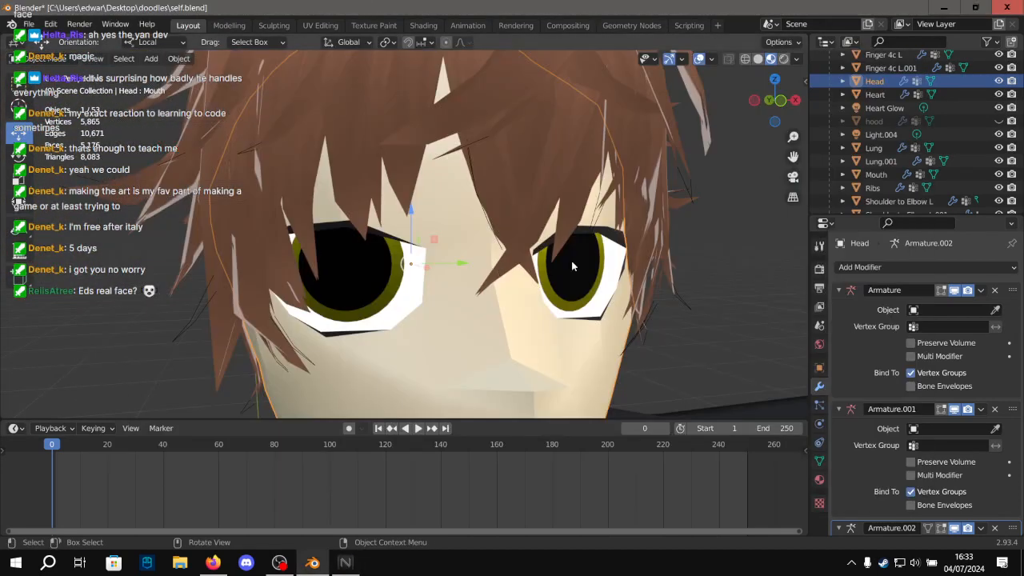
# Hide the head and select the hair so it can be viewed from the side.
pyautogui.click(674, 249)
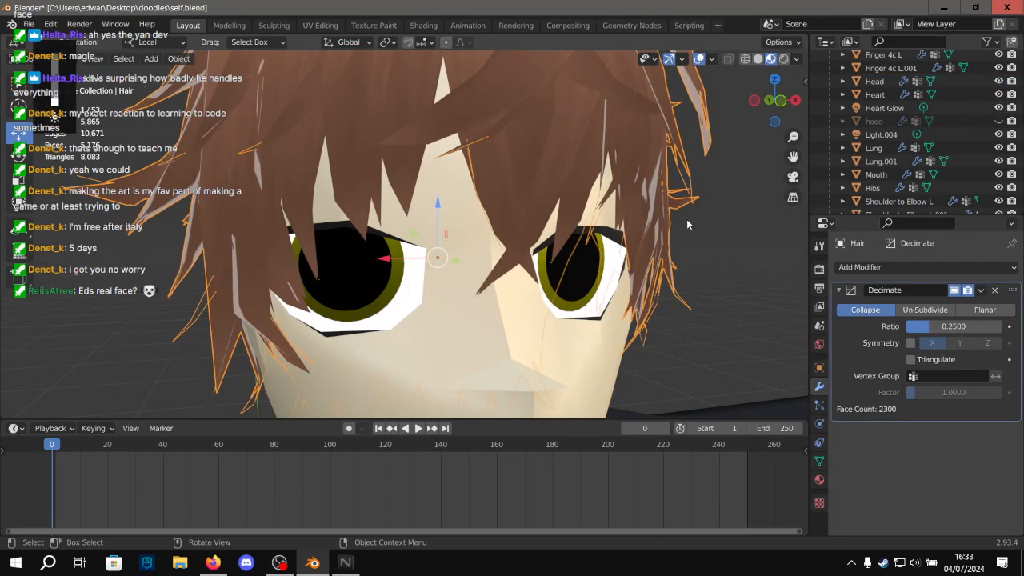
pyautogui.click(740, 253)
pyautogui.scroll(-3, 660, 239)
pyautogui.moveTo(530, 272); pyautogui.dragTo(621, 259, button='middle')
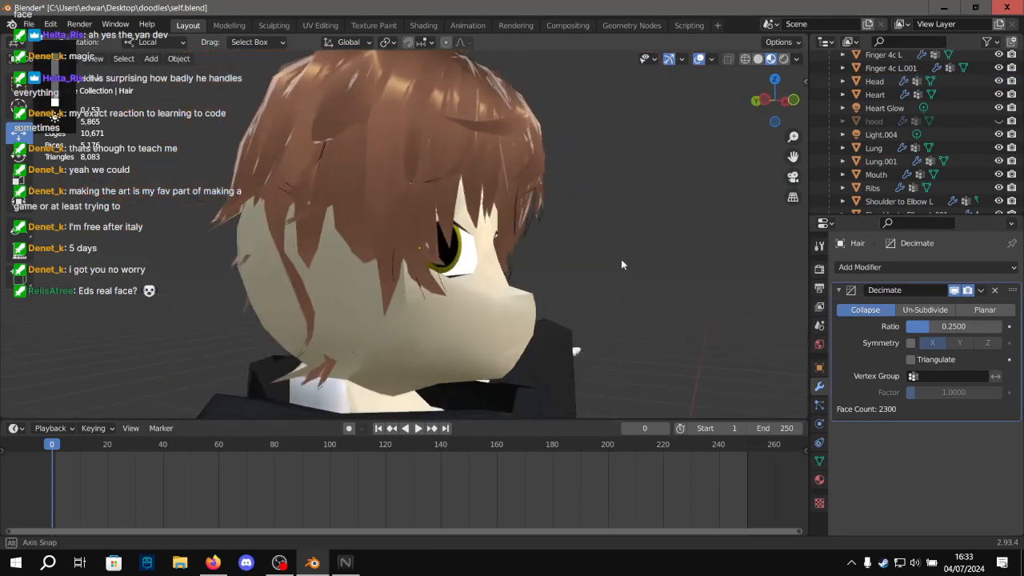
pyautogui.click(998, 81)
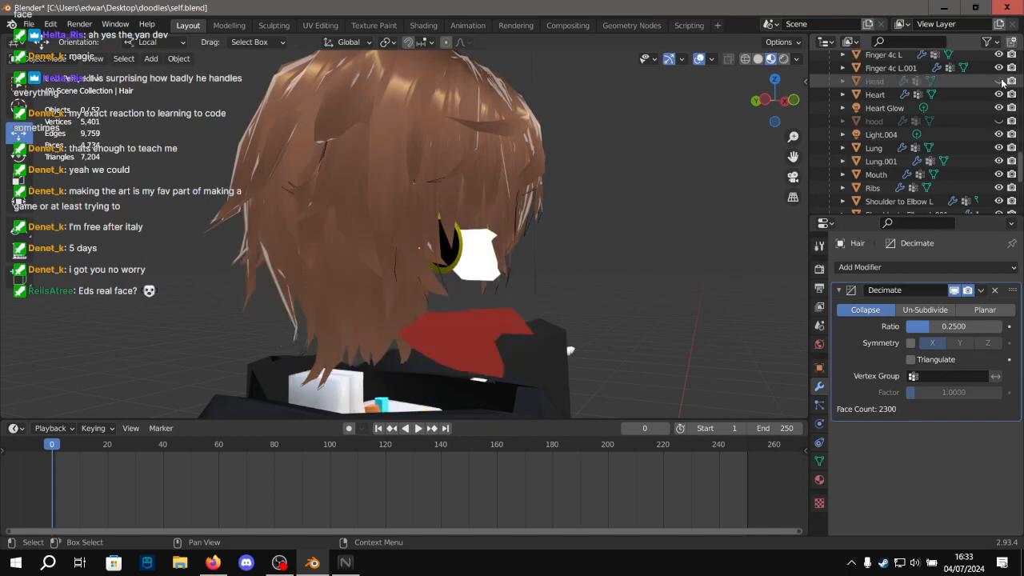
pyautogui.moveTo(551, 256); pyautogui.dragTo(460, 203, button='middle')
pyautogui.click(399, 204)
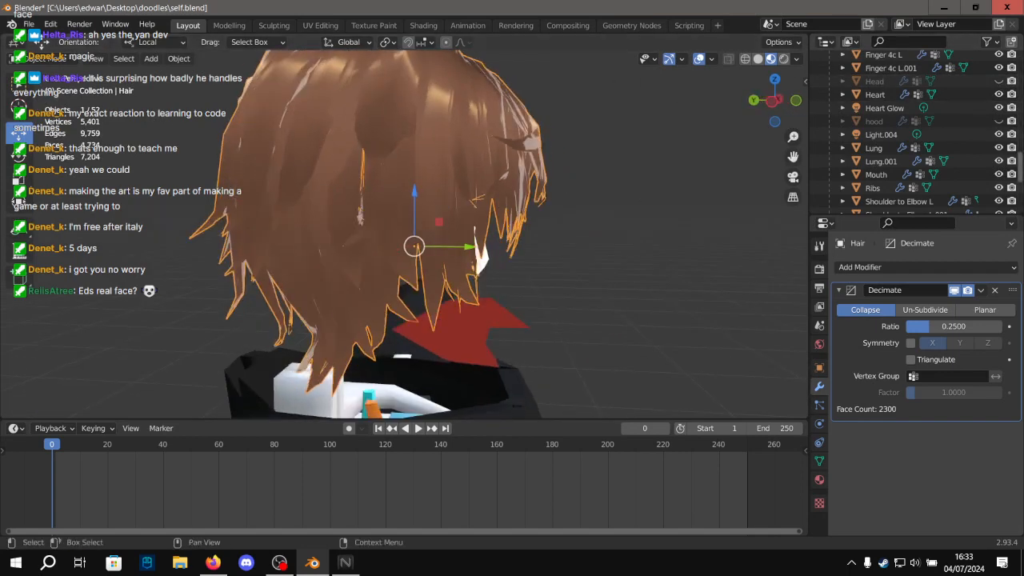
# Show the hood to compare its coverage with the hair, hide it again and reselect the hair.
pyautogui.click(998, 120)
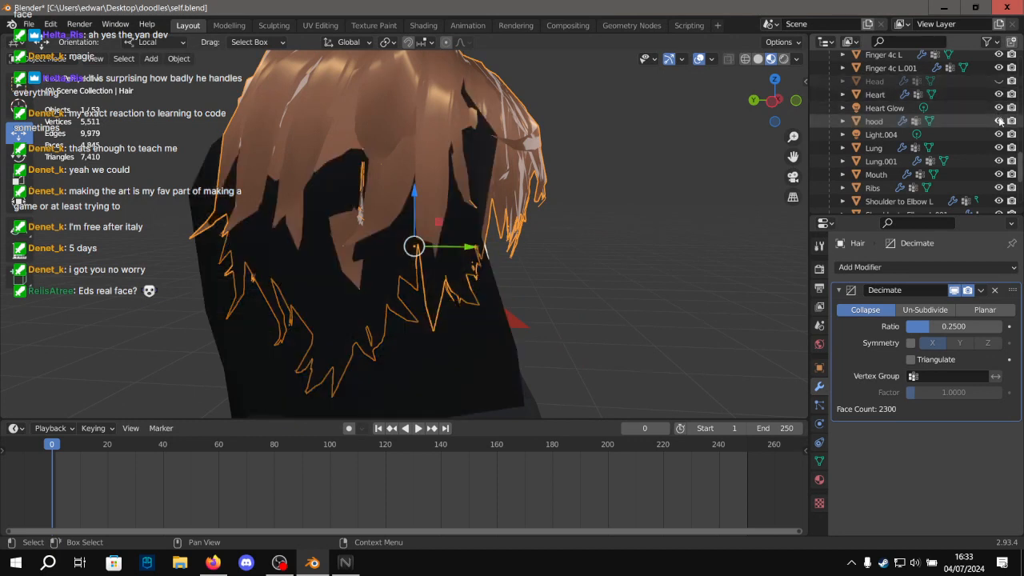
pyautogui.moveTo(393, 143); pyautogui.dragTo(414, 108, button='middle')
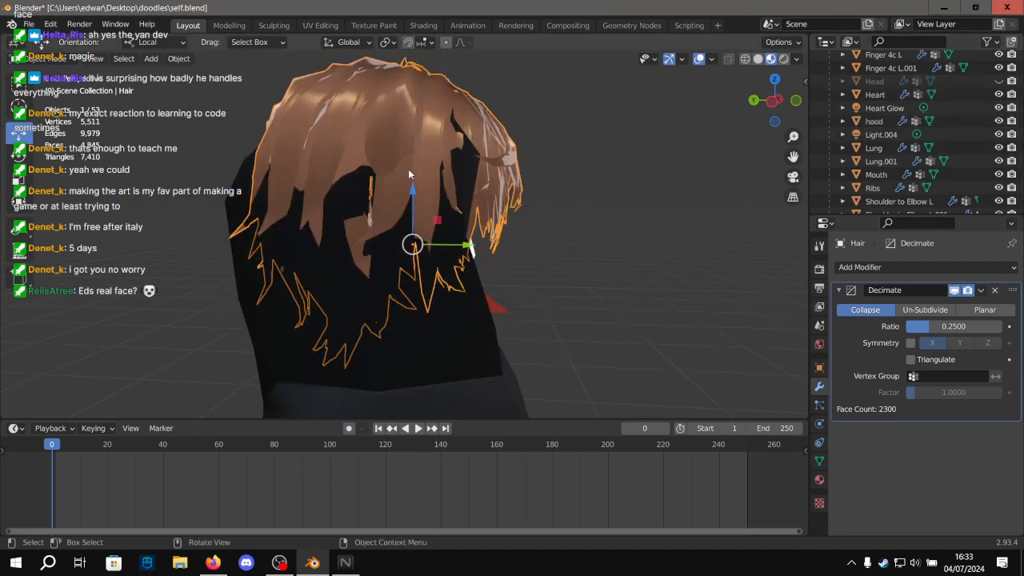
pyautogui.keyDown('shift'); pyautogui.click(408, 191); pyautogui.keyUp('shift')
pyautogui.click(963, 121)
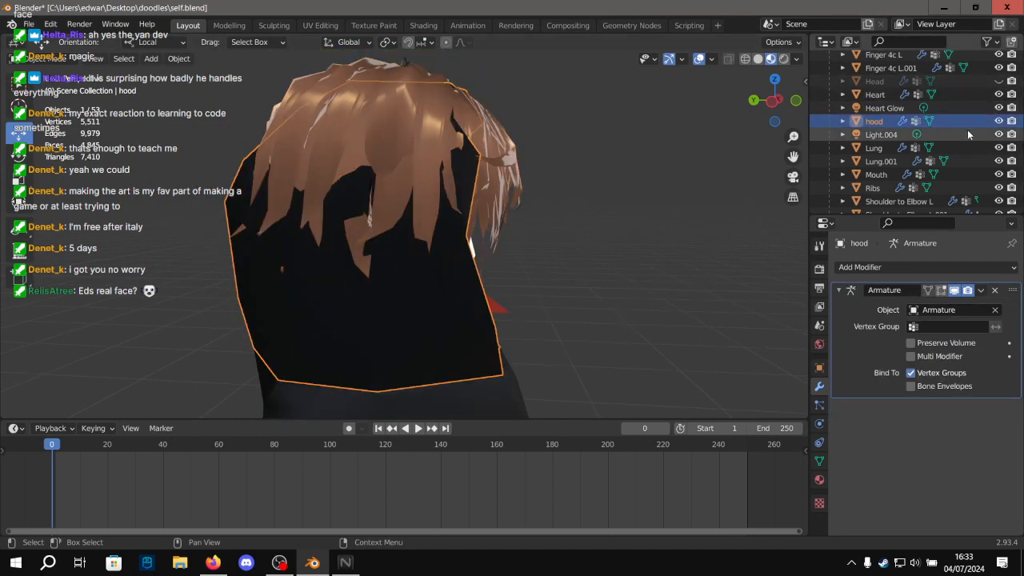
pyautogui.press('h')
pyautogui.moveTo(601, 175); pyautogui.dragTo(623, 181, button='middle')
pyautogui.click(448, 136)
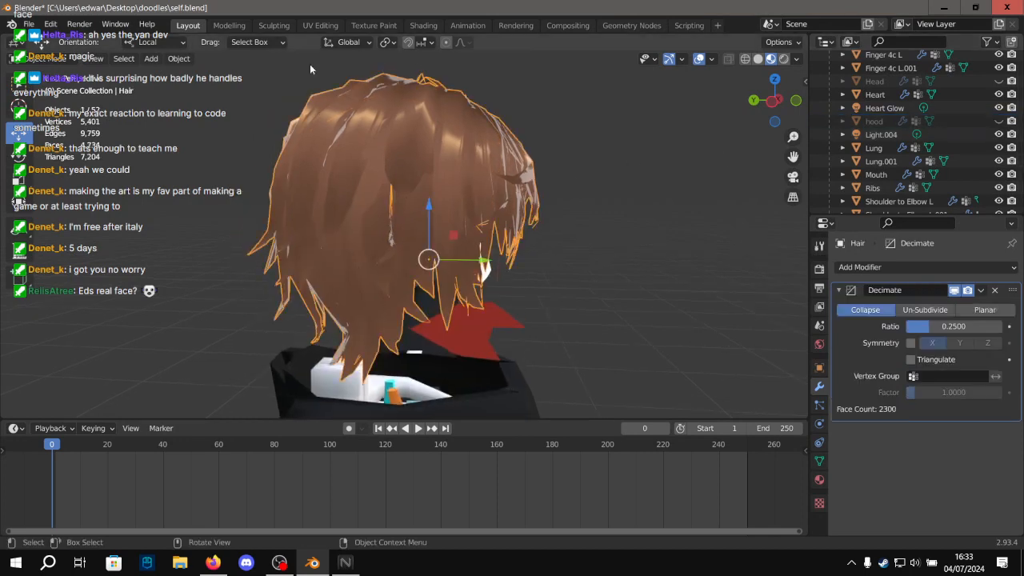
# Open the hair mesh in the Modelling workspace, turn on X-ray and box-select the rear half from the side view.
pyautogui.click(229, 26)
pyautogui.scroll(4, 497, 276)
pyautogui.click(496, 279)
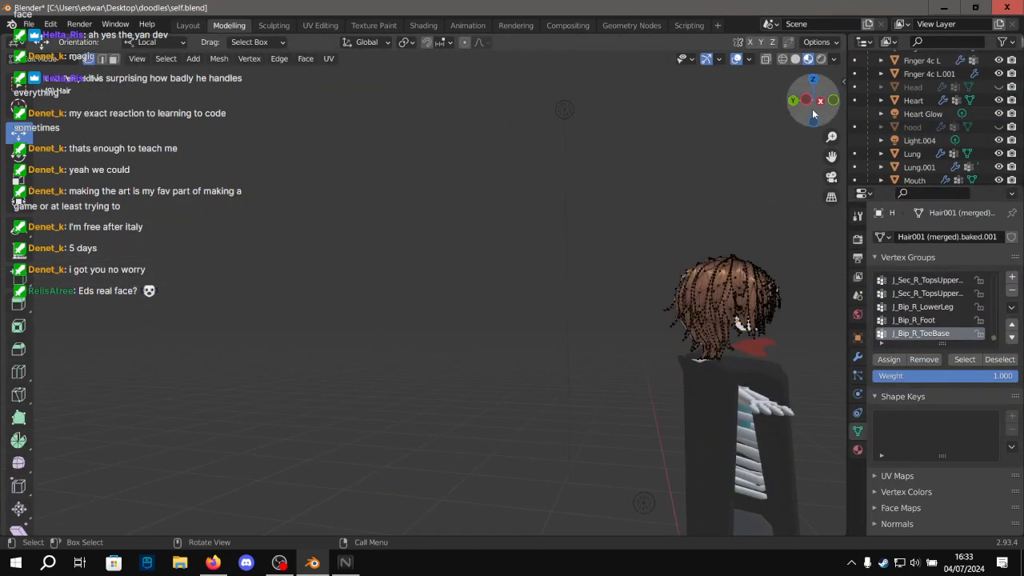
pyautogui.click(819, 102)
pyautogui.scroll(4, 628, 218)
pyautogui.keyDown('shift'); pyautogui.moveTo(626, 219); pyautogui.dragTo(401, 200, button='middle'); pyautogui.keyUp('shift')
pyautogui.scroll(-2, 401, 200)
pyautogui.scroll(4, 399, 200)
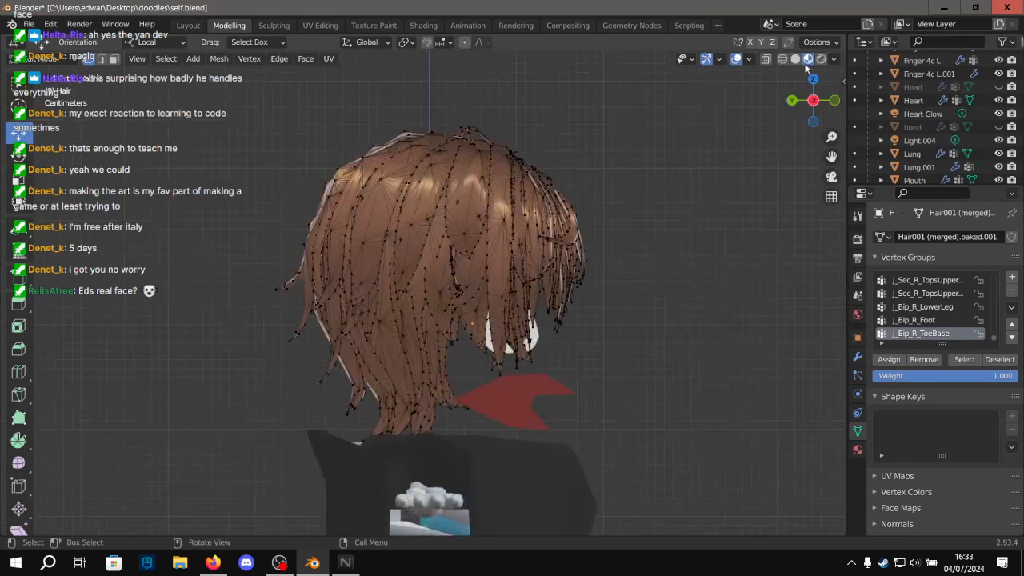
pyautogui.click(765, 59)
pyautogui.scroll(2, 540, 145)
pyautogui.scroll(-2, 540, 144)
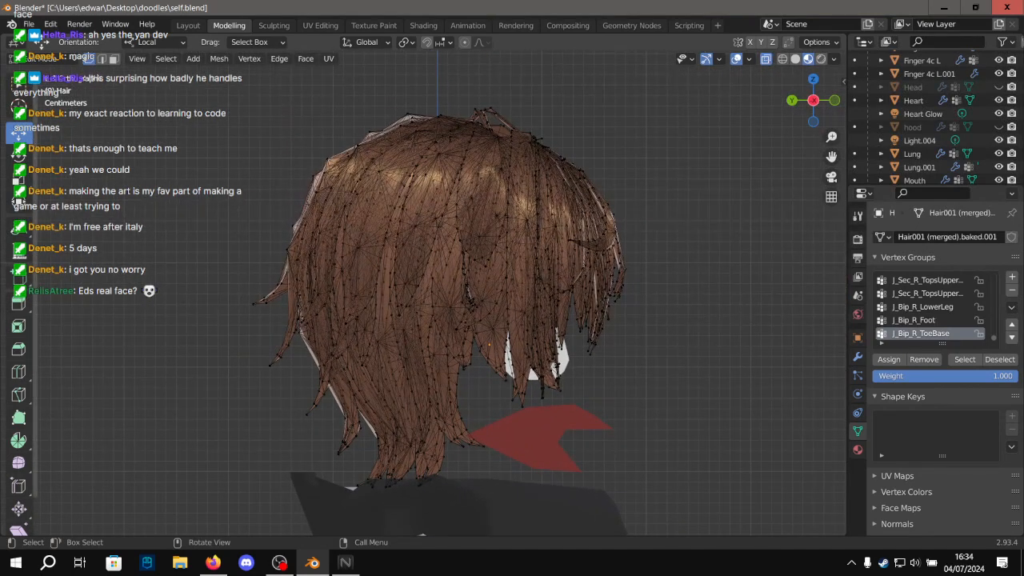
pyautogui.moveTo(251, 102); pyautogui.dragTo(503, 507)
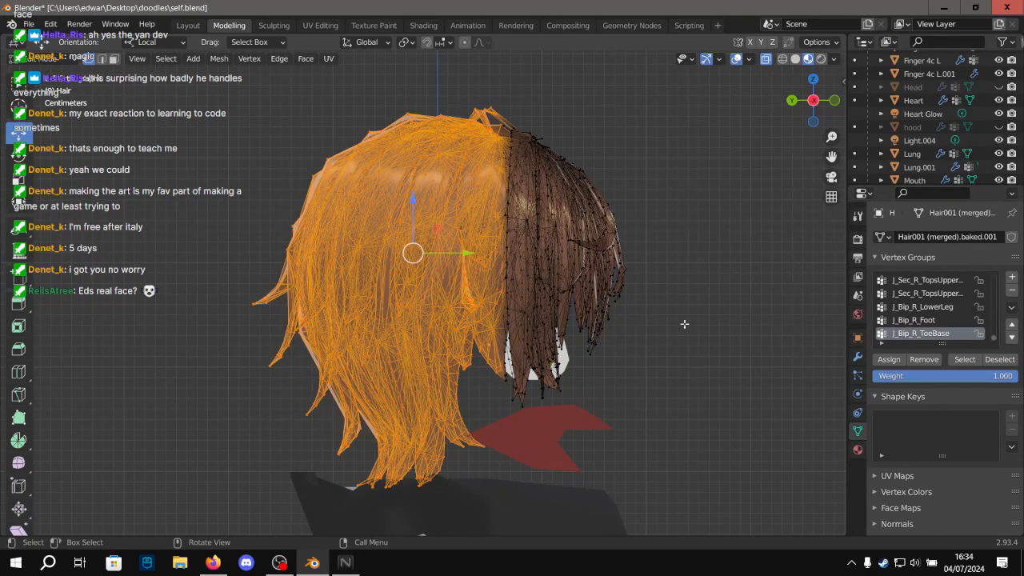
# Show the hood and examine from the side and front which selected hair strands lie inside it.
pyautogui.moveTo(724, 157); pyautogui.dragTo(639, 168, button='middle')
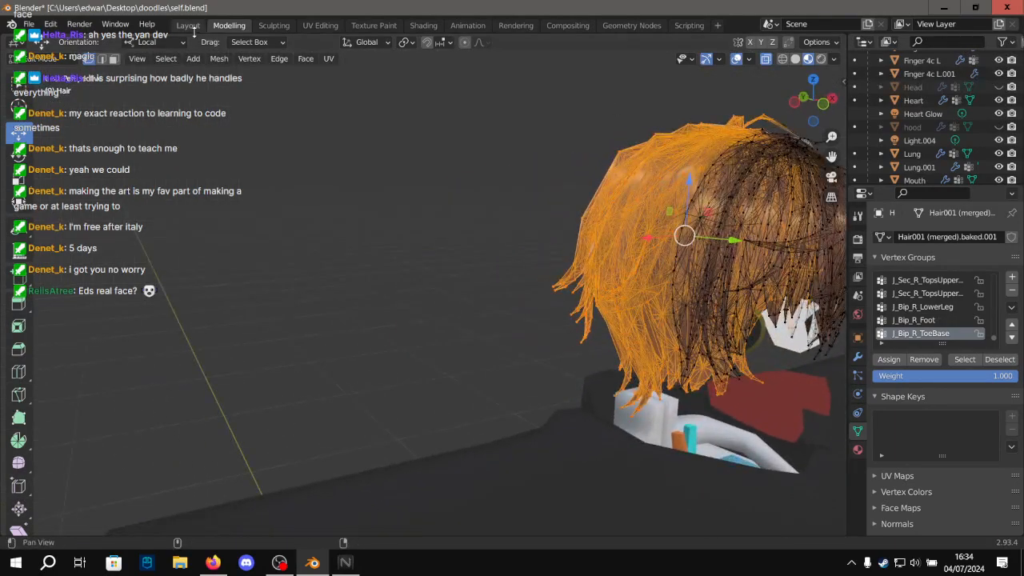
pyautogui.keyDown('shift'); pyautogui.moveTo(340, 150); pyautogui.dragTo(145, 180, button='middle'); pyautogui.keyUp('shift')
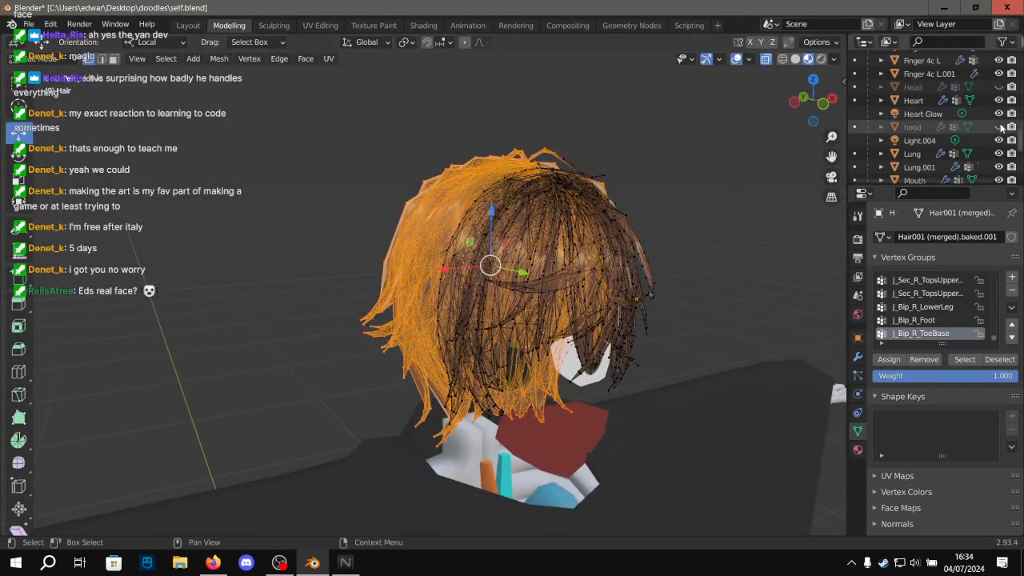
pyautogui.click(1000, 127)
pyautogui.moveTo(672, 206); pyautogui.dragTo(432, 172, button='middle')
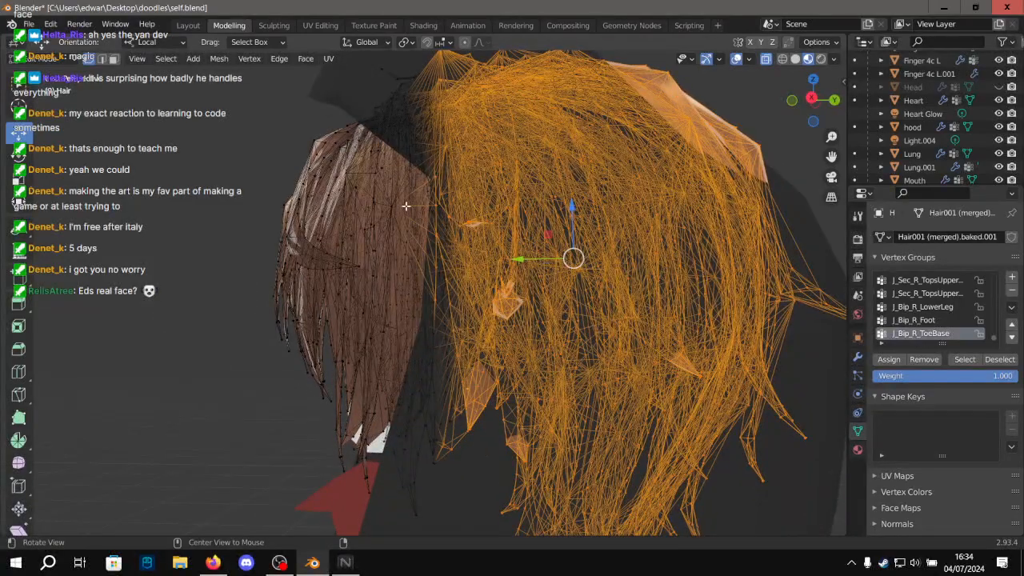
pyautogui.keyDown('alt'); pyautogui.moveTo(406, 207); pyautogui.dragTo(465, 274, button='middle'); pyautogui.keyUp('alt')
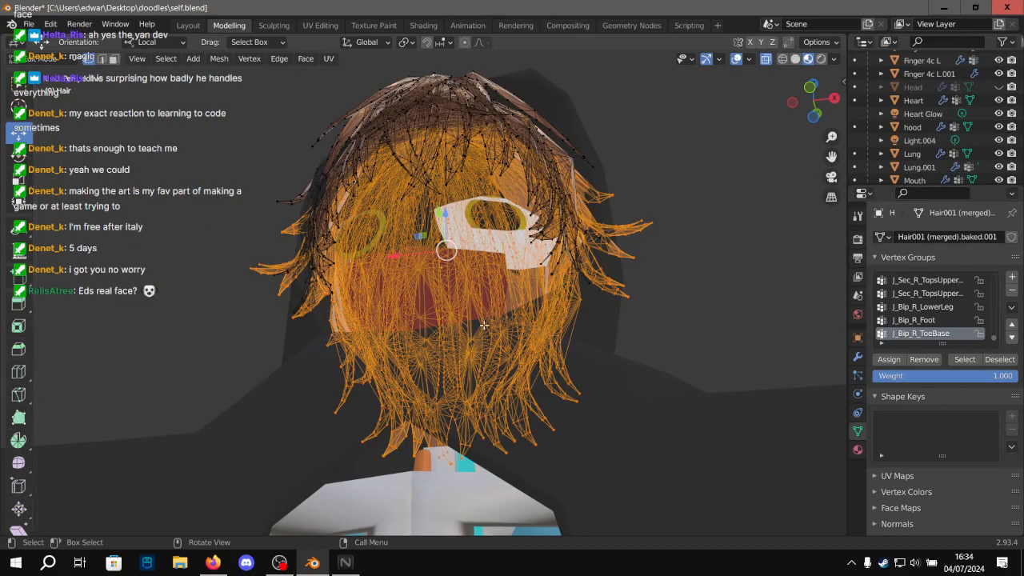
pyautogui.moveTo(498, 342); pyautogui.dragTo(289, 339, button='middle')
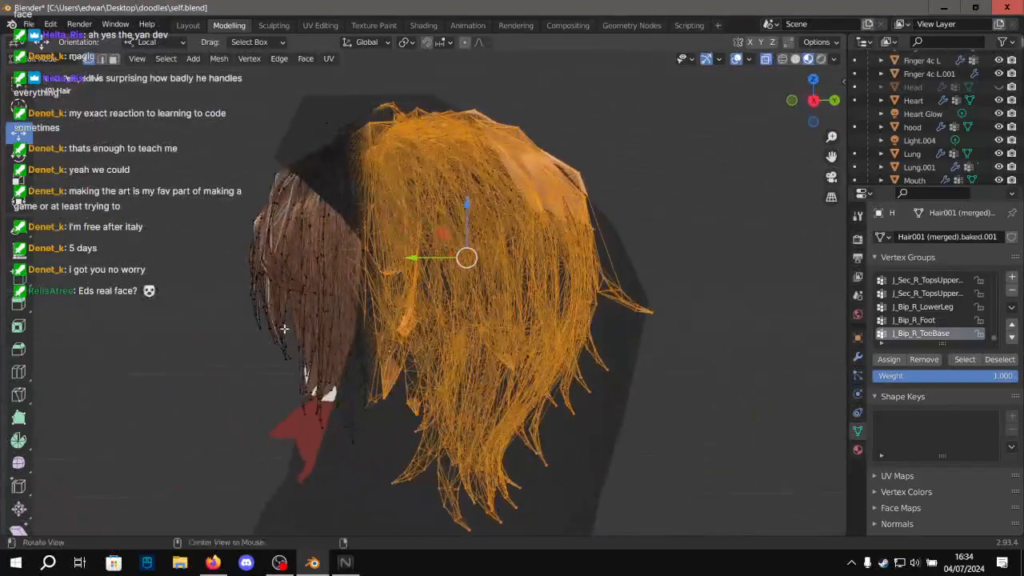
pyautogui.scroll(3, 296, 320)
pyautogui.moveTo(305, 194); pyautogui.dragTo(330, 186, button='middle')
pyautogui.scroll(2, 330, 187)
pyautogui.scroll(-5, 330, 186)
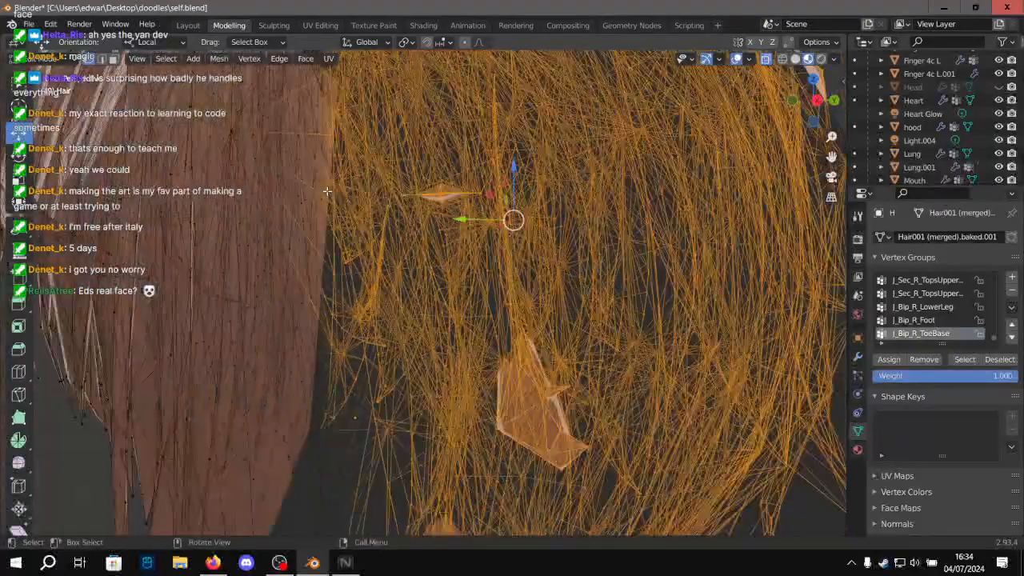
# From the opposite side view, reselect only the rear hair hidden inside the hood and delete its vertices.
pyautogui.moveTo(808, 104); pyautogui.dragTo(802, 123)
pyautogui.scroll(-3, 704, 296)
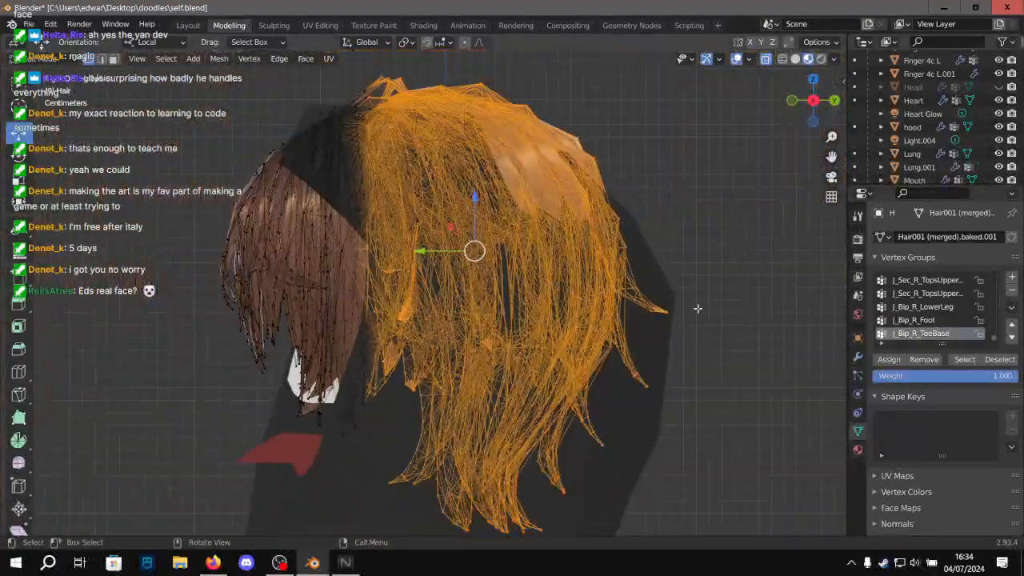
pyautogui.click(736, 439)
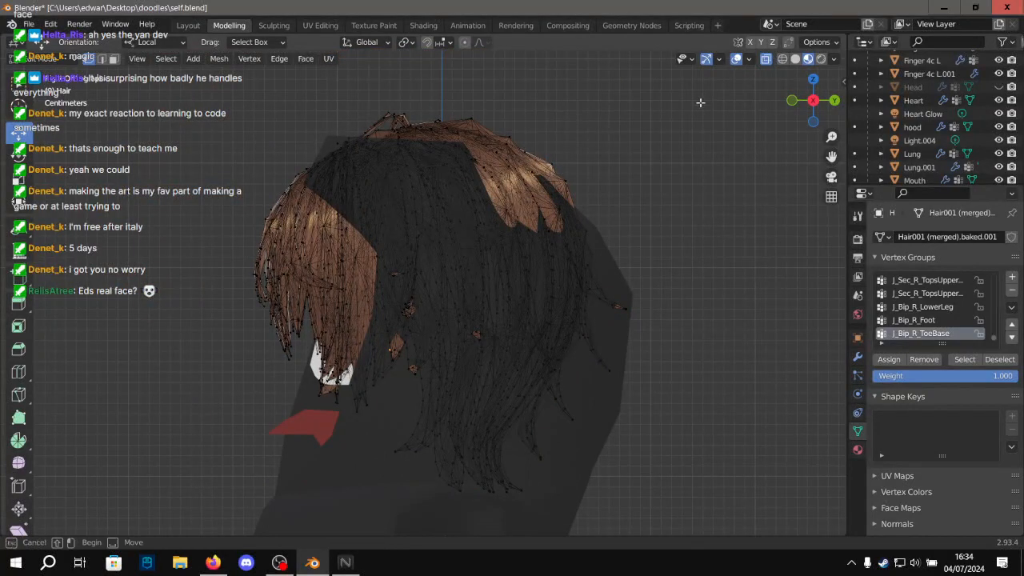
pyautogui.moveTo(703, 94); pyautogui.dragTo(408, 527)
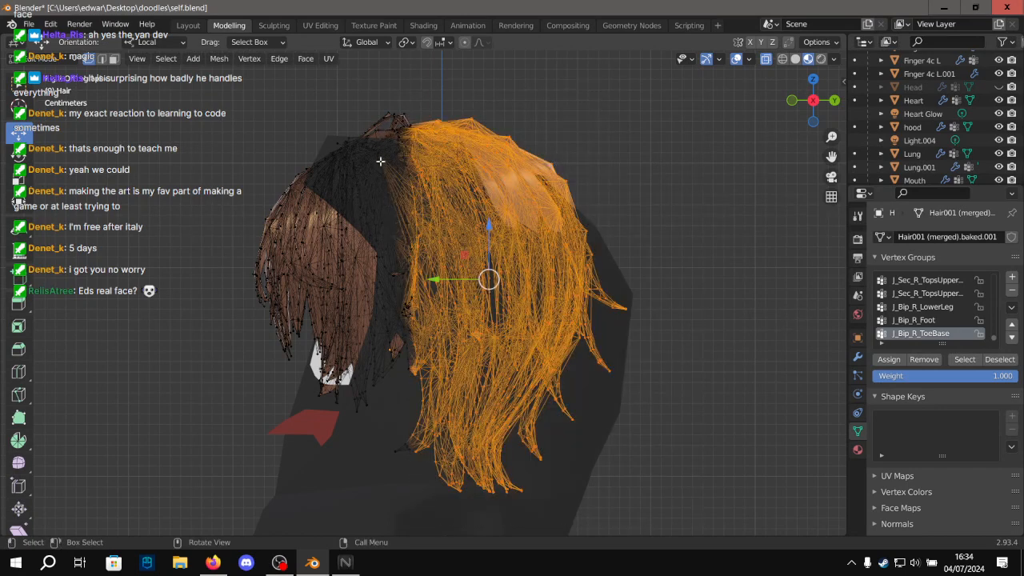
pyautogui.press('x')
pyautogui.click(544, 286)
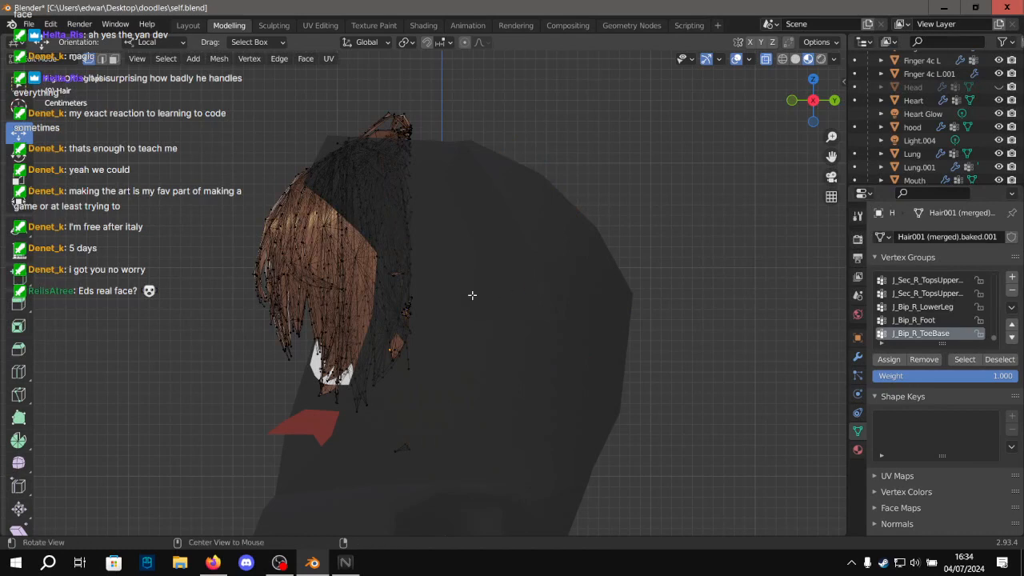
# Return to the Layout workspace, hide the hood and inspect the trimmed hair from the front and sides.
pyautogui.click(186, 26)
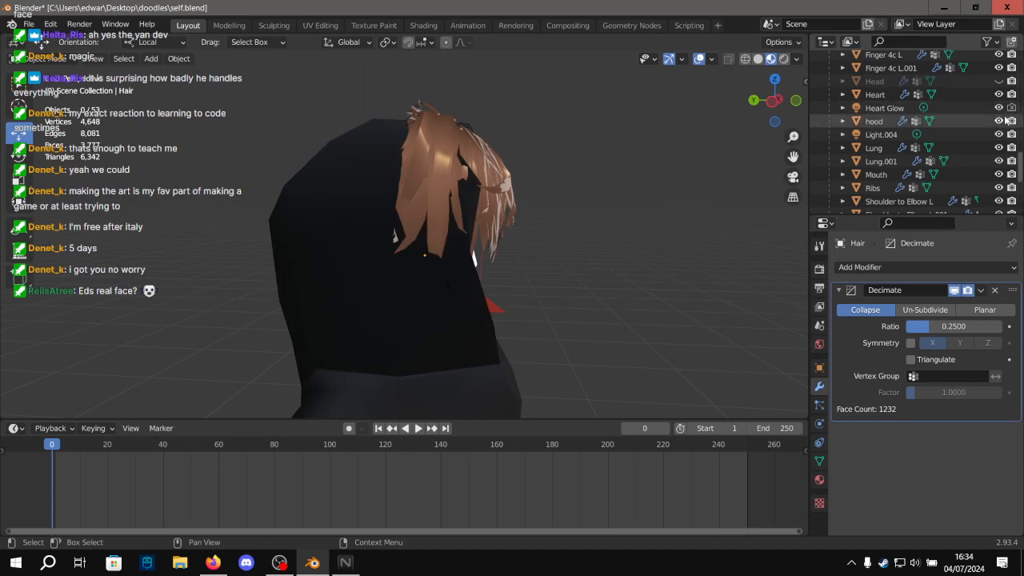
pyautogui.click(999, 120)
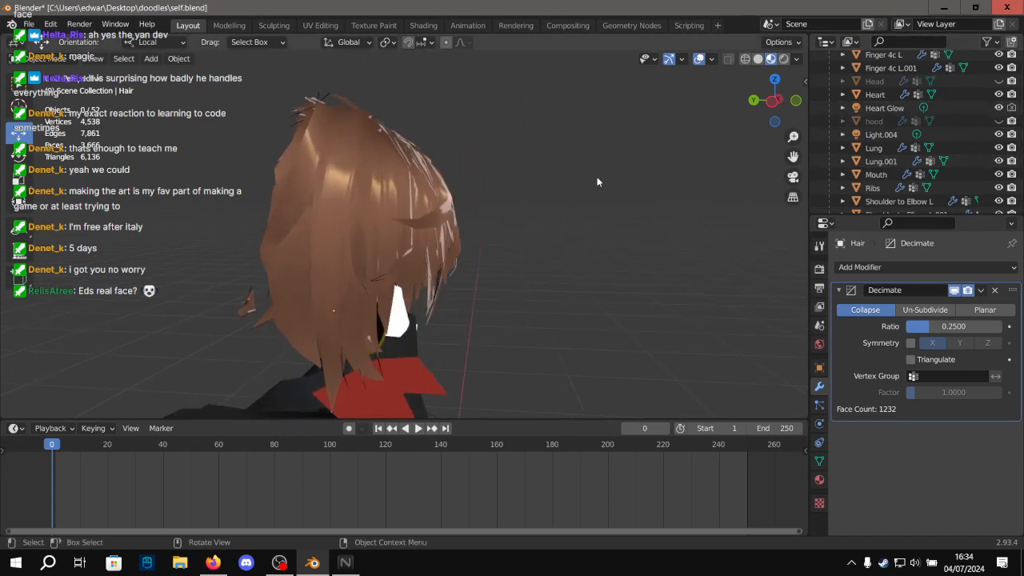
pyautogui.moveTo(505, 200); pyautogui.dragTo(678, 243, button='middle')
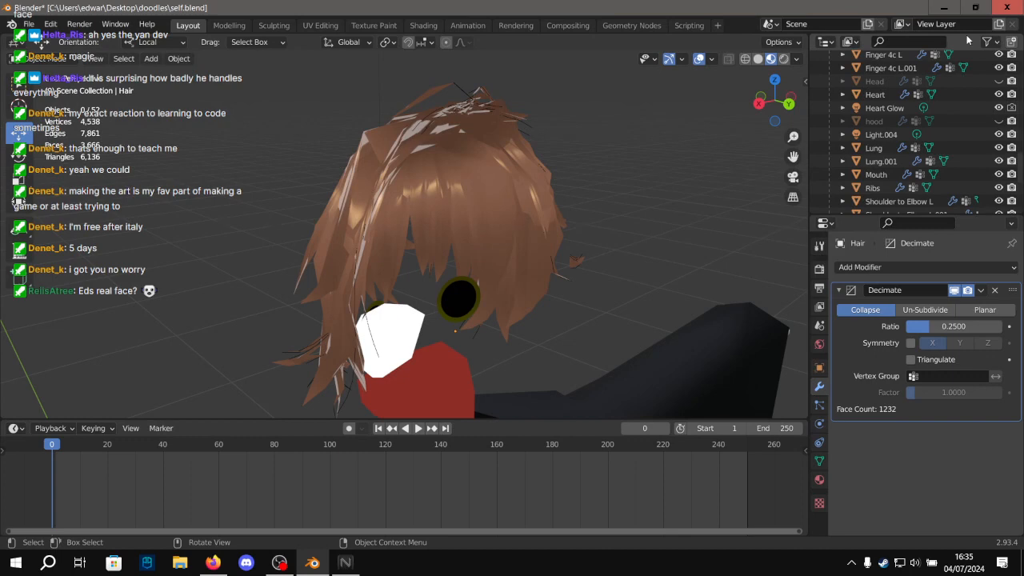
pyautogui.scroll(3, 523, 150)
pyautogui.scroll(-1, 526, 177)
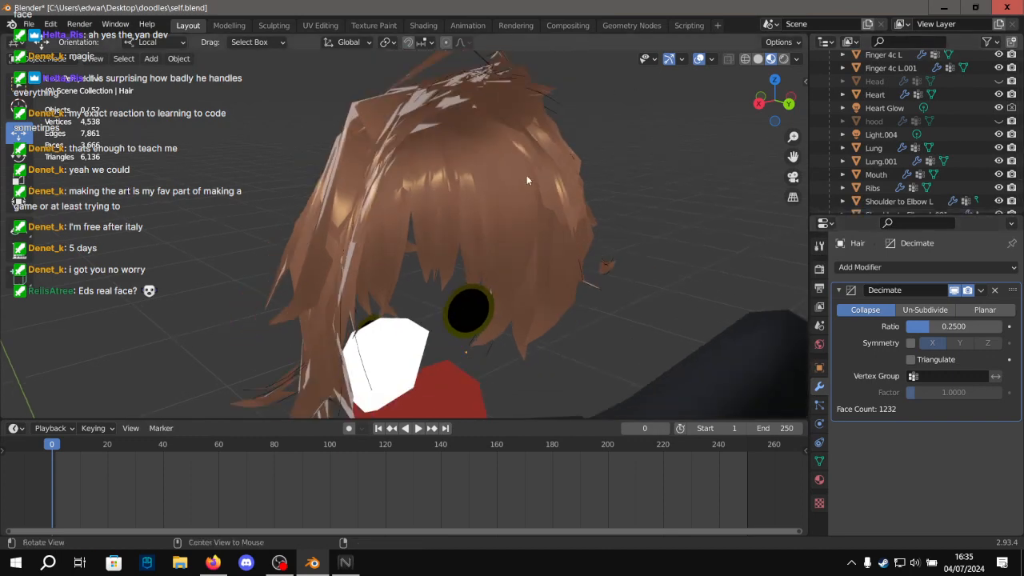
pyautogui.moveTo(526, 180); pyautogui.dragTo(778, 168, button='middle')
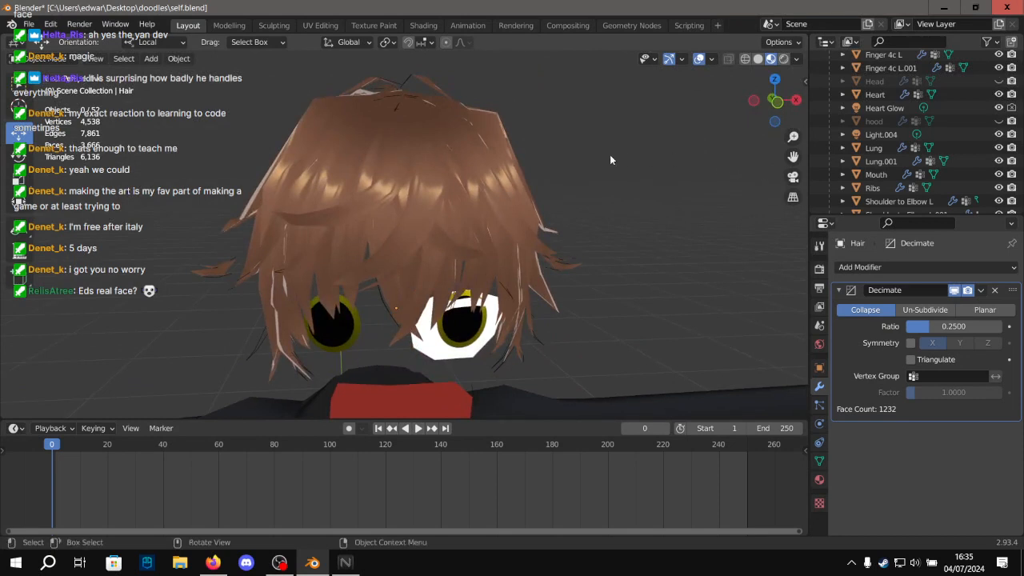
pyautogui.press('shift')
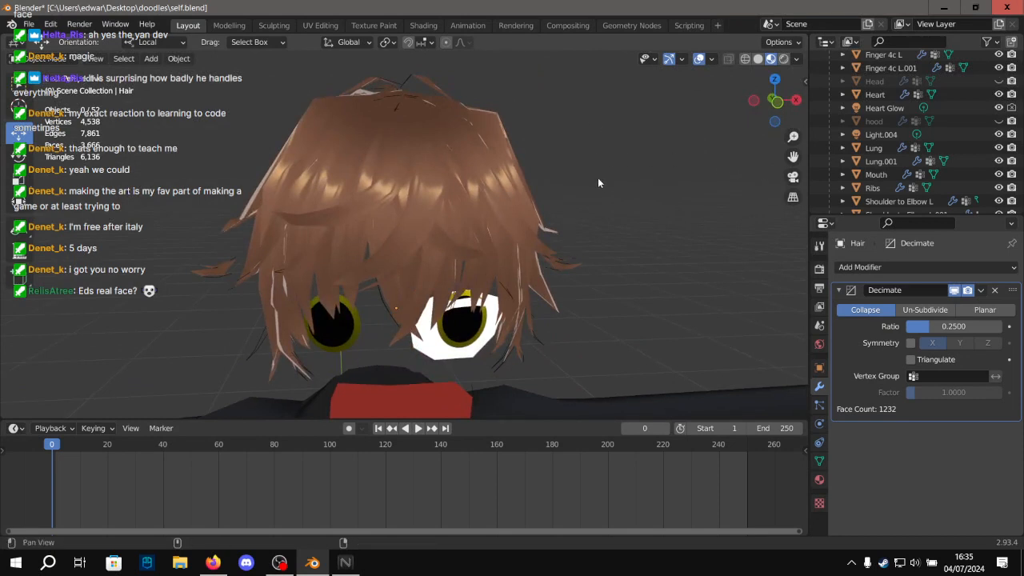
pyautogui.keyDown('shift'); pyautogui.moveTo(598, 178); pyautogui.dragTo(607, 126, button='middle'); pyautogui.keyUp('shift')
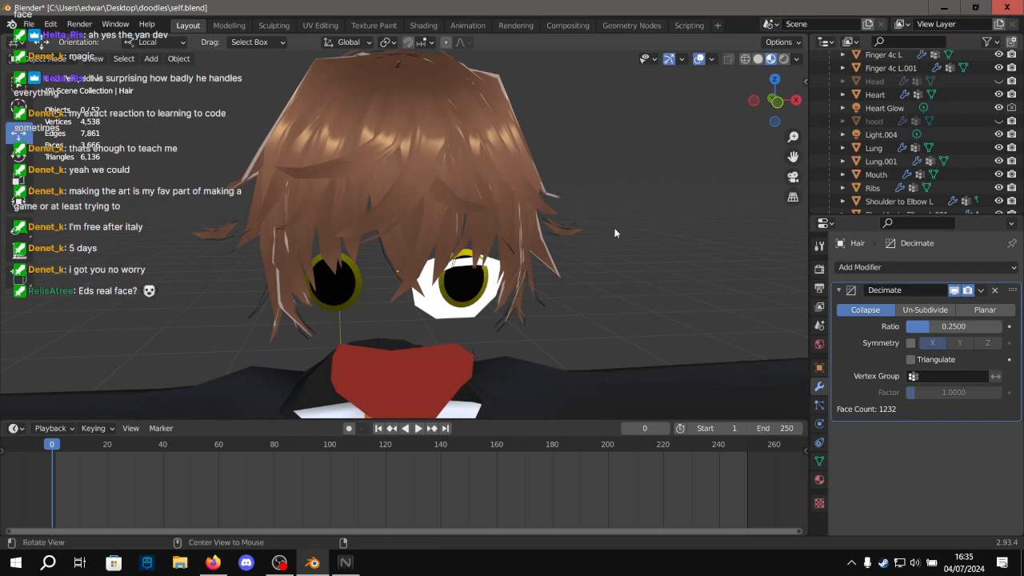
pyautogui.moveTo(644, 202); pyautogui.dragTo(453, 166, button='middle')
pyautogui.click(359, 222)
pyautogui.moveTo(358, 222); pyautogui.dragTo(424, 240, button='middle')
# In the Modelling workspace, delete the vertices of the detached strand fragment floating on one side of the hair.
pyautogui.hotkey('ctrl', 'pagedown')
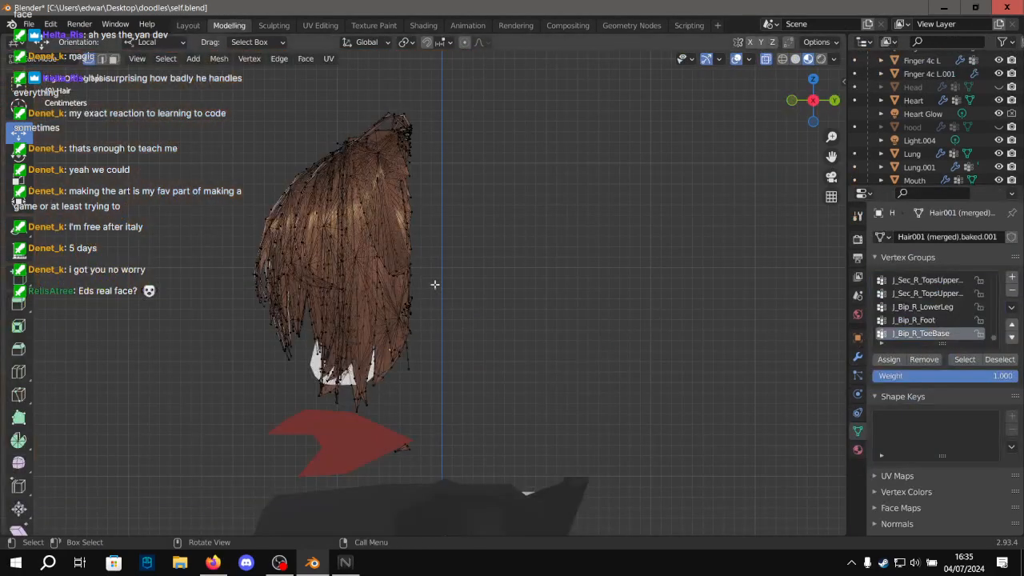
pyautogui.keyDown('alt'); pyautogui.moveTo(480, 313); pyautogui.dragTo(572, 320); pyautogui.keyUp('alt')
pyautogui.scroll(5, 249, 214)
pyautogui.keyDown('alt'); pyautogui.keyDown('shift'); pyautogui.moveTo(248, 214); pyautogui.dragTo(386, 318); pyautogui.keyUp('shift'); pyautogui.keyUp('alt')
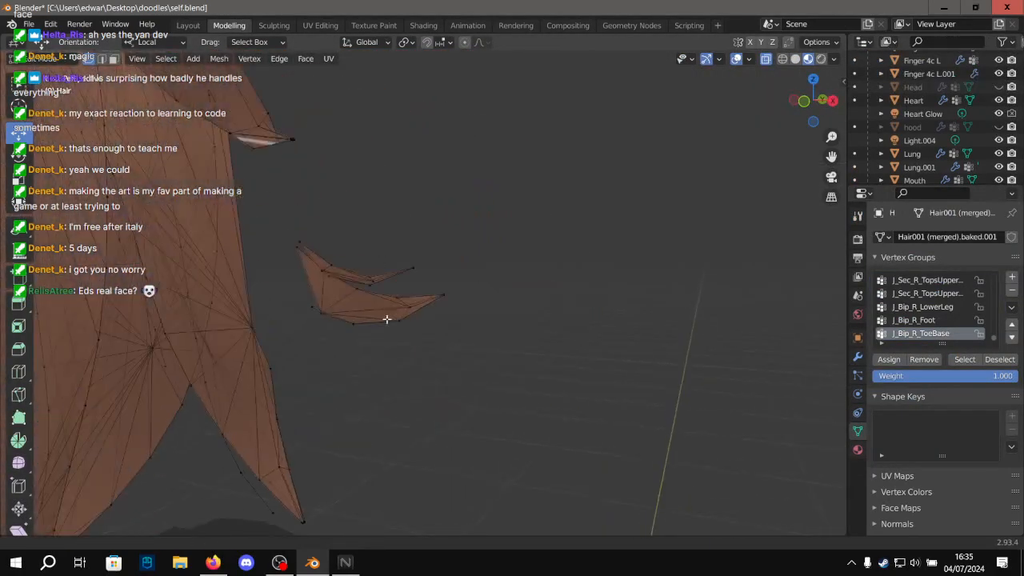
pyautogui.scroll(2, 353, 274)
pyautogui.moveTo(259, 226); pyautogui.dragTo(526, 410)
pyautogui.press('x')
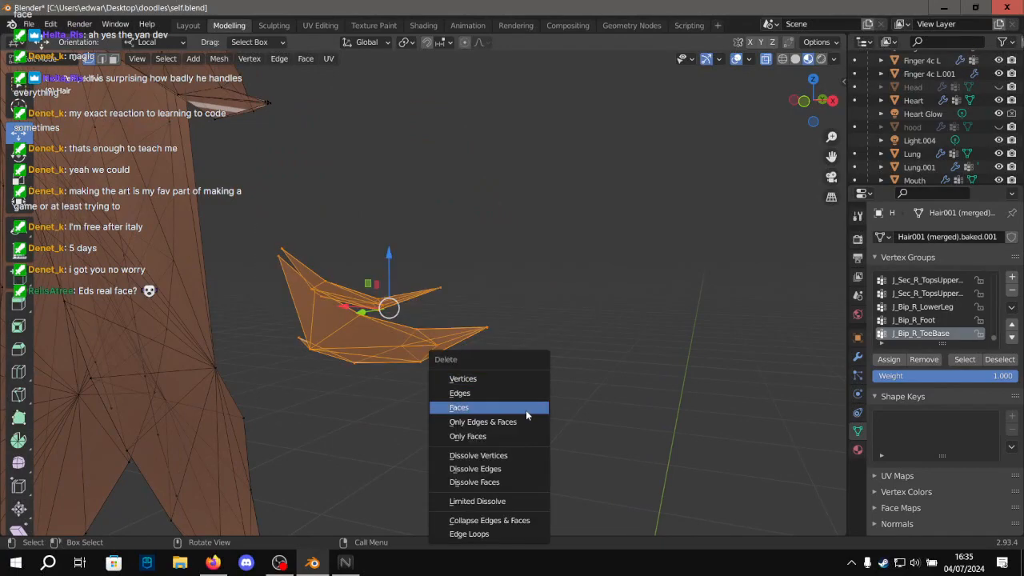
pyautogui.click(512, 380)
# Delete the vertices of the matching detached strand fragment on the other side of the hair.
pyautogui.scroll(-8, 505, 366)
pyautogui.moveTo(519, 352); pyautogui.dragTo(567, 348, button='middle')
pyautogui.keyDown('shift'); pyautogui.moveTo(568, 348); pyautogui.dragTo(831, 320, button='middle'); pyautogui.keyUp('shift')
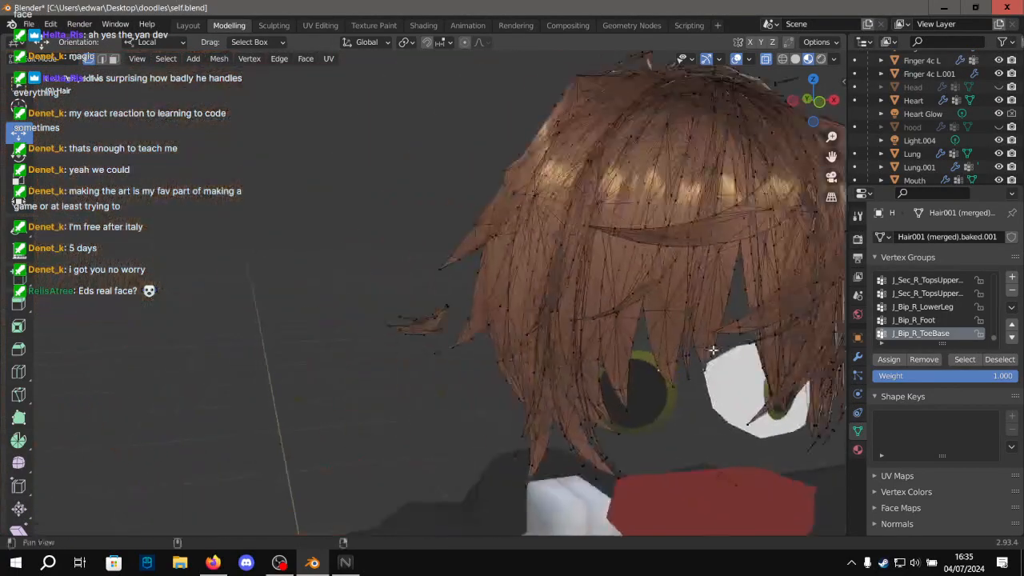
pyautogui.scroll(5, 391, 292)
pyautogui.moveTo(222, 290); pyautogui.dragTo(498, 422)
pyautogui.press('x')
pyautogui.click(460, 377)
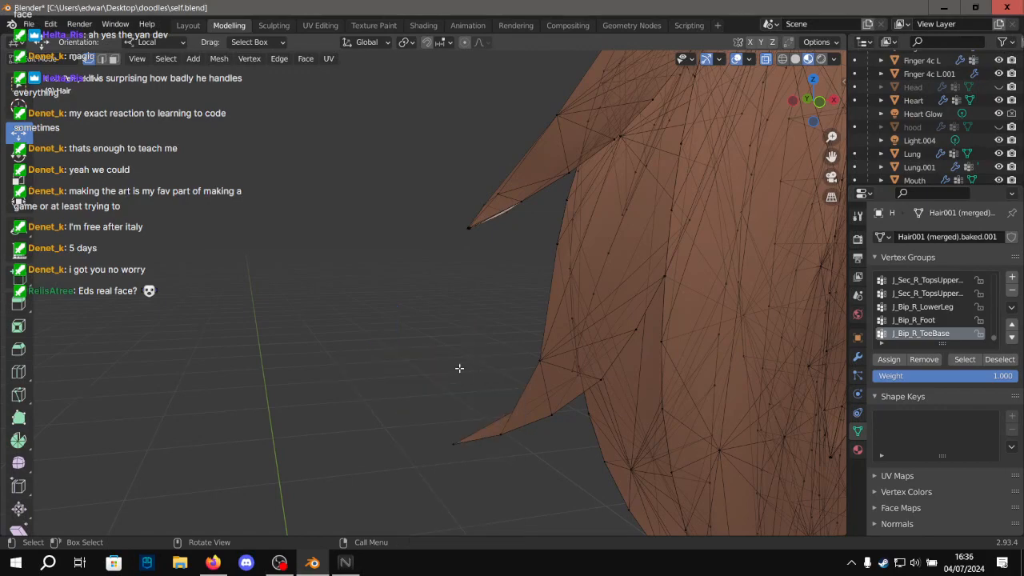
# Check the hair mesh for remaining fragments, return to the Layout workspace and unhide the hood and head.
pyautogui.scroll(-4, 455, 344)
pyautogui.scroll(-4, 451, 316)
pyautogui.moveTo(451, 316); pyautogui.dragTo(308, 379, button='middle')
pyautogui.scroll(6, 308, 379)
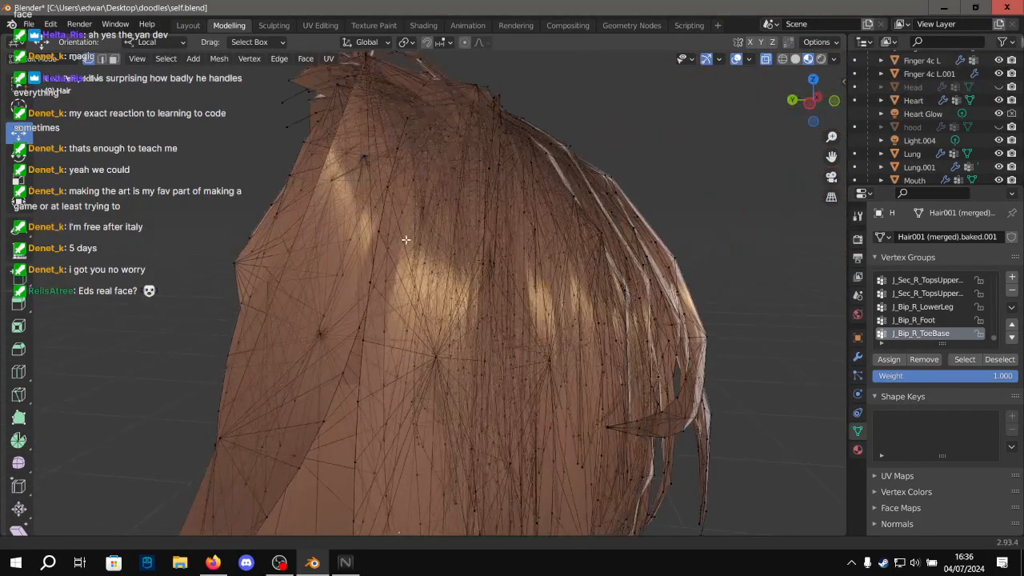
pyautogui.keyDown('shift'); pyautogui.moveTo(304, 84); pyautogui.dragTo(366, 208, button='middle'); pyautogui.keyUp('shift')
pyautogui.moveTo(523, 200); pyautogui.dragTo(232, 112, button='middle')
pyautogui.click(188, 25)
pyautogui.scroll(-5, 427, 176)
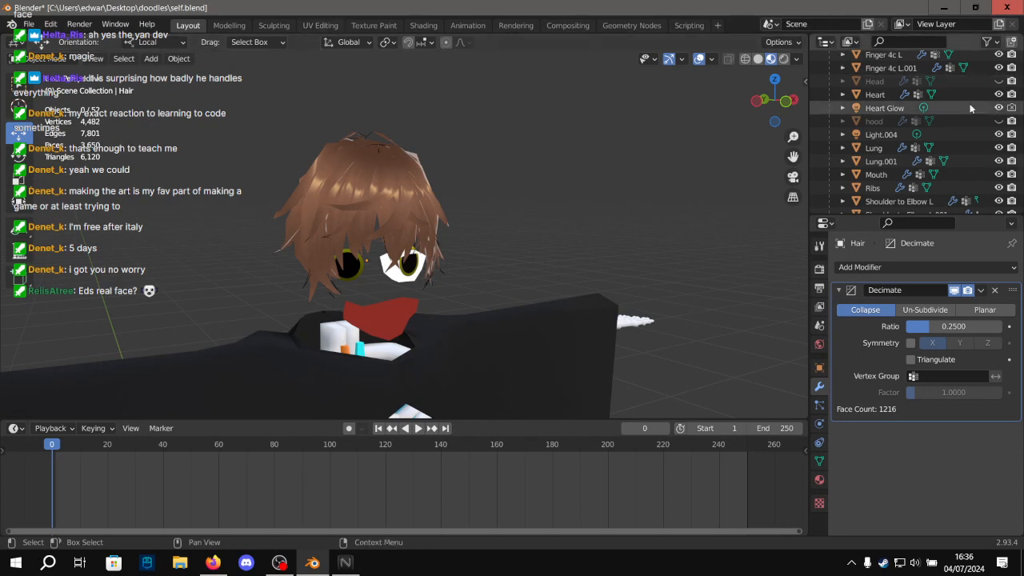
pyautogui.click(998, 121)
pyautogui.click(998, 80)
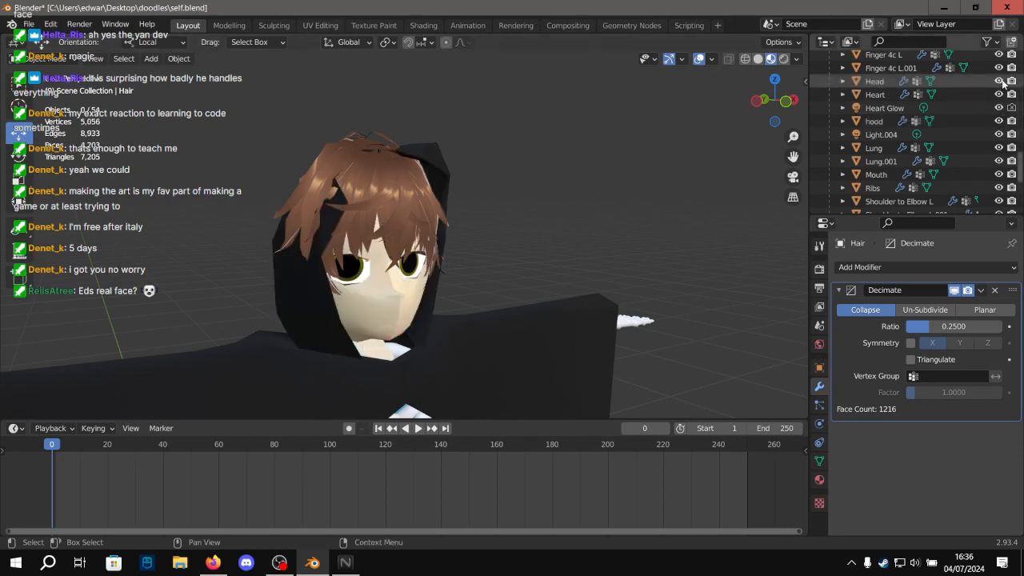
# Examine how the trimmed hair sits around the eyes and inside the hood from the front.
pyautogui.moveTo(607, 172); pyautogui.dragTo(481, 146, button='middle')
pyautogui.click(496, 176)
pyautogui.click(529, 157)
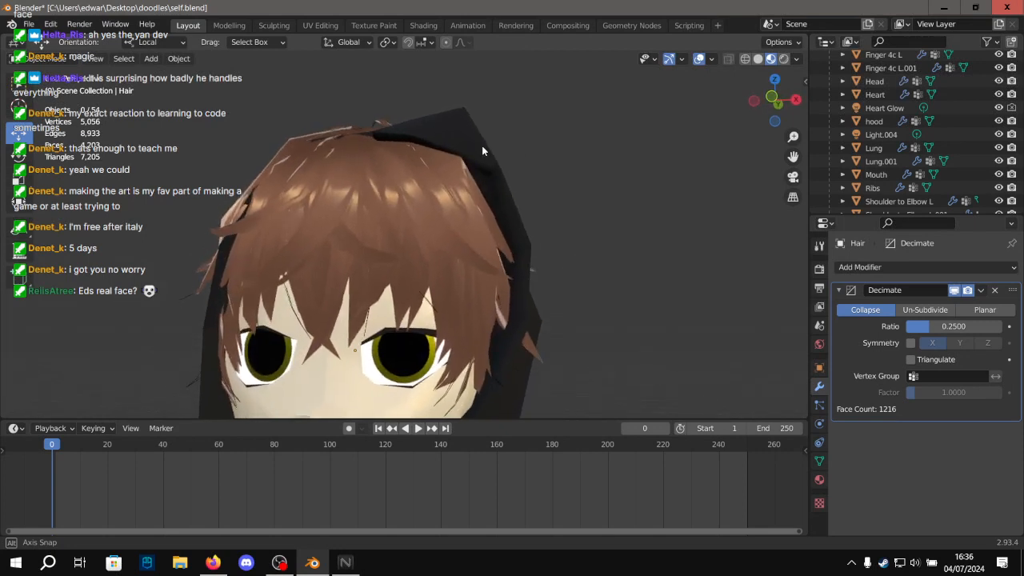
pyautogui.scroll(-3, 964, 121)
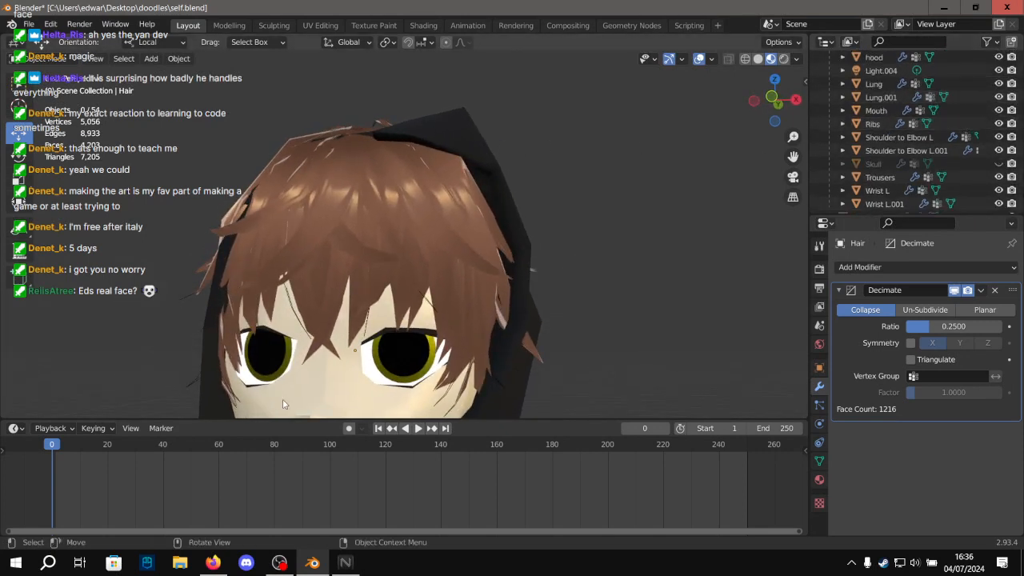
# Examine the hair from the front, checking the fringe over the eyes and the strands sticking out past the hood.
pyautogui.click(212, 562)
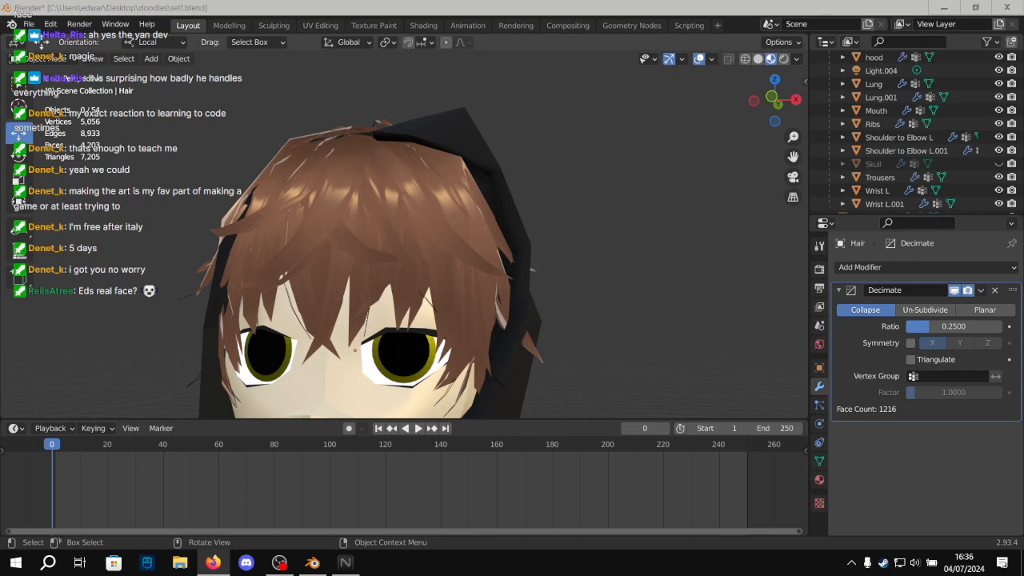
pyautogui.click(593, 163)
pyautogui.moveTo(529, 228)
pyautogui.mouseDown(button='middle')
pyautogui.moveTo(541, 198)
pyautogui.moveTo(531, 233)
pyautogui.mouseUp(button='middle')
pyautogui.scroll(2, 437, 195)
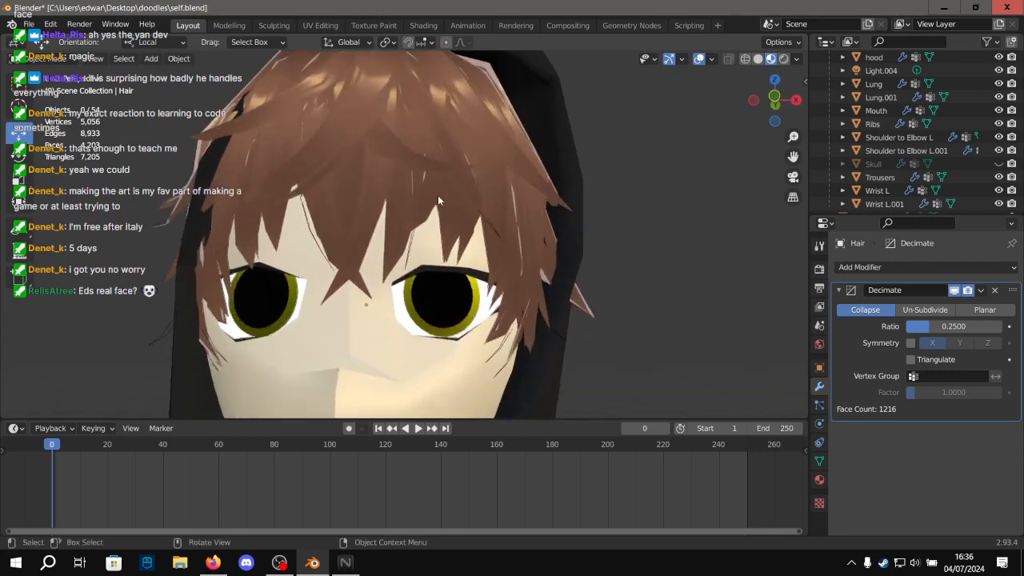
pyautogui.scroll(2, 320, 208)
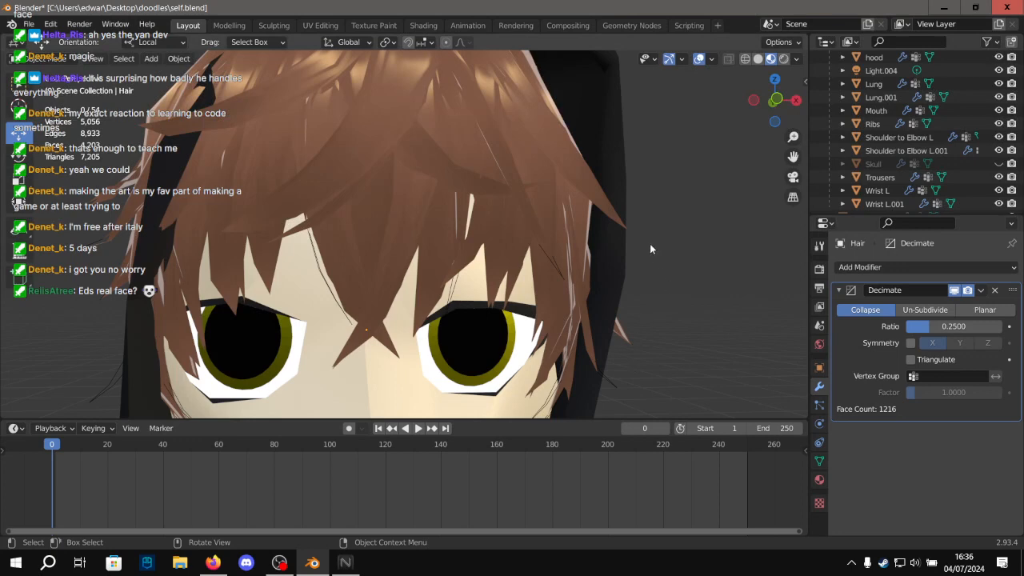
pyautogui.scroll(-4, 640, 249)
pyautogui.moveTo(628, 257); pyautogui.dragTo(345, 164, button='middle')
pyautogui.scroll(5, 345, 164)
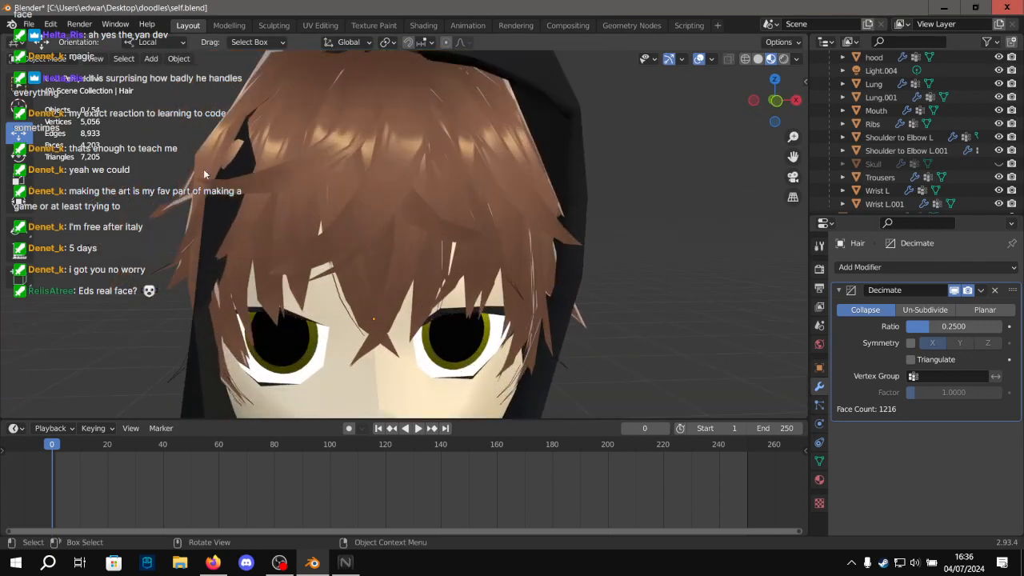
pyautogui.scroll(-3, 324, 128)
# Inspect the selected hair mesh in the Sculpting workspace, return to the Layout workspace and save the file.
pyautogui.click(373, 146)
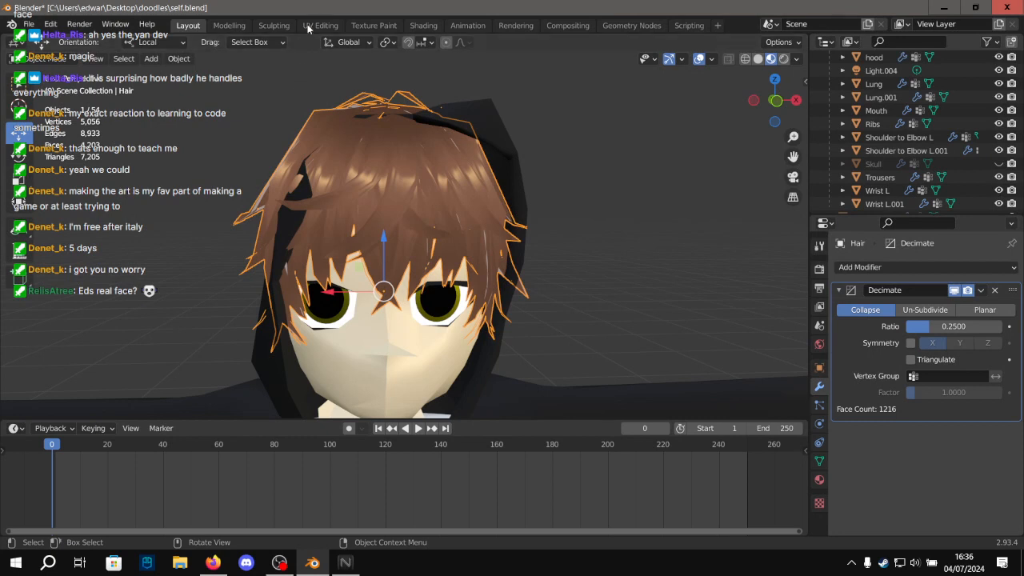
pyautogui.click(274, 27)
pyautogui.scroll(8, 498, 429)
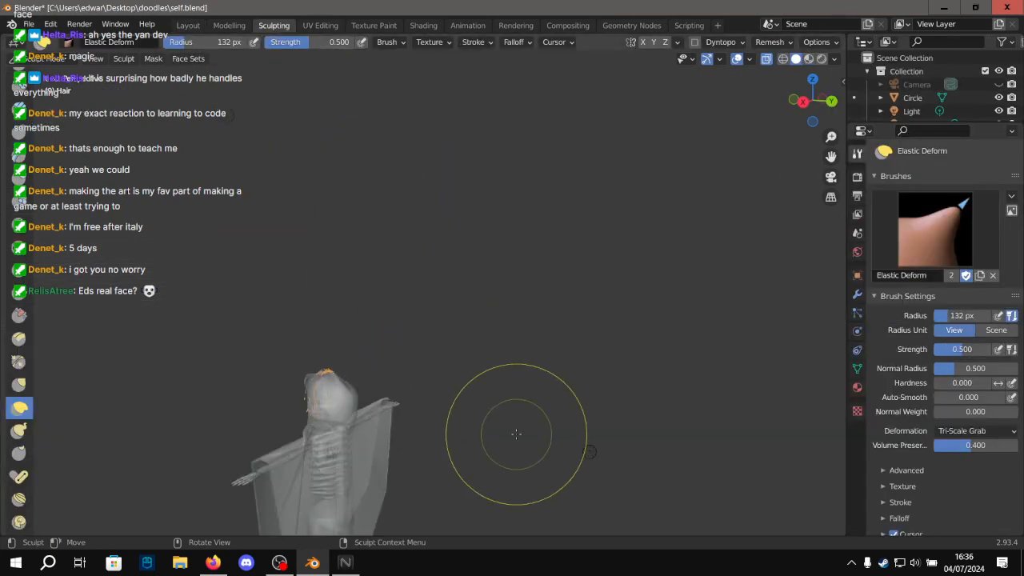
pyautogui.keyDown('alt'); pyautogui.moveTo(419, 424); pyautogui.dragTo(360, 355); pyautogui.keyUp('alt')
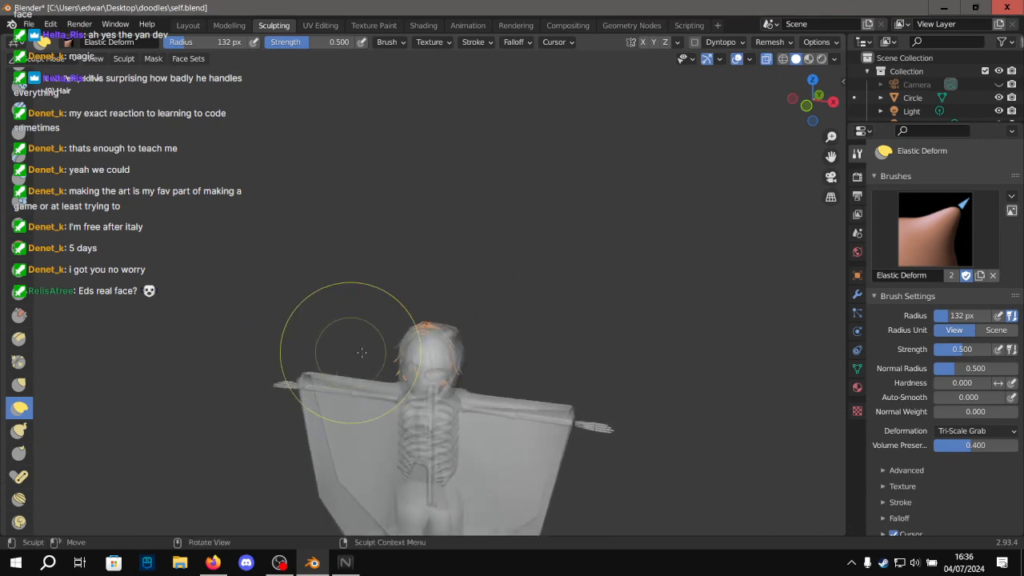
pyautogui.scroll(7, 432, 380)
pyautogui.keyDown('alt'); pyautogui.keyDown('shift'); pyautogui.moveTo(504, 452); pyautogui.dragTo(551, 102); pyautogui.keyUp('shift'); pyautogui.keyUp('alt')
pyautogui.scroll(3, 474, 180)
pyautogui.moveTo(475, 182)
pyautogui.keyDown('alt'); pyautogui.mouseDown()
pyautogui.moveTo(515, 172)
pyautogui.moveTo(544, 208)
pyautogui.moveTo(425, 366)
pyautogui.moveTo(562, 337)
pyautogui.mouseUp(); pyautogui.keyUp('alt')
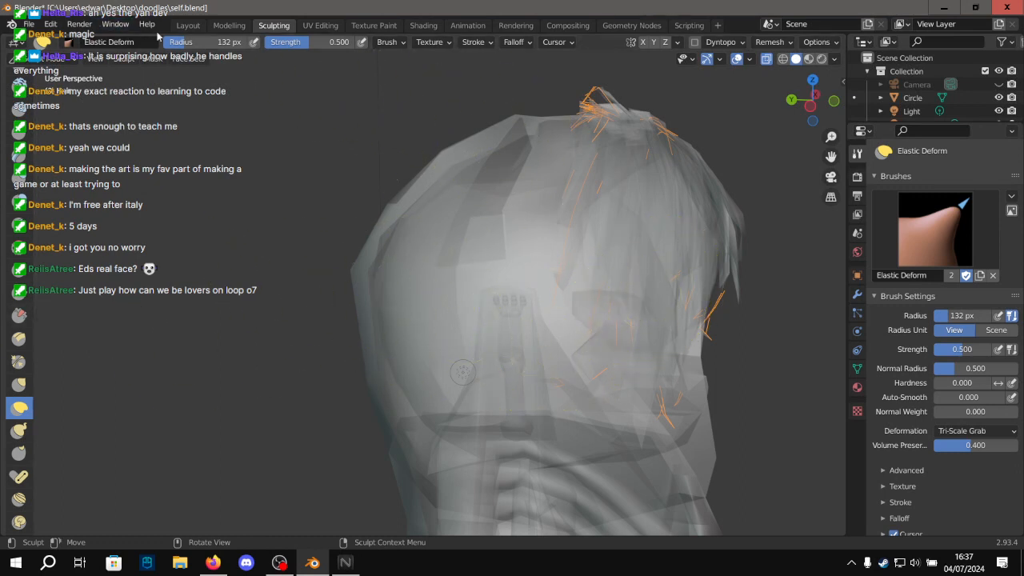
pyautogui.click(188, 25)
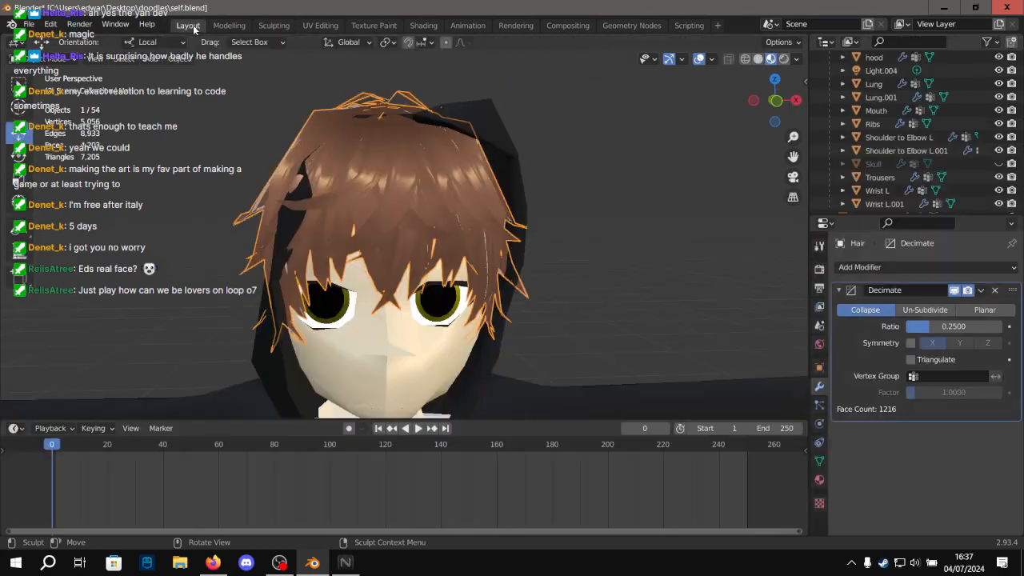
pyautogui.hotkey('ctrl', 's')
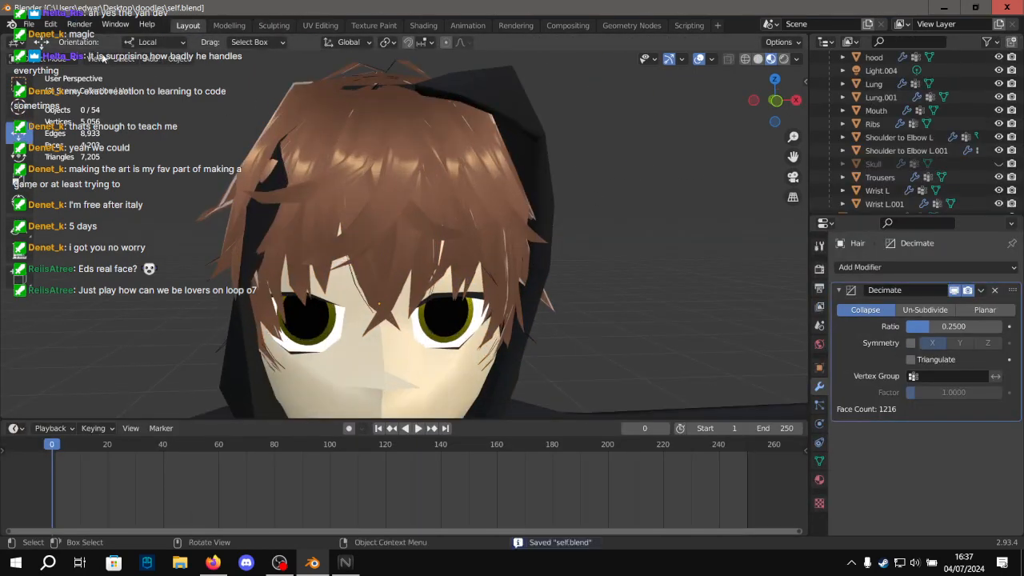
# Scale the hood up slightly around the hair and lower it a little along the vertical axis.
pyautogui.click(352, 117)
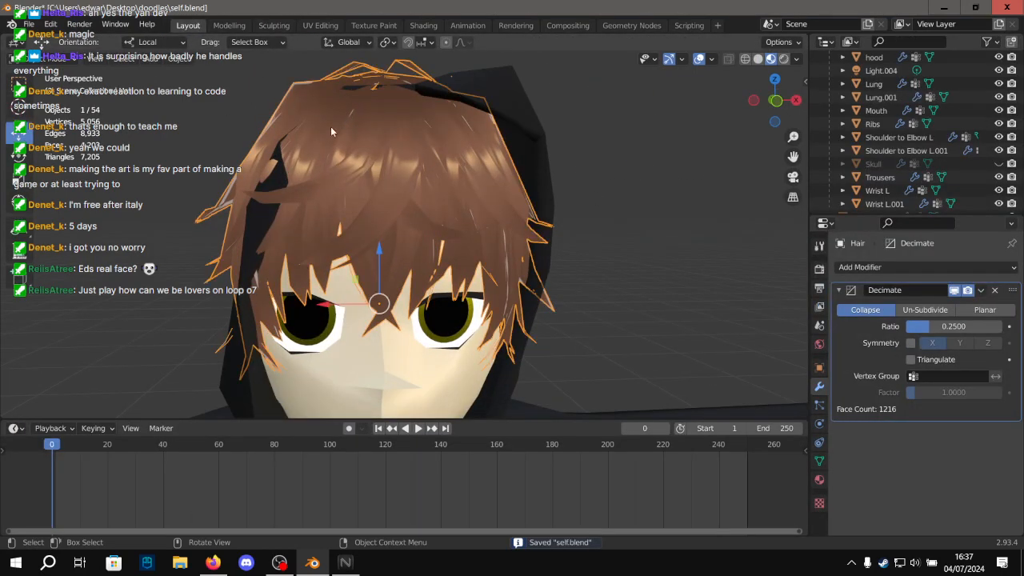
pyautogui.moveTo(624, 161); pyautogui.dragTo(504, 152, button='middle')
pyautogui.click(422, 273)
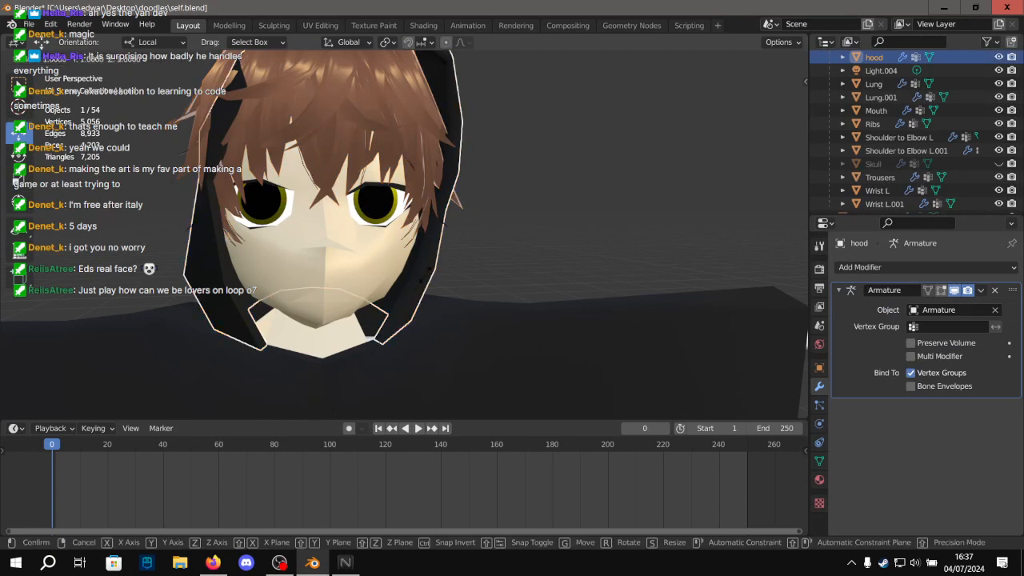
pyautogui.press('s')
pyautogui.click(457, 261)
pyautogui.scroll(-2, 392, 249)
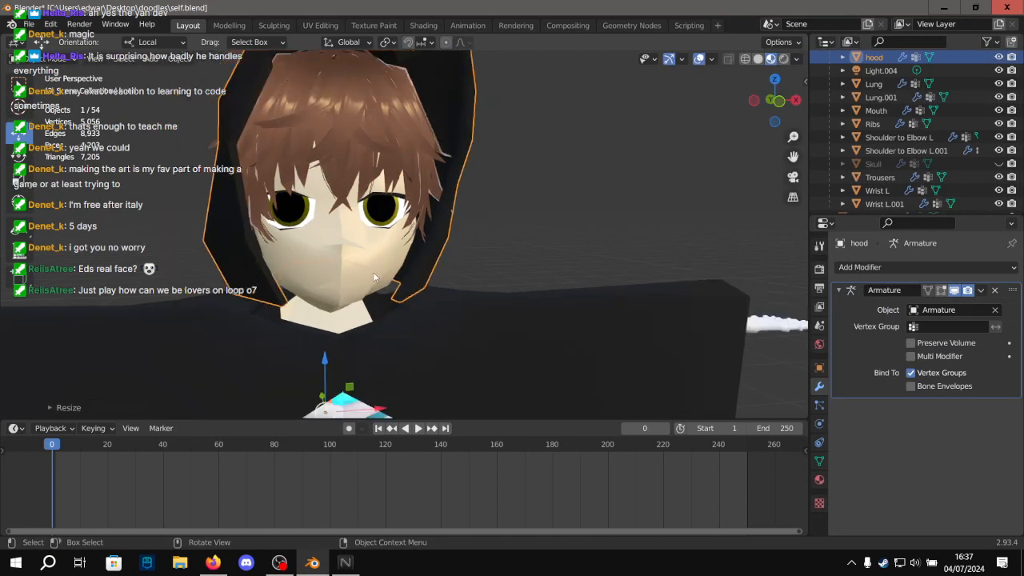
pyautogui.moveTo(335, 349); pyautogui.dragTo(335, 354)
# Unhide the skull mask, resize it and shift it slightly so it fits against the rescaled hood.
pyautogui.click(997, 164)
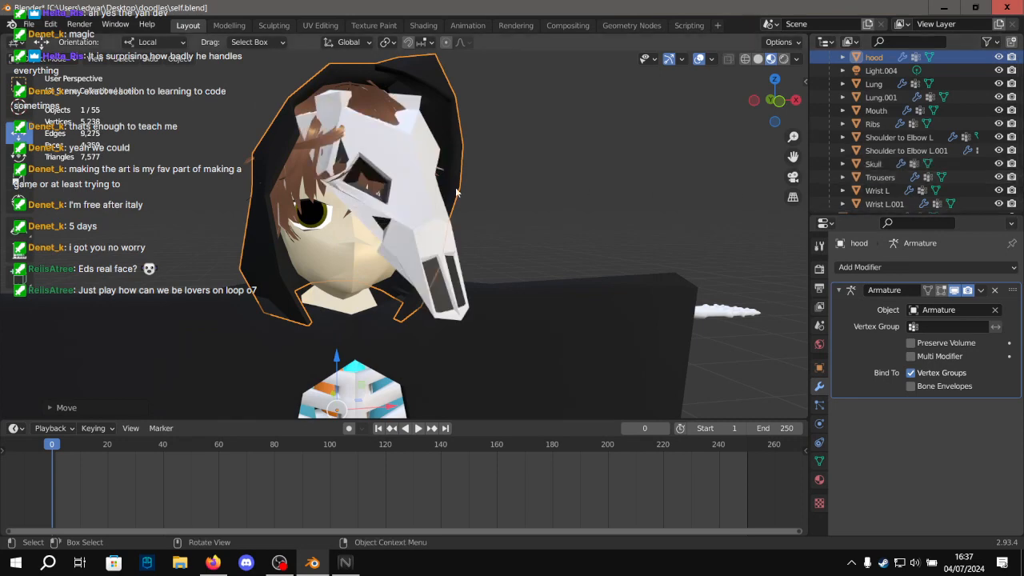
pyautogui.click(362, 183)
pyautogui.scroll(1, 428, 172)
pyautogui.moveTo(468, 168)
pyautogui.mouseDown(button='middle')
pyautogui.moveTo(557, 152)
pyautogui.moveTo(328, 166)
pyautogui.moveTo(484, 166)
pyautogui.mouseUp(button='middle')
pyautogui.press('g')
pyautogui.click(462, 176)
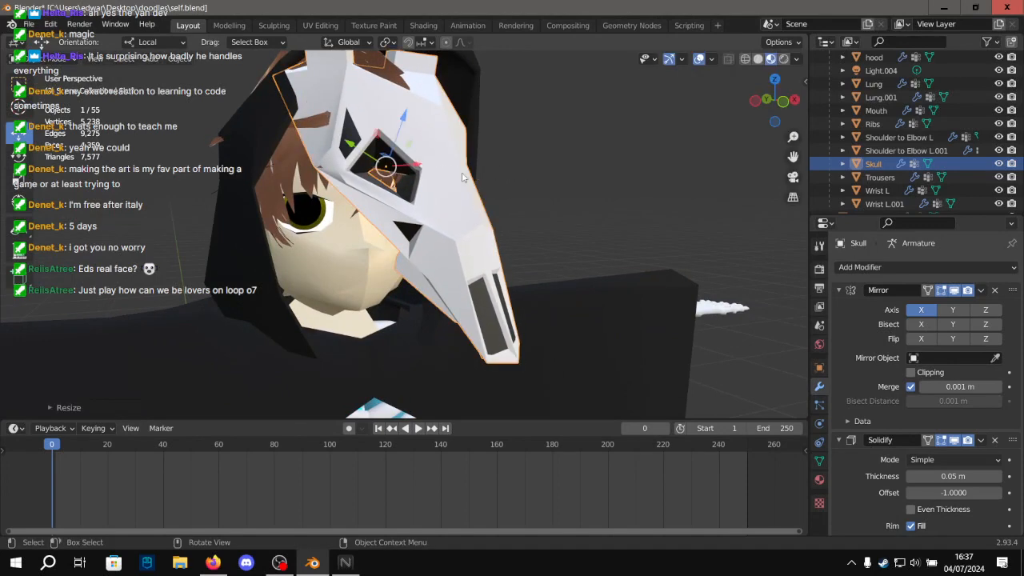
pyautogui.moveTo(416, 187); pyautogui.dragTo(438, 181, button='middle')
pyautogui.moveTo(401, 165); pyautogui.dragTo(418, 153)
pyautogui.moveTo(649, 142); pyautogui.dragTo(604, 143, button='middle')
pyautogui.click(604, 142)
# Examine the skull and hood fit from the front, back and side, checking where hair pokes through the hood.
pyautogui.scroll(-4, 603, 142)
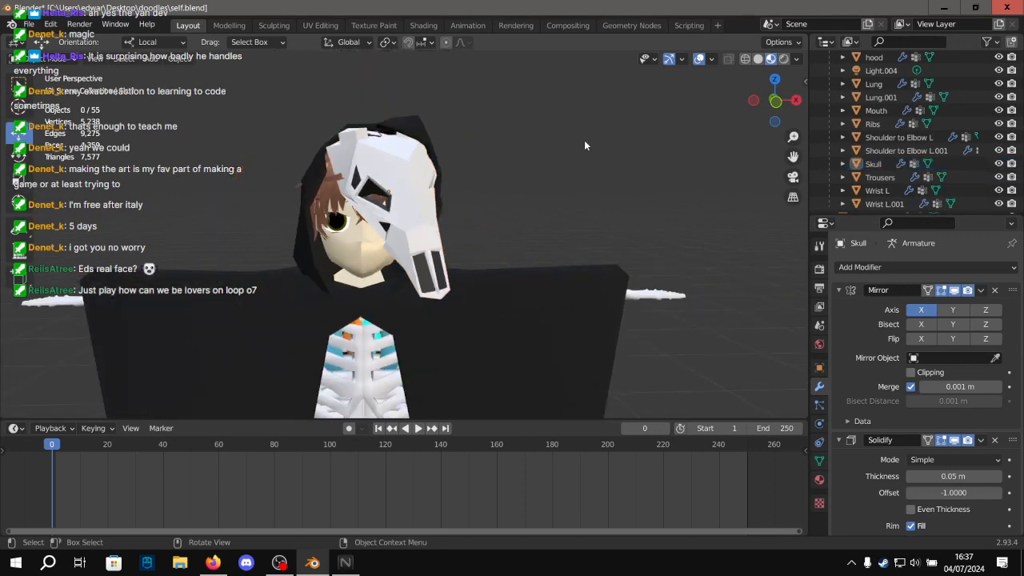
pyautogui.scroll(5, 460, 178)
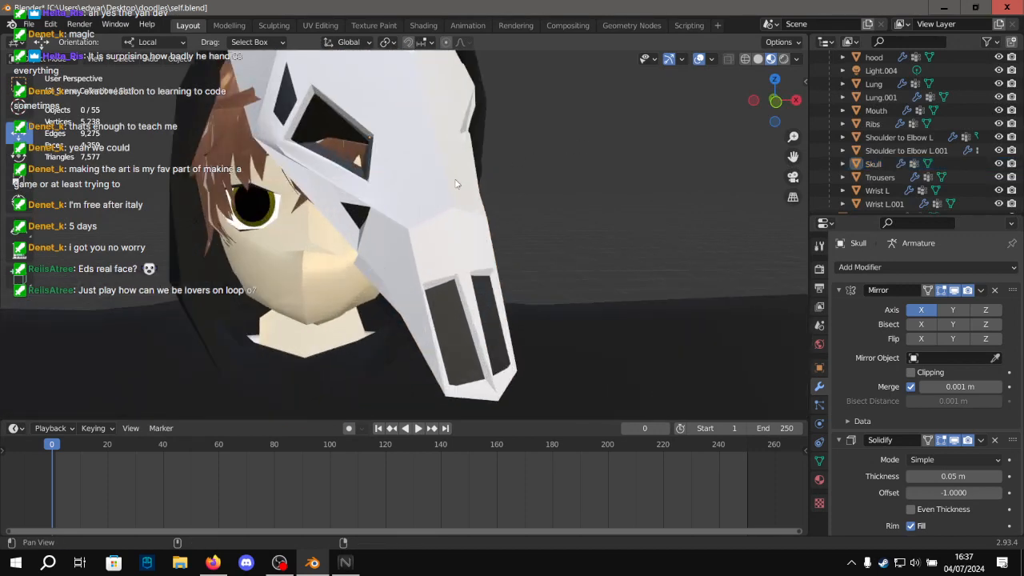
pyautogui.moveTo(391, 238); pyautogui.dragTo(529, 214, button='middle')
pyautogui.scroll(4, 422, 170)
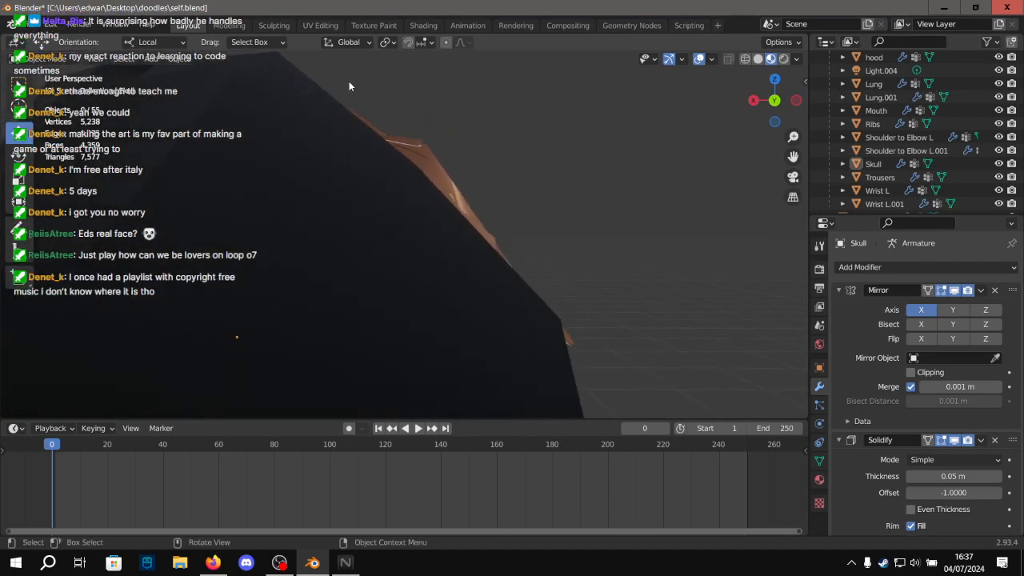
pyautogui.moveTo(342, 115); pyautogui.dragTo(143, 209, button='middle')
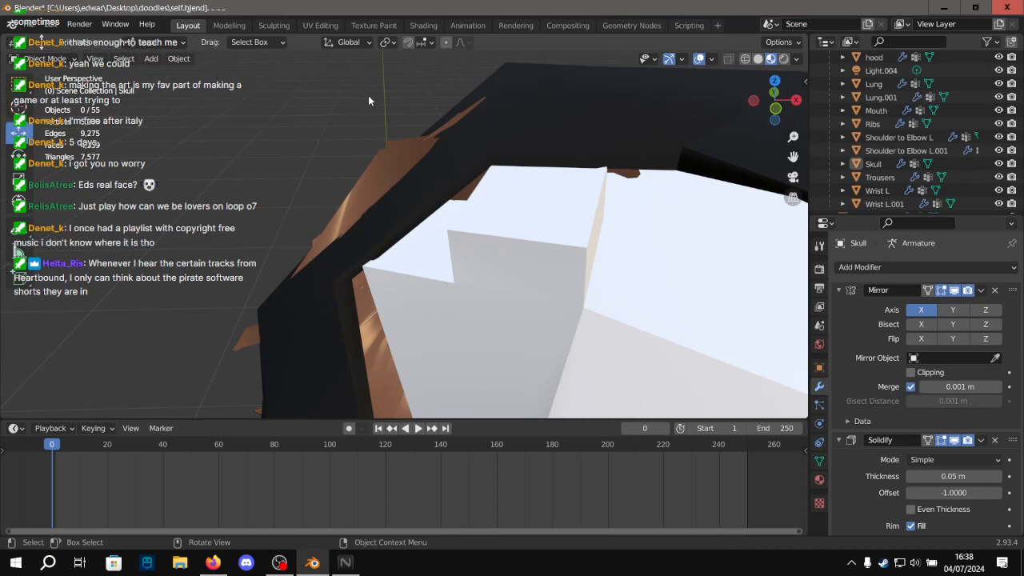
pyautogui.moveTo(484, 108); pyautogui.dragTo(461, 184, button='middle')
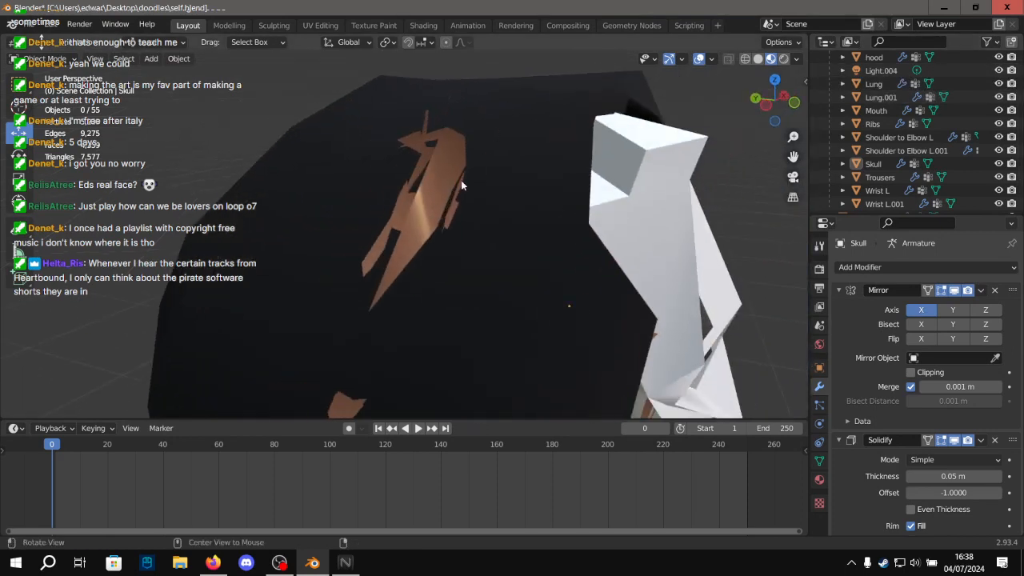
# Open the hood mesh for vertex editing in the Modelling workspace with solid viewport shading.
pyautogui.click(456, 195)
pyautogui.click(368, 121)
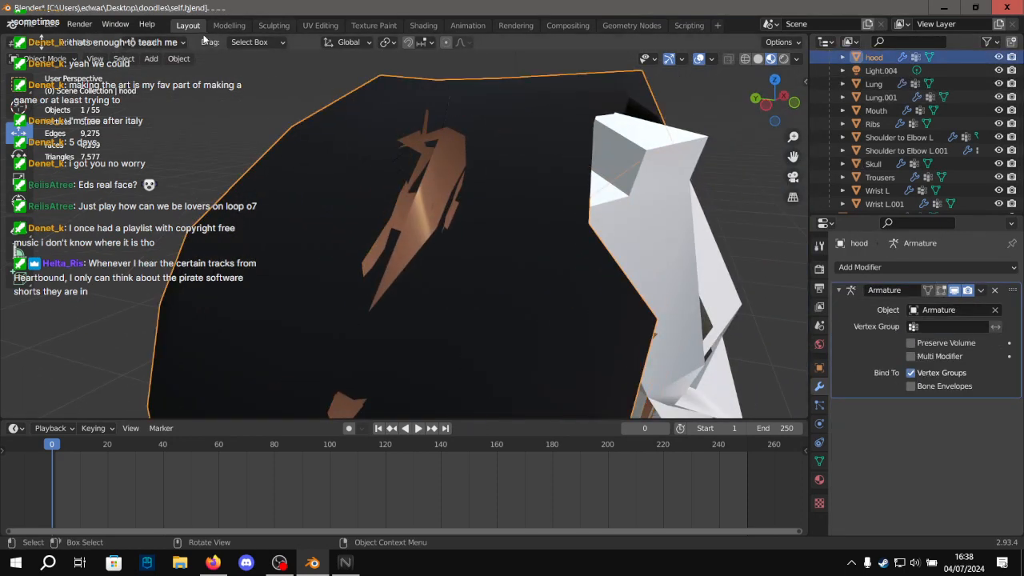
pyautogui.click(226, 25)
pyautogui.scroll(-4, 425, 199)
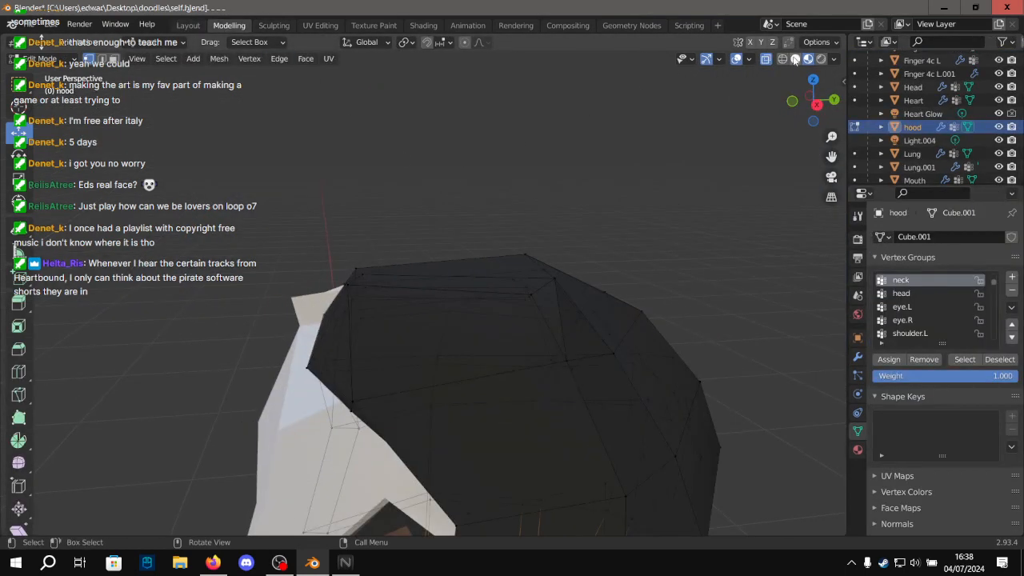
pyautogui.click(794, 61)
pyautogui.moveTo(473, 233)
pyautogui.mouseDown(button='middle')
pyautogui.moveTo(486, 323)
pyautogui.moveTo(439, 308)
pyautogui.moveTo(365, 311)
pyautogui.moveTo(437, 334)
pyautogui.moveTo(357, 364)
pyautogui.moveTo(452, 524)
pyautogui.moveTo(302, 356)
pyautogui.moveTo(478, 357)
pyautogui.moveTo(455, 407)
pyautogui.moveTo(441, 368)
pyautogui.moveTo(320, 245)
pyautogui.moveTo(312, 46)
pyautogui.mouseUp(button='middle')
pyautogui.scroll(2, 428, 349)
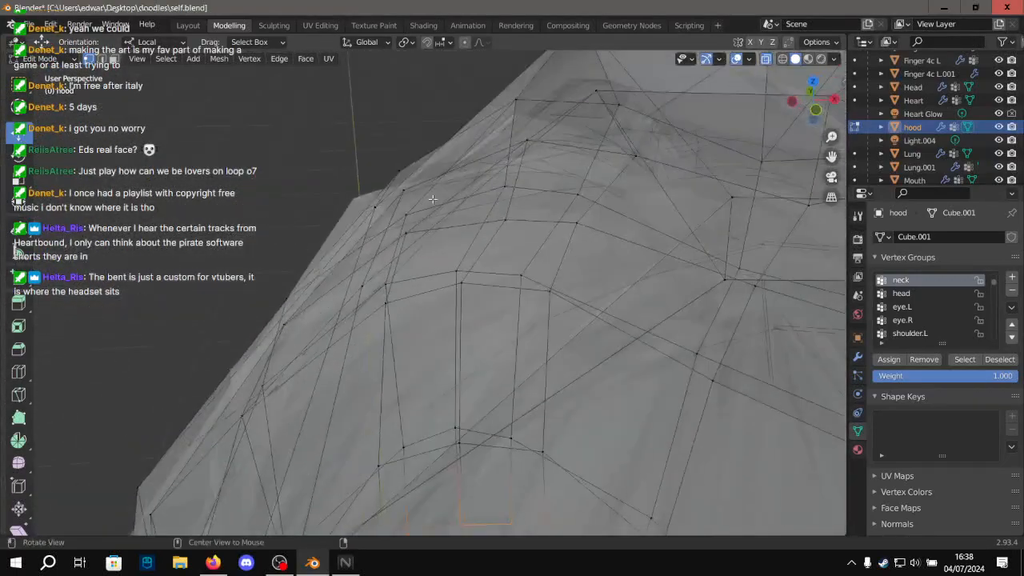
# Preview the hair poking through the hood in rendered shading and return to solid shading.
pyautogui.click(820, 60)
pyautogui.keyDown('alt'); pyautogui.moveTo(692, 138); pyautogui.dragTo(749, 96); pyautogui.keyUp('alt')
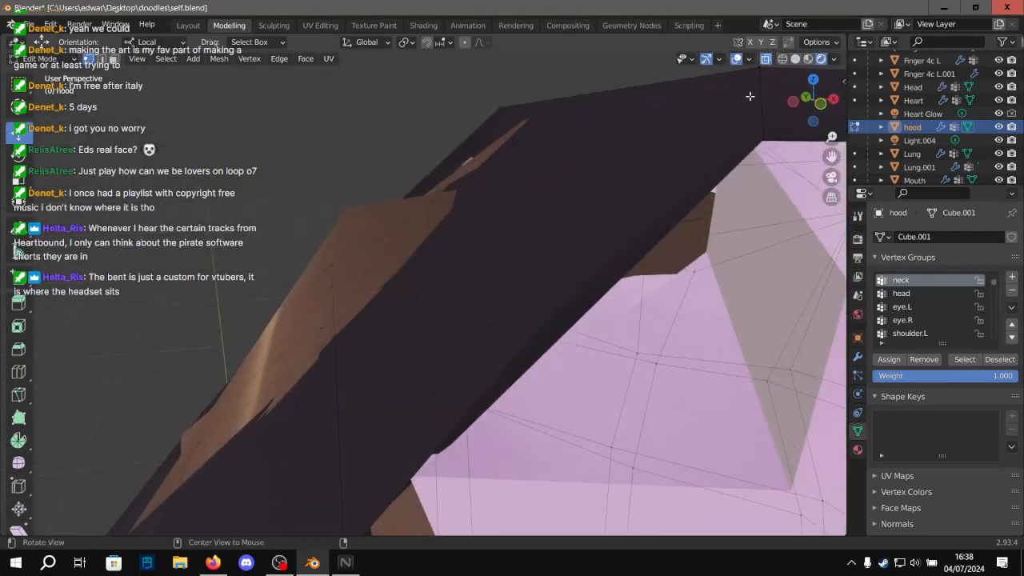
pyautogui.click(796, 60)
pyautogui.keyDown('alt'); pyautogui.moveTo(548, 202); pyautogui.dragTo(543, 197); pyautogui.keyUp('alt')
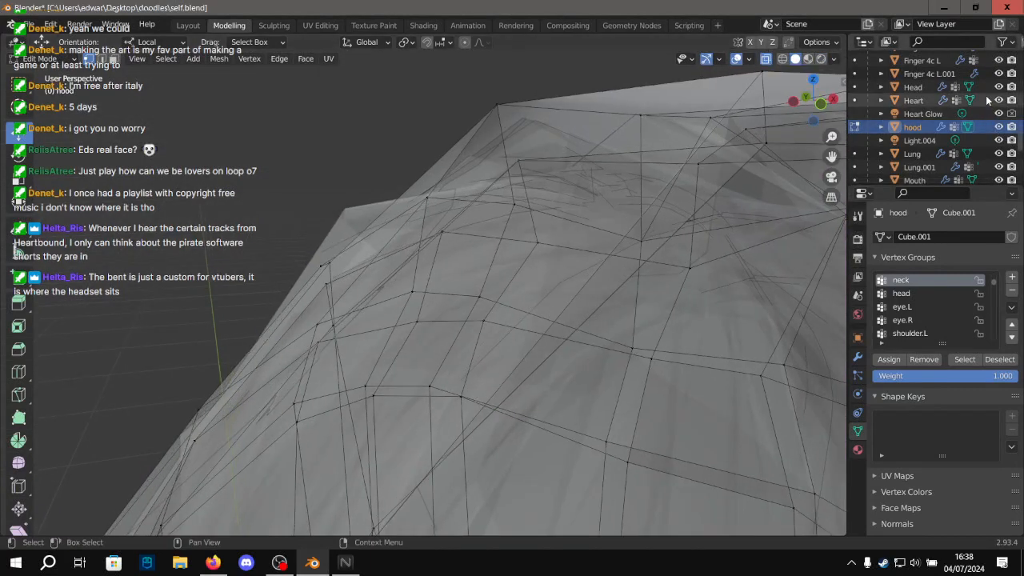
# Hide the head object to clear the view of the hood's mesh.
pyautogui.scroll(-2, 992, 122)
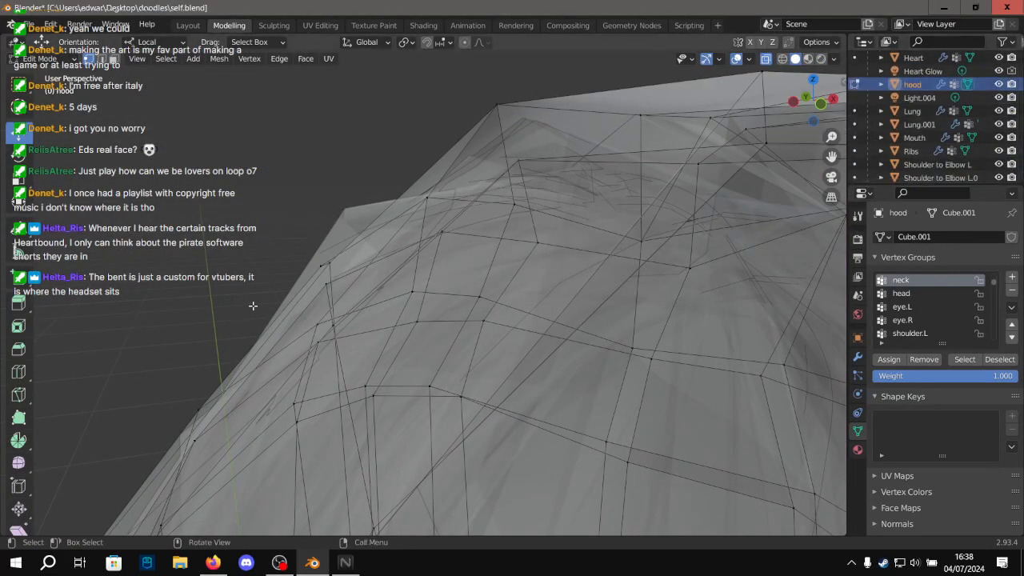
pyautogui.scroll(-5, 321, 268)
pyautogui.scroll(2, 407, 340)
pyautogui.scroll(3, 405, 337)
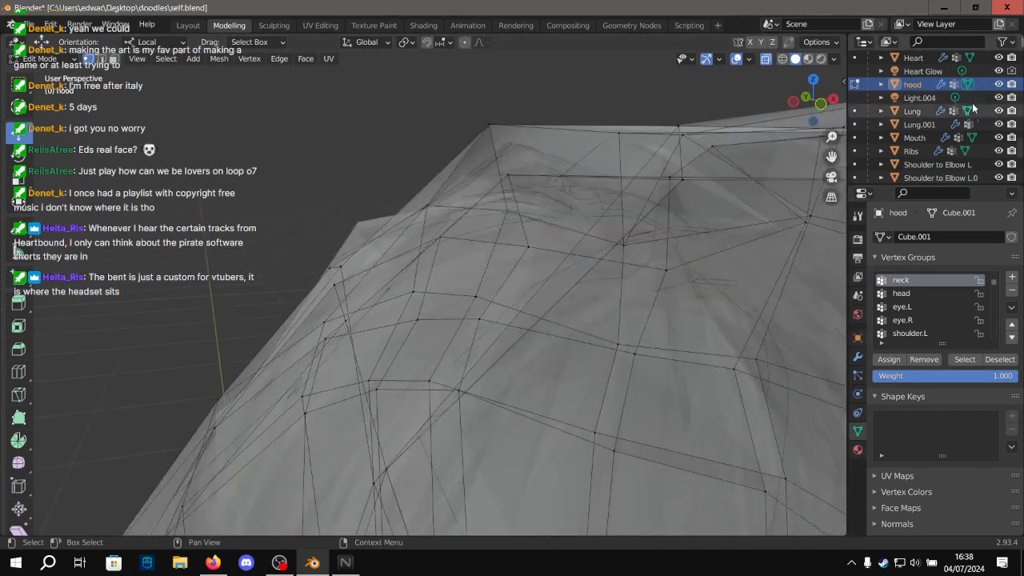
pyautogui.scroll(2, 974, 120)
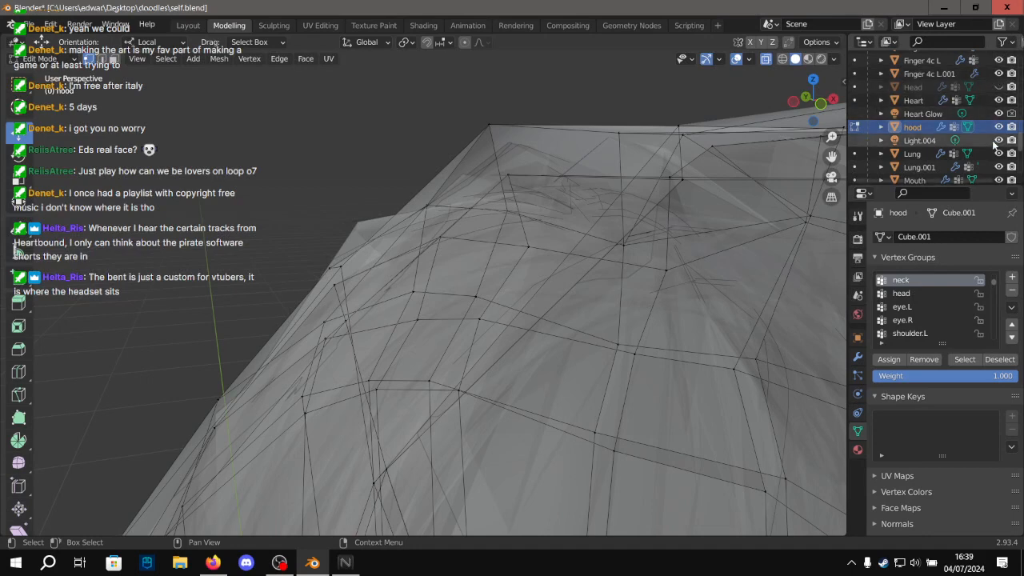
pyautogui.scroll(-2, 398, 165)
pyautogui.scroll(-2, 504, 282)
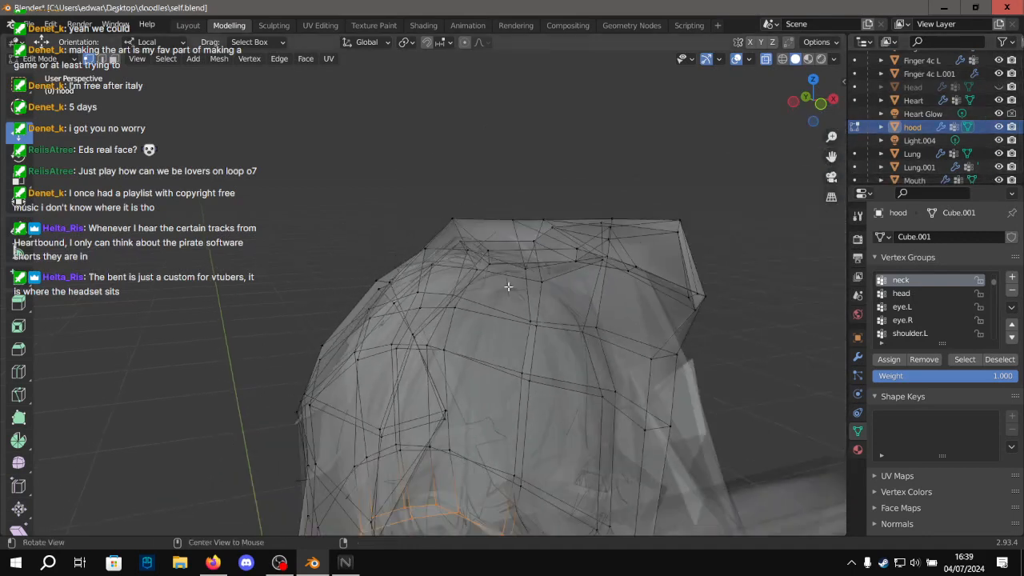
pyautogui.moveTo(507, 283); pyautogui.dragTo(495, 255, button='middle')
# Hide the hair object so it does not obstruct the hood's vertices.
pyautogui.scroll(-3, 974, 88)
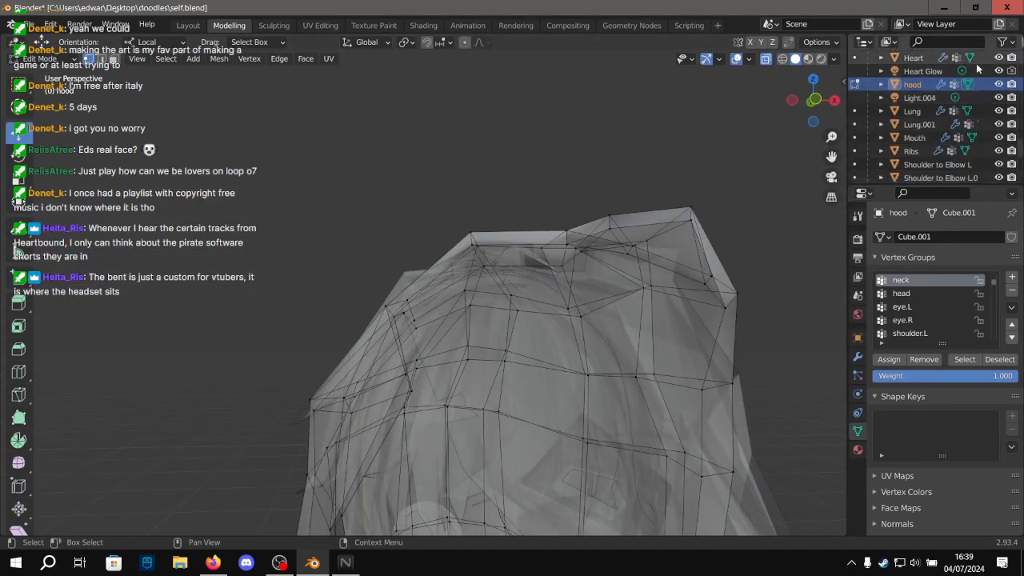
pyautogui.scroll(-7, 973, 88)
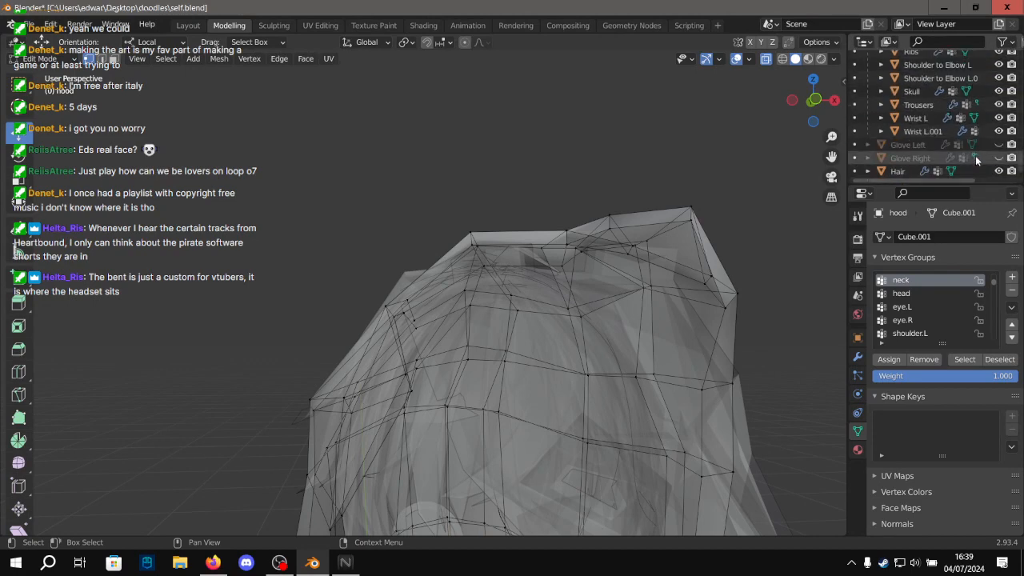
pyautogui.moveTo(908, 171)
pyautogui.mouseDown()
pyautogui.moveTo(912, 56)
pyautogui.moveTo(923, 119)
pyautogui.moveTo(914, 174)
pyautogui.mouseUp()
pyautogui.scroll(-12, 921, 88)
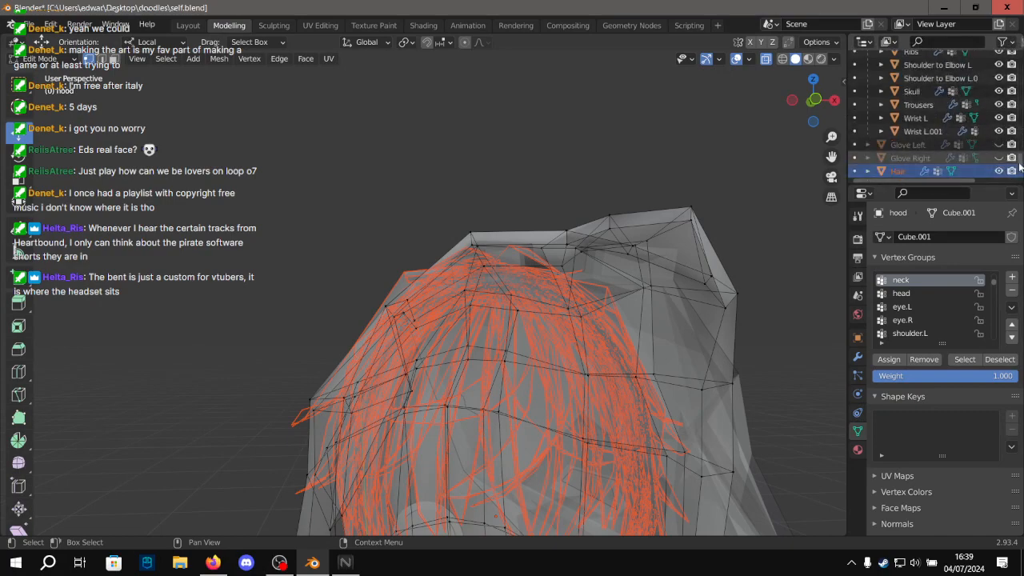
pyautogui.click(998, 173)
pyautogui.moveTo(482, 88); pyautogui.dragTo(468, 164, button='middle')
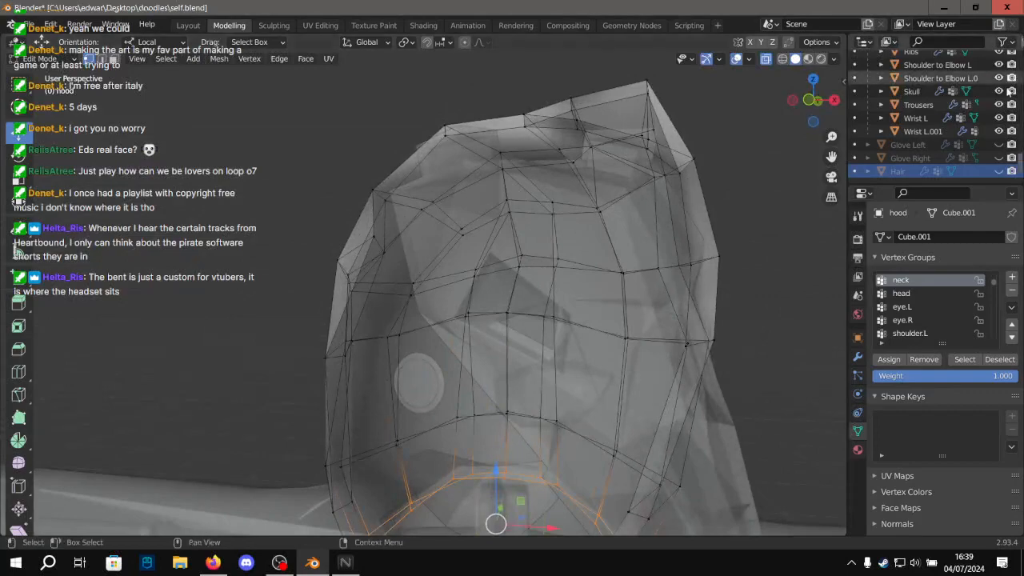
# Hide the skull object and bring the hood's upper side mesh into close view.
pyautogui.scroll(3, 975, 106)
pyautogui.click(998, 134)
pyautogui.scroll(5, 701, 173)
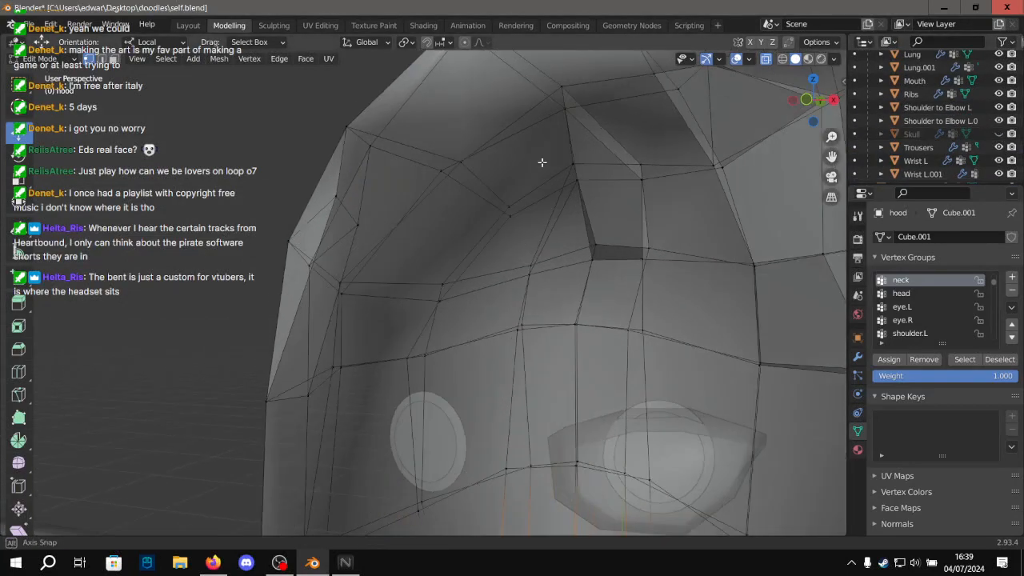
pyautogui.moveTo(395, 239); pyautogui.dragTo(605, 393, button='middle')
pyautogui.scroll(5, 376, 265)
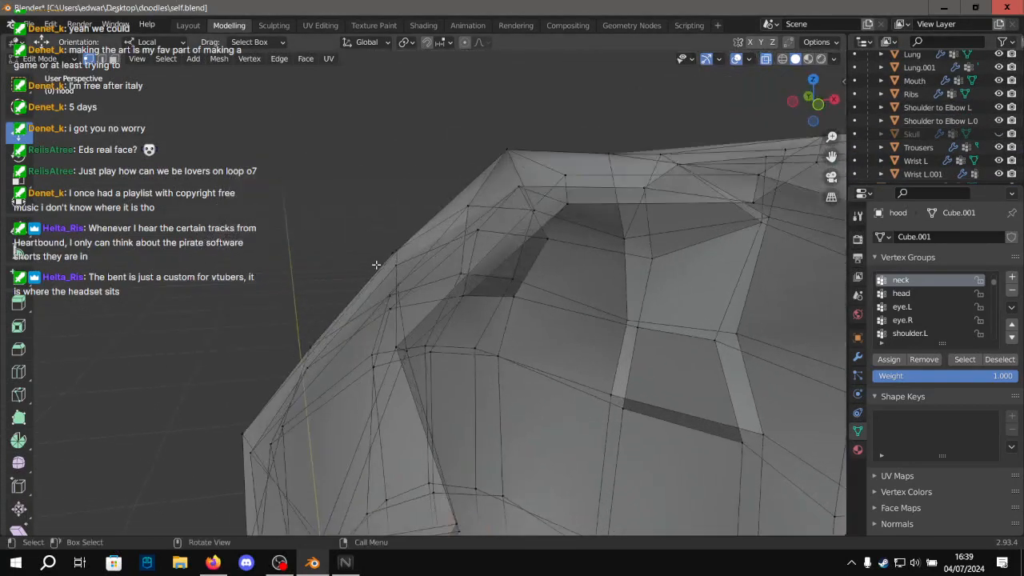
# Move the paired inner and outer vertices on the hood's upper side to reshape its surface.
pyautogui.moveTo(374, 240); pyautogui.dragTo(380, 302, button='middle')
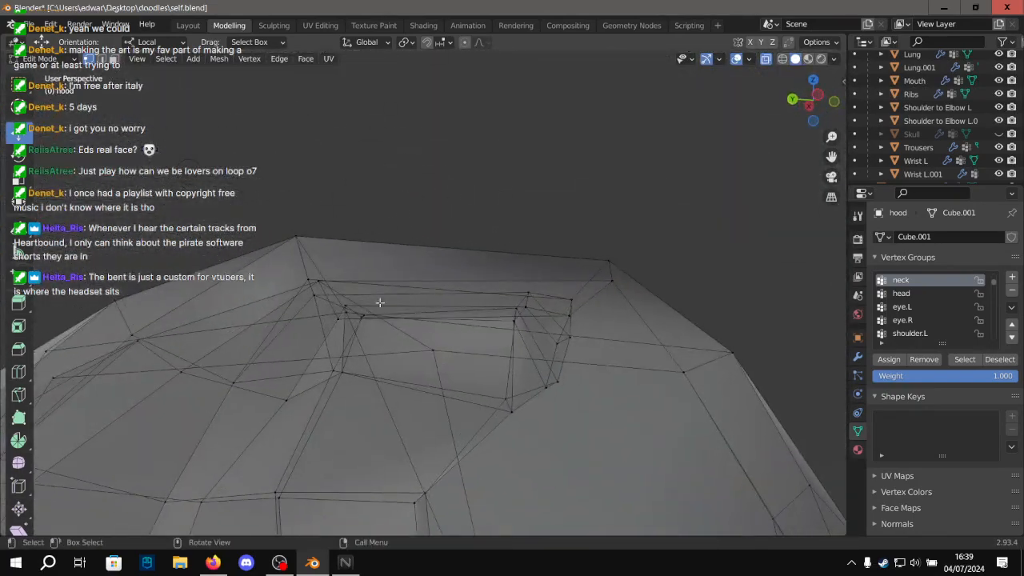
pyautogui.scroll(2, 349, 314)
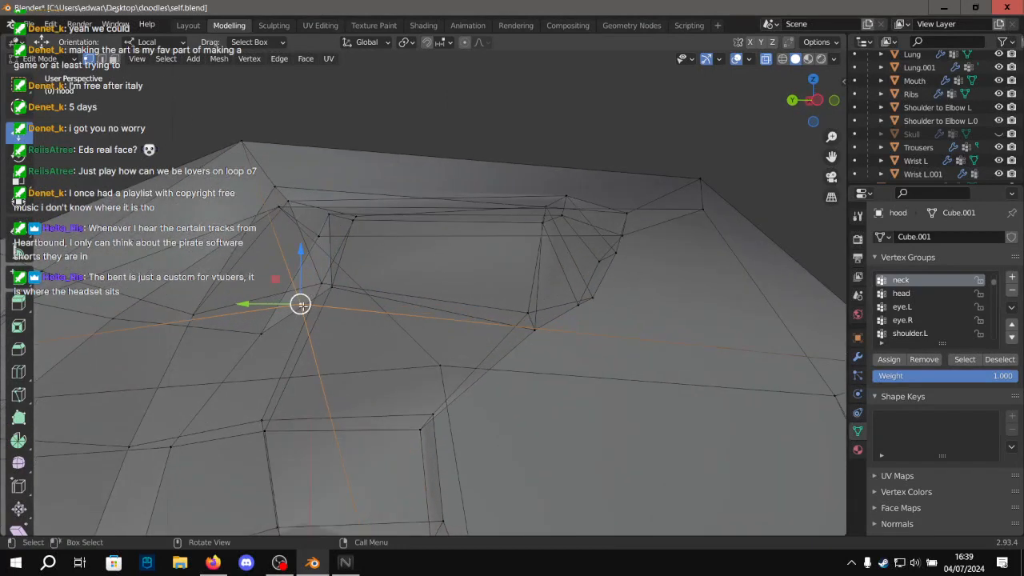
pyautogui.moveTo(301, 306); pyautogui.dragTo(421, 301)
pyautogui.keyDown('shift'); pyautogui.click(442, 365); pyautogui.keyUp('shift')
pyautogui.moveTo(448, 357); pyautogui.dragTo(352, 332, button='middle')
pyautogui.press('KP_Decimal')
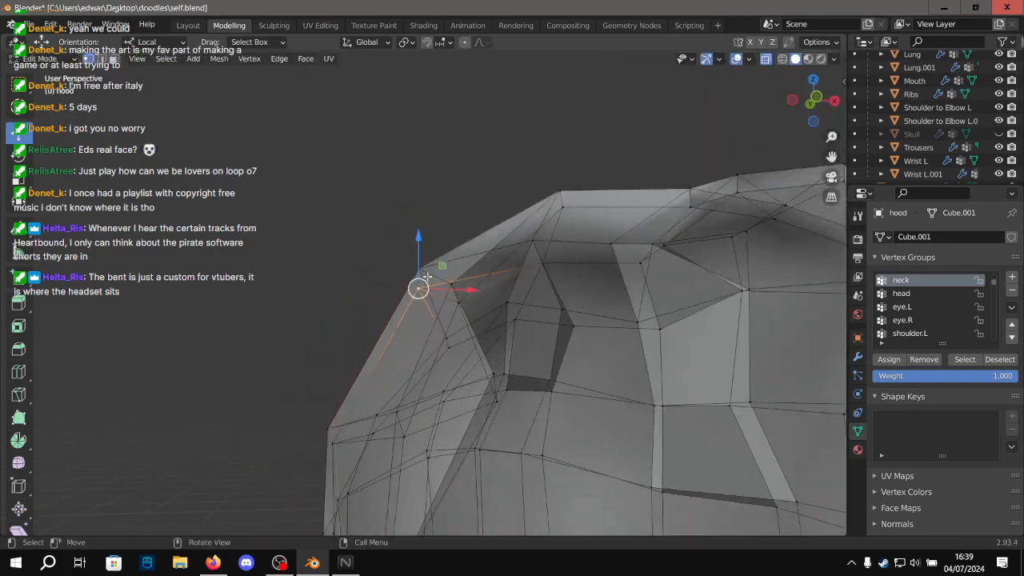
pyautogui.moveTo(426, 277); pyautogui.dragTo(449, 307, button='middle')
pyautogui.scroll(2, 449, 308)
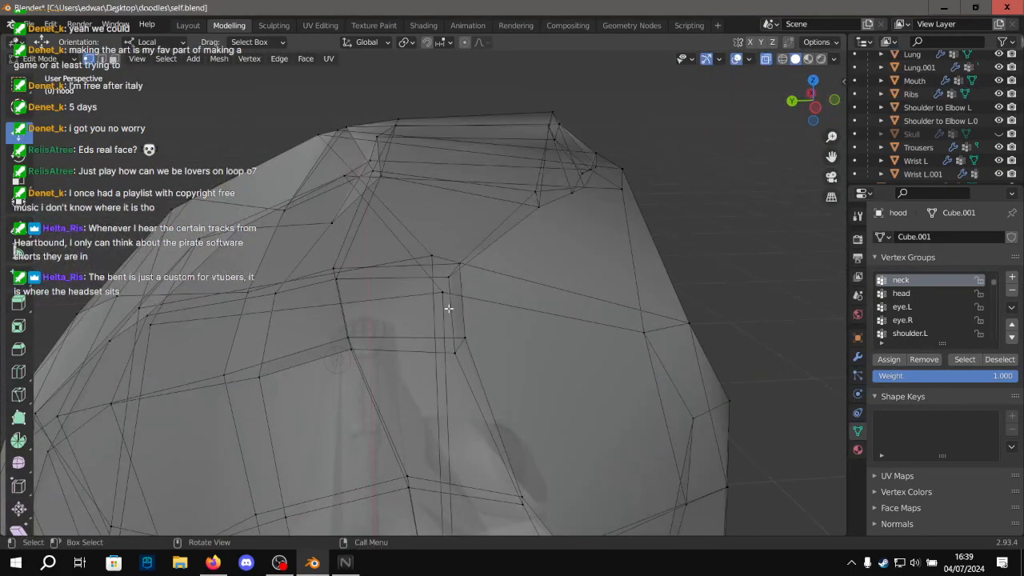
pyautogui.scroll(-3, 449, 308)
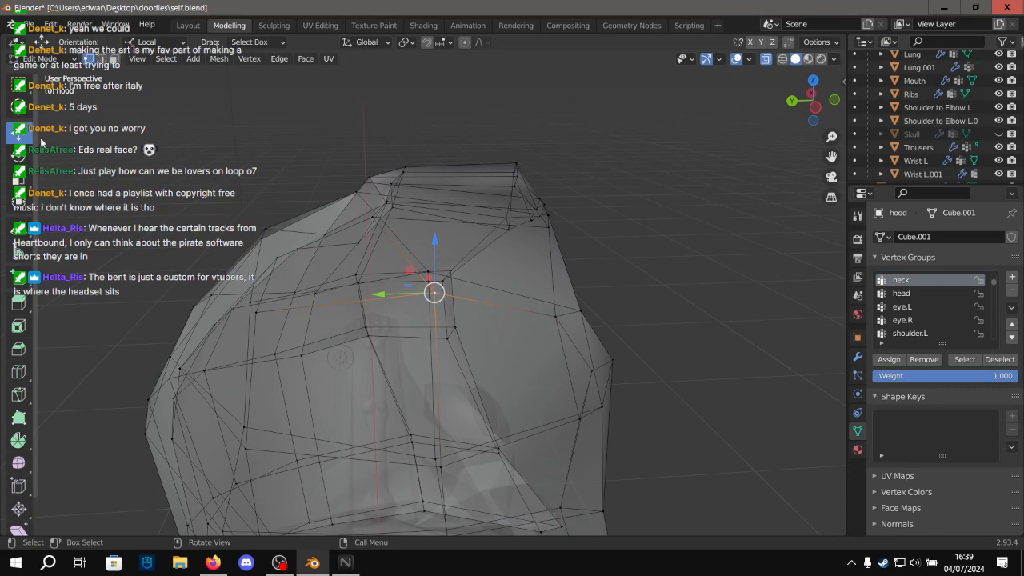
pyautogui.moveTo(603, 177); pyautogui.dragTo(552, 313, button='middle')
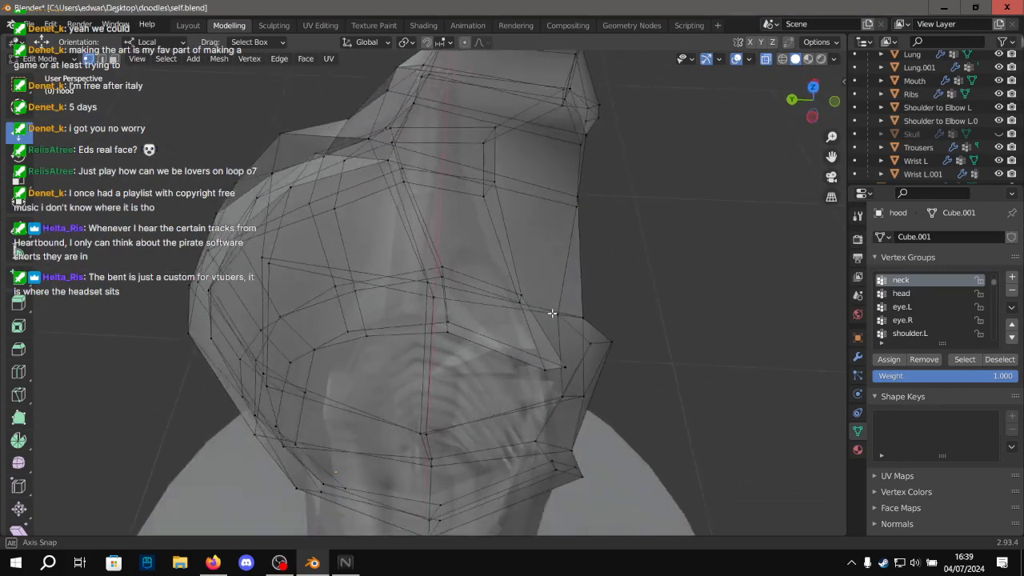
pyautogui.moveTo(446, 297); pyautogui.dragTo(393, 280, button='middle')
pyautogui.moveTo(393, 280); pyautogui.dragTo(332, 284)
pyautogui.scroll(2, 335, 277)
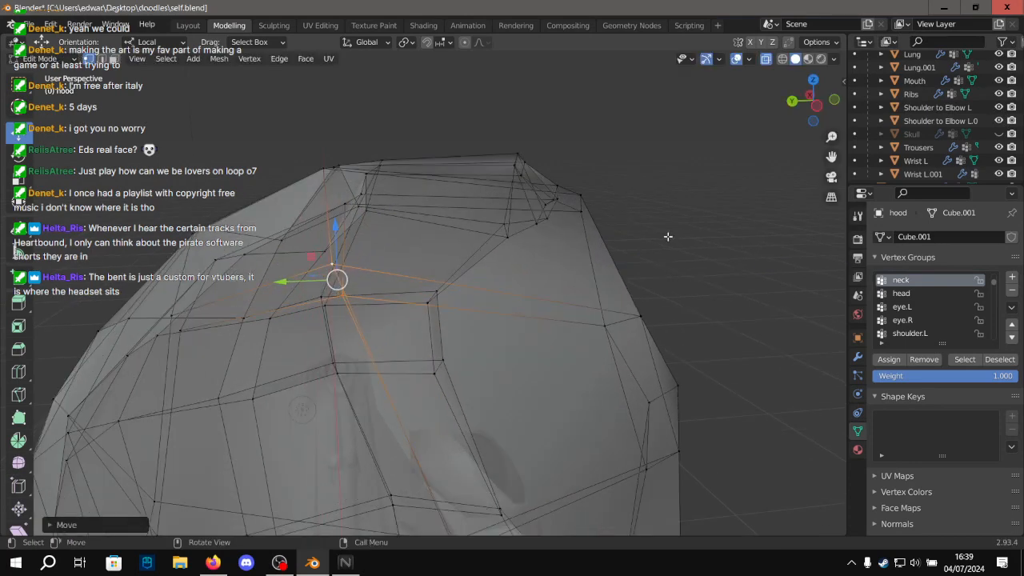
# Turn off X-ray and knife-cut an edge across the hood's outer side from the mid-side vertex to the front rim vertex.
pyautogui.click(767, 62)
pyautogui.moveTo(660, 219); pyautogui.dragTo(634, 273, button='middle')
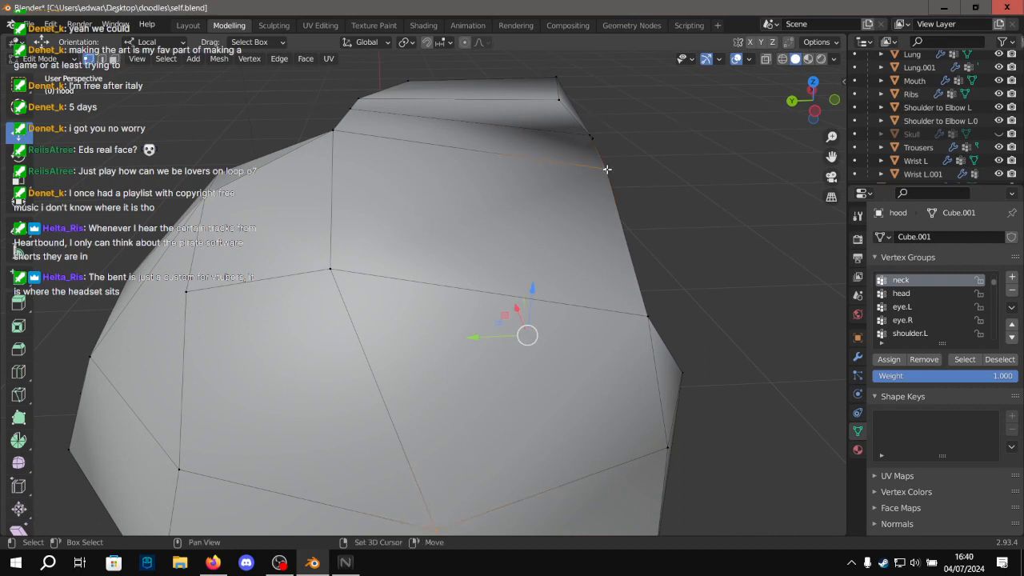
pyautogui.keyDown('shift'); pyautogui.moveTo(606, 169); pyautogui.dragTo(590, 120, button='middle'); pyautogui.keyUp('shift')
pyautogui.press('k')
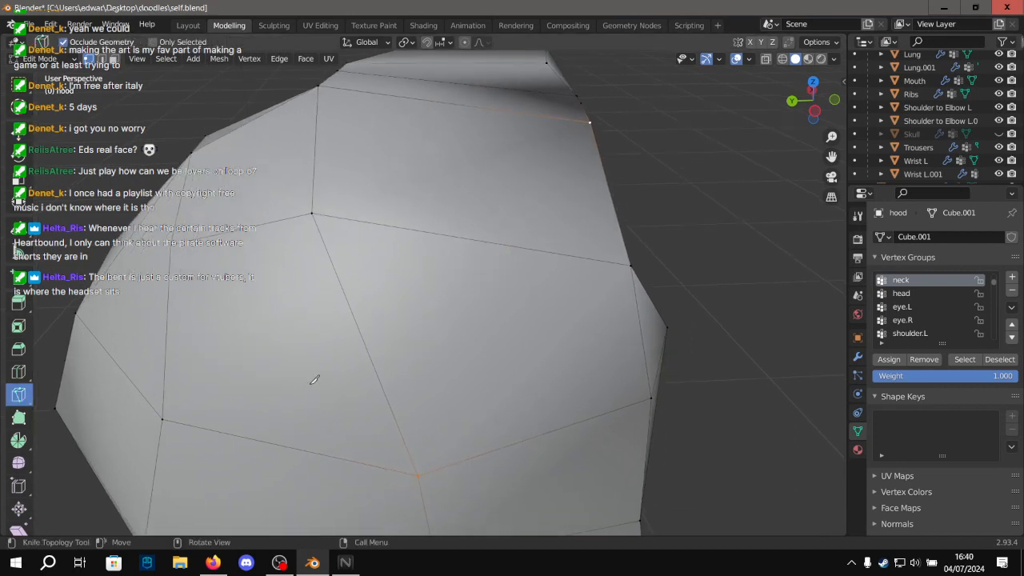
pyautogui.click(419, 474)
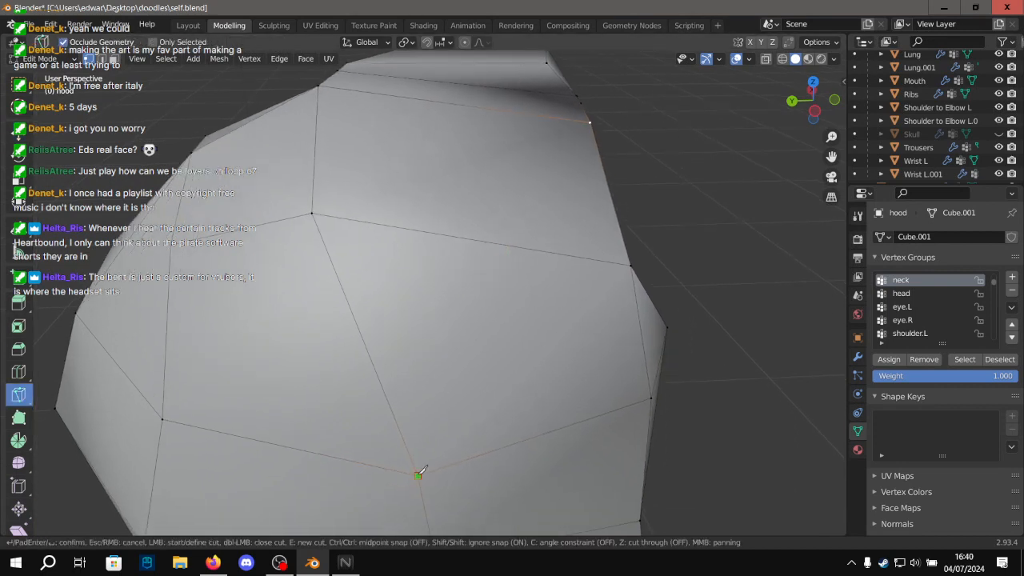
pyautogui.click(590, 120)
pyautogui.press('Return')
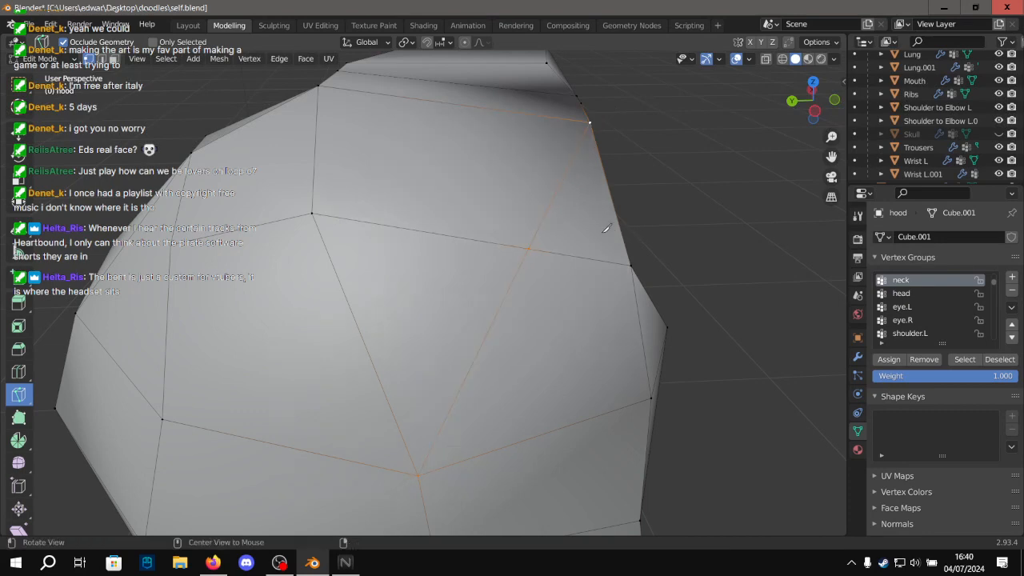
# Knife-cut a matching edge on the hood's inner surface from the mid-side vertex up to the rim vertex.
pyautogui.moveTo(606, 228); pyautogui.dragTo(511, 391, button='middle')
pyautogui.click(408, 505)
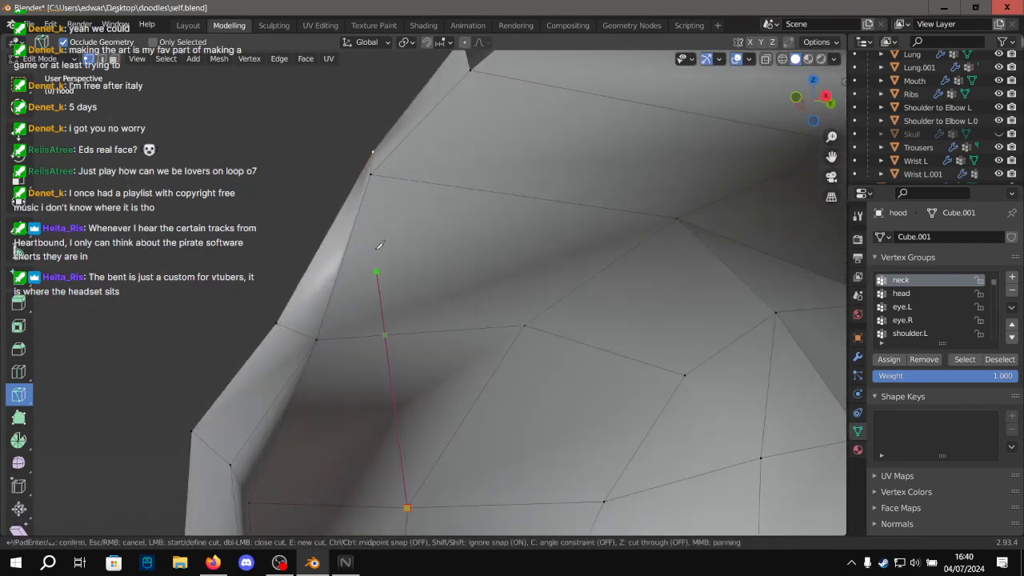
pyautogui.click(372, 173)
pyautogui.press('Return')
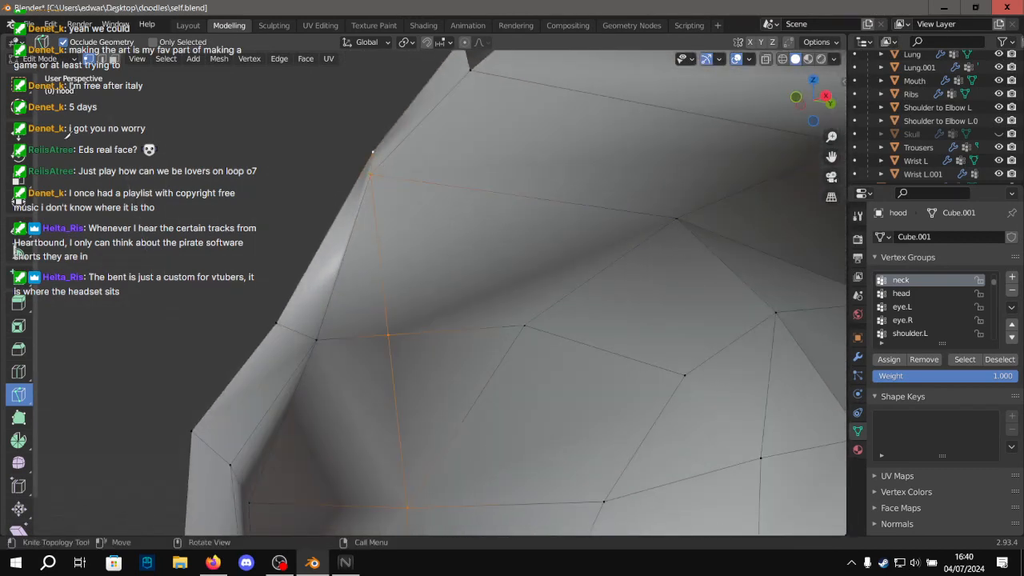
pyautogui.click(13, 136)
# Examine the hood's new cuts in wireframe and rendered shading and return to solid shading.
pyautogui.scroll(-4, 263, 217)
pyautogui.moveTo(264, 217); pyautogui.dragTo(342, 248, button='middle')
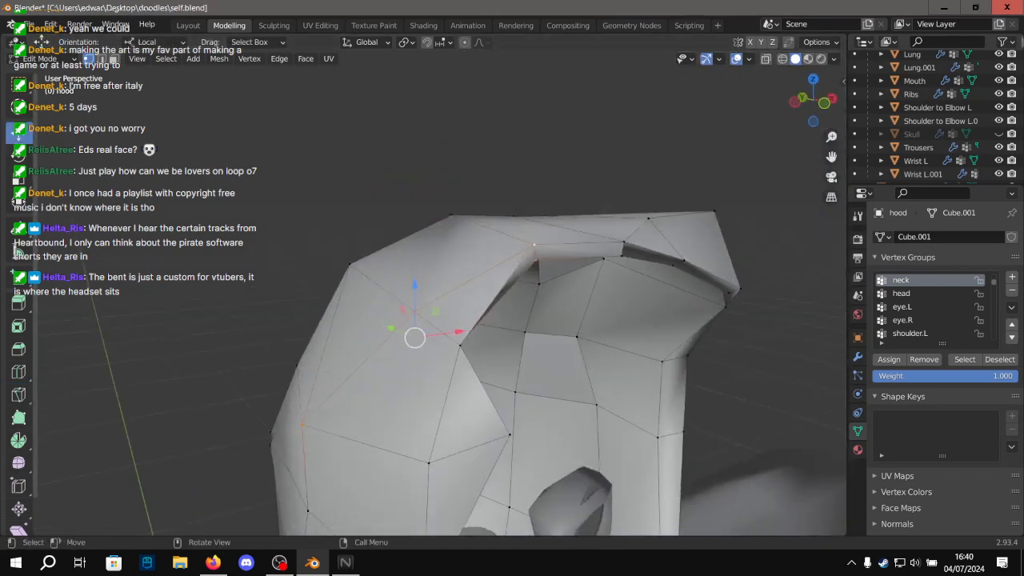
pyautogui.moveTo(439, 287); pyautogui.dragTo(838, 203, button='middle')
pyautogui.scroll(2, 711, 170)
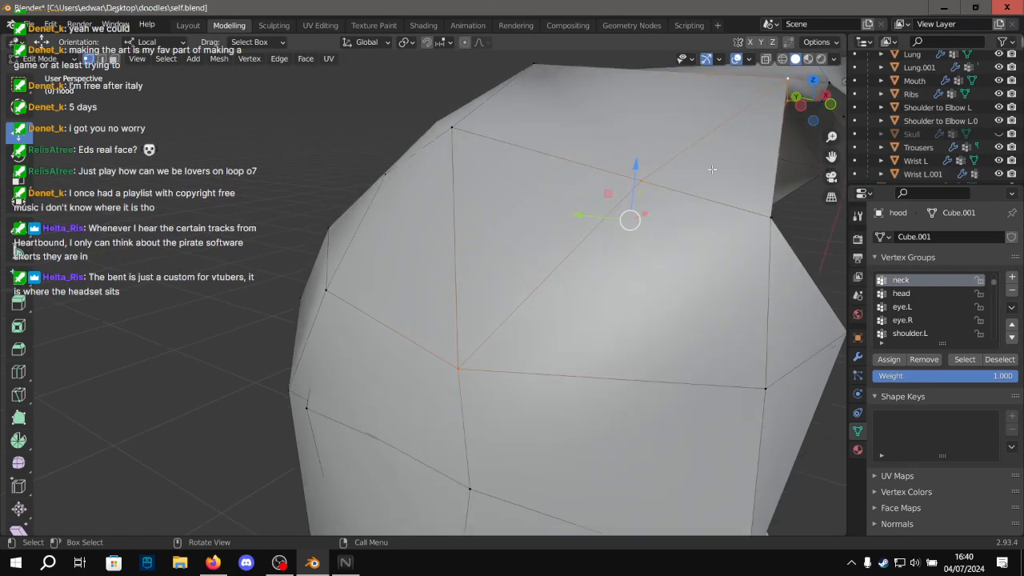
pyautogui.hotkey('shift', 'z')
pyautogui.moveTo(668, 162); pyautogui.dragTo(757, 145, button='middle')
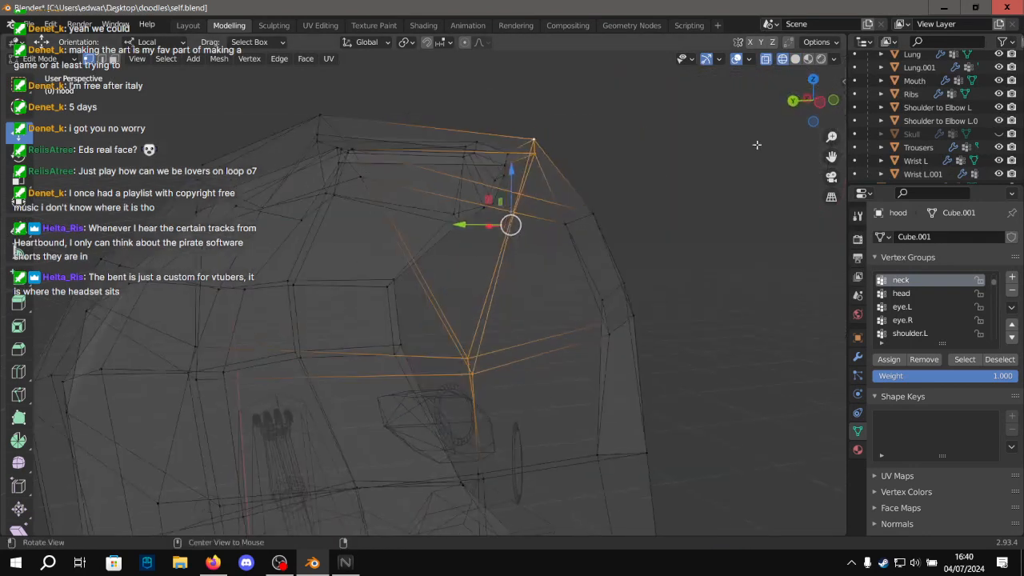
pyautogui.click(820, 59)
pyautogui.moveTo(640, 130)
pyautogui.mouseDown(button='middle')
pyautogui.moveTo(546, 90)
pyautogui.moveTo(479, 142)
pyautogui.moveTo(448, 139)
pyautogui.moveTo(579, 204)
pyautogui.moveTo(578, 184)
pyautogui.moveTo(587, 188)
pyautogui.mouseUp(button='middle')
pyautogui.moveTo(711, 185); pyautogui.dragTo(657, 155, button='middle')
pyautogui.click(472, 143)
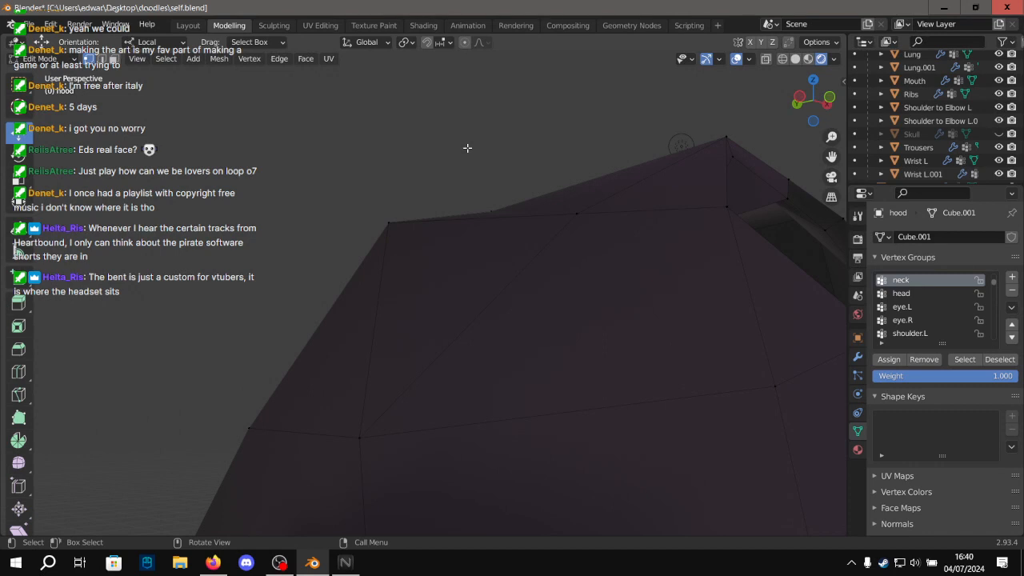
pyautogui.moveTo(467, 148); pyautogui.dragTo(157, 277, button='middle')
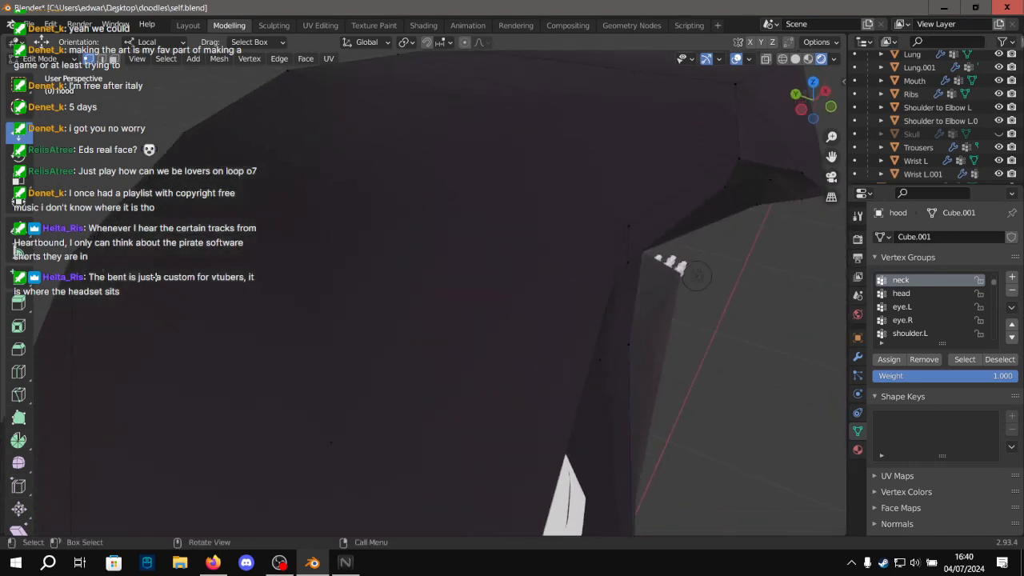
pyautogui.moveTo(300, 140); pyautogui.dragTo(460, 304, button='middle')
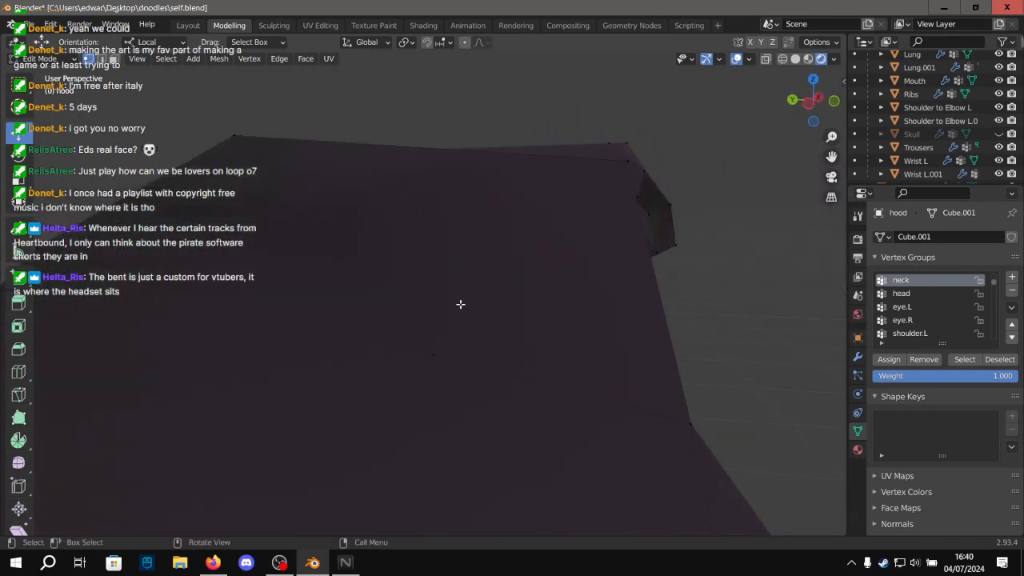
pyautogui.moveTo(295, 107); pyautogui.dragTo(283, 135, button='middle')
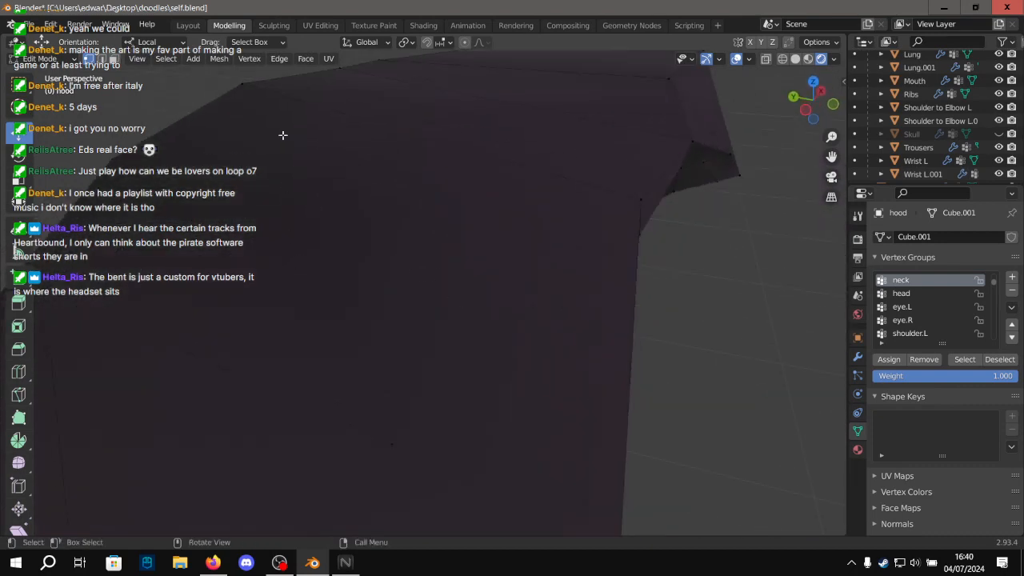
pyautogui.click(795, 59)
# Select the rim and upper-side vertices of the hood and examine the faces between them from several angles.
pyautogui.moveTo(423, 180); pyautogui.dragTo(378, 116, button='middle')
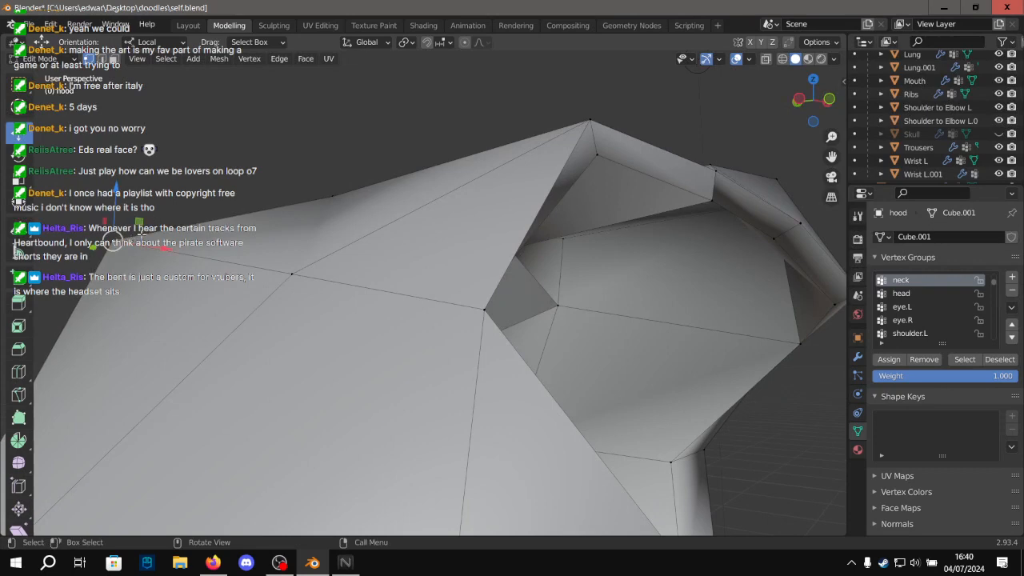
pyautogui.moveTo(142, 233); pyautogui.dragTo(402, 222, button='middle')
pyautogui.click(606, 164)
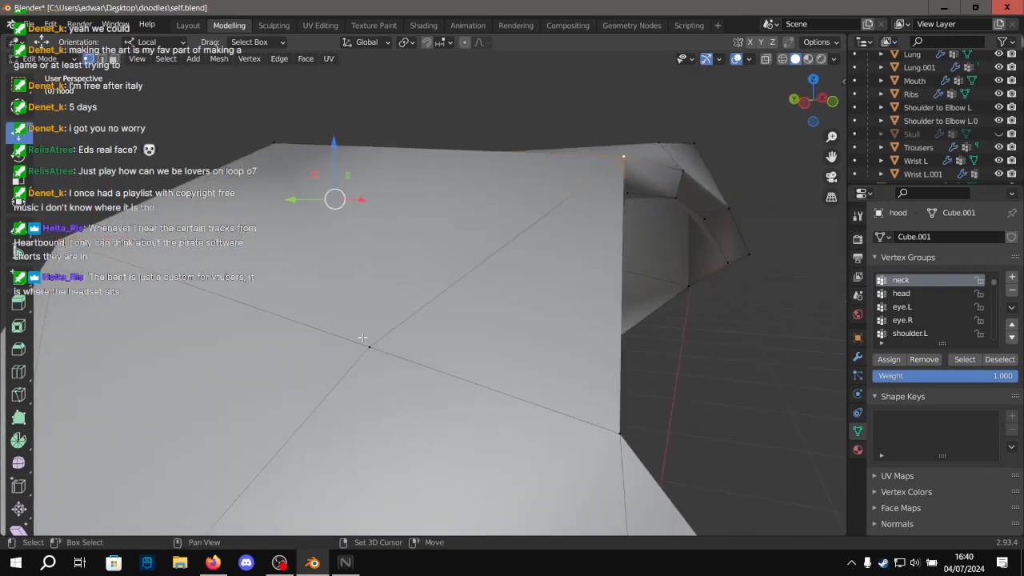
pyautogui.keyDown('shift'); pyautogui.click(281, 145); pyautogui.keyUp('shift')
pyautogui.moveTo(364, 352); pyautogui.dragTo(353, 208, button='middle')
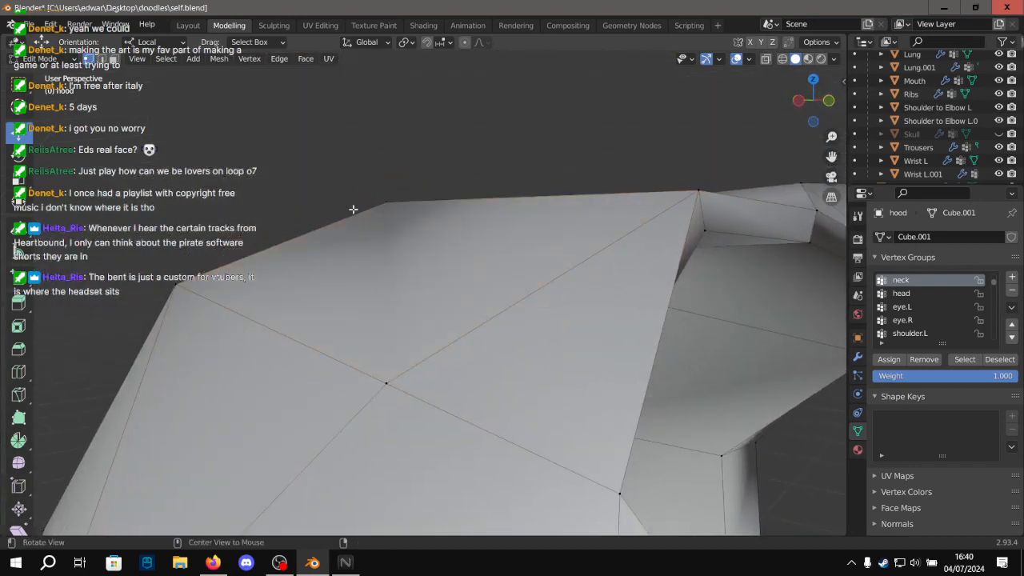
pyautogui.keyDown('shift'); pyautogui.click(700, 190); pyautogui.keyUp('shift')
pyautogui.moveTo(700, 191); pyautogui.dragTo(548, 184, button='middle')
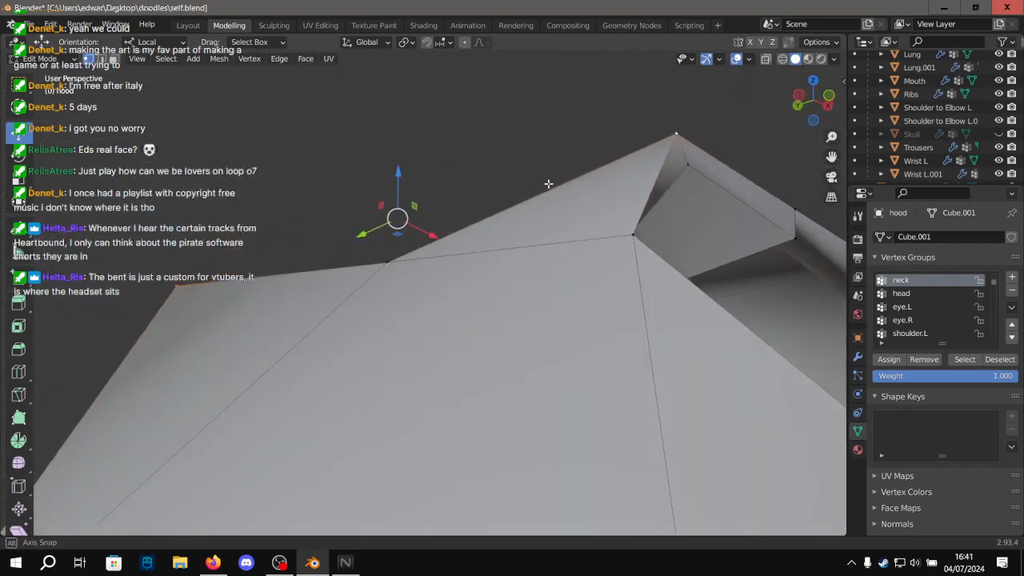
pyautogui.moveTo(552, 265); pyautogui.dragTo(505, 278, button='middle')
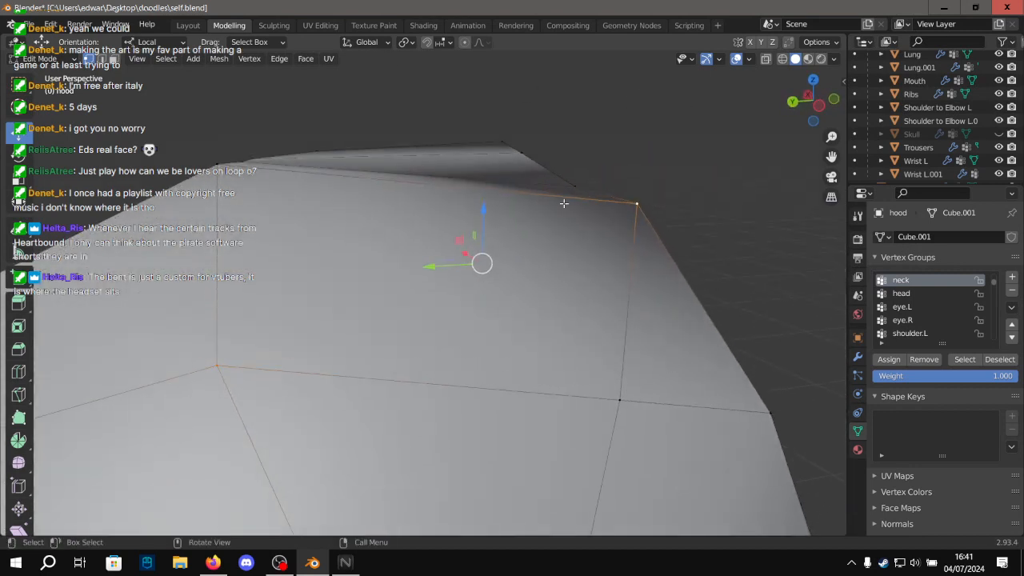
pyautogui.moveTo(431, 329); pyautogui.dragTo(193, 354, button='middle')
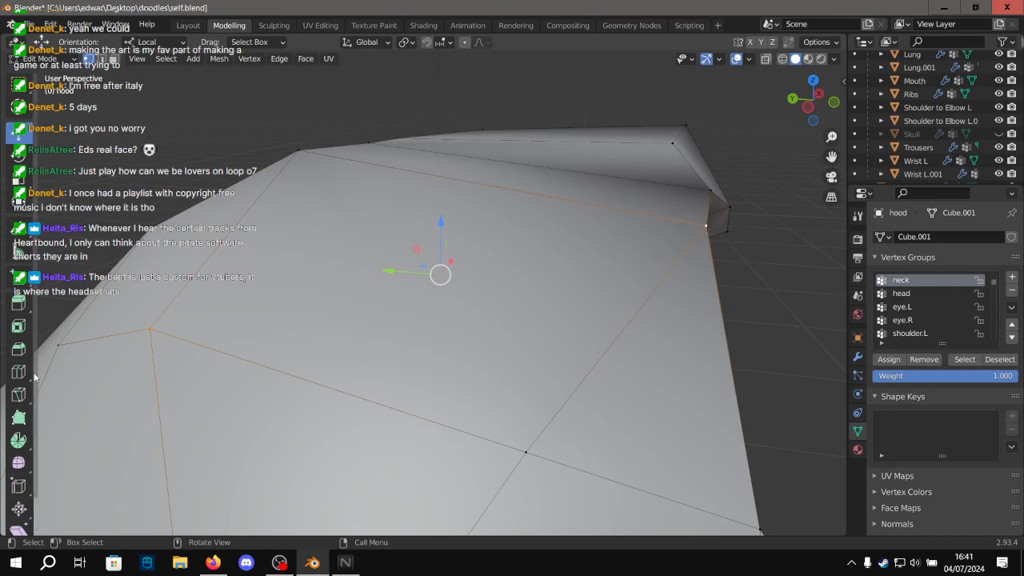
pyautogui.moveTo(711, 261); pyautogui.dragTo(491, 244, button='middle')
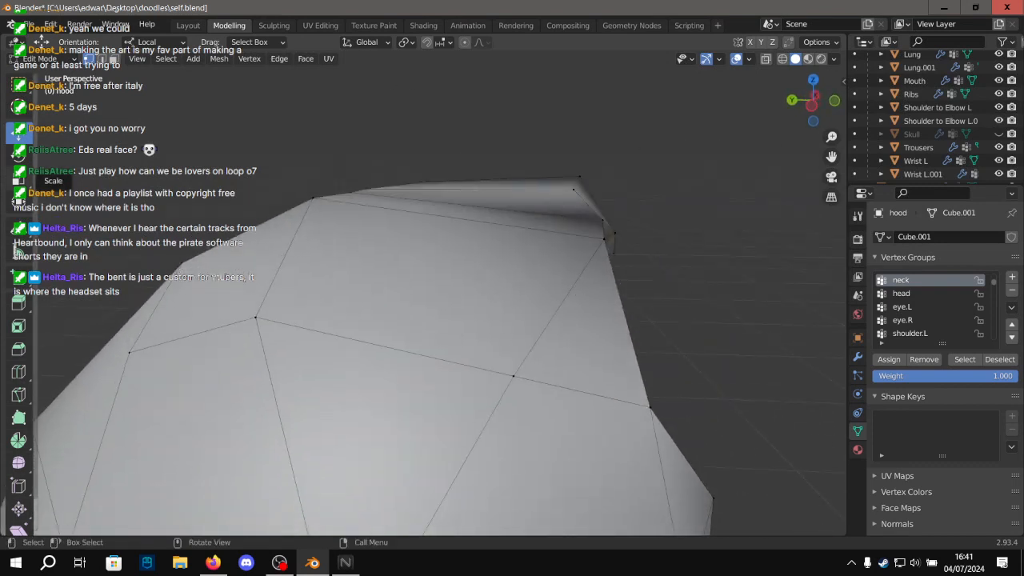
# Knife-cut an edge across the hood's outer upper face from the crown-side vertex to the front rim vertex.
pyautogui.click(19, 395)
pyautogui.scroll(1, 264, 290)
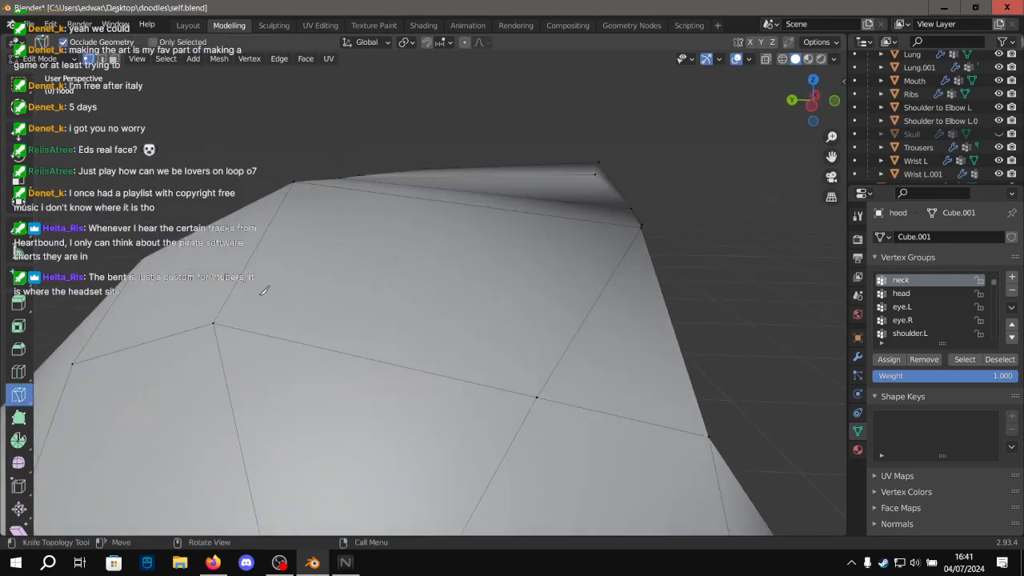
pyautogui.click(214, 321)
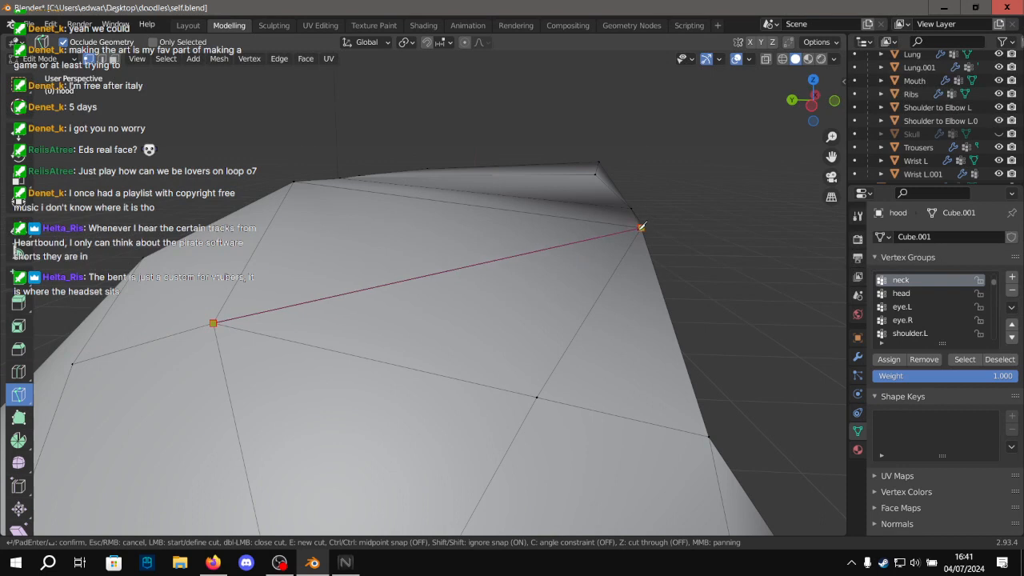
pyautogui.click(642, 227)
pyautogui.press('Return')
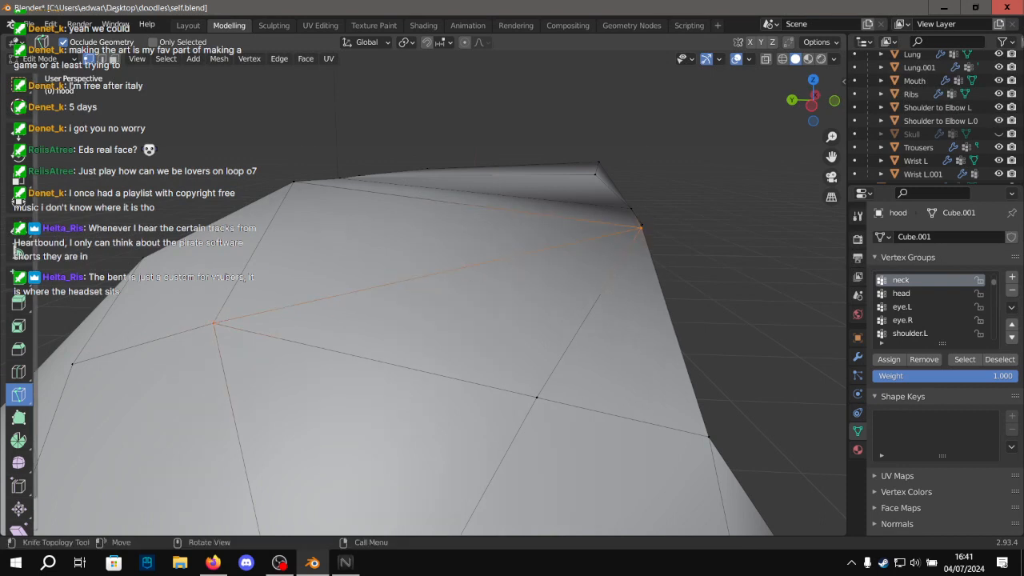
pyautogui.click(18, 133)
pyautogui.click(795, 217)
# Examine the reshaped hood's outer side, face opening and interior from several angles.
pyautogui.moveTo(713, 226); pyautogui.dragTo(28, 229, button='middle')
pyautogui.moveTo(328, 117); pyautogui.dragTo(216, 152, button='middle')
pyautogui.scroll(-6, 194, 222)
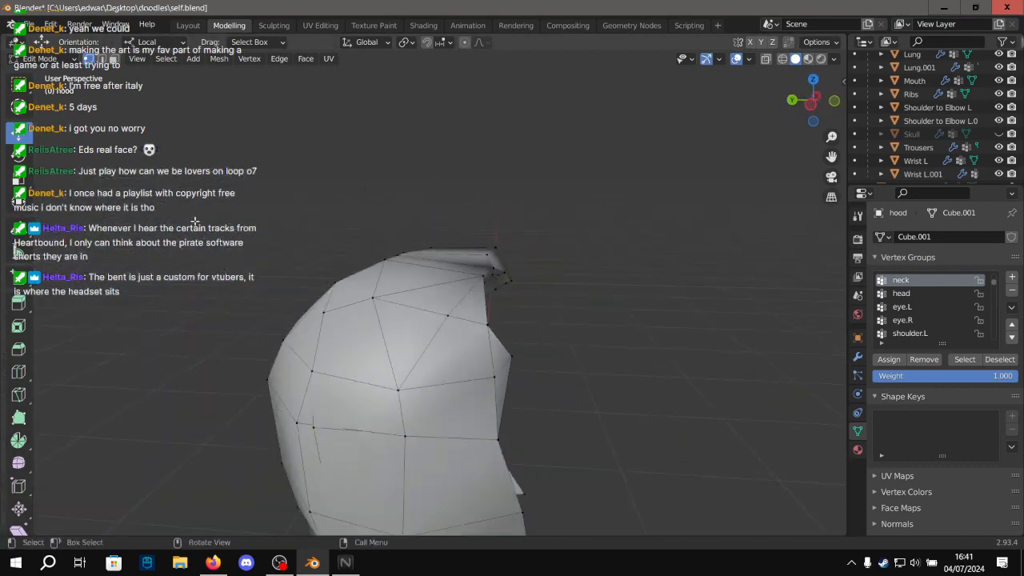
pyautogui.moveTo(287, 240); pyautogui.dragTo(260, 275, button='middle')
pyautogui.scroll(6, 269, 290)
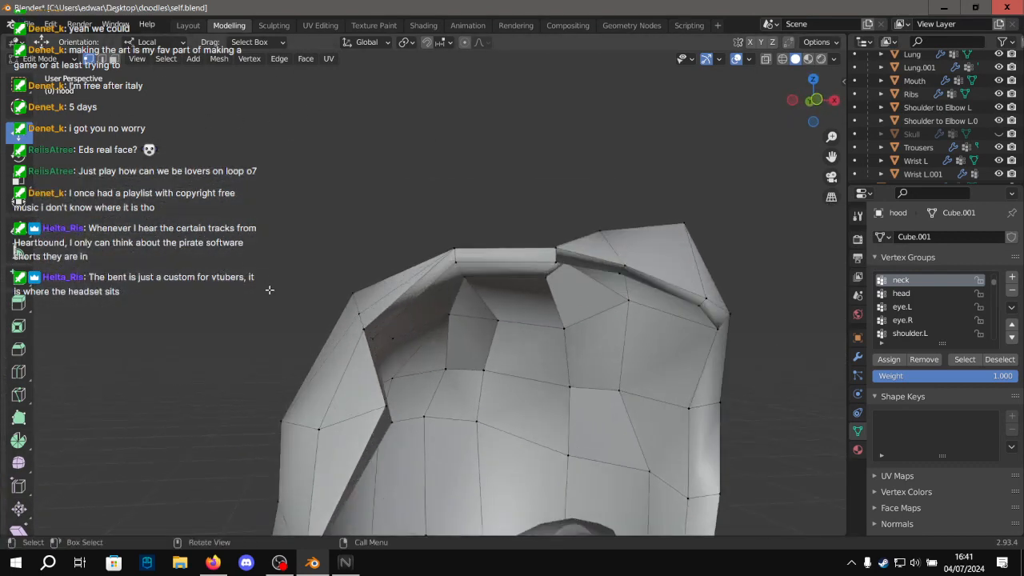
pyautogui.moveTo(309, 291); pyautogui.dragTo(314, 301)
pyautogui.click(219, 277)
pyautogui.keyDown('alt'); pyautogui.moveTo(219, 277); pyautogui.dragTo(561, 268); pyautogui.keyUp('alt')
pyautogui.click(502, 282)
pyautogui.keyDown('alt'); pyautogui.moveTo(503, 282); pyautogui.dragTo(319, 259); pyautogui.keyUp('alt')
pyautogui.scroll(-5, 314, 276)
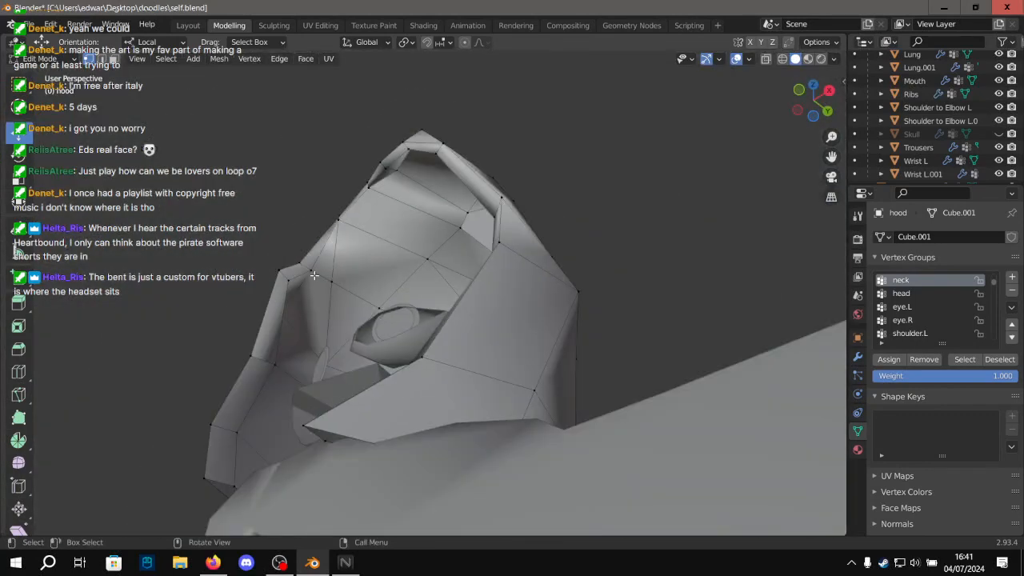
pyautogui.keyDown('alt'); pyautogui.moveTo(299, 186); pyautogui.dragTo(367, 245); pyautogui.keyUp('alt')
pyautogui.scroll(-6, 365, 279)
pyautogui.scroll(8, 530, 382)
pyautogui.keyDown('alt'); pyautogui.moveTo(530, 382); pyautogui.dragTo(625, 338); pyautogui.keyUp('alt')
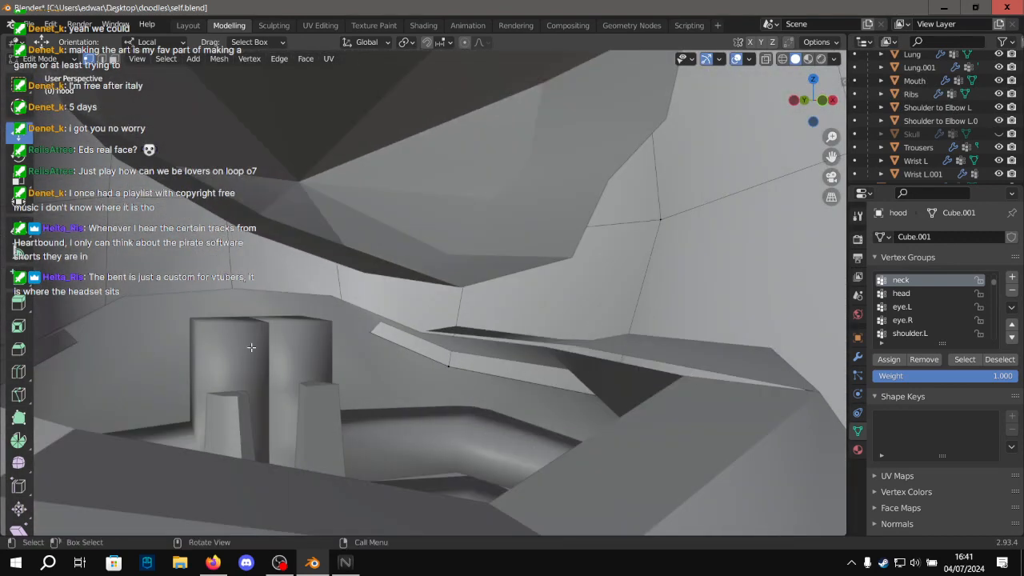
pyautogui.scroll(-4, 527, 321)
# Switch to the Layout workspace, face the character's front and make the head object visible again.
pyautogui.click(176, 26)
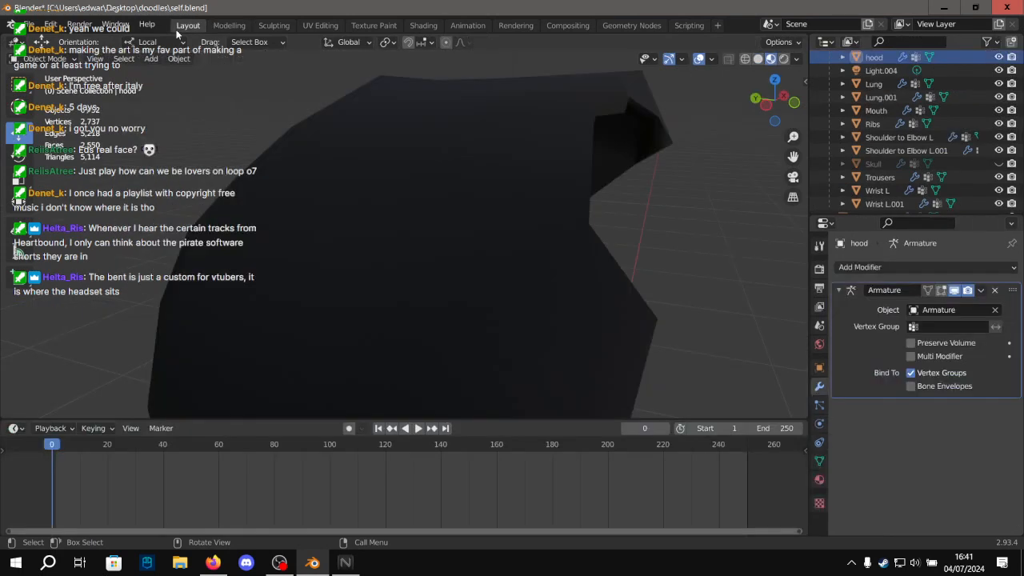
pyautogui.scroll(-2, 601, 208)
pyautogui.keyDown('alt'); pyautogui.moveTo(600, 208); pyautogui.dragTo(525, 220); pyautogui.keyUp('alt')
pyautogui.scroll(-4, 525, 222)
pyautogui.keyDown('alt'); pyautogui.moveTo(483, 152); pyautogui.dragTo(472, 269); pyautogui.keyUp('alt')
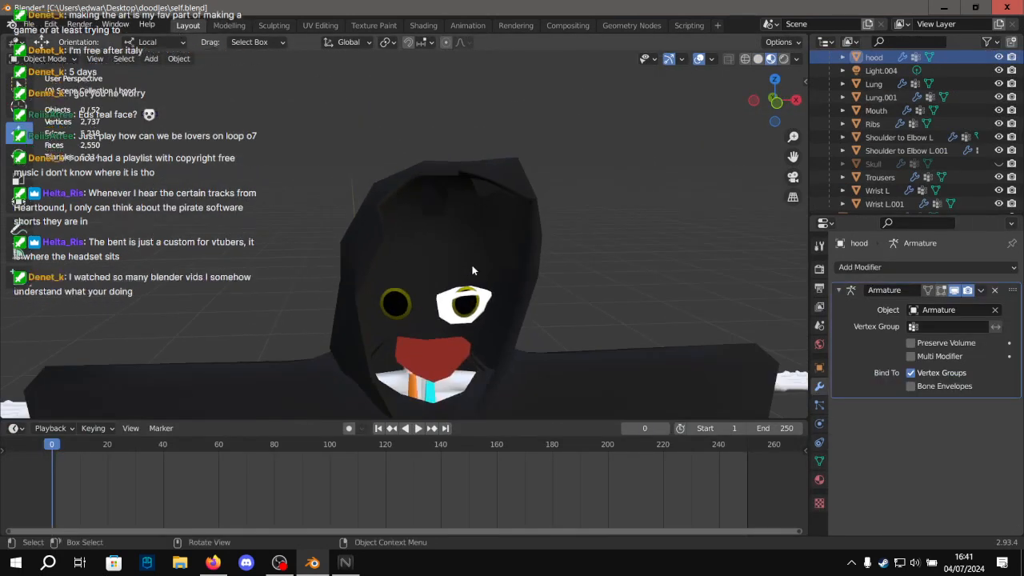
pyautogui.scroll(3, 1010, 72)
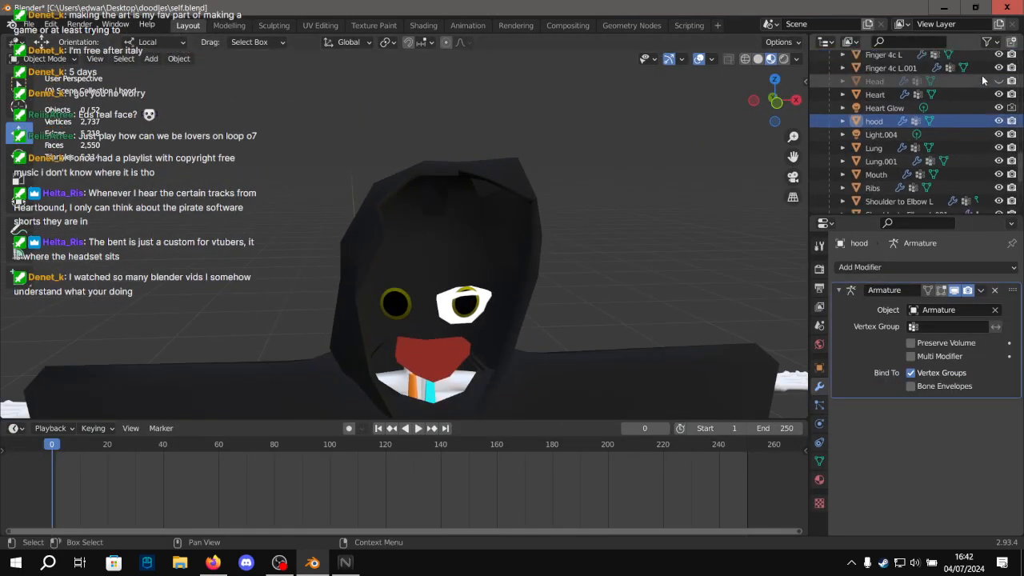
pyautogui.click(998, 82)
pyautogui.scroll(-5, 1000, 160)
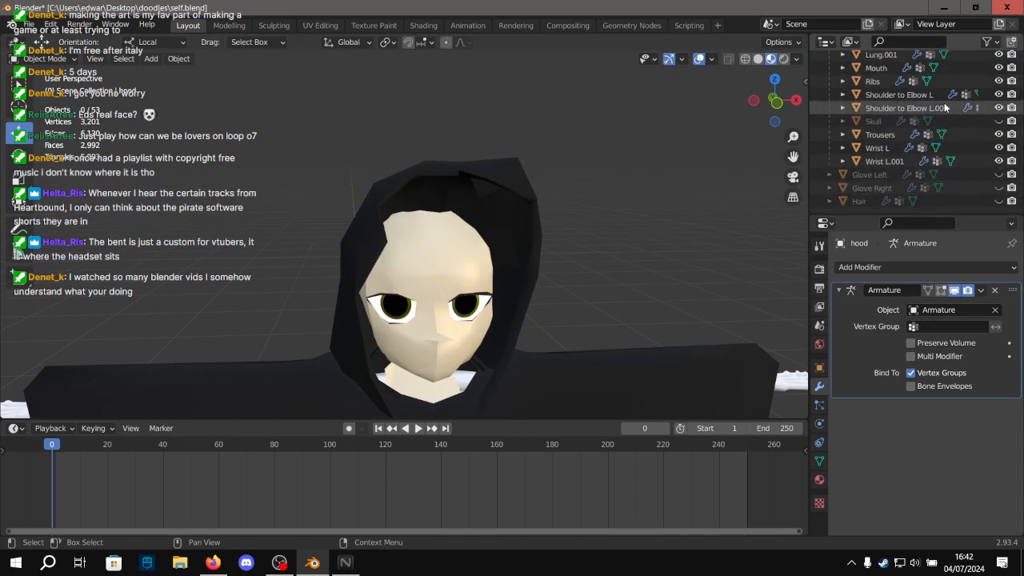
# Unhide the Hair and Skull objects so they show on the hooded character.
pyautogui.click(998, 201)
pyautogui.click(998, 121)
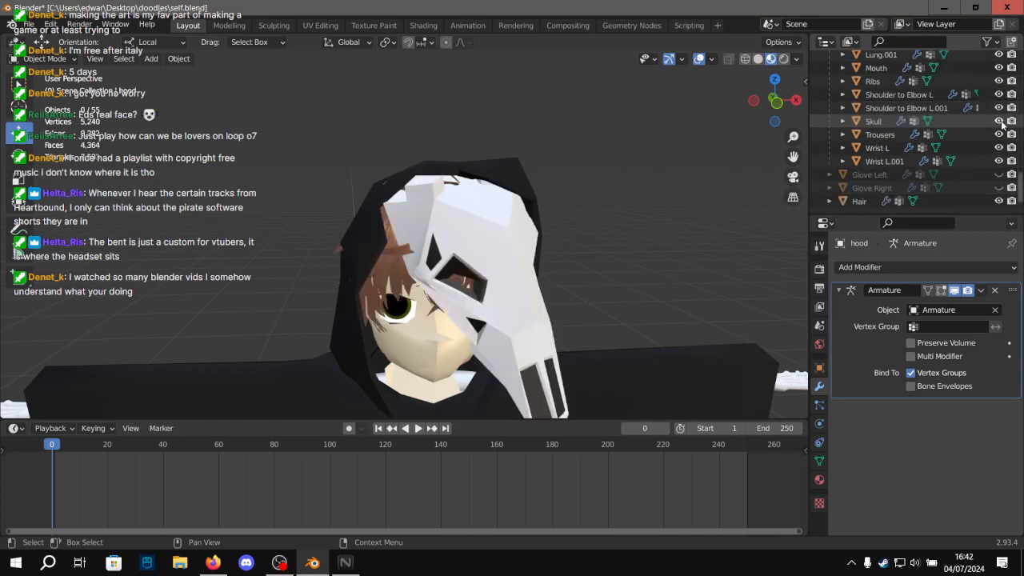
pyautogui.moveTo(635, 233); pyautogui.dragTo(731, 280, button='middle')
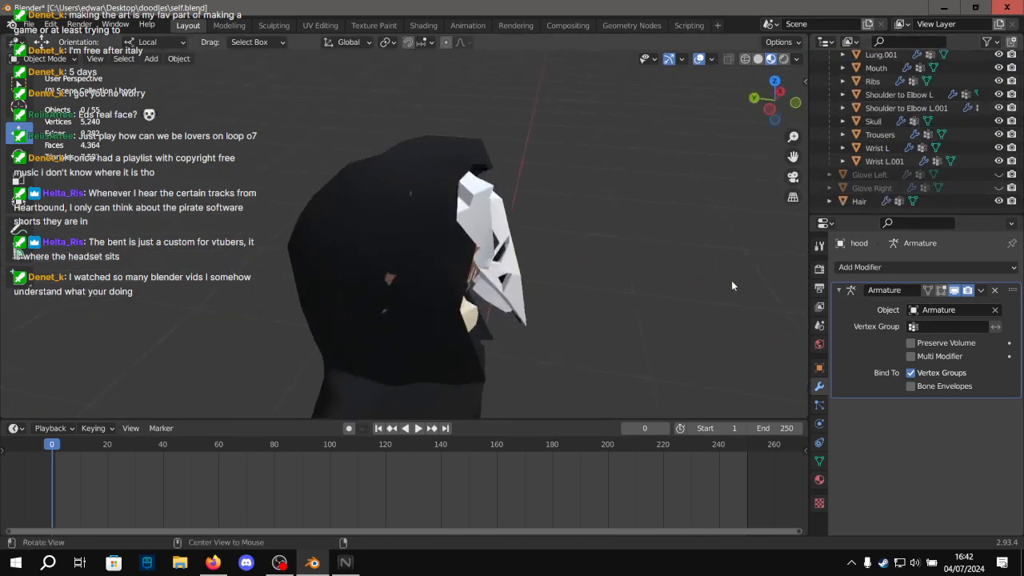
# Select the Hair object where its strands poke through the hood and open its mesh for editing in the Modeling workspace.
pyautogui.scroll(3, 433, 229)
pyautogui.moveTo(433, 230); pyautogui.dragTo(294, 246, button='middle')
pyautogui.click(300, 248)
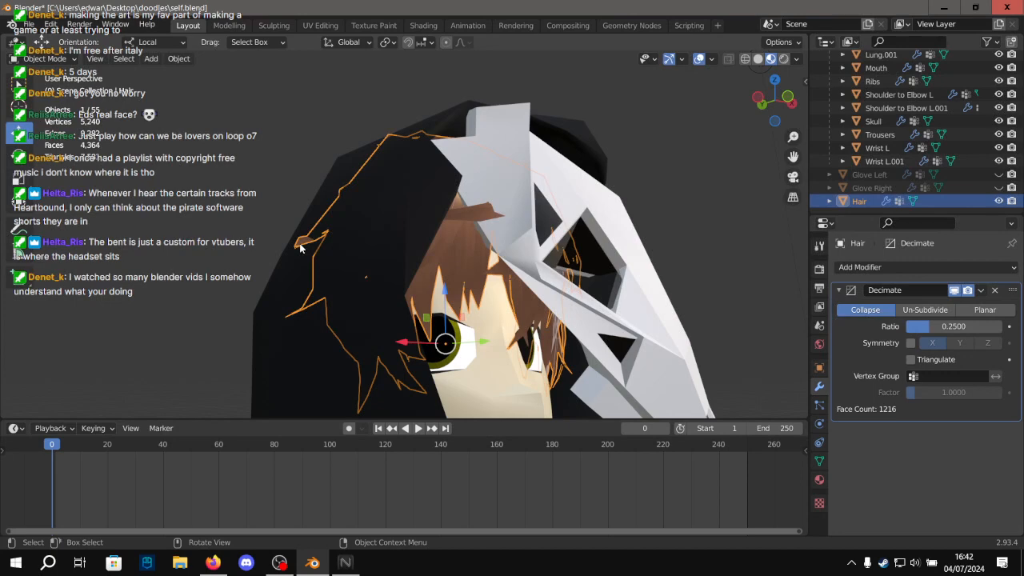
pyautogui.scroll(3, 343, 199)
pyautogui.moveTo(343, 199); pyautogui.dragTo(372, 253, button='middle')
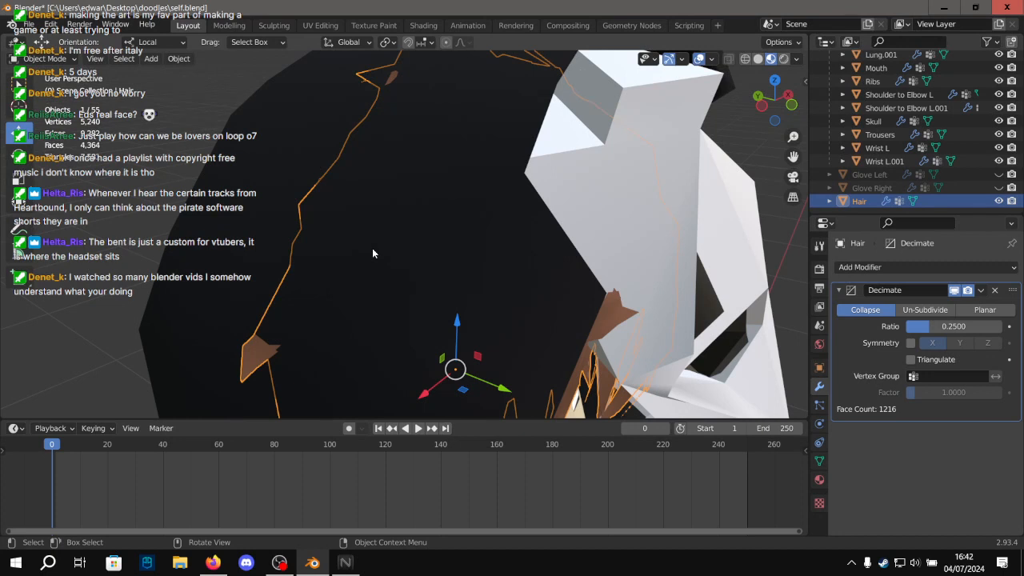
pyautogui.scroll(-4, 379, 227)
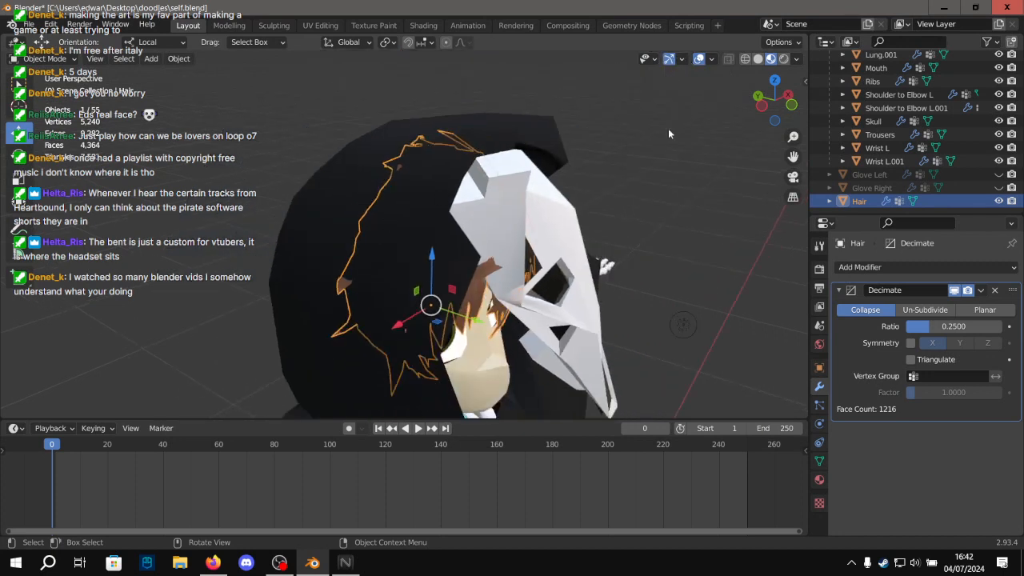
pyautogui.click(668, 129)
pyautogui.click(344, 284)
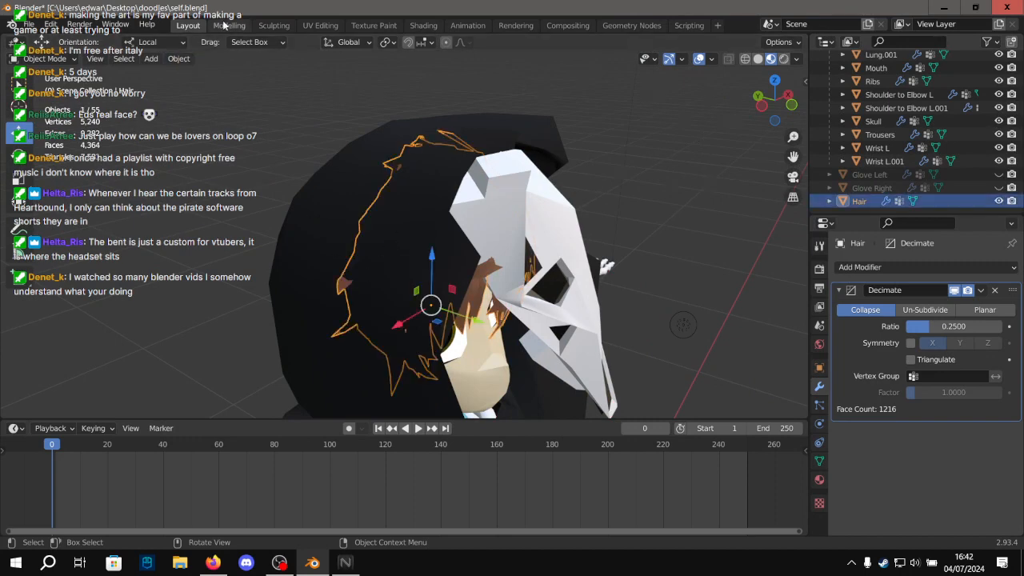
pyautogui.click(228, 25)
pyautogui.scroll(-2, 547, 435)
pyautogui.keyDown('shift'); pyautogui.moveTo(548, 435); pyautogui.dragTo(563, 446, button='middle'); pyautogui.keyUp('shift')
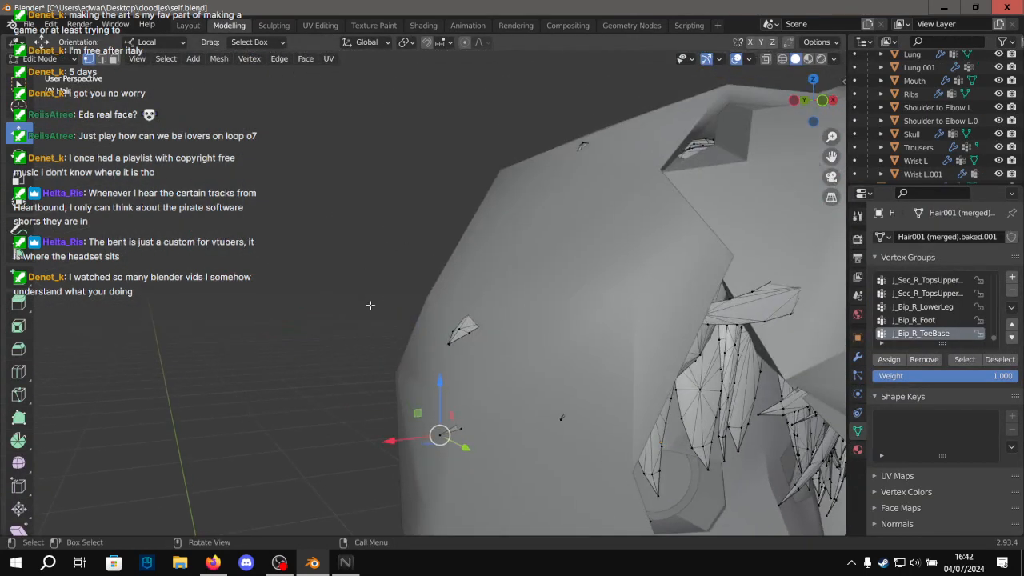
# Select the hair strand vertices sticking out of the hood's side and show the model in wireframe.
pyautogui.moveTo(371, 304); pyautogui.dragTo(289, 256, button='middle')
pyautogui.moveTo(204, 189); pyautogui.dragTo(292, 261)
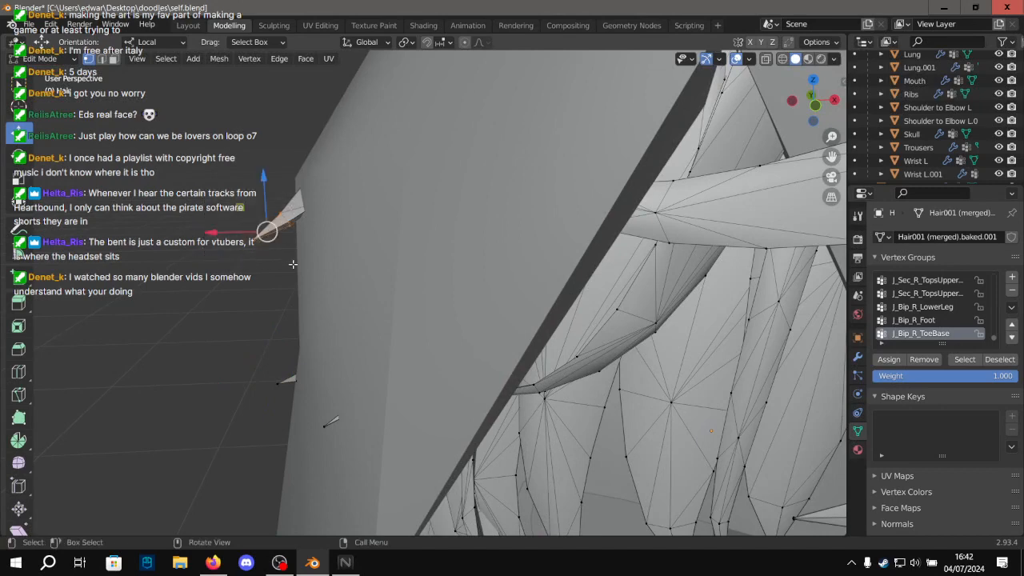
pyautogui.moveTo(224, 233); pyautogui.dragTo(258, 240)
pyautogui.click(782, 59)
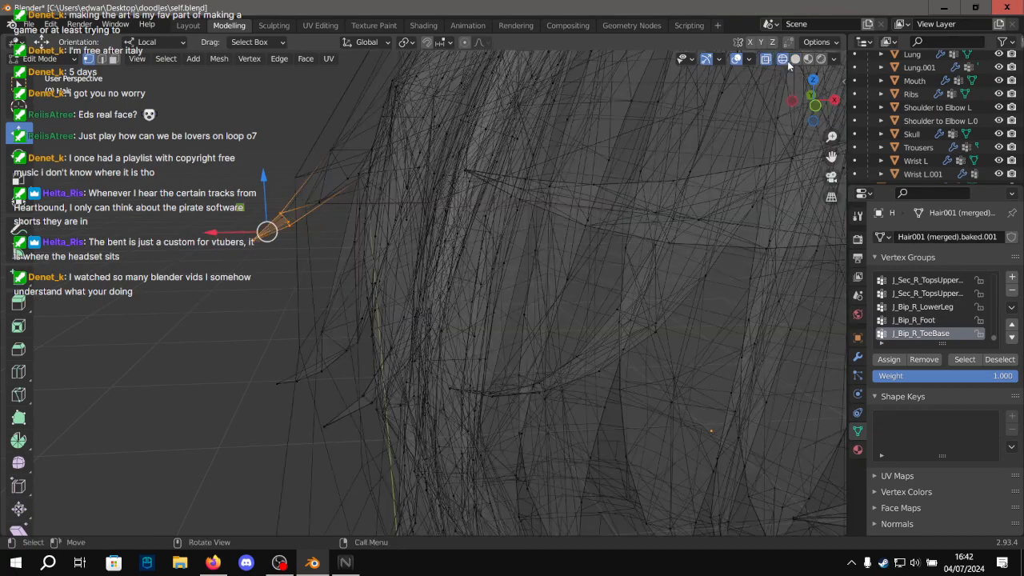
pyautogui.scroll(-5, 749, 88)
pyautogui.scroll(6, 307, 149)
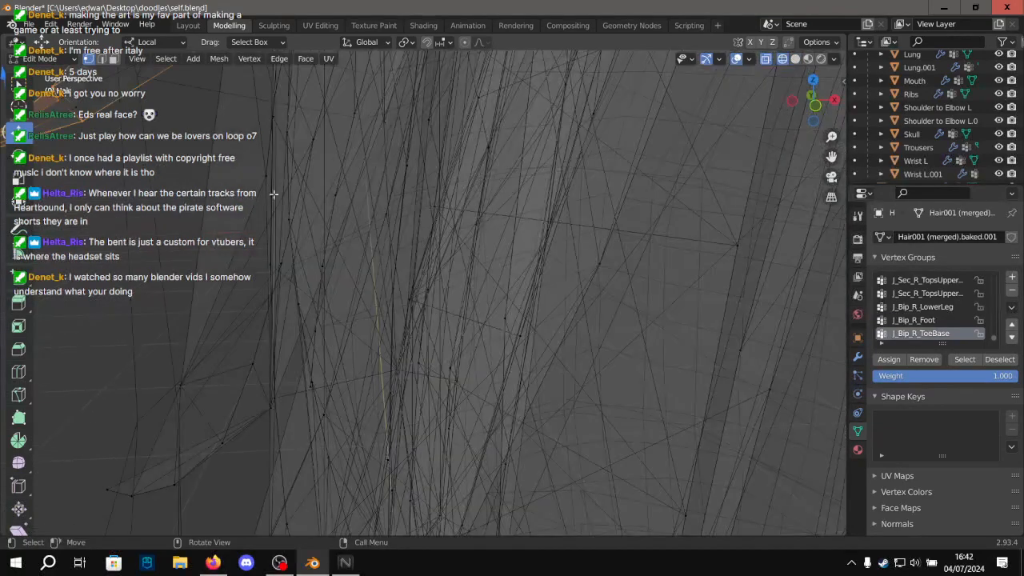
# Select the whole protruding strand tip in wireframe, move it inside the hood, and switch to rendered shading.
pyautogui.keyDown('shift'); pyautogui.moveTo(274, 194); pyautogui.dragTo(320, 192, button='middle'); pyautogui.keyUp('shift')
pyautogui.moveTo(231, 190); pyautogui.dragTo(470, 390)
pyautogui.moveTo(323, 306); pyautogui.dragTo(300, 292, button='middle')
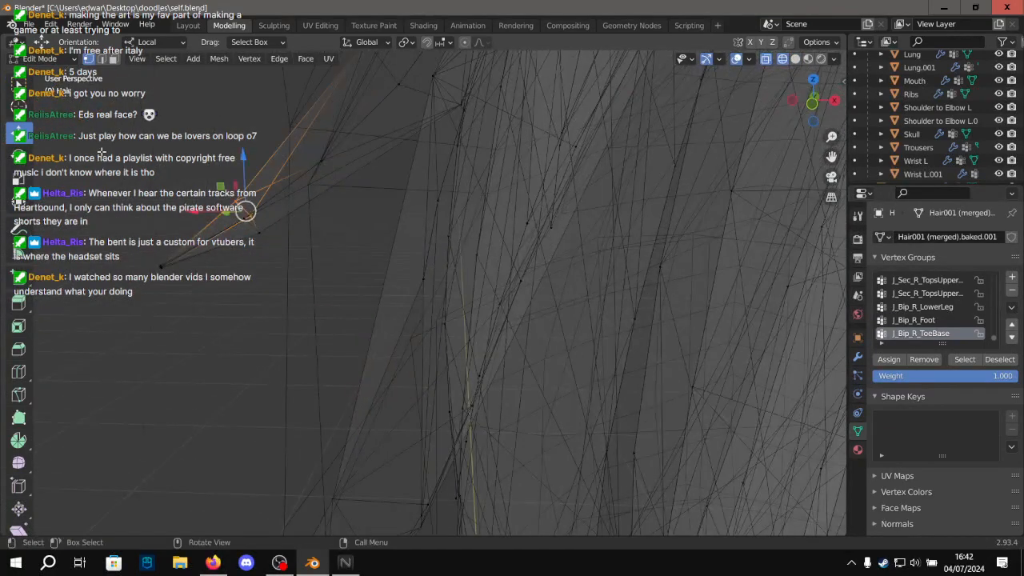
pyautogui.moveTo(98, 150); pyautogui.dragTo(278, 299)
pyautogui.scroll(-5, 276, 274)
pyautogui.moveTo(336, 297); pyautogui.dragTo(350, 303, button='middle')
pyautogui.moveTo(350, 305); pyautogui.dragTo(428, 313)
pyautogui.click(819, 59)
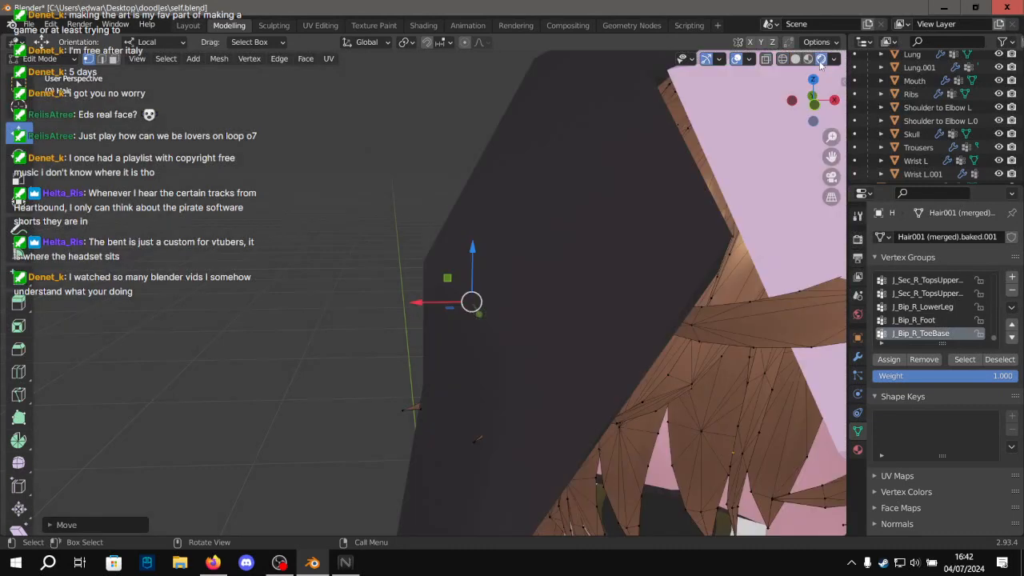
# Examine the side of the hood for hair vertices that still poke through the fabric.
pyautogui.keyDown('alt'); pyautogui.moveTo(627, 163); pyautogui.dragTo(580, 174); pyautogui.keyUp('alt')
pyautogui.press('capslock')
pyautogui.press('capslock')
pyautogui.keyDown('alt'); pyautogui.moveTo(477, 245); pyautogui.dragTo(575, 338); pyautogui.keyUp('alt')
pyautogui.scroll(4, 410, 270)
pyautogui.scroll(-8, 575, 338)
pyautogui.scroll(4, 515, 334)
pyautogui.scroll(1, 515, 319)
pyautogui.scroll(-1, 516, 303)
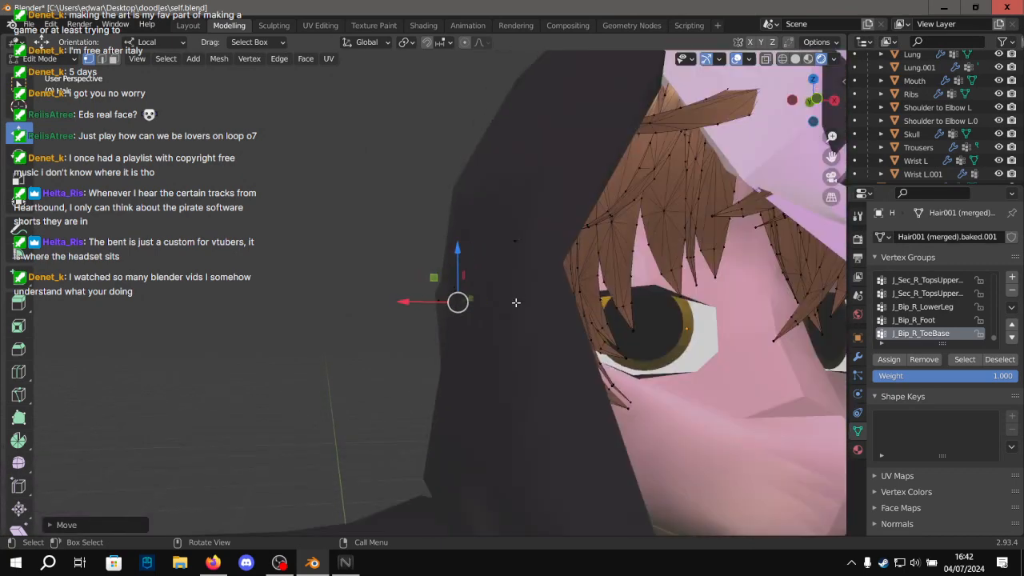
# Move the stray hair vertices on the hood's side inward beneath the hood surface with X-ray display toggled.
pyautogui.scroll(-4, 516, 302)
pyautogui.scroll(5, 555, 242)
pyautogui.scroll(-2, 503, 281)
pyautogui.scroll(3, 515, 282)
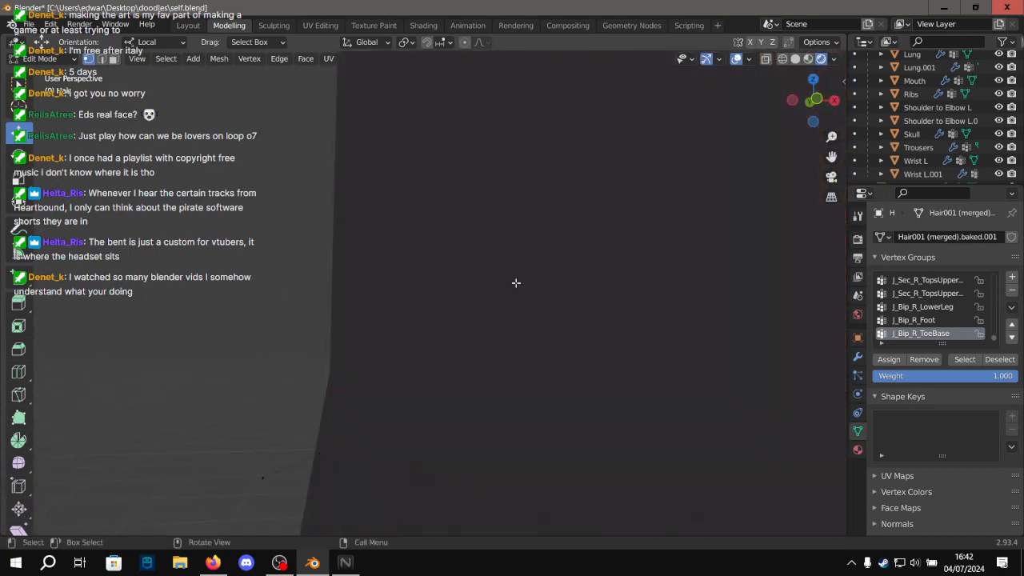
pyautogui.scroll(-2, 520, 280)
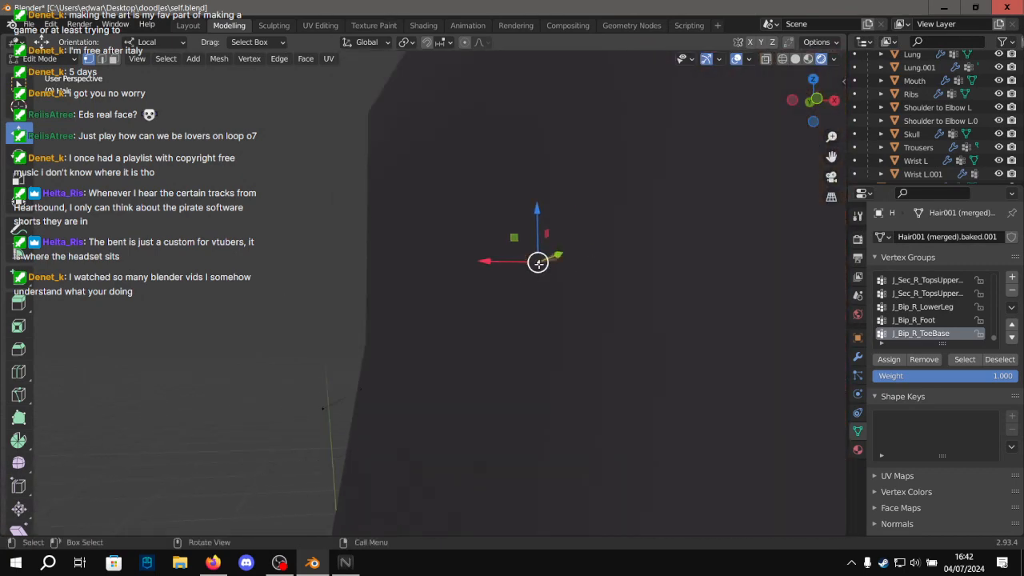
pyautogui.moveTo(541, 268); pyautogui.dragTo(588, 285)
pyautogui.hotkey('ctrl', 'z')
pyautogui.click(766, 58)
pyautogui.moveTo(537, 262); pyautogui.dragTo(592, 271)
pyautogui.scroll(-10, 403, 277)
pyautogui.click(788, 264)
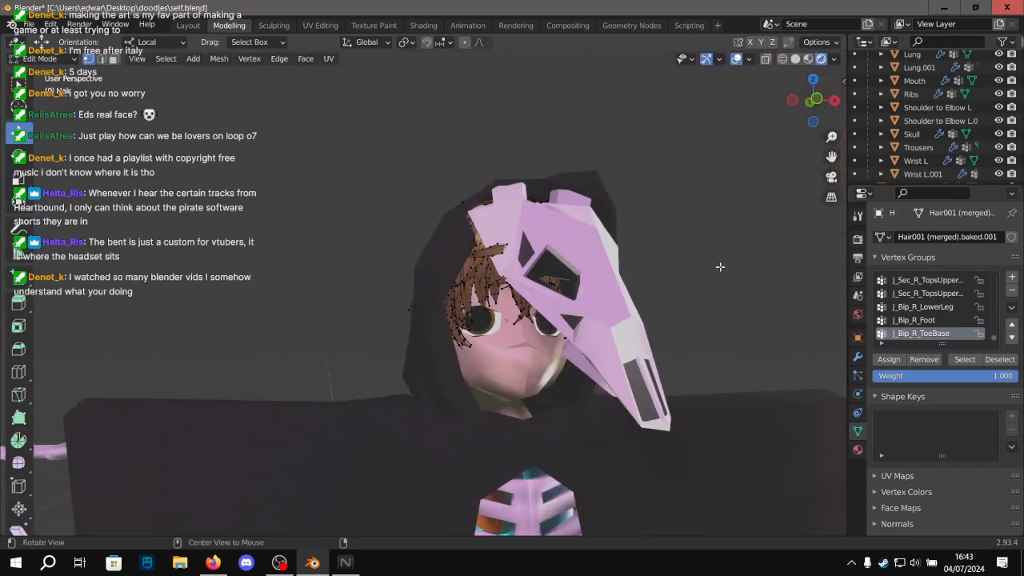
# Move the remaining hair tuft sticking through the side of the hood back inside it and save the file.
pyautogui.moveTo(719, 267); pyautogui.dragTo(496, 296, button='middle')
pyautogui.scroll(3, 429, 304)
pyautogui.moveTo(429, 304); pyautogui.dragTo(519, 260, button='middle')
pyautogui.scroll(4, 488, 256)
pyautogui.keyDown('shift'); pyautogui.moveTo(564, 190); pyautogui.dragTo(502, 187, button='middle'); pyautogui.keyUp('shift')
pyautogui.click(501, 175)
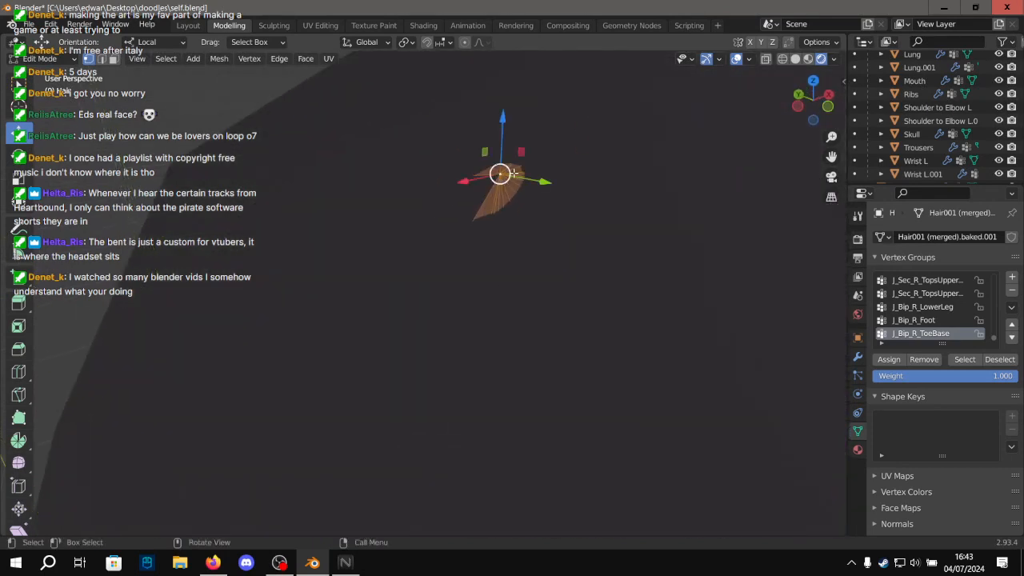
pyautogui.press('g')
pyautogui.click(508, 212)
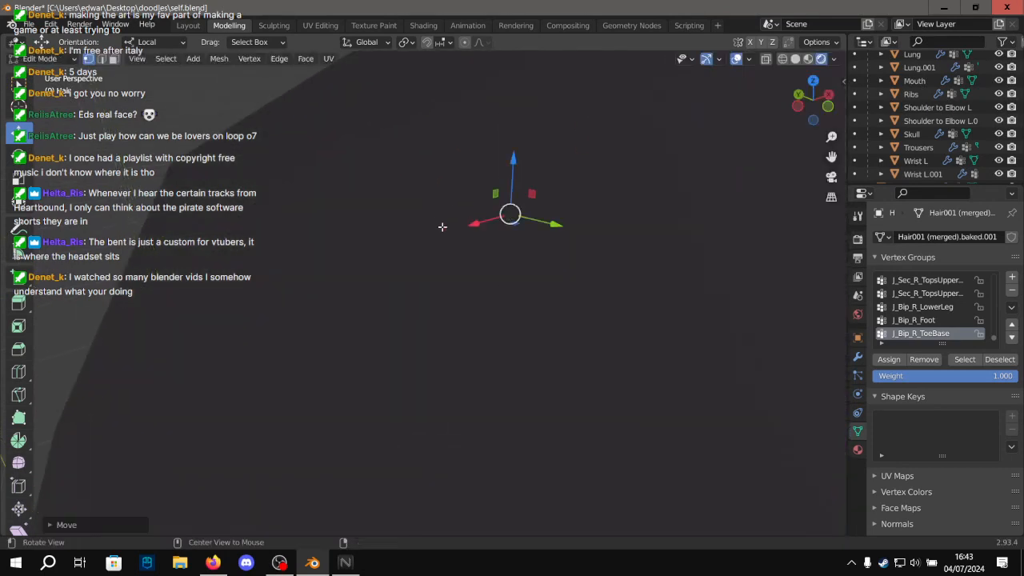
pyautogui.moveTo(440, 226); pyautogui.dragTo(640, 240, button='middle')
pyautogui.moveTo(705, 184); pyautogui.dragTo(343, 232, button='middle')
pyautogui.hotkey('ctrl', 's')
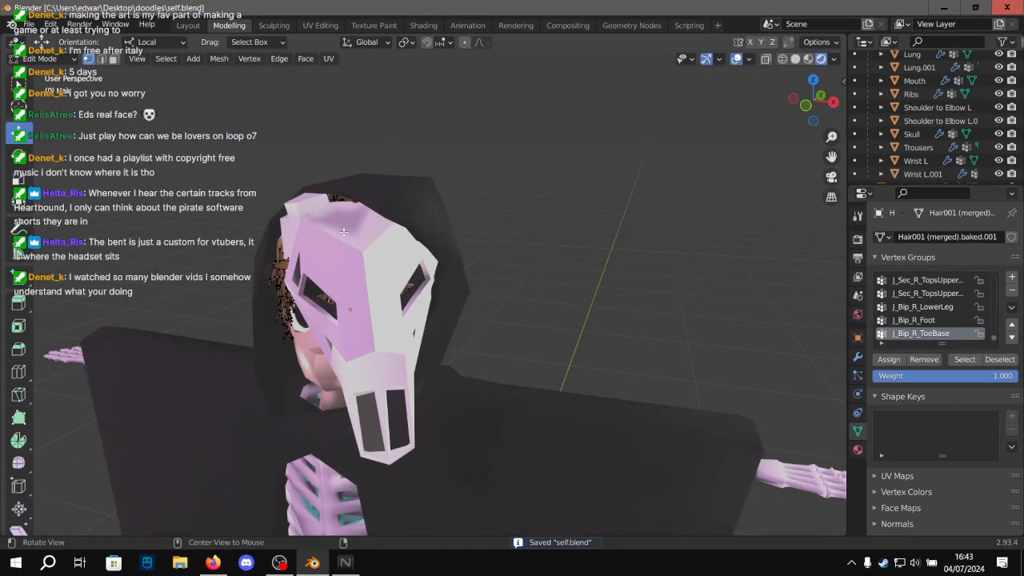
# Return to the Layout workspace, shift the Skull object slightly along negative X, and scale it down a little.
pyautogui.click(192, 26)
pyautogui.scroll(3, 712, 167)
pyautogui.moveTo(625, 107); pyautogui.dragTo(608, 123, button='middle')
pyautogui.click(496, 232)
pyautogui.moveTo(495, 231); pyautogui.dragTo(521, 230, button='middle')
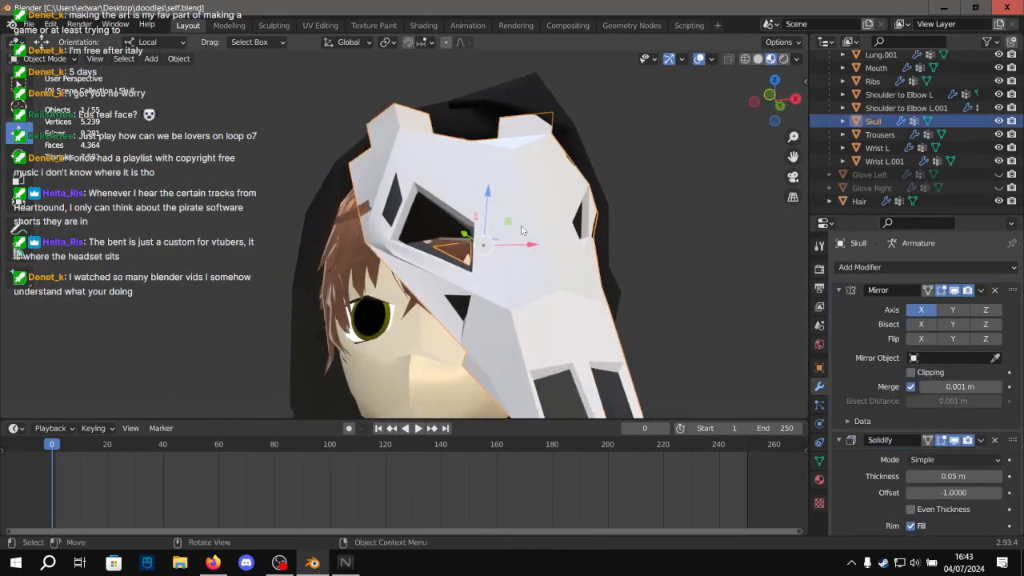
pyautogui.moveTo(532, 246); pyautogui.dragTo(515, 247)
pyautogui.press('s')
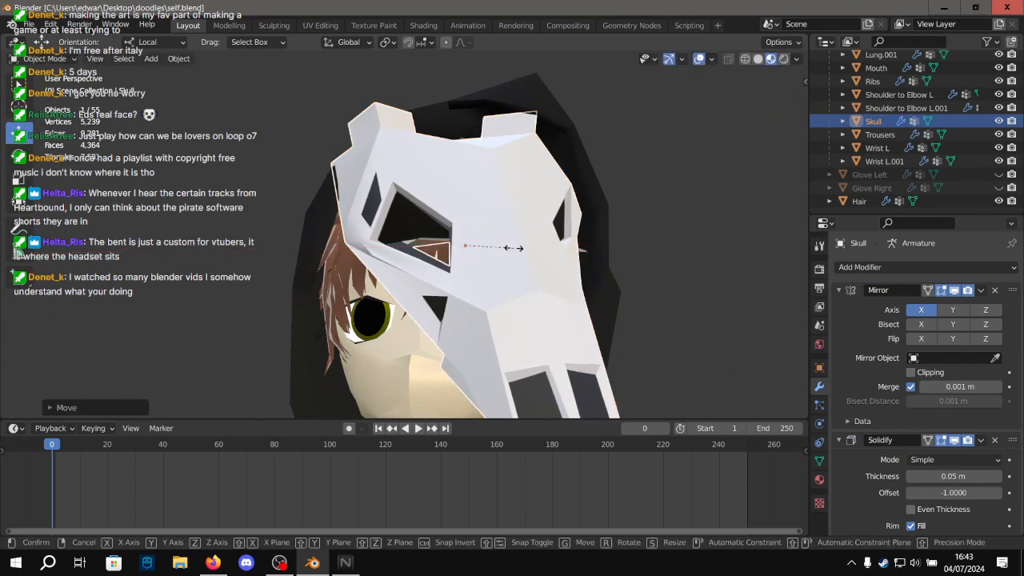
pyautogui.click(504, 246)
# Raise the skull mask slightly along Z and shift it a little along positive X.
pyautogui.scroll(-6, 557, 274)
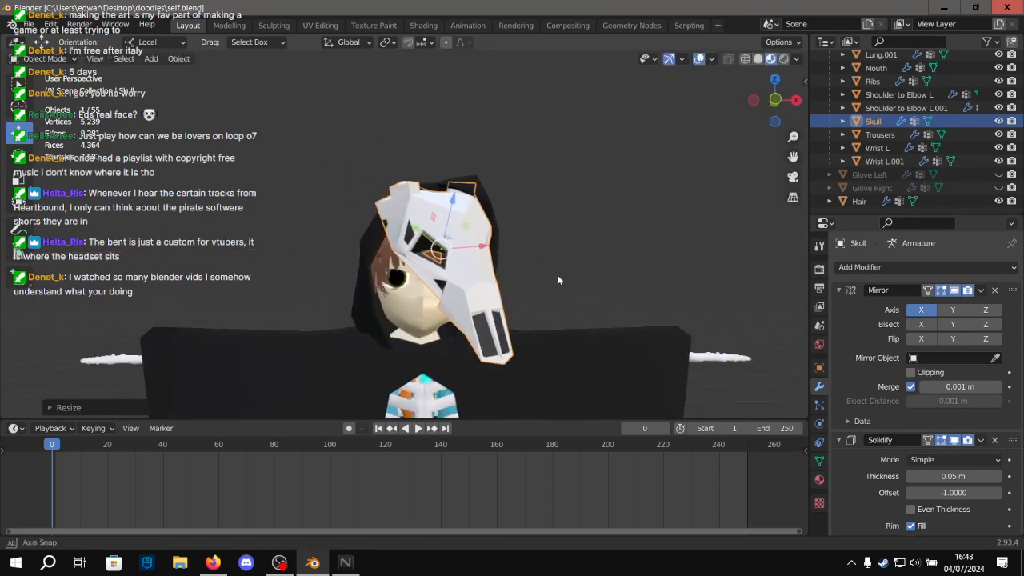
pyautogui.scroll(3, 563, 281)
pyautogui.moveTo(562, 281); pyautogui.dragTo(641, 170, button='middle')
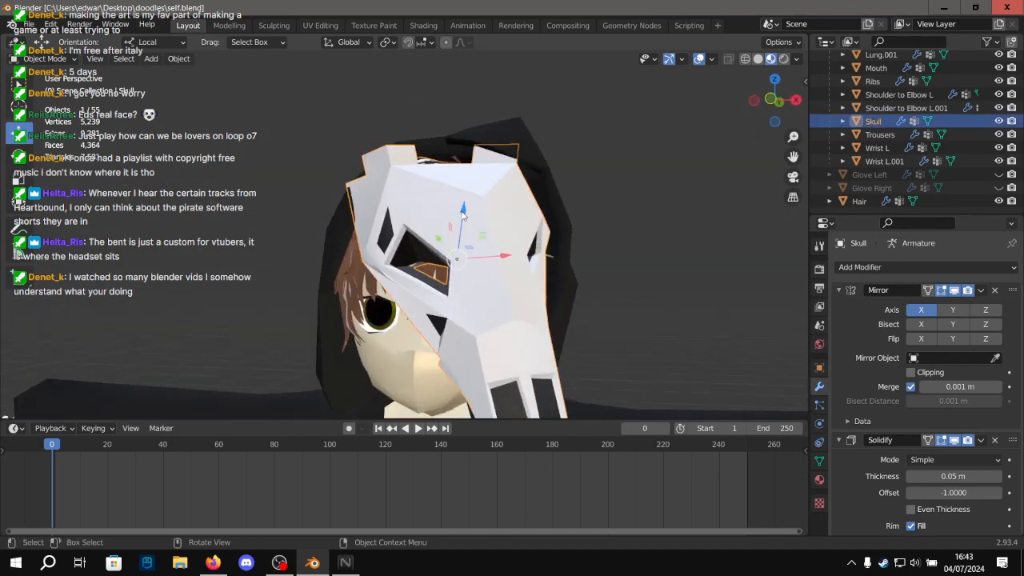
pyautogui.moveTo(462, 212)
pyautogui.mouseDown()
pyautogui.moveTo(462, 190)
pyautogui.moveTo(462, 205)
pyautogui.mouseUp()
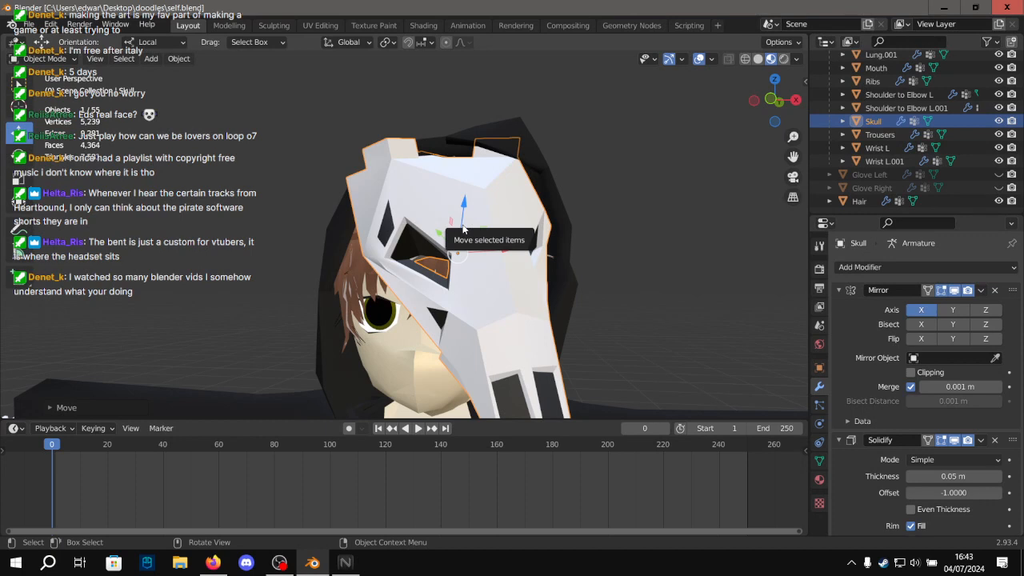
pyautogui.moveTo(462, 230); pyautogui.dragTo(497, 288, button='middle')
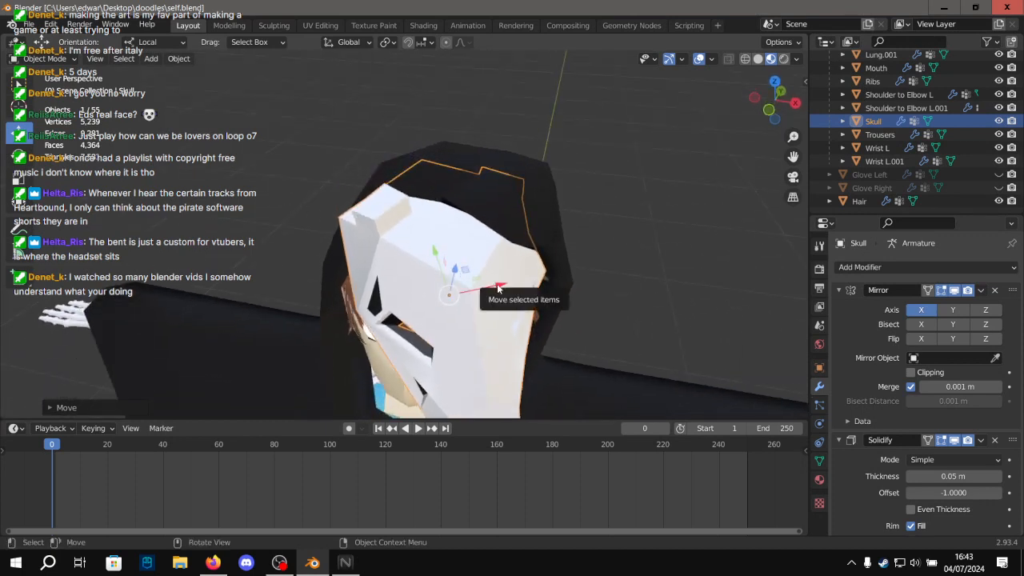
pyautogui.moveTo(498, 288); pyautogui.dragTo(513, 285)
pyautogui.click(624, 232)
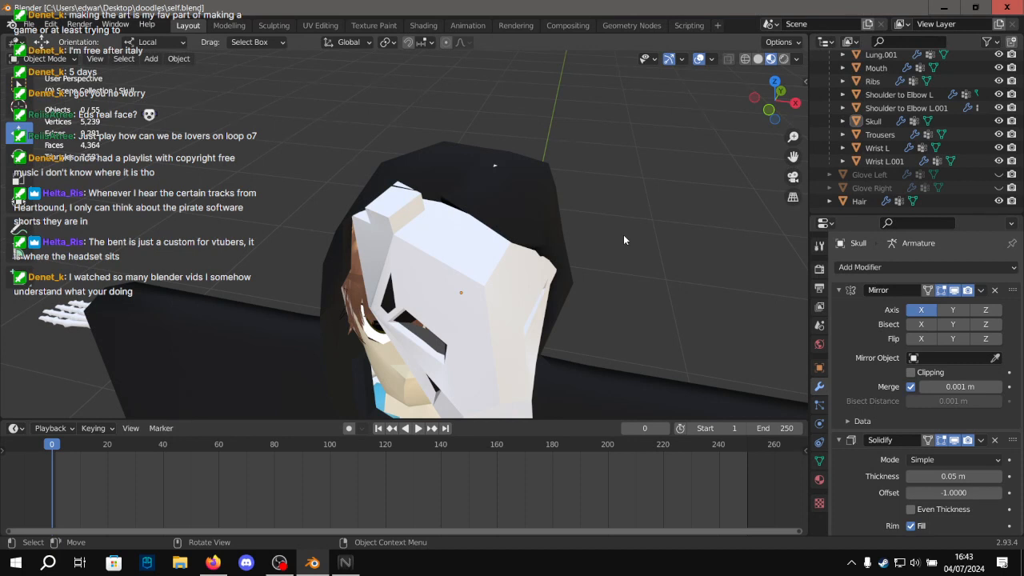
# Lower the skull mask slightly along the Z axis and deselect it.
pyautogui.scroll(4, 592, 170)
pyautogui.click(491, 268)
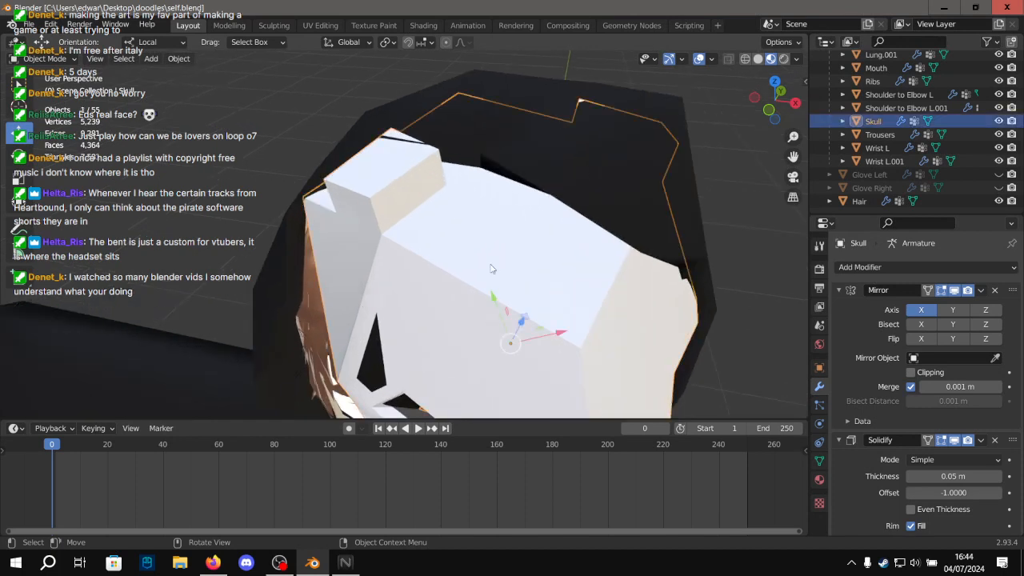
pyautogui.moveTo(524, 342); pyautogui.dragTo(572, 264, button='middle')
pyautogui.press('g')
pyautogui.press('z')
pyautogui.press('z')
pyautogui.moveTo(553, 242); pyautogui.dragTo(552, 248)
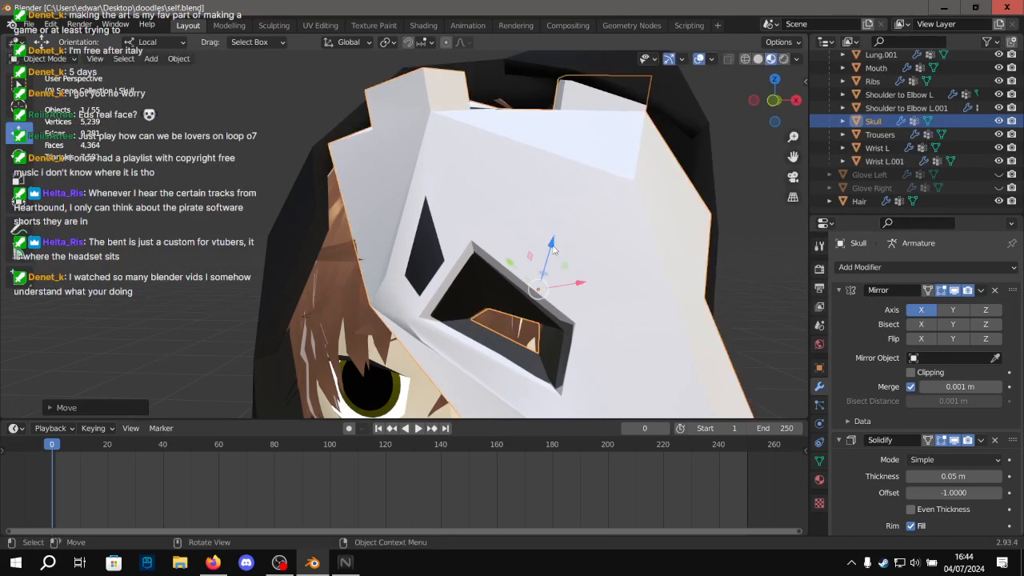
pyautogui.click(754, 182)
# Check the skull's fit against the hair and hood from the front, and save the file.
pyautogui.scroll(-5, 610, 215)
pyautogui.scroll(6, 608, 219)
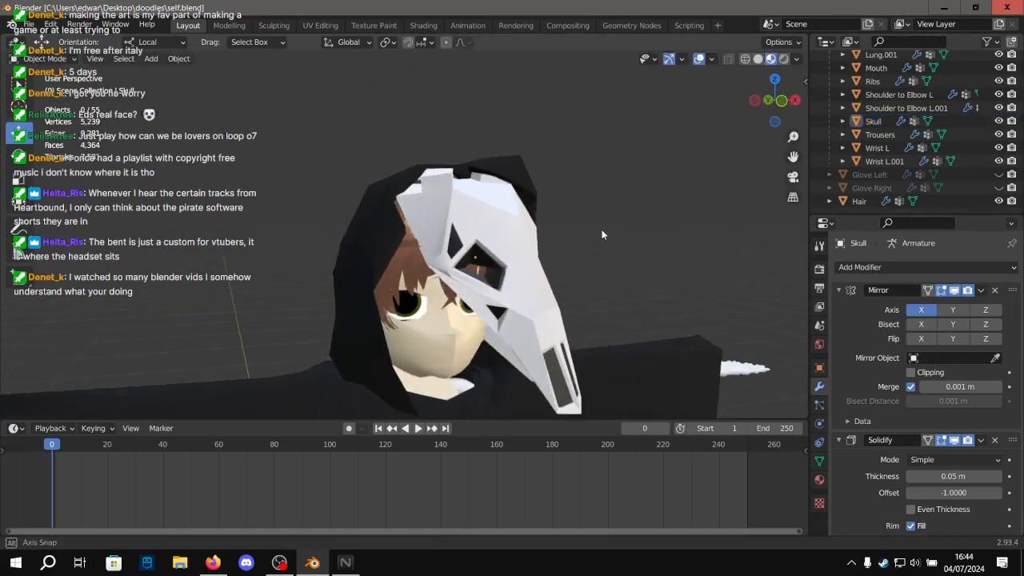
pyautogui.moveTo(526, 233); pyautogui.dragTo(488, 239, button='middle')
pyautogui.hotkey('ctrl', 's')
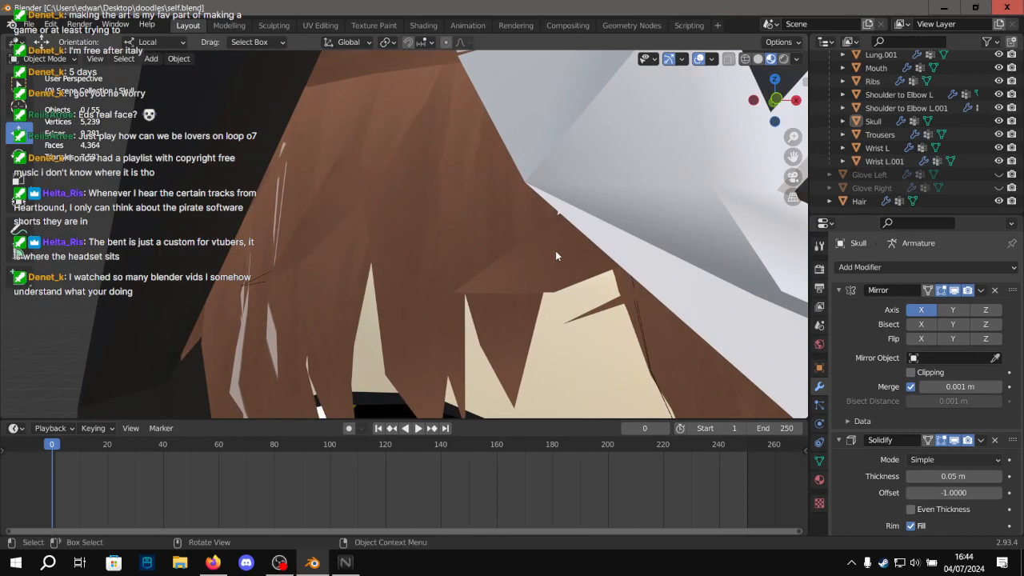
pyautogui.scroll(-8, 554, 251)
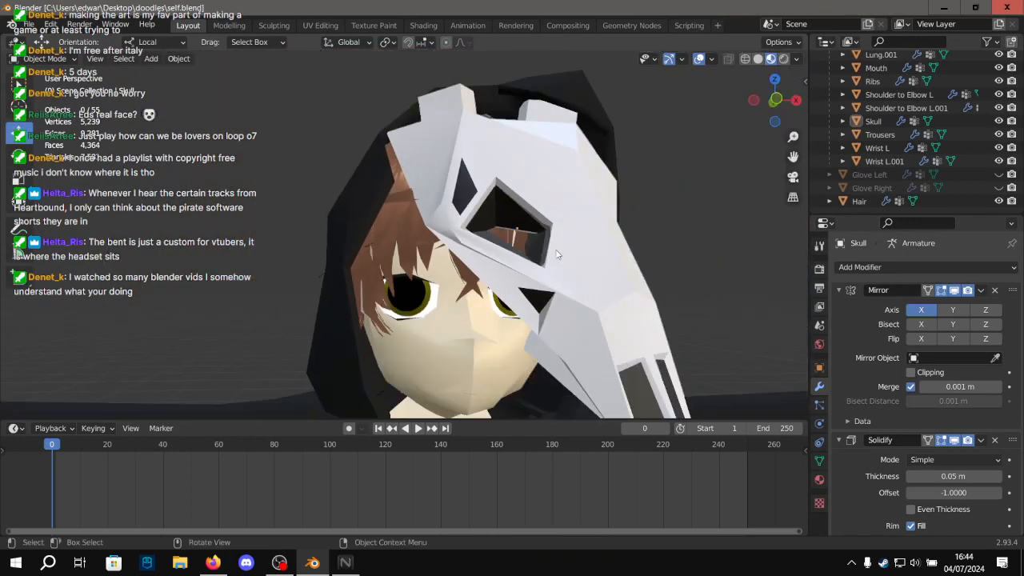
pyautogui.hotkey('ctrl', 's')
# Select the Hair object, show its material settings, and open its texture in the Texture Paint workspace.
pyautogui.scroll(3, 306, 93)
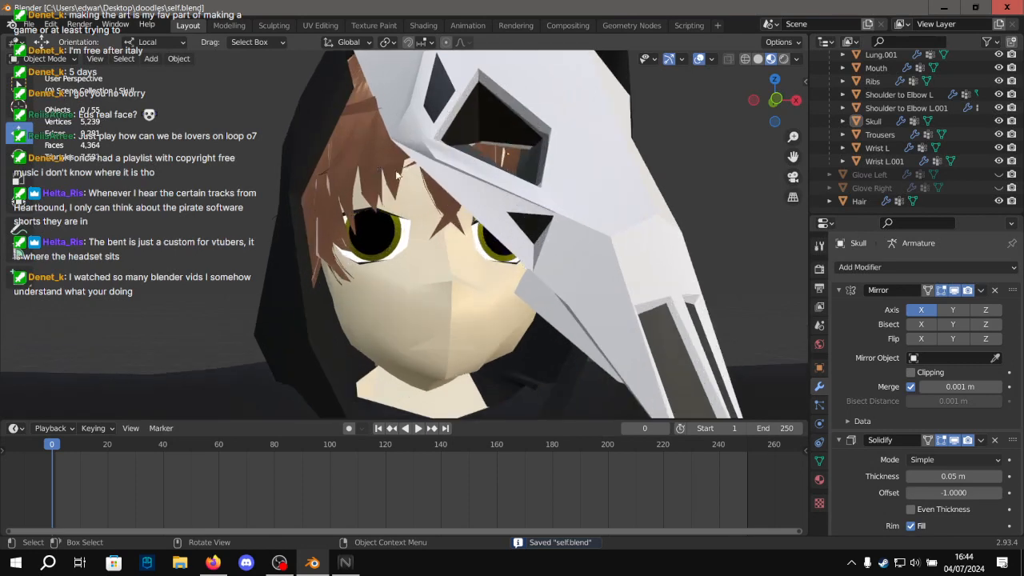
pyautogui.click(370, 162)
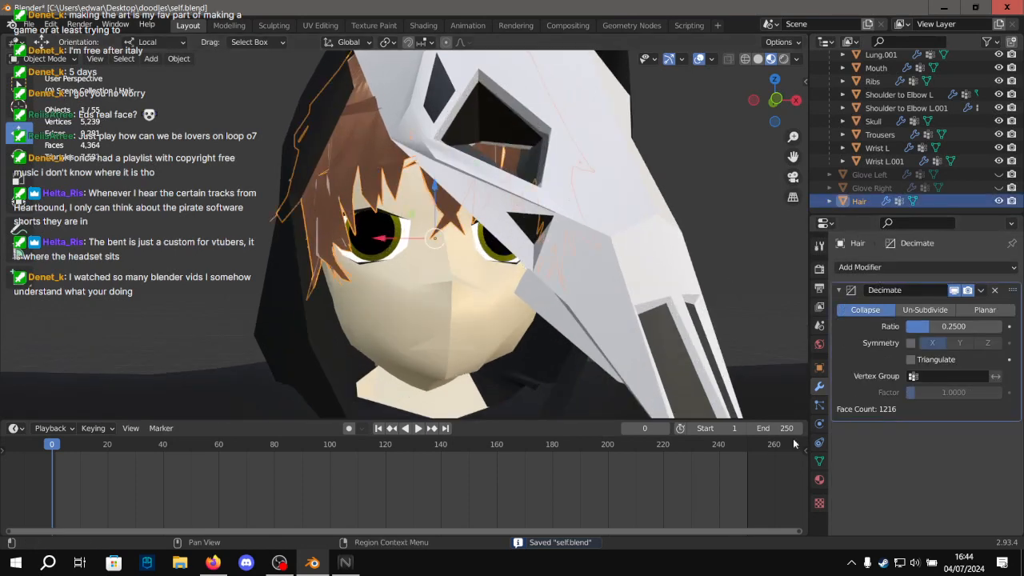
pyautogui.click(818, 479)
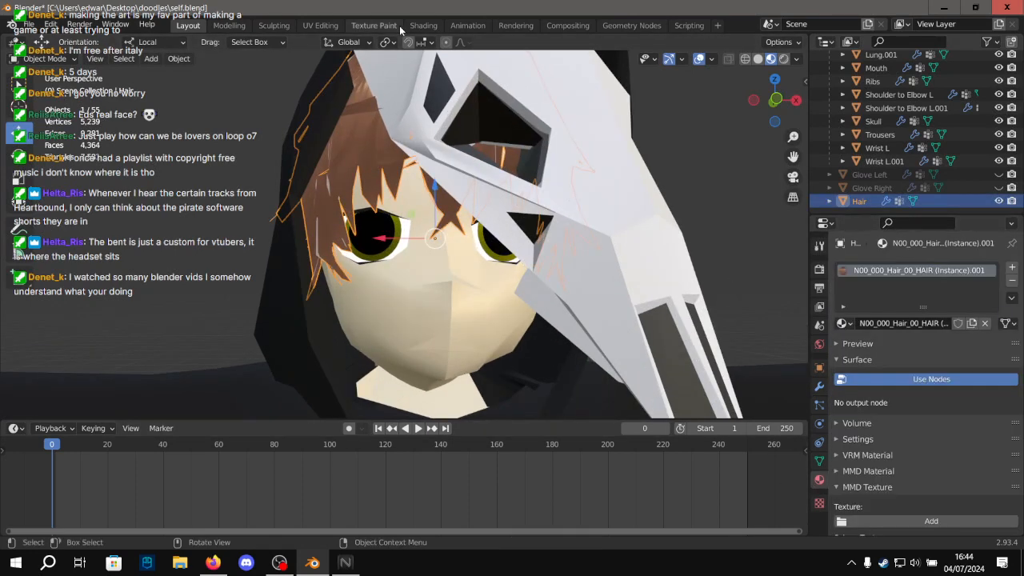
pyautogui.click(366, 27)
pyautogui.scroll(7, 587, 354)
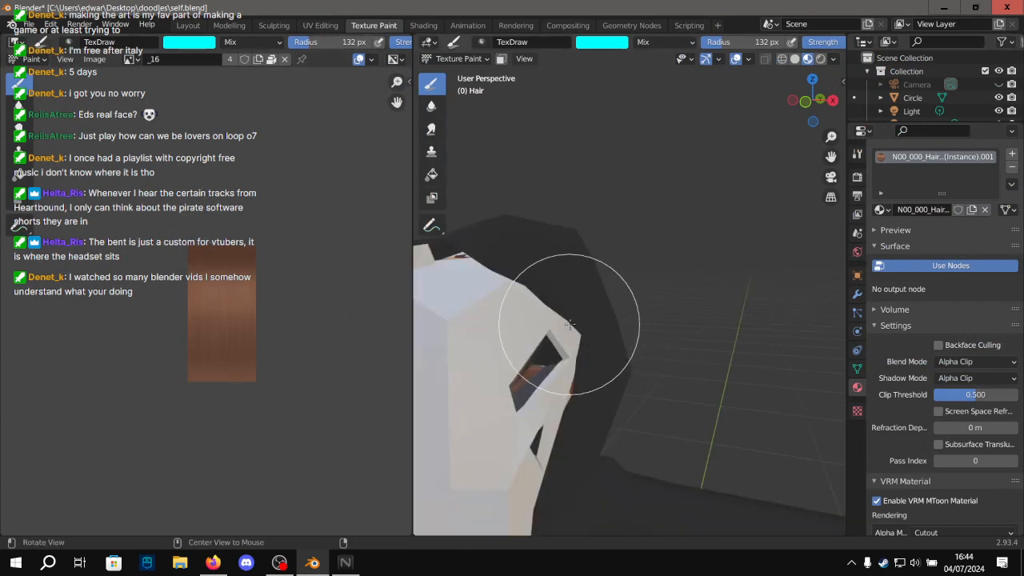
# Leave texture painting and return to the Layout workspace with the hair still selected.
pyautogui.moveTo(569, 325)
pyautogui.keyDown('alt'); pyautogui.mouseDown()
pyautogui.moveTo(608, 312)
pyautogui.moveTo(560, 324)
pyautogui.mouseUp(); pyautogui.keyUp('alt')
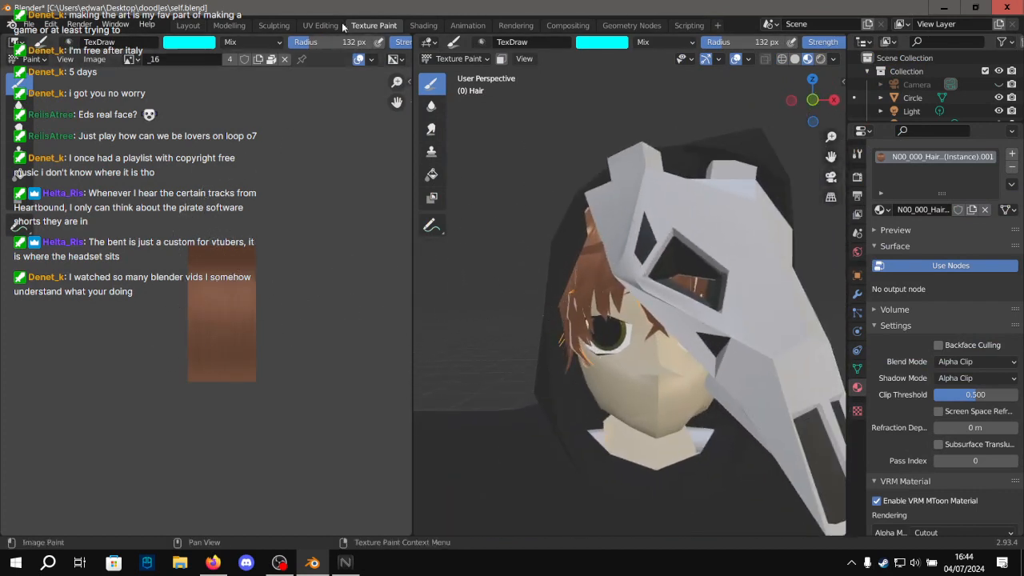
pyautogui.click(320, 24)
pyautogui.click(187, 25)
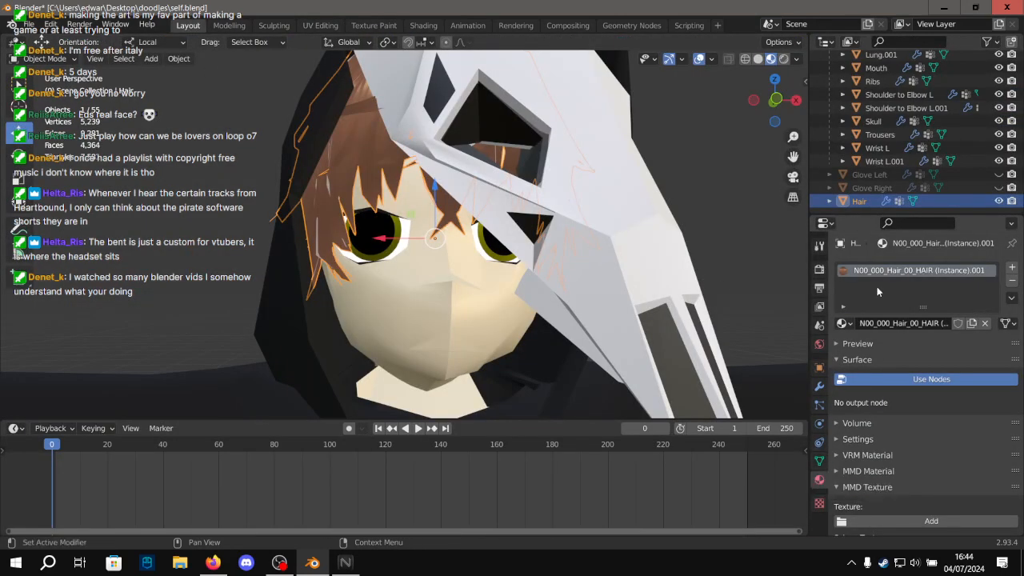
# Add a second material slot with a new material to the Hair object and move it above the original hair material.
pyautogui.click(1010, 267)
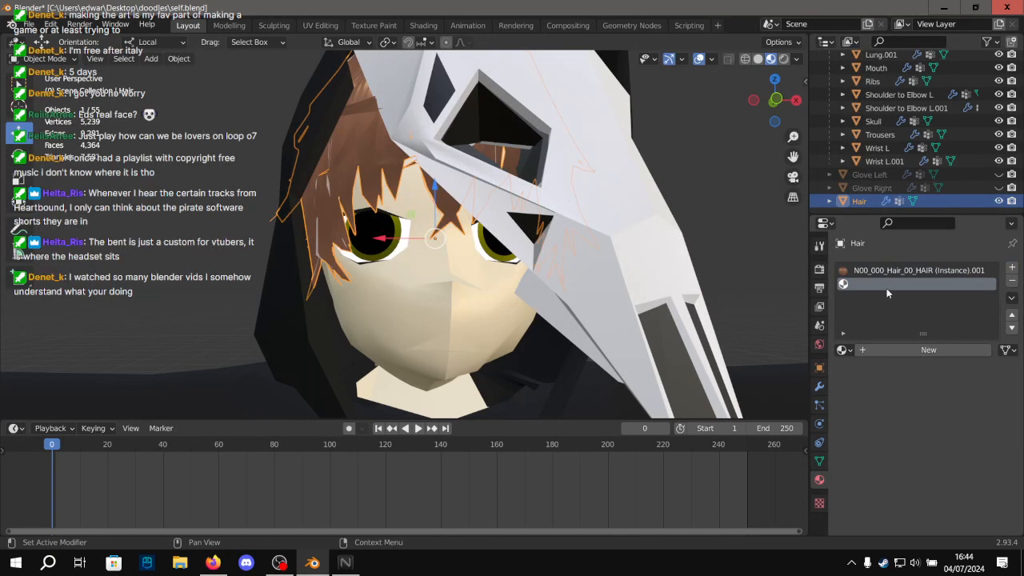
pyautogui.click(891, 270)
pyautogui.click(883, 286)
pyautogui.click(886, 270)
pyautogui.click(884, 284)
pyautogui.click(910, 349)
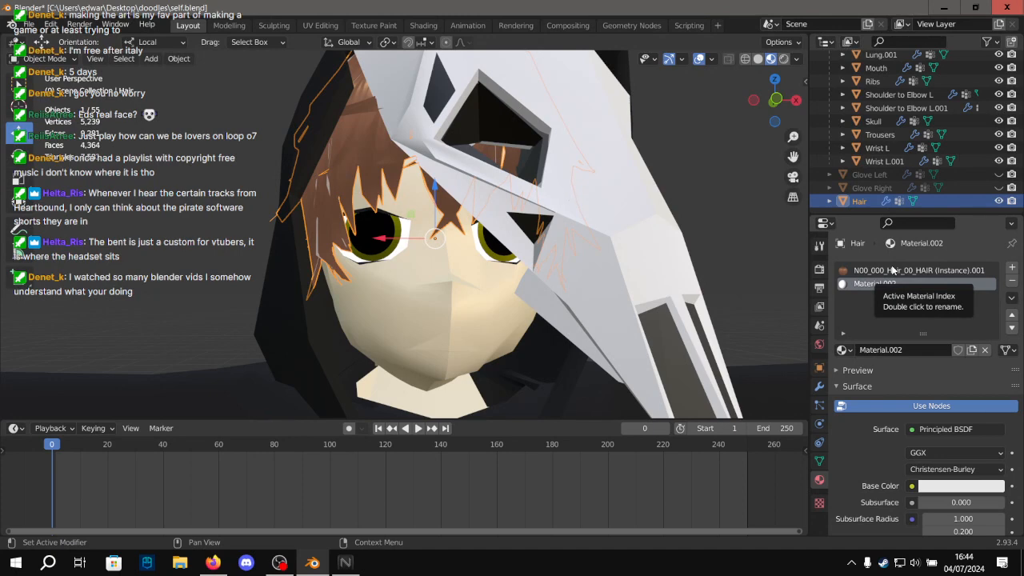
pyautogui.click(1011, 316)
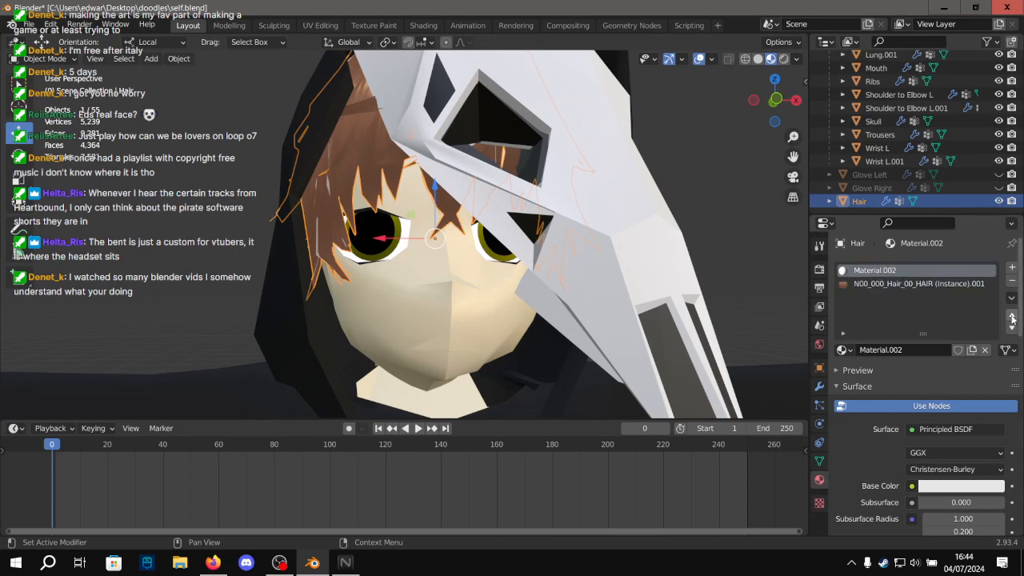
pyautogui.scroll(4, 688, 260)
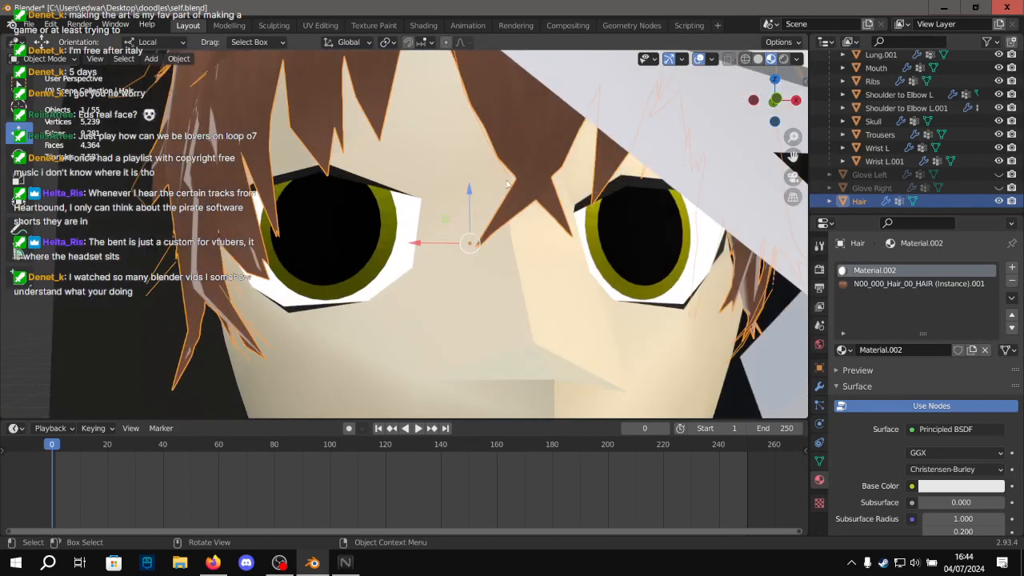
# Remove the N00_000_Hair_00_HAIR (Instance).001 material slot from the Hair object.
pyautogui.click(918, 286)
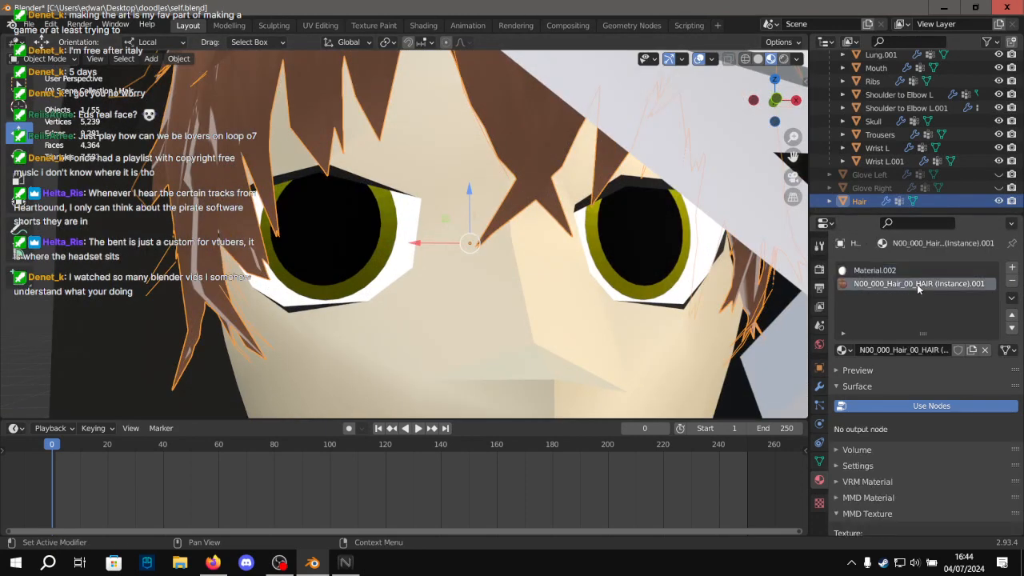
pyautogui.click(1011, 281)
pyautogui.scroll(-7, 604, 246)
pyautogui.scroll(6, 480, 208)
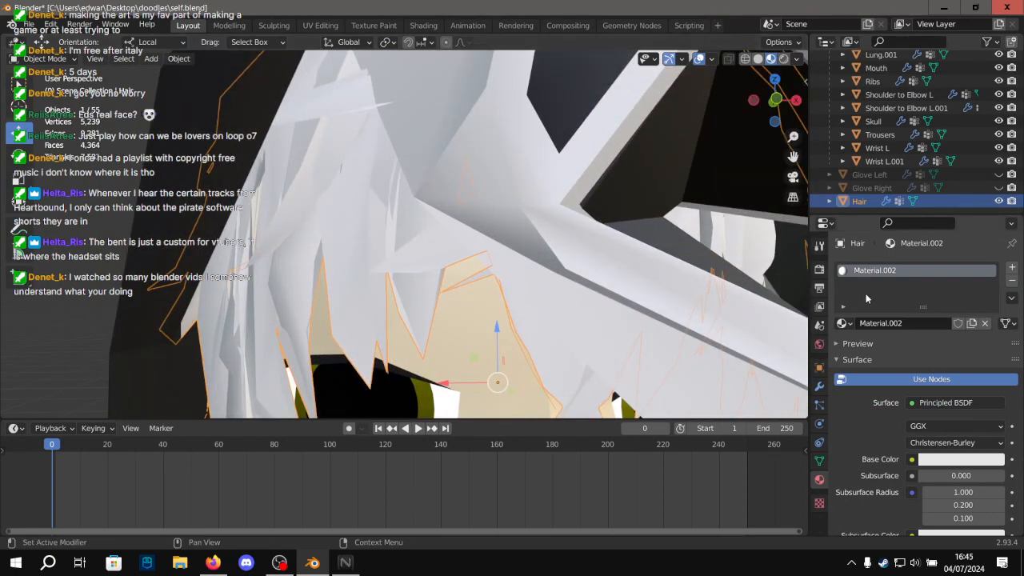
# Set the new hair material's base color to a dark brown with hue 0.081, saturation 1.000 and value 0.056, and deselect the hair.
pyautogui.click(957, 458)
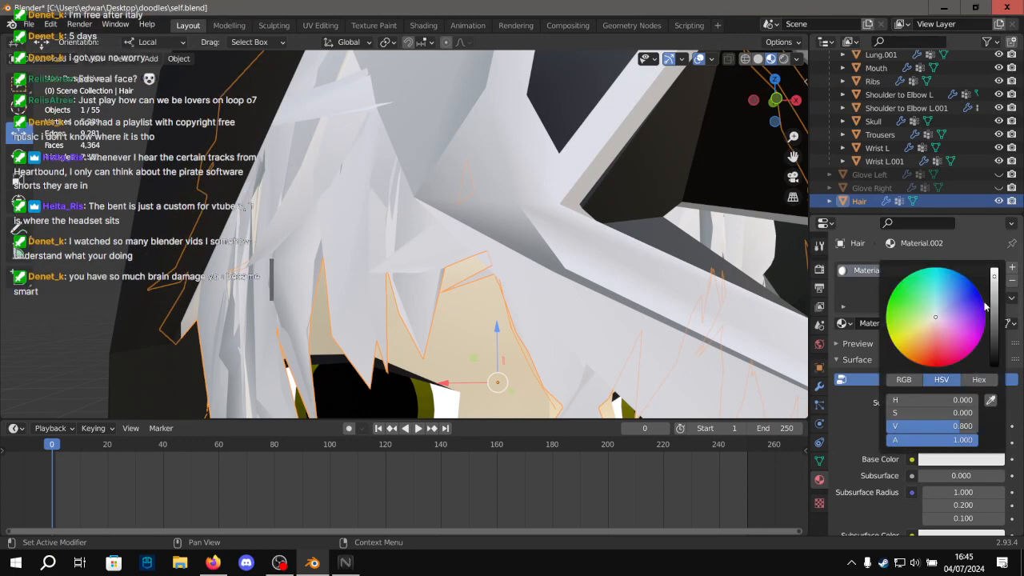
pyautogui.moveTo(967, 319)
pyautogui.mouseDown()
pyautogui.moveTo(906, 357)
pyautogui.moveTo(917, 357)
pyautogui.mouseUp()
pyautogui.moveTo(997, 304); pyautogui.dragTo(995, 340)
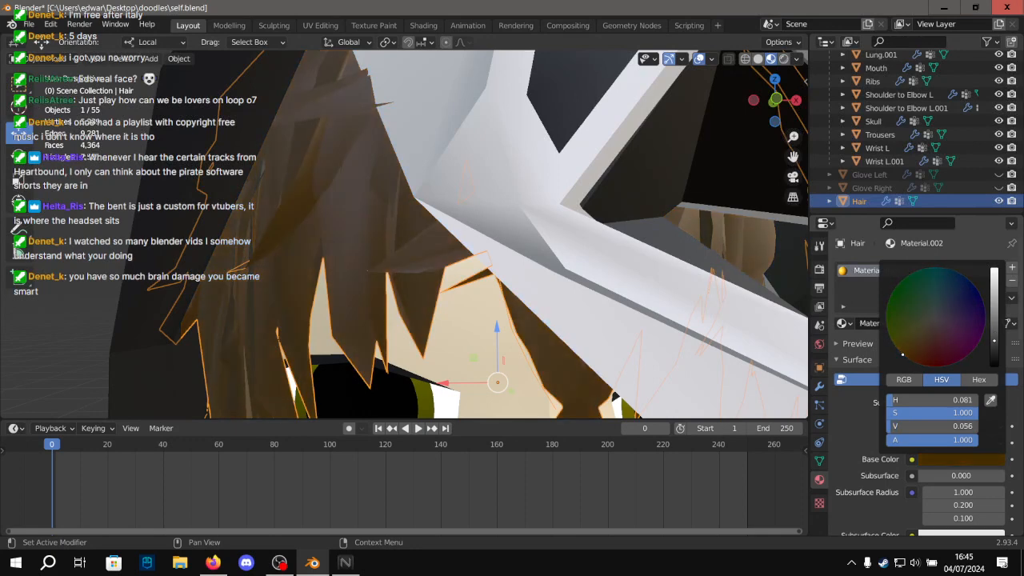
pyautogui.scroll(-7, 756, 244)
pyautogui.click(666, 182)
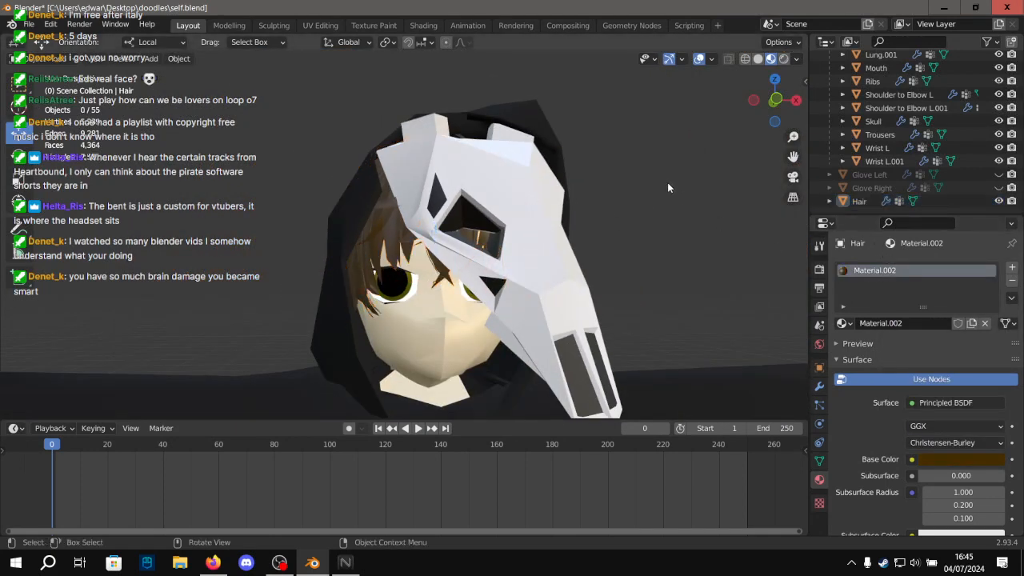
# Undo the dark brown base color and the removal of the original hair material slot.
pyautogui.moveTo(667, 183); pyautogui.dragTo(537, 234, button='middle')
pyautogui.scroll(4, 536, 233)
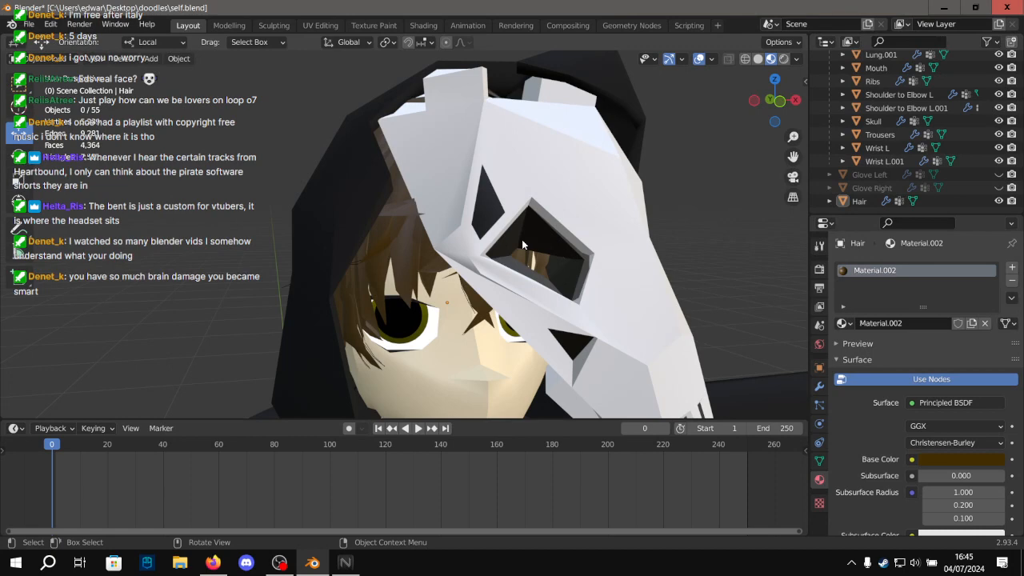
pyautogui.click(521, 244)
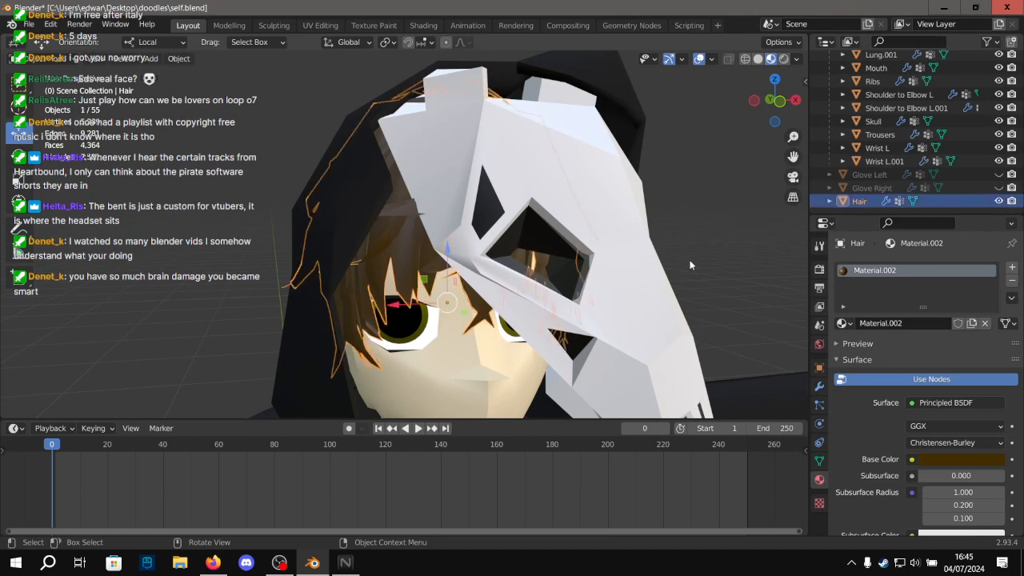
pyautogui.scroll(5, 404, 222)
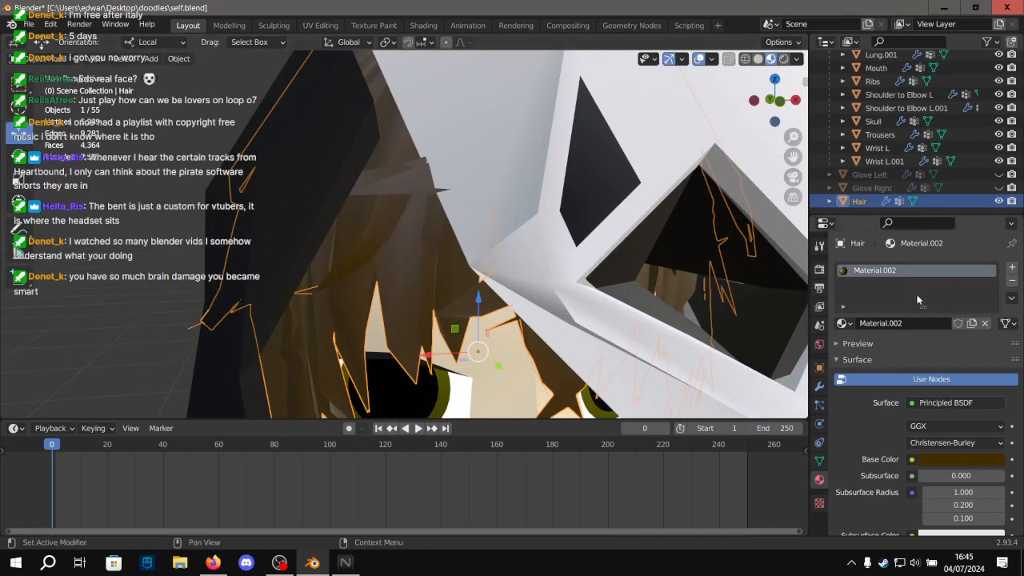
pyautogui.hotkey('ctrl', 'z')
pyautogui.hotkey('ctrl', 'z')
pyautogui.hotkey('ctrl', 'z')
pyautogui.hotkey('ctrl', 'z')
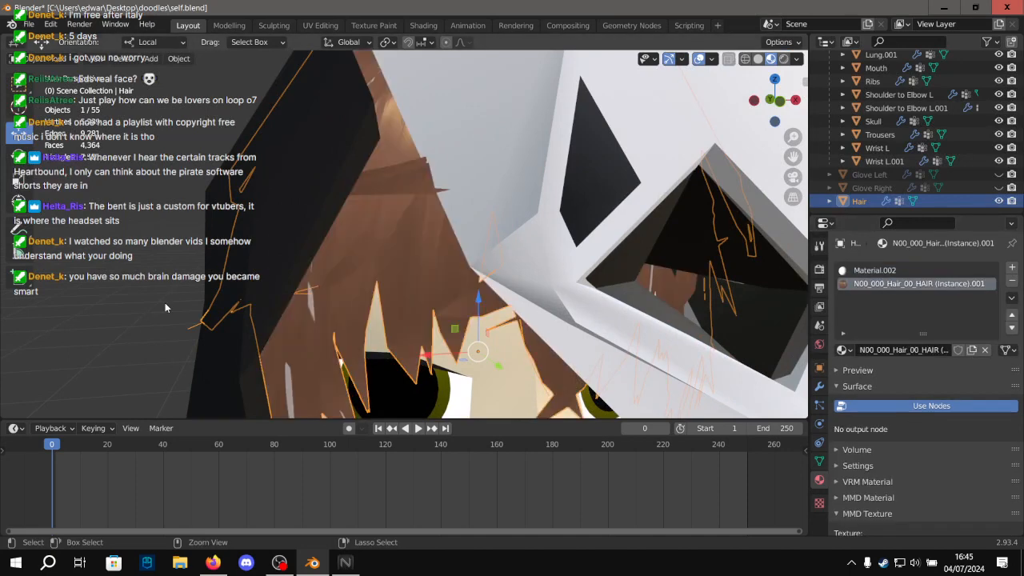
# Deselect the hair and examine its original textured material around the skull mask and hood.
pyautogui.scroll(-5, 165, 299)
pyautogui.keyDown('alt'); pyautogui.moveTo(165, 299); pyautogui.dragTo(281, 232); pyautogui.keyUp('alt')
pyautogui.click(644, 173)
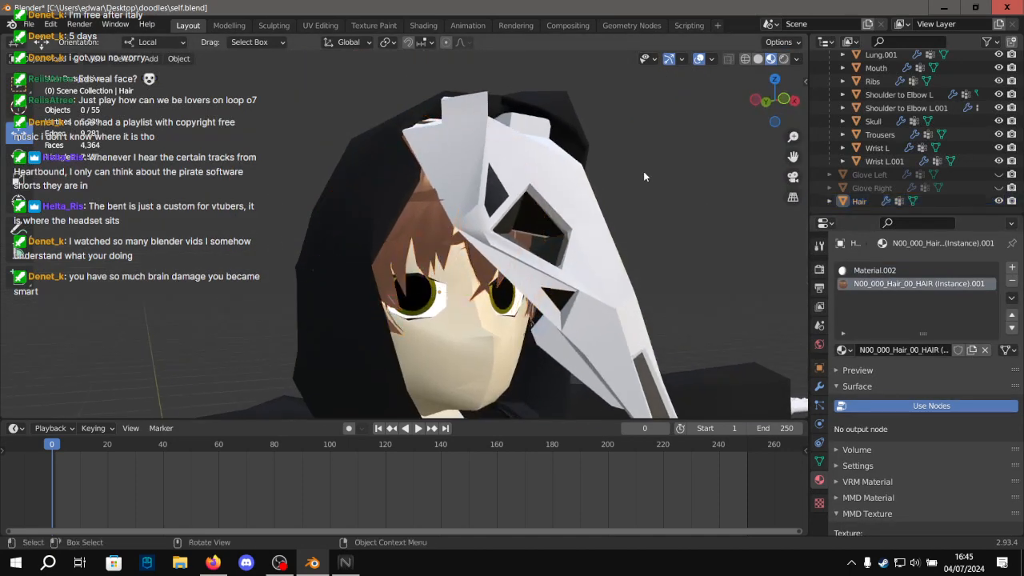
pyautogui.scroll(5, 576, 152)
pyautogui.keyDown('alt'); pyautogui.moveTo(497, 124); pyautogui.dragTo(420, 178); pyautogui.keyUp('alt')
pyautogui.scroll(-3, 424, 152)
pyautogui.keyDown('alt'); pyautogui.moveTo(432, 100); pyautogui.dragTo(431, 177); pyautogui.keyUp('alt')
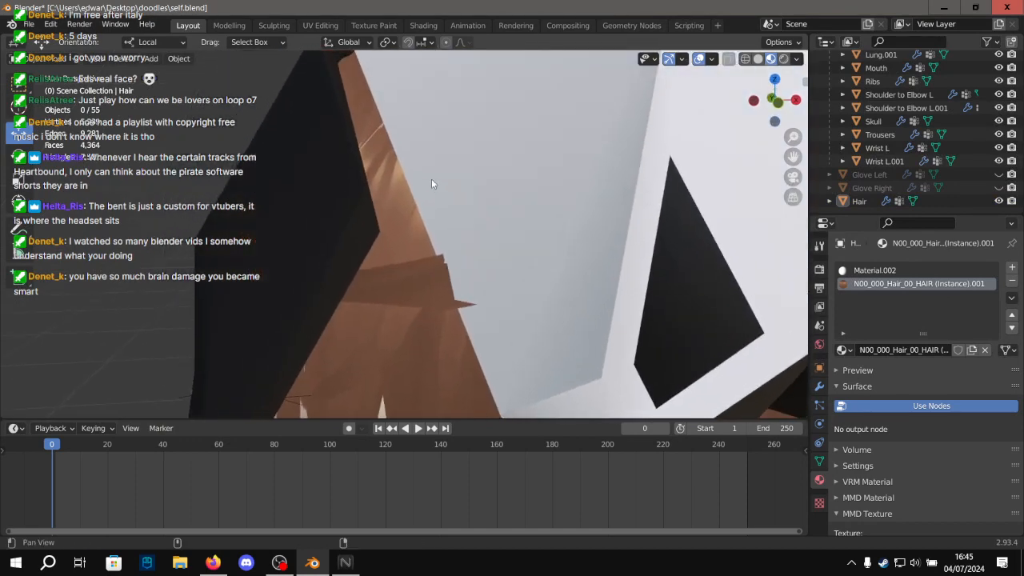
pyautogui.scroll(3, 396, 134)
pyautogui.scroll(-3, 396, 136)
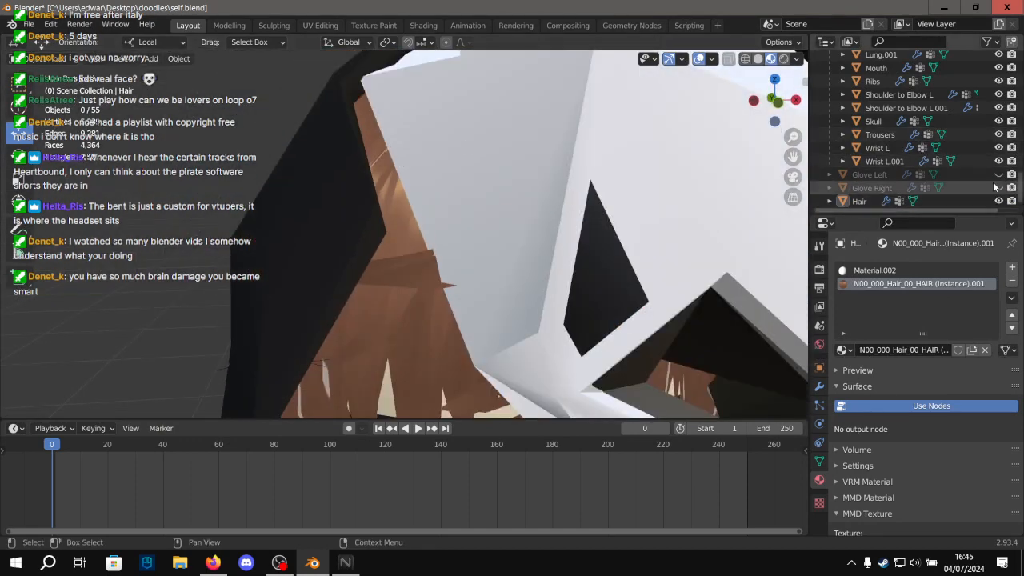
# Hide the Skull object to expose the whole fringe and select the Hair object.
pyautogui.click(998, 121)
pyautogui.scroll(-2, 534, 140)
pyautogui.scroll(3, 468, 144)
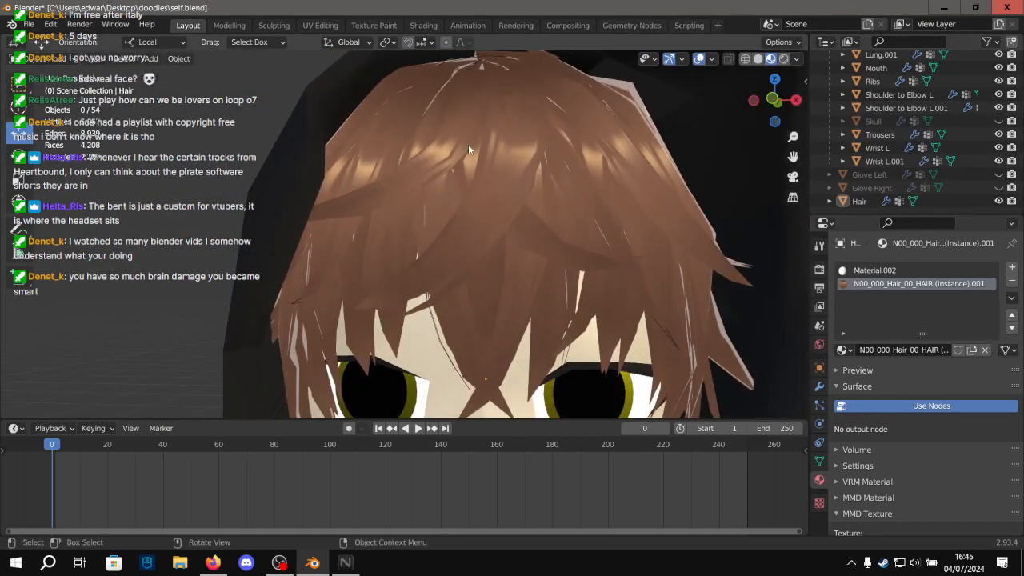
pyautogui.click(564, 138)
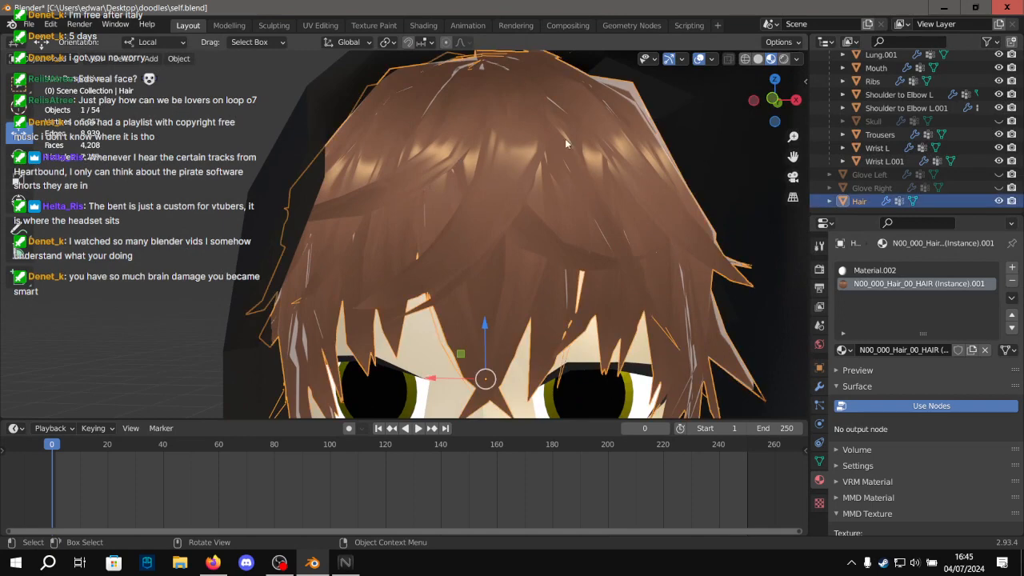
# Browse the file's images in the Texture Paint workspace, showing _12, _07 and _02 in turn.
pyautogui.click(376, 26)
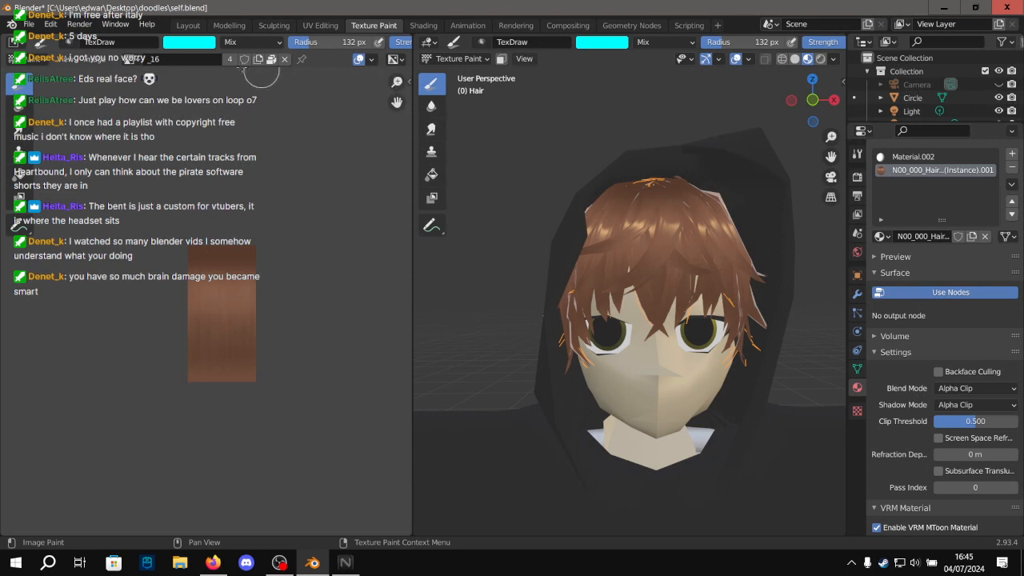
pyautogui.click(132, 60)
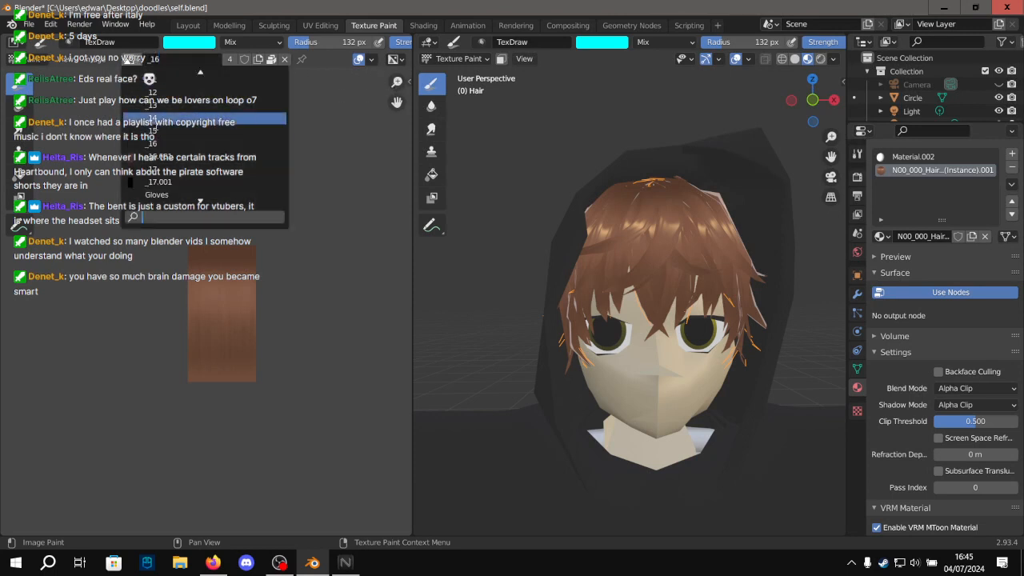
pyautogui.click(151, 130)
pyautogui.click(135, 60)
pyautogui.click(148, 105)
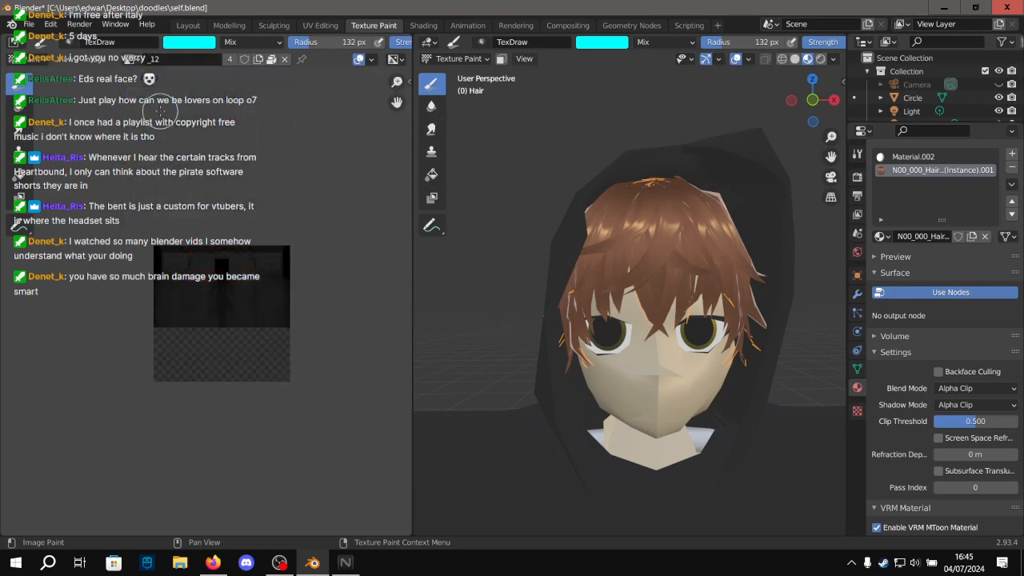
pyautogui.click(130, 59)
pyautogui.click(160, 146)
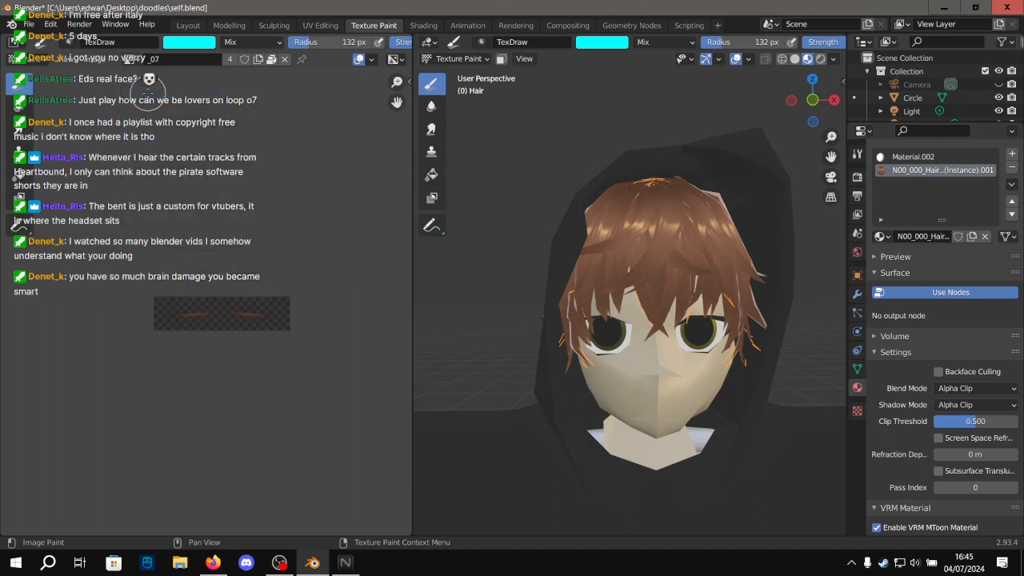
pyautogui.click(152, 59)
pyautogui.click(152, 93)
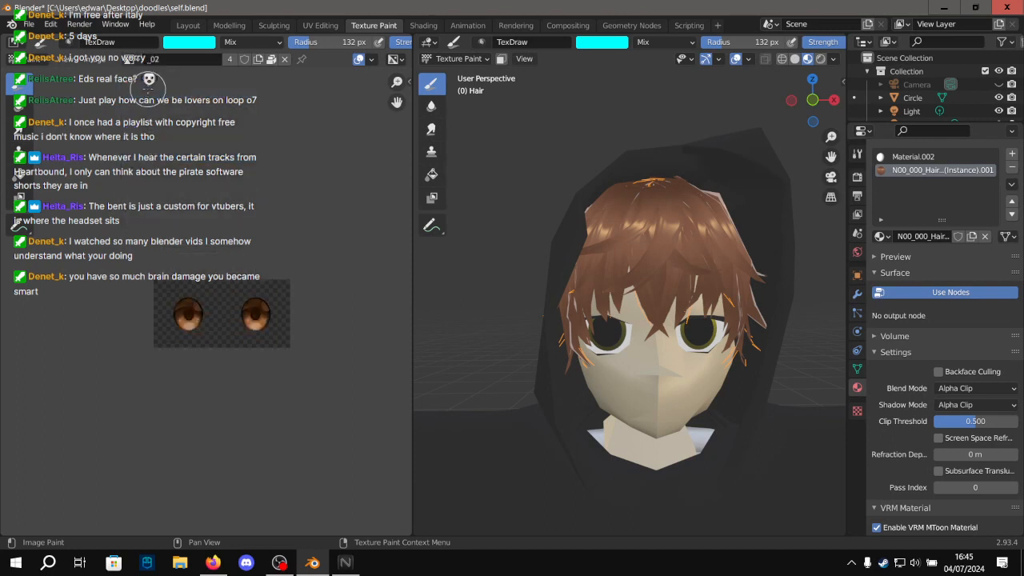
# Examine the brown iris in image _02 up close.
pyautogui.scroll(8, 564, 308)
pyautogui.scroll(-8, 519, 284)
pyautogui.scroll(8, 268, 319)
pyautogui.scroll(2, 268, 315)
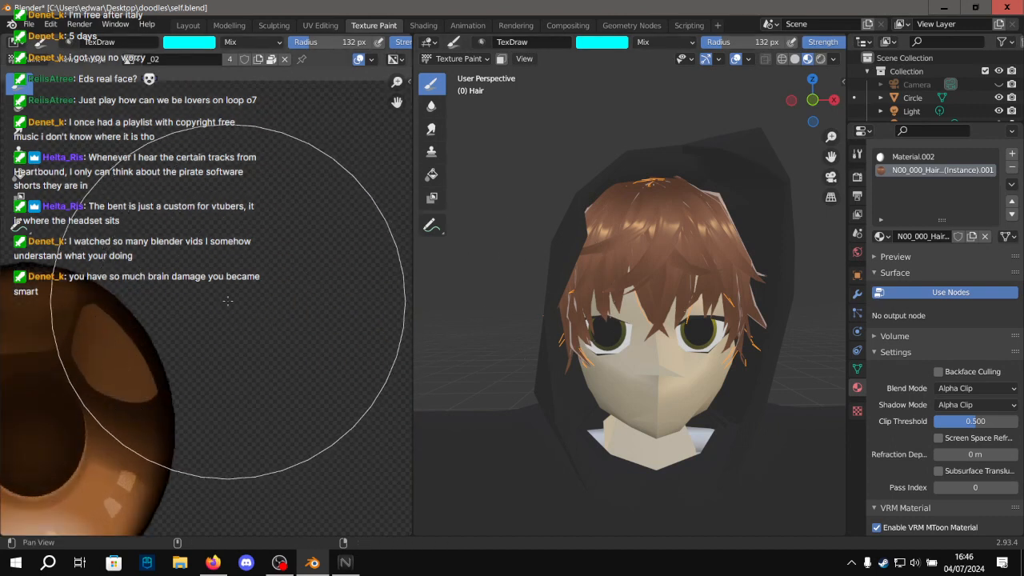
pyautogui.moveTo(228, 299); pyautogui.dragTo(406, 183, button='middle')
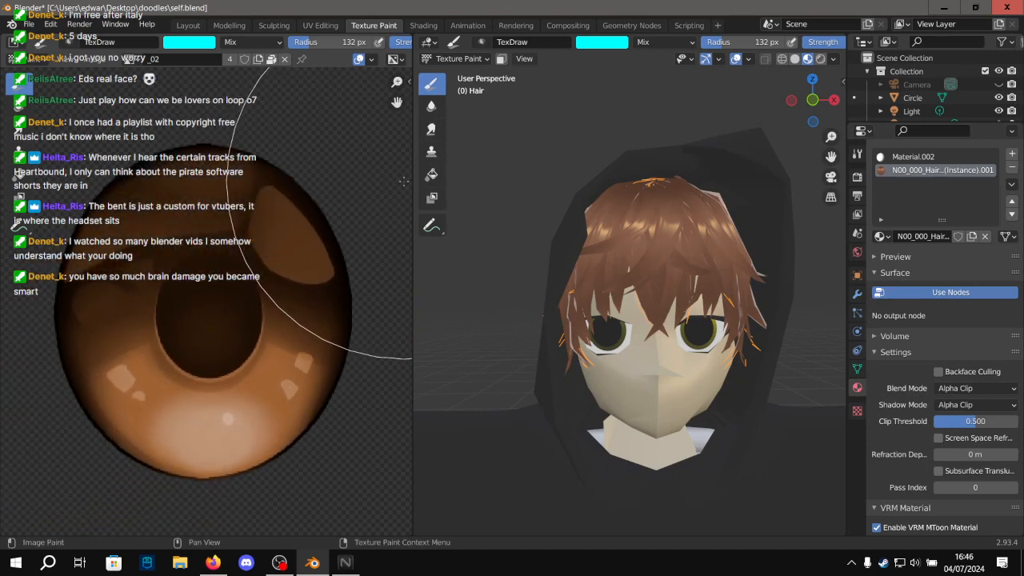
# Return to the Layout workspace, view the whole hair inside the hood, and reselect the Hair object.
pyautogui.click(188, 24)
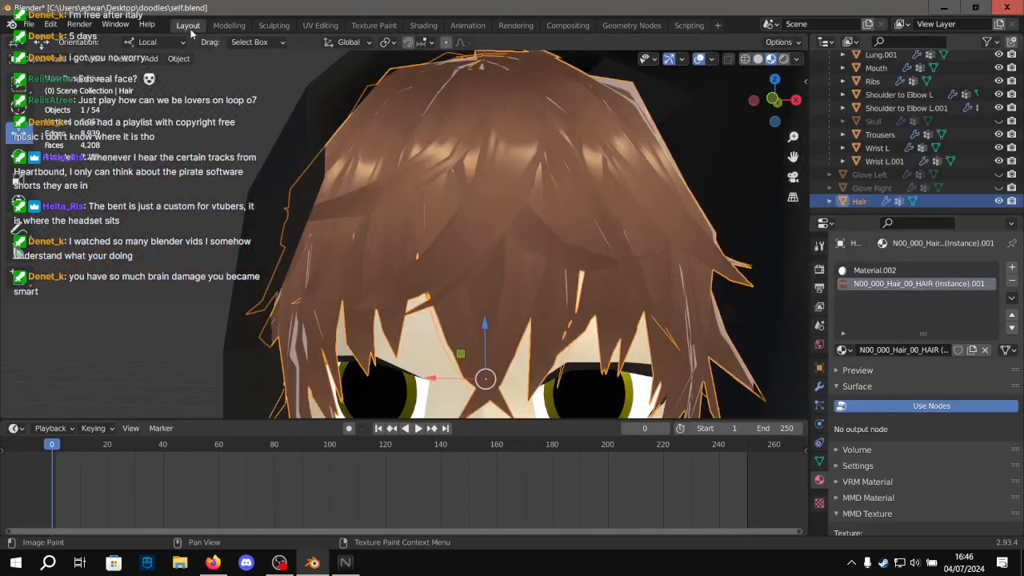
pyautogui.scroll(-5, 390, 132)
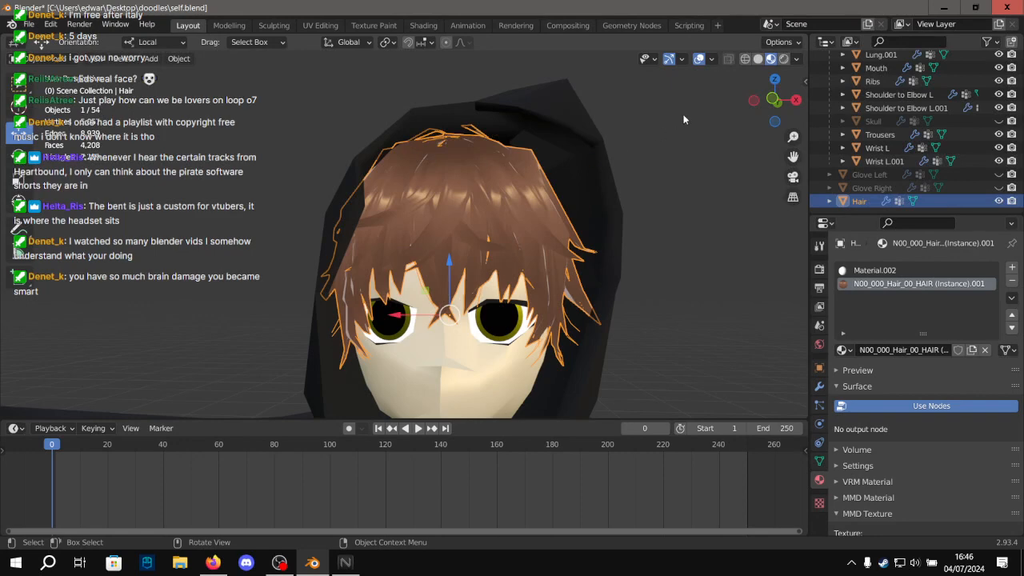
pyautogui.click(659, 140)
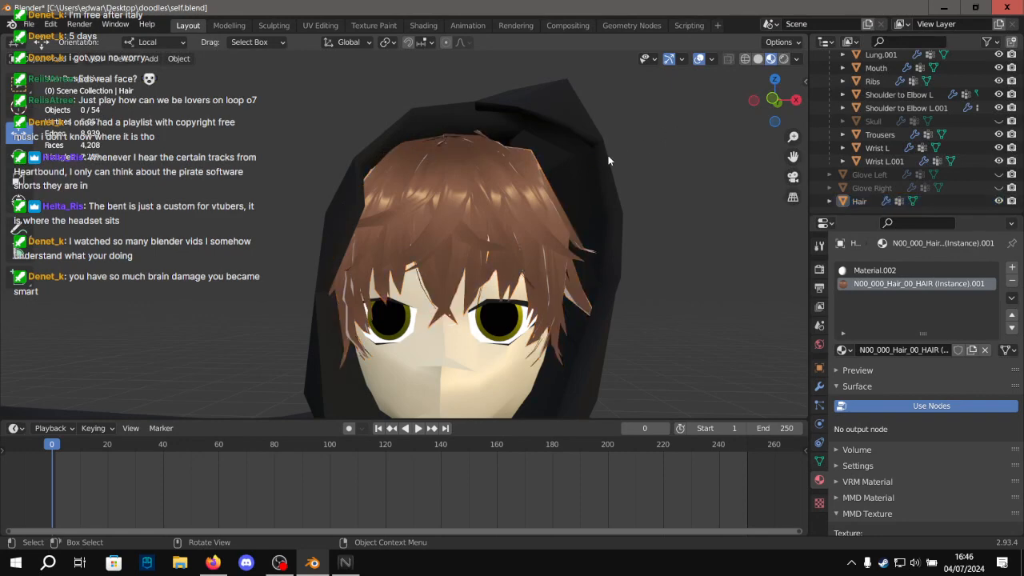
pyautogui.scroll(3, 522, 200)
pyautogui.click(520, 200)
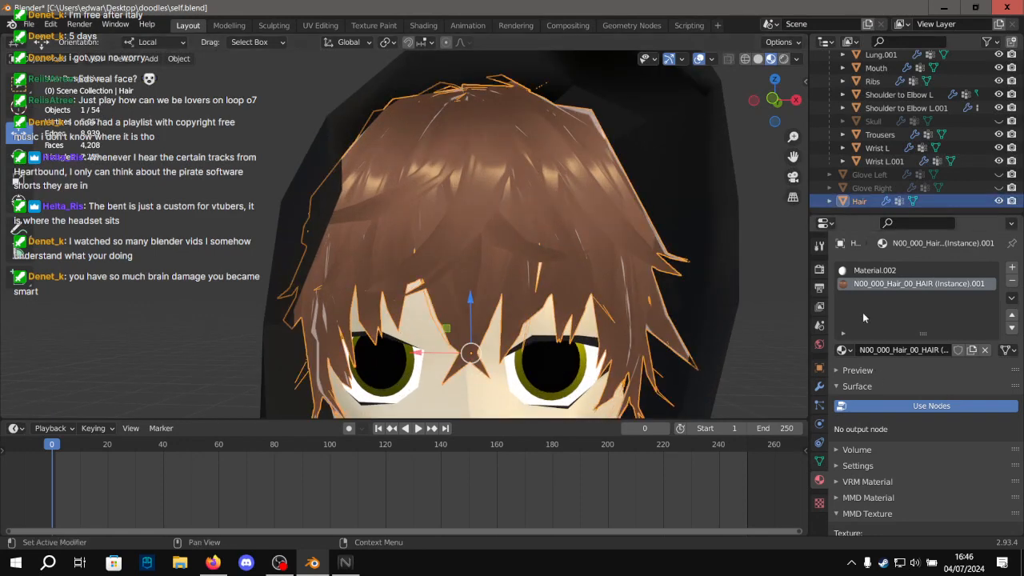
# Try removing the original hair material slot again and undo the removal.
pyautogui.click(1011, 281)
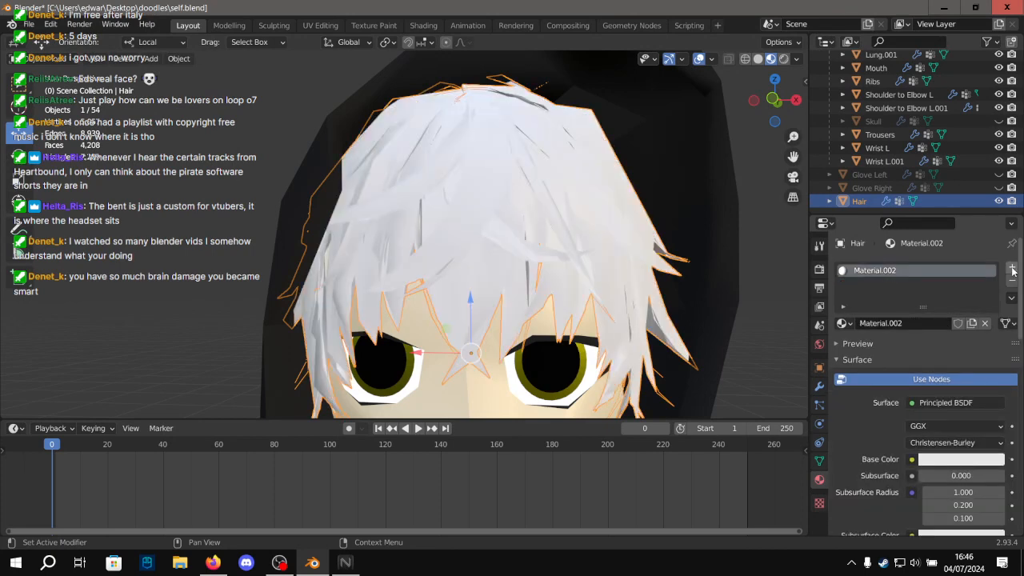
pyautogui.hotkey('ctrl', 'z')
pyautogui.scroll(-1, 870, 397)
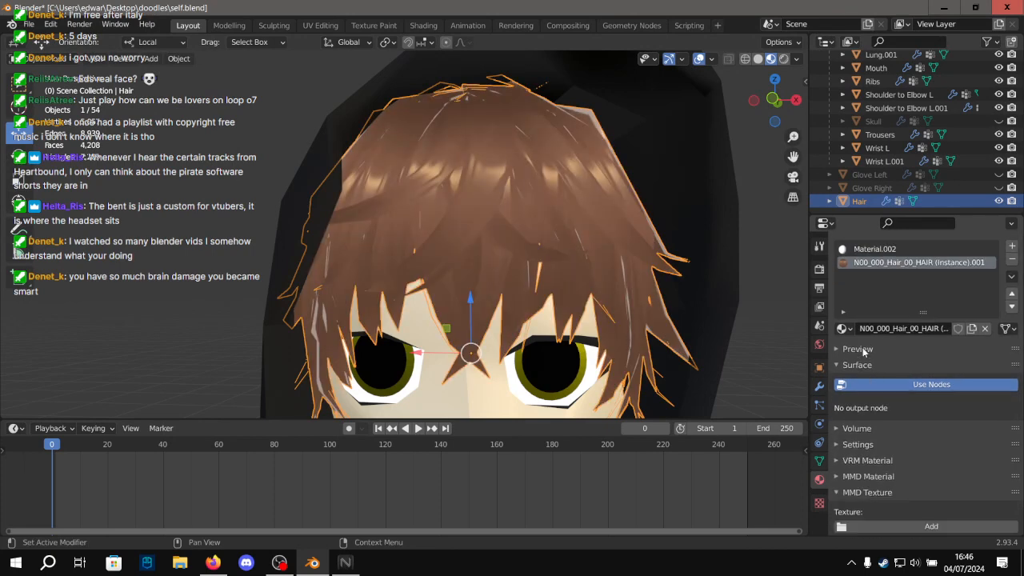
# Look through the original hair material's property sections for a way to adjust its look.
pyautogui.click(862, 347)
pyautogui.scroll(-3, 861, 349)
pyautogui.scroll(-5, 864, 395)
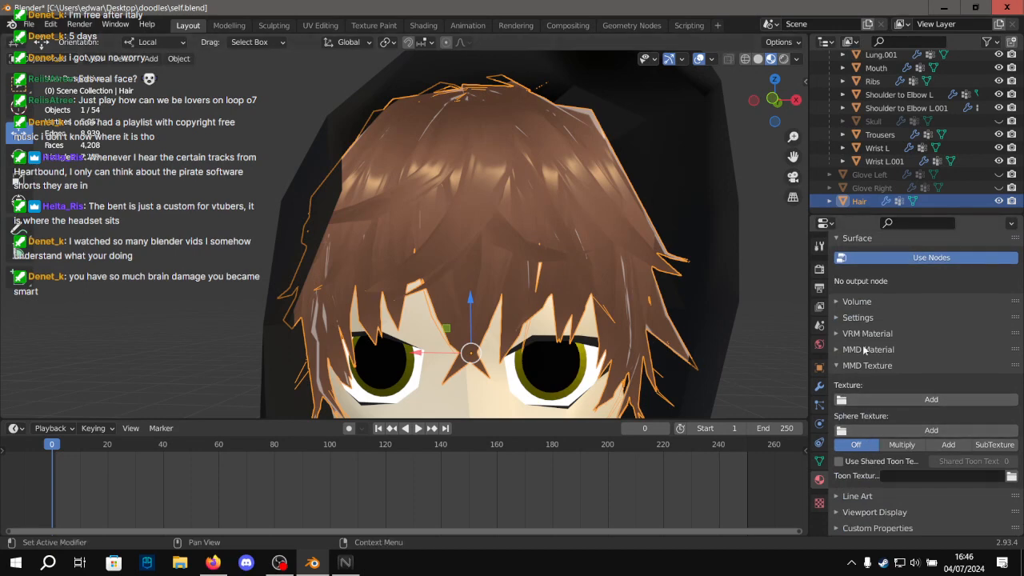
pyautogui.click(899, 318)
pyautogui.click(899, 315)
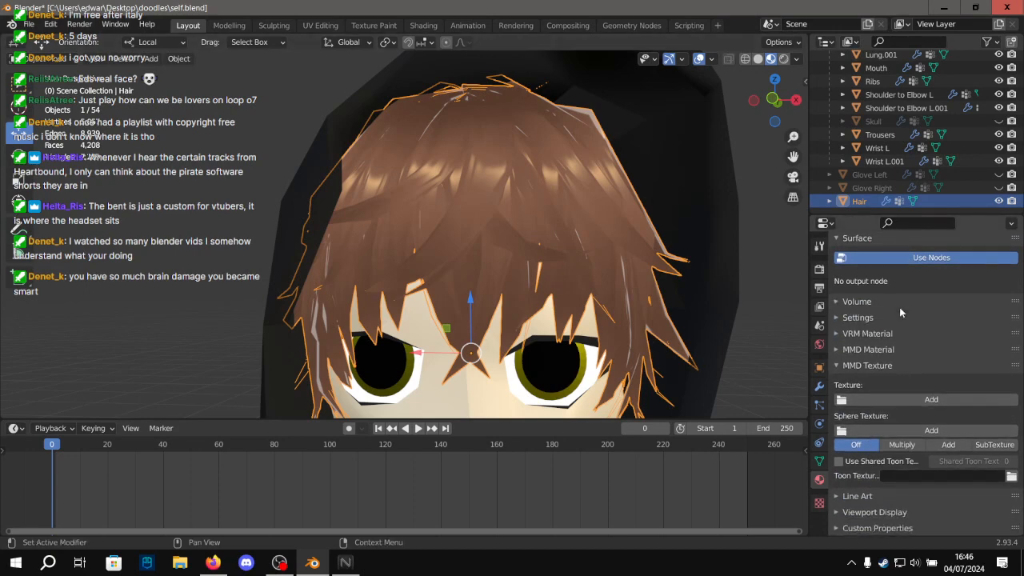
# Open the Texture Paint workspace, paint the whole _16 hair texture cyan, and check the color on the hair.
pyautogui.click(373, 25)
pyautogui.scroll(-7, 326, 176)
pyautogui.moveTo(324, 241); pyautogui.dragTo(258, 238, button='middle')
pyautogui.moveTo(180, 156)
pyautogui.mouseDown()
pyautogui.moveTo(148, 359)
pyautogui.moveTo(194, 343)
pyautogui.moveTo(183, 355)
pyautogui.moveTo(180, 159)
pyautogui.moveTo(270, 164)
pyautogui.moveTo(270, 361)
pyautogui.moveTo(187, 424)
pyautogui.moveTo(256, 210)
pyautogui.moveTo(228, 407)
pyautogui.moveTo(240, 232)
pyautogui.moveTo(260, 193)
pyautogui.mouseUp()
pyautogui.scroll(5, 594, 240)
pyautogui.scroll(-5, 607, 232)
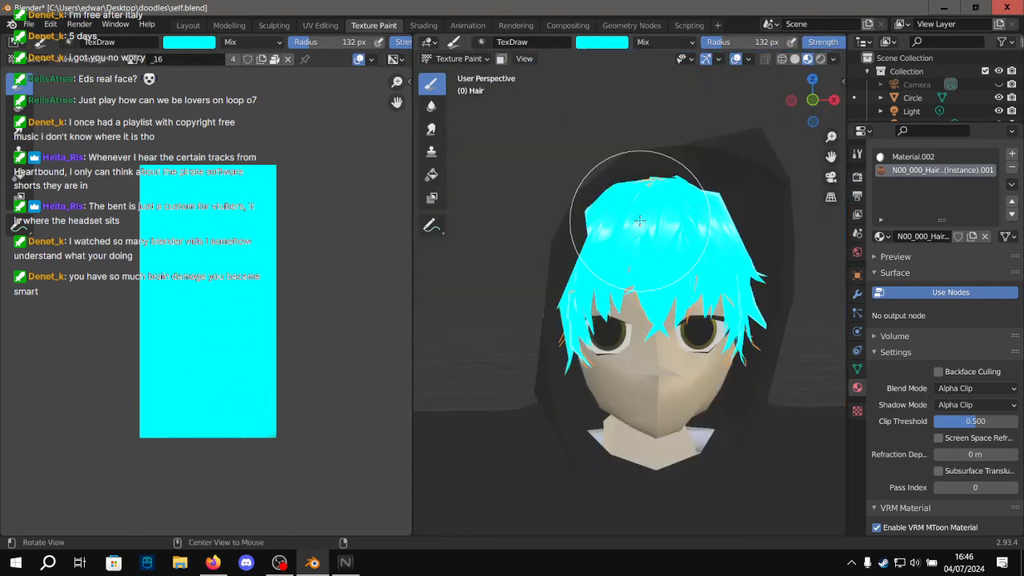
pyautogui.moveTo(629, 217); pyautogui.dragTo(643, 238, button='middle')
pyautogui.scroll(4, 642, 236)
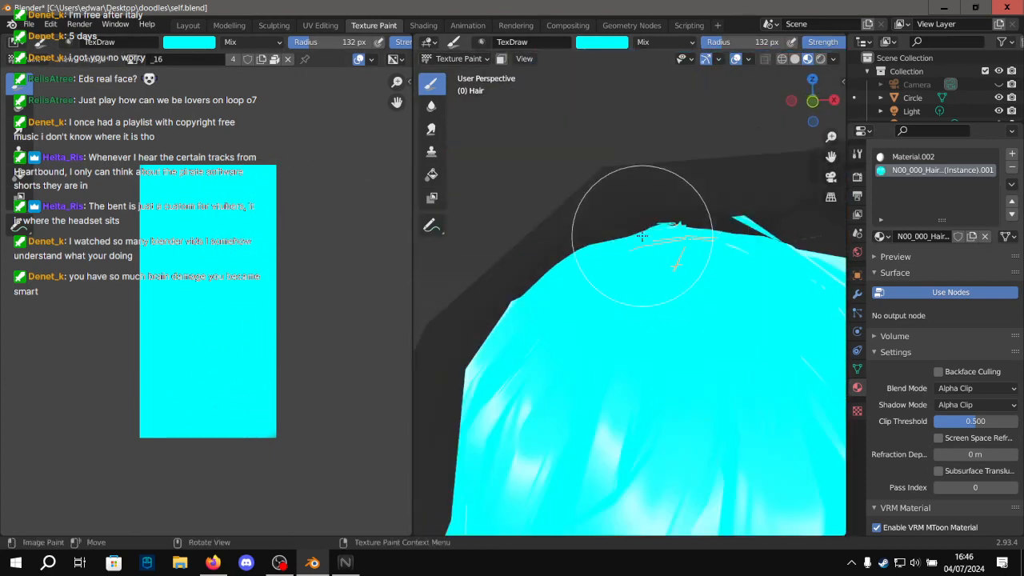
pyautogui.scroll(-4, 641, 236)
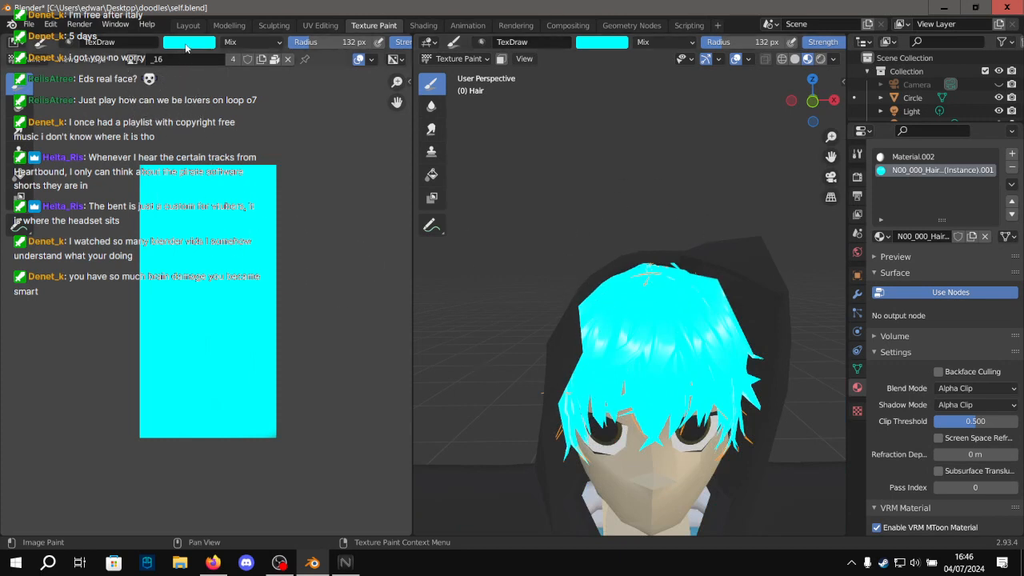
# Set the brush to a dark brown with a value of about 0.3 and paint over the whole _16 hair texture.
pyautogui.click(186, 44)
pyautogui.moveTo(279, 100); pyautogui.dragTo(278, 124)
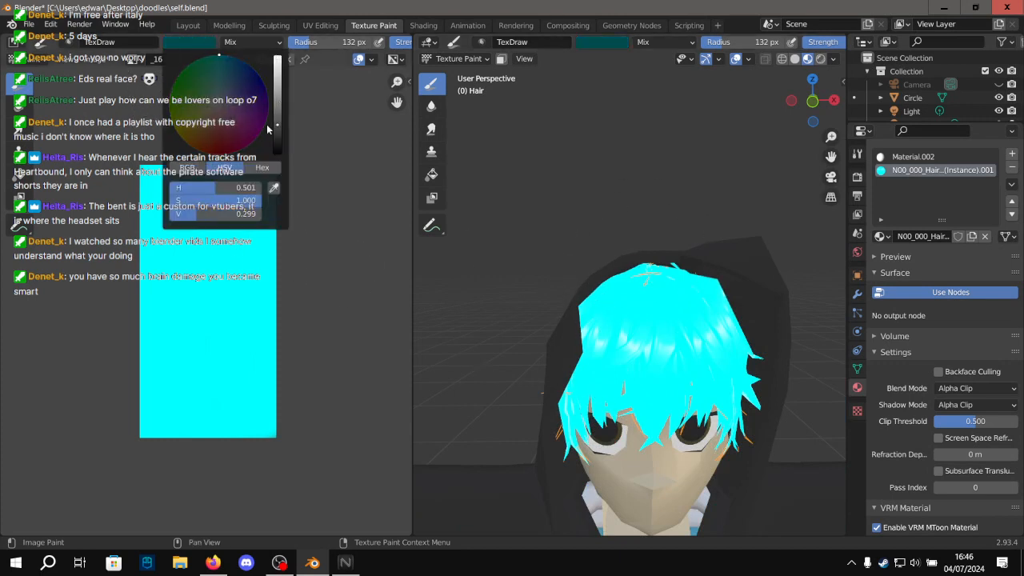
pyautogui.click(197, 140)
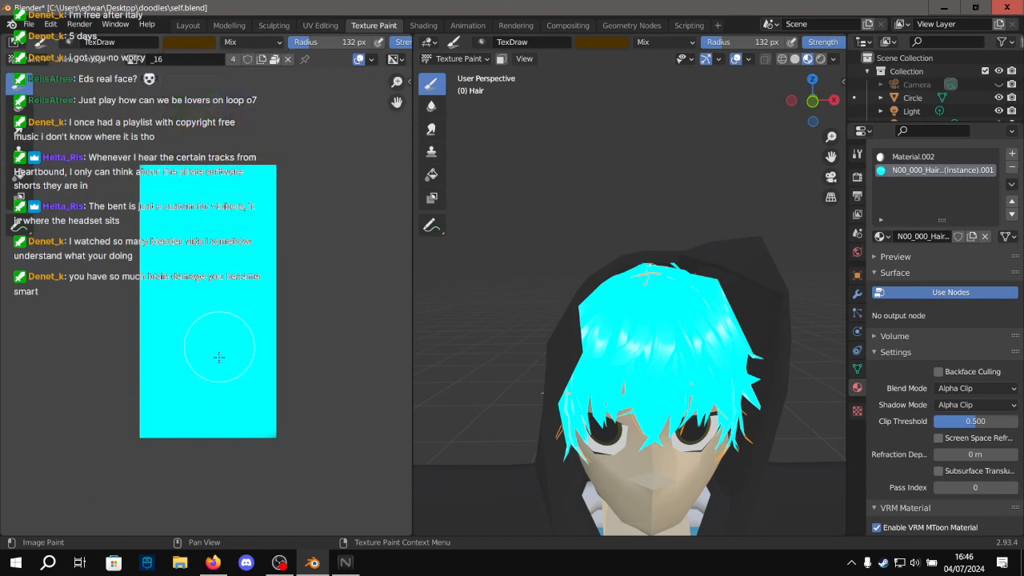
pyautogui.moveTo(142, 427)
pyautogui.mouseDown()
pyautogui.moveTo(160, 270)
pyautogui.moveTo(140, 168)
pyautogui.moveTo(137, 435)
pyautogui.moveTo(304, 359)
pyautogui.moveTo(171, 192)
pyautogui.moveTo(246, 200)
pyautogui.moveTo(188, 393)
pyautogui.moveTo(240, 296)
pyautogui.moveTo(267, 450)
pyautogui.moveTo(233, 218)
pyautogui.moveTo(164, 416)
pyautogui.moveTo(274, 411)
pyautogui.mouseUp()
pyautogui.moveTo(560, 331)
pyautogui.mouseDown(button='middle')
pyautogui.moveTo(633, 313)
pyautogui.moveTo(592, 339)
pyautogui.mouseUp(button='middle')
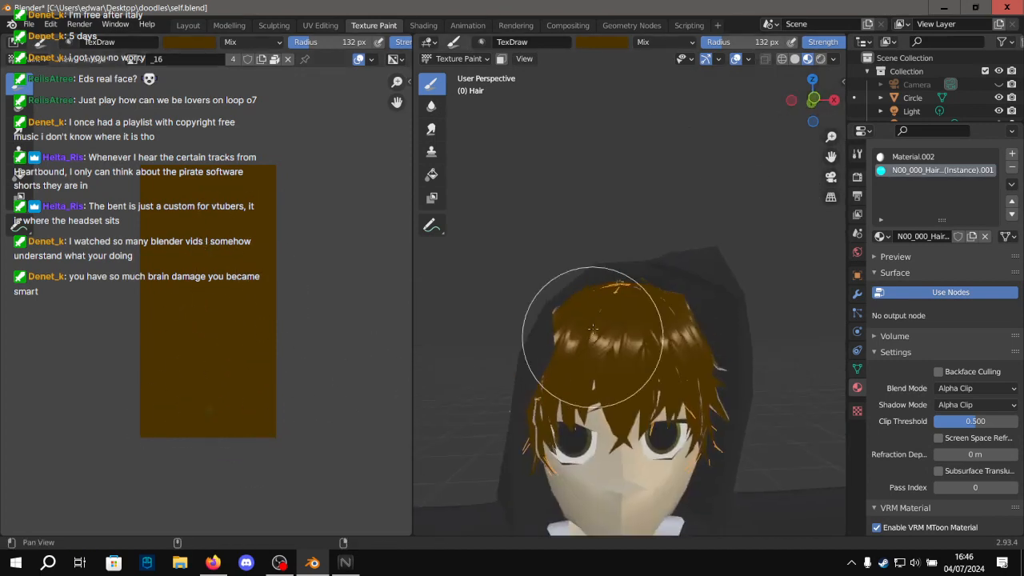
pyautogui.scroll(1, 628, 262)
pyautogui.scroll(-1, 627, 259)
# Return to the Layout workspace, unhide the Skull, and view the mask together with the brown hair.
pyautogui.click(189, 25)
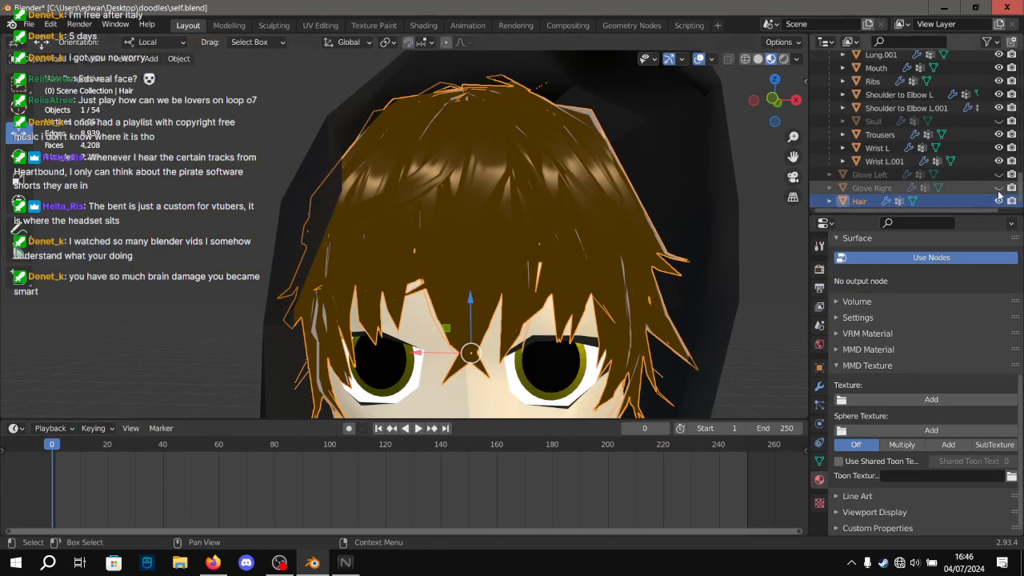
pyautogui.click(998, 121)
pyautogui.scroll(-2, 255, 165)
pyautogui.click(231, 164)
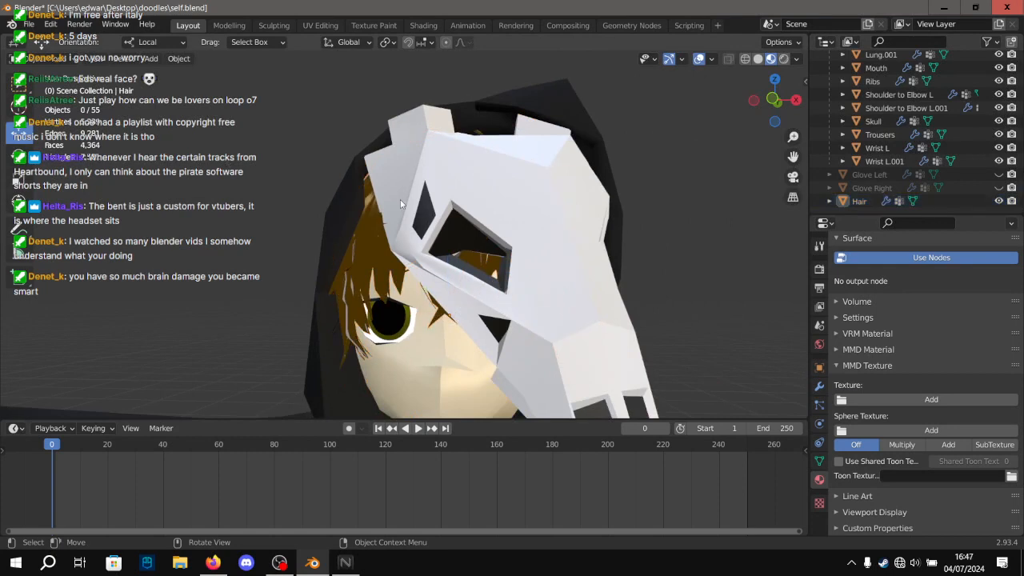
pyautogui.scroll(-3, 454, 213)
pyautogui.moveTo(463, 215); pyautogui.dragTo(477, 192, button='middle')
pyautogui.scroll(4, 481, 169)
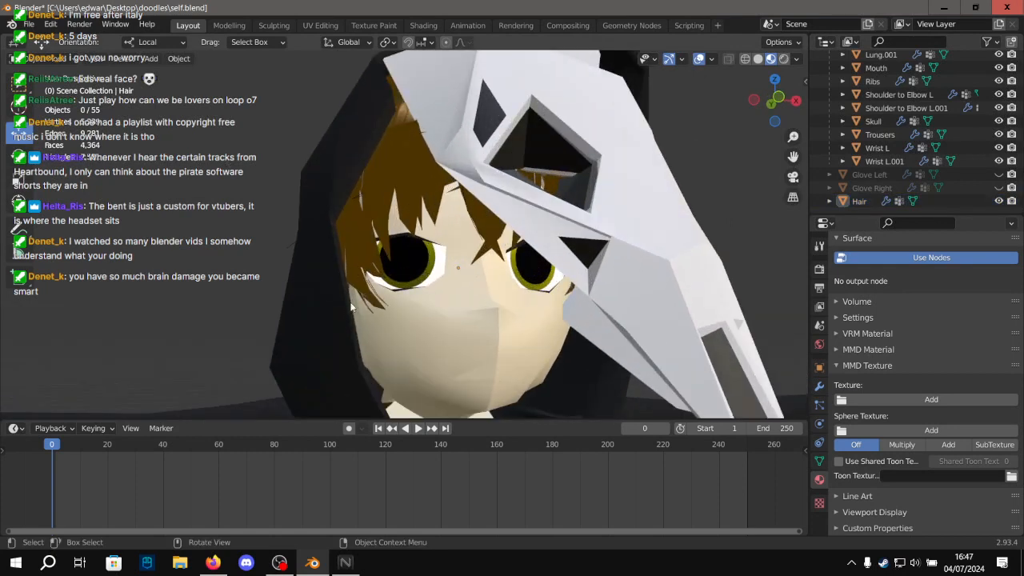
# Switch to Firefox, bring its window onto this display, and search YouTube for "ludwig music".
pyautogui.click(212, 562)
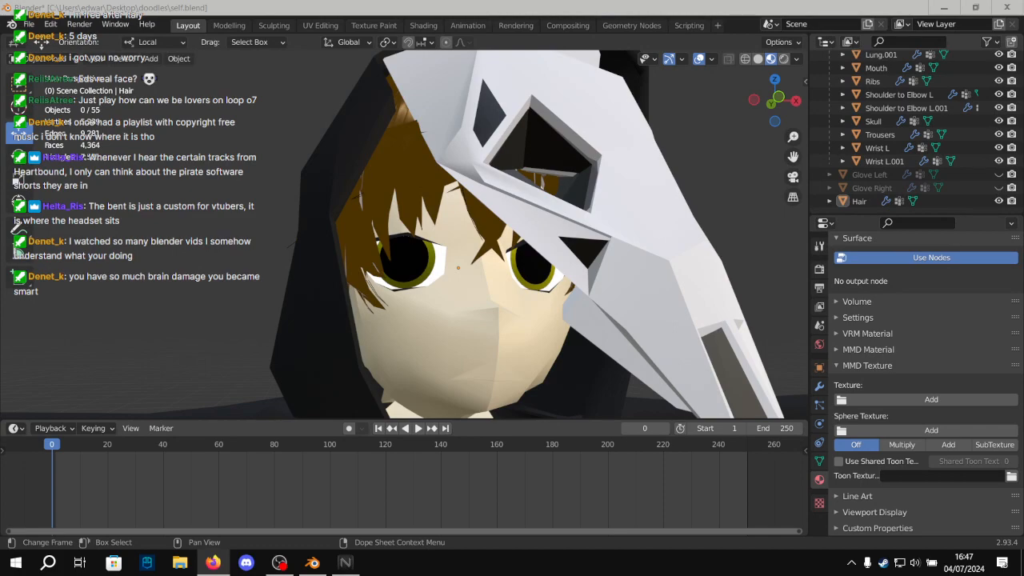
pyautogui.moveTo(0, 160); pyautogui.dragTo(512, 1)
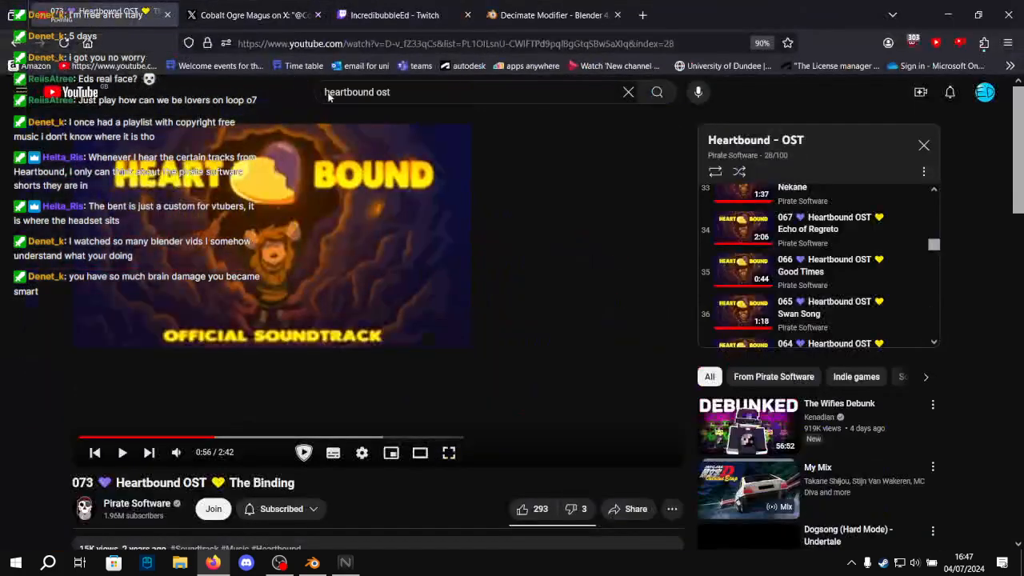
pyautogui.moveTo(395, 93); pyautogui.dragTo(284, 96)
pyautogui.write('ludwig')
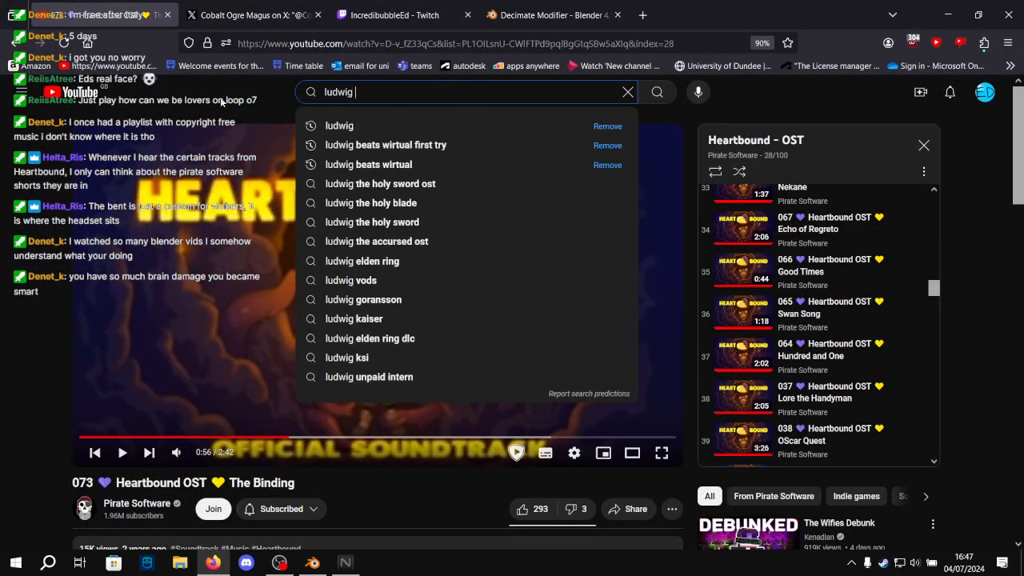
pyautogui.press('BackSpace')
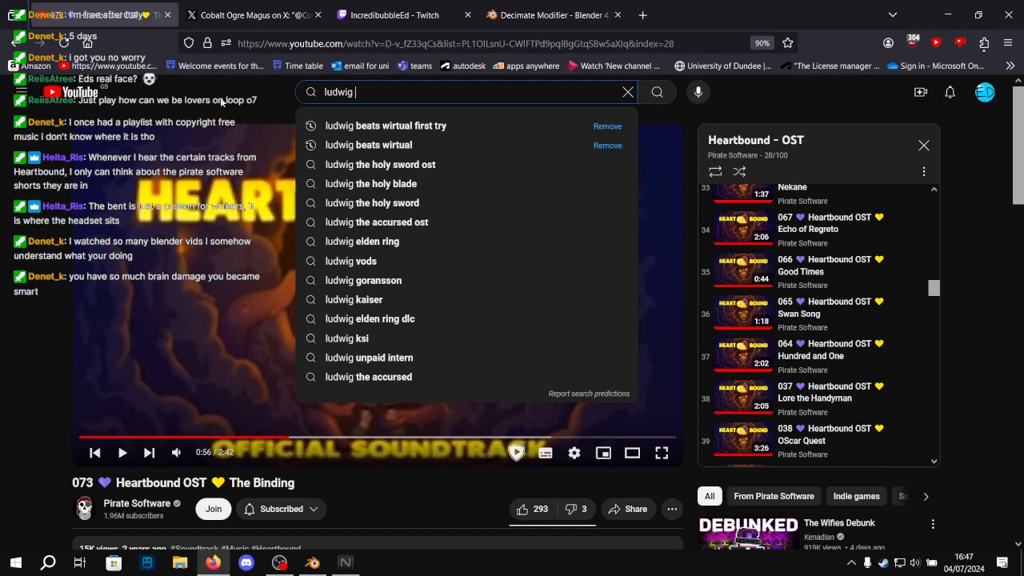
pyautogui.write('music')
pyautogui.press('Return')
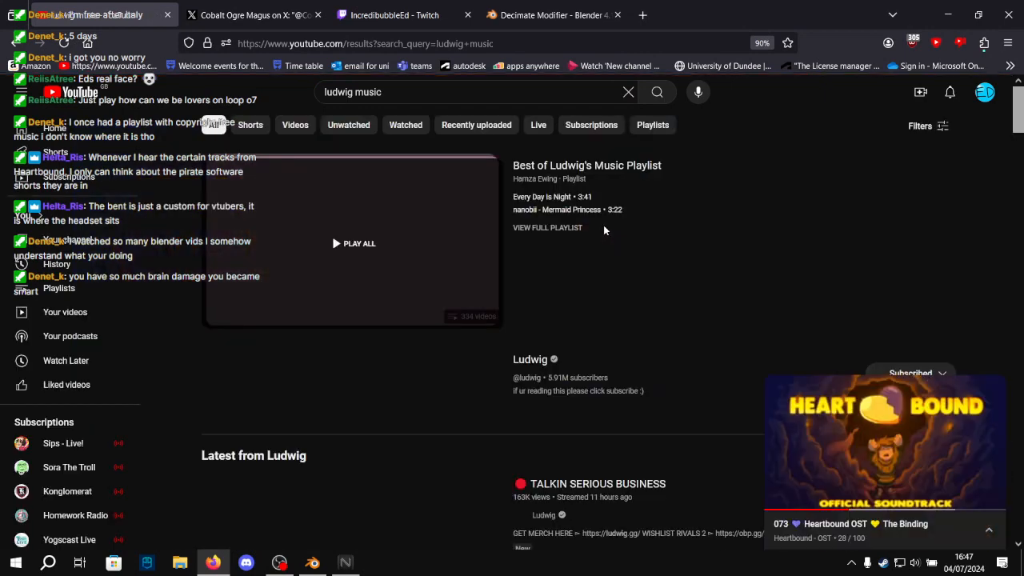
# Play the Mogul Grooves (SEASONS 2 → 10) playlist and move the browser window back off this display.
pyautogui.scroll(-3, 512, 412)
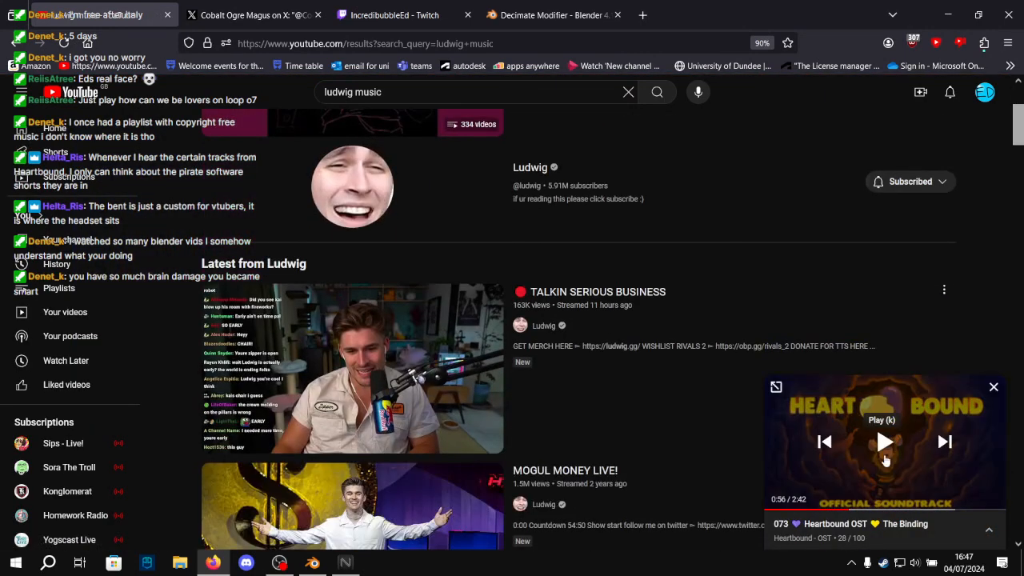
pyautogui.scroll(-2, 416, 354)
pyautogui.scroll(-10, 416, 354)
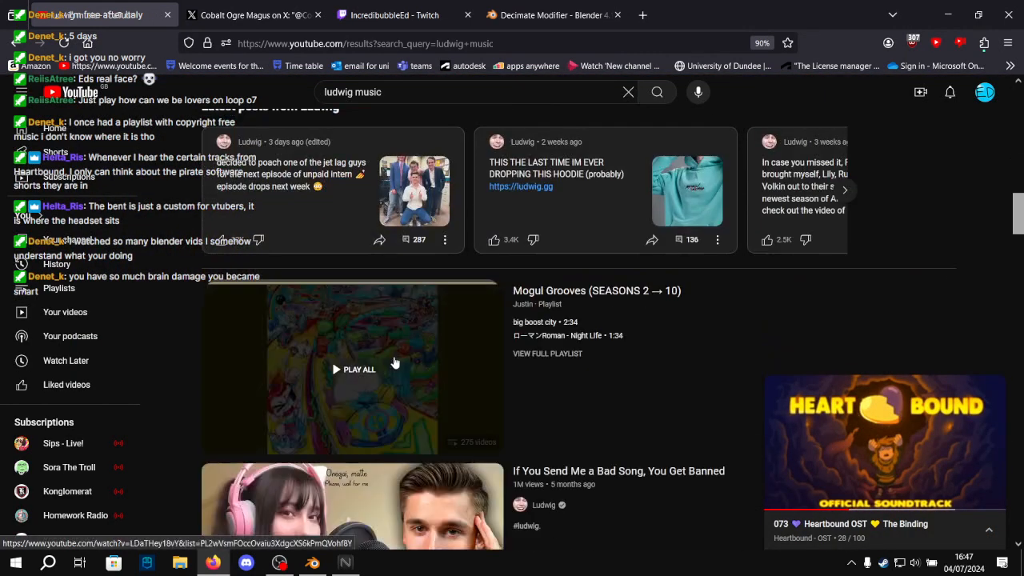
pyautogui.scroll(3, 421, 338)
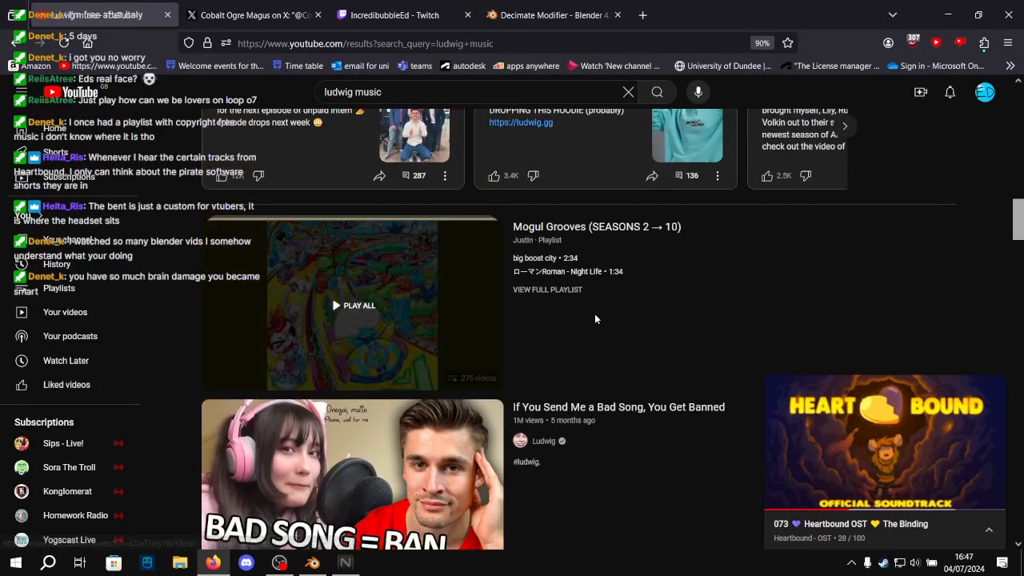
pyautogui.click(399, 317)
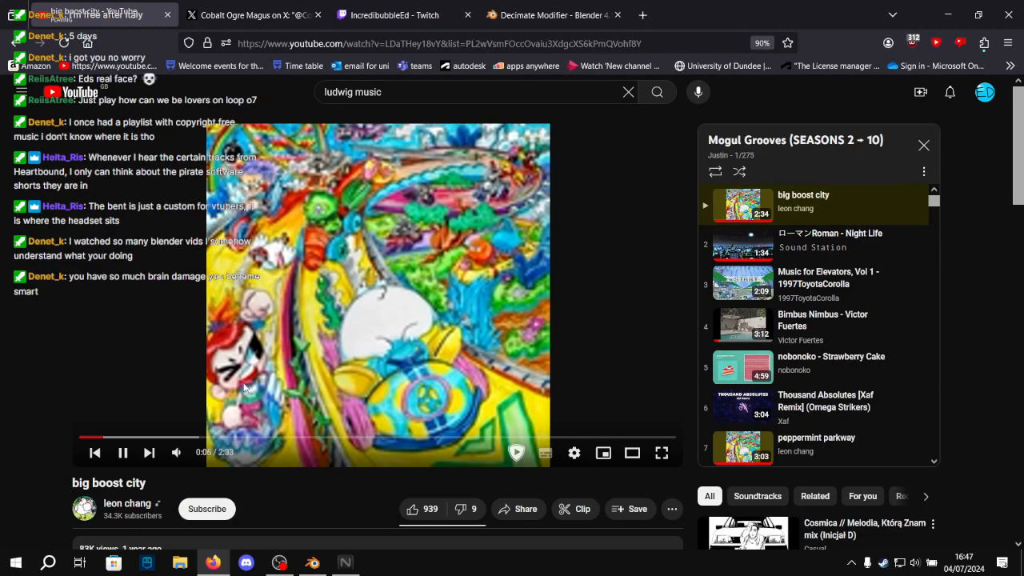
pyautogui.rightClick(343, 250)
pyautogui.click(401, 258)
pyautogui.moveTo(790, 7); pyautogui.dragTo(0, 192)
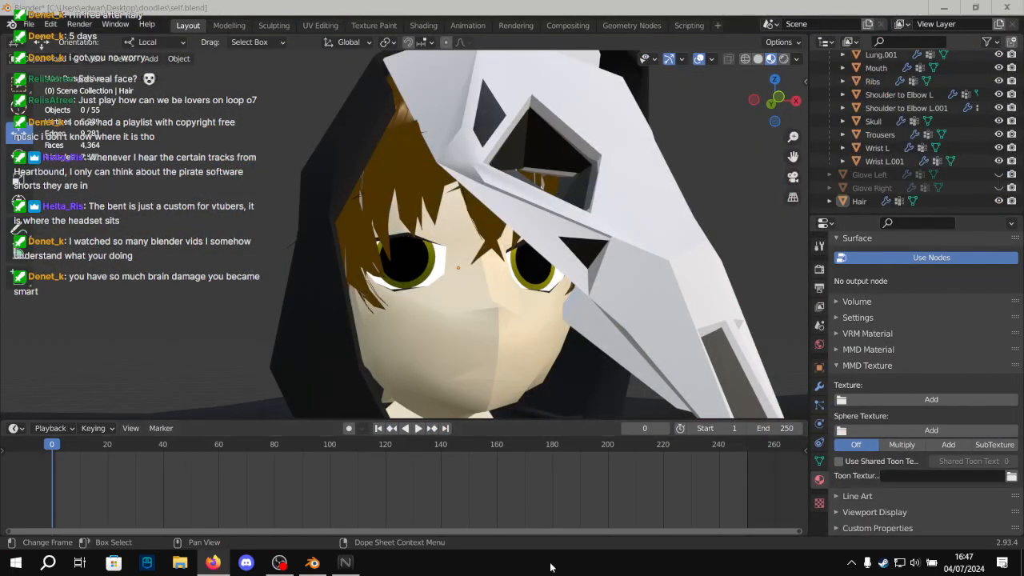
pyautogui.click(246, 569)
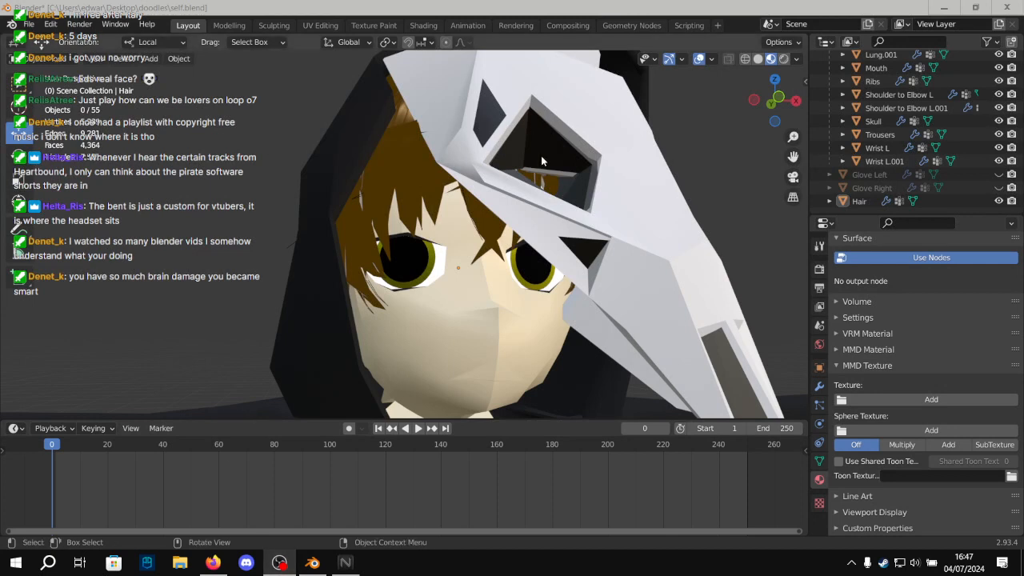
# Examine the brown hair under the skull mask from several distances and angles.
pyautogui.click(748, 178)
pyautogui.scroll(-6, 749, 179)
pyautogui.scroll(4, 593, 217)
pyautogui.moveTo(547, 225); pyautogui.dragTo(602, 228, button='middle')
pyautogui.scroll(4, 453, 254)
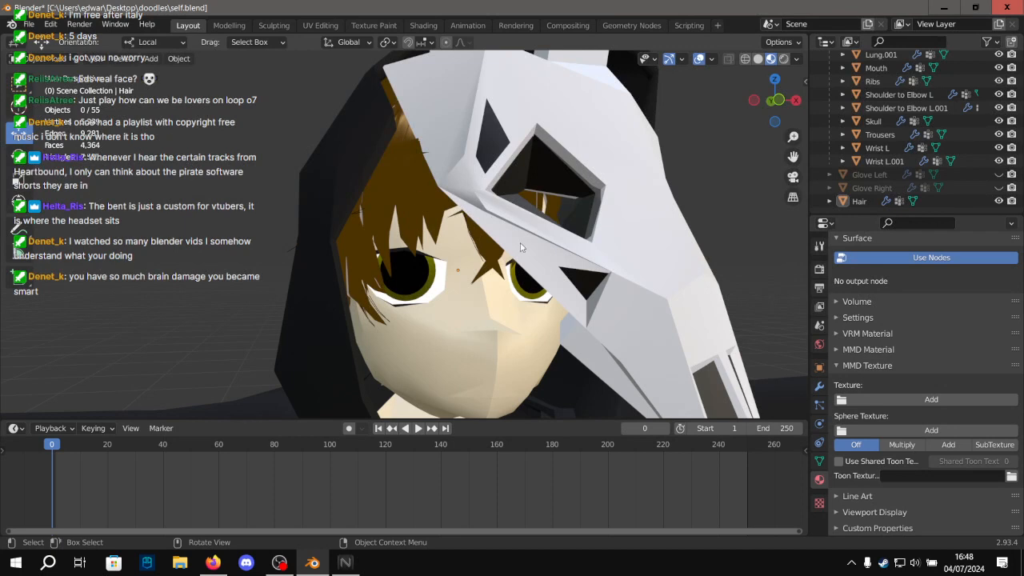
pyautogui.scroll(1, 420, 187)
pyautogui.click(420, 186)
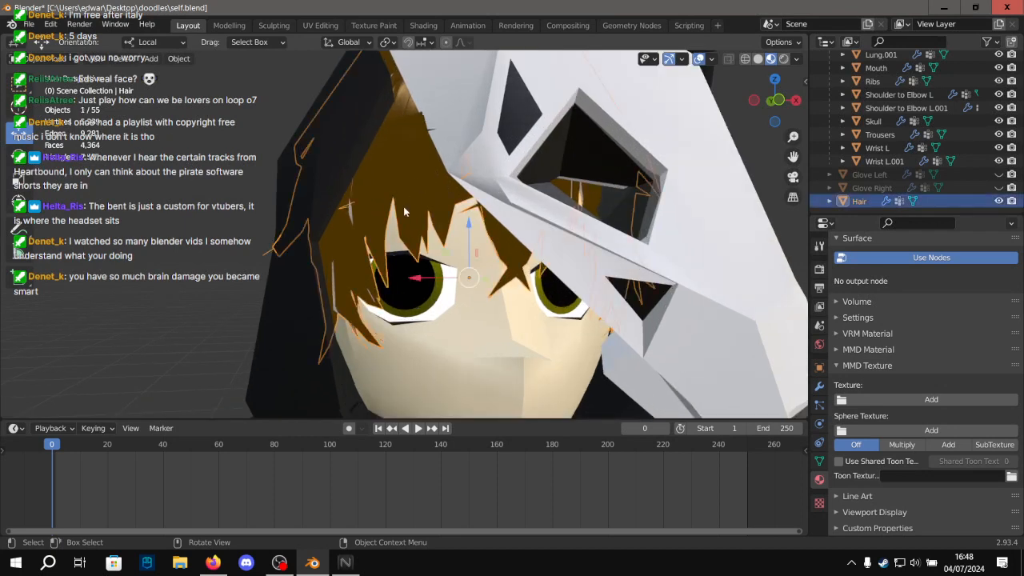
pyautogui.scroll(-3, 399, 218)
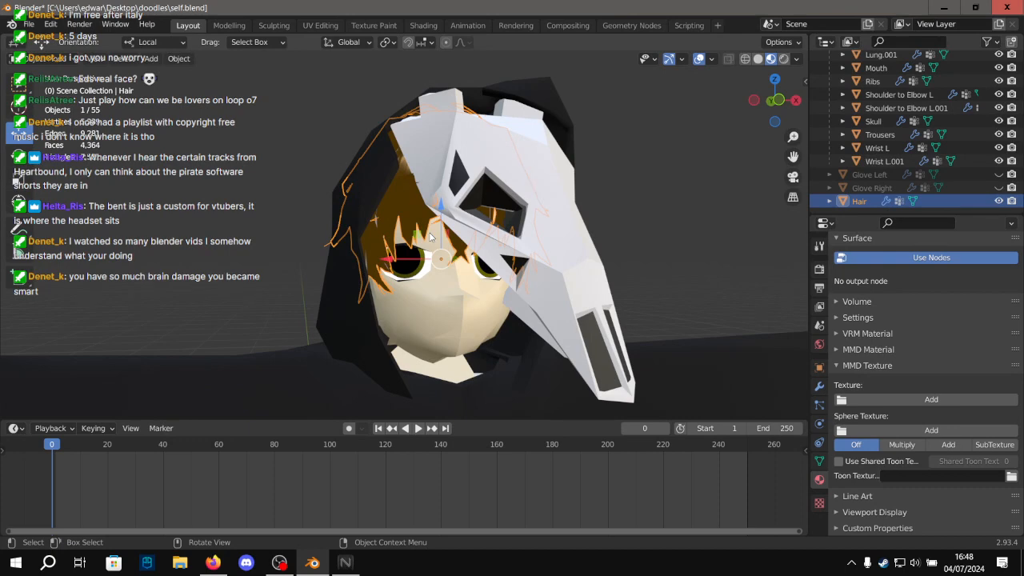
pyautogui.click(635, 147)
pyautogui.scroll(5, 419, 171)
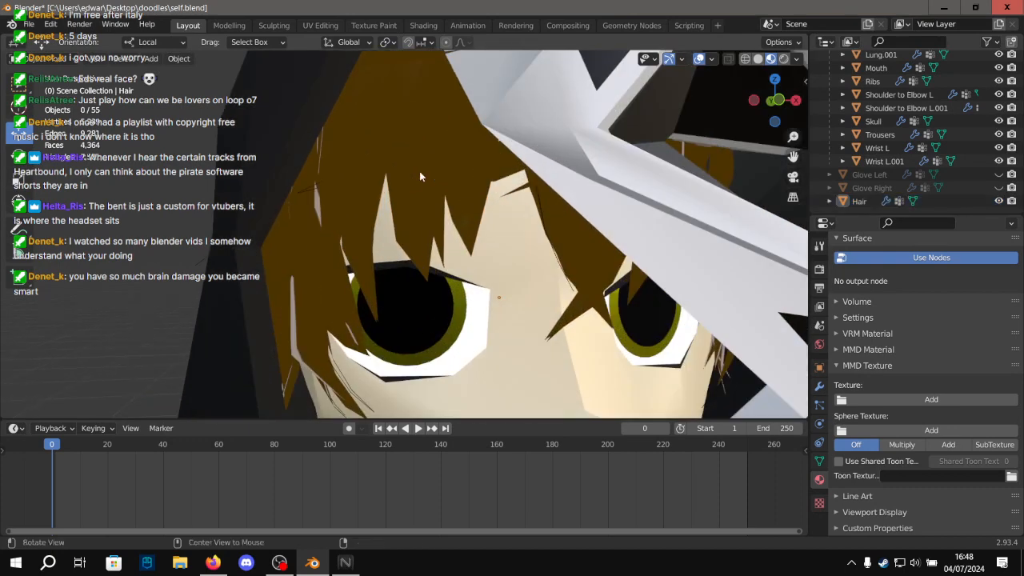
pyautogui.moveTo(419, 171); pyautogui.dragTo(401, 134, button='middle')
pyautogui.click(384, 116)
pyautogui.scroll(-5, 412, 258)
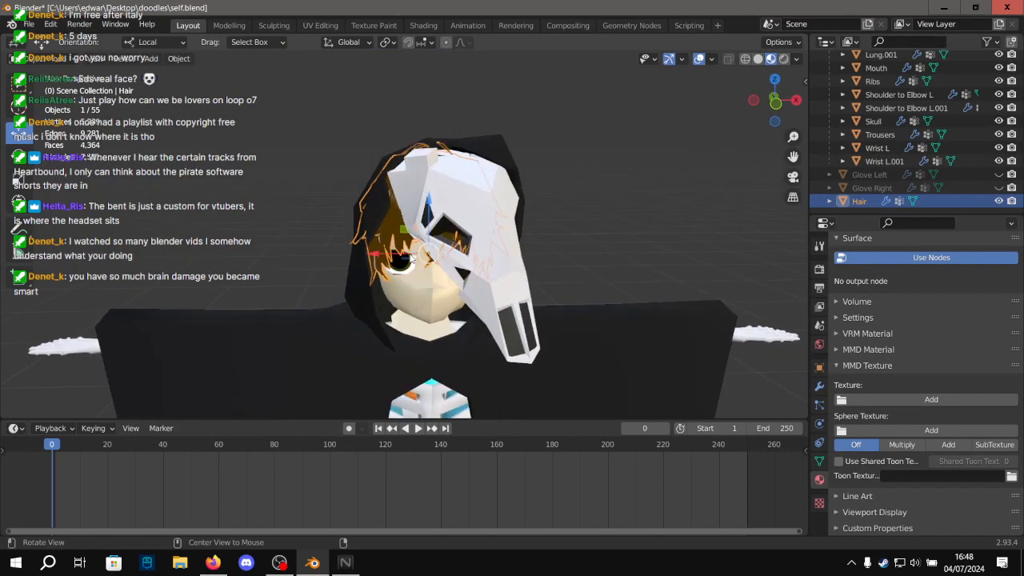
# Compare the material settings of the Skull and the Hair, and inspect the skull's eye socket up close.
pyautogui.click(479, 239)
pyautogui.scroll(-3, 922, 309)
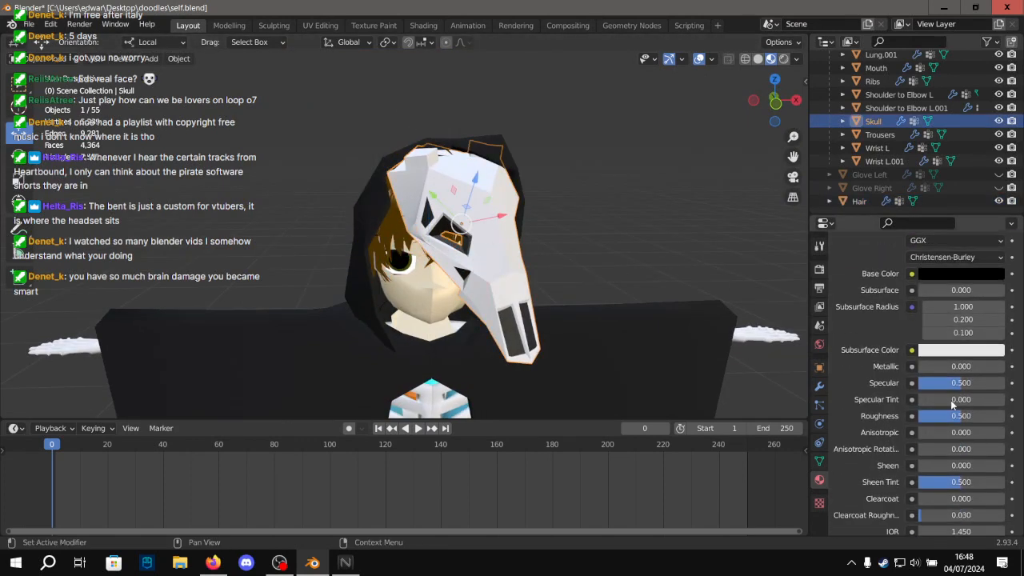
pyautogui.scroll(4, 430, 222)
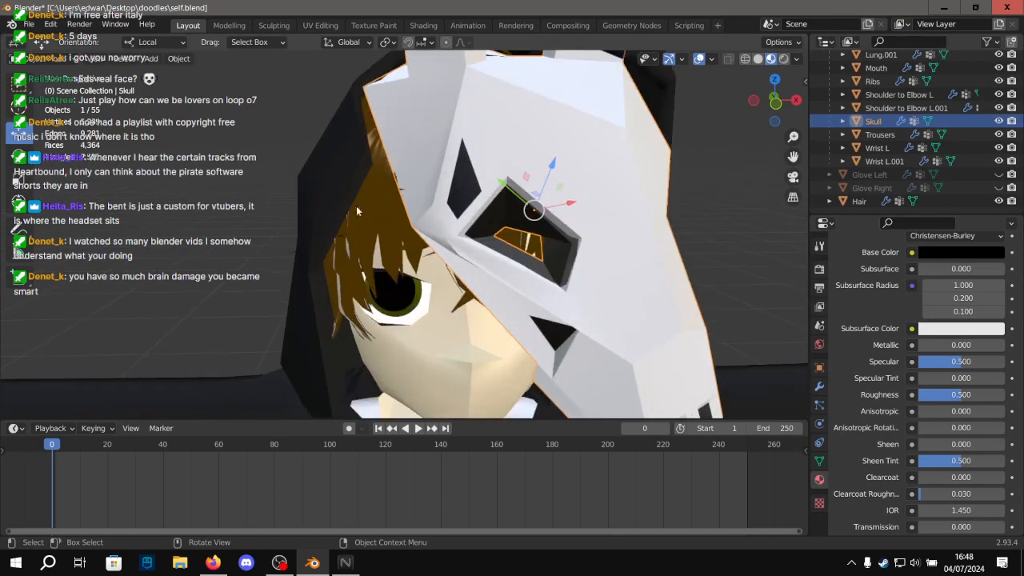
pyautogui.click(356, 206)
pyautogui.scroll(3, 356, 205)
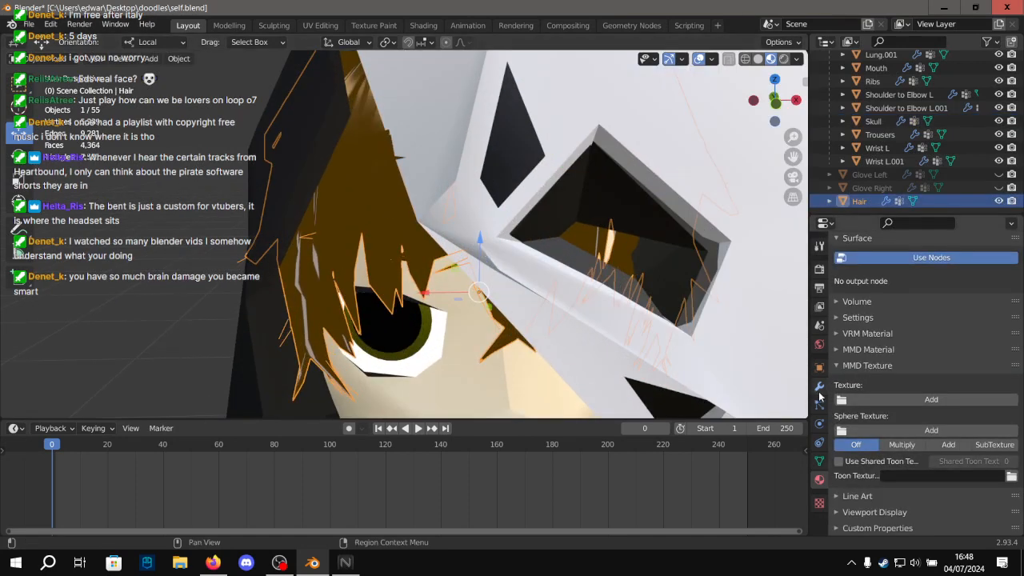
pyautogui.scroll(-5, 684, 242)
pyautogui.click(684, 242)
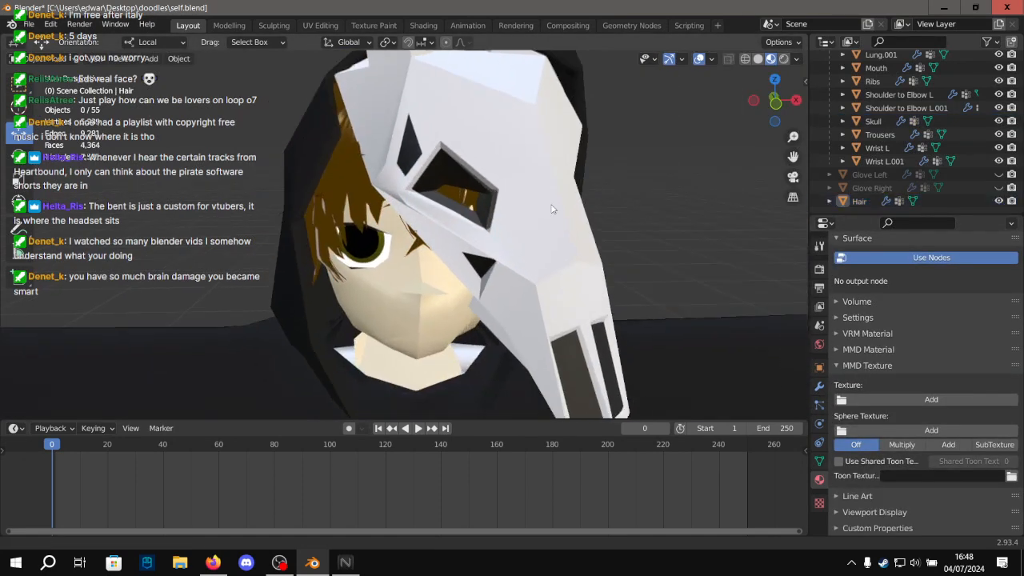
pyautogui.scroll(2, 551, 209)
pyautogui.scroll(2, 436, 274)
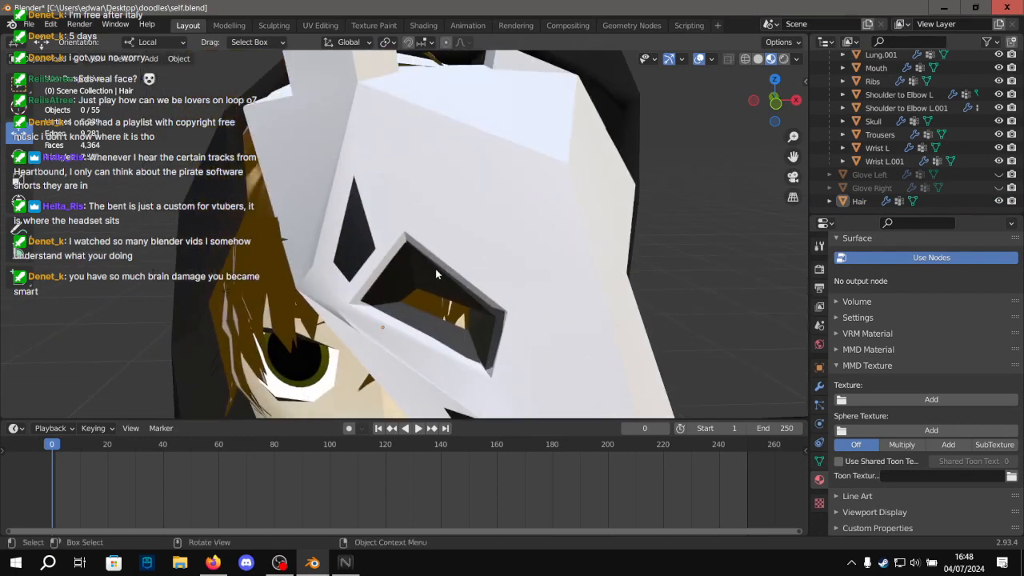
# Select the Skull and set its Solidify modifier thickness to -0.23 m.
pyautogui.scroll(1, 424, 269)
pyautogui.click(419, 249)
pyautogui.scroll(-2, 419, 249)
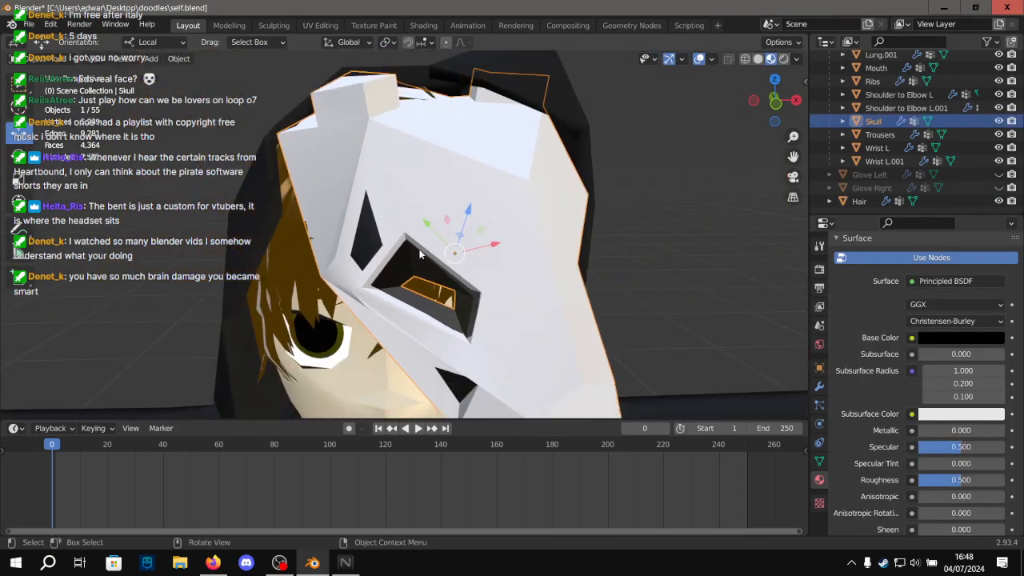
pyautogui.click(820, 387)
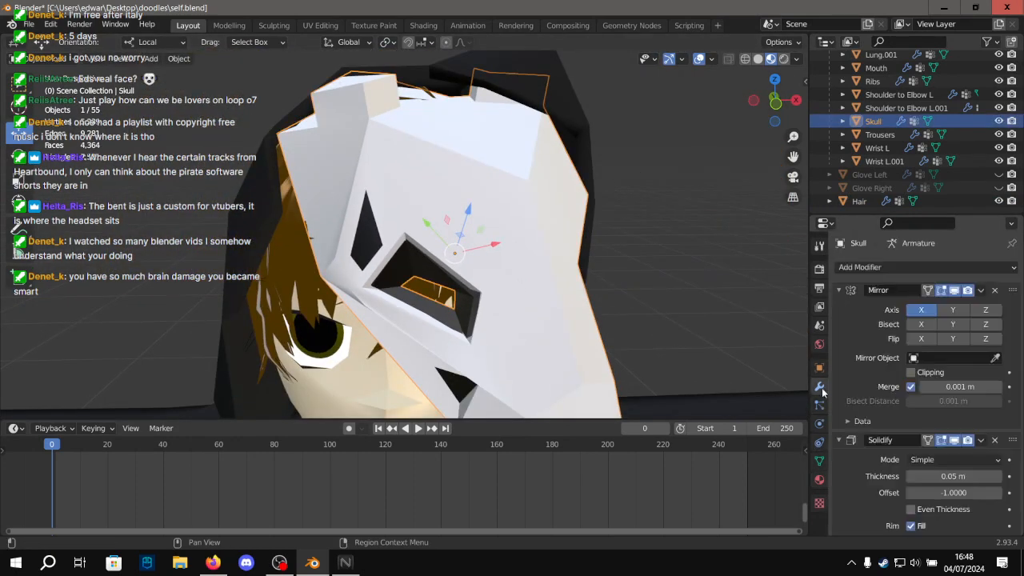
pyautogui.scroll(-6, 872, 340)
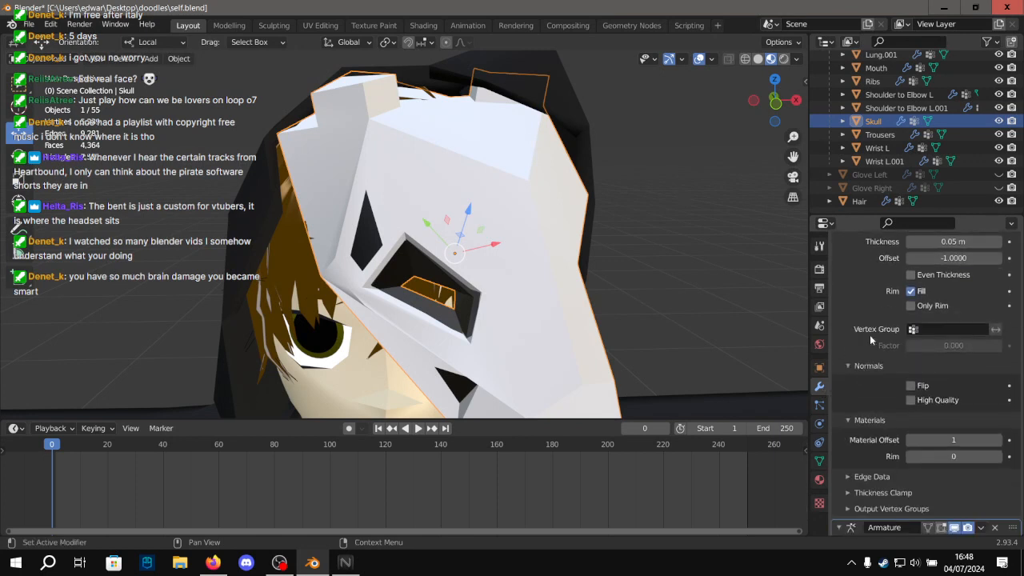
pyautogui.scroll(2, 875, 320)
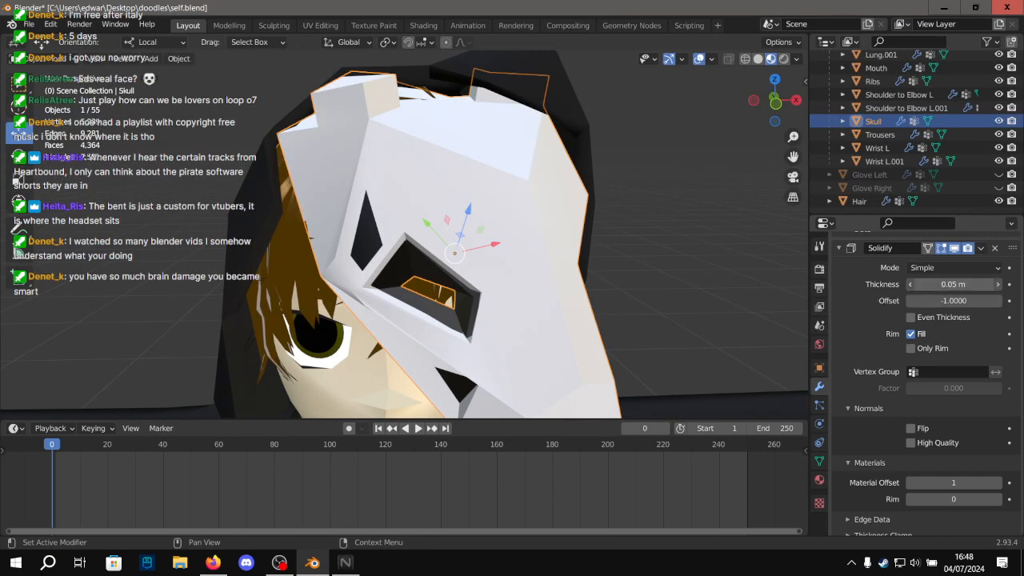
pyautogui.moveTo(952, 284); pyautogui.dragTo(920, 284)
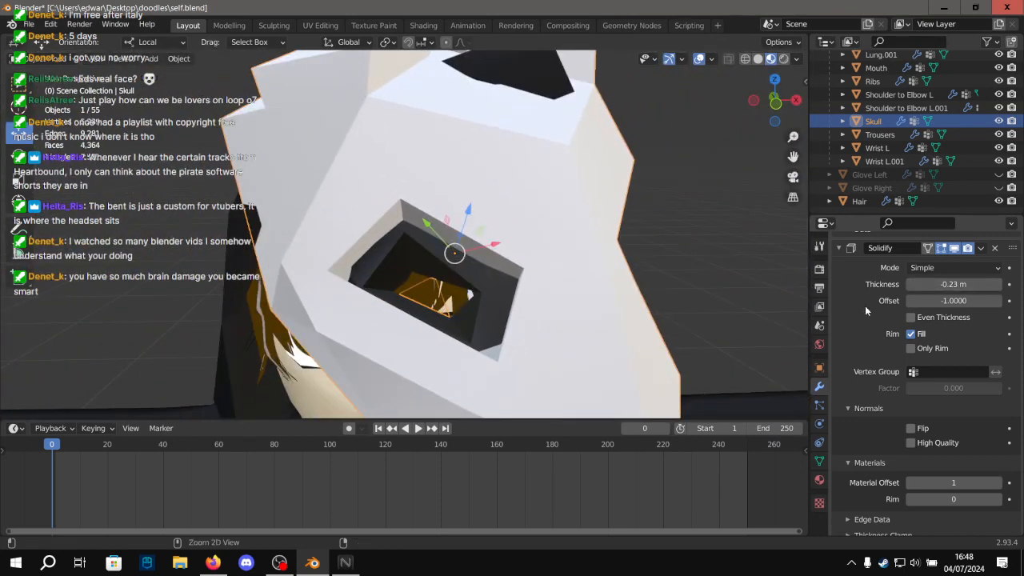
# Undo the last thickness change on the Skull's Solidify modifier.
pyautogui.hotkey('ctrl', 'z')
pyautogui.scroll(-5, 848, 370)
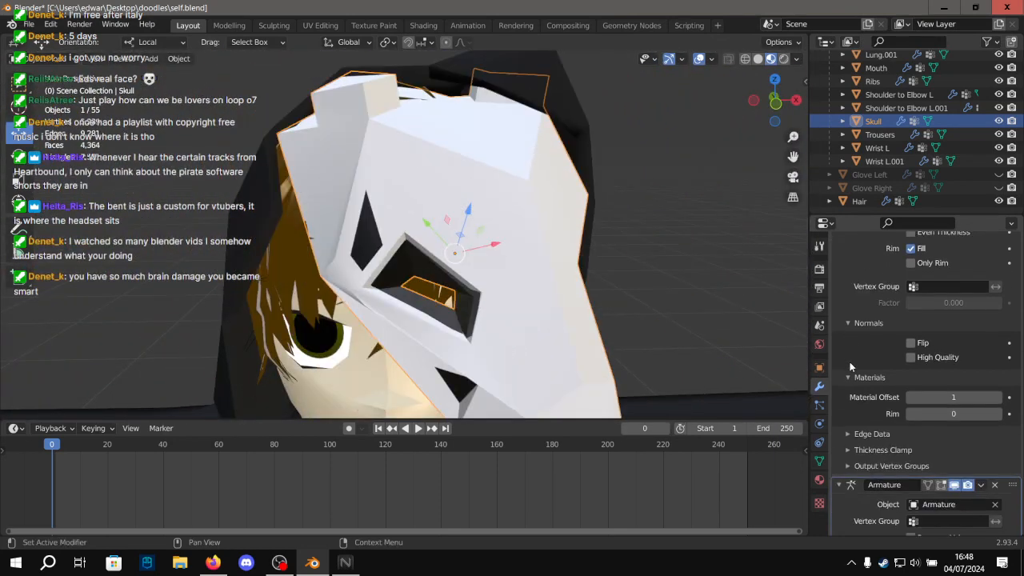
pyautogui.scroll(5, 849, 361)
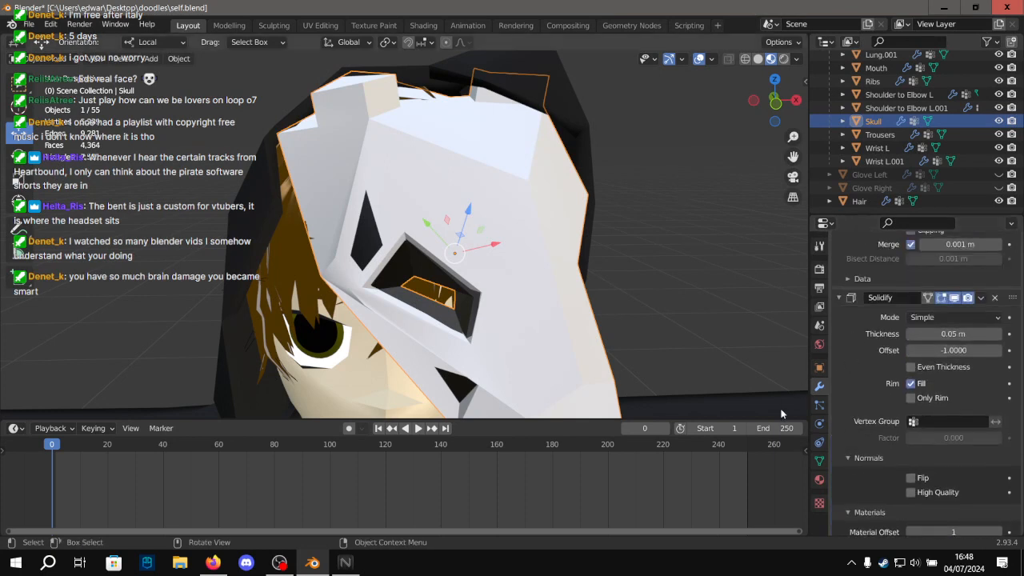
# Review the Skull's material slots and compare them with the material offset settings in its Solidify modifier.
pyautogui.click(820, 479)
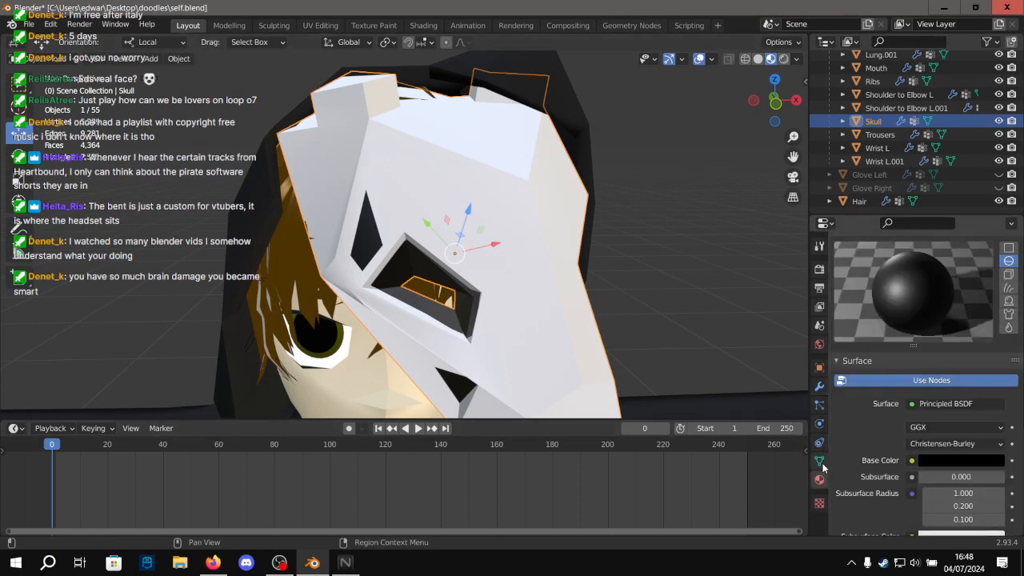
pyautogui.scroll(4, 879, 304)
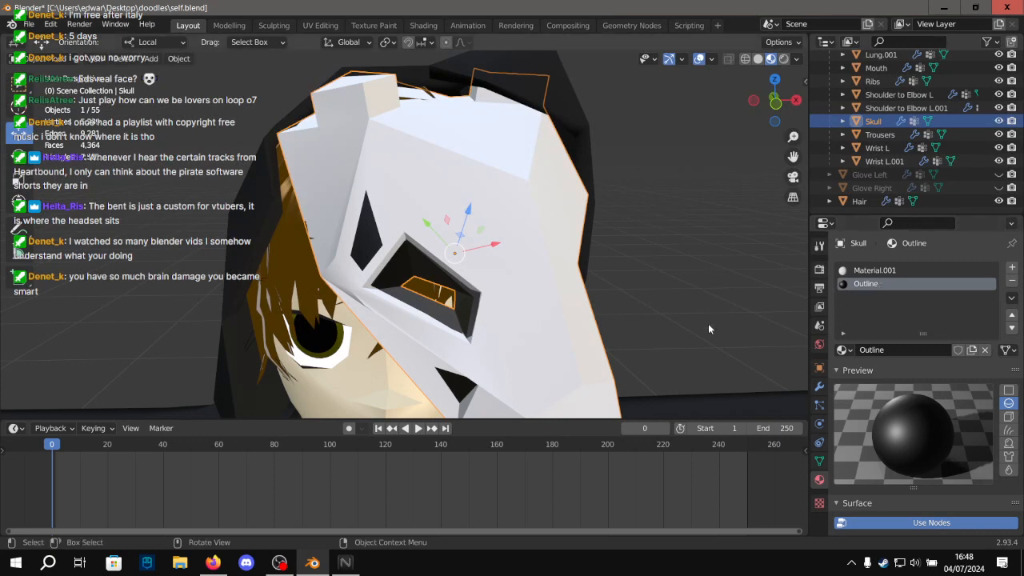
pyautogui.click(818, 387)
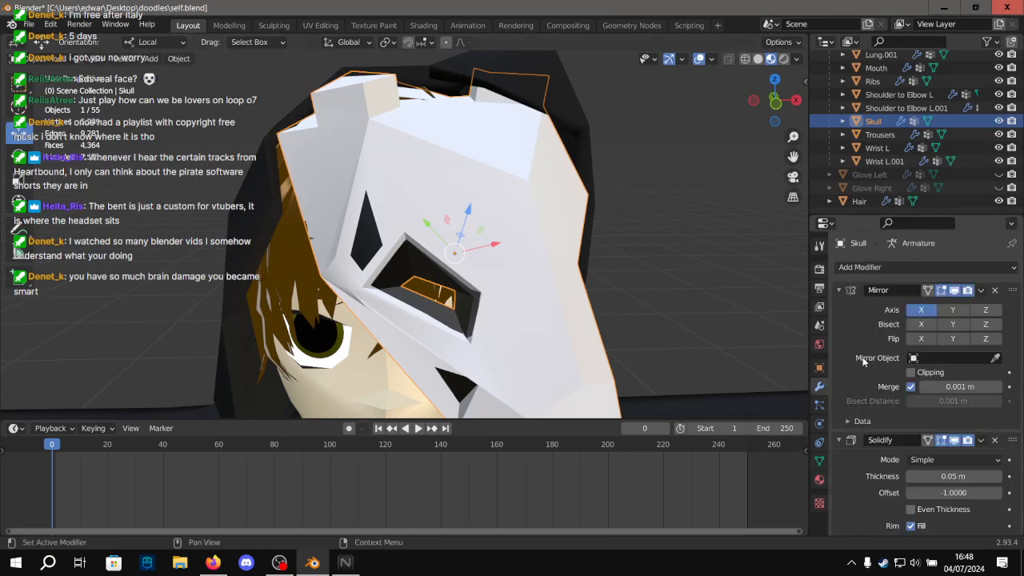
pyautogui.scroll(-7, 864, 360)
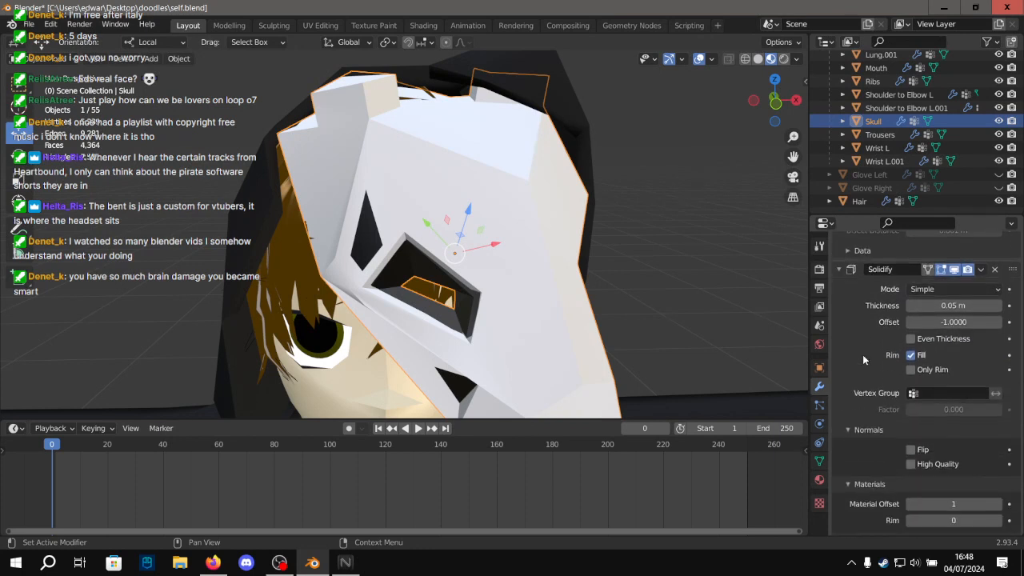
pyautogui.scroll(5, 864, 360)
pyautogui.scroll(-6, 863, 364)
pyautogui.scroll(1, 904, 348)
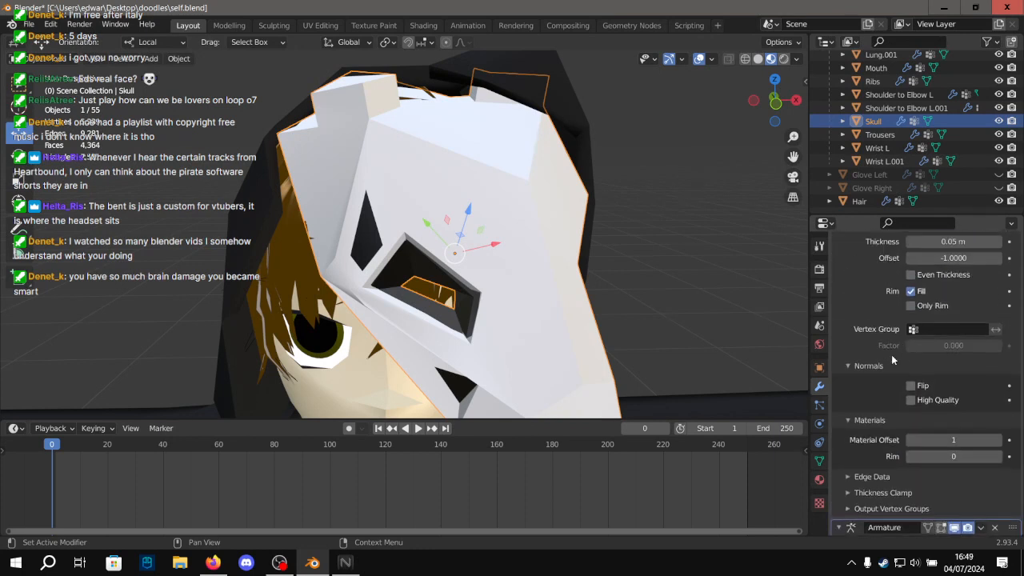
# Try flipping the normals in the Skull's Solidify modifier, inspect the eye socket up close, and turn Flip off again.
pyautogui.click(910, 385)
pyautogui.click(910, 385)
pyautogui.click(910, 385)
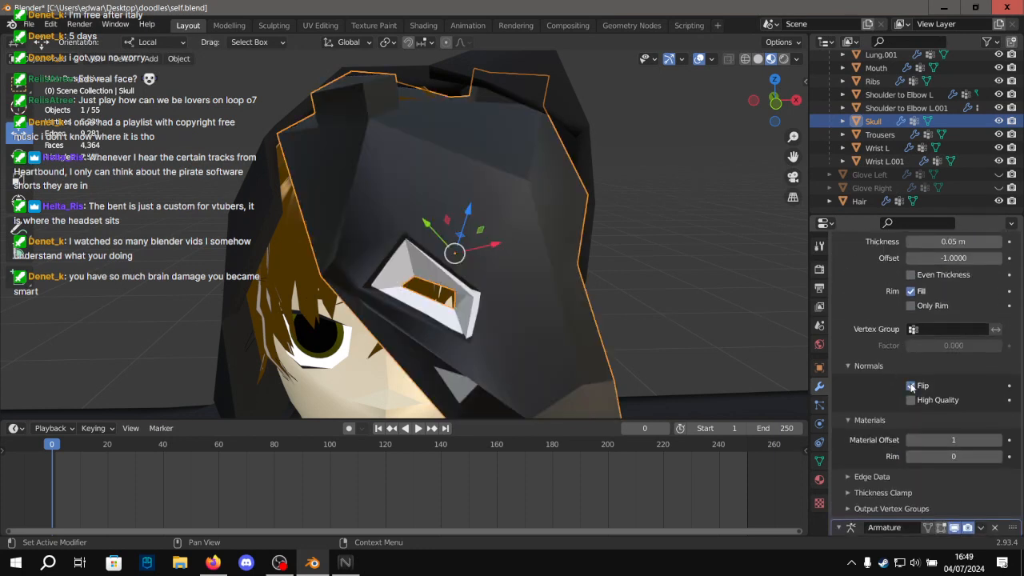
pyautogui.scroll(-5, 604, 269)
pyautogui.scroll(6, 605, 269)
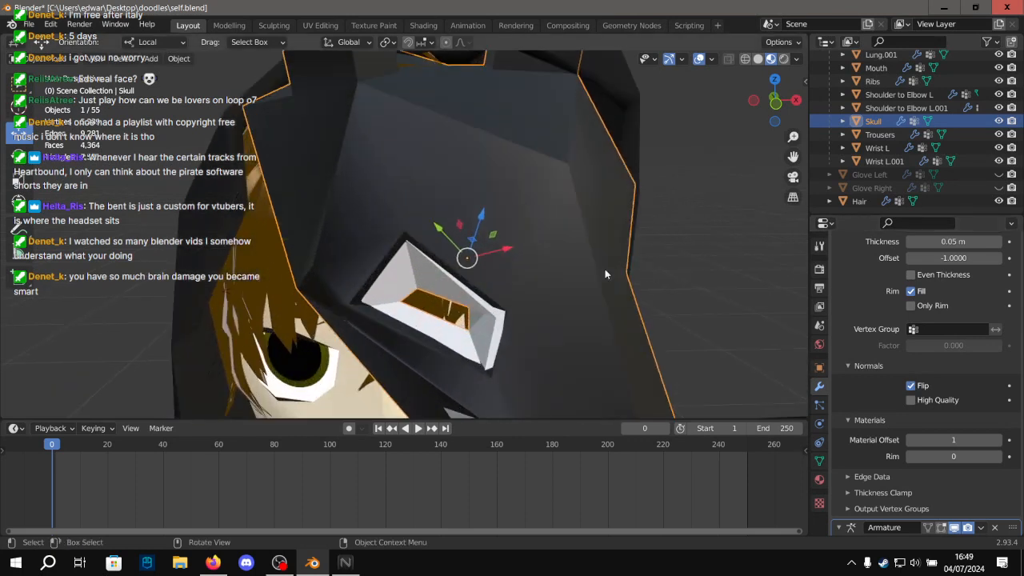
pyautogui.click(911, 385)
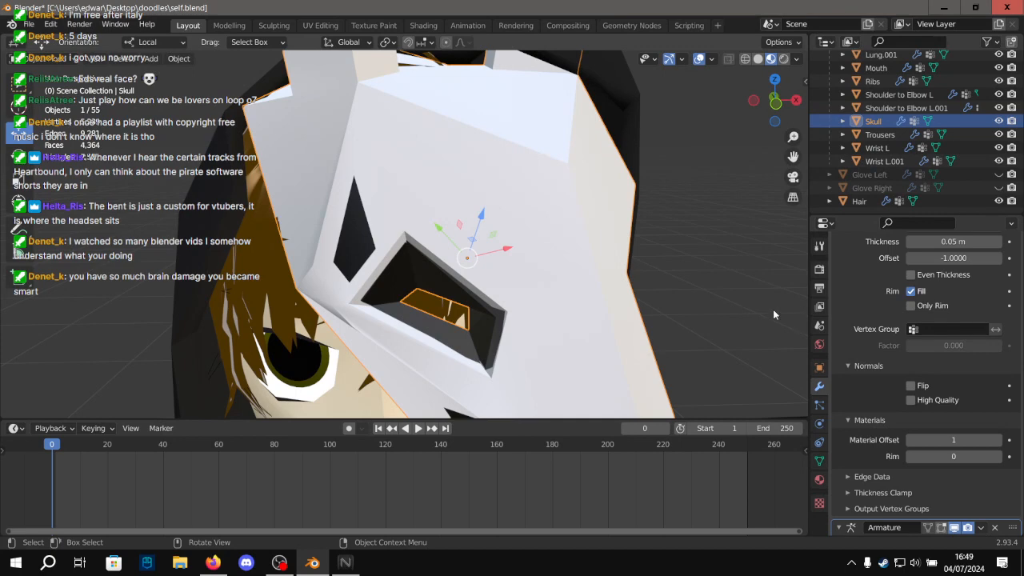
# Reselect the Skull and compare flipped and unflipped Solidify normals from other angles, leaving Flip off.
pyautogui.click(727, 264)
pyautogui.scroll(5, 369, 264)
pyautogui.scroll(-6, 368, 265)
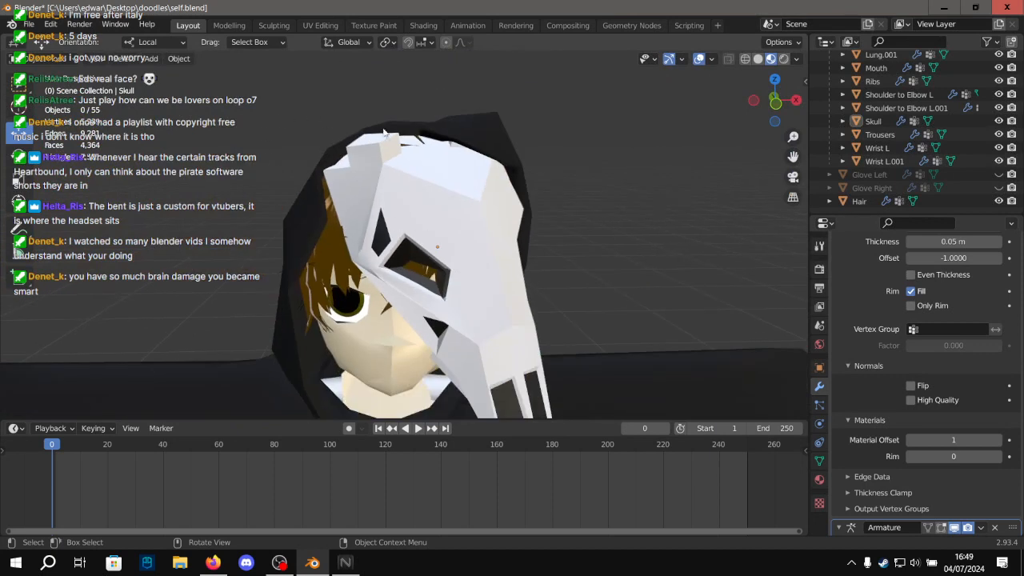
pyautogui.moveTo(360, 210); pyautogui.dragTo(553, 211, button='middle')
pyautogui.click(552, 267)
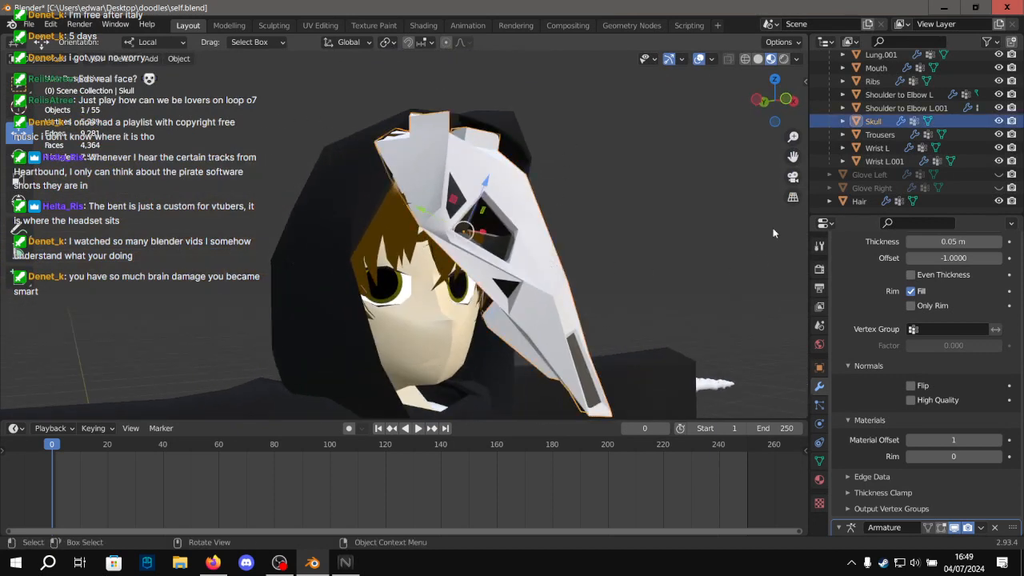
pyautogui.click(911, 385)
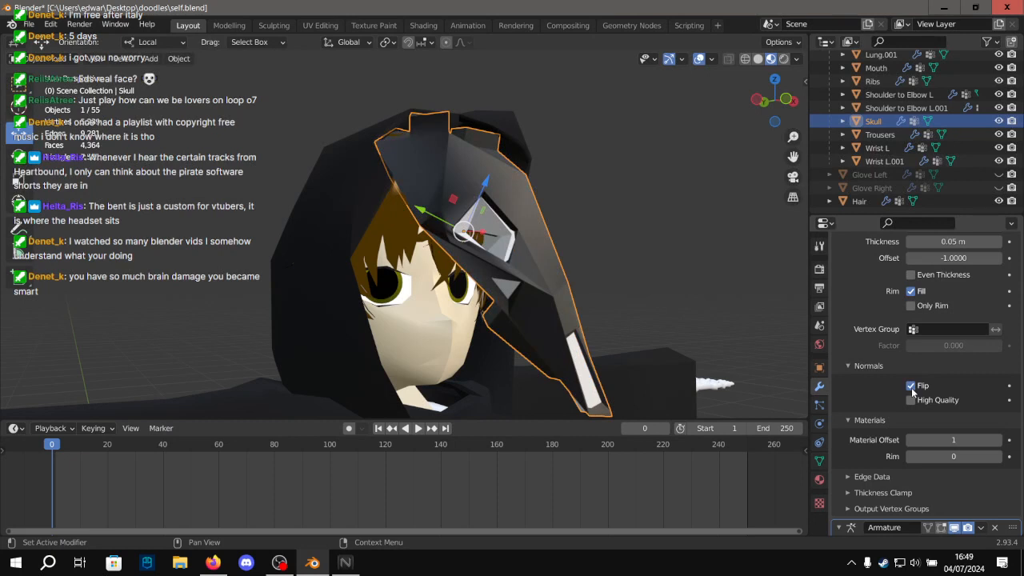
pyautogui.scroll(4, 701, 283)
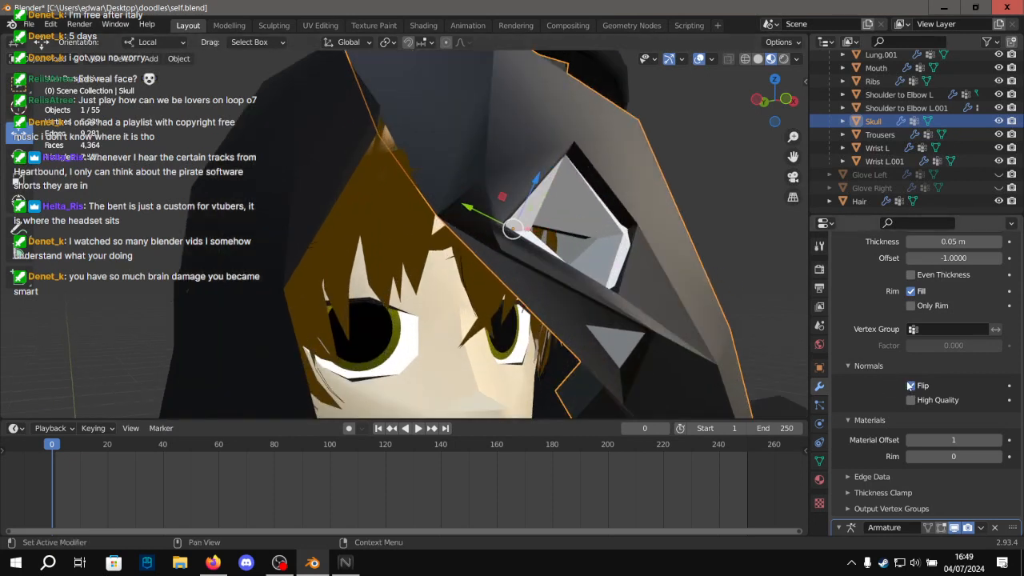
pyautogui.click(910, 385)
pyautogui.click(910, 386)
pyautogui.click(910, 385)
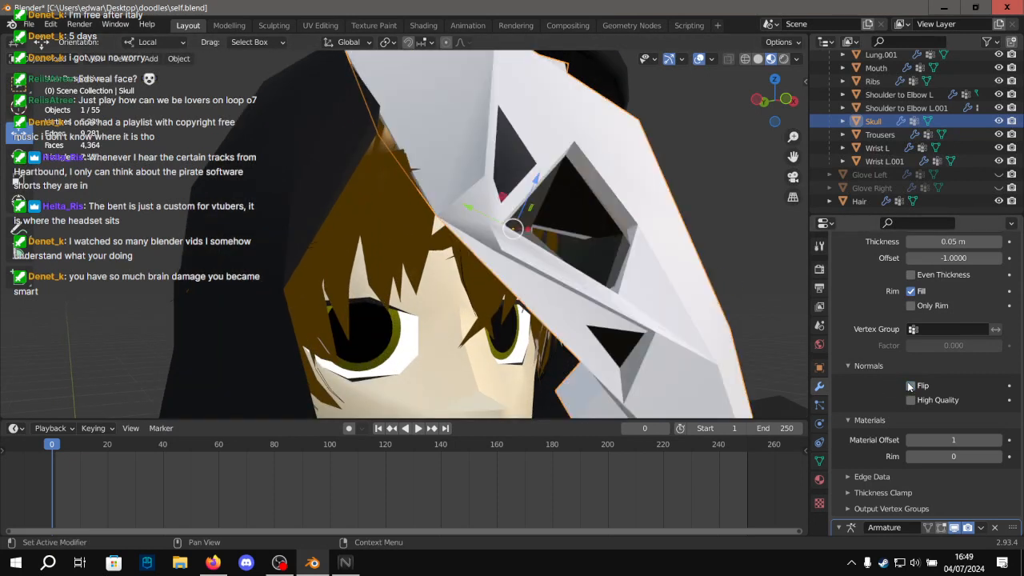
pyautogui.click(910, 385)
pyautogui.moveTo(781, 335); pyautogui.dragTo(579, 320, button='middle')
pyautogui.click(924, 387)
# Select the Hair and apply its Decimate modifier.
pyautogui.click(313, 272)
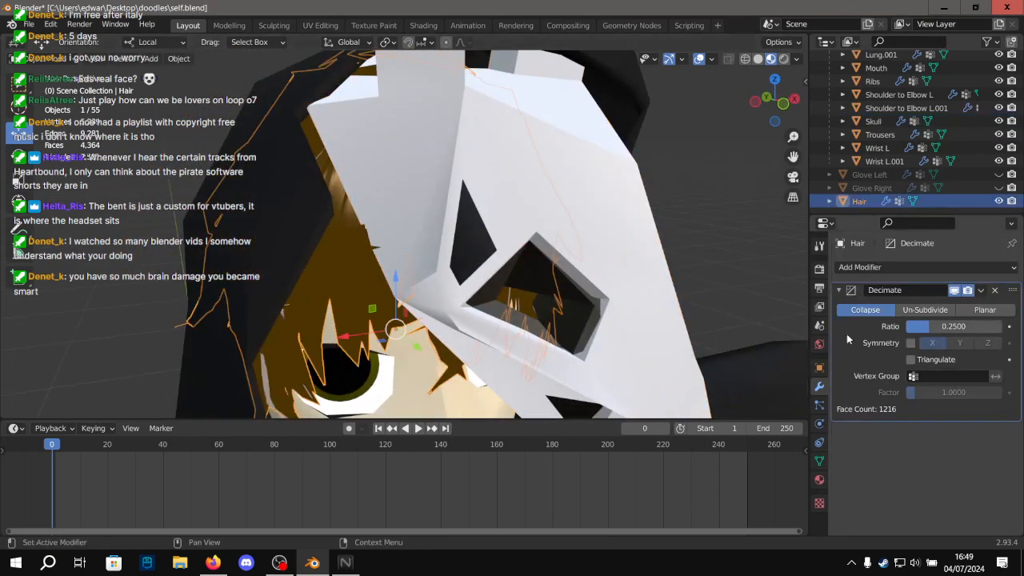
pyautogui.click(980, 290)
pyautogui.click(920, 303)
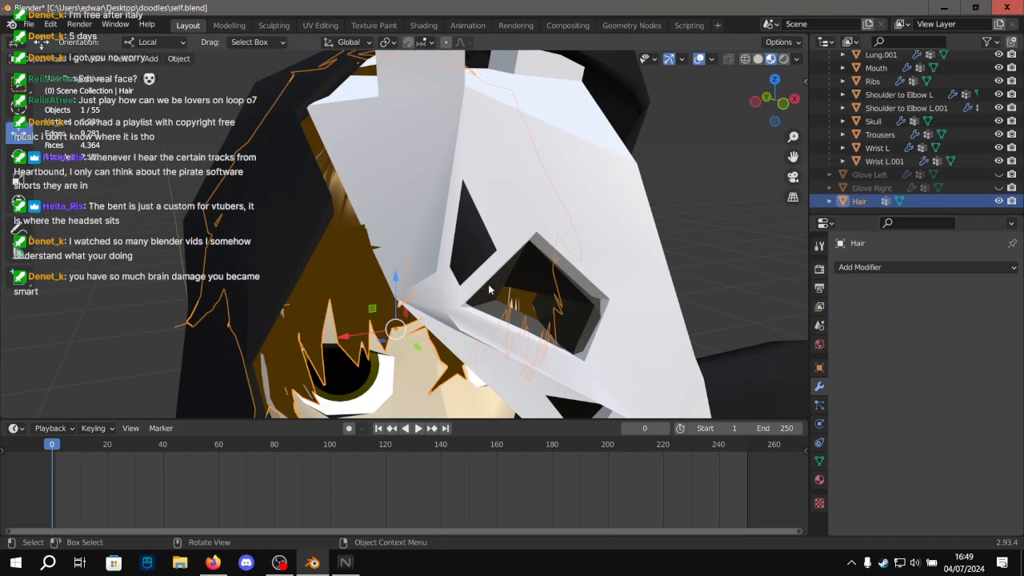
# Inspect the decimated hair fringe around the eyes up close and reselect the Hair.
pyautogui.scroll(-6, 600, 205)
pyautogui.click(602, 200)
pyautogui.scroll(4, 598, 200)
pyautogui.keyDown('shift'); pyautogui.moveTo(434, 226); pyautogui.dragTo(449, 134, button='middle'); pyautogui.keyUp('shift')
pyautogui.moveTo(449, 134)
pyautogui.keyDown('shift'); pyautogui.mouseDown(button='middle')
pyautogui.moveTo(469, 200)
pyautogui.moveTo(451, 119)
pyautogui.mouseUp(button='middle'); pyautogui.keyUp('shift')
pyautogui.scroll(4, 469, 201)
pyautogui.moveTo(451, 120); pyautogui.dragTo(415, 114, button='middle')
pyautogui.click(405, 142)
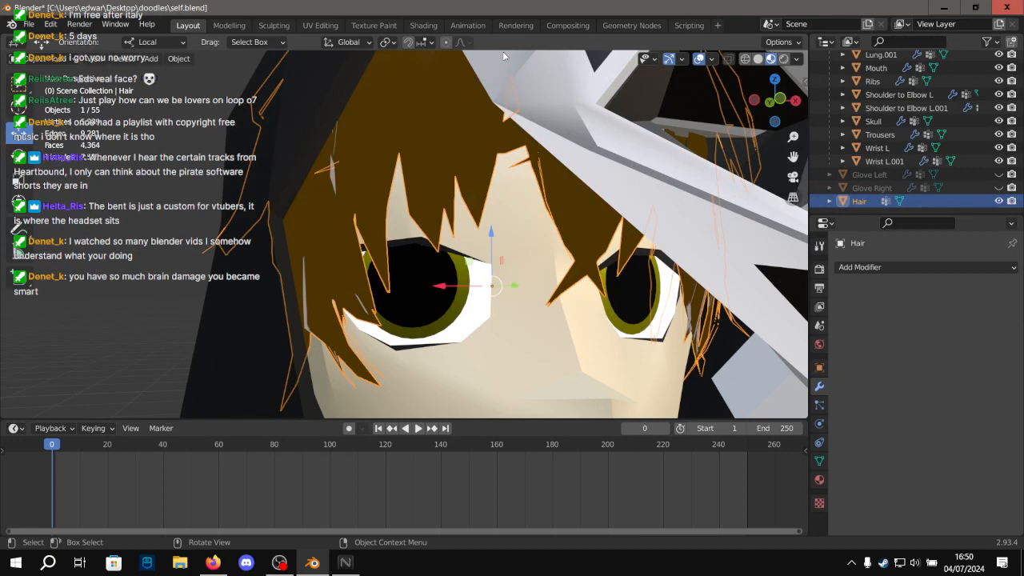
# Switch to NitroSense, choose the Power Saver plan for AC mode, and return to Blender.
pyautogui.click(345, 562)
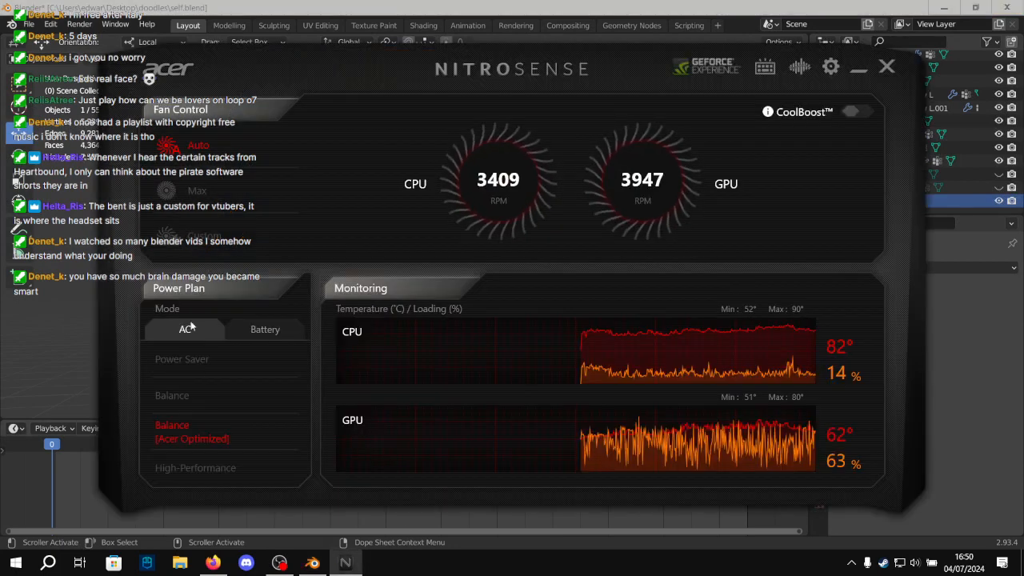
pyautogui.click(188, 359)
pyautogui.click(466, 4)
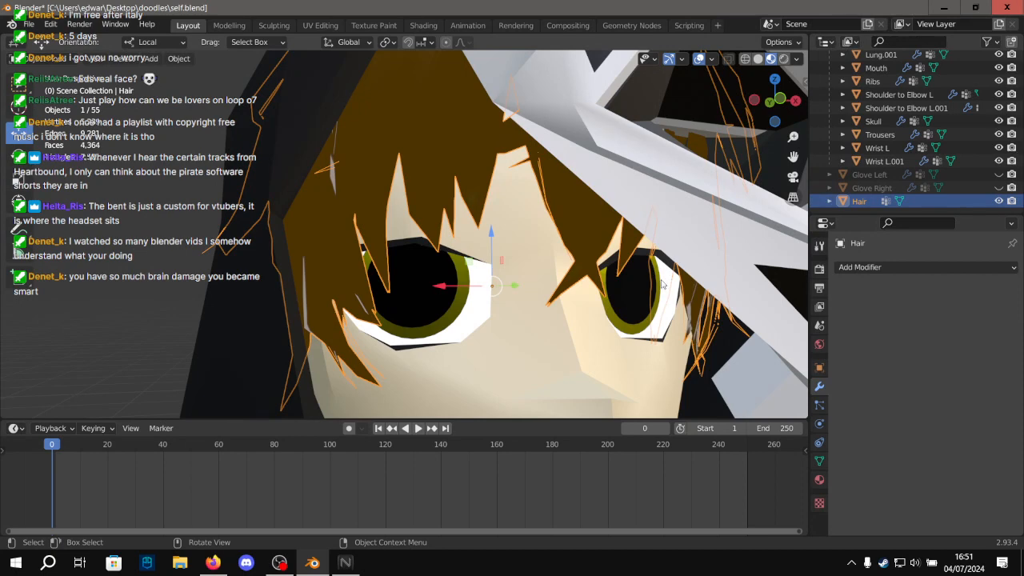
# Deselect the Hair and examine the face, hair and skull mask up close and on the whole character.
pyautogui.press('Home')
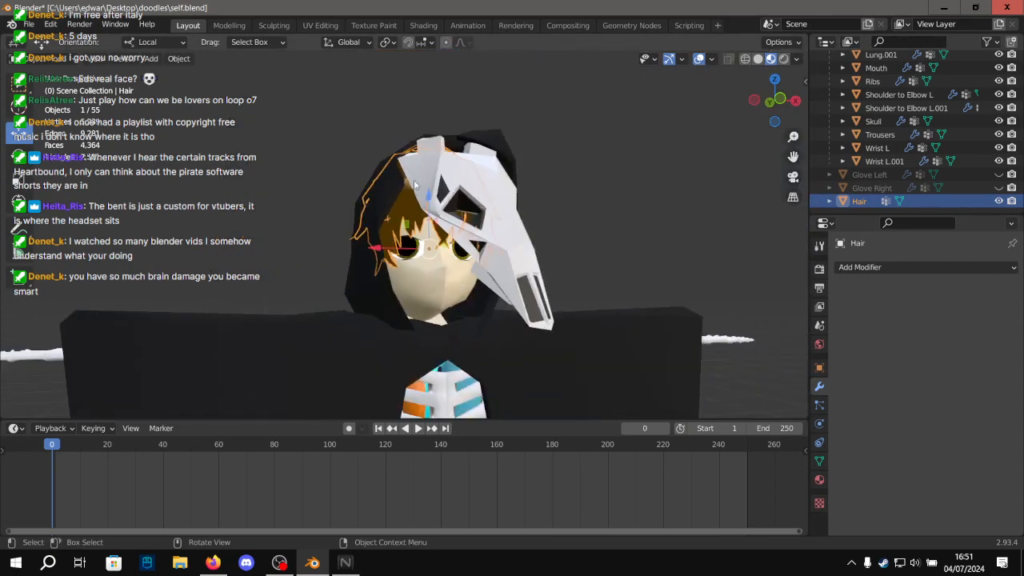
pyautogui.click(693, 184)
pyautogui.scroll(5, 694, 184)
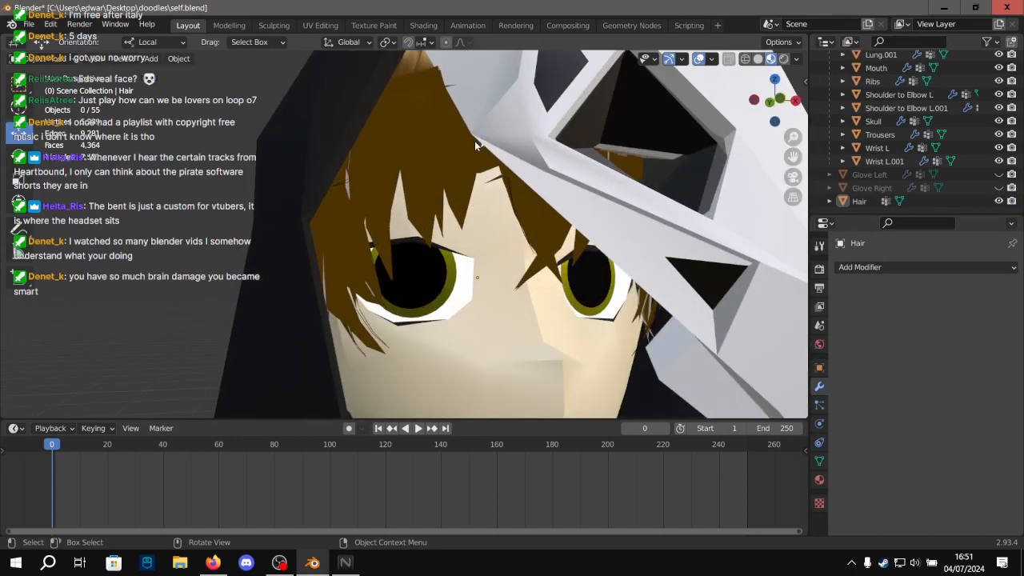
pyautogui.scroll(-5, 474, 141)
pyautogui.moveTo(425, 168); pyautogui.dragTo(477, 114, button='middle')
pyautogui.scroll(-3, 480, 219)
pyautogui.moveTo(480, 180); pyautogui.dragTo(506, 205, button='middle')
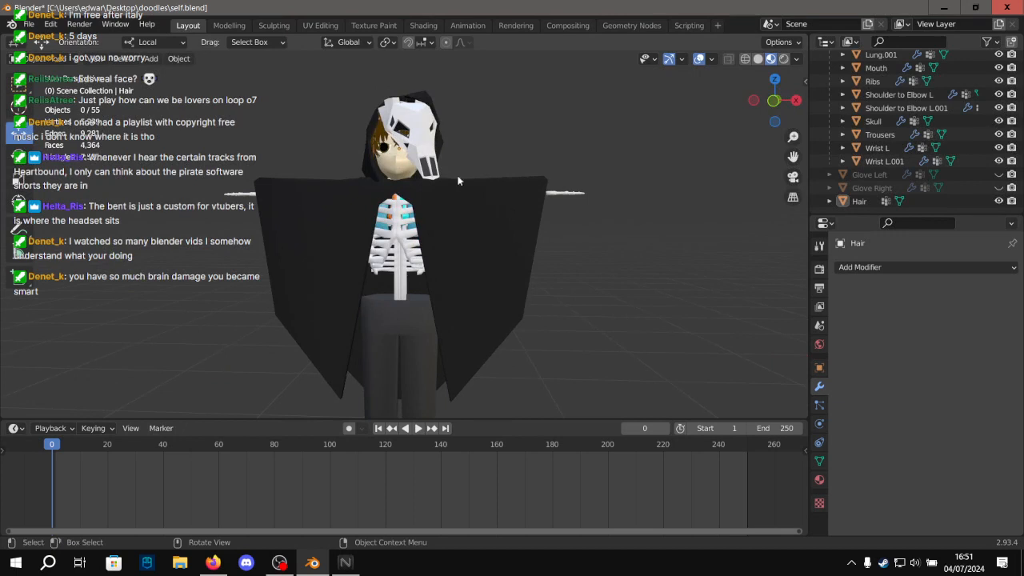
pyautogui.keyDown('shift'); pyautogui.moveTo(427, 157); pyautogui.dragTo(454, 260, button='middle'); pyautogui.keyUp('shift')
pyautogui.scroll(6, 455, 260)
# Parent the Hair to the Armature using Armature Deform With Empty Groups.
pyautogui.click(454, 260)
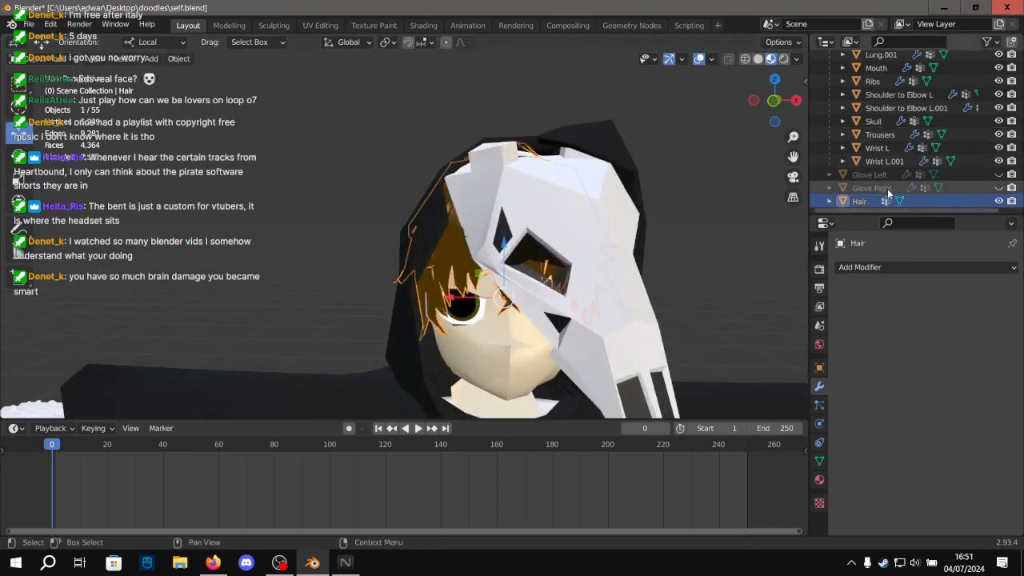
pyautogui.scroll(5, 895, 160)
pyautogui.scroll(5, 916, 85)
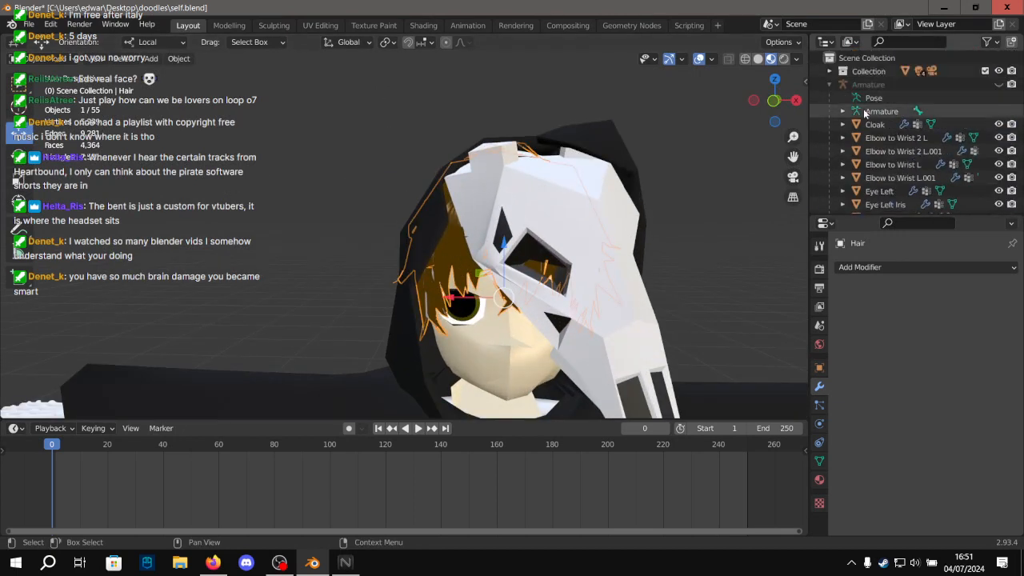
pyautogui.click(878, 84)
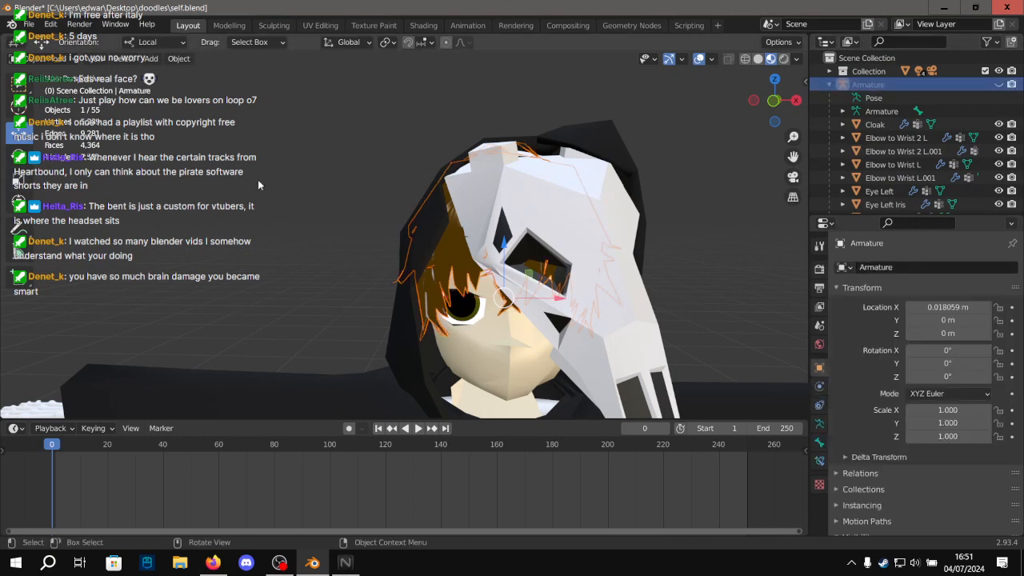
pyautogui.hotkey('alt', 'p')
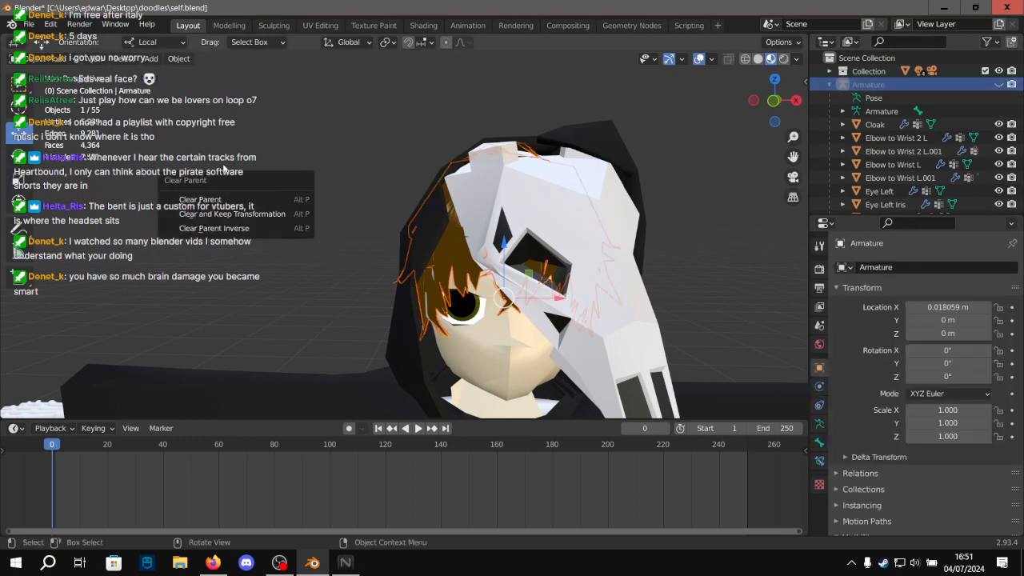
pyautogui.hotkey('ctrl', 'p')
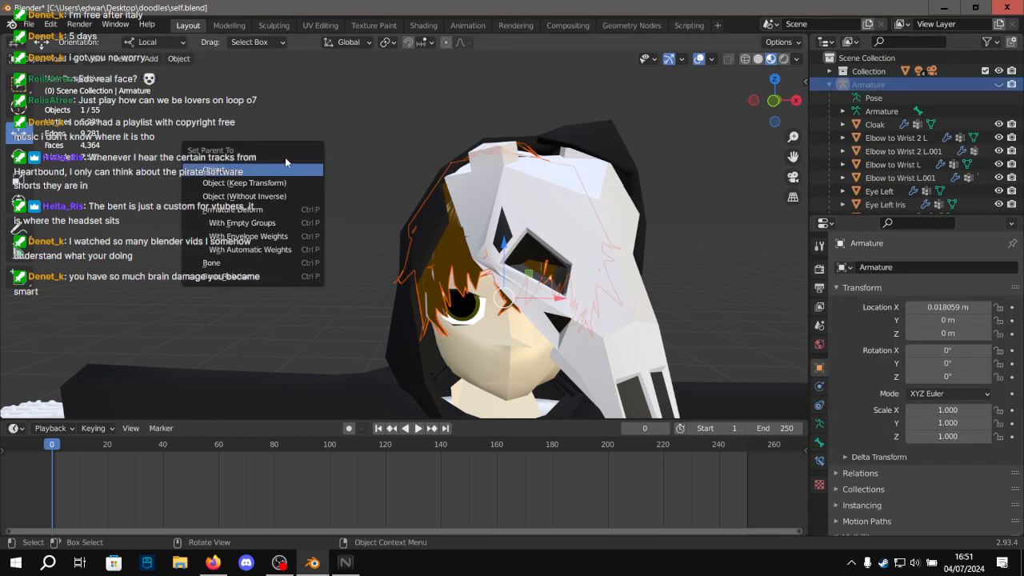
pyautogui.click(272, 224)
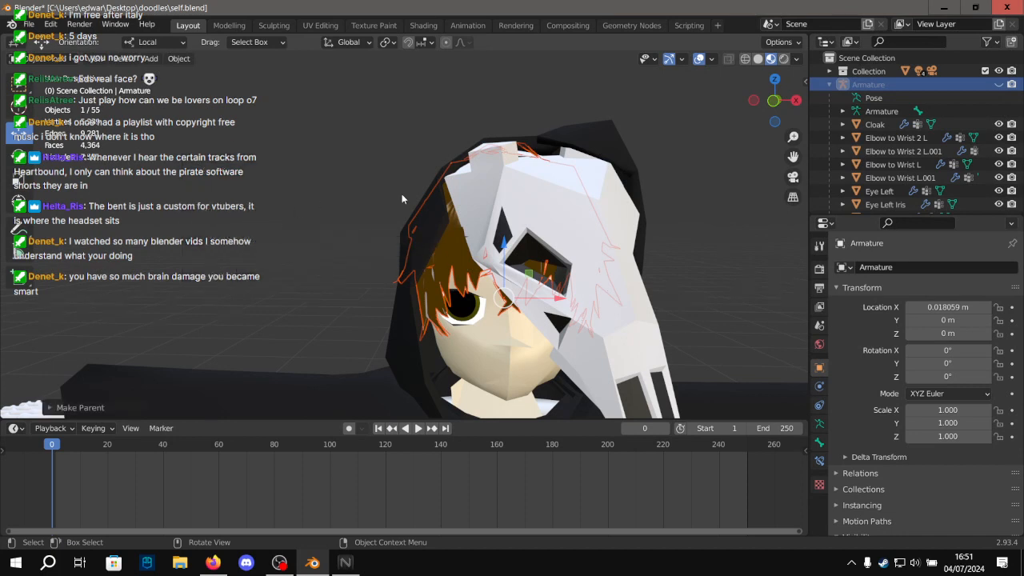
# Find the hidden Armature in the scene's object list and unhide it.
pyautogui.scroll(-5, 919, 136)
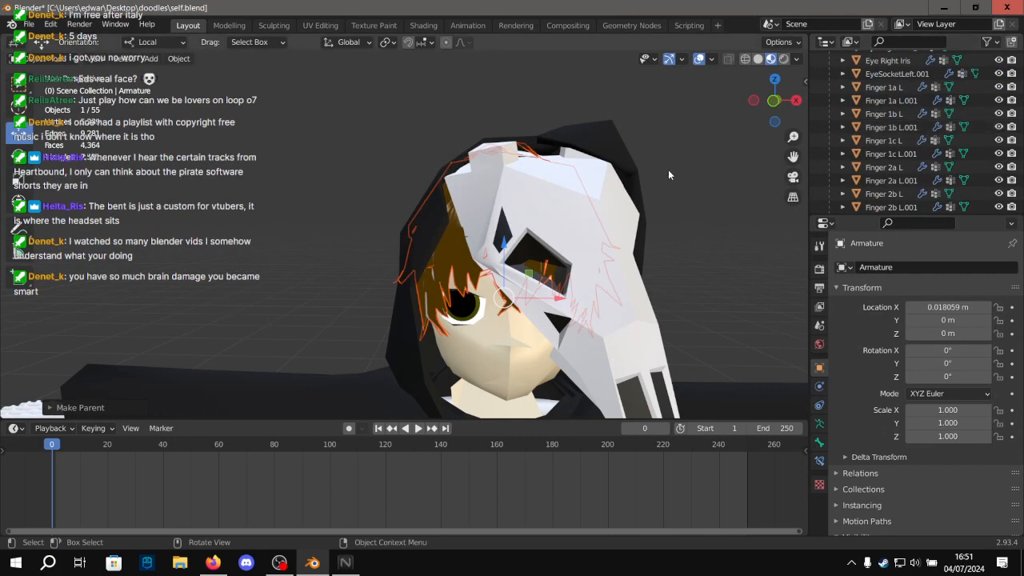
pyautogui.scroll(5, 919, 120)
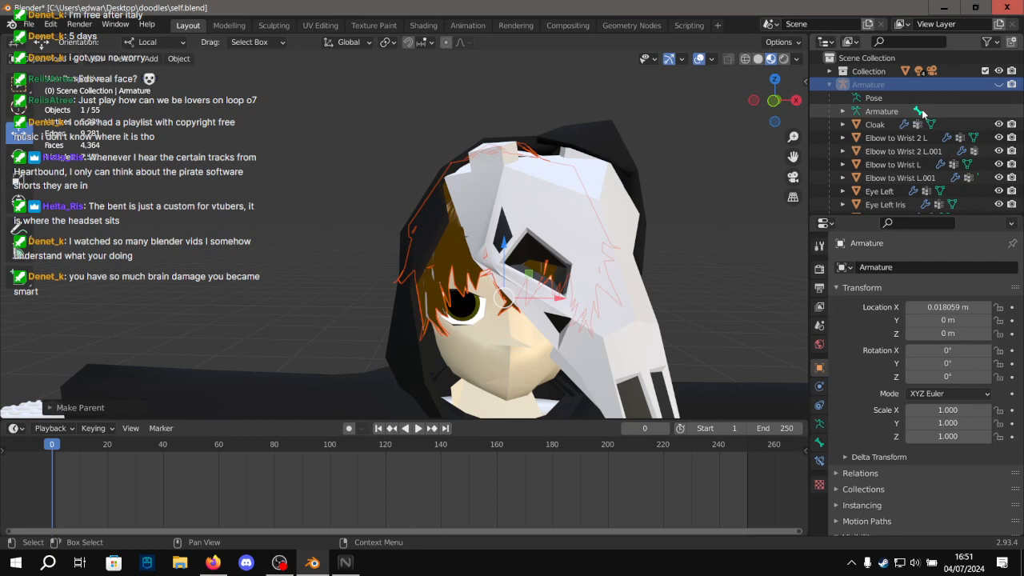
pyautogui.click(998, 84)
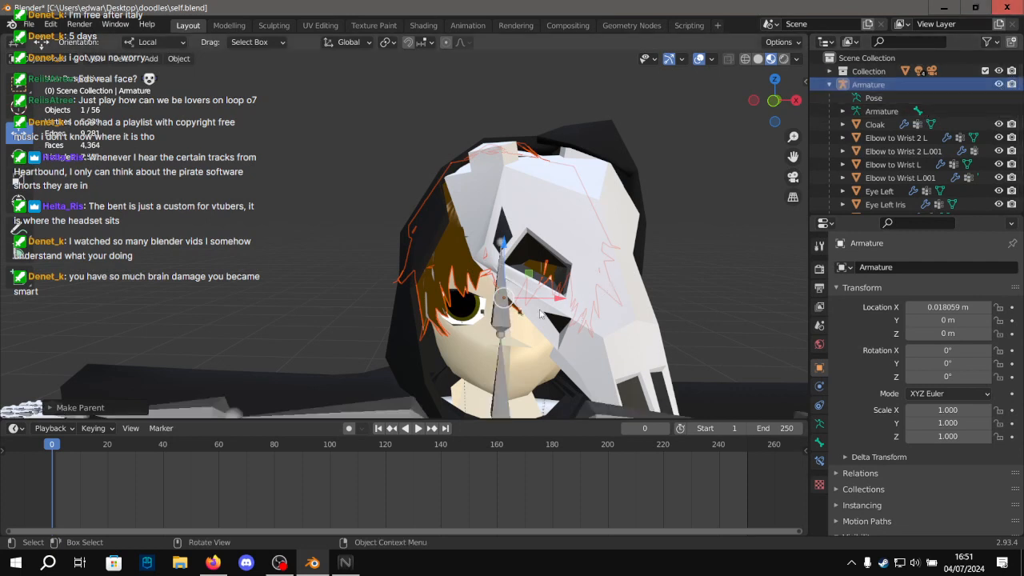
# Select the Armature together with the Hair and enter Weight Paint mode on the Hair.
pyautogui.click(504, 317)
pyautogui.scroll(2, 465, 264)
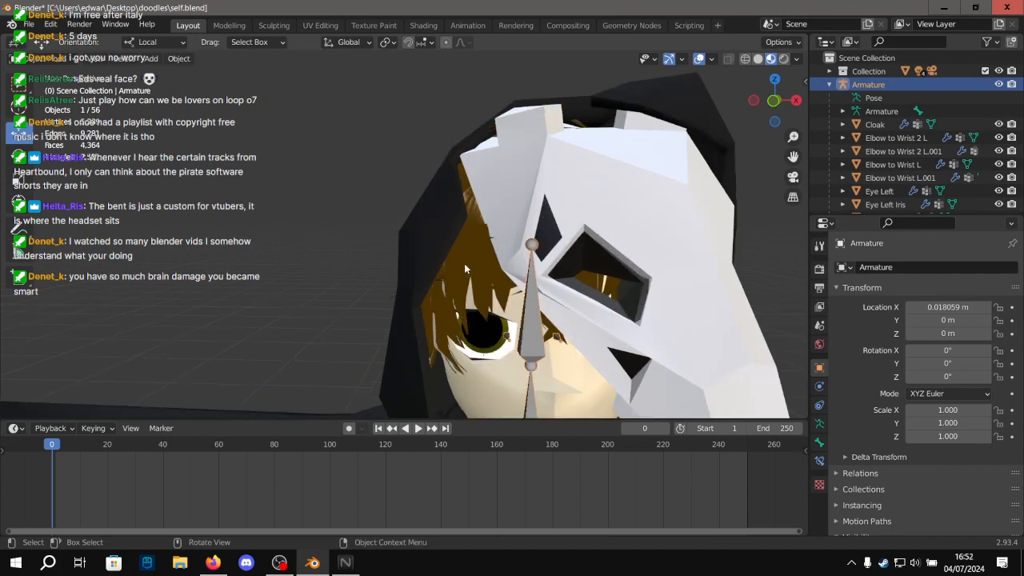
pyautogui.keyDown('shift'); pyautogui.click(464, 263); pyautogui.keyUp('shift')
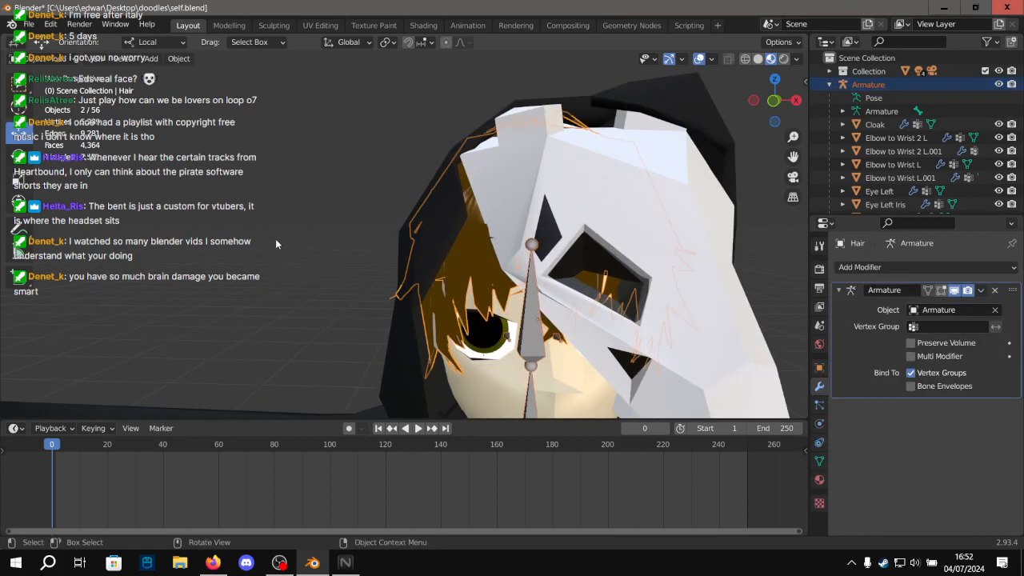
pyautogui.click(53, 59)
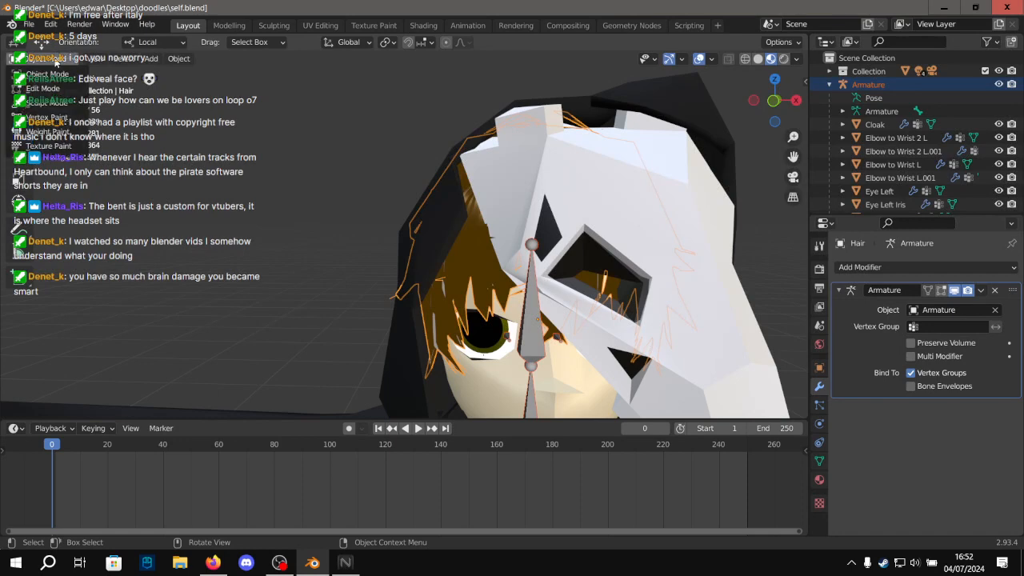
pyautogui.click(48, 132)
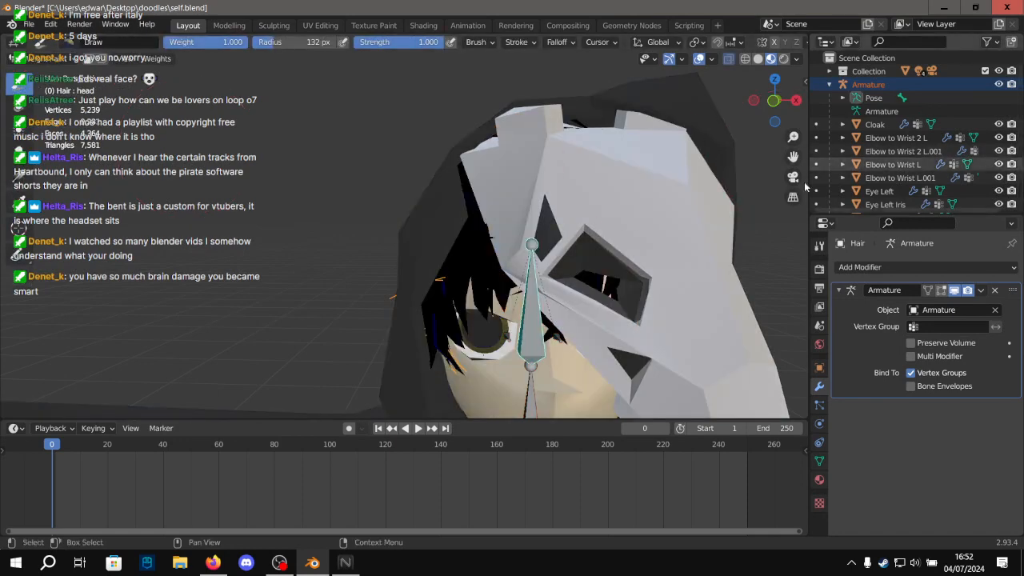
# Examine the Hair's weights and the armature's bones up close and from several angles.
pyautogui.scroll(-3, 494, 258)
pyautogui.keyDown('shift'); pyautogui.moveTo(500, 205); pyautogui.dragTo(485, 162, button='middle'); pyautogui.keyUp('shift')
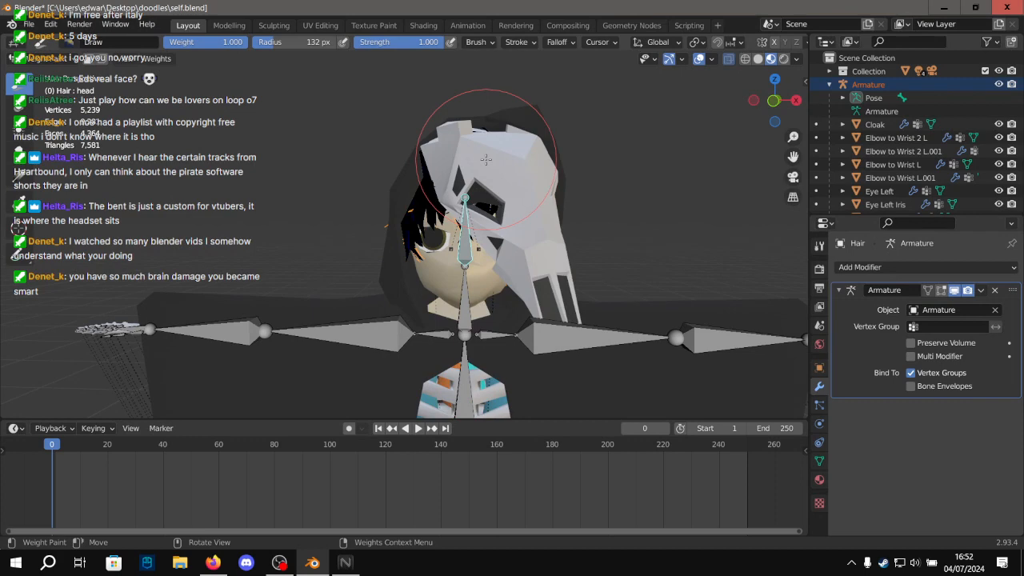
pyautogui.scroll(6, 485, 159)
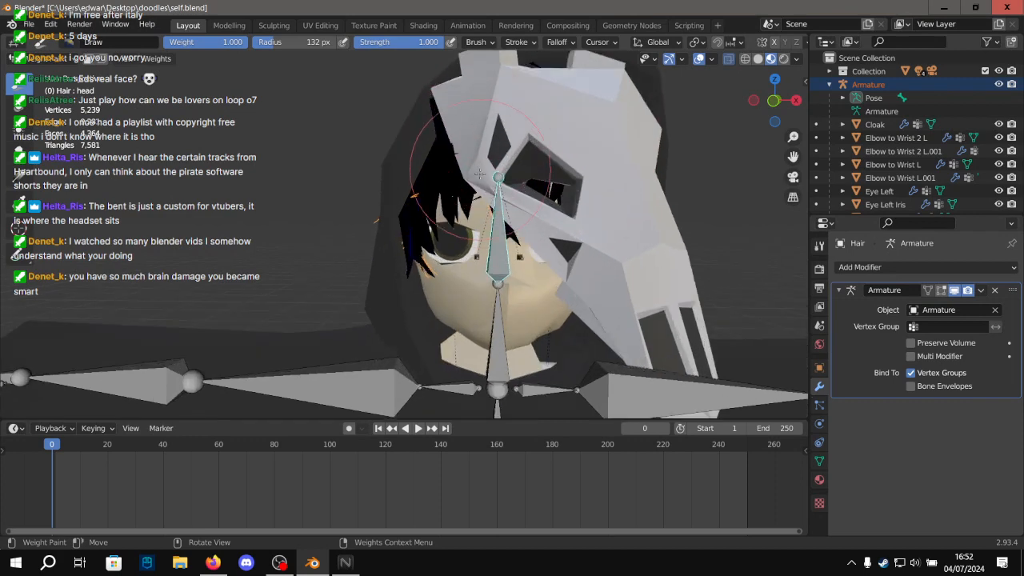
pyautogui.scroll(3, 571, 215)
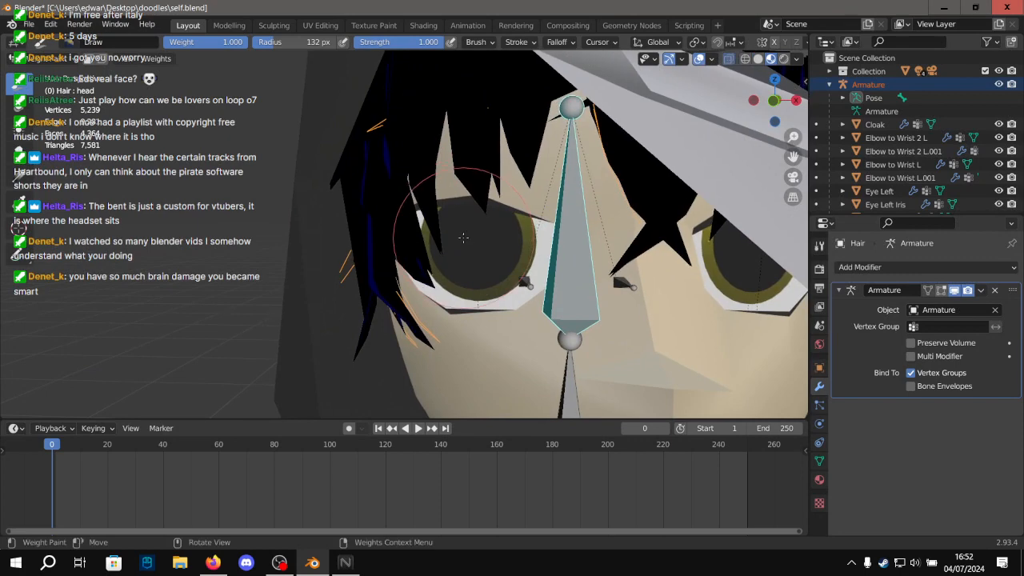
pyautogui.scroll(-8, 463, 237)
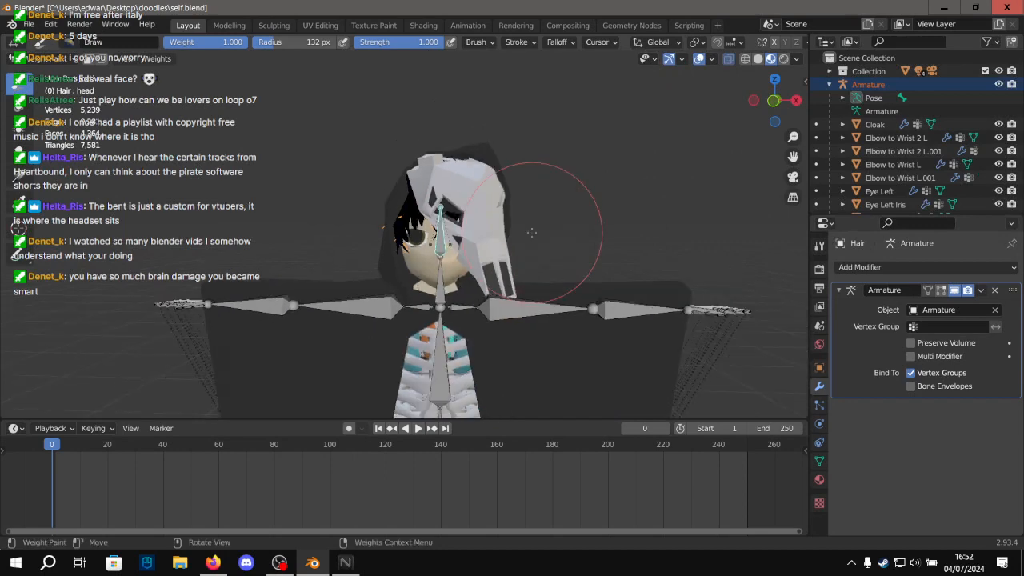
pyautogui.moveTo(507, 263); pyautogui.dragTo(459, 178, button='middle')
pyautogui.scroll(1, 458, 177)
pyautogui.moveTo(449, 228); pyautogui.dragTo(343, 320, button='middle')
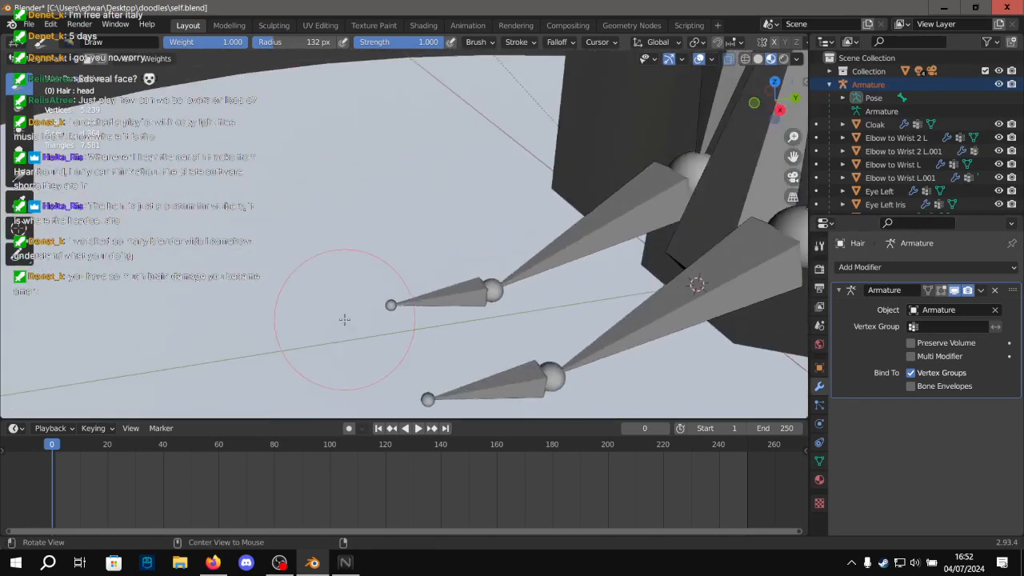
pyautogui.moveTo(468, 305); pyautogui.dragTo(549, 259, button='middle')
# Check the Hair's weights for the neck bone and the head bone, leaving the head bone active.
pyautogui.keyDown('ctrl'); pyautogui.click(488, 243); pyautogui.keyUp('ctrl')
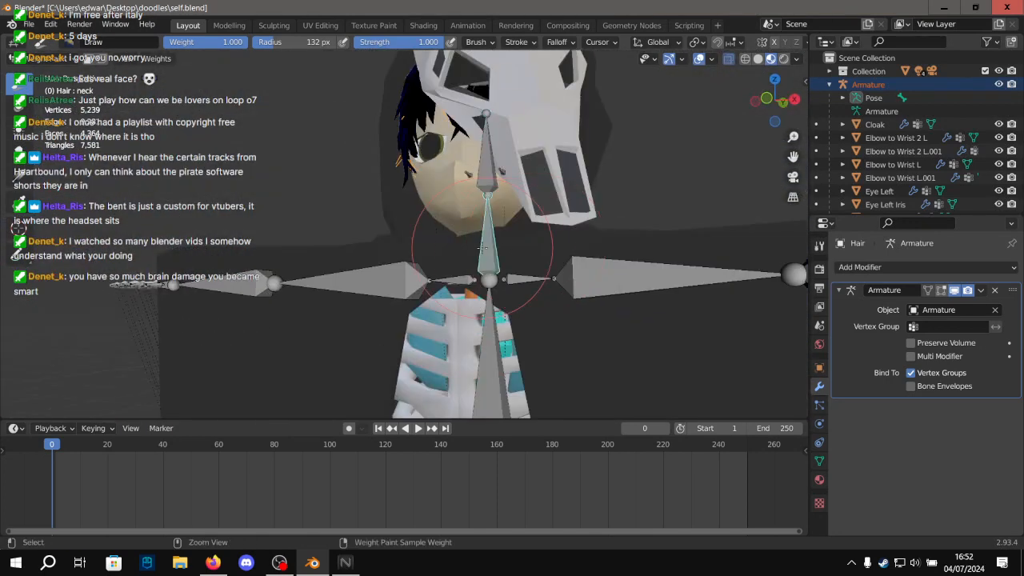
pyautogui.keyDown('ctrl'); pyautogui.click(488, 171); pyautogui.keyUp('ctrl')
pyautogui.moveTo(471, 208); pyautogui.dragTo(412, 234, button='middle')
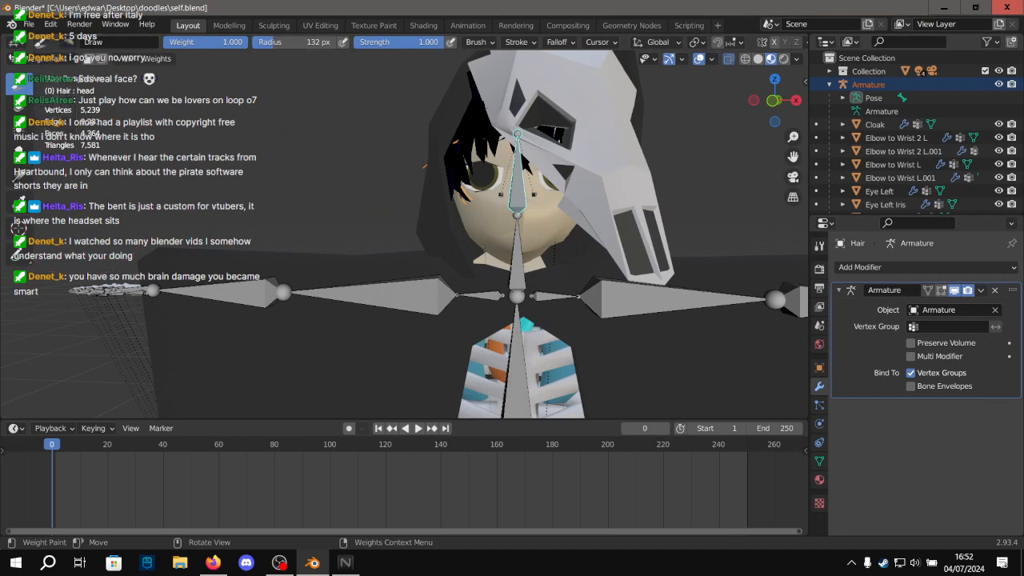
pyautogui.scroll(5, 433, 249)
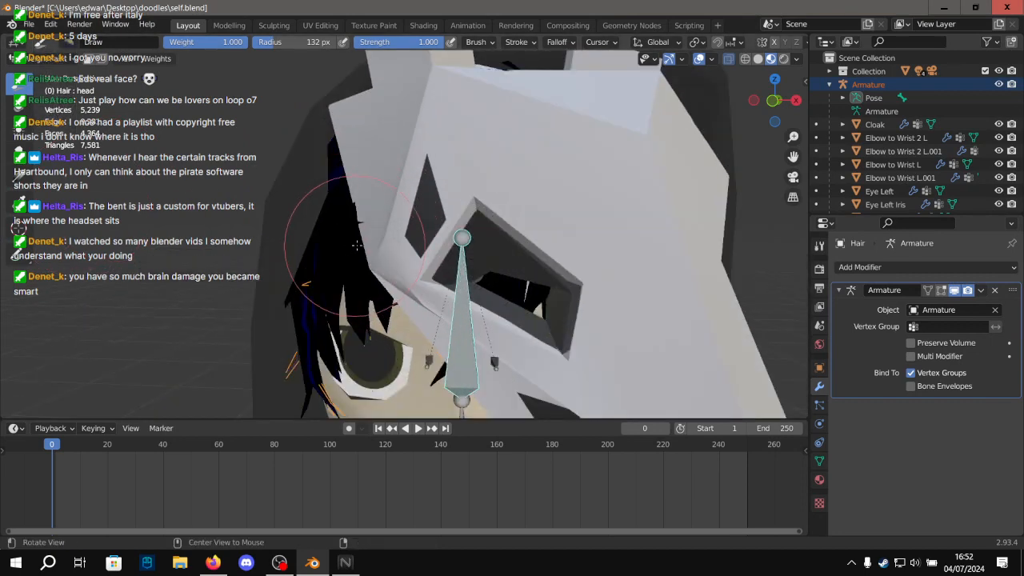
# Switch the viewport to Solid shading and examine the Hair's head-bone weights up close.
pyautogui.click(758, 58)
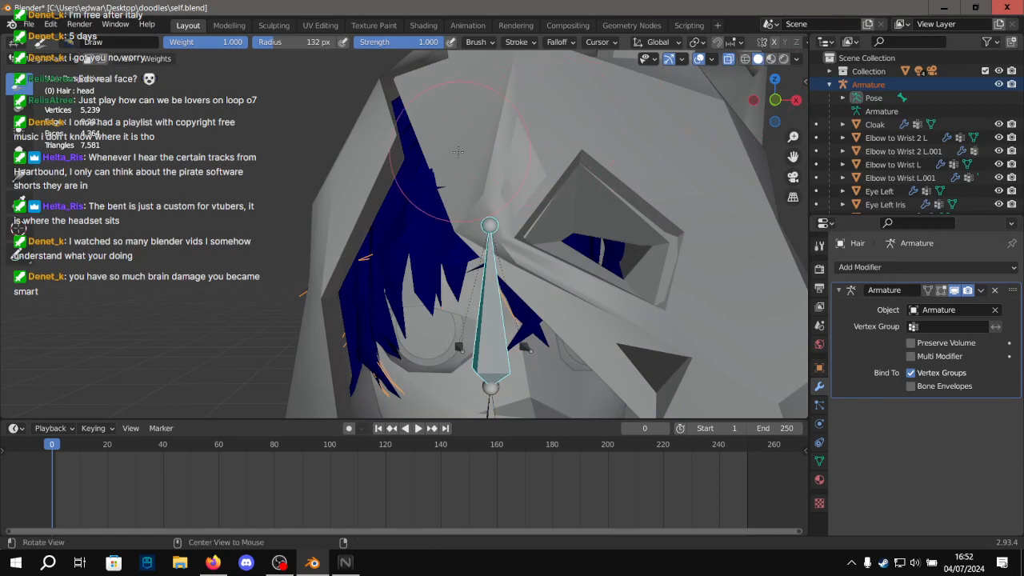
pyautogui.scroll(-4, 397, 189)
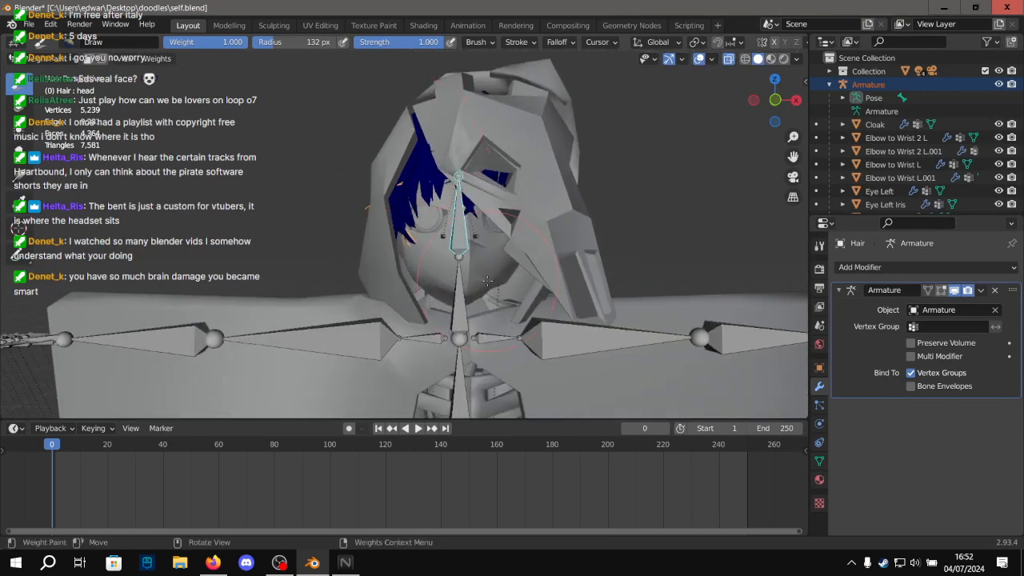
pyautogui.scroll(4, 424, 180)
pyautogui.scroll(5, 436, 174)
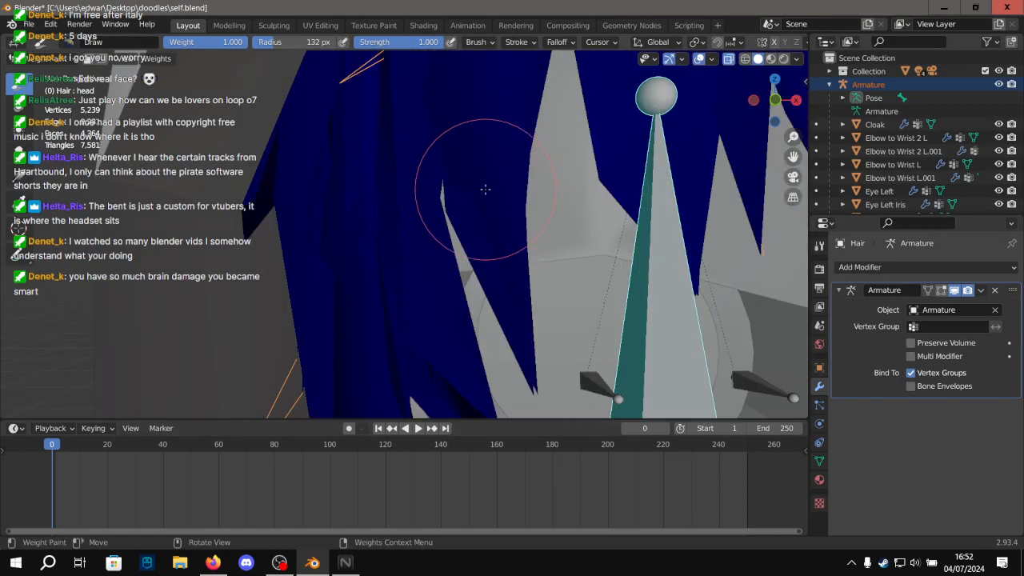
pyautogui.scroll(-7, 457, 264)
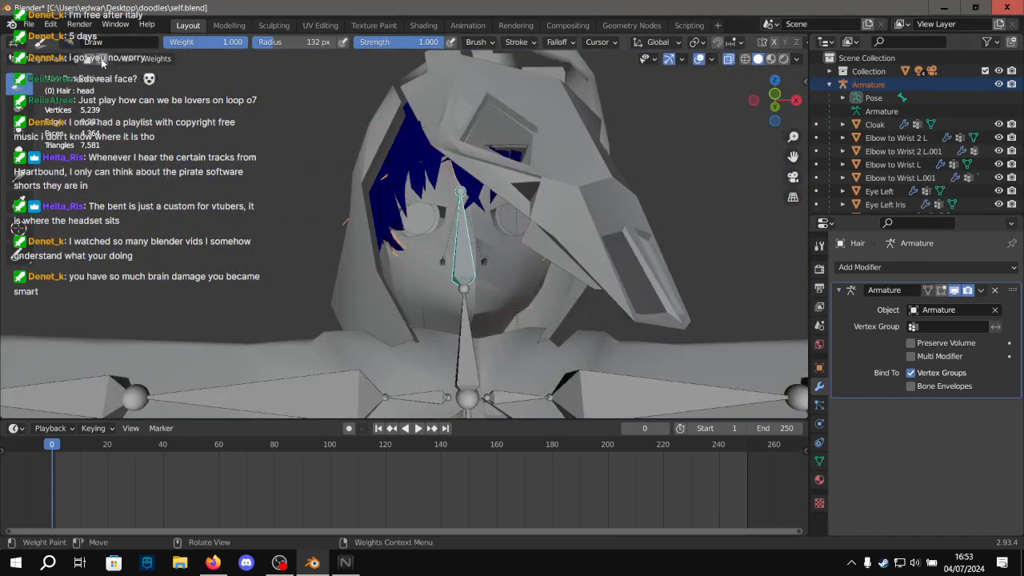
# Enable vertex selection and set the weight of the Hair's vertices for the head bone to 1.000.
pyautogui.click(101, 60)
pyautogui.click(188, 58)
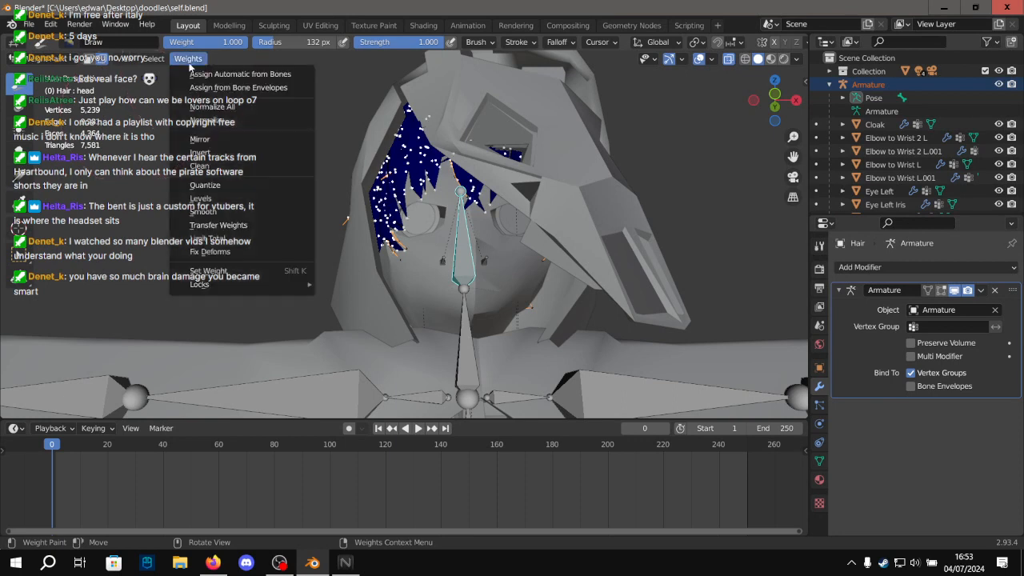
pyautogui.click(236, 272)
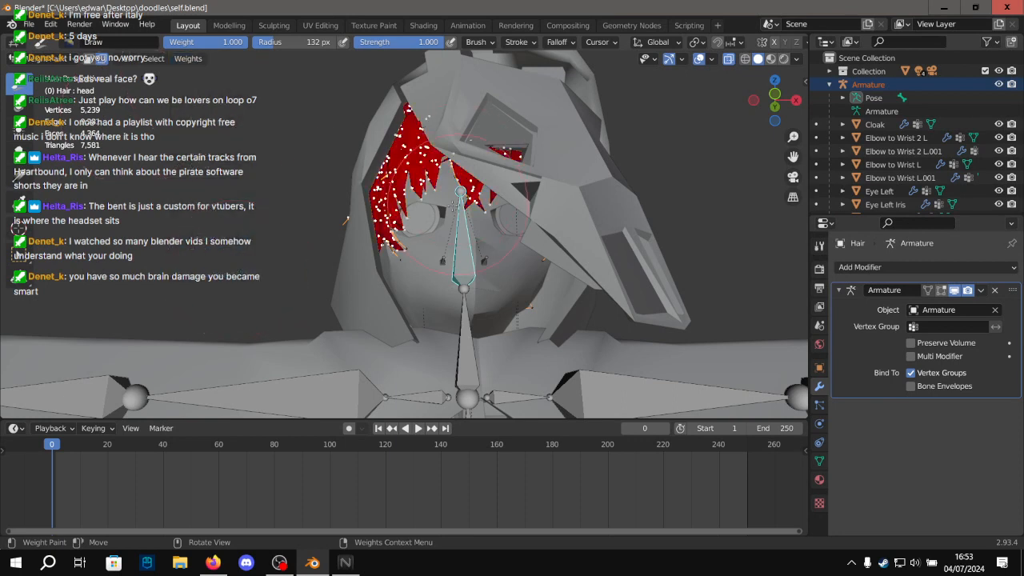
# Return the Hair to Object Mode, select only the Armature, and put it in Pose Mode.
pyautogui.click(58, 59)
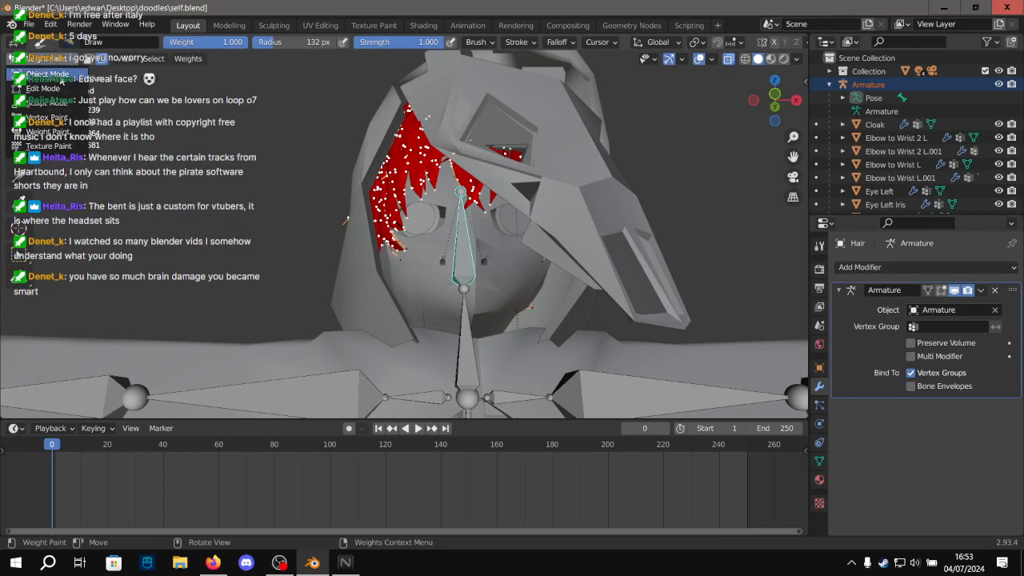
pyautogui.click(59, 64)
pyautogui.click(63, 56)
pyautogui.click(211, 159)
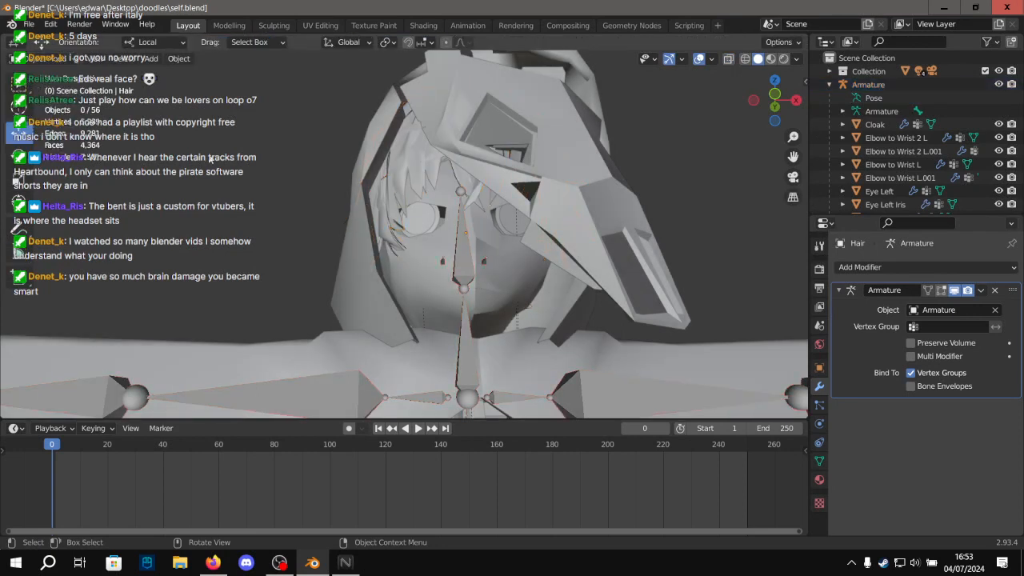
pyautogui.click(473, 256)
pyautogui.click(48, 58)
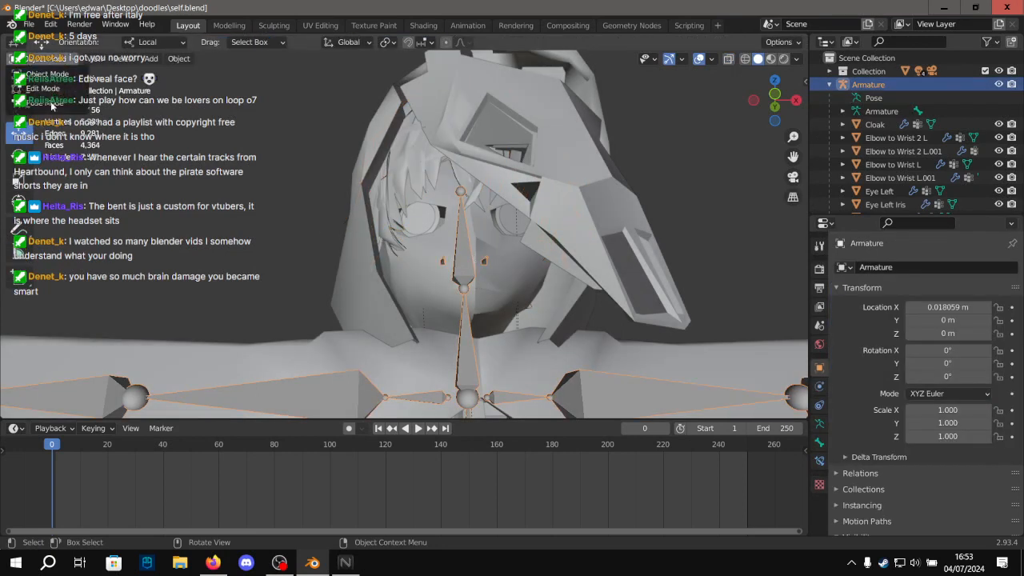
pyautogui.click(48, 105)
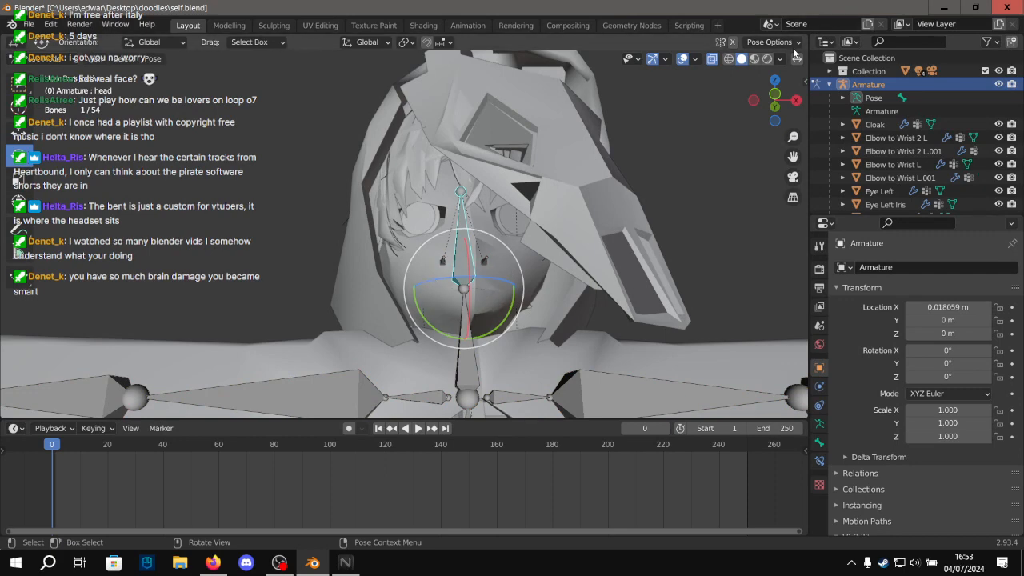
# Switch the viewport to Rendered shading and rotate the head bone to test how the Hair follows.
pyautogui.click(766, 58)
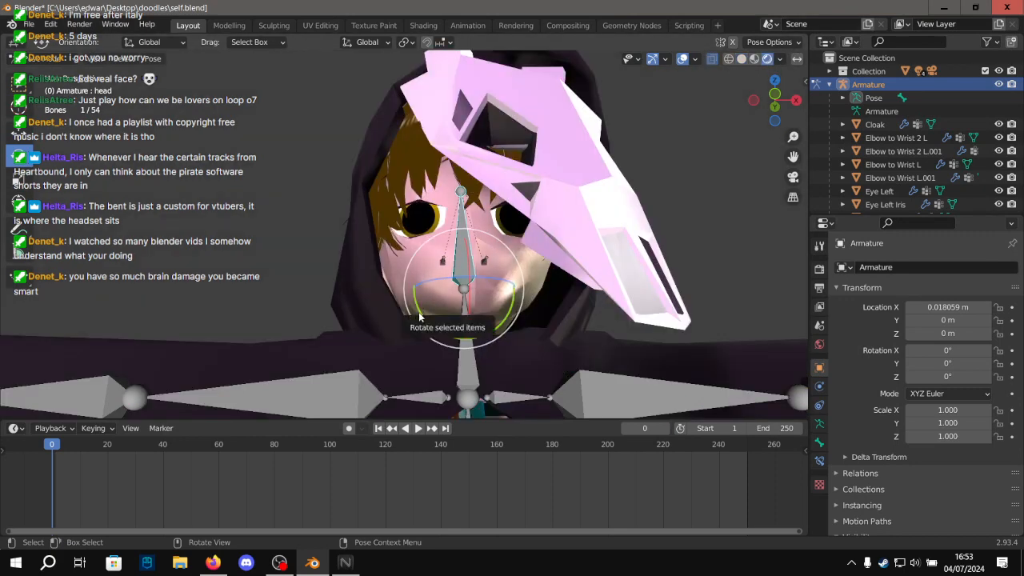
pyautogui.moveTo(421, 313); pyautogui.dragTo(606, 194)
pyautogui.scroll(-5, 588, 232)
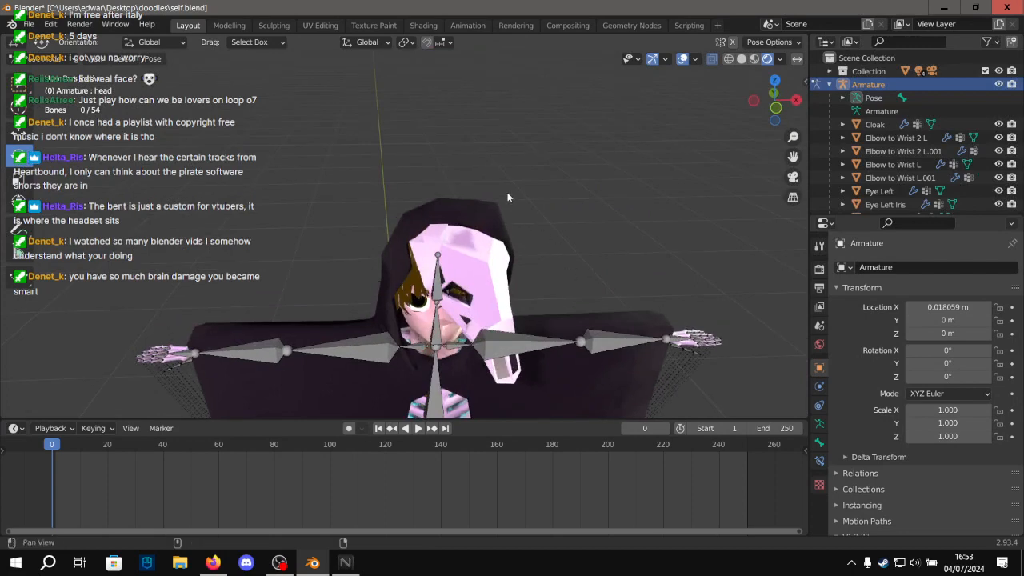
pyautogui.scroll(-1, 507, 191)
# Hide the Armature, check the hair fringe around the eyes, and save the file.
pyautogui.click(998, 84)
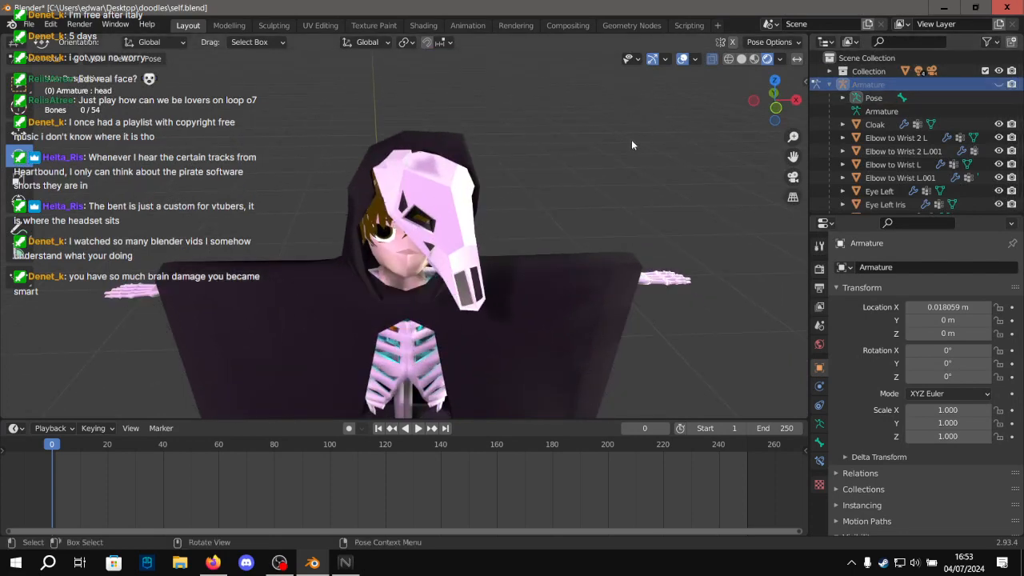
pyautogui.scroll(5, 592, 140)
pyautogui.moveTo(592, 140); pyautogui.dragTo(586, 180, button='middle')
pyautogui.scroll(4, 420, 103)
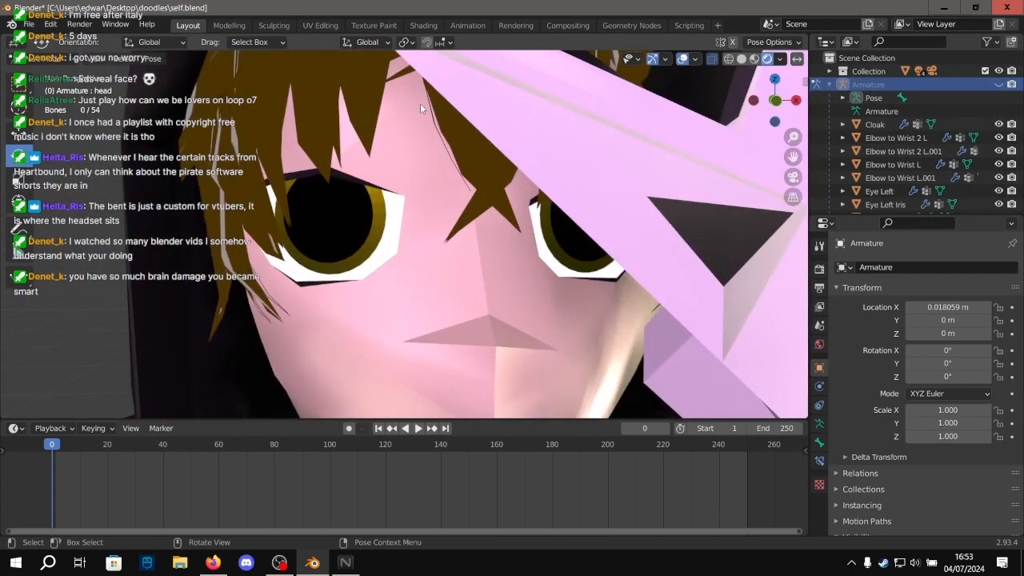
pyautogui.hotkey('ctrl', 's')
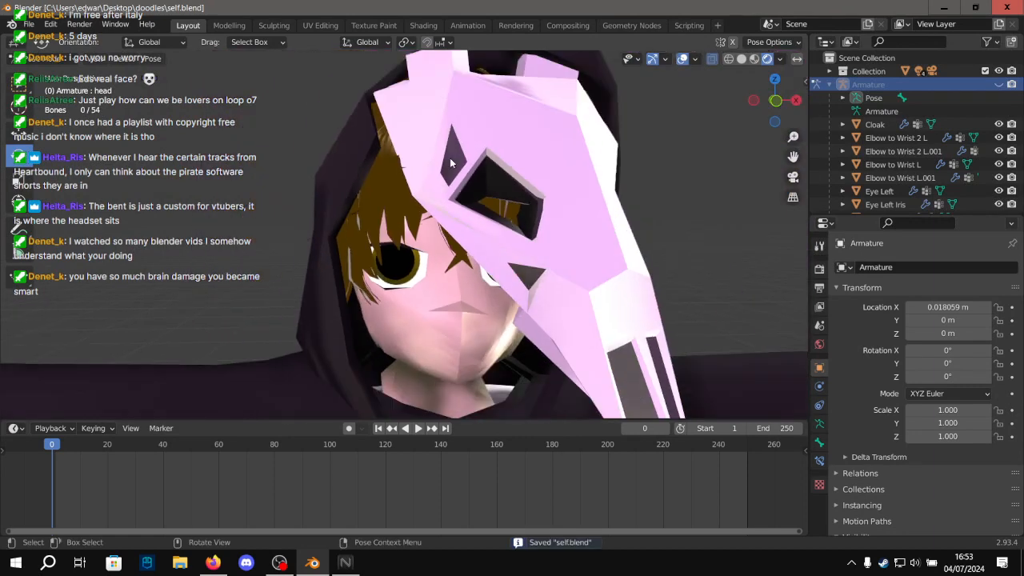
# Review the whole character from the front and save the file again.
pyautogui.scroll(-5, 450, 160)
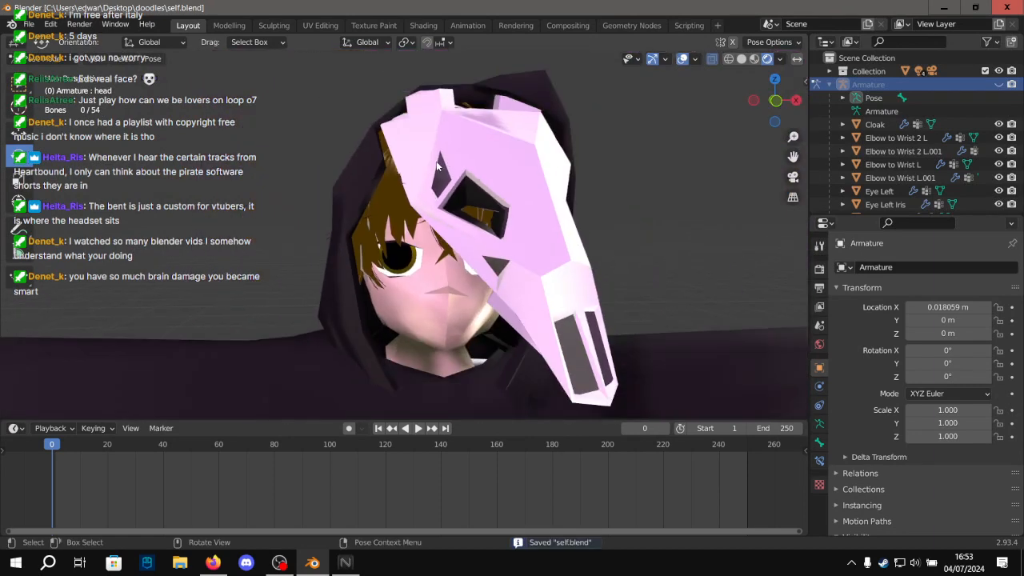
pyautogui.scroll(-5, 431, 155)
pyautogui.scroll(3, 513, 200)
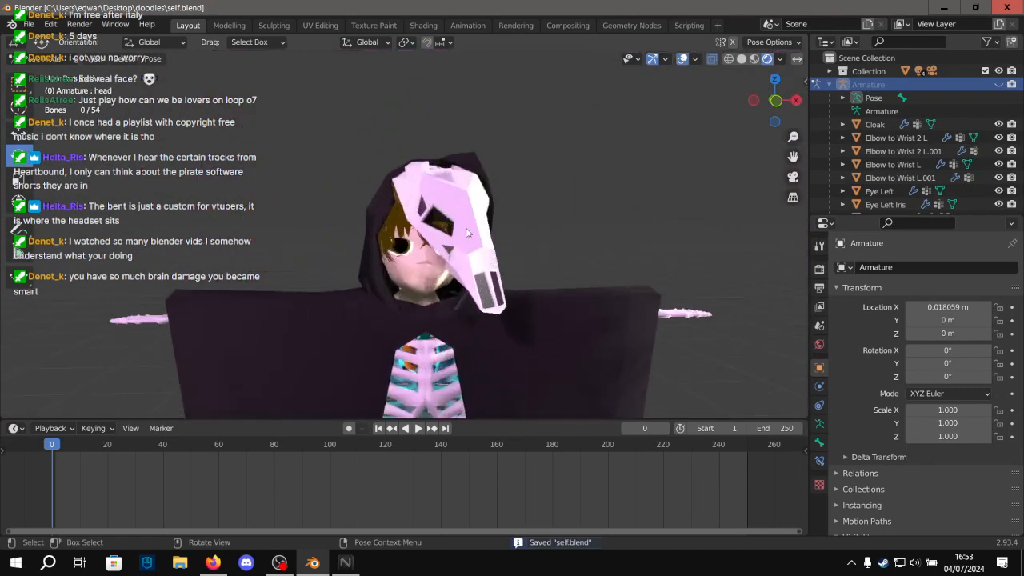
pyautogui.scroll(1, 469, 233)
pyautogui.keyDown('shift'); pyautogui.moveTo(470, 243); pyautogui.dragTo(445, 137, button='middle'); pyautogui.keyUp('shift')
pyautogui.scroll(-3, 444, 138)
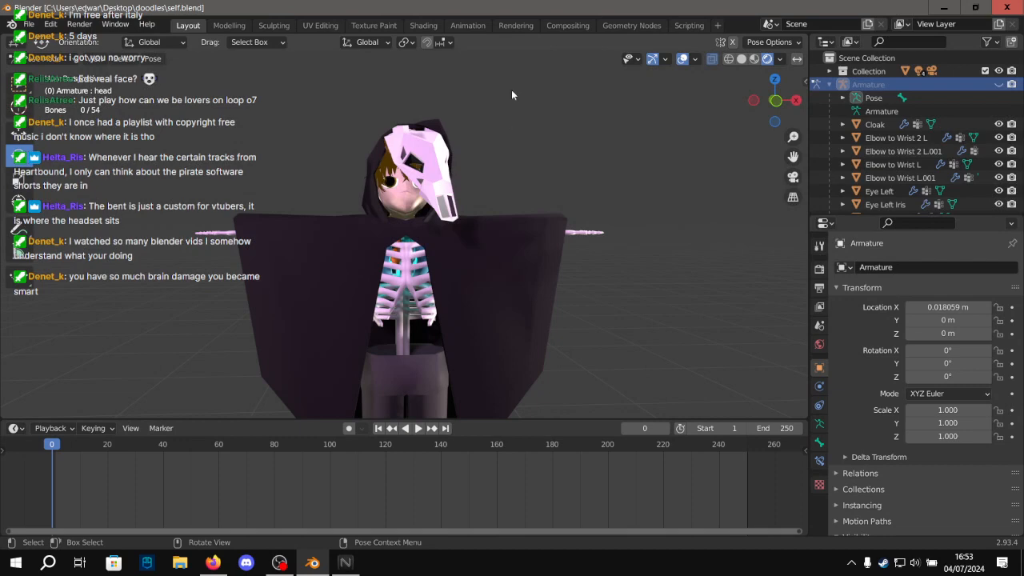
pyautogui.hotkey('ctrl', 's')
# Inspect the character's face, hair and skull mask up close from a slightly turned angle.
pyautogui.moveTo(479, 185); pyautogui.dragTo(491, 228, button='middle')
pyautogui.scroll(9, 394, 189)
pyautogui.scroll(-2, 504, 333)
pyautogui.scroll(-2, 491, 228)
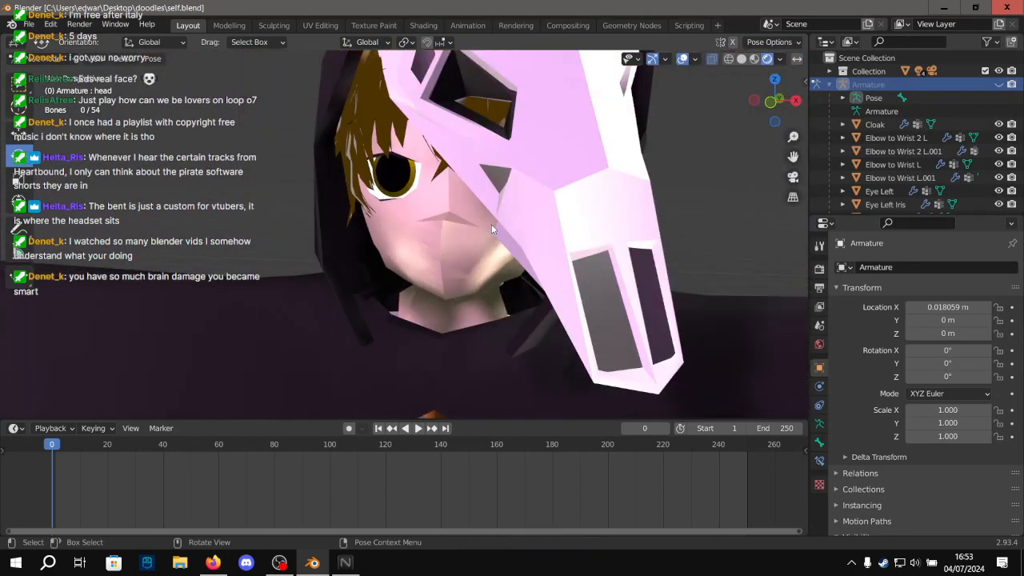
pyautogui.scroll(-2, 491, 229)
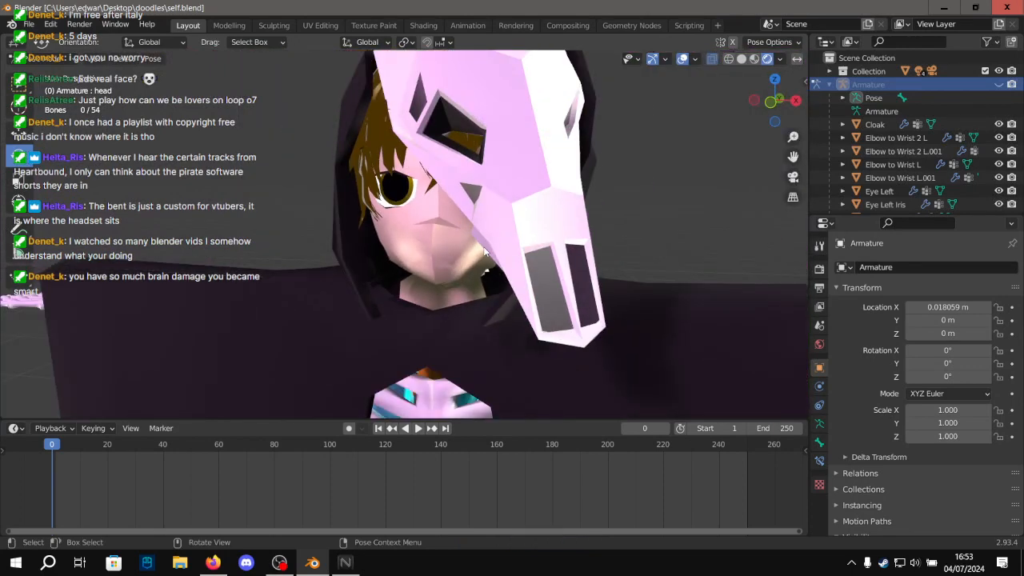
# Inspect the full figure and the cloak's pointed lower corners beside the legs from the front and slightly turned.
pyautogui.scroll(-5, 484, 251)
pyautogui.keyDown('shift'); pyautogui.moveTo(481, 292); pyautogui.dragTo(567, 237, button='middle'); pyautogui.keyUp('shift')
pyautogui.scroll(-3, 525, 193)
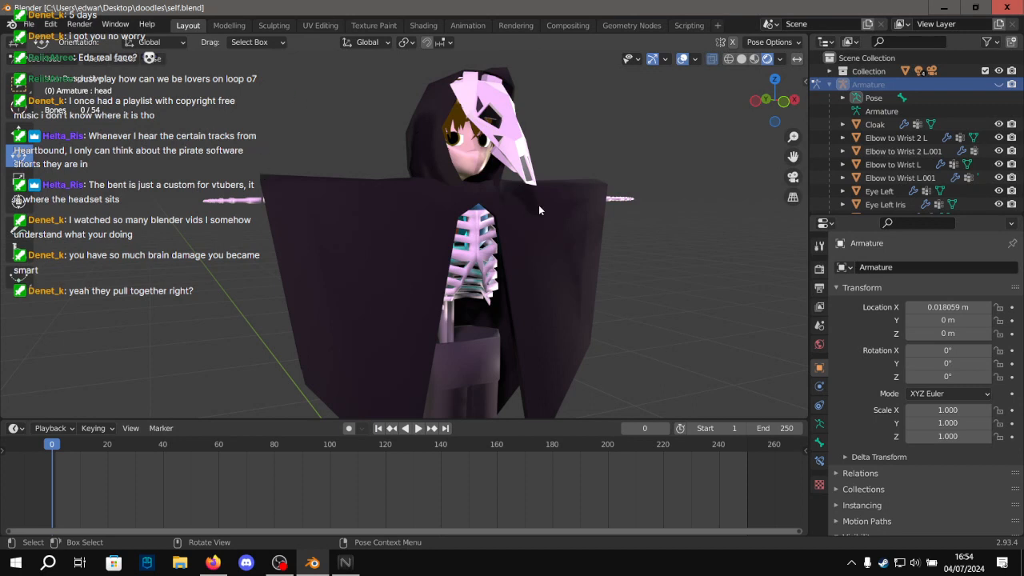
pyautogui.keyDown('shift'); pyautogui.moveTo(538, 204); pyautogui.dragTo(556, 137, button='middle'); pyautogui.keyUp('shift')
pyautogui.keyDown('shift'); pyautogui.moveTo(385, 340); pyautogui.dragTo(420, 238, button='middle'); pyautogui.keyUp('shift')
pyautogui.scroll(5, 473, 310)
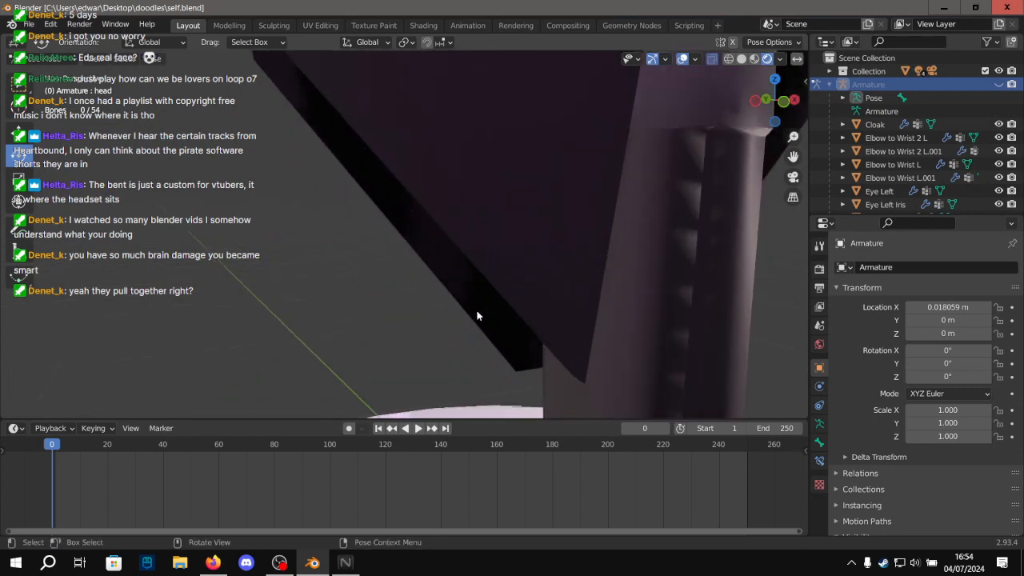
pyautogui.keyDown('shift'); pyautogui.moveTo(473, 283); pyautogui.dragTo(422, 208, button='middle'); pyautogui.keyUp('shift')
pyautogui.moveTo(406, 262); pyautogui.dragTo(354, 268, button='middle')
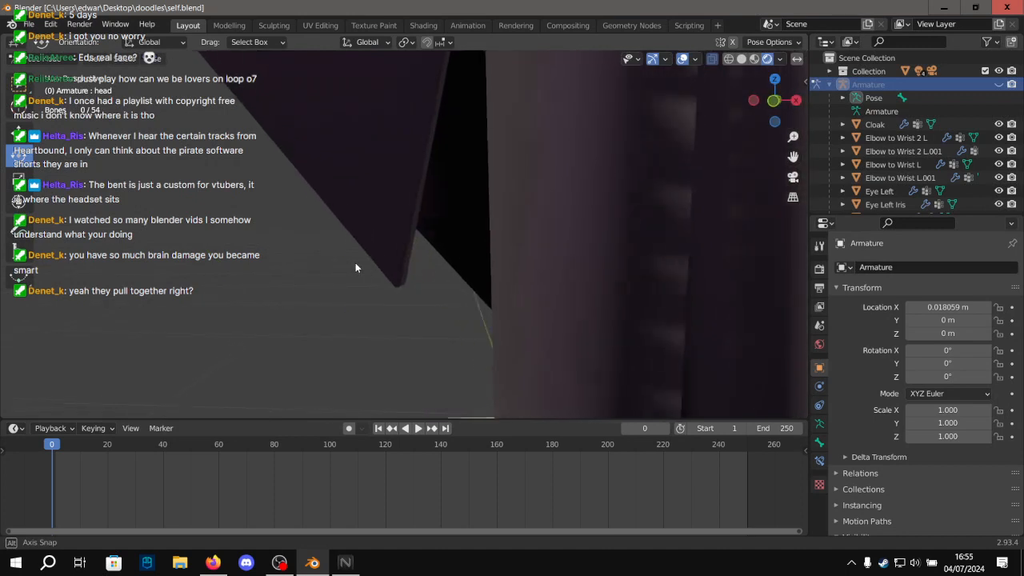
pyautogui.scroll(-8, 354, 264)
pyautogui.keyDown('shift'); pyautogui.moveTo(338, 109); pyautogui.dragTo(397, 147, button='middle'); pyautogui.keyUp('shift')
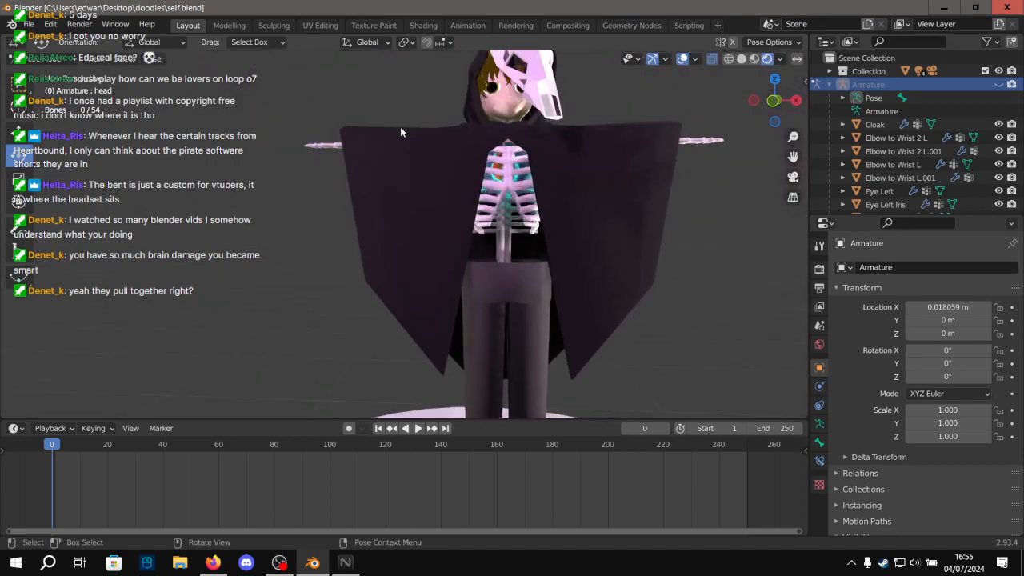
pyautogui.keyDown('shift'); pyautogui.moveTo(403, 193); pyautogui.dragTo(414, 89, button='middle'); pyautogui.keyUp('shift')
pyautogui.scroll(3, 441, 195)
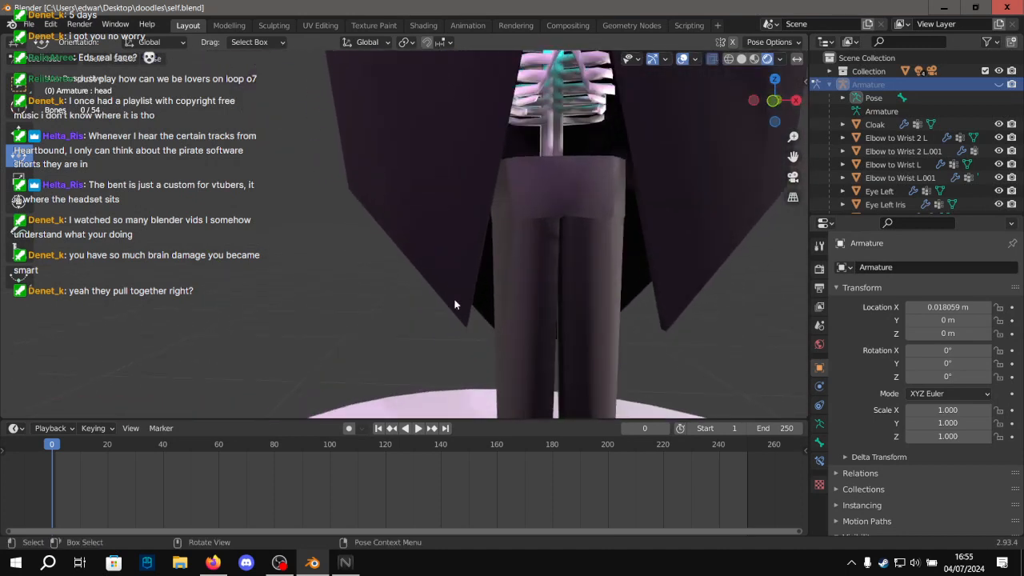
pyautogui.scroll(4, 464, 312)
pyautogui.keyDown('shift'); pyautogui.moveTo(465, 314); pyautogui.dragTo(376, 170, button='middle'); pyautogui.keyUp('shift')
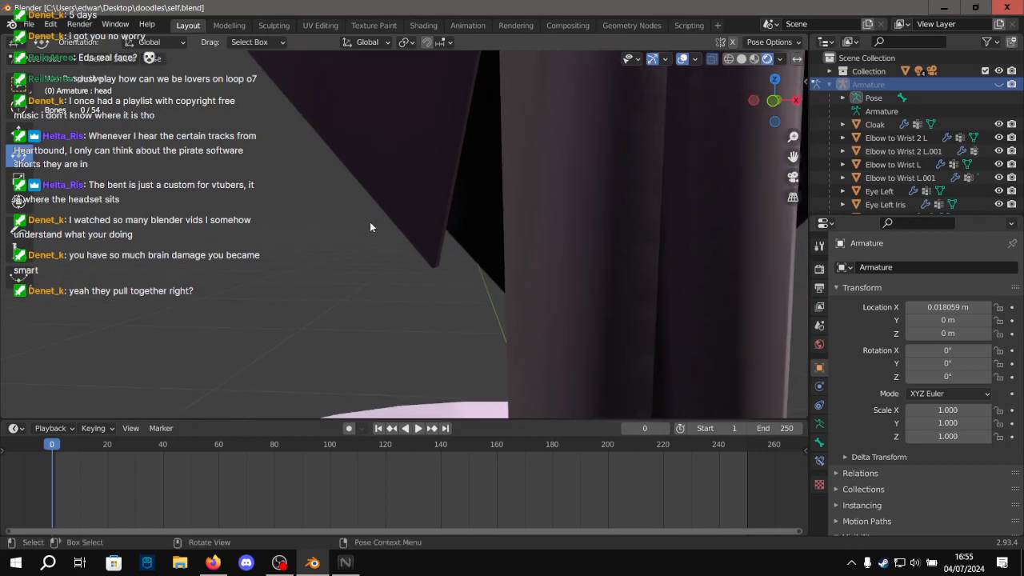
pyautogui.scroll(-6, 372, 193)
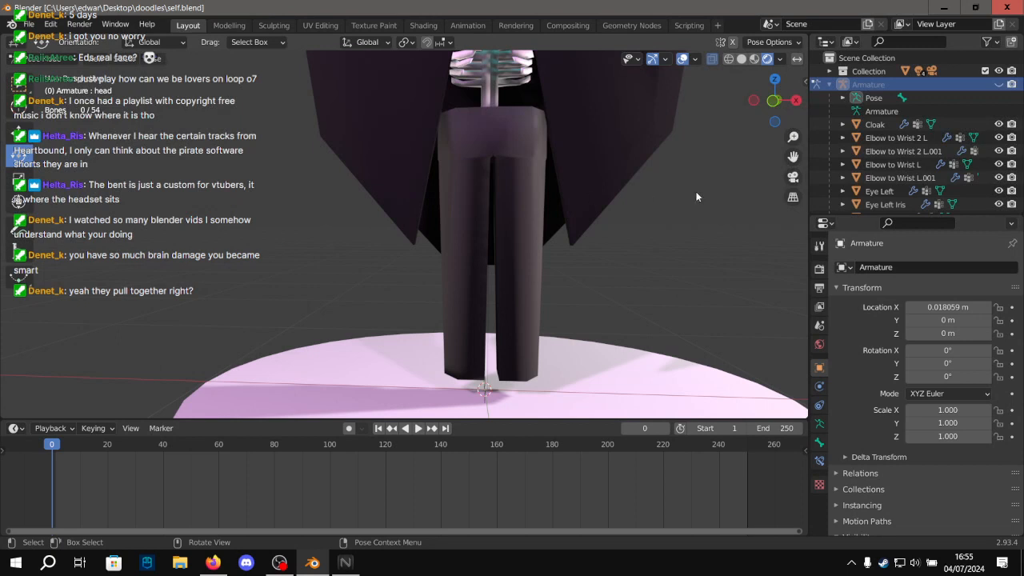
pyautogui.keyDown('shift'); pyautogui.moveTo(625, 192); pyautogui.dragTo(681, 361, button='middle'); pyautogui.keyUp('shift')
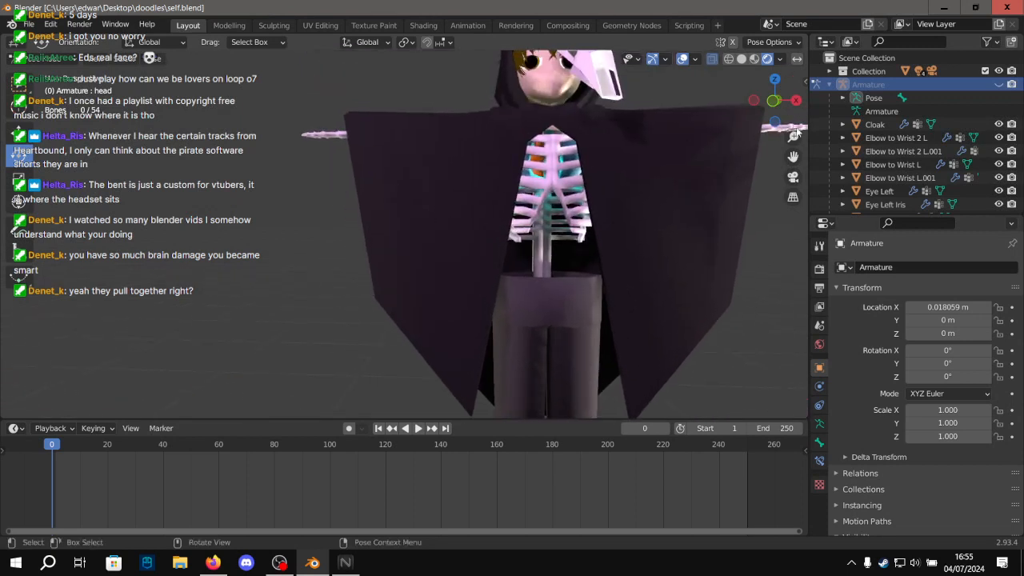
# Unhide the Armature and switch it from Pose Mode to Edit Mode with the upper_arm.R bone selected.
pyautogui.click(997, 85)
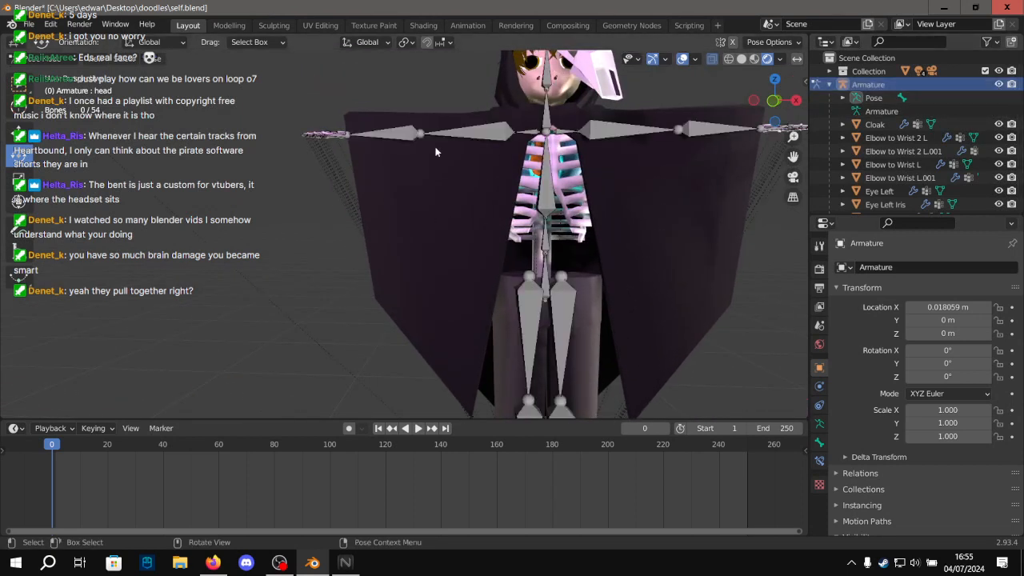
pyautogui.click(433, 145)
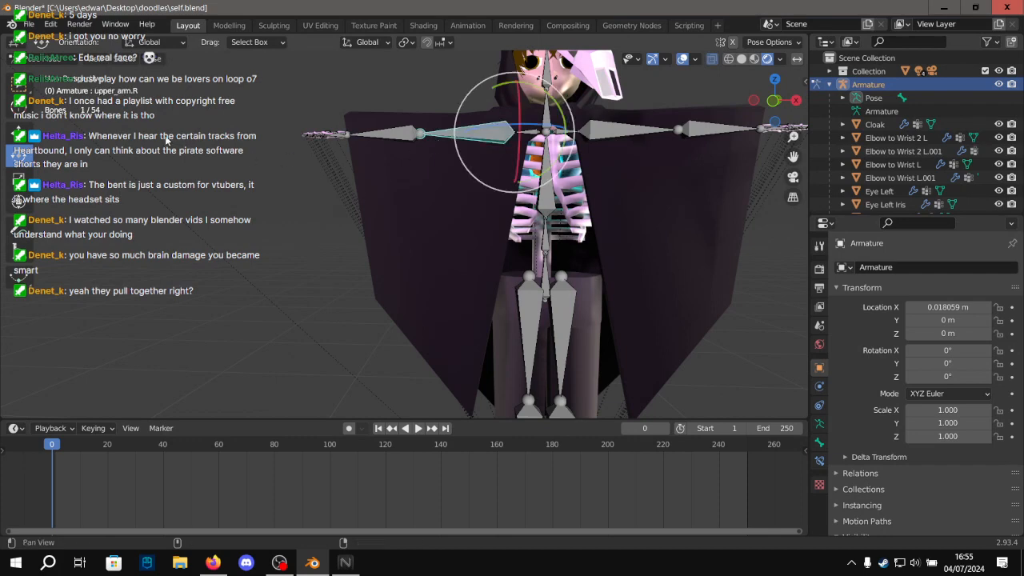
pyautogui.keyDown('shift'); pyautogui.moveTo(166, 138); pyautogui.dragTo(80, 177, button='middle'); pyautogui.keyUp('shift')
pyautogui.click(39, 59)
pyautogui.click(47, 74)
pyautogui.scroll(2, 274, 123)
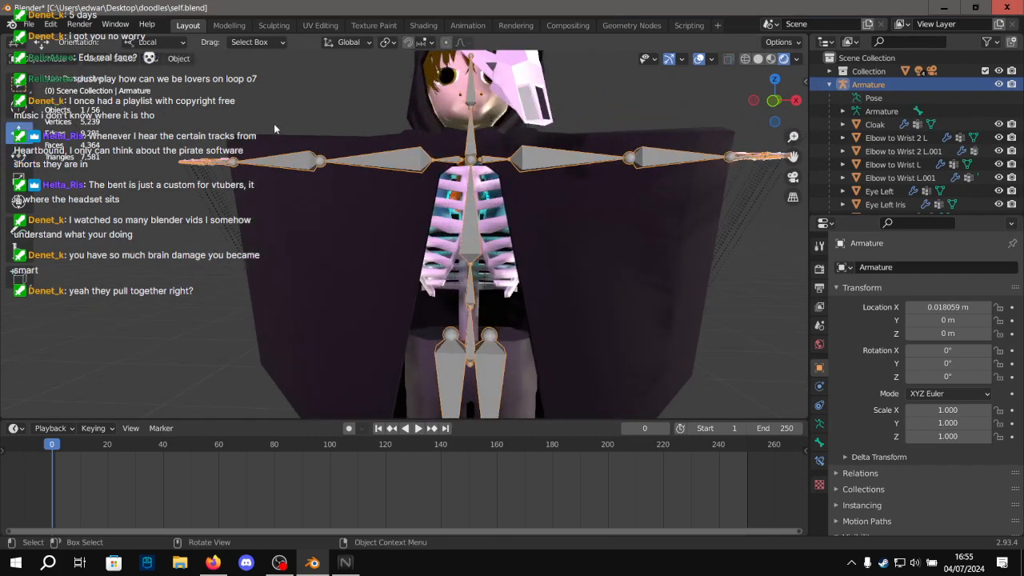
pyautogui.click(38, 59)
pyautogui.click(43, 89)
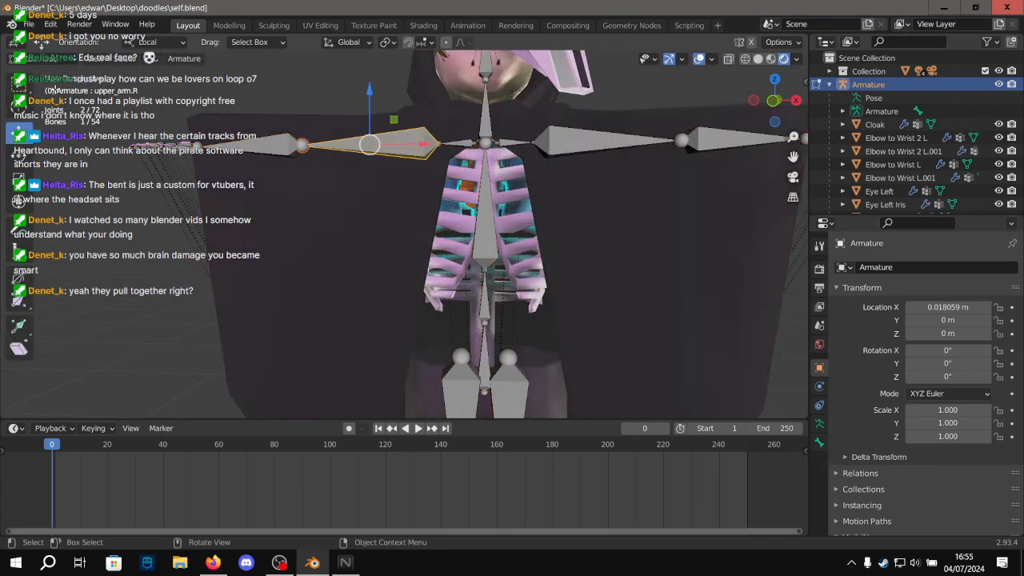
# Try extruding a bone about 0.55 m downward from the right elbow joint, and undo it.
pyautogui.click(302, 144)
pyautogui.scroll(2, 302, 145)
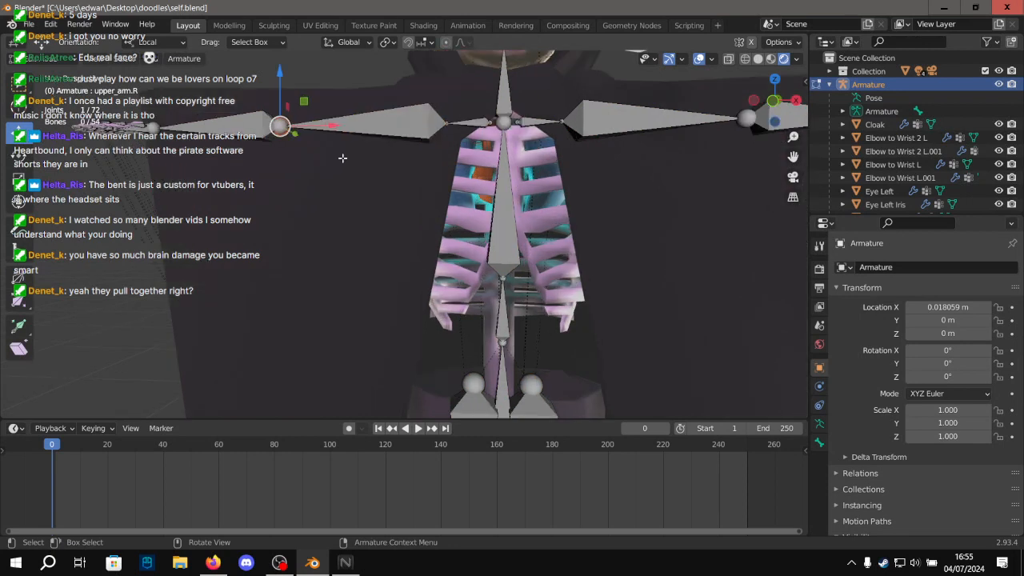
pyautogui.press('e')
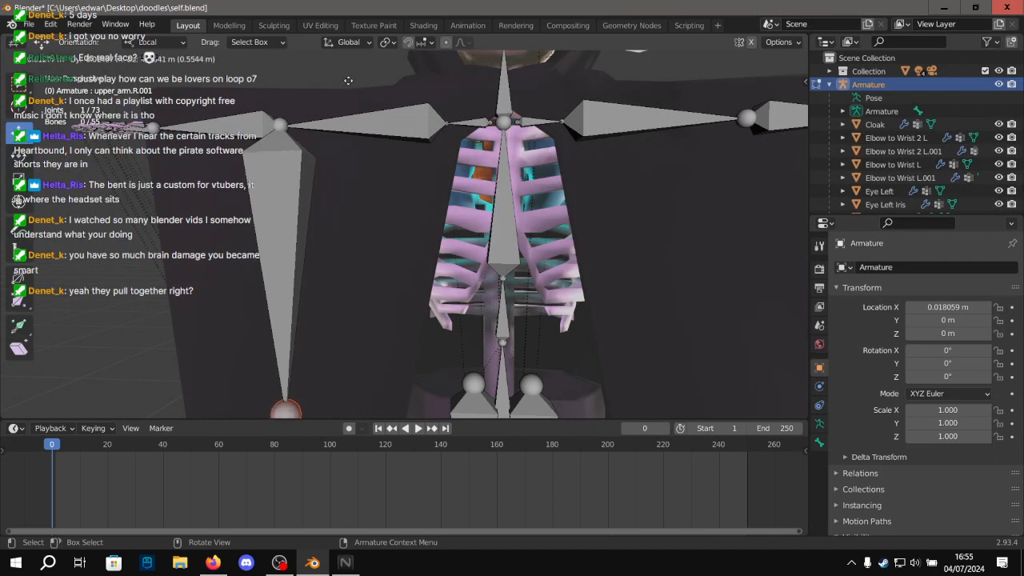
pyautogui.click(348, 83)
pyautogui.scroll(-4, 350, 80)
pyautogui.hotkey('ctrl', 'z')
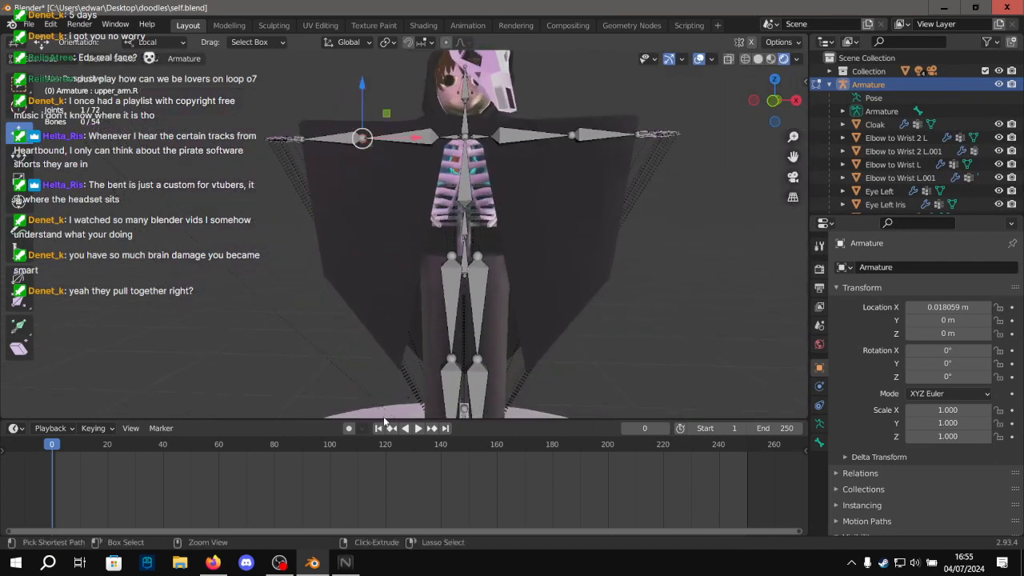
# Examine how the armature's arm, leg and foot bones sit relative to the hanging cloak.
pyautogui.moveTo(361, 358); pyautogui.dragTo(365, 337, button='middle')
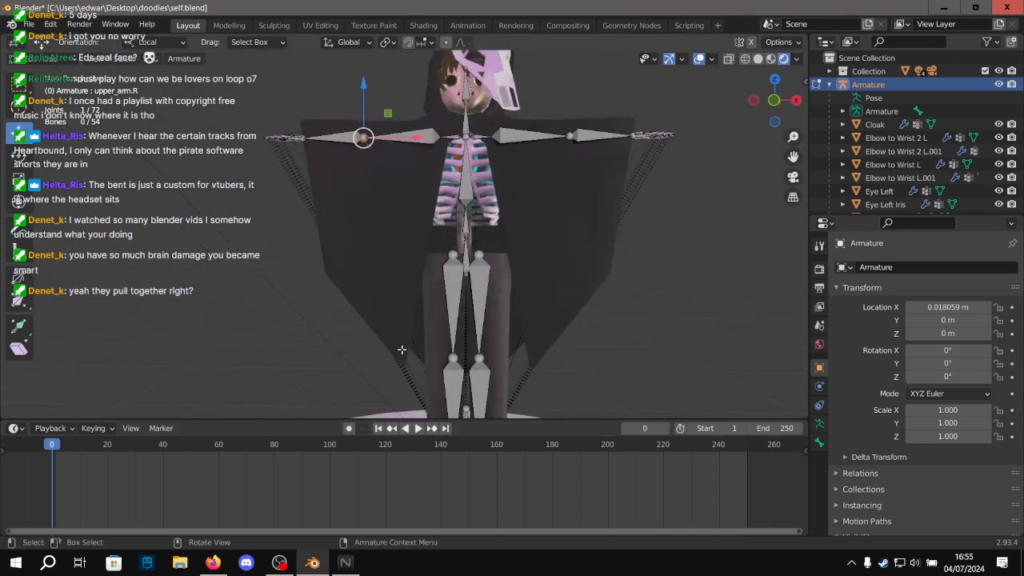
pyautogui.scroll(3, 280, 172)
pyautogui.keyDown('shift'); pyautogui.moveTo(286, 255); pyautogui.dragTo(379, 217, button='middle'); pyautogui.keyUp('shift')
pyautogui.scroll(3, 374, 224)
pyautogui.moveTo(347, 265)
pyautogui.mouseDown(button='middle')
pyautogui.moveTo(395, 251)
pyautogui.moveTo(360, 249)
pyautogui.mouseUp(button='middle')
pyautogui.scroll(-4, 400, 232)
pyautogui.keyDown('shift'); pyautogui.moveTo(455, 120); pyautogui.dragTo(425, 272, button='middle'); pyautogui.keyUp('shift')
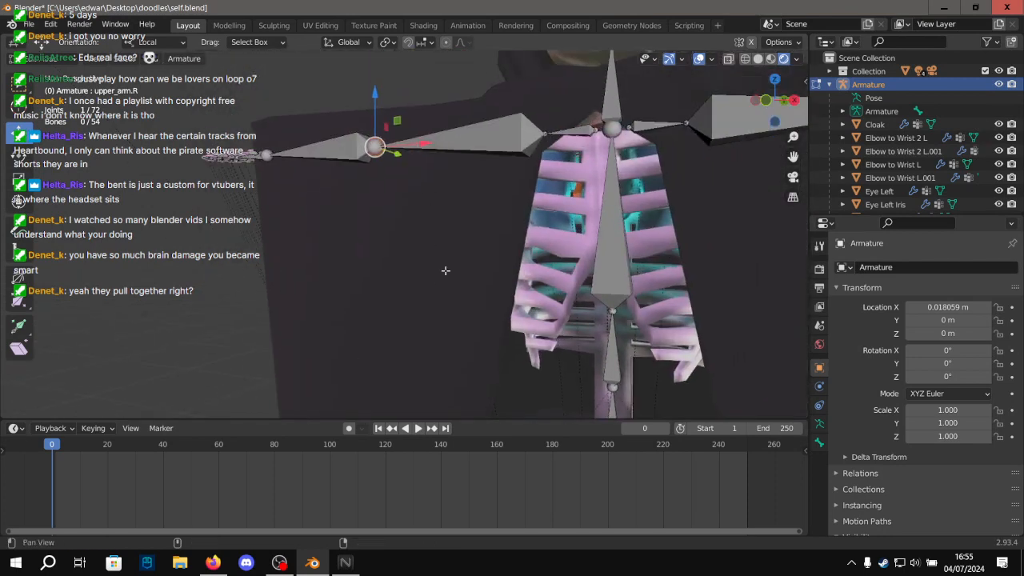
pyautogui.moveTo(445, 270)
pyautogui.keyDown('alt'); pyautogui.keyDown('shift'); pyautogui.mouseDown()
pyautogui.moveTo(444, 469)
pyautogui.moveTo(443, 251)
pyautogui.mouseUp(); pyautogui.keyUp('shift'); pyautogui.keyUp('alt')
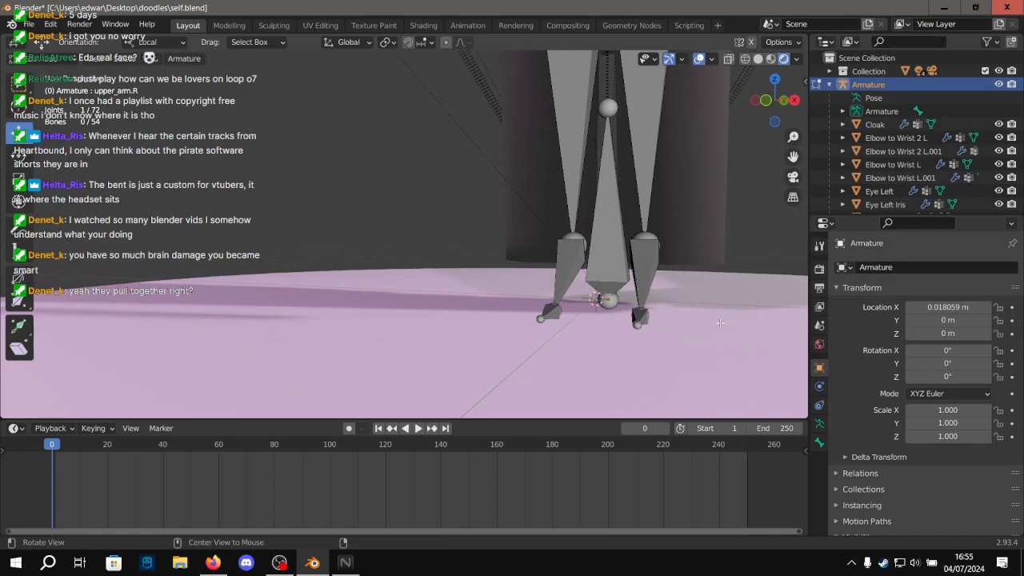
pyautogui.keyDown('alt'); pyautogui.moveTo(719, 322); pyautogui.dragTo(780, 348); pyautogui.keyUp('alt')
pyautogui.keyDown('alt'); pyautogui.keyDown('shift'); pyautogui.moveTo(495, 112); pyautogui.dragTo(486, 302); pyautogui.keyUp('shift'); pyautogui.keyUp('alt')
pyautogui.scroll(4, 423, 219)
pyautogui.keyDown('alt'); pyautogui.moveTo(423, 219); pyautogui.dragTo(442, 310); pyautogui.keyUp('alt')
pyautogui.scroll(-7, 407, 243)
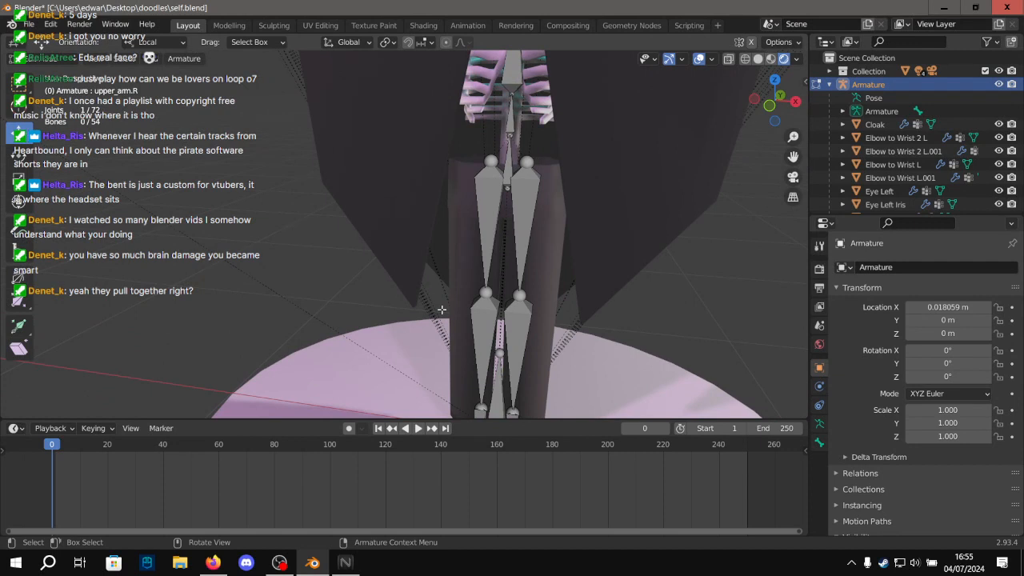
pyautogui.keyDown('alt'); pyautogui.moveTo(409, 281); pyautogui.dragTo(457, 323); pyautogui.keyUp('alt')
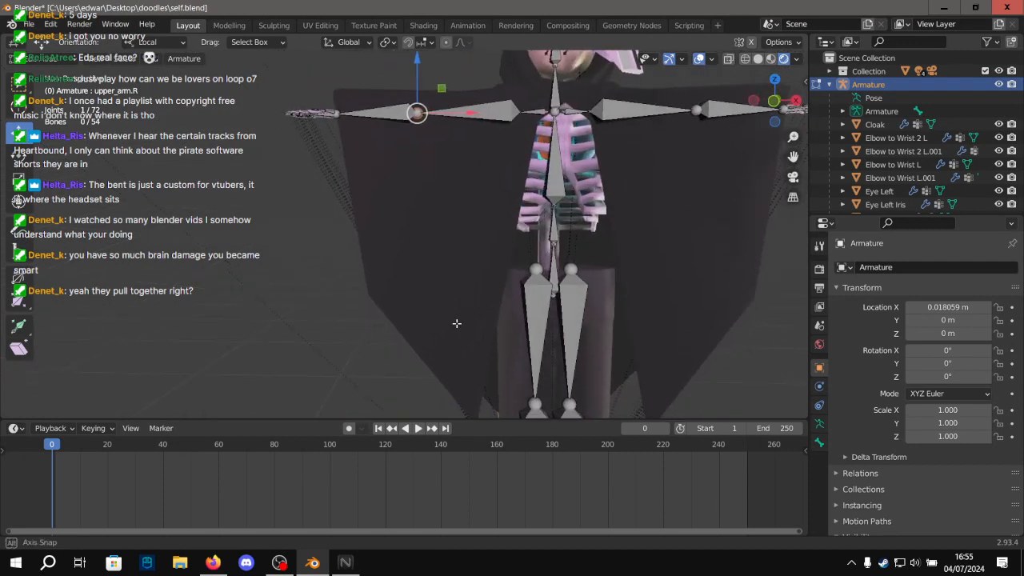
# Inspect the right arm bones and the cloak draped below them from several angles.
pyautogui.moveTo(368, 129)
pyautogui.mouseDown(button='middle')
pyautogui.moveTo(402, 138)
pyautogui.moveTo(362, 132)
pyautogui.mouseUp(button='middle')
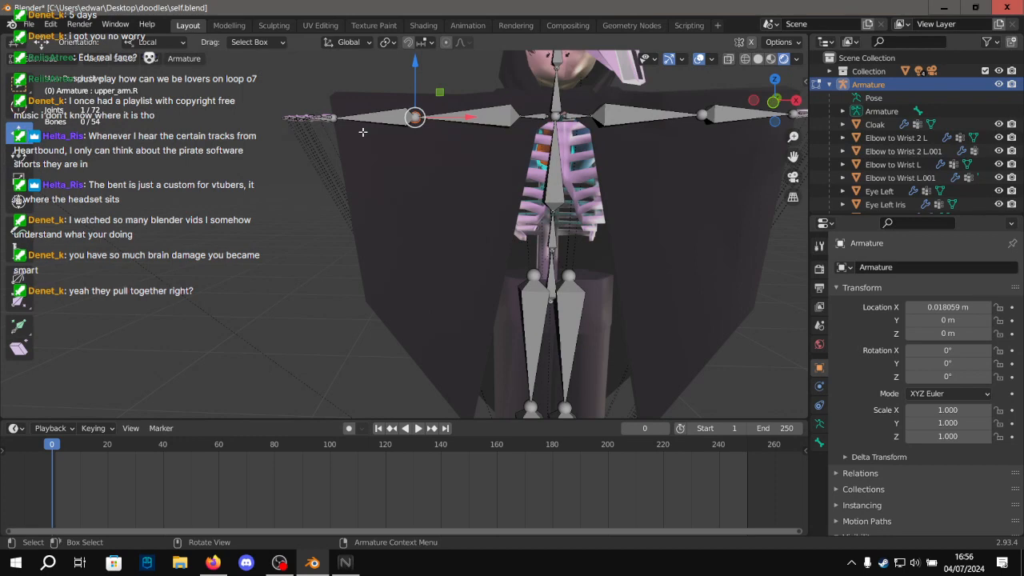
pyautogui.moveTo(439, 32); pyautogui.dragTo(354, 133, button='middle')
pyautogui.keyDown('alt'); pyautogui.moveTo(226, 205); pyautogui.dragTo(347, 98, button='middle'); pyautogui.keyUp('alt')
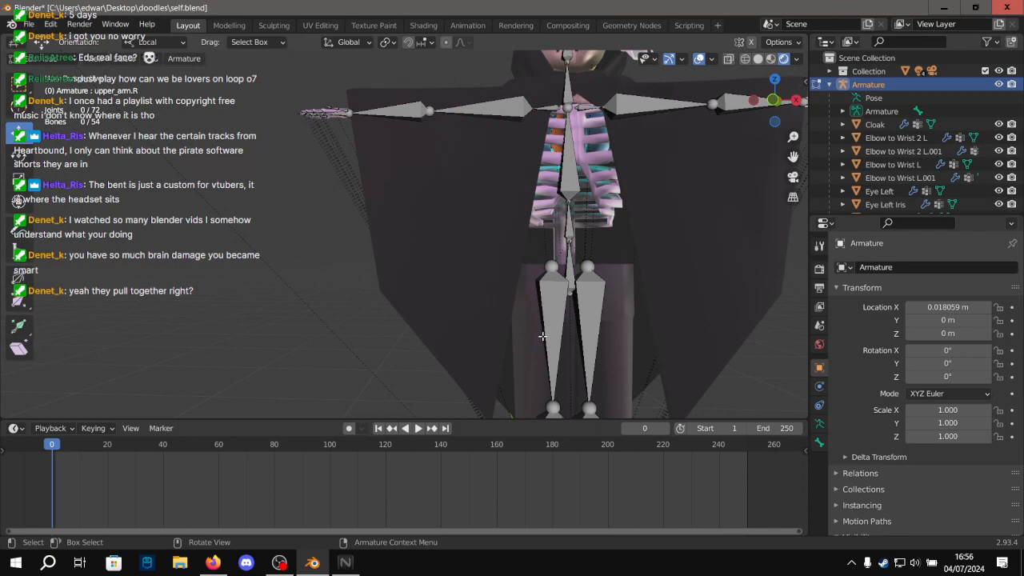
pyautogui.keyDown('alt'); pyautogui.moveTo(391, 156); pyautogui.dragTo(437, 219); pyautogui.keyUp('alt')
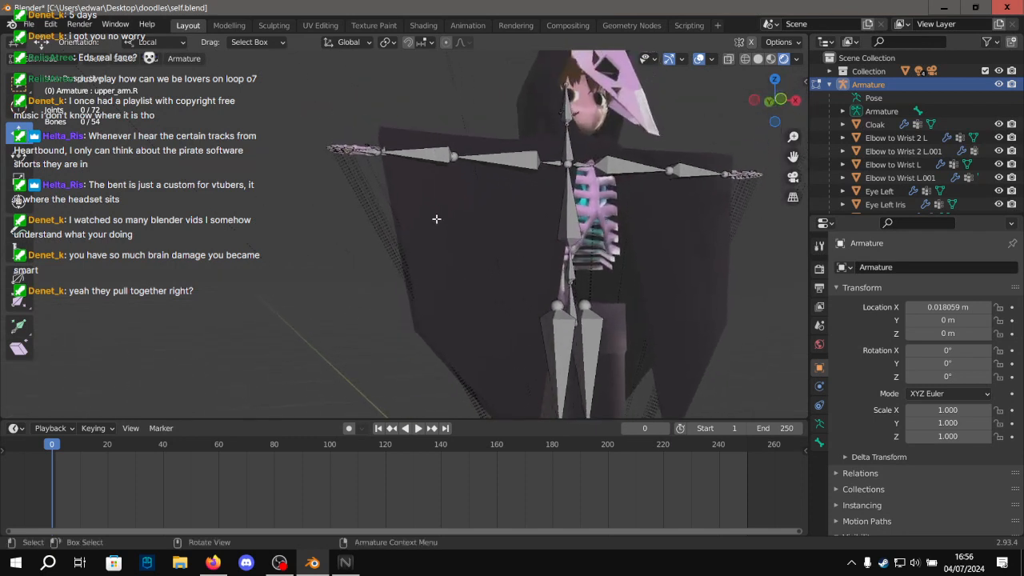
pyautogui.keyDown('alt'); pyautogui.keyDown('shift'); pyautogui.moveTo(441, 293); pyautogui.dragTo(331, 130); pyautogui.keyUp('shift'); pyautogui.keyUp('alt')
pyautogui.scroll(2, 275, 163)
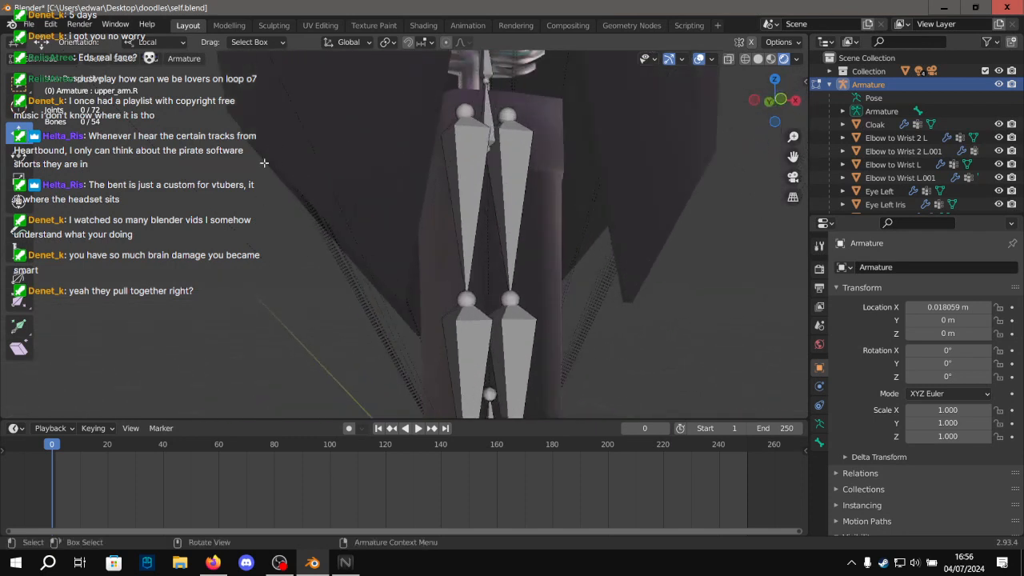
pyautogui.keyDown('alt'); pyautogui.keyDown('shift'); pyautogui.moveTo(265, 163); pyautogui.dragTo(450, 236); pyautogui.keyUp('shift'); pyautogui.keyUp('alt')
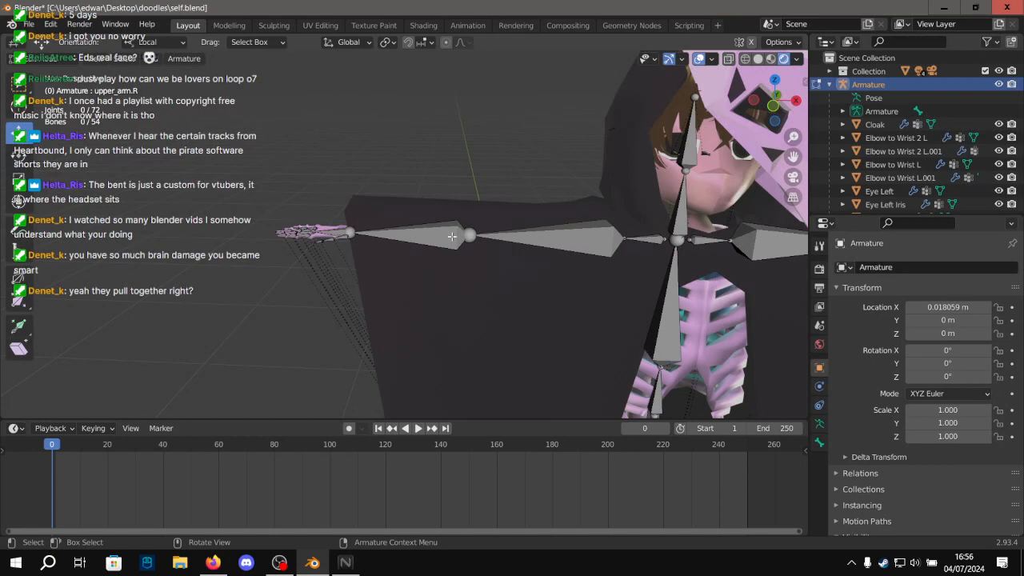
pyautogui.click(208, 563)
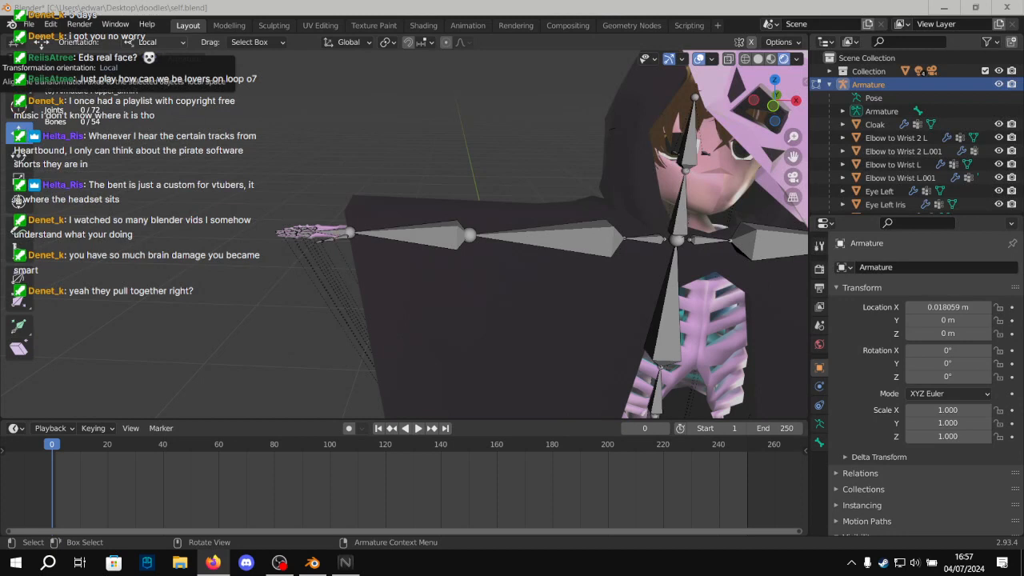
pyautogui.hotkey('alt', 'Tab')
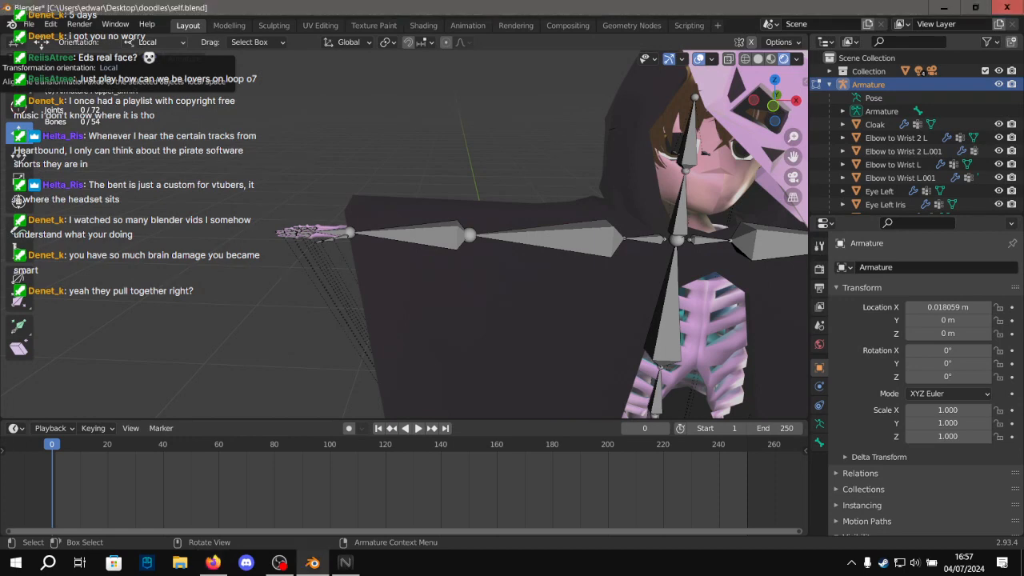
# Extrude a new bone from the right elbow joint and move its tip straight down along Z over the cloak.
pyautogui.scroll(-5, 407, 143)
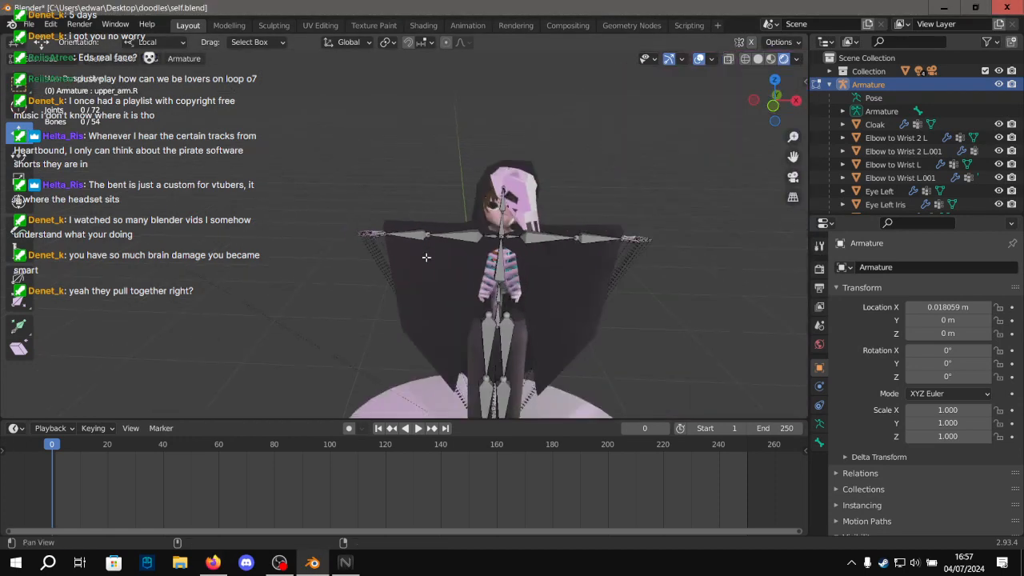
pyautogui.keyDown('shift'); pyautogui.moveTo(427, 256); pyautogui.dragTo(392, 244, button='middle'); pyautogui.keyUp('shift')
pyautogui.scroll(4, 413, 166)
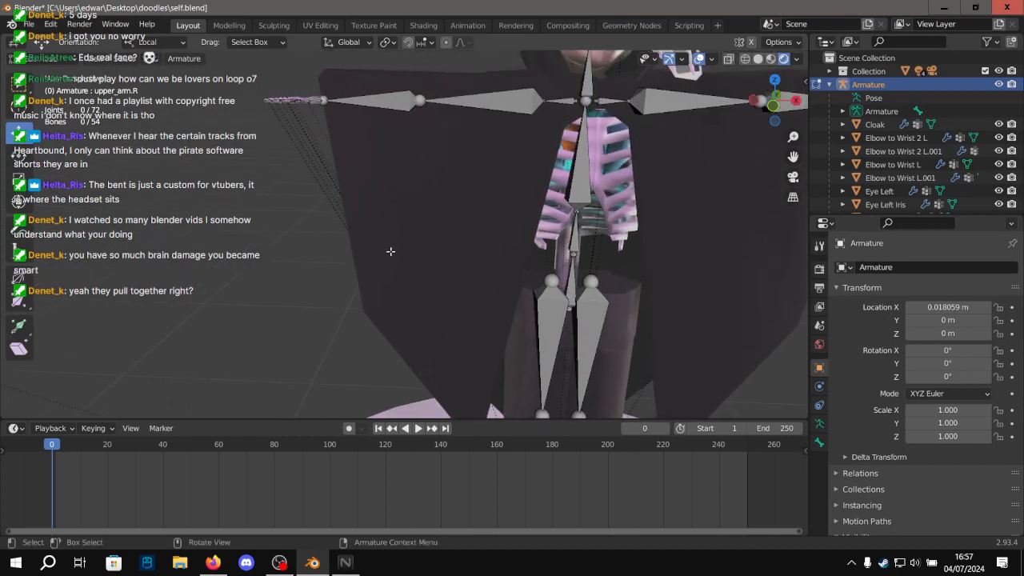
pyautogui.keyDown('shift'); pyautogui.moveTo(470, 116); pyautogui.dragTo(443, 222, button='middle'); pyautogui.keyUp('shift')
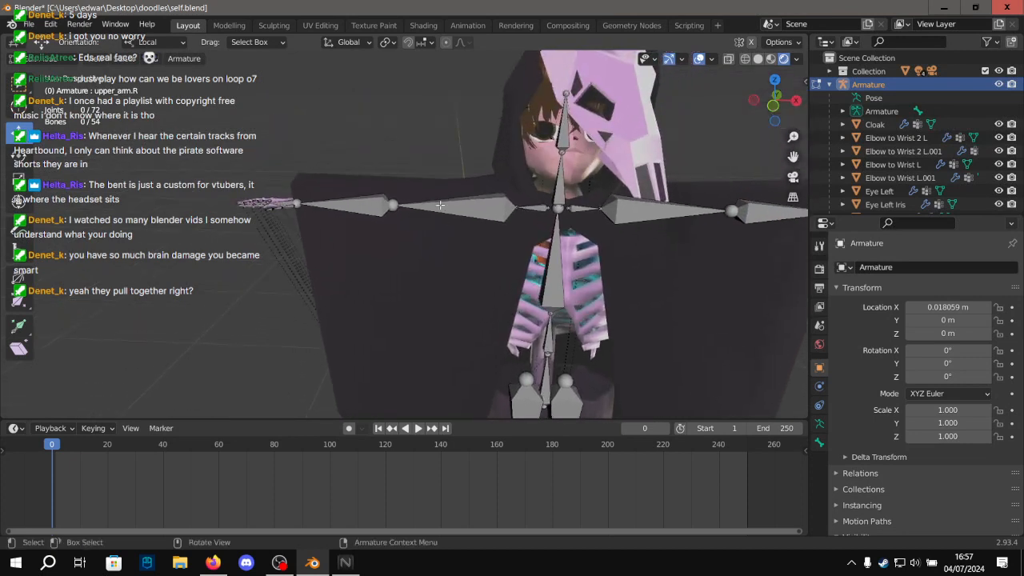
pyautogui.keyDown('shift'); pyautogui.moveTo(440, 204); pyautogui.dragTo(414, 116, button='middle'); pyautogui.keyUp('shift')
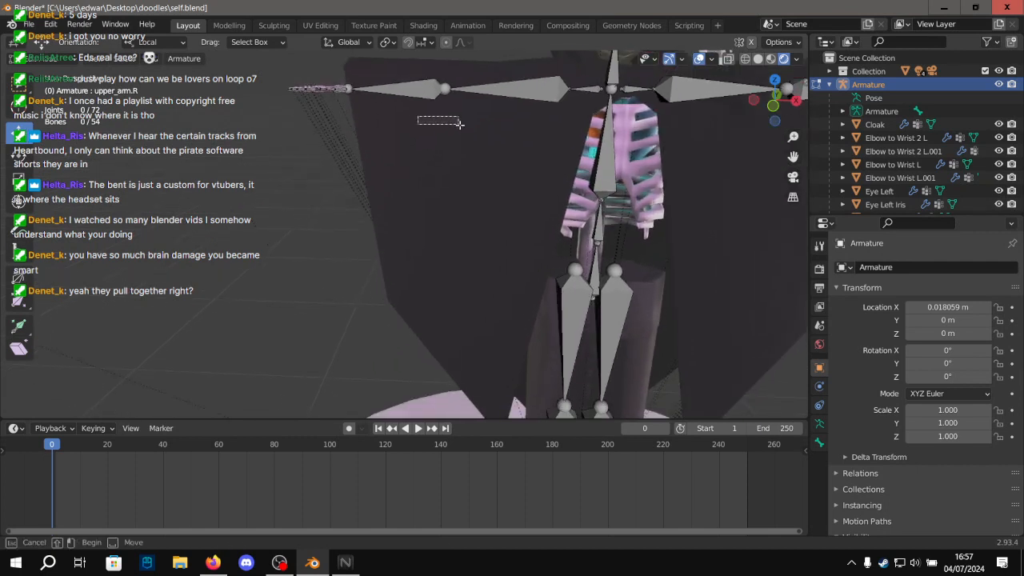
pyautogui.click(451, 93)
pyautogui.keyDown('shift'); pyautogui.moveTo(451, 105); pyautogui.dragTo(414, 177, button='middle'); pyautogui.keyUp('shift')
pyautogui.scroll(1, 416, 199)
pyautogui.scroll(1, 422, 143)
pyautogui.moveTo(422, 142); pyautogui.dragTo(505, 142, button='middle')
pyautogui.press('e')
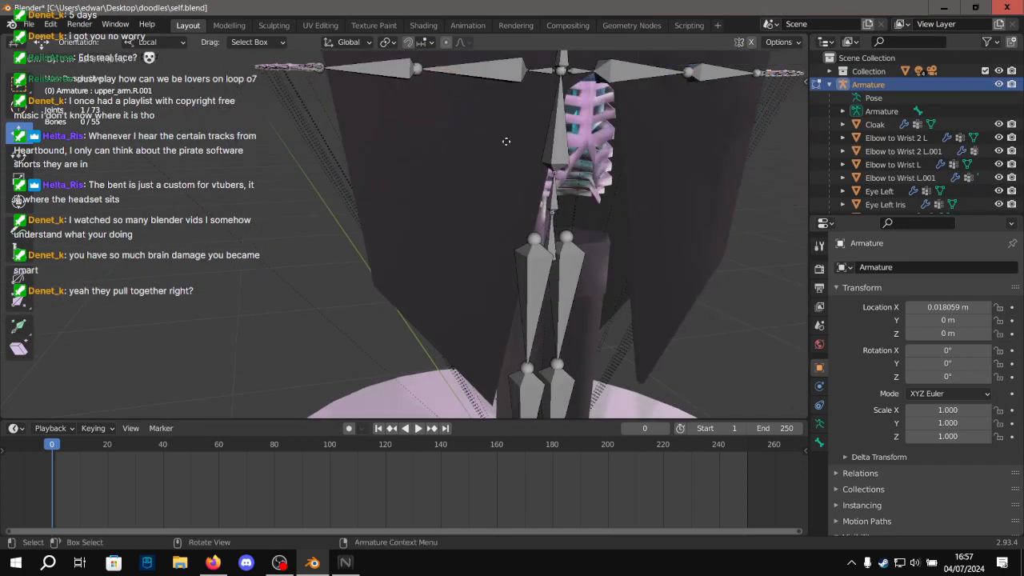
pyautogui.click(505, 141)
pyautogui.scroll(-1, 445, 123)
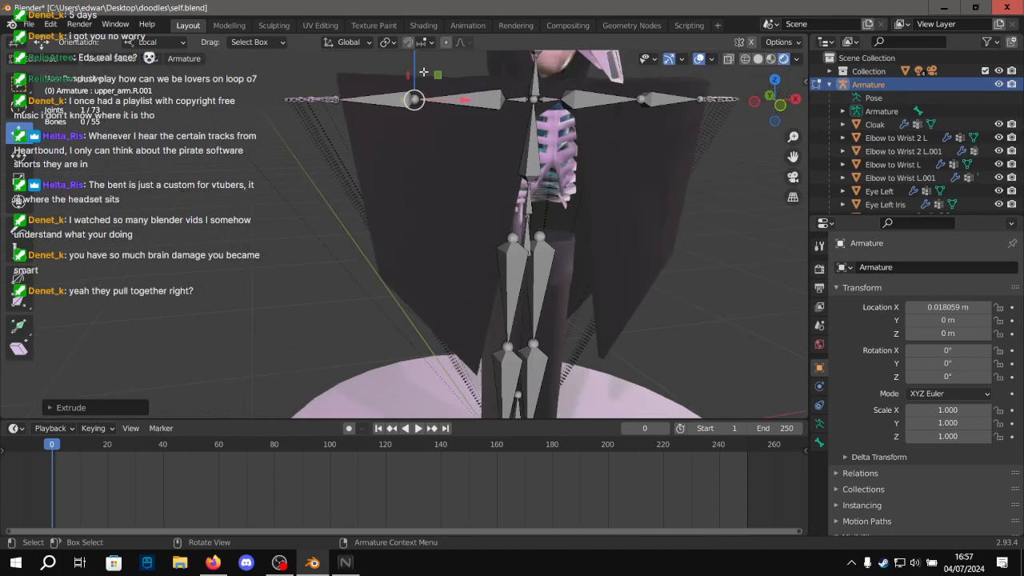
pyautogui.press('e')
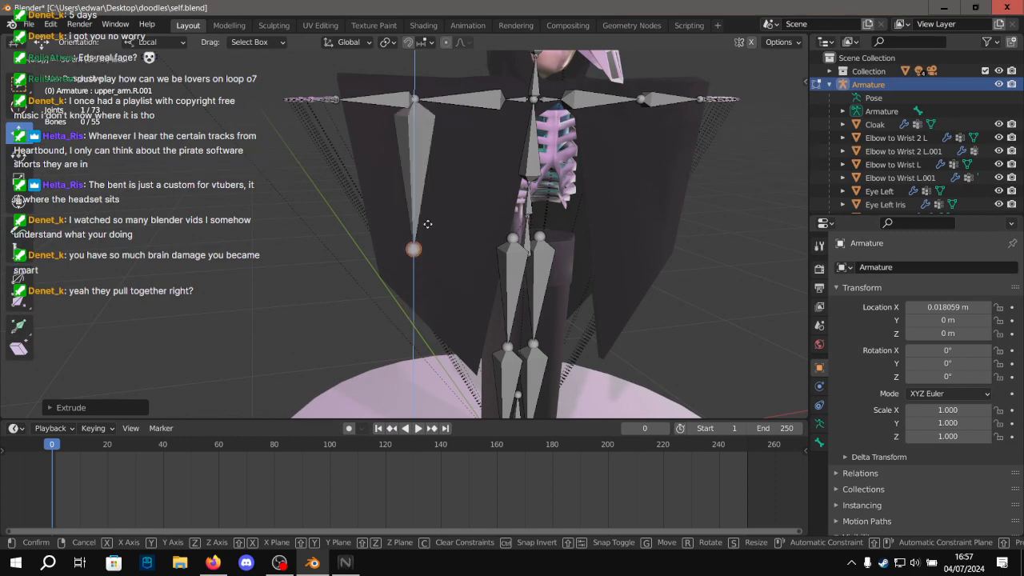
pyautogui.click(428, 224)
# Extrude a new bone from the left elbow joint, move its tip -0.5 m along Z, and clear the selection.
pyautogui.scroll(-3, 428, 225)
pyautogui.moveTo(610, 279); pyautogui.dragTo(448, 288, button='middle')
pyautogui.scroll(5, 549, 169)
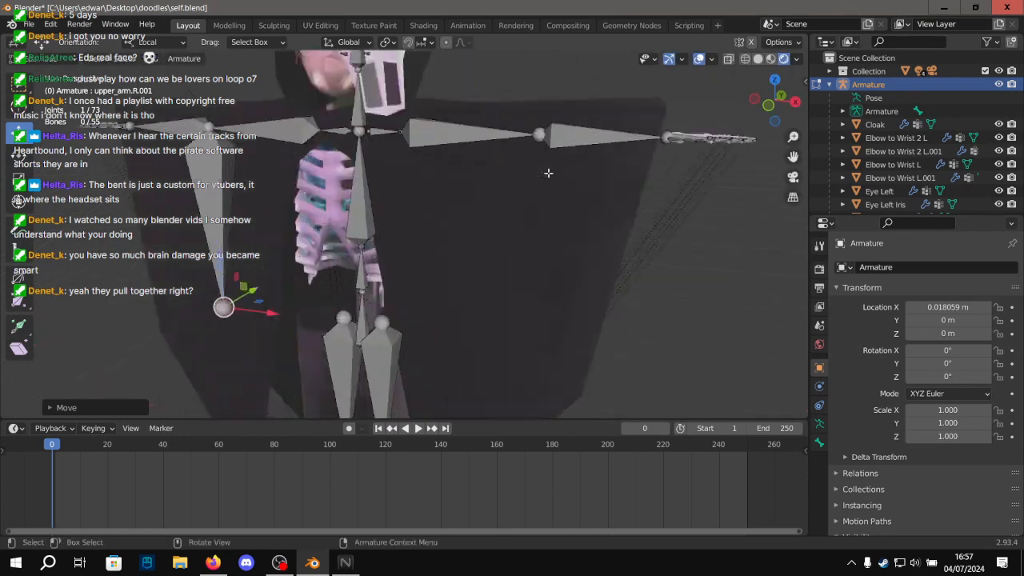
pyautogui.click(571, 112)
pyautogui.press('e')
pyautogui.click(570, 112)
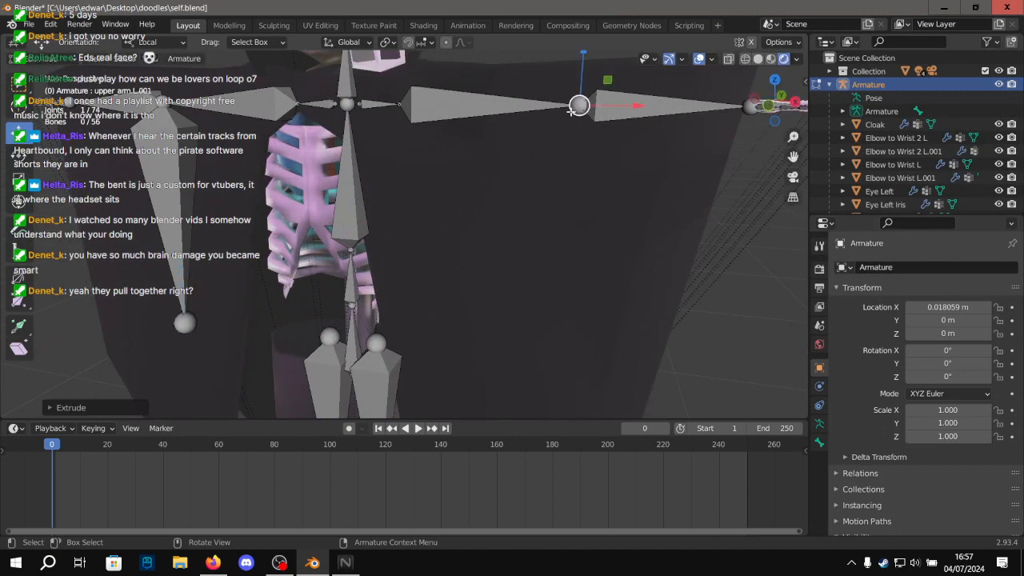
pyautogui.moveTo(588, 72); pyautogui.dragTo(576, 152)
pyautogui.write('-.5')
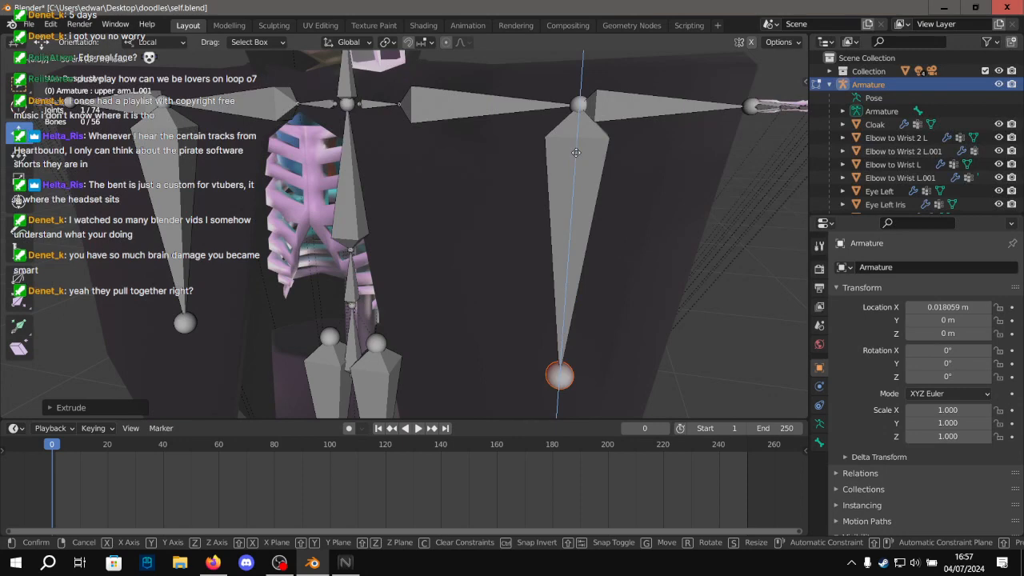
pyautogui.press('Return')
pyautogui.scroll(-4, 576, 152)
pyautogui.moveTo(596, 192); pyautogui.dragTo(629, 187, button='middle')
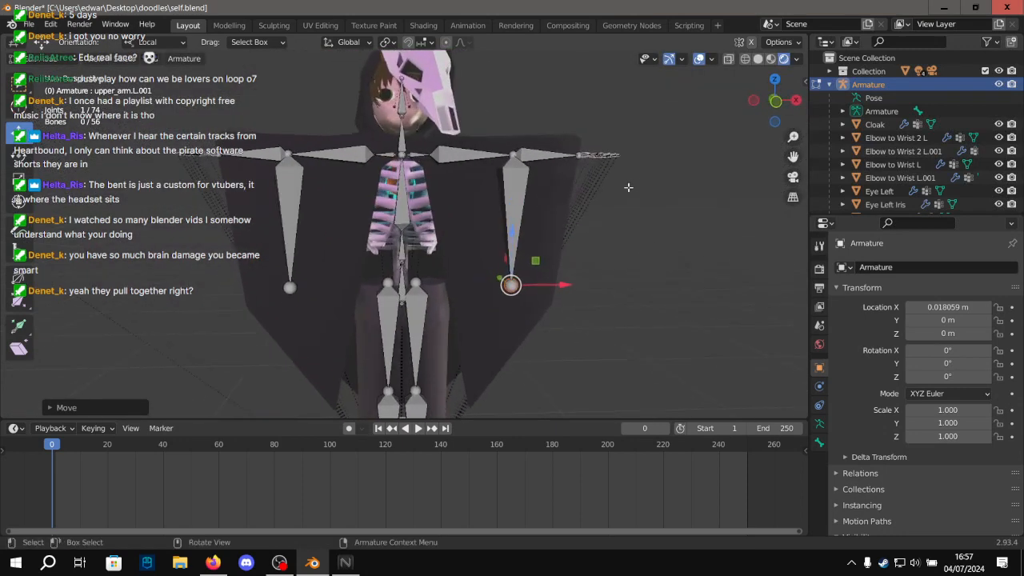
pyautogui.click(636, 185)
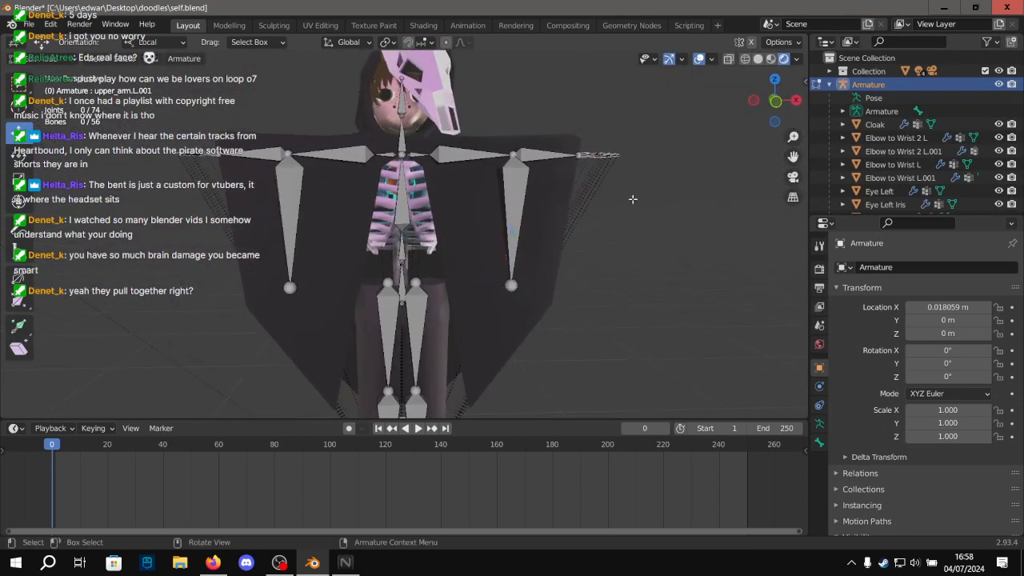
# Examine both hanging elbow bones and the leg bones against the cloak from the front, back and side.
pyautogui.keyDown('shift'); pyautogui.moveTo(605, 263); pyautogui.dragTo(606, 199, button='middle'); pyautogui.keyUp('shift')
pyautogui.moveTo(268, 197); pyautogui.dragTo(507, 327, button='middle')
pyautogui.scroll(4, 651, 313)
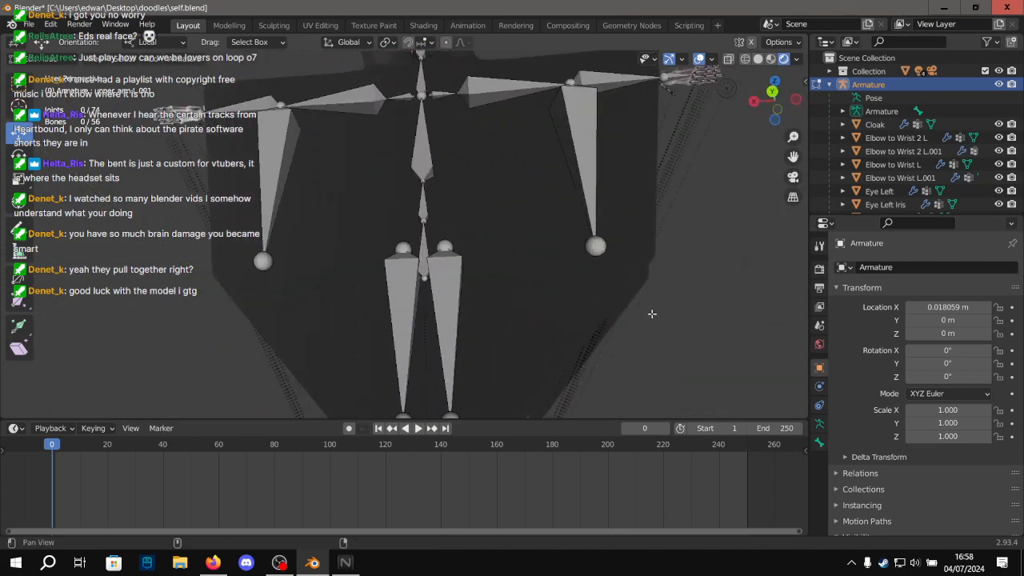
pyautogui.keyDown('shift'); pyautogui.moveTo(440, 400); pyautogui.dragTo(581, 304, button='middle'); pyautogui.keyUp('shift')
pyautogui.keyDown('shift'); pyautogui.moveTo(428, 376); pyautogui.dragTo(317, 297, button='middle'); pyautogui.keyUp('shift')
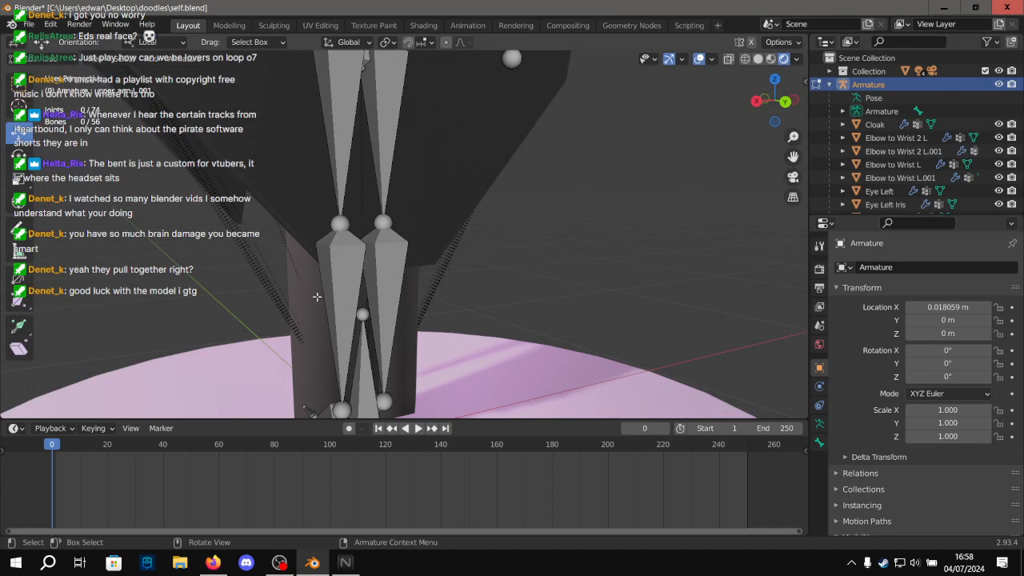
pyautogui.keyDown('shift'); pyautogui.moveTo(440, 157); pyautogui.dragTo(618, 352, button='middle'); pyautogui.keyUp('shift')
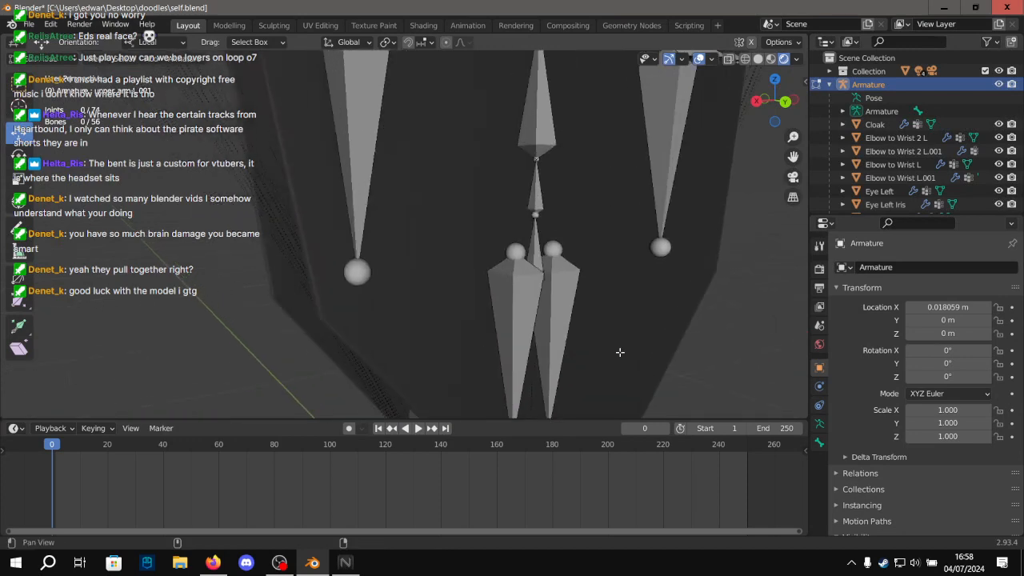
pyautogui.keyDown('shift'); pyautogui.moveTo(473, 211); pyautogui.dragTo(731, 295, button='middle'); pyautogui.keyUp('shift')
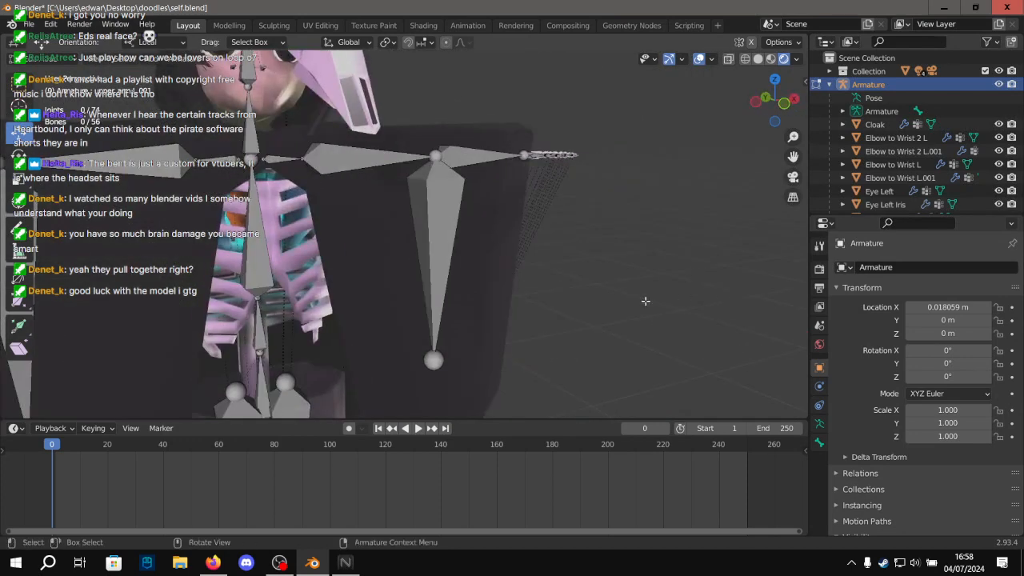
pyautogui.keyDown('shift'); pyautogui.moveTo(512, 340); pyautogui.dragTo(534, 190, button='middle'); pyautogui.keyUp('shift')
pyautogui.moveTo(344, 308); pyautogui.dragTo(583, 295, button='middle')
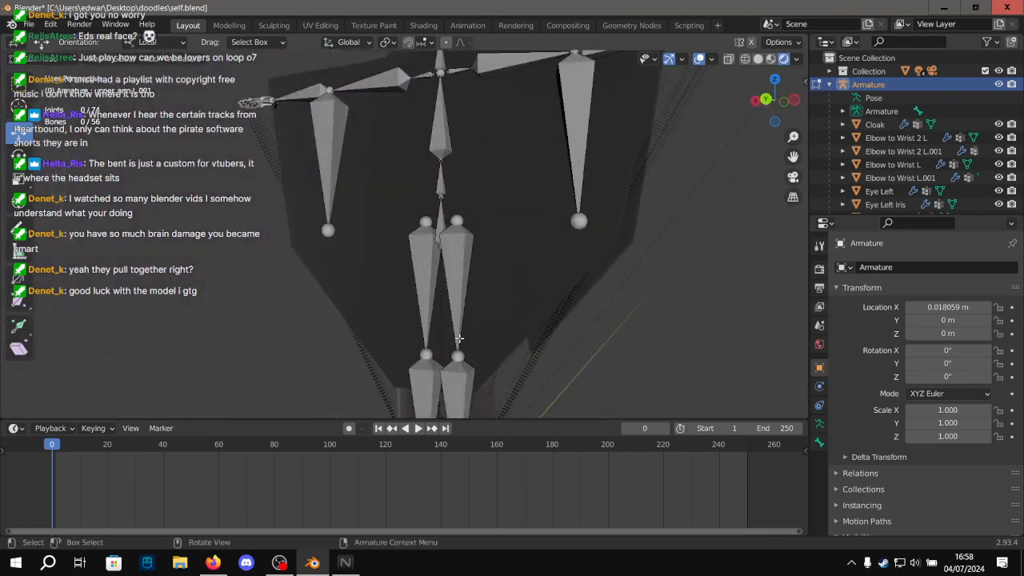
pyautogui.keyDown('shift'); pyautogui.moveTo(459, 339); pyautogui.dragTo(538, 230, button='middle'); pyautogui.keyUp('shift')
pyautogui.scroll(3, 408, 222)
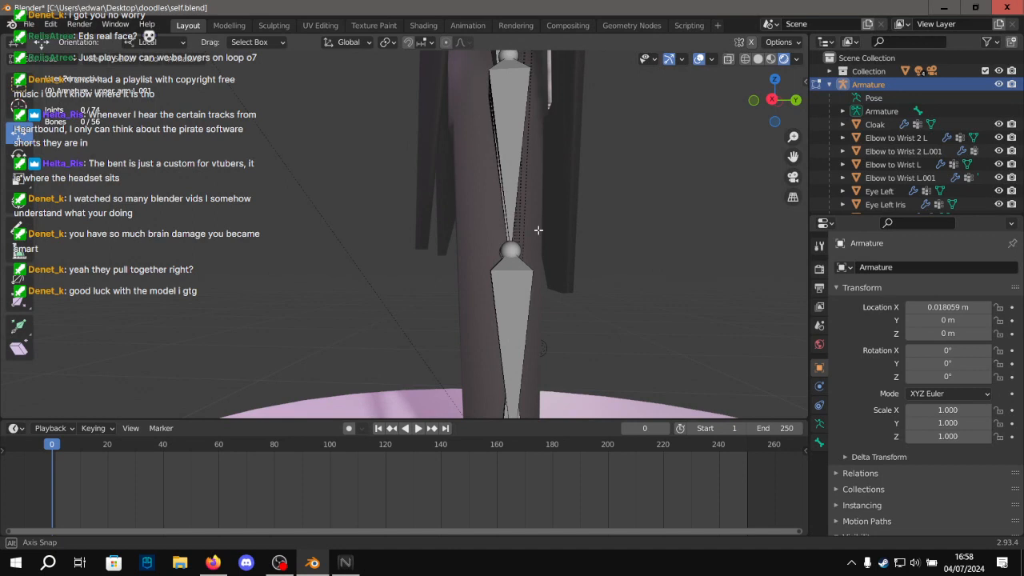
pyautogui.moveTo(538, 229); pyautogui.dragTo(586, 152, button='middle')
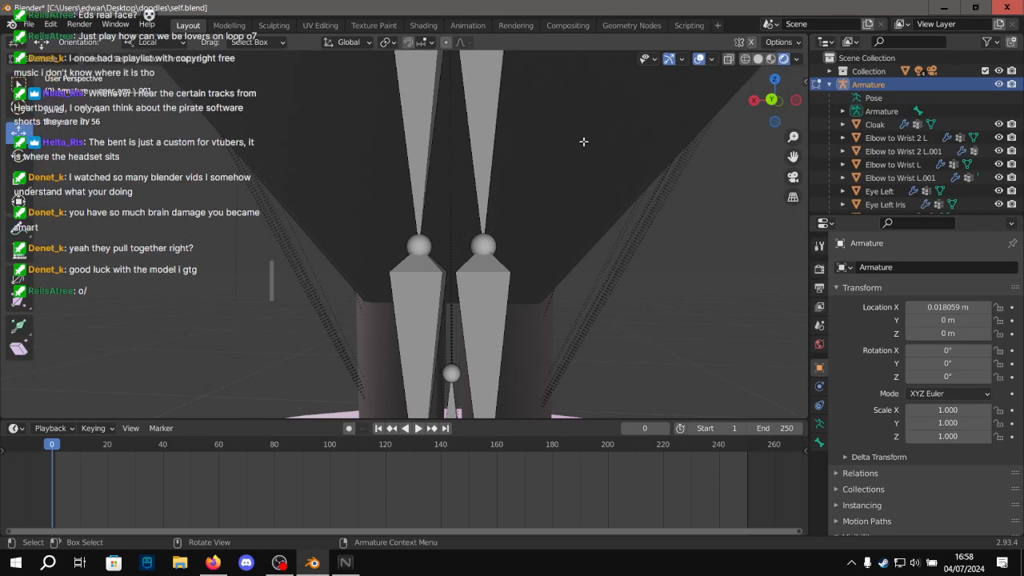
pyautogui.scroll(-4, 581, 94)
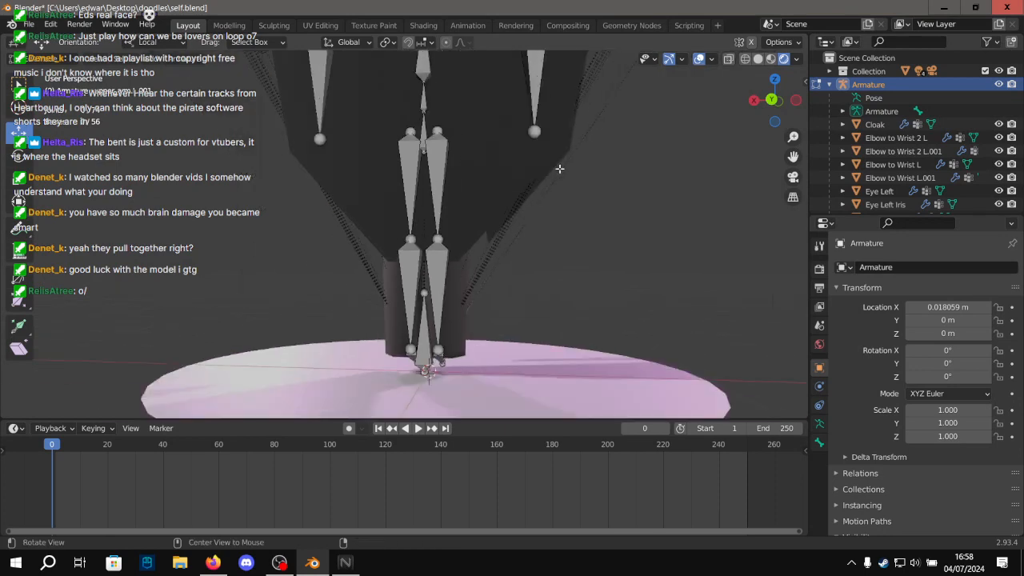
pyautogui.keyDown('shift'); pyautogui.moveTo(559, 167); pyautogui.dragTo(473, 360, button='middle'); pyautogui.keyUp('shift')
pyautogui.moveTo(491, 290); pyautogui.dragTo(417, 282, button='middle')
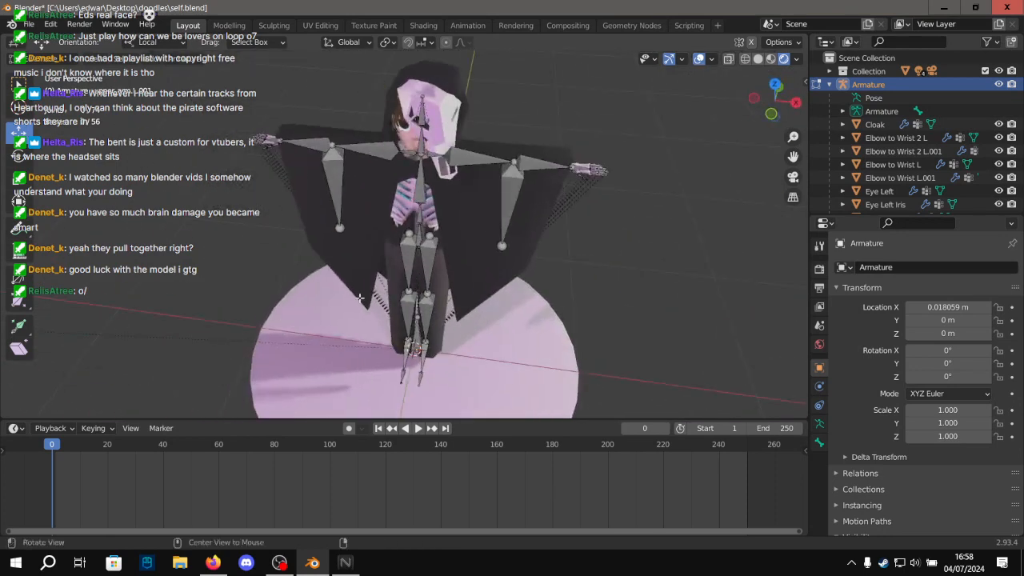
pyautogui.keyDown('shift'); pyautogui.moveTo(464, 246); pyautogui.dragTo(349, 270, button='middle'); pyautogui.keyUp('shift')
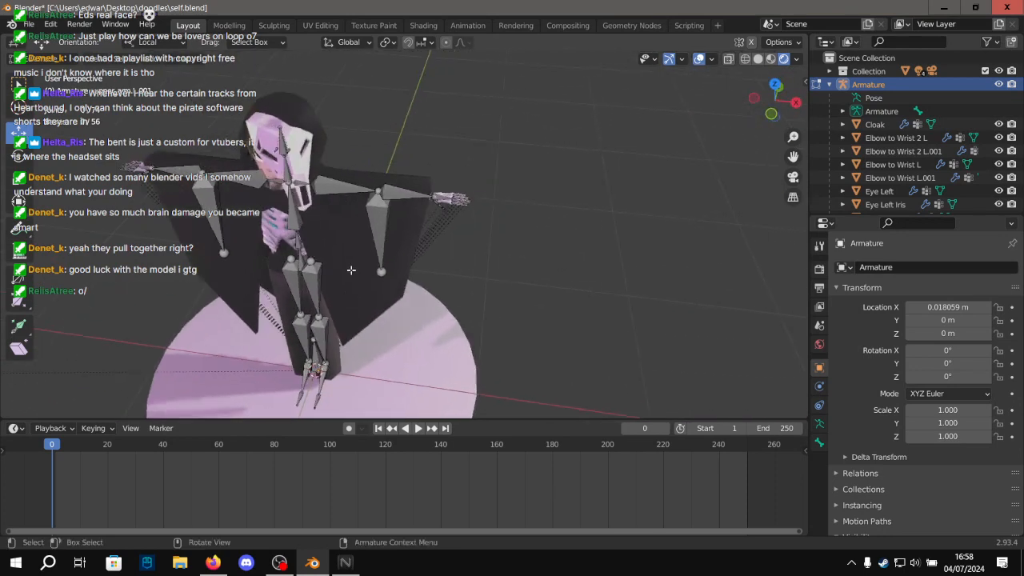
# Check the left hanging bone, deselect it, and return the armature to Object Mode.
pyautogui.scroll(2, 352, 267)
pyautogui.click(377, 246)
pyautogui.moveTo(432, 281); pyautogui.dragTo(416, 264, button='middle')
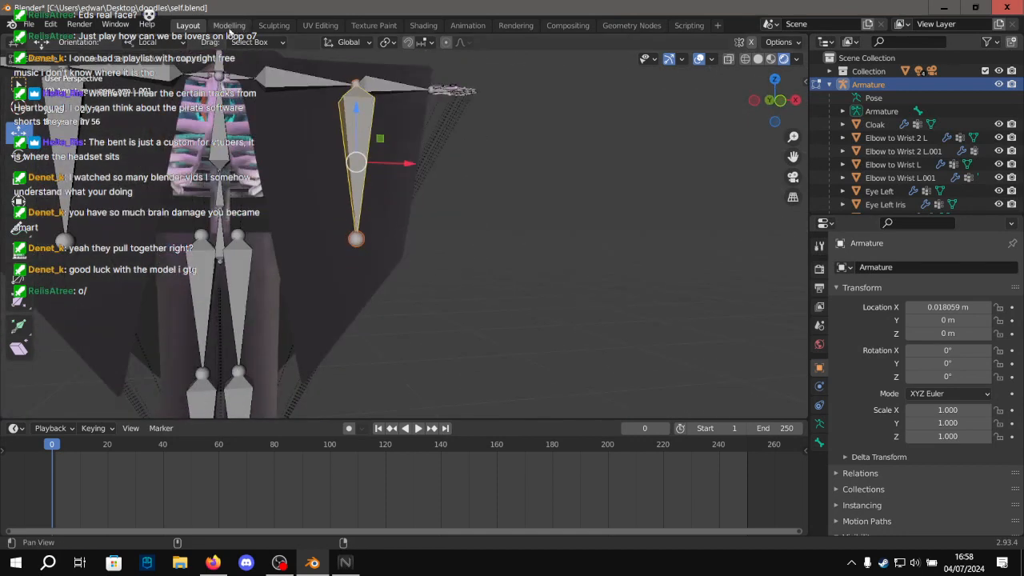
pyautogui.click(332, 238)
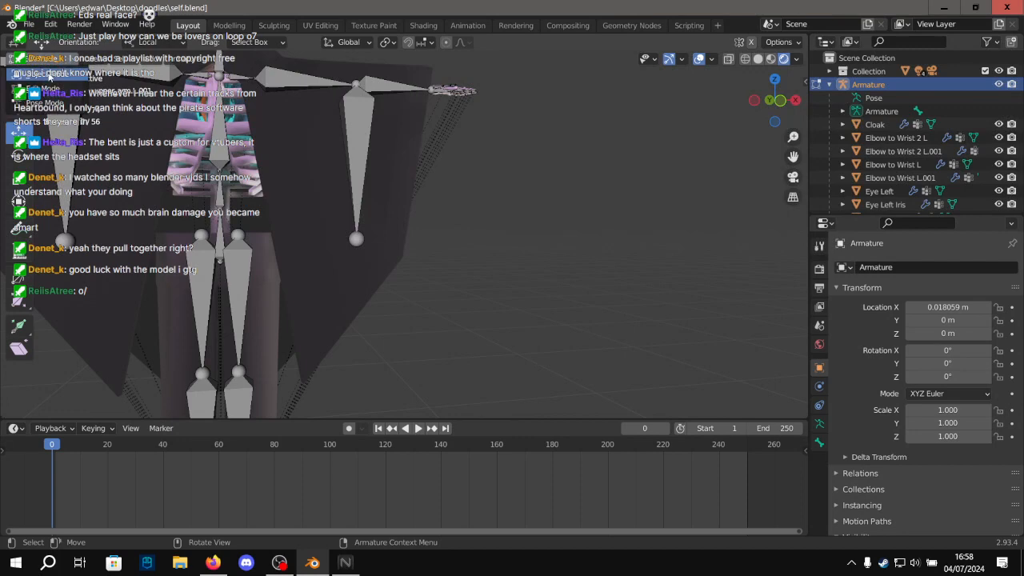
pyautogui.press('Tab')
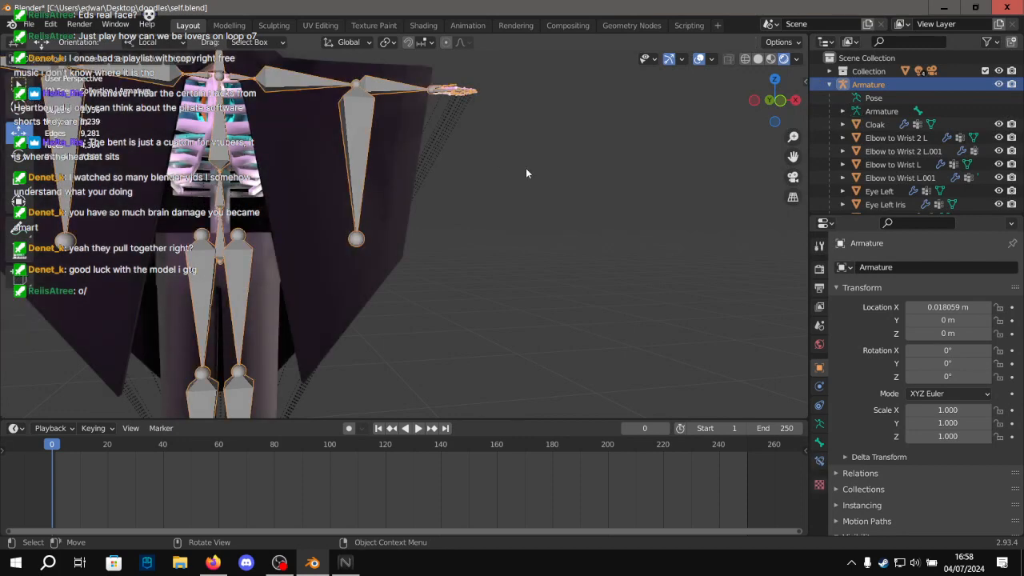
# Save the file and switch the viewport to solid shading.
pyautogui.scroll(-1, 384, 172)
pyautogui.click(467, 163)
pyautogui.moveTo(504, 200); pyautogui.dragTo(459, 200, button='middle')
pyautogui.keyDown('shift'); pyautogui.moveTo(458, 192); pyautogui.dragTo(484, 214, button='middle'); pyautogui.keyUp('shift')
pyautogui.hotkey('ctrl', 's')
pyautogui.click(759, 59)
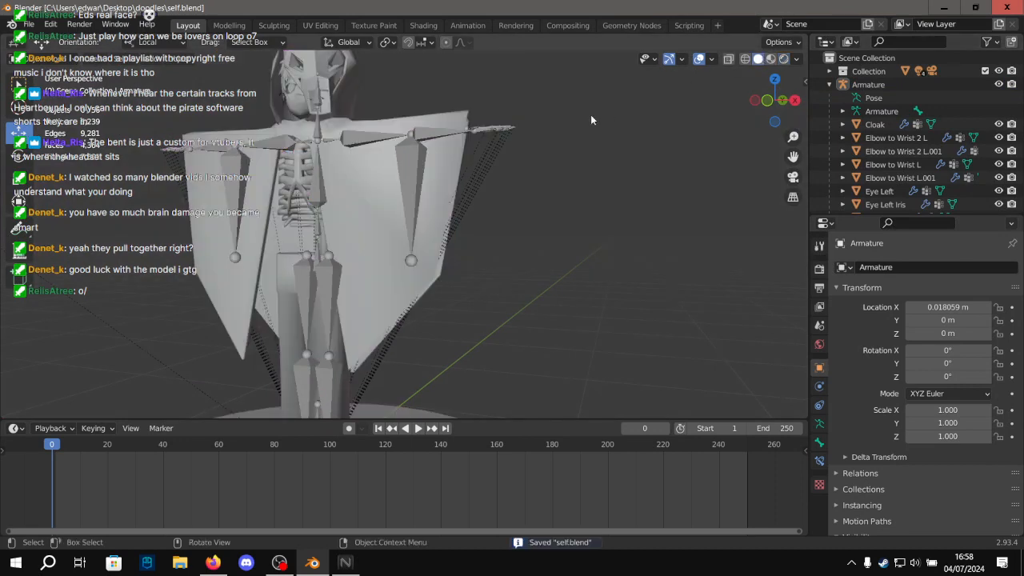
pyautogui.scroll(3, 590, 114)
pyautogui.keyDown('alt'); pyautogui.moveTo(503, 151); pyautogui.dragTo(444, 165); pyautogui.keyUp('alt')
pyautogui.click(394, 173)
pyautogui.keyDown('shift'); pyautogui.click(456, 121); pyautogui.keyUp('shift')
pyautogui.keyDown('shift'); pyautogui.click(456, 120); pyautogui.keyUp('shift')
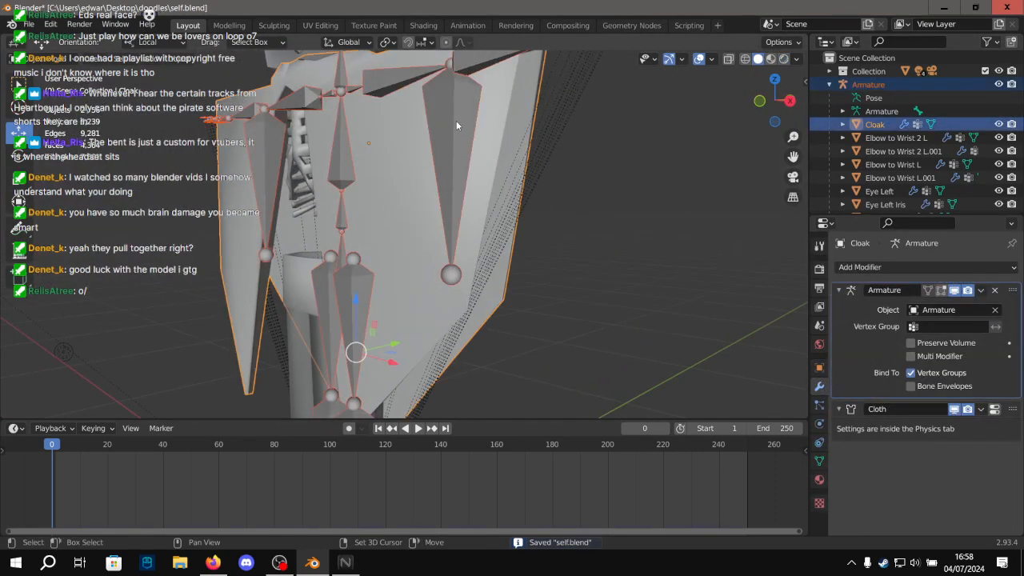
pyautogui.click(52, 64)
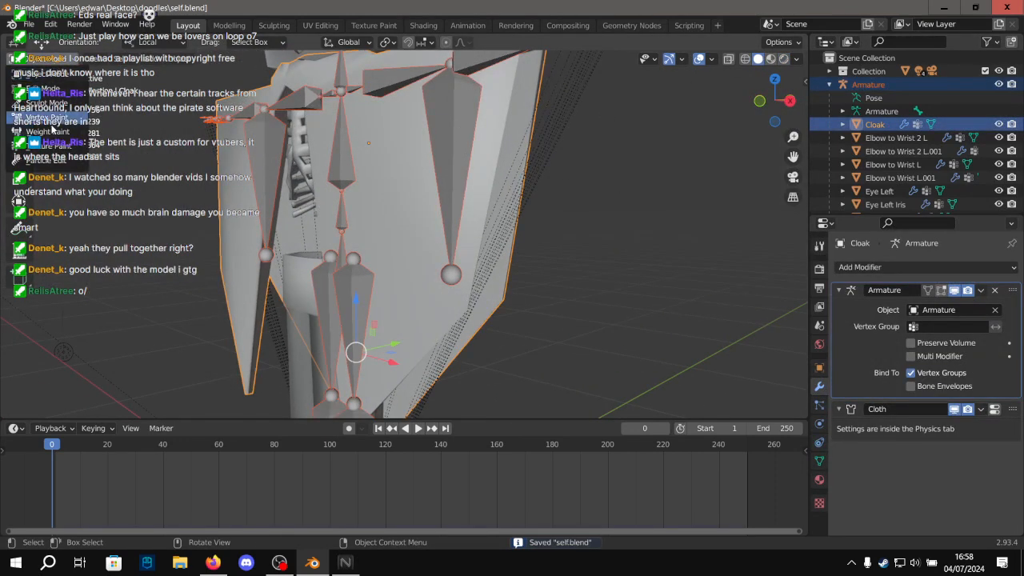
pyautogui.click(567, 153)
# Select the armature together with the cloak, keeping the cloak active, and enter Weight Paint mode.
pyautogui.moveTo(656, 228); pyautogui.dragTo(712, 243, button='middle')
pyautogui.keyDown('shift'); pyautogui.moveTo(712, 243); pyautogui.dragTo(740, 350, button='middle'); pyautogui.keyUp('shift')
pyautogui.click(445, 234)
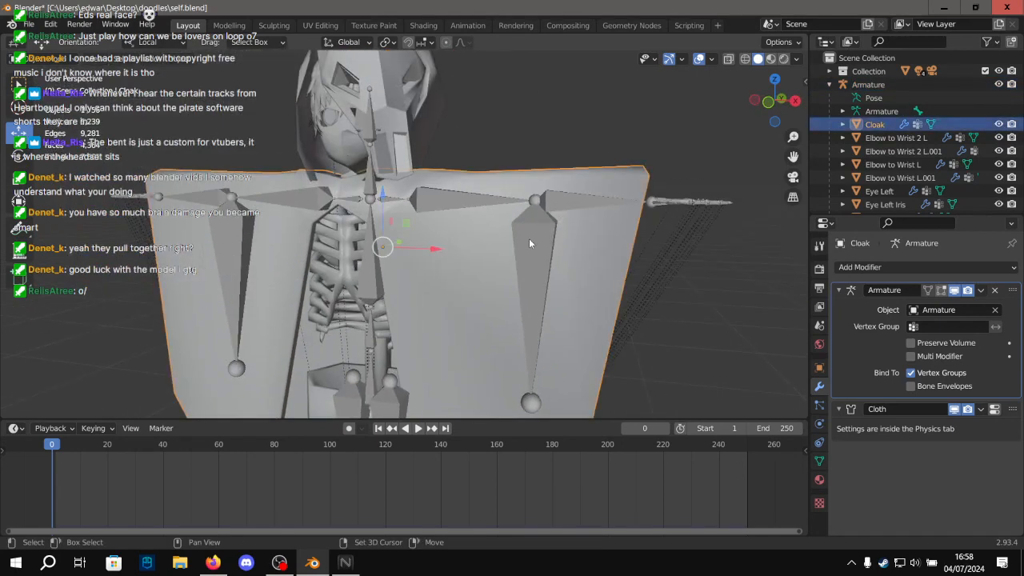
pyautogui.keyDown('shift'); pyautogui.click(528, 238); pyautogui.keyUp('shift')
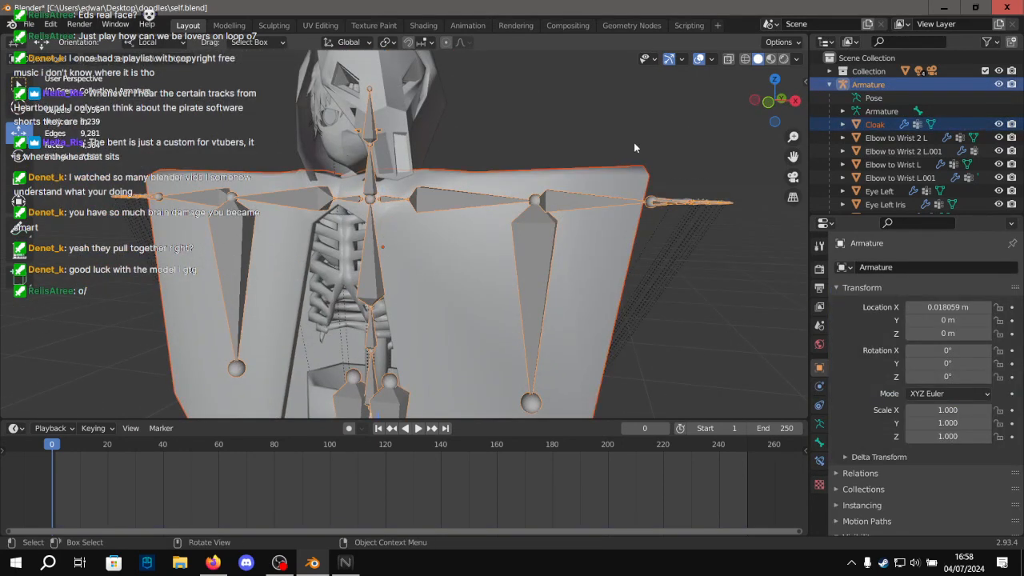
pyautogui.keyDown('shift'); pyautogui.click(490, 226); pyautogui.keyUp('shift')
pyautogui.click(56, 64)
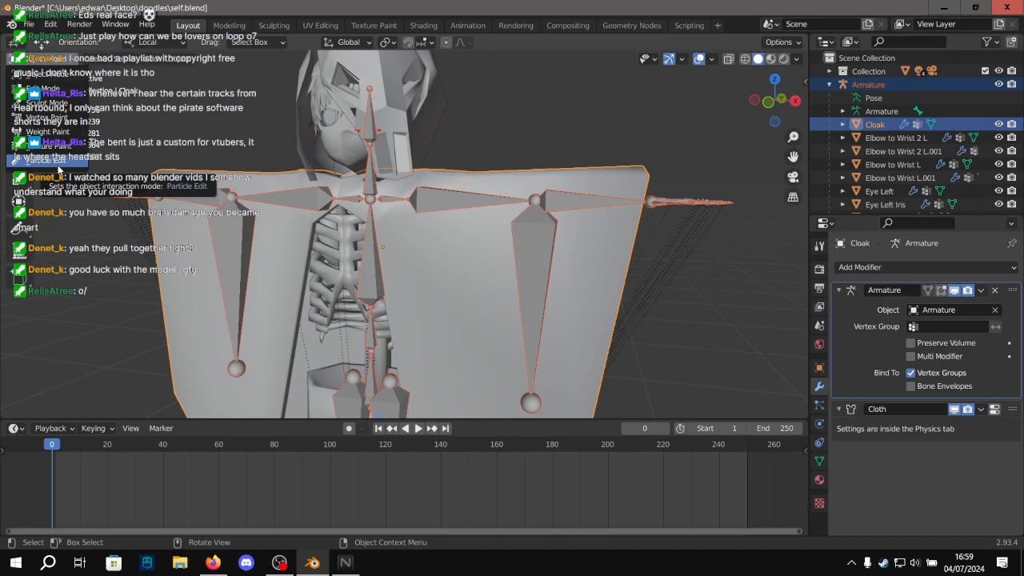
pyautogui.click(48, 131)
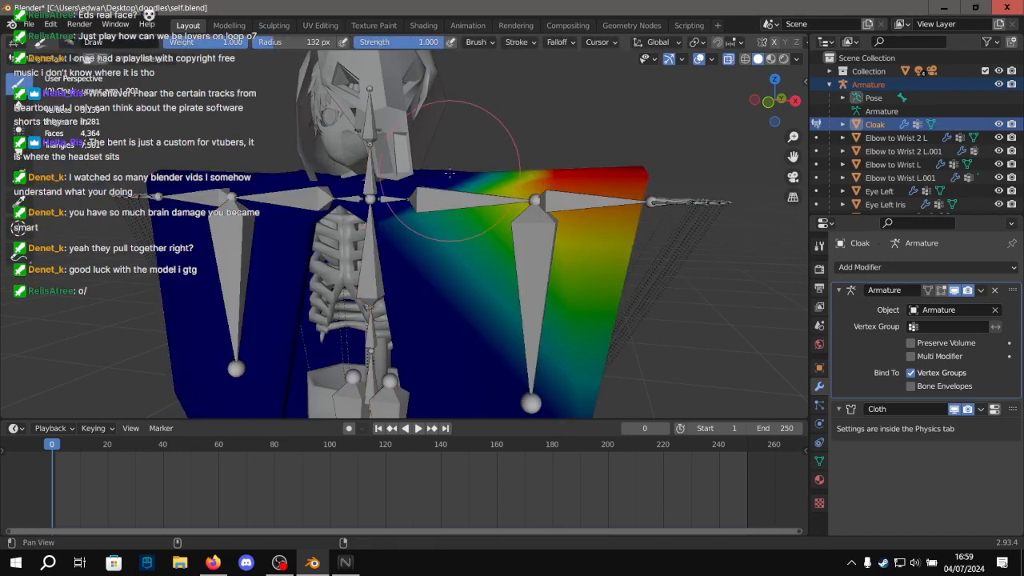
# Examine the cloak's weight colours around the left arm, the body and the shoulders.
pyautogui.scroll(-5, 384, 136)
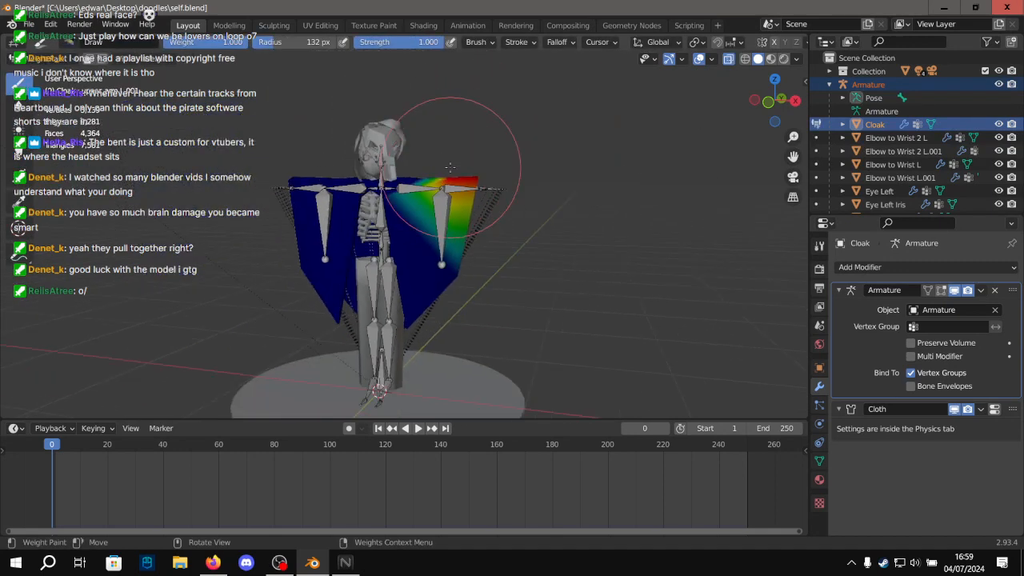
pyautogui.scroll(6, 361, 198)
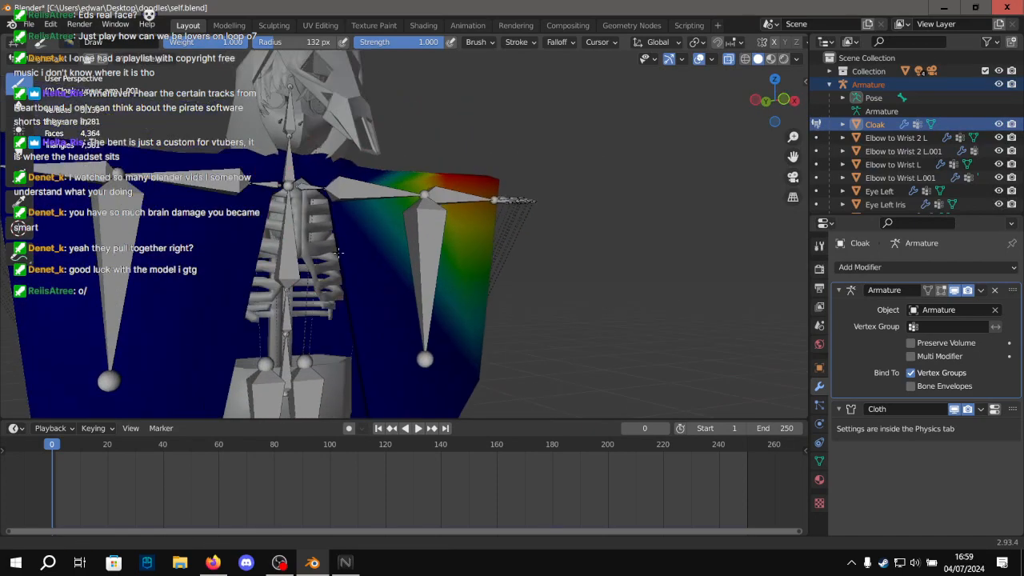
pyautogui.scroll(1, 312, 207)
pyautogui.scroll(-1, 313, 207)
pyautogui.keyDown('shift'); pyautogui.moveTo(313, 207); pyautogui.dragTo(362, 13, button='middle'); pyautogui.keyUp('shift')
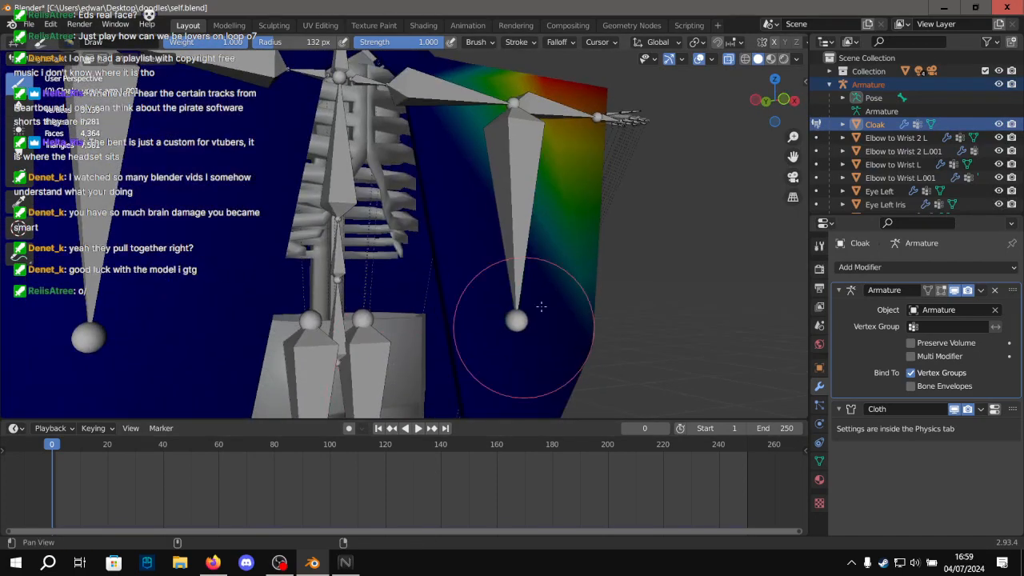
pyautogui.keyDown('shift'); pyautogui.moveTo(591, 253); pyautogui.dragTo(437, 264, button='middle'); pyautogui.keyUp('shift')
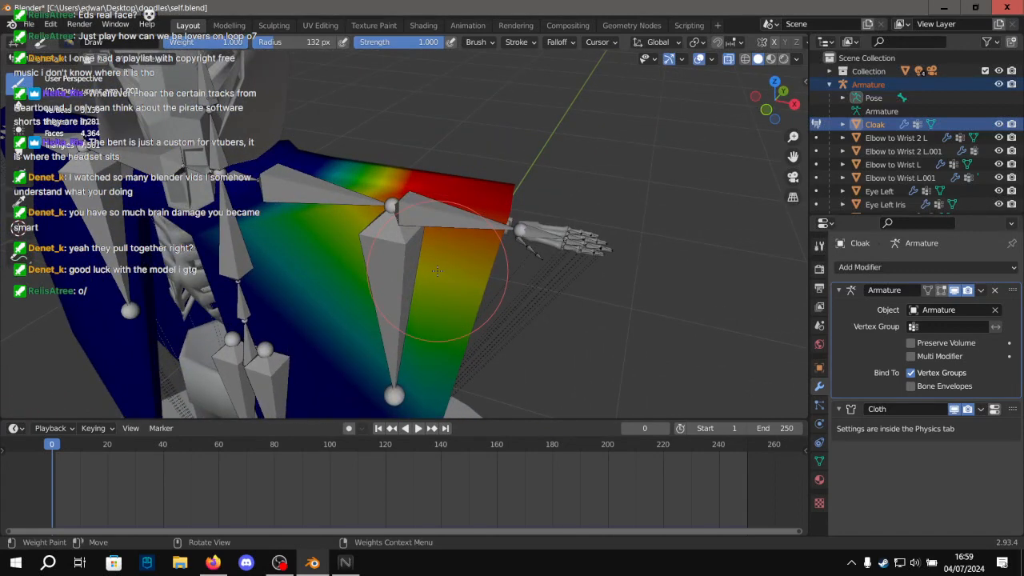
pyautogui.scroll(-5, 438, 272)
pyautogui.keyDown('shift'); pyautogui.moveTo(344, 274); pyautogui.dragTo(405, 120, button='middle'); pyautogui.keyUp('shift')
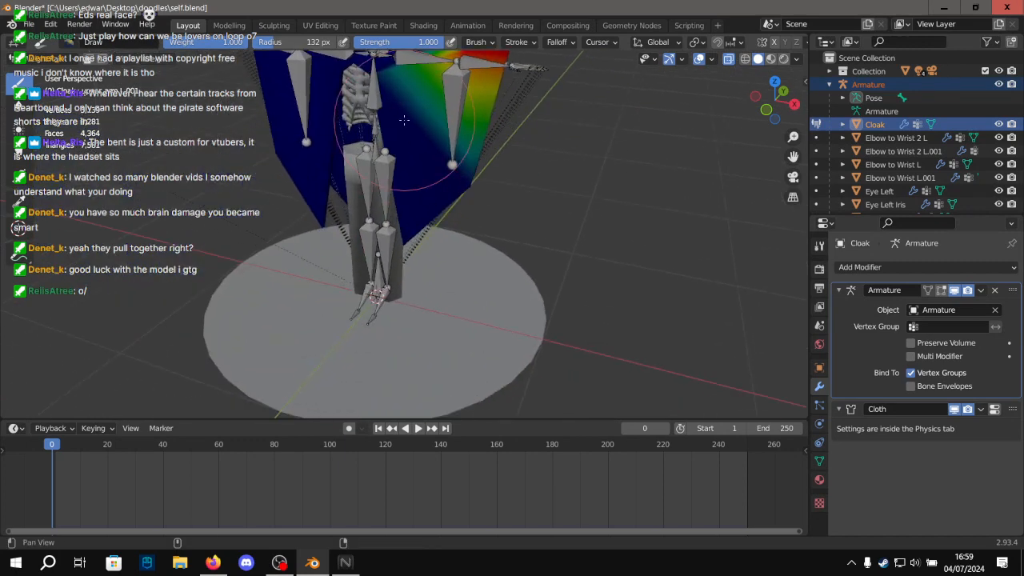
pyautogui.scroll(4, 368, 267)
pyautogui.keyDown('shift'); pyautogui.moveTo(400, 192); pyautogui.dragTo(439, 300, button='middle'); pyautogui.keyUp('shift')
pyautogui.keyDown('shift'); pyautogui.moveTo(436, 136); pyautogui.dragTo(476, 304, button='middle'); pyautogui.keyUp('shift')
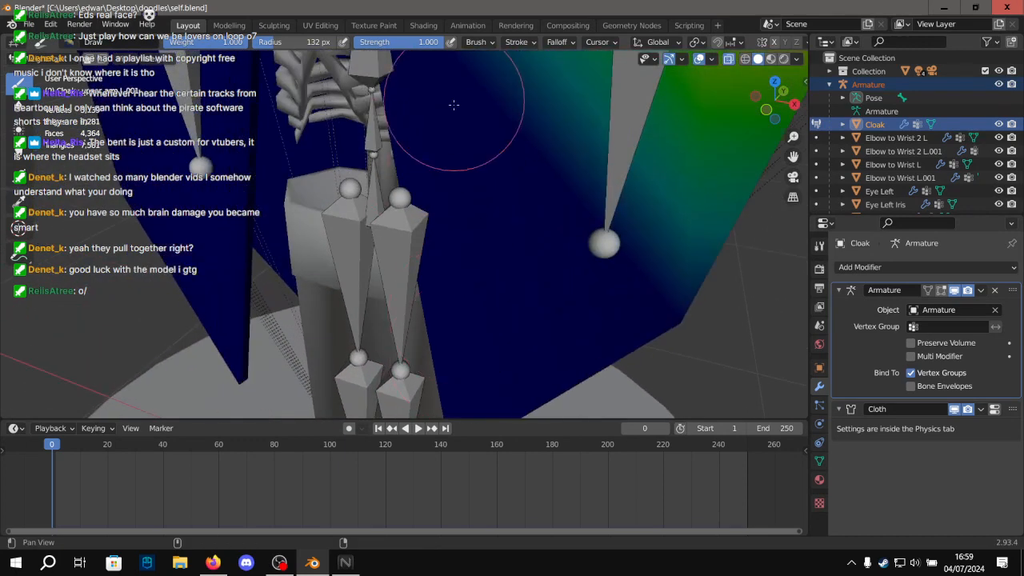
pyautogui.keyDown('shift'); pyautogui.moveTo(455, 103); pyautogui.dragTo(523, 381, button='middle'); pyautogui.keyUp('shift')
pyautogui.keyDown('shift'); pyautogui.moveTo(344, 96); pyautogui.dragTo(392, 316, button='middle'); pyautogui.keyUp('shift')
pyautogui.keyDown('shift'); pyautogui.moveTo(377, 271); pyautogui.dragTo(389, 344, button='middle'); pyautogui.keyUp('shift')
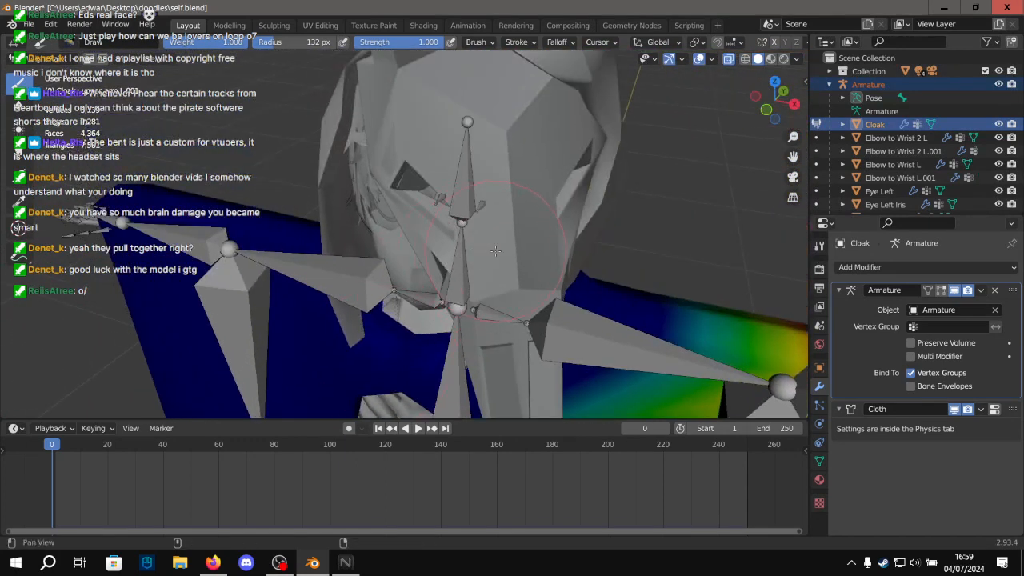
pyautogui.keyDown('shift'); pyautogui.moveTo(588, 320); pyautogui.dragTo(326, 176, button='middle'); pyautogui.keyUp('shift')
pyautogui.scroll(-4, 475, 256)
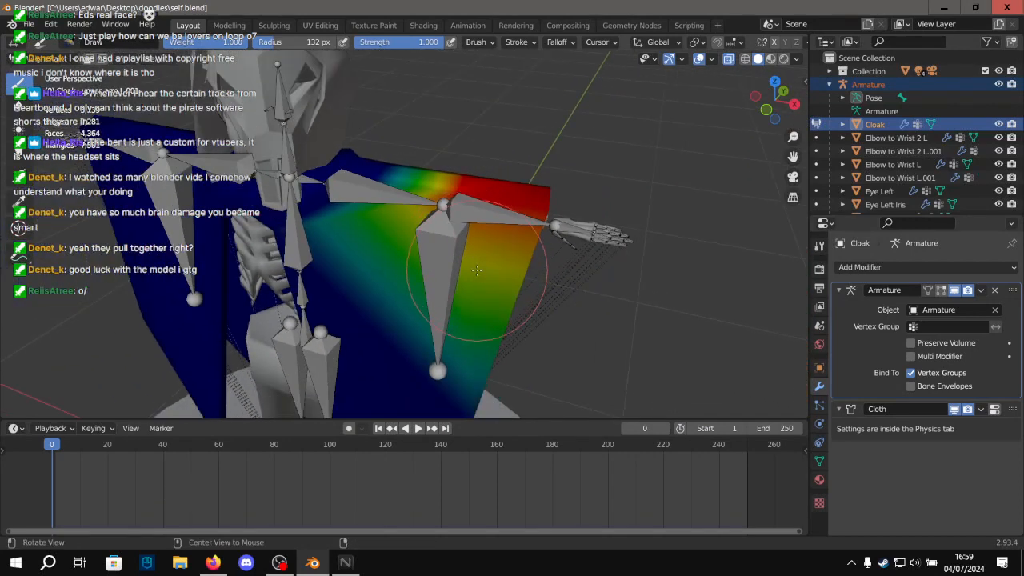
# Make the new bone hanging from the left elbow the active bone for weight painting the cloak.
pyautogui.moveTo(462, 308); pyautogui.dragTo(471, 292, button='middle')
pyautogui.keyDown('ctrl'); pyautogui.click(438, 277); pyautogui.keyUp('ctrl')
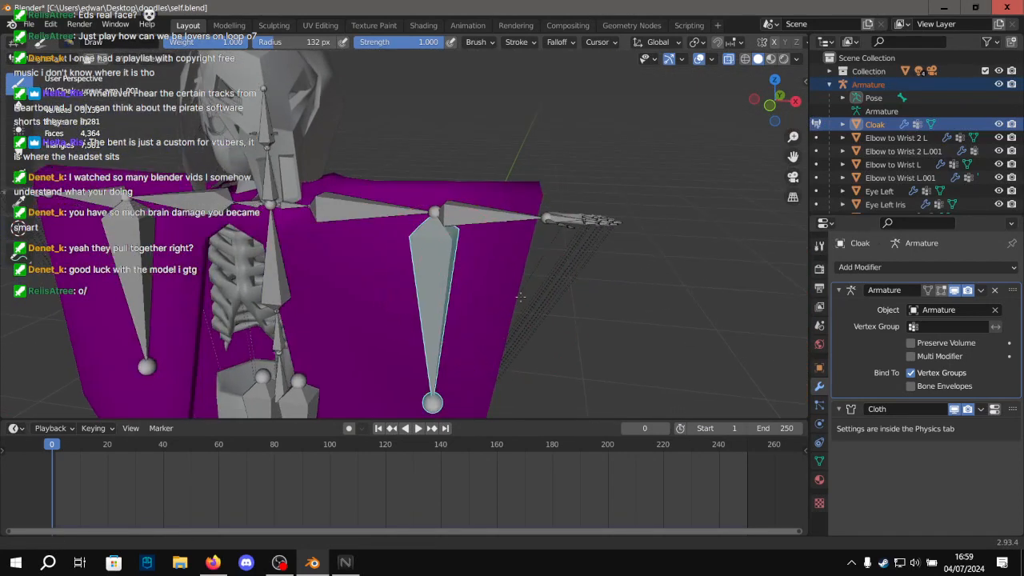
pyautogui.keyDown('shift'); pyautogui.moveTo(512, 356); pyautogui.dragTo(519, 220, button='middle'); pyautogui.keyUp('shift')
pyautogui.scroll(-2, 470, 280)
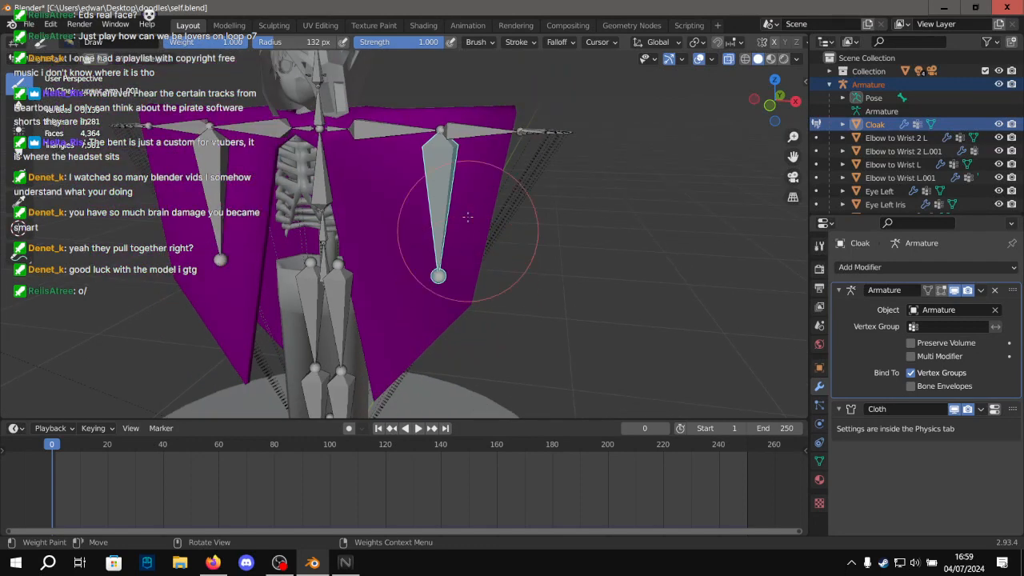
# Undo the stroke on the cloak's left side and brush beside the cloak to start the left elbow bone's weights.
pyautogui.moveTo(464, 192)
pyautogui.mouseDown()
pyautogui.moveTo(526, 126)
pyautogui.moveTo(510, 107)
pyautogui.mouseUp()
pyautogui.hotkey('ctrl', 'z')
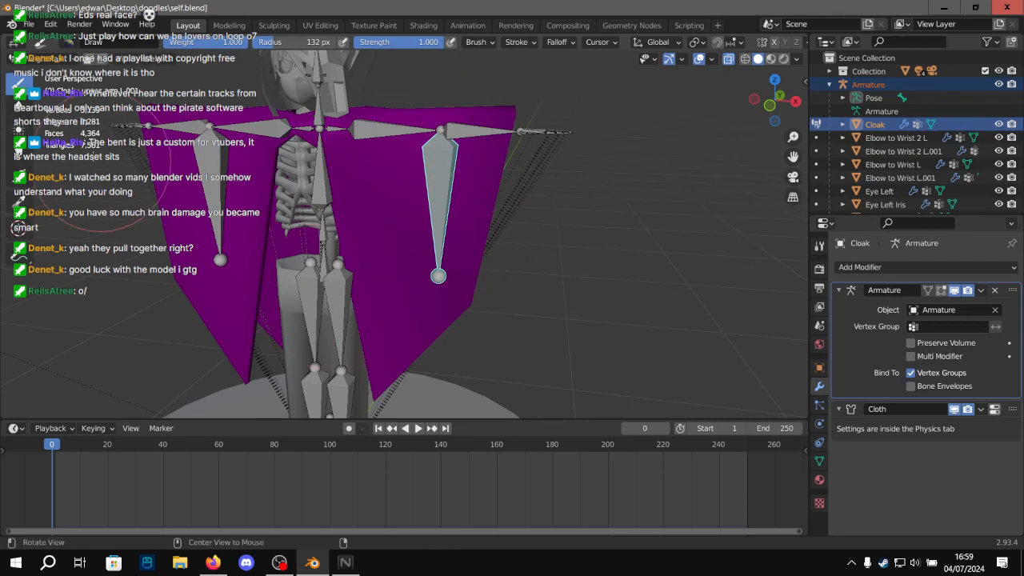
pyautogui.keyDown('shift'); pyautogui.moveTo(315, 293); pyautogui.dragTo(317, 149, button='middle'); pyautogui.keyUp('shift')
pyautogui.scroll(3, 342, 260)
pyautogui.moveTo(342, 260); pyautogui.dragTo(324, 232, button='middle')
pyautogui.moveTo(323, 232)
pyautogui.mouseDown()
pyautogui.moveTo(296, 224)
pyautogui.moveTo(395, 210)
pyautogui.mouseUp()
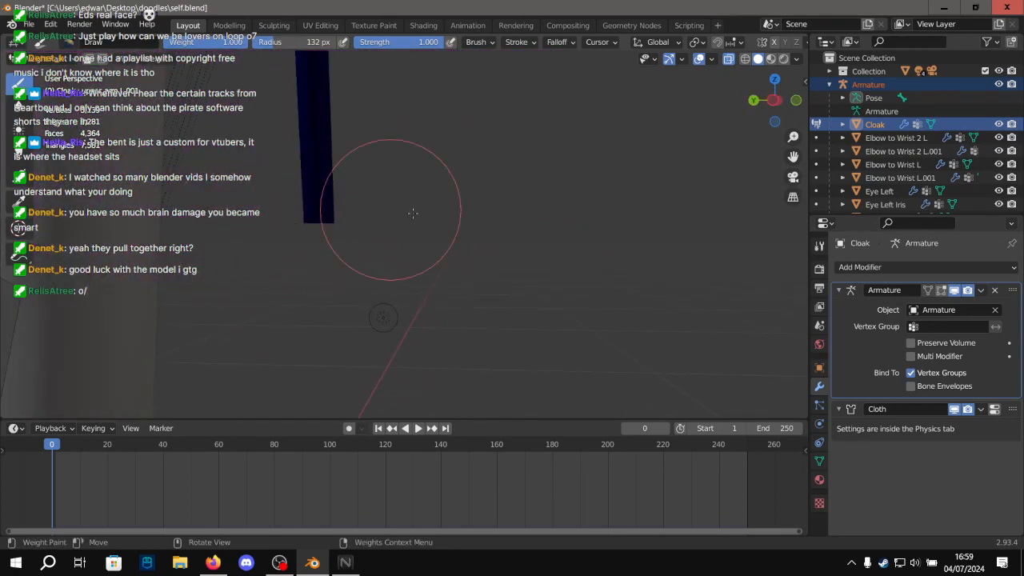
# Paint weight 1.000 onto the lower tip of the cloak's left front panel for the left elbow bone.
pyautogui.scroll(-5, 395, 211)
pyautogui.moveTo(395, 210)
pyautogui.mouseDown(button='middle')
pyautogui.moveTo(324, 242)
pyautogui.moveTo(344, 366)
pyautogui.mouseUp(button='middle')
pyautogui.scroll(-3, 324, 242)
pyautogui.scroll(2, 418, 241)
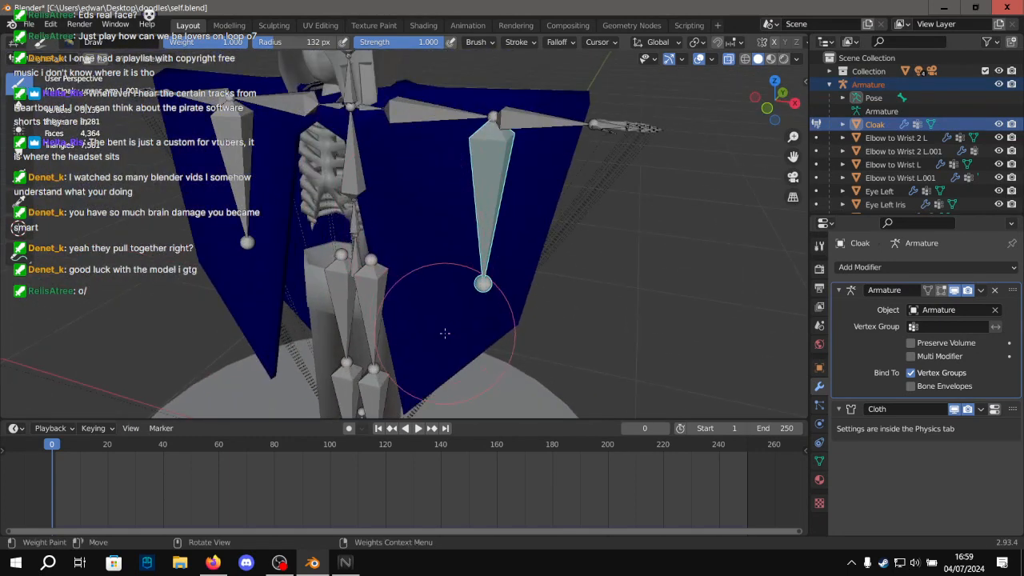
pyautogui.moveTo(445, 334); pyautogui.dragTo(471, 332, button='middle')
pyautogui.keyDown('shift'); pyautogui.moveTo(472, 332); pyautogui.dragTo(494, 183, button='middle'); pyautogui.keyUp('shift')
pyautogui.scroll(5, 505, 240)
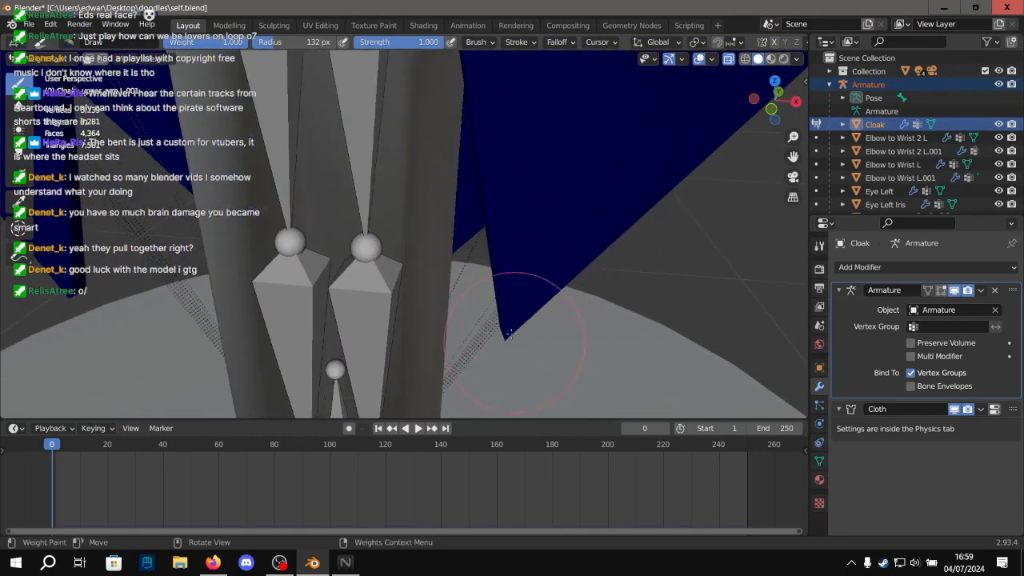
pyautogui.click(505, 327)
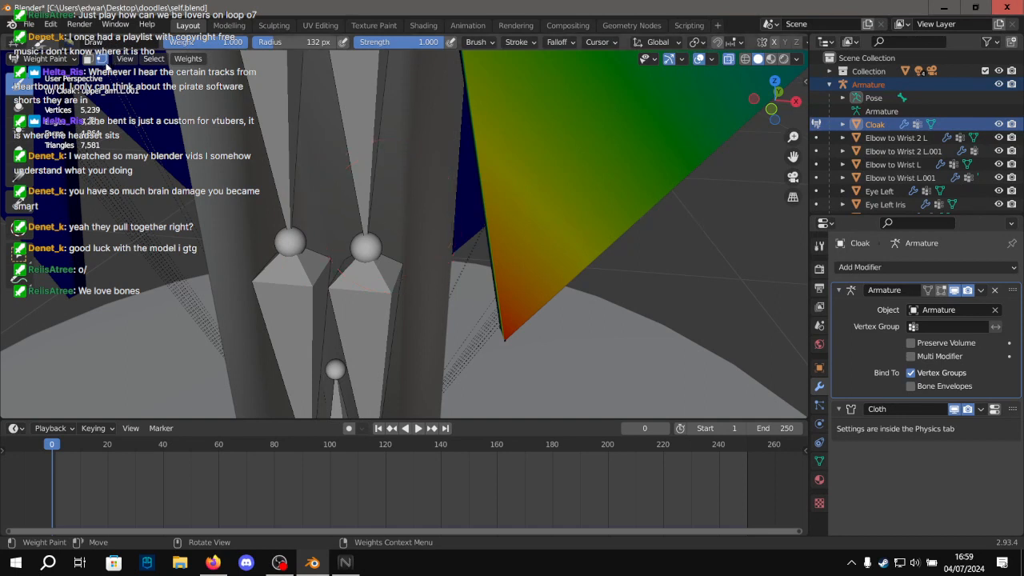
# Paint weight 1.000 onto the reverse side of the left front panel's lower tip.
pyautogui.moveTo(424, 220)
pyautogui.mouseDown(button='middle')
pyautogui.moveTo(509, 222)
pyautogui.moveTo(500, 304)
pyautogui.mouseUp(button='middle')
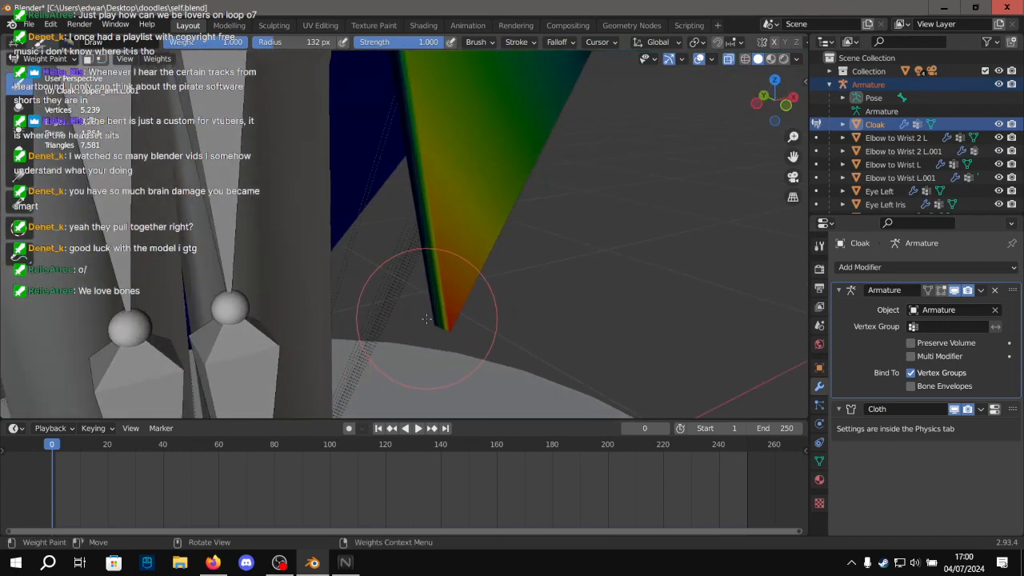
pyautogui.moveTo(418, 373); pyautogui.dragTo(559, 192, button='middle')
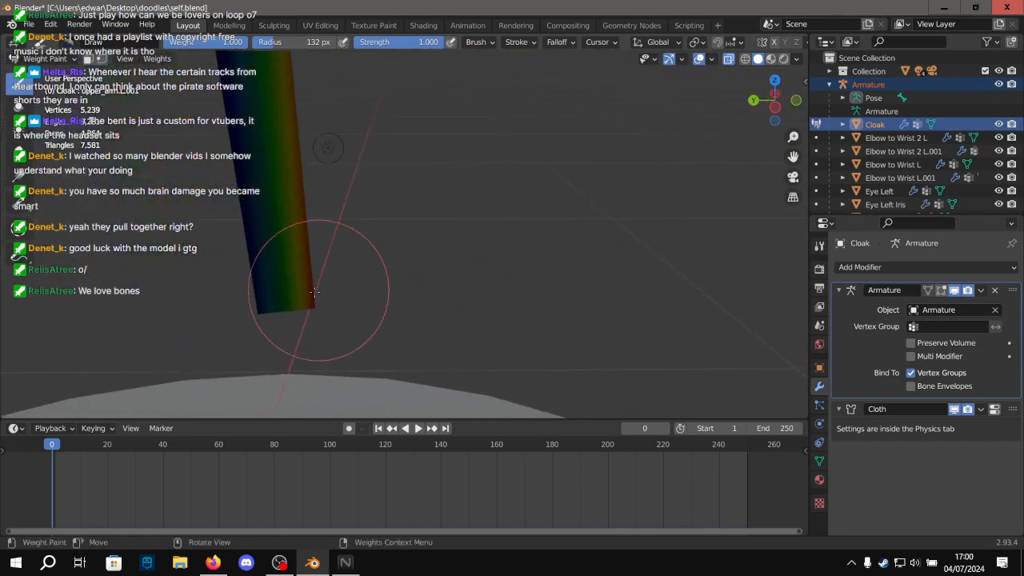
pyautogui.keyDown('alt'); pyautogui.moveTo(315, 323); pyautogui.dragTo(539, 221); pyautogui.keyUp('alt')
pyautogui.click(321, 371)
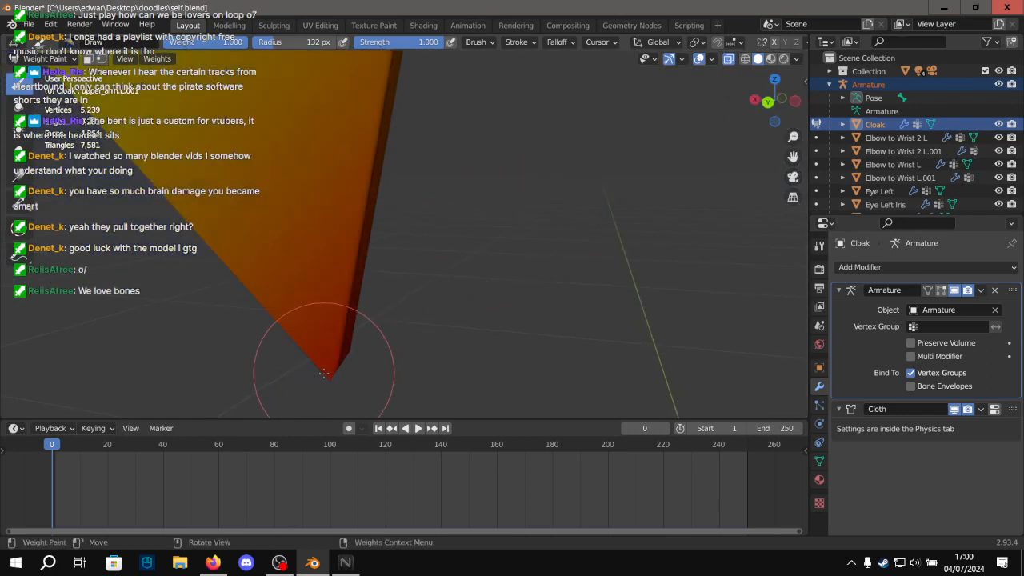
pyautogui.scroll(-3, 330, 357)
pyautogui.moveTo(335, 345); pyautogui.dragTo(395, 314, button='middle')
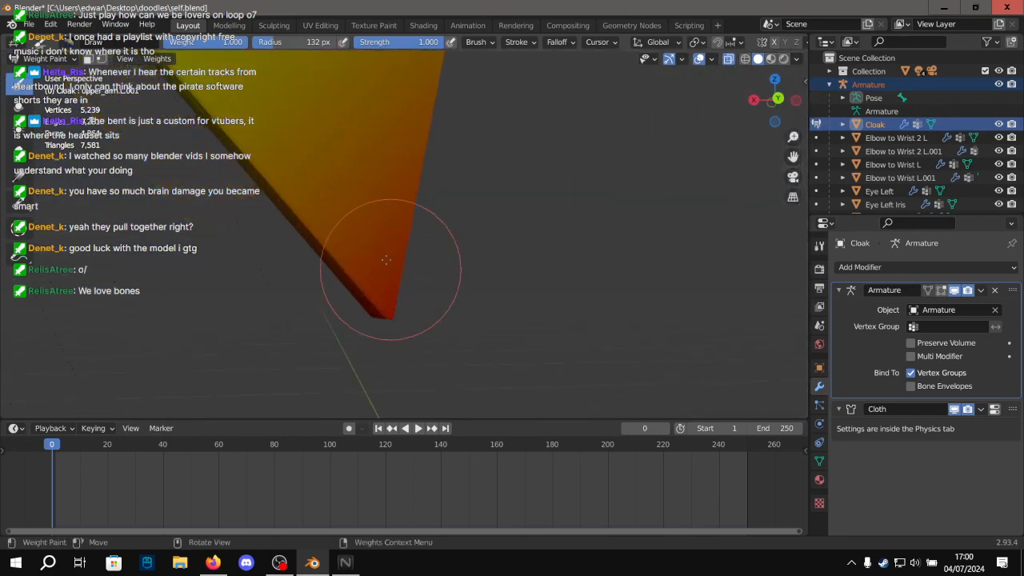
pyautogui.moveTo(389, 269)
pyautogui.mouseDown(button='middle')
pyautogui.moveTo(354, 211)
pyautogui.moveTo(334, 269)
pyautogui.moveTo(400, 331)
pyautogui.mouseUp(button='middle')
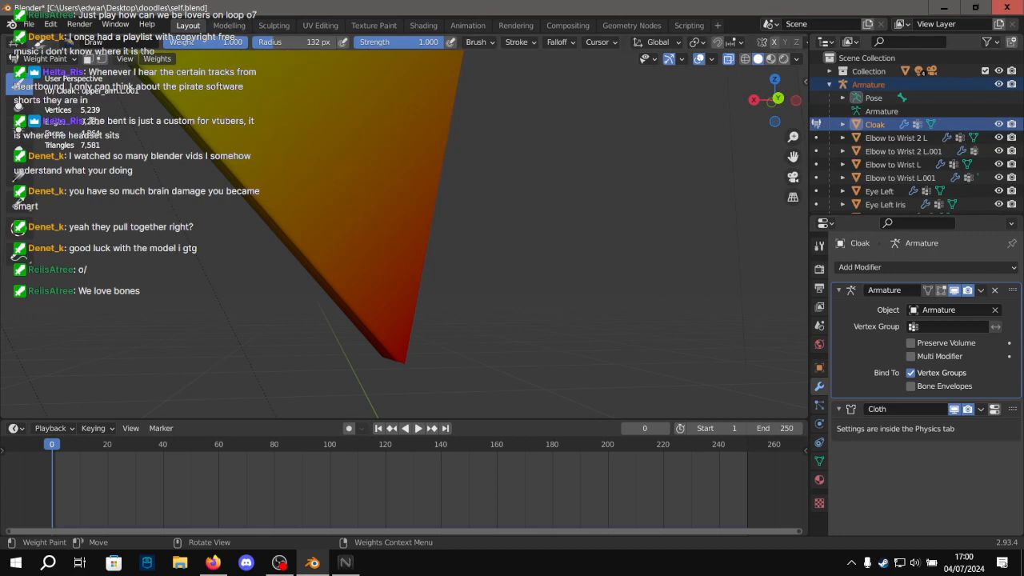
# Turn on vertex selection masking for the cloak and leave the viewport in solid shading.
pyautogui.hotkey('alt', 'Tab')
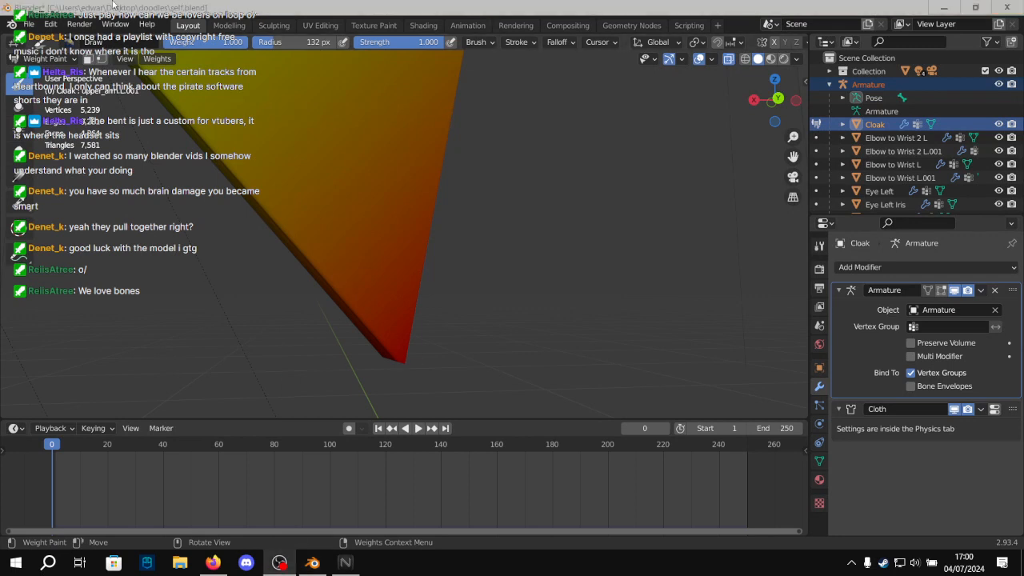
pyautogui.click(100, 57)
pyautogui.moveTo(304, 323); pyautogui.dragTo(350, 344, button='middle')
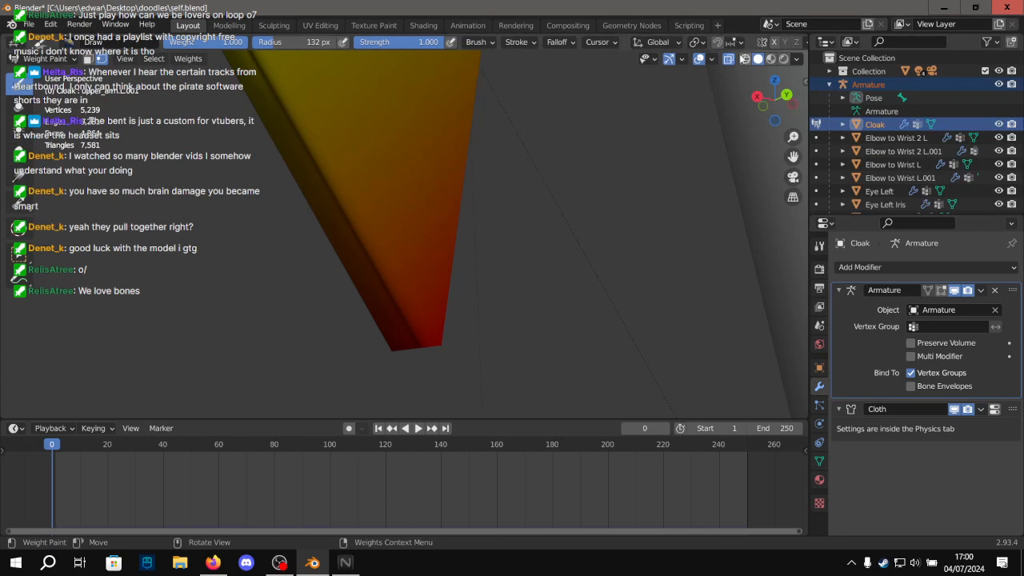
pyautogui.click(744, 60)
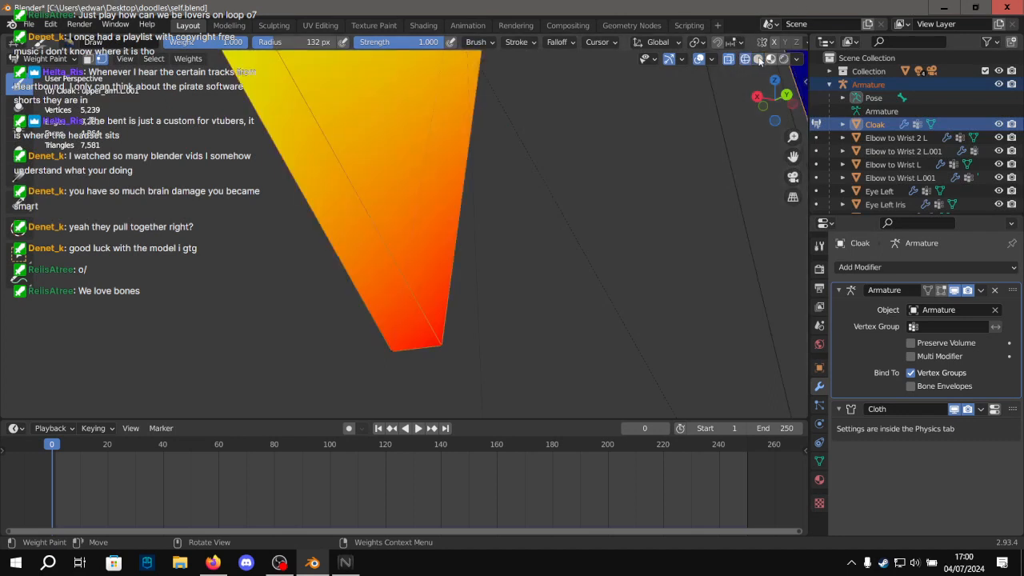
pyautogui.click(770, 60)
pyautogui.click(758, 58)
pyautogui.keyDown('shift'); pyautogui.moveTo(402, 244); pyautogui.dragTo(418, 154, button='middle'); pyautogui.keyUp('shift')
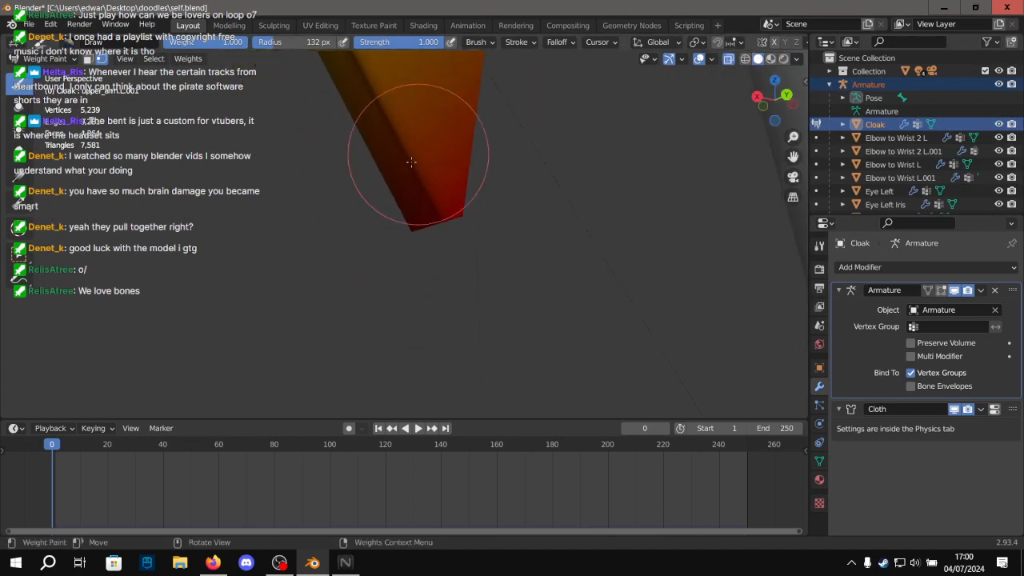
# Box-select the vertices at the left front panel's lower tip and set their weight to 1.000.
pyautogui.click(18, 252)
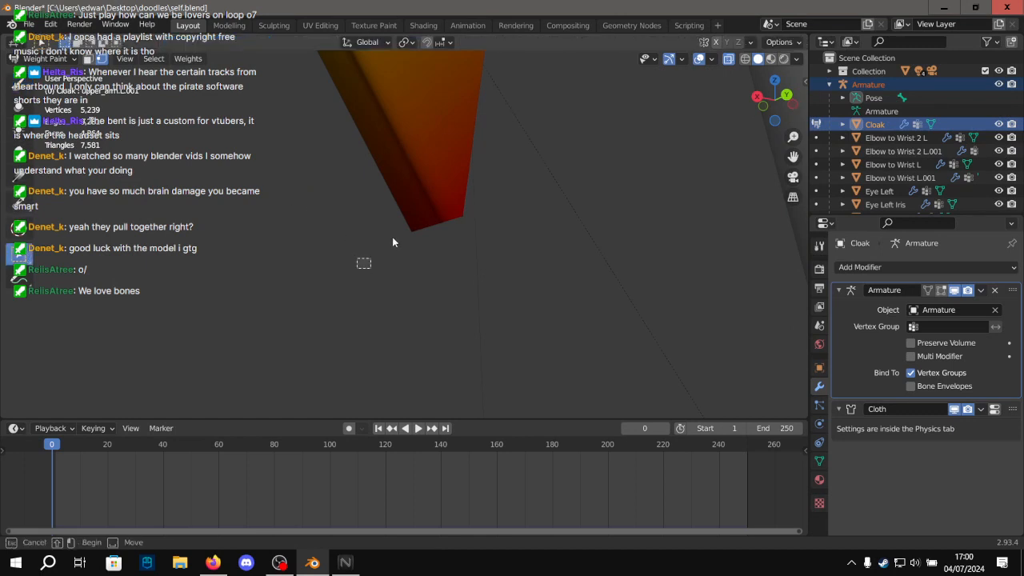
pyautogui.moveTo(361, 263); pyautogui.dragTo(539, 150)
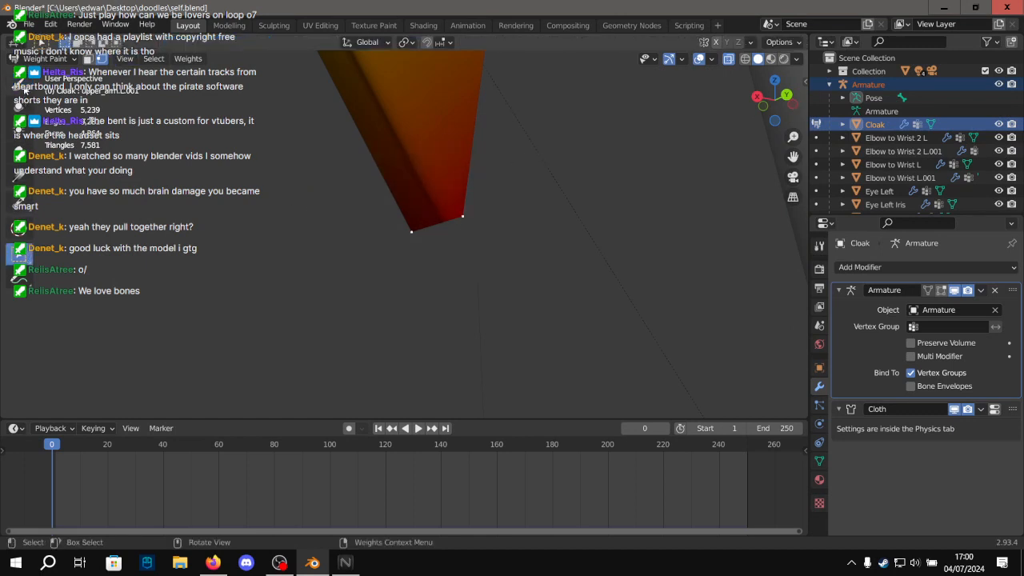
pyautogui.click(24, 91)
pyautogui.click(188, 58)
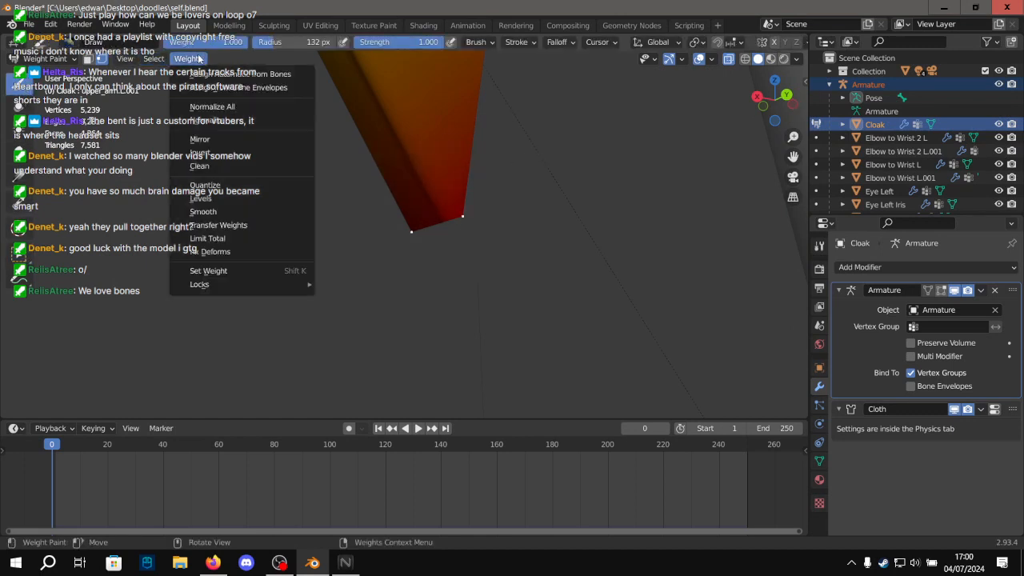
pyautogui.click(232, 274)
# Box-select the two vertices at the left front panel's outer side corner and set their weight to 1.000.
pyautogui.scroll(-10, 320, 202)
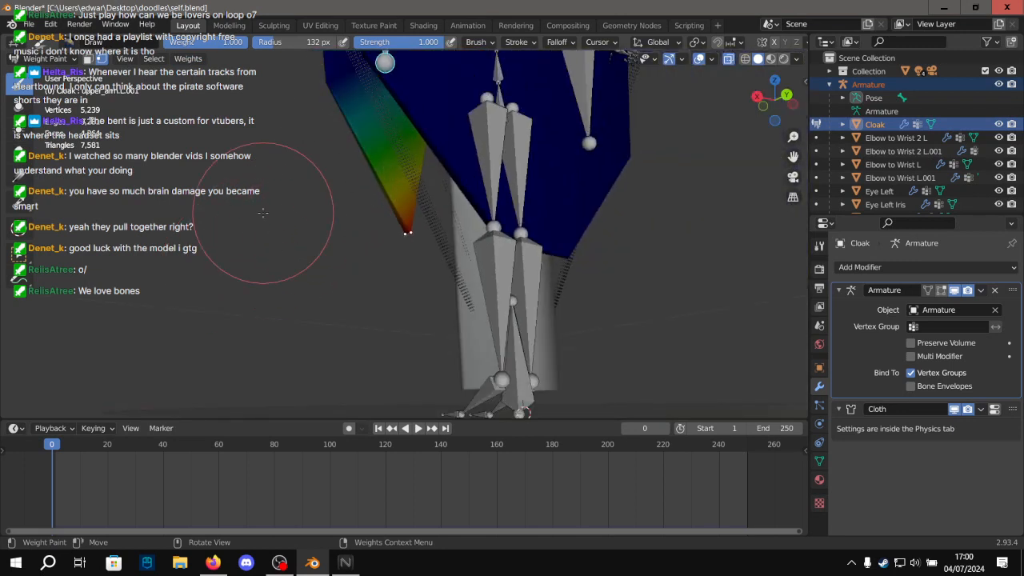
pyautogui.scroll(-5, 320, 214)
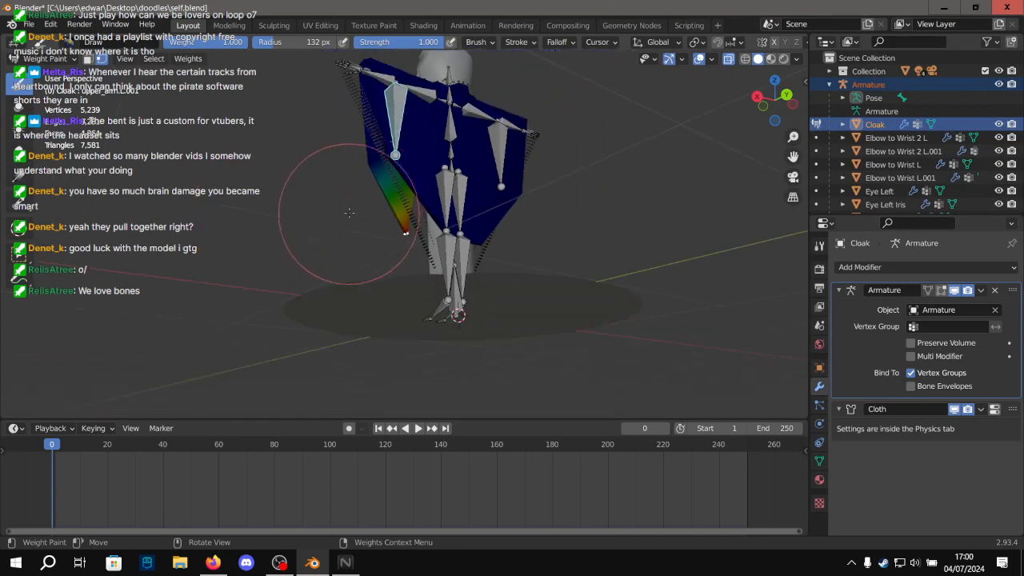
pyautogui.moveTo(369, 149)
pyautogui.keyDown('alt'); pyautogui.keyDown('shift'); pyautogui.mouseDown()
pyautogui.moveTo(376, 198)
pyautogui.moveTo(404, 256)
pyautogui.moveTo(486, 326)
pyautogui.mouseUp(); pyautogui.keyUp('shift'); pyautogui.keyUp('alt')
pyautogui.scroll(8, 371, 234)
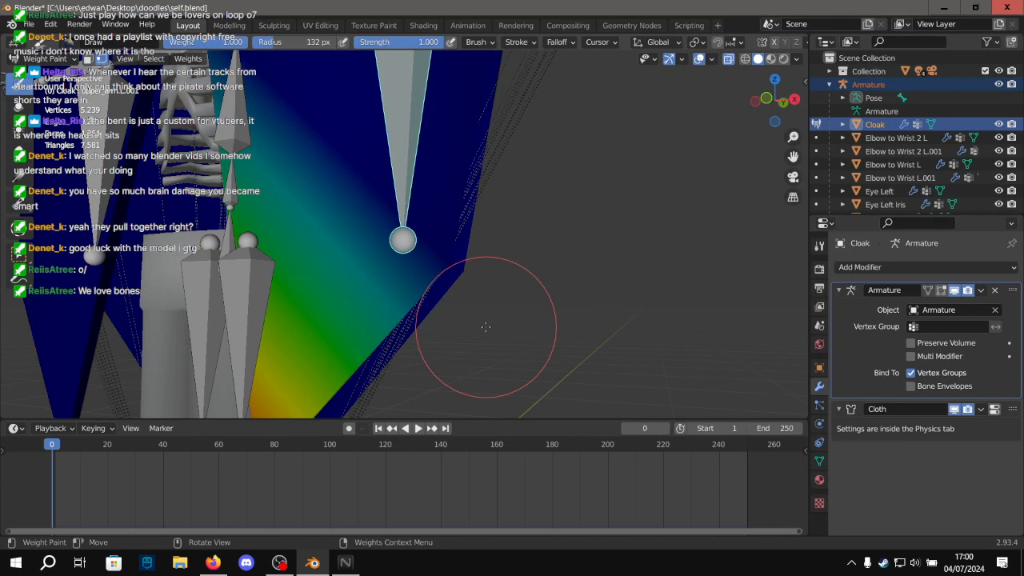
pyautogui.keyDown('alt'); pyautogui.moveTo(485, 359); pyautogui.dragTo(220, 213); pyautogui.keyUp('alt')
pyautogui.scroll(1, 227, 294)
pyautogui.scroll(3, 218, 214)
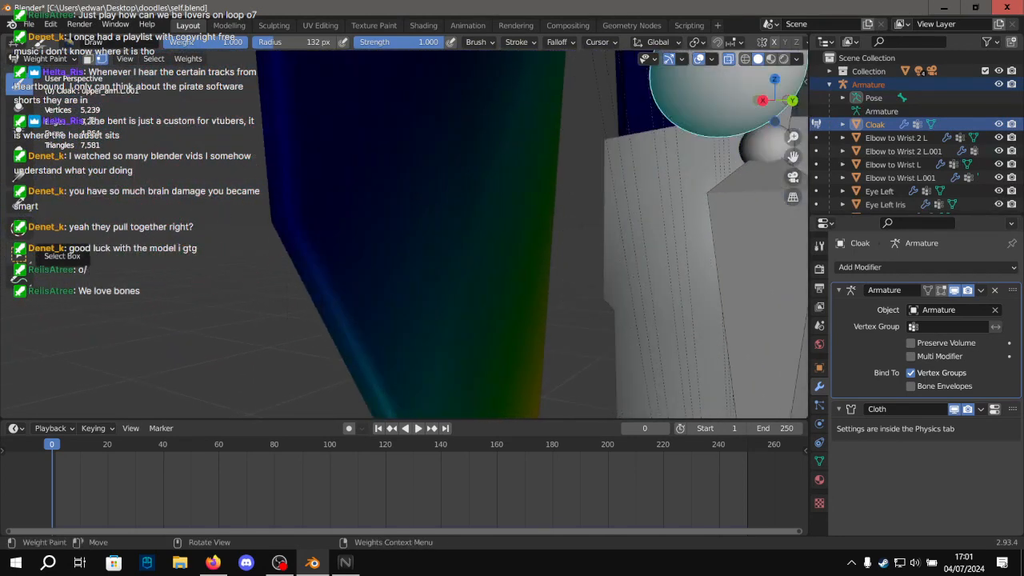
pyautogui.click(19, 251)
pyautogui.moveTo(219, 284); pyautogui.dragTo(323, 177)
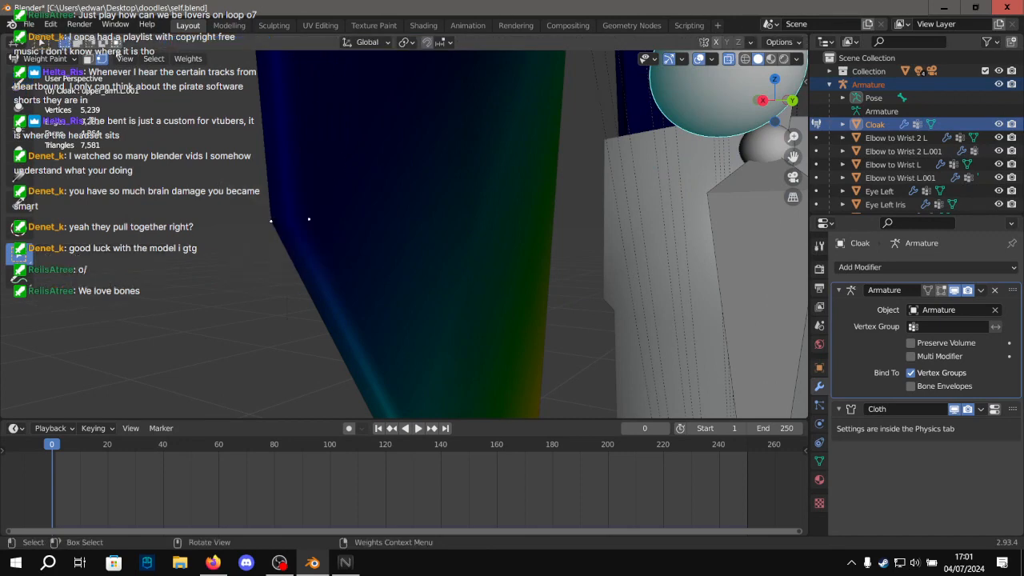
pyautogui.click(188, 58)
pyautogui.click(206, 272)
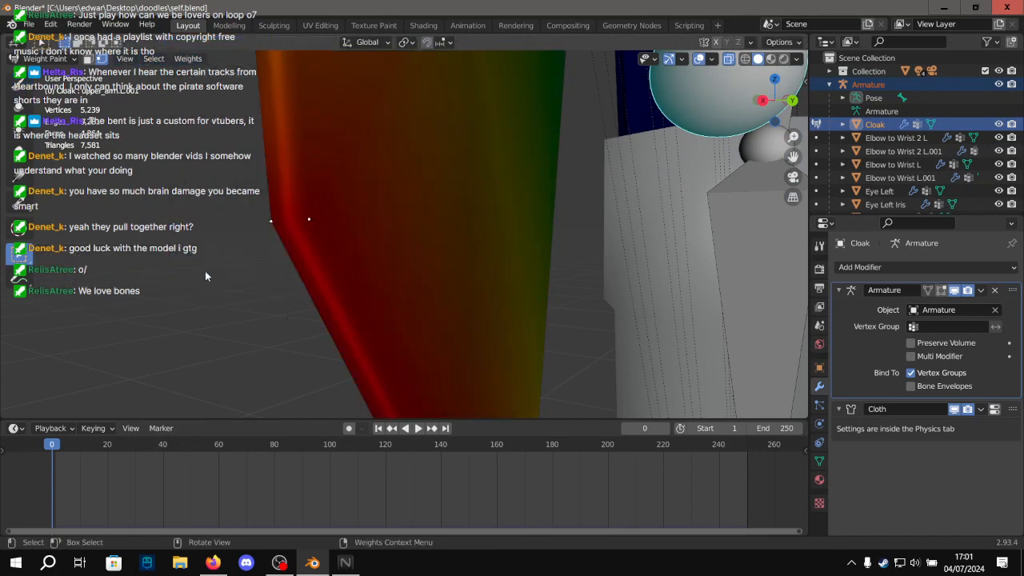
# Examine the left elbow bone's weights on the cloak's front panel and across its back.
pyautogui.moveTo(205, 272); pyautogui.dragTo(374, 229, button='middle')
pyautogui.scroll(5, 288, 240)
pyautogui.keyDown('shift'); pyautogui.moveTo(375, 229); pyautogui.dragTo(479, 211, button='middle'); pyautogui.keyUp('shift')
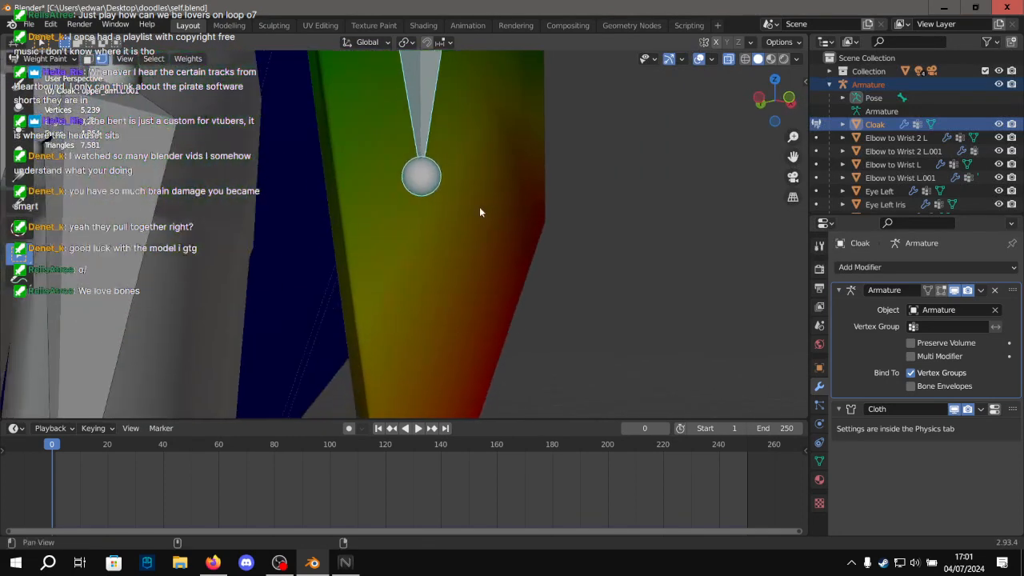
pyautogui.keyDown('shift'); pyautogui.moveTo(357, 200); pyautogui.dragTo(384, 387, button='middle'); pyautogui.keyUp('shift')
pyautogui.scroll(-3, 365, 250)
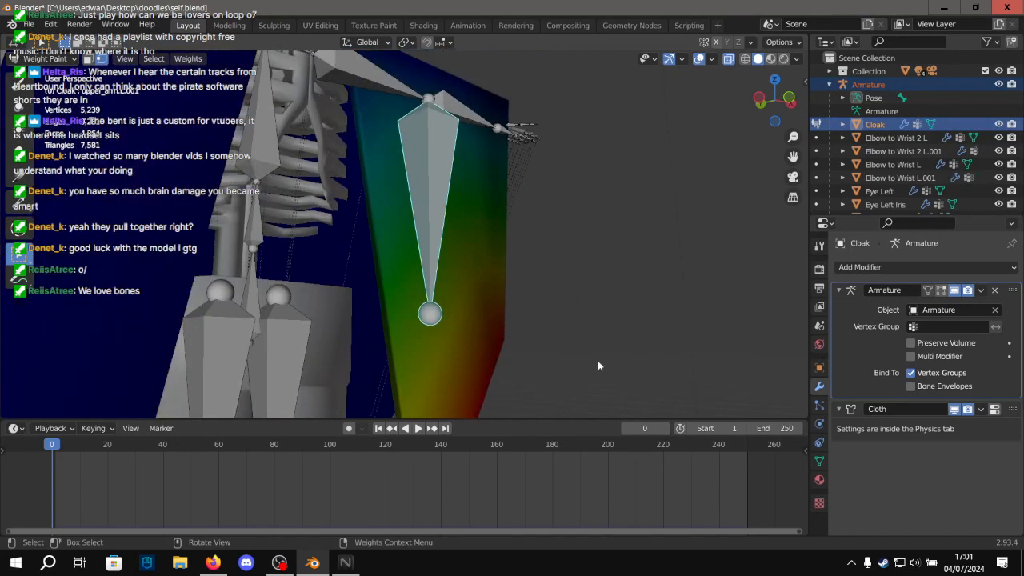
pyautogui.moveTo(598, 365); pyautogui.dragTo(288, 117)
pyautogui.moveTo(501, 248); pyautogui.dragTo(327, 264, button='middle')
pyautogui.moveTo(642, 242); pyautogui.dragTo(279, 105, button='middle')
pyautogui.scroll(4, 281, 112)
pyautogui.moveTo(296, 209); pyautogui.dragTo(384, 193, button='middle')
pyautogui.keyDown('shift'); pyautogui.moveTo(383, 194); pyautogui.dragTo(494, 307, button='middle'); pyautogui.keyUp('shift')
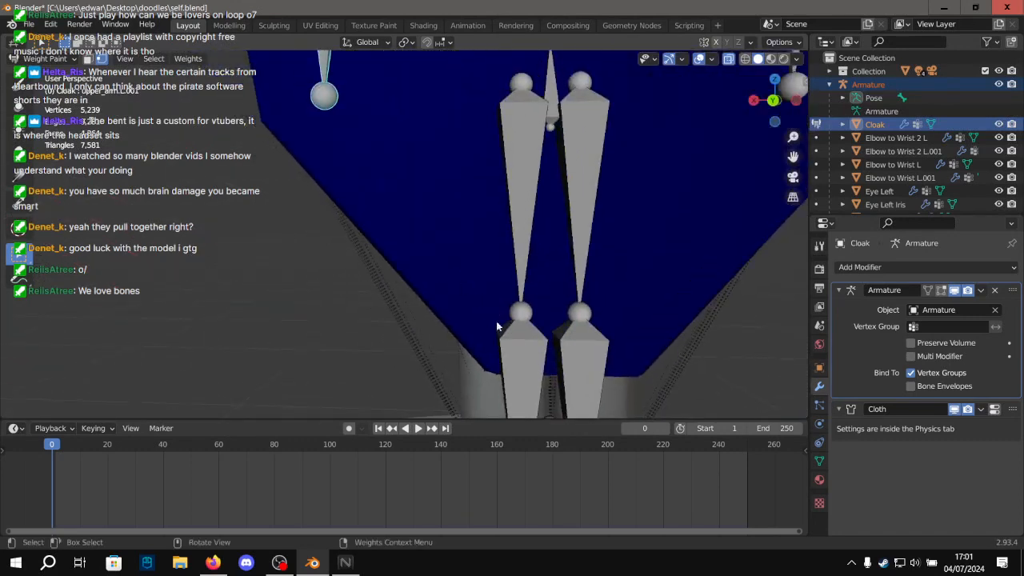
# Select the inner and outer vertices at the back panel's left side corner and set their weight to 1.000.
pyautogui.scroll(-2, 518, 240)
pyautogui.keyDown('shift'); pyautogui.moveTo(532, 191); pyautogui.dragTo(403, 341, button='middle'); pyautogui.keyUp('shift')
pyautogui.moveTo(259, 320)
pyautogui.keyDown('shift'); pyautogui.mouseDown(button='middle')
pyautogui.moveTo(320, 198)
pyautogui.moveTo(245, 232)
pyautogui.moveTo(430, 263)
pyautogui.moveTo(639, 267)
pyautogui.mouseUp(button='middle'); pyautogui.keyUp('shift')
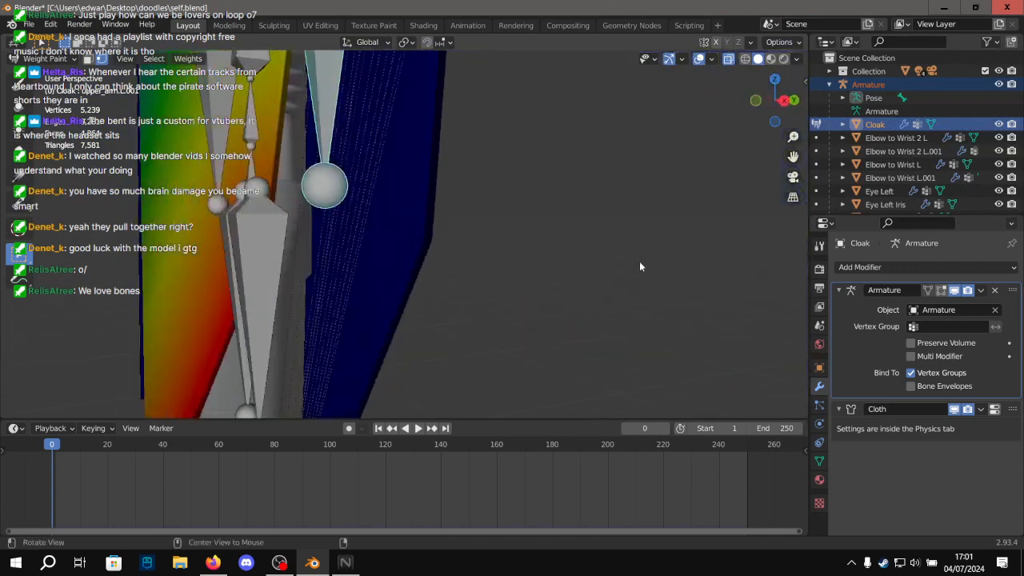
pyautogui.scroll(5, 498, 239)
pyautogui.moveTo(571, 278)
pyautogui.mouseDown(button='middle')
pyautogui.moveTo(619, 281)
pyautogui.moveTo(580, 268)
pyautogui.moveTo(586, 277)
pyautogui.moveTo(567, 278)
pyautogui.mouseUp(button='middle')
pyautogui.scroll(3, 356, 287)
pyautogui.scroll(-1, 284, 293)
pyautogui.scroll(2, 283, 294)
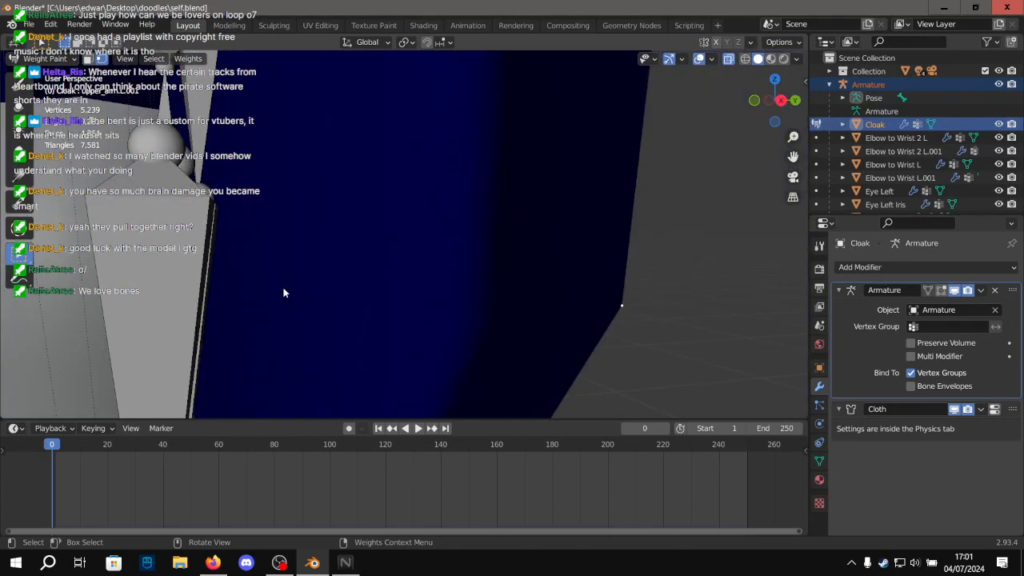
pyautogui.moveTo(296, 290); pyautogui.dragTo(559, 236, button='middle')
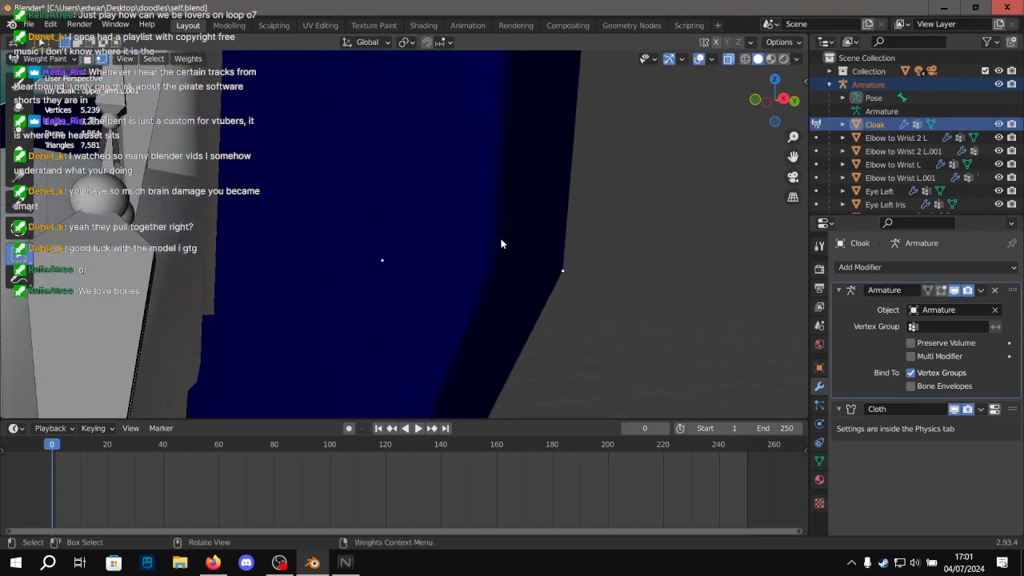
pyautogui.moveTo(327, 254); pyautogui.dragTo(624, 182, button='middle')
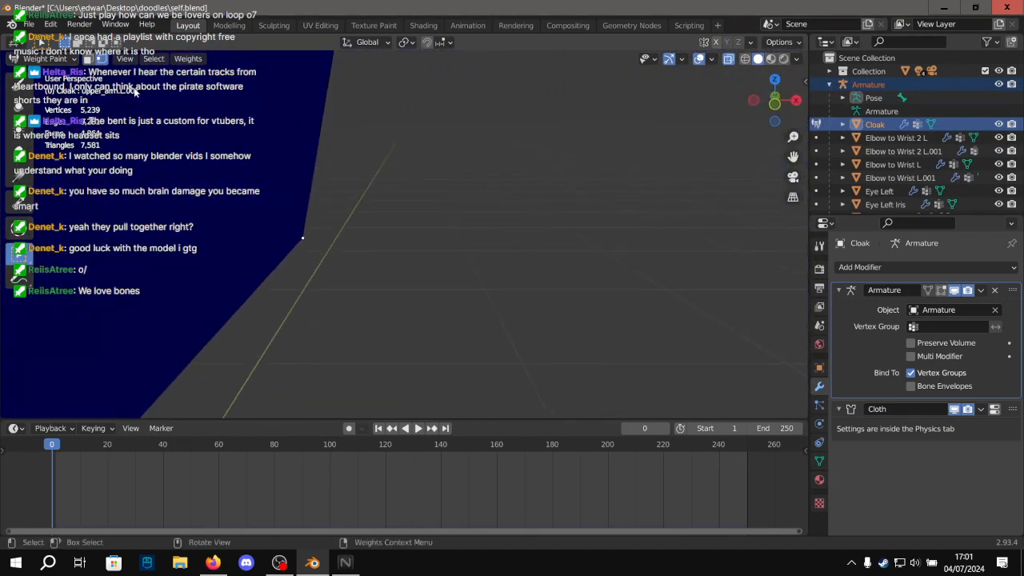
pyautogui.click(187, 59)
pyautogui.click(234, 270)
# Box-select the vertices at the back panel's lower left corner and set their weight to 1.000.
pyautogui.moveTo(463, 245); pyautogui.dragTo(279, 182, button='middle')
pyautogui.scroll(3, 320, 196)
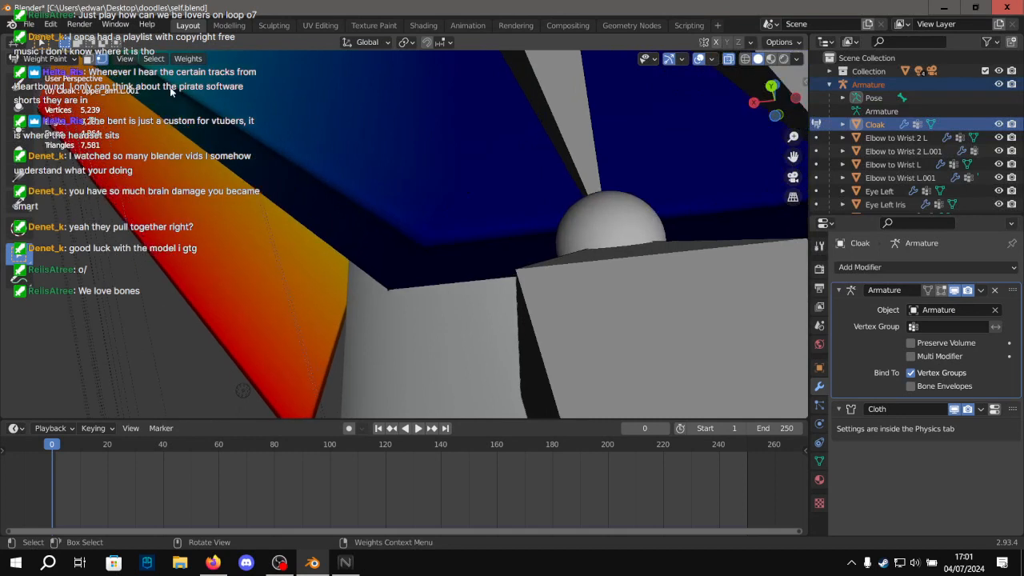
pyautogui.moveTo(340, 199); pyautogui.dragTo(439, 300)
pyautogui.moveTo(253, 114); pyautogui.dragTo(470, 297)
pyautogui.click(189, 59)
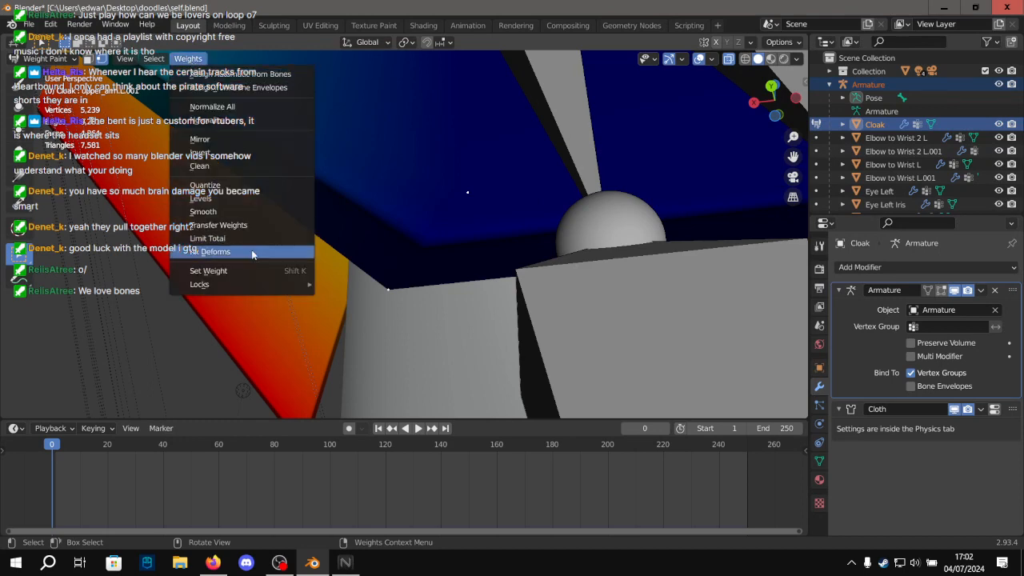
pyautogui.click(227, 271)
# Switch the viewport to rendered shading and inspect the character's face and hood.
pyautogui.scroll(-2, 227, 279)
pyautogui.scroll(-8, 227, 279)
pyautogui.keyDown('alt'); pyautogui.moveTo(317, 265); pyautogui.dragTo(574, 296); pyautogui.keyUp('alt')
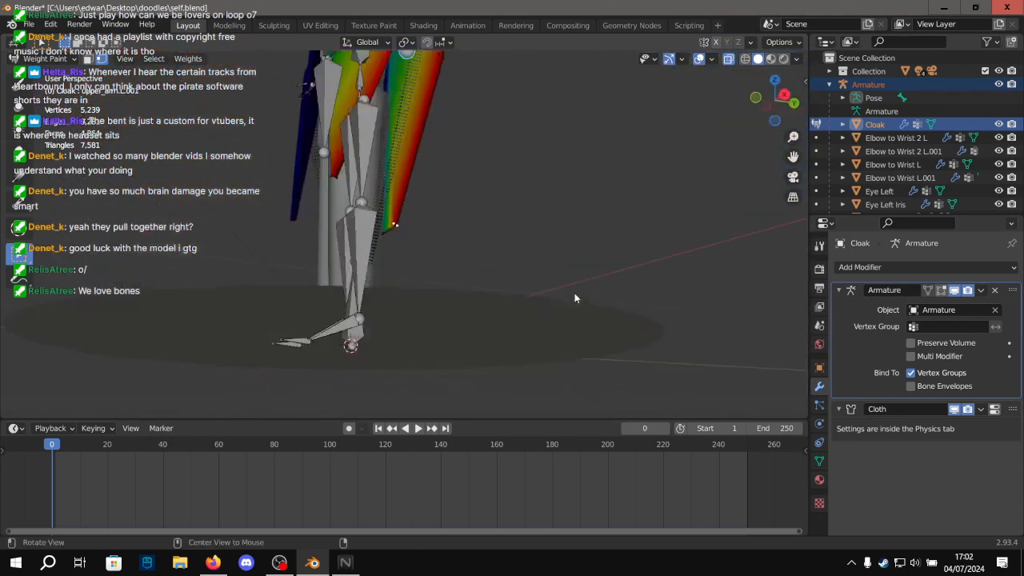
pyautogui.keyDown('alt'); pyautogui.keyDown('shift'); pyautogui.moveTo(432, 152); pyautogui.dragTo(503, 349); pyautogui.keyUp('shift'); pyautogui.keyUp('alt')
pyautogui.keyDown('alt'); pyautogui.keyDown('shift'); pyautogui.moveTo(594, 118); pyautogui.dragTo(497, 176); pyautogui.keyUp('shift'); pyautogui.keyUp('alt')
pyautogui.scroll(7, 474, 244)
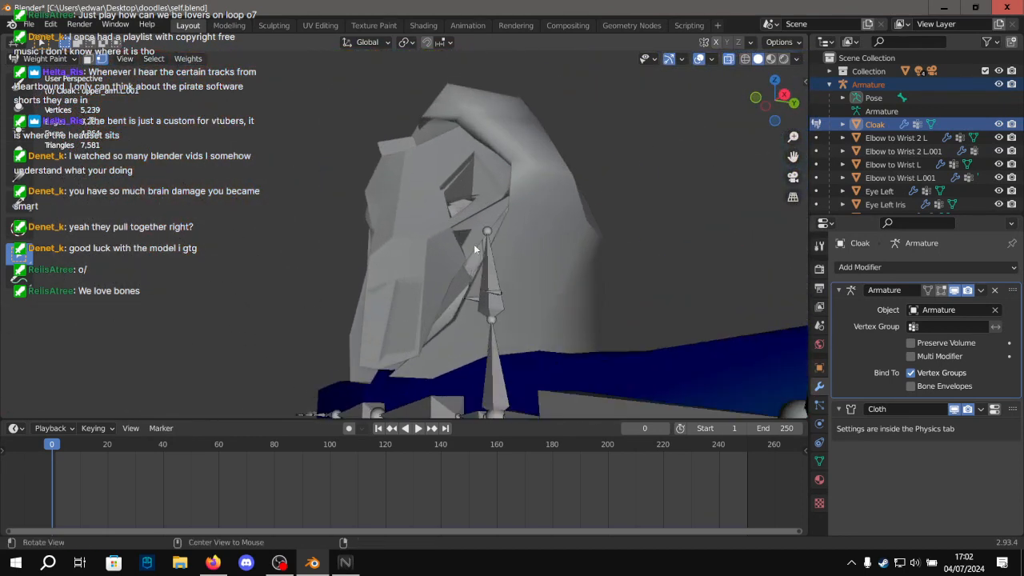
pyautogui.moveTo(473, 244)
pyautogui.keyDown('alt'); pyautogui.mouseDown()
pyautogui.moveTo(647, 225)
pyautogui.moveTo(509, 290)
pyautogui.moveTo(564, 268)
pyautogui.mouseUp(); pyautogui.keyUp('alt')
pyautogui.click(783, 60)
pyautogui.moveTo(565, 268); pyautogui.dragTo(312, 183, button='middle')
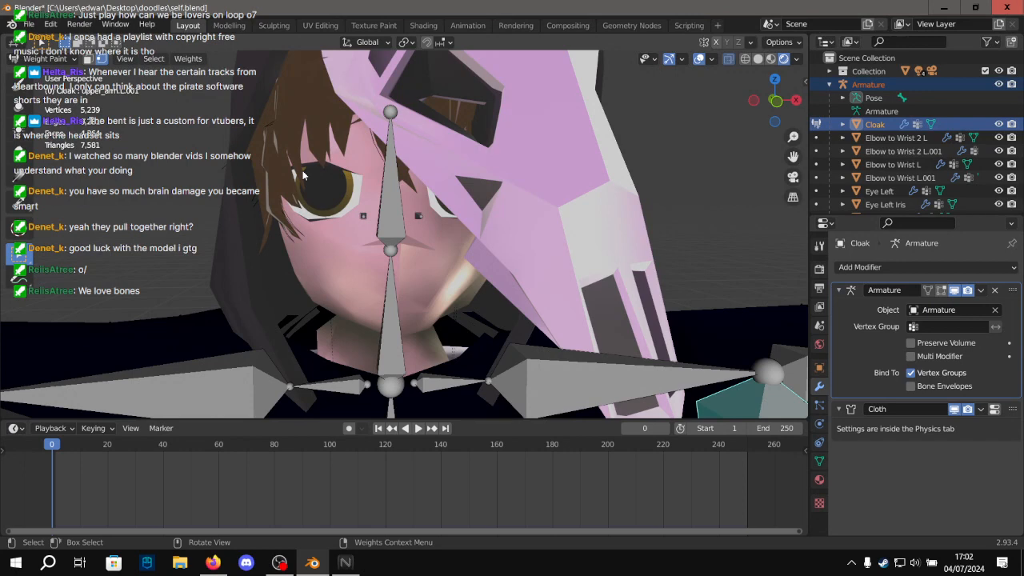
# Switch the viewport to solid shading and select the bone hanging from the character's right elbow for weight painting.
pyautogui.scroll(-8, 525, 233)
pyautogui.keyDown('shift'); pyautogui.moveTo(514, 289); pyautogui.dragTo(585, 195, button='middle'); pyautogui.keyUp('shift')
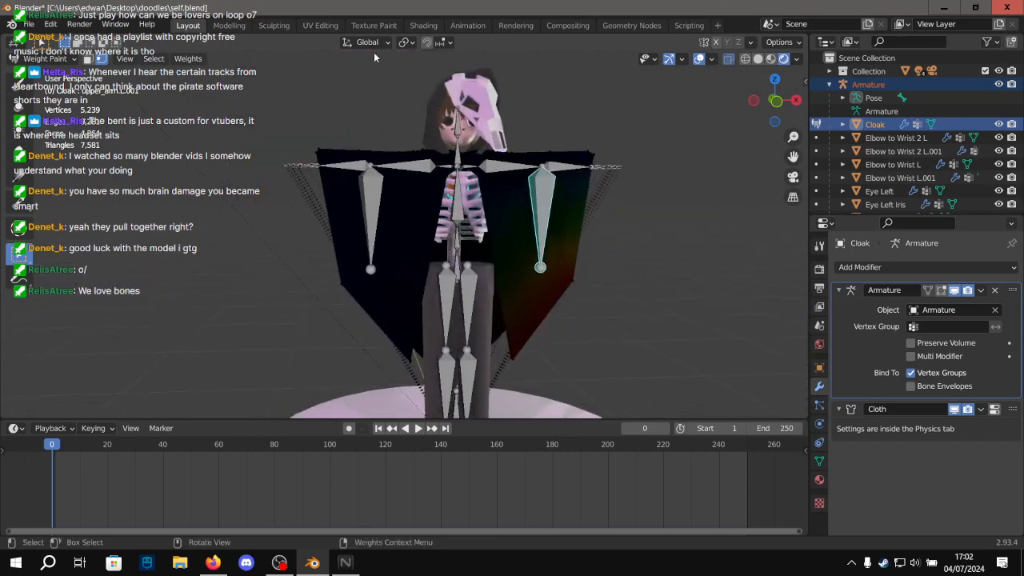
pyautogui.scroll(2, 160, 100)
pyautogui.scroll(1, 160, 99)
pyautogui.click(758, 60)
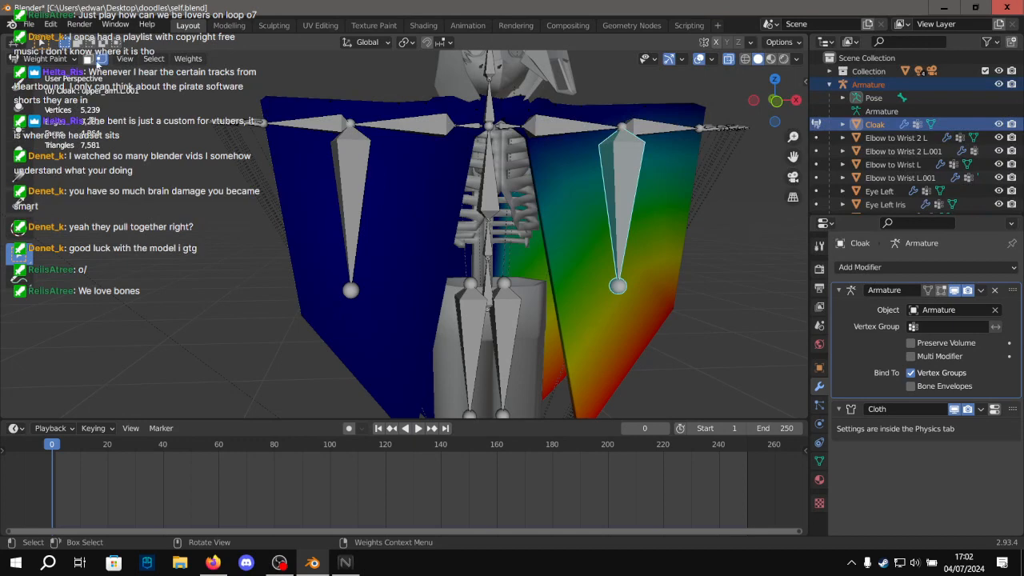
pyautogui.click(354, 174)
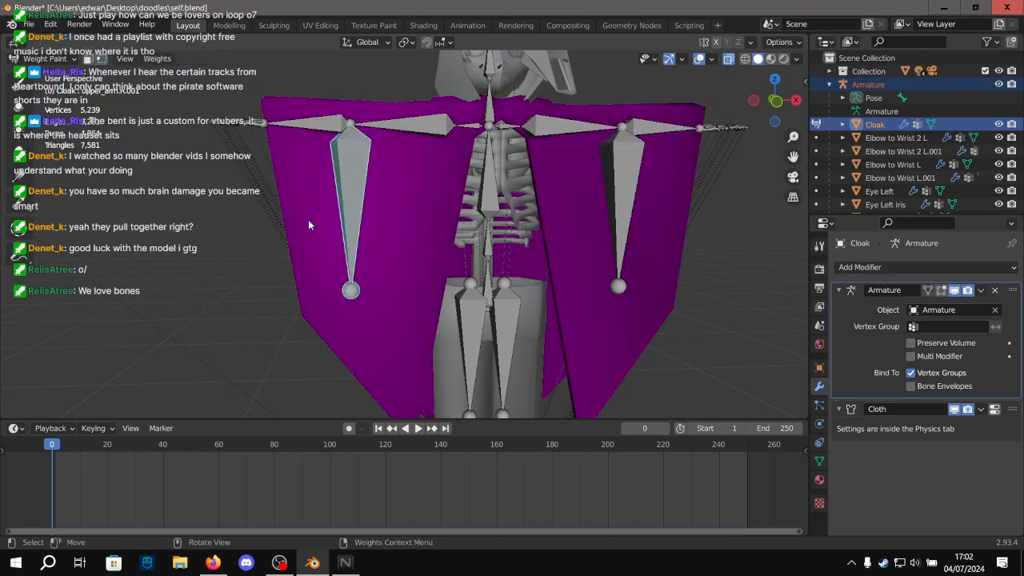
# Enable vertex selection, box-select the vertices at the front panel's lower right tip, and assign them full weight.
pyautogui.keyDown('shift'); pyautogui.moveTo(308, 219); pyautogui.dragTo(308, 74, button='middle'); pyautogui.keyUp('shift')
pyautogui.scroll(1, 308, 73)
pyautogui.click(102, 59)
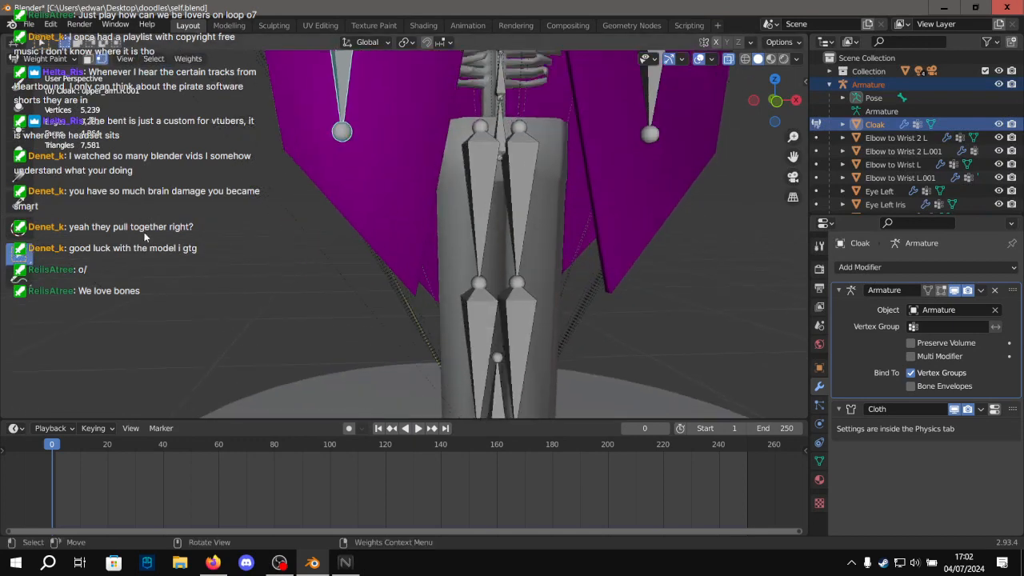
pyautogui.scroll(3, 244, 270)
pyautogui.moveTo(344, 306); pyautogui.dragTo(358, 265, button='middle')
pyautogui.keyDown('shift'); pyautogui.moveTo(369, 348); pyautogui.dragTo(403, 255, button='middle'); pyautogui.keyUp('shift')
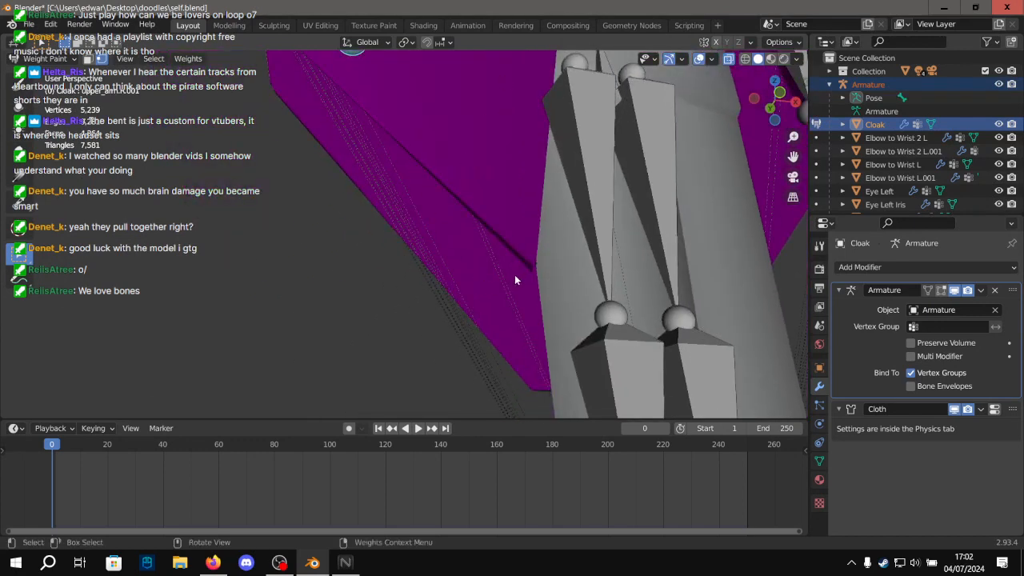
pyautogui.moveTo(515, 277); pyautogui.dragTo(555, 248)
pyautogui.scroll(4, 555, 248)
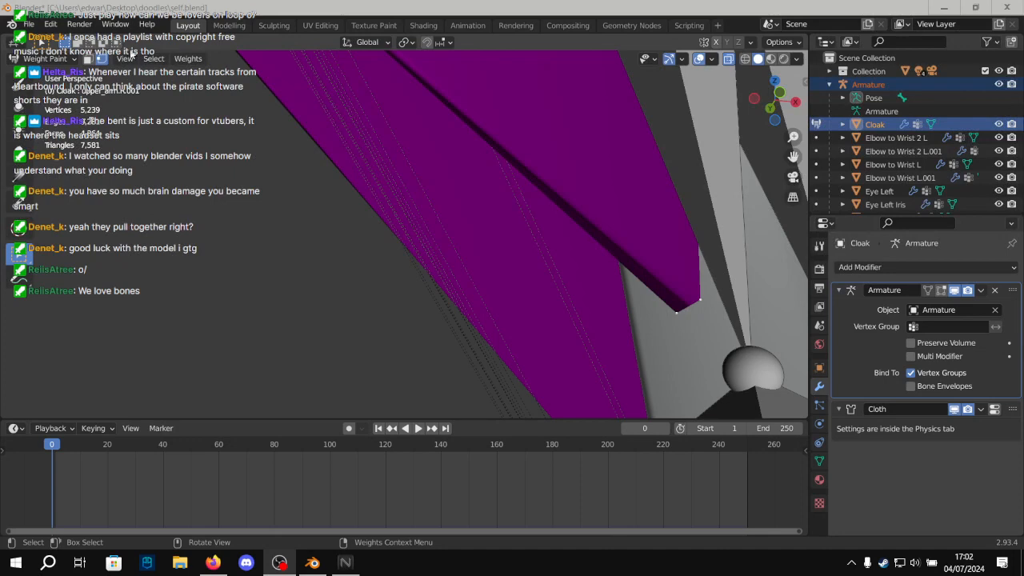
pyautogui.click(196, 58)
pyautogui.click(238, 269)
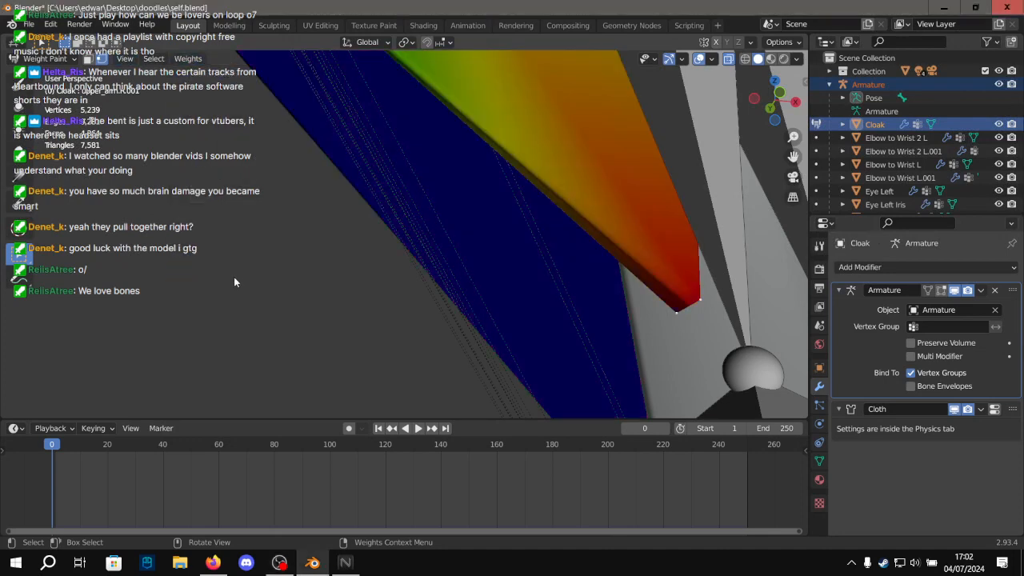
# Box-select the vertices at the cloak's right side corner from behind and assign them full weight.
pyautogui.keyDown('shift'); pyautogui.moveTo(233, 277); pyautogui.dragTo(415, 194, button='middle'); pyautogui.keyUp('shift')
pyautogui.moveTo(345, 227); pyautogui.dragTo(674, 224, button='middle')
pyautogui.scroll(-6, 446, 136)
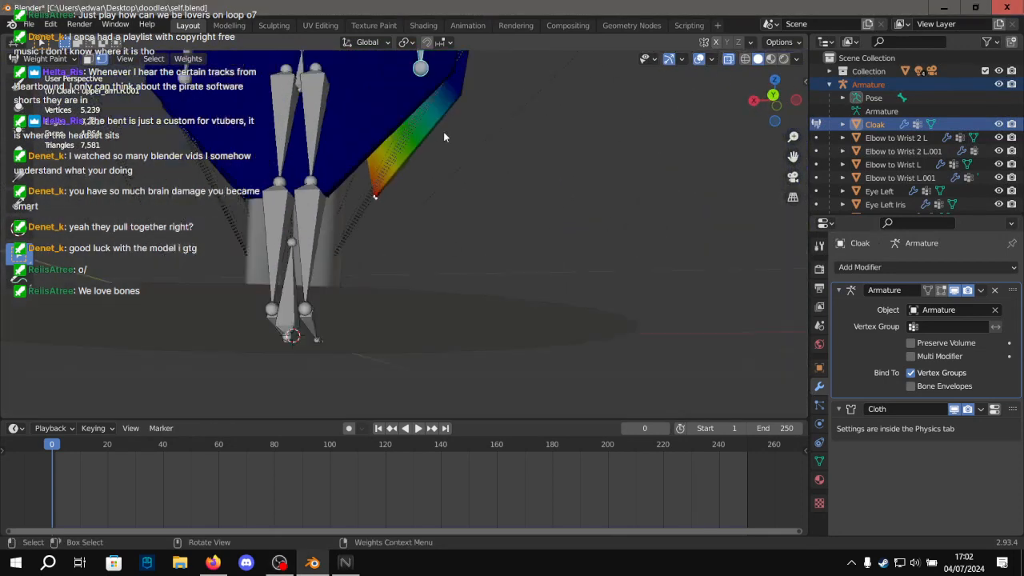
pyautogui.keyDown('alt'); pyautogui.keyDown('shift'); pyautogui.moveTo(452, 126); pyautogui.dragTo(434, 237); pyautogui.keyUp('shift'); pyautogui.keyUp('alt')
pyautogui.scroll(7, 440, 245)
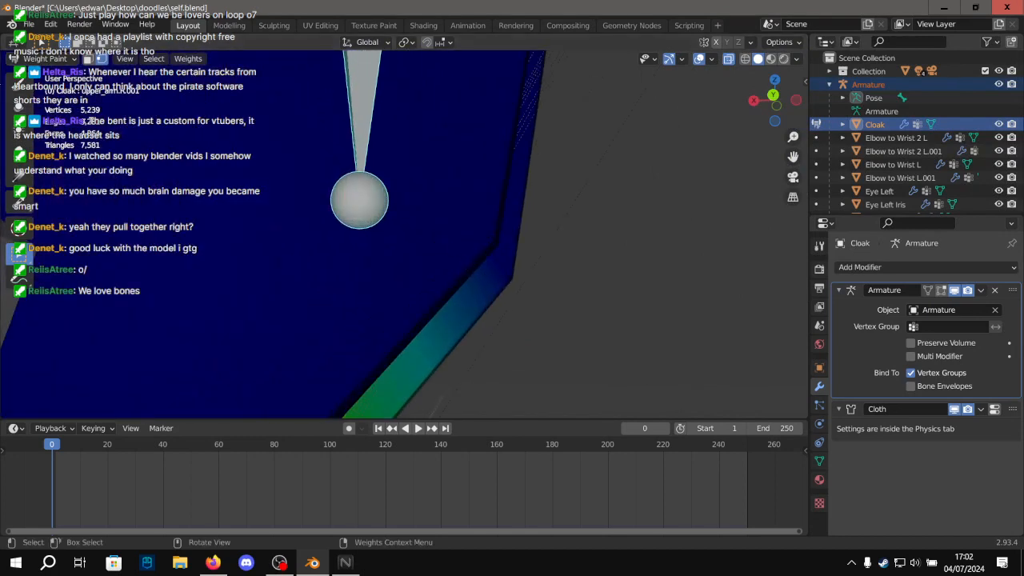
pyautogui.moveTo(603, 340); pyautogui.dragTo(479, 199)
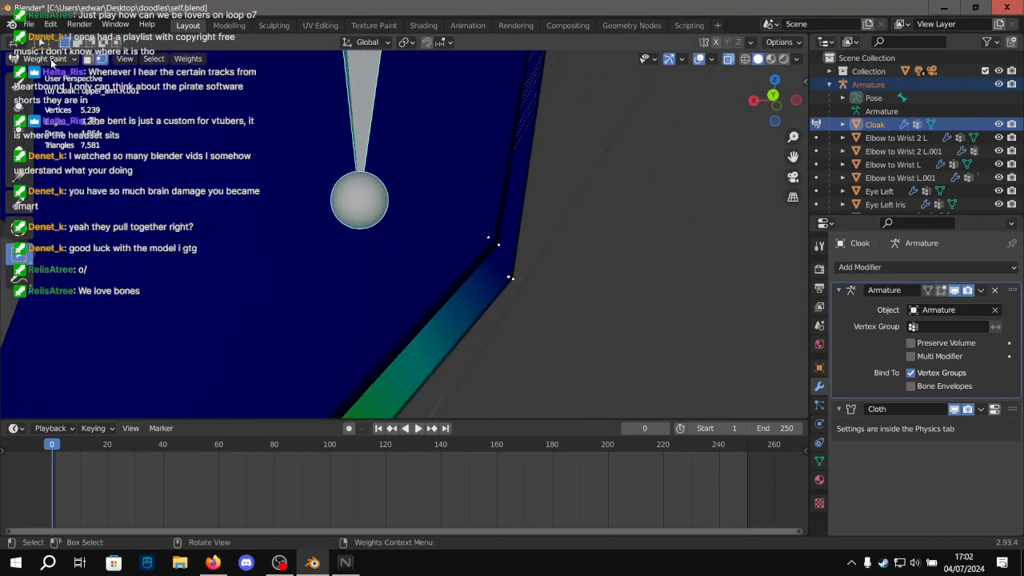
pyautogui.click(189, 59)
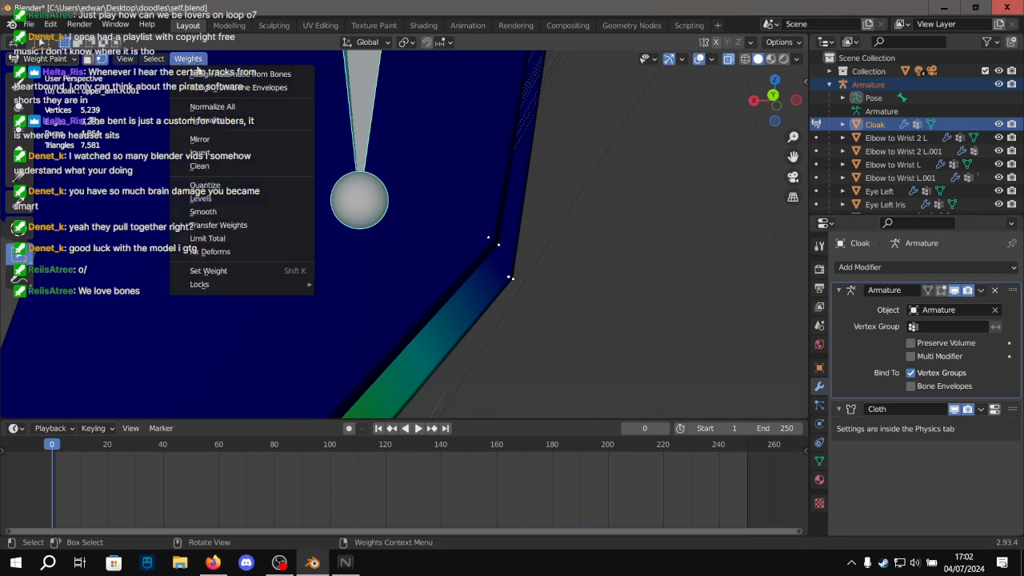
pyautogui.click(223, 271)
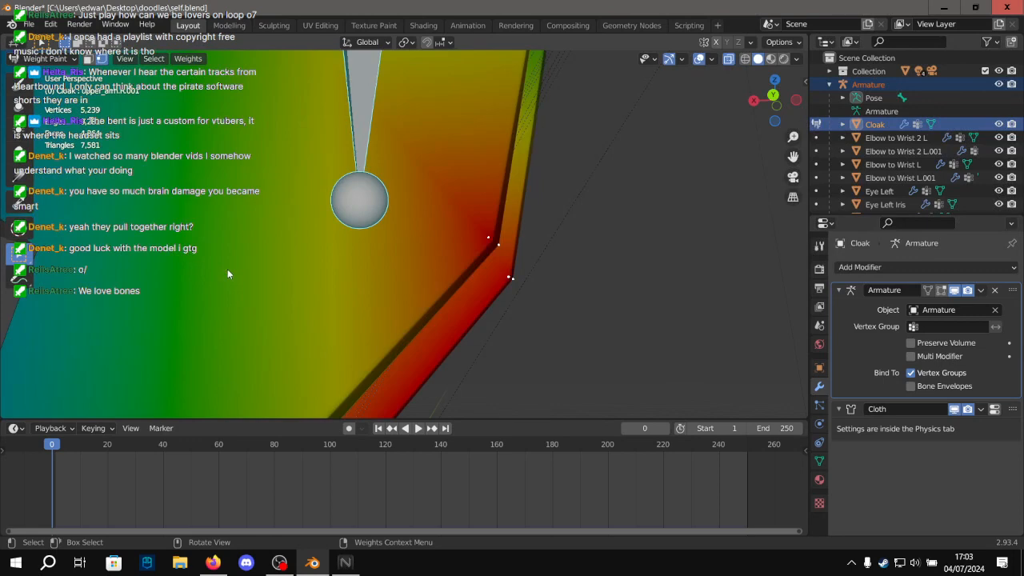
pyautogui.keyDown('shift'); pyautogui.moveTo(226, 253); pyautogui.dragTo(449, 179, button='middle'); pyautogui.keyUp('shift')
pyautogui.scroll(2, 459, 126)
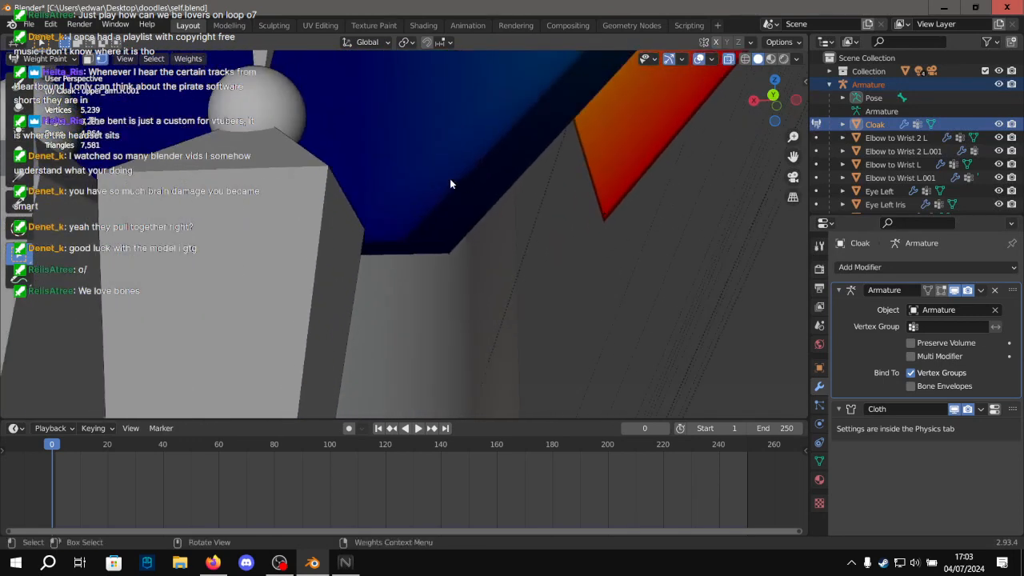
pyautogui.click(17, 274)
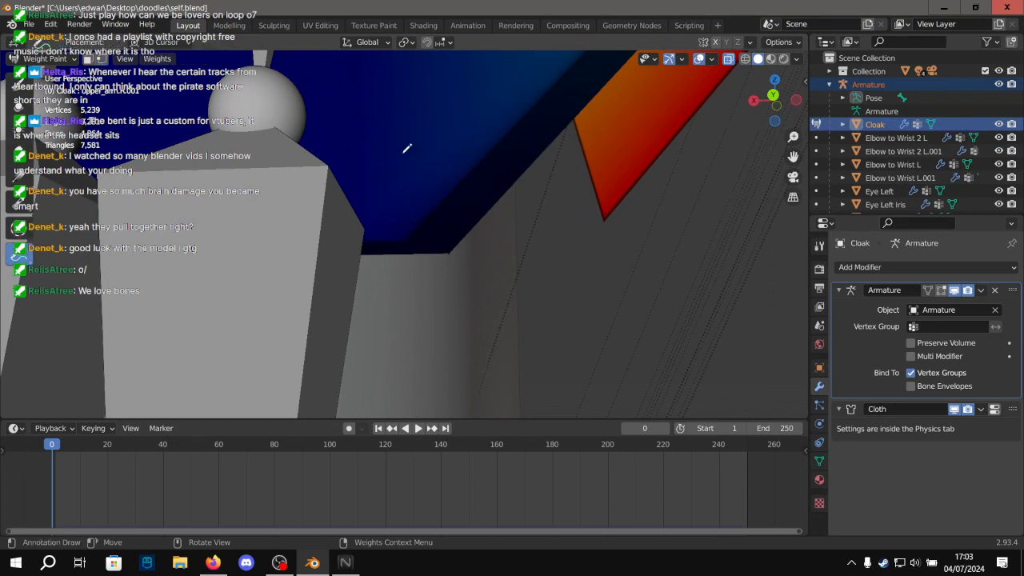
pyautogui.moveTo(375, 151); pyautogui.dragTo(540, 286)
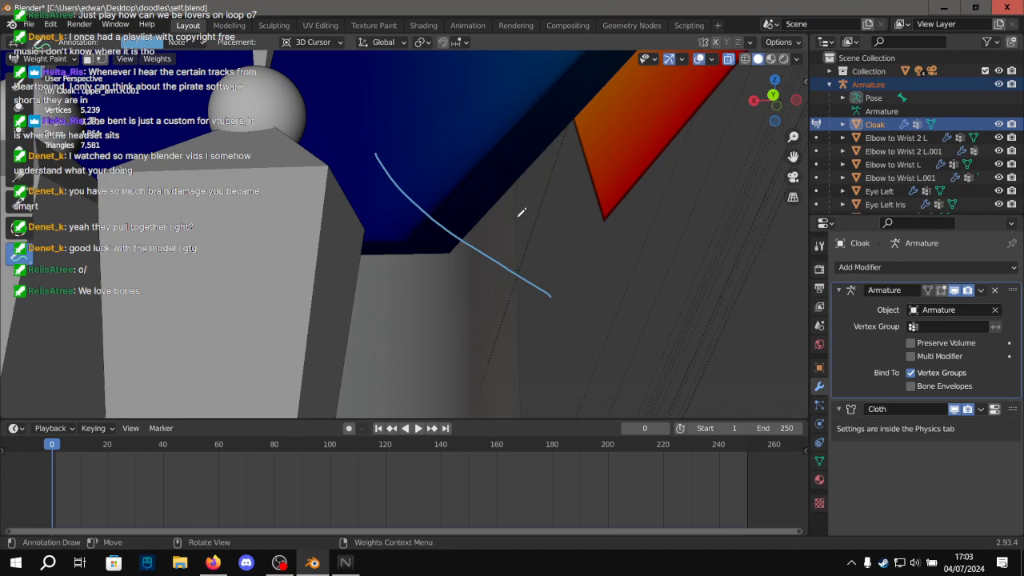
pyautogui.hotkey('ctrl', 'z')
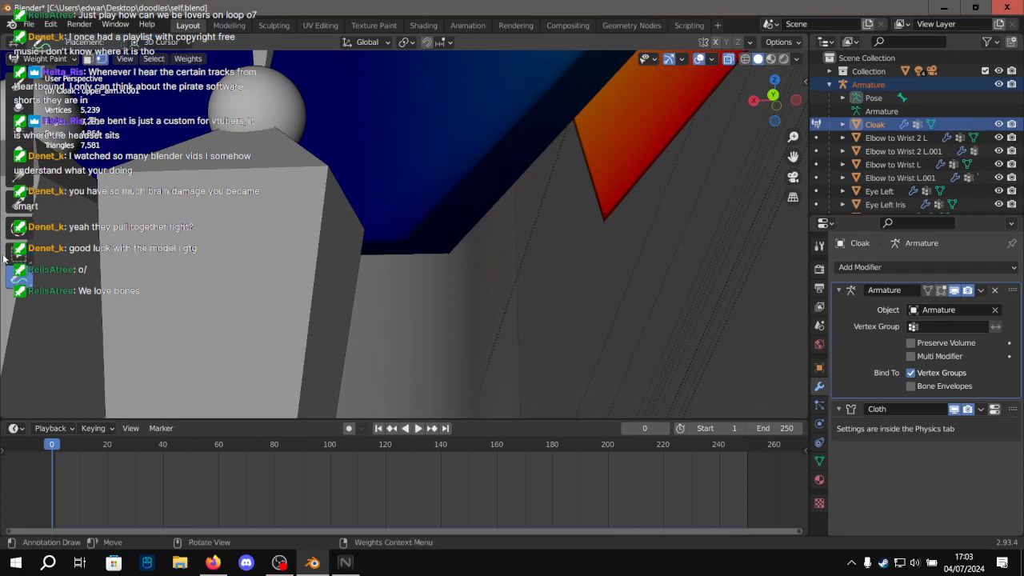
pyautogui.click(18, 251)
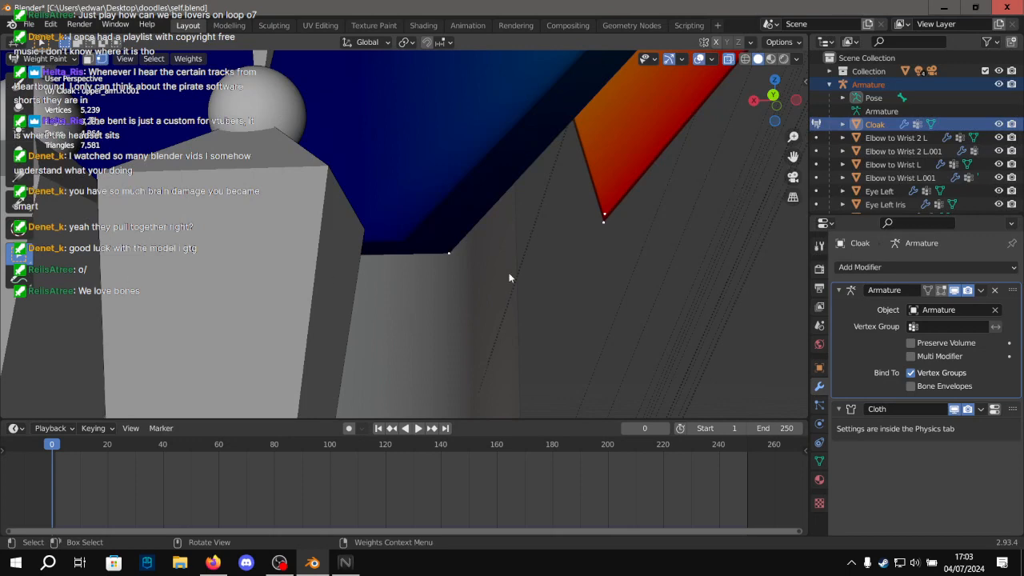
# Select only the vertices at the back panel's lower right corner and assign them full weight.
pyautogui.moveTo(403, 151); pyautogui.dragTo(507, 265)
pyautogui.moveTo(508, 265); pyautogui.dragTo(459, 250, button='middle')
pyautogui.moveTo(401, 182); pyautogui.dragTo(460, 239)
pyautogui.scroll(1, 408, 189)
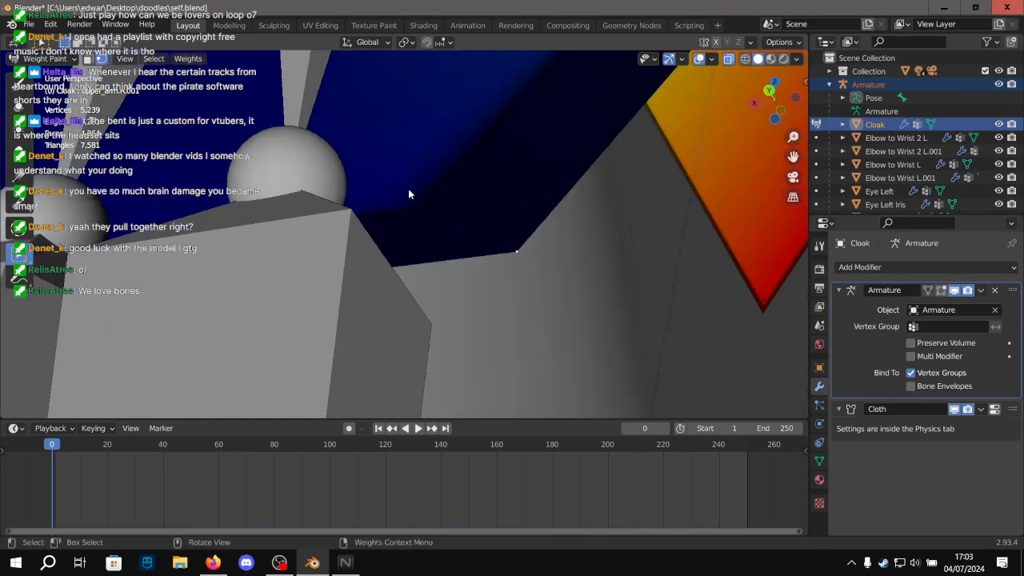
pyautogui.scroll(2, 408, 188)
pyautogui.keyDown('shift'); pyautogui.moveTo(411, 192); pyautogui.dragTo(399, 213, button='middle'); pyautogui.keyUp('shift')
pyautogui.scroll(-2, 399, 213)
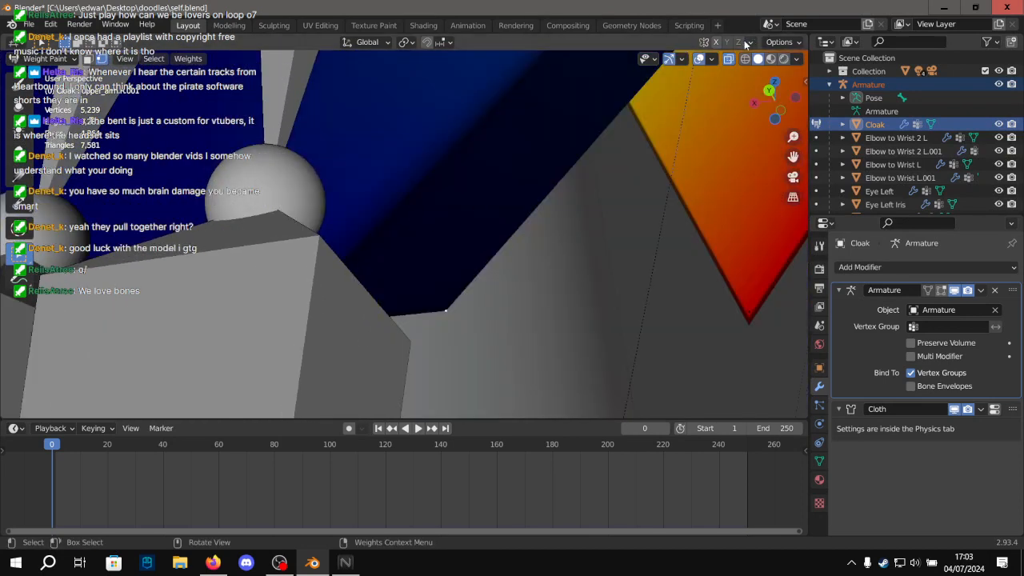
pyautogui.hotkey('alt', 'z')
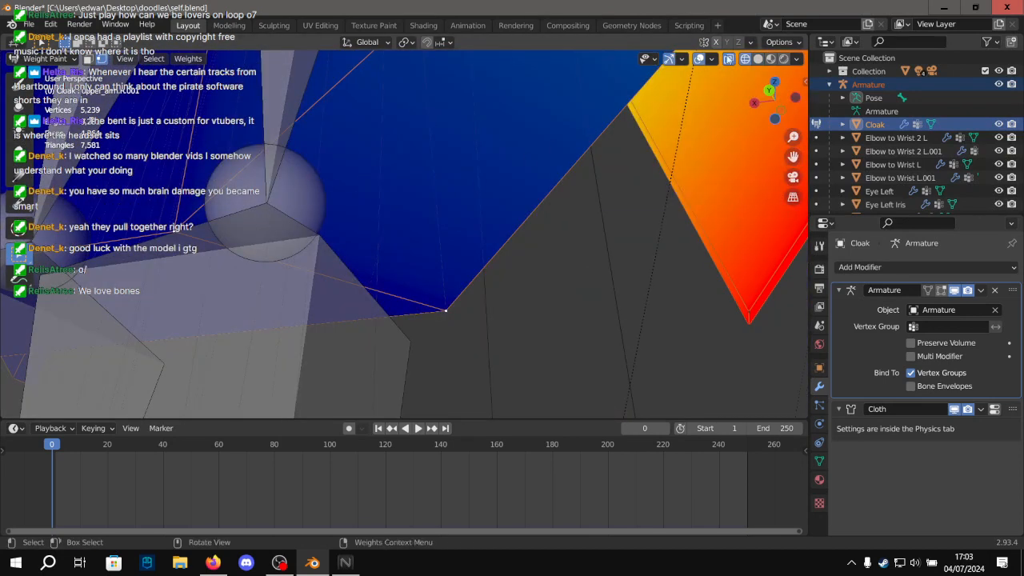
pyautogui.hotkey('shift', 'z')
pyautogui.scroll(-2, 431, 162)
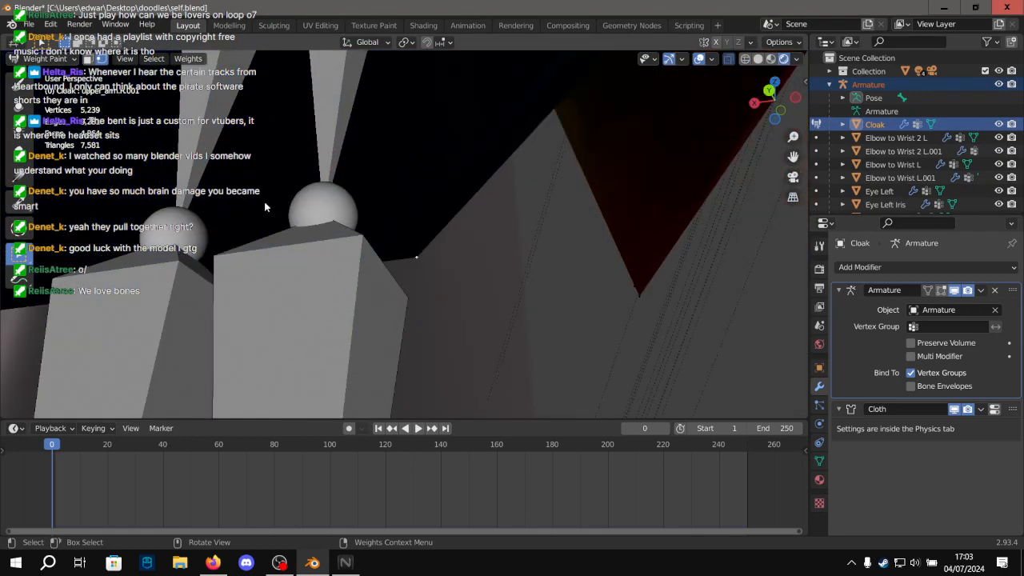
pyautogui.click(188, 59)
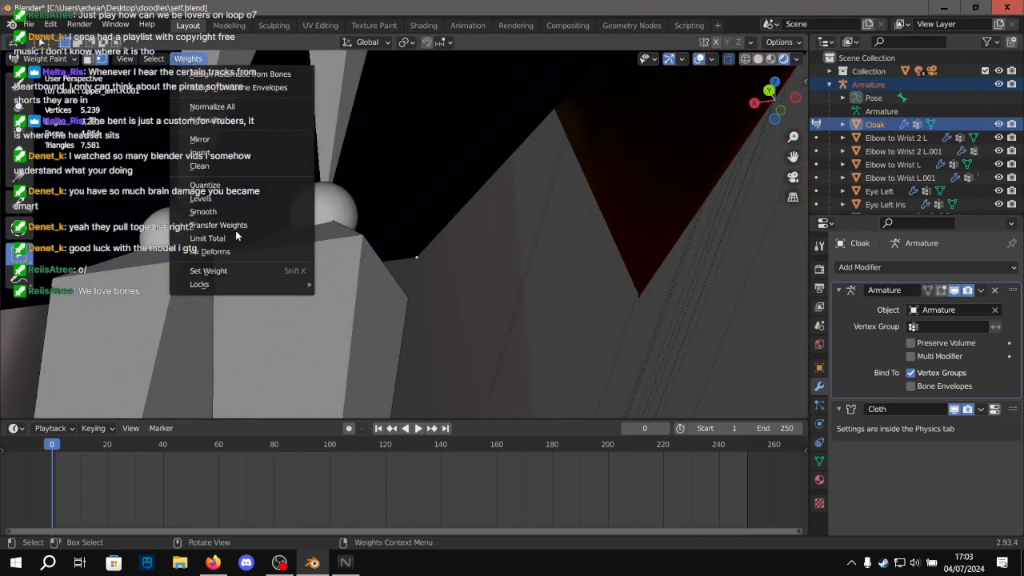
pyautogui.click(227, 271)
# Inspect the right elbow bone's weights on the cloak in solid shading, then view the character in rendered shading.
pyautogui.scroll(-6, 529, 272)
pyautogui.click(758, 59)
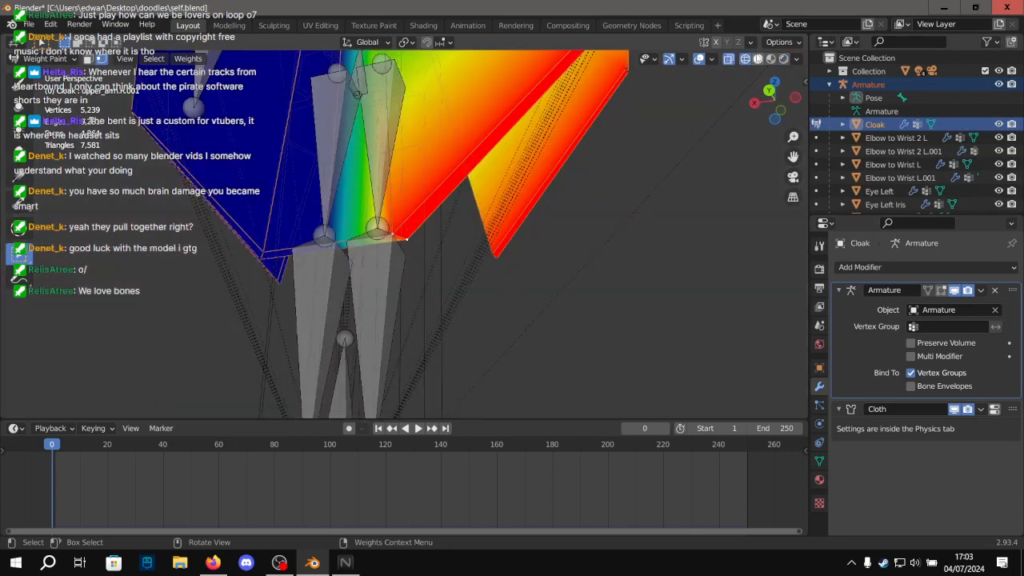
pyautogui.scroll(-2, 599, 147)
pyautogui.moveTo(598, 150); pyautogui.dragTo(311, 199, button='middle')
pyautogui.scroll(-5, 320, 198)
pyautogui.keyDown('shift'); pyautogui.moveTo(428, 148); pyautogui.dragTo(437, 253, button='middle'); pyautogui.keyUp('shift')
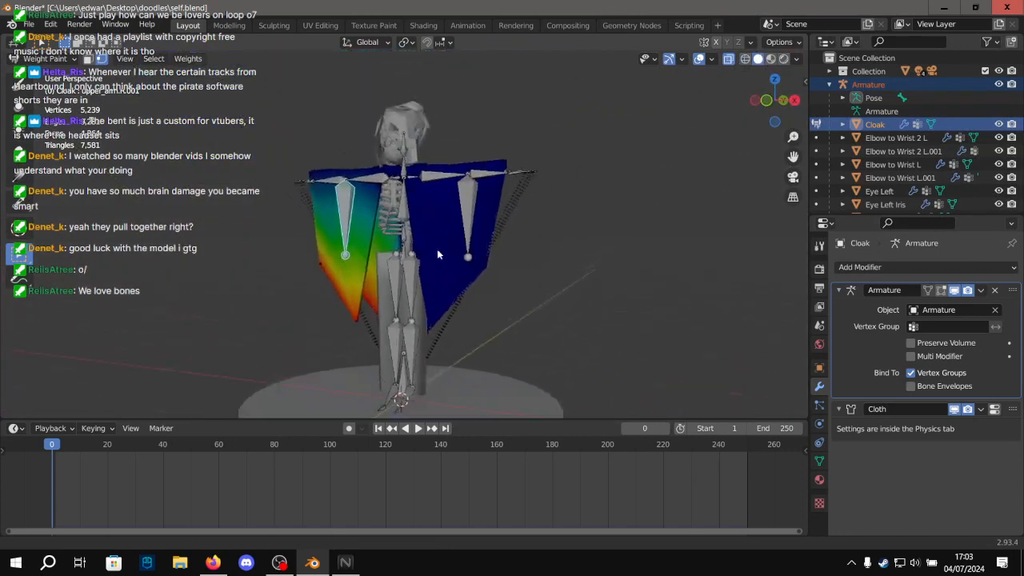
pyautogui.scroll(2, 504, 192)
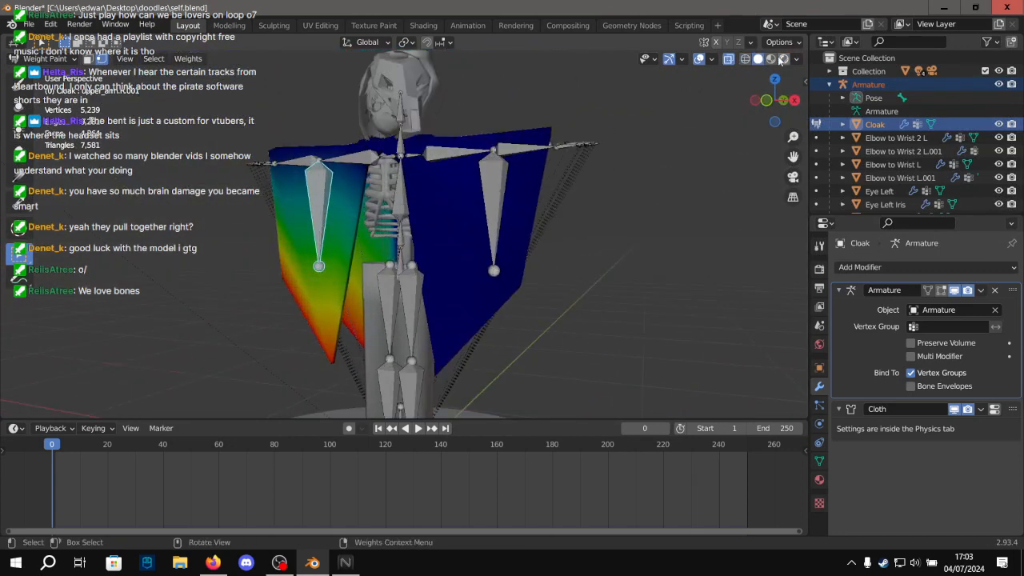
pyautogui.click(783, 59)
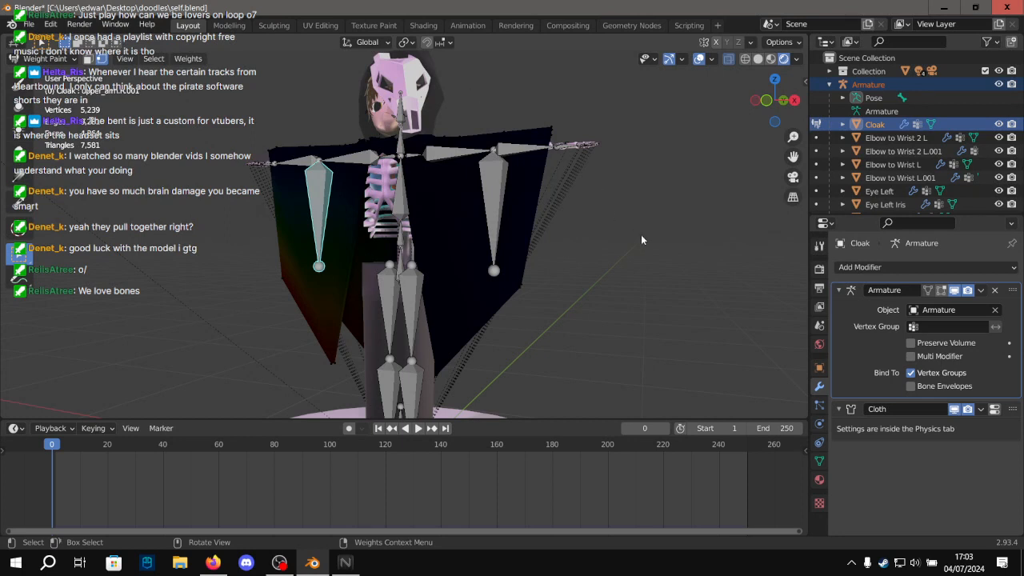
pyautogui.scroll(4, 498, 211)
pyautogui.scroll(-3, 553, 149)
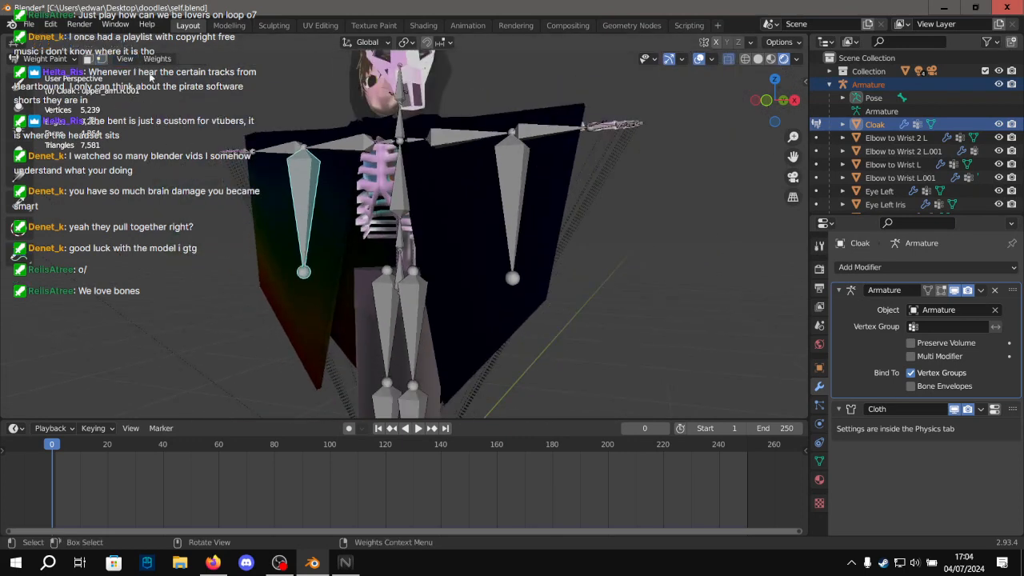
# Leave Weight Paint for Object Mode, deselect everything, select the armature, and switch it to Pose Mode.
pyautogui.click(48, 60)
pyautogui.click(48, 75)
pyautogui.click(171, 161)
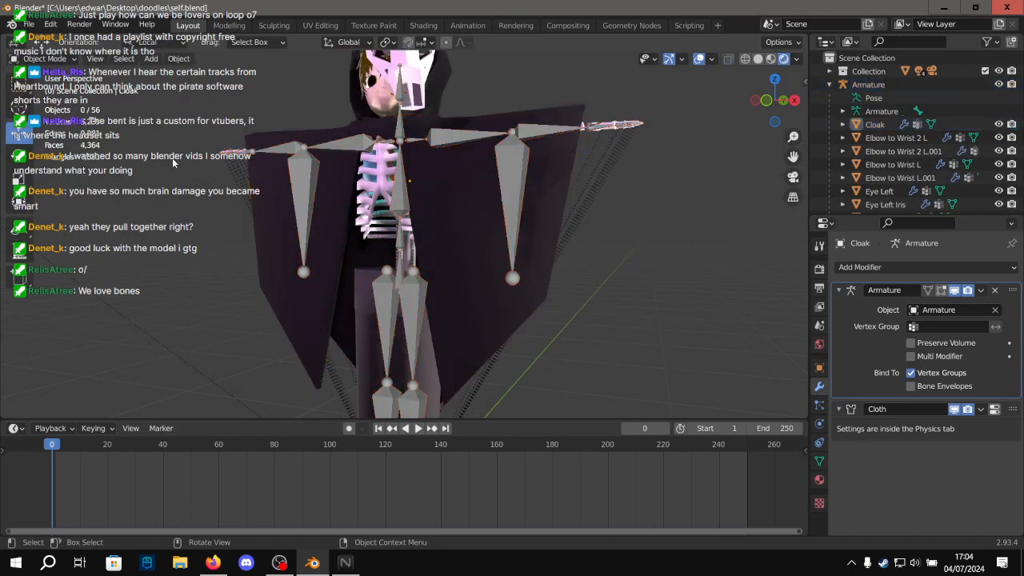
pyautogui.moveTo(176, 162); pyautogui.dragTo(240, 167, button='middle')
pyautogui.click(499, 189)
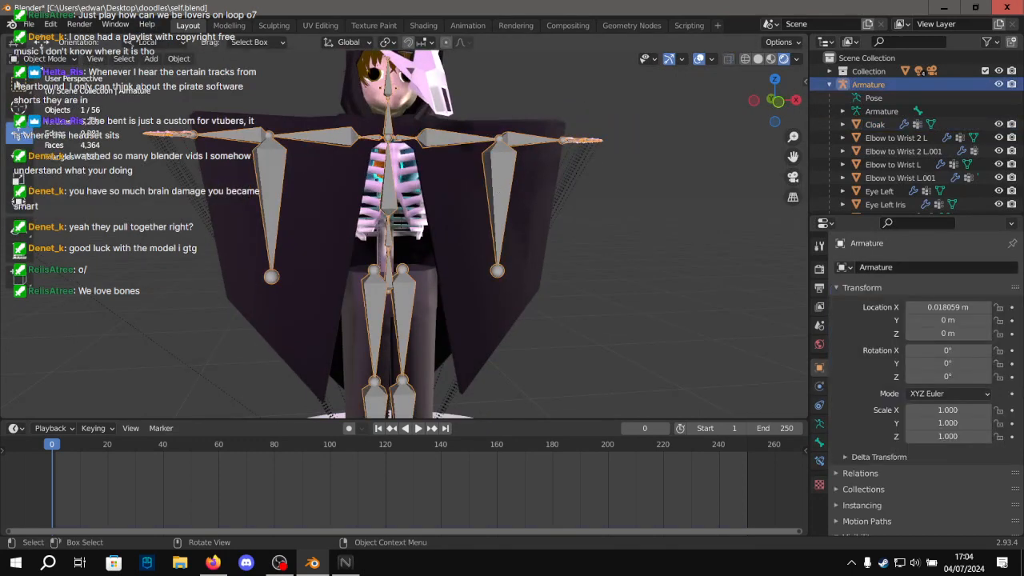
pyautogui.click(44, 58)
pyautogui.click(53, 105)
# Select the bone hanging from the left elbow and rotate it backward about the X axis.
pyautogui.moveTo(557, 144); pyautogui.dragTo(444, 136, button='middle')
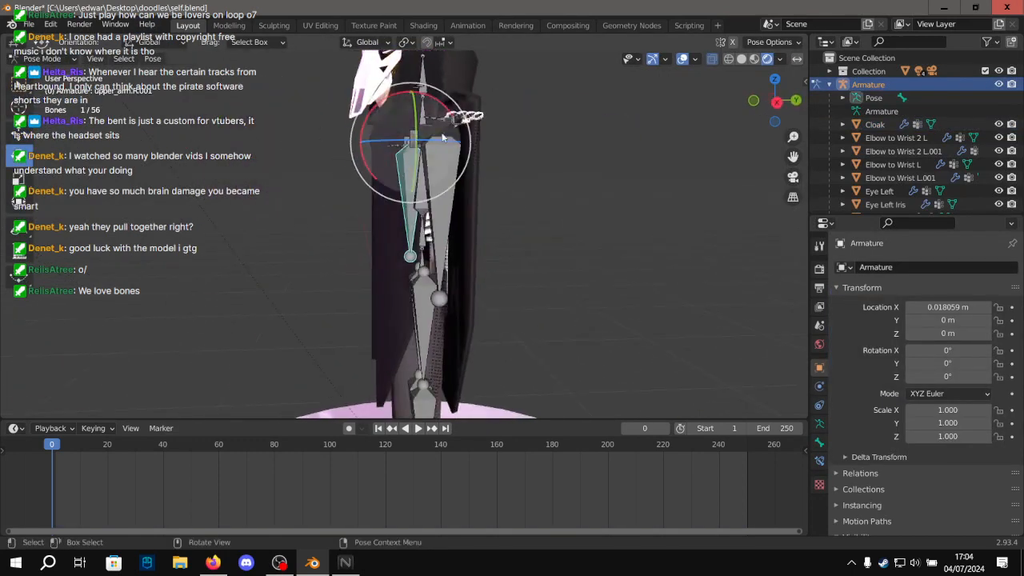
pyautogui.scroll(1, 448, 187)
pyautogui.click(457, 206)
pyautogui.moveTo(458, 206); pyautogui.dragTo(411, 157, button='middle')
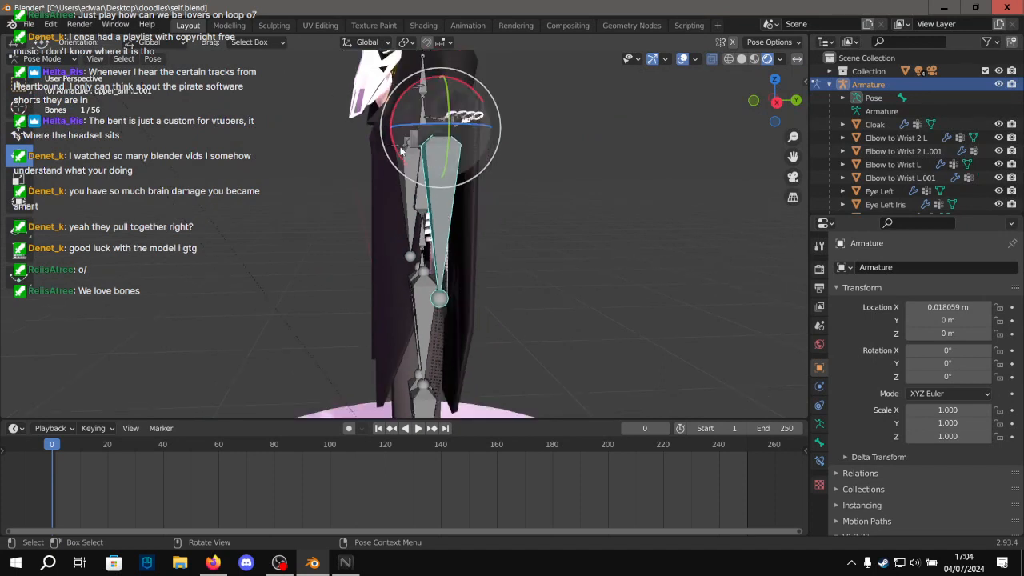
pyautogui.moveTo(401, 150); pyautogui.dragTo(400, 191)
# Rotate the left forearm bone forward and inspect how the cloak drapes around that arm.
pyautogui.moveTo(428, 188); pyautogui.dragTo(520, 268, button='middle')
pyautogui.click(523, 283)
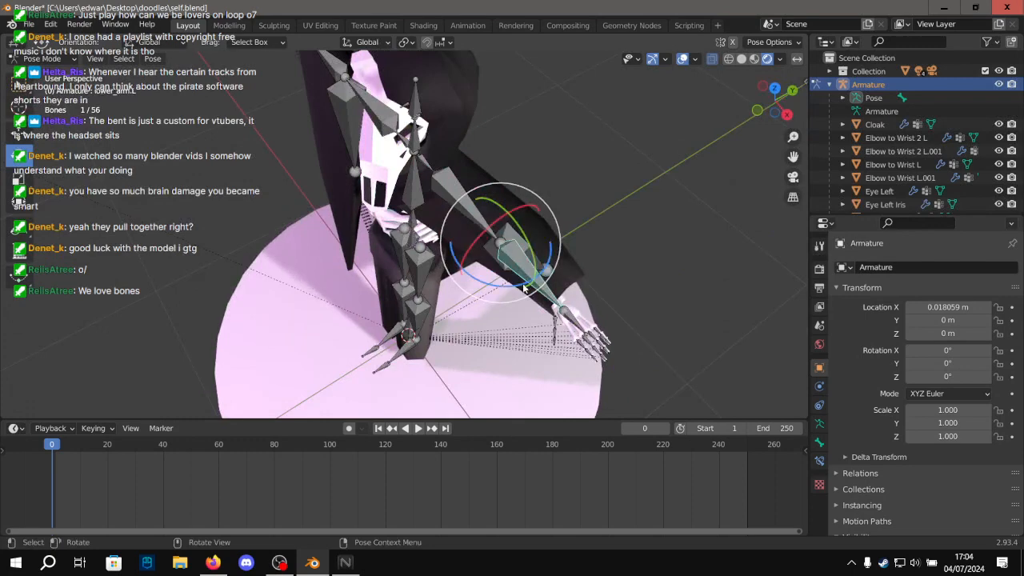
pyautogui.moveTo(531, 281); pyautogui.dragTo(504, 315)
pyautogui.moveTo(504, 316); pyautogui.dragTo(570, 245, button='middle')
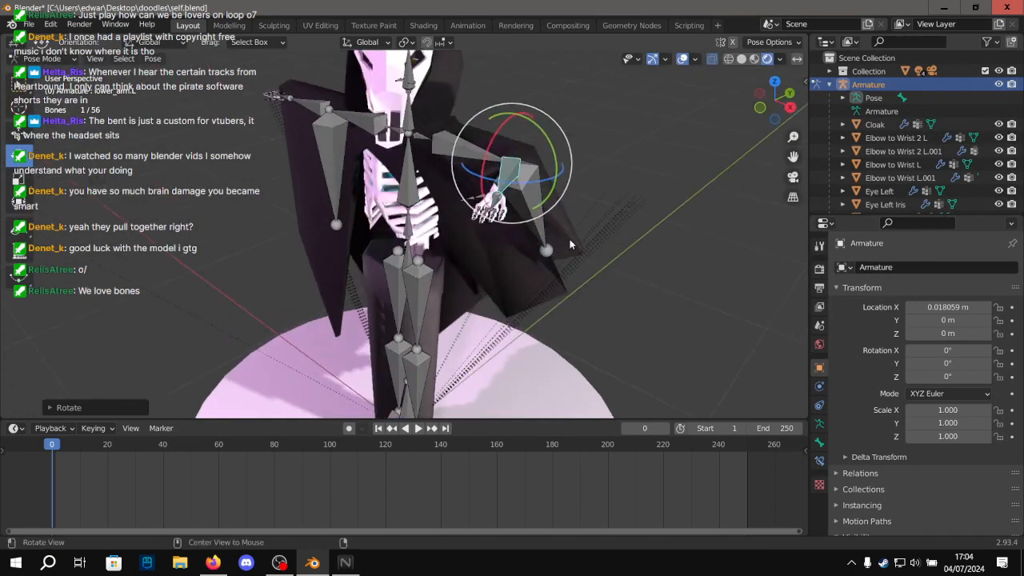
pyautogui.scroll(5, 569, 240)
pyautogui.keyDown('alt'); pyautogui.moveTo(564, 226); pyautogui.dragTo(516, 308); pyautogui.keyUp('alt')
pyautogui.keyDown('alt'); pyautogui.moveTo(693, 181); pyautogui.dragTo(720, 129); pyautogui.keyUp('alt')
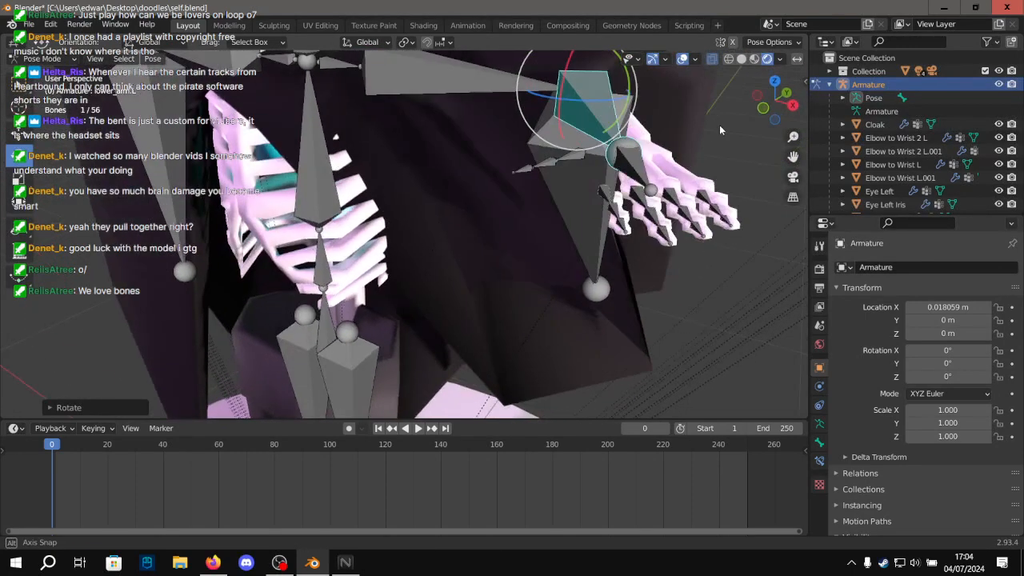
pyautogui.moveTo(719, 130); pyautogui.dragTo(462, 225, button='middle')
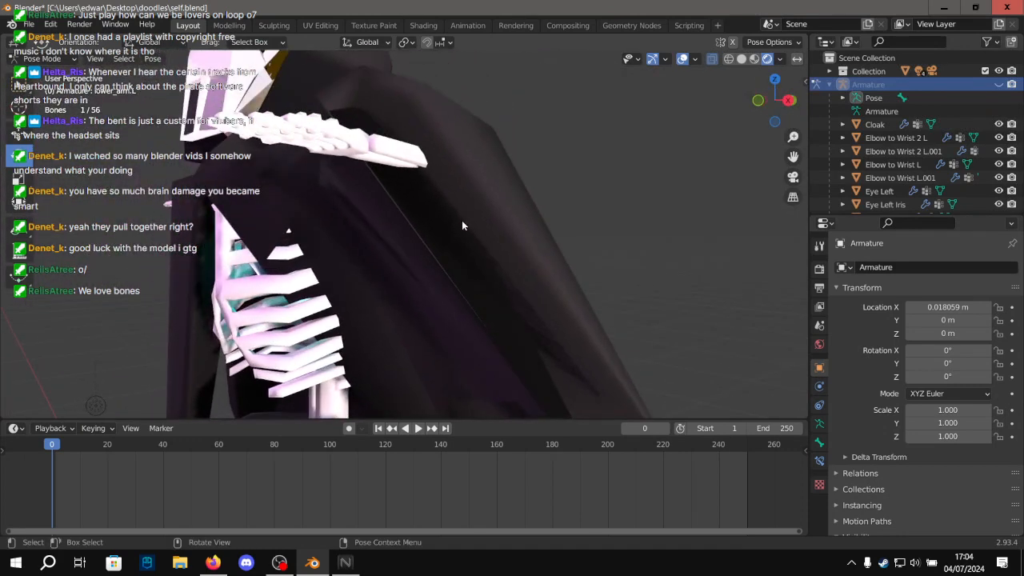
# Unhide the armature, undo the test rotations of the left arm bones, and save the file.
pyautogui.moveTo(411, 182); pyautogui.dragTo(419, 201, button='middle')
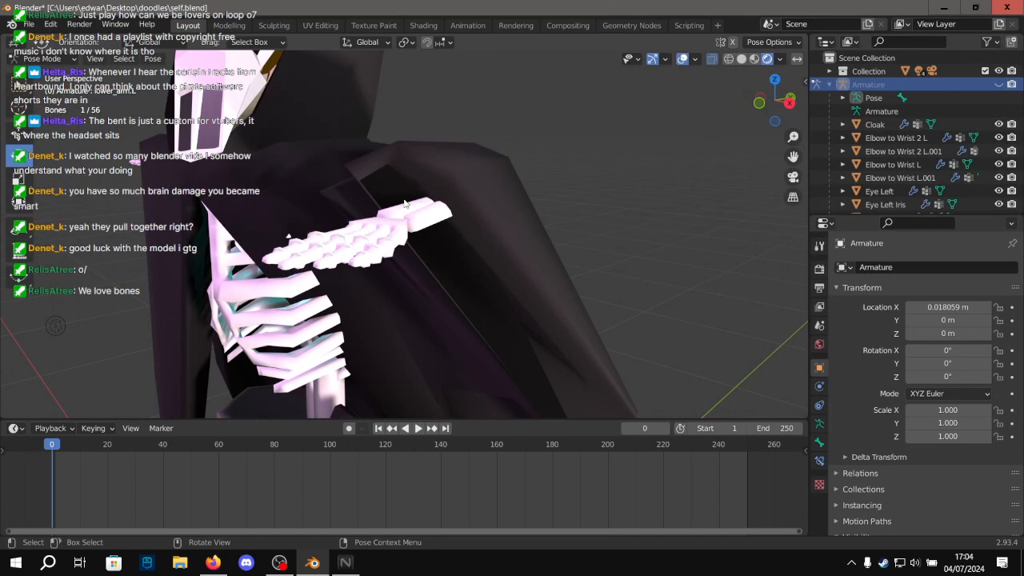
pyautogui.click(998, 84)
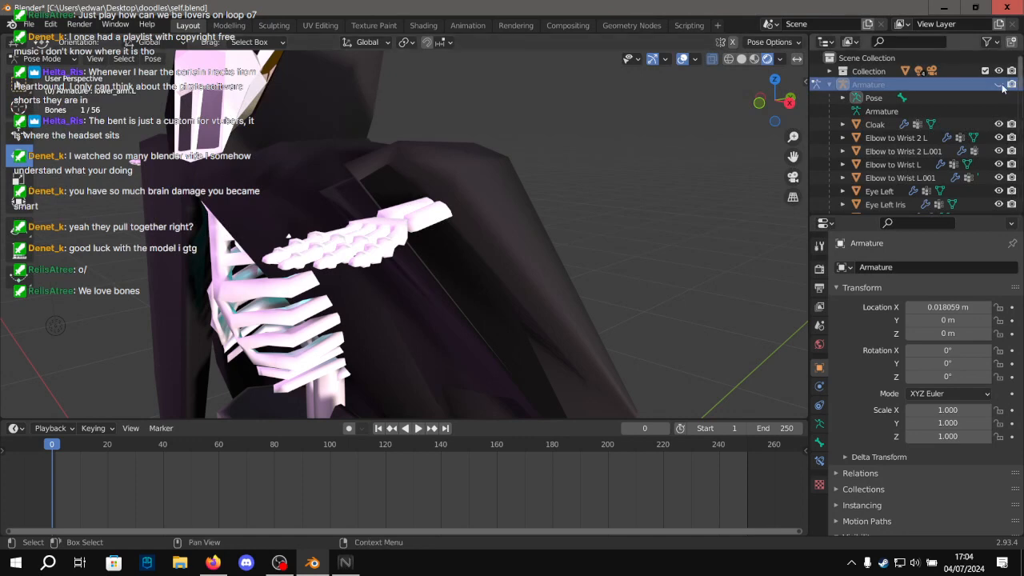
pyautogui.hotkey('ctrl', 'z')
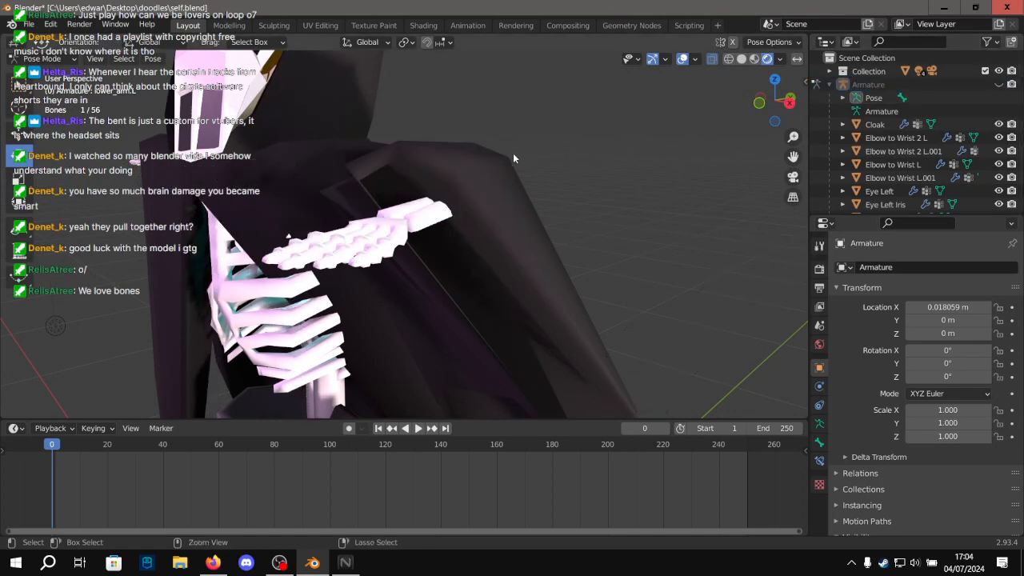
pyautogui.hotkey('ctrl', 'shift', 'z')
pyautogui.hotkey('ctrl', 'shift', 'z')
pyautogui.scroll(-5, 573, 90)
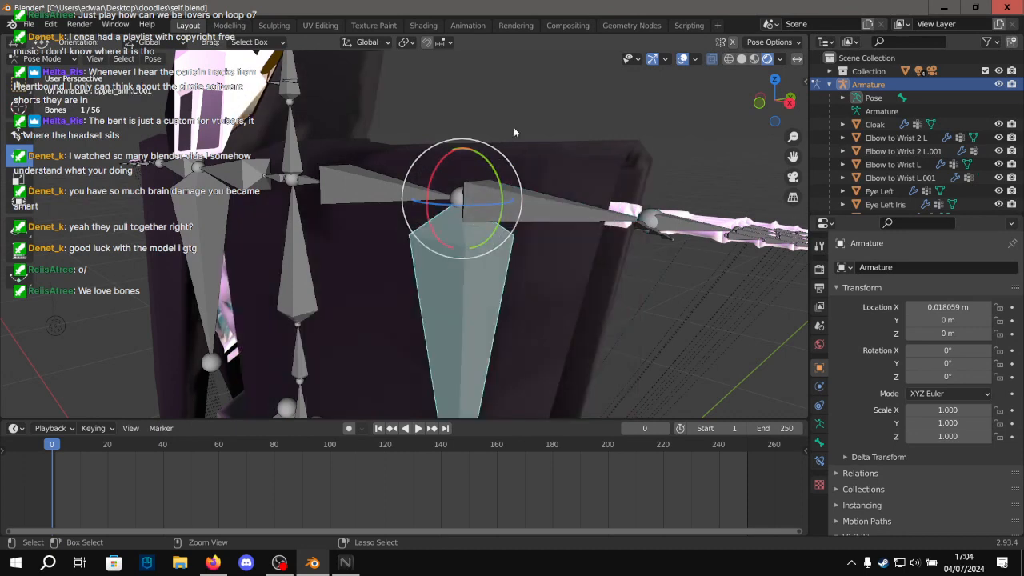
pyautogui.hotkey('ctrl', 's')
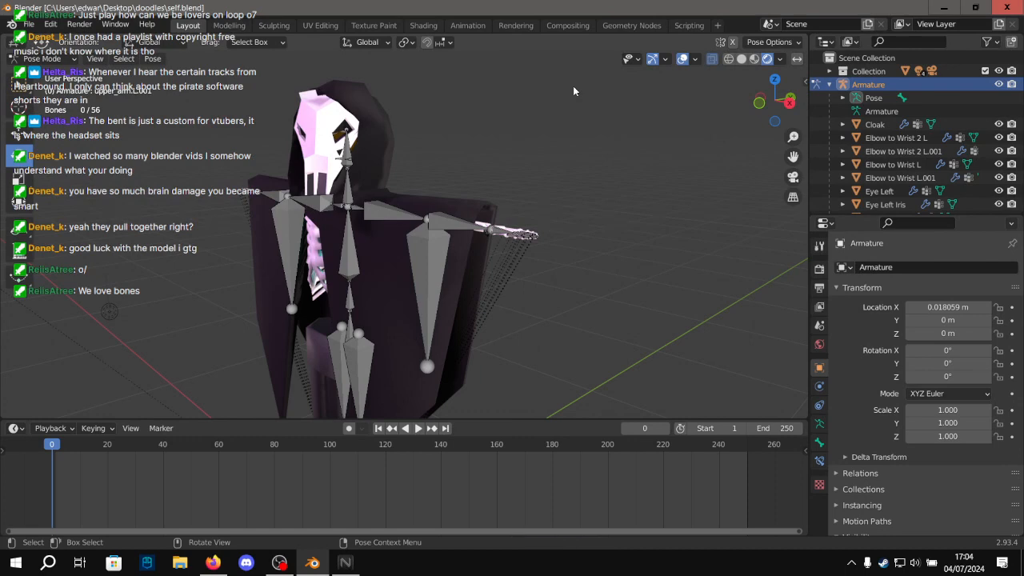
pyautogui.press('KP_1')
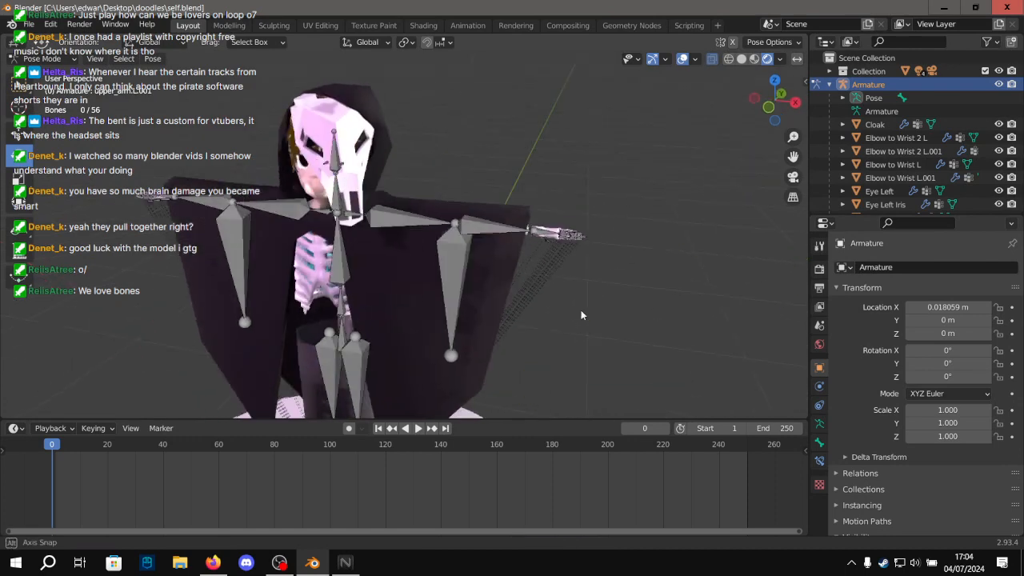
pyautogui.hotkey('ctrl', 's')
# Examine the rib cage and the spine bones up close from the front, and save the file again.
pyautogui.keyDown('shift'); pyautogui.moveTo(402, 279); pyautogui.dragTo(461, 299, button='middle'); pyautogui.keyUp('shift')
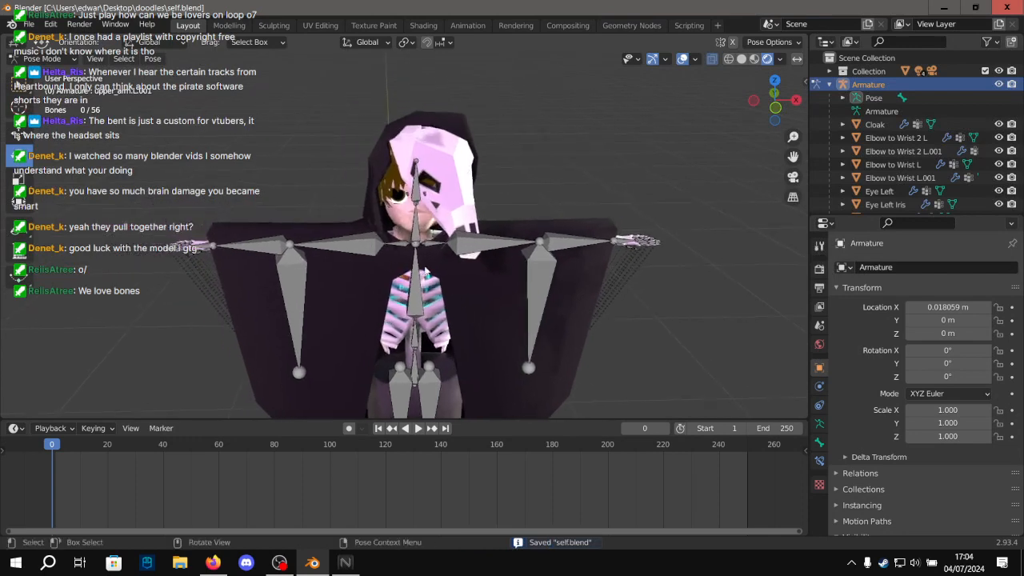
pyautogui.scroll(7, 363, 162)
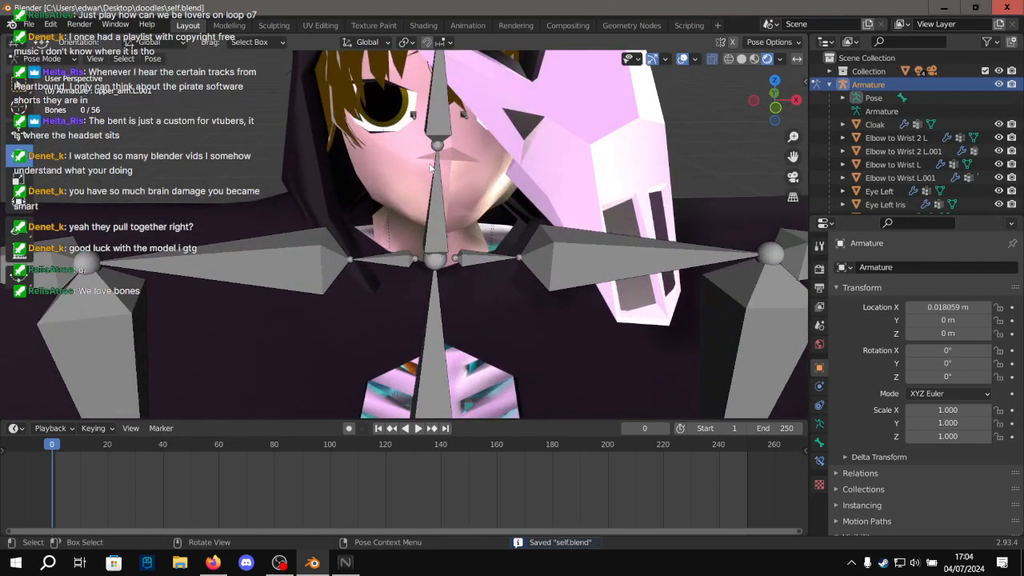
pyautogui.moveTo(431, 168); pyautogui.dragTo(442, 147, button='middle')
pyautogui.keyDown('shift'); pyautogui.moveTo(443, 263); pyautogui.dragTo(438, 122, button='middle'); pyautogui.keyUp('shift')
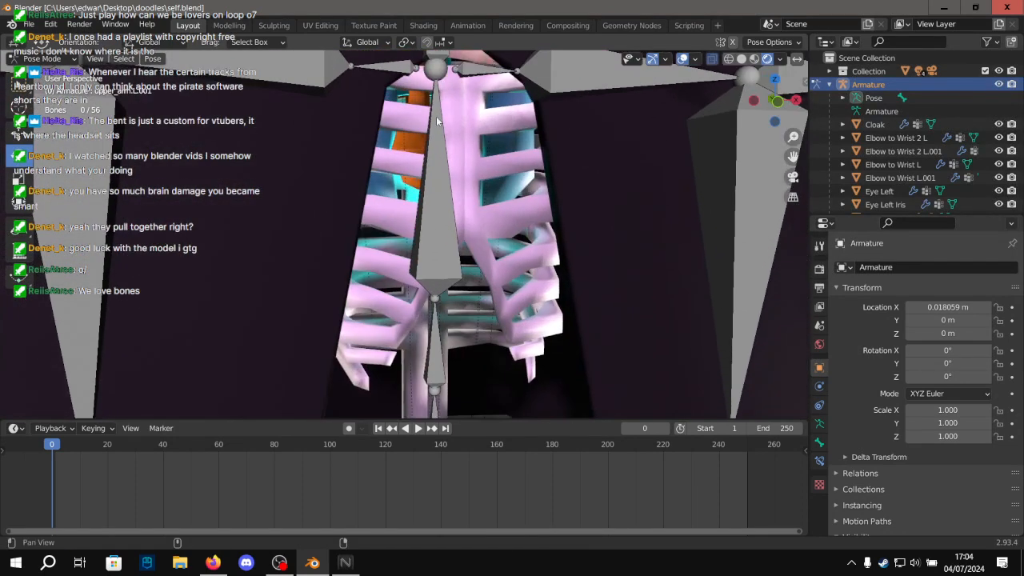
pyautogui.keyDown('shift'); pyautogui.moveTo(438, 216); pyautogui.dragTo(427, 179, button='middle'); pyautogui.keyUp('shift')
pyautogui.scroll(5, 420, 221)
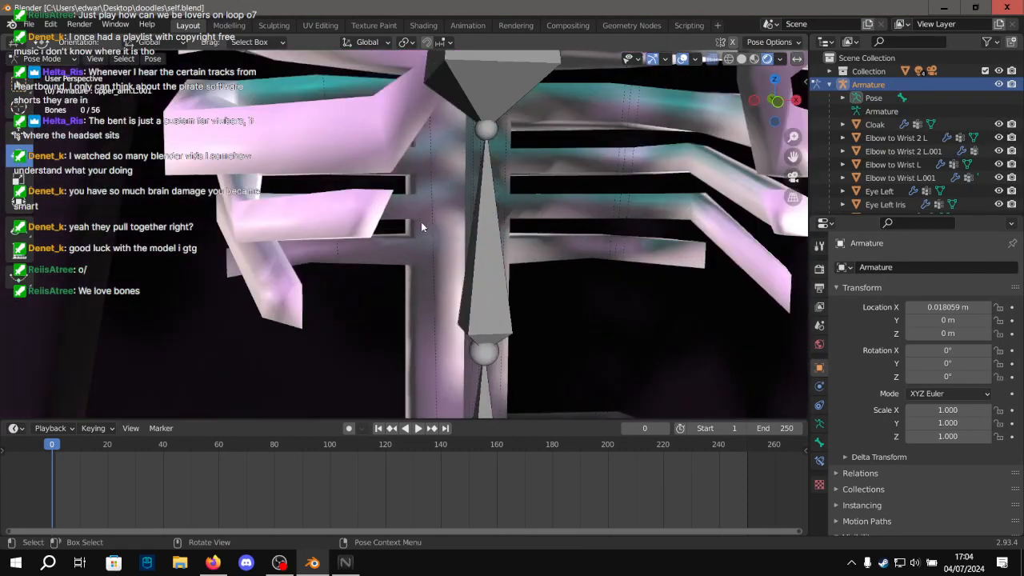
pyautogui.scroll(-7, 421, 221)
pyautogui.keyDown('shift'); pyautogui.moveTo(420, 221); pyautogui.dragTo(418, 369, button='middle'); pyautogui.keyUp('shift')
pyautogui.hotkey('ctrl', 's')
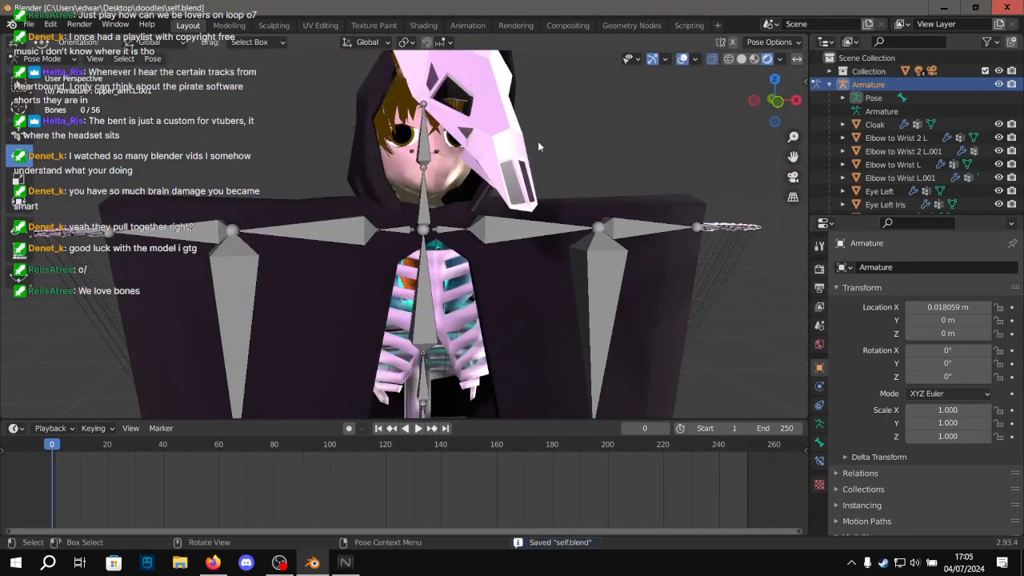
# Examine the character's face with its head and neck bones up close, followed by the torso and cloak front.
pyautogui.keyDown('shift'); pyautogui.moveTo(537, 141); pyautogui.dragTo(528, 208, button='middle'); pyautogui.keyUp('shift')
pyautogui.scroll(6, 528, 208)
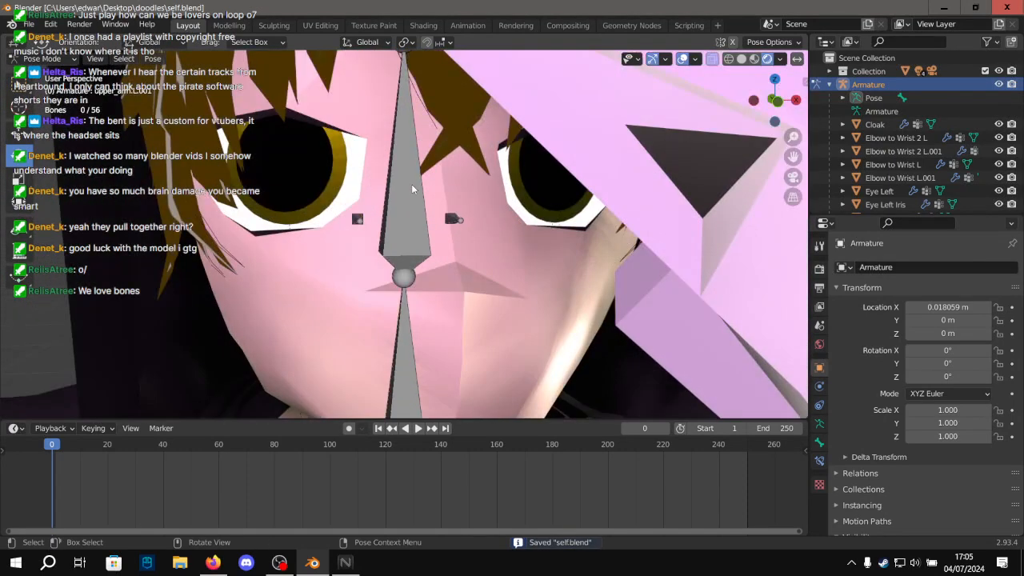
pyautogui.scroll(-2, 411, 189)
pyautogui.scroll(1, 317, 208)
pyautogui.moveTo(458, 282); pyautogui.dragTo(477, 249, button='middle')
pyautogui.scroll(-6, 276, 139)
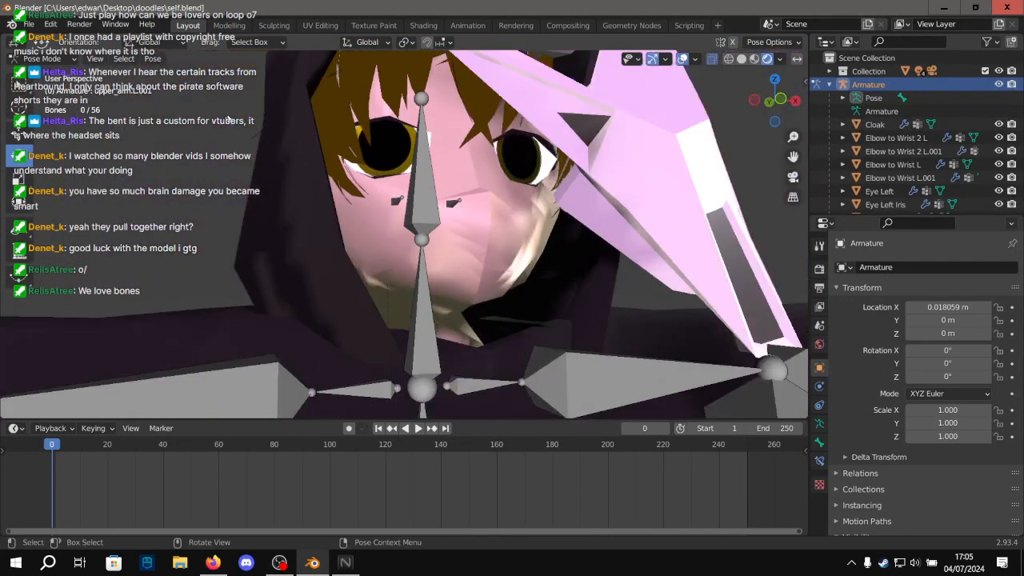
pyautogui.keyDown('shift'); pyautogui.moveTo(286, 311); pyautogui.dragTo(363, 64, button='middle'); pyautogui.keyUp('shift')
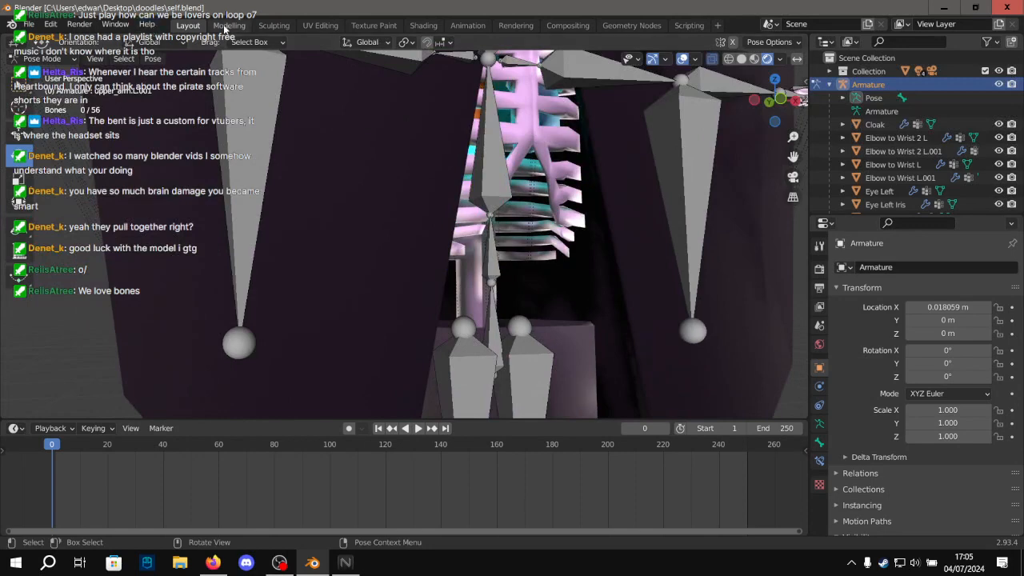
pyautogui.scroll(-3, 420, 97)
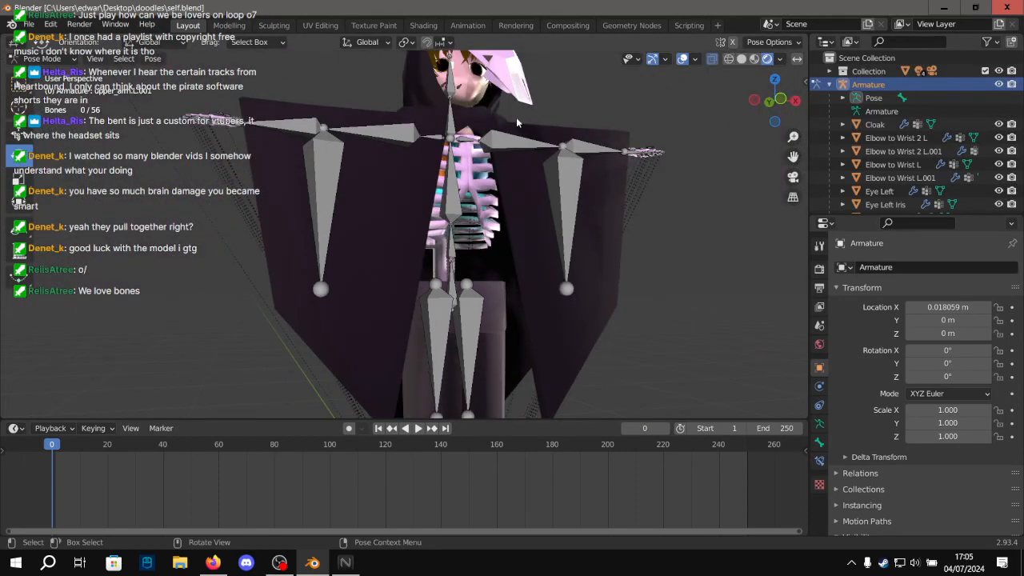
# Switch to Object Mode, select the cloak, and review the surface settings of its Cloak material.
pyautogui.hotkey('ctrl', 'Tab')
pyautogui.click(423, 213)
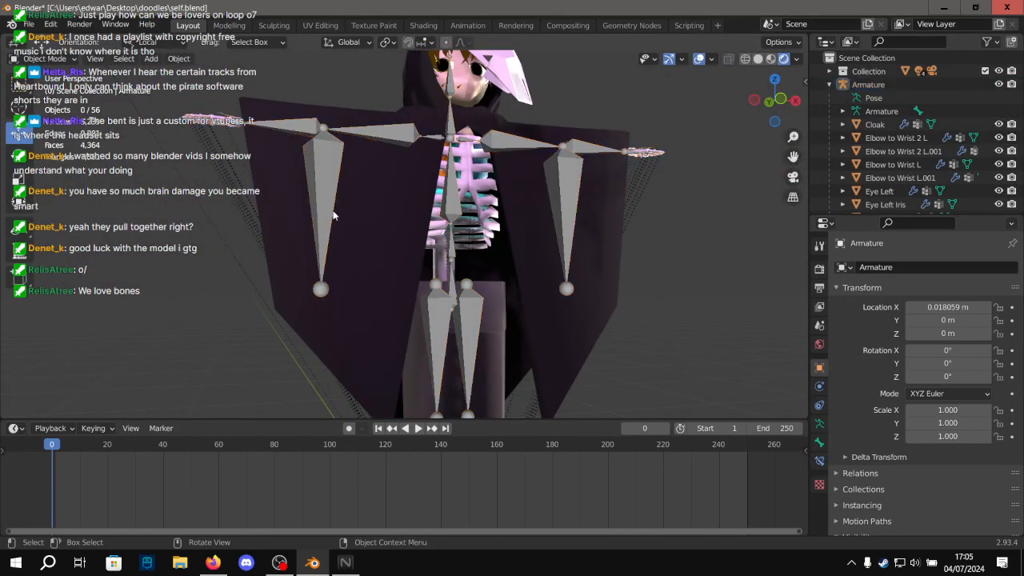
pyautogui.scroll(10, 423, 213)
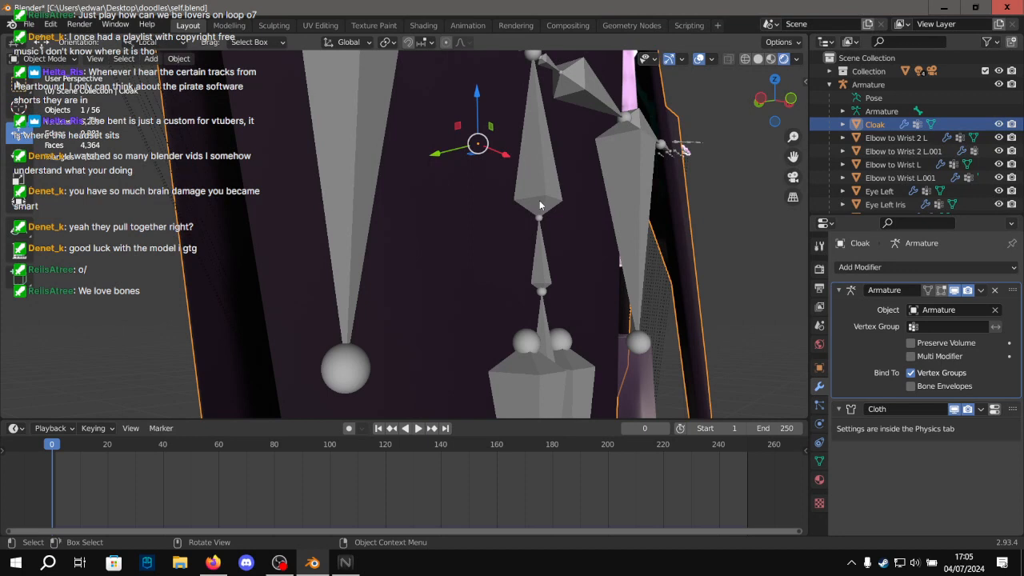
pyautogui.moveTo(539, 206); pyautogui.dragTo(398, 323, button='middle')
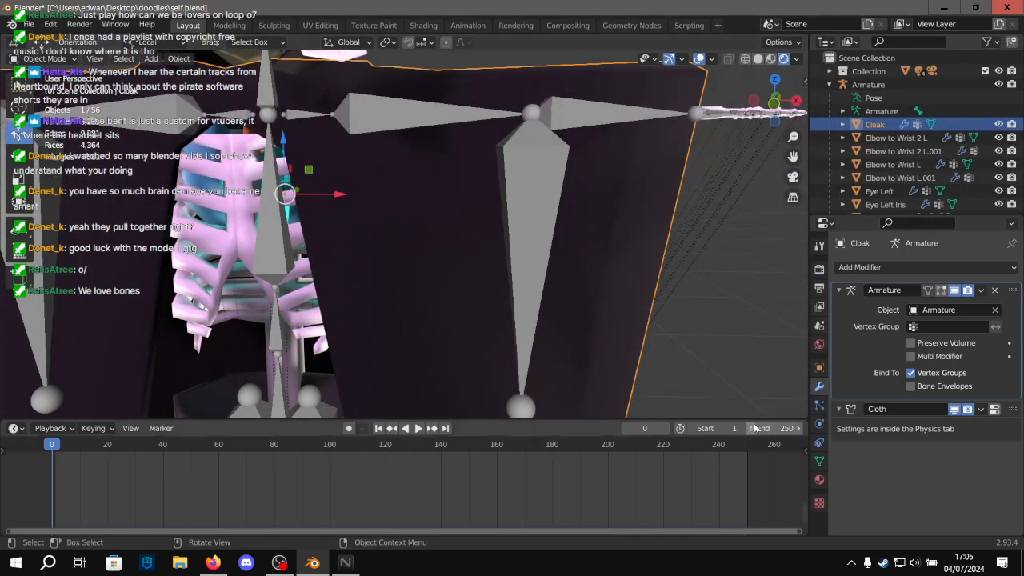
pyautogui.click(822, 481)
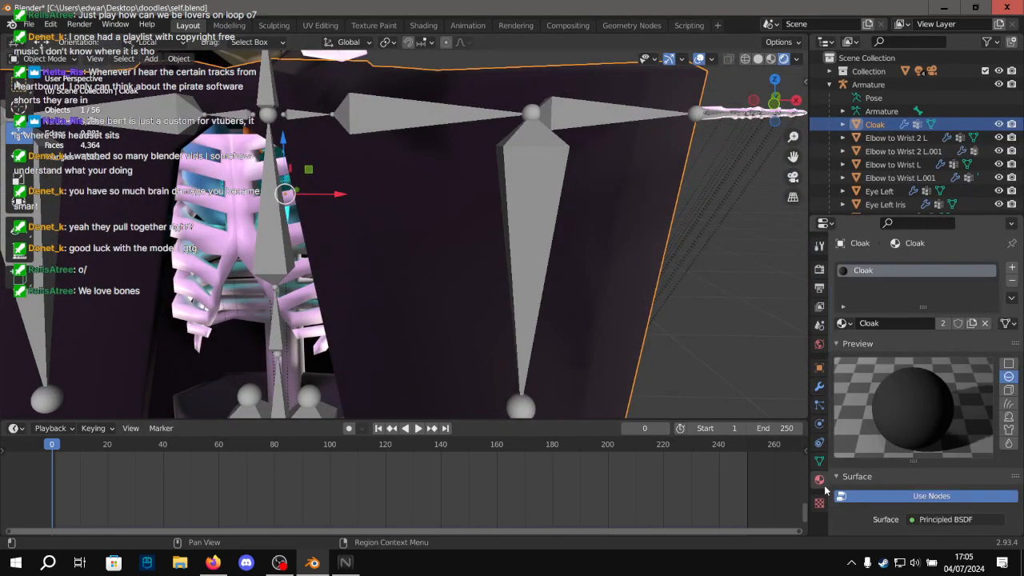
pyautogui.scroll(-6, 900, 400)
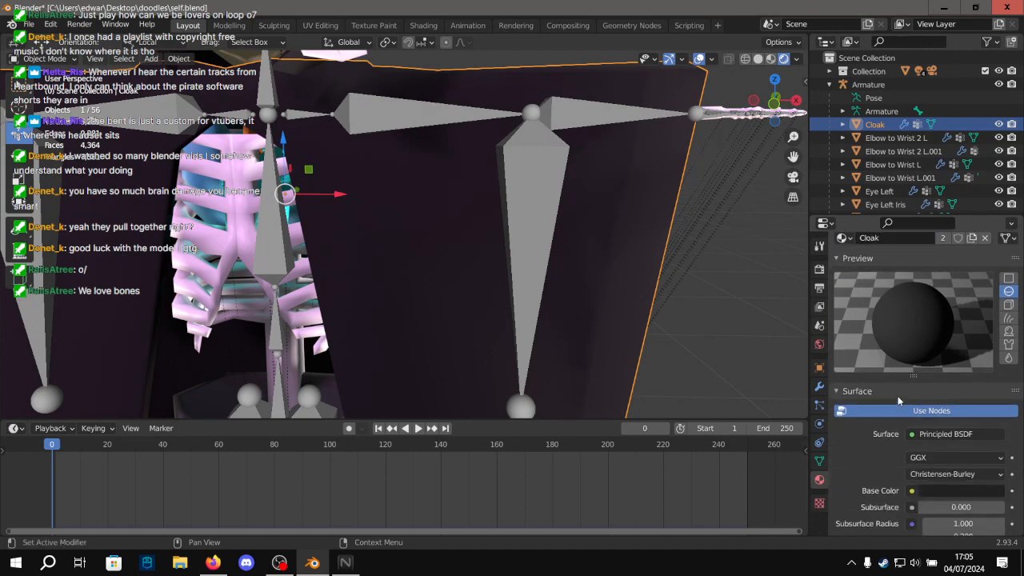
pyautogui.scroll(-2, 896, 390)
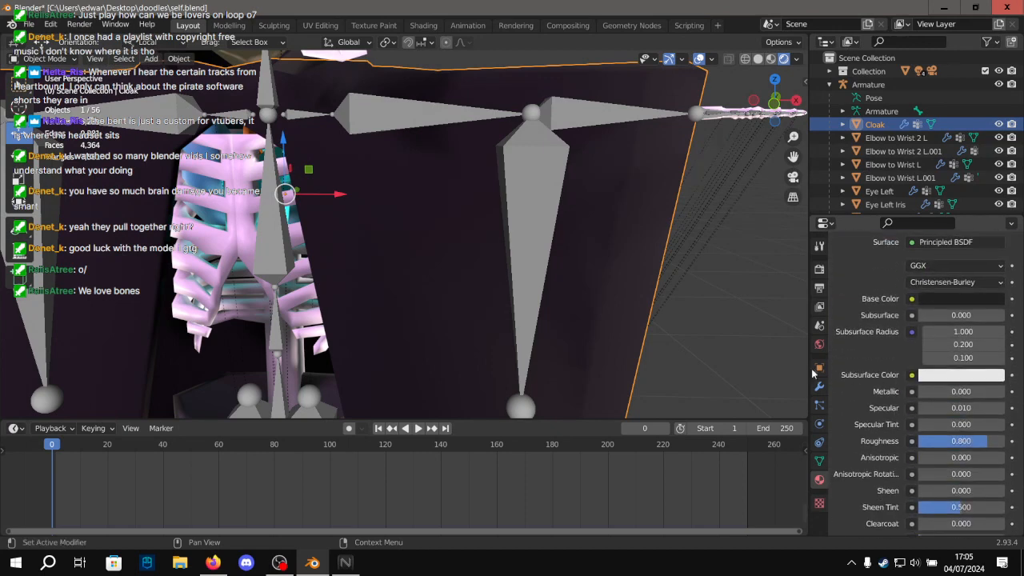
# Hide the armature and examine the cloak's surface around the left shoulder and along the left arm.
pyautogui.click(682, 311)
pyautogui.moveTo(679, 309); pyautogui.dragTo(640, 314, button='middle')
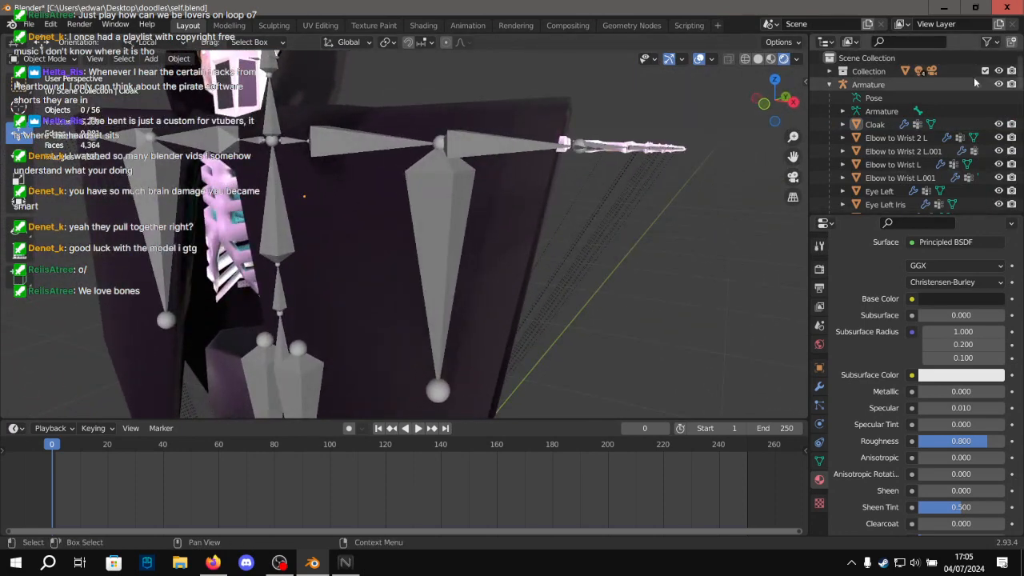
pyautogui.click(997, 84)
pyautogui.moveTo(672, 212); pyautogui.dragTo(507, 233, button='middle')
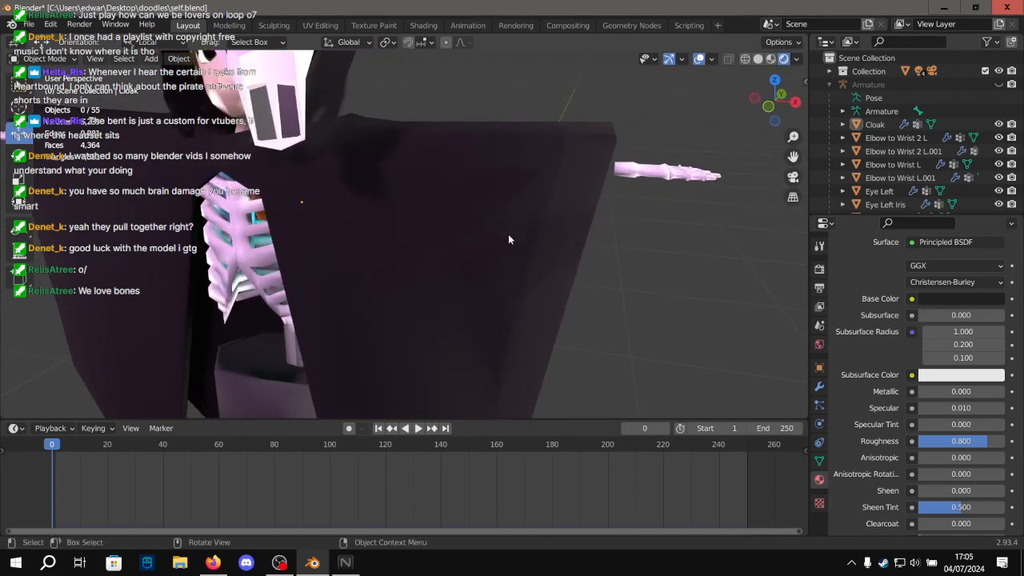
pyautogui.scroll(-3, 508, 231)
pyautogui.scroll(2, 399, 208)
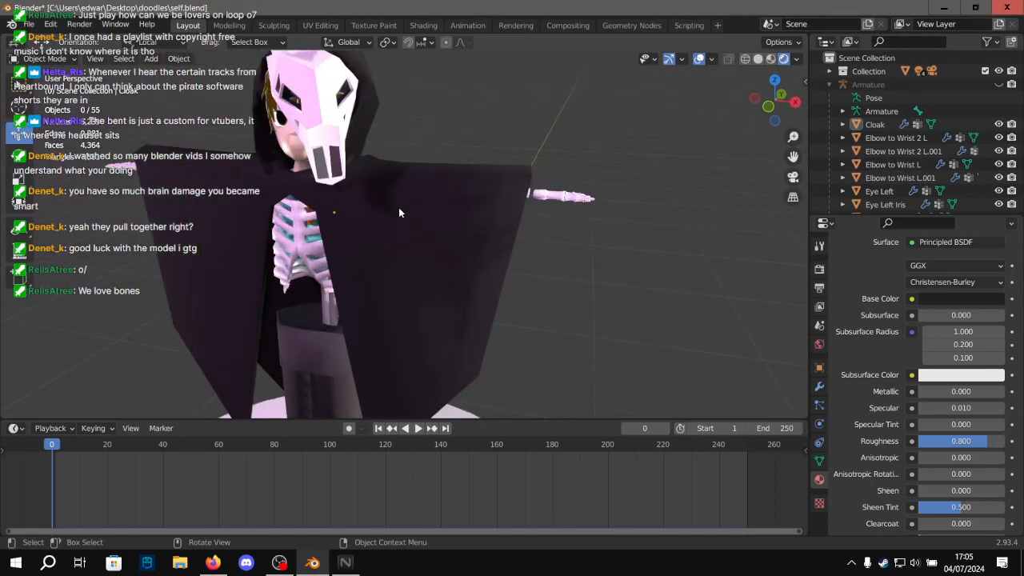
pyautogui.keyDown('shift'); pyautogui.moveTo(351, 178); pyautogui.dragTo(369, 238, button='middle'); pyautogui.keyUp('shift')
pyautogui.scroll(4, 375, 228)
pyautogui.click(371, 220)
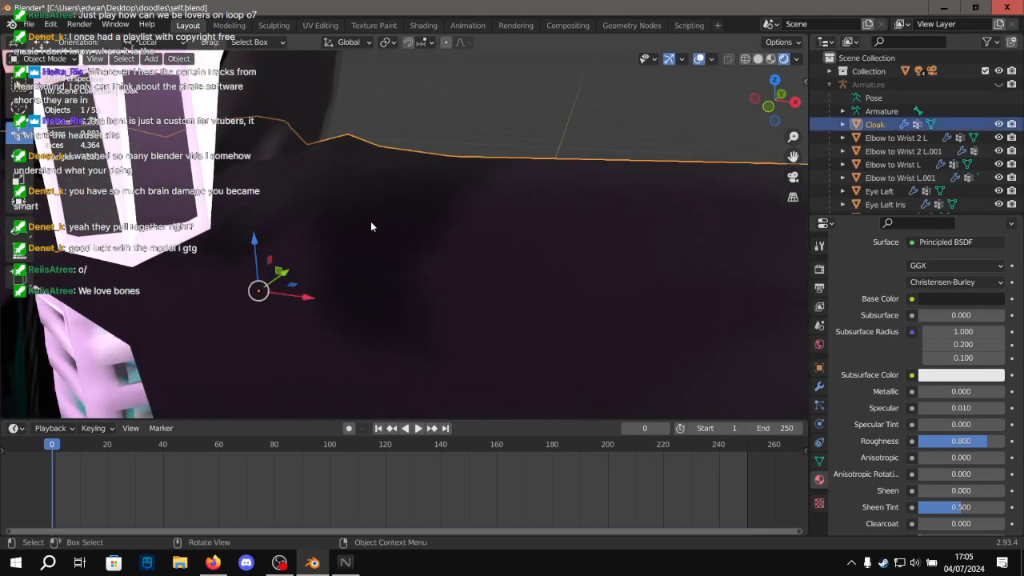
pyautogui.scroll(-3, 370, 220)
pyautogui.click(694, 253)
pyautogui.moveTo(440, 220)
pyautogui.mouseDown(button='middle')
pyautogui.moveTo(489, 186)
pyautogui.moveTo(442, 203)
pyautogui.mouseUp(button='middle')
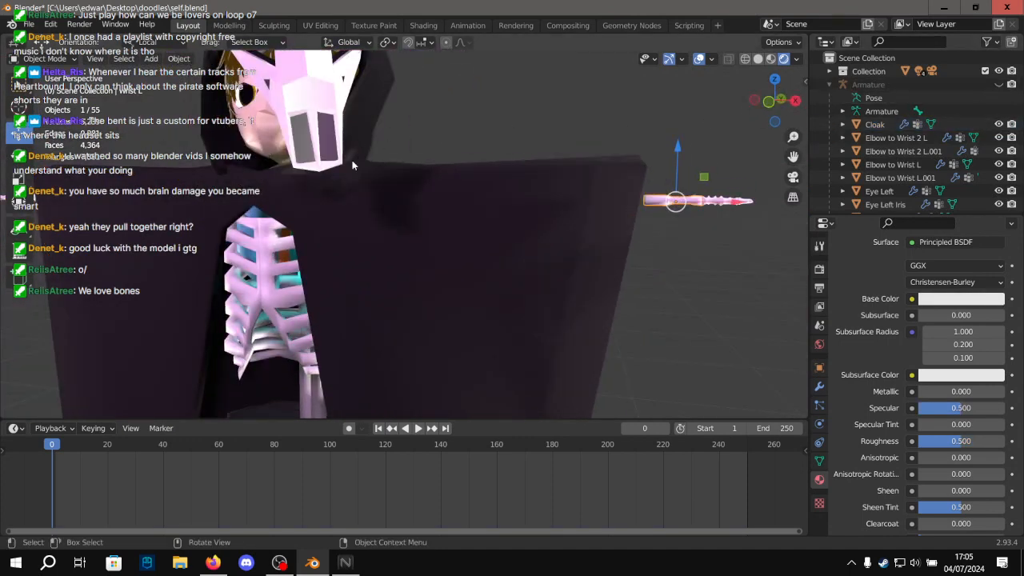
# Unhide the armature, switch it to Pose Mode, and examine the left upper arm bone inside the cloak.
pyautogui.click(998, 85)
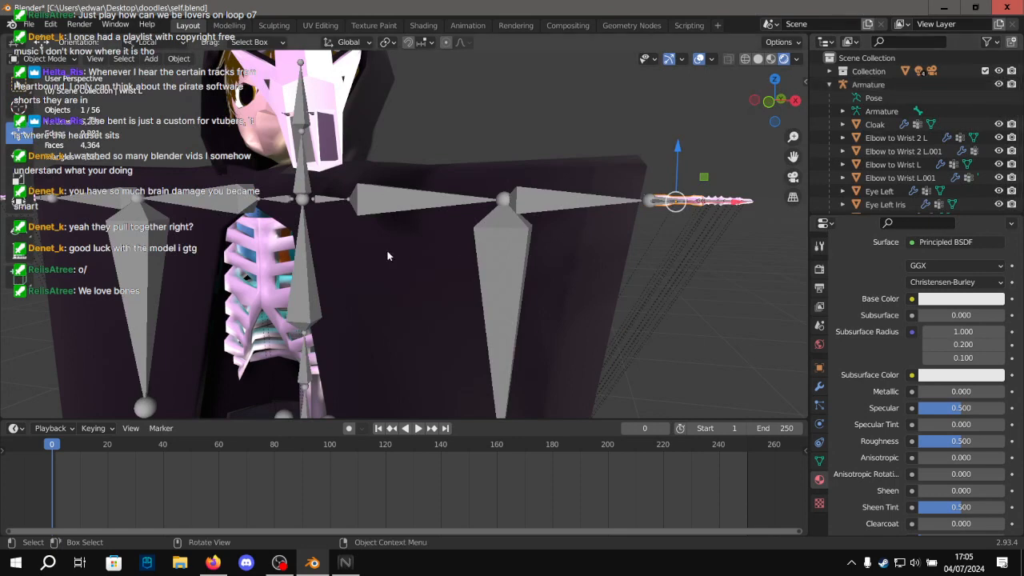
pyautogui.click(397, 209)
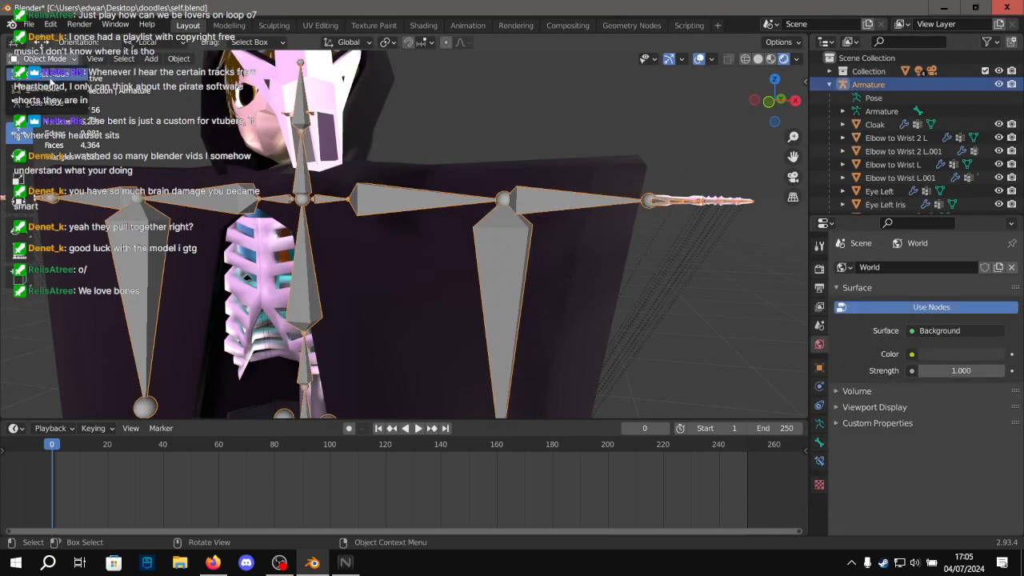
pyautogui.hotkey('ctrl', 'Tab')
pyautogui.click(392, 189)
pyautogui.scroll(3, 379, 193)
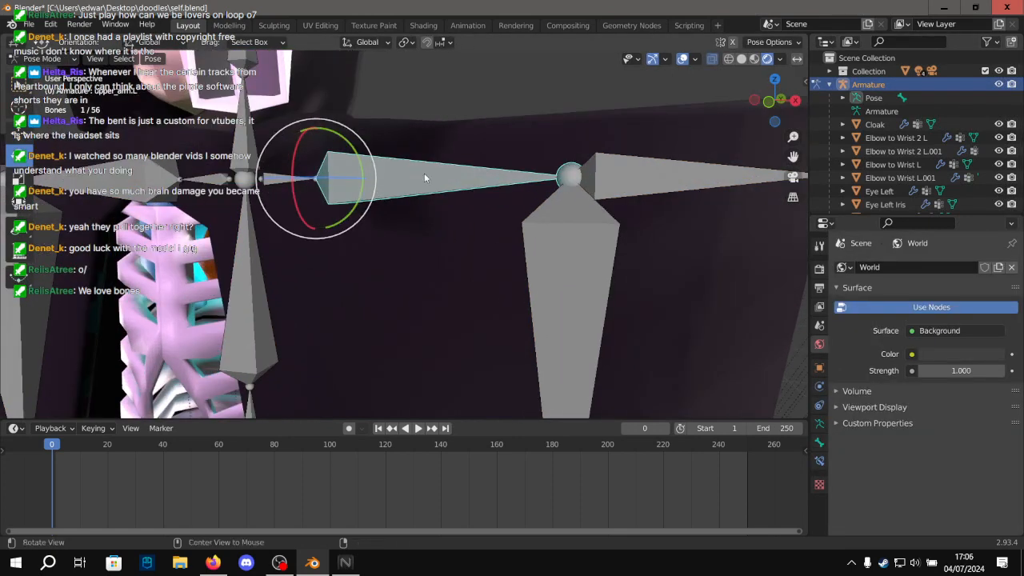
pyautogui.keyDown('alt'); pyautogui.moveTo(425, 178); pyautogui.dragTo(516, 191); pyautogui.keyUp('alt')
pyautogui.scroll(3, 440, 268)
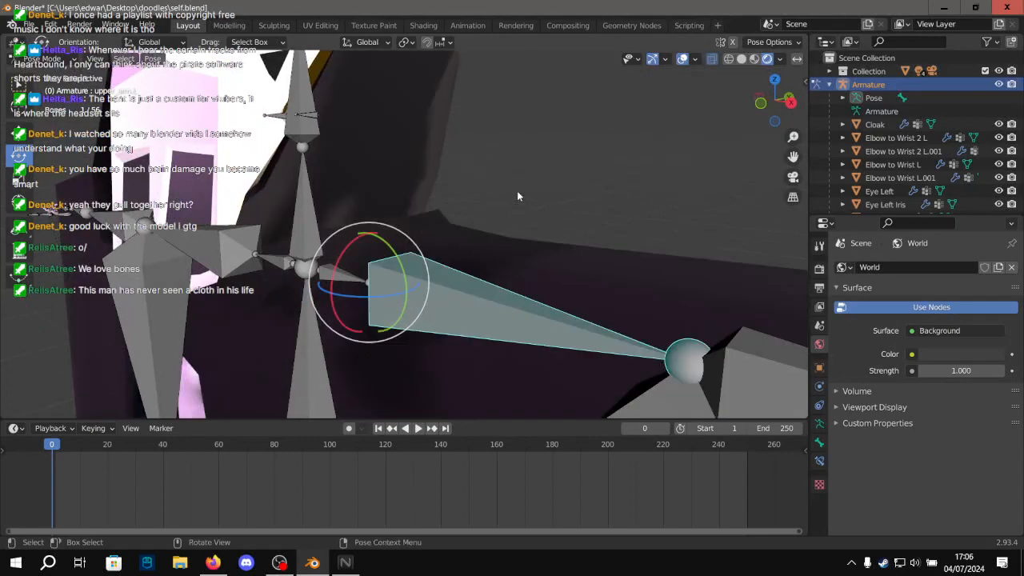
pyautogui.click(516, 191)
# Select the left shoulder bone and try rotating it to test how the cloak deforms.
pyautogui.keyDown('alt'); pyautogui.moveTo(396, 208); pyautogui.dragTo(408, 189); pyautogui.keyUp('alt')
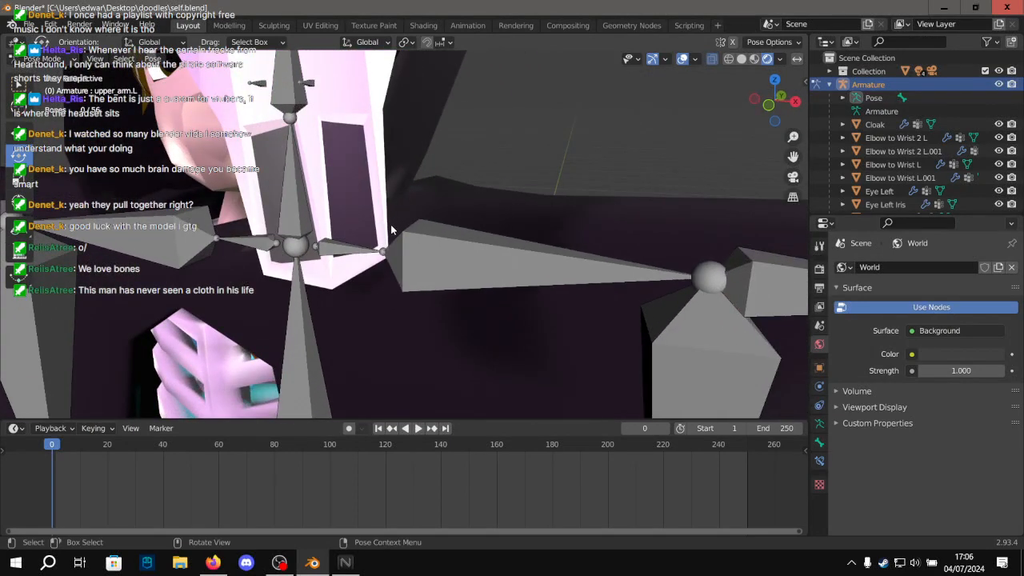
pyautogui.scroll(3, 389, 227)
pyautogui.click(330, 261)
pyautogui.scroll(2, 331, 257)
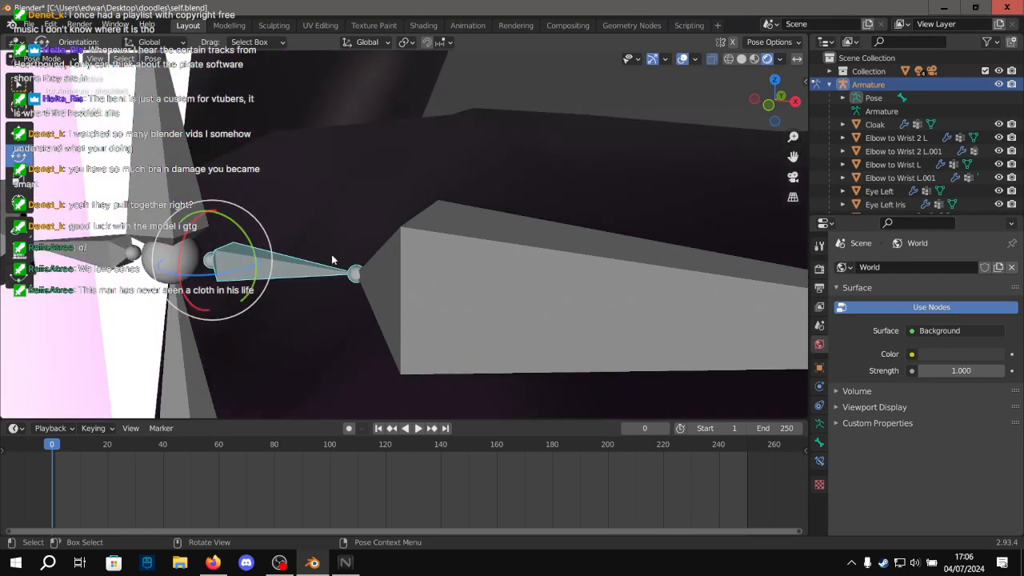
pyautogui.keyDown('alt'); pyautogui.moveTo(333, 260); pyautogui.dragTo(345, 208); pyautogui.keyUp('alt')
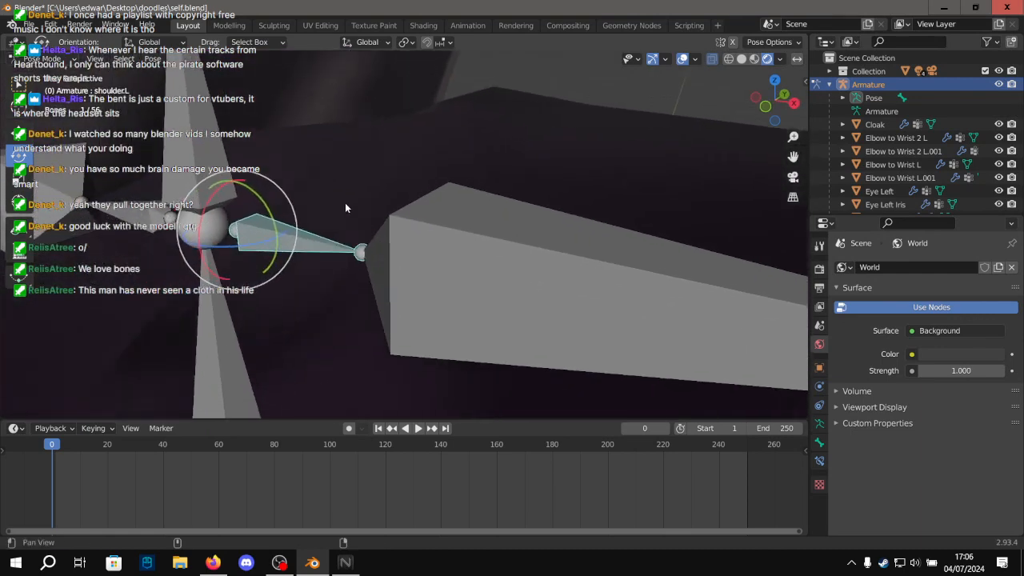
pyautogui.moveTo(264, 209); pyautogui.dragTo(601, 119)
pyautogui.click(604, 120)
# Undo the test changes to the left shoulder bone and save the file.
pyautogui.scroll(-8, 604, 122)
pyautogui.hotkey('ctrl', 'z')
pyautogui.hotkey('ctrl', 'z')
pyautogui.hotkey('ctrl', 'z')
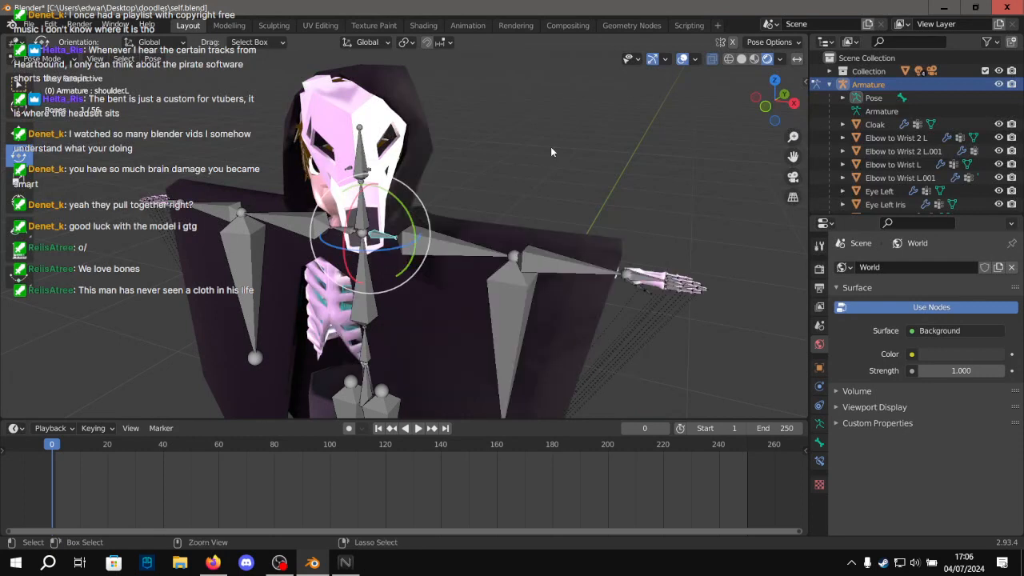
pyautogui.hotkey('ctrl', 's')
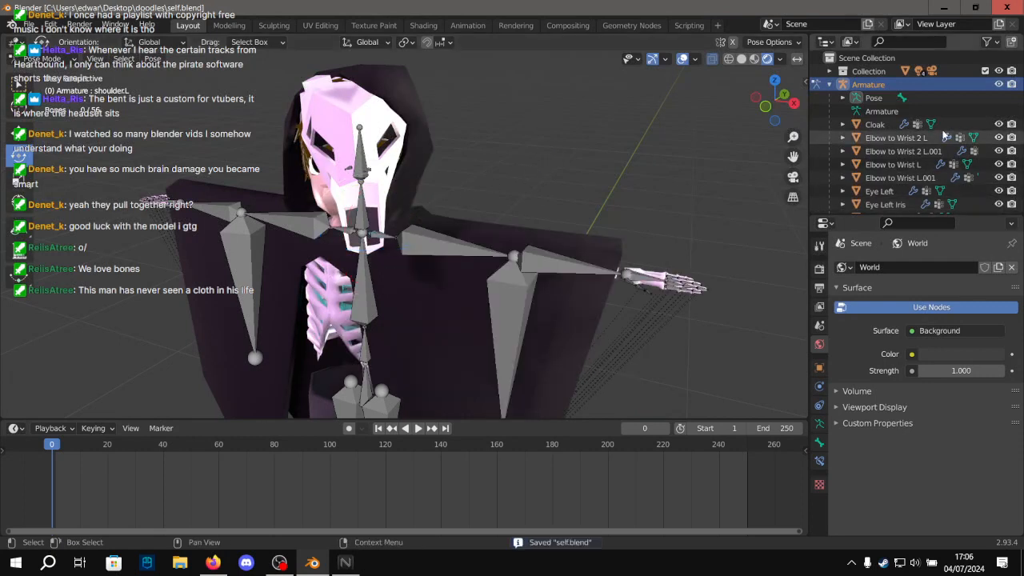
# Hide the armature and examine the skull mask and face under the hood up close.
pyautogui.click(998, 84)
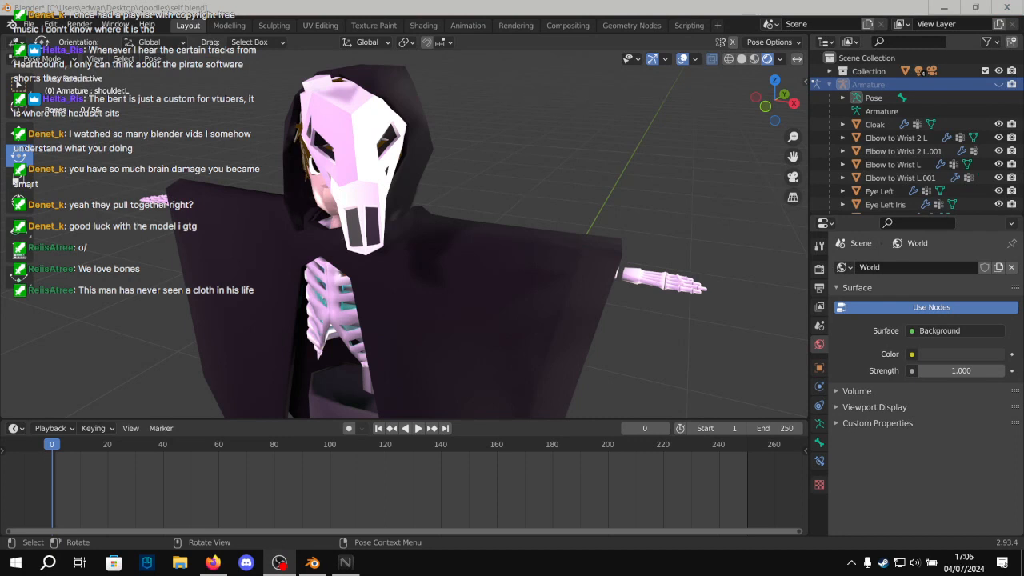
pyautogui.moveTo(483, 172); pyautogui.dragTo(424, 206, button='middle')
pyautogui.scroll(4, 464, 168)
pyautogui.scroll(3, 424, 205)
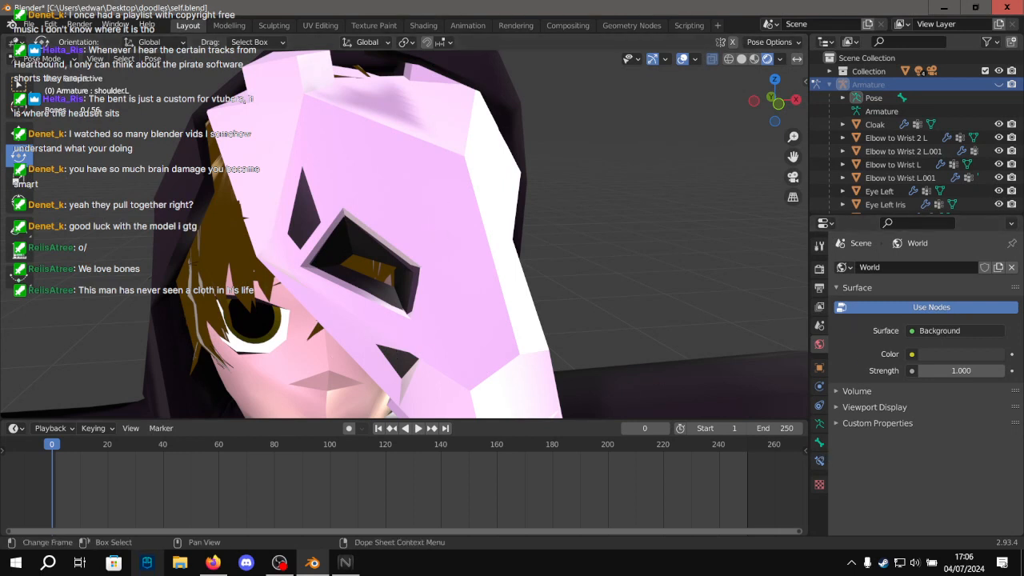
# Switch to the Firefox browser and look through the shoulder bone image results for anatomy references.
pyautogui.click(213, 563)
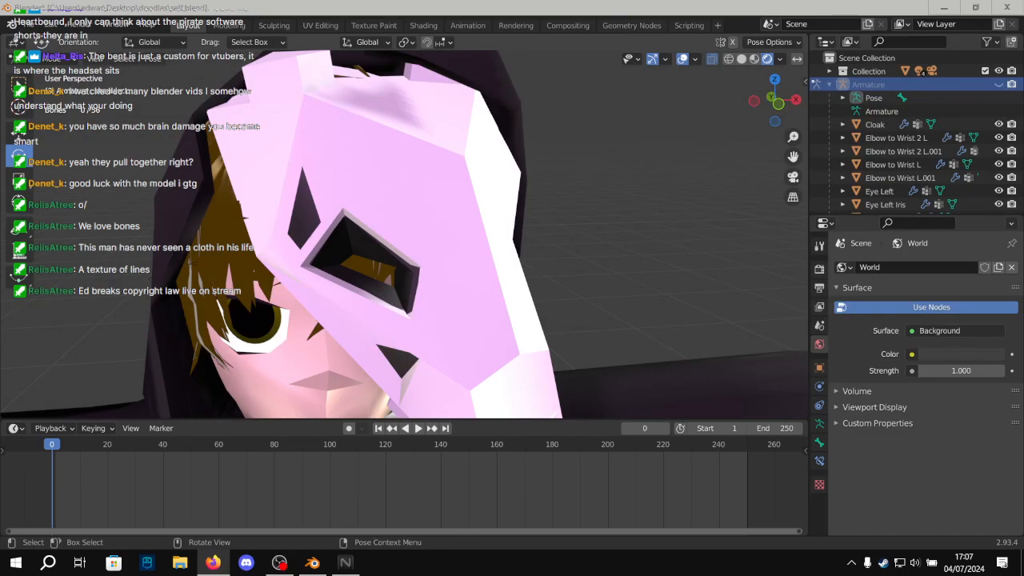
pyautogui.hotkey('alt', 'Tab')
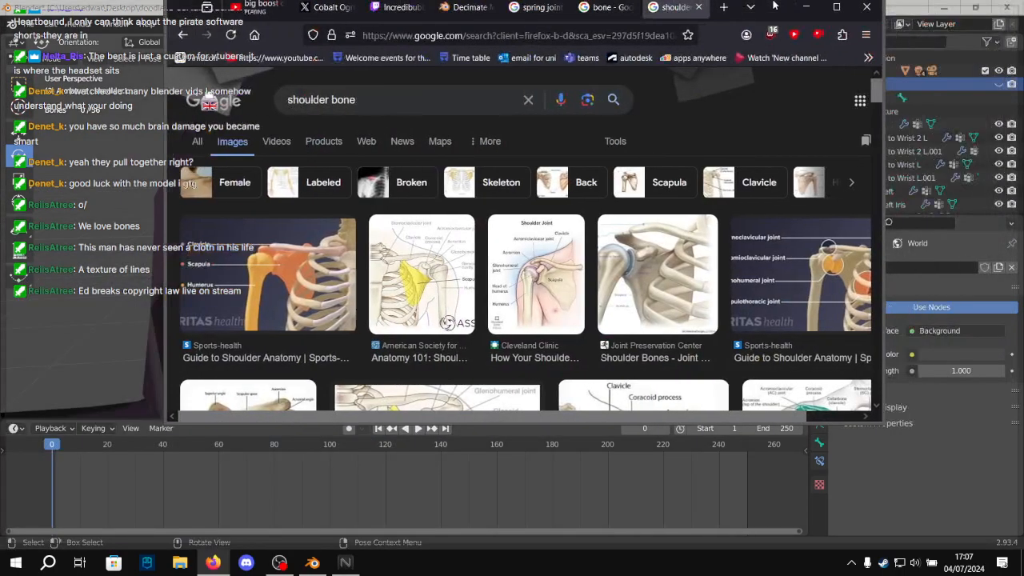
pyautogui.scroll(-3, 575, 195)
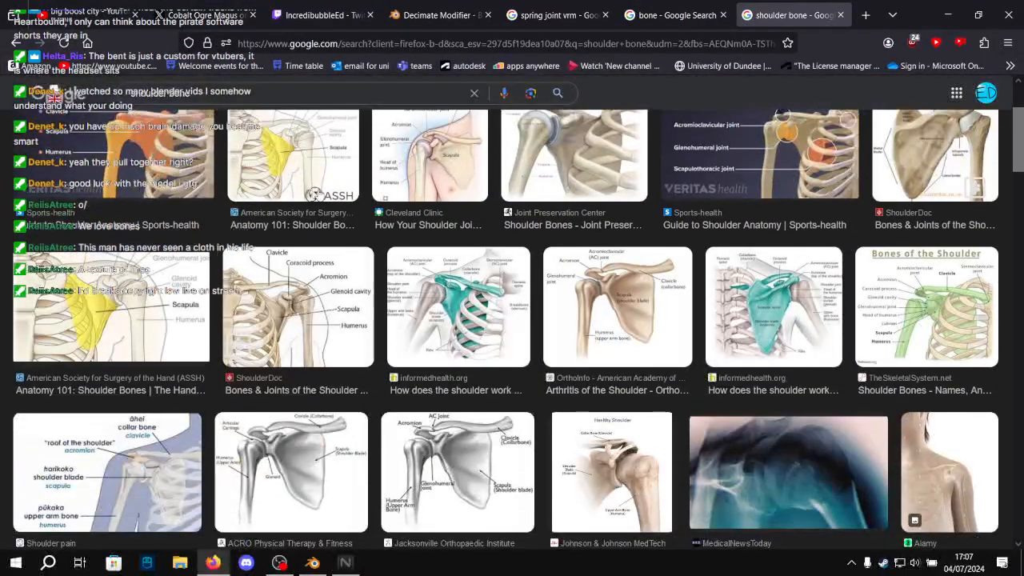
pyautogui.scroll(-3, 316, 192)
pyautogui.scroll(-5, 308, 192)
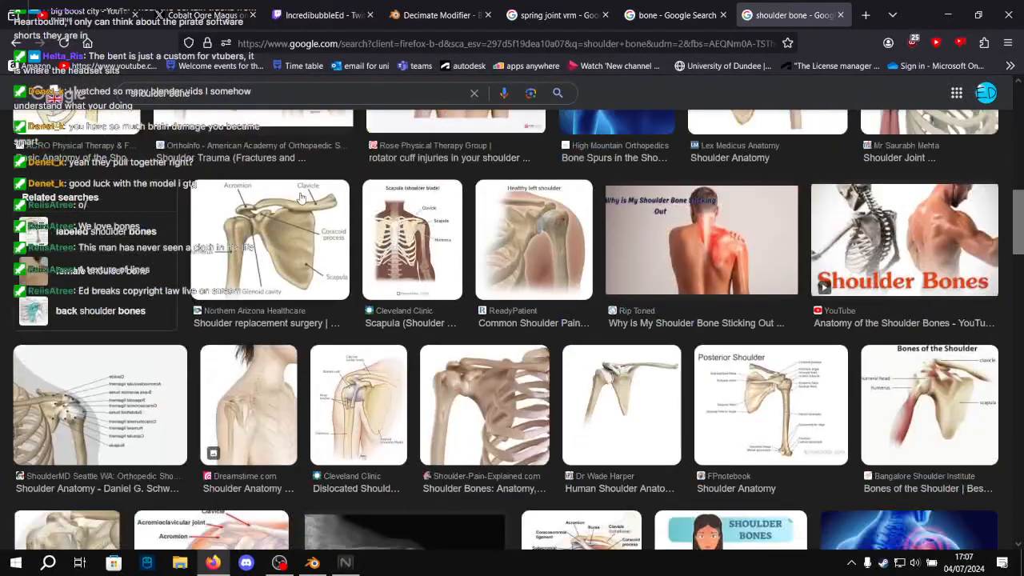
pyautogui.scroll(-3, 299, 199)
pyautogui.scroll(-3, 284, 201)
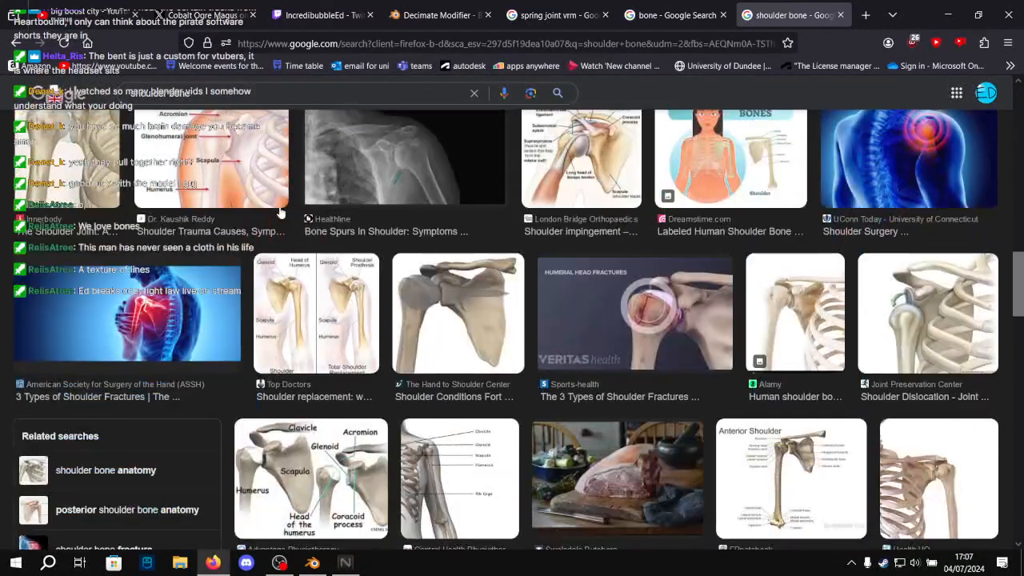
pyautogui.scroll(-4, 279, 204)
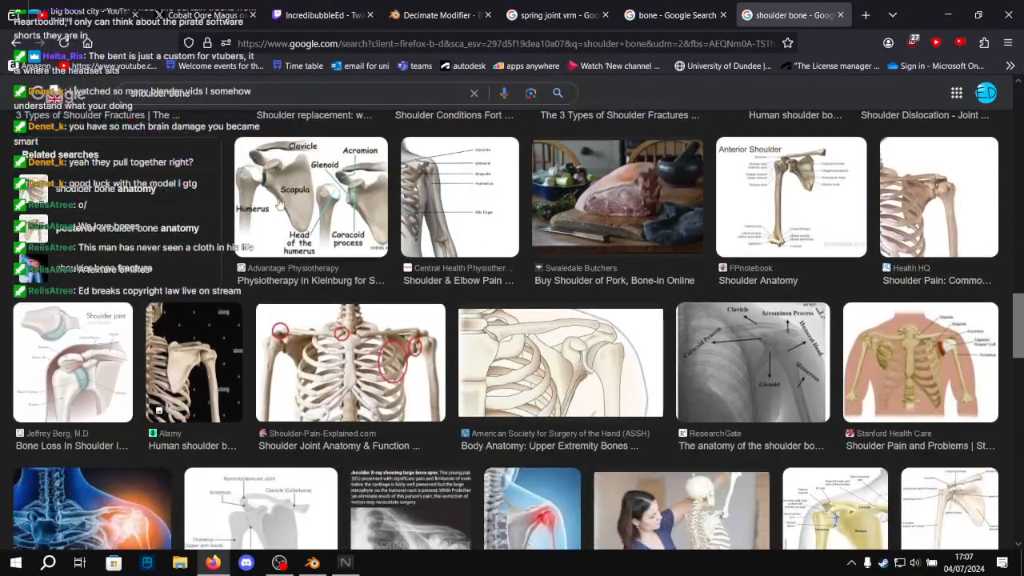
pyautogui.scroll(-6, 279, 204)
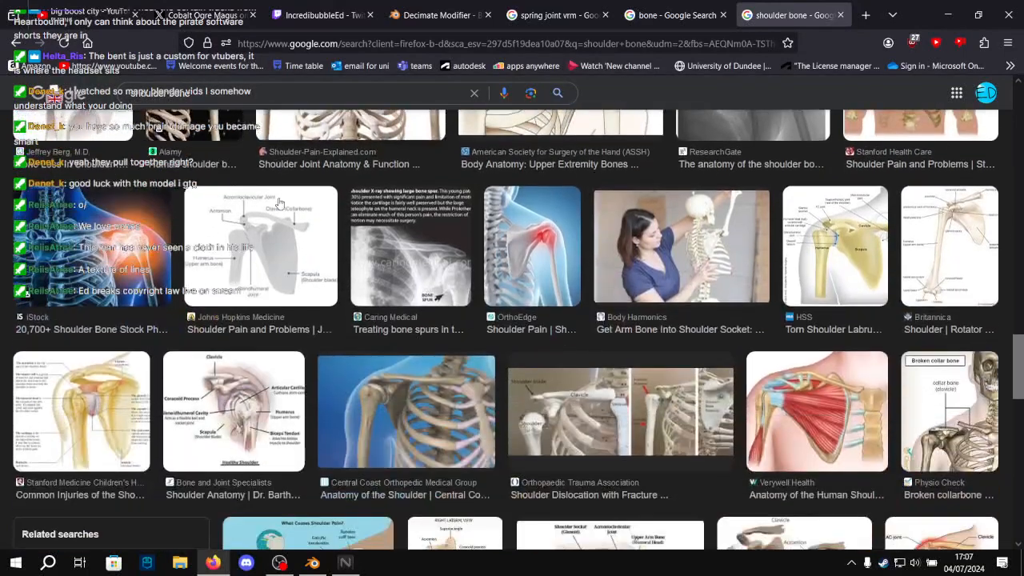
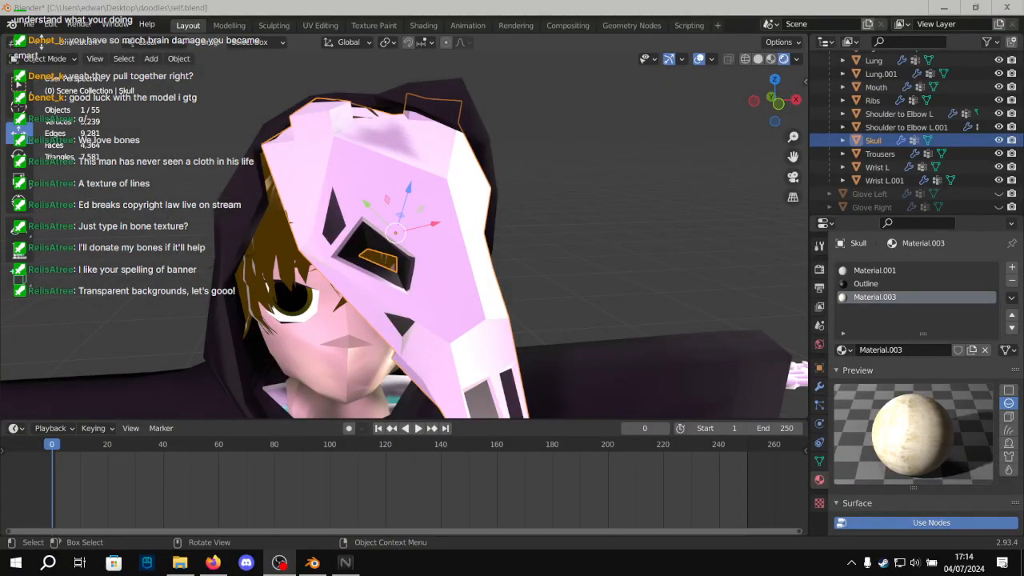
# Move Material.003 to the first slot of the skull's material list.
pyautogui.click(605, 94)
pyautogui.scroll(5, 623, 200)
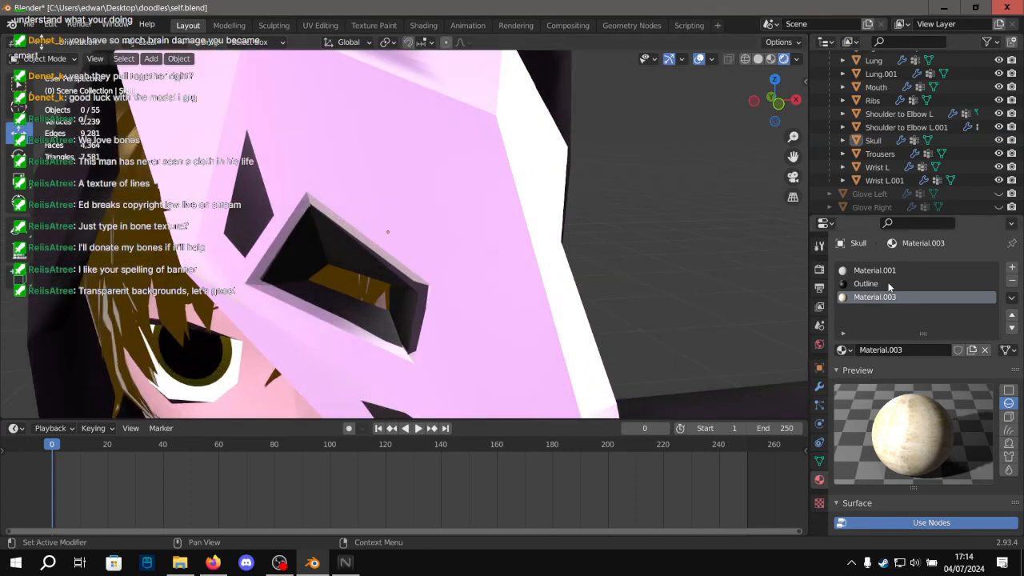
pyautogui.click(1011, 315)
pyautogui.click(1011, 315)
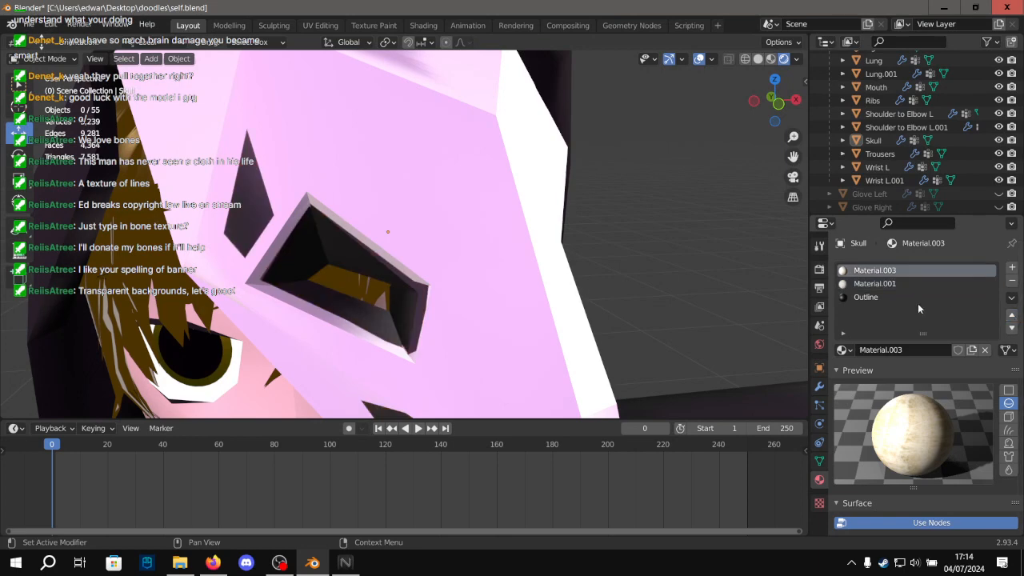
# Try placing the Outline material above Material.001 in the skull's material list, and return it to the last slot.
pyautogui.click(917, 296)
pyautogui.click(1011, 315)
pyautogui.click(904, 270)
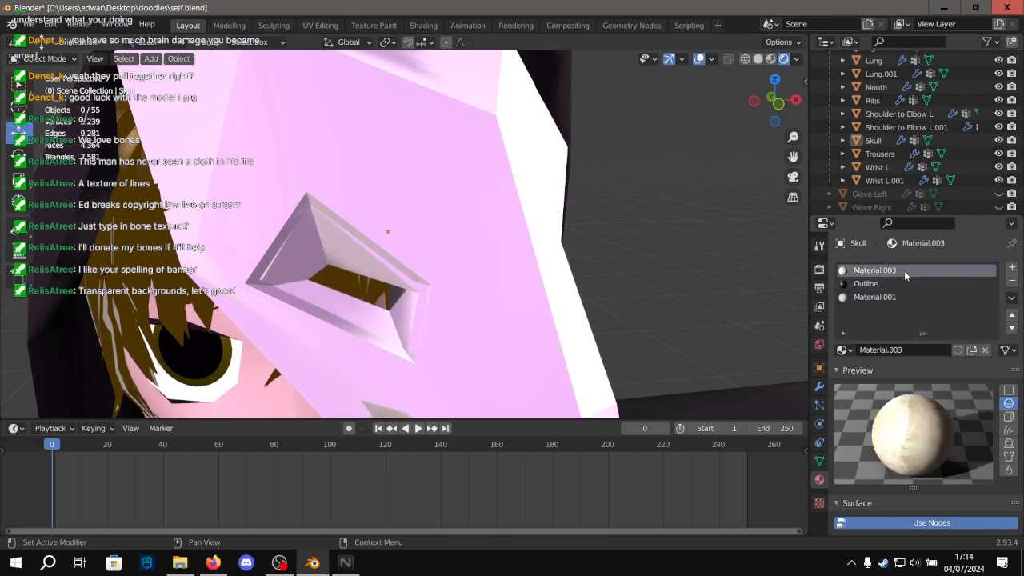
pyautogui.click(902, 283)
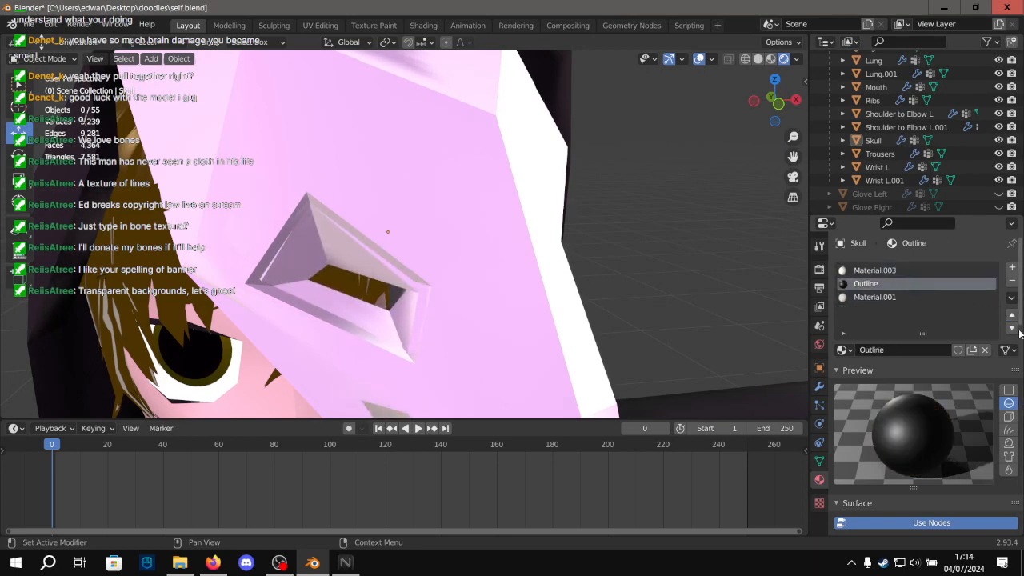
pyautogui.click(1011, 328)
pyautogui.click(891, 271)
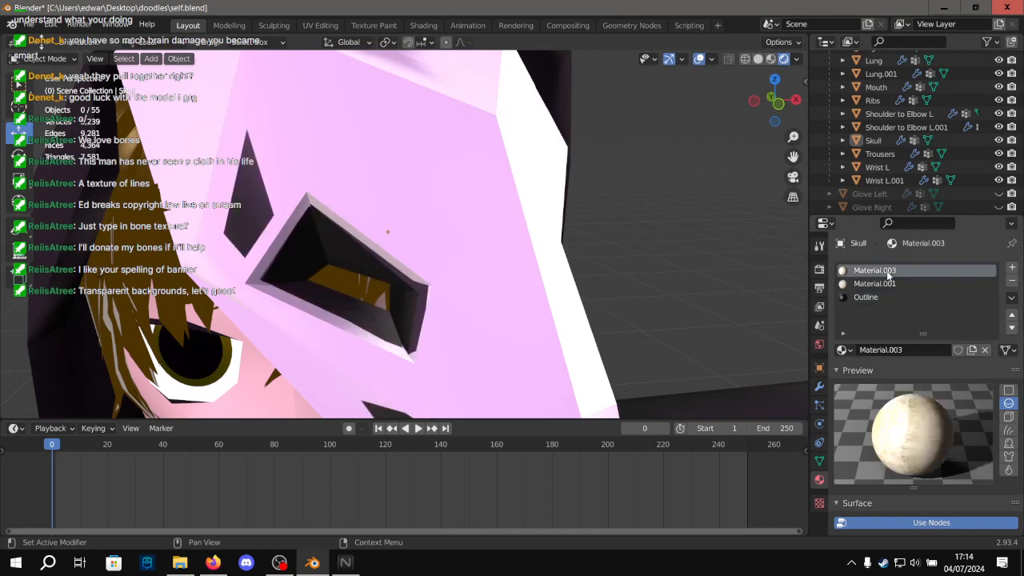
# Review Material.003's surface settings and remove the Material.001 slot from the skull.
pyautogui.scroll(-2, 929, 395)
pyautogui.scroll(-12, 929, 395)
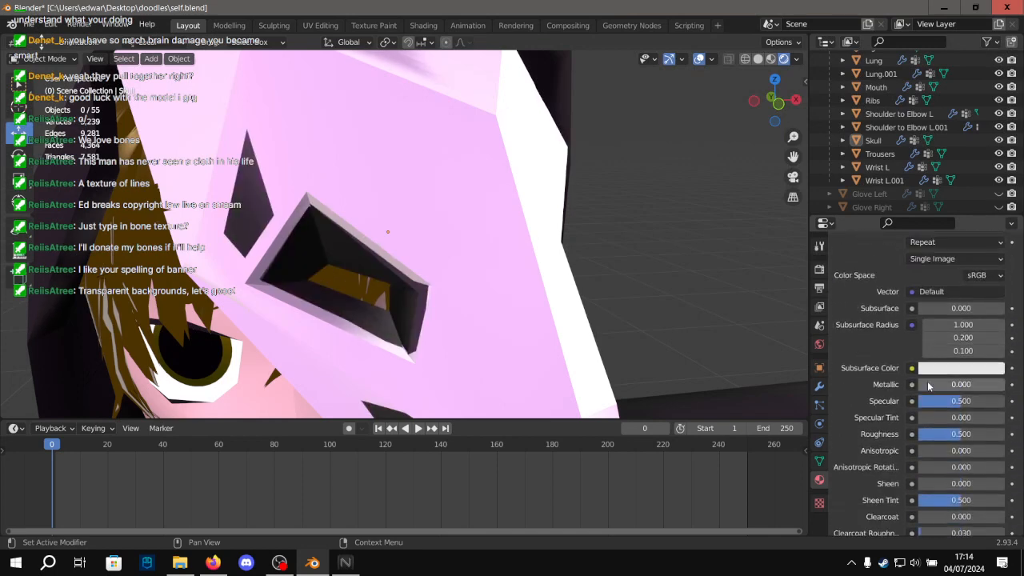
pyautogui.scroll(12, 927, 370)
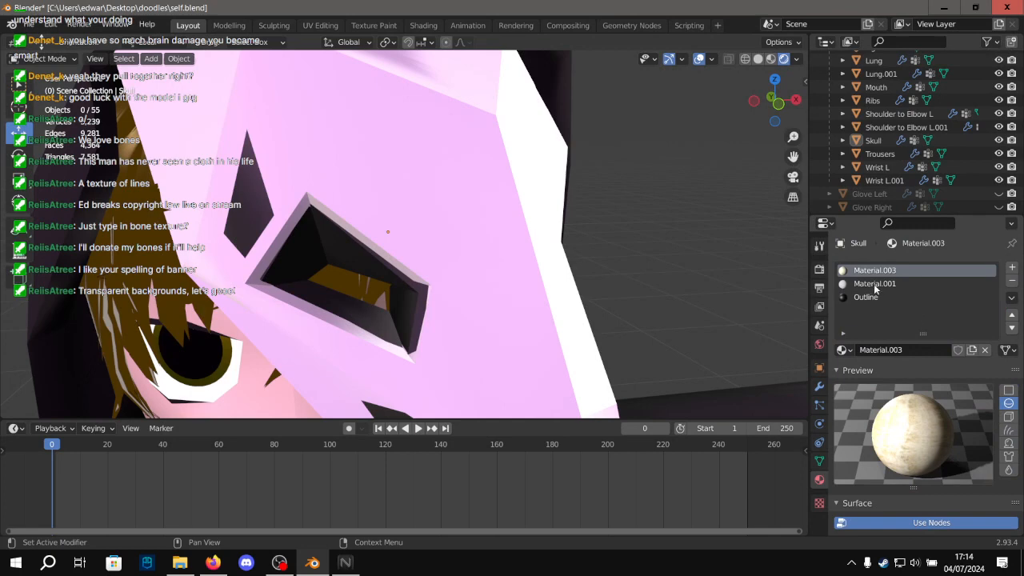
pyautogui.click(875, 287)
pyautogui.click(1011, 280)
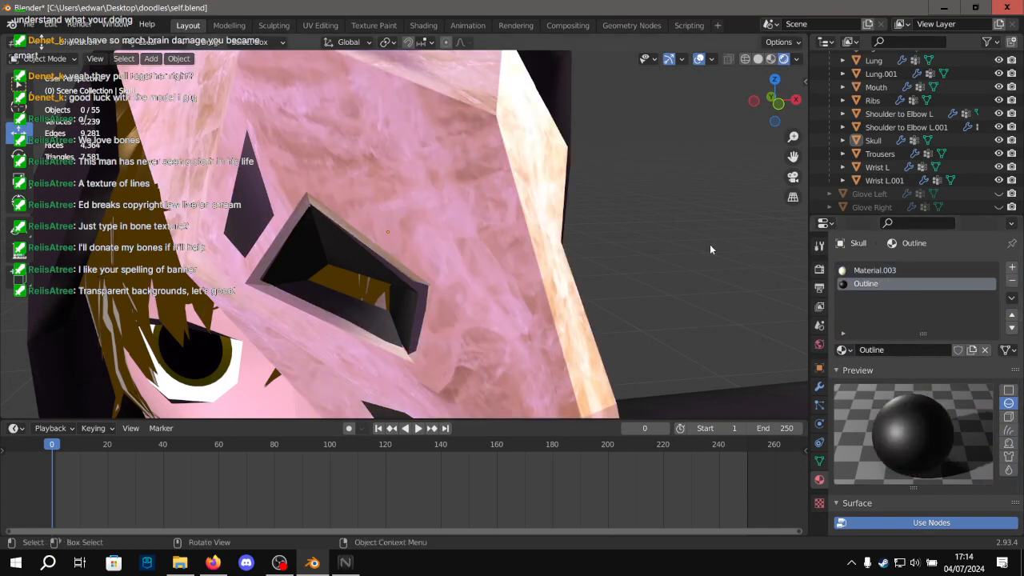
# Examine the bone texture on the skull mask from several angles, both from afar and up close.
pyautogui.scroll(-8, 710, 244)
pyautogui.scroll(5, 503, 230)
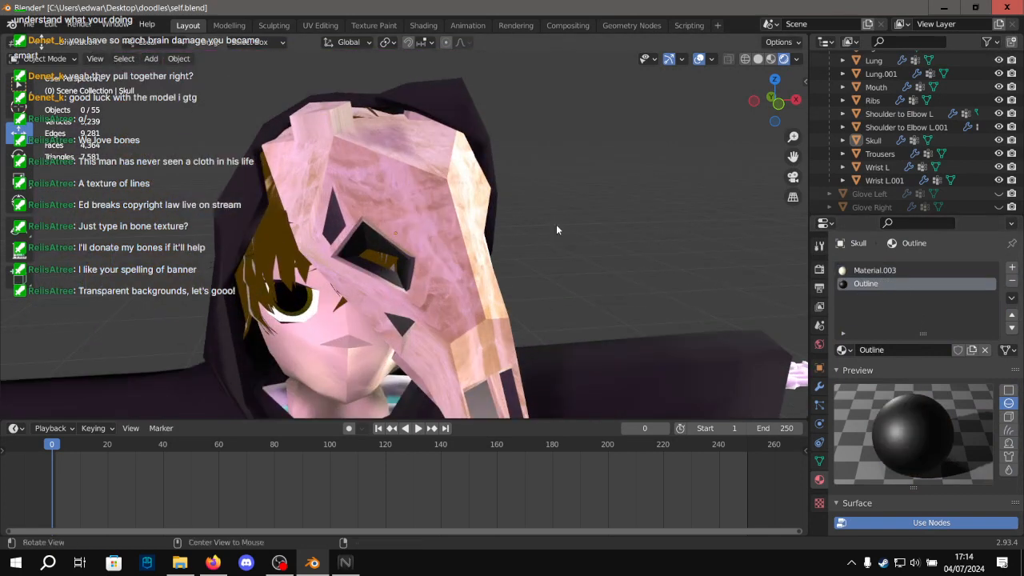
pyautogui.moveTo(556, 224); pyautogui.dragTo(280, 229, button='middle')
pyautogui.scroll(-6, 280, 229)
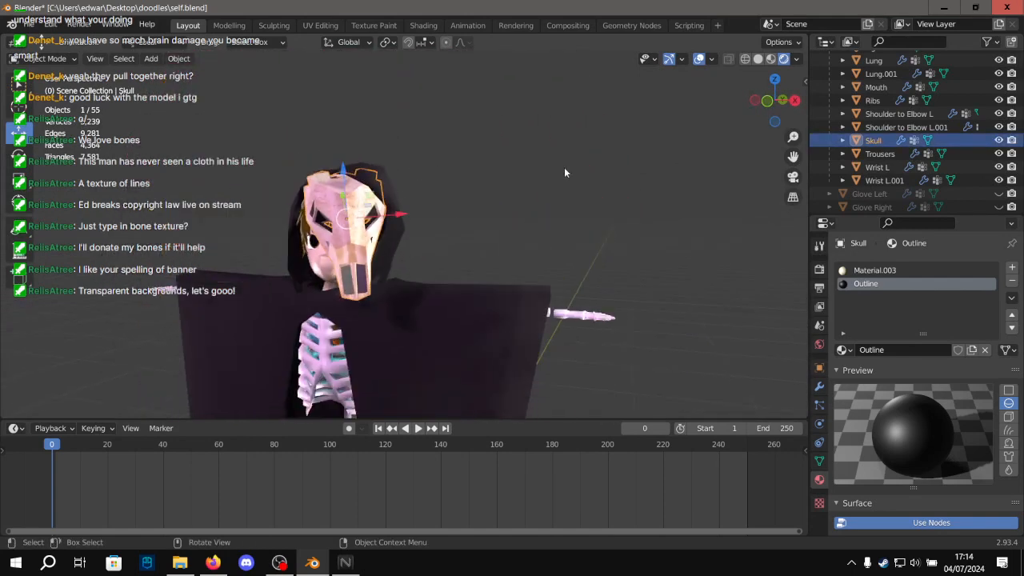
pyautogui.keyDown('shift'); pyautogui.moveTo(513, 209); pyautogui.dragTo(541, 169, button='middle'); pyautogui.keyUp('shift')
pyautogui.scroll(3, 541, 169)
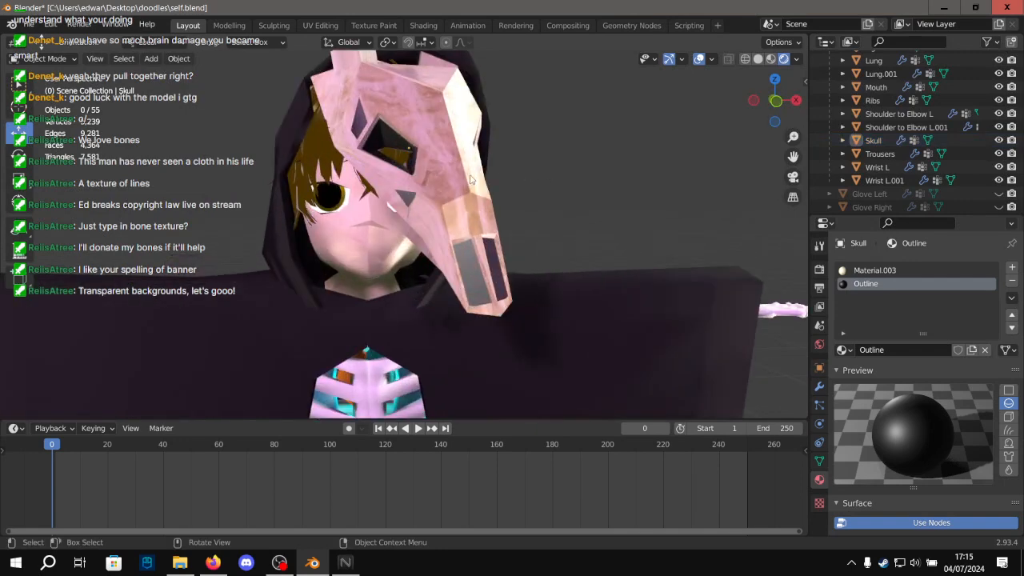
pyautogui.scroll(1, 472, 180)
pyautogui.keyDown('shift'); pyautogui.moveTo(414, 101); pyautogui.dragTo(445, 153, button='middle'); pyautogui.keyUp('shift')
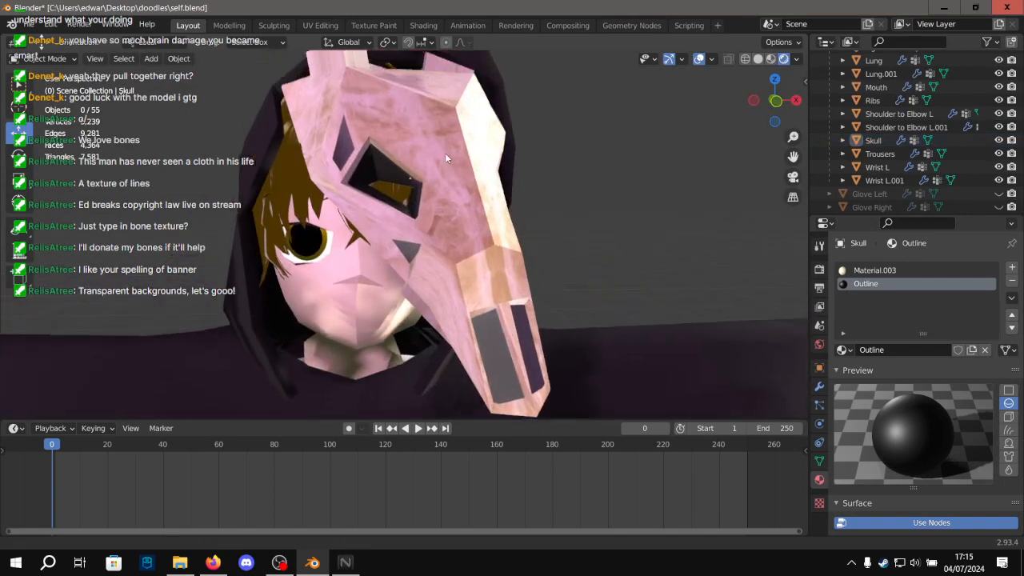
# Select the skull, switch to texture painting, and load close-up-wooden-surface-background.jpg as the image to paint.
pyautogui.click(425, 105)
pyautogui.click(375, 26)
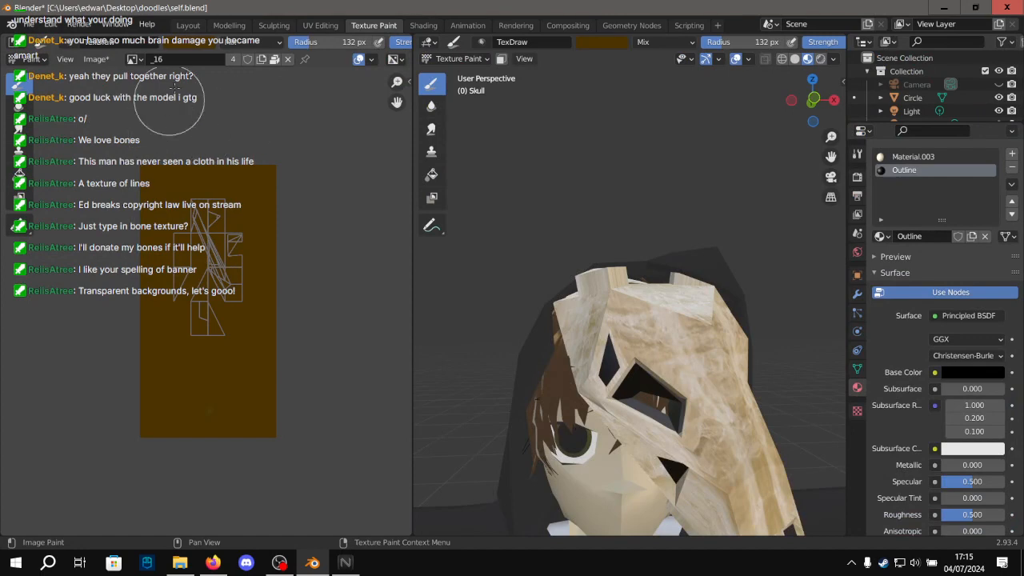
pyautogui.click(133, 59)
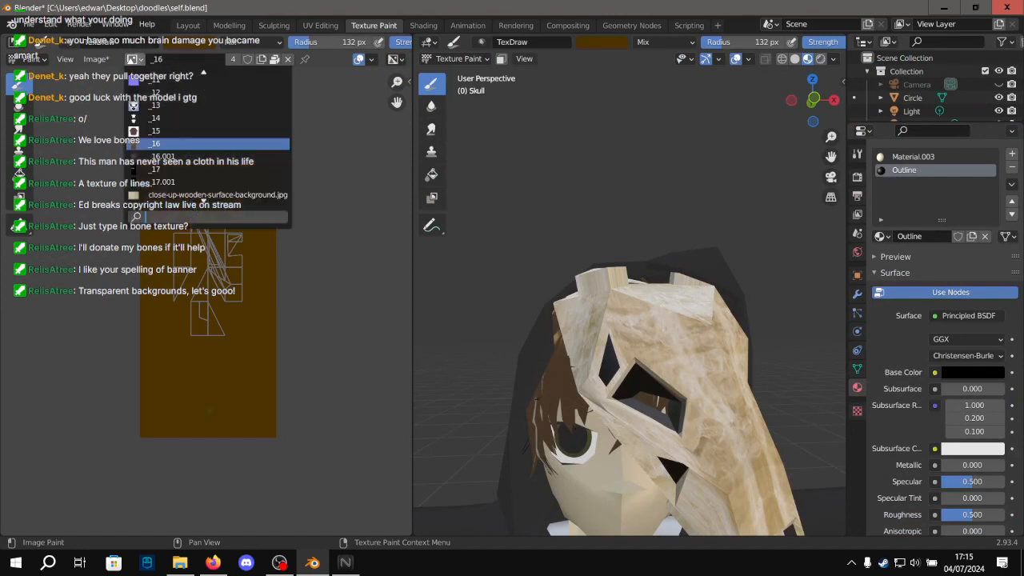
pyautogui.click(218, 195)
pyautogui.scroll(-3, 210, 264)
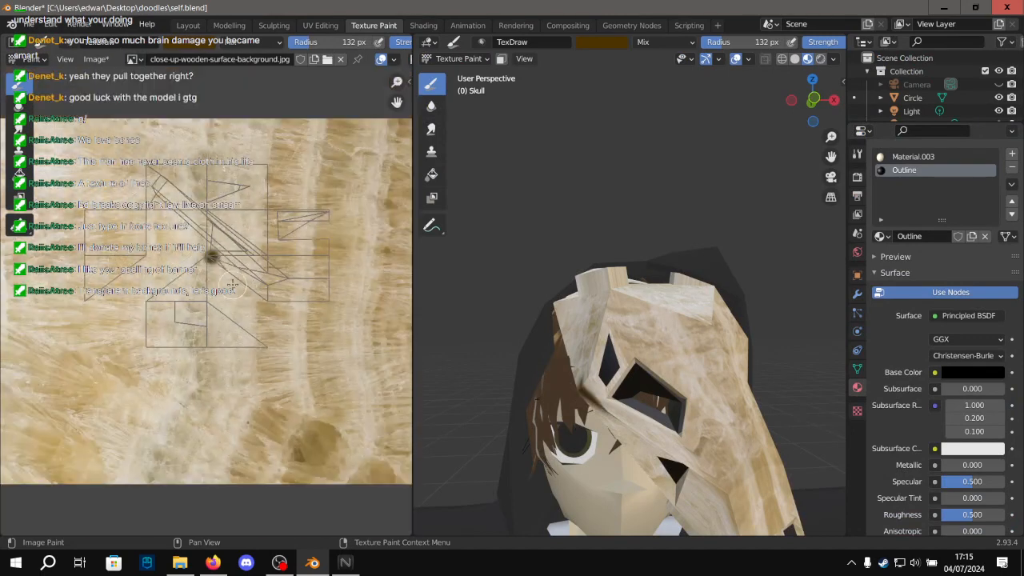
pyautogui.scroll(-5, 368, 45)
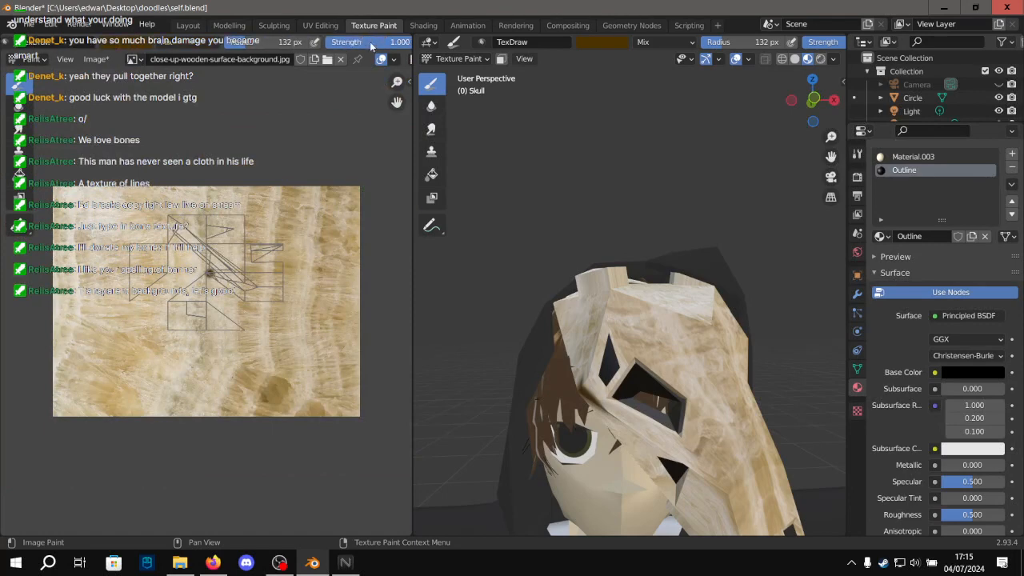
# Configure the paint brush with strength 0.193, a white colour and a radius of 500 px.
pyautogui.scroll(2, 365, 47)
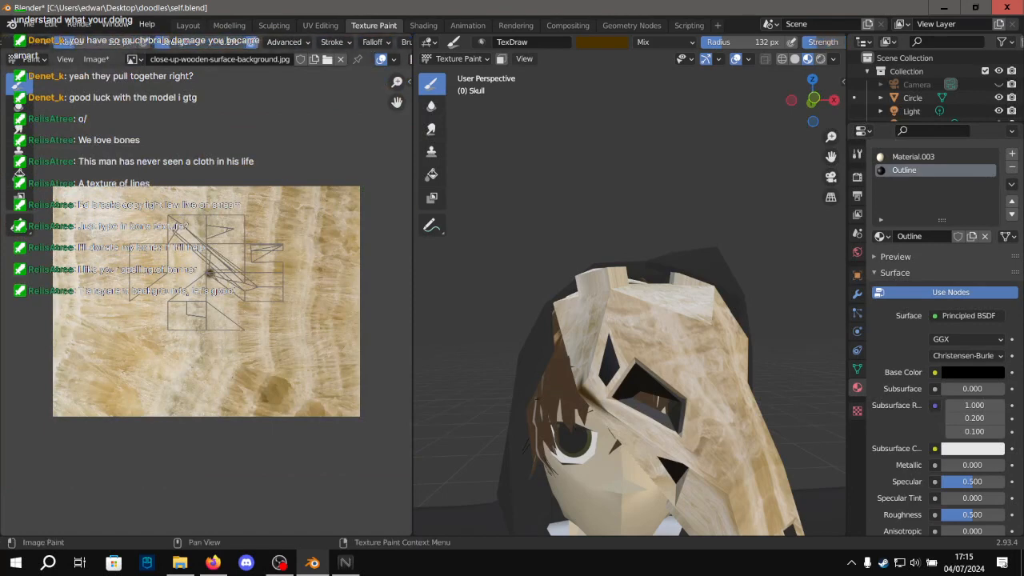
pyautogui.scroll(5, 200, 44)
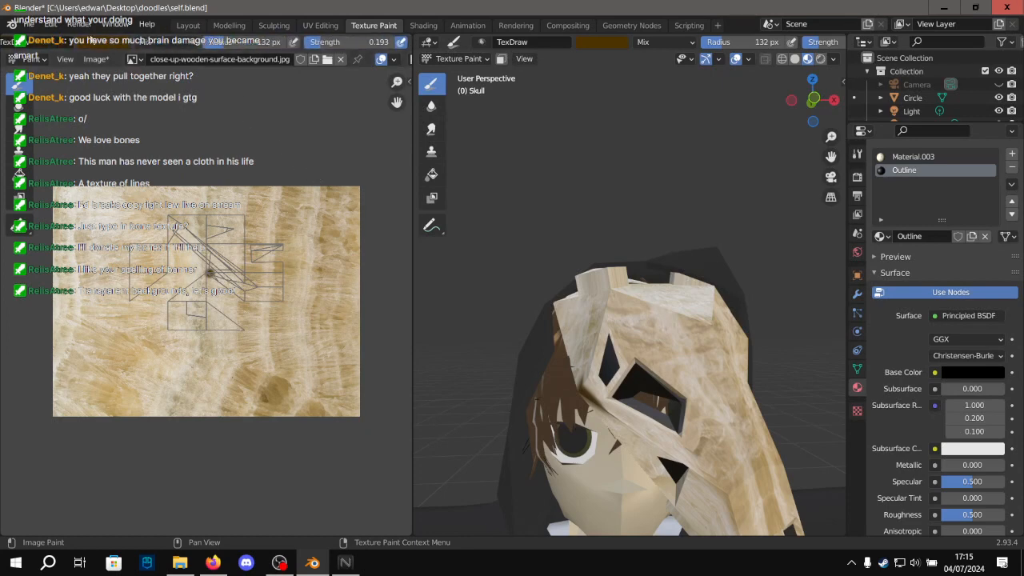
pyautogui.click(160, 45)
pyautogui.click(192, 64)
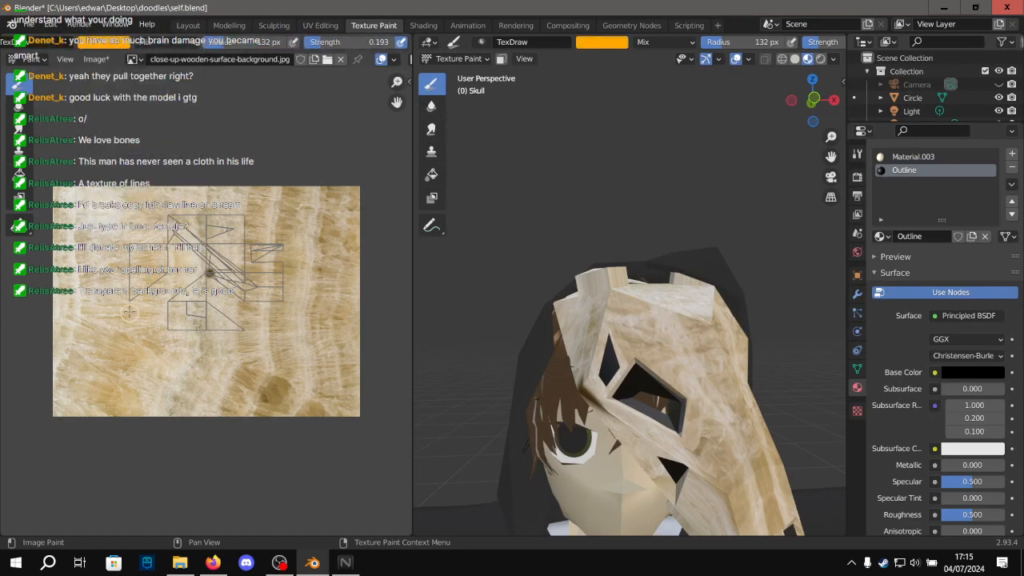
pyautogui.click(126, 46)
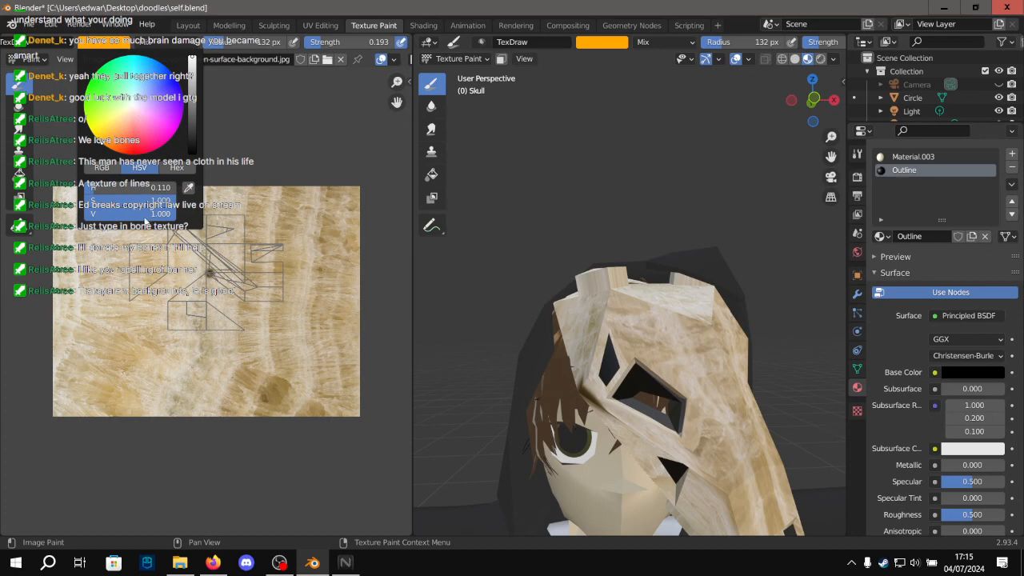
pyautogui.moveTo(95, 191); pyautogui.dragTo(26, 199)
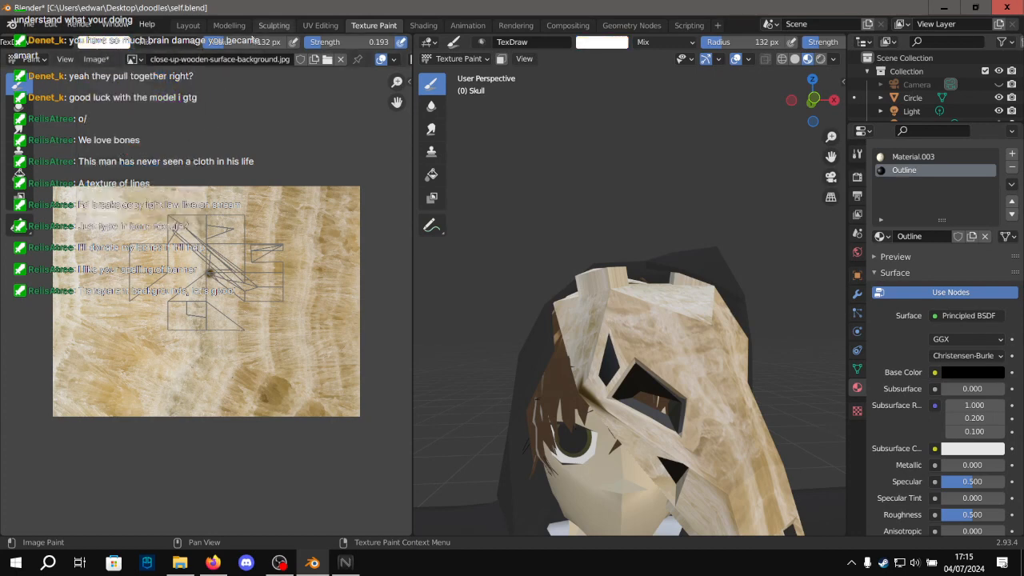
pyautogui.moveTo(242, 46); pyautogui.dragTo(297, 45)
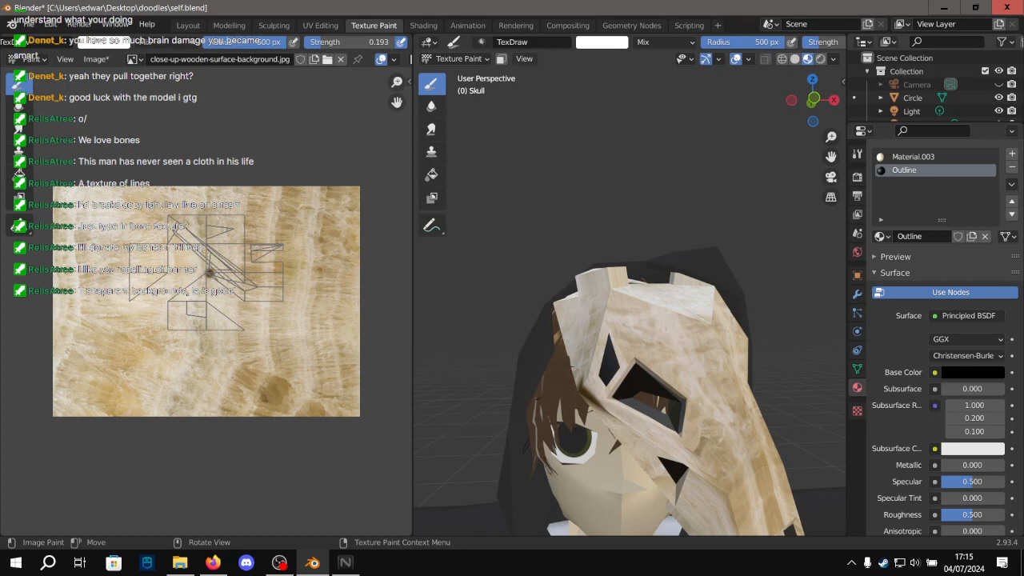
# Check the painted skull in the Layout workspace and undo the paint on the texture, including the dark spot near the UV layout's centre.
pyautogui.click(189, 26)
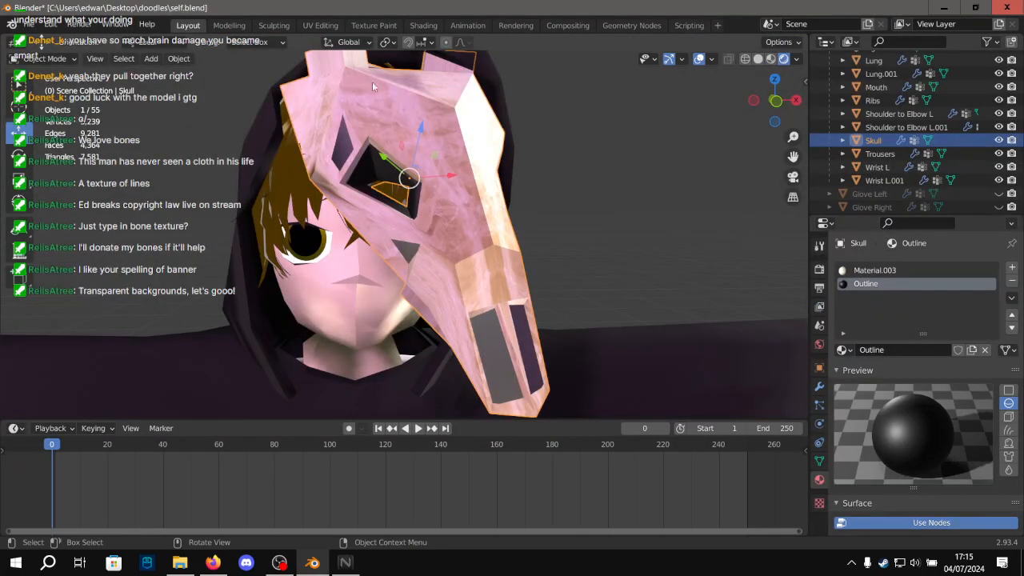
pyautogui.click(381, 25)
pyautogui.scroll(4, 241, 187)
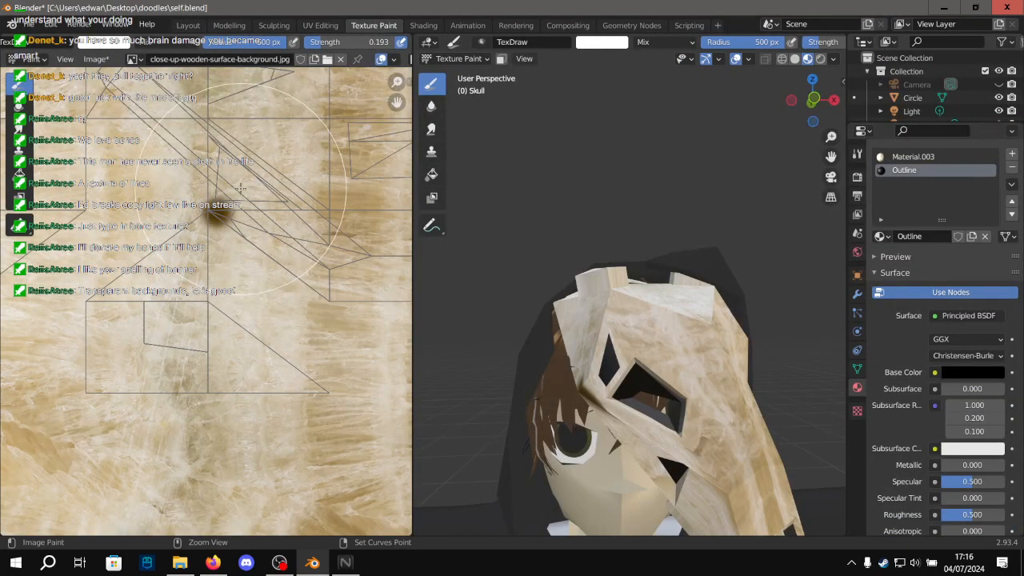
pyautogui.hotkey('ctrl', 'z')
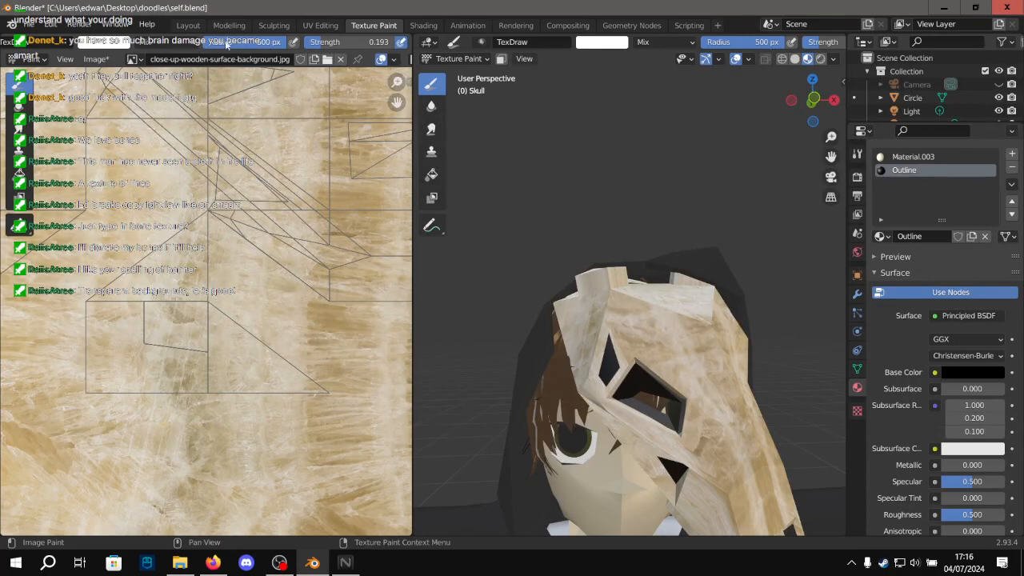
# Return to the Layout workspace and try adjusting the brightness of the Outline material's base colour.
pyautogui.click(188, 25)
pyautogui.scroll(-5, 969, 355)
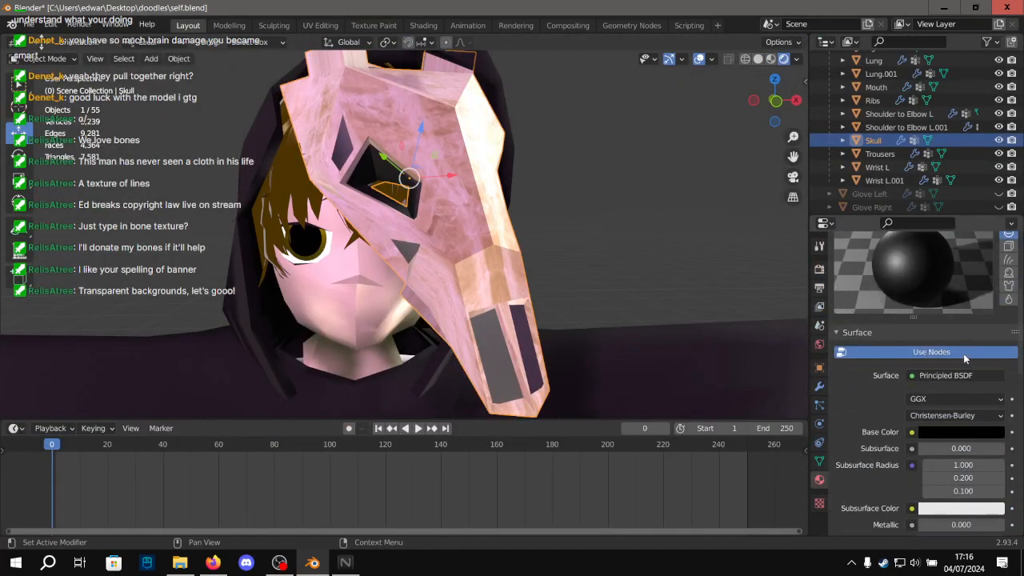
pyautogui.scroll(-6, 969, 352)
pyautogui.scroll(6, 944, 320)
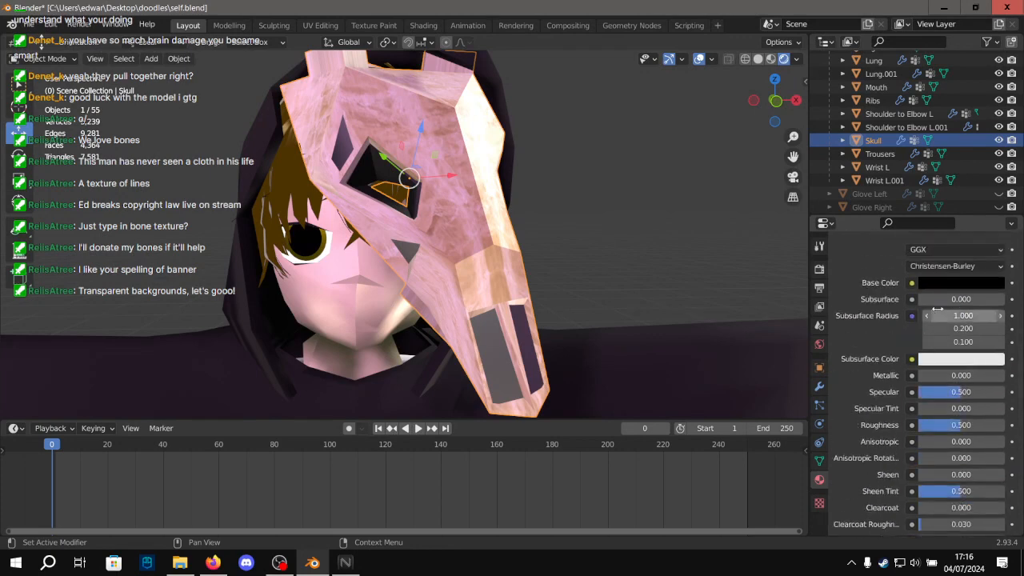
pyautogui.click(930, 282)
pyautogui.moveTo(994, 165); pyautogui.dragTo(995, 200)
# Examine the surface settings of the skull's textured Material.003.
pyautogui.scroll(8, 861, 286)
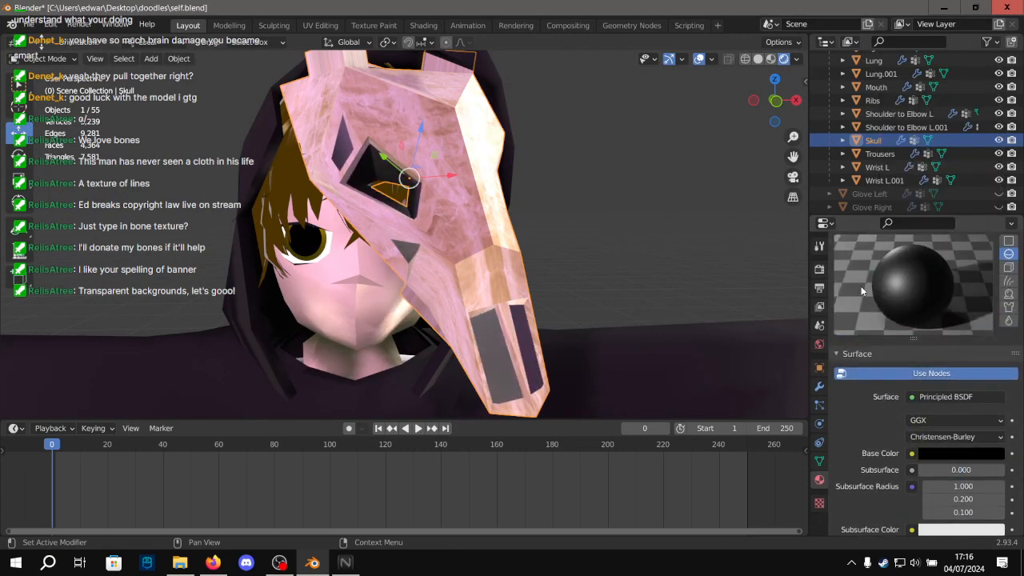
pyautogui.scroll(-10, 920, 344)
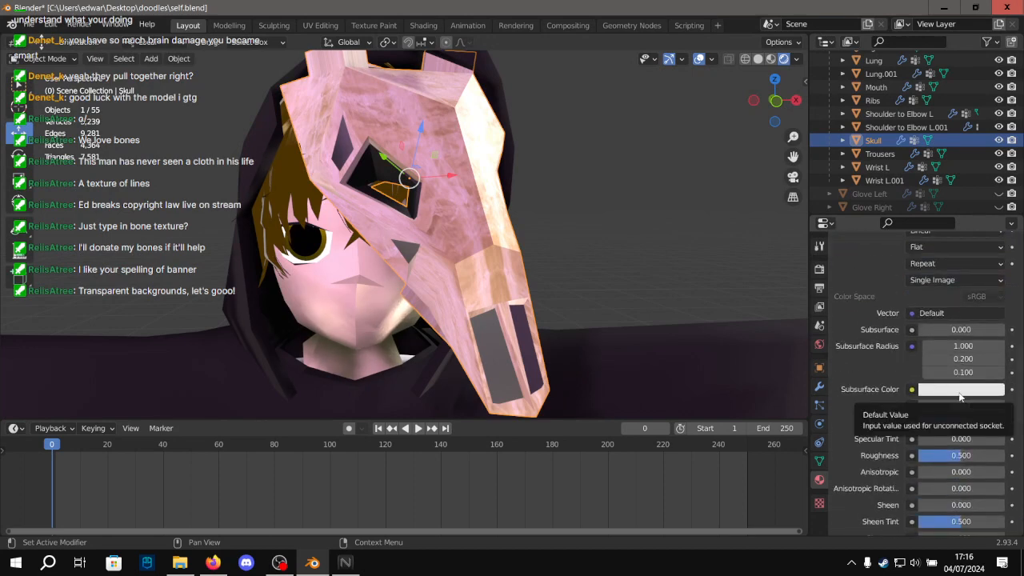
pyautogui.scroll(-5, 947, 392)
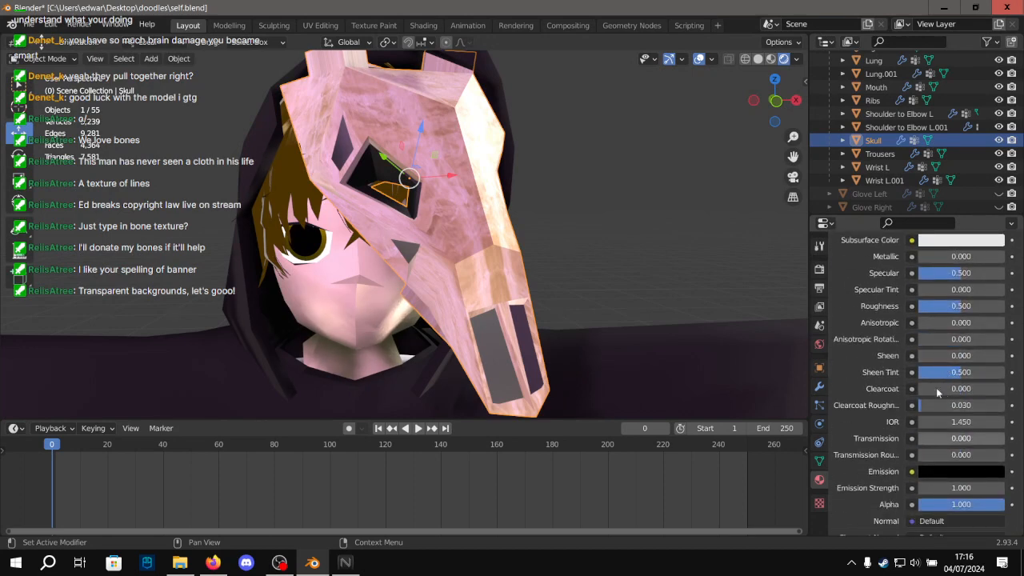
# Set the skull material's subsurface color to white, Specular to 1.000 and Roughness to 0.537.
pyautogui.click(944, 243)
pyautogui.click(959, 468)
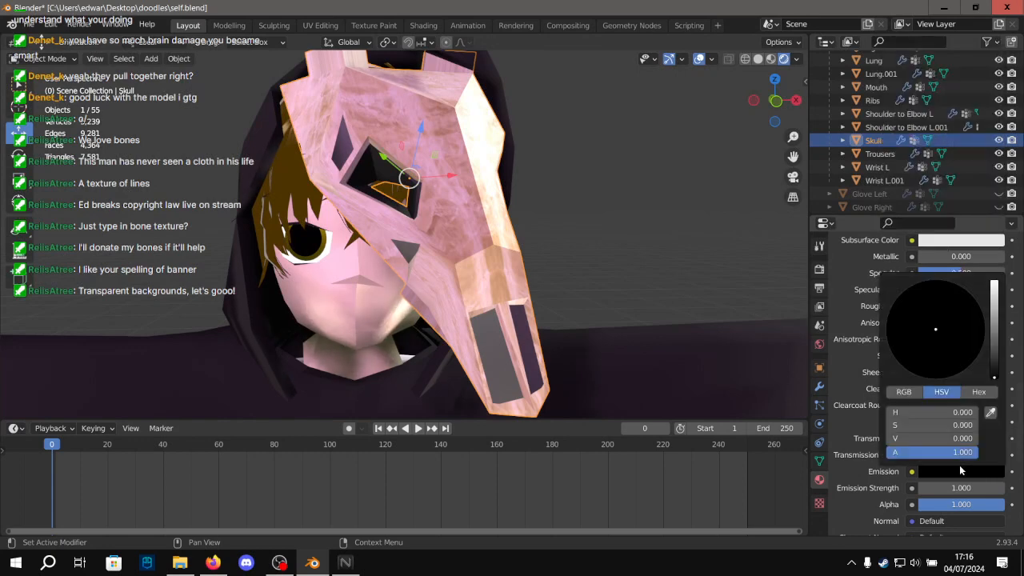
pyautogui.click(923, 240)
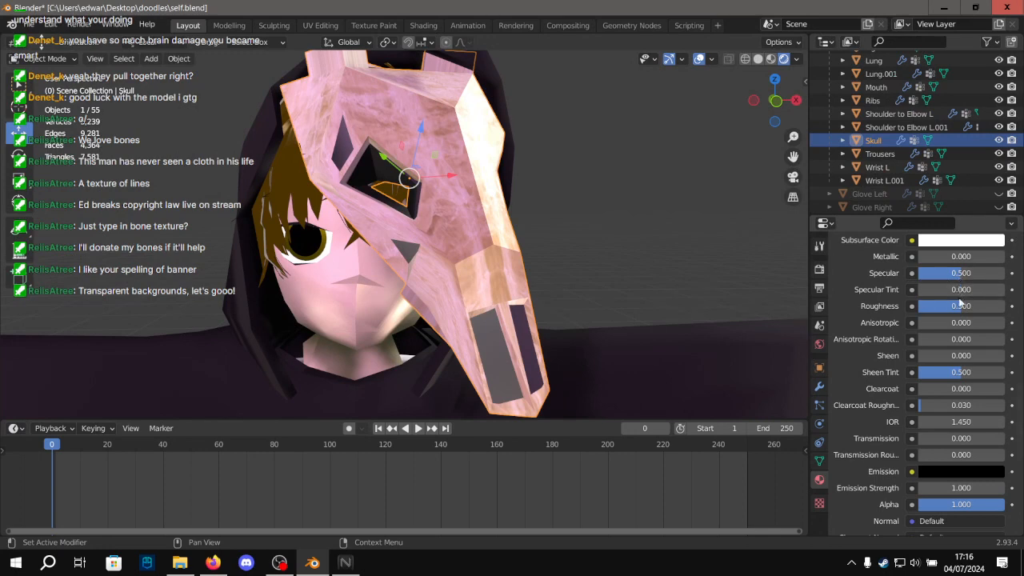
pyautogui.moveTo(959, 306)
pyautogui.mouseDown()
pyautogui.moveTo(970, 306)
pyautogui.moveTo(948, 306)
pyautogui.moveTo(970, 305)
pyautogui.moveTo(978, 274)
pyautogui.moveTo(1017, 275)
pyautogui.mouseUp()
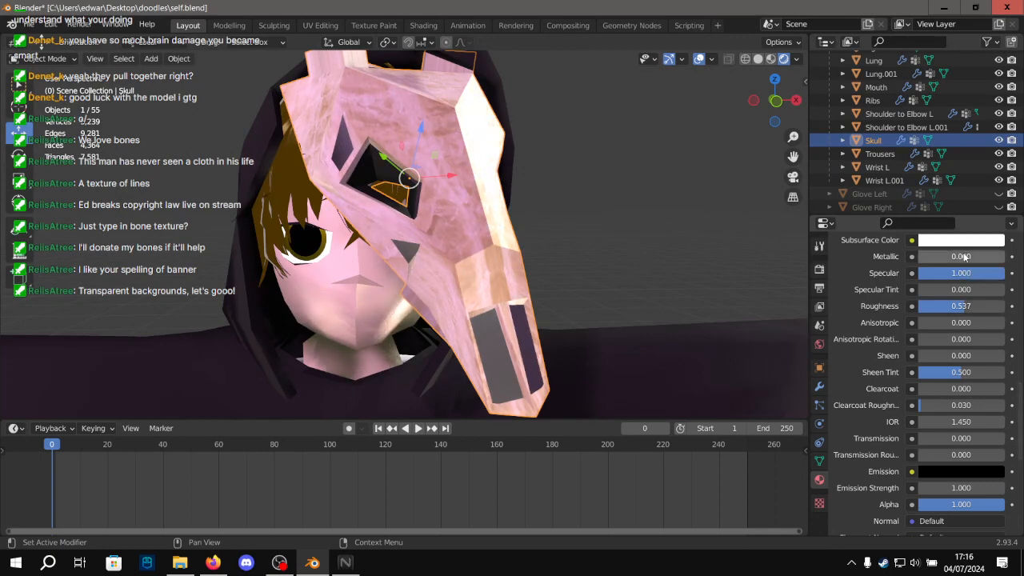
# Try a Metallic value of 1.000 on the skull material and return it to 0.
pyautogui.moveTo(960, 256)
pyautogui.mouseDown()
pyautogui.moveTo(1023, 256)
pyautogui.moveTo(962, 262)
pyautogui.mouseUp()
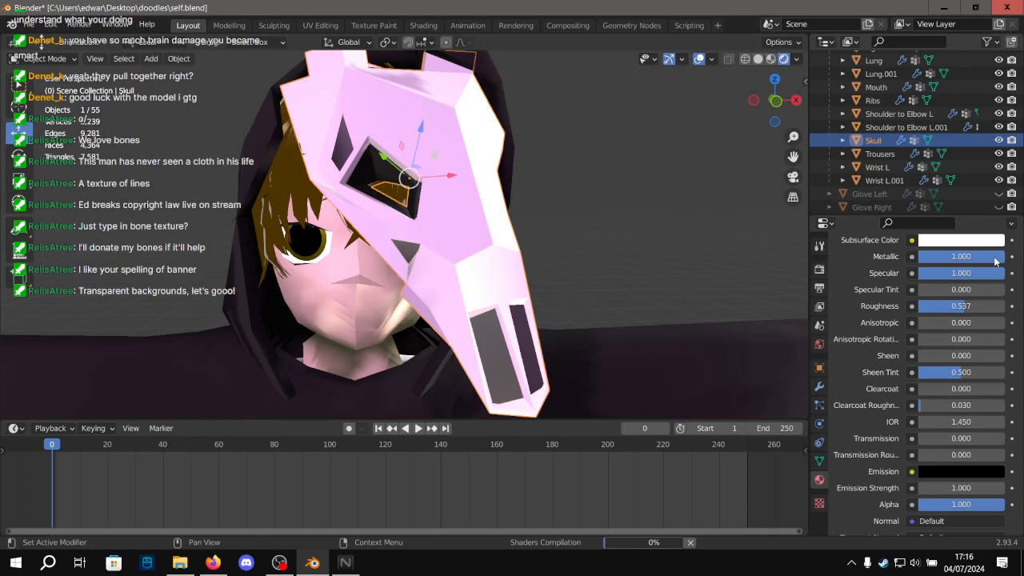
pyautogui.click(612, 267)
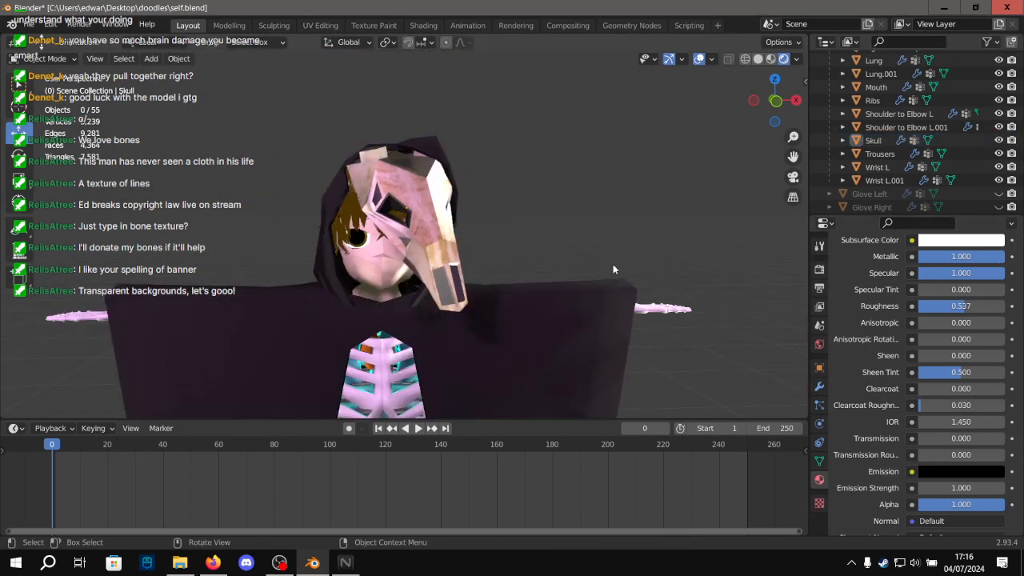
pyautogui.click(992, 256)
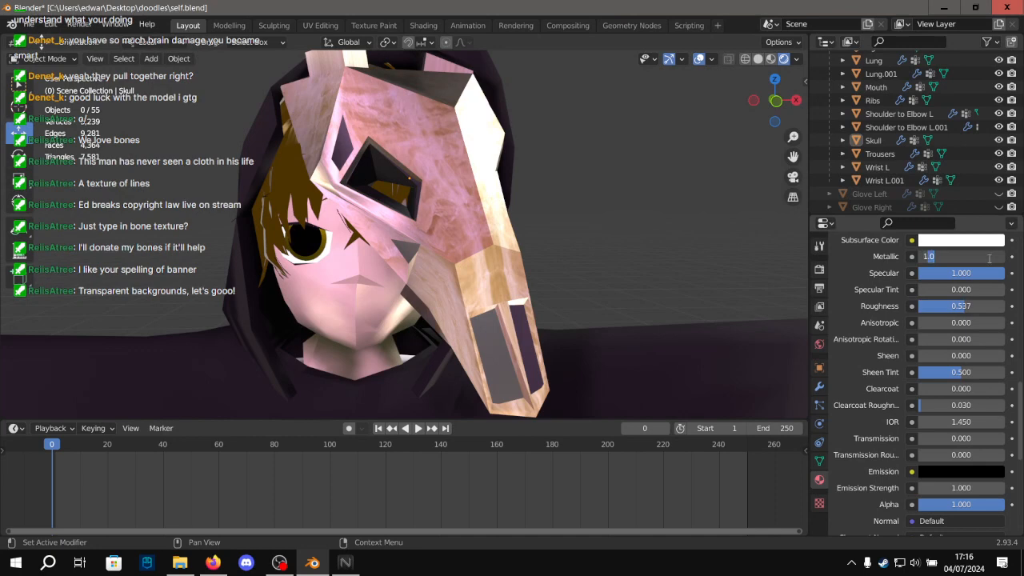
pyautogui.write('0')
pyautogui.press('Return')
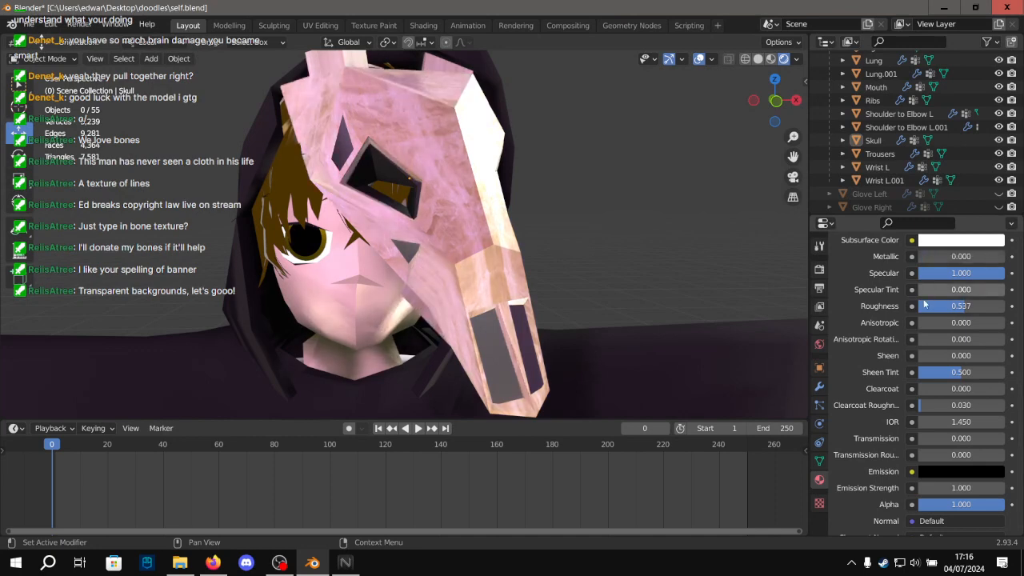
# Set the skull material's Sheen Tint to 0.555.
pyautogui.scroll(-2, 892, 429)
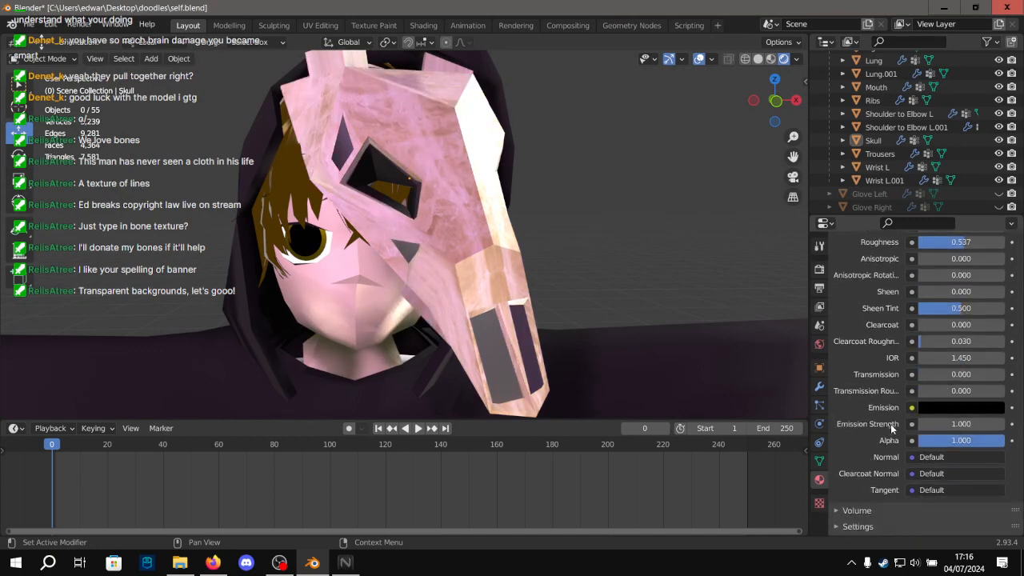
pyautogui.scroll(2, 930, 408)
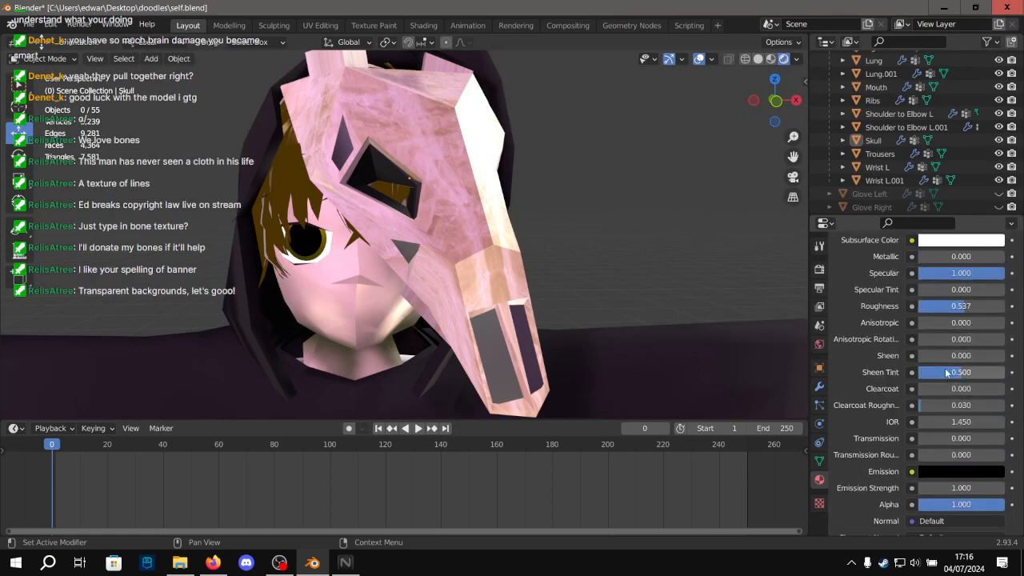
pyautogui.moveTo(951, 372); pyautogui.dragTo(969, 357)
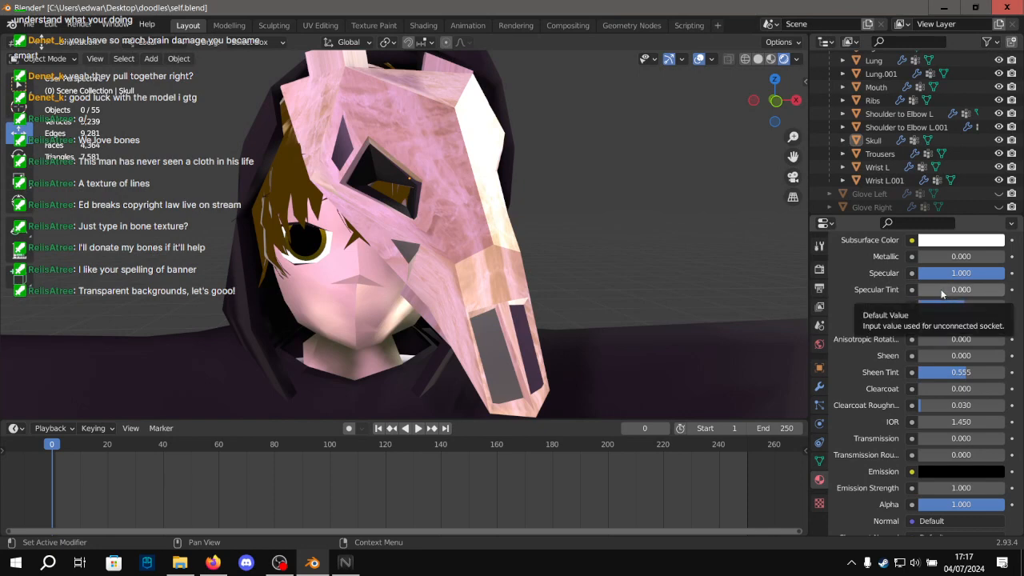
# Try a Specular Tint of 1.000 on the skull material and return it to 0.
pyautogui.moveTo(941, 295); pyautogui.dragTo(986, 294)
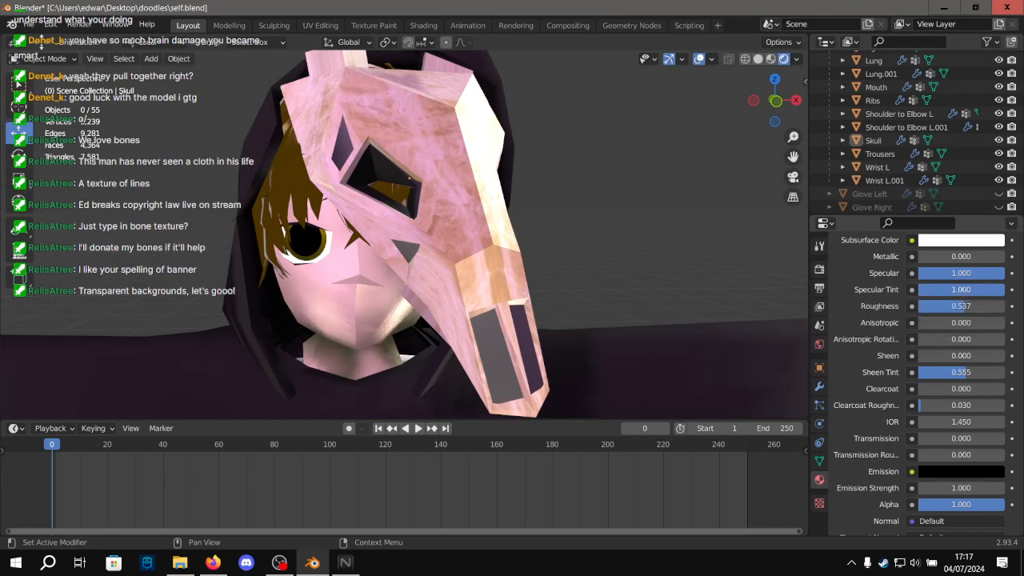
pyautogui.moveTo(1001, 290); pyautogui.dragTo(970, 289)
pyautogui.scroll(12, 908, 292)
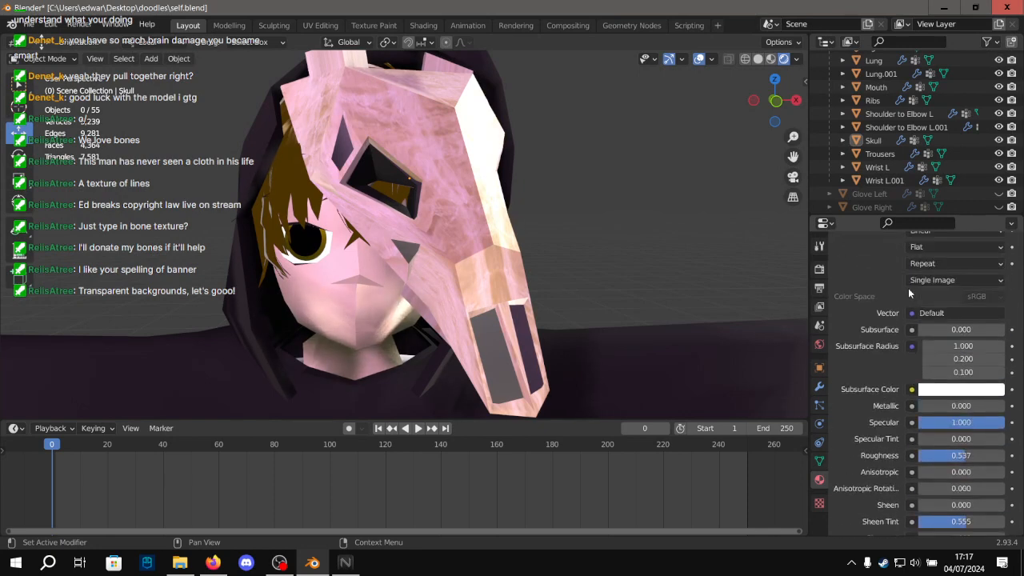
pyautogui.scroll(-5, 472, 215)
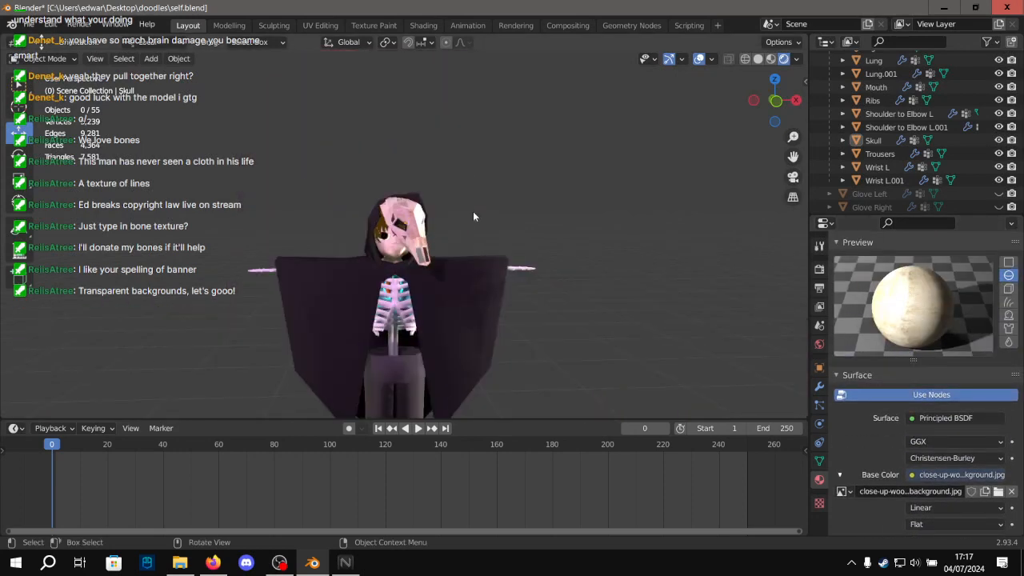
pyautogui.scroll(2, 472, 216)
pyautogui.scroll(5, 470, 217)
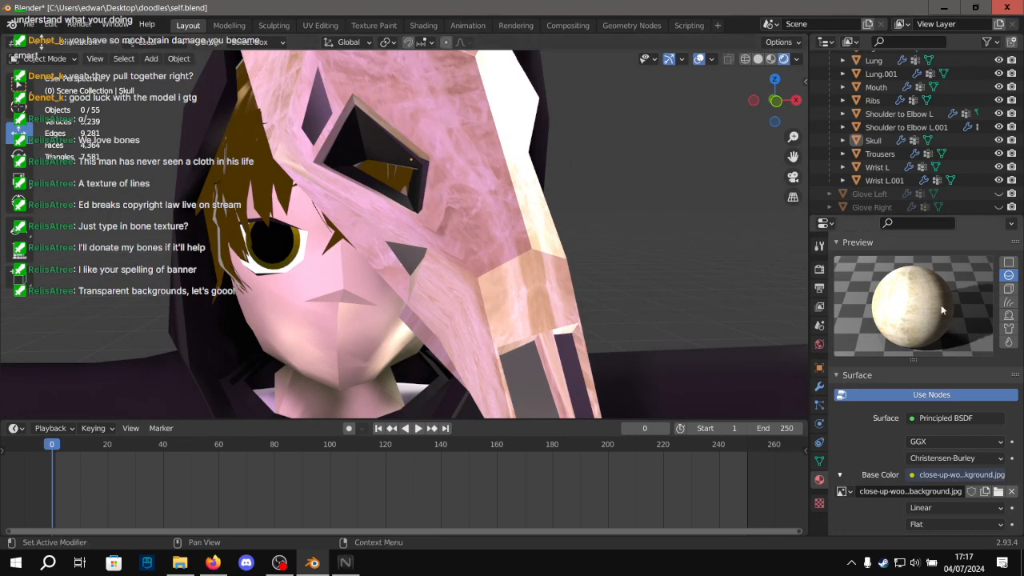
# Switch to texture painting on the skull's wooden surface image and choose the Fill tool.
pyautogui.click(372, 26)
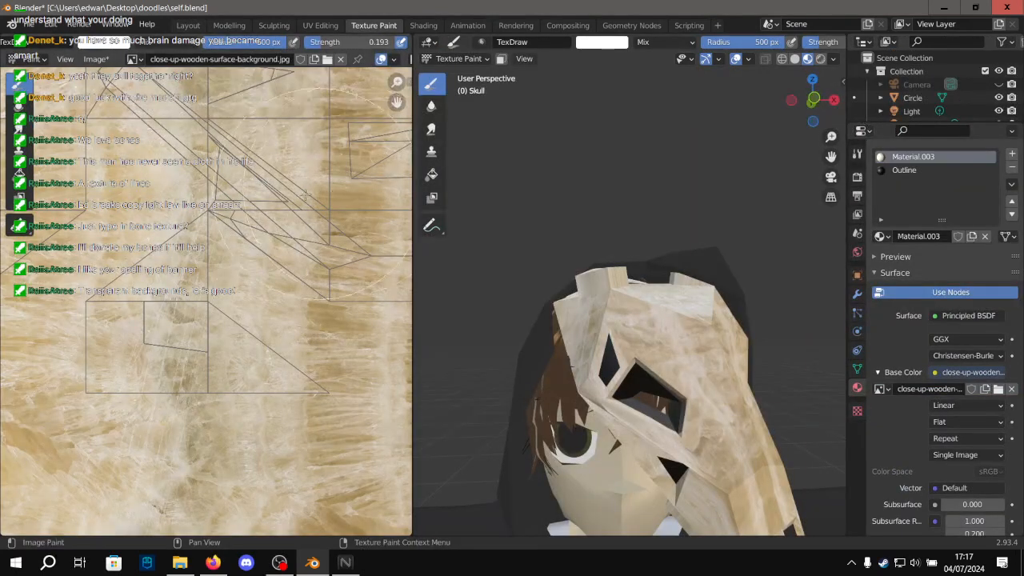
pyautogui.scroll(1, 168, 116)
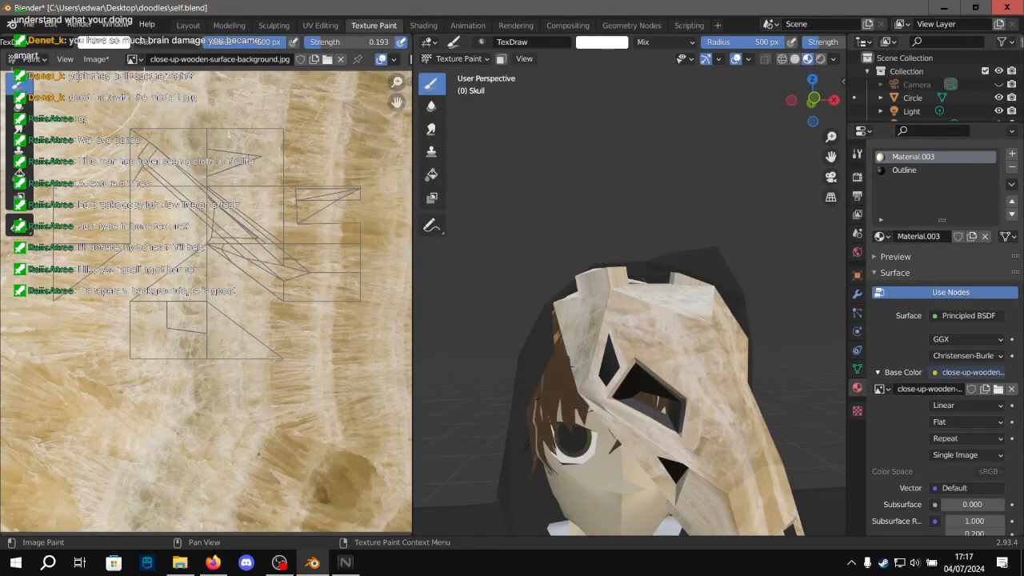
pyautogui.scroll(-1, 204, 177)
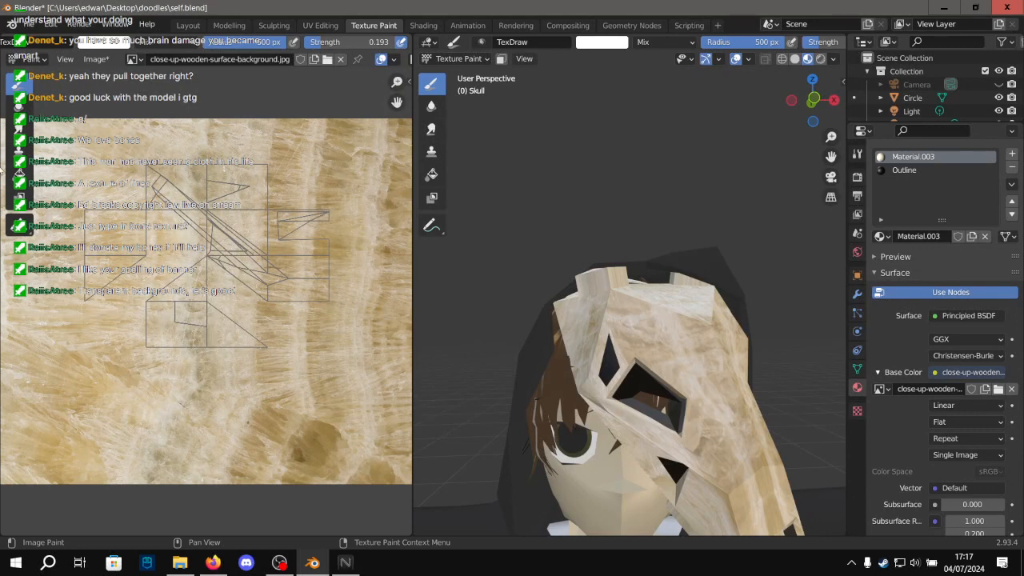
pyautogui.click(18, 172)
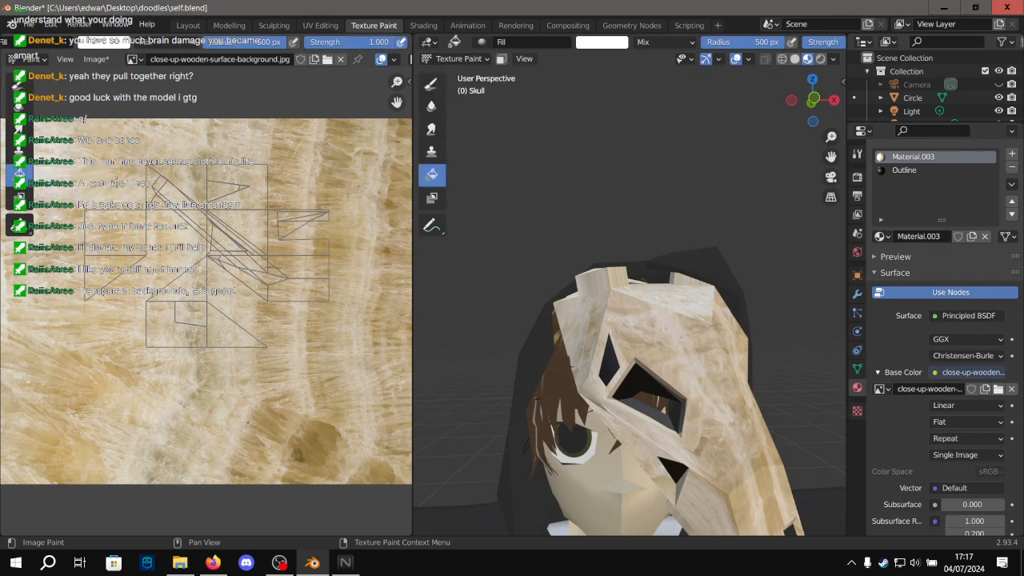
pyautogui.scroll(-1, 120, 174)
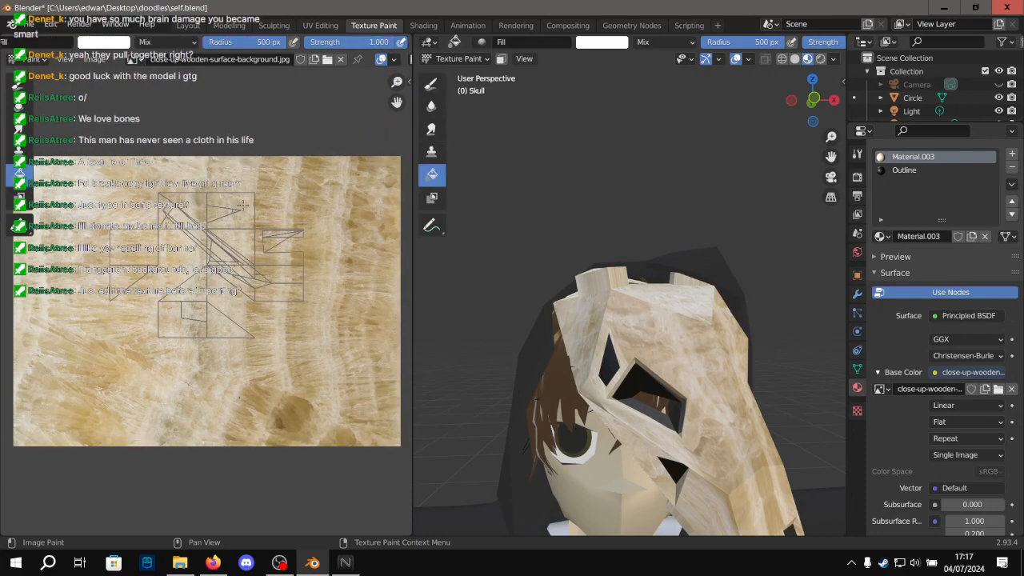
# Try filling the wooden surface image with white in the image editor and undo the fill.
pyautogui.click(243, 205)
pyautogui.scroll(10, 204, 280)
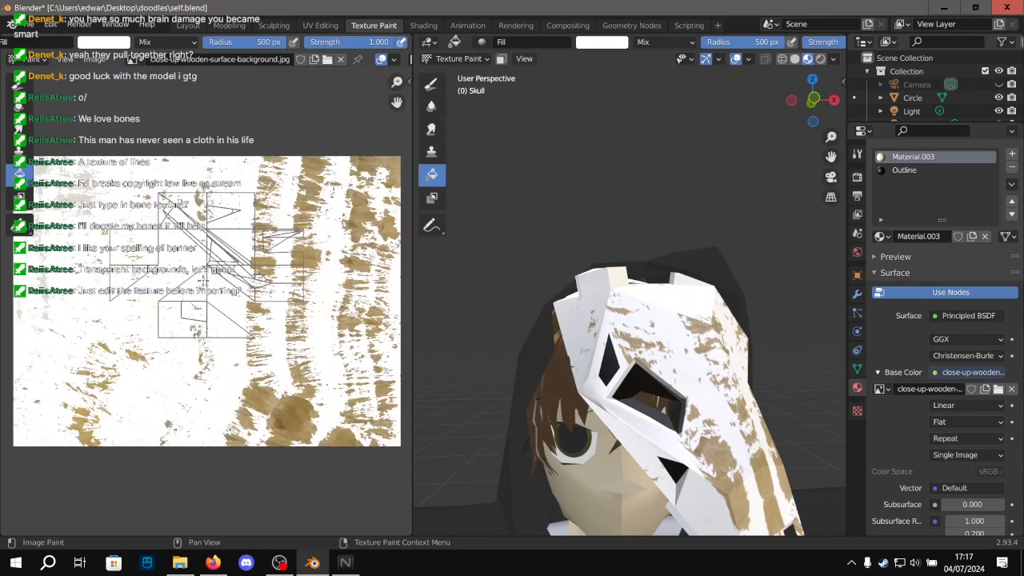
pyautogui.scroll(-4, 204, 279)
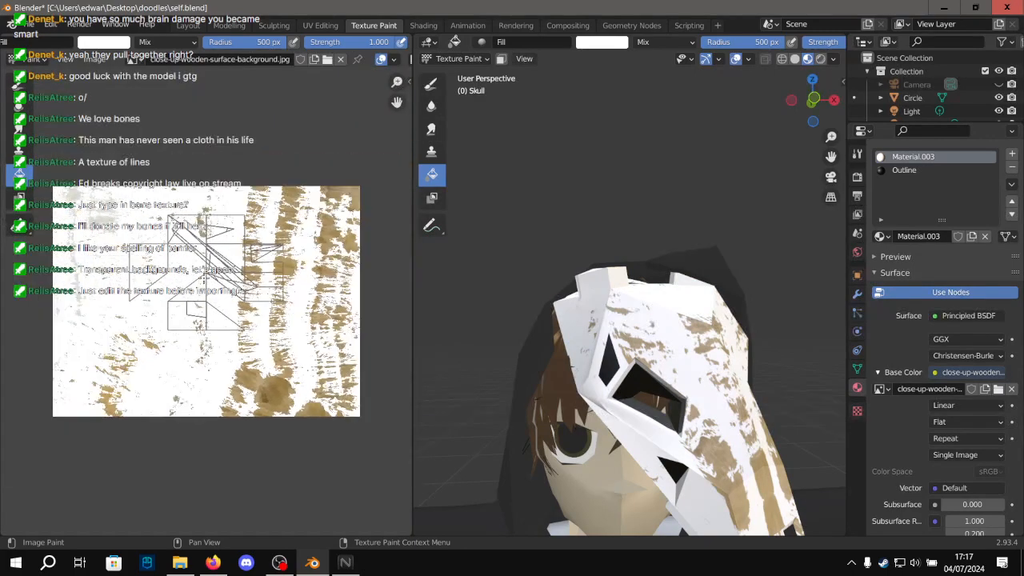
pyautogui.hotkey('ctrl', 'z')
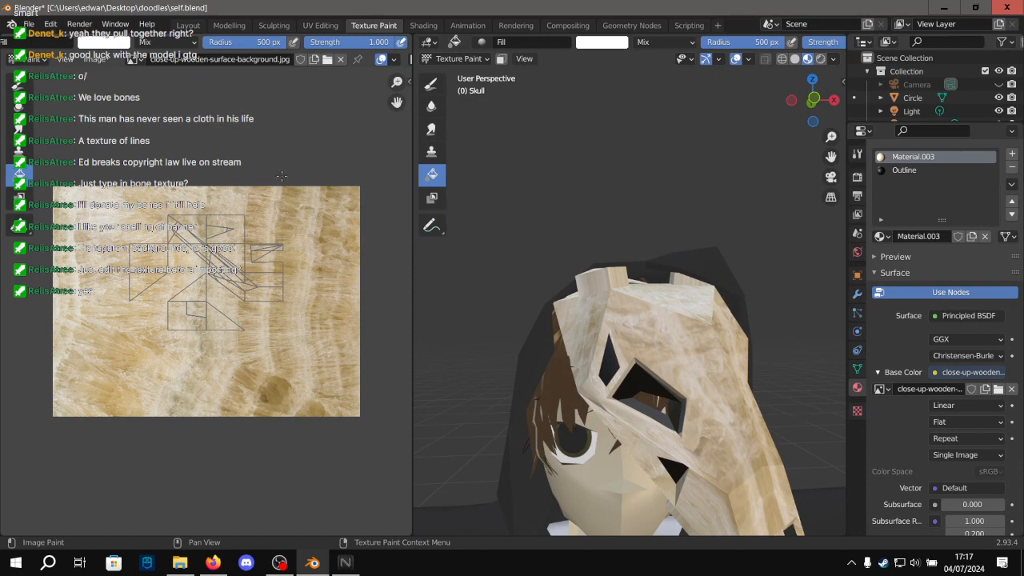
pyautogui.scroll(2, 231, 201)
pyautogui.scroll(-2, 364, 58)
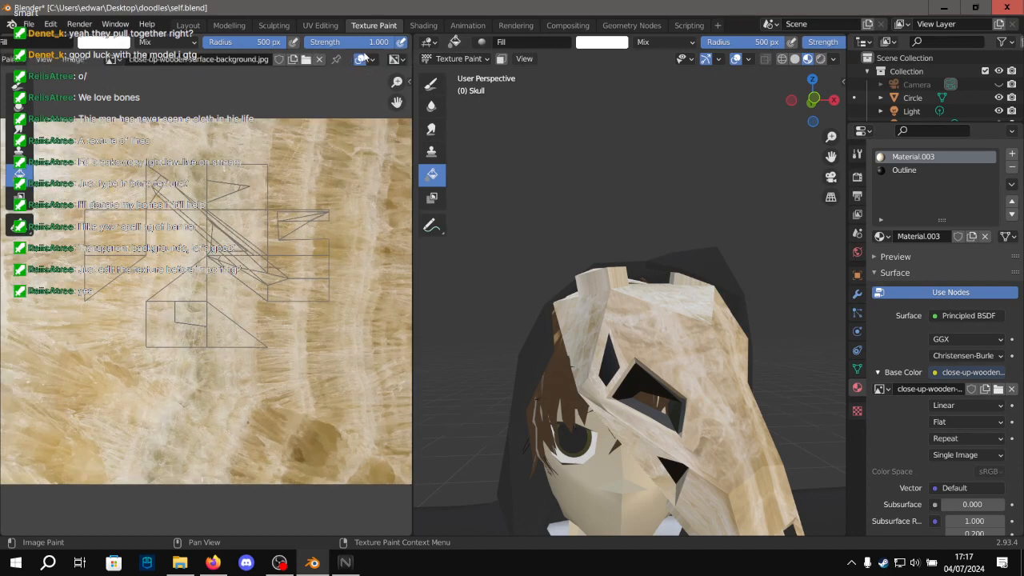
pyautogui.scroll(2, 362, 61)
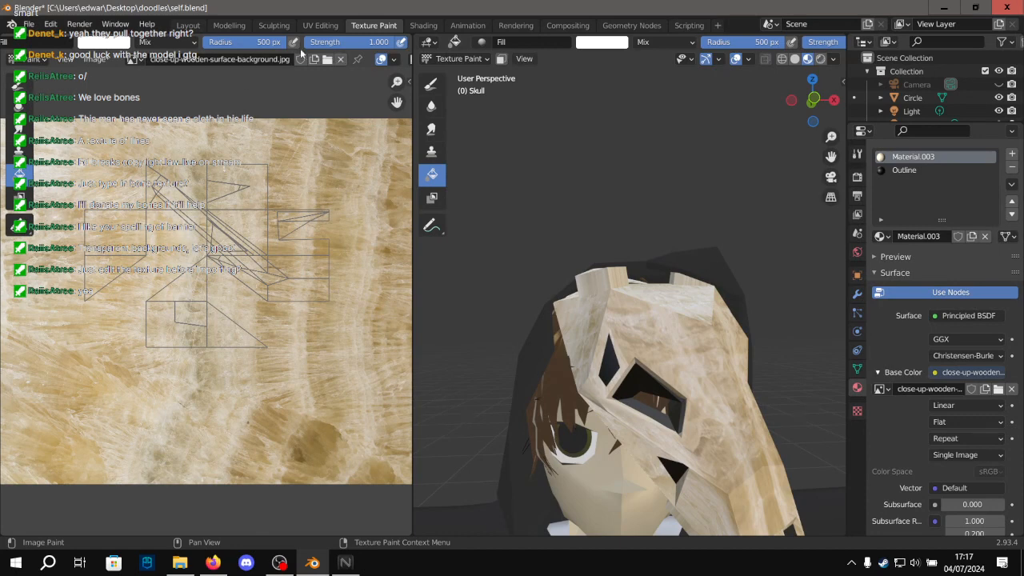
pyautogui.scroll(-1, 236, 102)
pyautogui.scroll(-8, 339, 52)
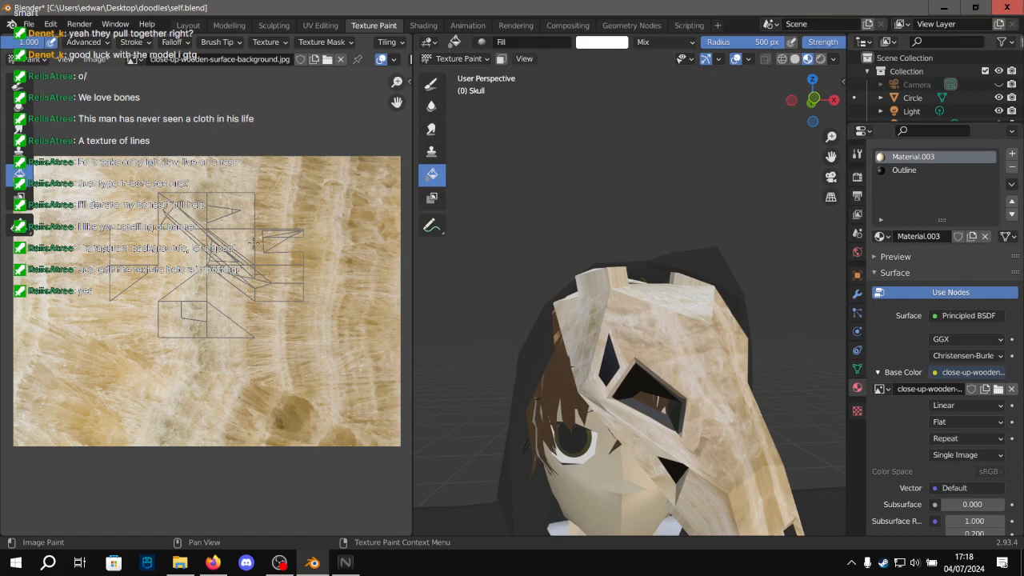
# Try filling the whole skull mesh with white at full strength, check it from the front, and undo the fill.
pyautogui.click(515, 279)
pyautogui.hotkey('ctrl', 'z')
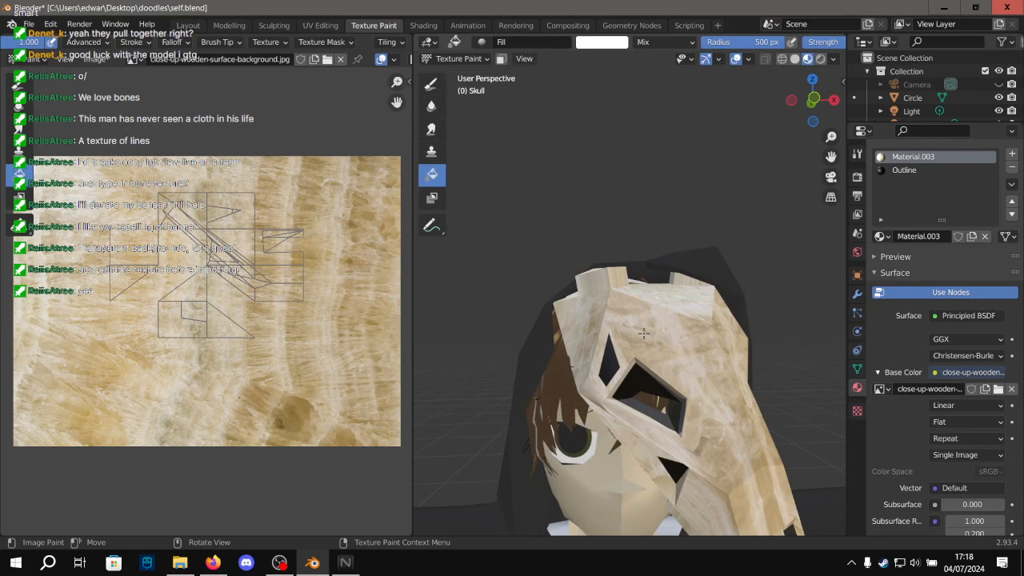
pyautogui.click(423, 272)
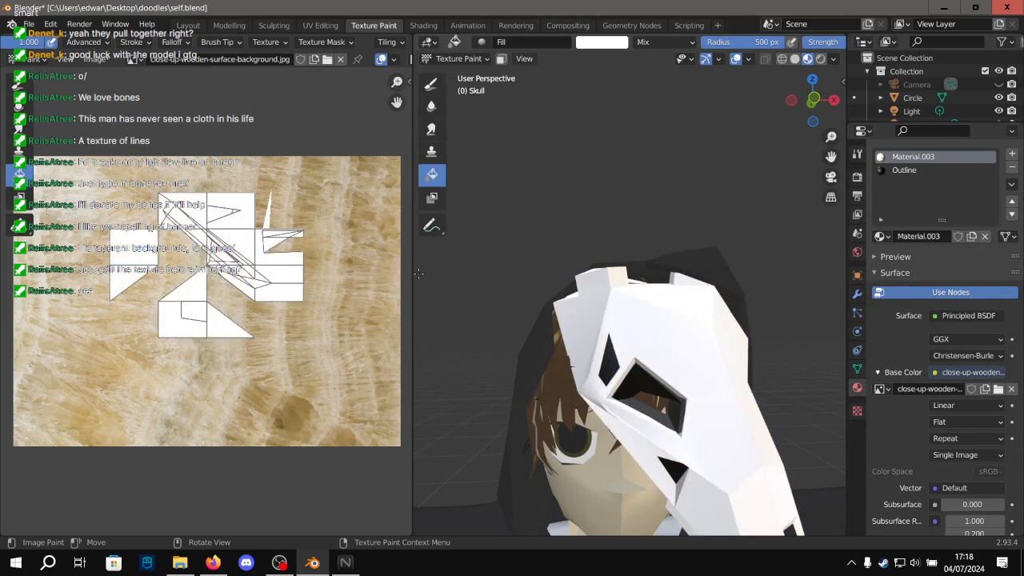
pyautogui.scroll(-5, 658, 258)
pyautogui.scroll(10, 660, 276)
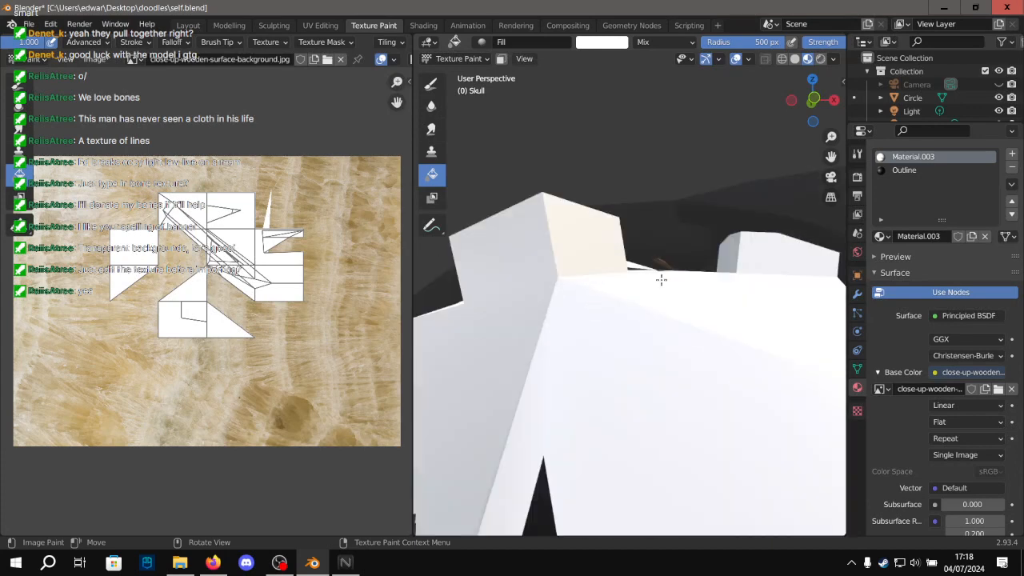
pyautogui.scroll(-5, 660, 278)
pyautogui.keyDown('alt'); pyautogui.moveTo(656, 274); pyautogui.dragTo(635, 246); pyautogui.keyUp('alt')
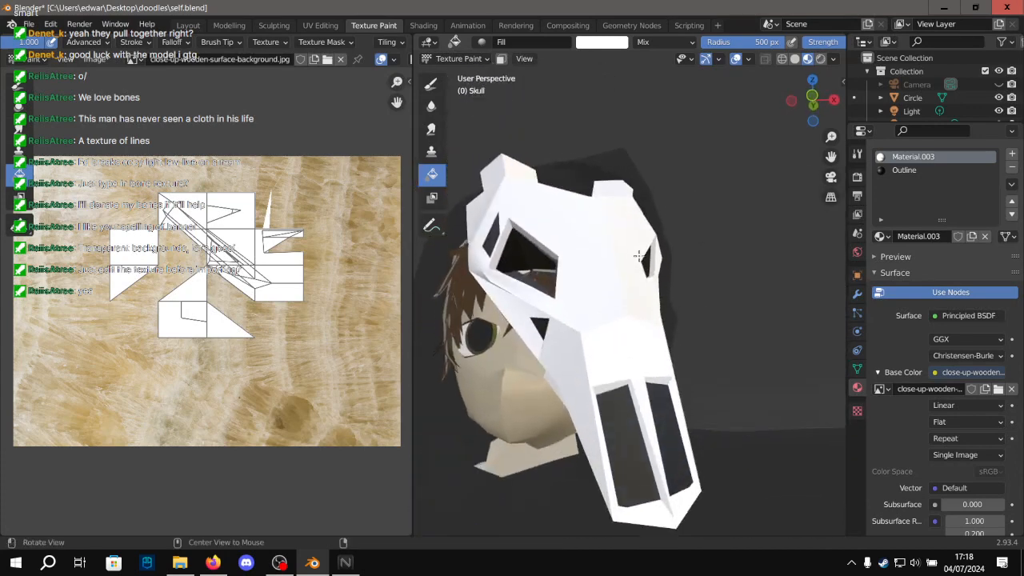
pyautogui.hotkey('ctrl', 'z')
# Set the Fill strength to 0.444 and fill the skull mesh with white twice to lighten its texture.
pyautogui.scroll(-3, 790, 44)
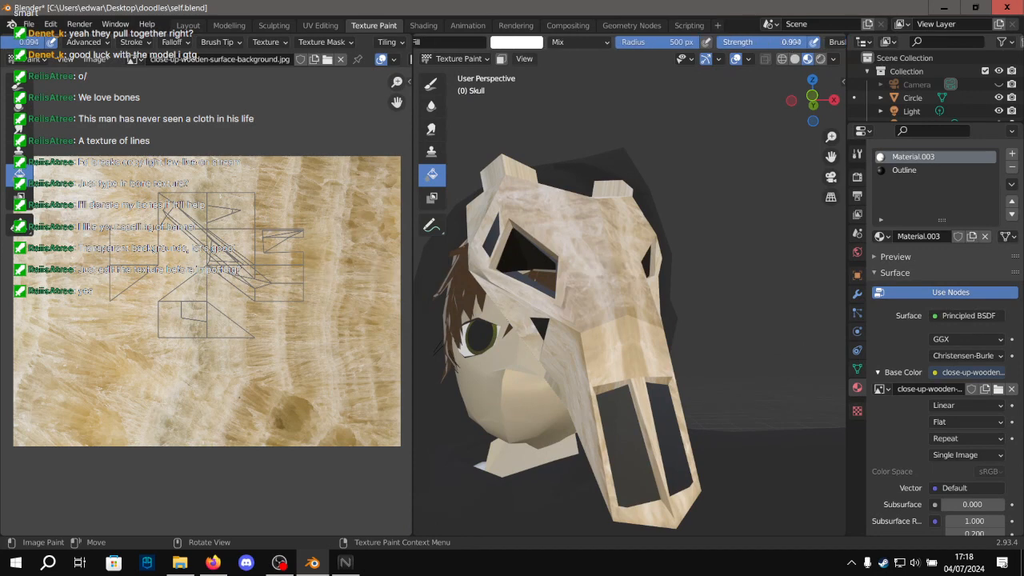
pyautogui.moveTo(778, 43); pyautogui.dragTo(756, 43)
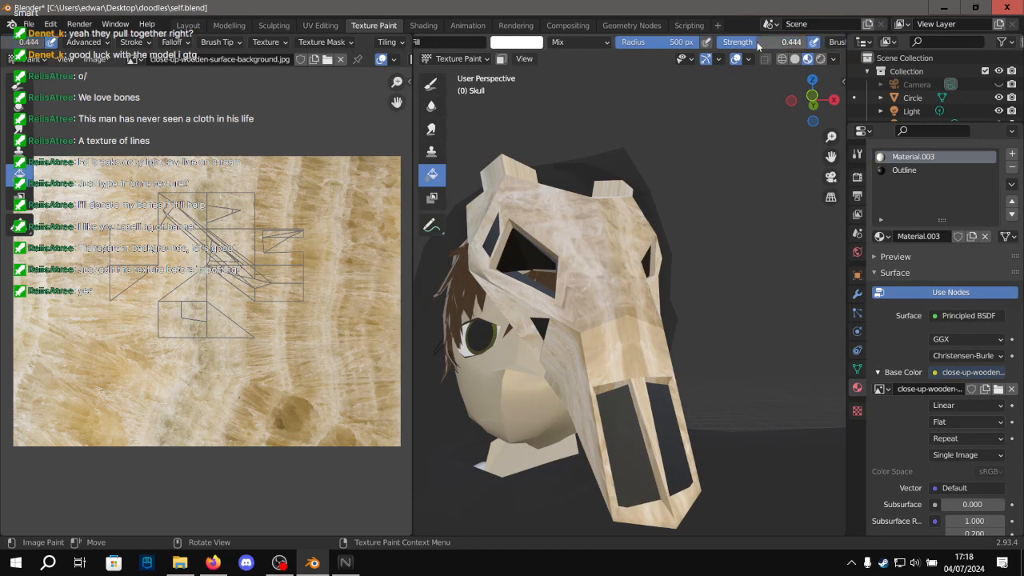
pyautogui.click(712, 161)
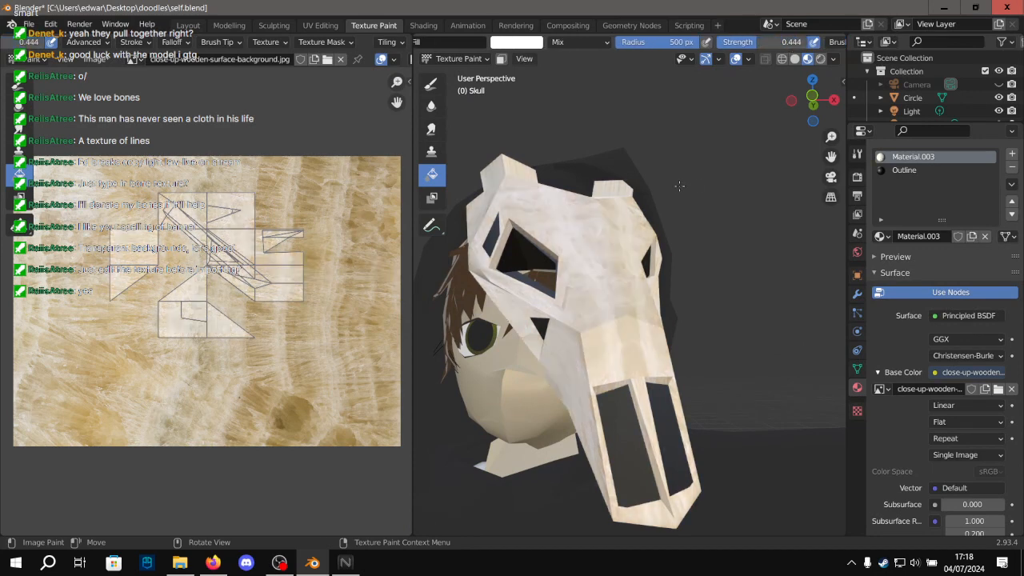
pyautogui.click(751, 167)
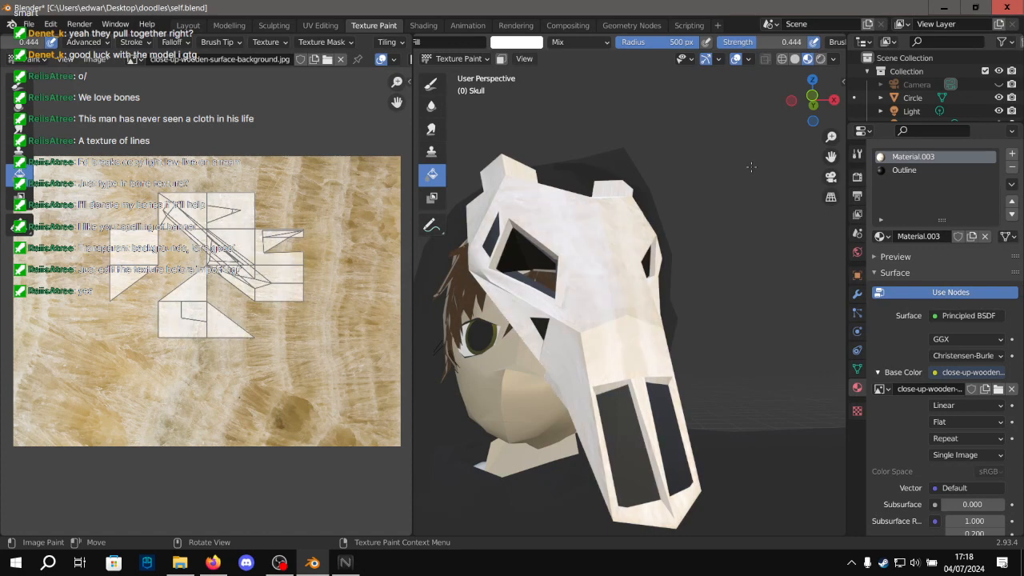
pyautogui.moveTo(750, 166); pyautogui.dragTo(678, 254, button='middle')
pyautogui.scroll(-9, 710, 207)
pyautogui.scroll(9, 650, 285)
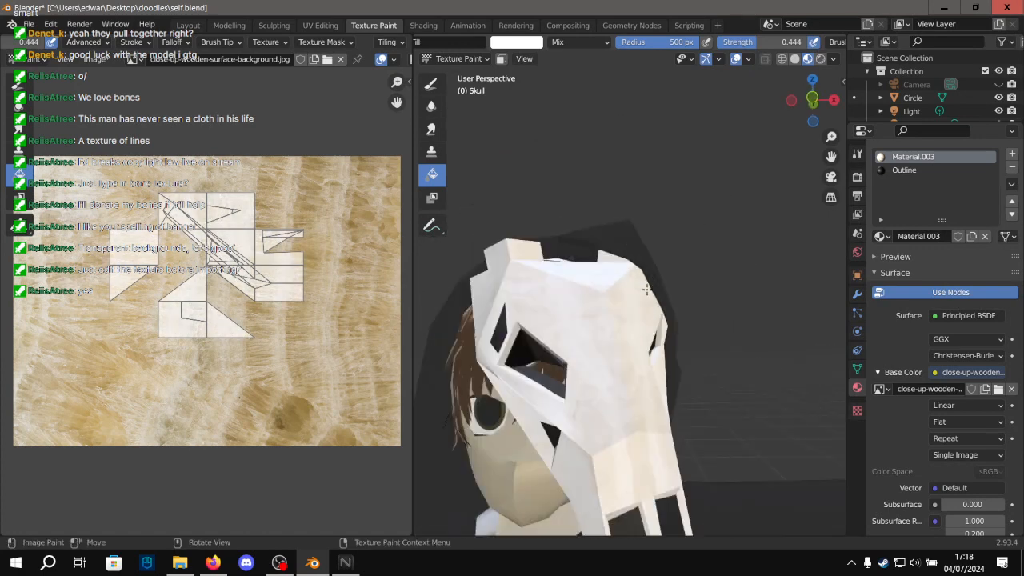
pyautogui.moveTo(647, 289); pyautogui.dragTo(694, 222, button='middle')
pyautogui.keyDown('shift'); pyautogui.moveTo(694, 221); pyautogui.dragTo(693, 207, button='middle'); pyautogui.keyUp('shift')
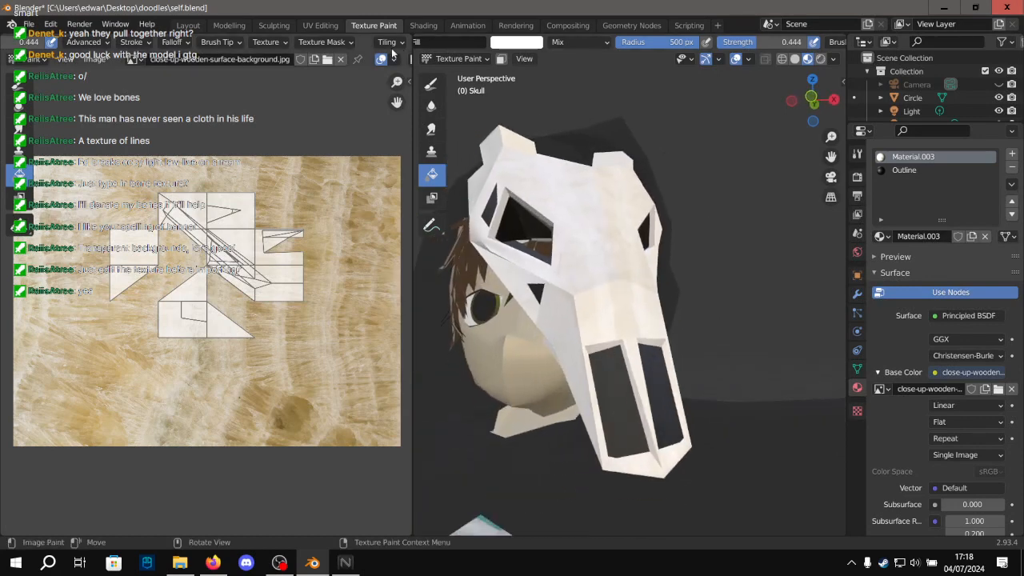
# Switch back to the Layout workspace, check the lightened skull mask up close, and save the file.
pyautogui.click(188, 25)
pyautogui.scroll(-3, 612, 159)
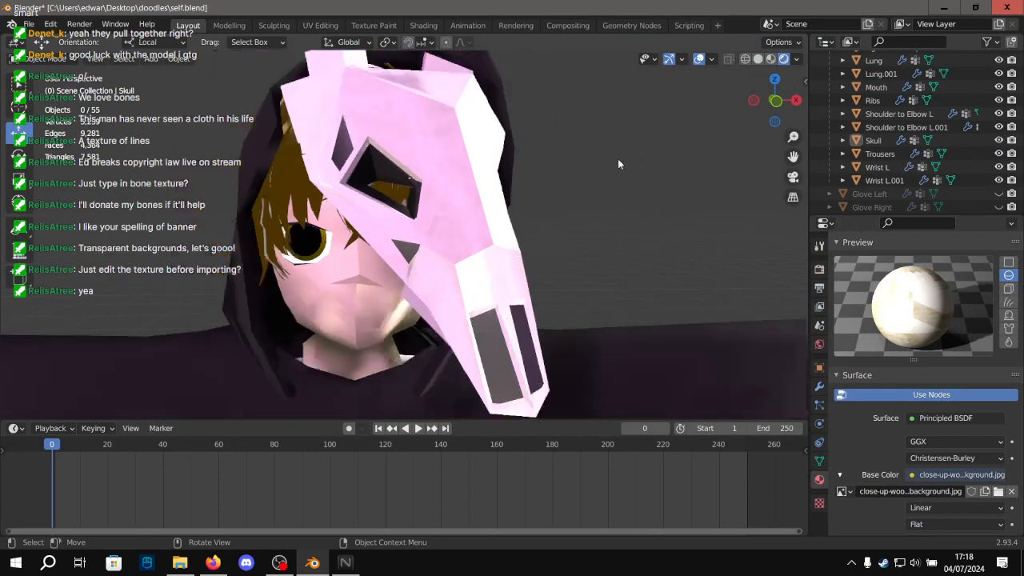
pyautogui.moveTo(617, 158)
pyautogui.mouseDown(button='middle')
pyautogui.moveTo(506, 150)
pyautogui.moveTo(513, 155)
pyautogui.mouseUp(button='middle')
pyautogui.scroll(6, 513, 155)
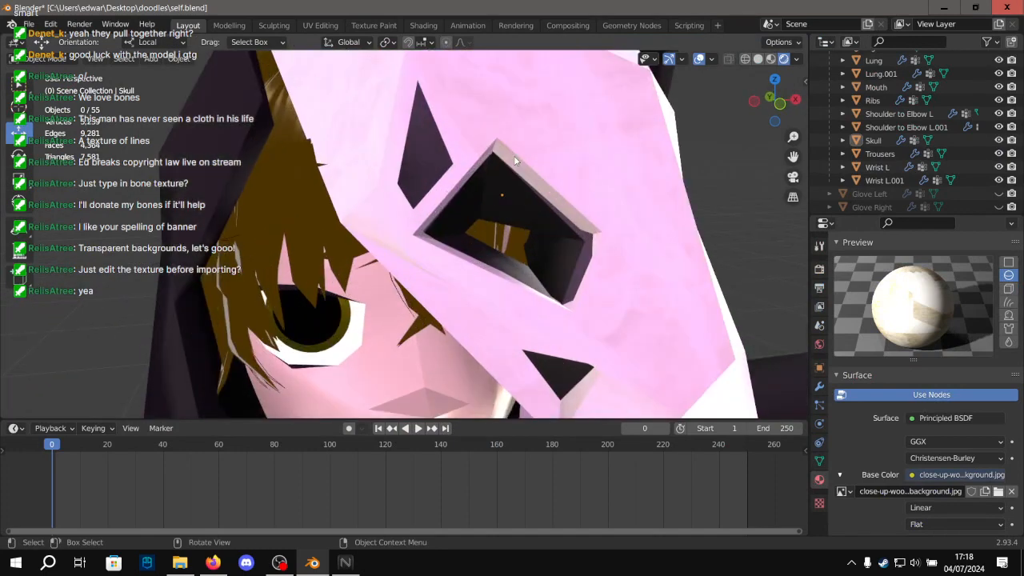
pyautogui.scroll(-3, 513, 155)
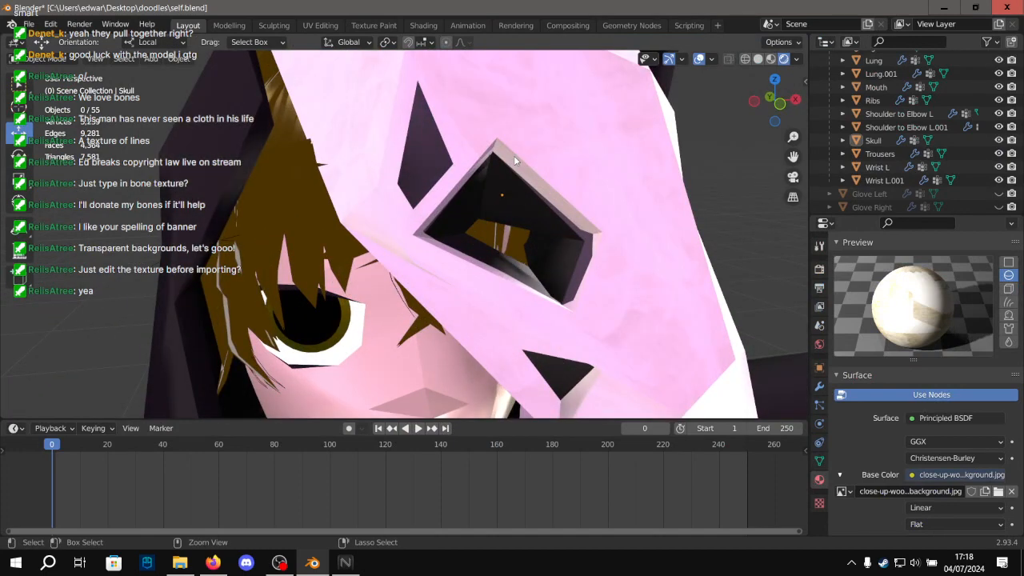
pyautogui.scroll(-1, 513, 155)
pyautogui.moveTo(513, 155); pyautogui.dragTo(598, 109, button='middle')
pyautogui.hotkey('ctrl', 's')
pyautogui.scroll(-5, 651, 156)
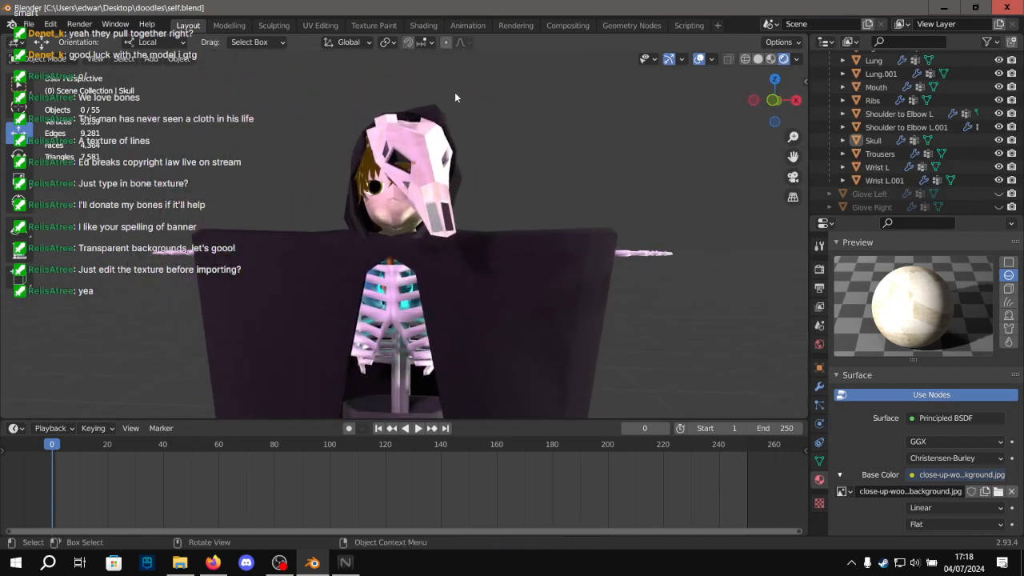
# Examine the skull's lightened texture up close and compare it with the rest of the character.
pyautogui.scroll(5, 454, 95)
pyautogui.keyDown('shift'); pyautogui.moveTo(450, 64); pyautogui.dragTo(416, 118, button='middle'); pyautogui.keyUp('shift')
pyautogui.scroll(5, 415, 118)
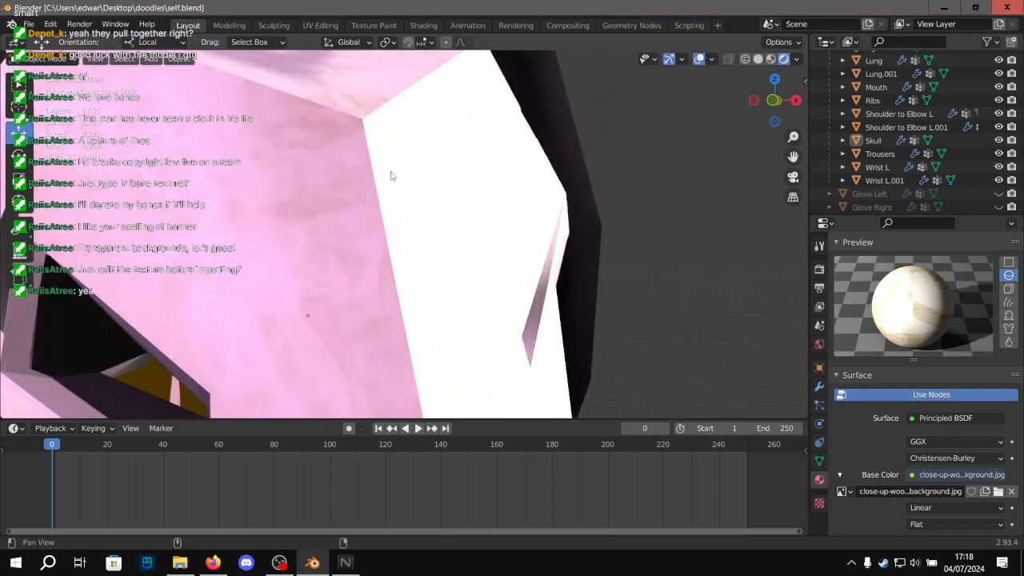
pyautogui.scroll(-3, 407, 123)
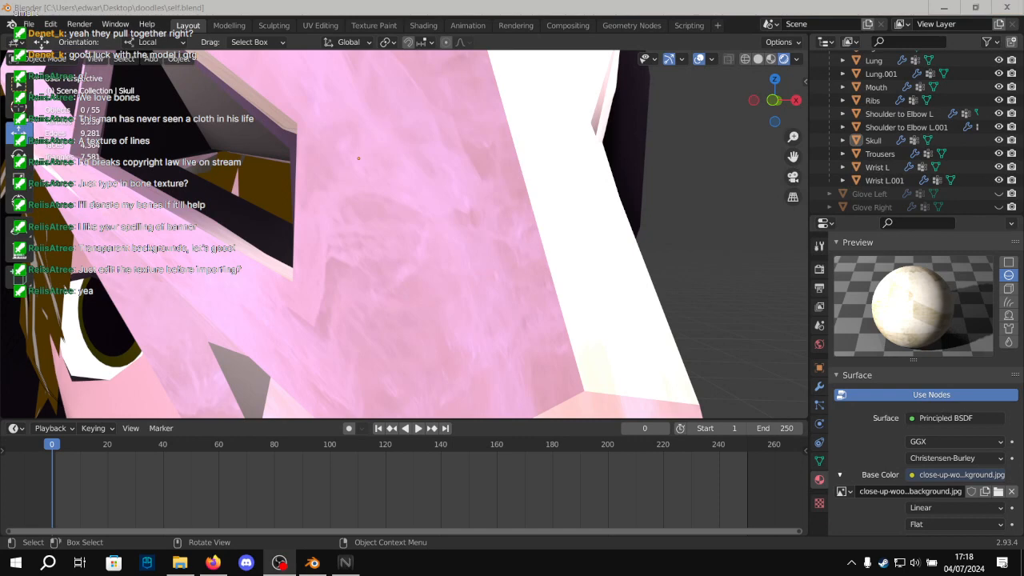
pyautogui.scroll(-6, 483, 173)
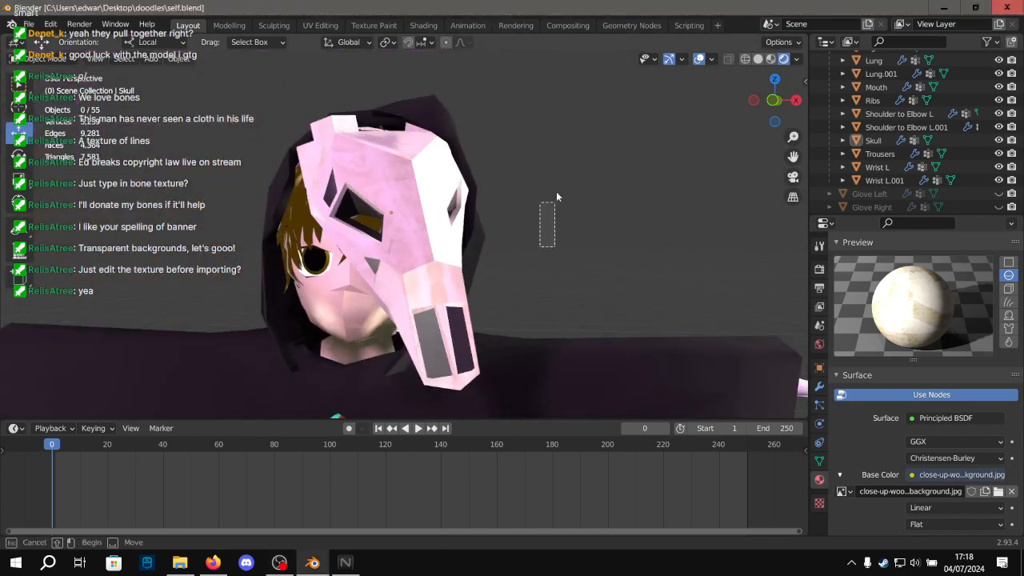
pyautogui.scroll(-4, 546, 209)
pyautogui.keyDown('shift'); pyautogui.moveTo(542, 244); pyautogui.dragTo(539, 174, button='middle'); pyautogui.keyUp('shift')
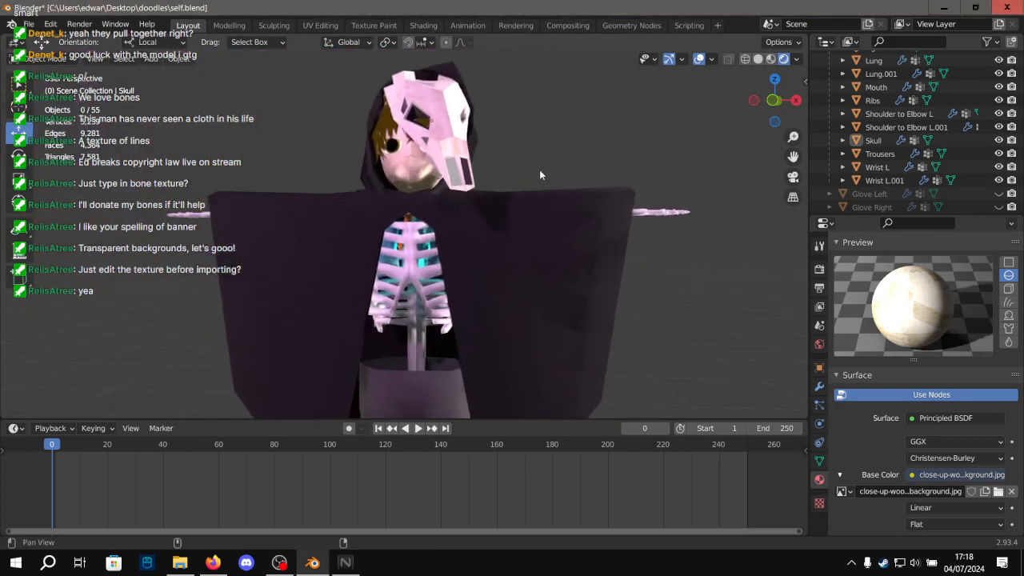
# Add an Image Texture using close-up-wooden-surface-background.jpg to the base color of the ribs' Bone material.
pyautogui.click(407, 259)
pyautogui.scroll(2, 971, 299)
pyautogui.scroll(2, 960, 300)
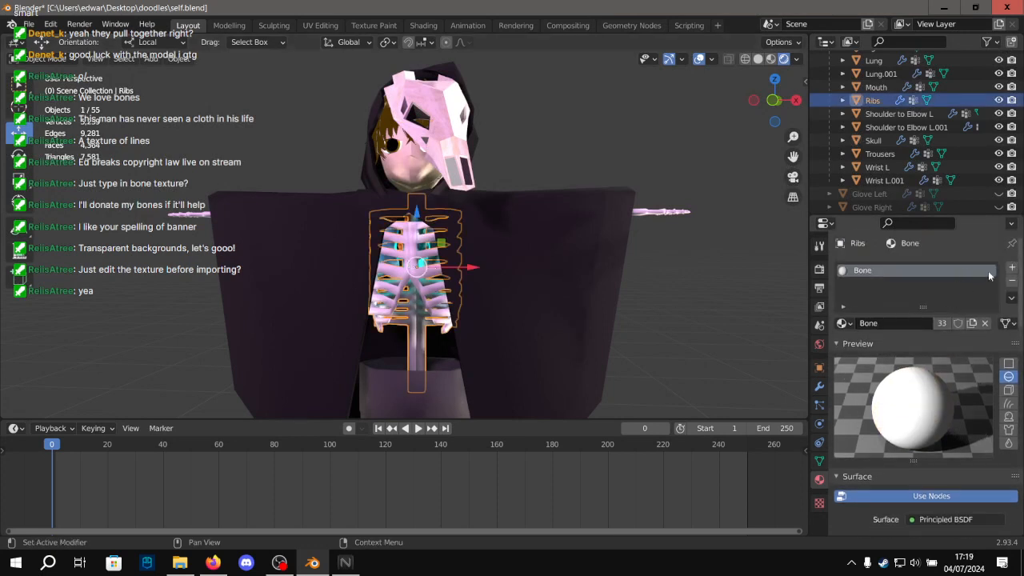
pyautogui.scroll(-5, 975, 336)
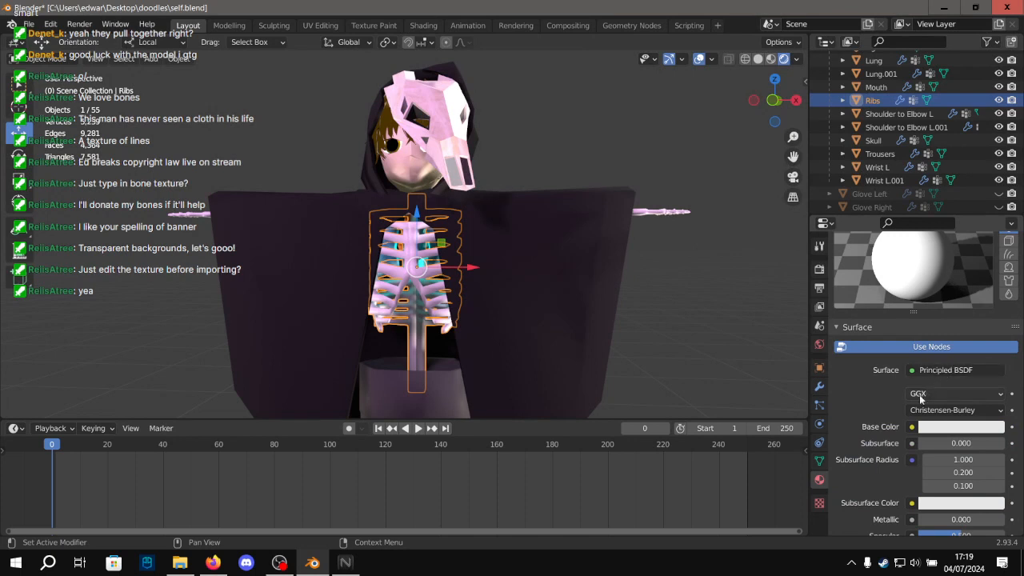
pyautogui.click(910, 427)
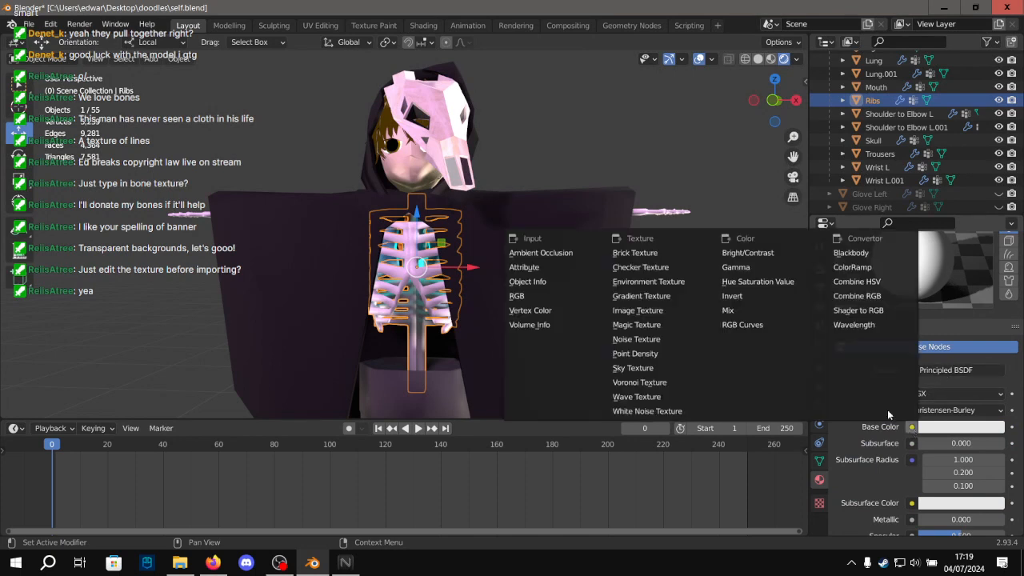
pyautogui.click(626, 311)
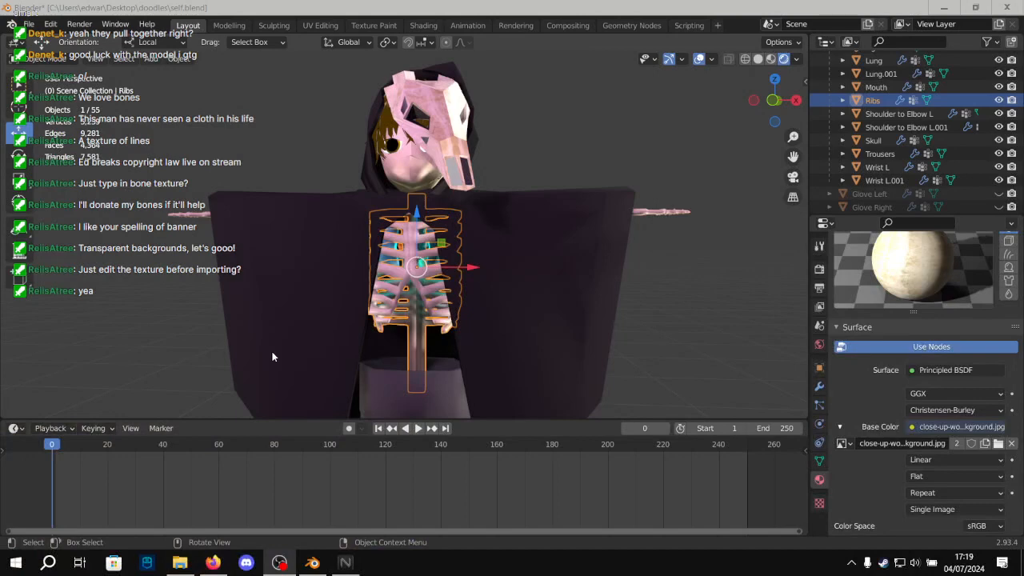
pyautogui.scroll(6, 457, 237)
pyautogui.scroll(-5, 457, 237)
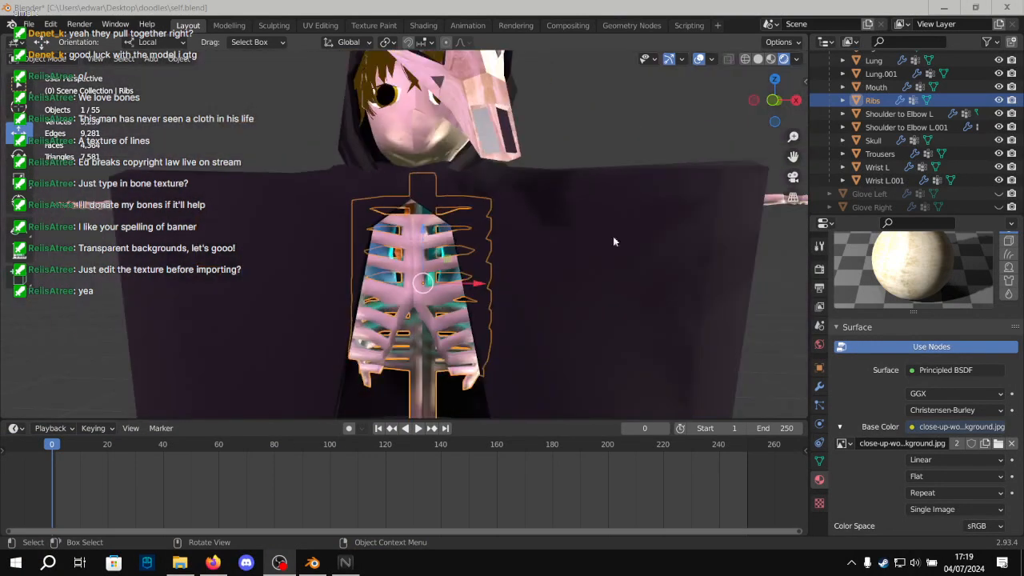
# Examine the wood texture on the ribs and the skeletal hand from several angles.
pyautogui.click(652, 108)
pyautogui.scroll(5, 496, 240)
pyautogui.moveTo(484, 256); pyautogui.dragTo(514, 222, button='middle')
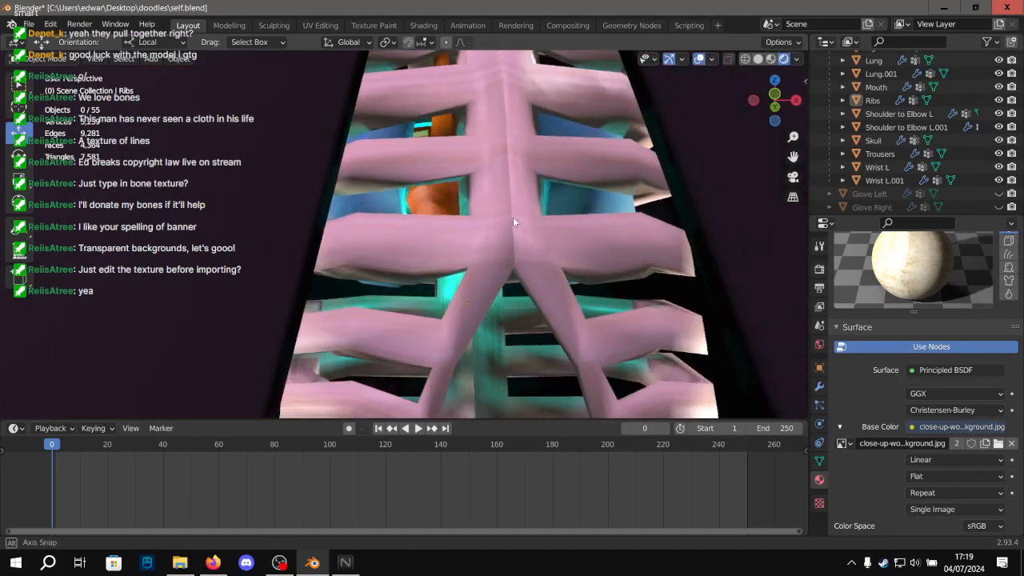
pyautogui.click(487, 232)
pyautogui.scroll(-5, 487, 232)
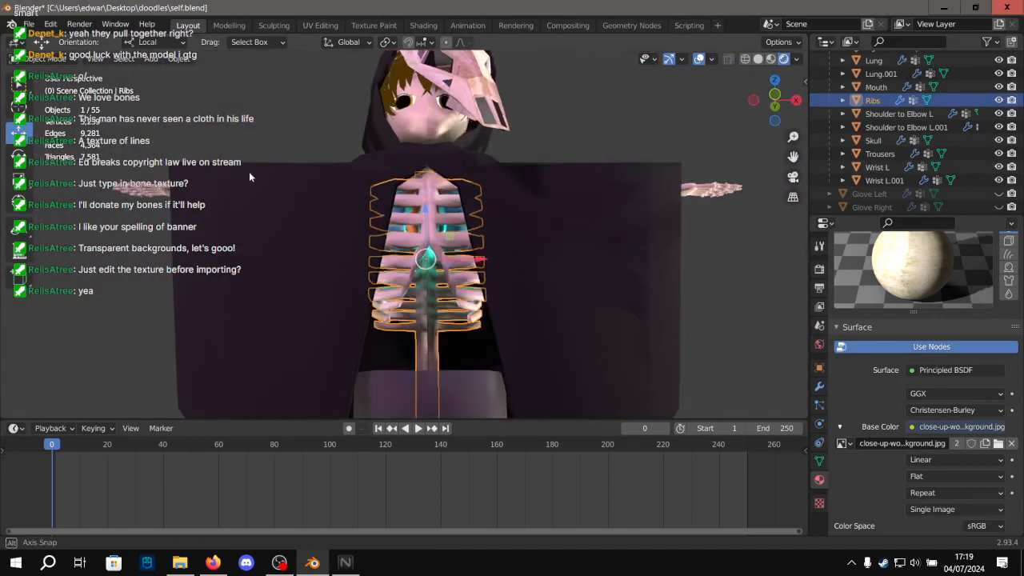
pyautogui.moveTo(249, 172); pyautogui.dragTo(307, 211, button='middle')
pyautogui.scroll(3, 320, 176)
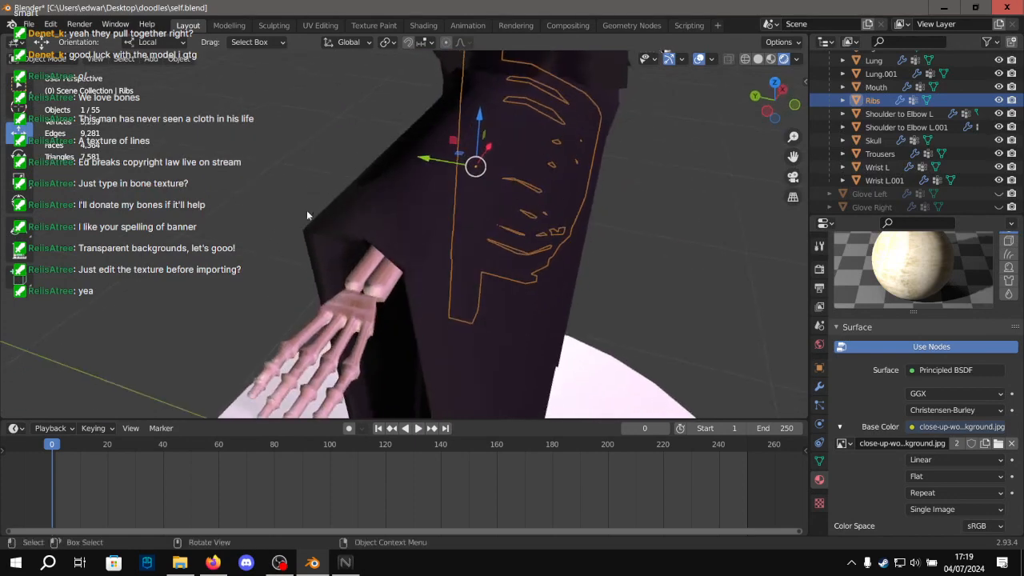
# Fill the rib cage mesh with white at 0.444 strength in texture painting to lighten its wooden texture.
pyautogui.click(374, 25)
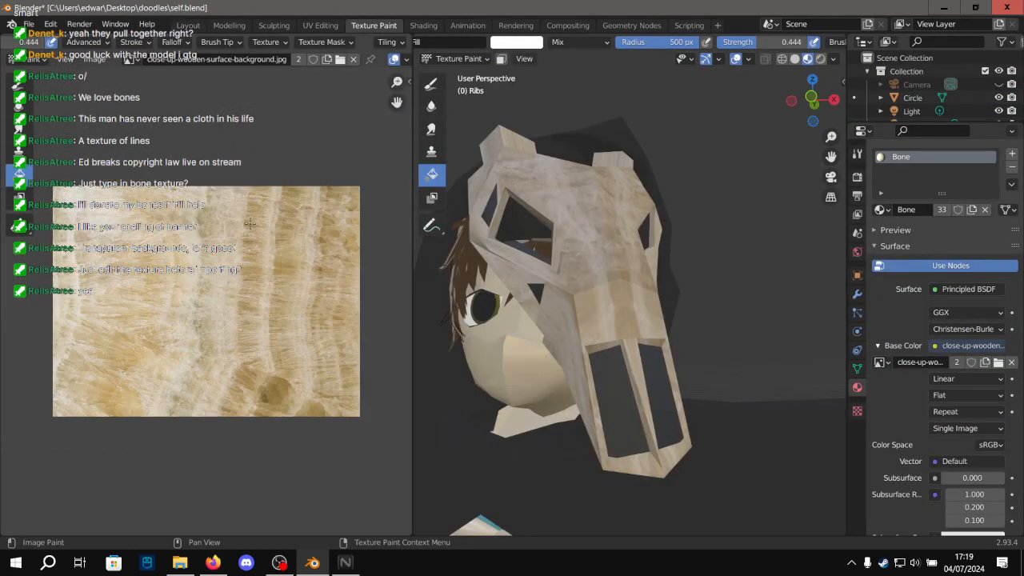
pyautogui.scroll(-4, 612, 238)
pyautogui.keyDown('shift'); pyautogui.moveTo(612, 237); pyautogui.dragTo(681, 66, button='middle'); pyautogui.keyUp('shift')
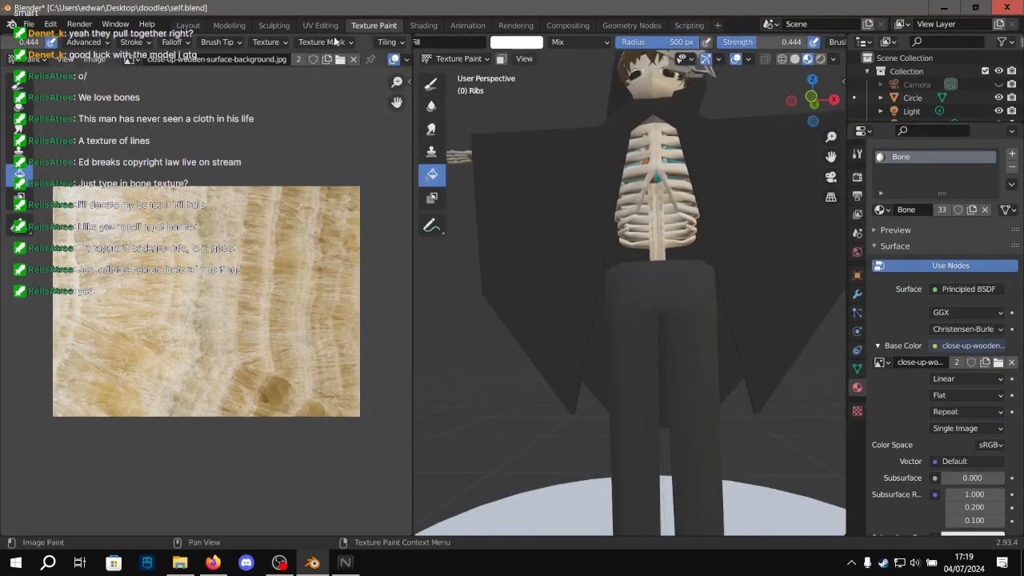
pyautogui.click(188, 25)
pyautogui.scroll(-3, 339, 137)
pyautogui.moveTo(338, 137); pyautogui.dragTo(356, 88, button='middle')
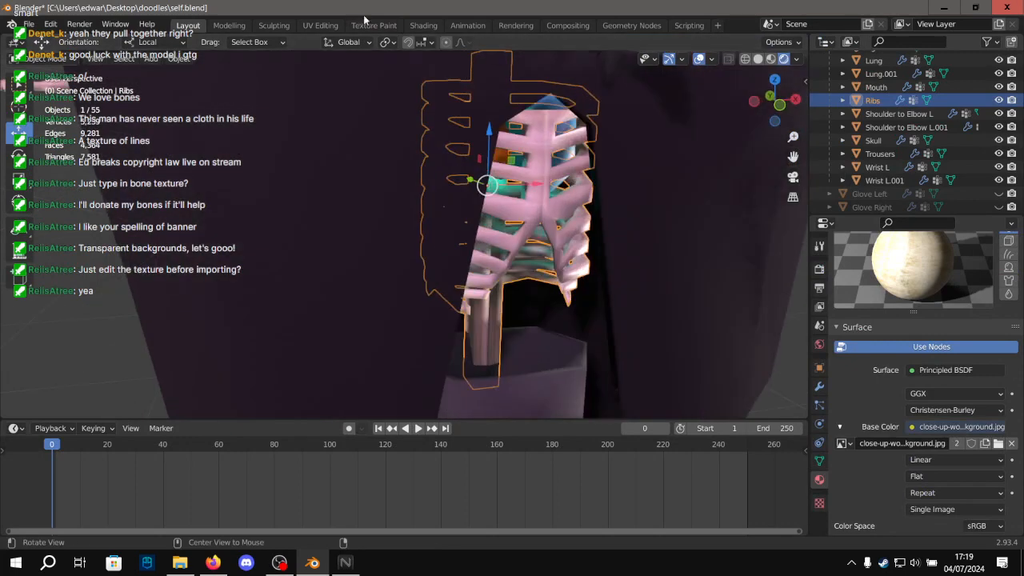
pyautogui.click(368, 25)
pyautogui.keyDown('alt'); pyautogui.moveTo(555, 283); pyautogui.dragTo(619, 274); pyautogui.keyUp('alt')
pyautogui.scroll(5, 575, 265)
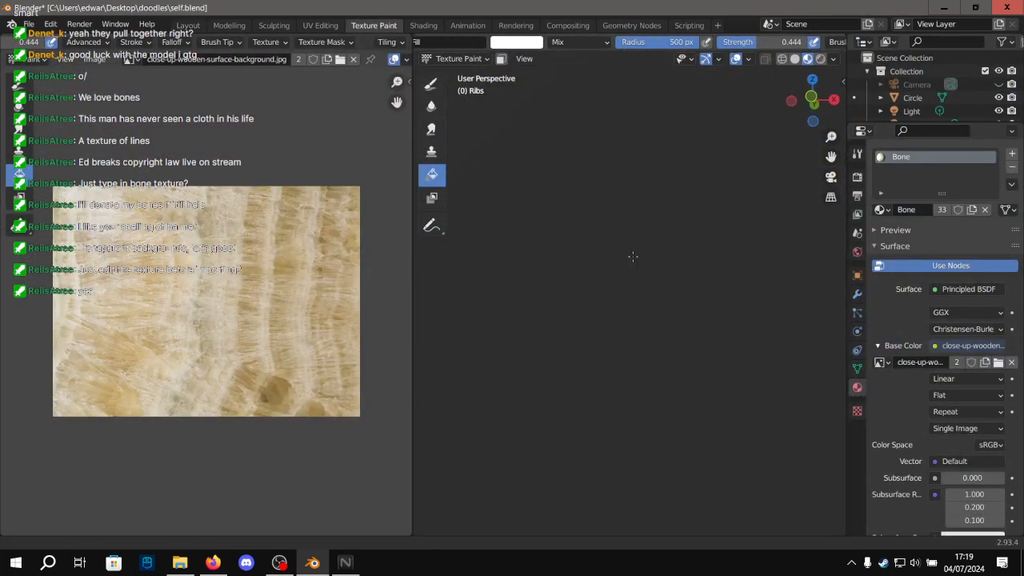
pyautogui.scroll(-6, 632, 255)
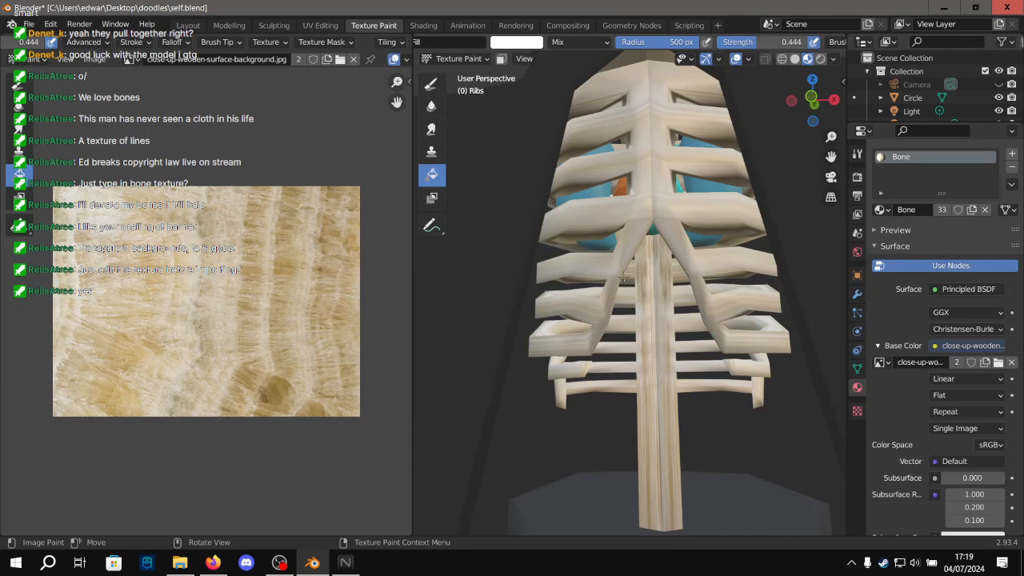
pyautogui.scroll(-5, 609, 285)
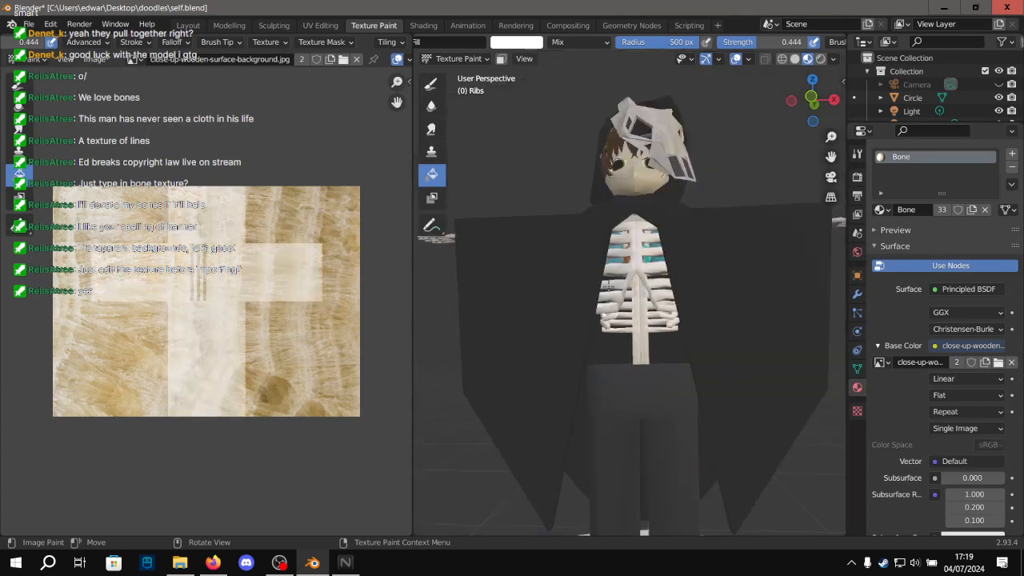
# Inspect the lightened texture on the spine, ribs and hand in the painting view.
pyautogui.scroll(6, 608, 285)
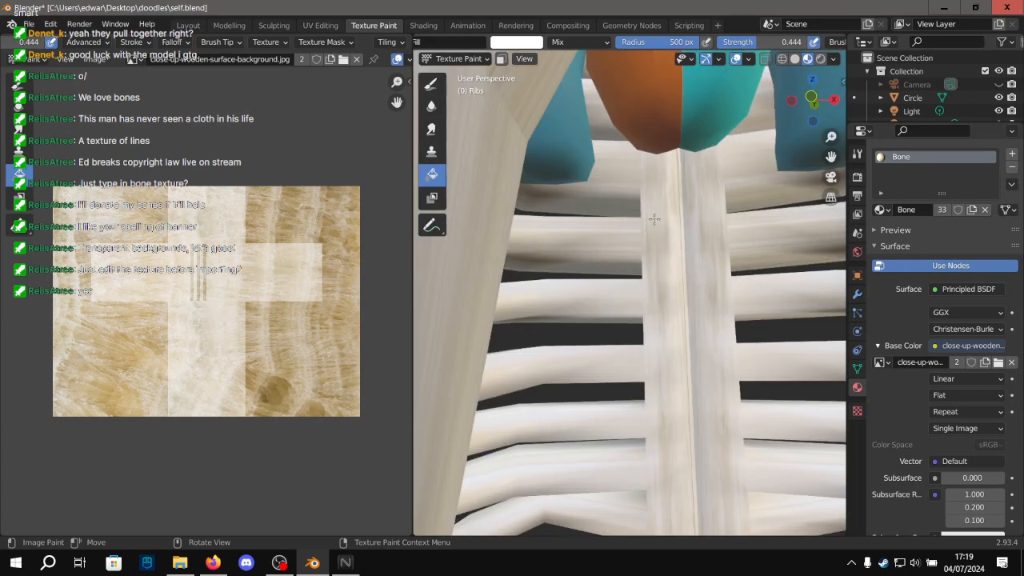
pyautogui.scroll(-6, 639, 271)
pyautogui.scroll(2, 663, 256)
pyautogui.scroll(8, 663, 266)
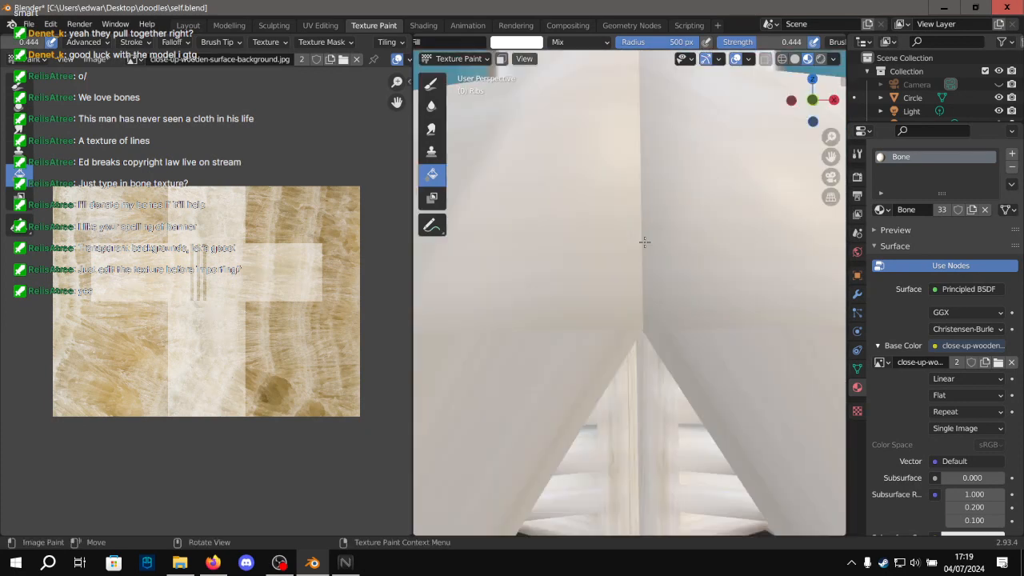
pyautogui.scroll(-4, 710, 244)
pyautogui.keyDown('alt'); pyautogui.keyDown('shift'); pyautogui.moveTo(711, 244); pyautogui.dragTo(643, 276); pyautogui.keyUp('shift'); pyautogui.keyUp('alt')
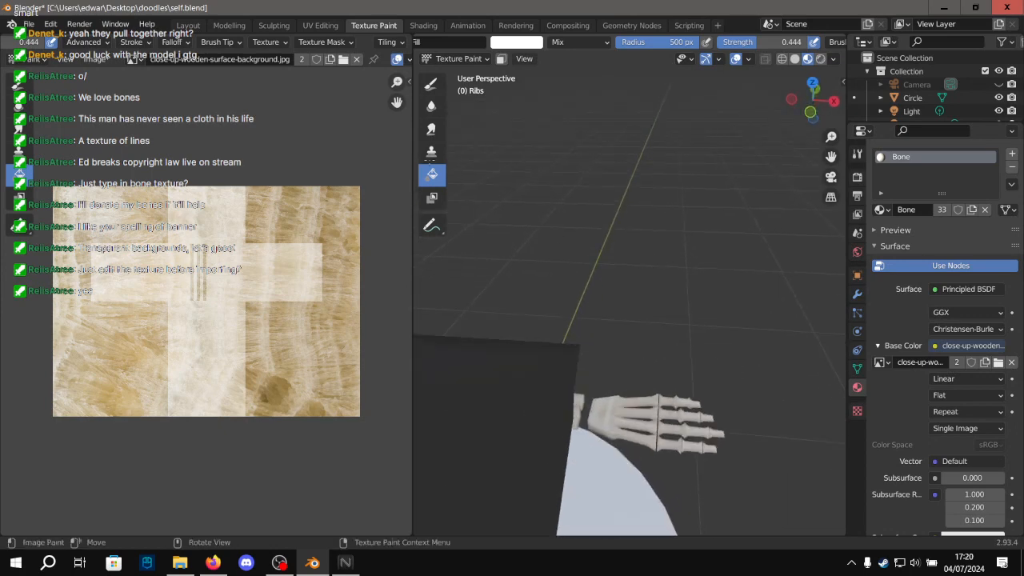
# Return to the Layout workspace, check the skeletal hand's texture up close, and save the file.
pyautogui.click(188, 25)
pyautogui.scroll(-4, 545, 259)
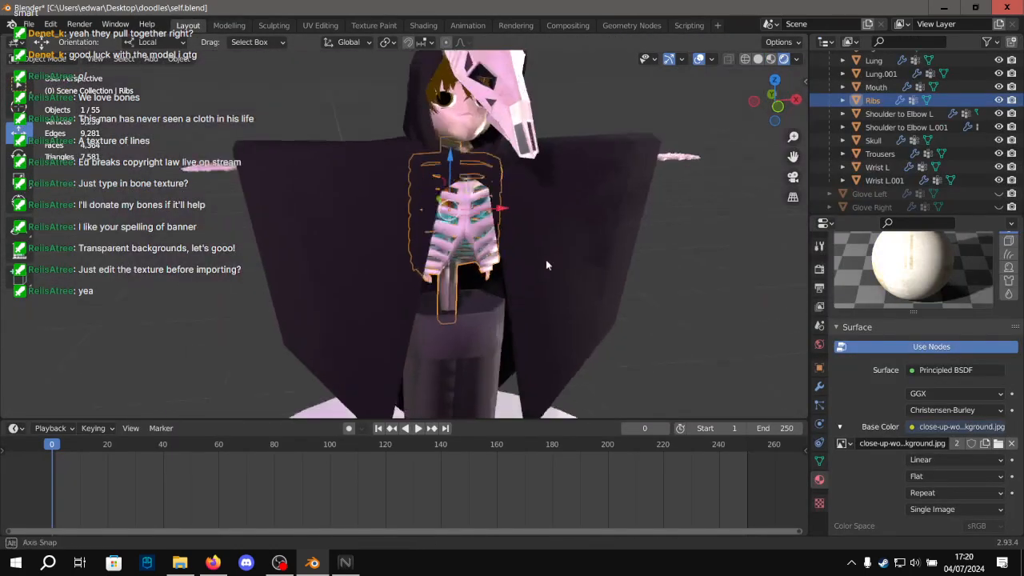
pyautogui.keyDown('alt'); pyautogui.moveTo(545, 259); pyautogui.dragTo(602, 231); pyautogui.keyUp('alt')
pyautogui.scroll(6, 601, 230)
pyautogui.keyDown('shift'); pyautogui.moveTo(601, 227); pyautogui.dragTo(391, 208, button='middle'); pyautogui.keyUp('shift')
pyautogui.scroll(4, 536, 151)
pyautogui.scroll(-3, 528, 162)
pyautogui.hotkey('ctrl', 's')
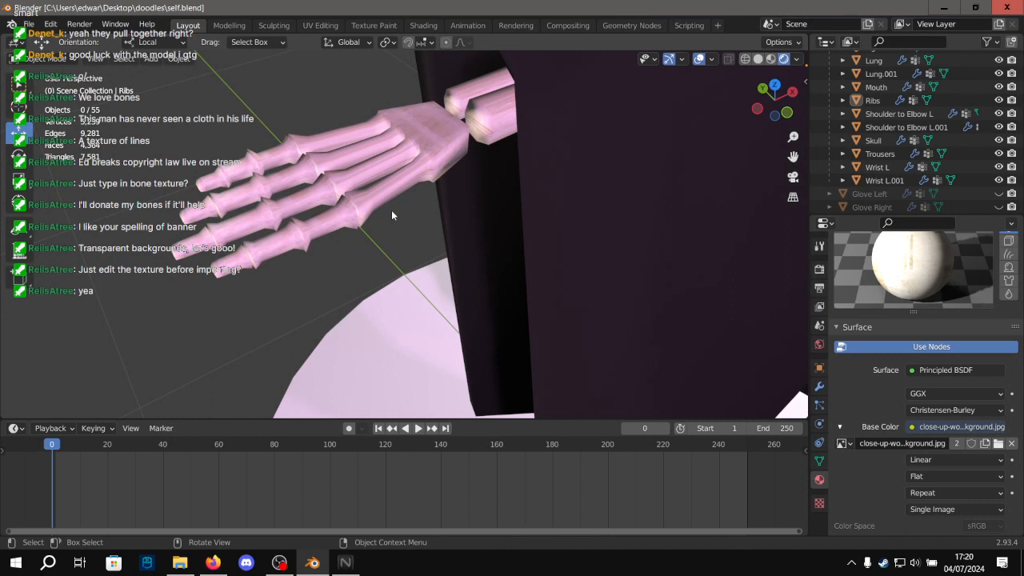
# Unhide the Armature in the viewport and view its bones around the skeletal hand.
pyautogui.scroll(8, 930, 92)
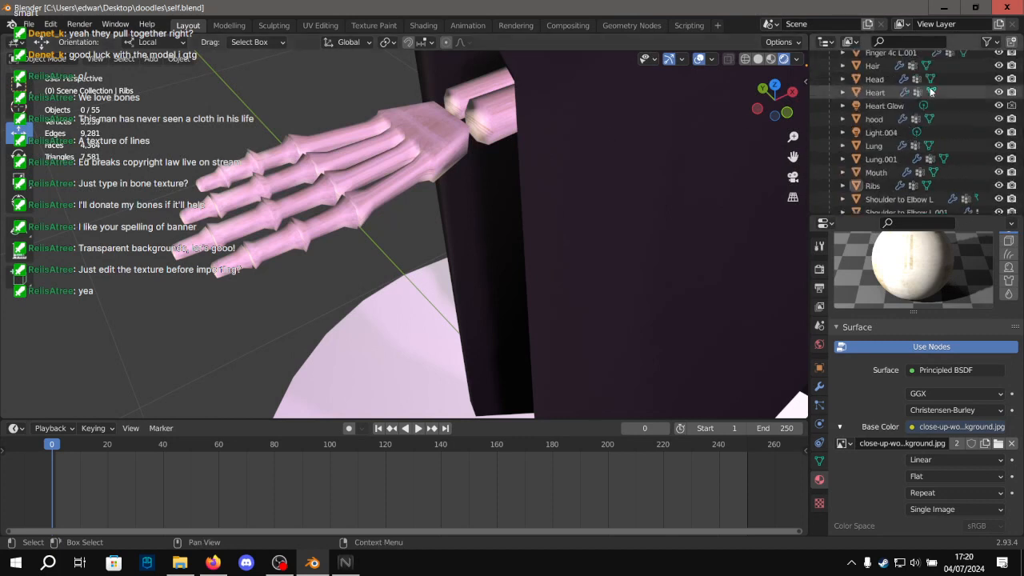
pyautogui.scroll(10, 920, 93)
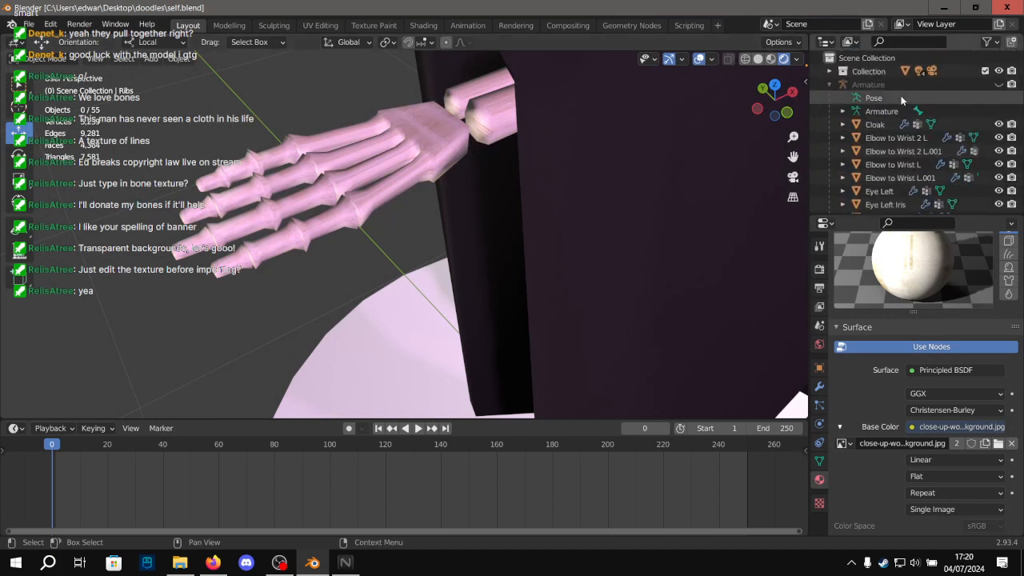
pyautogui.scroll(-3, 902, 94)
pyautogui.scroll(4, 899, 96)
pyautogui.click(998, 63)
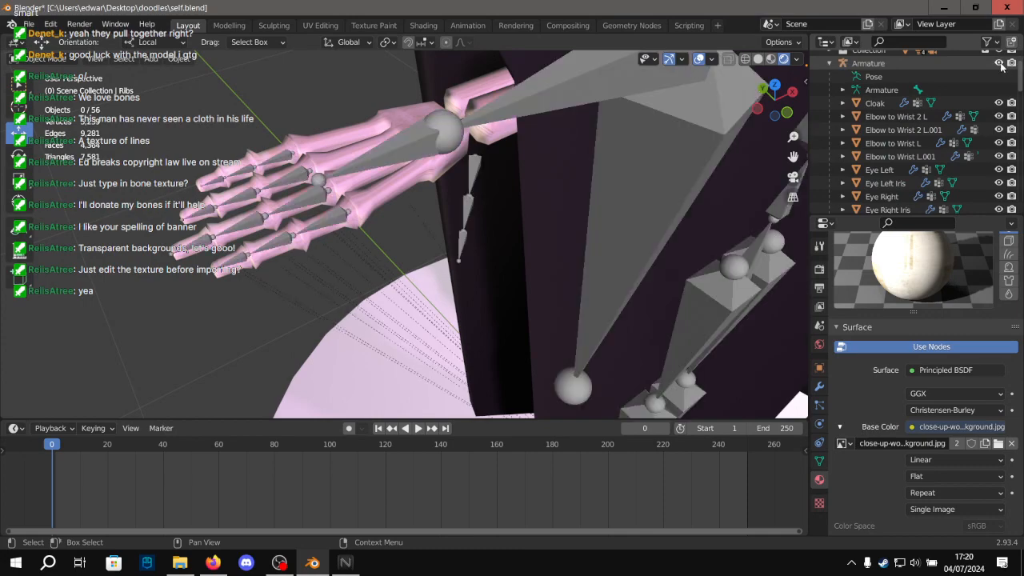
pyautogui.moveTo(477, 260); pyautogui.dragTo(400, 175, button='middle')
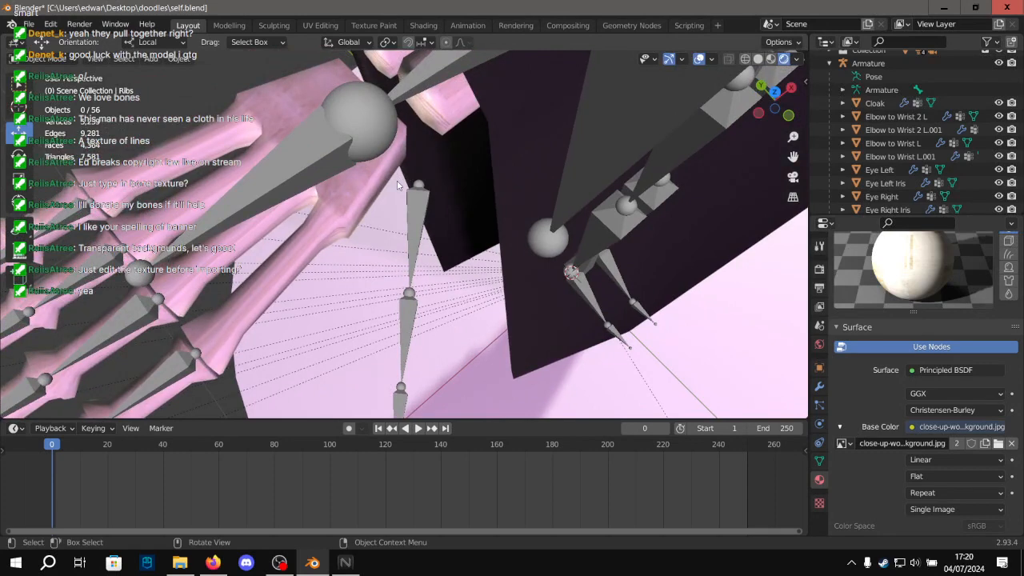
# Open the Wrist L.001 mesh in the Modeling workspace, then extrude and resize the side faces beside the thumb bone.
pyautogui.click(360, 188)
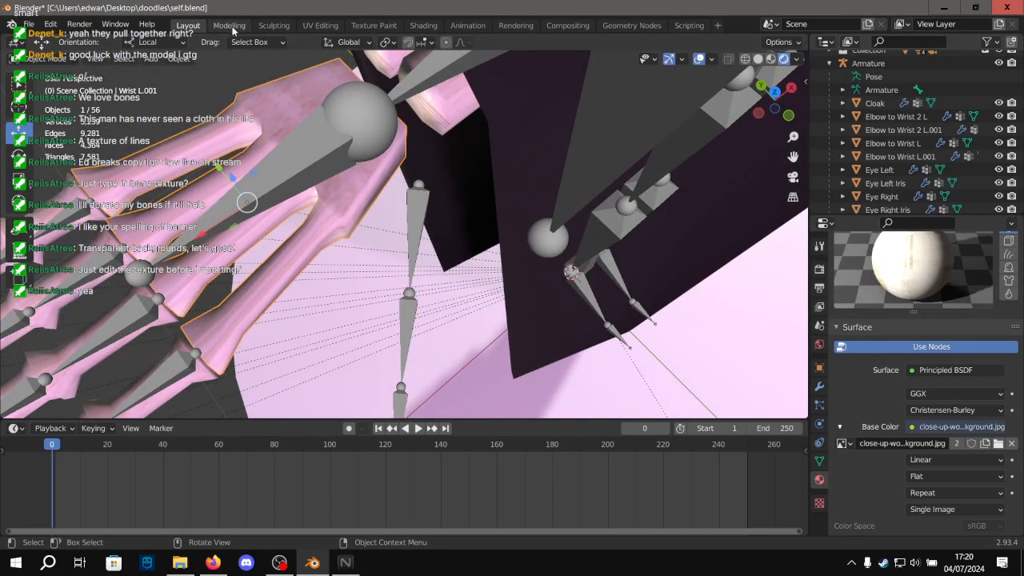
pyautogui.click(230, 25)
pyautogui.moveTo(305, 323); pyautogui.dragTo(548, 270, button='middle')
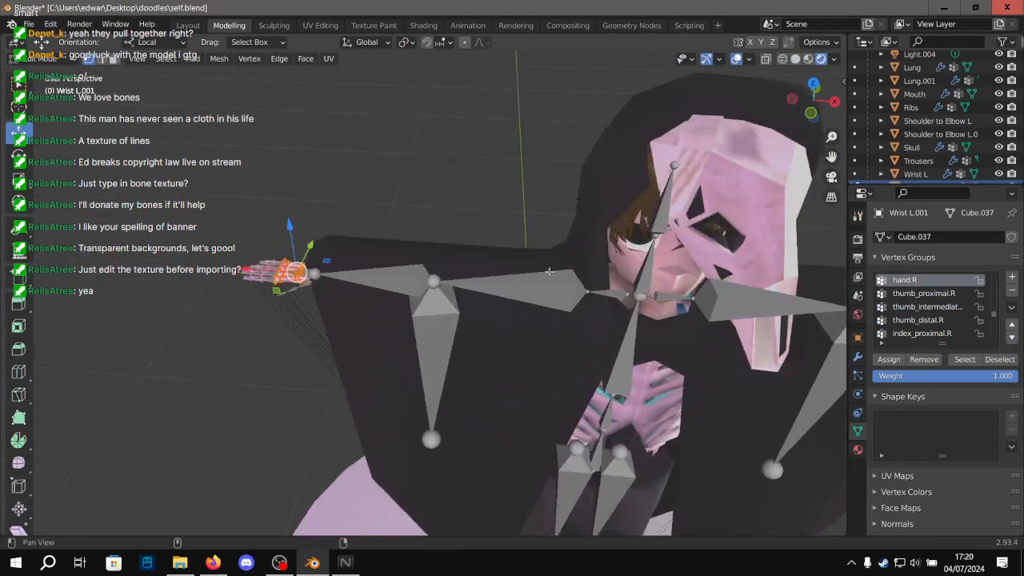
pyautogui.scroll(3, 549, 270)
pyautogui.keyDown('shift'); pyautogui.moveTo(266, 322); pyautogui.dragTo(765, 244, button='middle'); pyautogui.keyUp('shift')
pyautogui.scroll(6, 468, 267)
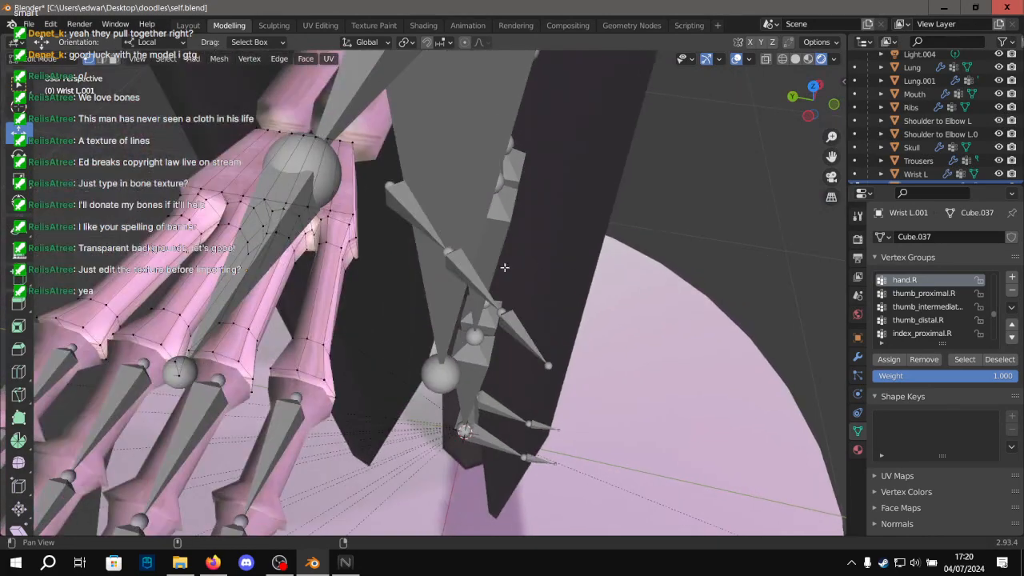
pyautogui.keyDown('shift'); pyautogui.moveTo(505, 267); pyautogui.dragTo(416, 178, button='middle'); pyautogui.keyUp('shift')
pyautogui.scroll(4, 416, 178)
pyautogui.keyDown('shift'); pyautogui.moveTo(463, 104); pyautogui.dragTo(100, 46, button='middle'); pyautogui.keyUp('shift')
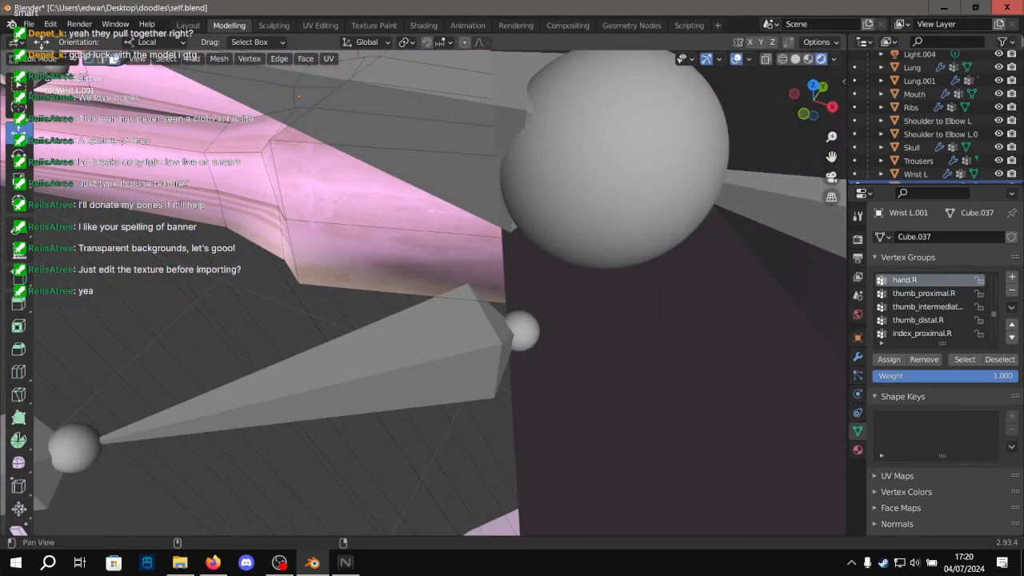
pyautogui.moveTo(400, 266); pyautogui.dragTo(599, 329, button='middle')
pyautogui.press('e')
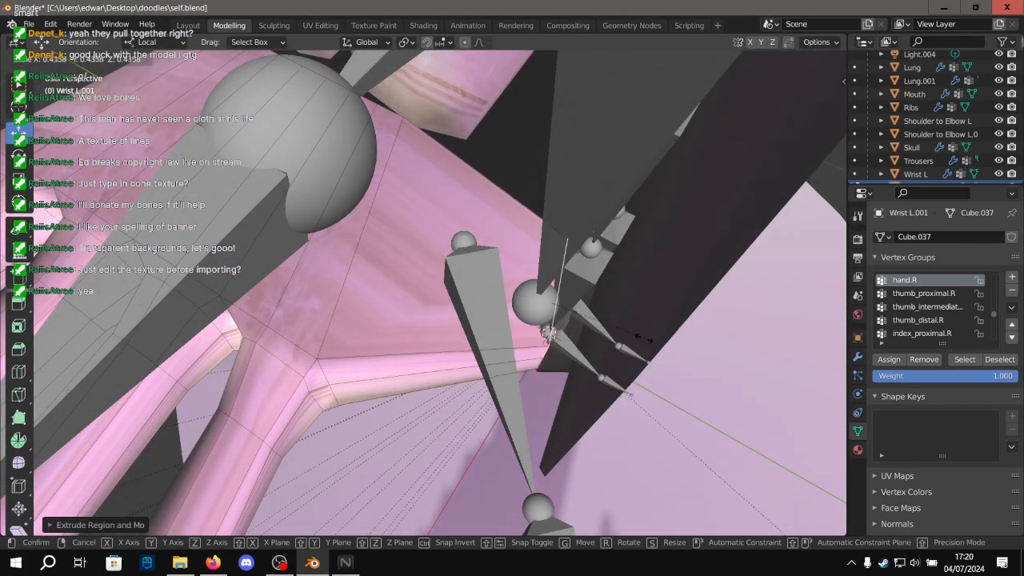
pyautogui.click(637, 335)
# Move the extruded side faces outward from the wrist toward the base of the thumb bone.
pyautogui.moveTo(606, 275); pyautogui.dragTo(591, 255, button='middle')
pyautogui.press('g')
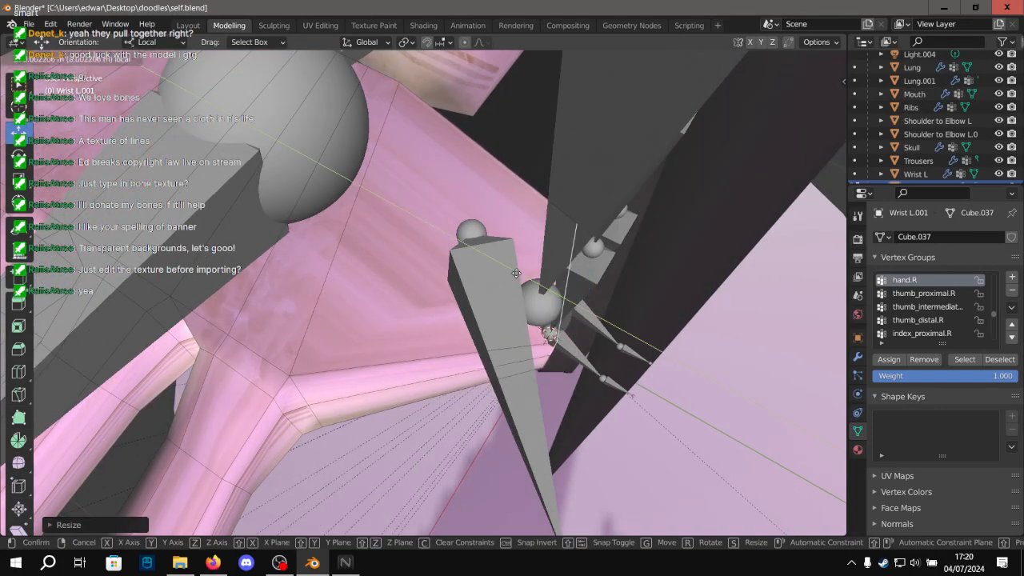
pyautogui.click(508, 271)
pyautogui.moveTo(507, 270); pyautogui.dragTo(477, 222, button='middle')
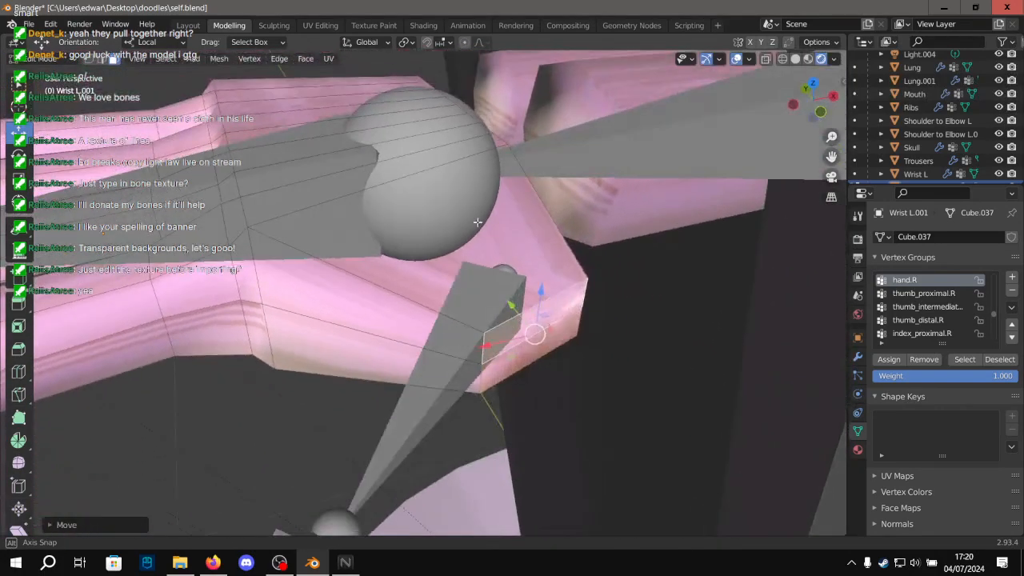
pyautogui.press('g')
pyautogui.click(463, 304)
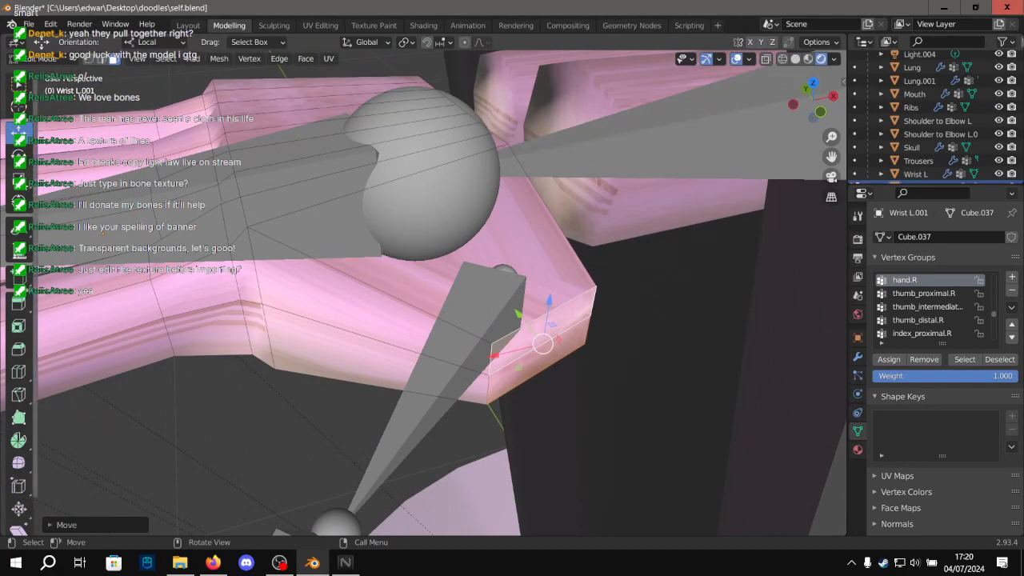
# Rotate the end faces of the wrist extrusion and reposition them near the thumb joint.
pyautogui.click(18, 157)
pyautogui.moveTo(539, 378); pyautogui.dragTo(560, 381)
pyautogui.moveTo(560, 381); pyautogui.dragTo(364, 264, button='middle')
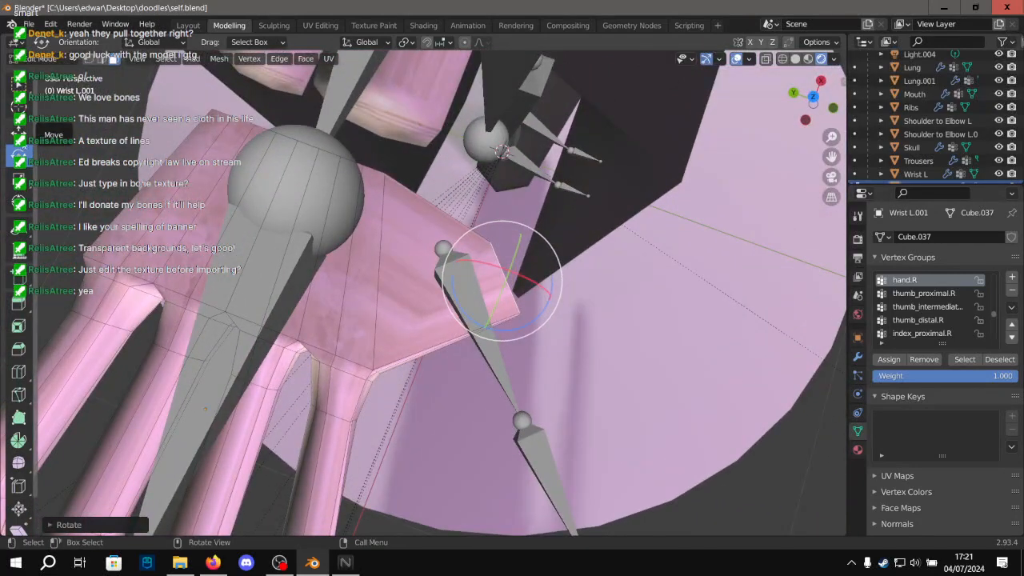
pyautogui.click(18, 131)
pyautogui.moveTo(503, 279); pyautogui.dragTo(415, 221)
pyautogui.moveTo(448, 221); pyautogui.dragTo(405, 229, button='middle')
# Extrude the end faces of the wrist stub again along their normal, past the start of the thumb bone.
pyautogui.press('e')
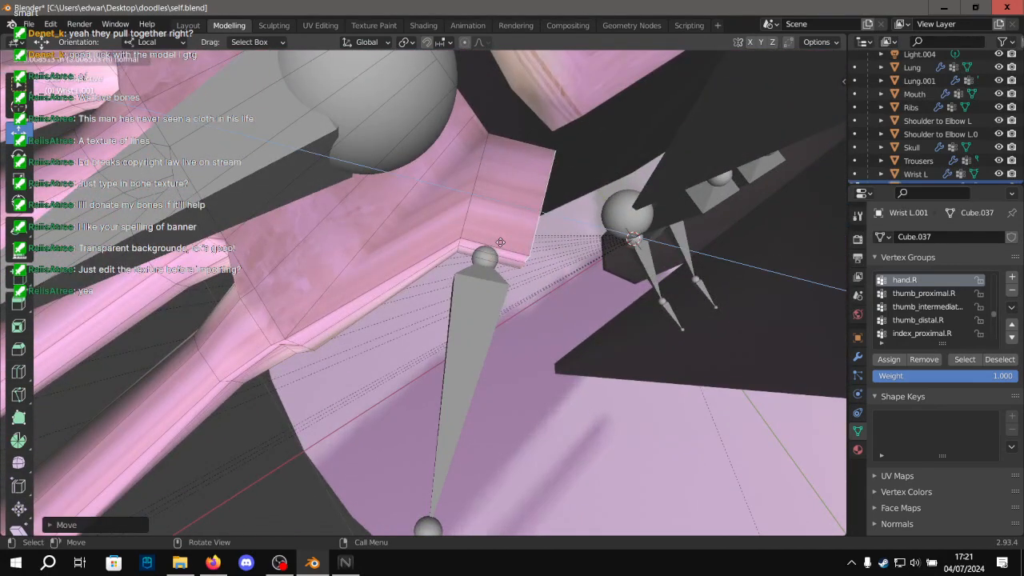
pyautogui.click(491, 243)
pyautogui.moveTo(491, 243); pyautogui.dragTo(487, 217, button='middle')
pyautogui.click(583, 279)
pyautogui.click(544, 260)
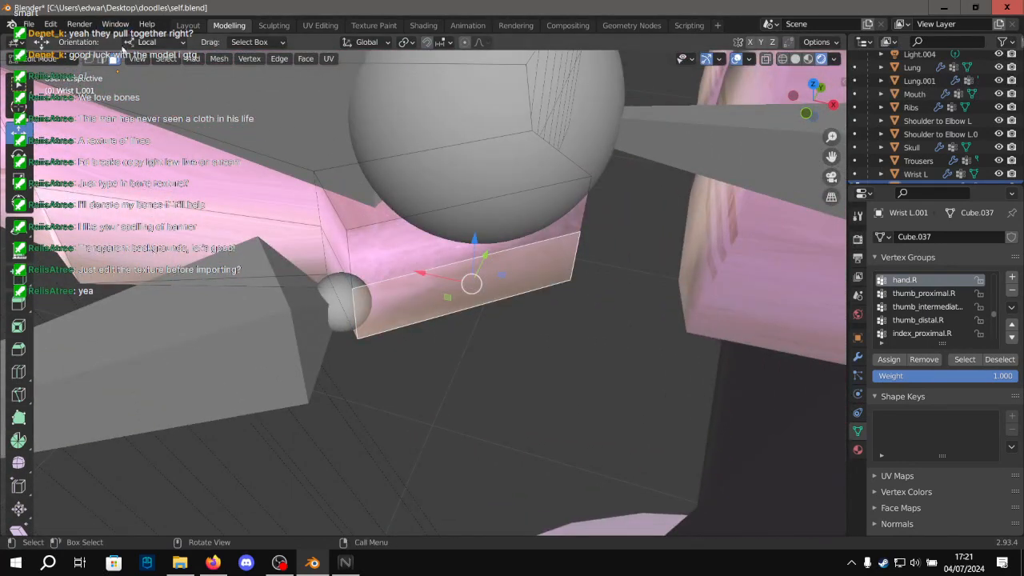
# Move the outer-edge vertices of the wrist stub to shape its end around the base of the thumb bone.
pyautogui.moveTo(568, 277); pyautogui.dragTo(570, 279)
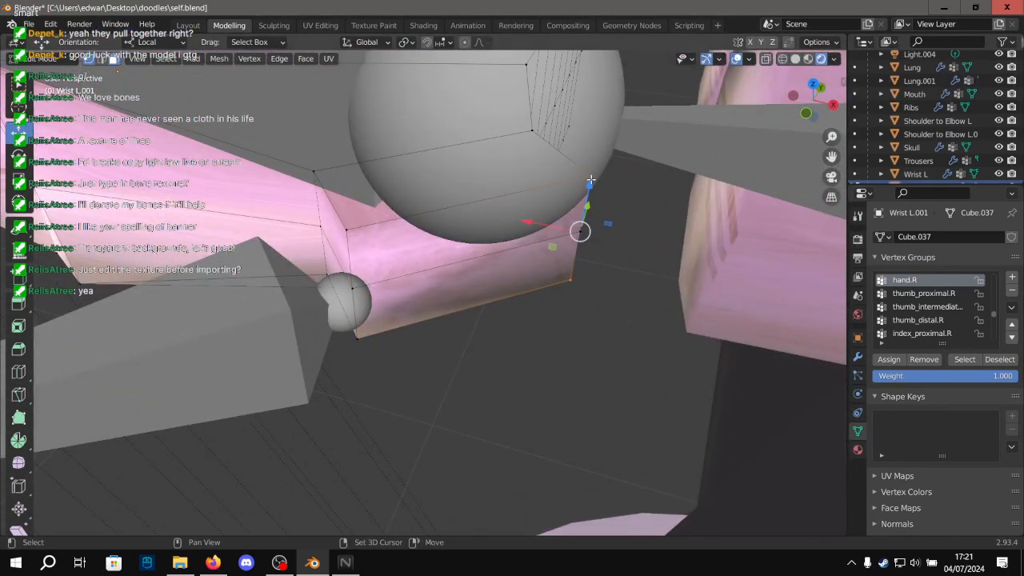
pyautogui.moveTo(572, 234); pyautogui.dragTo(571, 284, button='middle')
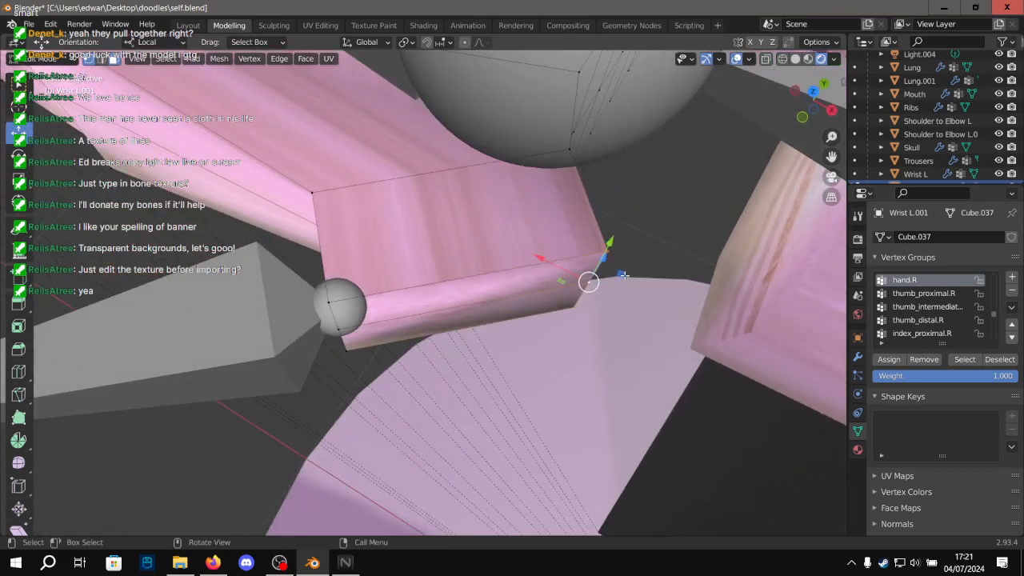
pyautogui.moveTo(624, 275); pyautogui.dragTo(551, 289)
pyautogui.click(677, 215)
pyautogui.scroll(-1, 670, 219)
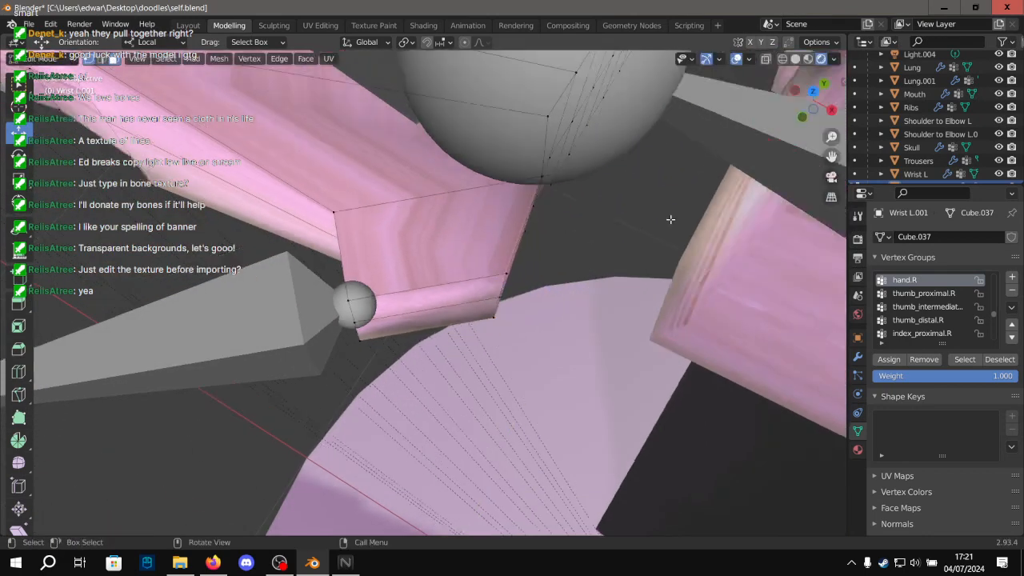
pyautogui.moveTo(670, 219); pyautogui.dragTo(528, 333, button='middle')
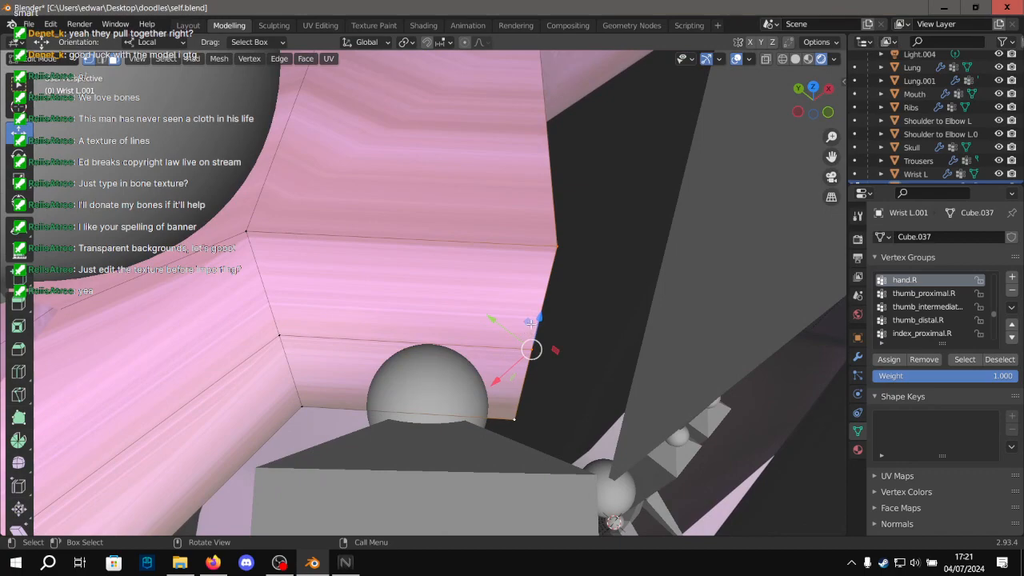
pyautogui.moveTo(530, 324); pyautogui.dragTo(568, 326)
pyautogui.scroll(-4, 495, 336)
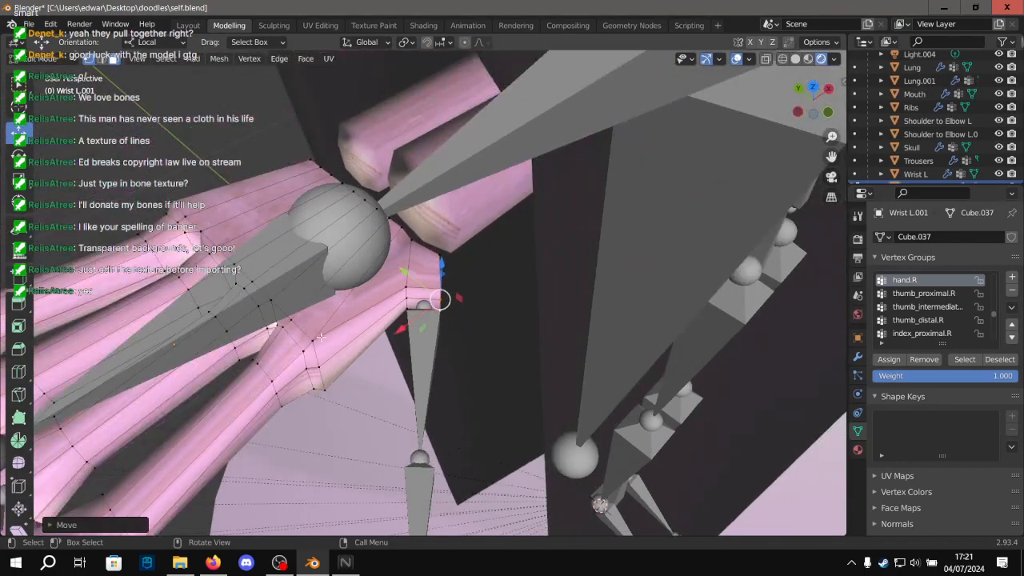
pyautogui.moveTo(320, 337); pyautogui.dragTo(228, 398, button='middle')
pyautogui.scroll(-5, 431, 296)
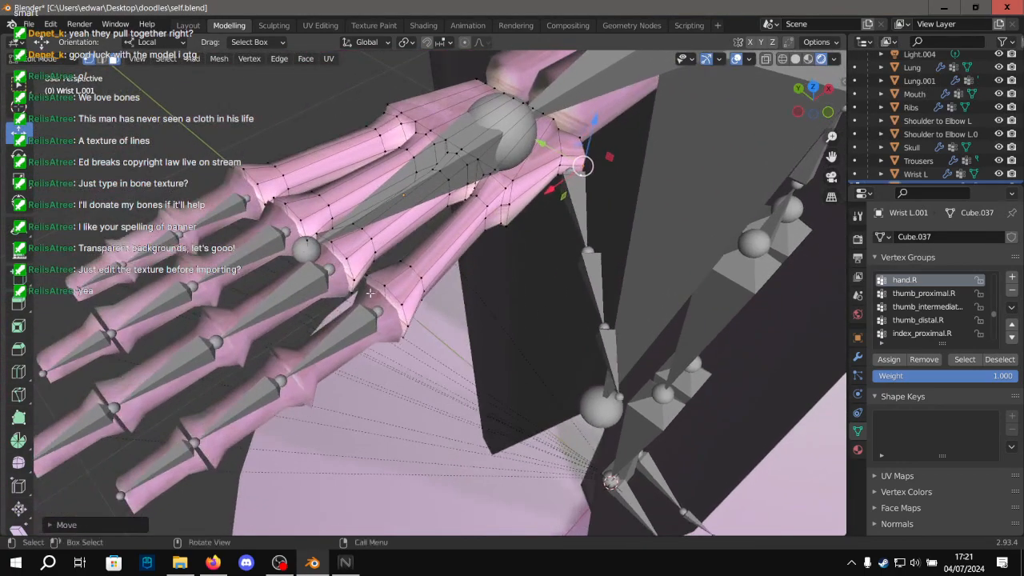
# Return to the Layout workspace, then copy and paste the finger segment Finger 1a L.001.
pyautogui.click(188, 25)
pyautogui.click(313, 166)
pyautogui.scroll(5, 335, 255)
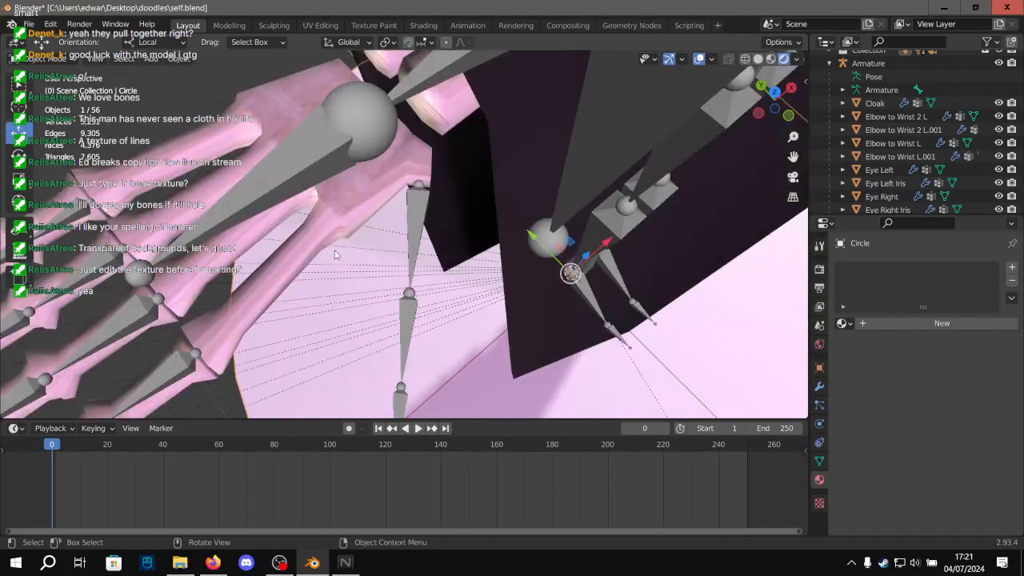
pyautogui.click(200, 381)
pyautogui.moveTo(201, 381); pyautogui.dragTo(300, 296, button='middle')
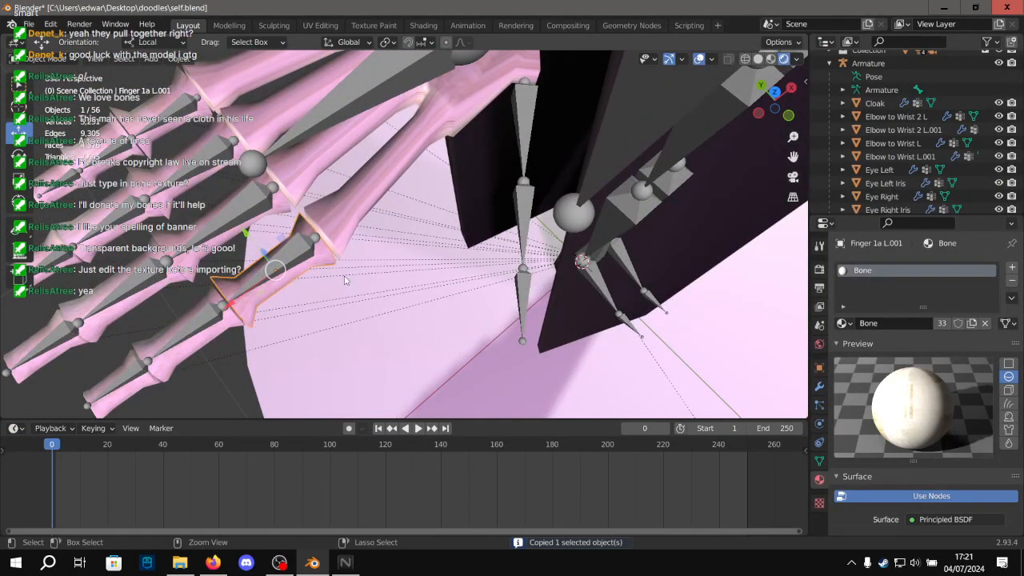
pyautogui.hotkey('ctrl', 'v')
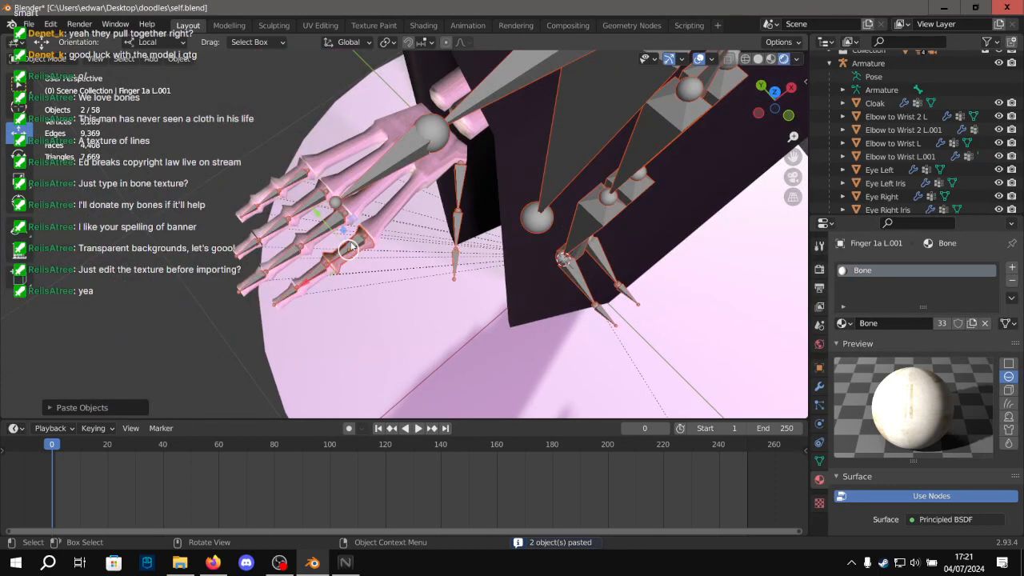
pyautogui.scroll(2, 351, 246)
# Try to move the pasted finger segment together with its duplicated armature.
pyautogui.press('g')
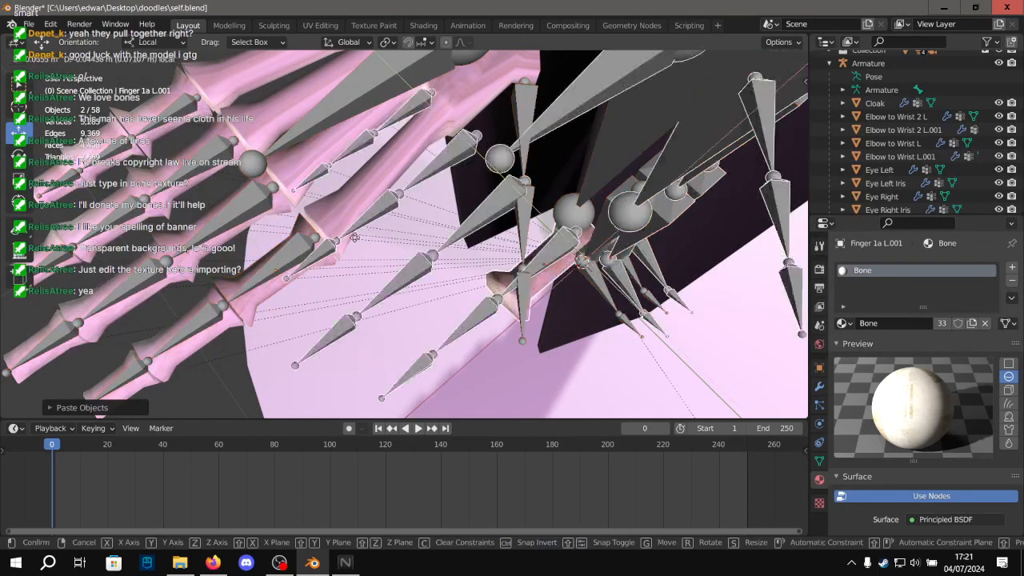
pyautogui.click(430, 223)
pyautogui.scroll(-5, 429, 224)
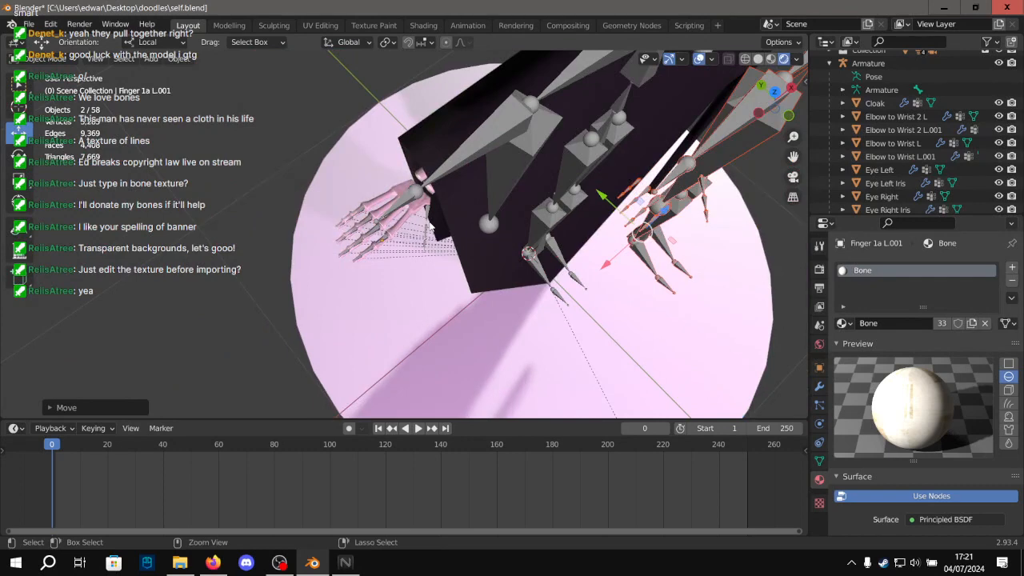
pyautogui.hotkey('ctrl', 'z')
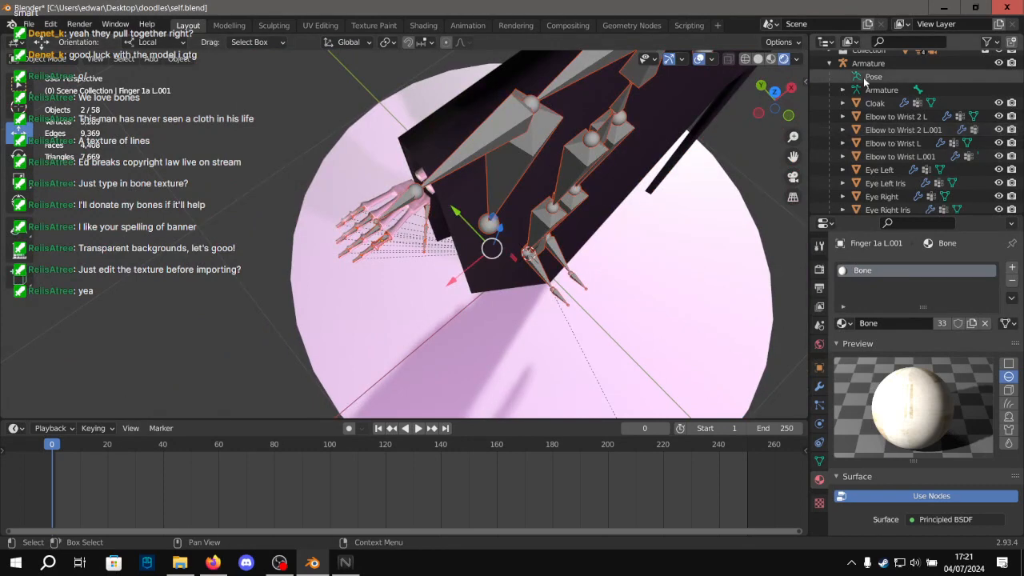
# Clear the parent of the pasted finger segment and delete the duplicated armature.
pyautogui.scroll(-5, 904, 78)
pyautogui.scroll(-10, 903, 77)
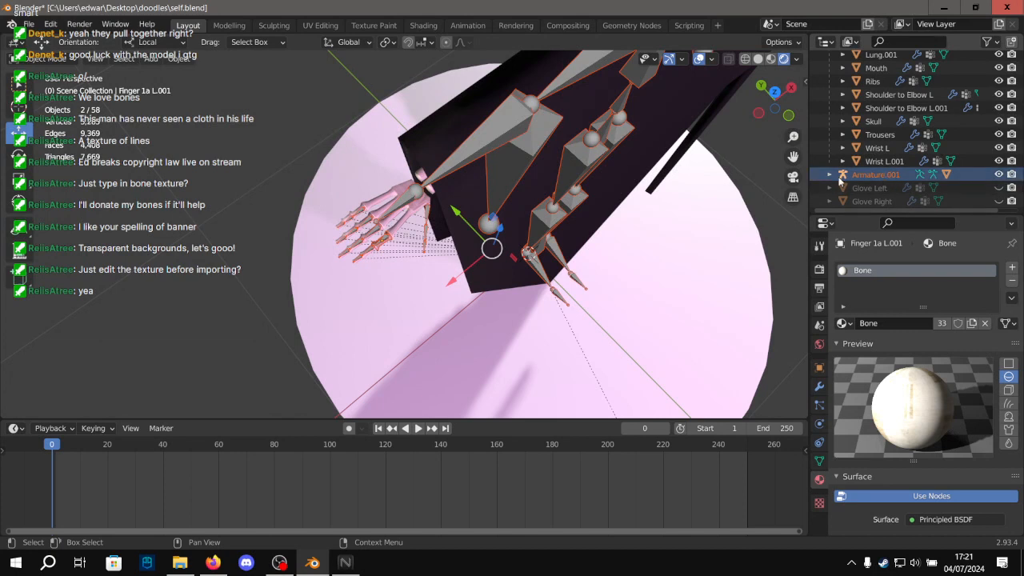
pyautogui.scroll(-2, 827, 176)
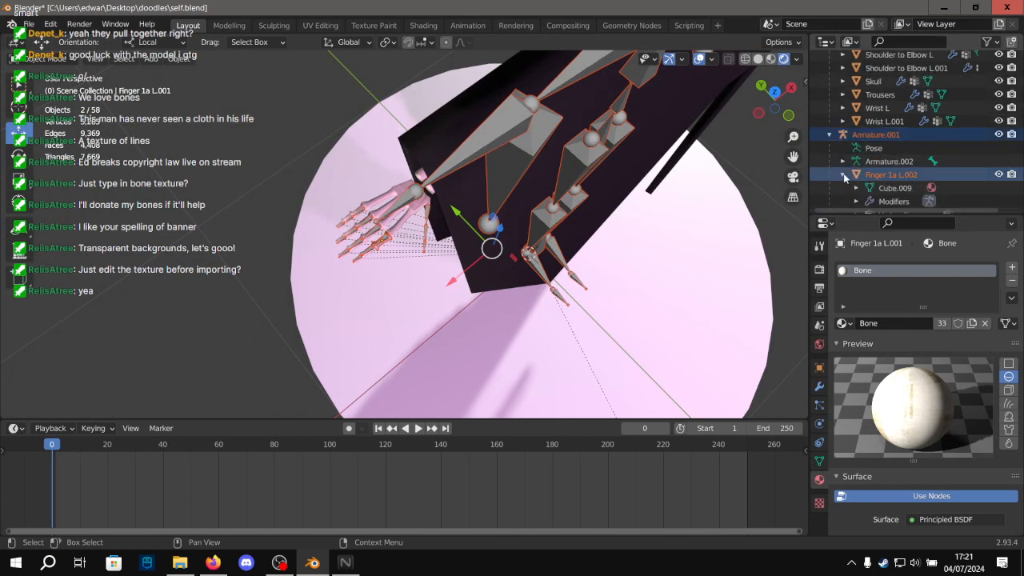
pyautogui.scroll(-1, 843, 177)
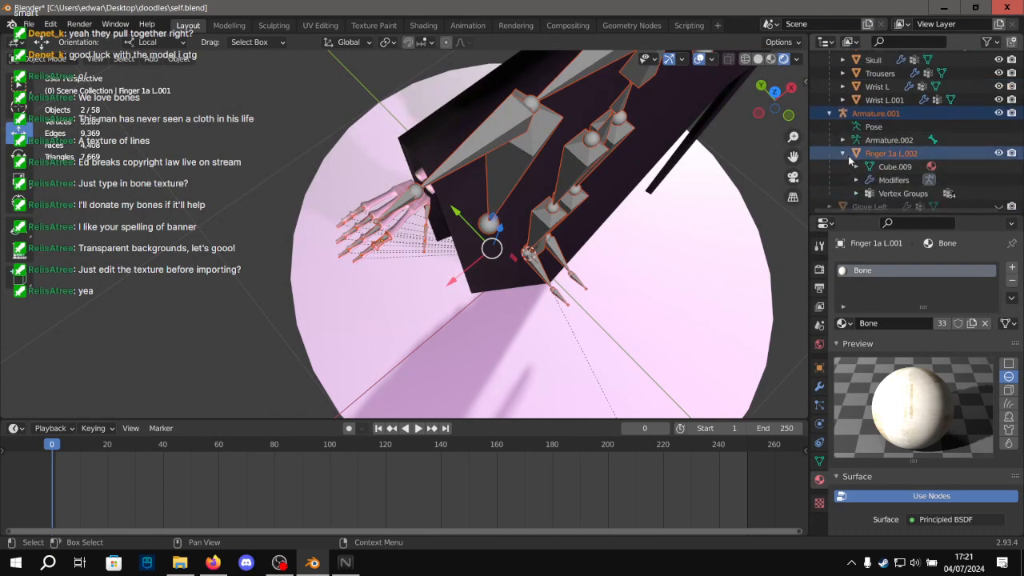
pyautogui.click(879, 153)
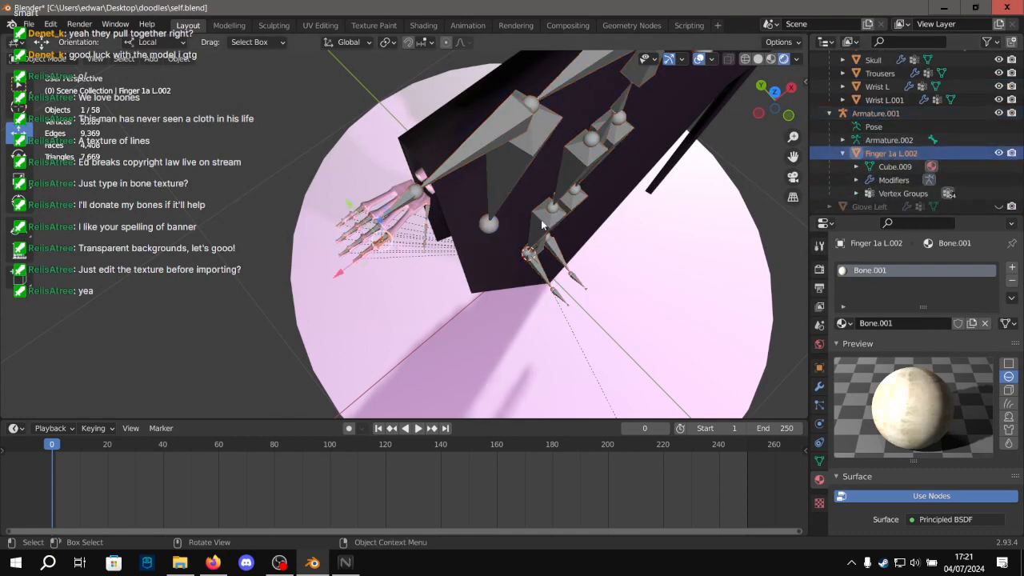
pyautogui.hotkey('ctrl', 'p')
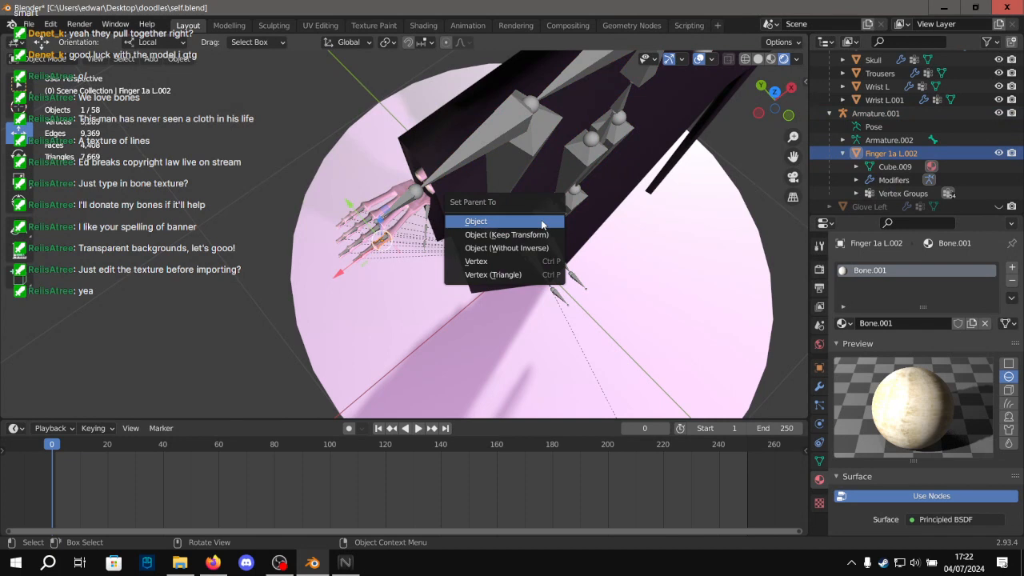
pyautogui.click(541, 224)
pyautogui.hotkey('alt', 'p')
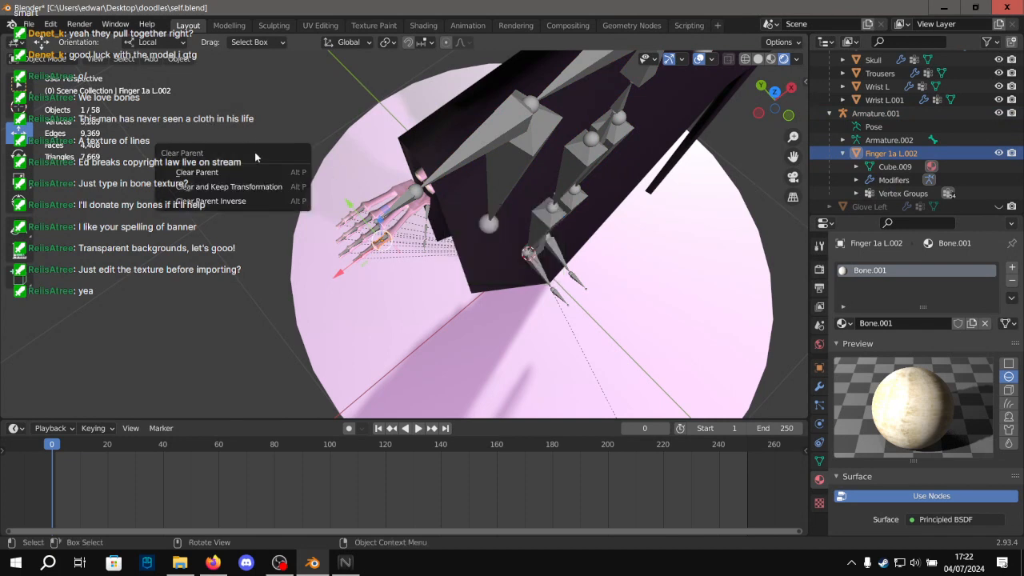
pyautogui.click(250, 170)
pyautogui.click(883, 114)
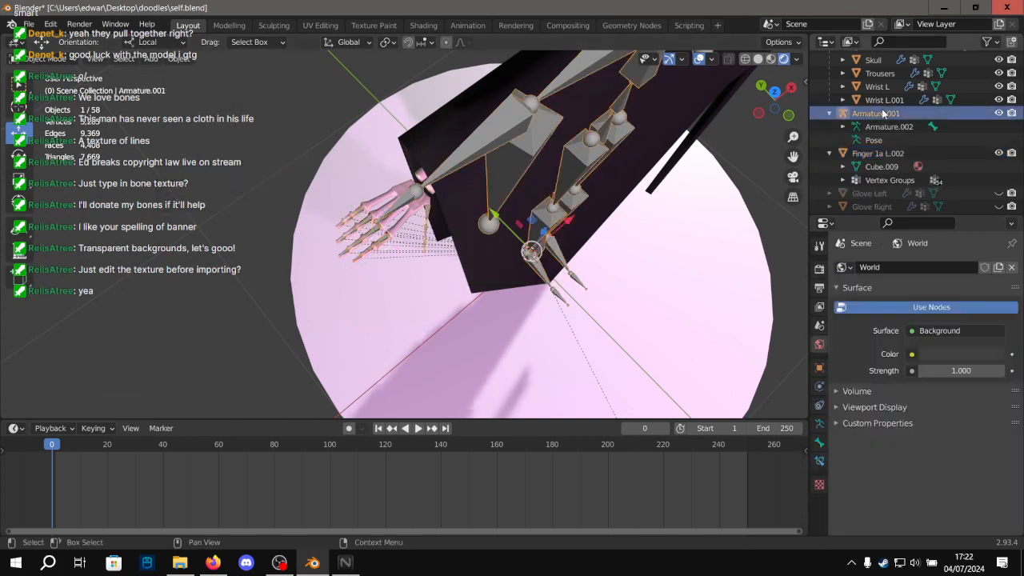
pyautogui.press('Delete')
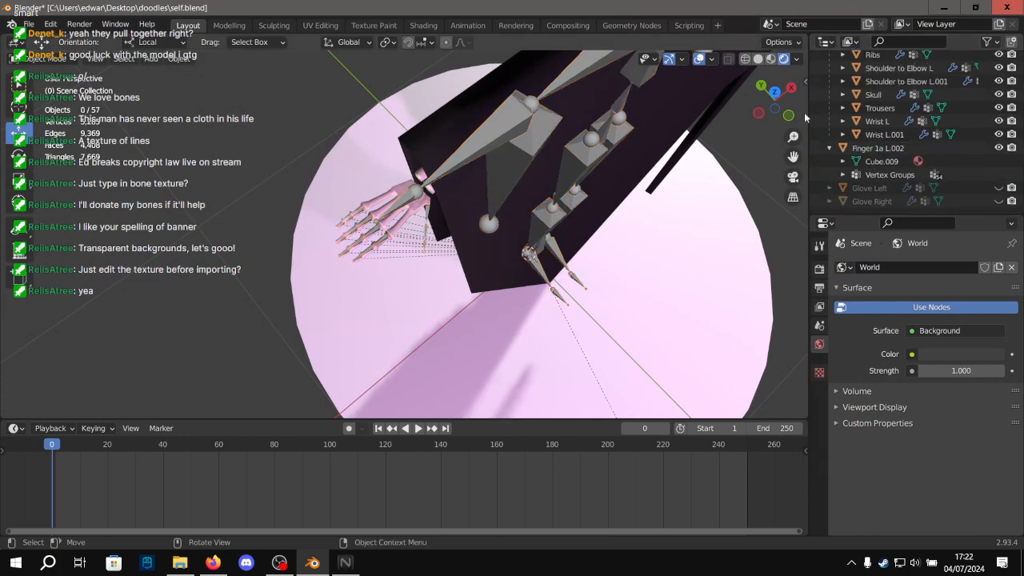
# Move the copied finger segment away from the finger and over beside the thumb bones.
pyautogui.click(895, 149)
pyautogui.scroll(6, 381, 188)
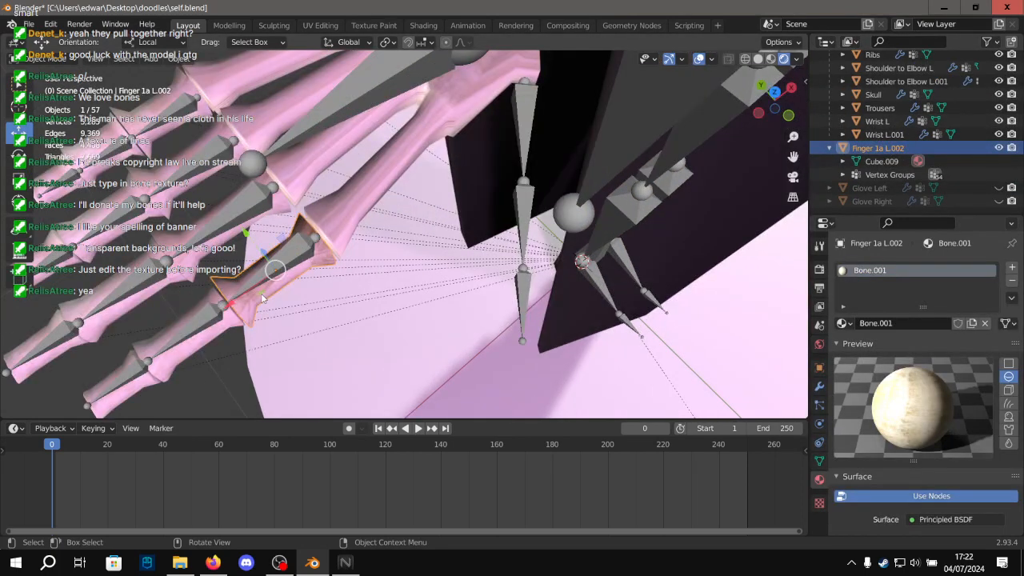
pyautogui.moveTo(283, 239); pyautogui.dragTo(491, 182)
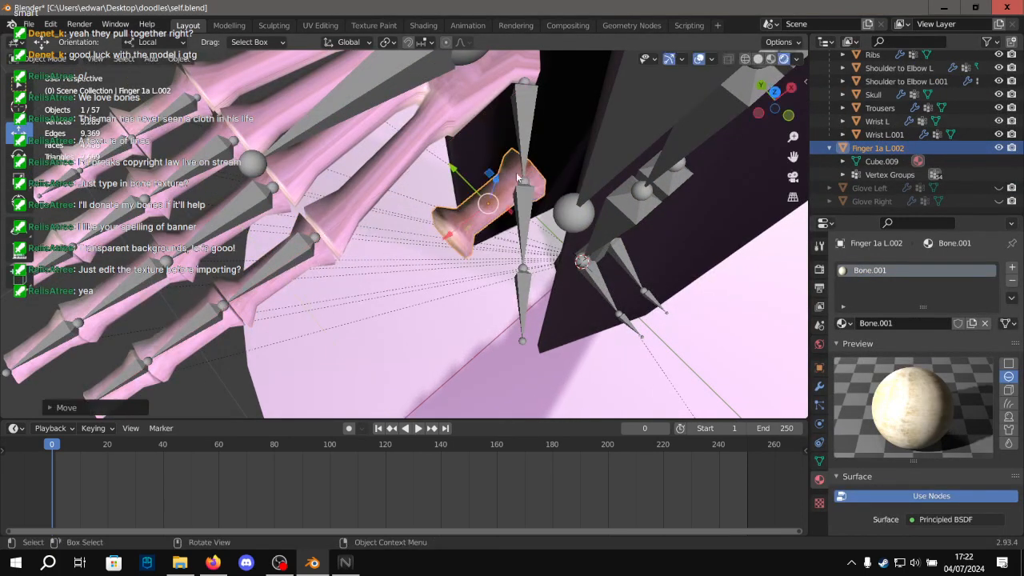
# Open the copied finger segment's mesh for editing in the Modeling workspace.
pyautogui.keyDown('shift'); pyautogui.moveTo(554, 222); pyautogui.dragTo(506, 302, button='middle'); pyautogui.keyUp('shift')
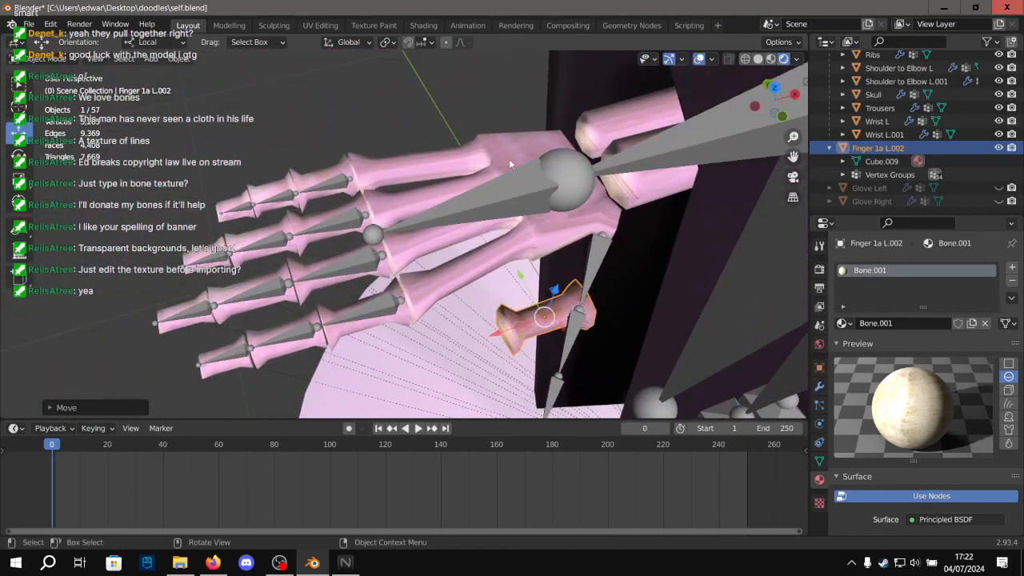
pyautogui.keyDown('shift'); pyautogui.moveTo(588, 338); pyautogui.dragTo(552, 296, button='middle'); pyautogui.keyUp('shift')
pyautogui.scroll(5, 369, 176)
pyautogui.keyDown('shift'); pyautogui.moveTo(552, 296); pyautogui.dragTo(583, 276, button='middle'); pyautogui.keyUp('shift')
pyautogui.scroll(7, 458, 176)
pyautogui.keyDown('shift'); pyautogui.moveTo(712, 124); pyautogui.dragTo(306, 300, button='middle'); pyautogui.keyUp('shift')
pyautogui.click(229, 25)
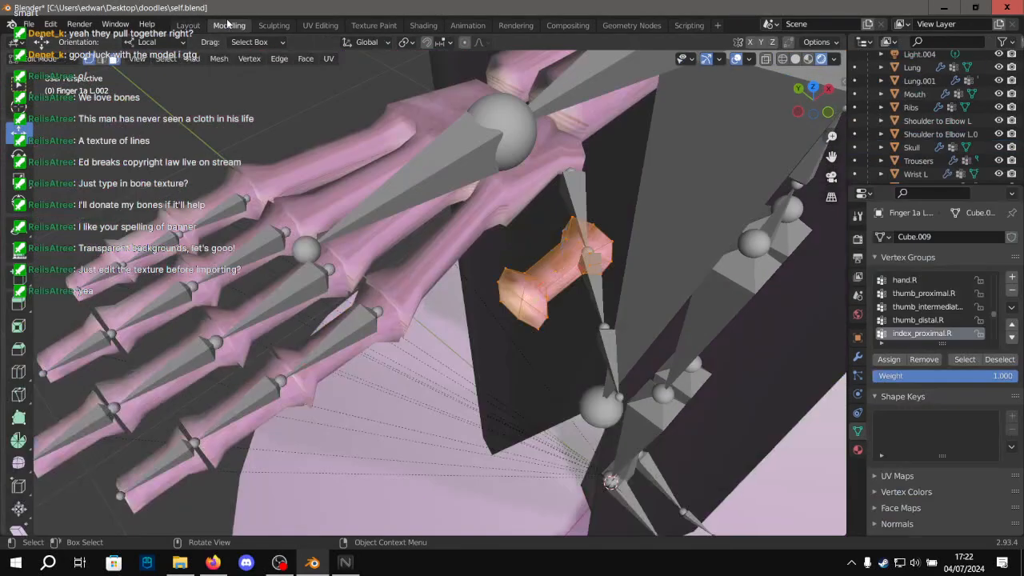
# Return to the Layout workspace and rotate the copied finger segment toward the direction of the thumb bones.
pyautogui.click(187, 25)
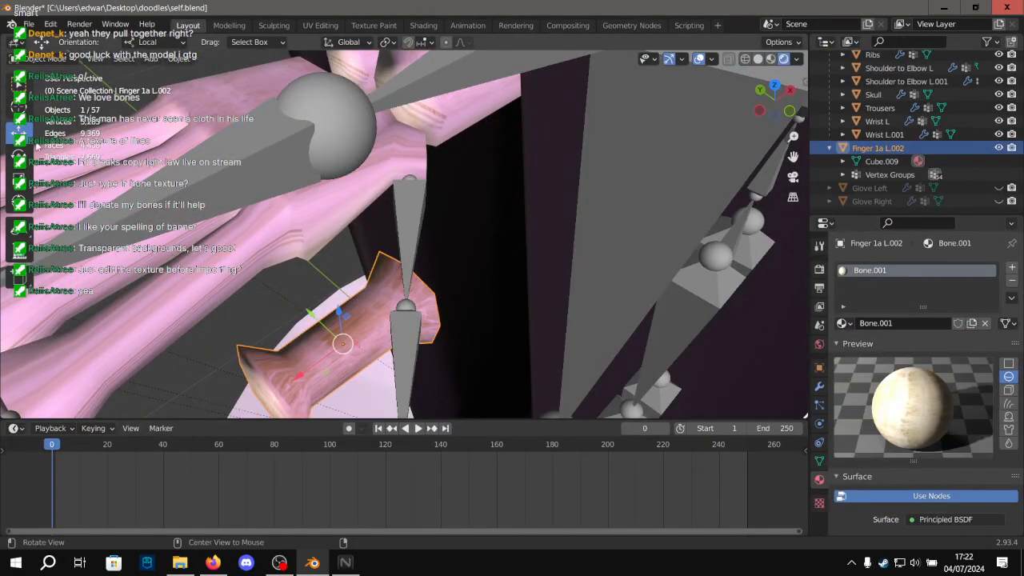
pyautogui.click(18, 155)
pyautogui.moveTo(362, 388); pyautogui.dragTo(437, 376)
pyautogui.keyDown('alt'); pyautogui.moveTo(436, 375); pyautogui.dragTo(507, 299); pyautogui.keyUp('alt')
pyautogui.scroll(-4, 347, 160)
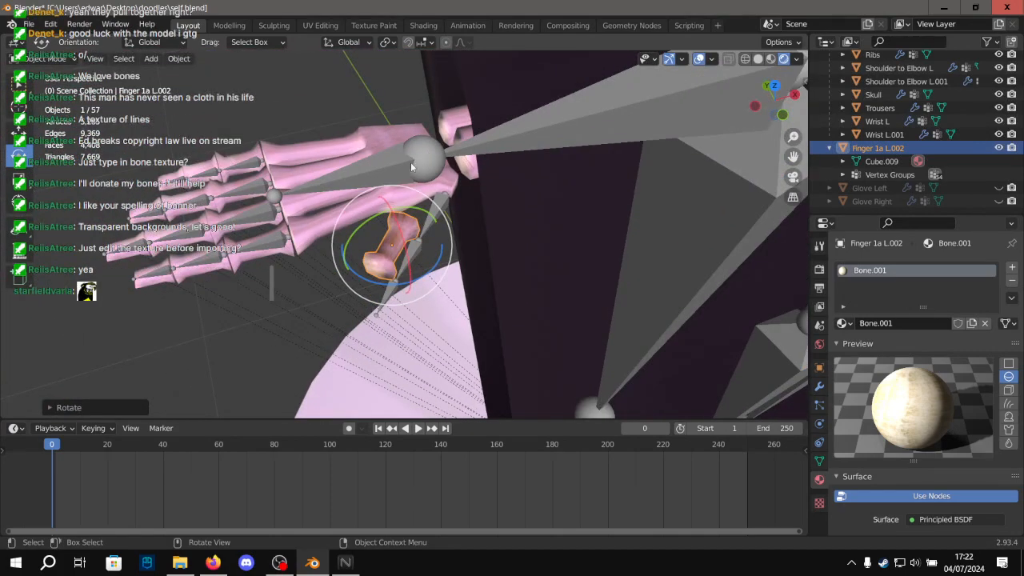
pyautogui.moveTo(410, 162); pyautogui.dragTo(319, 184, button='middle')
pyautogui.scroll(3, 319, 183)
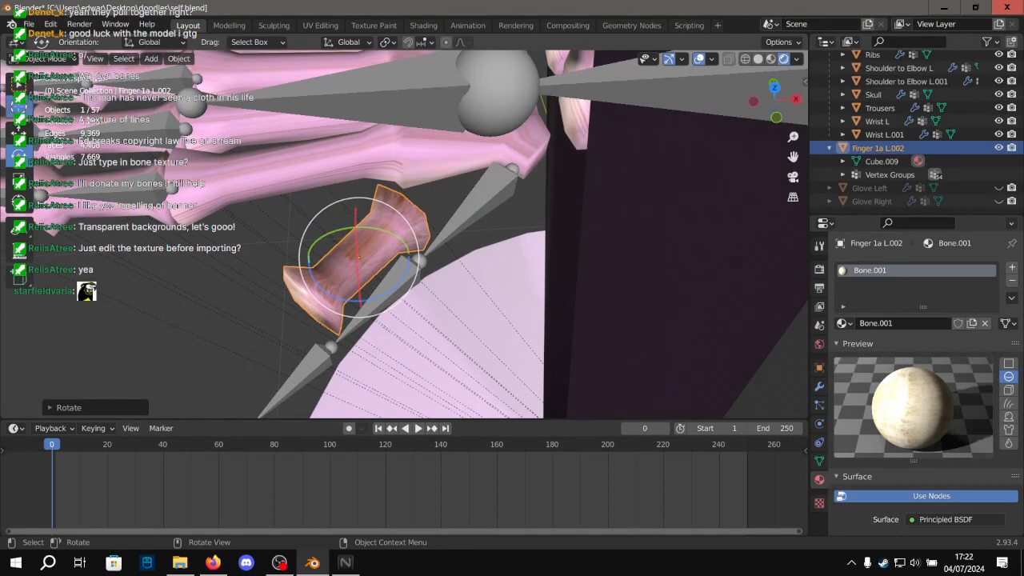
# Move the rotated finger segment onto the first thumb bone of the armature.
pyautogui.click(18, 109)
pyautogui.click(15, 132)
pyautogui.scroll(2, 387, 234)
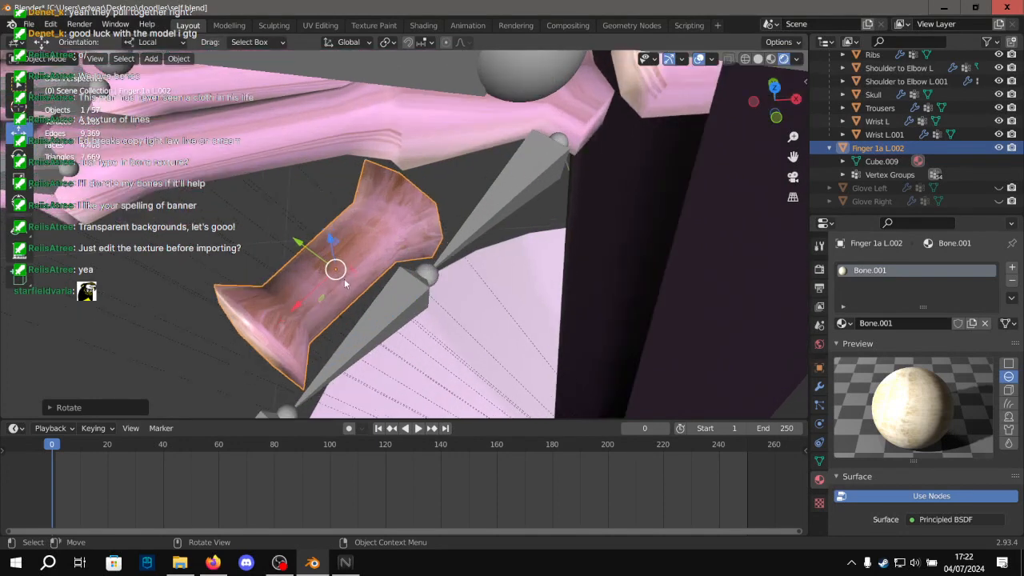
pyautogui.moveTo(347, 301); pyautogui.dragTo(355, 278, button='middle')
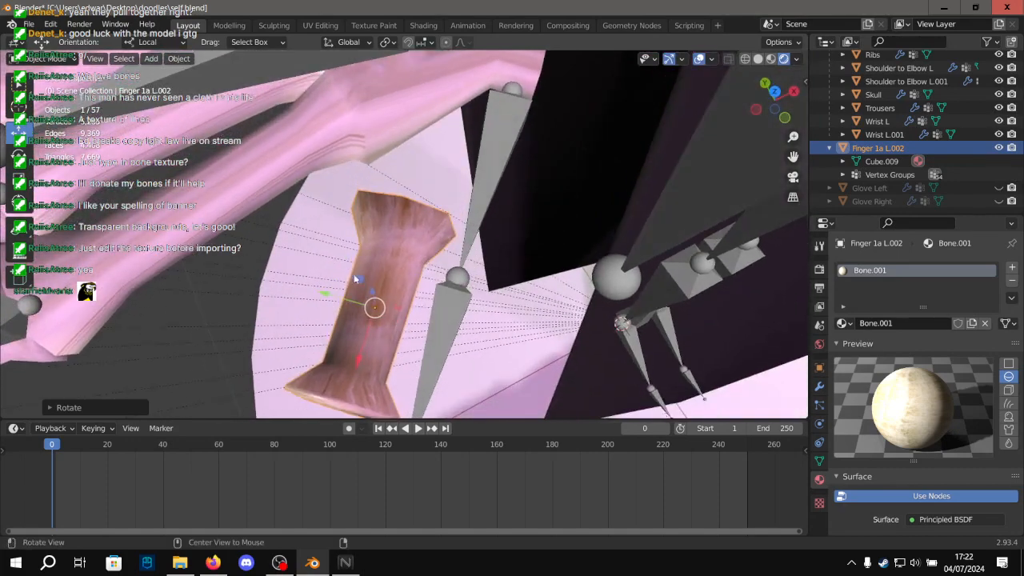
pyautogui.moveTo(449, 260); pyautogui.dragTo(329, 218, button='middle')
pyautogui.press('g')
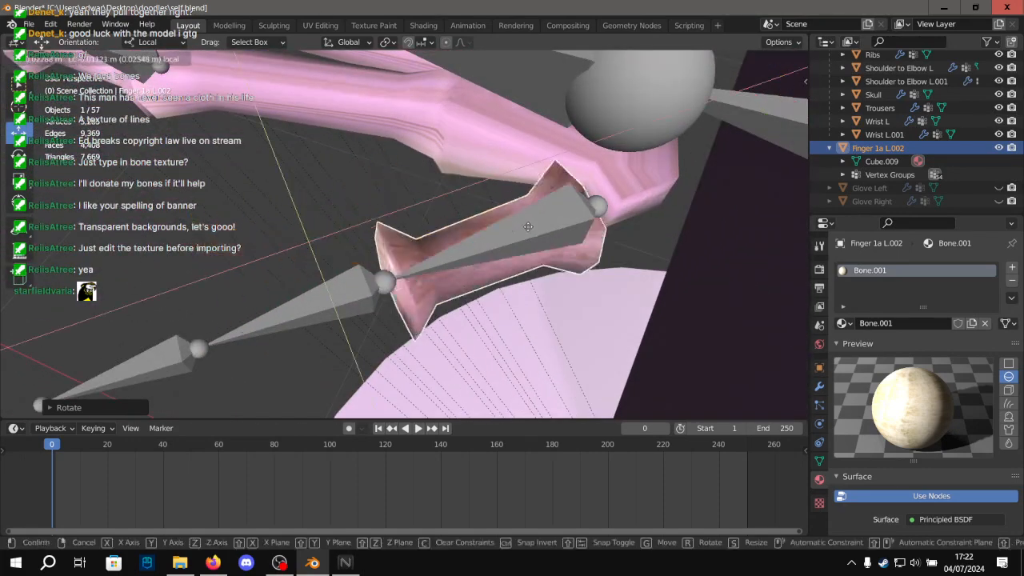
pyautogui.click(531, 208)
# Set the scale orientation to Local and thin the thumb segment across its two short axes.
pyautogui.moveTo(392, 221); pyautogui.dragTo(640, 241, button='middle')
pyautogui.moveTo(121, 196); pyautogui.dragTo(281, 192, button='middle')
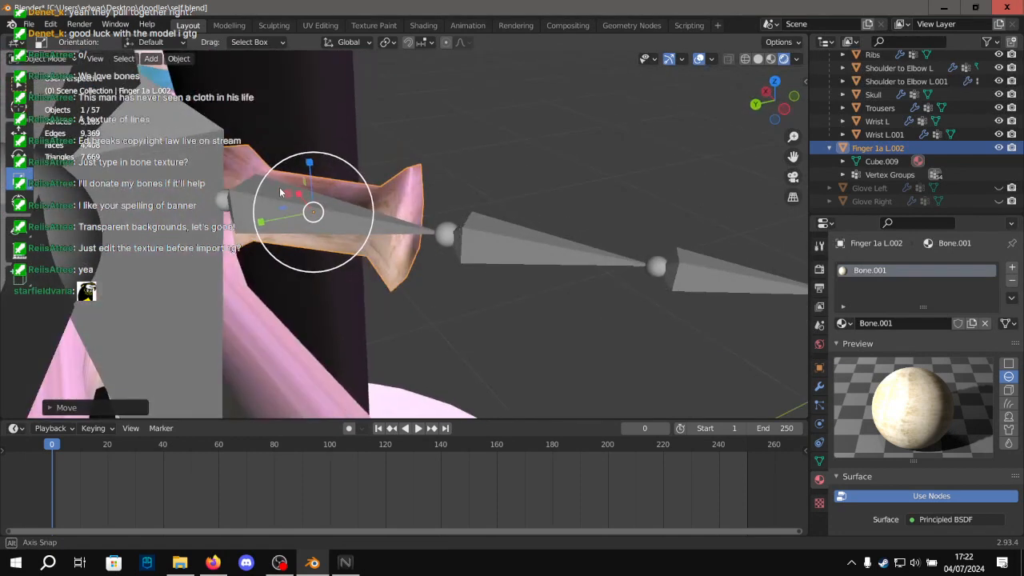
pyautogui.click(177, 41)
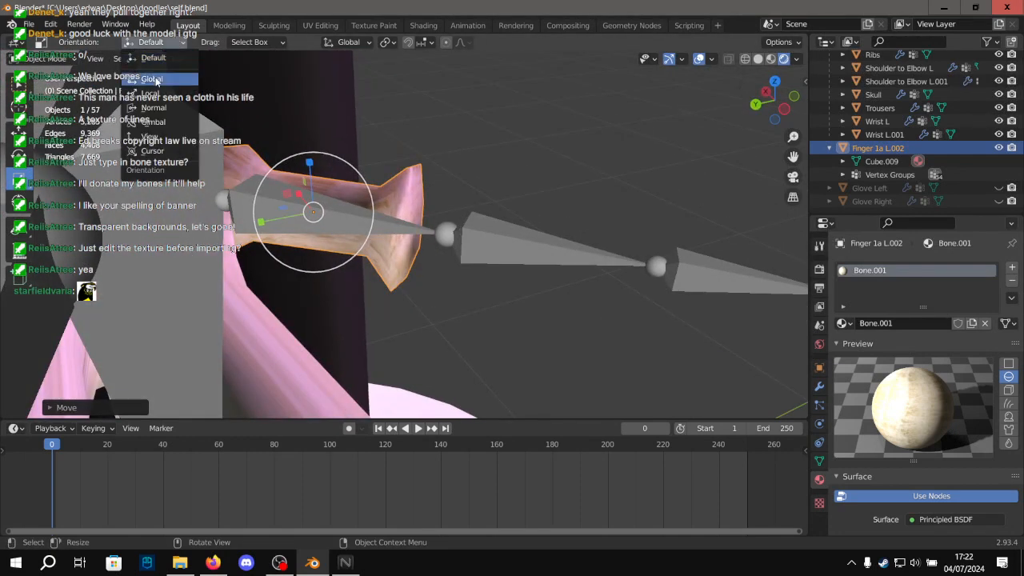
pyautogui.click(155, 80)
pyautogui.click(170, 44)
pyautogui.click(150, 92)
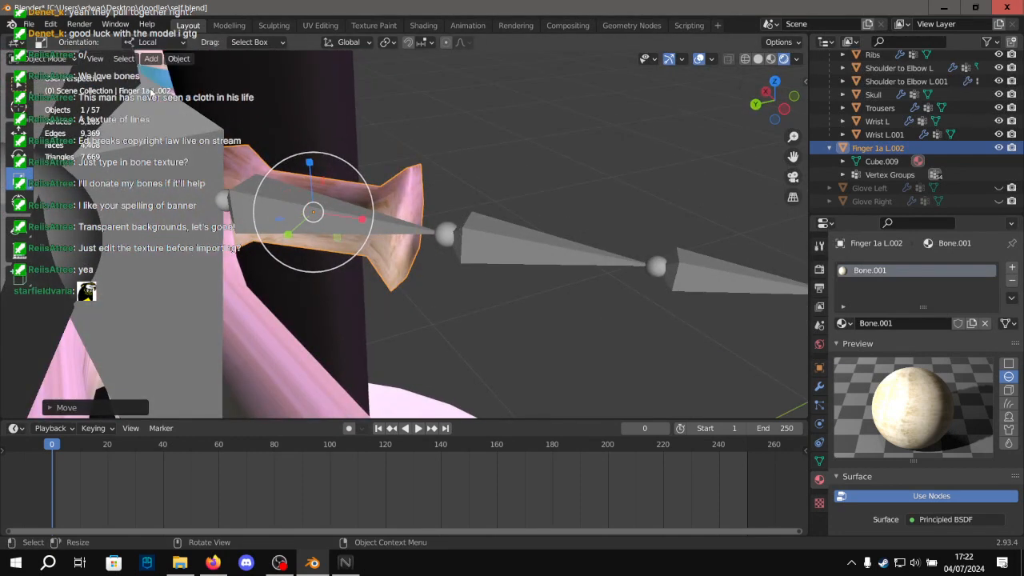
pyautogui.moveTo(420, 219); pyautogui.dragTo(437, 233, button='middle')
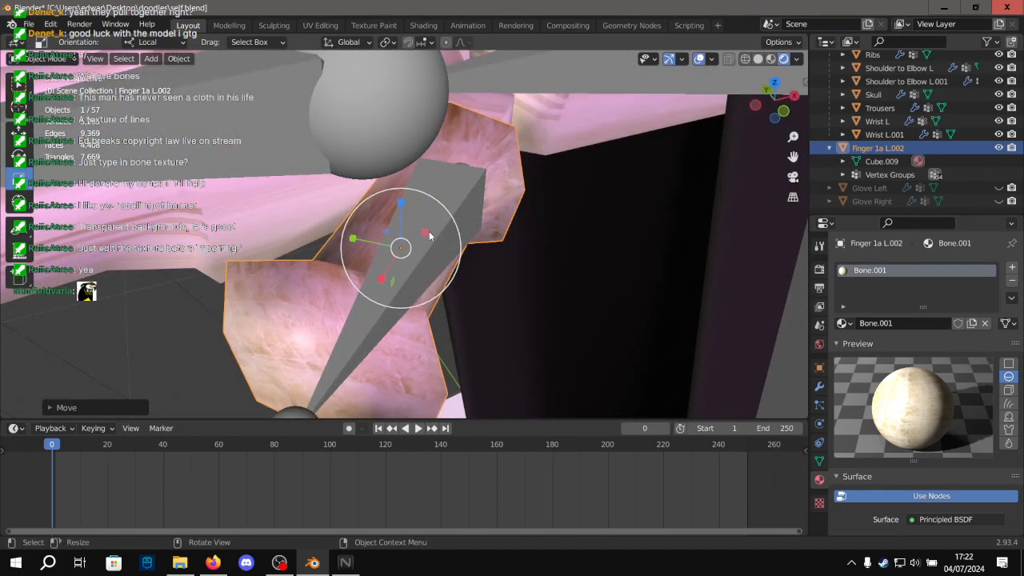
pyautogui.moveTo(429, 232); pyautogui.dragTo(416, 237)
# Lengthen the thumb segment along its local X axis and shift it along the first thumb bone.
pyautogui.moveTo(424, 237); pyautogui.dragTo(518, 232, button='middle')
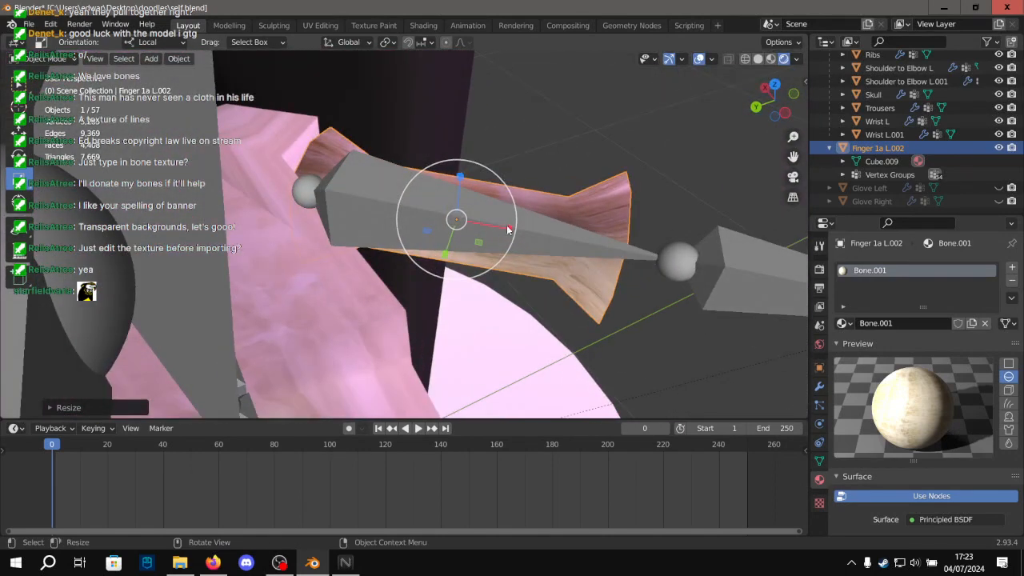
pyautogui.moveTo(508, 229); pyautogui.dragTo(519, 231)
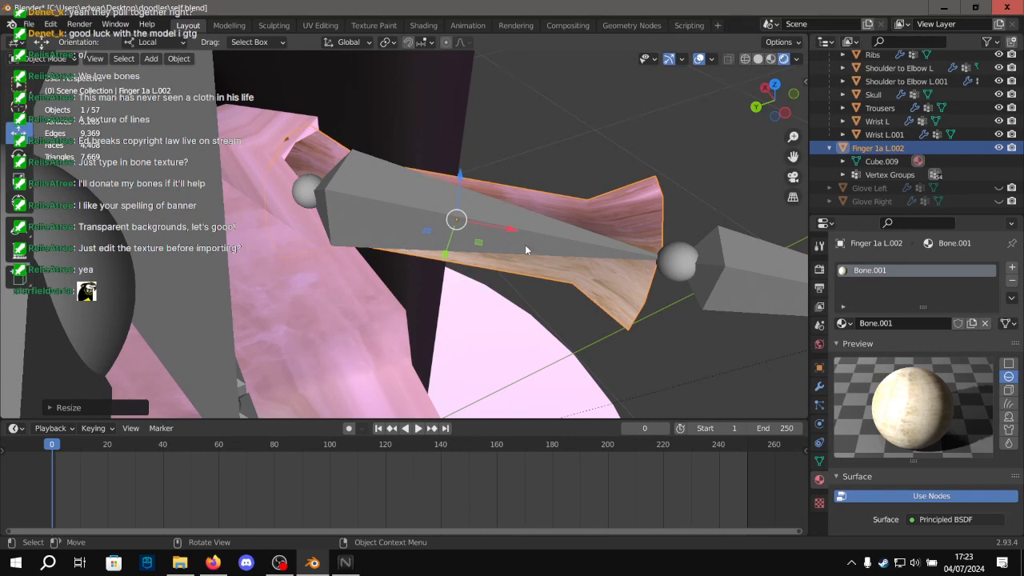
pyautogui.moveTo(514, 233); pyautogui.dragTo(545, 235)
# Duplicate the thumb segment by copy and paste and slide the copy along its local X axis onto the second thumb bone.
pyautogui.moveTo(580, 234); pyautogui.dragTo(447, 219, button='middle')
pyautogui.click(448, 220)
pyautogui.scroll(1, 446, 223)
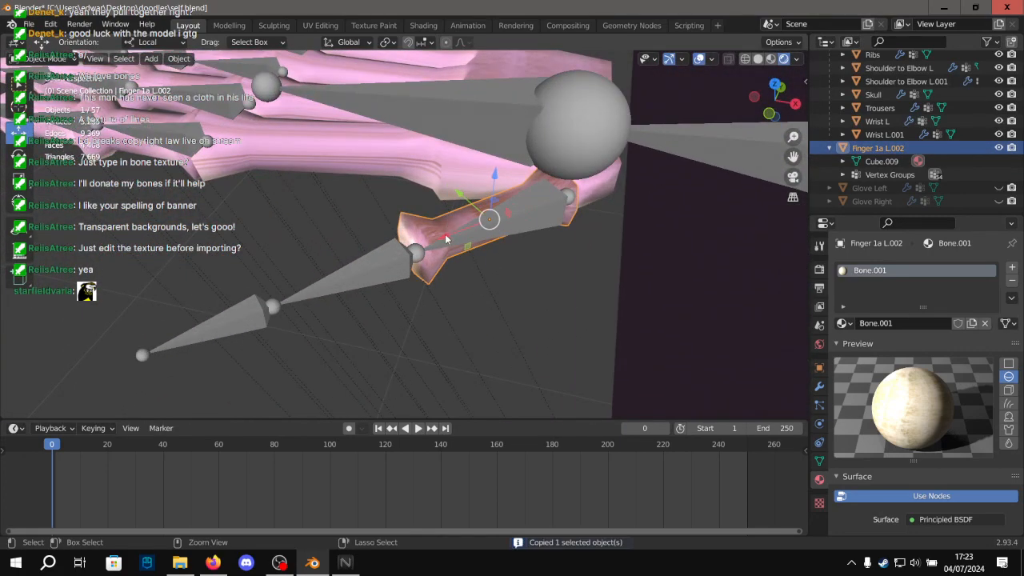
pyautogui.hotkey('ctrl', 'v')
pyautogui.press('g')
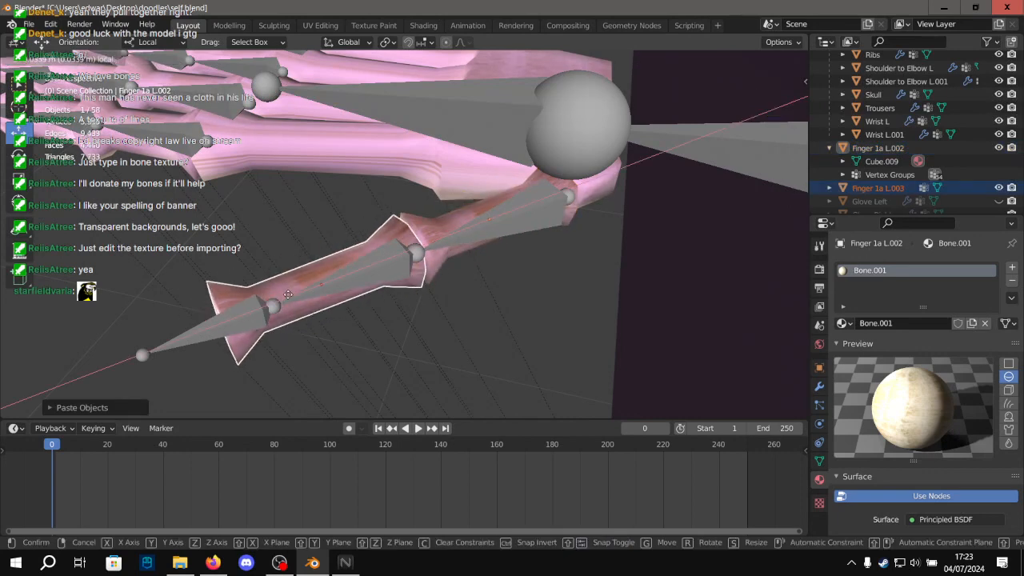
pyautogui.click(313, 285)
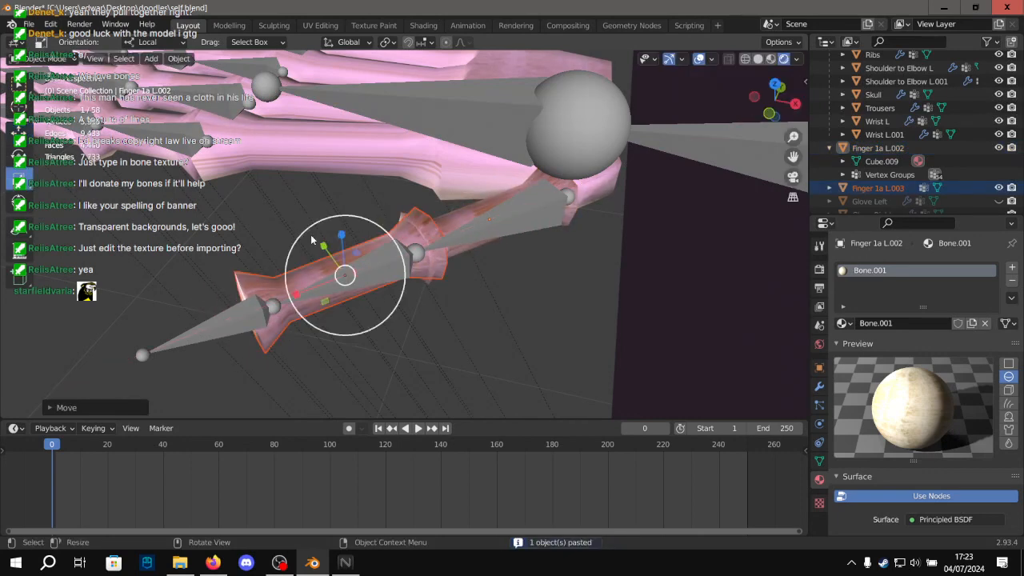
# Shorten the second thumb segment along its local X axis to fit the second thumb bone.
pyautogui.scroll(2, 312, 240)
pyautogui.press('s')
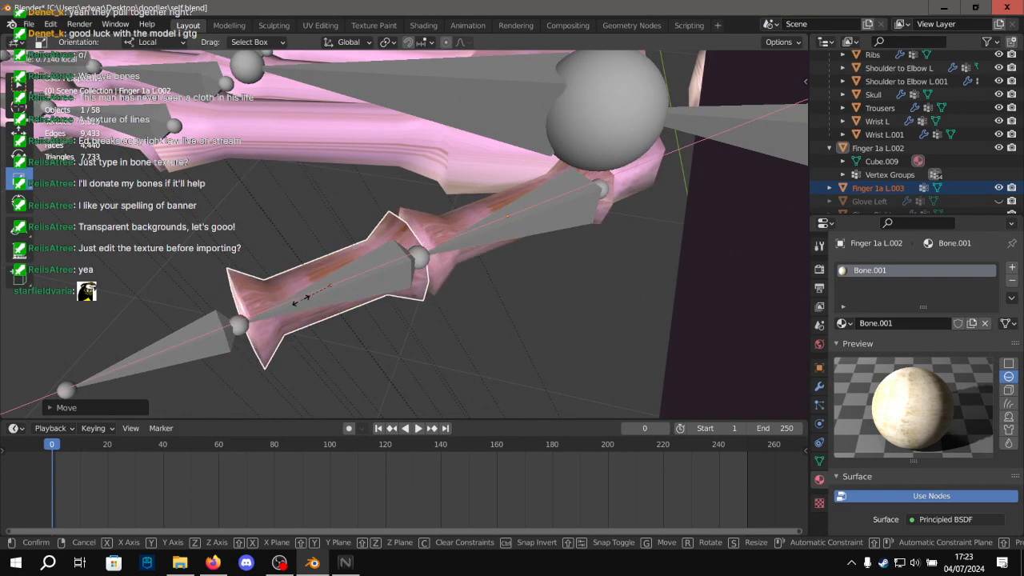
pyautogui.click(319, 301)
pyautogui.moveTo(319, 304); pyautogui.dragTo(338, 286, button='middle')
pyautogui.moveTo(80, 154); pyautogui.dragTo(523, 319, button='middle')
# Switch to Firefox, search Google Images for thumb bone references and open the OrthoInfo Thumb Fractures hand diagram.
pyautogui.click(213, 562)
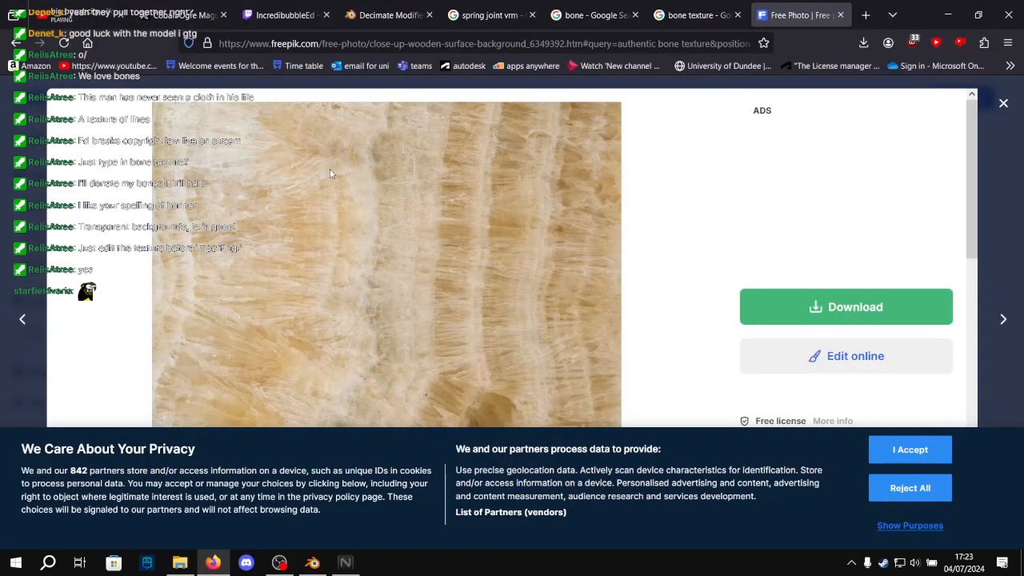
pyautogui.click(870, 14)
pyautogui.write('thum')
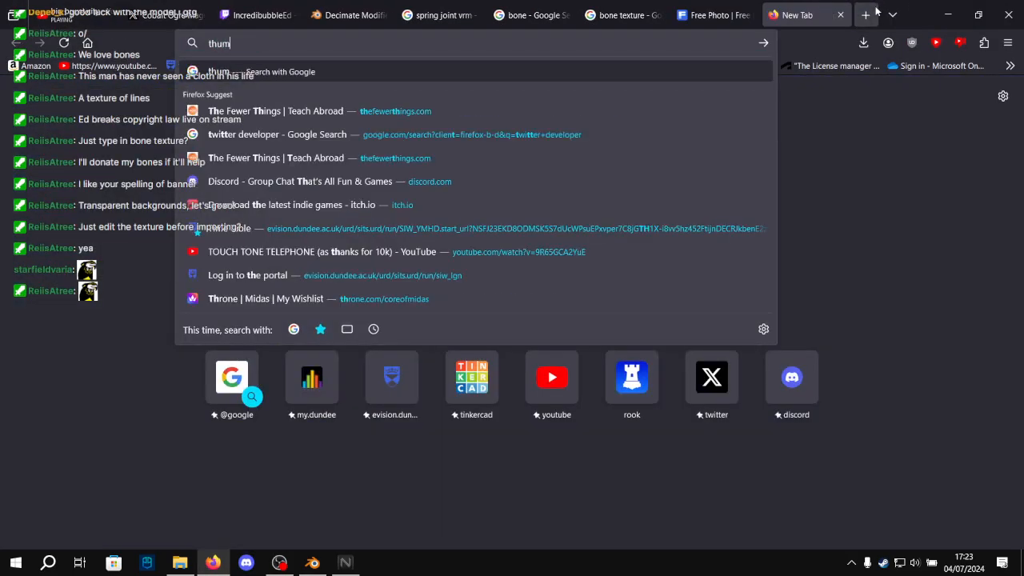
pyautogui.write('n bone')
pyautogui.press('Return')
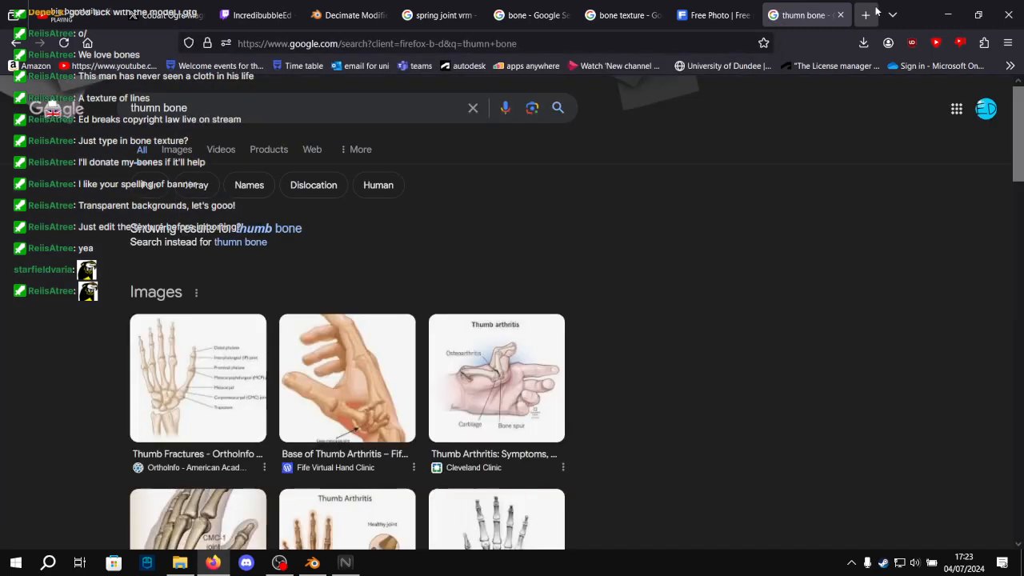
pyautogui.click(176, 149)
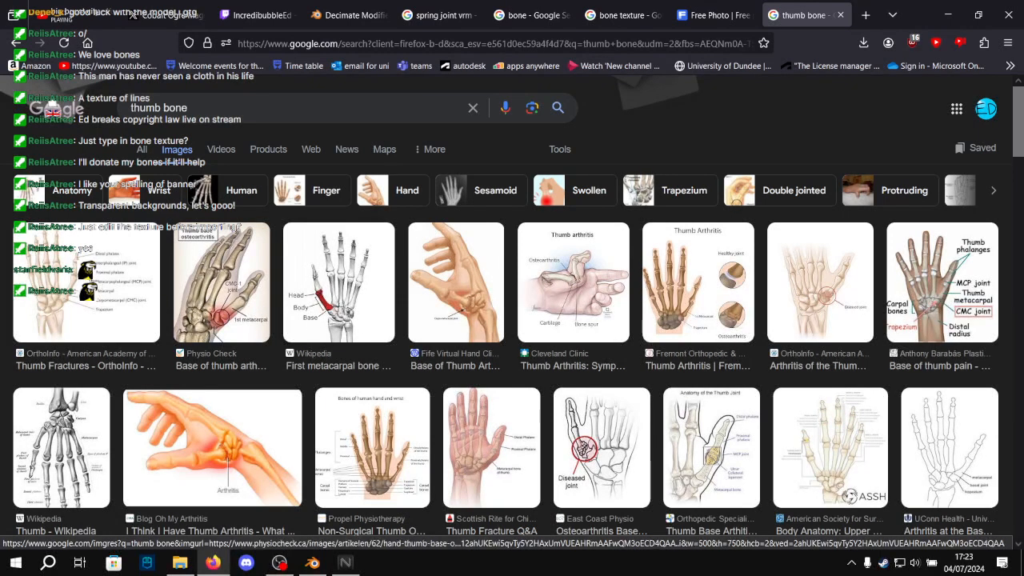
pyautogui.click(88, 280)
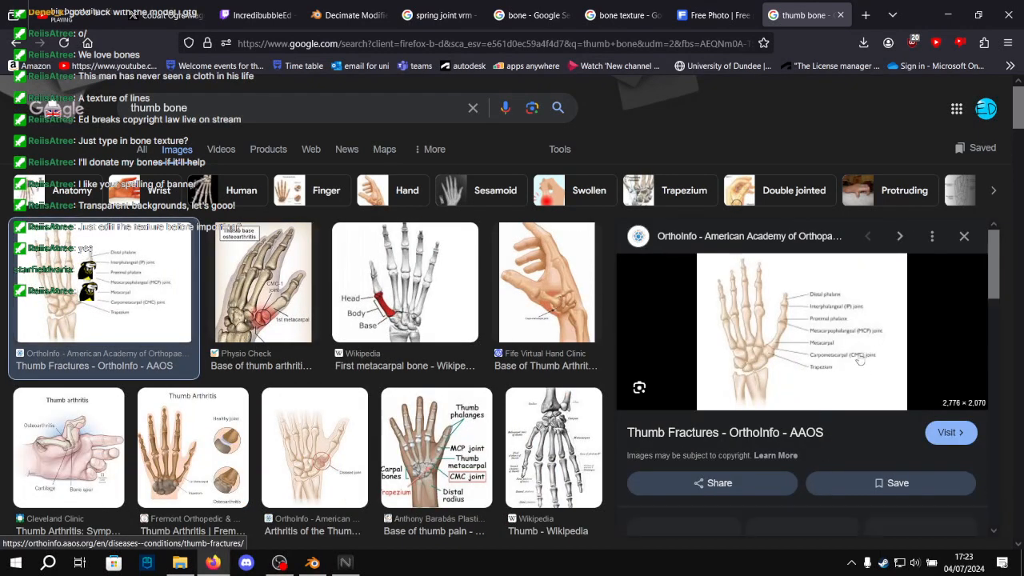
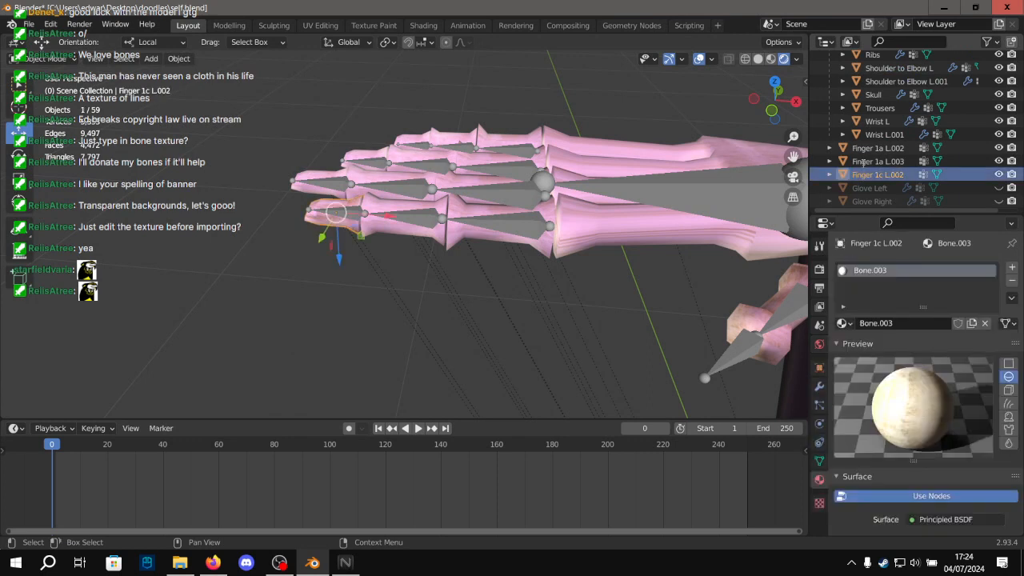
# Rename the second thumb segment, Finger 1a L.003, as Finger 1b L.003.
pyautogui.click(887, 161)
pyautogui.click(887, 175)
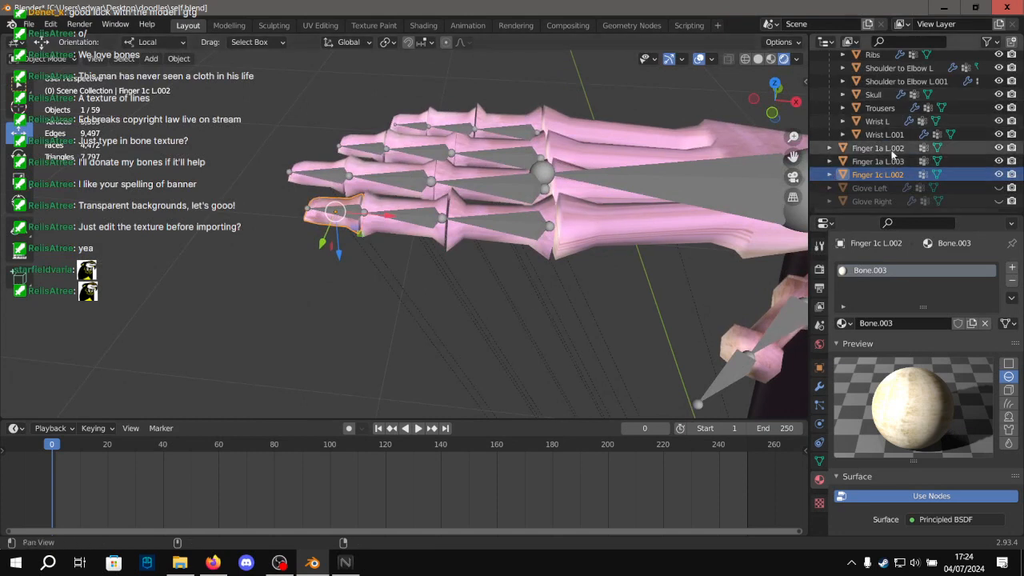
pyautogui.doubleClick(888, 163)
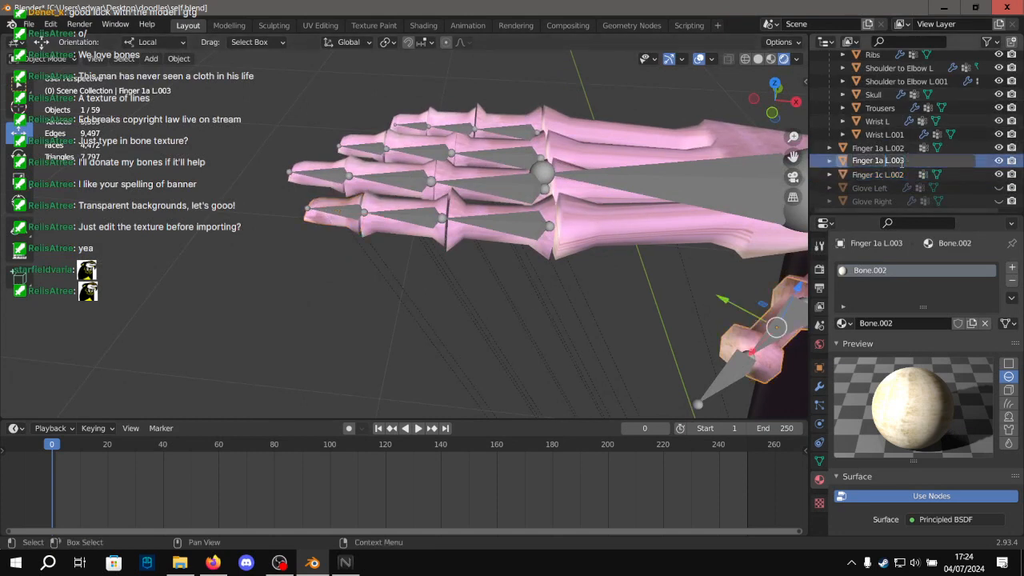
pyautogui.moveTo(768, 180); pyautogui.dragTo(697, 188, button='middle')
pyautogui.moveTo(454, 202); pyautogui.dragTo(474, 257, button='middle')
# Move the copied fingertip segment, Finger 1c L.002, from the finger to the last thumb bone.
pyautogui.click(879, 177)
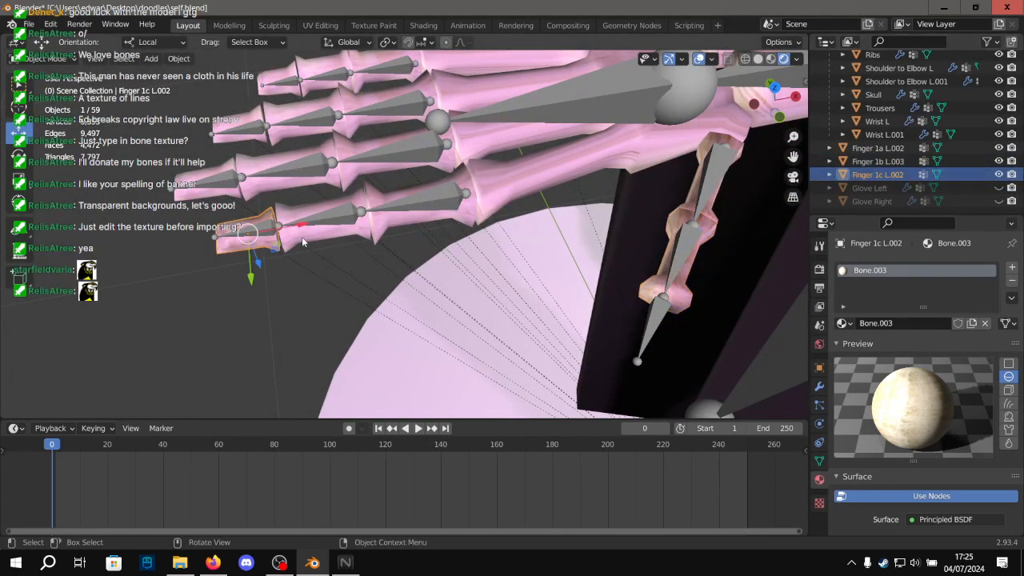
pyautogui.moveTo(279, 242); pyautogui.dragTo(320, 307, button='middle')
pyautogui.moveTo(289, 306); pyautogui.dragTo(680, 296)
pyautogui.keyDown('shift'); pyautogui.moveTo(680, 296); pyautogui.dragTo(404, 260, button='middle'); pyautogui.keyUp('shift')
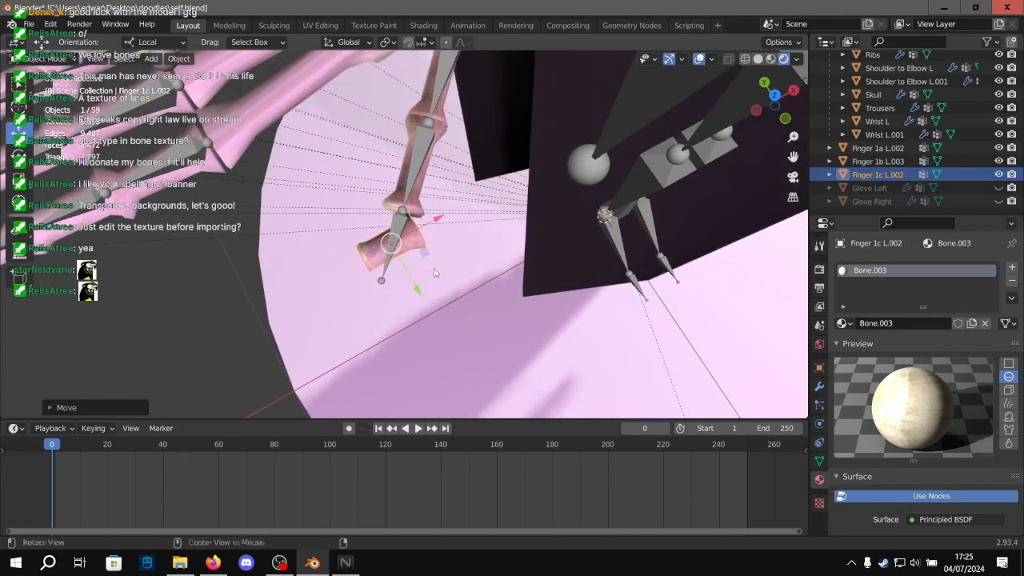
# Rotate the fingertip segment to line up with the last thumb bone.
pyautogui.scroll(3, 404, 260)
pyautogui.scroll(2, 404, 260)
pyautogui.click(18, 156)
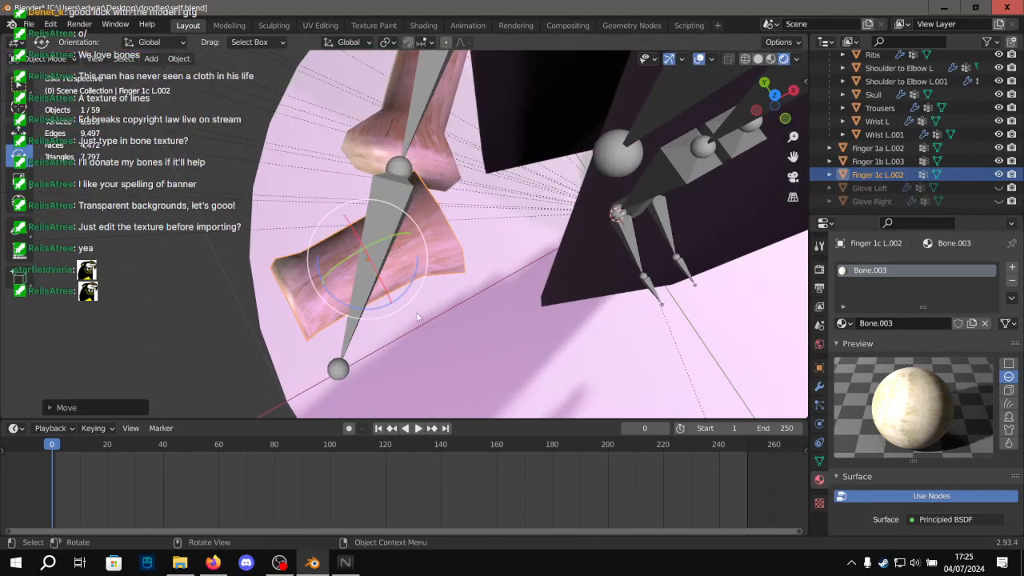
pyautogui.moveTo(408, 292); pyautogui.dragTo(438, 243)
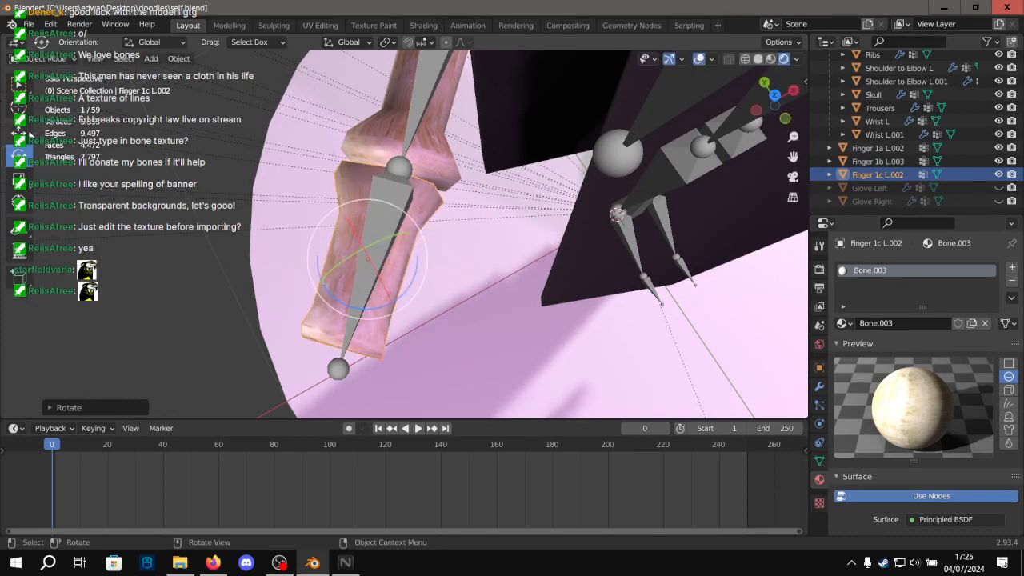
# Nudge the fingertip segment along its local X axis on the last thumb bone and deselect it.
pyautogui.click(28, 134)
pyautogui.scroll(1, 439, 290)
pyautogui.keyDown('alt'); pyautogui.moveTo(438, 290); pyautogui.dragTo(307, 216); pyautogui.keyUp('alt')
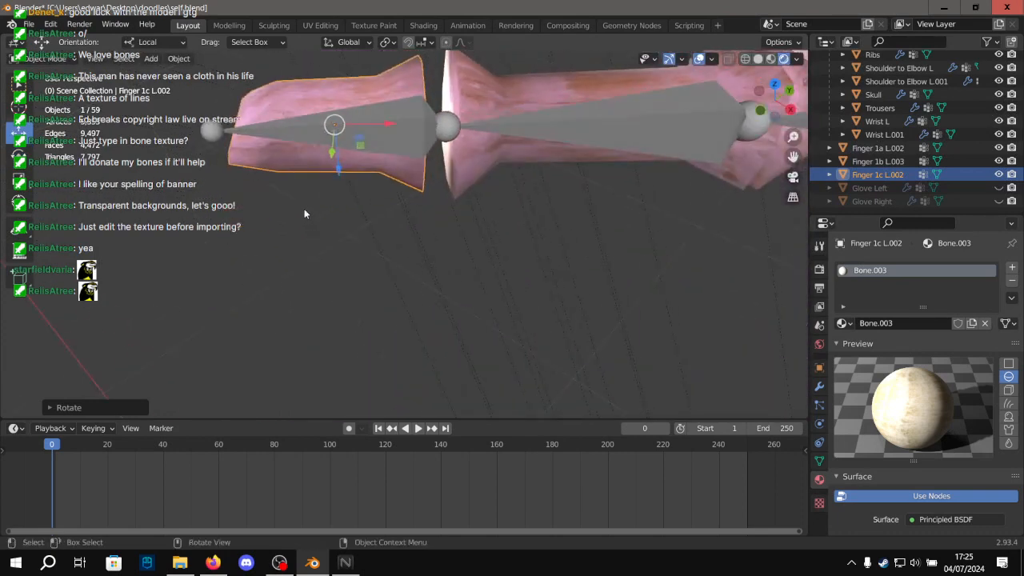
pyautogui.moveTo(387, 125)
pyautogui.mouseDown()
pyautogui.moveTo(399, 124)
pyautogui.moveTo(380, 126)
pyautogui.mouseUp()
pyautogui.click(501, 249)
# Check the assembled thumb from several angles and save the file.
pyautogui.scroll(-3, 502, 249)
pyautogui.keyDown('alt'); pyautogui.moveTo(488, 232); pyautogui.dragTo(432, 240); pyautogui.keyUp('alt')
pyautogui.keyDown('alt'); pyautogui.moveTo(433, 240); pyautogui.dragTo(481, 271); pyautogui.keyUp('alt')
pyautogui.keyDown('alt'); pyautogui.keyDown('shift'); pyautogui.moveTo(640, 200); pyautogui.dragTo(491, 226); pyautogui.keyUp('shift'); pyautogui.keyUp('alt')
pyautogui.scroll(3, 452, 217)
pyautogui.moveTo(427, 197); pyautogui.dragTo(254, 24, button='middle')
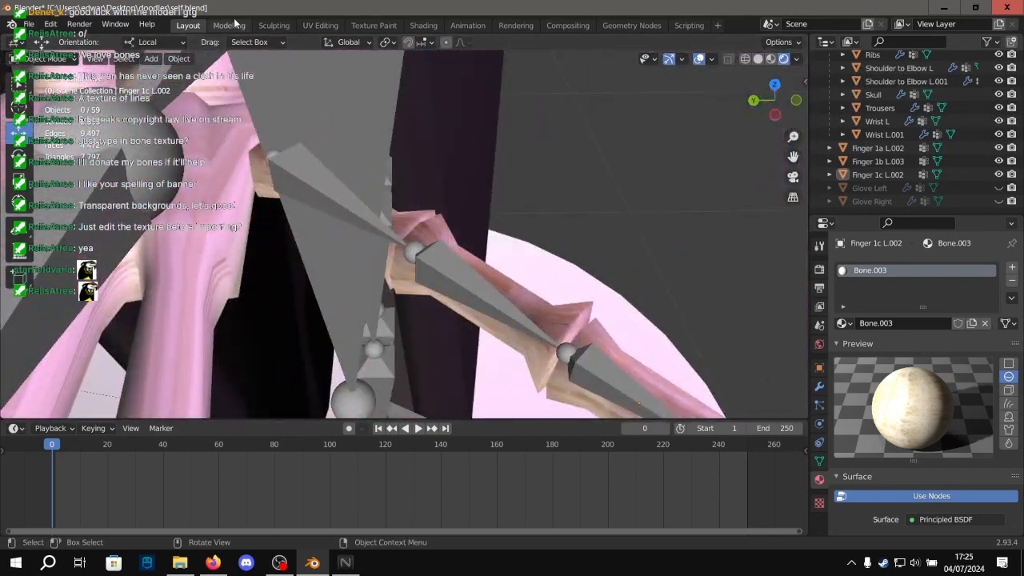
pyautogui.scroll(-4, 524, 146)
pyautogui.hotkey('ctrl', 's')
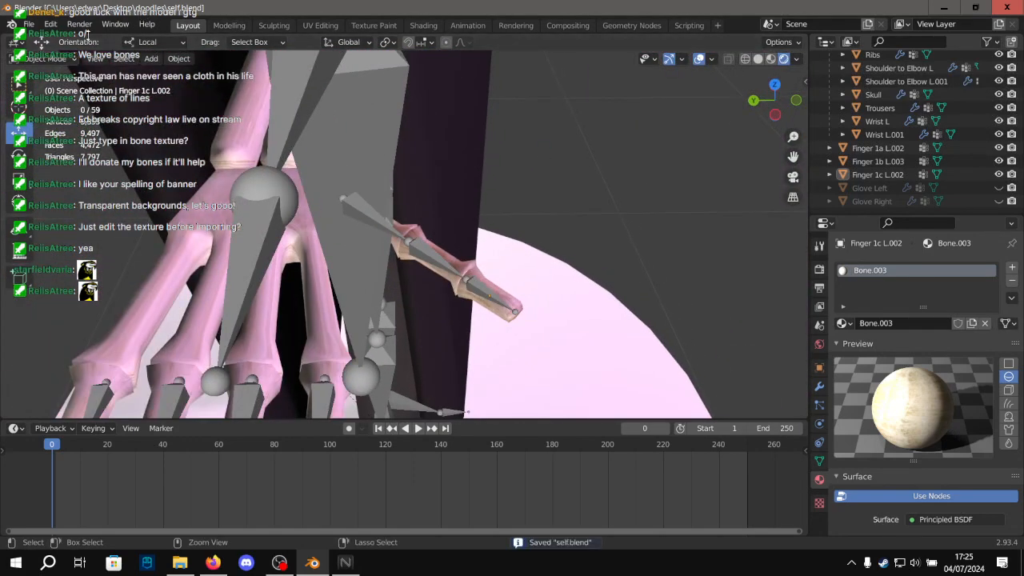
# Hide the Armature in the viewport.
pyautogui.click(48, 59)
pyautogui.click(49, 78)
pyautogui.scroll(11, 892, 114)
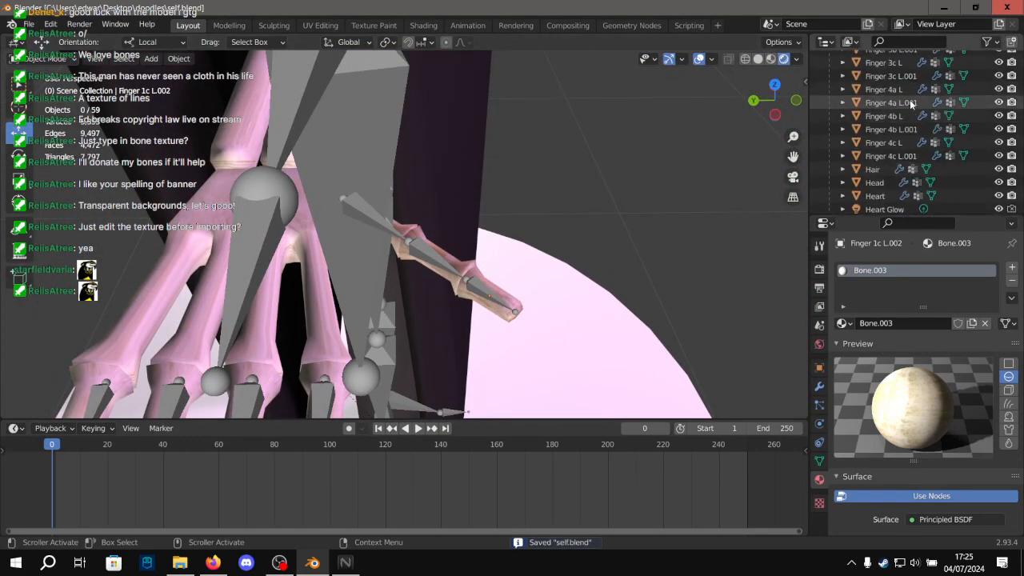
pyautogui.scroll(-11, 909, 96)
pyautogui.scroll(11, 908, 88)
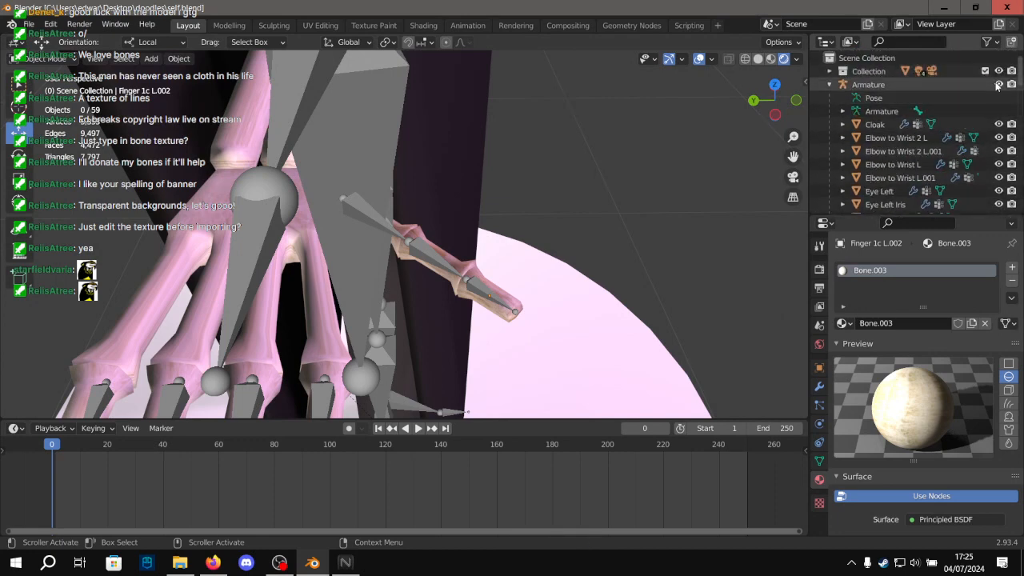
pyautogui.click(997, 85)
# Select the Wrist L.001 mesh beside the thumb's base and open it for editing in the Modeling workspace.
pyautogui.moveTo(506, 93); pyautogui.dragTo(371, 109, button='middle')
pyautogui.scroll(8, 417, 237)
pyautogui.click(454, 204)
pyautogui.moveTo(454, 204); pyautogui.dragTo(423, 230, button='middle')
pyautogui.scroll(3, 481, 133)
pyautogui.click(295, 138)
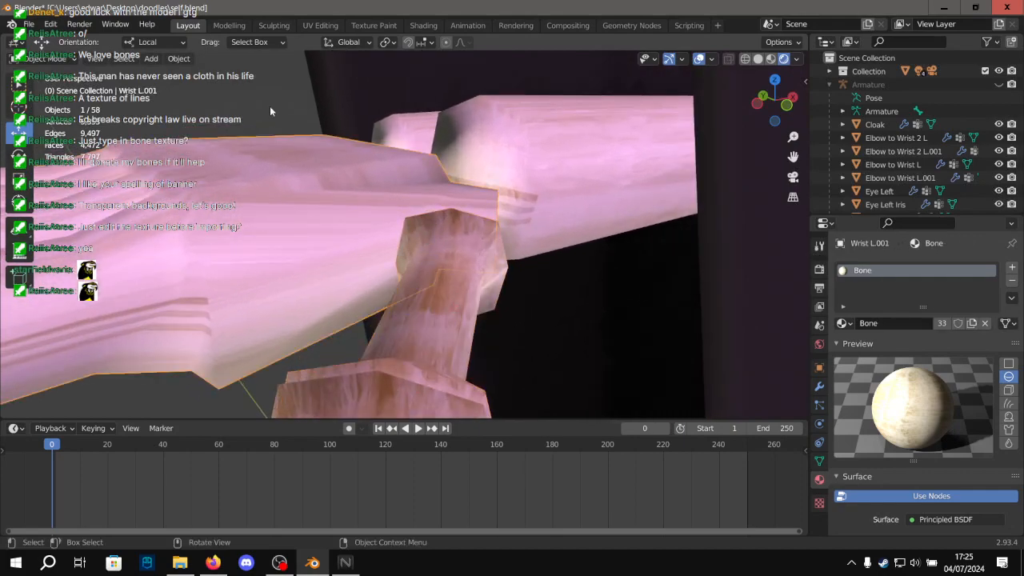
pyautogui.click(227, 25)
# Move the corner vertex of the Wrist L.001 mesh beside the thumb's base inward, away from the thumb.
pyautogui.click(584, 165)
pyautogui.scroll(7, 457, 258)
pyautogui.keyDown('shift'); pyautogui.moveTo(583, 166); pyautogui.dragTo(414, 272, button='middle'); pyautogui.keyUp('shift')
pyautogui.press('g')
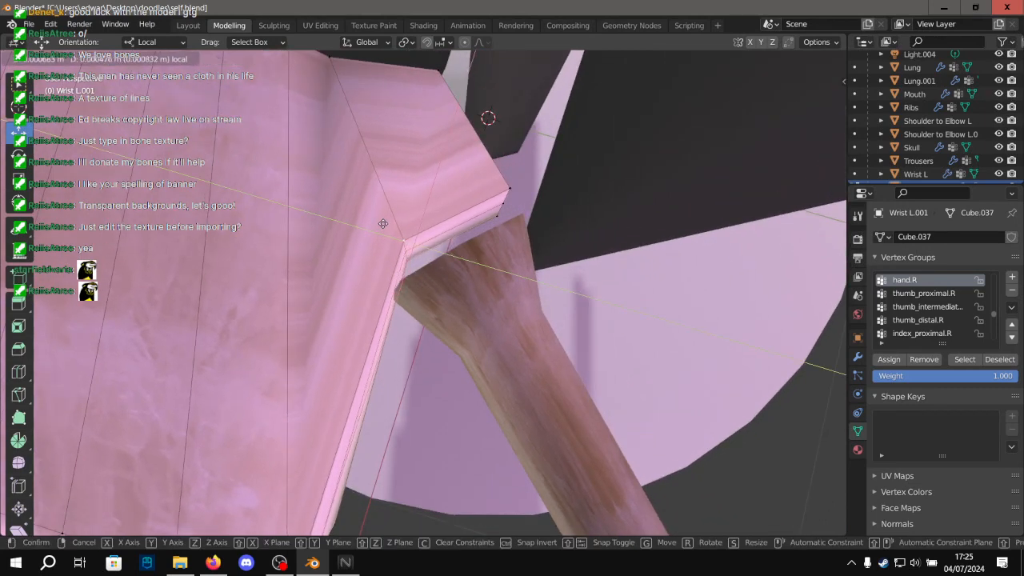
pyautogui.click(350, 233)
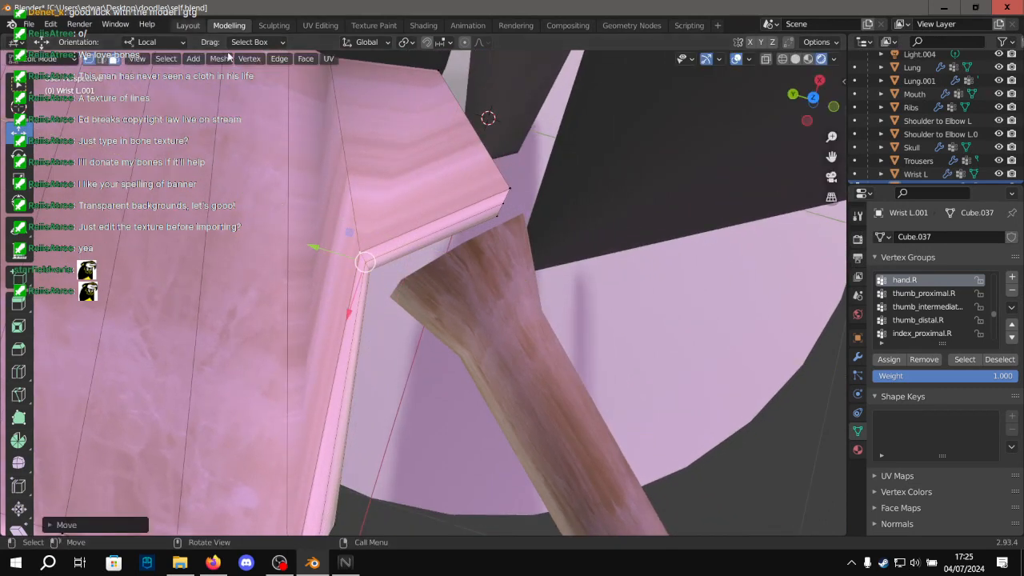
# Return to the Layout workspace and scale up the thumb's base segment slightly.
pyautogui.click(192, 26)
pyautogui.click(467, 266)
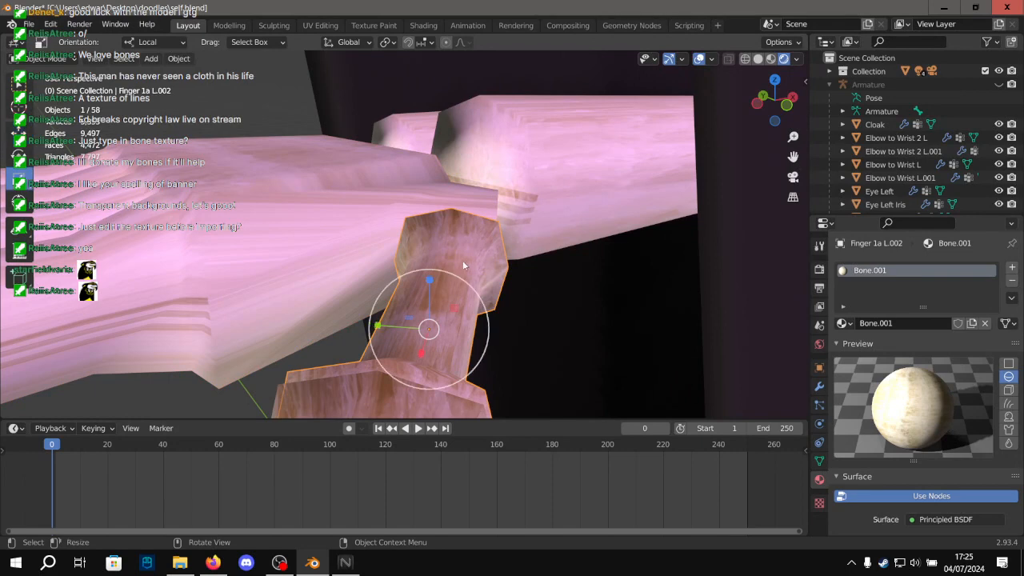
pyautogui.press('s')
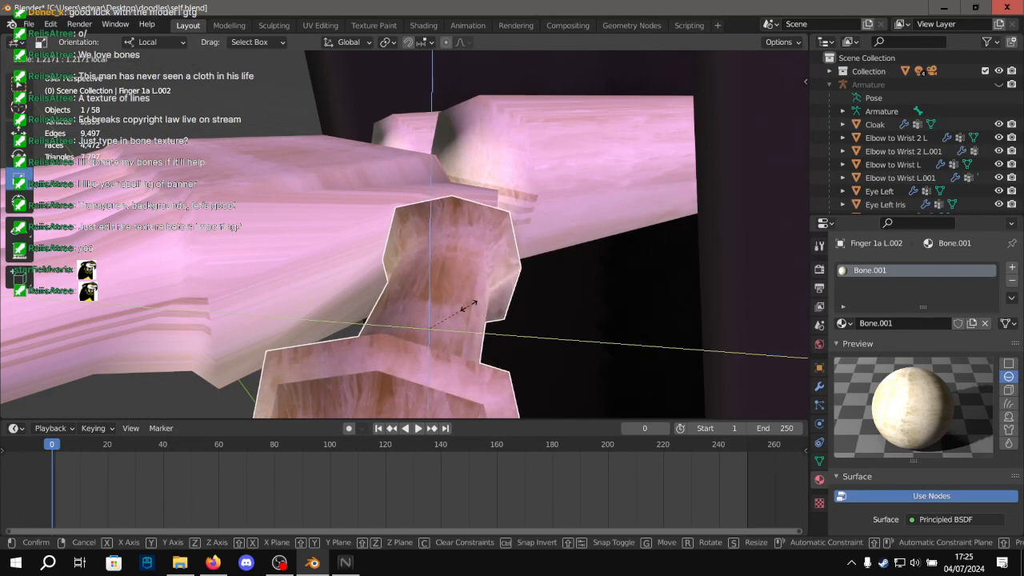
pyautogui.click(471, 308)
pyautogui.moveTo(471, 309); pyautogui.dragTo(357, 289, button='middle')
pyautogui.scroll(-3, 343, 281)
# Scale up the thumb's middle segment slightly.
pyautogui.click(364, 284)
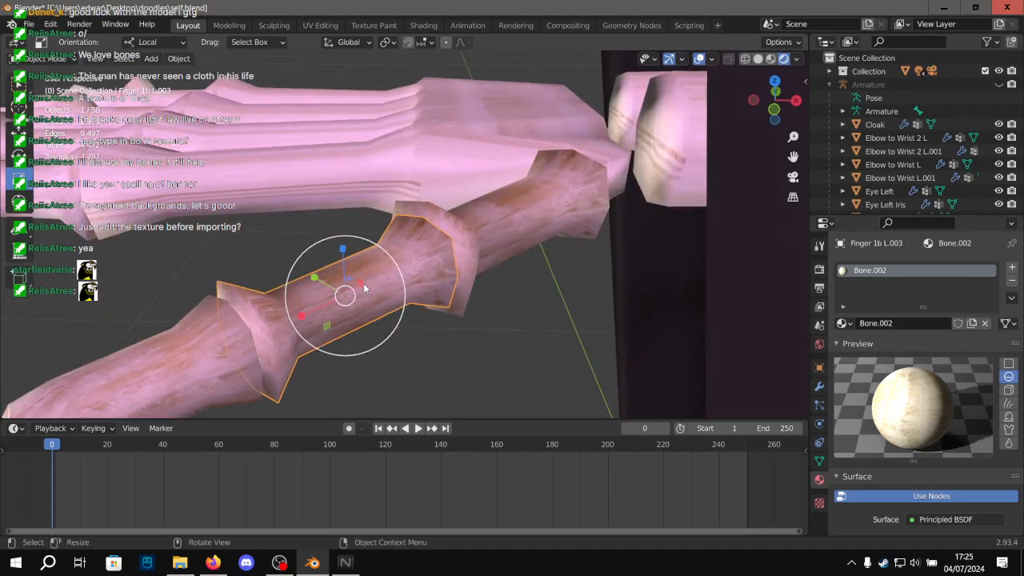
pyautogui.press('s')
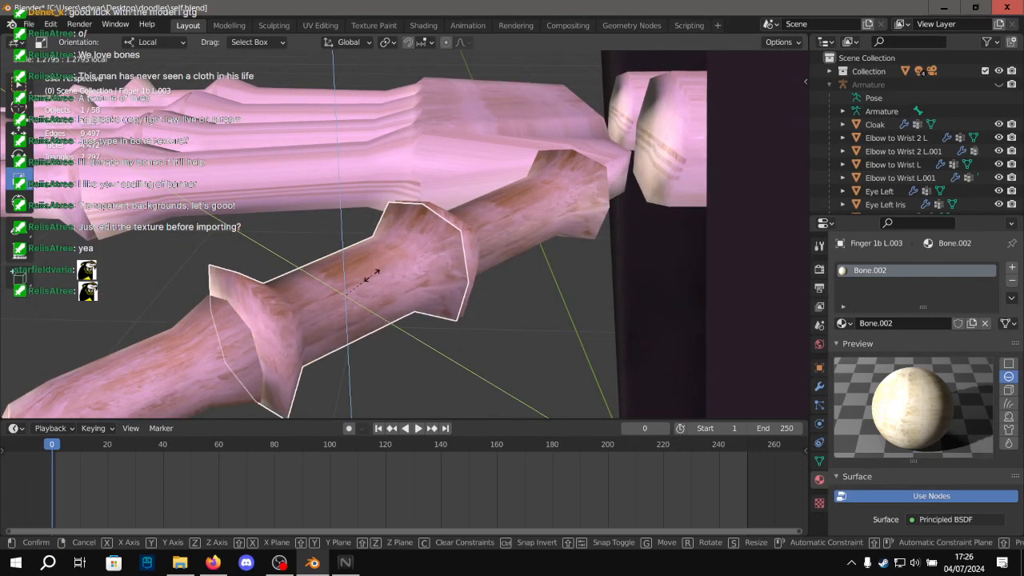
pyautogui.click(368, 282)
# Scale up the thumb's tip segment slightly so it matches the enlarged segments behind it.
pyautogui.click(208, 353)
pyautogui.moveTo(207, 353); pyautogui.dragTo(432, 216, button='middle')
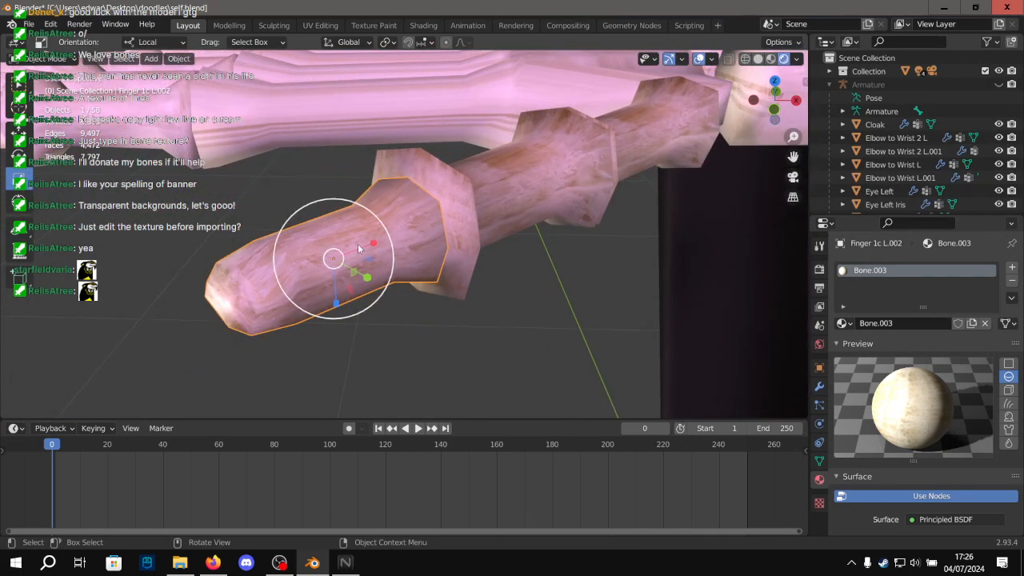
pyautogui.scroll(1, 330, 312)
pyautogui.press('s')
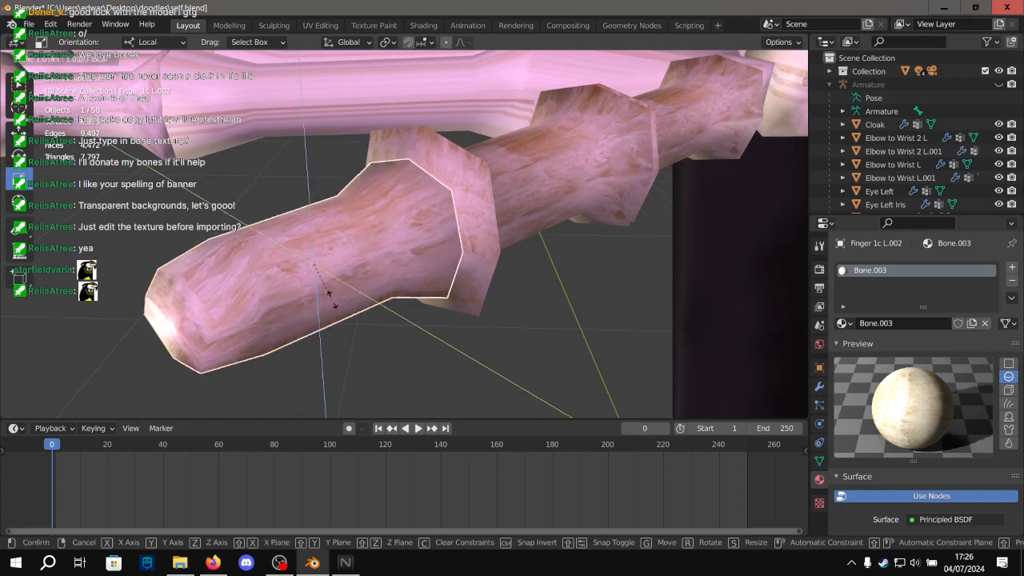
pyautogui.click(344, 309)
# Examine the enlarged thumb's joints, its fit to the wrist and its proportions against the fingers from several angles.
pyautogui.scroll(-7, 479, 334)
pyautogui.click(479, 334)
pyautogui.moveTo(479, 333); pyautogui.dragTo(413, 232, button='middle')
pyautogui.scroll(3, 413, 232)
pyautogui.scroll(1, 414, 232)
pyautogui.click(415, 232)
pyautogui.moveTo(473, 267); pyautogui.dragTo(524, 323, button='middle')
pyautogui.moveTo(521, 200); pyautogui.dragTo(517, 202)
pyautogui.click(386, 258)
pyautogui.moveTo(350, 294); pyautogui.dragTo(430, 334, button='middle')
pyautogui.scroll(3, 429, 333)
pyautogui.moveTo(426, 327); pyautogui.dragTo(253, 258)
pyautogui.moveTo(253, 258); pyautogui.dragTo(503, 192, button='middle')
pyautogui.click(229, 25)
pyautogui.click(188, 24)
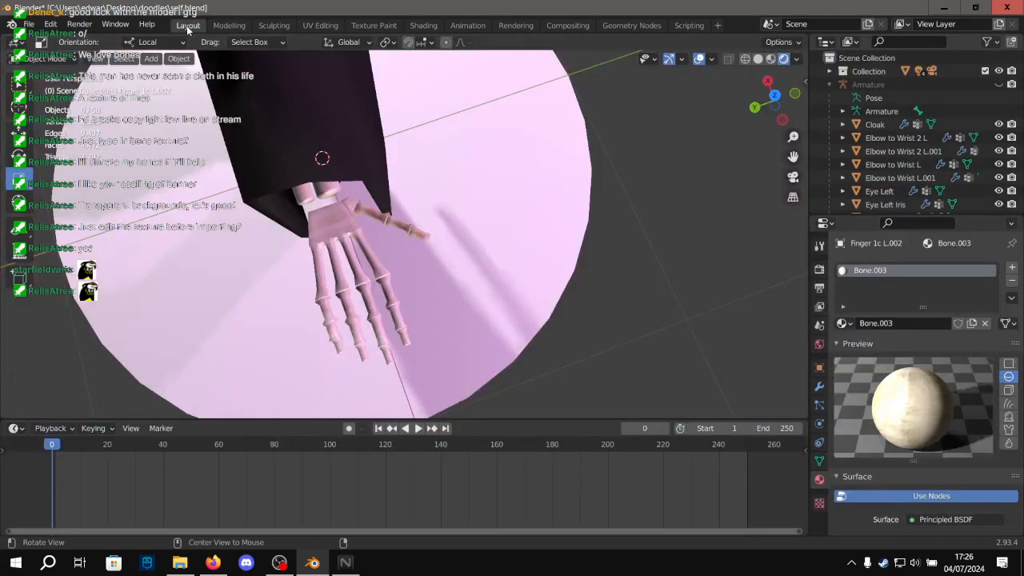
# View the hand from another angle and save the file.
pyautogui.click(567, 159)
pyautogui.click(713, 187)
pyautogui.keyDown('alt'); pyautogui.moveTo(713, 187); pyautogui.dragTo(402, 210); pyautogui.keyUp('alt')
pyautogui.keyDown('ctrl'); pyautogui.keyDown('alt'); pyautogui.moveTo(401, 209); pyautogui.dragTo(392, 180); pyautogui.keyUp('alt'); pyautogui.keyUp('ctrl')
pyautogui.hotkey('ctrl', 's')
# Select the thumb's base segment and open its Bone.001 texture in the Texture Paint workspace.
pyautogui.moveTo(390, 175); pyautogui.dragTo(466, 211, button='middle')
pyautogui.click(497, 216)
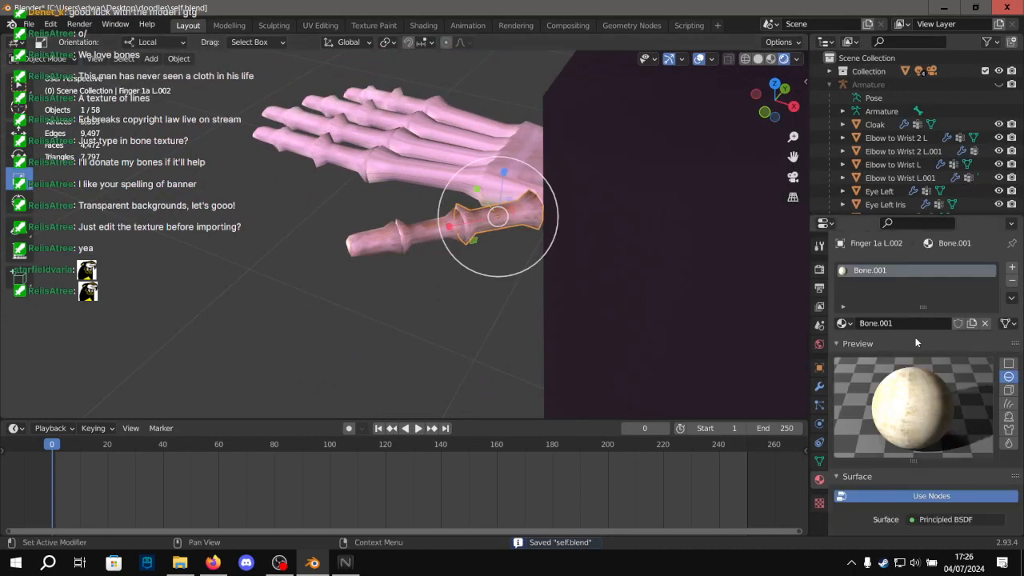
pyautogui.scroll(-8, 916, 344)
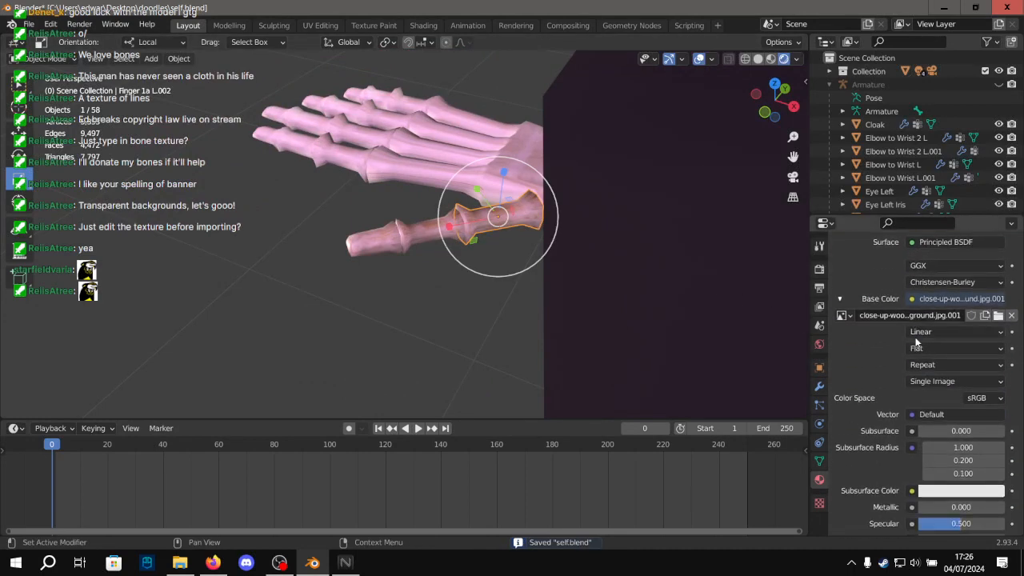
pyautogui.click(358, 25)
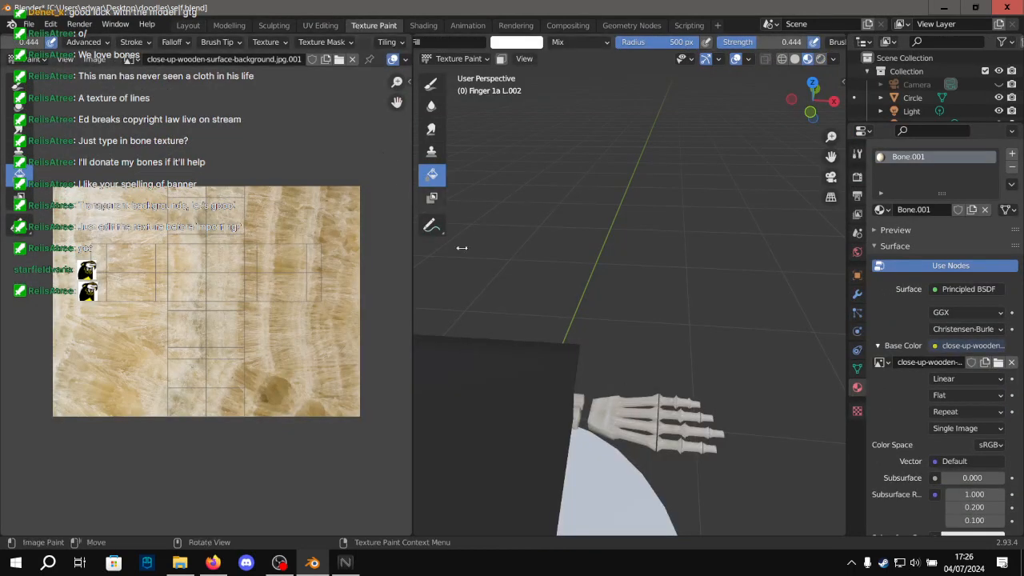
pyautogui.moveTo(579, 361); pyautogui.dragTo(448, 296, button='middle')
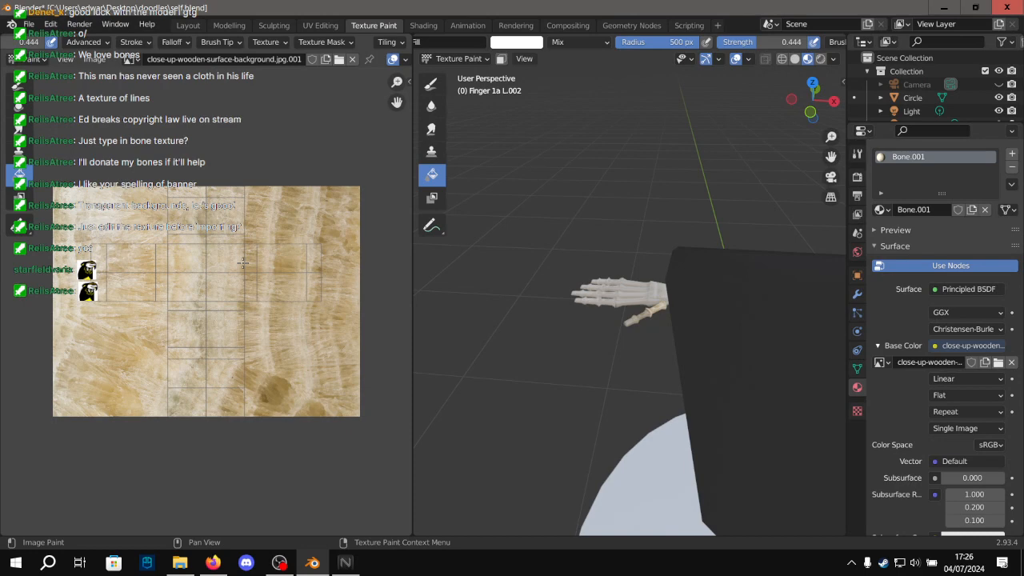
# Lighten the thumb base segment's texture with a white fill at strength 0.444 to match the other bones.
pyautogui.scroll(12, 689, 356)
pyautogui.scroll(-10, 655, 307)
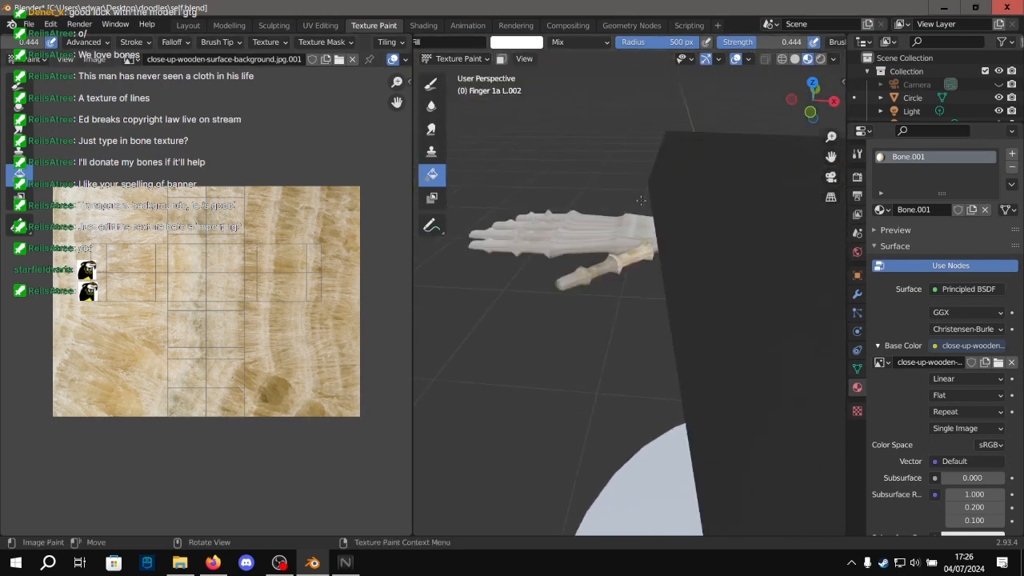
pyautogui.moveTo(742, 77); pyautogui.dragTo(626, 300, button='middle')
pyautogui.scroll(-5, 766, 41)
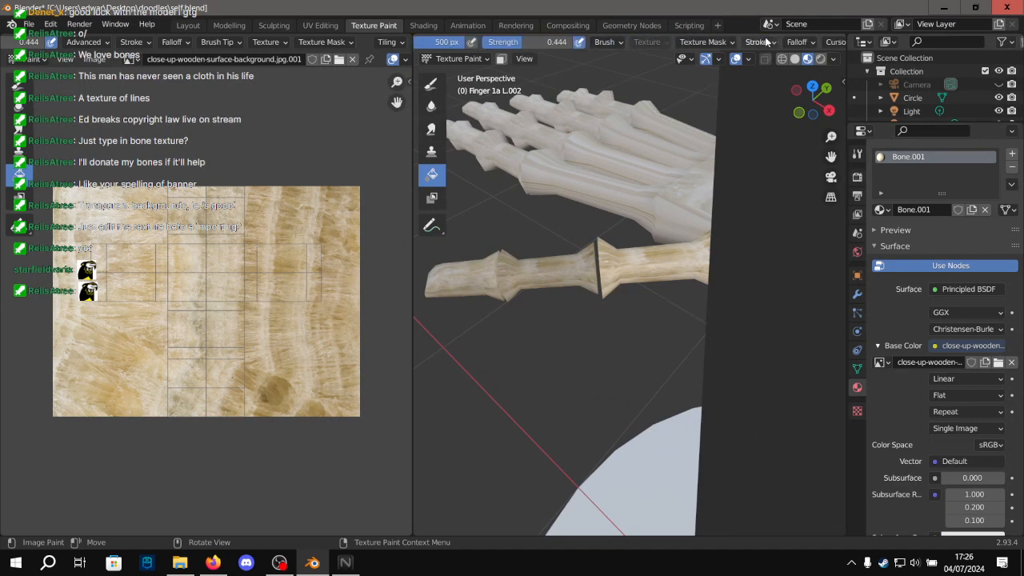
pyautogui.scroll(5, 644, 259)
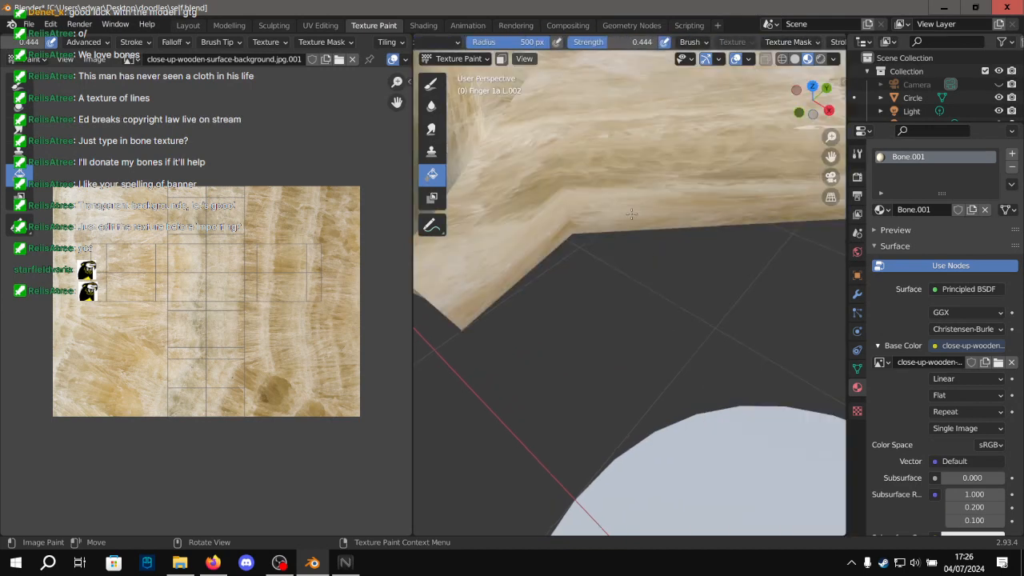
pyautogui.scroll(-5, 632, 218)
pyautogui.scroll(5, 632, 259)
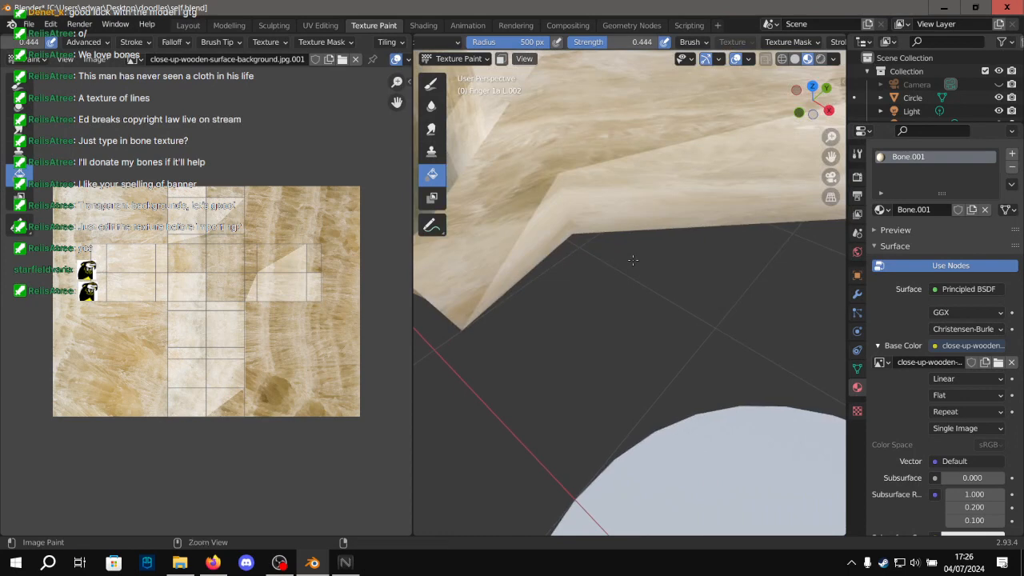
pyautogui.scroll(-5, 617, 224)
pyautogui.click(637, 261)
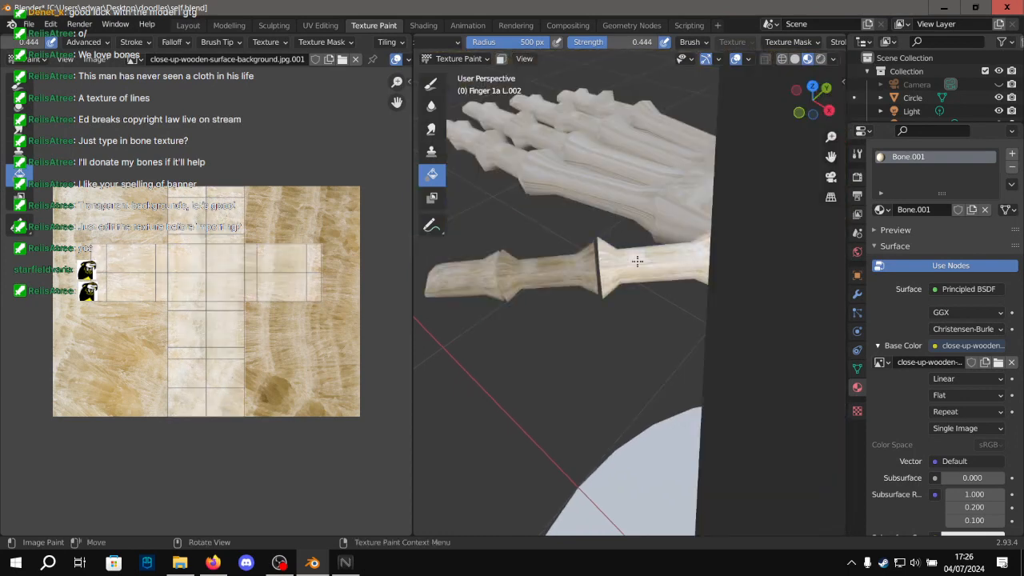
pyautogui.moveTo(619, 274); pyautogui.dragTo(611, 321, button='middle')
# Select the thumb's middle segment and lighten its Bone.002 texture with the same white fill in Texture Paint.
pyautogui.click(189, 27)
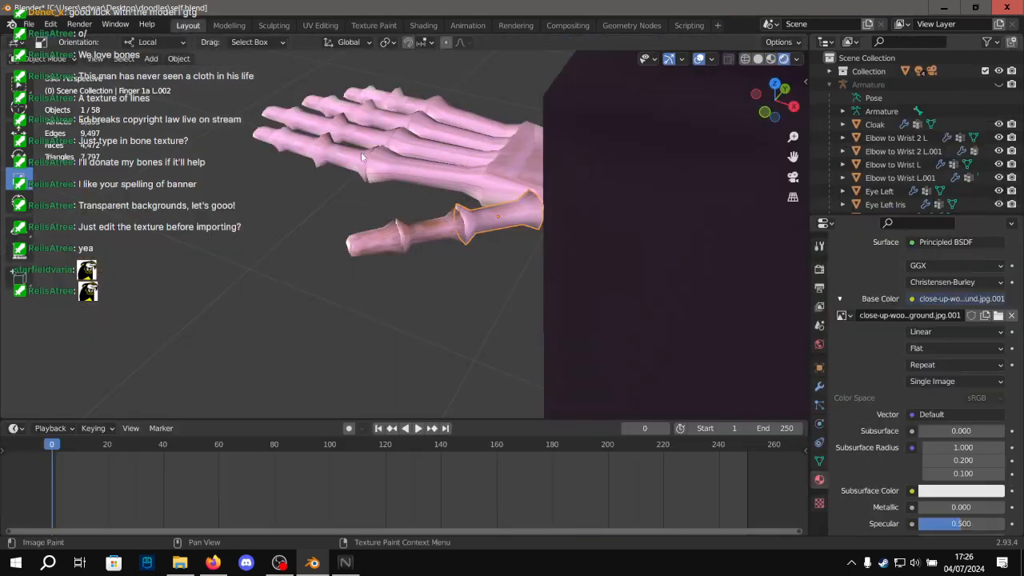
pyautogui.click(424, 226)
pyautogui.click(379, 27)
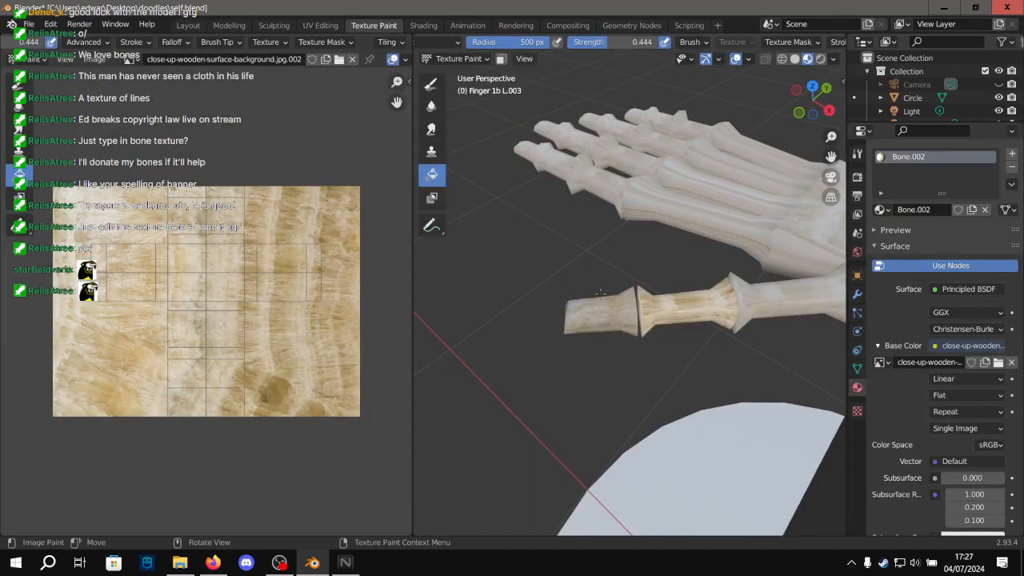
pyautogui.click(477, 222)
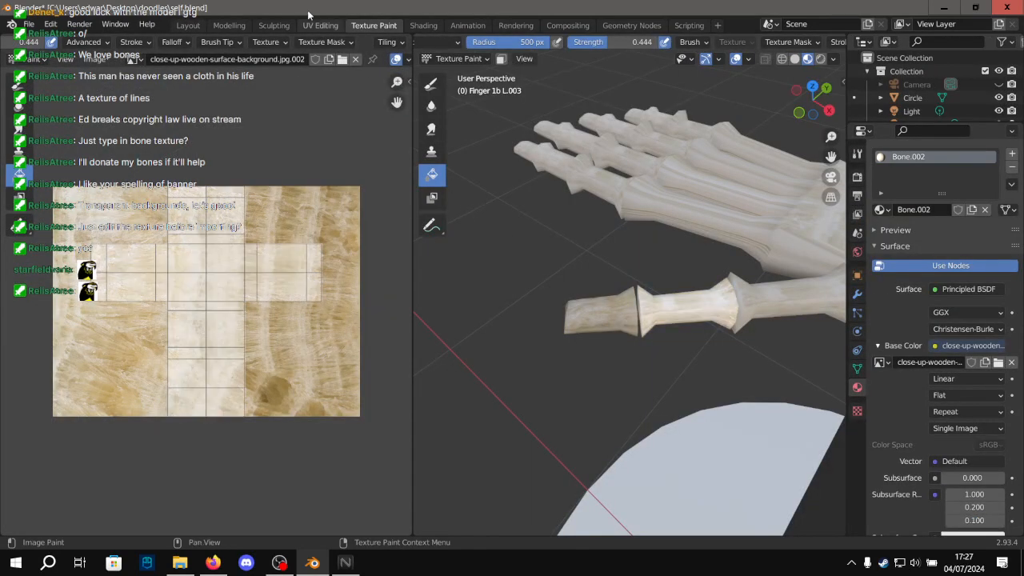
# Select the thumb's tip segment and lighten its Bone.003 texture with the white fill in Texture Paint.
pyautogui.click(188, 26)
pyautogui.click(376, 242)
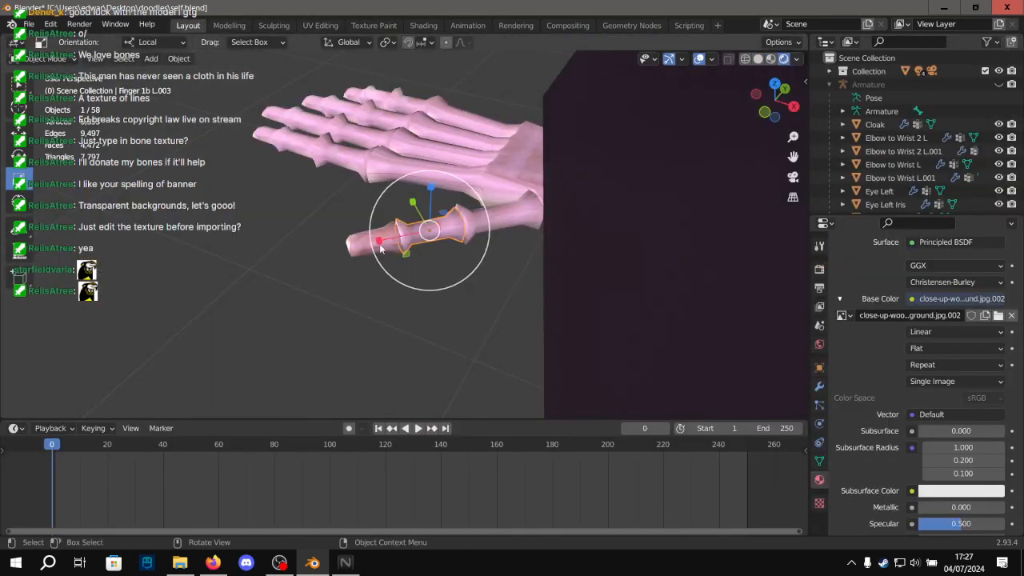
pyautogui.click(372, 26)
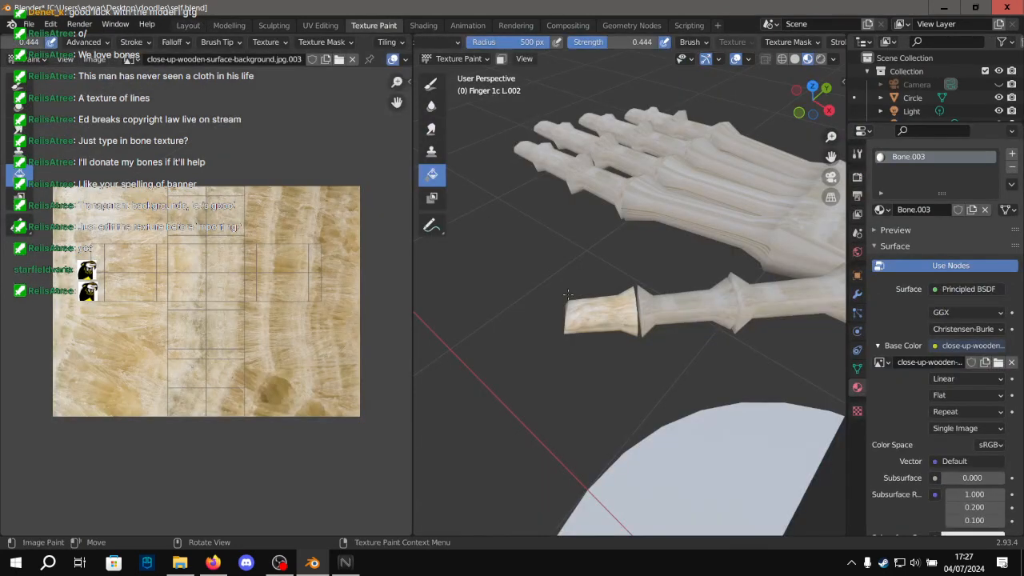
pyautogui.click(414, 246)
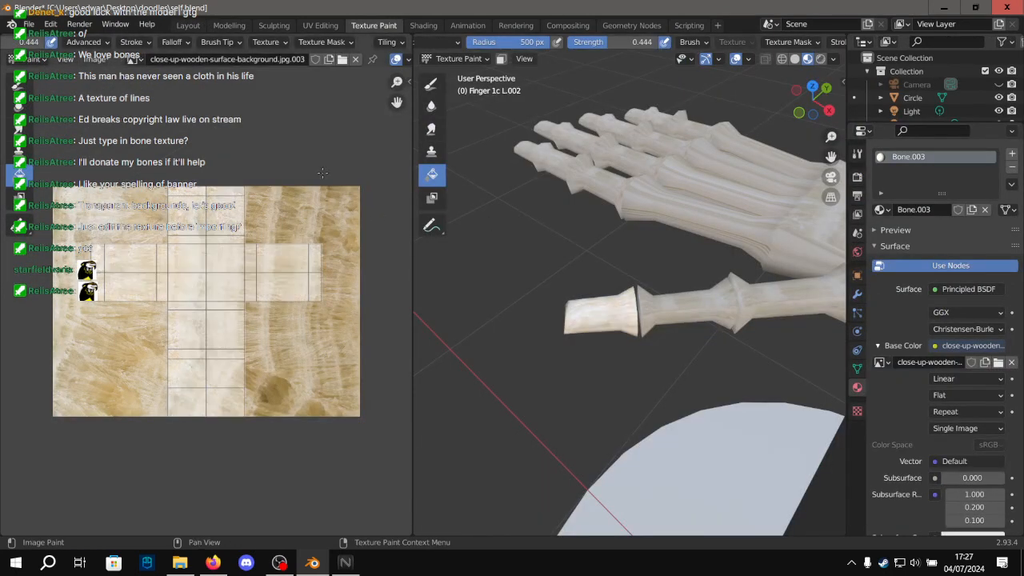
# Return to the Layout workspace and save the file.
pyautogui.click(187, 26)
pyautogui.scroll(-3, 281, 279)
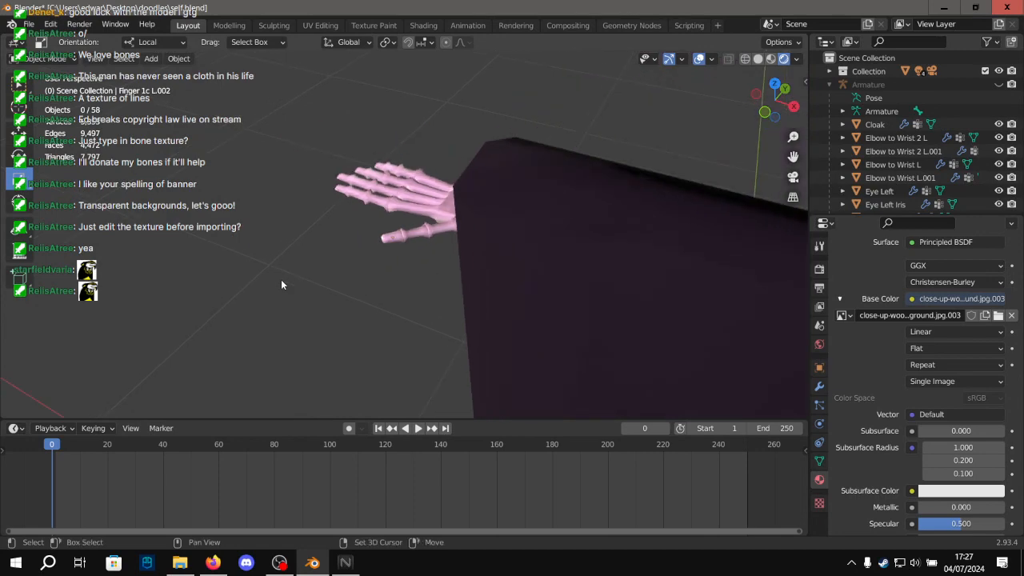
pyautogui.hotkey('ctrl', 's')
# Delete the Wrist L mesh from the opposite hand, which has no thumb.
pyautogui.moveTo(281, 284); pyautogui.dragTo(415, 299, button='middle')
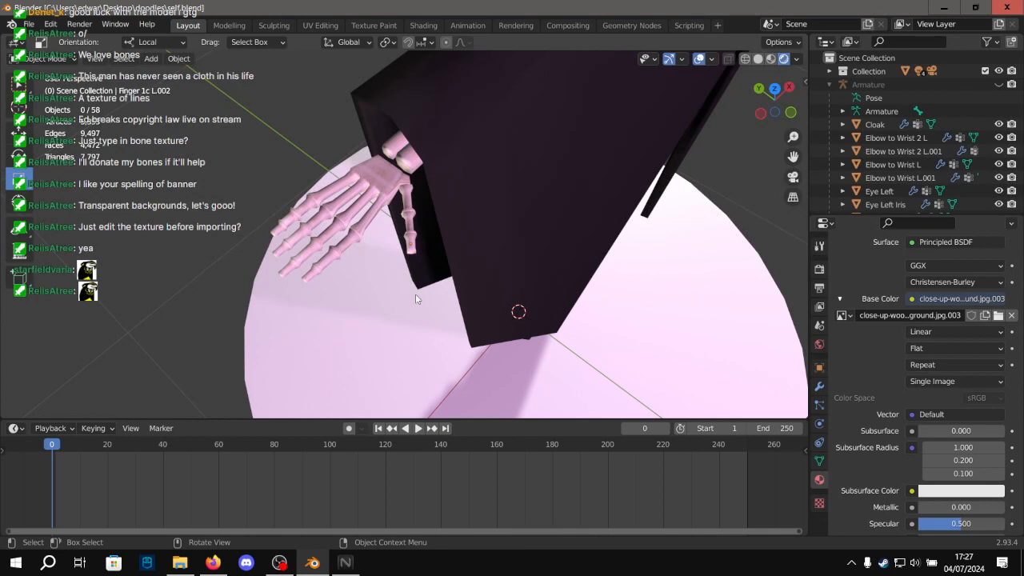
pyautogui.moveTo(415, 300); pyautogui.dragTo(468, 200, button='middle')
pyautogui.scroll(5, 518, 285)
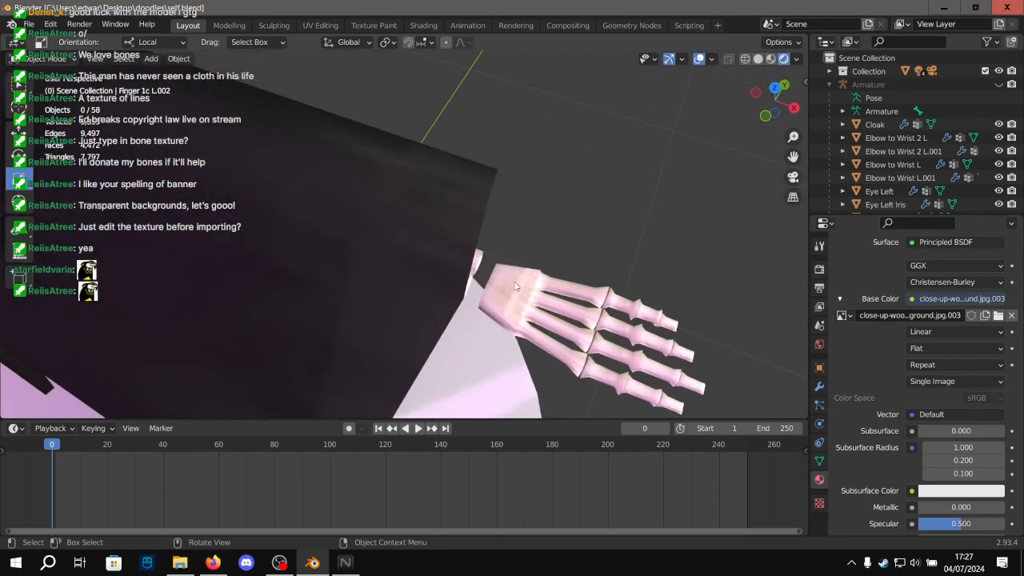
pyautogui.scroll(4, 512, 288)
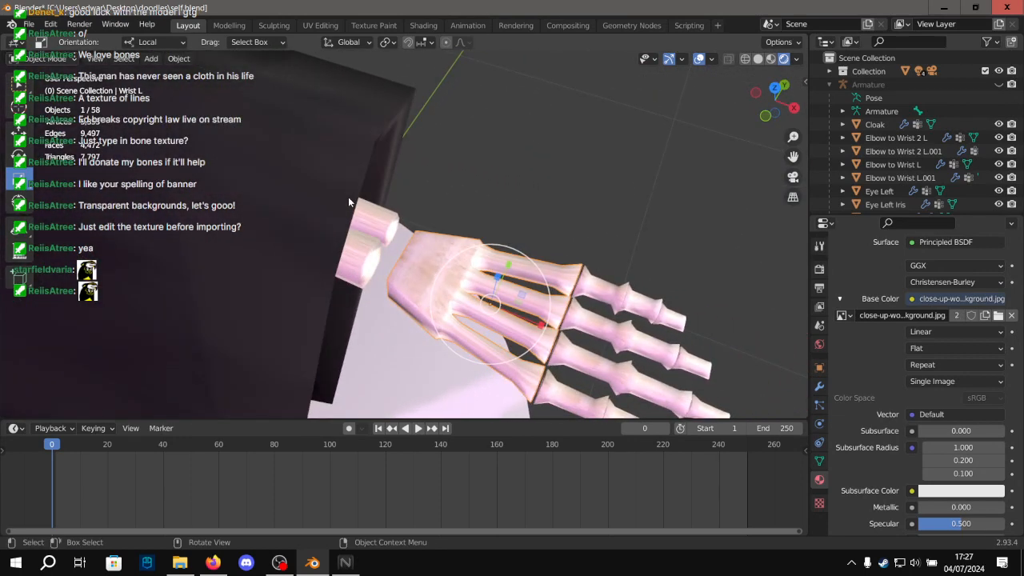
pyautogui.press('Delete')
pyautogui.scroll(-4, 345, 205)
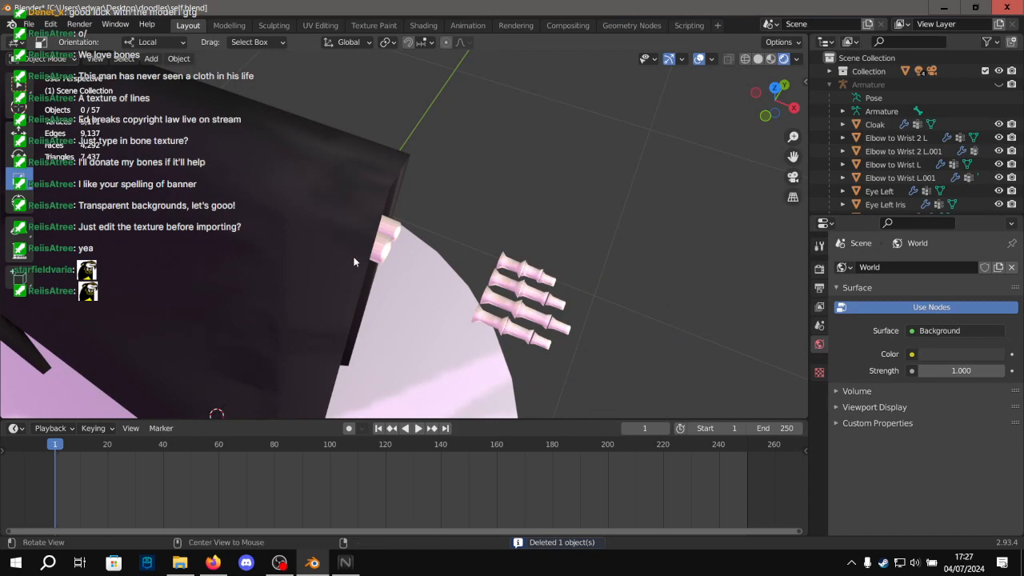
pyautogui.scroll(-2, 350, 259)
# Copy the finished hand's Wrist L.001 mesh and three thumb segments, and paste the duplicates into the scene.
pyautogui.keyDown('alt'); pyautogui.scroll(-3, 315, 253); pyautogui.keyUp('alt')
pyautogui.moveTo(314, 254); pyautogui.dragTo(334, 247, button='middle')
pyautogui.moveTo(308, 135); pyautogui.dragTo(423, 386)
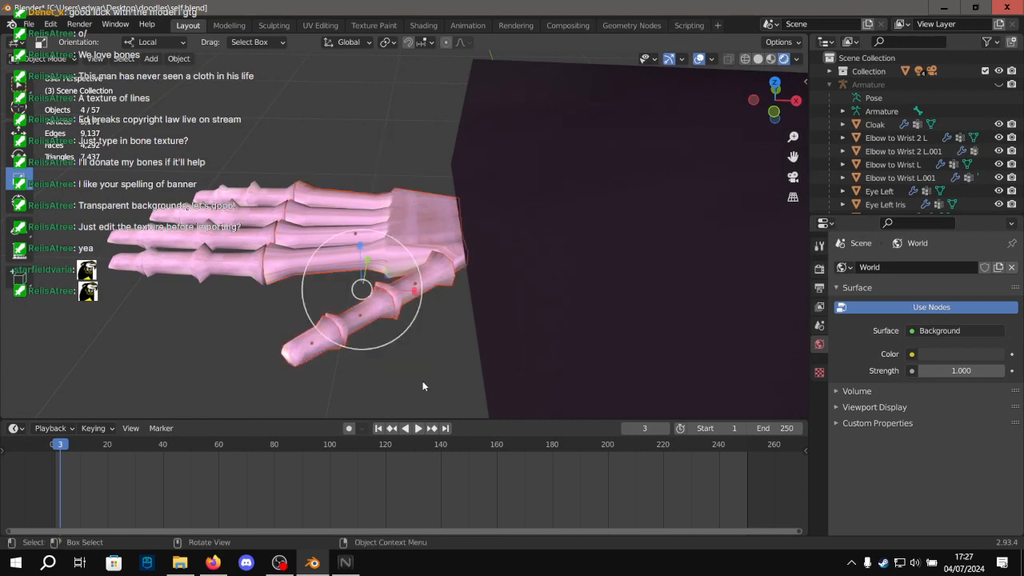
pyautogui.click(18, 131)
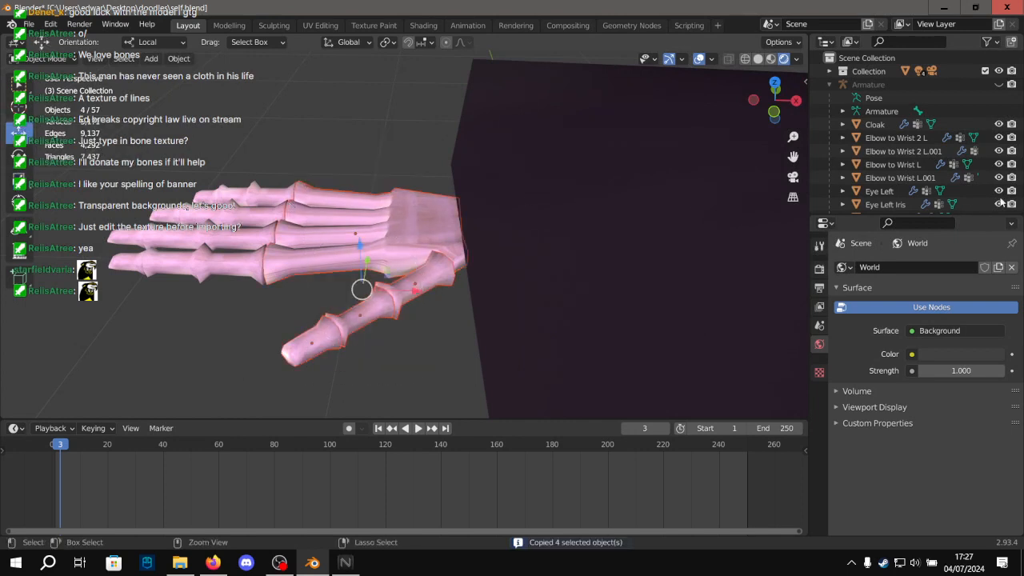
pyautogui.hotkey('ctrl', 'v')
pyautogui.scroll(-3, 662, 172)
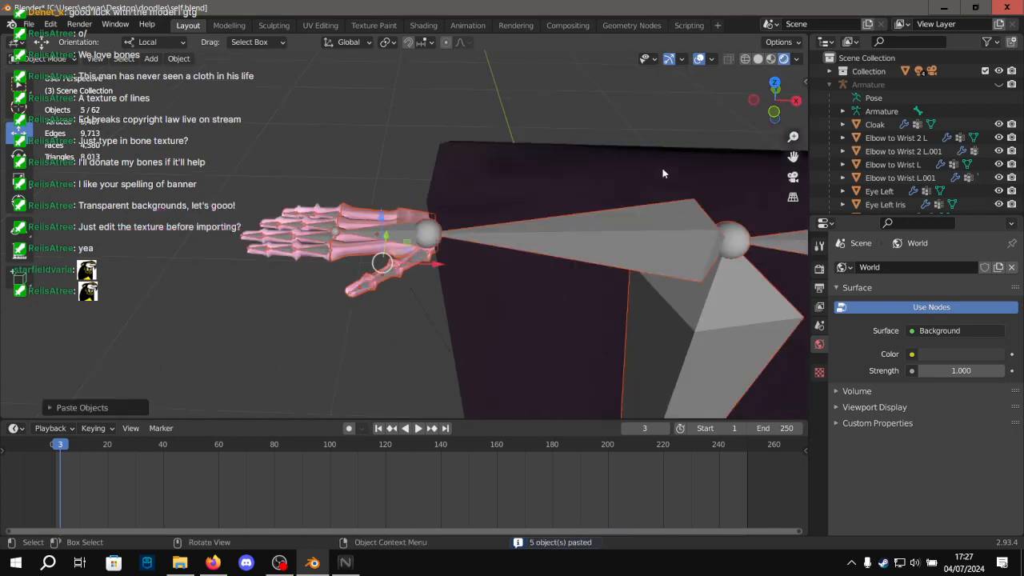
# Clear the parent of the pasted wrist and thumb objects, and pick the duplicate Armature.001 in the object list.
pyautogui.moveTo(662, 173); pyautogui.dragTo(467, 158, button='middle')
pyautogui.scroll(-8, 910, 150)
pyautogui.scroll(-10, 910, 151)
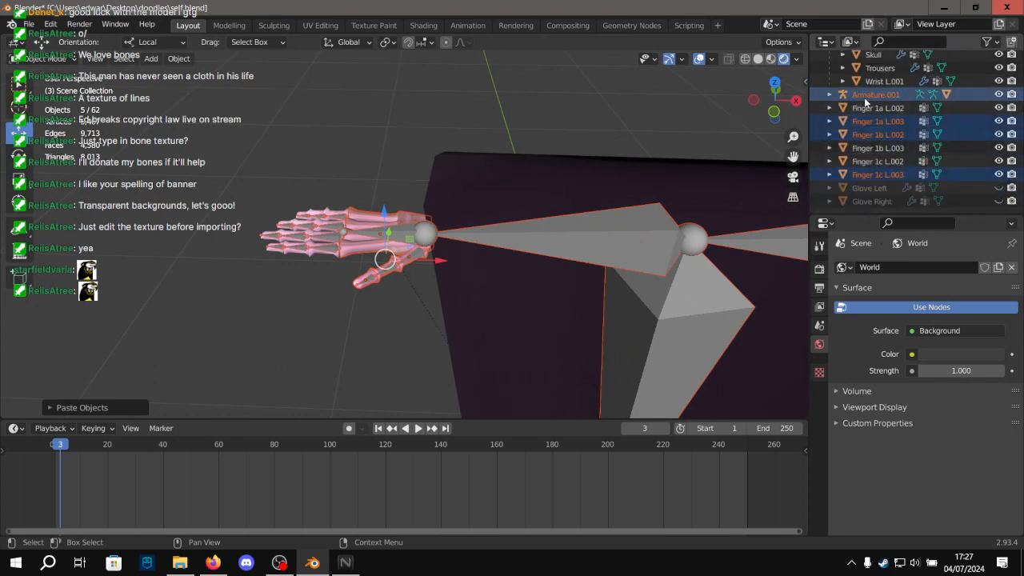
pyautogui.hotkey('alt', 'p')
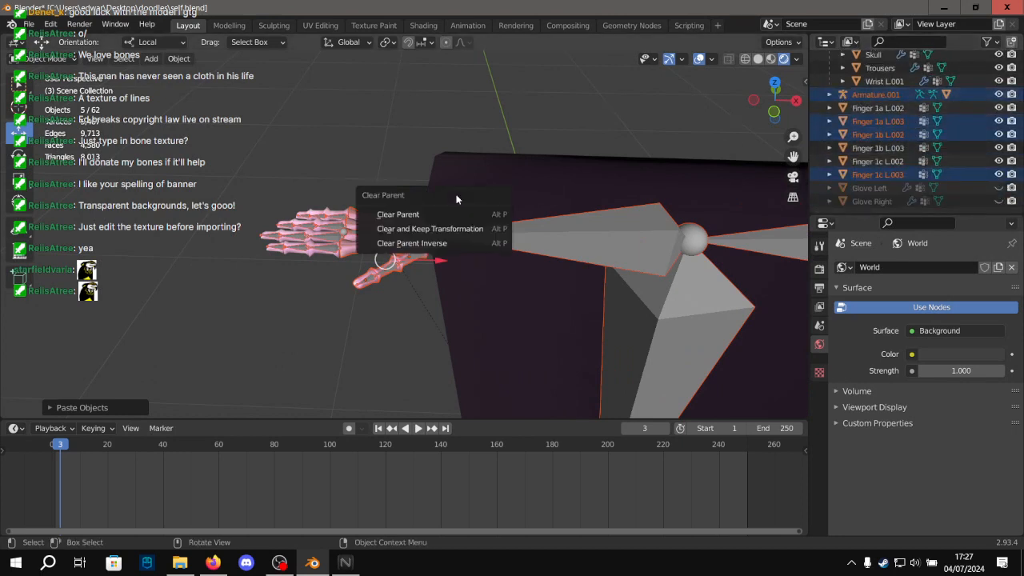
pyautogui.click(451, 214)
pyautogui.click(880, 95)
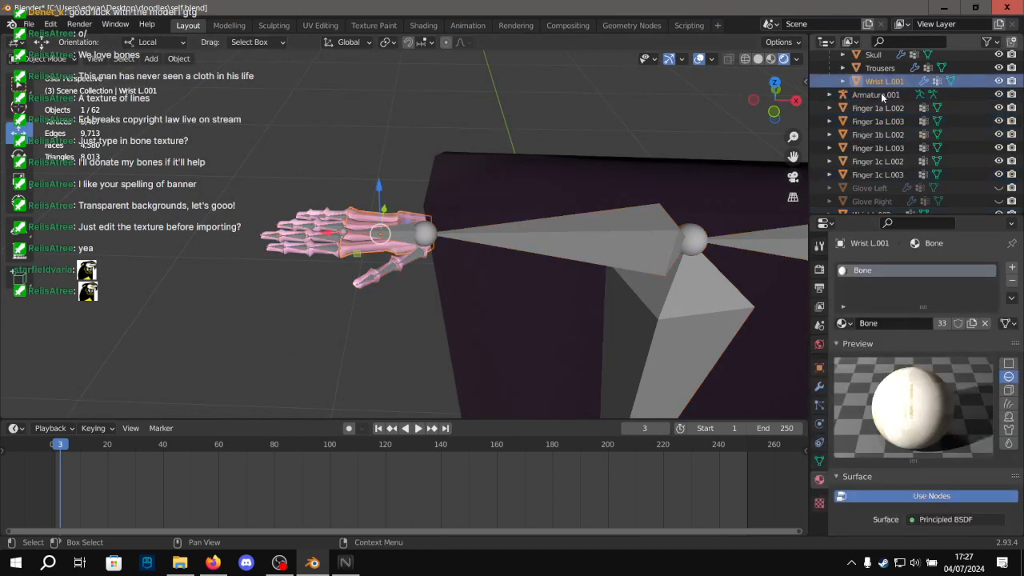
# Delete the duplicate Armature.001, and select Wrist L.002 with the thumb segments Finger 1a, 1b and 1c L.003.
pyautogui.press('Delete')
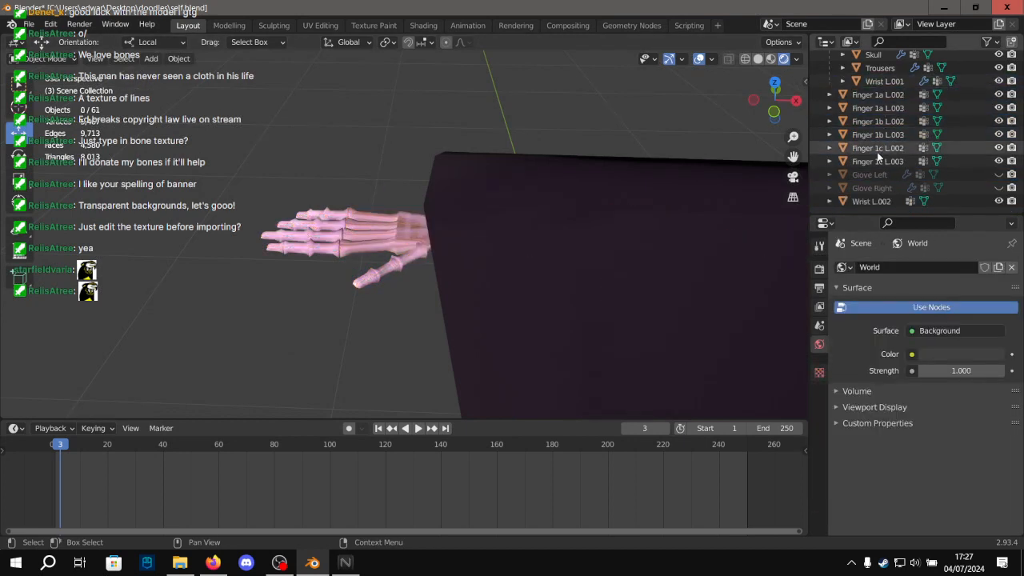
pyautogui.click(880, 121)
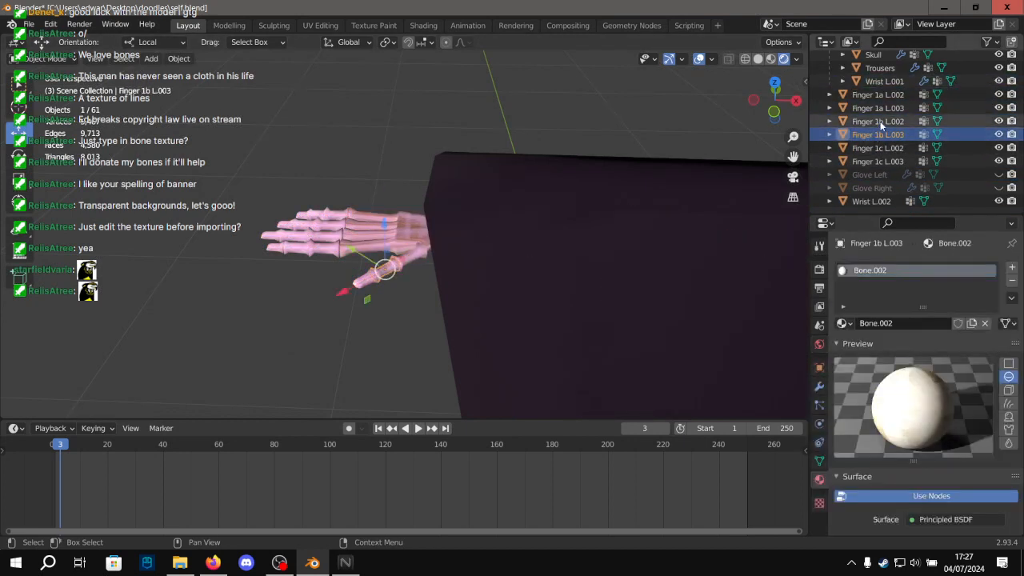
pyautogui.click(883, 108)
pyautogui.keyDown('ctrl'); pyautogui.click(882, 134); pyautogui.keyUp('ctrl')
pyautogui.keyDown('ctrl'); pyautogui.click(886, 161); pyautogui.keyUp('ctrl')
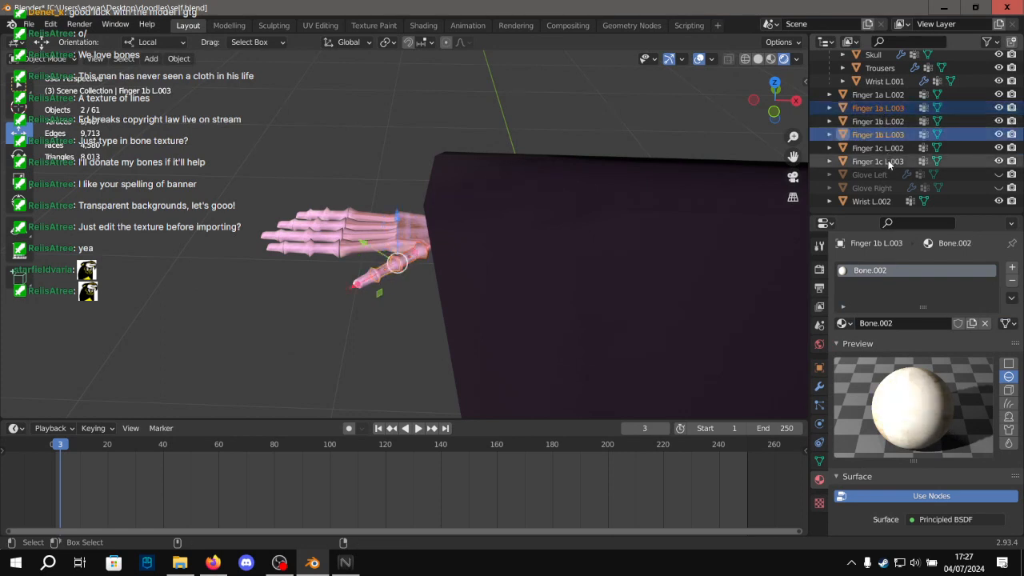
pyautogui.keyDown('ctrl'); pyautogui.click(883, 202); pyautogui.keyUp('ctrl')
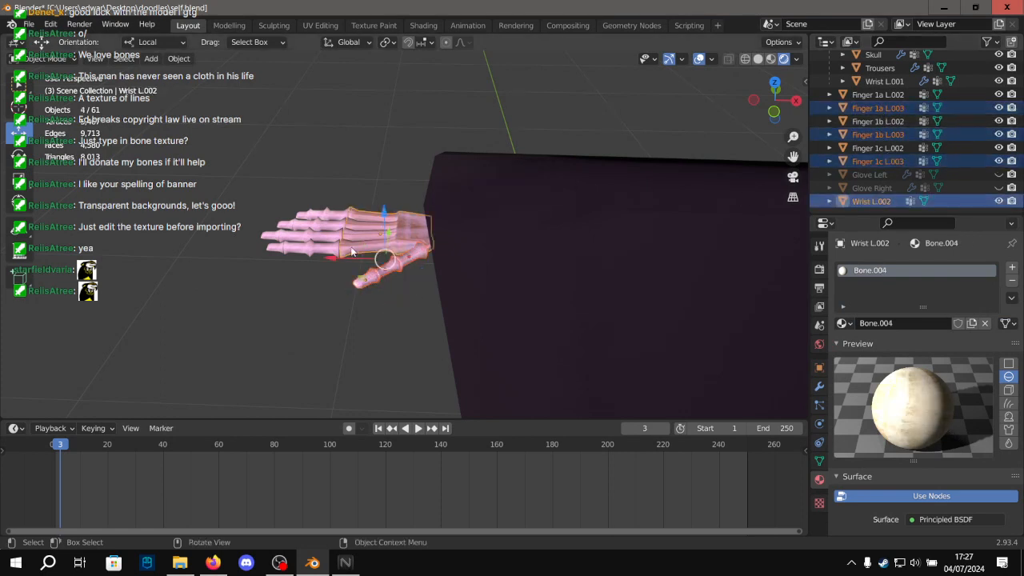
# Try to move the selected wrist and thumb pieces along the X axis in Local orientation.
pyautogui.press('g')
pyautogui.press('x')
pyautogui.click(254, 248)
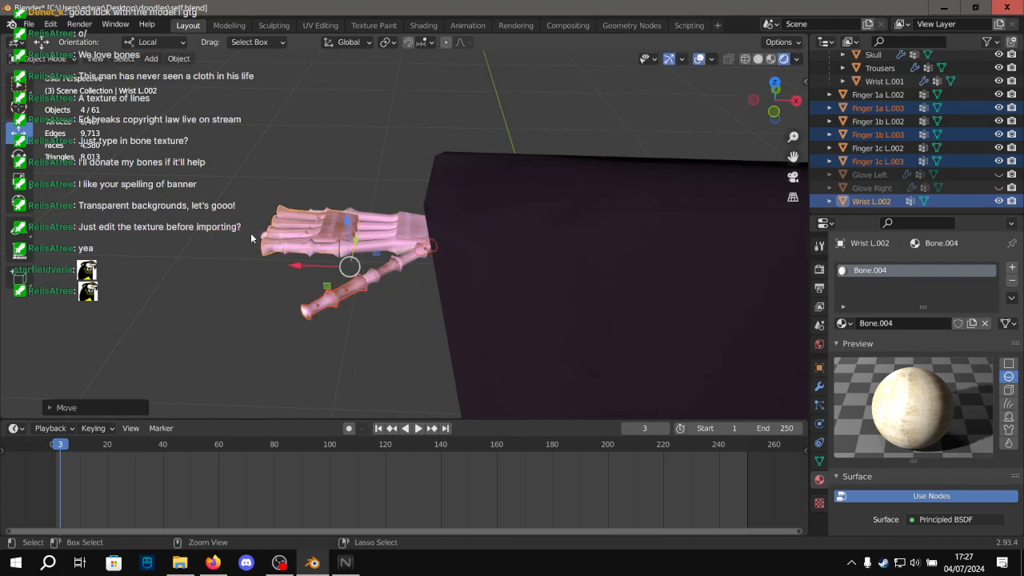
pyautogui.hotkey('ctrl', 'z')
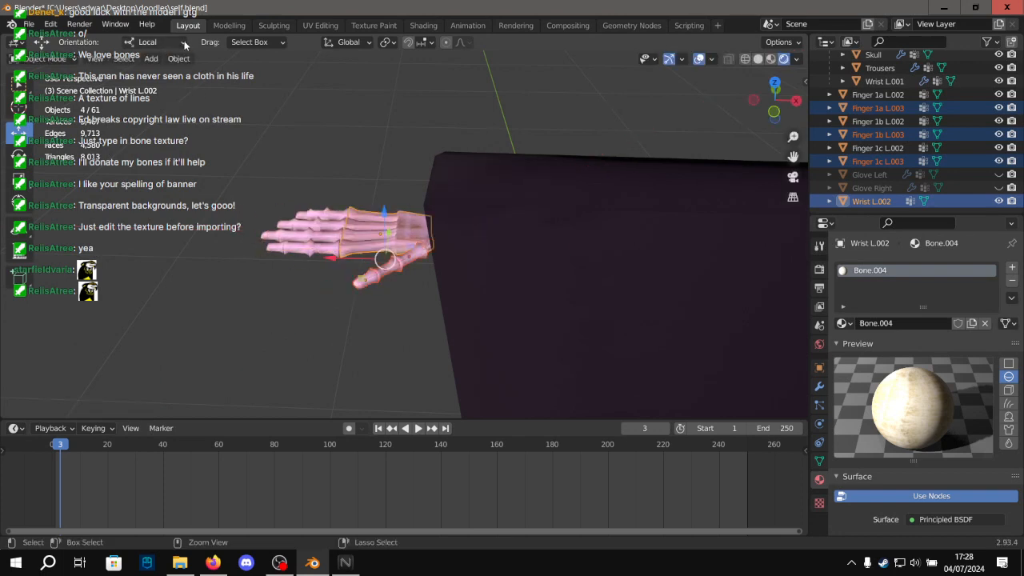
# Set the transform orientation to Global for the selected wrist and thumb pieces.
pyautogui.scroll(2, 315, 119)
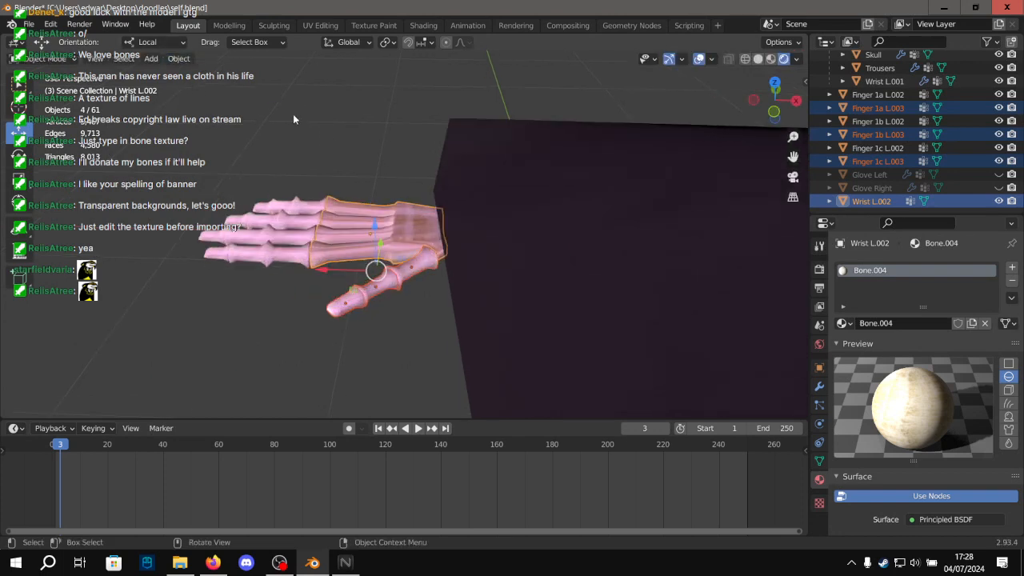
pyautogui.click(182, 44)
pyautogui.click(164, 81)
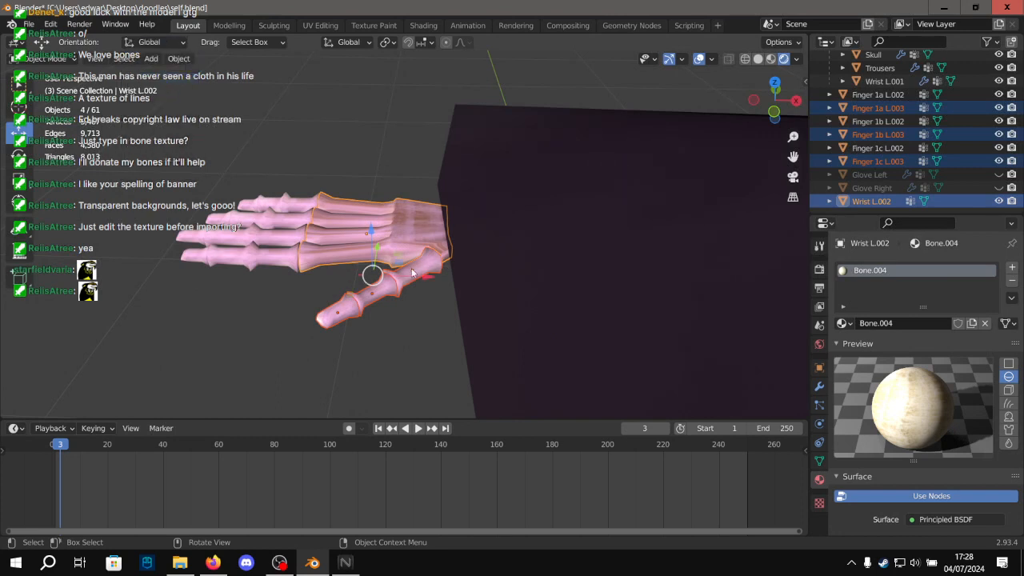
# Try to move the selected wrist and thumb pieces outward along the global X axis.
pyautogui.press('g')
pyautogui.press('x')
pyautogui.click(266, 235)
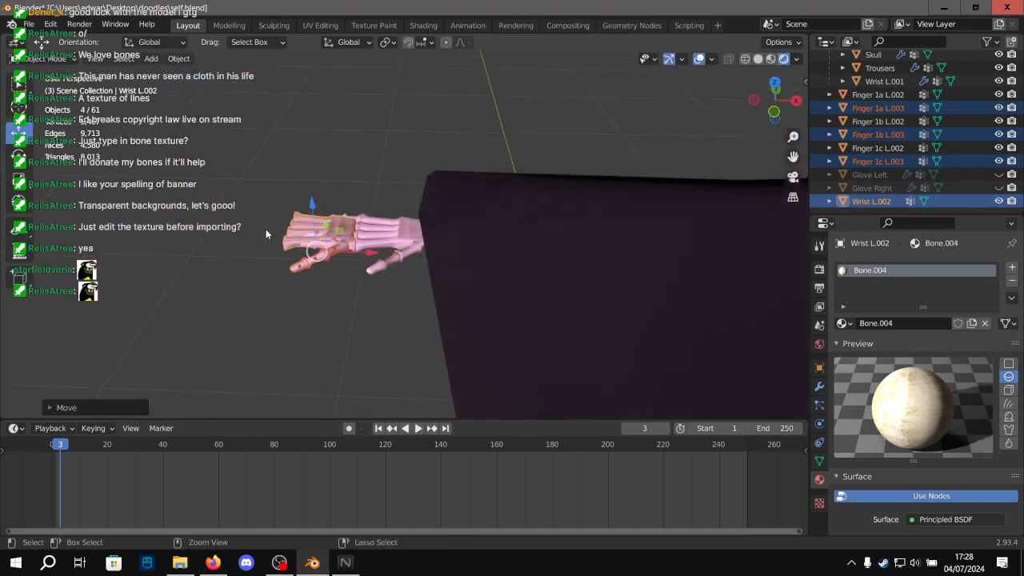
pyautogui.hotkey('ctrl', 'z')
# Move the selected wrist and thumb pieces across the character to the opposite hand that lacks its wrist.
pyautogui.scroll(-11, 463, 198)
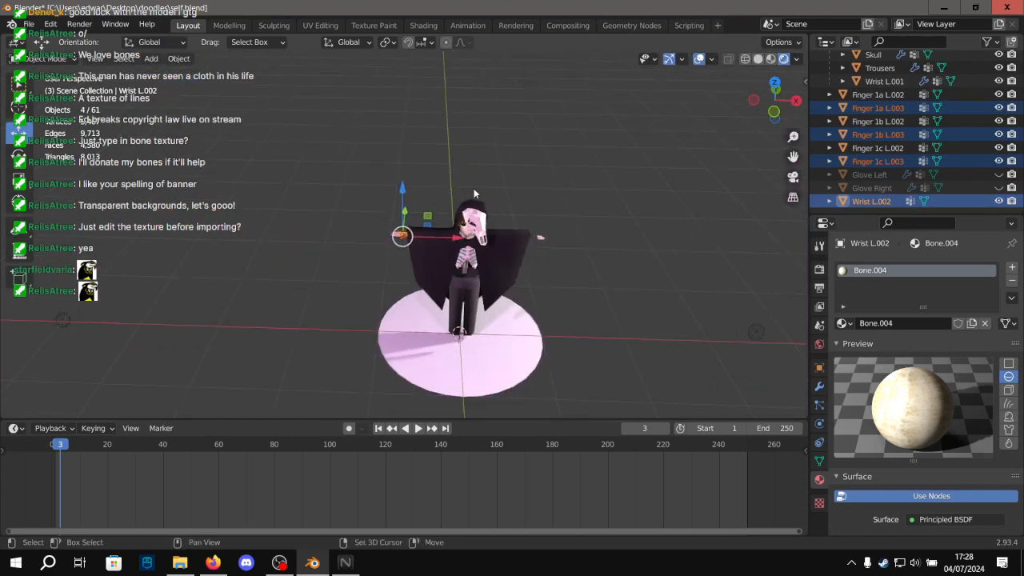
pyautogui.keyDown('shift'); pyautogui.moveTo(474, 192); pyautogui.dragTo(411, 196, button='middle'); pyautogui.keyUp('shift')
pyautogui.scroll(2, 411, 196)
pyautogui.scroll(4, 410, 195)
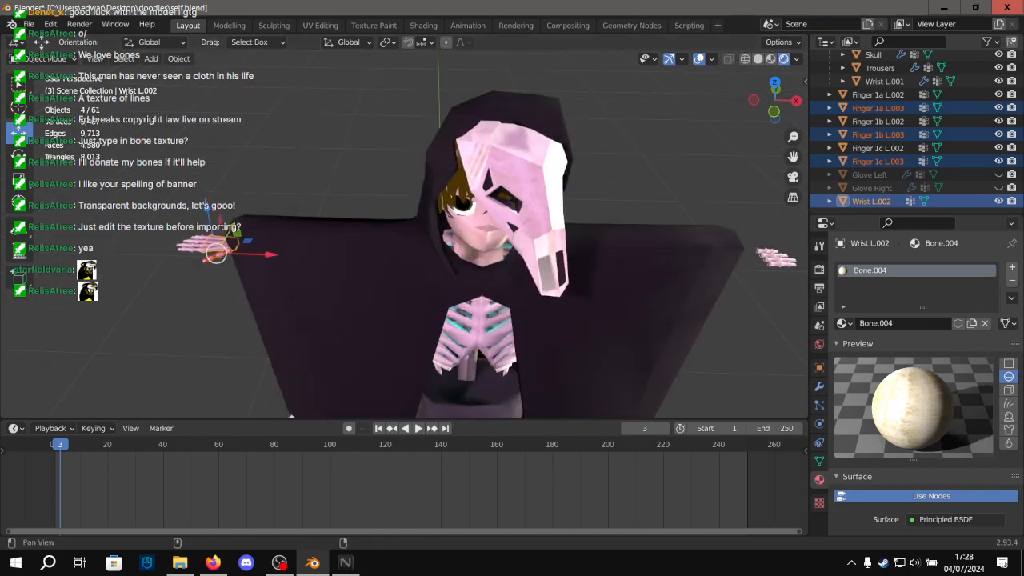
pyautogui.click(345, 562)
pyautogui.click(192, 431)
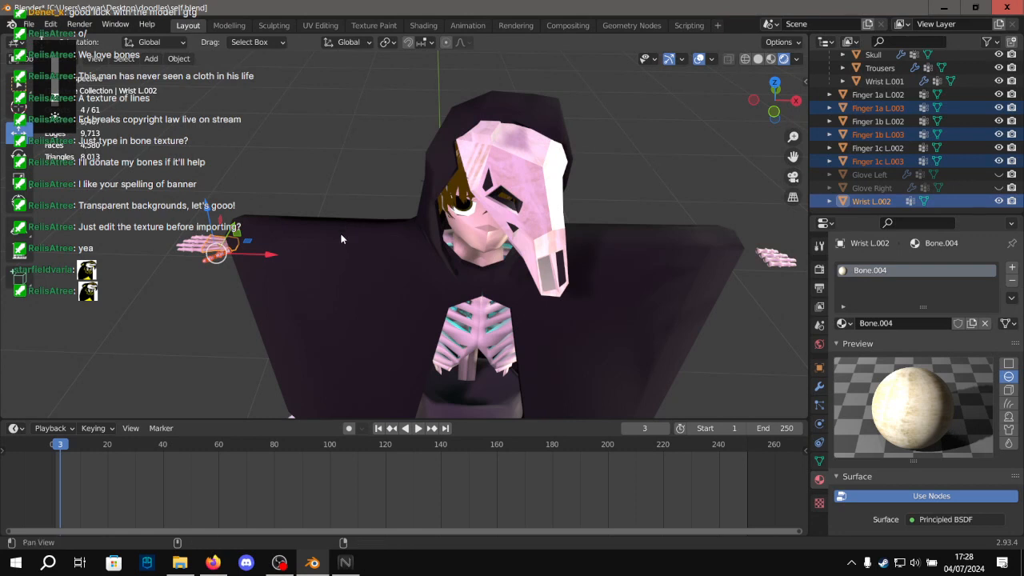
pyautogui.moveTo(342, 244); pyautogui.dragTo(321, 236, button='middle')
pyautogui.press('g')
pyautogui.click(772, 252)
pyautogui.keyDown('shift'); pyautogui.moveTo(543, 177); pyautogui.dragTo(360, 190, button='middle'); pyautogui.keyUp('shift')
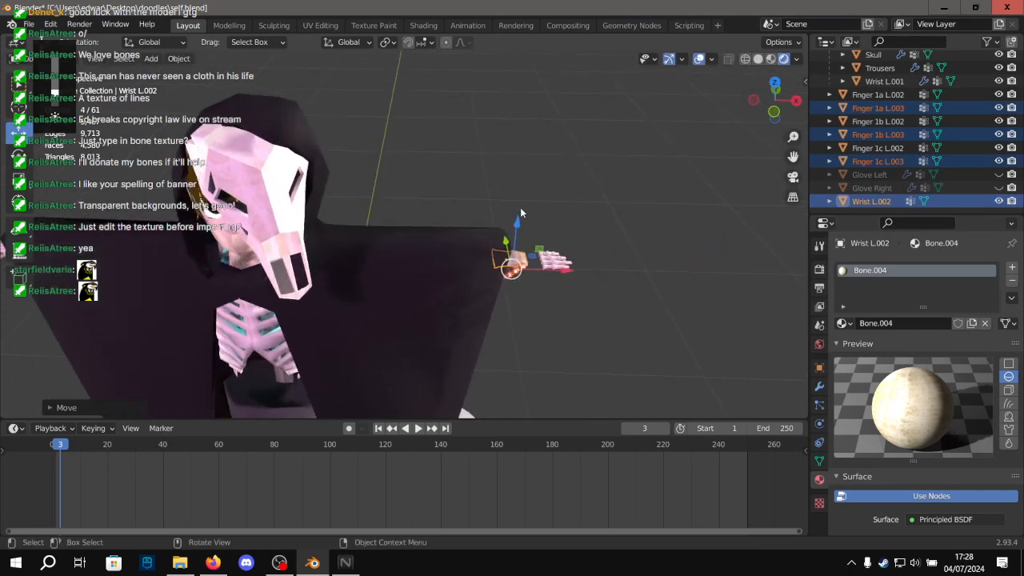
pyautogui.scroll(5, 489, 211)
pyautogui.keyDown('shift'); pyautogui.moveTo(506, 207); pyautogui.dragTo(142, 149, button='middle'); pyautogui.keyUp('shift')
pyautogui.scroll(3, 392, 158)
pyautogui.scroll(2, 141, 148)
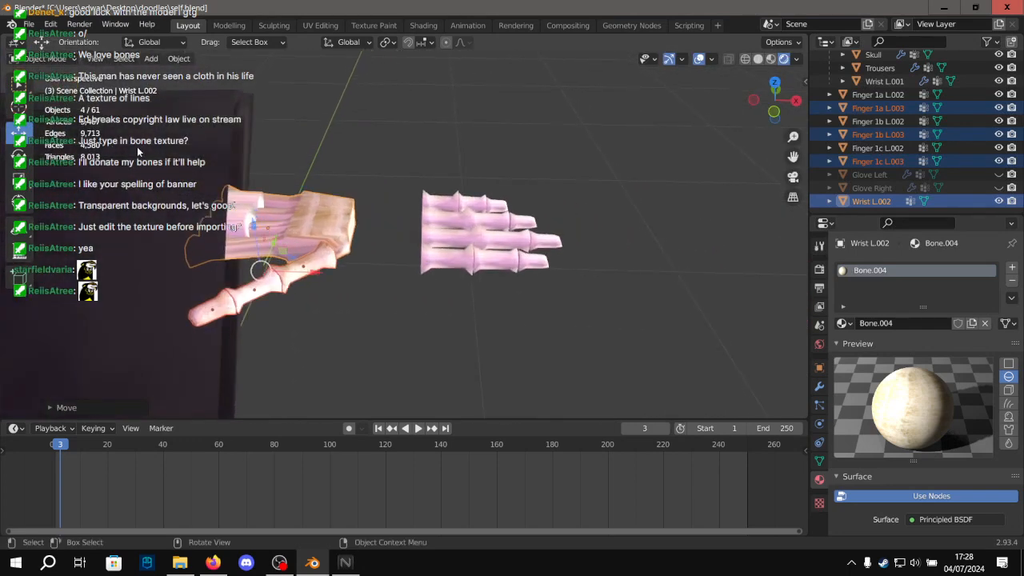
pyautogui.click(2, 183)
pyautogui.scroll(4, 222, 180)
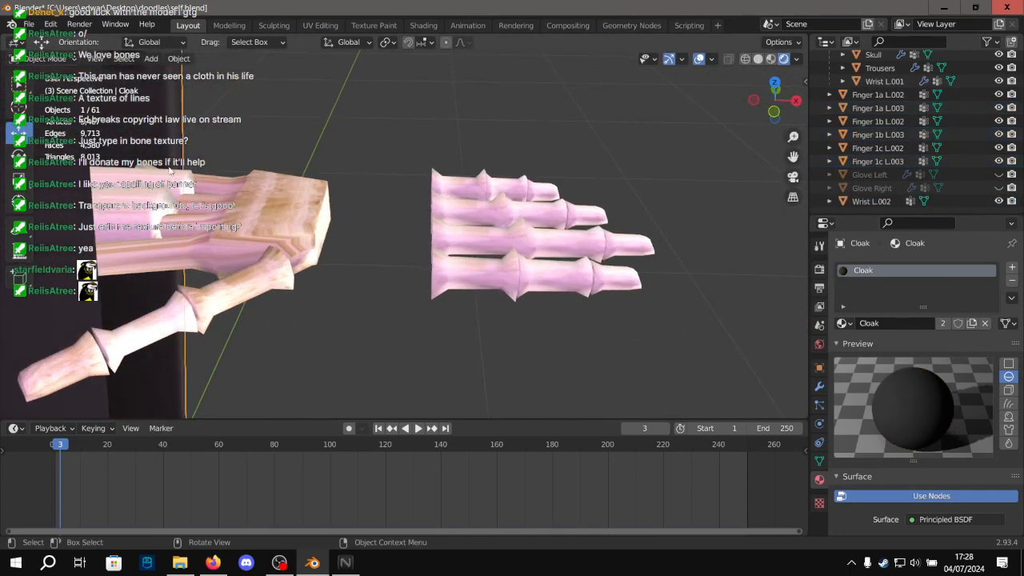
pyautogui.keyDown('shift'); pyautogui.moveTo(230, 187); pyautogui.dragTo(494, 151, button='middle'); pyautogui.keyUp('shift')
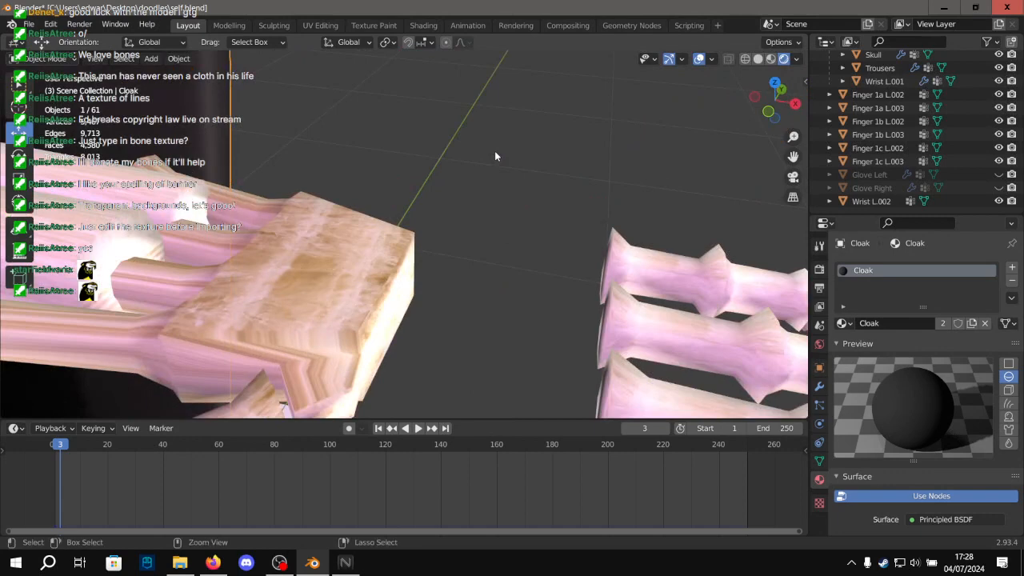
pyautogui.hotkey('ctrl', 'z')
pyautogui.hotkey('ctrl', 'z')
# Try to flip the pasted wrist and thumb toward the fingers by scaling them along their X axis.
pyautogui.click(28, 180)
pyautogui.scroll(-4, 176, 272)
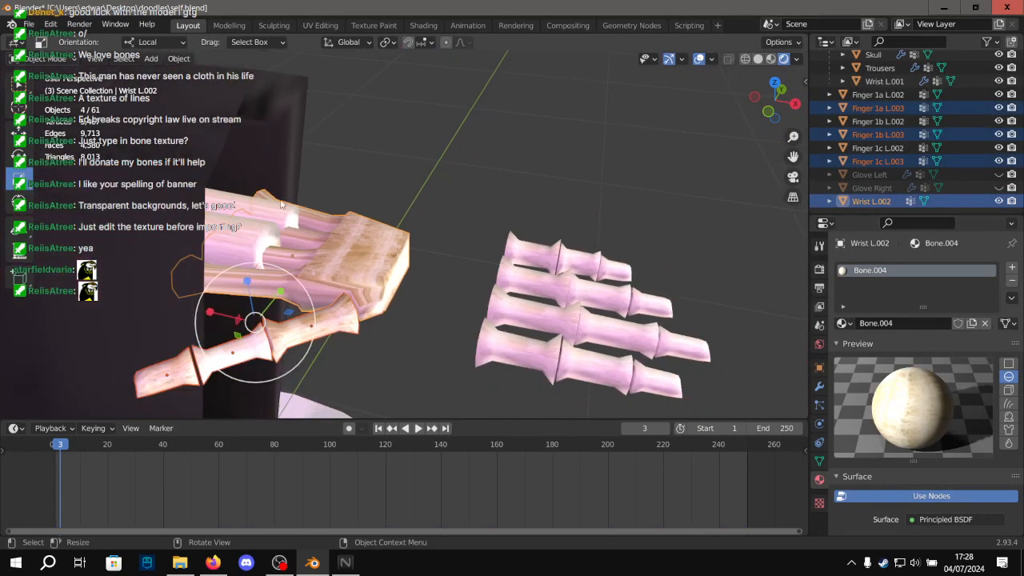
pyautogui.moveTo(209, 310); pyautogui.dragTo(452, 348)
pyautogui.click(20, 136)
pyautogui.moveTo(451, 347); pyautogui.dragTo(497, 54, button='middle')
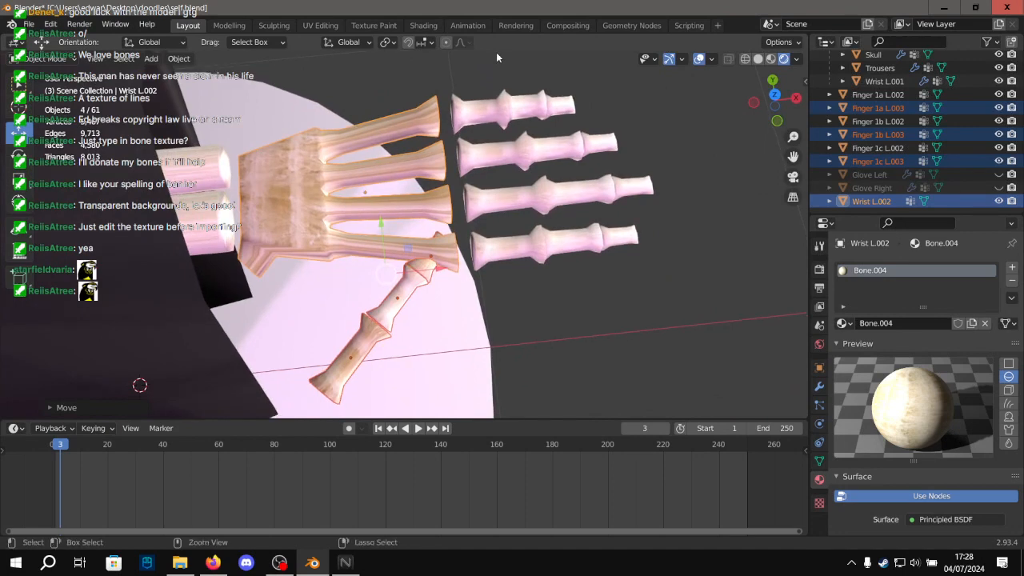
pyautogui.hotkey('ctrl', 'z')
pyautogui.hotkey('ctrl', 'z')
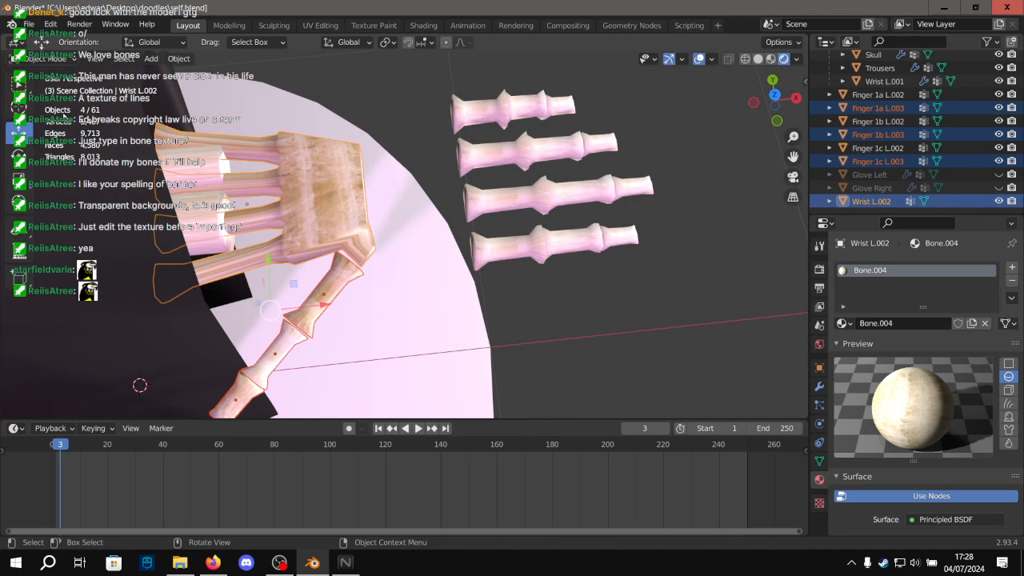
# Rotate the wrist and thumb pieces about the global Y axis to point outward, and move them up against the finger bones.
pyautogui.click(19, 156)
pyautogui.moveTo(291, 170); pyautogui.dragTo(275, 105, button='middle')
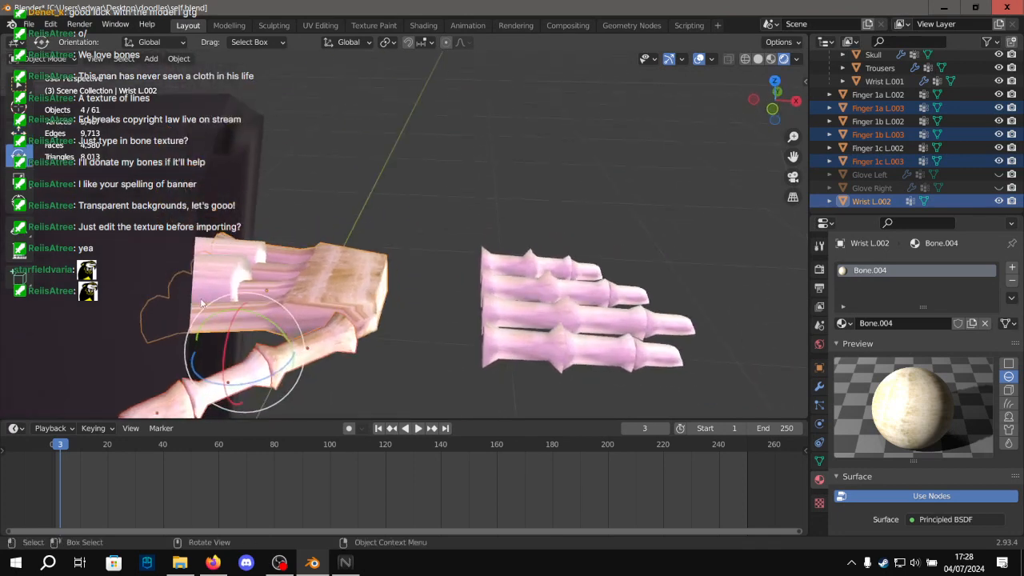
pyautogui.moveTo(210, 323); pyautogui.dragTo(409, 171)
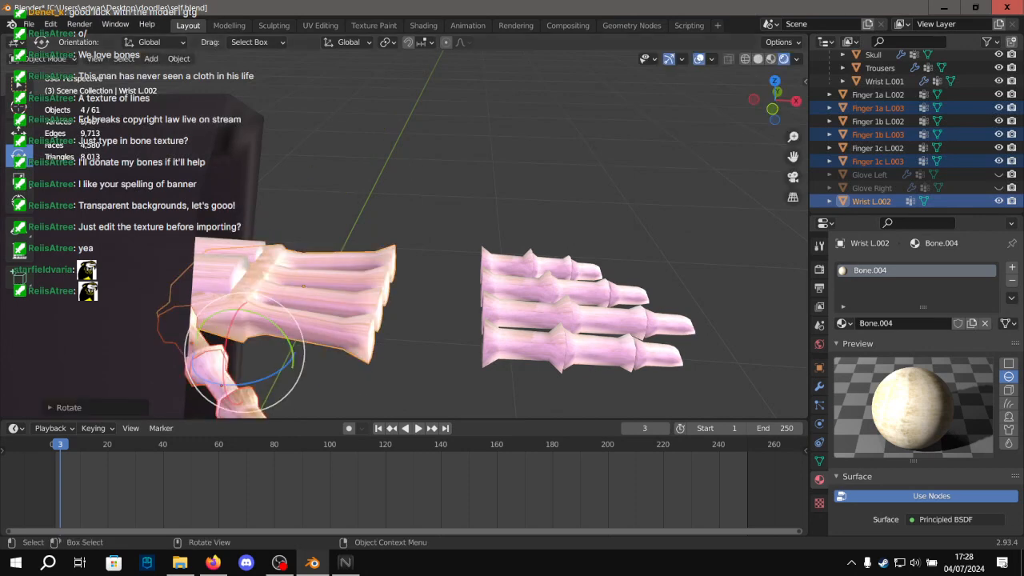
pyautogui.click(19, 130)
pyautogui.moveTo(296, 357); pyautogui.dragTo(407, 370)
pyautogui.moveTo(454, 170)
pyautogui.mouseDown(button='middle')
pyautogui.moveTo(475, 251)
pyautogui.moveTo(570, 74)
pyautogui.moveTo(462, 170)
pyautogui.mouseUp(button='middle')
pyautogui.click(585, 56)
# Examine the joints between the placed wrist and the finger bones, and the thumb segments, from several angles.
pyautogui.scroll(5, 461, 172)
pyautogui.scroll(2, 461, 172)
pyautogui.keyDown('alt'); pyautogui.moveTo(461, 172); pyautogui.dragTo(409, 176); pyautogui.keyUp('alt')
pyautogui.scroll(2, 441, 184)
pyautogui.keyDown('alt'); pyautogui.keyDown('shift'); pyautogui.moveTo(537, 168); pyautogui.dragTo(392, 134); pyautogui.keyUp('shift'); pyautogui.keyUp('alt')
pyautogui.keyDown('alt'); pyautogui.keyDown('shift'); pyautogui.moveTo(498, 148); pyautogui.dragTo(215, 137); pyautogui.keyUp('shift'); pyautogui.keyUp('alt')
pyautogui.keyDown('alt'); pyautogui.moveTo(347, 149); pyautogui.dragTo(426, 468); pyautogui.keyUp('alt')
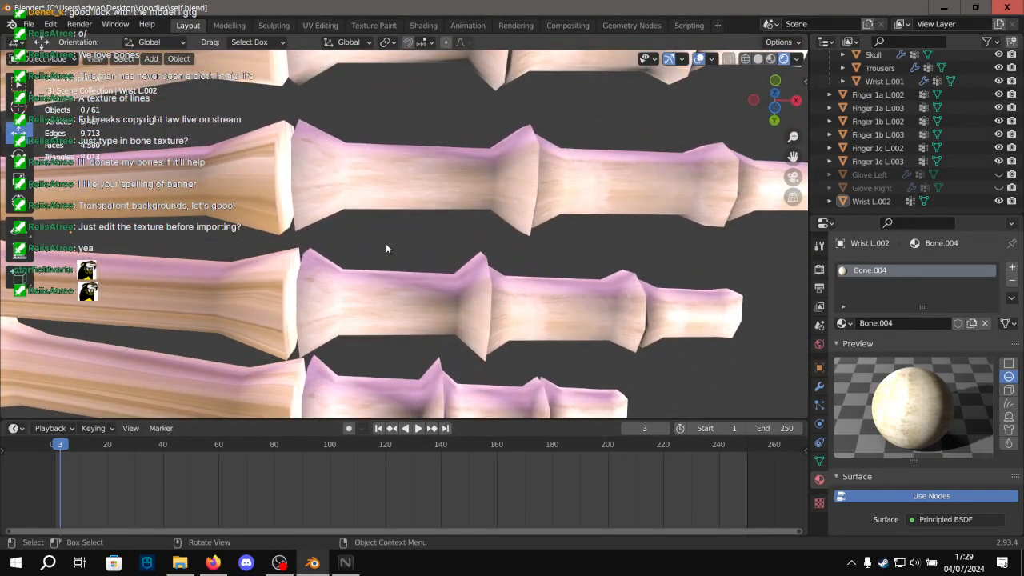
pyautogui.scroll(-3, 364, 238)
pyautogui.keyDown('alt'); pyautogui.keyDown('shift'); pyautogui.moveTo(360, 252); pyautogui.dragTo(596, 332); pyautogui.keyUp('shift'); pyautogui.keyUp('alt')
pyautogui.keyDown('alt'); pyautogui.moveTo(390, 268); pyautogui.dragTo(443, 300); pyautogui.keyUp('alt')
pyautogui.moveTo(444, 300); pyautogui.dragTo(441, 357, button='middle')
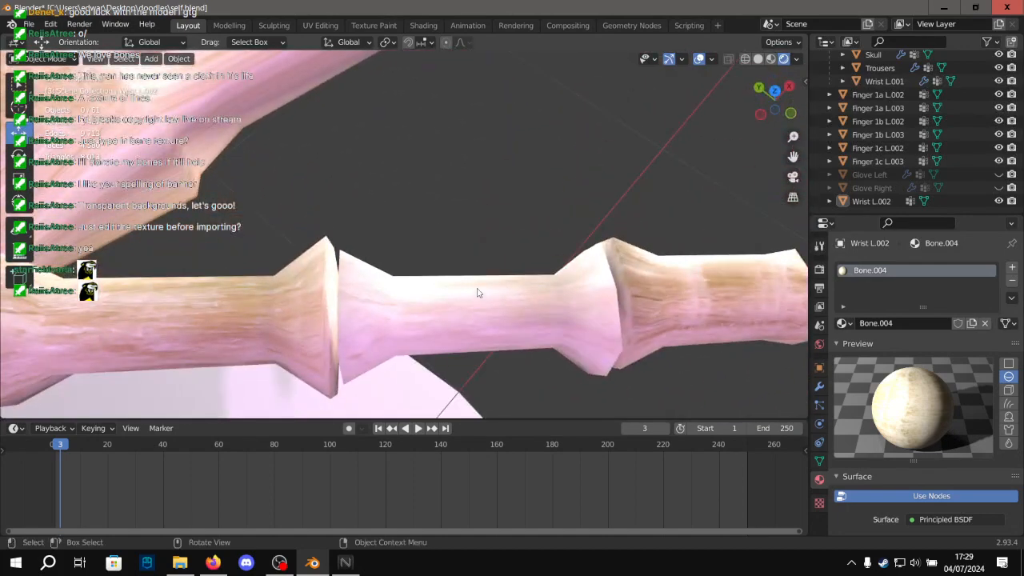
pyautogui.moveTo(478, 289); pyautogui.dragTo(433, 232, button='middle')
pyautogui.scroll(3, 432, 232)
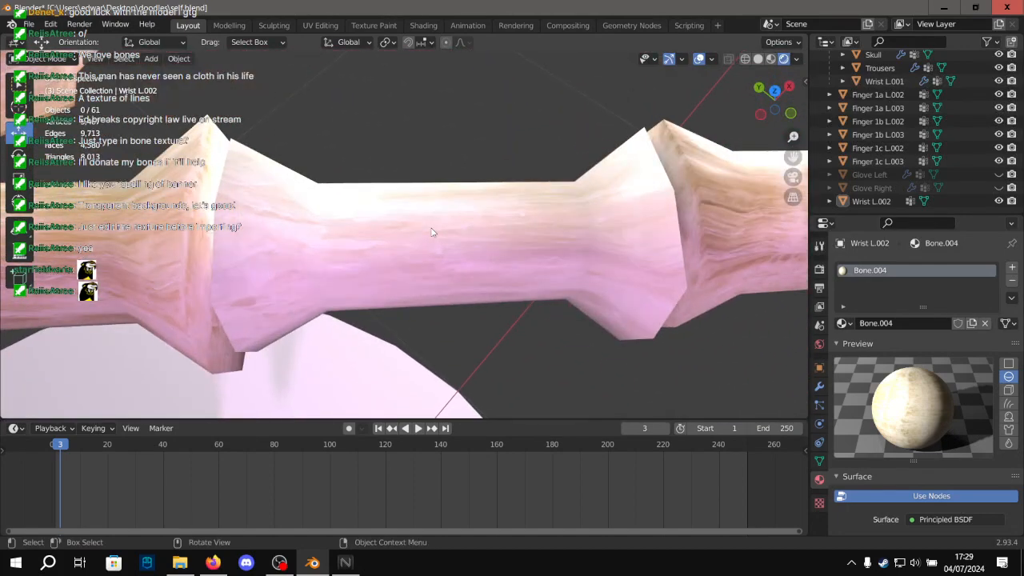
pyautogui.scroll(-3, 432, 232)
# Select Wrist L.002 and lighten its bone texture with a Fill in Texture Paint.
pyautogui.click(589, 232)
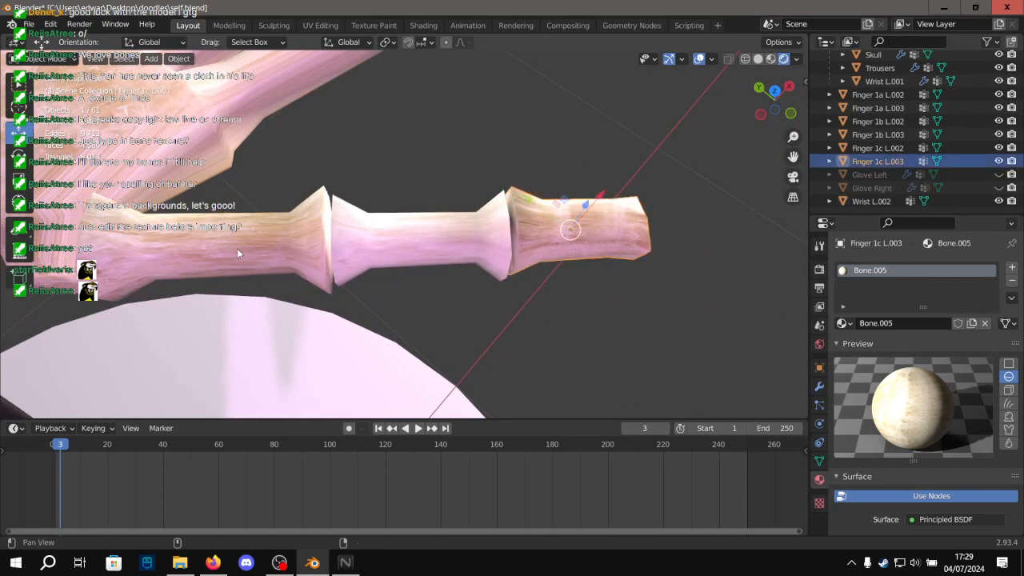
pyautogui.keyDown('shift'); pyautogui.moveTo(232, 246); pyautogui.dragTo(355, 312, button='middle'); pyautogui.keyUp('shift')
pyautogui.click(355, 312)
pyautogui.click(318, 172)
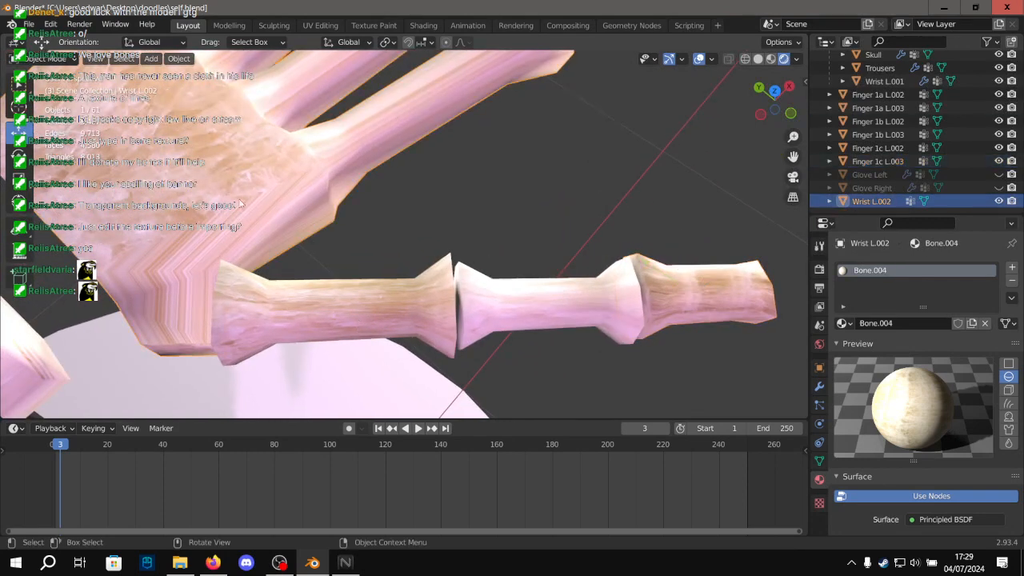
pyautogui.click(370, 25)
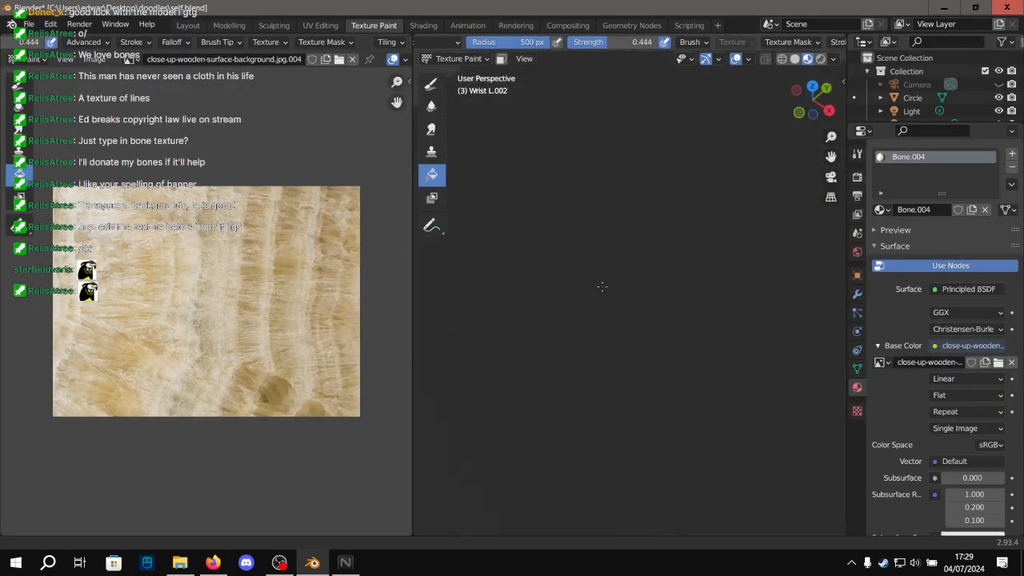
pyautogui.keyDown('shift'); pyautogui.moveTo(601, 286); pyautogui.dragTo(588, 262, button='middle'); pyautogui.keyUp('shift')
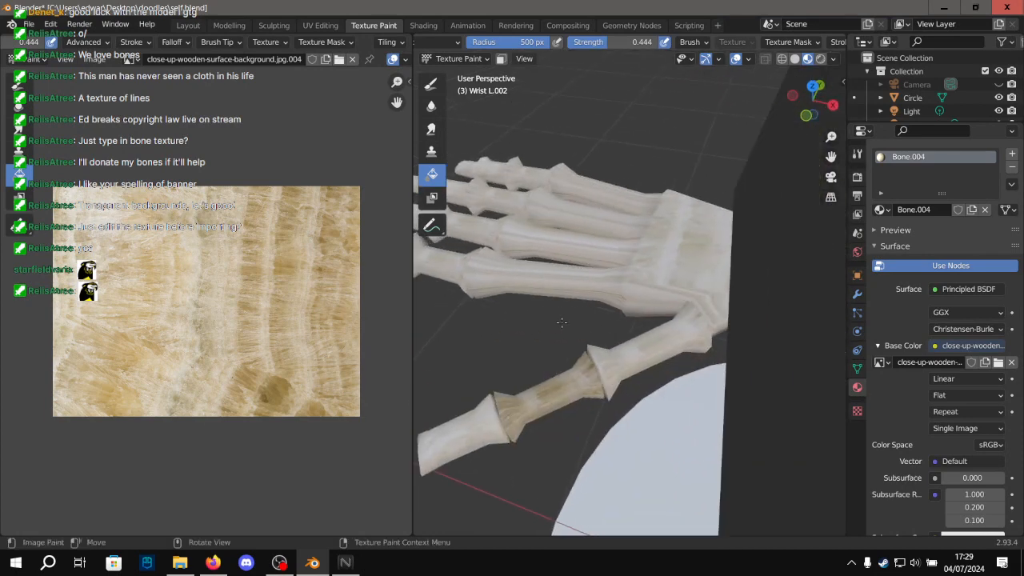
pyautogui.scroll(-9, 561, 320)
pyautogui.keyDown('shift'); pyautogui.moveTo(815, 272); pyautogui.dragTo(619, 248, button='middle'); pyautogui.keyUp('shift')
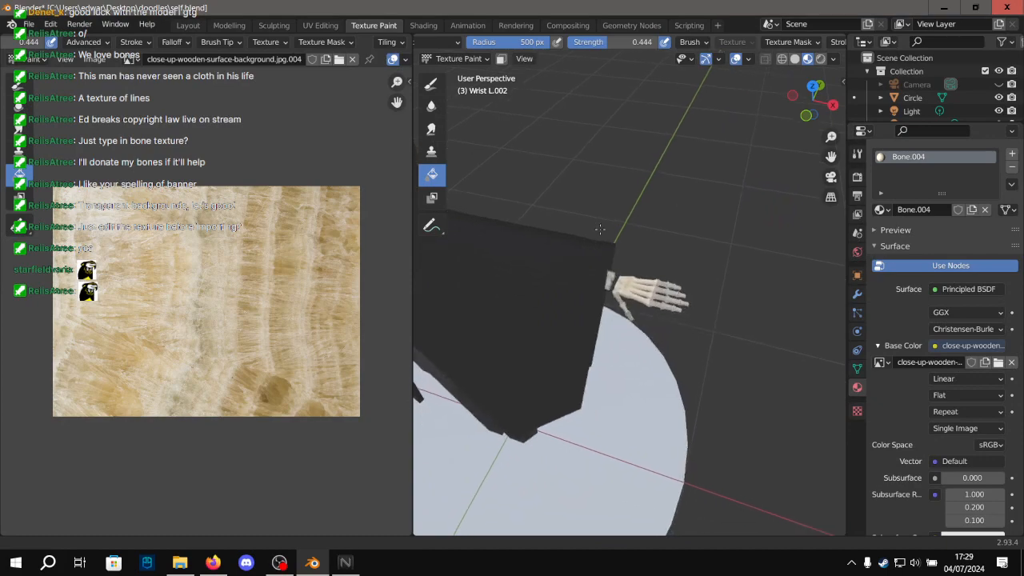
pyautogui.scroll(6, 619, 248)
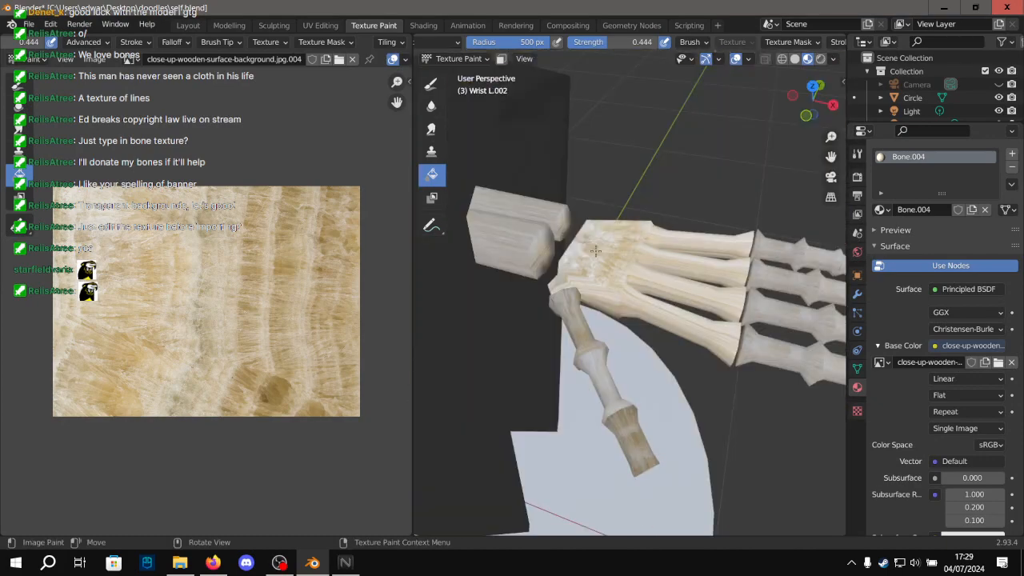
pyautogui.click(595, 251)
# Select the thumb's base segment, Finger 1a L.003, and lighten its bone texture with the same paint fill.
pyautogui.click(192, 25)
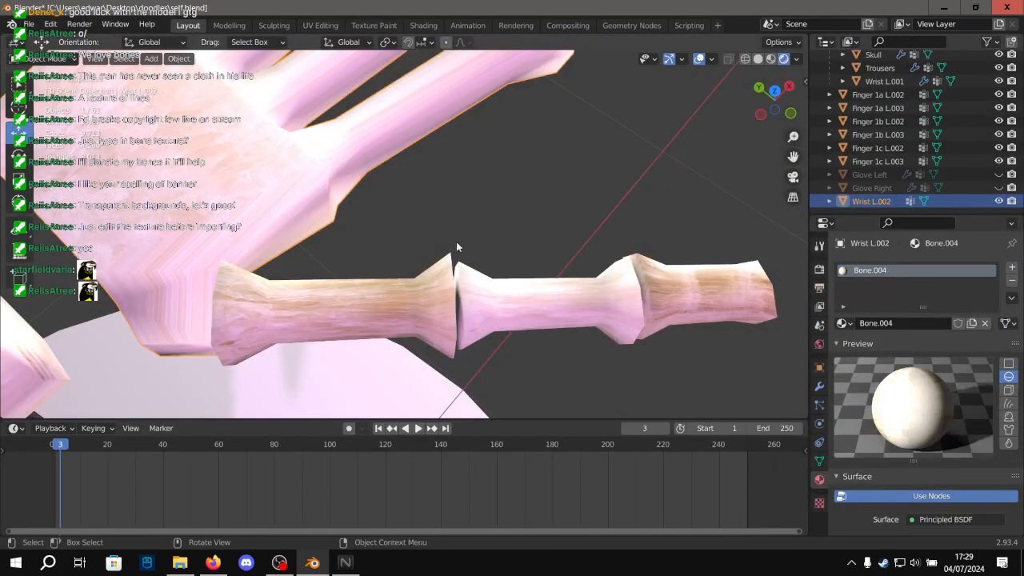
pyautogui.click(355, 290)
pyautogui.click(373, 25)
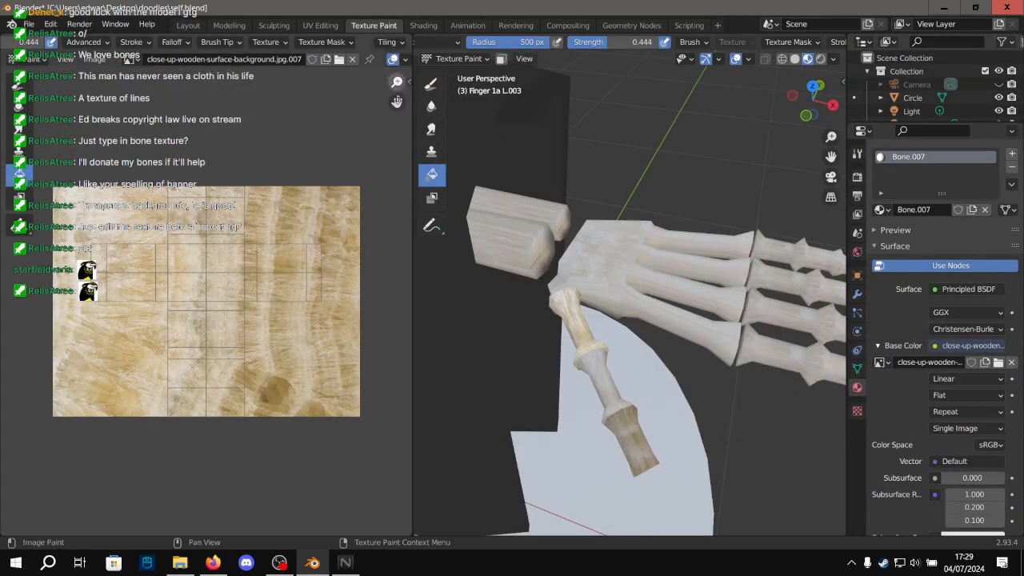
pyautogui.click(576, 315)
pyautogui.click(188, 26)
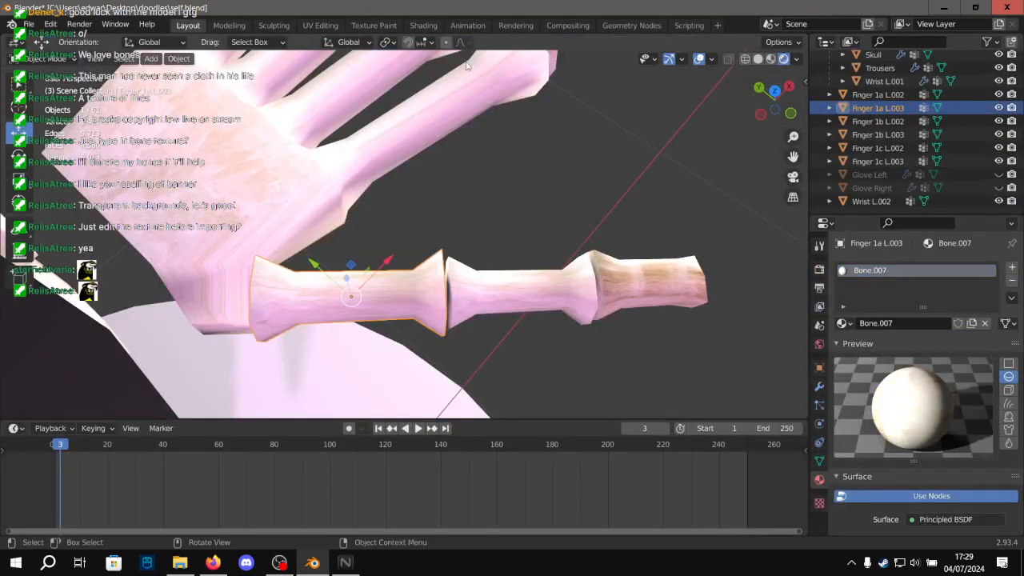
pyautogui.click(373, 26)
pyautogui.click(634, 431)
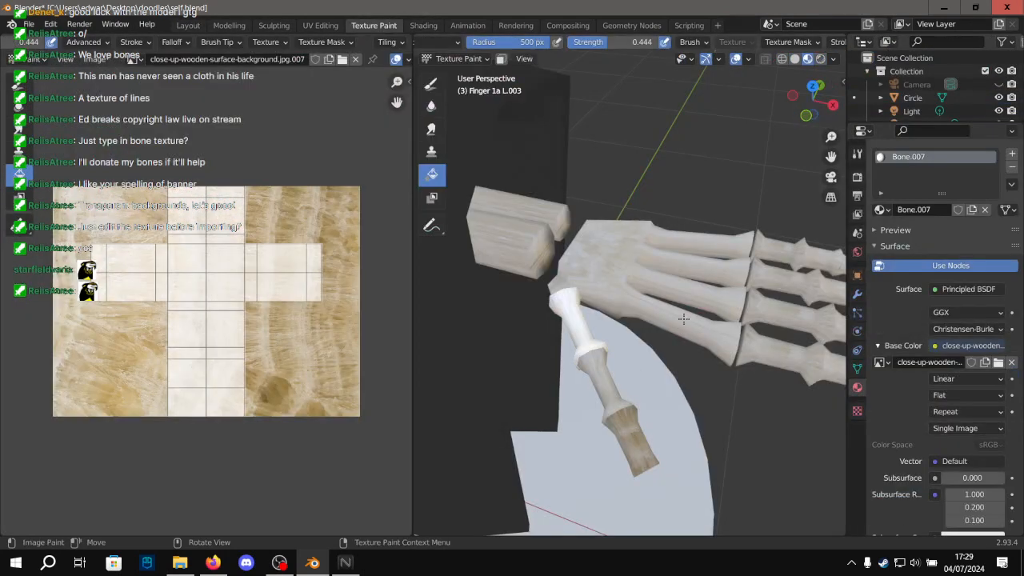
pyautogui.hotkey('ctrl', 'z')
# Select the thumb's tip segment, Finger 1c L.003, and lighten its bone texture with a Fill in Texture Paint.
pyautogui.click(188, 25)
pyautogui.click(615, 287)
pyautogui.click(374, 26)
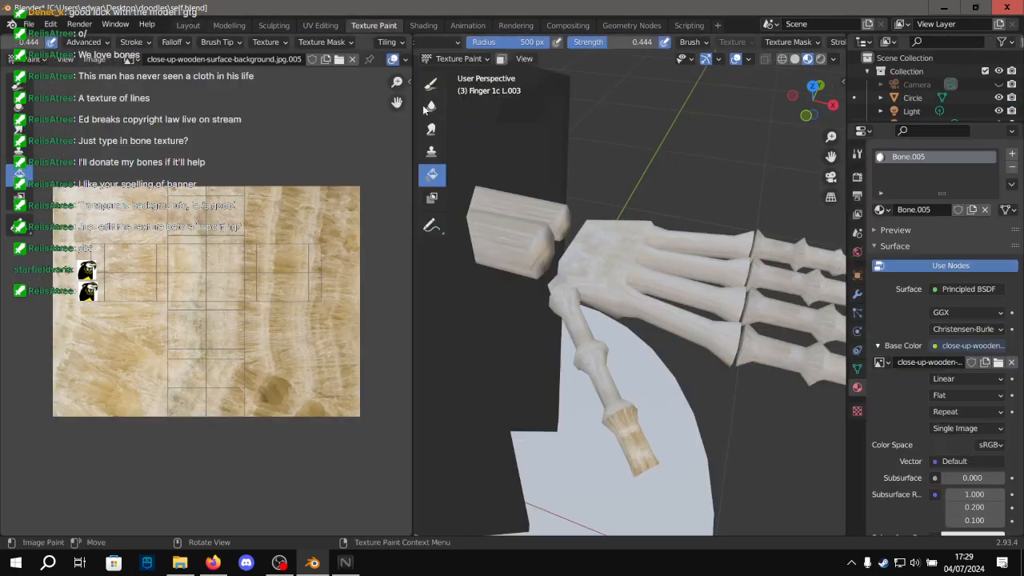
pyautogui.click(631, 412)
pyautogui.moveTo(631, 412); pyautogui.dragTo(637, 329, button='middle')
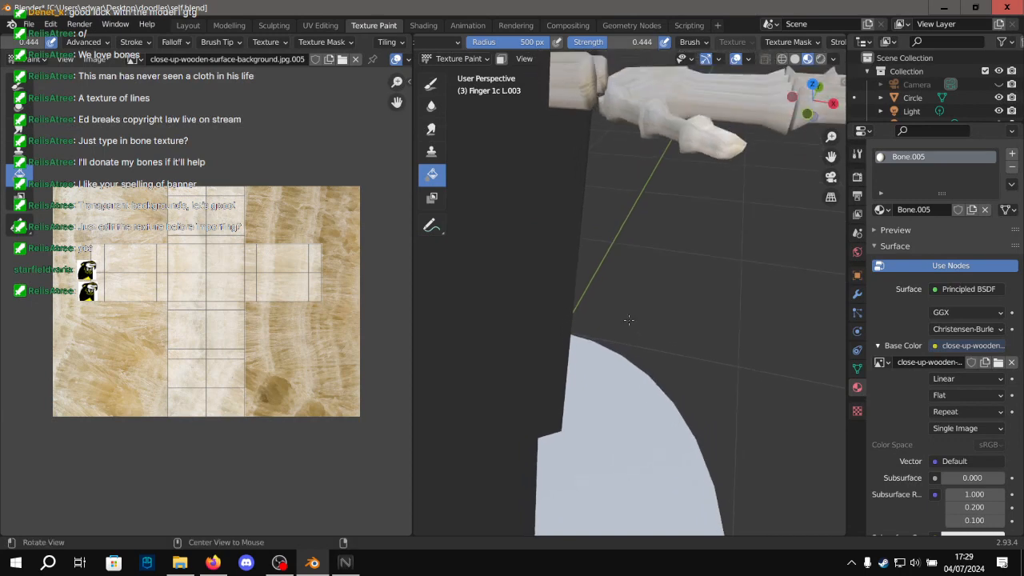
# Return to the Layout workspace and save the file with the lightened hand bones.
pyautogui.click(188, 25)
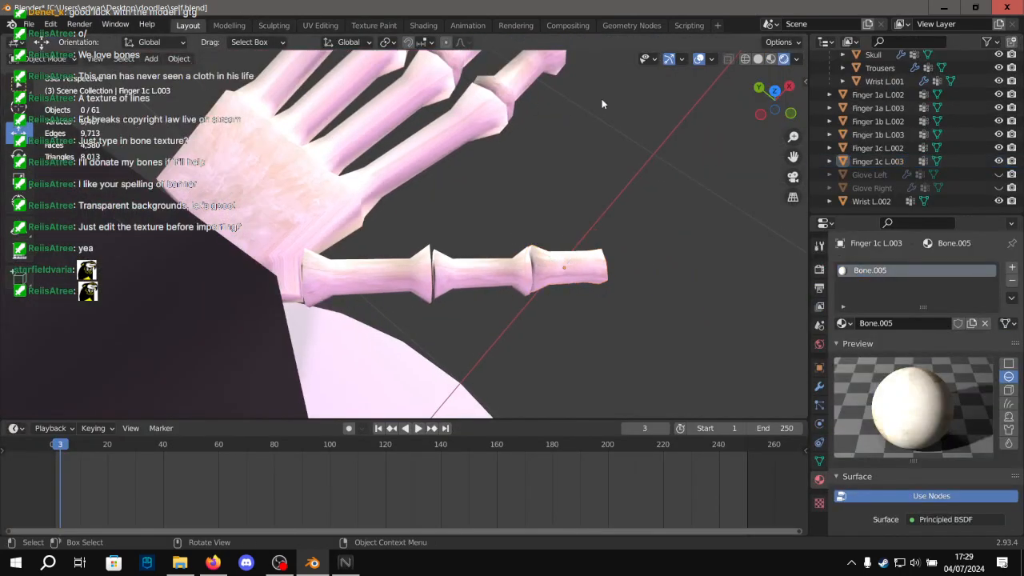
pyautogui.scroll(-4, 602, 104)
pyautogui.moveTo(585, 198); pyautogui.dragTo(403, 140, button='middle')
pyautogui.hotkey('ctrl', 's')
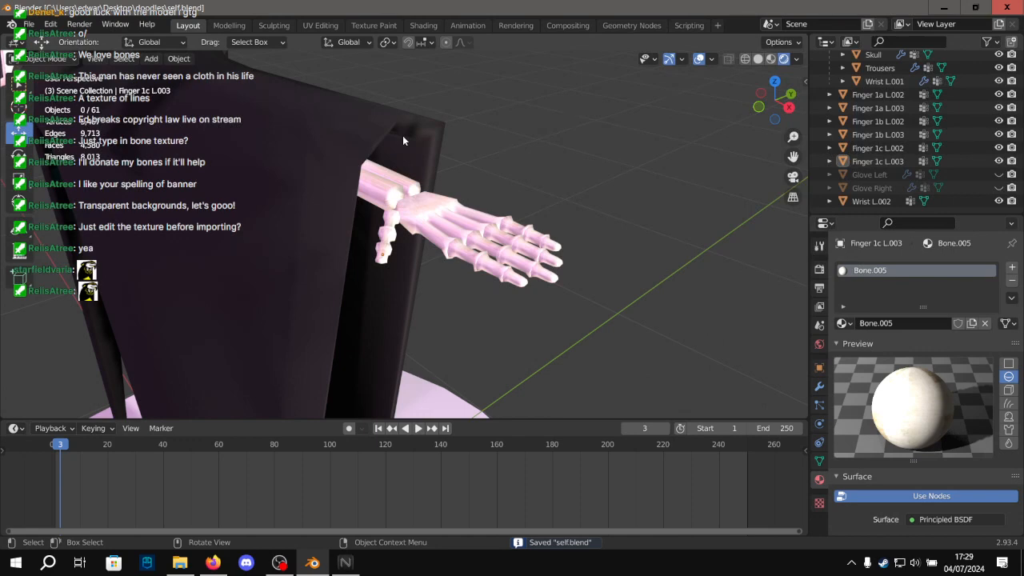
# Examine the character's face and the skull mask's brow, eye socket and muzzle textures from several angles.
pyautogui.scroll(-4, 411, 120)
pyautogui.moveTo(416, 152); pyautogui.dragTo(480, 184, button='middle')
pyautogui.keyDown('shift'); pyautogui.moveTo(480, 184); pyautogui.dragTo(627, 215, button='middle'); pyautogui.keyUp('shift')
pyautogui.moveTo(384, 220); pyautogui.dragTo(432, 226, button='middle')
pyautogui.keyDown('shift'); pyautogui.moveTo(432, 226); pyautogui.dragTo(553, 194, button='middle'); pyautogui.keyUp('shift')
pyautogui.scroll(6, 424, 192)
pyautogui.keyDown('shift'); pyautogui.moveTo(425, 114); pyautogui.dragTo(392, 191, button='middle'); pyautogui.keyUp('shift')
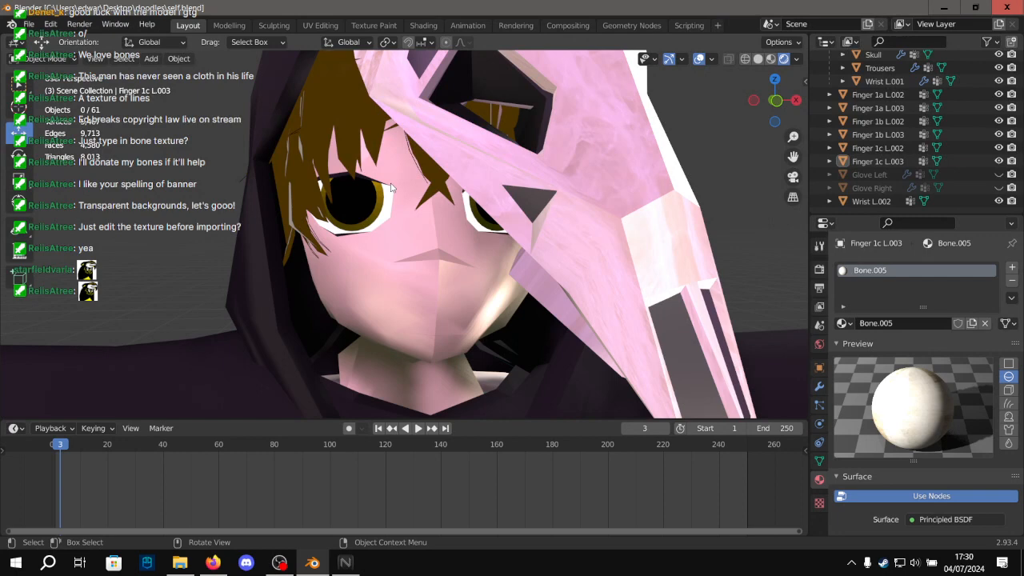
pyautogui.moveTo(439, 136); pyautogui.dragTo(384, 175, button='middle')
pyautogui.scroll(2, 431, 154)
pyautogui.scroll(2, 433, 155)
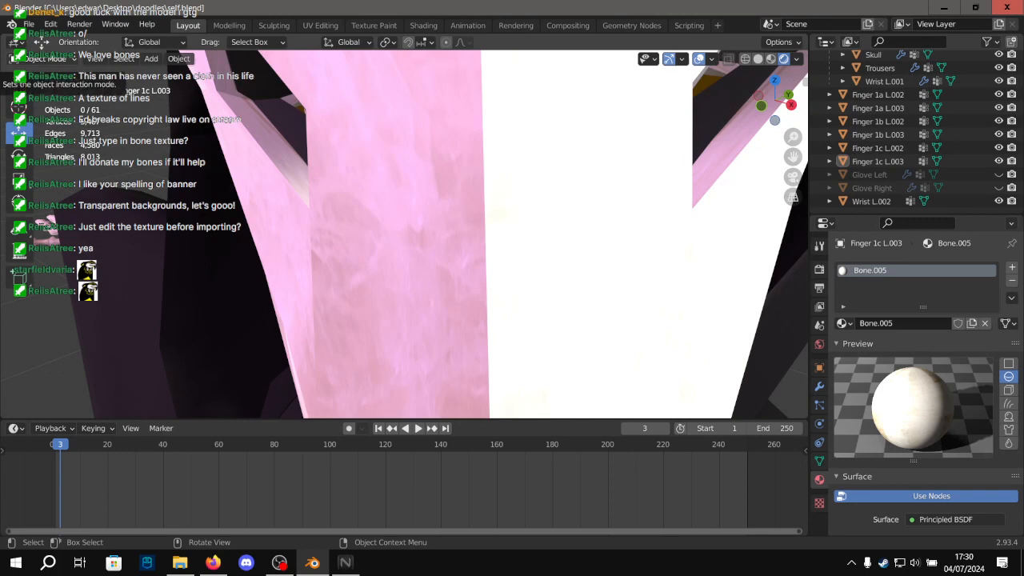
pyautogui.scroll(-6, 605, 267)
pyautogui.moveTo(569, 250); pyautogui.dragTo(599, 185, button='middle')
pyautogui.scroll(5, 402, 172)
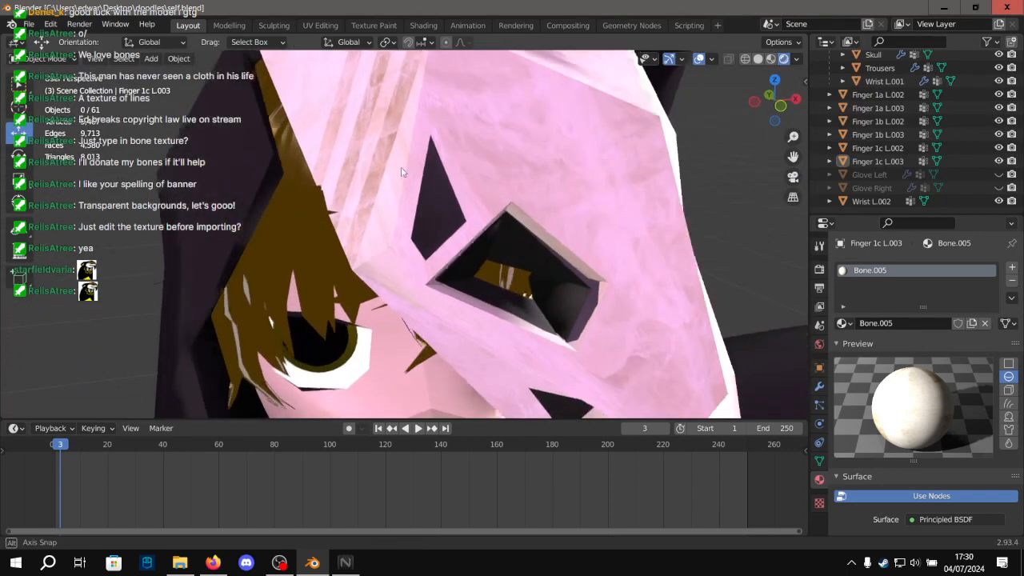
pyautogui.moveTo(402, 172); pyautogui.dragTo(422, 218, button='middle')
pyautogui.scroll(5, 423, 218)
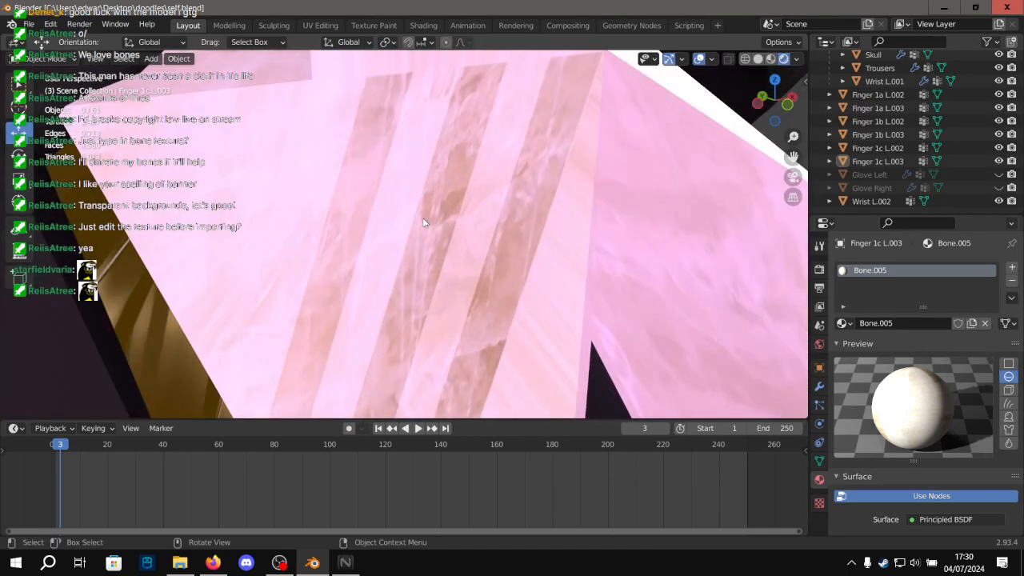
pyautogui.scroll(-3, 448, 209)
# Select the Skull and open it in the Texture Paint workspace with its forehead in close view.
pyautogui.moveTo(457, 167); pyautogui.dragTo(376, 142, button='middle')
pyautogui.click(376, 146)
pyautogui.scroll(-5, 399, 208)
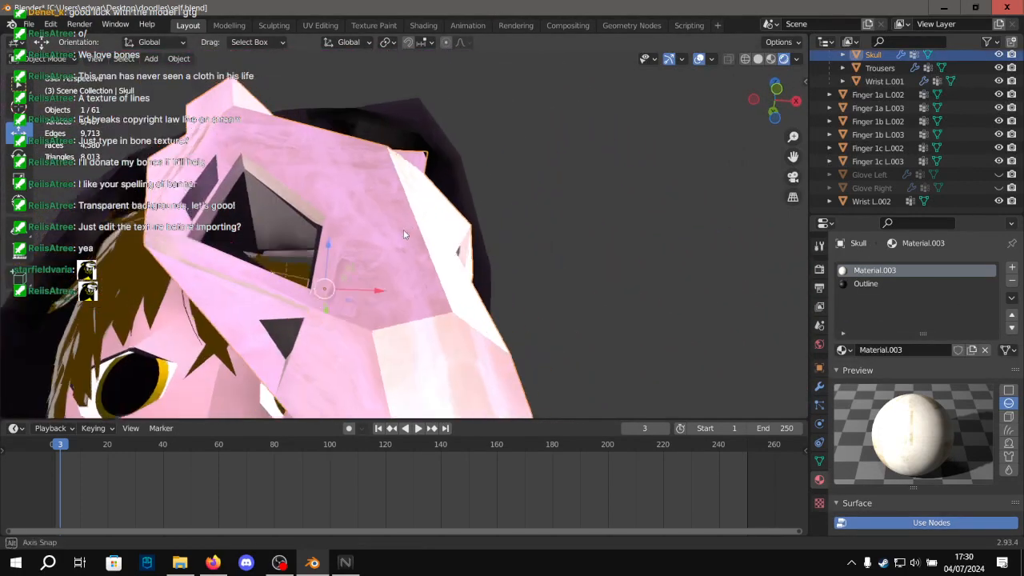
pyautogui.click(240, 27)
pyautogui.click(373, 26)
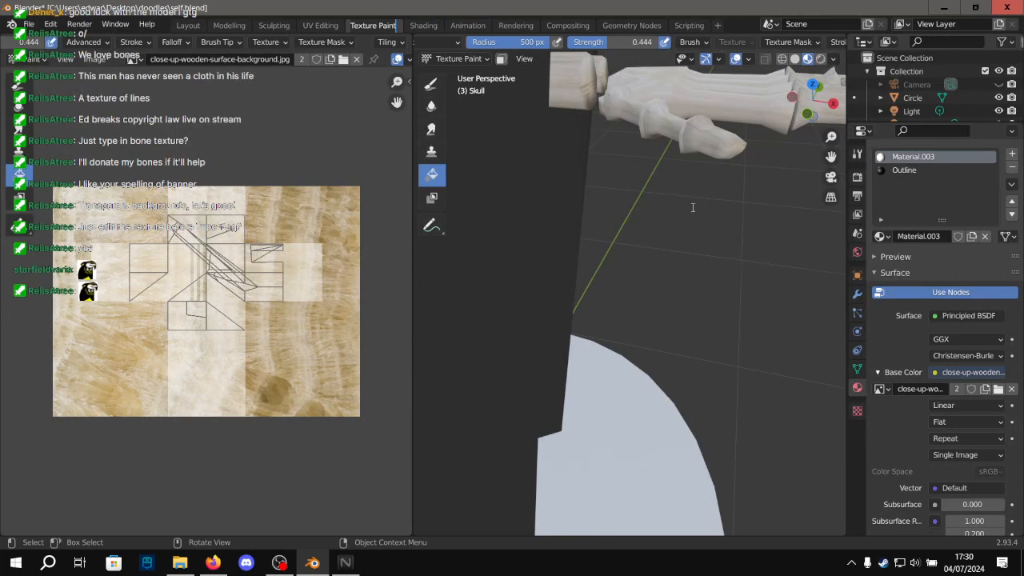
pyautogui.scroll(-6, 692, 207)
pyautogui.keyDown('shift'); pyautogui.moveTo(576, 264); pyautogui.dragTo(680, 260, button='middle'); pyautogui.keyUp('shift')
pyautogui.scroll(10, 632, 264)
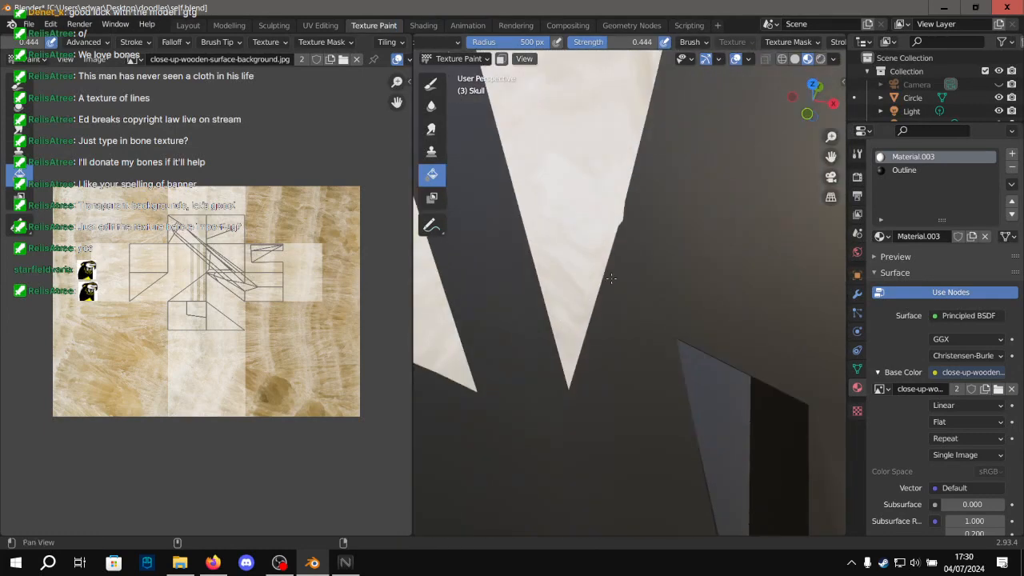
pyautogui.scroll(-4, 611, 278)
pyautogui.keyDown('shift'); pyautogui.moveTo(629, 279); pyautogui.dragTo(680, 308, button='middle'); pyautogui.keyUp('shift')
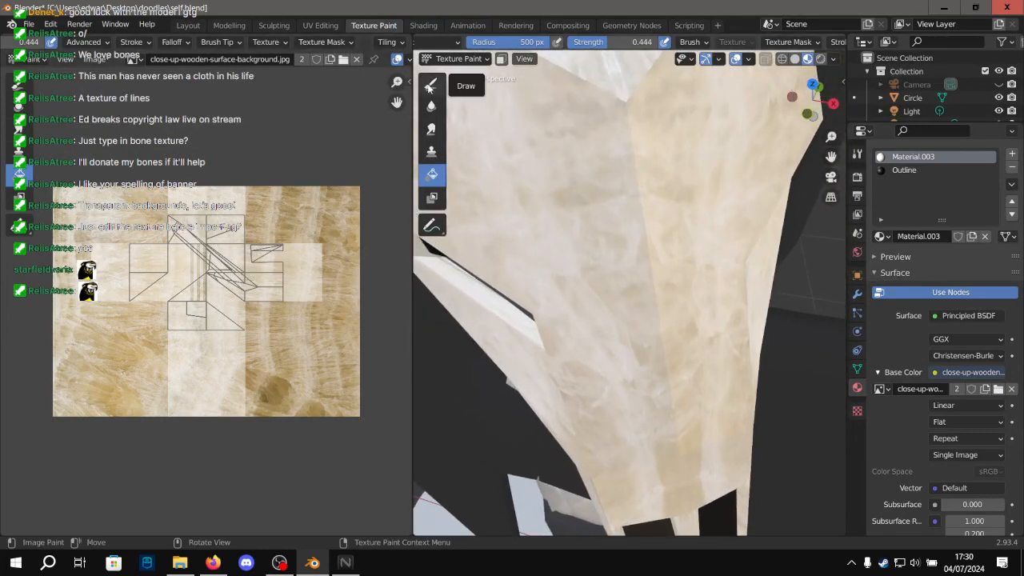
# Choose the Draw brush with black as its colour, and enlarge the 3D viewport over the image editor.
pyautogui.click(431, 85)
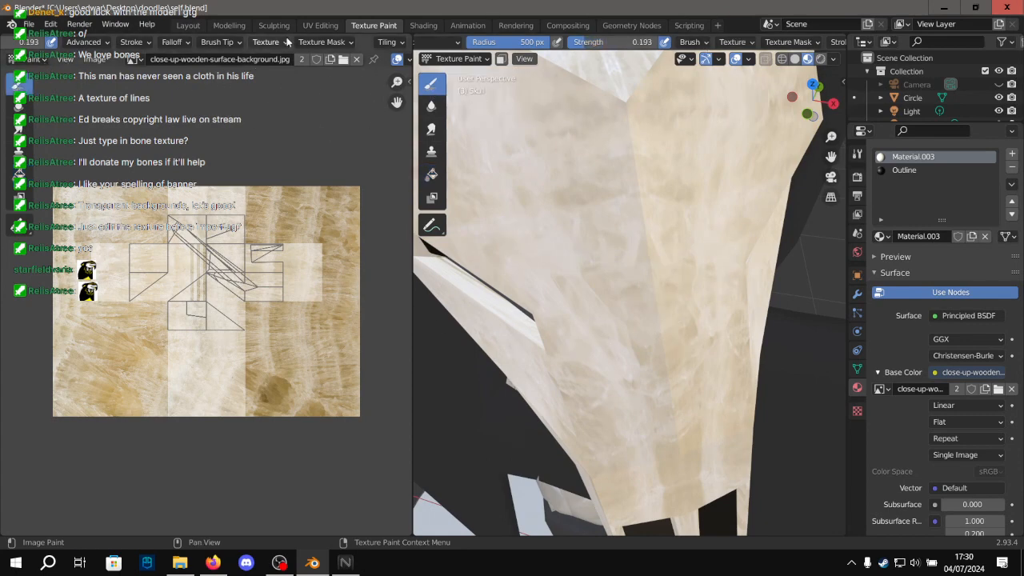
pyautogui.hscroll(-5, 86, 42)
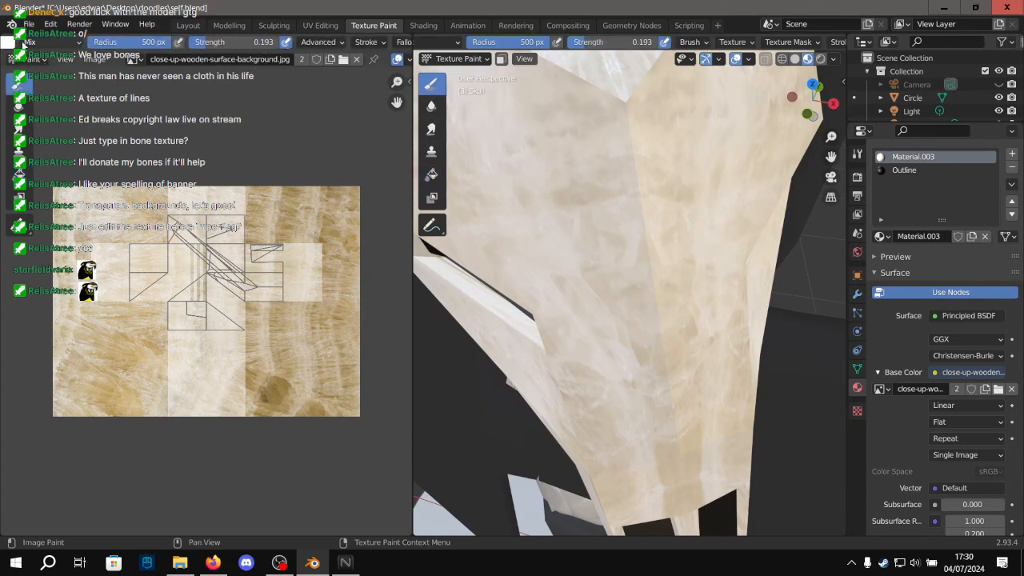
pyautogui.click(22, 43)
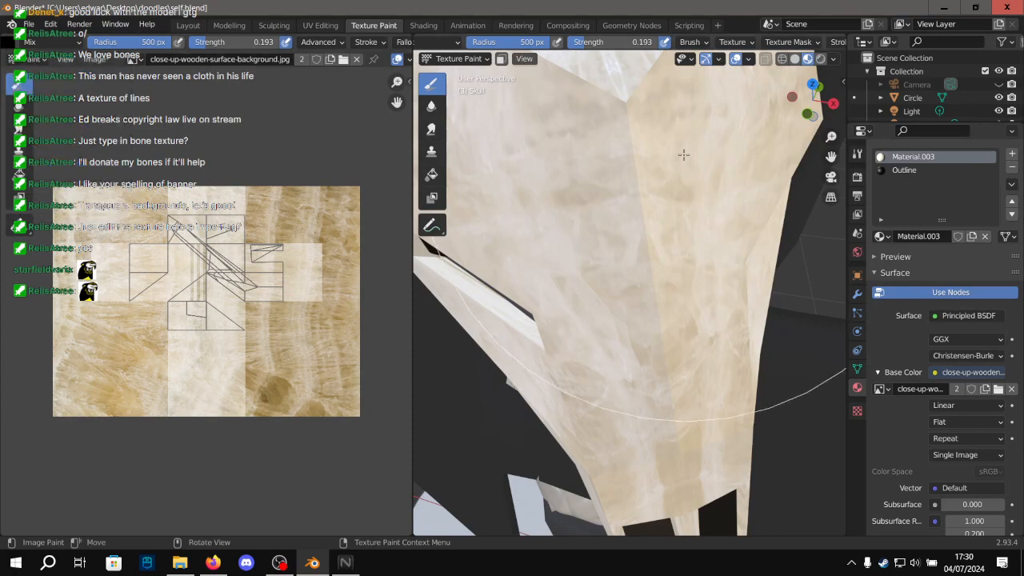
pyautogui.moveTo(411, 150); pyautogui.dragTo(33, 168)
# Paint paired black stitch marks down the skull's forehead seam with a 20 px brush at strength 1.000.
pyautogui.scroll(-6, 443, 208)
pyautogui.scroll(2, 442, 207)
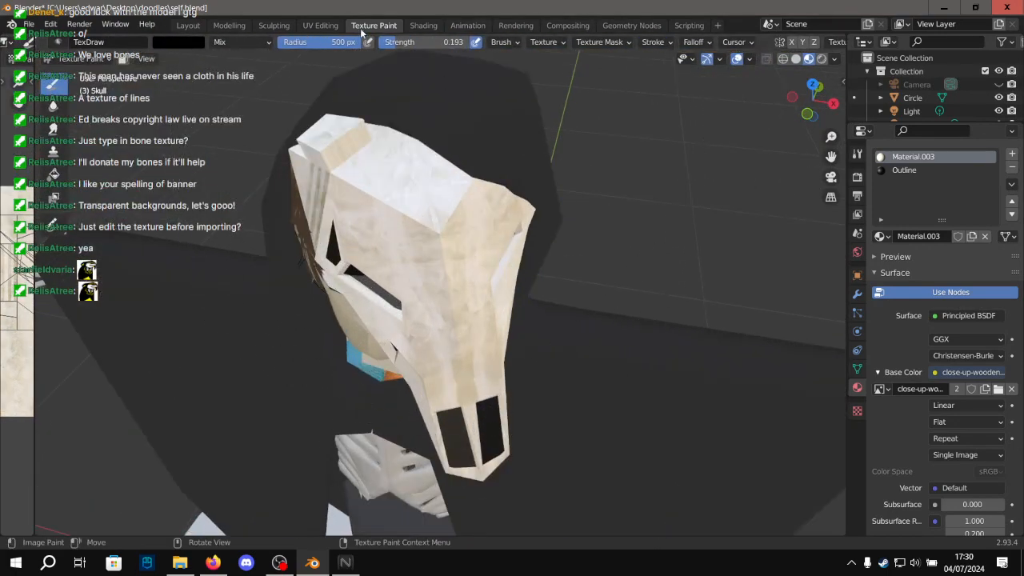
pyautogui.scroll(6, 408, 230)
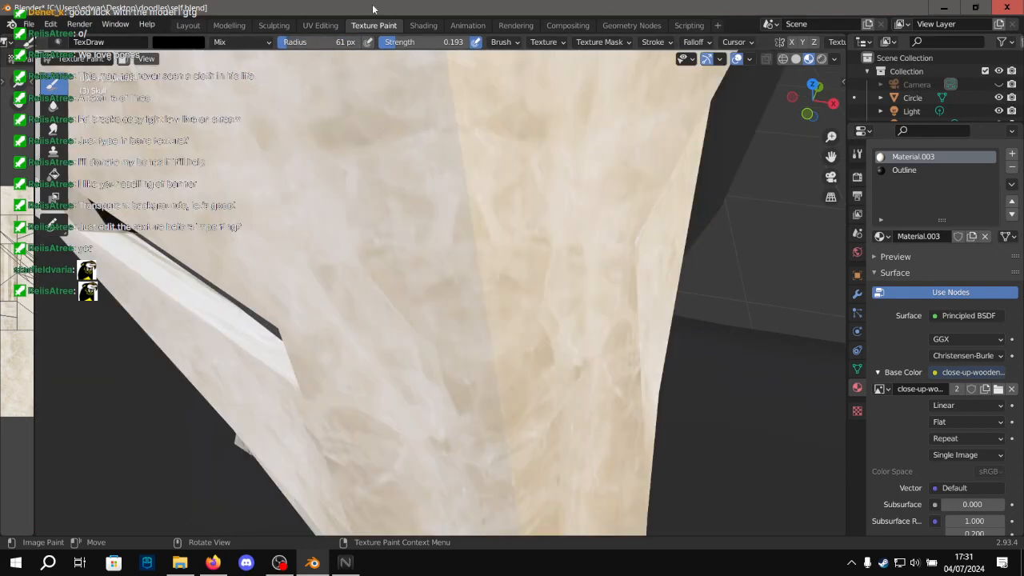
pyautogui.scroll(4, 485, 224)
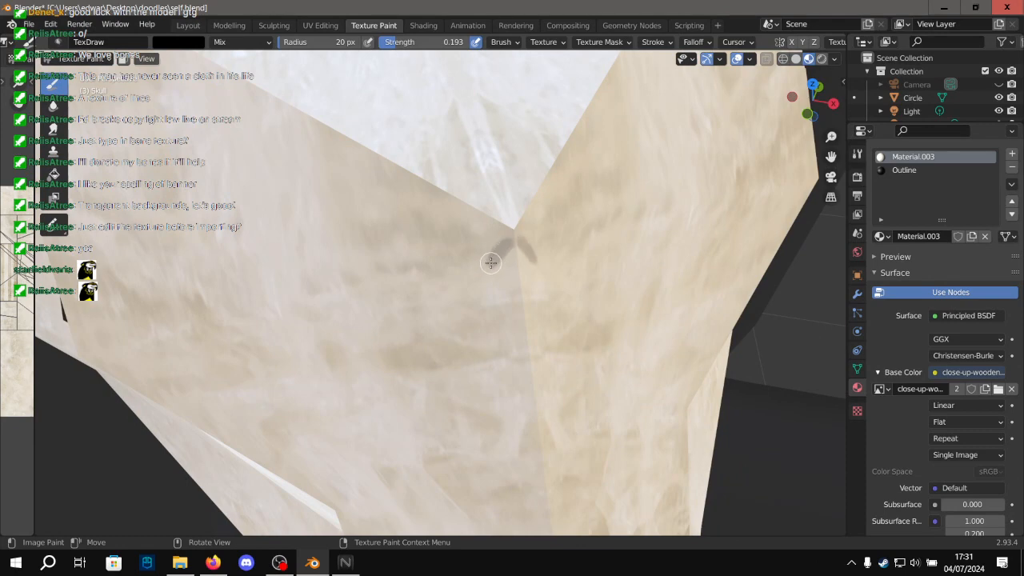
pyautogui.hotkey('ctrl', 'z')
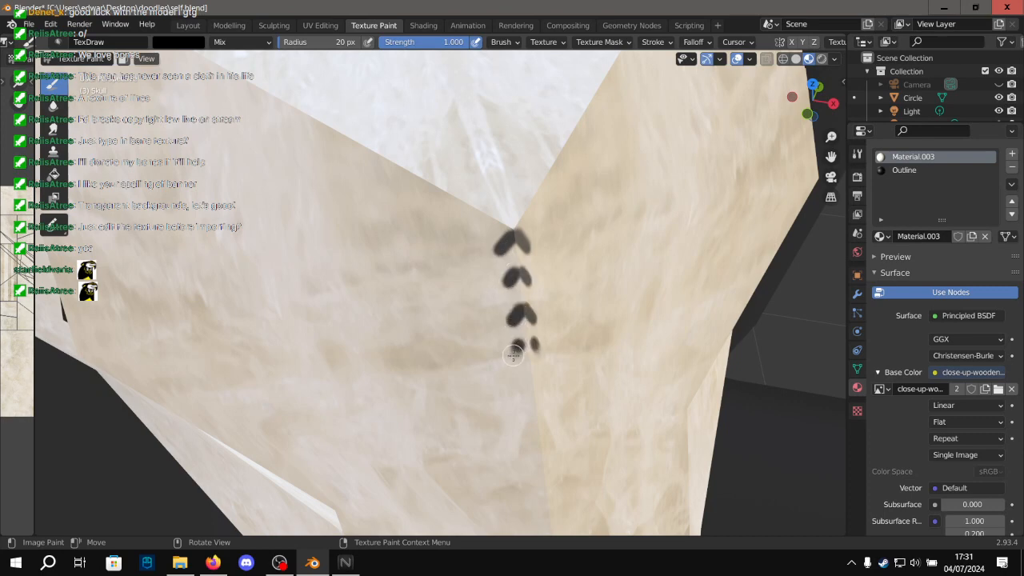
pyautogui.moveTo(514, 352)
pyautogui.mouseDown(button='middle')
pyautogui.moveTo(536, 229)
pyautogui.moveTo(479, 177)
pyautogui.mouseUp(button='middle')
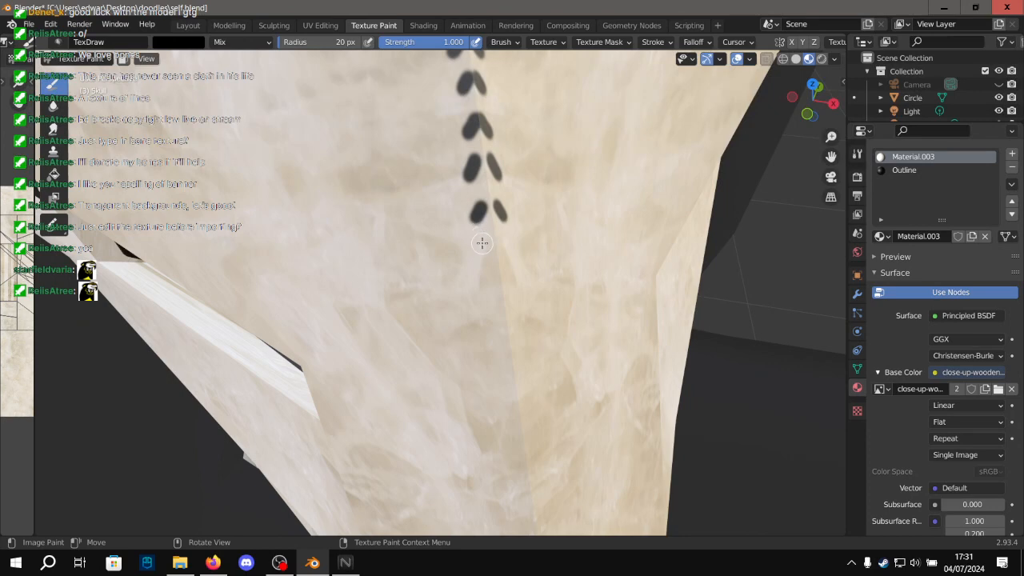
pyautogui.moveTo(484, 252); pyautogui.dragTo(483, 255)
# Try a further stitch mark below the row on the skull's seam, and undo it.
pyautogui.scroll(-12, 512, 268)
pyautogui.moveTo(530, 276)
pyautogui.mouseDown(button='middle')
pyautogui.moveTo(563, 238)
pyautogui.moveTo(481, 312)
pyautogui.mouseUp(button='middle')
pyautogui.scroll(6, 480, 222)
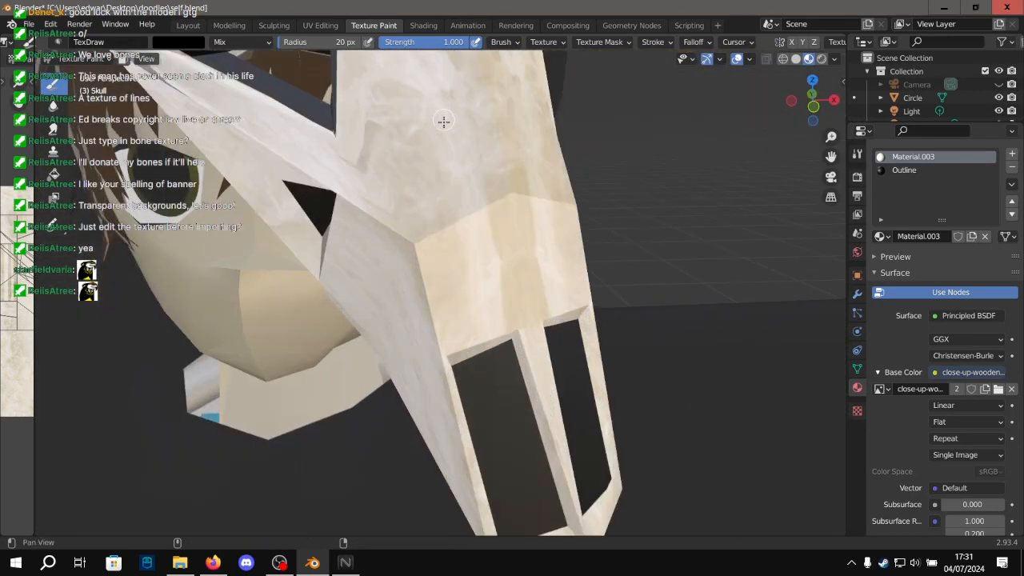
pyautogui.keyDown('shift'); pyautogui.moveTo(443, 120); pyautogui.dragTo(453, 187, button='middle'); pyautogui.keyUp('shift')
pyautogui.scroll(4, 478, 128)
pyautogui.keyDown('shift'); pyautogui.moveTo(478, 128); pyautogui.dragTo(466, 162, button='middle'); pyautogui.keyUp('shift')
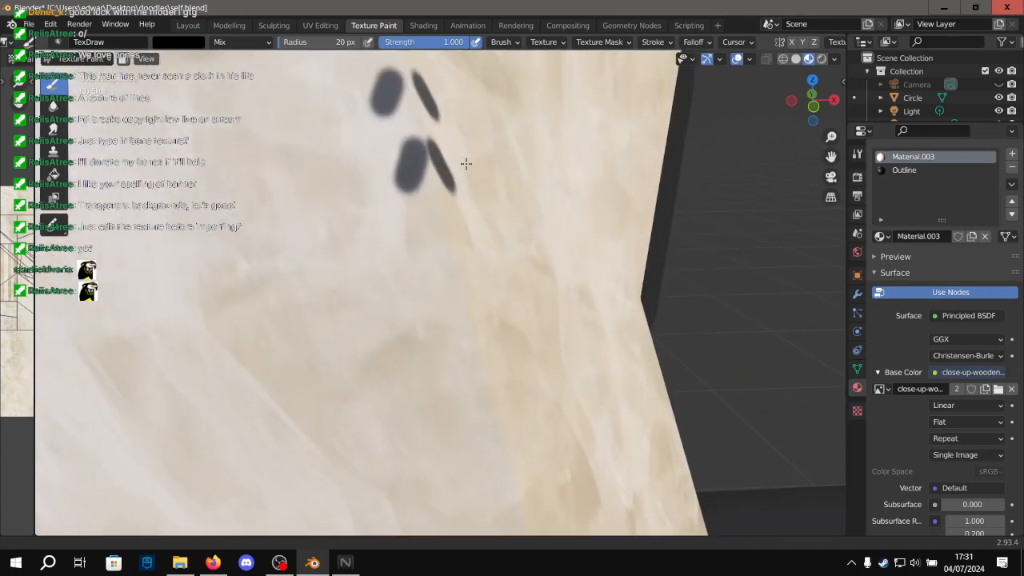
pyautogui.moveTo(421, 237); pyautogui.dragTo(419, 242)
pyautogui.scroll(-10, 419, 248)
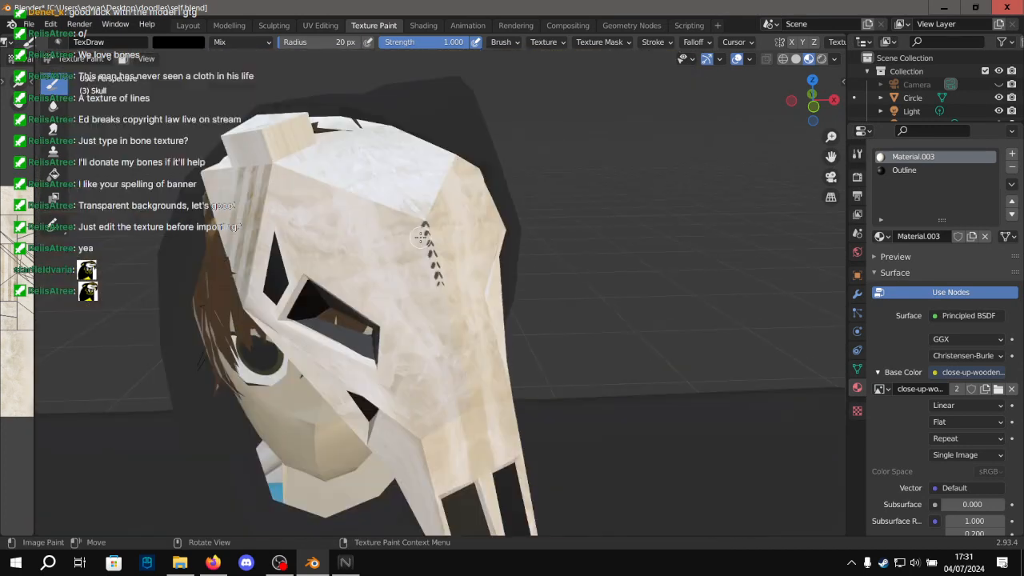
pyautogui.hotkey('ctrl', 'z')
# Examine the painted stitch row on the skull from a distance and up close, from both sides.
pyautogui.scroll(10, 418, 272)
pyautogui.scroll(-3, 425, 254)
pyautogui.moveTo(454, 256); pyautogui.dragTo(444, 236, button='middle')
pyautogui.scroll(3, 511, 248)
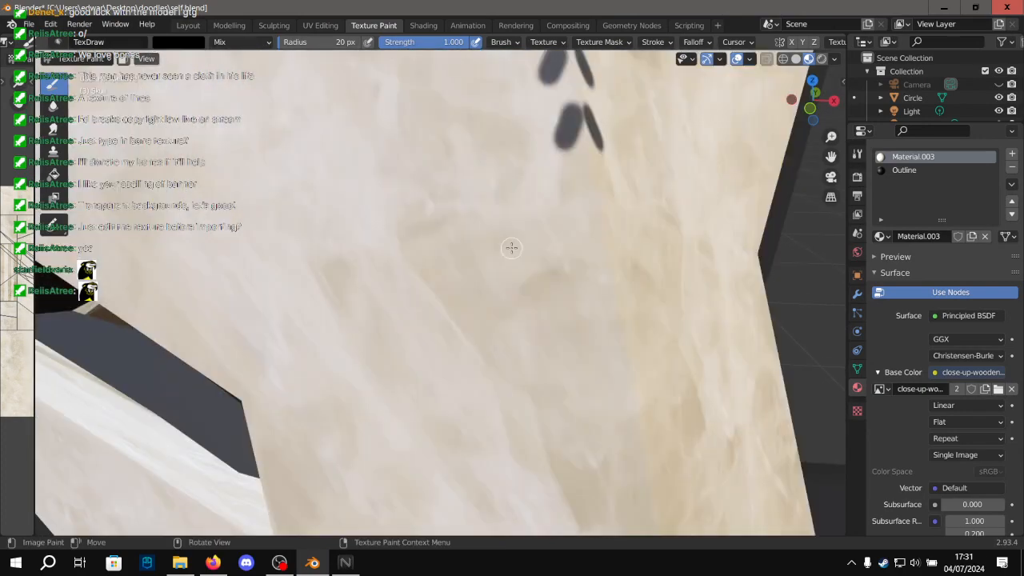
pyautogui.scroll(-6, 542, 191)
pyautogui.moveTo(543, 191); pyautogui.dragTo(364, 199, button='middle')
pyautogui.scroll(3, 477, 184)
pyautogui.scroll(-3, 478, 184)
pyautogui.scroll(-6, 322, 184)
pyautogui.scroll(2, 322, 184)
pyautogui.keyDown('shift'); pyautogui.moveTo(364, 198); pyautogui.dragTo(430, 223, button='middle'); pyautogui.keyUp('shift')
pyautogui.scroll(5, 293, 211)
pyautogui.moveTo(293, 210); pyautogui.dragTo(376, 228, button='middle')
pyautogui.keyDown('shift'); pyautogui.moveTo(376, 228); pyautogui.dragTo(240, 267, button='middle'); pyautogui.keyUp('shift')
pyautogui.scroll(6, 365, 213)
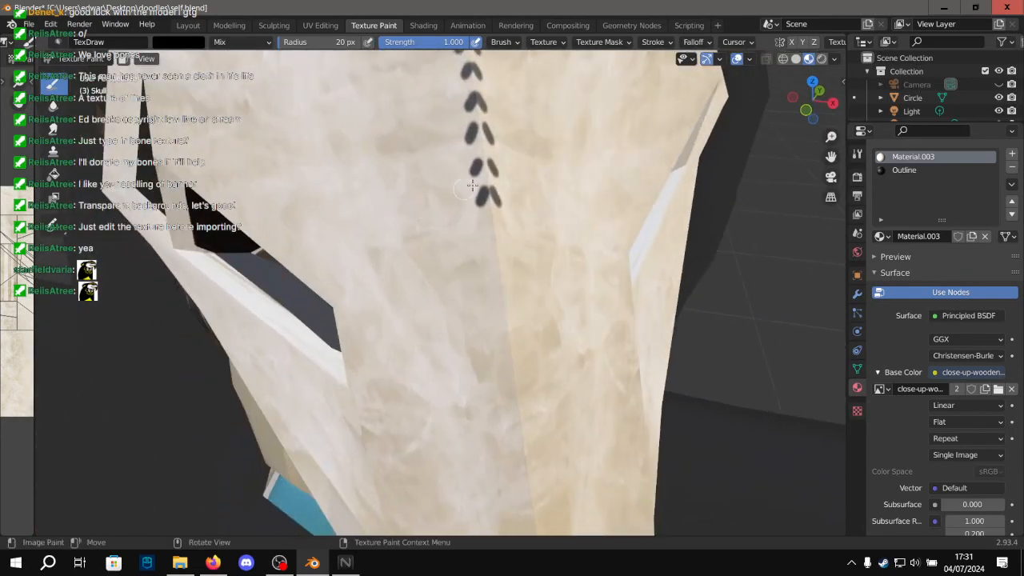
# Extend the row of paired black stitch marks further down the skull's central seam between the eye sockets.
pyautogui.scroll(2, 488, 205)
pyautogui.moveTo(524, 171); pyautogui.dragTo(515, 193)
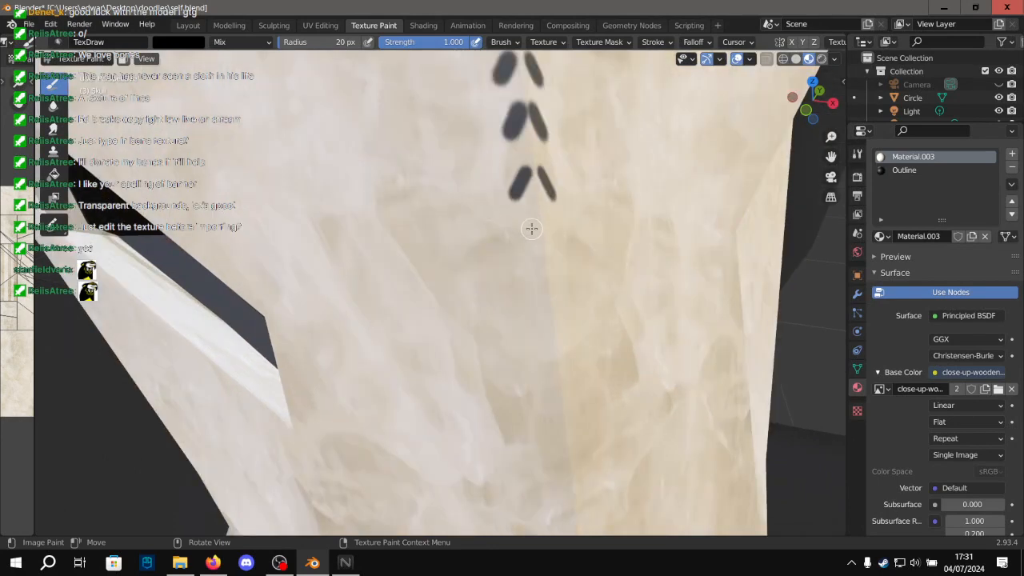
pyautogui.moveTo(532, 225)
pyautogui.mouseDown()
pyautogui.moveTo(522, 249)
pyautogui.moveTo(547, 388)
pyautogui.moveTo(540, 405)
pyautogui.mouseUp()
pyautogui.moveTo(540, 405); pyautogui.dragTo(529, 309, button='middle')
pyautogui.moveTo(512, 266)
pyautogui.mouseDown()
pyautogui.moveTo(502, 292)
pyautogui.moveTo(517, 366)
pyautogui.mouseUp()
# Try painting the next pair of stitch marks at the lower end of the row, and undo the strokes.
pyautogui.scroll(-10, 517, 320)
pyautogui.moveTo(516, 281)
pyautogui.mouseDown(button='middle')
pyautogui.moveTo(536, 244)
pyautogui.moveTo(512, 240)
pyautogui.mouseUp(button='middle')
pyautogui.scroll(8, 501, 232)
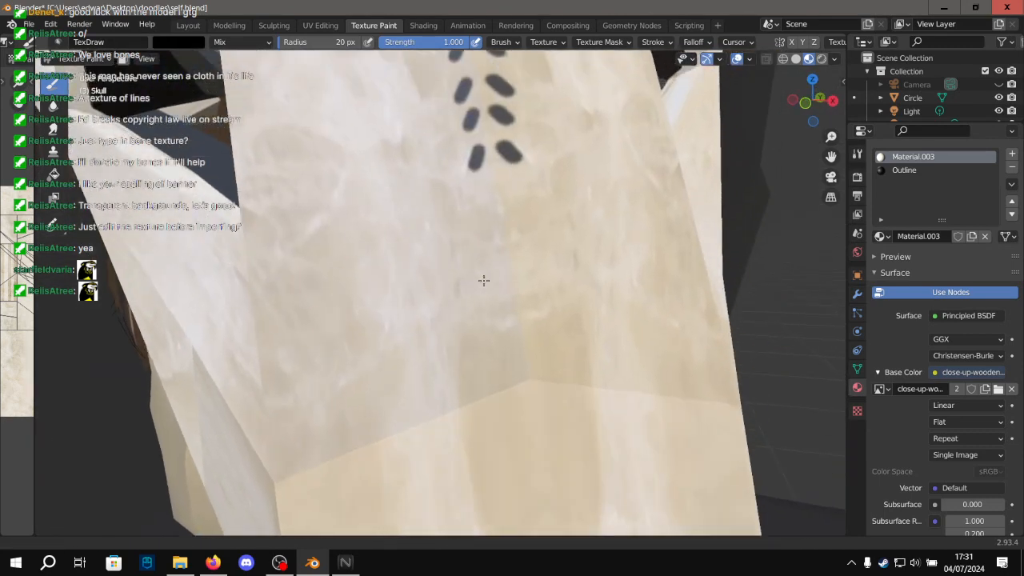
pyautogui.keyDown('shift'); pyautogui.moveTo(484, 276); pyautogui.dragTo(468, 330, button='middle'); pyautogui.keyUp('shift')
pyautogui.scroll(3, 464, 305)
pyautogui.moveTo(443, 366); pyautogui.dragTo(428, 392)
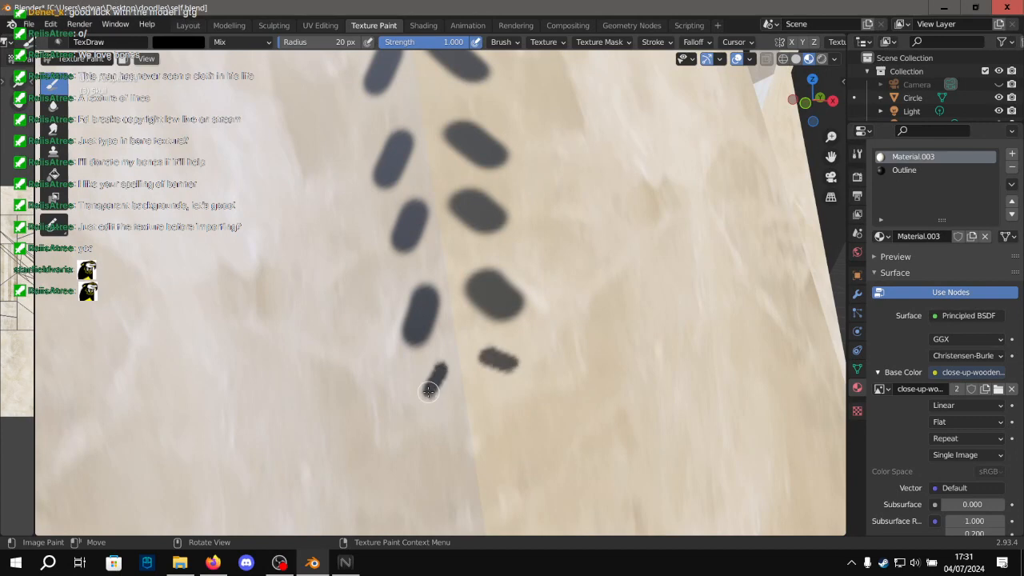
pyautogui.scroll(-4, 429, 391)
pyautogui.hotkey('ctrl', 'z')
pyautogui.moveTo(442, 330); pyautogui.dragTo(436, 344)
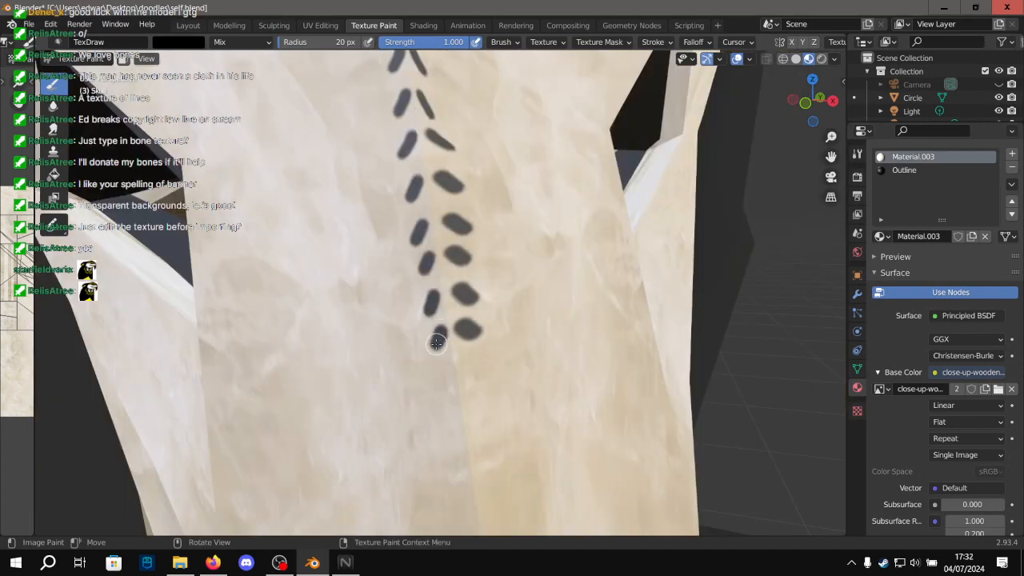
pyautogui.hotkey('ctrl', 'z')
# Continue the paired black stitch marks along the seam down to the edge where the muzzle begins.
pyautogui.moveTo(489, 310); pyautogui.dragTo(487, 298, button='middle')
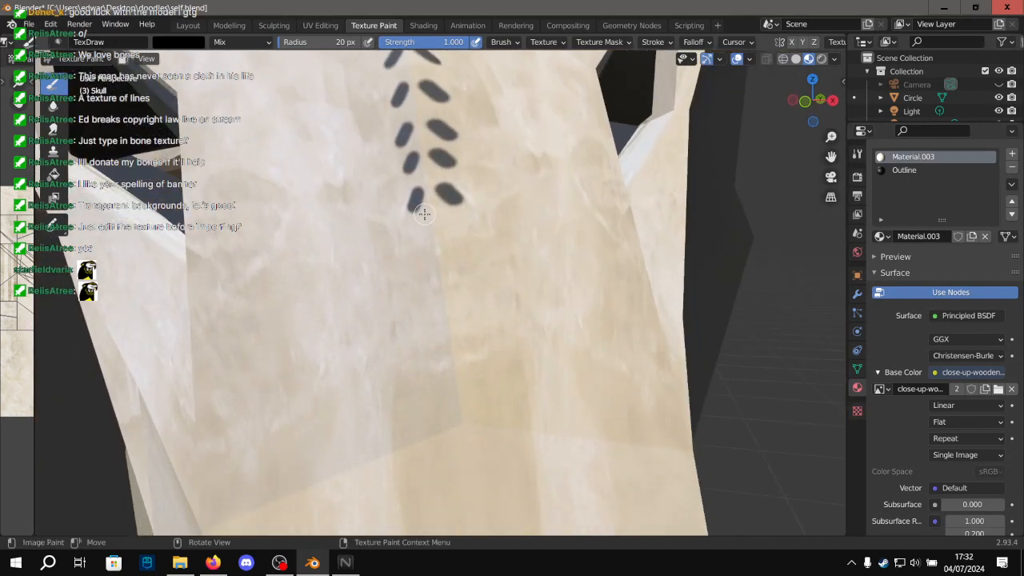
pyautogui.moveTo(424, 221); pyautogui.dragTo(443, 426)
pyautogui.scroll(-10, 489, 315)
pyautogui.moveTo(507, 278); pyautogui.dragTo(592, 269, button='middle')
# Return to the Layout workspace, deselect the skull, and examine the stitched seam in rendered view from several angles.
pyautogui.click(185, 26)
pyautogui.click(569, 218)
pyautogui.moveTo(574, 225)
pyautogui.mouseDown(button='middle')
pyautogui.moveTo(566, 134)
pyautogui.moveTo(576, 120)
pyautogui.mouseUp(button='middle')
pyautogui.moveTo(494, 152); pyautogui.dragTo(465, 175, button='middle')
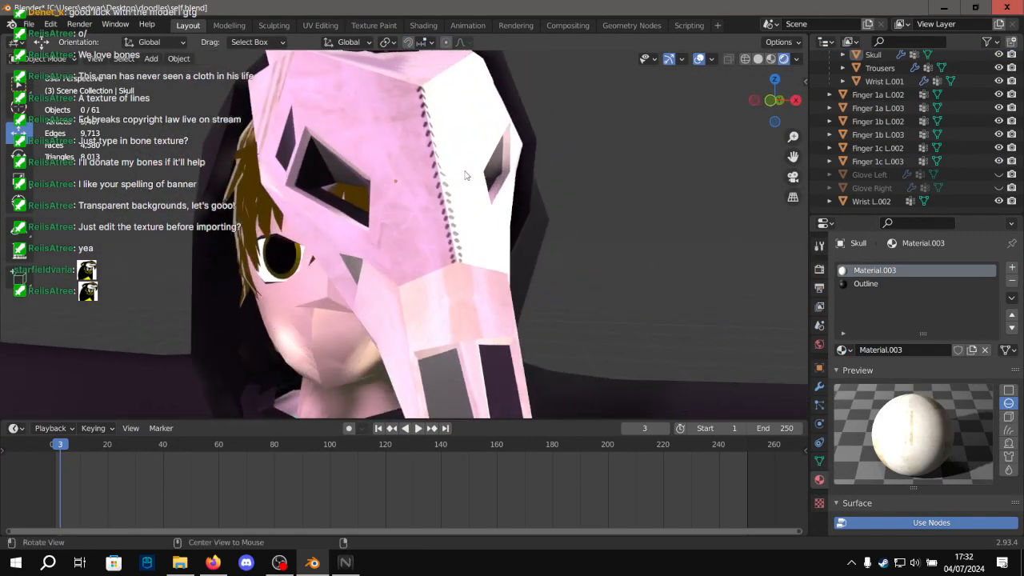
pyautogui.scroll(-5, 503, 173)
pyautogui.scroll(2, 503, 172)
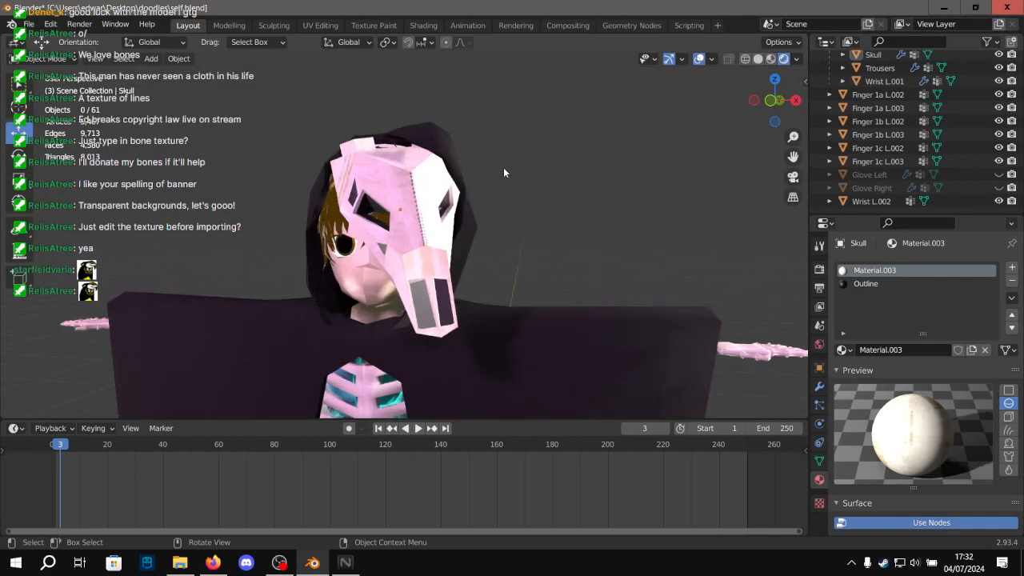
pyautogui.scroll(5, 504, 172)
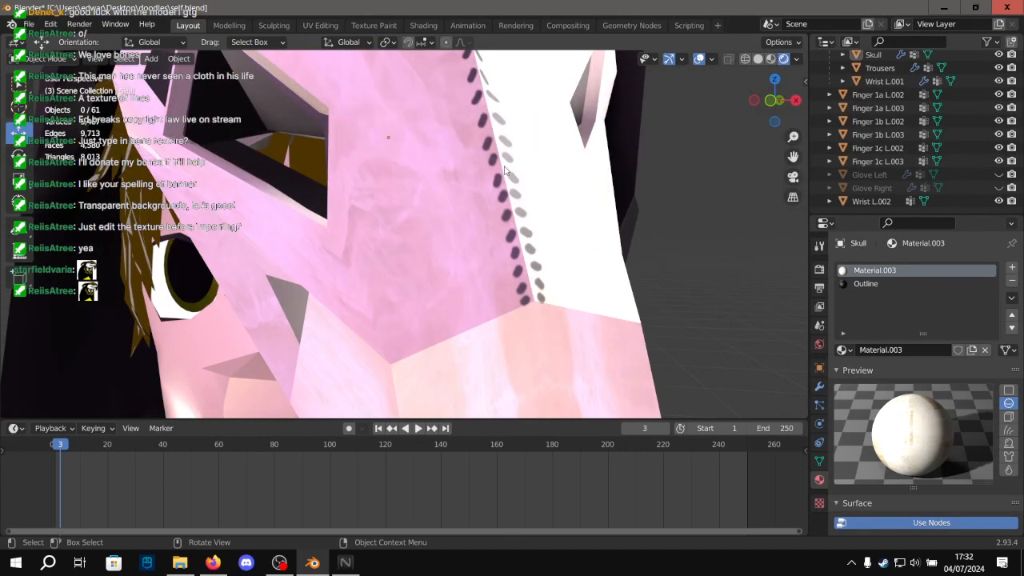
pyautogui.moveTo(504, 170); pyautogui.dragTo(430, 175, button='middle')
pyautogui.scroll(-7, 523, 166)
pyautogui.scroll(5, 932, 124)
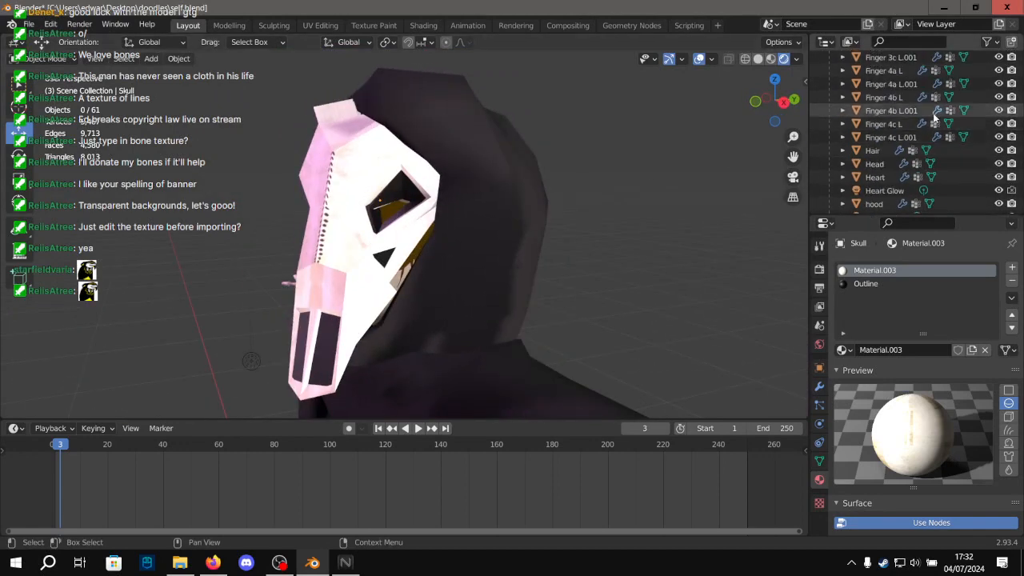
# Switch the viewport to Material Preview shading and inspect the stitch marks from the front of the skull.
pyautogui.click(771, 58)
pyautogui.moveTo(678, 96); pyautogui.dragTo(516, 156, button='middle')
pyautogui.scroll(4, 563, 143)
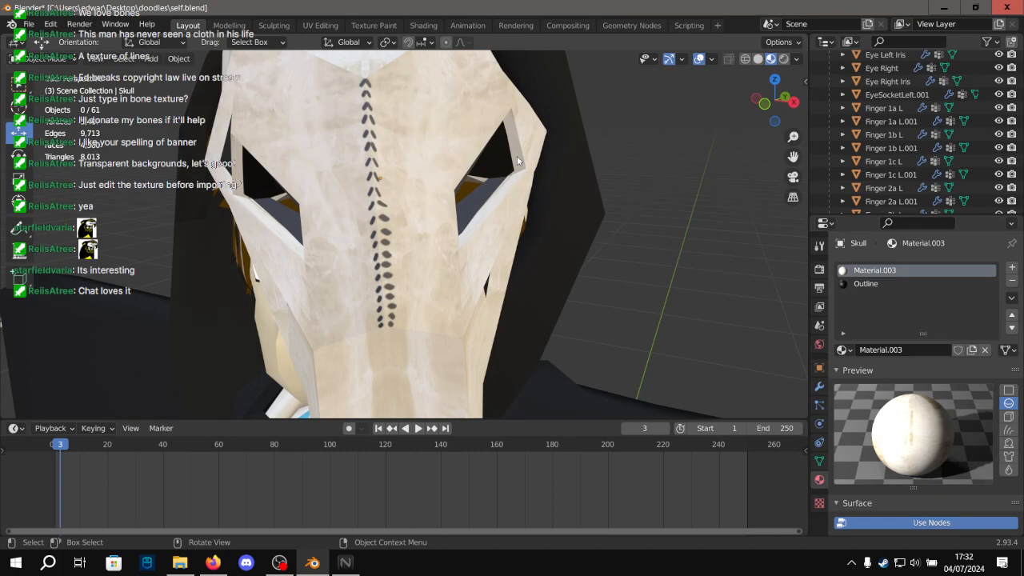
# Switch to the Texture Paint workspace and bring the skull's forehead above the eye socket into close view.
pyautogui.scroll(-2, 366, 365)
pyautogui.click(385, 24)
pyautogui.scroll(4, 485, 185)
pyautogui.keyDown('shift'); pyautogui.moveTo(485, 184); pyautogui.dragTo(415, 374, button='middle'); pyautogui.keyUp('shift')
pyautogui.scroll(3, 413, 320)
pyautogui.keyDown('shift'); pyautogui.moveTo(414, 286); pyautogui.dragTo(450, 152, button='middle'); pyautogui.keyUp('shift')
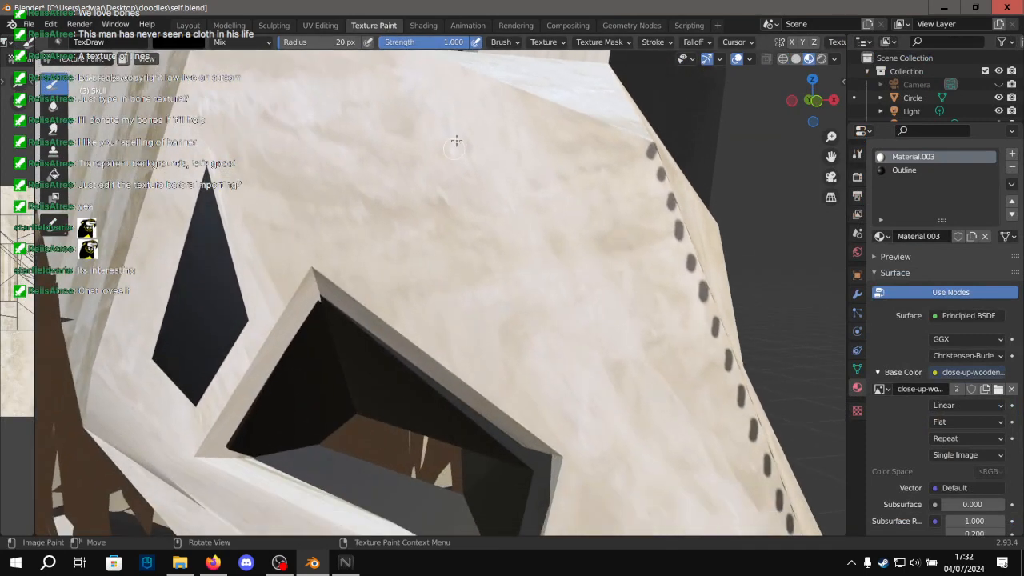
pyautogui.scroll(3, 441, 166)
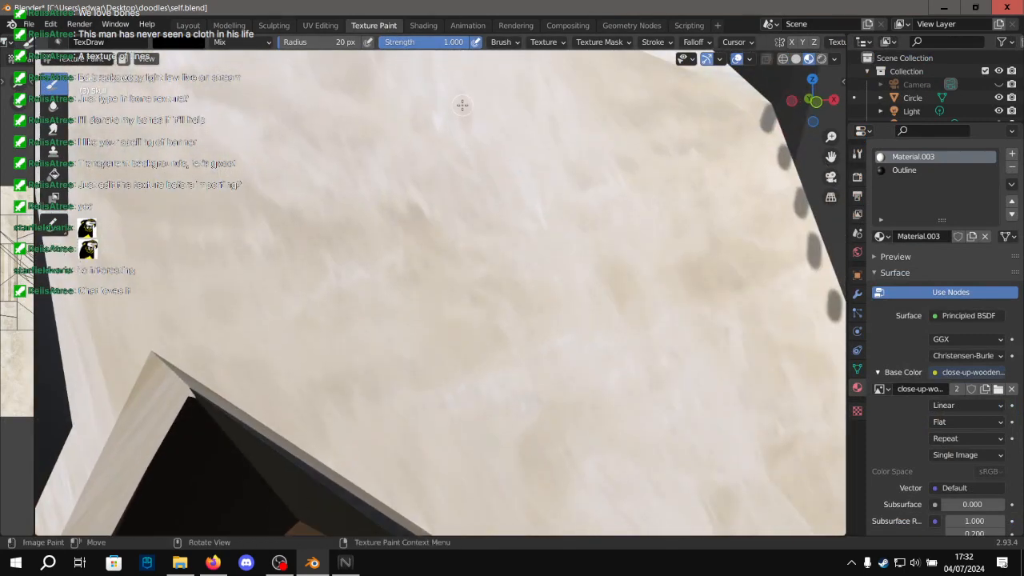
pyautogui.moveTo(462, 105); pyautogui.dragTo(424, 126, button='middle')
# Try painting a curved black line with a row of short hatch marks inside its curve on the forehead above the eye socket.
pyautogui.moveTo(480, 149)
pyautogui.mouseDown()
pyautogui.moveTo(445, 166)
pyautogui.moveTo(383, 249)
pyautogui.moveTo(375, 320)
pyautogui.mouseUp()
pyautogui.moveTo(477, 170); pyautogui.dragTo(475, 225)
pyautogui.moveTo(451, 185)
pyautogui.mouseDown()
pyautogui.moveTo(451, 231)
pyautogui.moveTo(429, 240)
pyautogui.moveTo(414, 275)
pyautogui.mouseUp()
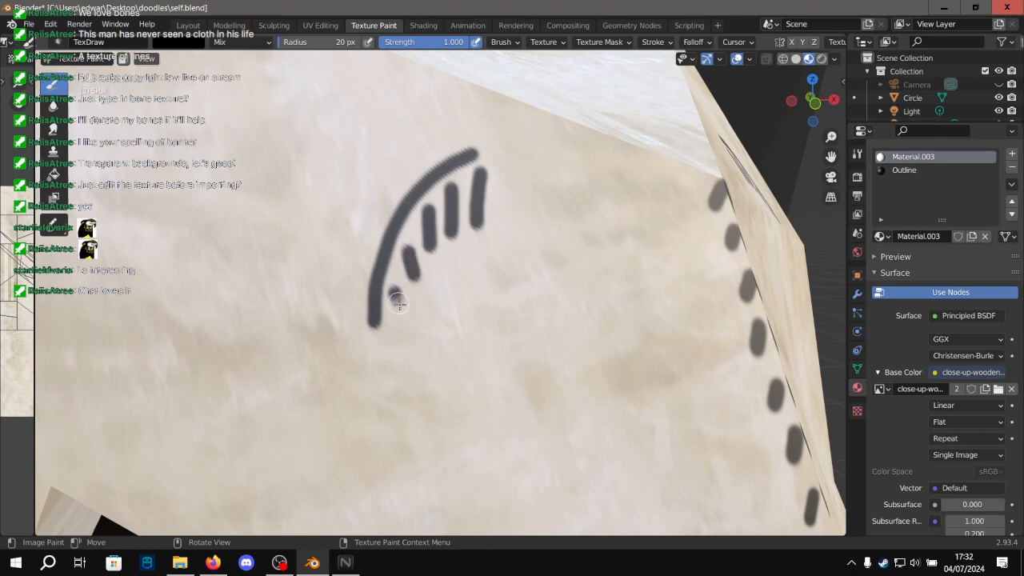
pyautogui.scroll(2, 405, 216)
pyautogui.scroll(-5, 404, 200)
pyautogui.scroll(2, 432, 257)
pyautogui.scroll(1, 432, 254)
pyautogui.scroll(-1, 433, 244)
# Check the mirrored forehead marks from several angles and undo them.
pyautogui.moveTo(433, 229); pyautogui.dragTo(411, 317, button='middle')
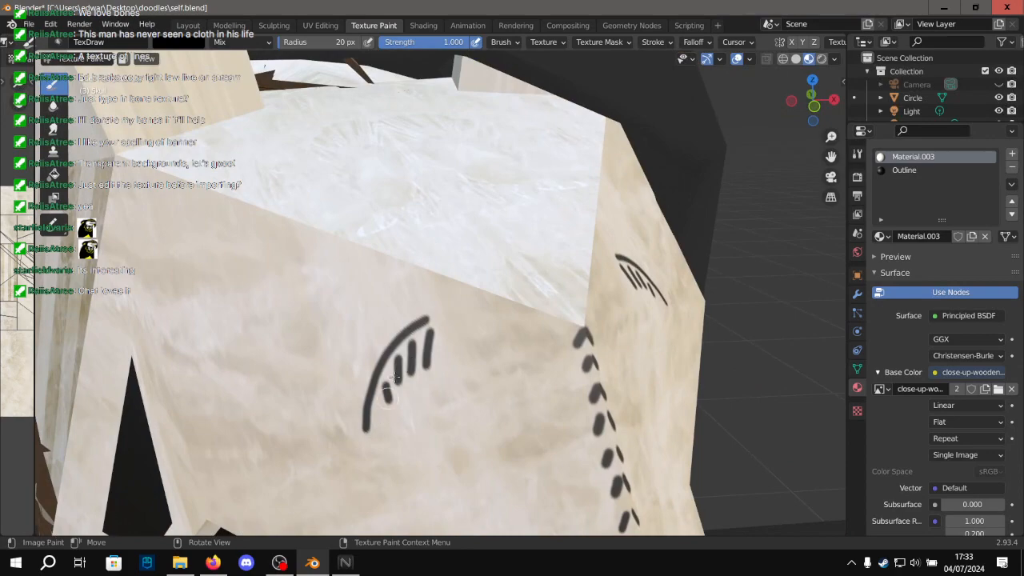
pyautogui.moveTo(426, 244); pyautogui.dragTo(486, 213, button='middle')
pyautogui.moveTo(402, 357); pyautogui.dragTo(436, 323, button='middle')
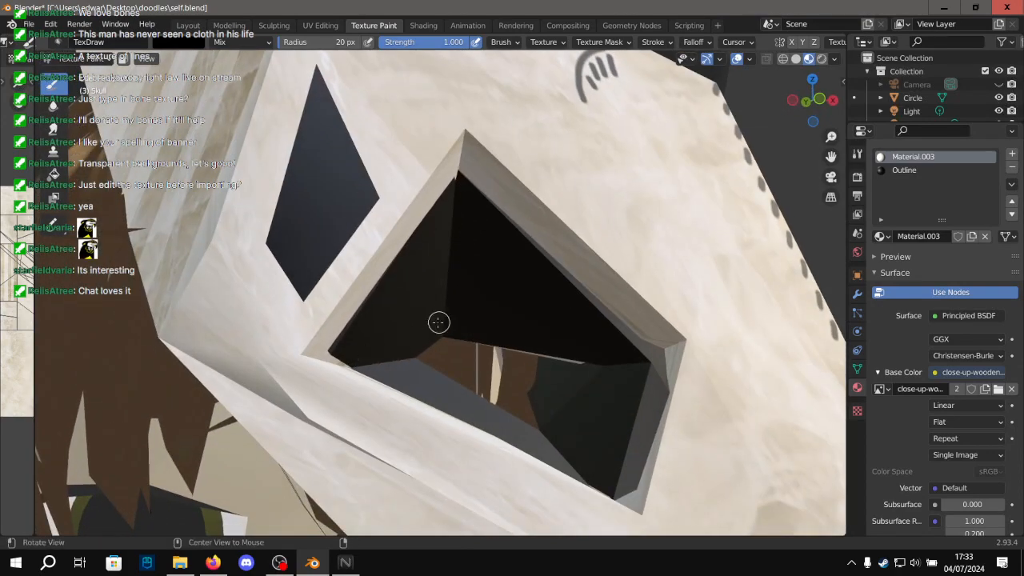
pyautogui.keyDown('alt'); pyautogui.moveTo(436, 324); pyautogui.dragTo(412, 341); pyautogui.keyUp('alt')
pyautogui.keyDown('alt'); pyautogui.moveTo(448, 283); pyautogui.dragTo(522, 398); pyautogui.keyUp('alt')
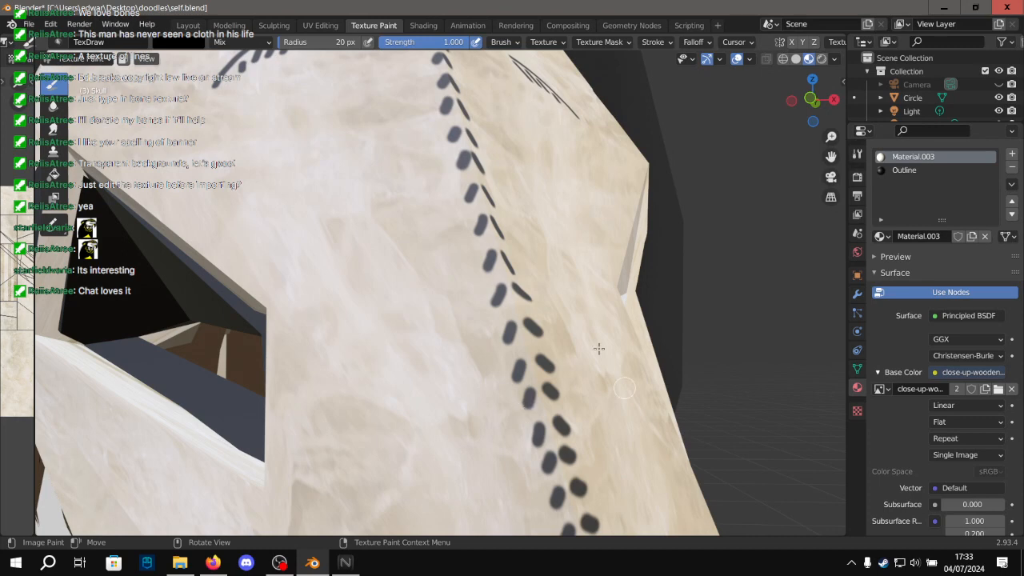
pyautogui.moveTo(484, 359); pyautogui.dragTo(435, 209, button='middle')
pyautogui.scroll(-8, 457, 249)
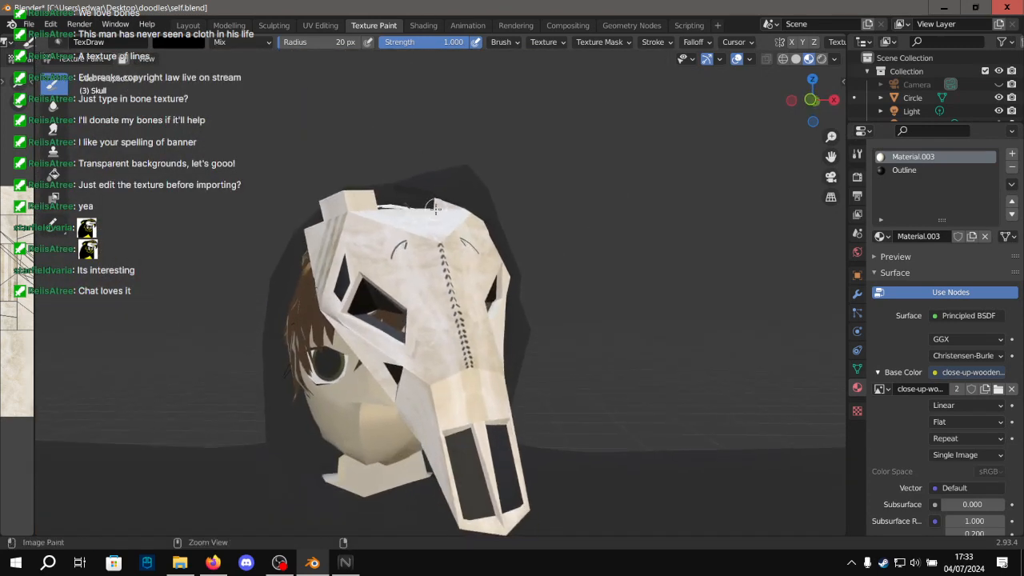
pyautogui.hotkey('ctrl', 'z')
# Try painting a curved black stroke on the upper muzzle below the seam stitches, and undo it.
pyautogui.scroll(3, 418, 320)
pyautogui.moveTo(416, 338); pyautogui.dragTo(442, 268, button='middle')
pyautogui.keyDown('shift'); pyautogui.moveTo(442, 269); pyautogui.dragTo(437, 247, button='middle'); pyautogui.keyUp('shift')
pyautogui.scroll(3, 438, 251)
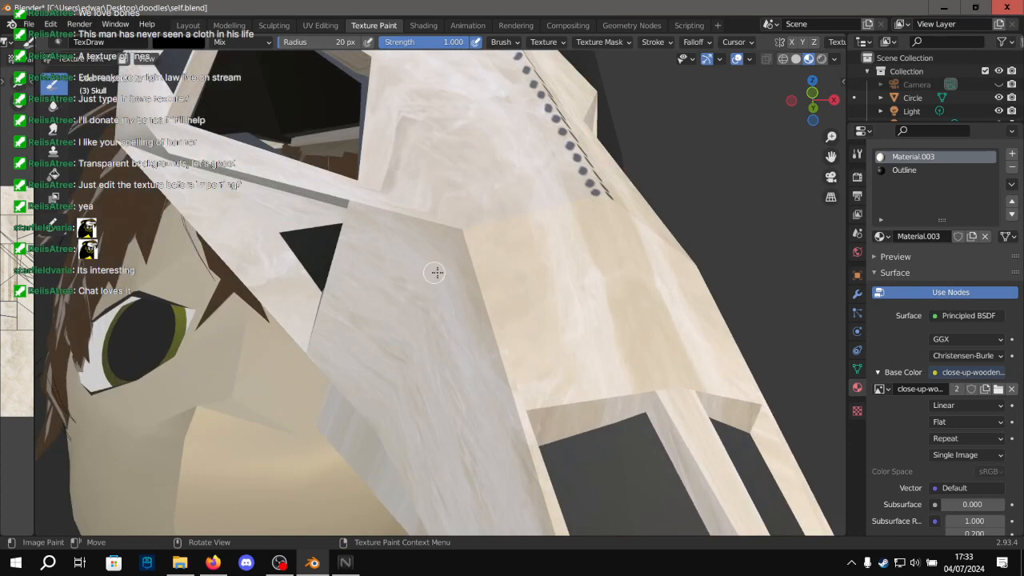
pyautogui.moveTo(509, 260)
pyautogui.mouseDown()
pyautogui.moveTo(532, 308)
pyautogui.moveTo(570, 330)
pyautogui.mouseUp()
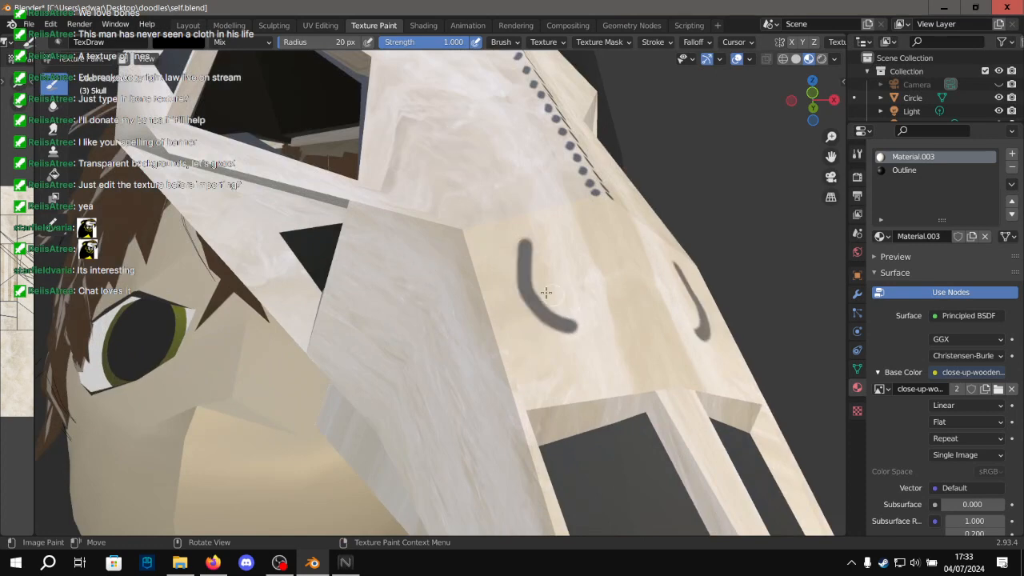
pyautogui.hotkey('ctrl', 'z')
# Paint a curved black line with a row of short slanted hatch marks between the eye socket and the central seam.
pyautogui.moveTo(441, 267); pyautogui.dragTo(437, 305, button='middle')
pyautogui.scroll(5, 432, 280)
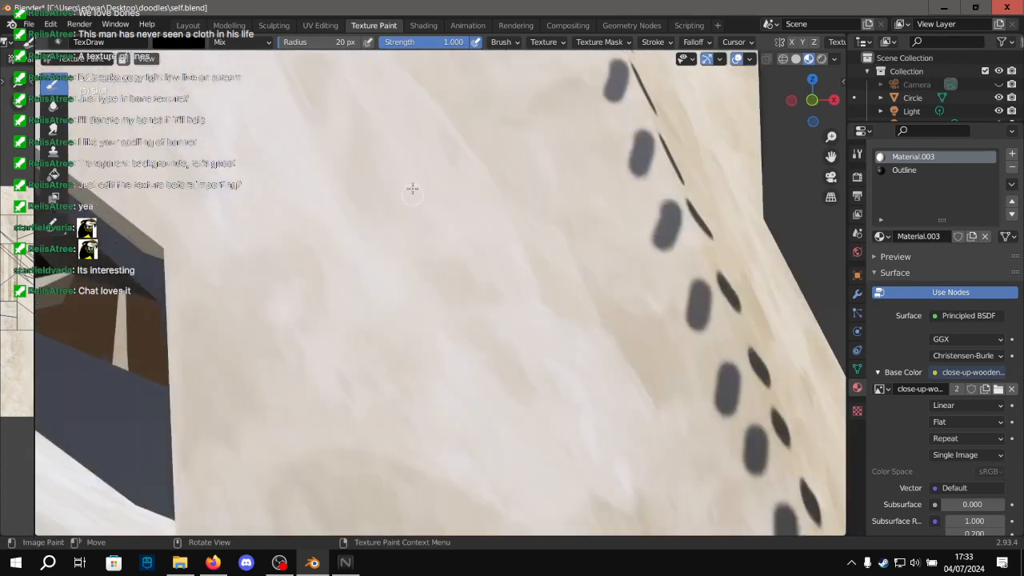
pyautogui.moveTo(412, 184); pyautogui.dragTo(397, 410)
pyautogui.moveTo(407, 205)
pyautogui.mouseDown()
pyautogui.moveTo(385, 232)
pyautogui.moveTo(394, 336)
pyautogui.moveTo(385, 378)
pyautogui.mouseUp()
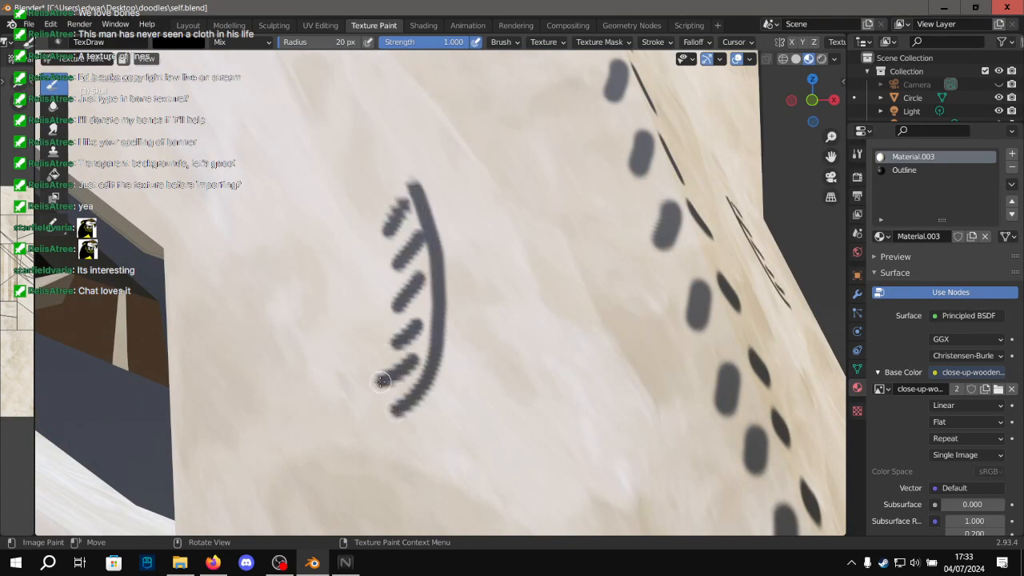
# Check the new marks from a distance, return to the Layout workspace, and save the file.
pyautogui.scroll(-14, 404, 276)
pyautogui.moveTo(396, 267); pyautogui.dragTo(358, 256, button='middle')
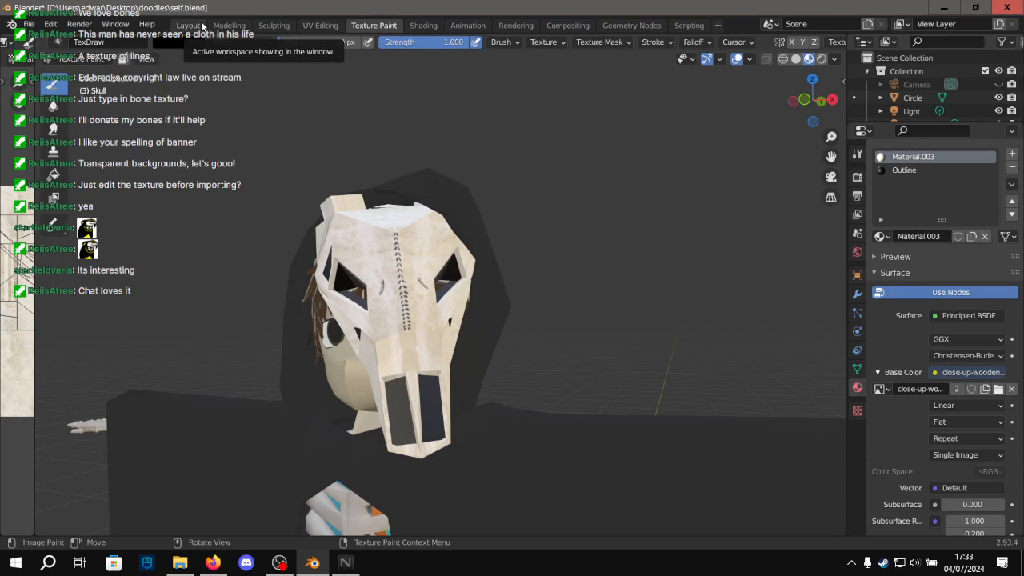
pyautogui.moveTo(304, 130); pyautogui.dragTo(405, 187, button='middle')
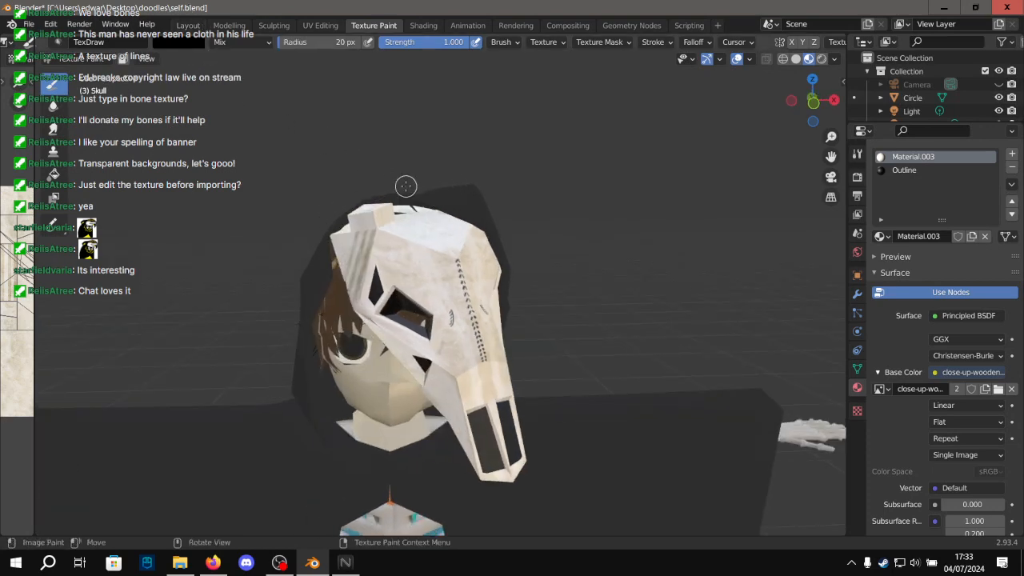
pyautogui.scroll(6, 406, 187)
pyautogui.scroll(-5, 405, 187)
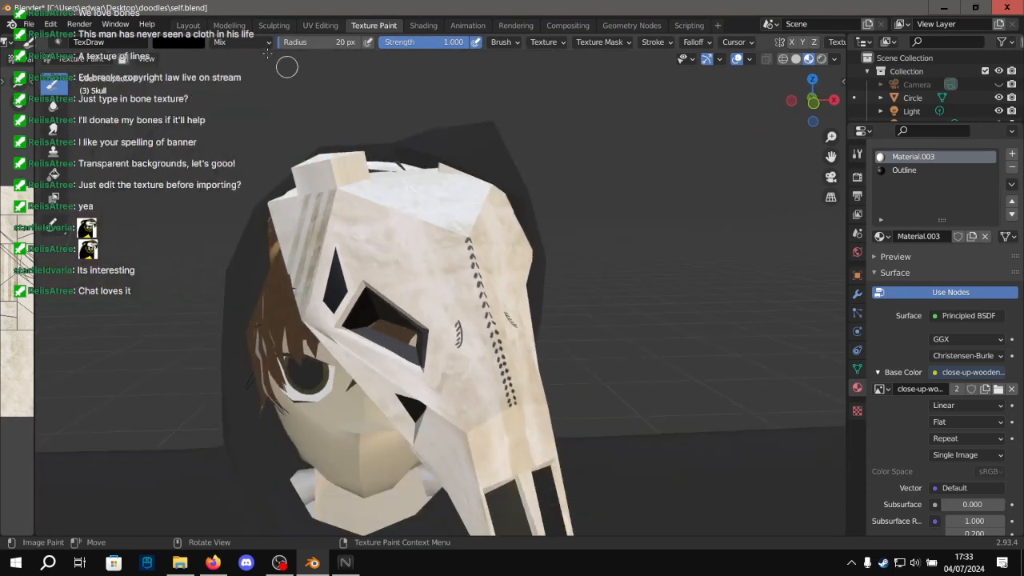
pyautogui.click(188, 25)
pyautogui.moveTo(511, 225)
pyautogui.mouseDown(button='middle')
pyautogui.moveTo(592, 199)
pyautogui.moveTo(420, 228)
pyautogui.moveTo(491, 221)
pyautogui.mouseUp(button='middle')
pyautogui.hotkey('ctrl', 's')
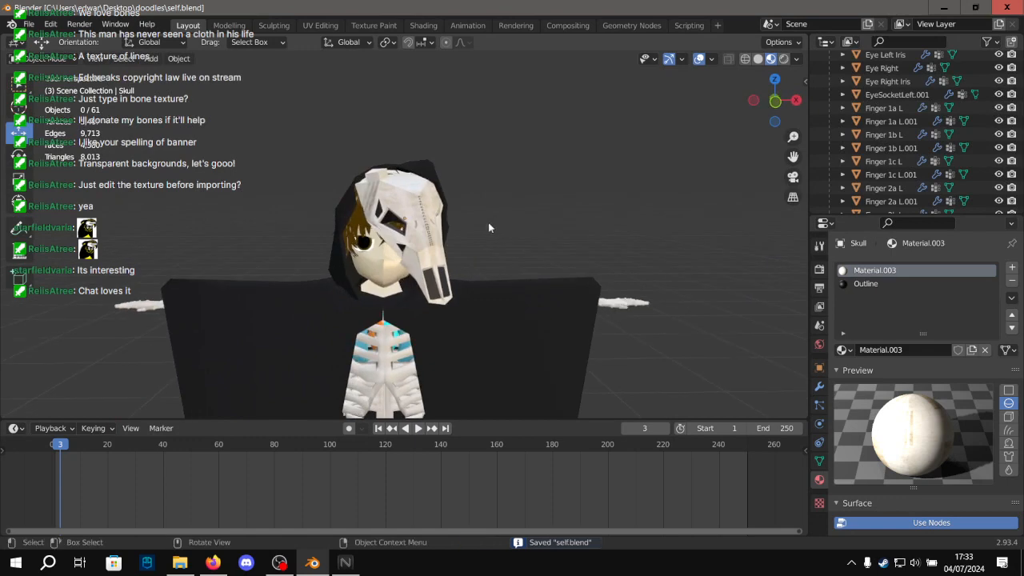
# Examine the ribcage up close and the whole character from above, and save the file again.
pyautogui.keyDown('alt'); pyautogui.keyDown('shift'); pyautogui.moveTo(403, 290); pyautogui.dragTo(435, 165); pyautogui.keyUp('shift'); pyautogui.keyUp('alt')
pyautogui.scroll(8, 424, 199)
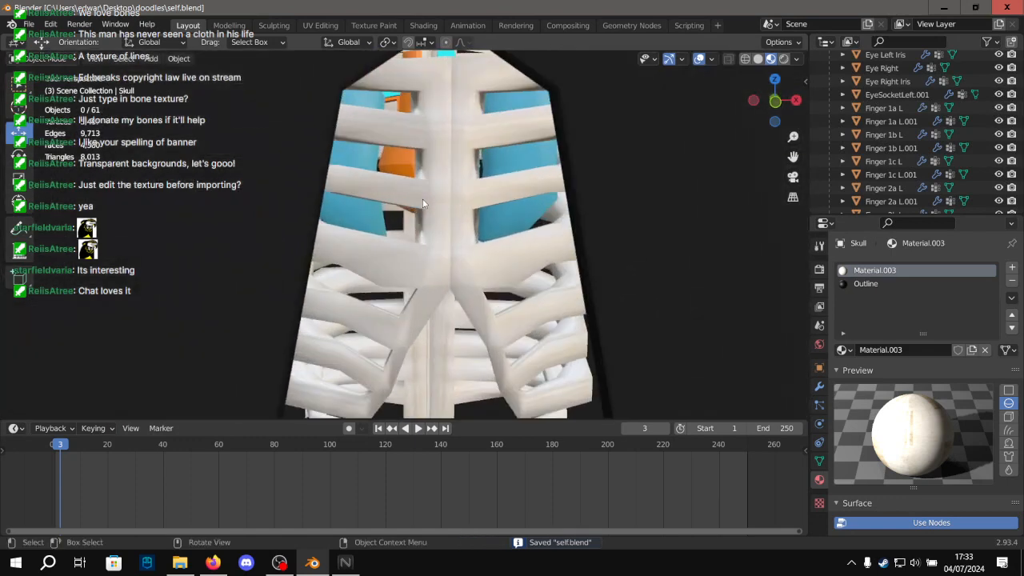
pyautogui.scroll(2, 424, 182)
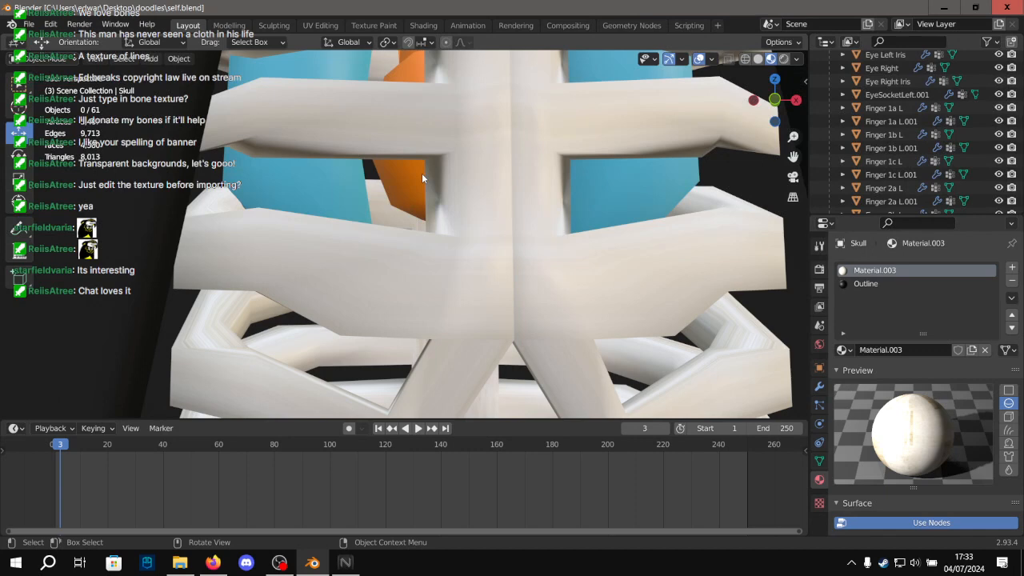
pyautogui.scroll(-12, 432, 164)
pyautogui.moveTo(459, 138); pyautogui.dragTo(475, 240, button='middle')
pyautogui.keyDown('alt'); pyautogui.moveTo(474, 241); pyautogui.dragTo(475, 240); pyautogui.keyUp('alt')
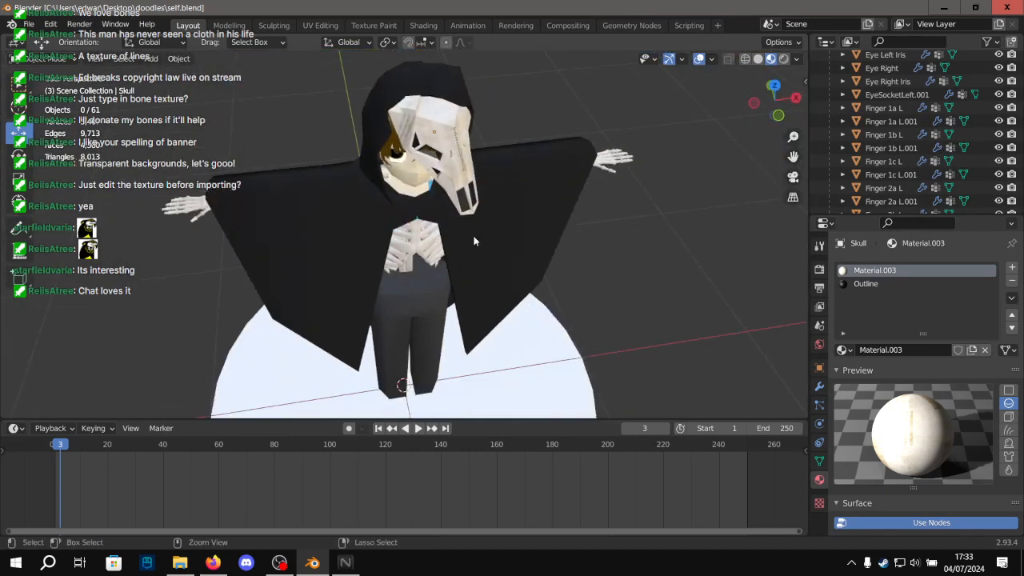
pyautogui.hotkey('ctrl', 's')
# Unhide the armature and parent the thumb's base segment, Finger 1a L.003, to it using Armature Deform With Empty Groups.
pyautogui.scroll(4, 553, 158)
pyautogui.keyDown('alt'); pyautogui.moveTo(565, 154); pyautogui.dragTo(493, 179); pyautogui.keyUp('alt')
pyautogui.scroll(5, 492, 180)
pyautogui.click(544, 233)
pyautogui.keyDown('alt'); pyautogui.keyDown('shift'); pyautogui.moveTo(544, 233); pyautogui.dragTo(385, 205); pyautogui.keyUp('shift'); pyautogui.keyUp('alt')
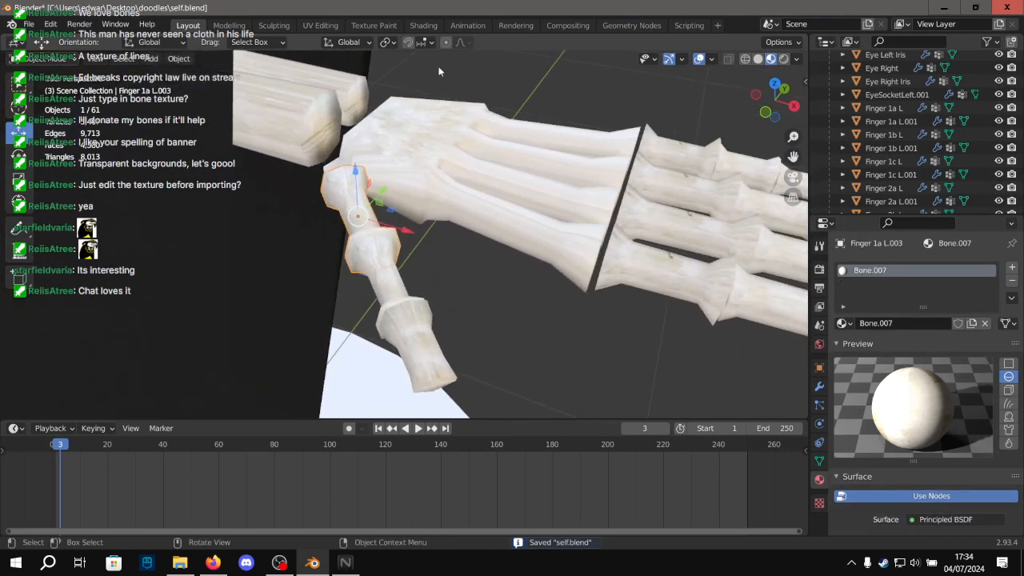
pyautogui.scroll(5, 974, 88)
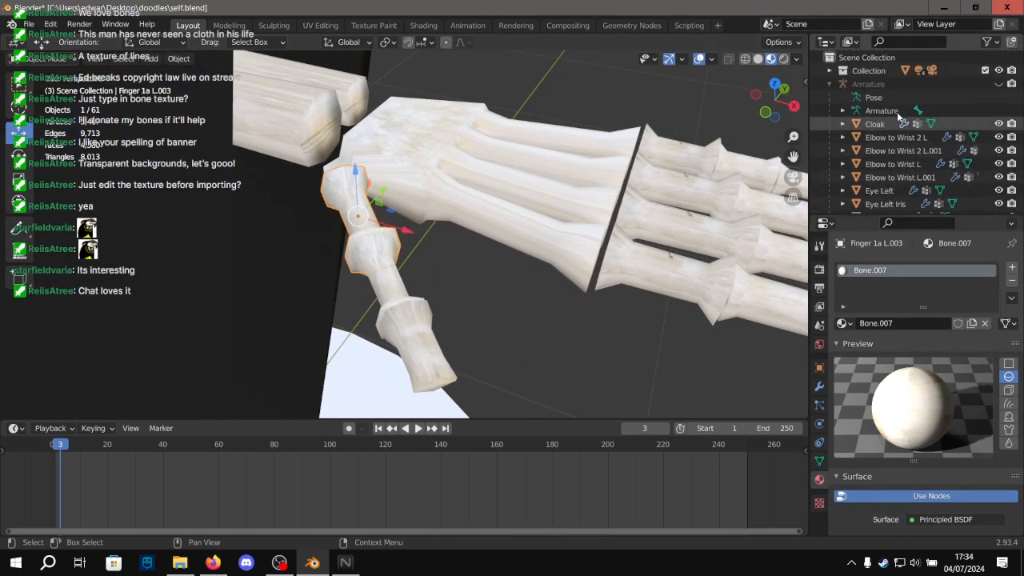
pyautogui.click(998, 85)
pyautogui.keyDown('shift'); pyautogui.click(446, 162); pyautogui.keyUp('shift')
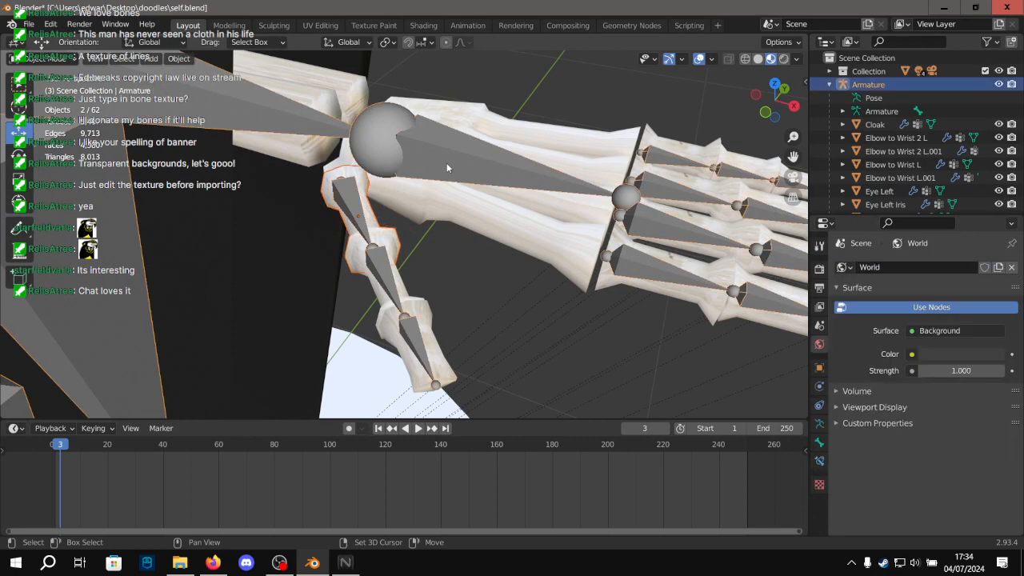
pyautogui.hotkey('ctrl', 'p')
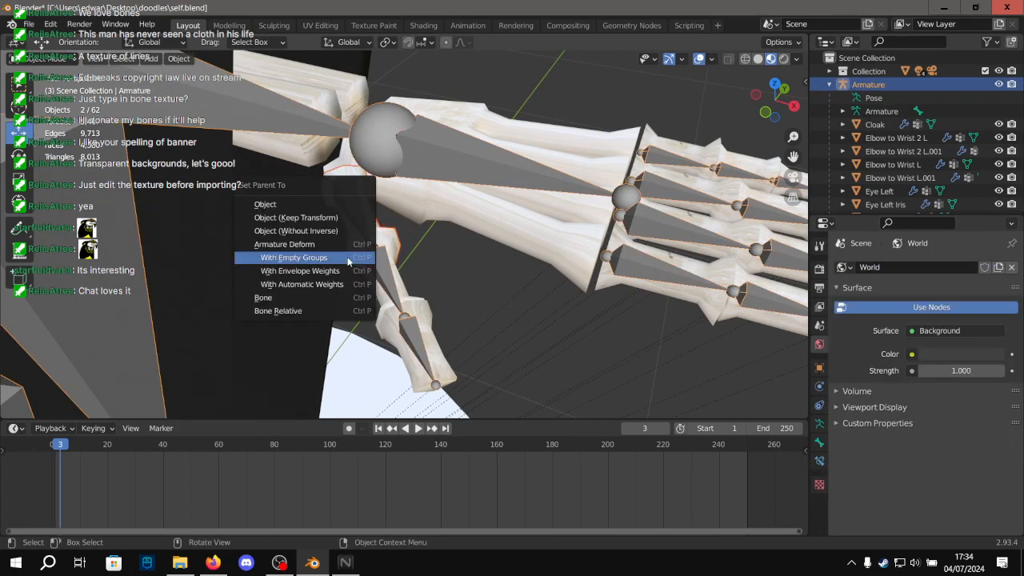
pyautogui.click(350, 258)
# Parent the thumb's middle segment, Finger 1b L.003, to the armature using Armature Deform With Empty Groups.
pyautogui.keyDown('shift'); pyautogui.click(366, 274); pyautogui.keyUp('shift')
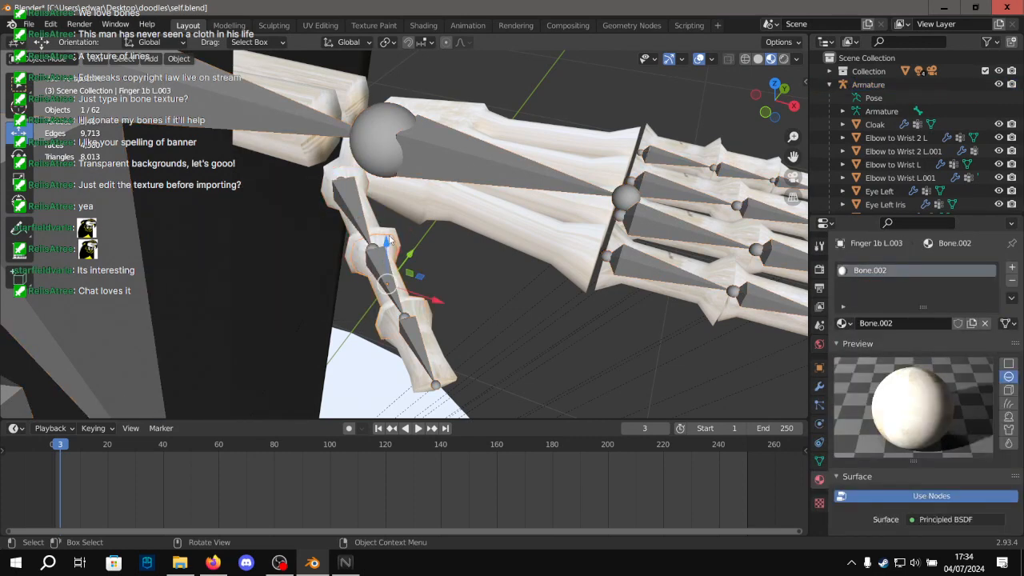
pyautogui.keyDown('shift'); pyautogui.click(415, 134); pyautogui.keyUp('shift')
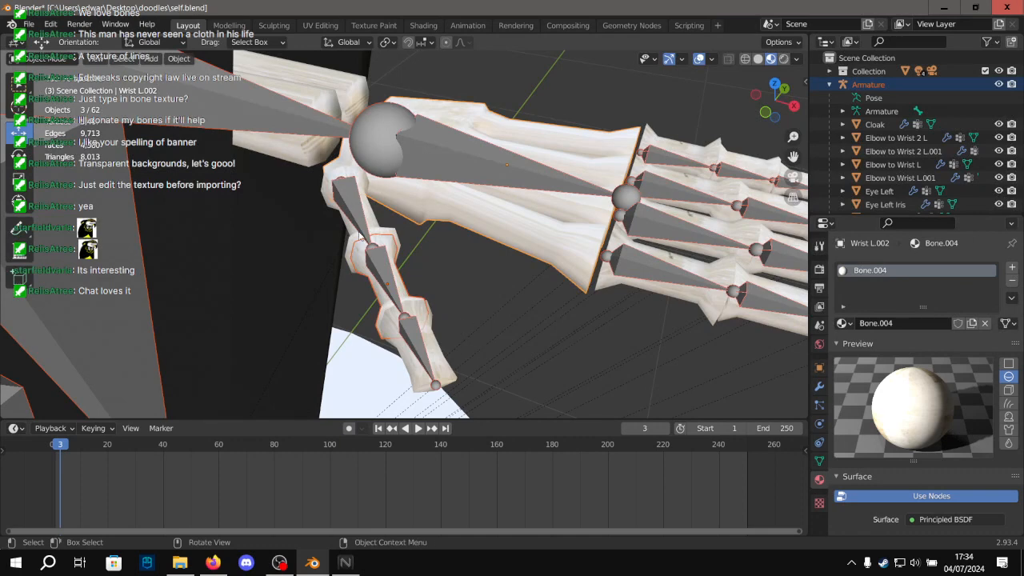
pyautogui.click(388, 256)
pyautogui.scroll(3, 357, 311)
pyautogui.click(367, 254)
pyautogui.keyDown('shift'); pyautogui.click(443, 87); pyautogui.keyUp('shift')
pyautogui.hotkey('ctrl', 'p')
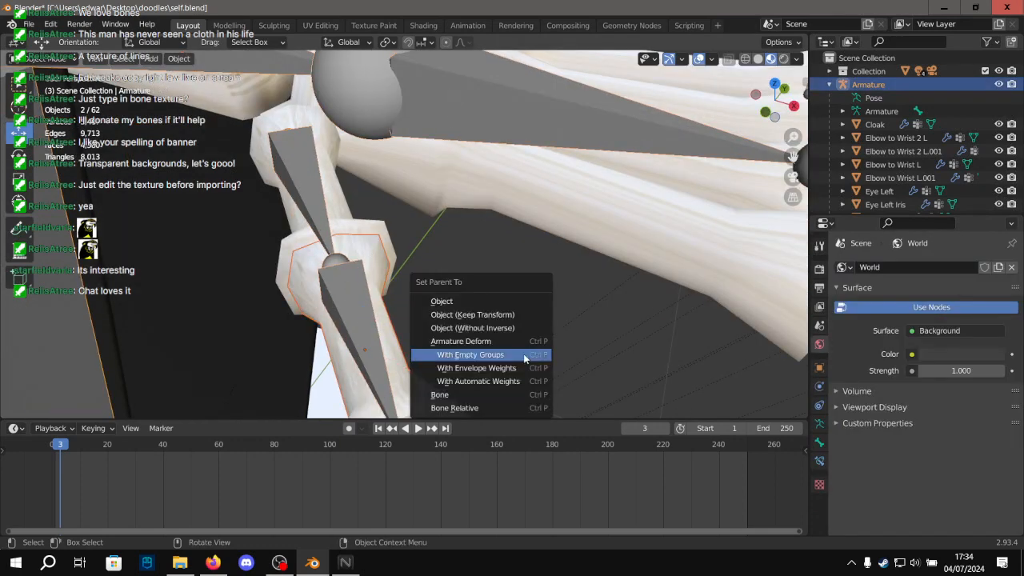
pyautogui.click(526, 356)
# Parent the thumb's tip segment, Finger 1c L.003, to the armature.
pyautogui.moveTo(507, 313); pyautogui.dragTo(471, 290, button='middle')
pyautogui.click(418, 269)
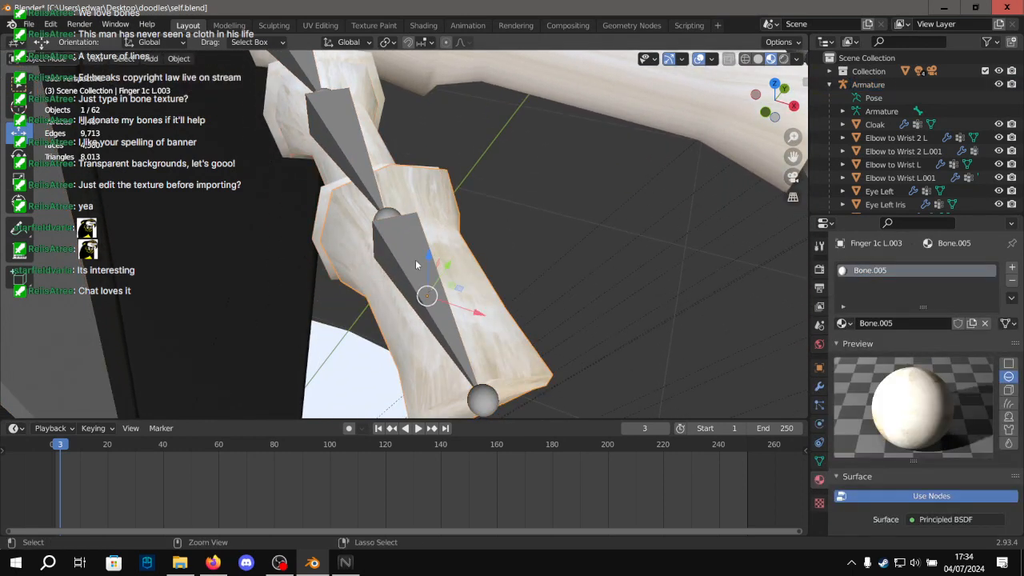
pyautogui.keyDown('shift'); pyautogui.click(390, 236); pyautogui.keyUp('shift')
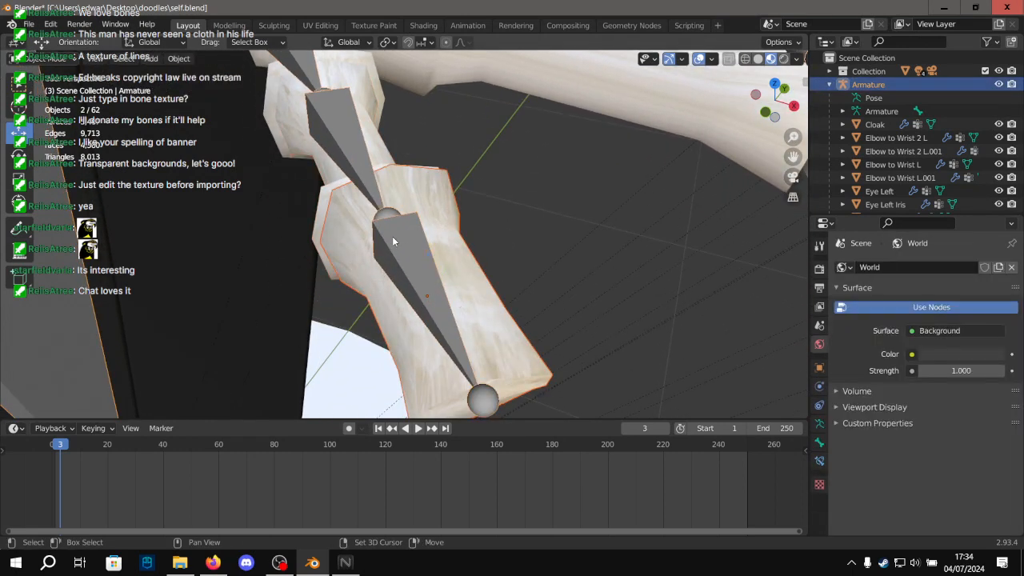
pyautogui.hotkey('ctrl', 'p')
pyautogui.click(695, 260)
# Inspect how the thumb segments line up with the armature bones and check their entries in the object hierarchy.
pyautogui.moveTo(695, 260); pyautogui.dragTo(483, 186, button='middle')
pyautogui.scroll(5, 439, 200)
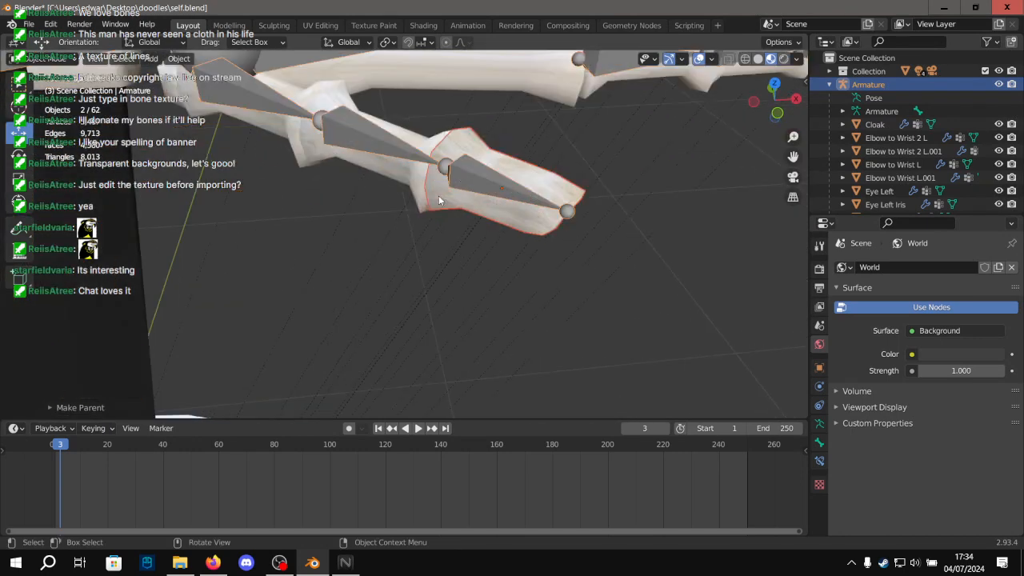
pyautogui.click(361, 136)
pyautogui.keyDown('shift'); pyautogui.moveTo(360, 137); pyautogui.dragTo(567, 246, button='middle'); pyautogui.keyUp('shift')
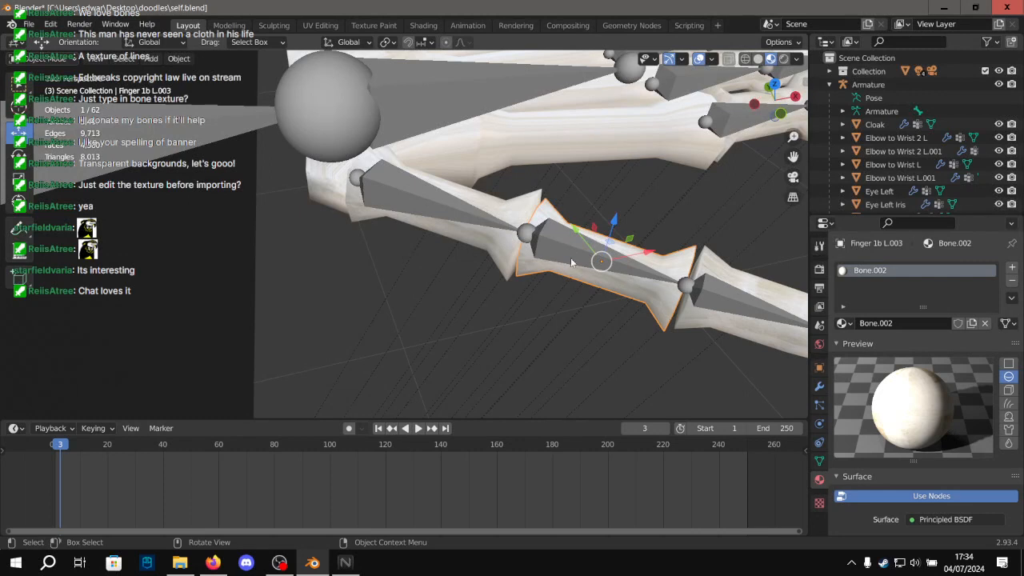
pyautogui.keyDown('shift'); pyautogui.moveTo(614, 272); pyautogui.dragTo(540, 258, button='middle'); pyautogui.keyUp('shift')
pyautogui.click(472, 326)
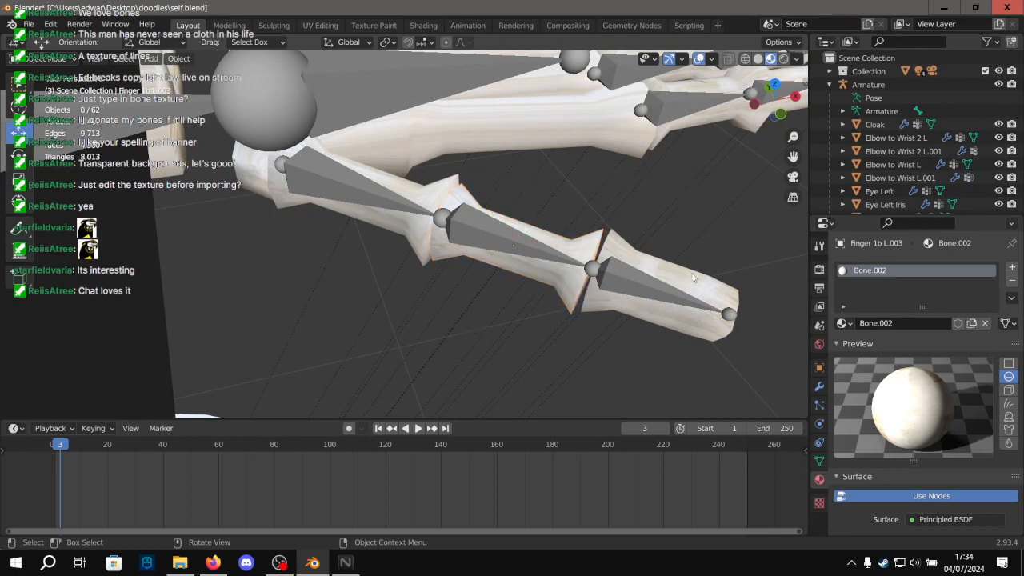
pyautogui.click(334, 178)
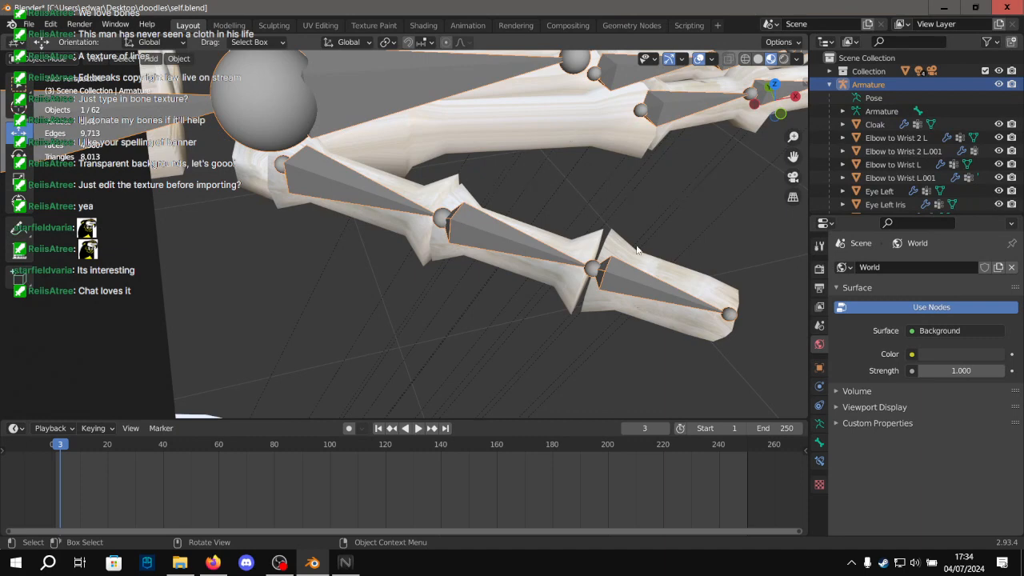
pyautogui.scroll(-10, 828, 174)
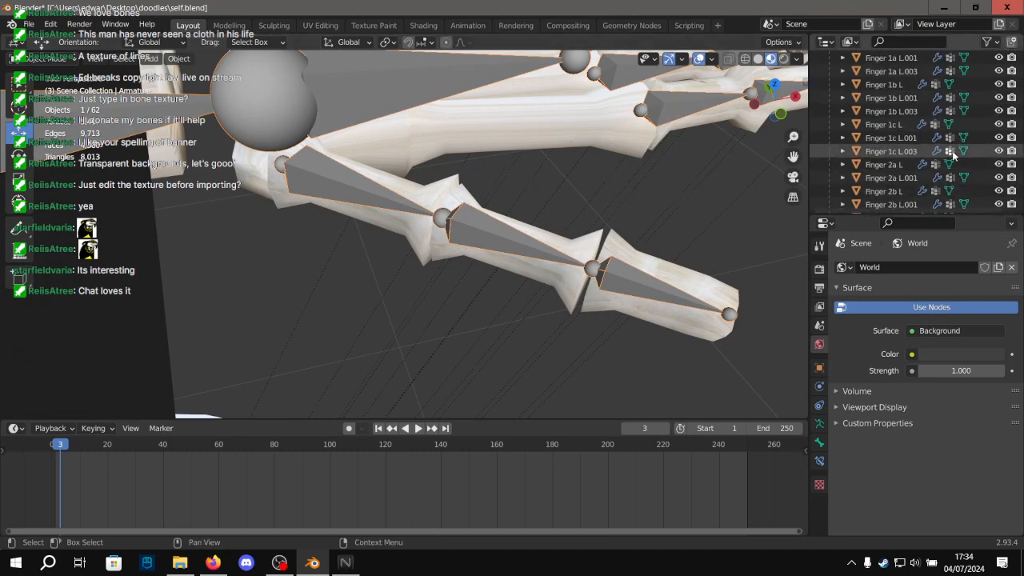
pyautogui.click(408, 194)
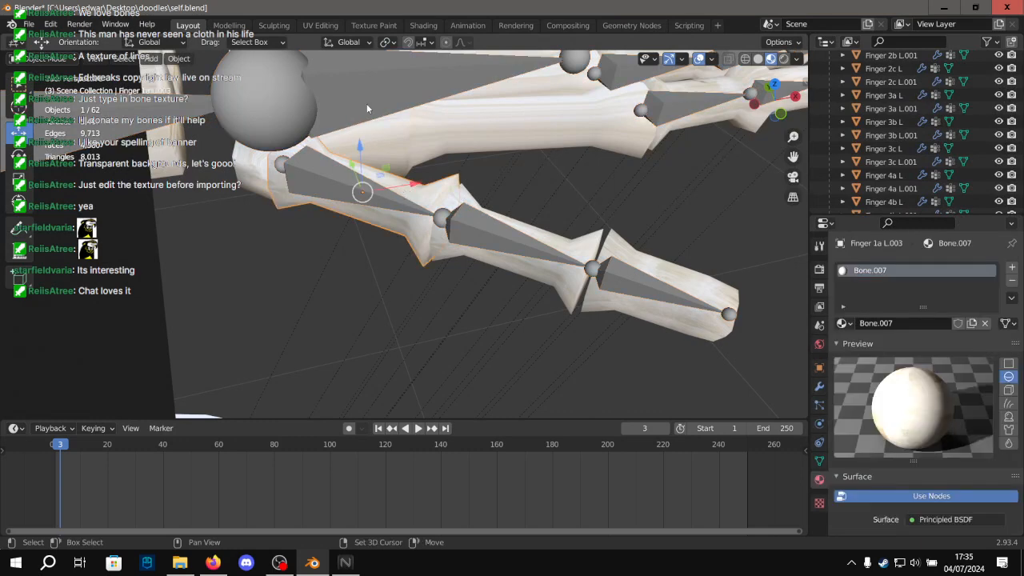
# Identify the finger segments outside the armature hierarchy by selecting Finger 1a L.002, Finger 1b L.002 and Finger 1c L.002 in turn.
pyautogui.scroll(-8, 936, 137)
pyautogui.click(895, 136)
pyautogui.click(895, 150)
pyautogui.click(892, 163)
pyautogui.scroll(-8, 456, 162)
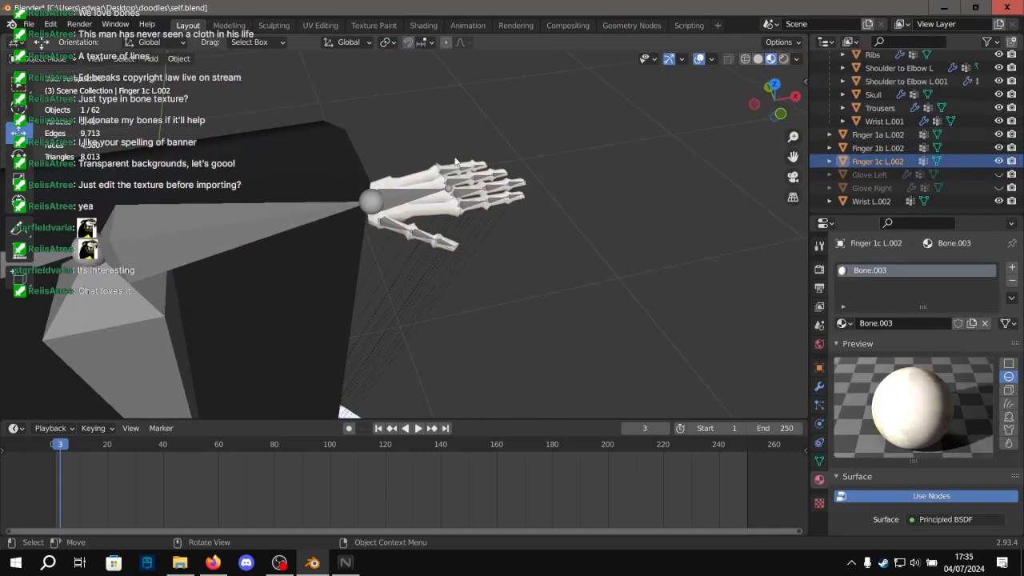
# Parent the wrist piece Wrist L.002 to the armature.
pyautogui.click(871, 201)
pyautogui.scroll(10, 503, 162)
pyautogui.keyDown('shift'); pyautogui.click(344, 147); pyautogui.keyUp('shift')
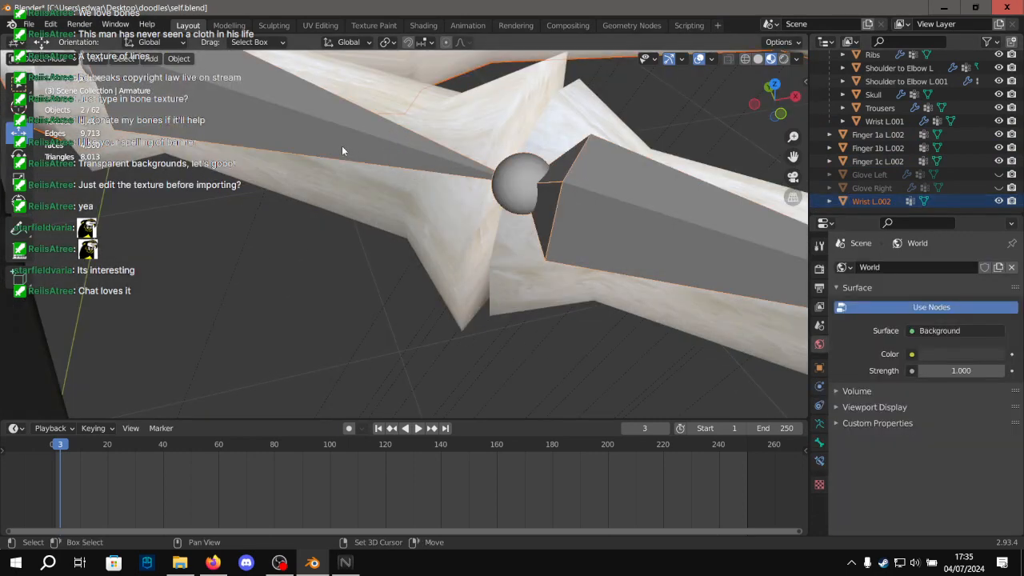
pyautogui.scroll(-4, 341, 145)
pyautogui.hotkey('ctrl', 'p')
pyautogui.click(352, 342)
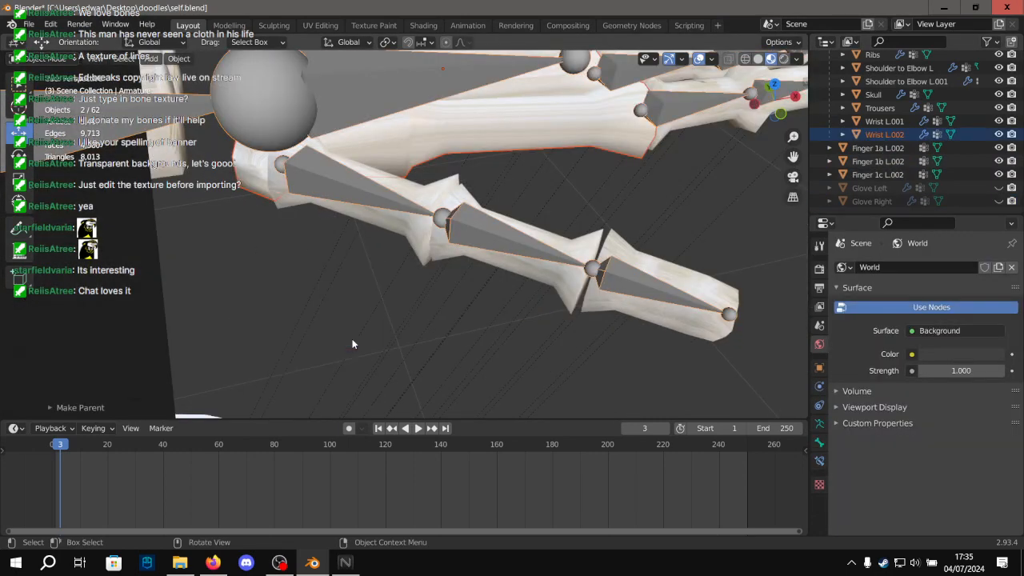
# Parent Finger 1a L.002, the thumb's base segment on the opposite hand, to the armature.
pyautogui.scroll(-9, 352, 339)
pyautogui.keyDown('shift'); pyautogui.moveTo(351, 322); pyautogui.dragTo(689, 261, button='middle'); pyautogui.keyUp('shift')
pyautogui.scroll(-4, 420, 258)
pyautogui.moveTo(419, 254); pyautogui.dragTo(400, 257, button='middle')
pyautogui.keyDown('shift'); pyautogui.moveTo(400, 257); pyautogui.dragTo(698, 229, button='middle'); pyautogui.keyUp('shift')
pyautogui.scroll(3, 372, 224)
pyautogui.moveTo(368, 223)
pyautogui.keyDown('shift'); pyautogui.mouseDown(button='middle')
pyautogui.moveTo(391, 220)
pyautogui.moveTo(426, 278)
pyautogui.moveTo(360, 208)
pyautogui.mouseUp(button='middle'); pyautogui.keyUp('shift')
pyautogui.scroll(3, 389, 220)
pyautogui.click(296, 176)
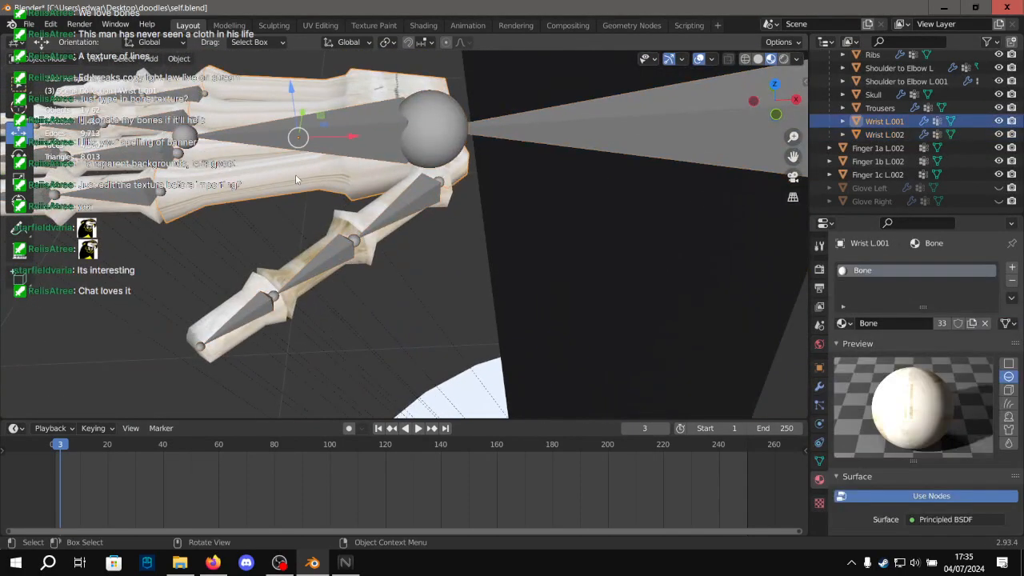
pyautogui.click(877, 148)
pyautogui.keyDown('shift'); pyautogui.click(352, 133); pyautogui.keyUp('shift')
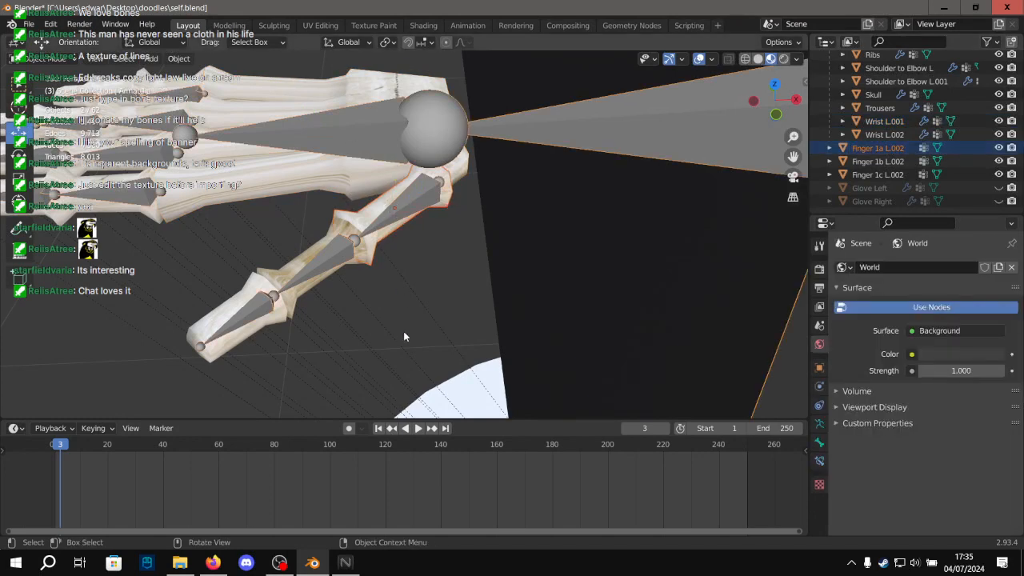
pyautogui.hotkey('ctrl', 'p')
pyautogui.click(376, 281)
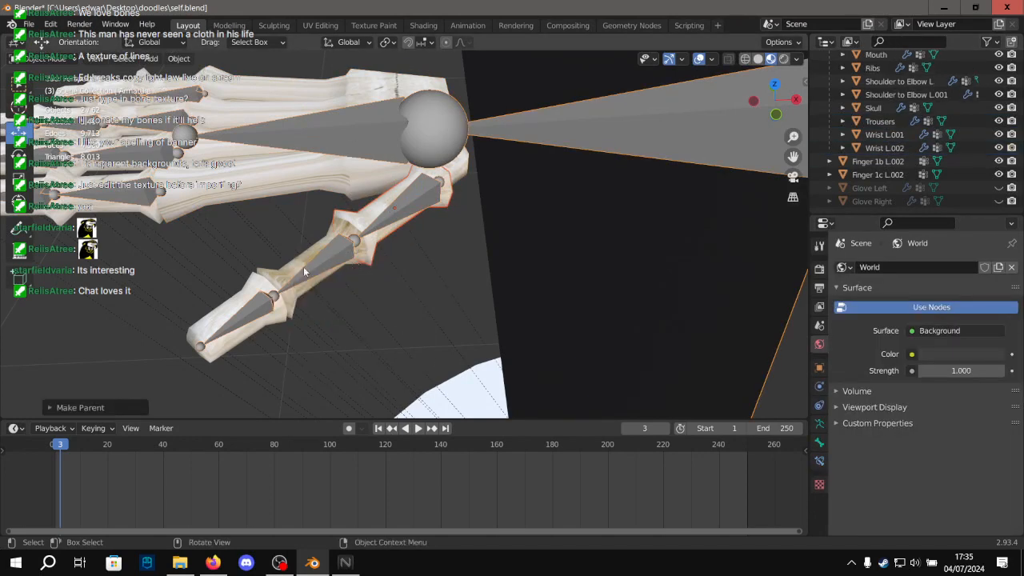
# Parent the thumb's middle segment, Finger 1b L.002, to the armature using Armature Deform With Empty Groups.
pyautogui.scroll(5, 302, 261)
pyautogui.click(203, 235)
pyautogui.scroll(-4, 203, 240)
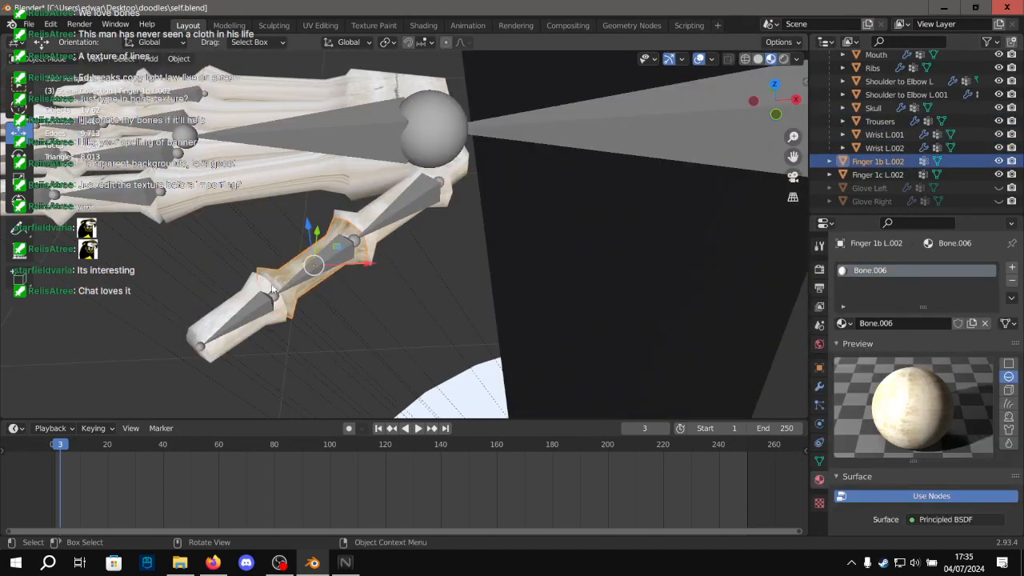
pyautogui.hotkey('ctrl', 'p')
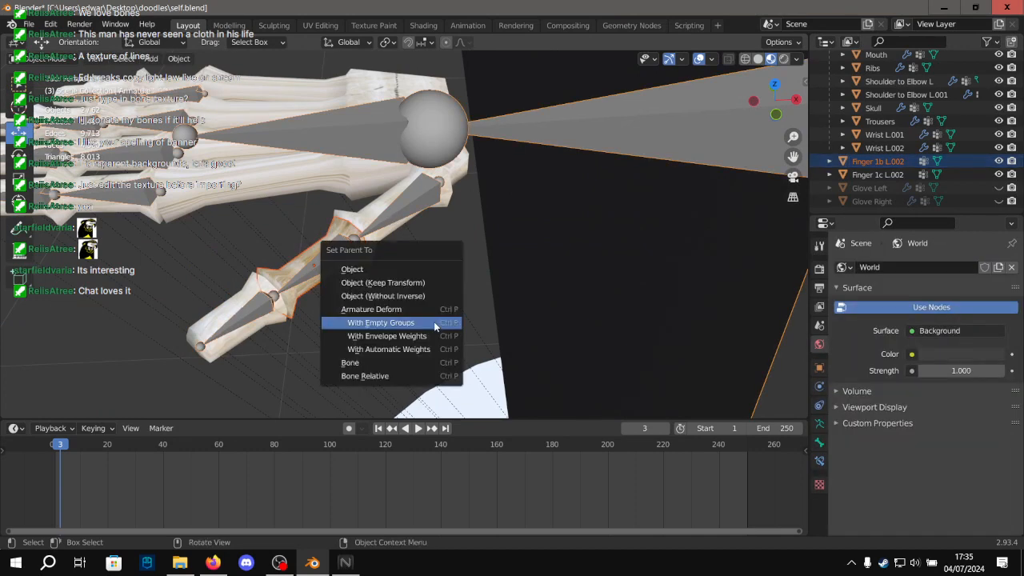
pyautogui.click(416, 322)
# Parent the thumb's tip segment, Finger 1c L.002, to the armature using Armature Deform With Empty Groups.
pyautogui.click(243, 298)
pyautogui.scroll(6, 383, 246)
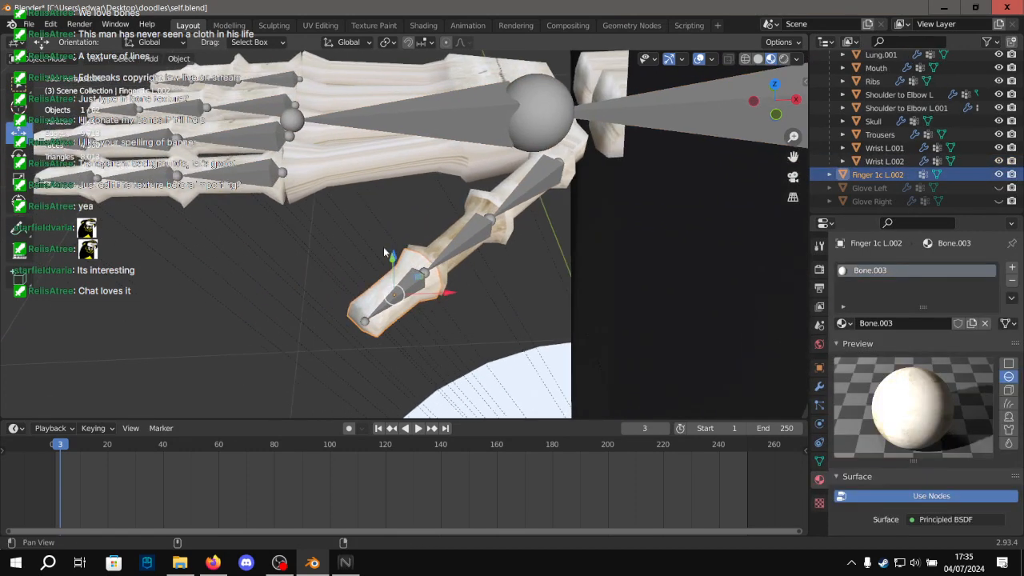
pyautogui.scroll(-4, 413, 198)
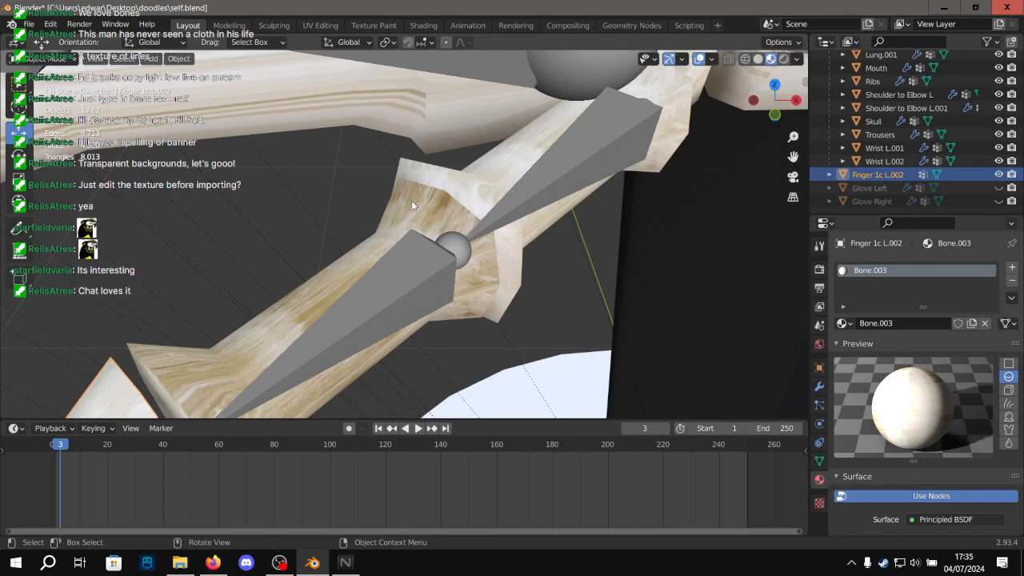
pyautogui.keyDown('shift'); pyautogui.click(393, 266); pyautogui.keyUp('shift')
pyautogui.scroll(-6, 370, 255)
pyautogui.hotkey('ctrl', 'p')
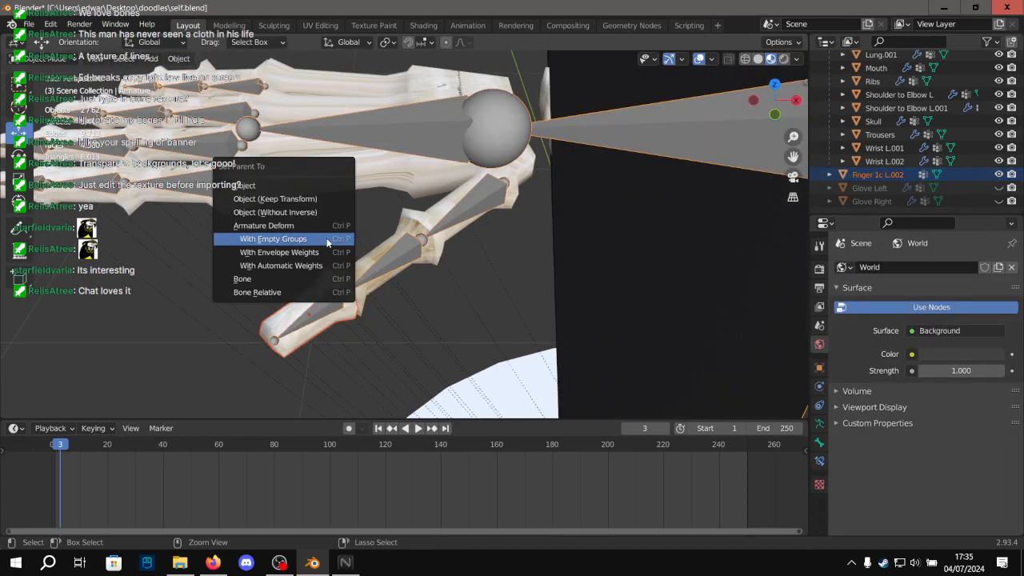
pyautogui.click(326, 238)
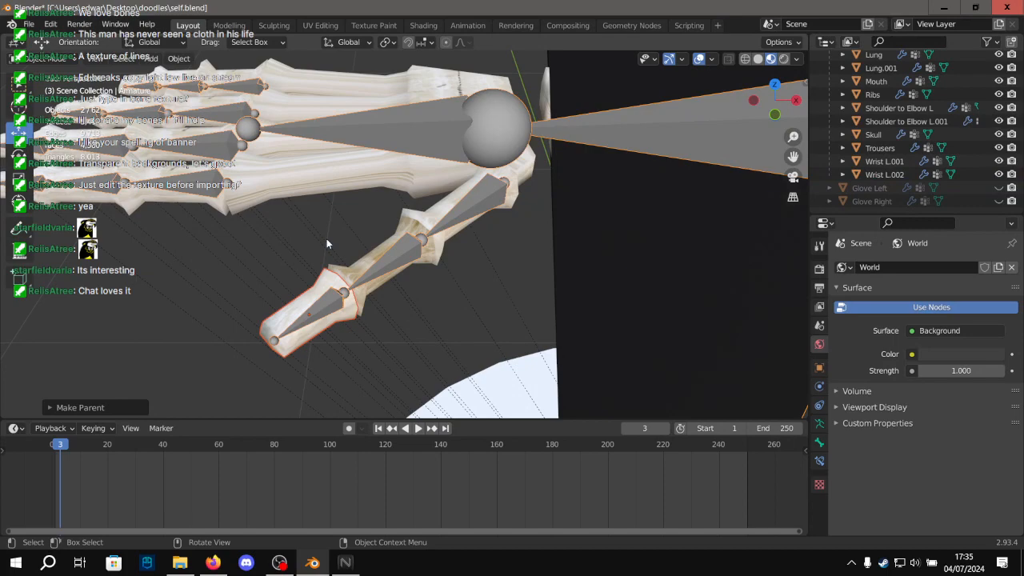
# Select the armature together with the thumb's base segment, Finger 1a L.003, and switch to Weight Paint mode.
pyautogui.click(414, 311)
pyautogui.moveTo(413, 311); pyautogui.dragTo(430, 275, button='middle')
pyautogui.keyDown('shift'); pyautogui.moveTo(552, 256); pyautogui.dragTo(340, 186, button='middle'); pyautogui.keyUp('shift')
pyautogui.click(343, 146)
pyautogui.moveTo(353, 221); pyautogui.dragTo(390, 277, button='middle')
pyautogui.click(390, 277)
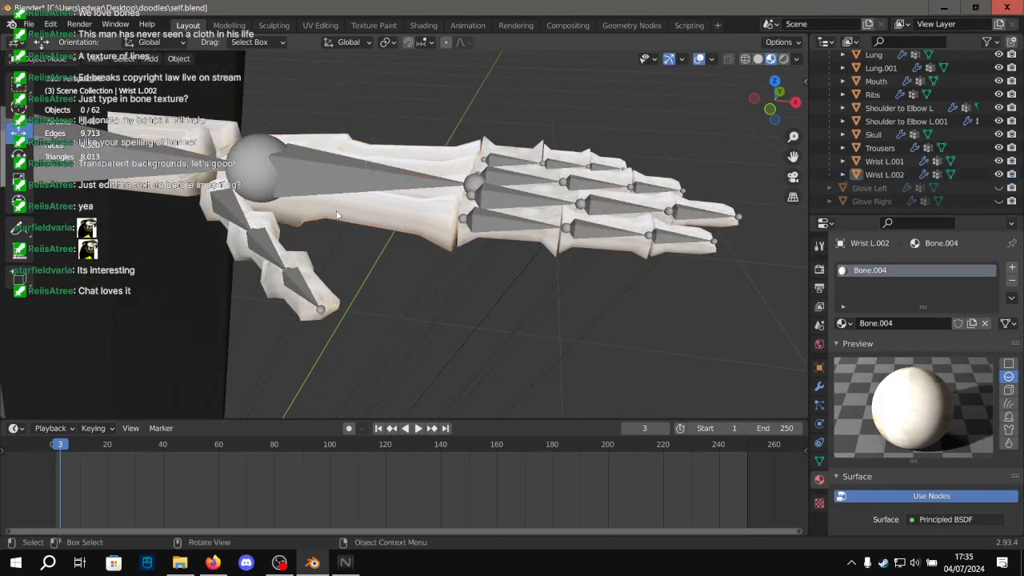
pyautogui.click(231, 225)
pyautogui.moveTo(288, 232); pyautogui.dragTo(310, 240, button='middle')
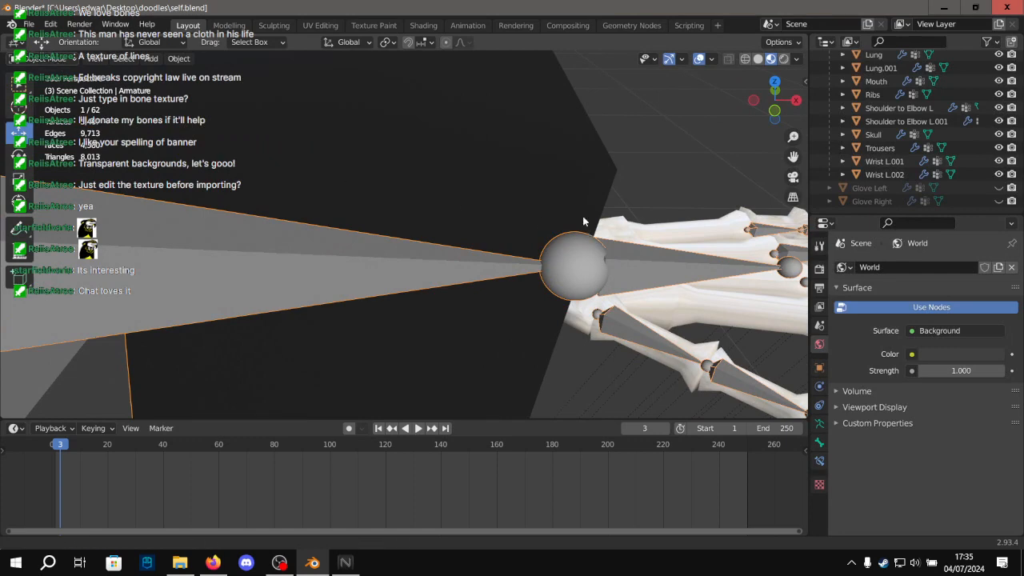
pyautogui.keyDown('shift'); pyautogui.moveTo(588, 231); pyautogui.dragTo(456, 117, button='middle'); pyautogui.keyUp('shift')
pyautogui.keyDown('shift'); pyautogui.click(540, 202); pyautogui.keyUp('shift')
pyautogui.click(59, 60)
pyautogui.click(62, 133)
pyautogui.moveTo(436, 225)
pyautogui.mouseDown(button='middle')
pyautogui.moveTo(459, 245)
pyautogui.moveTo(413, 222)
pyautogui.mouseUp(button='middle')
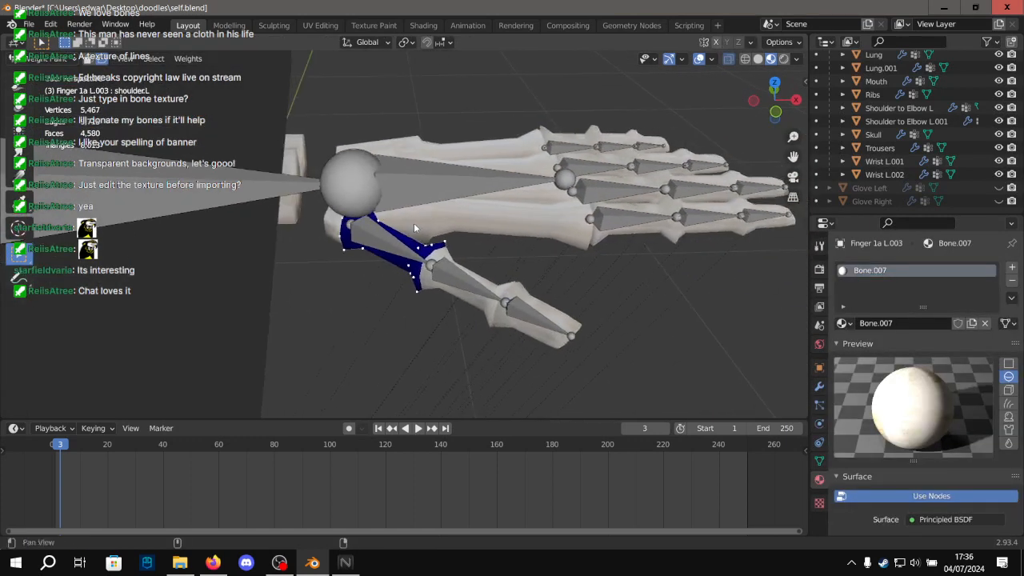
# Make thumb_proximal.L the active bone and apply Set Weight to all vertices of Finger 1a L.003.
pyautogui.scroll(1, 408, 226)
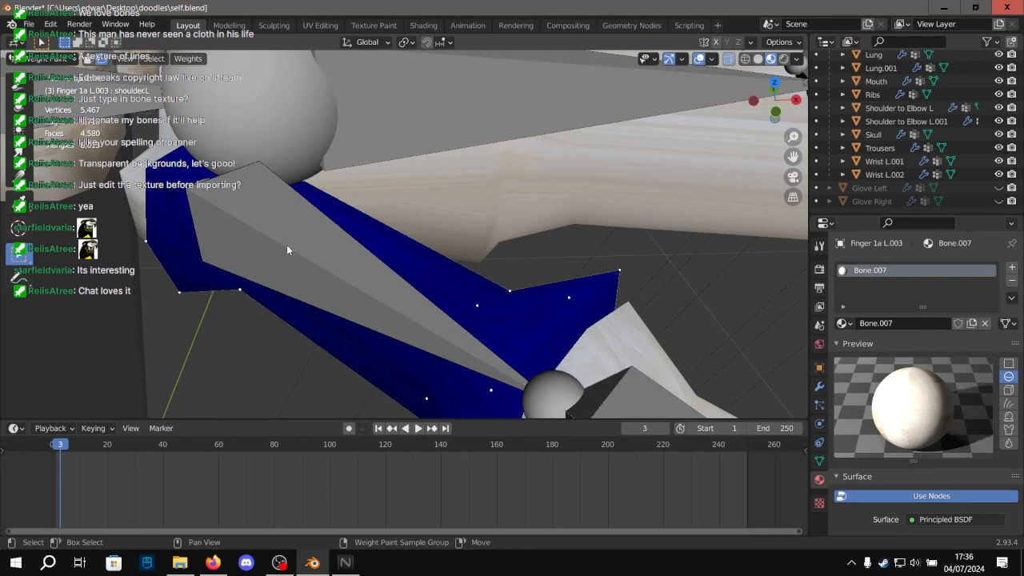
pyautogui.click(104, 60)
pyautogui.keyDown('ctrl'); pyautogui.click(320, 242); pyautogui.keyUp('ctrl')
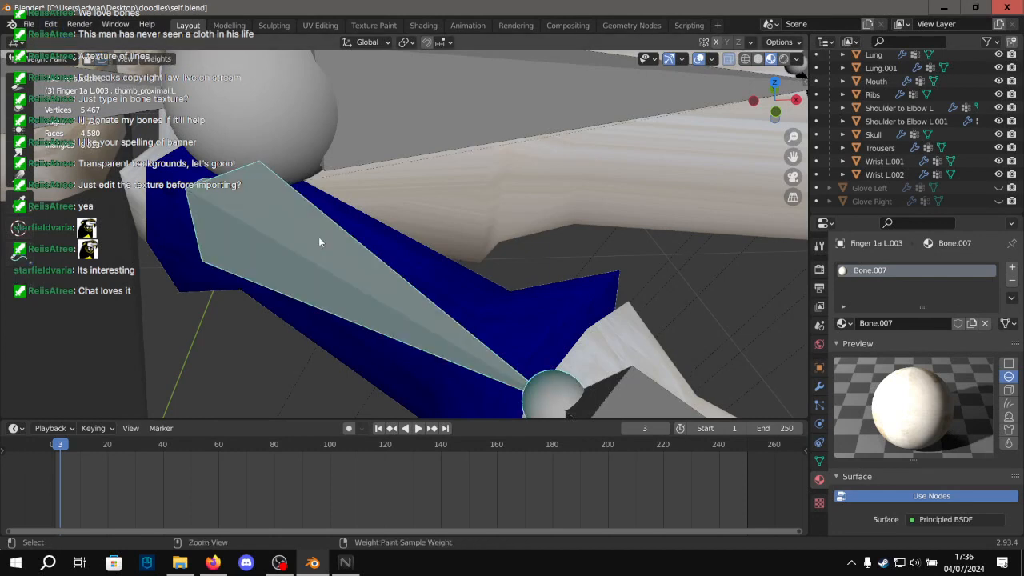
pyautogui.click(73, 57)
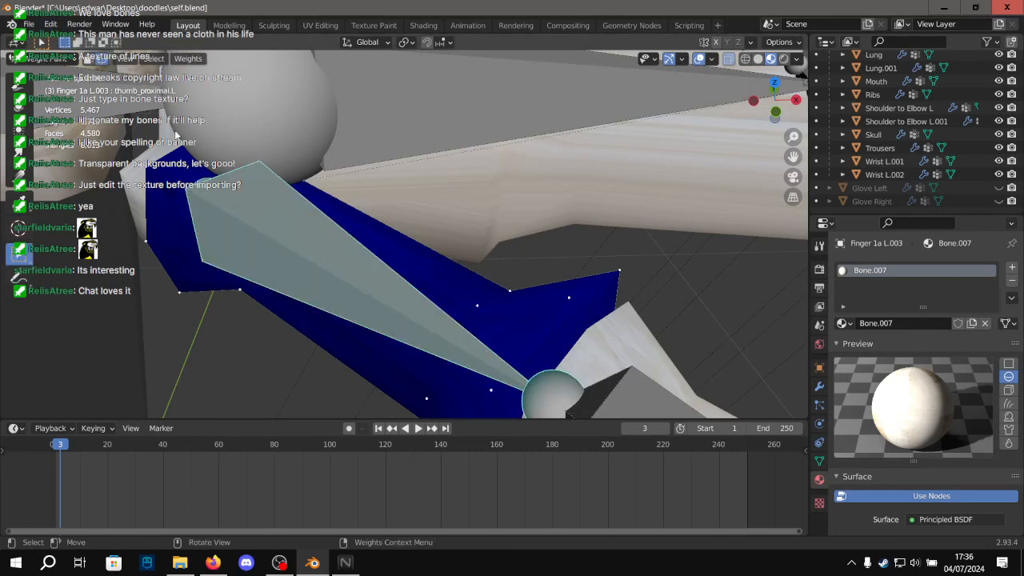
pyautogui.click(182, 59)
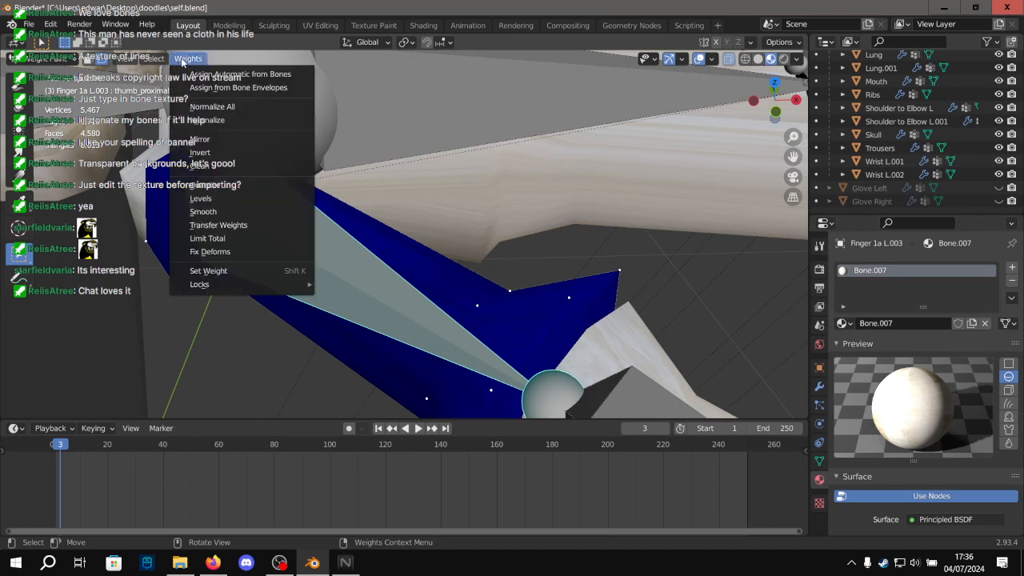
pyautogui.click(186, 54)
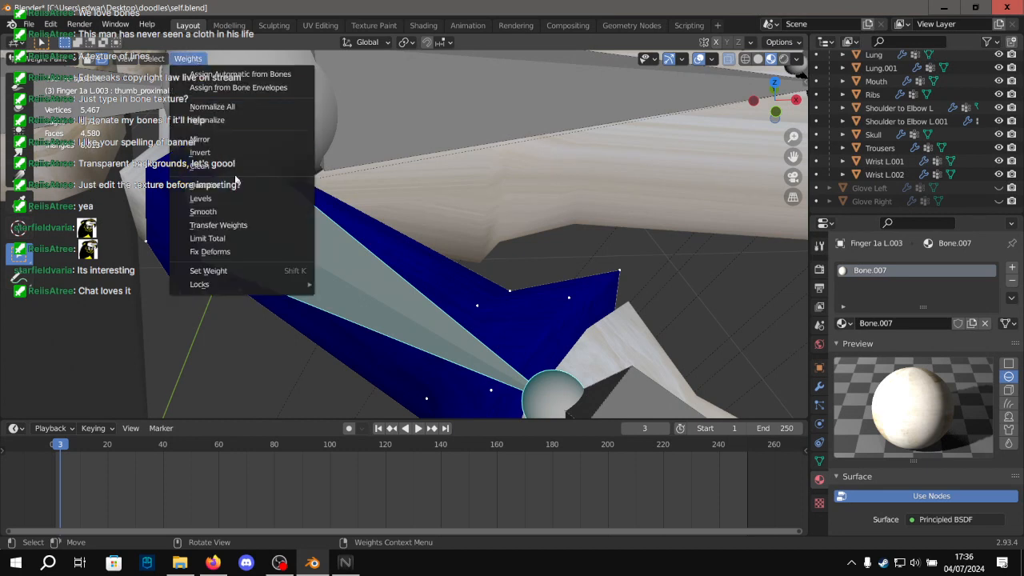
pyautogui.click(226, 271)
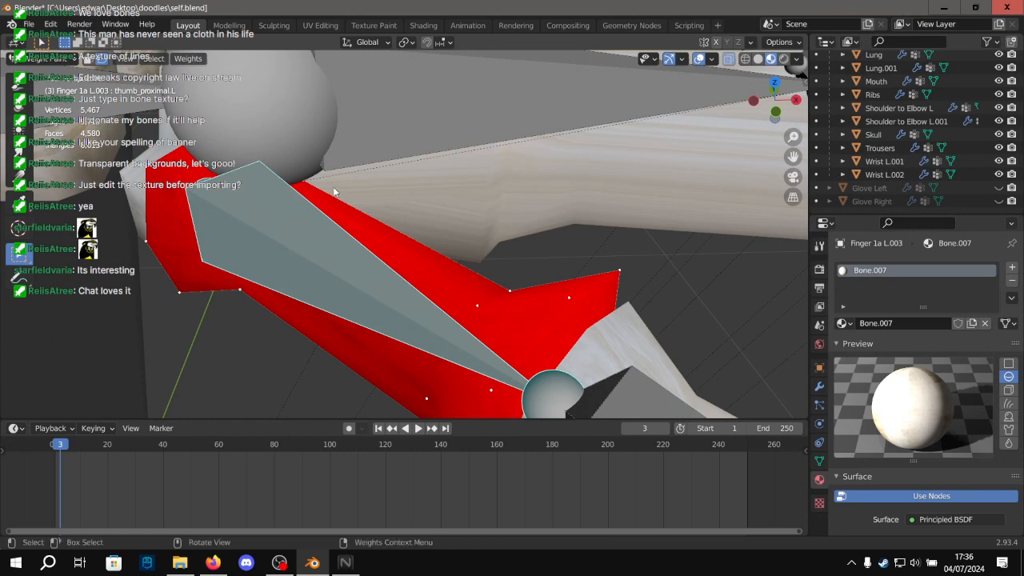
# Return to Object Mode, select the armature with Finger 1b L.003, and enter Weight Paint mode on that segment.
pyautogui.moveTo(334, 192); pyautogui.dragTo(352, 111, button='middle')
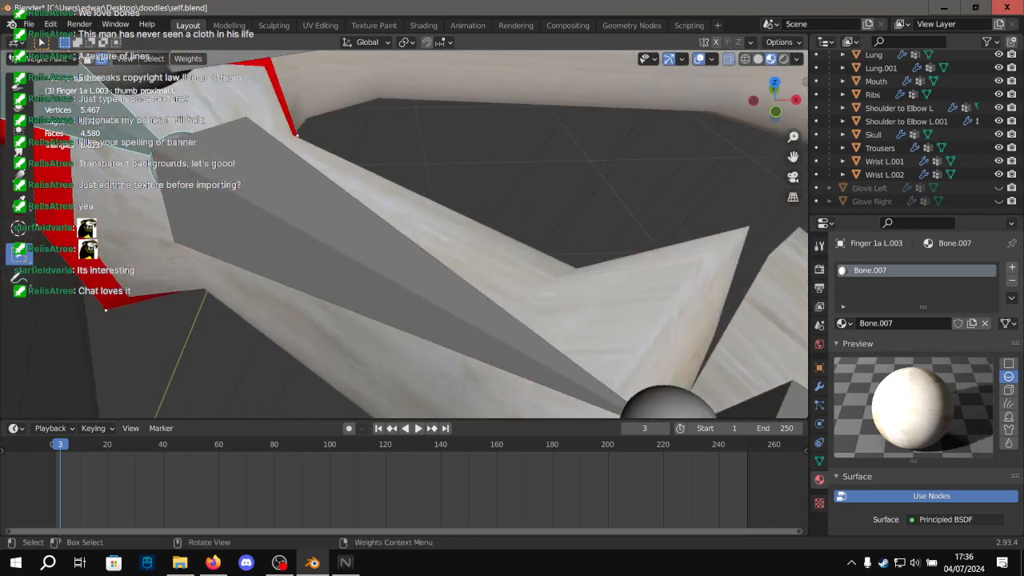
pyautogui.click(49, 58)
pyautogui.click(40, 72)
pyautogui.click(444, 221)
pyautogui.click(179, 58)
pyautogui.click(466, 232)
pyautogui.click(62, 58)
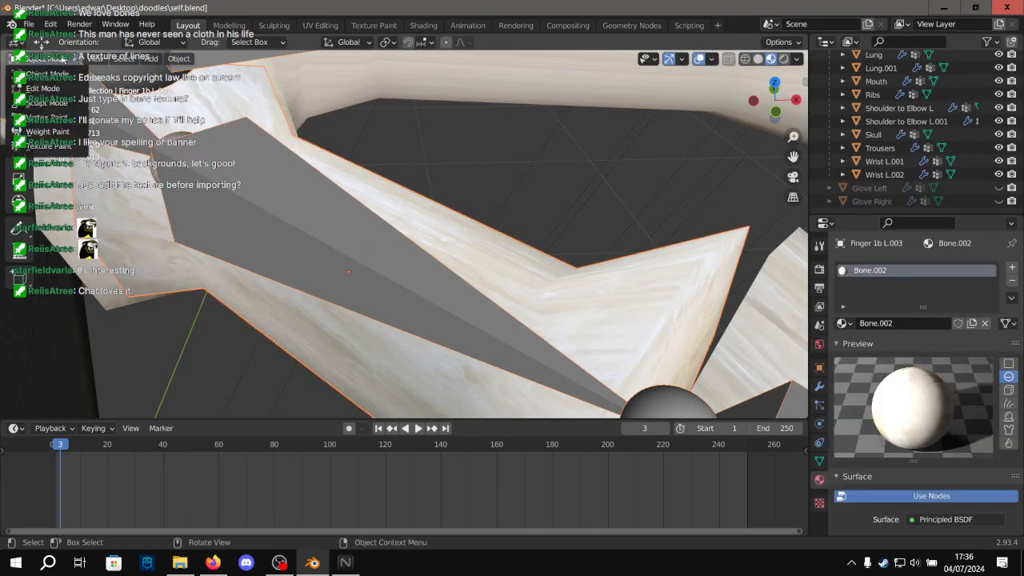
pyautogui.click(56, 132)
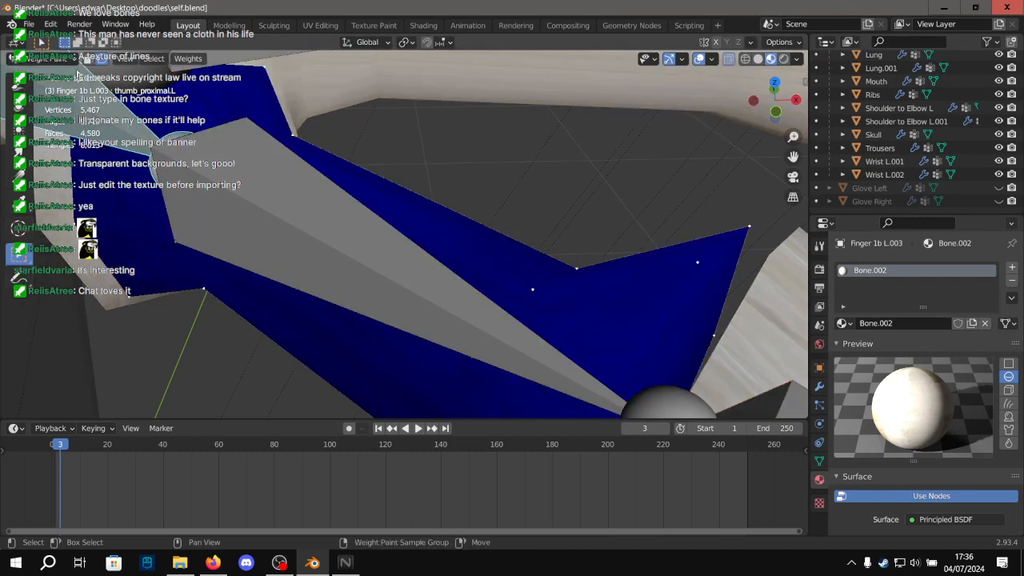
# Make thumb_intermediate.L the active bone and apply Set Weight to all vertices of Finger 1b L.003.
pyautogui.click(102, 59)
pyautogui.click(101, 58)
pyautogui.click(102, 58)
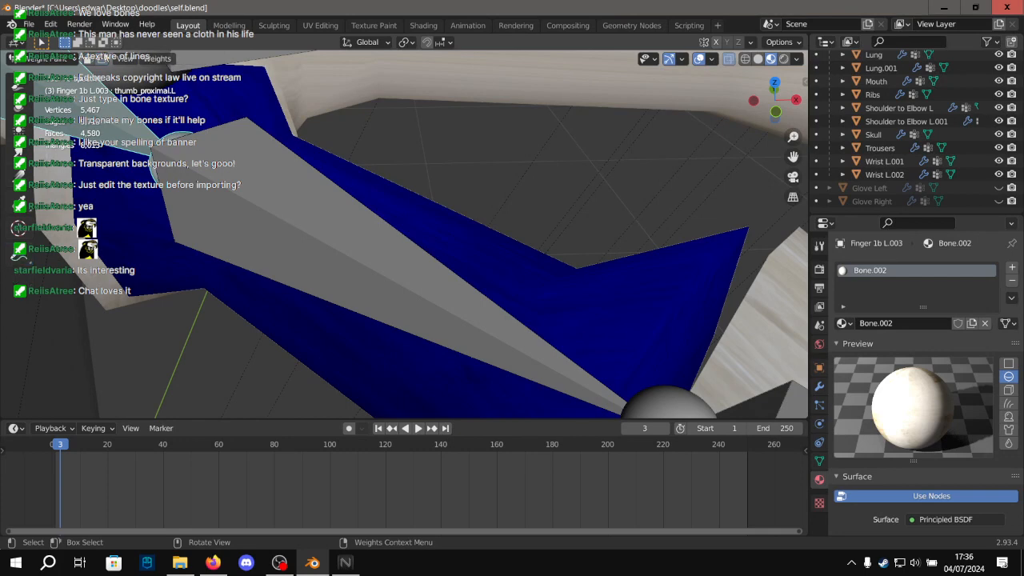
pyautogui.keyDown('ctrl'); pyautogui.click(239, 200); pyautogui.keyUp('ctrl')
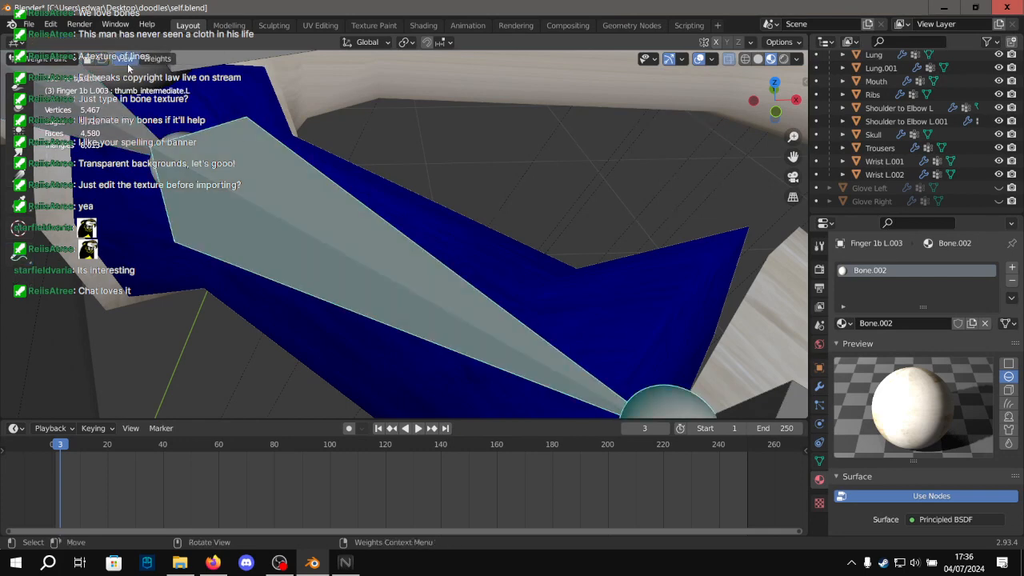
pyautogui.click(101, 58)
pyautogui.click(189, 59)
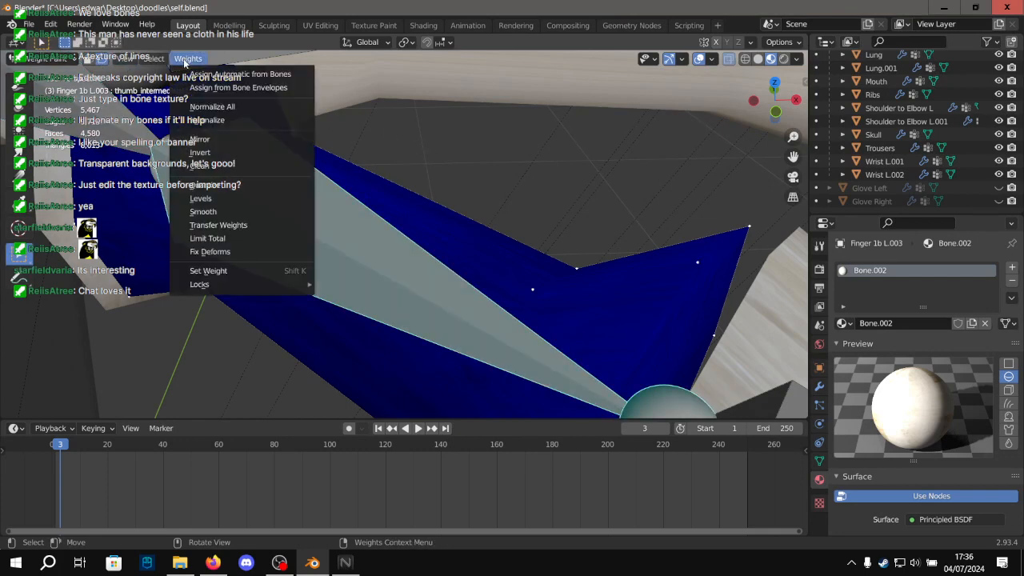
pyautogui.click(210, 271)
# Return to Object Mode, select the armature with the thumb tip Finger 1c L.003, and enter Weight Paint mode on it.
pyautogui.scroll(-9, 246, 242)
pyautogui.keyDown('shift'); pyautogui.moveTo(347, 220); pyautogui.dragTo(319, 186, button='middle'); pyautogui.keyUp('shift')
pyautogui.scroll(9, 326, 190)
pyautogui.click(52, 61)
pyautogui.click(54, 73)
pyautogui.scroll(-8, 544, 312)
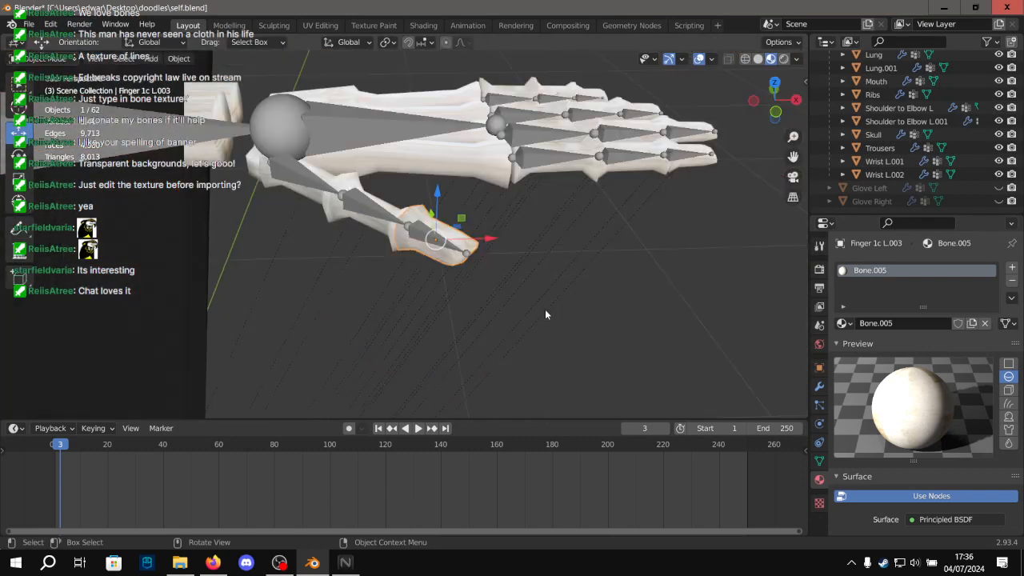
pyautogui.click(430, 234)
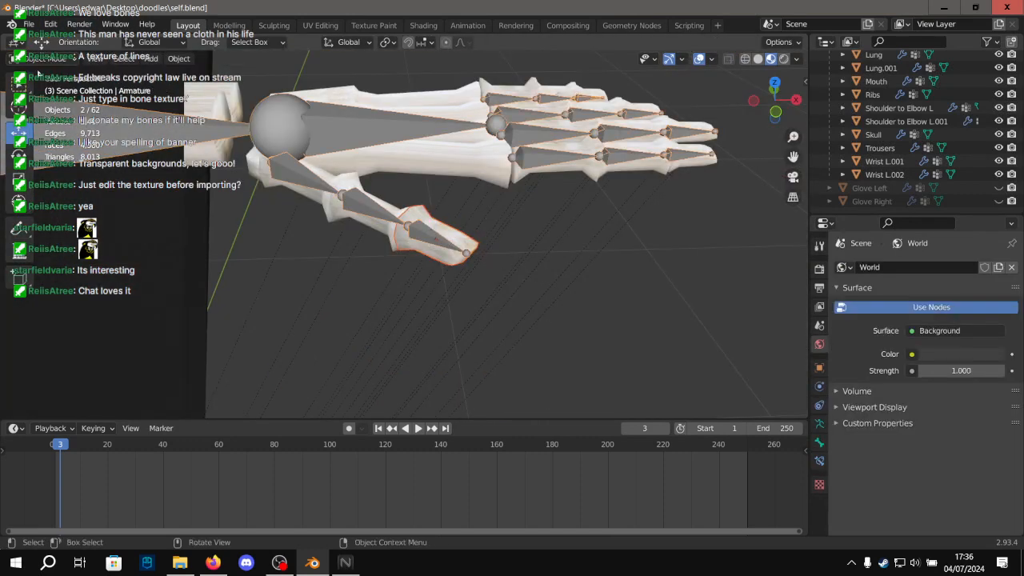
pyautogui.click(432, 254)
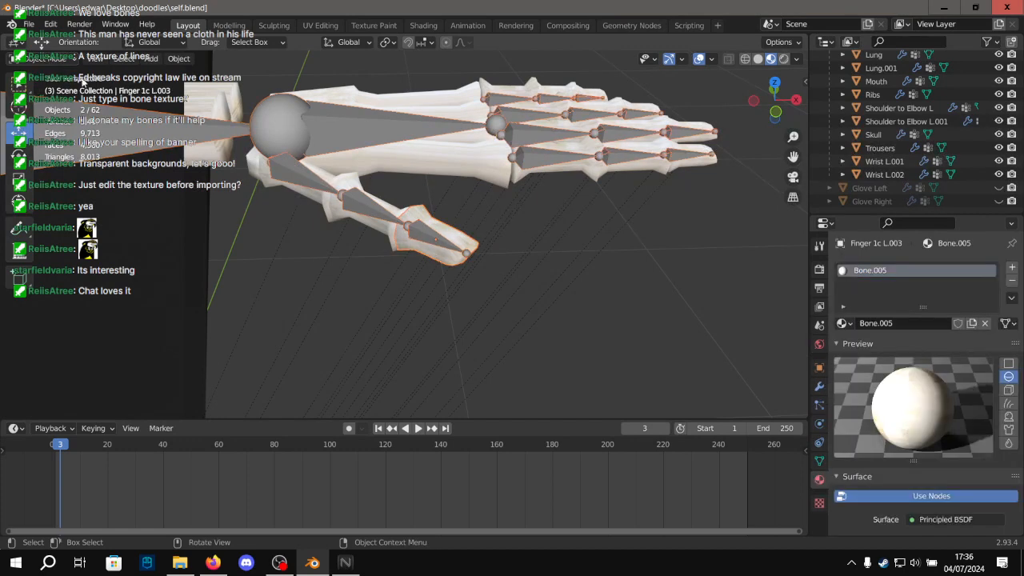
pyautogui.click(44, 59)
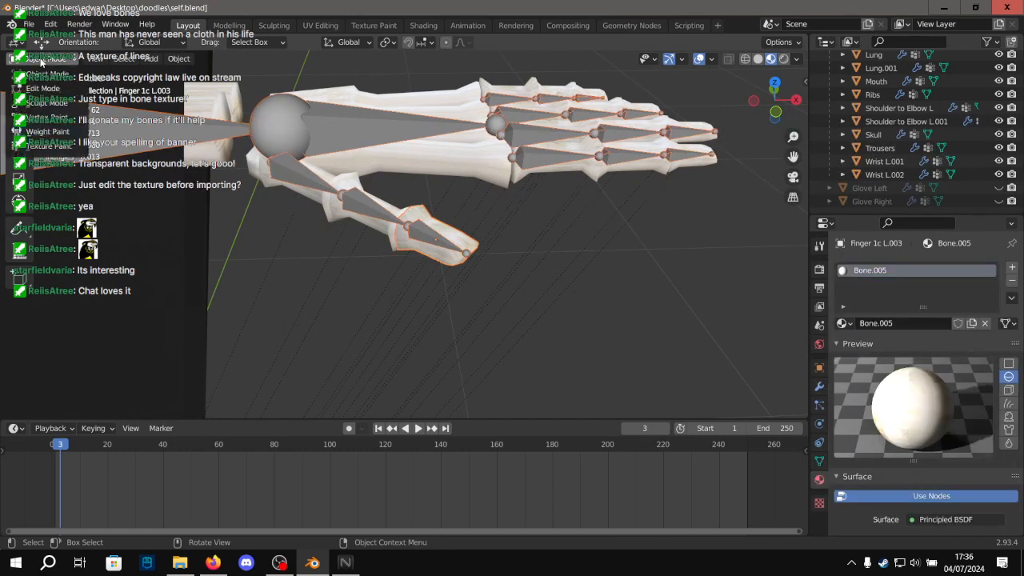
pyautogui.click(50, 133)
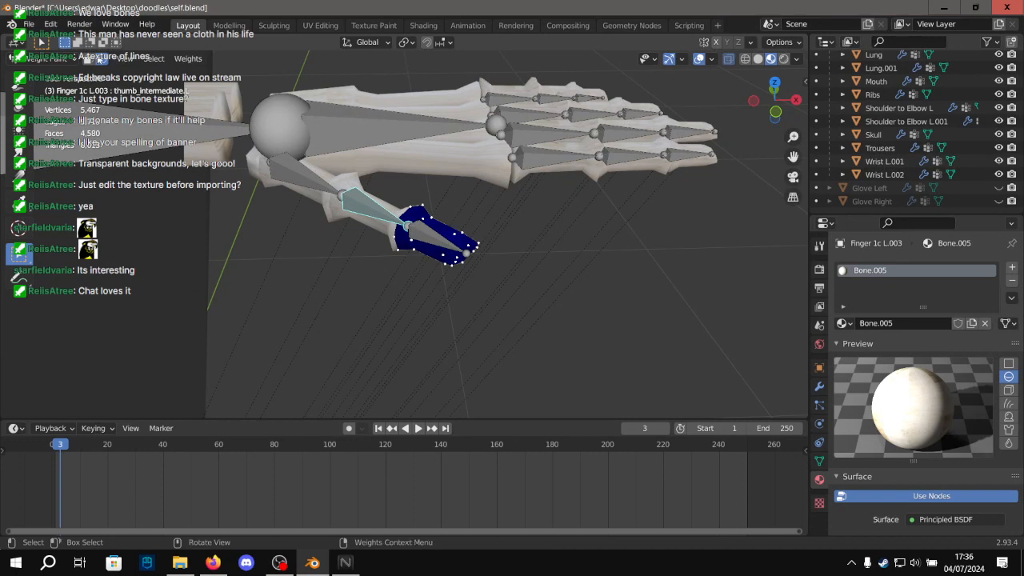
# Make thumb_distal.L the active bone and apply Set Weight to all vertices of Finger 1c L.003.
pyautogui.click(100, 58)
pyautogui.keyDown('ctrl'); pyautogui.click(428, 228); pyautogui.keyUp('ctrl')
pyautogui.click(100, 58)
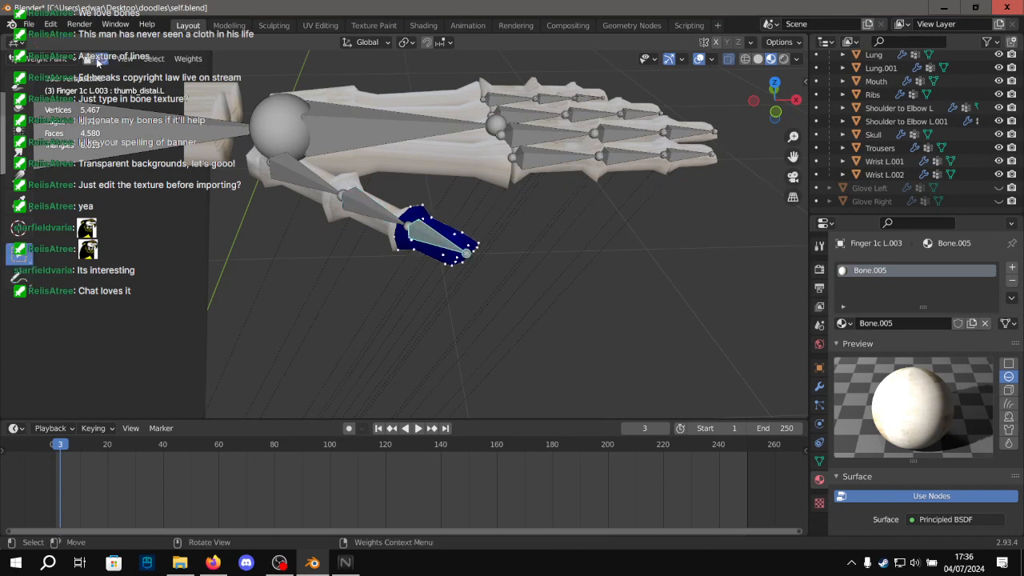
pyautogui.click(188, 59)
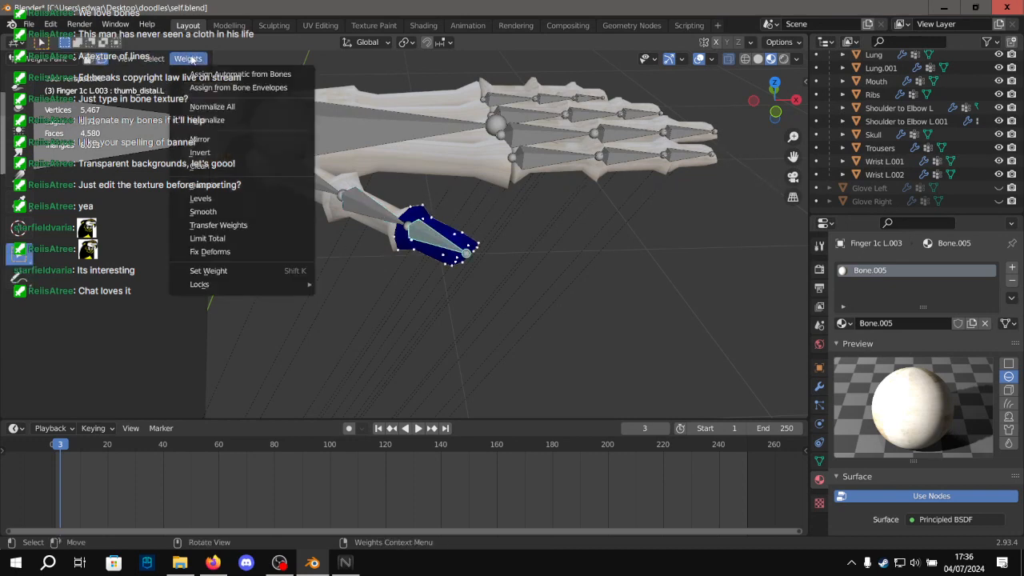
pyautogui.click(240, 271)
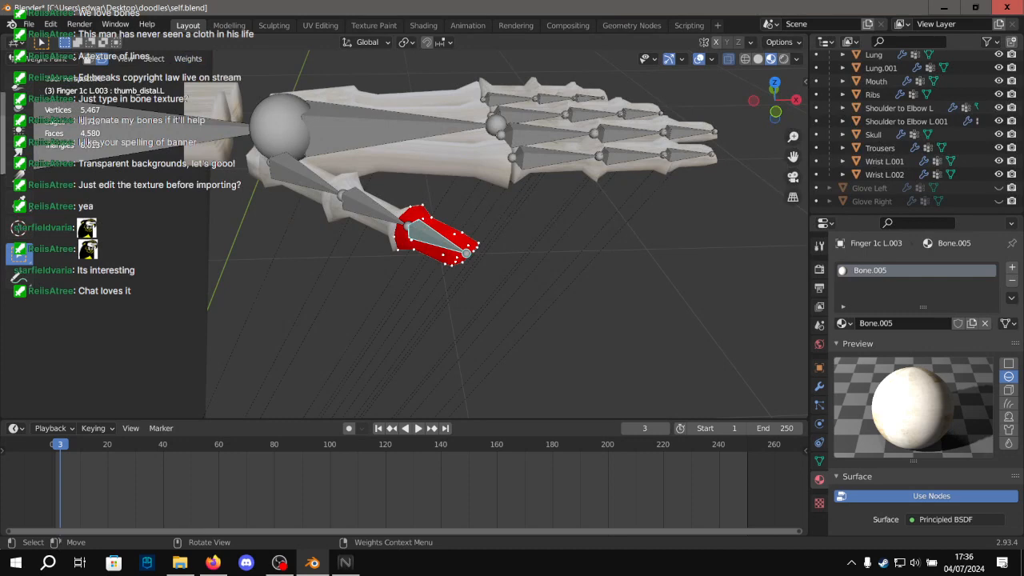
pyautogui.scroll(-6, 393, 366)
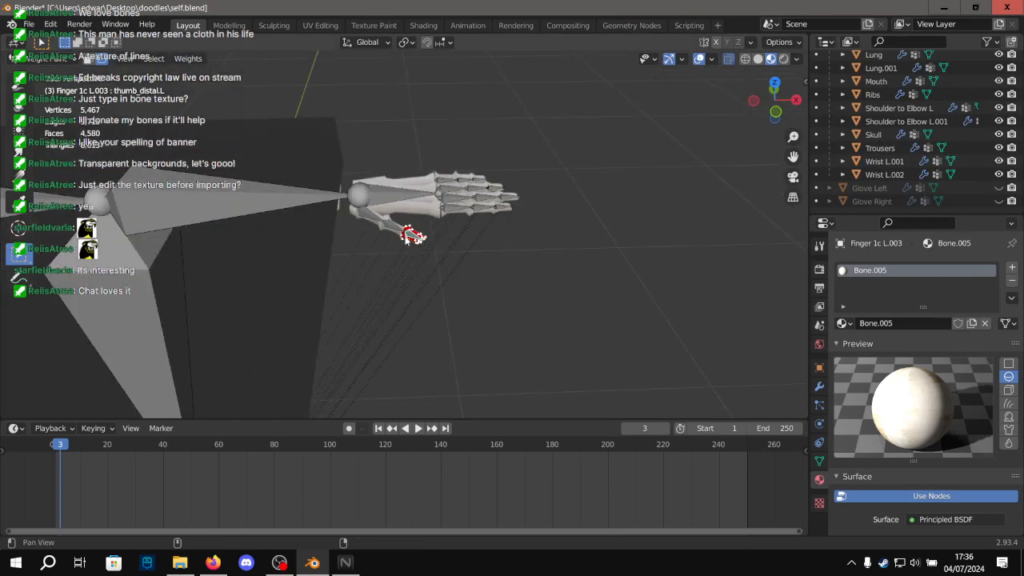
# Return to Object Mode, select the armature with the palm piece Wrist L.002, and enter Weight Paint mode on it.
pyautogui.keyDown('shift'); pyautogui.moveTo(192, 264); pyautogui.dragTo(512, 220, button='middle'); pyautogui.keyUp('shift')
pyautogui.scroll(-1, 352, 204)
pyautogui.scroll(-3, 192, 164)
pyautogui.keyDown('shift'); pyautogui.moveTo(515, 136); pyautogui.dragTo(322, 164, button='middle'); pyautogui.keyUp('shift')
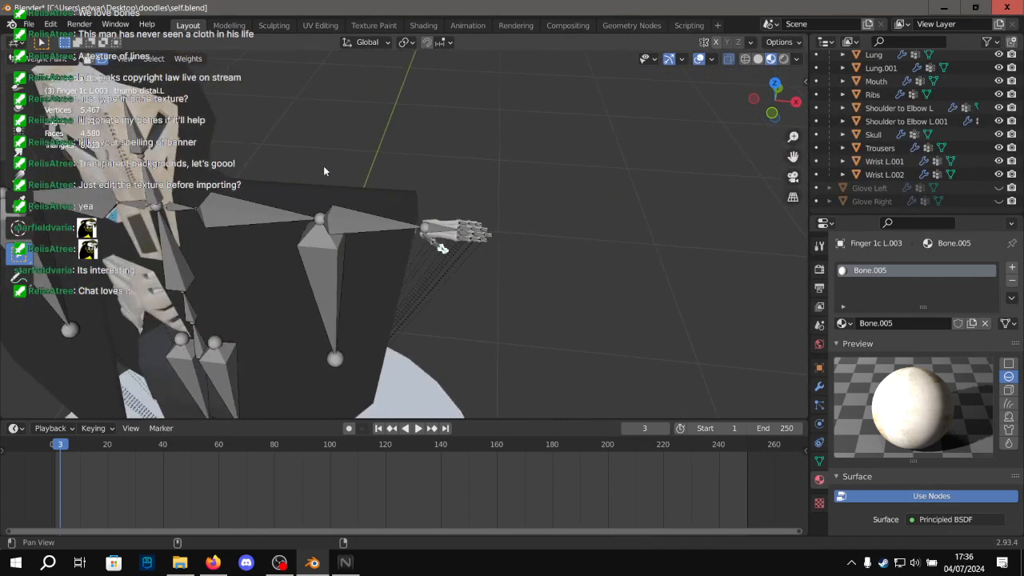
pyautogui.scroll(9, 423, 220)
pyautogui.keyDown('shift'); pyautogui.moveTo(570, 146); pyautogui.dragTo(302, 186, button='middle'); pyautogui.keyUp('shift')
pyautogui.click(32, 58)
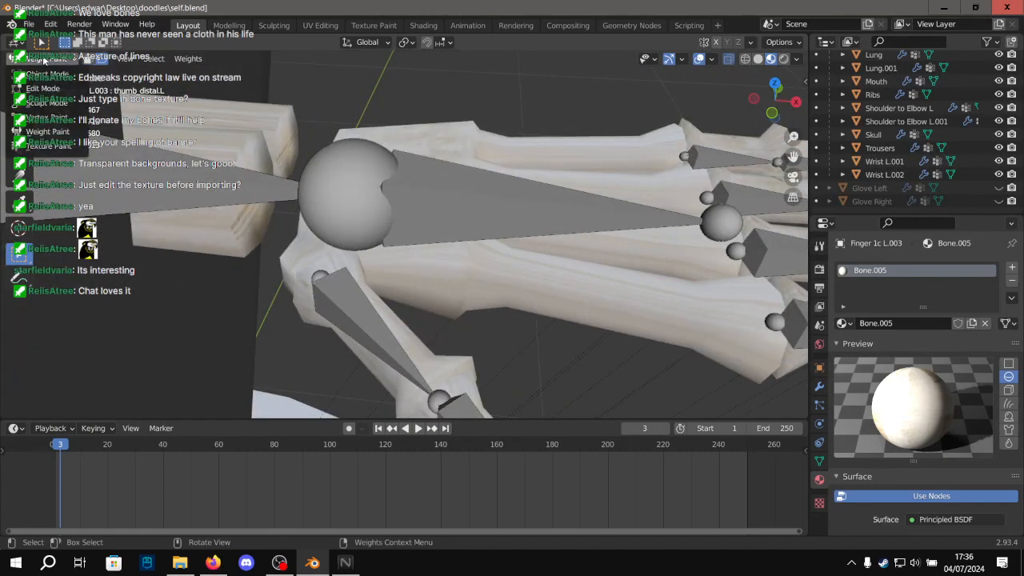
pyautogui.click(52, 75)
pyautogui.click(436, 167)
pyautogui.keyDown('shift'); pyautogui.click(509, 252); pyautogui.keyUp('shift')
pyautogui.keyDown('shift'); pyautogui.click(367, 174); pyautogui.keyUp('shift')
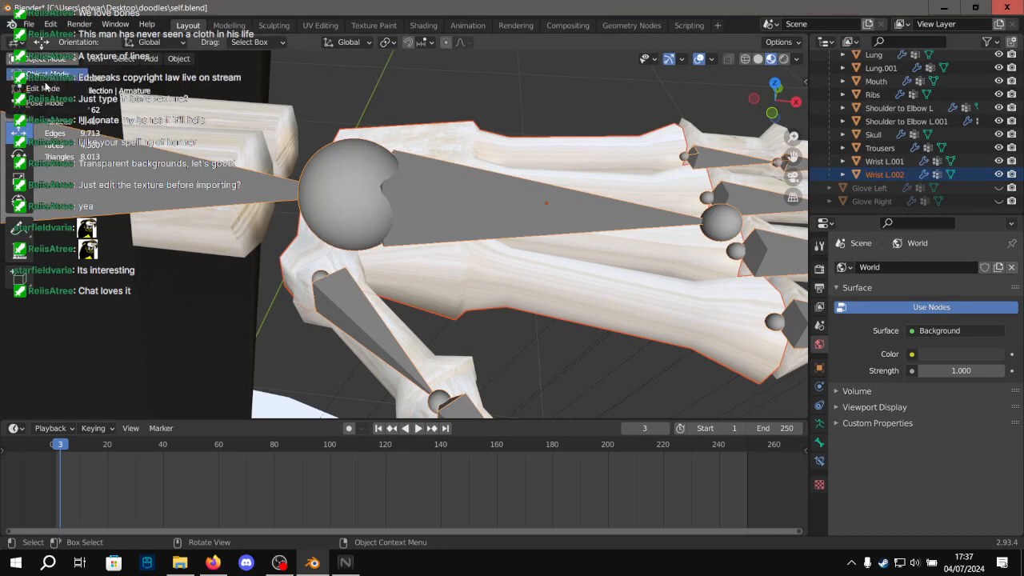
pyautogui.keyDown('shift'); pyautogui.click(564, 292); pyautogui.keyUp('shift')
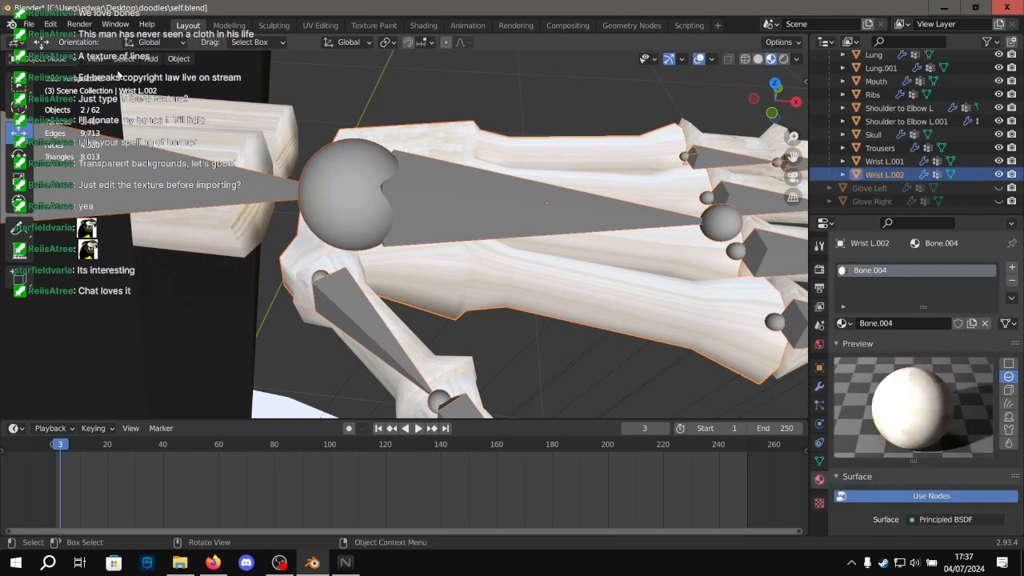
pyautogui.click(54, 59)
pyautogui.click(50, 131)
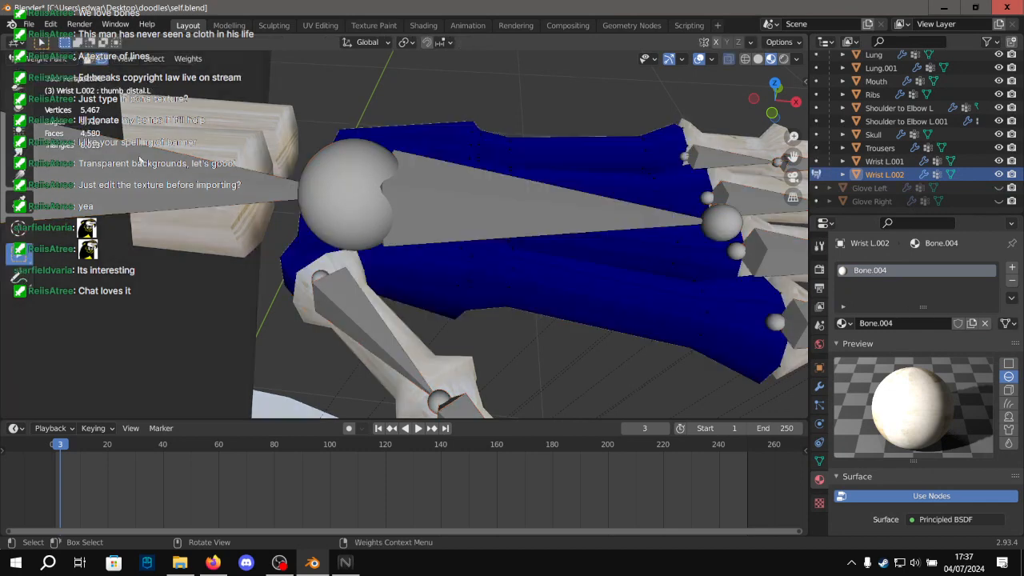
# Make hand.L the active bone and apply Set Weight to all vertices of Wrist L.002 using vertex selection masking.
pyautogui.click(88, 61)
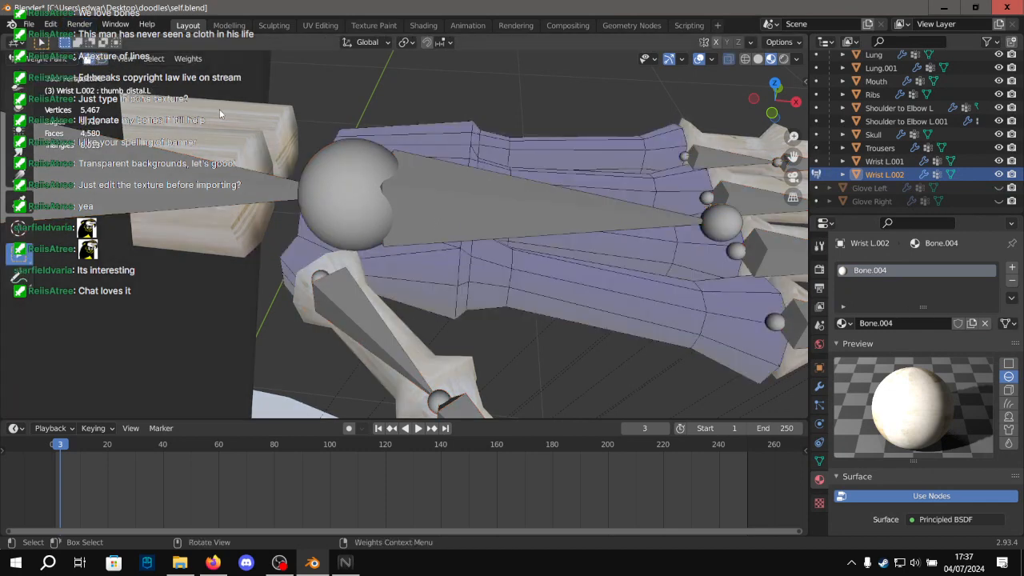
pyautogui.click(105, 62)
pyautogui.click(414, 208)
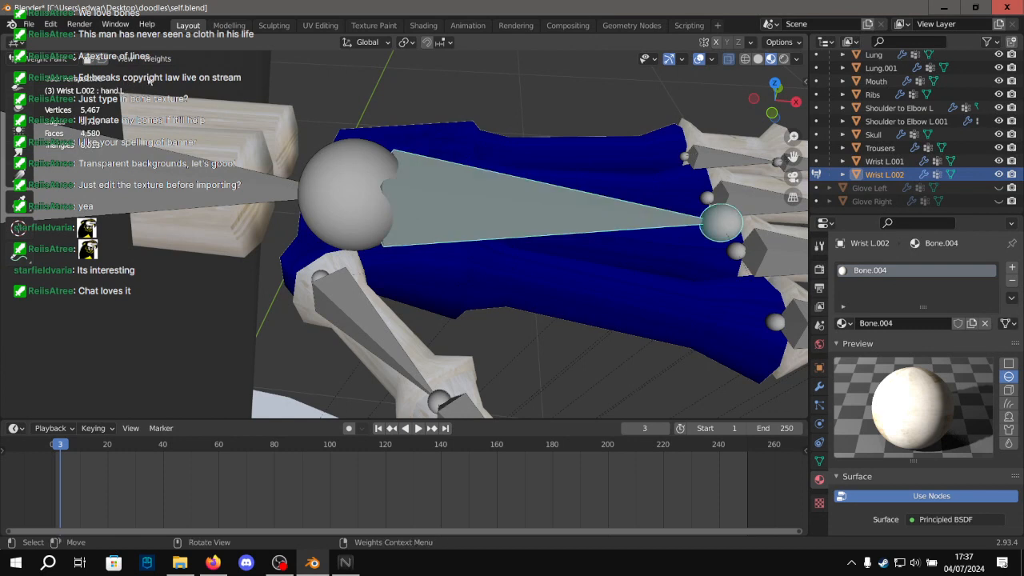
pyautogui.click(186, 59)
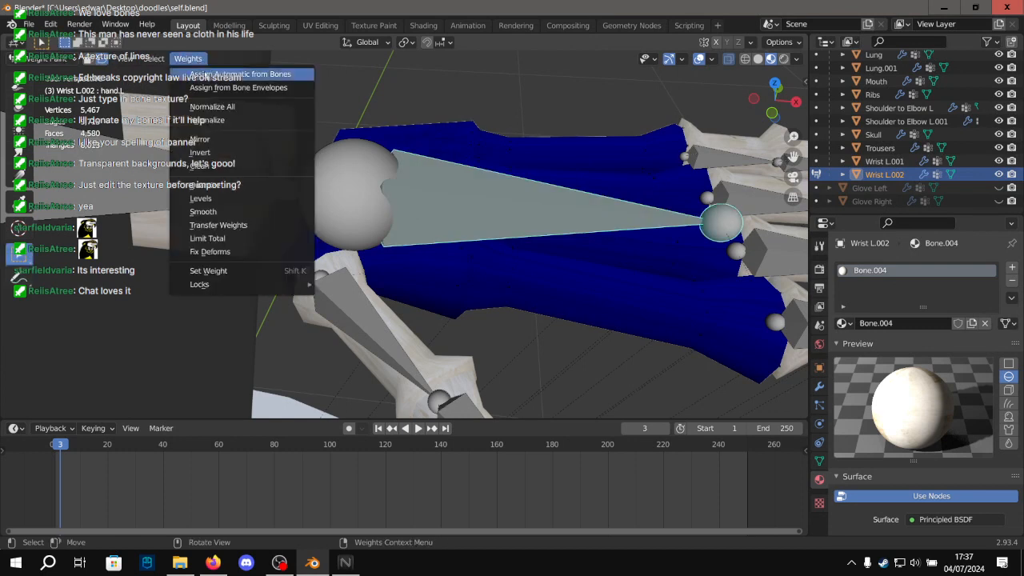
pyautogui.click(218, 276)
pyautogui.click(187, 60)
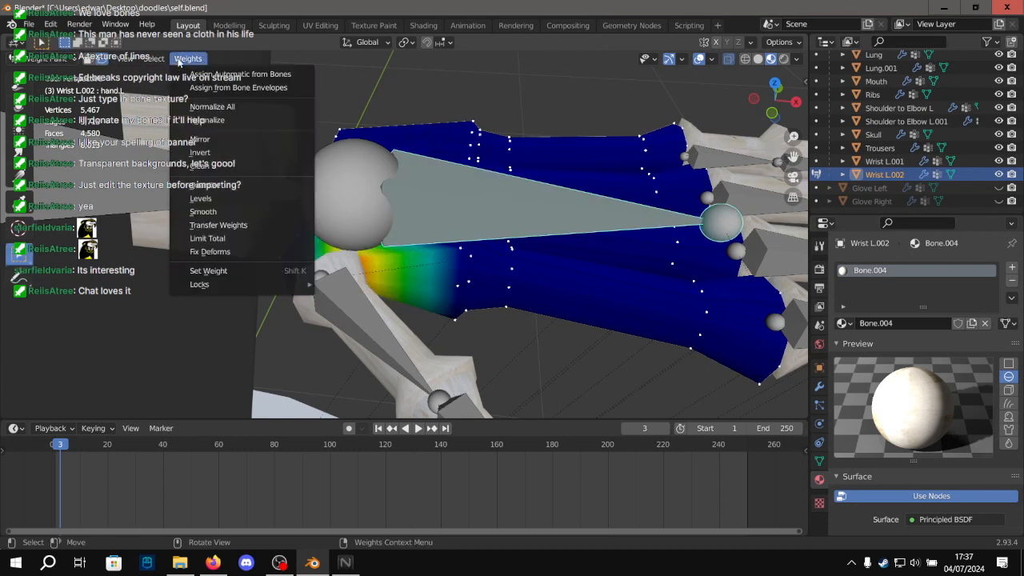
pyautogui.click(211, 276)
# Return to Object Mode, select the armature with the other hand's thumb base Finger 1a L.002, and enter Weight Paint mode on it.
pyautogui.scroll(-7, 454, 172)
pyautogui.moveTo(454, 177)
pyautogui.mouseDown(button='middle')
pyautogui.moveTo(454, 187)
pyautogui.moveTo(306, 173)
pyautogui.moveTo(362, 185)
pyautogui.moveTo(360, 223)
pyautogui.mouseUp(button='middle')
pyautogui.scroll(8, 363, 180)
pyautogui.click(52, 58)
pyautogui.click(53, 73)
pyautogui.click(455, 235)
pyautogui.scroll(3, 455, 235)
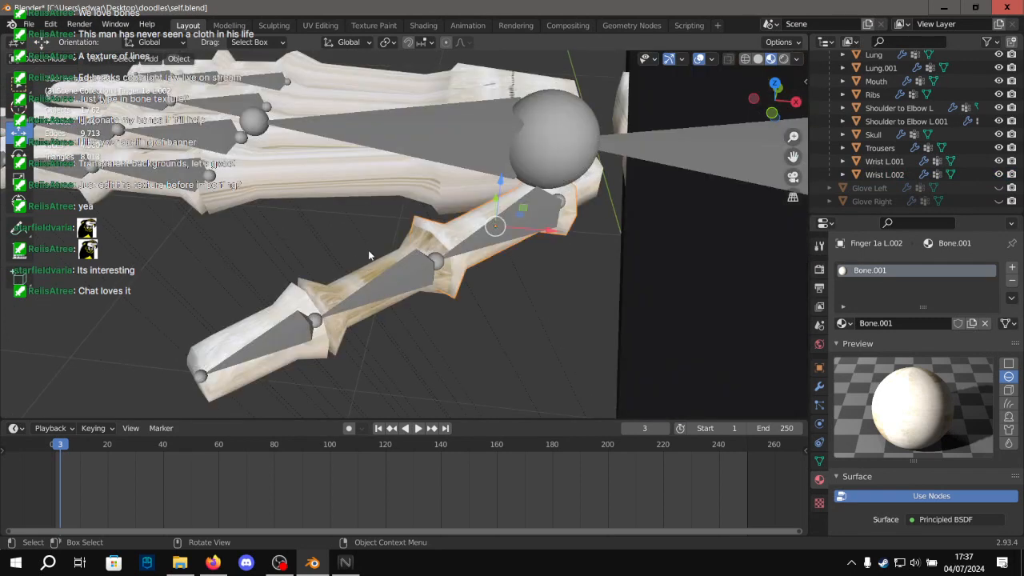
pyautogui.keyDown('shift'); pyautogui.click(537, 218); pyautogui.keyUp('shift')
pyautogui.keyDown('shift'); pyautogui.click(486, 213); pyautogui.keyUp('shift')
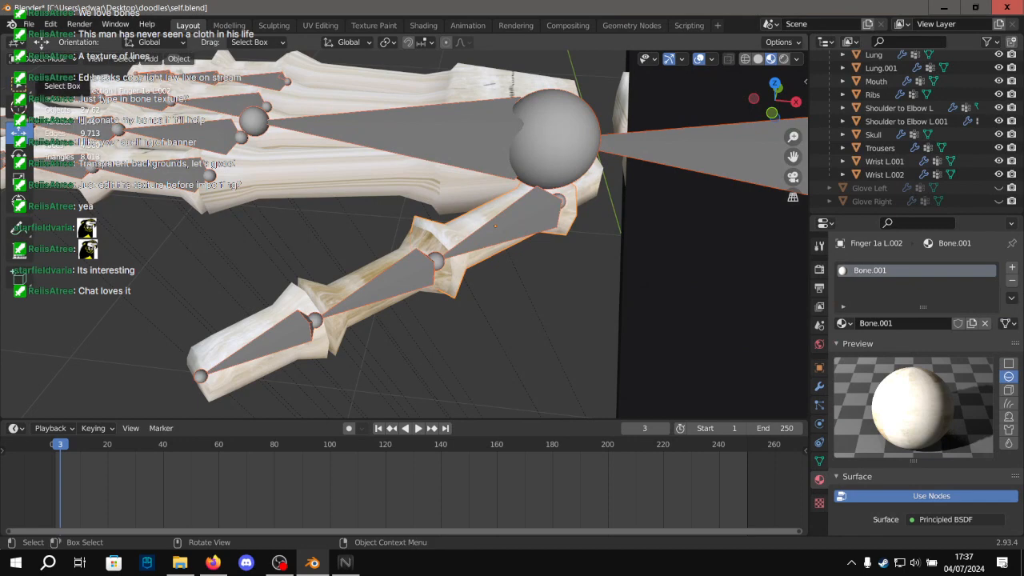
pyautogui.click(40, 59)
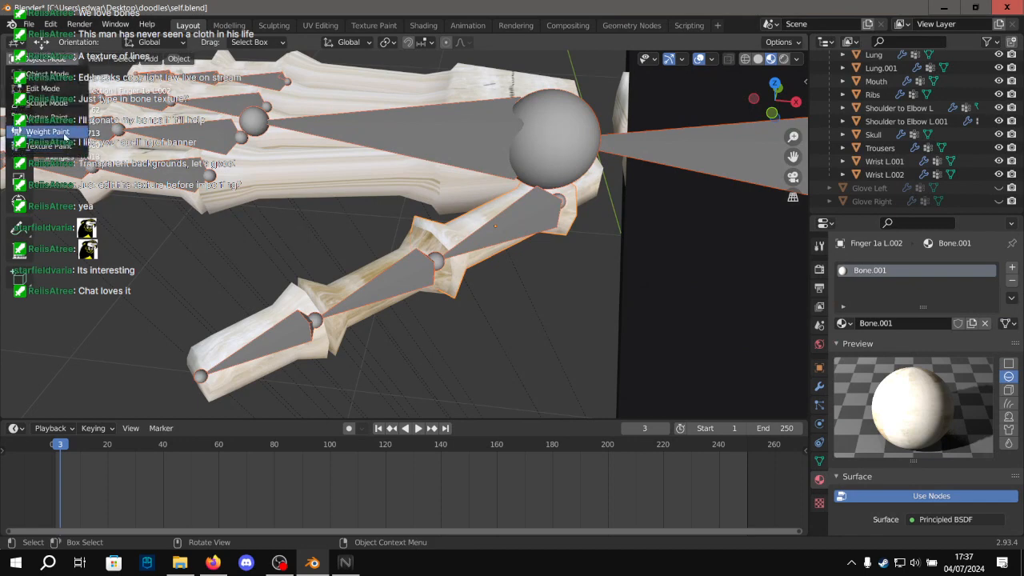
pyautogui.click(64, 133)
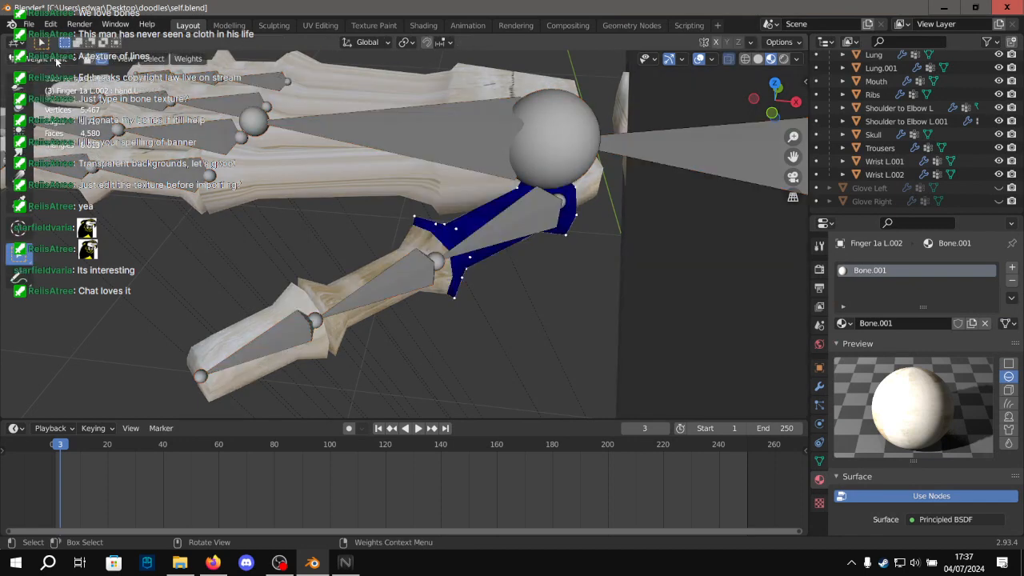
# Make thumb_proximal.R the active bone and apply Set Weight to all vertices of Finger 1a L.002.
pyautogui.keyDown('ctrl'); pyautogui.click(558, 223); pyautogui.keyUp('ctrl')
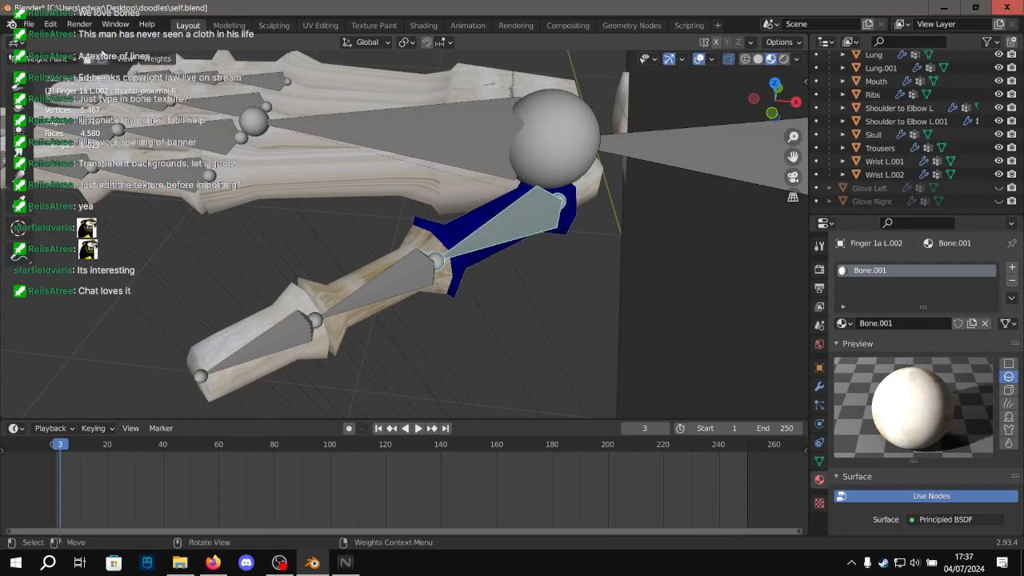
pyautogui.click(102, 58)
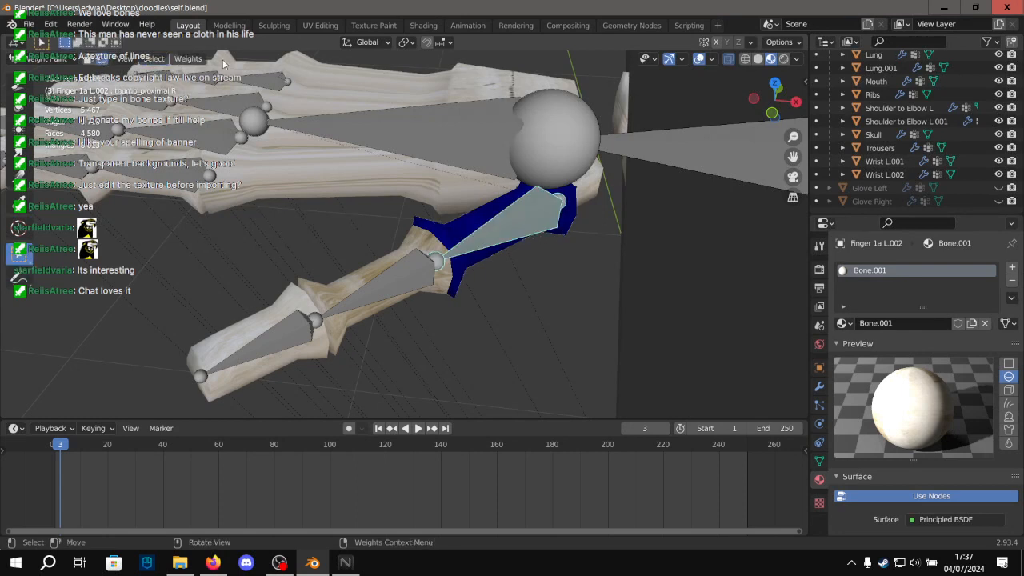
pyautogui.click(188, 59)
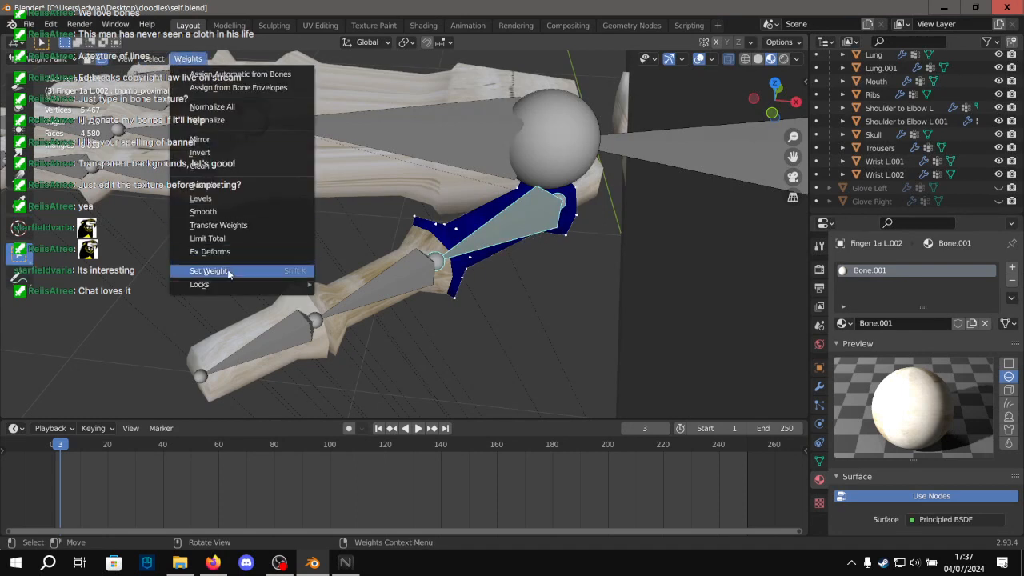
pyautogui.click(229, 272)
# Return to Object Mode, select the armature with the middle thumb segment Finger 1b L.002, and enter Weight Paint mode on it.
pyautogui.click(48, 59)
pyautogui.click(48, 77)
pyautogui.click(391, 307)
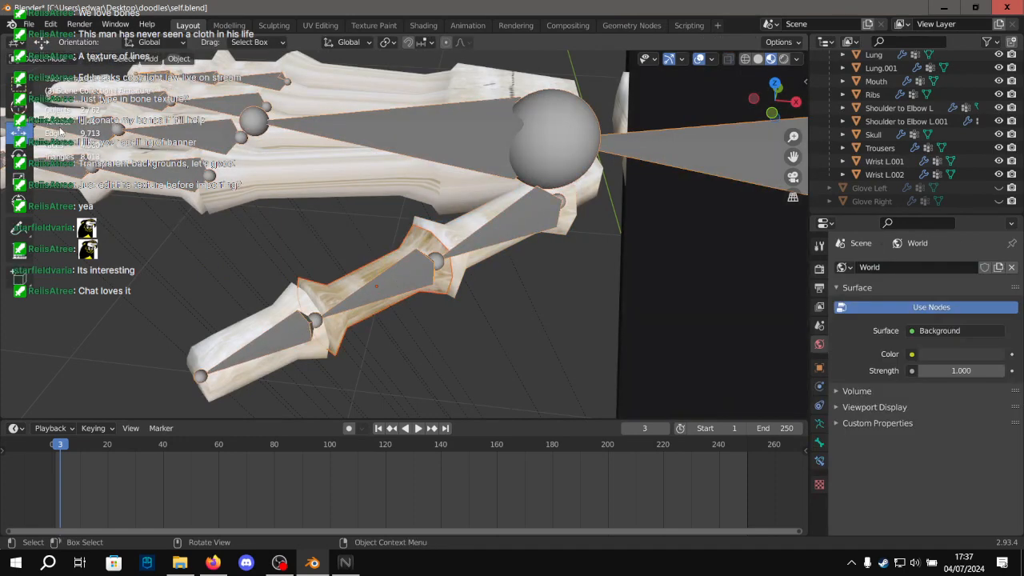
pyautogui.keyDown('shift'); pyautogui.click(376, 266); pyautogui.keyUp('shift')
pyautogui.click(49, 61)
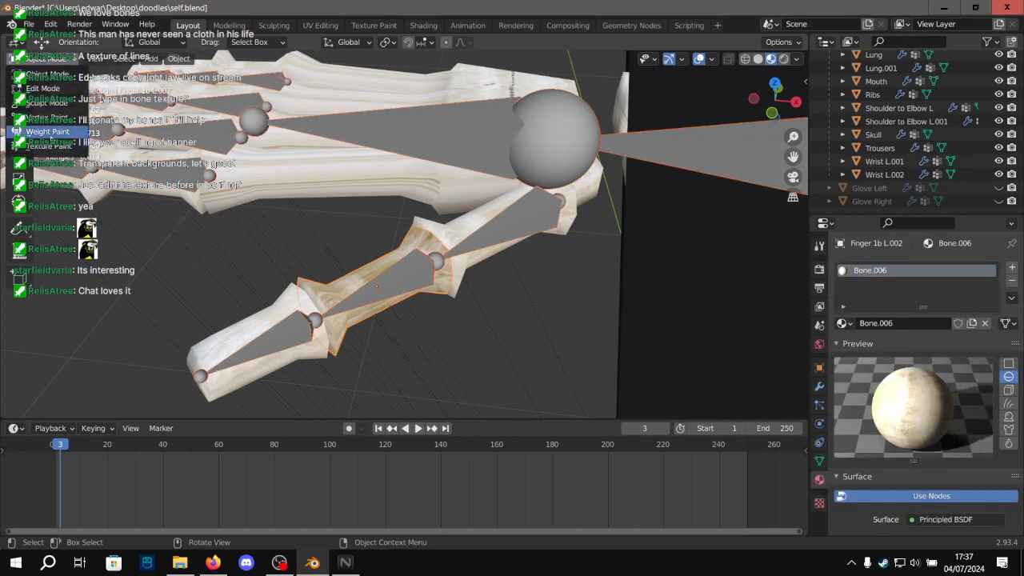
pyautogui.click(52, 132)
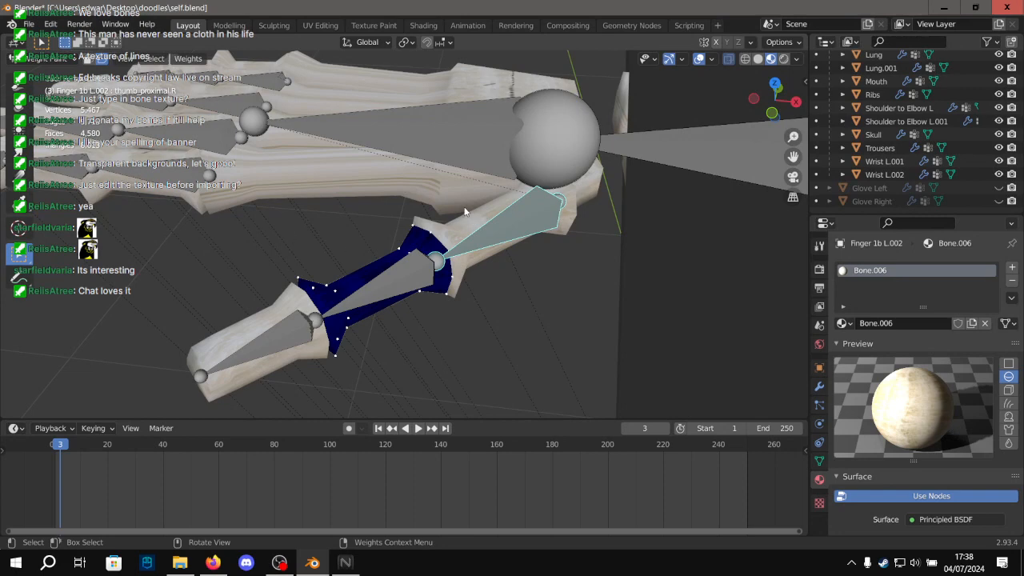
# Make thumb_intermediate.R the active bone and apply Set Weight to all vertices of Finger 1b L.002.
pyautogui.click(359, 307)
pyautogui.click(98, 61)
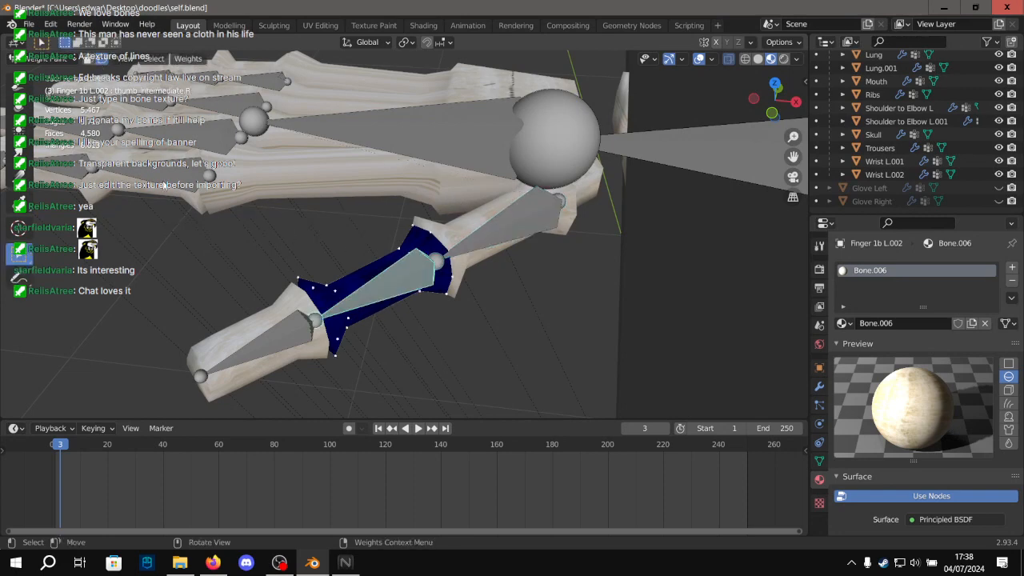
pyautogui.click(174, 61)
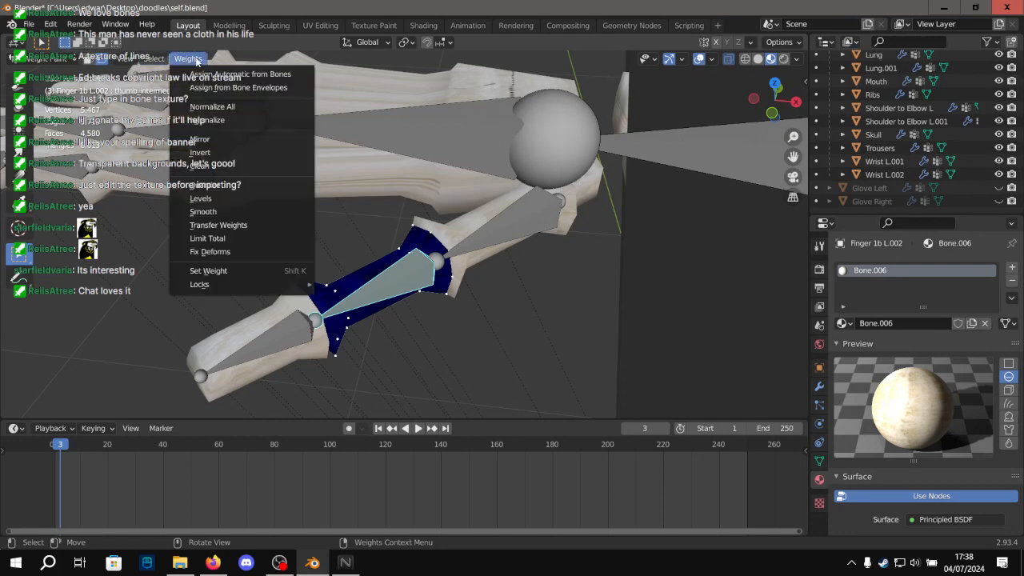
pyautogui.click(239, 270)
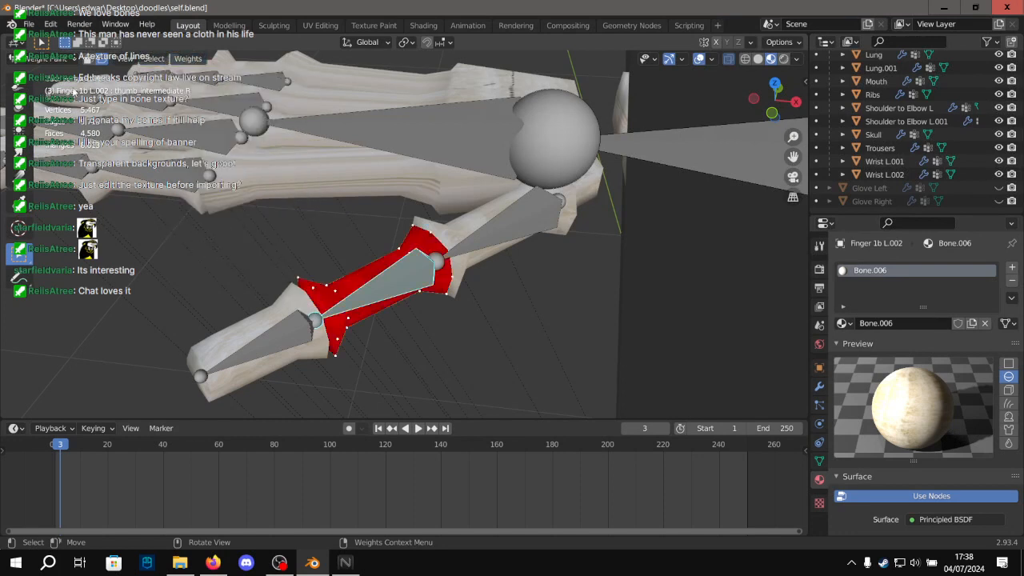
# Return to Object Mode, select the armature with the thumb tip Finger 1c L.002, and enter Weight Paint mode on it.
pyautogui.click(44, 61)
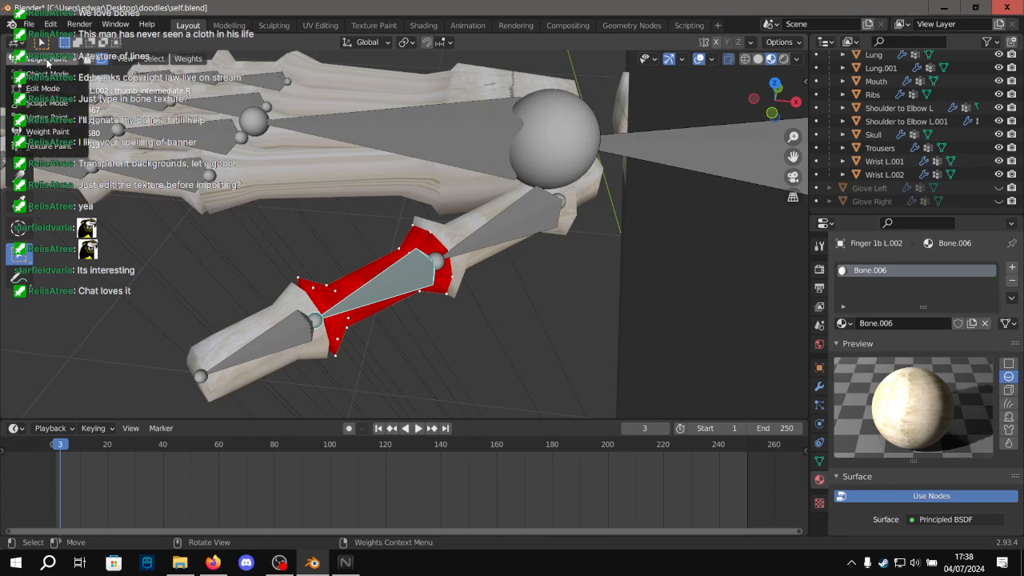
pyautogui.click(40, 76)
pyautogui.click(303, 356)
pyautogui.click(301, 356)
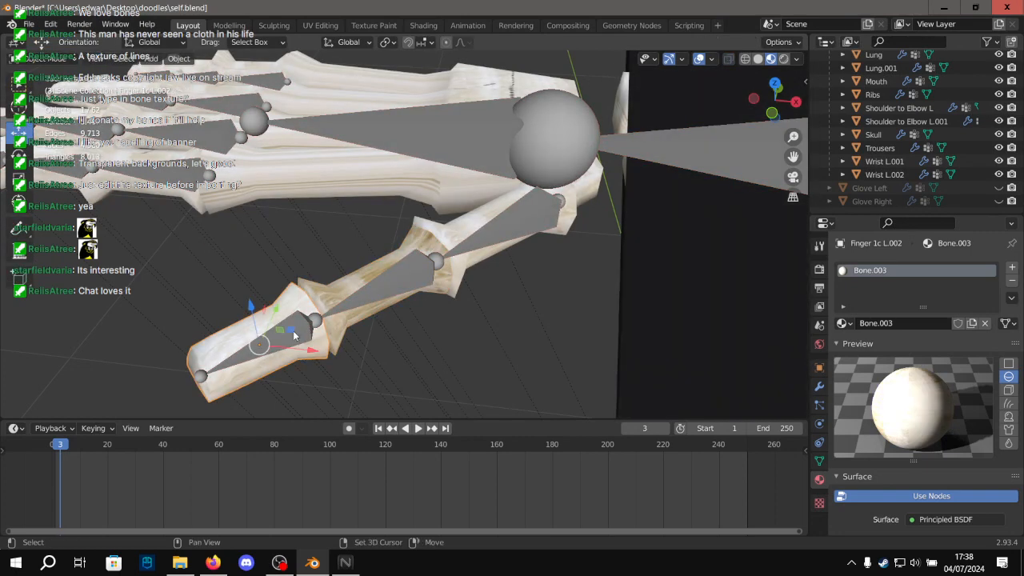
pyautogui.click(44, 59)
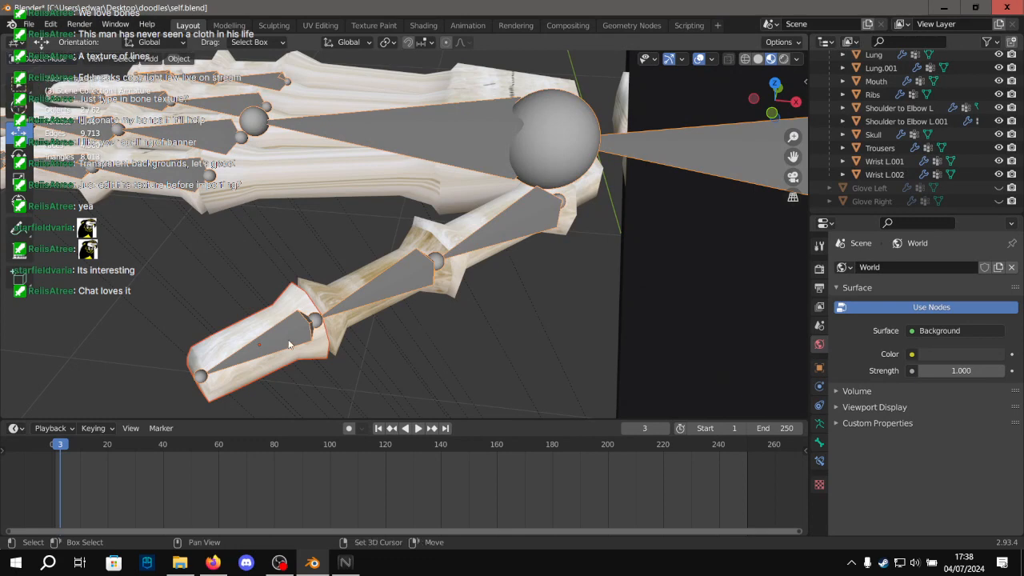
pyautogui.moveTo(186, 222); pyautogui.dragTo(302, 259, button='middle')
pyautogui.scroll(1, 311, 248)
pyautogui.scroll(-1, 311, 248)
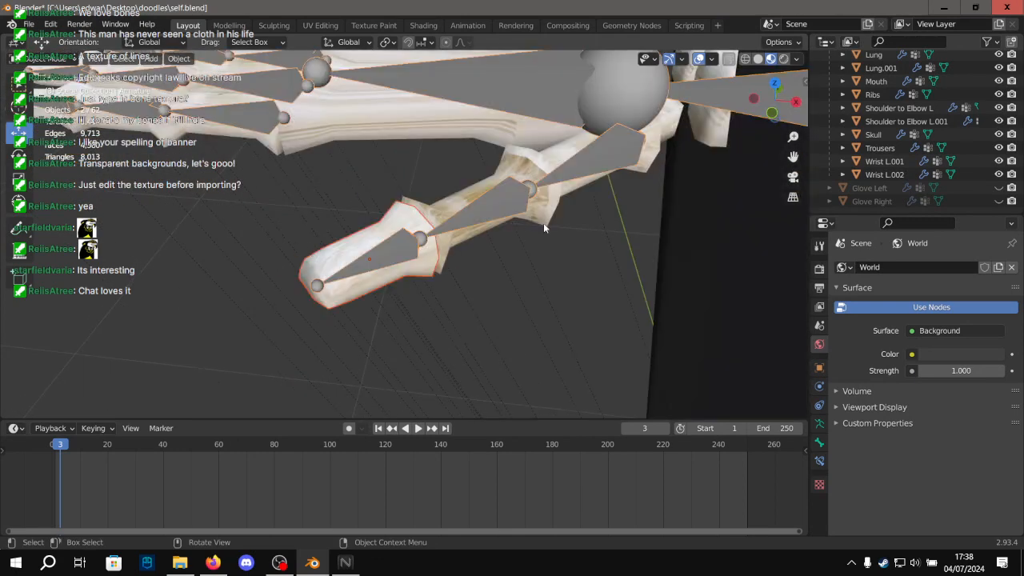
pyautogui.click(51, 61)
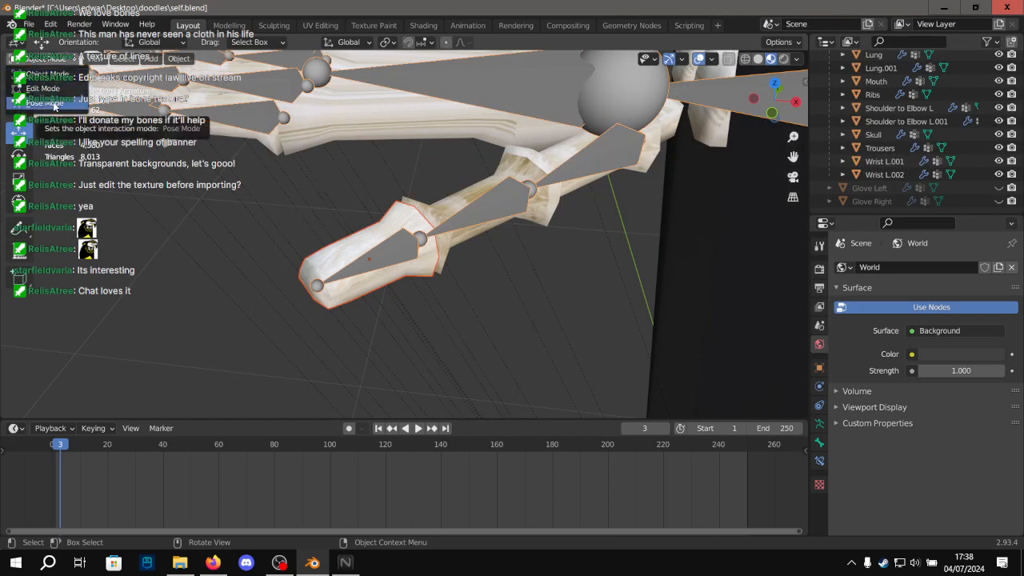
pyautogui.click(346, 256)
pyautogui.click(51, 61)
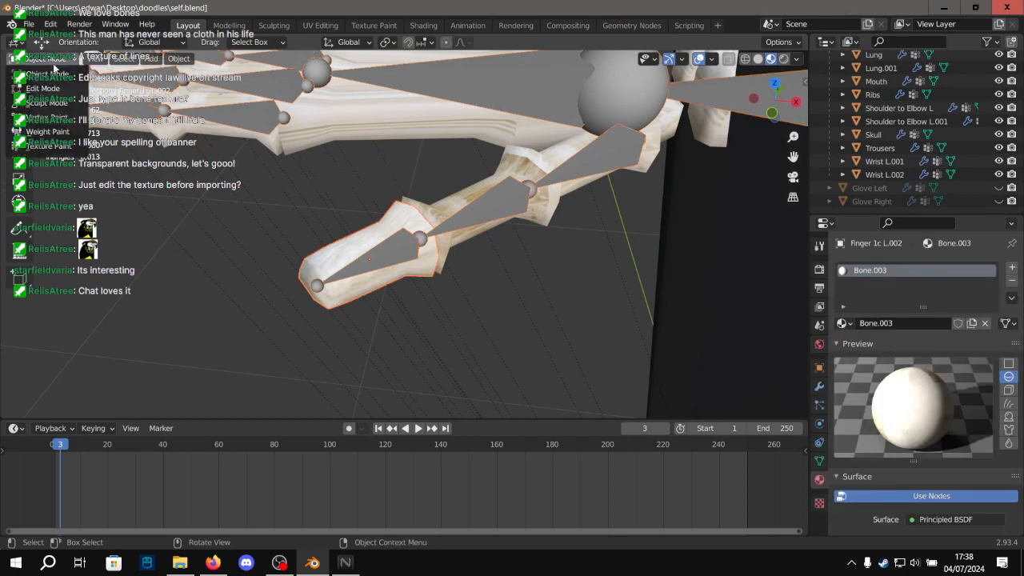
pyautogui.click(49, 132)
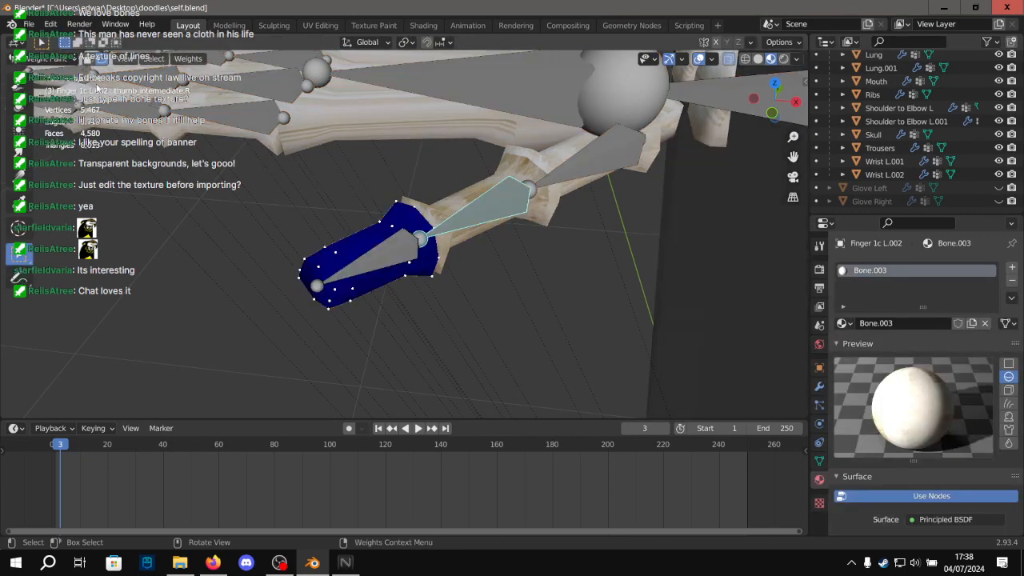
# Make thumb_distal.R the active bone and apply Set Weight to all vertices of Finger 1c L.002.
pyautogui.keyDown('ctrl'); pyautogui.click(387, 243); pyautogui.keyUp('ctrl')
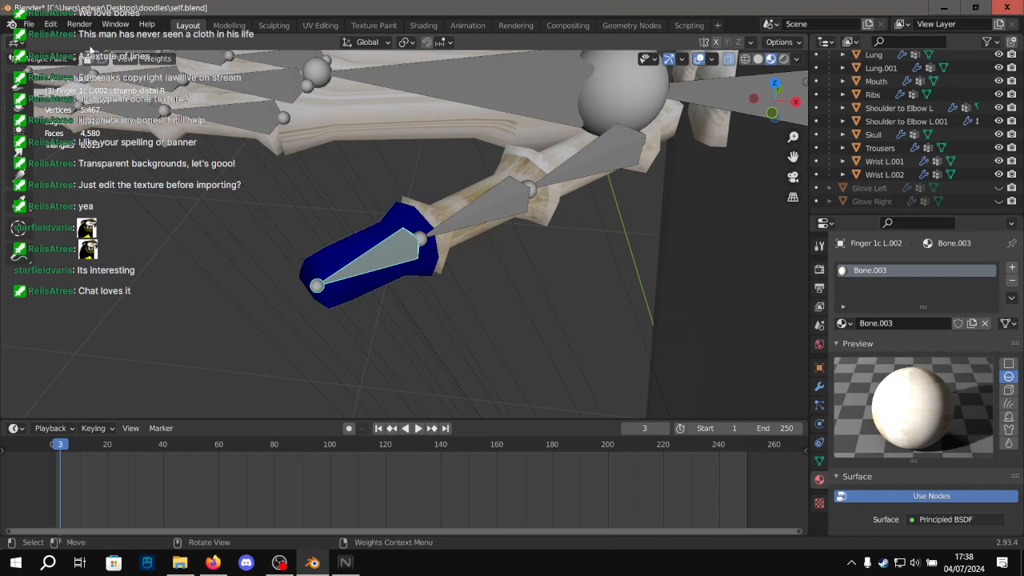
pyautogui.click(102, 60)
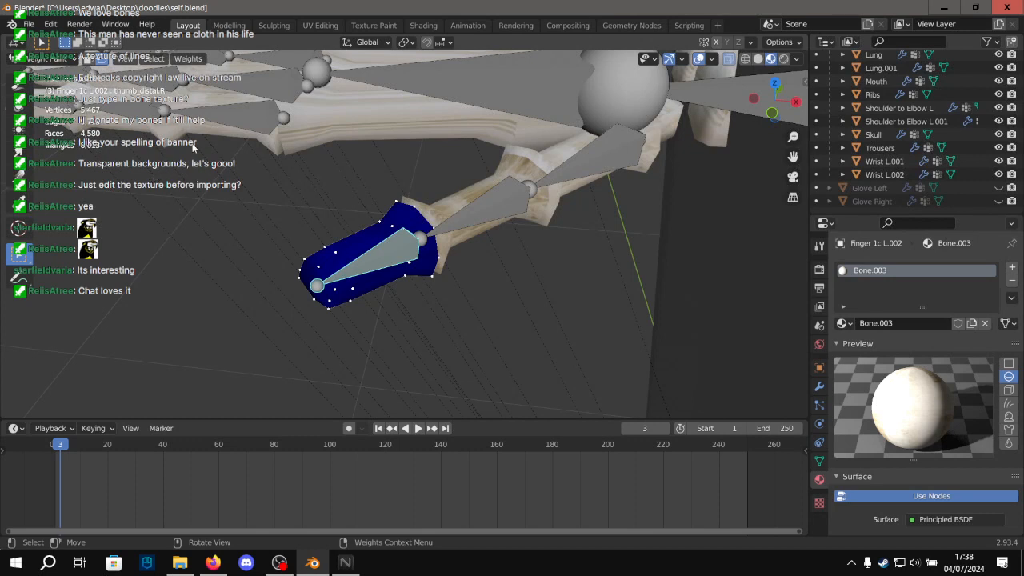
pyautogui.click(188, 59)
pyautogui.click(236, 270)
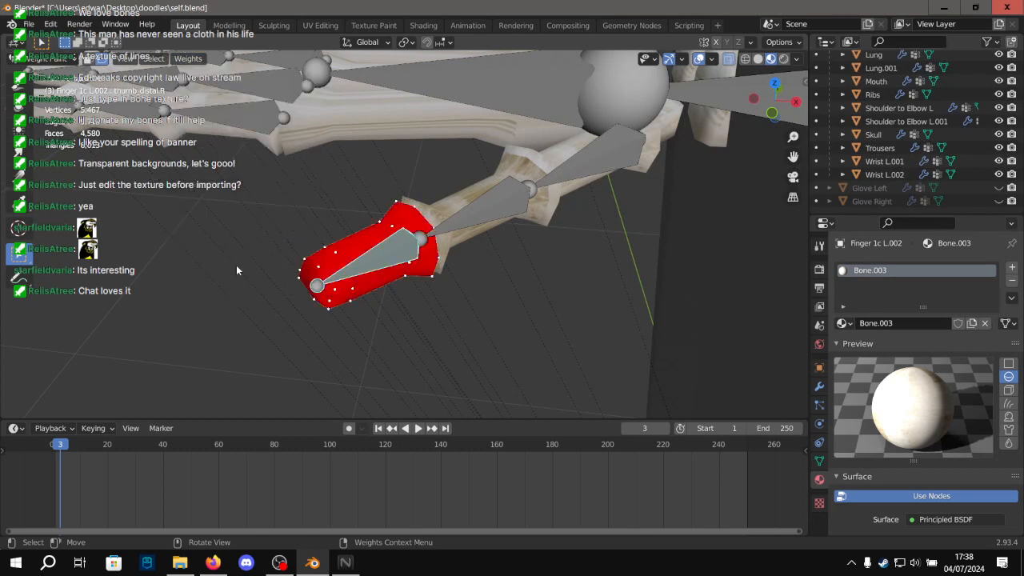
# Return to Object Mode, select the middle thumb segment Finger 1b L.002, and switch to the Texture Paint workspace.
pyautogui.click(48, 59)
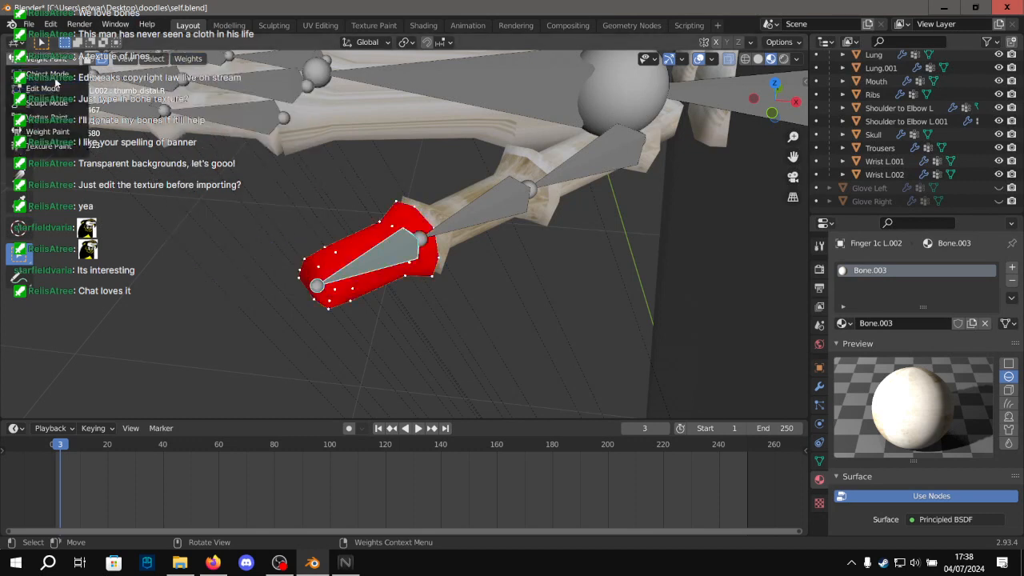
pyautogui.click(48, 74)
pyautogui.click(482, 190)
pyautogui.click(481, 187)
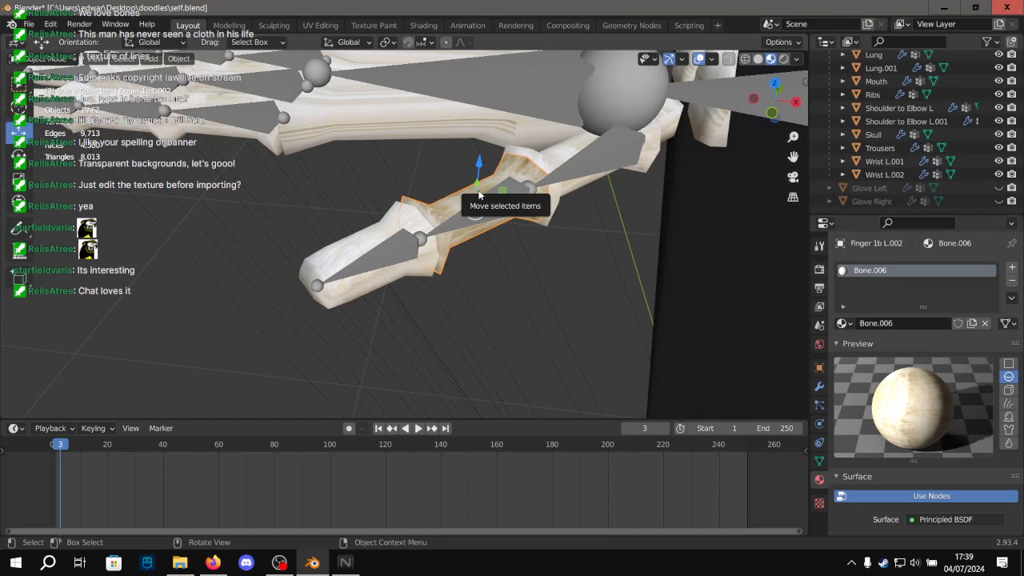
pyautogui.click(374, 25)
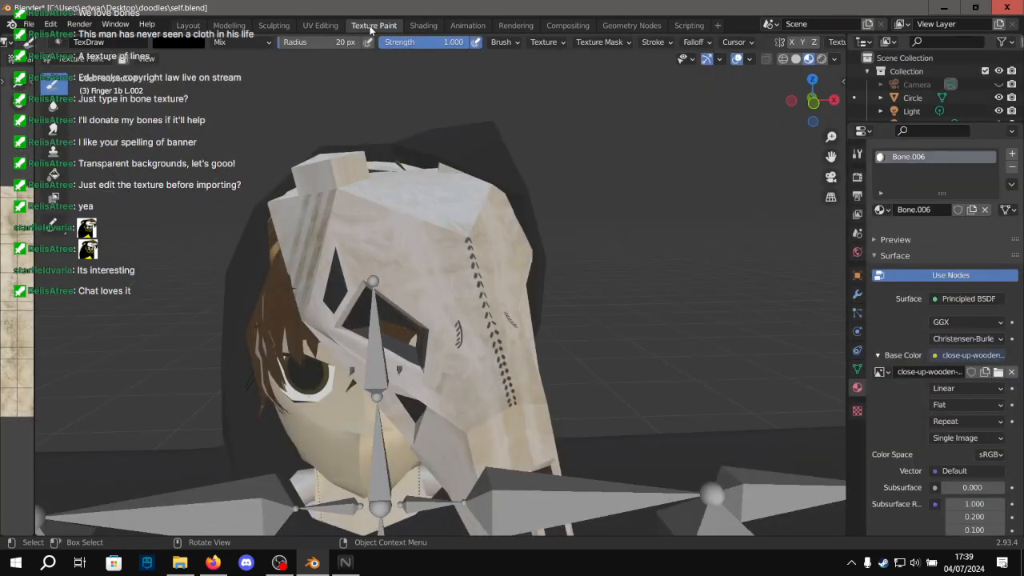
# Fill the middle thumb segment Finger 1b L.002 with white at strength 0.444 using the Fill tool.
pyautogui.scroll(-1, 358, 167)
pyautogui.keyDown('alt'); pyautogui.keyDown('shift'); pyautogui.moveTo(359, 249); pyautogui.dragTo(747, 163); pyautogui.keyUp('shift'); pyautogui.keyUp('alt')
pyautogui.keyDown('alt'); pyautogui.keyDown('shift'); pyautogui.moveTo(388, 323); pyautogui.dragTo(583, 183); pyautogui.keyUp('shift'); pyautogui.keyUp('alt')
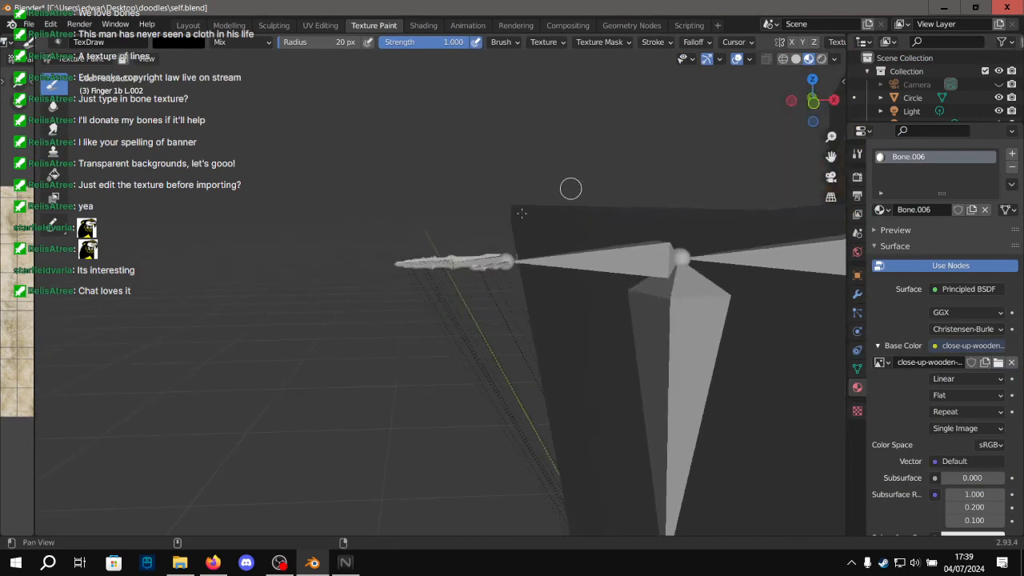
pyautogui.keyDown('alt'); pyautogui.moveTo(460, 293); pyautogui.dragTo(387, 248); pyautogui.keyUp('alt')
pyautogui.scroll(3, 388, 248)
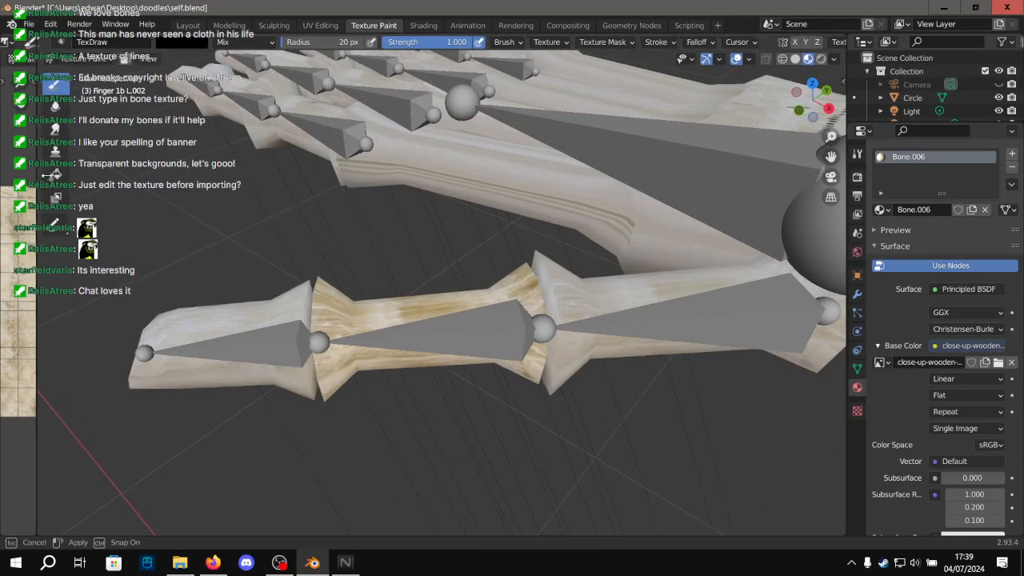
pyautogui.moveTo(35, 176); pyautogui.dragTo(141, 176)
pyautogui.click(156, 174)
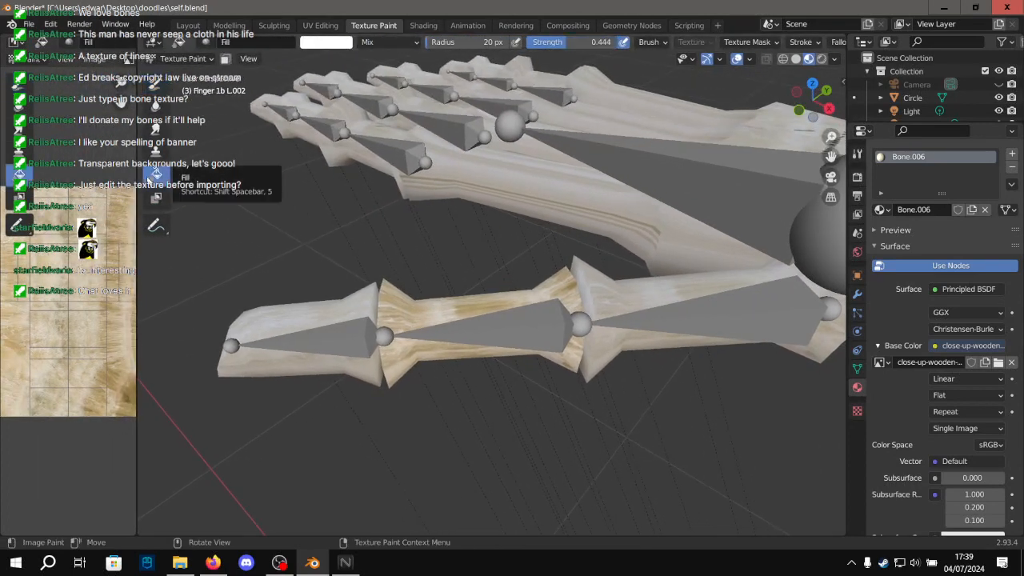
pyautogui.click(473, 306)
# Return to the Layout workspace and save the file.
pyautogui.click(188, 24)
pyautogui.click(491, 314)
pyautogui.moveTo(505, 258); pyautogui.dragTo(490, 249, button='middle')
pyautogui.hotkey('ctrl', 's')
# Hide the armature in the viewport, save the file, and check the character's face and skull mask up close.
pyautogui.scroll(-6, 480, 237)
pyautogui.scroll(15, 956, 148)
pyautogui.click(998, 84)
pyautogui.scroll(-9, 548, 118)
pyautogui.moveTo(542, 121); pyautogui.dragTo(554, 176, button='middle')
pyautogui.hotkey('ctrl', 's')
pyautogui.scroll(8, 408, 115)
pyautogui.moveTo(376, 186); pyautogui.dragTo(393, 182, button='middle')
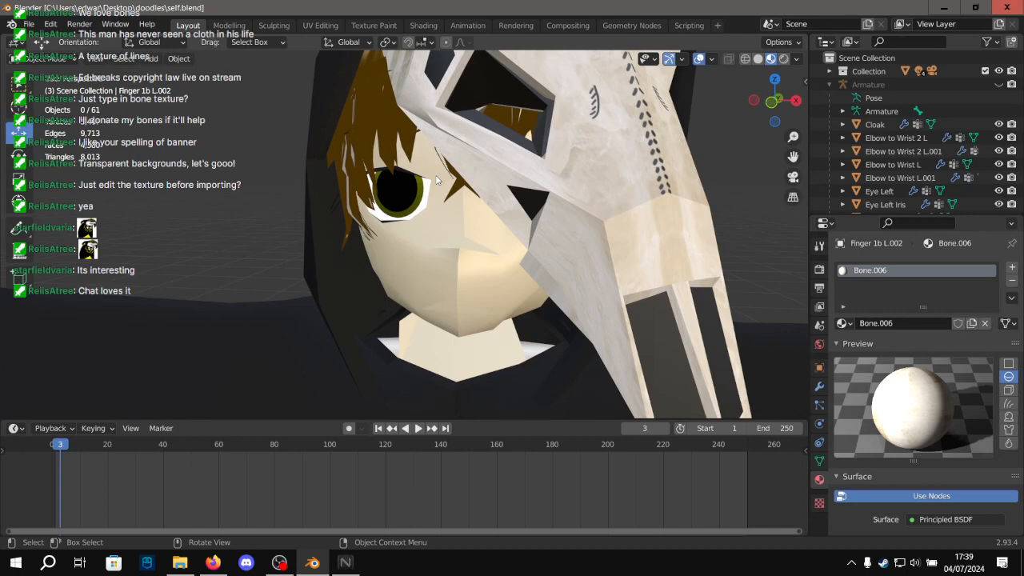
pyautogui.scroll(-3, 518, 110)
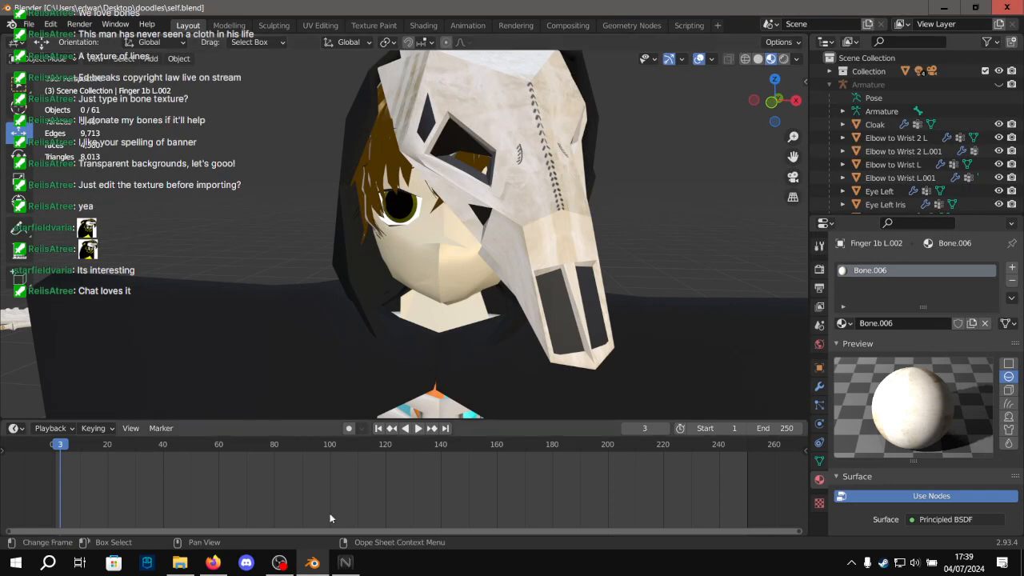
# Switch to Firefox and search Google Images for "skin texture".
pyautogui.click(213, 563)
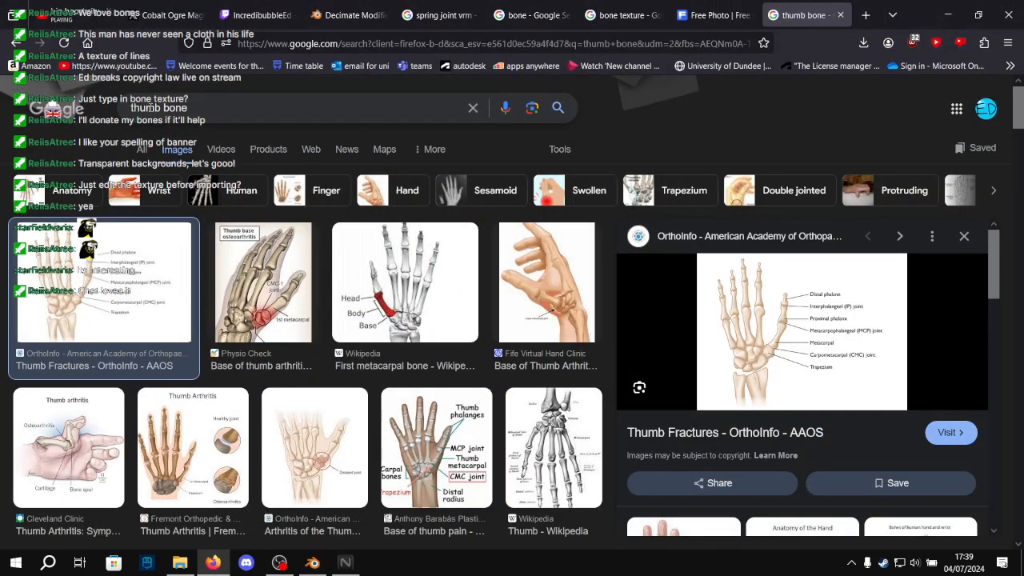
pyautogui.click(95, 115)
pyautogui.hotkey('ctrl', 'a')
pyautogui.write('skin texture')
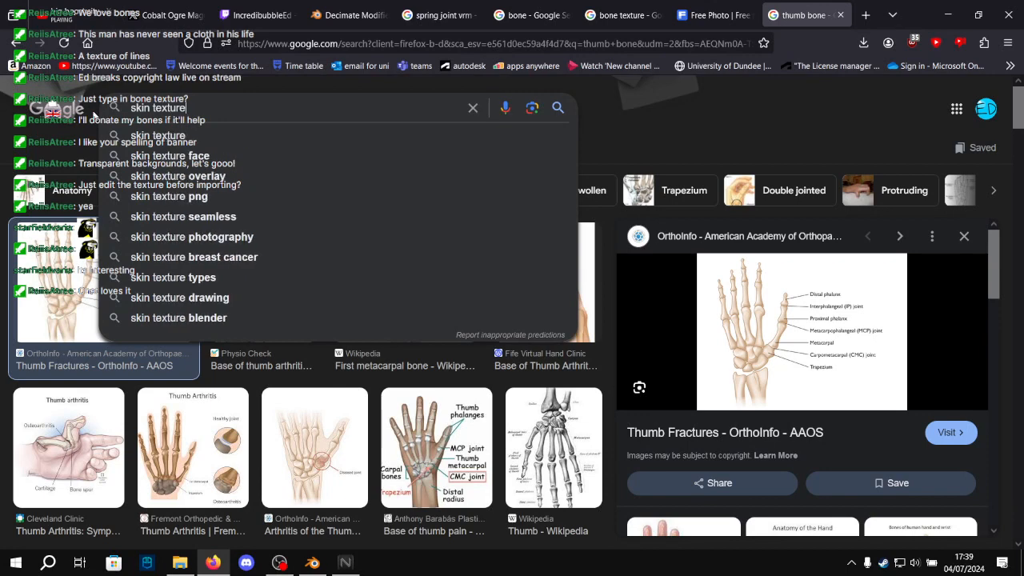
pyautogui.press('Return')
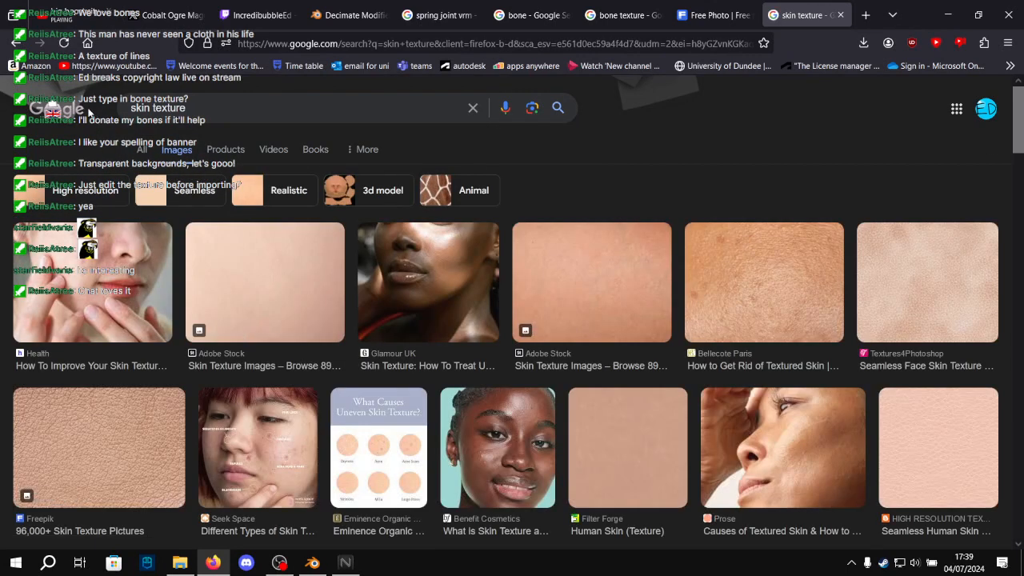
# Browse the skin texture results and preview the Vedix close-up with its related images.
pyautogui.scroll(-1, 467, 276)
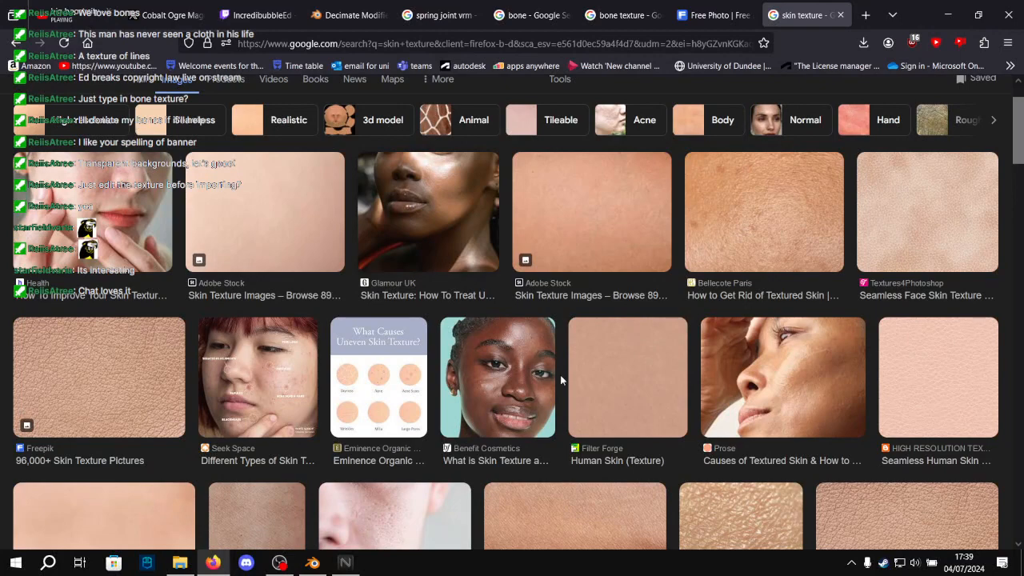
pyautogui.scroll(-2, 562, 382)
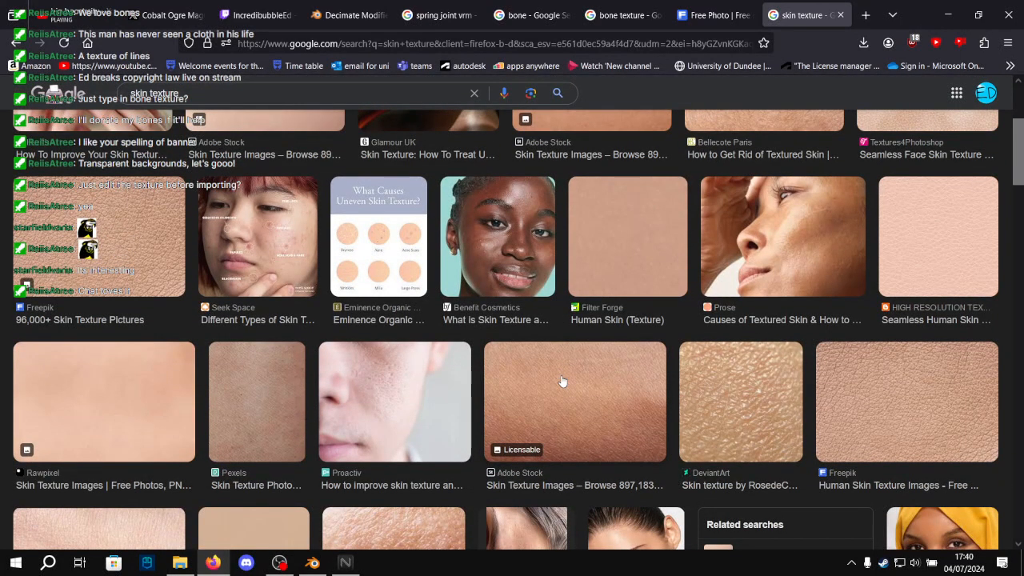
pyautogui.scroll(-1, 563, 382)
pyautogui.scroll(-3, 558, 375)
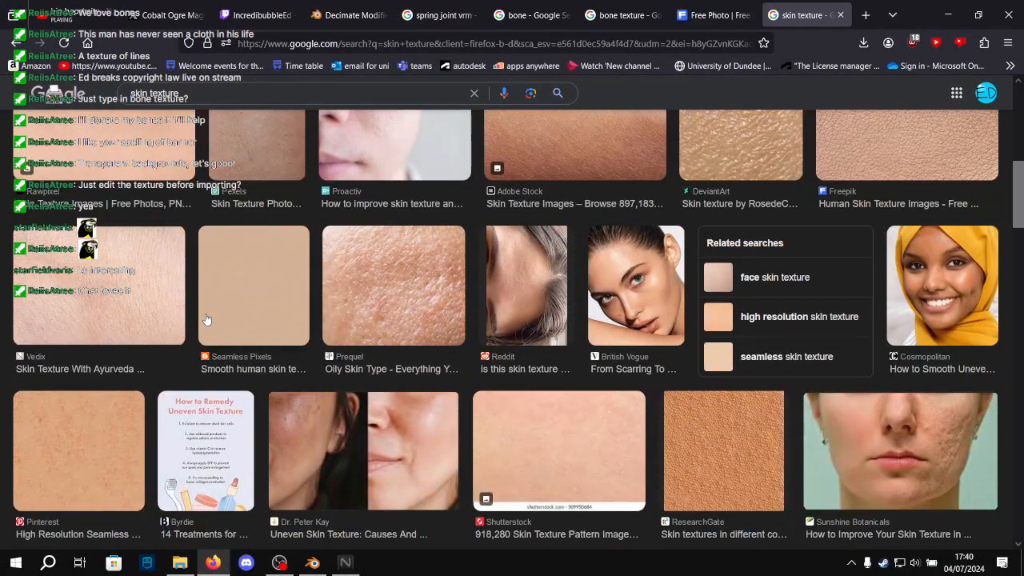
pyautogui.click(96, 304)
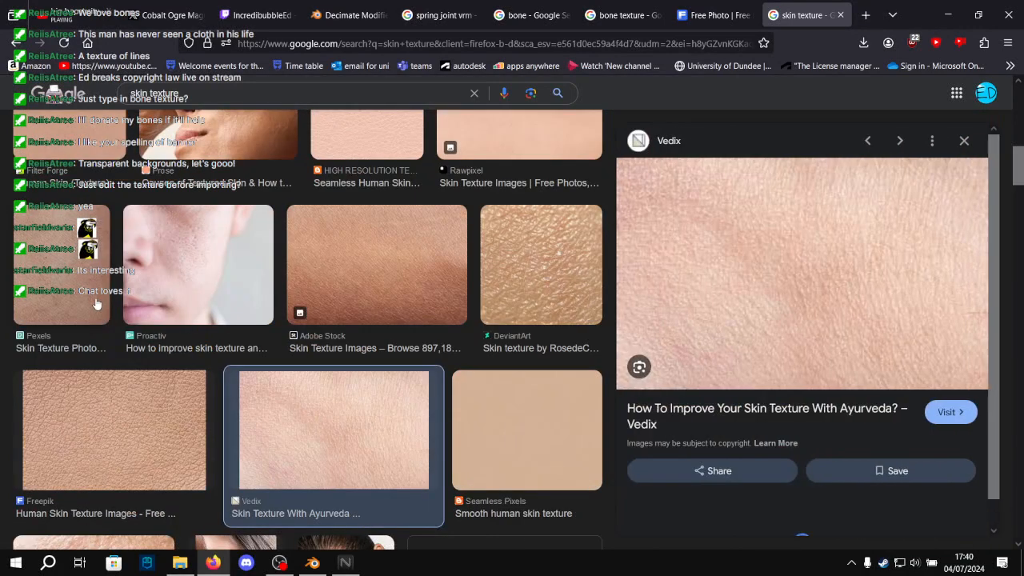
pyautogui.scroll(-6, 224, 308)
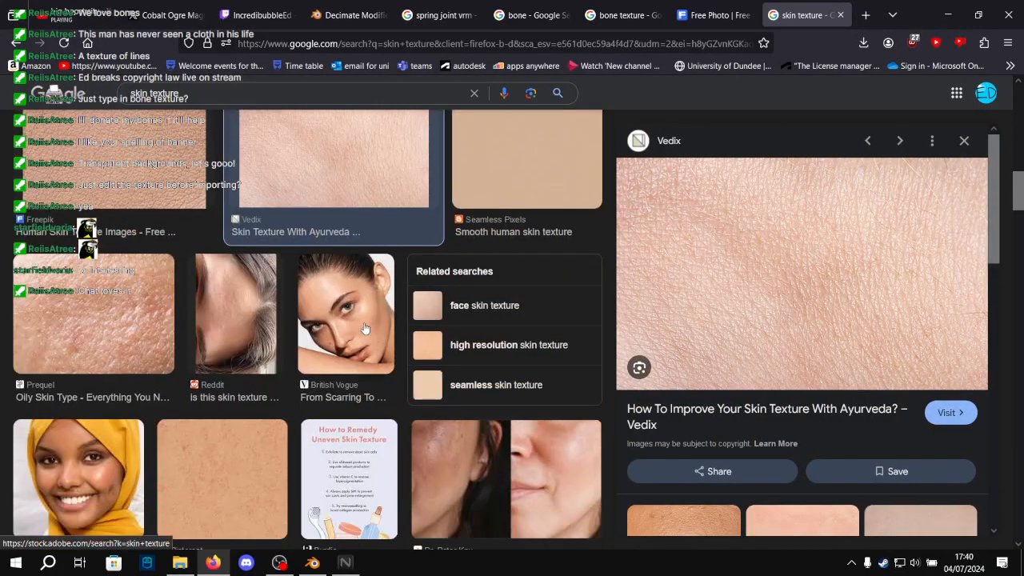
pyautogui.scroll(-3, 364, 328)
pyautogui.scroll(-3, 364, 328)
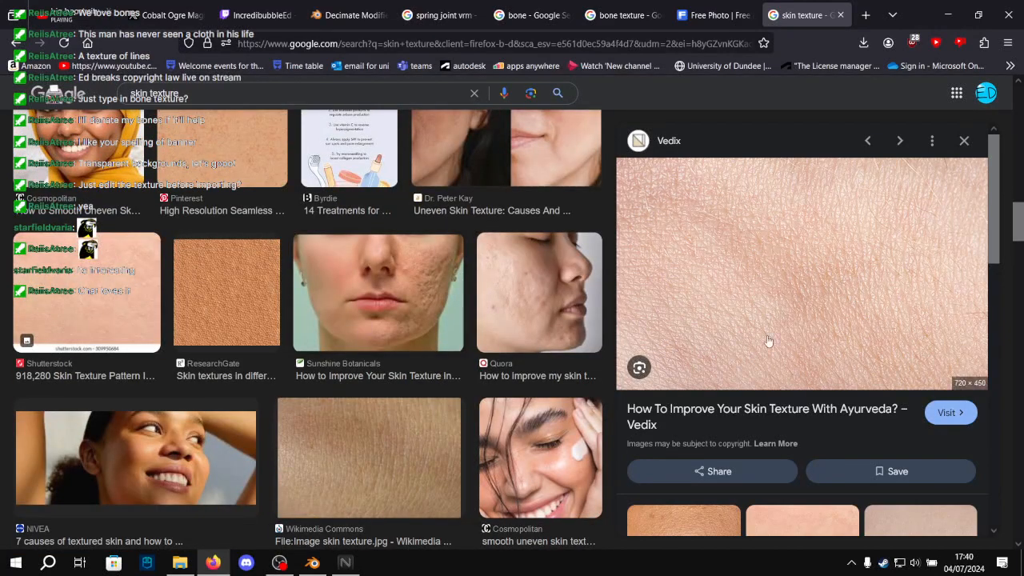
pyautogui.scroll(-2, 916, 276)
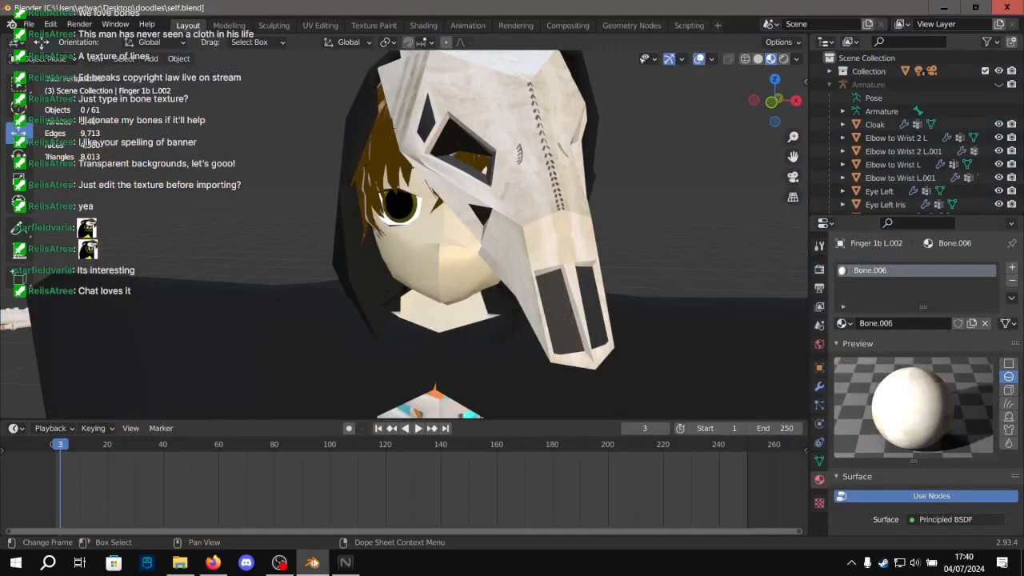
# Switch back to Blender and select the Head mesh to show its Skin material.
pyautogui.click(312, 562)
pyautogui.scroll(5, 448, 264)
pyautogui.scroll(-5, 477, 217)
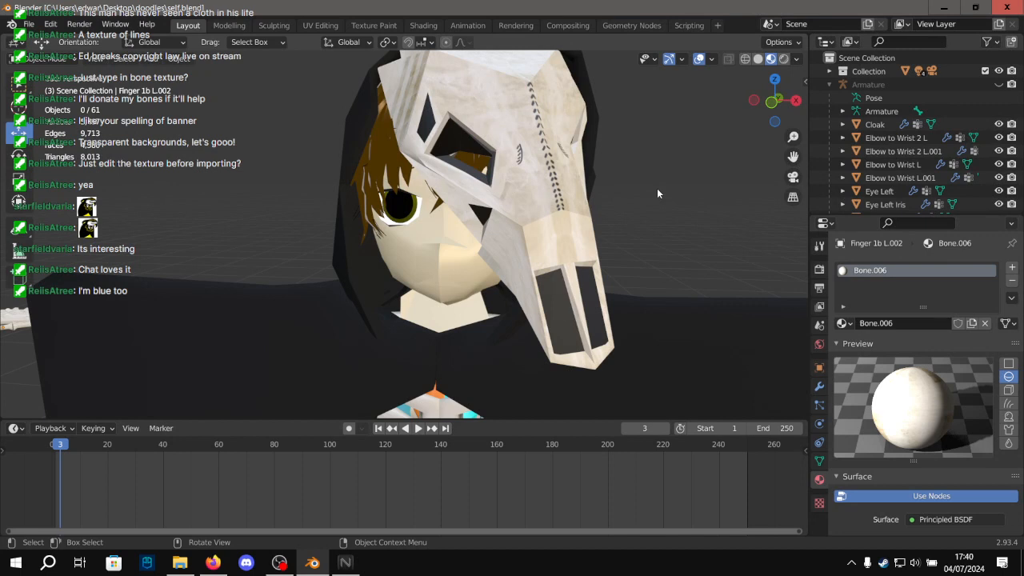
pyautogui.scroll(5, 385, 193)
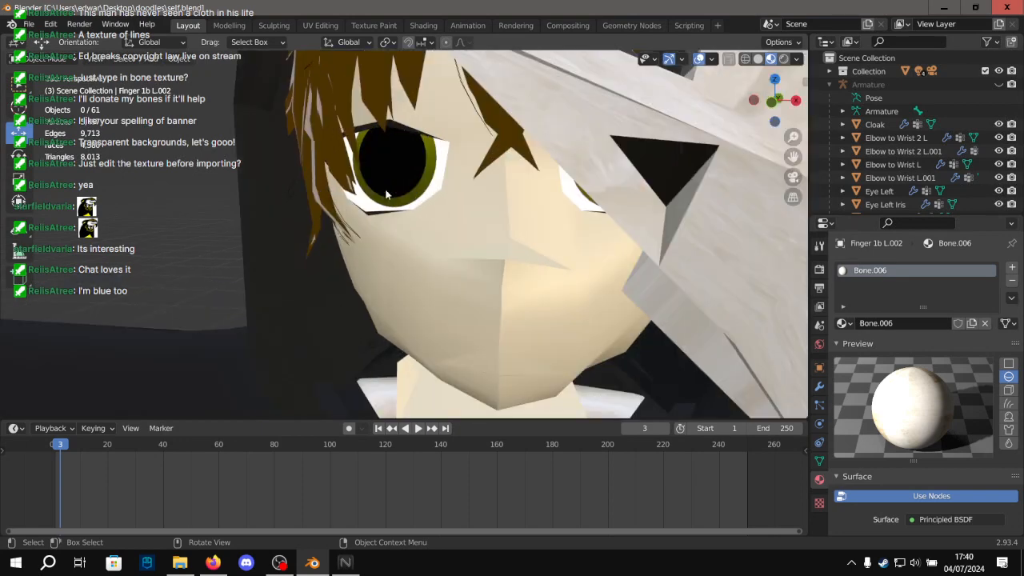
pyautogui.click(528, 221)
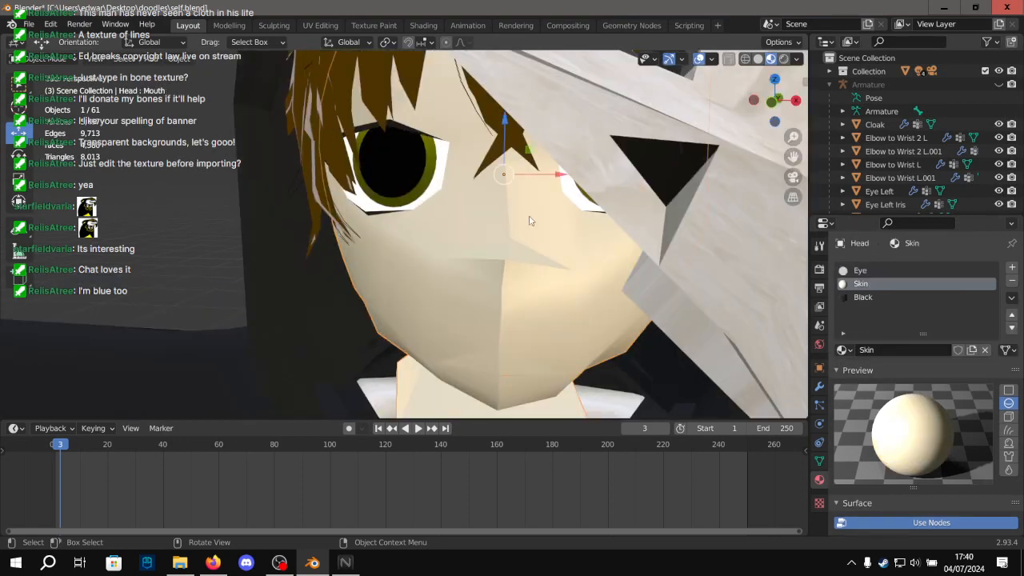
# Return to Firefox and open the Depositphotos human skin texture from the related images.
pyautogui.click(217, 563)
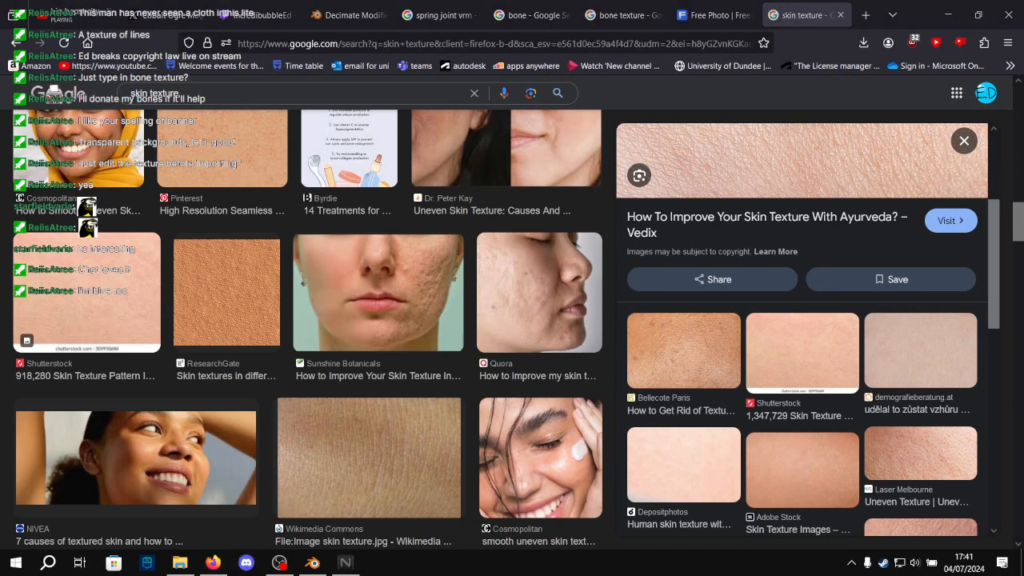
pyautogui.scroll(-1, 776, 349)
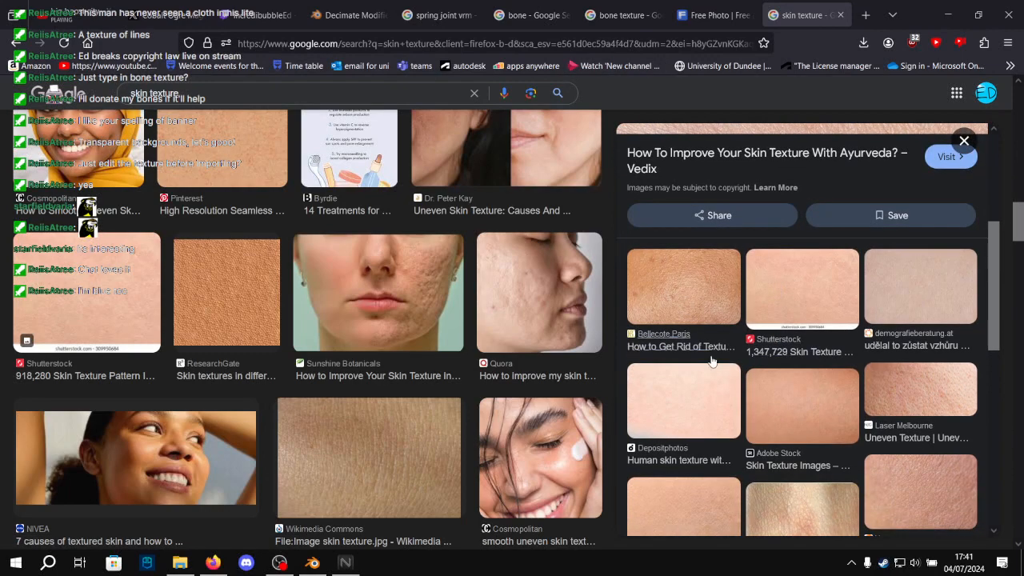
pyautogui.click(700, 403)
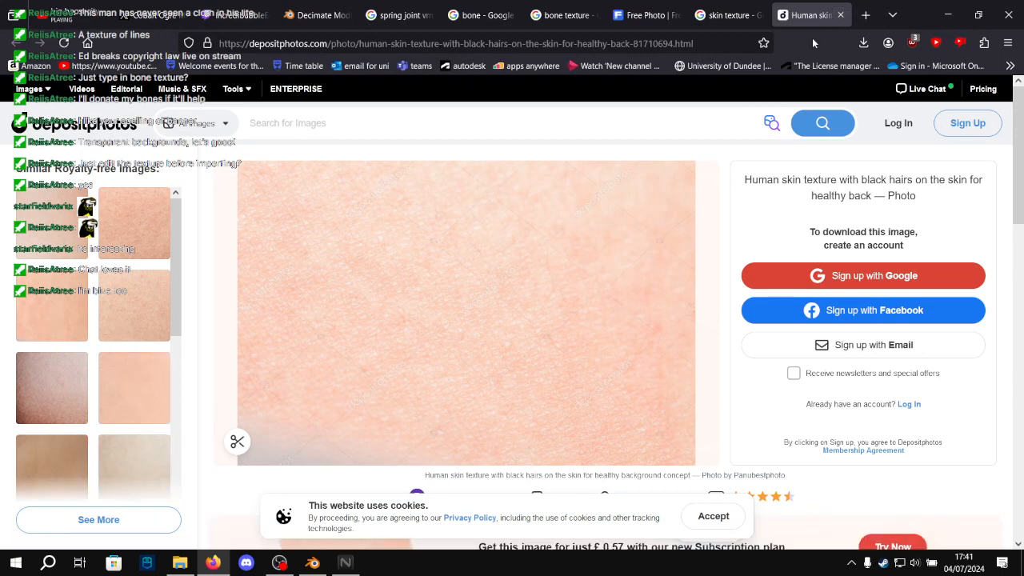
# Compare several similar skin photos on Depositphotos, go back to the first one, and minimize the browser.
pyautogui.scroll(-2, 79, 319)
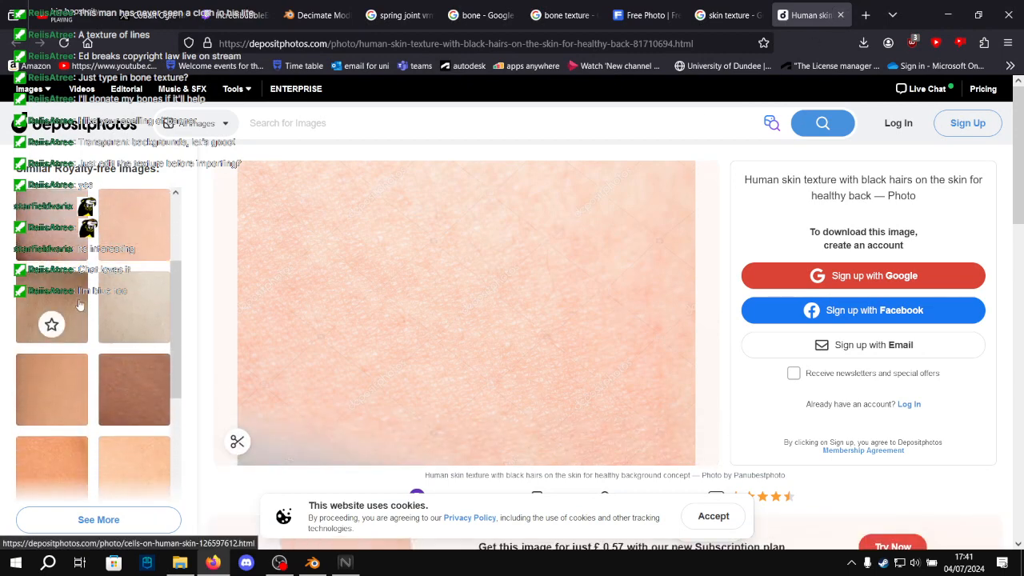
pyautogui.click(79, 313)
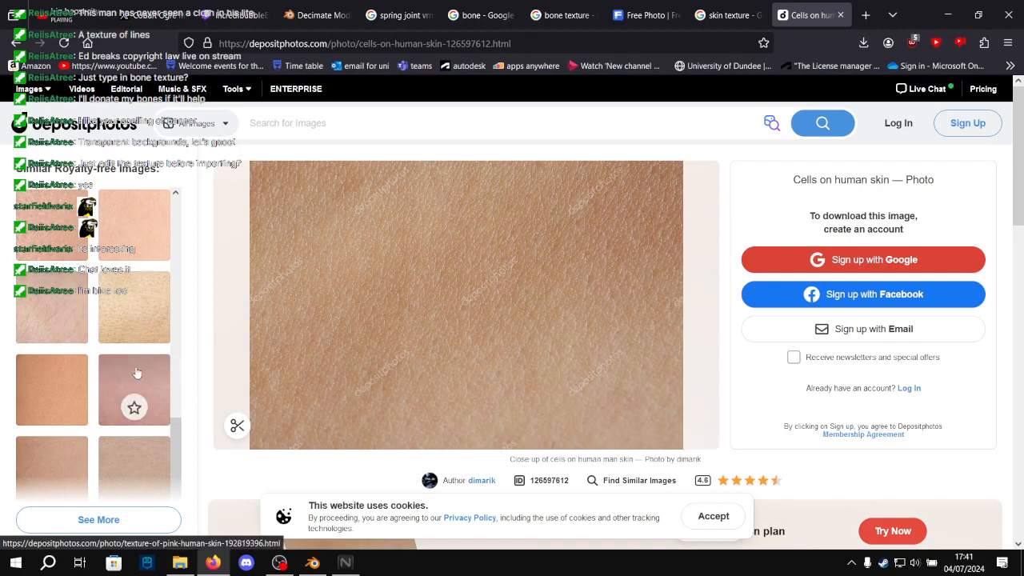
pyautogui.click(121, 452)
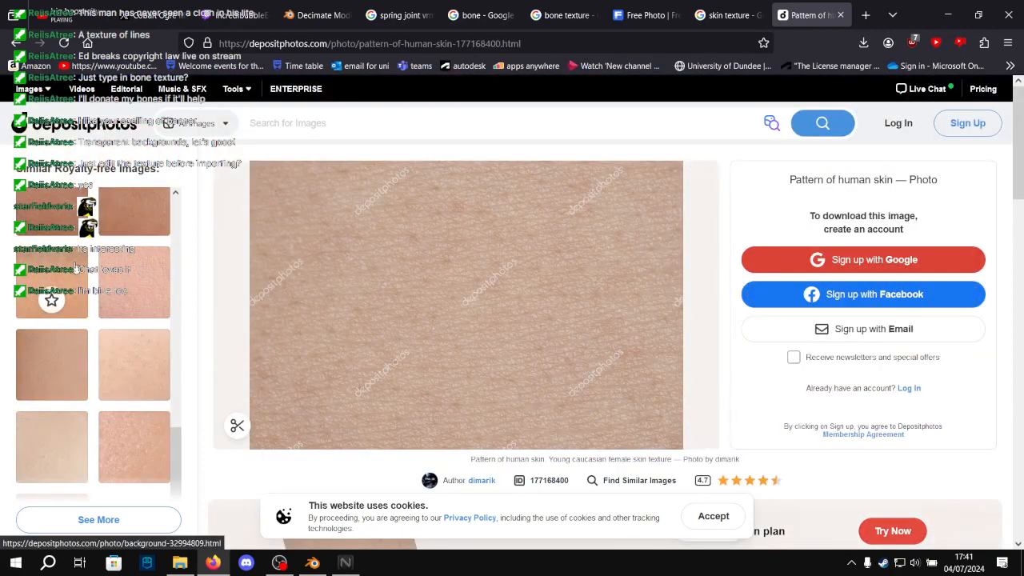
pyautogui.click(51, 298)
pyautogui.scroll(3, 76, 267)
pyautogui.click(78, 242)
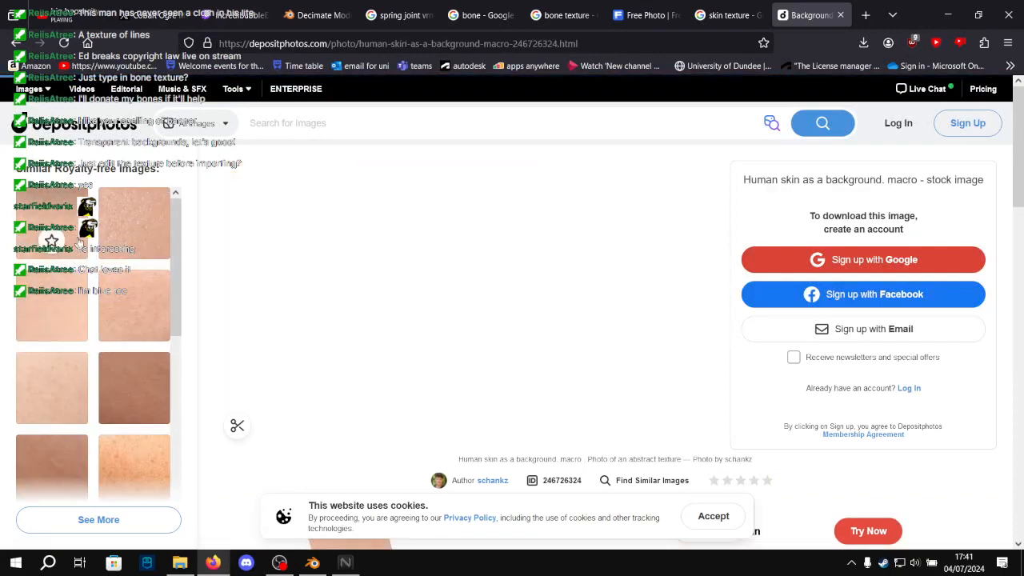
pyautogui.hotkey('alt', 'Left')
pyautogui.hotkey('alt', 'Left')
pyautogui.hotkey('alt', 'Left')
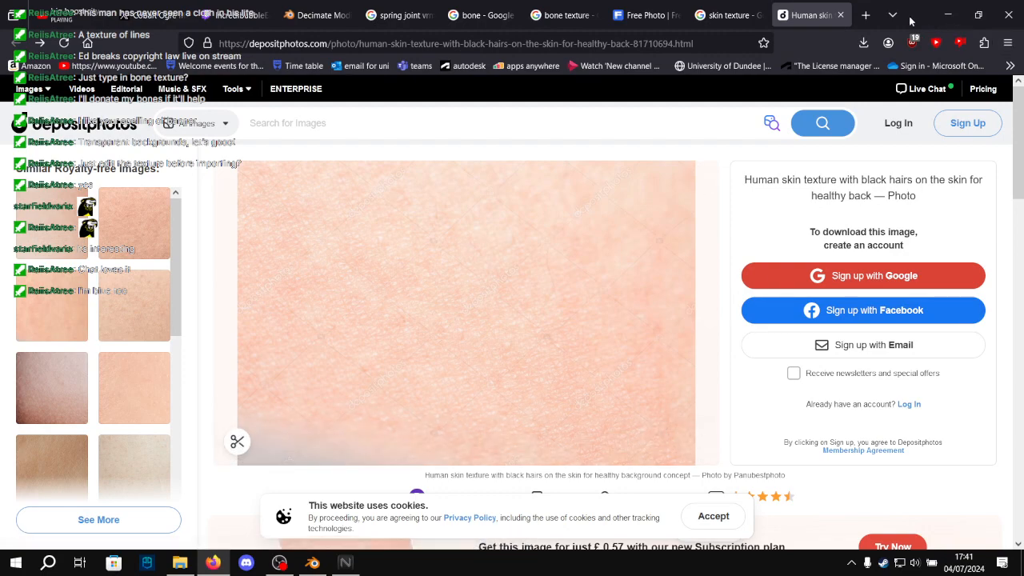
pyautogui.click(947, 14)
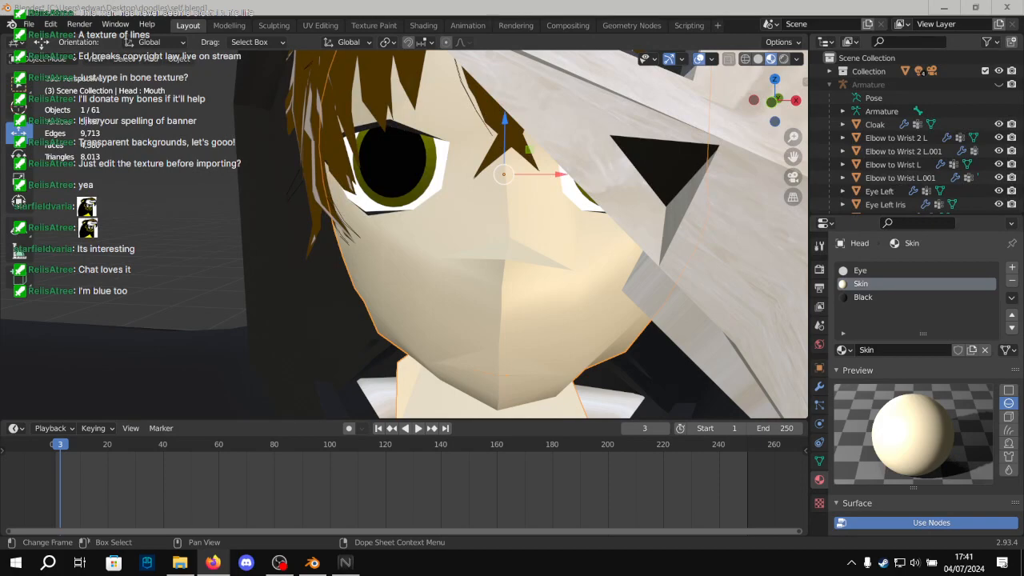
# Open the selected TikTok picture from the "coreofmidas avatar" image results in its own tab.
pyautogui.moveTo(0, 199); pyautogui.dragTo(601, 2)
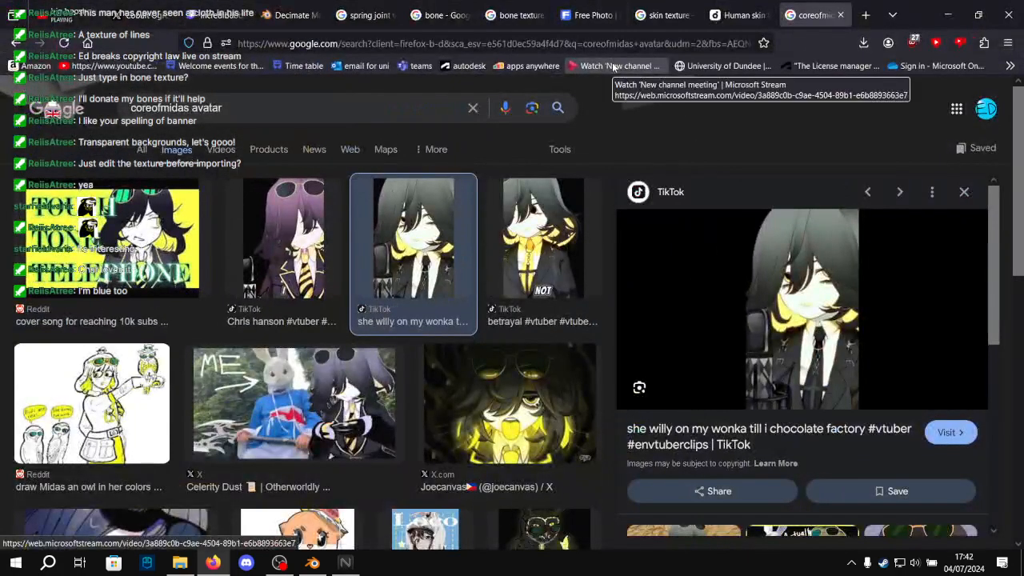
pyautogui.rightClick(820, 278)
pyautogui.click(856, 386)
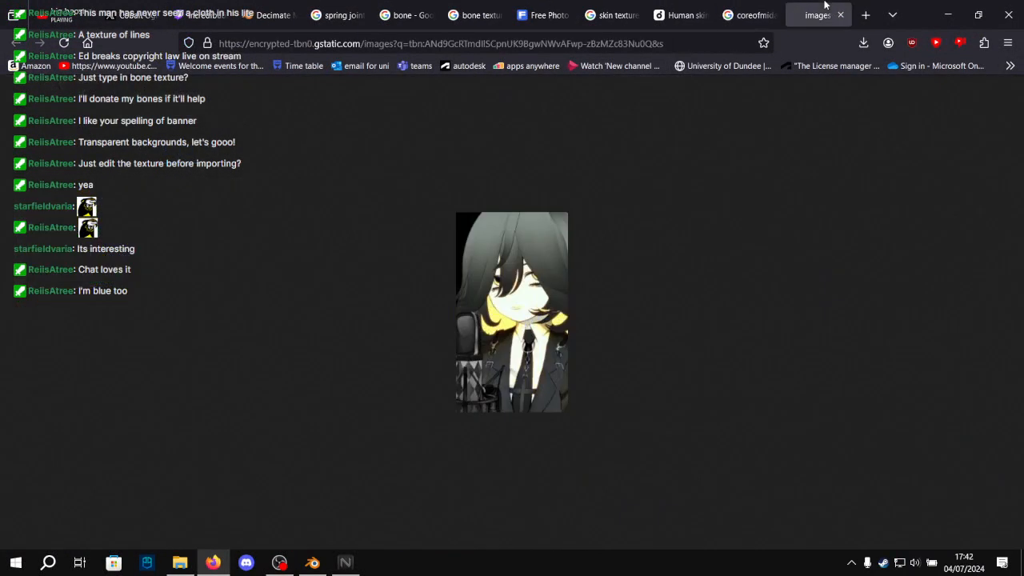
# Enlarge the avatar picture to 500% to examine its face, hair and clothing, and switch back to Blender.
pyautogui.keyDown('ctrl'); pyautogui.scroll(8, 532, 300); pyautogui.keyUp('ctrl')
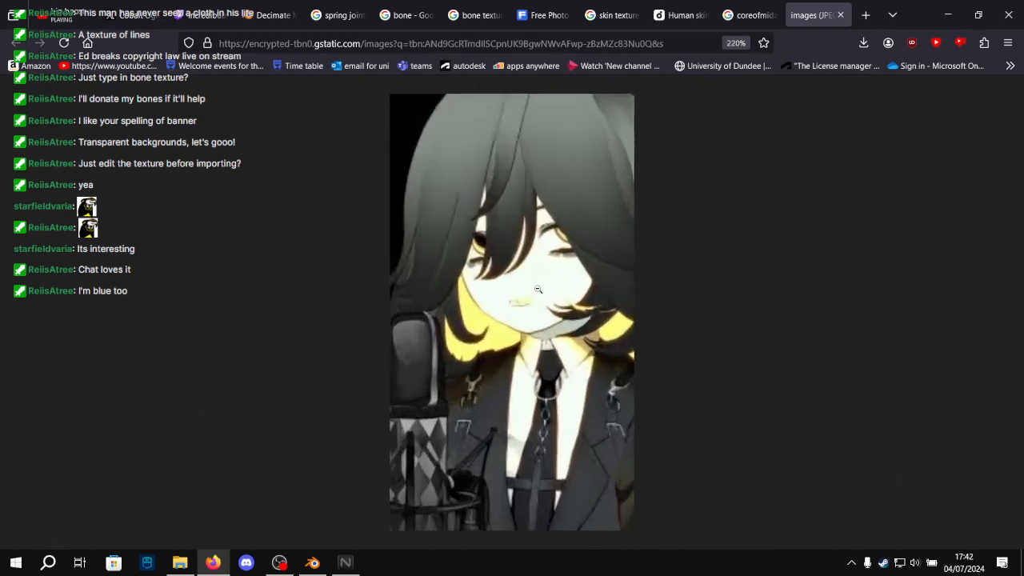
pyautogui.keyDown('ctrl'); pyautogui.scroll(4, 563, 360); pyautogui.keyUp('ctrl')
pyautogui.scroll(-5, 576, 388)
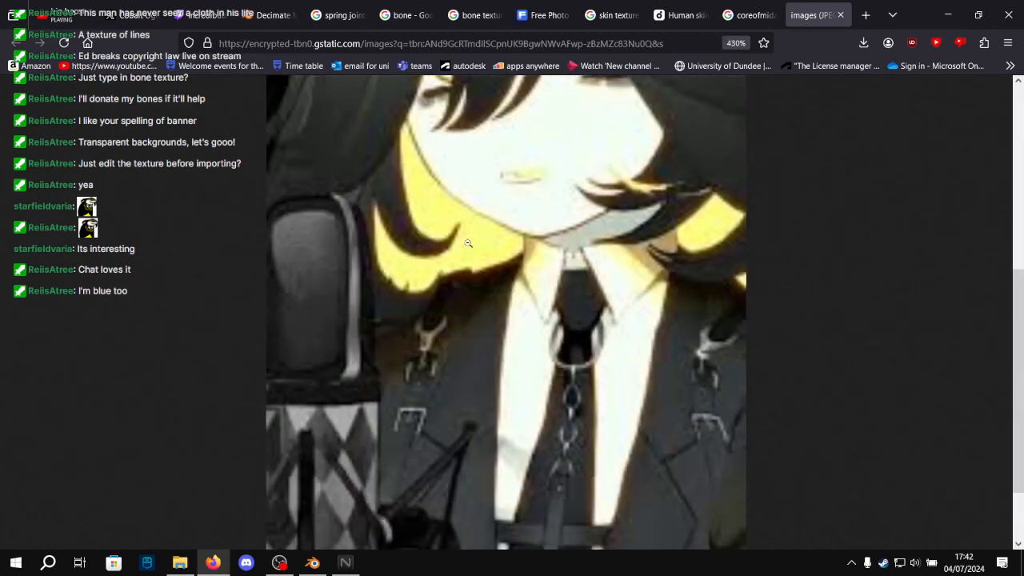
pyautogui.keyDown('ctrl'); pyautogui.scroll(1, 480, 204); pyautogui.keyUp('ctrl')
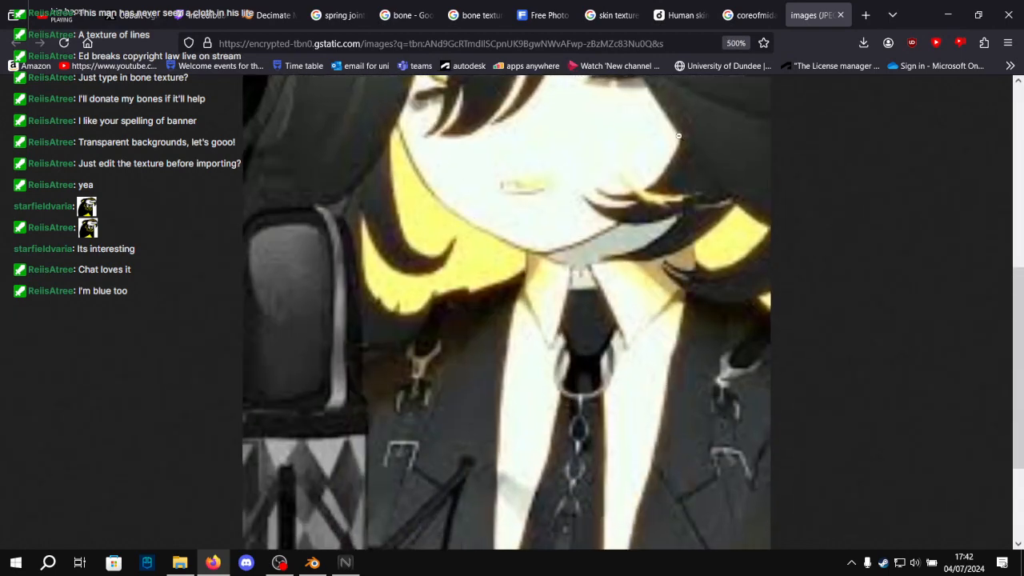
pyautogui.scroll(5, 666, 158)
pyautogui.scroll(-5, 560, 158)
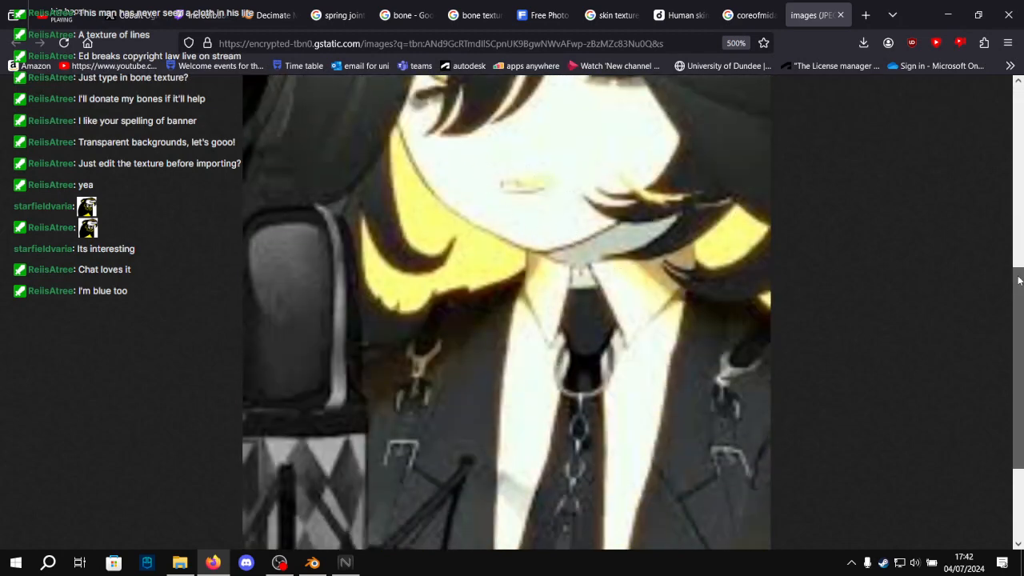
pyautogui.scroll(3, 606, 213)
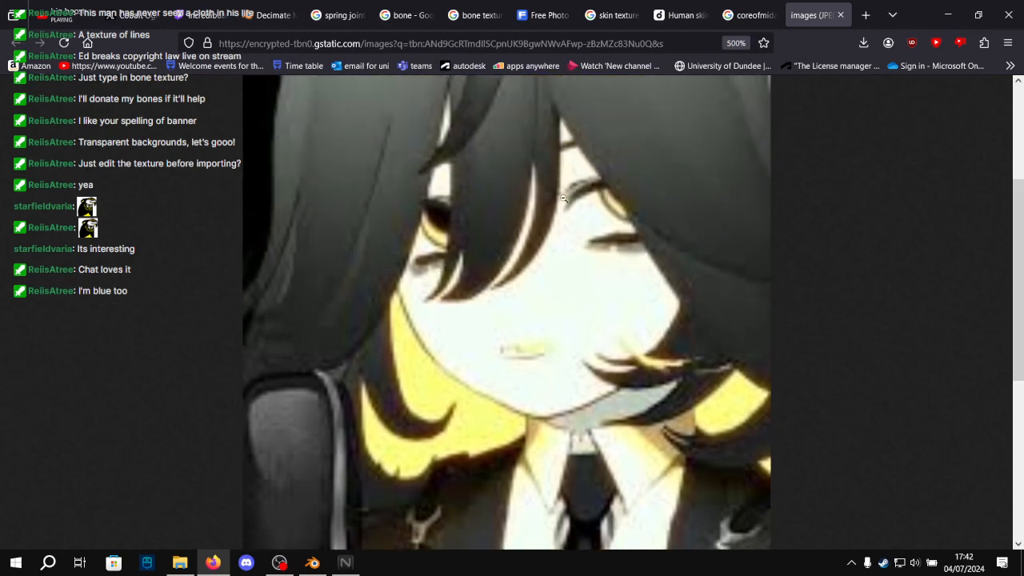
pyautogui.click(311, 564)
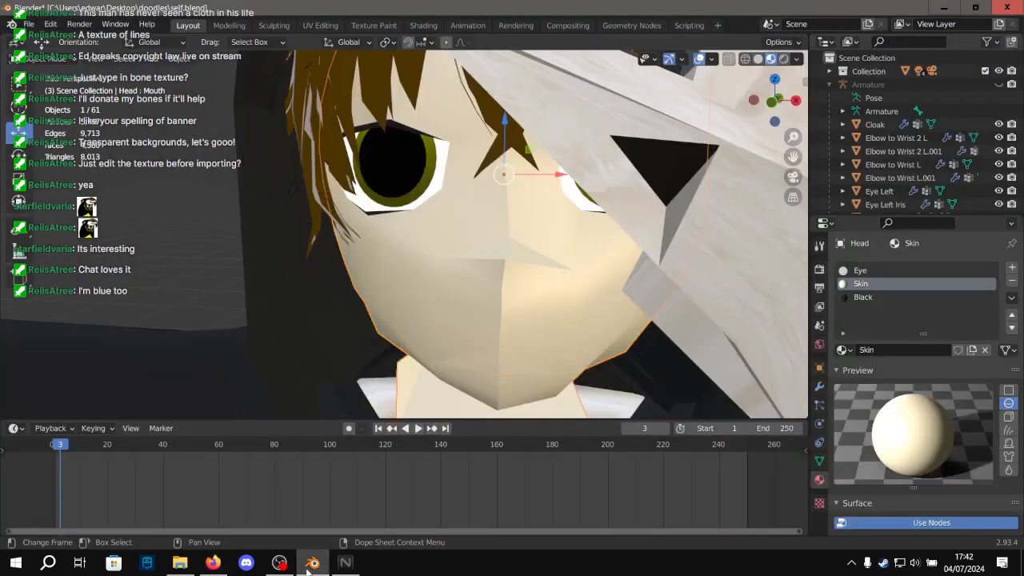
# Compare the modelled head with the enlarged avatar picture, switching between Firefox and Blender, and examine the character's eyes and face up close.
pyautogui.click(309, 567)
pyautogui.click(310, 565)
pyautogui.click(310, 566)
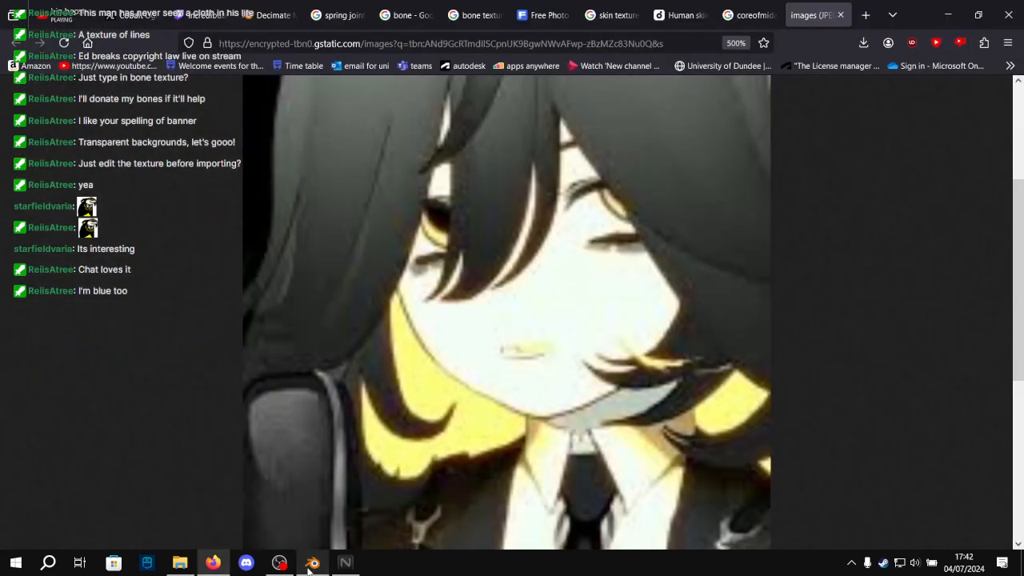
pyautogui.click(310, 567)
pyautogui.moveTo(516, 303); pyautogui.dragTo(426, 288, button='middle')
pyautogui.moveTo(376, 352); pyautogui.dragTo(408, 376, button='middle')
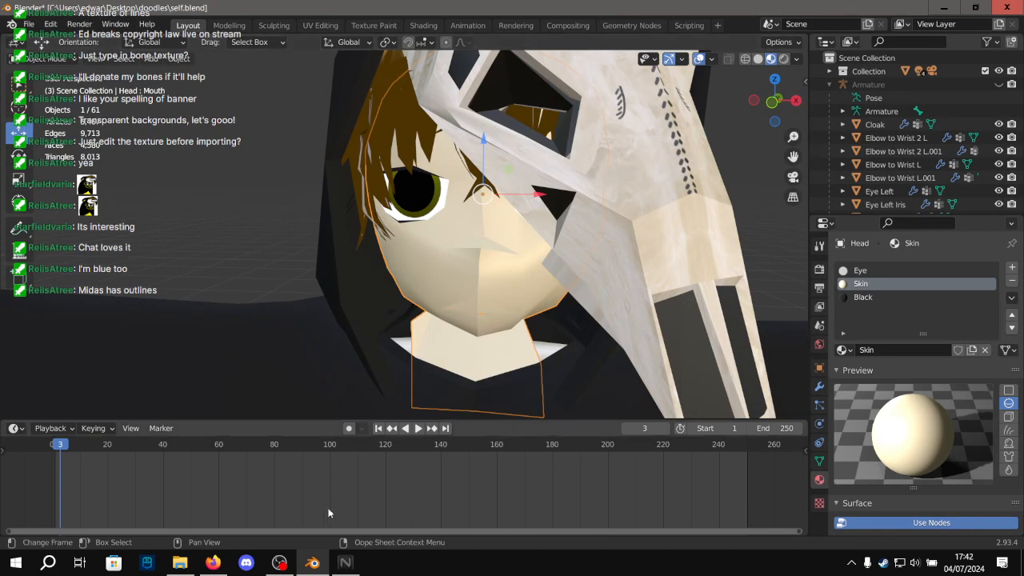
pyautogui.click(308, 564)
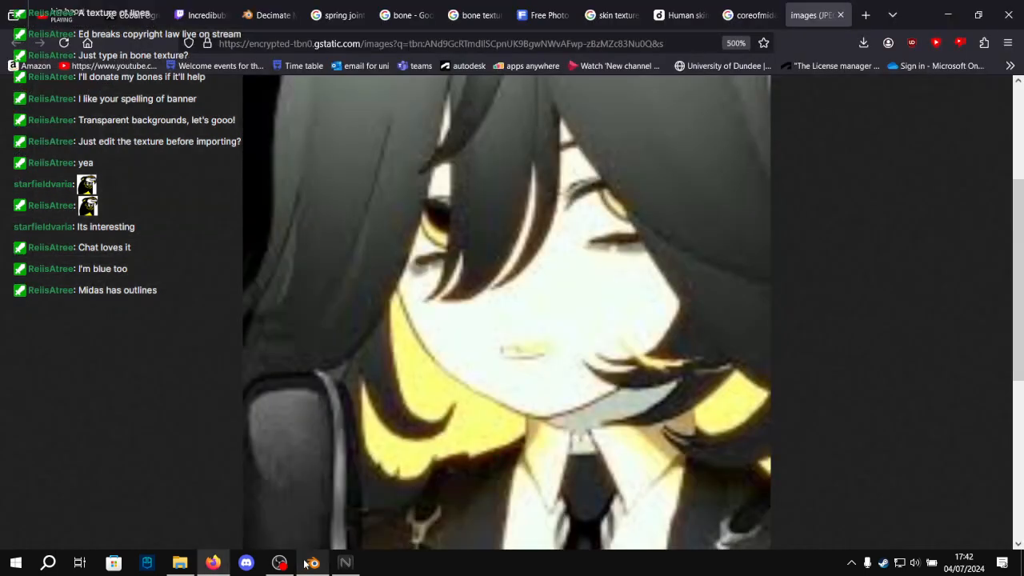
pyautogui.click(312, 563)
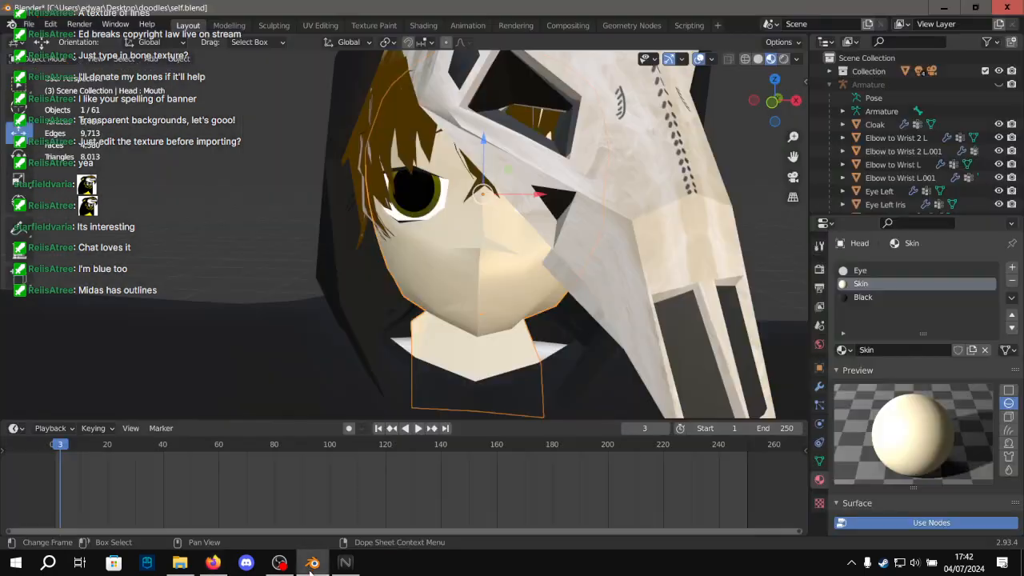
pyautogui.moveTo(271, 186); pyautogui.dragTo(342, 208, button='middle')
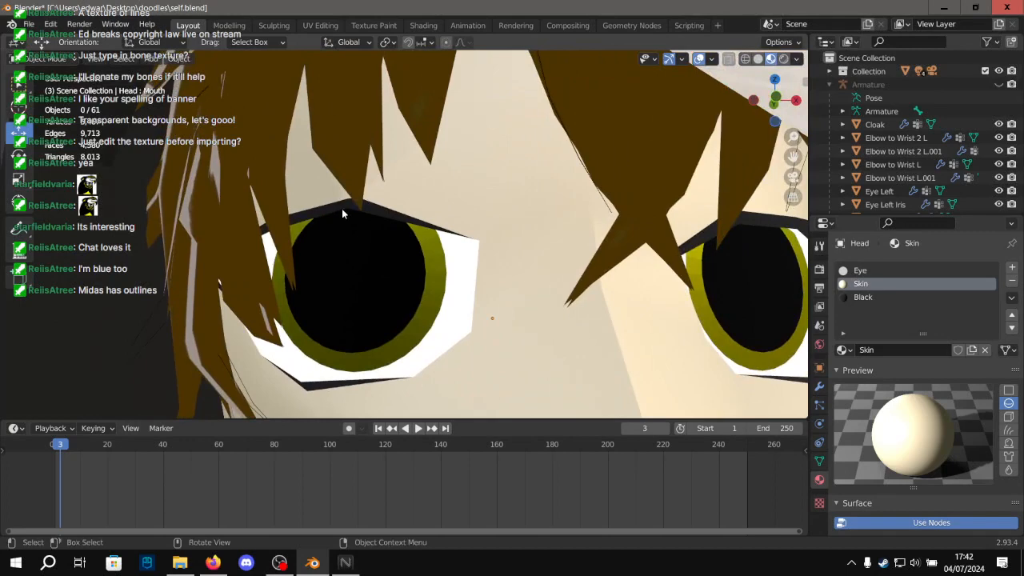
pyautogui.scroll(-6, 343, 219)
pyautogui.moveTo(342, 222); pyautogui.dragTo(340, 263, button='middle')
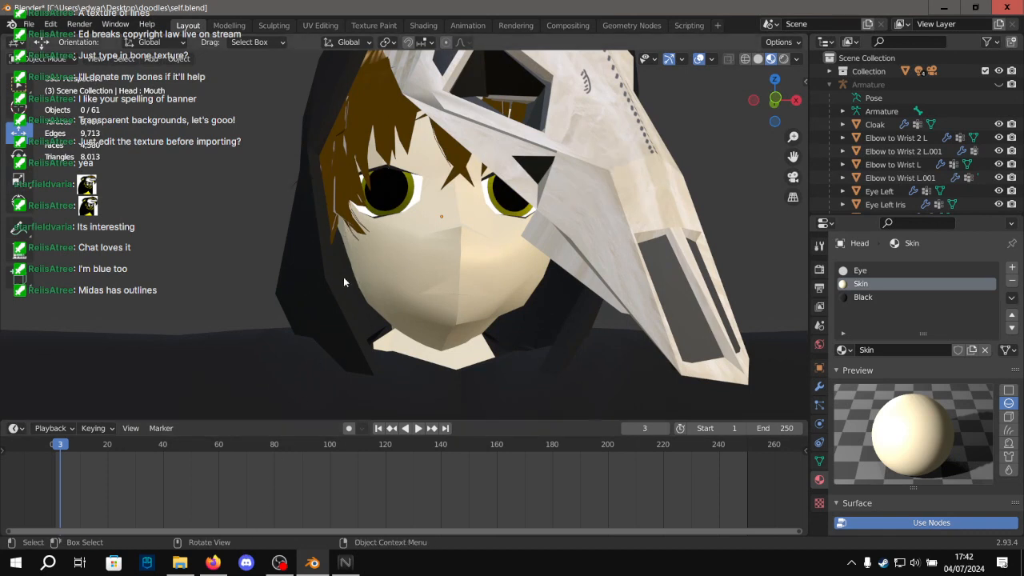
# Check the face in the reference portrait in Firefox and return to the Blender model.
pyautogui.click(213, 562)
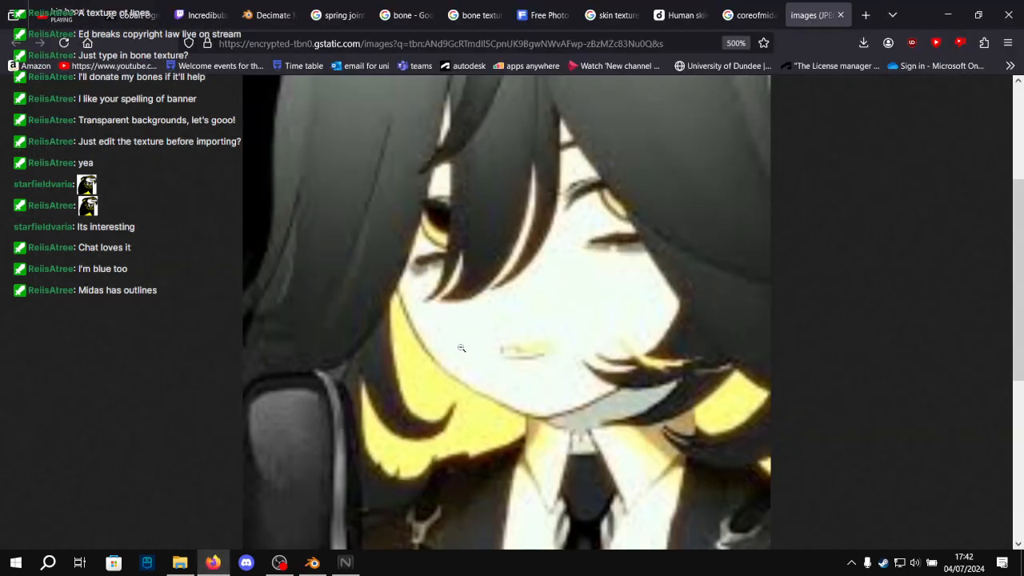
pyautogui.moveTo(344, 562)
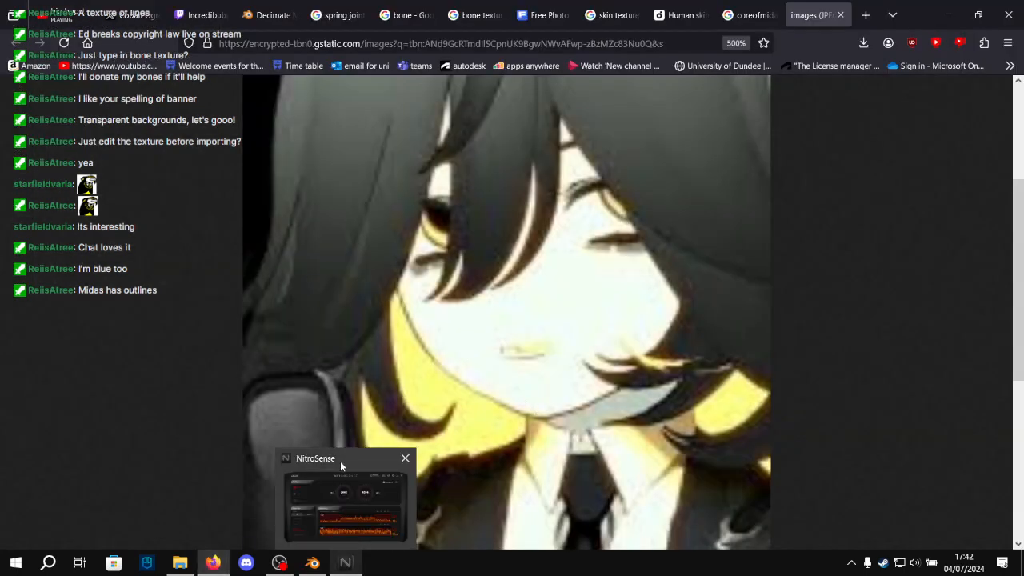
pyautogui.click(332, 498)
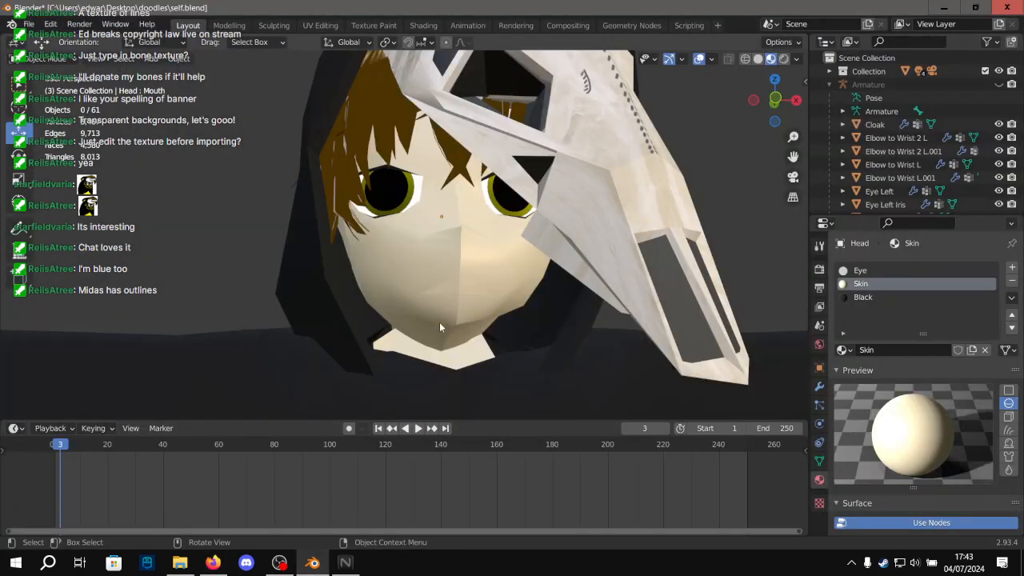
# Examine the character's lower face, chin and neck from the front and side, near and far.
pyautogui.scroll(-3, 451, 311)
pyautogui.moveTo(445, 325)
pyautogui.keyDown('alt'); pyautogui.mouseDown()
pyautogui.moveTo(423, 354)
pyautogui.moveTo(455, 311)
pyautogui.mouseUp(); pyautogui.keyUp('alt')
pyautogui.scroll(6, 453, 311)
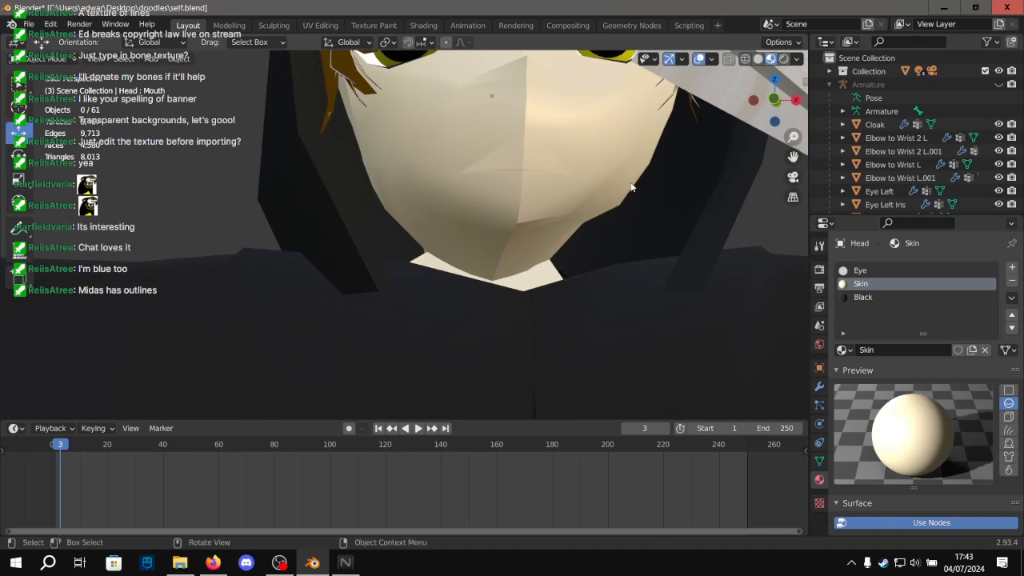
pyautogui.scroll(-6, 588, 214)
pyautogui.moveTo(608, 208); pyautogui.dragTo(583, 207, button='middle')
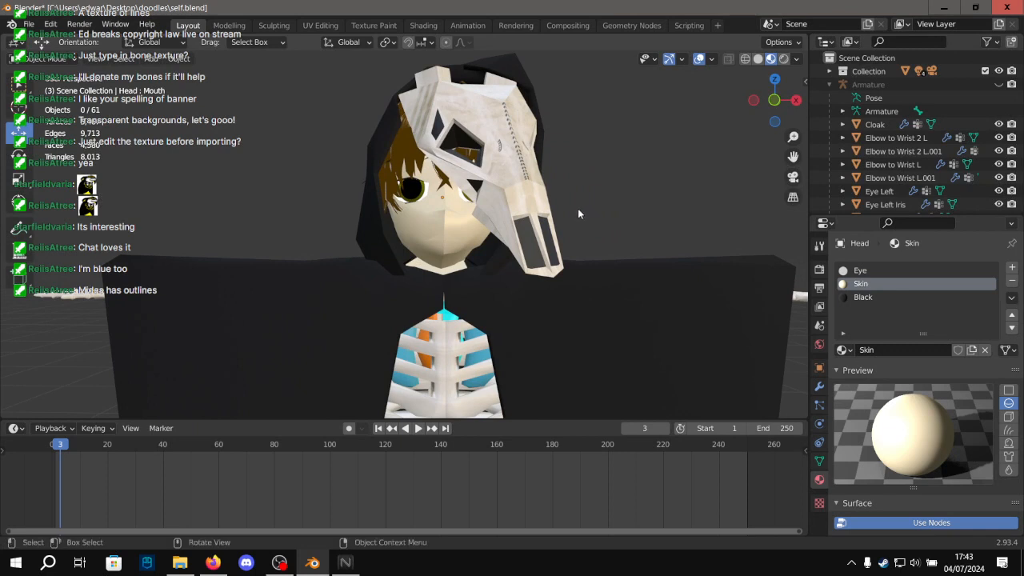
pyautogui.scroll(7, 577, 208)
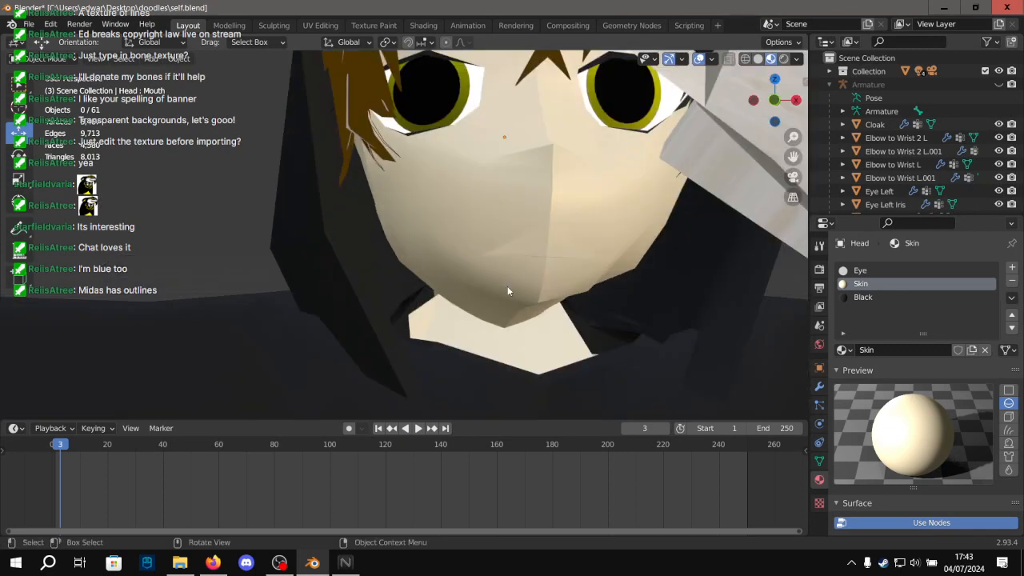
pyautogui.moveTo(483, 228); pyautogui.dragTo(434, 204, button='middle')
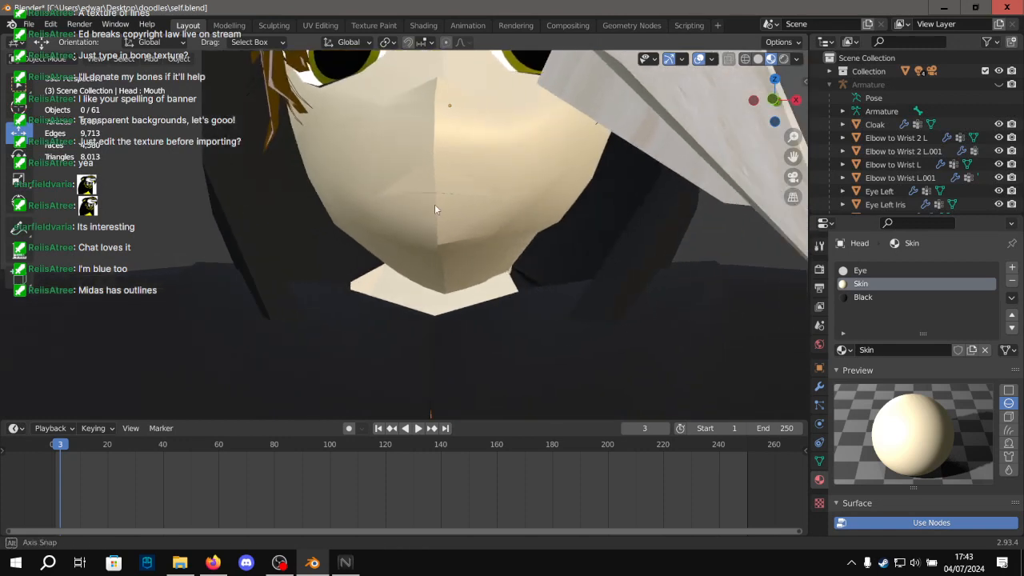
pyautogui.scroll(3, 481, 190)
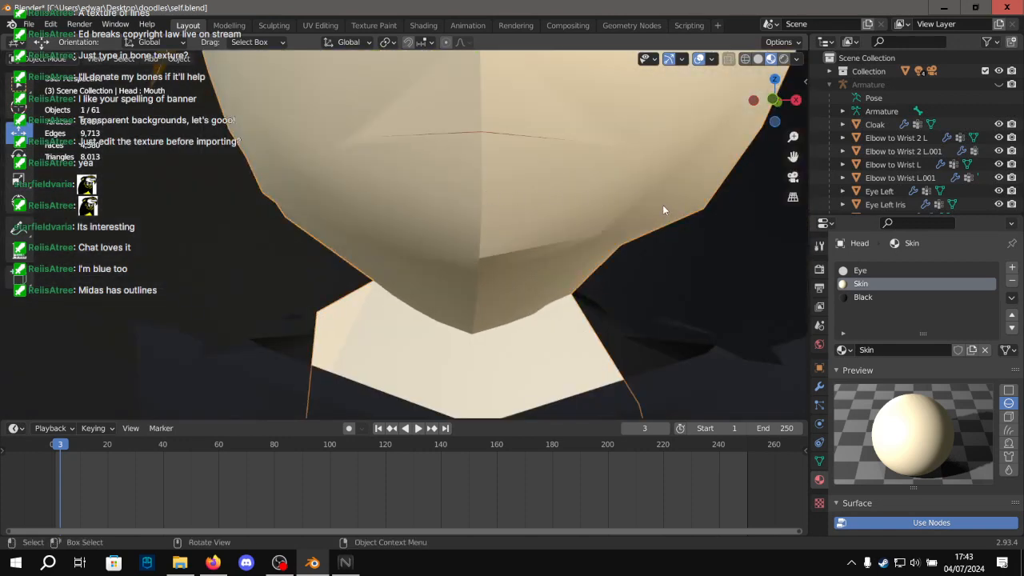
pyautogui.scroll(-5, 662, 206)
pyautogui.moveTo(207, 169); pyautogui.dragTo(269, 177, button='middle')
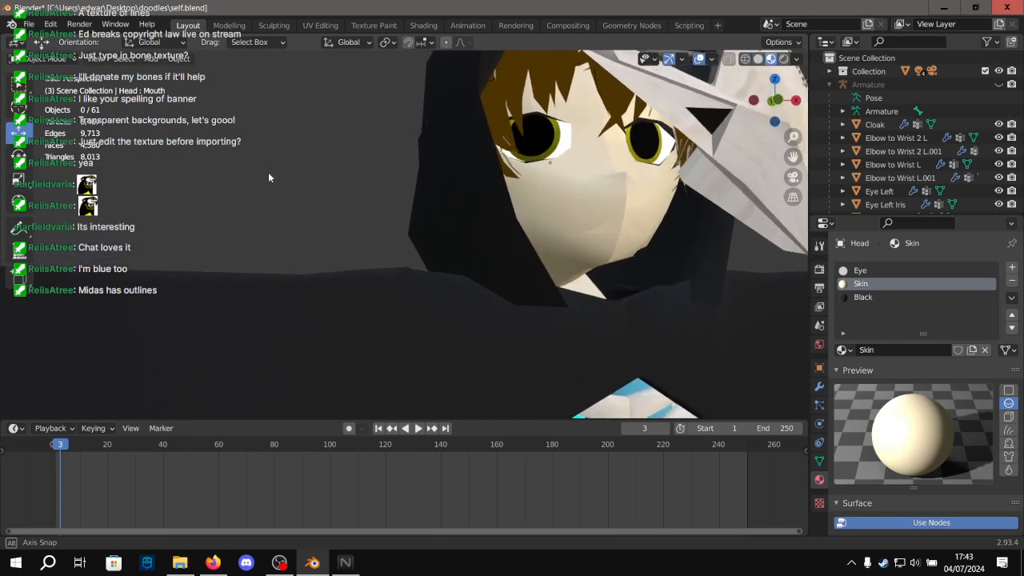
# Open the Head mesh for editing in the Modelling workspace and move a vertex along the jaw.
pyautogui.click(646, 247)
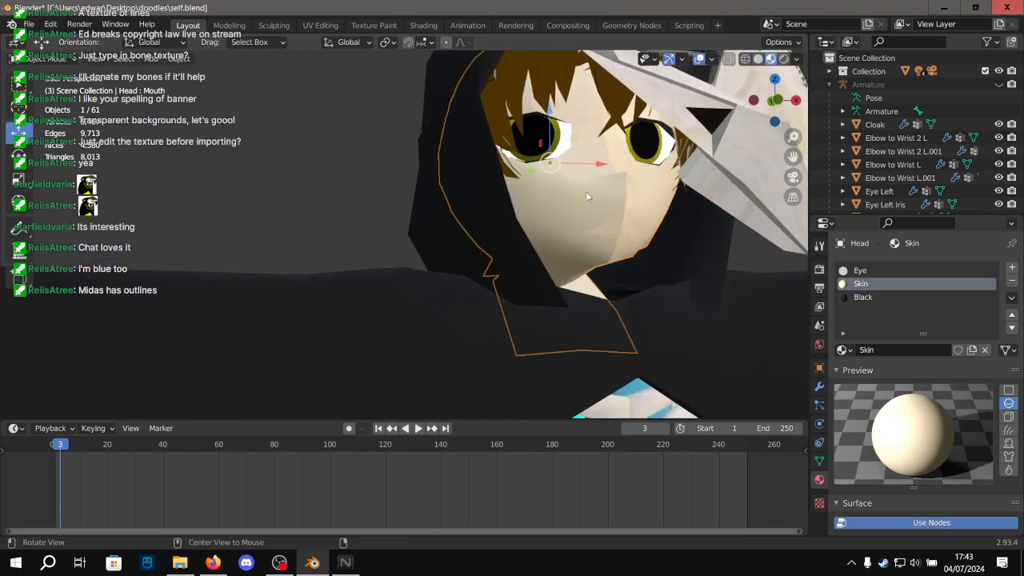
pyautogui.click(229, 25)
pyautogui.scroll(-4, 508, 204)
pyautogui.moveTo(507, 206); pyautogui.dragTo(428, 156, button='middle')
pyautogui.scroll(-5, 539, 175)
pyautogui.scroll(4, 400, 160)
pyautogui.keyDown('alt'); pyautogui.moveTo(320, 160); pyautogui.dragTo(617, 184); pyautogui.keyUp('alt')
pyautogui.scroll(4, 497, 214)
pyautogui.scroll(-3, 521, 192)
pyautogui.moveTo(616, 184); pyautogui.dragTo(732, 276, button='middle')
pyautogui.press('g')
pyautogui.click(705, 245)
# Cut an edge with the Knife between two existing vertices on the side of the head's jaw.
pyautogui.moveTo(366, 250); pyautogui.dragTo(451, 254, button='middle')
pyautogui.click(388, 231)
pyautogui.scroll(3, 416, 196)
pyautogui.click(18, 393)
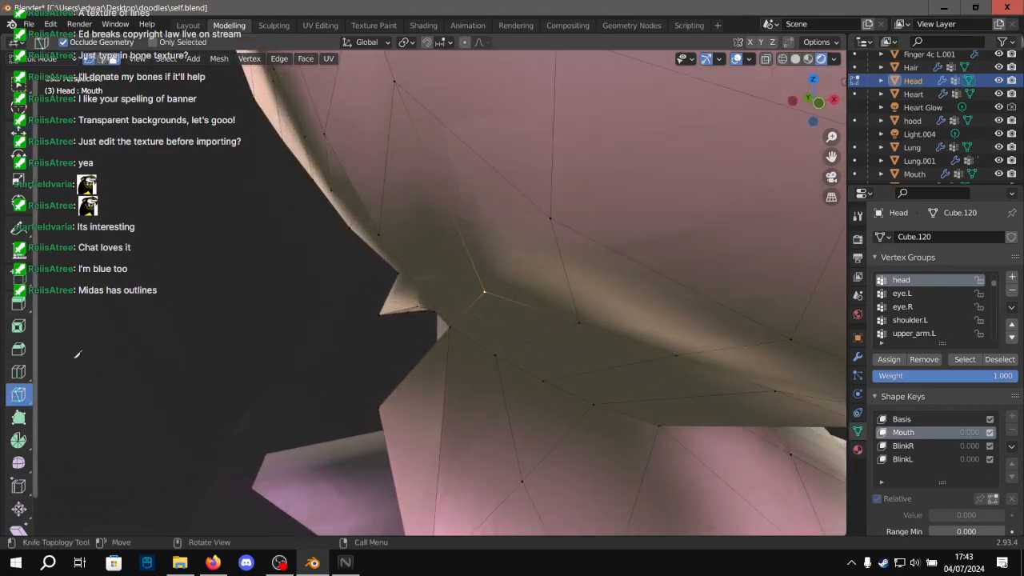
pyautogui.click(378, 233)
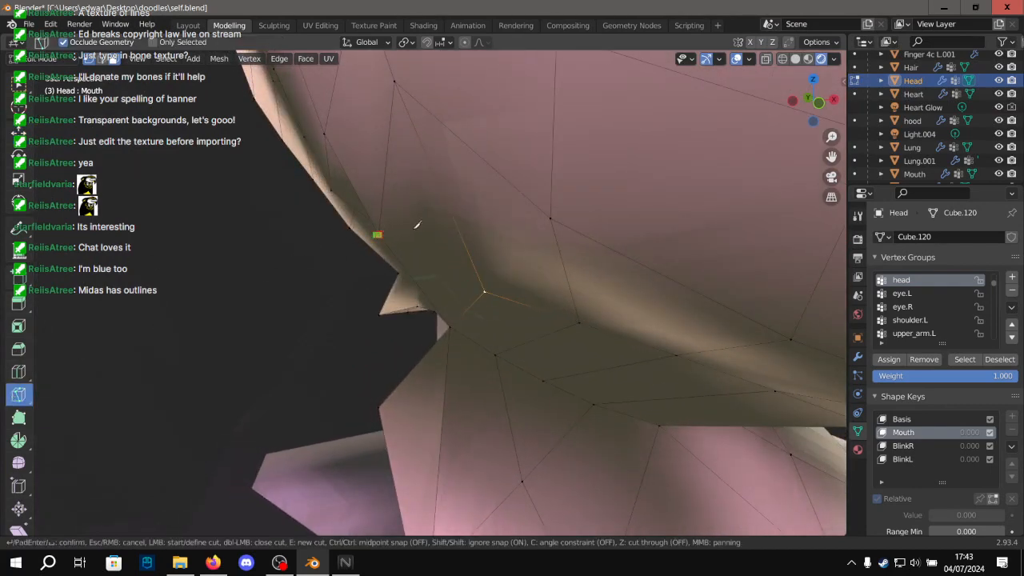
pyautogui.click(550, 217)
pyautogui.press('Return')
# Move the selected vertex at the corner of the jaw slightly outward and down with the Move tool.
pyautogui.click(18, 129)
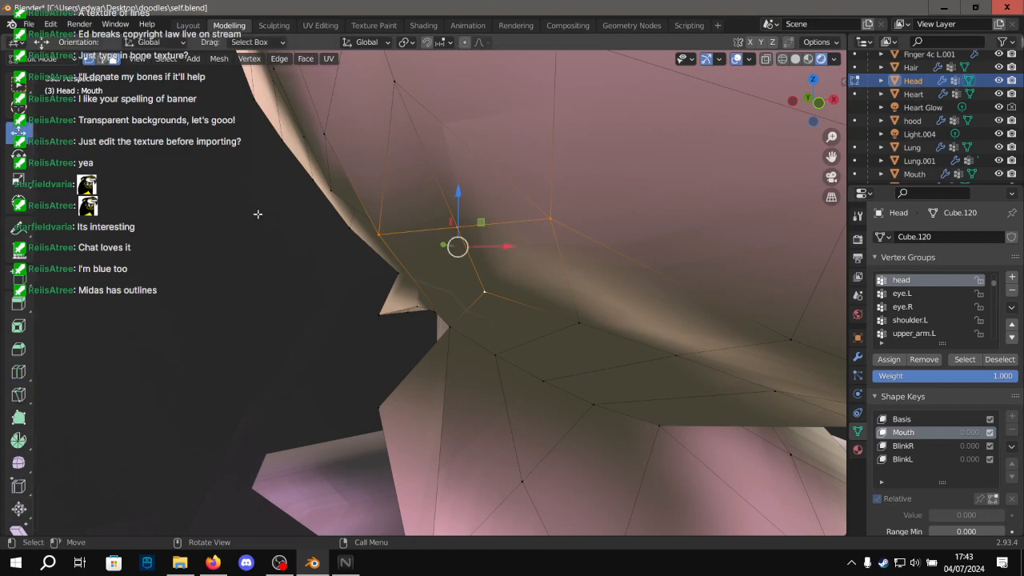
pyautogui.moveTo(461, 227); pyautogui.dragTo(353, 238, button='middle')
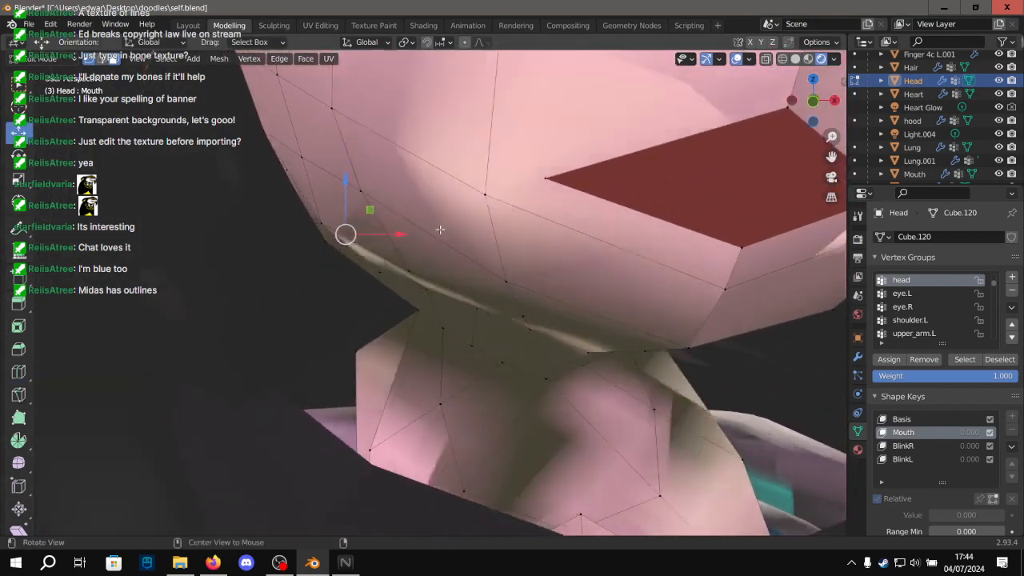
pyautogui.moveTo(353, 239); pyautogui.dragTo(335, 244)
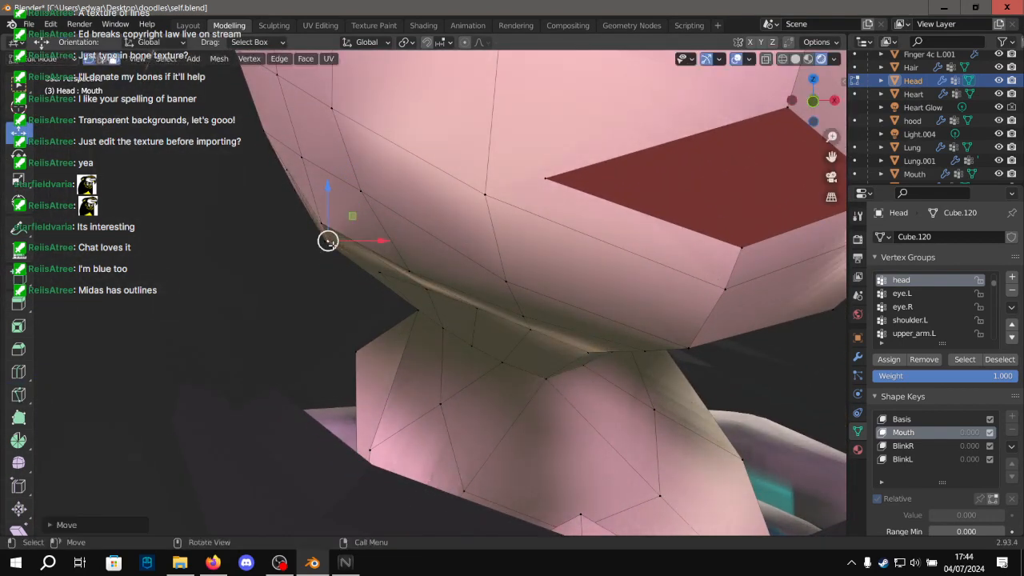
pyautogui.scroll(-5, 333, 245)
pyautogui.scroll(-3, 333, 246)
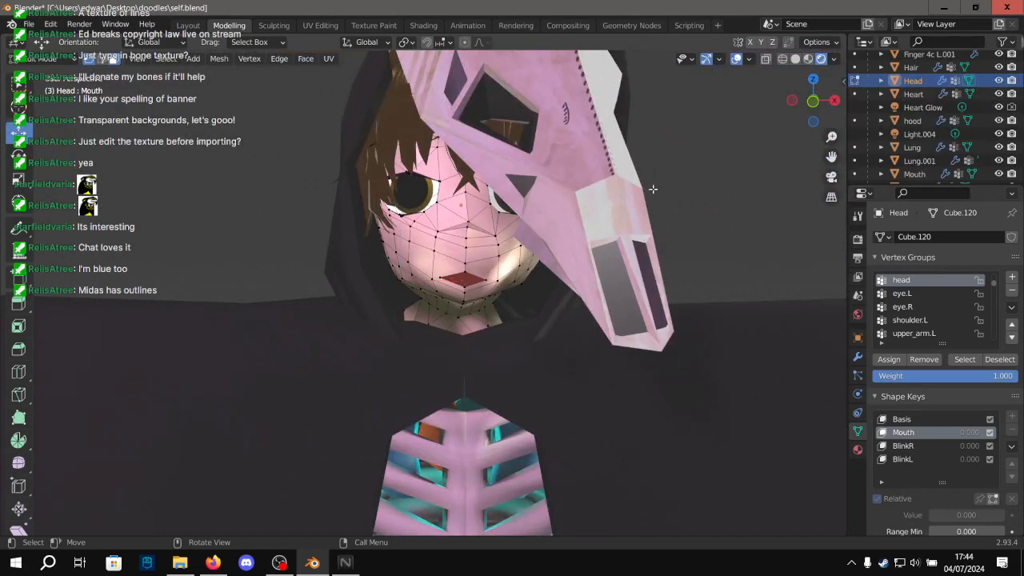
pyautogui.scroll(2, 572, 191)
# Return to the Layout workspace, save self.blend and review the reshaped face.
pyautogui.click(187, 24)
pyautogui.hotkey('ctrl', 's')
pyautogui.moveTo(348, 176); pyautogui.dragTo(330, 192, button='middle')
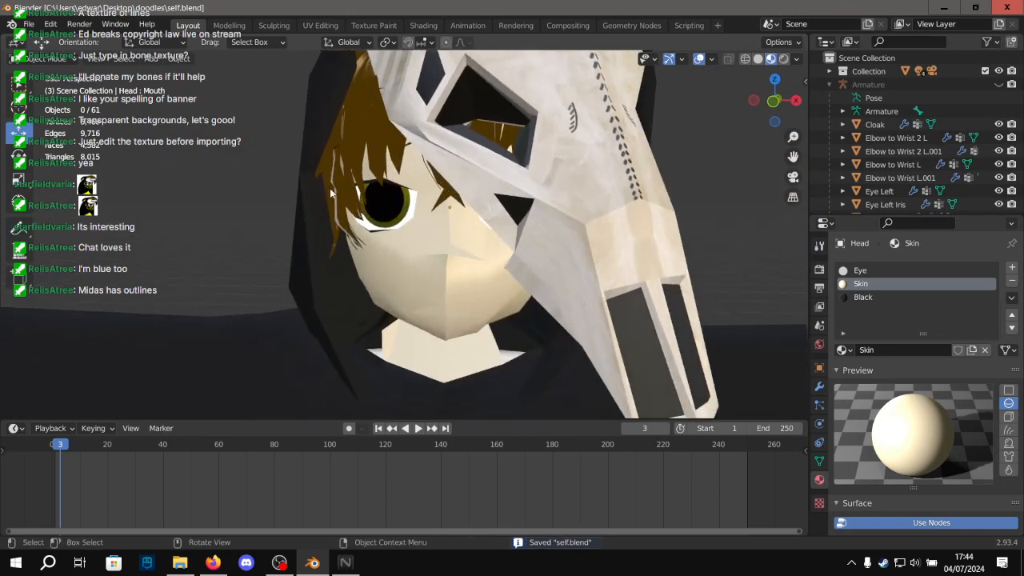
pyautogui.scroll(-6, 514, 218)
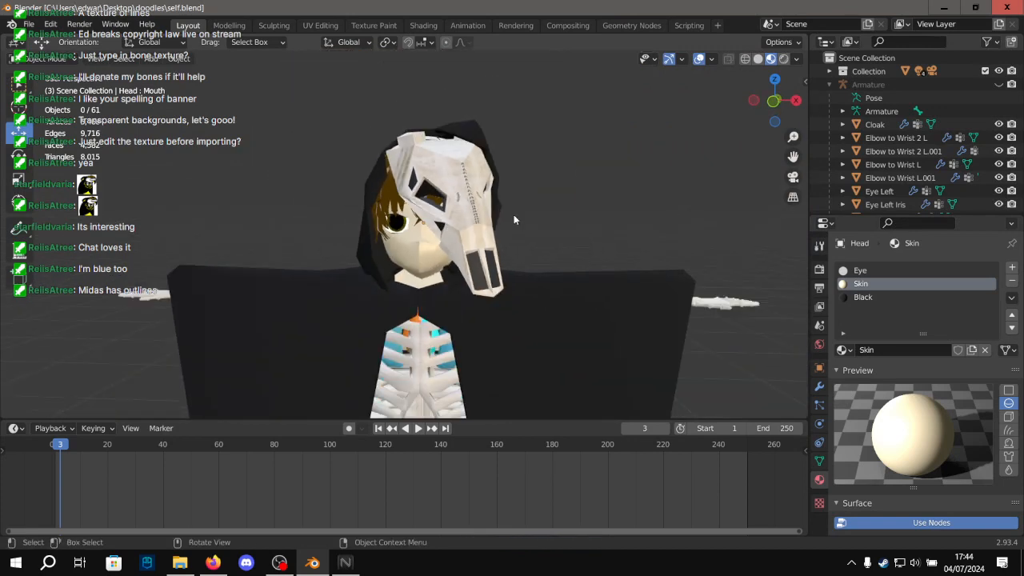
pyautogui.scroll(8, 514, 218)
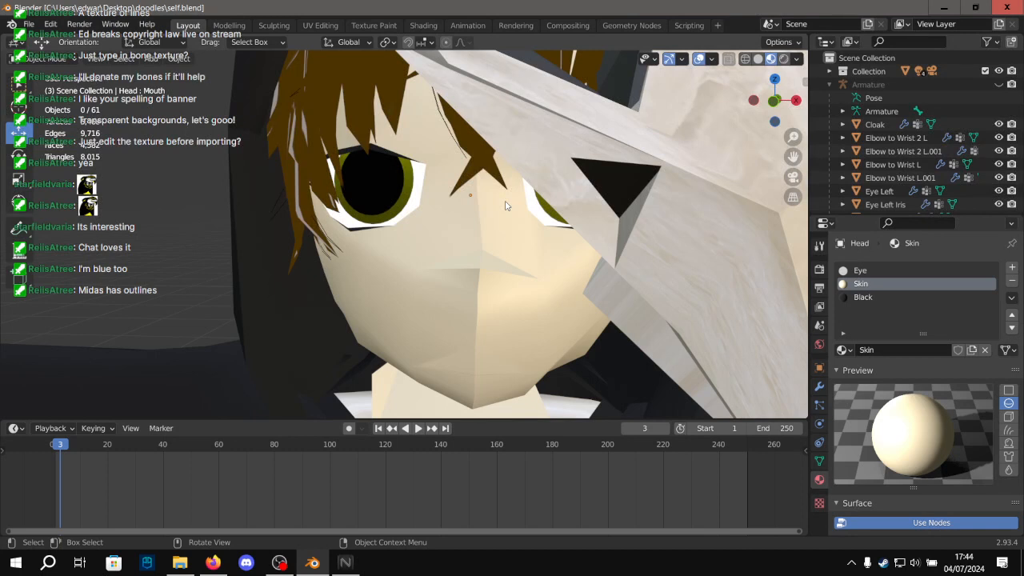
# Brighten the head's Skin material by raising its base colour's HSV value to about 0.952.
pyautogui.click(505, 205)
pyautogui.scroll(-6, 909, 397)
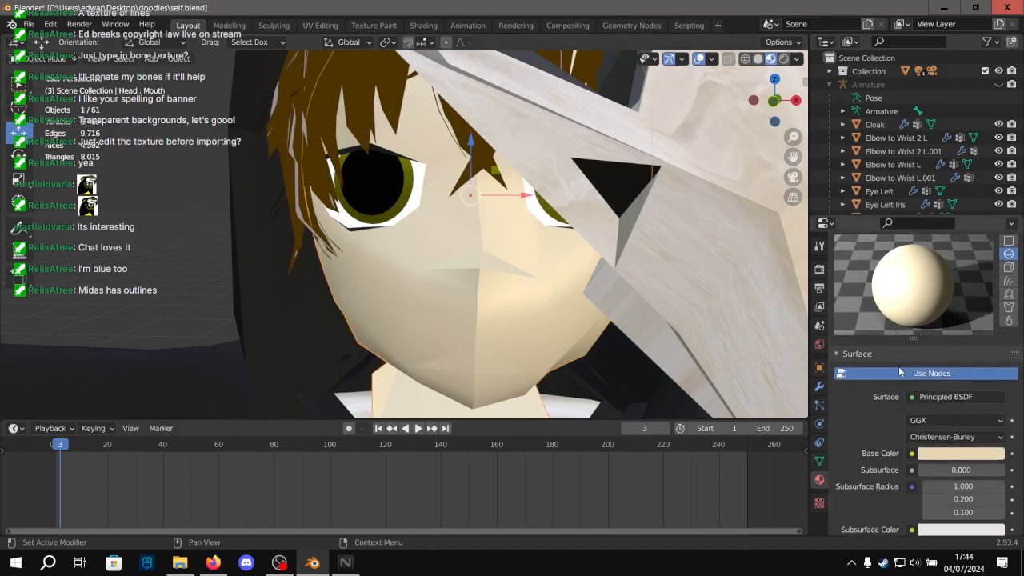
pyautogui.click(944, 368)
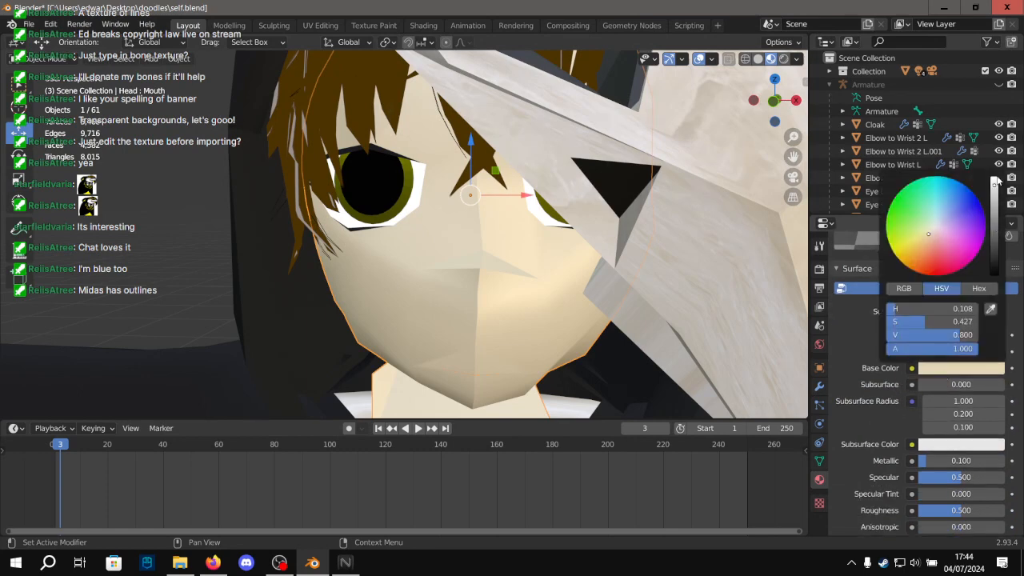
pyautogui.moveTo(962, 334); pyautogui.dragTo(971, 334)
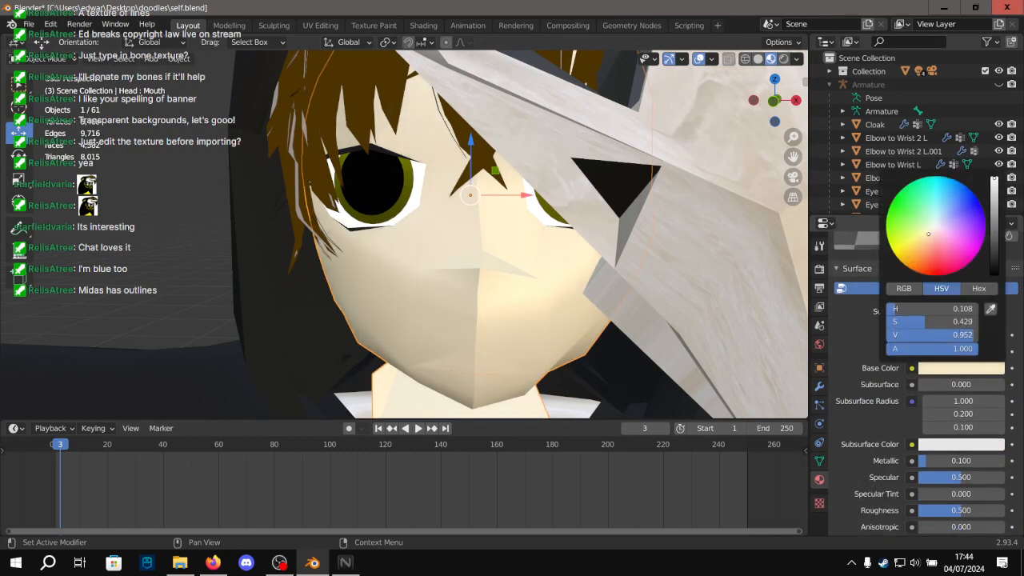
pyautogui.scroll(-6, 528, 169)
pyautogui.scroll(4, 514, 184)
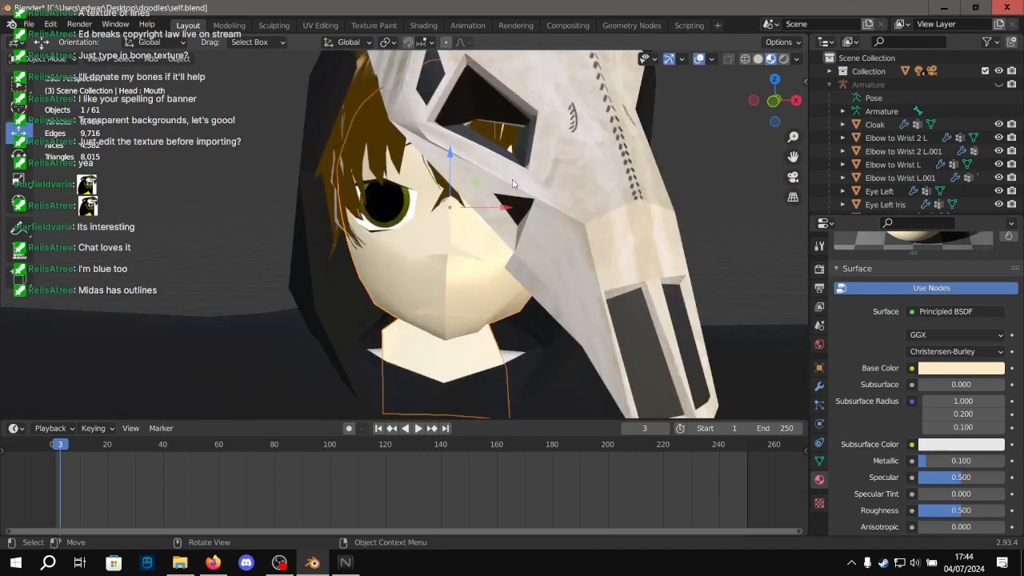
pyautogui.moveTo(719, 176); pyautogui.dragTo(519, 239, button='middle')
pyautogui.scroll(3, 519, 239)
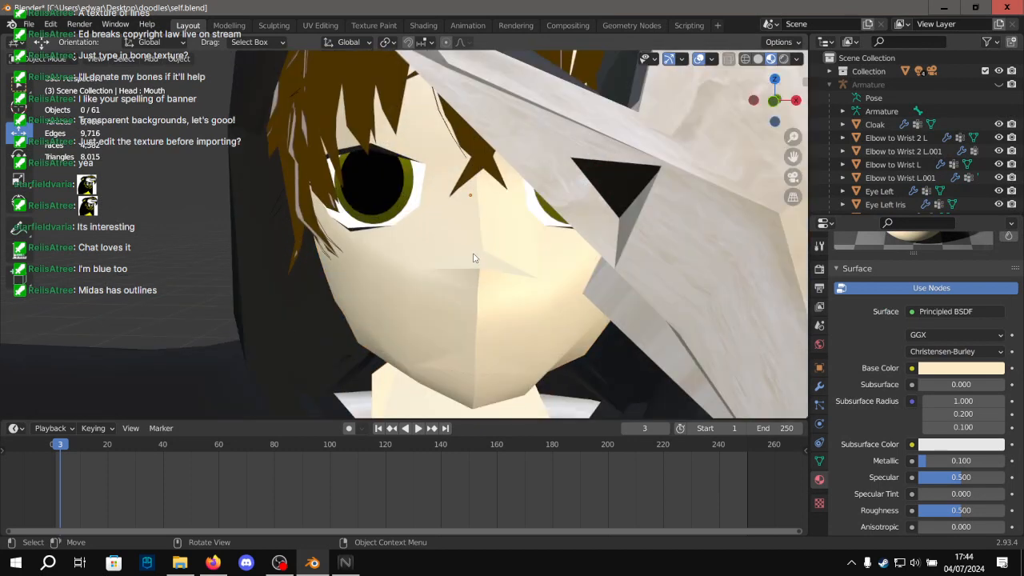
pyautogui.scroll(8, 895, 319)
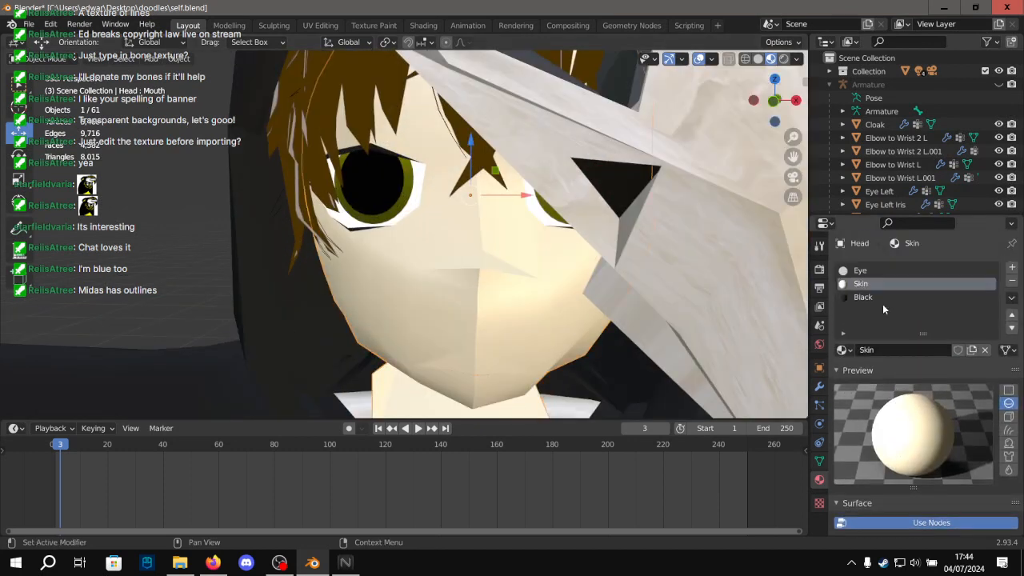
pyautogui.scroll(-5, 935, 334)
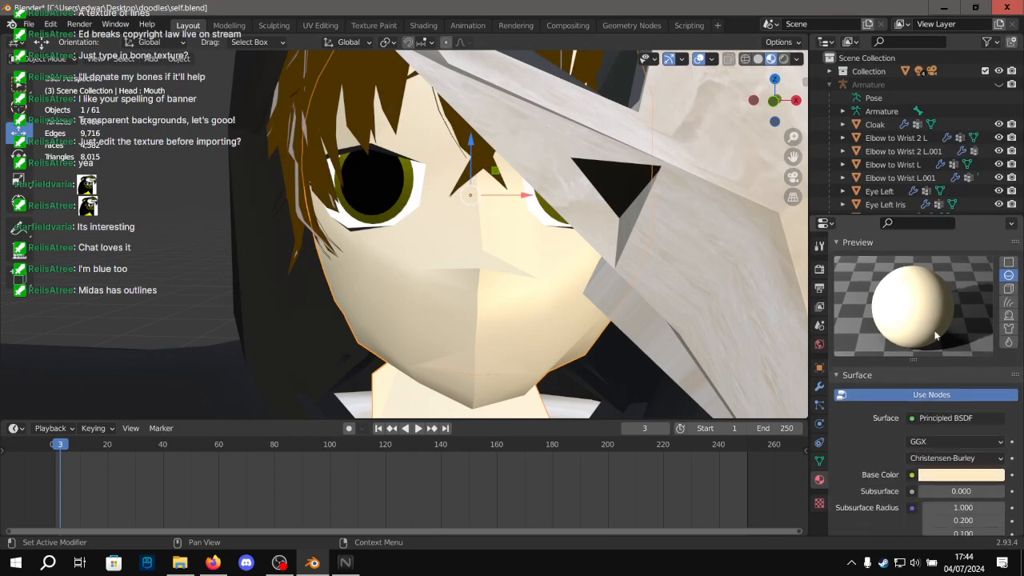
pyautogui.scroll(3, 960, 312)
pyautogui.scroll(1, 1004, 261)
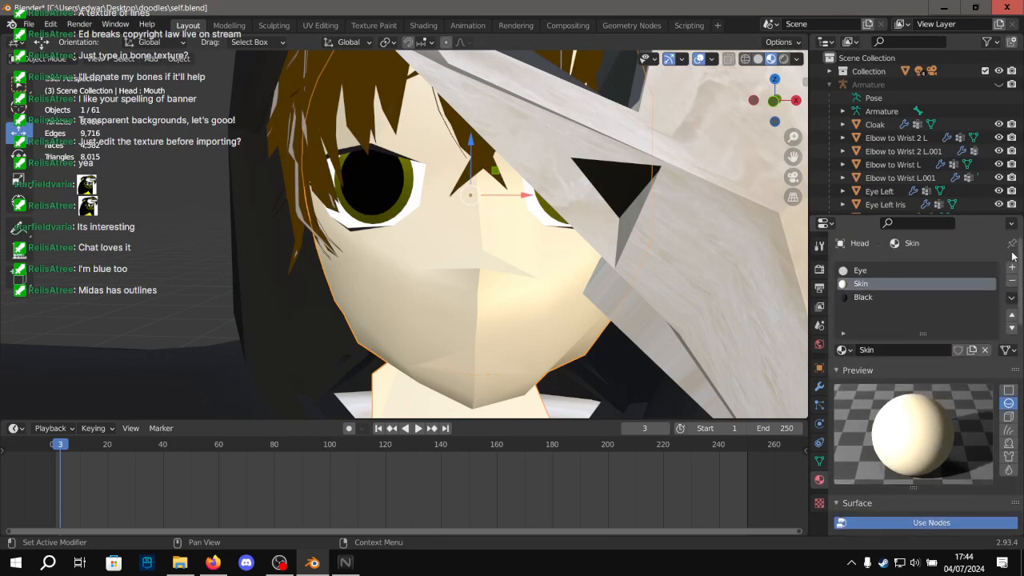
pyautogui.click(1010, 270)
pyautogui.click(872, 349)
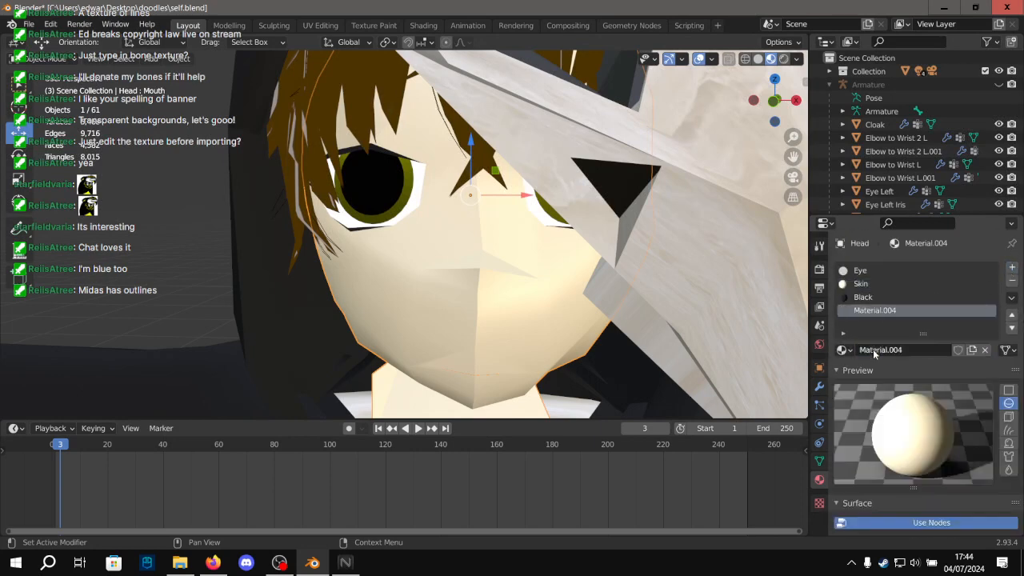
pyautogui.scroll(-5, 872, 348)
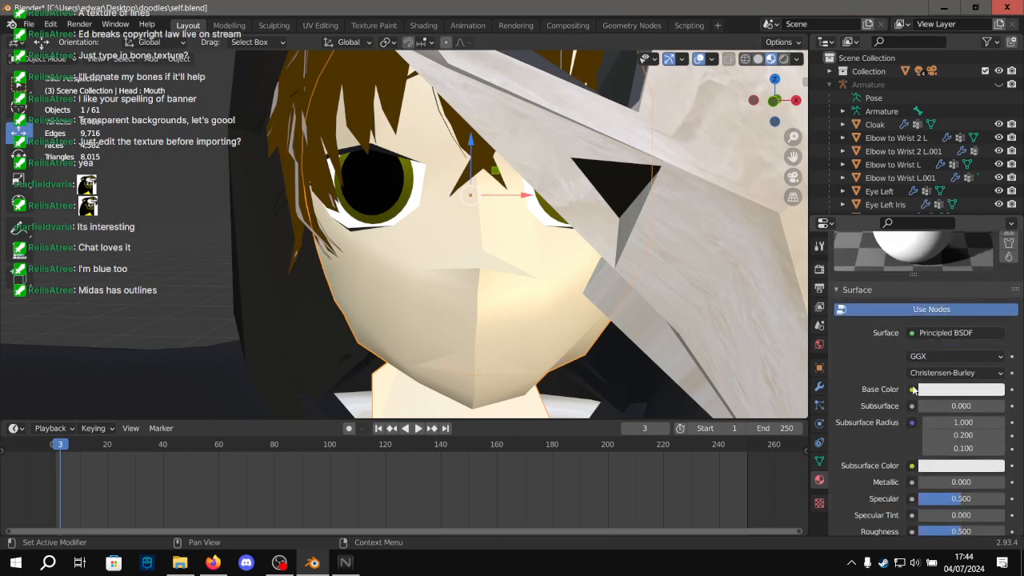
pyautogui.scroll(6, 920, 367)
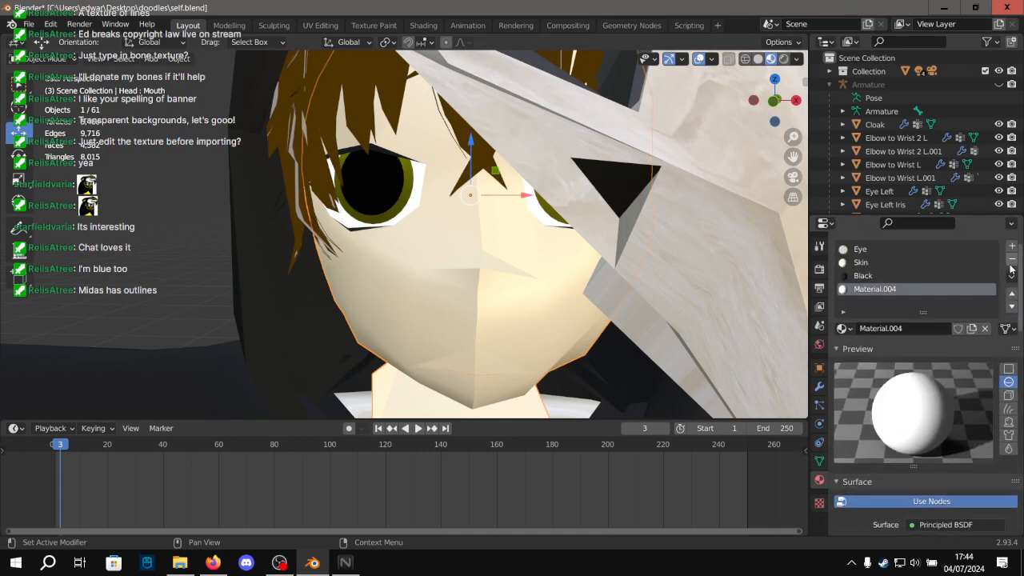
pyautogui.click(1012, 259)
pyautogui.scroll(-1, 880, 376)
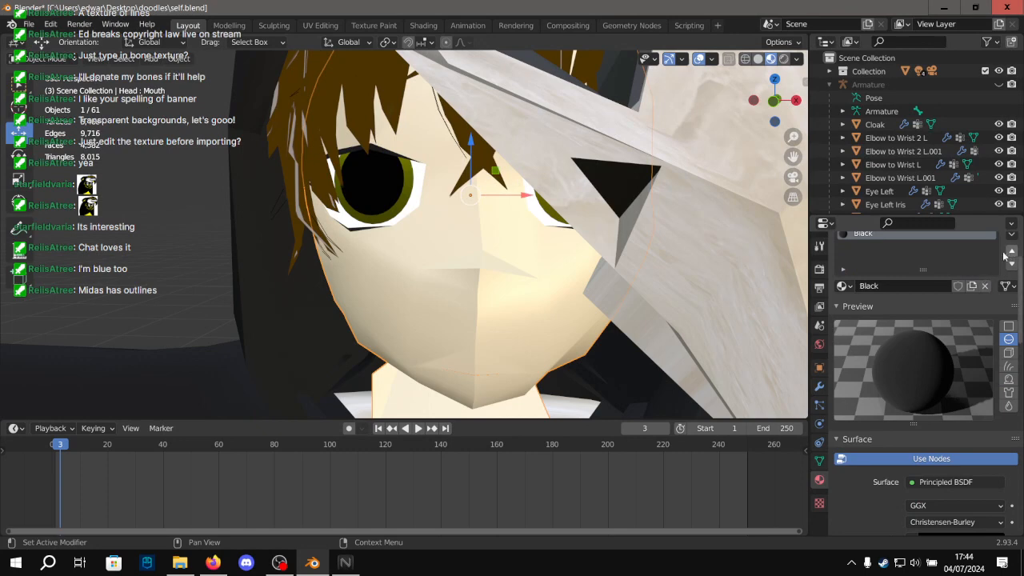
# Add a fourth material slot to the head and assign the existing Bone material to it.
pyautogui.scroll(3, 976, 271)
pyautogui.click(1011, 267)
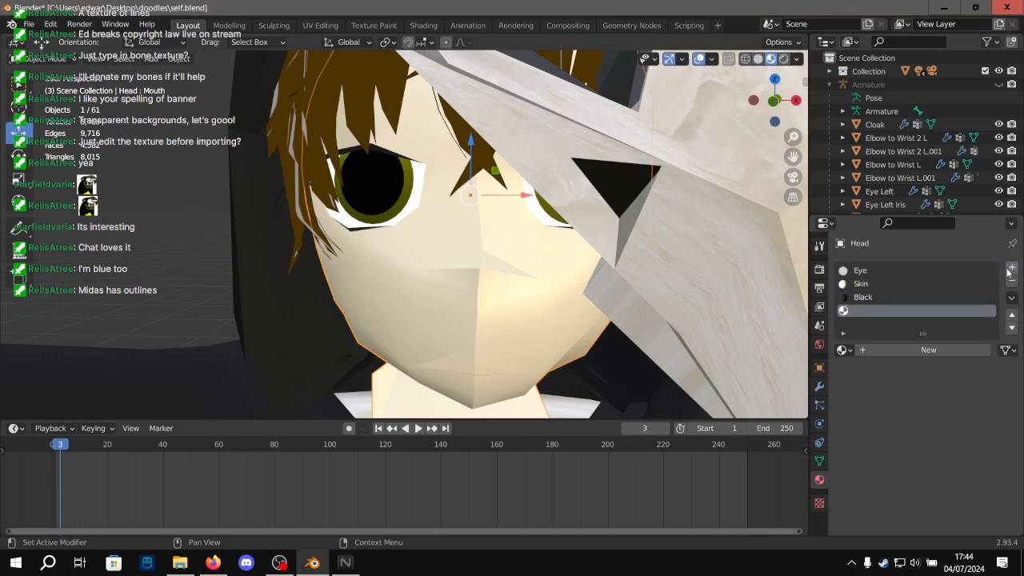
pyautogui.click(842, 350)
pyautogui.click(750, 383)
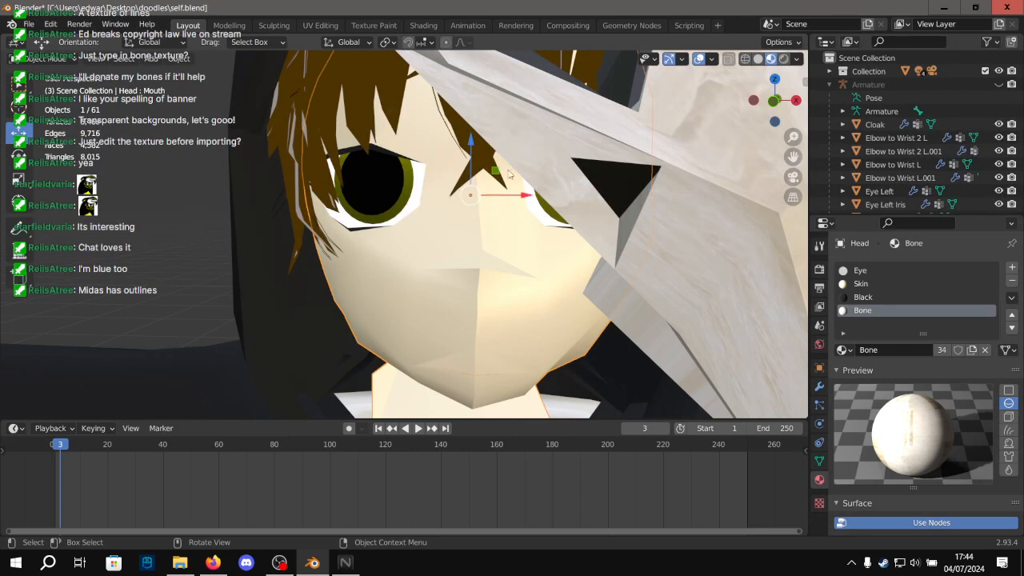
pyautogui.scroll(-6, 397, 209)
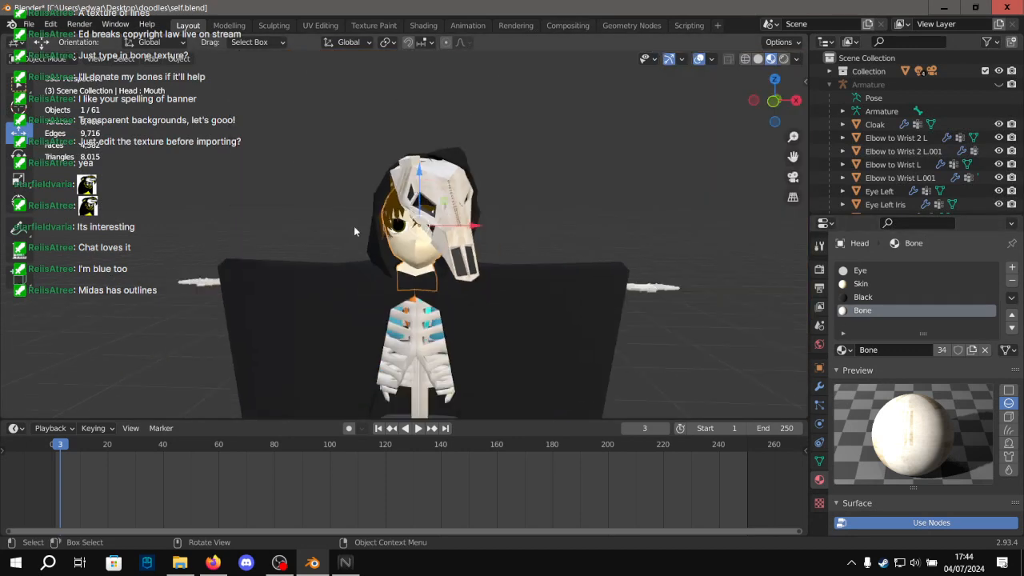
pyautogui.scroll(6, 188, 279)
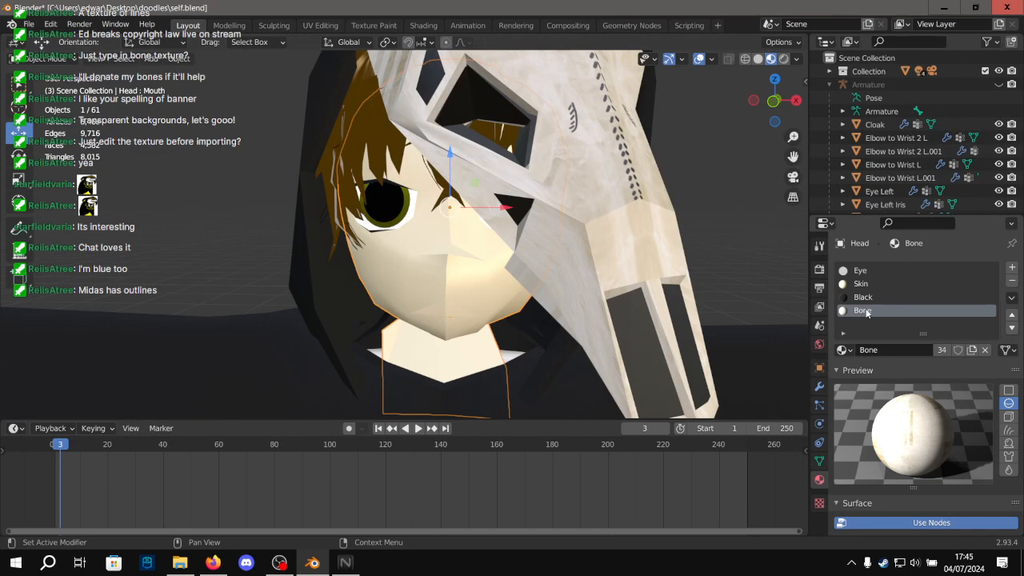
# Move the head's Bone material slot up to second place and remove the Skin slot.
pyautogui.click(1012, 314)
pyautogui.click(1012, 314)
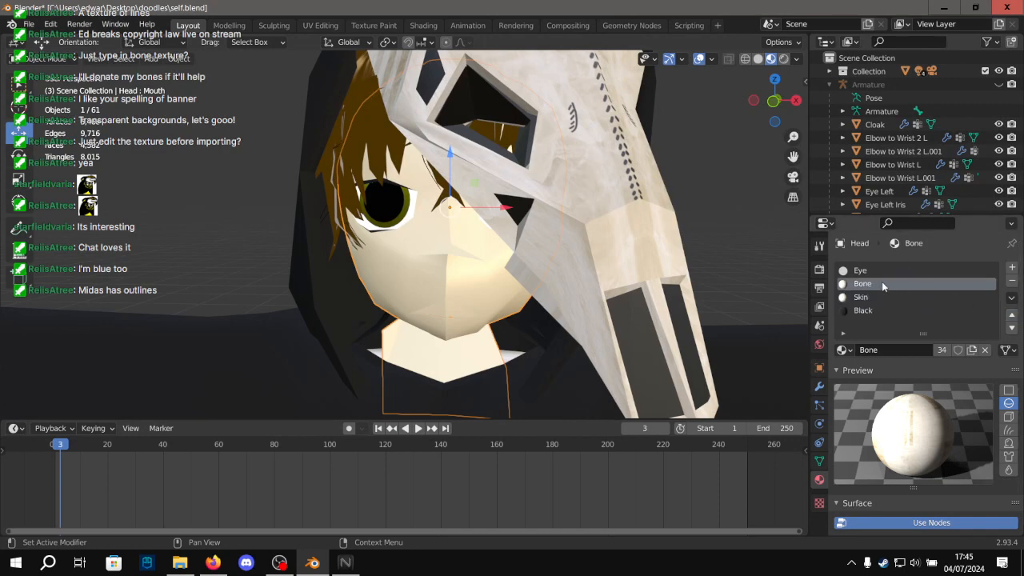
pyautogui.click(900, 297)
pyautogui.click(1012, 279)
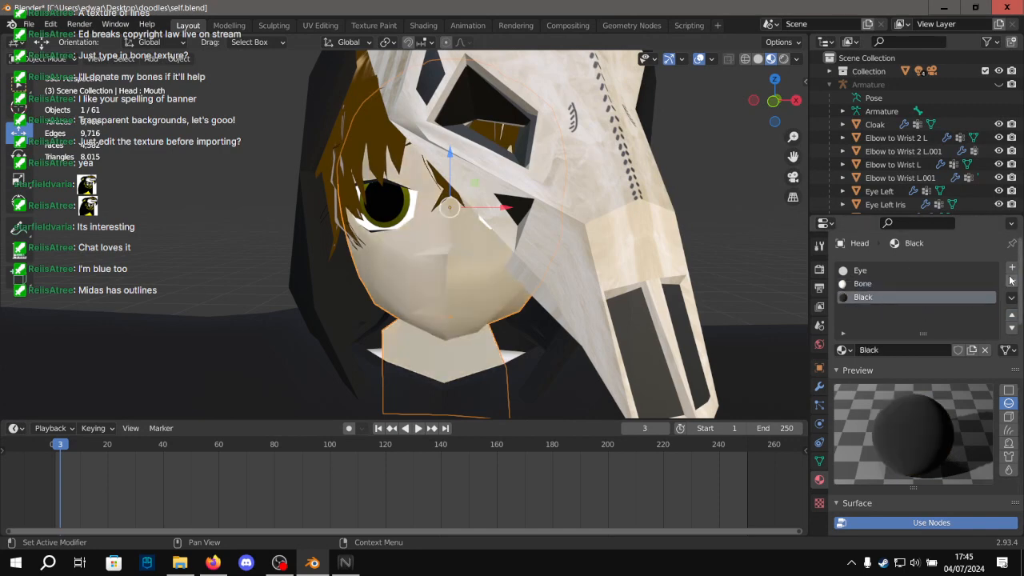
# Inspect the face up close and review the Bone material's surface and image texture settings.
pyautogui.scroll(2, 660, 256)
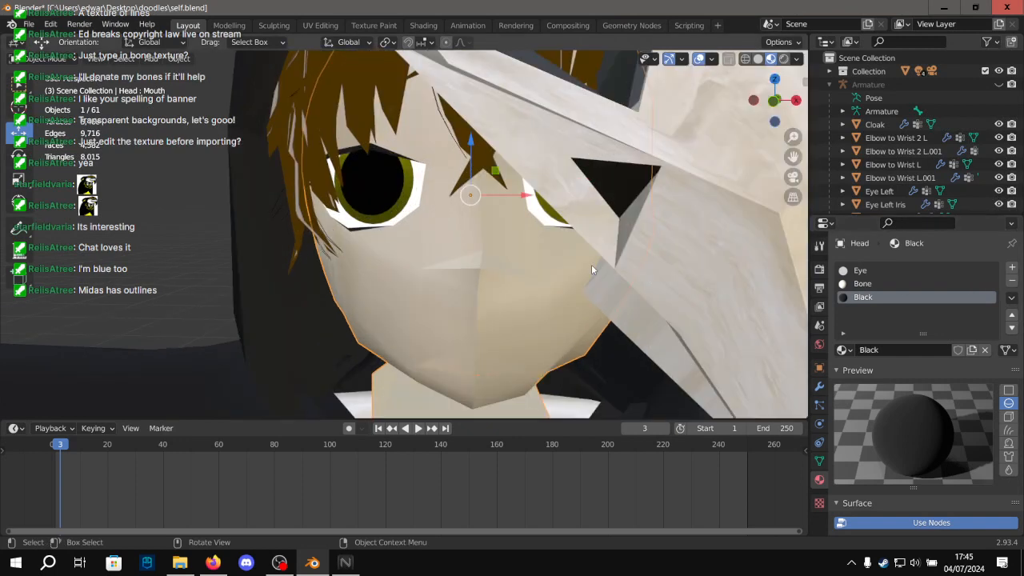
pyautogui.click(976, 284)
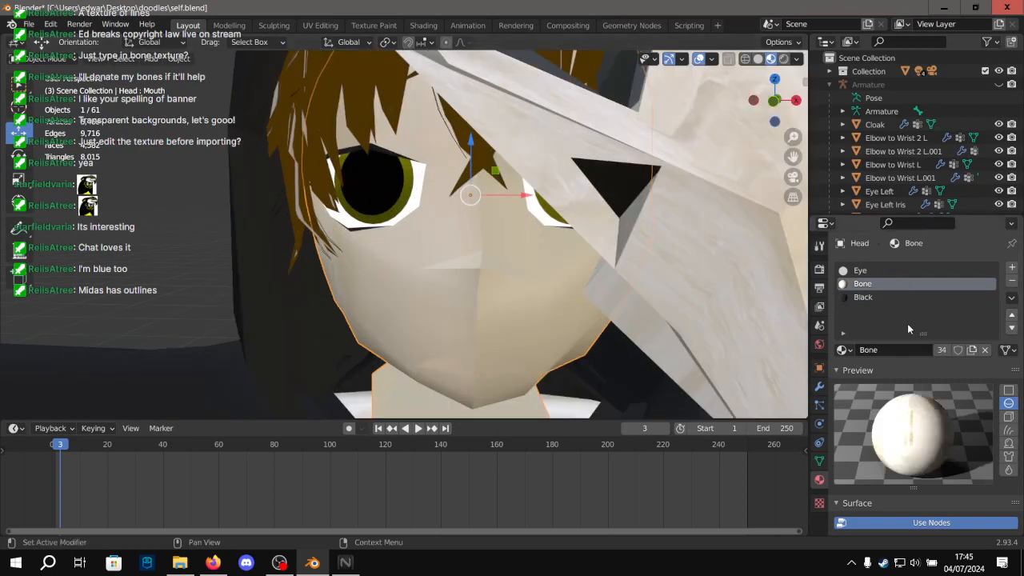
pyautogui.scroll(-10, 918, 323)
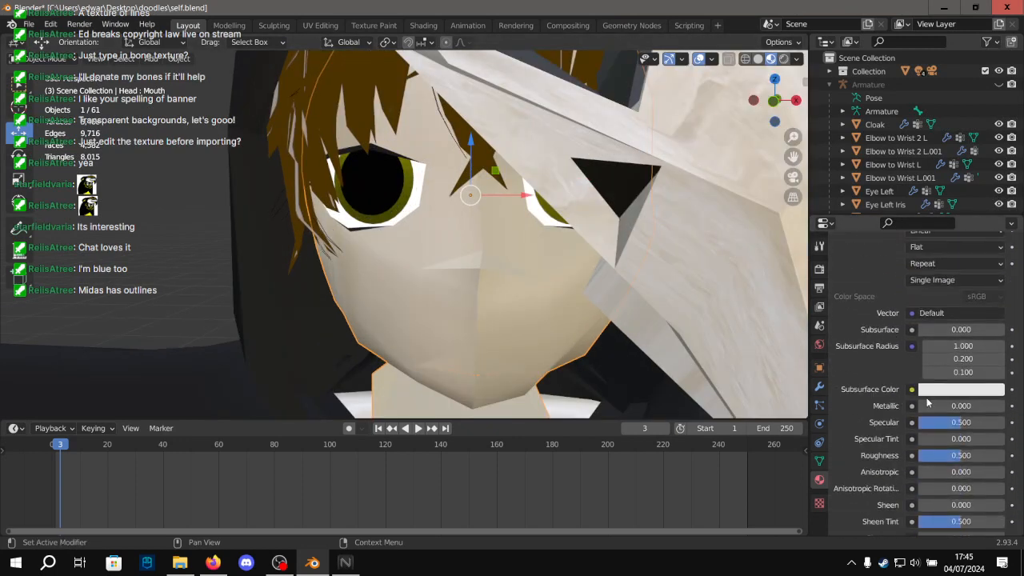
pyautogui.scroll(-4, 529, 302)
pyautogui.moveTo(529, 302)
pyautogui.mouseDown(button='middle')
pyautogui.moveTo(579, 273)
pyautogui.moveTo(531, 294)
pyautogui.mouseUp(button='middle')
pyautogui.scroll(10, 889, 319)
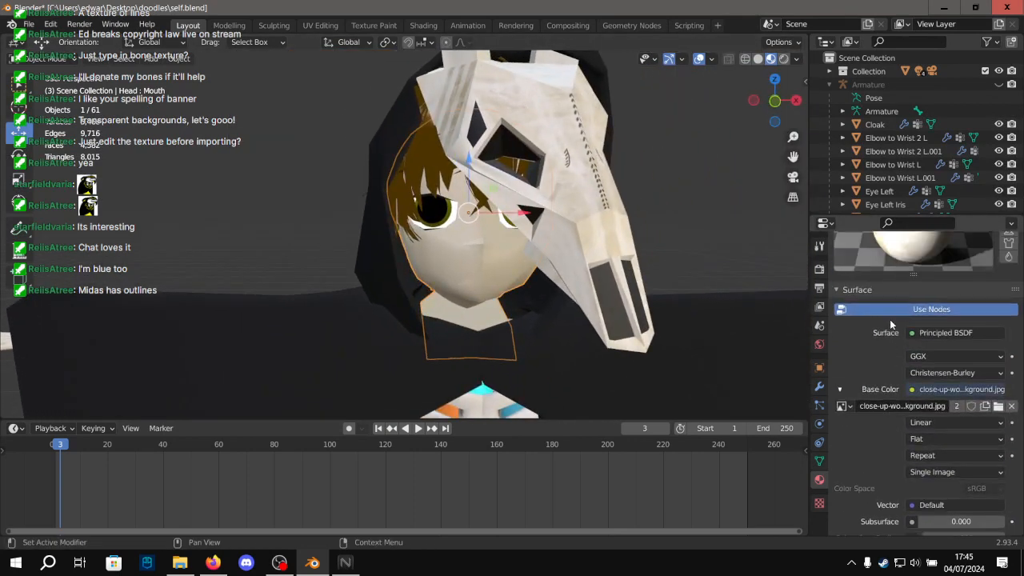
# Try removing the Eye and Black material slots from the head one at a time, undoing each removal.
pyautogui.click(876, 272)
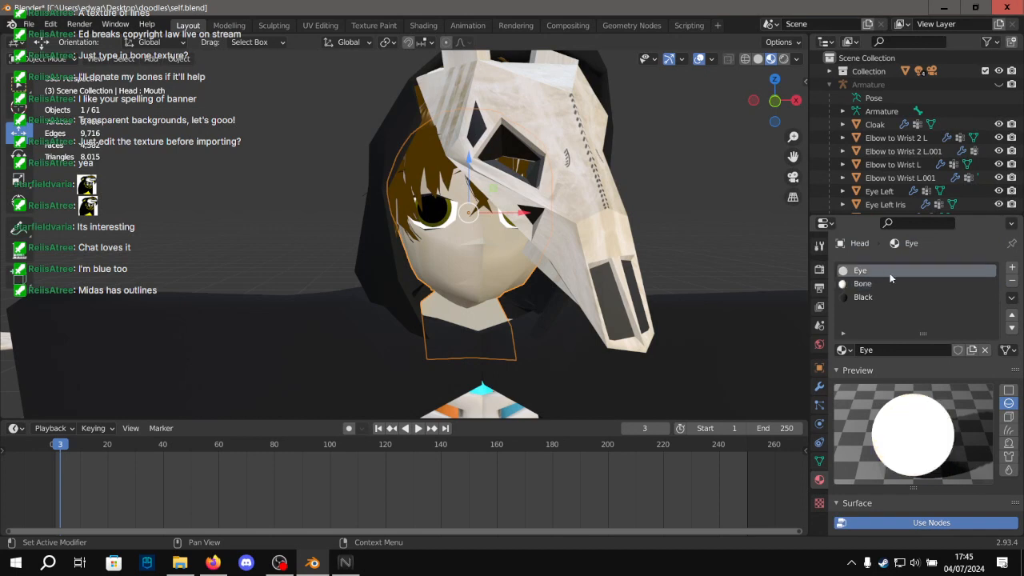
pyautogui.click(1010, 285)
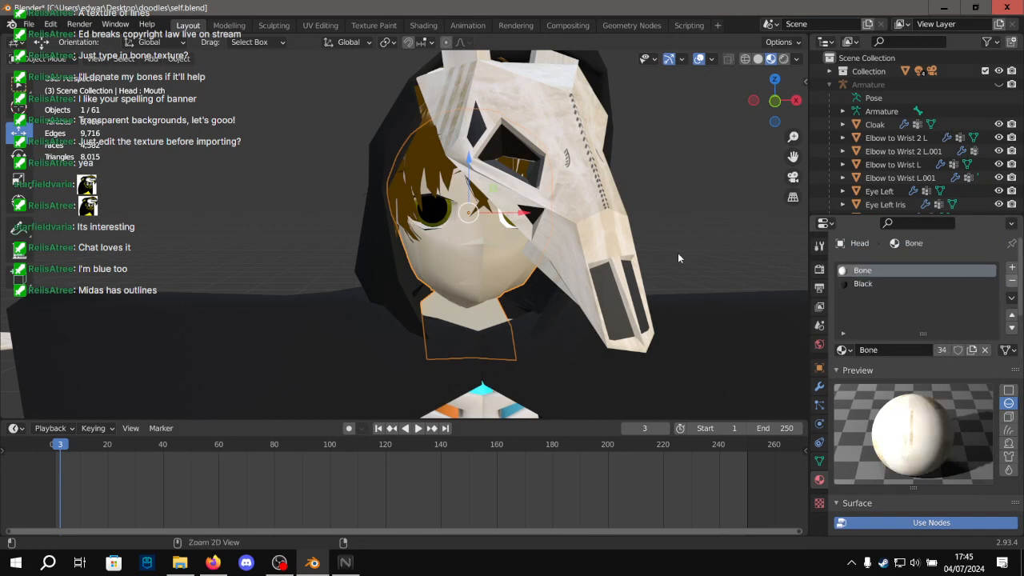
pyautogui.hotkey('ctrl', 'z')
pyautogui.click(876, 298)
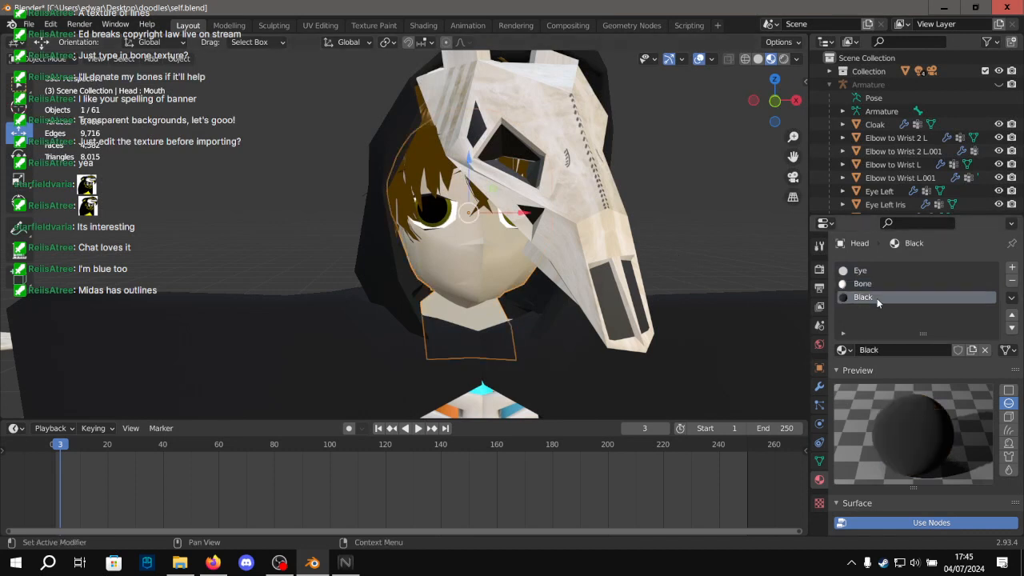
pyautogui.click(1012, 281)
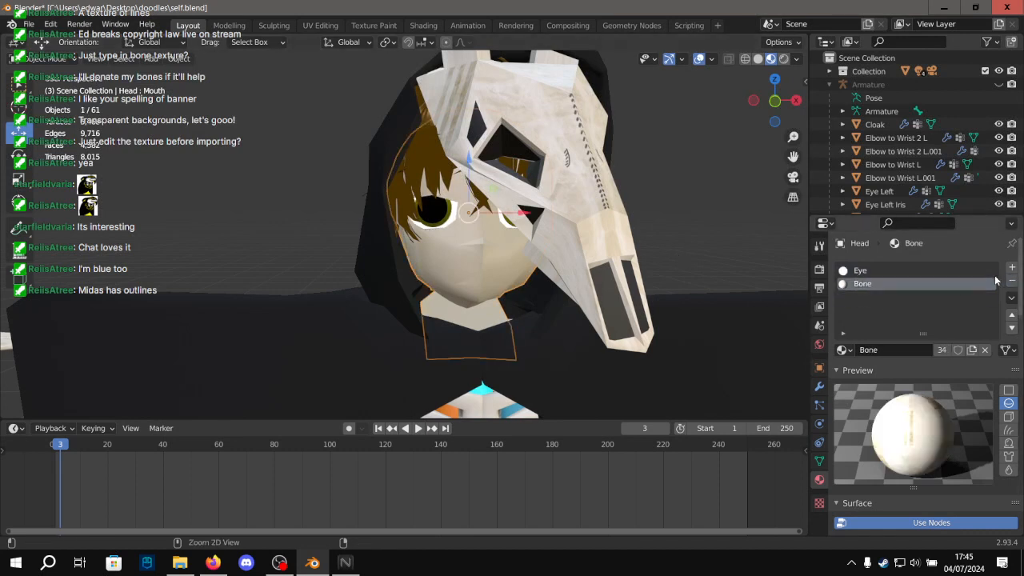
pyautogui.hotkey('ctrl', 'z')
pyautogui.scroll(2, 689, 233)
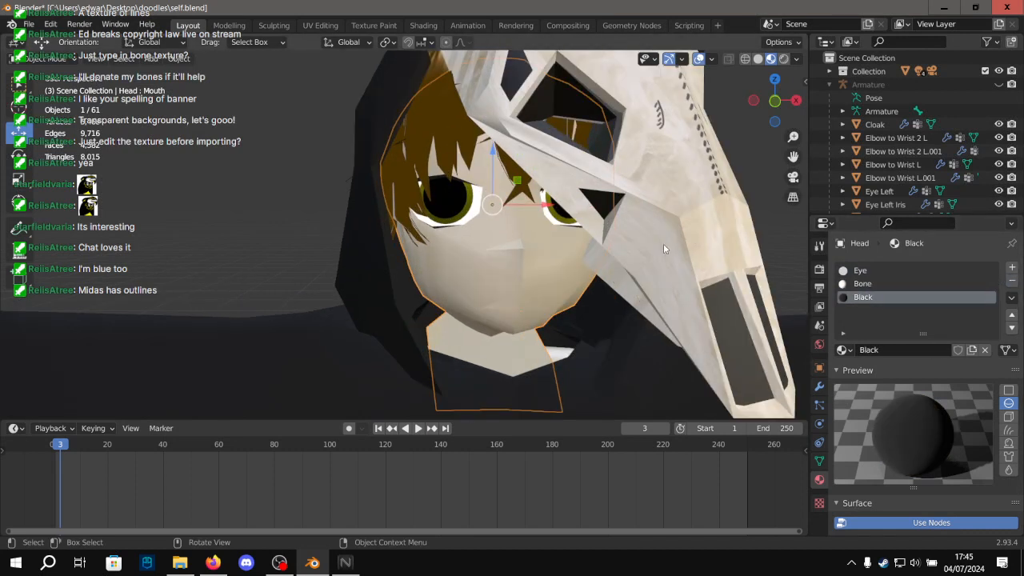
# Make Bone the active slot and select the whole head mesh in the UV Editing workspace to show its UV layout.
pyautogui.click(898, 272)
pyautogui.click(893, 283)
pyautogui.scroll(4, 616, 252)
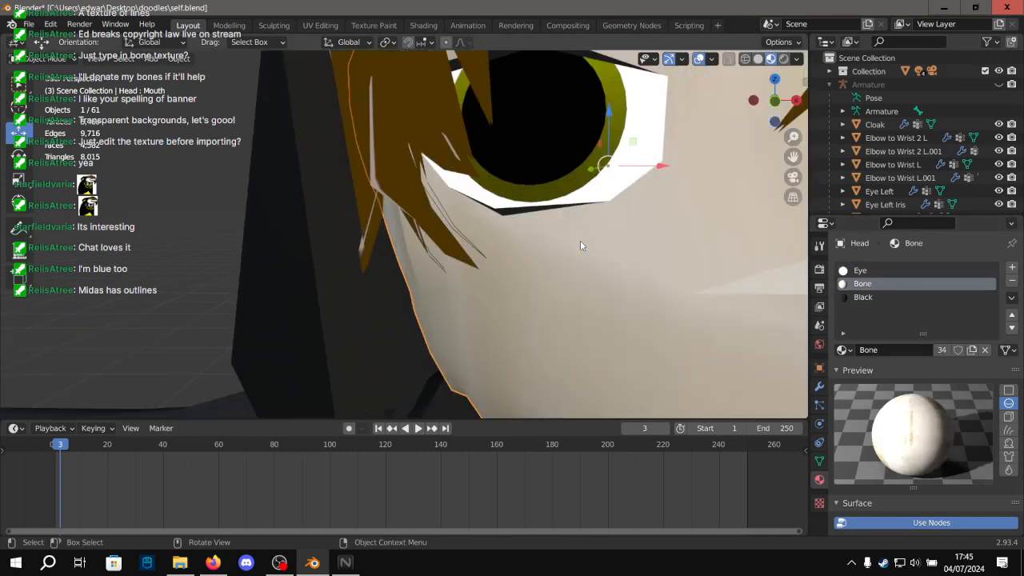
pyautogui.click(320, 24)
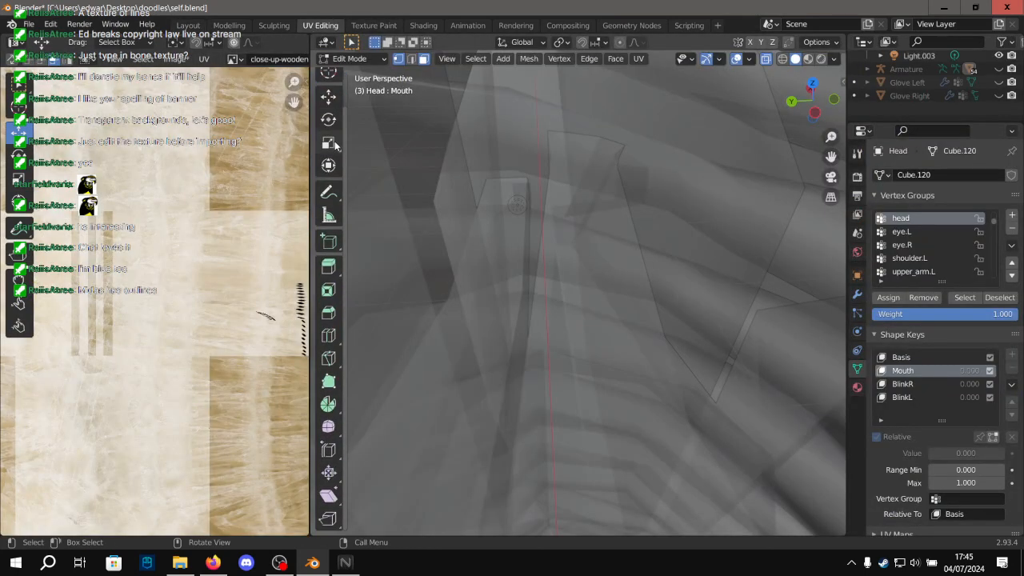
pyautogui.scroll(-6, 495, 181)
pyautogui.press('a')
pyautogui.scroll(-2, 96, 210)
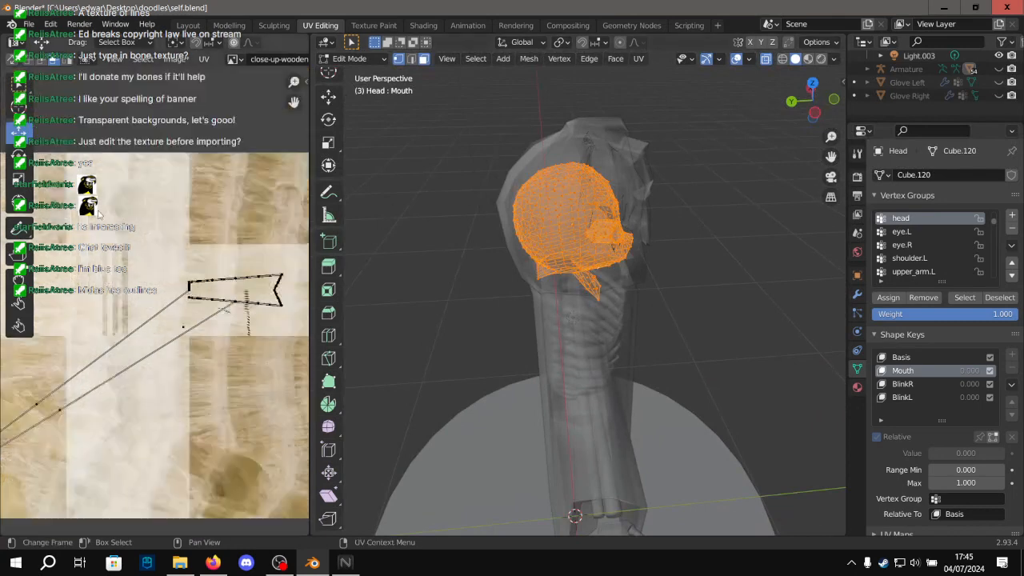
pyautogui.scroll(8, 98, 209)
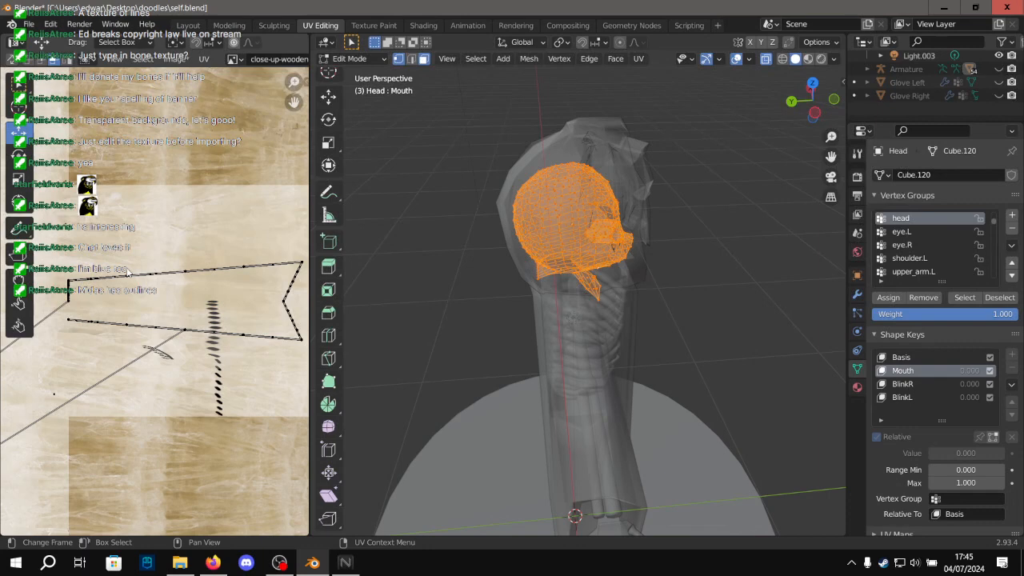
# Examine the head's UV layout over the bone texture in the Texture Paint and UV Editing workspaces.
pyautogui.click(375, 25)
pyautogui.moveTo(136, 218); pyautogui.dragTo(482, 220)
pyautogui.scroll(2, 183, 288)
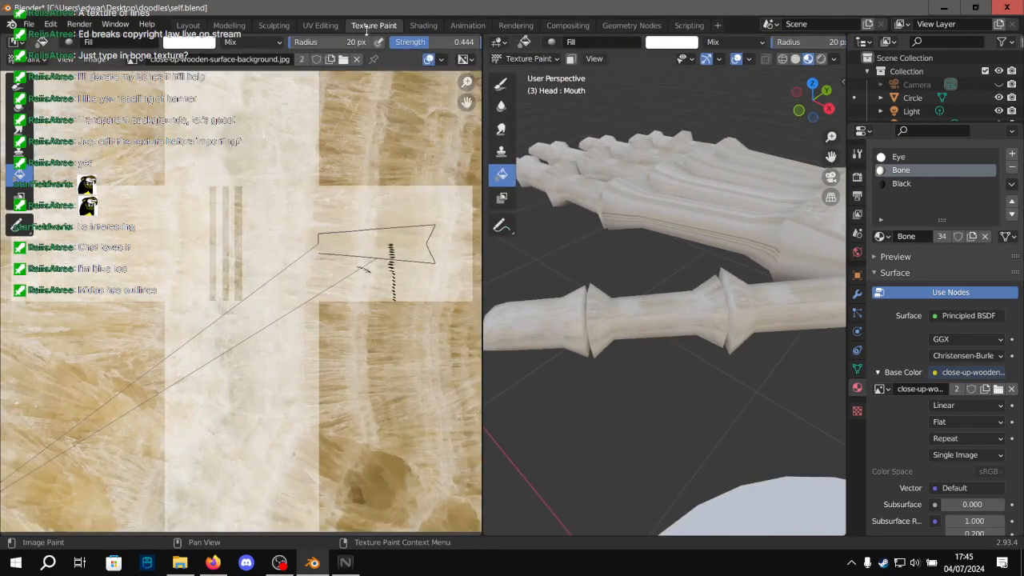
pyautogui.click(319, 26)
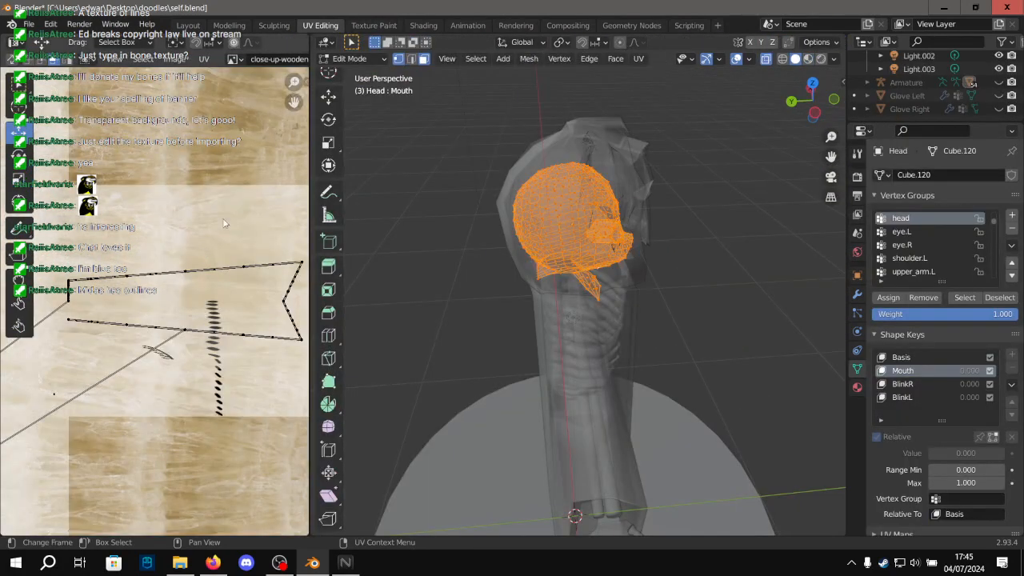
pyautogui.scroll(4, 646, 160)
pyautogui.keyDown('alt'); pyautogui.moveTo(576, 165); pyautogui.dragTo(433, 271); pyautogui.keyUp('alt')
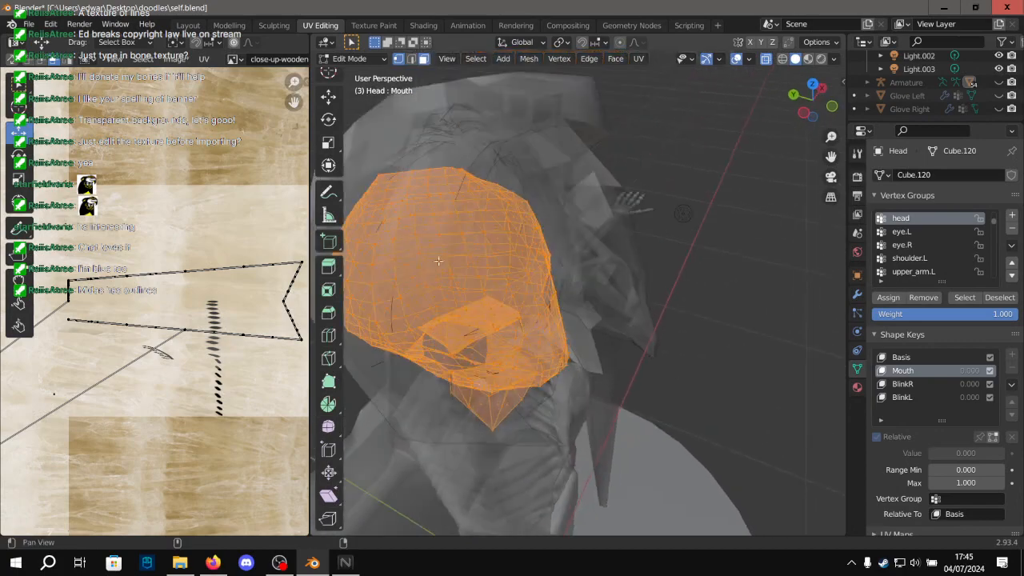
pyautogui.scroll(4, 433, 271)
pyautogui.keyDown('alt'); pyautogui.moveTo(473, 224); pyautogui.dragTo(436, 200); pyautogui.keyUp('alt')
pyautogui.keyDown('alt'); pyautogui.keyDown('shift'); pyautogui.moveTo(436, 200); pyautogui.dragTo(673, 277); pyautogui.keyUp('shift'); pyautogui.keyUp('alt')
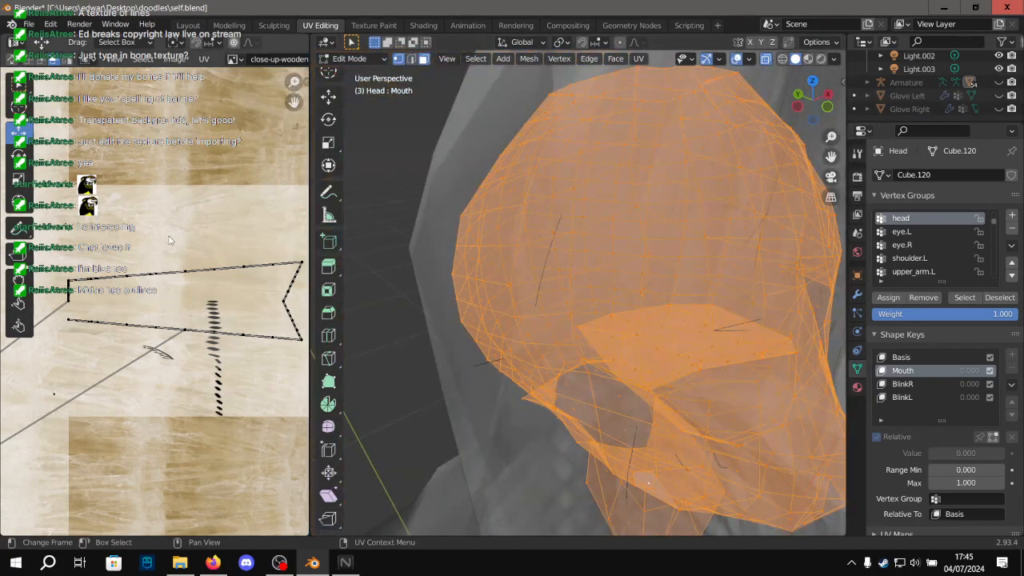
pyautogui.scroll(-2, 169, 240)
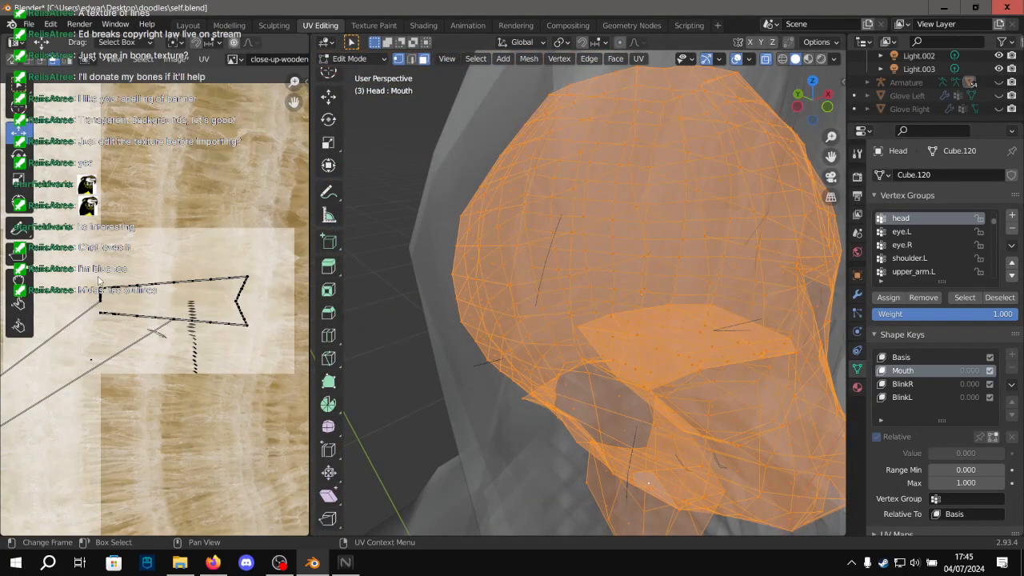
pyautogui.scroll(4, 100, 277)
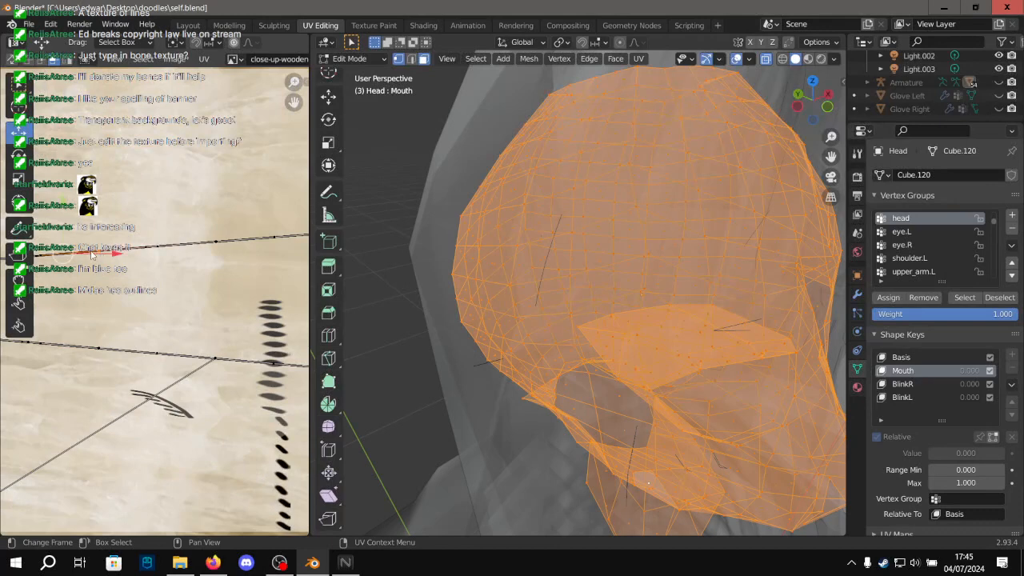
# Try moving UV vertices from the upper edge of the head's layout upward and check the mesh from several angles.
pyautogui.moveTo(63, 253); pyautogui.dragTo(99, 138)
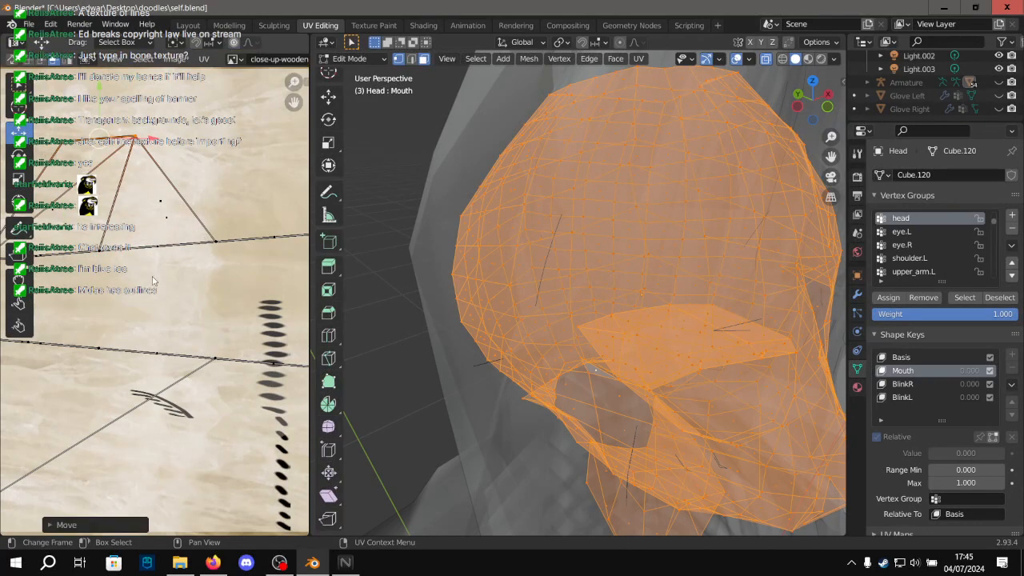
pyautogui.moveTo(146, 304); pyautogui.dragTo(243, 382, button='middle')
pyautogui.scroll(2, 154, 265)
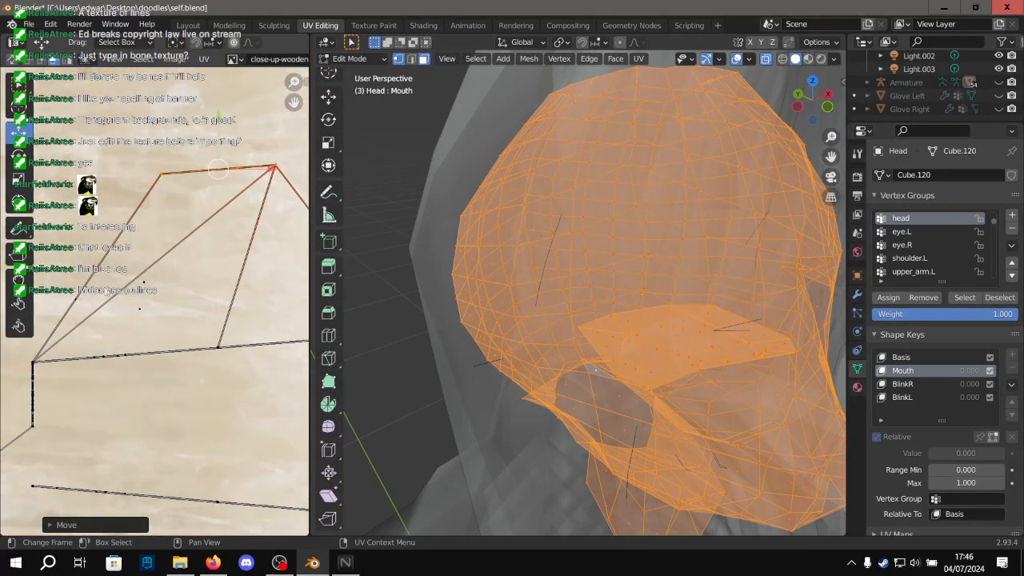
pyautogui.moveTo(601, 251); pyautogui.dragTo(664, 243, button='middle')
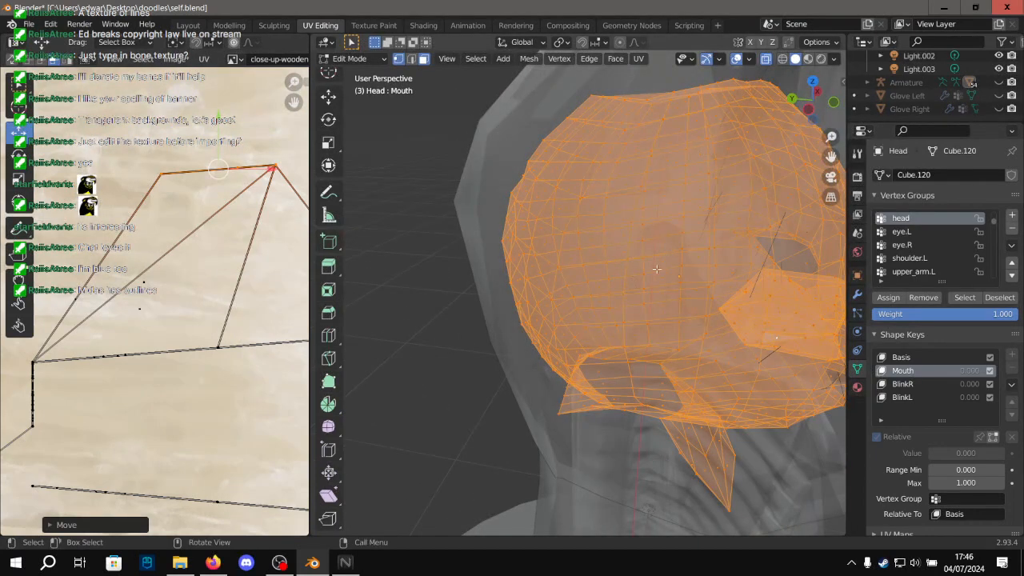
pyautogui.moveTo(740, 208); pyautogui.dragTo(638, 200, button='middle')
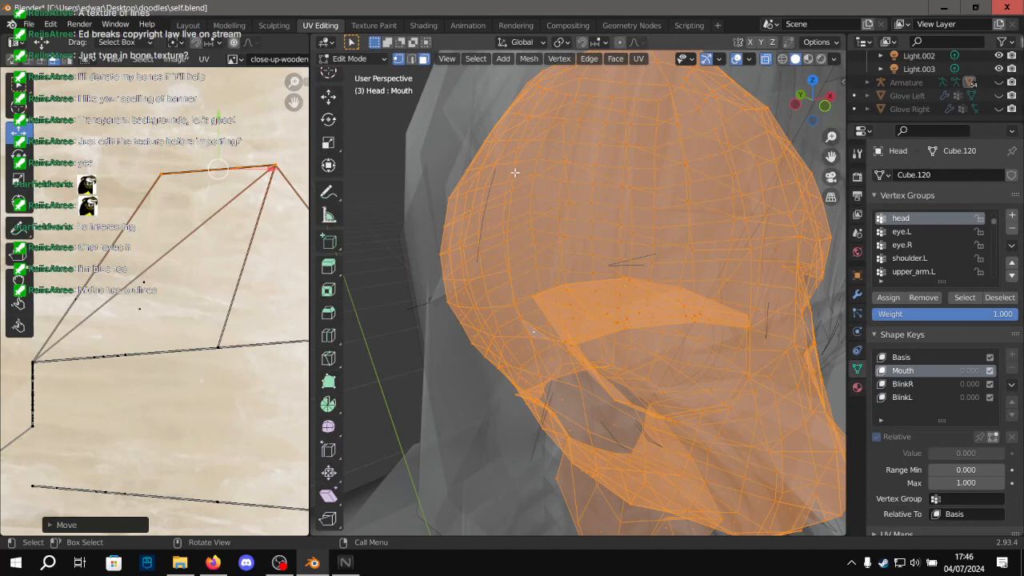
# Select all of the head's UVs and unwrap them over the bone texture.
pyautogui.scroll(-5, 518, 176)
pyautogui.scroll(-6, 209, 160)
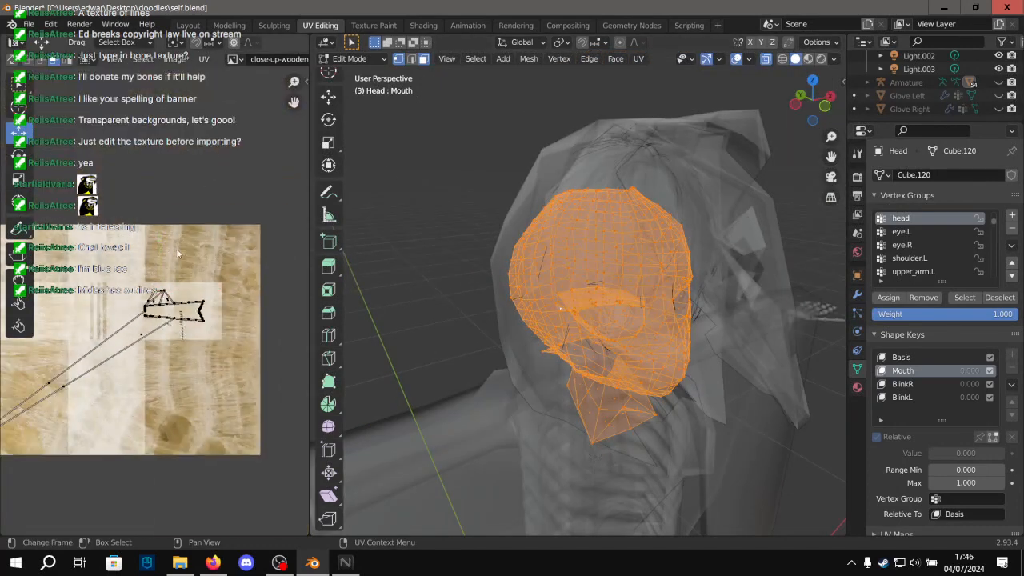
pyautogui.press('a')
pyautogui.click(210, 59)
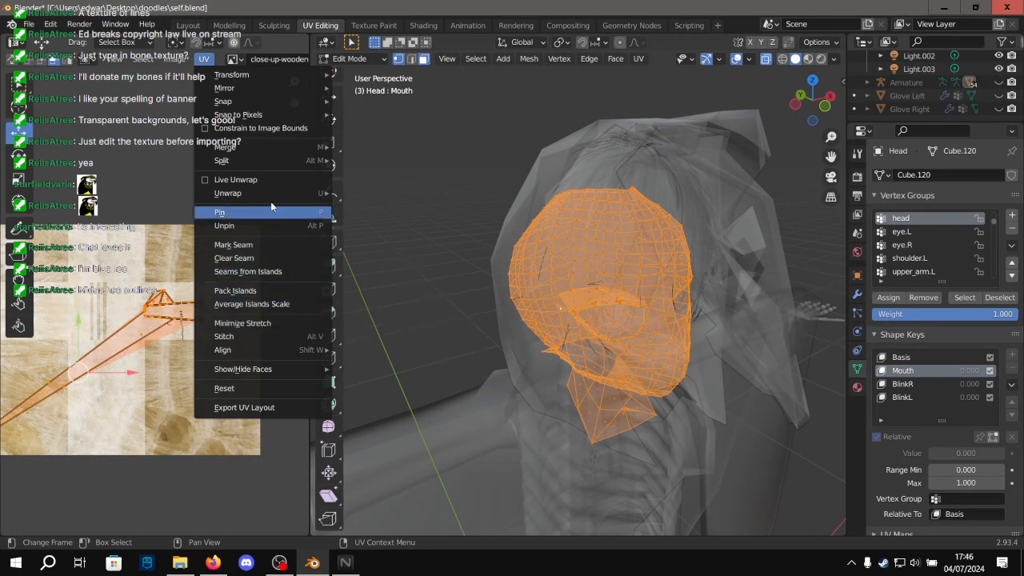
pyautogui.moveTo(276, 194)
pyautogui.click(413, 198)
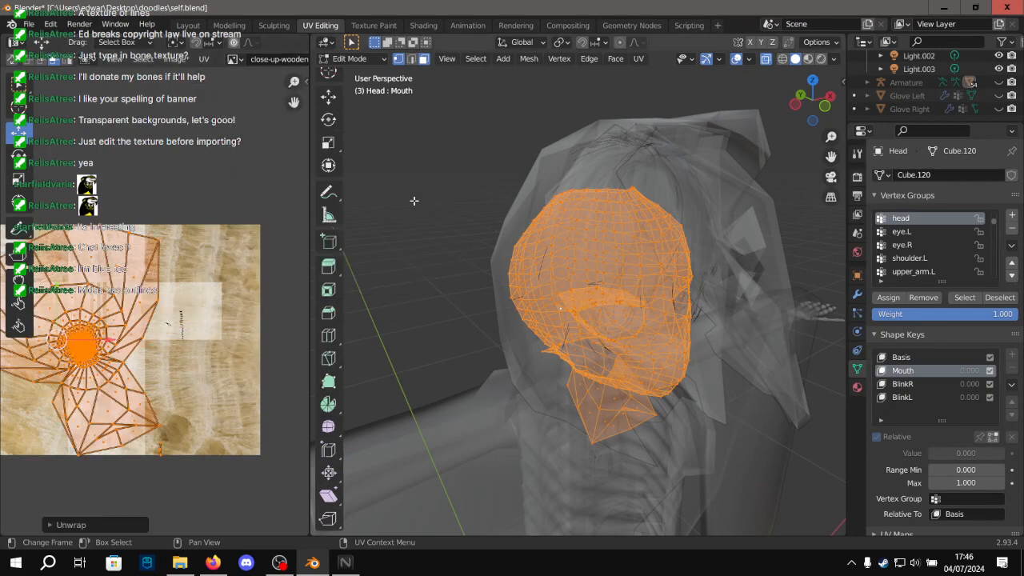
# Return to the Layout workspace, deselect the head and review the bone texture on the face from near and far.
pyautogui.click(188, 25)
pyautogui.scroll(-8, 255, 126)
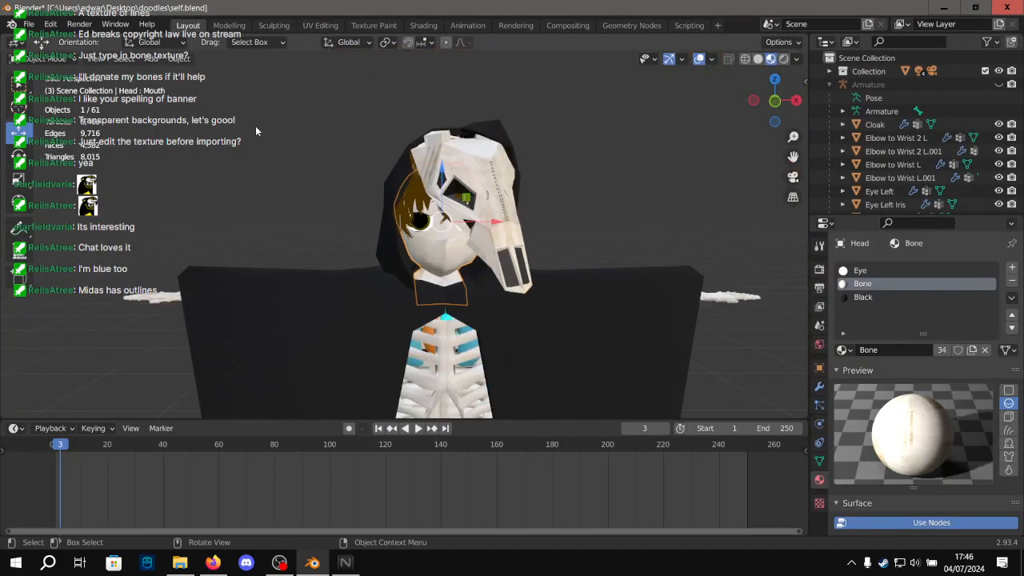
pyautogui.click(294, 140)
pyautogui.scroll(5, 296, 142)
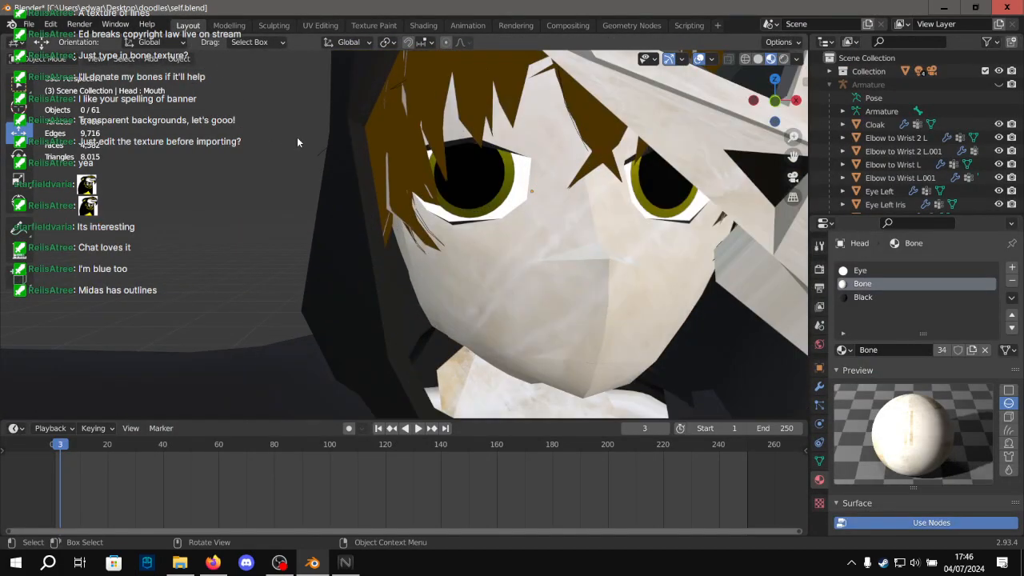
pyautogui.scroll(-6, 297, 142)
pyautogui.moveTo(424, 137); pyautogui.dragTo(426, 221, button='middle')
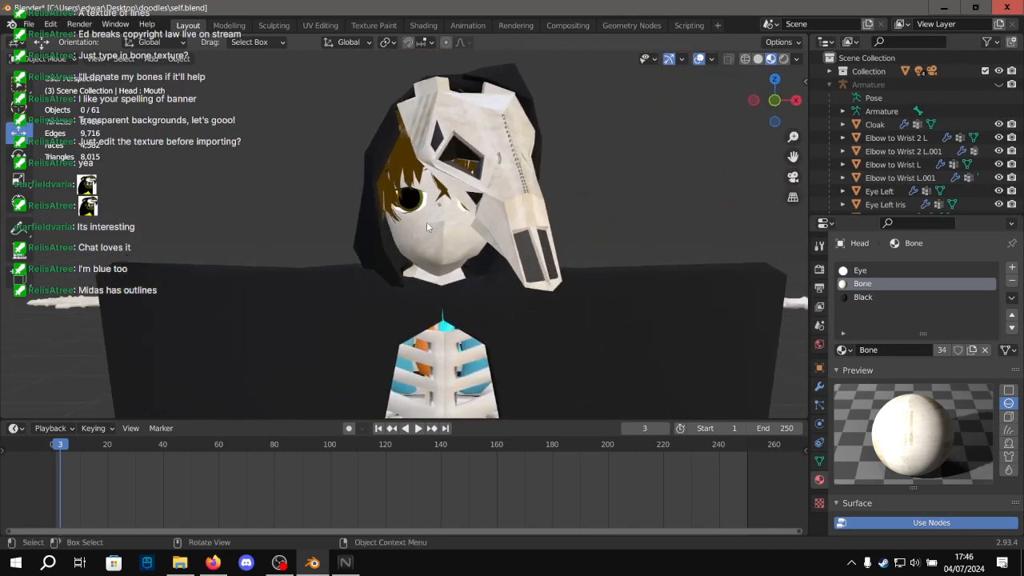
pyautogui.scroll(2, 426, 221)
pyautogui.scroll(5, 460, 226)
pyautogui.click(495, 234)
pyautogui.moveTo(404, 83); pyautogui.dragTo(392, 119, button='middle')
pyautogui.scroll(-5, 392, 118)
pyautogui.click(699, 122)
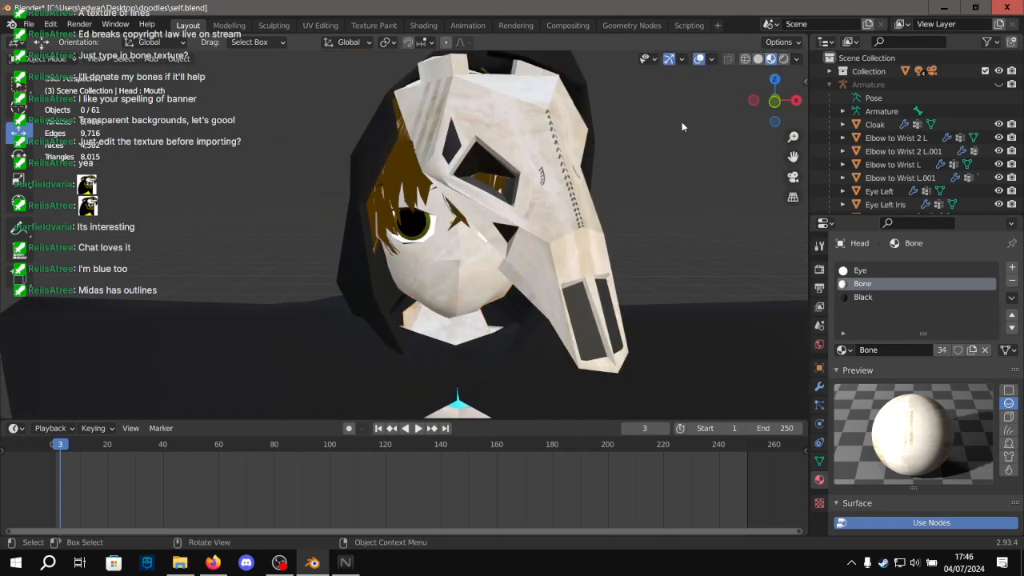
pyautogui.scroll(-2, 697, 122)
pyautogui.moveTo(558, 84); pyautogui.dragTo(566, 62, button='middle')
pyautogui.scroll(-4, 566, 67)
pyautogui.moveTo(509, 153); pyautogui.dragTo(527, 161, button='middle')
# Undo the head's bone texture unwrap and material changes back to the Skin material.
pyautogui.hotkey('ctrl', 'z')
pyautogui.hotkey('ctrl', 'shift', 'z')
pyautogui.hotkey('ctrl', 'z')
pyautogui.press('Tab')
pyautogui.scroll(2, 527, 153)
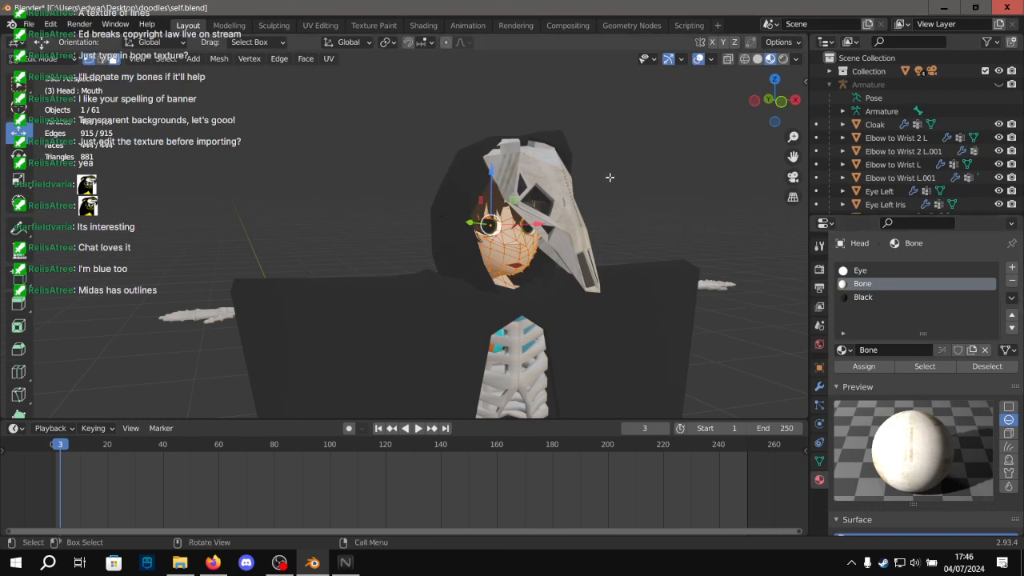
pyautogui.click(620, 111)
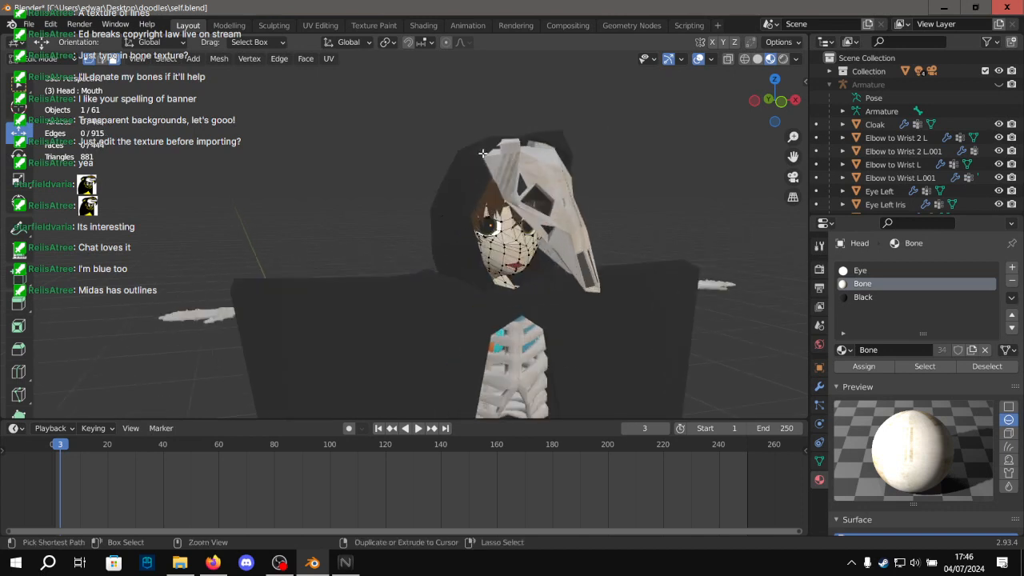
pyautogui.hotkey('ctrl', 'z')
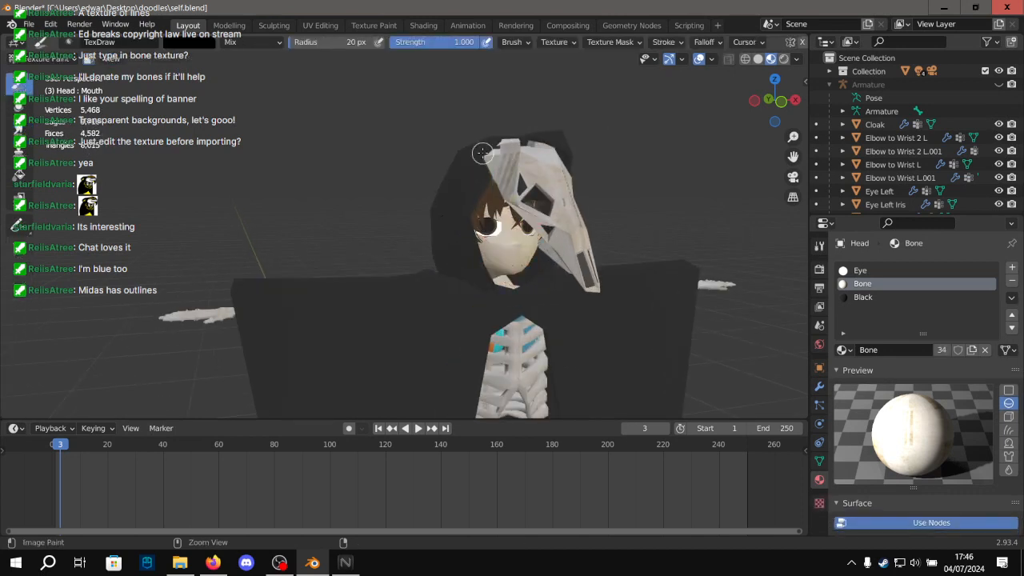
pyautogui.hotkey('ctrl', 'z')
pyautogui.hotkey('ctrl', 'z')
pyautogui.hotkey('ctrl', 'z')
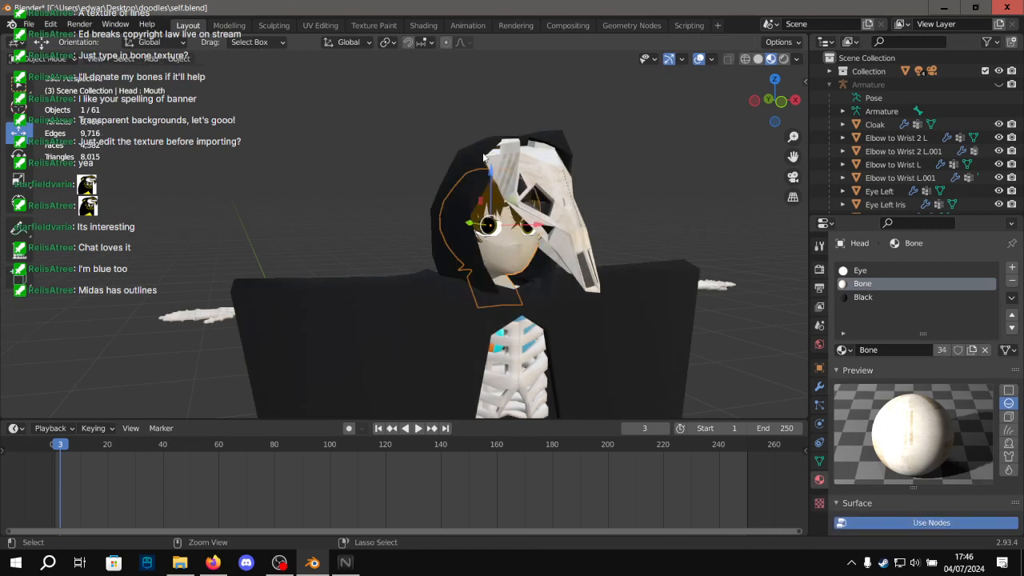
pyautogui.hotkey('ctrl', 'z')
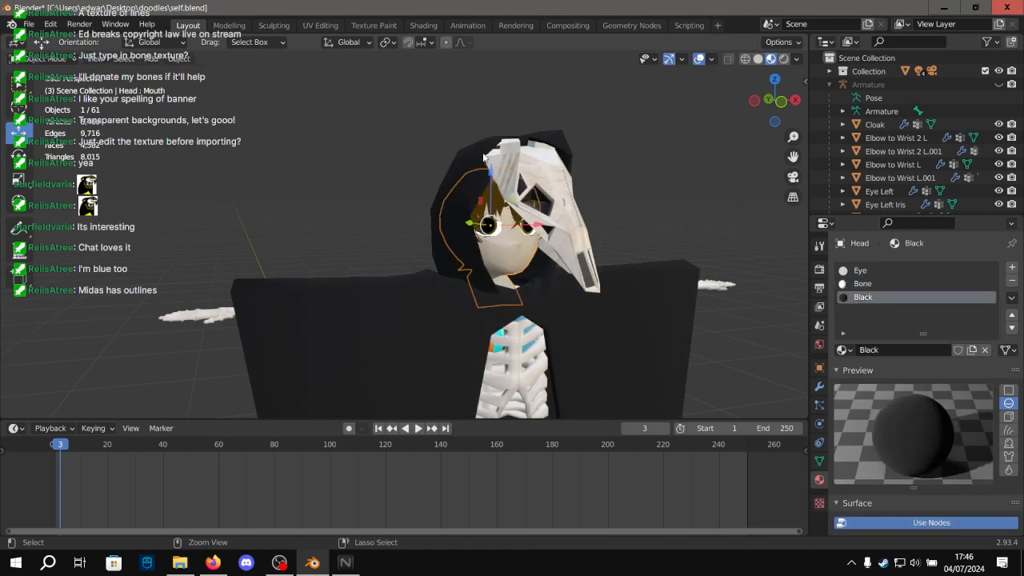
pyautogui.hotkey('ctrl', 'z')
pyautogui.hotkey('ctrl', 'z')
pyautogui.hotkey('ctrl', 'z')
pyautogui.hotkey('ctrl', 'z')
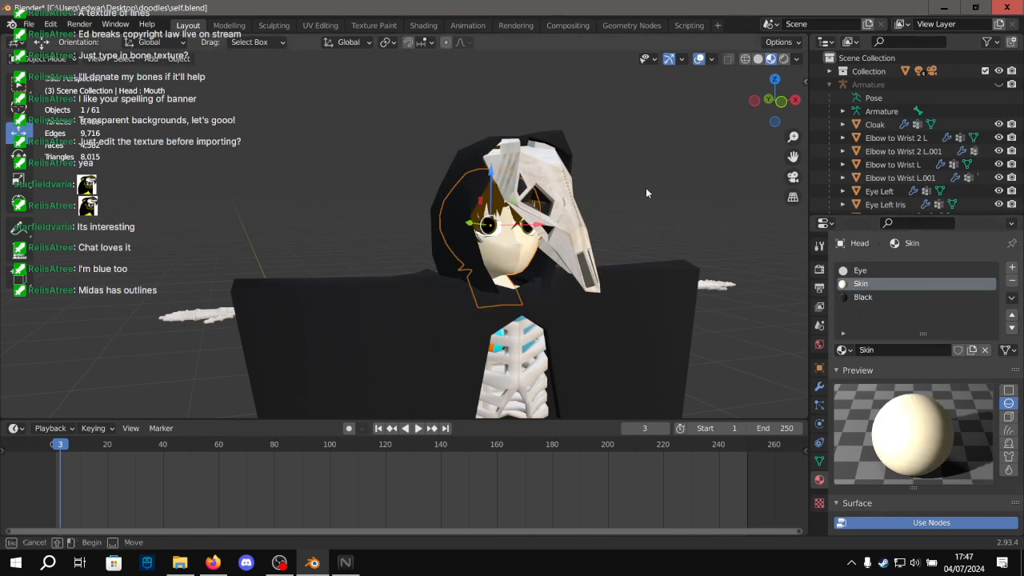
# Deselect the head, check the restored skin on the character, and save the file.
pyautogui.scroll(4, 704, 304)
pyautogui.scroll(-3, 878, 443)
pyautogui.click(384, 151)
pyautogui.moveTo(384, 150); pyautogui.dragTo(472, 213, button='middle')
pyautogui.scroll(-6, 471, 214)
pyautogui.scroll(3, 624, 198)
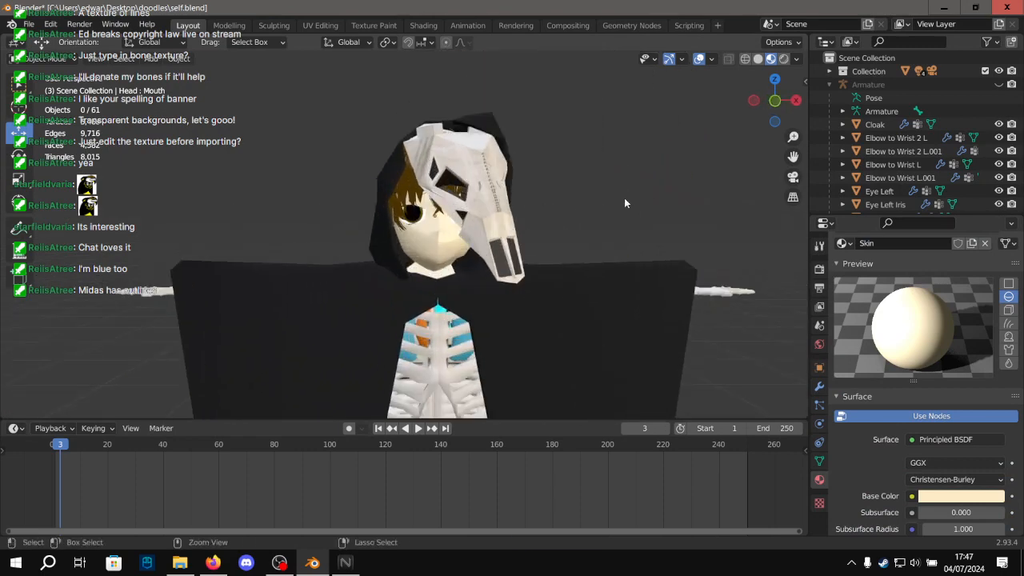
pyautogui.hotkey('ctrl', 's')
# Select the head and, in the Modelling workspace, move the nose tip and the vertex just below it forward.
pyautogui.scroll(5, 623, 197)
pyautogui.click(483, 233)
pyautogui.scroll(1, 484, 233)
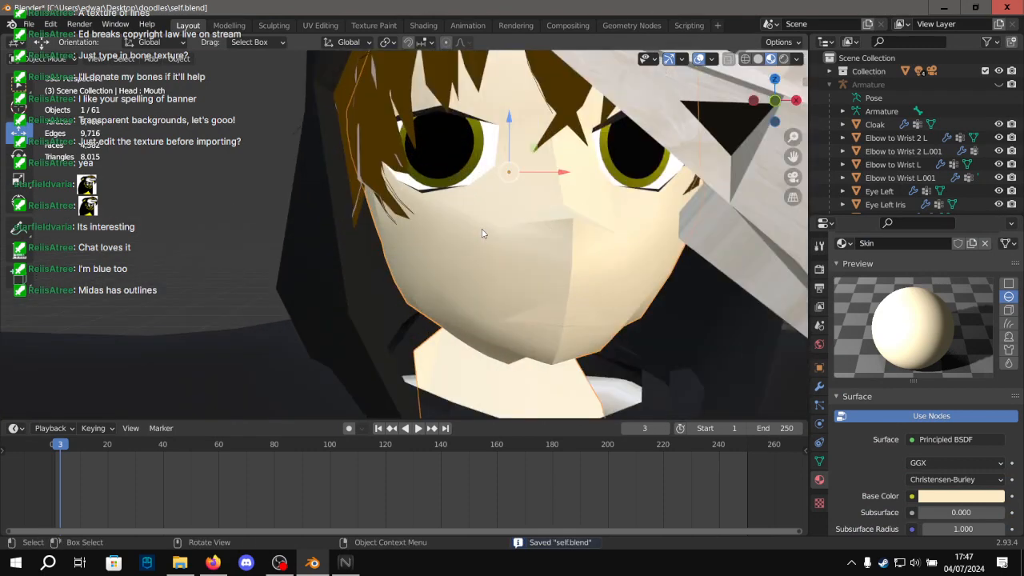
pyautogui.scroll(1, 562, 255)
pyautogui.keyDown('shift'); pyautogui.moveTo(569, 256); pyautogui.dragTo(522, 256, button='middle'); pyautogui.keyUp('shift')
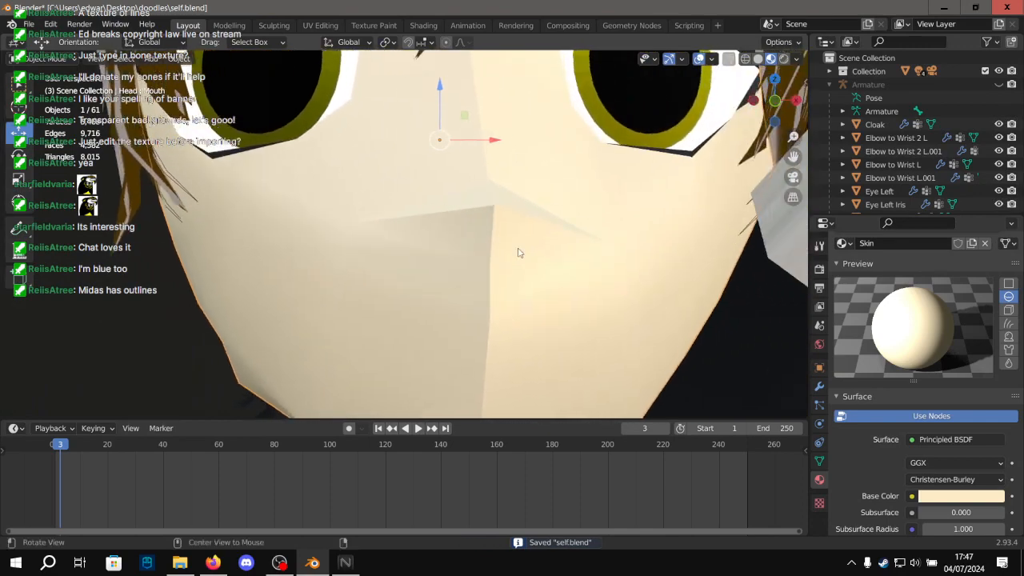
pyautogui.click(229, 27)
pyautogui.moveTo(360, 132); pyautogui.dragTo(487, 244, button='middle')
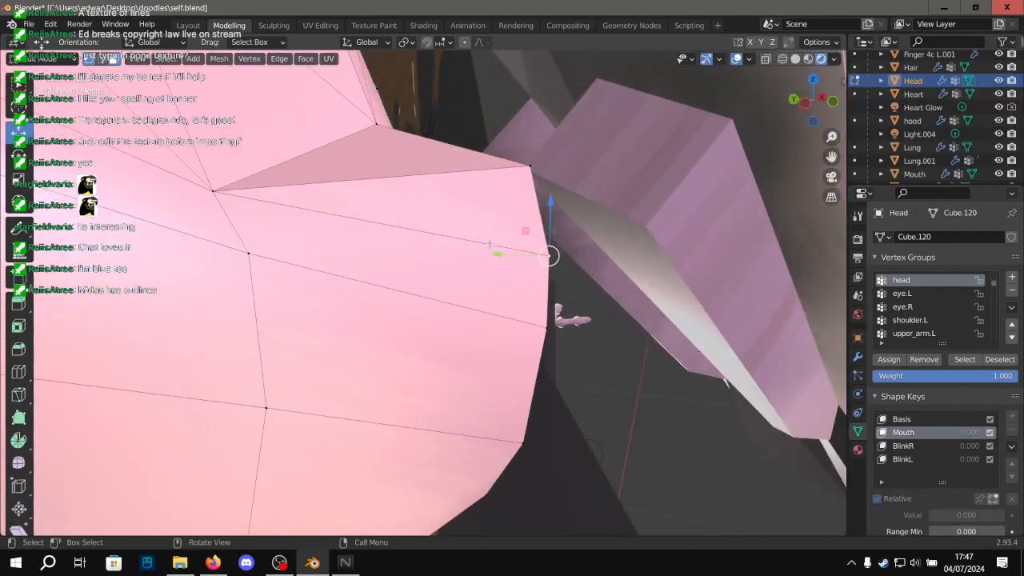
pyautogui.moveTo(496, 256); pyautogui.dragTo(511, 257)
pyautogui.click(528, 165)
pyautogui.moveTo(478, 167); pyautogui.dragTo(529, 167)
# Return to the Layout workspace and examine the nose, cheeks and chin shading from several angles.
pyautogui.click(189, 26)
pyautogui.scroll(-8, 283, 129)
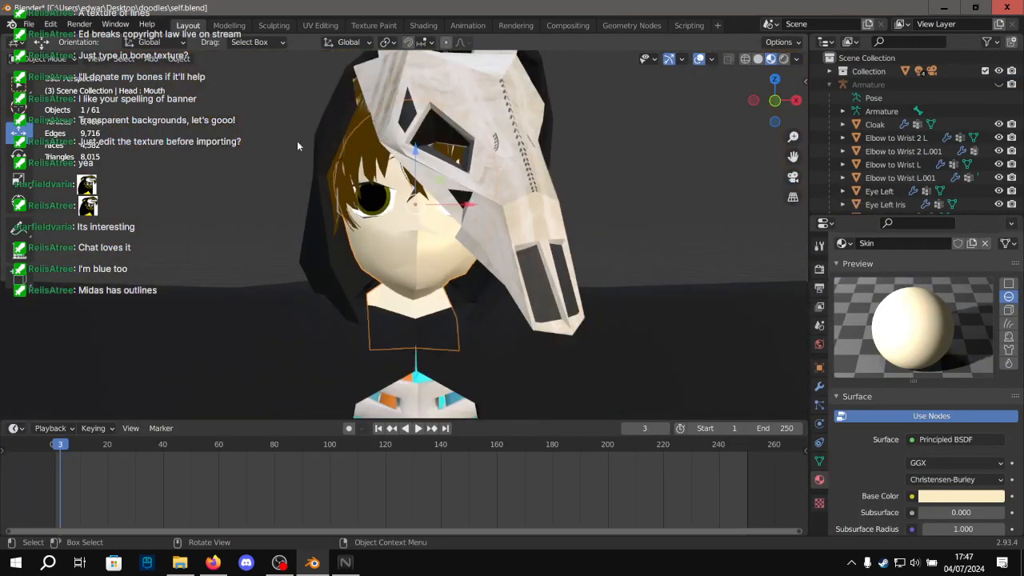
pyautogui.keyDown('alt'); pyautogui.moveTo(283, 129); pyautogui.dragTo(406, 182); pyautogui.keyUp('alt')
pyautogui.scroll(5, 511, 214)
pyautogui.keyDown('alt'); pyautogui.moveTo(521, 218); pyautogui.dragTo(443, 189); pyautogui.keyUp('alt')
pyautogui.scroll(3, 444, 189)
pyautogui.scroll(-4, 385, 186)
pyautogui.moveTo(385, 185); pyautogui.dragTo(556, 202, button='middle')
pyautogui.keyDown('alt'); pyautogui.moveTo(557, 206); pyautogui.dragTo(307, 222); pyautogui.keyUp('alt')
pyautogui.moveTo(306, 221); pyautogui.dragTo(327, 176, button='middle')
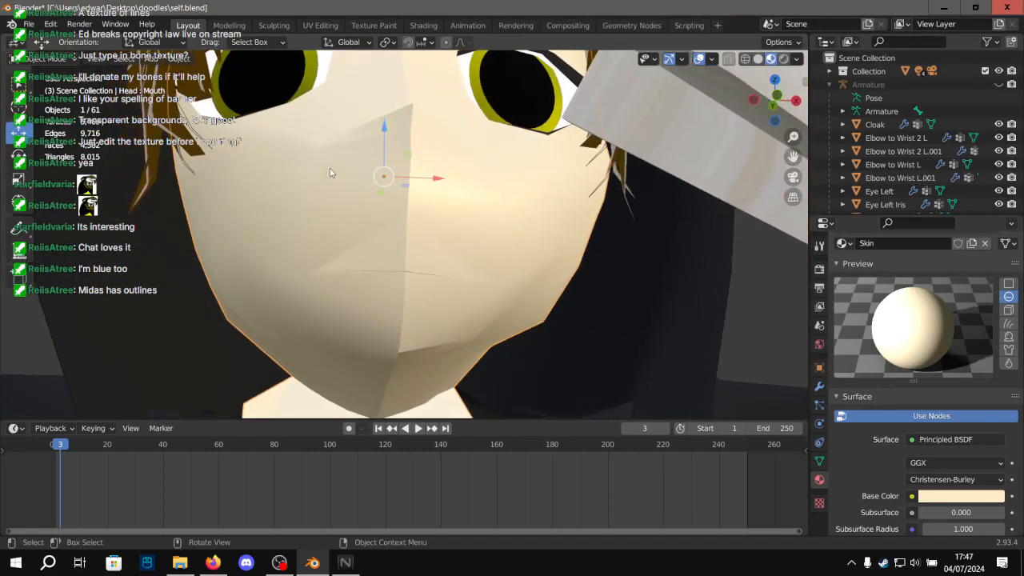
pyautogui.scroll(-1, 364, 199)
pyautogui.keyDown('alt'); pyautogui.moveTo(375, 232); pyautogui.dragTo(383, 258); pyautogui.keyUp('alt')
pyautogui.click(188, 267)
pyautogui.click(358, 207)
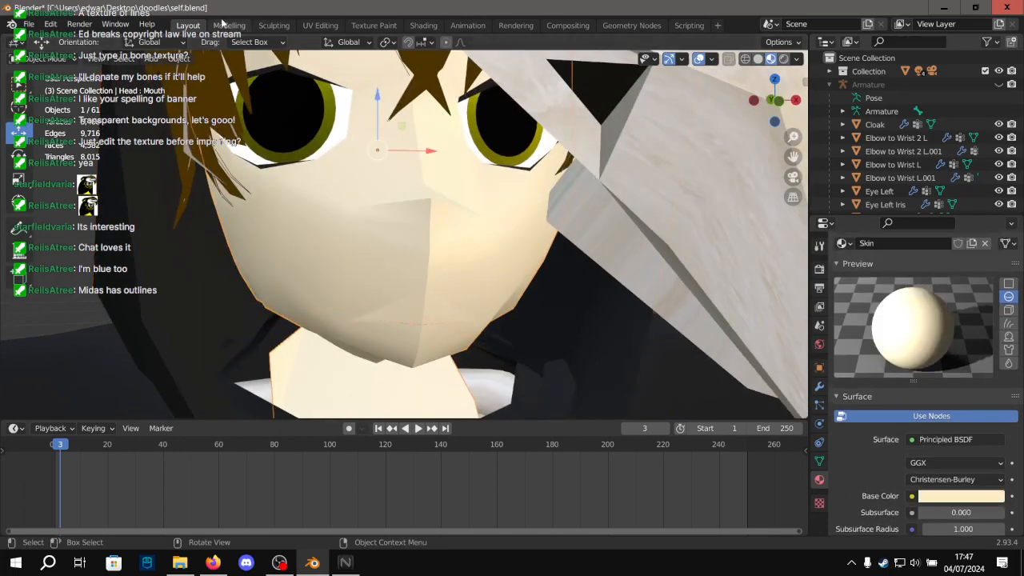
# In the Modelling workspace, lower the cheek vertex just beneath the nose's outer corner on the character's right side.
pyautogui.click(227, 25)
pyautogui.moveTo(336, 178)
pyautogui.mouseDown(button='middle')
pyautogui.moveTo(246, 184)
pyautogui.moveTo(328, 176)
pyautogui.mouseUp(button='middle')
pyautogui.scroll(3, 368, 172)
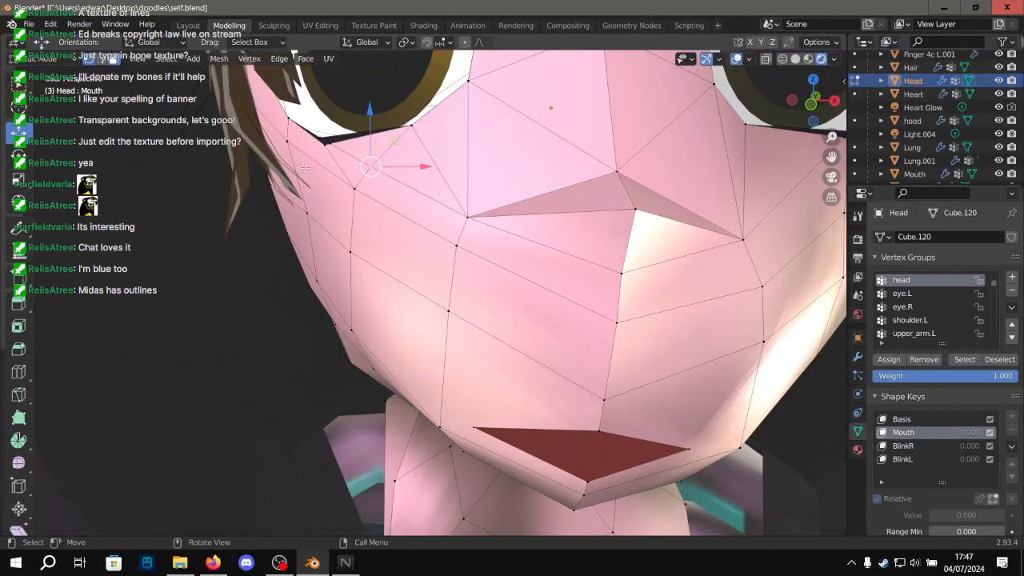
pyautogui.scroll(-1, 739, 225)
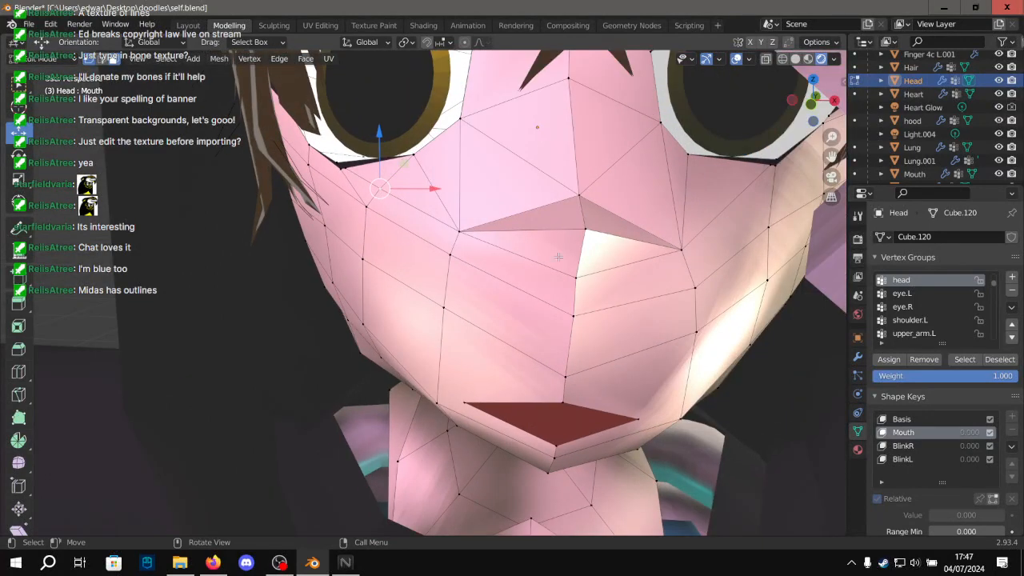
pyautogui.moveTo(431, 220); pyautogui.dragTo(398, 187, button='middle')
pyautogui.moveTo(382, 189); pyautogui.dragTo(381, 225)
pyautogui.moveTo(512, 245); pyautogui.dragTo(384, 256, button='middle')
# Check the face shading in the Layout workspace and inspect the nose and cheek mesh in the Modelling workspace.
pyautogui.click(188, 25)
pyautogui.moveTo(318, 154); pyautogui.dragTo(332, 182, button='middle')
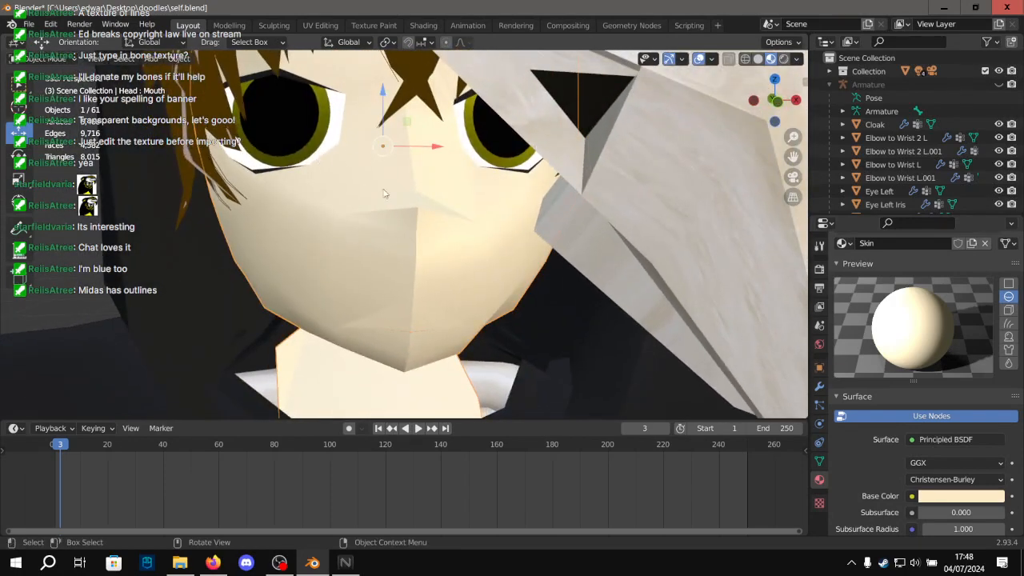
pyautogui.click(238, 25)
pyautogui.keyDown('shift'); pyautogui.moveTo(642, 234); pyautogui.dragTo(609, 230, button='middle'); pyautogui.keyUp('shift')
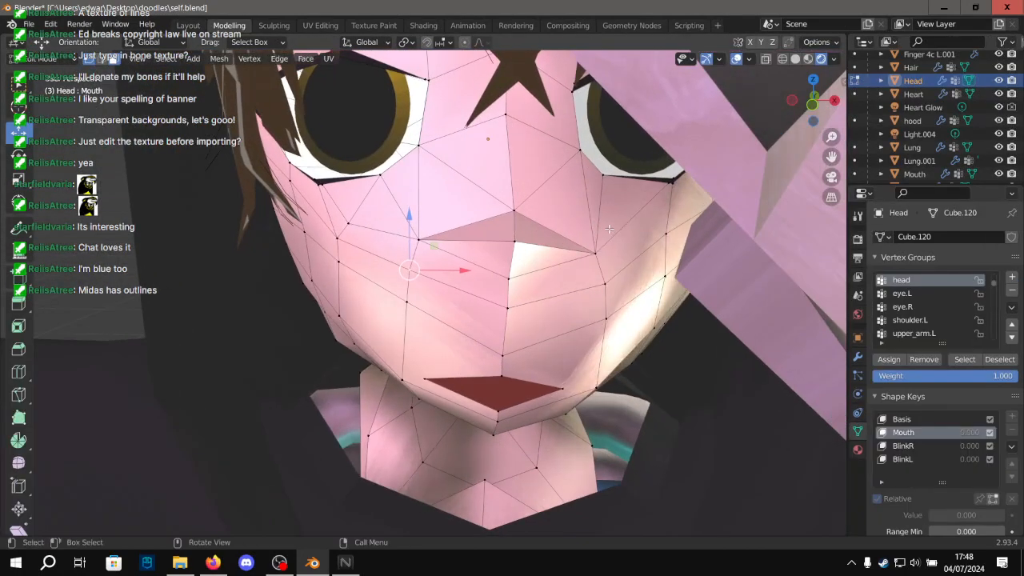
pyautogui.moveTo(644, 277); pyautogui.dragTo(481, 238, button='middle')
pyautogui.moveTo(486, 239); pyautogui.dragTo(565, 250, button='middle')
pyautogui.scroll(1, 540, 242)
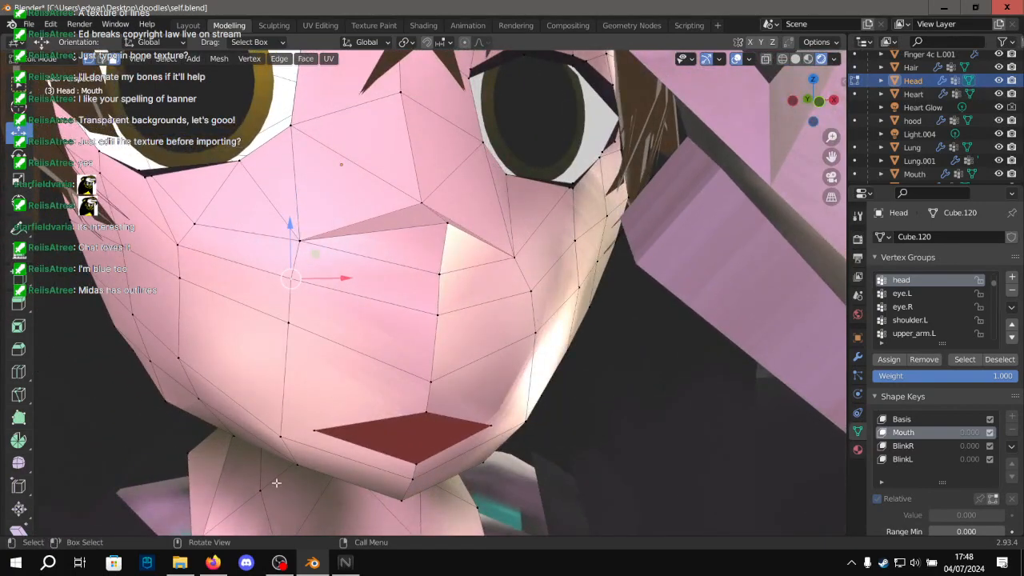
# Switch to NitroSense, set the power plan to Power Saver, and return to Blender.
pyautogui.click(345, 562)
pyautogui.click(181, 358)
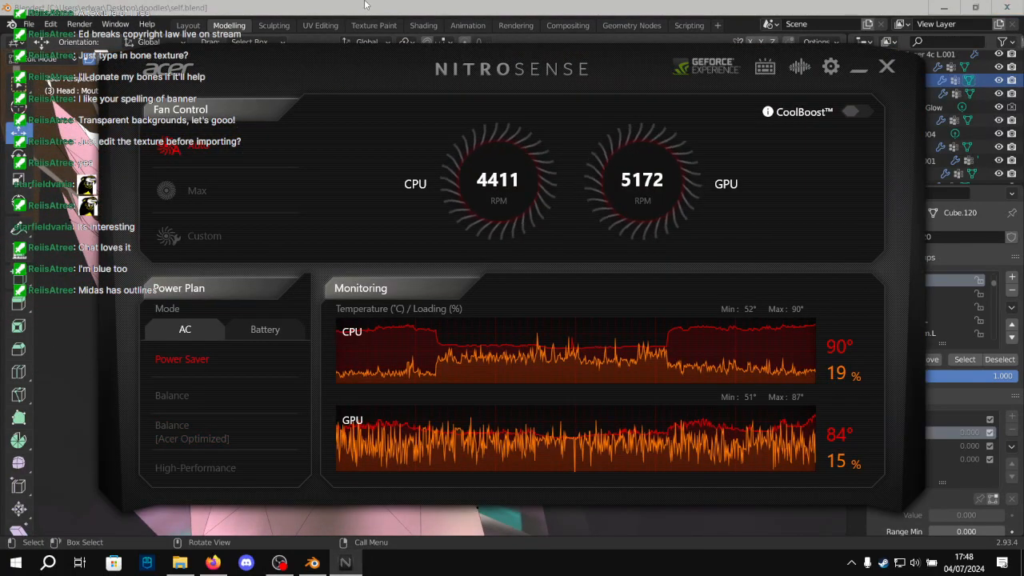
pyautogui.click(359, 5)
# Knife-cut a new edge from the nose's outer corner across the cheek below the character's left eye.
pyautogui.moveTo(440, 246); pyautogui.dragTo(398, 160, button='middle')
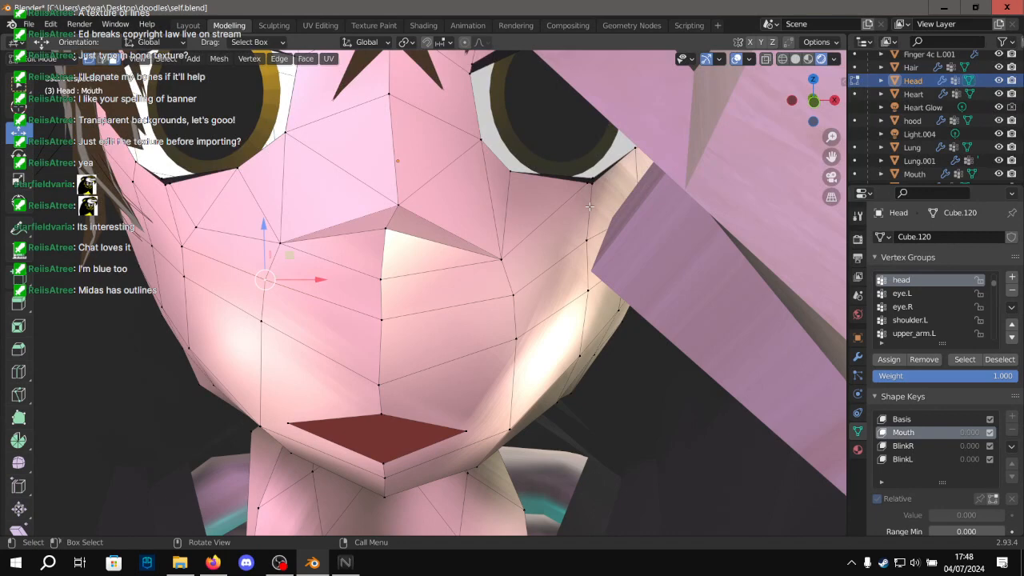
pyautogui.click(502, 261)
pyautogui.click(609, 197)
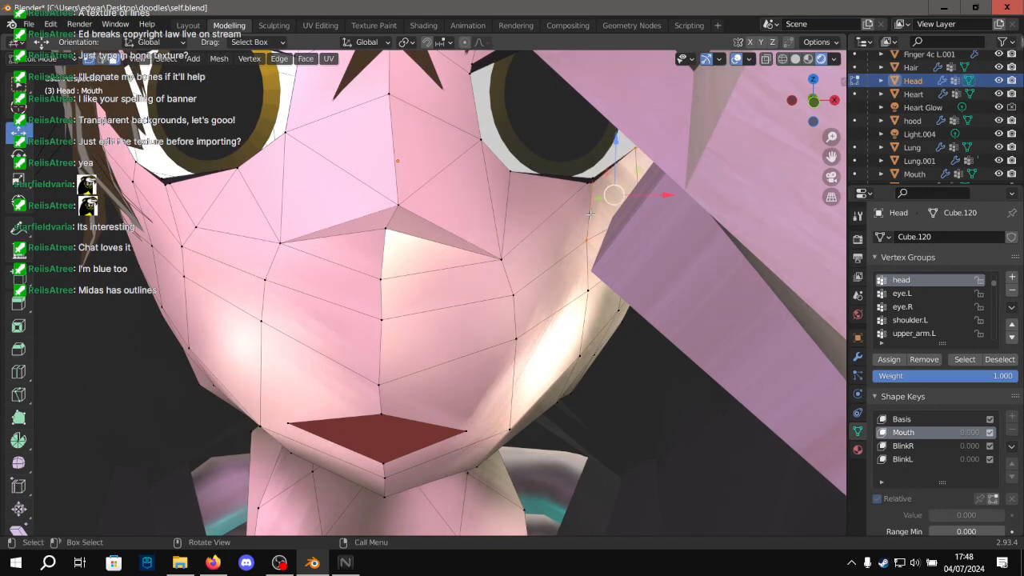
pyautogui.scroll(2, 577, 219)
pyautogui.keyDown('shift'); pyautogui.moveTo(577, 219); pyautogui.dragTo(498, 259, button='middle'); pyautogui.keyUp('shift')
pyautogui.scroll(2, 448, 288)
pyautogui.click(450, 289)
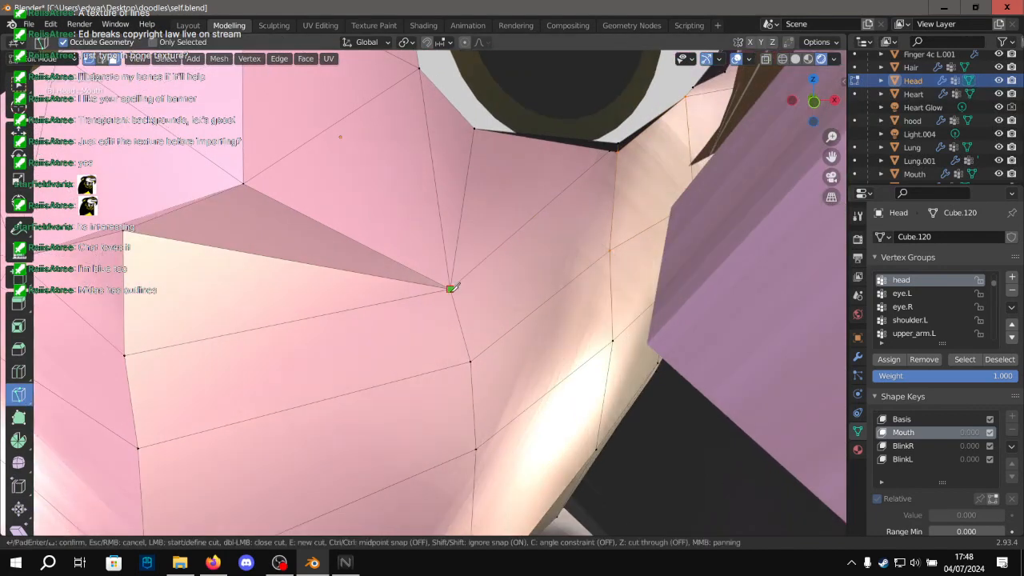
pyautogui.moveTo(617, 195); pyautogui.dragTo(658, 157, button='middle')
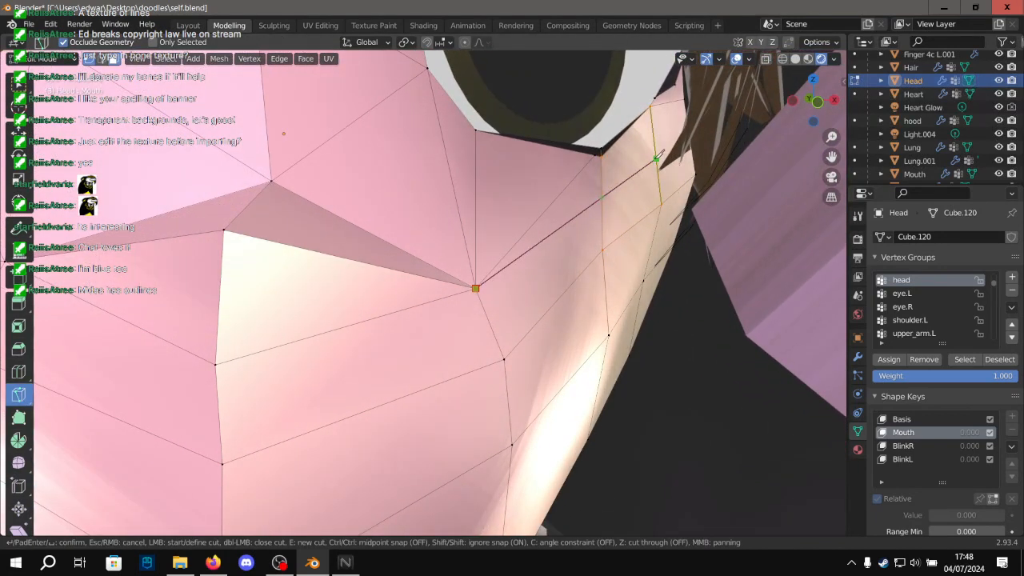
pyautogui.click(656, 159)
pyautogui.press('Return')
# Move the vertex at the nose's outer corner slightly and return to the Layout workspace to check the face.
pyautogui.moveTo(613, 188); pyautogui.dragTo(382, 204, button='middle')
pyautogui.moveTo(379, 202); pyautogui.dragTo(391, 210)
pyautogui.moveTo(346, 247); pyautogui.dragTo(302, 252, button='middle')
pyautogui.click(189, 27)
pyautogui.moveTo(306, 175); pyautogui.dragTo(272, 189, button='middle')
pyautogui.scroll(-4, 217, 190)
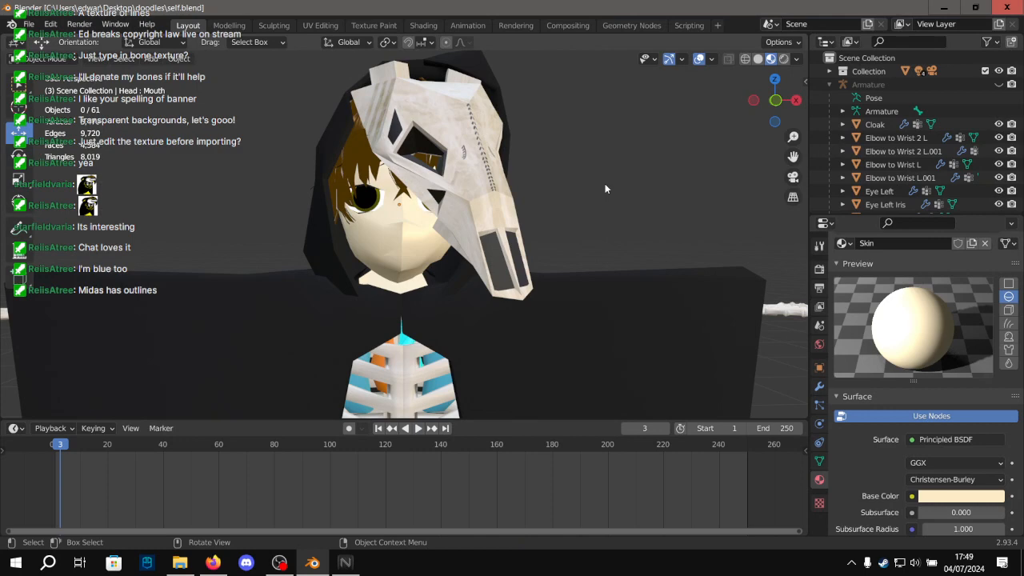
# Examine the nose and cheek profile in the Layout and Modelling workspaces, in both object and edit mode.
pyautogui.scroll(5, 493, 190)
pyautogui.moveTo(493, 191); pyautogui.dragTo(434, 192, button='middle')
pyautogui.moveTo(492, 176); pyautogui.dragTo(543, 203, button='middle')
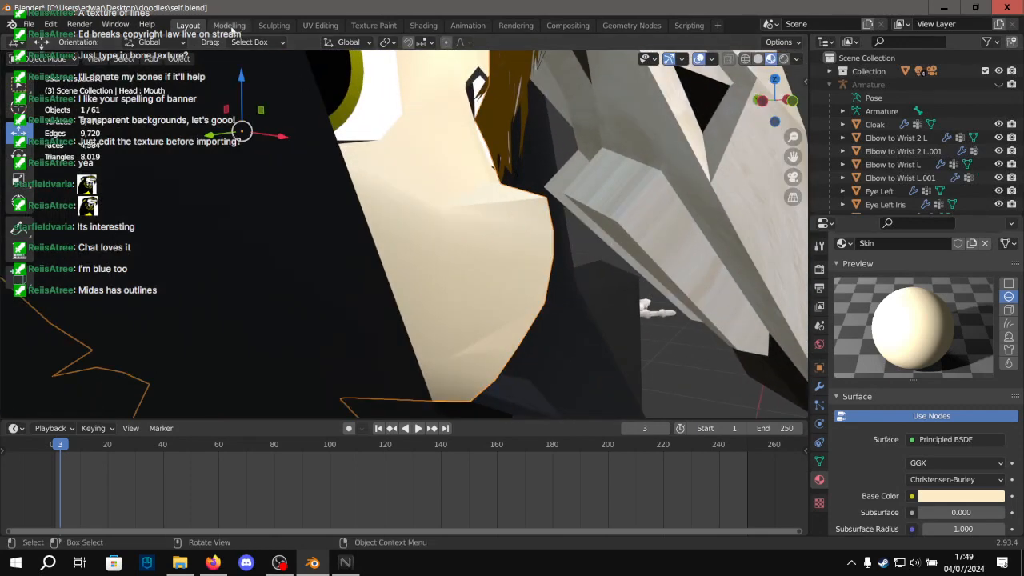
pyautogui.click(229, 25)
pyautogui.moveTo(464, 154); pyautogui.dragTo(599, 177, button='middle')
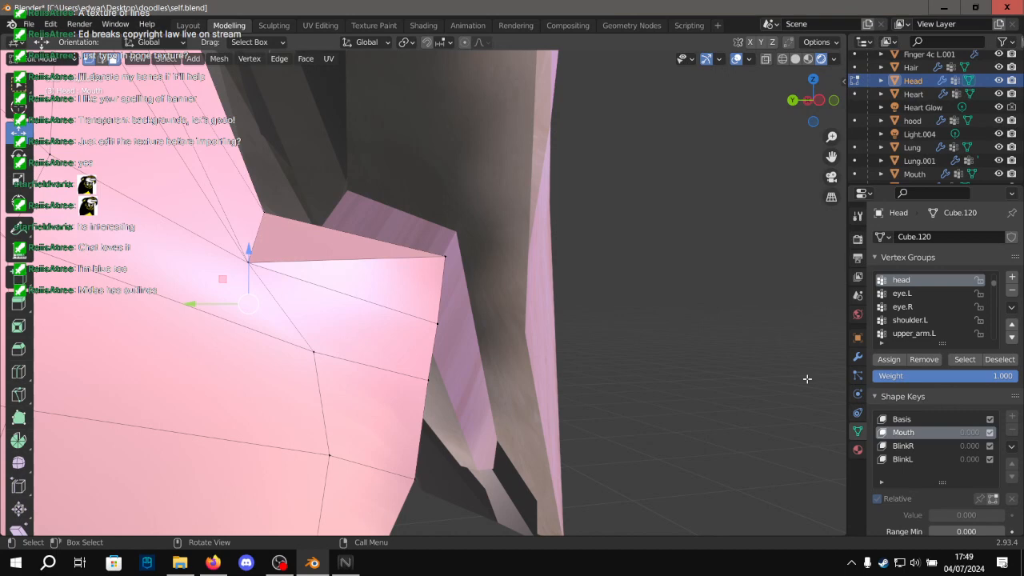
pyautogui.press('Tab')
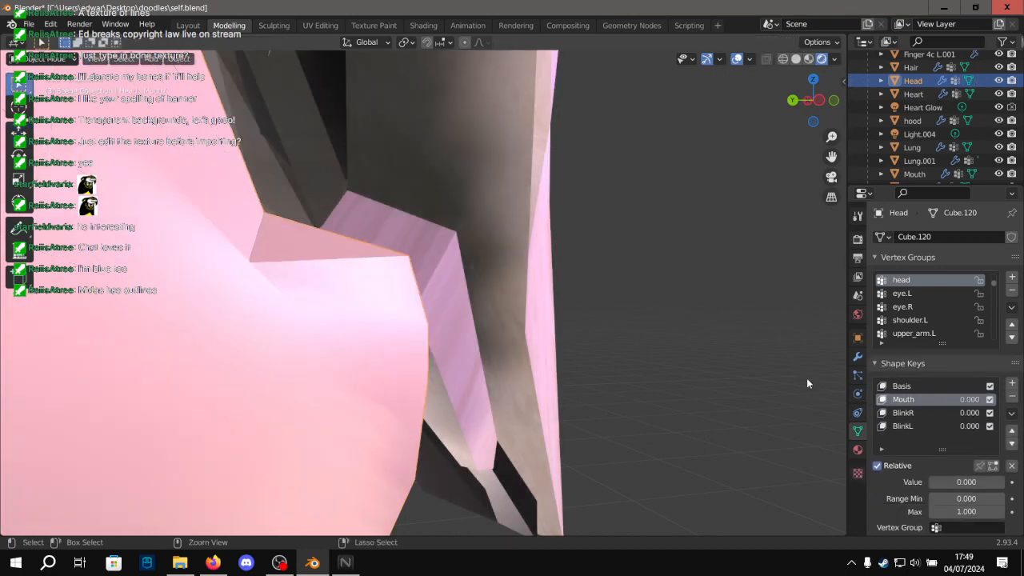
pyautogui.scroll(-2, 623, 353)
pyautogui.scroll(2, 490, 304)
pyautogui.keyDown('alt'); pyautogui.moveTo(484, 303); pyautogui.dragTo(372, 304); pyautogui.keyUp('alt')
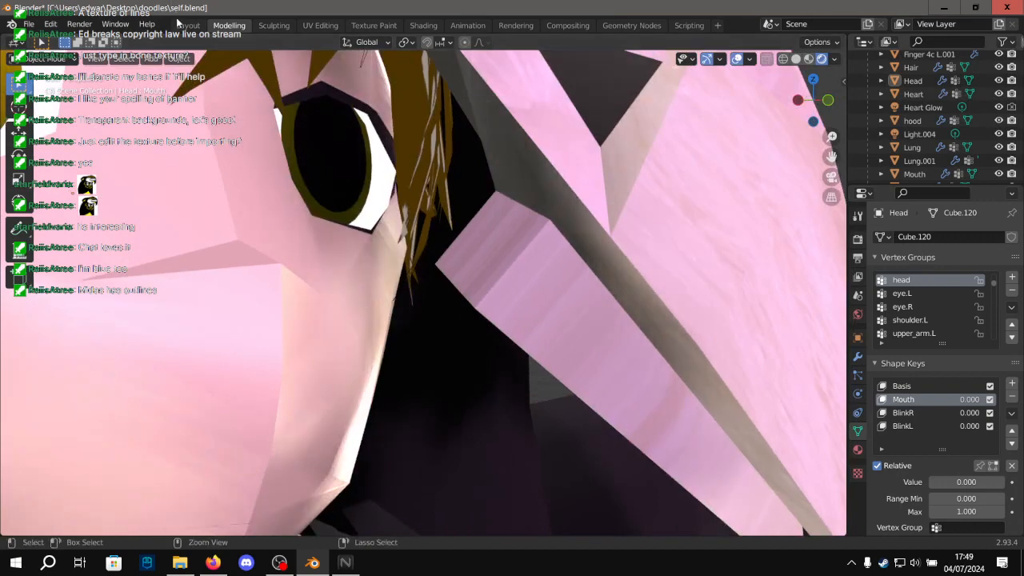
pyautogui.click(196, 28)
pyautogui.click(230, 30)
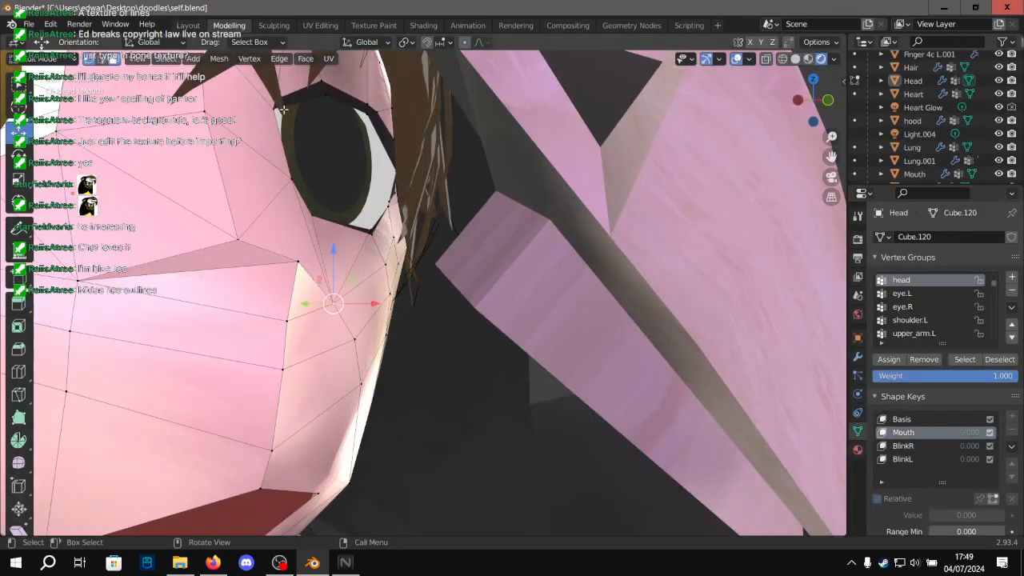
pyautogui.keyDown('alt'); pyautogui.moveTo(397, 213); pyautogui.dragTo(447, 214); pyautogui.keyUp('alt')
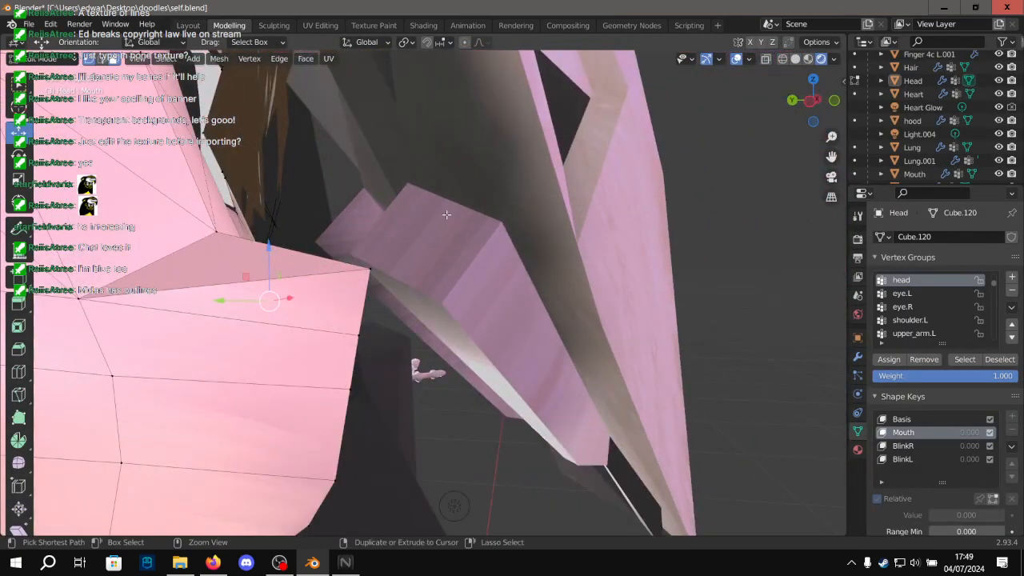
# Undo the cheek cut and the lowered cheek vertex, and reselect the head in object mode.
pyautogui.press('Tab')
pyautogui.press('Tab')
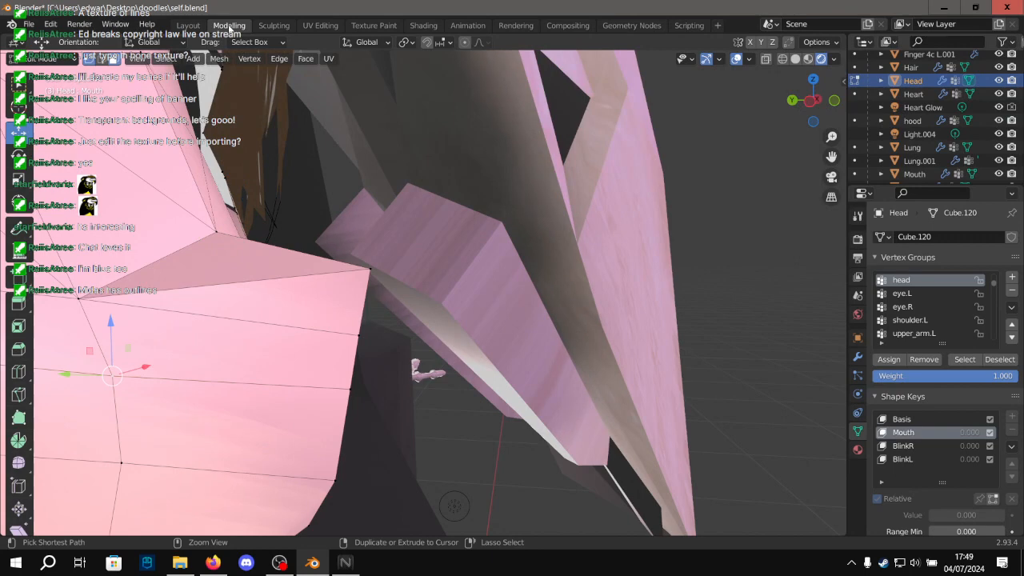
pyautogui.press('Tab')
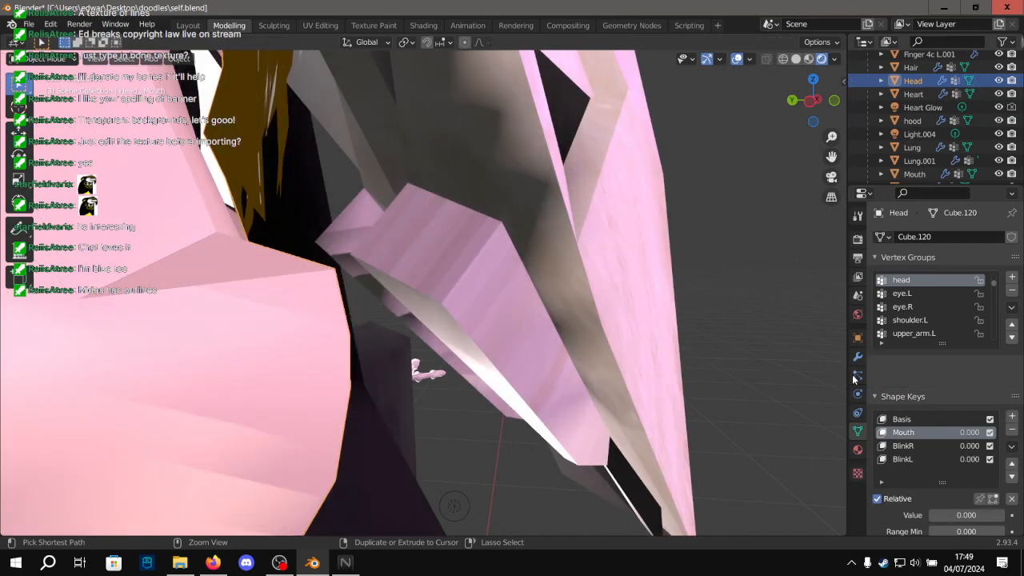
pyautogui.press('Tab')
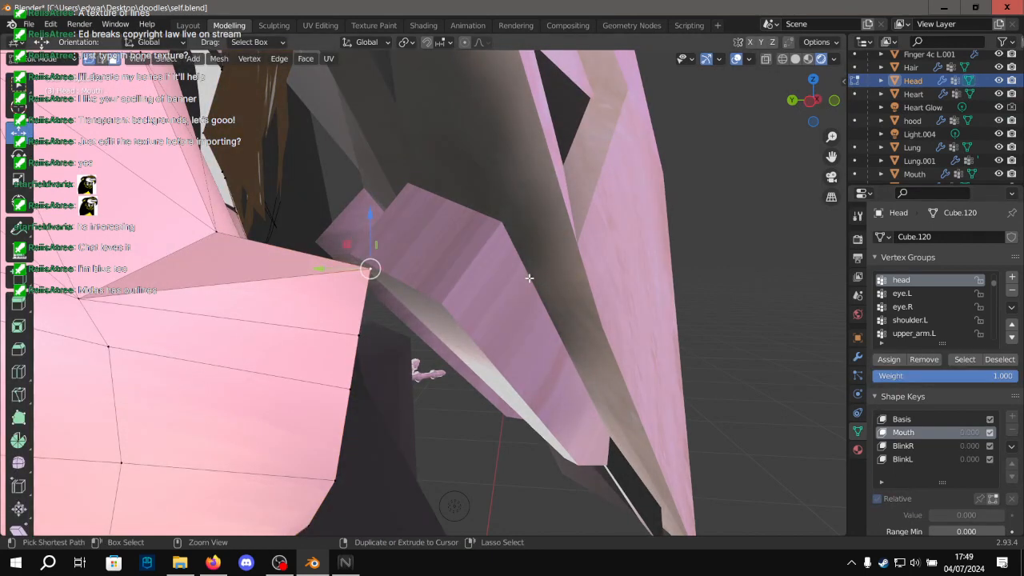
pyautogui.press('Tab')
pyautogui.click(524, 280)
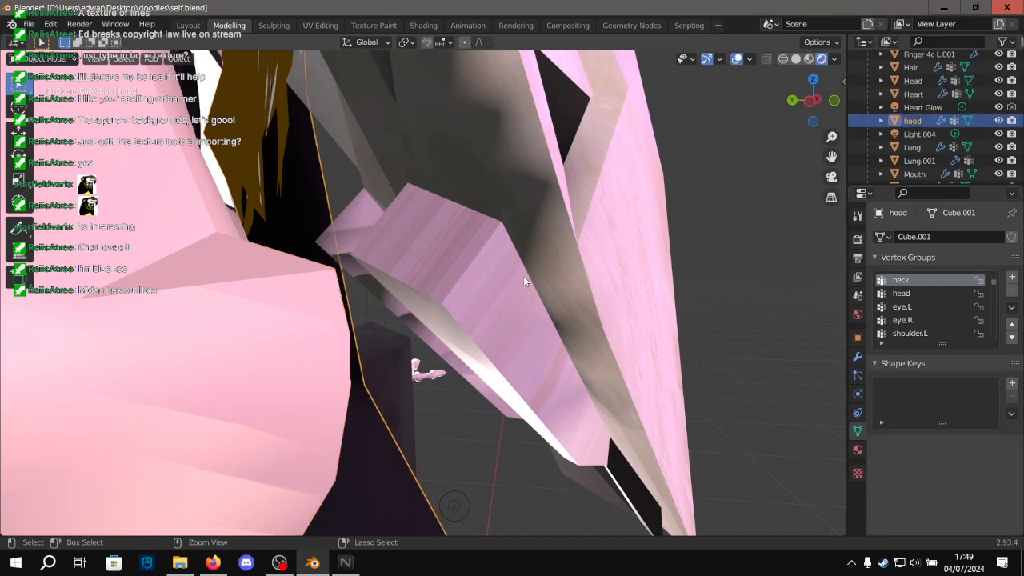
pyautogui.click(307, 236)
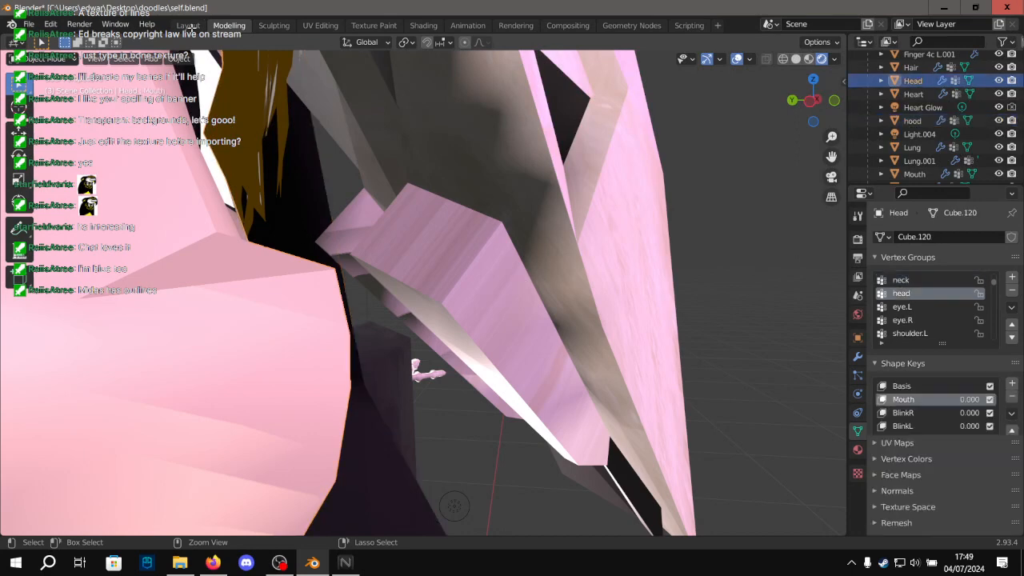
# Undo the nose profile vertex move made on the Mouth shape key and make the Basis shape key active in edit mode.
pyautogui.click(189, 26)
pyautogui.click(228, 25)
pyautogui.press('Tab')
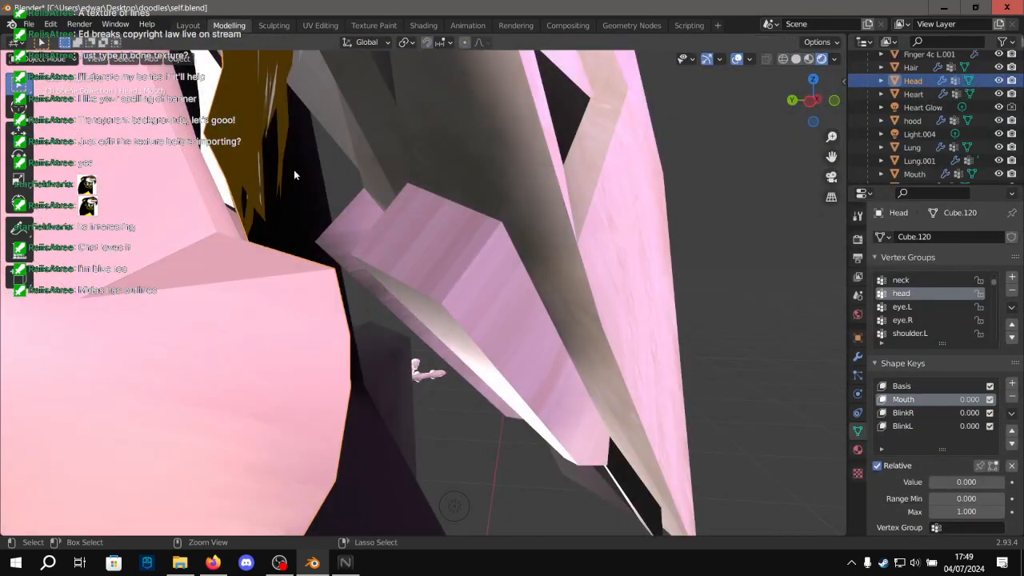
pyautogui.press('Tab')
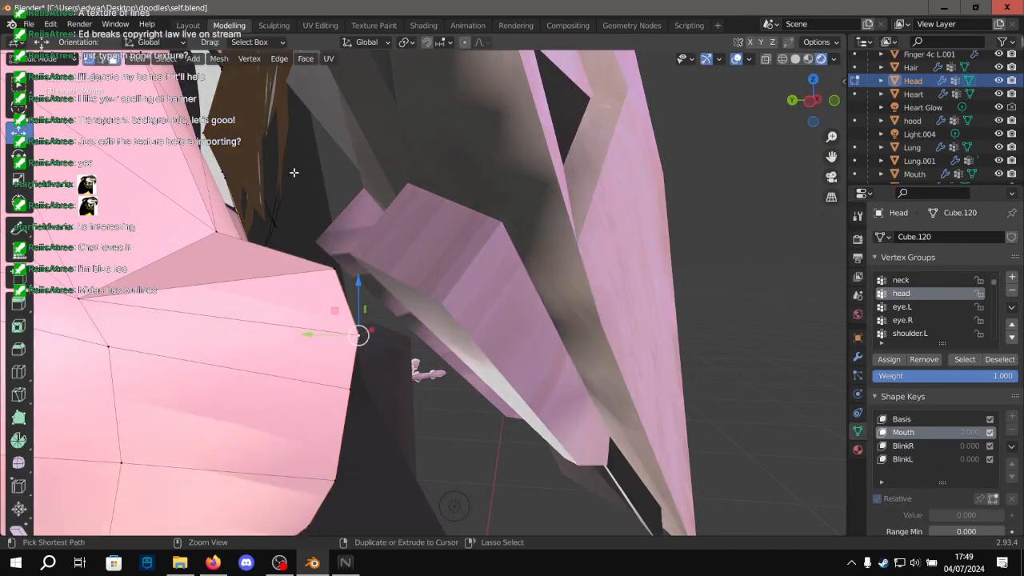
pyautogui.hotkey('ctrl', 'z')
pyautogui.hotkey('ctrl', 'z')
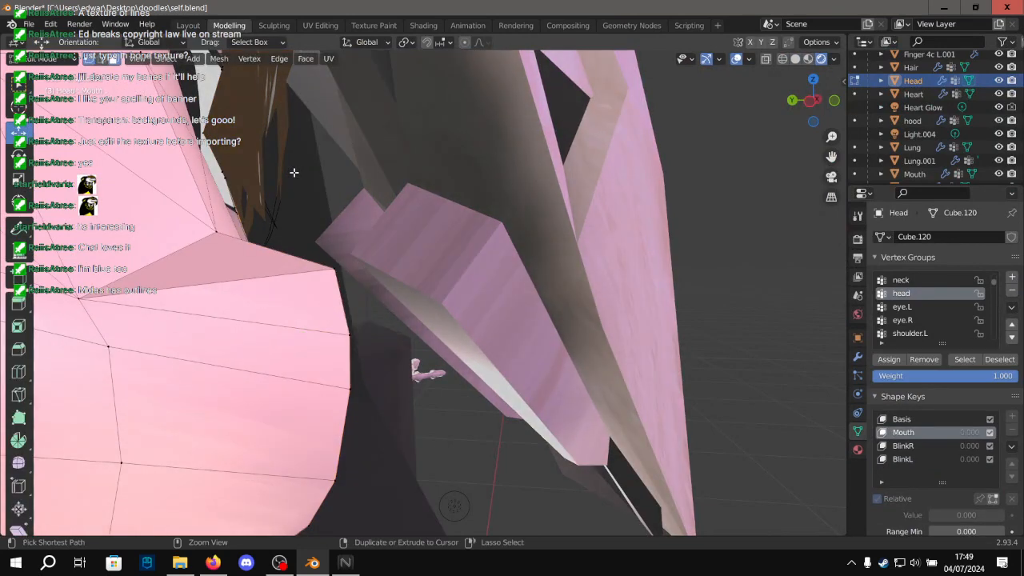
pyautogui.scroll(-2, 294, 173)
pyautogui.click(902, 419)
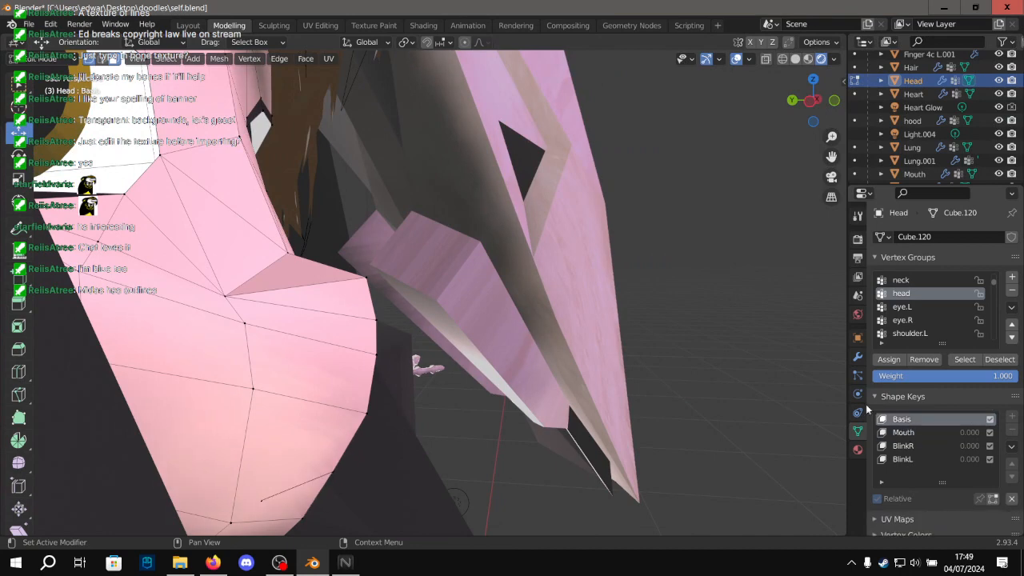
# Pull the nose tip and the profile vertex just below it outward along Y, and check the face in the Layout workspace.
pyautogui.scroll(2, 354, 296)
pyautogui.click(335, 365)
pyautogui.keyDown('shift'); pyautogui.click(309, 277); pyautogui.keyUp('shift')
pyautogui.moveTo(372, 292); pyautogui.dragTo(330, 298, button='middle')
pyautogui.moveTo(294, 309); pyautogui.dragTo(305, 308)
pyautogui.moveTo(324, 269); pyautogui.dragTo(361, 269)
pyautogui.click(192, 27)
pyautogui.moveTo(386, 174); pyautogui.dragTo(513, 195, button='middle')
pyautogui.scroll(4, 459, 193)
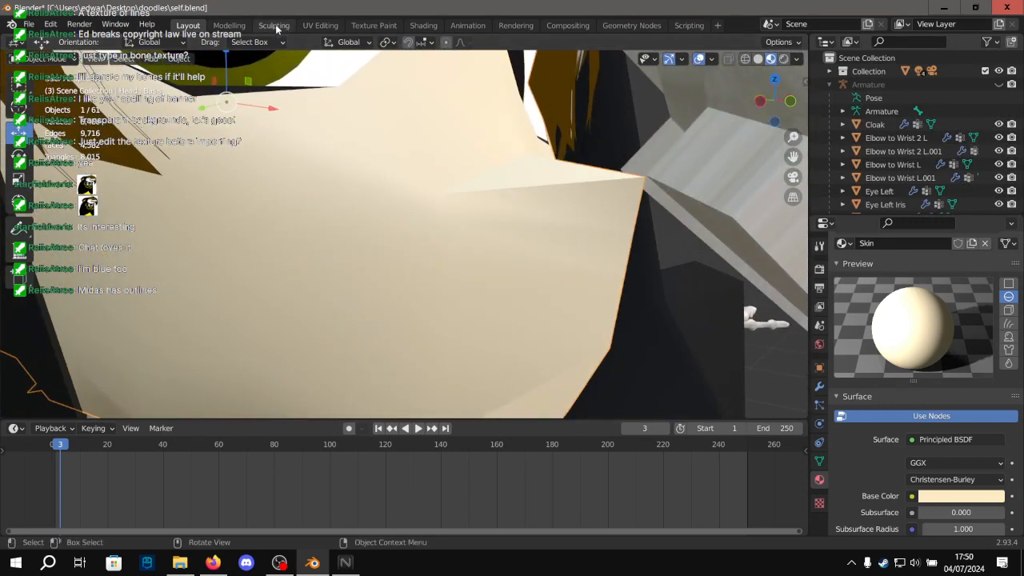
# Lower the two nose-tip vertices slightly along Z in the Modelling workspace and check the profile in Layout.
pyautogui.click(237, 27)
pyautogui.moveTo(359, 237); pyautogui.dragTo(349, 268)
pyautogui.click(199, 26)
pyautogui.scroll(-3, 392, 181)
pyautogui.keyDown('alt'); pyautogui.moveTo(392, 181); pyautogui.dragTo(520, 212); pyautogui.keyUp('alt')
pyautogui.scroll(-4, 336, 183)
pyautogui.scroll(5, 335, 182)
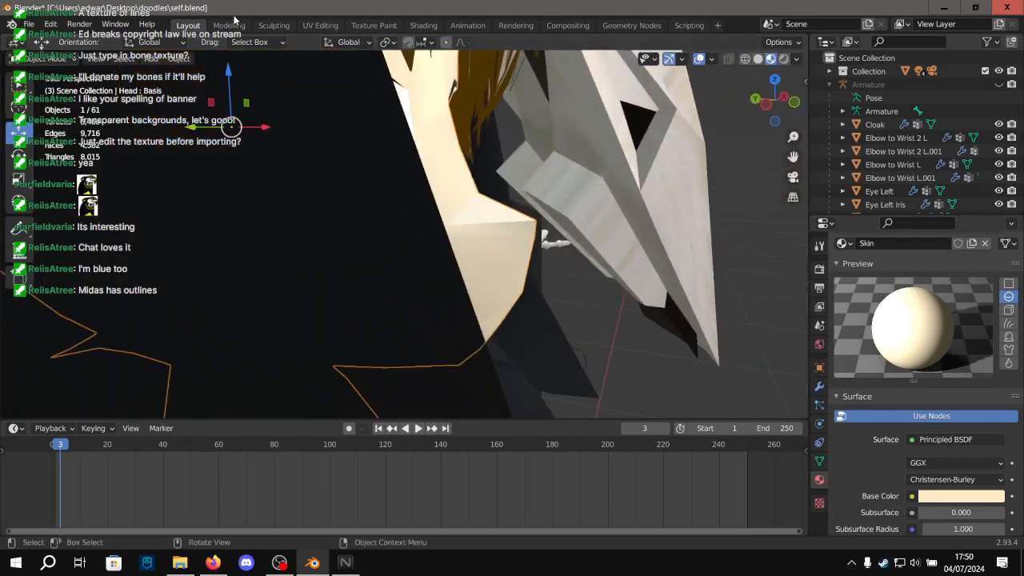
# Try to move the lower profile vertex beneath the nose along Y.
pyautogui.hotkey('ctrl', 'pagedown')
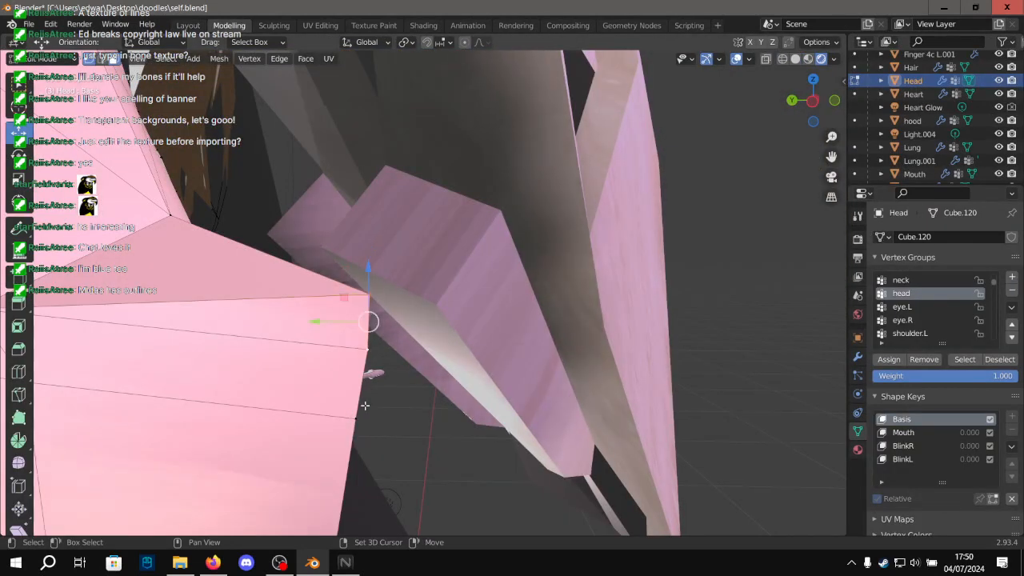
pyautogui.moveTo(317, 354); pyautogui.dragTo(303, 359)
pyautogui.keyDown('shift'); pyautogui.moveTo(376, 399); pyautogui.dragTo(392, 354, button='middle'); pyautogui.keyUp('shift')
pyautogui.press('g')
pyautogui.press('y')
pyautogui.moveTo(327, 367); pyautogui.dragTo(326, 367)
pyautogui.hotkey('ctrl', 'z')
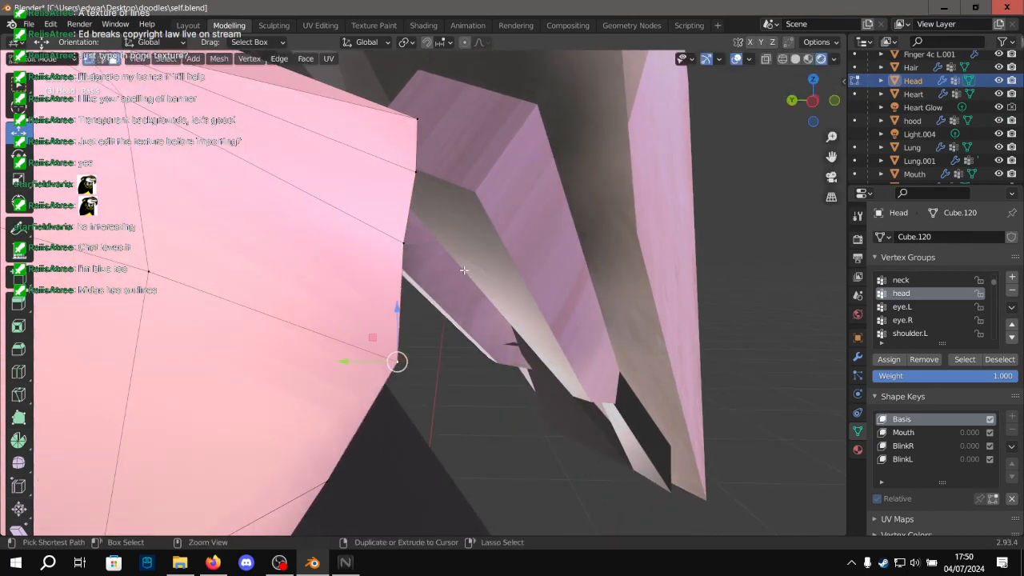
pyautogui.hotkey('ctrl', 'z')
# Move the nose tip and the vertex directly below it slightly back toward the face along Y.
pyautogui.moveTo(502, 326); pyautogui.dragTo(383, 247, button='middle')
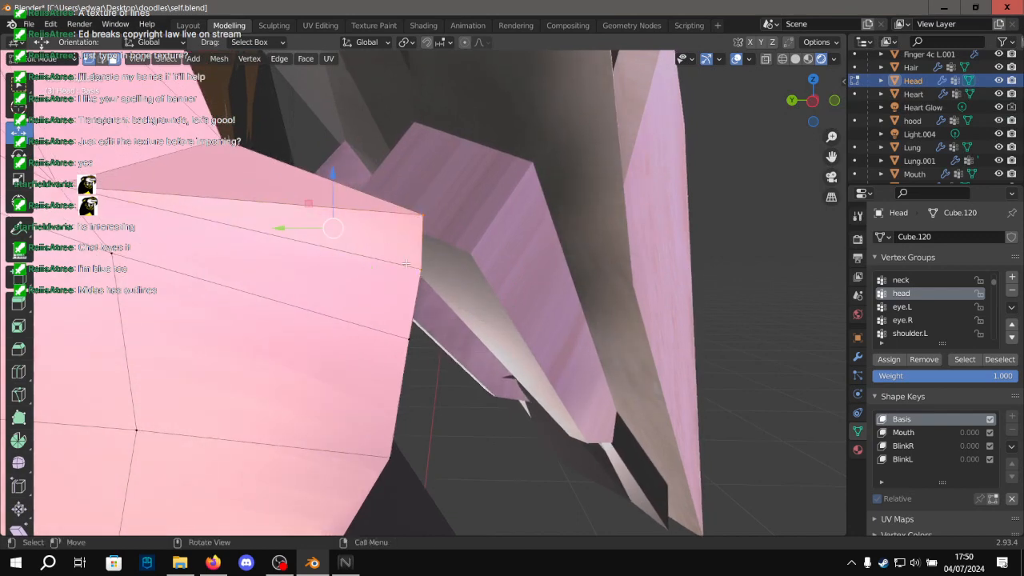
pyautogui.click(408, 231)
pyautogui.moveTo(383, 243); pyautogui.dragTo(373, 248)
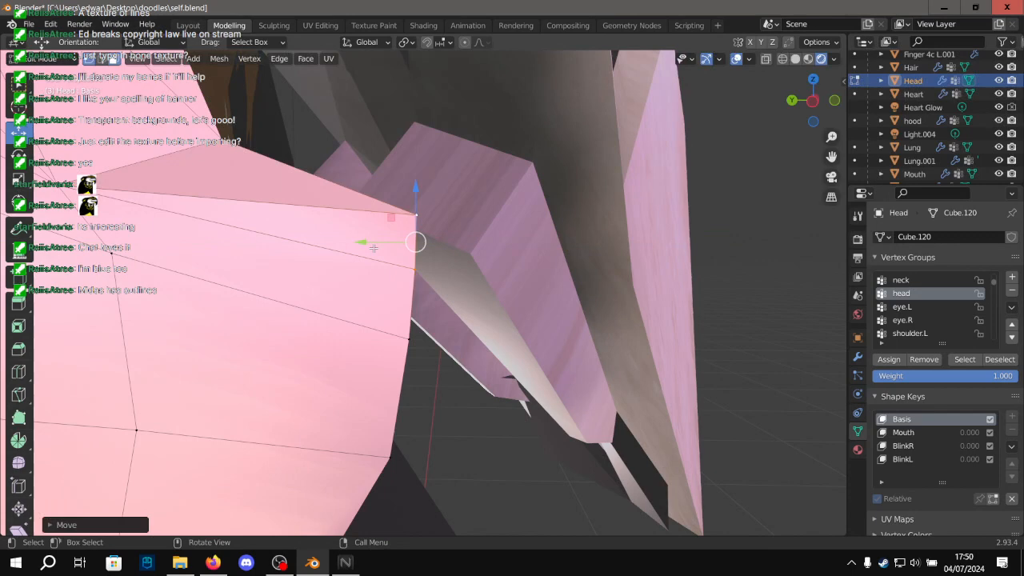
# Knife-cut a horizontal edge across the nose bridge just below the eyes, reaching the inner cheek edge on each side.
pyautogui.moveTo(447, 237); pyautogui.dragTo(335, 272, button='middle')
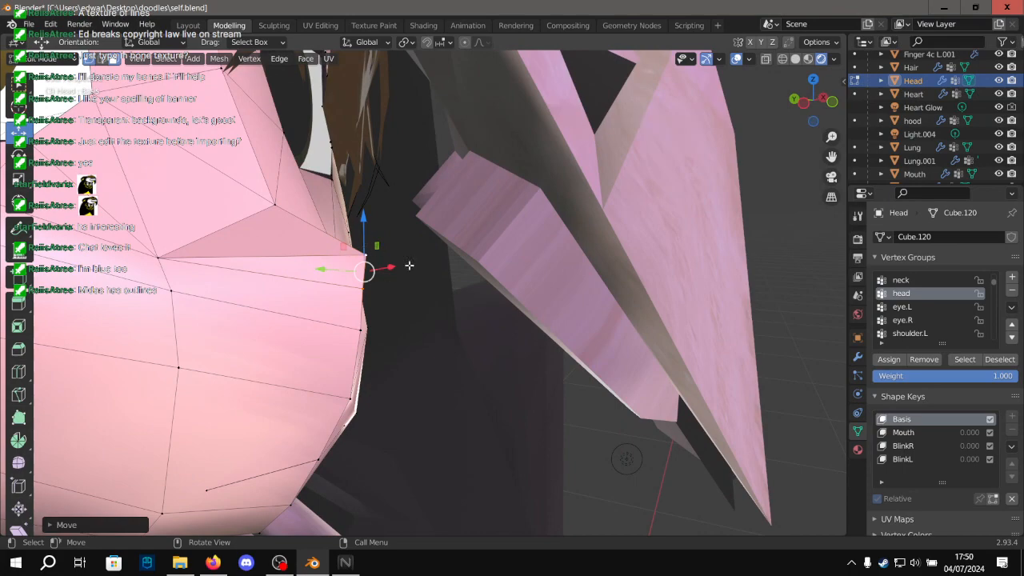
pyautogui.moveTo(297, 196); pyautogui.dragTo(184, 320, button='middle')
pyautogui.moveTo(270, 361); pyautogui.dragTo(192, 253, button='middle')
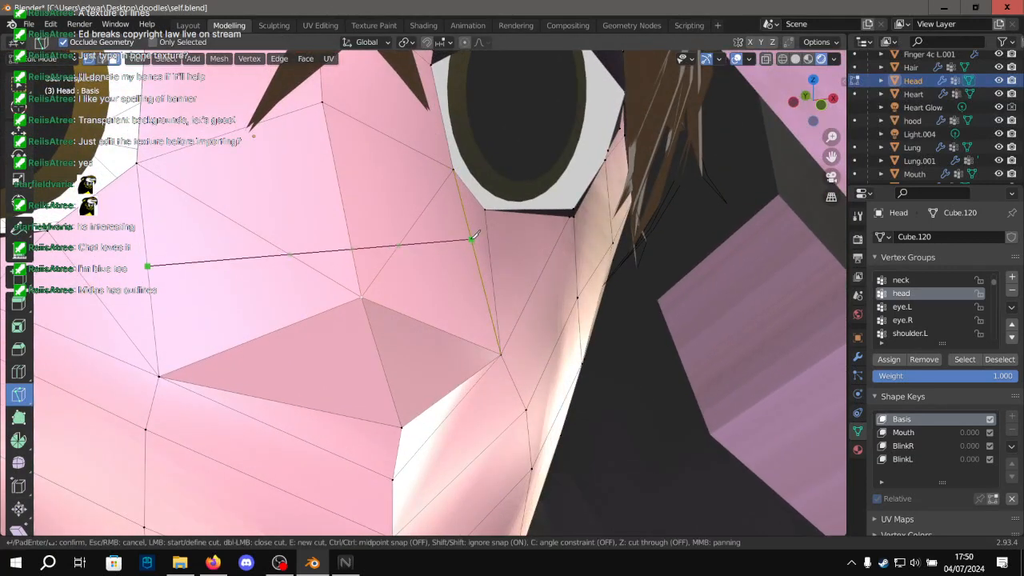
pyautogui.press('Return')
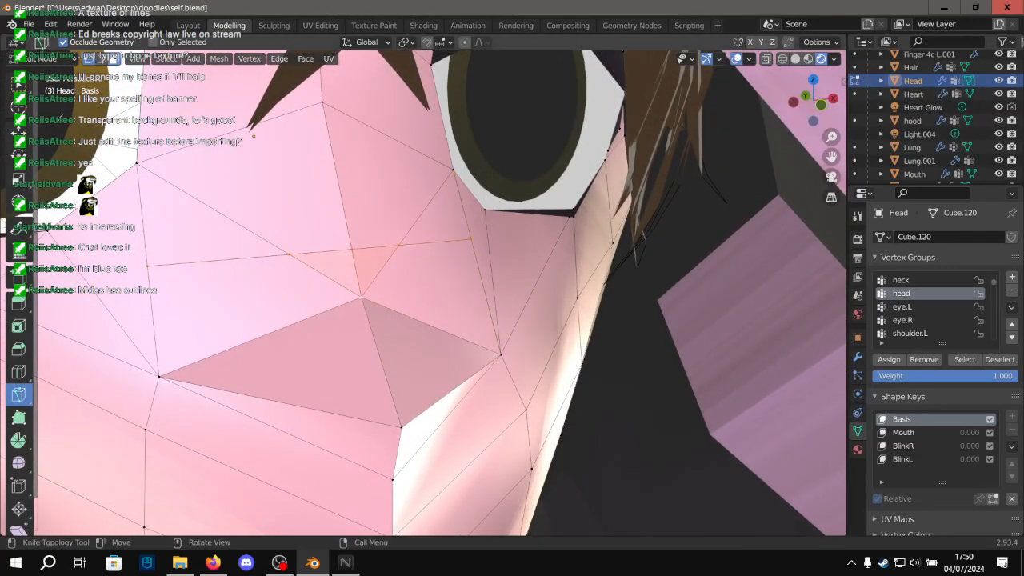
# Move the vertex at the base of the nose bridge outward along Y and check the face in the Layout workspace.
pyautogui.click(18, 130)
pyautogui.click(361, 302)
pyautogui.moveTo(361, 302); pyautogui.dragTo(269, 315, button='middle')
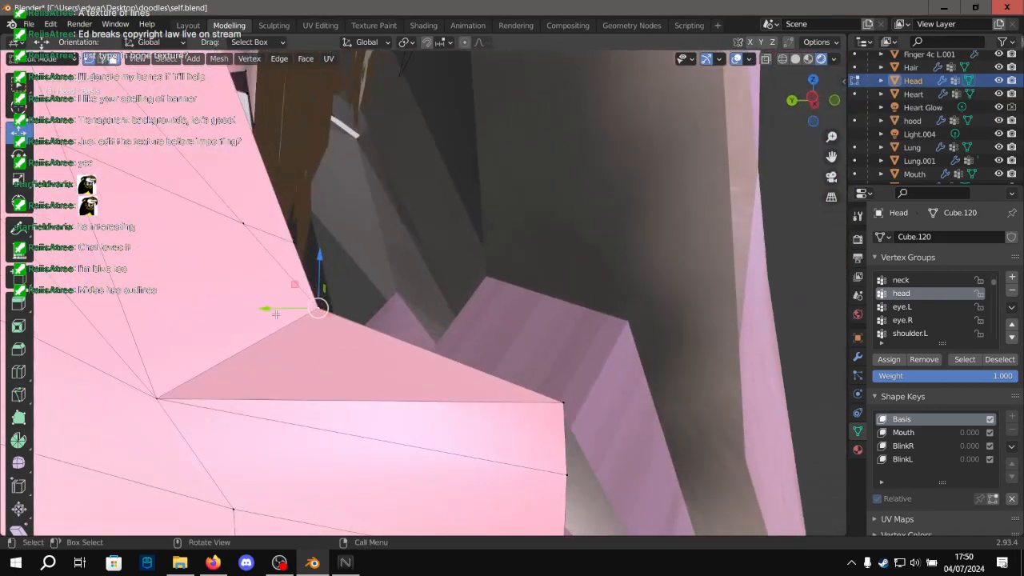
pyautogui.moveTo(275, 307); pyautogui.dragTo(294, 263)
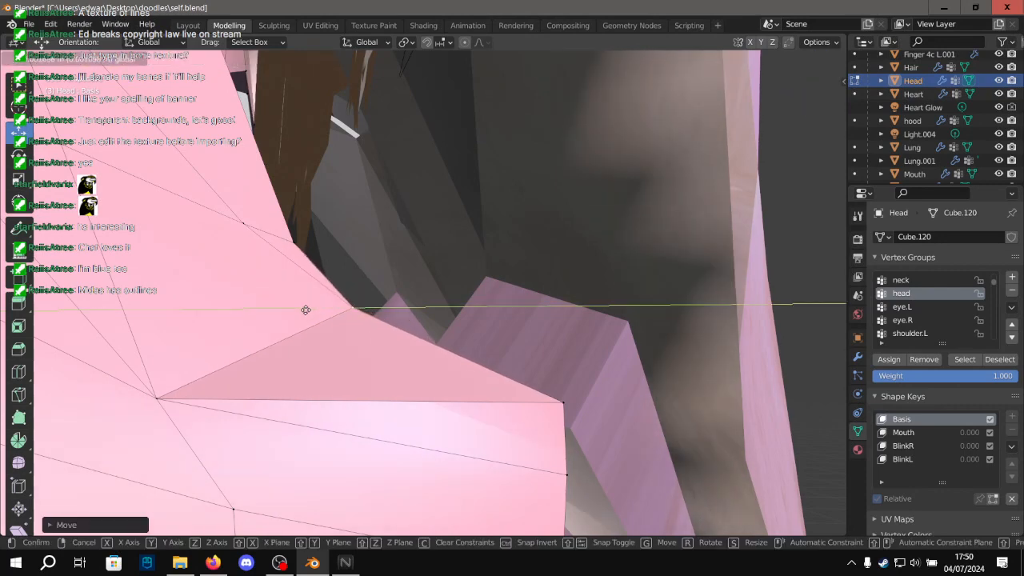
pyautogui.click(188, 25)
pyautogui.moveTo(422, 215); pyautogui.dragTo(320, 206, button='middle')
pyautogui.scroll(5, 433, 213)
# Move the nose-tip vertex slightly inward along Y and check the shading in the Layout workspace.
pyautogui.click(229, 25)
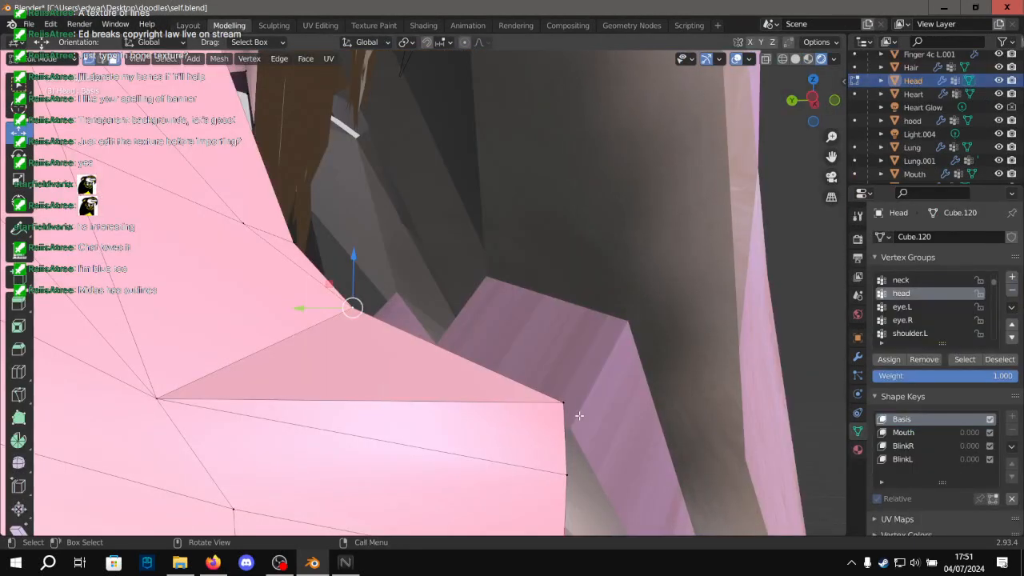
pyautogui.moveTo(598, 365); pyautogui.dragTo(552, 288, button='middle')
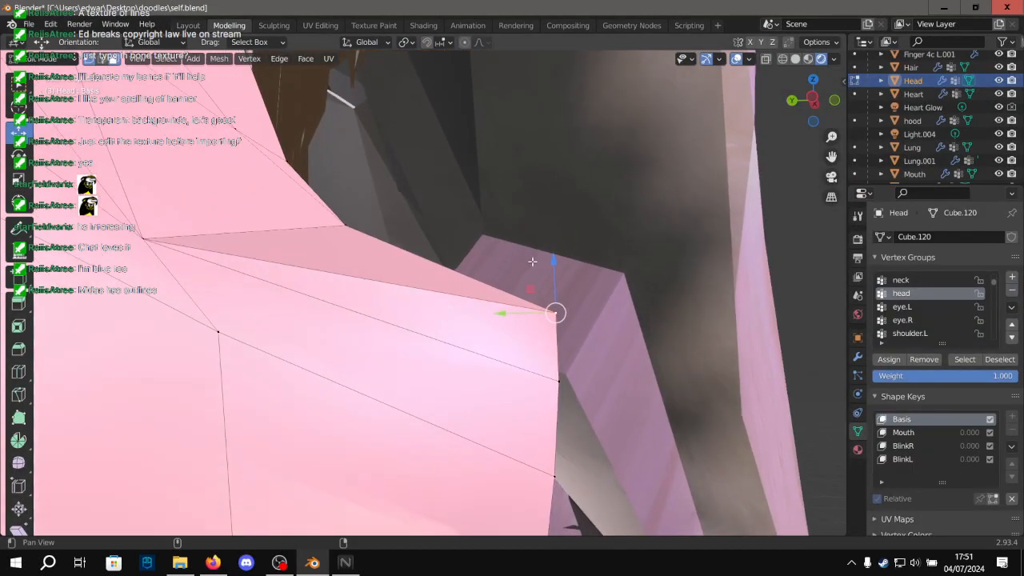
pyautogui.press('g')
pyautogui.press('y')
pyautogui.moveTo(492, 306); pyautogui.dragTo(490, 305)
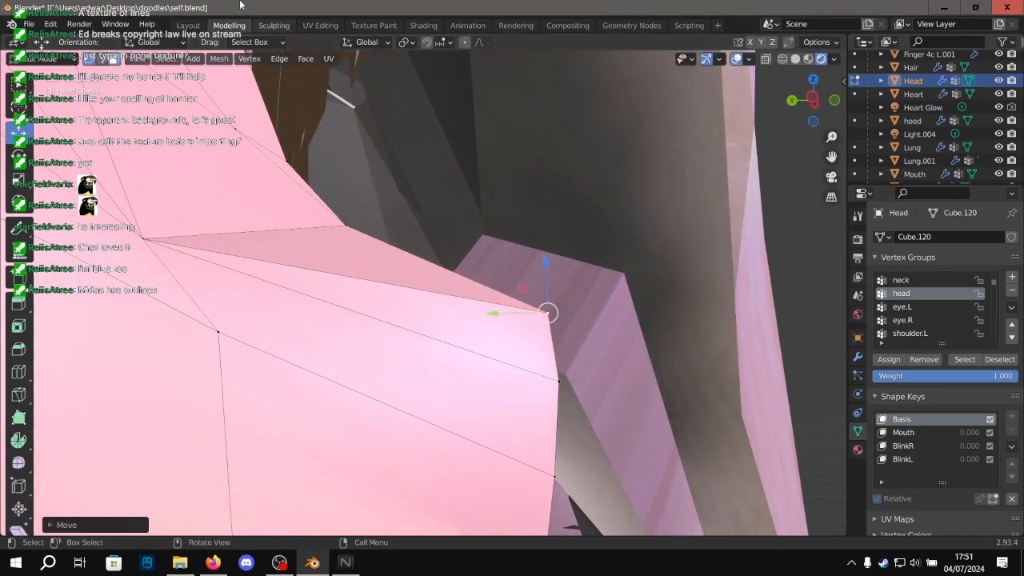
pyautogui.click(189, 26)
pyautogui.moveTo(384, 164); pyautogui.dragTo(446, 188, button='middle')
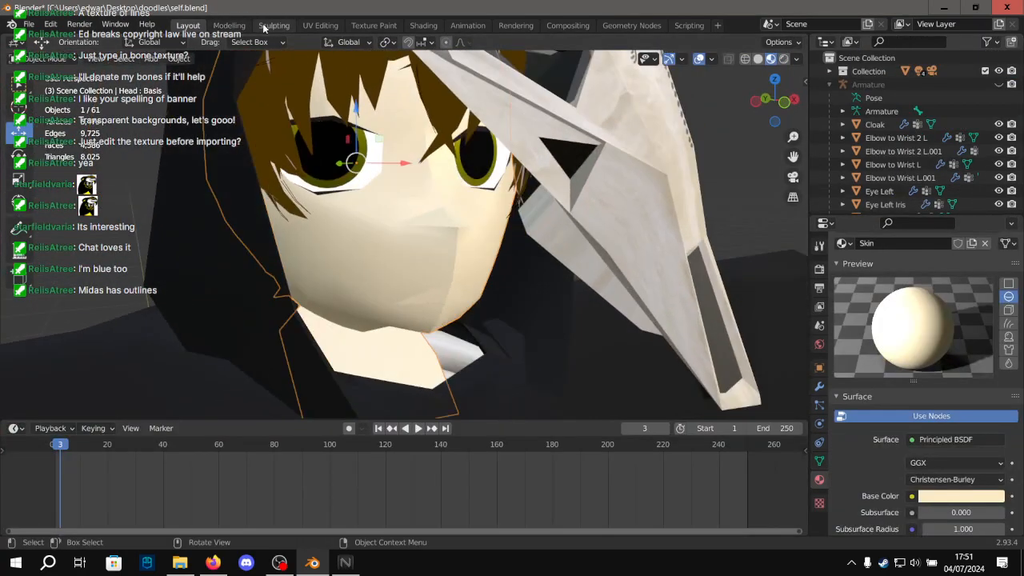
# Knife-cut an edge across the two upper nose faces between the bridge vertex and the nose tip.
pyautogui.click(229, 25)
pyautogui.moveTo(549, 309); pyautogui.dragTo(425, 356, button='middle')
pyautogui.click(18, 394)
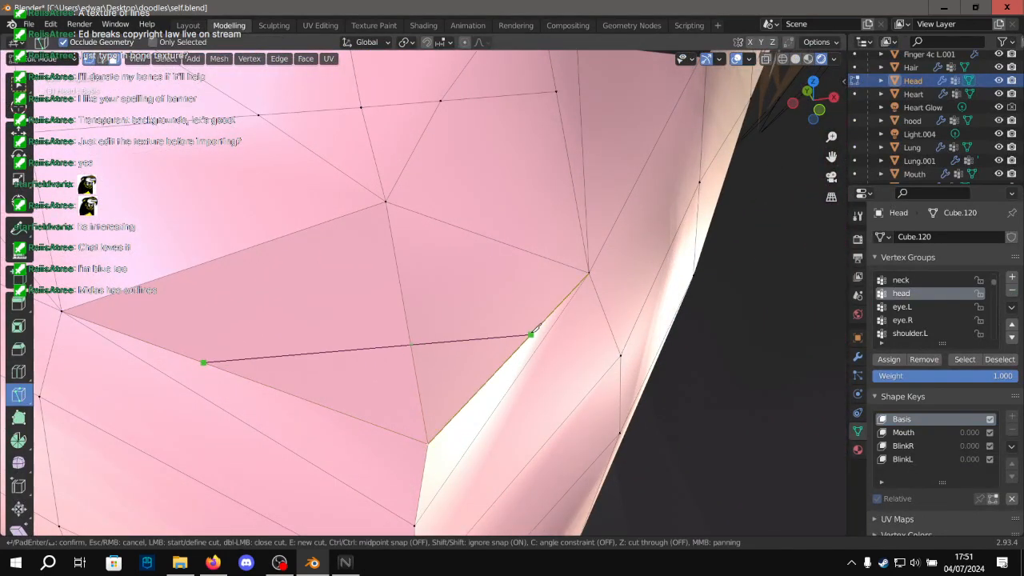
pyautogui.press('Return')
# Push the new ridge vertex between the bridge and nose tip outward and check the face in Layout.
pyautogui.click(18, 133)
pyautogui.moveTo(352, 199); pyautogui.dragTo(518, 225, button='middle')
pyautogui.moveTo(512, 286); pyautogui.dragTo(448, 224)
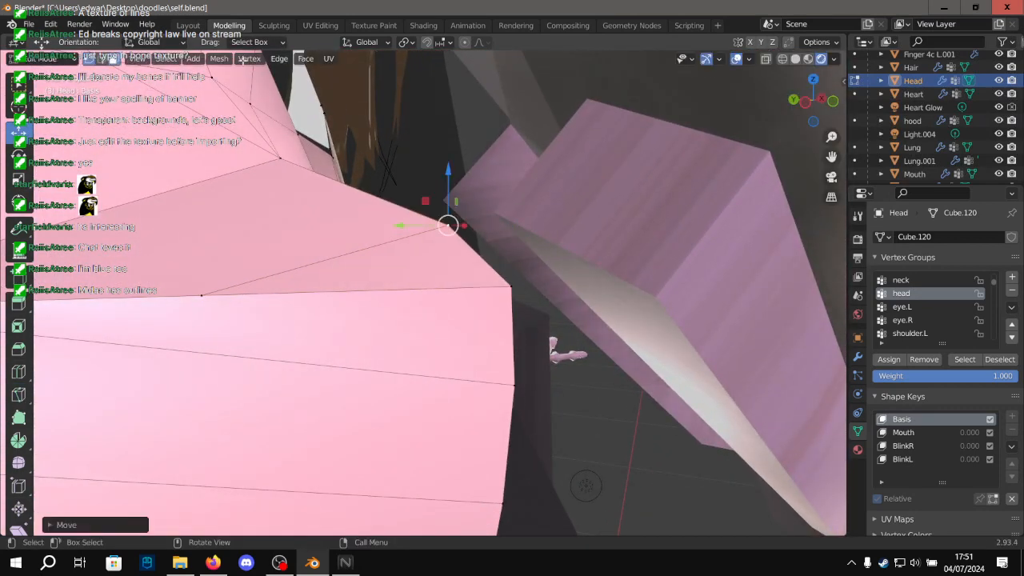
pyautogui.click(187, 25)
pyautogui.moveTo(256, 112); pyautogui.dragTo(268, 49, button='middle')
# Knife-cut edges from the nose tip across the faces below it on both sides and check the face in Layout.
pyautogui.click(228, 25)
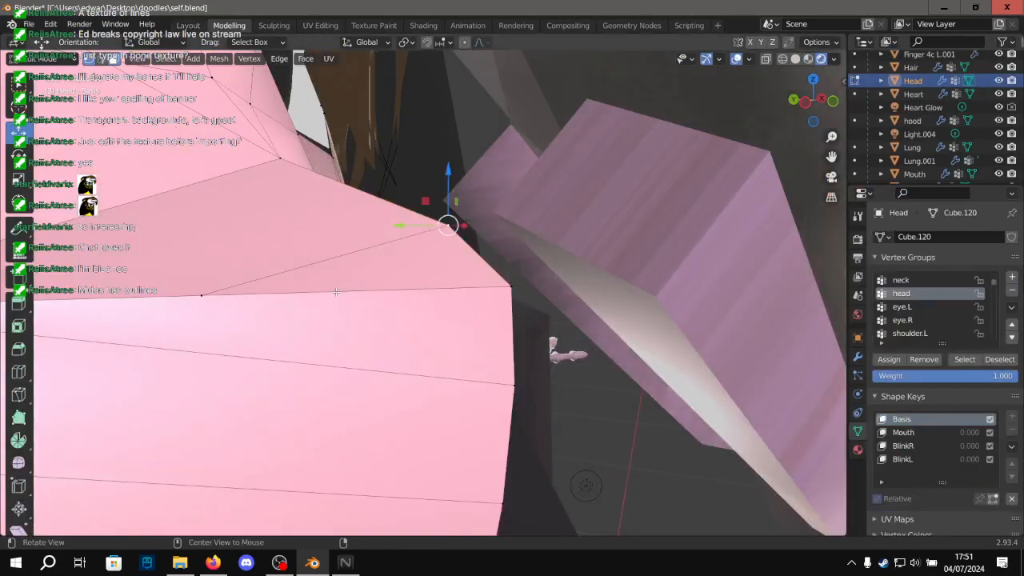
pyautogui.scroll(5, 246, 286)
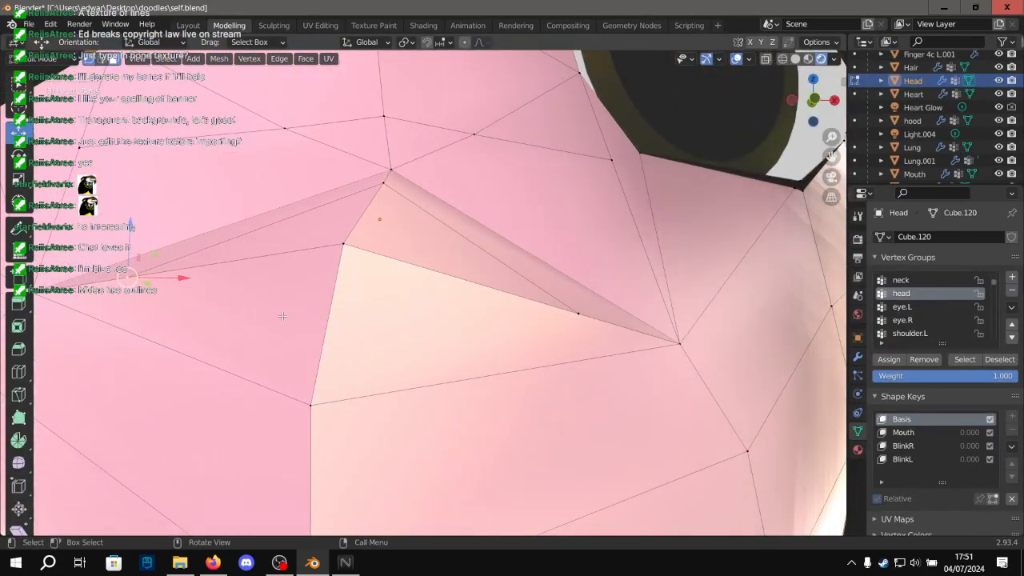
pyautogui.moveTo(634, 323); pyautogui.dragTo(508, 337, button='middle')
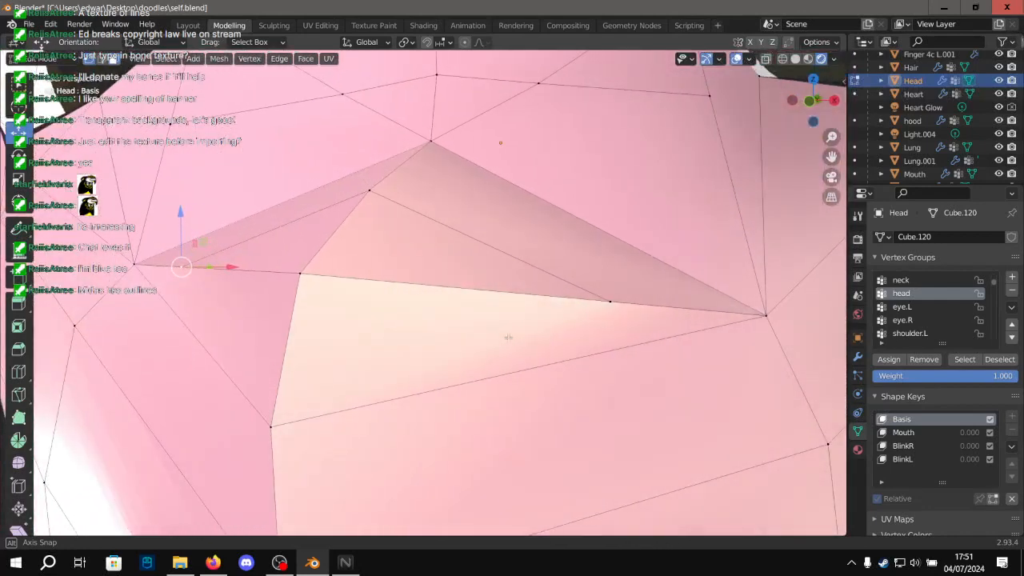
pyautogui.keyDown('alt'); pyautogui.moveTo(304, 307); pyautogui.dragTo(130, 315); pyautogui.keyUp('alt')
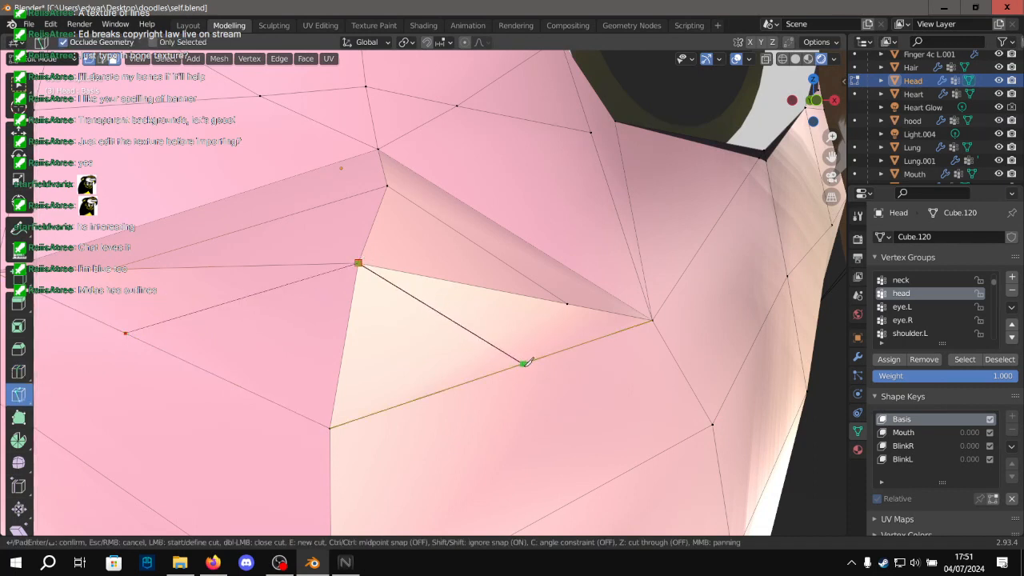
pyautogui.click(524, 363)
pyautogui.press('Return')
pyautogui.click(187, 26)
pyautogui.keyDown('alt'); pyautogui.moveTo(366, 142); pyautogui.dragTo(200, 16); pyautogui.keyUp('alt')
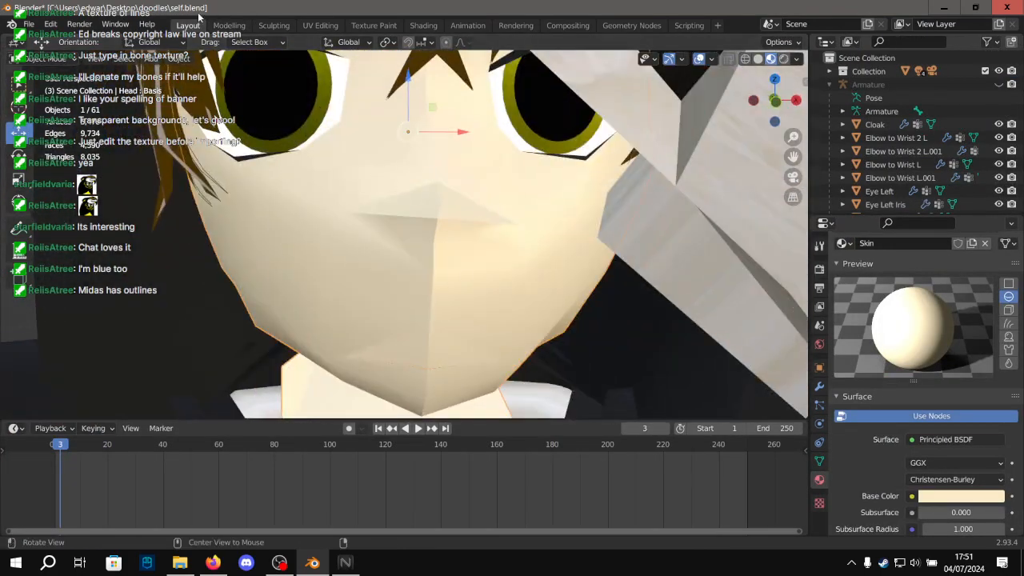
# Move the nose's two outer corner vertices forward along Y and check the nose in the Layout workspace.
pyautogui.click(227, 27)
pyautogui.keyDown('alt'); pyautogui.moveTo(276, 156); pyautogui.dragTo(152, 192); pyautogui.keyUp('alt')
pyautogui.click(19, 134)
pyautogui.click(152, 185)
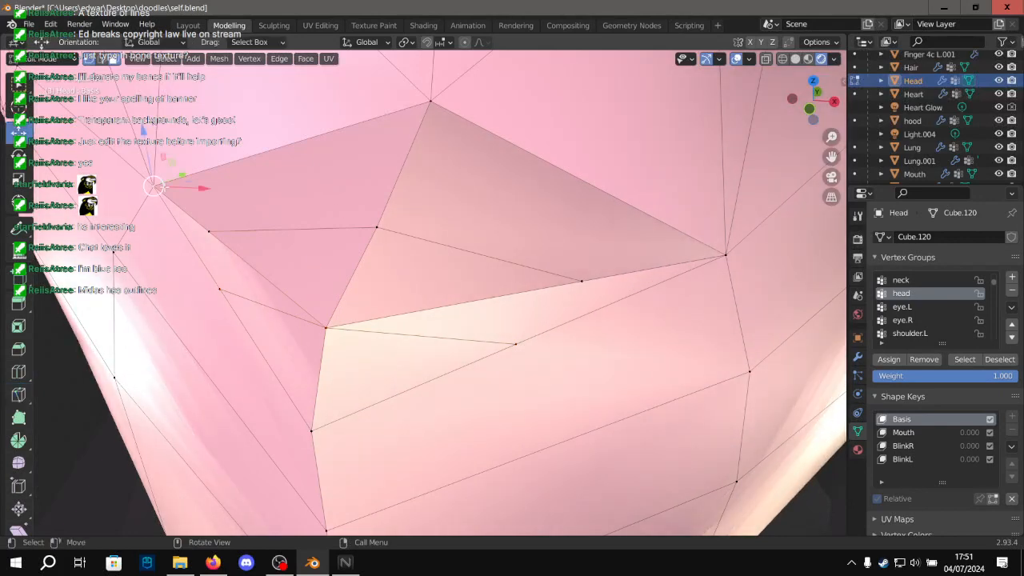
pyautogui.keyDown('alt'); pyautogui.moveTo(744, 246); pyautogui.dragTo(658, 197); pyautogui.keyUp('alt')
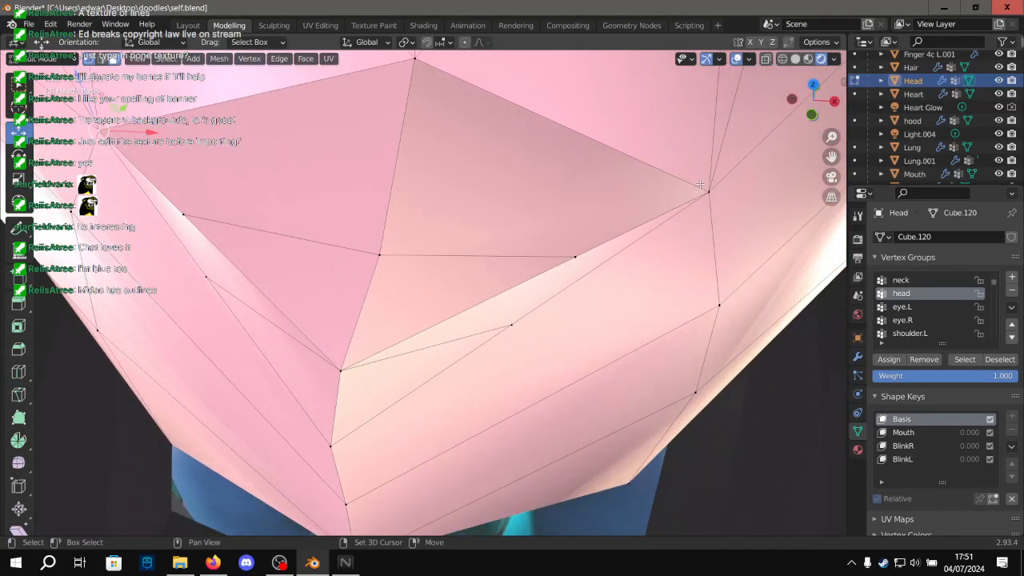
pyautogui.moveTo(408, 138); pyautogui.dragTo(403, 160)
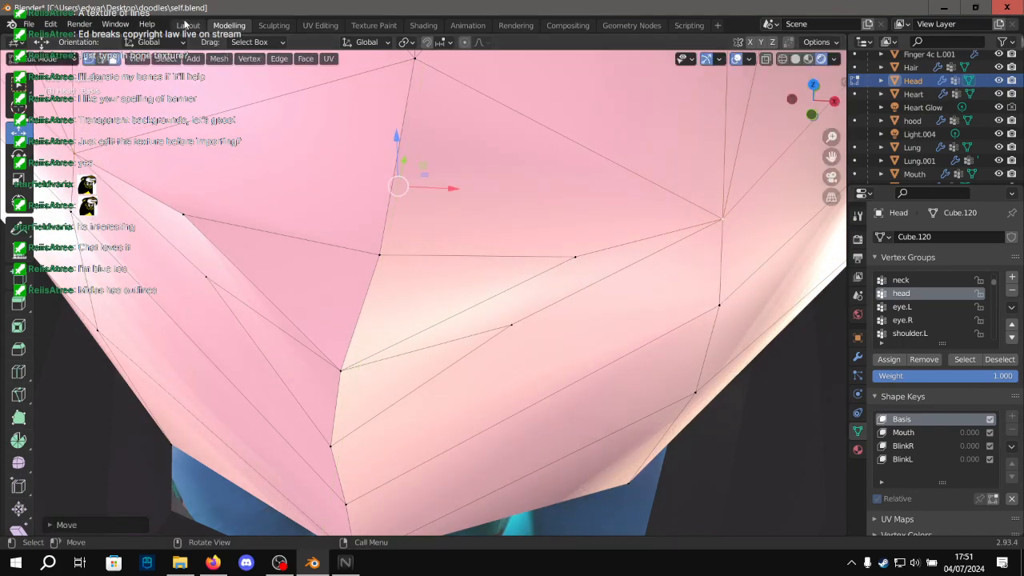
pyautogui.click(188, 24)
pyautogui.moveTo(258, 77); pyautogui.dragTo(469, 246, button='middle')
pyautogui.scroll(3, 418, 173)
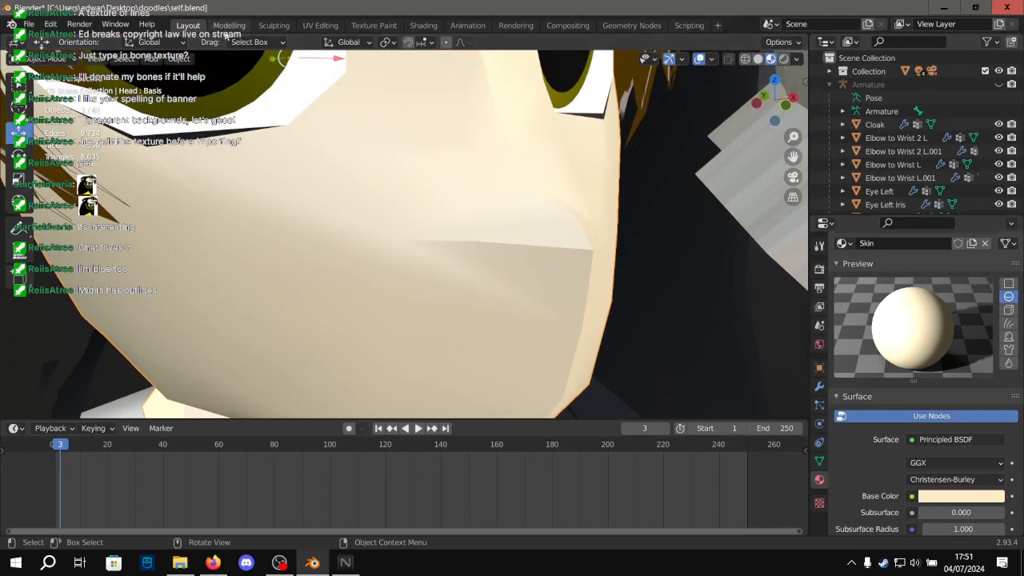
# Move the two mid-edge vertices between the nose tip and its outer corners forward along Y, and check the face in Layout.
pyautogui.click(229, 25)
pyautogui.moveTo(156, 202); pyautogui.dragTo(524, 223, button='middle')
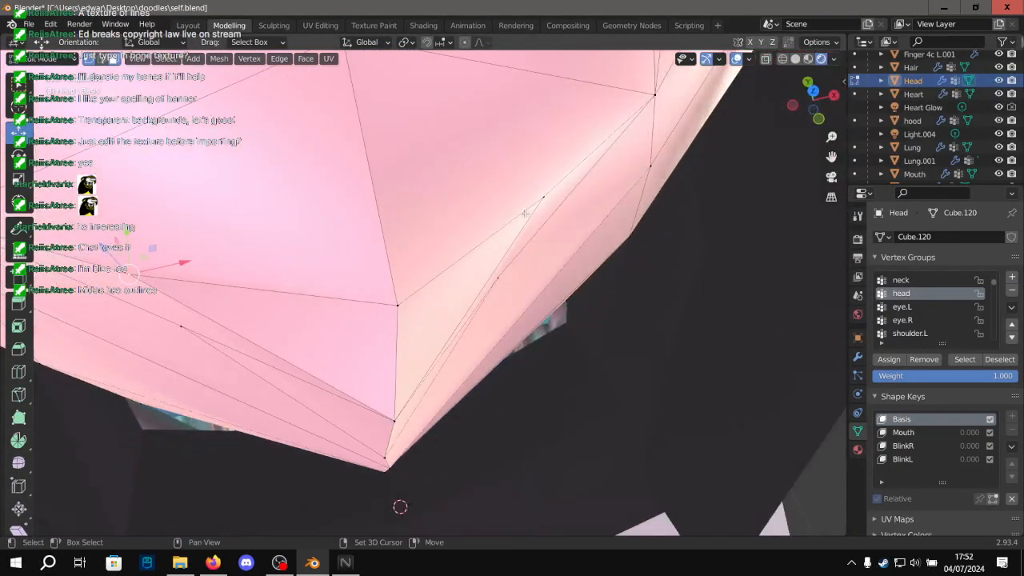
pyautogui.moveTo(337, 192); pyautogui.dragTo(338, 211)
pyautogui.scroll(-1, 339, 211)
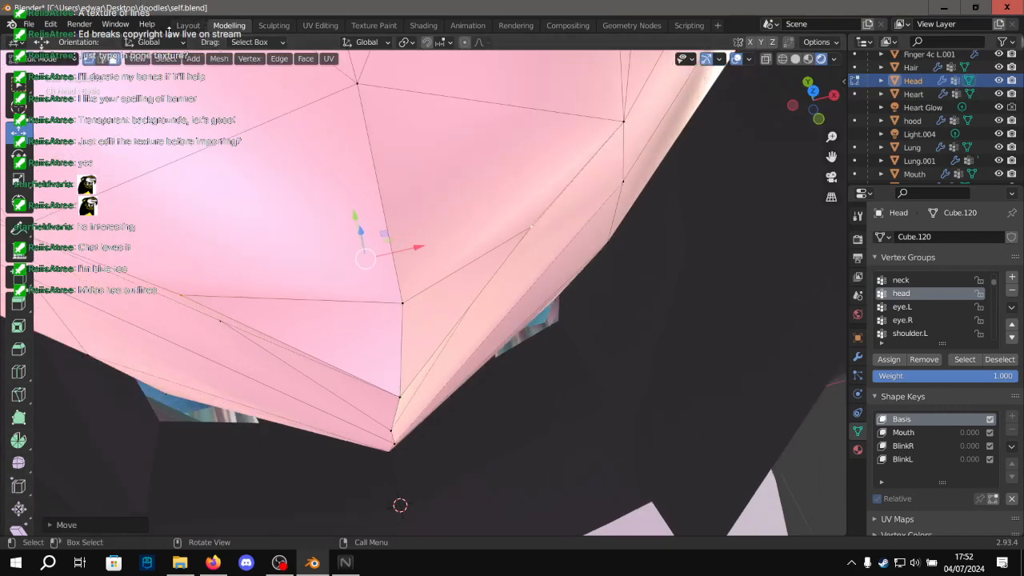
pyautogui.click(184, 26)
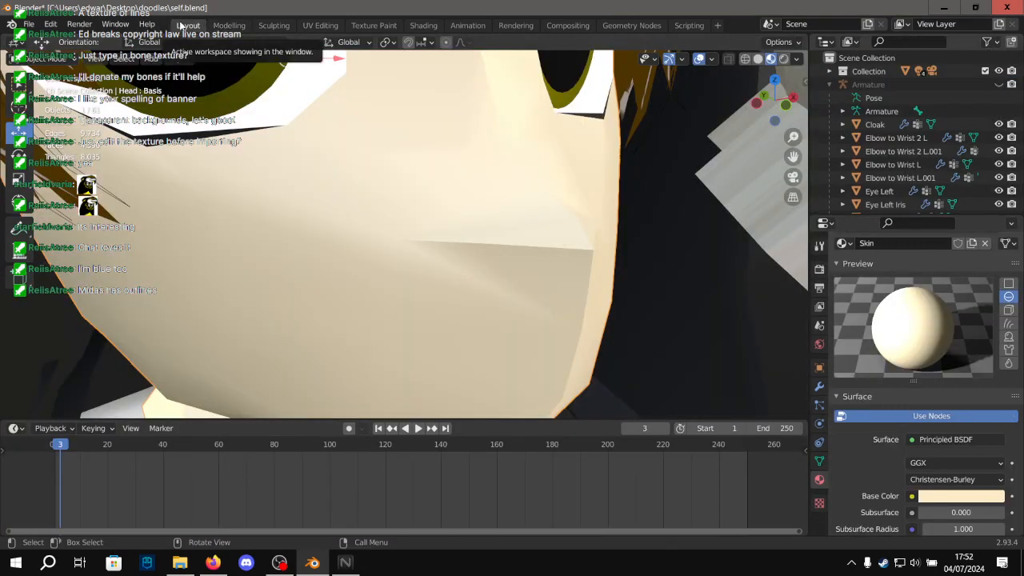
pyautogui.moveTo(406, 177)
pyautogui.mouseDown(button='middle')
pyautogui.moveTo(369, 189)
pyautogui.moveTo(360, 205)
pyautogui.mouseUp(button='middle')
# Scale the mid-edge vertices beside the nose tip along local Y and check the face in the Layout workspace.
pyautogui.click(229, 25)
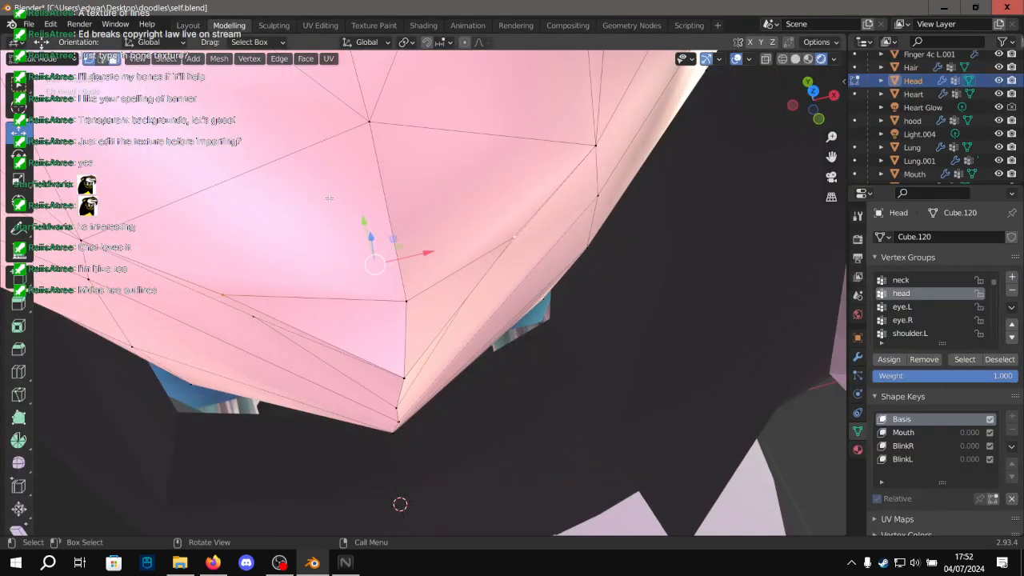
pyautogui.press('s')
pyautogui.click(315, 202)
pyautogui.moveTo(315, 196); pyautogui.dragTo(340, 396, button='middle')
pyautogui.keyDown('shift'); pyautogui.click(484, 408); pyautogui.keyUp('shift')
pyautogui.keyDown('shift'); pyautogui.click(522, 358); pyautogui.keyUp('shift')
pyautogui.moveTo(474, 304); pyautogui.dragTo(512, 350, button='middle')
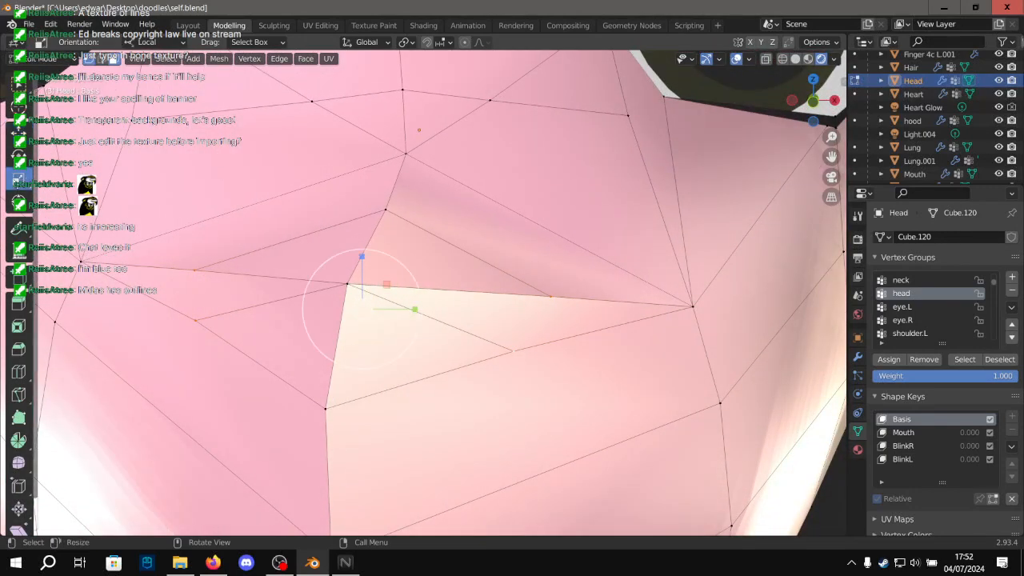
pyautogui.moveTo(414, 308); pyautogui.dragTo(434, 306)
pyautogui.moveTo(434, 306); pyautogui.dragTo(601, 293, button='middle')
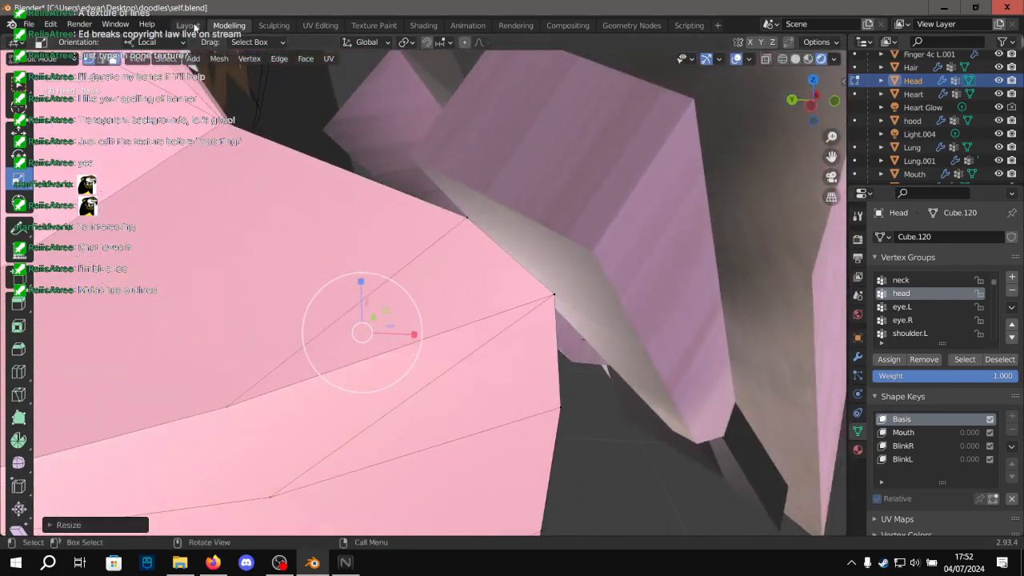
pyautogui.click(191, 26)
pyautogui.scroll(-3, 349, 176)
pyautogui.moveTo(349, 176); pyautogui.dragTo(356, 126, button='middle')
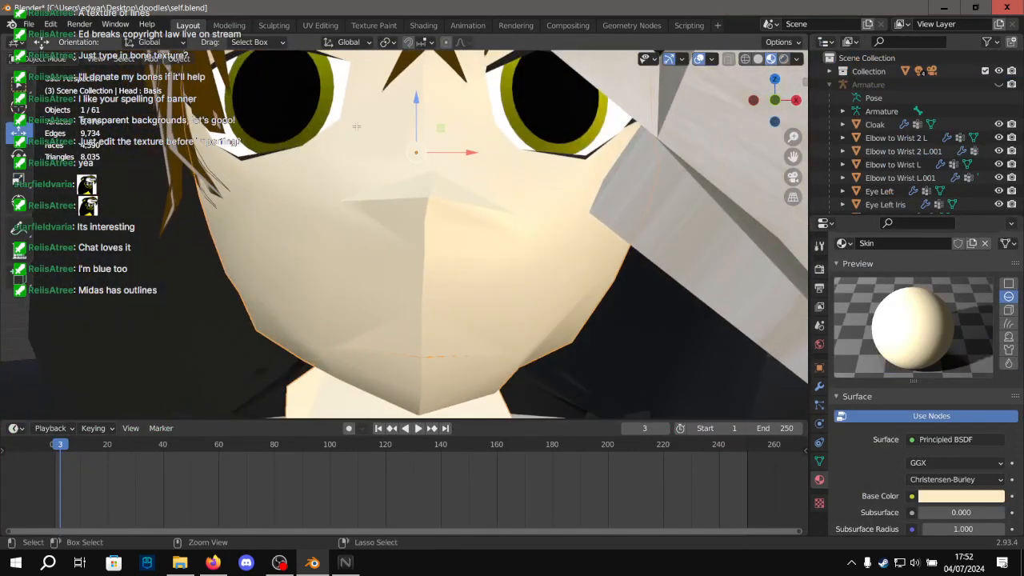
# Undo the recent nose vertex edits and the knife cuts below the nose tip, comparing the face shading in Object Mode.
pyautogui.press('Tab')
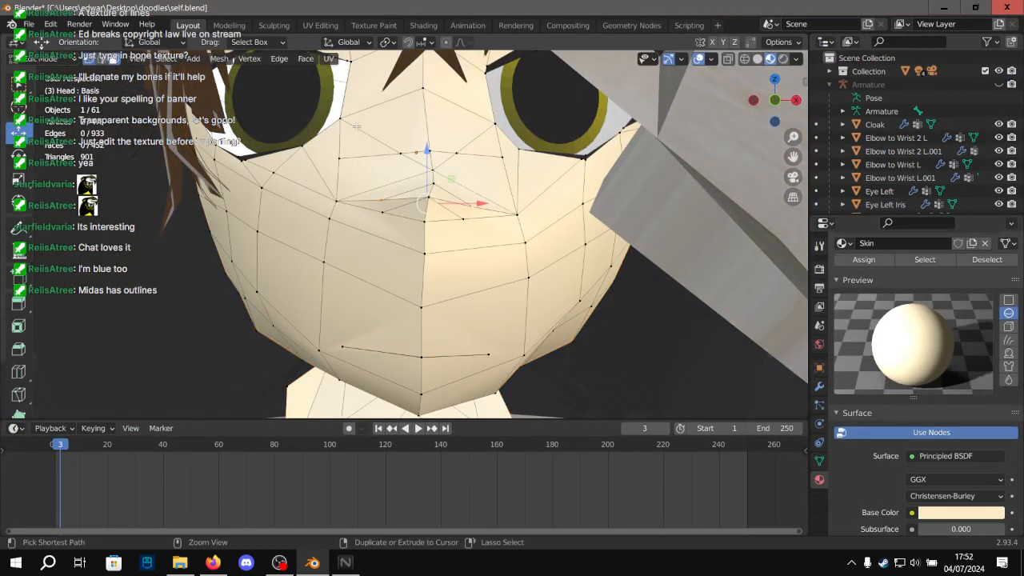
pyautogui.press('Tab')
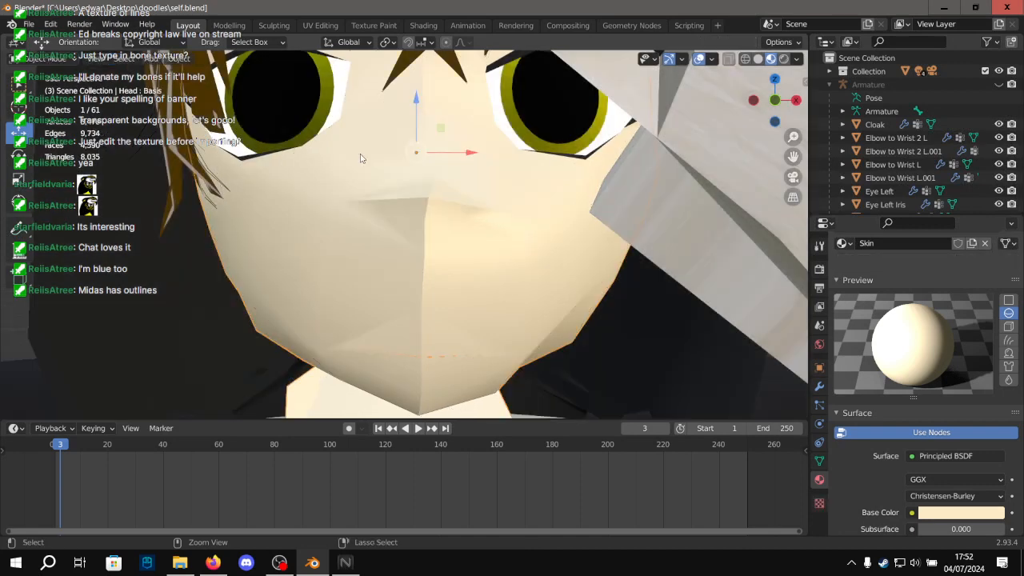
pyautogui.press('Tab')
pyautogui.scroll(-1, 360, 155)
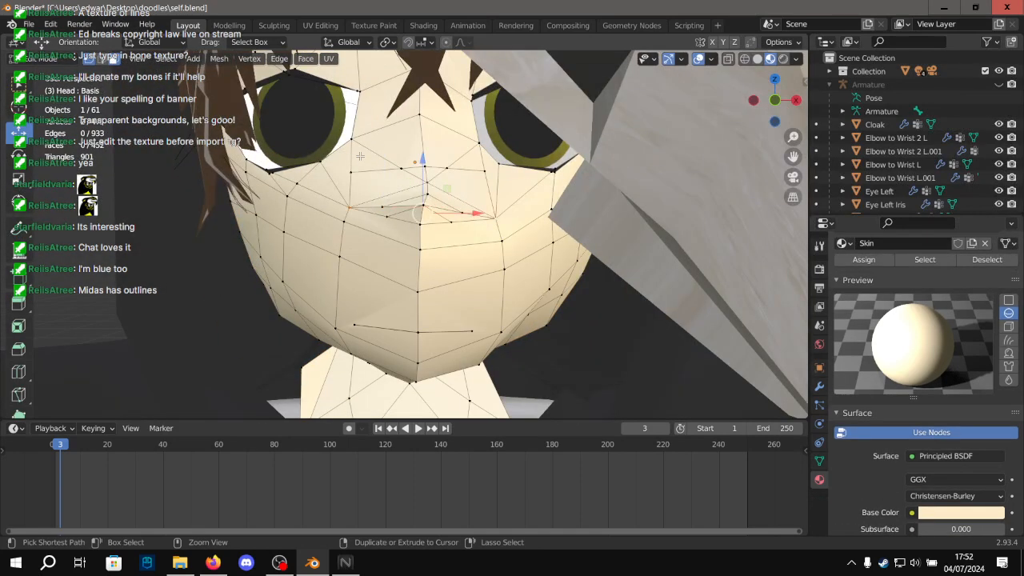
pyautogui.press('Tab')
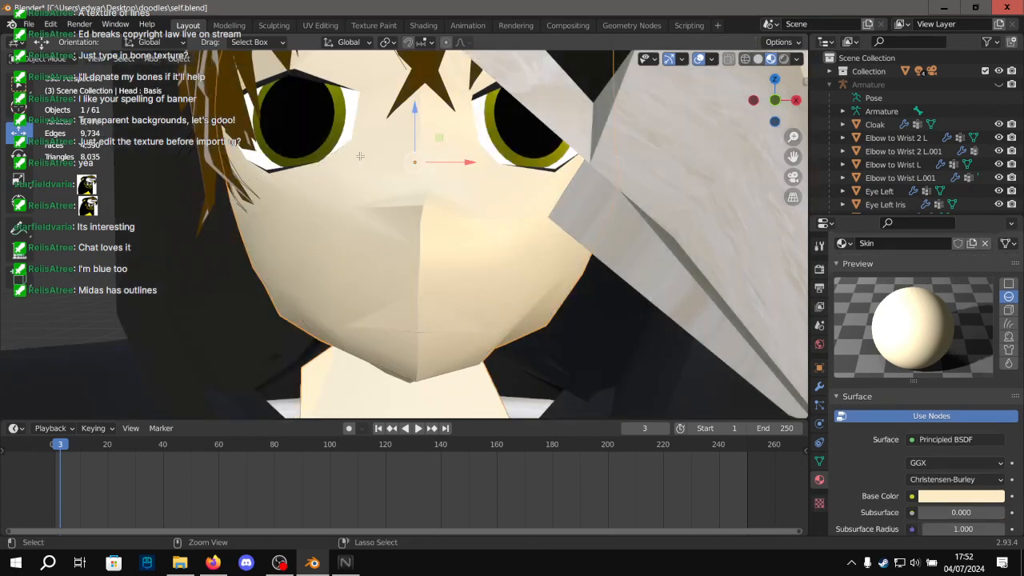
pyautogui.press('Tab')
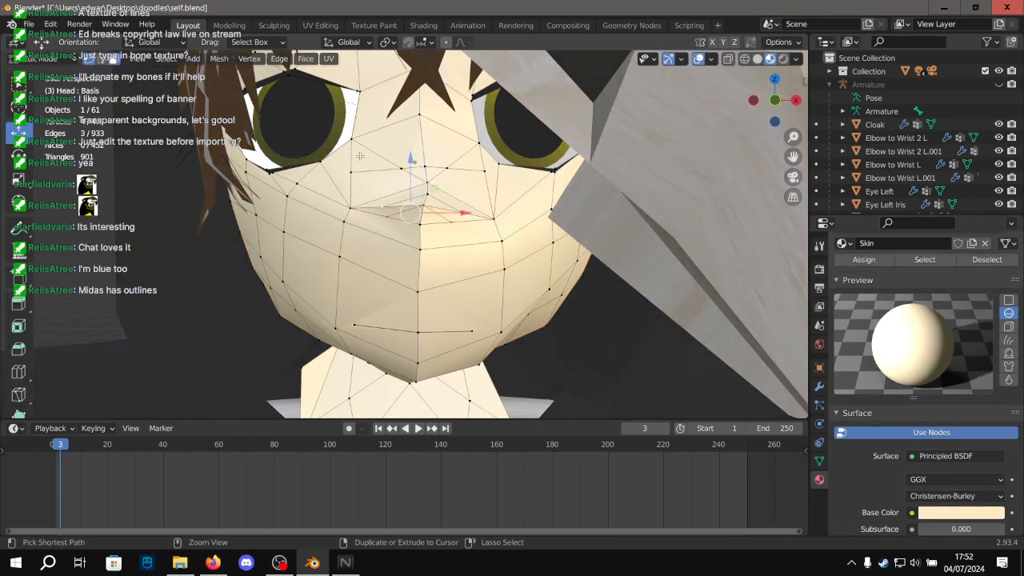
pyautogui.press('Tab')
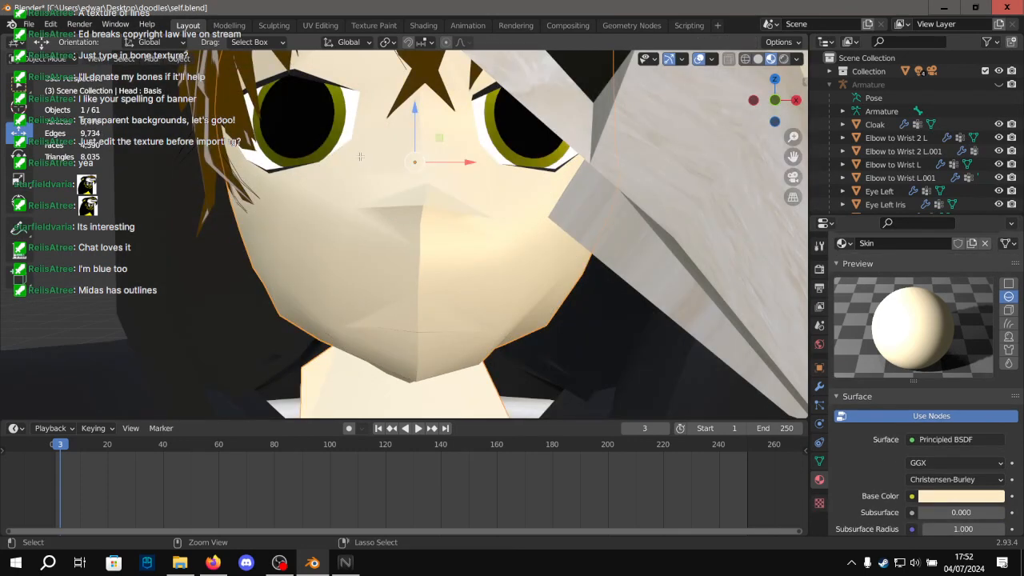
pyautogui.press('Tab')
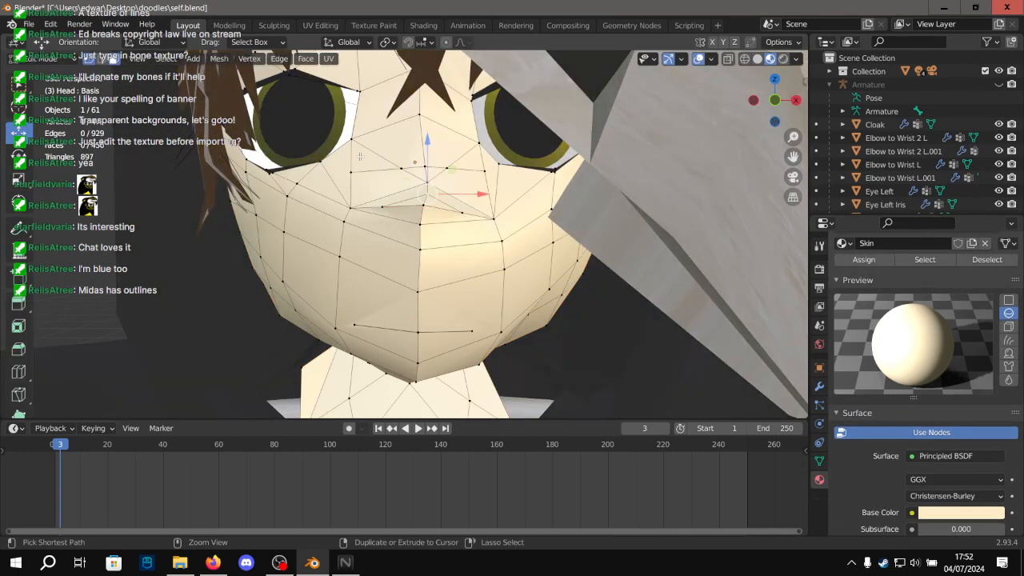
pyautogui.press('Tab')
# Examine the shading of the nose and cheeks from several angles and distances.
pyautogui.scroll(4, 360, 158)
pyautogui.moveTo(379, 210); pyautogui.dragTo(463, 229, button='middle')
pyautogui.click(361, 230)
pyautogui.scroll(-6, 249, 130)
pyautogui.click(247, 130)
pyautogui.click(464, 227)
pyautogui.moveTo(596, 194); pyautogui.dragTo(480, 195, button='middle')
pyautogui.click(692, 173)
pyautogui.scroll(5, 671, 173)
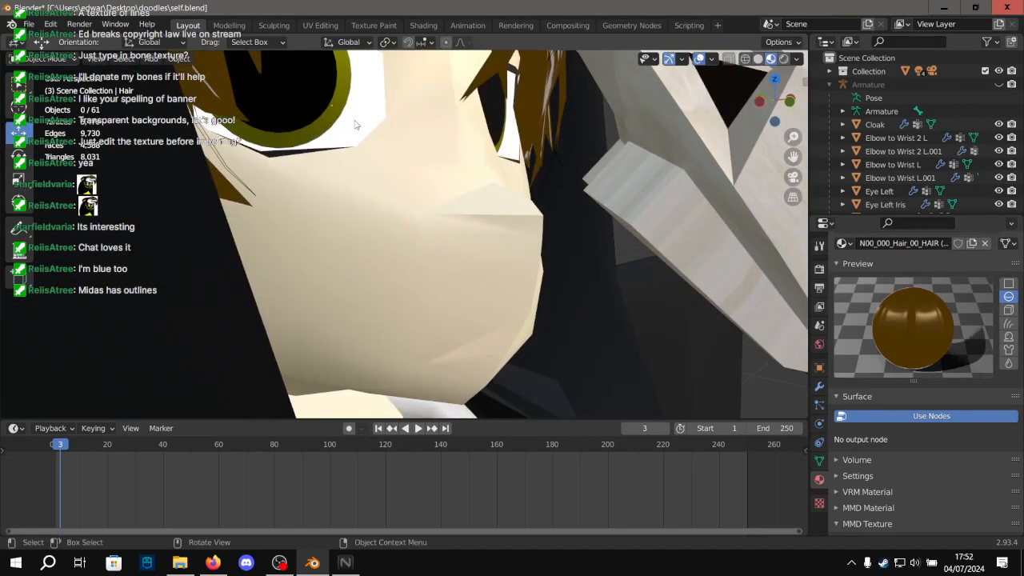
# Raise the head's nose tip vertex along Z and check the nose in the Layout workspace.
pyautogui.click(398, 155)
pyautogui.click(231, 26)
pyautogui.moveTo(541, 278)
pyautogui.mouseDown(button='middle')
pyautogui.moveTo(548, 291)
pyautogui.moveTo(557, 276)
pyautogui.mouseUp(button='middle')
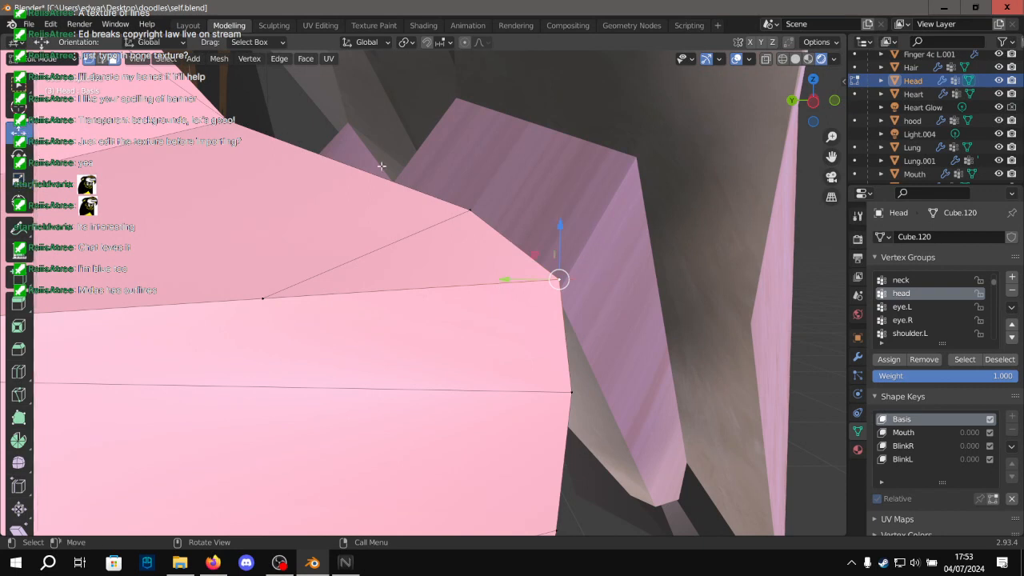
pyautogui.moveTo(559, 221); pyautogui.dragTo(566, 208)
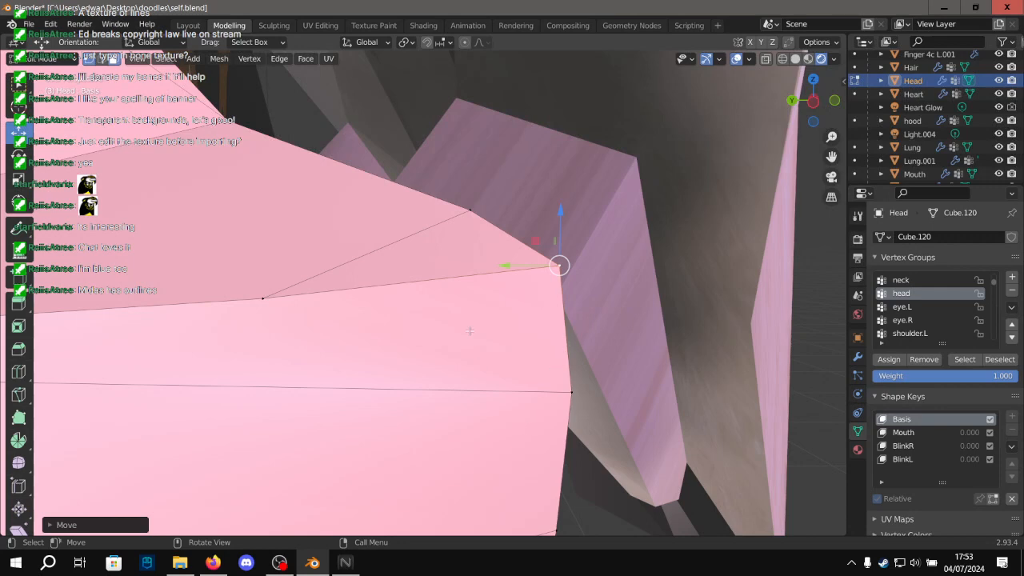
pyautogui.scroll(-2, 460, 272)
pyautogui.click(190, 26)
pyautogui.moveTo(379, 168); pyautogui.dragTo(295, 186, button='middle')
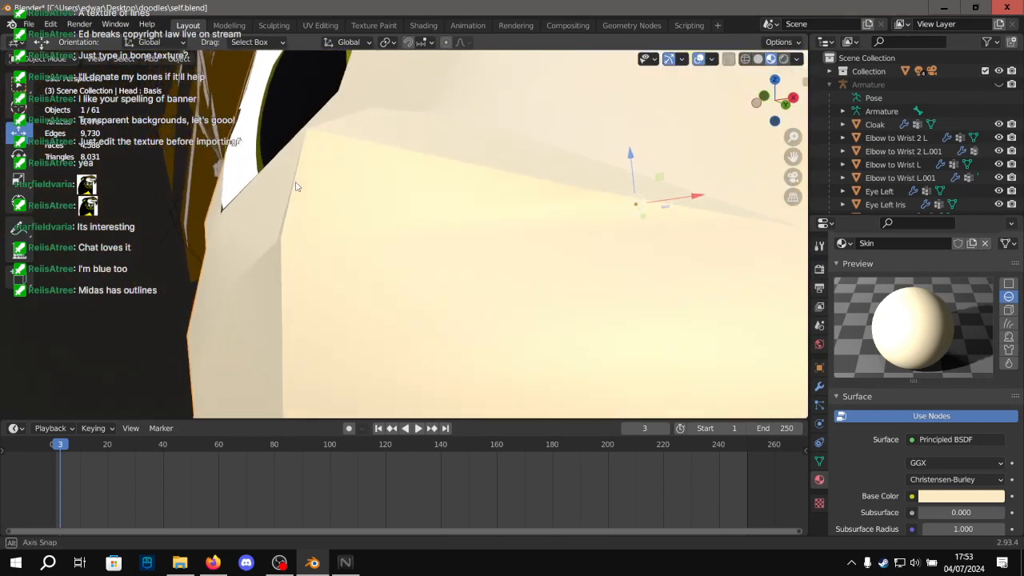
# Knife-cut new edges from the nose tip across the faces below it on both sides.
pyautogui.click(229, 26)
pyautogui.moveTo(223, 96); pyautogui.dragTo(40, 375, button='middle')
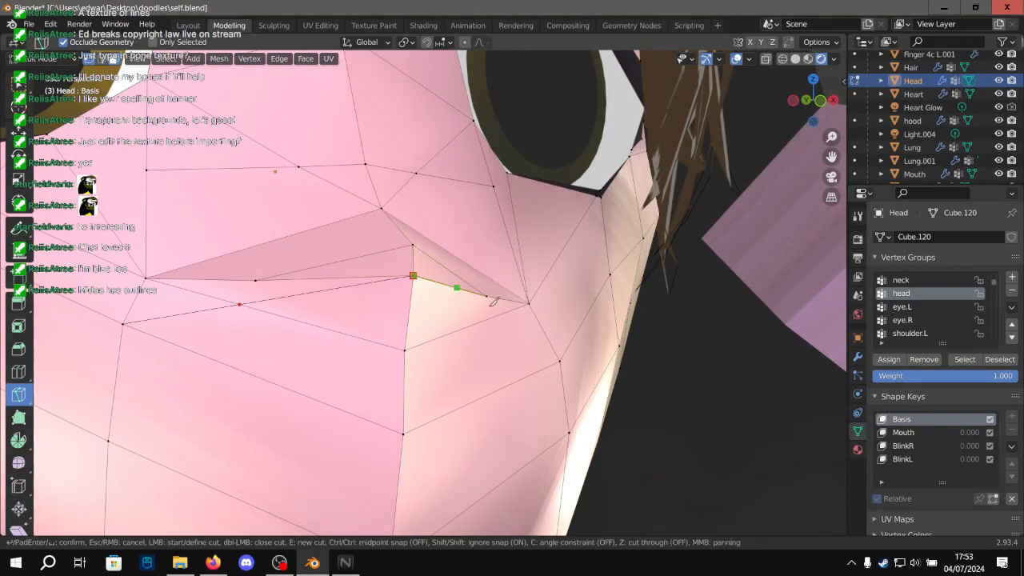
pyautogui.press('Return')
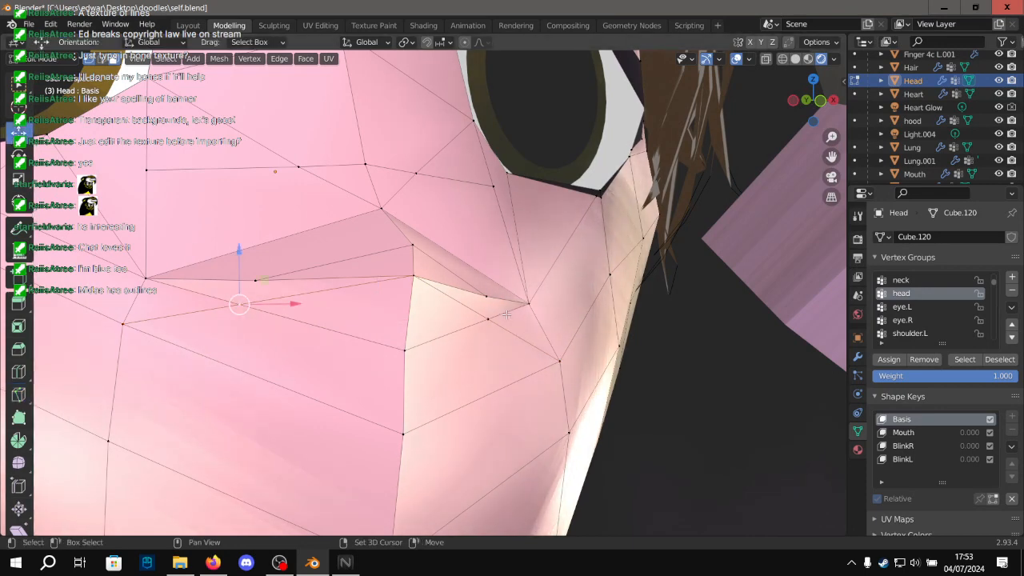
# Reposition the two new cut vertices beside the nose tip and check the face in Layout.
pyautogui.moveTo(423, 308); pyautogui.dragTo(369, 382, button='middle')
pyautogui.moveTo(327, 354); pyautogui.dragTo(357, 280, button='middle')
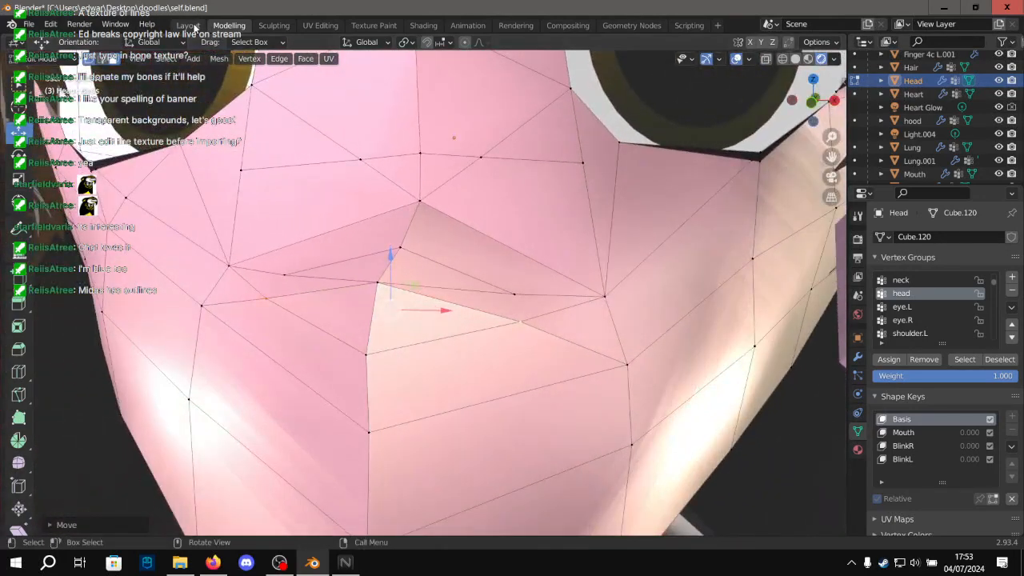
pyautogui.click(189, 26)
pyautogui.moveTo(268, 188); pyautogui.dragTo(379, 255, button='middle')
pyautogui.scroll(-5, 378, 255)
pyautogui.click(261, 221)
pyautogui.moveTo(261, 221); pyautogui.dragTo(505, 284, button='middle')
# Move the nose tip vertex further up along Z and check the face from the front in Layout.
pyautogui.click(236, 29)
pyautogui.press('g')
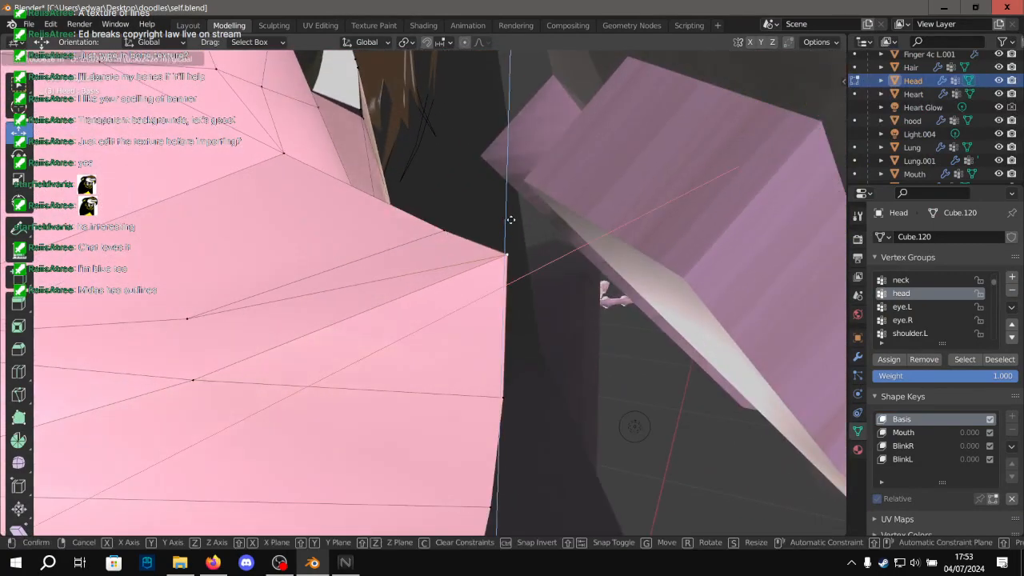
pyautogui.click(509, 221)
pyautogui.click(197, 28)
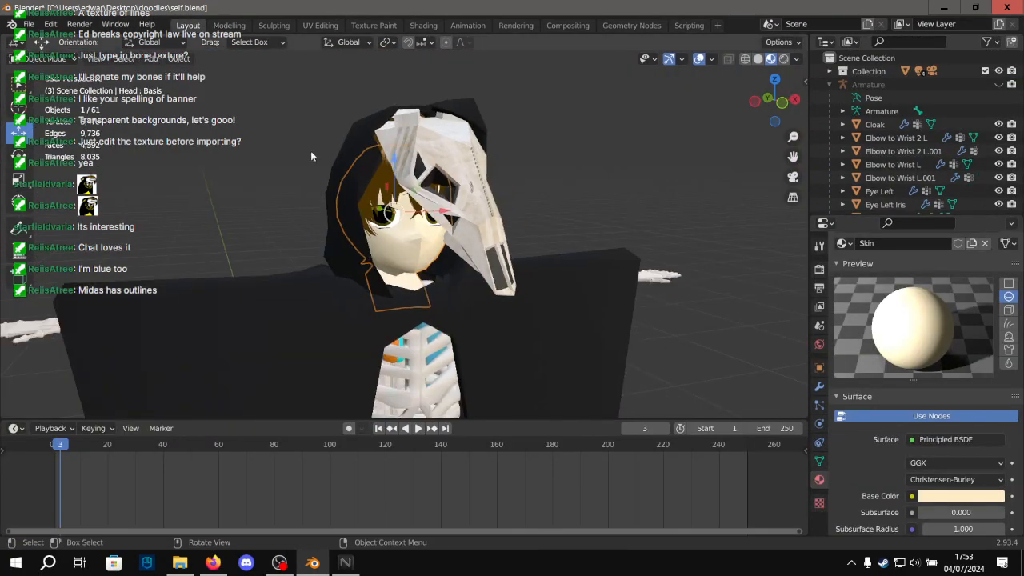
pyautogui.scroll(6, 569, 173)
pyautogui.moveTo(494, 157); pyautogui.dragTo(437, 199, button='middle')
pyautogui.scroll(-4, 438, 199)
pyautogui.scroll(6, 442, 200)
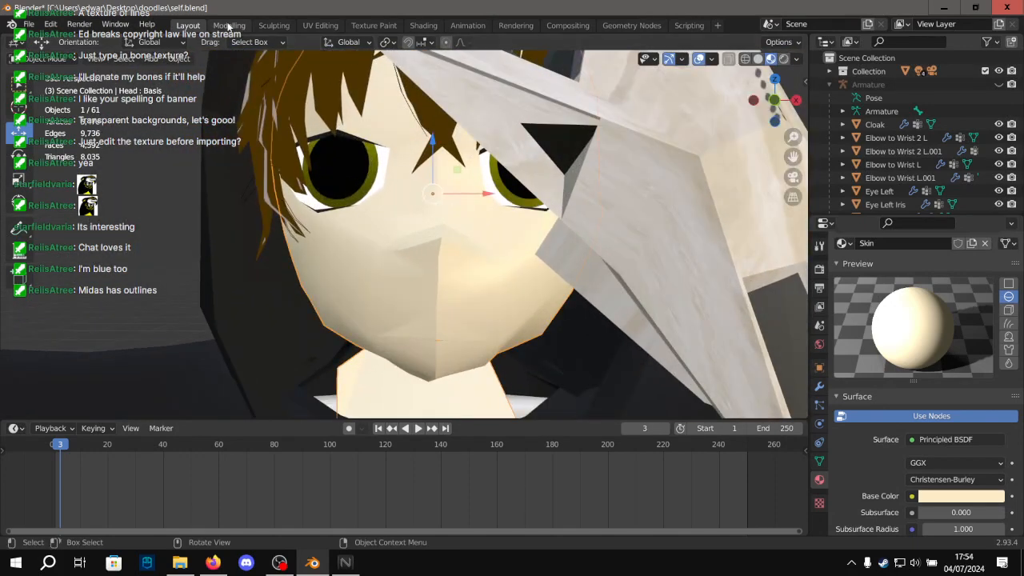
# Shift the two ridge vertices above the nose tip along X into line with it, and check the nose in Layout.
pyautogui.click(229, 27)
pyautogui.moveTo(304, 240); pyautogui.dragTo(357, 194, button='middle')
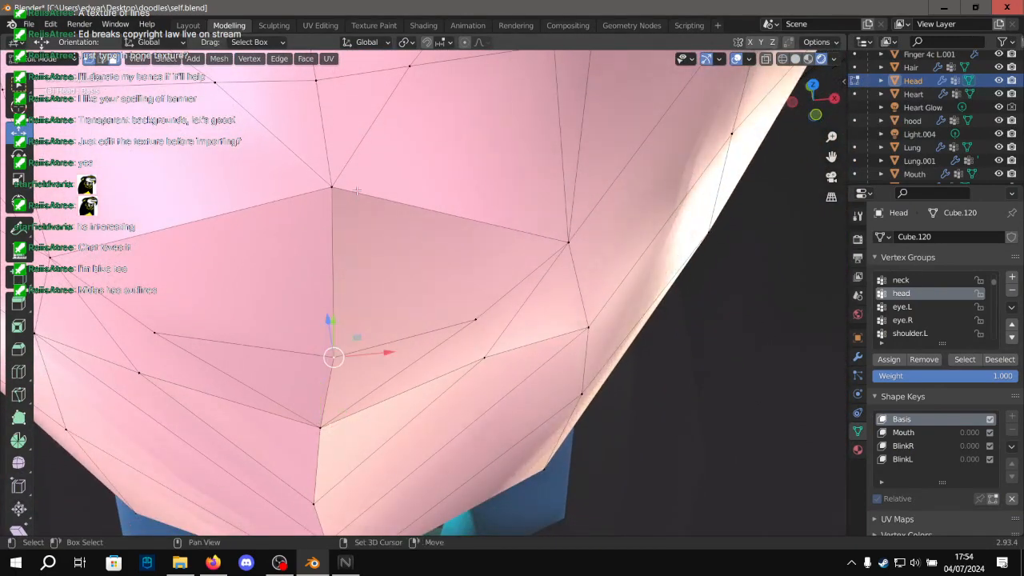
pyautogui.keyDown('shift'); pyautogui.click(331, 184); pyautogui.keyUp('shift')
pyautogui.scroll(-1, 334, 214)
pyautogui.moveTo(402, 267); pyautogui.dragTo(384, 270)
pyautogui.moveTo(383, 270); pyautogui.dragTo(351, 220, button='middle')
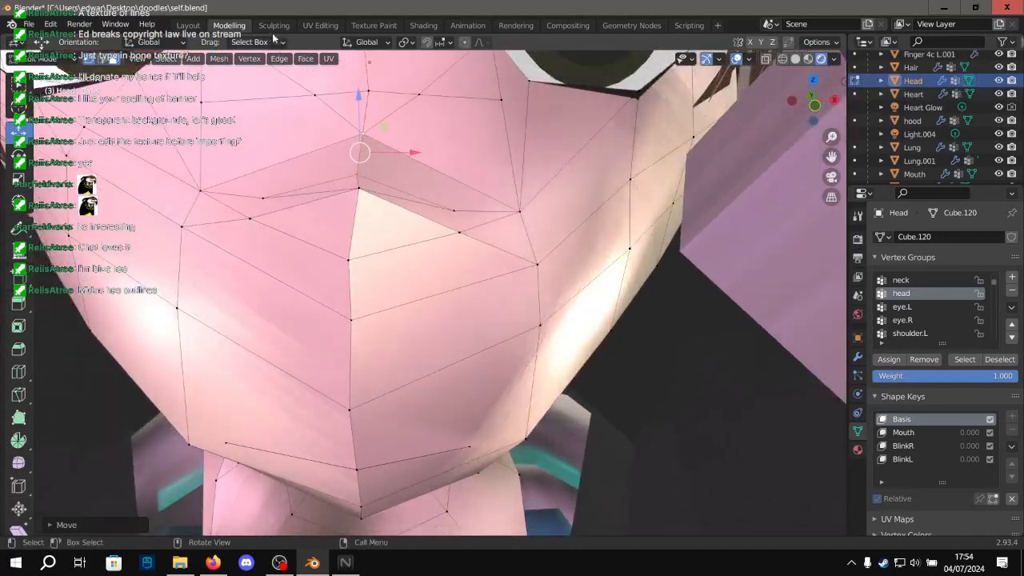
pyautogui.click(186, 25)
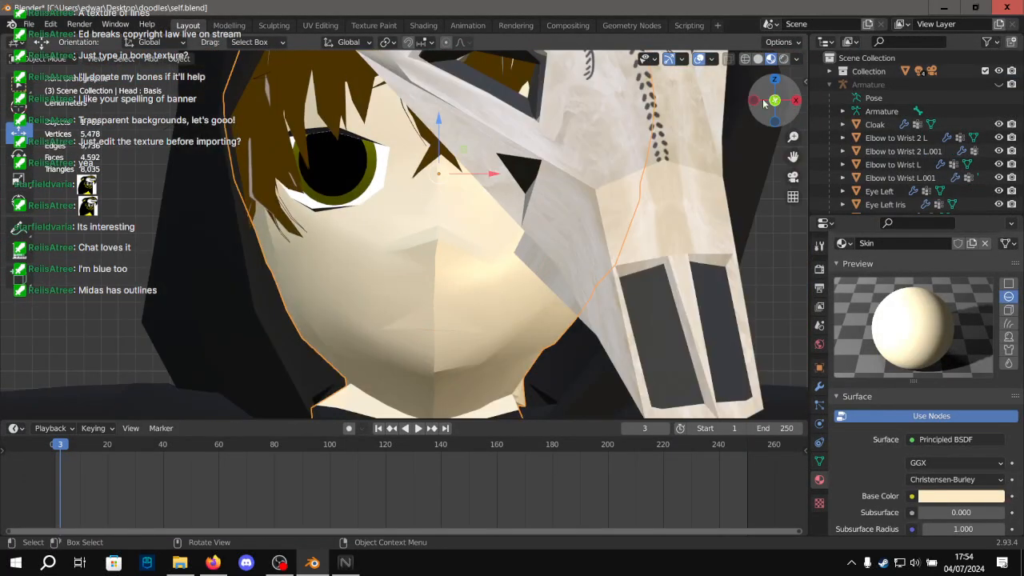
pyautogui.scroll(8, 512, 217)
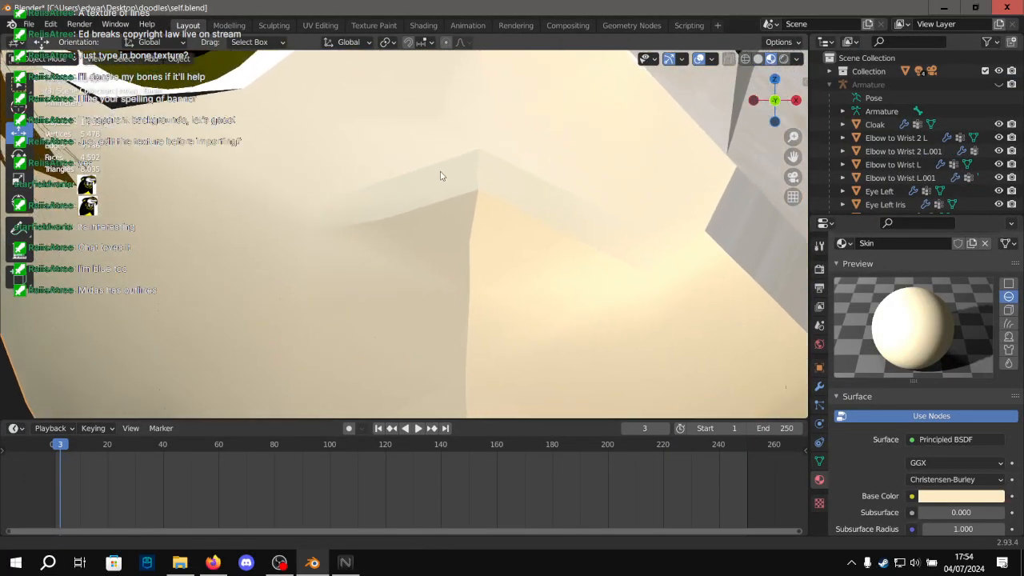
pyautogui.keyDown('shift'); pyautogui.moveTo(390, 223); pyautogui.dragTo(388, 342, button='middle'); pyautogui.keyUp('shift')
# Select the nose tip and the ridge vertices above it and shift them together along X toward the face's centre line.
pyautogui.click(222, 26)
pyautogui.keyDown('shift'); pyautogui.moveTo(353, 208); pyautogui.dragTo(403, 314, button='middle'); pyautogui.keyUp('shift')
pyautogui.click(409, 372)
pyautogui.keyDown('shift'); pyautogui.click(401, 346); pyautogui.keyUp('shift')
pyautogui.keyDown('shift'); pyautogui.click(402, 298); pyautogui.keyUp('shift')
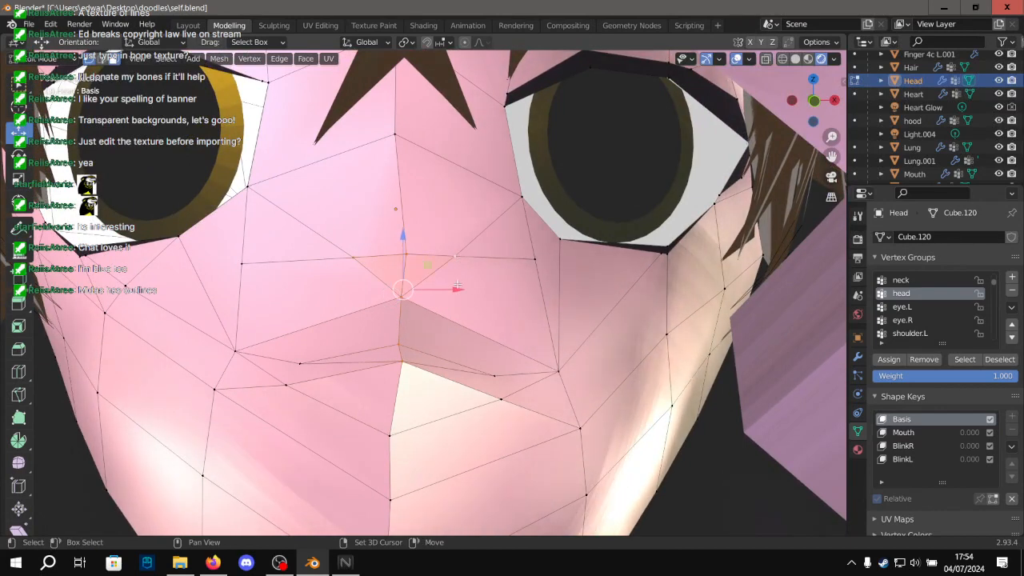
pyautogui.moveTo(453, 290); pyautogui.dragTo(439, 289)
# Fine-tune the two ridge vertices above the nose tip individually so the nose ridge runs straight.
pyautogui.click(388, 340)
pyautogui.moveTo(405, 343); pyautogui.dragTo(410, 343)
pyautogui.click(387, 297)
pyautogui.moveTo(407, 299); pyautogui.dragTo(408, 299)
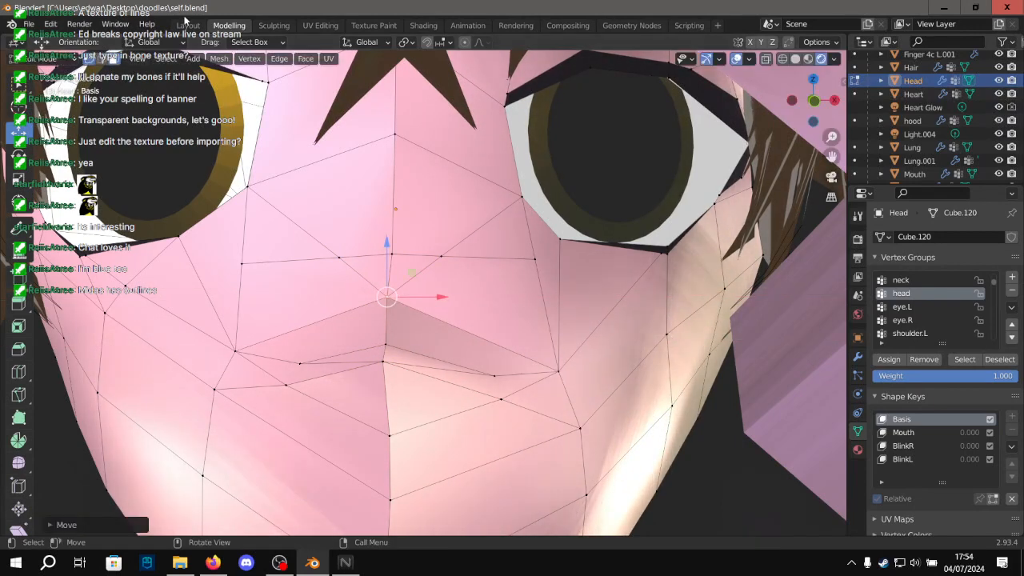
# Check the straightened nose from several angles in Layout and save the file.
pyautogui.click(187, 25)
pyautogui.moveTo(559, 240); pyautogui.dragTo(372, 195, button='middle')
pyautogui.click(666, 204)
pyautogui.scroll(4, 666, 205)
pyautogui.hotkey('ctrl', 's')
pyautogui.scroll(-8, 375, 195)
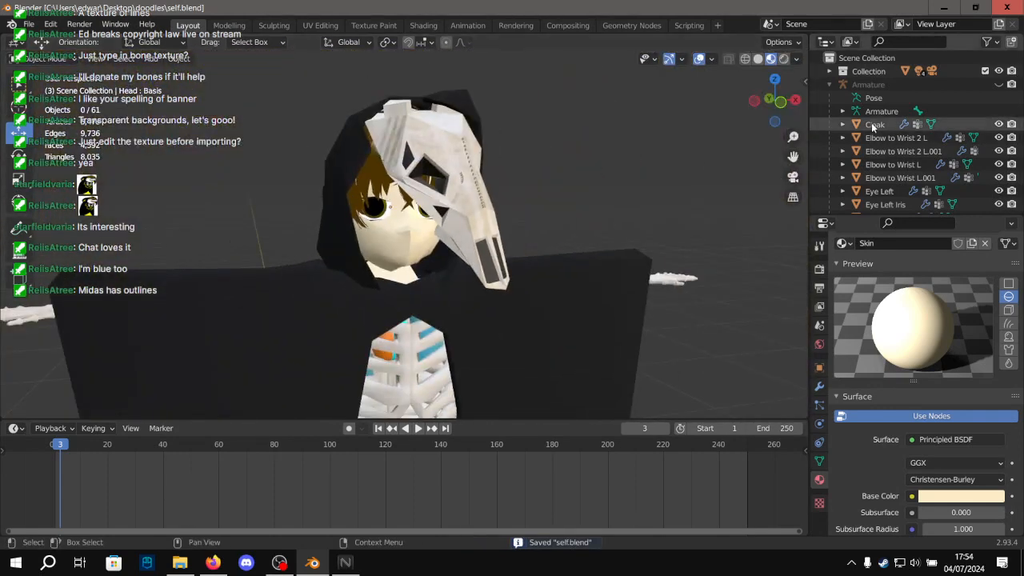
# Reposition the point light named Light from Collection to change how the character's face is lit.
pyautogui.scroll(-12, 871, 132)
pyautogui.scroll(12, 875, 163)
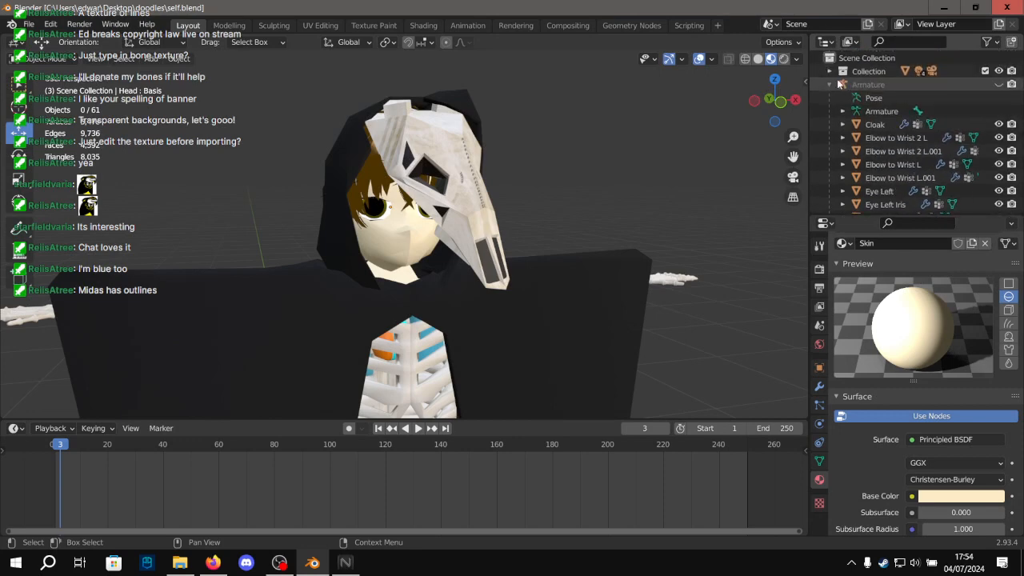
pyautogui.click(830, 72)
pyautogui.click(873, 111)
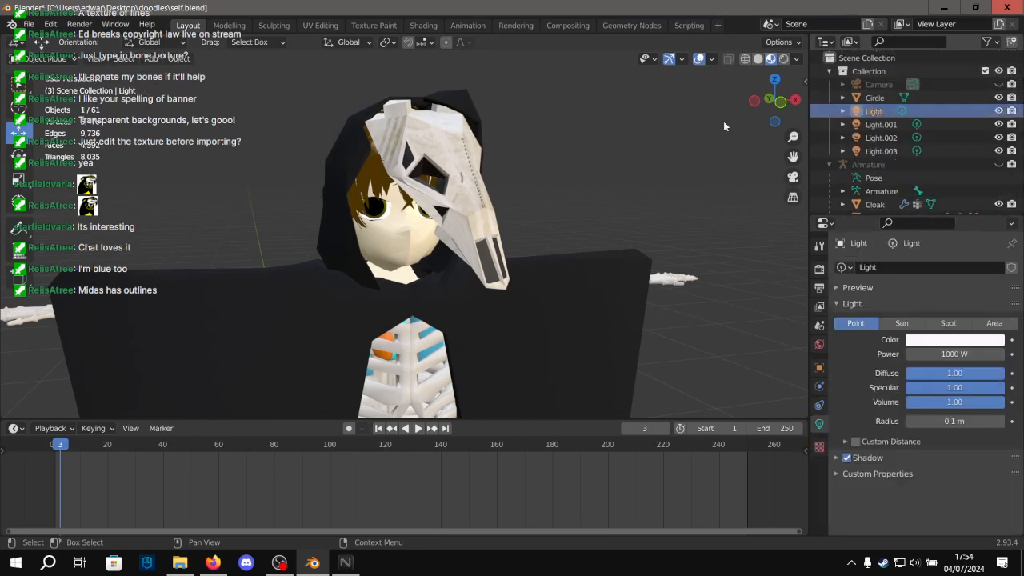
pyautogui.scroll(-10, 422, 140)
pyautogui.moveTo(557, 136); pyautogui.dragTo(792, 211)
pyautogui.scroll(5, 444, 207)
pyautogui.moveTo(691, 185); pyautogui.dragTo(190, 161)
pyautogui.keyDown('alt'); pyautogui.moveTo(190, 161); pyautogui.dragTo(464, 233); pyautogui.keyUp('alt')
pyautogui.scroll(10, 464, 233)
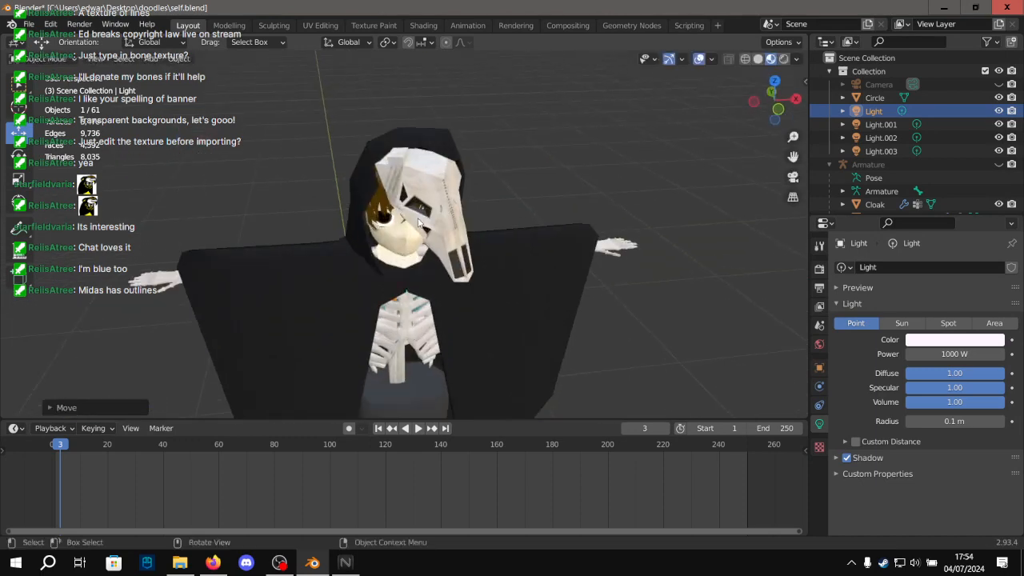
# Select the head, check its shading under the moved light from several angles, and save the file.
pyautogui.scroll(5, 442, 160)
pyautogui.moveTo(442, 160); pyautogui.dragTo(426, 201, button='middle')
pyautogui.click(512, 196)
pyautogui.scroll(-10, 426, 202)
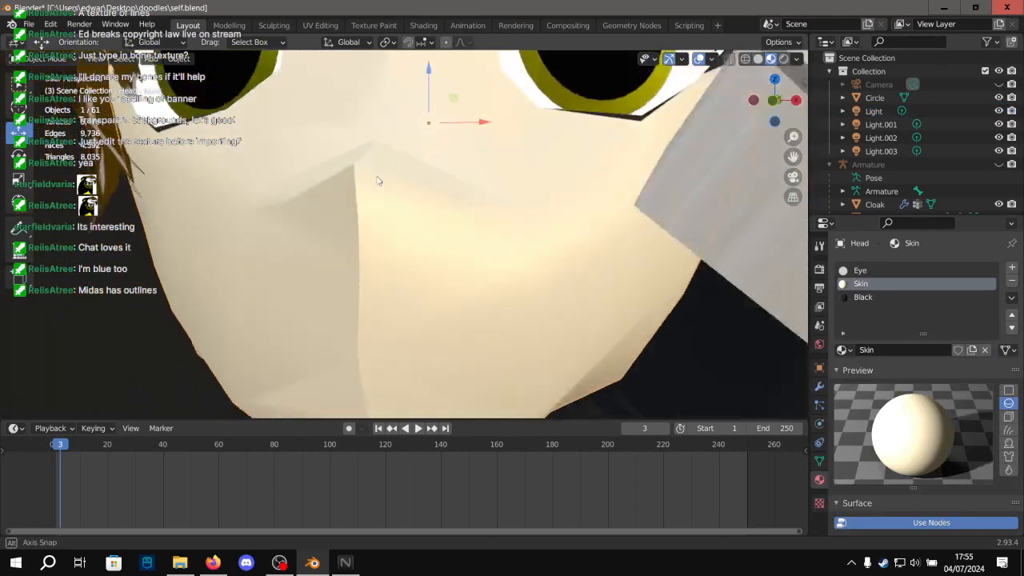
pyautogui.scroll(10, 473, 182)
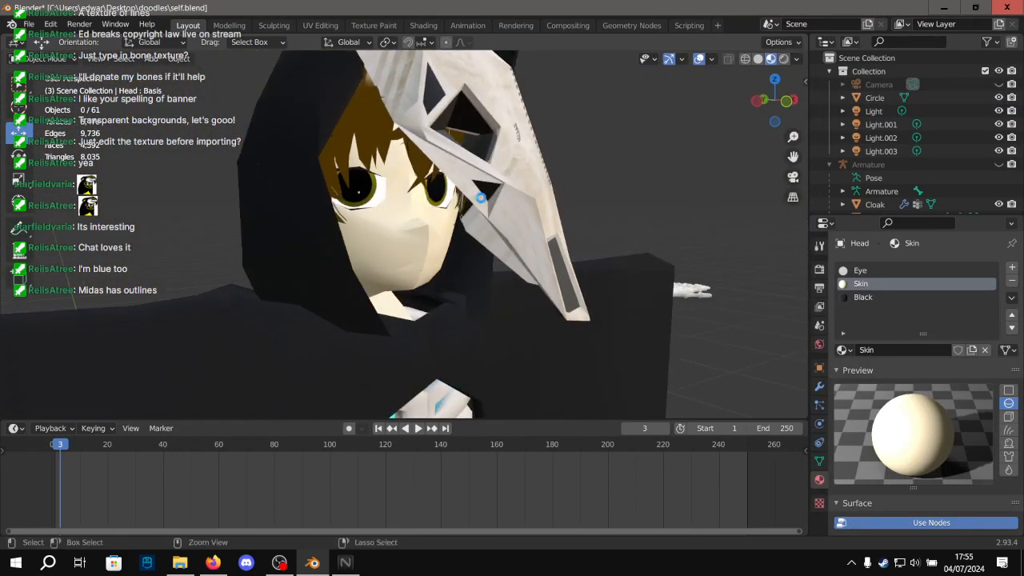
pyautogui.hotkey('ctrl', 's')
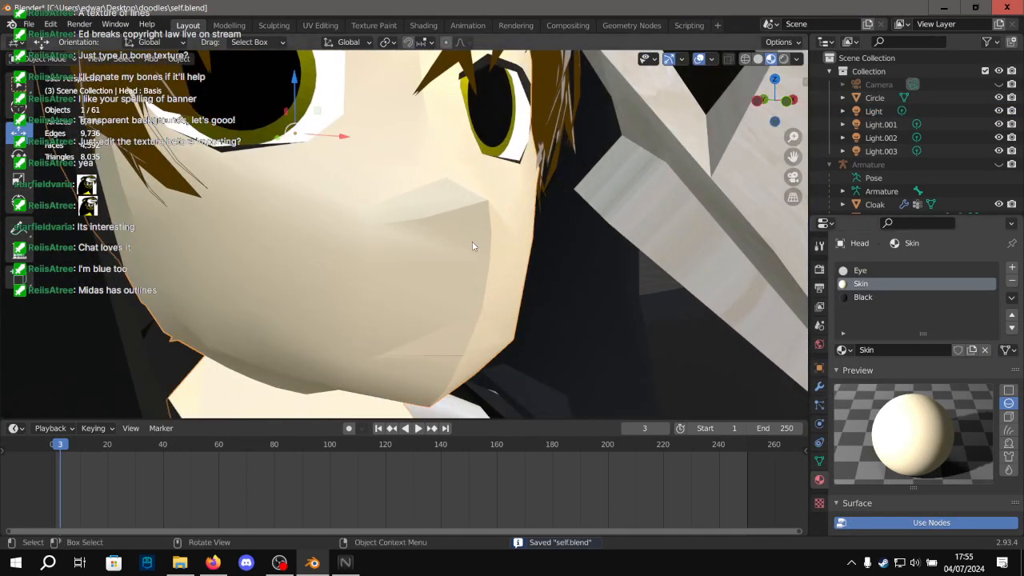
# Filter the properties by "smooth" and show the head mesh's normals settings.
pyautogui.click(900, 224)
pyautogui.write('smooth')
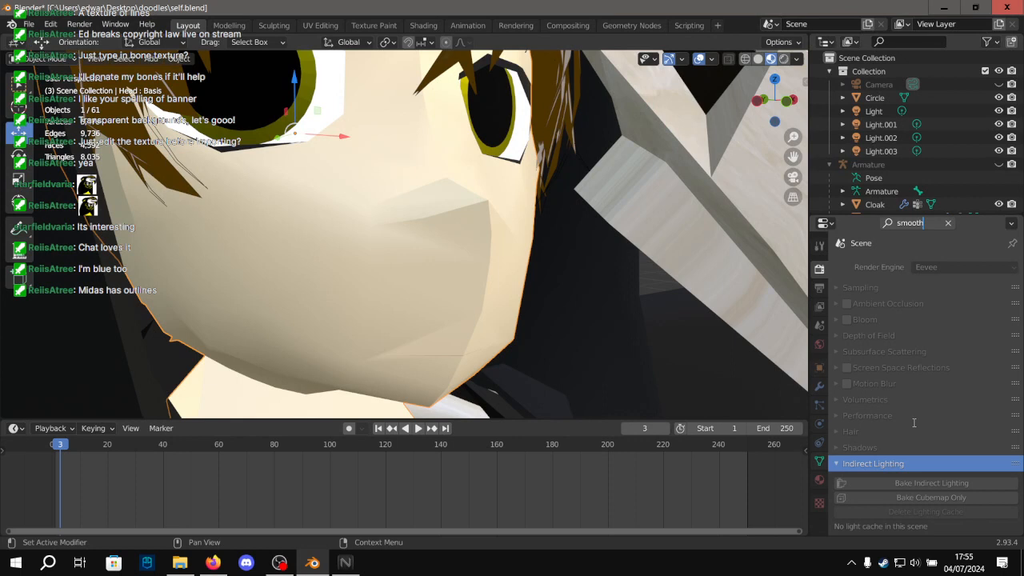
pyautogui.press('Return')
pyautogui.scroll(-5, 833, 448)
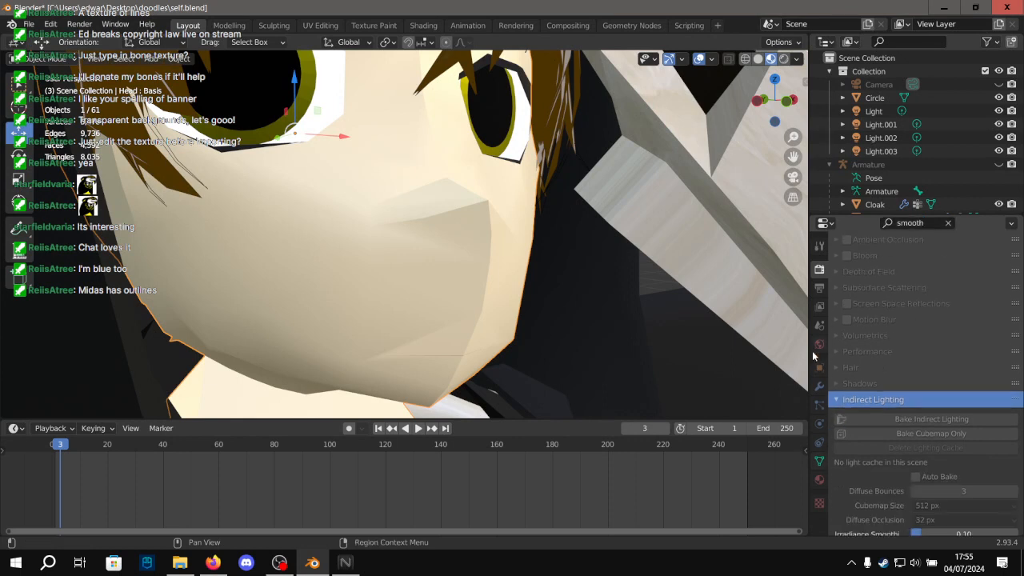
pyautogui.click(818, 461)
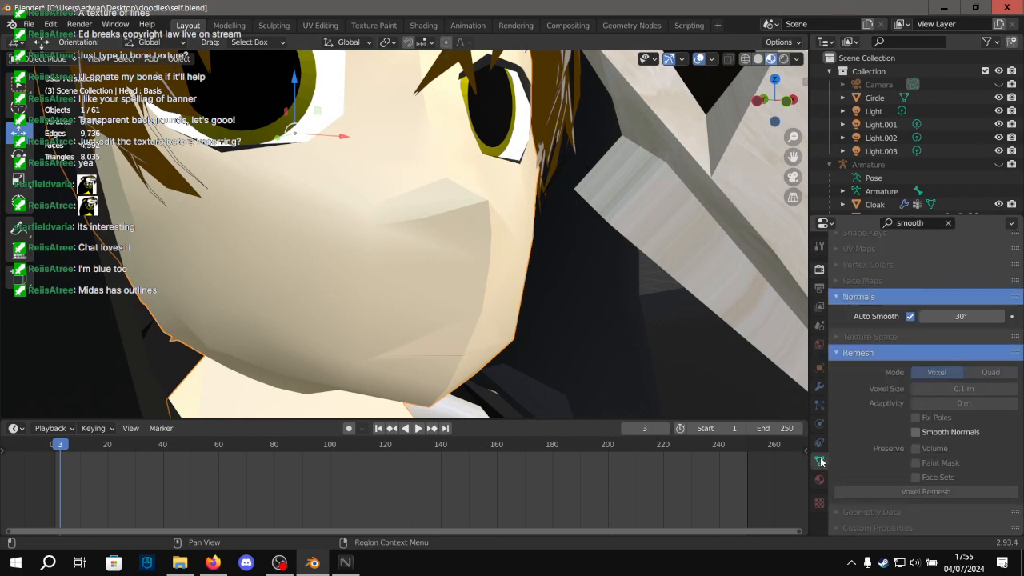
# Try an Auto Smooth angle of 50° on the head mesh and check its effect on the face.
pyautogui.moveTo(934, 314)
pyautogui.mouseDown()
pyautogui.moveTo(1018, 315)
pyautogui.moveTo(988, 314)
pyautogui.mouseUp()
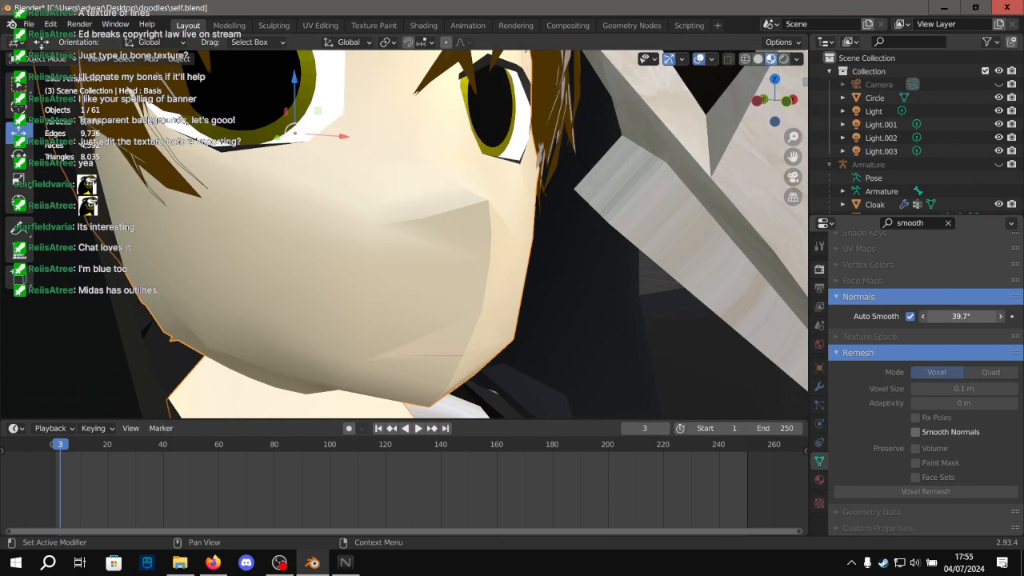
pyautogui.moveTo(988, 314); pyautogui.dragTo(995, 314)
pyautogui.click(942, 314)
pyautogui.write('50')
pyautogui.press('Return')
pyautogui.scroll(-4, 558, 271)
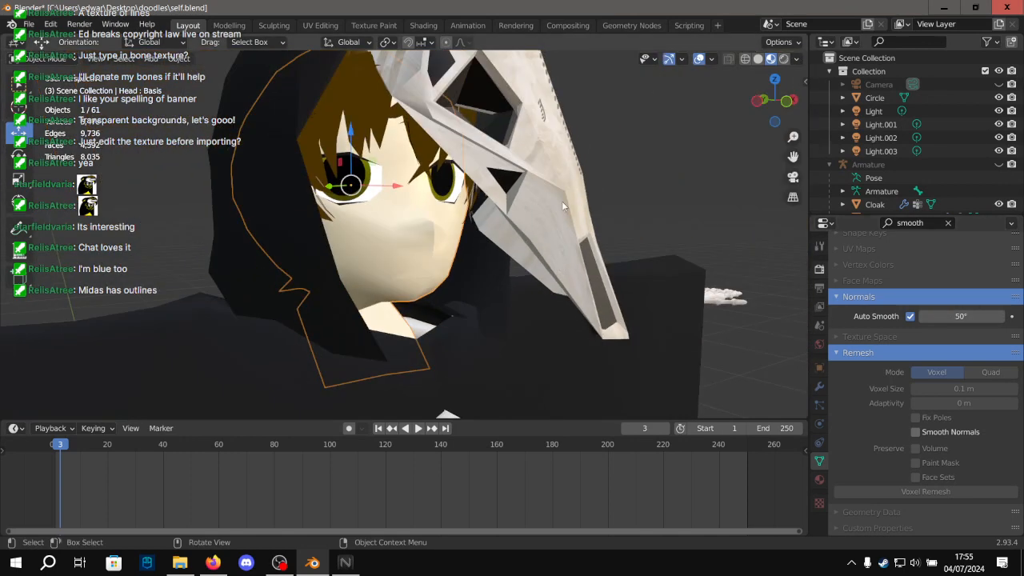
# Set the head mesh's Auto Smooth angle to 45°, check the face from the front and save the file.
pyautogui.click(606, 89)
pyautogui.moveTo(605, 89); pyautogui.dragTo(511, 182, button='middle')
pyautogui.click(951, 316)
pyautogui.write('45')
pyautogui.press('Return')
pyautogui.scroll(-3, 630, 281)
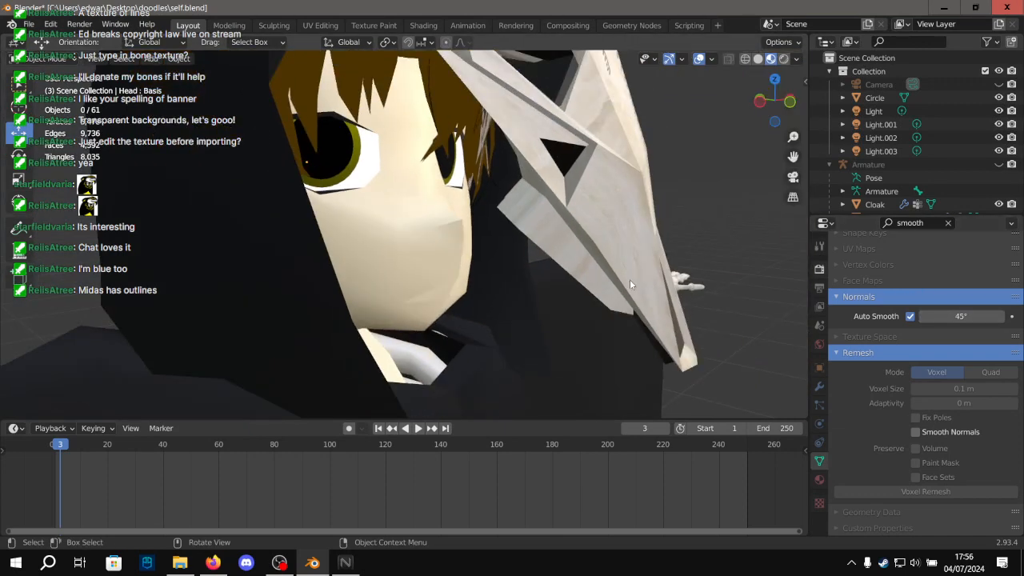
pyautogui.moveTo(674, 230); pyautogui.dragTo(599, 212, button='middle')
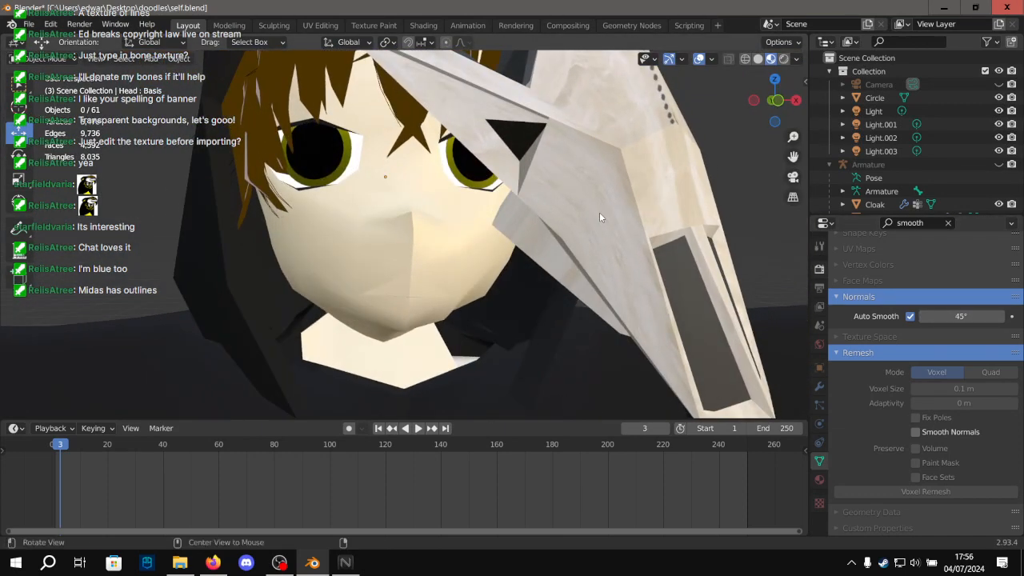
pyautogui.hotkey('ctrl', 's')
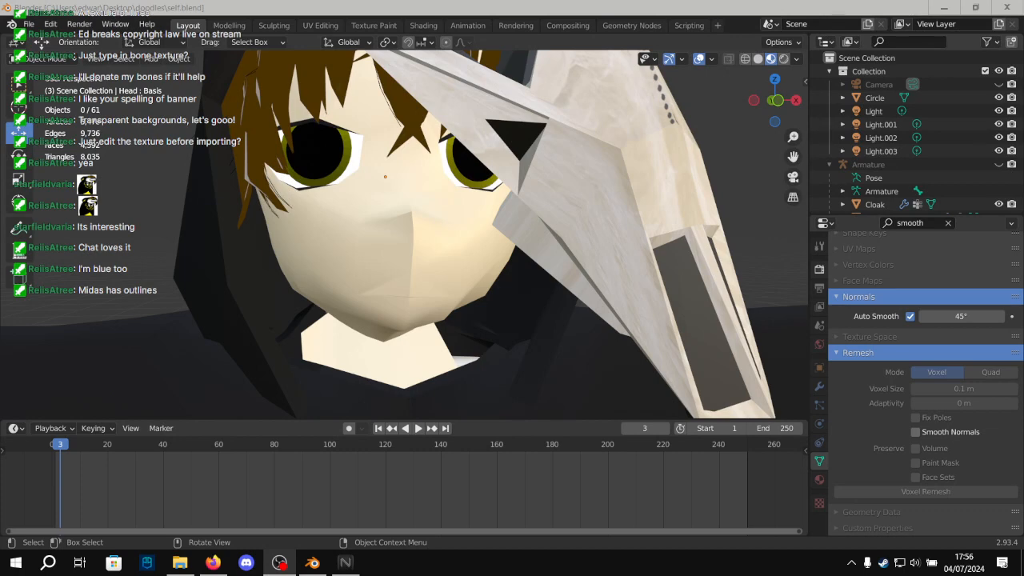
# Examine the shading of the eyes, nose and cheeks up close from several angles and save the file.
pyautogui.click(726, 172)
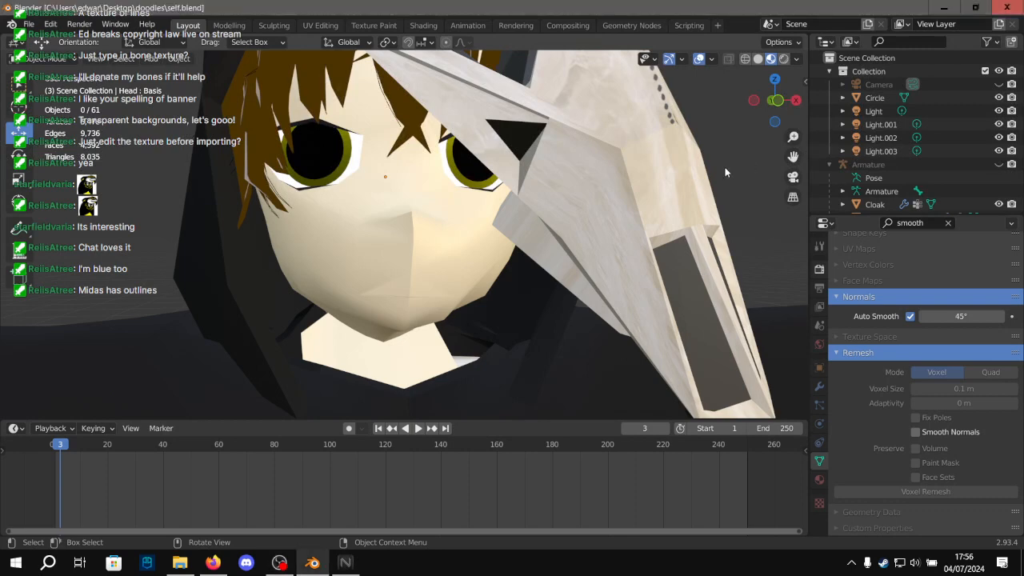
pyautogui.moveTo(570, 167); pyautogui.dragTo(612, 184, button='middle')
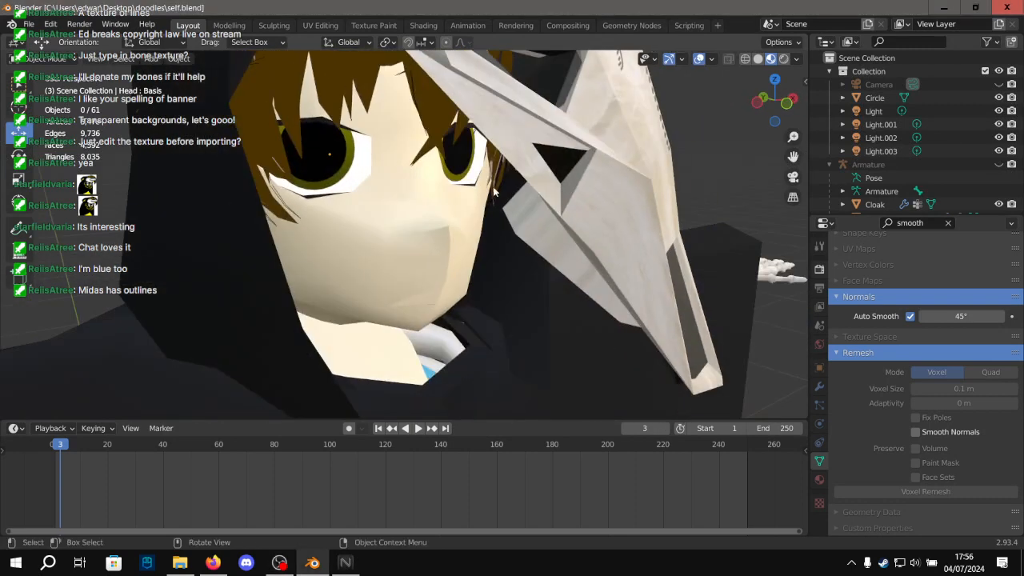
pyautogui.scroll(1, 494, 191)
pyautogui.hotkey('ctrl', 's')
pyautogui.scroll(2, 464, 186)
pyautogui.click(493, 177)
pyautogui.moveTo(494, 178); pyautogui.dragTo(413, 219, button='middle')
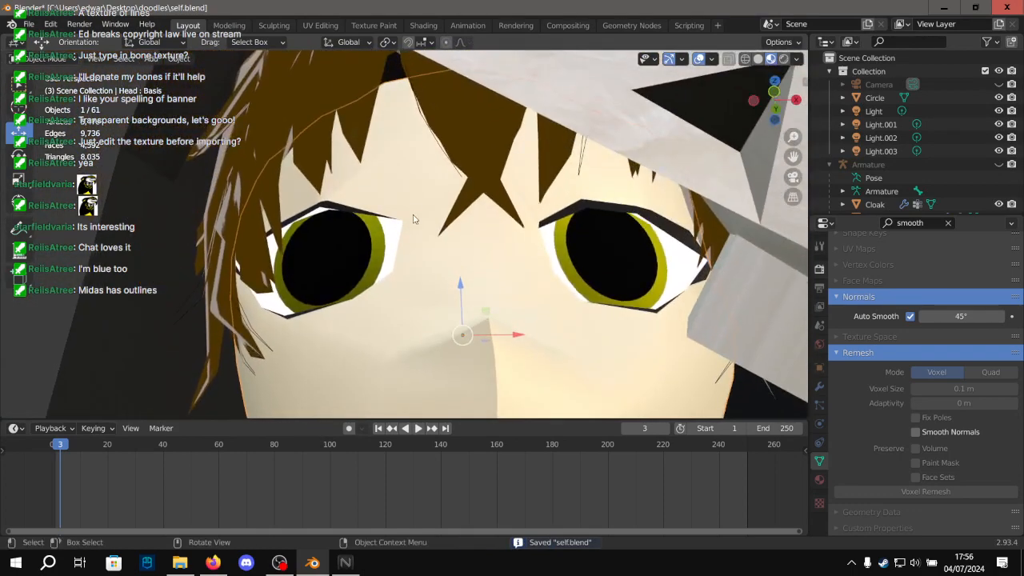
pyautogui.scroll(-3, 219, 189)
pyautogui.click(218, 189)
pyautogui.scroll(1, 223, 180)
pyautogui.scroll(-1, 225, 181)
# Review the whole cloaked figure from a distance, return to the face and save the file.
pyautogui.moveTo(390, 254); pyautogui.dragTo(432, 319, button='middle')
pyautogui.keyDown('shift'); pyautogui.moveTo(431, 318); pyautogui.dragTo(421, 207, button='middle'); pyautogui.keyUp('shift')
pyautogui.scroll(-3, 269, 85)
pyautogui.scroll(-4, 274, 81)
pyautogui.moveTo(278, 84); pyautogui.dragTo(350, 156, button='middle')
pyautogui.keyDown('shift'); pyautogui.moveTo(350, 156); pyautogui.dragTo(356, 114, button='middle'); pyautogui.keyUp('shift')
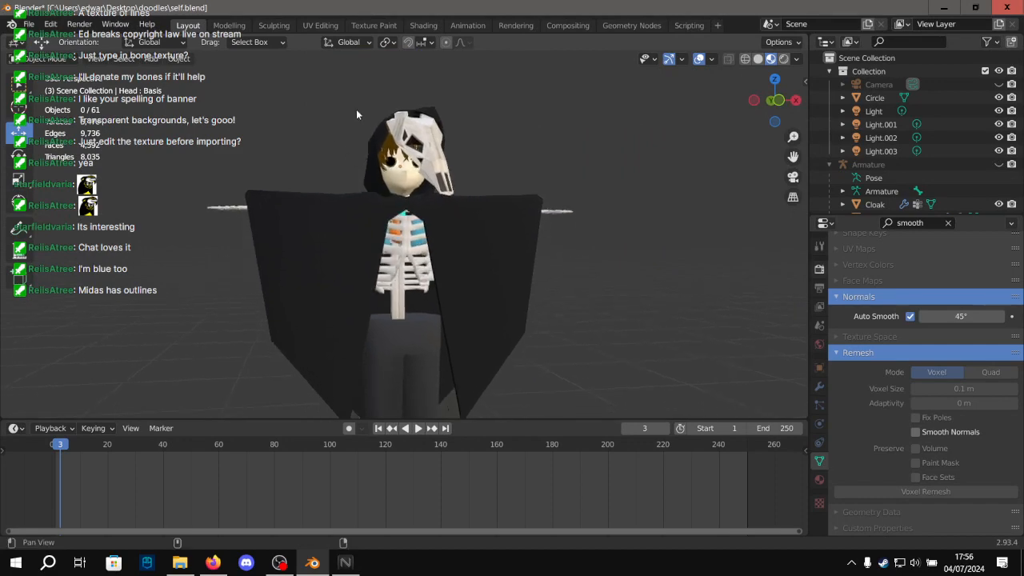
pyautogui.scroll(4, 464, 209)
pyautogui.scroll(3, 463, 210)
pyautogui.scroll(-3, 425, 219)
pyautogui.keyDown('shift'); pyautogui.moveTo(426, 218); pyautogui.dragTo(369, 282, button='middle'); pyautogui.keyUp('shift')
pyautogui.hotkey('ctrl', 's')
pyautogui.scroll(4, 393, 237)
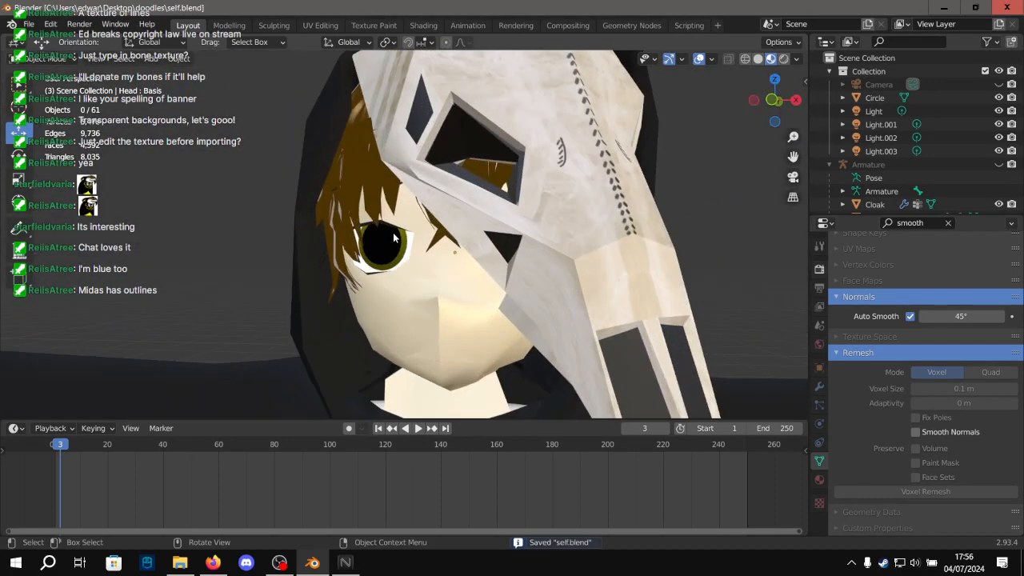
# Inspect the right eye, hair and skull mask from several angles, leaving nothing selected, and save the file.
pyautogui.click(388, 242)
pyautogui.scroll(-3, 387, 239)
pyautogui.keyDown('alt'); pyautogui.moveTo(388, 239); pyautogui.dragTo(411, 160); pyautogui.keyUp('alt')
pyautogui.scroll(-3, 424, 259)
pyautogui.click(157, 199)
pyautogui.scroll(-4, 404, 226)
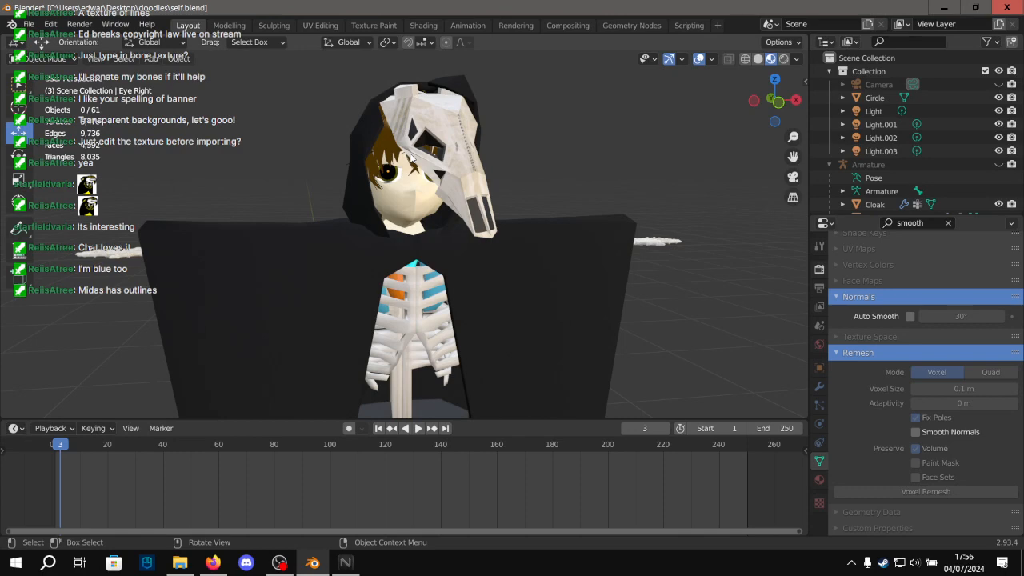
pyautogui.scroll(2, 626, 113)
pyautogui.hotkey('ctrl', 's')
pyautogui.scroll(1, 484, 234)
pyautogui.scroll(2, 459, 219)
pyautogui.moveTo(459, 219); pyautogui.dragTo(459, 148, button='middle')
pyautogui.click(488, 210)
pyautogui.scroll(-2, 489, 211)
pyautogui.moveTo(488, 211); pyautogui.dragTo(515, 269, button='middle')
pyautogui.scroll(-1, 384, 232)
pyautogui.click(233, 186)
pyautogui.scroll(-2, 352, 256)
pyautogui.moveTo(366, 263); pyautogui.dragTo(333, 274, button='middle')
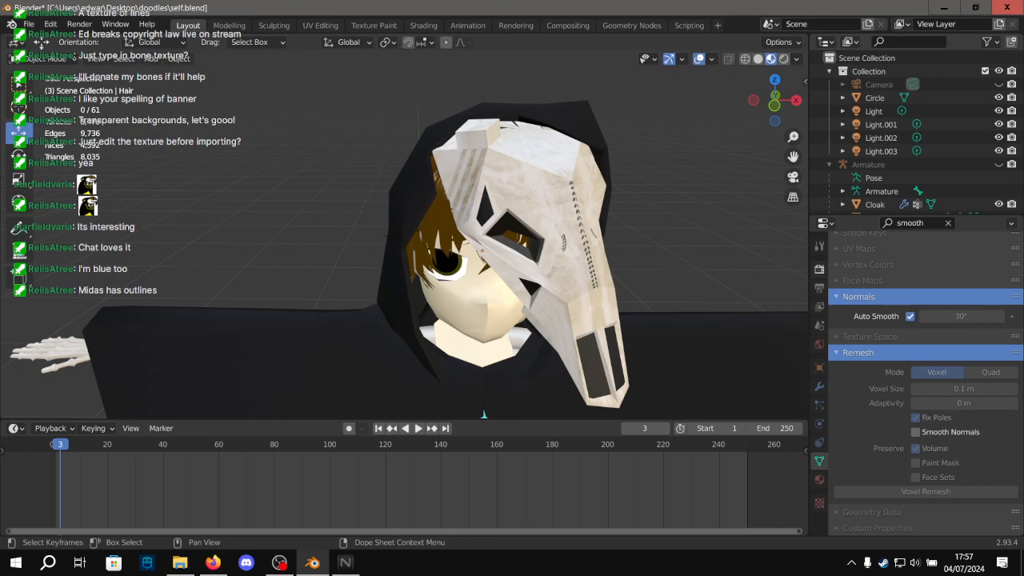
pyautogui.click(279, 562)
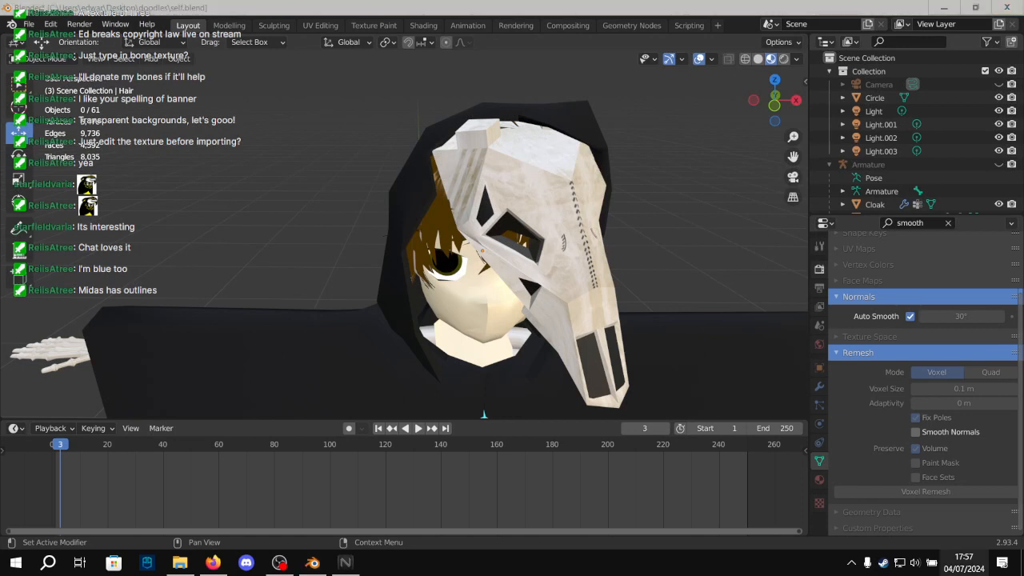
pyautogui.click(963, 562)
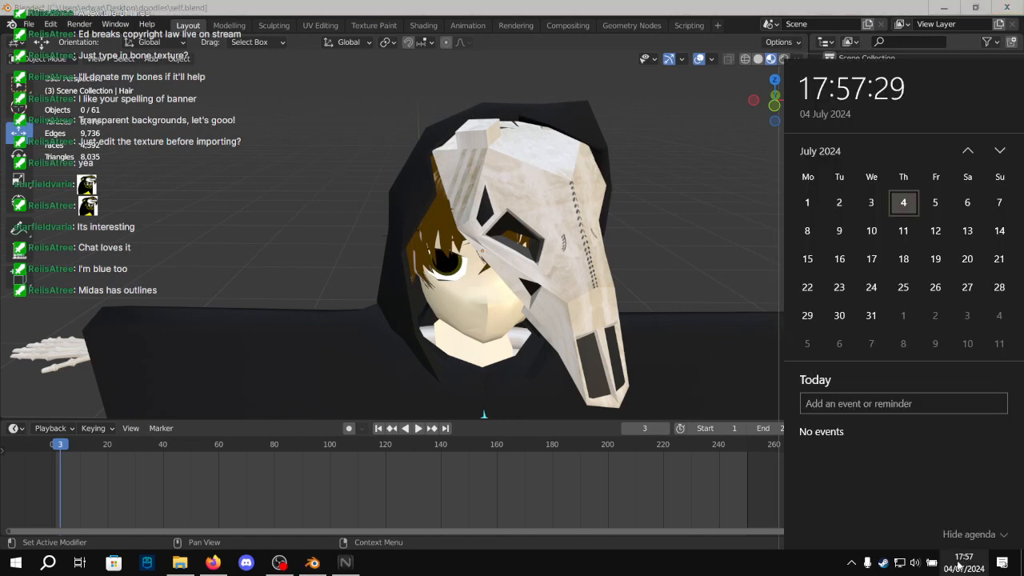
pyautogui.click(748, 5)
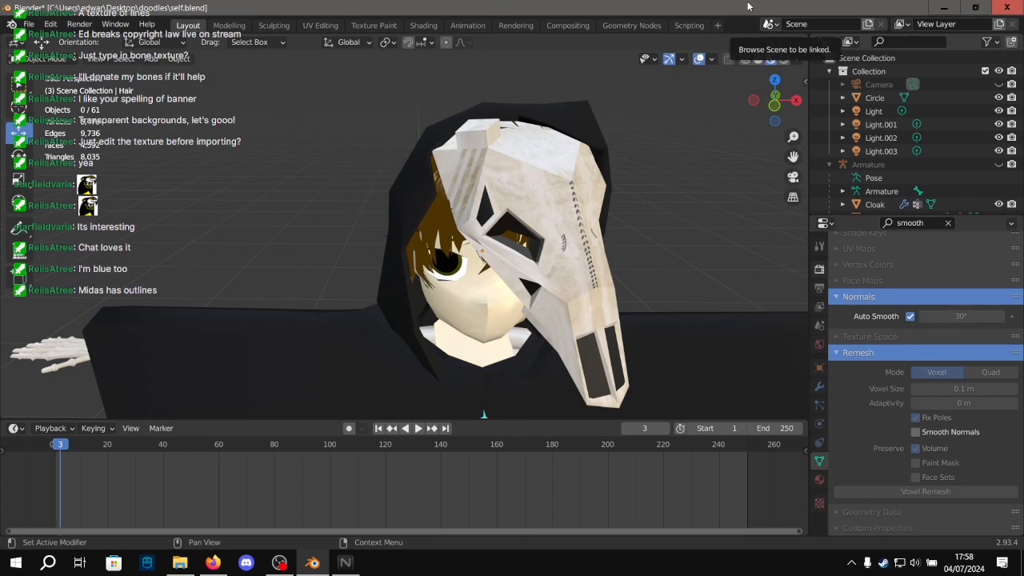
# Examine the skull mask and hood from above, the front and the side, saving the file along the way.
pyautogui.moveTo(736, 89); pyautogui.dragTo(414, 203, button='middle')
pyautogui.scroll(6, 408, 160)
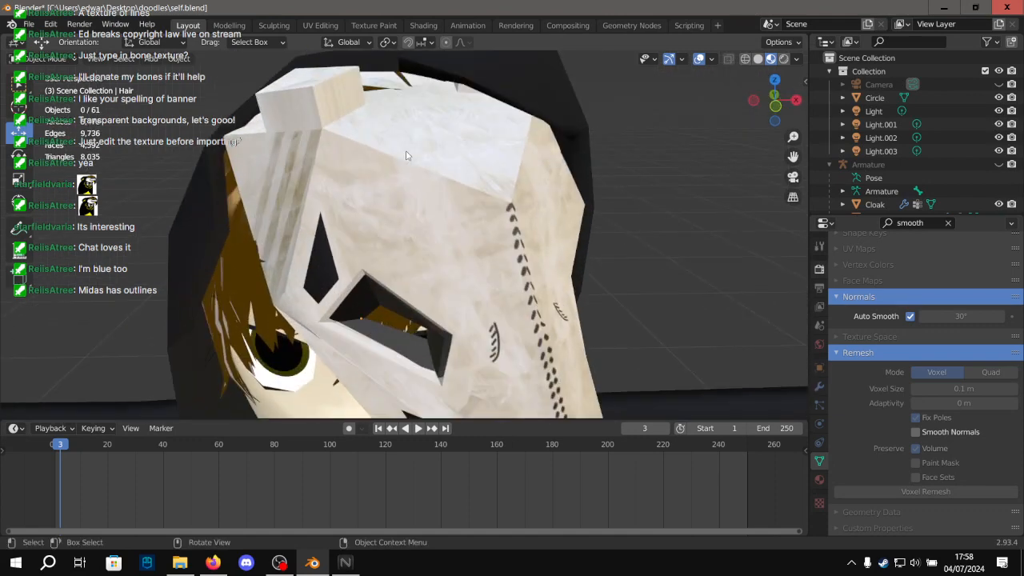
pyautogui.hotkey('ctrl', 's')
pyautogui.moveTo(406, 153); pyautogui.dragTo(553, 151, button='middle')
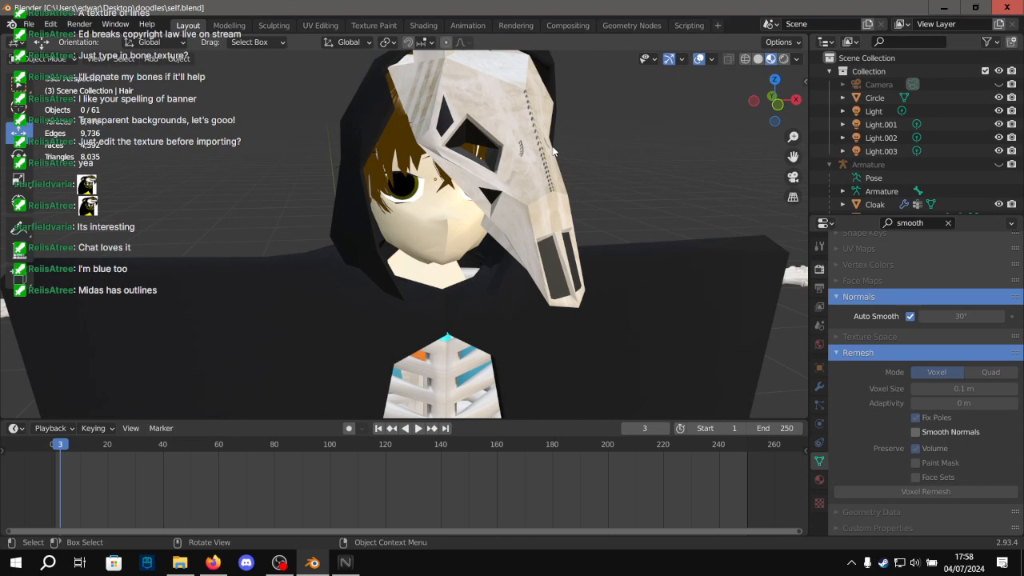
pyautogui.hotkey('ctrl', 's')
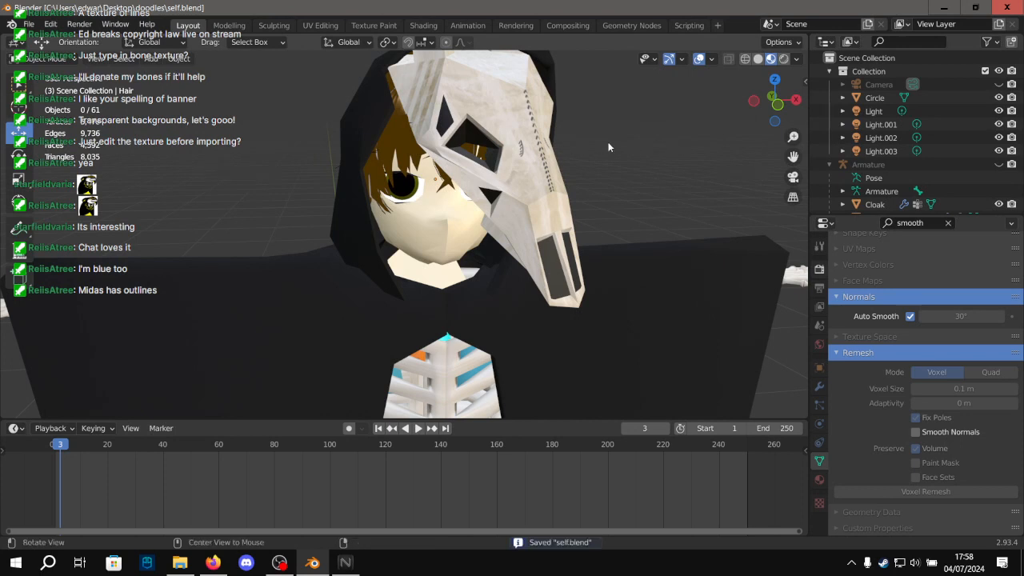
pyautogui.moveTo(489, 160); pyautogui.dragTo(435, 263, button='middle')
pyautogui.scroll(-3, 480, 210)
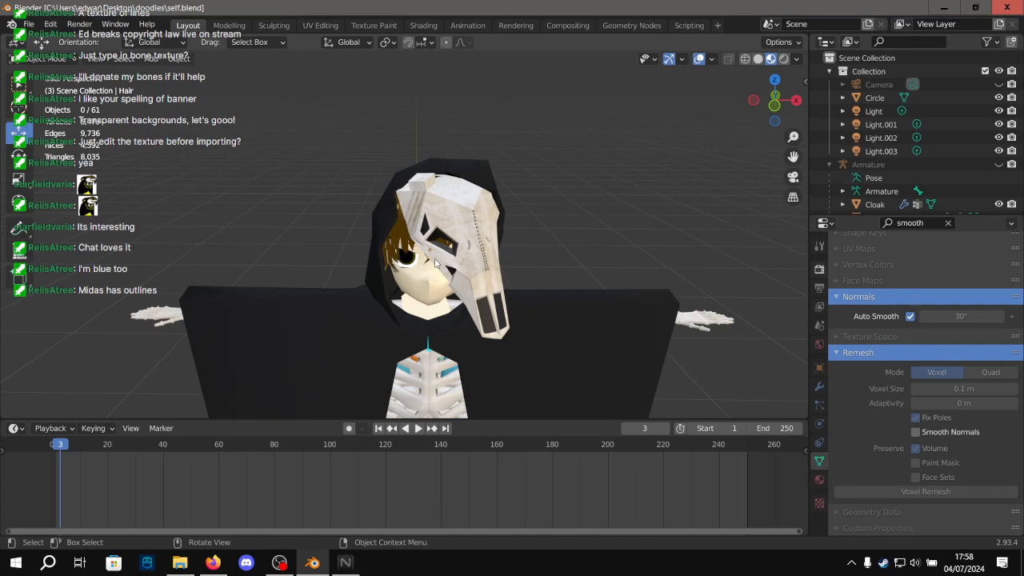
pyautogui.scroll(8, 668, 192)
pyautogui.moveTo(664, 203); pyautogui.dragTo(398, 86, button='middle')
pyautogui.scroll(-4, 397, 86)
pyautogui.hotkey('ctrl', 's')
pyautogui.moveTo(418, 185); pyautogui.dragTo(471, 128, button='middle')
pyautogui.scroll(-4, 423, 117)
pyautogui.scroll(-1, 483, 207)
pyautogui.keyDown('shift'); pyautogui.moveTo(460, 255); pyautogui.dragTo(391, 247, button='middle'); pyautogui.keyUp('shift')
pyautogui.scroll(2, 457, 197)
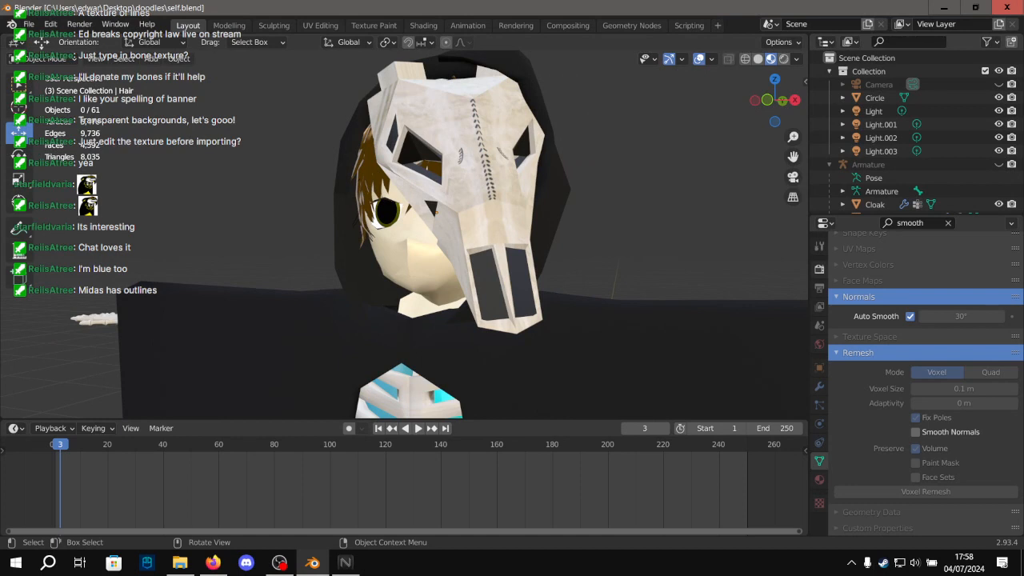
# Examine the chin and lower face up close and compare them with the look of the whole figure.
pyautogui.scroll(-3, 331, 286)
pyautogui.moveTo(331, 286); pyautogui.dragTo(428, 296, button='middle')
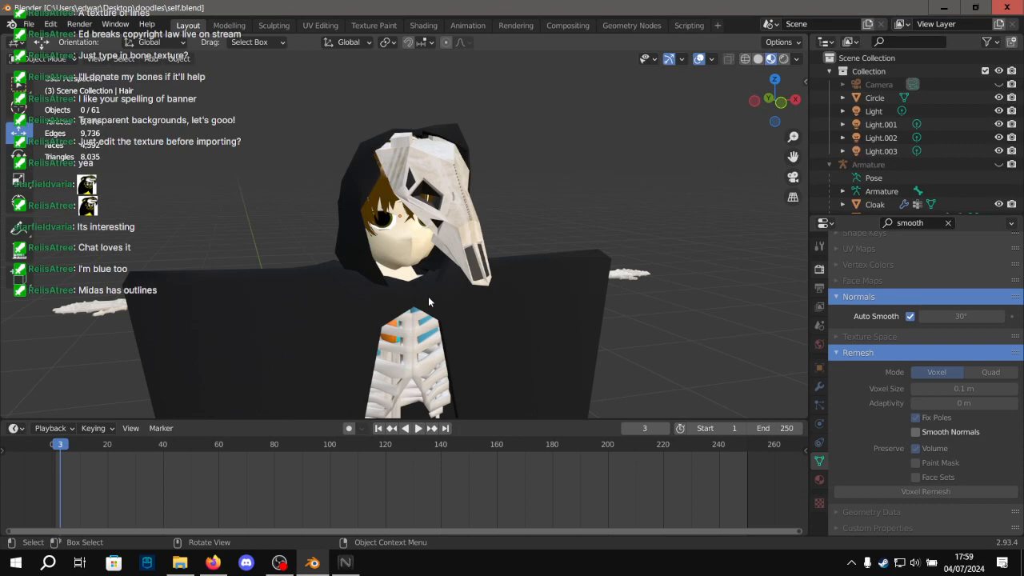
pyautogui.scroll(5, 428, 295)
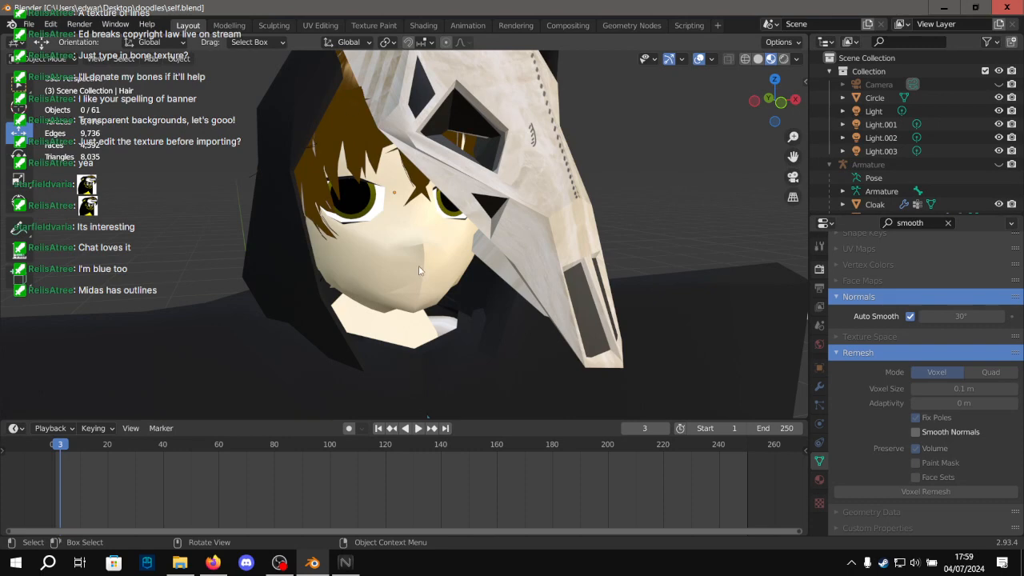
pyautogui.scroll(6, 375, 257)
pyautogui.keyDown('shift'); pyautogui.moveTo(498, 267); pyautogui.dragTo(487, 62, button='middle'); pyautogui.keyUp('shift')
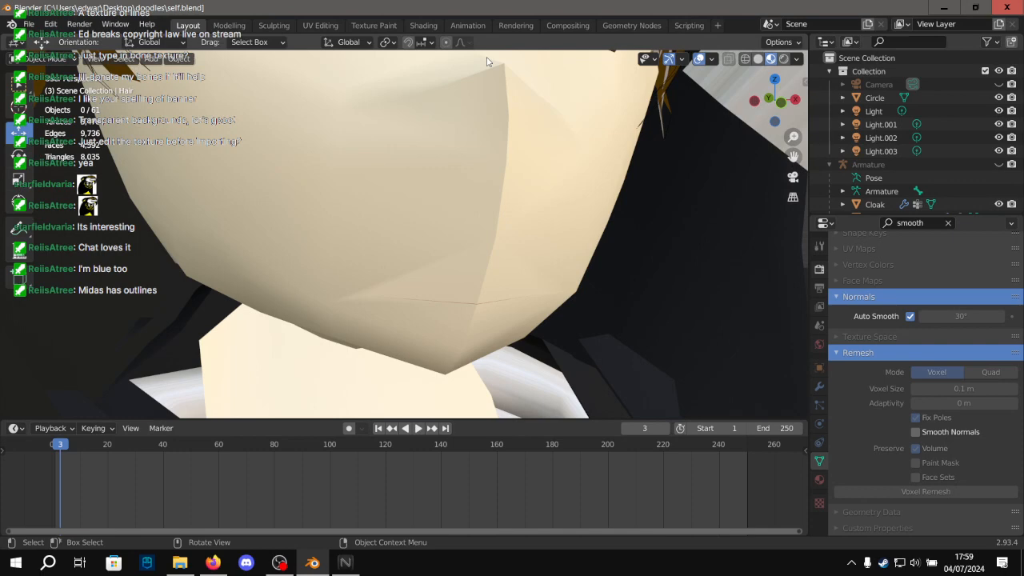
pyautogui.scroll(-5, 373, 289)
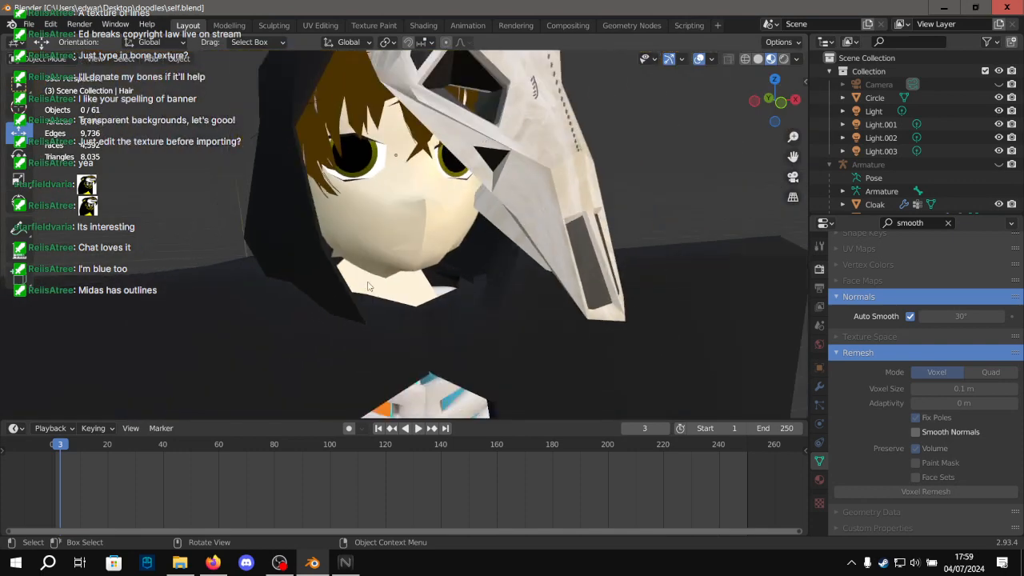
pyautogui.scroll(-6, 379, 277)
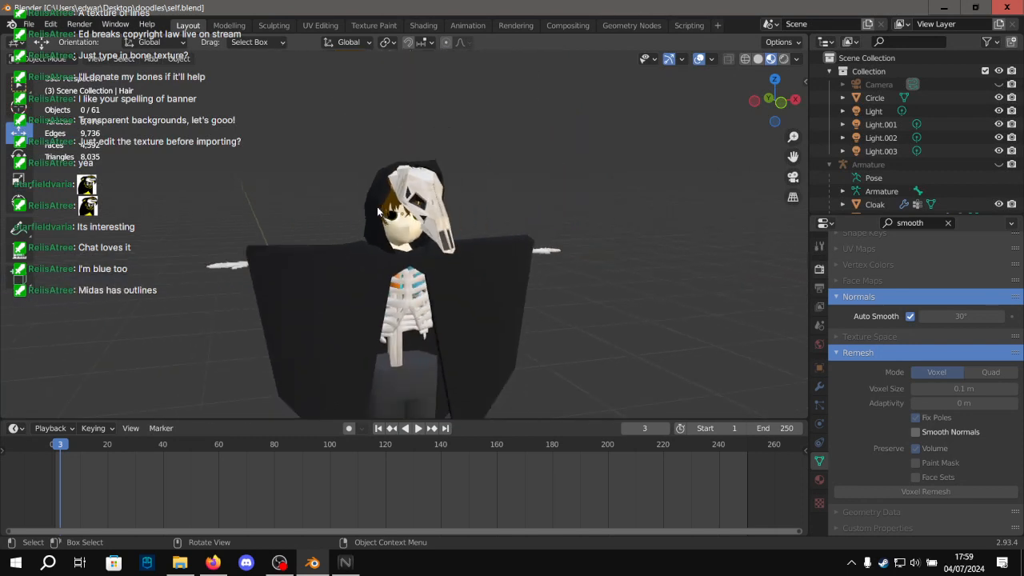
pyautogui.scroll(6, 356, 206)
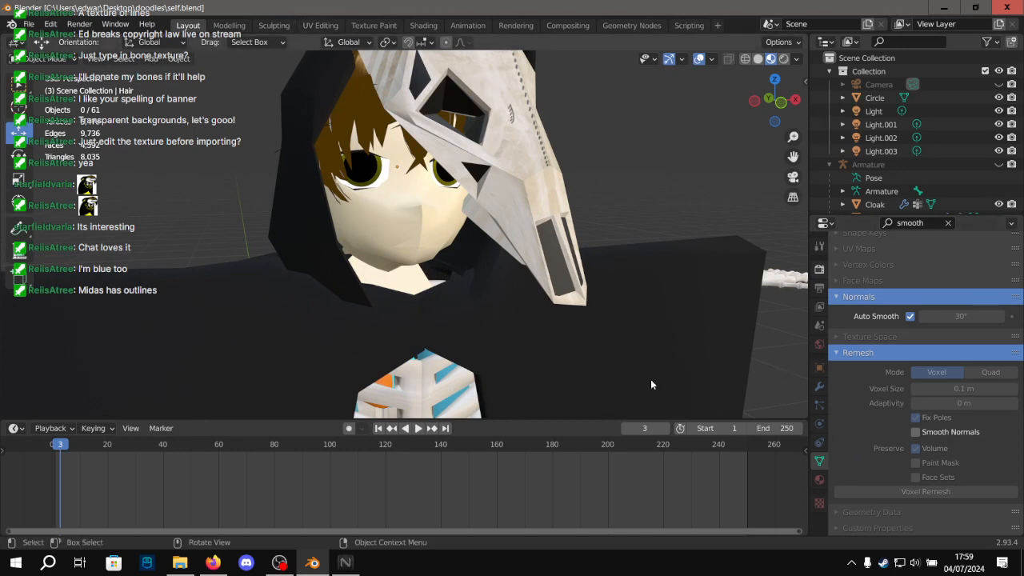
# Clear the property filter, select the head and show its mesh data with vertex groups and shape keys.
pyautogui.click(948, 222)
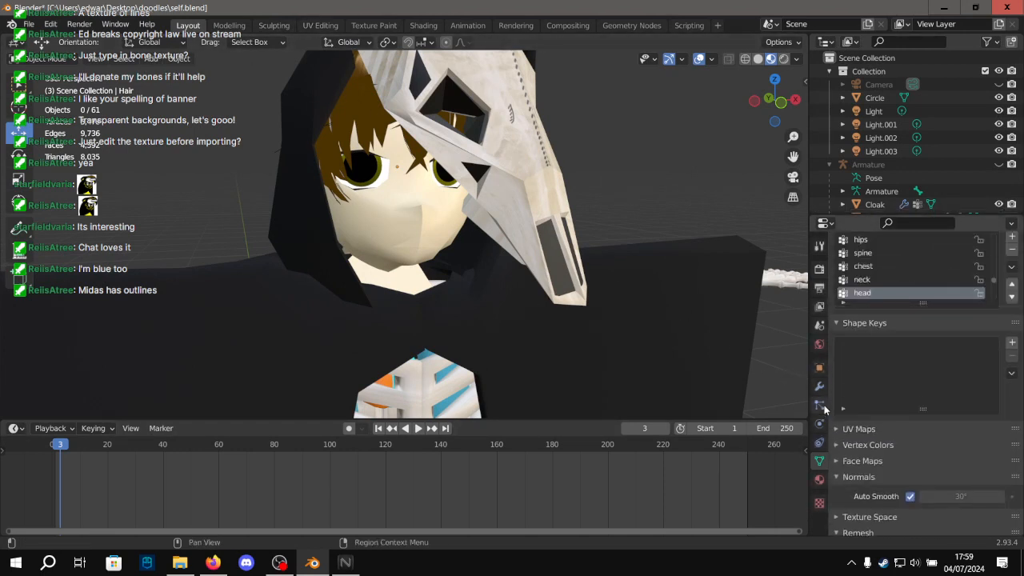
pyautogui.click(819, 386)
pyautogui.click(819, 405)
pyautogui.click(819, 423)
pyautogui.click(819, 404)
pyautogui.click(819, 386)
pyautogui.click(426, 224)
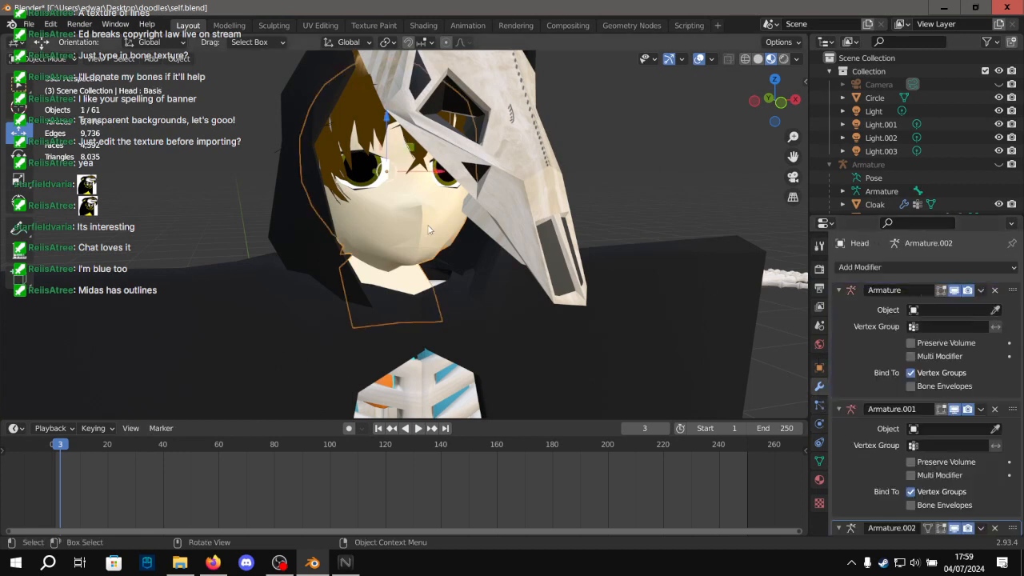
pyautogui.click(819, 405)
pyautogui.click(819, 442)
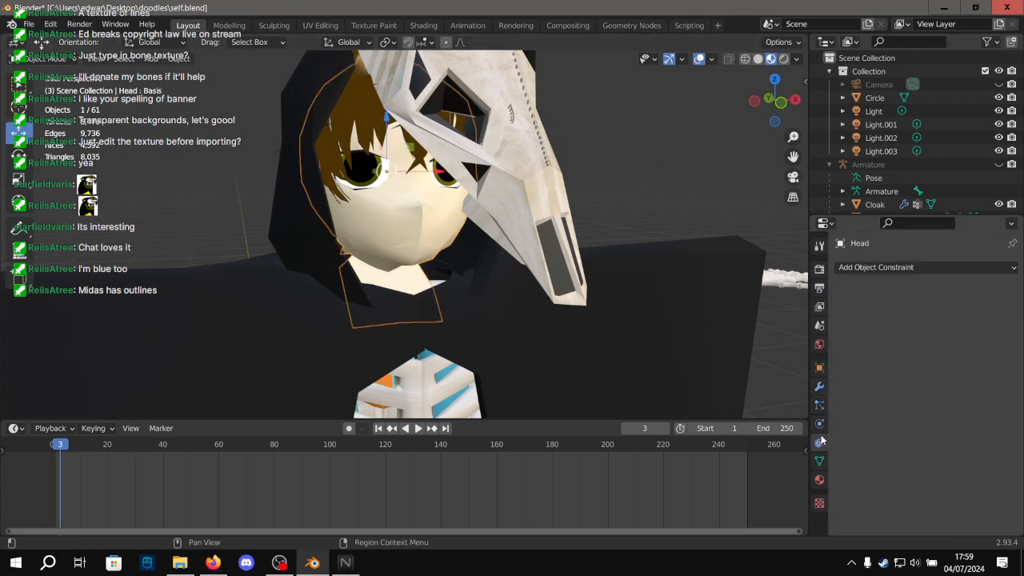
pyautogui.click(819, 423)
pyautogui.click(815, 460)
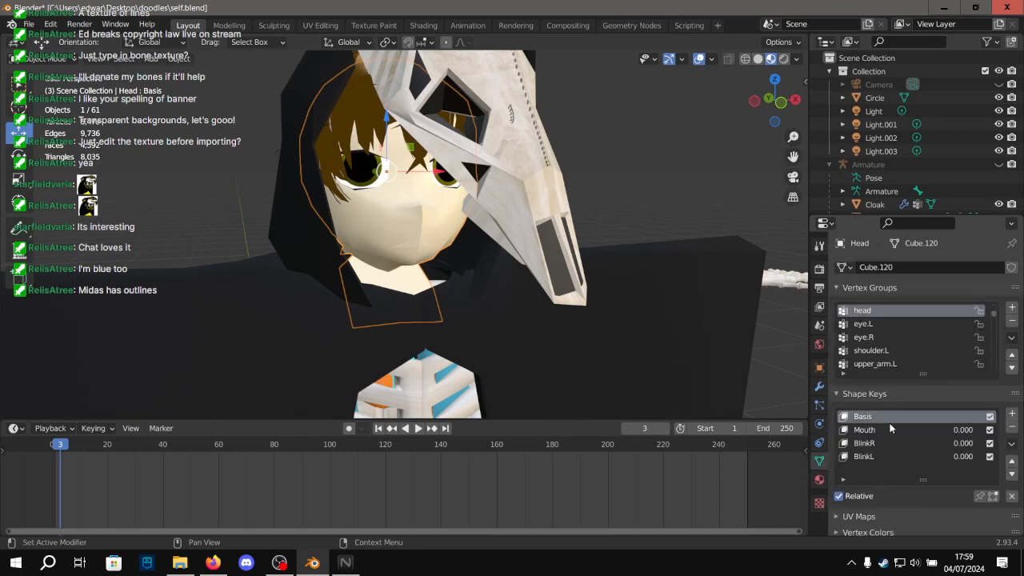
# Review the head's mesh data settings, select the Mouth shape key and raise its value to 1.000.
pyautogui.scroll(4, 682, 296)
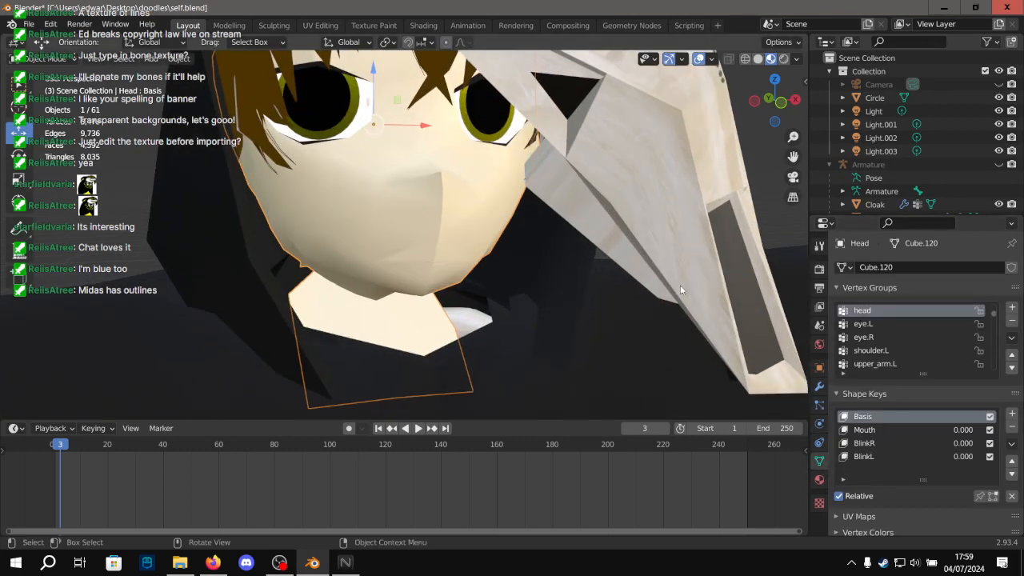
pyautogui.click(879, 431)
pyautogui.scroll(-5, 912, 440)
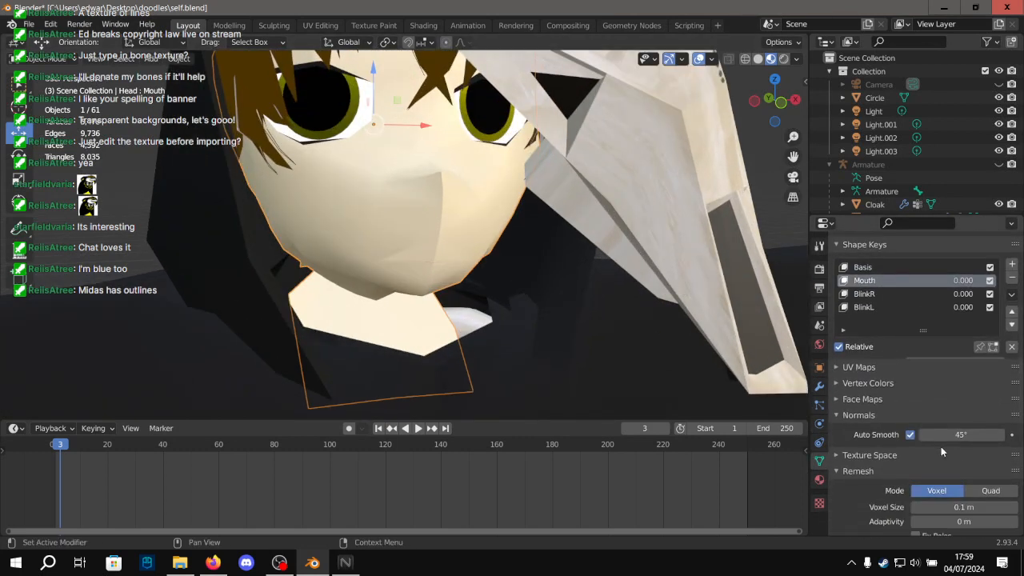
pyautogui.scroll(2, 881, 392)
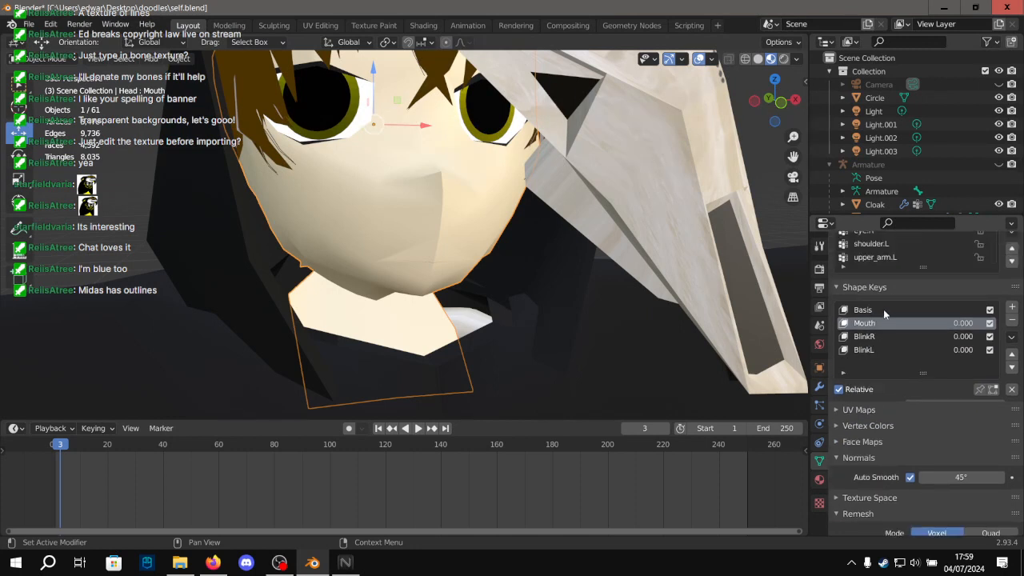
pyautogui.scroll(-8, 883, 328)
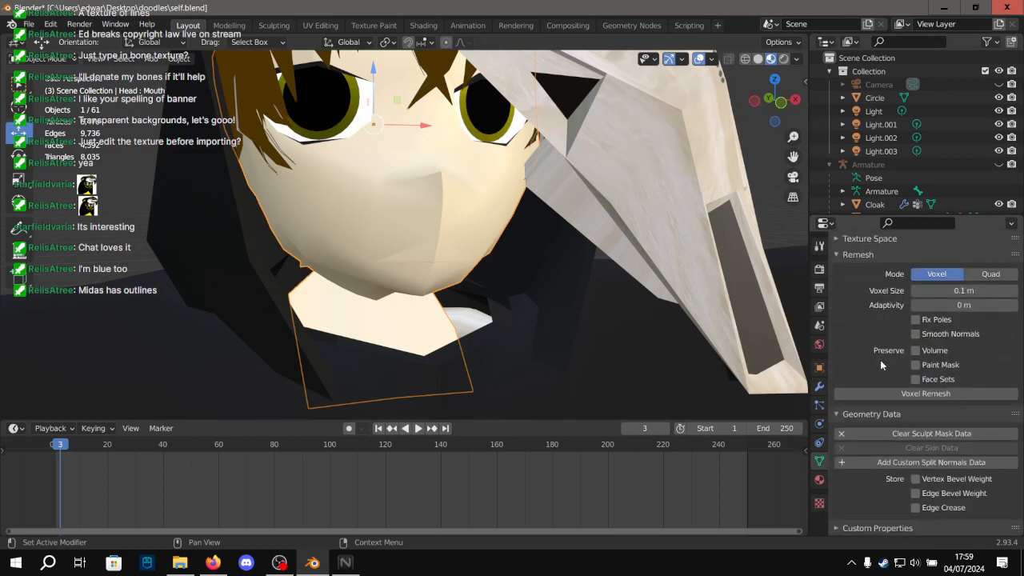
pyautogui.scroll(5, 881, 360)
pyautogui.scroll(2, 881, 364)
pyautogui.scroll(4, 853, 387)
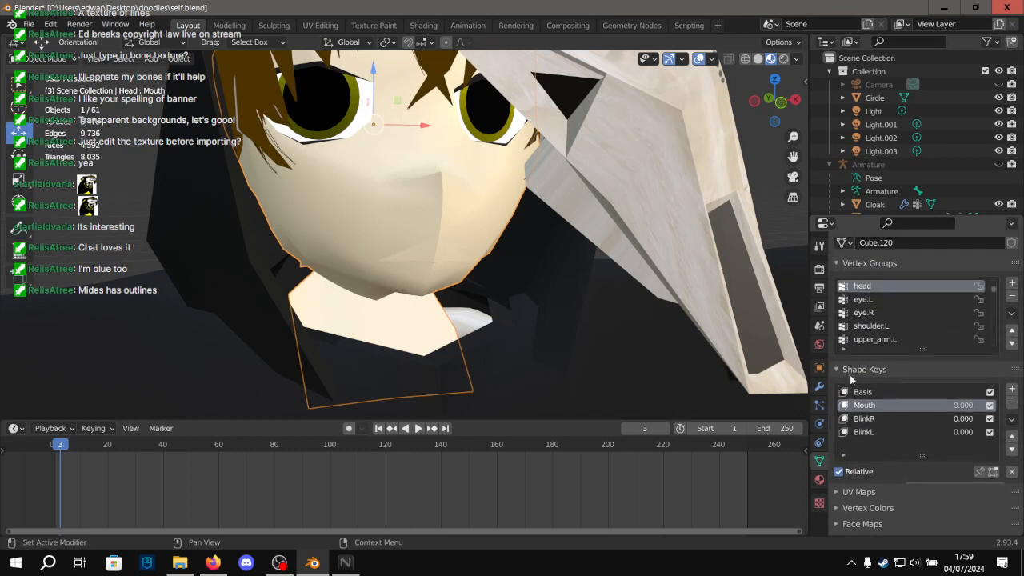
pyautogui.click(855, 349)
pyautogui.scroll(-2, 856, 352)
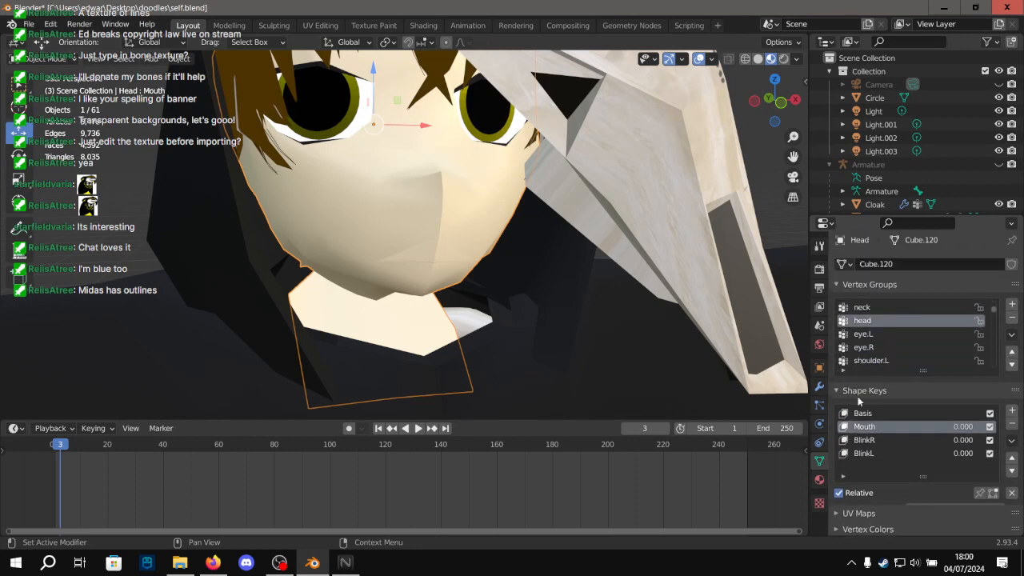
pyautogui.scroll(-1, 882, 451)
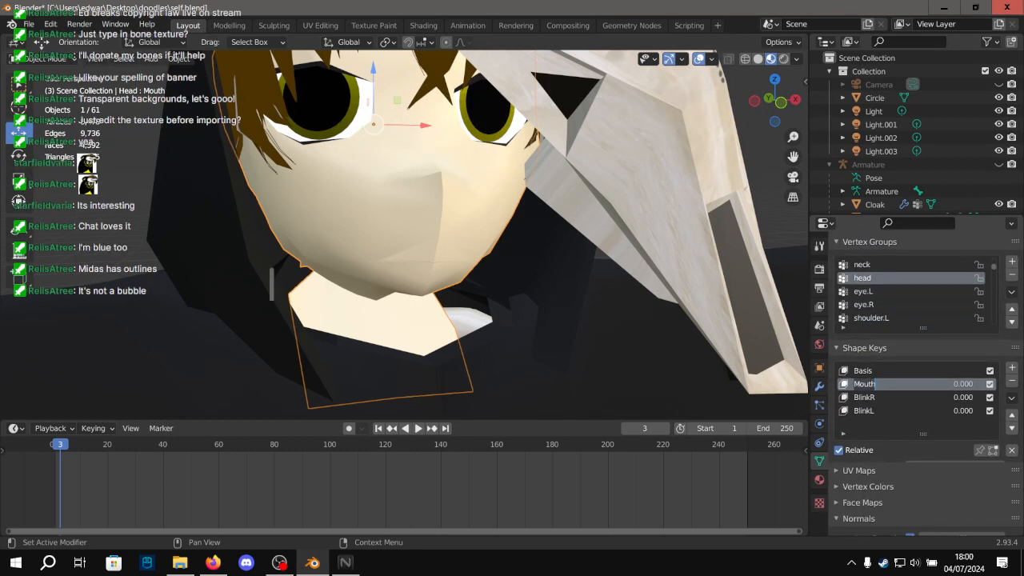
pyautogui.moveTo(964, 383); pyautogui.dragTo(1010, 383)
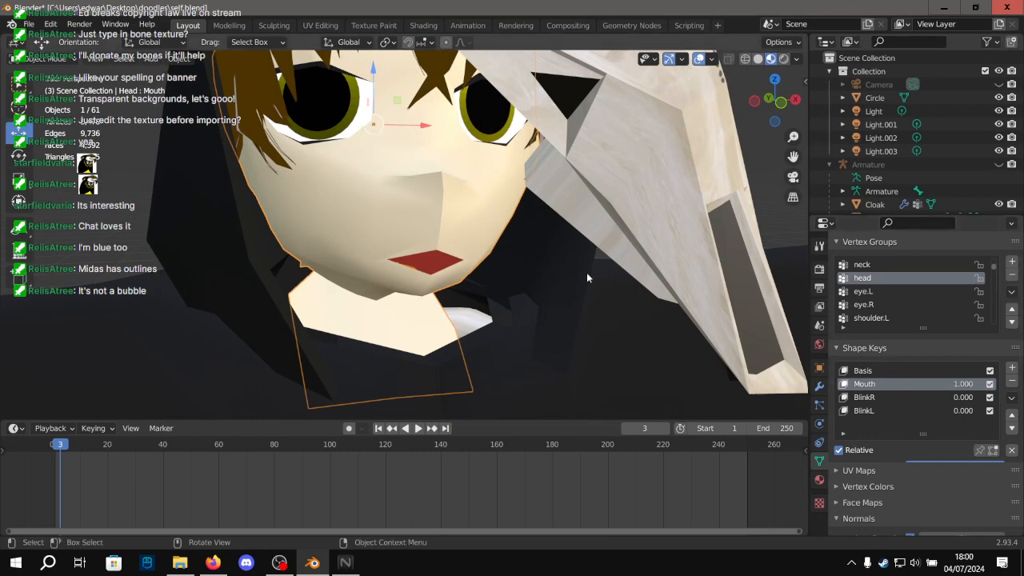
# Switch to the Modeling workspace and compare the Basis and Mouth shape keys around the nose from the side.
pyautogui.moveTo(455, 221); pyautogui.dragTo(541, 315, button='middle')
pyautogui.scroll(2, 556, 288)
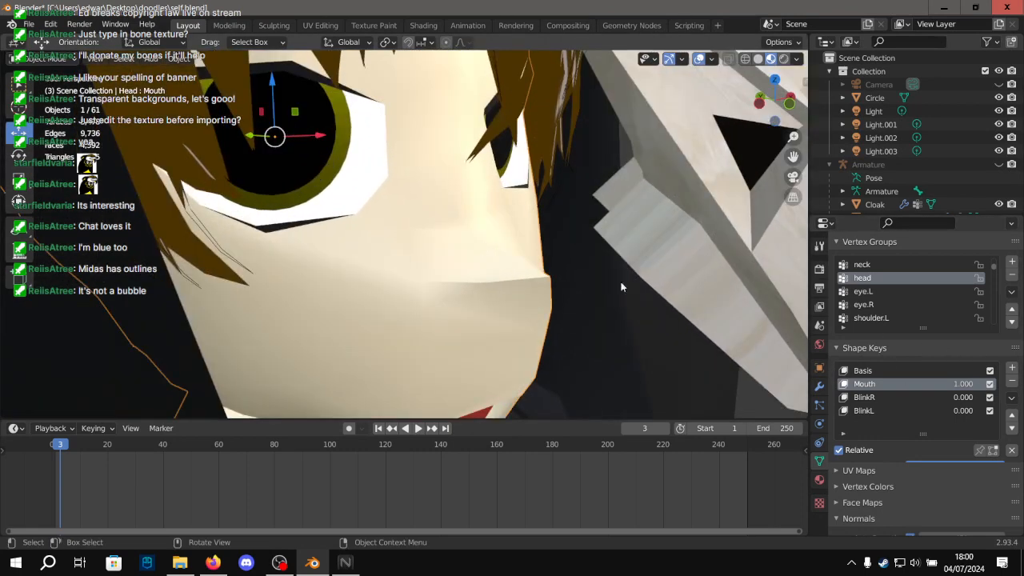
pyautogui.click(231, 26)
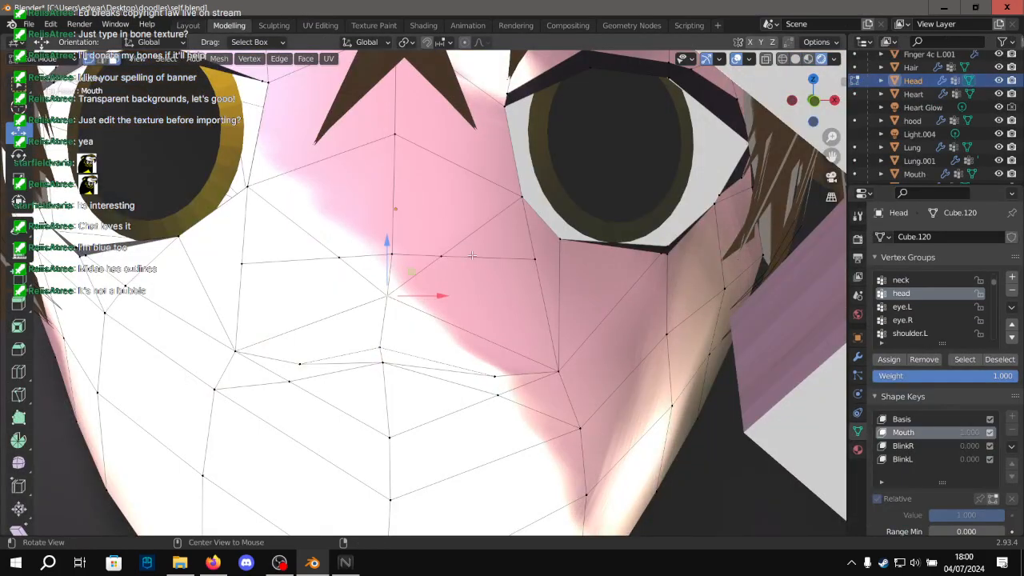
pyautogui.keyDown('alt'); pyautogui.moveTo(544, 260); pyautogui.dragTo(699, 270); pyautogui.keyUp('alt')
pyautogui.moveTo(700, 271); pyautogui.dragTo(682, 369, button='middle')
pyautogui.click(934, 420)
pyautogui.click(931, 432)
pyautogui.click(933, 422)
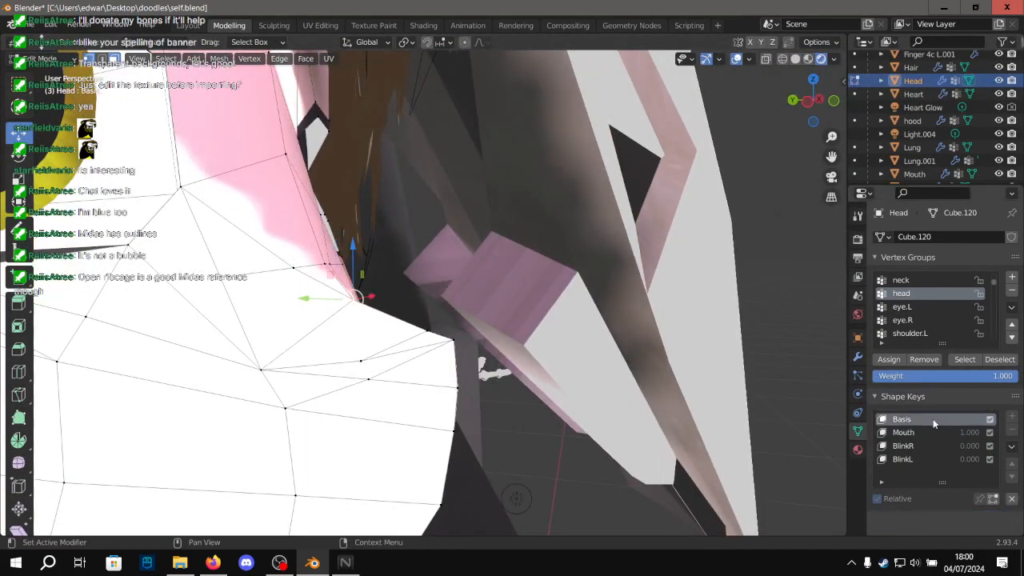
pyautogui.click(933, 433)
pyautogui.doubleClick(931, 419)
pyautogui.click(928, 453)
pyautogui.scroll(2, 799, 404)
pyautogui.click(936, 417)
pyautogui.click(936, 430)
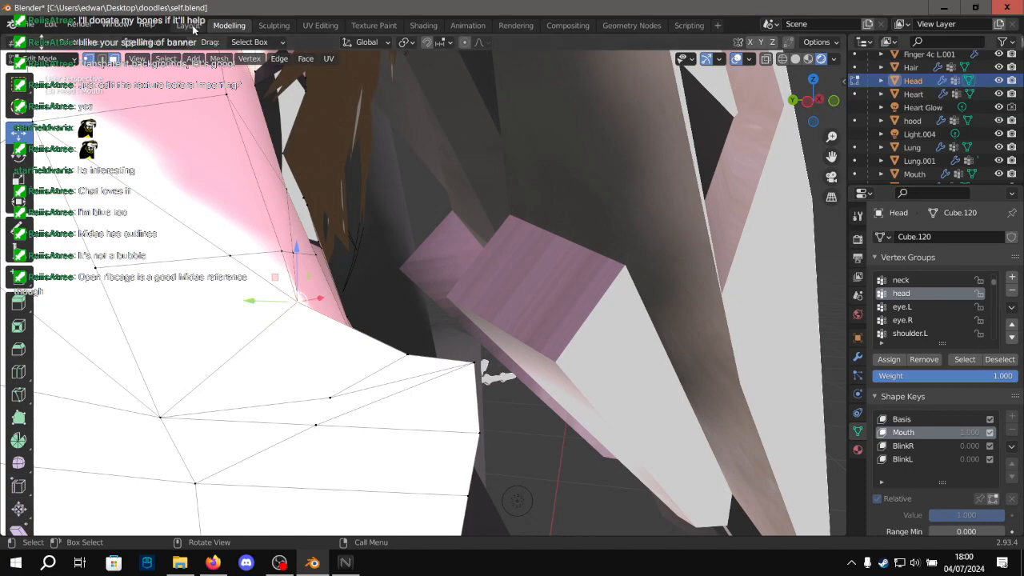
# Return to the Layout workspace and examine the open-mouthed face and nose profile from several angles.
pyautogui.click(192, 28)
pyautogui.moveTo(439, 200); pyautogui.dragTo(425, 257, button='middle')
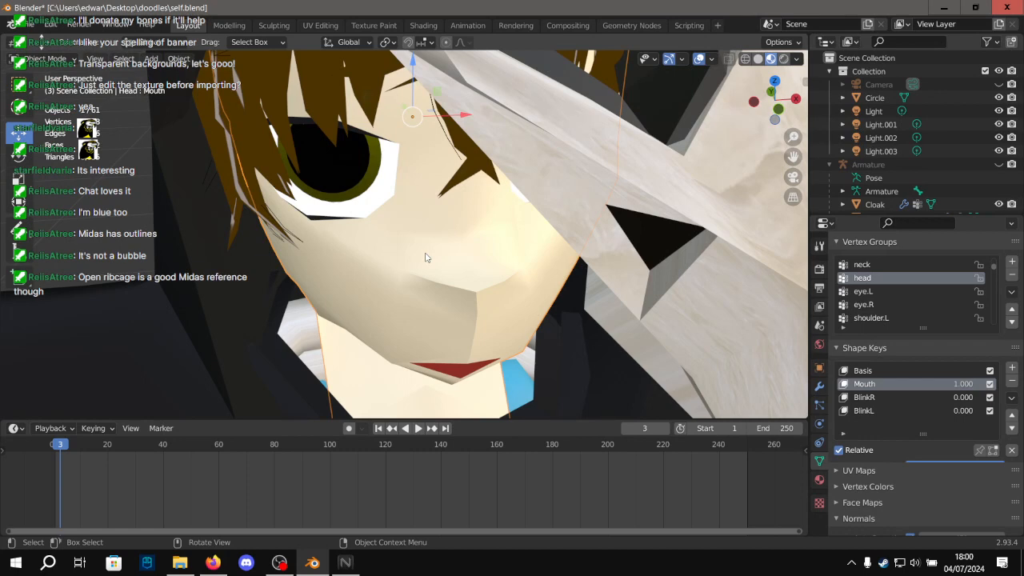
pyautogui.scroll(-3, 400, 210)
pyautogui.moveTo(400, 210); pyautogui.dragTo(461, 163, button='middle')
pyautogui.scroll(4, 509, 239)
pyautogui.scroll(2, 414, 130)
pyautogui.scroll(-2, 461, 163)
pyautogui.scroll(1, 576, 232)
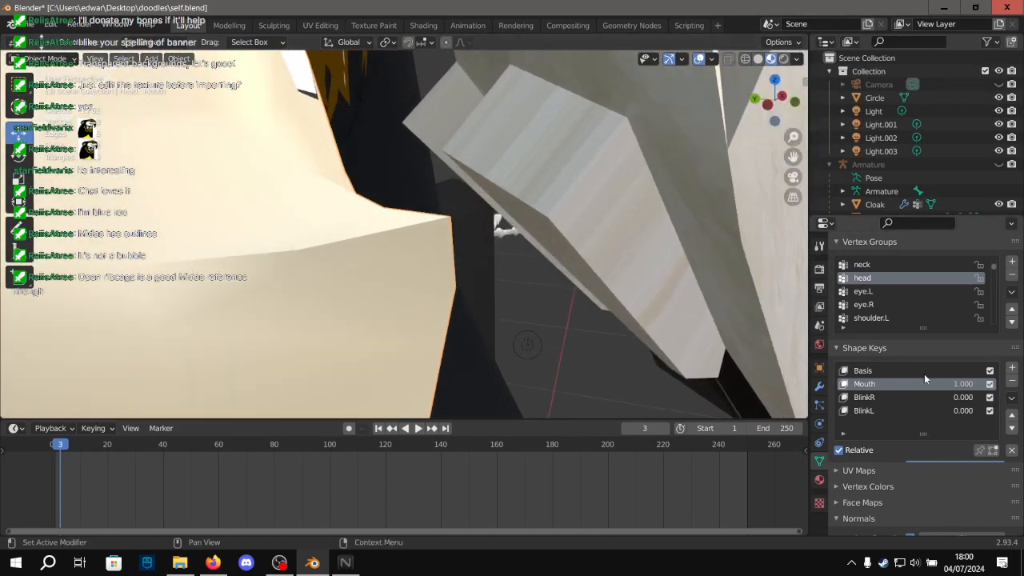
# Go back to the Modeling workspace and repeatedly alternate between Basis and Mouth to spot vertices that differ along the nose bridge.
pyautogui.click(946, 370)
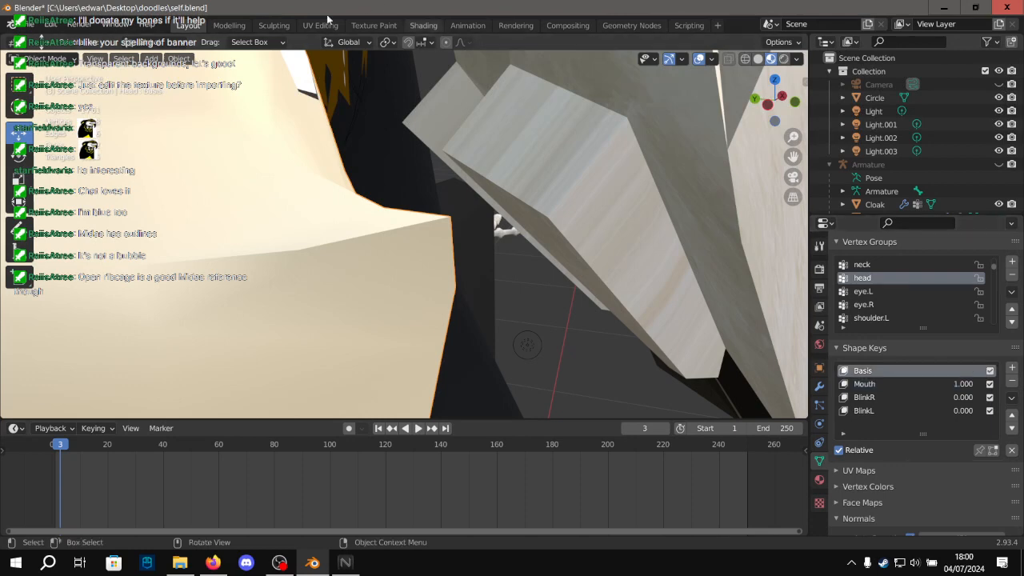
pyautogui.click(229, 25)
pyautogui.click(922, 431)
pyautogui.click(922, 424)
pyautogui.click(927, 441)
pyautogui.click(920, 423)
pyautogui.click(920, 441)
pyautogui.doubleClick(920, 432)
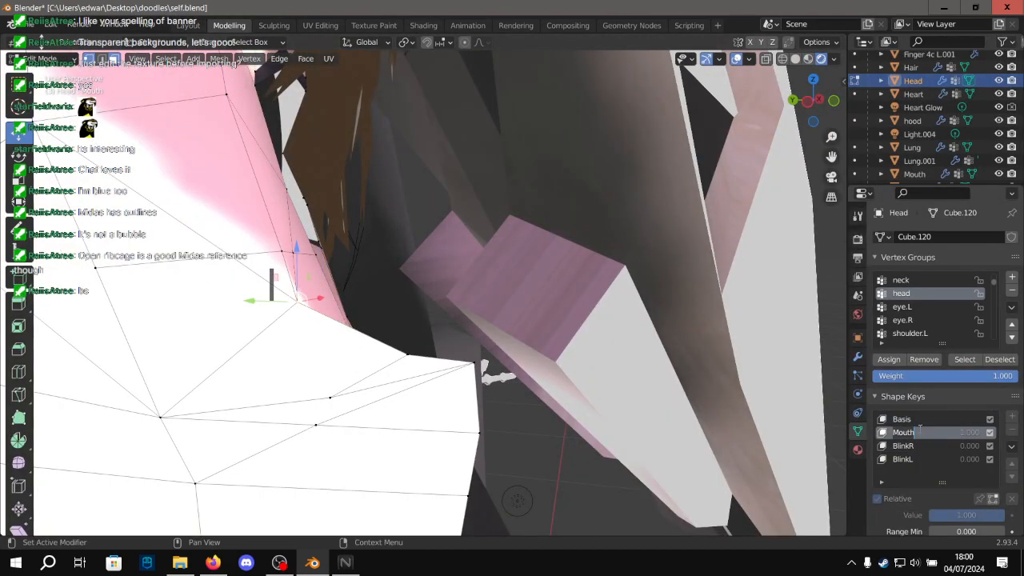
pyautogui.press('Return')
pyautogui.click(926, 420)
pyautogui.click(937, 434)
pyautogui.click(937, 424)
pyautogui.click(936, 431)
pyautogui.click(929, 423)
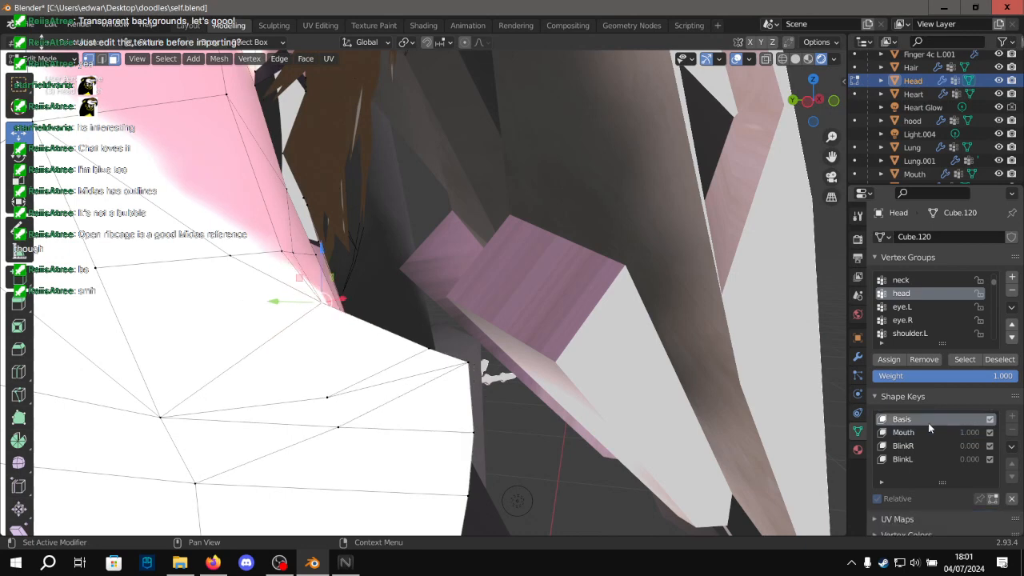
pyautogui.click(927, 432)
pyautogui.click(926, 420)
pyautogui.click(923, 431)
# In the Mouth shape key, move the nose bridge vertex along the Y axis to match its Basis position.
pyautogui.moveTo(322, 308); pyautogui.dragTo(223, 314, button='middle')
pyautogui.moveTo(222, 314); pyautogui.dragTo(254, 314)
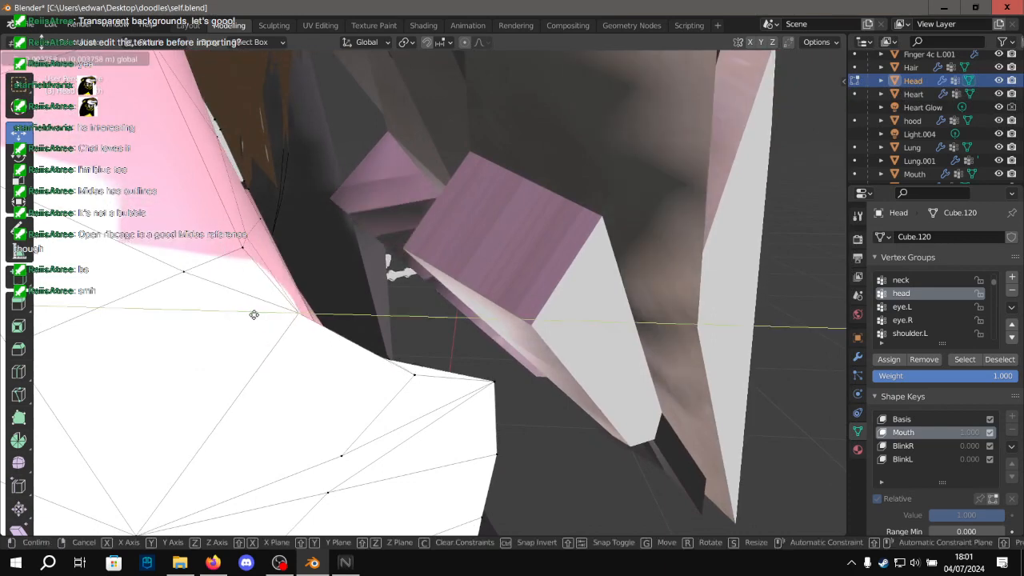
pyautogui.click(910, 420)
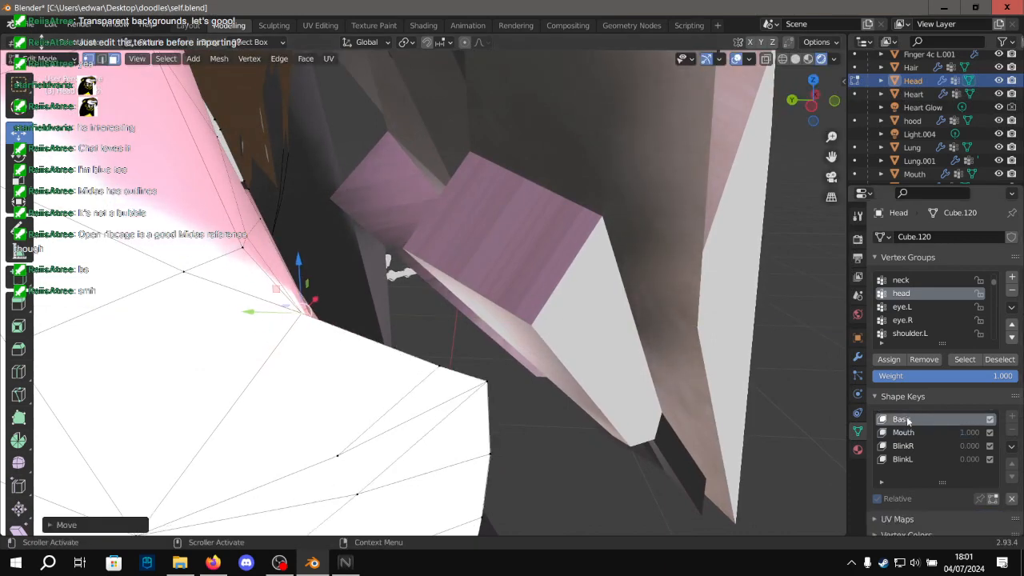
pyautogui.click(908, 432)
pyautogui.click(907, 420)
pyautogui.click(908, 433)
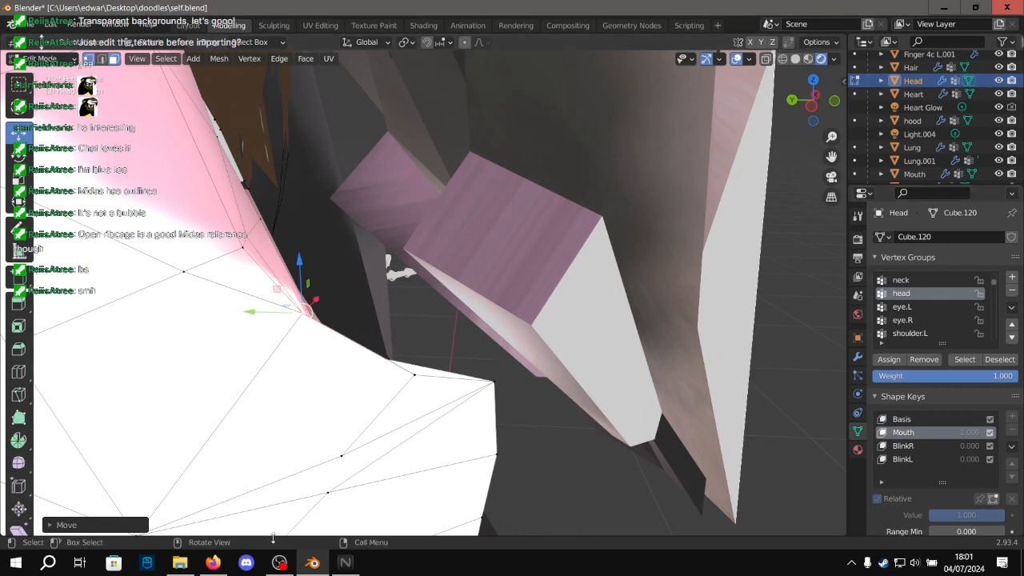
# Switch to Firefox to view the character face reference image, and return to Blender.
pyautogui.click(213, 562)
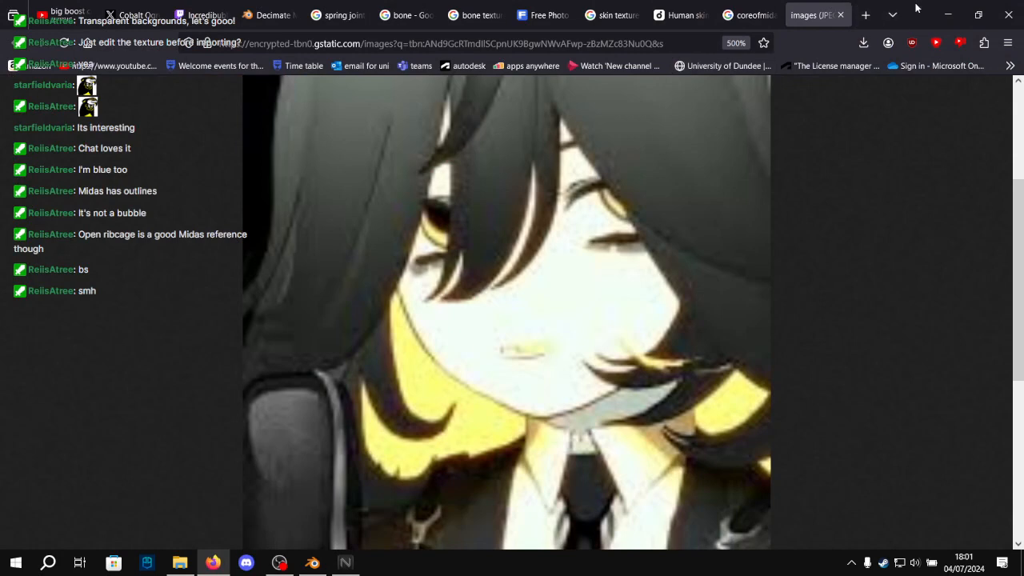
pyautogui.click(213, 562)
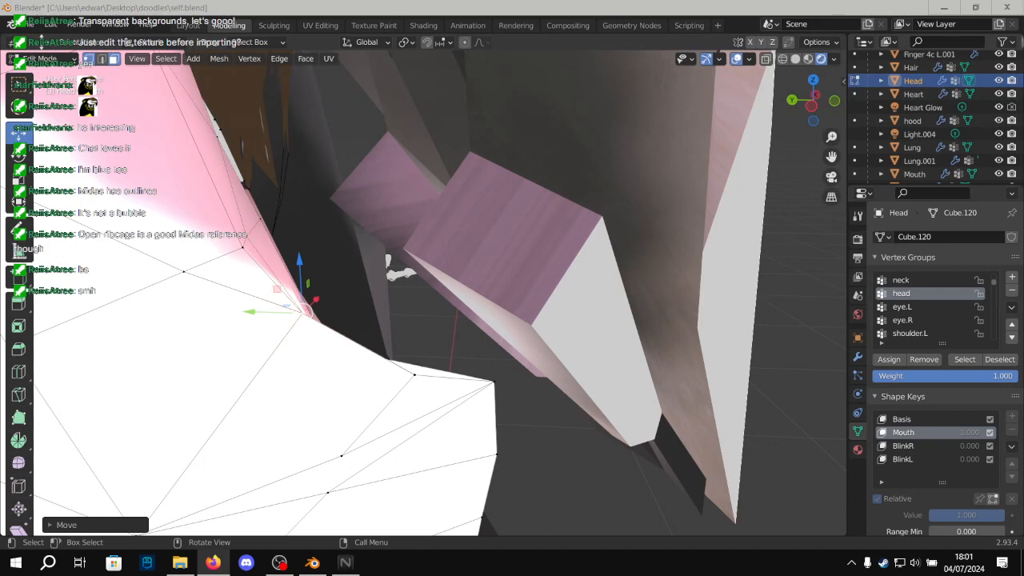
pyautogui.hotkey('alt', 'Tab')
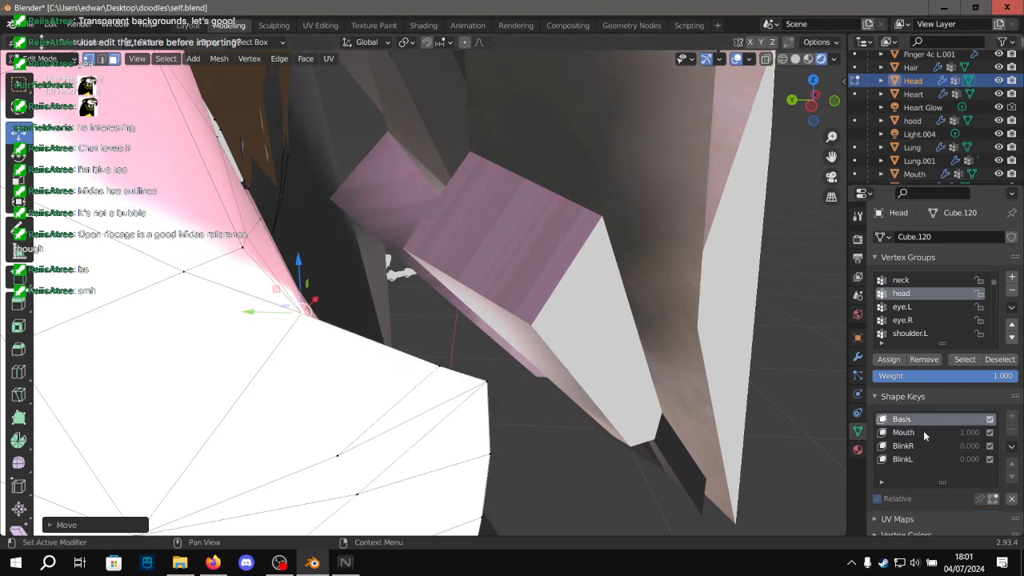
# In the Mouth shape key, move the nose ridge vertex just behind the tip along the Z axis towards its Basis position.
pyautogui.click(910, 397)
pyautogui.click(902, 396)
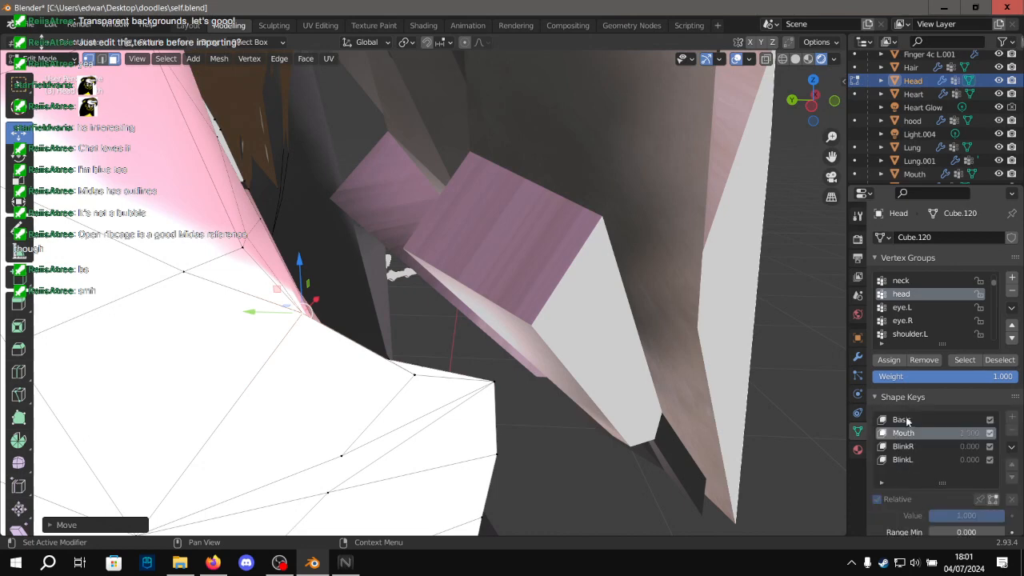
pyautogui.click(910, 420)
pyautogui.click(904, 432)
pyautogui.scroll(2, 503, 343)
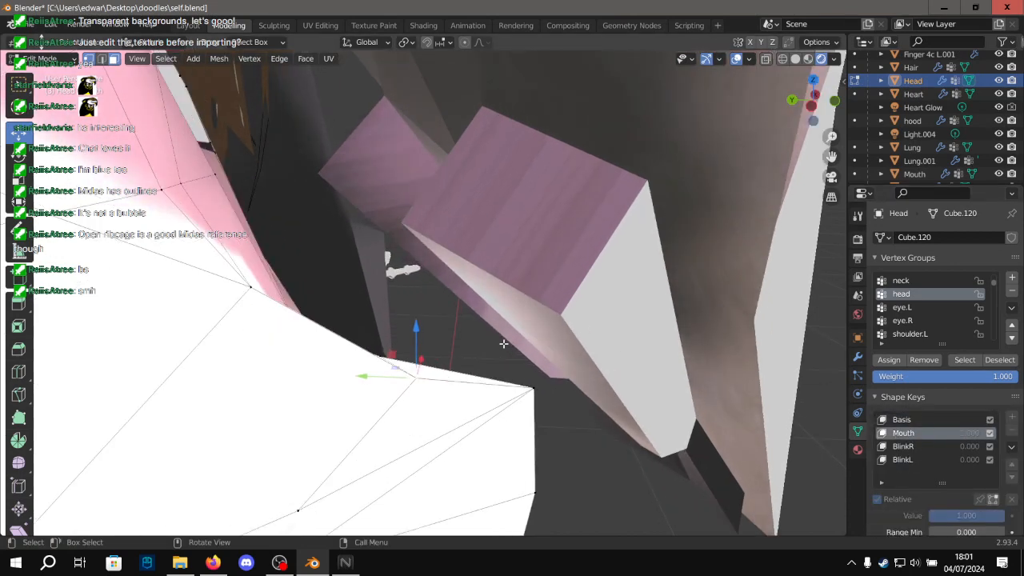
pyautogui.click(929, 424)
pyautogui.click(925, 432)
pyautogui.press('g')
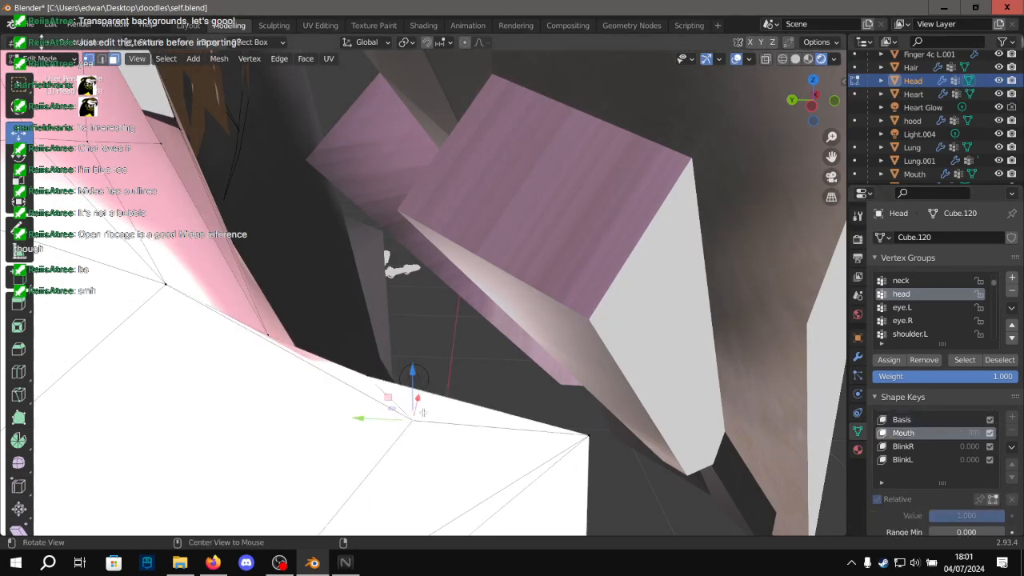
pyautogui.press('z')
pyautogui.click(453, 370)
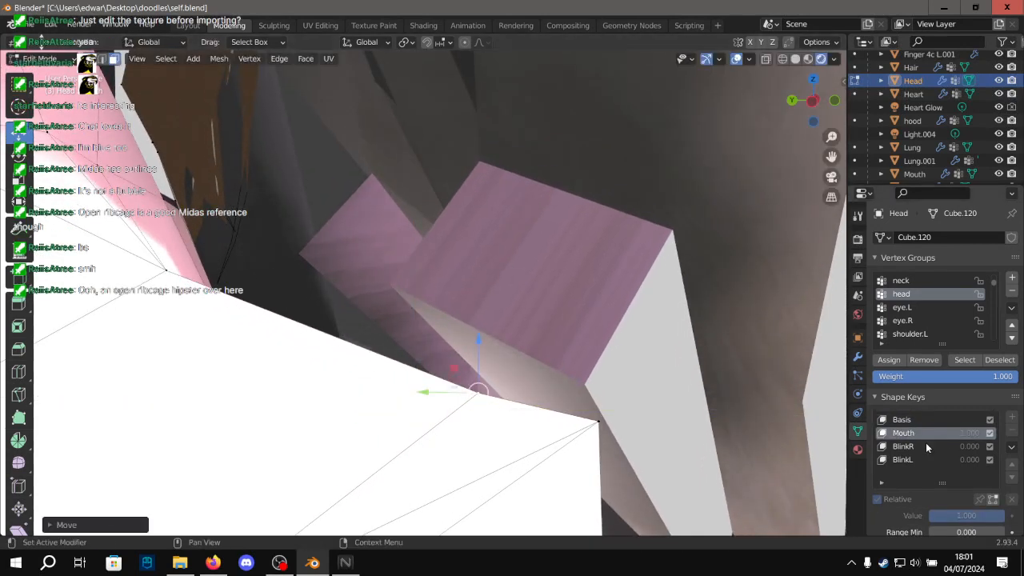
# Compare Mouth with Basis and move the same nose ridge vertex within the YZ plane in the Mouth key.
pyautogui.click(917, 419)
pyautogui.click(921, 433)
pyautogui.click(918, 417)
pyautogui.click(943, 433)
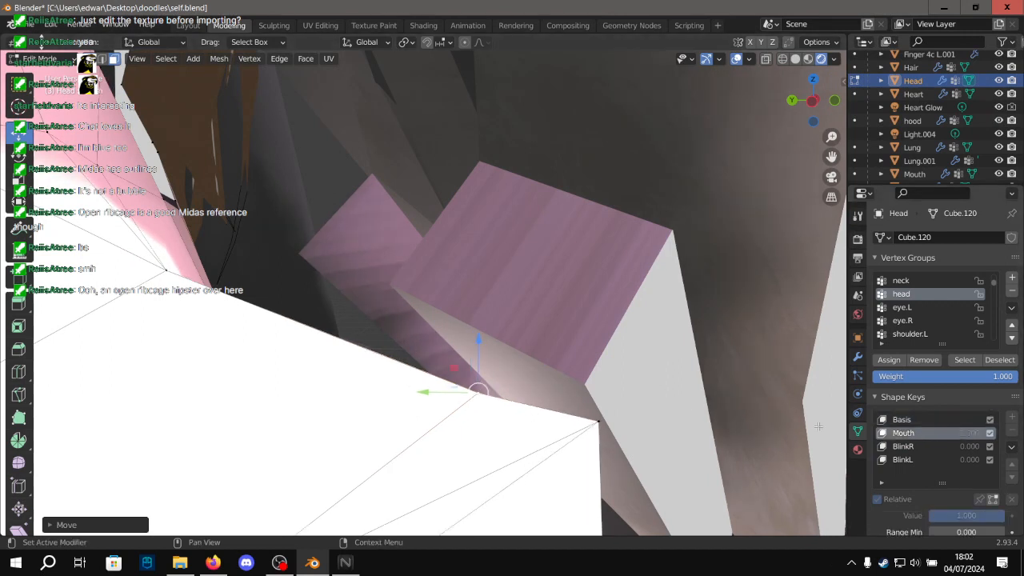
pyautogui.press('g')
pyautogui.hotkey('shift', 'x')
pyautogui.click(437, 361)
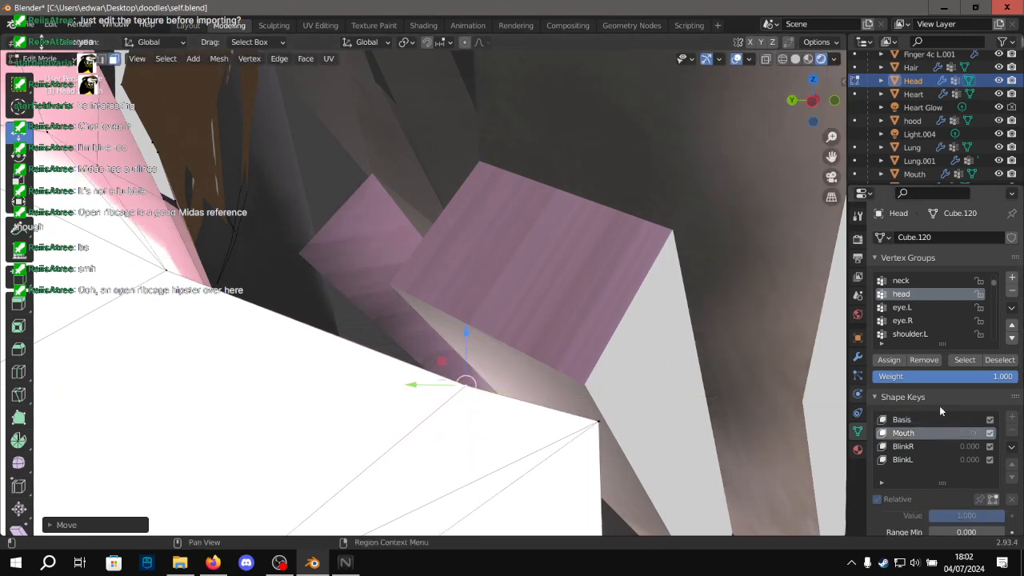
# Nudge the nose ridge vertex slightly in the YZ plane of the Mouth key and check it against Basis.
pyautogui.click(937, 418)
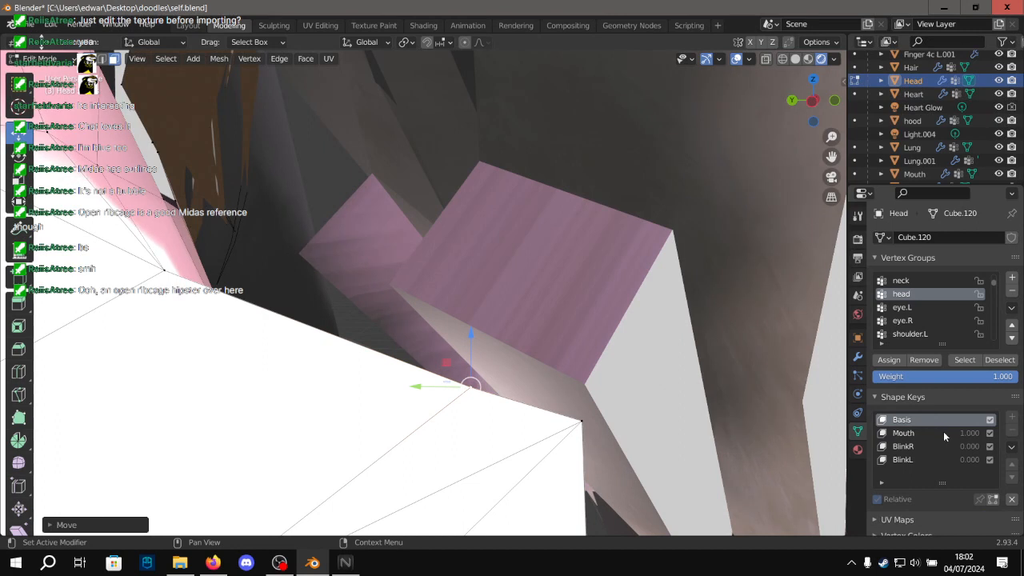
pyautogui.click(943, 432)
pyautogui.moveTo(441, 361); pyautogui.dragTo(447, 364)
pyautogui.click(902, 420)
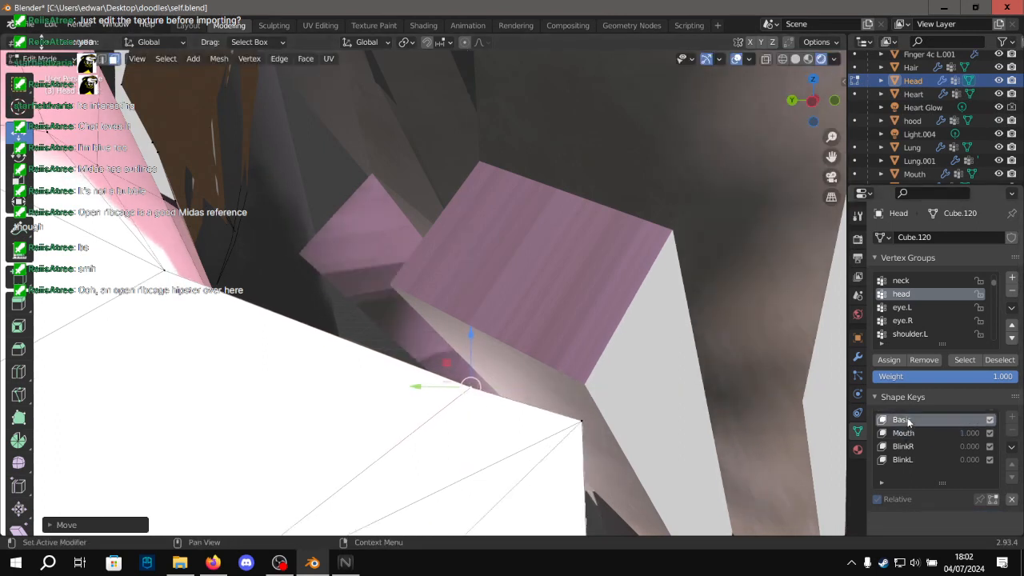
pyautogui.click(916, 433)
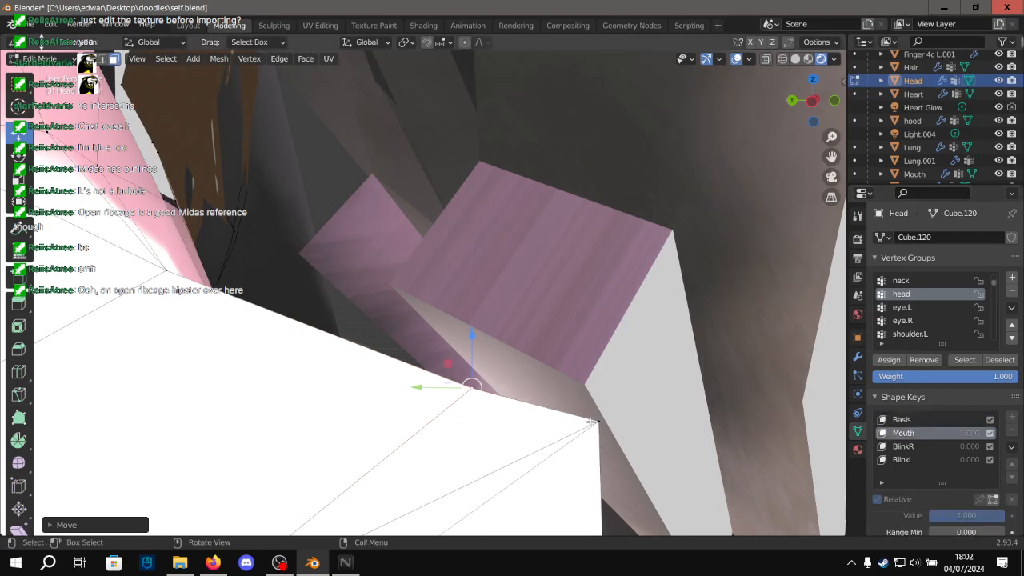
# In the Mouth shape key, move the nose tip vertex along the Y axis to match Basis, and compare both keys.
pyautogui.press('g')
pyautogui.press('y')
pyautogui.click(536, 423)
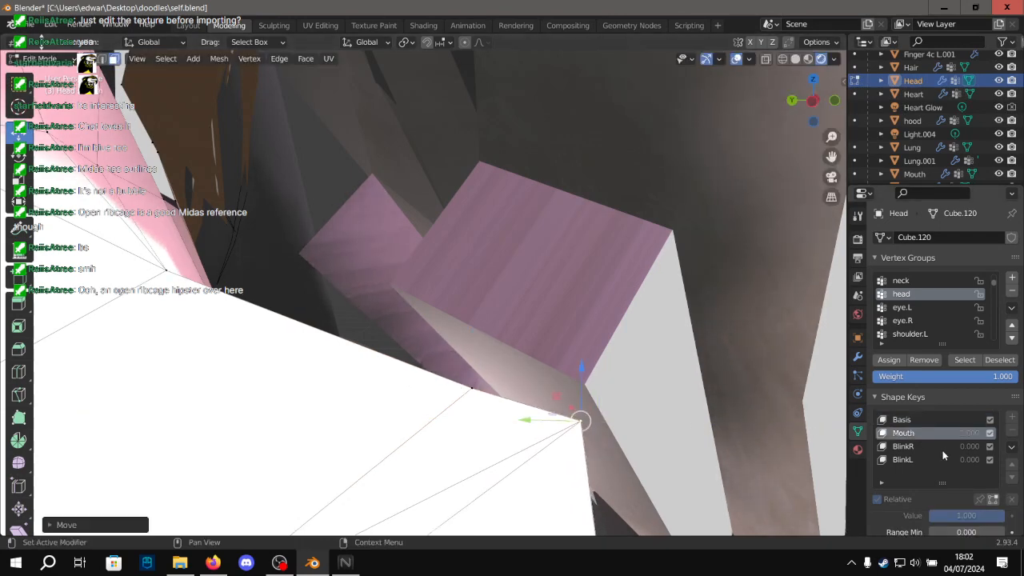
pyautogui.click(922, 419)
pyautogui.click(924, 432)
pyautogui.click(919, 420)
# In the Mouth shape key, move the vertex on the side of the nose outward towards its Basis position and compare both keys.
pyautogui.moveTo(520, 385); pyautogui.dragTo(420, 394, button='middle')
pyautogui.keyDown('alt'); pyautogui.keyDown('shift'); pyautogui.moveTo(421, 393); pyautogui.dragTo(601, 354); pyautogui.keyUp('shift'); pyautogui.keyUp('alt')
pyautogui.click(913, 433)
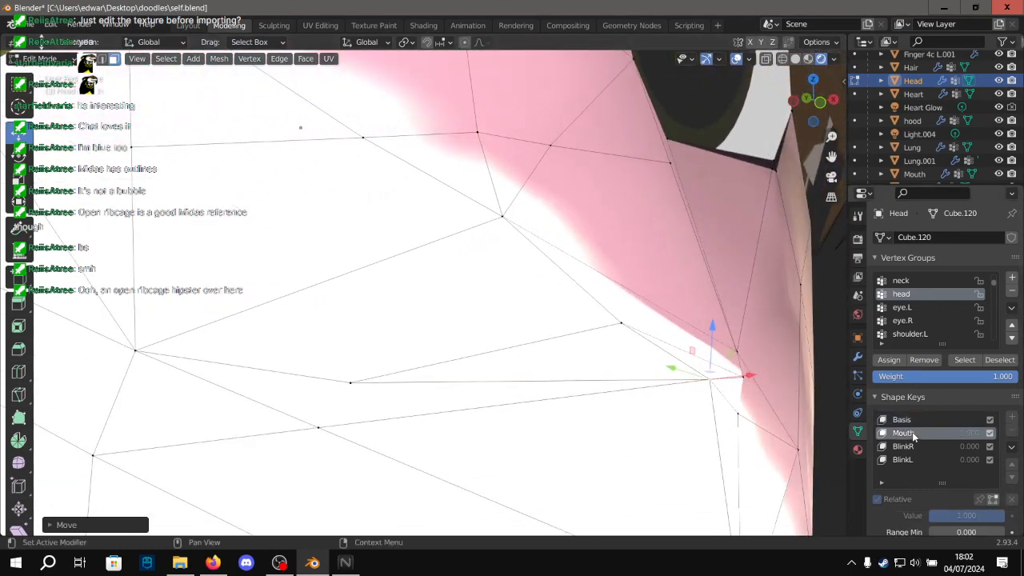
pyautogui.keyDown('alt'); pyautogui.keyDown('shift'); pyautogui.moveTo(588, 412); pyautogui.dragTo(7, 409); pyautogui.keyUp('shift'); pyautogui.keyUp('alt')
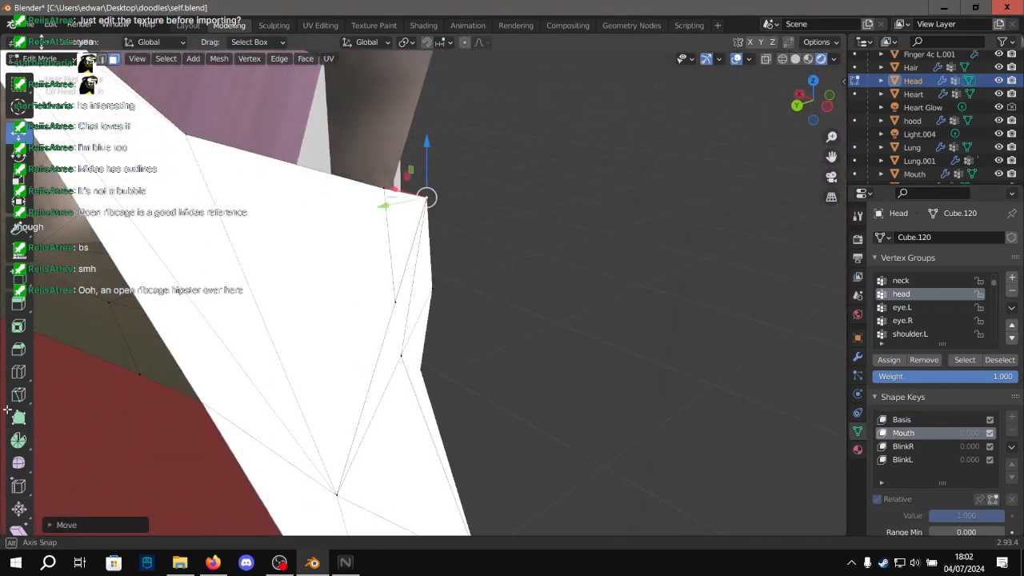
pyautogui.click(927, 418)
pyautogui.click(930, 432)
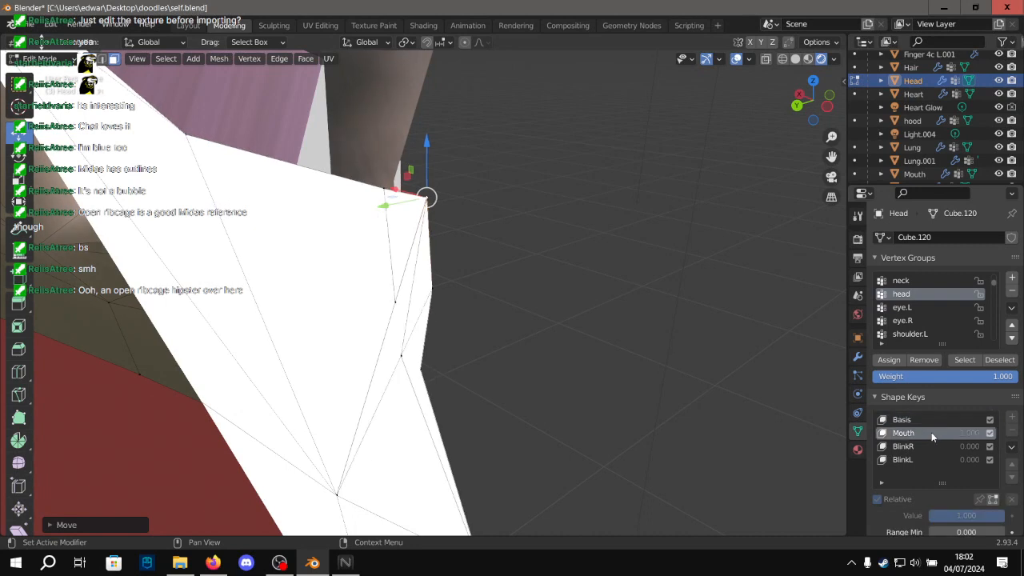
pyautogui.click(402, 358)
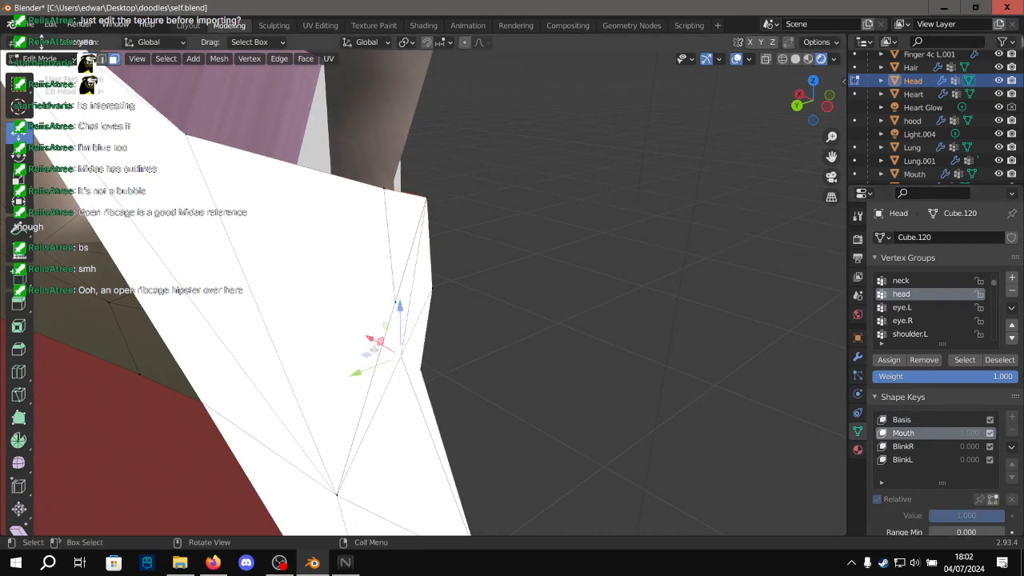
pyautogui.moveTo(405, 351); pyautogui.dragTo(440, 344)
pyautogui.click(915, 420)
pyautogui.click(911, 432)
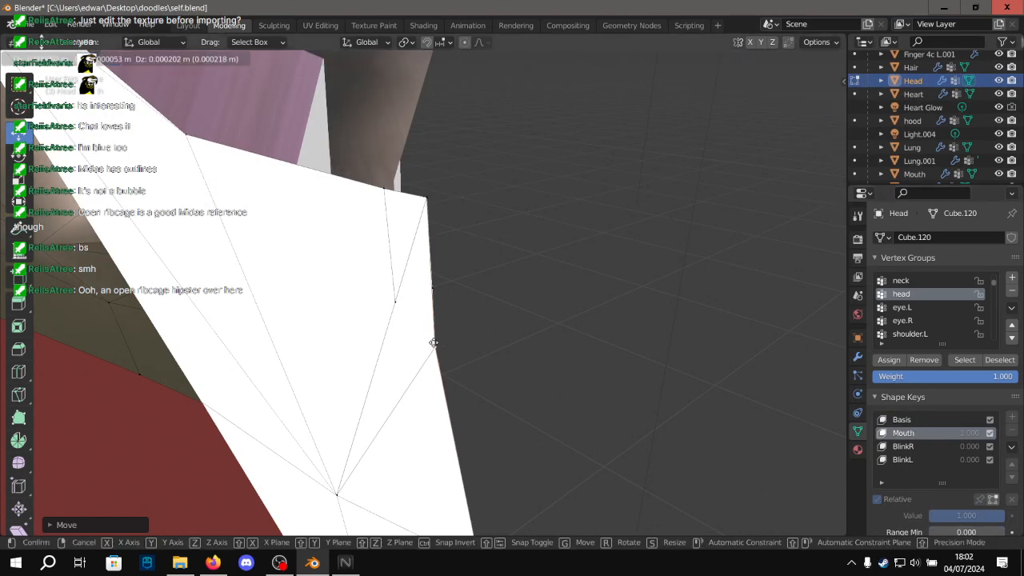
# Compare Basis and Mouth from the other side, then move the same side-of-nose vertex freely in the Mouth key.
pyautogui.click(933, 417)
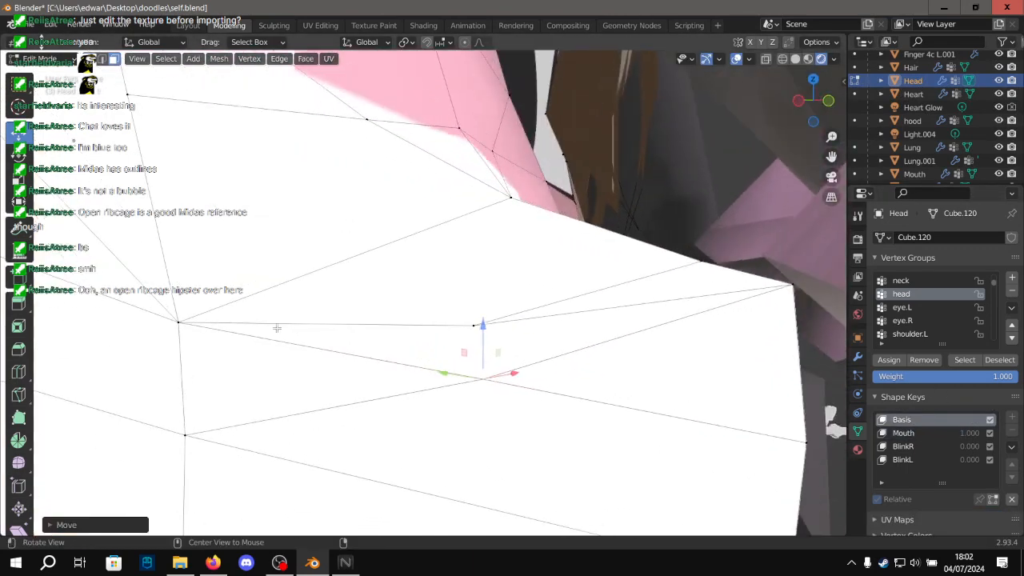
pyautogui.click(919, 433)
pyautogui.click(918, 419)
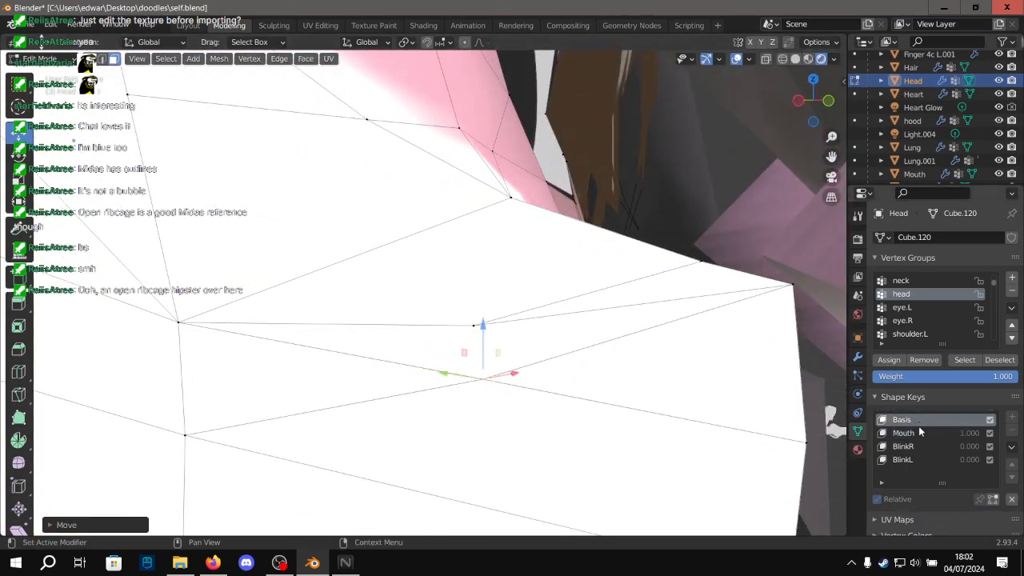
pyautogui.click(920, 434)
pyautogui.press('g')
pyautogui.click(516, 384)
pyautogui.click(905, 419)
pyautogui.click(920, 433)
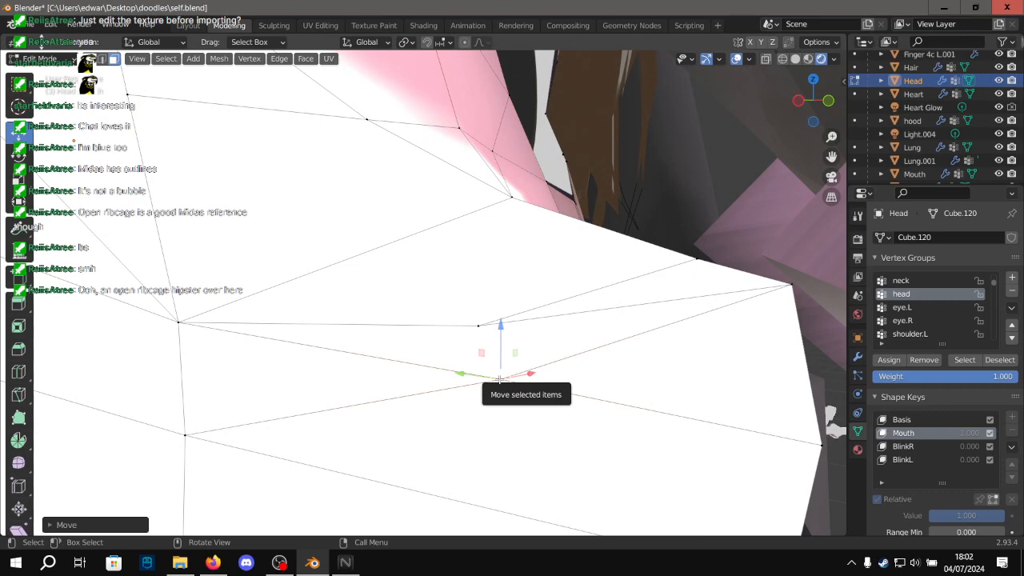
# Nudge the side-of-nose vertex slightly in the Mouth key and check it against Basis.
pyautogui.moveTo(499, 379); pyautogui.dragTo(489, 379)
pyautogui.moveTo(546, 384); pyautogui.dragTo(919, 393, button='middle')
pyautogui.click(925, 419)
pyautogui.click(919, 431)
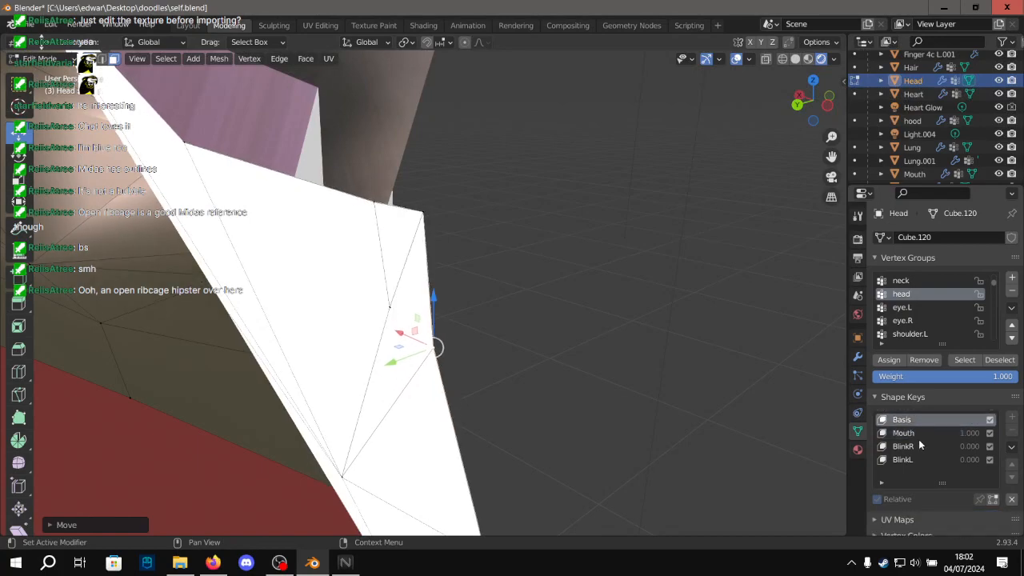
# Examine the whole face in the BlinkR, BlinkL, Mouth and Basis shape keys.
pyautogui.click(920, 445)
pyautogui.keyDown('alt'); pyautogui.moveTo(555, 347); pyautogui.dragTo(256, 330); pyautogui.keyUp('alt')
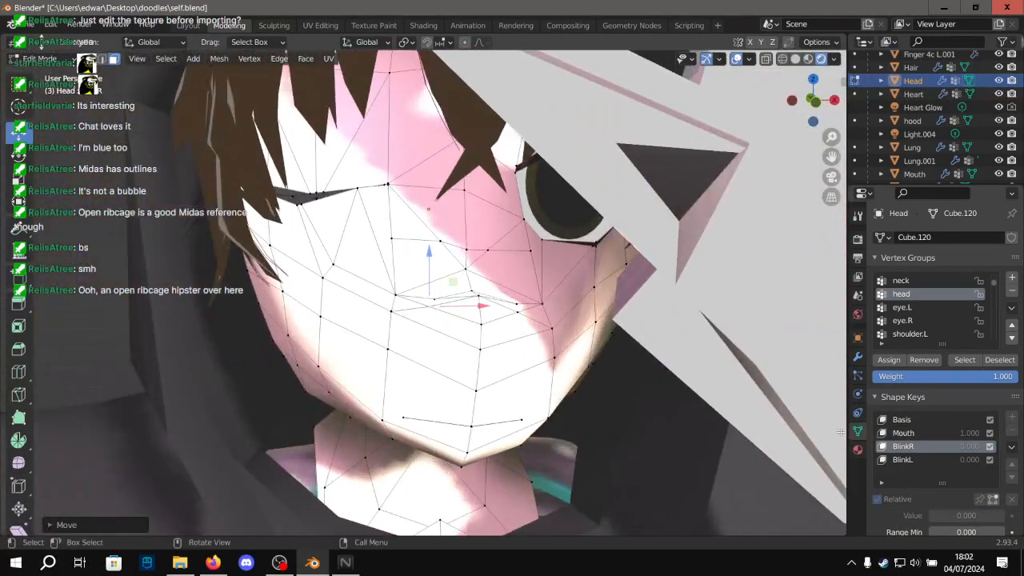
pyautogui.click(904, 459)
pyautogui.click(917, 432)
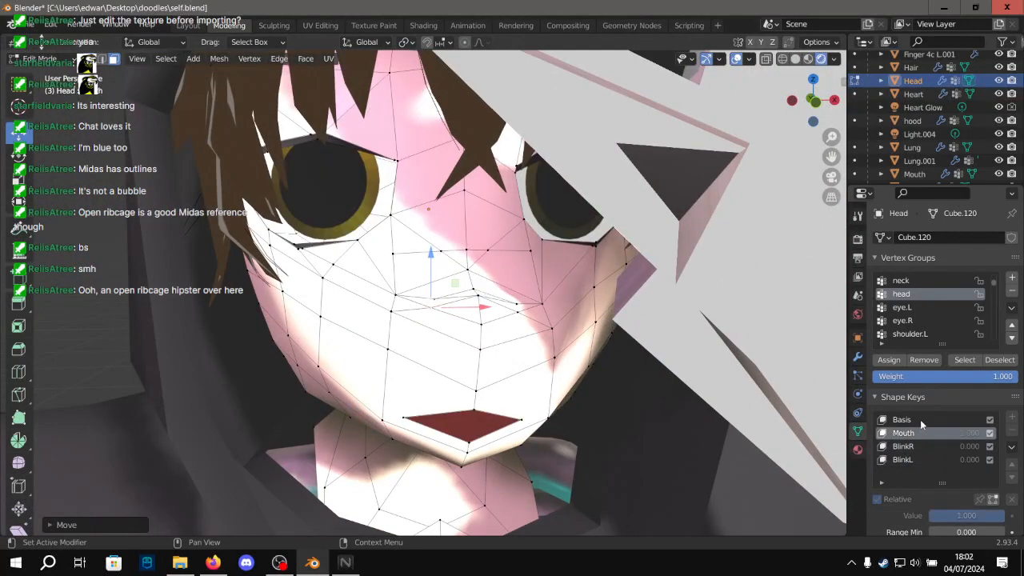
pyautogui.click(920, 420)
pyautogui.click(920, 432)
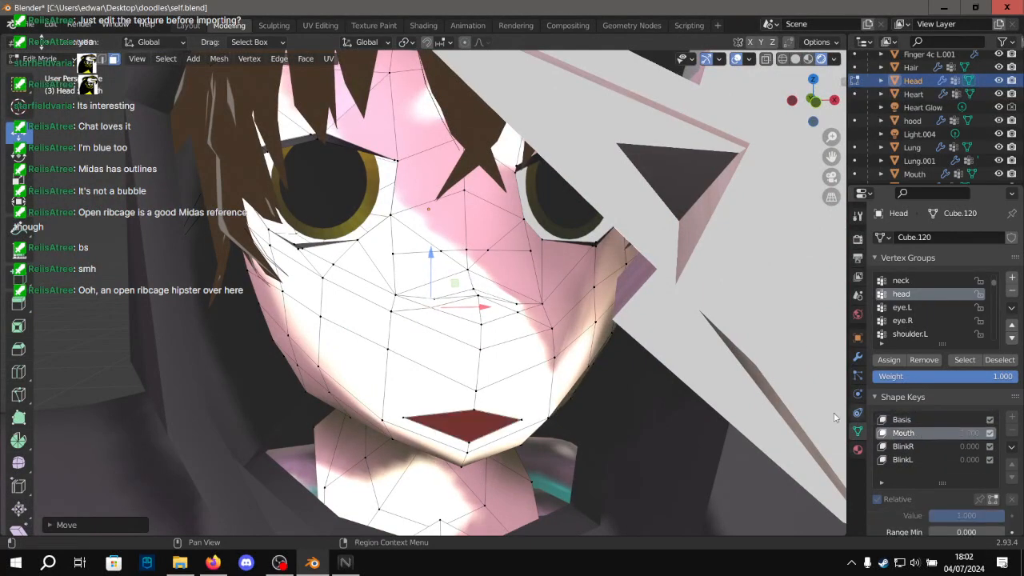
# In the Mouth shape key, move the matching vertex on the opposite side of the nose closer to the tip and compare with Basis.
pyautogui.scroll(6, 555, 350)
pyautogui.moveTo(555, 350); pyautogui.dragTo(454, 354, button='middle')
pyautogui.click(902, 420)
pyautogui.click(918, 433)
pyautogui.click(617, 424)
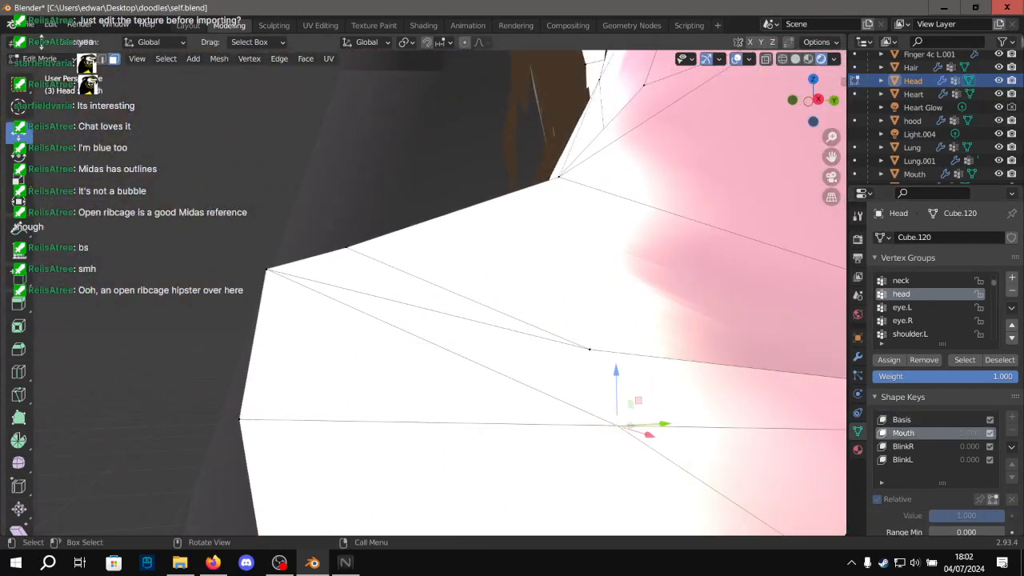
pyautogui.press('g')
pyautogui.click(533, 428)
pyautogui.click(921, 420)
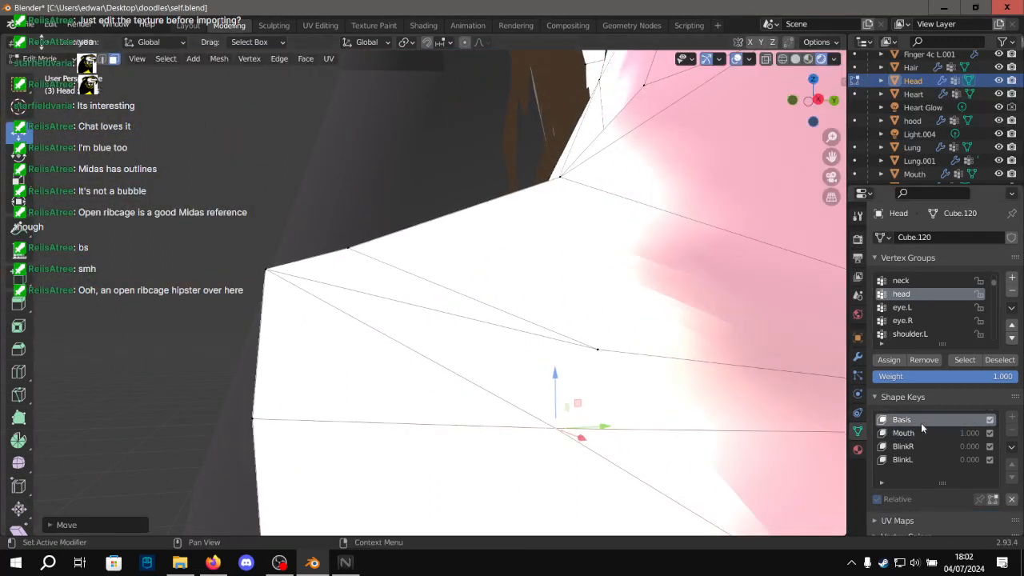
pyautogui.click(918, 432)
# Nudge that opposite side-of-nose vertex back slightly in the Mouth key and compare the nose shape with the other keys.
pyautogui.moveTo(537, 436); pyautogui.dragTo(561, 434)
pyautogui.click(906, 450)
pyautogui.scroll(-5, 498, 325)
pyautogui.moveTo(497, 325); pyautogui.dragTo(649, 322, button='middle')
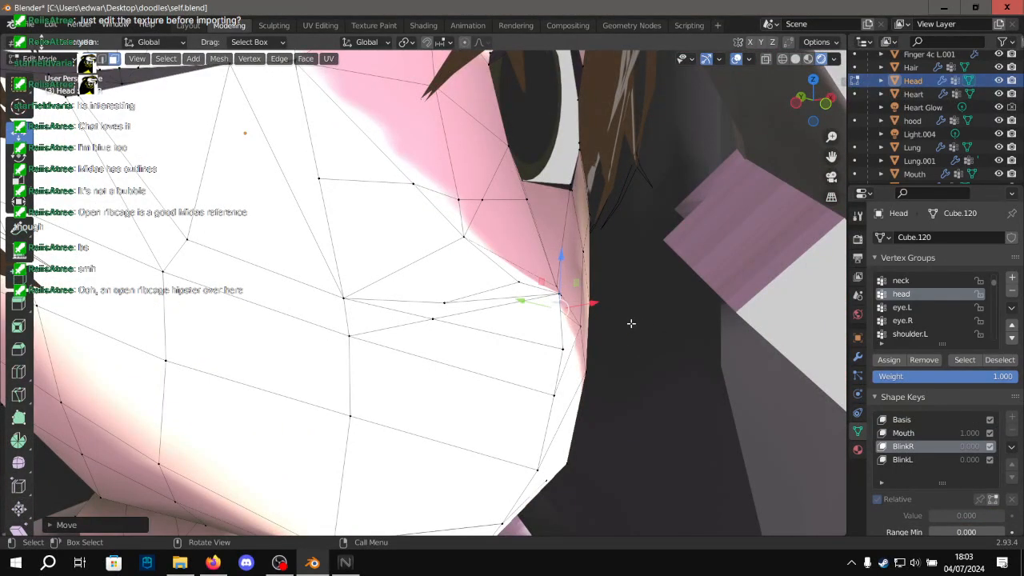
pyautogui.moveTo(652, 328); pyautogui.dragTo(536, 317, button='middle')
pyautogui.click(901, 419)
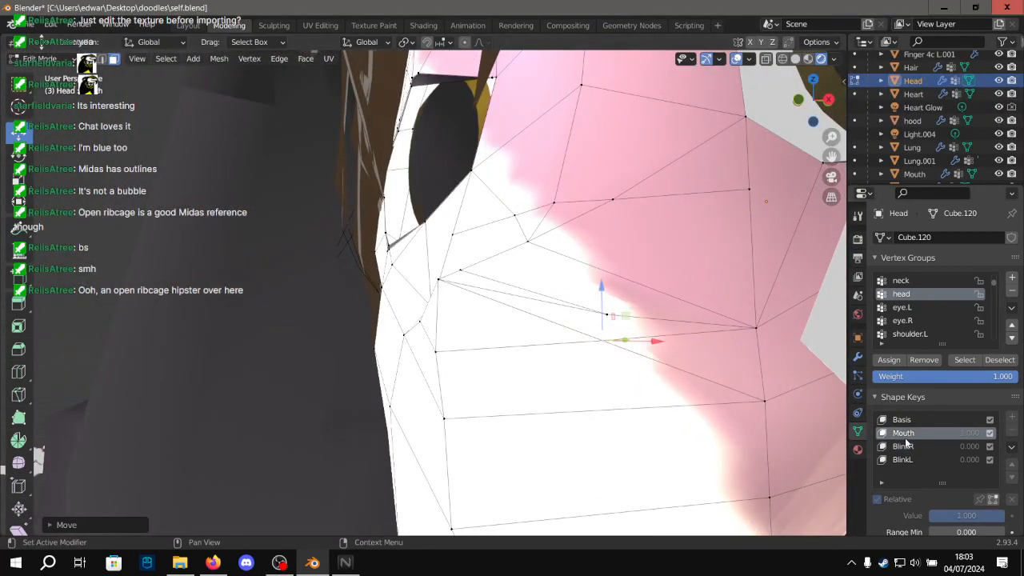
pyautogui.click(918, 434)
pyautogui.click(919, 420)
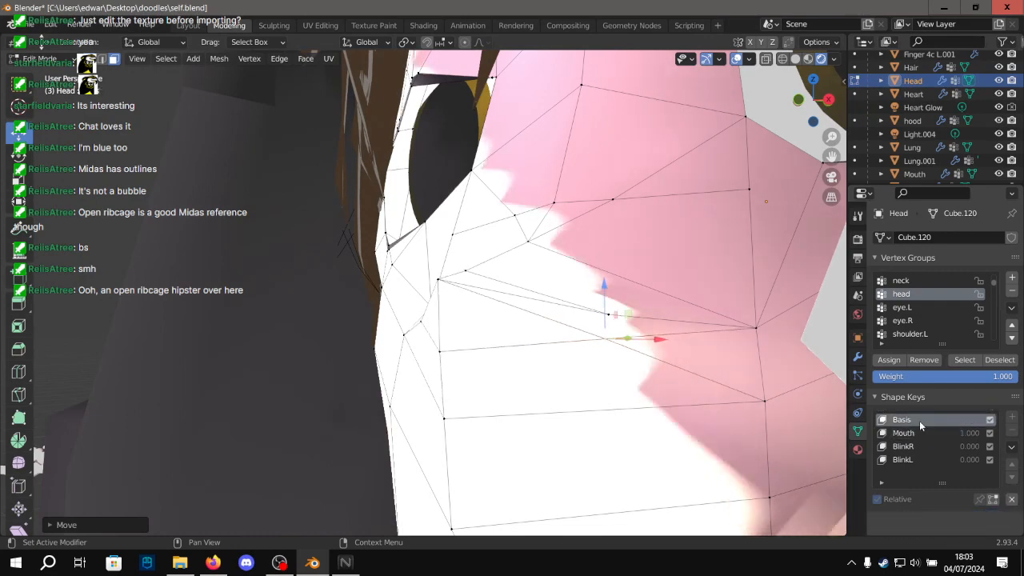
# Preview the face shading in the Layout workspace with Mouth at 0.000, then restore it to 1.000 and return to Modelling.
pyautogui.click(187, 25)
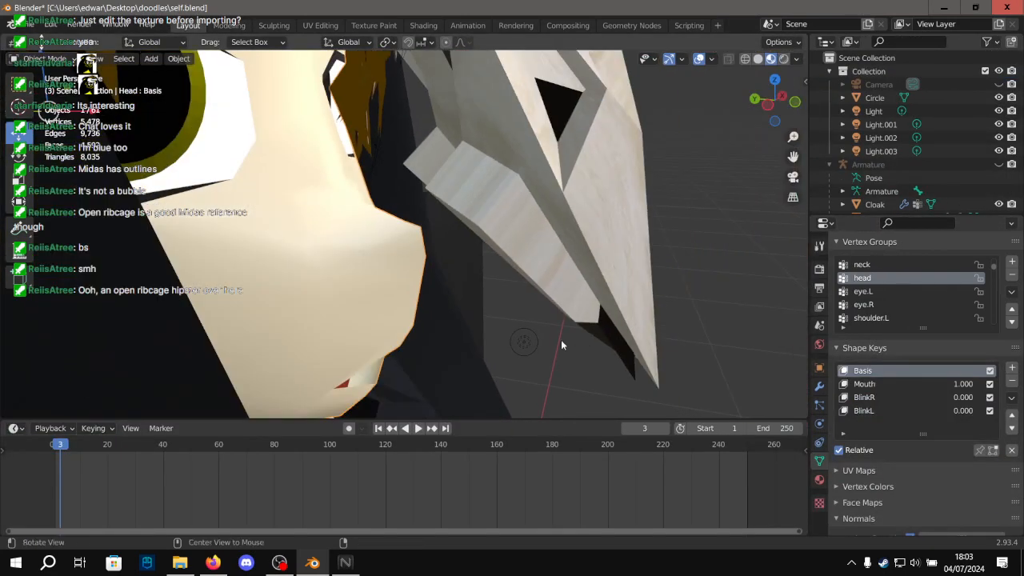
pyautogui.moveTo(569, 343); pyautogui.dragTo(738, 336, button='middle')
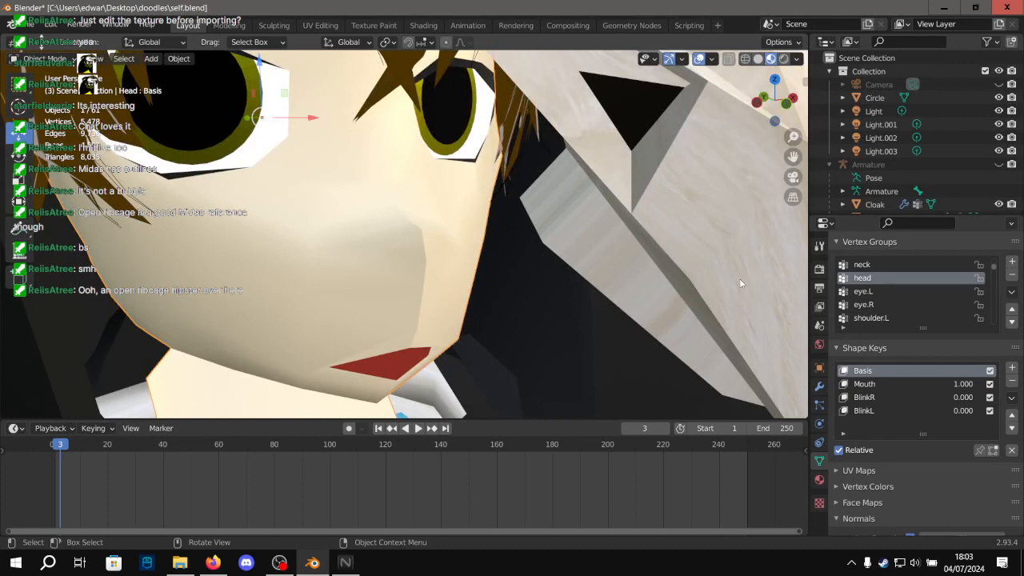
pyautogui.moveTo(961, 384)
pyautogui.mouseDown()
pyautogui.moveTo(925, 384)
pyautogui.moveTo(964, 384)
pyautogui.mouseUp()
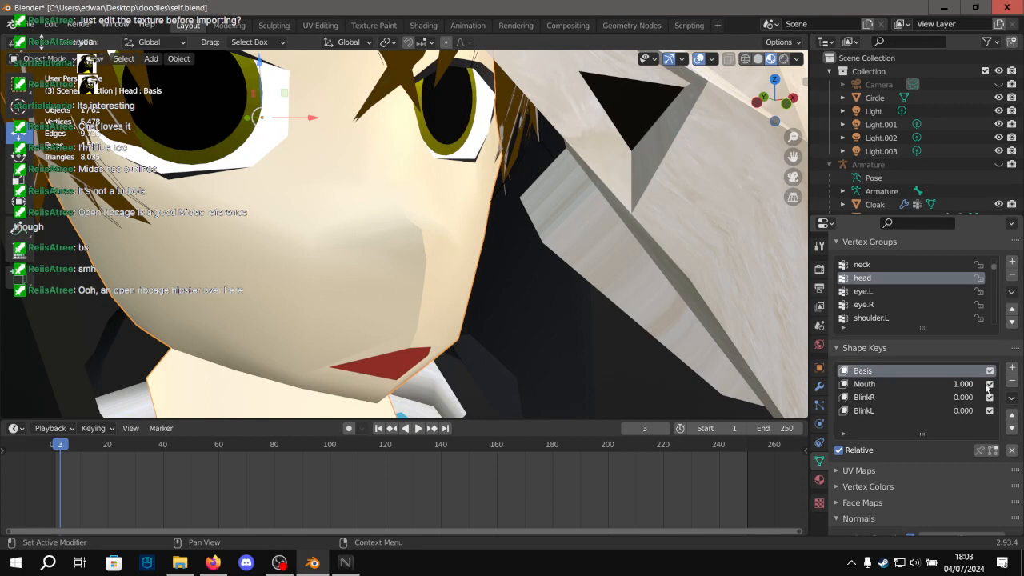
pyautogui.moveTo(961, 384); pyautogui.dragTo(925, 384)
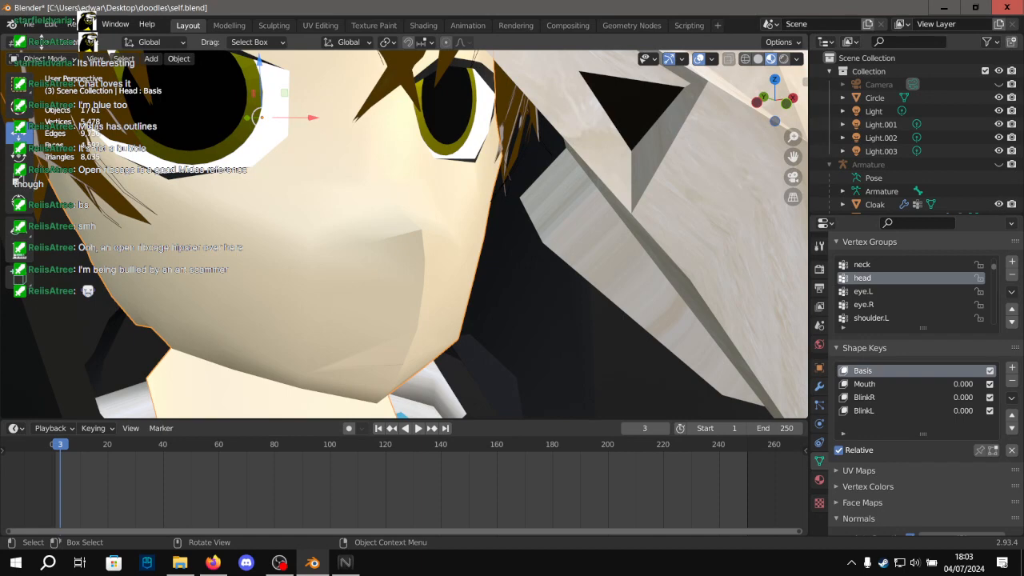
pyautogui.moveTo(963, 384); pyautogui.dragTo(1009, 384)
pyautogui.scroll(1, 378, 232)
pyautogui.click(229, 25)
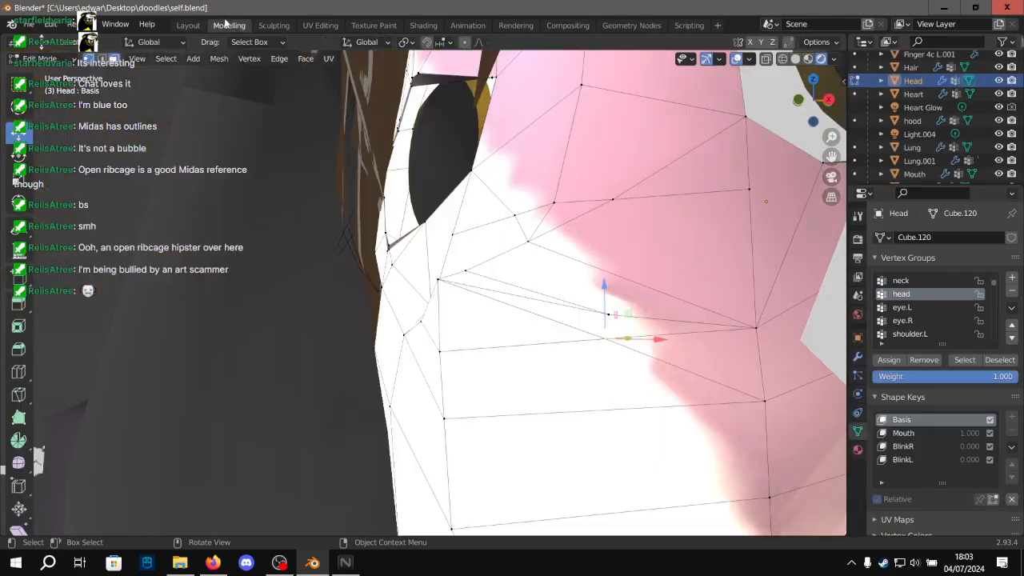
# Compare the nose profile between the Basis and Mouth shape keys and check the shaded face in the Layout workspace.
pyautogui.keyDown('shift'); pyautogui.moveTo(605, 286); pyautogui.dragTo(522, 283, button='middle'); pyautogui.keyUp('shift')
pyautogui.scroll(2, 522, 283)
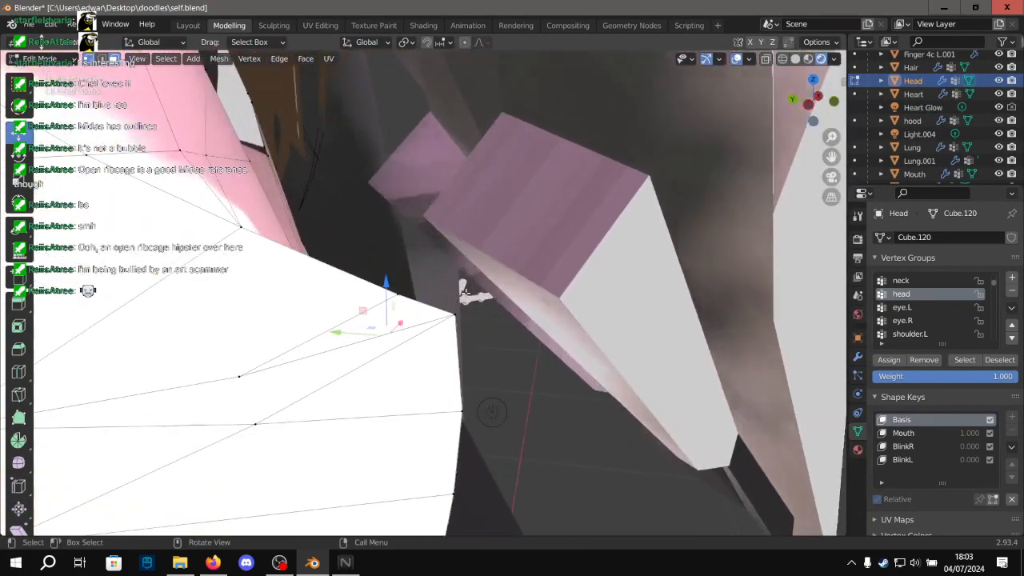
pyautogui.click(928, 432)
pyautogui.doubleClick(928, 420)
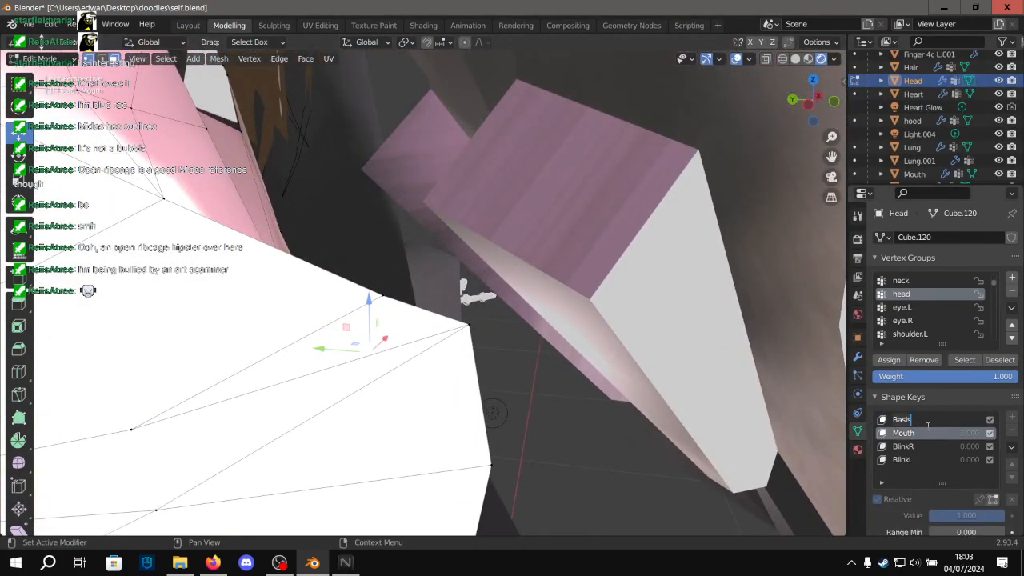
pyautogui.doubleClick(929, 458)
pyautogui.click(923, 420)
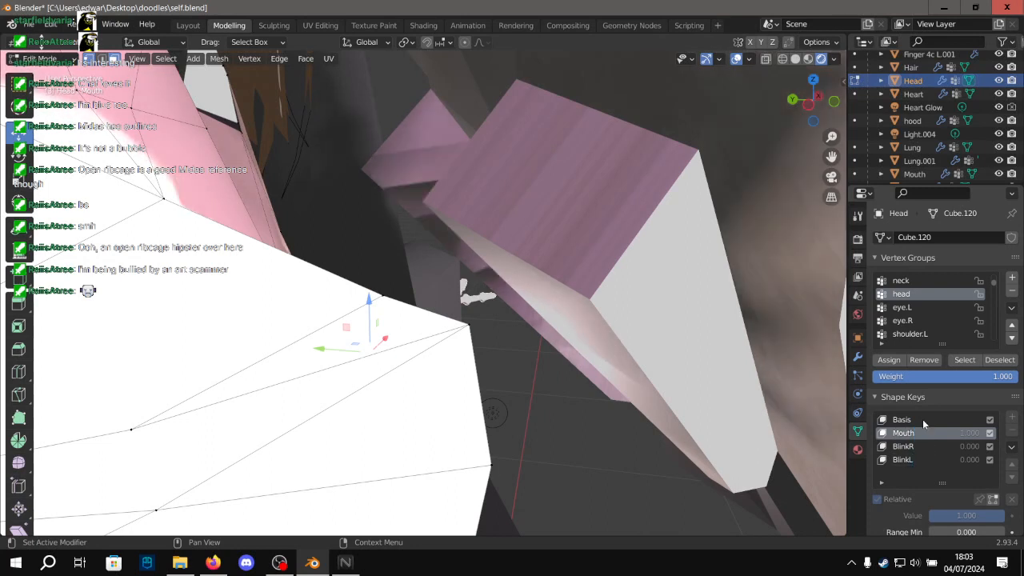
pyautogui.doubleClick(919, 419)
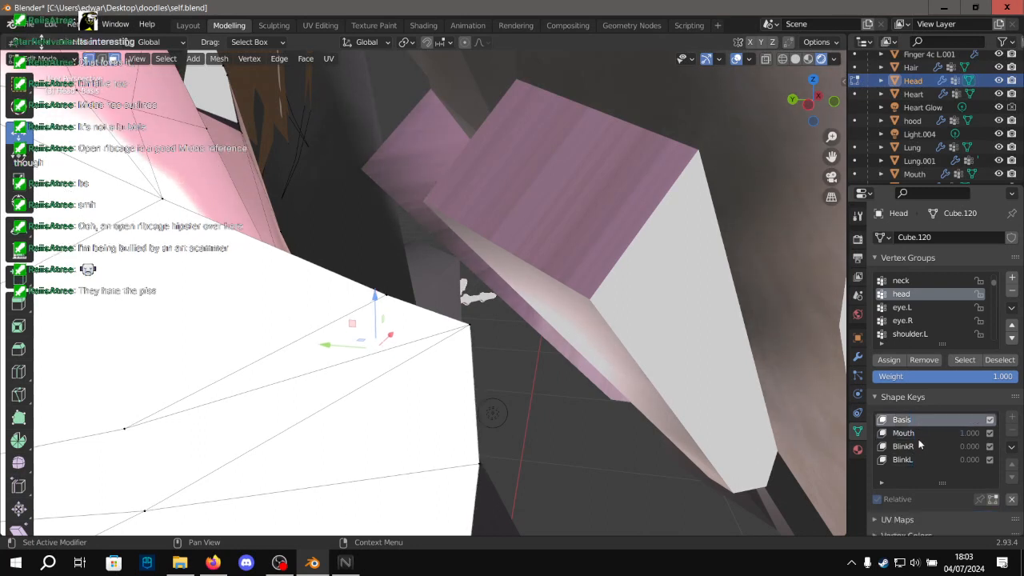
pyautogui.click(917, 433)
pyautogui.doubleClick(919, 420)
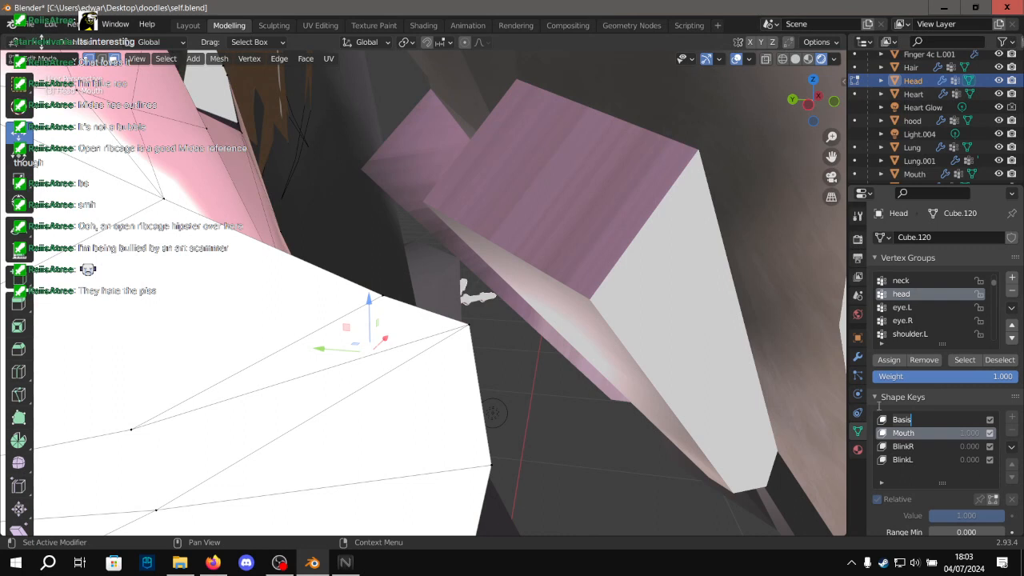
pyautogui.click(922, 419)
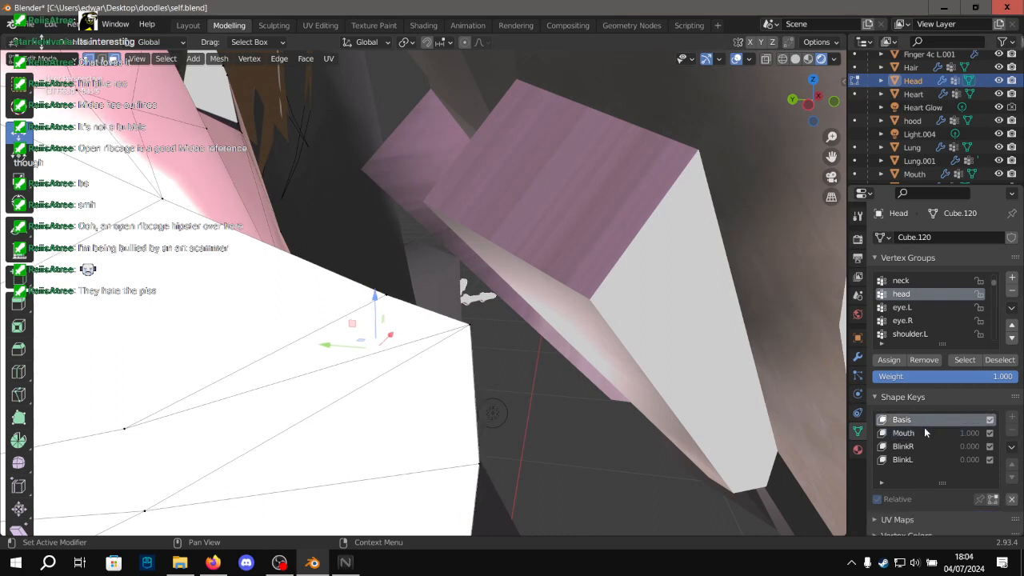
pyautogui.click(932, 433)
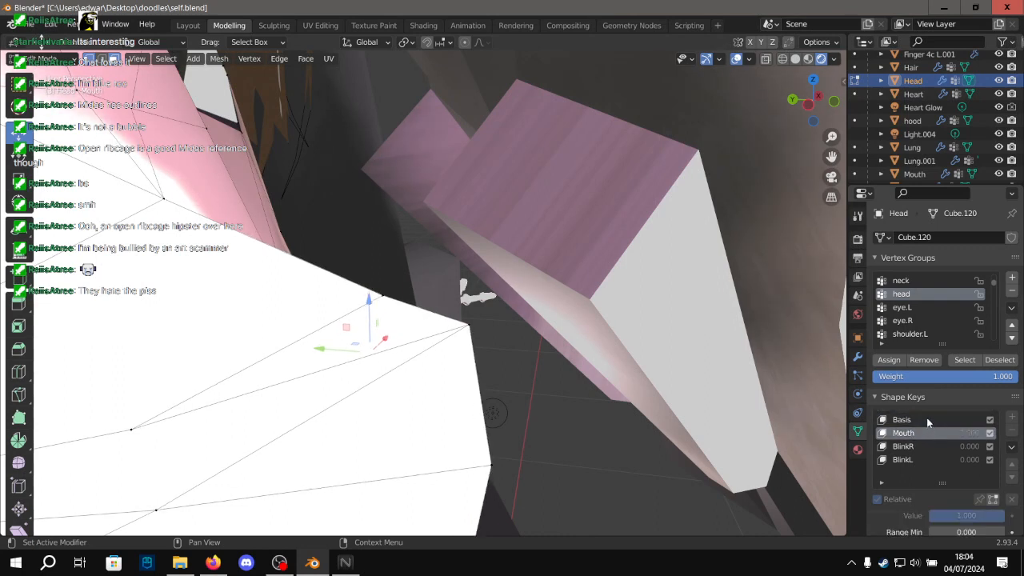
pyautogui.click(926, 419)
pyautogui.click(180, 25)
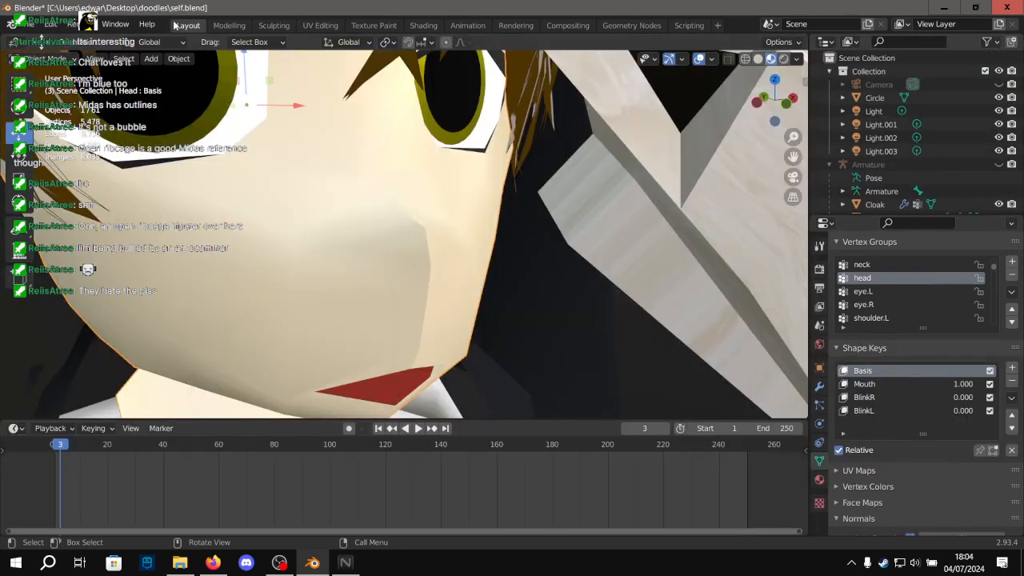
pyautogui.click(217, 26)
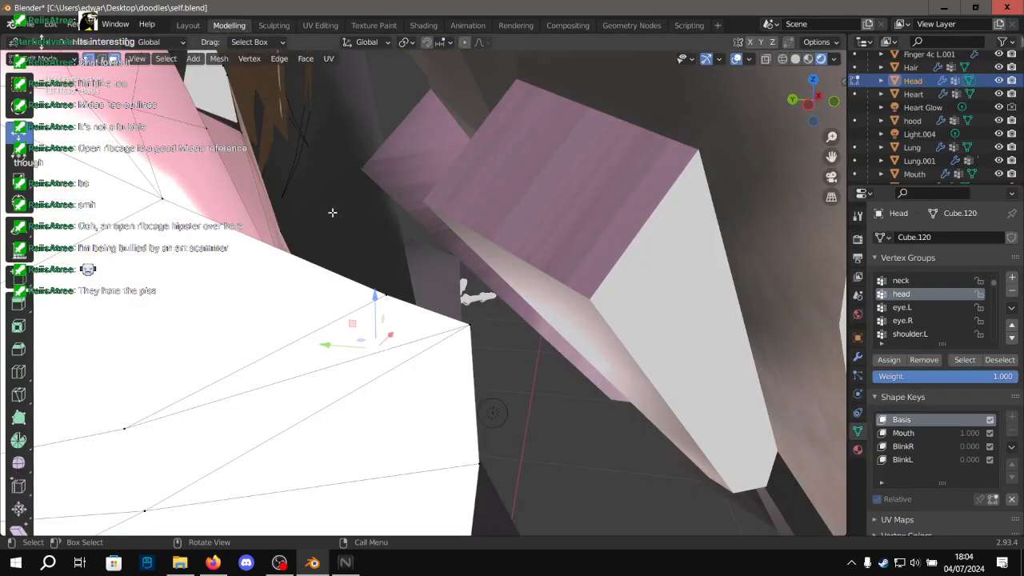
# Nudge the nose ridge vertex behind the tip in the Basis key, then check the shaded face with Mouth at 0.000.
pyautogui.moveTo(374, 296); pyautogui.dragTo(386, 303)
pyautogui.click(941, 434)
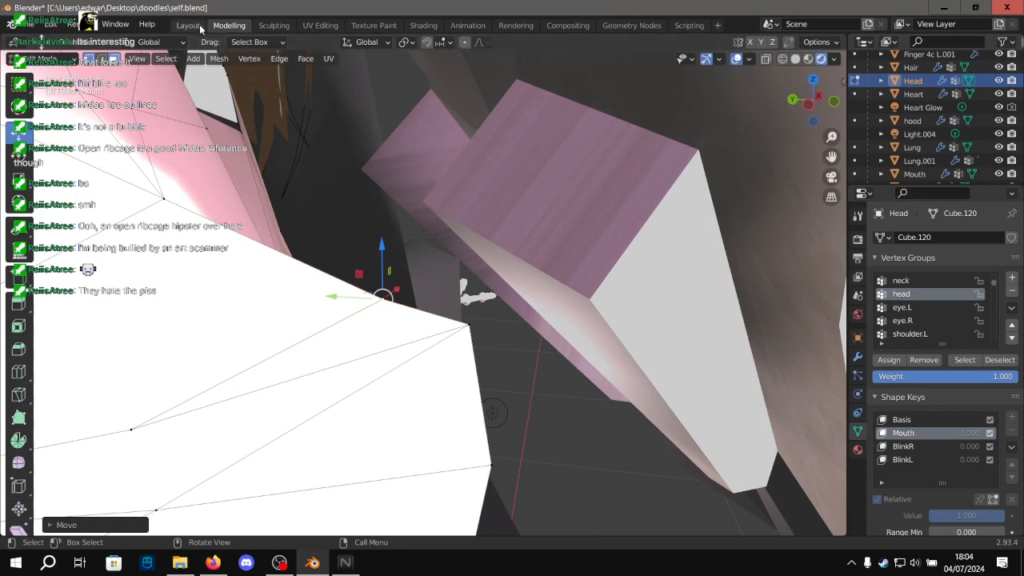
pyautogui.hotkey('ctrl', 'pageup')
pyautogui.moveTo(968, 385); pyautogui.dragTo(919, 385)
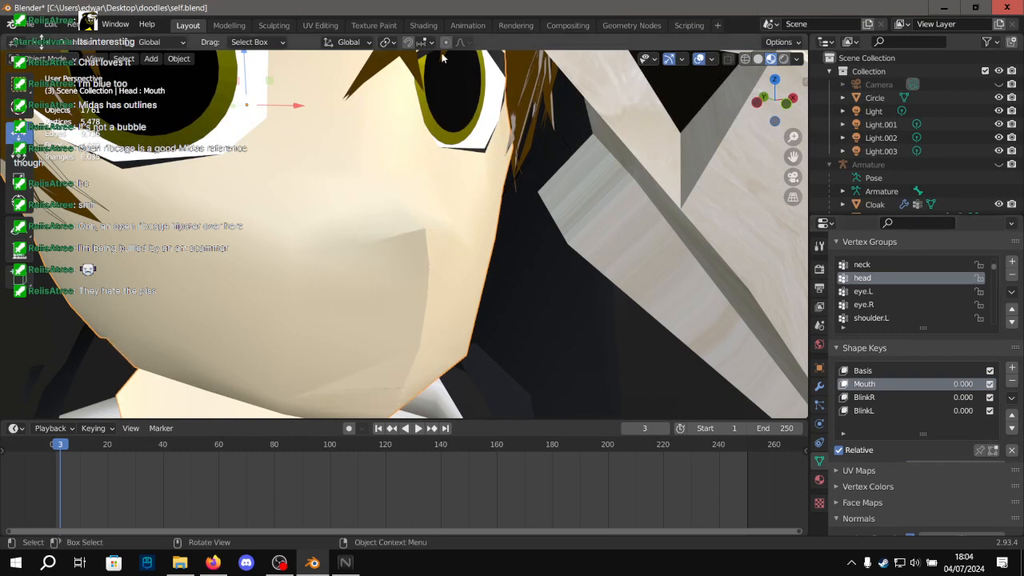
pyautogui.click(228, 25)
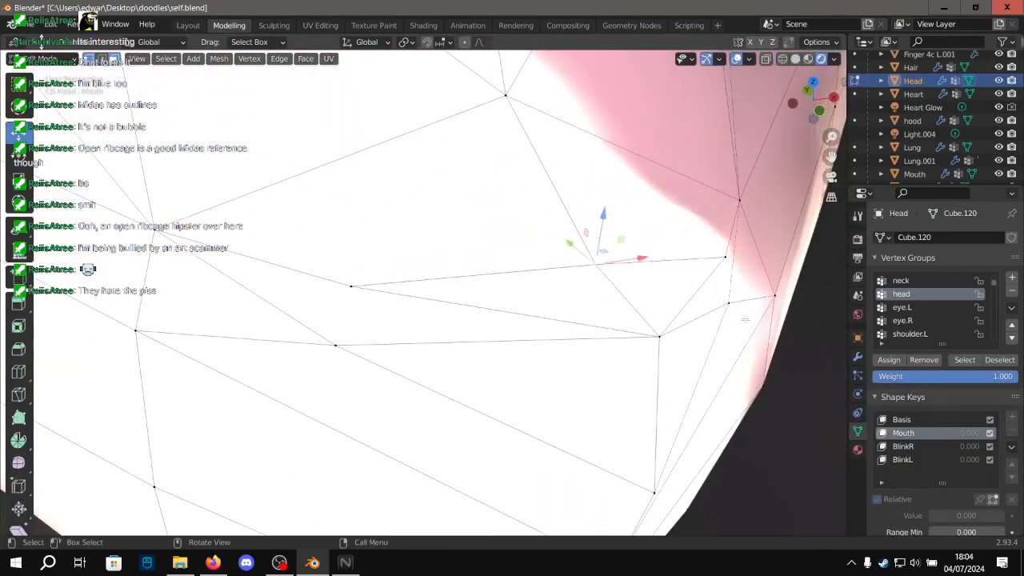
# Set the Mouth shape key's value back to 1.000 and compare its nose vertices with Basis.
pyautogui.moveTo(953, 431); pyautogui.dragTo(992, 432)
pyautogui.click(936, 420)
pyautogui.click(929, 432)
pyautogui.click(928, 422)
pyautogui.click(929, 432)
pyautogui.keyDown('alt'); pyautogui.moveTo(527, 409); pyautogui.dragTo(672, 420); pyautogui.keyUp('alt')
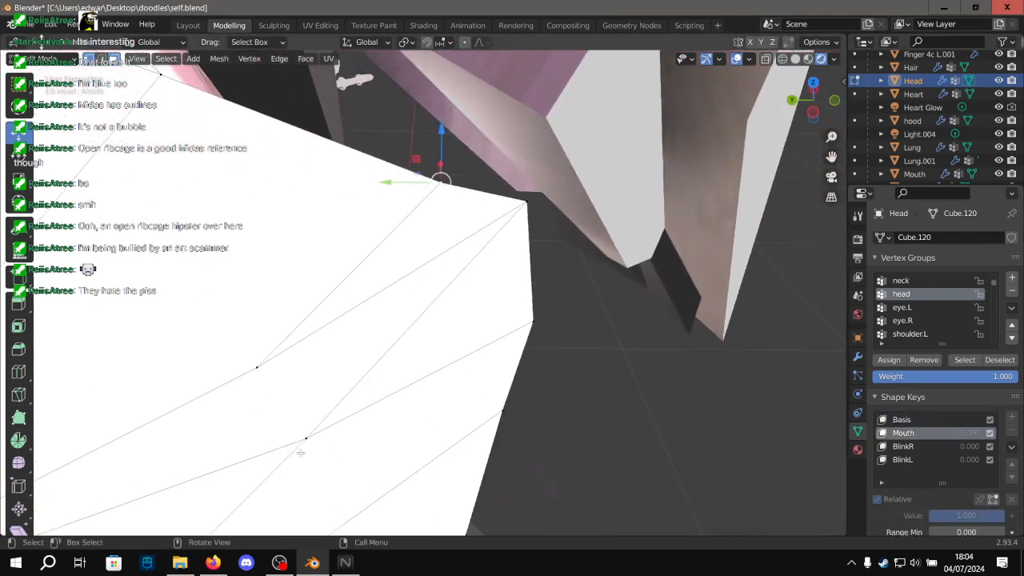
# Nudge the two vertices on the side of the nose back along Y in the Mouth key and compare them with Basis.
pyautogui.click(926, 419)
pyautogui.click(925, 432)
pyautogui.click(924, 421)
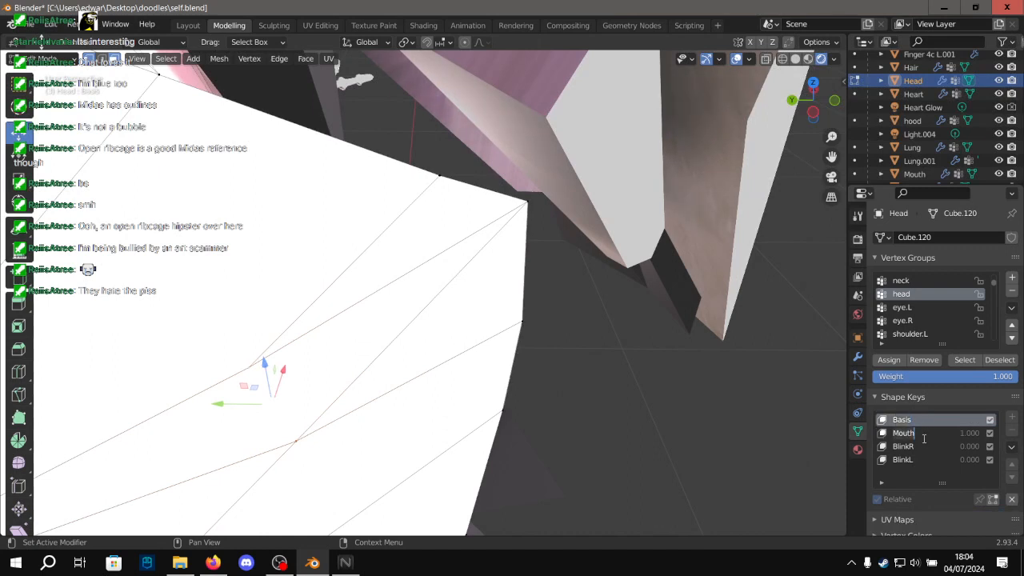
pyautogui.click(916, 433)
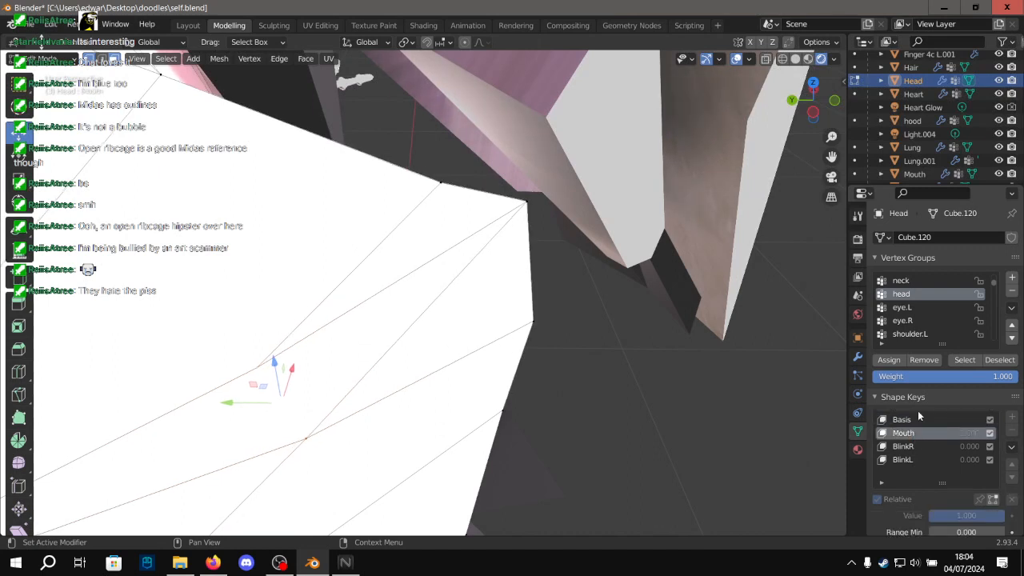
pyautogui.moveTo(242, 404); pyautogui.dragTo(227, 403)
pyautogui.click(904, 419)
pyautogui.click(911, 432)
pyautogui.moveTo(608, 447); pyautogui.dragTo(271, 334, button='middle')
pyautogui.moveTo(311, 292); pyautogui.dragTo(351, 311, button='middle')
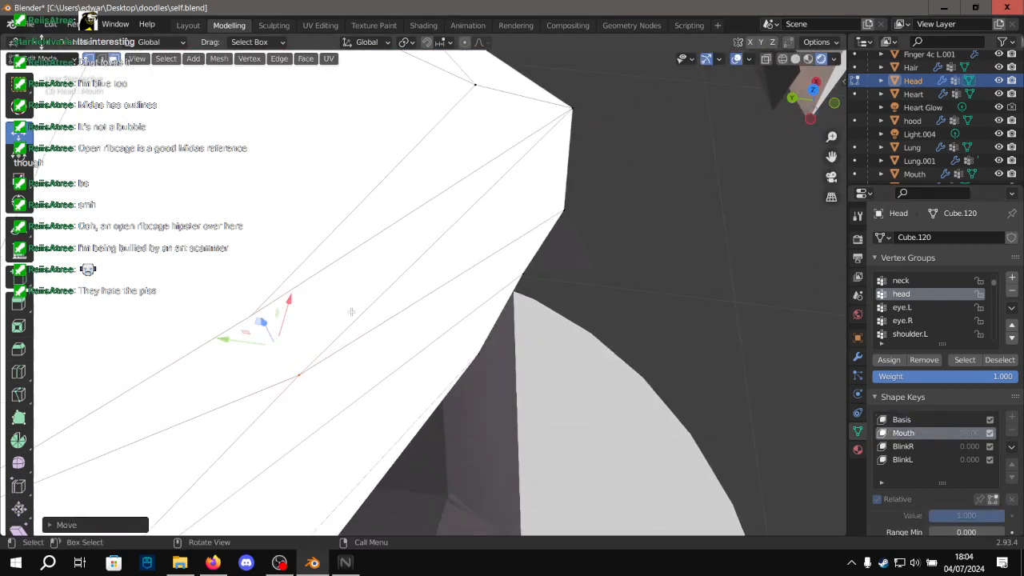
pyautogui.click(921, 417)
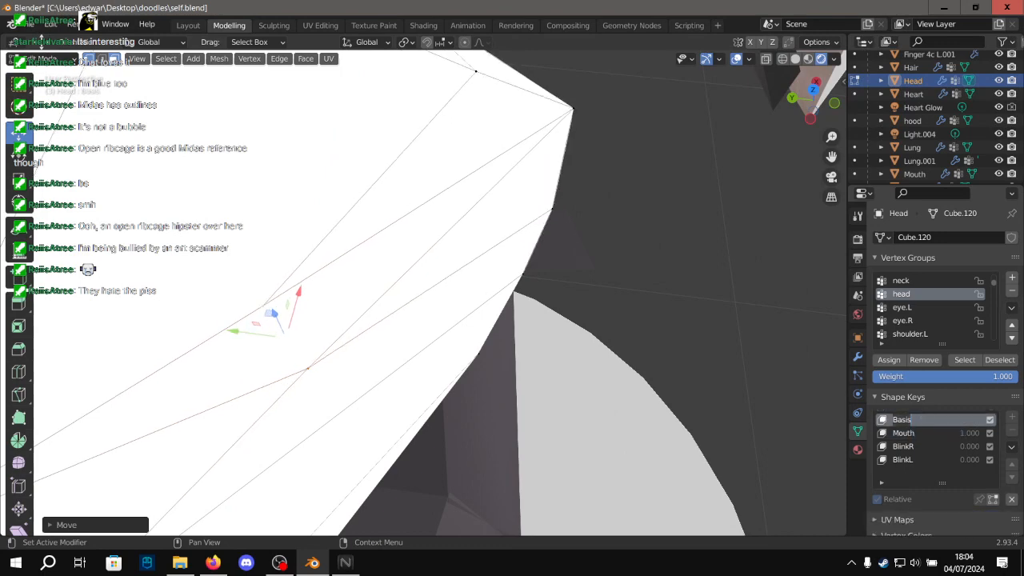
# Move the profile vertex just below the nose tip back in the Mouth key to match its Basis position.
pyautogui.moveTo(674, 294); pyautogui.dragTo(635, 215, button='middle')
pyautogui.keyDown('shift'); pyautogui.moveTo(587, 328); pyautogui.dragTo(528, 261, button='middle'); pyautogui.keyUp('shift')
pyautogui.scroll(3, 603, 331)
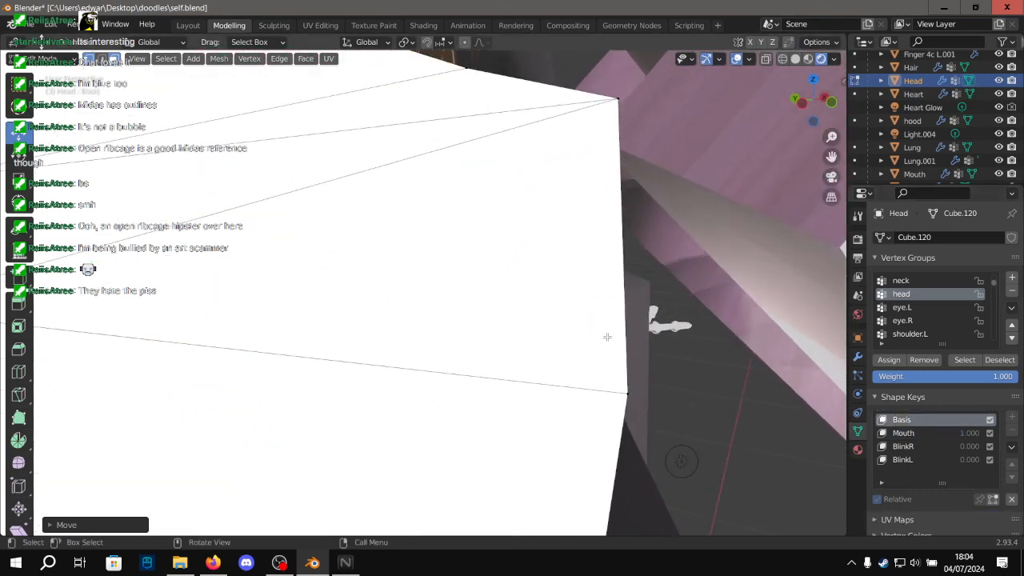
pyautogui.click(902, 433)
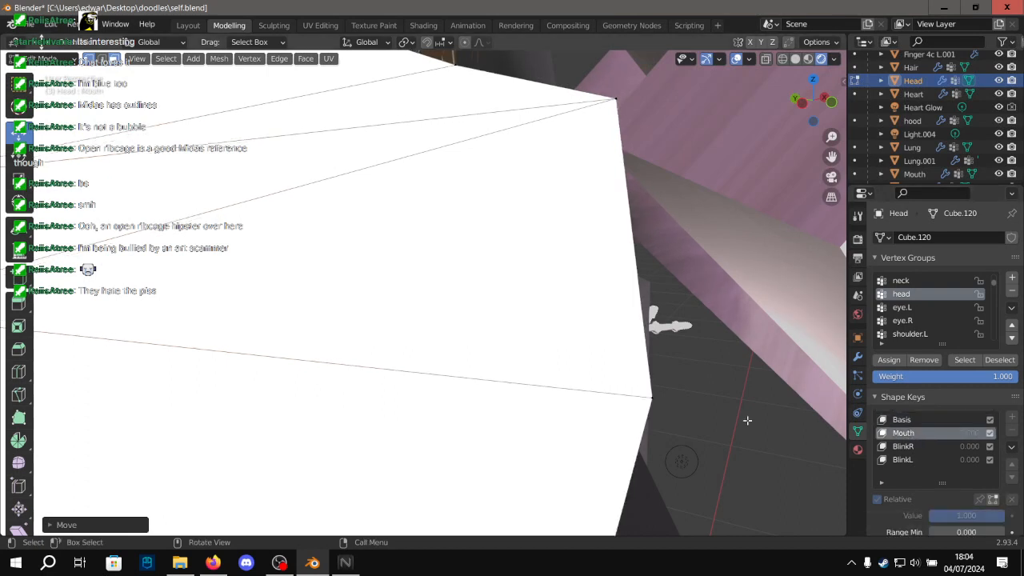
pyautogui.moveTo(651, 399); pyautogui.dragTo(568, 363, button='middle')
pyautogui.moveTo(508, 323); pyautogui.dragTo(484, 326)
pyautogui.click(923, 421)
pyautogui.click(922, 434)
pyautogui.click(918, 419)
pyautogui.moveTo(695, 360); pyautogui.dragTo(416, 192, button='middle')
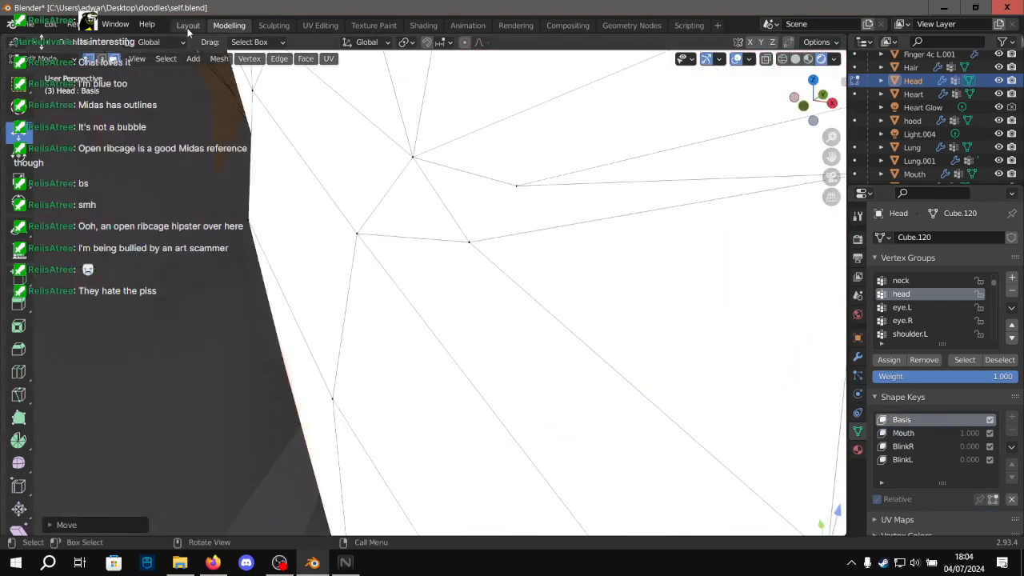
# Preview the face shading in the Layout workspace with the Mouth shape key at 0.432.
pyautogui.click(188, 27)
pyautogui.scroll(5, 364, 222)
pyautogui.moveTo(964, 384); pyautogui.dragTo(918, 384)
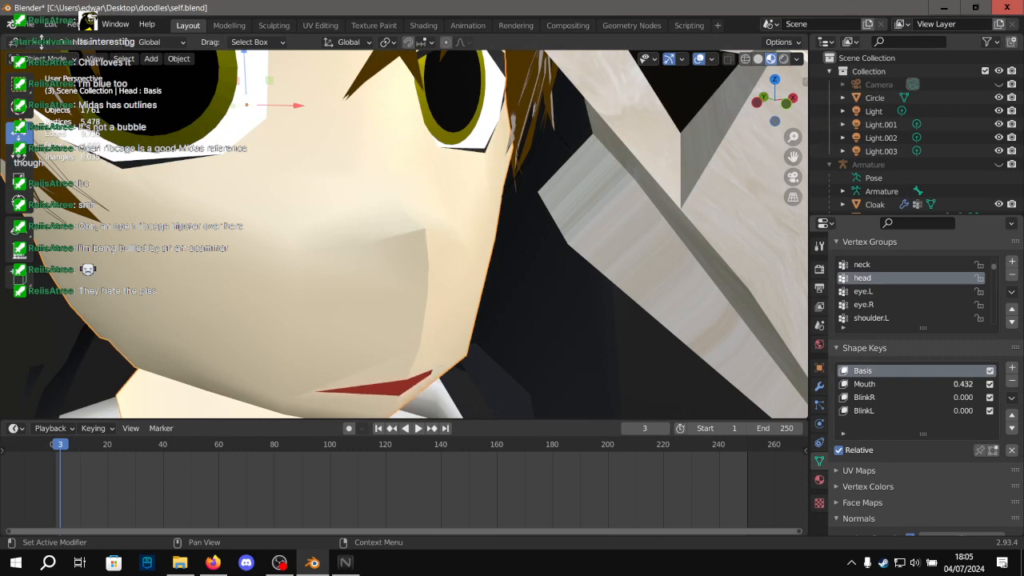
# Filter the head's properties for "auto" and try an Auto Smooth angle of 95°.
pyautogui.click(905, 224)
pyautogui.write('auto')
pyautogui.click(961, 339)
pyautogui.write('45d5')
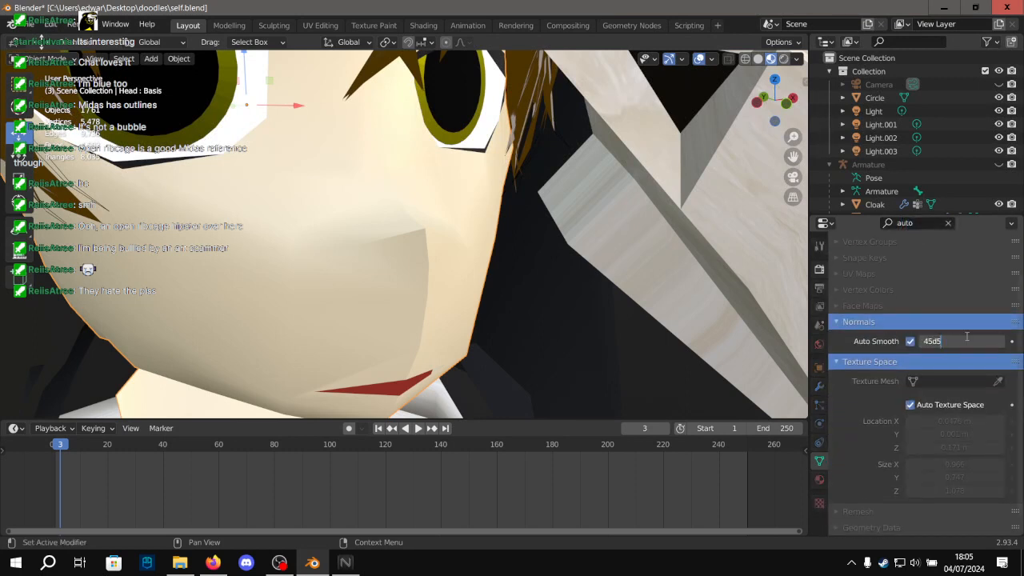
pyautogui.write('0')
pyautogui.press('Return')
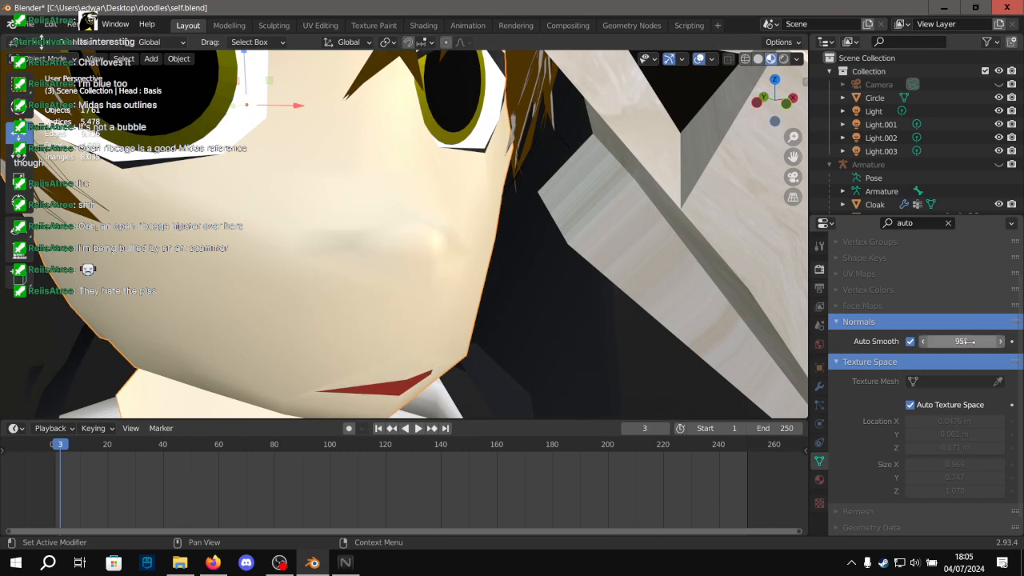
# Try Auto Smooth angles of 50° and 40° on the head mesh.
pyautogui.click(967, 342)
pyautogui.write('5')
pyautogui.moveTo(970, 342); pyautogui.dragTo(908, 348)
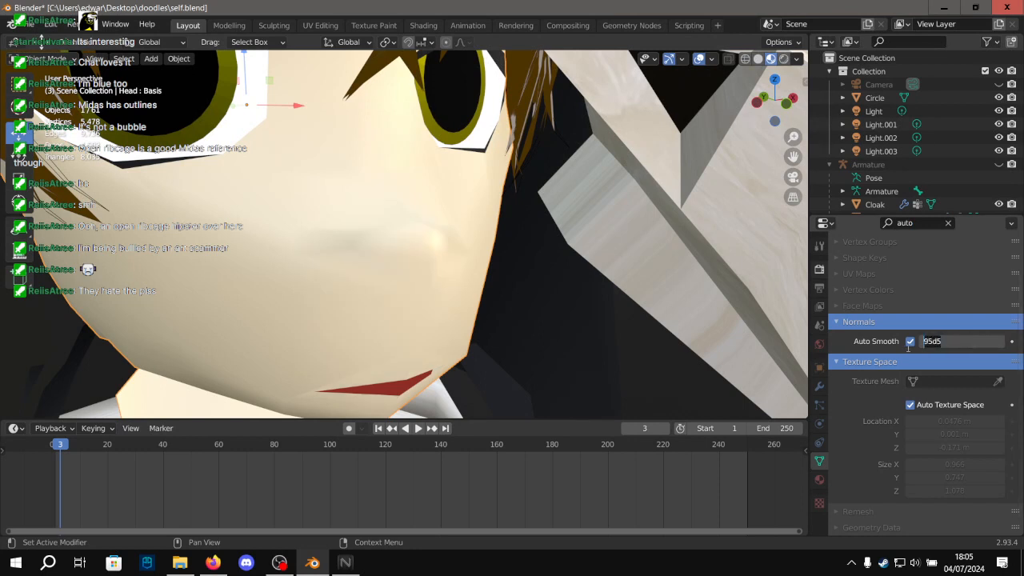
pyautogui.write('50')
pyautogui.press('Return')
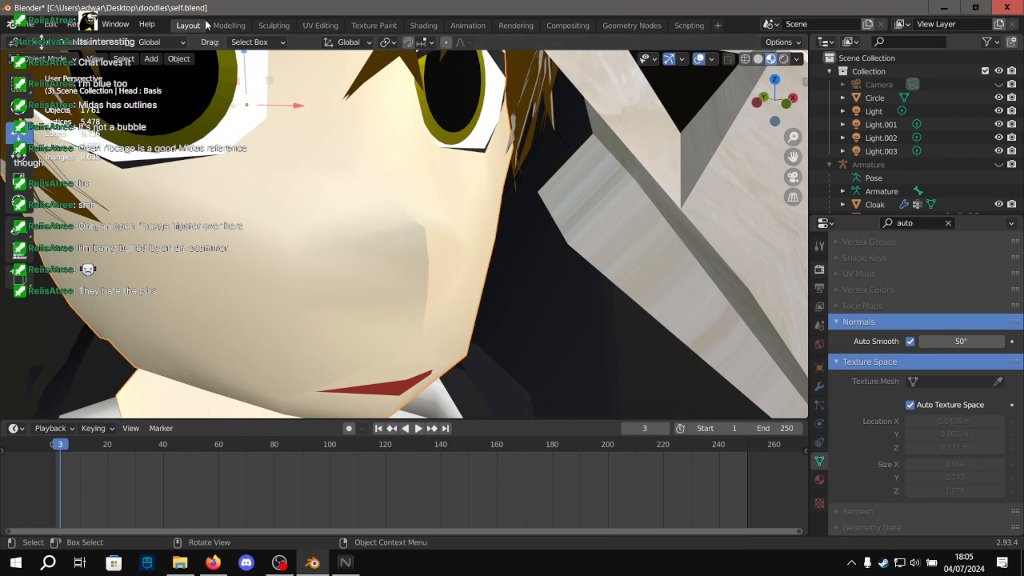
pyautogui.click(984, 339)
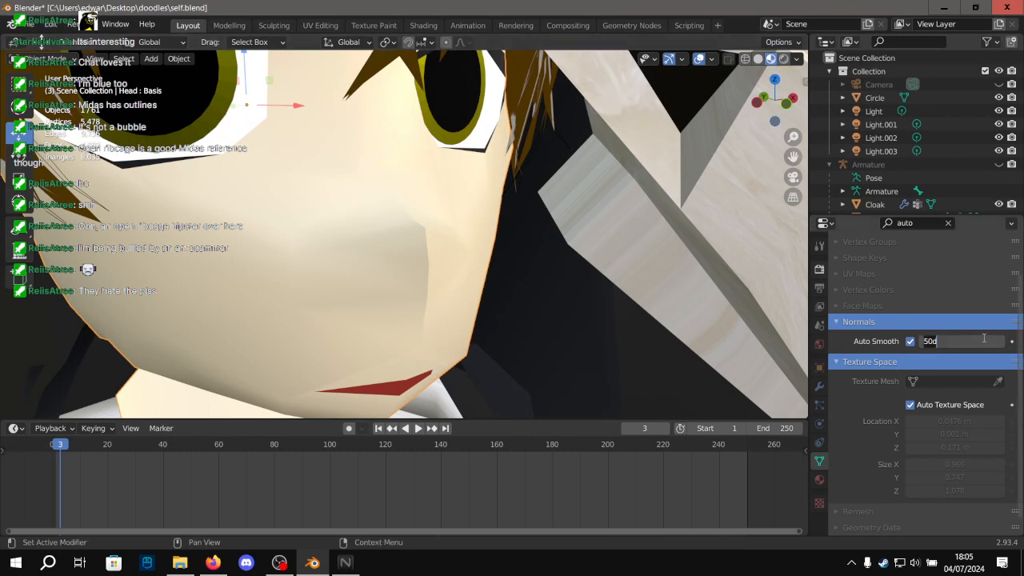
pyautogui.write('40')
pyautogui.press('Return')
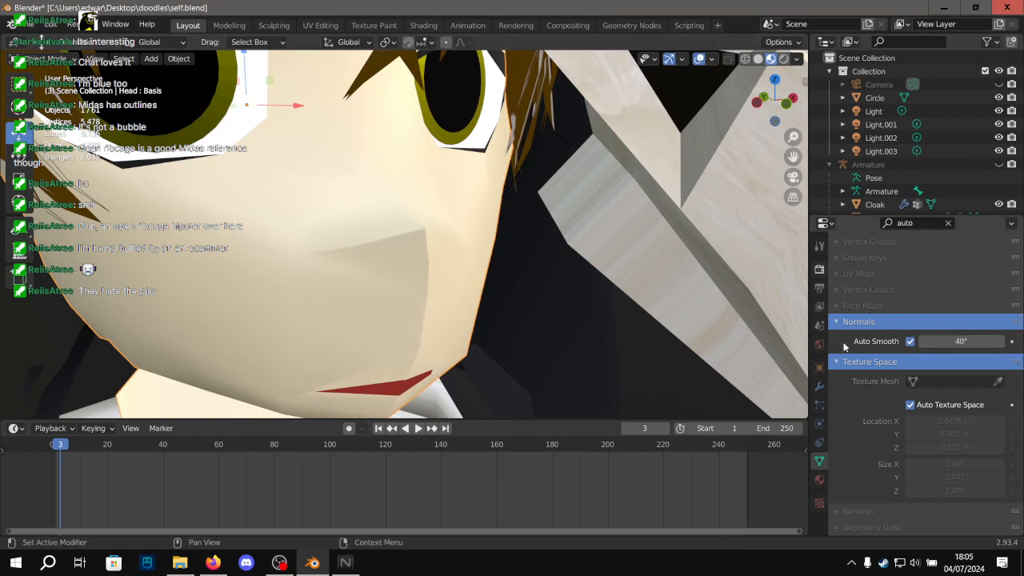
# Clear the property filter and set the Mouth shape key's value to 1.000 in the head's mesh data.
pyautogui.click(819, 387)
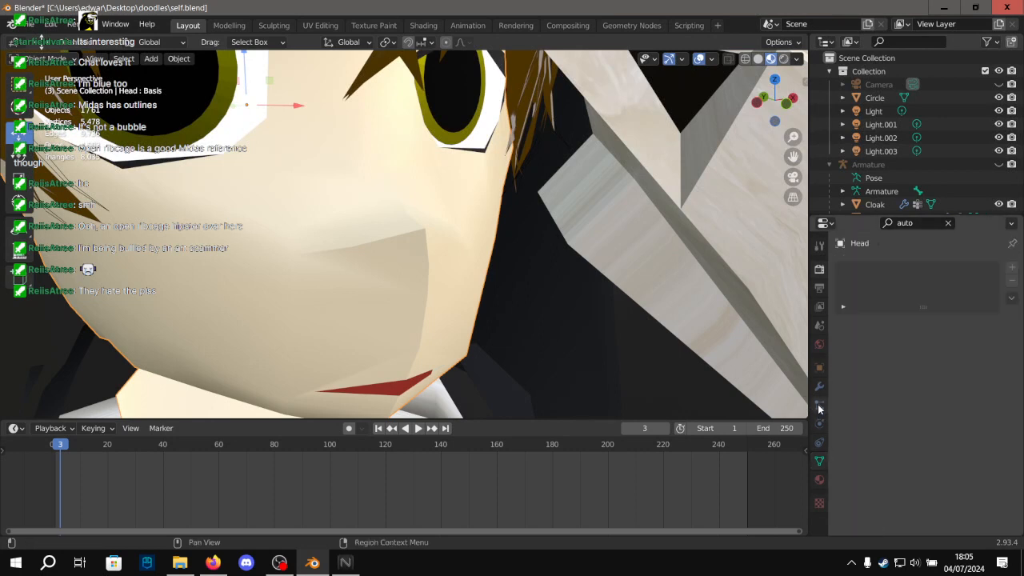
pyautogui.click(947, 222)
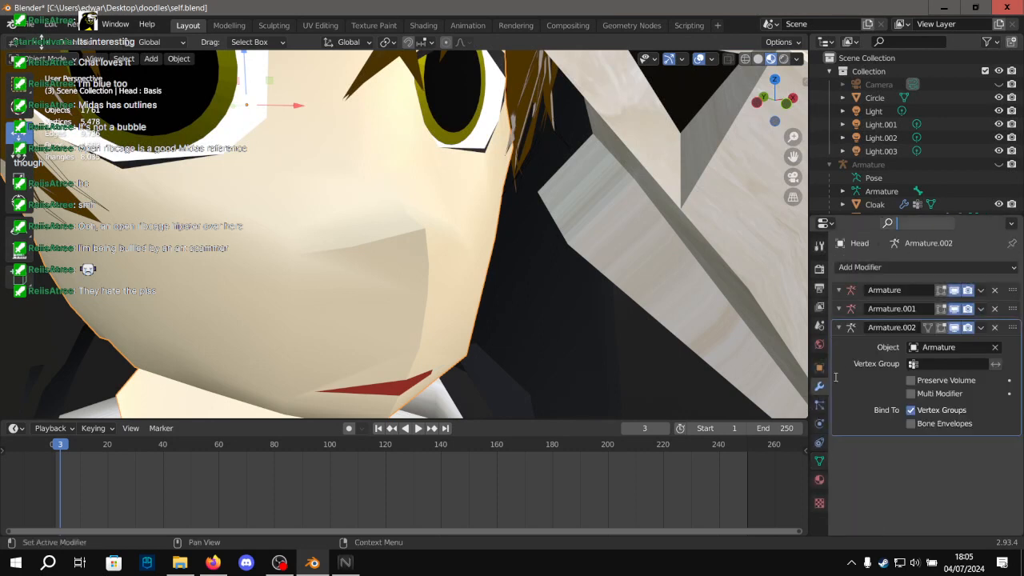
pyautogui.click(819, 460)
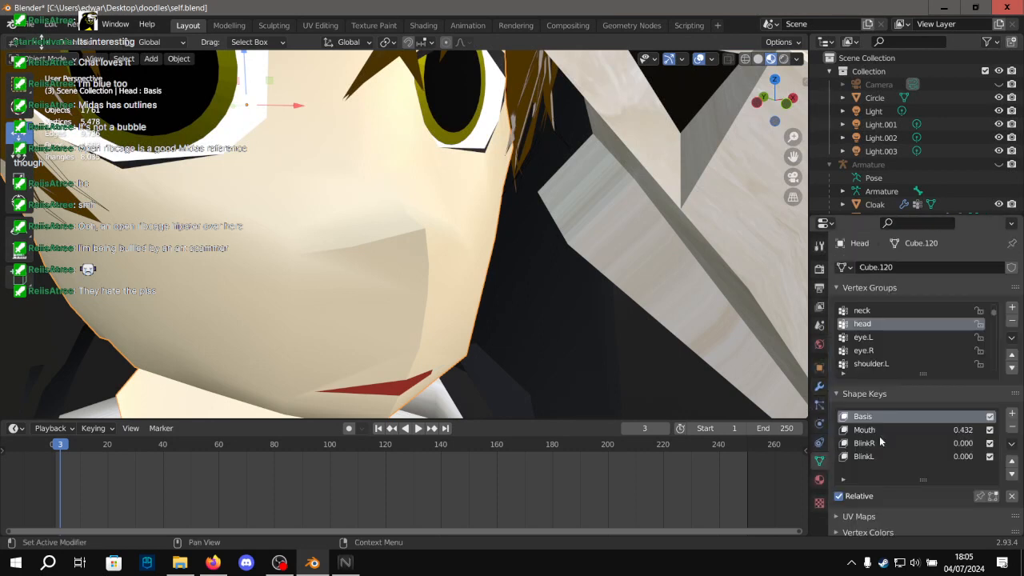
pyautogui.click(964, 437)
pyautogui.moveTo(962, 432); pyautogui.dragTo(1017, 432)
pyautogui.scroll(-5, 552, 268)
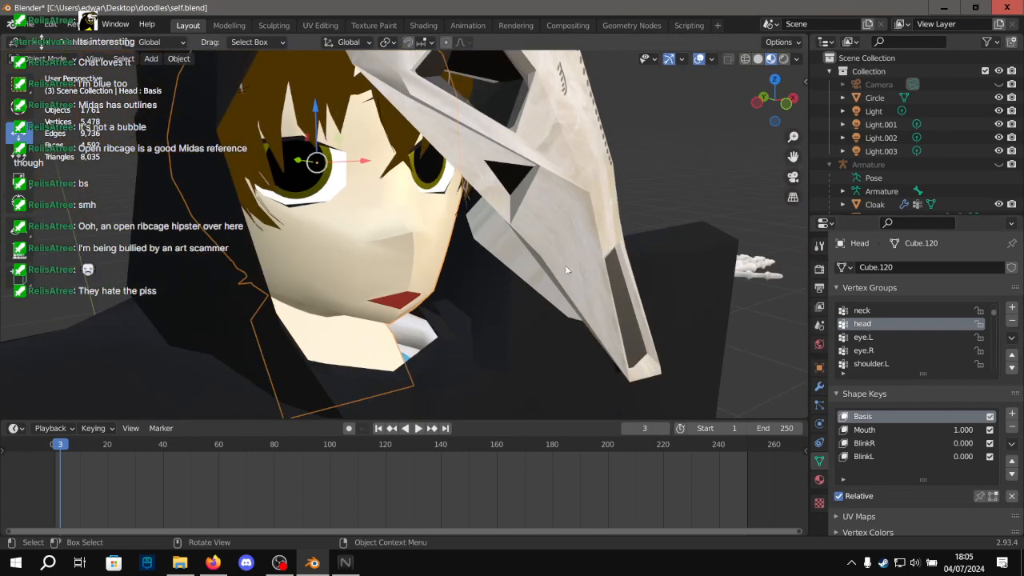
# Inspect the nose shading up close and set the head's Auto Smooth angle to 45°.
pyautogui.moveTo(621, 141); pyautogui.dragTo(595, 142, button='middle')
pyautogui.scroll(8, 388, 222)
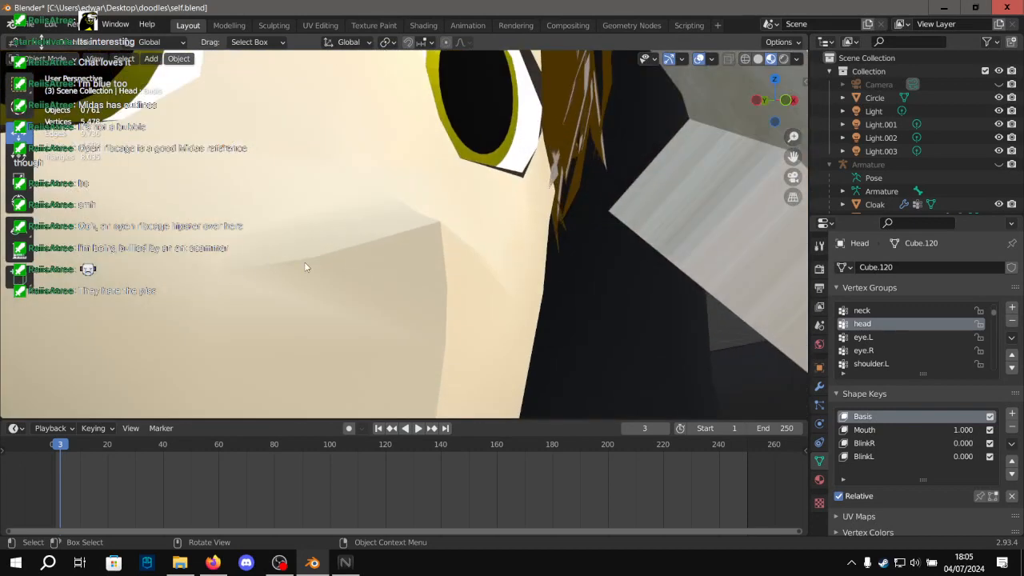
pyautogui.moveTo(304, 267); pyautogui.dragTo(192, 276, button='middle')
pyautogui.click(924, 222)
pyautogui.write('auto')
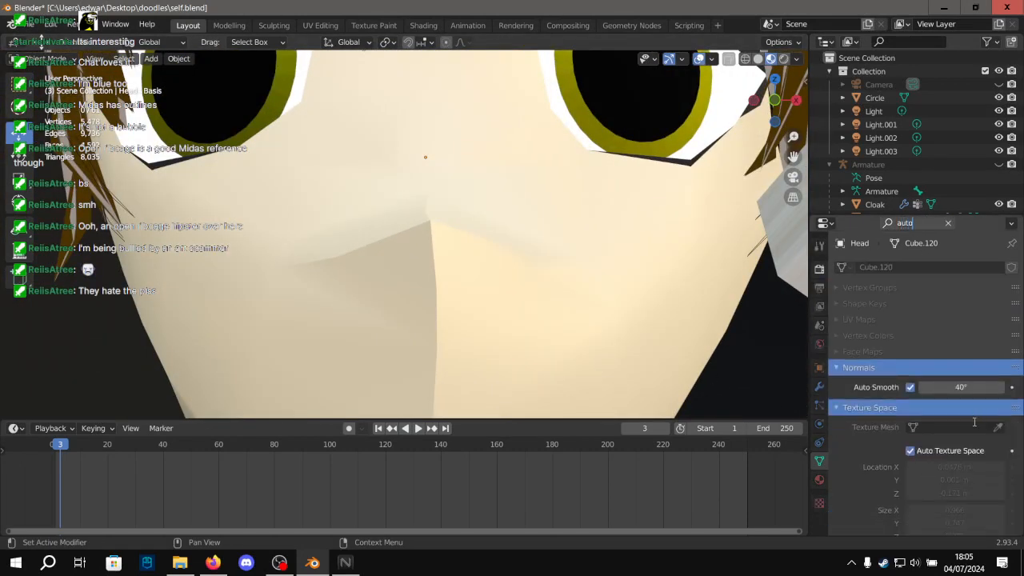
pyautogui.press('Return')
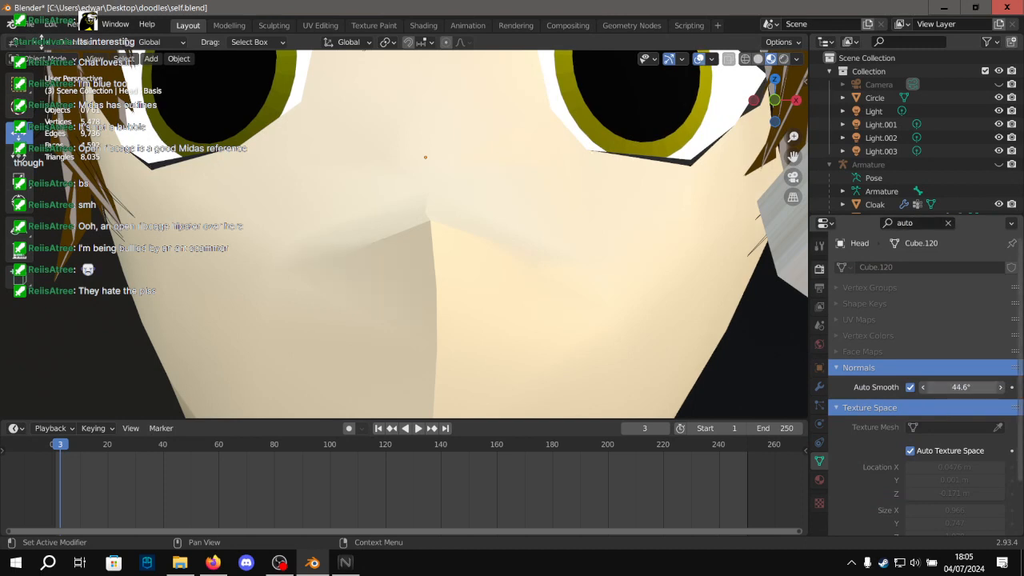
pyautogui.click(958, 388)
pyautogui.write('45')
pyautogui.press('Return')
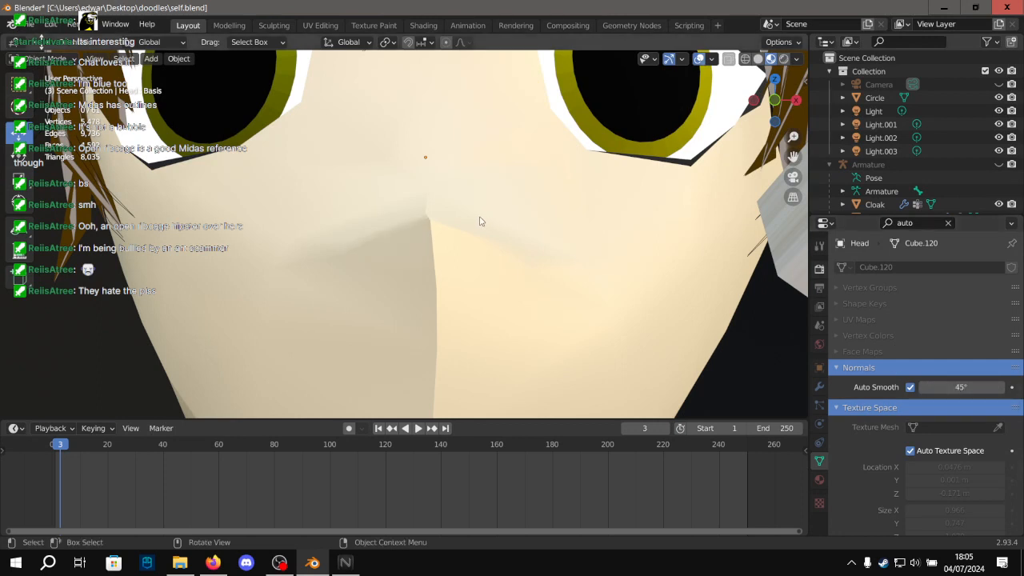
# Clear the property filter and preview the nose shading from the side with the Mouth shape key at 0.554.
pyautogui.click(948, 226)
pyautogui.click(926, 225)
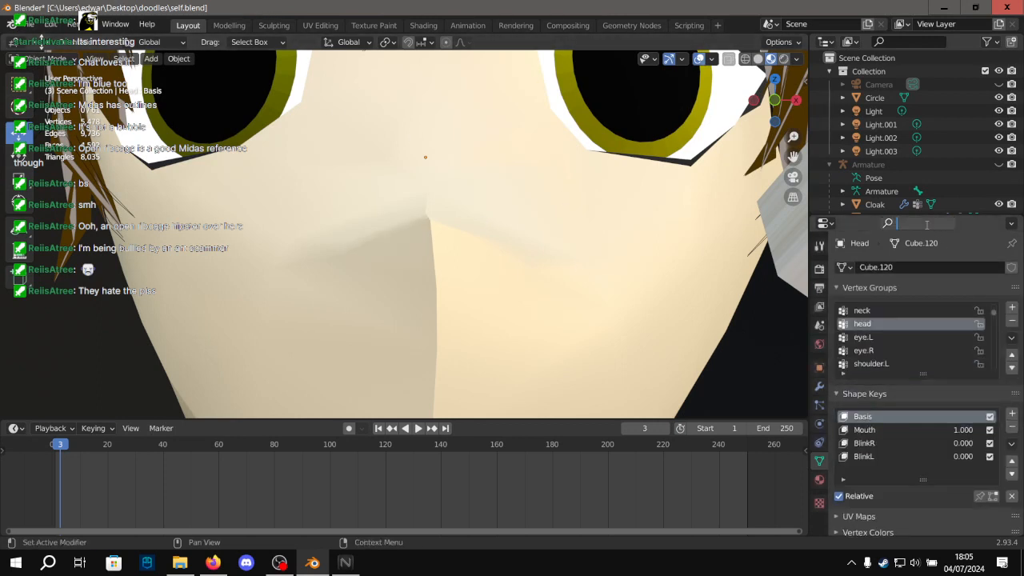
pyautogui.click(913, 444)
pyautogui.click(912, 429)
pyautogui.moveTo(628, 310); pyautogui.dragTo(716, 312, button='middle')
pyautogui.scroll(-4, 908, 478)
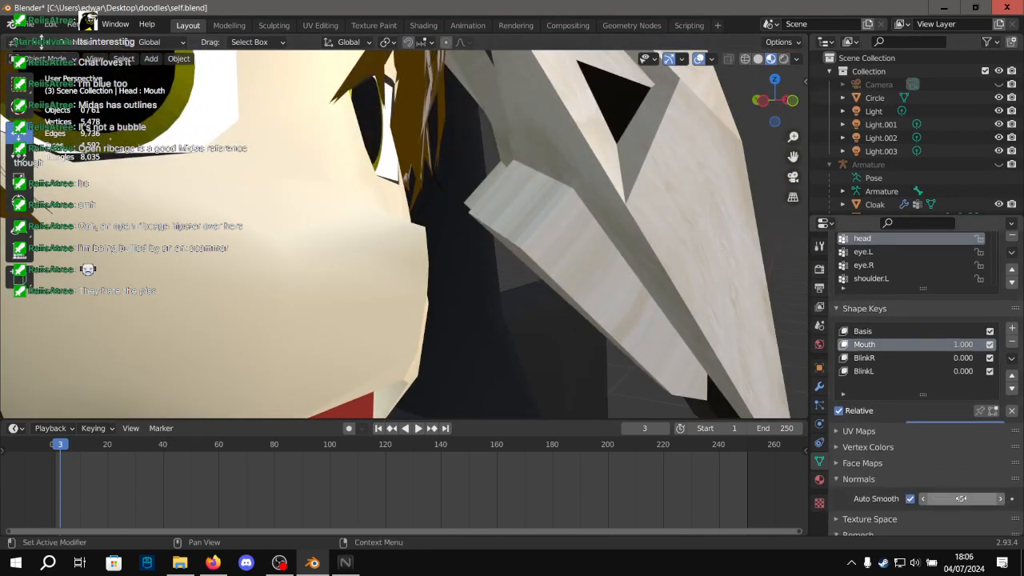
pyautogui.moveTo(982, 344)
pyautogui.mouseDown()
pyautogui.moveTo(951, 344)
pyautogui.moveTo(982, 344)
pyautogui.moveTo(962, 344)
pyautogui.mouseUp()
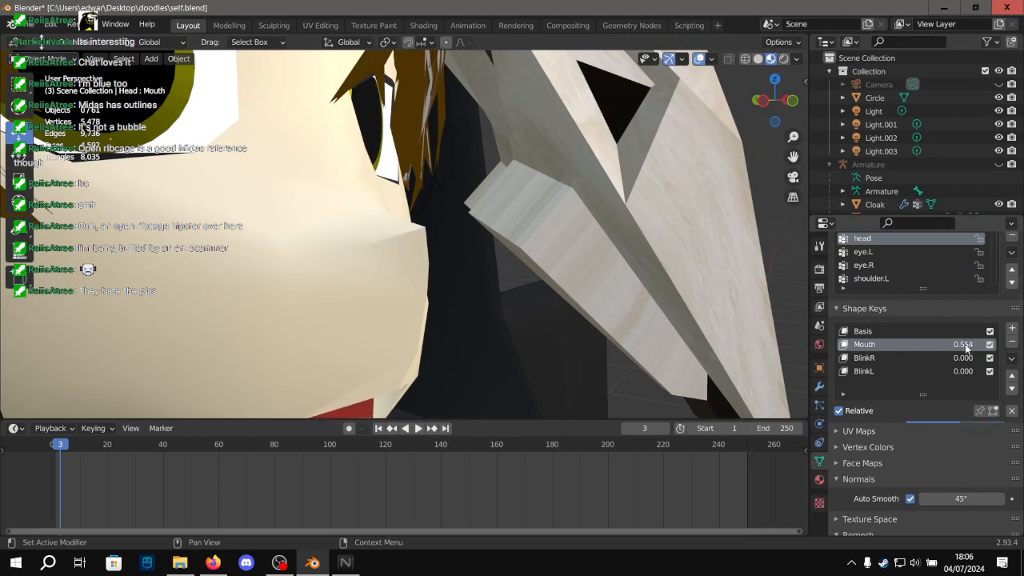
pyautogui.scroll(3, 416, 250)
# Return to the Modelling workspace and set the Mouth shape key's value back to 1.000.
pyautogui.click(231, 25)
pyautogui.keyDown('alt'); pyautogui.moveTo(412, 192); pyautogui.dragTo(530, 256); pyautogui.keyUp('alt')
pyautogui.moveTo(311, 86); pyautogui.dragTo(337, 136)
pyautogui.click(303, 260)
pyautogui.moveTo(304, 259); pyautogui.dragTo(378, 232, button='middle')
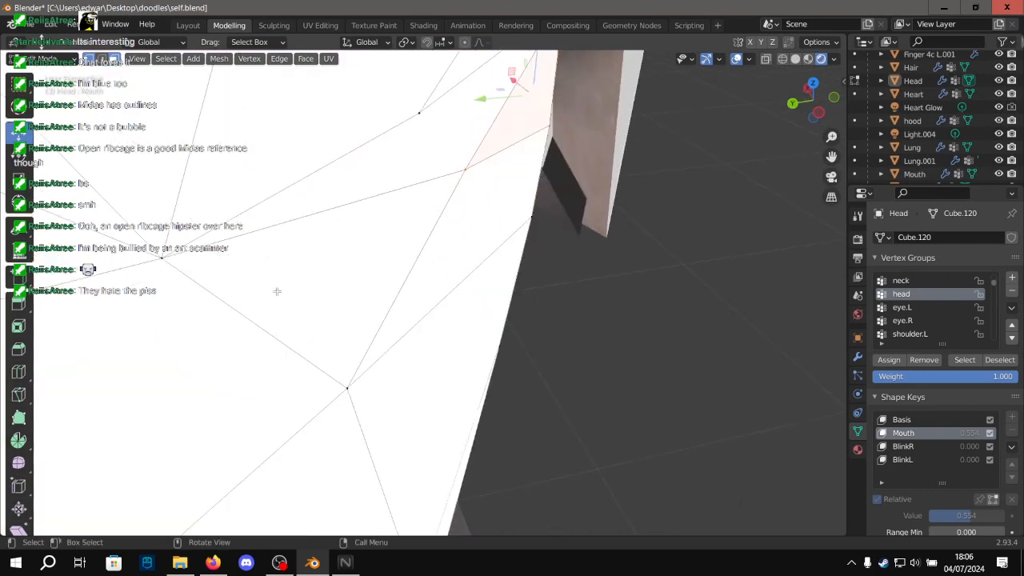
pyautogui.moveTo(970, 435); pyautogui.dragTo(995, 435)
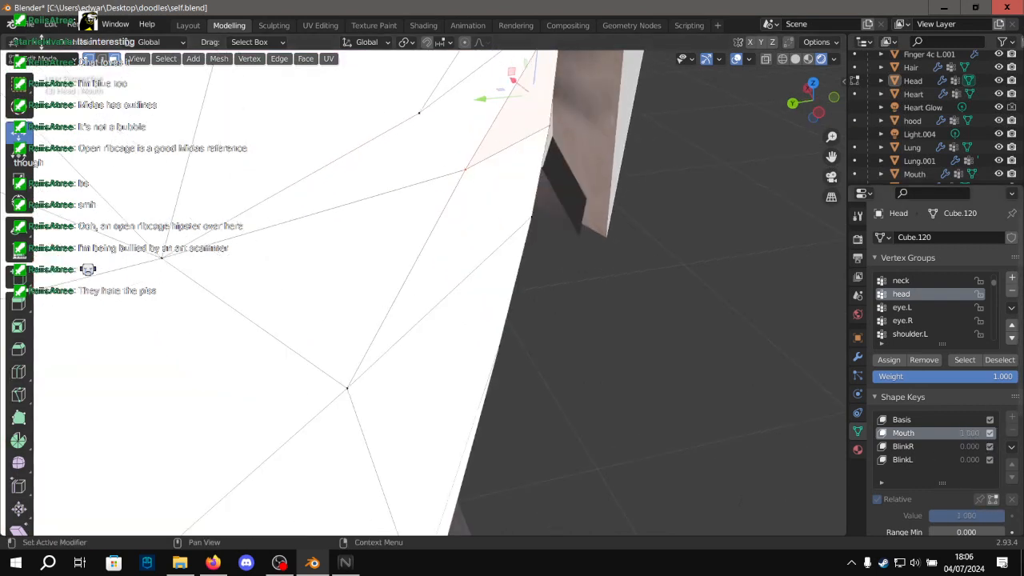
# Compare the vertices around the nose and its profile between the Basis and Mouth shape keys.
pyautogui.click(947, 419)
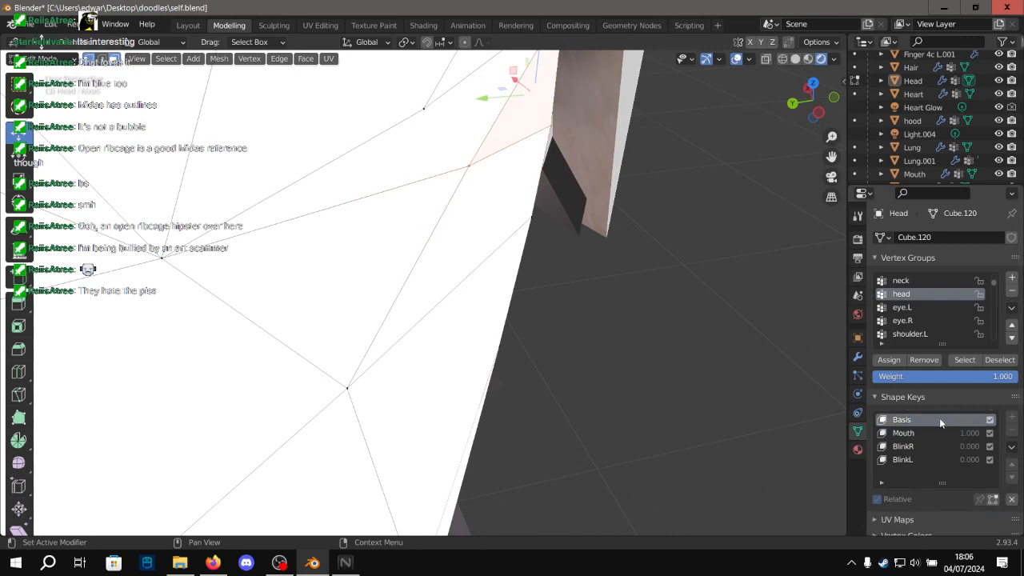
pyautogui.click(935, 433)
pyautogui.click(918, 419)
pyautogui.scroll(3, 544, 307)
pyautogui.keyDown('shift'); pyautogui.moveTo(736, 344); pyautogui.dragTo(689, 376, button='middle'); pyautogui.keyUp('shift')
pyautogui.click(908, 433)
pyautogui.click(920, 420)
pyautogui.click(921, 432)
pyautogui.click(918, 421)
# Select the two vertices on the side of the nose and nudge them back along Y in the Basis key.
pyautogui.moveTo(475, 403); pyautogui.dragTo(438, 378, button='middle')
pyautogui.click(220, 356)
pyautogui.keyDown('shift'); pyautogui.click(185, 245); pyautogui.keyUp('shift')
pyautogui.moveTo(185, 244); pyautogui.dragTo(228, 241, button='middle')
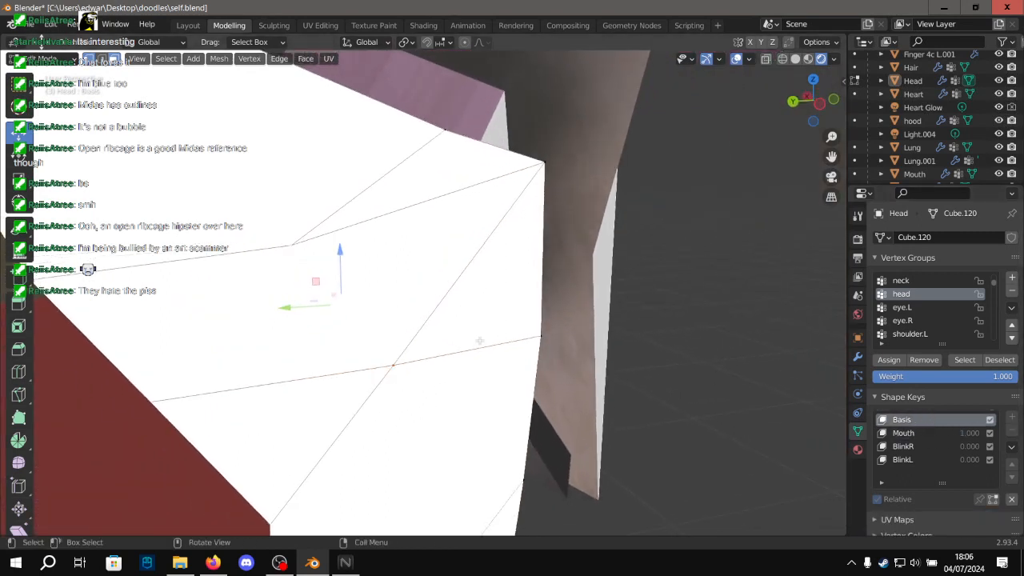
pyautogui.moveTo(339, 300); pyautogui.dragTo(322, 297)
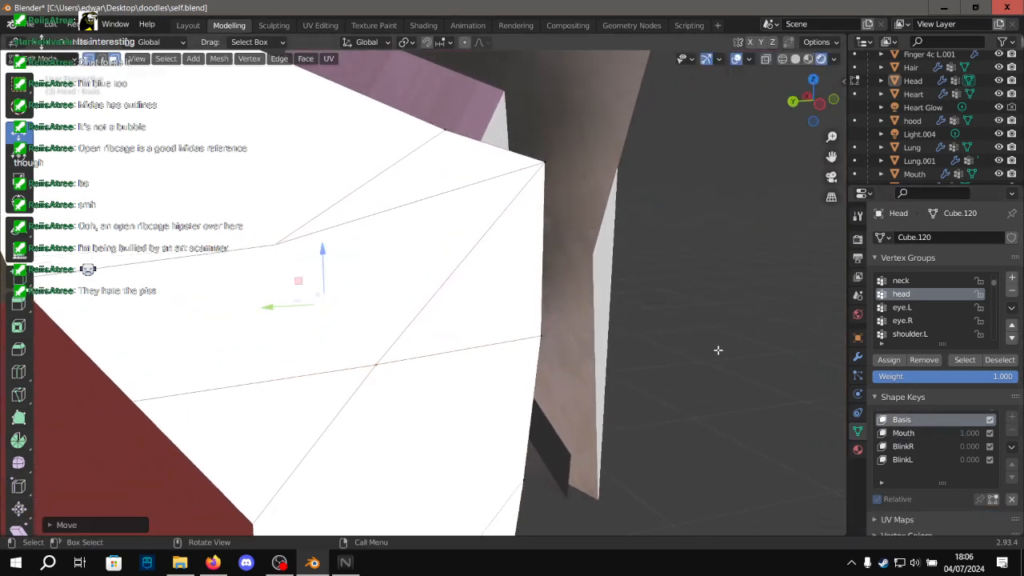
# Nudge the same two nose-side vertices back along Y in the Mouth key and compare them with Basis.
pyautogui.click(912, 432)
pyautogui.click(921, 418)
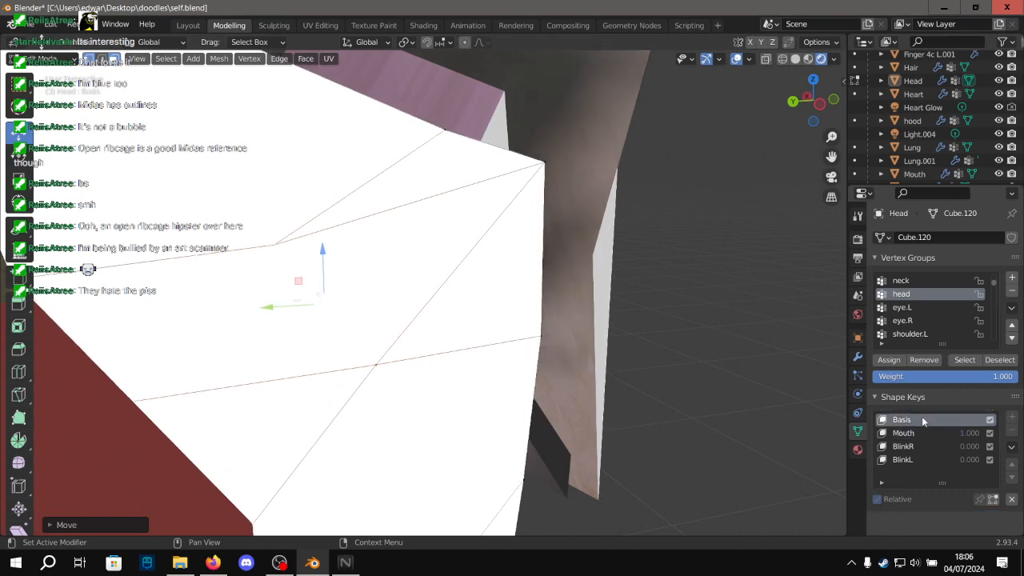
pyautogui.click(919, 431)
pyautogui.moveTo(454, 343); pyautogui.dragTo(293, 370, button='middle')
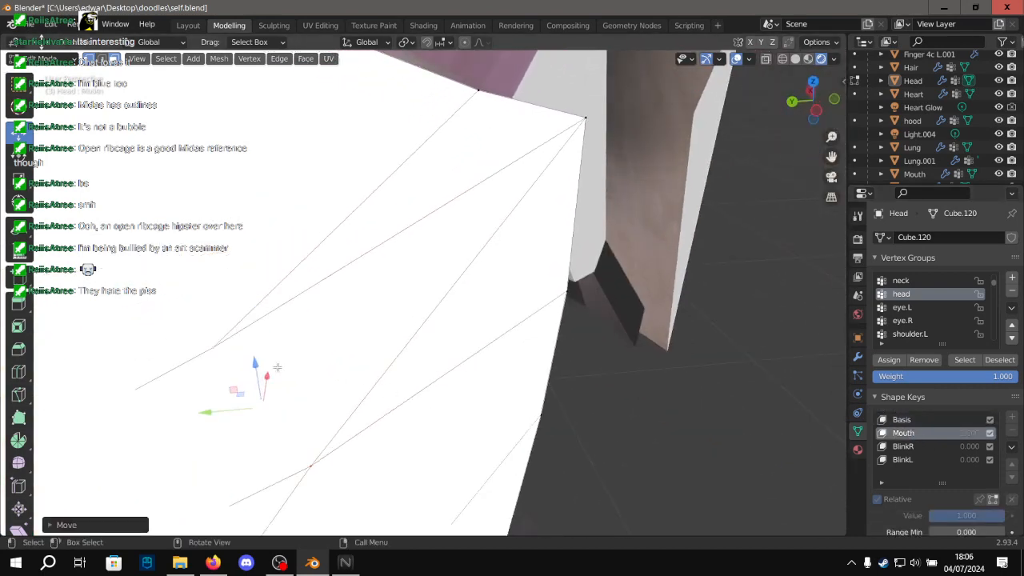
pyautogui.moveTo(209, 412); pyautogui.dragTo(194, 413)
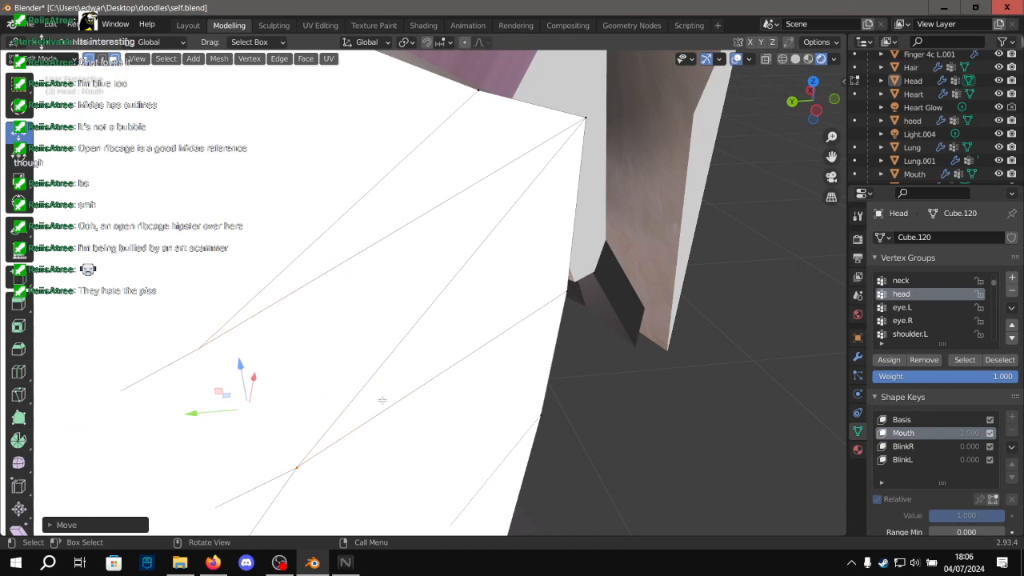
pyautogui.click(918, 417)
pyautogui.click(918, 431)
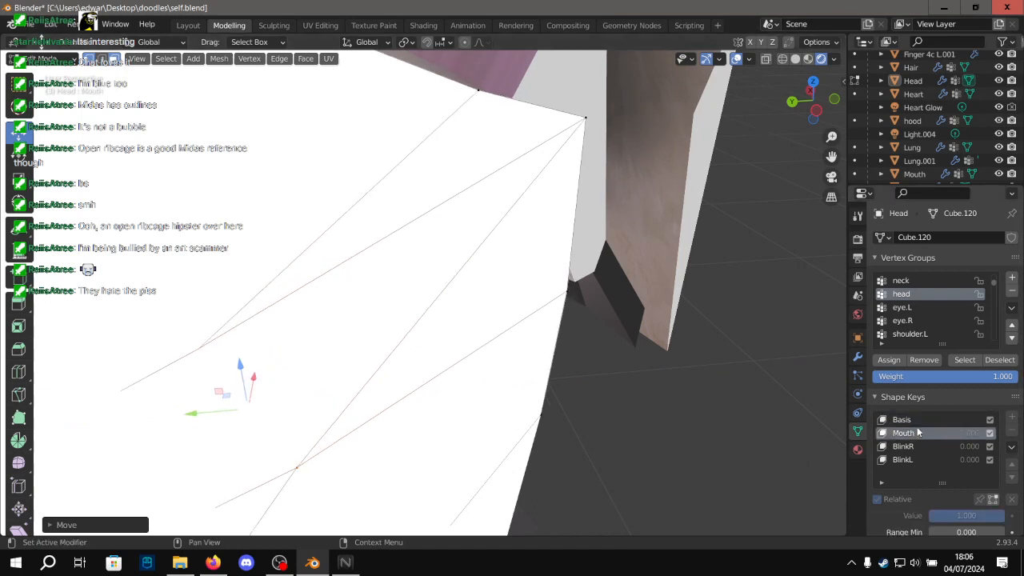
# Nudge the two selected nose-side vertices again in the Basis key.
pyautogui.click(917, 420)
pyautogui.moveTo(486, 365); pyautogui.dragTo(354, 367, button='middle')
pyautogui.moveTo(375, 337); pyautogui.dragTo(343, 338)
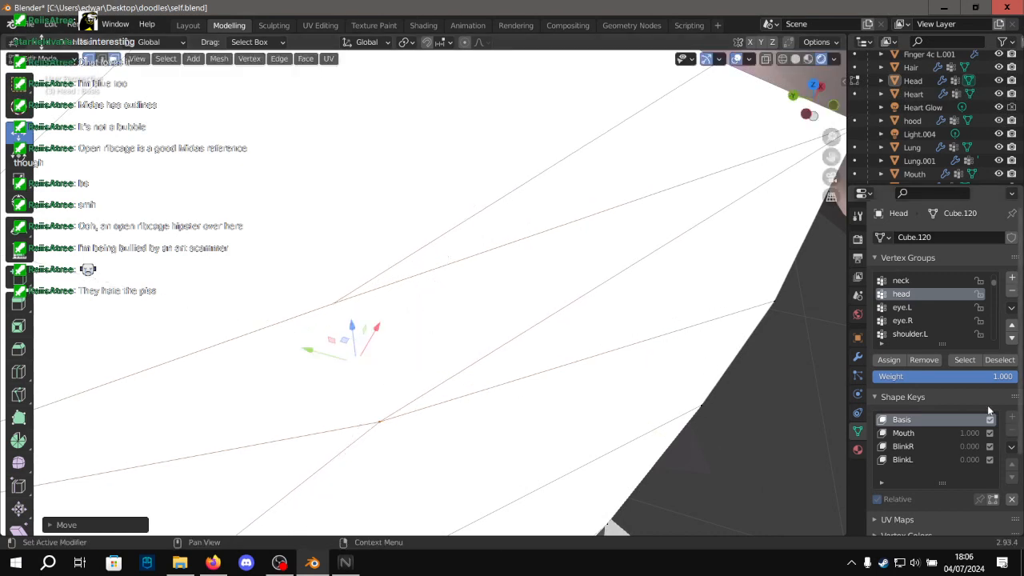
# Compare the nose-side vertices between the Basis and Mouth shape keys, close up and from the front.
pyautogui.click(932, 432)
pyautogui.click(927, 419)
pyautogui.click(924, 432)
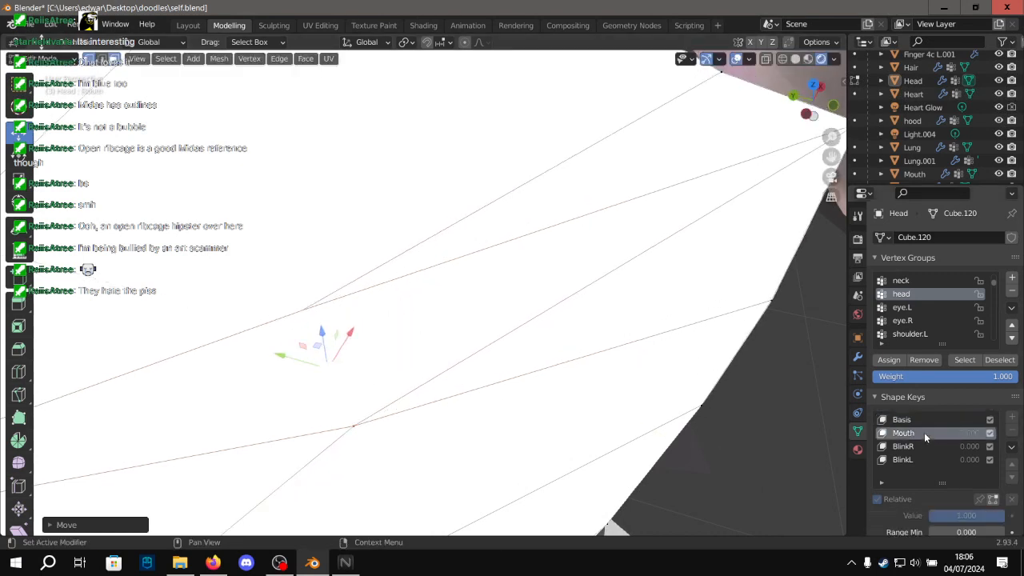
pyautogui.moveTo(663, 331); pyautogui.dragTo(320, 229, button='middle')
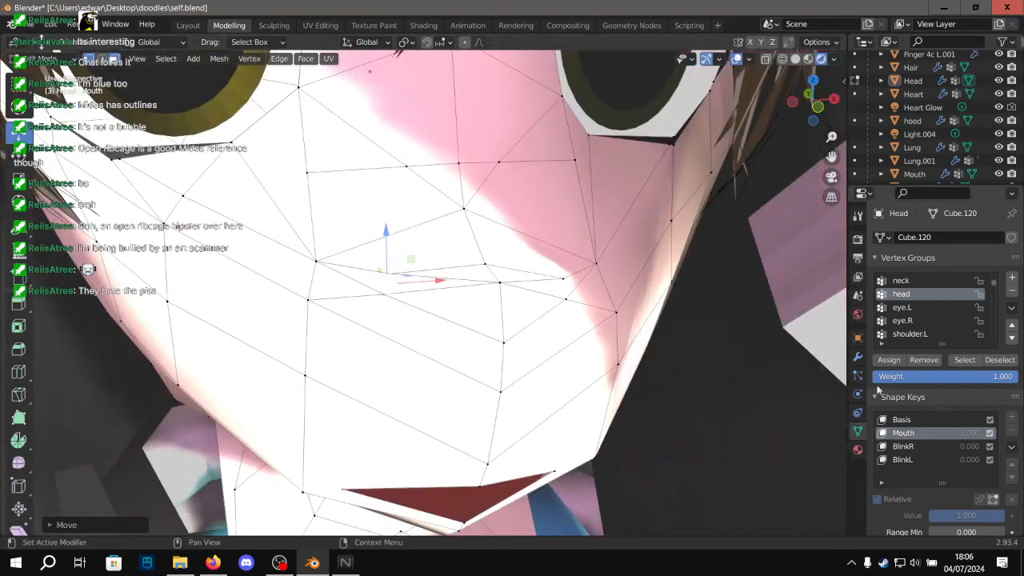
pyautogui.click(930, 419)
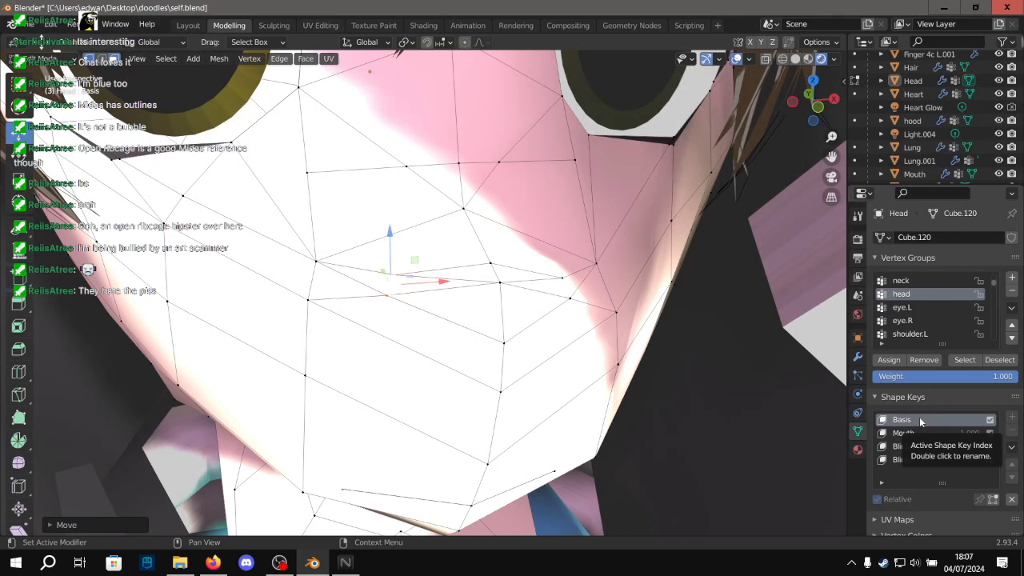
pyautogui.click(921, 432)
pyautogui.click(918, 416)
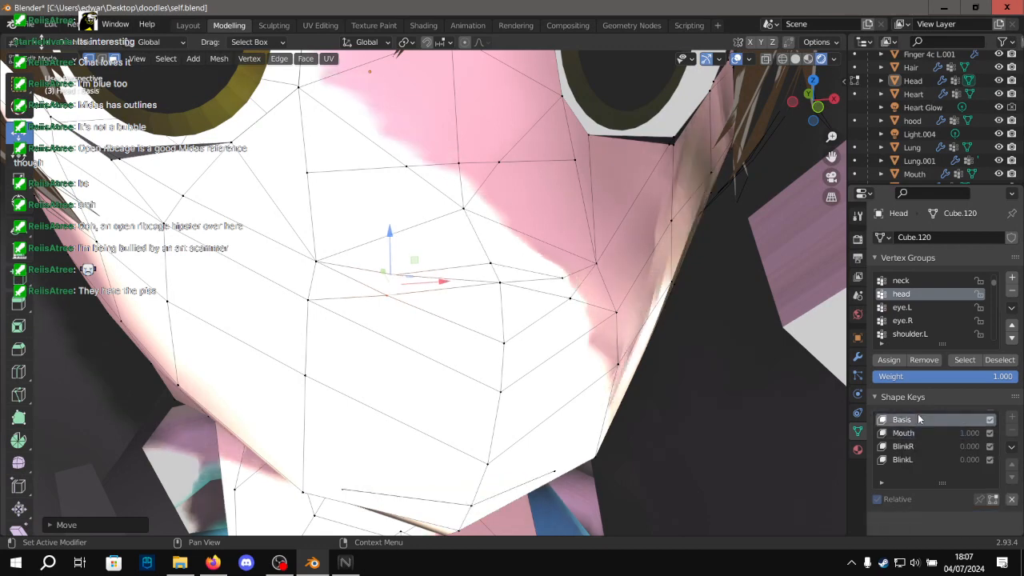
pyautogui.click(916, 435)
pyautogui.click(915, 424)
pyautogui.click(914, 433)
# Select the single vertex on the nose profile, shift it in the YZ plane in the Mouth key, and compare it with Basis.
pyautogui.scroll(5, 553, 336)
pyautogui.keyDown('shift'); pyautogui.moveTo(552, 336); pyautogui.dragTo(407, 408, button='middle'); pyautogui.keyUp('shift')
pyautogui.scroll(2, 481, 344)
pyautogui.moveTo(481, 343); pyautogui.dragTo(732, 345, button='middle')
pyautogui.click(913, 419)
pyautogui.click(912, 432)
pyautogui.click(475, 307)
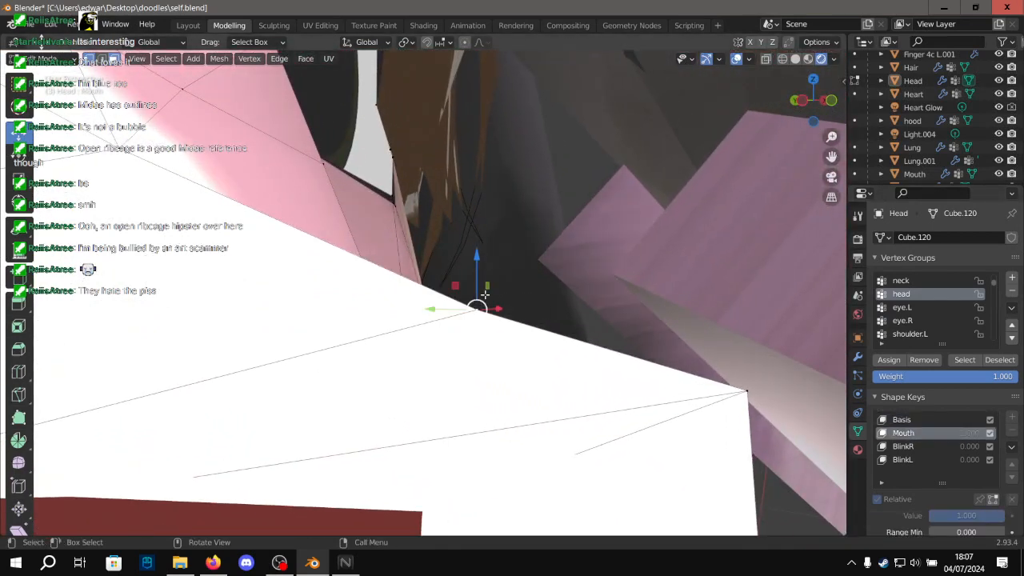
pyautogui.moveTo(456, 286); pyautogui.dragTo(470, 281)
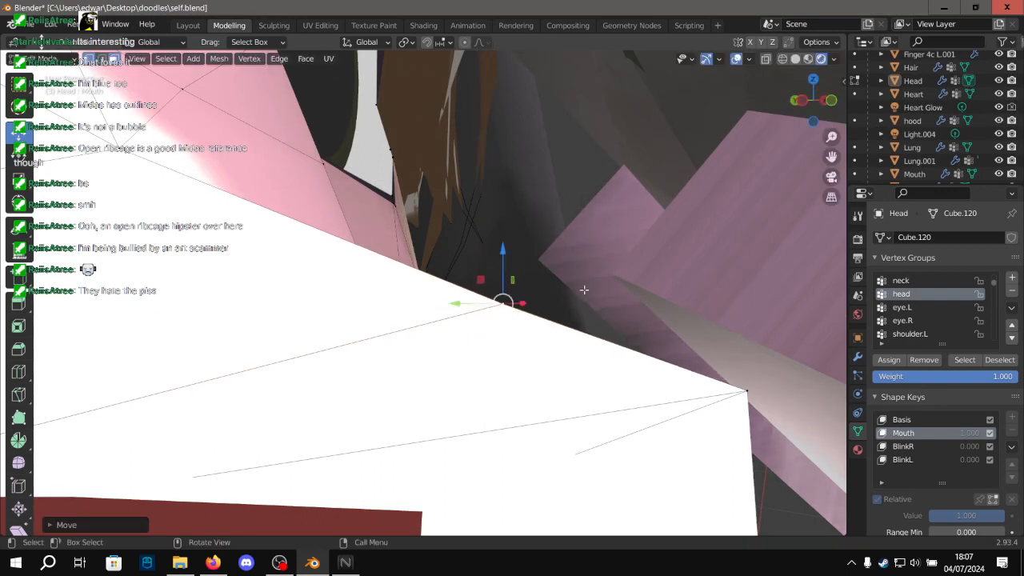
pyautogui.click(929, 420)
pyautogui.click(913, 433)
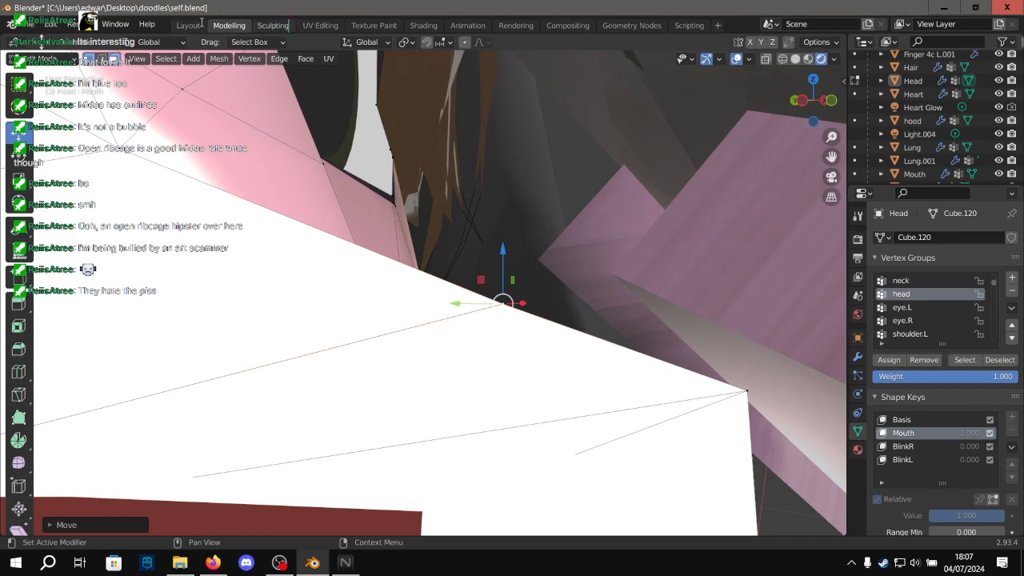
# Preview the Mouth shape key at partial and full strength in Object Mode and inspect the shading around the nose and mouth.
pyautogui.click(188, 26)
pyautogui.moveTo(582, 304); pyautogui.dragTo(480, 296, button='middle')
pyautogui.scroll(-1, 480, 296)
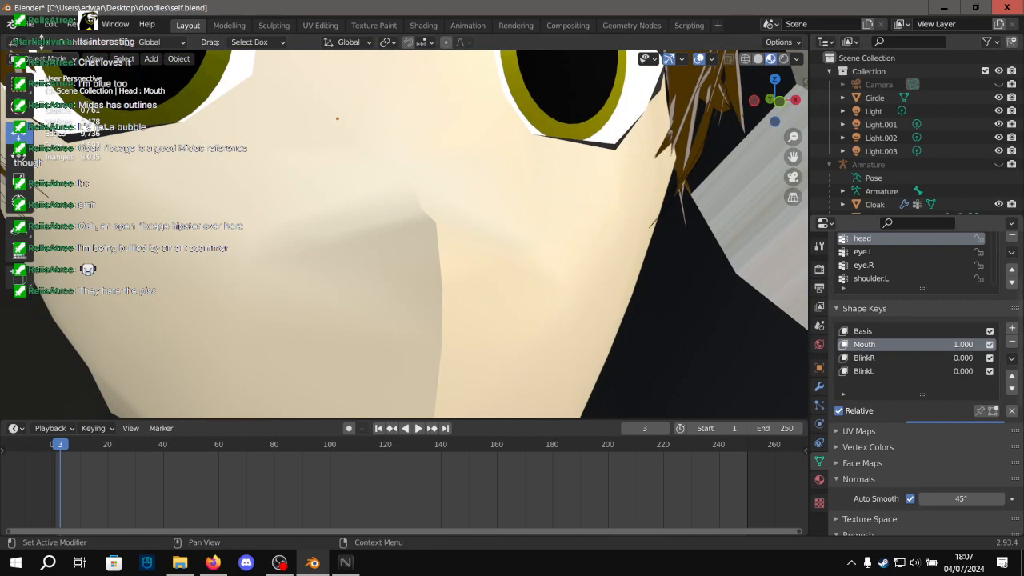
pyautogui.moveTo(960, 344); pyautogui.dragTo(898, 343)
pyautogui.moveTo(959, 344)
pyautogui.mouseDown()
pyautogui.moveTo(1008, 344)
pyautogui.moveTo(931, 344)
pyautogui.moveTo(962, 344)
pyautogui.mouseUp()
pyautogui.scroll(-8, 504, 254)
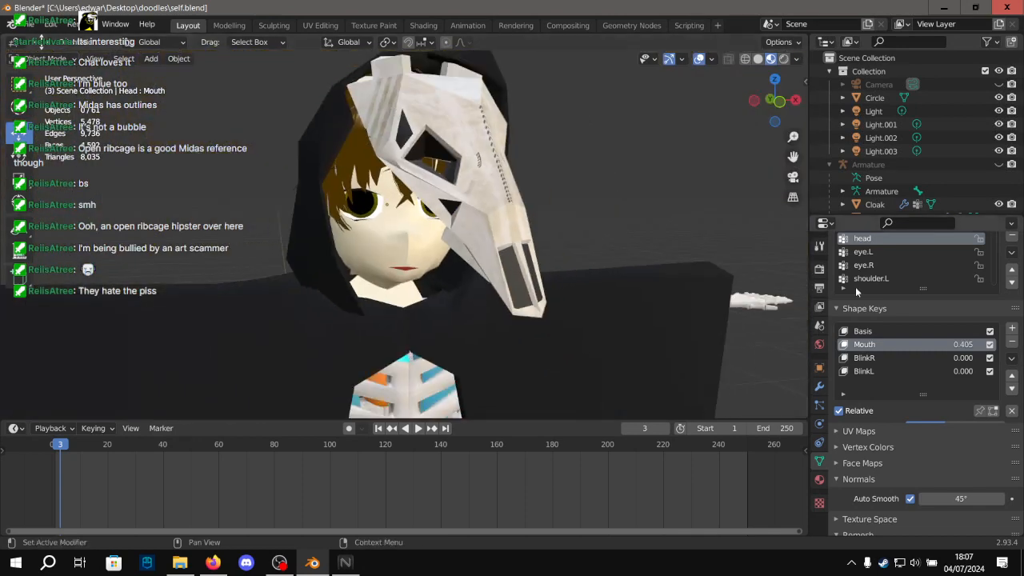
pyautogui.moveTo(960, 344); pyautogui.dragTo(988, 344)
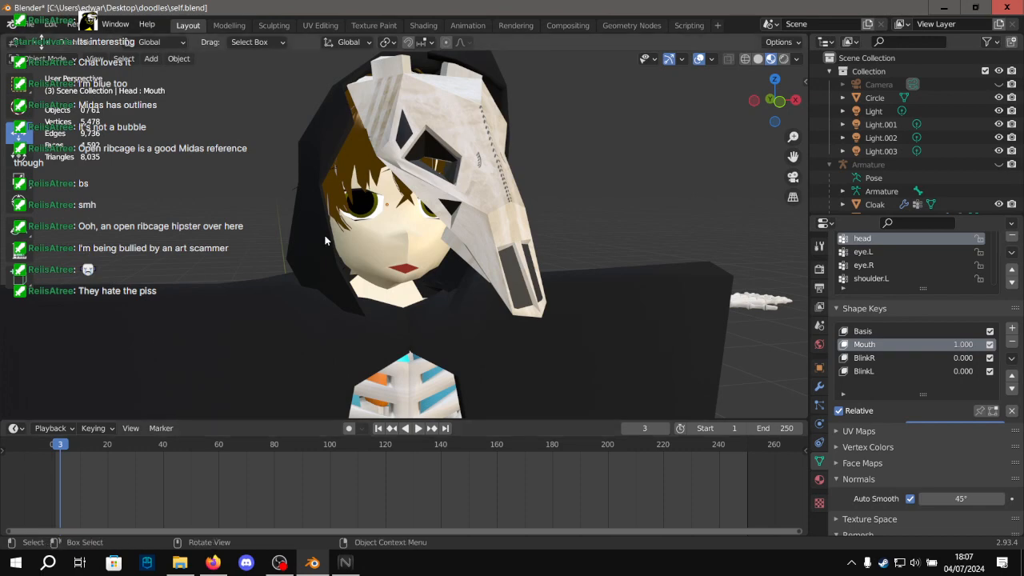
pyautogui.scroll(8, 314, 235)
pyautogui.moveTo(315, 235); pyautogui.dragTo(362, 147, button='middle')
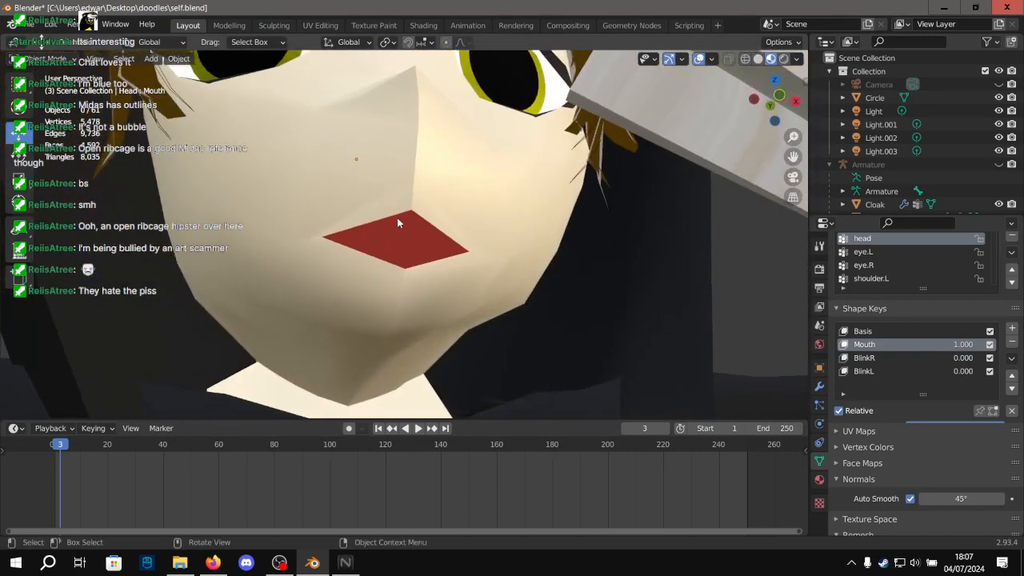
# Delete the Mouth shape key and add a fresh one named Mouth in its place.
pyautogui.click(1011, 344)
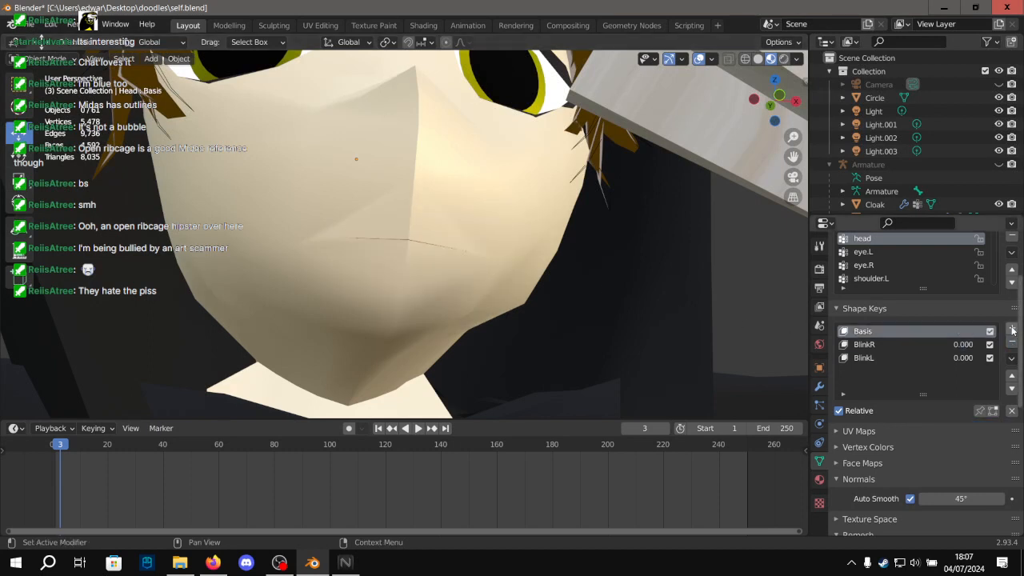
pyautogui.click(1011, 328)
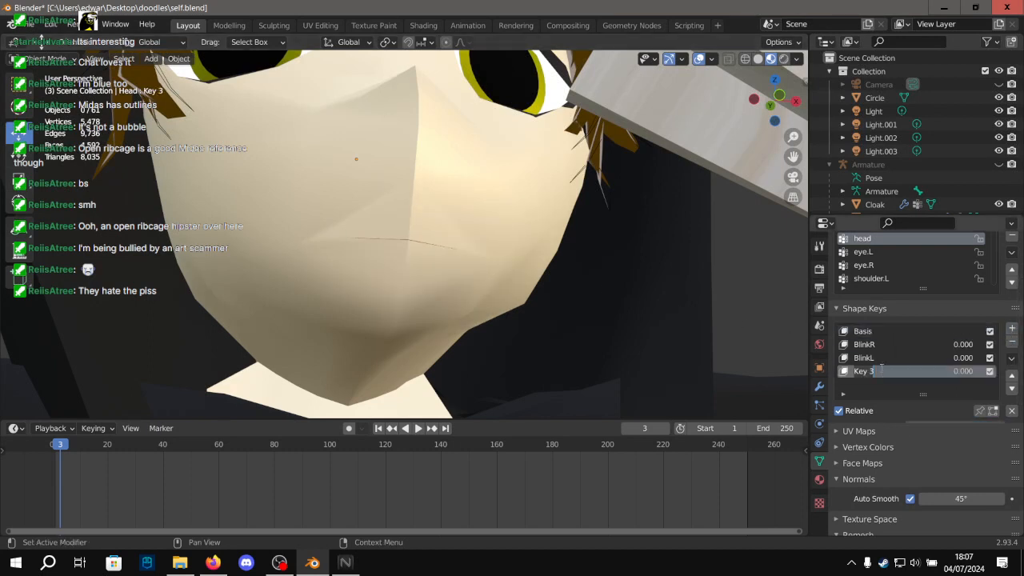
pyautogui.write('Mouth')
# Compare the new Mouth shape key with Basis on the head mesh, and move it up directly below Basis.
pyautogui.click(230, 24)
pyautogui.scroll(-15, 468, 229)
pyautogui.moveTo(467, 243); pyautogui.dragTo(894, 435, button='middle')
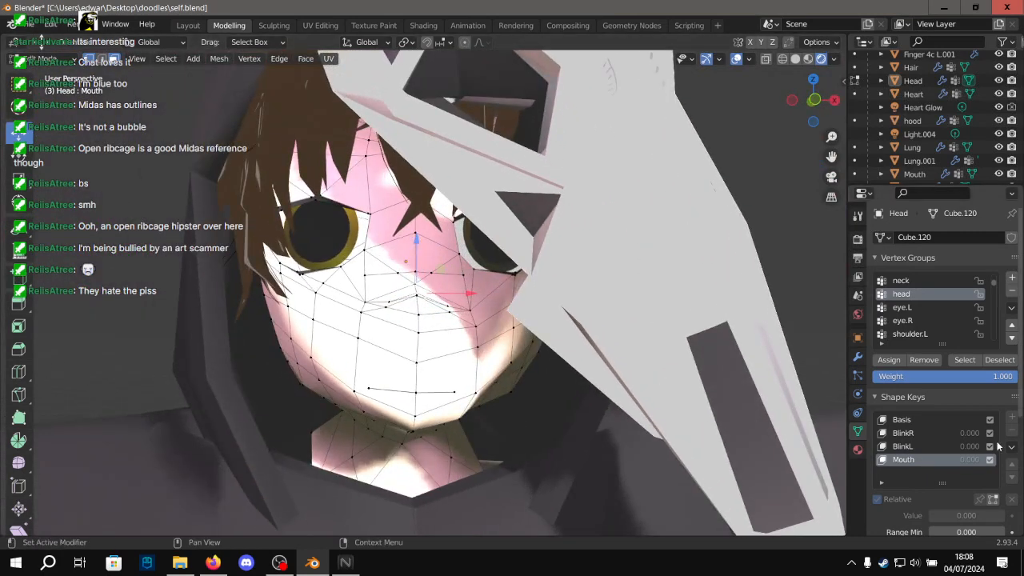
pyautogui.click(922, 420)
pyautogui.click(923, 461)
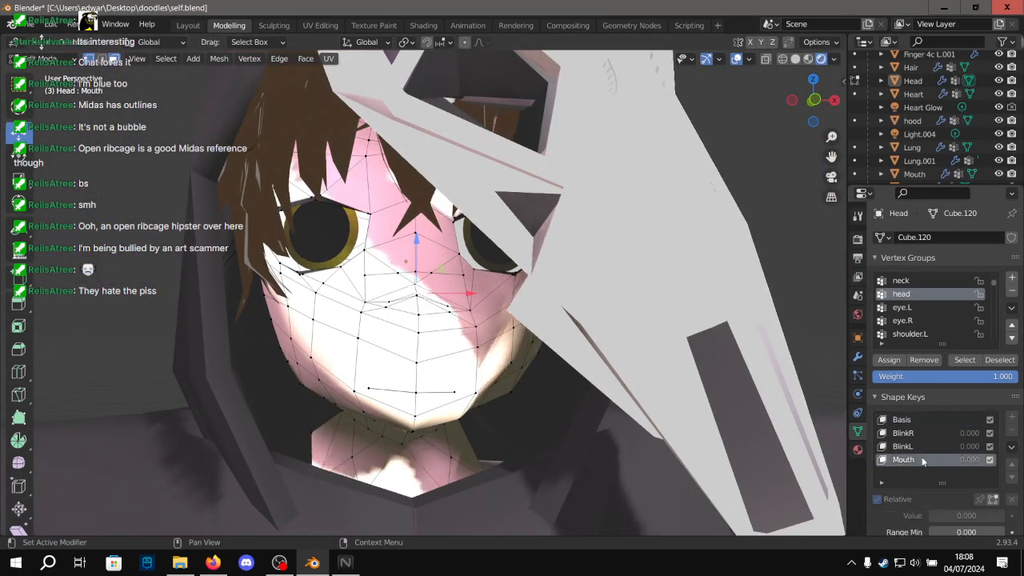
pyautogui.click(188, 25)
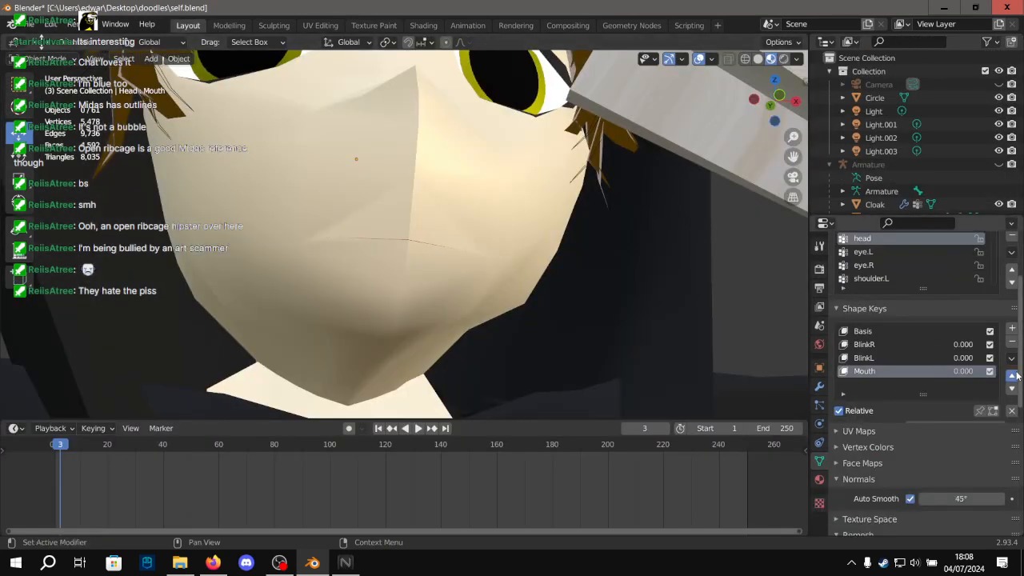
# Clear the vertex selection on the head and inspect the face in both Edit Mode and Object Mode.
pyautogui.click(227, 27)
pyautogui.moveTo(416, 319); pyautogui.dragTo(424, 280, button='middle')
pyautogui.scroll(7, 462, 228)
pyautogui.keyDown('shift'); pyautogui.moveTo(423, 400); pyautogui.dragTo(674, 206, button='middle'); pyautogui.keyUp('shift')
pyautogui.press('a')
pyautogui.scroll(-6, 449, 230)
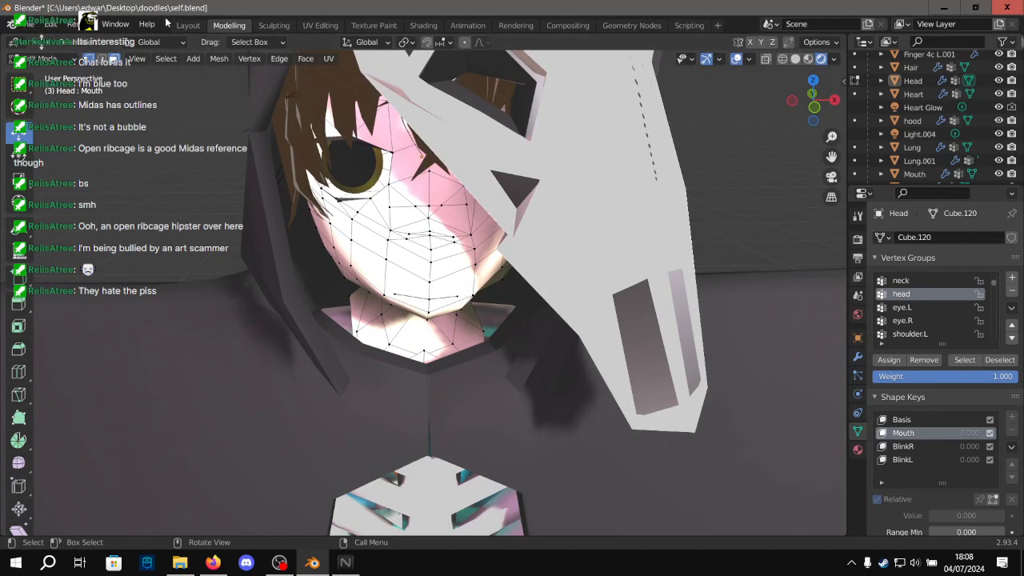
pyautogui.click(186, 25)
pyautogui.click(231, 26)
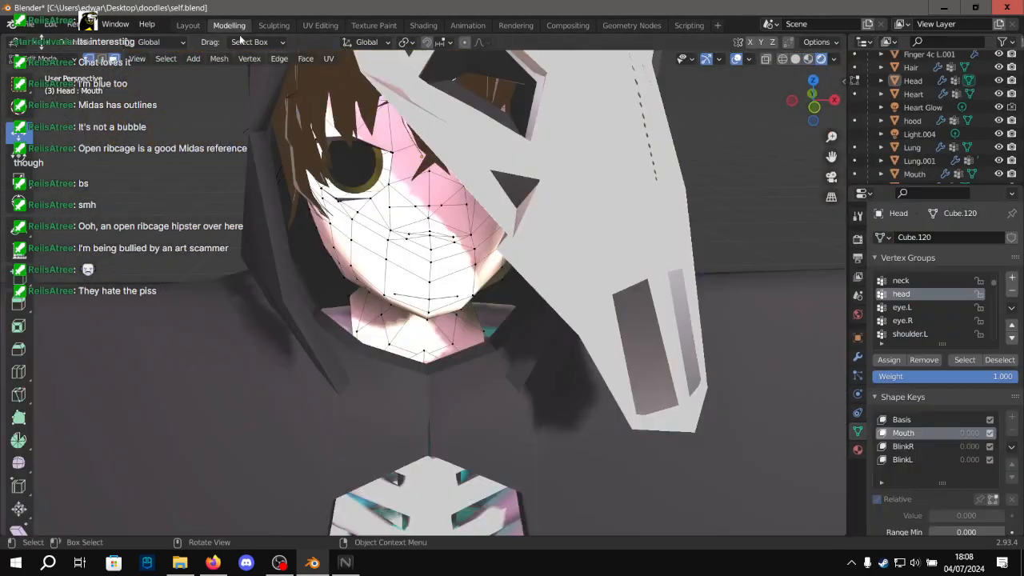
pyautogui.scroll(-2, 283, 93)
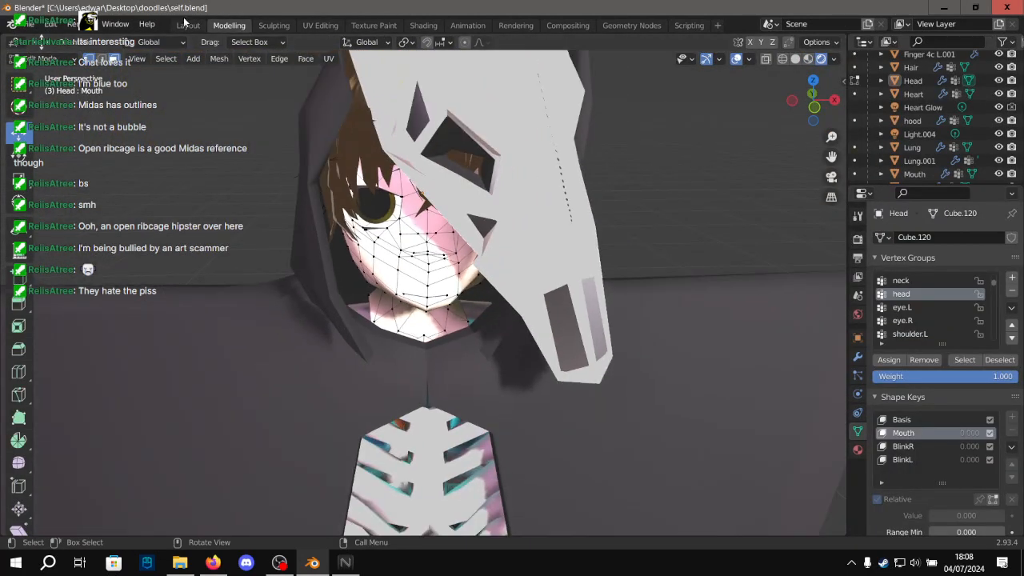
pyautogui.click(186, 25)
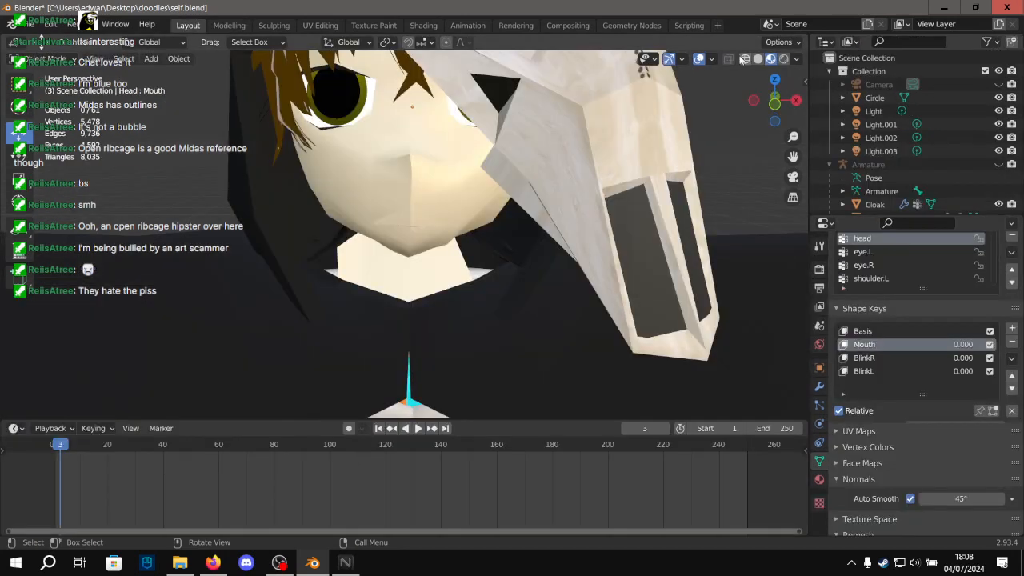
# Switch the viewport to Rendered shading and examine the character's face, skull mask and cloak from several angles and distances.
pyautogui.click(784, 59)
pyautogui.keyDown('alt'); pyautogui.moveTo(571, 121); pyautogui.dragTo(548, 130); pyautogui.keyUp('alt')
pyautogui.scroll(-5, 536, 128)
pyautogui.moveTo(457, 116)
pyautogui.keyDown('alt'); pyautogui.mouseDown()
pyautogui.moveTo(525, 110)
pyautogui.moveTo(372, 143)
pyautogui.mouseUp(); pyautogui.keyUp('alt')
pyautogui.scroll(-3, 547, 136)
pyautogui.scroll(-3, 372, 142)
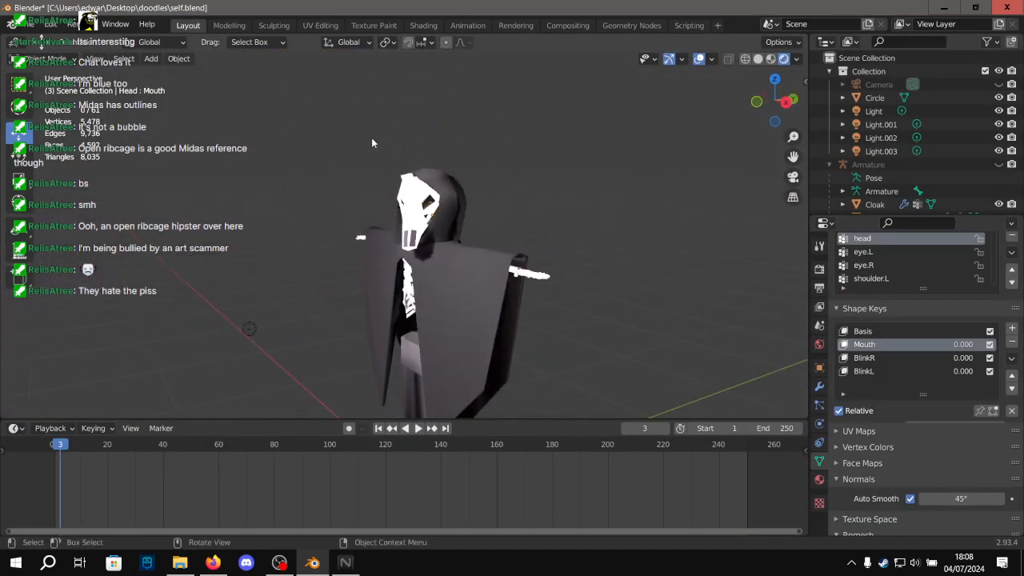
pyautogui.scroll(6, 372, 142)
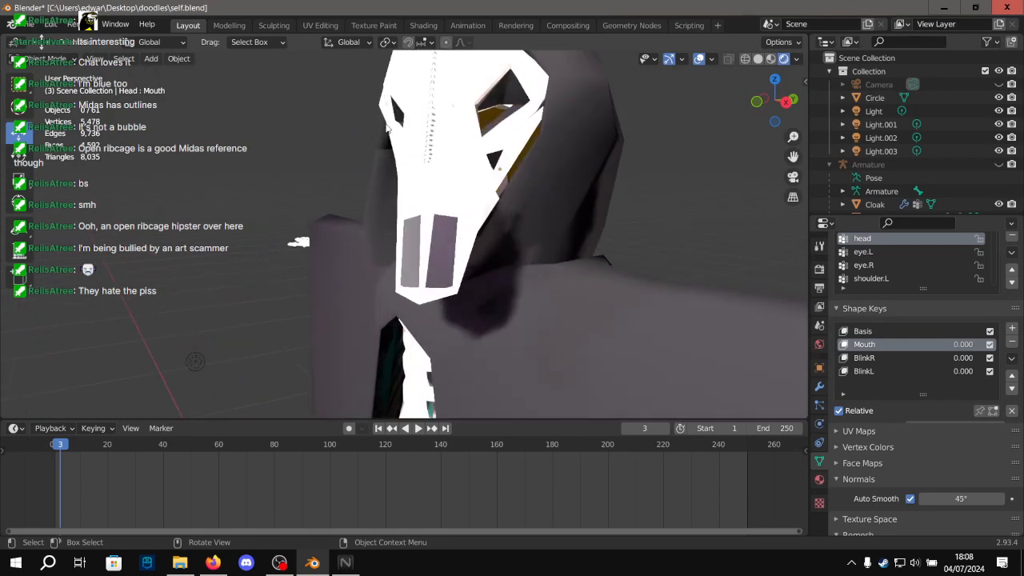
pyautogui.keyDown('alt'); pyautogui.moveTo(405, 152); pyautogui.dragTo(499, 148); pyautogui.keyUp('alt')
pyautogui.scroll(4, 430, 110)
pyautogui.moveTo(430, 111); pyautogui.dragTo(552, 206, button='middle')
pyautogui.scroll(-5, 557, 208)
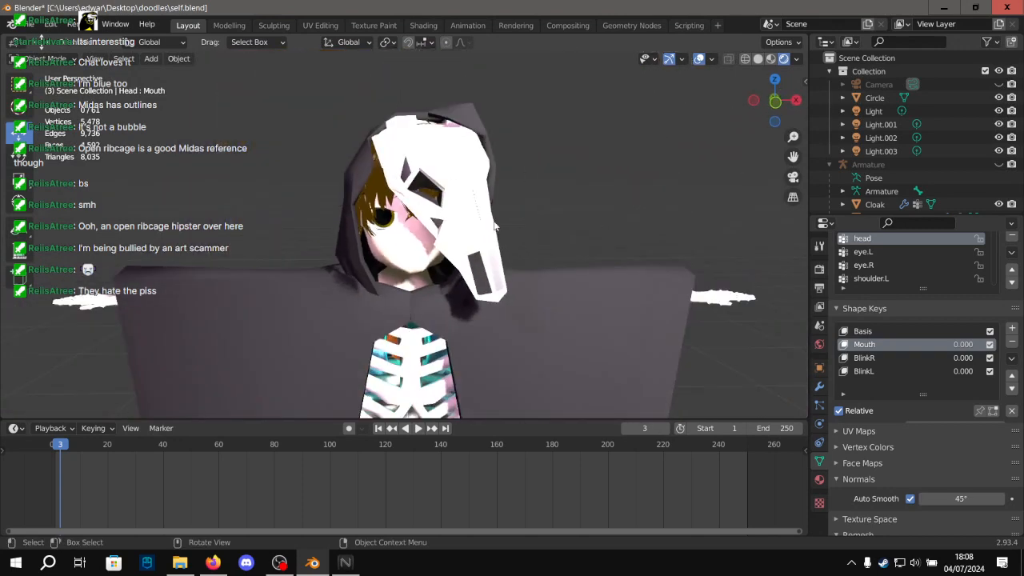
pyautogui.scroll(-2, 682, 133)
pyautogui.scroll(6, 435, 204)
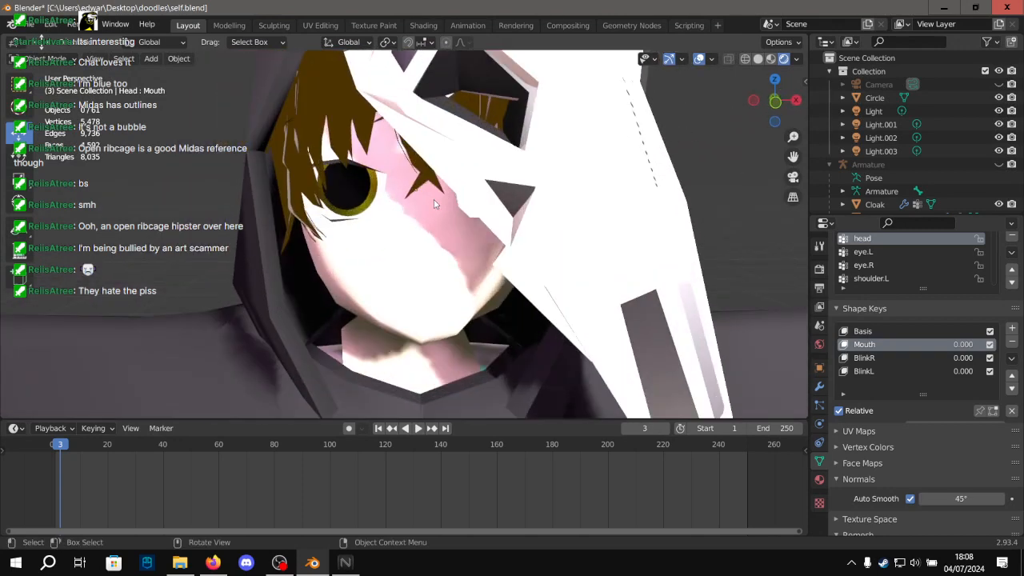
pyautogui.scroll(-6, 431, 206)
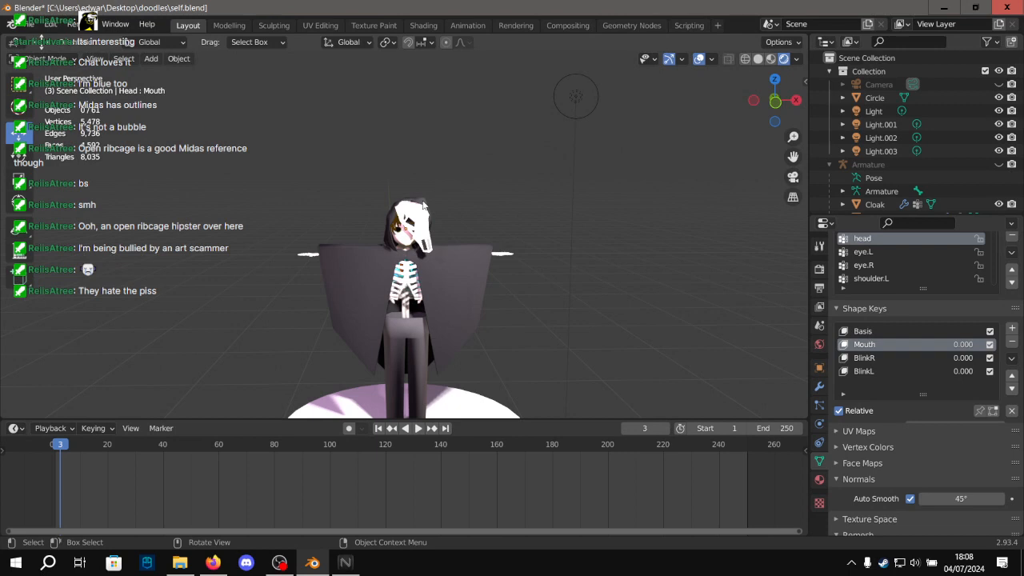
pyautogui.scroll(10, 422, 206)
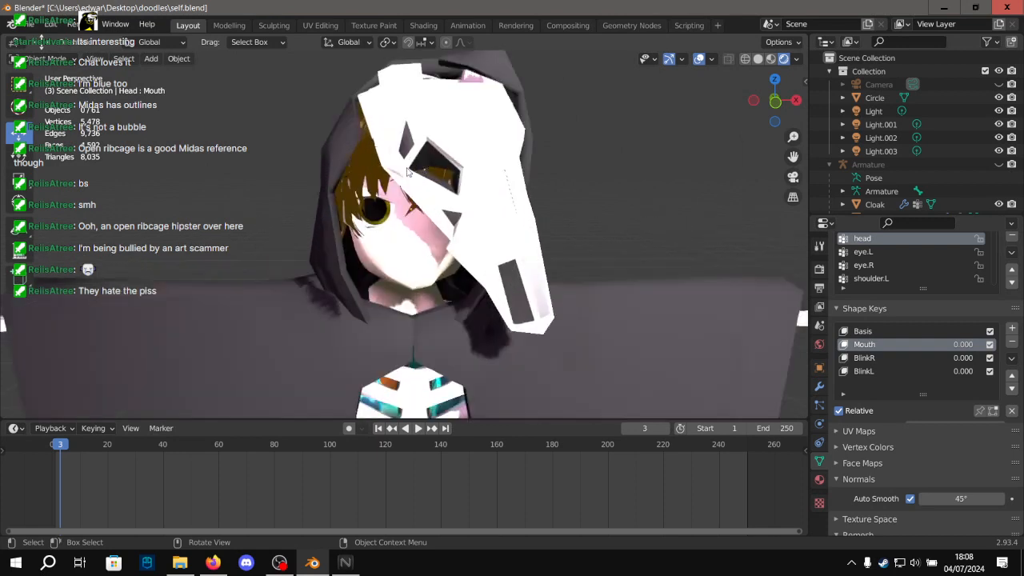
pyautogui.scroll(-10, 484, 156)
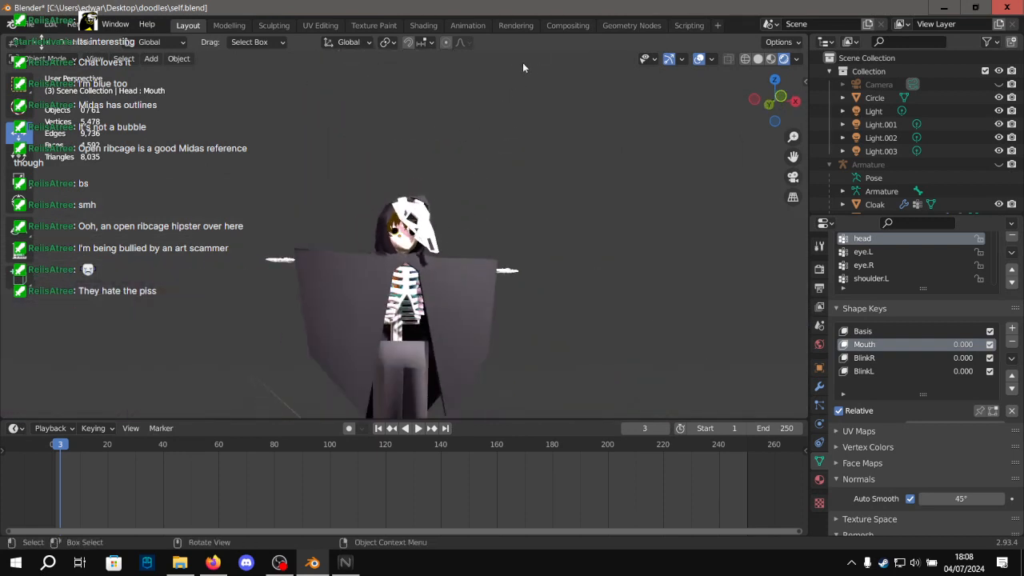
pyautogui.scroll(10, 570, 91)
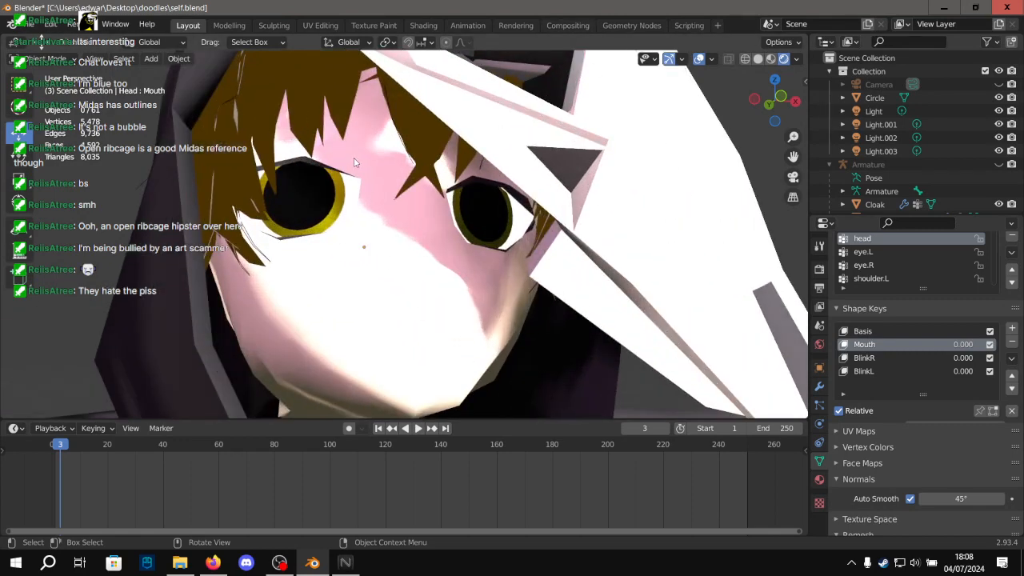
pyautogui.scroll(4, 471, 162)
pyautogui.moveTo(512, 169); pyautogui.dragTo(426, 203, button='middle')
pyautogui.scroll(-6, 474, 178)
pyautogui.scroll(-3, 473, 178)
pyautogui.scroll(4, 473, 176)
pyautogui.scroll(-4, 459, 181)
pyautogui.scroll(3, 426, 203)
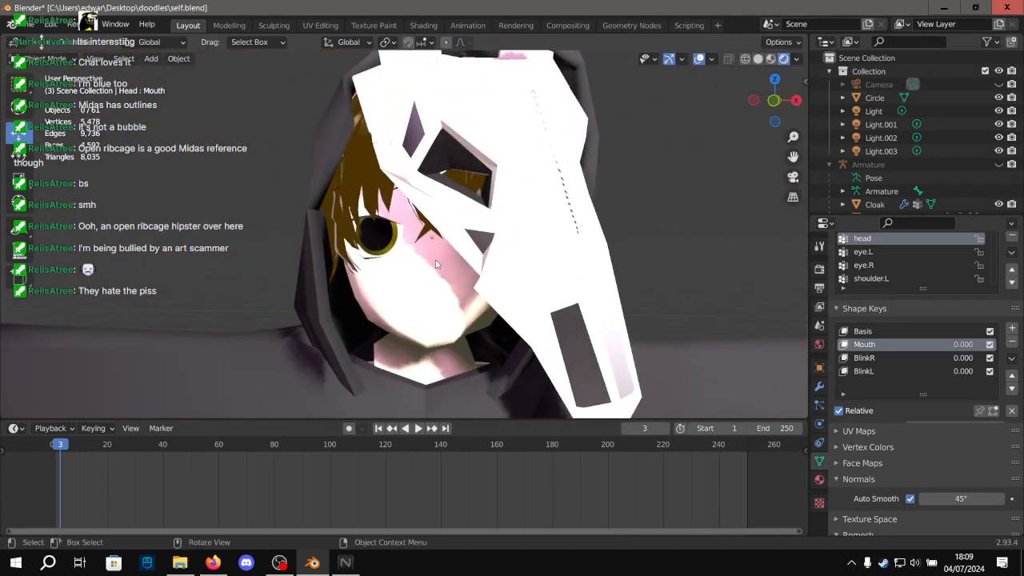
# Open the Snipping Tool, capture a rectangular snip of the rendered character, and put the snip window out of the way.
pyautogui.press('super')
pyautogui.write('sni')
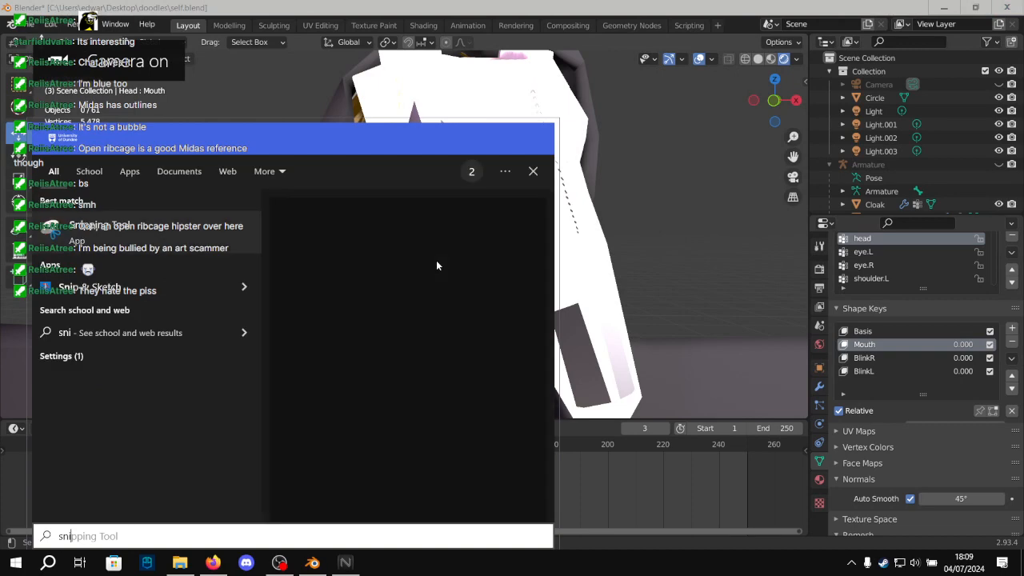
pyautogui.press('Return')
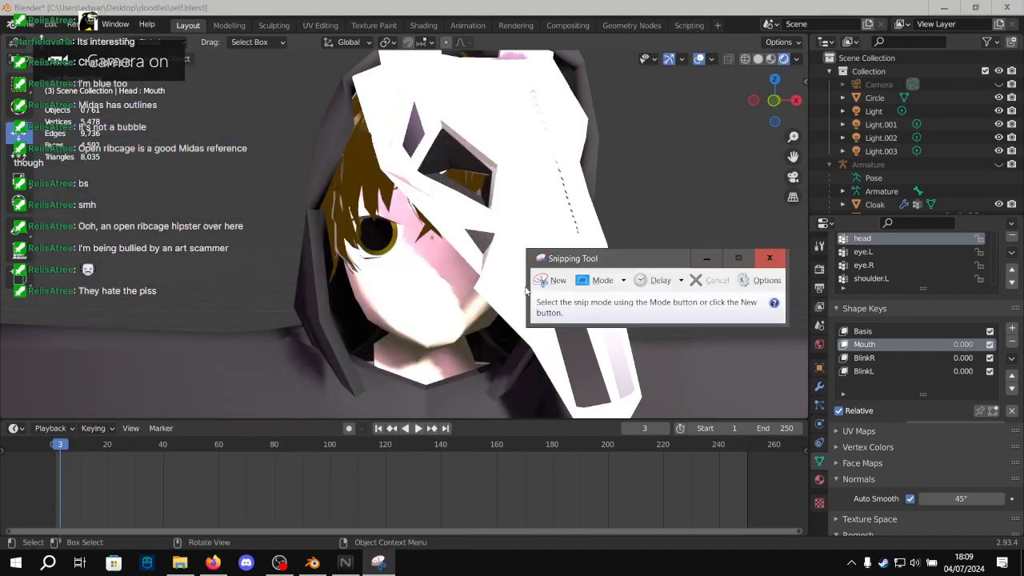
pyautogui.click(552, 280)
pyautogui.moveTo(134, 68); pyautogui.dragTo(752, 428)
pyautogui.moveTo(502, 18); pyautogui.dragTo(0, 97)
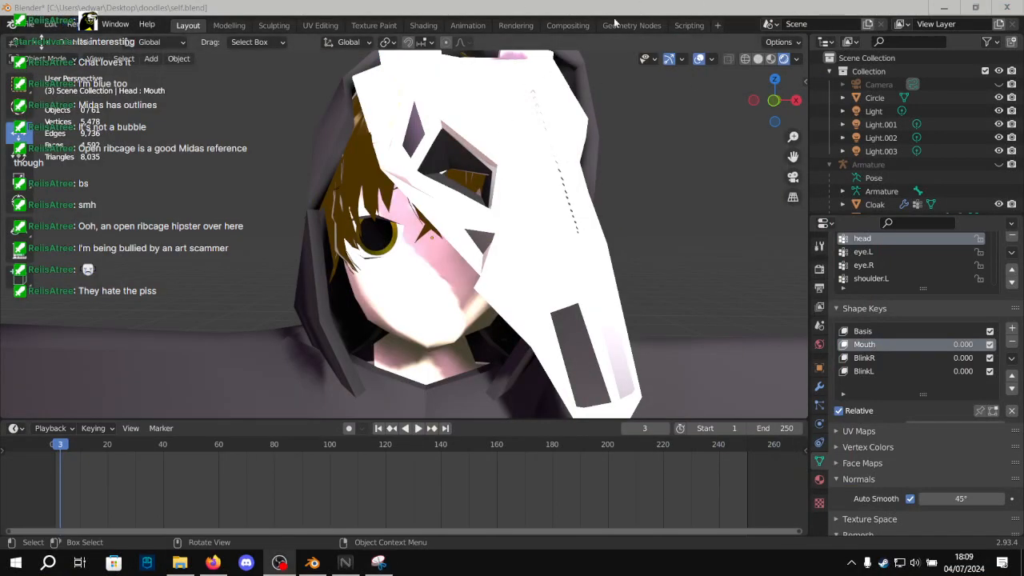
pyautogui.click(707, 4)
# Switch the viewport to Material Preview shading, select the head, and open its mesh for editing on the Mouth shape key.
pyautogui.moveTo(536, 246); pyautogui.dragTo(548, 264, button='middle')
pyautogui.scroll(-3, 529, 243)
pyautogui.click(770, 59)
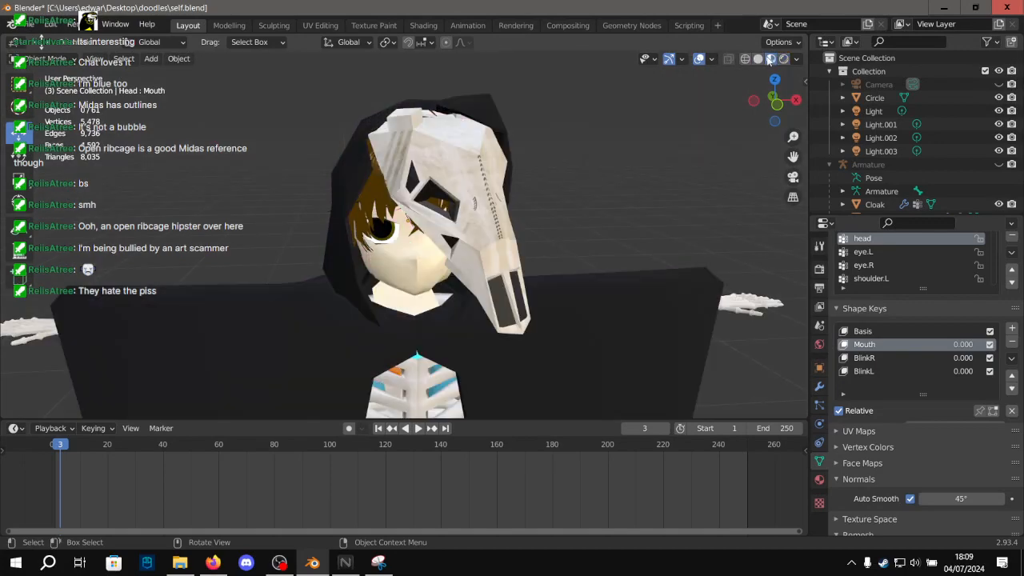
pyautogui.scroll(4, 416, 144)
pyautogui.click(334, 141)
pyautogui.click(217, 26)
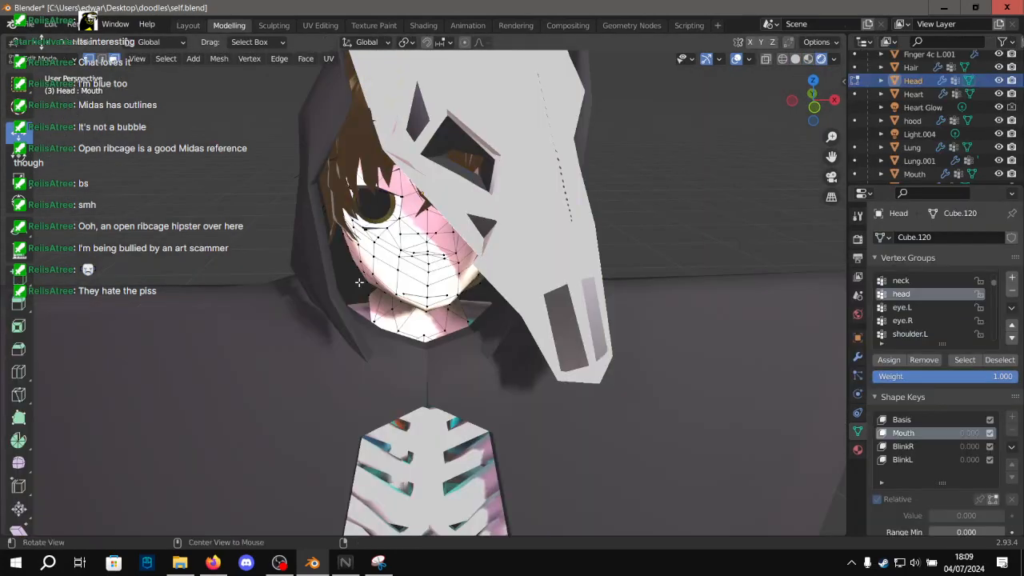
pyautogui.scroll(6, 429, 250)
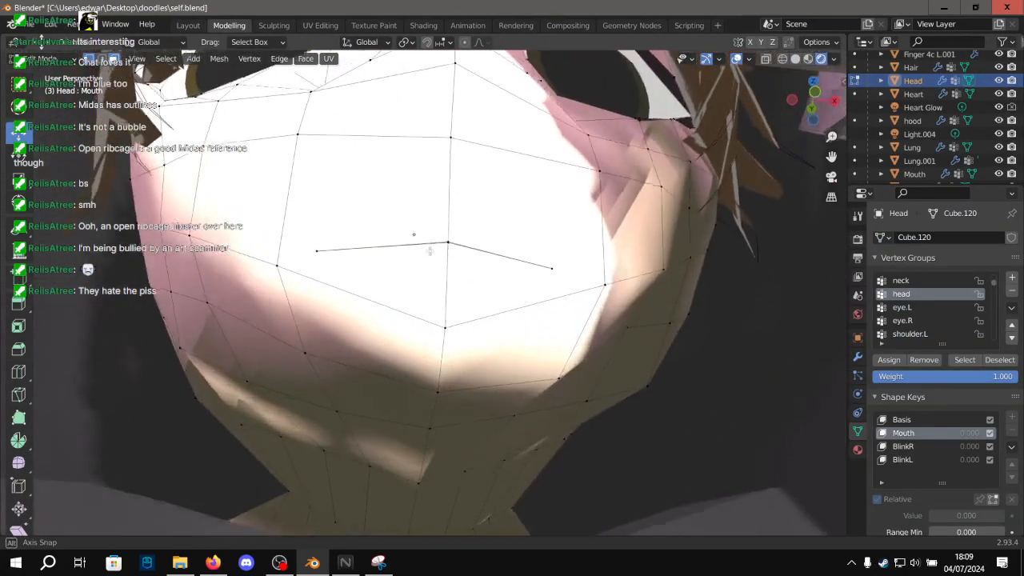
# Raise the upper lip's center vertex on the Mouth shape key to open the mouth, and adjust its depth along Y.
pyautogui.moveTo(429, 250)
pyautogui.mouseDown(button='middle')
pyautogui.moveTo(544, 261)
pyautogui.moveTo(788, 429)
pyautogui.moveTo(448, 264)
pyautogui.moveTo(443, 245)
pyautogui.mouseUp(button='middle')
pyautogui.click(449, 262)
pyautogui.press('g')
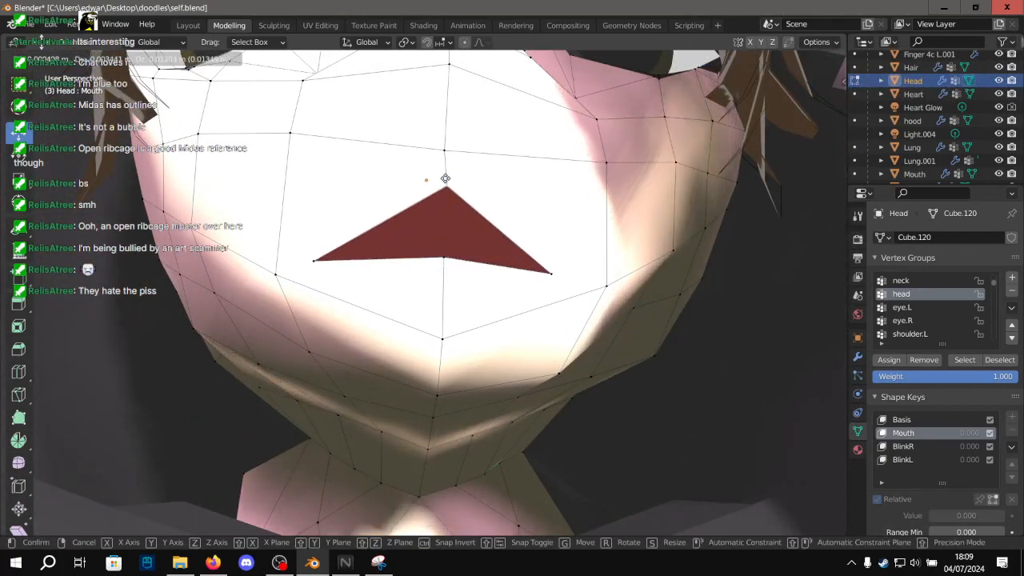
pyautogui.click(443, 179)
pyautogui.moveTo(444, 179); pyautogui.dragTo(535, 201, button='middle')
pyautogui.press('g')
pyautogui.press('y')
pyautogui.click(573, 209)
# Lower the lower lip's center vertex to widen the mouth opening, and adjust its depth along Y.
pyautogui.click(565, 292)
pyautogui.keyDown('alt'); pyautogui.moveTo(569, 304); pyautogui.dragTo(461, 224); pyautogui.keyUp('alt')
pyautogui.press('g')
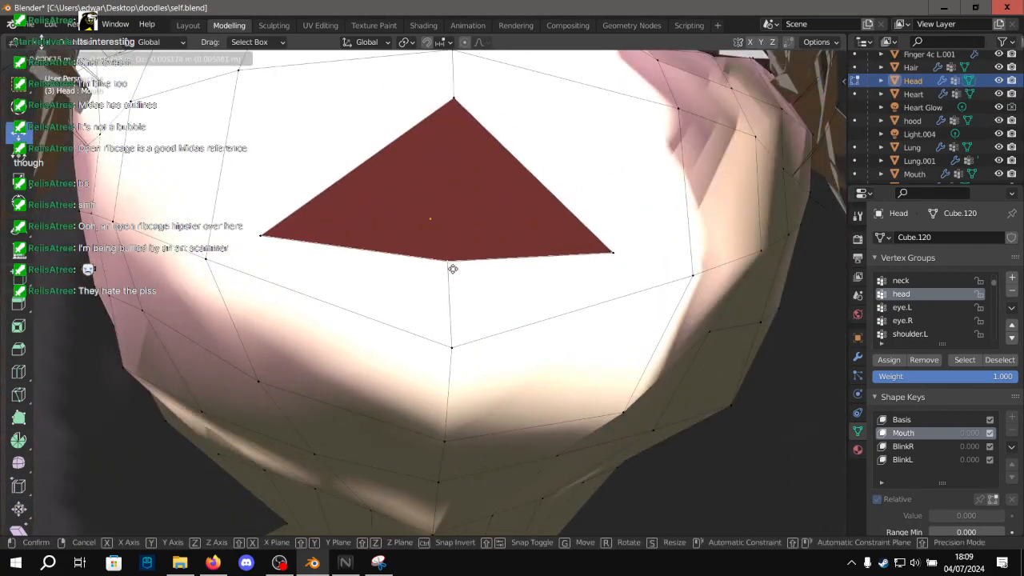
pyautogui.click(452, 299)
pyautogui.keyDown('alt'); pyautogui.moveTo(455, 302); pyautogui.dragTo(596, 364); pyautogui.keyUp('alt')
pyautogui.moveTo(596, 364); pyautogui.dragTo(601, 364, button='middle')
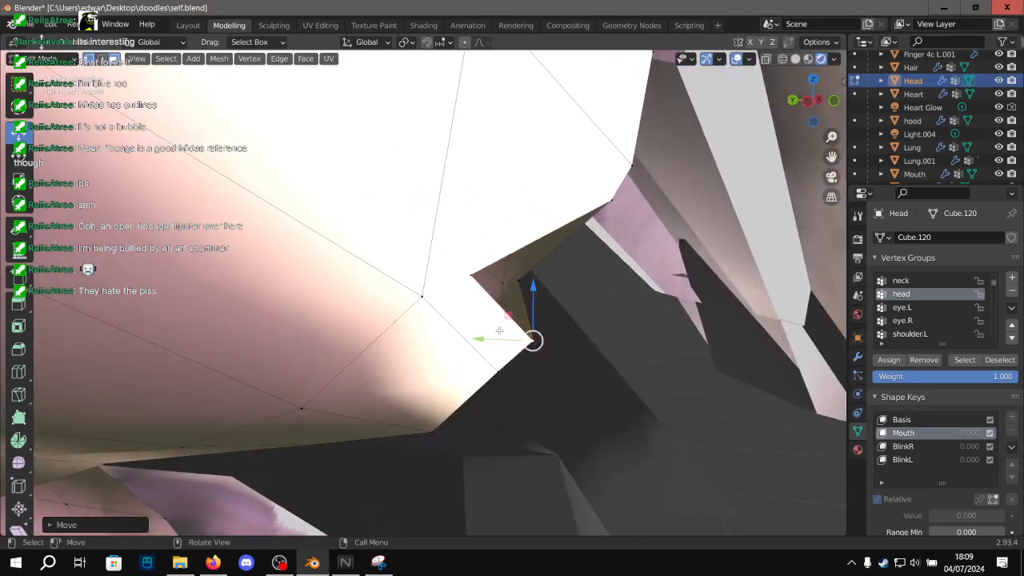
pyautogui.moveTo(478, 339); pyautogui.dragTo(475, 336)
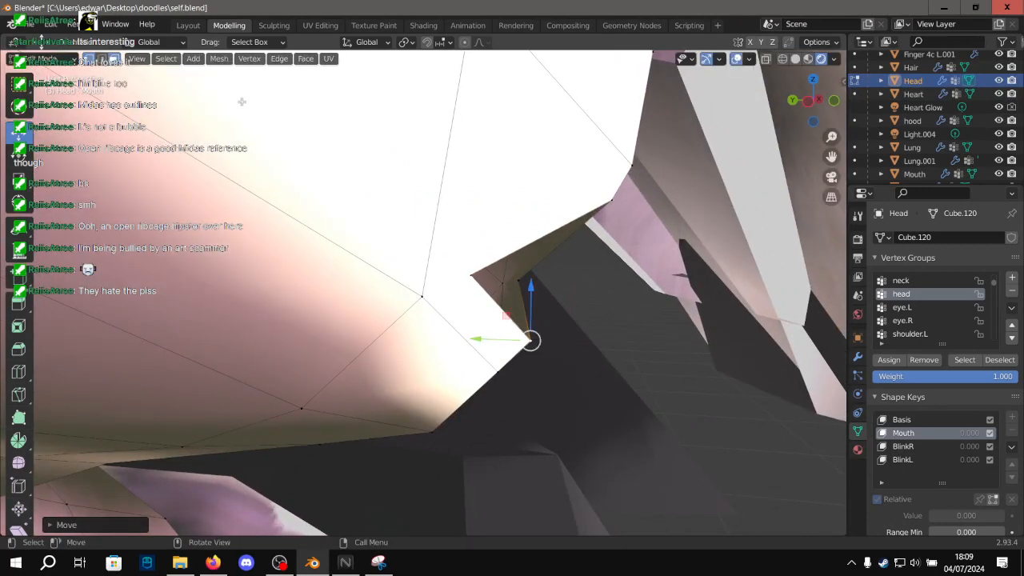
# Return to the Layout workspace, set the Mouth shape key's value to 1.000, and save the file.
pyautogui.click(198, 24)
pyautogui.keyDown('shift'); pyautogui.moveTo(673, 369); pyautogui.dragTo(666, 293, button='middle'); pyautogui.keyUp('shift')
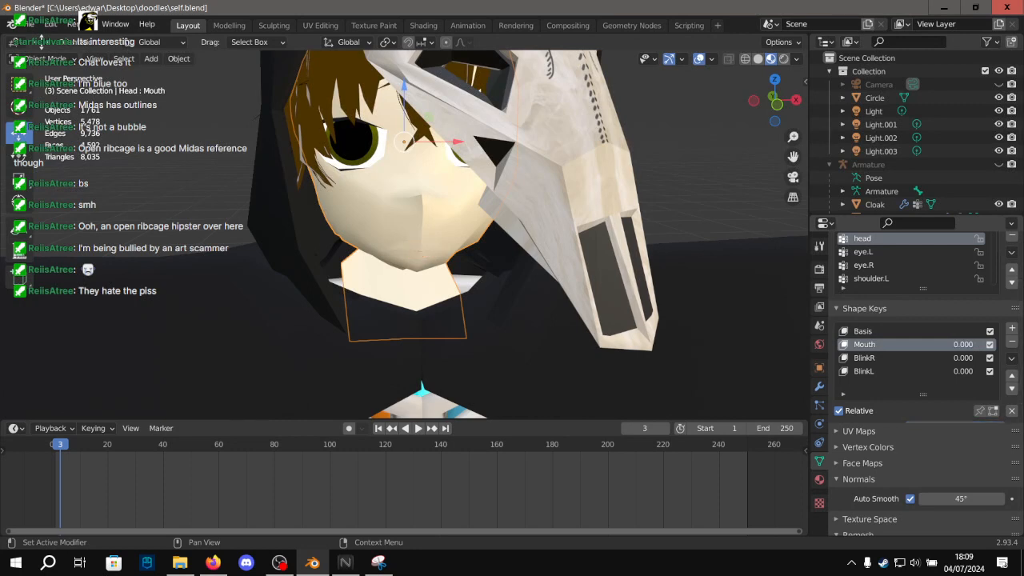
pyautogui.click(705, 198)
pyautogui.scroll(-2, 681, 190)
pyautogui.hotkey('ctrl', 's')
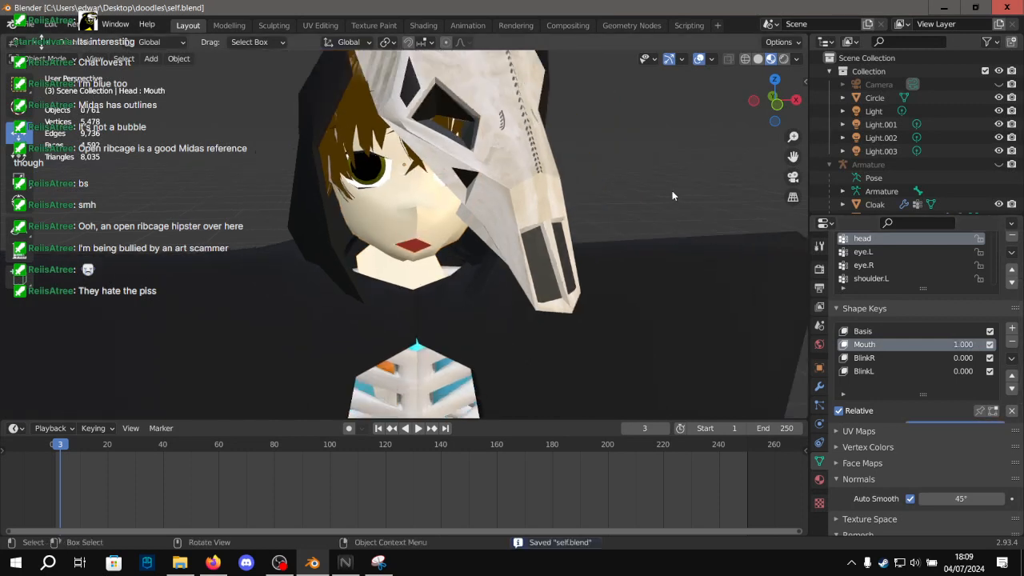
# Select the Mouth object inside the head and examine the opened mouth up close from the front and side.
pyautogui.scroll(3, 563, 188)
pyautogui.scroll(2, 562, 188)
pyautogui.moveTo(468, 202); pyautogui.dragTo(482, 222, button='middle')
pyautogui.scroll(-5, 446, 169)
pyautogui.scroll(4, 461, 250)
pyautogui.click(461, 249)
pyautogui.scroll(3, 461, 250)
pyautogui.scroll(3, 483, 222)
pyautogui.click(165, 272)
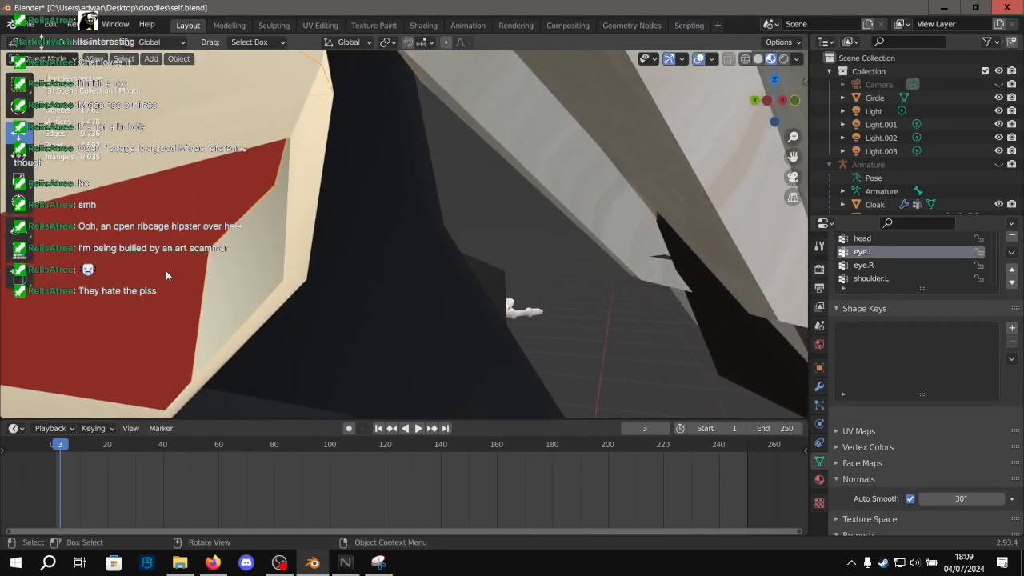
pyautogui.scroll(-1, 168, 271)
pyautogui.moveTo(212, 268); pyautogui.dragTo(282, 268, button='middle')
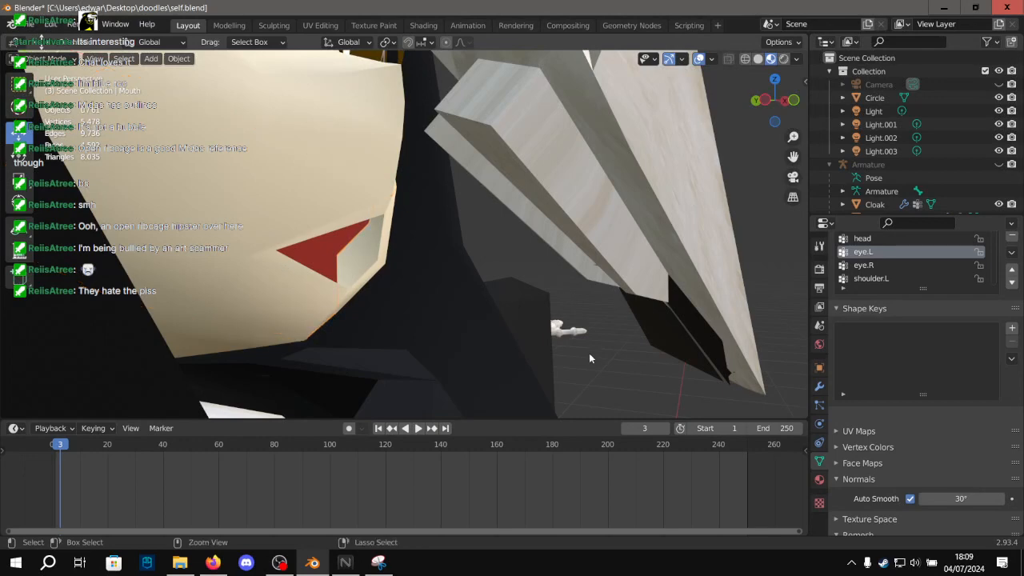
# Step back to frame 2 and examine the mouth, face and skull mask from the side and front.
pyautogui.scroll(-9, 528, 311)
pyautogui.moveTo(469, 273); pyautogui.dragTo(543, 261, button='middle')
pyautogui.scroll(7, 423, 267)
pyautogui.scroll(5, 422, 263)
pyautogui.press('Left')
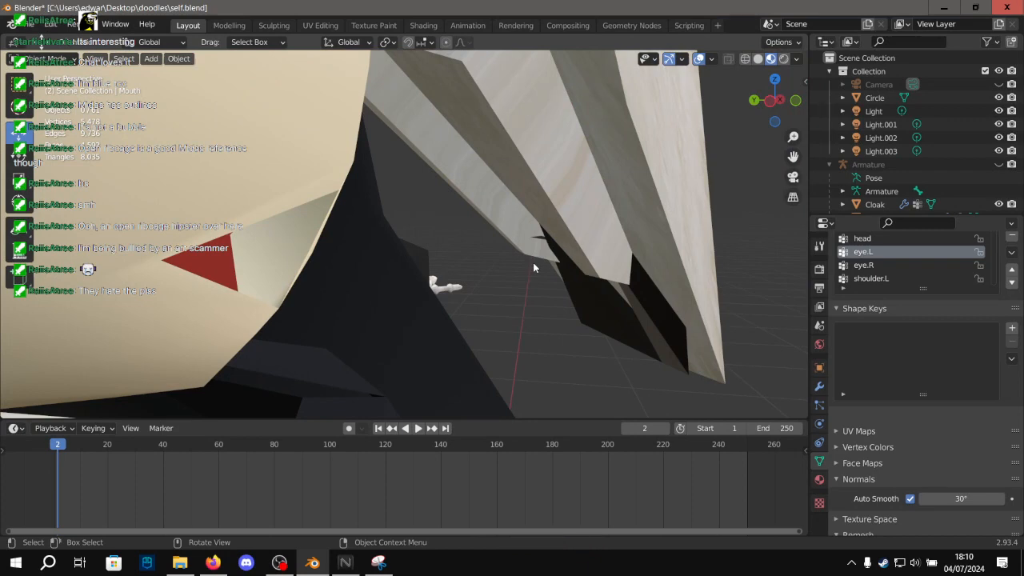
pyautogui.scroll(-6, 529, 269)
pyautogui.moveTo(505, 275); pyautogui.dragTo(379, 276, button='middle')
pyautogui.scroll(-4, 394, 261)
pyautogui.moveTo(410, 243); pyautogui.dragTo(520, 159, button='middle')
pyautogui.scroll(6, 518, 156)
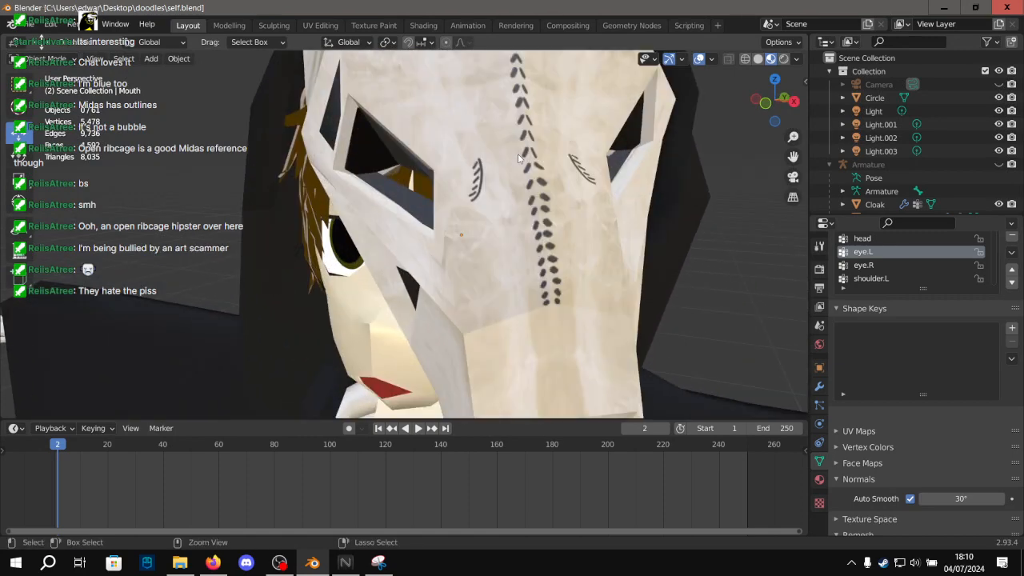
pyautogui.moveTo(460, 196); pyautogui.dragTo(401, 222, button='middle')
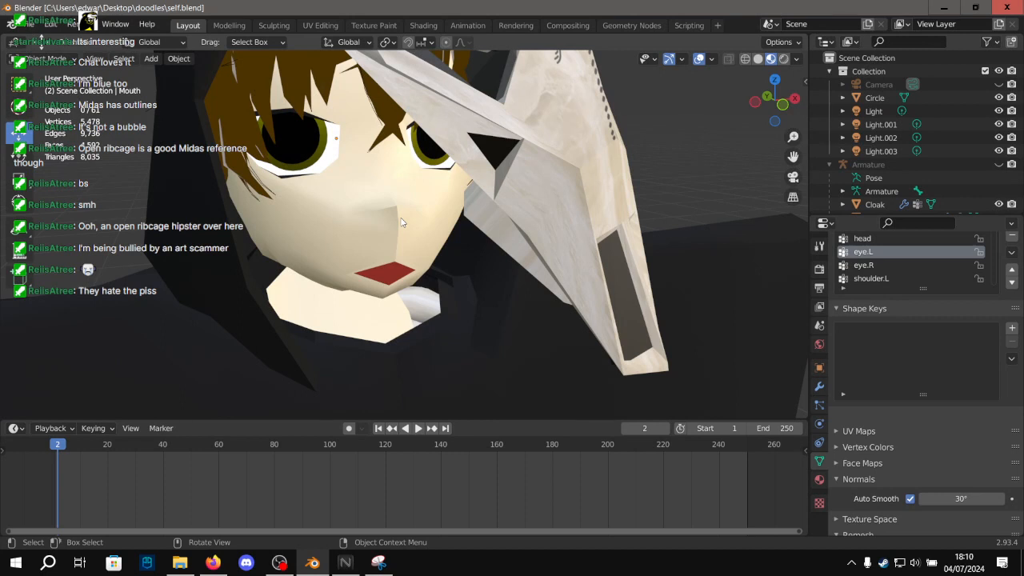
# Examine the ribcage and the organs inside it from several angles and distances, and return to the face.
pyautogui.scroll(-5, 401, 222)
pyautogui.keyDown('shift'); pyautogui.moveTo(417, 278); pyautogui.dragTo(462, 126, button='middle'); pyautogui.keyUp('shift')
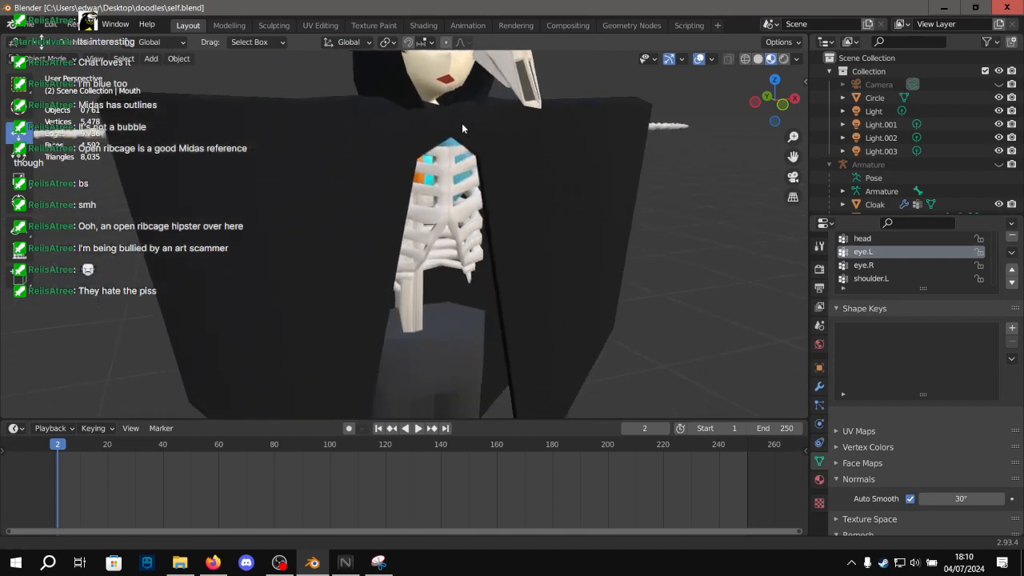
pyautogui.scroll(-3, 445, 197)
pyautogui.scroll(8, 419, 246)
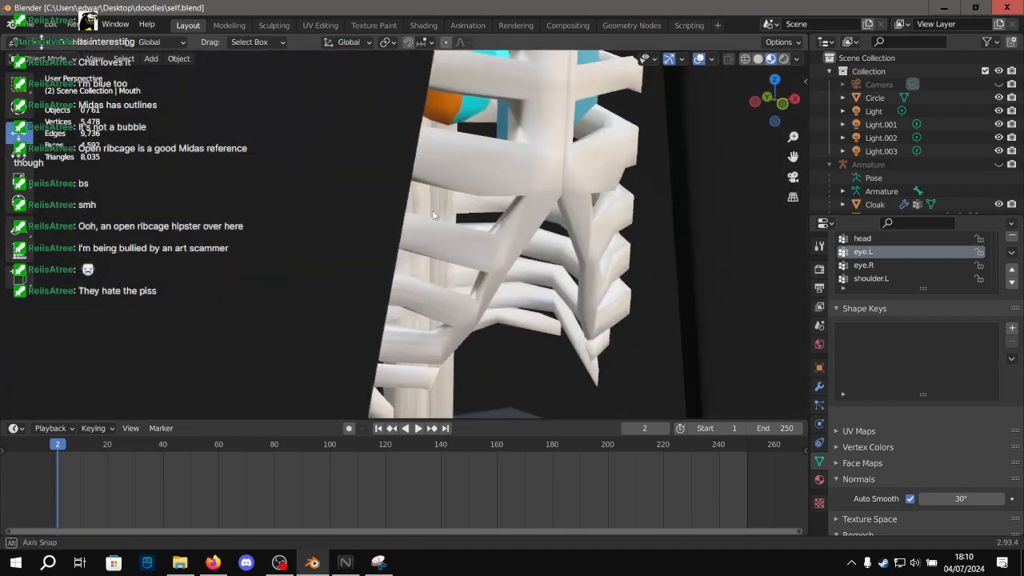
pyautogui.scroll(3, 360, 168)
pyautogui.moveTo(361, 167); pyautogui.dragTo(356, 143, button='middle')
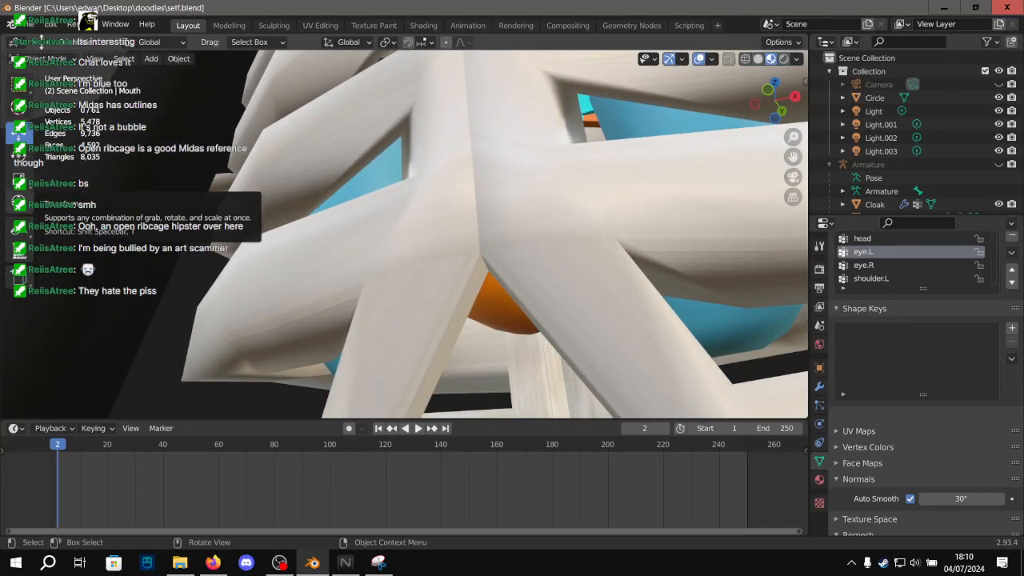
pyautogui.moveTo(394, 284); pyautogui.dragTo(314, 394, button='middle')
pyautogui.keyDown('alt'); pyautogui.keyDown('shift'); pyautogui.moveTo(314, 394); pyautogui.dragTo(347, 373); pyautogui.keyUp('shift'); pyautogui.keyUp('alt')
pyautogui.keyDown('alt'); pyautogui.moveTo(406, 174); pyautogui.dragTo(421, 378); pyautogui.keyUp('alt')
pyautogui.scroll(-3, 418, 229)
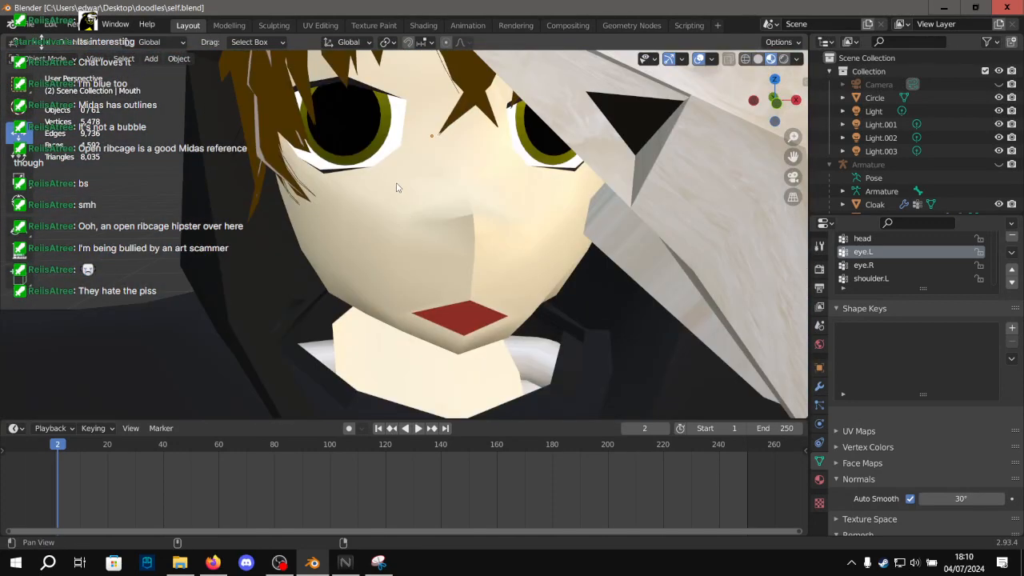
# Examine the skull mask's stitching up close and the character's whole upper body from the front.
pyautogui.scroll(-9, 398, 189)
pyautogui.keyDown('alt'); pyautogui.keyDown('shift'); pyautogui.moveTo(425, 141); pyautogui.dragTo(412, 192); pyautogui.keyUp('shift'); pyautogui.keyUp('alt')
pyautogui.scroll(5, 413, 133)
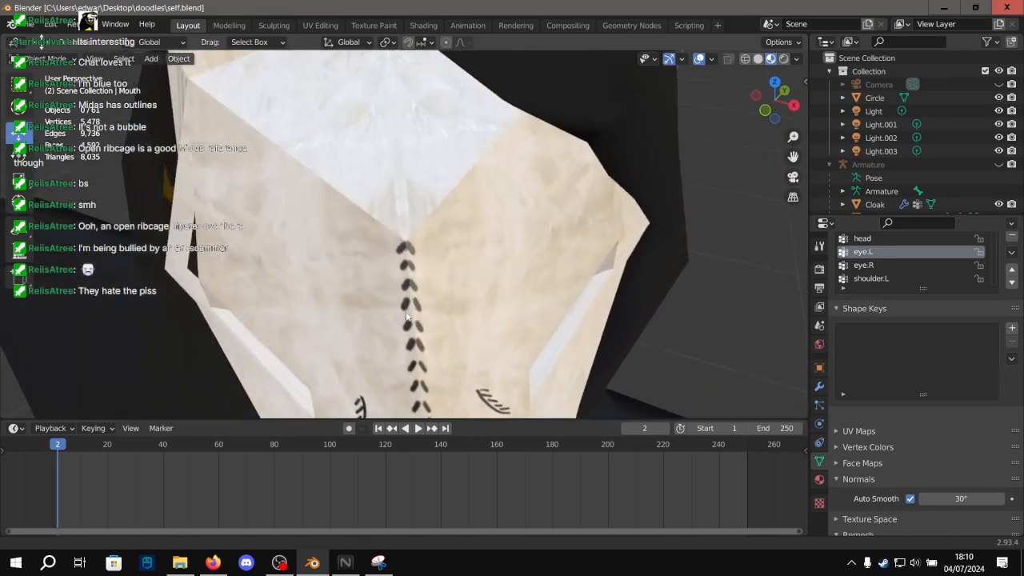
pyautogui.scroll(5, 413, 191)
pyautogui.moveTo(414, 191)
pyautogui.mouseDown(button='middle')
pyautogui.moveTo(445, 189)
pyautogui.moveTo(404, 231)
pyautogui.moveTo(424, 200)
pyautogui.moveTo(389, 185)
pyautogui.moveTo(406, 179)
pyautogui.mouseUp(button='middle')
pyautogui.scroll(-7, 445, 189)
pyautogui.scroll(-5, 480, 184)
pyautogui.moveTo(609, 194); pyautogui.dragTo(556, 210, button='middle')
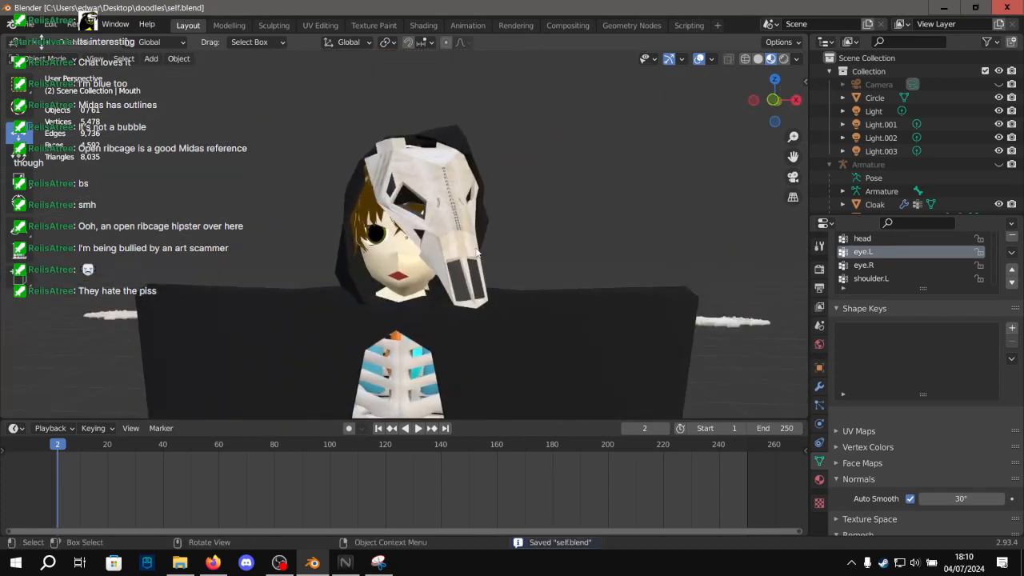
pyautogui.keyDown('alt'); pyautogui.moveTo(402, 280); pyautogui.dragTo(425, 208); pyautogui.keyUp('alt')
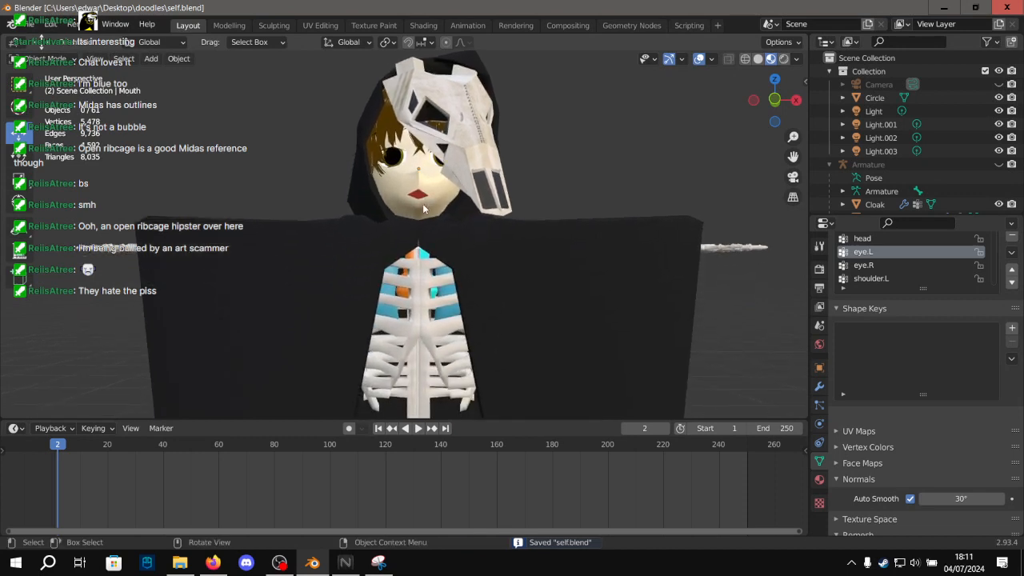
pyautogui.scroll(5, 422, 203)
pyautogui.keyDown('alt'); pyautogui.moveTo(422, 208); pyautogui.dragTo(360, 308); pyautogui.keyUp('alt')
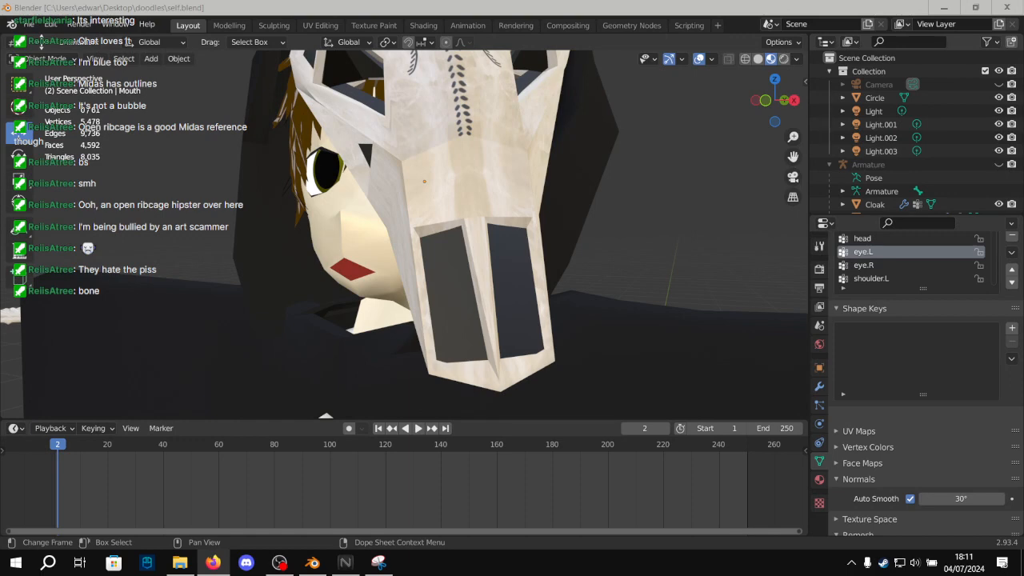
# Switch to Firefox and study the mouth in the coreofmidas avatar images, including the enlarged portrait.
pyautogui.click(213, 562)
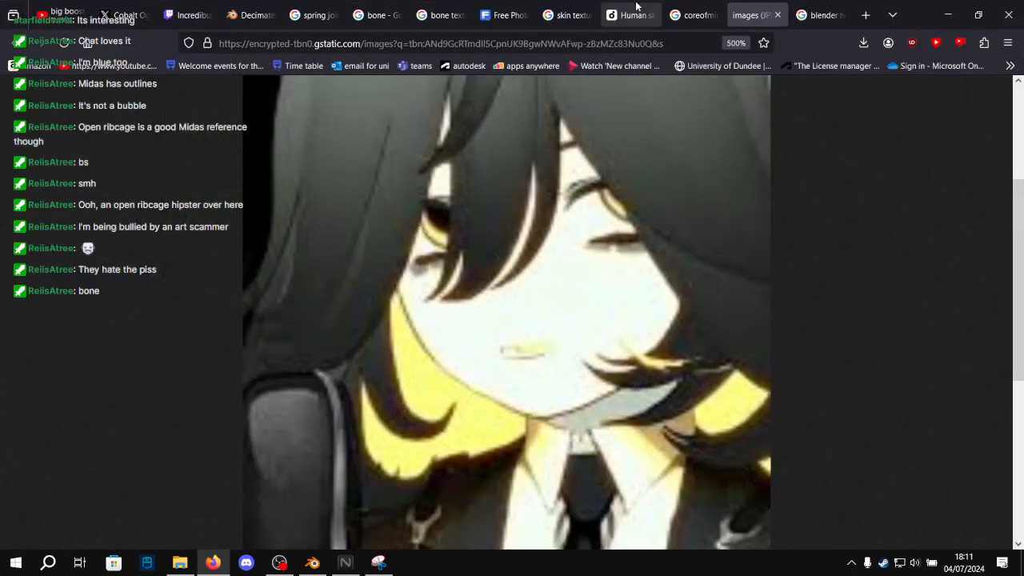
pyautogui.click(711, 5)
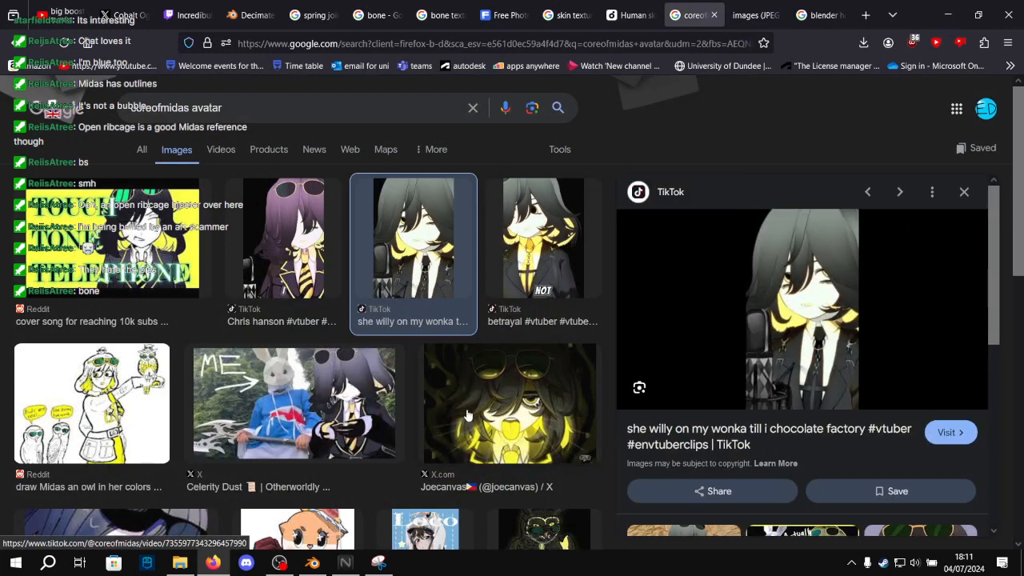
pyautogui.click(527, 435)
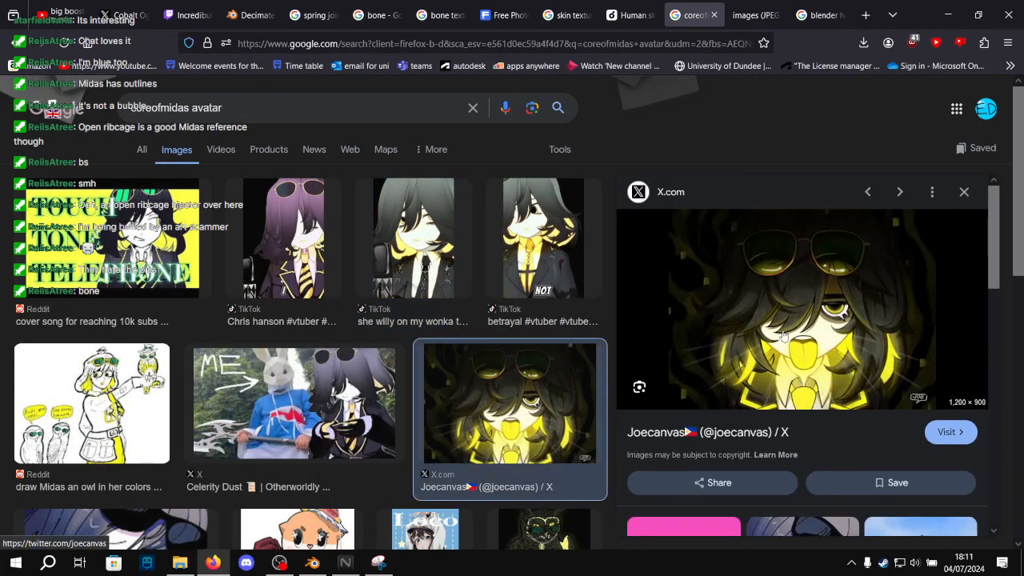
pyautogui.click(379, 231)
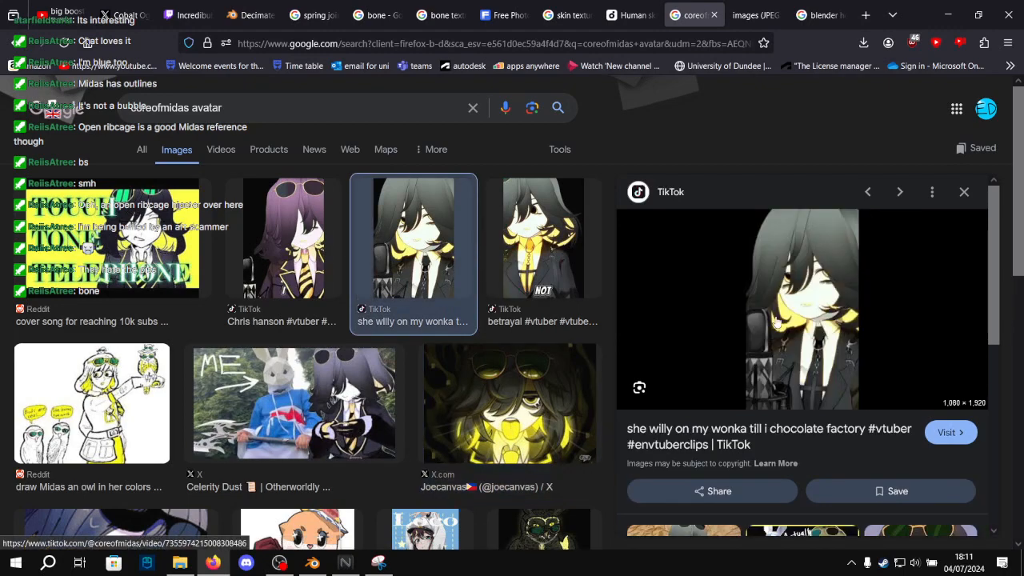
pyautogui.click(756, 15)
pyautogui.scroll(-5, 542, 200)
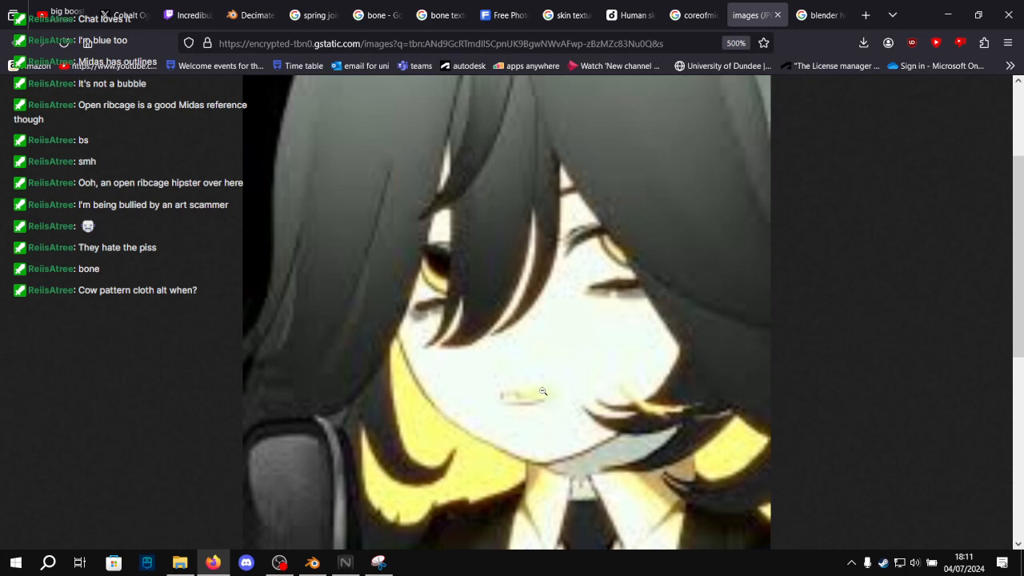
pyautogui.scroll(-5, 541, 392)
pyautogui.scroll(5, 512, 288)
# Compare the model in Blender with the reference portrait, and browse the related coreofmidas image results.
pyautogui.click(312, 562)
pyautogui.moveTo(408, 302); pyautogui.dragTo(444, 304, button='middle')
pyautogui.hotkey('alt', 'Tab')
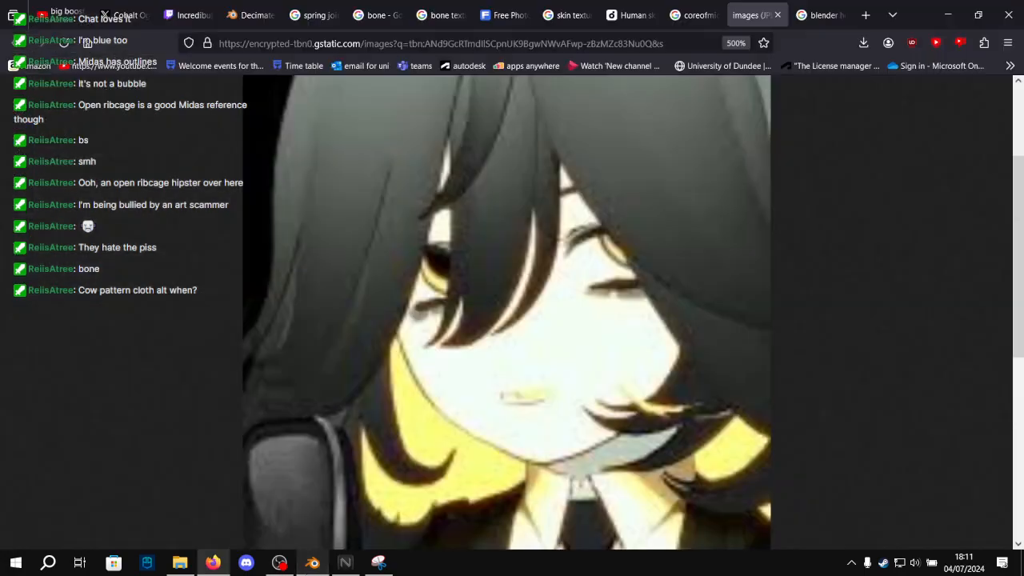
pyautogui.click(698, 6)
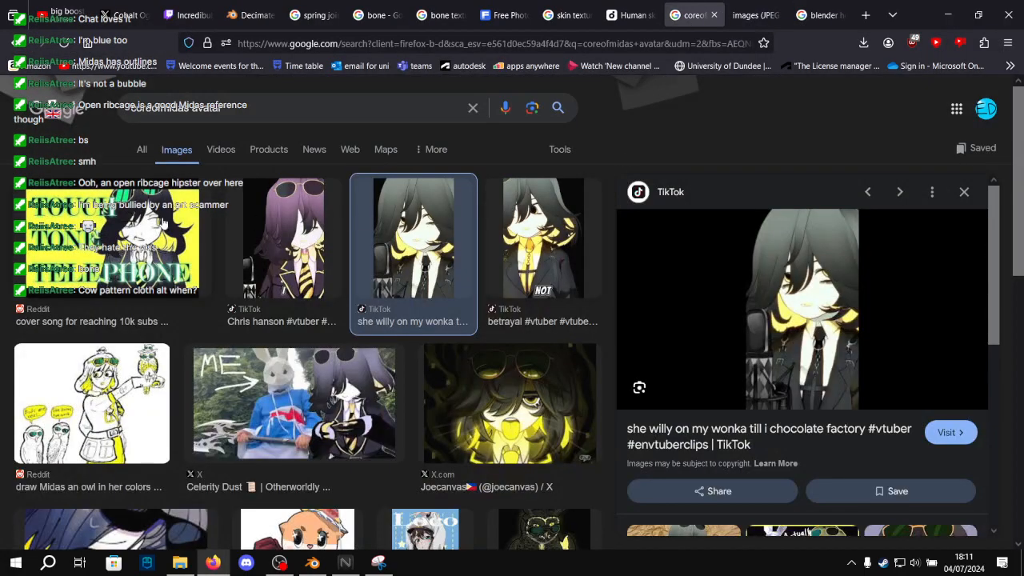
pyautogui.scroll(-4, 645, 258)
pyautogui.scroll(3, 645, 263)
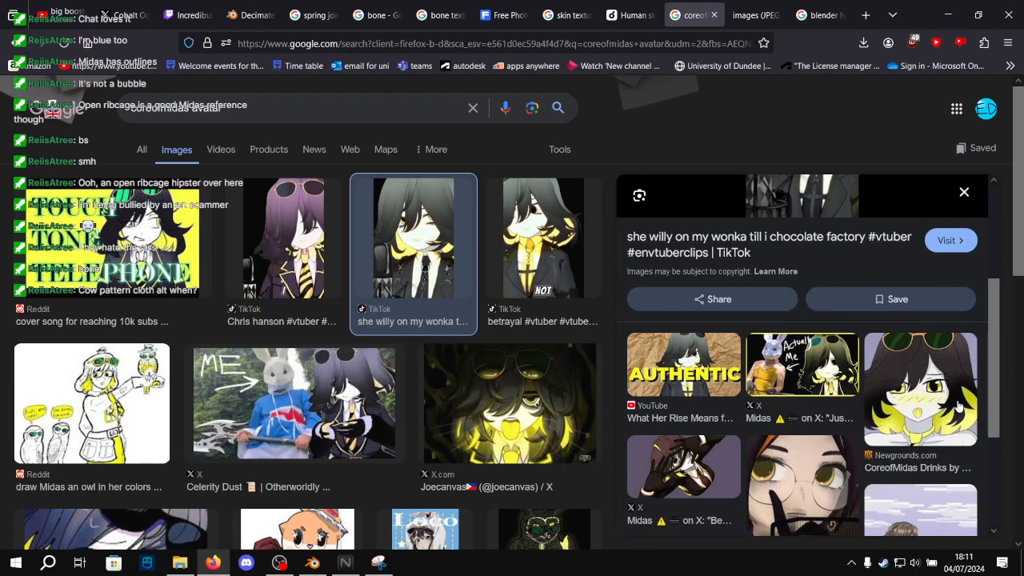
pyautogui.scroll(3, 909, 394)
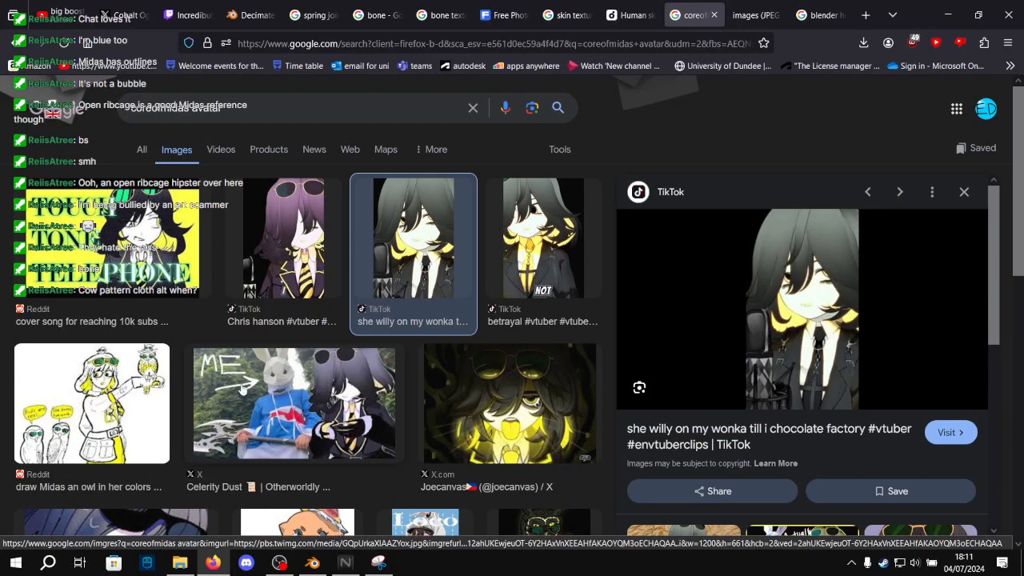
# Switch back to Blender, select the head, and set the Mouth shape key's value to 0.000.
pyautogui.click(312, 562)
pyautogui.scroll(6, 492, 236)
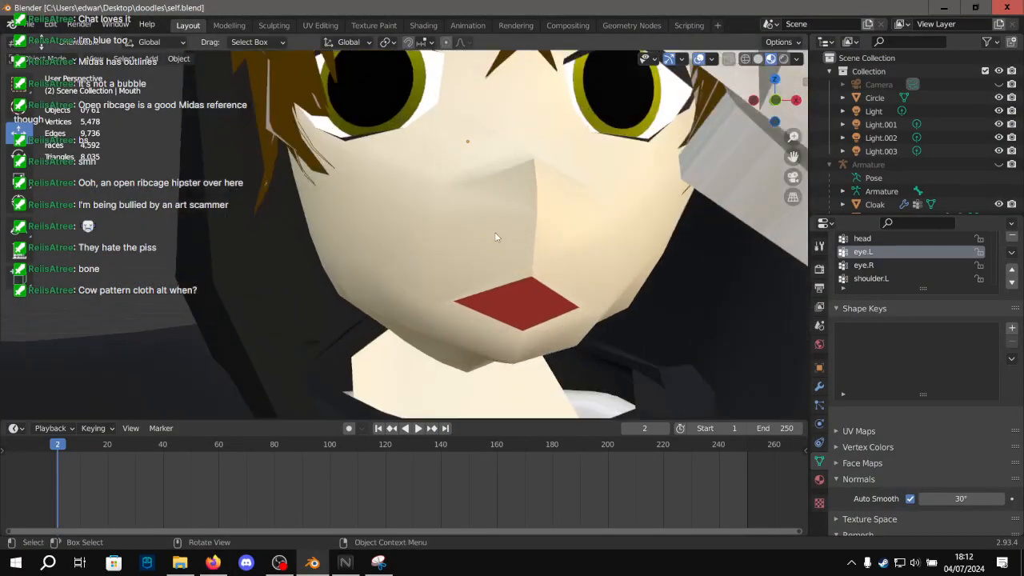
pyautogui.scroll(-5, 532, 260)
pyautogui.click(498, 237)
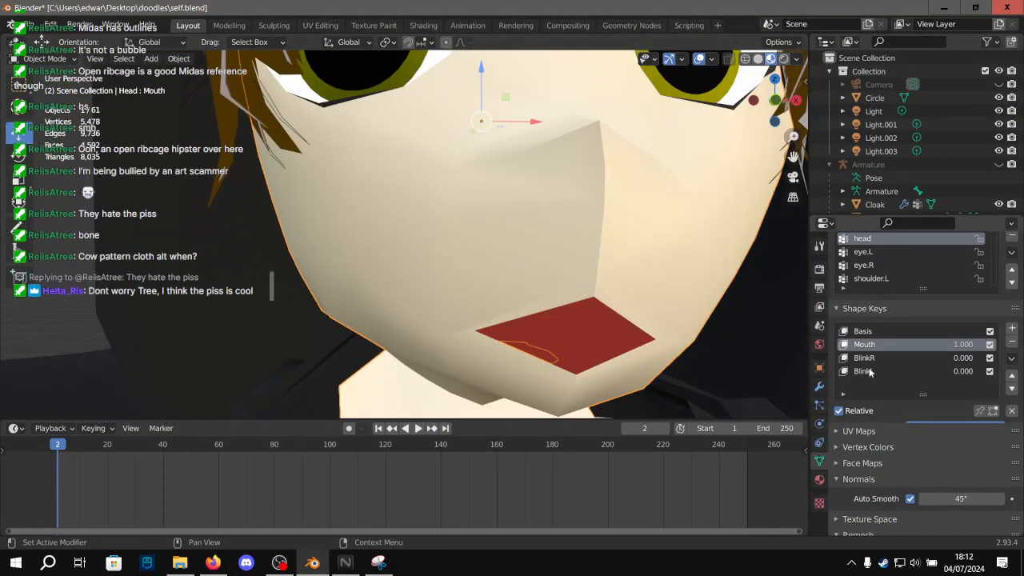
pyautogui.moveTo(969, 345); pyautogui.dragTo(896, 345)
pyautogui.keyDown('shift'); pyautogui.moveTo(642, 297); pyautogui.dragTo(437, 272, button='middle'); pyautogui.keyUp('shift')
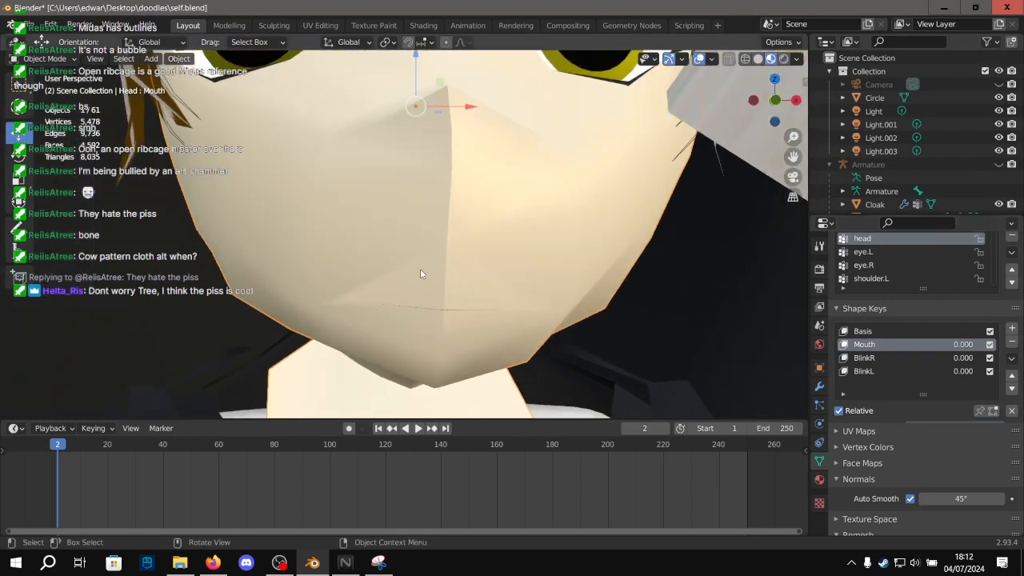
# Open the head mesh for editing in the Modeling workspace and make the Basis shape key active.
pyautogui.scroll(2, 436, 271)
pyautogui.click(232, 27)
pyautogui.keyDown('alt'); pyautogui.moveTo(365, 243); pyautogui.dragTo(290, 231); pyautogui.keyUp('alt')
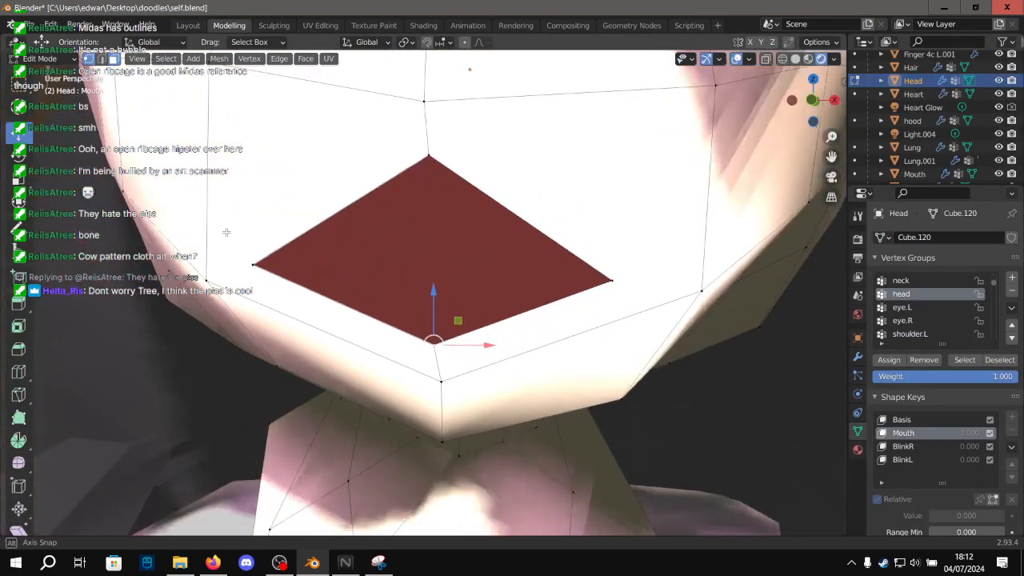
pyautogui.keyDown('alt'); pyautogui.moveTo(278, 309); pyautogui.dragTo(289, 312); pyautogui.keyUp('alt')
pyautogui.click(912, 419)
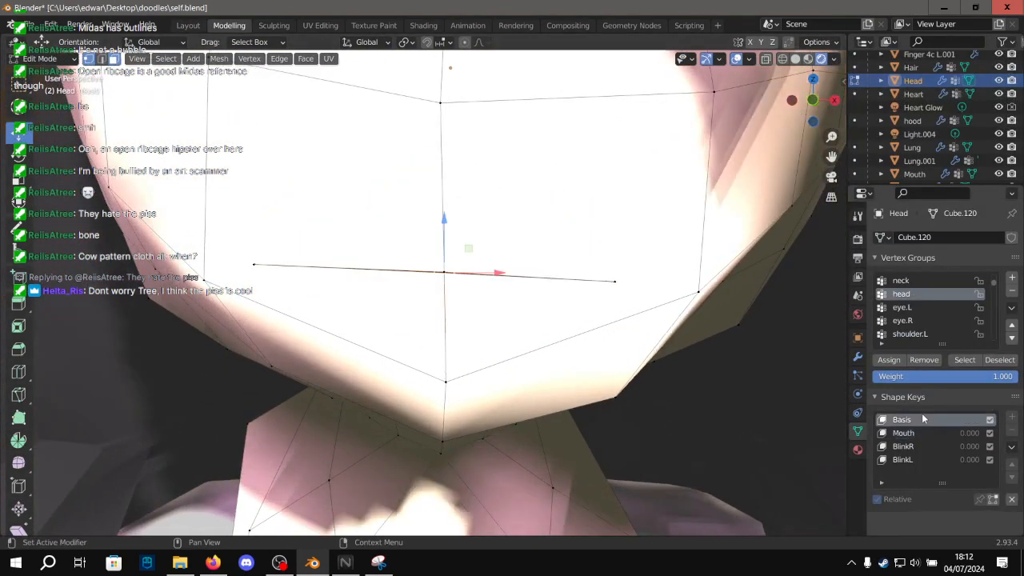
pyautogui.keyDown('alt'); pyautogui.moveTo(381, 321); pyautogui.dragTo(401, 327); pyautogui.keyUp('alt')
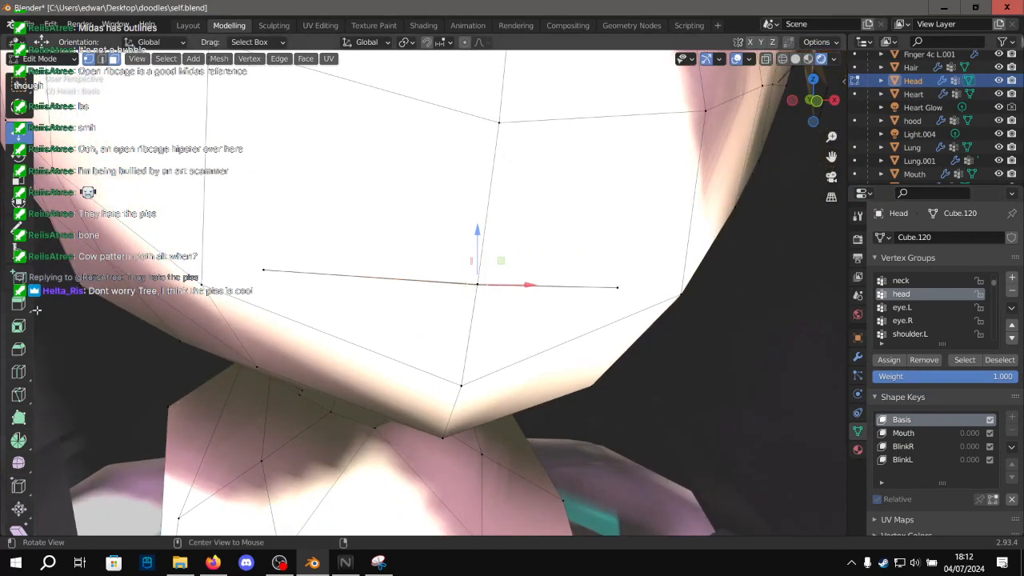
# Add a single loop cut midway along the closed mouth line on the character's right side.
pyautogui.click(19, 372)
pyautogui.scroll(1, 394, 241)
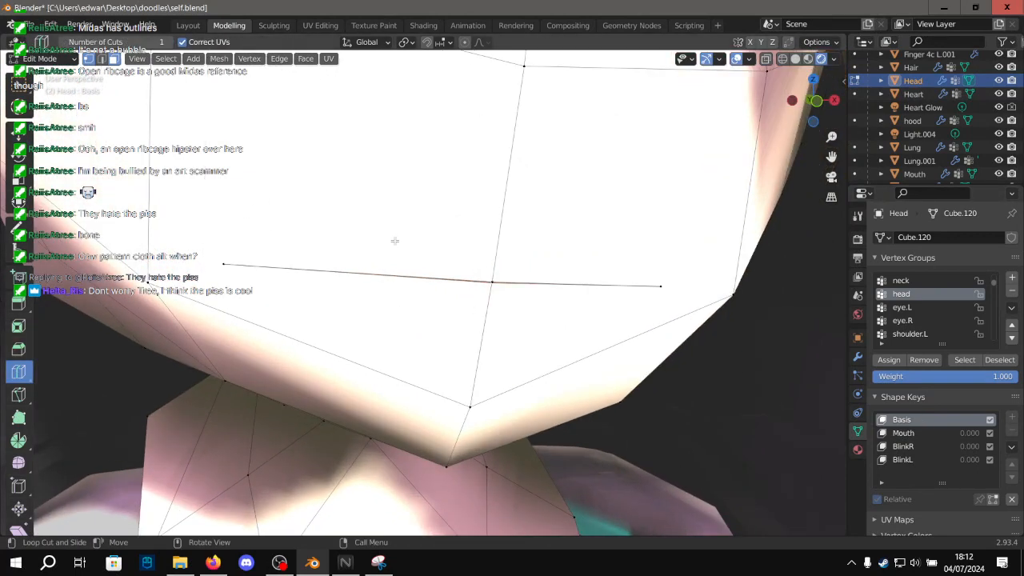
pyautogui.keyDown('alt'); pyautogui.moveTo(434, 250); pyautogui.dragTo(434, 329); pyautogui.keyUp('alt')
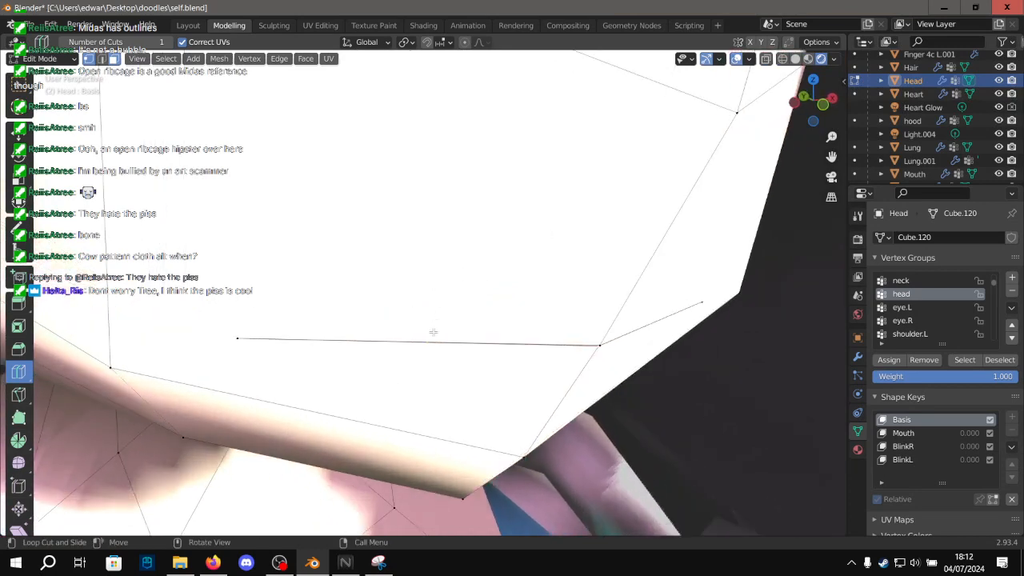
pyautogui.scroll(3, 434, 329)
pyautogui.click(435, 378)
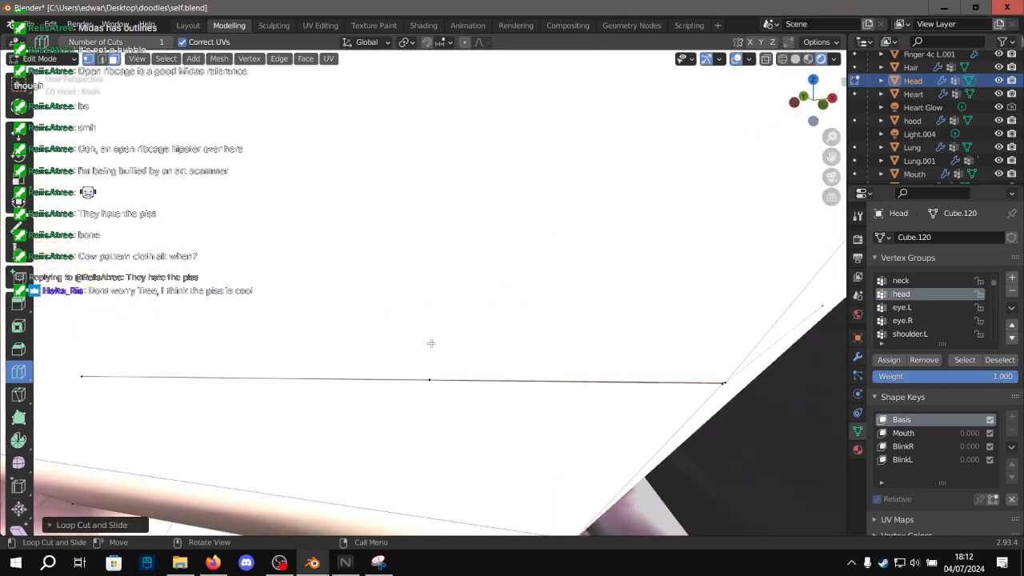
pyautogui.keyDown('alt'); pyautogui.moveTo(429, 388); pyautogui.dragTo(430, 161); pyautogui.keyUp('alt')
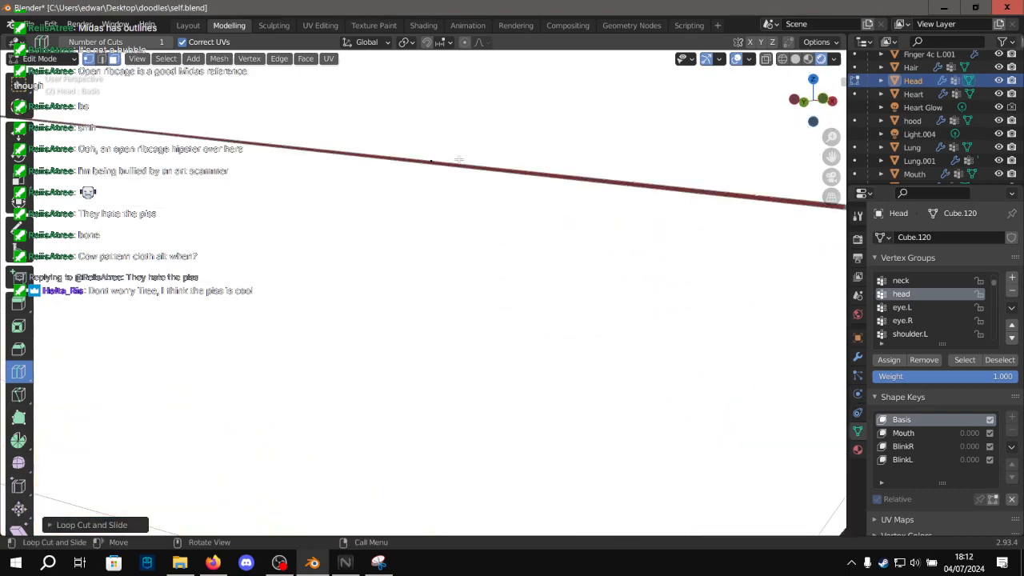
# Subdivide the closed mouth line with further single loop cuts on the character's left side, between centre and corner.
pyautogui.scroll(-4, 480, 212)
pyautogui.moveTo(436, 250); pyautogui.dragTo(495, 255, button='middle')
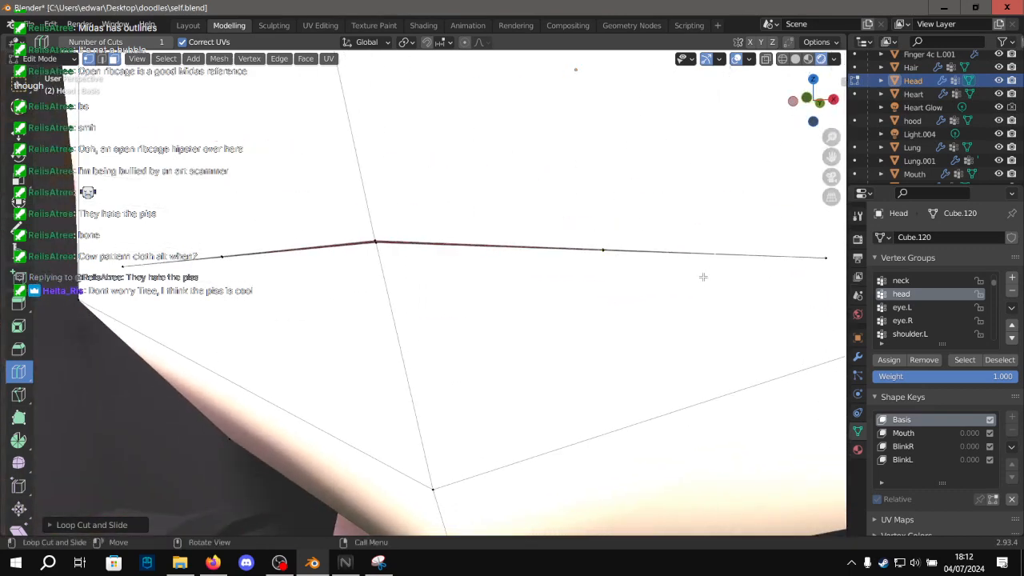
pyautogui.scroll(3, 688, 284)
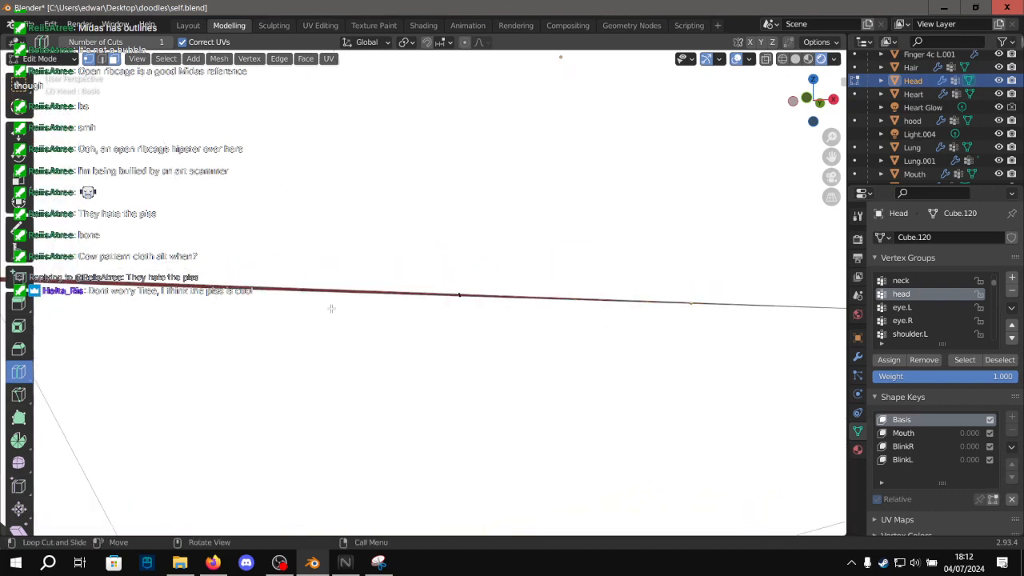
pyautogui.click(260, 295)
pyautogui.moveTo(275, 292); pyautogui.dragTo(600, 238, button='middle')
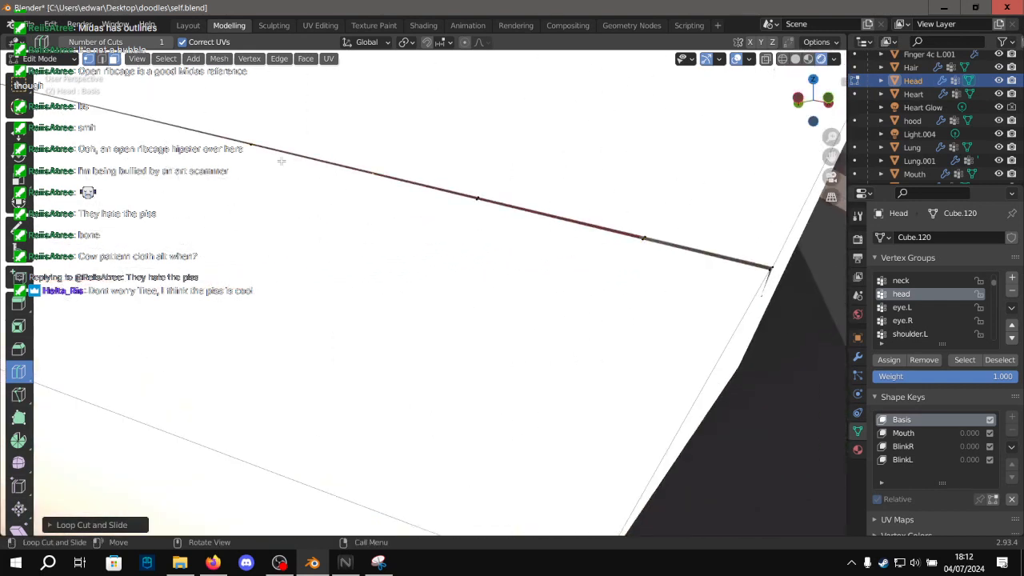
# Set the head's Mouth shape key to 1.000 in the Layout workspace and return to mesh editing with that key active.
pyautogui.click(189, 25)
pyautogui.click(896, 343)
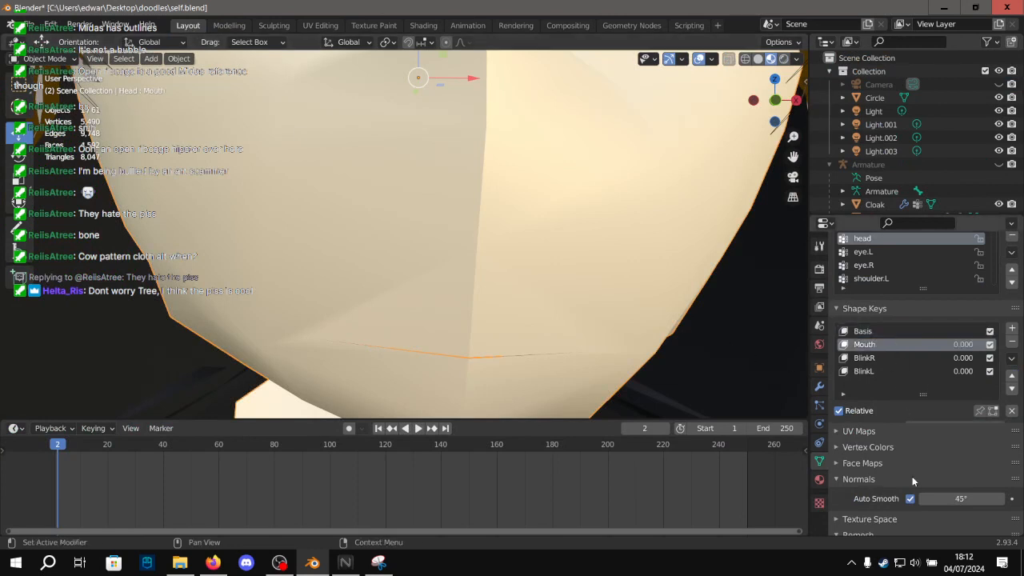
pyautogui.moveTo(952, 349); pyautogui.dragTo(1016, 350)
pyautogui.click(228, 29)
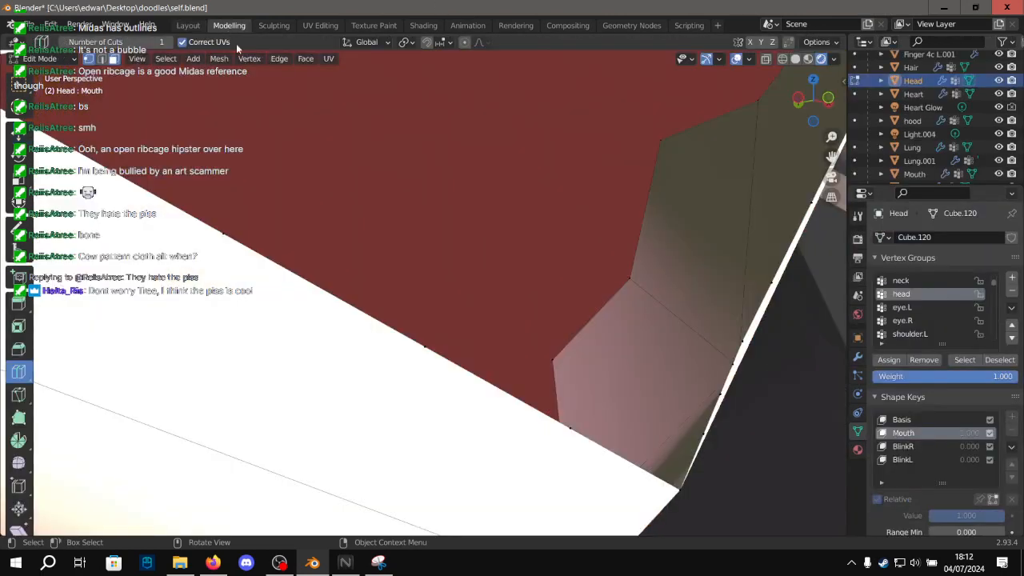
# Move the three intermediate vertices on the right half of the upper mouth edge upward to round the opening.
pyautogui.scroll(-5, 443, 253)
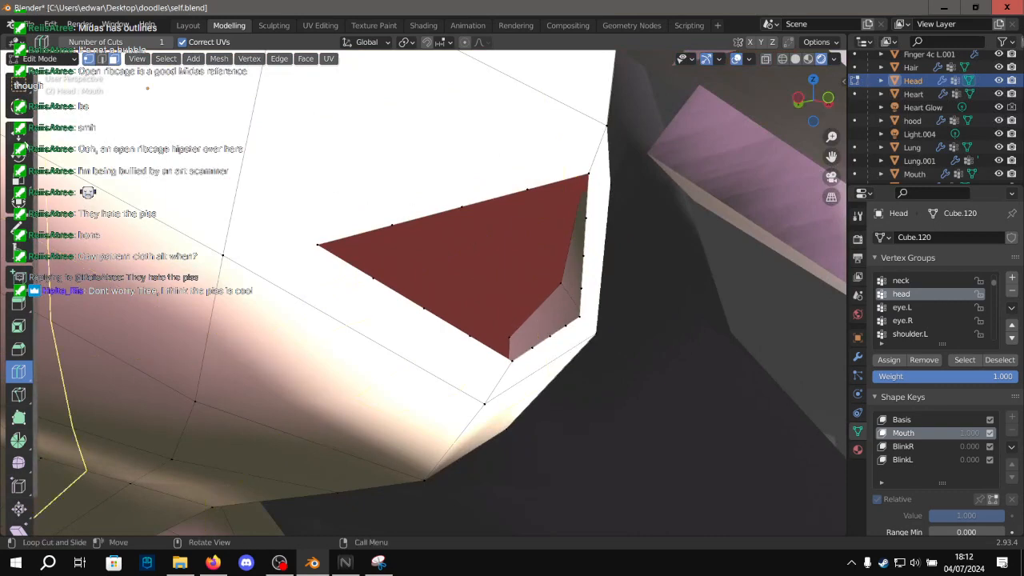
pyautogui.click(19, 136)
pyautogui.moveTo(309, 226); pyautogui.dragTo(334, 197, button='middle')
pyautogui.scroll(1, 460, 201)
pyautogui.moveTo(539, 220)
pyautogui.mouseDown(button='middle')
pyautogui.moveTo(487, 309)
pyautogui.moveTo(542, 234)
pyautogui.mouseUp(button='middle')
pyautogui.scroll(1, 493, 296)
pyautogui.click(525, 340)
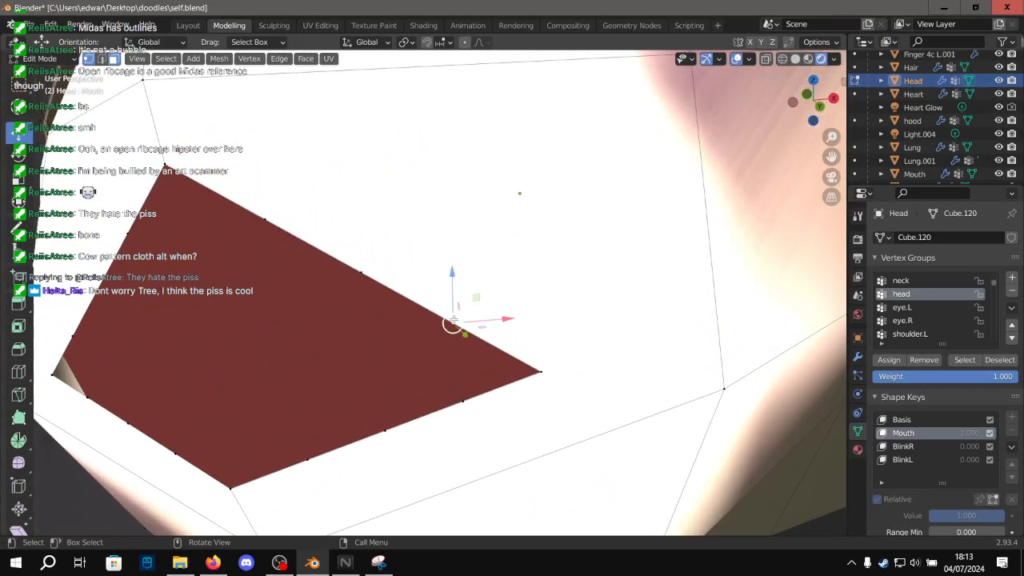
pyautogui.keyDown('shift'); pyautogui.click(362, 268); pyautogui.keyUp('shift')
pyautogui.keyDown('shift'); pyautogui.click(266, 219); pyautogui.keyUp('shift')
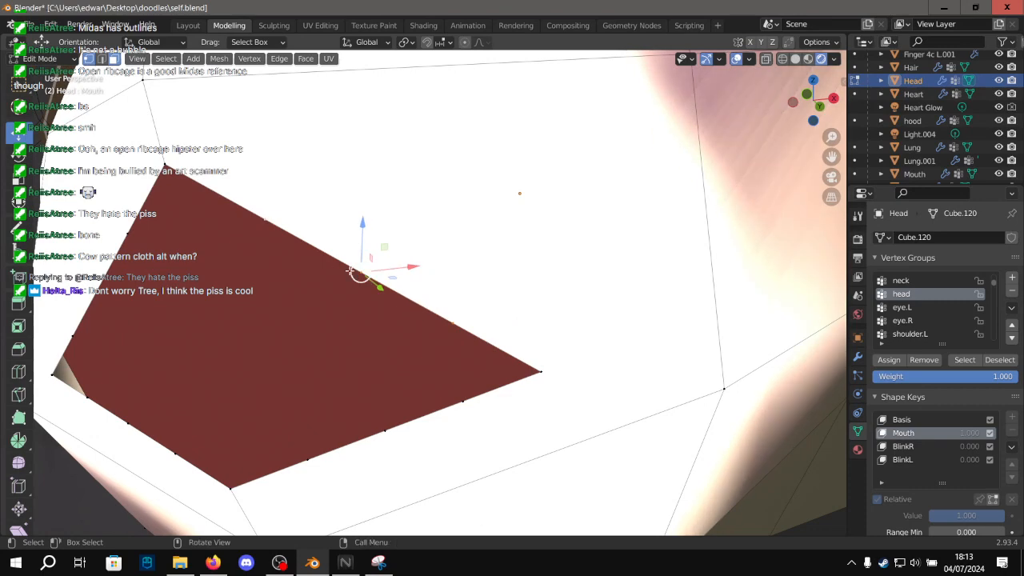
pyautogui.moveTo(361, 267); pyautogui.dragTo(386, 229)
pyautogui.scroll(-4, 387, 231)
# Raise the three intermediate vertices on the left half of the upper mouth edge to form a matching curve.
pyautogui.moveTo(392, 238); pyautogui.dragTo(336, 258, button='middle')
pyautogui.scroll(2, 336, 259)
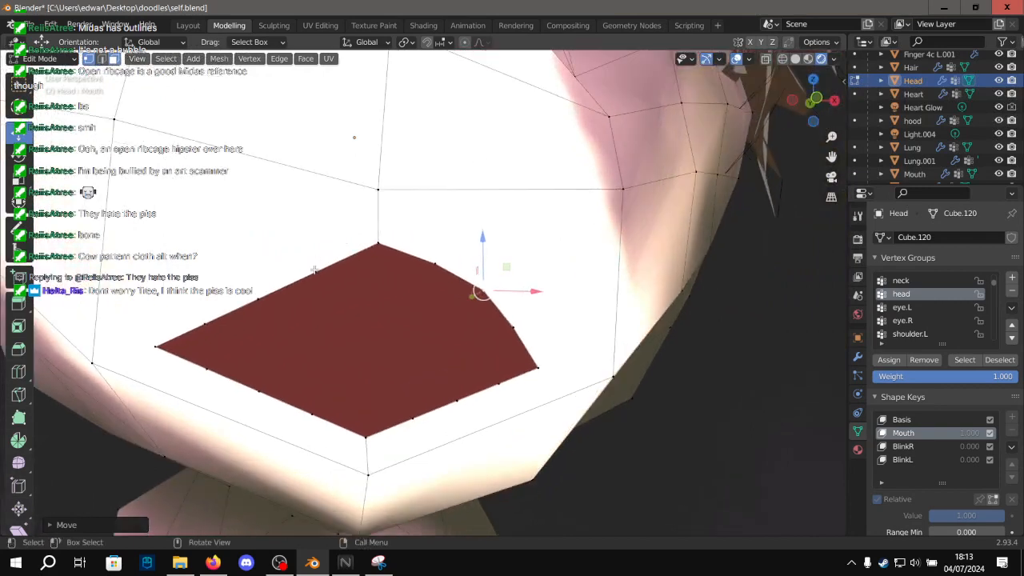
pyautogui.click(314, 270)
pyautogui.keyDown('shift'); pyautogui.click(259, 297); pyautogui.keyUp('shift')
pyautogui.keyDown('shift'); pyautogui.click(212, 322); pyautogui.keyUp('shift')
pyautogui.moveTo(247, 322); pyautogui.dragTo(372, 333, button='middle')
pyautogui.scroll(1, 372, 333)
pyautogui.click(277, 350)
pyautogui.scroll(1, 349, 323)
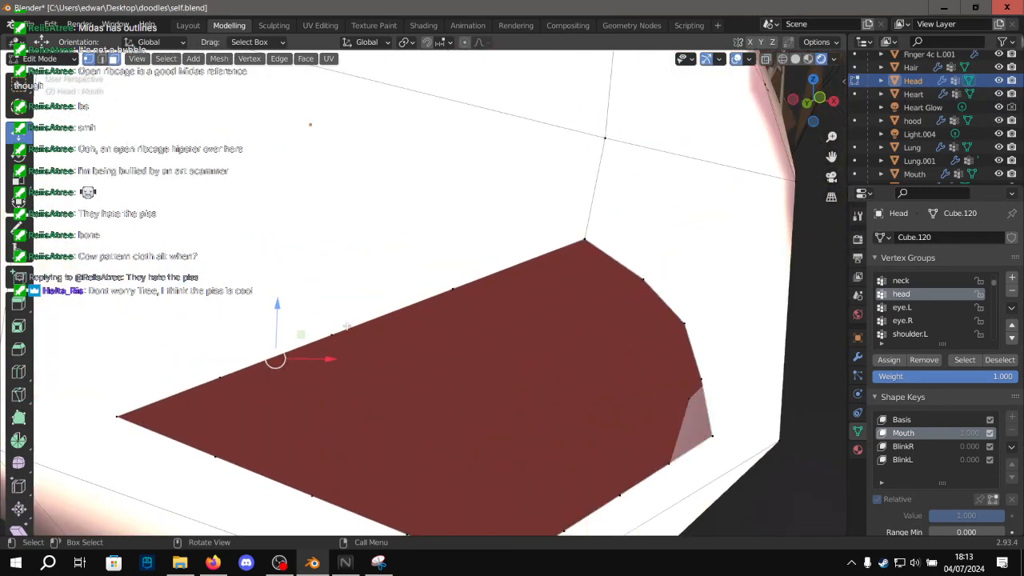
pyautogui.click(225, 376)
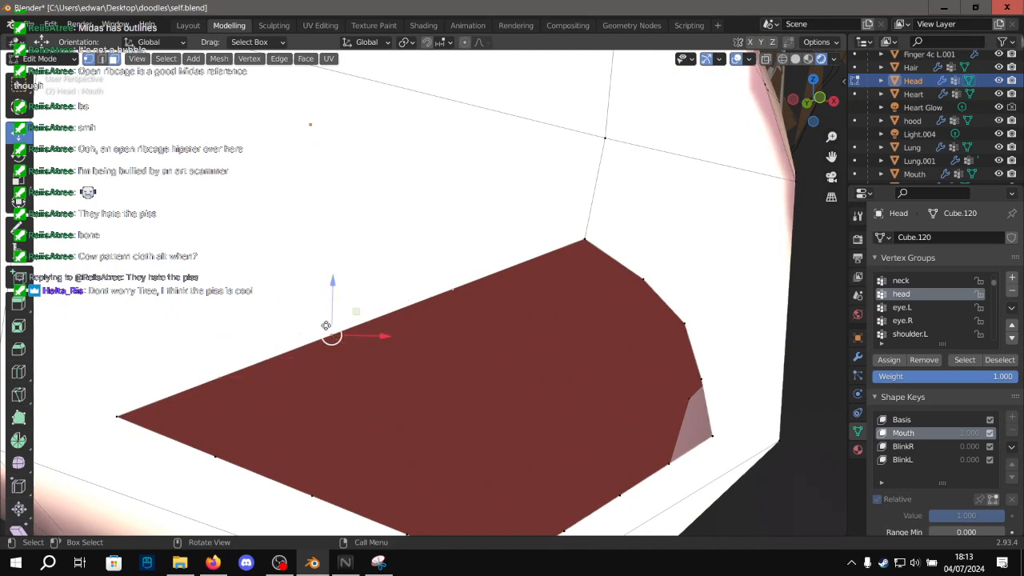
pyautogui.press('g')
pyautogui.click(323, 295)
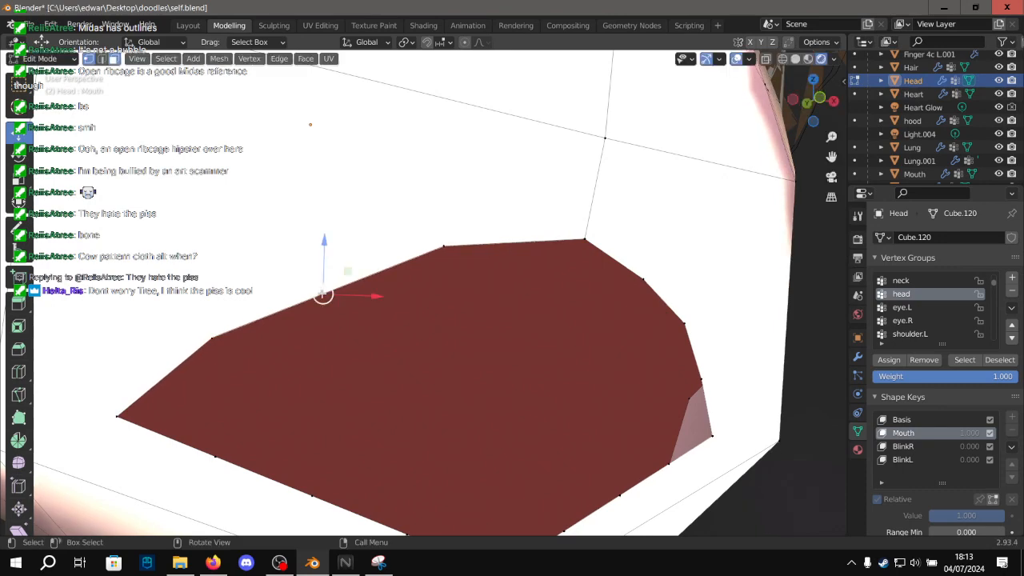
pyautogui.moveTo(323, 293); pyautogui.dragTo(318, 272)
# Examine the curved upper mouth edge on the whole face in the Layout workspace.
pyautogui.scroll(-6, 336, 274)
pyautogui.moveTo(452, 272); pyautogui.dragTo(425, 284, button='middle')
pyautogui.scroll(-2, 426, 285)
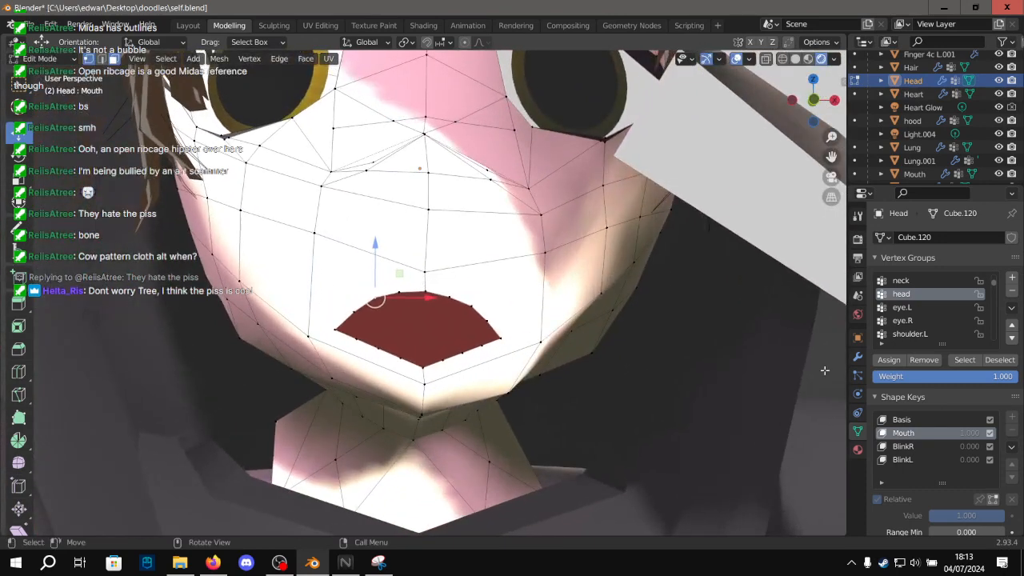
pyautogui.scroll(-5, 570, 236)
pyautogui.click(189, 26)
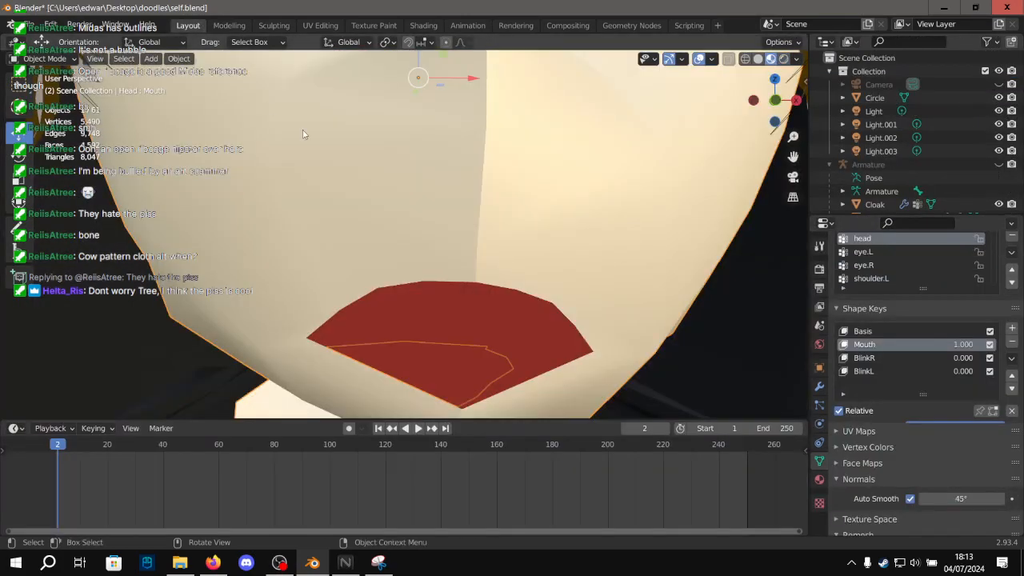
pyautogui.scroll(-10, 432, 228)
pyautogui.moveTo(445, 233)
pyautogui.mouseDown(button='middle')
pyautogui.moveTo(528, 257)
pyautogui.moveTo(442, 228)
pyautogui.mouseUp(button='middle')
pyautogui.scroll(4, 436, 225)
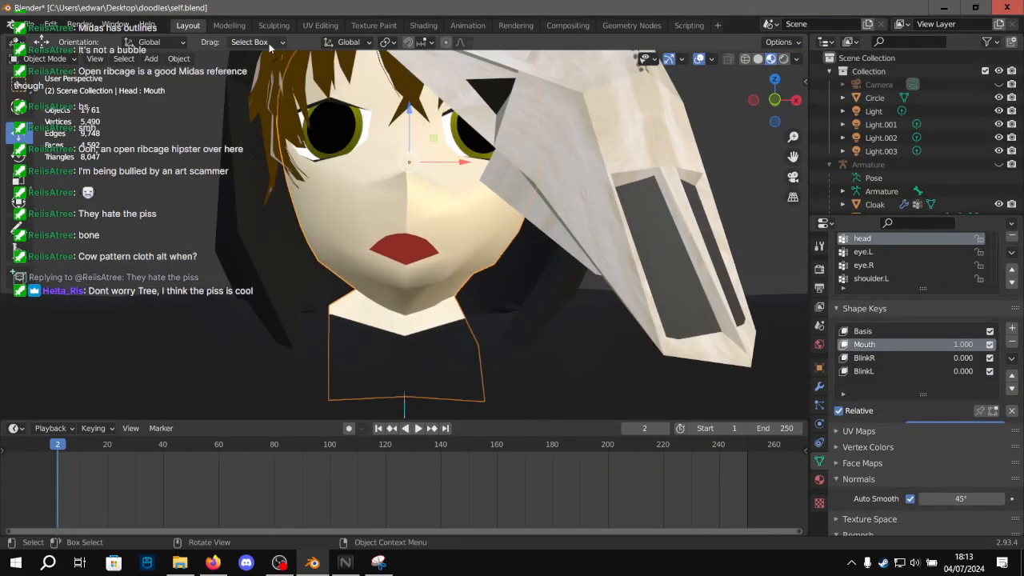
# In the Modelling workspace, nudge the left upper mouth edge vertices slightly downward to smooth the curve.
pyautogui.click(234, 25)
pyautogui.scroll(6, 379, 309)
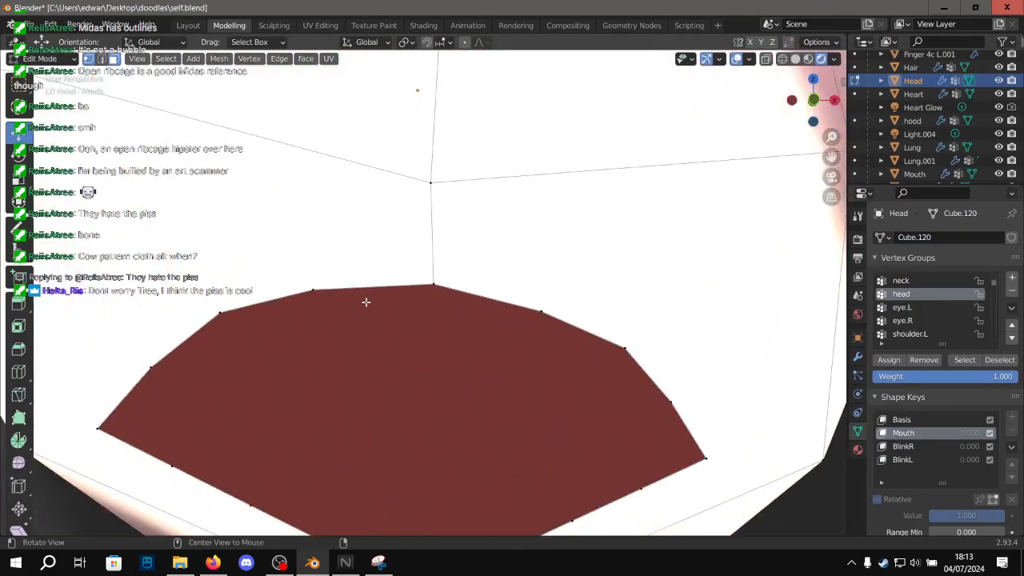
pyautogui.moveTo(305, 240); pyautogui.dragTo(290, 216, button='middle')
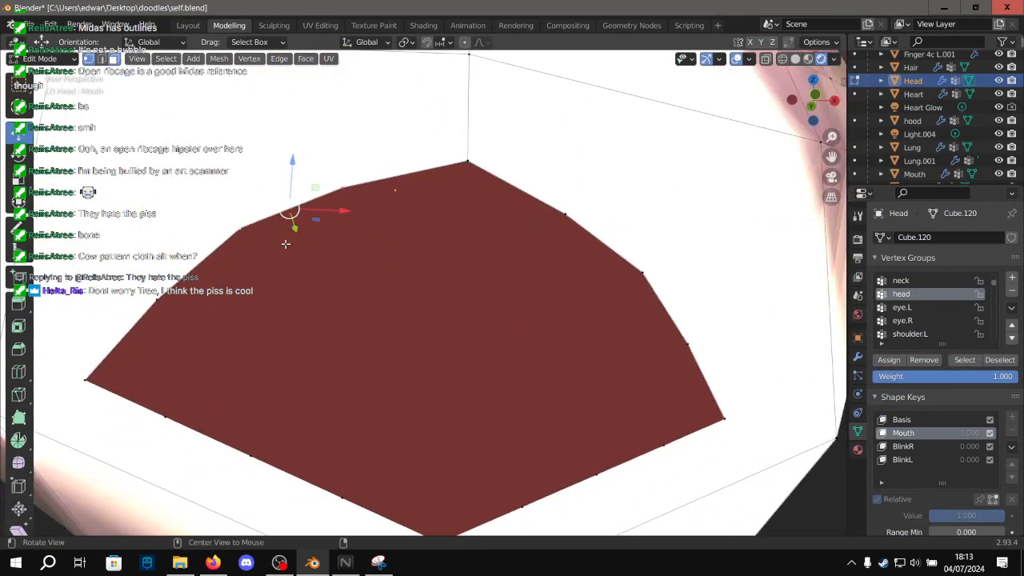
pyautogui.press('g')
pyautogui.click(285, 226)
pyautogui.click(167, 298)
pyautogui.click(245, 237)
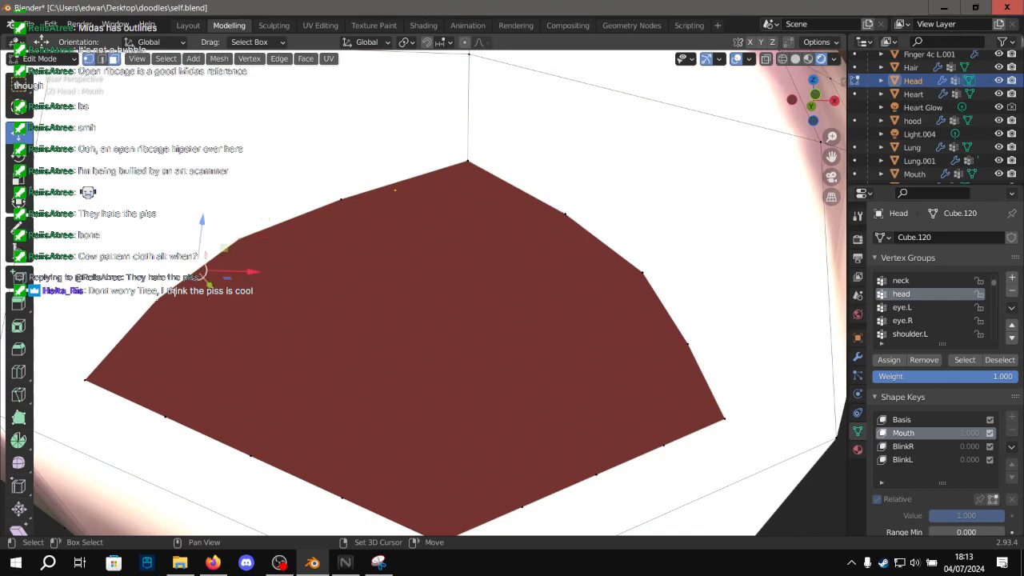
pyautogui.press('g')
pyautogui.click(206, 283)
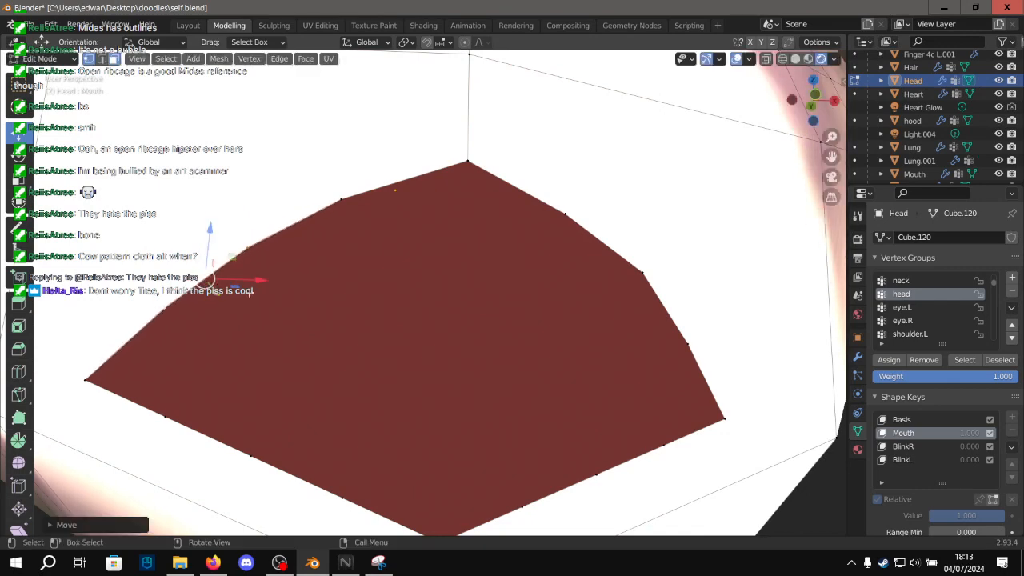
# Move the three intermediate vertices on the left half of the lower mouth edge downward into a rounded curve.
pyautogui.scroll(-1, 402, 337)
pyautogui.moveTo(402, 338); pyautogui.dragTo(265, 302, button='middle')
pyautogui.keyDown('alt'); pyautogui.keyDown('shift'); pyautogui.moveTo(265, 303); pyautogui.dragTo(341, 211); pyautogui.keyUp('shift'); pyautogui.keyUp('alt')
pyautogui.scroll(3, 352, 239)
pyautogui.click(395, 338)
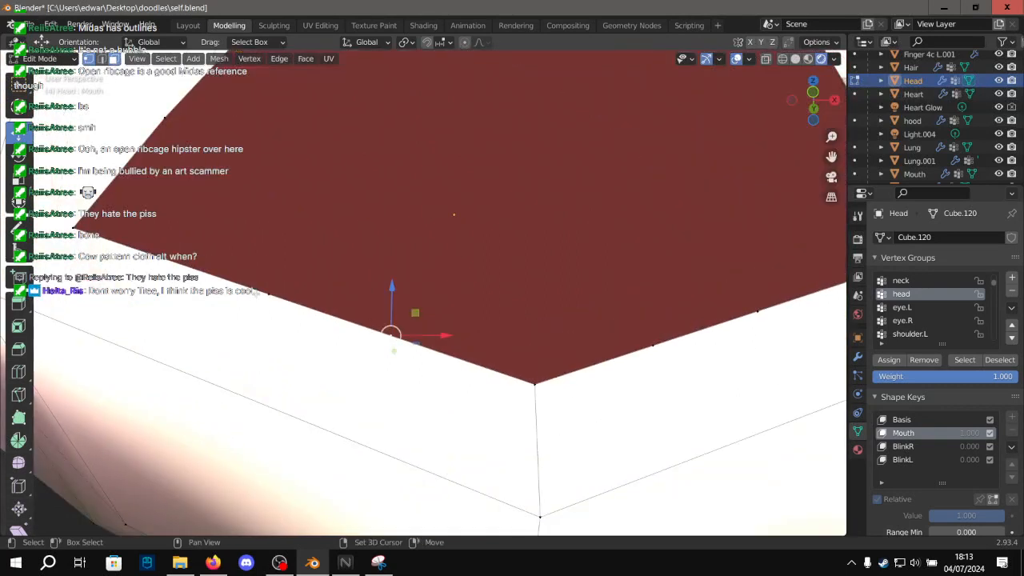
pyautogui.moveTo(269, 292); pyautogui.dragTo(447, 251, button='middle')
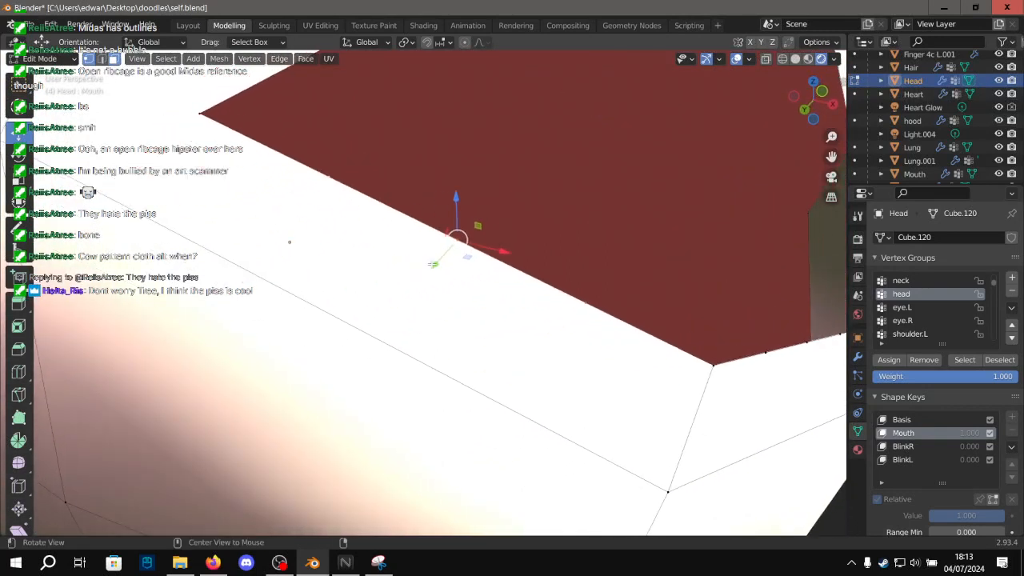
pyautogui.press('g')
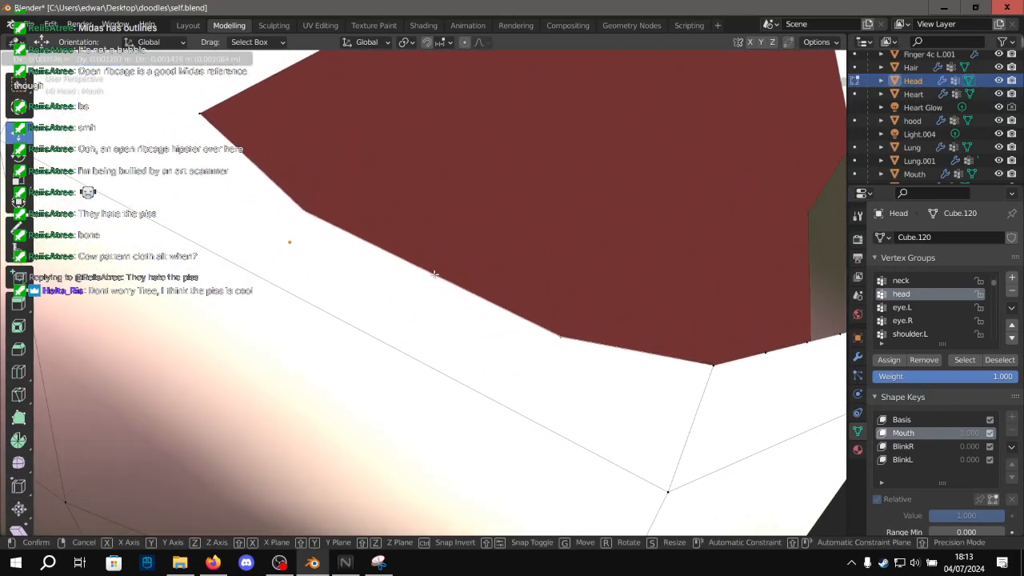
pyautogui.click(432, 273)
pyautogui.press('g')
pyautogui.click(424, 286)
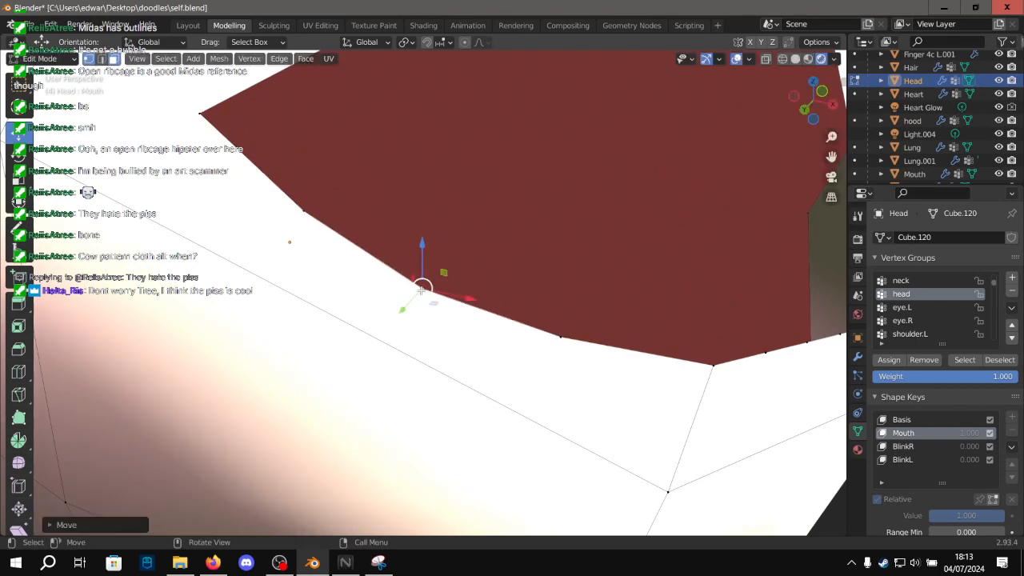
# Move the three intermediate vertices on the right half of the lower mouth edge downward to match the left half.
pyautogui.scroll(-6, 432, 286)
pyautogui.moveTo(457, 283); pyautogui.dragTo(485, 356, button='middle')
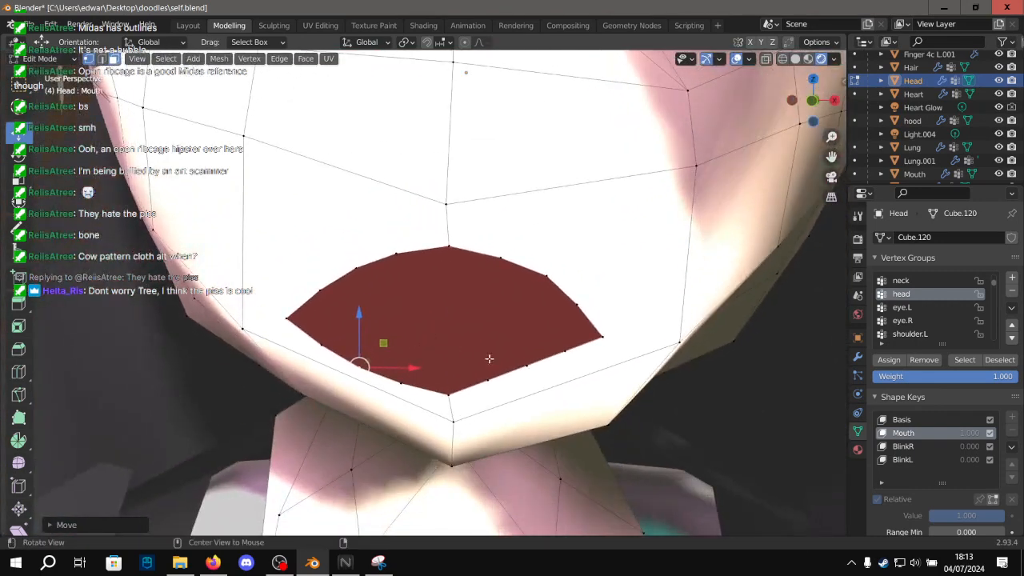
pyautogui.scroll(7, 445, 352)
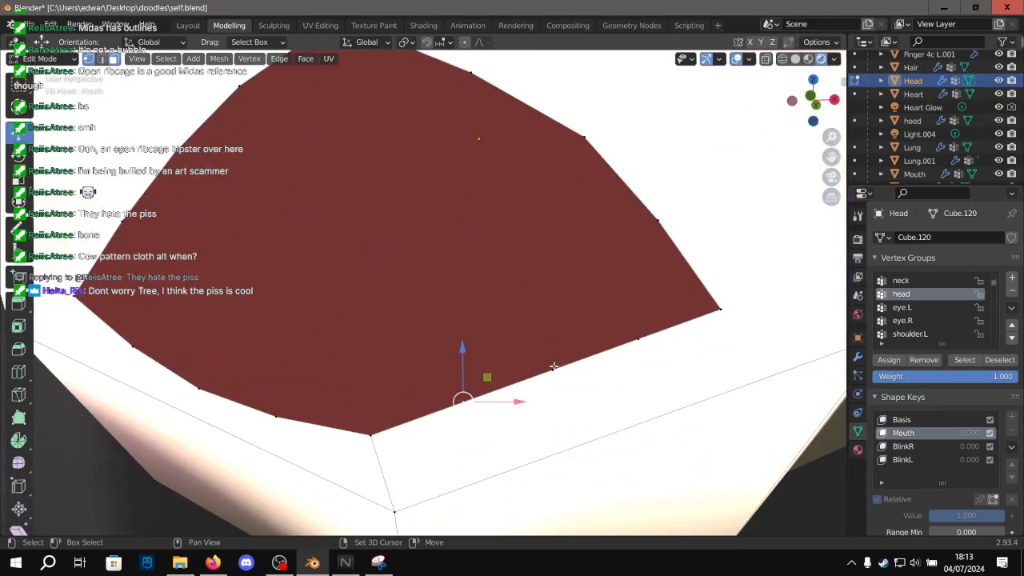
pyautogui.moveTo(577, 344); pyautogui.dragTo(602, 328, button='middle')
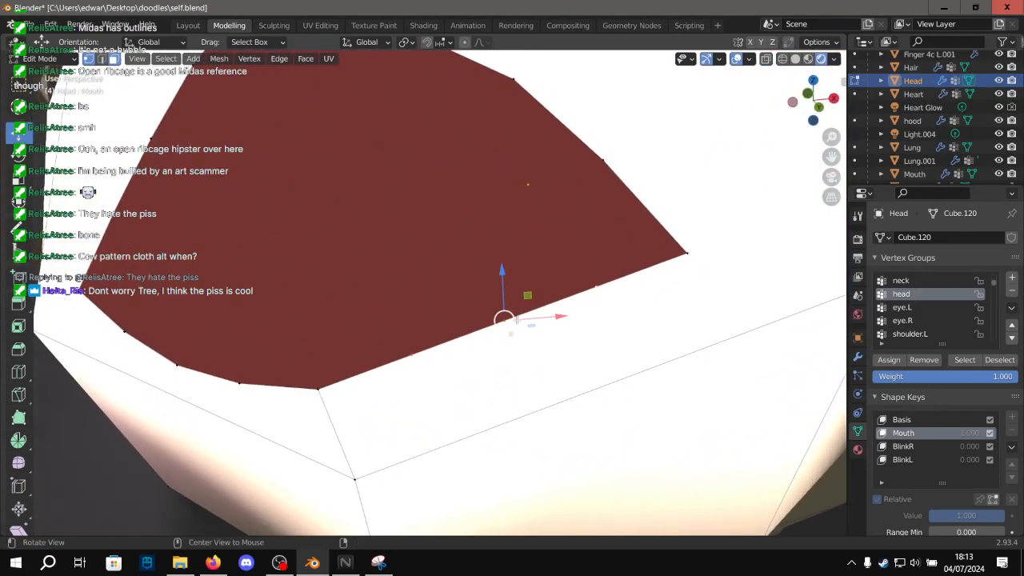
pyautogui.moveTo(515, 316); pyautogui.dragTo(503, 307, button='middle')
pyautogui.moveTo(456, 274); pyautogui.dragTo(478, 293)
pyautogui.click(472, 286)
# Examine the rounded mouth from several angles in the Layout workspace with the Mouth shape key at 1.000.
pyautogui.scroll(-6, 478, 293)
pyautogui.click(188, 25)
pyautogui.scroll(-3, 589, 159)
pyautogui.click(589, 158)
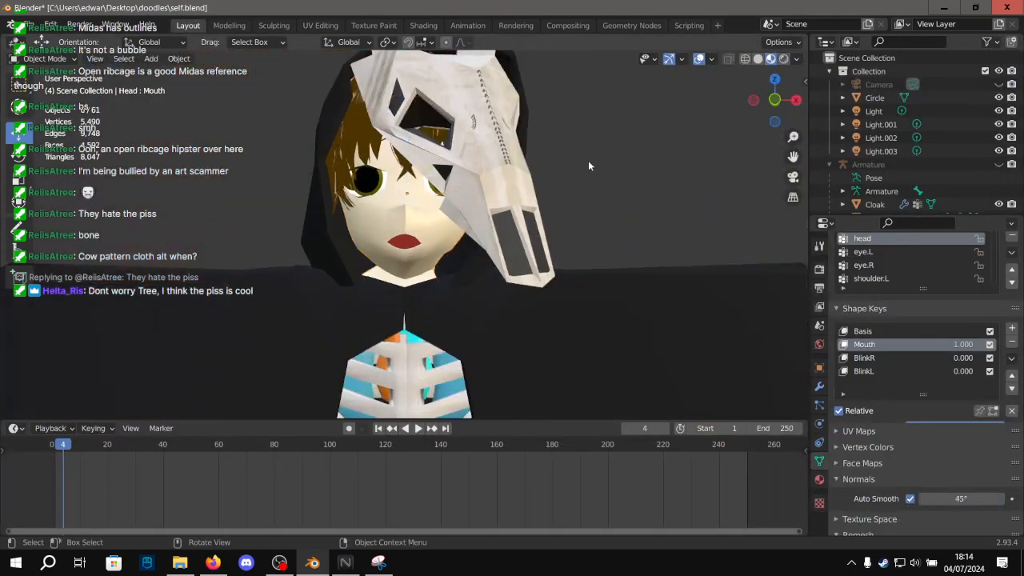
pyautogui.scroll(5, 558, 201)
pyautogui.moveTo(557, 201)
pyautogui.mouseDown(button='middle')
pyautogui.moveTo(540, 200)
pyautogui.moveTo(552, 205)
pyautogui.mouseUp(button='middle')
pyautogui.moveTo(999, 344)
pyautogui.mouseDown()
pyautogui.moveTo(952, 344)
pyautogui.moveTo(1000, 344)
pyautogui.mouseUp()
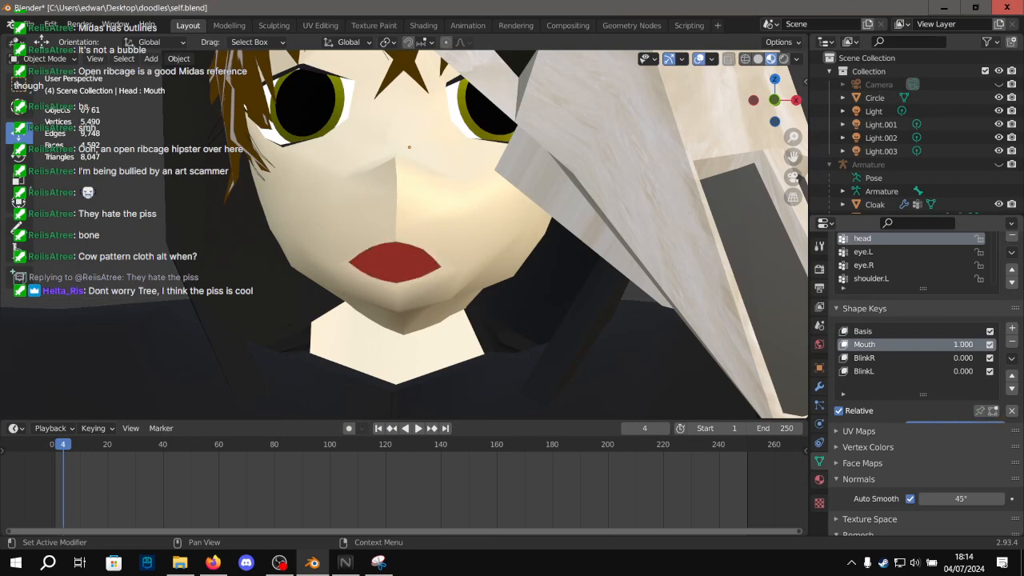
pyautogui.click(478, 268)
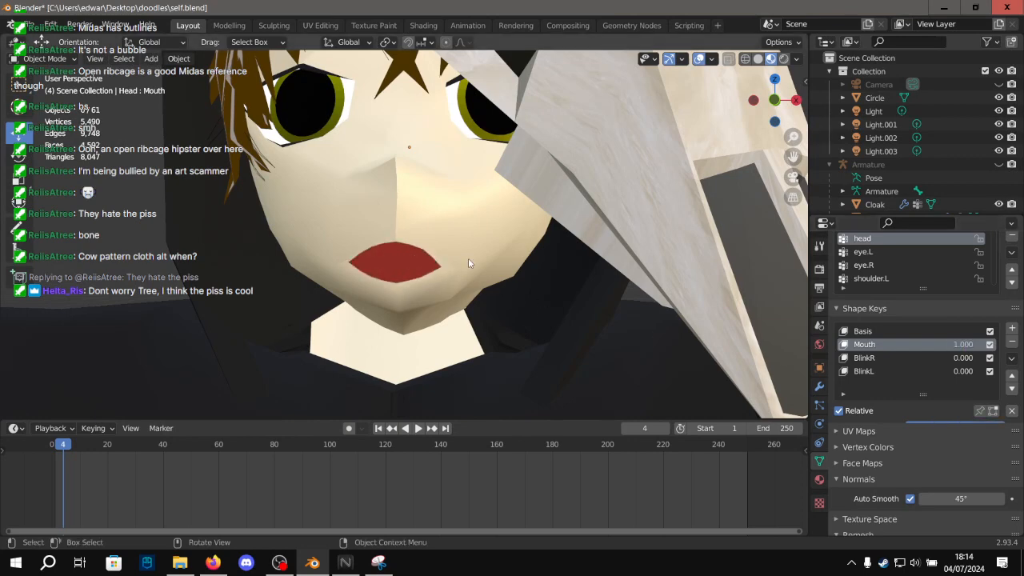
pyautogui.scroll(-4, 467, 258)
pyautogui.moveTo(456, 252); pyautogui.dragTo(488, 249, button='middle')
pyautogui.scroll(5, 483, 249)
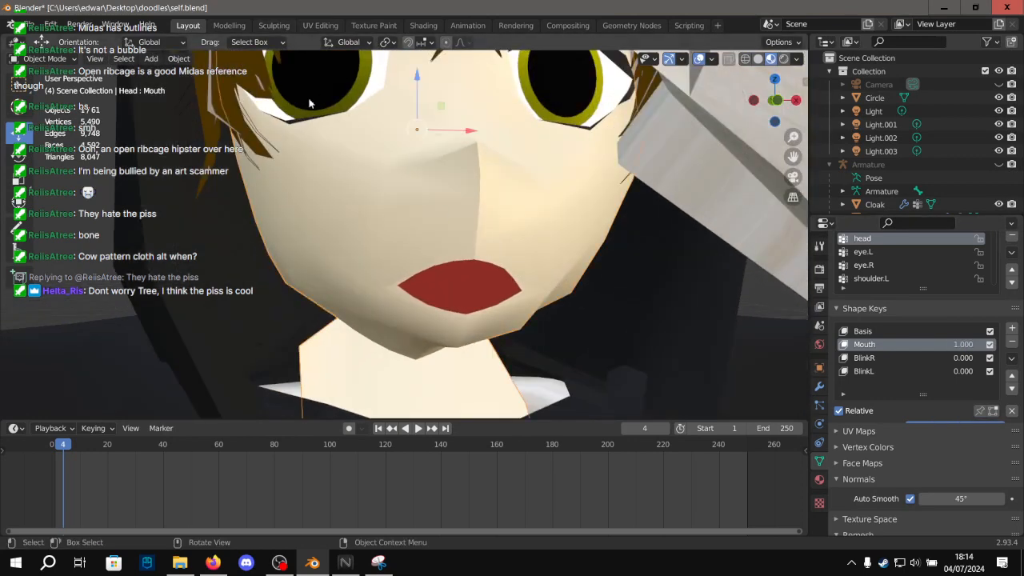
# In the Modelling workspace, reposition the right corner vertex of the mouth on the Mouth shape key.
pyautogui.click(229, 25)
pyautogui.click(529, 237)
pyautogui.click(550, 238)
pyautogui.moveTo(553, 239); pyautogui.dragTo(603, 261, button='middle')
pyautogui.moveTo(600, 297); pyautogui.dragTo(579, 270, button='middle')
pyautogui.press('g')
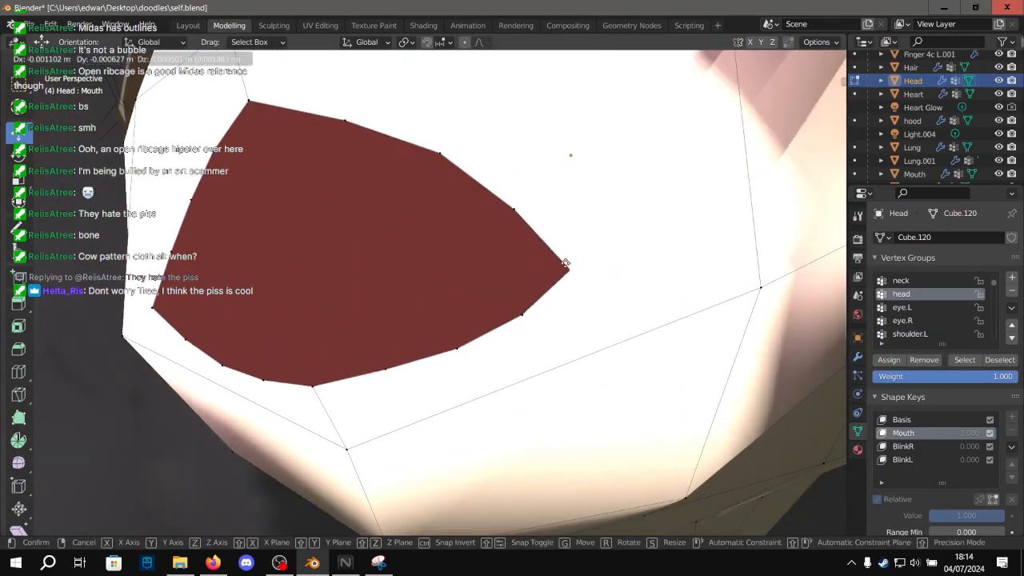
pyautogui.click(567, 264)
# Reposition the left corner vertex of the mouth to balance the right corner.
pyautogui.moveTo(424, 298); pyautogui.dragTo(552, 280, button='middle')
pyautogui.click(470, 251)
pyautogui.moveTo(470, 251); pyautogui.dragTo(330, 223, button='middle')
pyautogui.press('g')
pyautogui.click(279, 232)
pyautogui.scroll(-3, 281, 232)
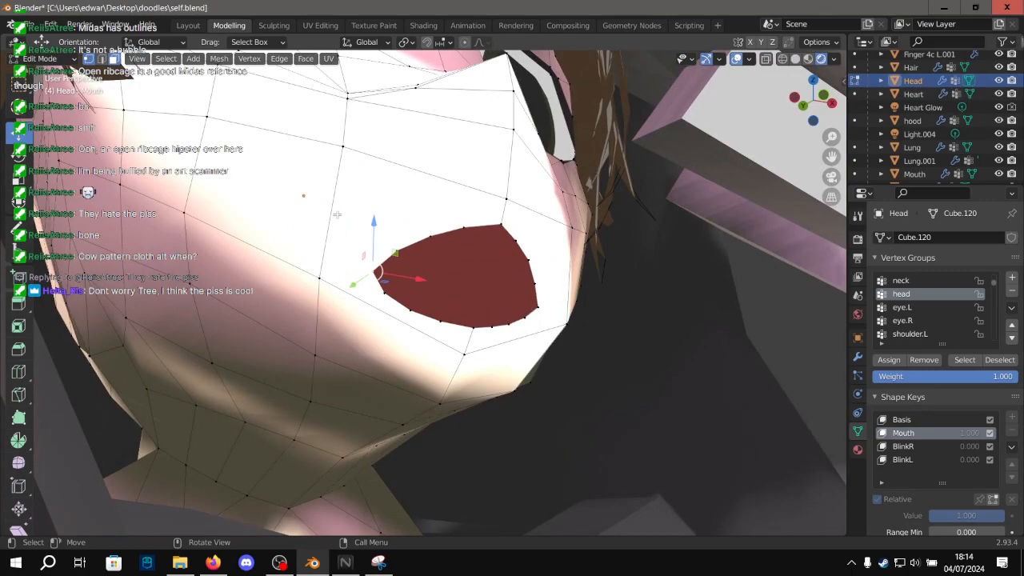
# Adjust the position of the lower mouth edge's center vertex from a side angle.
pyautogui.moveTo(747, 284); pyautogui.dragTo(691, 430, button='middle')
pyautogui.press('g')
pyautogui.click(646, 417)
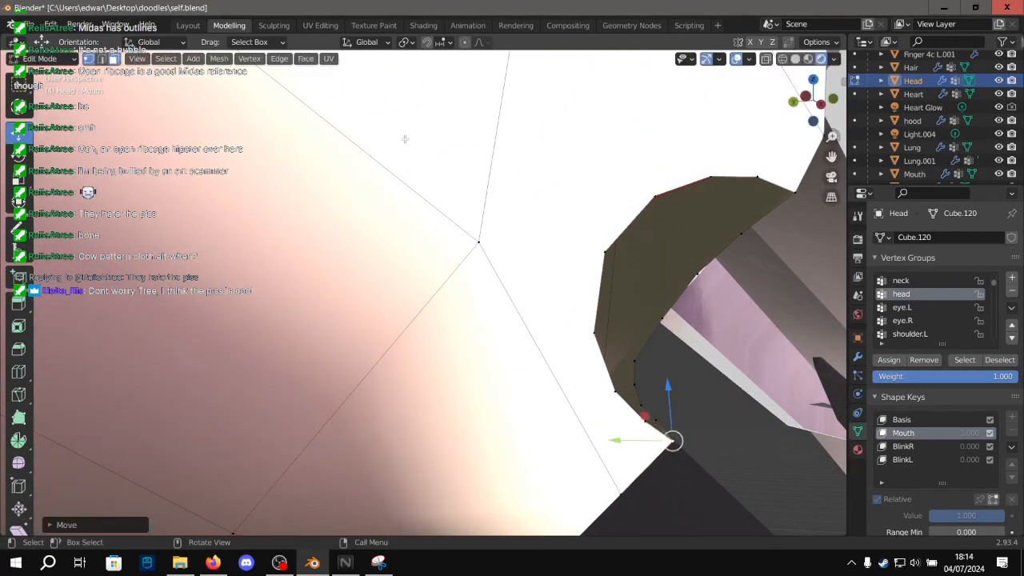
# Return to the Layout workspace and save self.blend.
pyautogui.click(188, 25)
pyautogui.scroll(-2, 676, 183)
pyautogui.hotkey('ctrl', 's')
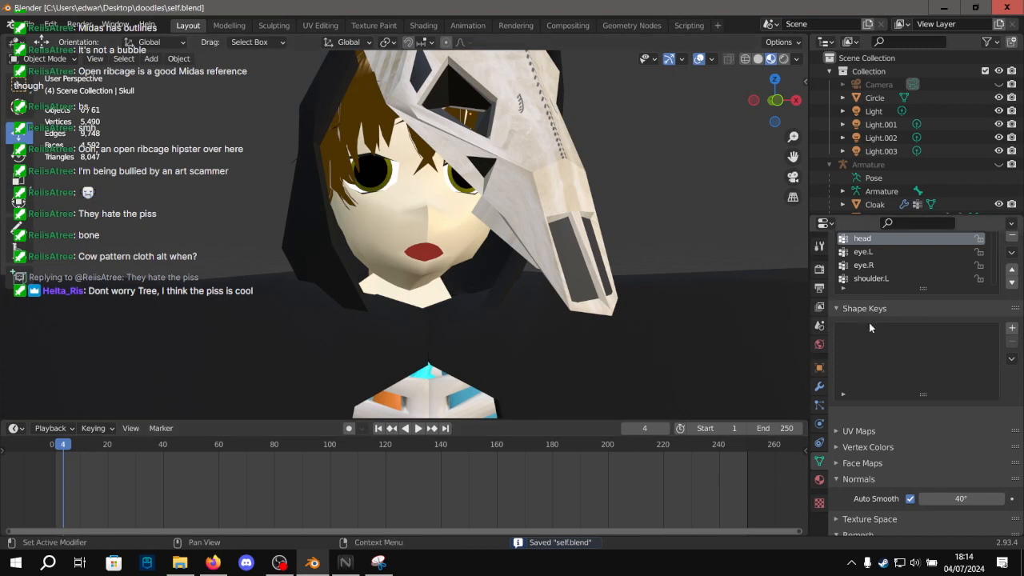
# Select the head, test its Mouth shape key up to 1.000 and examine the open mouth near and far.
pyautogui.click(902, 264)
pyautogui.scroll(1, 902, 264)
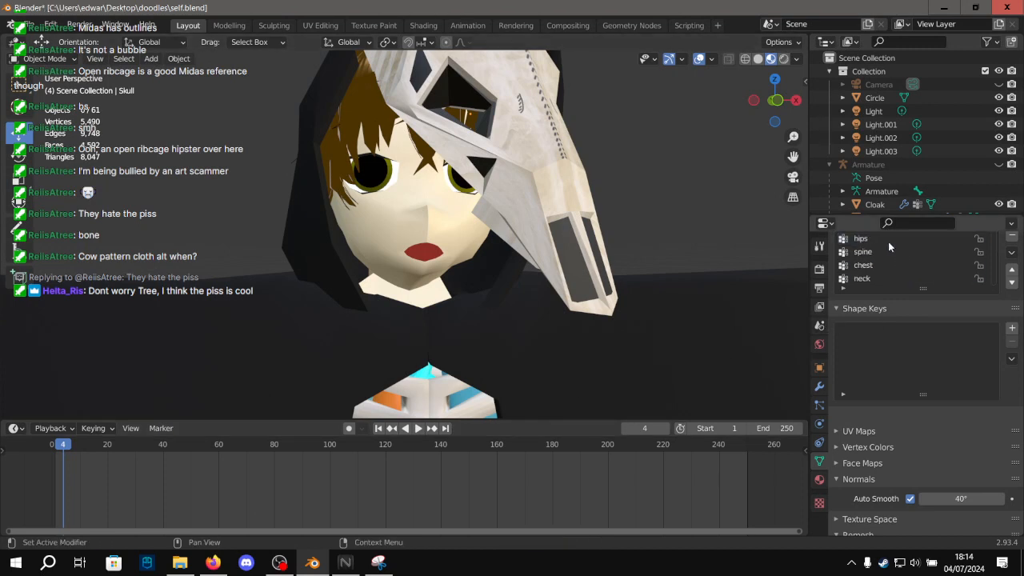
pyautogui.click(428, 236)
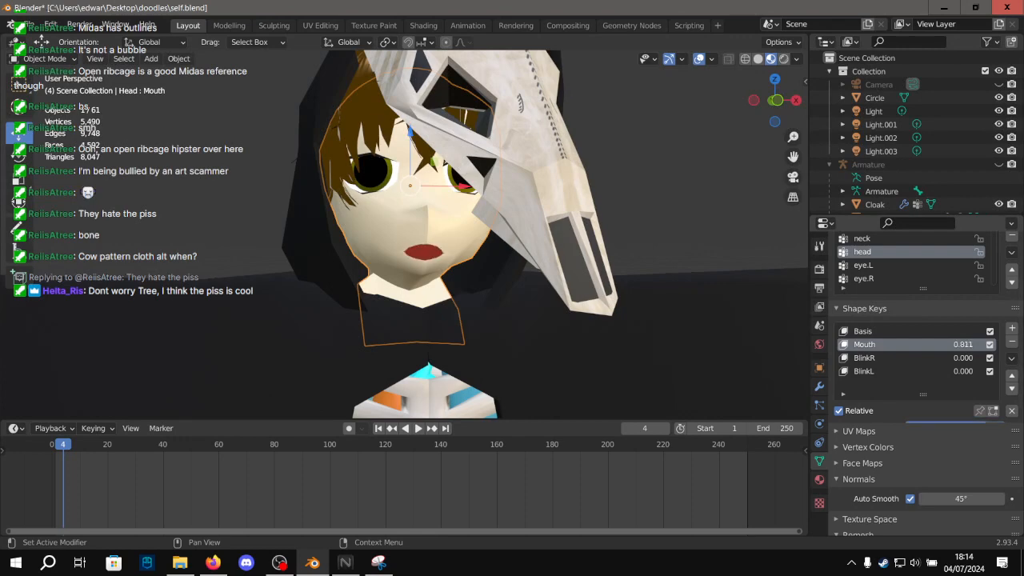
pyautogui.scroll(-3, 620, 196)
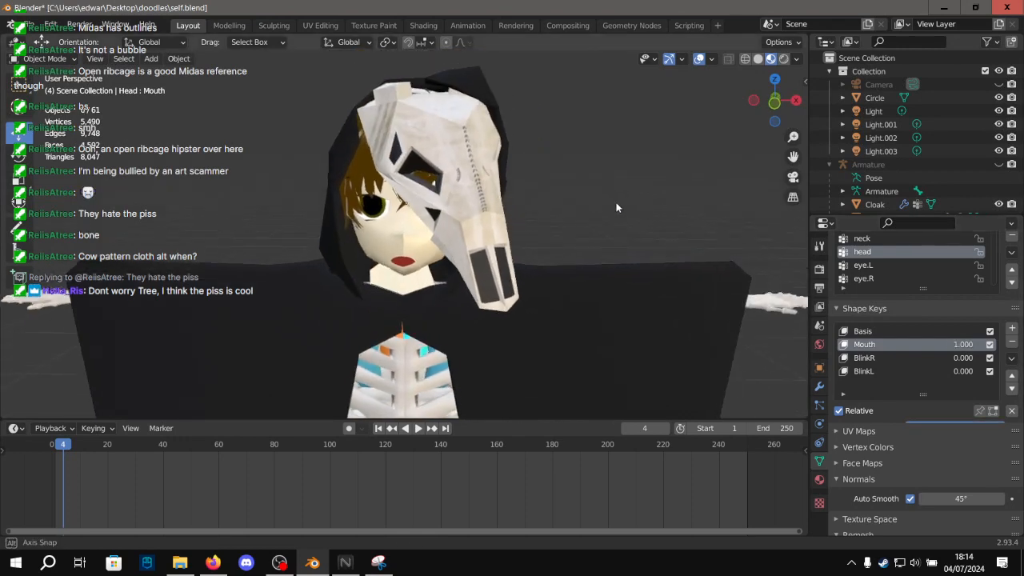
pyautogui.scroll(5, 610, 207)
pyautogui.scroll(10, 610, 204)
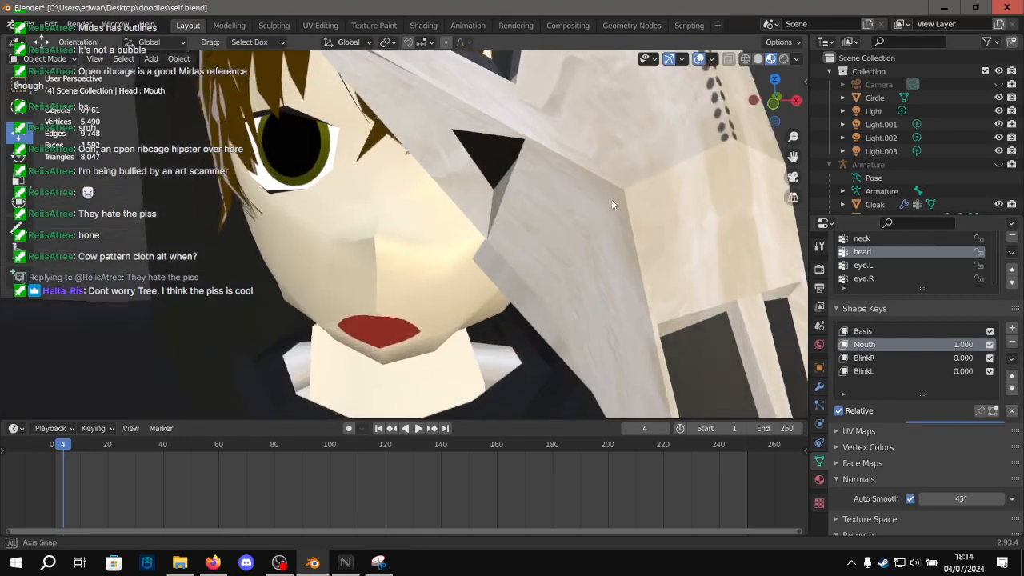
pyautogui.scroll(-8, 545, 218)
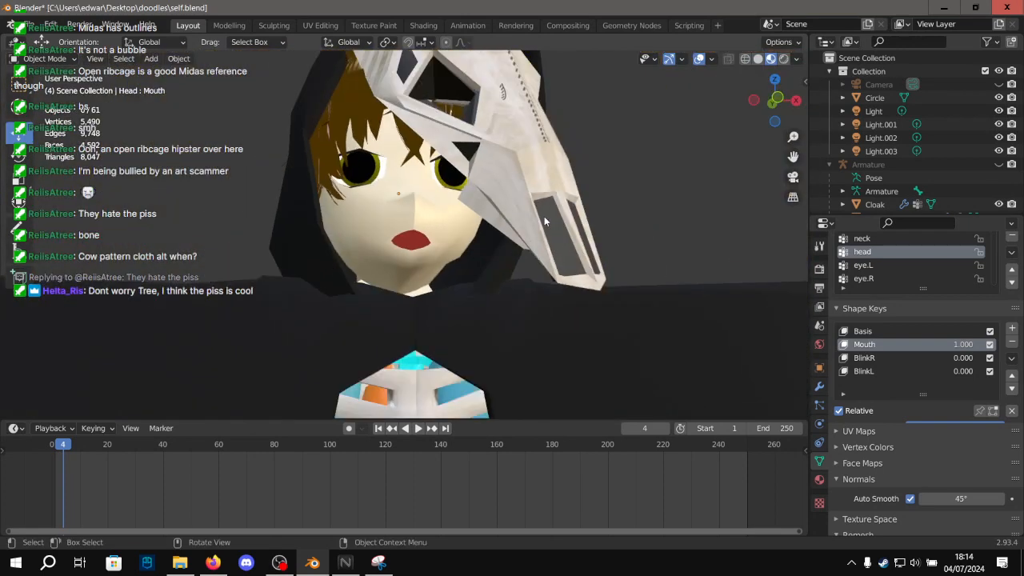
pyautogui.moveTo(544, 216); pyautogui.dragTo(535, 237, button='middle')
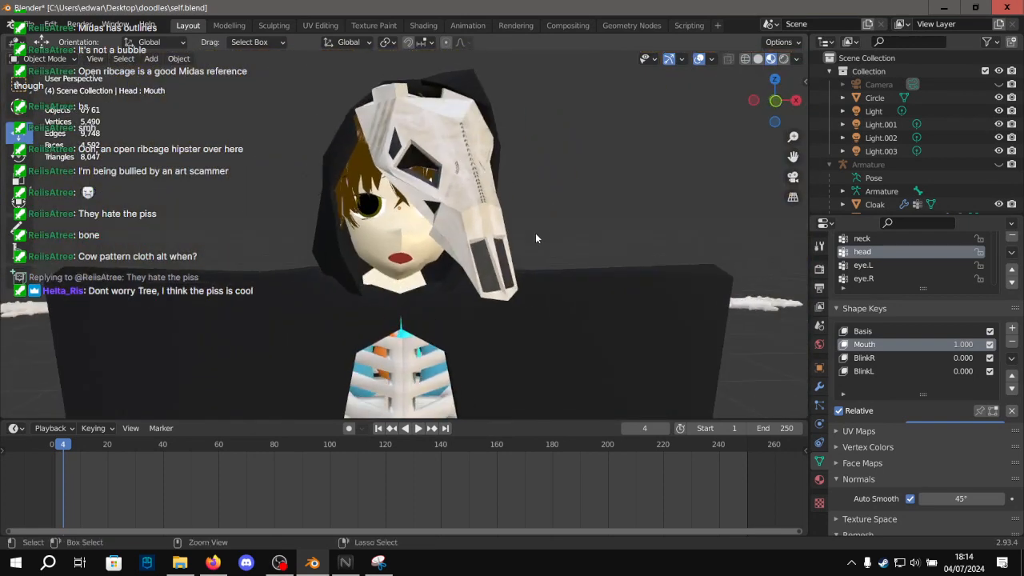
# Examine the open mouth of the head up close from the front, from a low angle and from the side.
pyautogui.scroll(8, 535, 238)
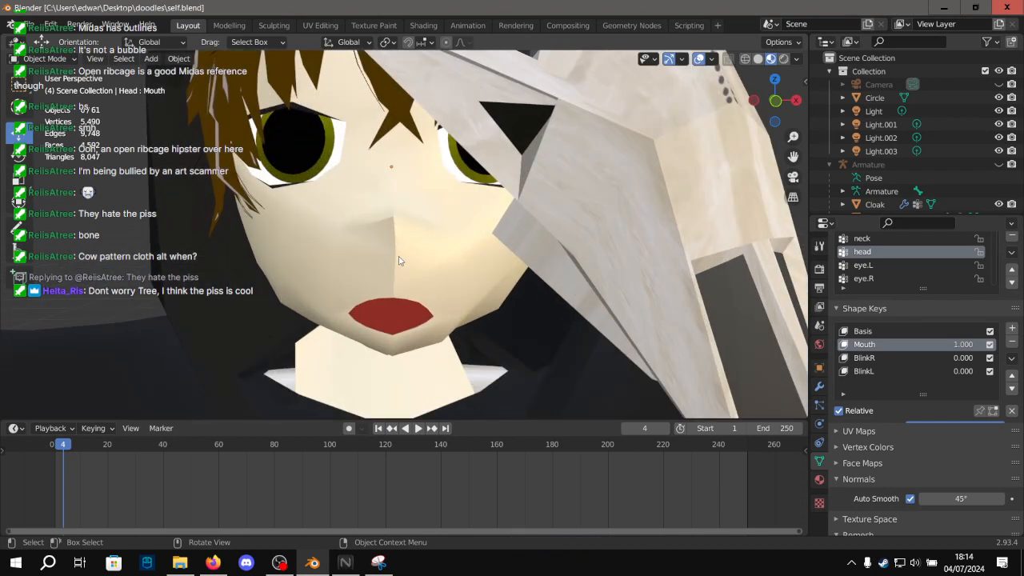
pyautogui.scroll(7, 379, 302)
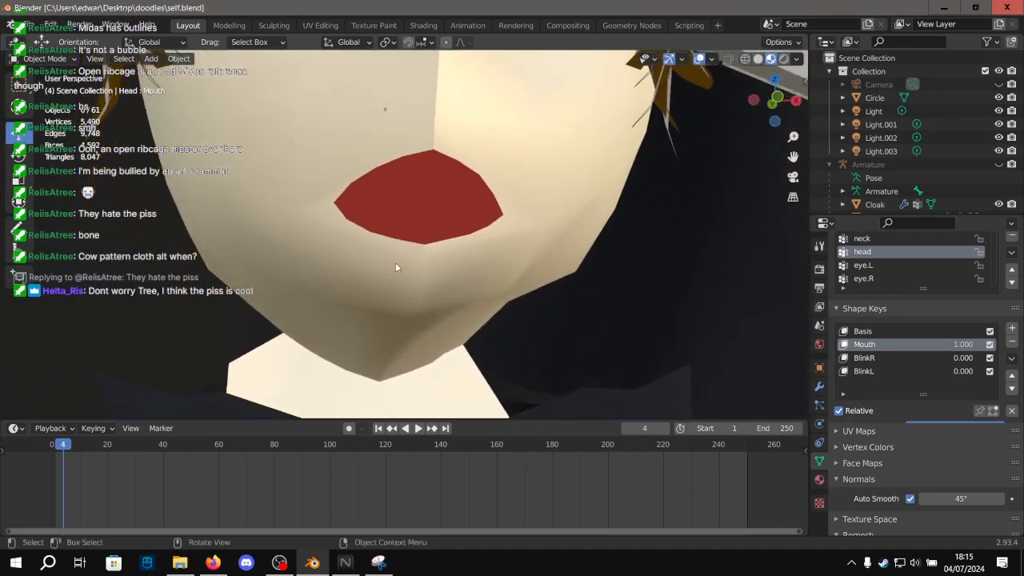
pyautogui.scroll(4, 408, 288)
pyautogui.keyDown('shift'); pyautogui.moveTo(423, 309); pyautogui.dragTo(513, 278, button='middle'); pyautogui.keyUp('shift')
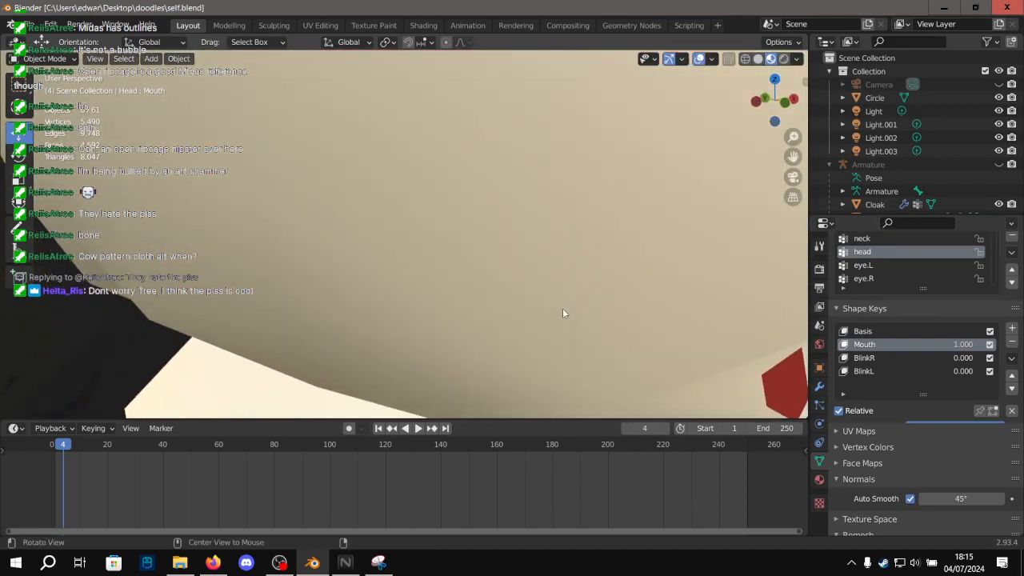
pyautogui.scroll(-6, 564, 310)
pyautogui.keyDown('alt'); pyautogui.moveTo(558, 317); pyautogui.dragTo(329, 329); pyautogui.keyUp('alt')
pyautogui.scroll(-3, 499, 287)
pyautogui.moveTo(503, 280); pyautogui.dragTo(533, 283, button='middle')
# Edit the head in the Modeling workspace and shift a mouth outline vertex near the corner along the Y axis.
pyautogui.click(516, 254)
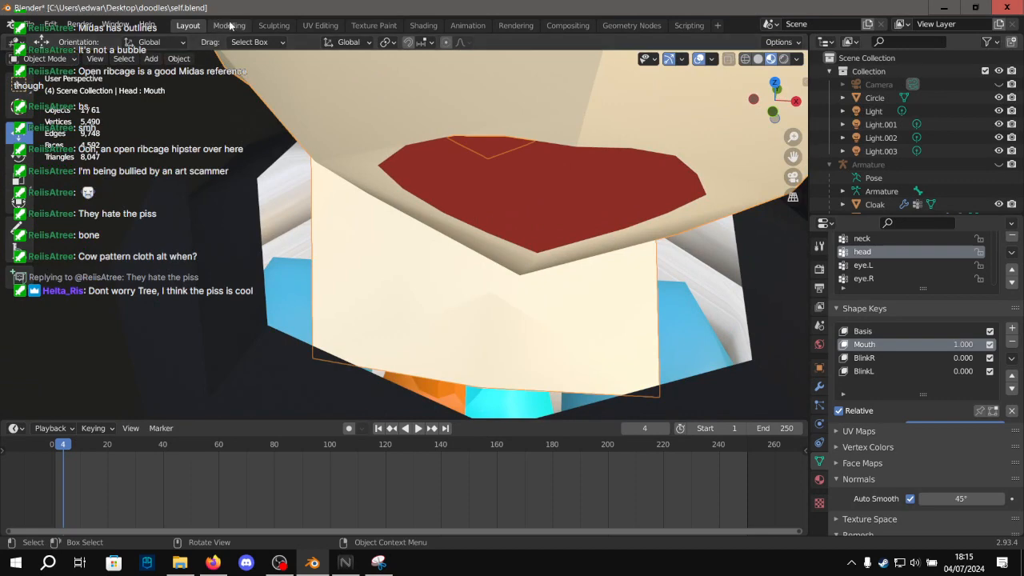
pyautogui.click(232, 25)
pyautogui.moveTo(421, 204); pyautogui.dragTo(359, 264, button='middle')
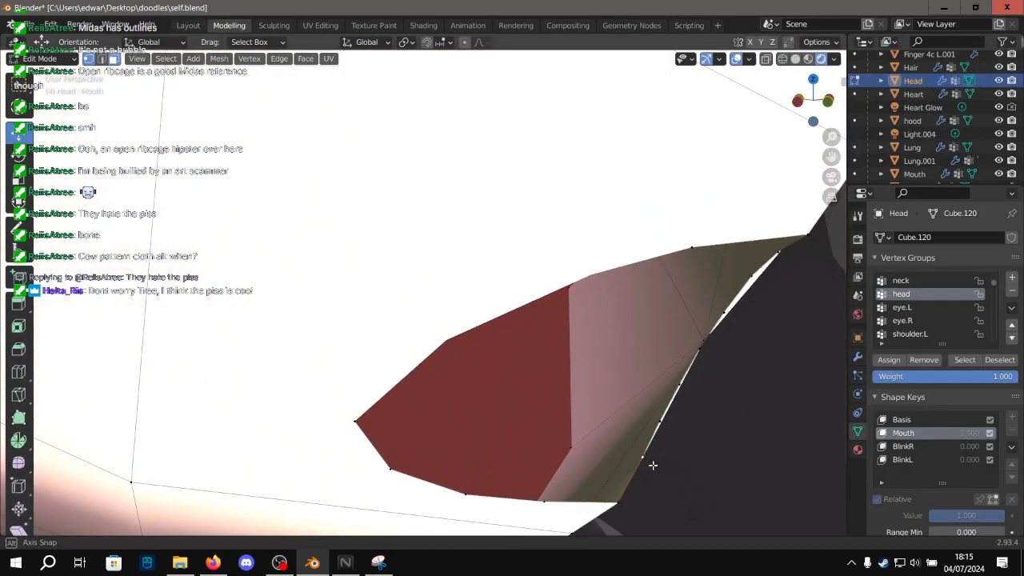
pyautogui.moveTo(650, 464); pyautogui.dragTo(682, 446, button='middle')
pyautogui.moveTo(603, 422); pyautogui.dragTo(608, 428)
pyautogui.moveTo(608, 429); pyautogui.dragTo(643, 426, button='middle')
pyautogui.moveTo(703, 438); pyautogui.dragTo(759, 441, button='middle')
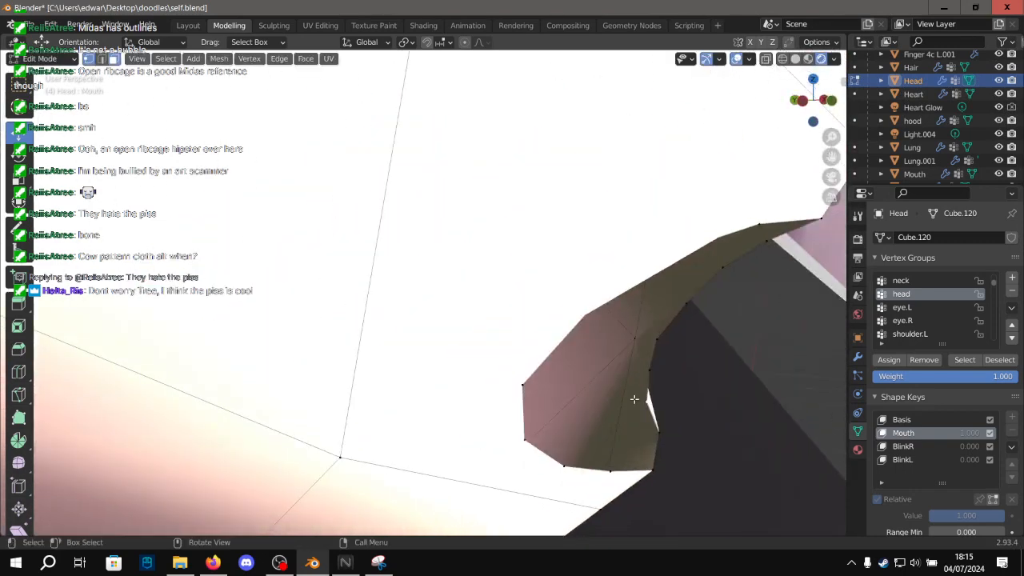
pyautogui.moveTo(596, 398); pyautogui.dragTo(611, 399)
pyautogui.click(650, 371)
pyautogui.moveTo(649, 369); pyautogui.dragTo(214, 390, button='middle')
pyautogui.click(212, 391)
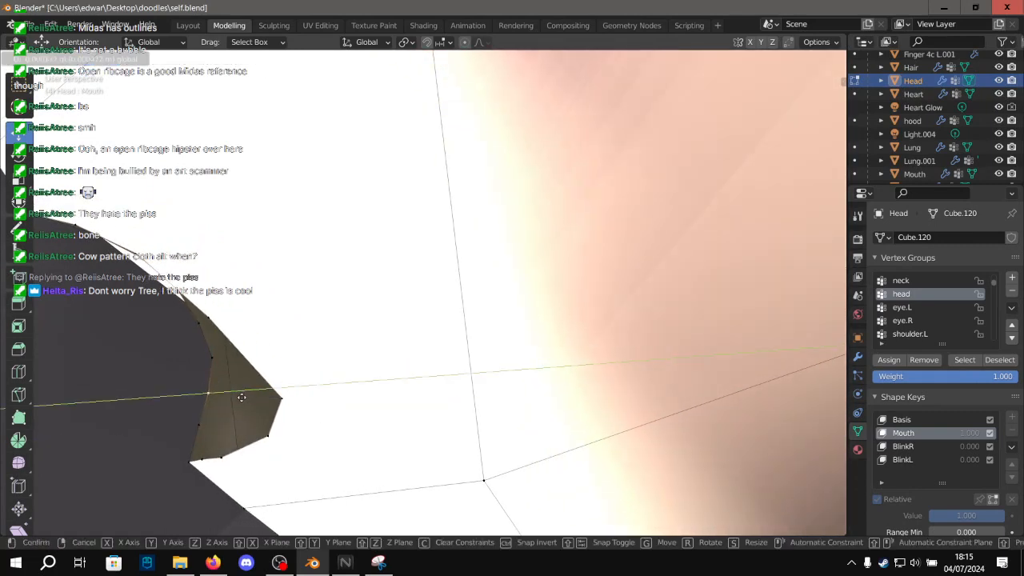
# Reposition the mouth outline vertex beside the upper lip's center from a side angle, then clear the selection.
pyautogui.scroll(-4, 238, 401)
pyautogui.keyDown('alt'); pyautogui.moveTo(231, 409); pyautogui.dragTo(503, 392); pyautogui.keyUp('alt')
pyautogui.scroll(3, 612, 349)
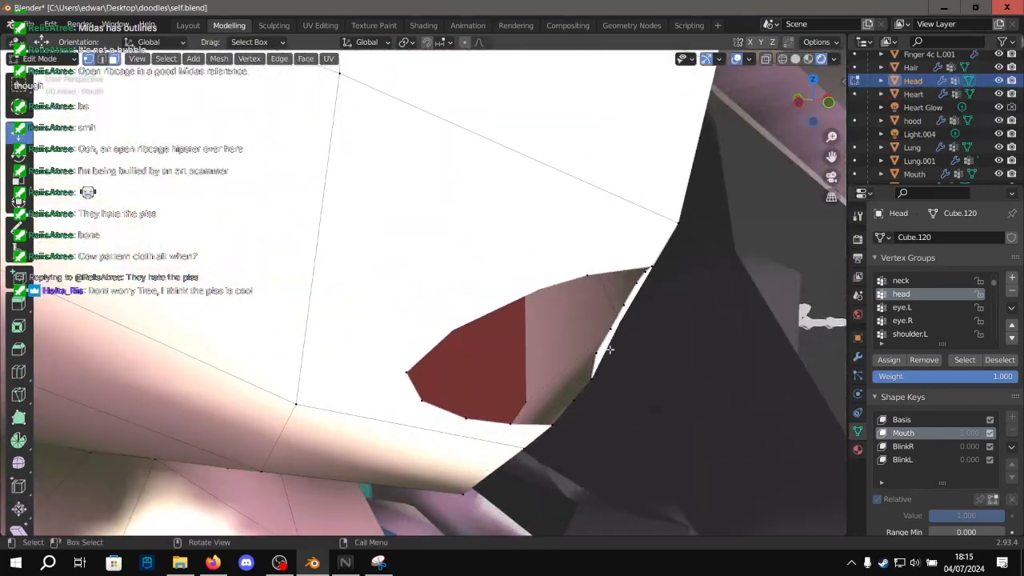
pyautogui.moveTo(561, 346); pyautogui.dragTo(288, 334)
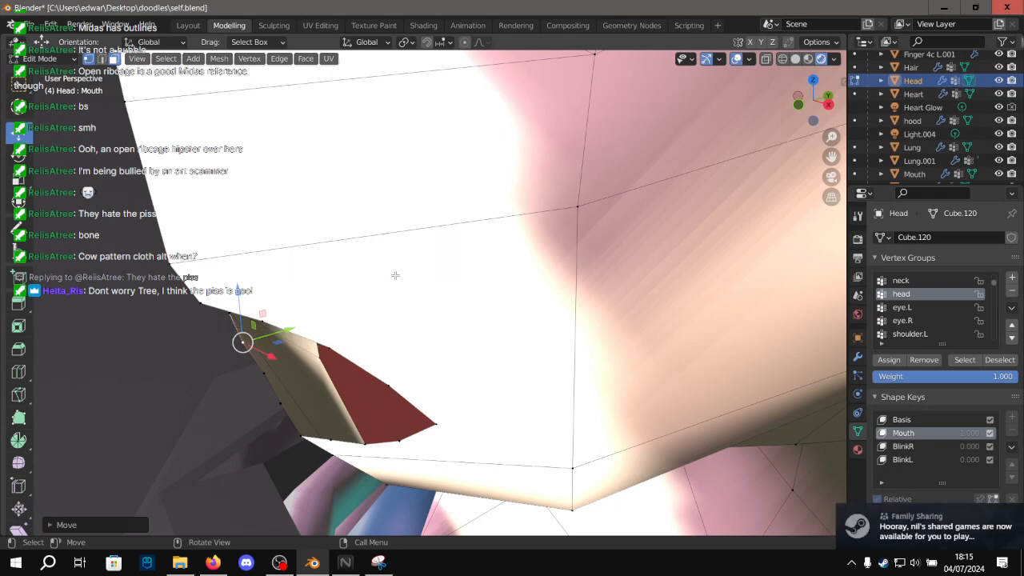
pyautogui.scroll(-5, 393, 273)
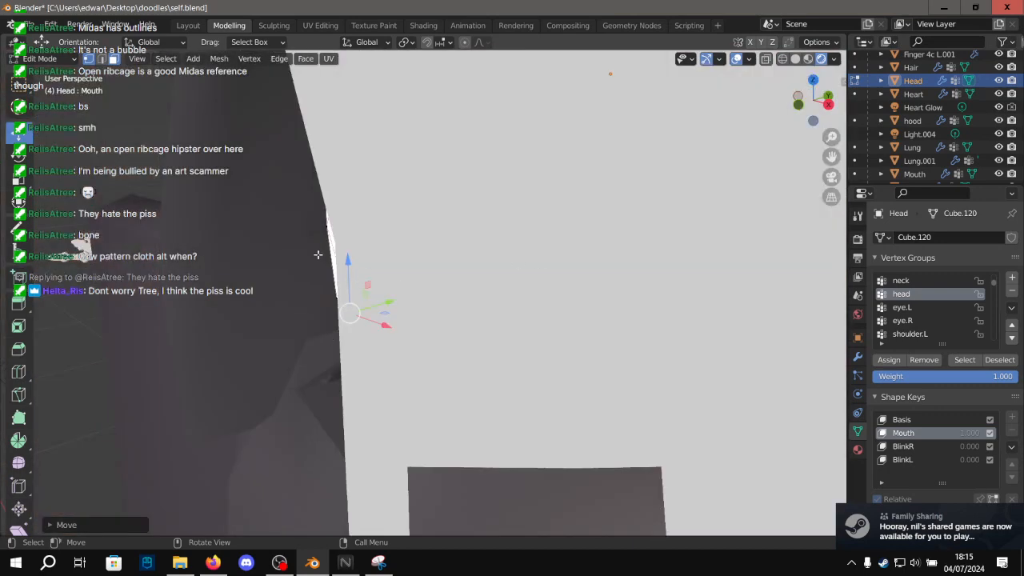
pyautogui.scroll(-4, 316, 255)
pyautogui.moveTo(317, 255); pyautogui.dragTo(400, 252, button='middle')
pyautogui.click(760, 219)
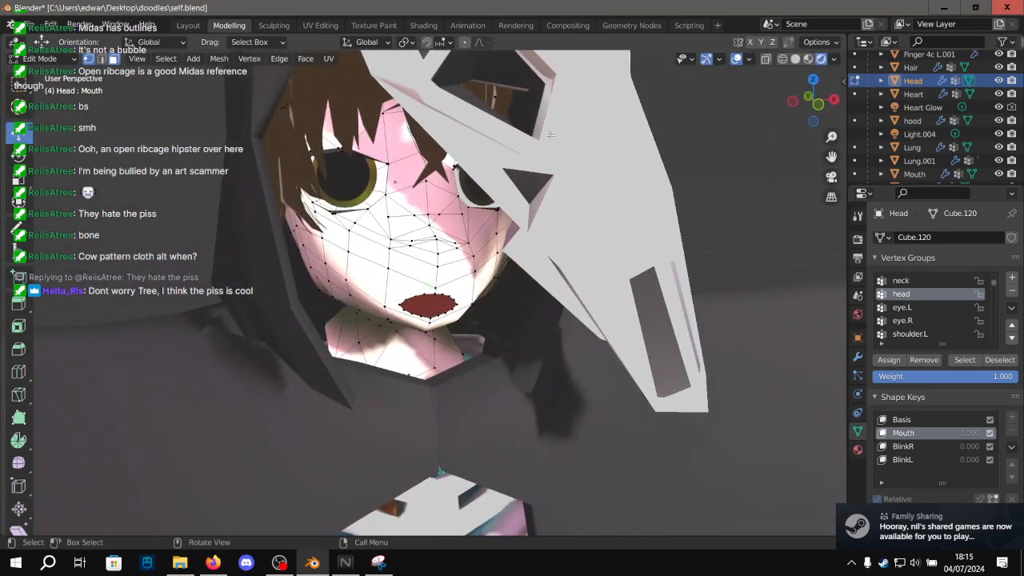
# Return to the Layout workspace with self.blend saved and examine the open mouth from both sides.
pyautogui.click(188, 25)
pyautogui.moveTo(436, 179); pyautogui.dragTo(676, 150, button='middle')
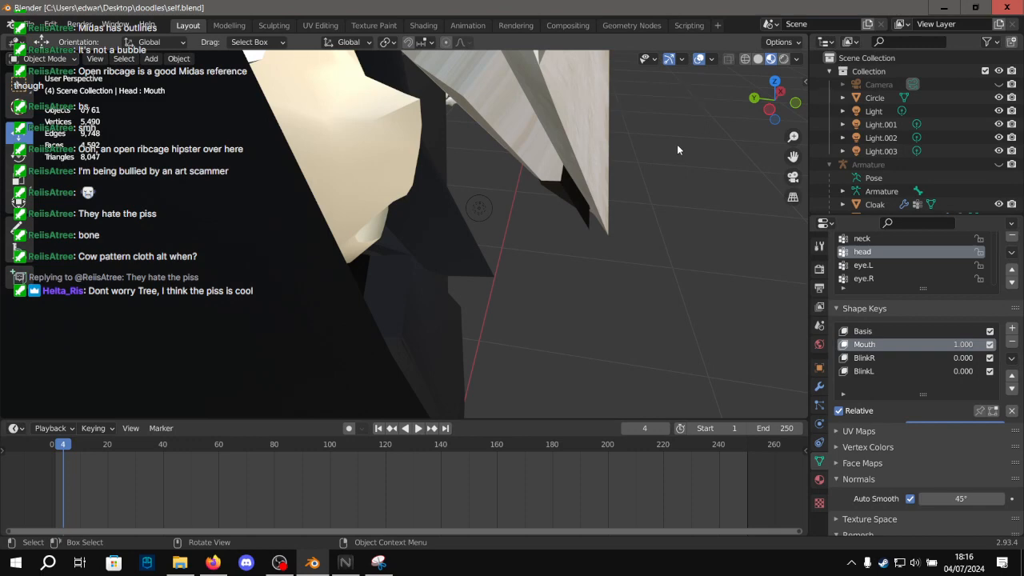
pyautogui.moveTo(670, 111); pyautogui.dragTo(340, 192, button='middle')
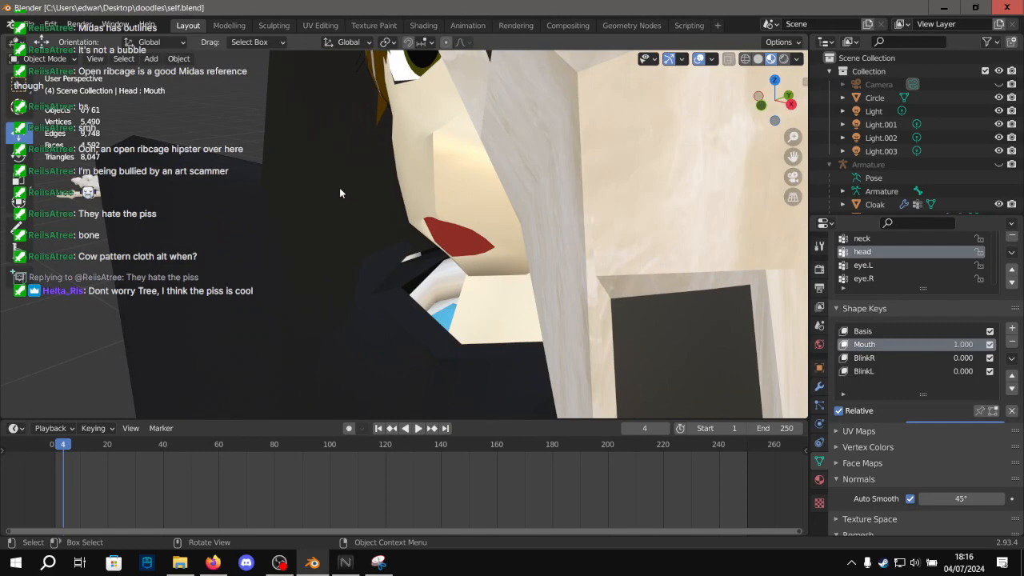
pyautogui.scroll(6, 339, 193)
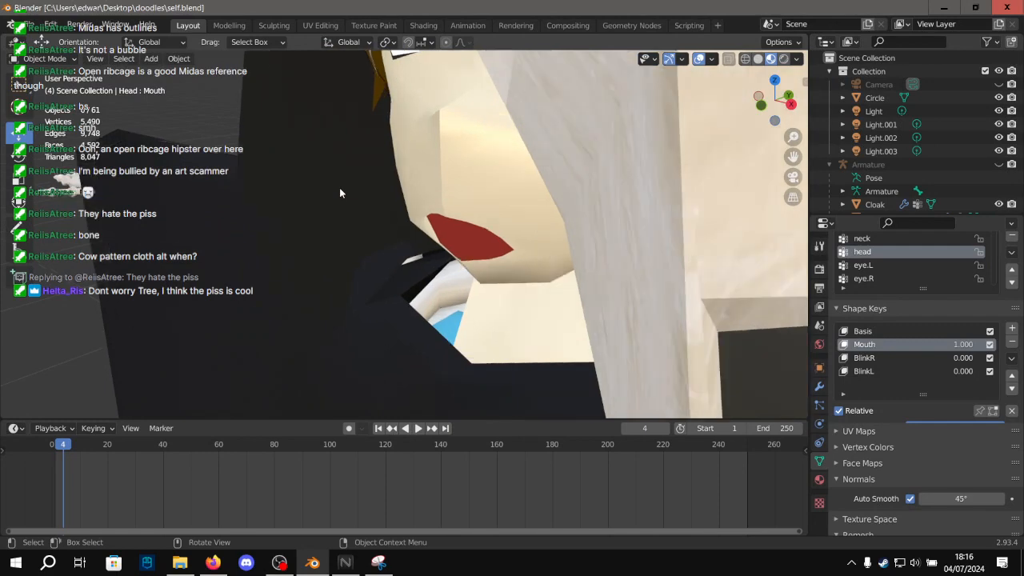
pyautogui.moveTo(355, 215); pyautogui.dragTo(491, 200, button='middle')
# In the Modeling workspace, select the cheek vertex beside the mouth corner and make Basis the active shape key.
pyautogui.click(227, 27)
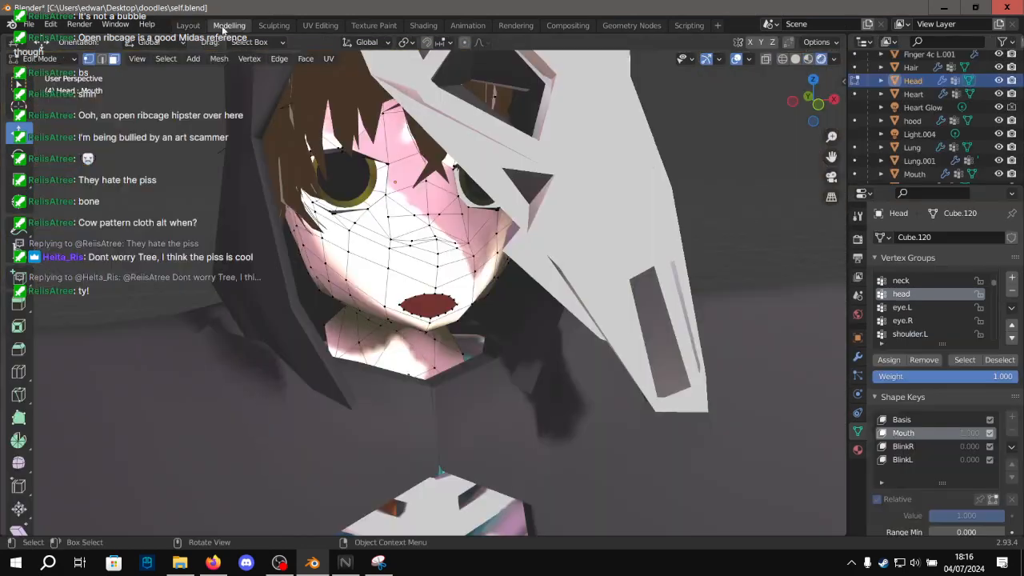
pyautogui.scroll(6, 327, 201)
pyautogui.moveTo(327, 201); pyautogui.dragTo(578, 361, button='middle')
pyautogui.click(593, 362)
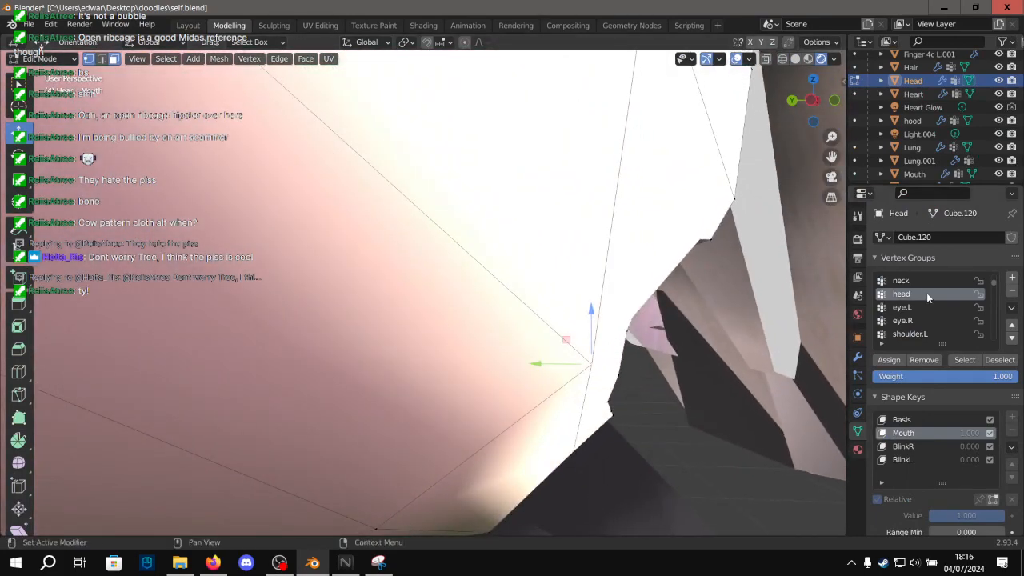
pyautogui.click(920, 281)
pyautogui.click(908, 420)
pyautogui.click(909, 434)
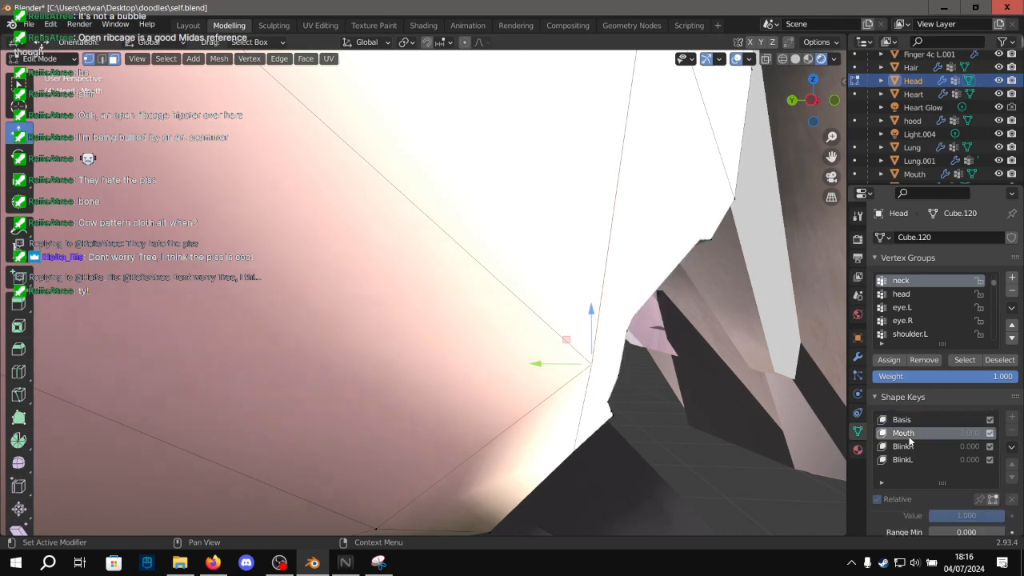
pyautogui.click(908, 422)
# Move the selected cheek vertex 0.002 m along the Y axis in Basis and compare it with the Mouth shape.
pyautogui.press('g')
pyautogui.press('x')
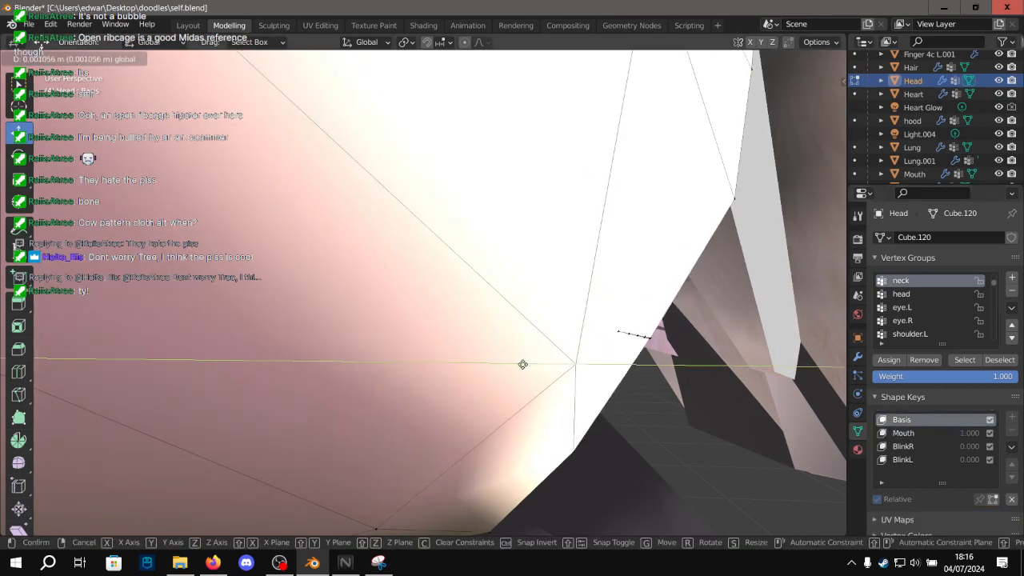
pyautogui.write('0.0')
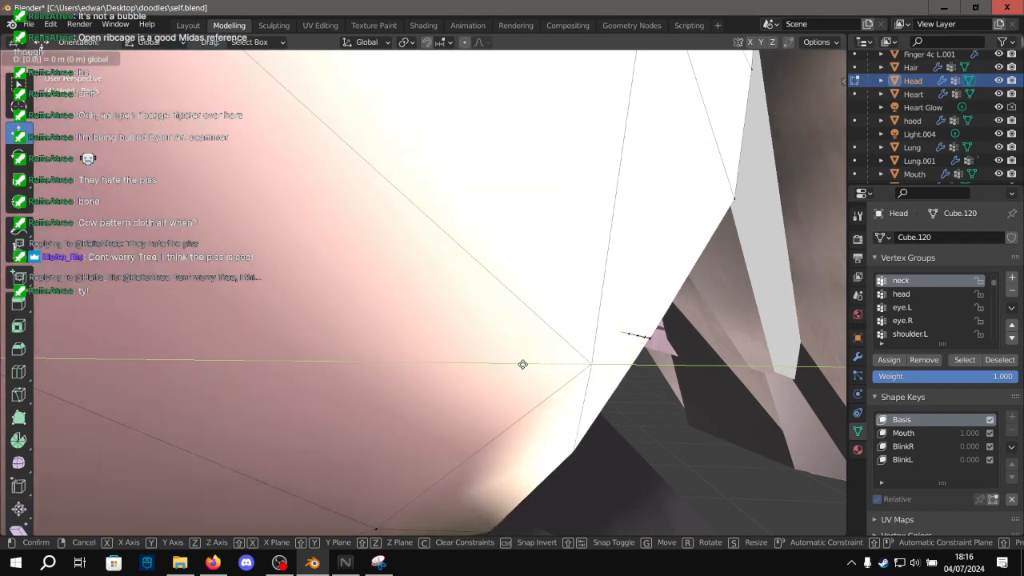
pyautogui.write('02')
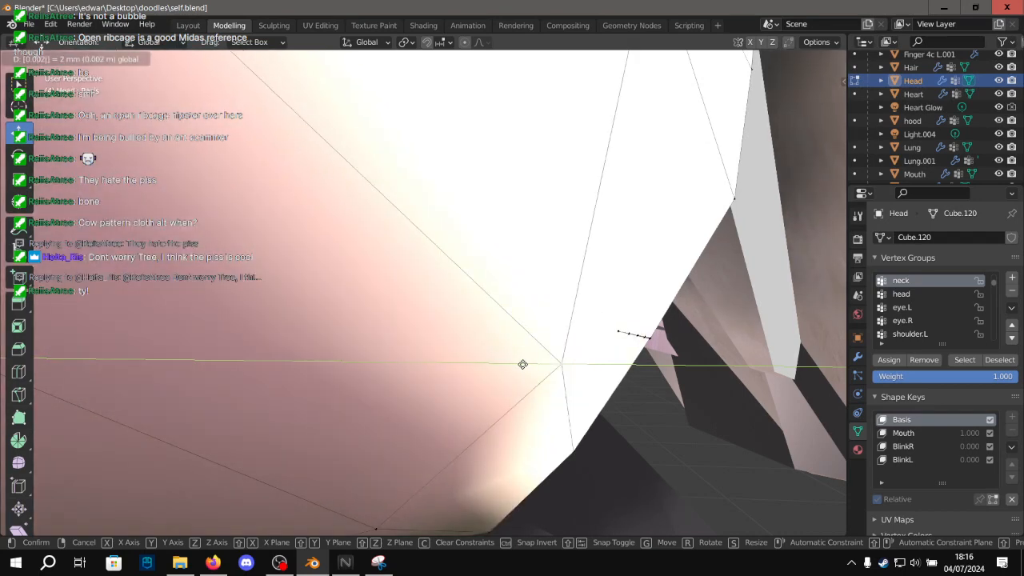
pyautogui.press('Return')
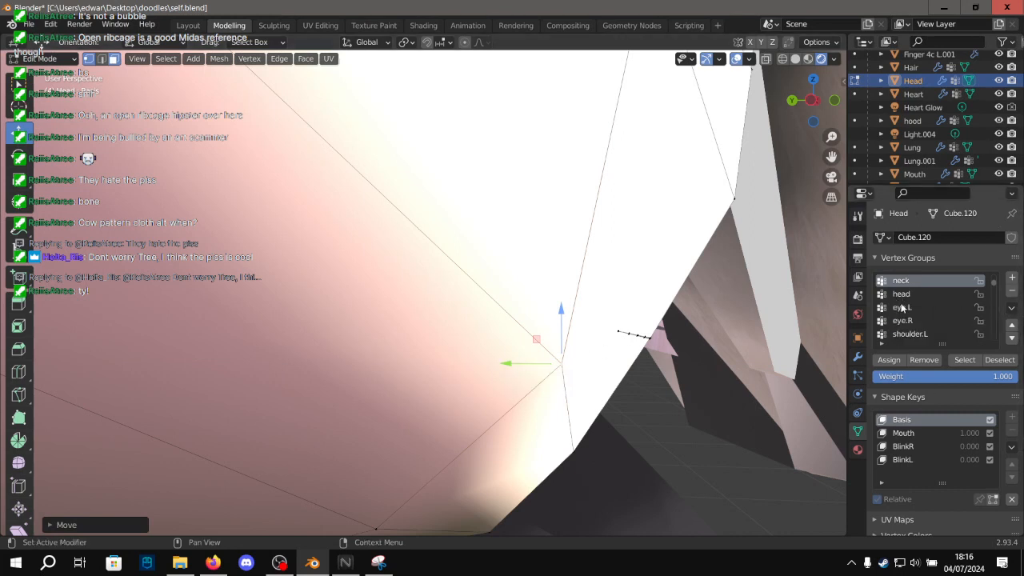
pyautogui.click(911, 432)
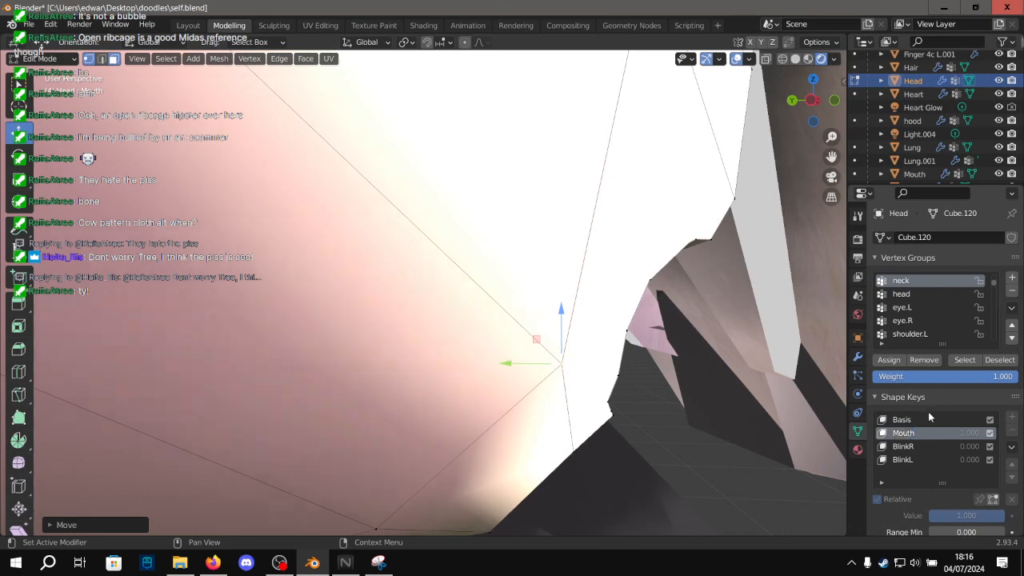
pyautogui.click(919, 420)
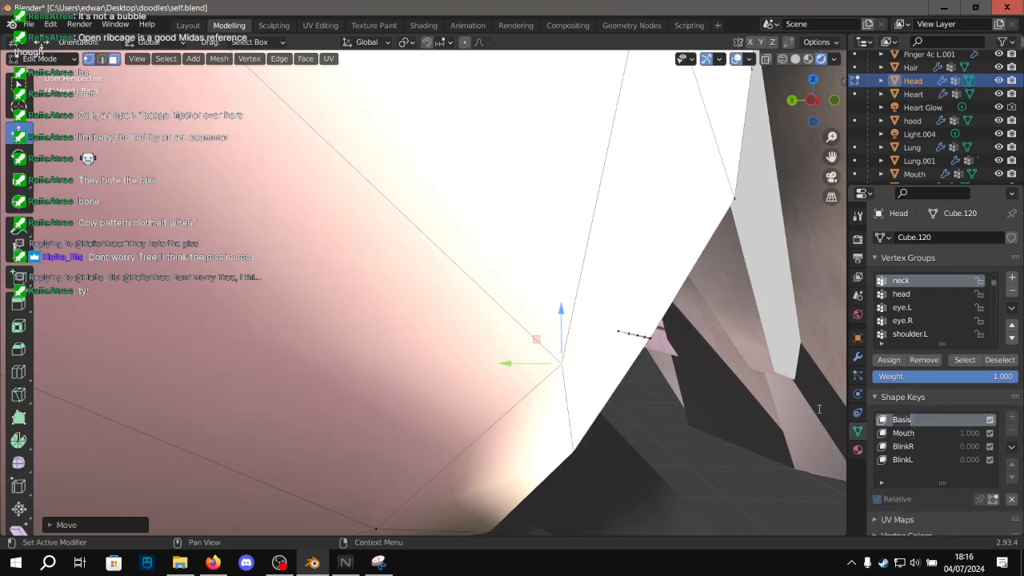
# Move the matching cheek vertex on the opposite side of the face 0.002 m along the Y axis.
pyautogui.moveTo(676, 392); pyautogui.dragTo(657, 389, button='middle')
pyautogui.keyDown('alt'); pyautogui.moveTo(657, 388); pyautogui.dragTo(436, 376); pyautogui.keyUp('alt')
pyautogui.click(646, 356)
pyautogui.keyDown('alt'); pyautogui.moveTo(623, 352); pyautogui.dragTo(413, 367); pyautogui.keyUp('alt')
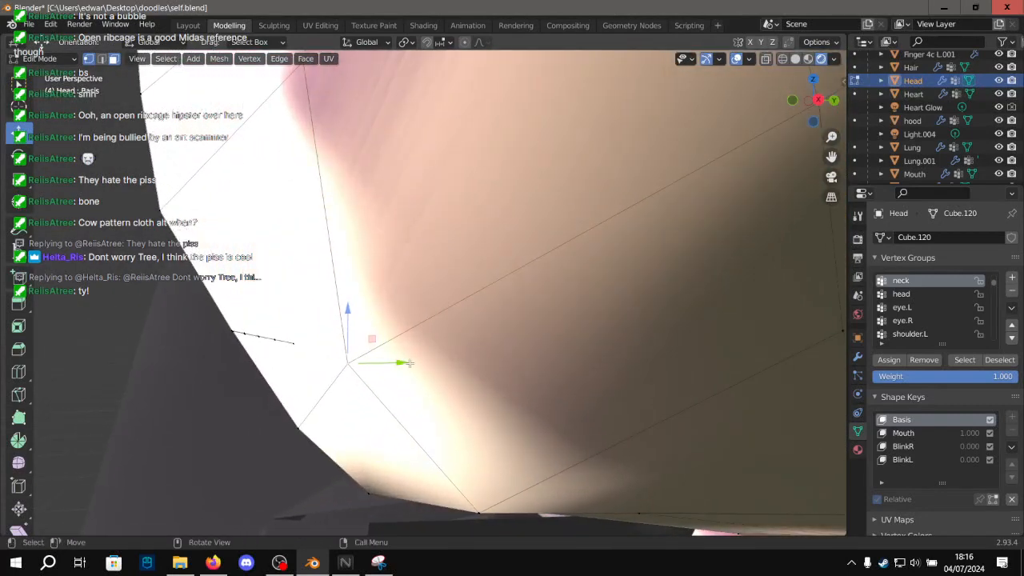
pyautogui.press('g')
pyautogui.press('y')
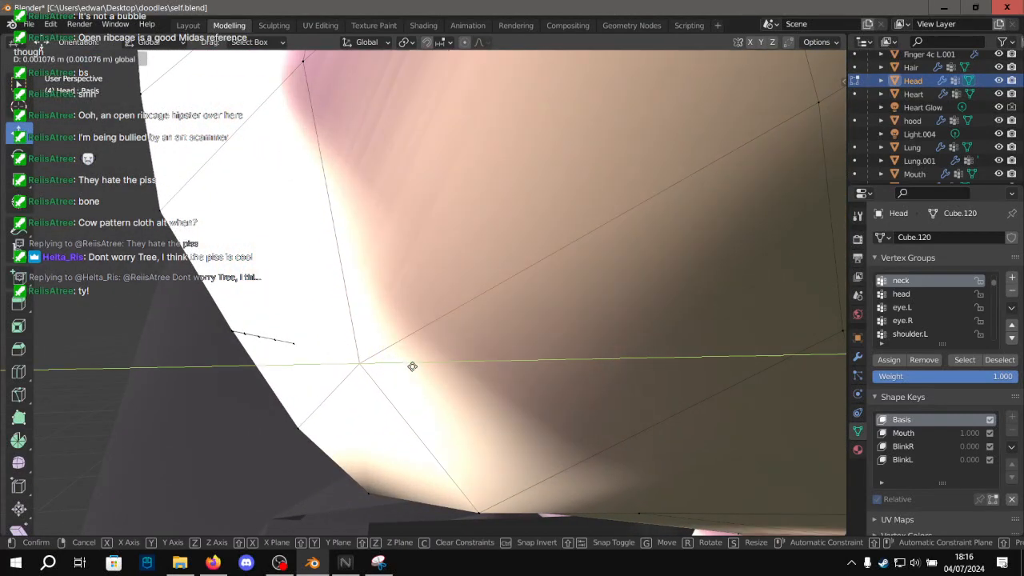
pyautogui.write('0.002')
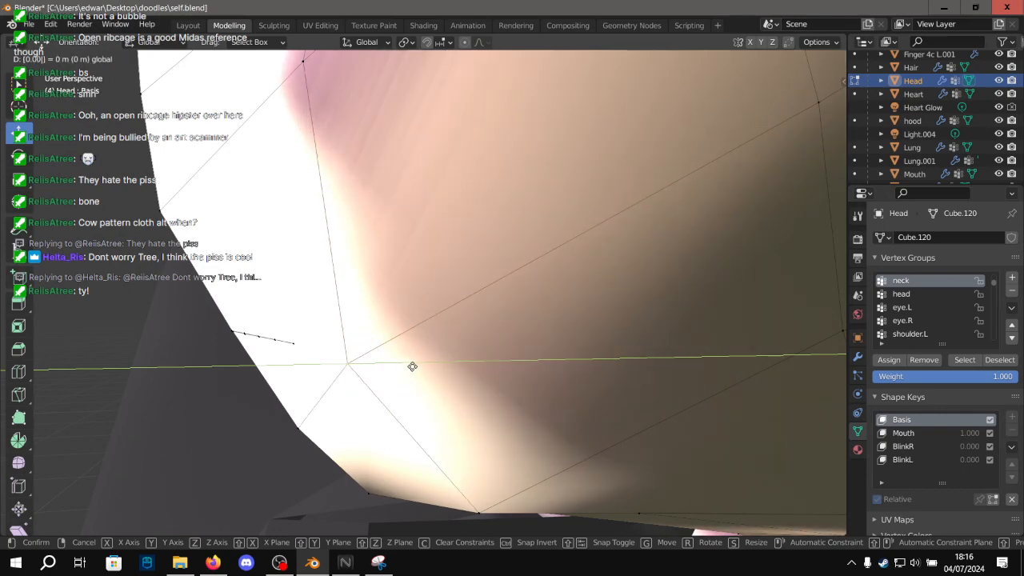
pyautogui.press('Return')
# Clear the vertex selection, save self.blend and return to the Layout workspace.
pyautogui.click(199, 306)
pyautogui.scroll(-3, 199, 307)
pyautogui.keyDown('alt'); pyautogui.moveTo(96, 300); pyautogui.dragTo(351, 313); pyautogui.keyUp('alt')
pyautogui.hotkey('ctrl', 's')
pyautogui.hotkey('ctrl', 'pageup')
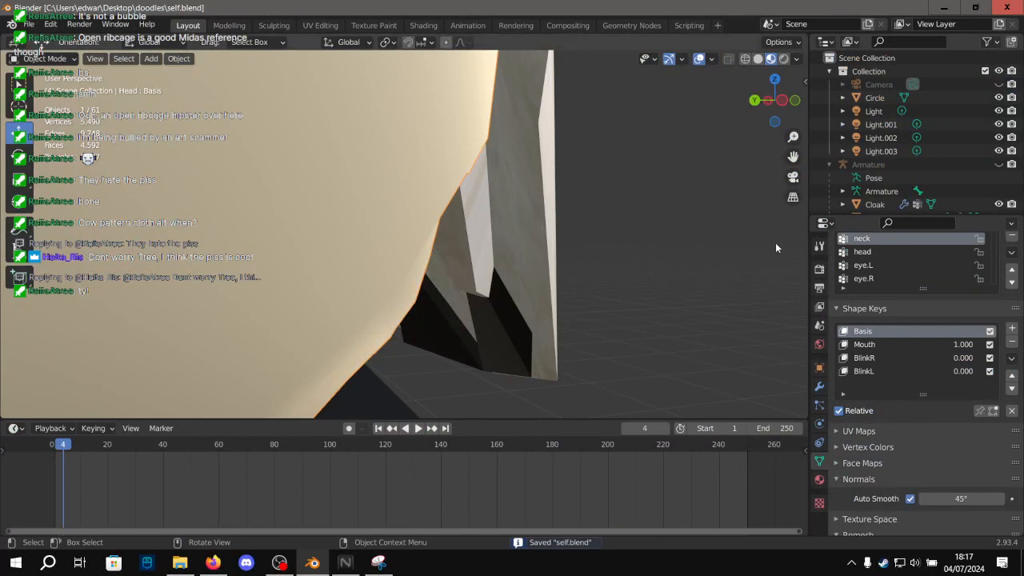
# Set the head's Mouth shape key value to 0.000 and inspect the closed mouth up close.
pyautogui.scroll(-1, 673, 235)
pyautogui.moveTo(750, 291); pyautogui.dragTo(456, 274, button='middle')
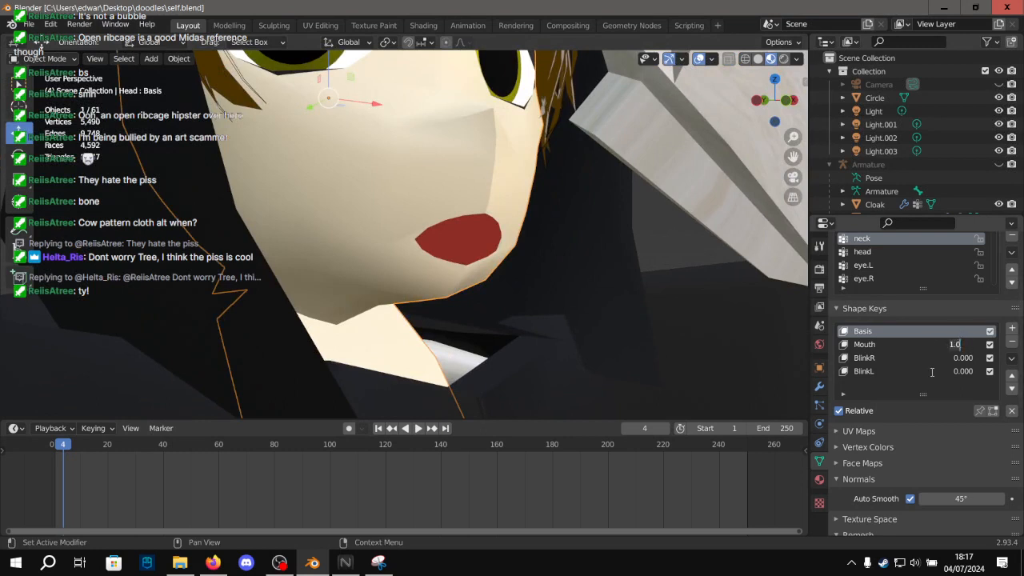
pyautogui.moveTo(960, 345); pyautogui.dragTo(918, 346)
pyautogui.moveTo(960, 345); pyautogui.dragTo(918, 345)
pyautogui.scroll(6, 511, 257)
pyautogui.moveTo(512, 257); pyautogui.dragTo(567, 238, button='middle')
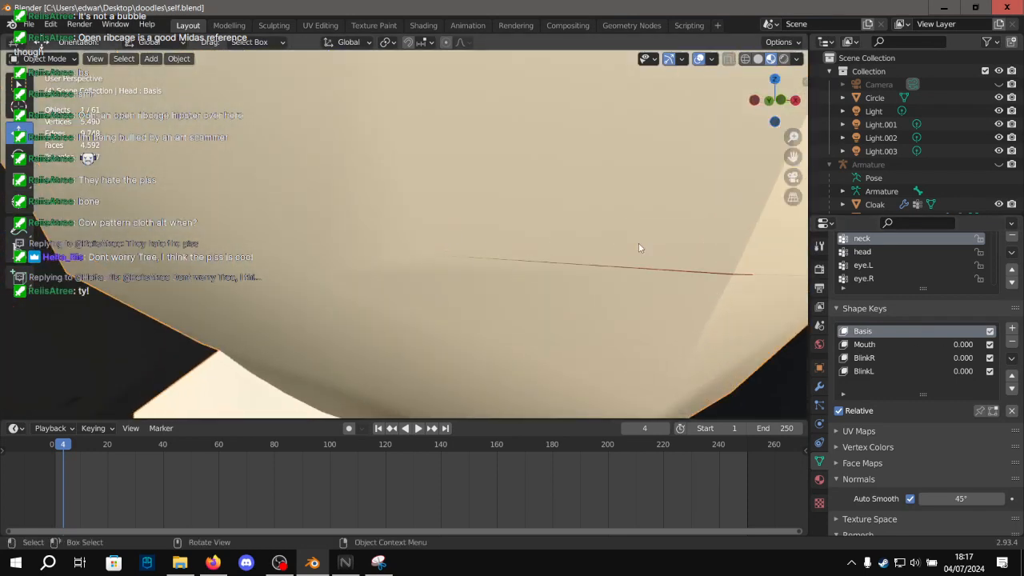
# Recheck the Mouth shape key, leave its value at 0.000 and save self.blend.
pyautogui.moveTo(963, 345)
pyautogui.mouseDown()
pyautogui.moveTo(1017, 345)
pyautogui.moveTo(964, 345)
pyautogui.mouseUp()
pyautogui.keyDown('alt'); pyautogui.moveTo(726, 317); pyautogui.dragTo(321, 301); pyautogui.keyUp('alt')
pyautogui.moveTo(963, 344)
pyautogui.mouseDown()
pyautogui.moveTo(1014, 344)
pyautogui.moveTo(963, 344)
pyautogui.mouseUp()
pyautogui.scroll(-6, 520, 250)
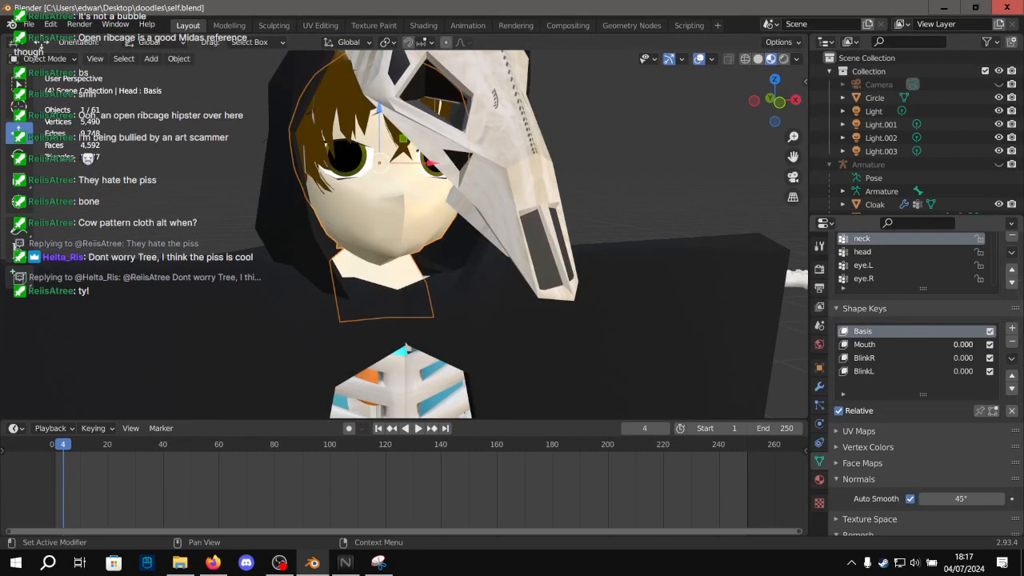
pyautogui.scroll(-3, 672, 194)
pyautogui.hotkey('ctrl', 's')
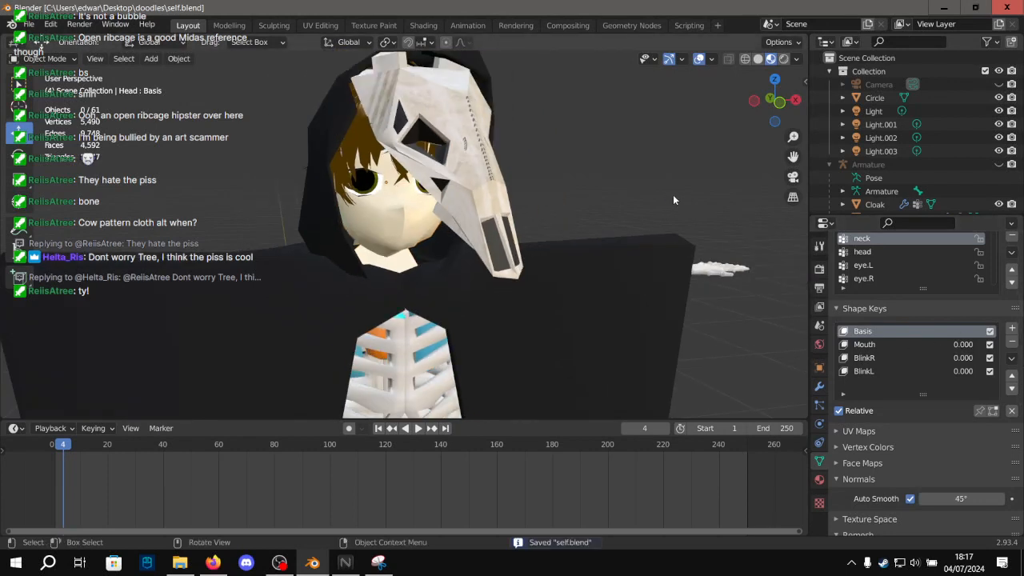
# Examine the closed mouth and lower face from a distance and up close.
pyautogui.scroll(-2, 479, 215)
pyautogui.scroll(-3, 479, 214)
pyautogui.moveTo(473, 213); pyautogui.dragTo(448, 227, button='middle')
pyautogui.scroll(6, 446, 204)
pyautogui.scroll(4, 440, 244)
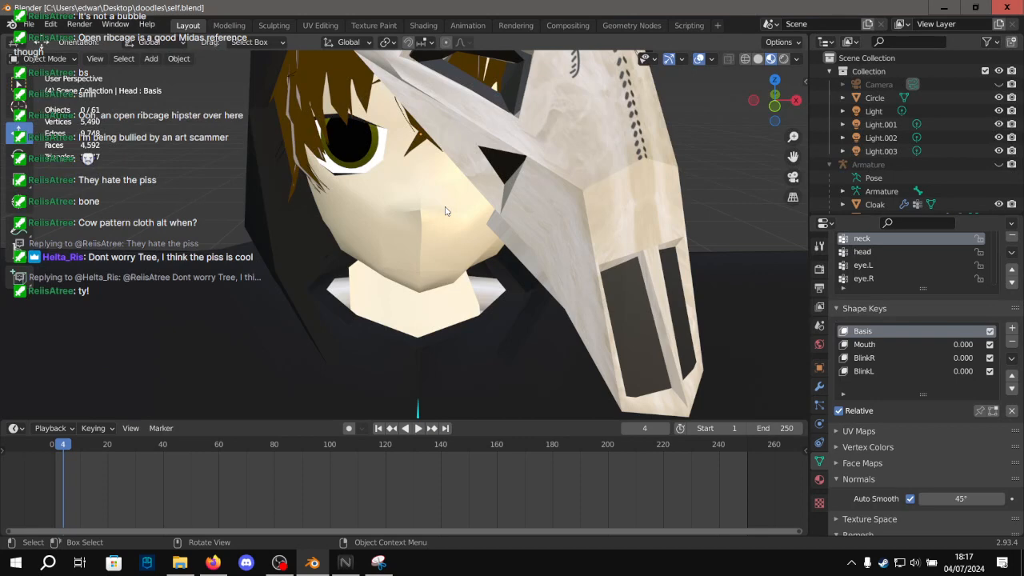
pyautogui.moveTo(439, 233); pyautogui.dragTo(501, 237, button='middle')
pyautogui.scroll(2, 495, 256)
# Select the head and reposition a vertex on the underside of its jaw in the Modeling workspace.
pyautogui.click(472, 135)
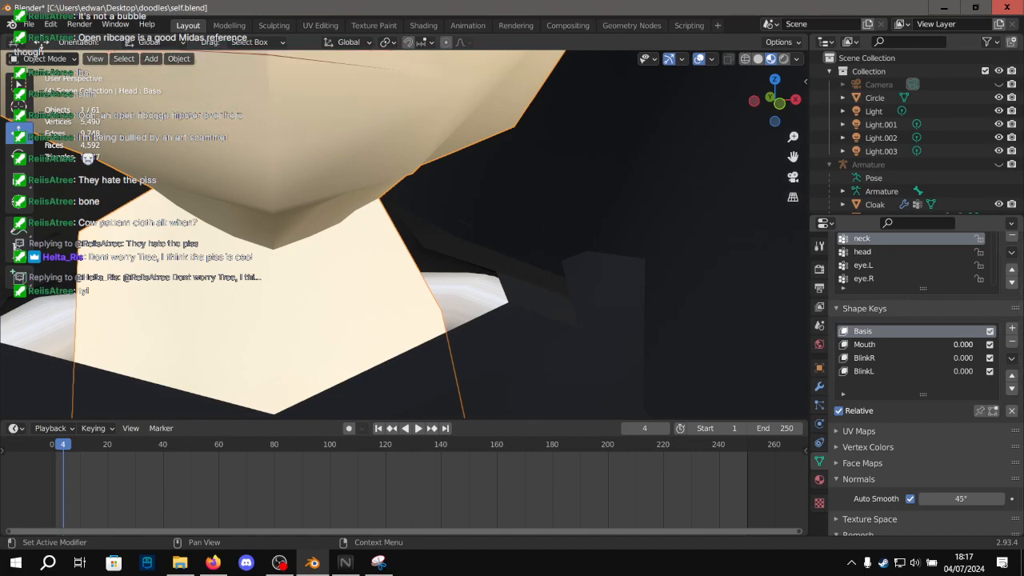
pyautogui.click(234, 24)
pyautogui.moveTo(577, 243); pyautogui.dragTo(562, 301, button='middle')
pyautogui.click(553, 365)
pyautogui.moveTo(553, 365); pyautogui.dragTo(577, 413, button='middle')
pyautogui.moveTo(548, 372)
pyautogui.mouseDown(button='middle')
pyautogui.moveTo(557, 344)
pyautogui.moveTo(528, 347)
pyautogui.moveTo(557, 366)
pyautogui.moveTo(512, 338)
pyautogui.moveTo(395, 327)
pyautogui.moveTo(345, 348)
pyautogui.moveTo(420, 336)
pyautogui.mouseUp(button='middle')
pyautogui.press('g')
pyautogui.click(560, 342)
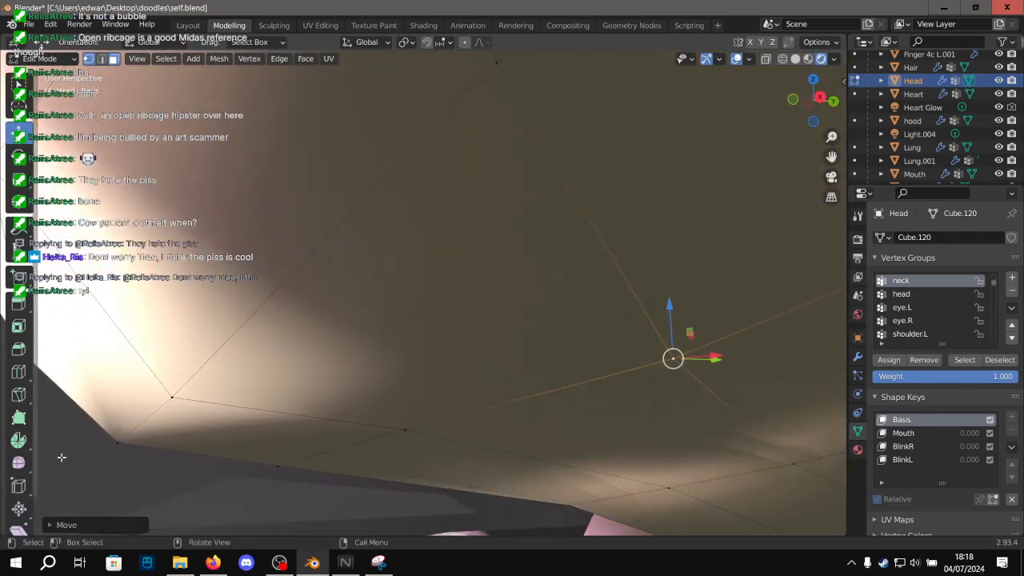
# Knife a new edge between the two vertices across the underside of the jaw.
pyautogui.click(20, 397)
pyautogui.click(173, 395)
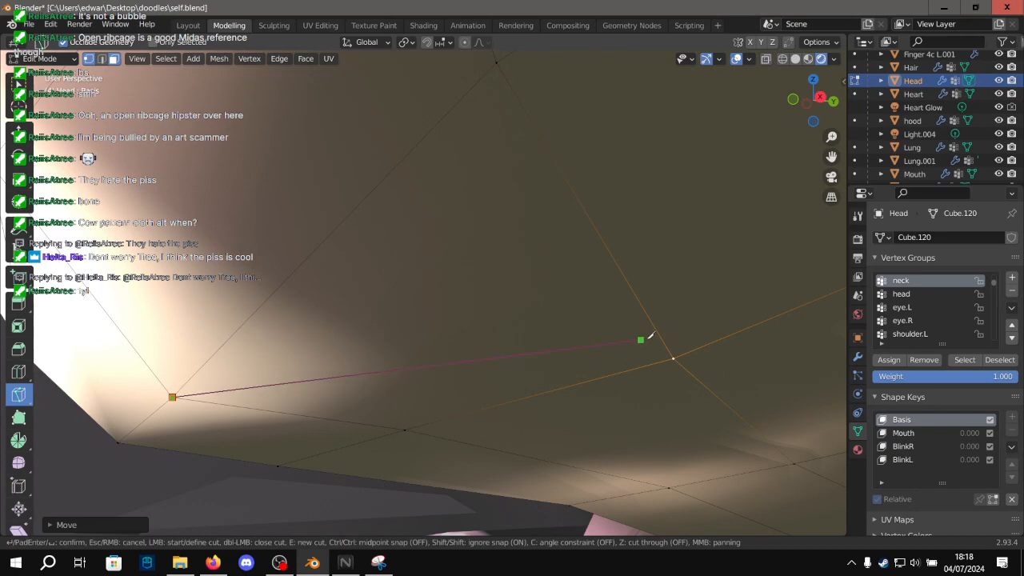
pyautogui.click(673, 358)
pyautogui.press('Return')
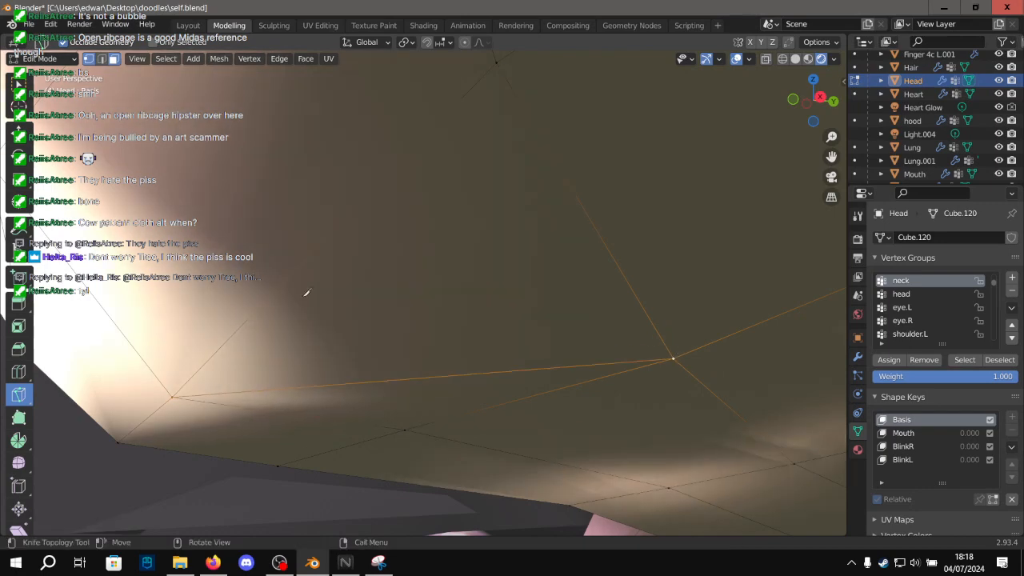
# Select a vertex along the jaw's lower edge and reposition it to smooth the jaw outline from two angles.
pyautogui.moveTo(430, 318); pyautogui.dragTo(691, 200, button='middle')
pyautogui.click(675, 192)
pyautogui.keyDown('alt'); pyautogui.moveTo(701, 192); pyautogui.dragTo(747, 210); pyautogui.keyUp('alt')
pyautogui.press('g')
pyautogui.click(708, 254)
pyautogui.keyDown('alt'); pyautogui.moveTo(708, 253); pyautogui.dragTo(629, 257); pyautogui.keyUp('alt')
pyautogui.press('g')
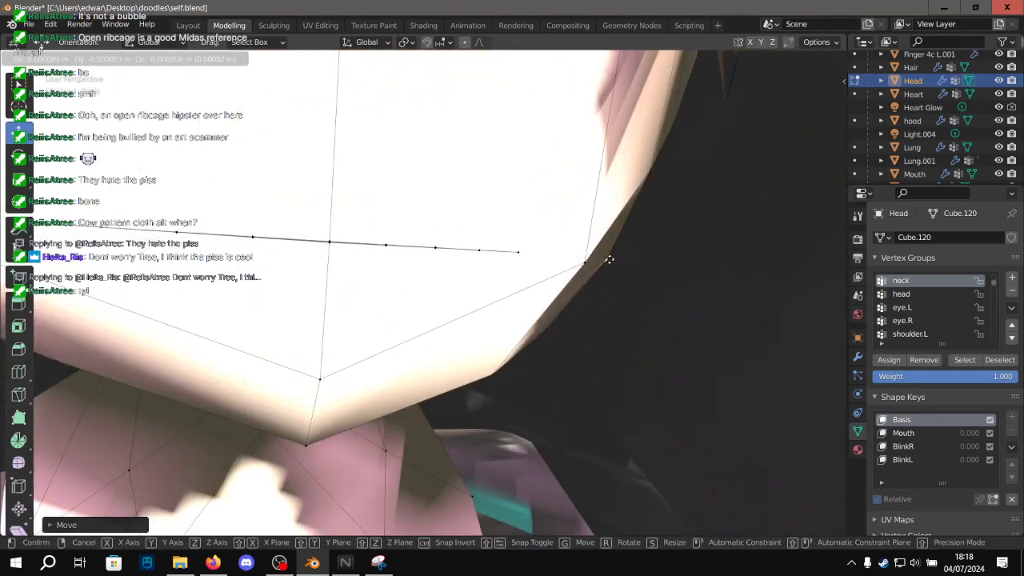
pyautogui.click(612, 261)
# Readjust the selected jaw vertex while viewing the head from below.
pyautogui.scroll(-7, 613, 260)
pyautogui.keyDown('alt'); pyautogui.moveTo(311, 247); pyautogui.dragTo(257, 185); pyautogui.keyUp('alt')
pyautogui.scroll(5, 309, 254)
pyautogui.moveTo(256, 185); pyautogui.dragTo(256, 229, button='middle')
pyautogui.press('g')
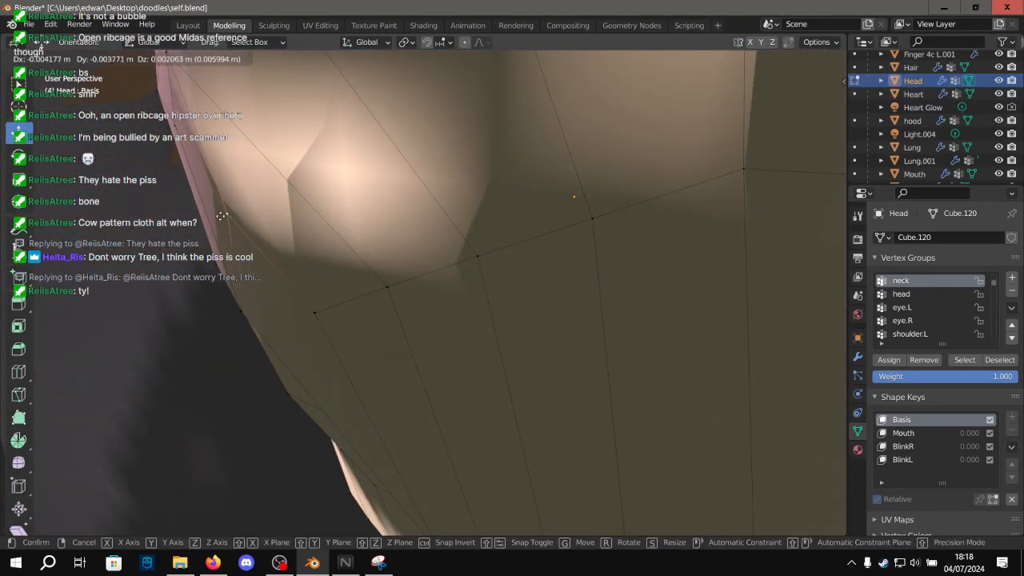
pyautogui.click(206, 204)
pyautogui.moveTo(207, 204); pyautogui.dragTo(320, 250, button='middle')
# Test the Mouth shape key in the Layout workspace, leave its value at 0.000 and save self.blend.
pyautogui.click(189, 26)
pyautogui.scroll(-4, 510, 196)
pyautogui.moveTo(509, 197)
pyautogui.mouseDown(button='middle')
pyautogui.moveTo(484, 189)
pyautogui.moveTo(509, 192)
pyautogui.mouseUp(button='middle')
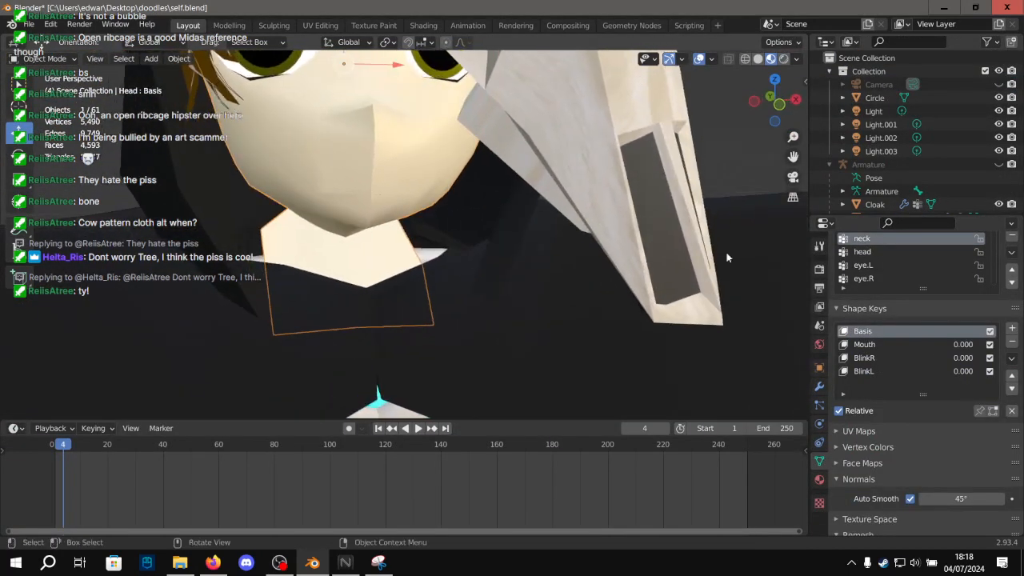
pyautogui.moveTo(960, 344); pyautogui.dragTo(919, 348)
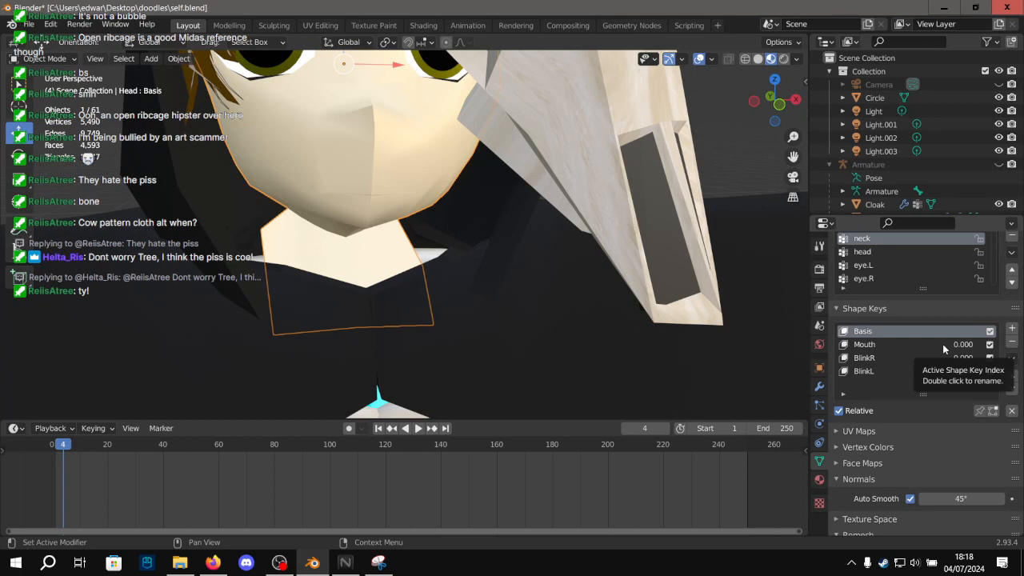
pyautogui.moveTo(396, 222); pyautogui.dragTo(391, 189, button='middle')
pyautogui.hotkey('ctrl', 's')
# Inspect the reshaped jaw and closed mouth from a distance, up close and from several angles.
pyautogui.scroll(3, 418, 213)
pyautogui.scroll(-5, 392, 189)
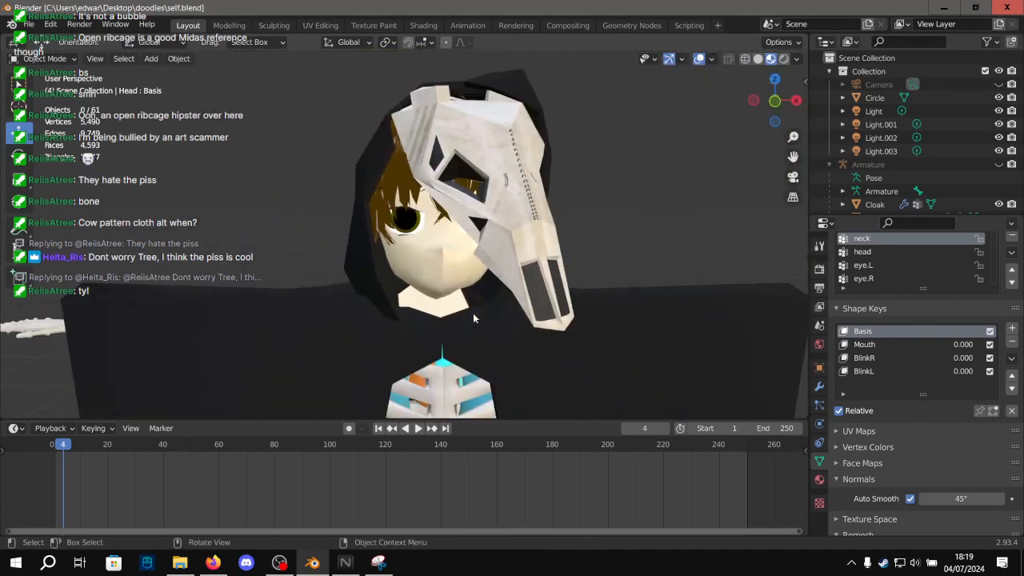
pyautogui.scroll(8, 445, 206)
pyautogui.scroll(3, 416, 160)
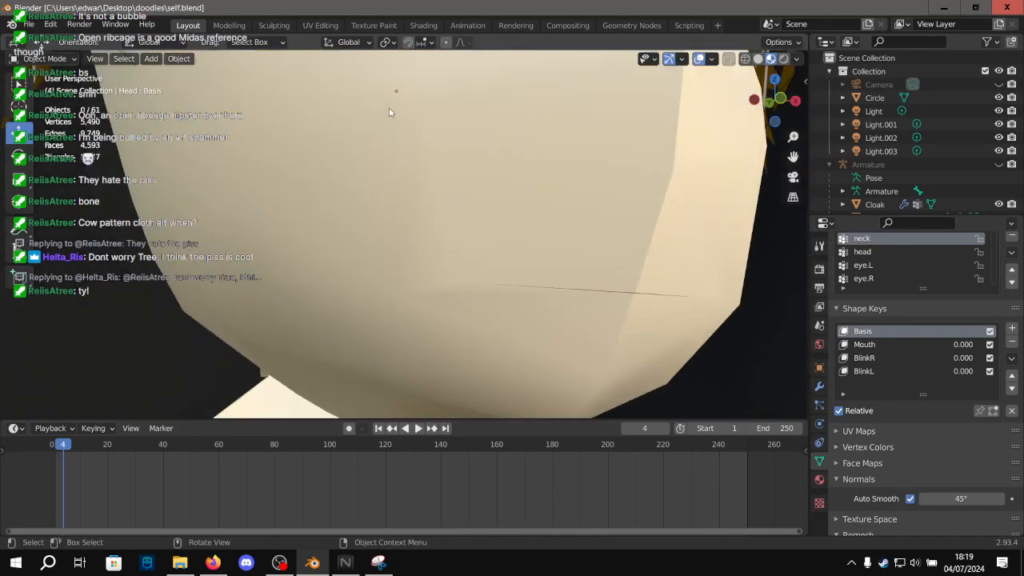
pyautogui.moveTo(430, 212); pyautogui.dragTo(534, 219, button='middle')
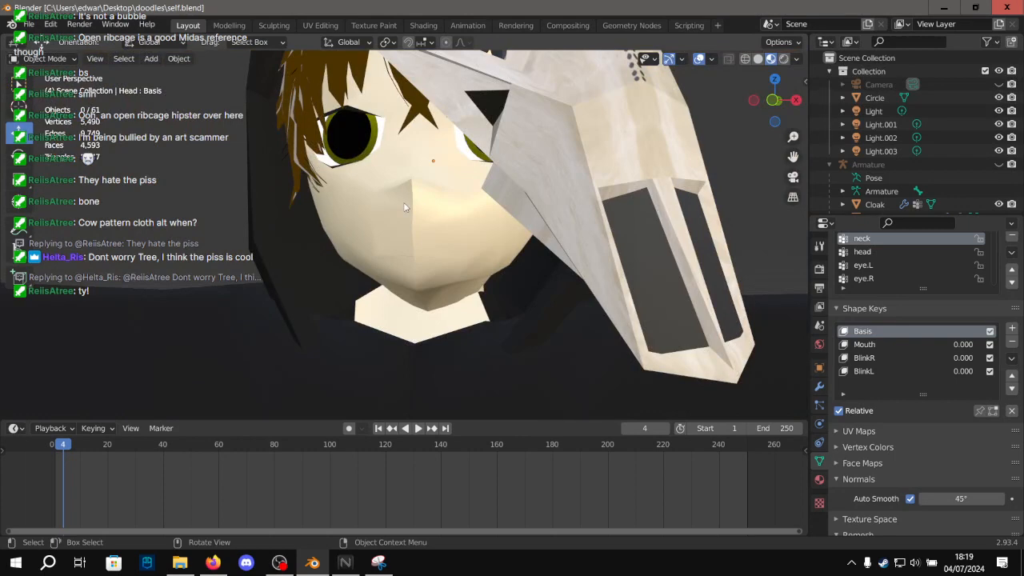
pyautogui.scroll(4, 400, 195)
pyautogui.moveTo(401, 193); pyautogui.dragTo(505, 179, button='middle')
# Try moving the point light closer to the character's head, check the face's shading, and undo the move.
pyautogui.scroll(-8, 370, 207)
pyautogui.scroll(-5, 504, 179)
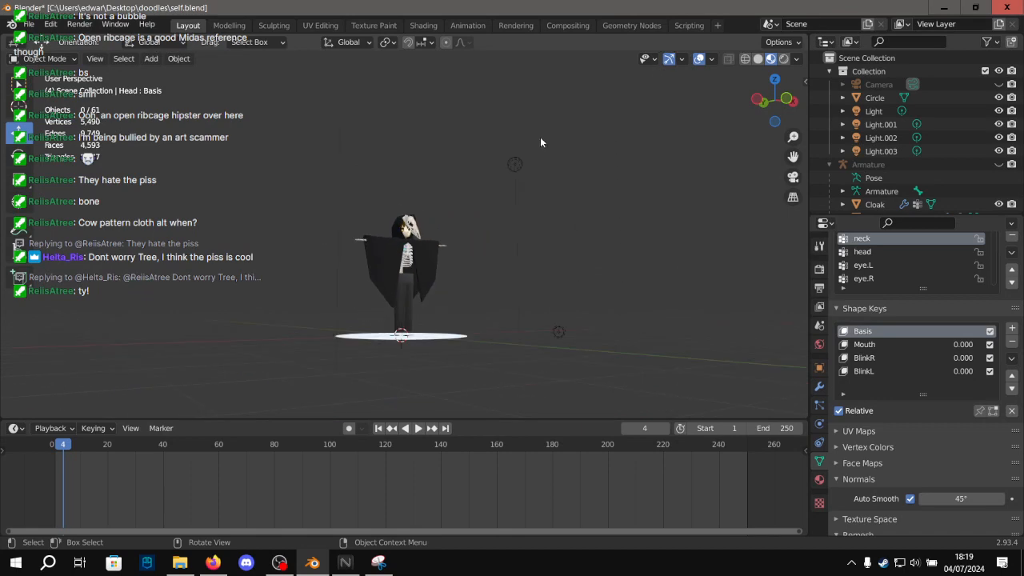
pyautogui.click(520, 164)
pyautogui.press('g')
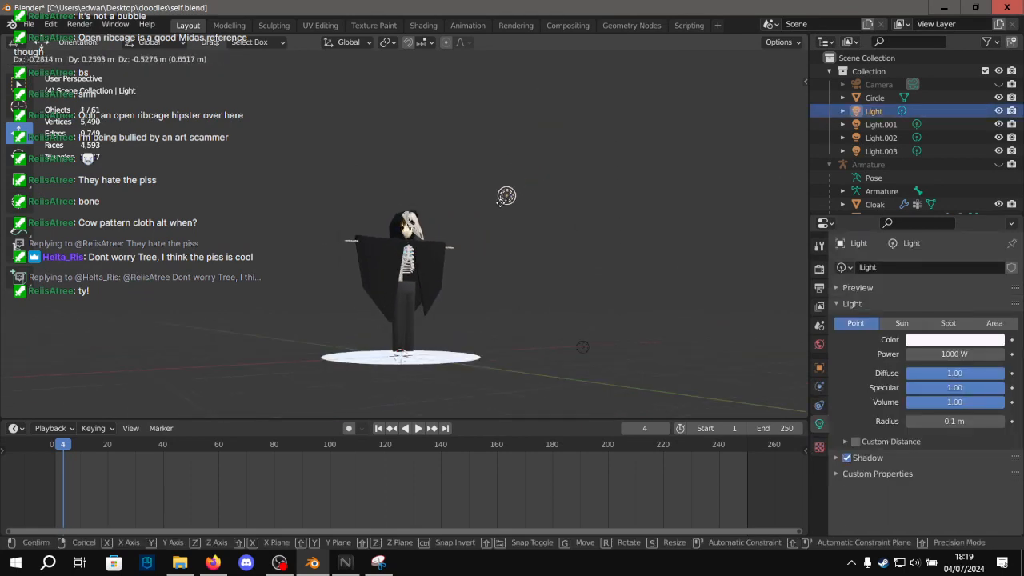
pyautogui.click(479, 226)
pyautogui.scroll(4, 478, 226)
pyautogui.scroll(10, 476, 223)
pyautogui.moveTo(473, 218); pyautogui.dragTo(352, 230, button='middle')
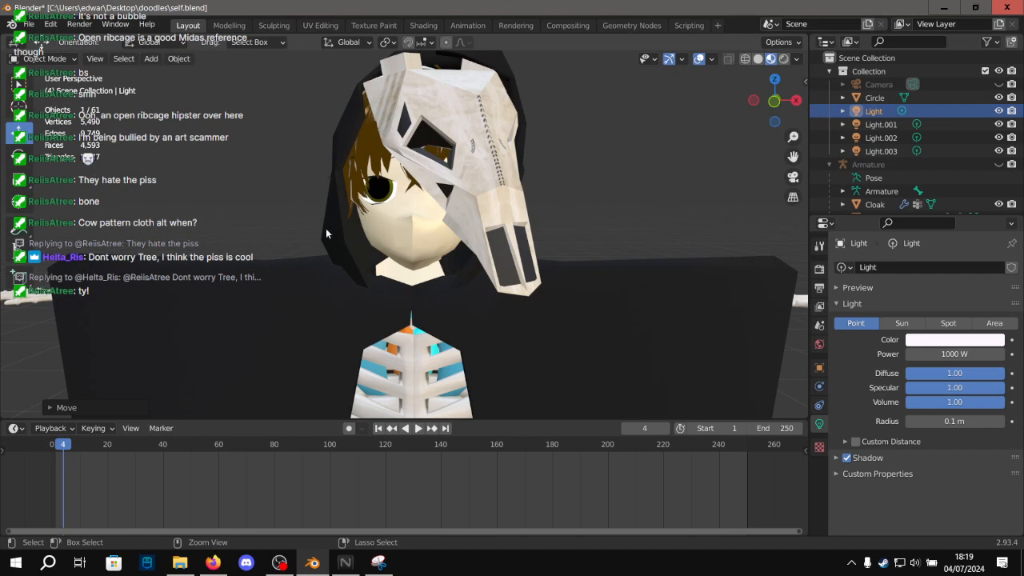
pyautogui.hotkey('ctrl', 'z')
pyautogui.hotkey('ctrl', 'z')
# Clear the selection and save self.blend.
pyautogui.scroll(-18, 334, 399)
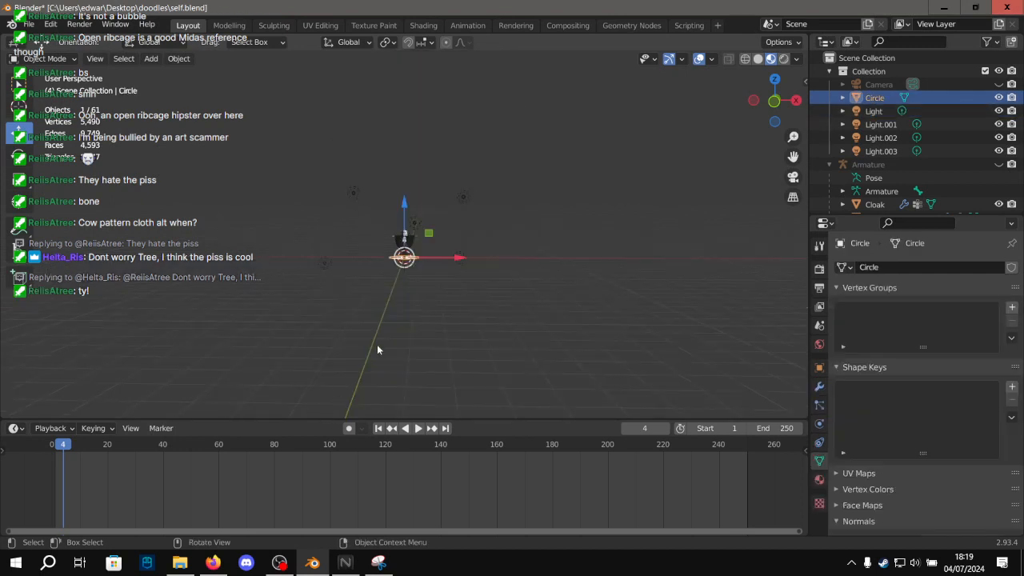
pyautogui.scroll(7, 416, 264)
pyautogui.scroll(8, 453, 189)
pyautogui.click(570, 202)
pyautogui.hotkey('ctrl', 's')
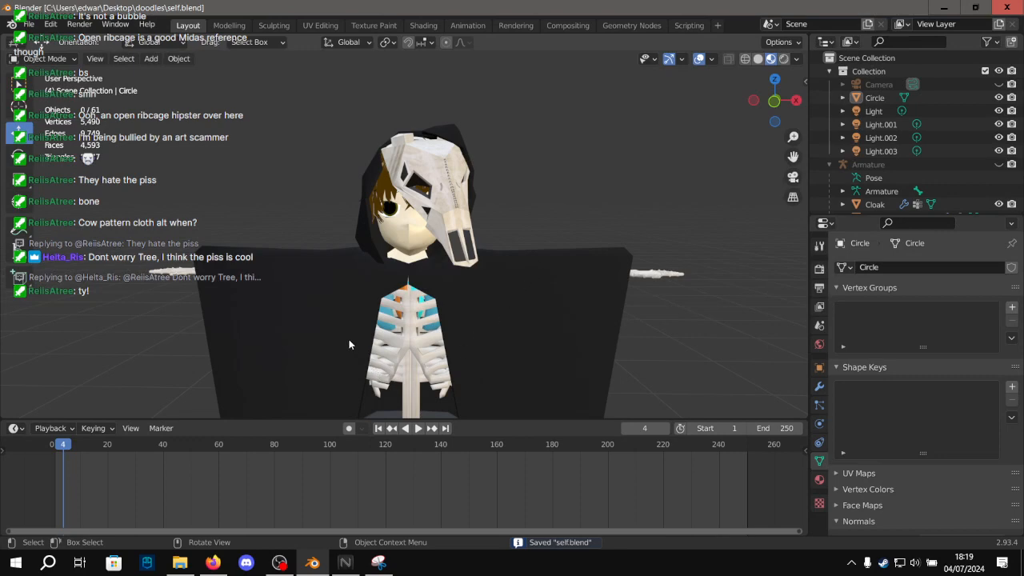
# Scrub through the first frames of the timeline while checking the face and neck.
pyautogui.scroll(6, 374, 162)
pyautogui.moveTo(374, 162); pyautogui.dragTo(354, 196, button='middle')
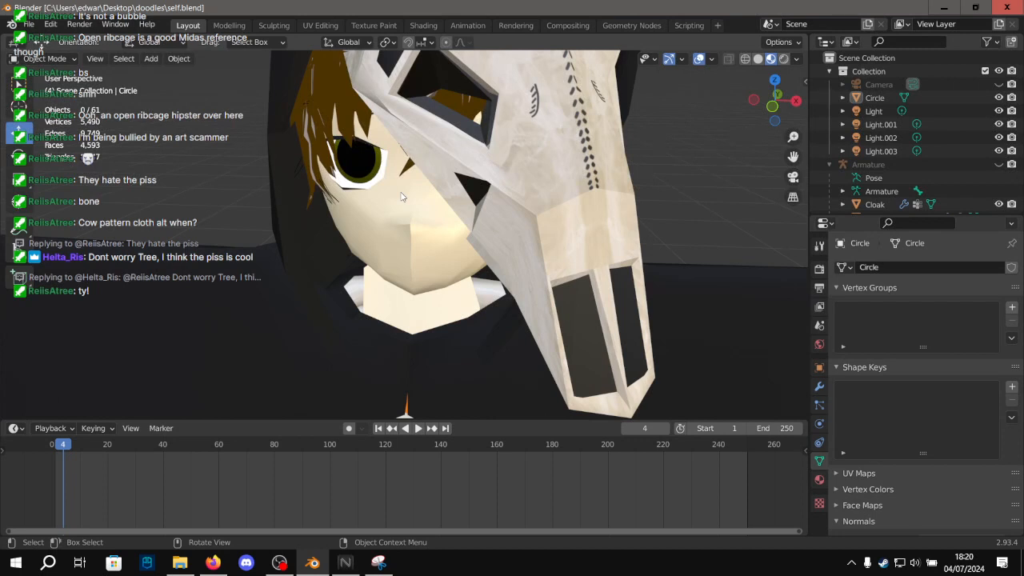
pyautogui.keyDown('alt'); pyautogui.scroll(-3, 108, 471); pyautogui.keyUp('alt')
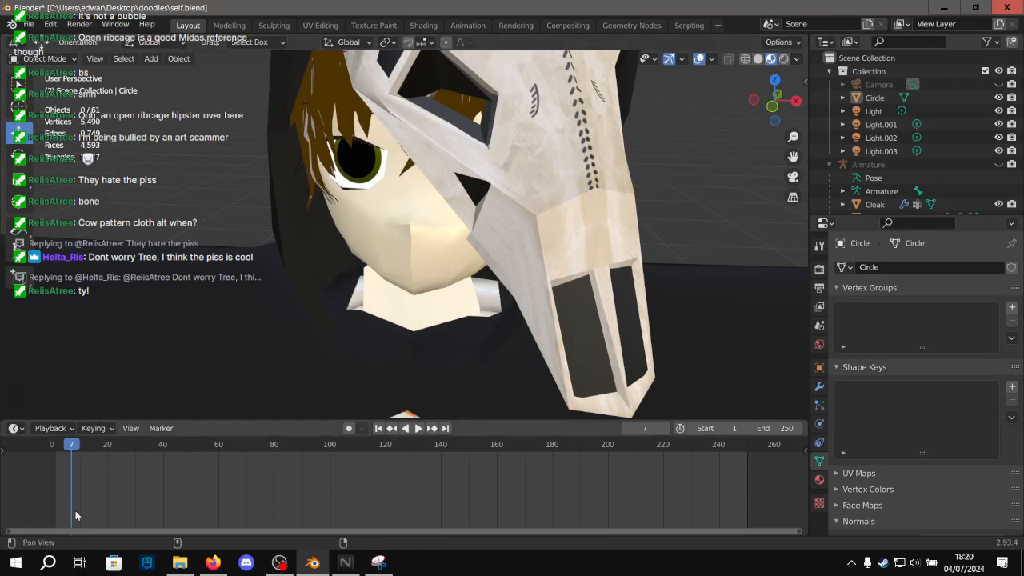
pyautogui.keyDown('alt'); pyautogui.scroll(7, 75, 510); pyautogui.keyUp('alt')
pyautogui.keyDown('alt'); pyautogui.scroll(-3, 76, 508); pyautogui.keyUp('alt')
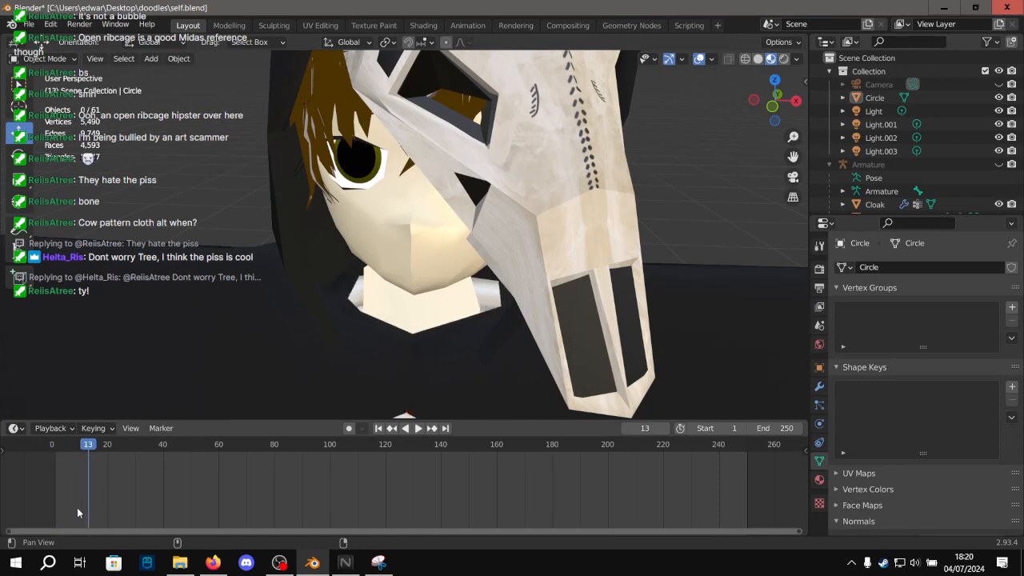
pyautogui.scroll(-5, 259, 277)
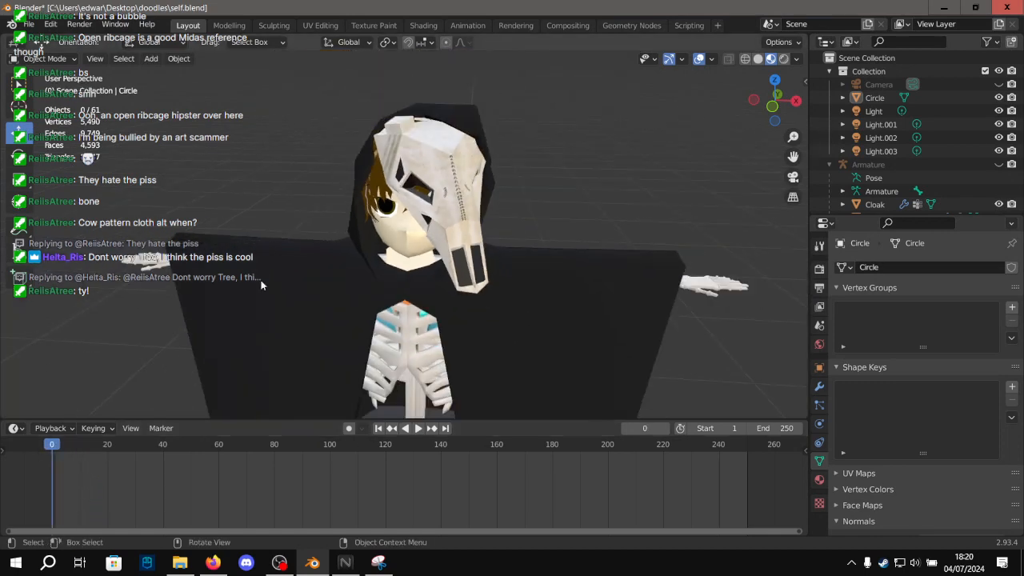
# Play the animation briefly, stop it and inspect the lower face up close.
pyautogui.press('space')
pyautogui.moveTo(261, 285); pyautogui.dragTo(280, 245, button='middle')
pyautogui.click(69, 453)
pyautogui.press('Escape')
pyautogui.scroll(6, 276, 282)
pyautogui.moveTo(235, 347); pyautogui.dragTo(330, 354, button='middle')
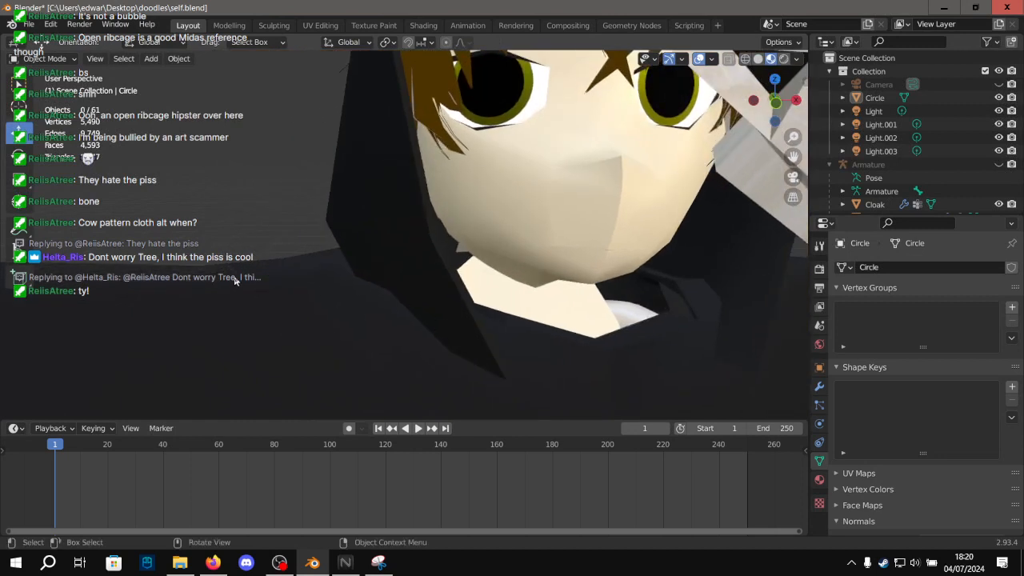
# Play the animation while viewing the character from all around, stop it, return to frame 0 and save self.blend.
pyautogui.press('space')
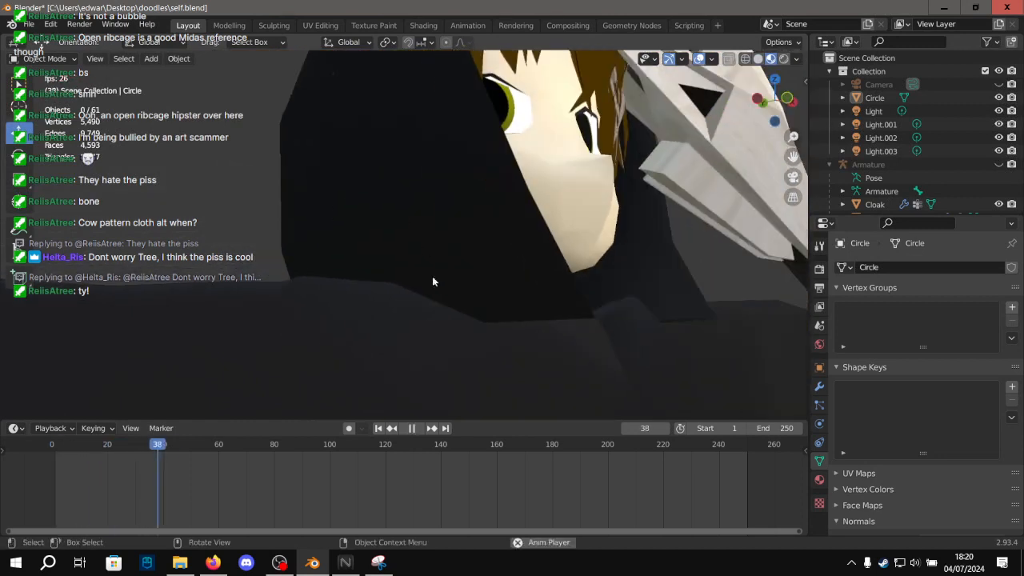
pyautogui.moveTo(389, 290); pyautogui.dragTo(516, 296, button='middle')
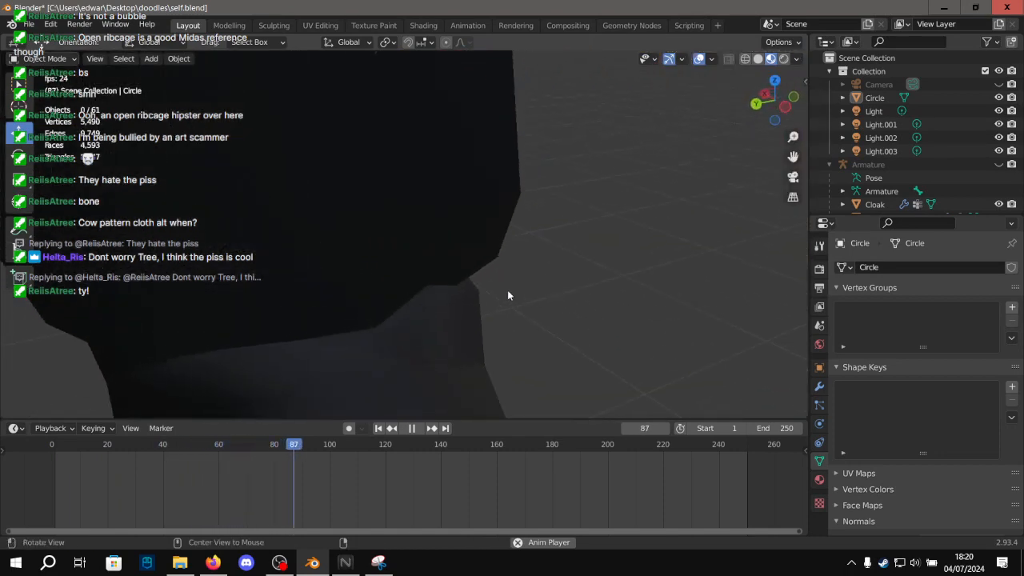
pyautogui.moveTo(583, 280); pyautogui.dragTo(341, 214, button='middle')
pyautogui.scroll(-6, 316, 258)
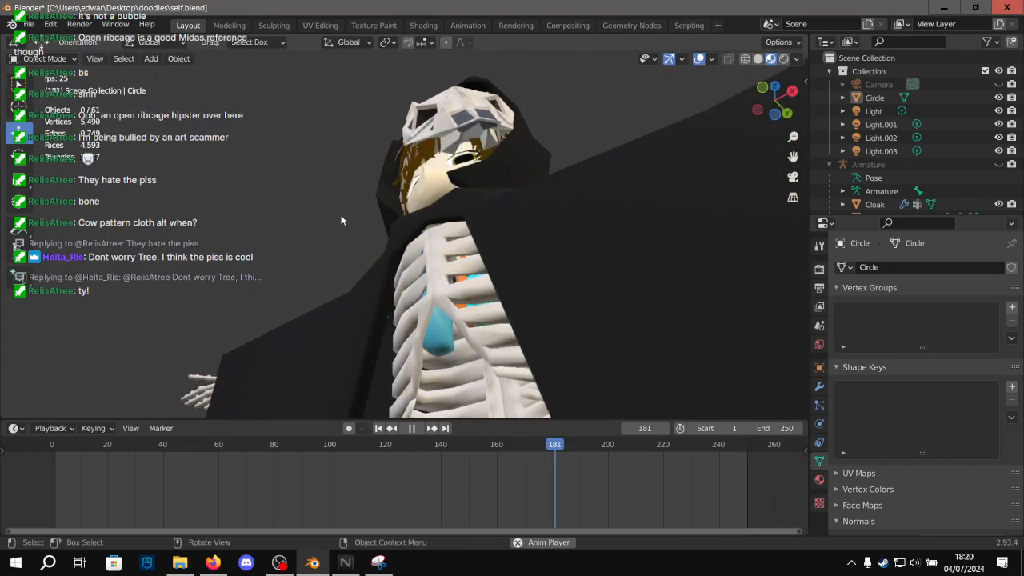
pyautogui.press('space')
pyautogui.moveTo(345, 268); pyautogui.dragTo(402, 310, button='middle')
pyautogui.moveTo(569, 443); pyautogui.dragTo(51, 448)
pyautogui.hotkey('ctrl', 's')
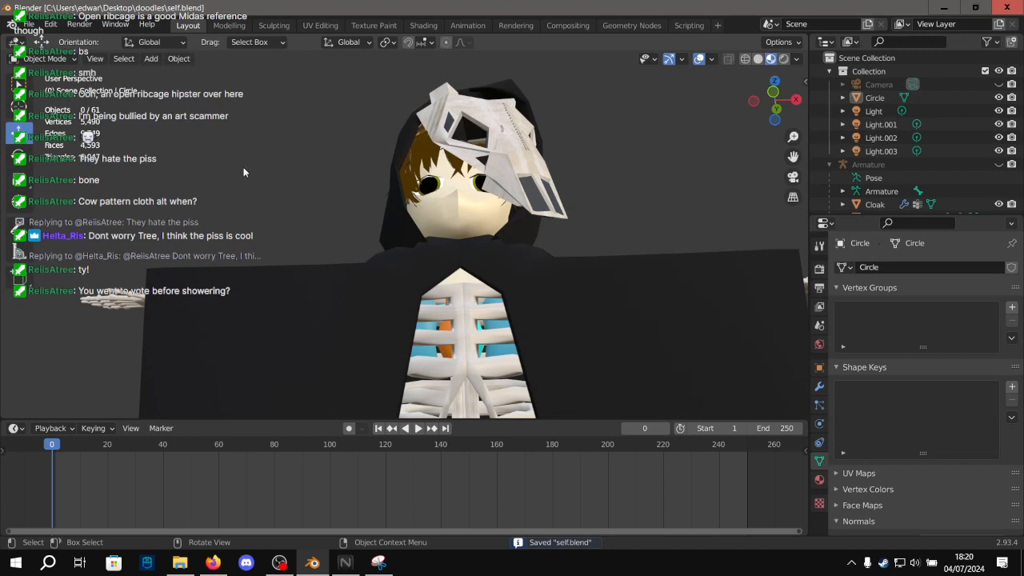
pyautogui.moveTo(320, 184); pyautogui.dragTo(340, 234, button='middle')
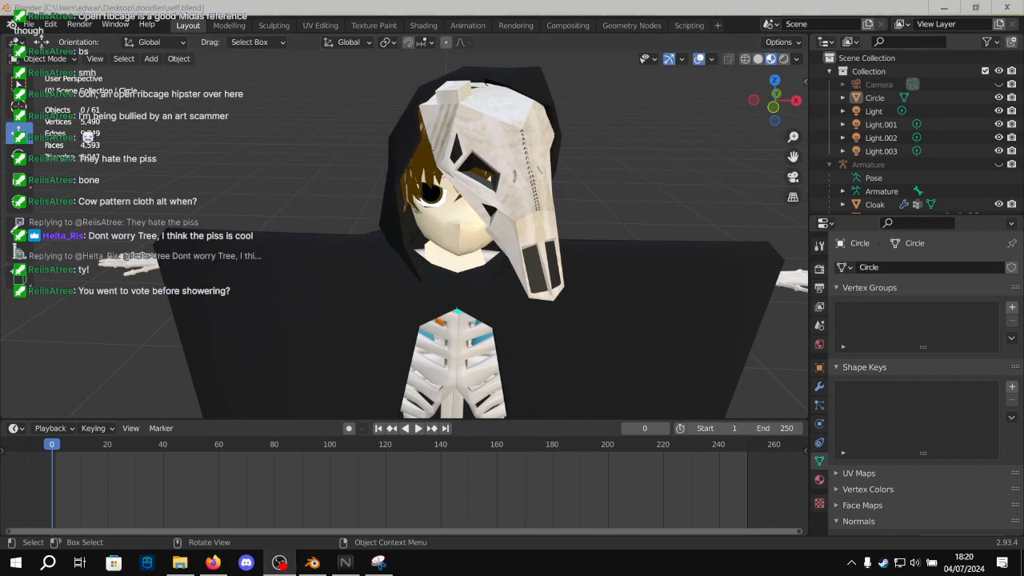
pyautogui.moveTo(0, 4); pyautogui.dragTo(266, 73)
pyautogui.moveTo(469, 5); pyautogui.dragTo(469, 3)
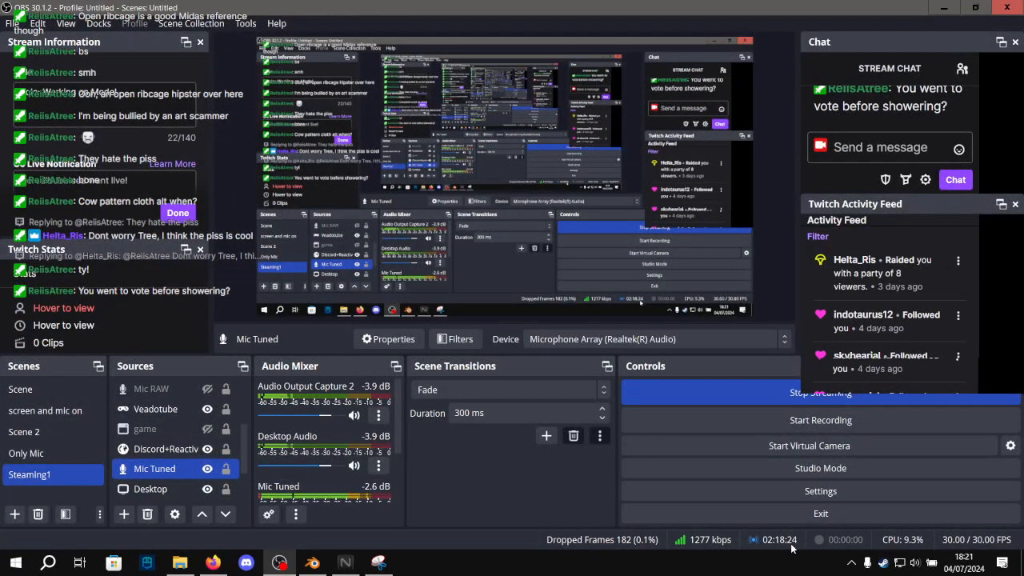
pyautogui.moveTo(549, 8); pyautogui.dragTo(0, 284)
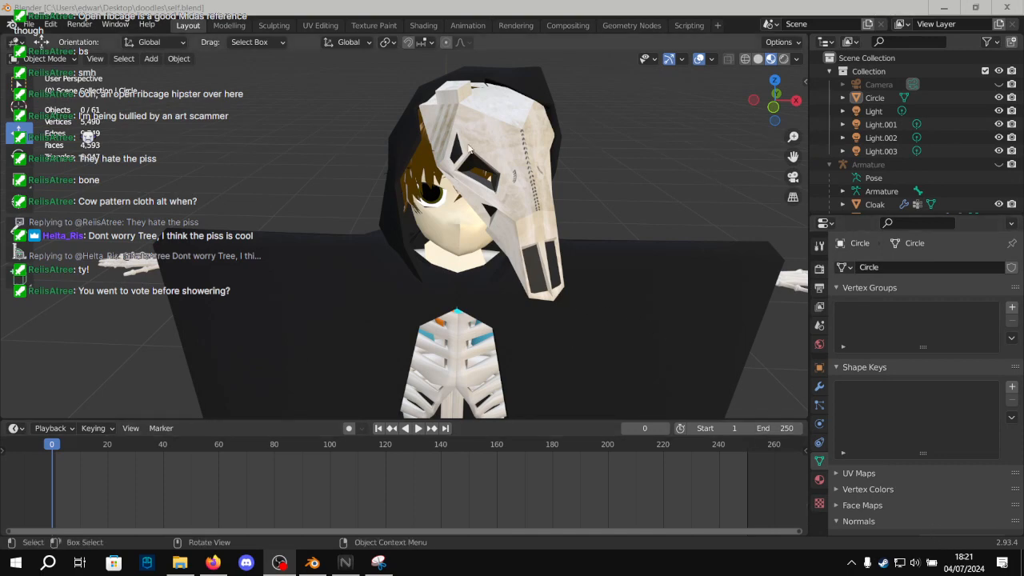
# Keep all objects deselected, save self.blend and bring the hooded head into close view.
pyautogui.scroll(3, 468, 149)
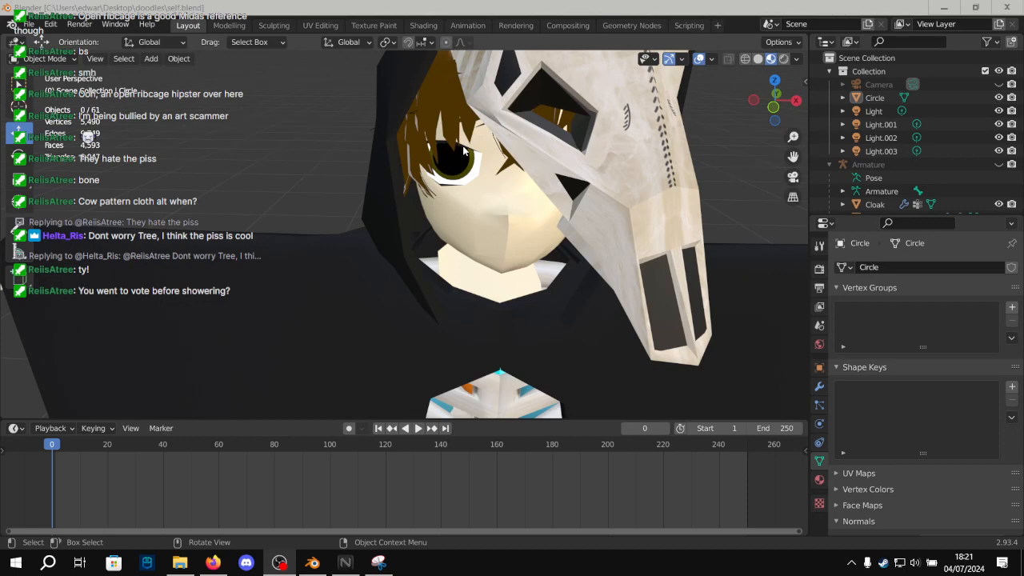
pyautogui.scroll(-6, 463, 149)
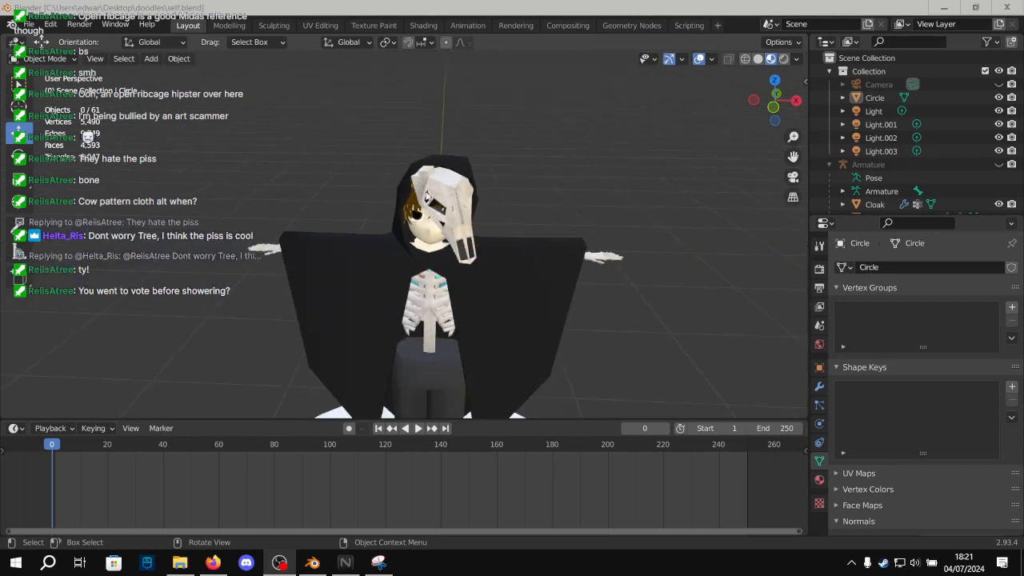
pyautogui.click(438, 182)
pyautogui.click(561, 155)
pyautogui.scroll(7, 560, 157)
pyautogui.moveTo(479, 184); pyautogui.dragTo(356, 233, button='middle')
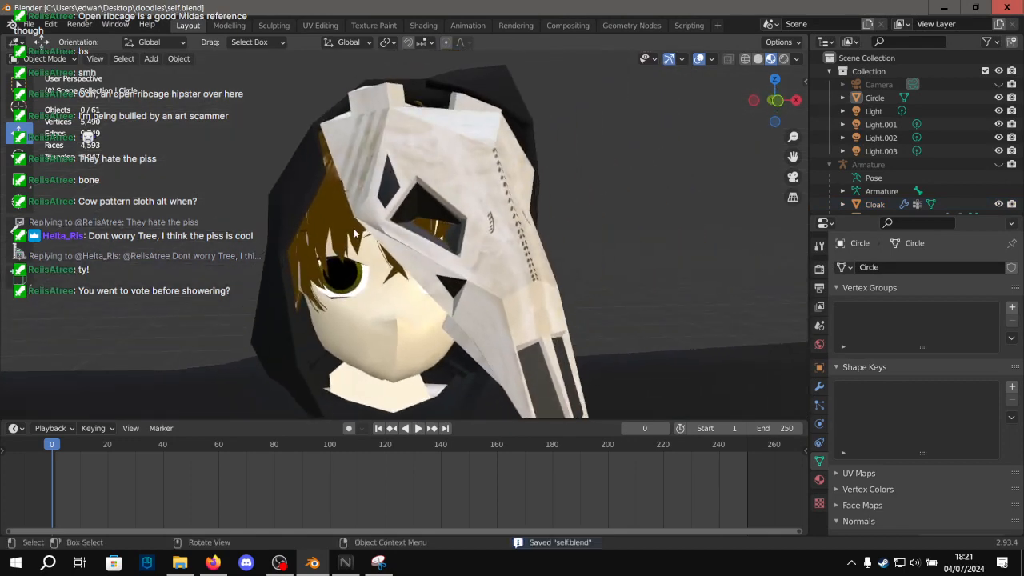
# Examine the face, mouth line and jaw from the front, sides and below, and save self.blend again.
pyautogui.scroll(6, 347, 192)
pyautogui.moveTo(347, 193); pyautogui.dragTo(384, 209, button='middle')
pyautogui.keyDown('shift'); pyautogui.moveTo(372, 239); pyautogui.dragTo(388, 83, button='middle'); pyautogui.keyUp('shift')
pyautogui.scroll(-6, 380, 132)
pyautogui.keyDown('shift'); pyautogui.moveTo(283, 165); pyautogui.dragTo(318, 162, button='middle'); pyautogui.keyUp('shift')
pyautogui.scroll(5, 368, 212)
pyautogui.moveTo(421, 263); pyautogui.dragTo(439, 266, button='middle')
pyautogui.moveTo(388, 218); pyautogui.dragTo(605, 228, button='middle')
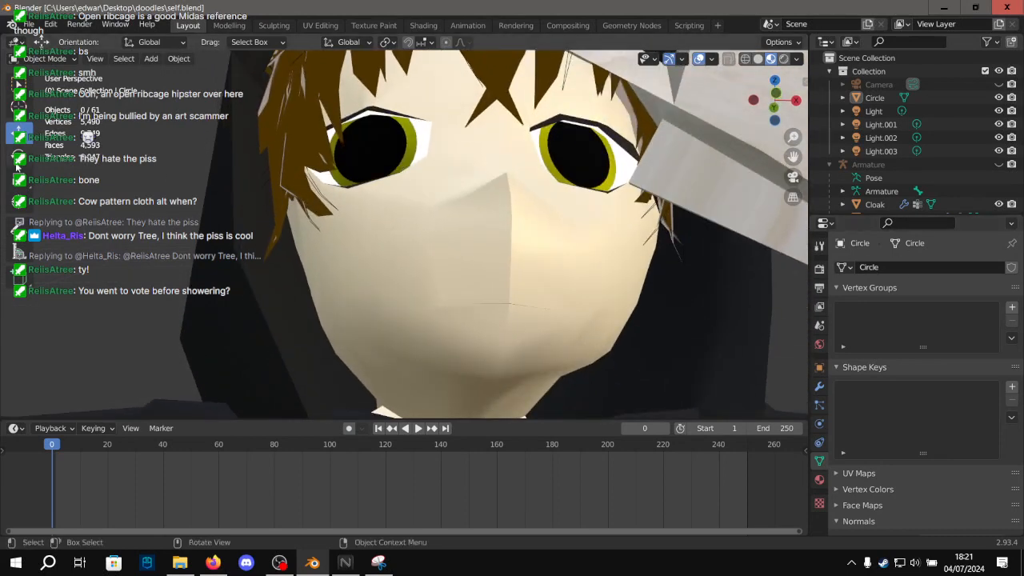
pyautogui.moveTo(304, 274); pyautogui.dragTo(364, 258, button='middle')
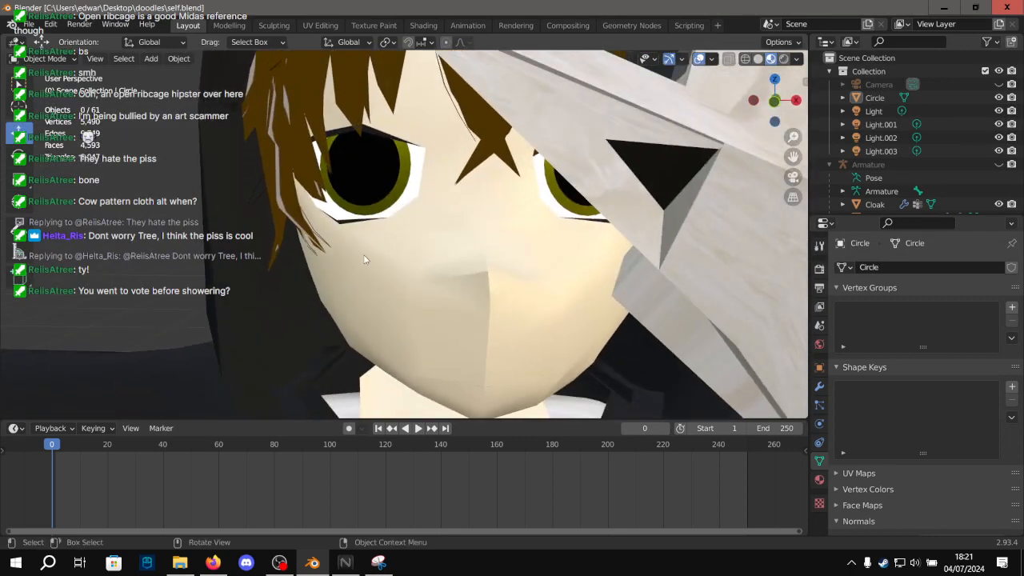
pyautogui.scroll(-8, 364, 258)
pyautogui.hotkey('ctrl', 's')
# Examine how the chin and jaw meet the neck from above and below.
pyautogui.keyDown('shift'); pyautogui.moveTo(429, 310); pyautogui.dragTo(408, 342, button='middle'); pyautogui.keyUp('shift')
pyautogui.scroll(4, 405, 208)
pyautogui.moveTo(403, 161); pyautogui.dragTo(392, 141, button='middle')
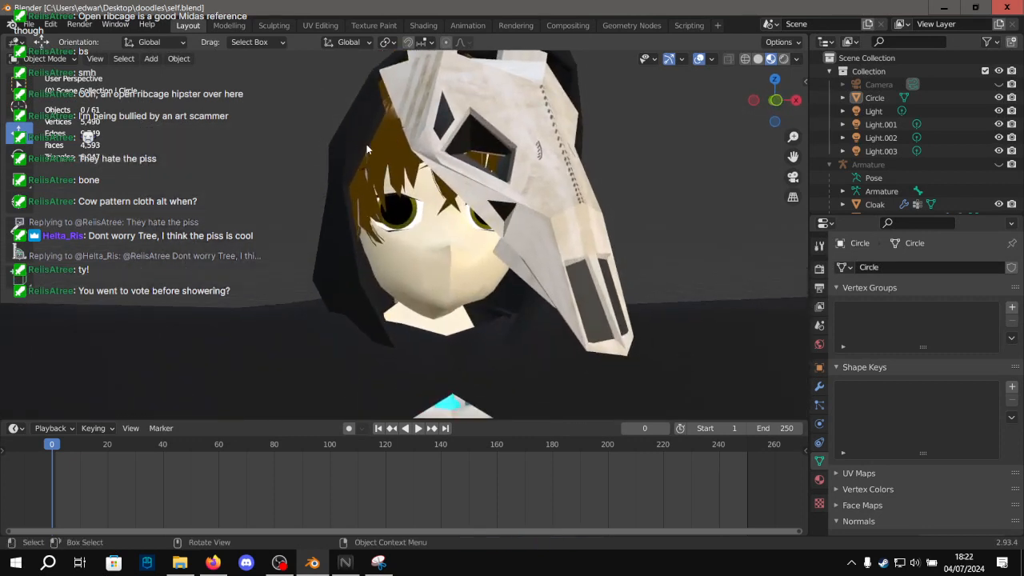
pyautogui.moveTo(491, 290); pyautogui.dragTo(494, 251, button='middle')
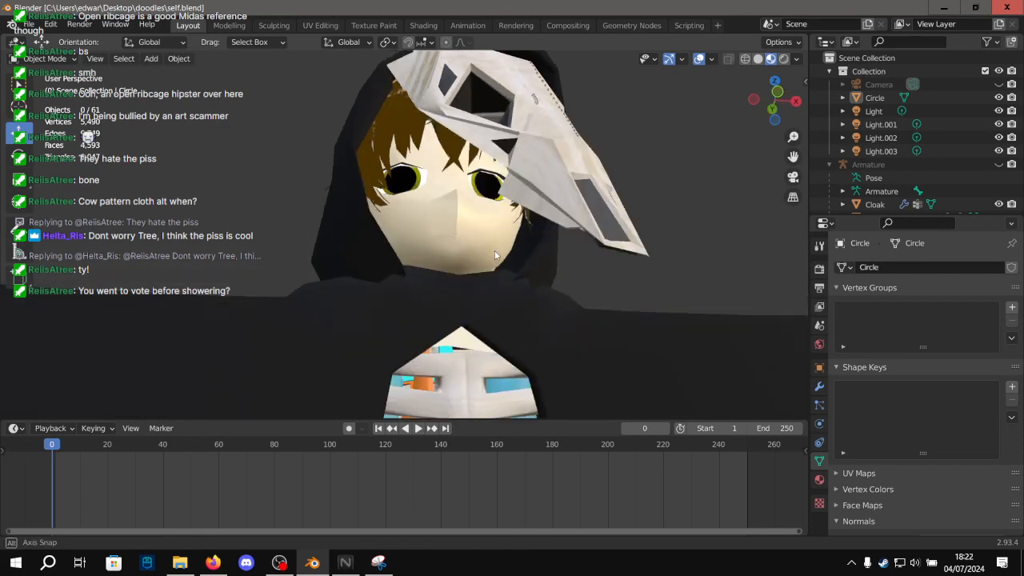
pyautogui.scroll(5, 445, 294)
pyautogui.moveTo(441, 300); pyautogui.dragTo(399, 209, button='middle')
pyautogui.moveTo(510, 282); pyautogui.dragTo(452, 298, button='middle')
# Hide the Cloak object in the viewport to expose the neck beneath the jaw.
pyautogui.scroll(-4, 481, 305)
pyautogui.scroll(6, 488, 317)
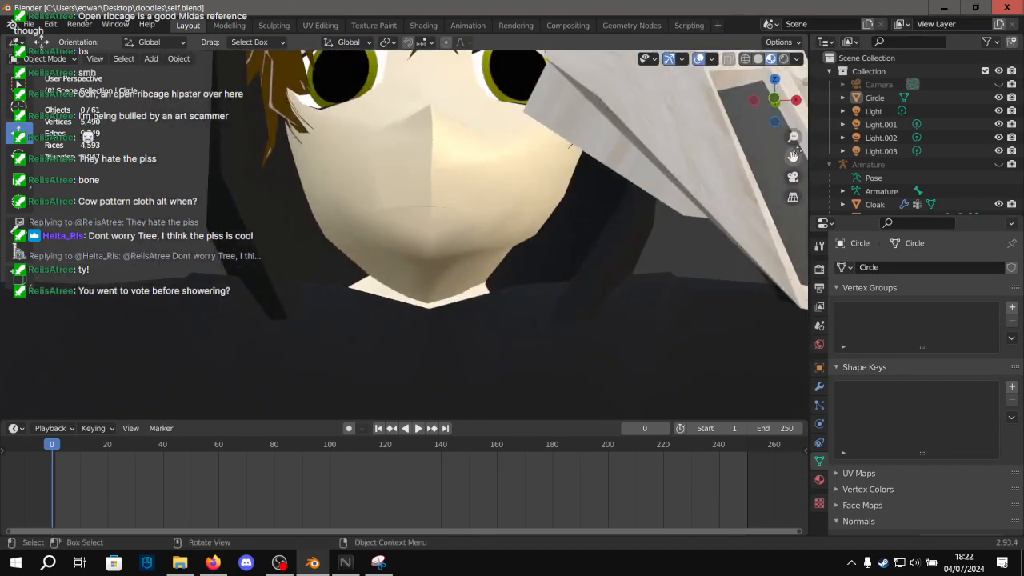
pyautogui.scroll(-3, 930, 111)
pyautogui.click(997, 119)
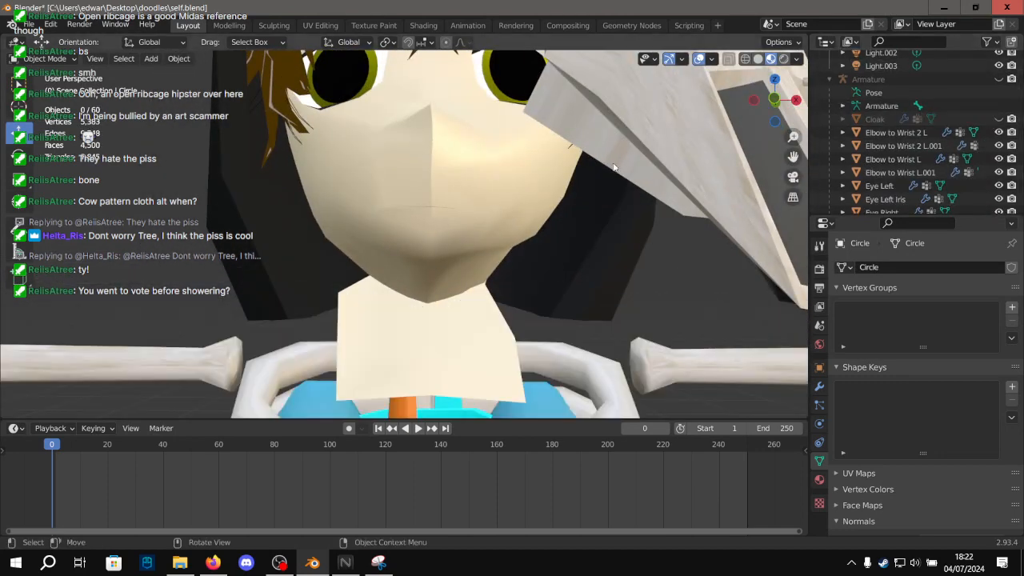
# Hide the hood object in the viewport to expose the head's lower edge and the neck.
pyautogui.scroll(-6, 575, 195)
pyautogui.moveTo(588, 208); pyautogui.dragTo(617, 228, button='middle')
pyautogui.scroll(-5, 970, 131)
pyautogui.scroll(8, 975, 122)
pyautogui.scroll(-10, 976, 115)
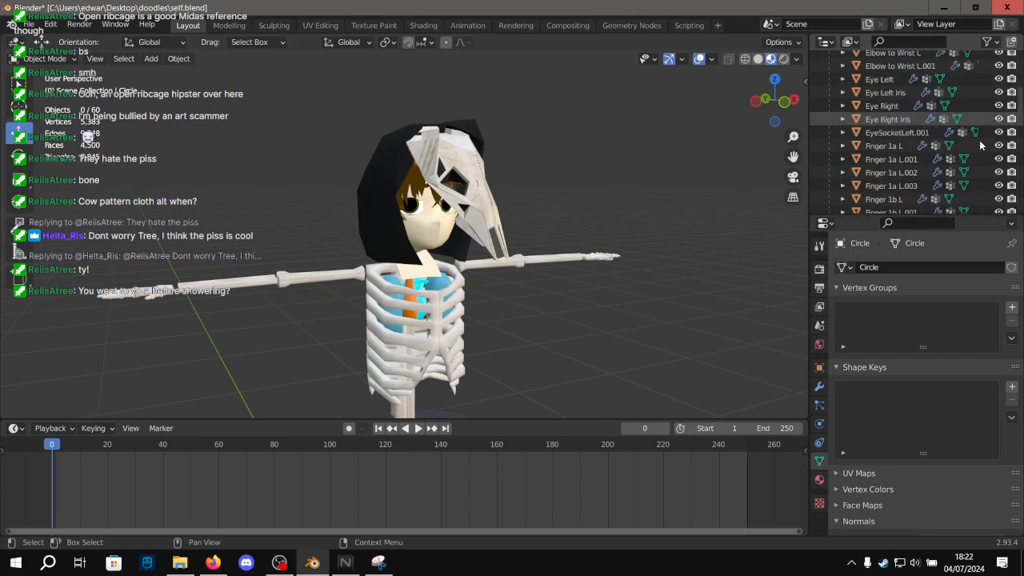
pyautogui.scroll(-5, 979, 141)
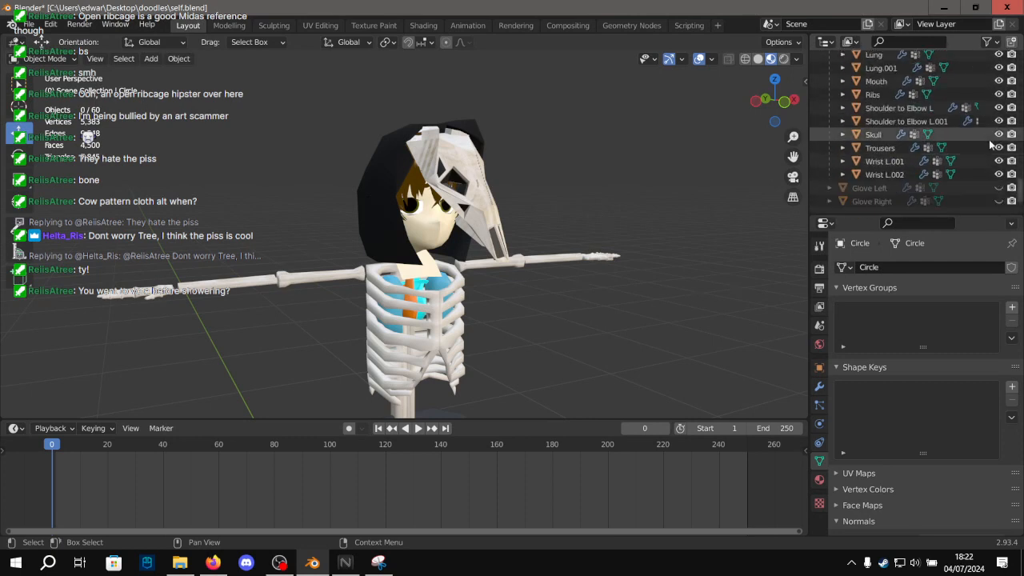
pyautogui.scroll(4, 998, 116)
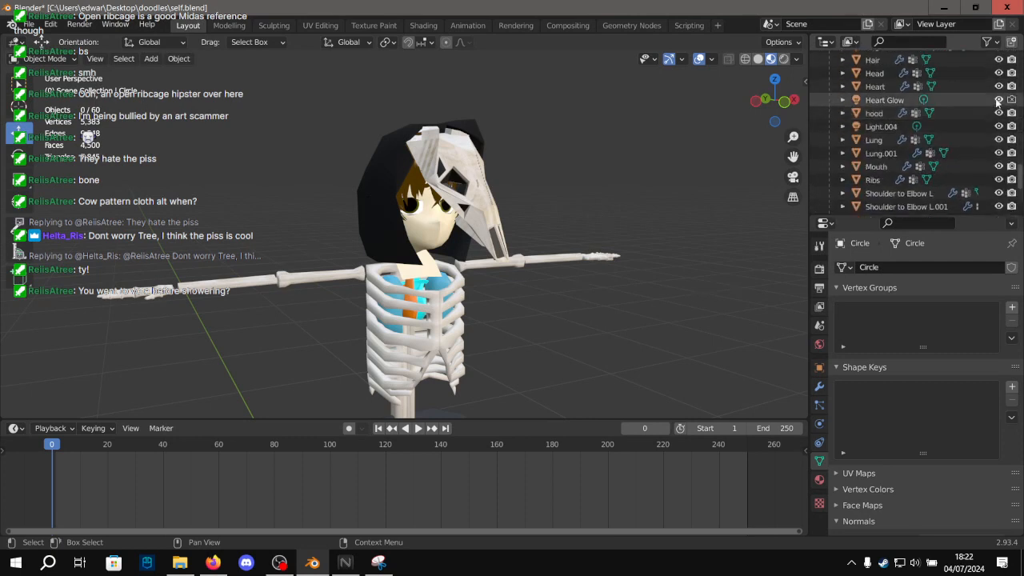
pyautogui.moveTo(615, 155)
pyautogui.mouseDown(button='middle')
pyautogui.moveTo(701, 149)
pyautogui.moveTo(613, 175)
pyautogui.mouseUp(button='middle')
pyautogui.moveTo(514, 168); pyautogui.dragTo(371, 209, button='middle')
pyautogui.scroll(5, 424, 190)
# Switch to Firefox and browse the coreofmidas avatar image results, previewing the Chris hanson clip image as reference.
pyautogui.click(213, 563)
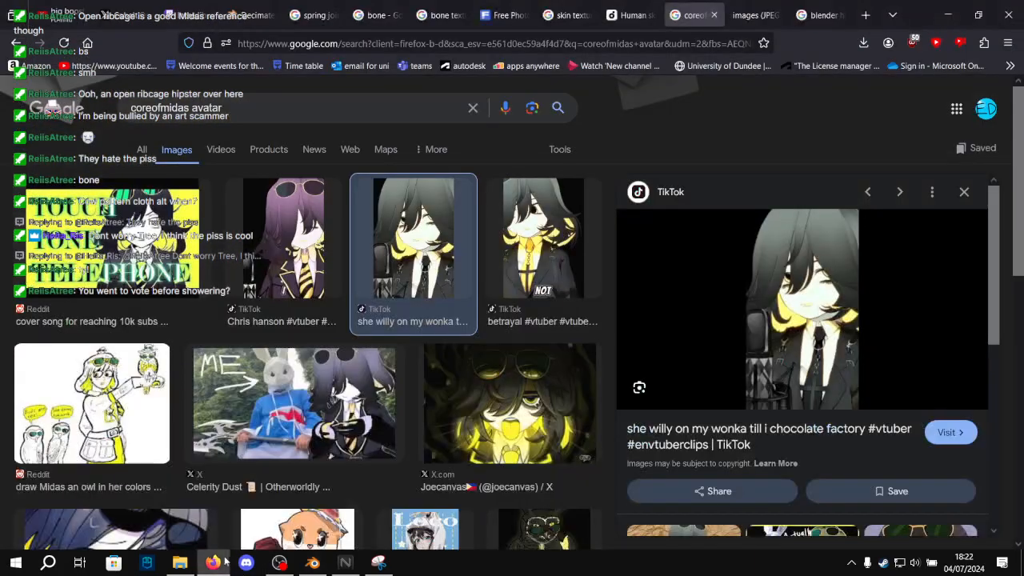
pyautogui.click(312, 240)
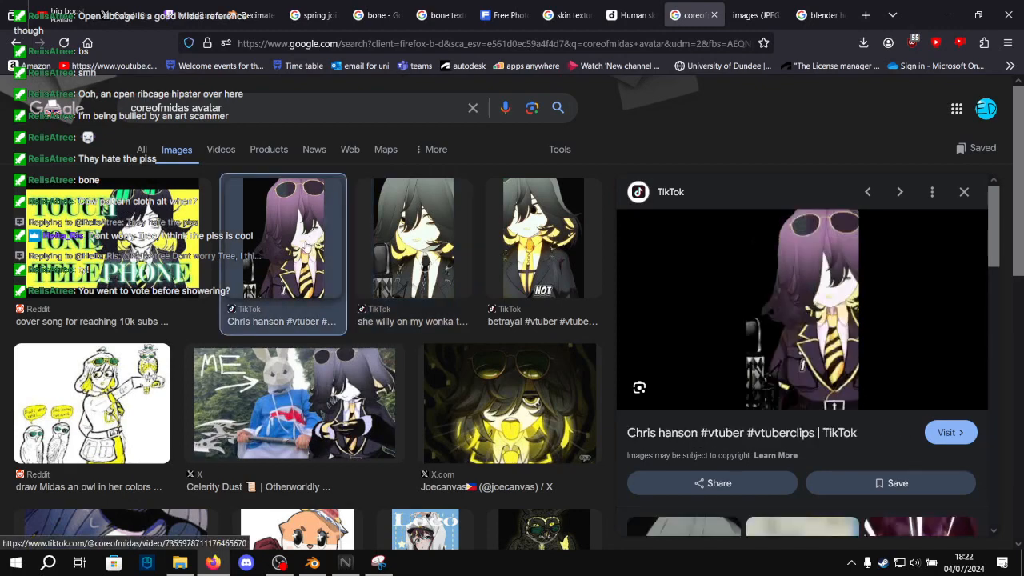
pyautogui.scroll(-3, 357, 304)
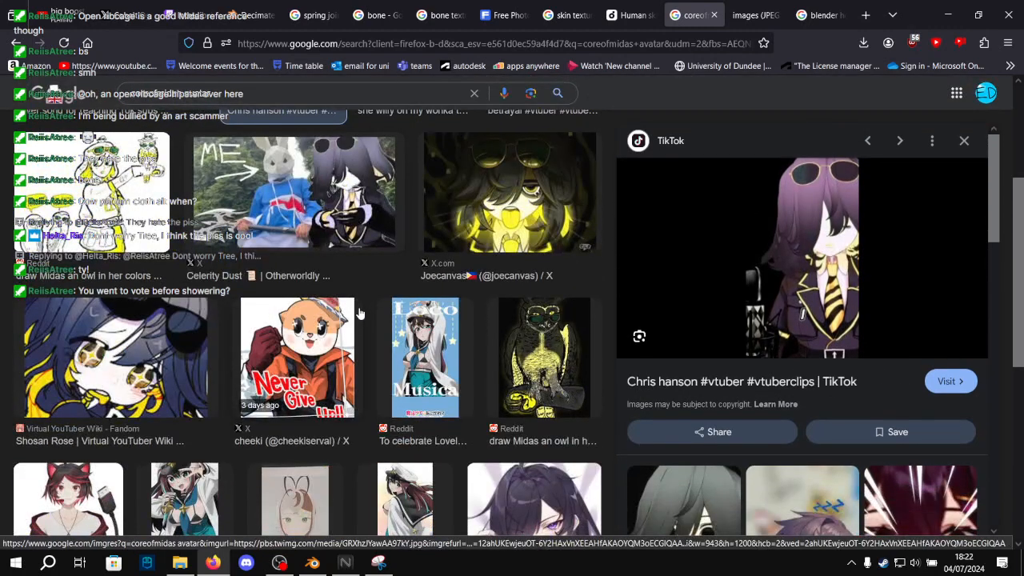
pyautogui.scroll(3, 361, 323)
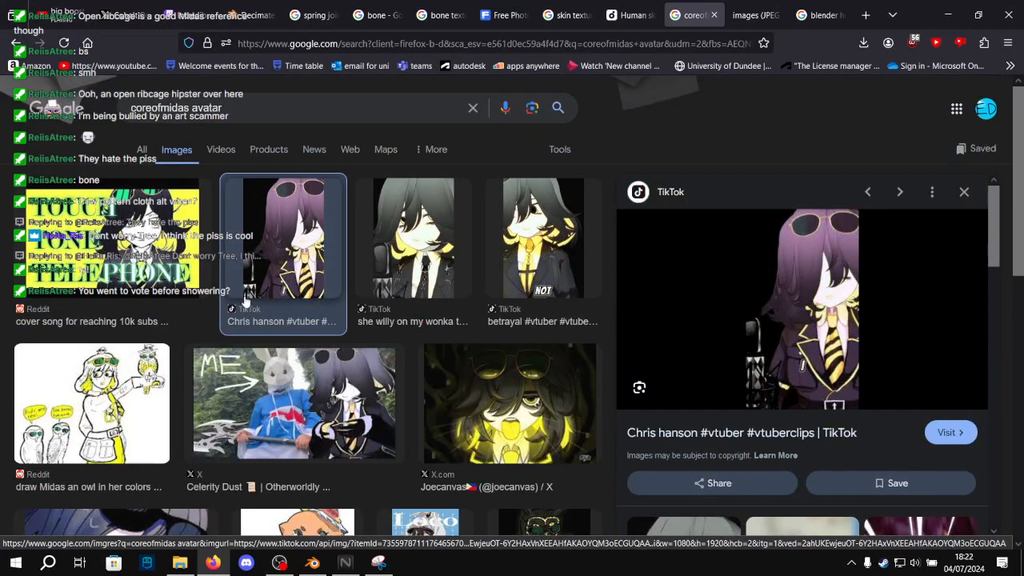
pyautogui.scroll(-5, 725, 366)
pyautogui.scroll(5, 720, 374)
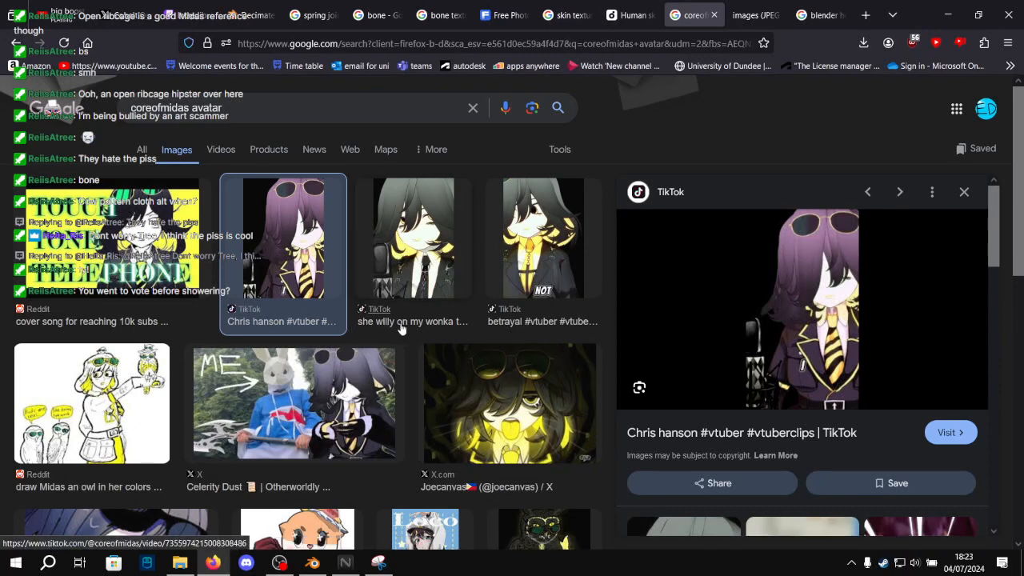
# Return to Blender, select the Head object and open its mesh for editing in the Modeling workspace around the neck.
pyautogui.click(313, 564)
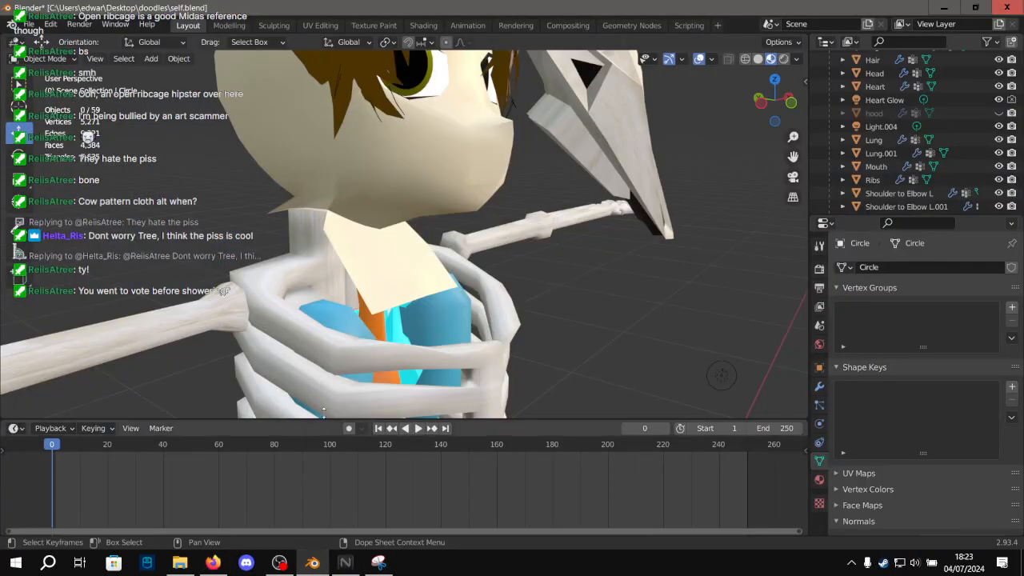
pyautogui.keyDown('alt'); pyautogui.moveTo(367, 266); pyautogui.dragTo(409, 233); pyautogui.keyUp('alt')
pyautogui.click(369, 239)
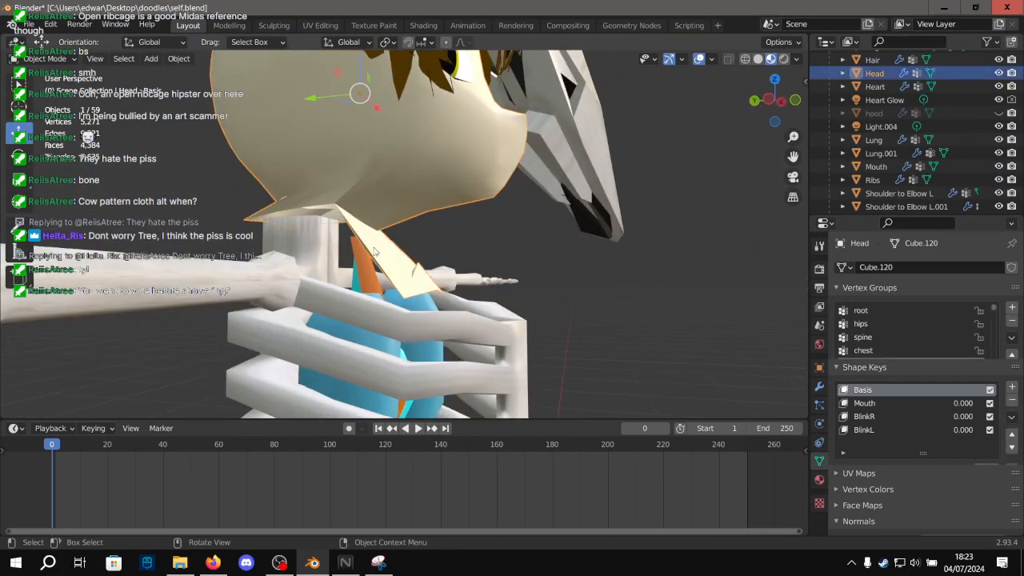
pyautogui.scroll(5, 364, 240)
pyautogui.click(228, 26)
pyautogui.moveTo(364, 415); pyautogui.dragTo(384, 394, button='middle')
pyautogui.scroll(3, 431, 387)
pyautogui.keyDown('shift'); pyautogui.moveTo(352, 468); pyautogui.dragTo(325, 373, button='middle'); pyautogui.keyUp('shift')
pyautogui.scroll(2, 337, 379)
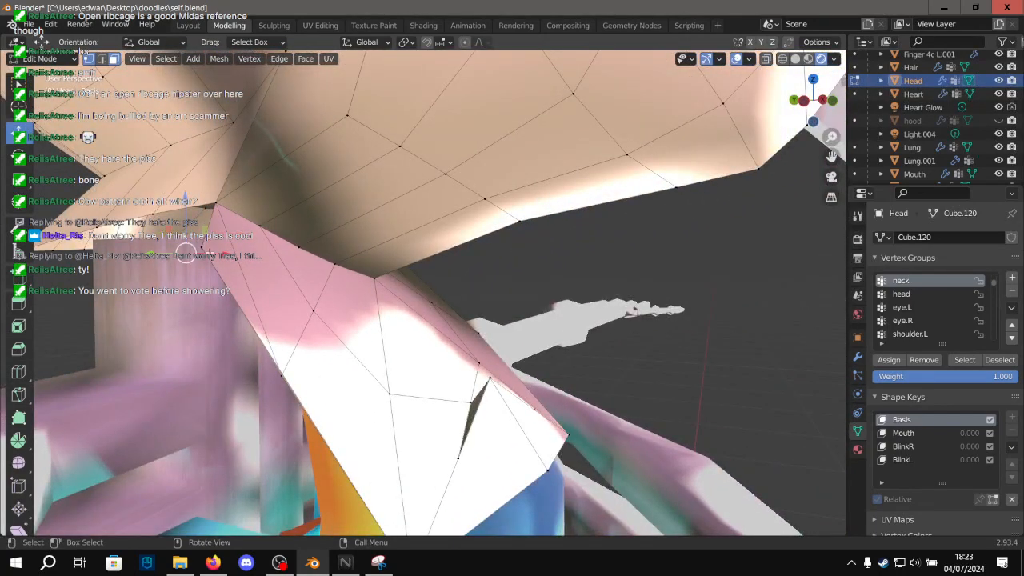
# Merge the two vertices on the side edge of the neck using At Last.
pyautogui.moveTo(261, 263); pyautogui.dragTo(346, 337, button='middle')
pyautogui.moveTo(168, 273); pyautogui.dragTo(200, 252, button='middle')
pyautogui.moveTo(183, 317); pyautogui.dragTo(196, 328, button='middle')
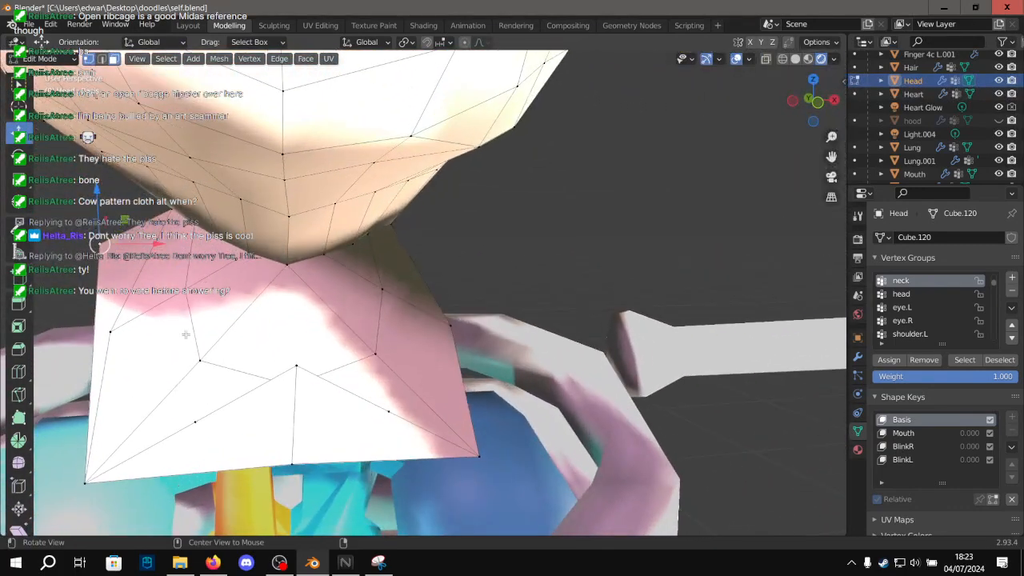
pyautogui.press('m')
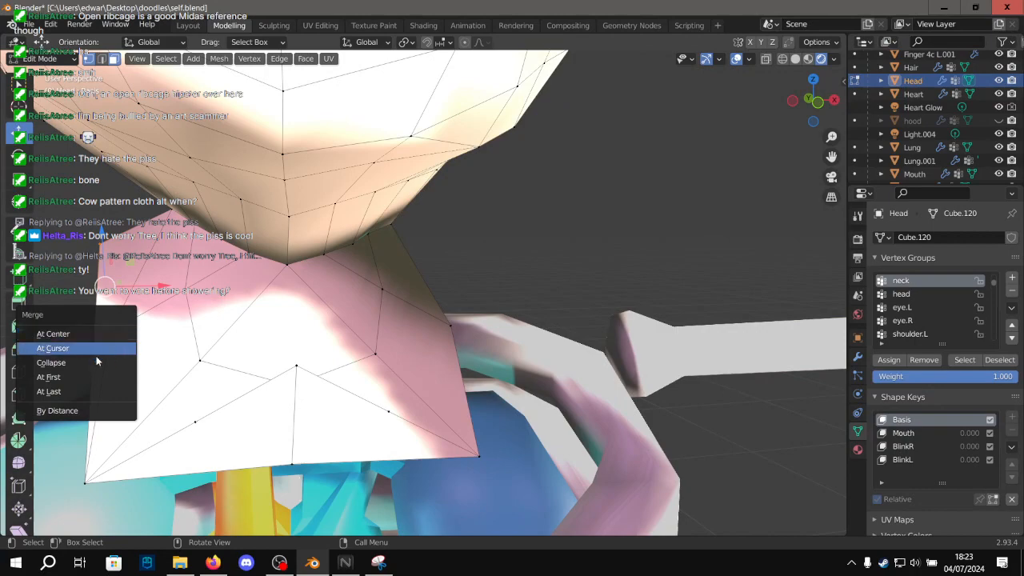
pyautogui.click(104, 391)
pyautogui.moveTo(438, 277); pyautogui.dragTo(359, 307, button='middle')
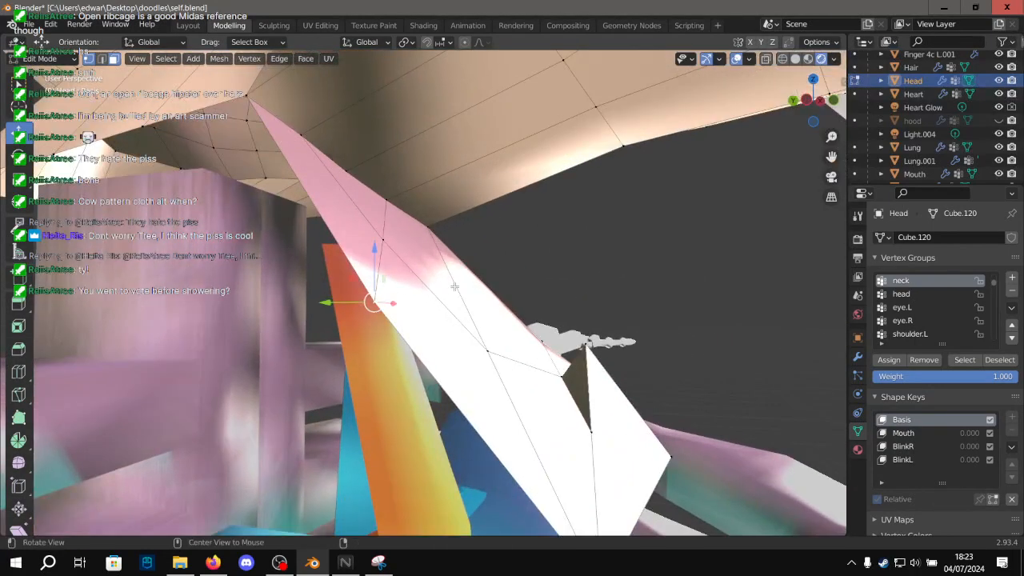
# Move the neck's side-edge vertices and the neighbouring inner vertices back along the Y axis.
pyautogui.moveTo(453, 287); pyautogui.dragTo(370, 315, button='middle')
pyautogui.click(53, 337)
pyautogui.moveTo(412, 344); pyautogui.dragTo(514, 327, button='middle')
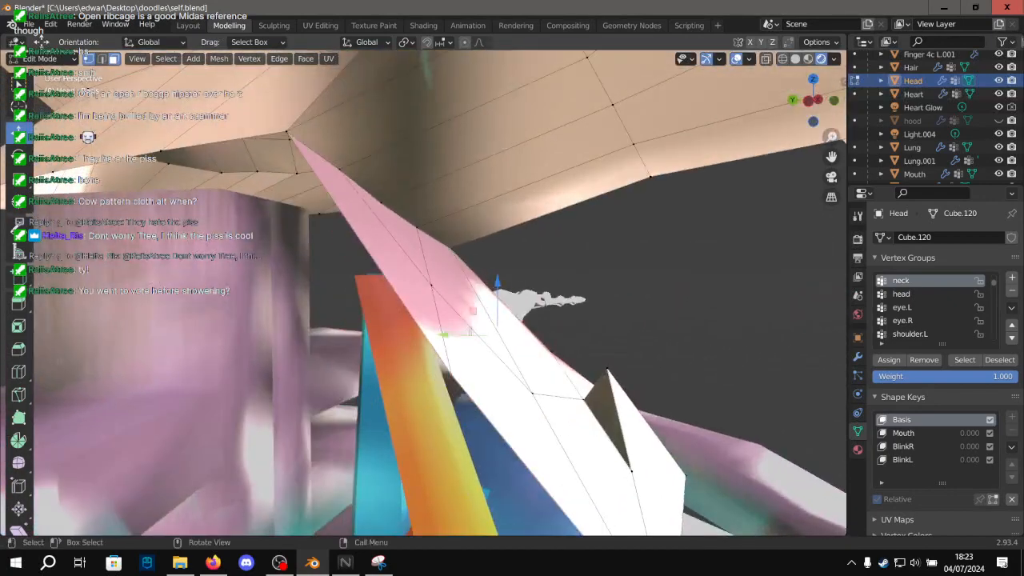
pyautogui.press('g')
pyautogui.press('y')
pyautogui.moveTo(362, 337); pyautogui.dragTo(322, 335)
pyautogui.moveTo(519, 308); pyautogui.dragTo(393, 296, button='middle')
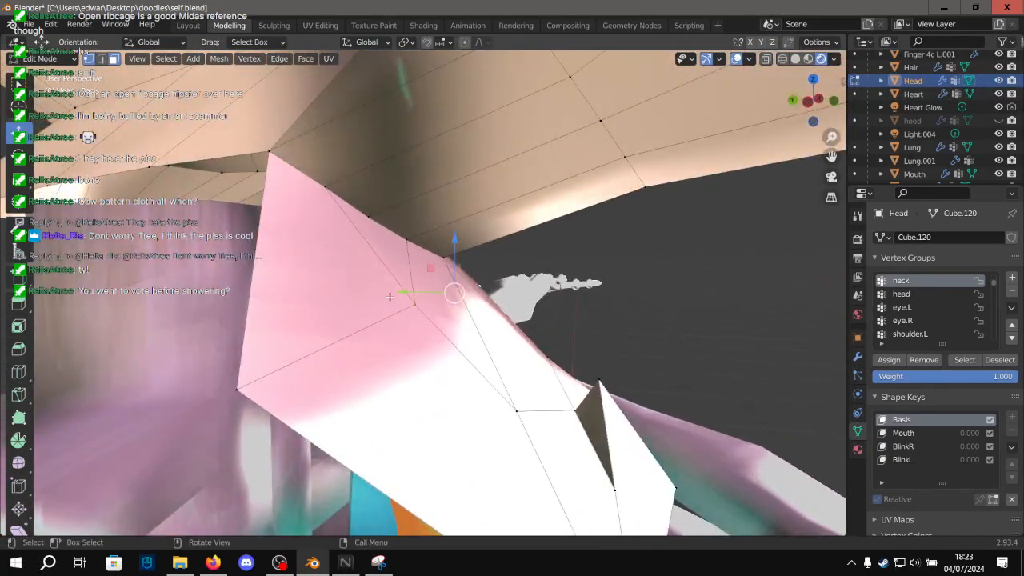
pyautogui.moveTo(406, 292); pyautogui.dragTo(347, 293)
pyautogui.moveTo(347, 294); pyautogui.dragTo(408, 324, button='middle')
# Select the two vertices across the middle of the neck's front, recheck the Firefox reference and move them back along Y.
pyautogui.click(387, 383)
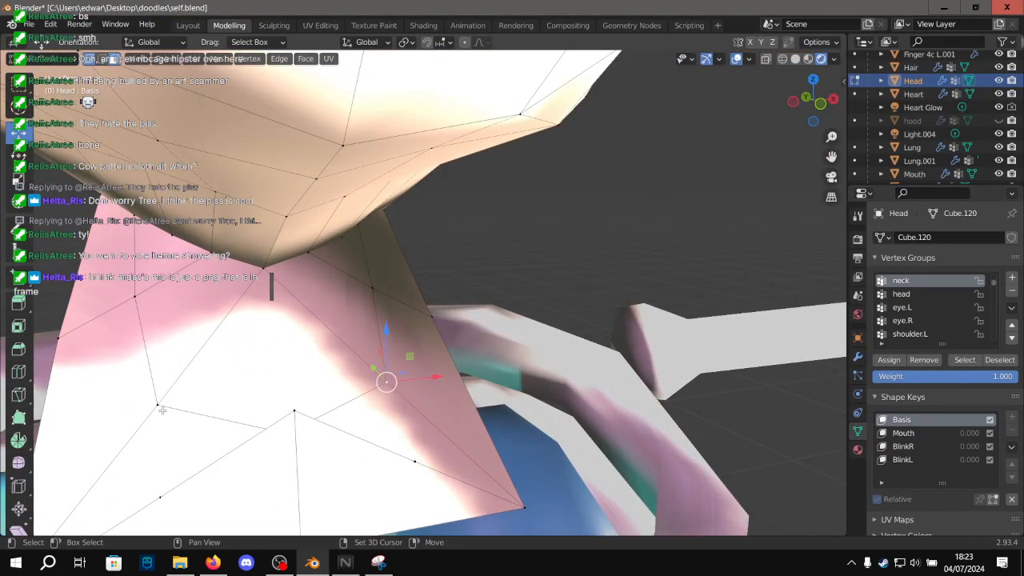
pyautogui.moveTo(219, 386); pyautogui.dragTo(321, 383, button='middle')
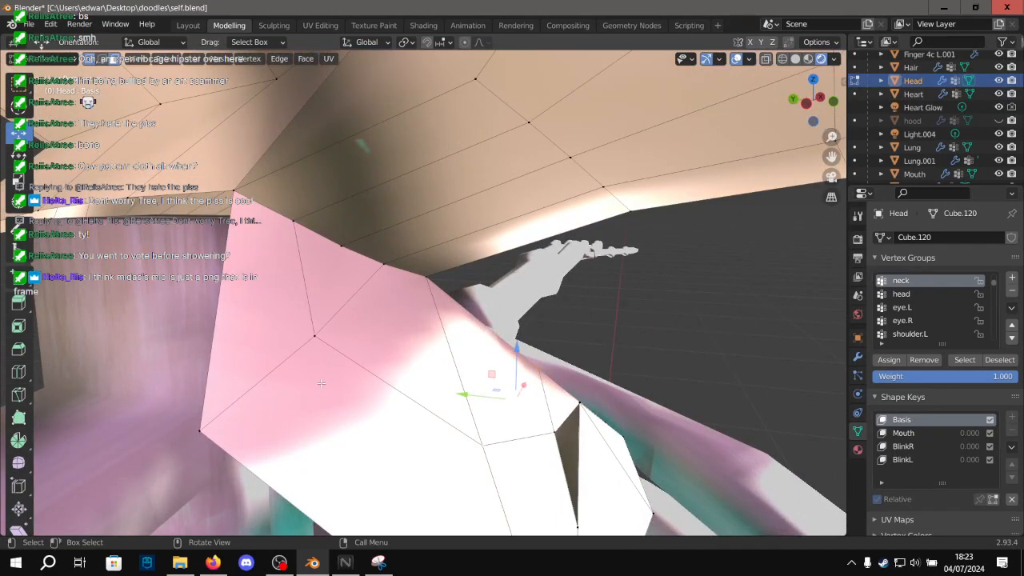
pyautogui.click(227, 566)
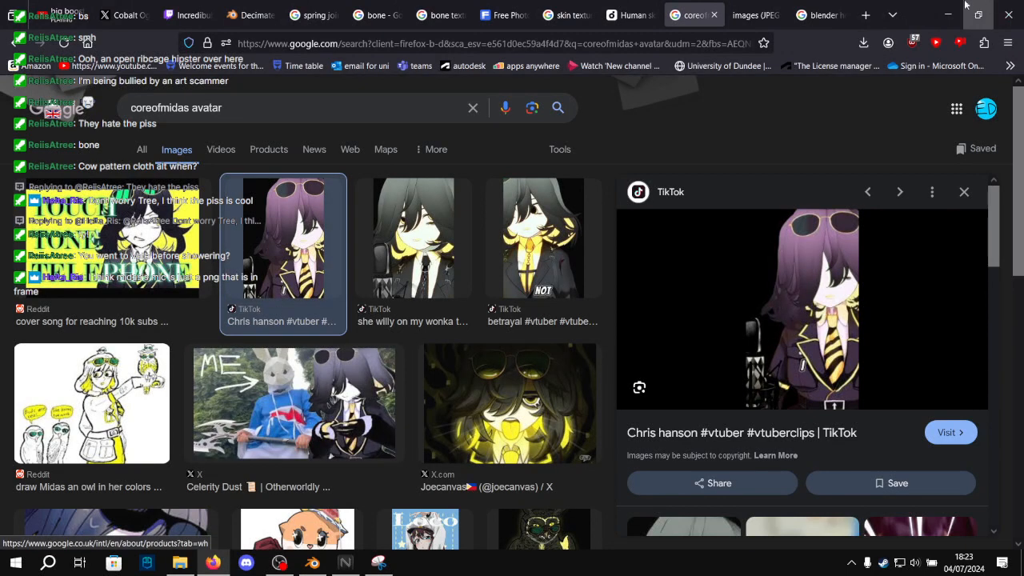
pyautogui.click(938, 5)
pyautogui.scroll(-5, 496, 344)
pyautogui.moveTo(496, 344); pyautogui.dragTo(492, 369, button='middle')
pyautogui.scroll(4, 392, 356)
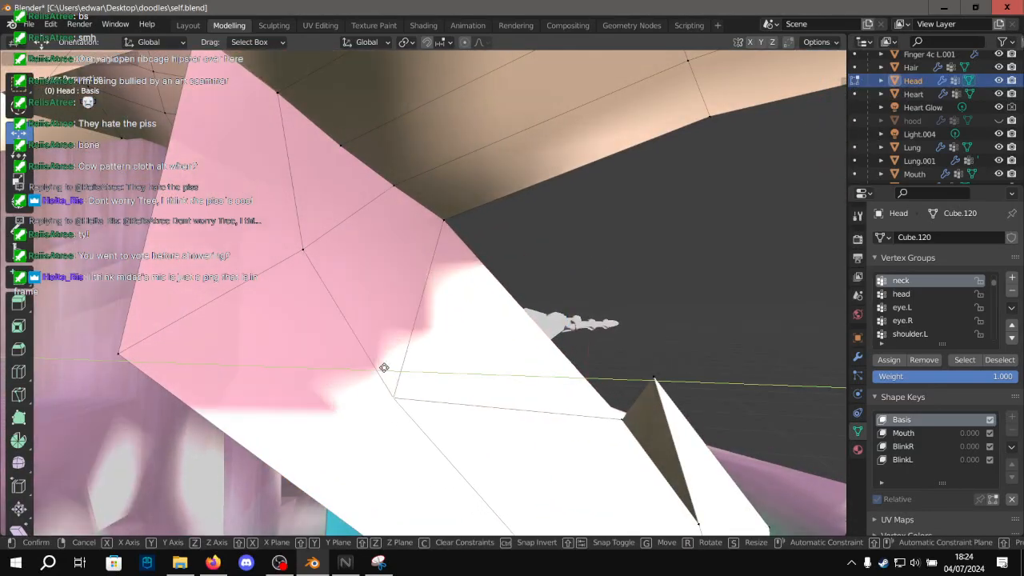
pyautogui.click(391, 357)
pyautogui.moveTo(391, 357); pyautogui.dragTo(371, 297, button='middle')
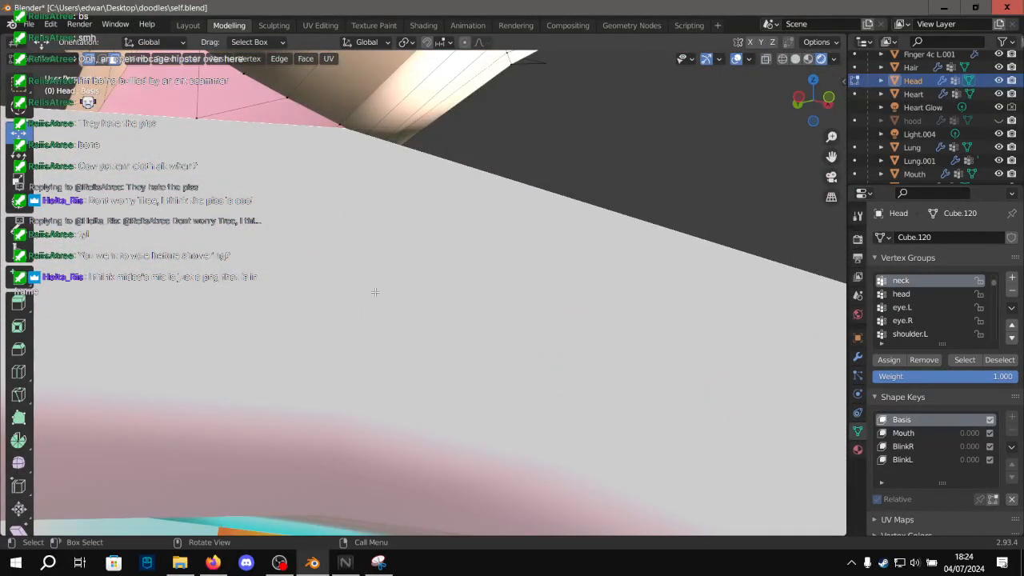
pyautogui.moveTo(244, 251); pyautogui.dragTo(586, 259, button='middle')
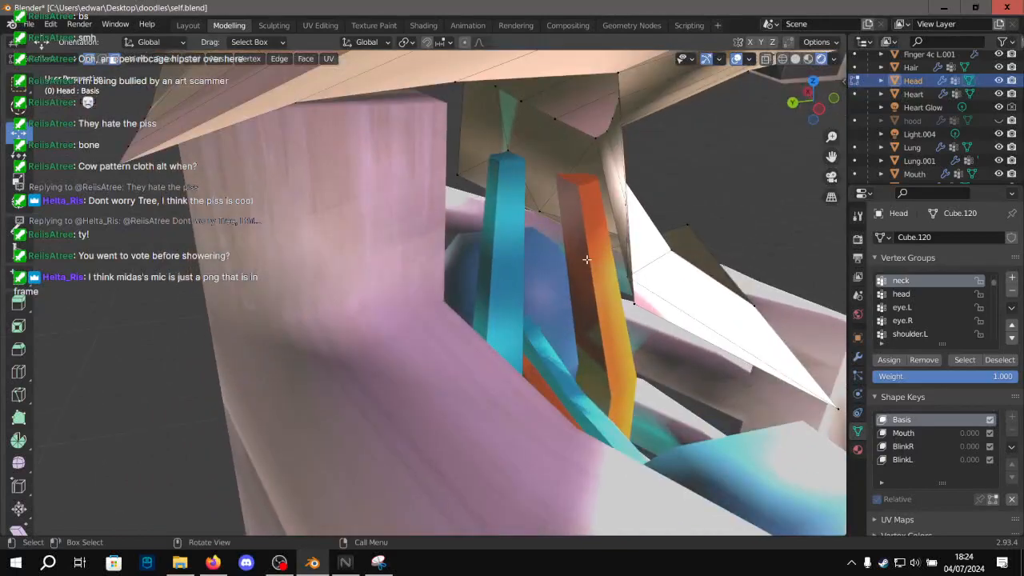
# Select the Heart object in the Layout workspace and open its mesh for editing around the tops of its tubes.
pyautogui.click(188, 24)
pyautogui.moveTo(359, 315); pyautogui.dragTo(416, 320, button='middle')
pyautogui.click(259, 163)
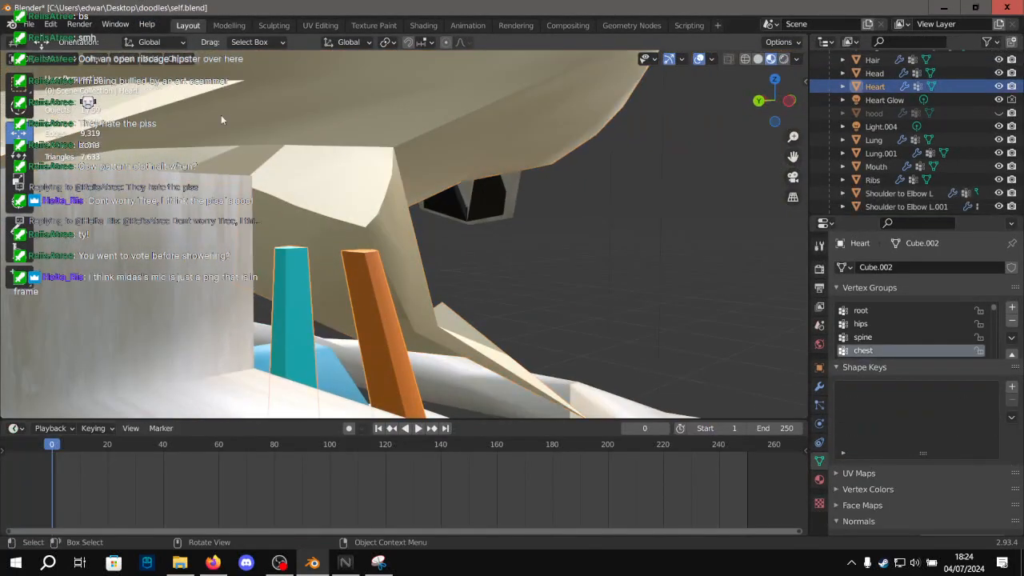
pyautogui.click(227, 25)
pyautogui.moveTo(606, 216); pyautogui.dragTo(544, 160, button='middle')
pyautogui.scroll(4, 544, 160)
pyautogui.moveTo(708, 280); pyautogui.dragTo(503, 173, button='middle')
# Select only the top vertices of the Heart's orange tube and move them back along the Y axis, behind the neck surface.
pyautogui.click(480, 171)
pyautogui.scroll(1, 463, 171)
pyautogui.moveTo(434, 161); pyautogui.dragTo(441, 207)
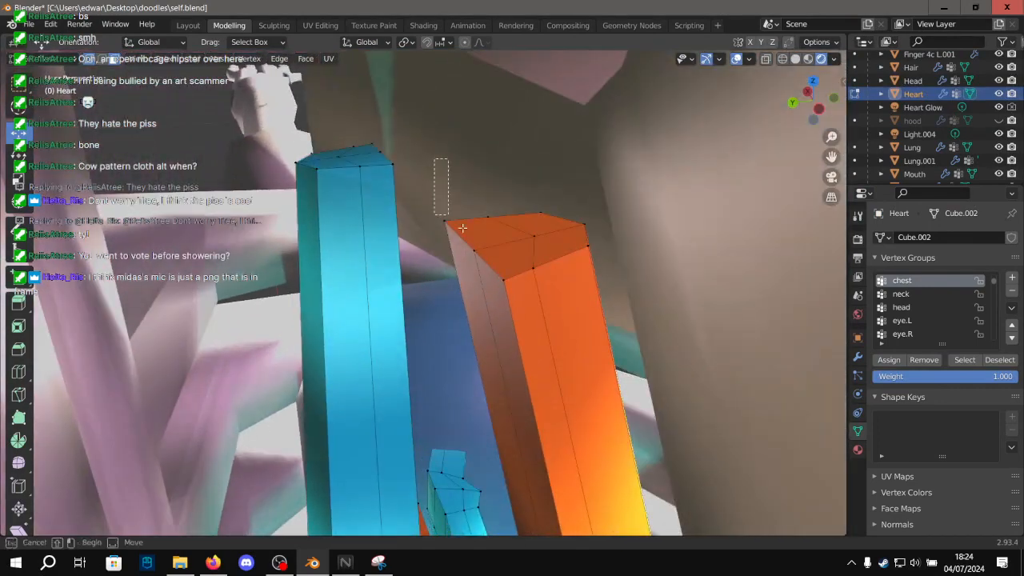
pyautogui.moveTo(623, 311); pyautogui.dragTo(623, 312)
pyautogui.hotkey('ctrl', 'l')
pyautogui.scroll(-6, 571, 281)
pyautogui.scroll(1, 552, 268)
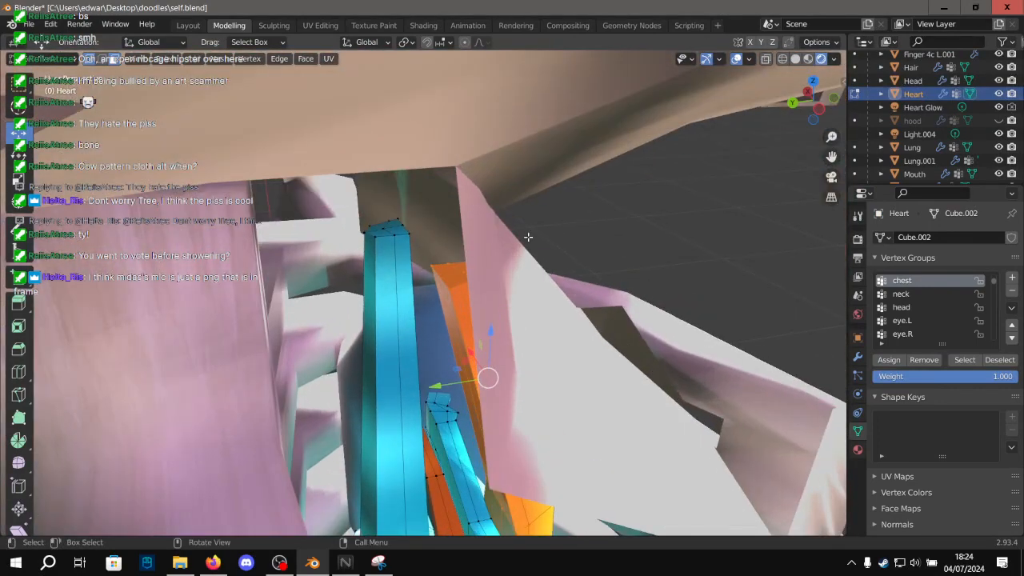
pyautogui.click(527, 237)
pyautogui.scroll(5, 516, 233)
pyautogui.moveTo(548, 227); pyautogui.dragTo(548, 240, button='middle')
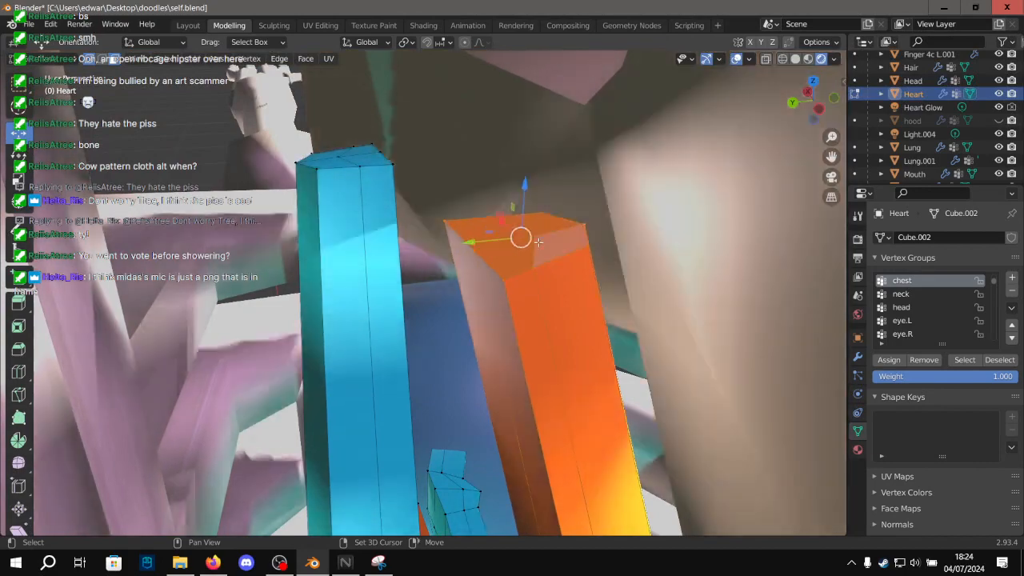
pyautogui.moveTo(475, 243); pyautogui.dragTo(360, 256)
pyautogui.moveTo(360, 256); pyautogui.dragTo(480, 228, button='middle')
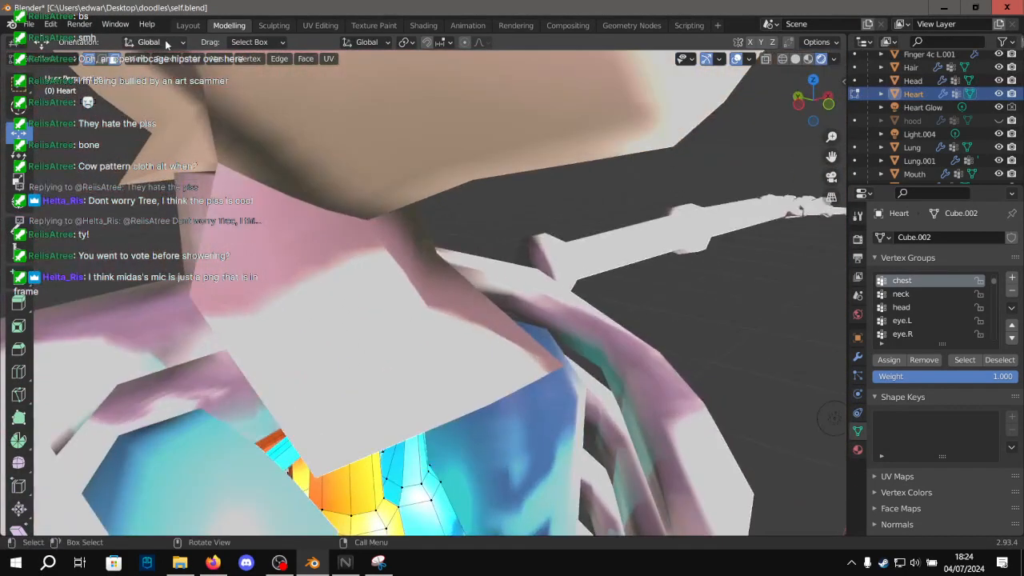
# Reopen the Head mesh for editing and move the protruding vertex at the neck's front to flatten the raised fold.
pyautogui.click(187, 26)
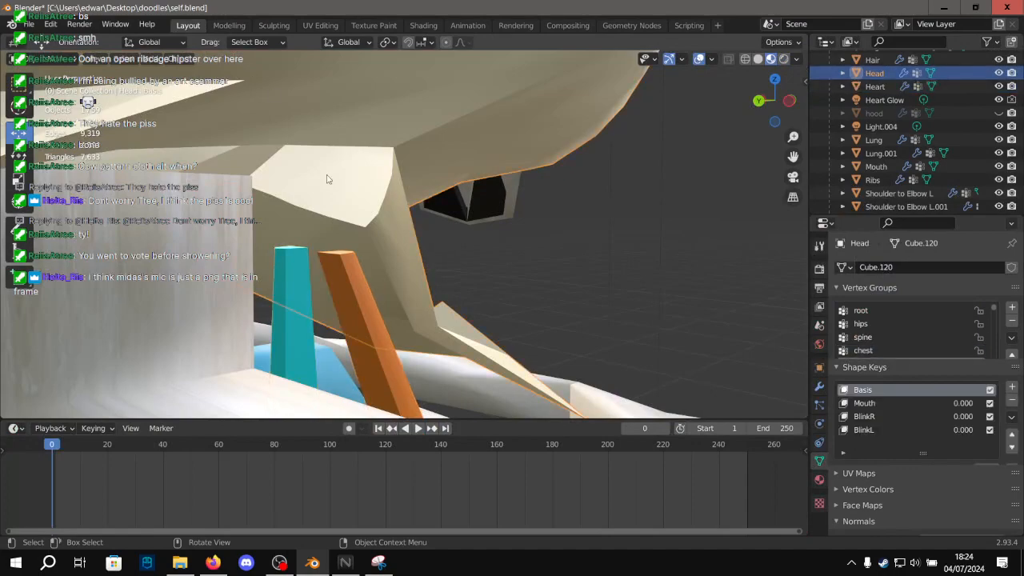
pyautogui.click(229, 27)
pyautogui.moveTo(352, 180)
pyautogui.mouseDown(button='middle')
pyautogui.moveTo(368, 164)
pyautogui.moveTo(457, 241)
pyautogui.moveTo(477, 232)
pyautogui.mouseUp(button='middle')
pyautogui.scroll(3, 400, 264)
pyautogui.moveTo(452, 297); pyautogui.dragTo(597, 347, button='middle')
pyautogui.moveTo(611, 310); pyautogui.dragTo(596, 335, button='middle')
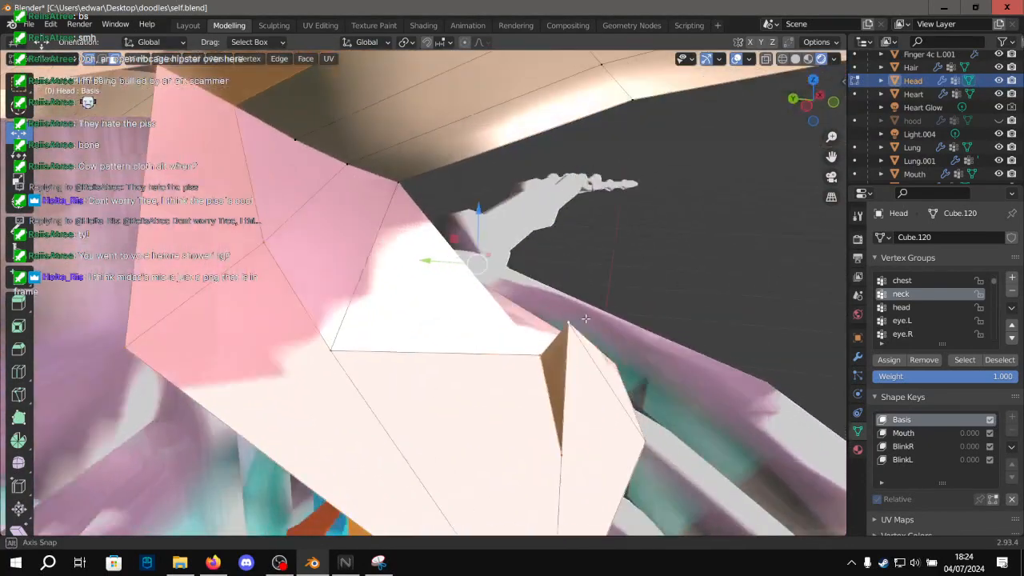
pyautogui.press('g')
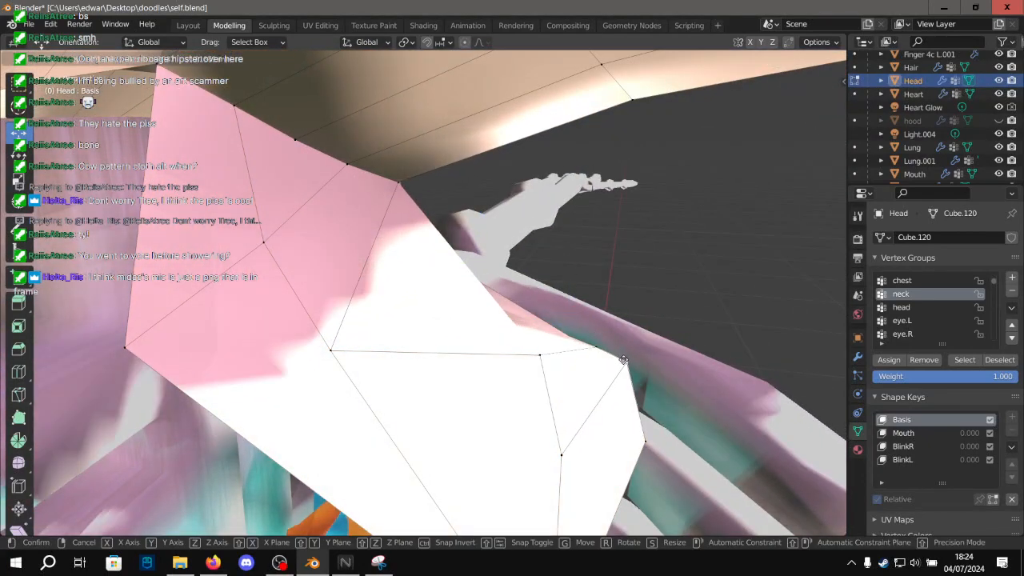
pyautogui.click(595, 364)
pyautogui.moveTo(522, 363); pyautogui.dragTo(501, 343, button='middle')
# Move the pair of mid-front neck vertices further back along the Y axis to deepen the throat.
pyautogui.press('g')
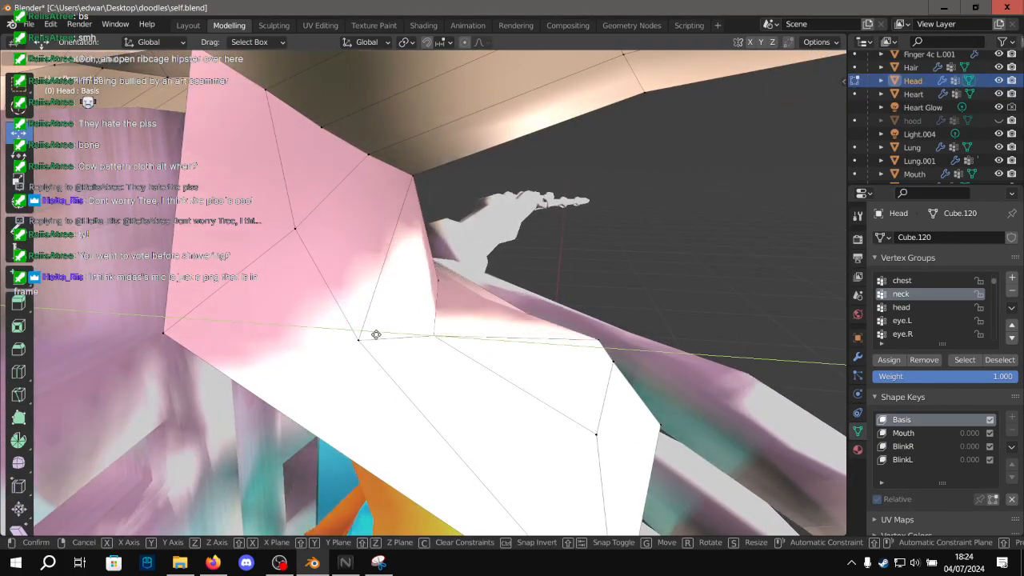
pyautogui.click(362, 336)
pyautogui.moveTo(310, 339)
pyautogui.mouseDown()
pyautogui.moveTo(247, 339)
pyautogui.moveTo(309, 331)
pyautogui.mouseUp()
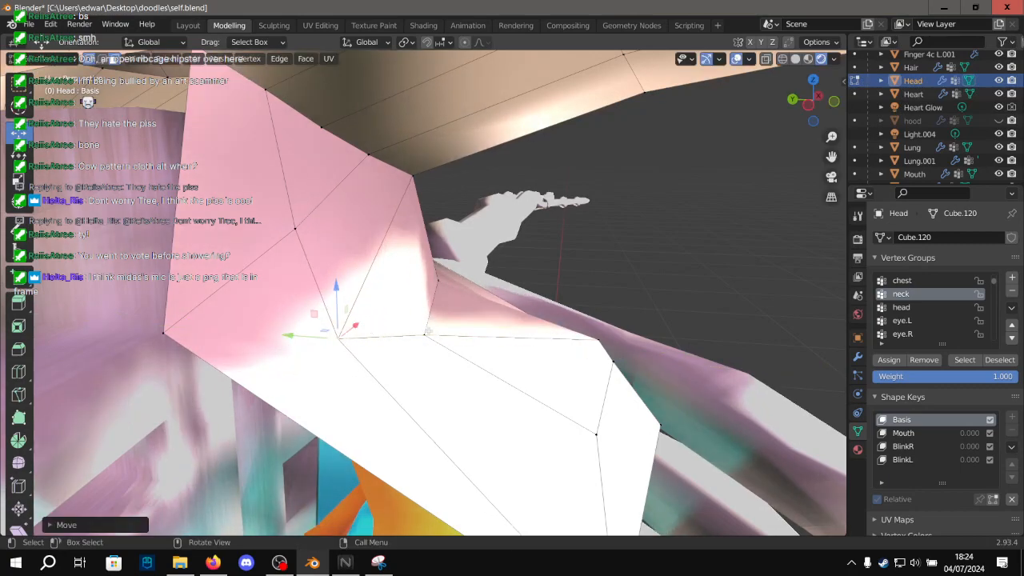
pyautogui.moveTo(372, 332); pyautogui.dragTo(407, 331)
# Adjust the vertex on the neck's inner bend along the Y axis from the opposite side view.
pyautogui.moveTo(408, 331); pyautogui.dragTo(210, 306, button='middle')
pyautogui.scroll(4, 377, 289)
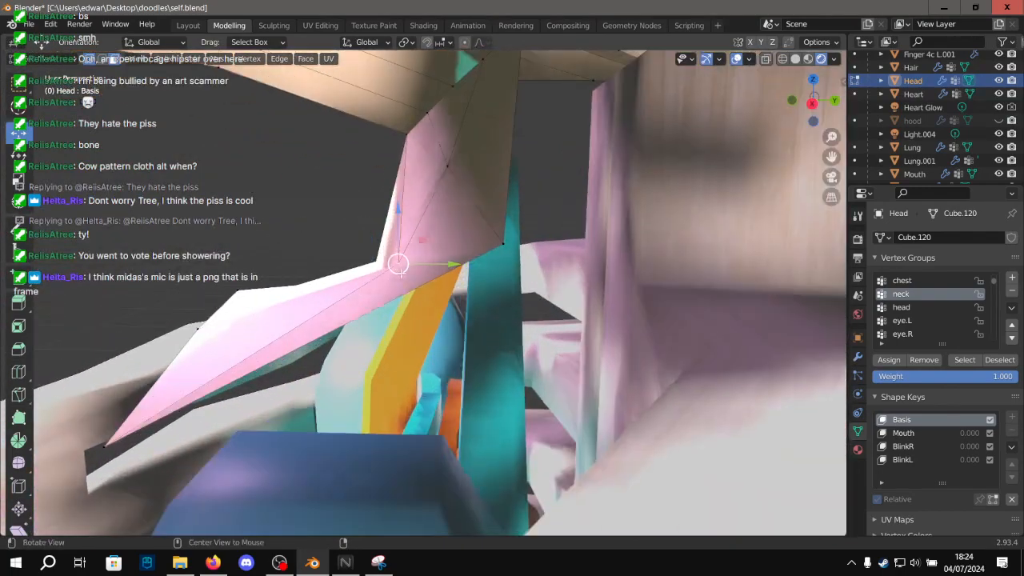
pyautogui.keyDown('shift'); pyautogui.moveTo(406, 286); pyautogui.dragTo(416, 353, button='middle'); pyautogui.keyUp('shift')
pyautogui.scroll(3, 415, 353)
pyautogui.moveTo(452, 356); pyautogui.dragTo(488, 358)
pyautogui.click(600, 349)
# Temporarily show the Cloak to check how the reshaped neck looks with it, and hide it again.
pyautogui.scroll(-7, 597, 364)
pyautogui.moveTo(240, 120); pyautogui.dragTo(352, 132, button='middle')
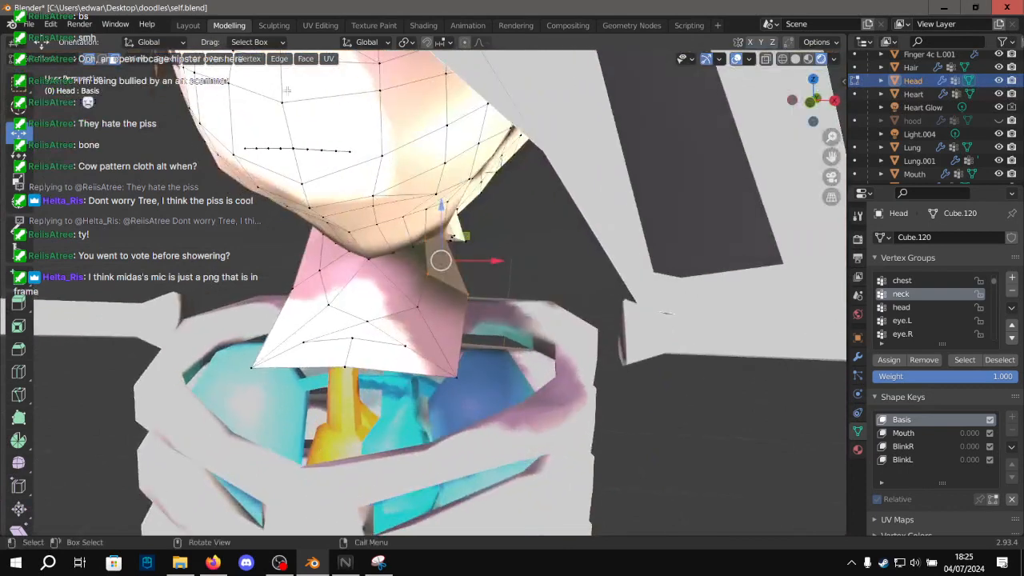
pyautogui.scroll(-1, 704, 172)
pyautogui.scroll(-6, 979, 129)
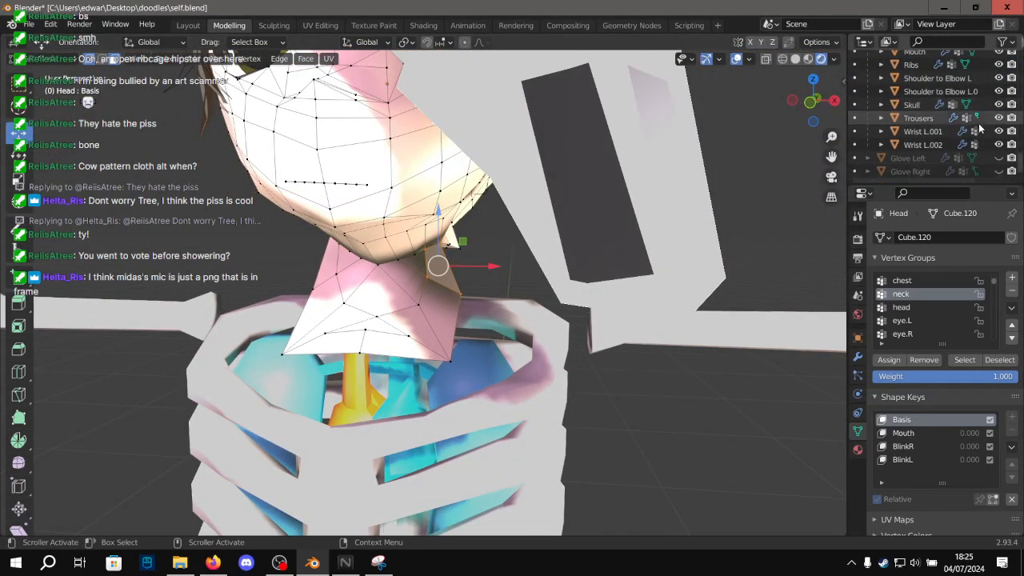
pyautogui.scroll(-8, 980, 128)
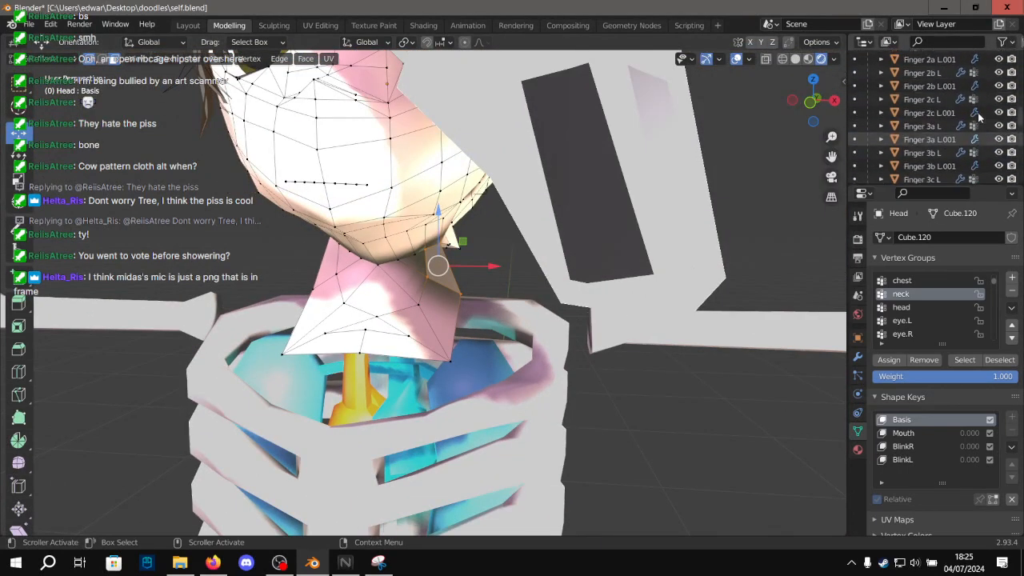
pyautogui.scroll(5, 980, 115)
pyautogui.click(998, 123)
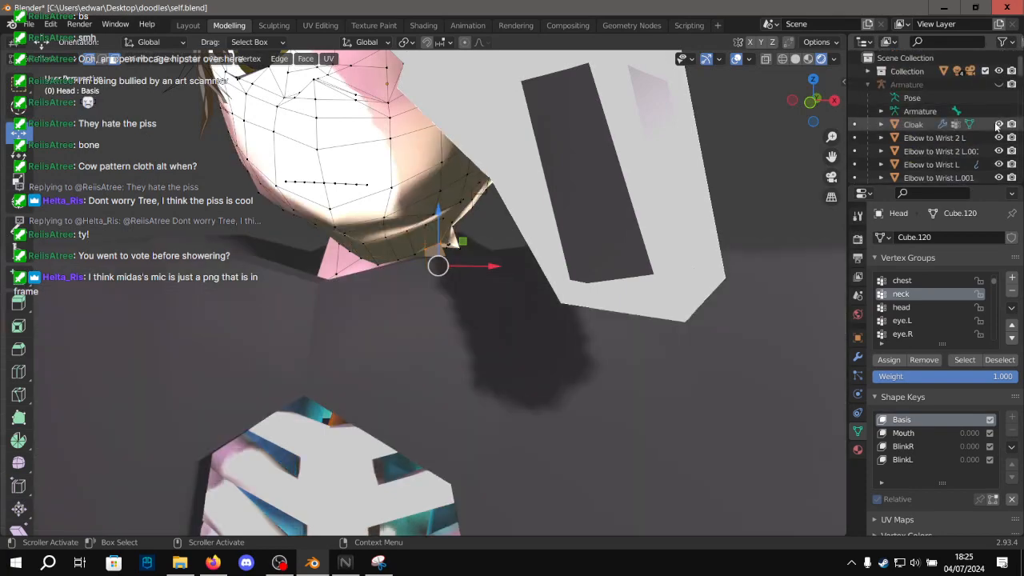
pyautogui.scroll(-4, 439, 190)
pyautogui.moveTo(474, 180); pyautogui.dragTo(494, 186, button='middle')
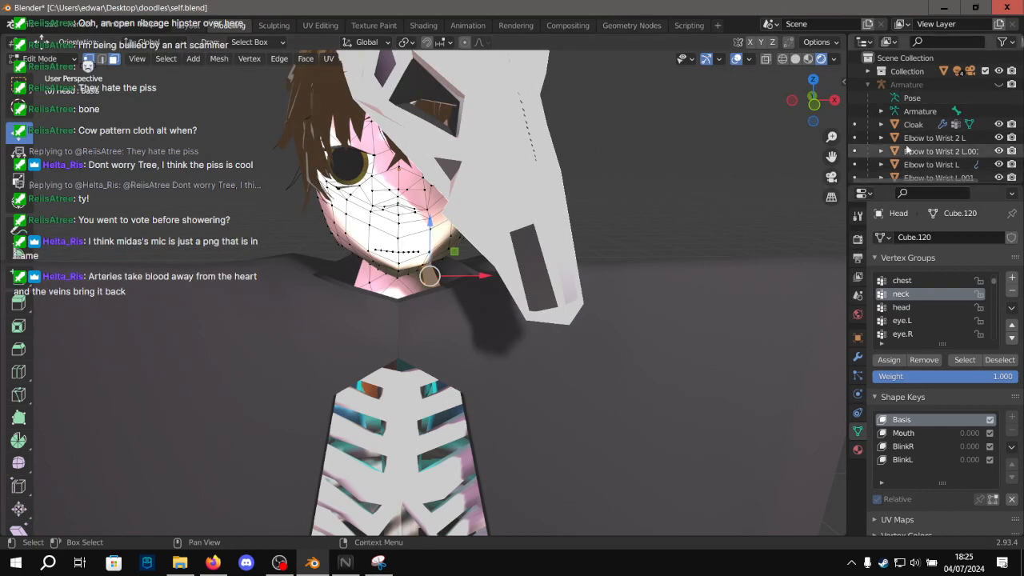
pyautogui.click(998, 125)
# Hide the Ribs object to expose the heart and lungs below the neck.
pyautogui.scroll(-5, 979, 140)
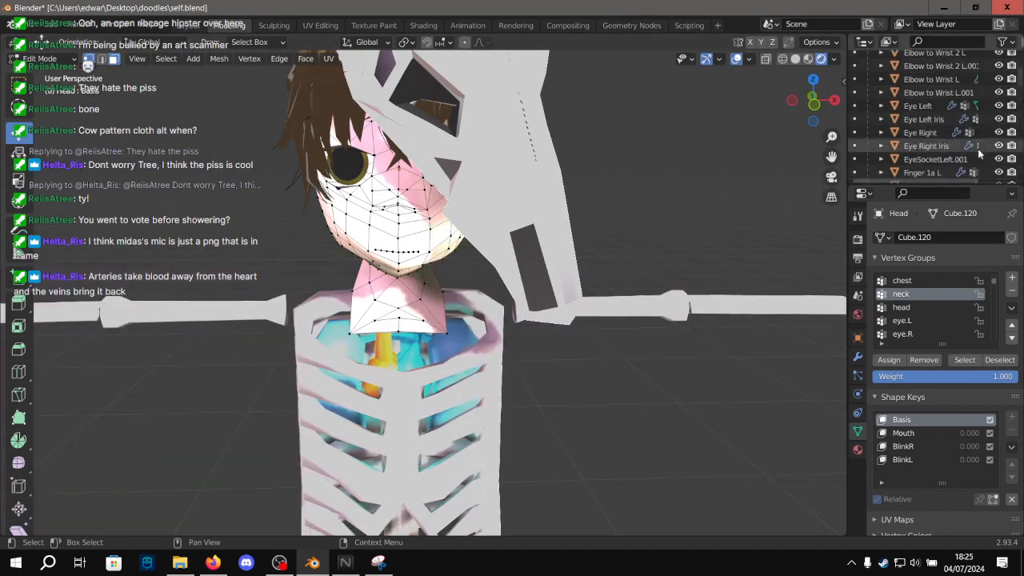
pyautogui.scroll(-10, 979, 144)
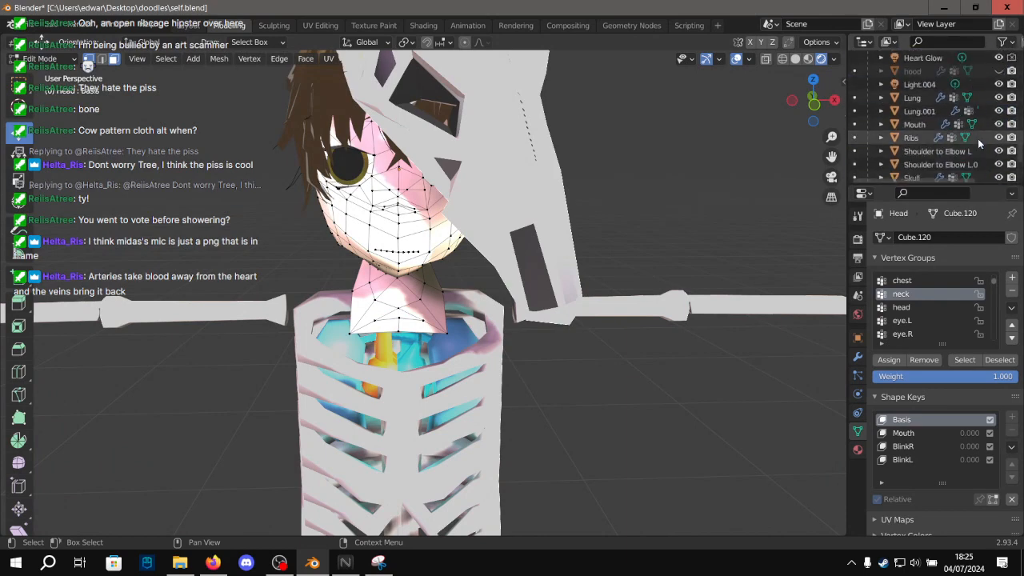
pyautogui.scroll(5, 509, 242)
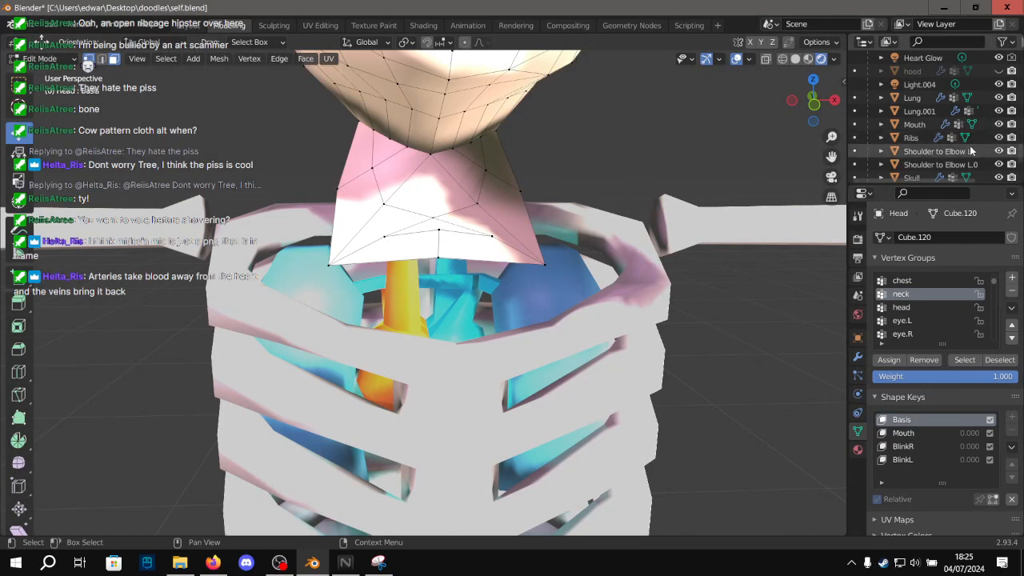
pyautogui.scroll(-3, 970, 152)
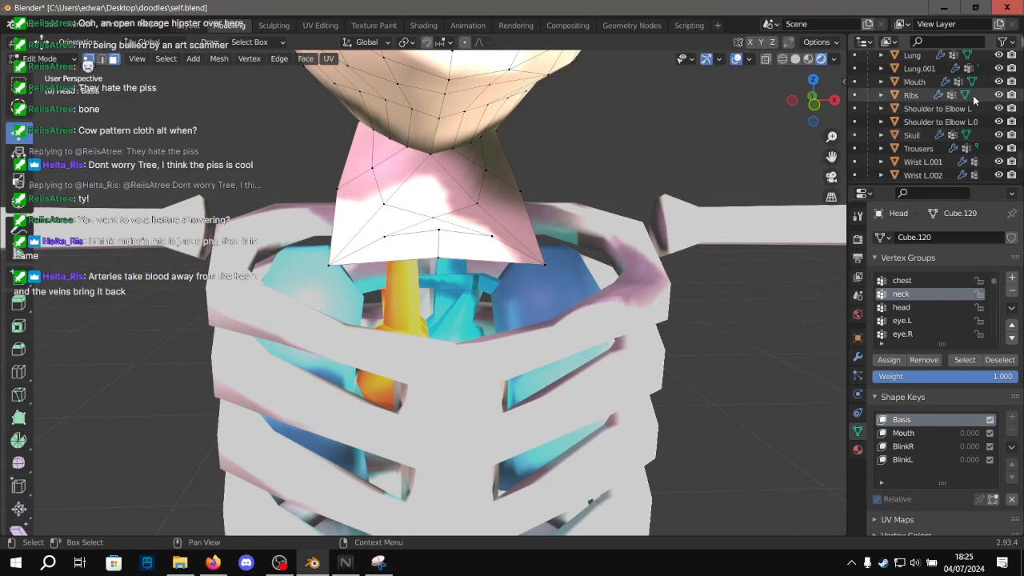
pyautogui.click(998, 95)
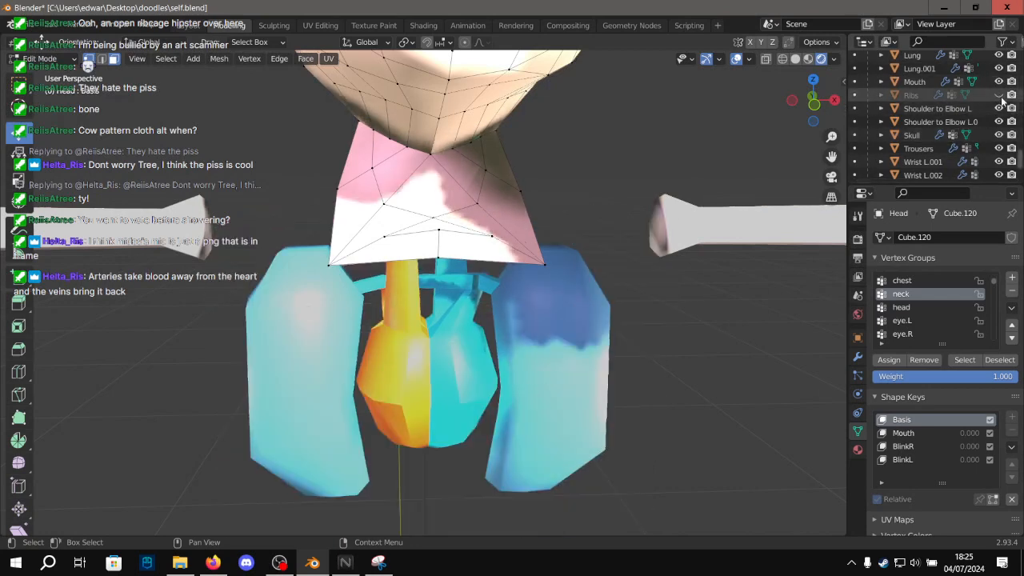
# Examine the heart's tubes and their cross branches to the lungs from the front, back and sides.
pyautogui.scroll(2, 580, 303)
pyautogui.keyDown('shift'); pyautogui.moveTo(509, 309); pyautogui.dragTo(516, 222, button='middle'); pyautogui.keyUp('shift')
pyautogui.scroll(3, 516, 222)
pyautogui.moveTo(516, 222); pyautogui.dragTo(501, 191, button='middle')
pyautogui.scroll(-5, 502, 190)
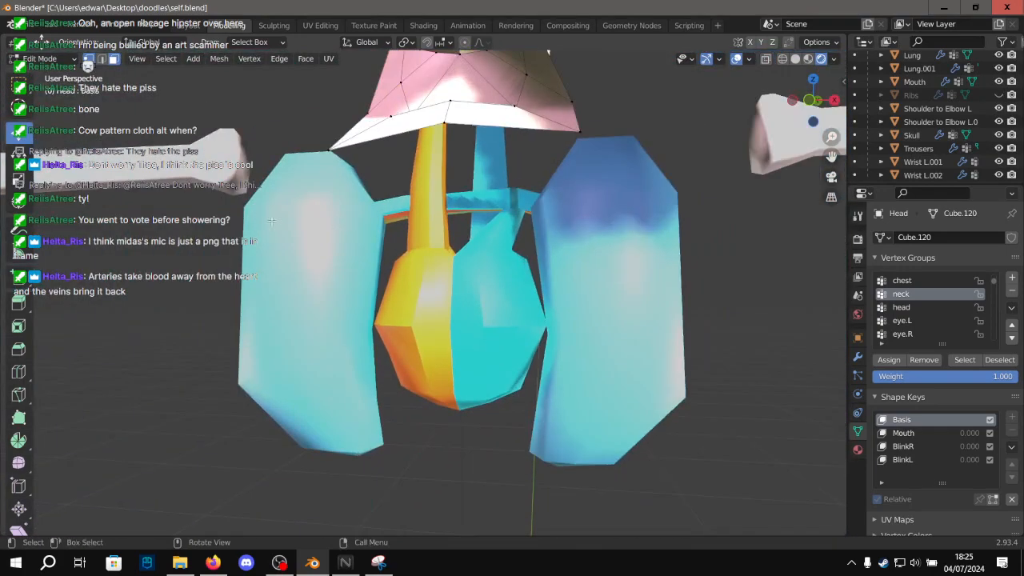
pyautogui.moveTo(343, 240); pyautogui.dragTo(688, 270, button='middle')
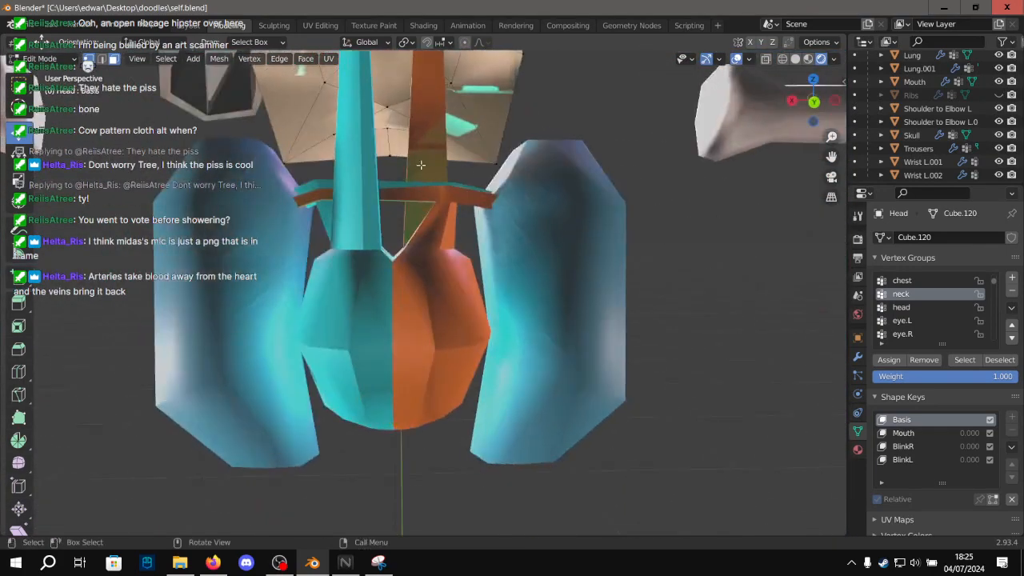
pyautogui.scroll(3, 448, 176)
pyautogui.moveTo(419, 182); pyautogui.dragTo(491, 359, button='middle')
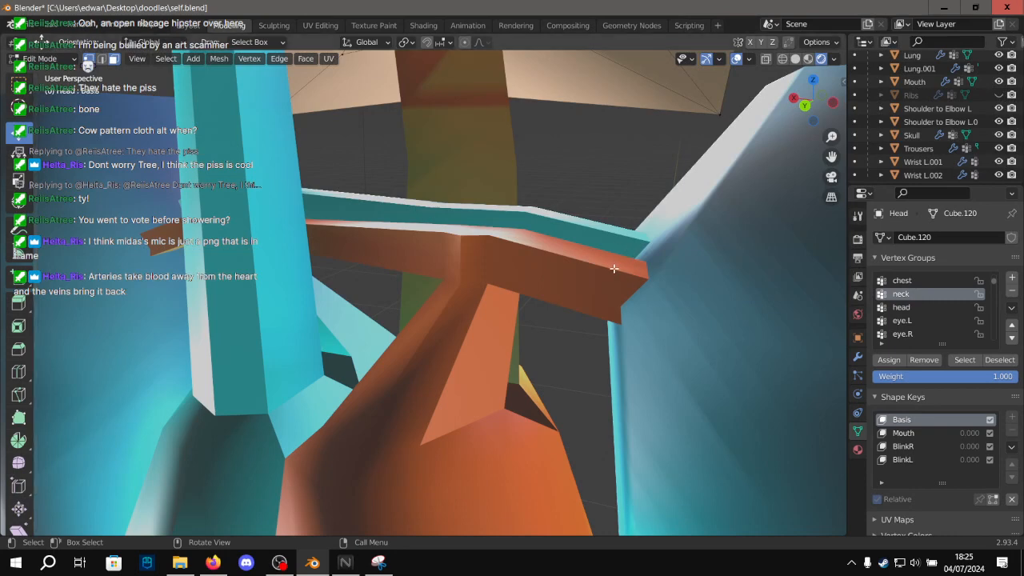
pyautogui.moveTo(487, 303); pyautogui.dragTo(493, 288, button='middle')
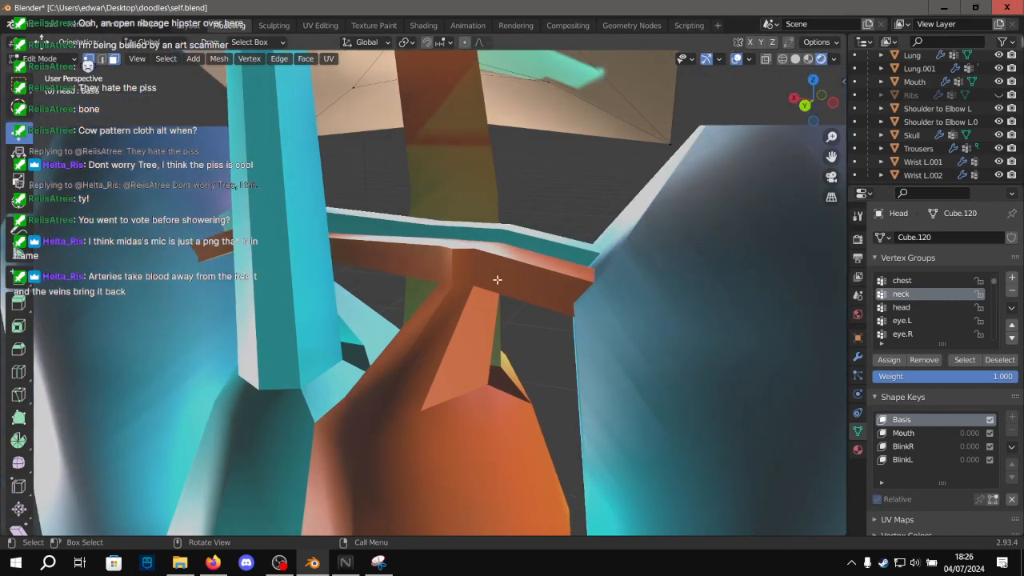
pyautogui.moveTo(405, 278); pyautogui.dragTo(393, 300, button='middle')
pyautogui.moveTo(640, 309); pyautogui.dragTo(476, 292, button='middle')
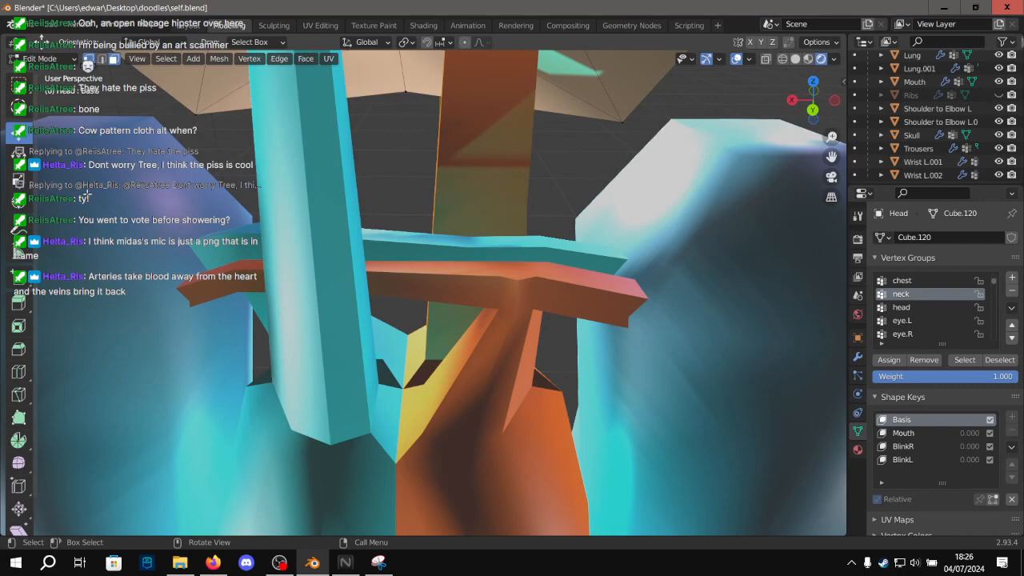
pyautogui.moveTo(552, 201)
pyautogui.mouseDown(button='middle')
pyautogui.moveTo(512, 206)
pyautogui.moveTo(552, 201)
pyautogui.mouseUp(button='middle')
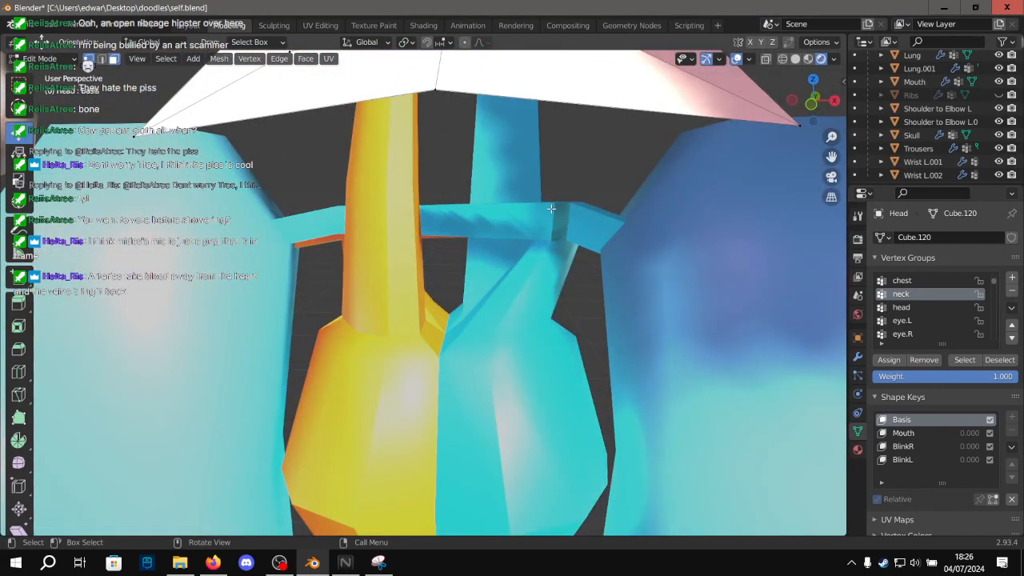
pyautogui.moveTo(440, 229); pyautogui.dragTo(465, 167, button='middle')
pyautogui.moveTo(765, 194); pyautogui.dragTo(439, 227, button='middle')
pyautogui.moveTo(360, 250); pyautogui.dragTo(148, 190, button='middle')
pyautogui.moveTo(344, 207); pyautogui.dragTo(304, 249, button='middle')
pyautogui.moveTo(421, 257); pyautogui.dragTo(695, 170, button='middle')
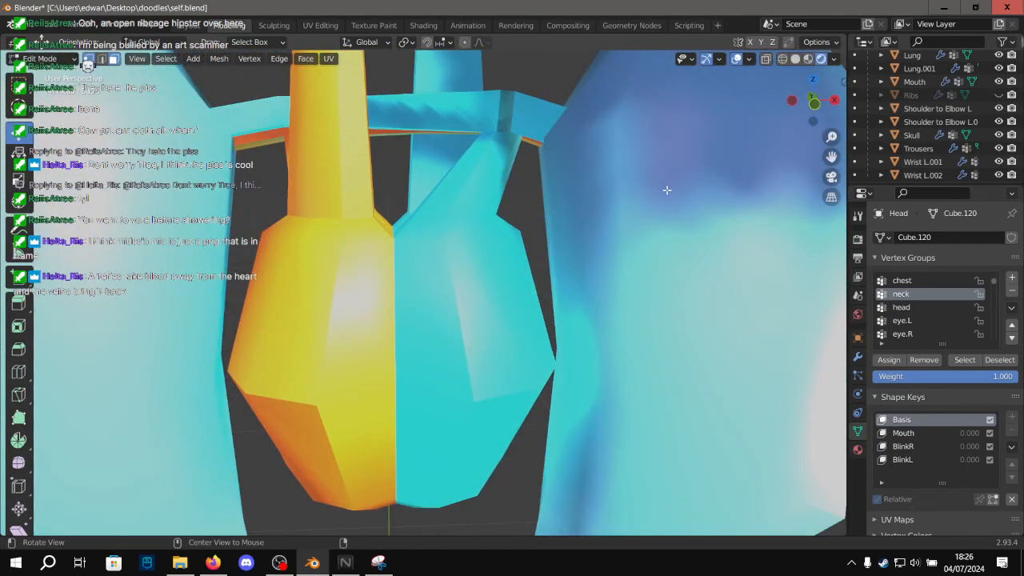
pyautogui.moveTo(570, 195); pyautogui.dragTo(257, 297, button='middle')
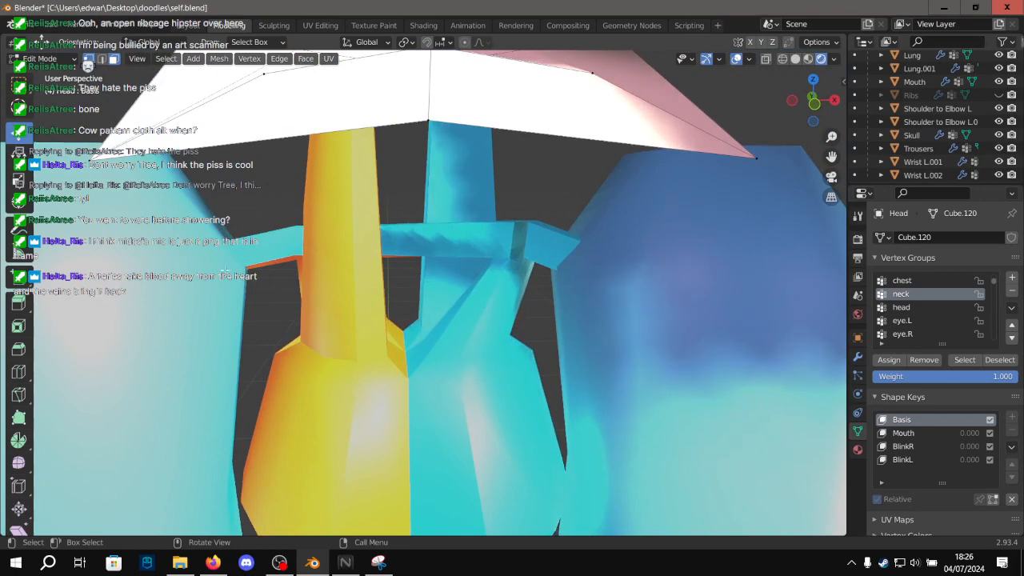
# Inspect the neck's lower edge, the face and the skull mask from the front and from above.
pyautogui.scroll(-8, 489, 258)
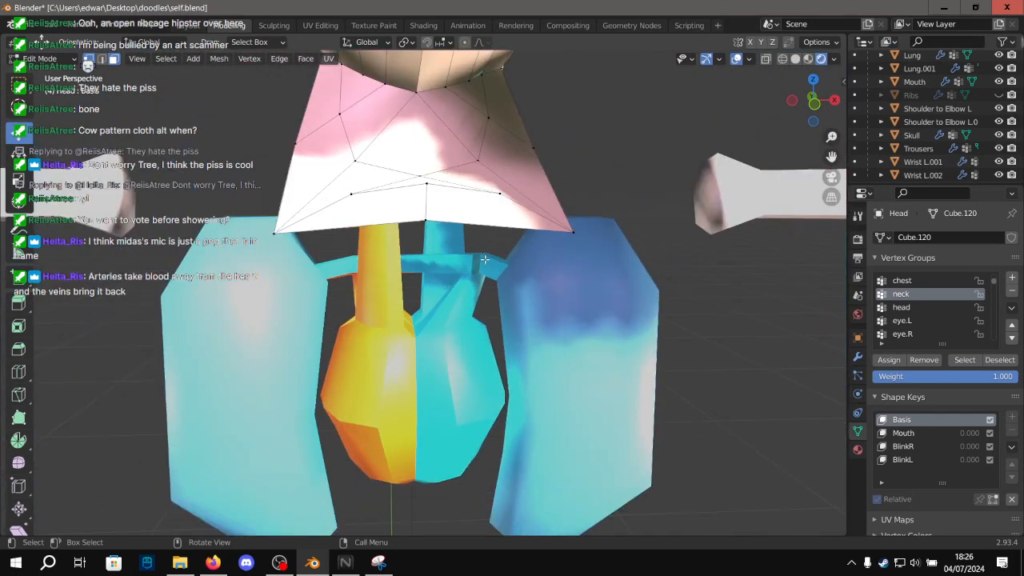
pyautogui.scroll(5, 466, 252)
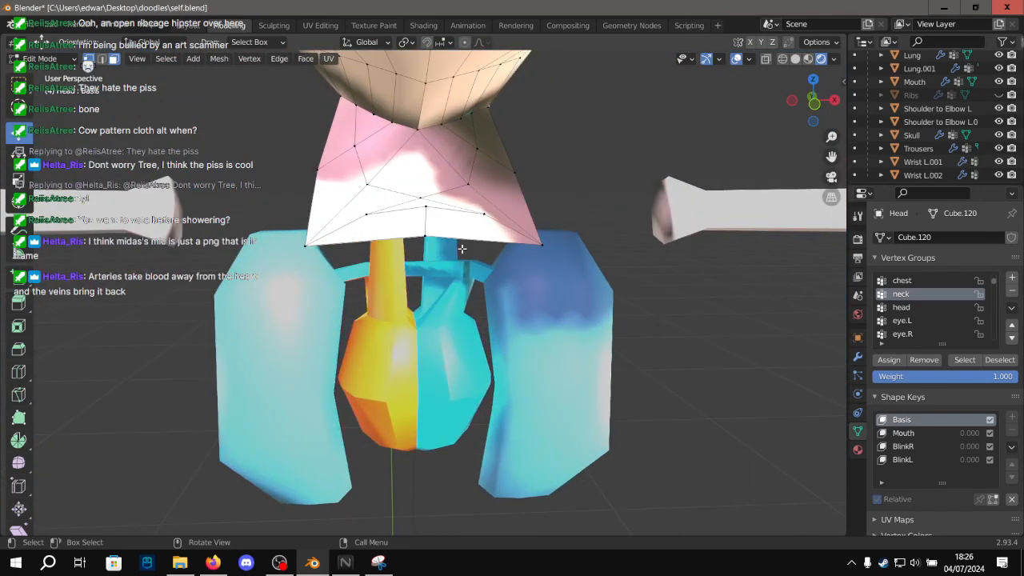
pyautogui.scroll(-4, 448, 251)
pyautogui.keyDown('shift'); pyautogui.moveTo(442, 251); pyautogui.dragTo(449, 348, button='middle'); pyautogui.keyUp('shift')
pyautogui.scroll(4, 413, 178)
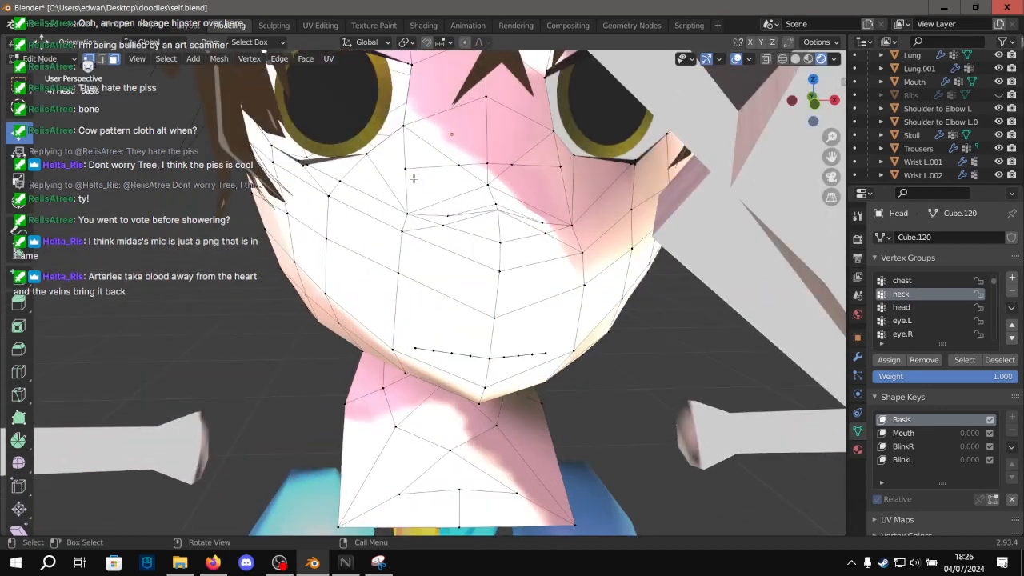
pyautogui.moveTo(413, 179); pyautogui.dragTo(424, 295, button='middle')
pyautogui.scroll(1, 424, 293)
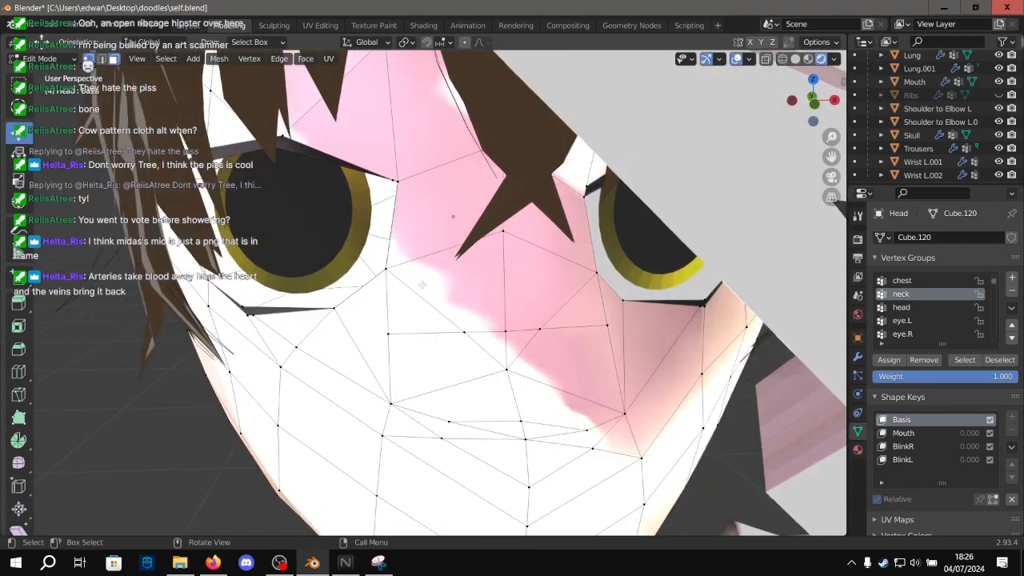
pyautogui.scroll(-1, 511, 240)
pyautogui.moveTo(525, 225); pyautogui.dragTo(522, 188, button='middle')
pyautogui.scroll(-4, 516, 227)
pyautogui.scroll(4, 572, 210)
pyautogui.keyDown('alt'); pyautogui.moveTo(495, 195); pyautogui.dragTo(511, 271); pyautogui.keyUp('alt')
pyautogui.scroll(6, 500, 234)
pyautogui.scroll(-8, 507, 252)
# Compare the model in solid, material preview and rendered viewport shading.
pyautogui.click(795, 59)
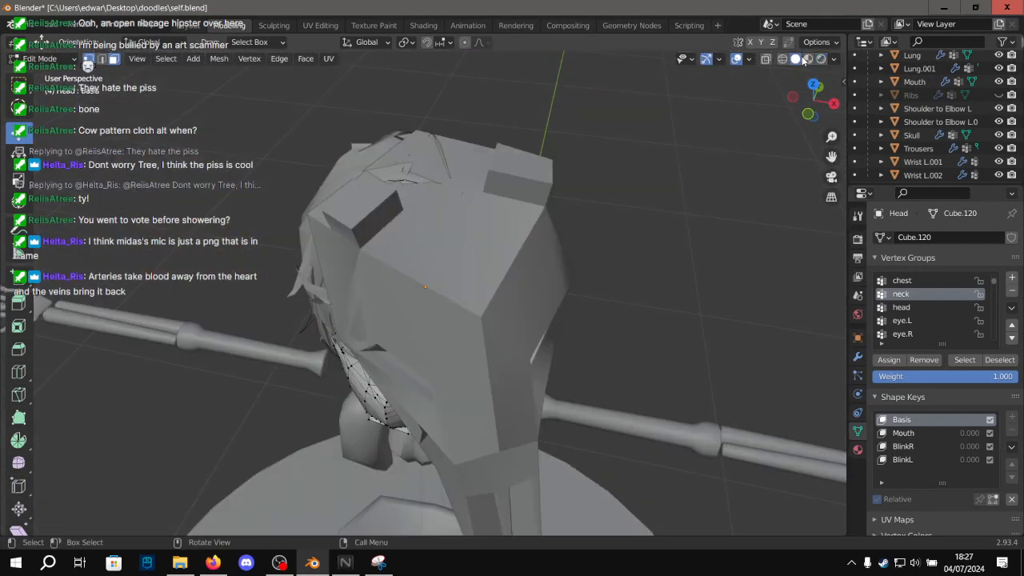
pyautogui.click(807, 58)
pyautogui.click(821, 59)
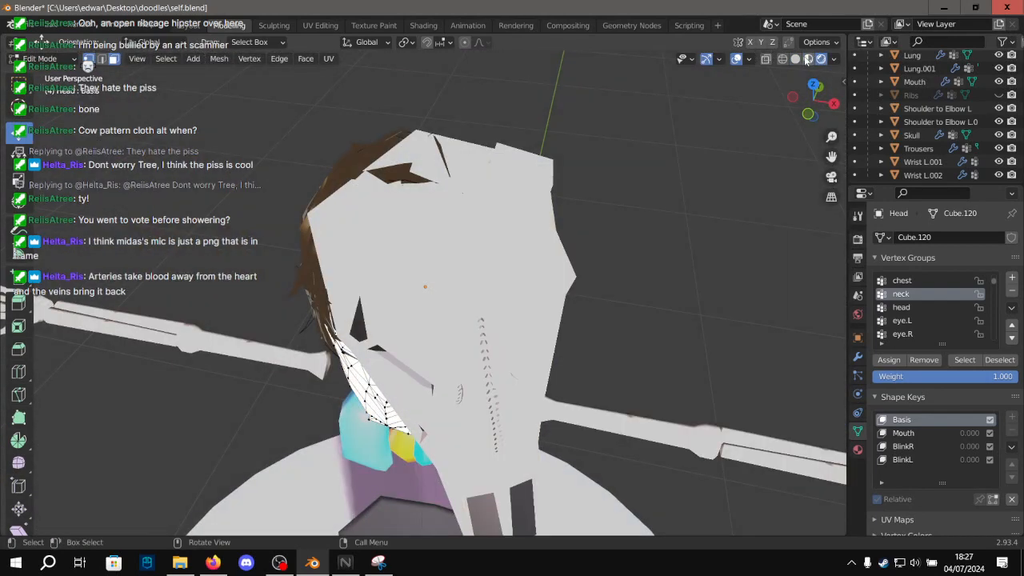
pyautogui.click(807, 59)
pyautogui.click(821, 59)
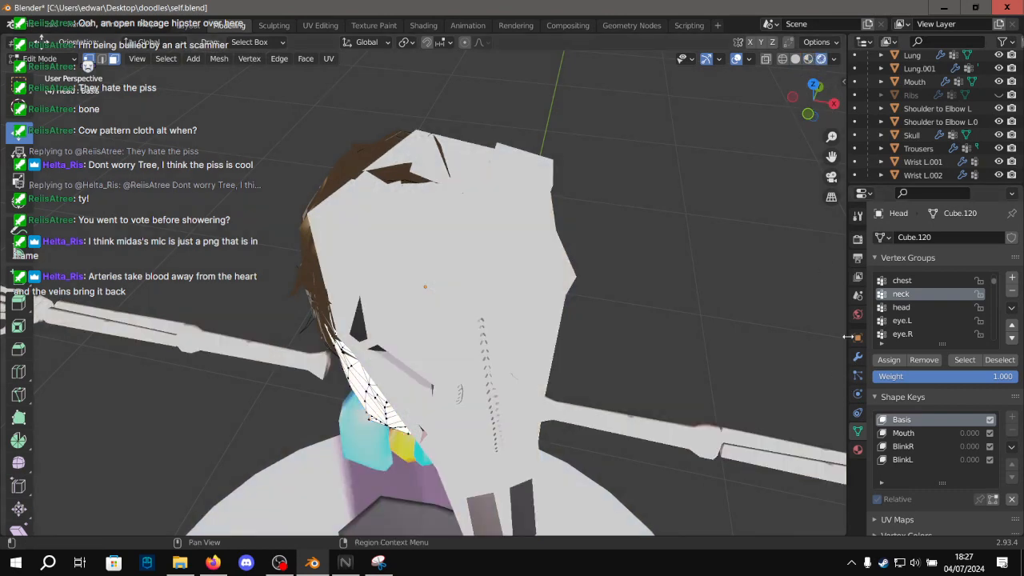
# Switch to the Layout workspace and select the point light named Light near the character.
pyautogui.scroll(-10, 472, 355)
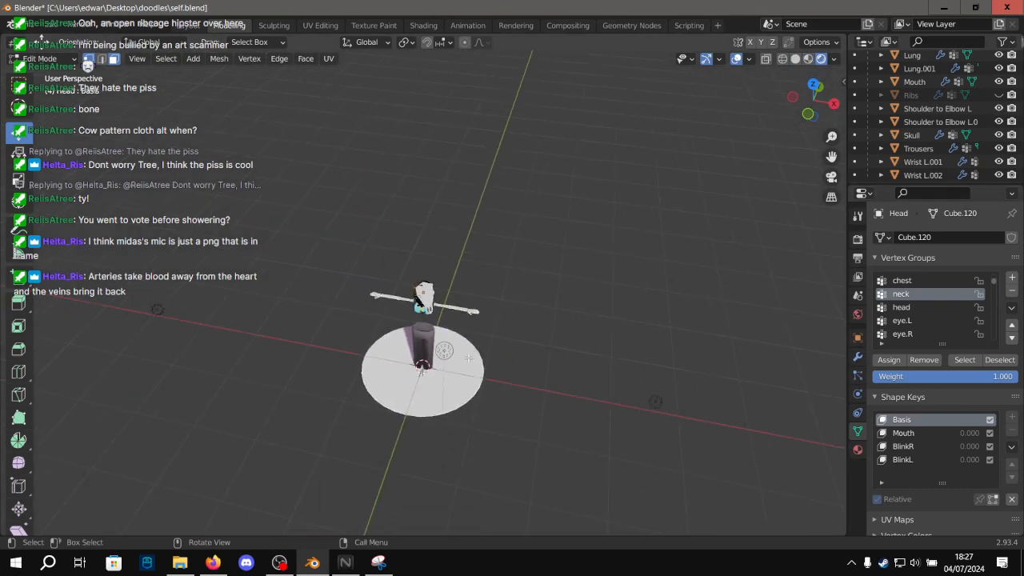
pyautogui.click(190, 25)
pyautogui.scroll(-5, 469, 263)
pyautogui.click(481, 148)
pyautogui.moveTo(481, 148); pyautogui.dragTo(634, 95, button='middle')
pyautogui.click(658, 90)
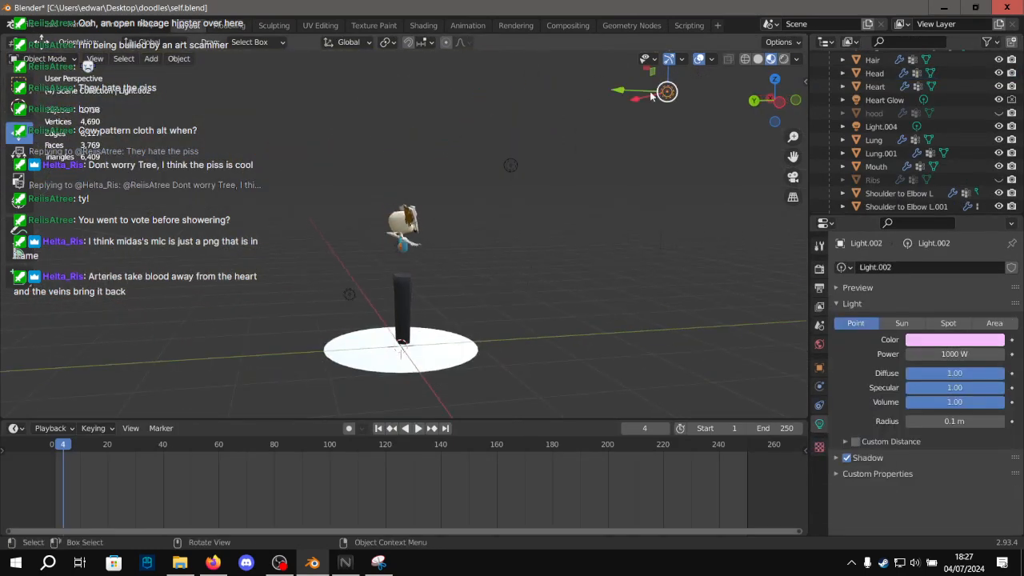
pyautogui.click(512, 164)
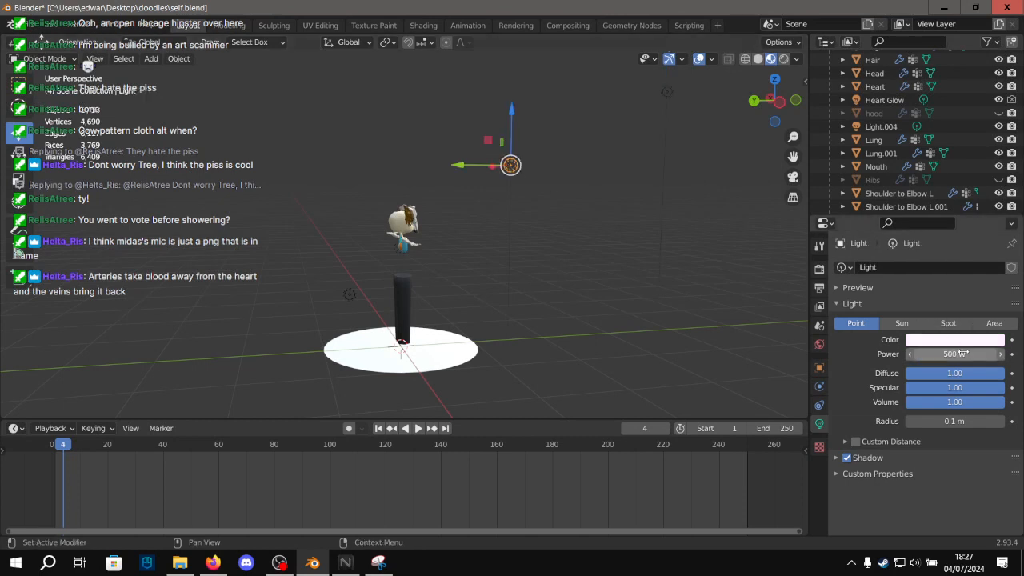
# Move the selected point light farther from the character and set the viewport to rendered shading.
pyautogui.scroll(7, 389, 167)
pyautogui.scroll(-3, 498, 151)
pyautogui.moveTo(497, 151); pyautogui.dragTo(619, 135, button='middle')
pyautogui.moveTo(585, 147); pyautogui.dragTo(654, 123)
pyautogui.click(784, 59)
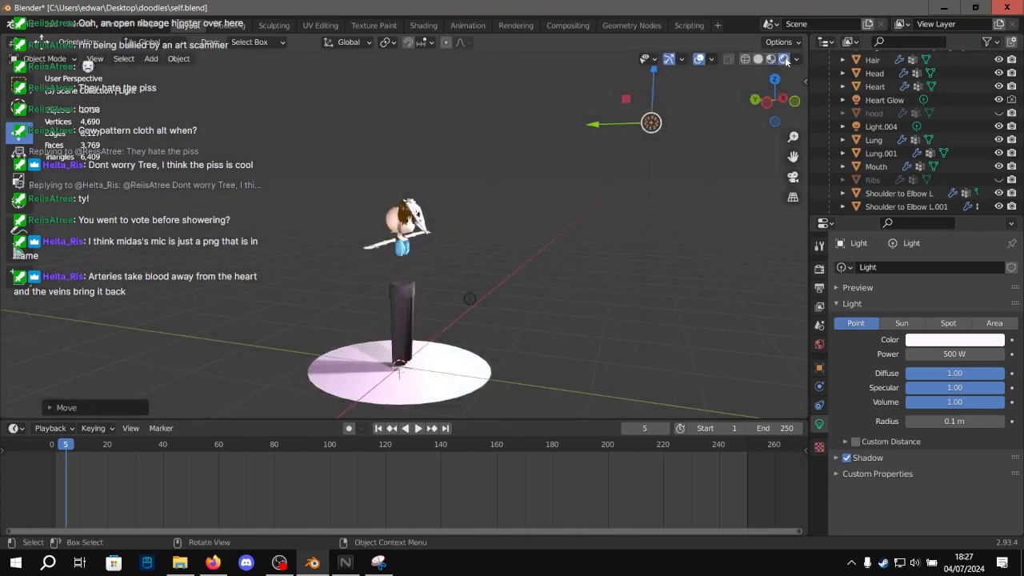
# Check the lighting on the character's front and set the selected light's power to 200 W.
pyautogui.scroll(8, 498, 113)
pyautogui.moveTo(479, 120)
pyautogui.mouseDown(button='middle')
pyautogui.moveTo(376, 152)
pyautogui.moveTo(304, 157)
pyautogui.moveTo(390, 160)
pyautogui.moveTo(393, 176)
pyautogui.mouseUp(button='middle')
pyautogui.scroll(2, 392, 158)
pyautogui.scroll(-6, 392, 176)
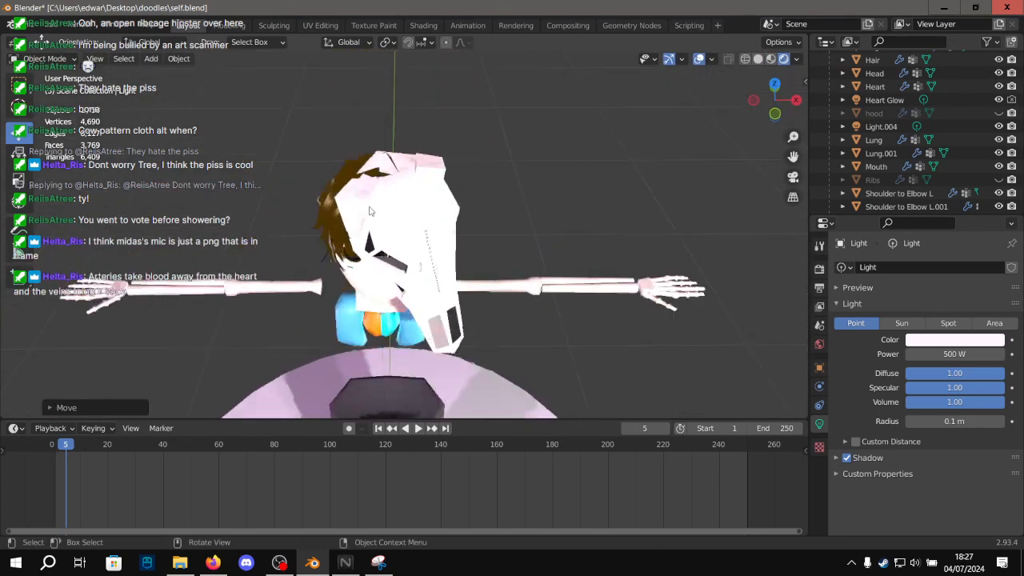
pyautogui.click(952, 357)
pyautogui.write('200')
pyautogui.press('Return')
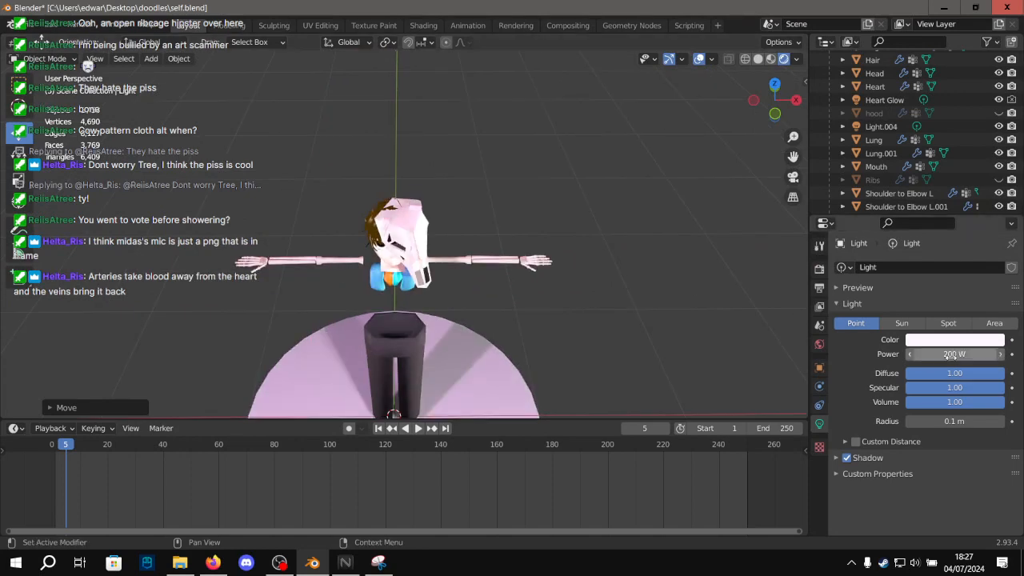
# Set the selected light's power to 250 W after trying 300 W, judging the face, skull and neck up close.
pyautogui.scroll(6, 531, 201)
pyautogui.moveTo(531, 201); pyautogui.dragTo(540, 129, button='middle')
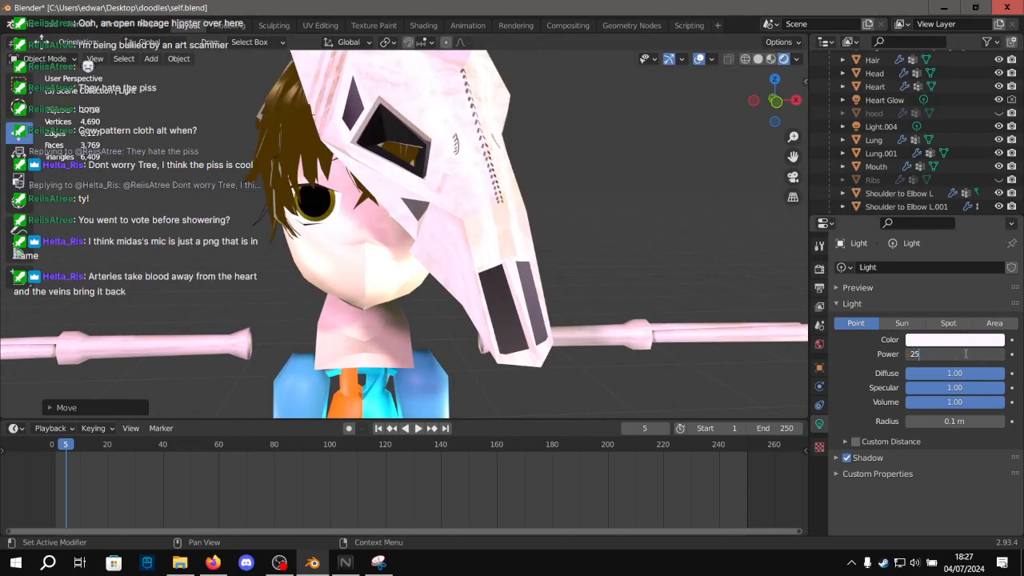
pyautogui.press('Return')
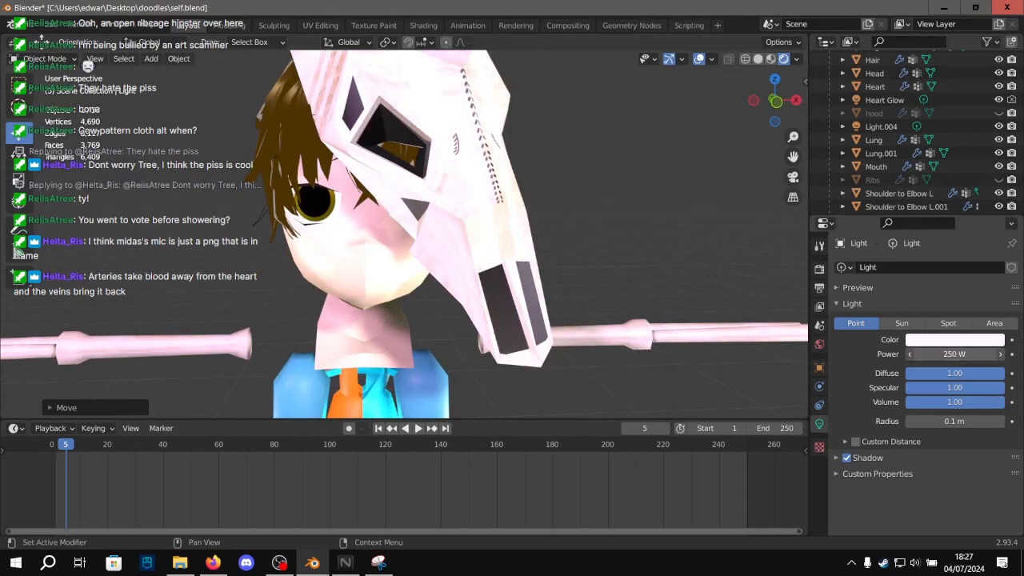
pyautogui.press('Return')
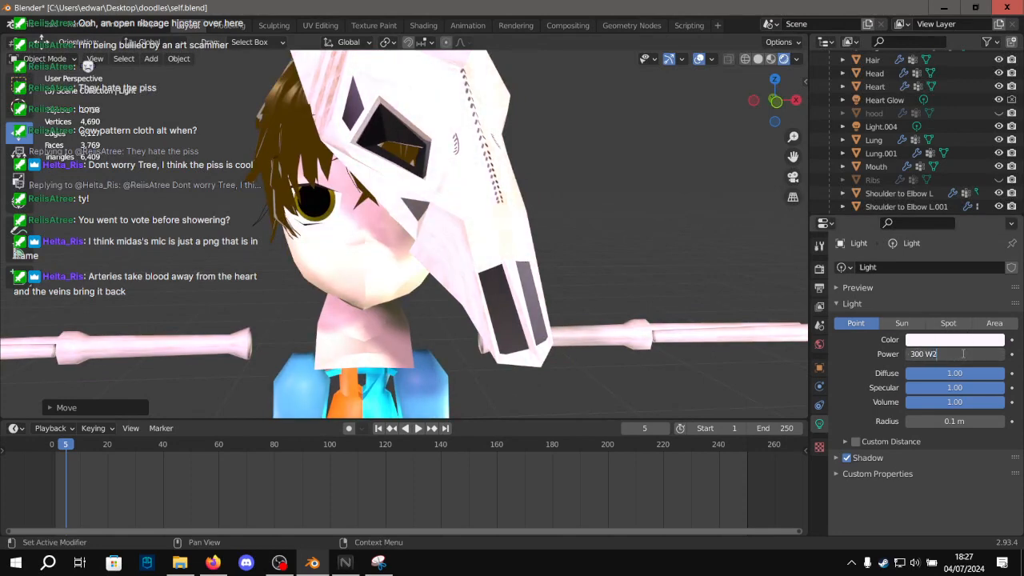
pyautogui.write('50')
pyautogui.press('Return')
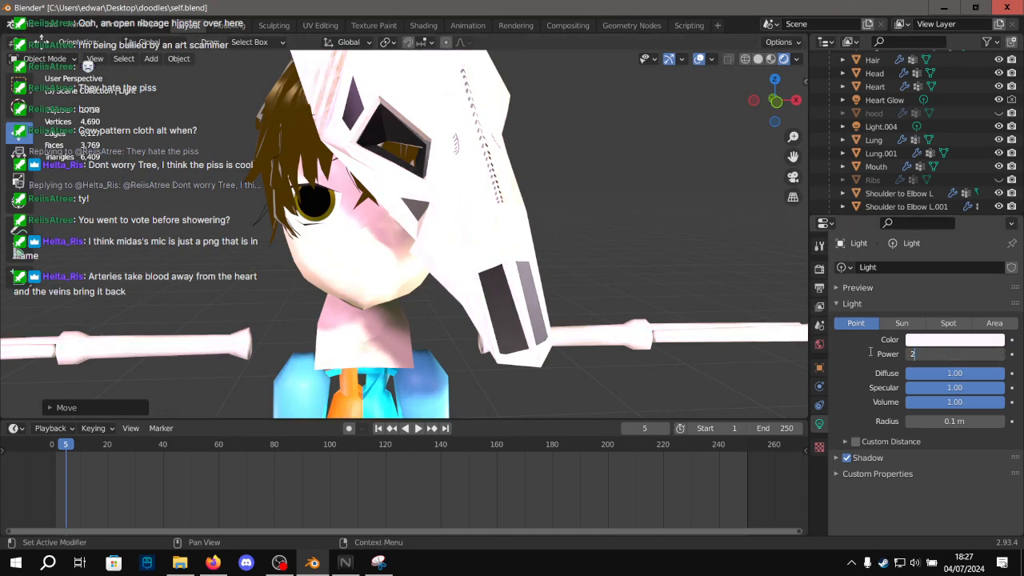
pyautogui.press('Return')
pyautogui.moveTo(448, 232); pyautogui.dragTo(455, 200, button='middle')
pyautogui.moveTo(342, 236); pyautogui.dragTo(261, 139, button='middle')
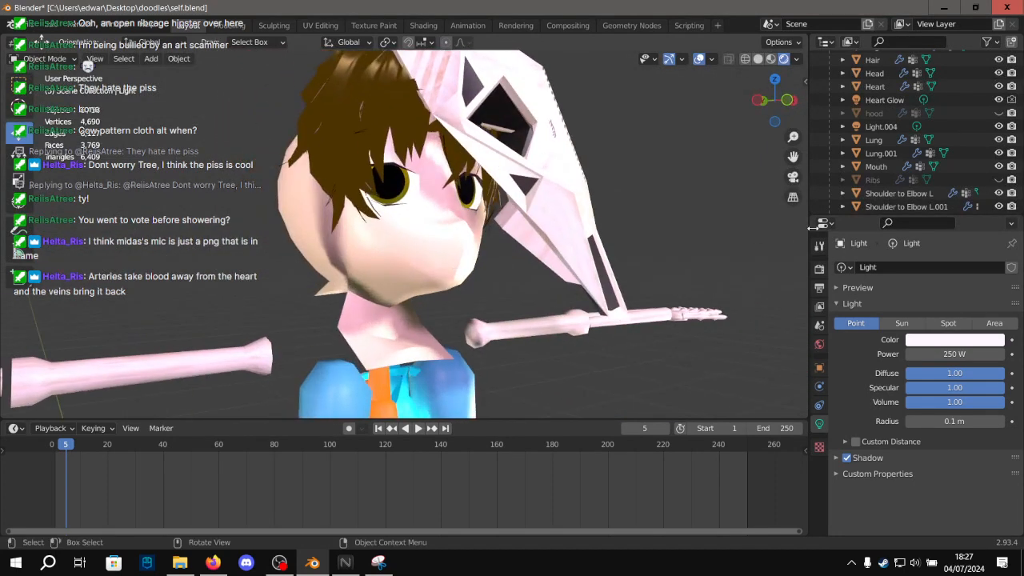
# Unhide the Ribs and hood objects and check the lit face and neck with them in place.
pyautogui.click(998, 179)
pyautogui.click(998, 113)
pyautogui.scroll(5, 934, 105)
pyautogui.moveTo(504, 268); pyautogui.dragTo(426, 274, button='middle')
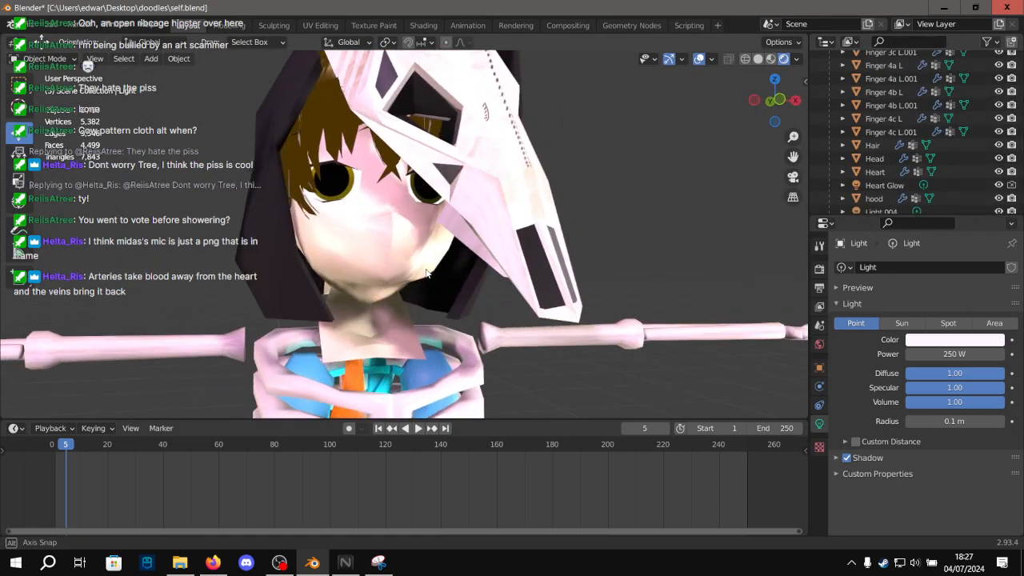
pyautogui.scroll(-5, 967, 109)
pyautogui.scroll(1, 967, 109)
# Hide the hood, then open the head mesh for editing in the Modeling workspace.
pyautogui.click(997, 91)
pyautogui.moveTo(560, 220); pyautogui.dragTo(536, 227, button='middle')
pyautogui.scroll(4, 480, 252)
pyautogui.click(450, 261)
pyautogui.click(227, 26)
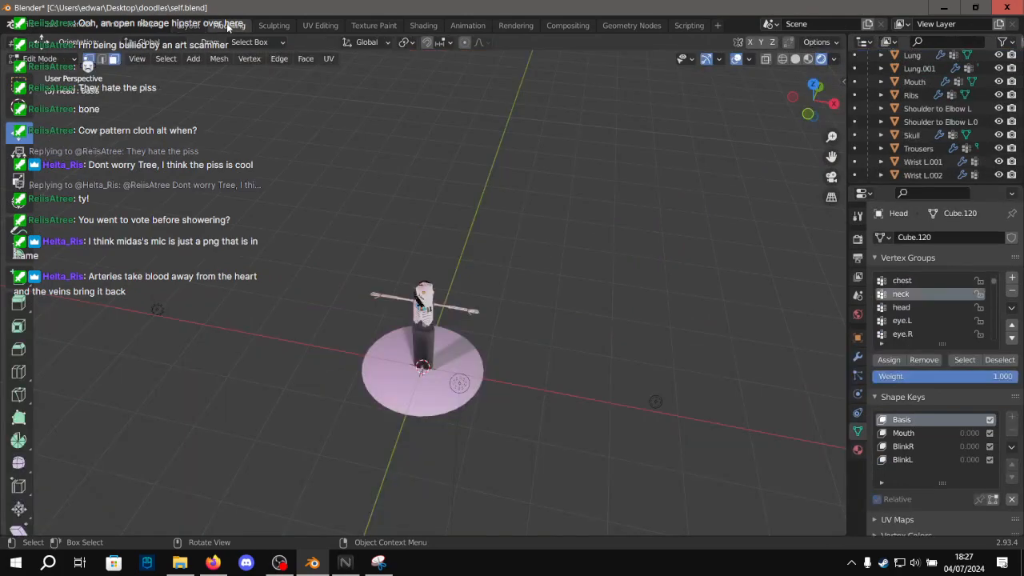
# Fill a face between the head's underside edge and the neck's rear vertical edge.
pyautogui.scroll(14, 417, 307)
pyautogui.keyDown('alt'); pyautogui.moveTo(388, 409); pyautogui.dragTo(481, 241); pyautogui.keyUp('alt')
pyautogui.scroll(4, 499, 366)
pyautogui.scroll(3, 462, 263)
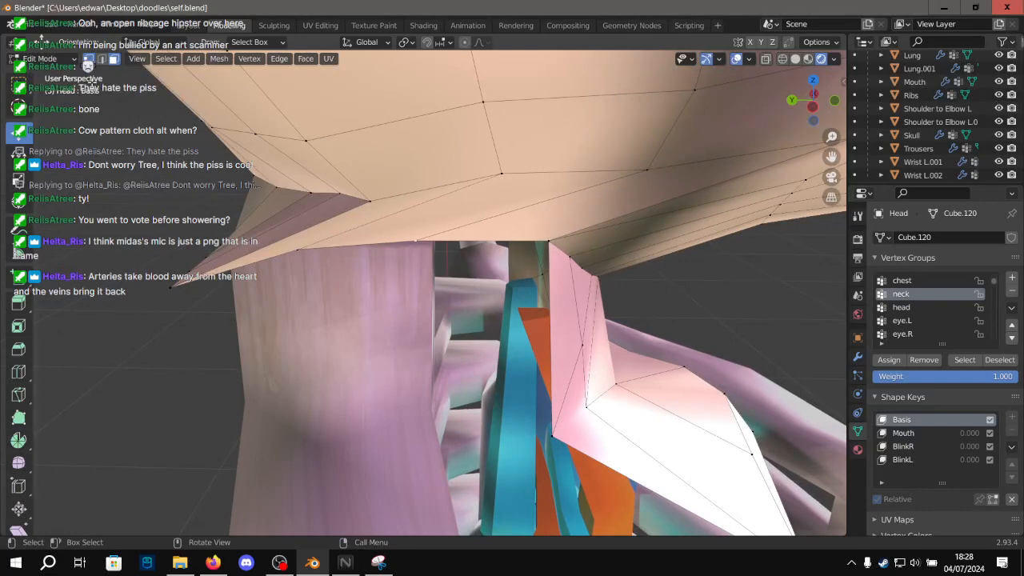
pyautogui.hotkey('ctrl', 'z')
pyautogui.click(493, 241)
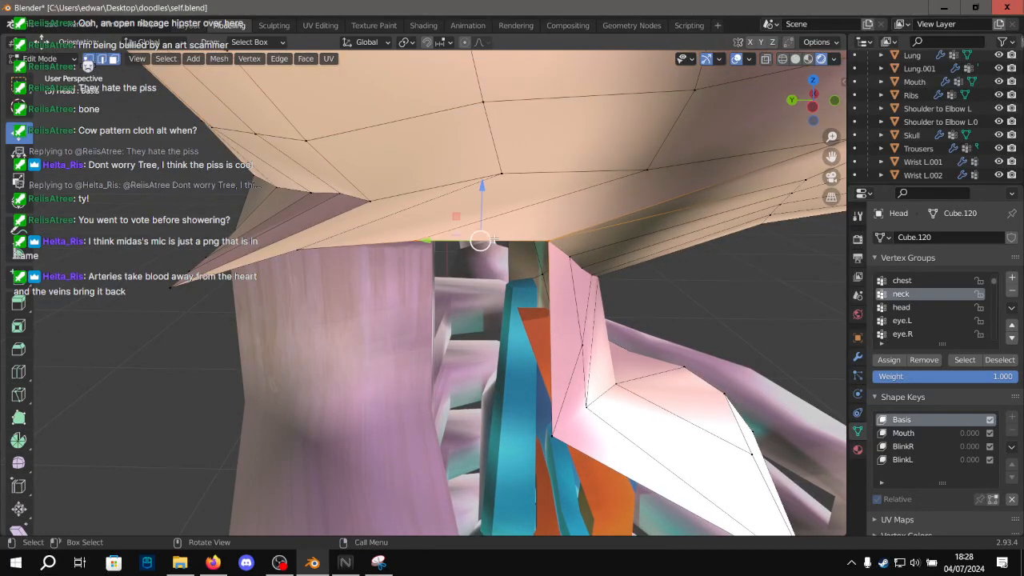
pyautogui.keyDown('shift'); pyautogui.click(550, 300); pyautogui.keyUp('shift')
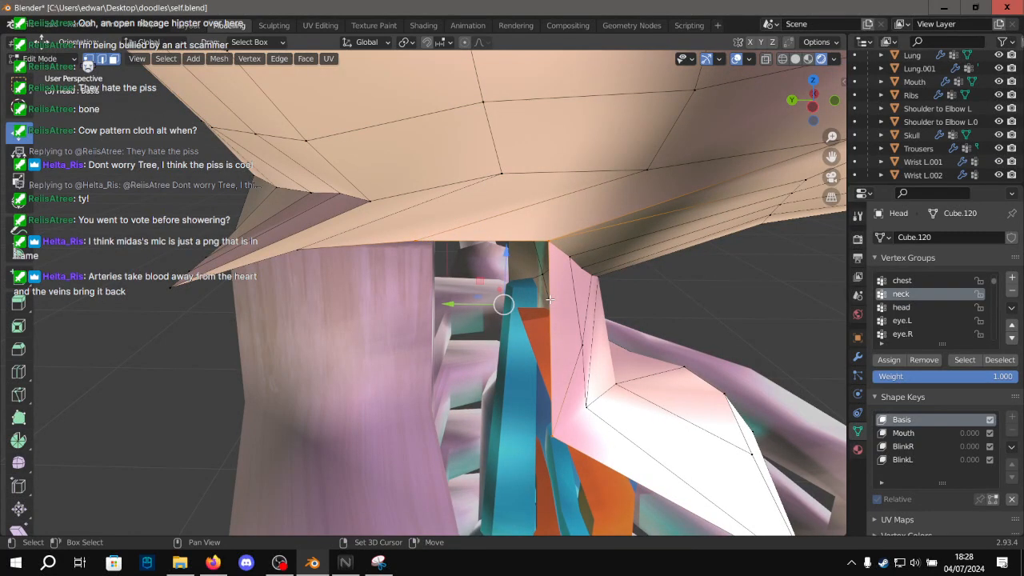
pyautogui.press('f')
pyautogui.moveTo(447, 289); pyautogui.dragTo(339, 269, button='middle')
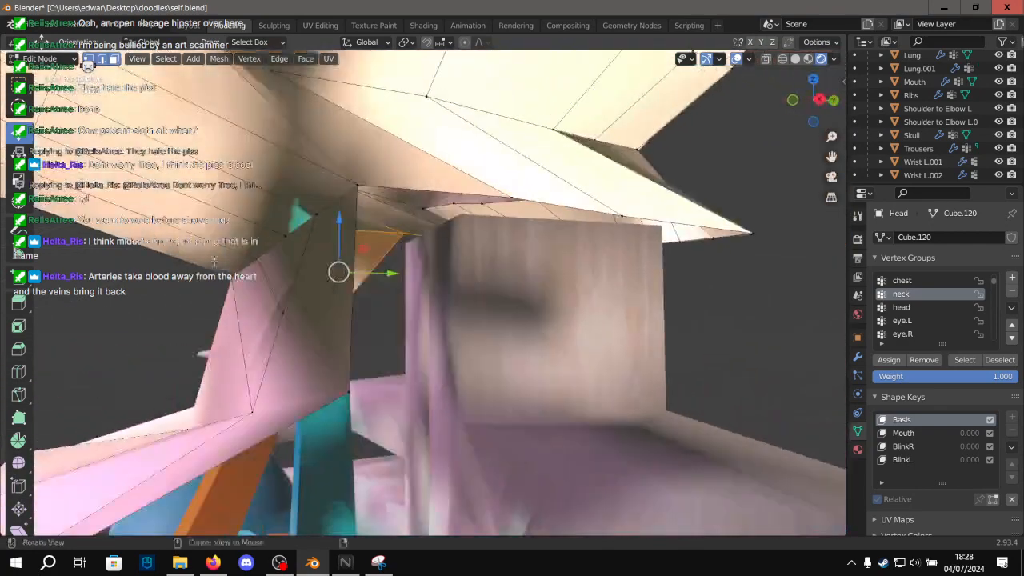
# Fill the matching gap between the head's underside and the neck on the opposite side.
pyautogui.click(411, 206)
pyautogui.keyDown('shift'); pyautogui.click(420, 189); pyautogui.keyUp('shift')
pyautogui.moveTo(420, 189); pyautogui.dragTo(380, 215, button='middle')
pyautogui.click(375, 214)
pyautogui.click(476, 255)
pyautogui.moveTo(472, 255); pyautogui.dragTo(500, 196, button='middle')
pyautogui.keyDown('shift'); pyautogui.click(514, 183); pyautogui.keyUp('shift')
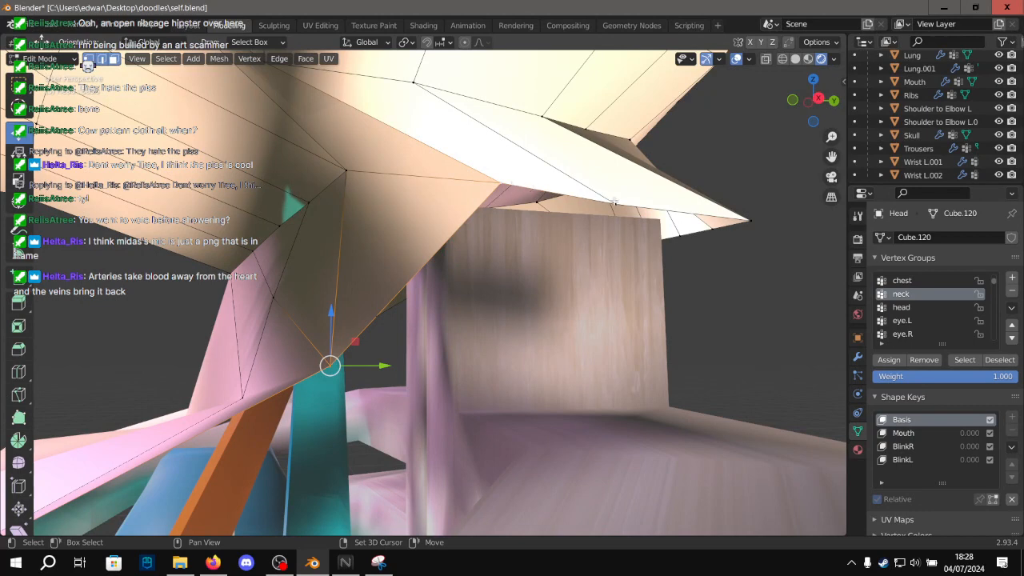
# Fill another face from the neck's new rear edge to the vertex farther back on the head's underside.
pyautogui.press('l')
pyautogui.hotkey('ctrl', 'z')
pyautogui.hotkey('ctrl', 'z')
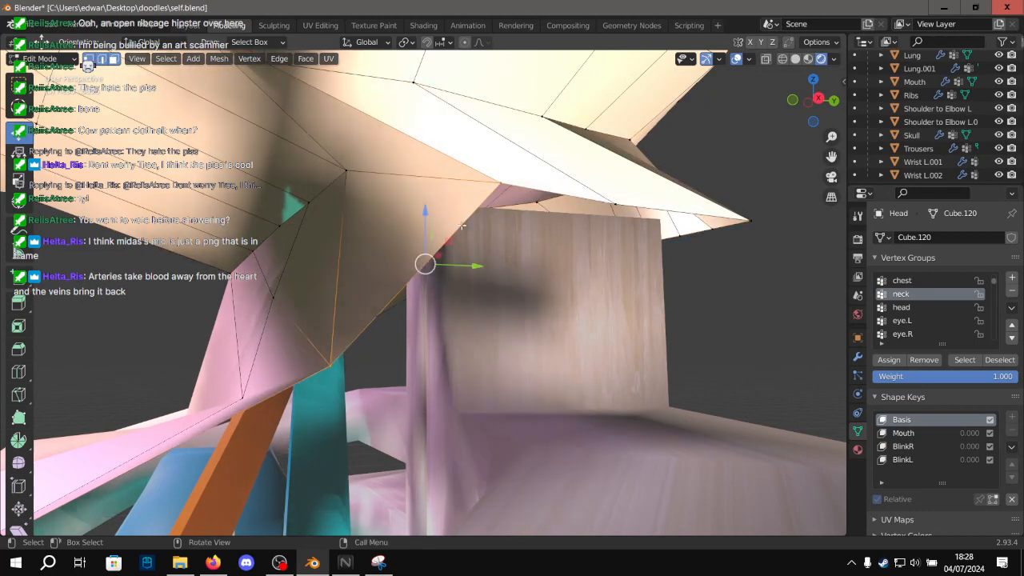
pyautogui.hotkey('ctrl', 'z')
pyautogui.hotkey('ctrl', 'shift', 'z')
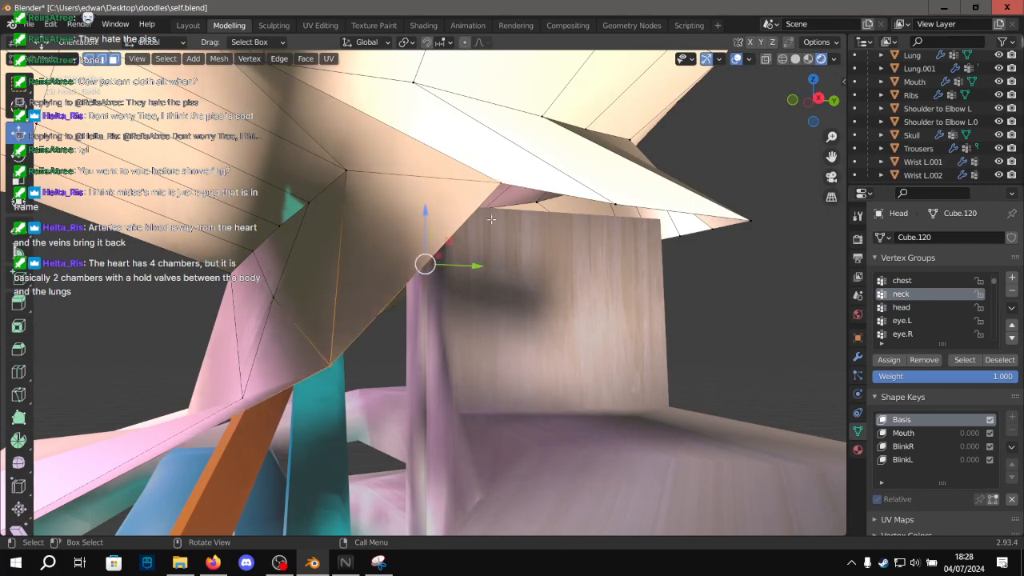
pyautogui.keyDown('shift'); pyautogui.click(617, 207); pyautogui.keyUp('shift')
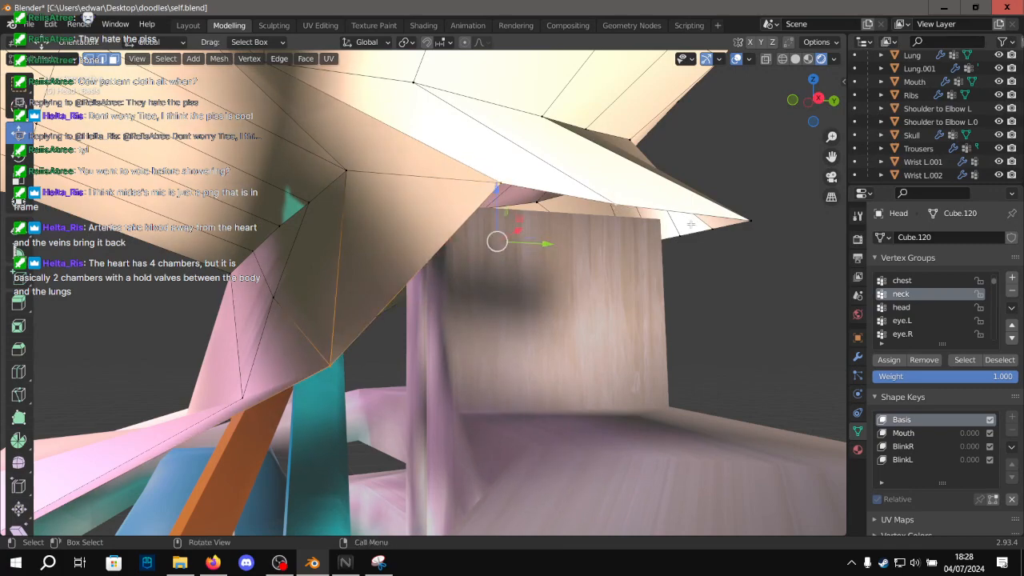
pyautogui.press('f')
pyautogui.scroll(-6, 788, 254)
pyautogui.moveTo(523, 256); pyautogui.dragTo(632, 251, button='middle')
pyautogui.moveTo(475, 264); pyautogui.dragTo(627, 267, button='middle')
pyautogui.scroll(2, 628, 269)
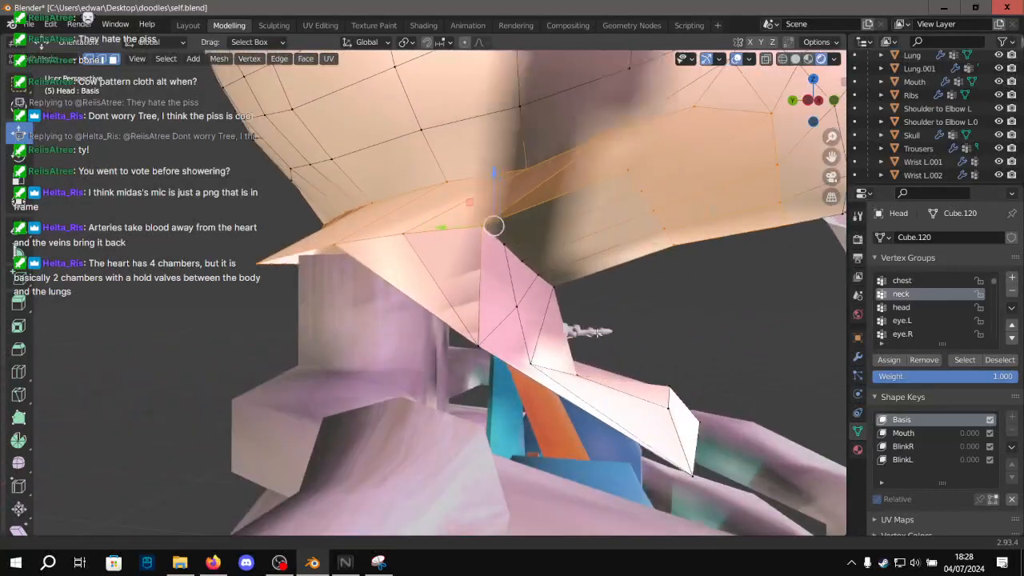
# Select the vertices along the front base of the neck and move them along the Z axis.
pyautogui.keyDown('shift'); pyautogui.moveTo(719, 432); pyautogui.dragTo(472, 296, button='middle'); pyautogui.keyUp('shift')
pyautogui.moveTo(576, 360); pyautogui.dragTo(540, 363, button='middle')
pyautogui.scroll(2, 576, 416)
pyautogui.moveTo(592, 438); pyautogui.dragTo(336, 280)
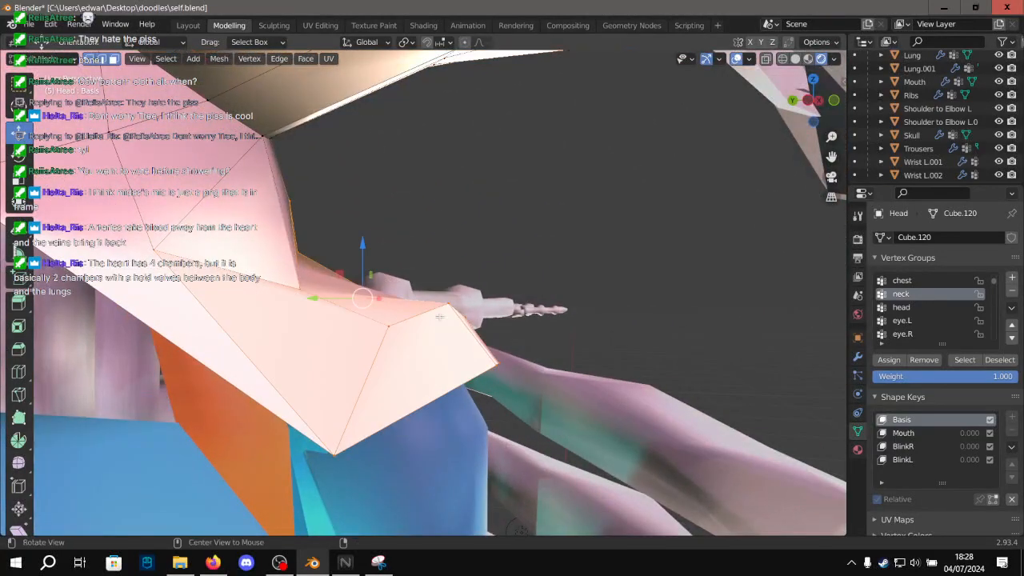
pyautogui.moveTo(400, 312); pyautogui.dragTo(347, 312, button='middle')
pyautogui.click(384, 345)
pyautogui.keyDown('shift'); pyautogui.click(498, 344); pyautogui.keyUp('shift')
pyautogui.press('KP_Decimal')
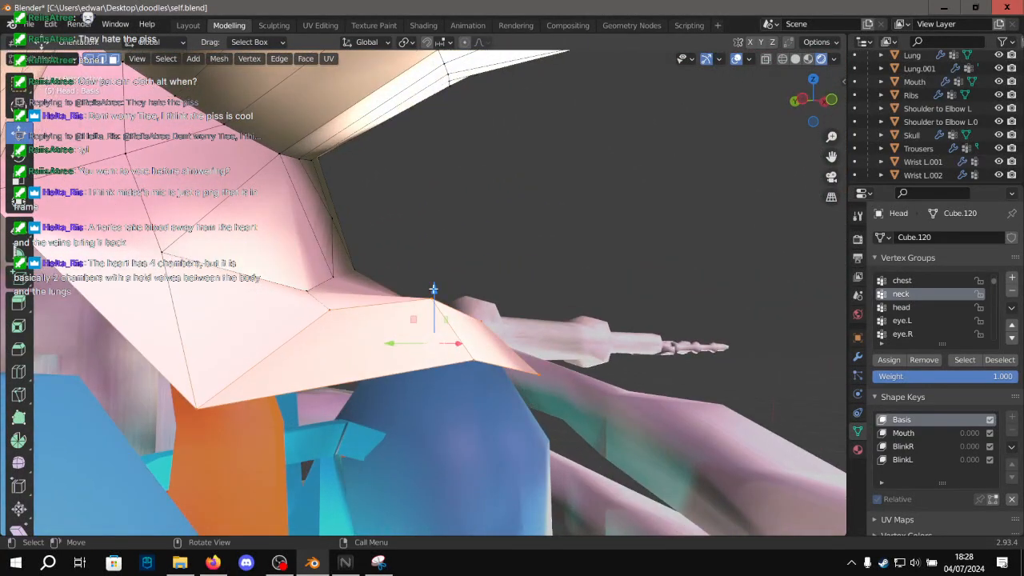
pyautogui.press('g')
pyautogui.press('z')
pyautogui.click(419, 341)
pyautogui.moveTo(418, 341); pyautogui.dragTo(367, 344, button='middle')
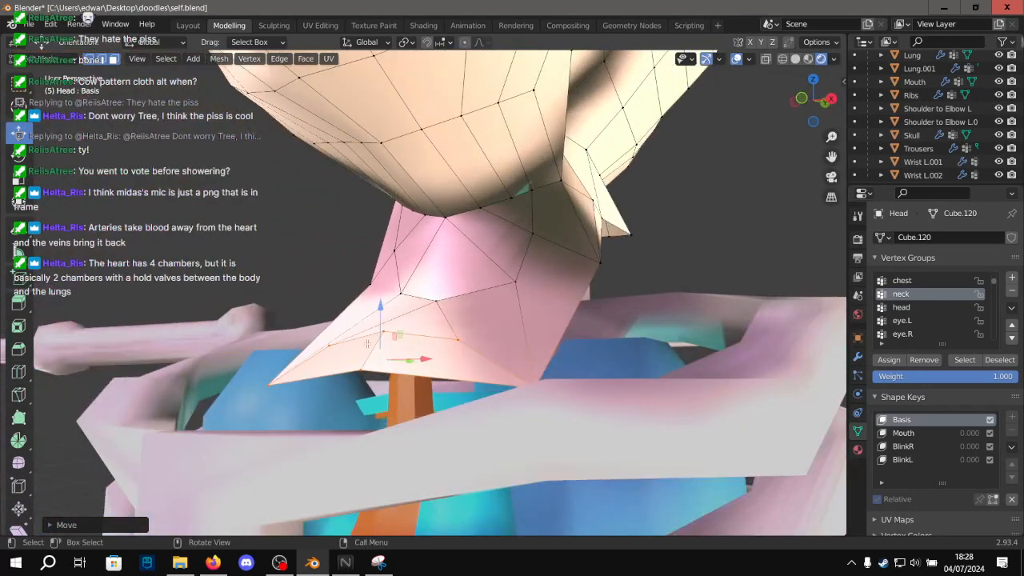
# Unhide the Cloak object and view the neck from the front with it in place.
pyautogui.scroll(6, 996, 74)
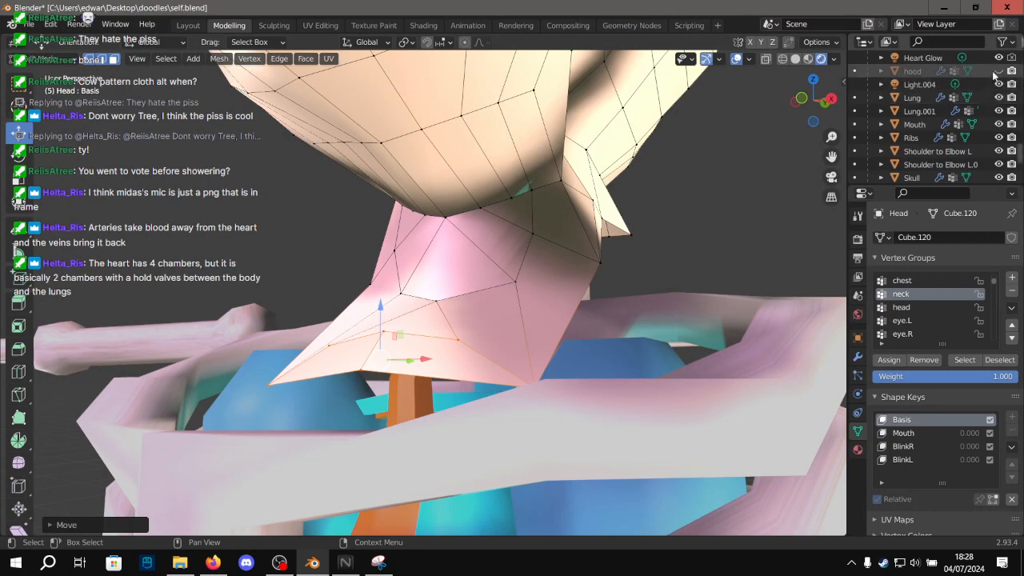
pyautogui.scroll(12, 995, 75)
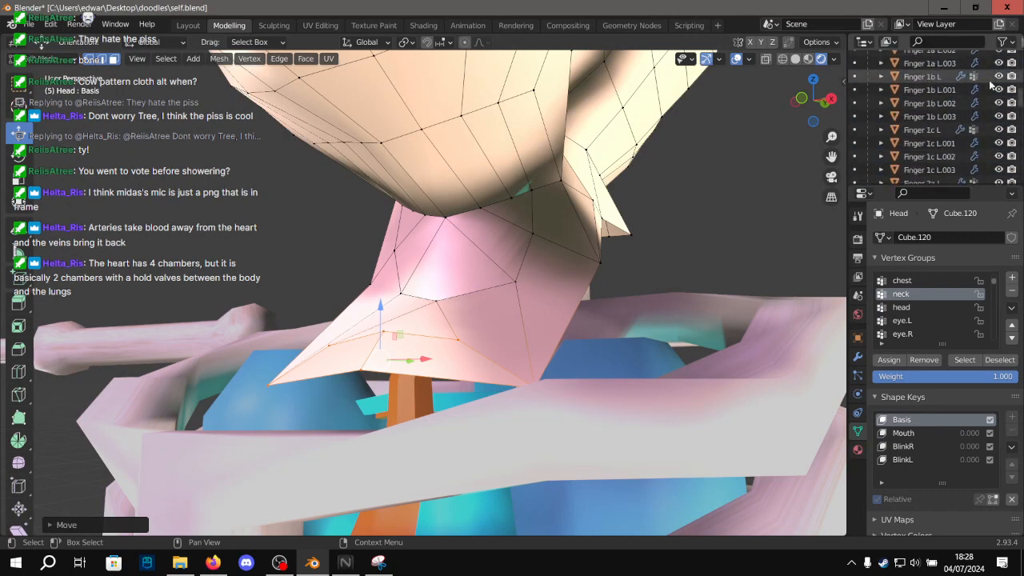
pyautogui.scroll(3, 990, 83)
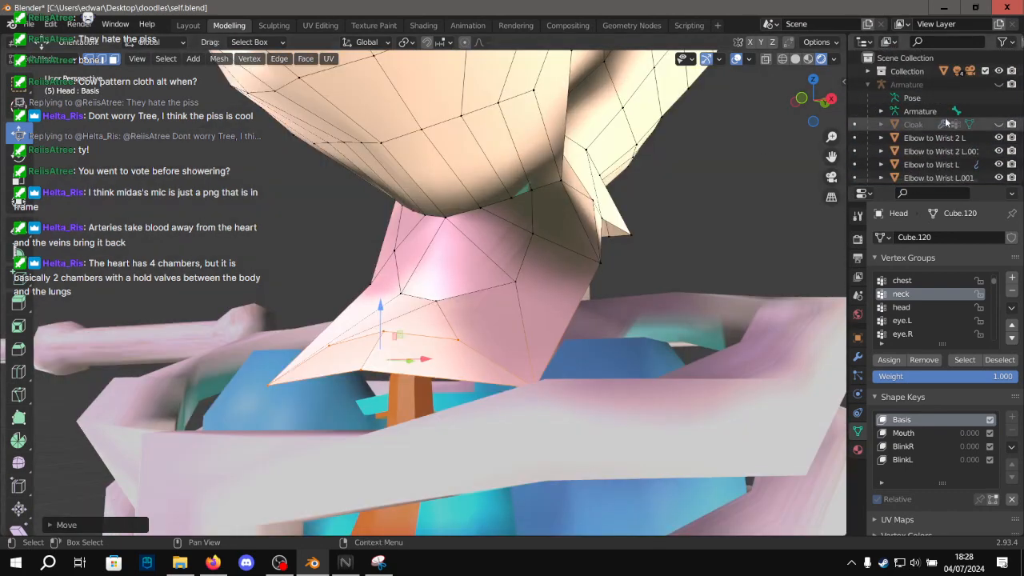
pyautogui.click(998, 124)
pyautogui.moveTo(651, 160); pyautogui.dragTo(410, 238, button='middle')
# Delete the selected faces at the front base of the neck.
pyautogui.scroll(4, 406, 237)
pyautogui.scroll(2, 409, 238)
pyautogui.press('x')
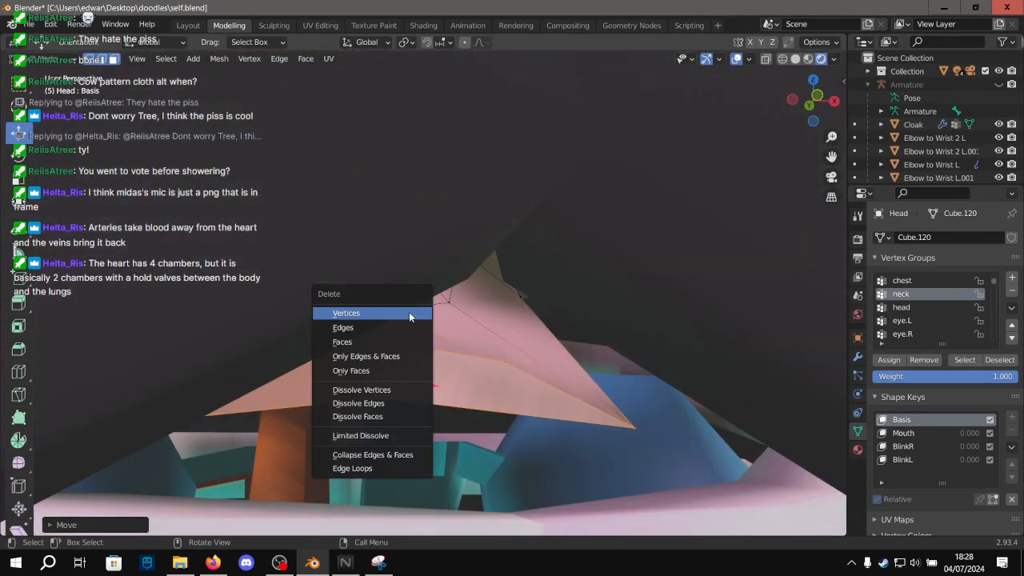
pyautogui.click(392, 342)
pyautogui.moveTo(392, 343); pyautogui.dragTo(405, 321, button='middle')
pyautogui.scroll(-8, 406, 322)
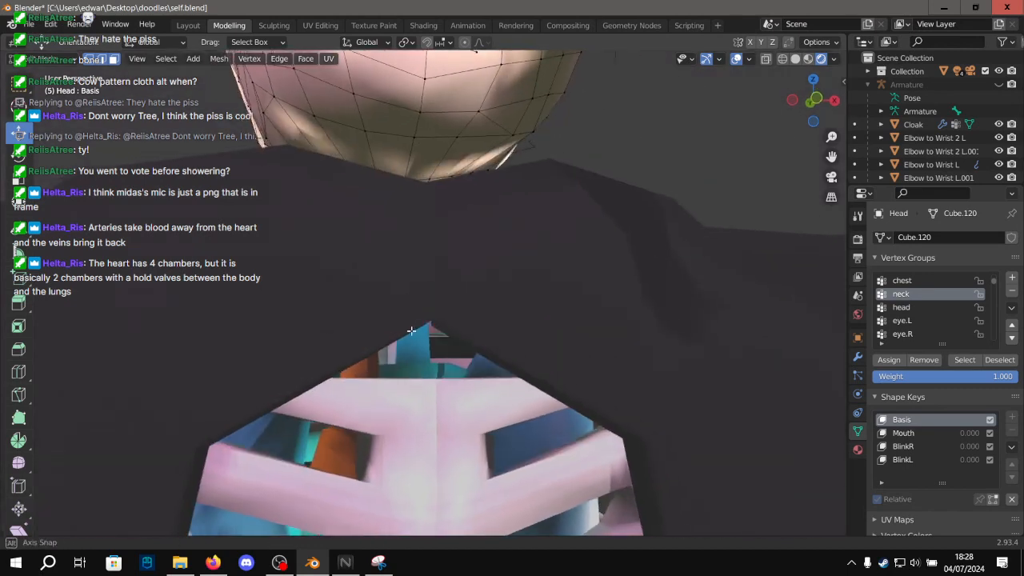
# Examine the cloak's neck opening from several angles, as well as the heart and lungs inside the ribcage.
pyautogui.moveTo(589, 219); pyautogui.dragTo(575, 203, button='middle')
pyautogui.scroll(8, 500, 224)
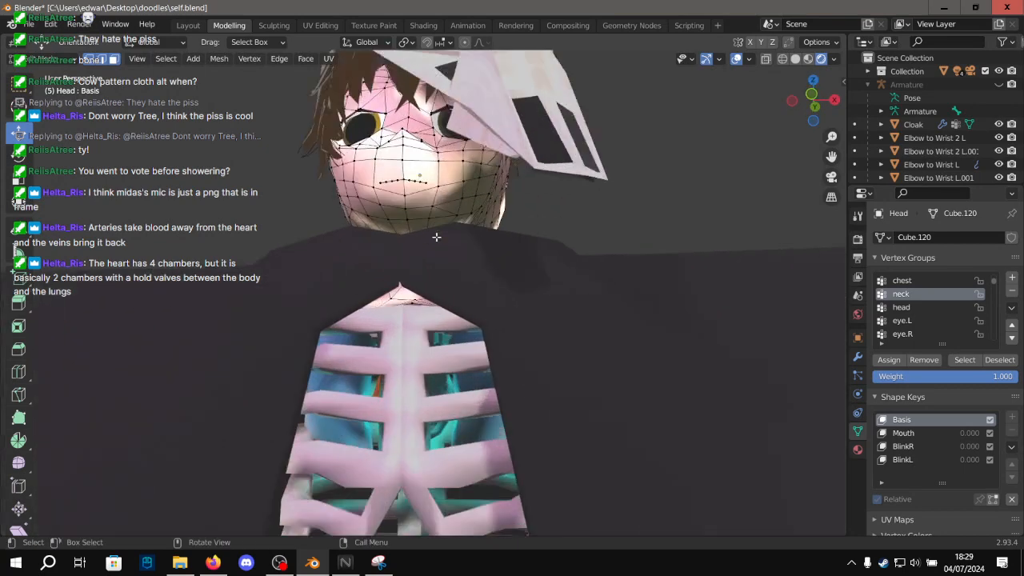
pyautogui.moveTo(402, 250); pyautogui.dragTo(406, 230, button='middle')
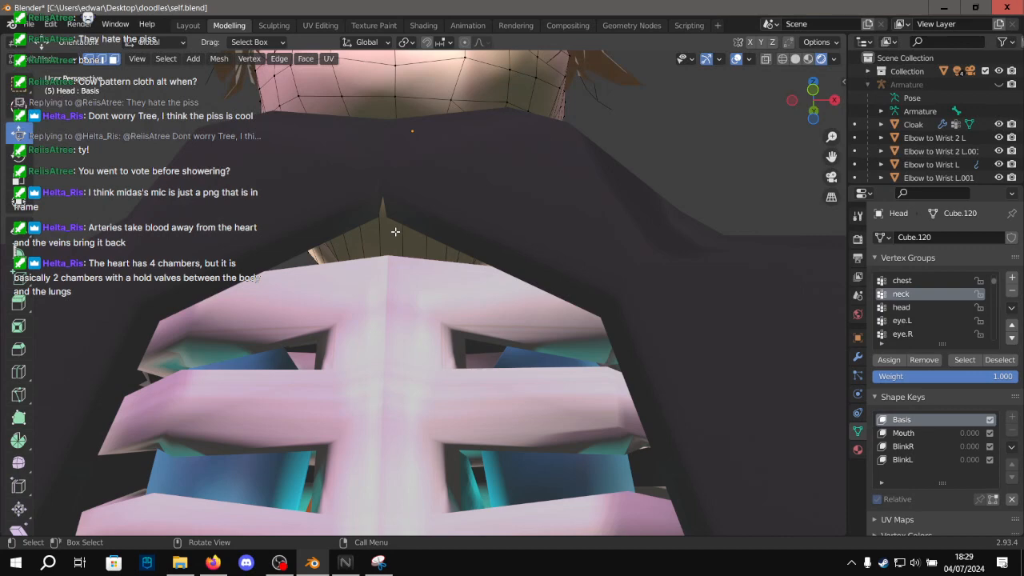
pyautogui.scroll(-5, 405, 205)
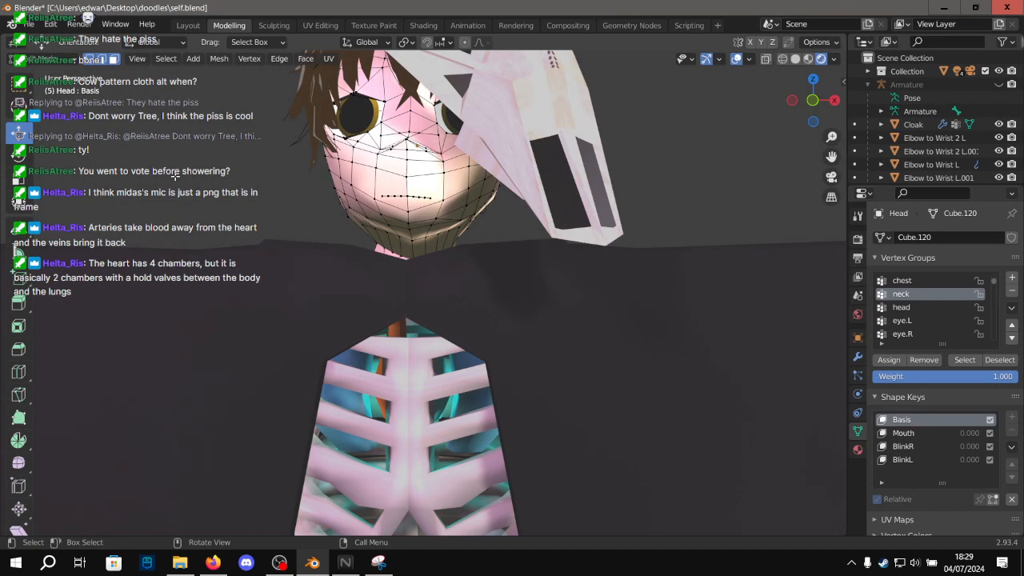
pyautogui.keyDown('shift'); pyautogui.moveTo(457, 381); pyautogui.dragTo(408, 322, button='middle'); pyautogui.keyUp('shift')
pyautogui.scroll(10, 473, 297)
pyautogui.keyDown('shift'); pyautogui.moveTo(430, 249); pyautogui.dragTo(405, 359, button='middle'); pyautogui.keyUp('shift')
pyautogui.moveTo(496, 223); pyautogui.dragTo(402, 256, button='middle')
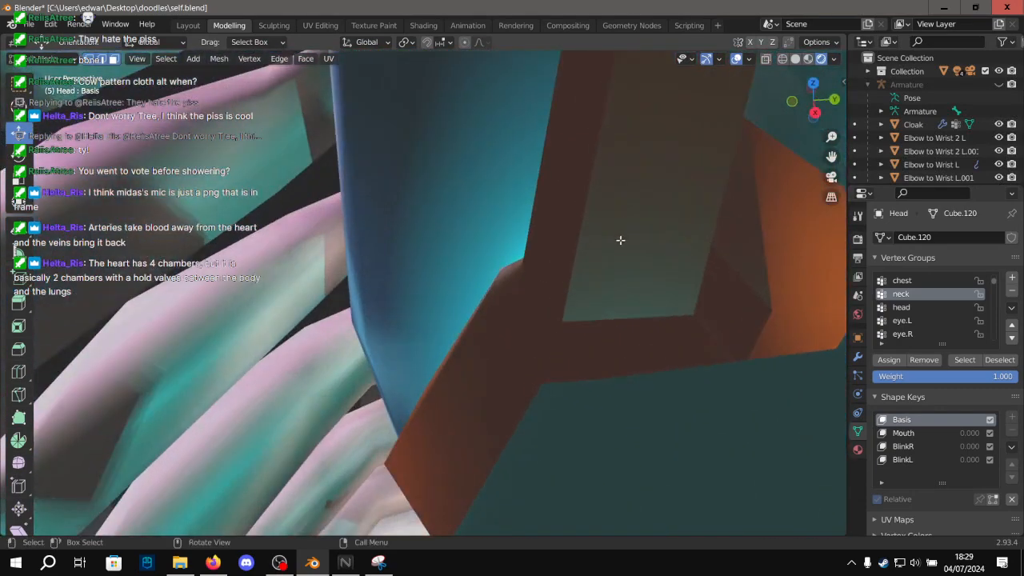
pyautogui.moveTo(621, 231); pyautogui.dragTo(506, 171, button='middle')
pyautogui.moveTo(483, 208); pyautogui.dragTo(494, 183, button='middle')
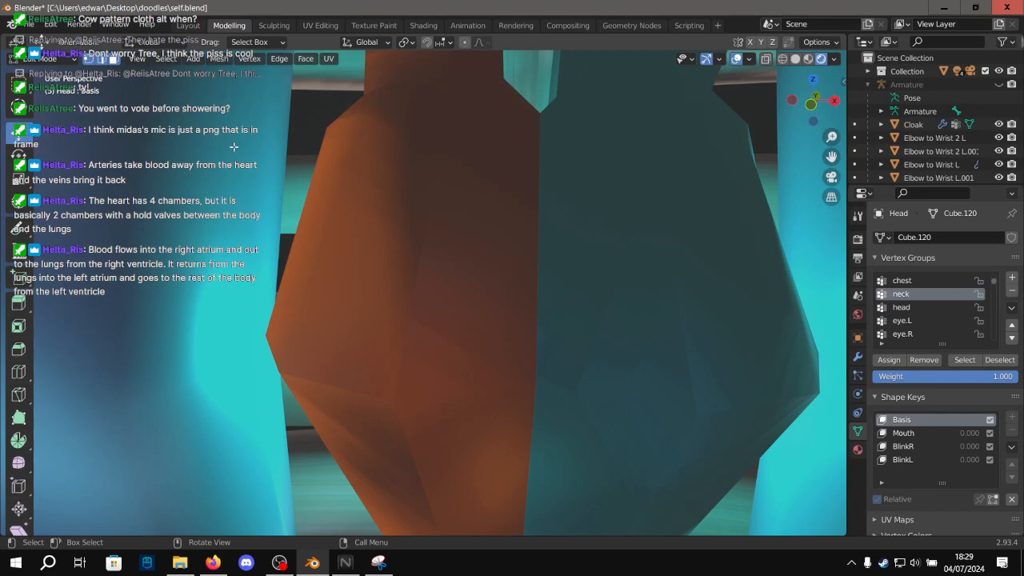
pyautogui.moveTo(530, 137); pyautogui.dragTo(548, 163, button='middle')
# Hide the Ribs and Cloak objects to expose the heart and lungs.
pyautogui.scroll(-8, 980, 141)
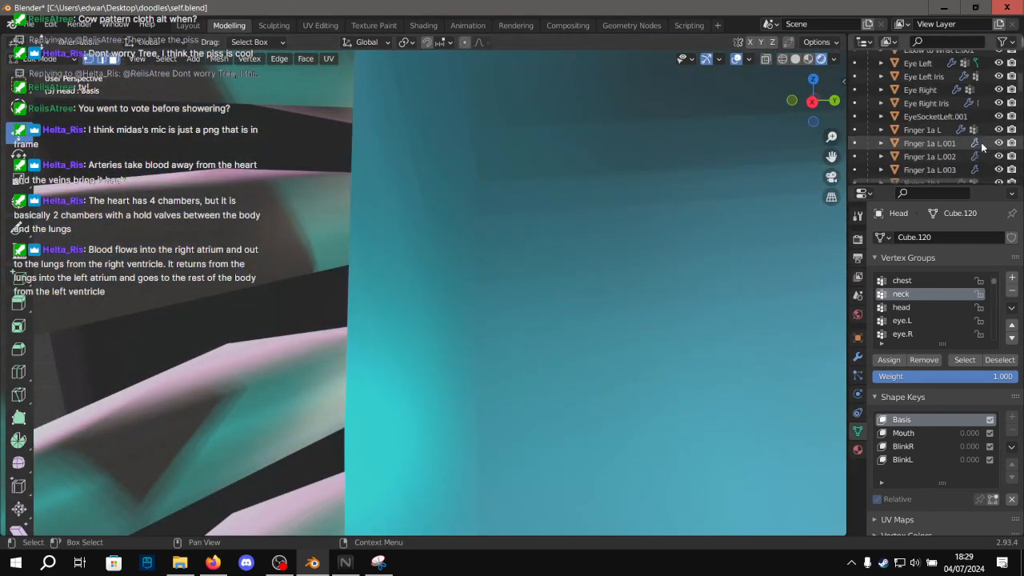
pyautogui.scroll(-6, 981, 138)
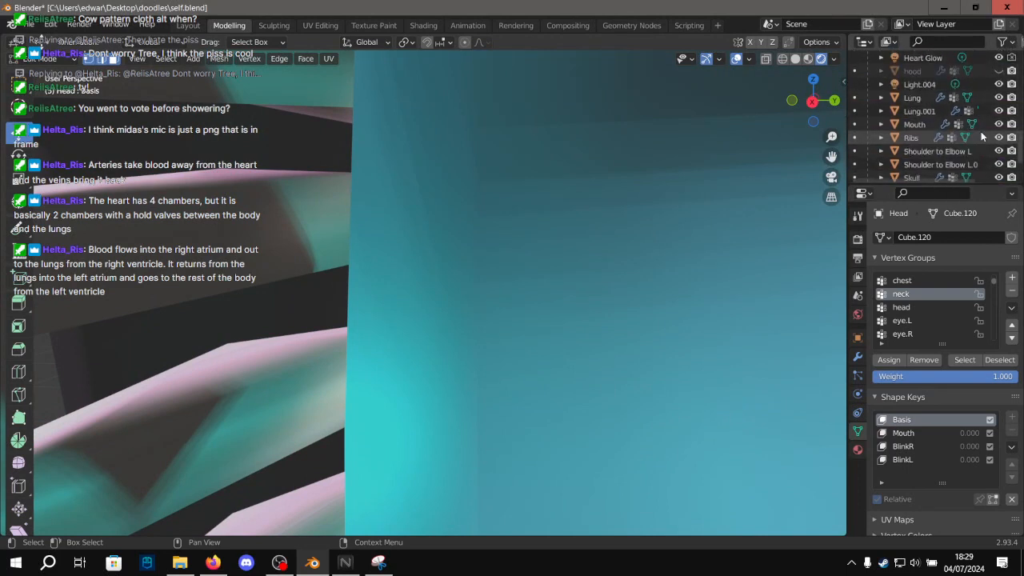
pyautogui.click(998, 137)
pyautogui.moveTo(766, 151); pyautogui.dragTo(581, 153, button='middle')
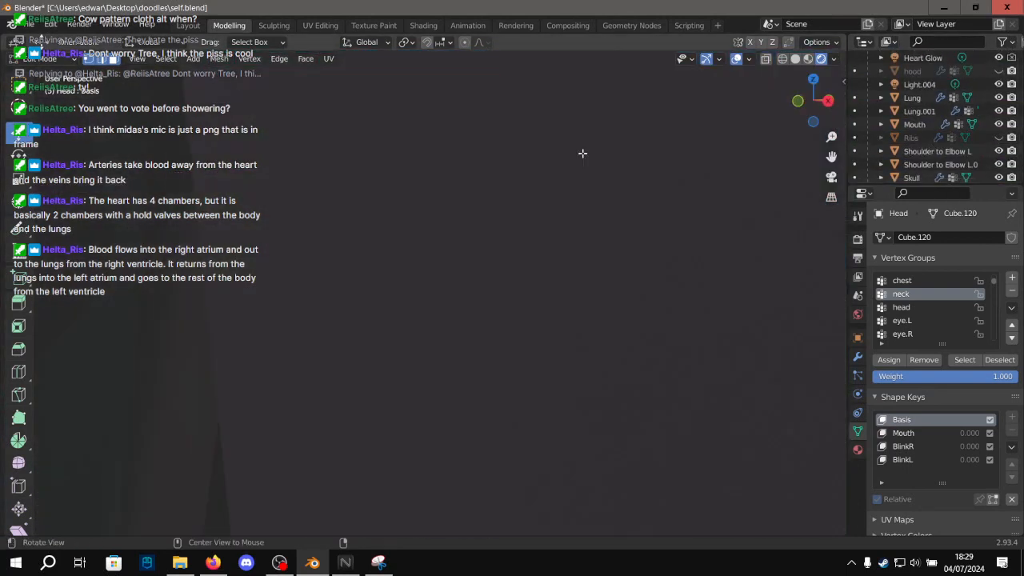
pyautogui.moveTo(651, 194); pyautogui.dragTo(623, 193, button='middle')
pyautogui.scroll(10, 982, 90)
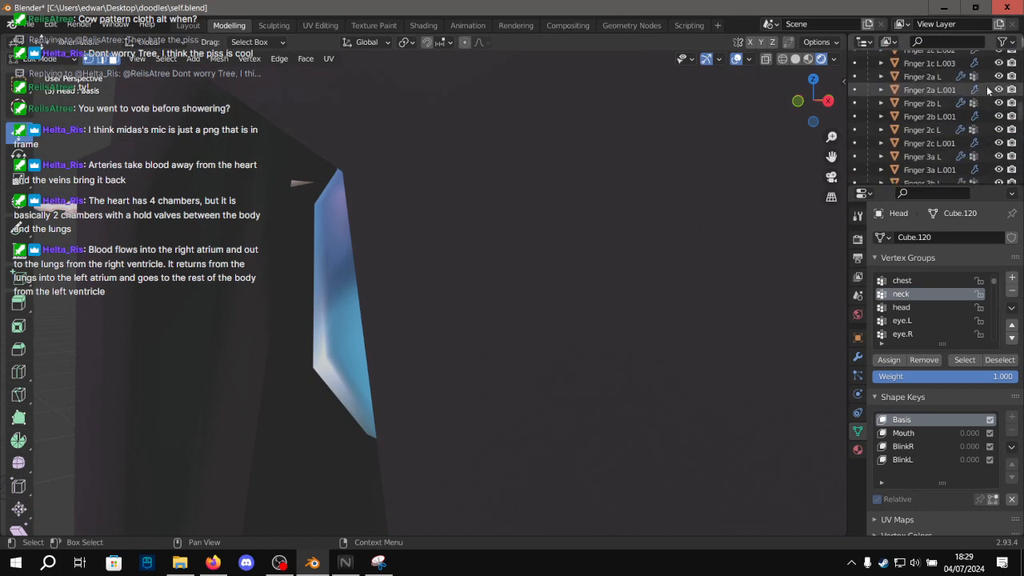
pyautogui.scroll(8, 986, 85)
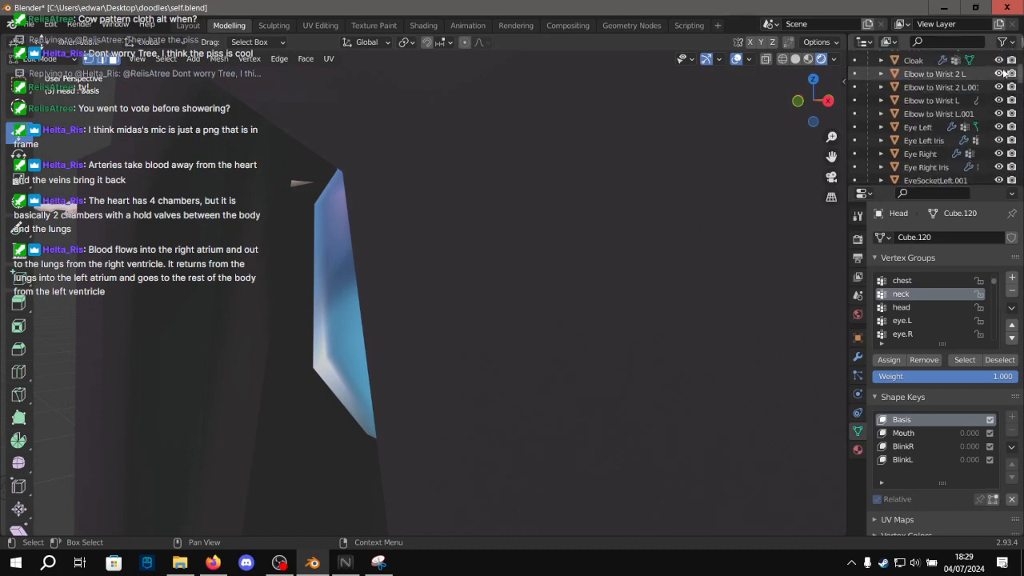
pyautogui.click(998, 60)
pyautogui.scroll(2, 605, 153)
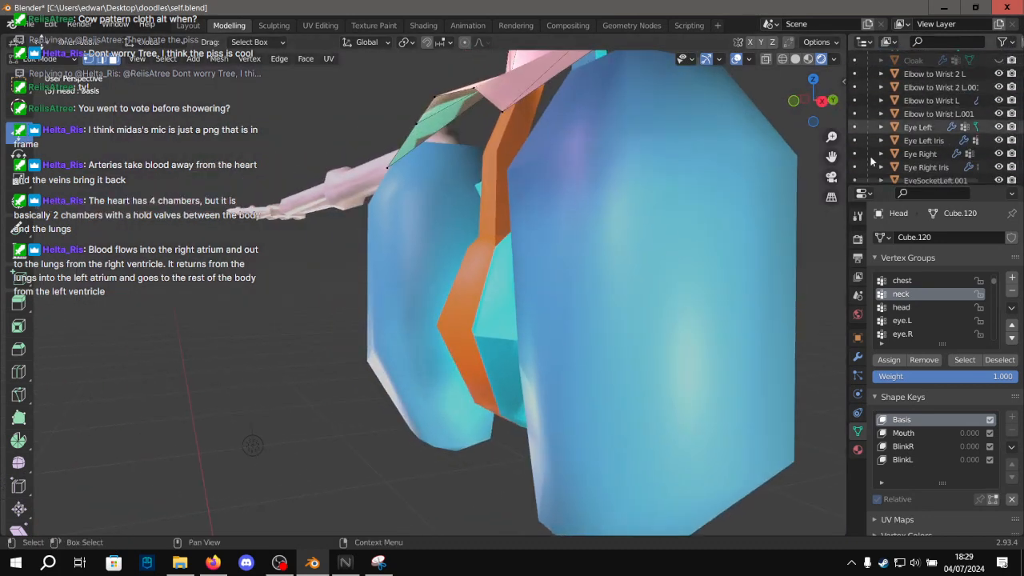
# Hide the Lung and Lung.001 objects to expose the heart.
pyautogui.scroll(-12, 932, 124)
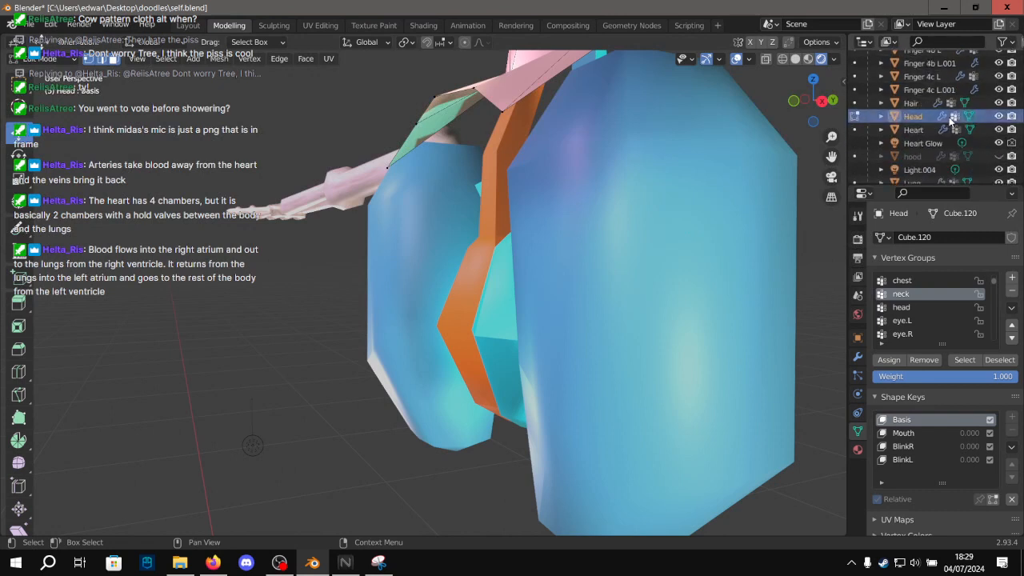
pyautogui.scroll(-3, 951, 119)
pyautogui.click(998, 141)
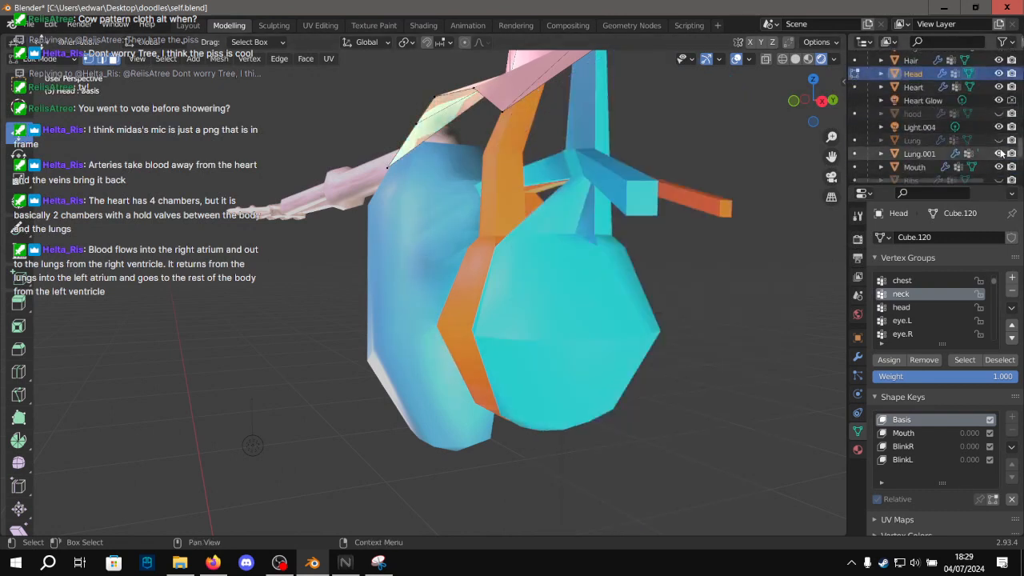
pyautogui.click(998, 154)
# Examine the heart's two halves and the tubes connected to its top from several angles.
pyautogui.moveTo(560, 192); pyautogui.dragTo(612, 187, button='middle')
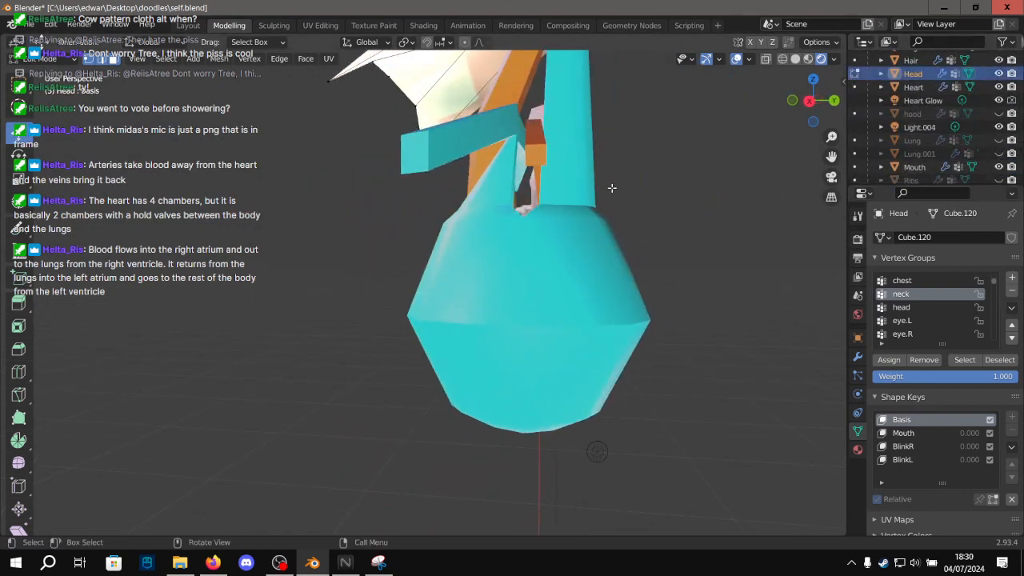
pyautogui.scroll(2, 612, 188)
pyautogui.moveTo(523, 196); pyautogui.dragTo(385, 138, button='middle')
pyautogui.moveTo(334, 103); pyautogui.dragTo(490, 422)
pyautogui.moveTo(508, 105); pyautogui.dragTo(652, 500)
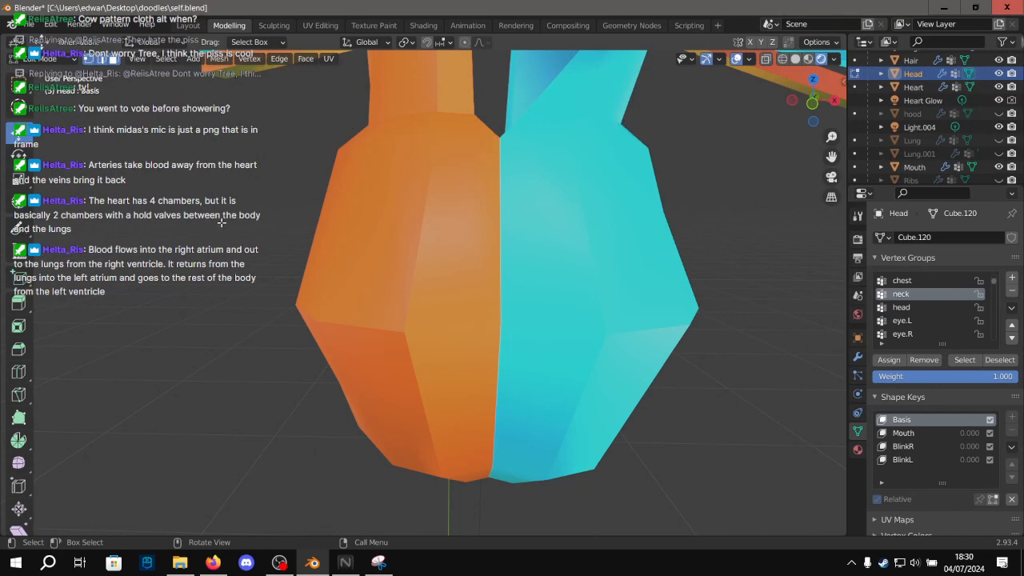
pyautogui.keyDown('alt'); pyautogui.moveTo(329, 202); pyautogui.dragTo(424, 167); pyautogui.keyUp('alt')
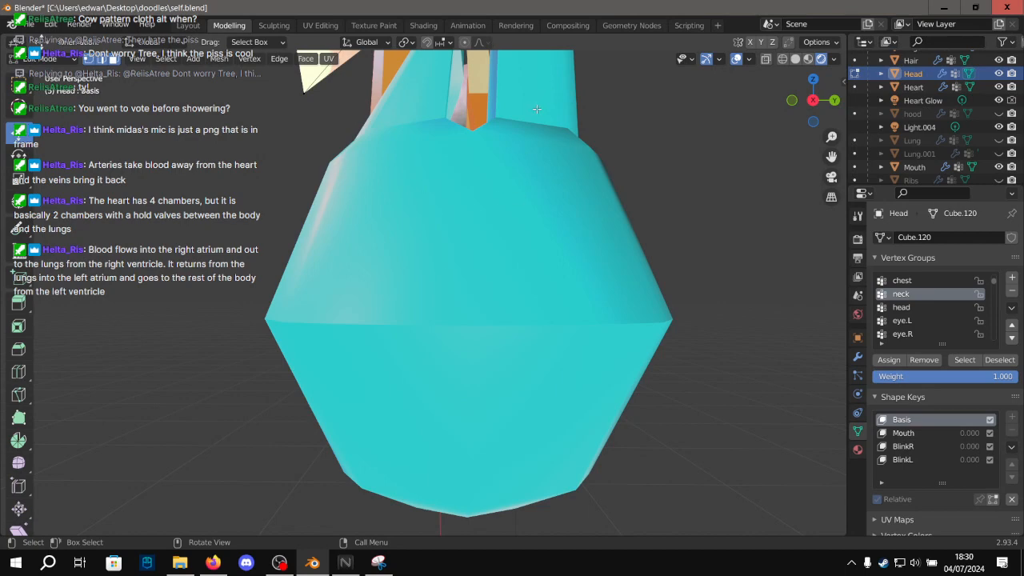
pyautogui.keyDown('alt'); pyautogui.moveTo(537, 108); pyautogui.dragTo(585, 157); pyautogui.keyUp('alt')
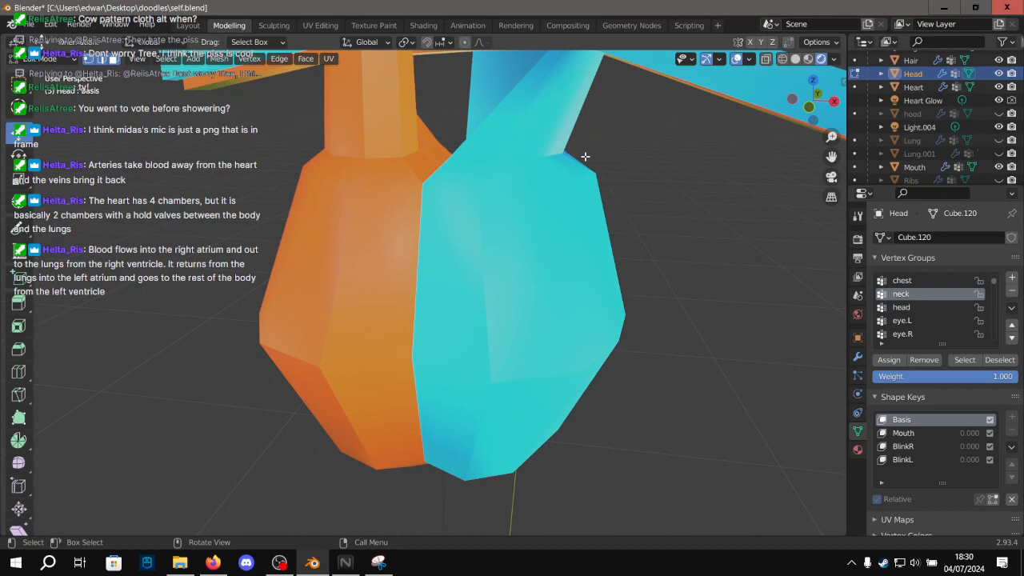
pyautogui.scroll(-4, 584, 156)
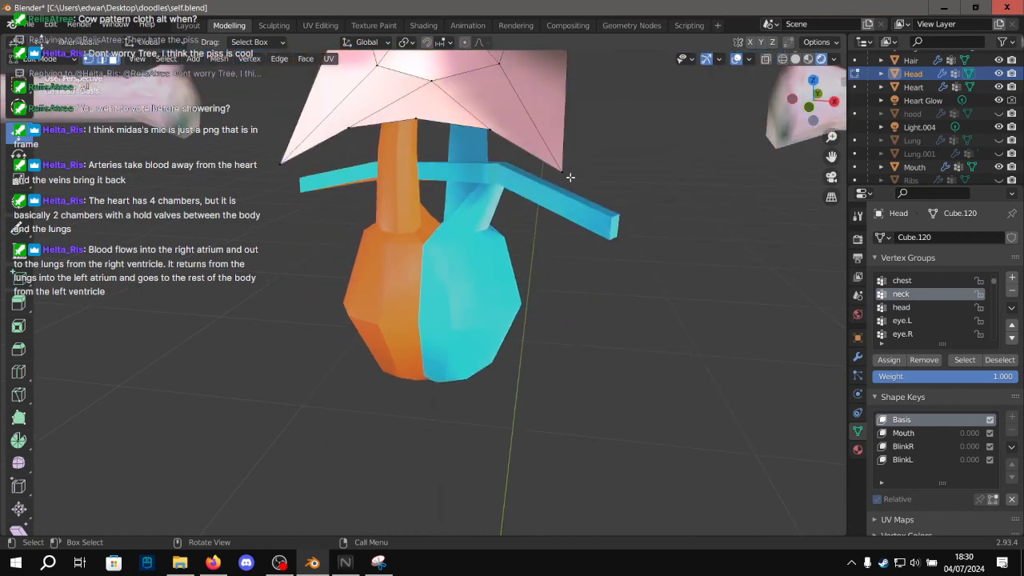
pyautogui.scroll(5, 421, 177)
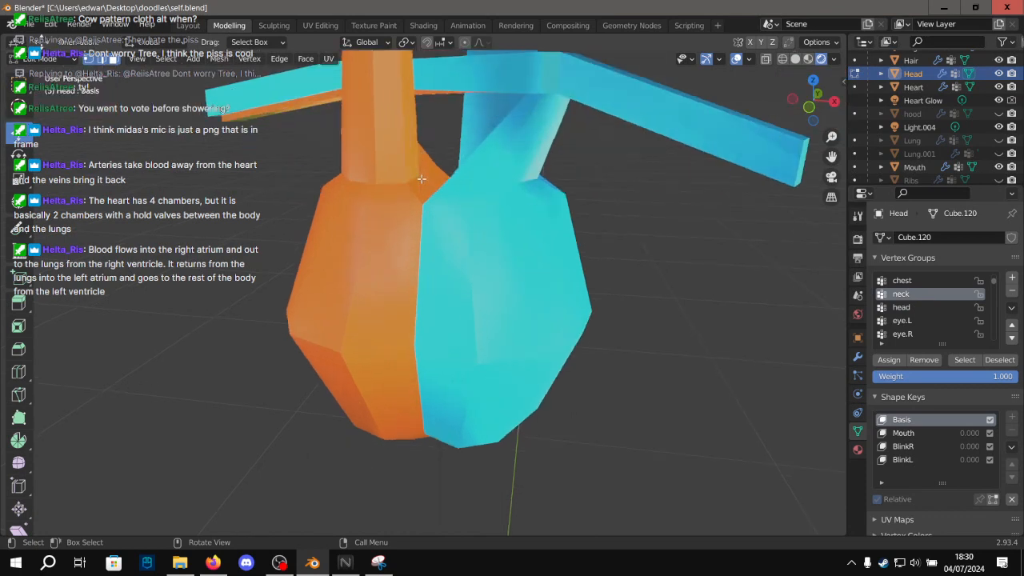
pyautogui.scroll(-2, 654, 311)
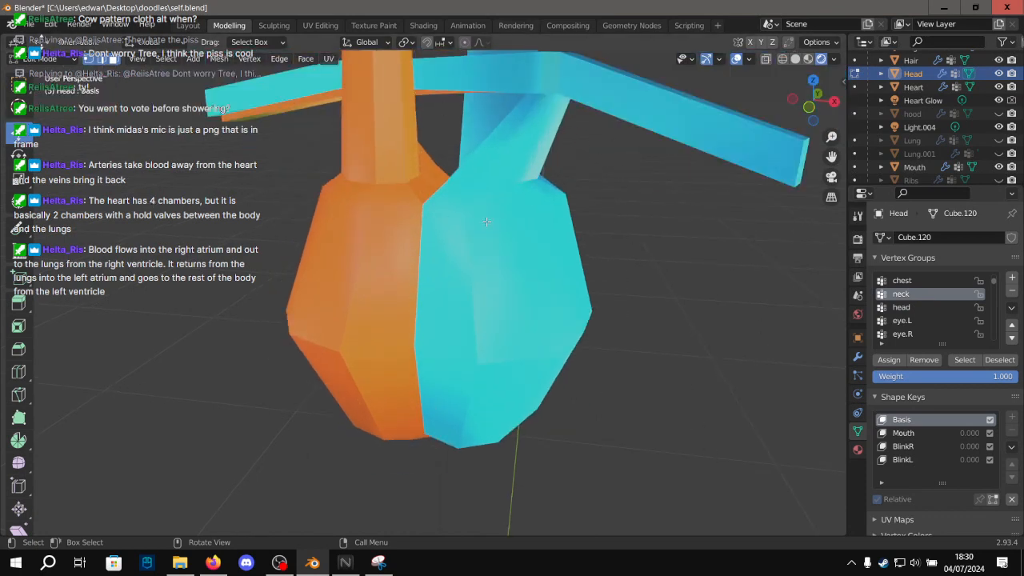
pyautogui.moveTo(477, 206); pyautogui.dragTo(549, 146, button='middle')
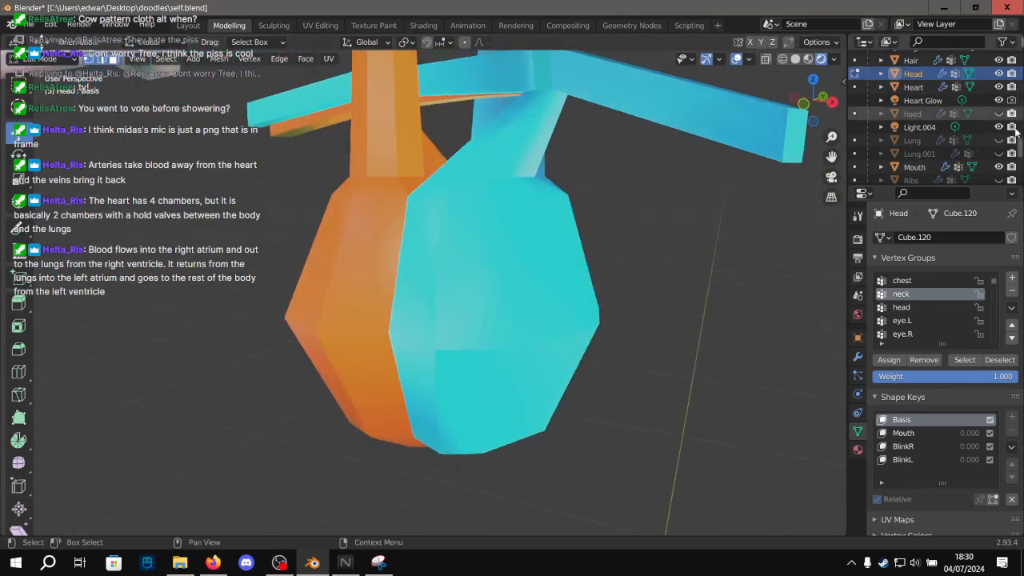
# Unhide both lungs, the hood, the ribs and the Cloak object.
pyautogui.click(999, 152)
pyautogui.click(998, 140)
pyautogui.click(998, 113)
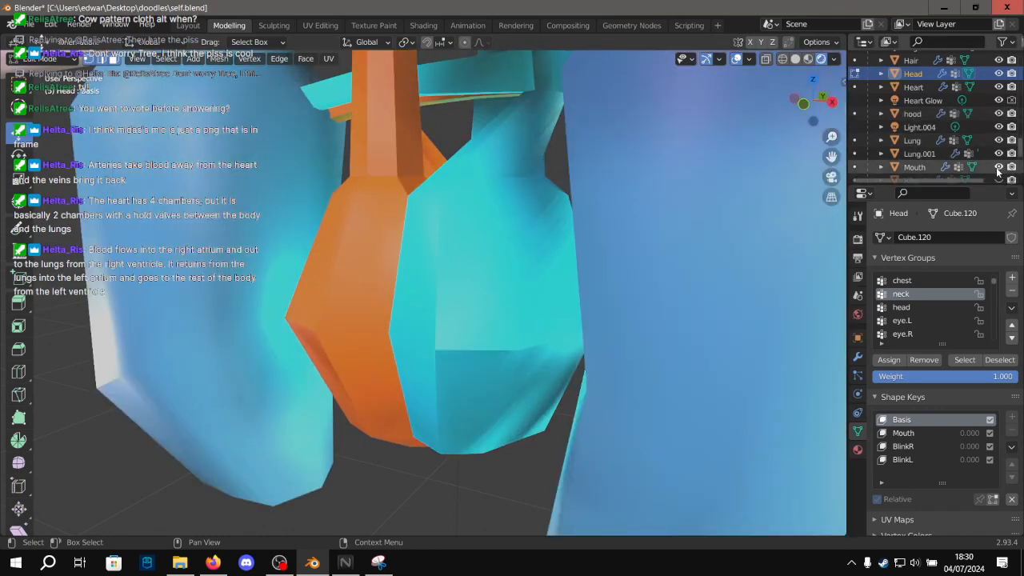
pyautogui.scroll(-1, 998, 157)
pyautogui.click(999, 159)
pyautogui.scroll(13, 998, 128)
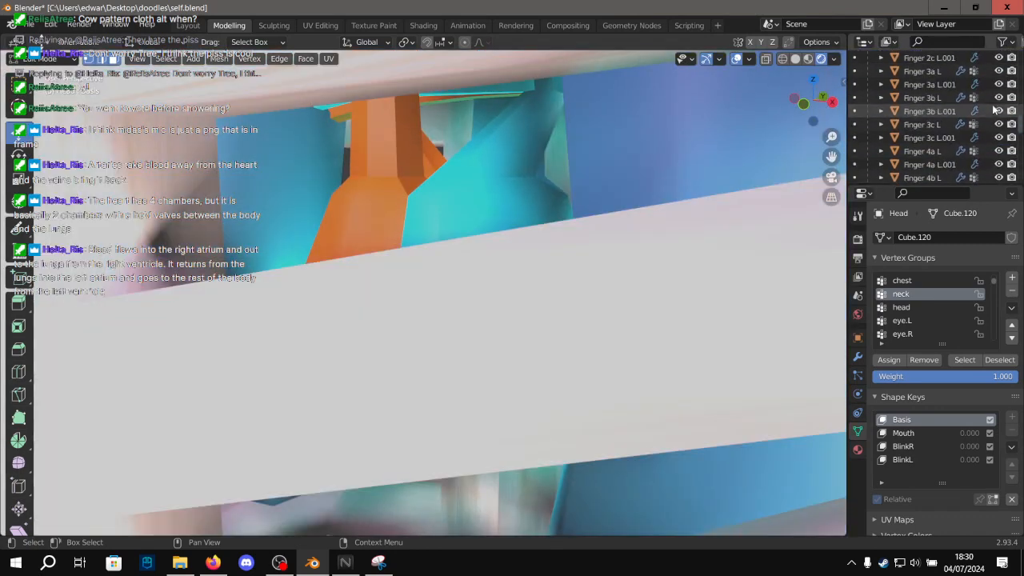
pyautogui.scroll(5, 998, 112)
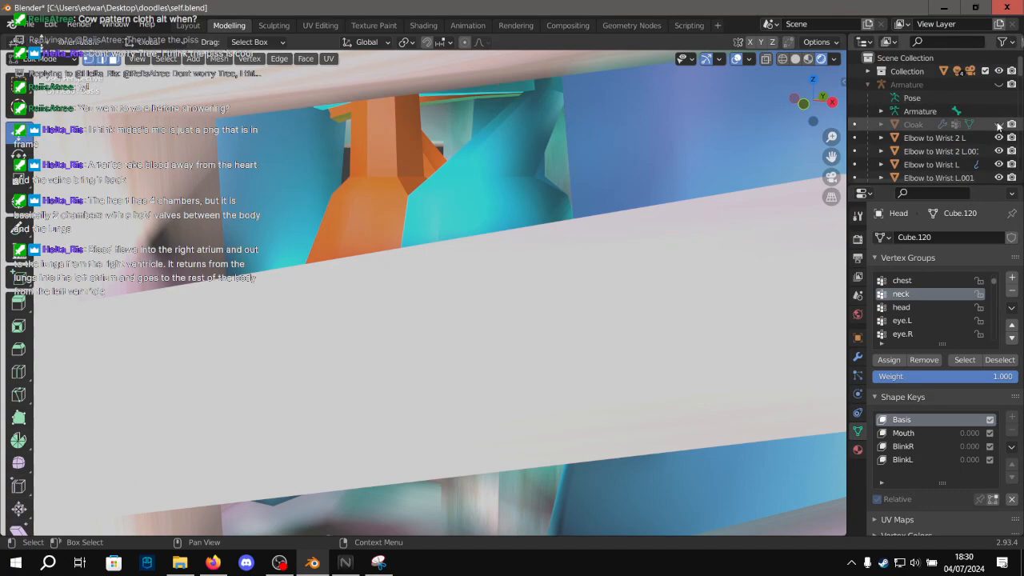
pyautogui.click(998, 124)
# Check the face and neck inside the hood and cloak from several angles, and save the file.
pyautogui.scroll(-7, 464, 129)
pyautogui.keyDown('alt'); pyautogui.moveTo(613, 123); pyautogui.dragTo(448, 216); pyautogui.keyUp('alt')
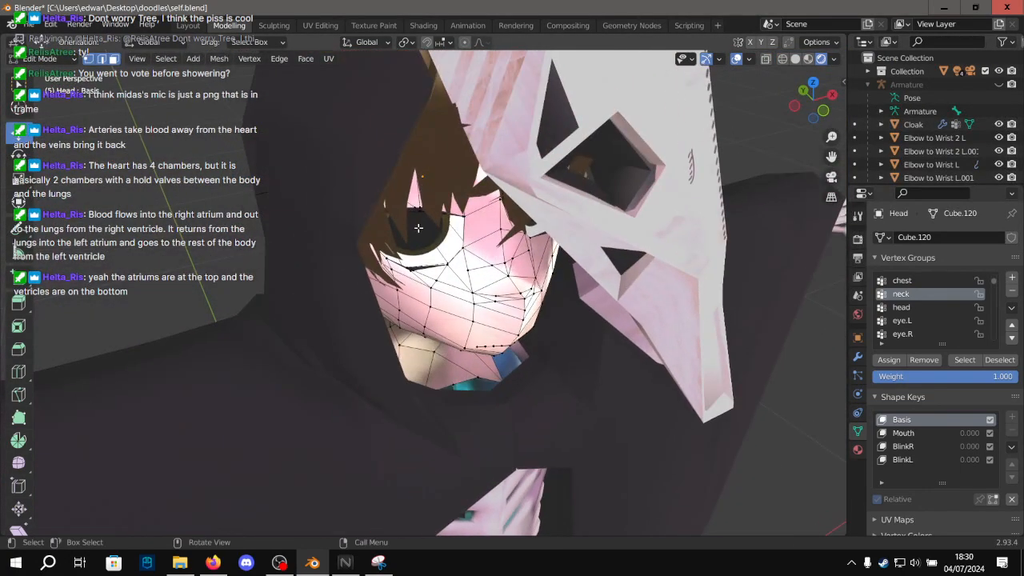
pyautogui.scroll(6, 416, 228)
pyautogui.scroll(-10, 416, 227)
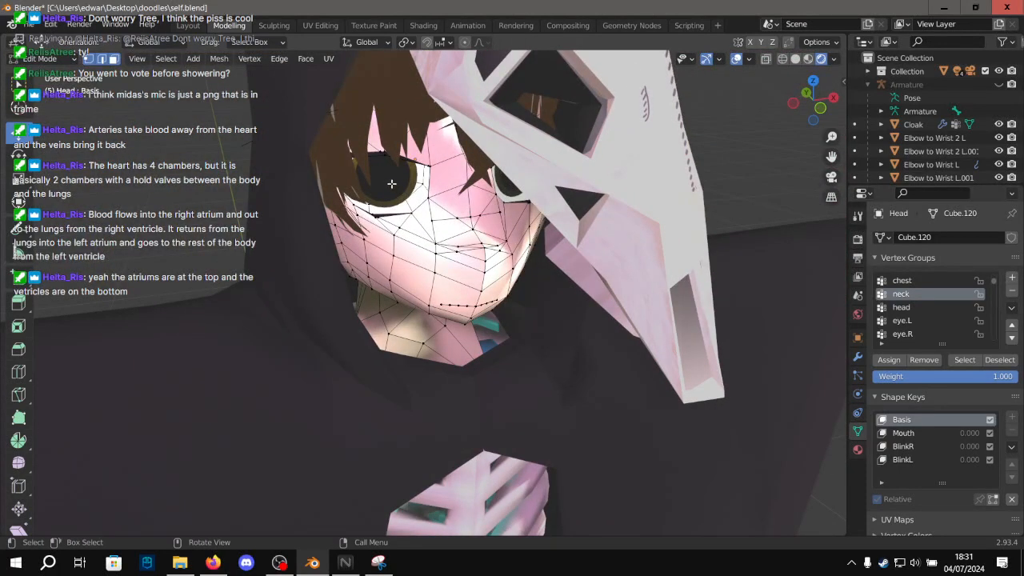
pyautogui.keyDown('alt'); pyautogui.moveTo(399, 209); pyautogui.dragTo(573, 207); pyautogui.keyUp('alt')
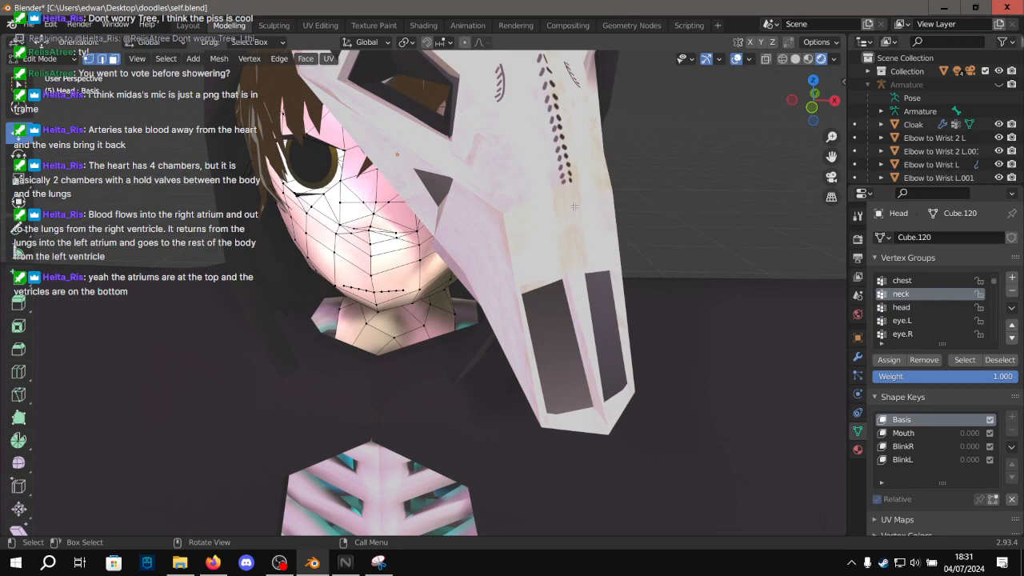
pyautogui.scroll(-6, 520, 235)
pyautogui.keyDown('alt'); pyautogui.moveTo(563, 240); pyautogui.dragTo(475, 190); pyautogui.keyUp('alt')
pyautogui.hotkey('ctrl', 's')
# Examine the character's chin and neck under the cloak in the Layout workspace with rendered shading, close up and from afar.
pyautogui.click(792, 59)
pyautogui.click(821, 59)
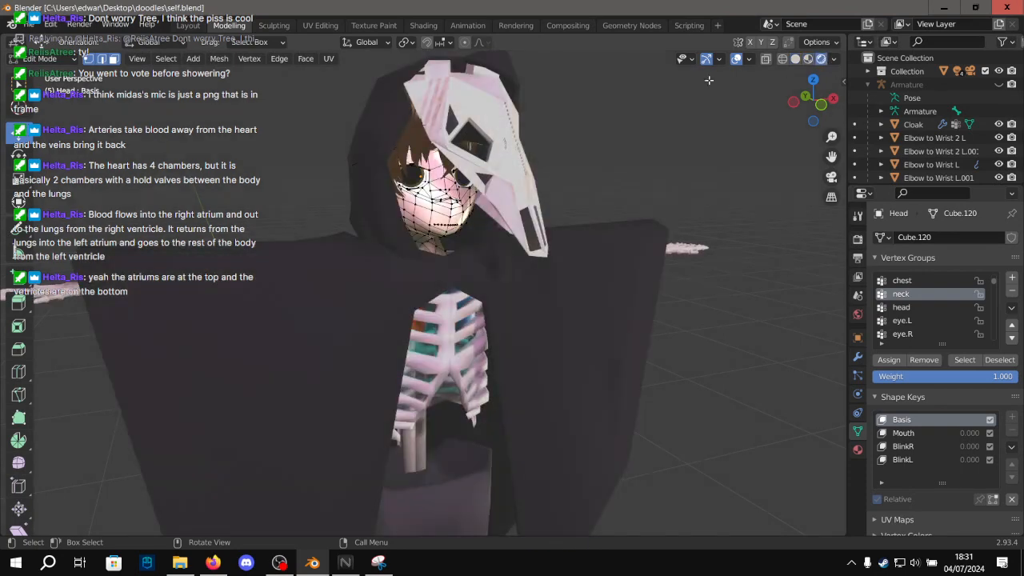
pyautogui.click(192, 26)
pyautogui.scroll(-5, 512, 152)
pyautogui.click(711, 176)
pyautogui.moveTo(711, 176); pyautogui.dragTo(516, 204, button='middle')
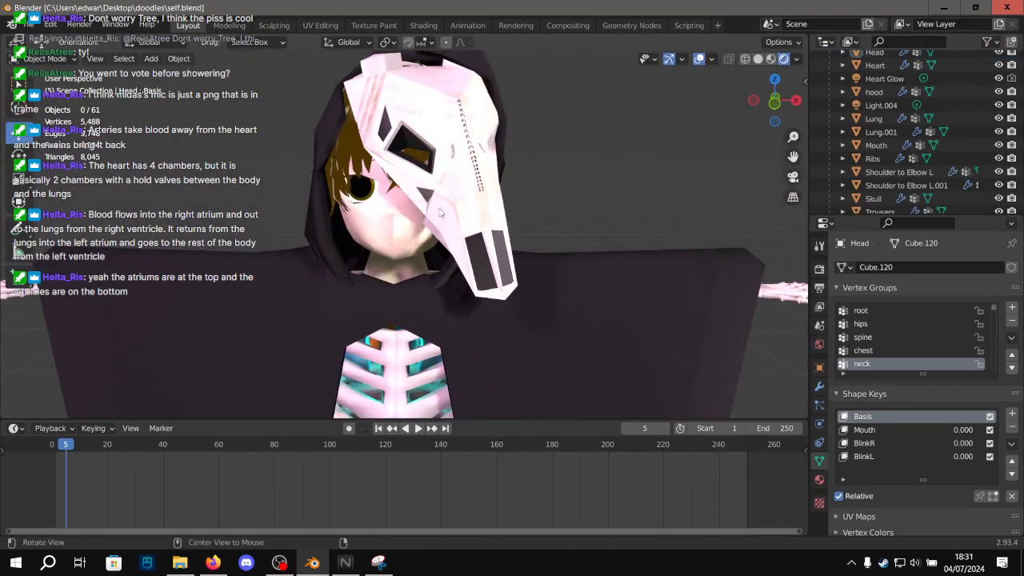
pyautogui.scroll(5, 381, 221)
pyautogui.moveTo(382, 222); pyautogui.dragTo(390, 206, button='middle')
pyautogui.scroll(-6, 387, 212)
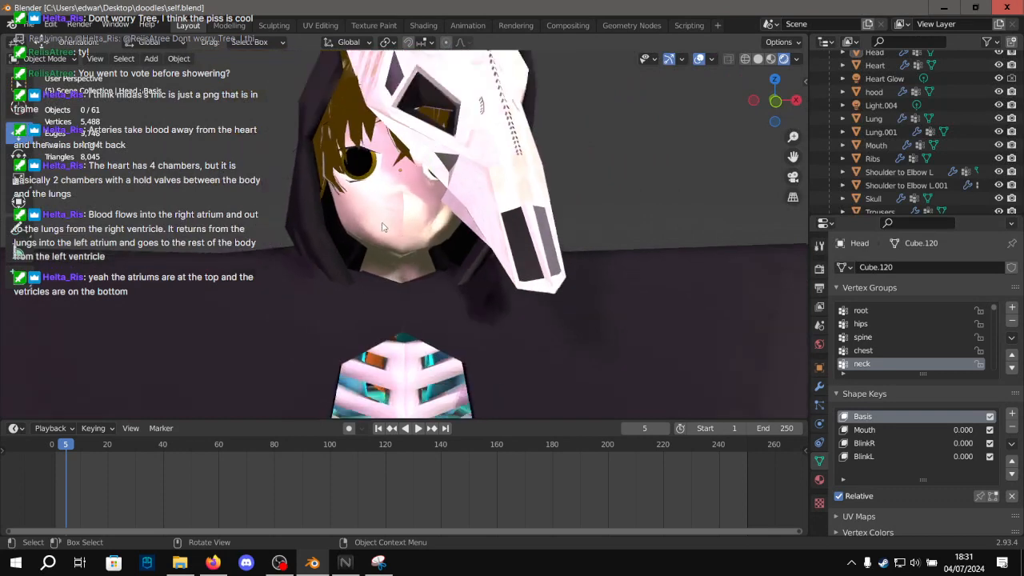
pyautogui.scroll(6, 419, 264)
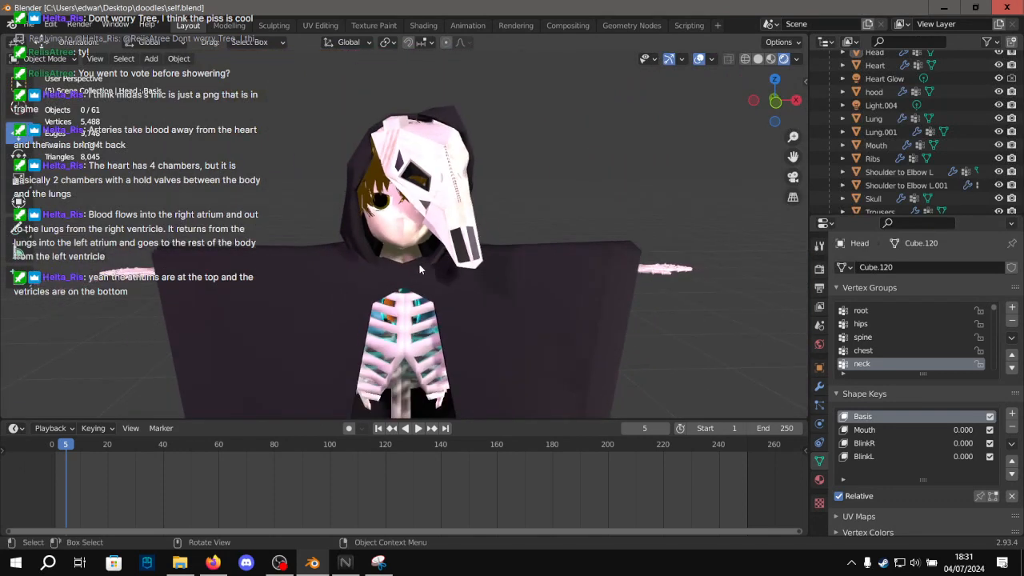
pyautogui.scroll(3, 413, 253)
pyautogui.rightClick(357, 275)
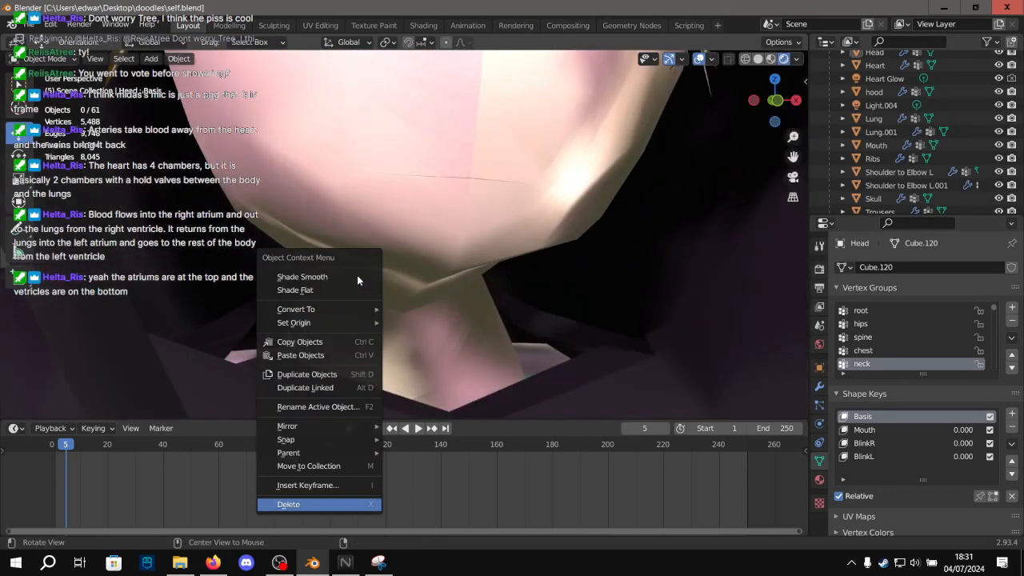
pyautogui.click(485, 253)
pyautogui.click(515, 248)
pyautogui.scroll(-3, 447, 296)
# Switch to Firefox and compare the character's face and neck with the avatar reference images.
pyautogui.hotkey('alt', 'Tab')
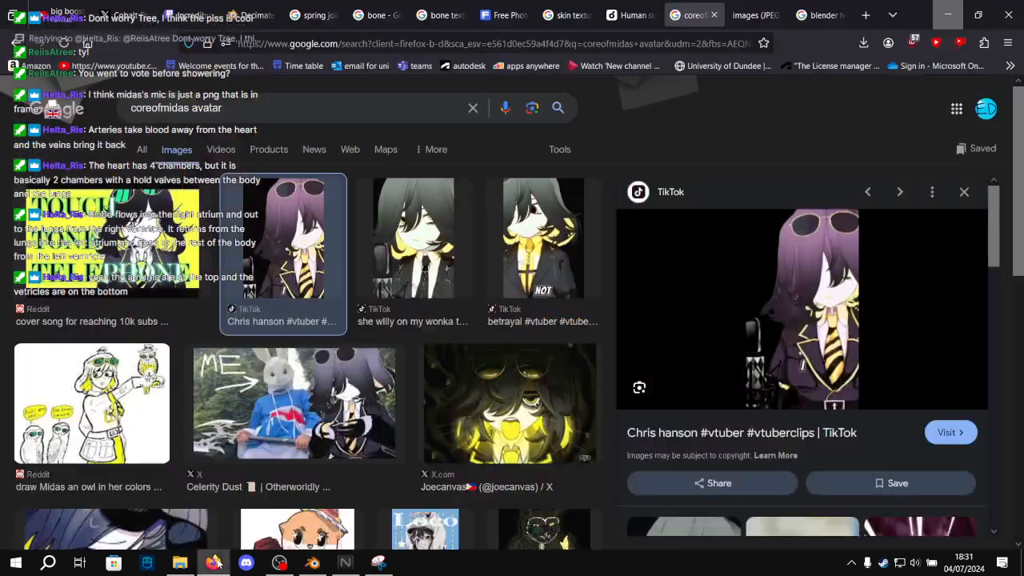
pyautogui.click(765, 5)
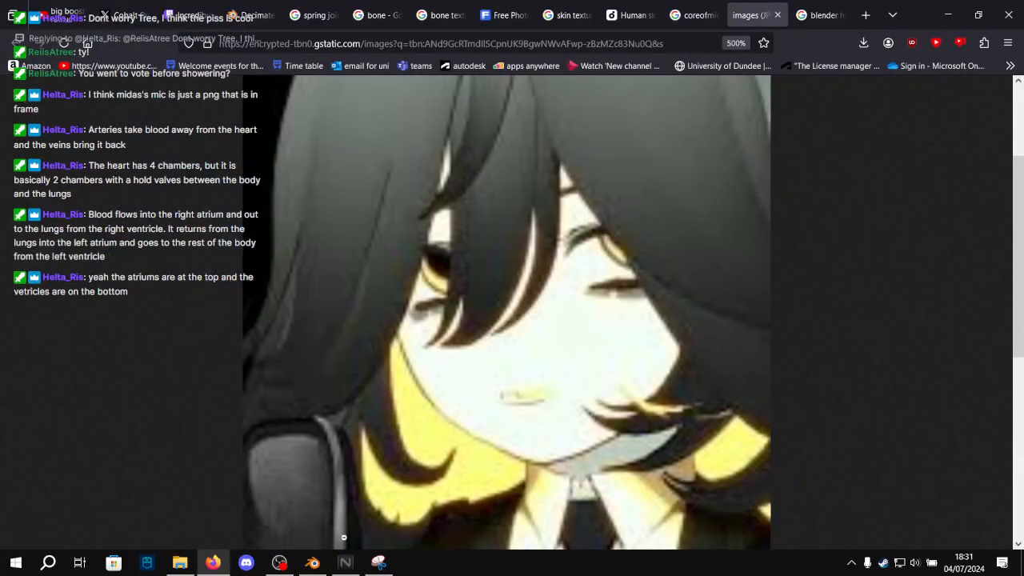
pyautogui.click(313, 562)
pyautogui.scroll(-2, 462, 325)
pyautogui.moveTo(462, 324); pyautogui.dragTo(446, 354, button='middle')
pyautogui.click(212, 562)
pyautogui.scroll(-5, 506, 360)
pyautogui.scroll(5, 509, 354)
pyautogui.click(695, 7)
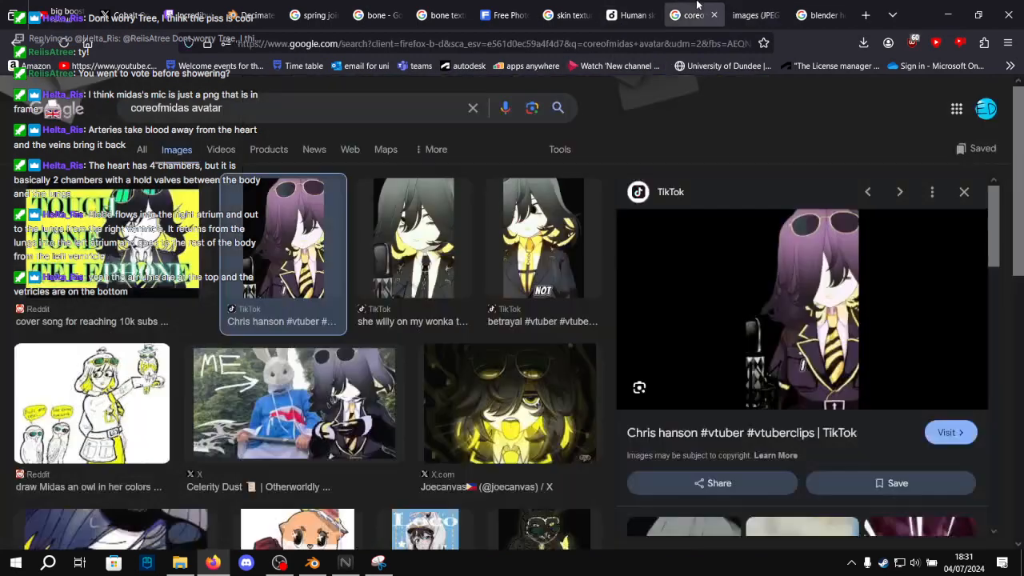
pyautogui.click(497, 248)
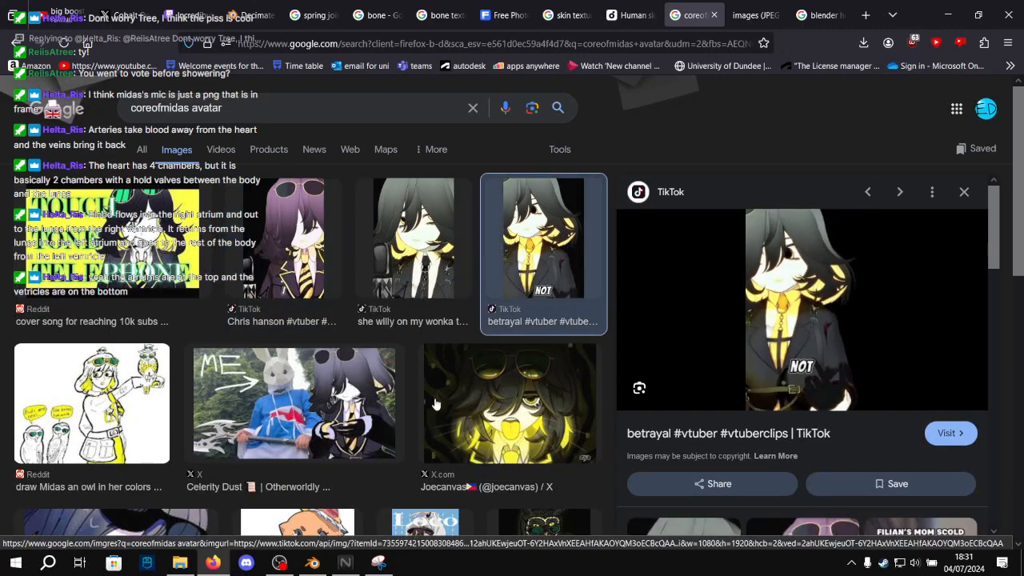
# Switch back to Blender and inspect the hood's lower edge and the Head object's chin and neck up close.
pyautogui.click(311, 563)
pyautogui.scroll(6, 430, 274)
pyautogui.moveTo(432, 272); pyautogui.dragTo(402, 226, button='middle')
pyautogui.click(223, 24)
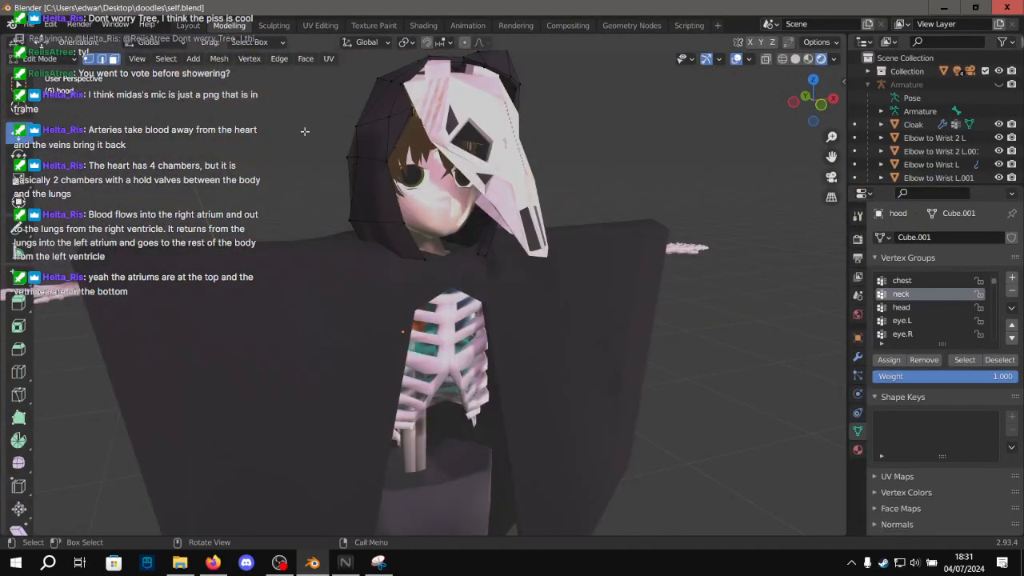
pyautogui.scroll(4, 379, 176)
pyautogui.moveTo(379, 176); pyautogui.dragTo(395, 267, button='middle')
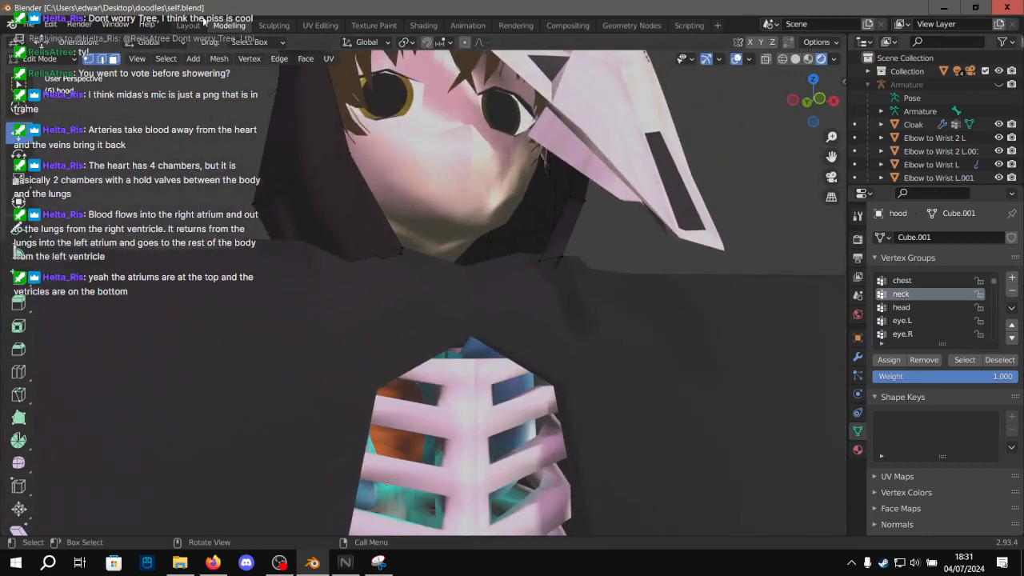
pyautogui.click(198, 24)
pyautogui.moveTo(369, 186); pyautogui.dragTo(364, 233, button='middle')
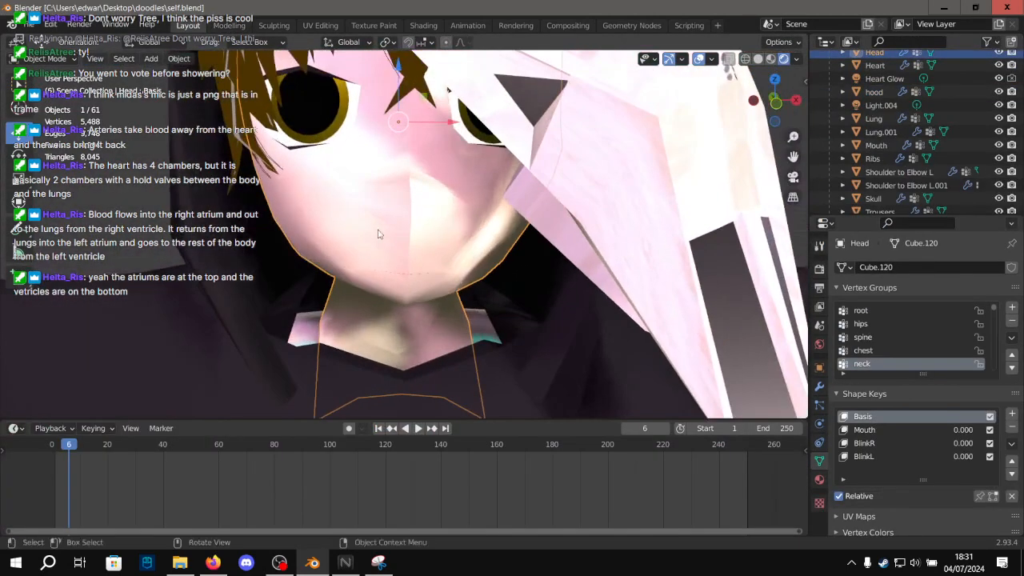
pyautogui.keyDown('alt'); pyautogui.moveTo(364, 233); pyautogui.dragTo(487, 204); pyautogui.keyUp('alt')
pyautogui.scroll(3, 575, 222)
pyautogui.moveTo(427, 342); pyautogui.dragTo(431, 357, button='middle')
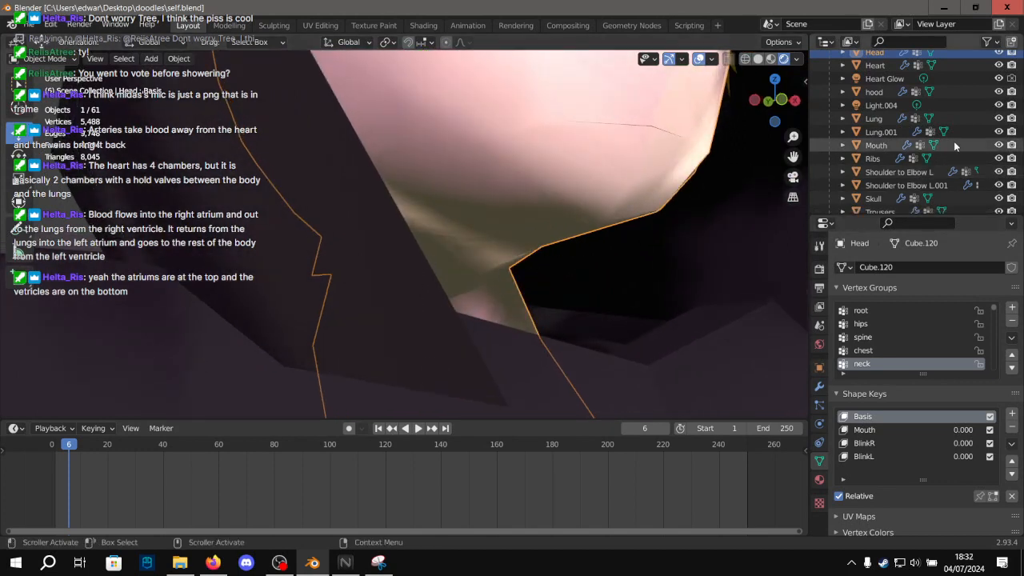
# Hide the hood and Cloak objects to expose the jaw and neck of the head.
pyautogui.click(997, 92)
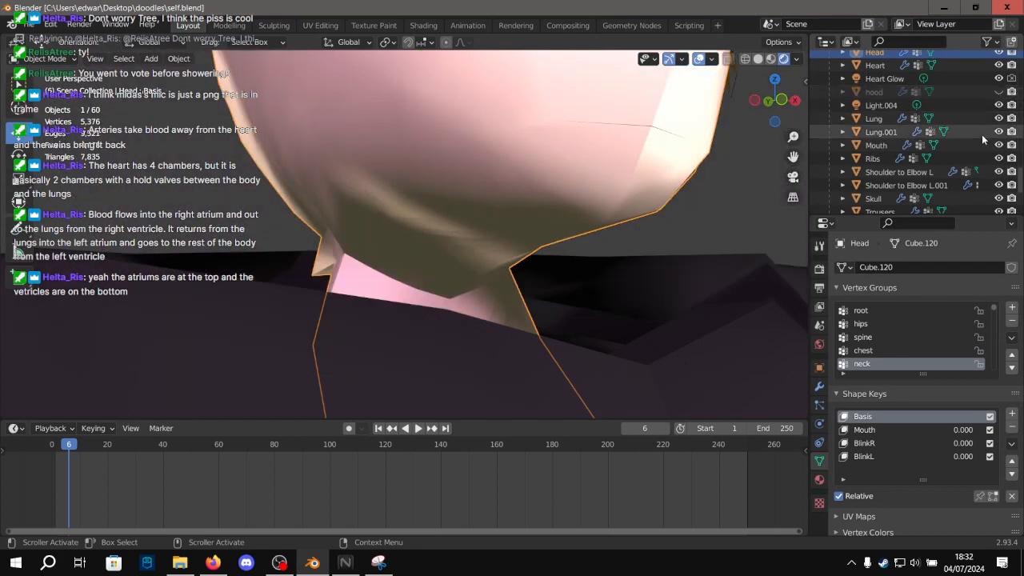
pyautogui.scroll(15, 984, 152)
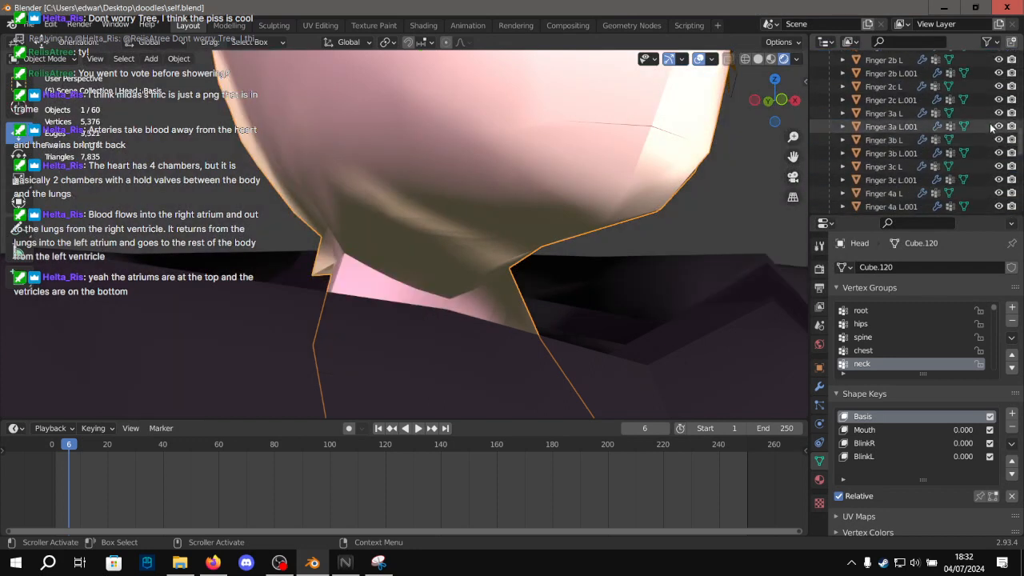
pyautogui.scroll(5, 992, 100)
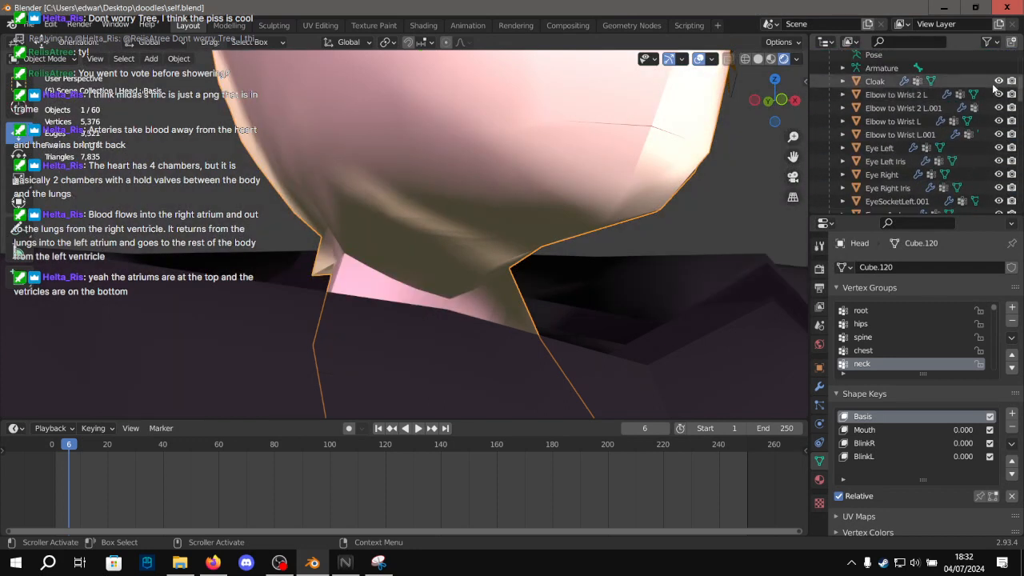
pyautogui.click(998, 80)
pyautogui.moveTo(567, 183); pyautogui.dragTo(607, 254, button='middle')
pyautogui.moveTo(460, 280); pyautogui.dragTo(534, 277, button='middle')
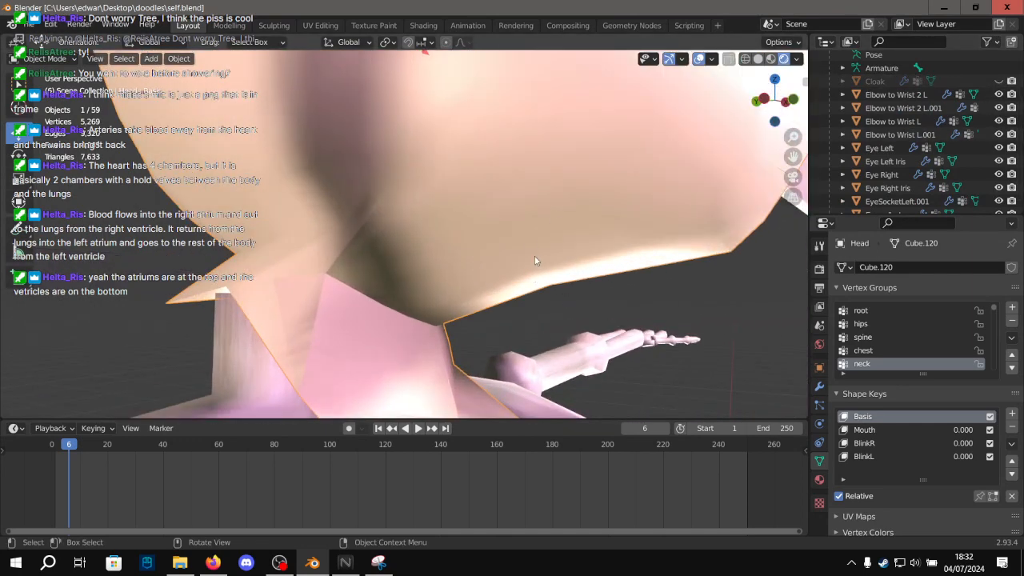
# Move the selected vertices along the underside of the Head mesh's jaw in the Modeling workspace to reshape the chin.
pyautogui.click(229, 25)
pyautogui.moveTo(320, 240); pyautogui.dragTo(405, 231, button='middle')
pyautogui.scroll(5, 411, 248)
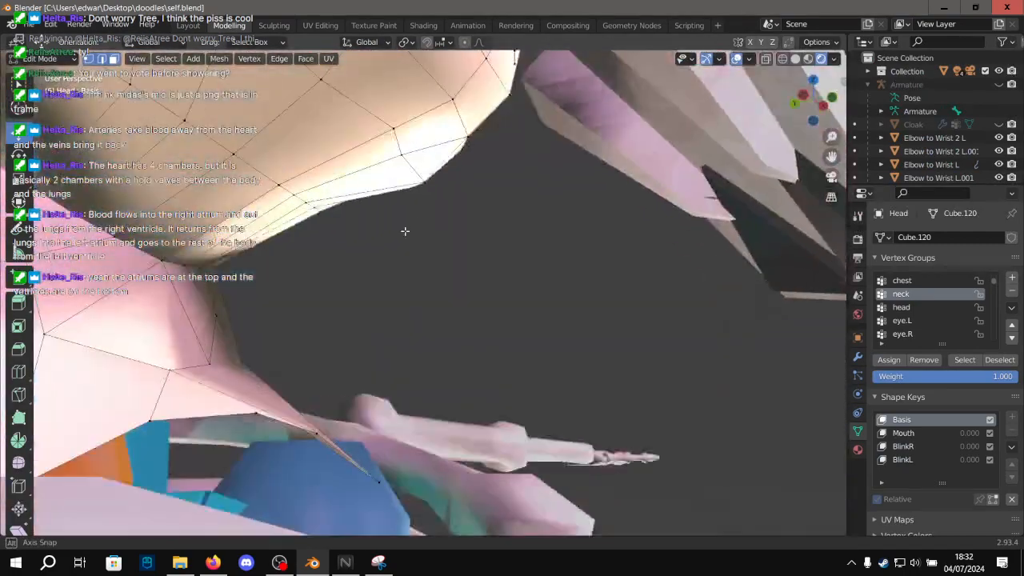
pyautogui.moveTo(503, 173); pyautogui.dragTo(504, 281, button='middle')
pyautogui.click(767, 62)
pyautogui.scroll(-3, 748, 127)
pyautogui.scroll(2, 374, 268)
pyautogui.moveTo(384, 230)
pyautogui.mouseDown(button='middle')
pyautogui.moveTo(420, 224)
pyautogui.moveTo(375, 233)
pyautogui.mouseUp(button='middle')
pyautogui.moveTo(385, 220); pyautogui.dragTo(389, 187)
pyautogui.moveTo(328, 214); pyautogui.dragTo(172, 192, button='middle')
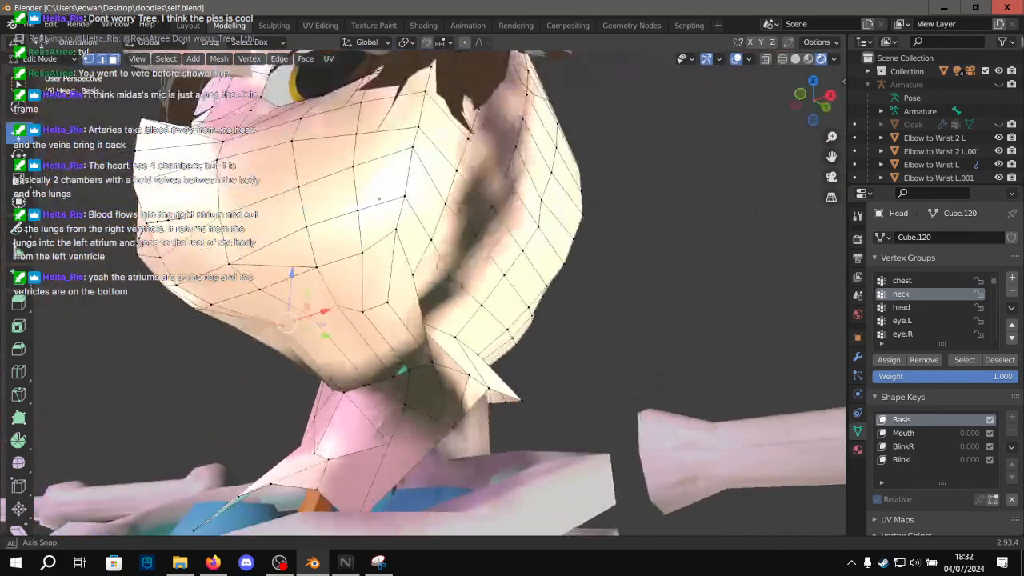
pyautogui.moveTo(353, 310); pyautogui.dragTo(329, 306, button='middle')
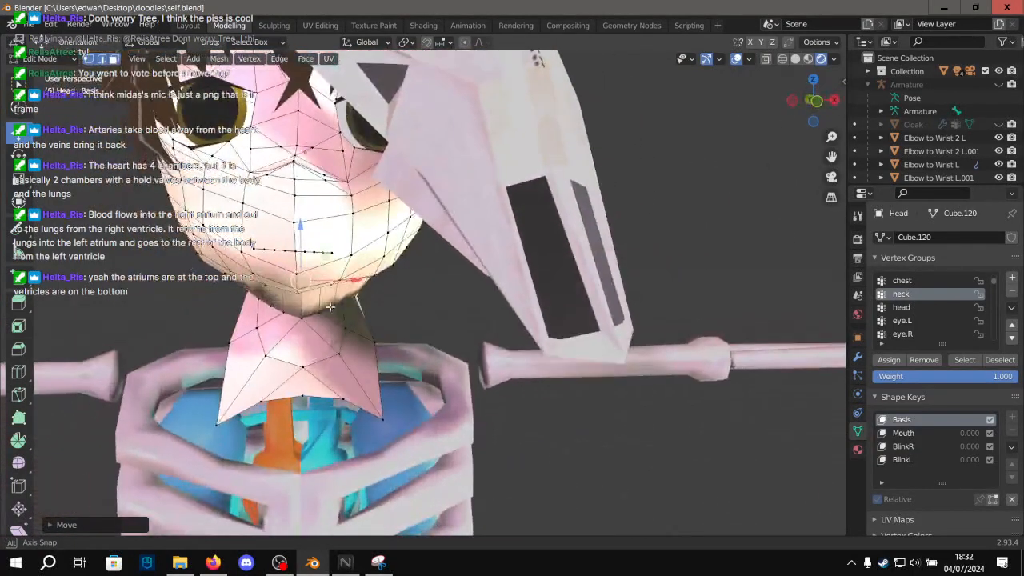
# Make the Cloak and hood objects visible again around the head.
pyautogui.click(997, 126)
pyautogui.scroll(-8, 997, 132)
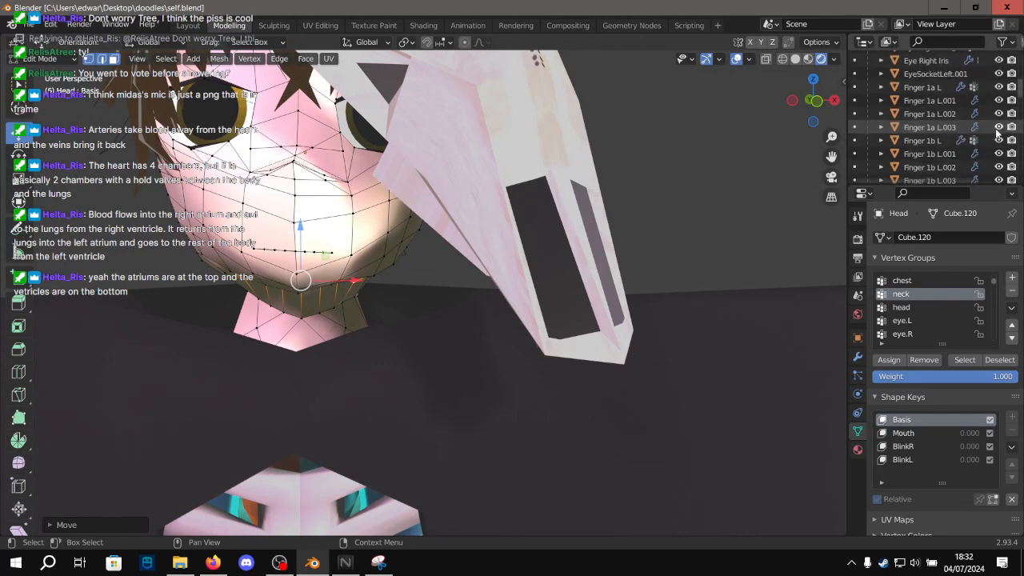
pyautogui.scroll(-5, 997, 136)
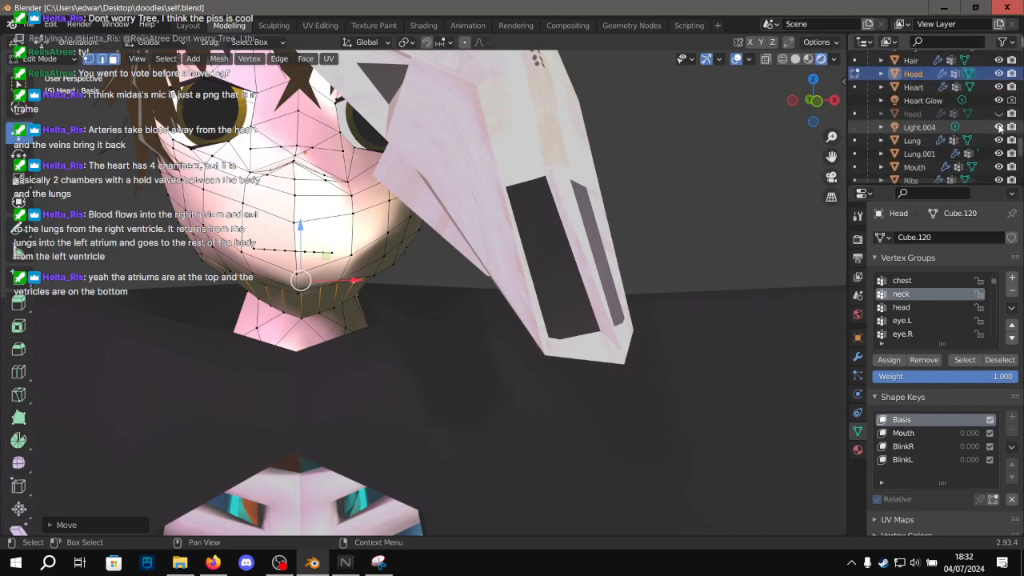
pyautogui.click(998, 113)
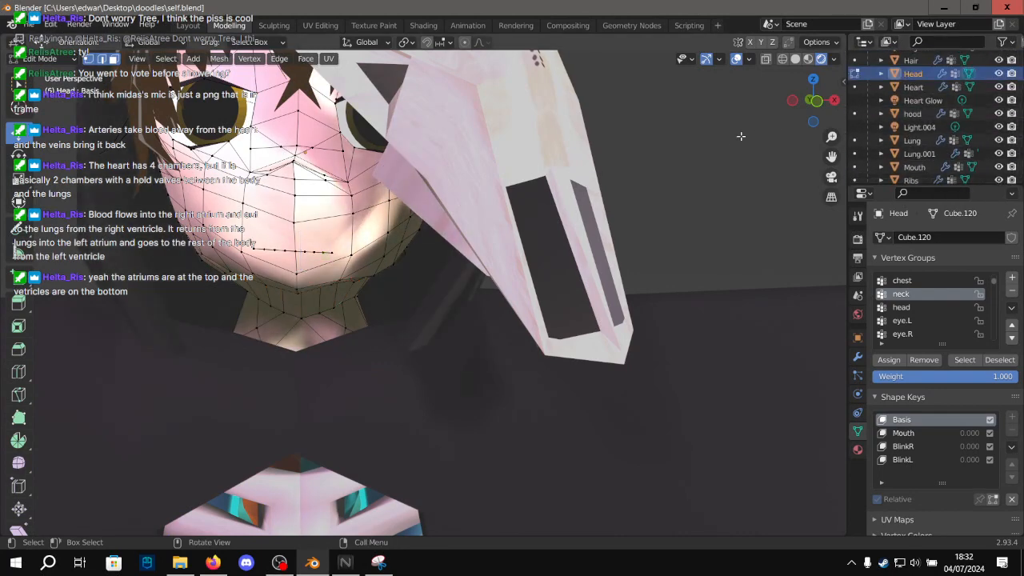
# Examine the jaw and neck under the hood and cloak in the Layout workspace, close up and from several angles.
pyautogui.moveTo(527, 183); pyautogui.dragTo(368, 285, button='middle')
pyautogui.click(189, 27)
pyautogui.scroll(-8, 400, 120)
pyautogui.moveTo(672, 160); pyautogui.dragTo(602, 173, button='middle')
pyautogui.click(602, 172)
pyautogui.scroll(3, 512, 196)
pyautogui.moveTo(488, 202); pyautogui.dragTo(359, 227, button='middle')
pyautogui.moveTo(247, 262); pyautogui.dragTo(358, 268, button='middle')
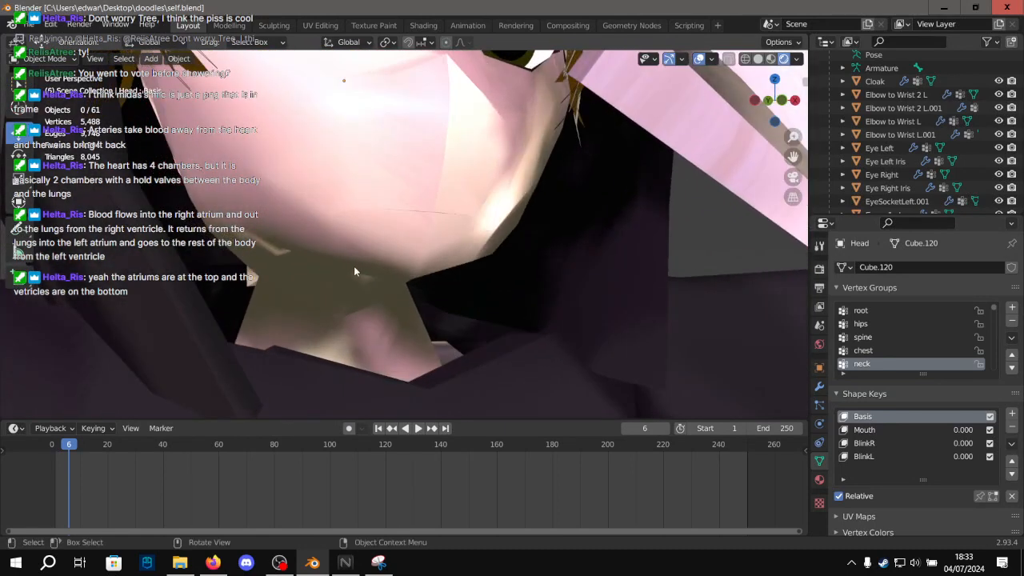
pyautogui.scroll(-4, 340, 280)
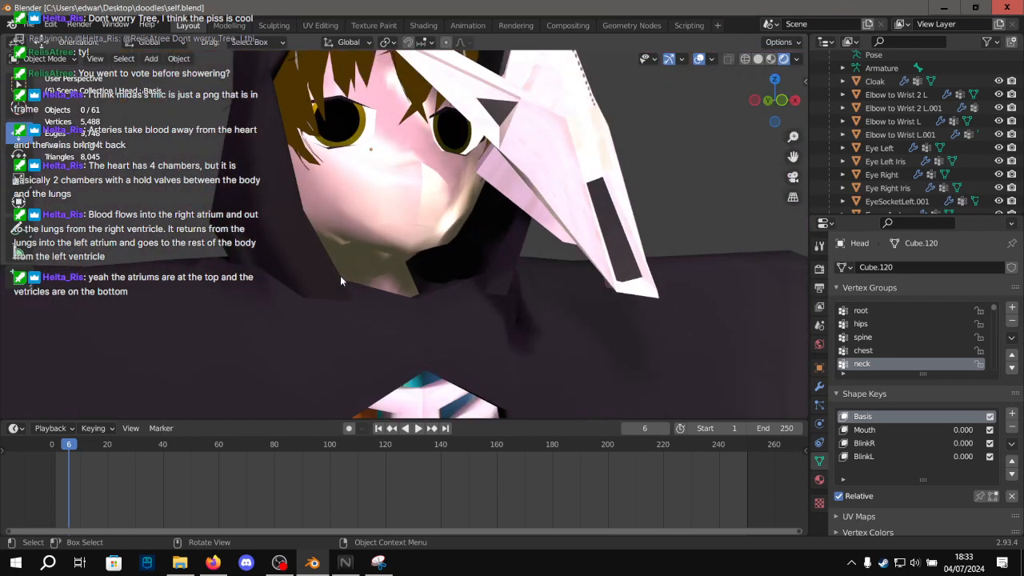
pyautogui.moveTo(344, 271); pyautogui.dragTo(408, 224, button='middle')
pyautogui.scroll(-1, 386, 223)
pyautogui.moveTo(382, 235)
pyautogui.mouseDown()
pyautogui.moveTo(395, 235)
pyautogui.moveTo(389, 222)
pyautogui.mouseUp()
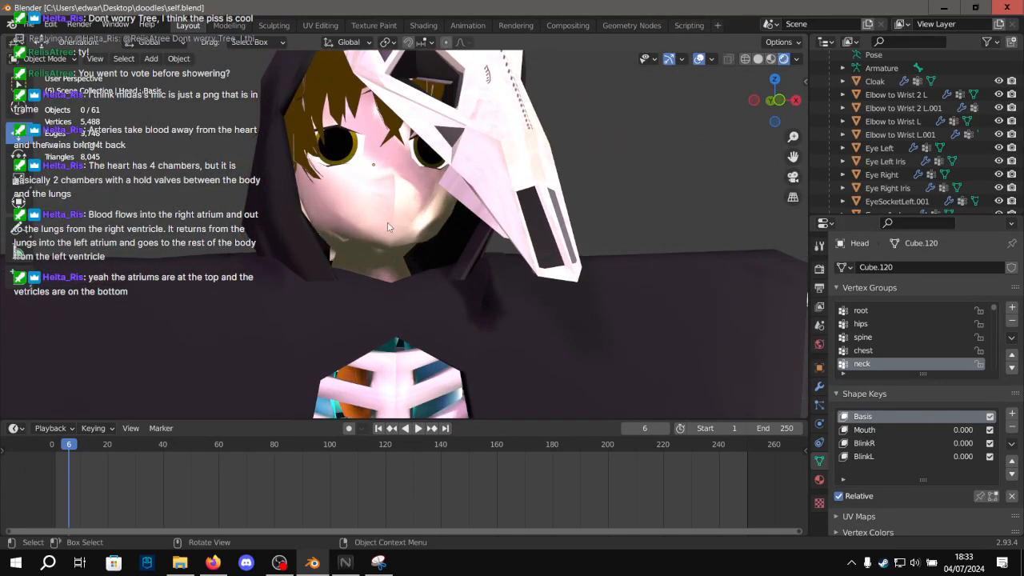
# Edit the Head mesh in the Modeling workspace and raise the vertices where the jaw meets the neck.
pyautogui.scroll(4, 388, 218)
pyautogui.click(316, 152)
pyautogui.click(228, 24)
pyautogui.scroll(5, 347, 278)
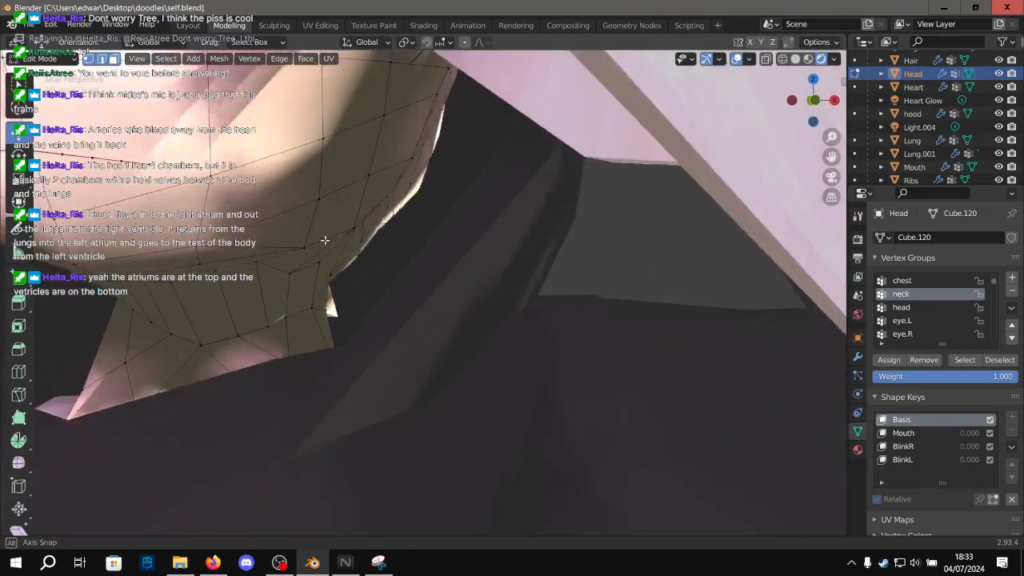
pyautogui.moveTo(347, 279); pyautogui.dragTo(252, 286, button='middle')
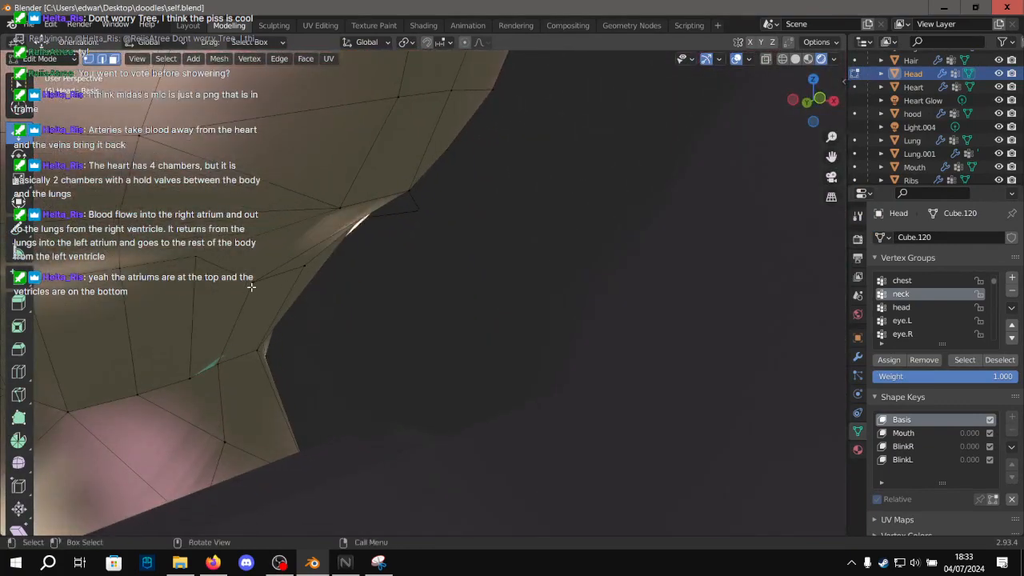
pyautogui.click(251, 286)
pyautogui.scroll(-5, 324, 293)
pyautogui.moveTo(325, 292); pyautogui.dragTo(266, 250, button='middle')
pyautogui.moveTo(272, 232); pyautogui.dragTo(272, 220)
pyautogui.moveTo(272, 220); pyautogui.dragTo(166, 267, button='middle')
pyautogui.moveTo(288, 277); pyautogui.dragTo(391, 280, button='middle')
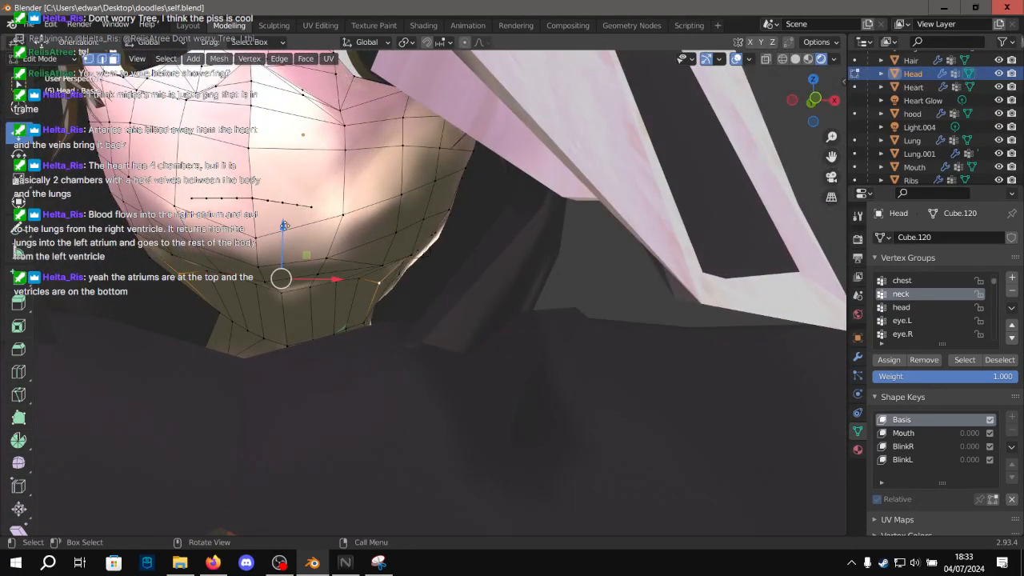
pyautogui.moveTo(285, 218); pyautogui.dragTo(285, 217)
pyautogui.moveTo(448, 228); pyautogui.dragTo(585, 229, button='middle')
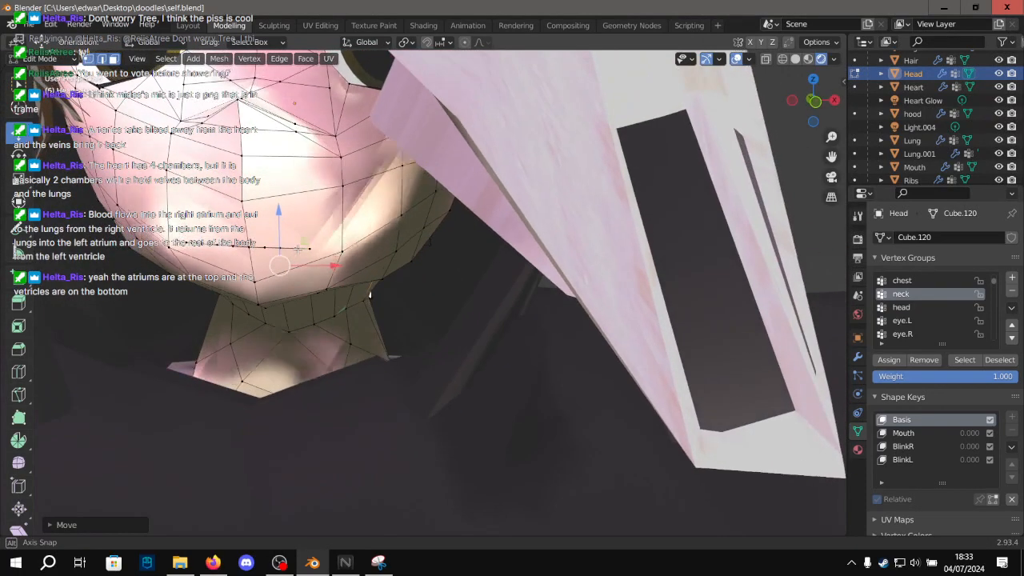
# Review the raised jawline and neck from a distance and in the Layout workspace with the selection cleared.
pyautogui.scroll(-5, 585, 229)
pyautogui.moveTo(495, 239)
pyautogui.mouseDown(button='middle')
pyautogui.moveTo(553, 242)
pyautogui.moveTo(489, 230)
pyautogui.mouseUp(button='middle')
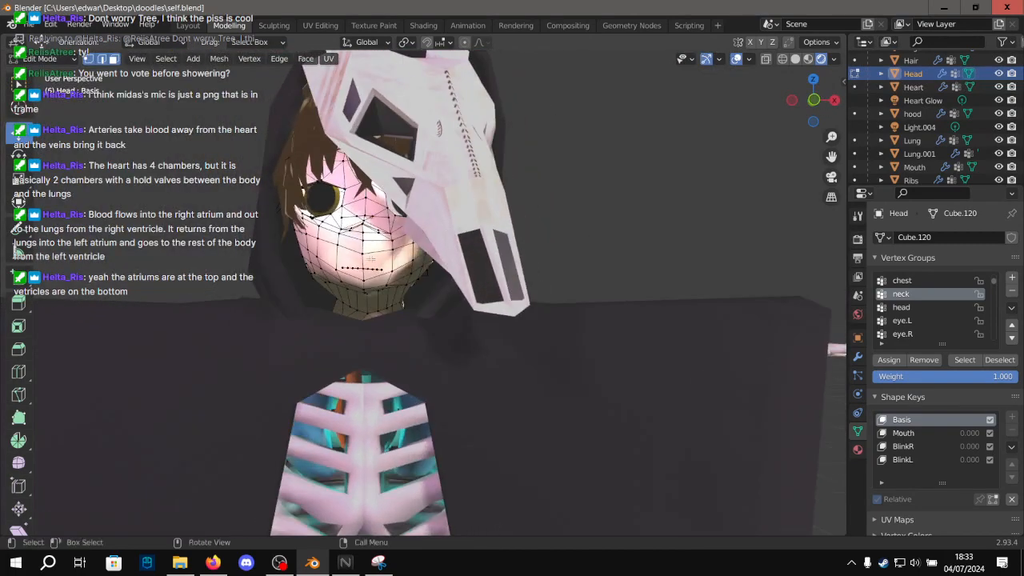
pyautogui.scroll(6, 400, 264)
pyautogui.moveTo(297, 280); pyautogui.dragTo(314, 321, button='middle')
pyautogui.click(192, 26)
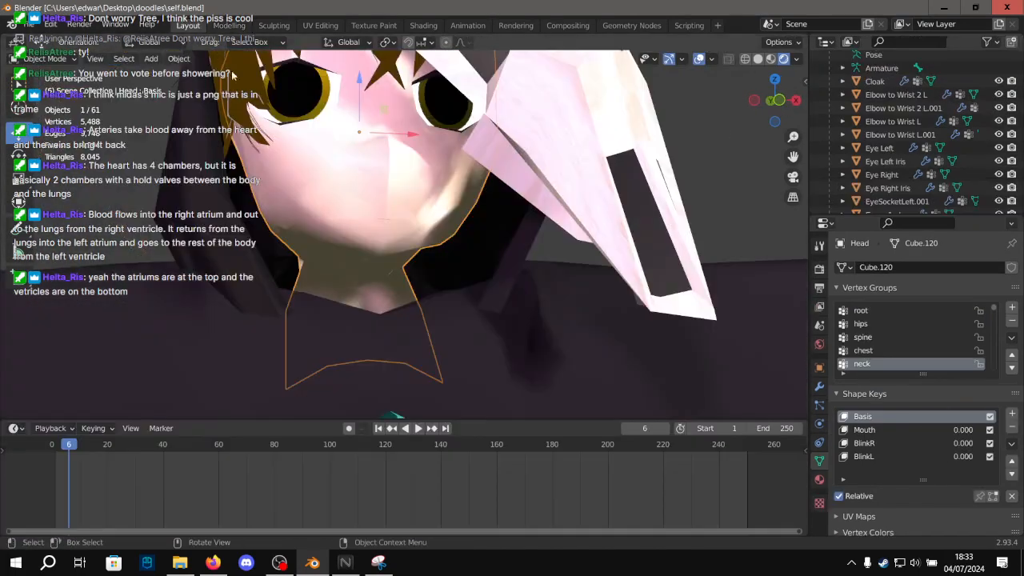
pyautogui.scroll(-3, 480, 240)
pyautogui.moveTo(512, 239); pyautogui.dragTo(619, 200, button='middle')
pyautogui.hotkey('alt', 'a')
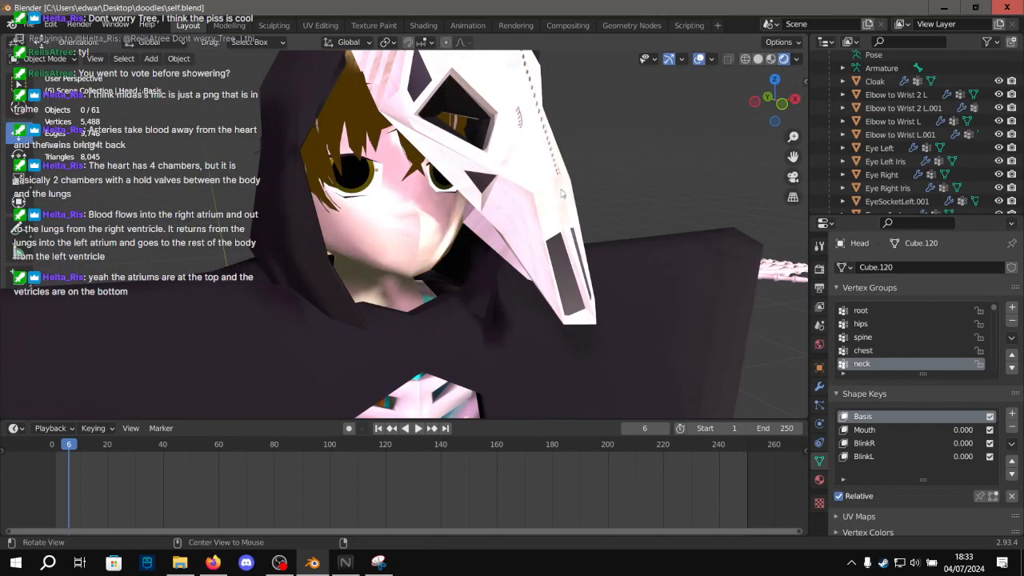
pyautogui.moveTo(535, 186); pyautogui.dragTo(416, 171, button='middle')
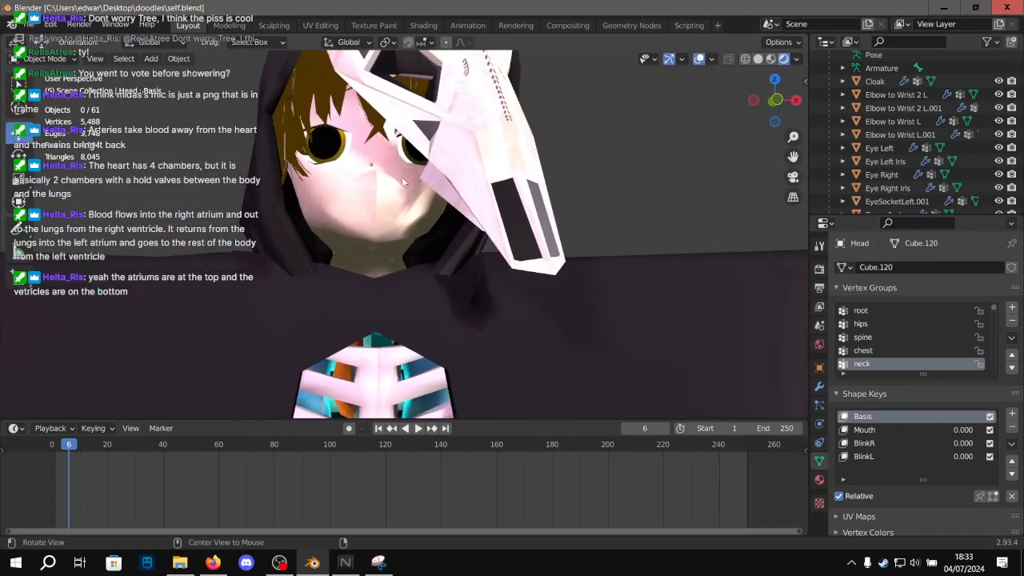
pyautogui.moveTo(376, 218); pyautogui.dragTo(351, 179, button='middle')
pyautogui.click(350, 179)
# Select the vertices along the lower jaw edge in the Modeling workspace and adjust their position.
pyautogui.click(231, 25)
pyautogui.keyDown('shift'); pyautogui.moveTo(448, 127); pyautogui.dragTo(355, 263, button='middle'); pyautogui.keyUp('shift')
pyautogui.moveTo(286, 266); pyautogui.dragTo(405, 275, button='middle')
pyautogui.moveTo(219, 272); pyautogui.dragTo(370, 291, button='middle')
pyautogui.keyDown('shift'); pyautogui.click(357, 276); pyautogui.keyUp('shift')
pyautogui.moveTo(265, 257); pyautogui.dragTo(379, 251)
pyautogui.scroll(-2, 264, 262)
# Check the chin in the Layout workspace and nudge the lower jaw edge loop slightly along the Z axis in the Modeling workspace.
pyautogui.click(189, 24)
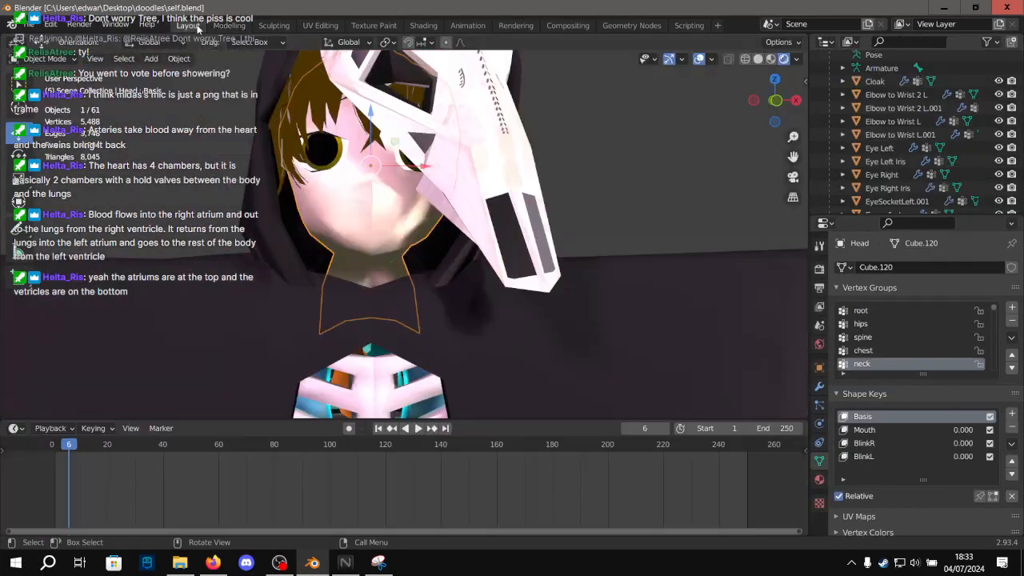
pyautogui.scroll(3, 407, 207)
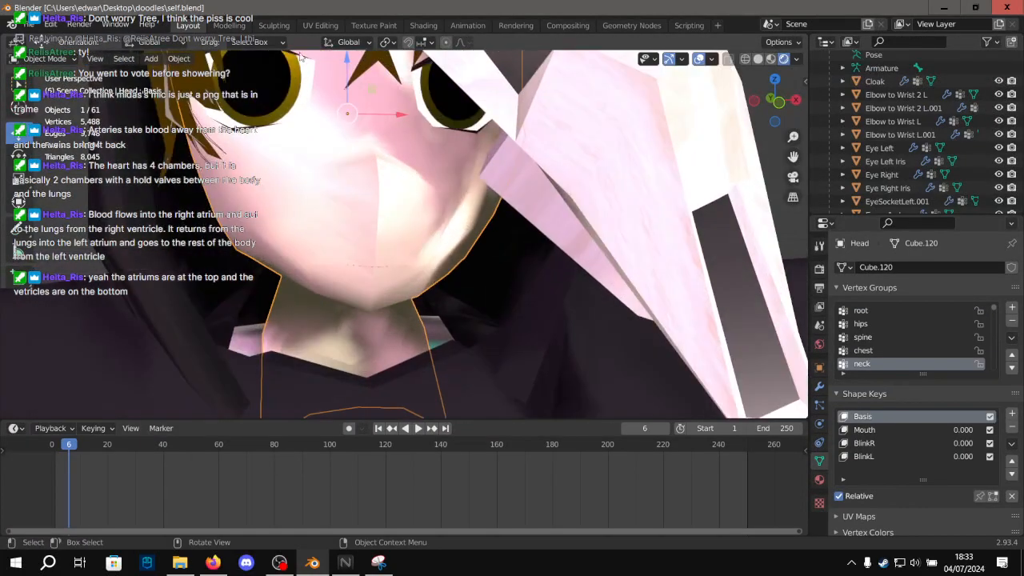
pyautogui.click(232, 25)
pyautogui.moveTo(464, 263); pyautogui.dragTo(304, 277, button='middle')
pyautogui.scroll(3, 414, 227)
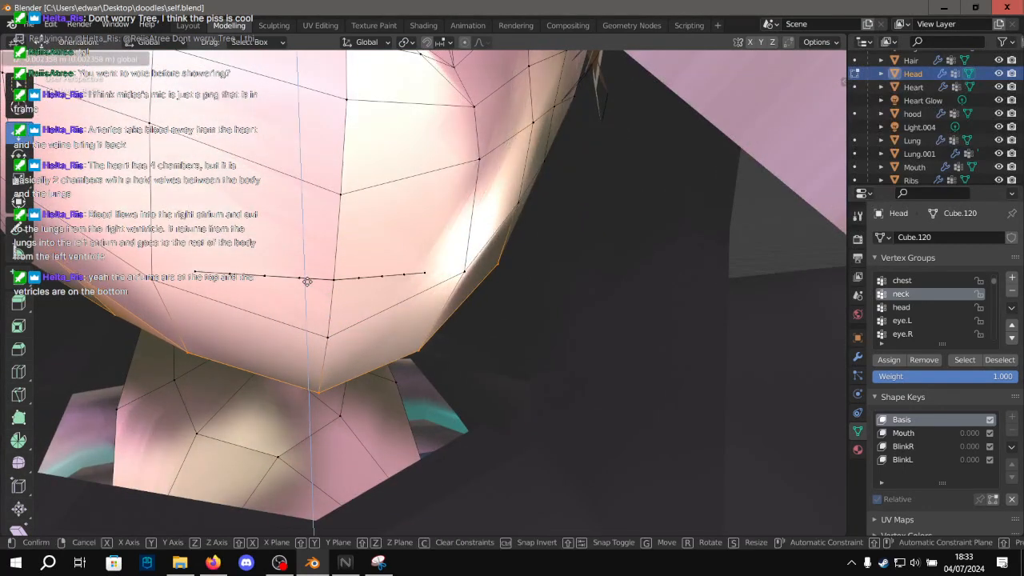
# Inspect the face, jaw and whole character in the Layout workspace from near and far.
pyautogui.click(189, 25)
pyautogui.scroll(-5, 646, 152)
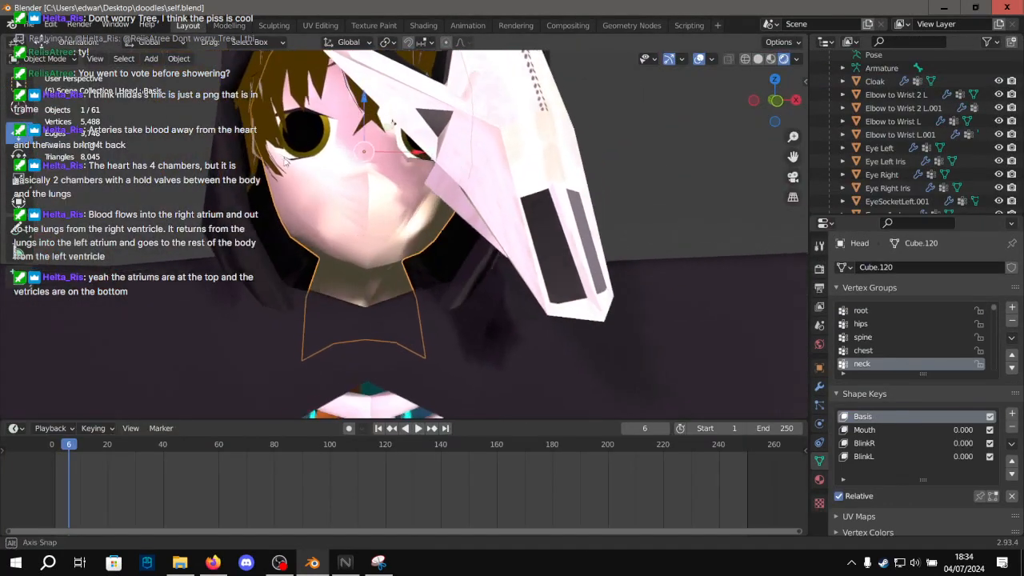
pyautogui.press('Left')
pyautogui.scroll(4, 397, 207)
pyautogui.moveTo(397, 208); pyautogui.dragTo(489, 171, button='middle')
pyautogui.scroll(-6, 392, 203)
pyautogui.scroll(5, 404, 208)
pyautogui.scroll(-8, 491, 173)
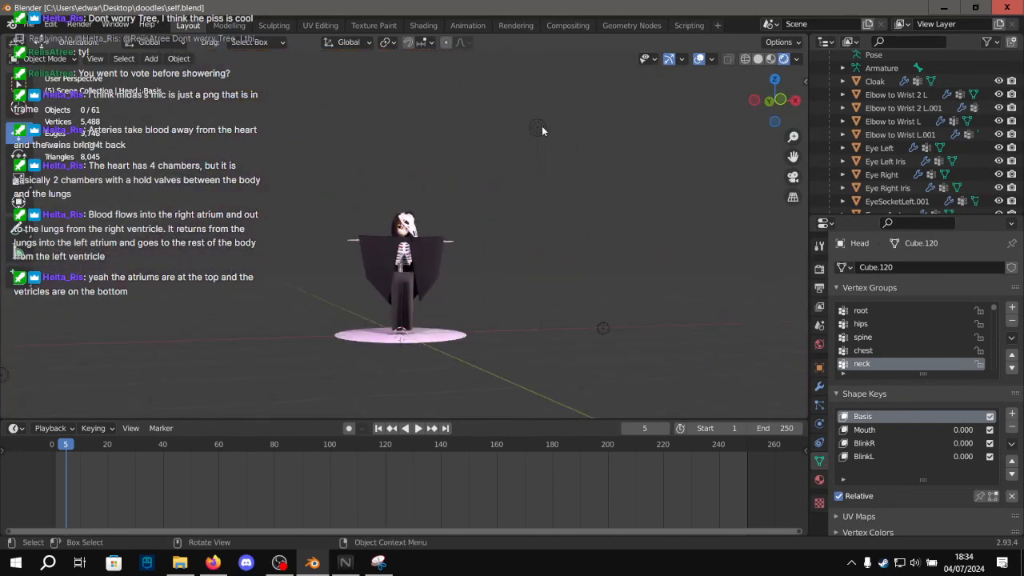
# Move the point light from high beside the character to close by the head to illuminate the face and neck.
pyautogui.click(537, 128)
pyautogui.moveTo(412, 228); pyautogui.dragTo(413, 227)
pyautogui.scroll(9, 413, 228)
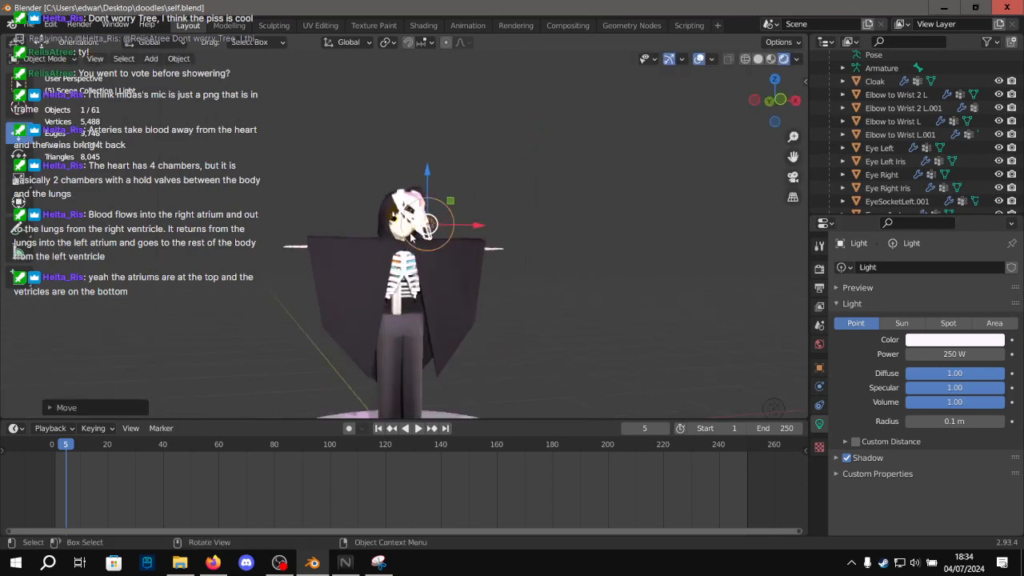
pyautogui.scroll(-4, 487, 244)
pyautogui.keyDown('alt'); pyautogui.moveTo(487, 245); pyautogui.dragTo(589, 324); pyautogui.keyUp('alt')
pyautogui.moveTo(638, 352); pyautogui.dragTo(359, 219)
pyautogui.scroll(7, 362, 221)
pyautogui.scroll(-1, 359, 233)
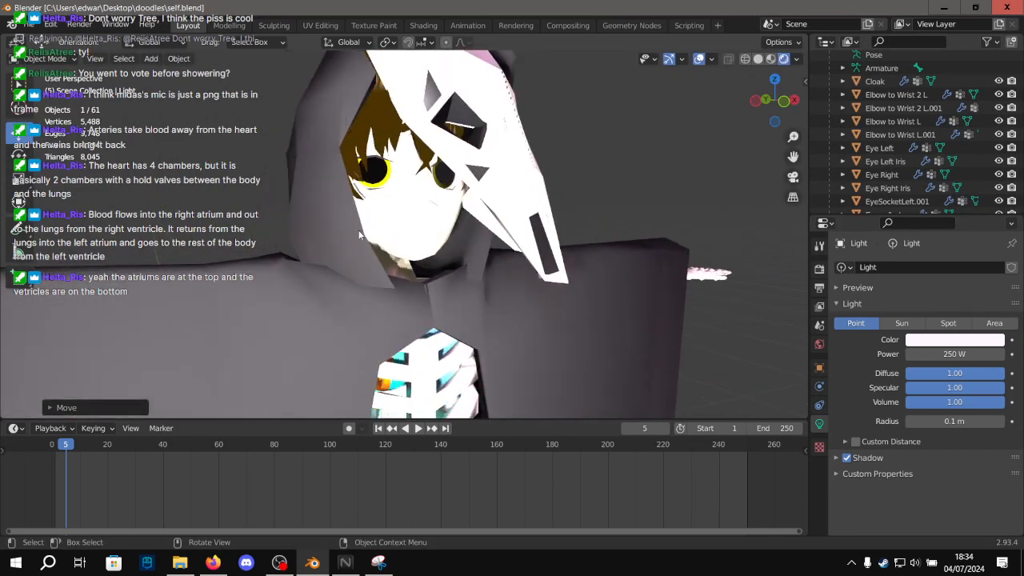
pyautogui.scroll(-6, 359, 229)
pyautogui.press('g')
pyautogui.click(160, 240)
pyautogui.scroll(6, 160, 240)
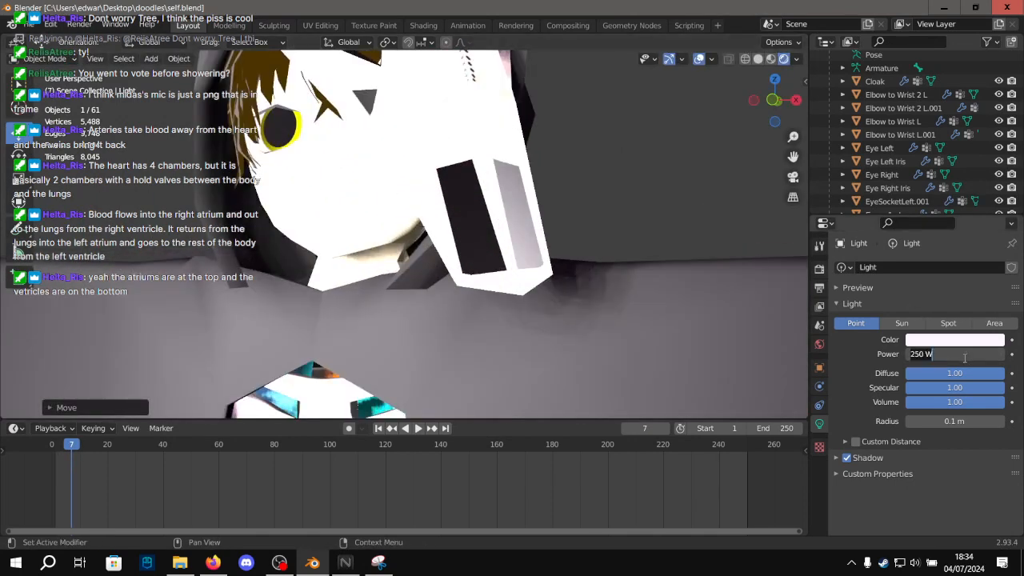
# Try 20 W for the point light's power and reduce it further to 10 W.
pyautogui.write('20')
pyautogui.press('Return')
pyautogui.scroll(-2, 591, 305)
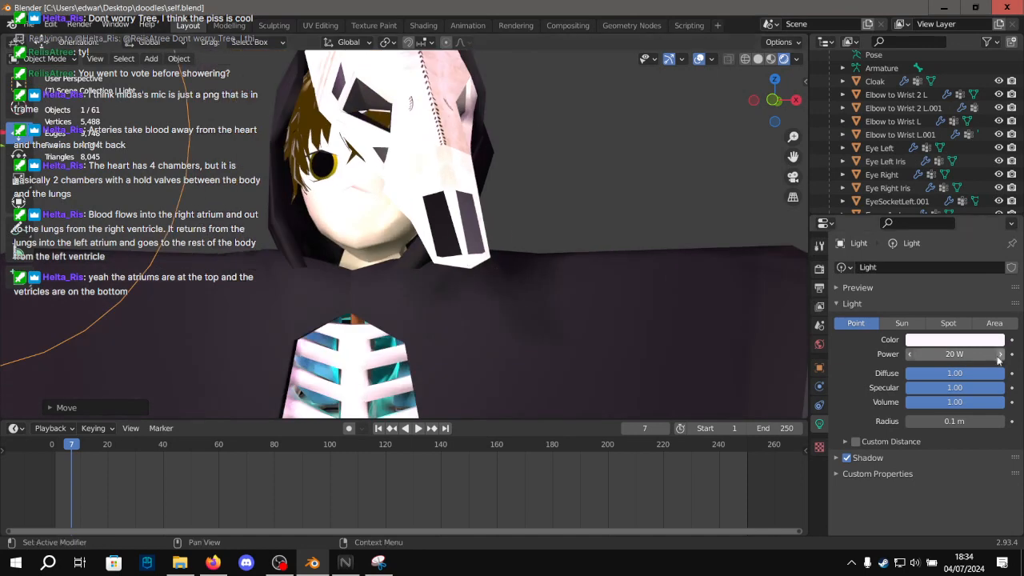
pyautogui.press('Return')
pyautogui.scroll(-4, 423, 276)
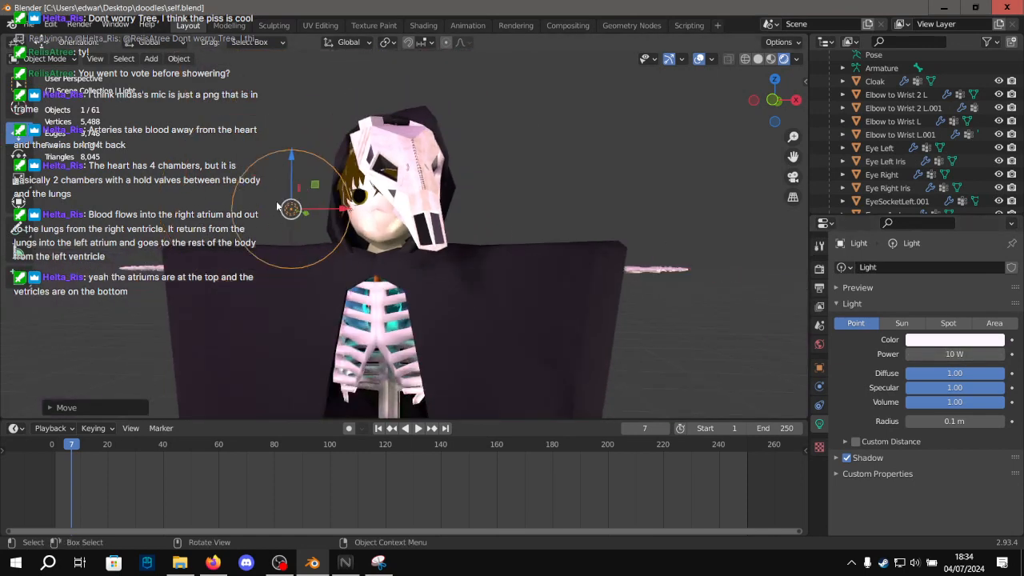
# Try several positions for the point light around the face and chest to test the shading under the chin.
pyautogui.scroll(3, 269, 206)
pyautogui.moveTo(156, 180); pyautogui.dragTo(305, 163)
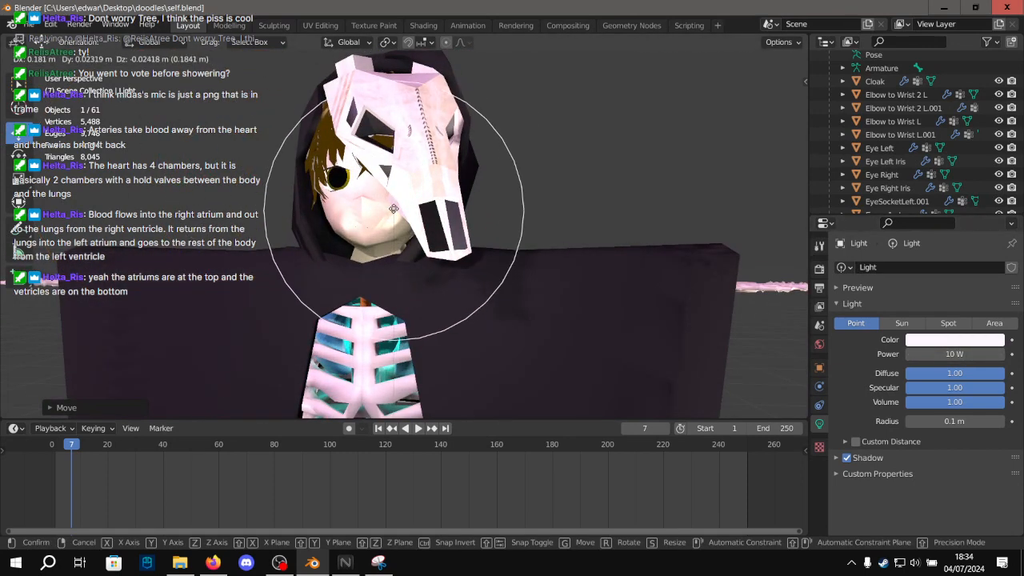
pyautogui.moveTo(394, 207); pyautogui.dragTo(685, 274)
pyautogui.moveTo(686, 275); pyautogui.dragTo(697, 302, button='middle')
pyautogui.moveTo(772, 320); pyautogui.dragTo(575, 275)
pyautogui.moveTo(575, 274); pyautogui.dragTo(666, 290, button='middle')
pyautogui.scroll(3, 462, 232)
pyautogui.scroll(2, 460, 232)
pyautogui.moveTo(497, 274); pyautogui.dragTo(592, 272, button='middle')
pyautogui.press('g')
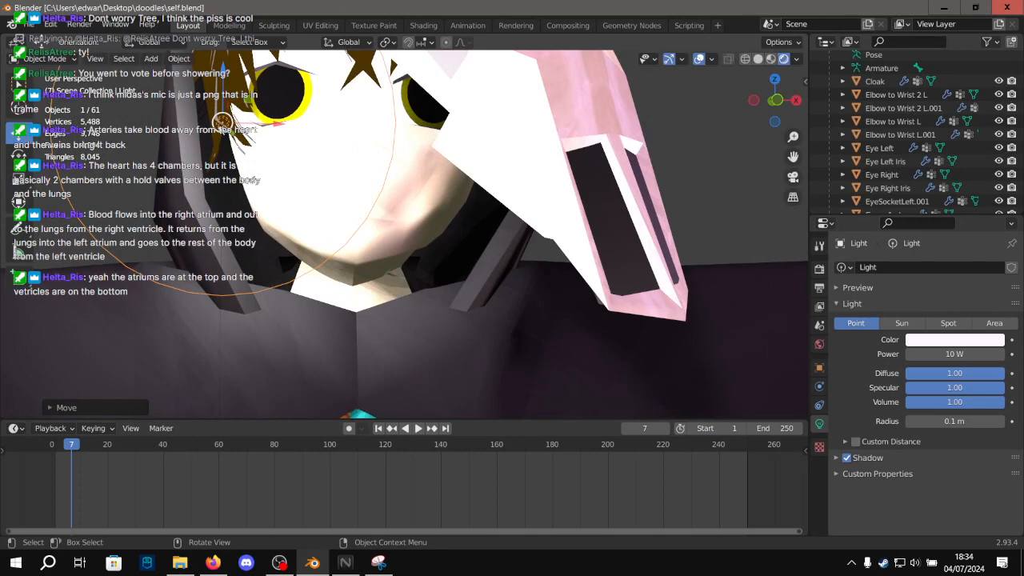
pyautogui.press('g')
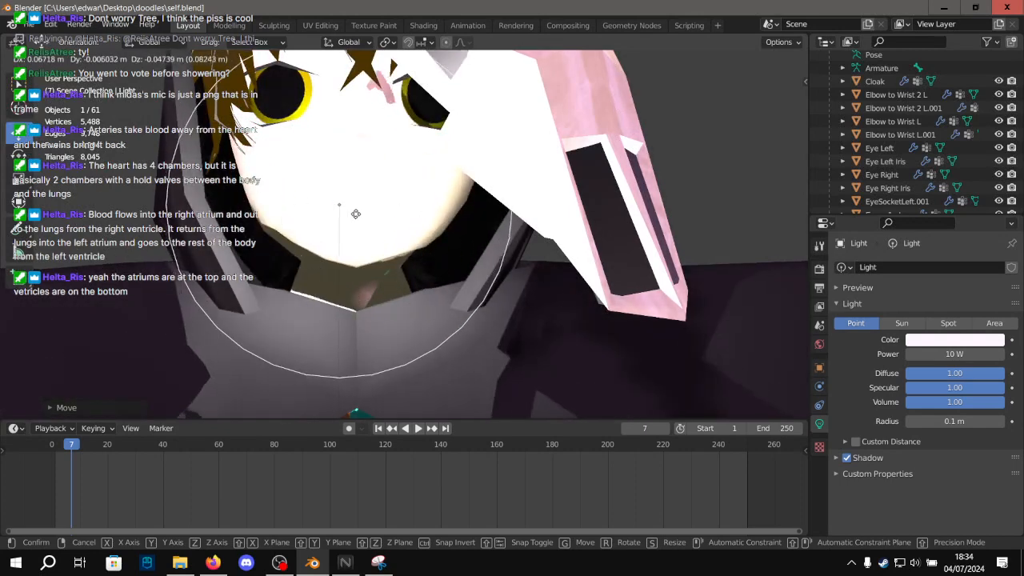
# Place the point light beside the head on the side opposite the skull mask so it lights the jaw and neck.
pyautogui.moveTo(107, 214); pyautogui.dragTo(141, 206)
pyautogui.scroll(-7, 272, 205)
pyautogui.moveTo(265, 227); pyautogui.dragTo(352, 248, button='middle')
pyautogui.moveTo(323, 229); pyautogui.dragTo(276, 236)
pyautogui.scroll(10, 311, 264)
pyautogui.scroll(-3, 360, 233)
pyautogui.keyDown('alt'); pyautogui.moveTo(360, 233); pyautogui.dragTo(260, 233); pyautogui.keyUp('alt')
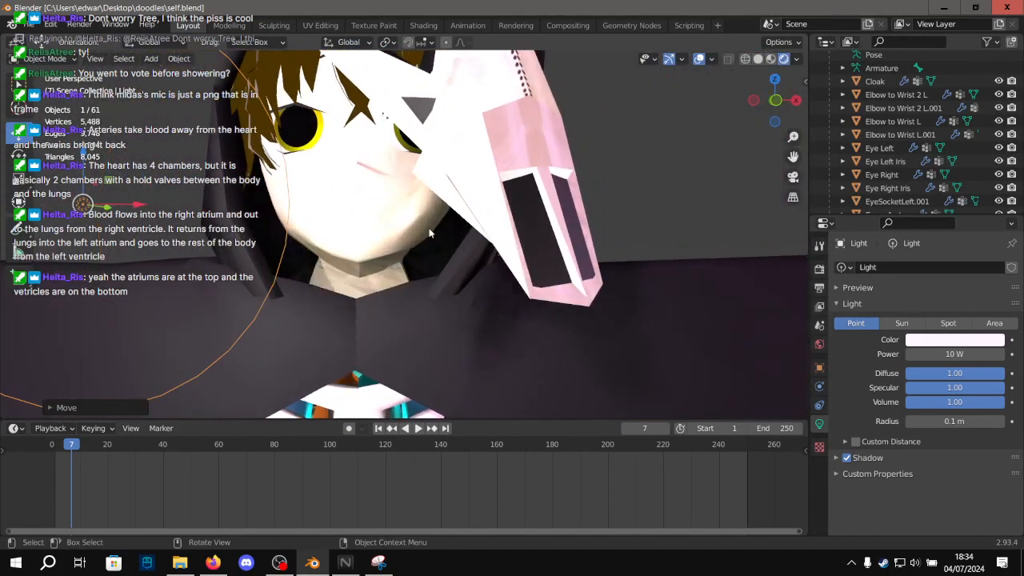
# Inspect the chin, neck and hood edge up close and make the Head the active object in the Layout workspace.
pyautogui.scroll(3, 429, 232)
pyautogui.click(427, 262)
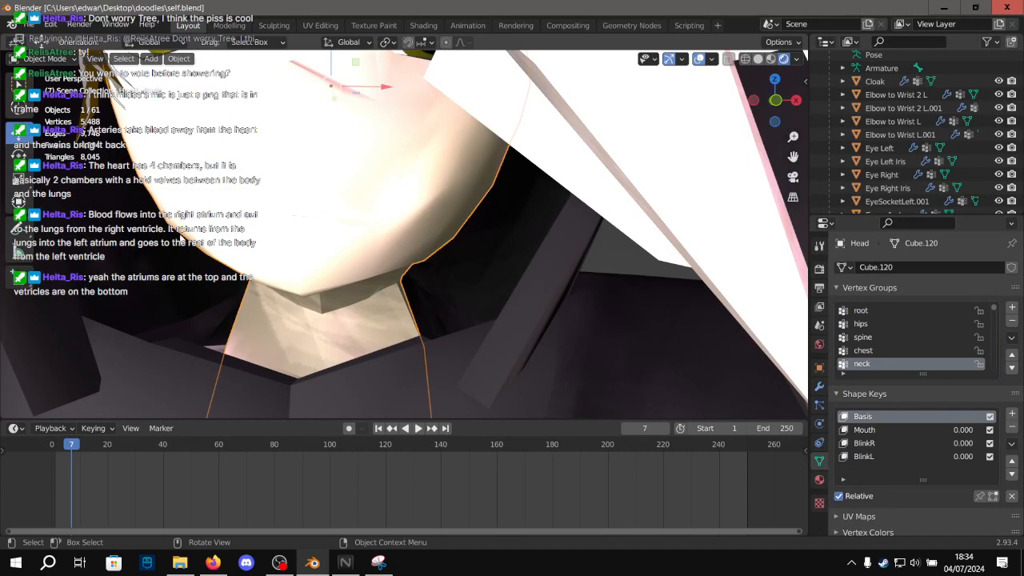
pyautogui.click(457, 258)
pyautogui.click(240, 27)
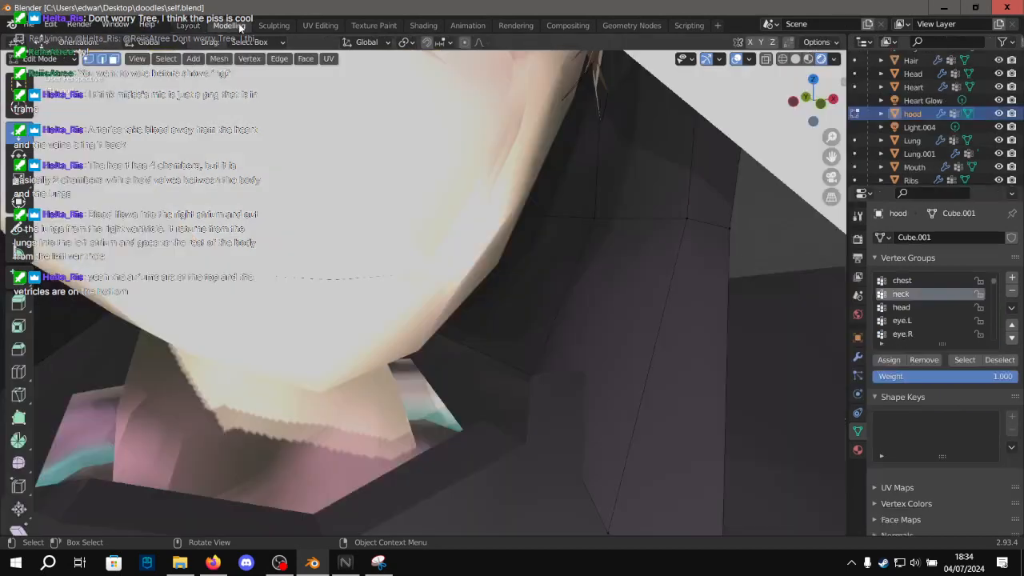
pyautogui.scroll(-5, 304, 200)
pyautogui.click(208, 27)
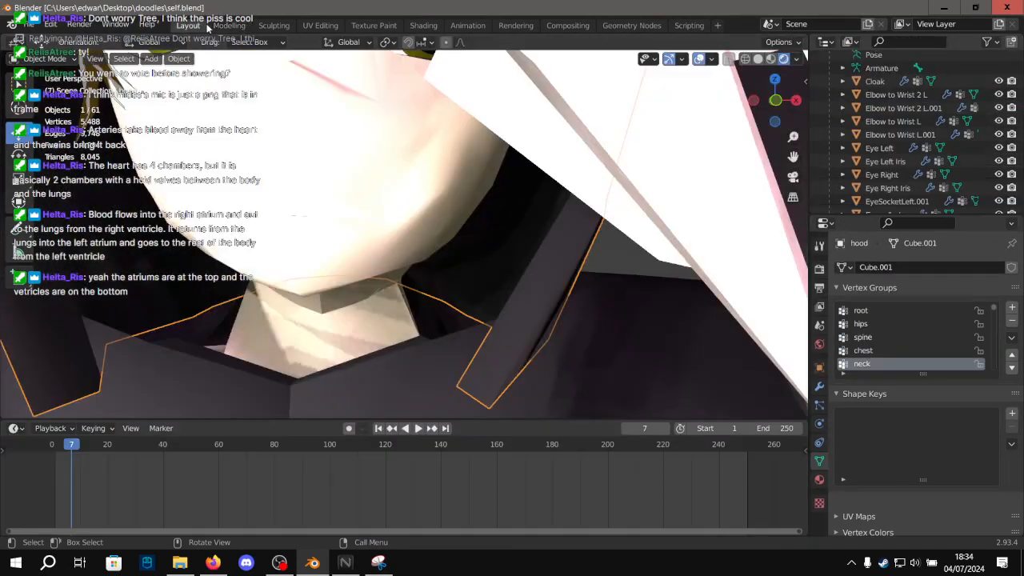
pyautogui.scroll(-5, 386, 194)
pyautogui.click(349, 250)
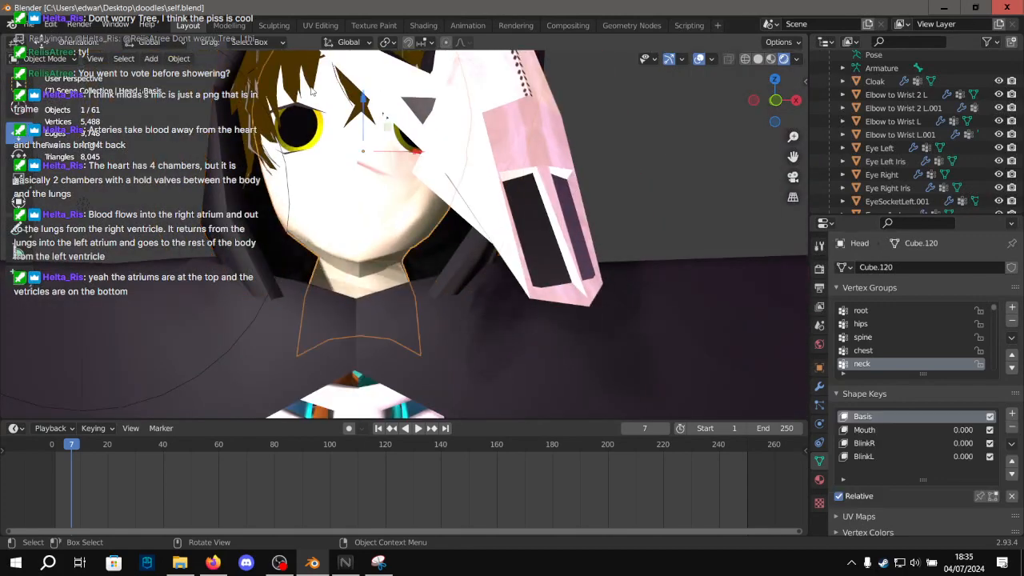
# Shift the lower jaw vertex on the side opposite the skull mask slightly inward along X, then return to the Layout workspace.
pyautogui.click(228, 26)
pyautogui.scroll(5, 383, 264)
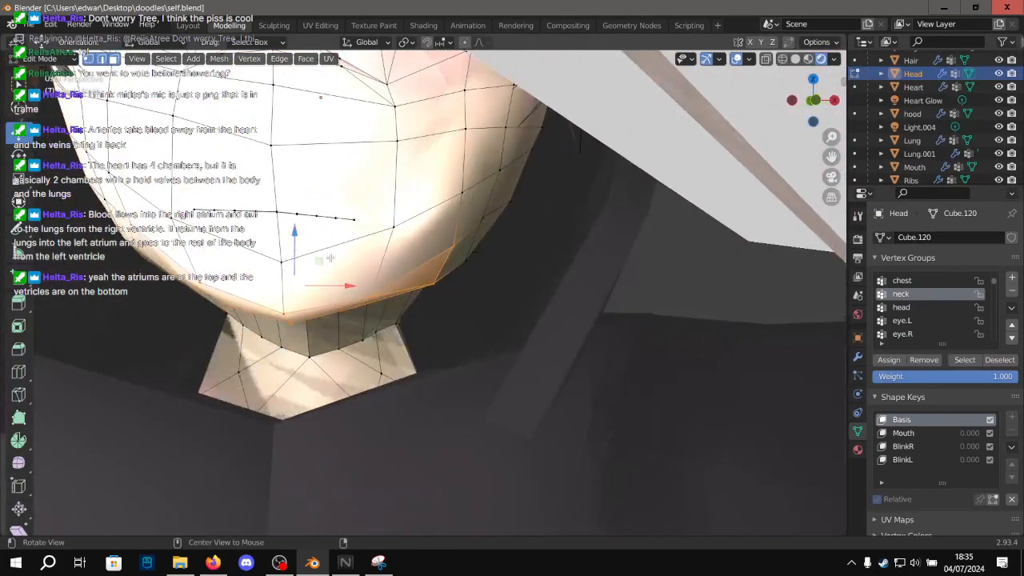
pyautogui.click(719, 287)
pyautogui.keyDown('alt'); pyautogui.moveTo(485, 269); pyautogui.dragTo(450, 293); pyautogui.keyUp('alt')
pyautogui.click(434, 287)
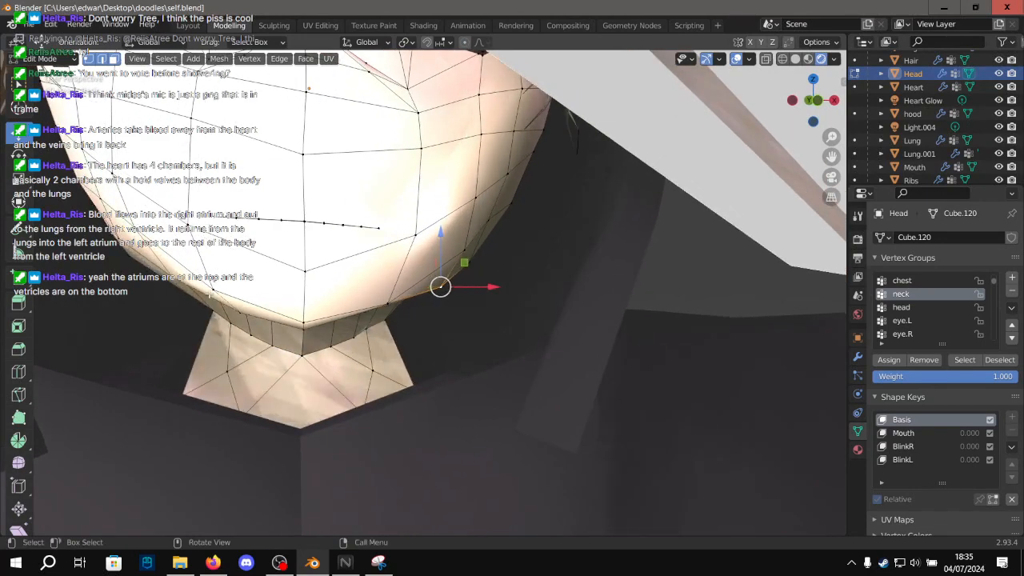
pyautogui.keyDown('alt'); pyautogui.moveTo(194, 283); pyautogui.dragTo(188, 286); pyautogui.keyUp('alt')
pyautogui.keyDown('shift'); pyautogui.click(174, 272); pyautogui.keyUp('shift')
pyautogui.moveTo(173, 273)
pyautogui.mouseDown(button='middle')
pyautogui.moveTo(191, 289)
pyautogui.moveTo(172, 282)
pyautogui.mouseUp(button='middle')
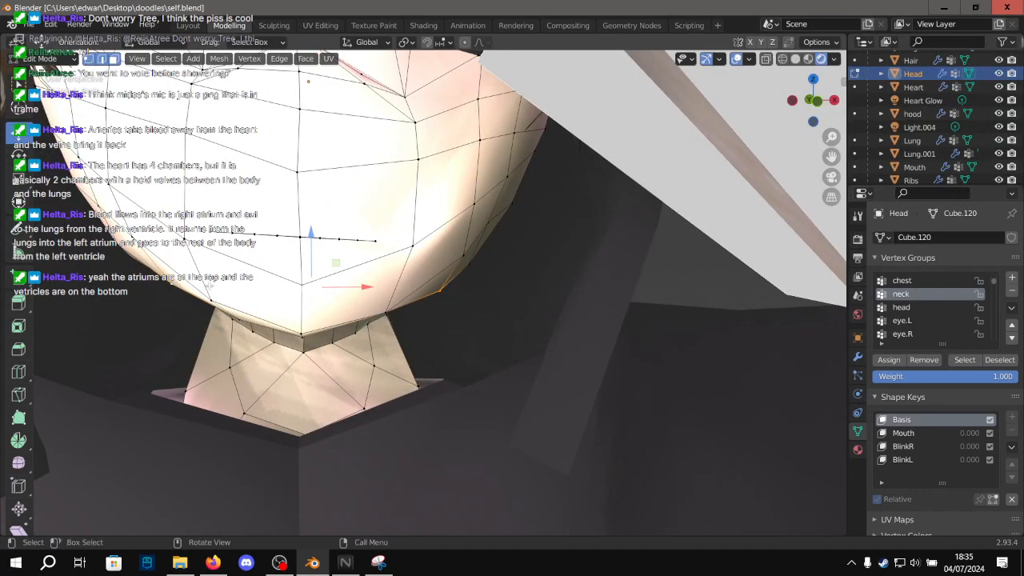
pyautogui.click(169, 283)
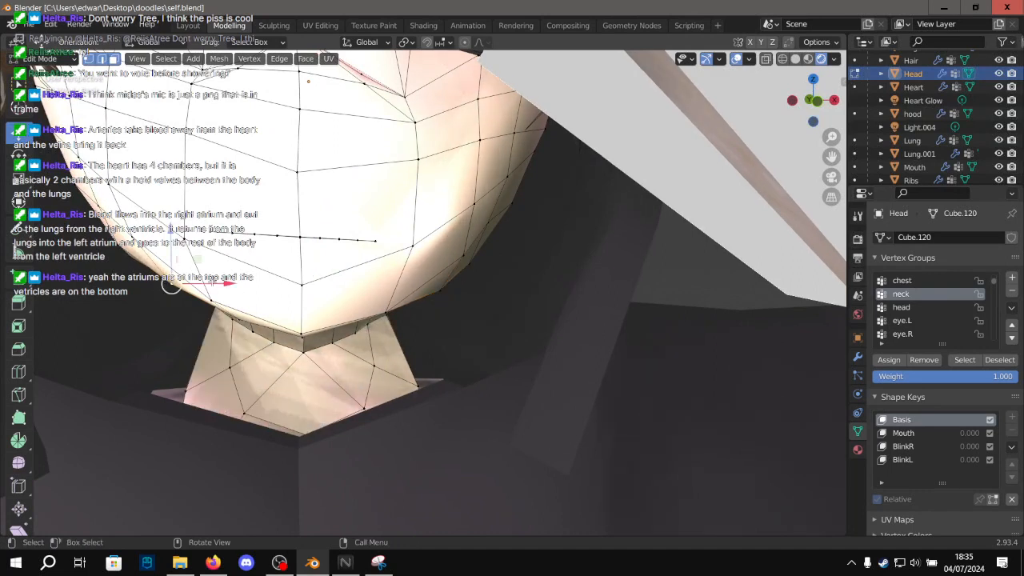
pyautogui.press('g')
pyautogui.press('x')
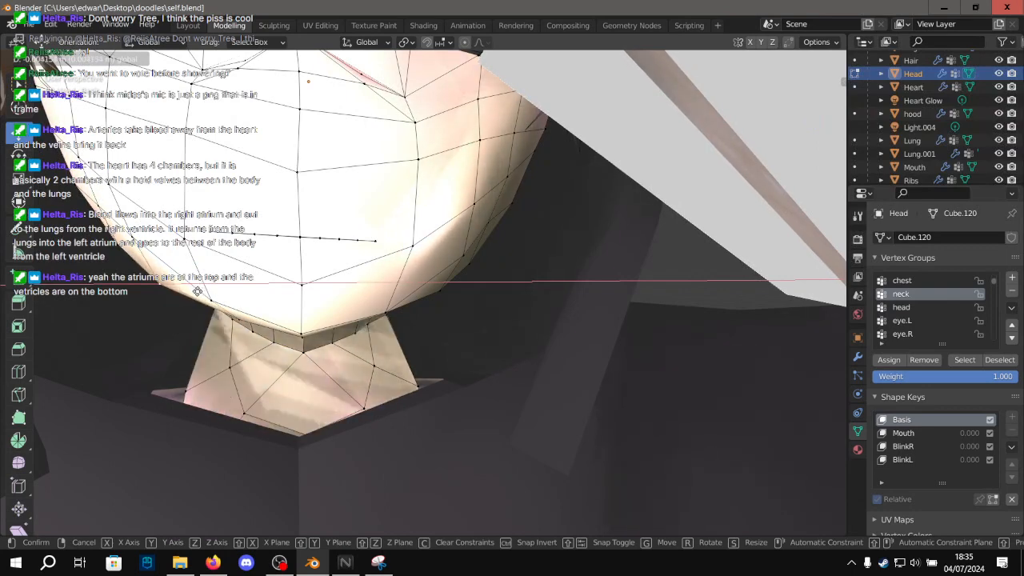
pyautogui.click(197, 289)
pyautogui.click(193, 26)
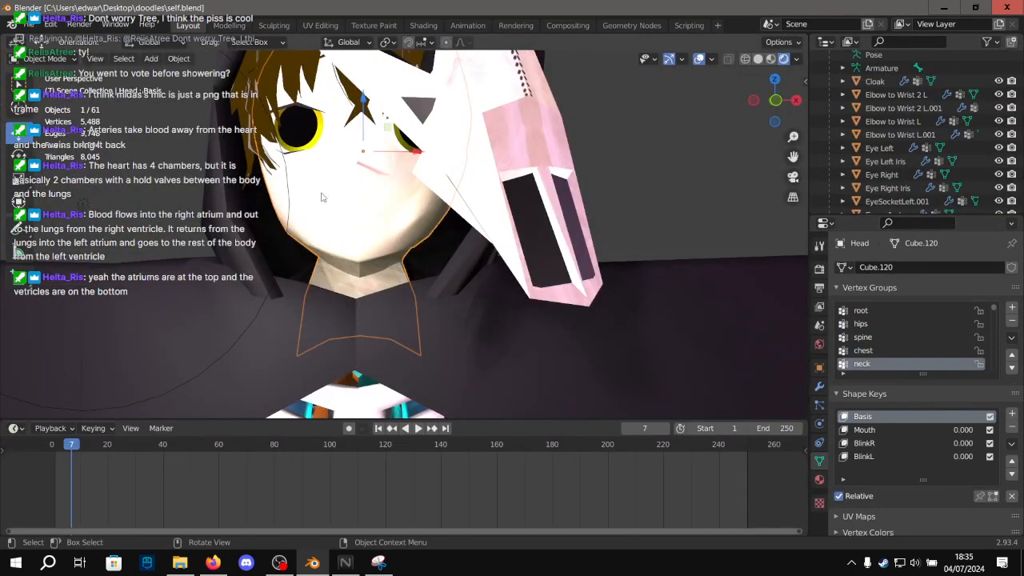
# Move the white point light up beside the uncovered eye and reduce its power to 5 W.
pyautogui.moveTo(336, 236)
pyautogui.mouseDown(button='middle')
pyautogui.moveTo(338, 252)
pyautogui.moveTo(320, 245)
pyautogui.mouseUp(button='middle')
pyautogui.click(321, 245)
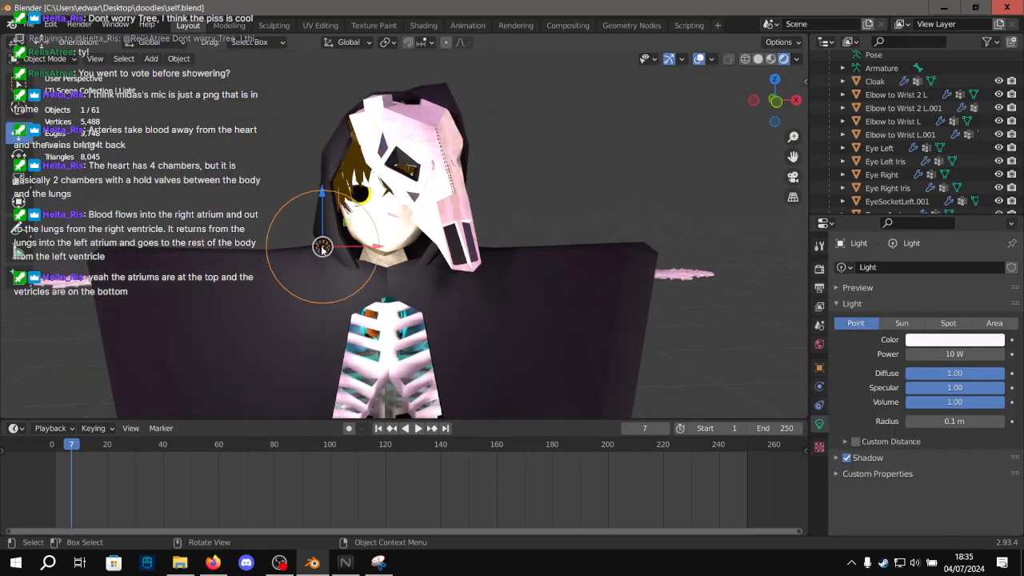
pyautogui.scroll(2, 319, 252)
pyautogui.press('g')
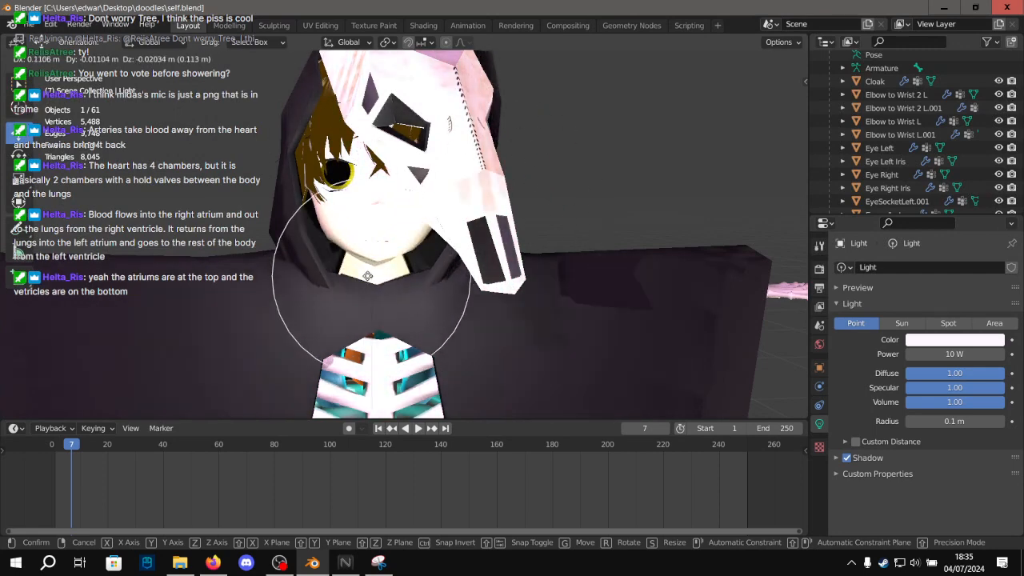
pyautogui.click(404, 253)
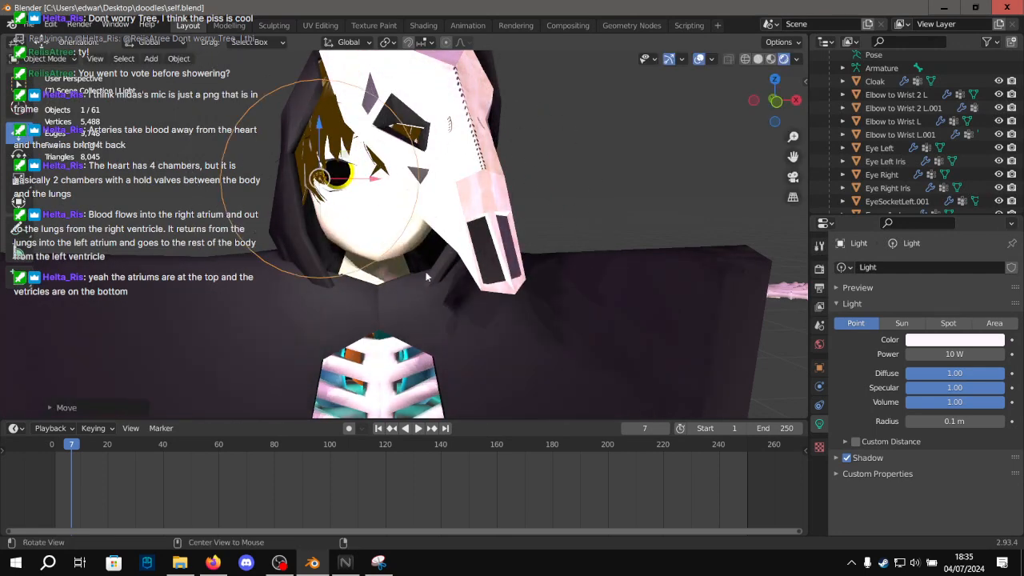
pyautogui.moveTo(404, 253); pyautogui.dragTo(546, 322, button='middle')
pyautogui.moveTo(587, 253); pyautogui.dragTo(789, 272)
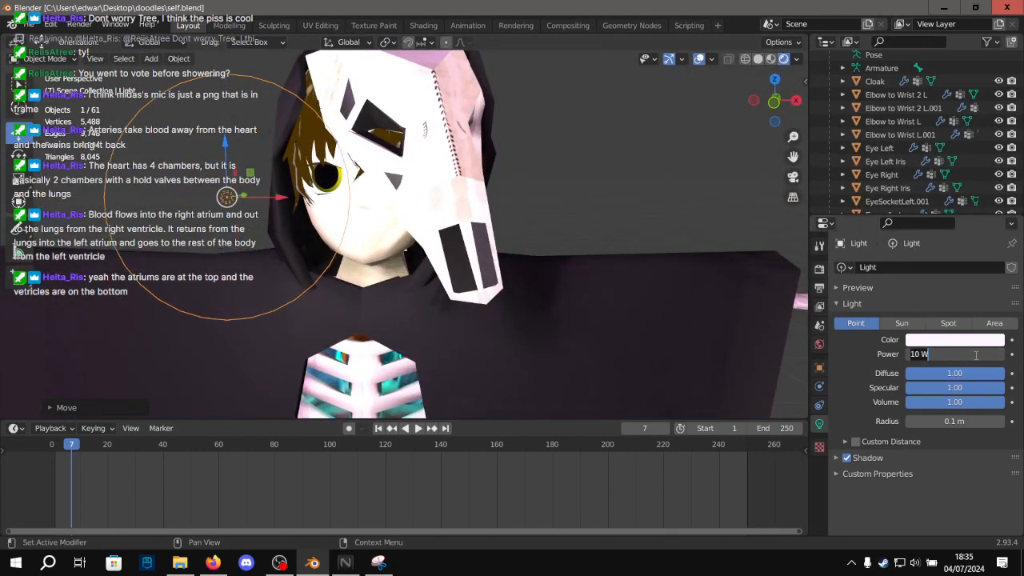
pyautogui.write('5')
pyautogui.press('Return')
# Try the point light above and below face height on the side opposite the skull mask.
pyautogui.press('g')
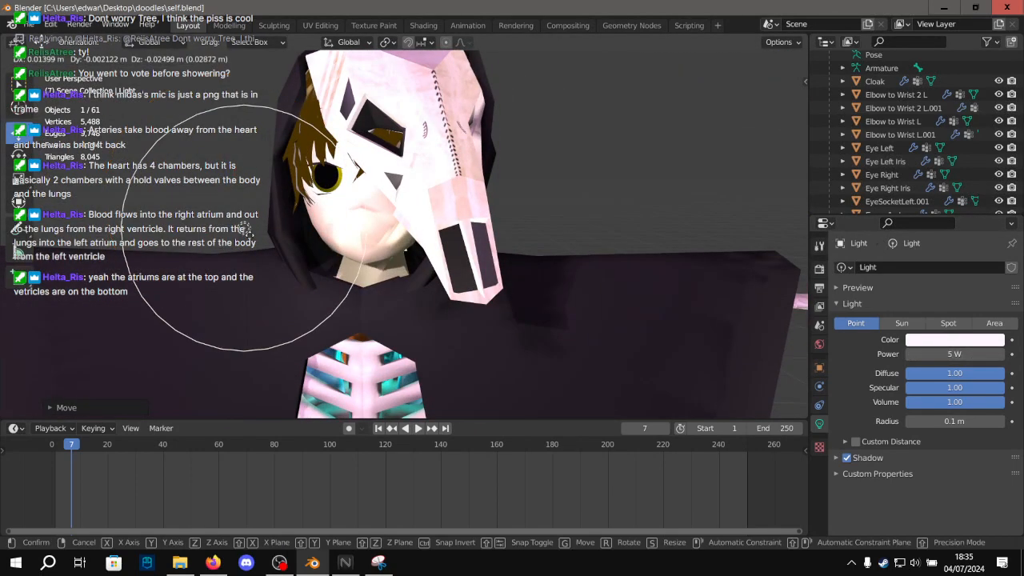
pyautogui.click(182, 118)
pyautogui.moveTo(182, 118); pyautogui.dragTo(276, 138, button='middle')
pyautogui.press('g')
pyautogui.click(234, 174)
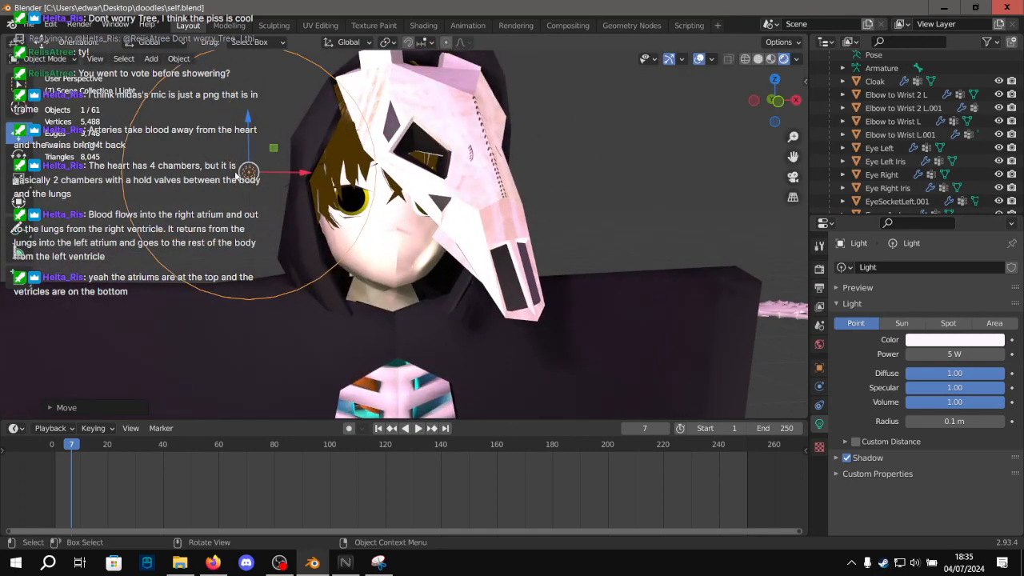
pyautogui.press('g')
pyautogui.click(205, 255)
pyautogui.press('g')
pyautogui.click(174, 327)
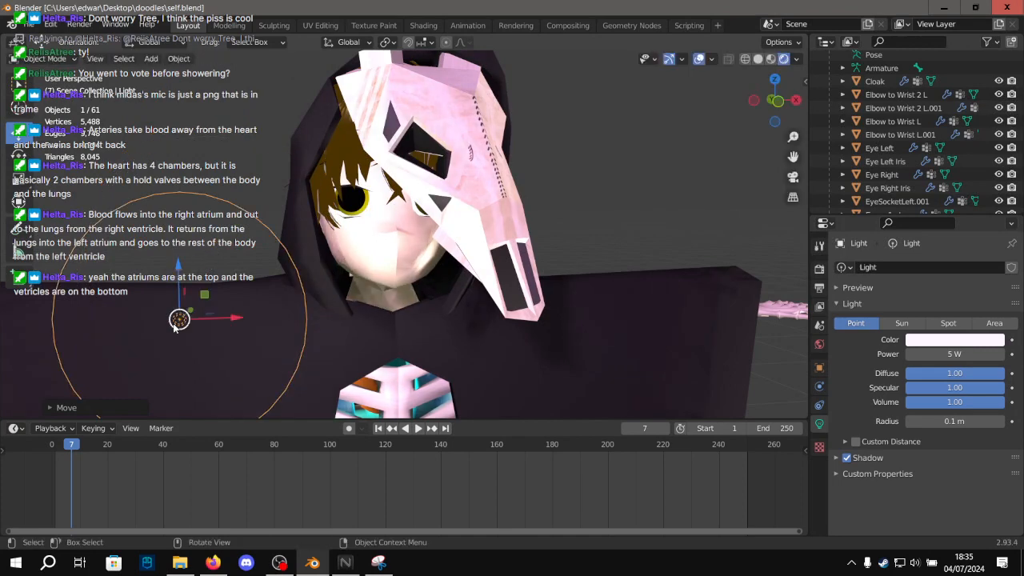
# Try the point light in front of the chest and beside the skull mask.
pyautogui.press('g')
pyautogui.click(460, 364)
pyautogui.press('g')
pyautogui.click(517, 342)
pyautogui.press('g')
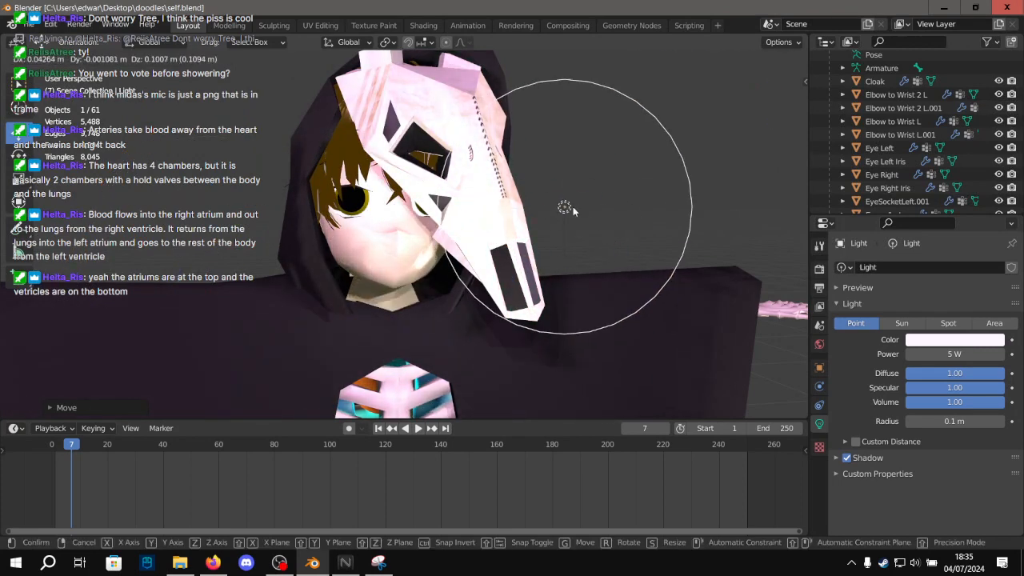
pyautogui.click(261, 151)
# Test the point light farther in front of the head, moving it from one side of the face to the other.
pyautogui.press('g')
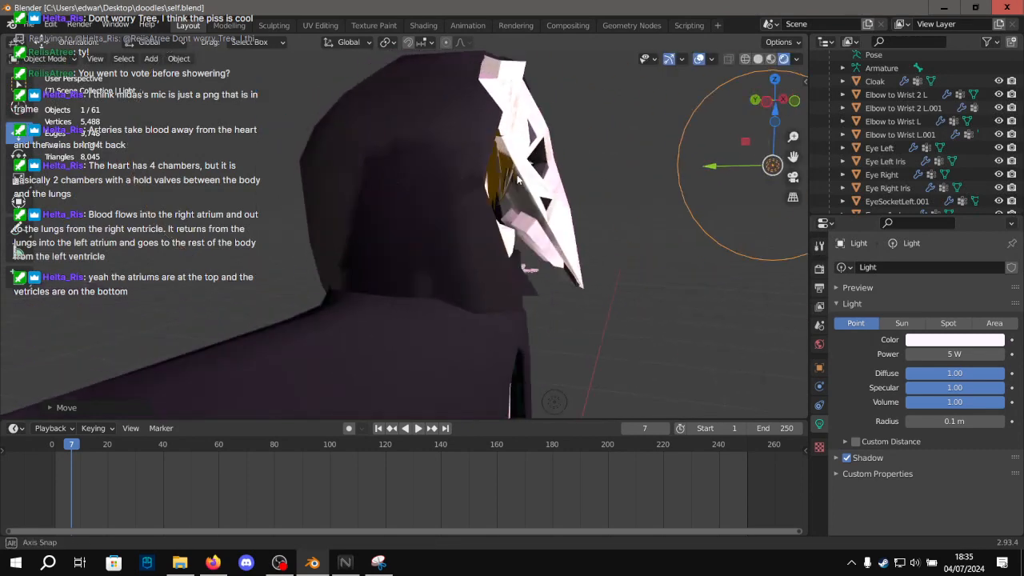
pyautogui.click(195, 121)
pyautogui.press('g')
pyautogui.click(323, 230)
pyautogui.moveTo(323, 230)
pyautogui.mouseDown(button='middle')
pyautogui.moveTo(330, 220)
pyautogui.moveTo(324, 244)
pyautogui.mouseUp(button='middle')
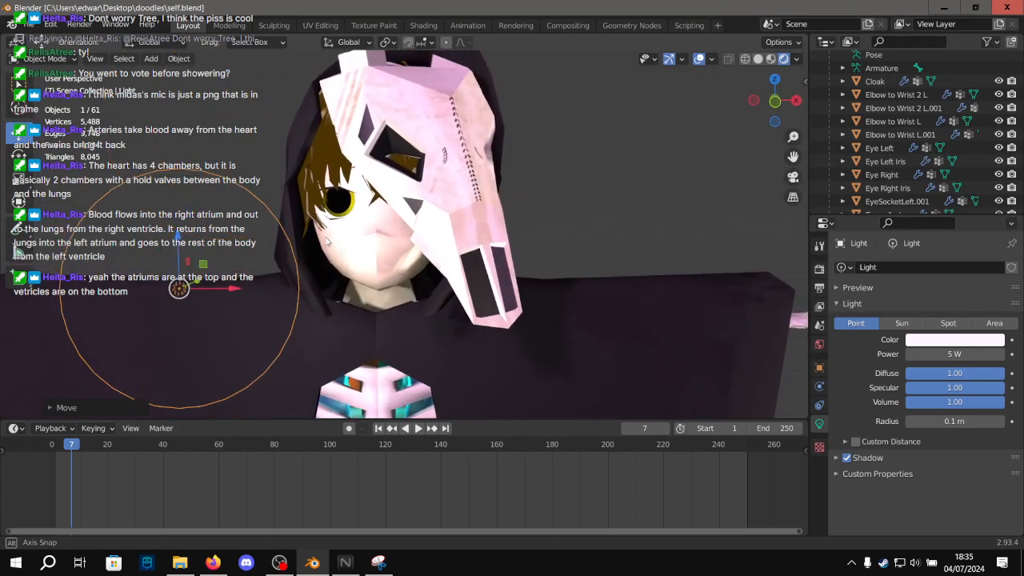
pyautogui.press('g')
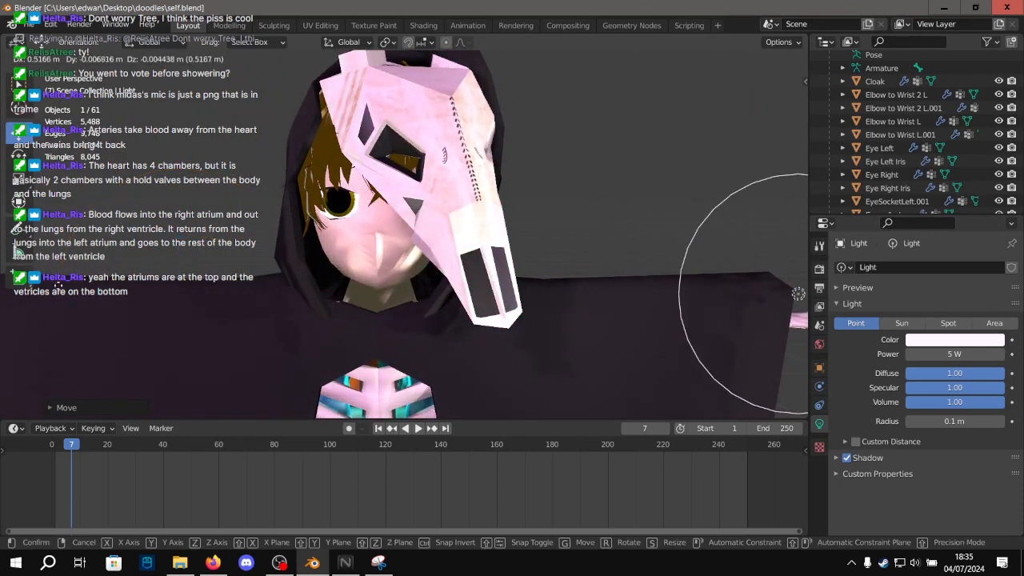
pyautogui.click(256, 169)
pyautogui.scroll(-5, 441, 230)
pyautogui.keyDown('alt'); pyautogui.moveTo(442, 229); pyautogui.dragTo(493, 264); pyautogui.keyUp('alt')
pyautogui.moveTo(544, 235); pyautogui.dragTo(737, 333)
# Set the power of the distant pink point light Light.002 to 0 W.
pyautogui.scroll(-5, 591, 268)
pyautogui.scroll(-4, 528, 228)
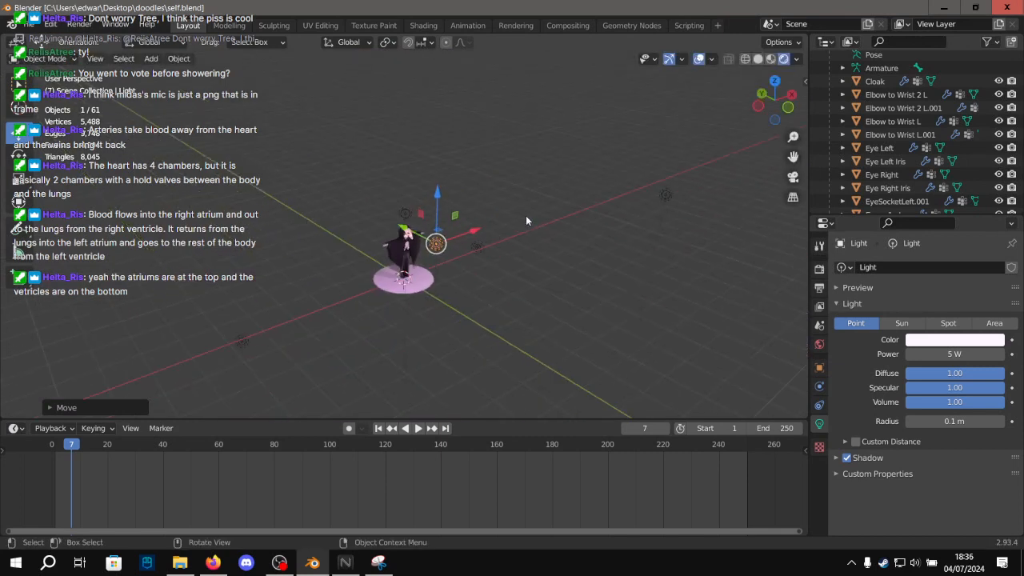
pyautogui.click(665, 194)
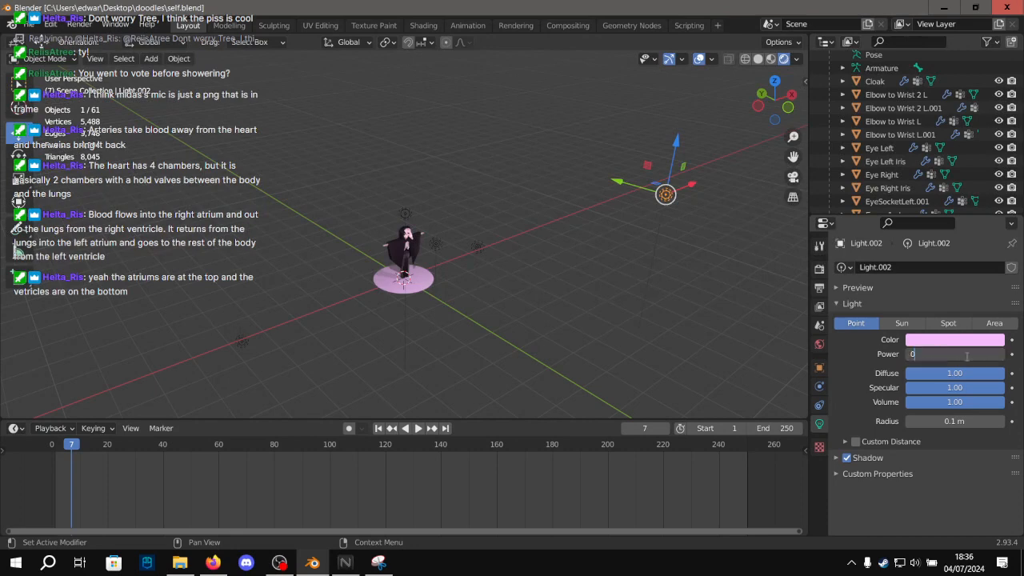
pyautogui.click(965, 355)
pyautogui.write('0')
pyautogui.press('Return')
# Try a power of 1 W for Light.002 and check the character's front shading.
pyautogui.scroll(6, 385, 213)
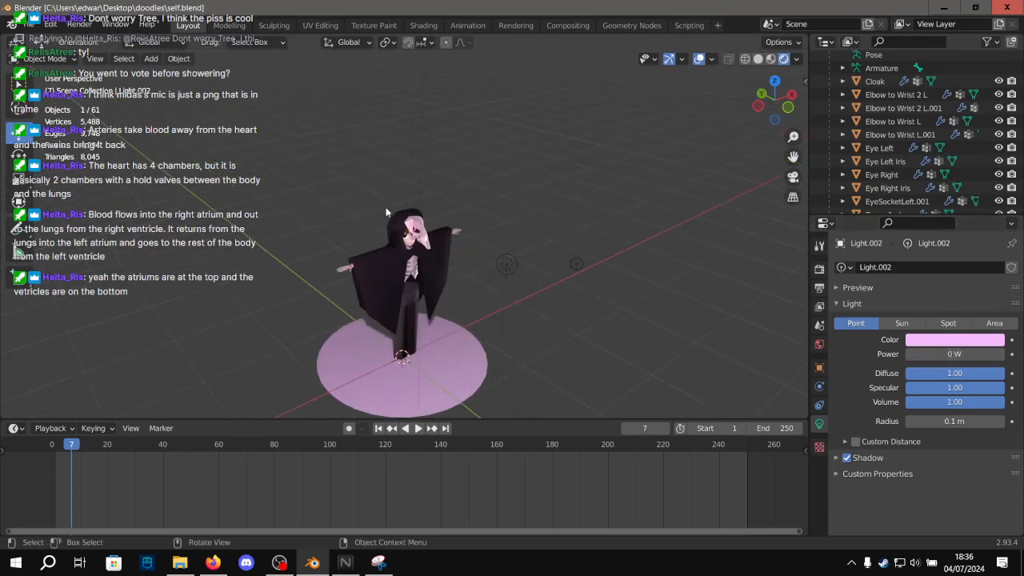
pyautogui.moveTo(385, 214); pyautogui.dragTo(288, 170, button='middle')
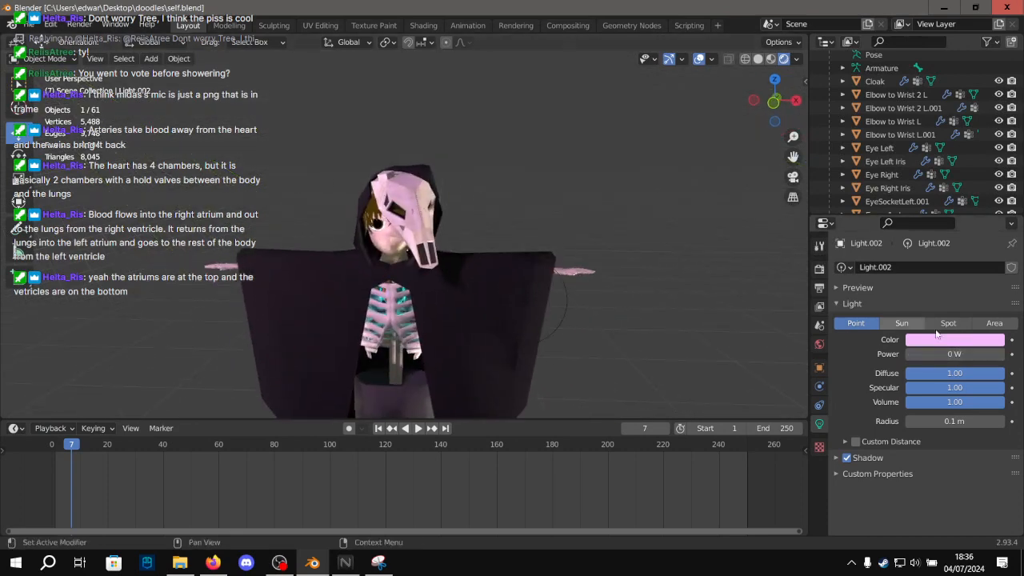
pyautogui.click(979, 354)
pyautogui.write('1')
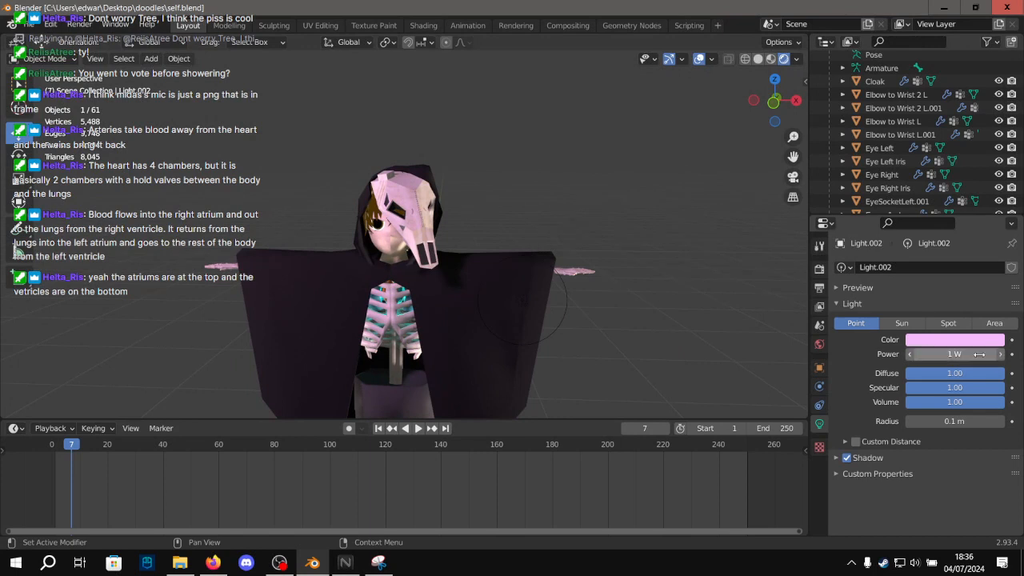
pyautogui.scroll(-5, 478, 259)
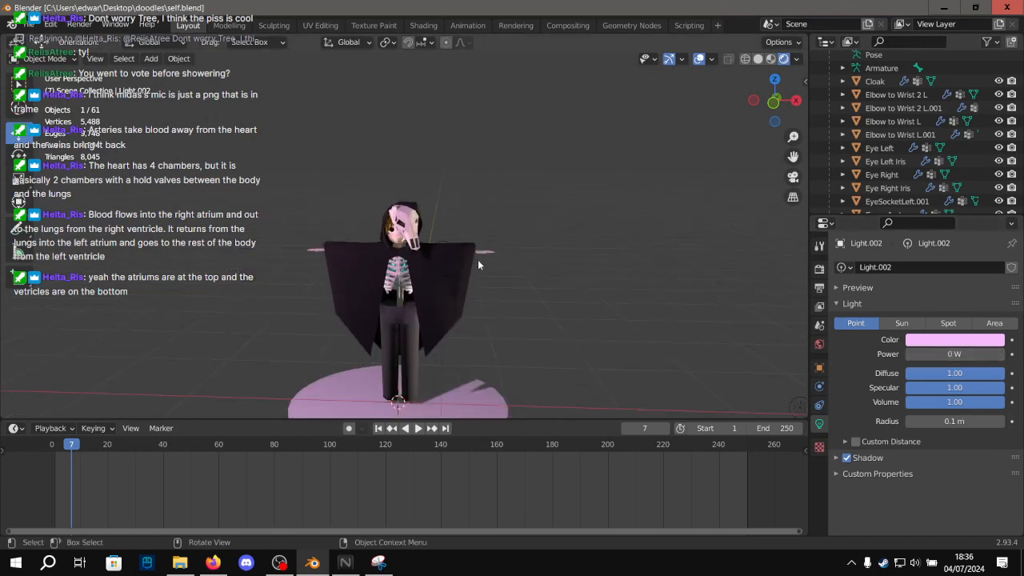
# Delete the 1000 W pink point light Light.004 and check the character from the front.
pyautogui.moveTo(474, 264); pyautogui.dragTo(539, 113, button='middle')
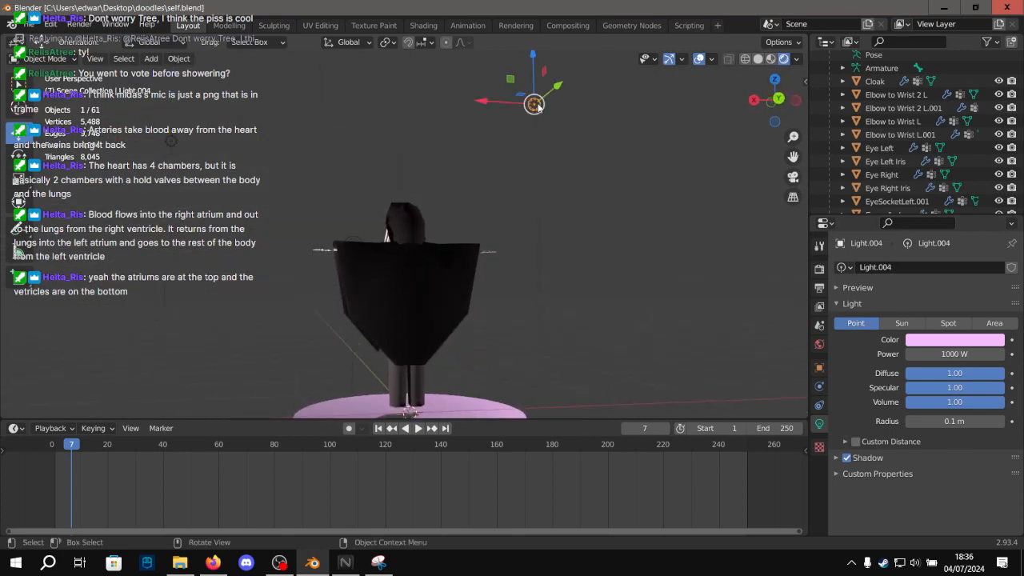
pyautogui.press('Delete')
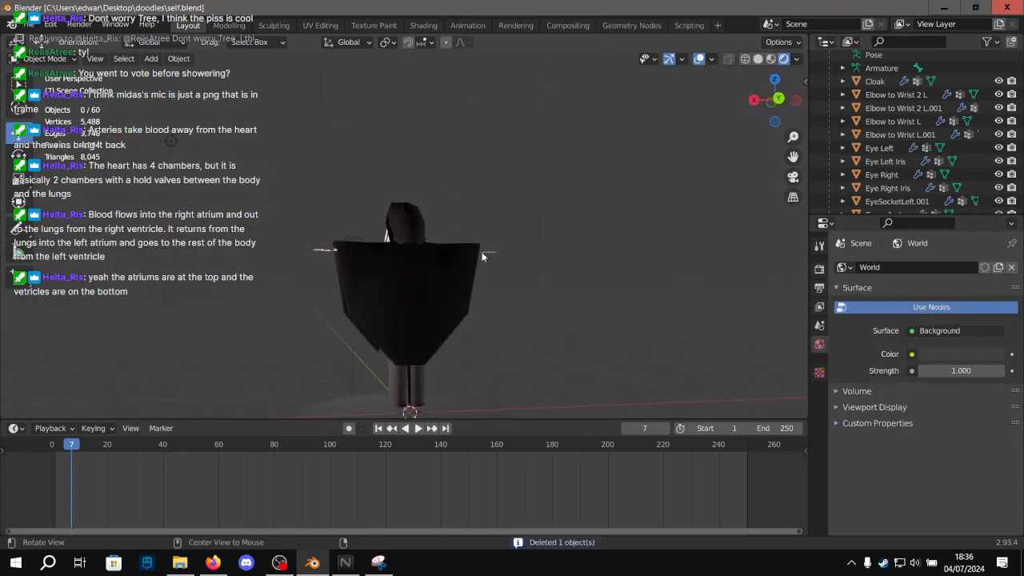
pyautogui.moveTo(463, 236); pyautogui.dragTo(545, 242, button='middle')
pyautogui.scroll(6, 544, 242)
pyautogui.scroll(-5, 575, 195)
# Place the white point light above the shoulder on the skull-mask side and set its power to 50 W.
pyautogui.click(535, 294)
pyautogui.scroll(2, 568, 320)
pyautogui.scroll(5, 568, 326)
pyautogui.scroll(-5, 546, 299)
pyautogui.moveTo(651, 342); pyautogui.dragTo(525, 176)
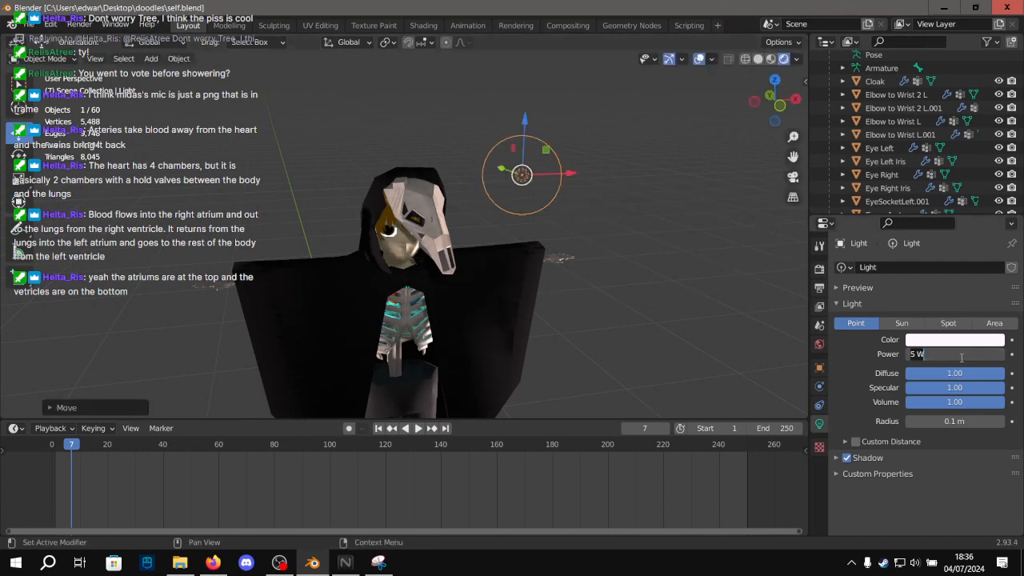
pyautogui.press('Return')
# Try several positions for the 50 W point light around the head, ending high on the side opposite the skull mask.
pyautogui.scroll(2, 512, 215)
pyautogui.moveTo(492, 217); pyautogui.dragTo(480, 193, button='middle')
pyautogui.scroll(-3, 482, 190)
pyautogui.moveTo(486, 106); pyautogui.dragTo(603, 104)
pyautogui.moveTo(630, 146); pyautogui.dragTo(678, 176, button='middle')
pyautogui.moveTo(625, 168); pyautogui.dragTo(513, 119)
pyautogui.moveTo(494, 187); pyautogui.dragTo(570, 104, button='middle')
pyautogui.moveTo(569, 103)
pyautogui.mouseDown()
pyautogui.moveTo(239, 80)
pyautogui.moveTo(171, 117)
pyautogui.moveTo(148, 208)
pyautogui.moveTo(193, 332)
pyautogui.moveTo(407, 385)
pyautogui.moveTo(567, 374)
pyautogui.moveTo(736, 304)
pyautogui.moveTo(722, 248)
pyautogui.moveTo(699, 226)
pyautogui.moveTo(715, 212)
pyautogui.moveTo(677, 212)
pyautogui.moveTo(418, 132)
pyautogui.moveTo(273, 126)
pyautogui.moveTo(199, 164)
pyautogui.moveTo(162, 238)
pyautogui.moveTo(84, 257)
pyautogui.moveTo(100, 194)
pyautogui.moveTo(158, 142)
pyautogui.moveTo(170, 146)
pyautogui.mouseUp()
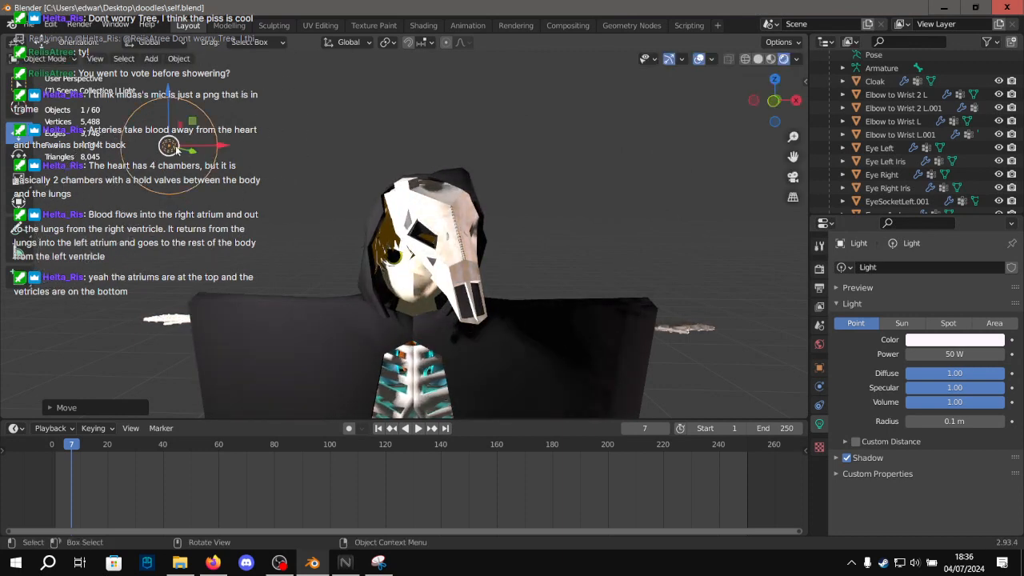
# Test the point light directly above the head and beside the skull mask.
pyautogui.moveTo(182, 152); pyautogui.dragTo(398, 276, button='middle')
pyautogui.moveTo(494, 346); pyautogui.dragTo(433, 160, button='middle')
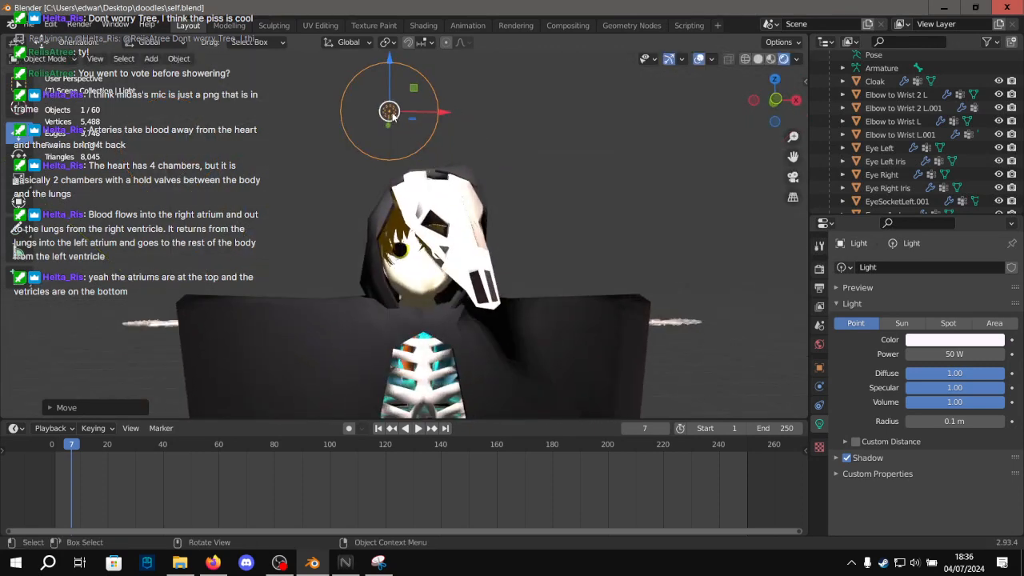
pyautogui.press('g')
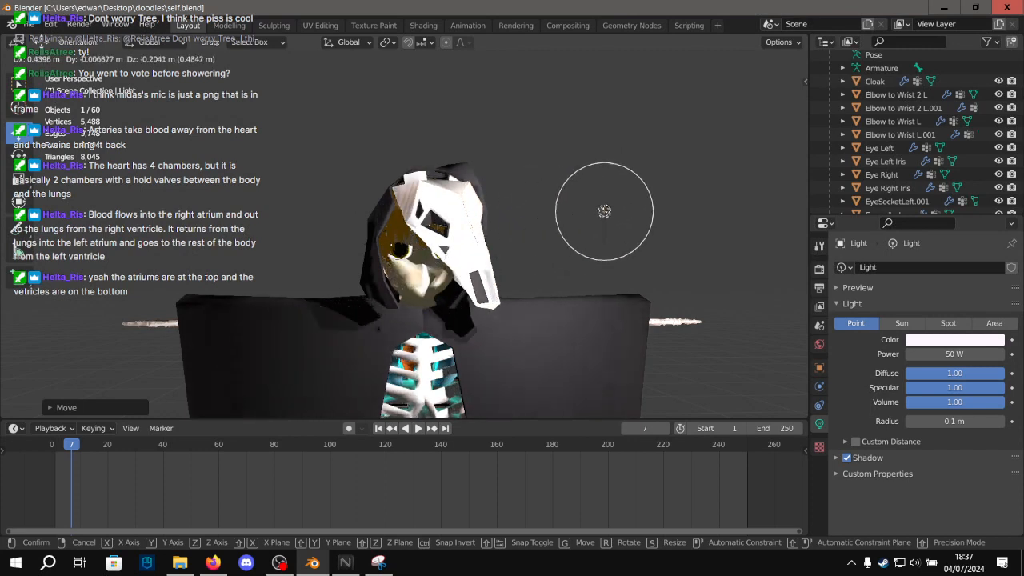
pyautogui.click(446, 117)
# Move the point light far out in front of the character from a side view.
pyautogui.scroll(-3, 446, 136)
pyautogui.keyDown('alt'); pyautogui.moveTo(438, 205); pyautogui.dragTo(518, 249); pyautogui.keyUp('alt')
pyautogui.scroll(-1, 496, 246)
pyautogui.press('g')
pyautogui.click(744, 195)
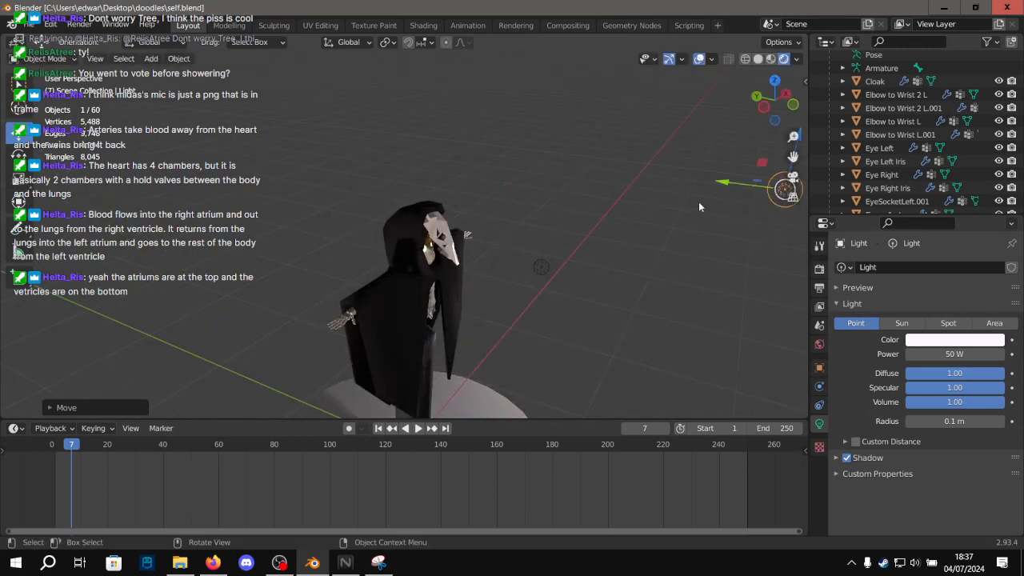
# Deselect everything, inspect the head from the front and save self.blend.
pyautogui.hotkey('alt', 'a')
pyautogui.press('KP_1')
pyautogui.scroll(3, 513, 192)
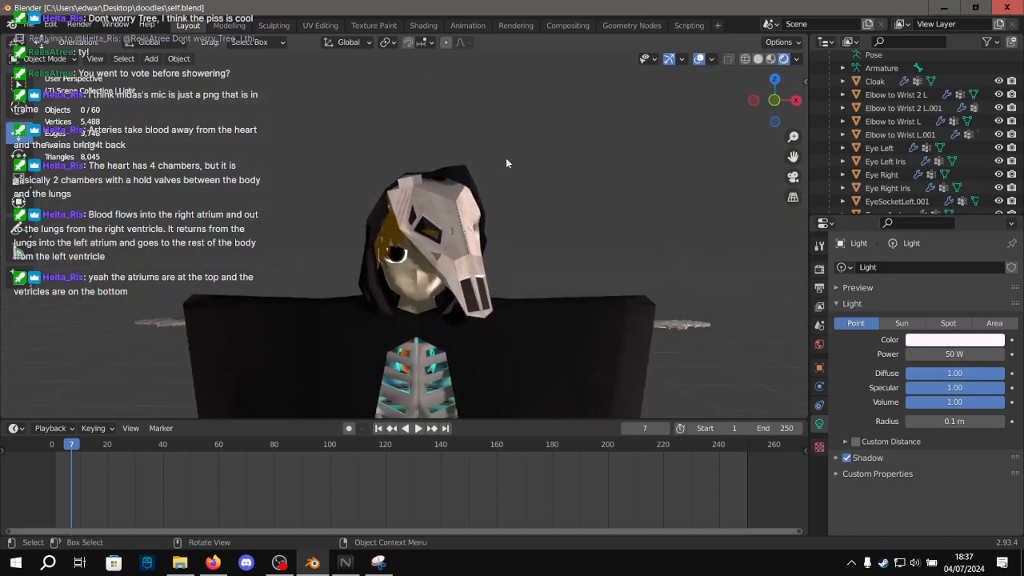
pyautogui.scroll(3, 507, 176)
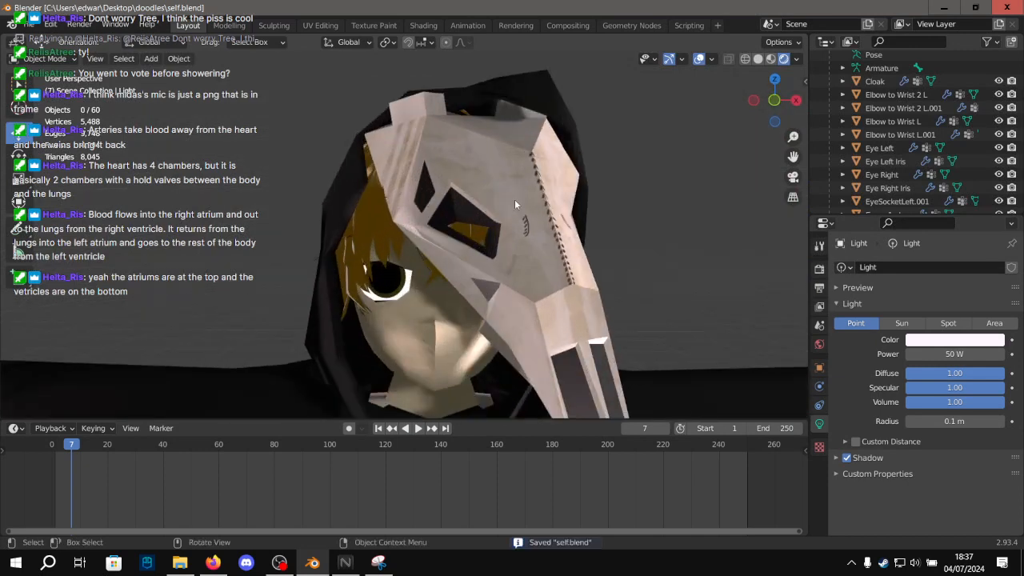
pyautogui.scroll(-3, 515, 199)
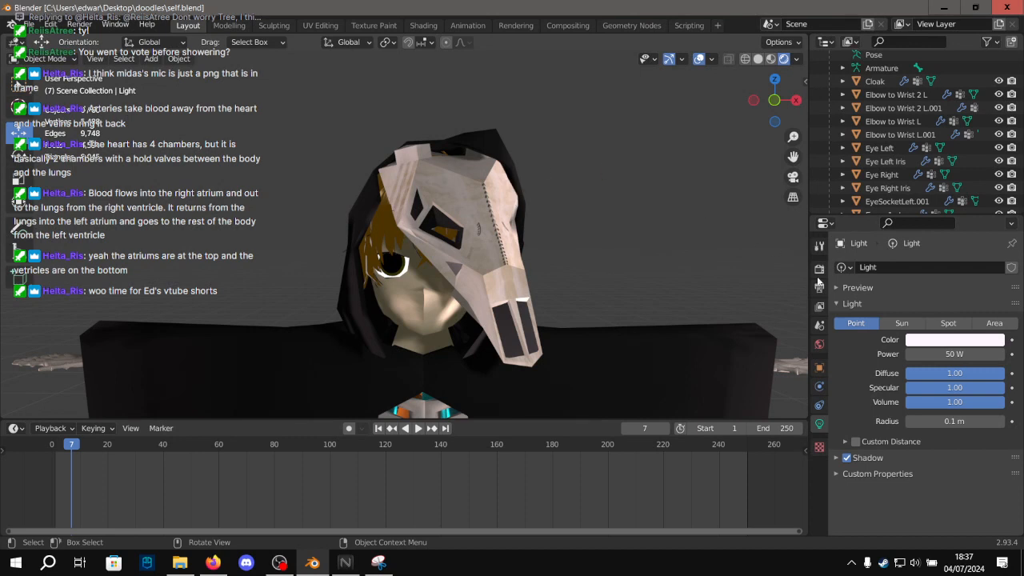
# Raise the white point light's power to 100 W and check the face up close.
pyautogui.press('Return')
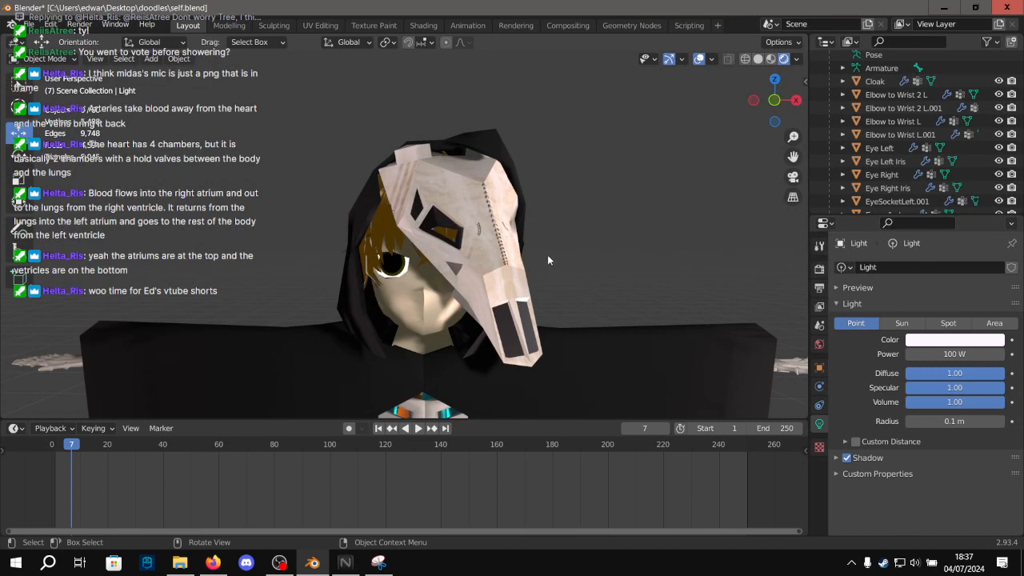
pyautogui.scroll(5, 534, 250)
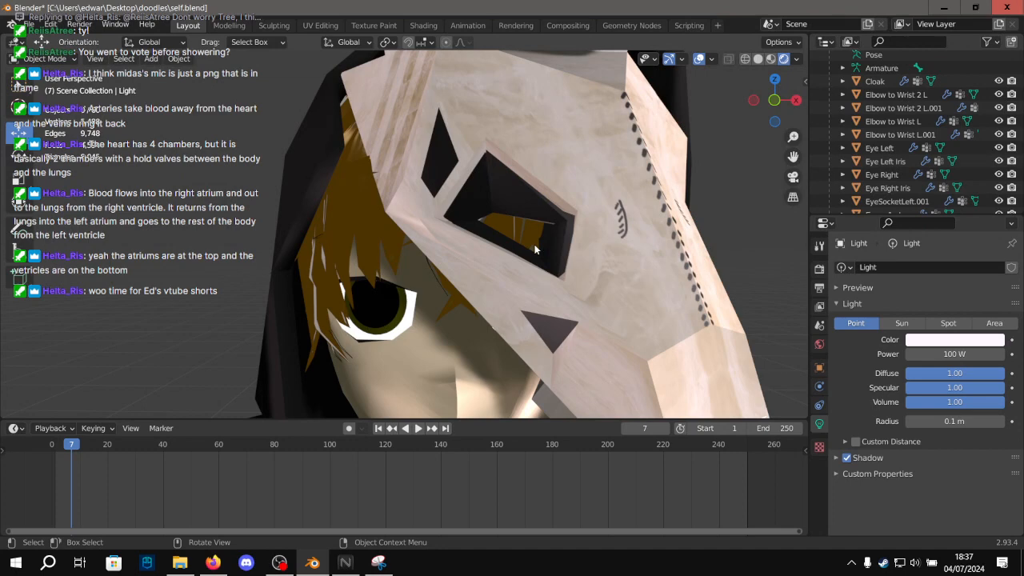
# Move the white point light sideways in the front view to just above the uncovered side of the head.
pyautogui.moveTo(535, 249); pyautogui.dragTo(469, 198, button='middle')
pyautogui.scroll(-6, 430, 198)
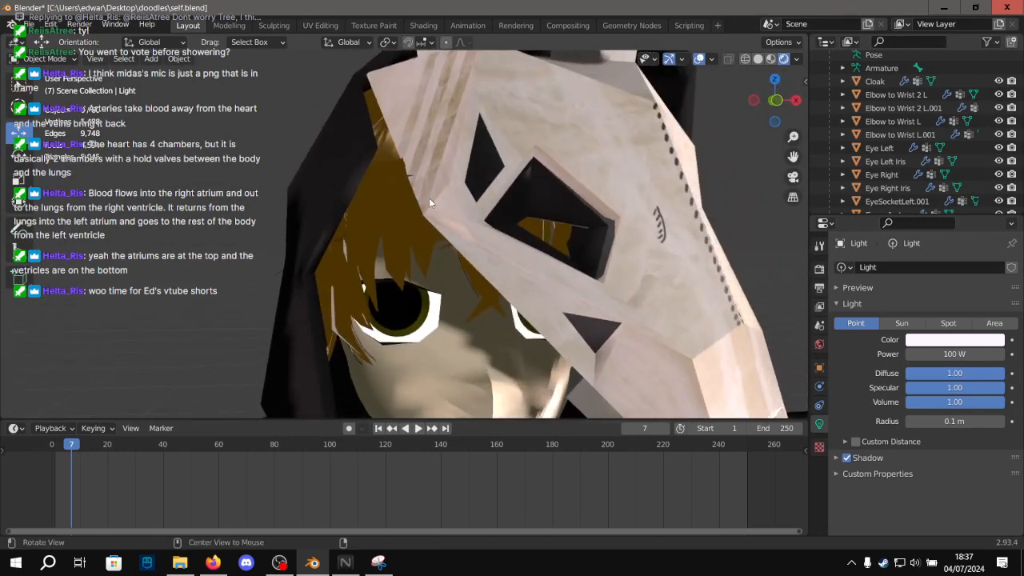
pyautogui.scroll(4, 416, 192)
pyautogui.click(401, 214)
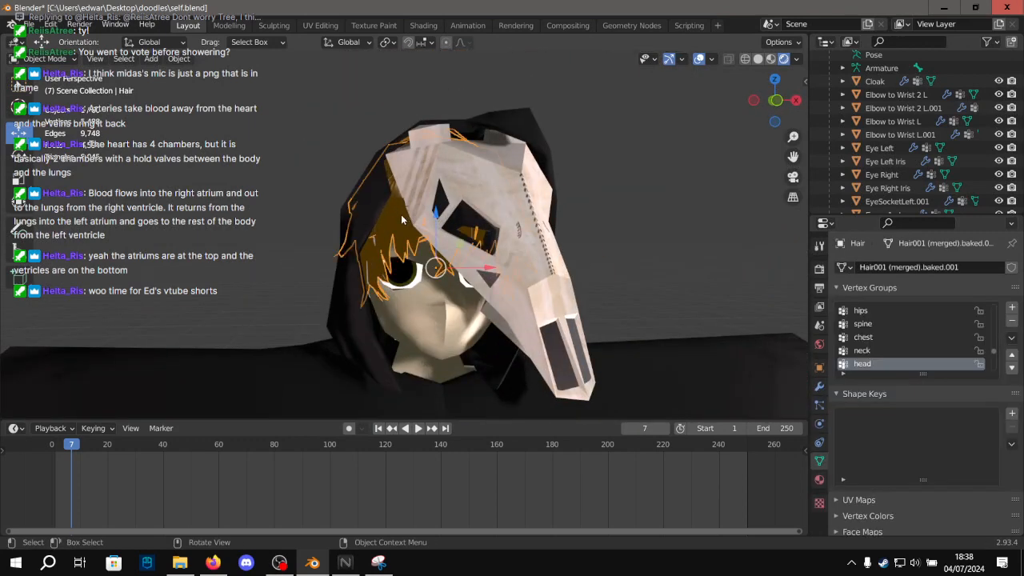
pyautogui.scroll(2, 401, 215)
pyautogui.scroll(-6, 200, 189)
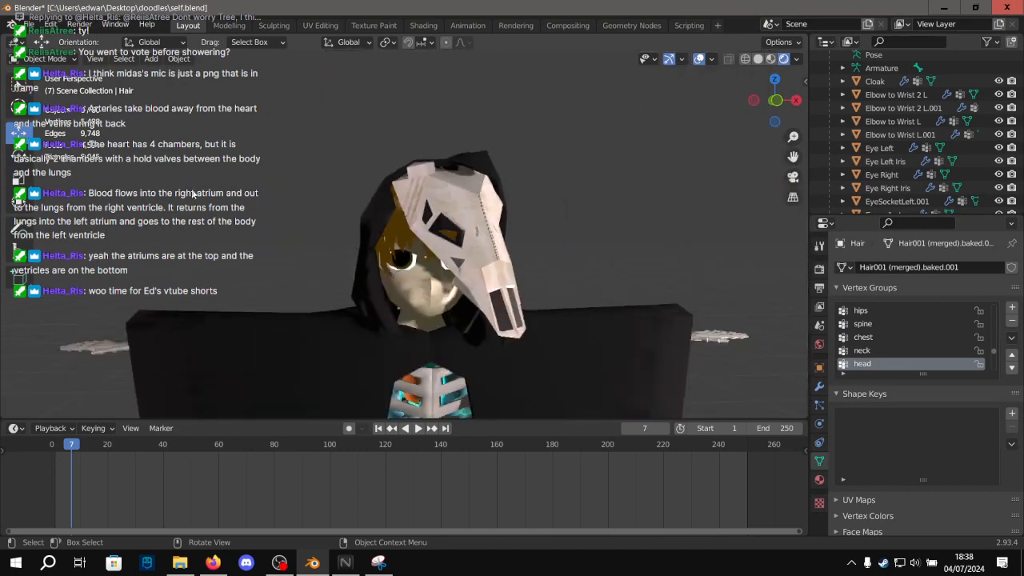
pyautogui.click(680, 150)
pyautogui.press('g')
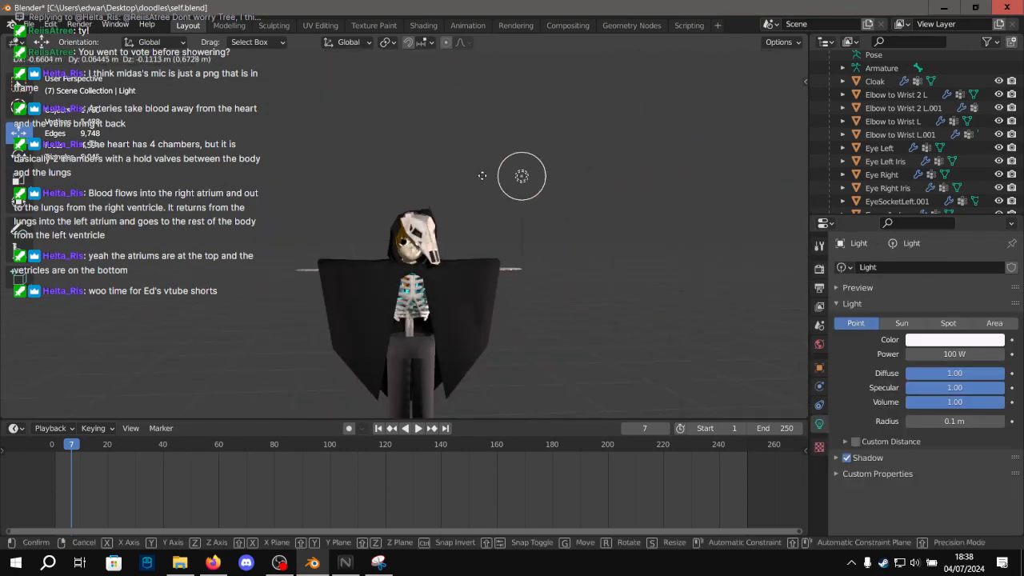
pyautogui.click(336, 194)
# Check the relit face and skull mask up close, and save self.blend.
pyautogui.scroll(3, 338, 190)
pyautogui.scroll(-5, 338, 184)
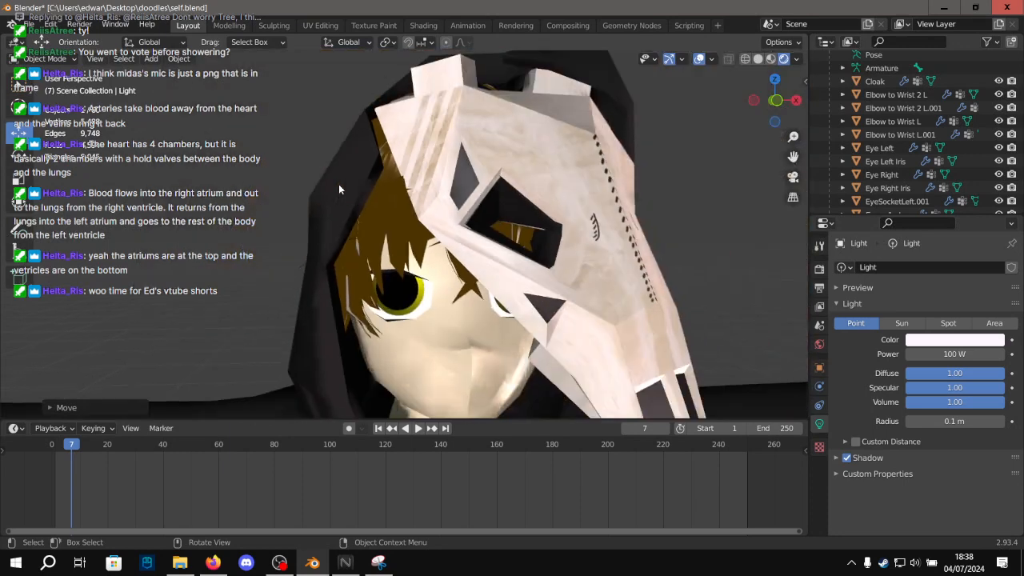
pyautogui.moveTo(262, 161); pyautogui.dragTo(252, 161, button='middle')
pyautogui.hotkey('ctrl', 's')
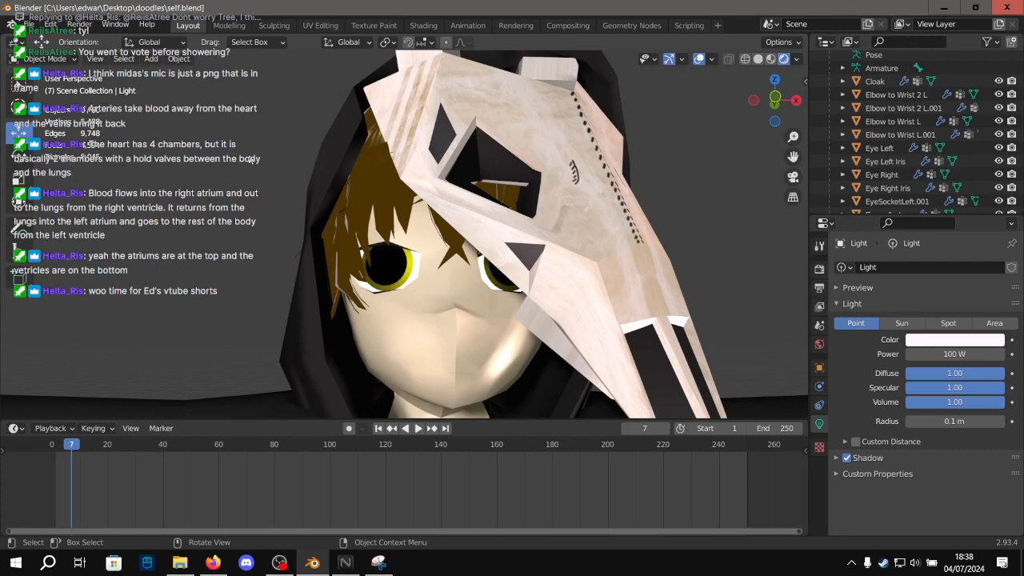
# Bring up the earlier face capture in Snipping Tool to compare it with the current lighting of the model.
pyautogui.scroll(-6, 496, 160)
pyautogui.moveTo(609, 178)
pyautogui.mouseDown(button='middle')
pyautogui.moveTo(600, 273)
pyautogui.moveTo(618, 184)
pyautogui.moveTo(626, 189)
pyautogui.mouseUp(button='middle')
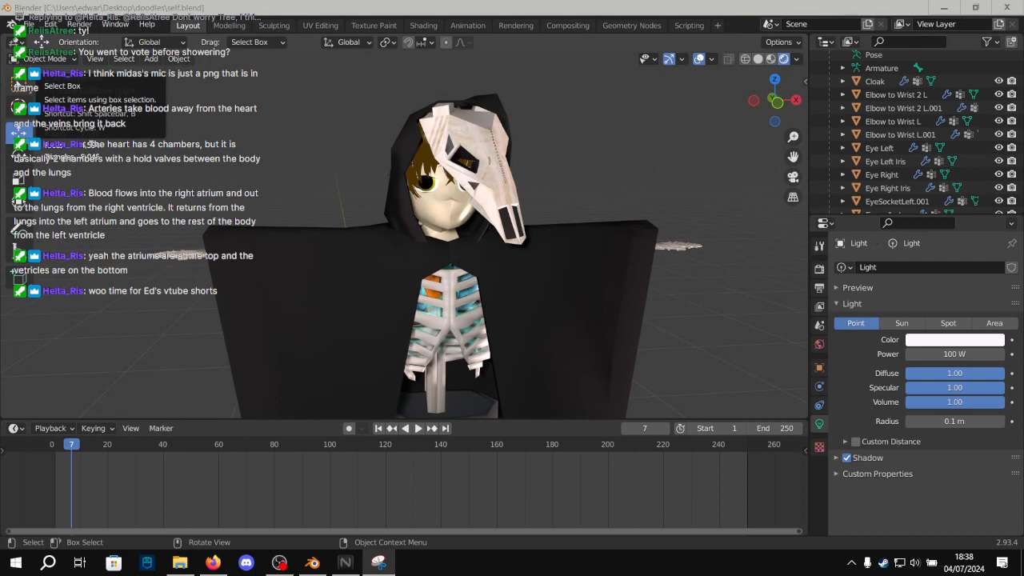
pyautogui.moveTo(0, 306); pyautogui.dragTo(690, 165)
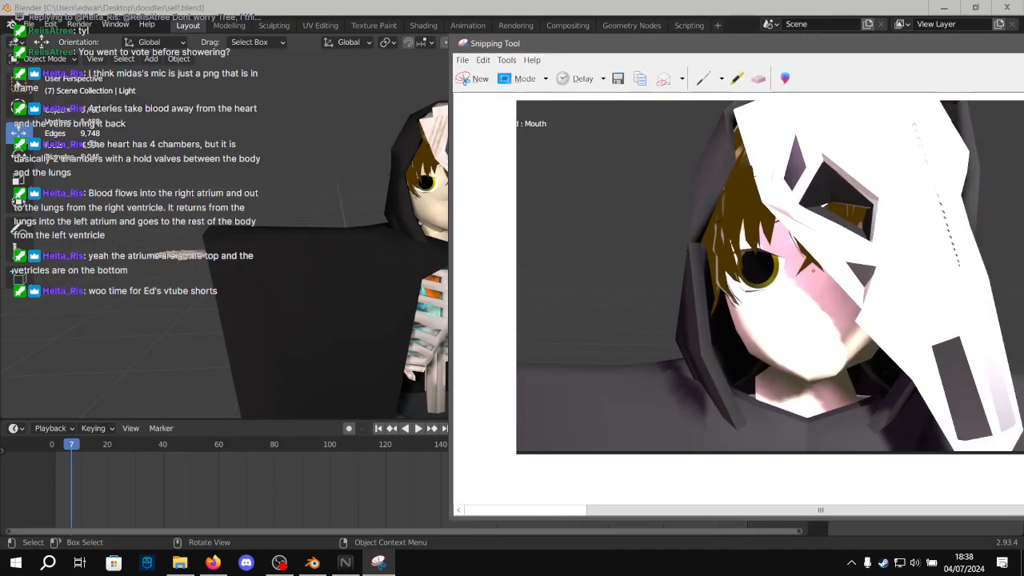
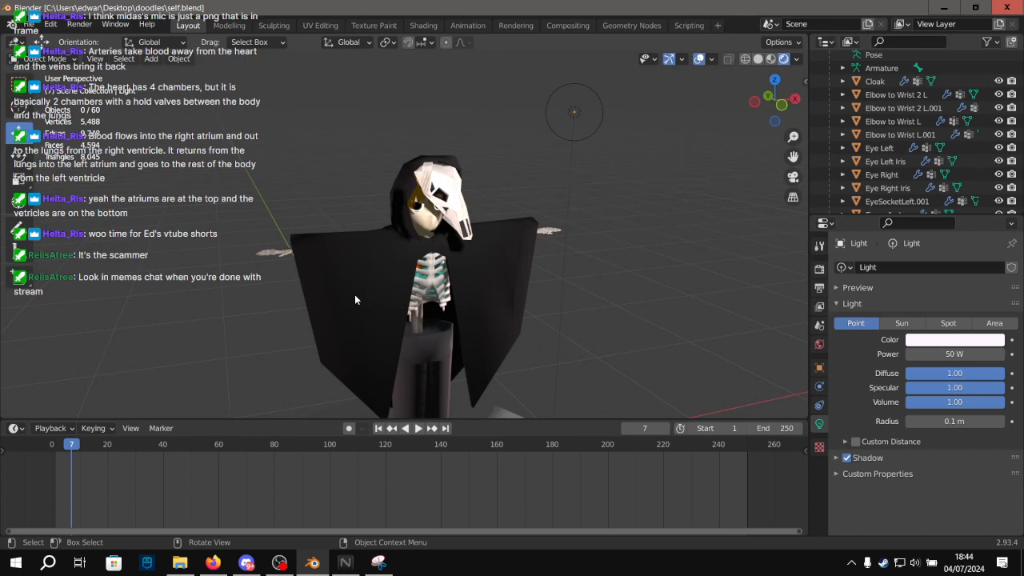
# Examine the shading on the lower face, the neck and the cloak under the current light.
pyautogui.scroll(6, 431, 136)
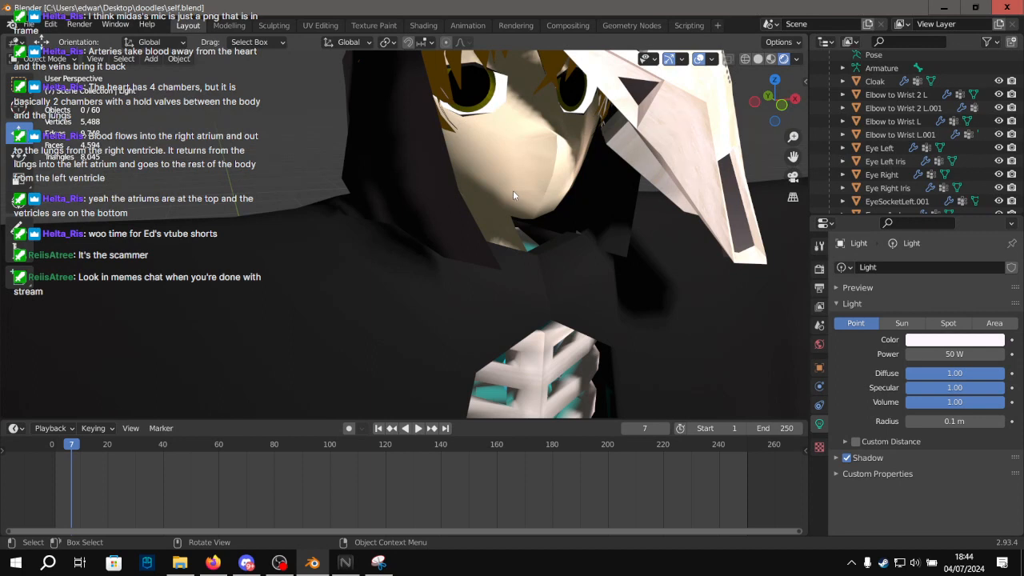
pyautogui.scroll(-1, 513, 191)
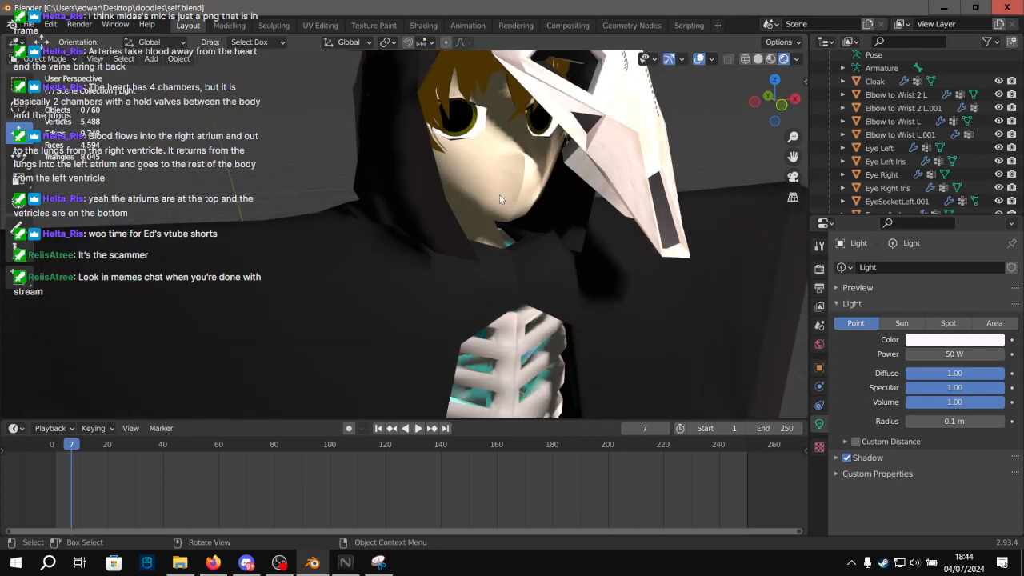
pyautogui.scroll(-3, 499, 199)
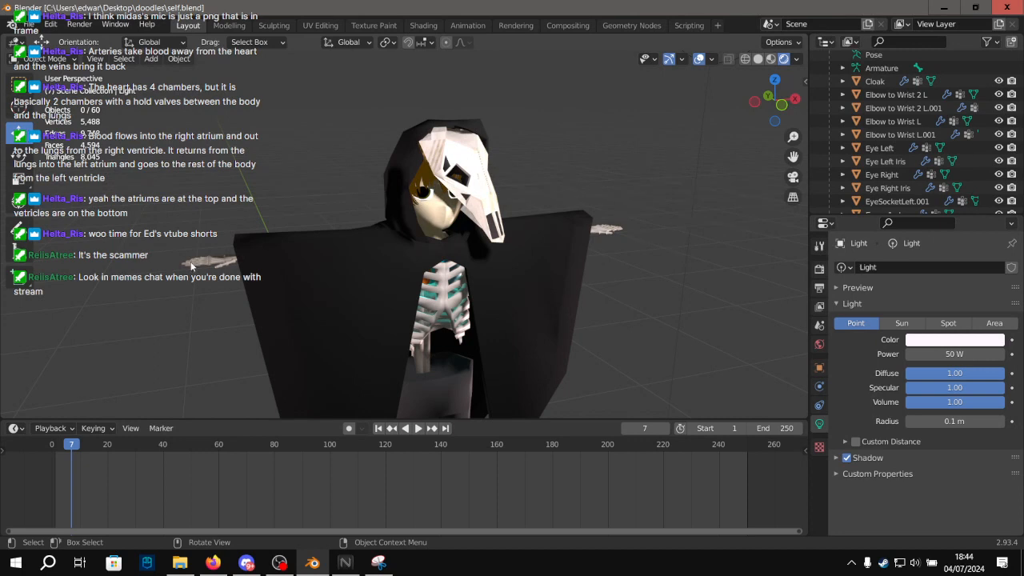
pyautogui.scroll(5, 524, 197)
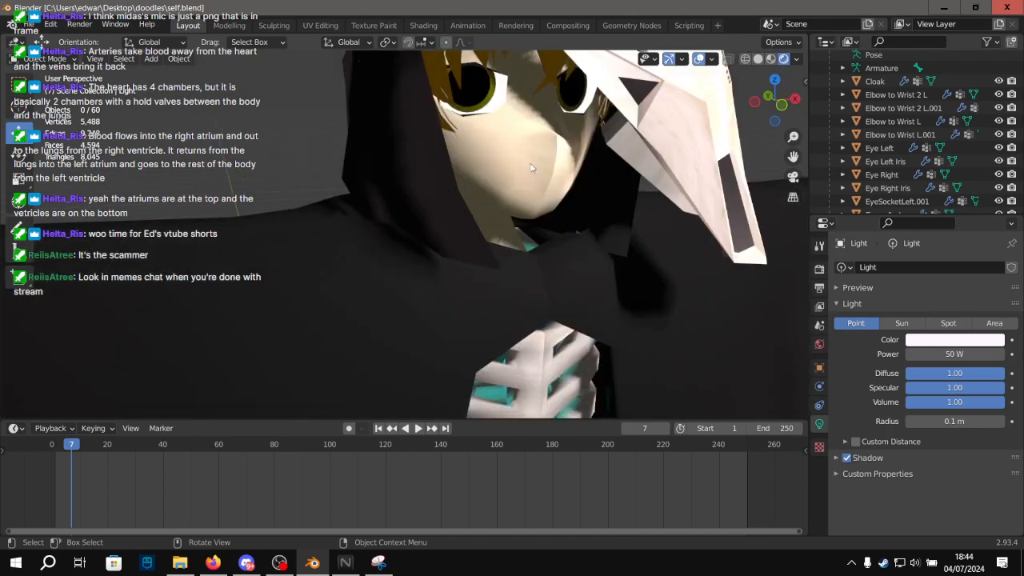
pyautogui.keyDown('shift'); pyautogui.moveTo(494, 175); pyautogui.dragTo(457, 280, button='middle'); pyautogui.keyUp('shift')
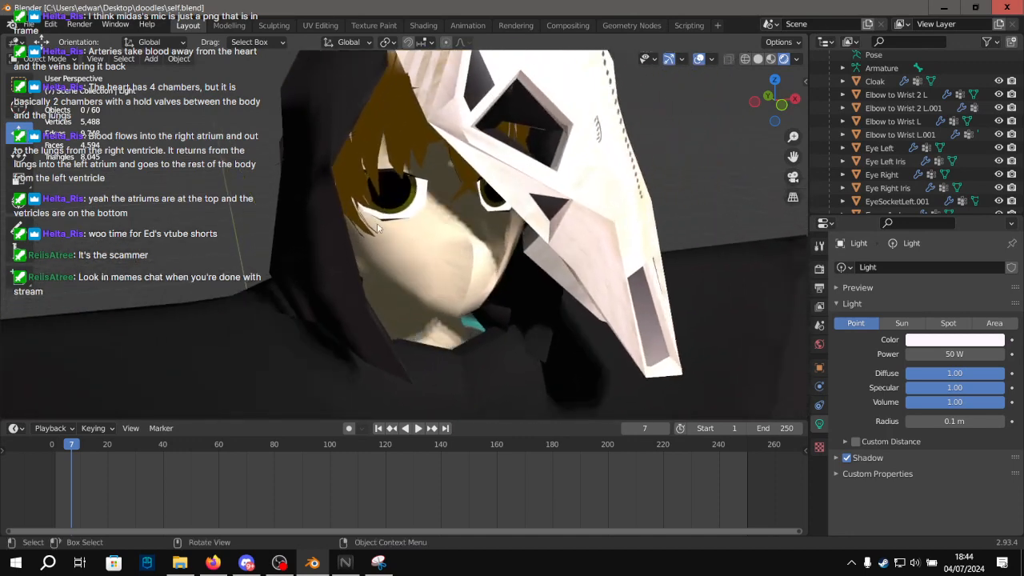
# Examine the thin hair strands beside the uncovered eye for stray geometry and outlines.
pyautogui.scroll(3, 400, 232)
pyautogui.moveTo(362, 223)
pyautogui.mouseDown(button='middle')
pyautogui.moveTo(306, 224)
pyautogui.moveTo(370, 233)
pyautogui.mouseUp(button='middle')
pyautogui.scroll(3, 371, 233)
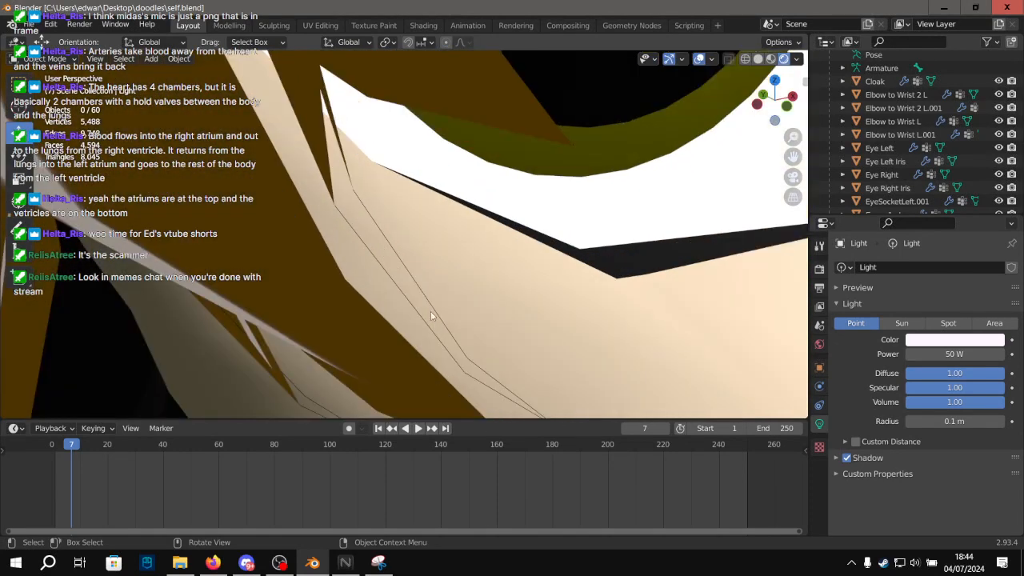
pyautogui.moveTo(354, 203); pyautogui.dragTo(346, 192, button='middle')
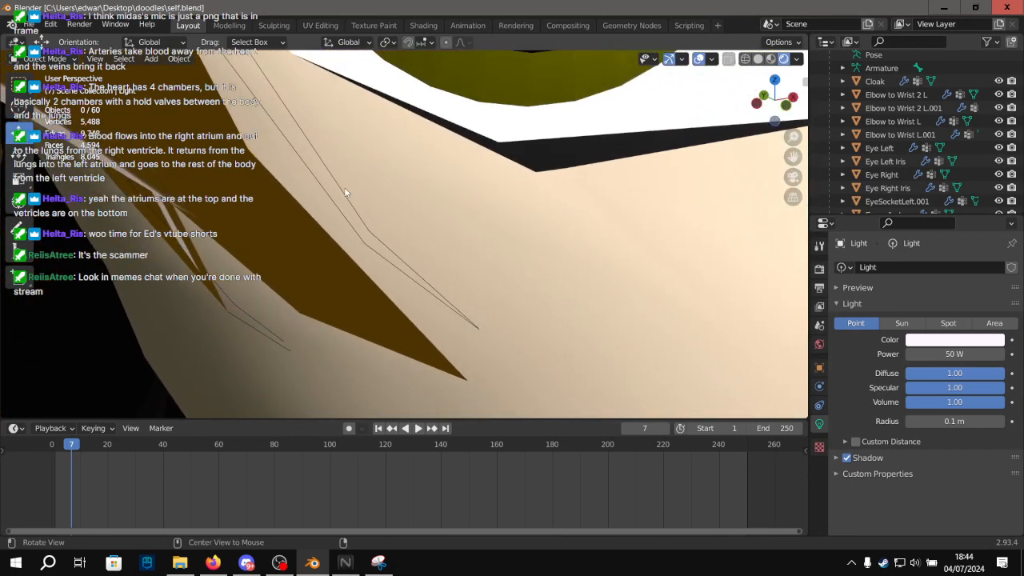
pyautogui.keyDown('alt'); pyautogui.moveTo(345, 190); pyautogui.dragTo(346, 196); pyautogui.keyUp('alt')
pyautogui.scroll(-3, 348, 196)
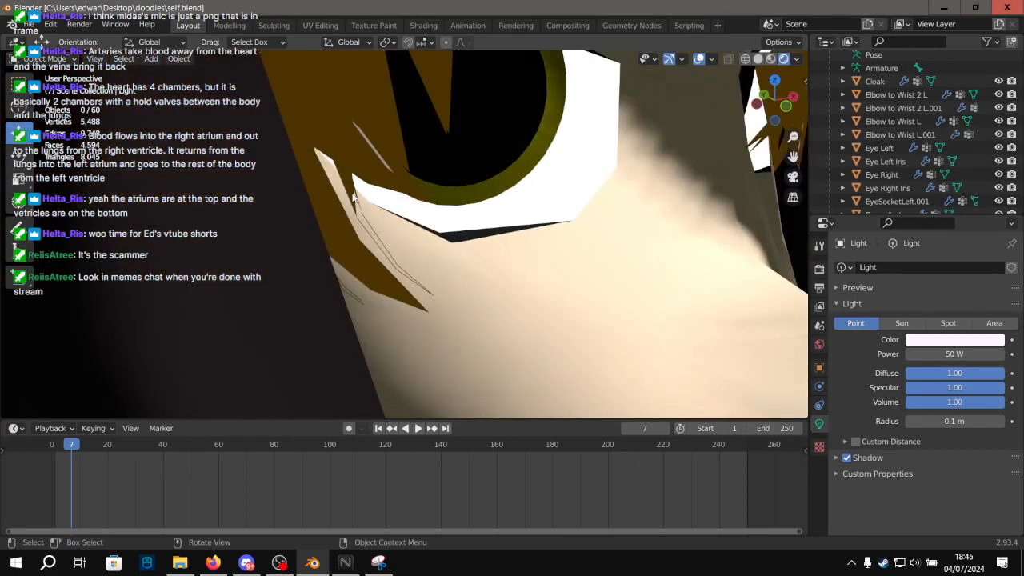
pyautogui.scroll(-3, 357, 204)
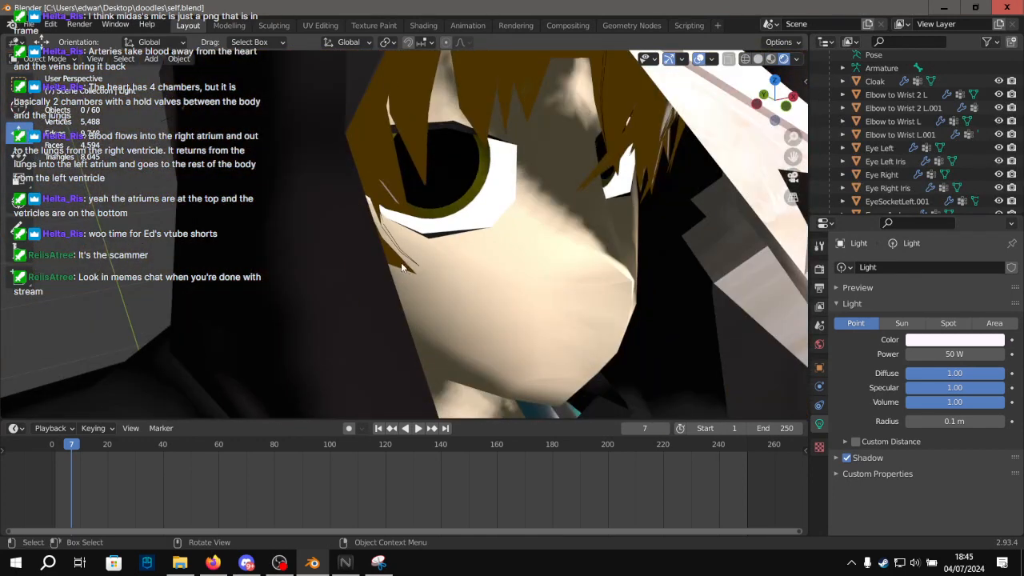
# Inspect the fringe, the forehead shadows and the skull mask from several angles.
pyautogui.moveTo(401, 267); pyautogui.dragTo(382, 243, button='middle')
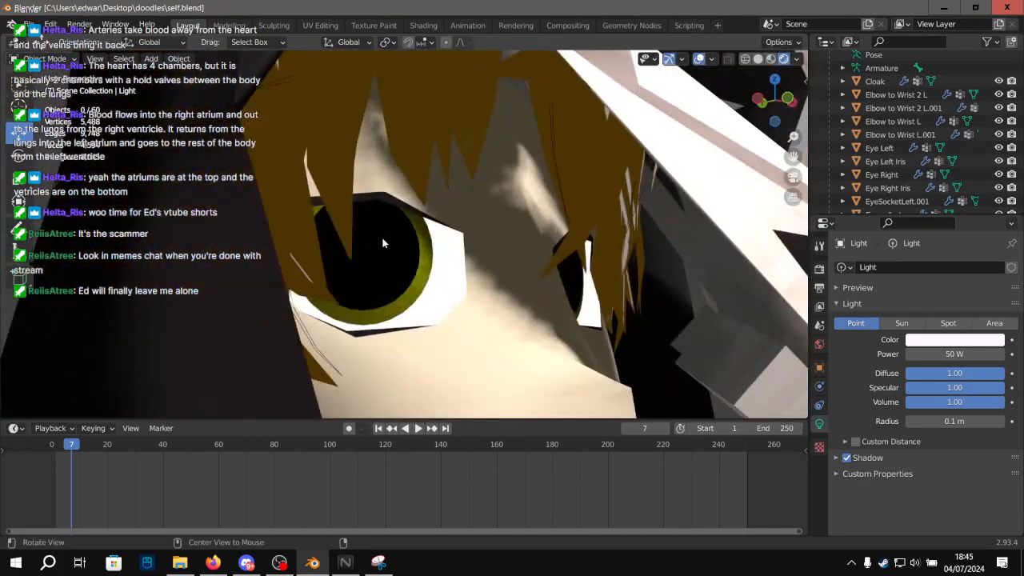
pyautogui.keyDown('alt'); pyautogui.keyDown('shift'); pyautogui.moveTo(377, 200); pyautogui.dragTo(347, 301); pyautogui.keyUp('shift'); pyautogui.keyUp('alt')
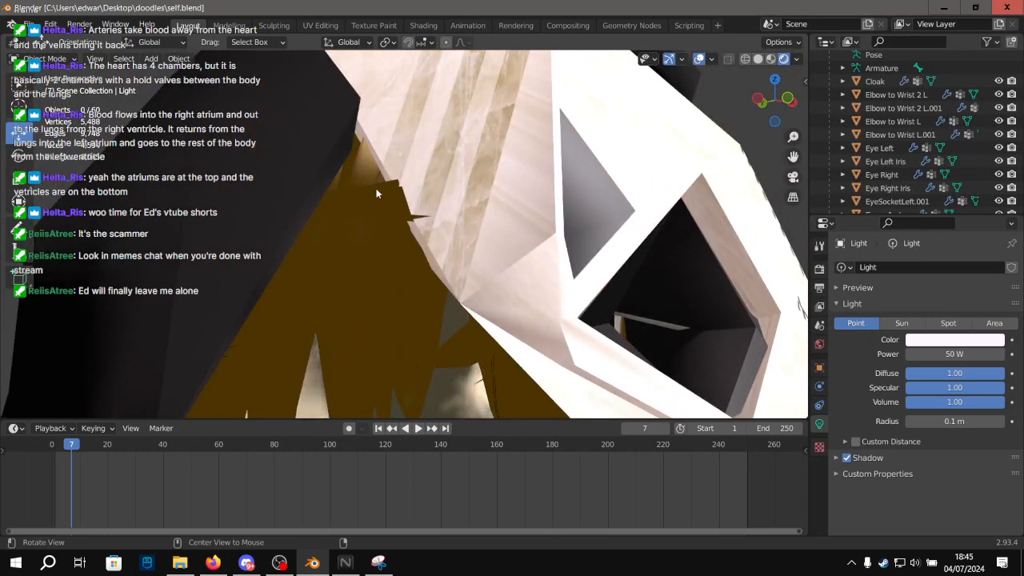
pyautogui.keyDown('alt'); pyautogui.moveTo(376, 190); pyautogui.dragTo(368, 164); pyautogui.keyUp('alt')
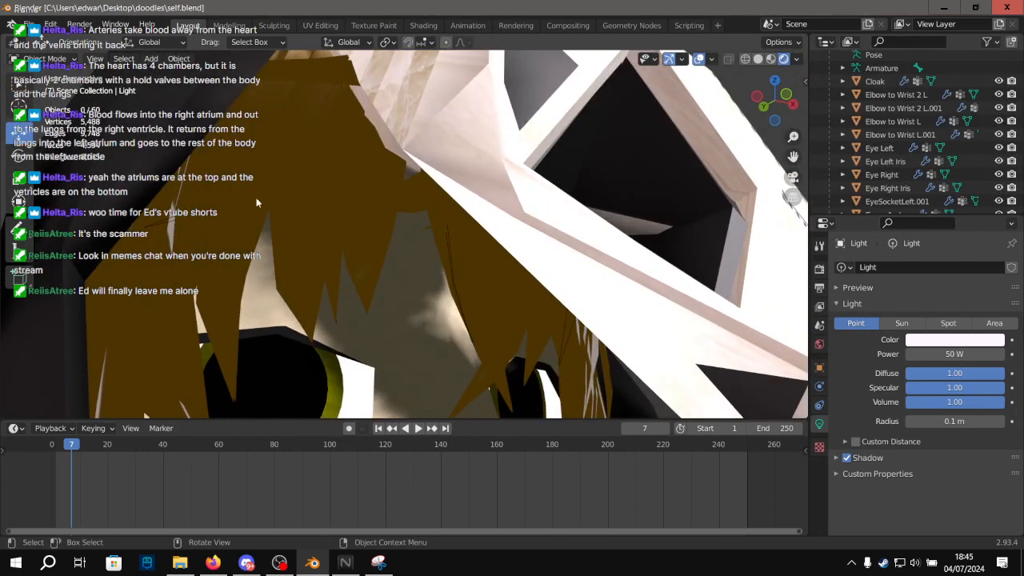
pyautogui.scroll(-2, 78, 170)
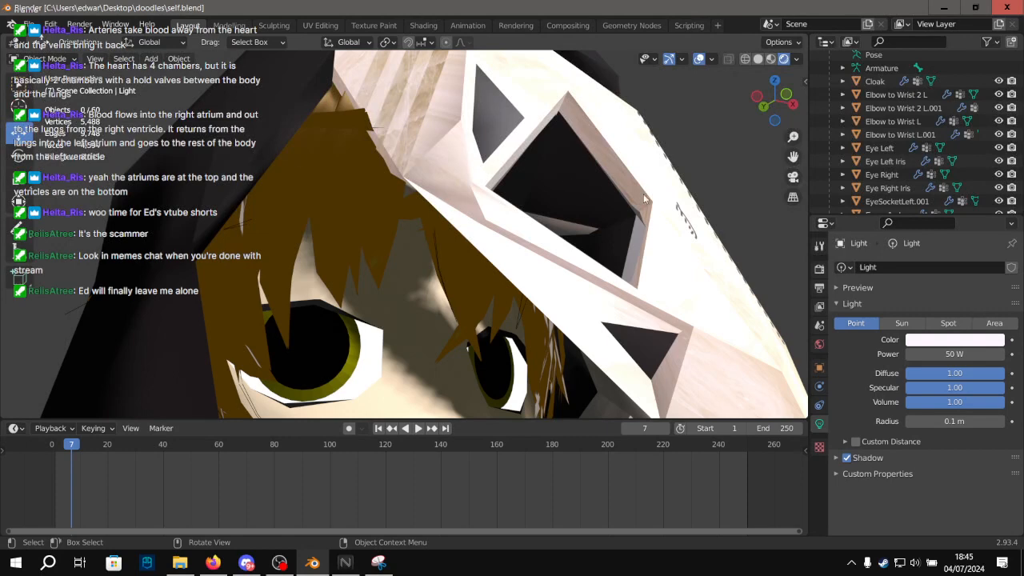
pyautogui.scroll(-5, 643, 193)
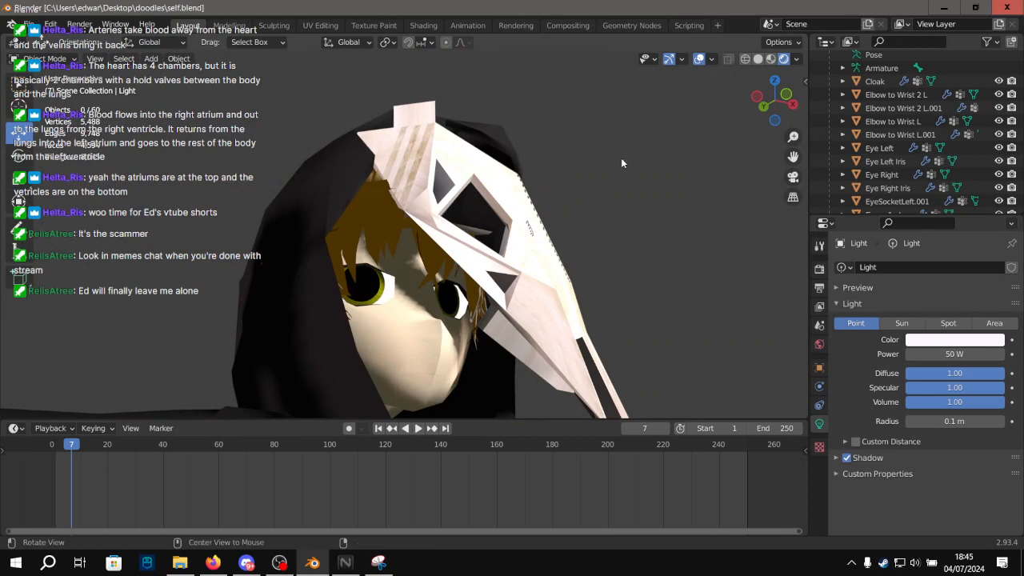
pyautogui.moveTo(621, 160); pyautogui.dragTo(752, 225, button='middle')
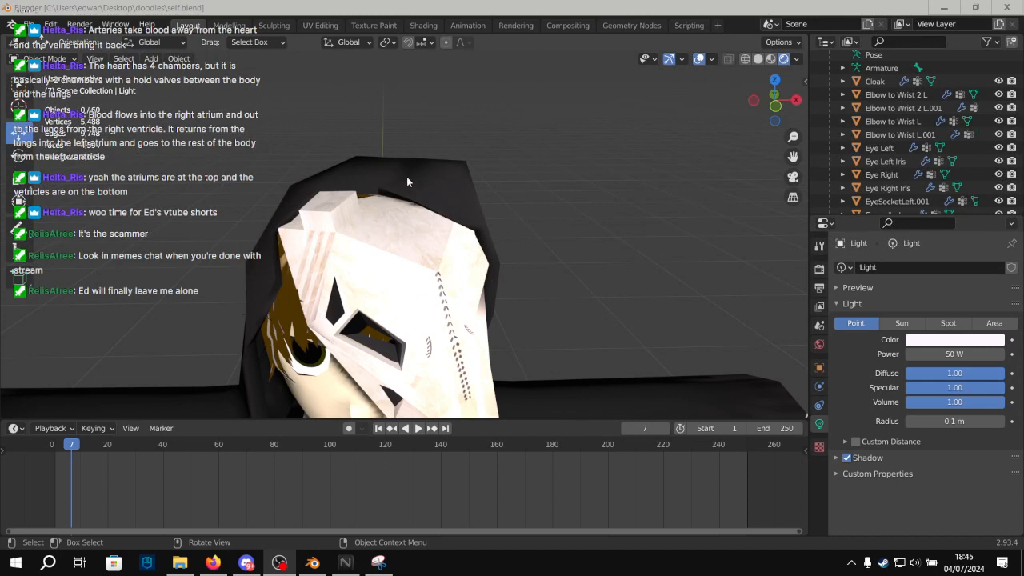
# Pick the hair mesh and inspect the fringe against the face from below and from the front.
pyautogui.click(501, 152)
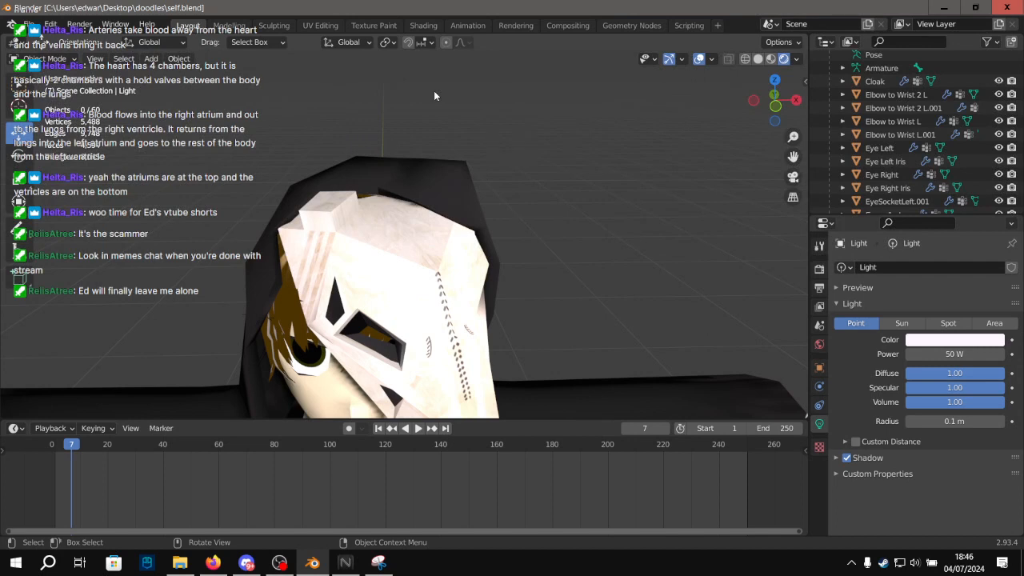
pyautogui.scroll(-5, 434, 95)
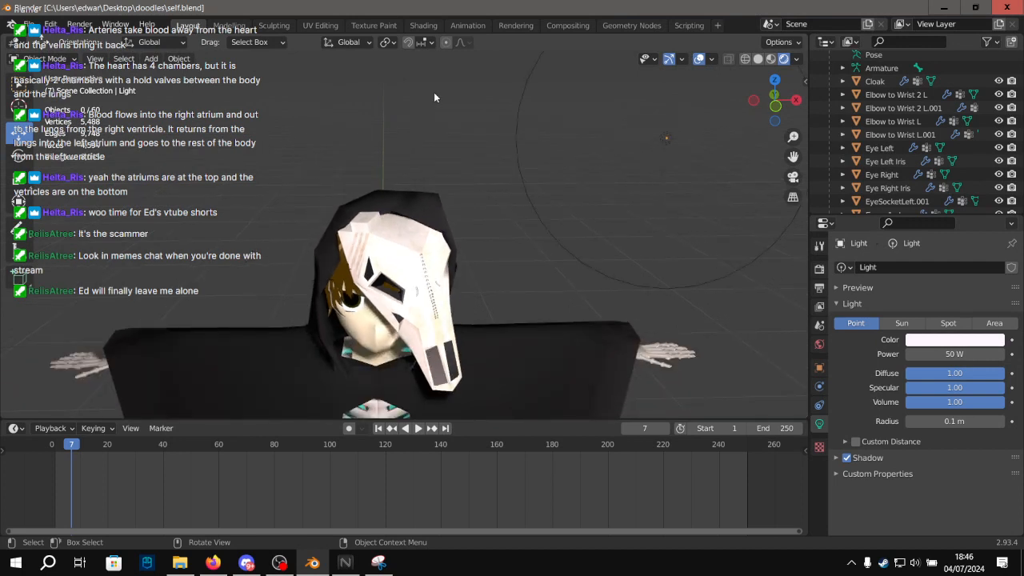
pyautogui.moveTo(433, 92); pyautogui.dragTo(371, 187, button='middle')
pyautogui.scroll(8, 371, 183)
pyautogui.moveTo(453, 244)
pyautogui.mouseDown(button='middle')
pyautogui.moveTo(481, 215)
pyautogui.moveTo(420, 178)
pyautogui.moveTo(403, 186)
pyautogui.moveTo(428, 208)
pyautogui.moveTo(420, 193)
pyautogui.moveTo(508, 210)
pyautogui.moveTo(518, 243)
pyautogui.moveTo(509, 208)
pyautogui.moveTo(450, 238)
pyautogui.moveTo(453, 180)
pyautogui.moveTo(471, 186)
pyautogui.moveTo(457, 186)
pyautogui.moveTo(434, 219)
pyautogui.moveTo(422, 211)
pyautogui.moveTo(436, 235)
pyautogui.mouseUp(button='middle')
pyautogui.click(419, 193)
pyautogui.scroll(-6, 436, 235)
pyautogui.click(643, 173)
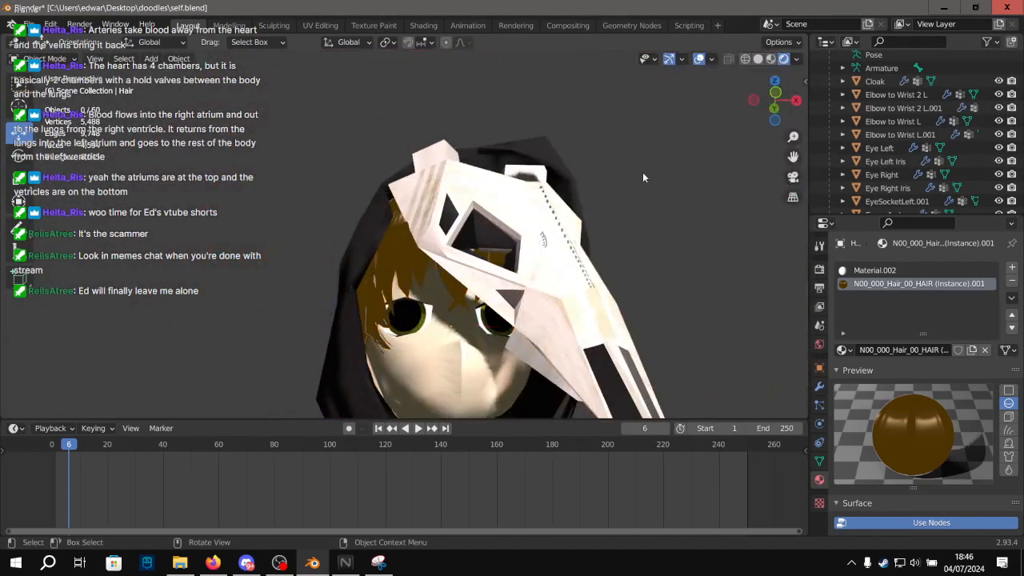
pyautogui.scroll(-3, 643, 173)
pyautogui.moveTo(643, 173); pyautogui.dragTo(649, 217, button='middle')
pyautogui.scroll(6, 582, 162)
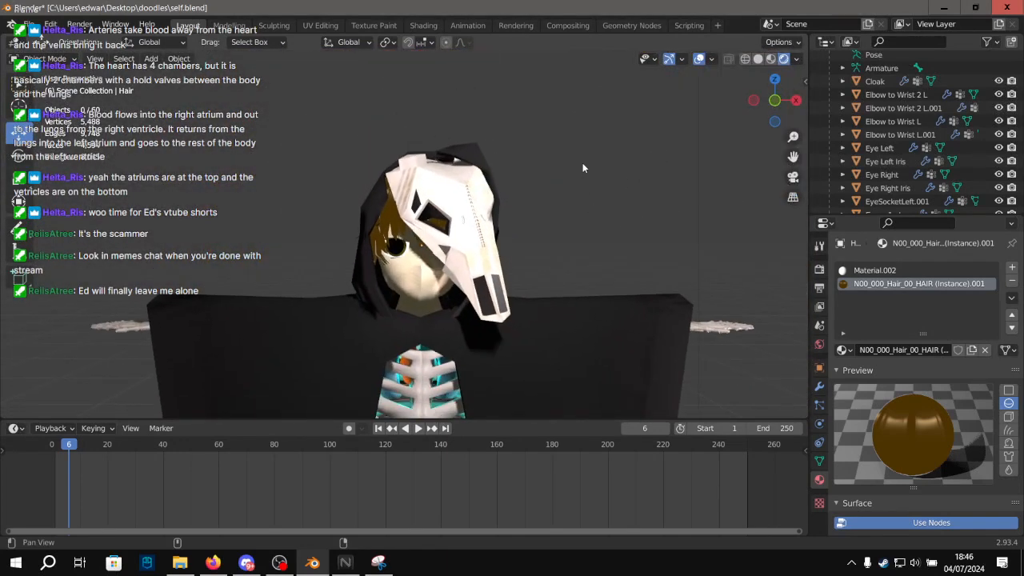
pyautogui.scroll(3, 429, 164)
pyautogui.scroll(2, 430, 165)
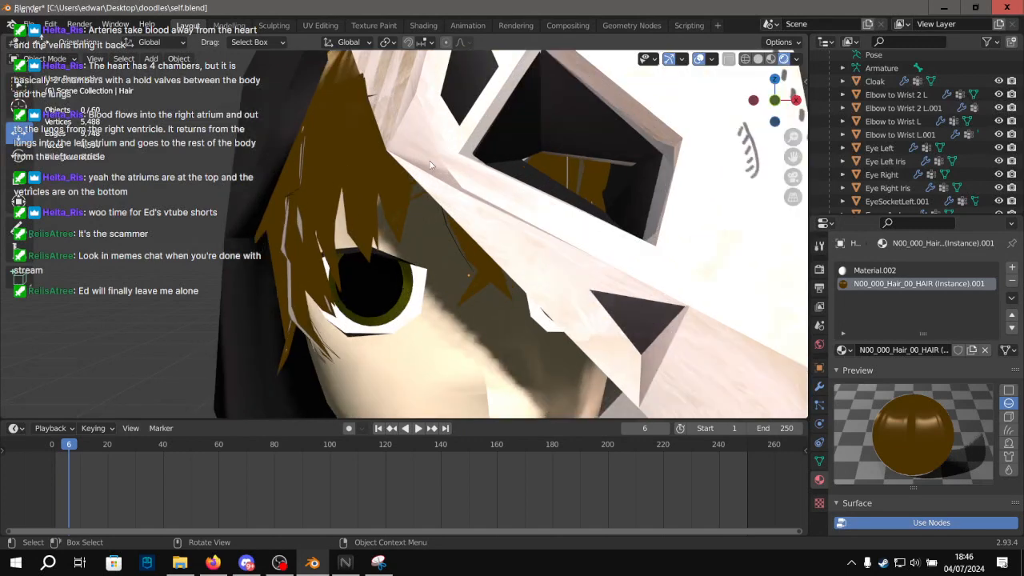
# Look through the hair's two materials, Material.002 and N00_000_Hair_00_HAIR (Instance).001.
pyautogui.scroll(-4, 882, 413)
pyautogui.scroll(-4, 883, 412)
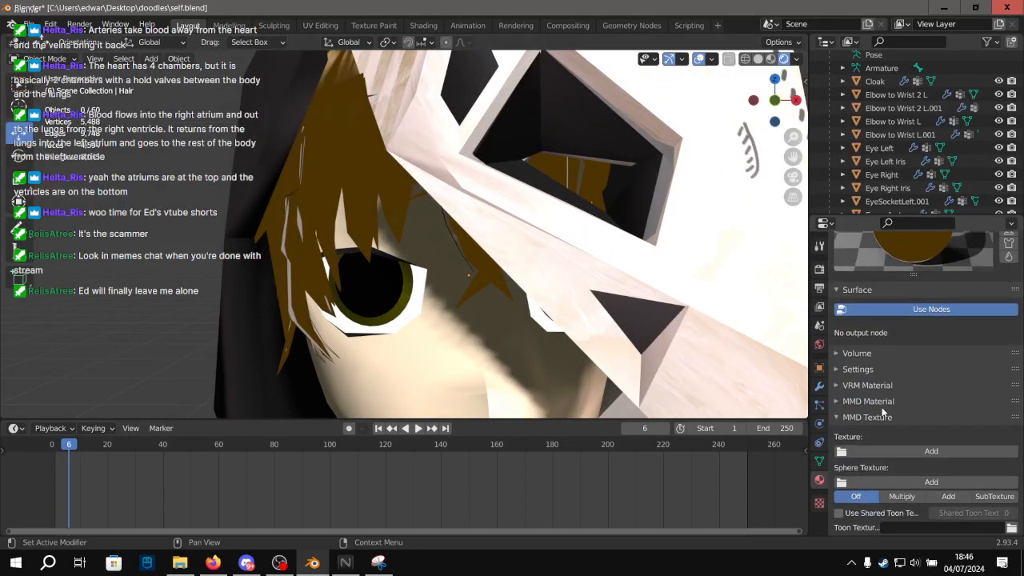
pyautogui.scroll(3, 875, 385)
pyautogui.scroll(5, 871, 364)
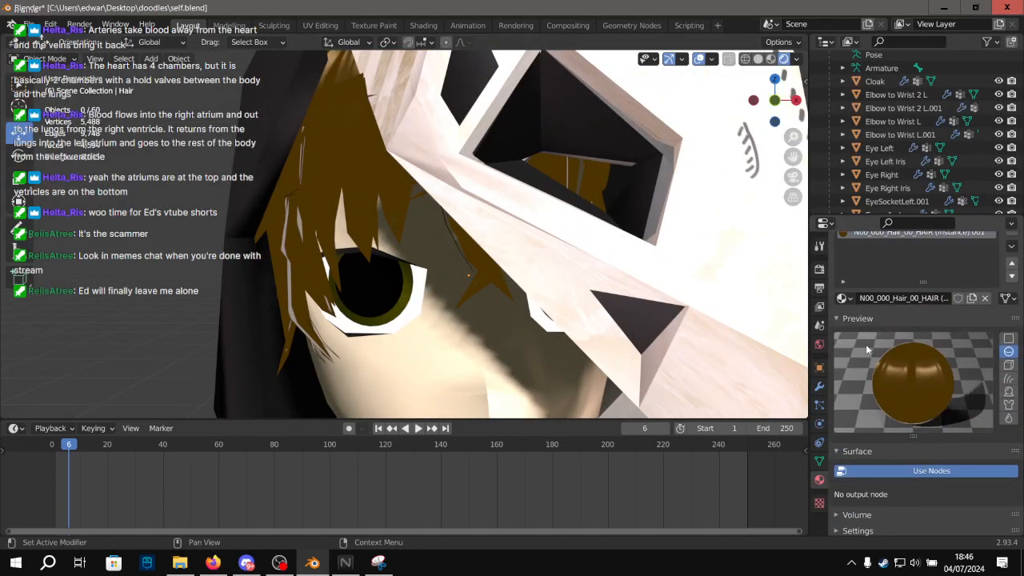
pyautogui.click(870, 282)
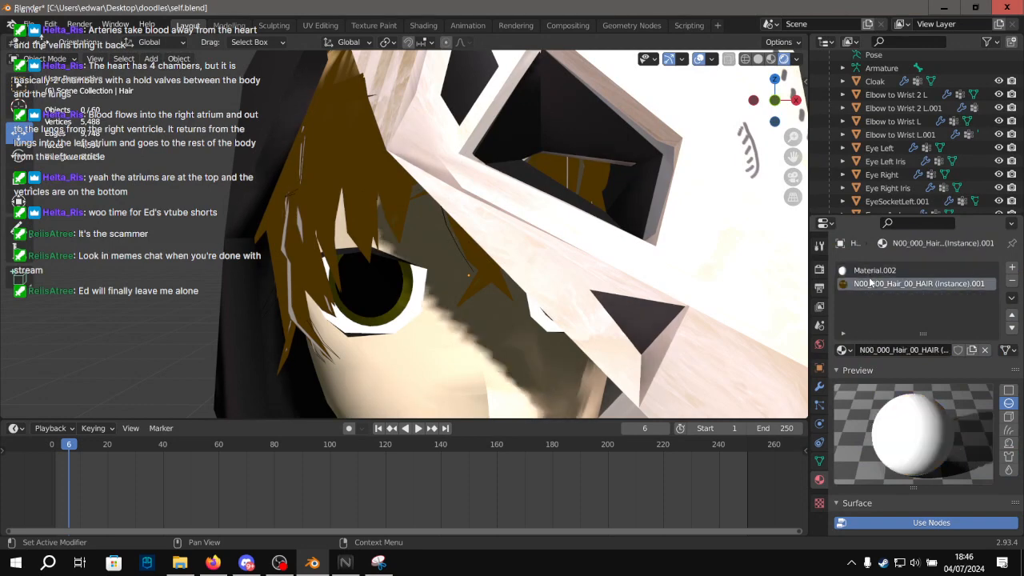
pyautogui.click(872, 273)
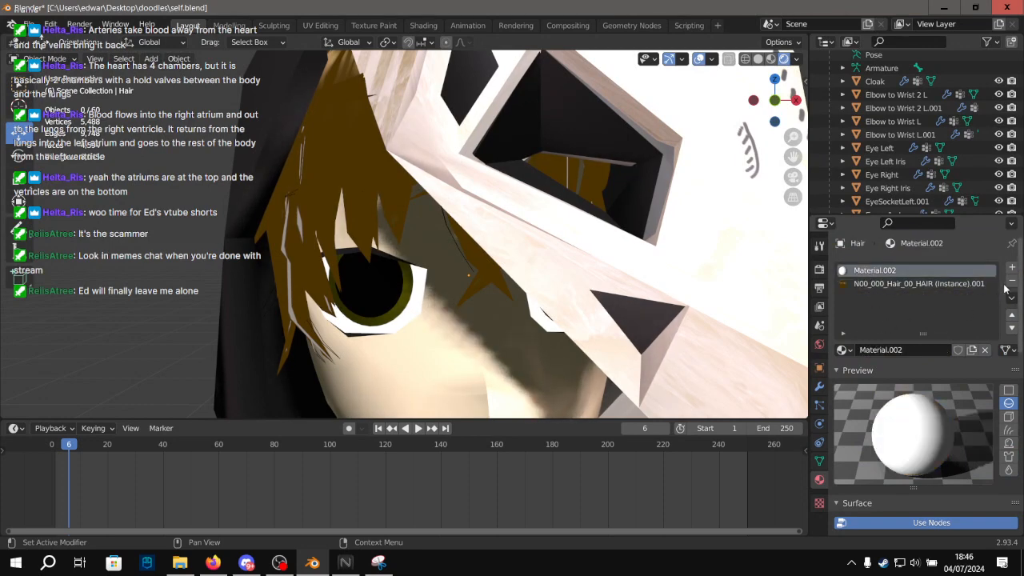
# Open the Volume and Settings options of the N00_000_Hair_00_HAIR (Instance).001 material to check its blend and shadow modes.
pyautogui.click(888, 283)
pyautogui.scroll(-5, 911, 376)
pyautogui.scroll(-1, 906, 407)
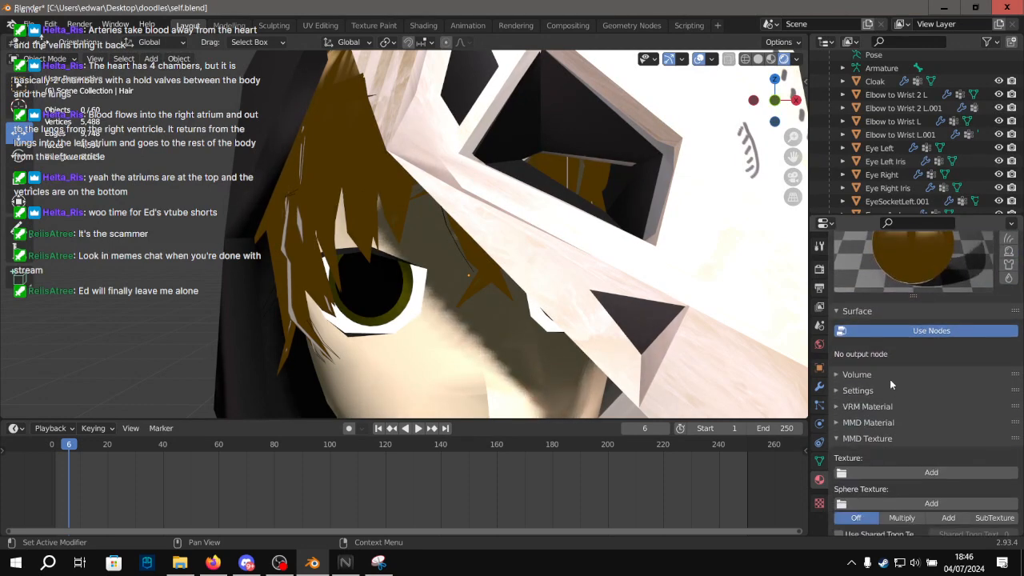
pyautogui.click(885, 373)
pyautogui.click(844, 415)
pyautogui.scroll(-6, 859, 384)
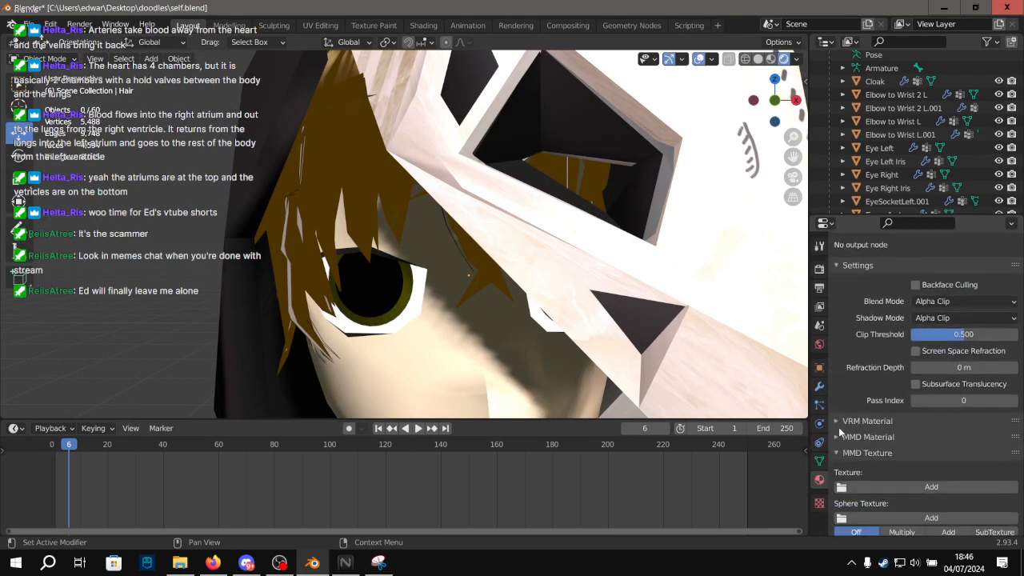
# Open the hair material's VRM Material options and read through the MToon rendering, lighting, rim, outline and MToon 0.0 settings.
pyautogui.click(874, 350)
pyautogui.click(875, 349)
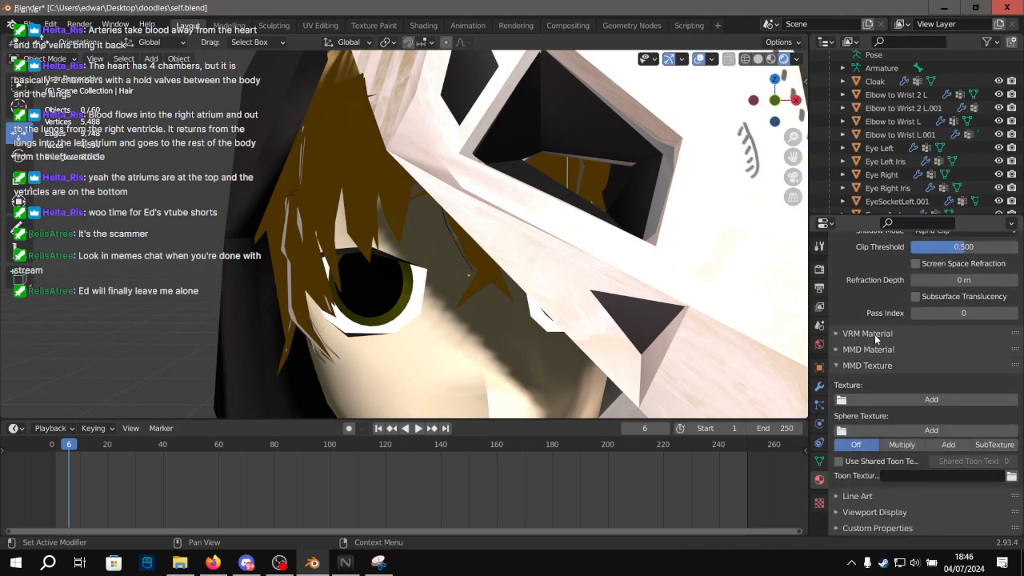
pyautogui.click(870, 333)
pyautogui.scroll(-1, 867, 357)
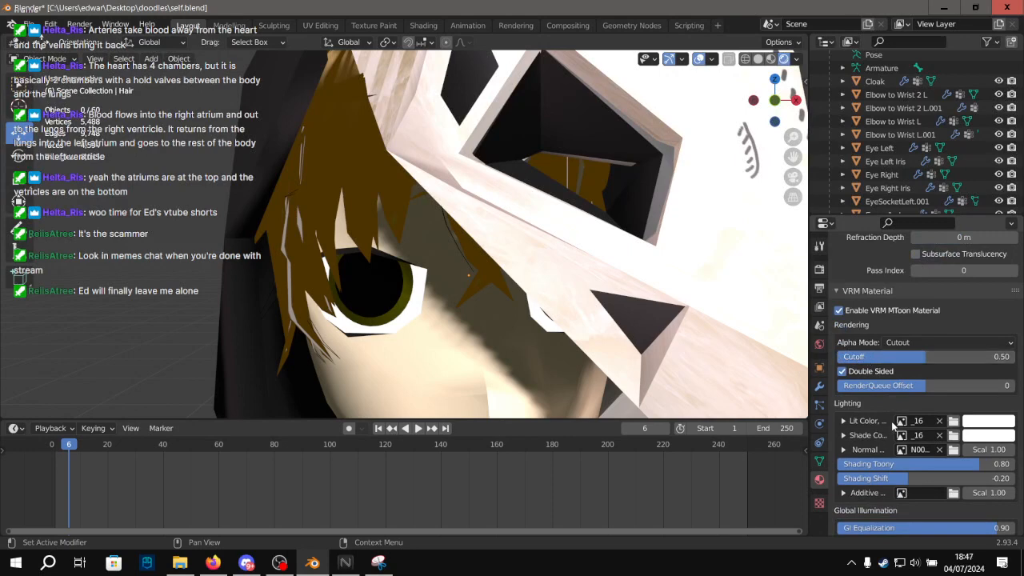
pyautogui.scroll(-7, 890, 433)
pyautogui.scroll(-5, 890, 432)
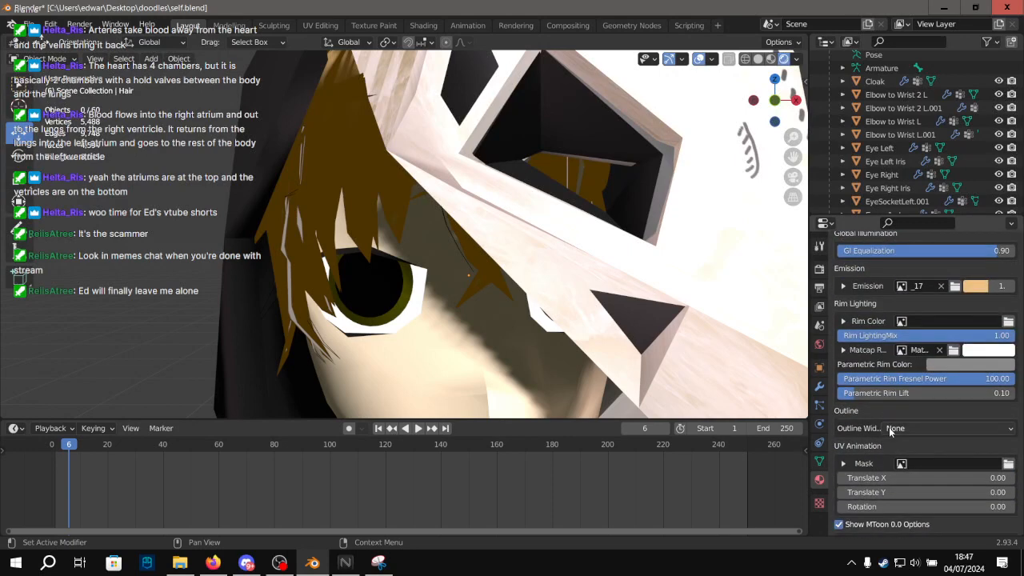
pyautogui.scroll(-6, 890, 433)
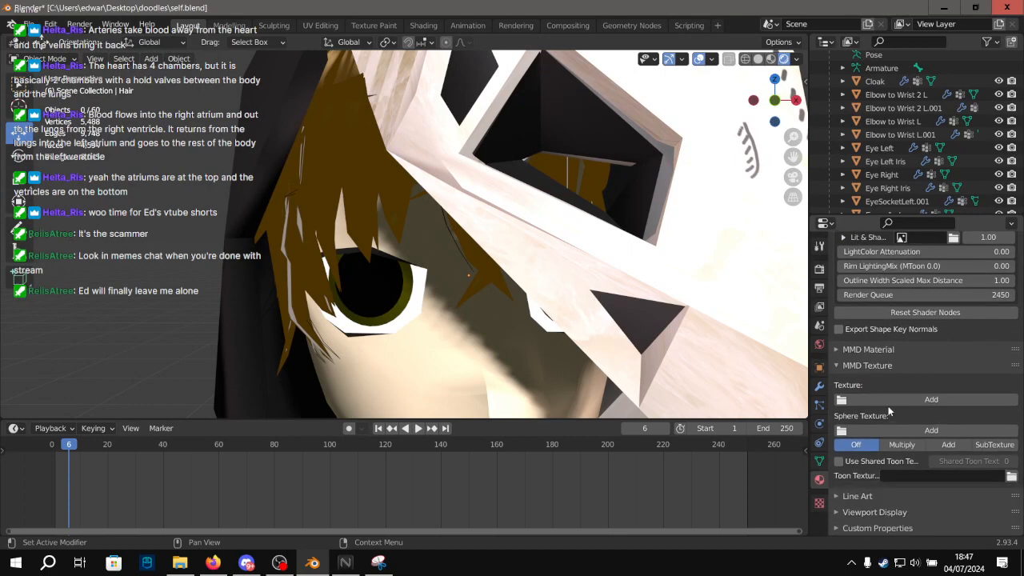
pyautogui.scroll(3, 890, 411)
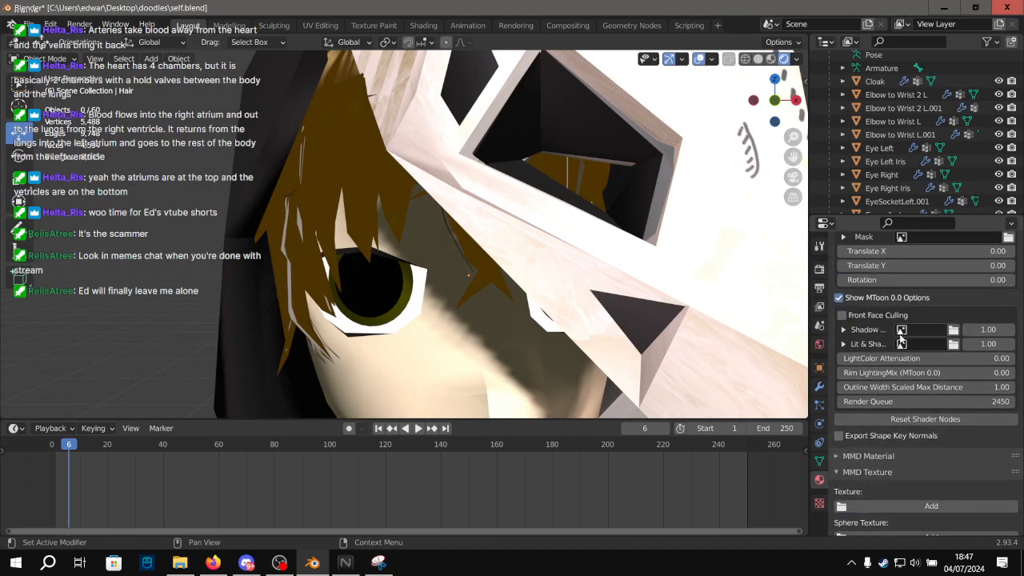
# Expand the Shadow Receive Multiplier texture options, look through the available images, and save the file.
pyautogui.click(852, 332)
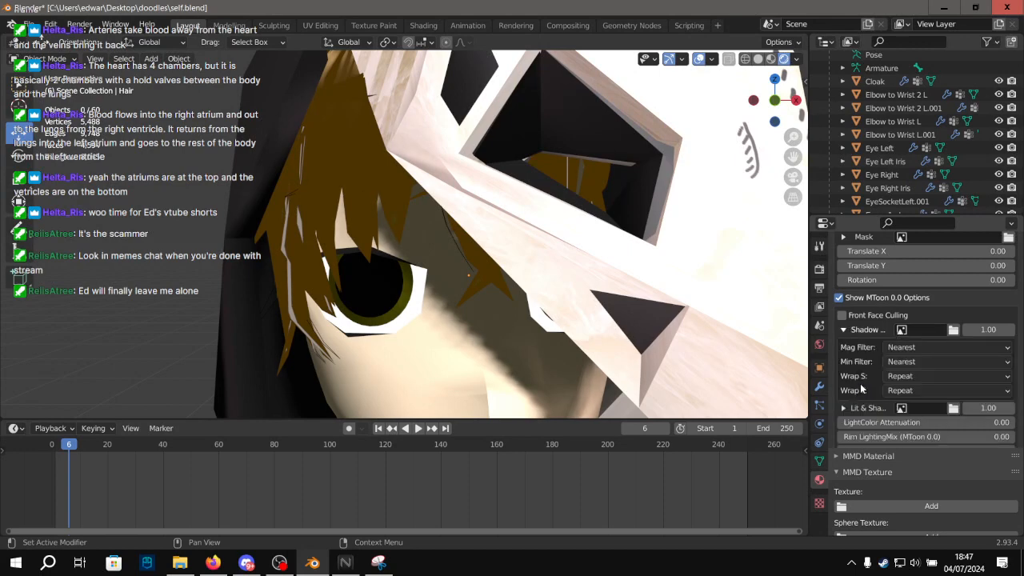
pyautogui.click(936, 328)
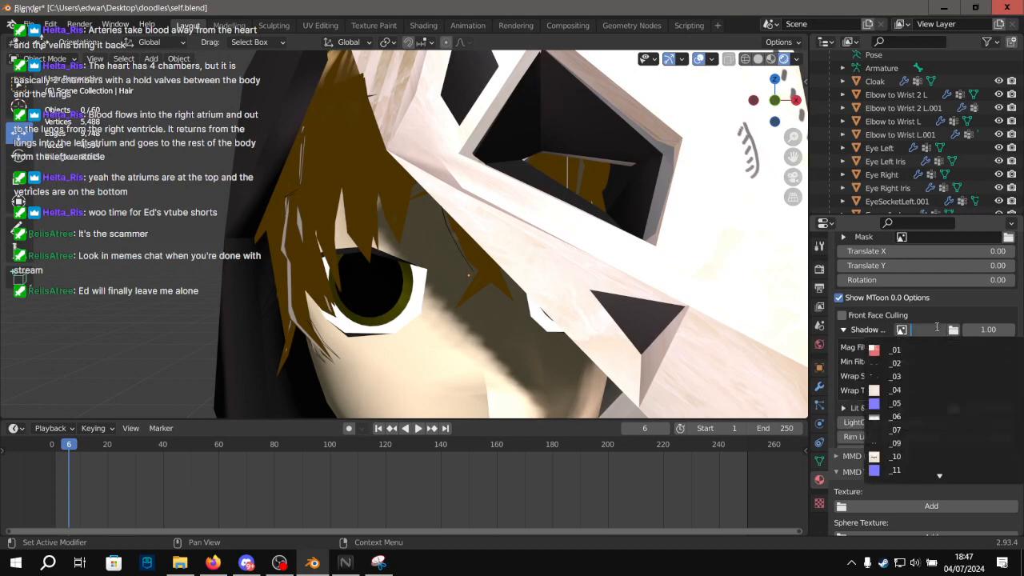
pyautogui.scroll(-7, 904, 457)
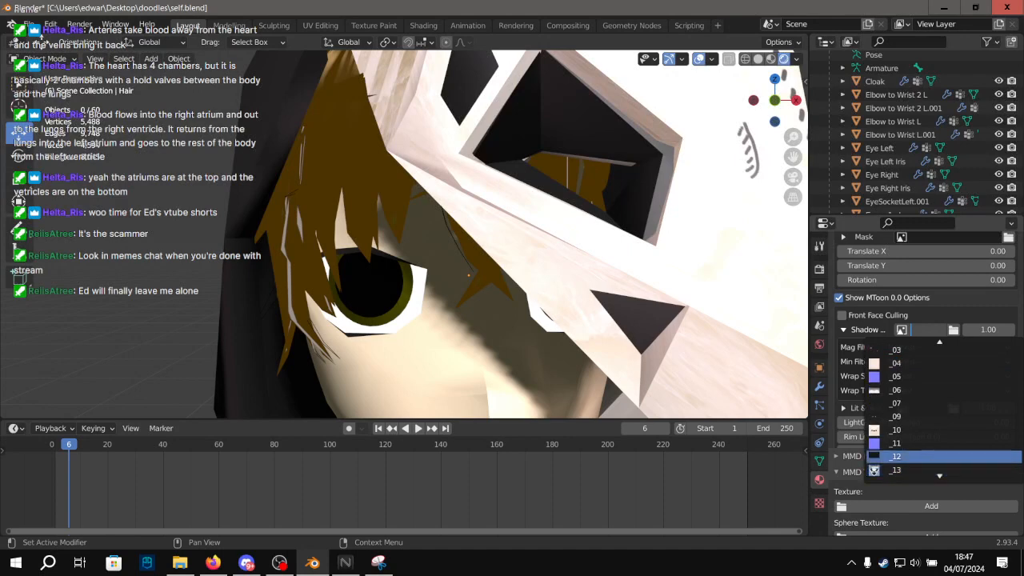
pyautogui.scroll(-8, 904, 456)
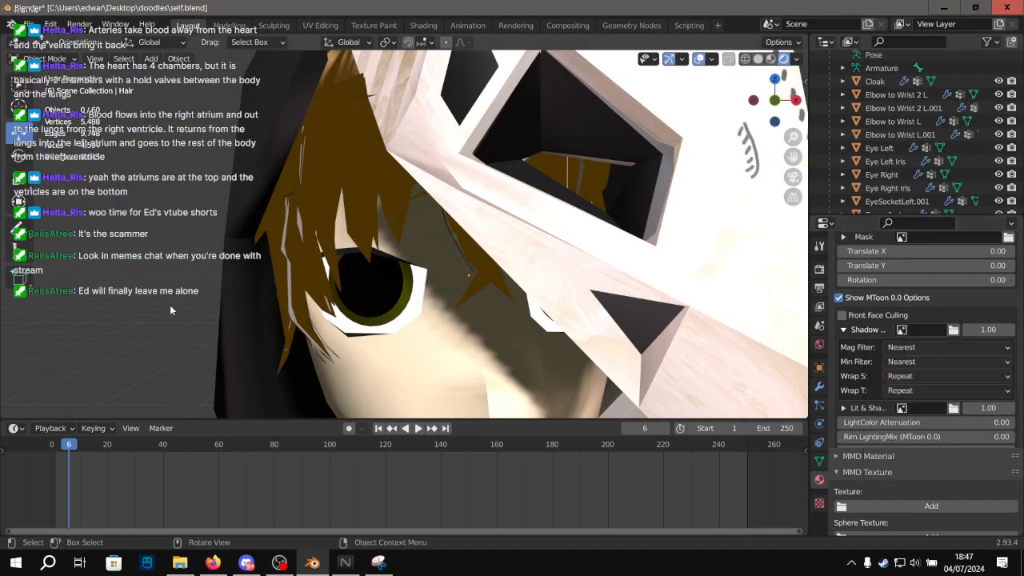
pyautogui.hotkey('ctrl', 's')
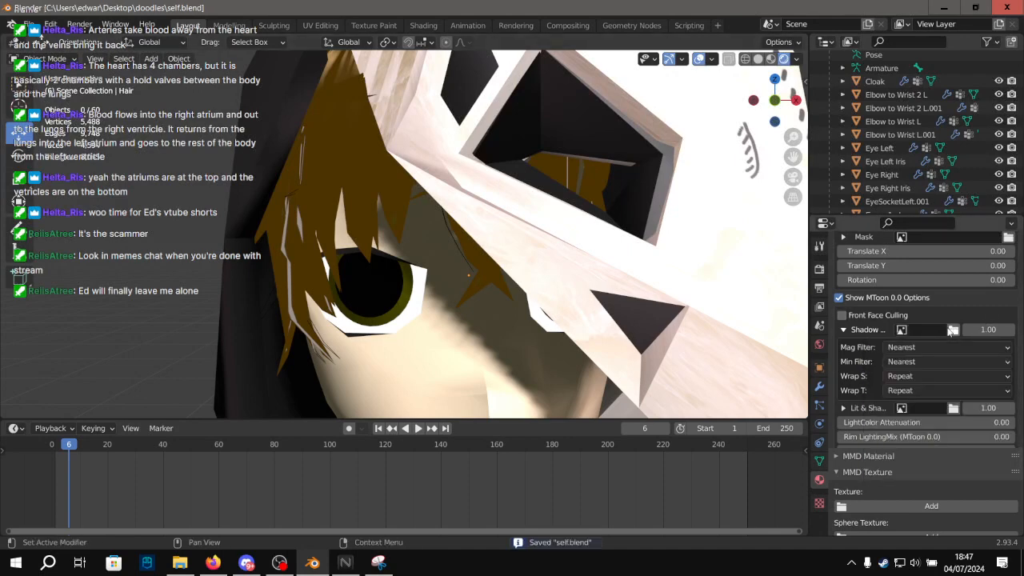
# Try image _10 as the Shadow Receive Multiplier texture and remove it again.
pyautogui.click(900, 330)
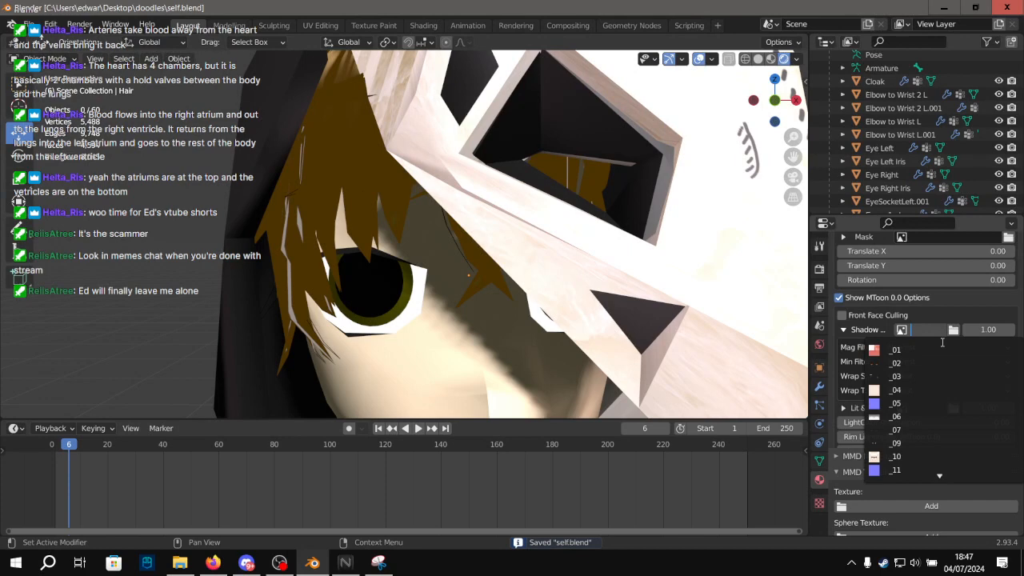
pyautogui.click(898, 456)
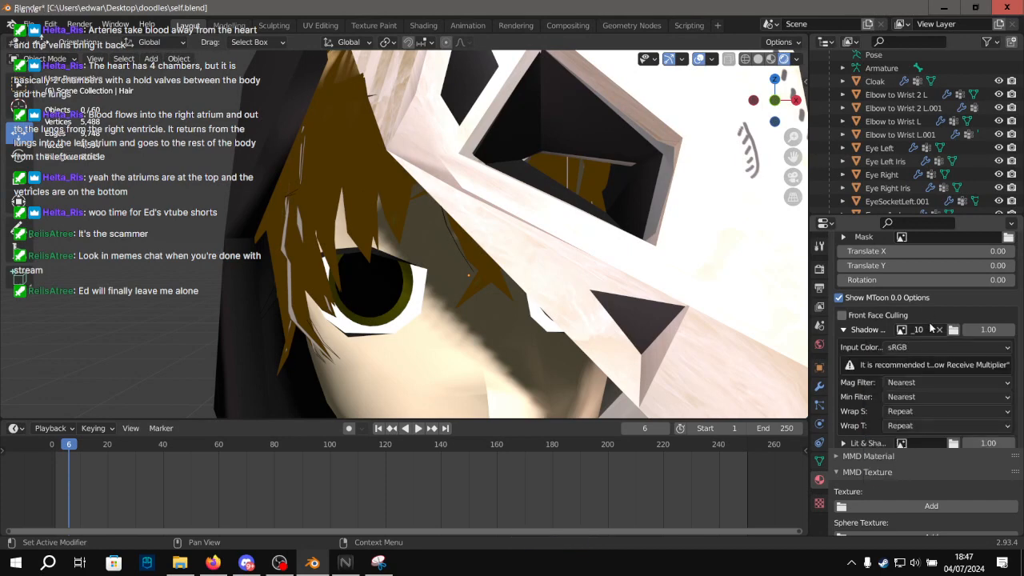
pyautogui.click(940, 330)
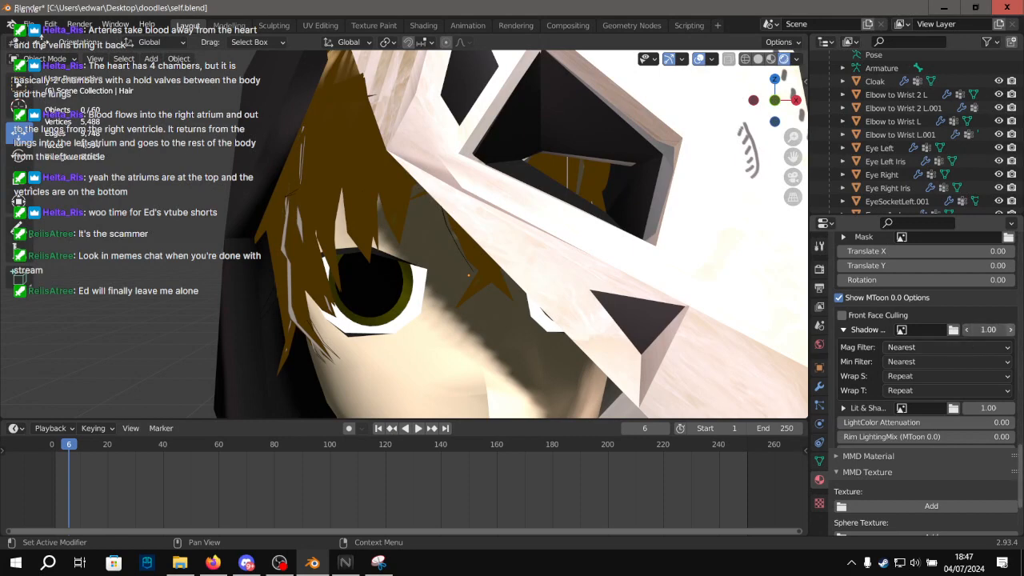
# Try a Shadow Receive Multiplier value of 0.13 and restore it to 1.00.
pyautogui.click(991, 330)
pyautogui.write('0.13')
pyautogui.press('Return')
pyautogui.moveTo(988, 330); pyautogui.dragTo(1011, 330)
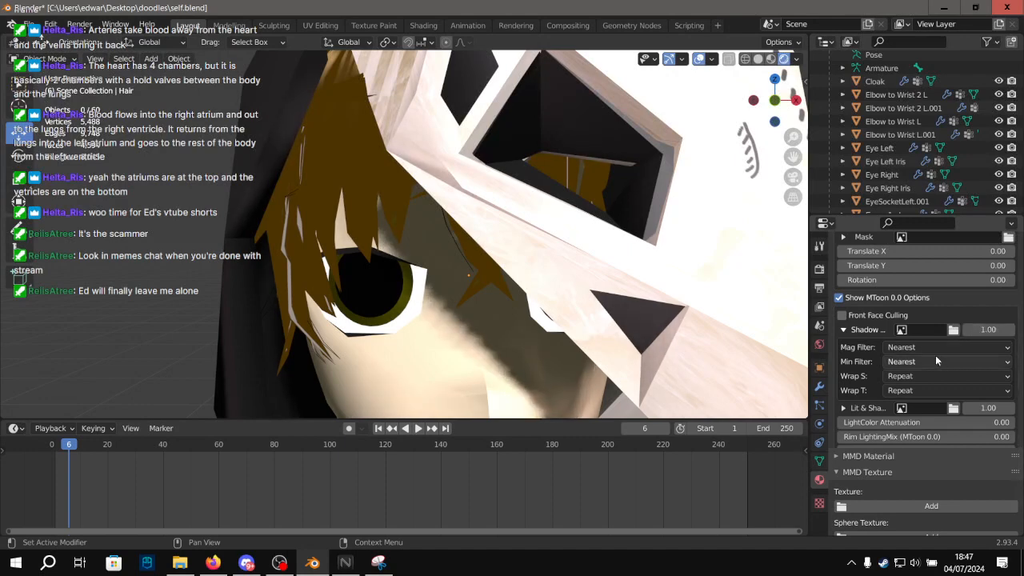
# Check the Mag Filter choices of the shadow texture, keeping Nearest, and look into the Lit & Shade texture options.
pyautogui.click(929, 348)
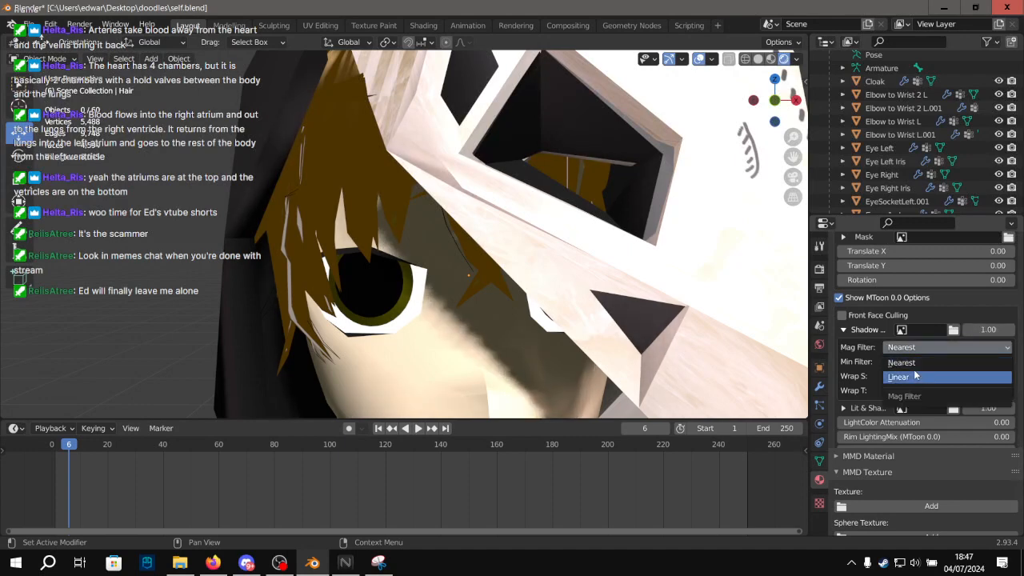
pyautogui.click(901, 362)
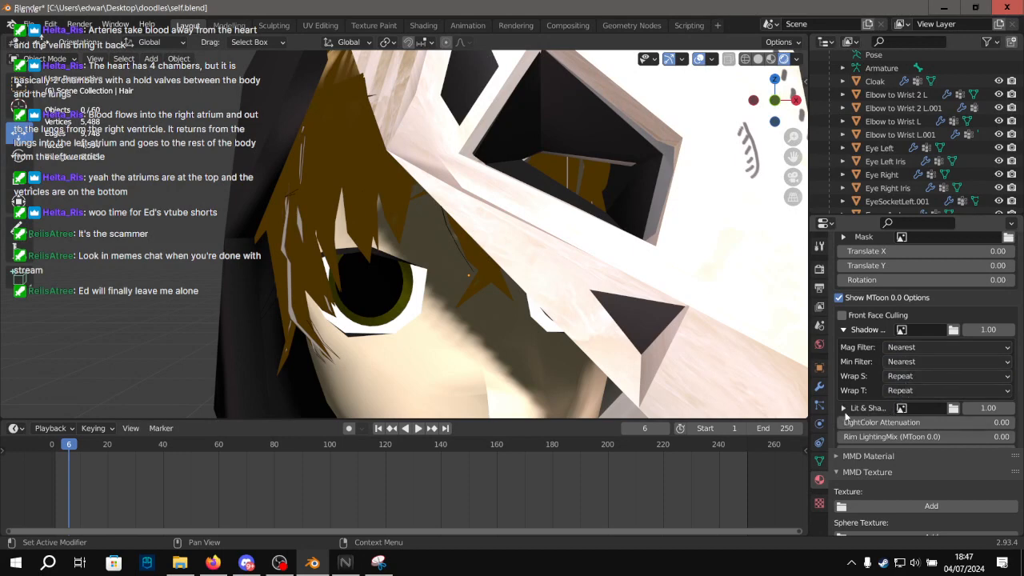
pyautogui.click(845, 412)
pyautogui.scroll(-1, 877, 436)
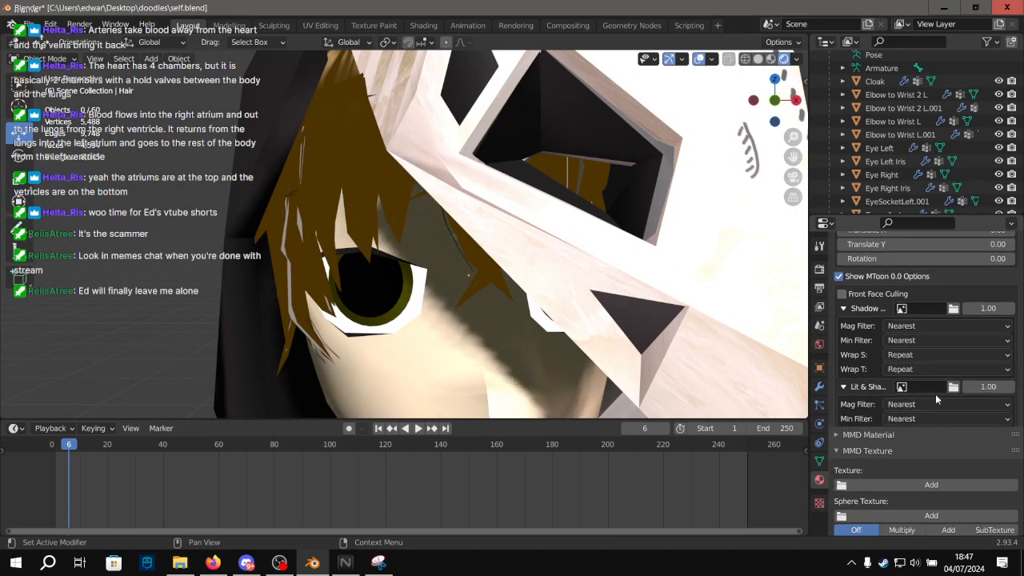
pyautogui.click(853, 387)
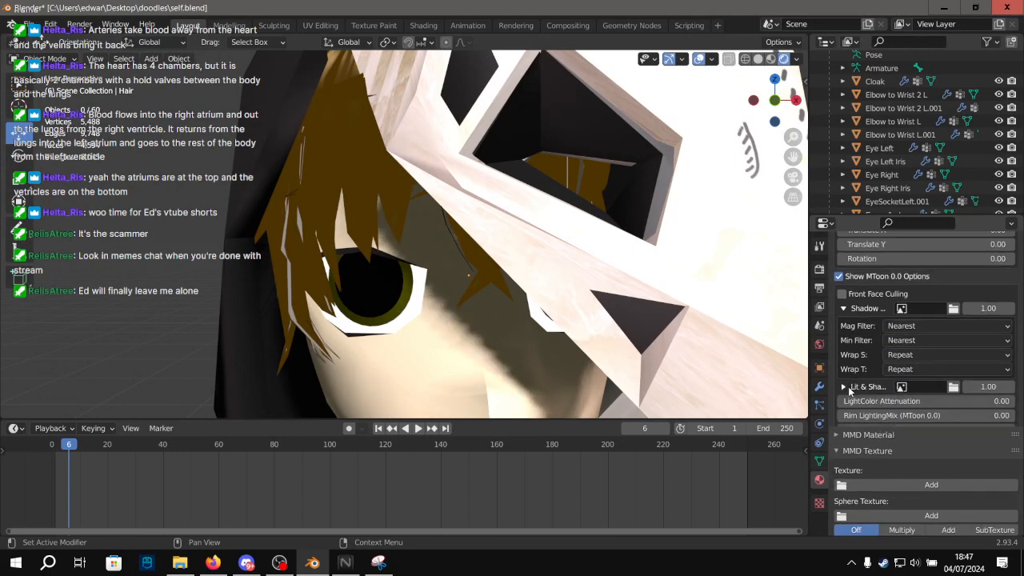
pyautogui.scroll(-2, 904, 383)
pyautogui.scroll(1, 904, 384)
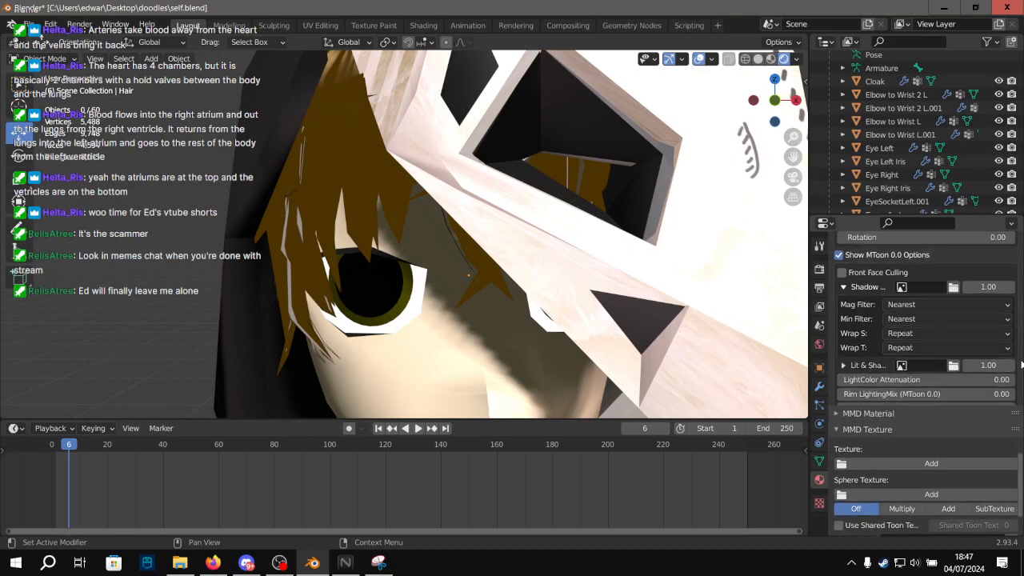
# Review the rim lighting, outline and UV animation settings, and recheck the Lit & Shade texture's filter options.
pyautogui.scroll(11, 894, 395)
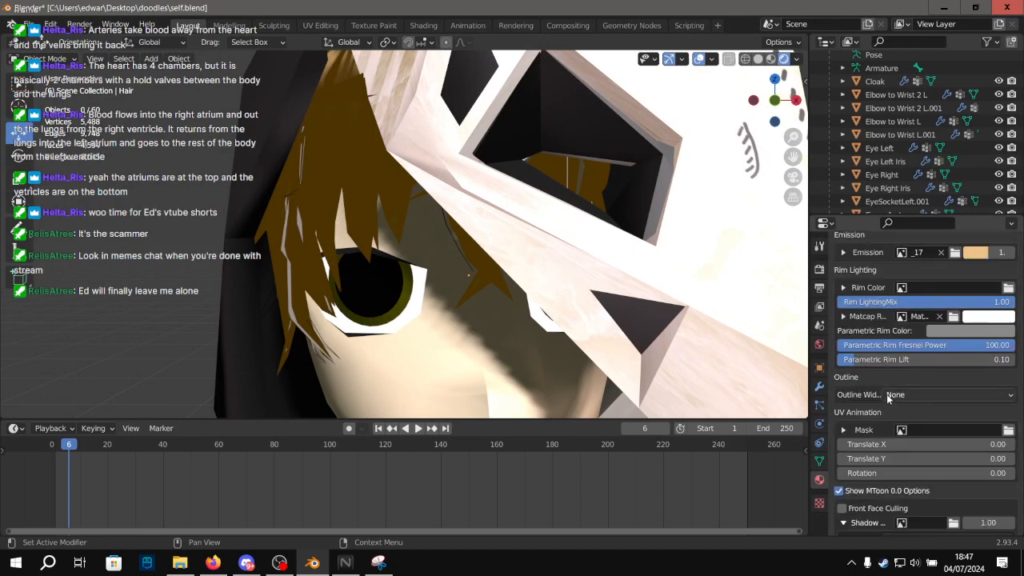
pyautogui.scroll(-5, 889, 400)
pyautogui.scroll(-4, 888, 398)
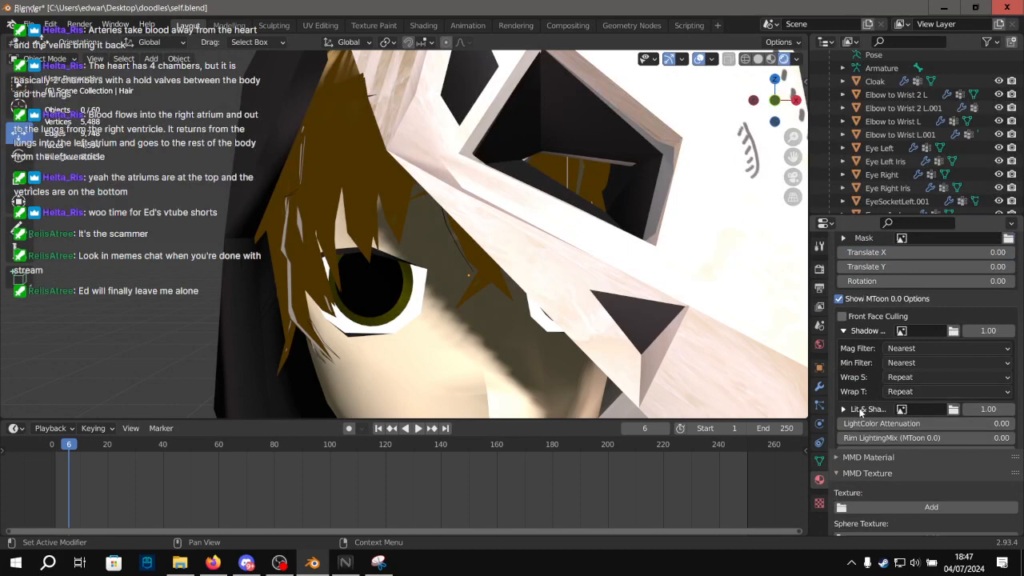
pyautogui.click(861, 409)
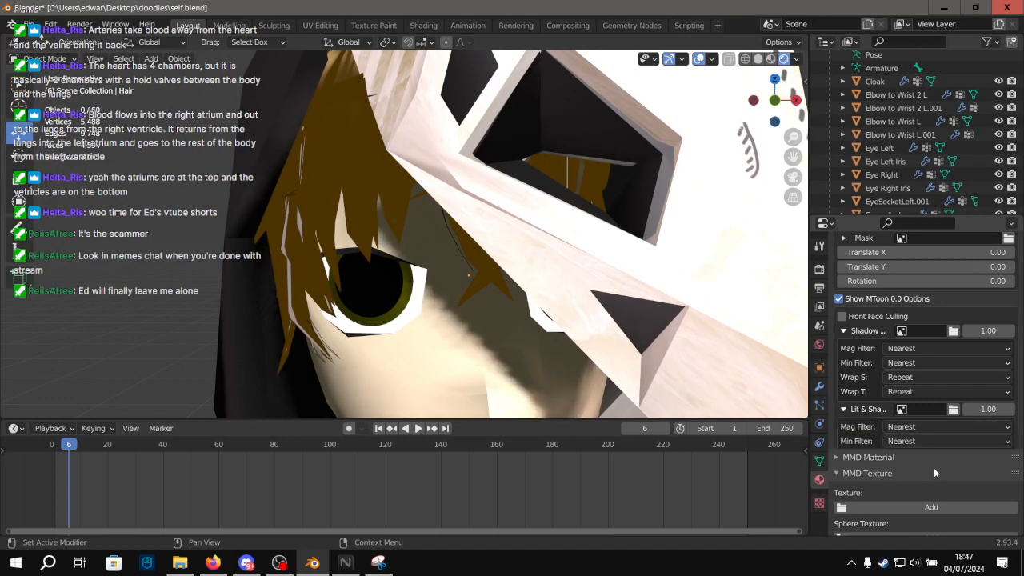
pyautogui.click(844, 409)
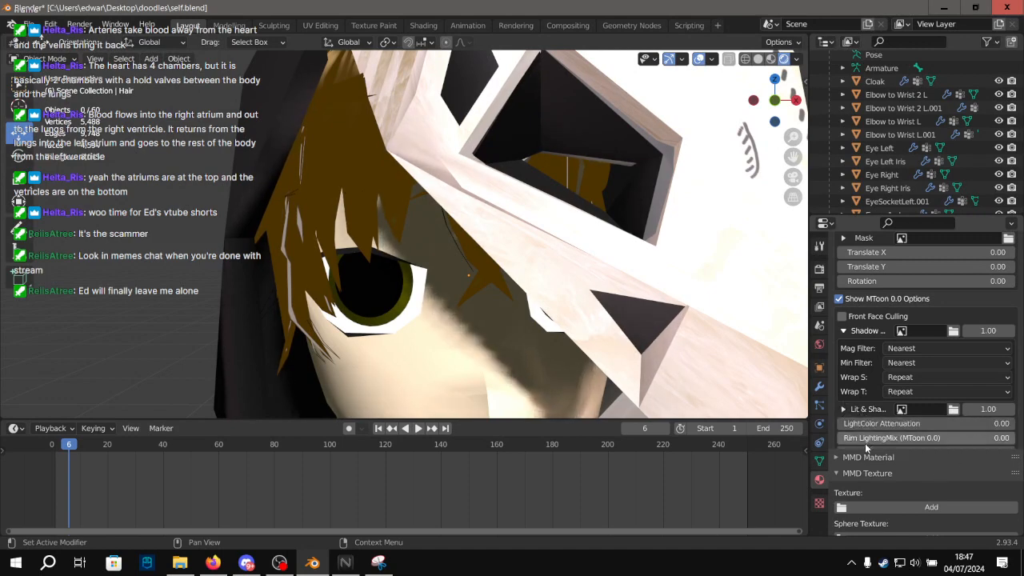
pyautogui.scroll(-1, 866, 451)
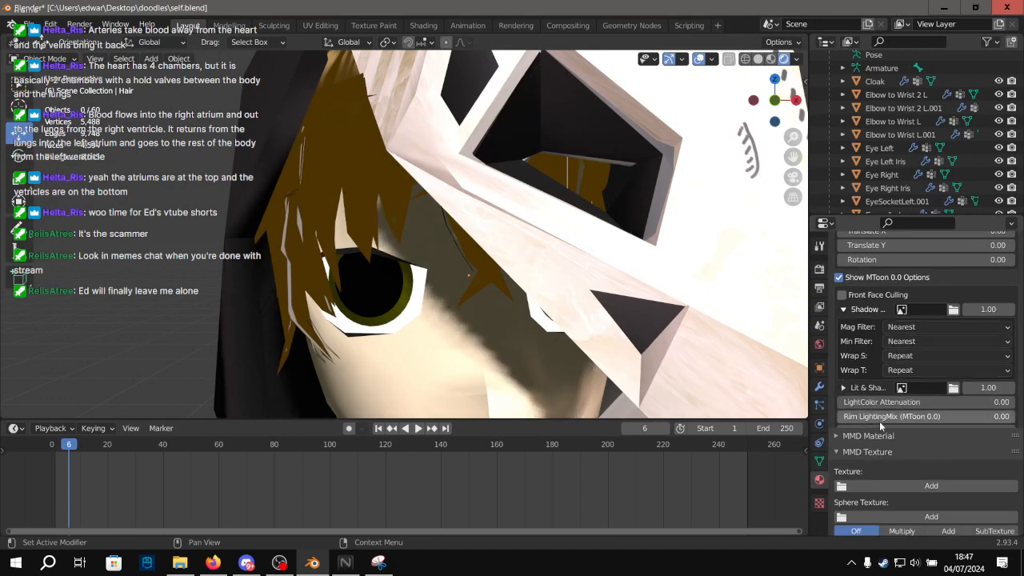
pyautogui.scroll(1, 1021, 379)
pyautogui.scroll(2, 1021, 376)
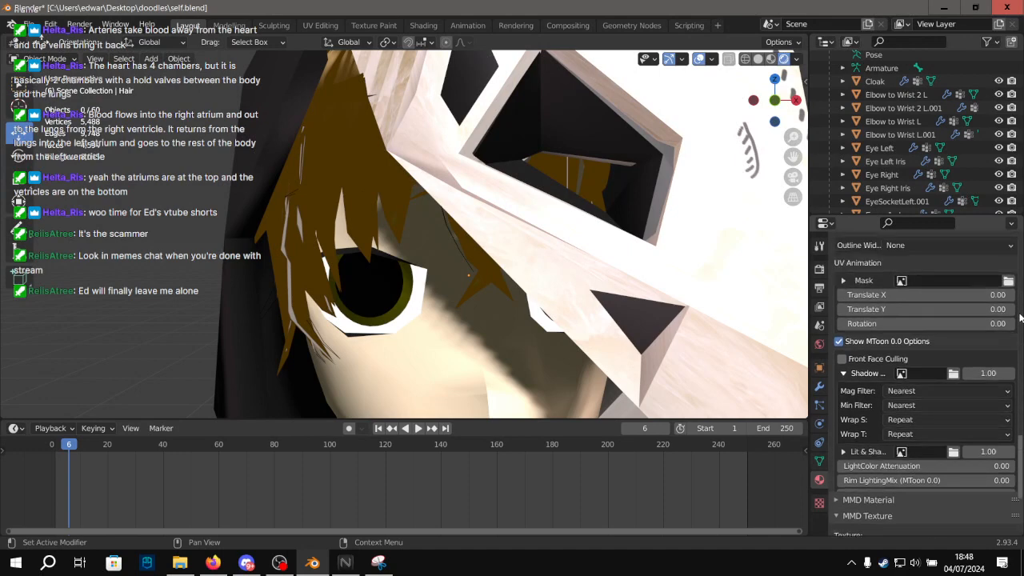
# Recheck the filter and wrap options of the Shadow and Lit & Shade textures, leaving both sections collapsed.
pyautogui.click(850, 374)
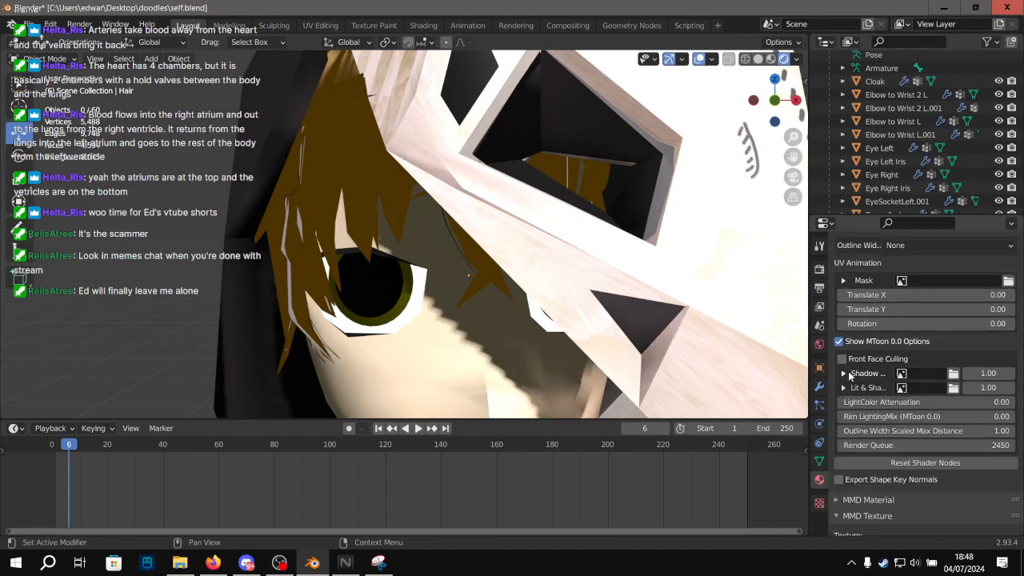
pyautogui.click(844, 373)
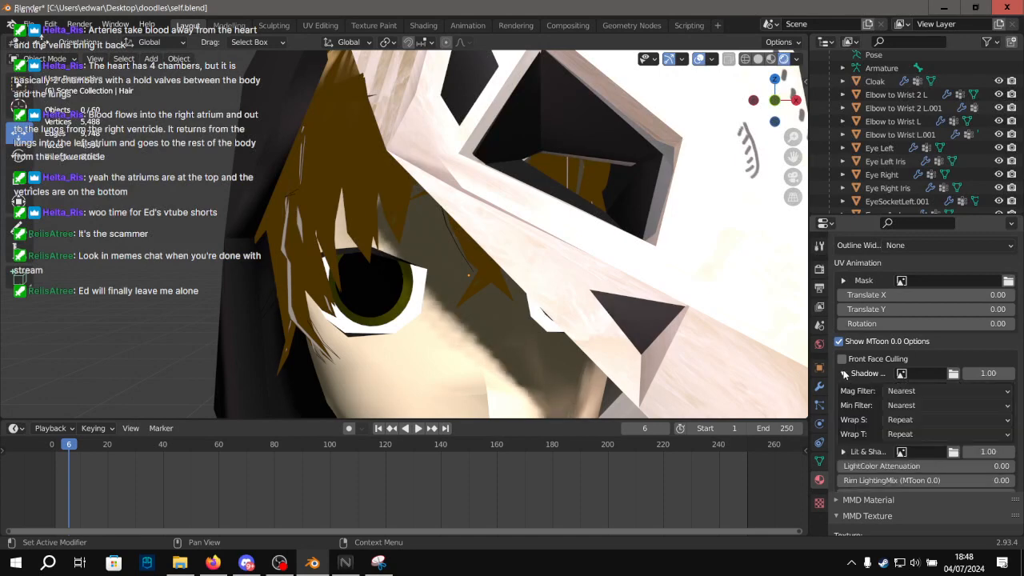
pyautogui.click(843, 374)
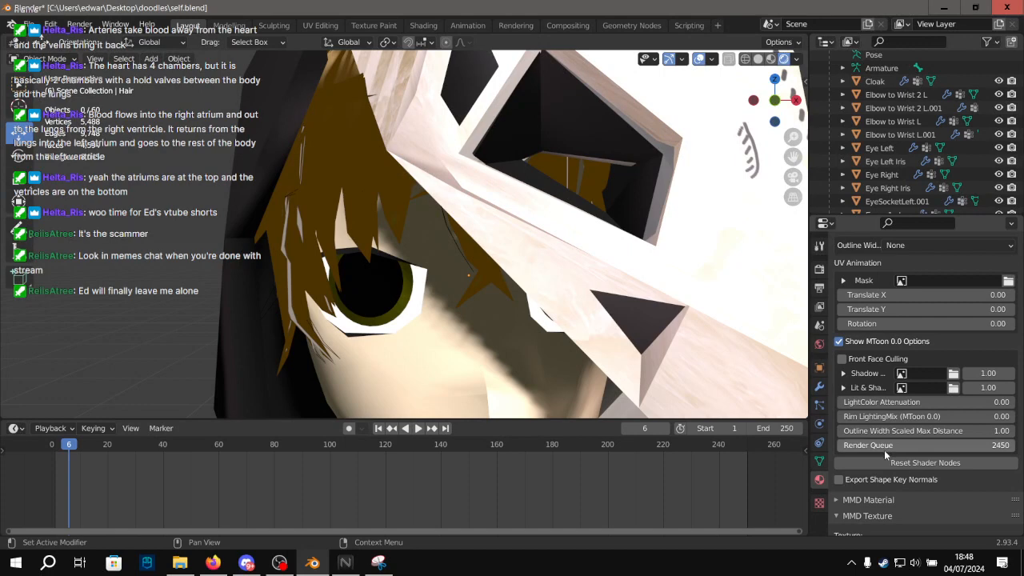
pyautogui.click(852, 389)
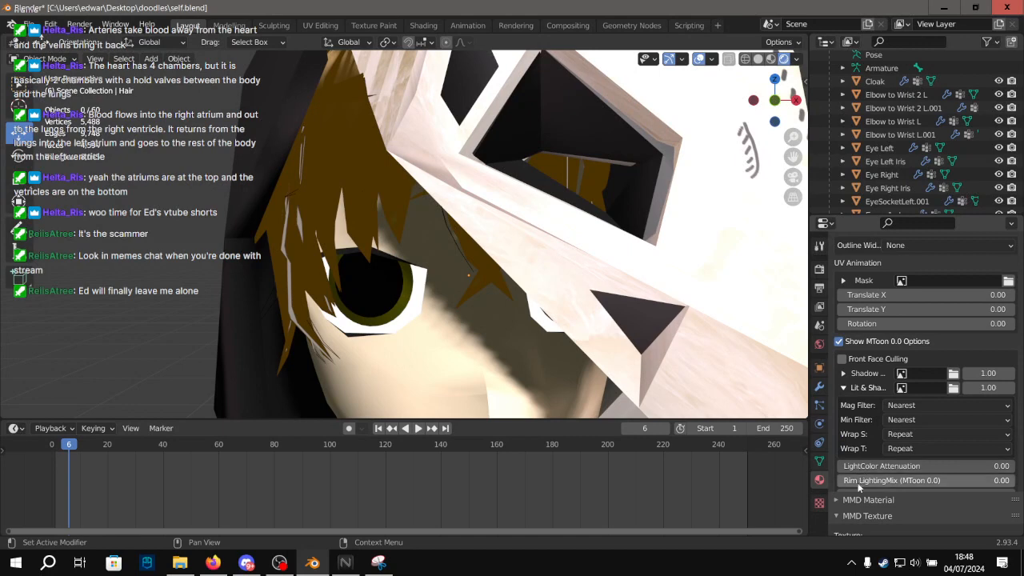
pyautogui.click(843, 387)
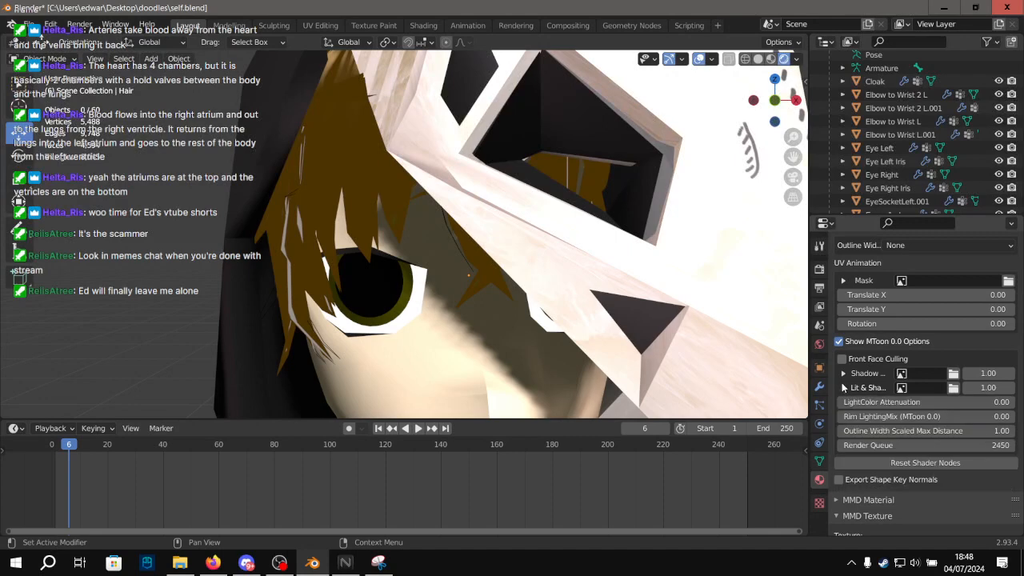
# Try LightColor Attenuation at 1.00, Rim LightingMix (MToon 0.0) at 1.00 and Outline Width Scaled Max Distance at 10.00.
pyautogui.moveTo(894, 408); pyautogui.dragTo(1013, 402)
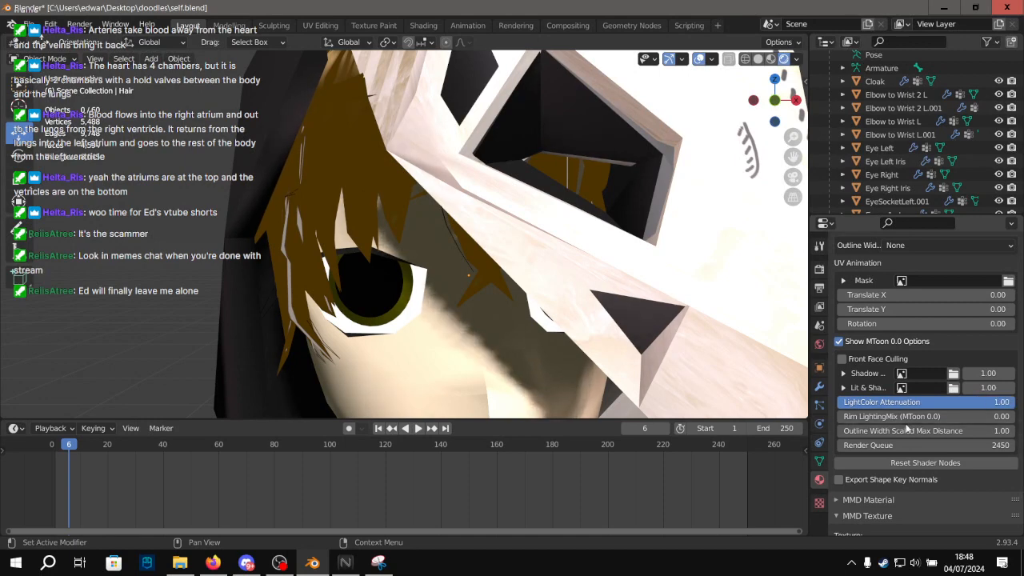
pyautogui.moveTo(892, 417)
pyautogui.mouseDown()
pyautogui.moveTo(992, 416)
pyautogui.moveTo(927, 434)
pyautogui.moveTo(1012, 435)
pyautogui.mouseUp()
pyautogui.click(1014, 431)
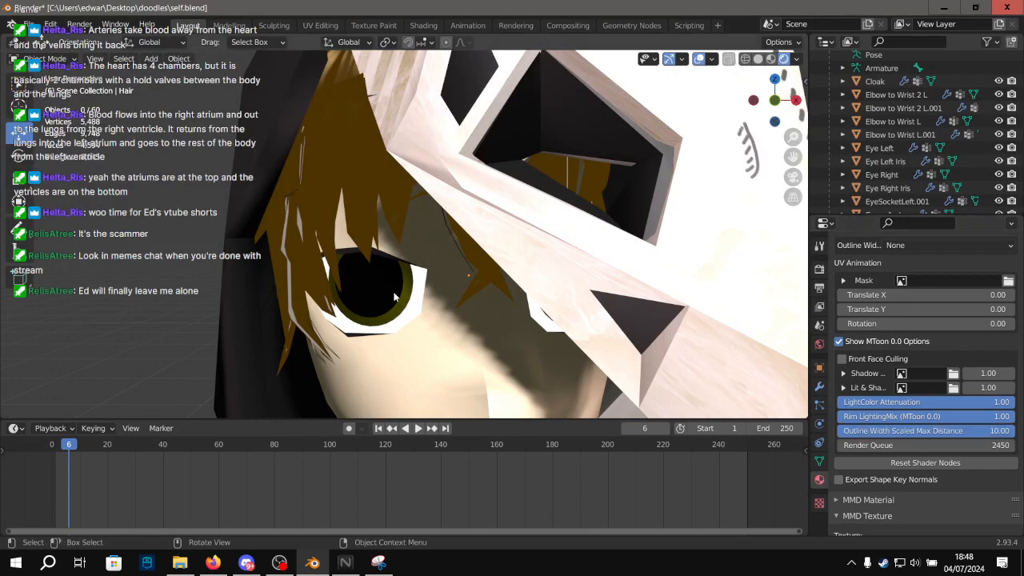
# Set Outline Width Scaled Max Distance to 1.00, and Rim LightingMix (MToon 0.0) and LightColor Attenuation to 0.00.
pyautogui.scroll(-4, 416, 302)
pyautogui.write('0')
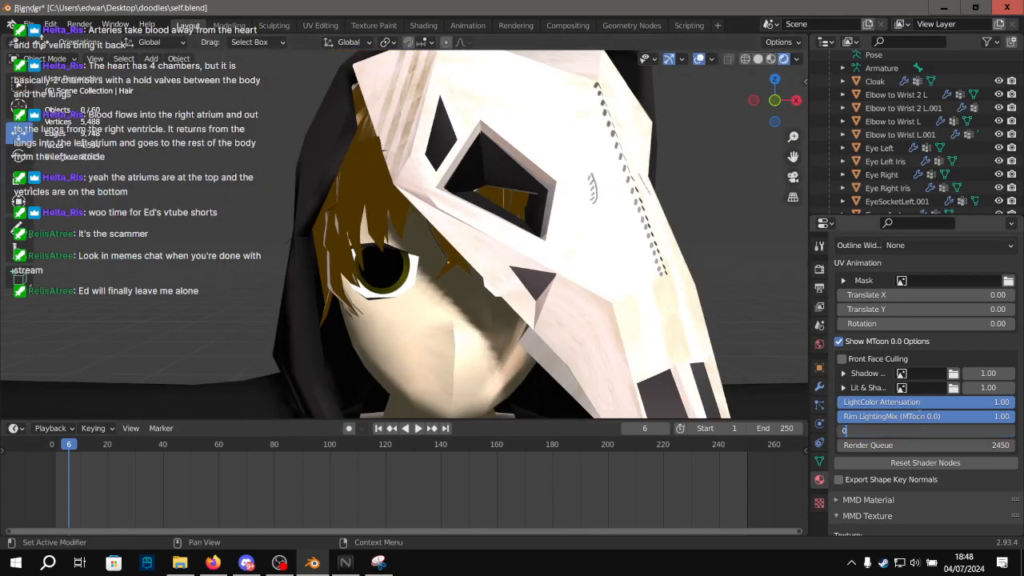
pyautogui.press('Return')
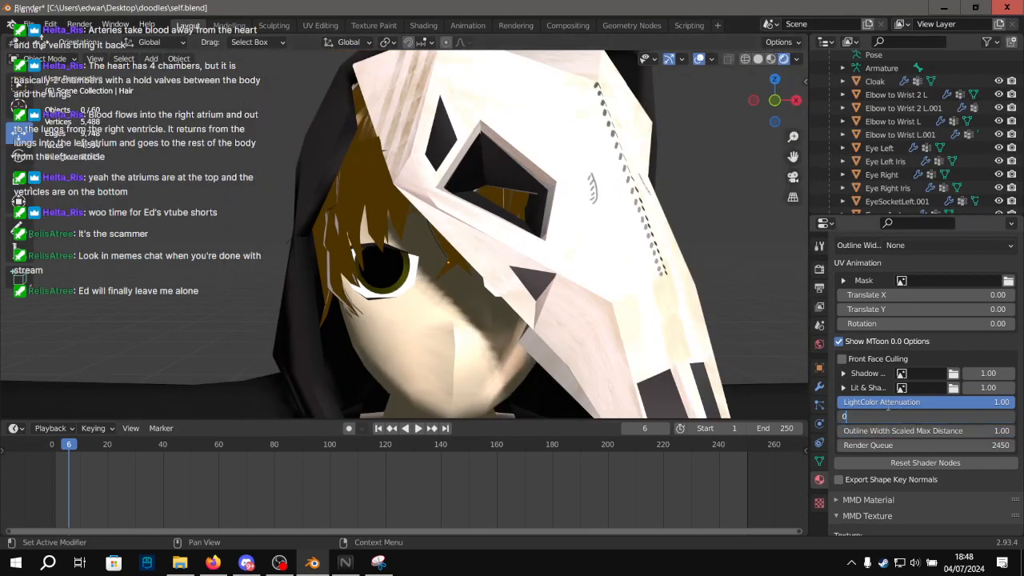
pyautogui.click(864, 400)
pyautogui.write('0')
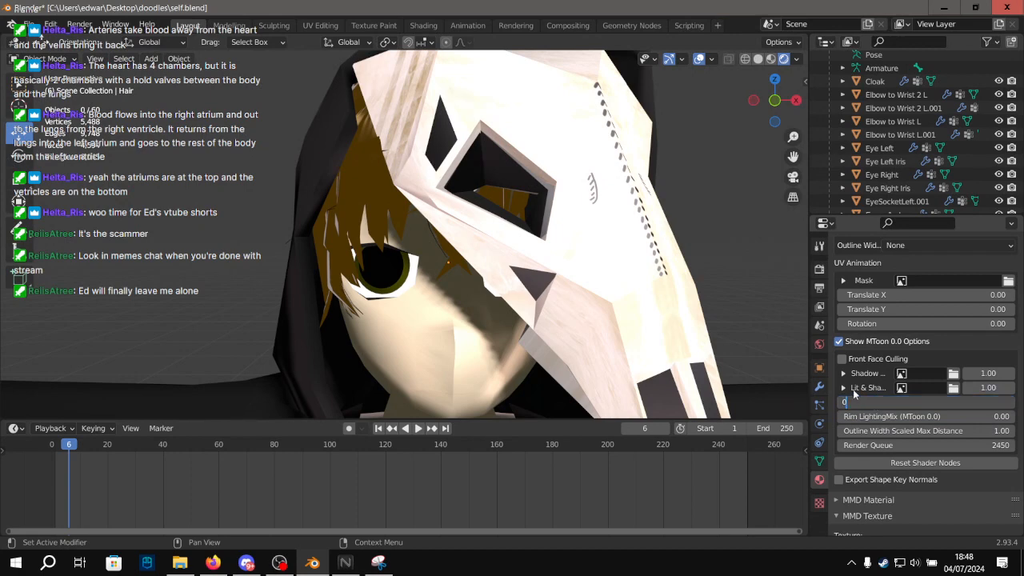
pyautogui.press('Return')
# Inspect the Lit & Shade and Shadow texture options again, collapse both, and try Front Face Culling, leaving it off.
pyautogui.click(844, 387)
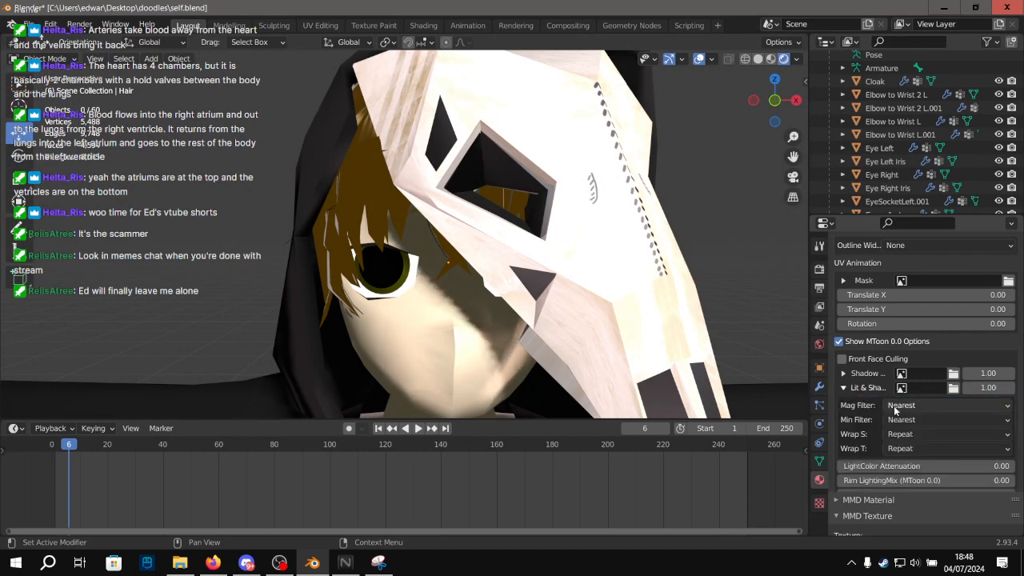
pyautogui.click(843, 374)
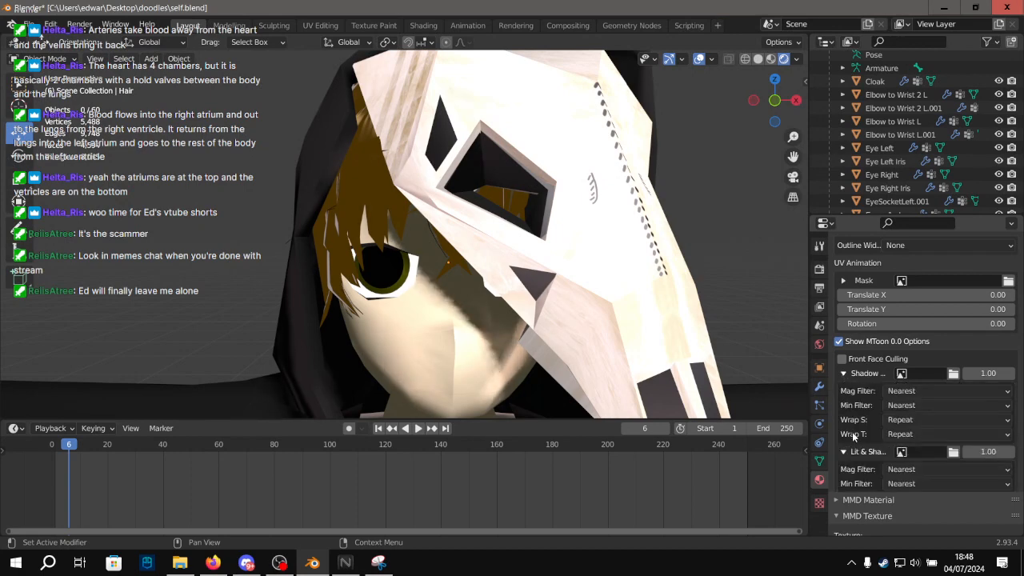
pyautogui.click(843, 373)
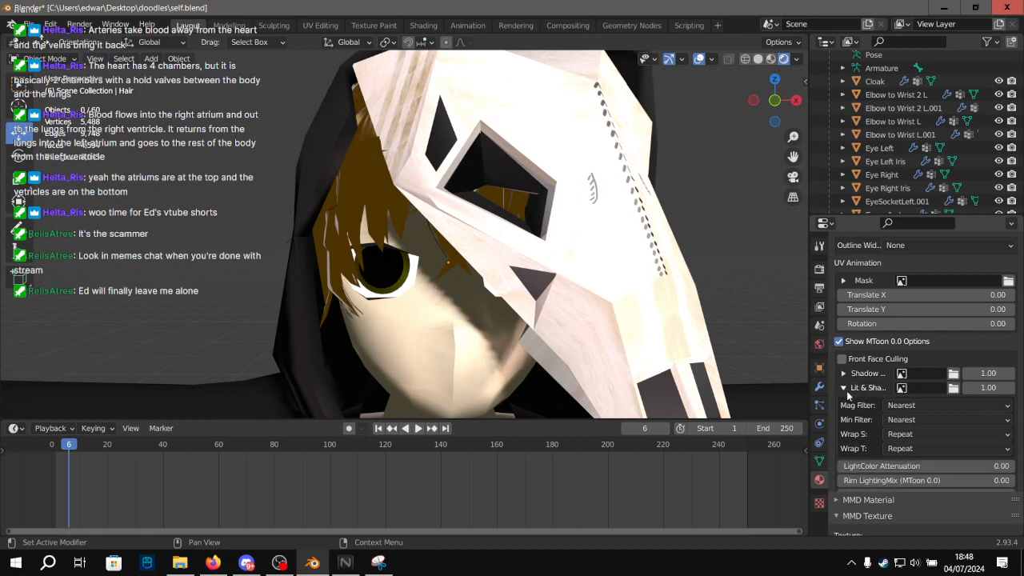
pyautogui.click(842, 387)
pyautogui.click(841, 359)
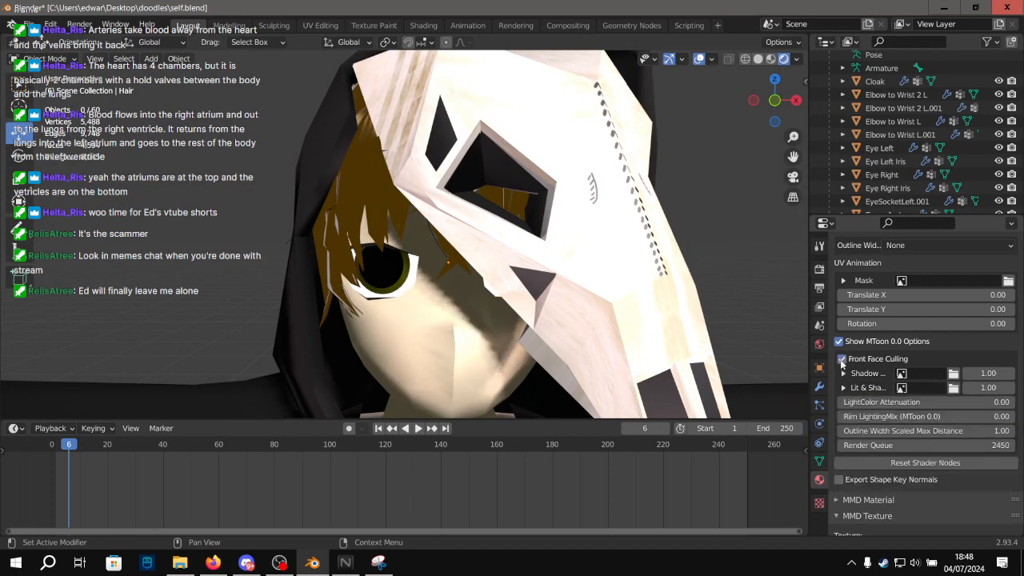
pyautogui.click(842, 359)
# Look over the hair material's MMD texture, outline and rim lighting settings, and switch to OBS Studio.
pyautogui.scroll(-3, 880, 376)
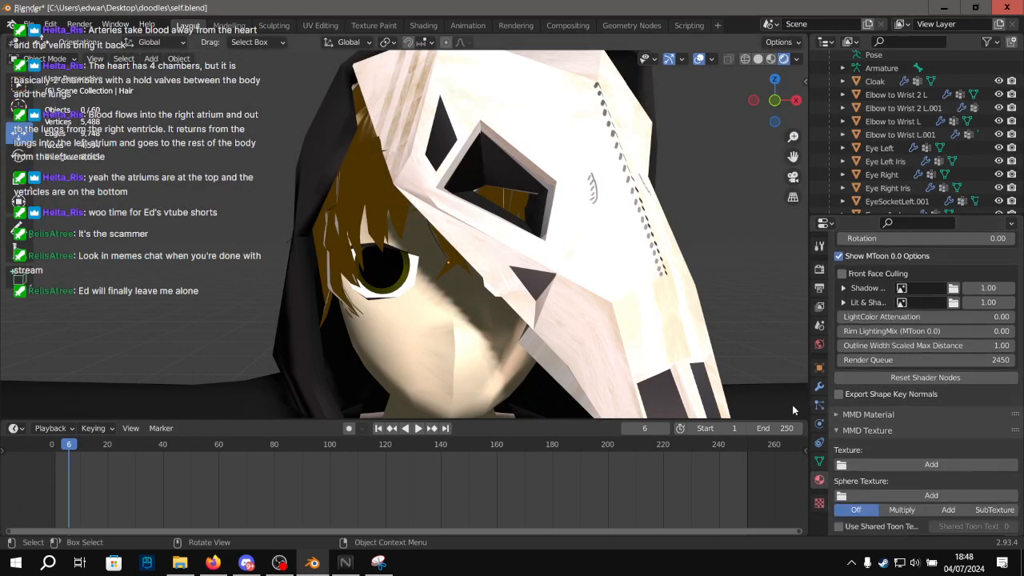
pyautogui.scroll(6, 886, 344)
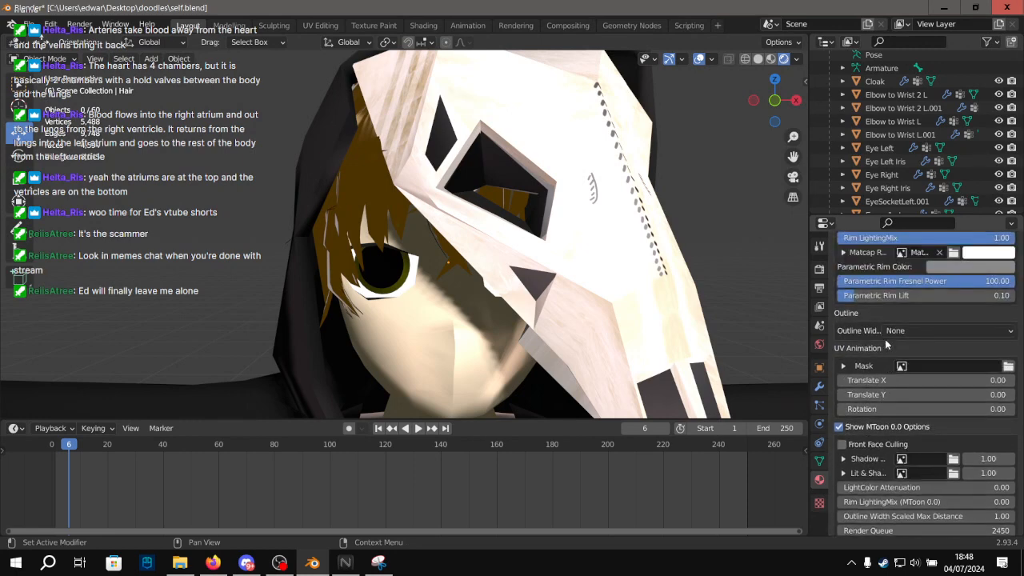
pyautogui.scroll(2, 886, 344)
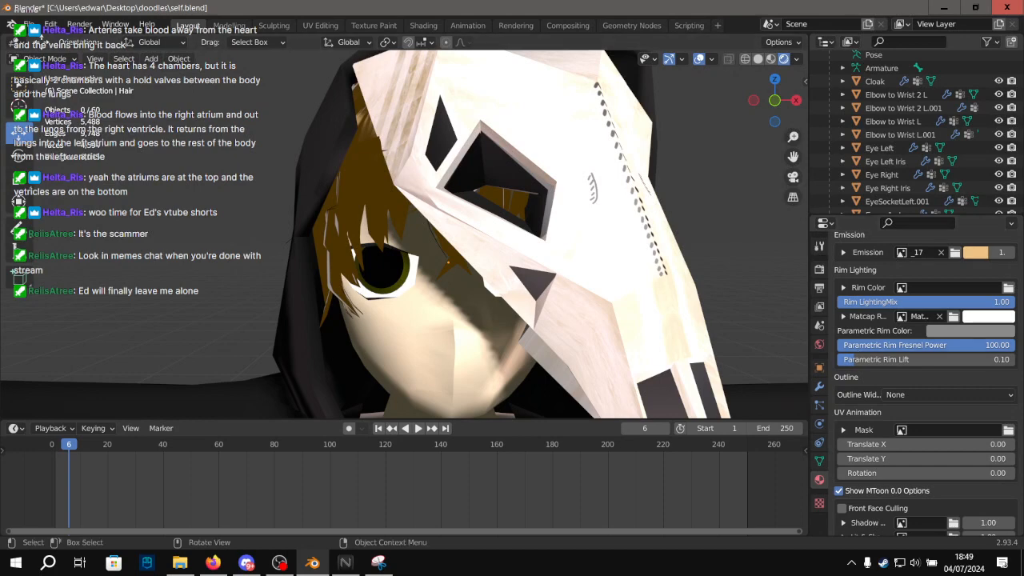
pyautogui.hotkey('alt', 'Tab')
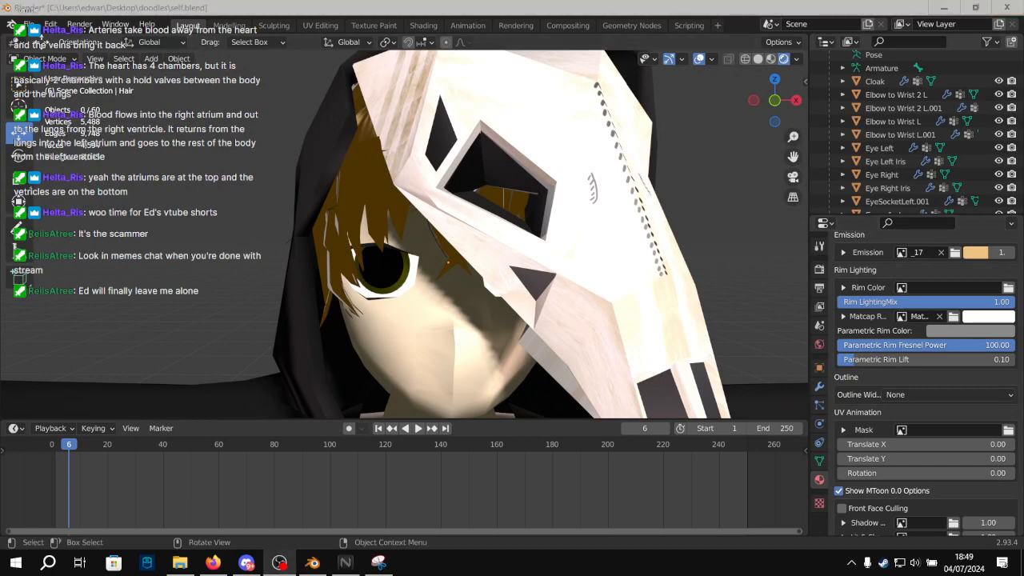